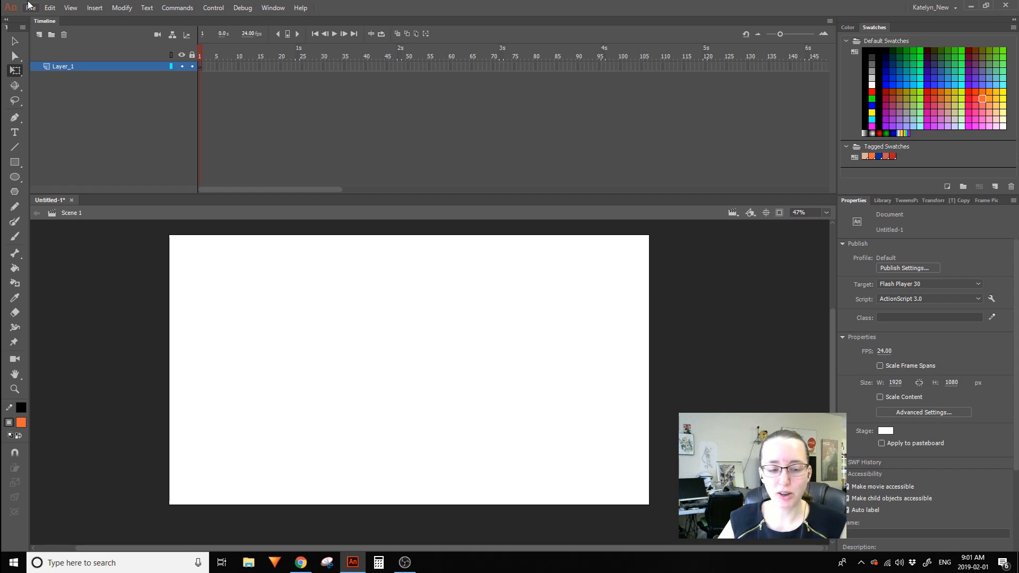
pyautogui.click(32, 7)
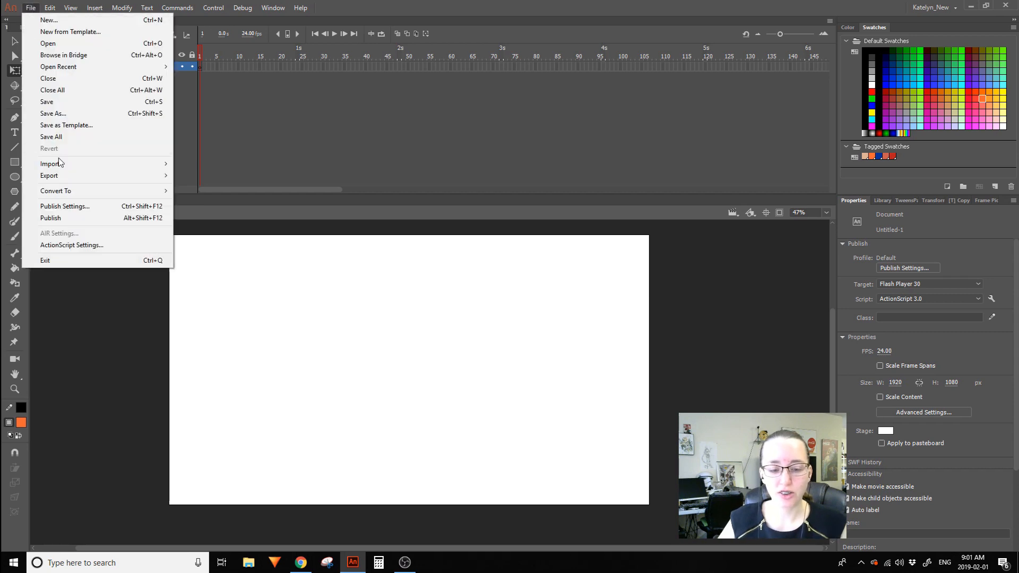
pyautogui.moveTo(65, 164)
pyautogui.click(239, 164)
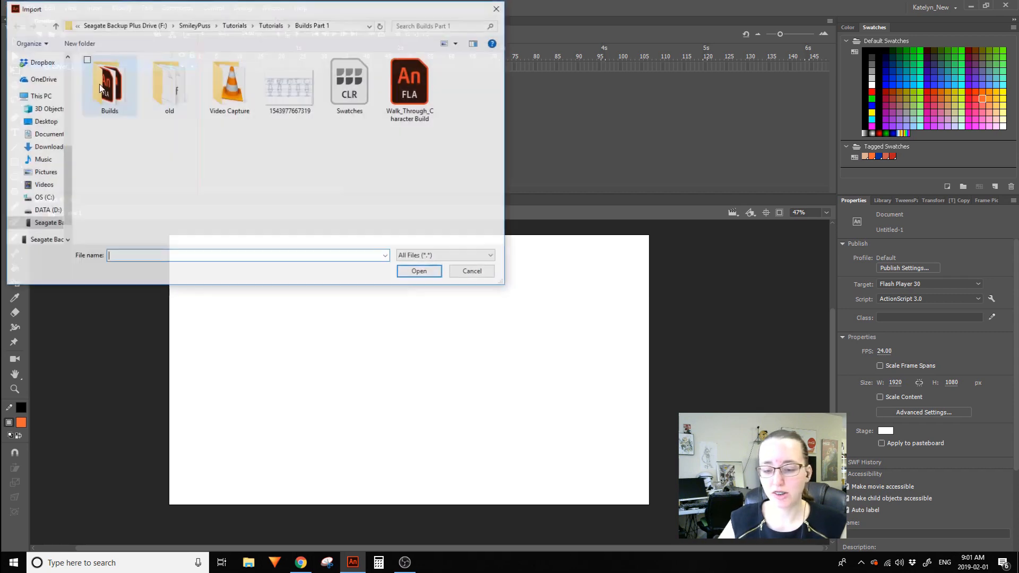
pyautogui.click(290, 85)
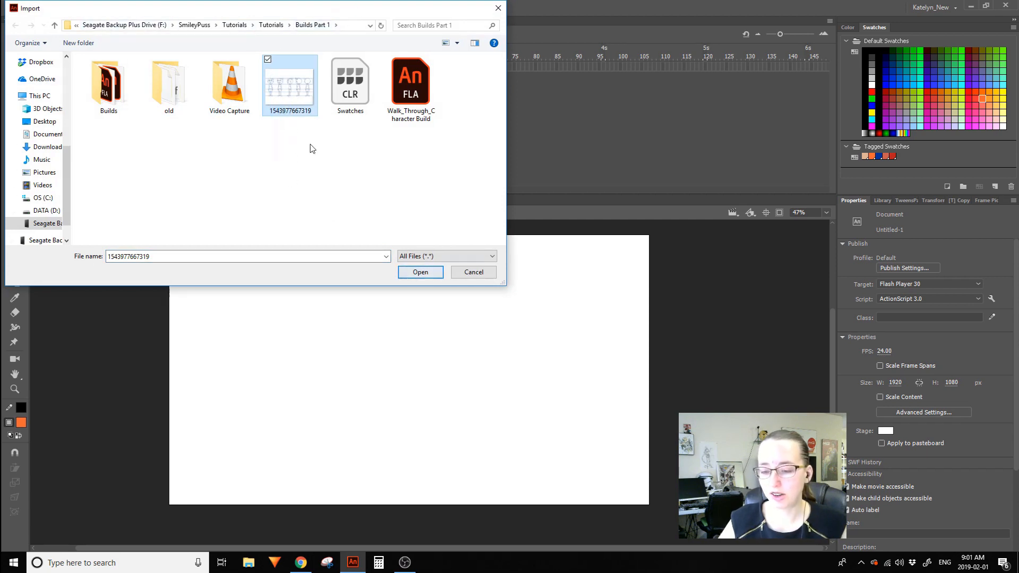
pyautogui.click(419, 273)
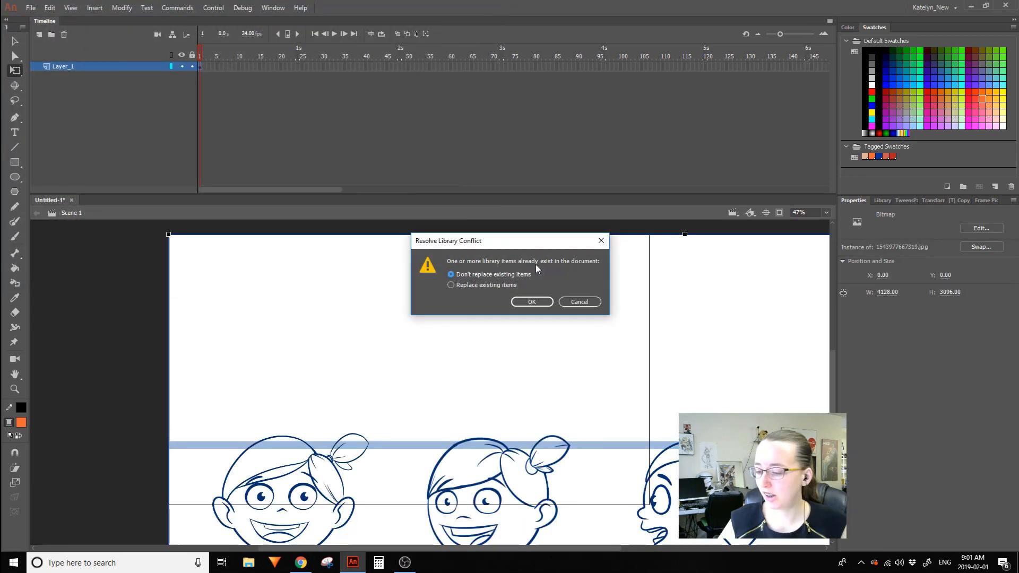
pyautogui.doubleClick(486, 285)
pyautogui.click(531, 301)
# Bring the whole imported turnaround image into view and ready it for resizing with the Free Transform tool.
pyautogui.click(15, 389)
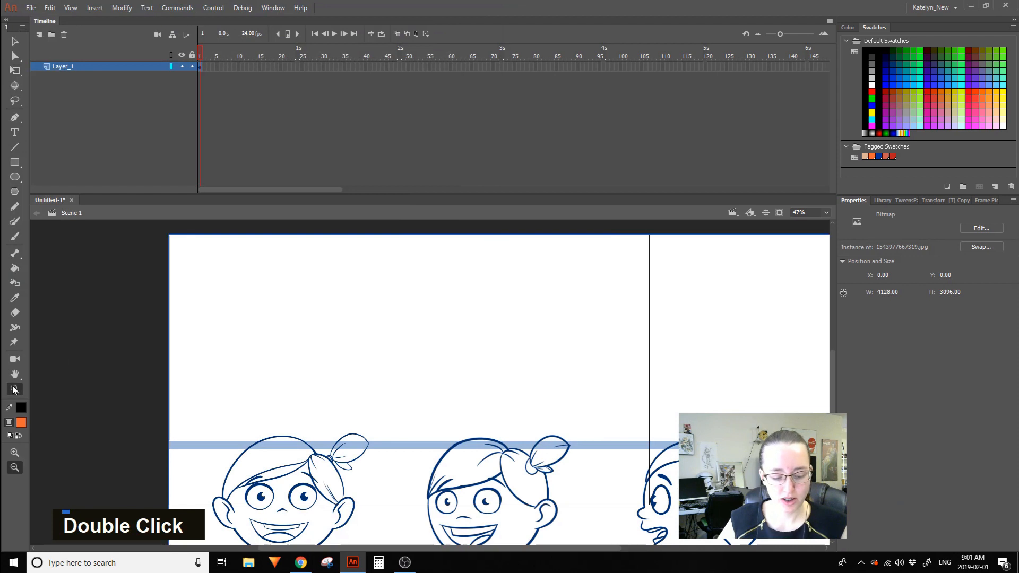
pyautogui.click(419, 343)
pyautogui.click(627, 428)
pyautogui.click(432, 441)
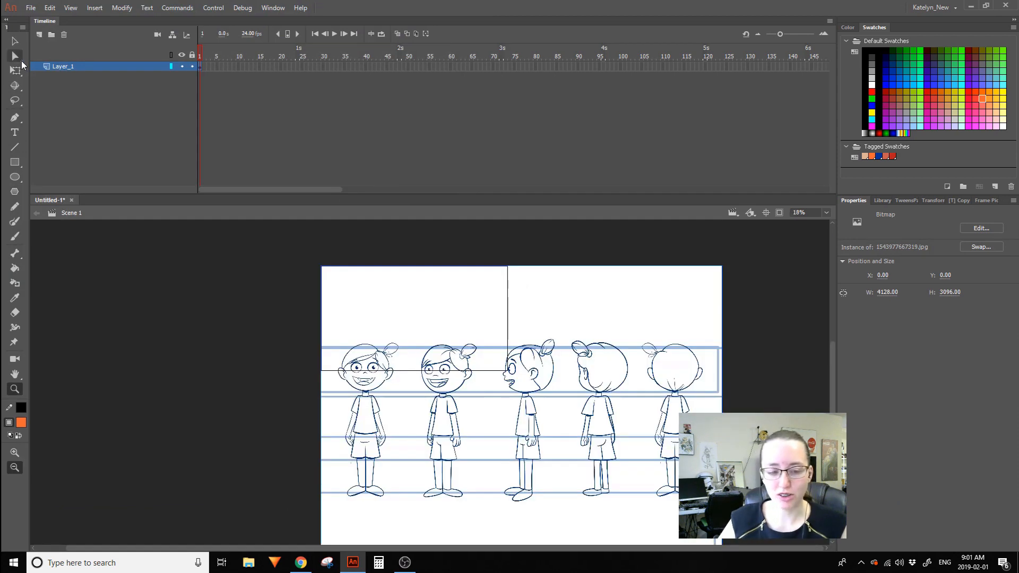
pyautogui.click(15, 70)
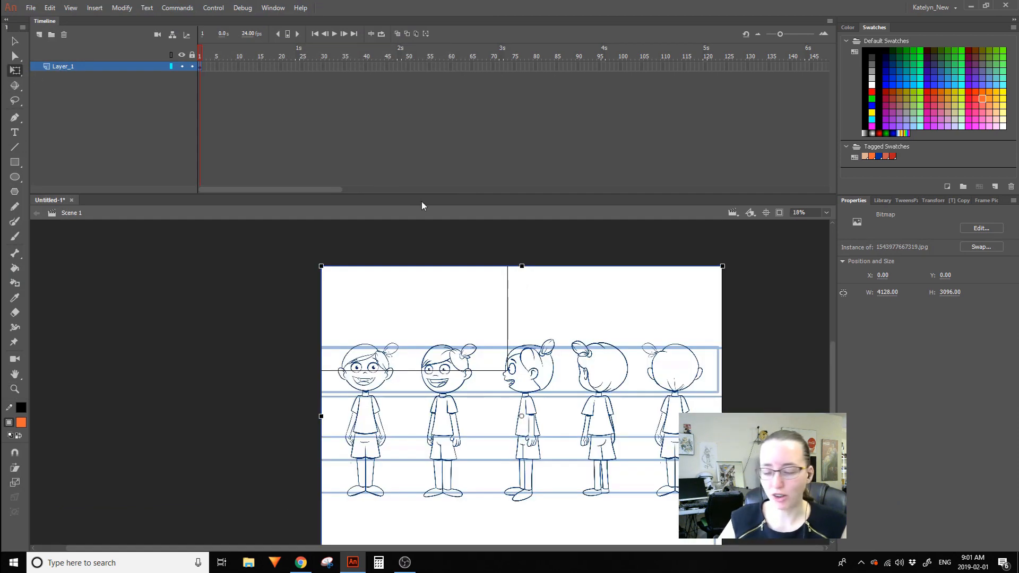
# Close the Color panel, dock Swatches into the same group as Properties and Library, and show the Properties panel.
pyautogui.doubleClick(846, 27)
pyautogui.click(847, 28)
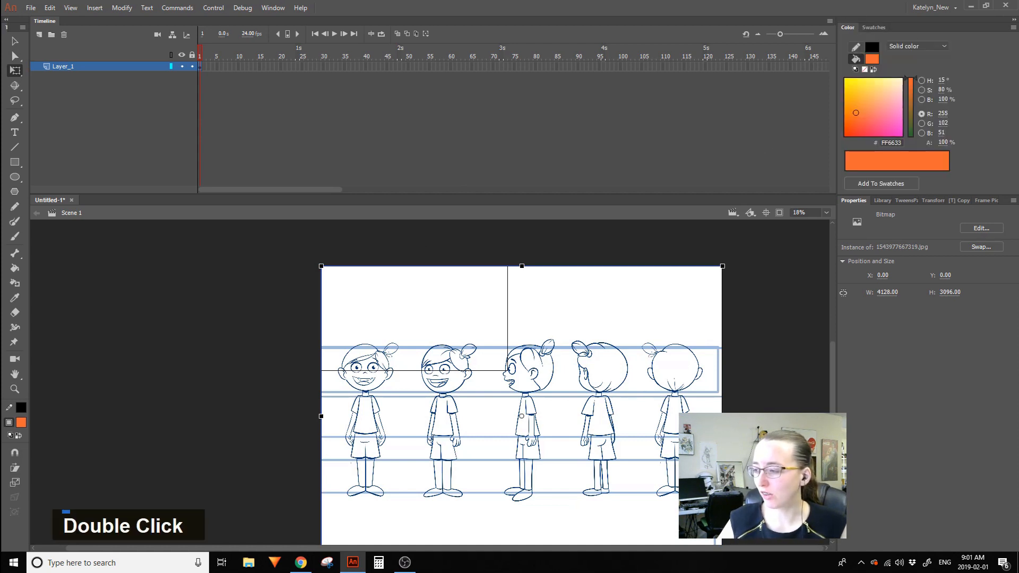
pyautogui.rightClick(848, 29)
pyautogui.click(852, 30)
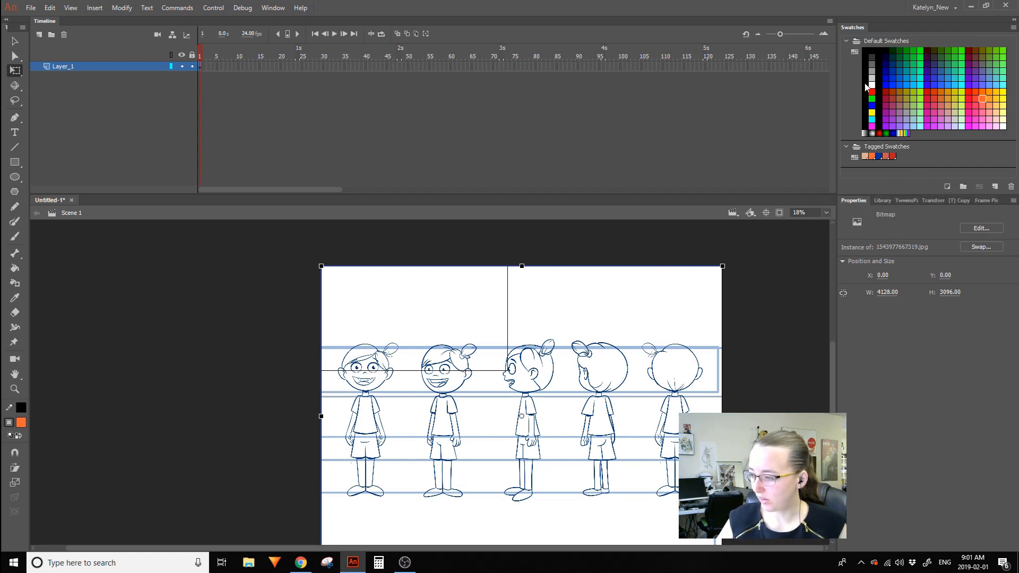
pyautogui.moveTo(843, 29); pyautogui.dragTo(963, 202)
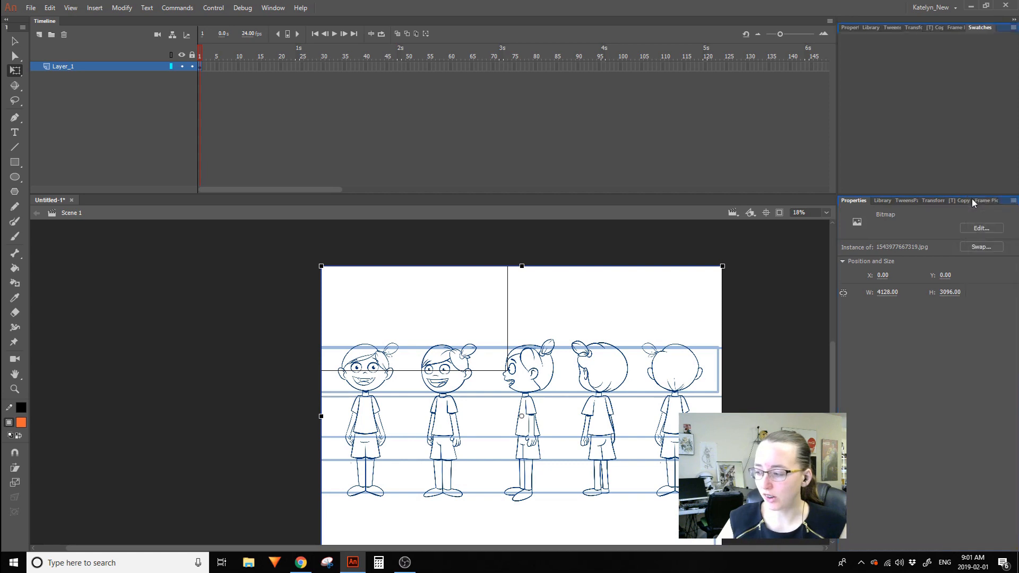
pyautogui.click(851, 28)
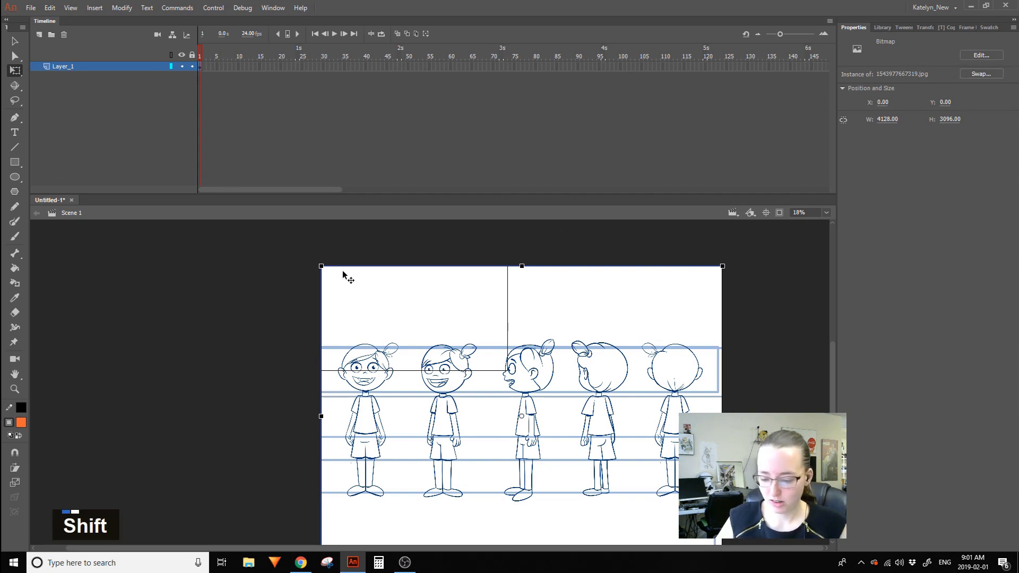
# Scale the turnaround image down proportionally to about 1659 × 1244 px and move it onto the stage.
pyautogui.moveTo(321, 266); pyautogui.dragTo(453, 364)
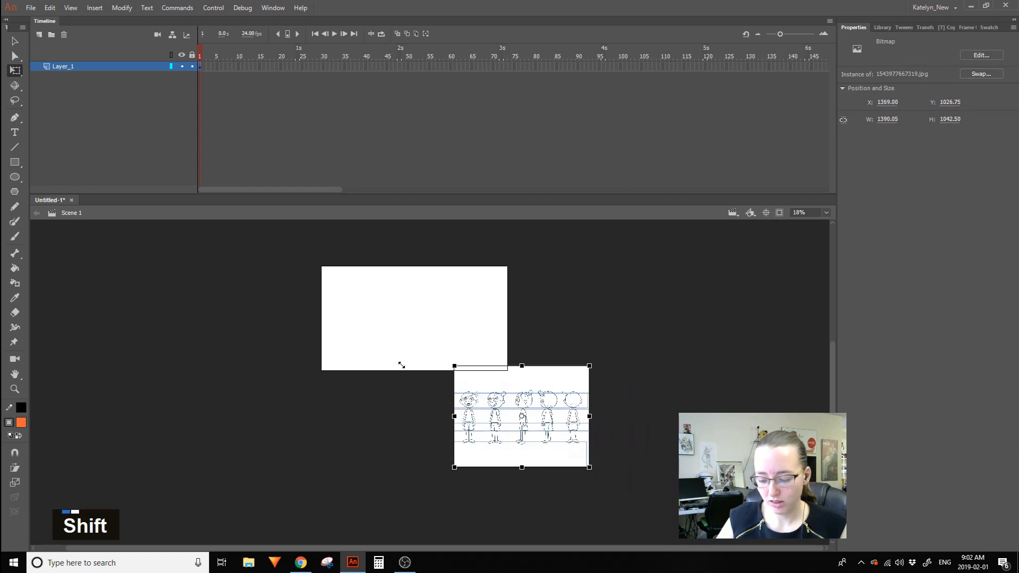
pyautogui.moveTo(535, 416); pyautogui.dragTo(419, 315)
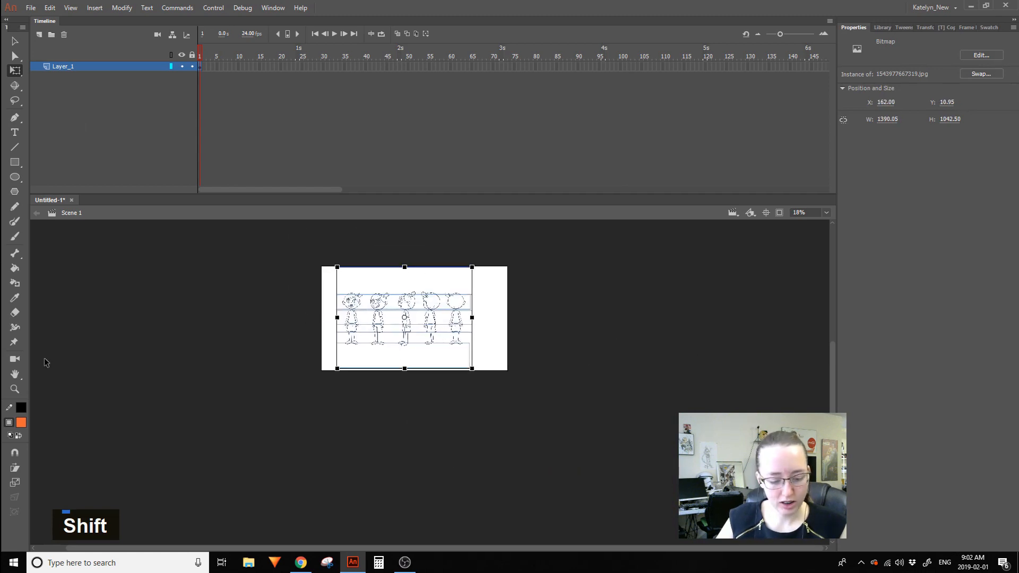
pyautogui.click(15, 389)
pyautogui.moveTo(334, 401); pyautogui.dragTo(652, 251)
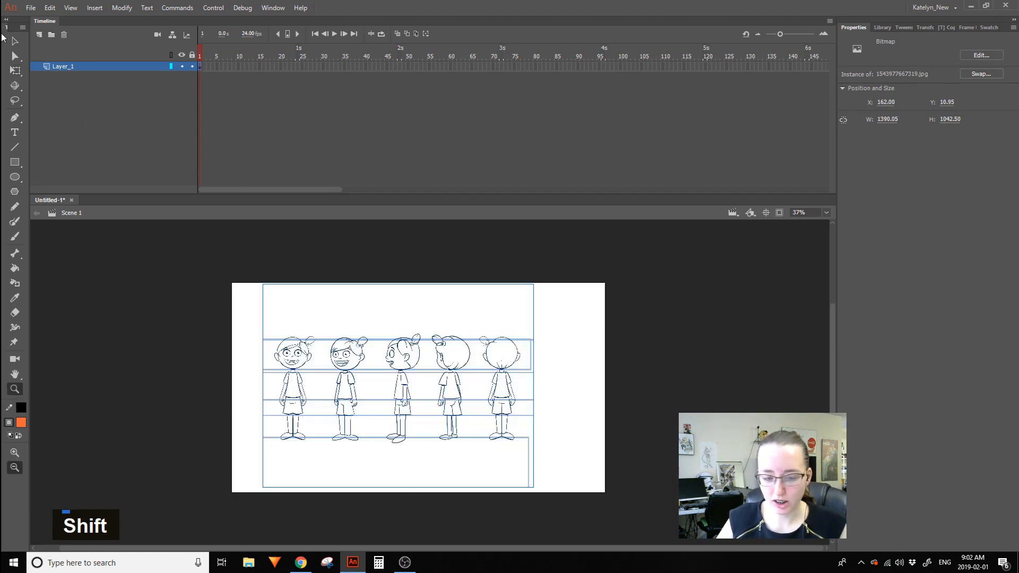
pyautogui.doubleClick(15, 70)
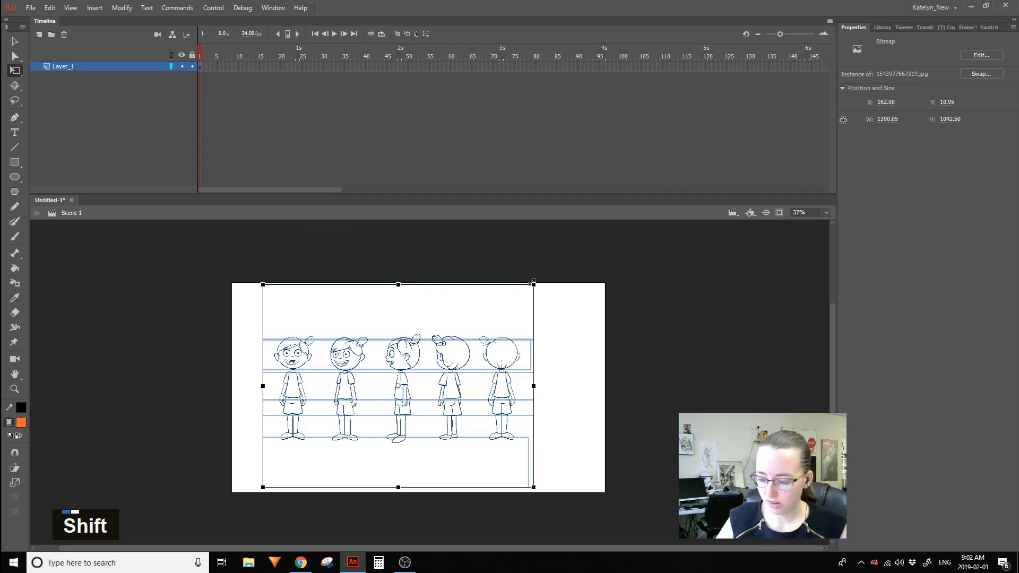
pyautogui.moveTo(533, 283); pyautogui.dragTo(572, 268)
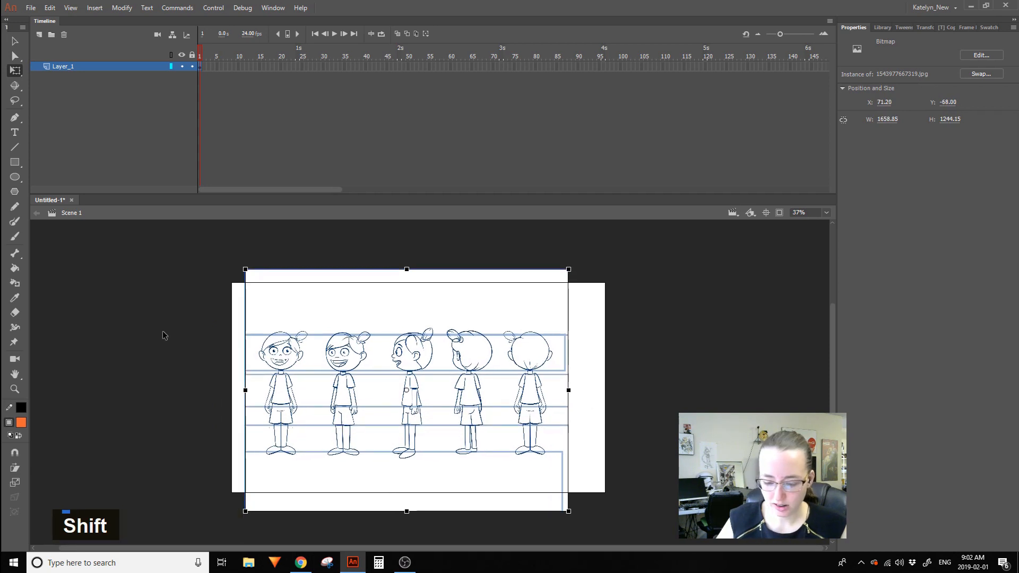
# Shrink the turnaround image proportionally to about 1400 × 1050 px and position it within the stage height.
pyautogui.click(15, 388)
pyautogui.moveTo(225, 494); pyautogui.dragTo(614, 278)
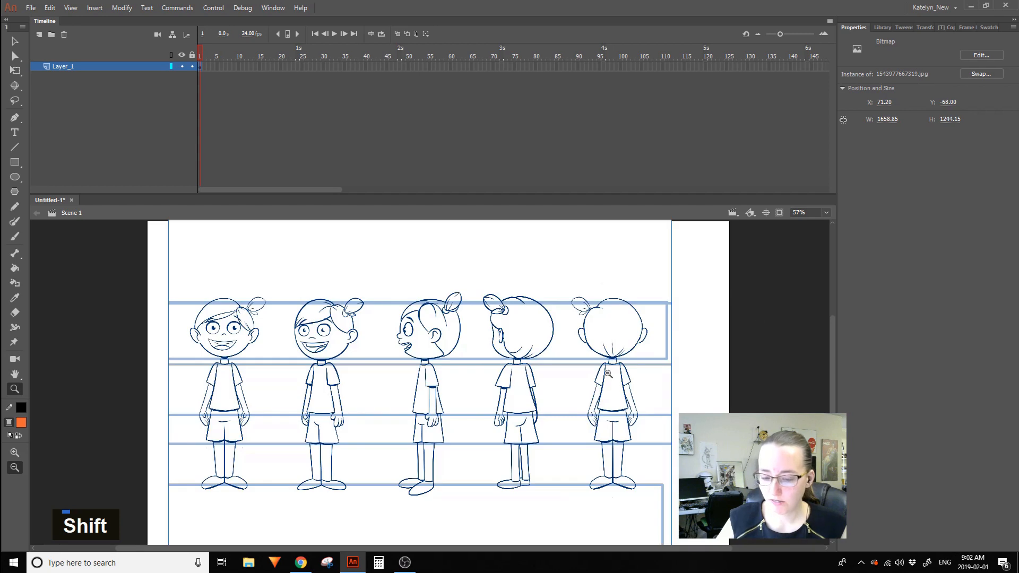
pyautogui.keyDown('alt'); pyautogui.click(524, 330); pyautogui.keyUp('alt')
pyautogui.click(15, 71)
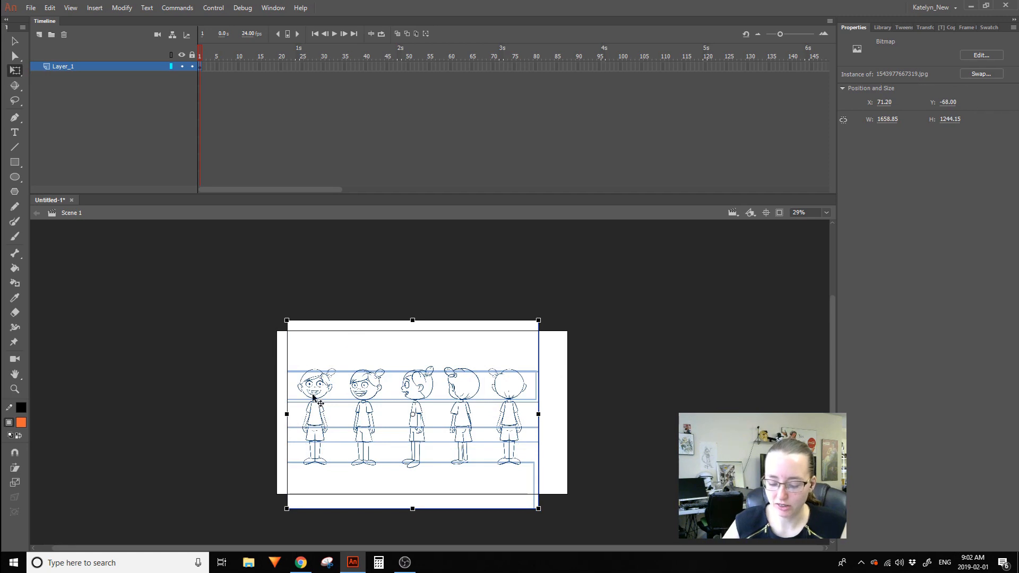
pyautogui.moveTo(538, 320); pyautogui.dragTo(523, 334)
pyautogui.moveTo(459, 409); pyautogui.dragTo(466, 423)
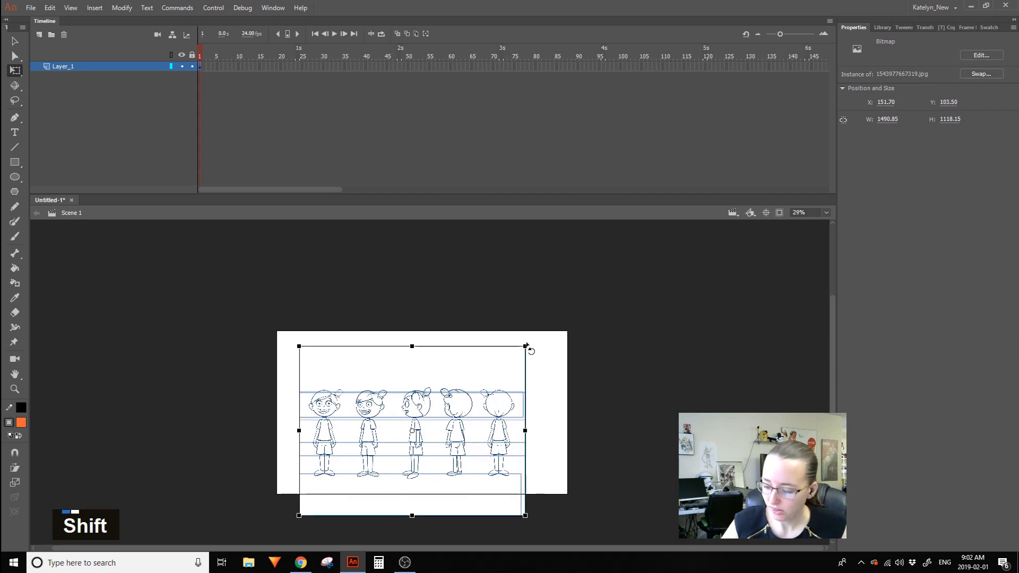
pyautogui.moveTo(527, 345)
pyautogui.mouseDown()
pyautogui.moveTo(510, 352)
pyautogui.moveTo(530, 344)
pyautogui.moveTo(518, 350)
pyautogui.mouseUp()
pyautogui.moveTo(432, 454); pyautogui.dragTo(436, 439)
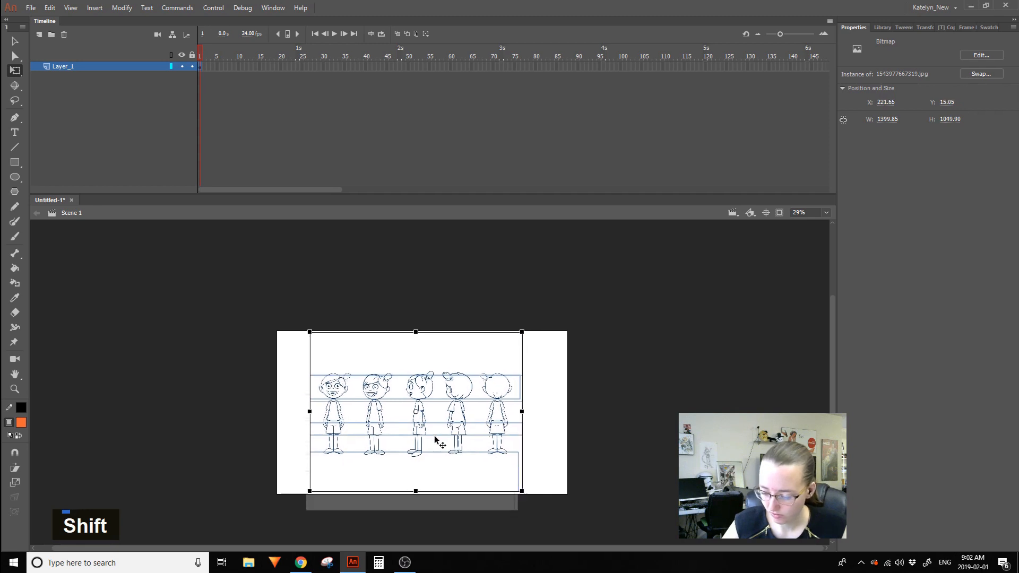
# Enlarge the turnaround image proportionally to about 1798 × 1348 px and position it so all five figures fill the stage.
pyautogui.moveTo(518, 337); pyautogui.dragTo(537, 321)
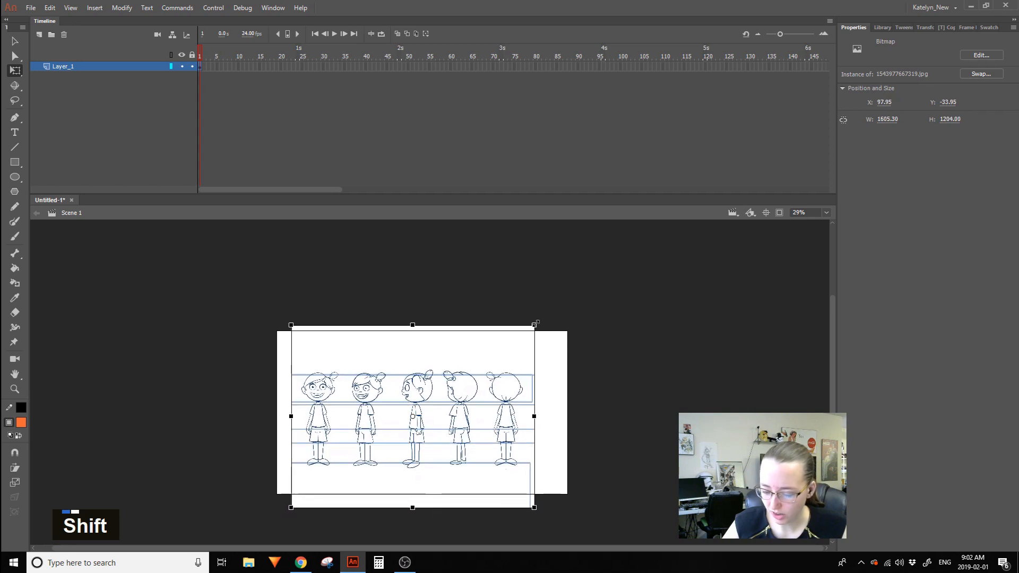
pyautogui.moveTo(491, 463); pyautogui.dragTo(502, 461)
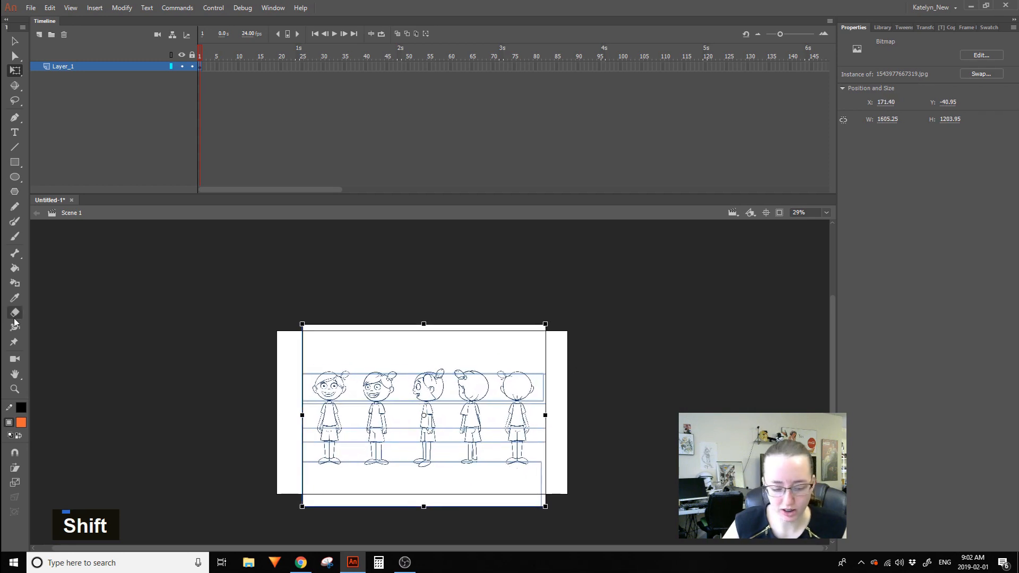
pyautogui.click(15, 389)
pyautogui.moveTo(276, 495); pyautogui.dragTo(573, 340)
pyautogui.press('space')
pyautogui.moveTo(345, 361)
pyautogui.mouseDown()
pyautogui.moveTo(363, 369)
pyautogui.moveTo(353, 347)
pyautogui.moveTo(356, 363)
pyautogui.moveTo(344, 357)
pyautogui.mouseUp()
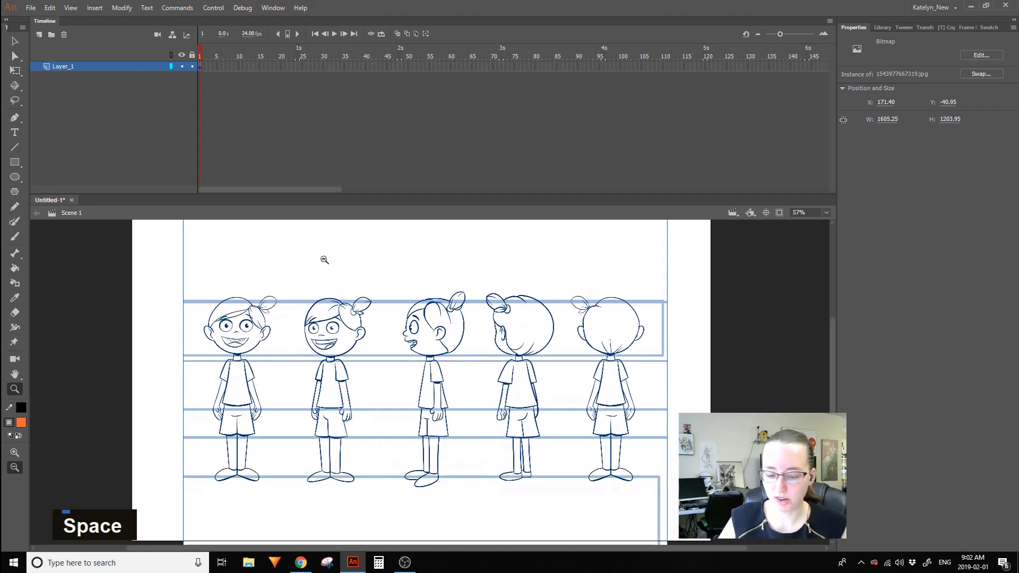
pyautogui.click(15, 70)
pyautogui.press('space')
pyautogui.moveTo(662, 253); pyautogui.dragTo(655, 312)
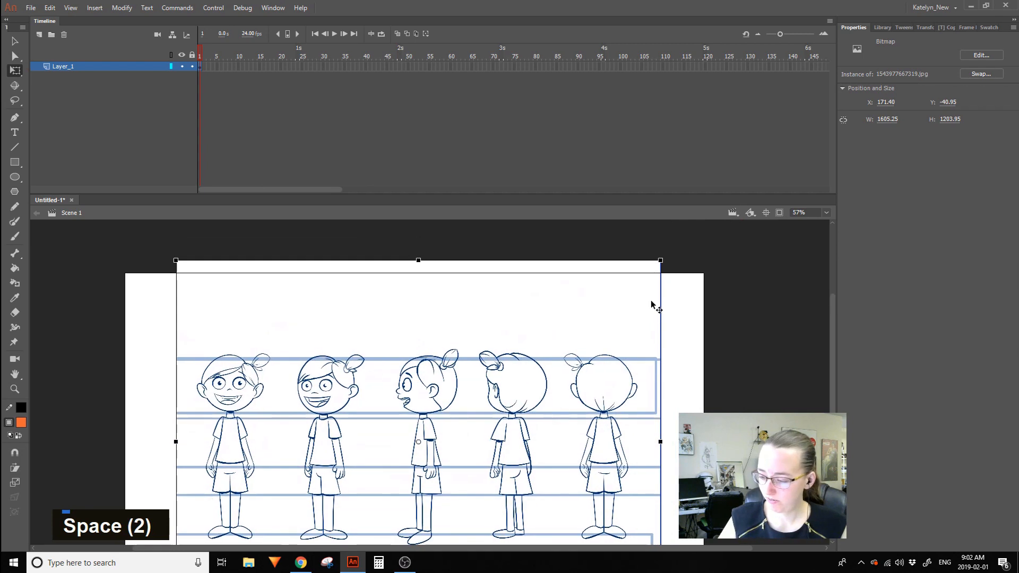
pyautogui.moveTo(660, 260); pyautogui.dragTo(698, 238)
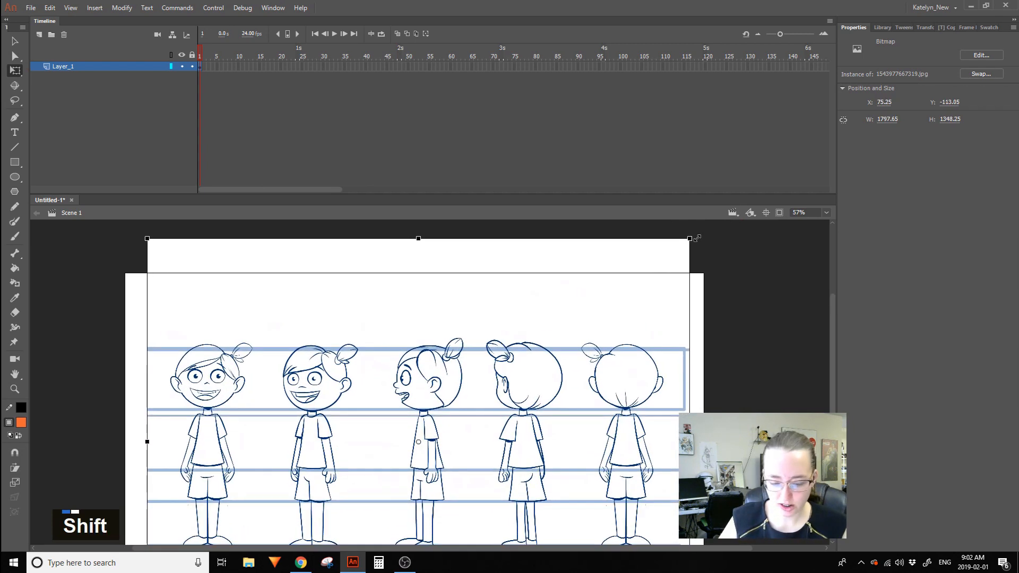
pyautogui.press('space')
pyautogui.moveTo(498, 396); pyautogui.dragTo(547, 365)
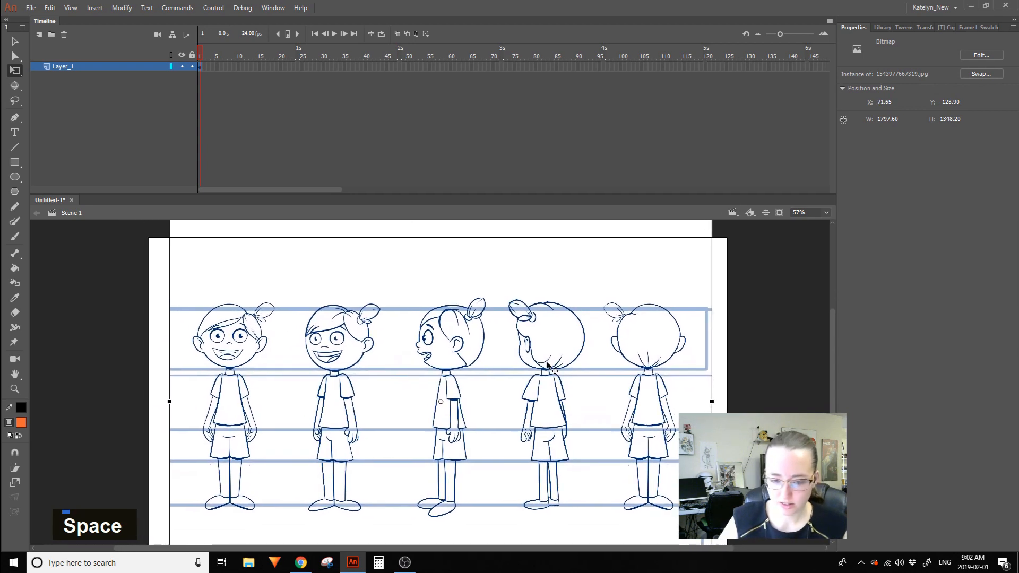
# Rename the turnaround image's layer to Char and lock it.
pyautogui.doubleClick(65, 65)
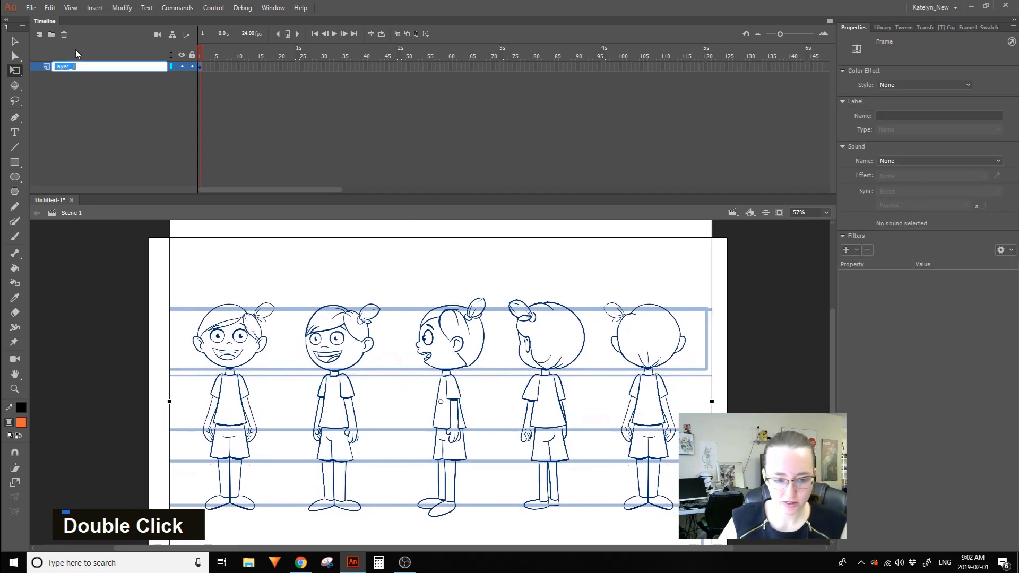
pyautogui.write('Car')
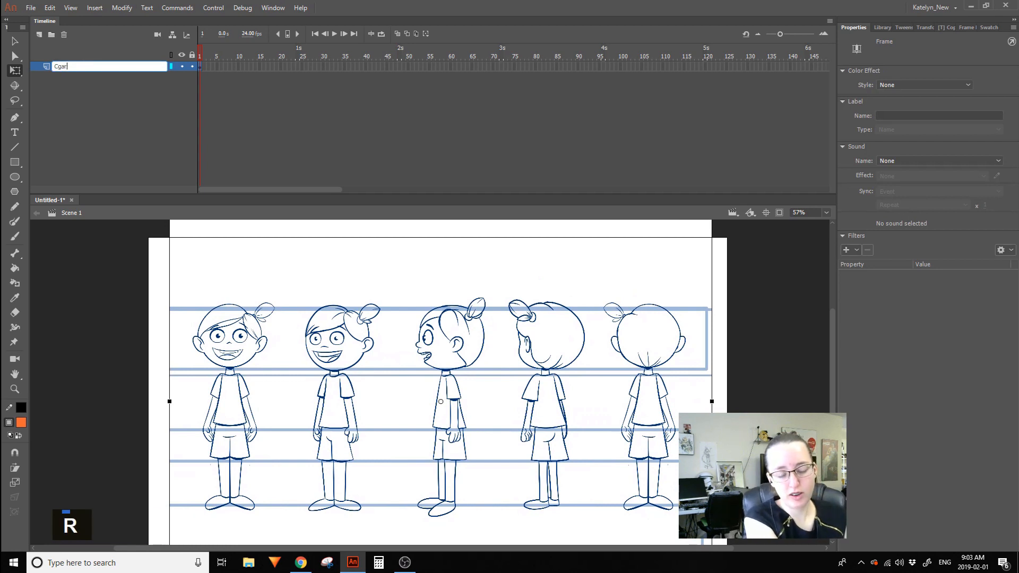
pyautogui.press('BackSpace')
pyautogui.press('BackSpace')
pyautogui.write('har')
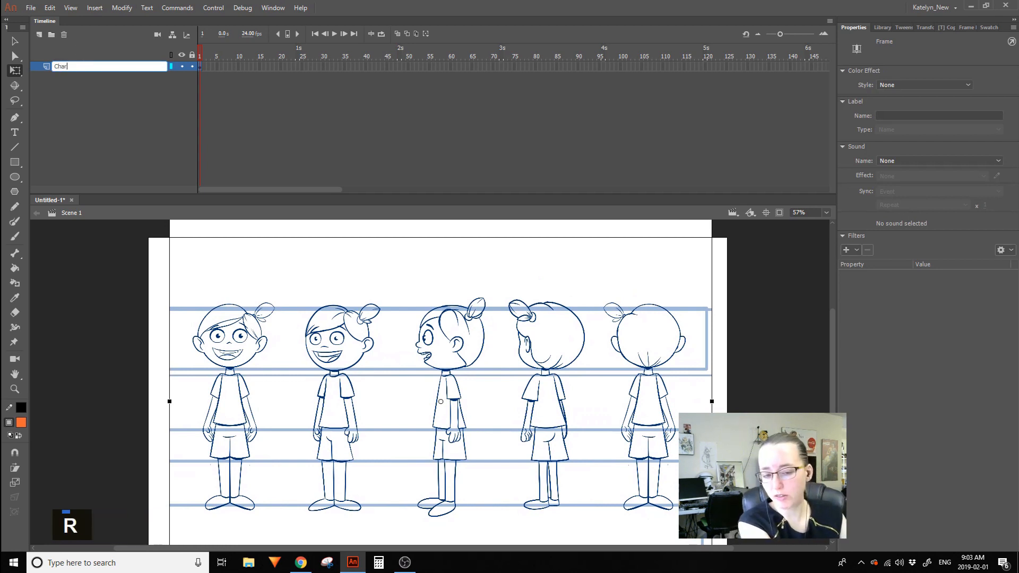
pyautogui.press('Return')
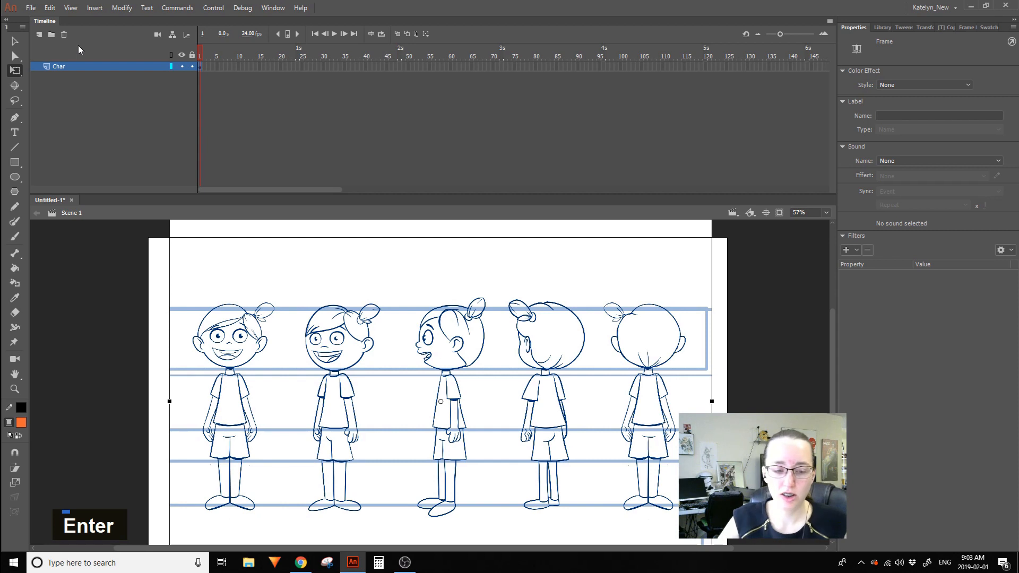
pyautogui.click(192, 67)
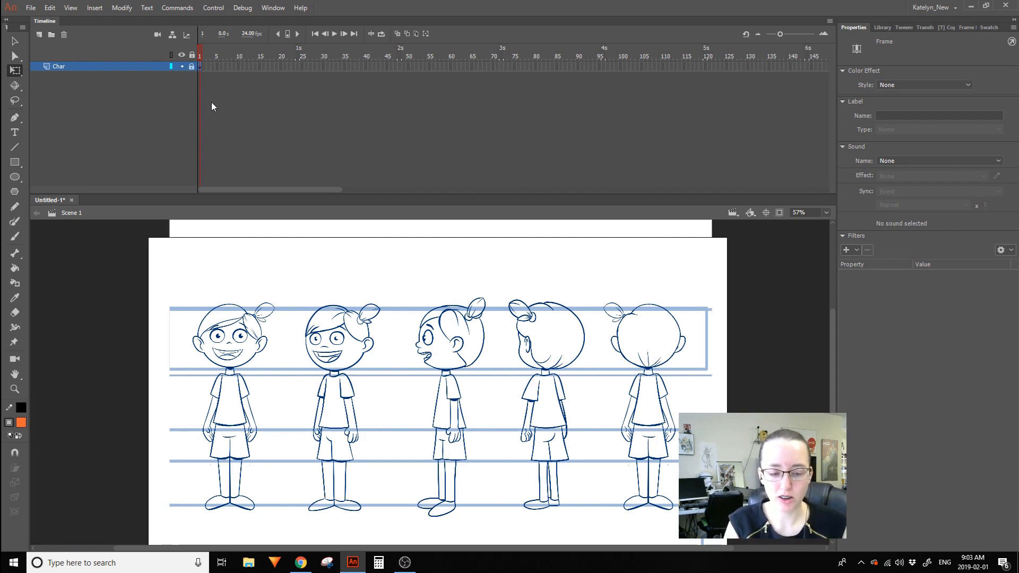
# Save the document as Char_Build_Tutorial in the Builds Part 1 folder, in Animate Document (*.fla) format.
pyautogui.click(30, 7)
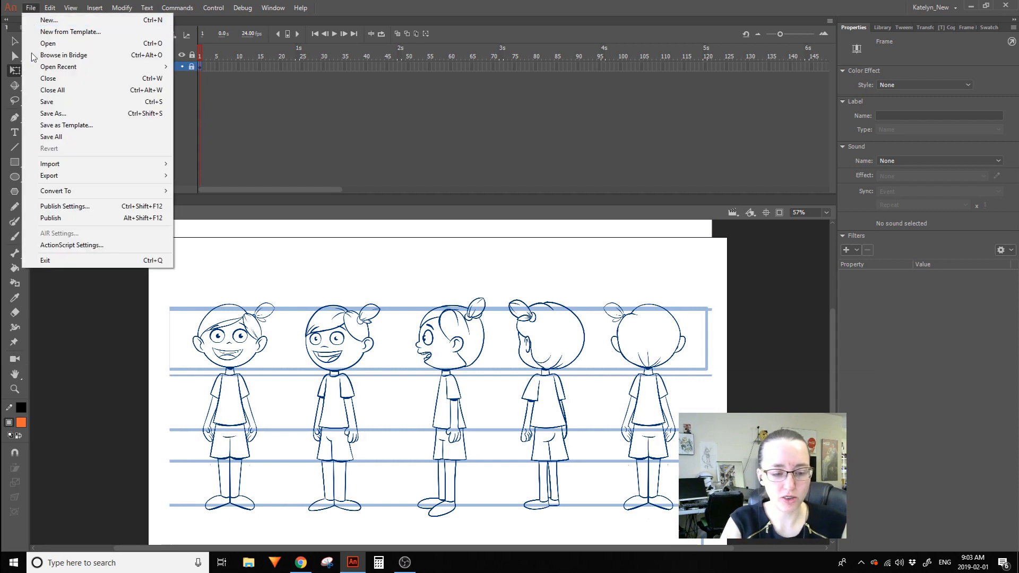
pyautogui.click(63, 113)
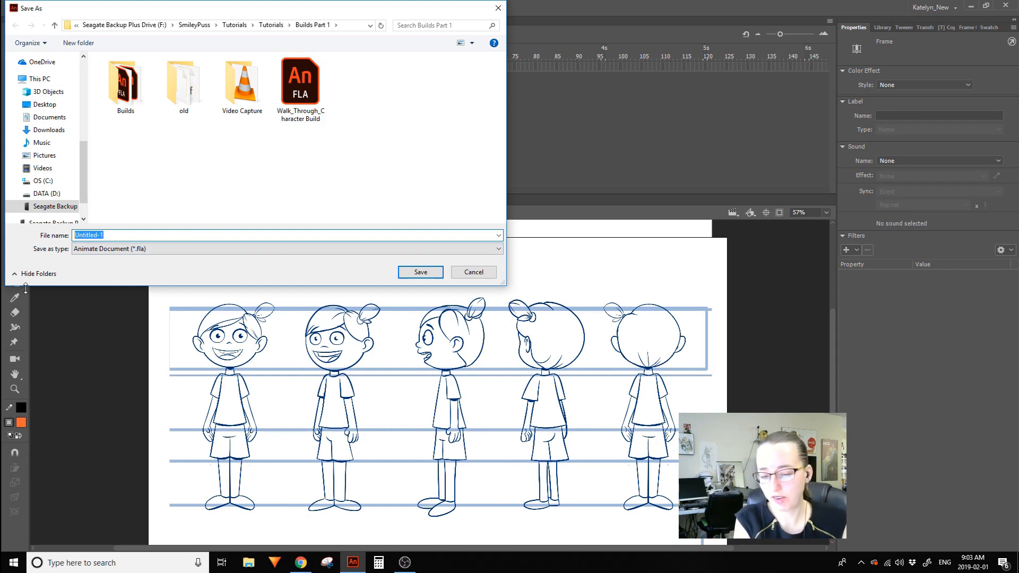
pyautogui.write('CharO')
pyautogui.hotkey('shift', 'BackSpace')
pyautogui.write('_')
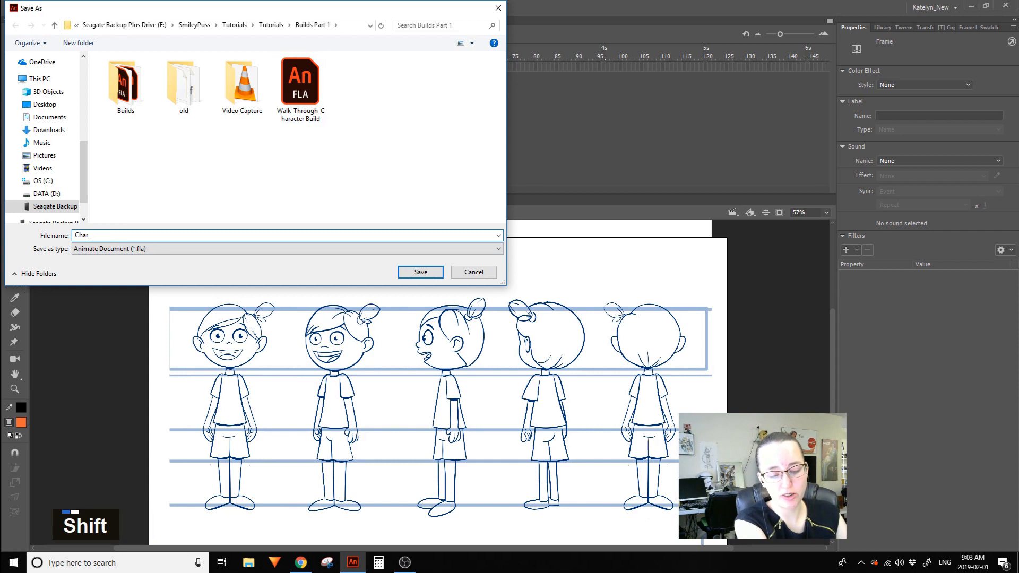
pyautogui.write('Build')
pyautogui.hotkey('shift', 'BackSpace')
pyautogui.write('_Tutorial')
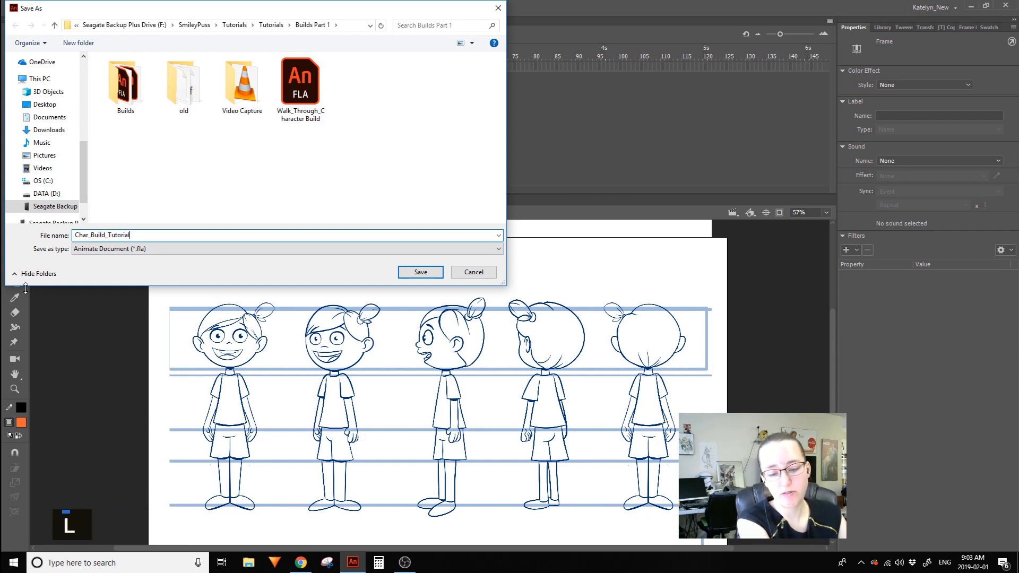
pyautogui.press('Return')
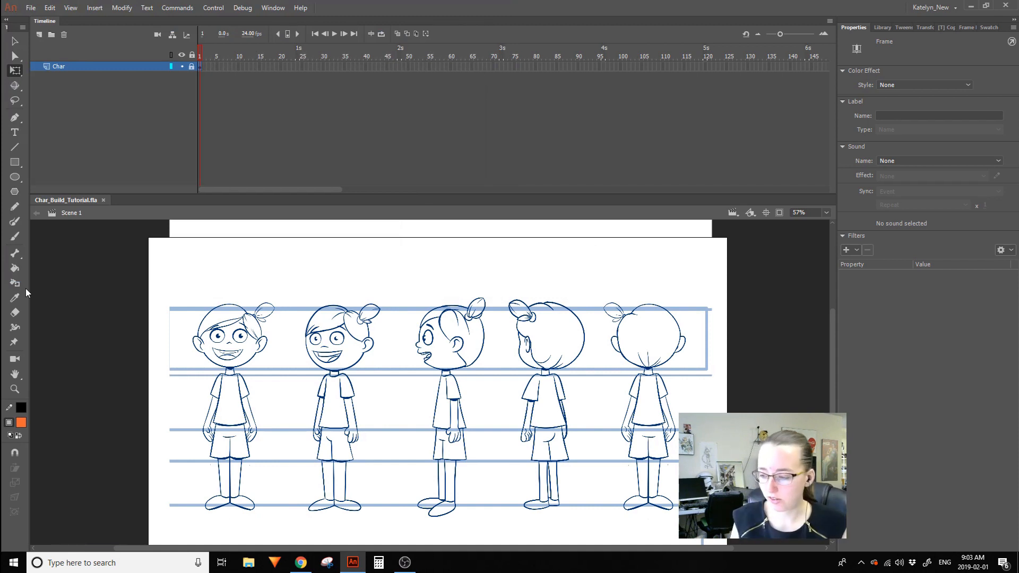
# Clip the content outside the stage and frame the whole turnaround in the view.
pyautogui.click(779, 212)
pyautogui.click(782, 212)
pyautogui.click(780, 213)
pyautogui.click(15, 389)
pyautogui.moveTo(126, 266); pyautogui.dragTo(679, 515)
pyautogui.press('space')
pyautogui.moveTo(767, 378); pyautogui.dragTo(769, 357)
pyautogui.keyDown('alt'); pyautogui.click(370, 406); pyautogui.keyUp('alt')
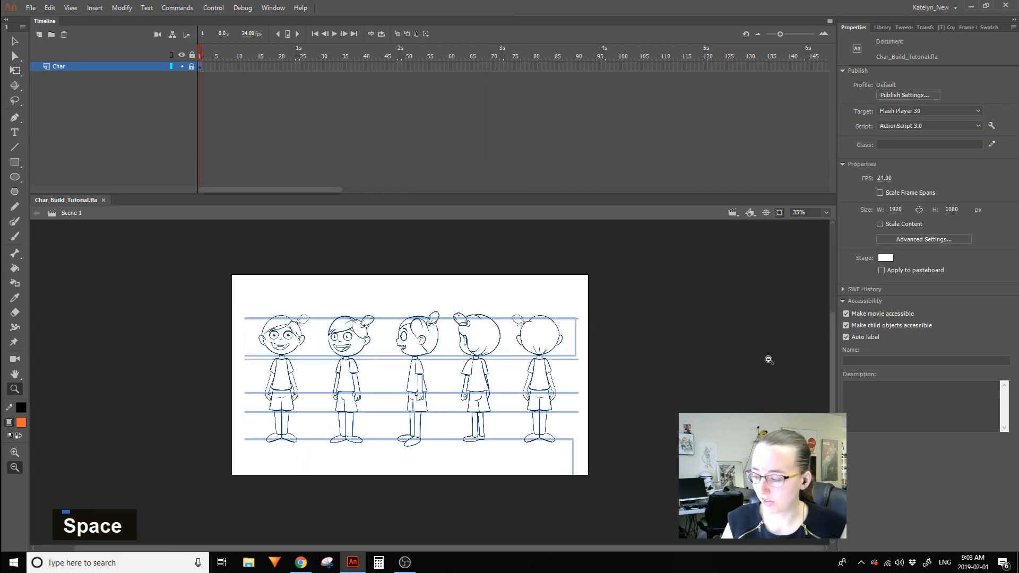
pyautogui.moveTo(445, 331); pyautogui.dragTo(672, 284)
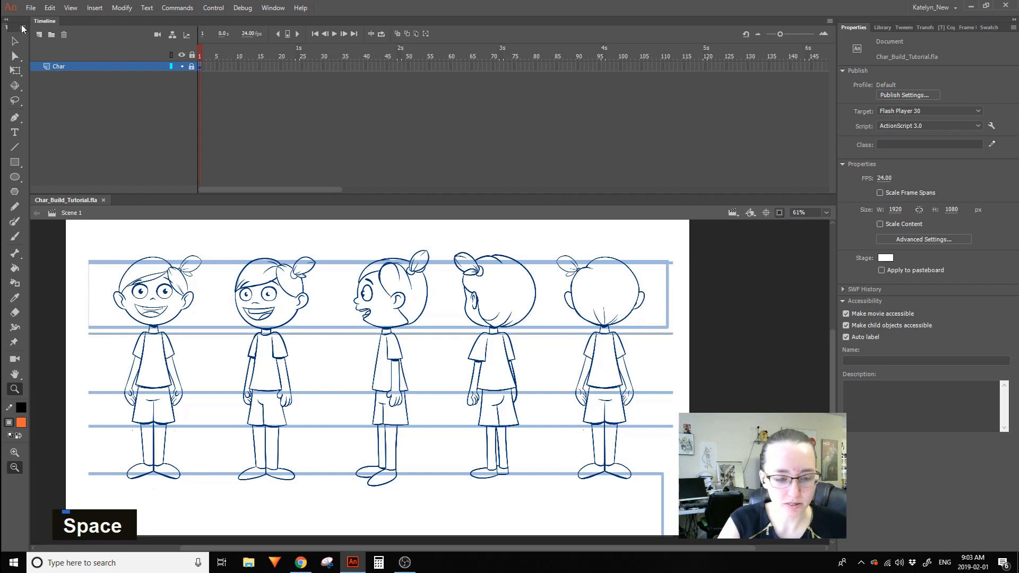
# Add a new layer above the Char layer for drawing the front-view figure.
pyautogui.click(39, 35)
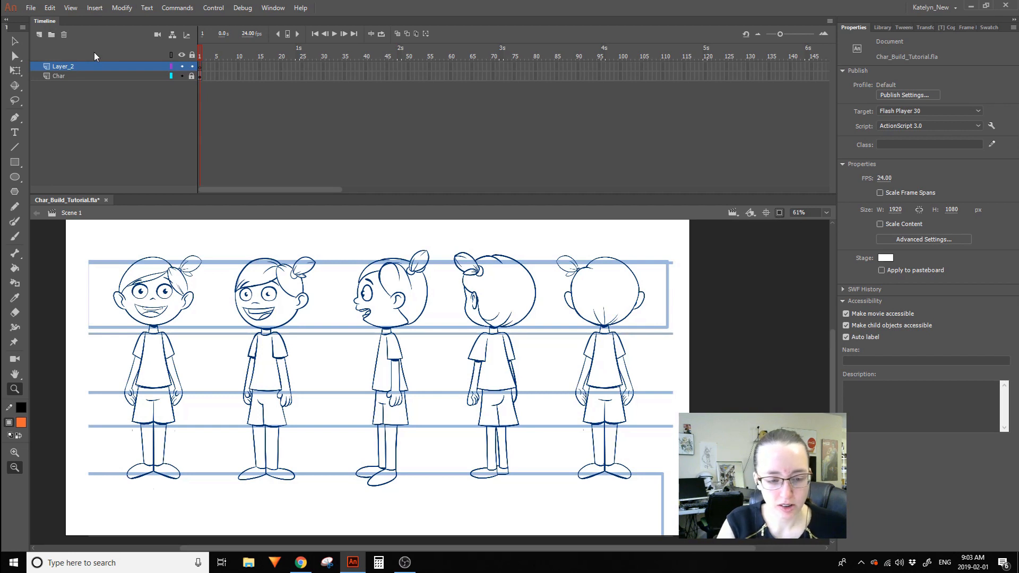
pyautogui.doubleClick(96, 68)
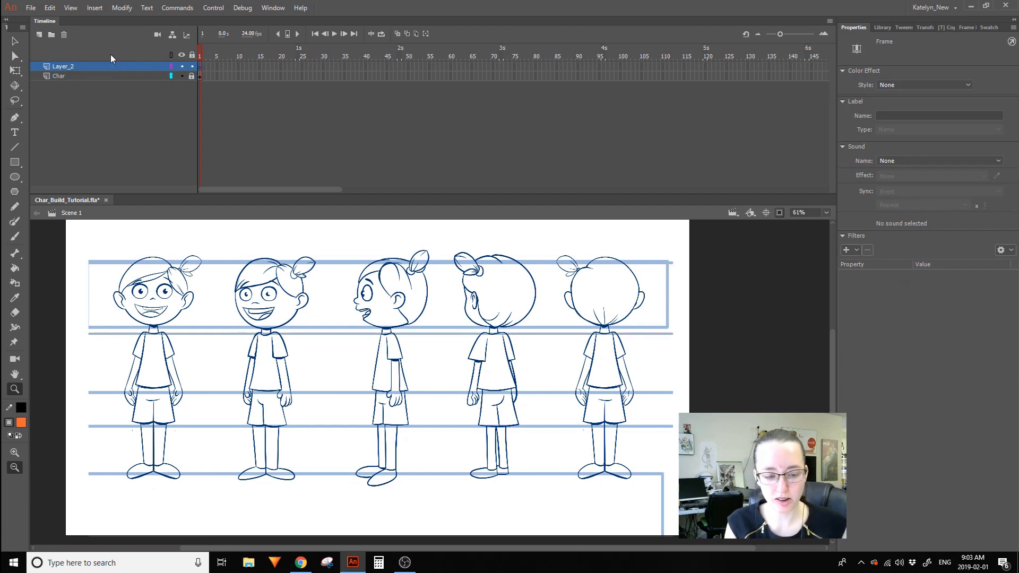
pyautogui.press('space')
pyautogui.moveTo(244, 377); pyautogui.dragTo(542, 378)
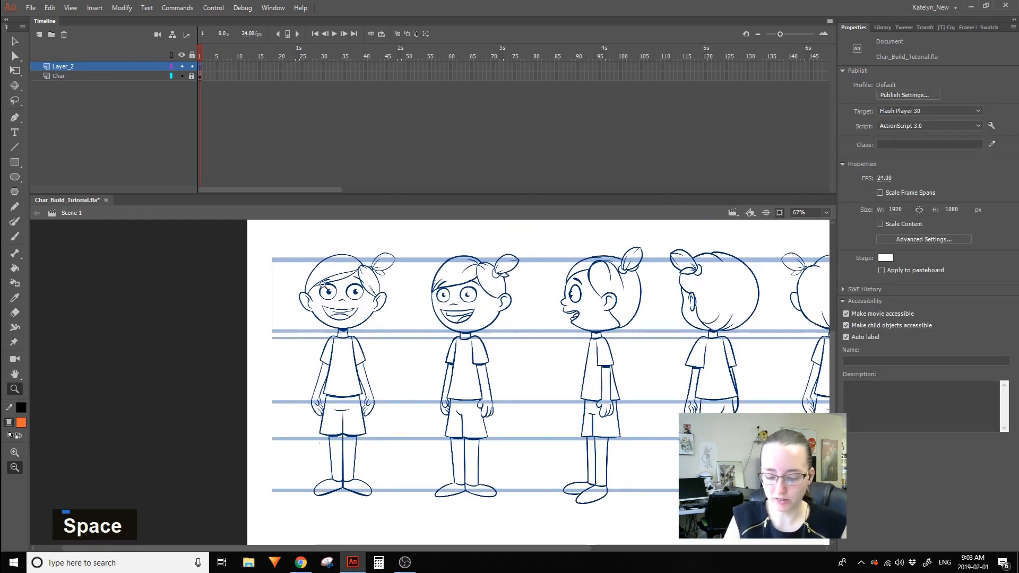
pyautogui.moveTo(297, 521); pyautogui.dragTo(456, 228)
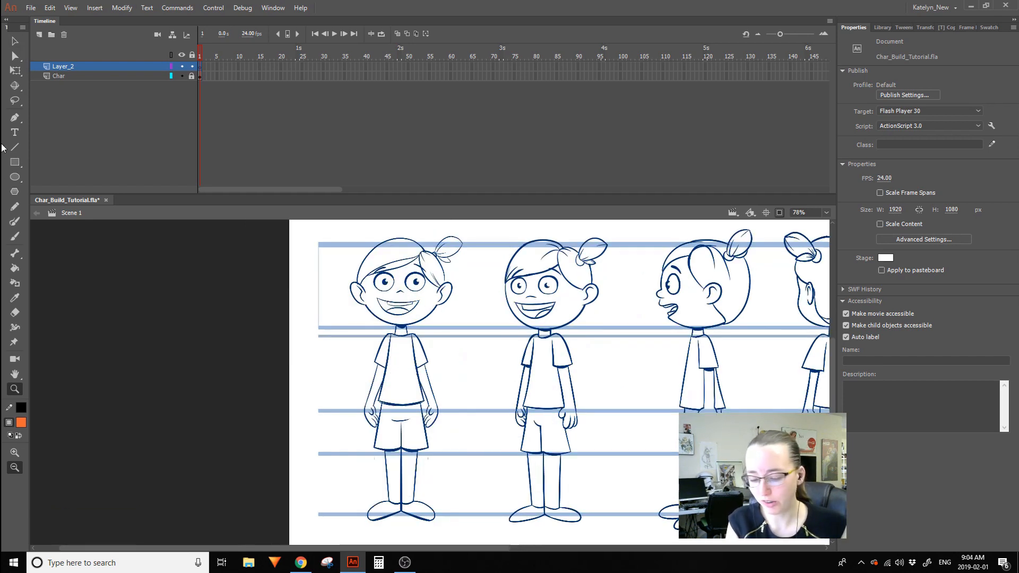
pyautogui.moveTo(375, 520); pyautogui.dragTo(483, 232)
pyautogui.press('v')
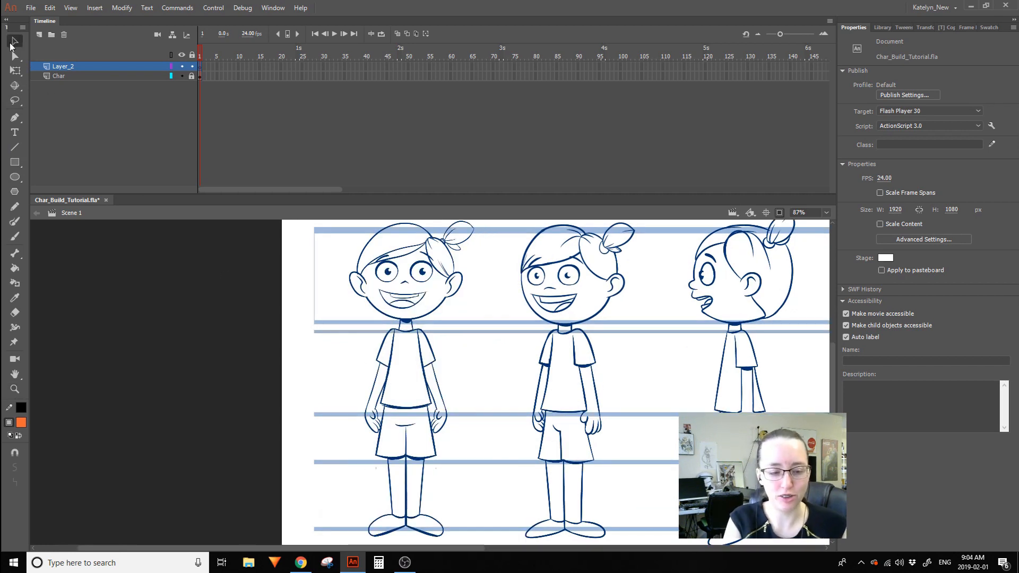
# Add the colors from the Swatches CLR file in the Builds Part 1 folder to the document's swatches.
pyautogui.click(16, 178)
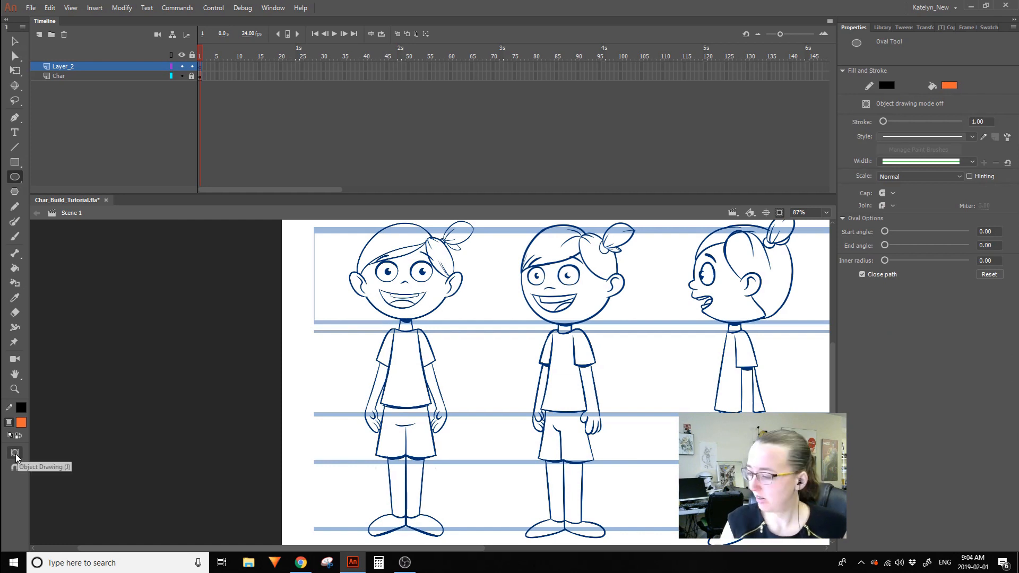
pyautogui.click(990, 28)
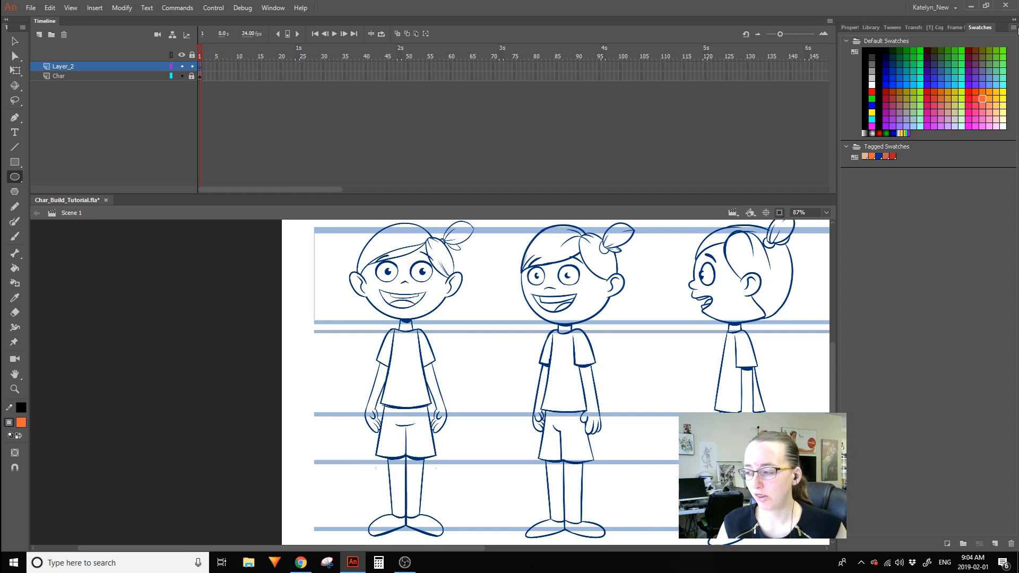
pyautogui.click(1014, 28)
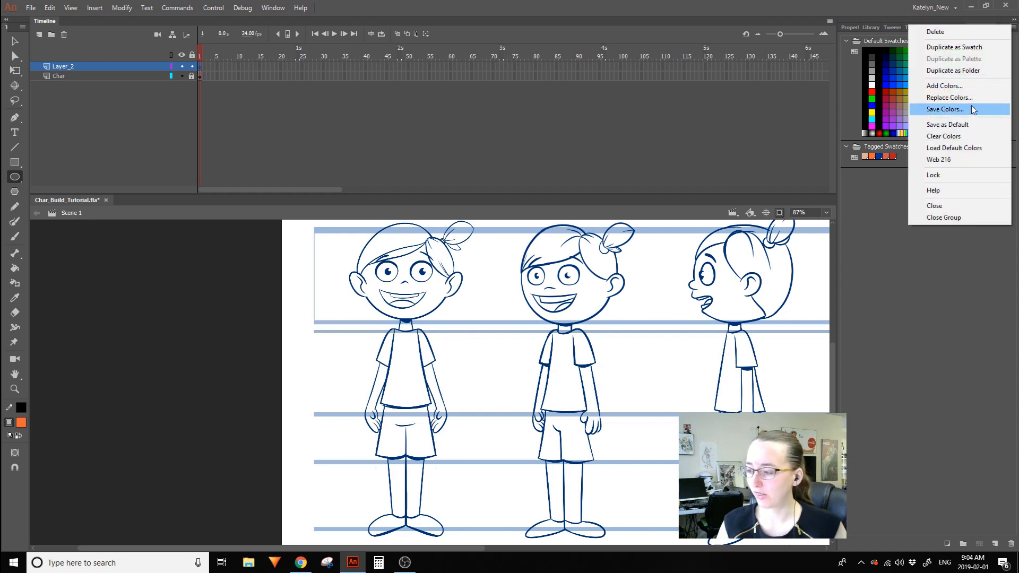
pyautogui.click(943, 86)
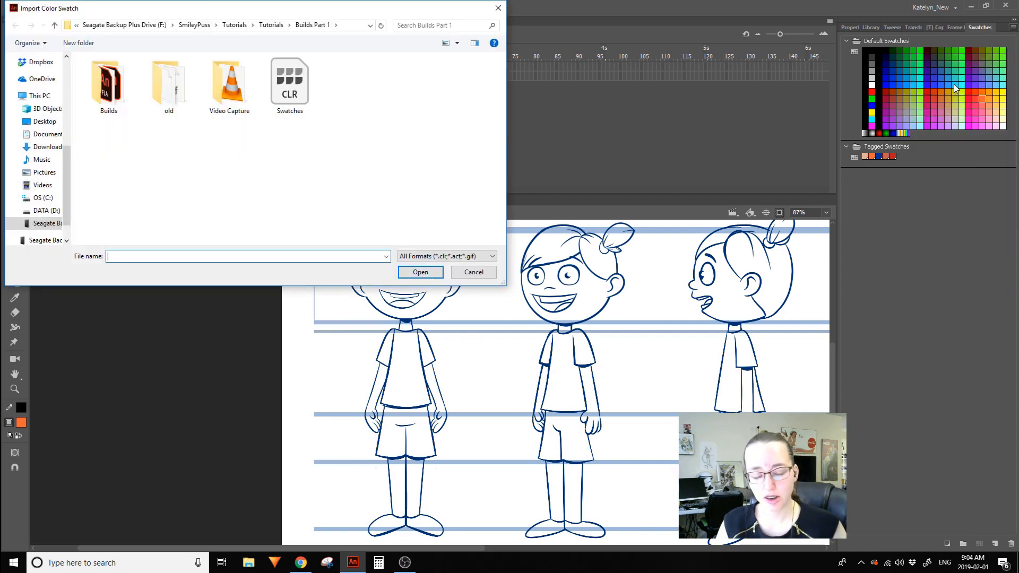
pyautogui.click(290, 95)
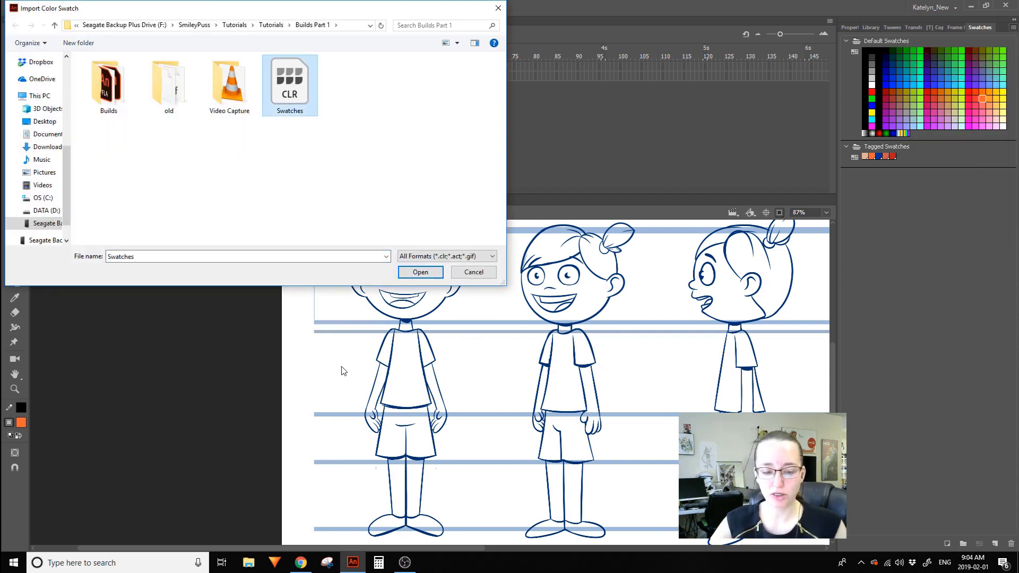
pyautogui.click(420, 271)
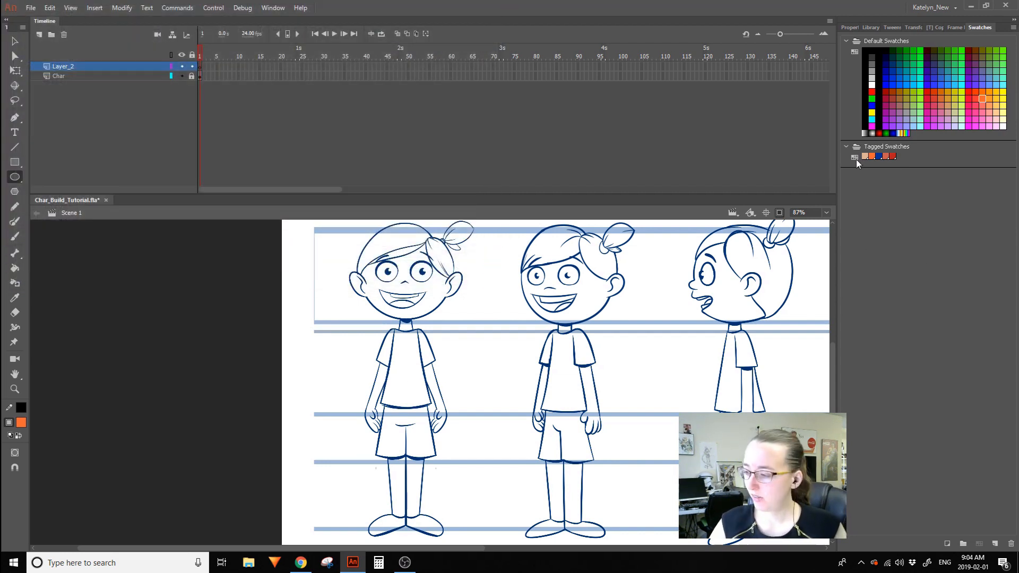
# Try drawing an oval with the light skin-tone fill over the front-view head, and undo it.
pyautogui.click(15, 41)
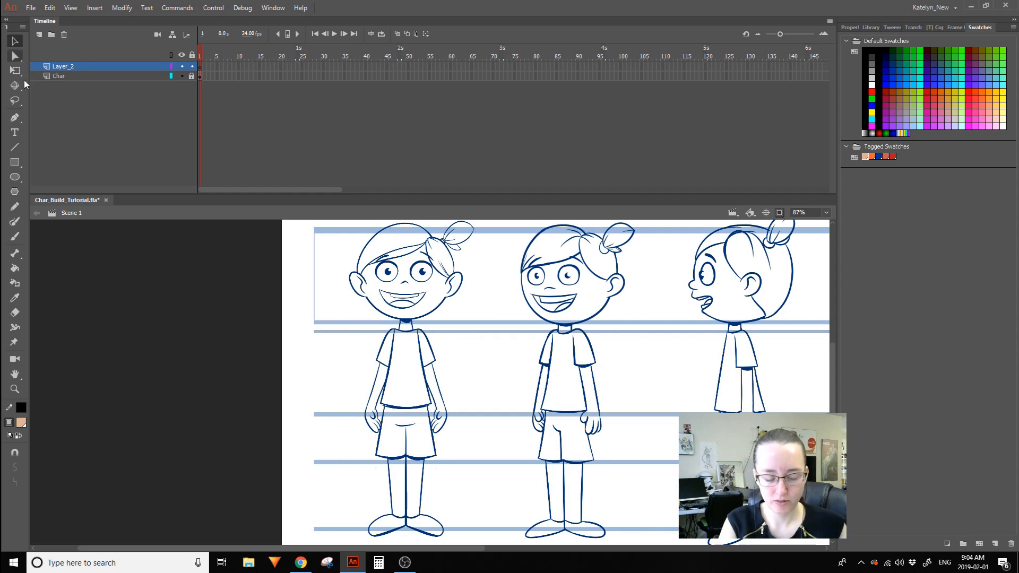
pyautogui.click(15, 389)
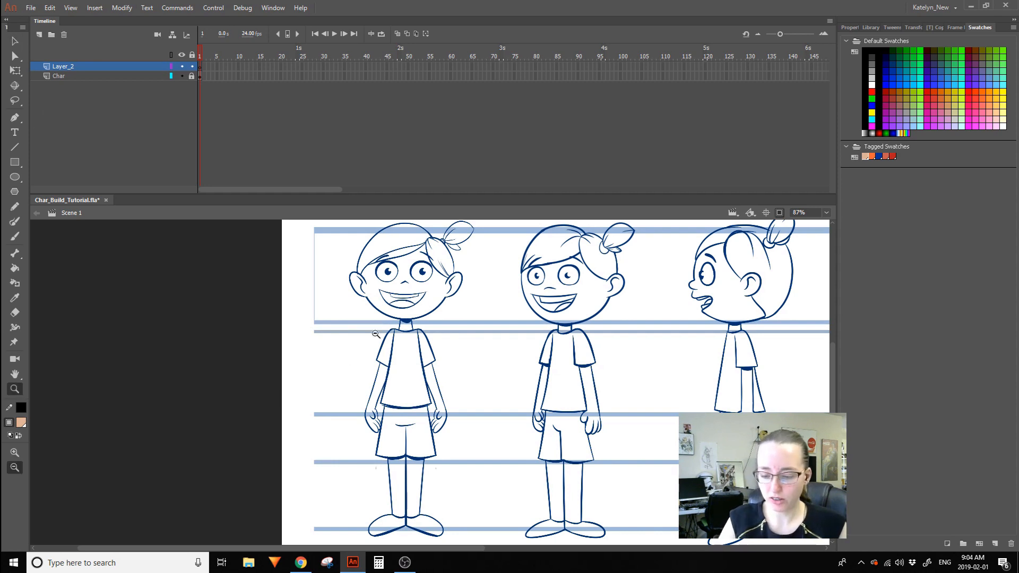
pyautogui.moveTo(345, 365); pyautogui.dragTo(508, 214)
pyautogui.press('space')
pyautogui.moveTo(510, 384); pyautogui.dragTo(562, 383)
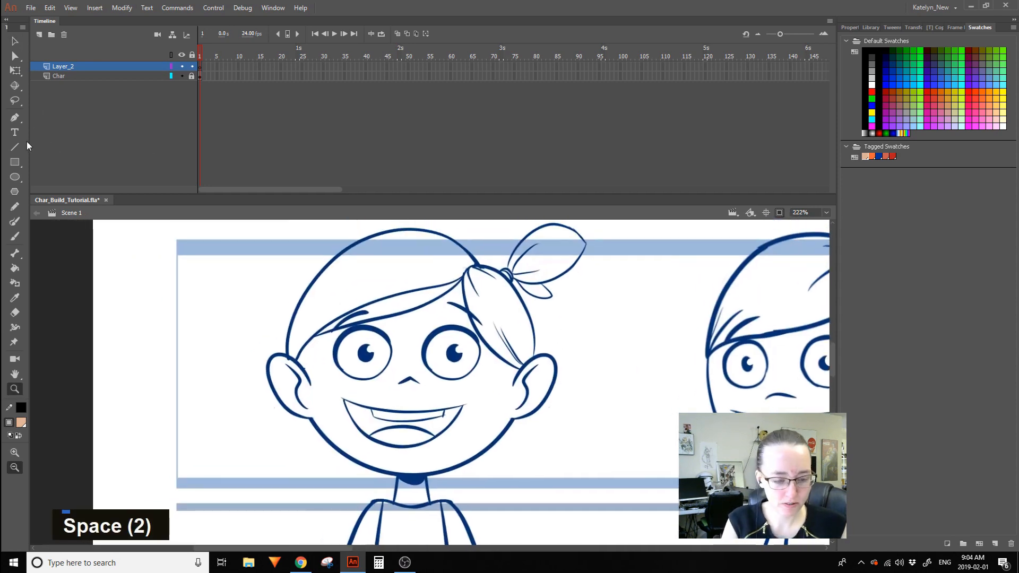
pyautogui.click(14, 177)
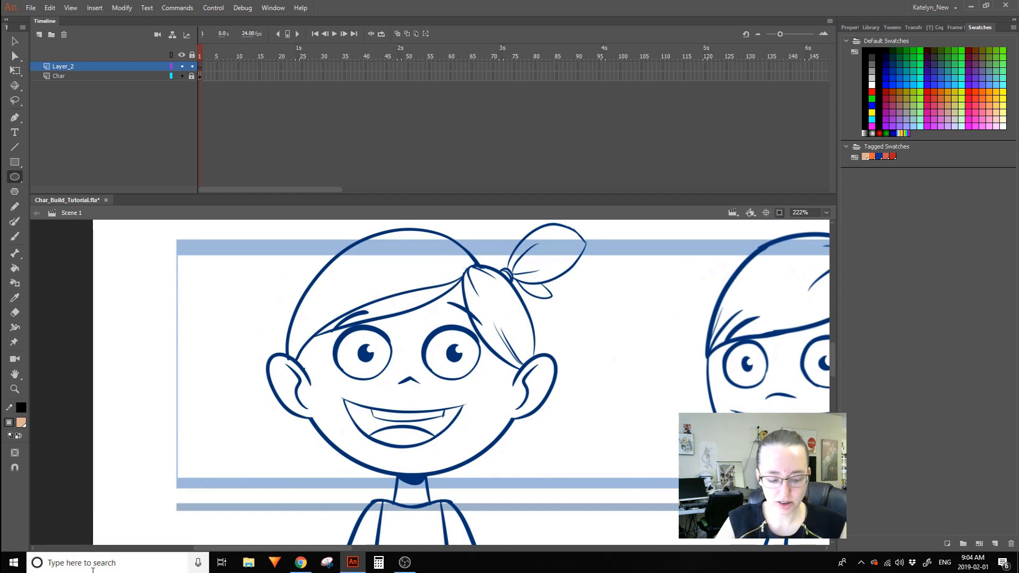
pyautogui.moveTo(395, 261); pyautogui.dragTo(603, 430)
pyautogui.hotkey('ctrl', 'z')
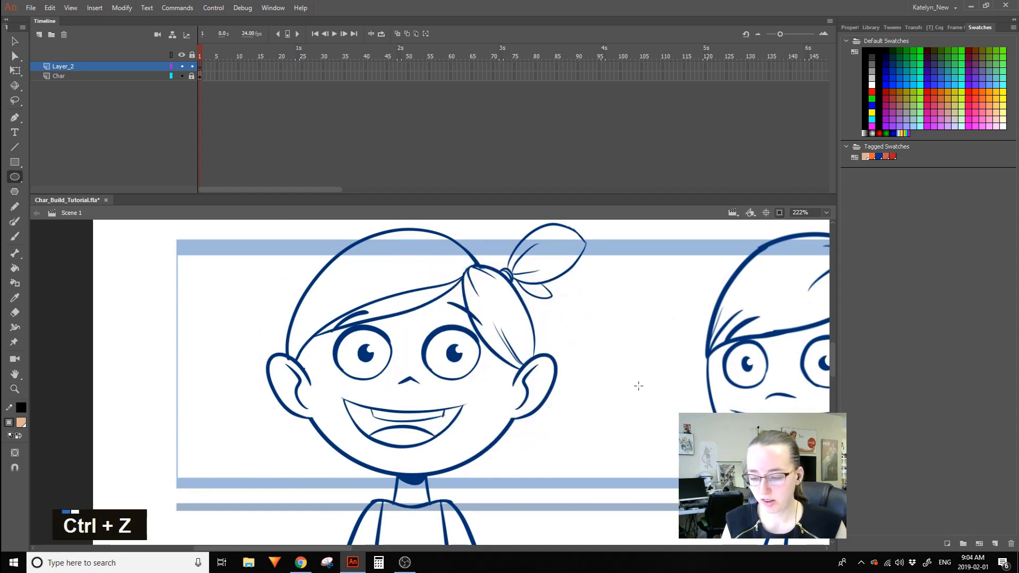
# Switch to the Brush tool with a black fill.
pyautogui.click(15, 236)
pyautogui.click(20, 407)
pyautogui.click(74, 289)
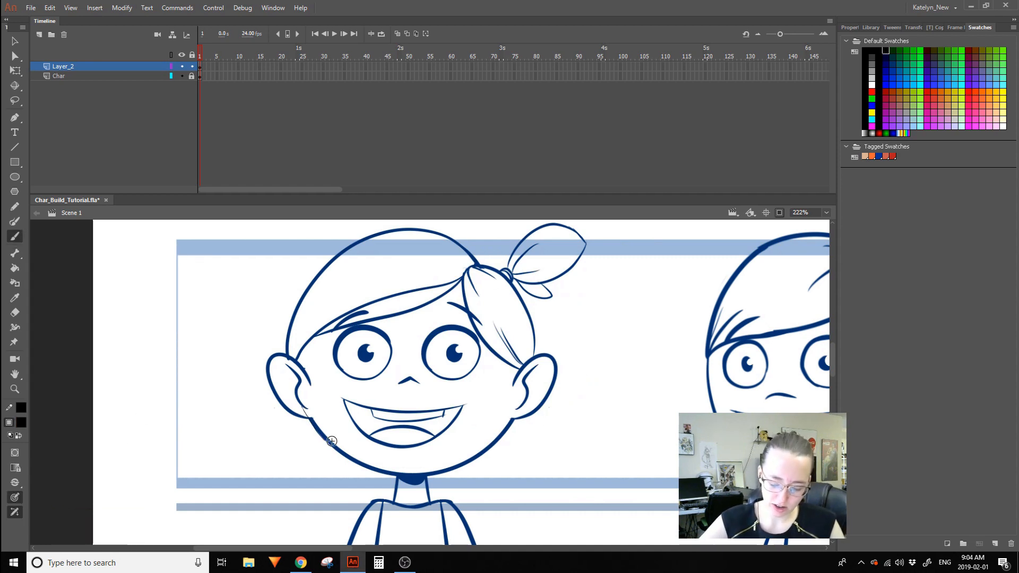
# Try black brush strokes beside the front-view head and along its jaw, and undo them.
pyautogui.hotkey('ctrl', 'z')
pyautogui.moveTo(215, 352)
pyautogui.mouseDown()
pyautogui.moveTo(238, 432)
pyautogui.moveTo(295, 471)
pyautogui.mouseUp()
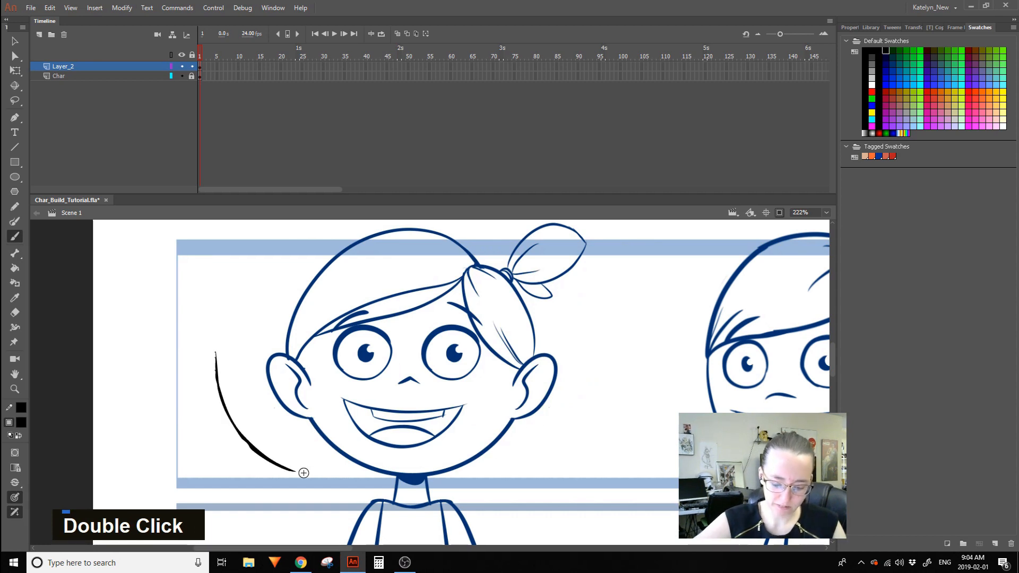
pyautogui.hotkey('ctrl', 'z')
pyautogui.hotkey('ctrl', 'z')
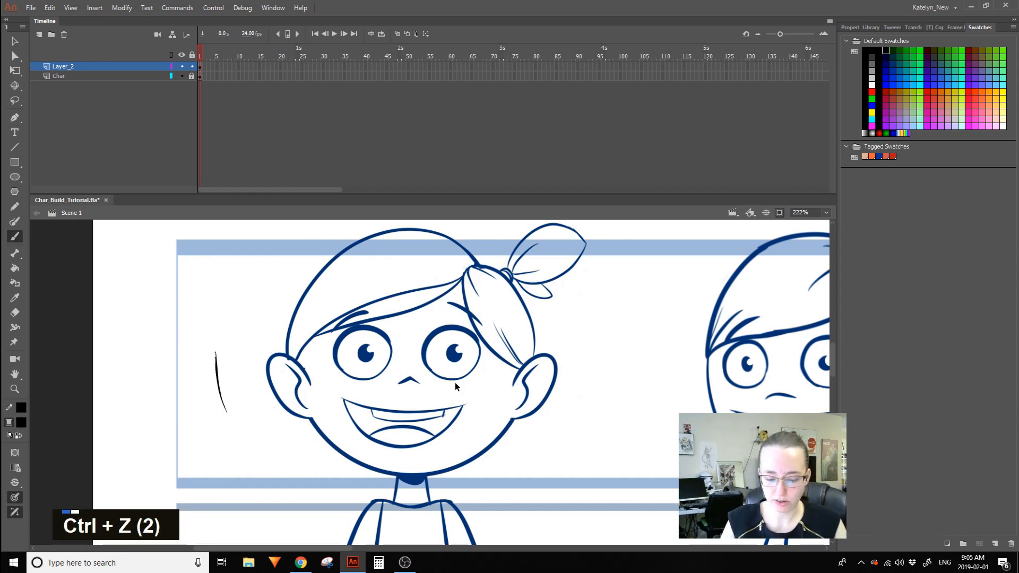
pyautogui.hotkey('ctrl', 'z')
pyautogui.hotkey('ctrl', 'z')
pyautogui.moveTo(304, 382)
pyautogui.mouseDown()
pyautogui.moveTo(191, 306)
pyautogui.moveTo(214, 365)
pyautogui.mouseUp()
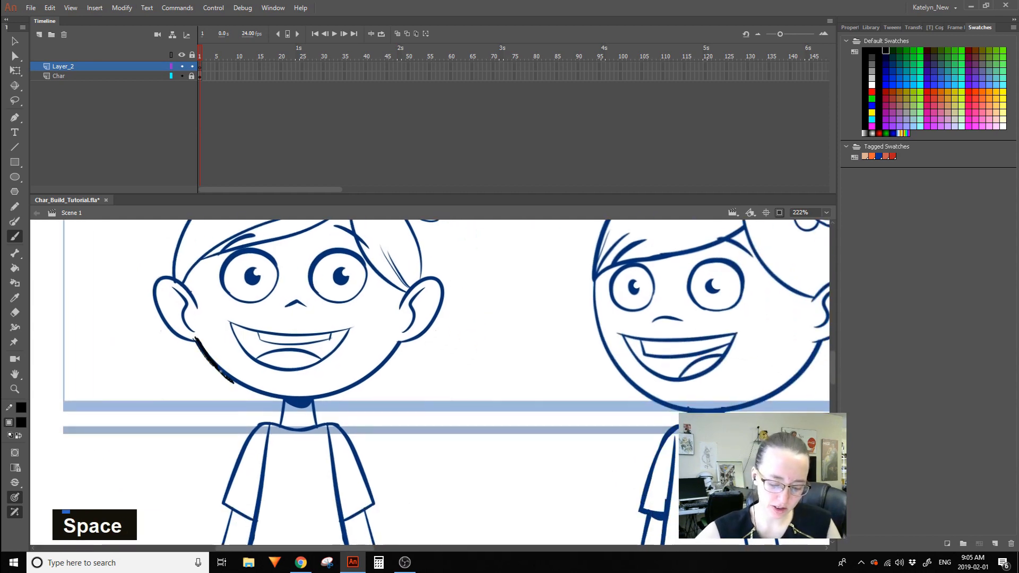
pyautogui.hotkey('ctrl', 'z')
# Trace the front-view jawline in black from the ear on the ponytail-free side down to the chin.
pyautogui.press('z')
pyautogui.moveTo(183, 465)
pyautogui.mouseDown()
pyautogui.moveTo(259, 394)
pyautogui.moveTo(502, 248)
pyautogui.mouseUp()
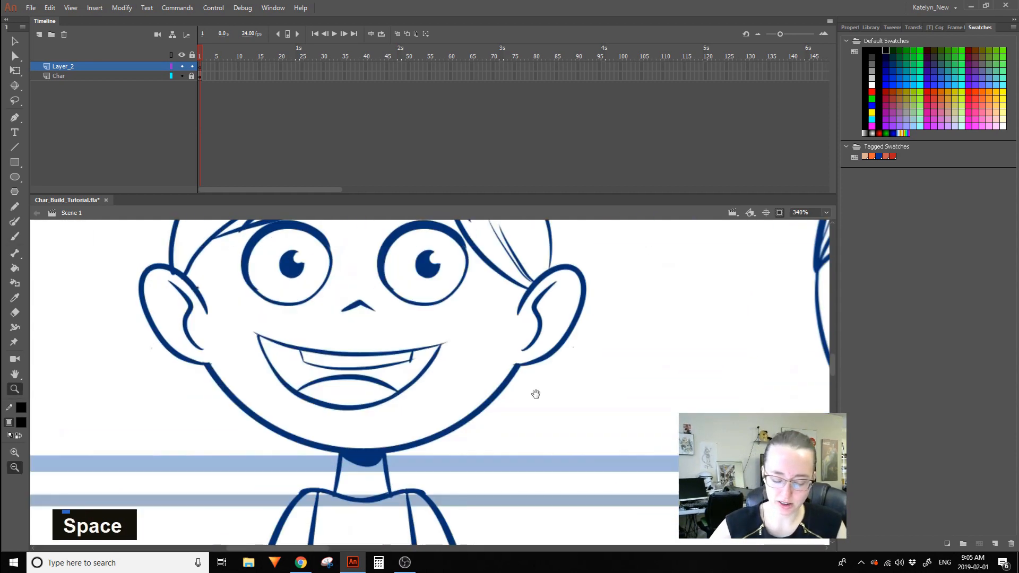
pyautogui.moveTo(535, 394); pyautogui.dragTo(529, 397)
pyautogui.click(15, 237)
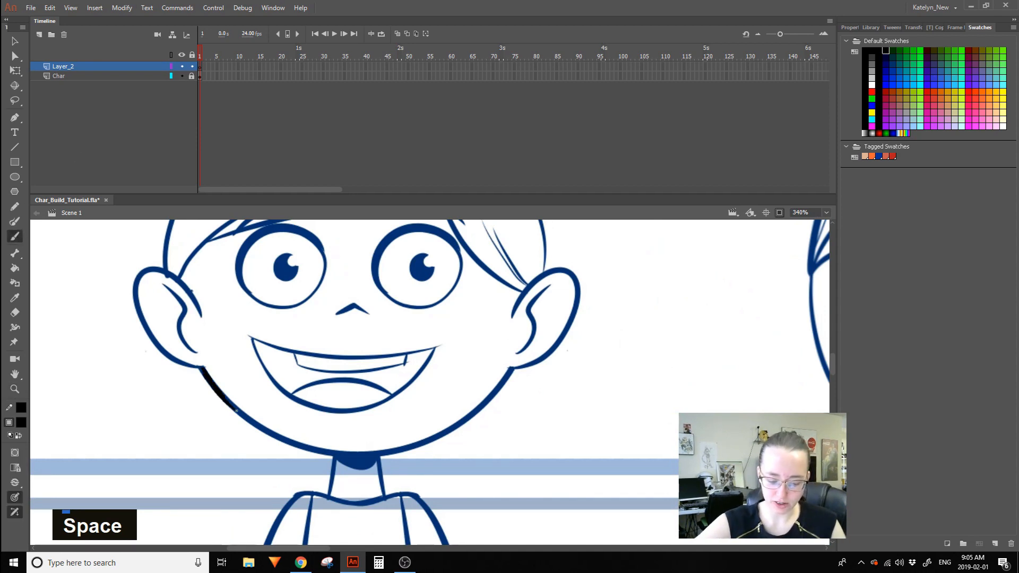
pyautogui.moveTo(268, 431); pyautogui.dragTo(215, 386)
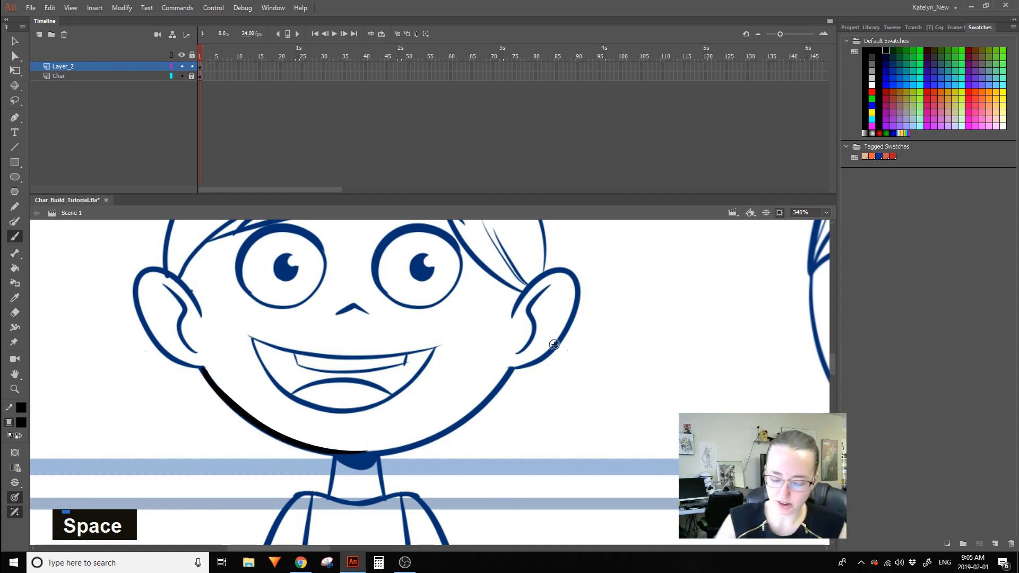
# Trace the other half of the front-view jawline in black from the ponytail-side ear to the chin, joining both halves.
pyautogui.press('space')
pyautogui.moveTo(593, 392); pyautogui.dragTo(722, 393)
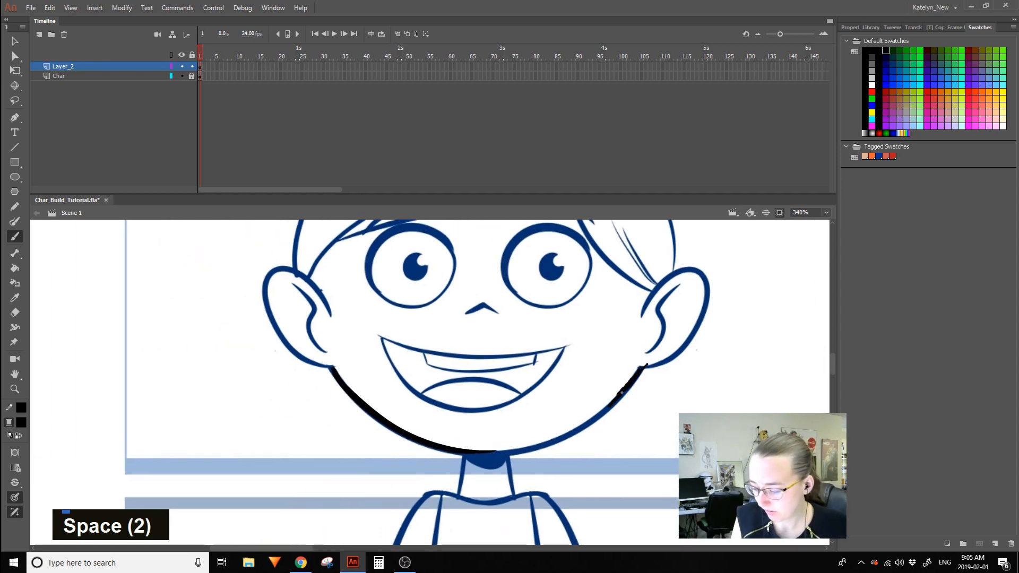
pyautogui.moveTo(588, 419)
pyautogui.mouseDown()
pyautogui.moveTo(508, 452)
pyautogui.moveTo(427, 451)
pyautogui.moveTo(547, 444)
pyautogui.moveTo(520, 455)
pyautogui.mouseUp()
pyautogui.press('space')
pyautogui.moveTo(573, 418); pyautogui.dragTo(516, 345)
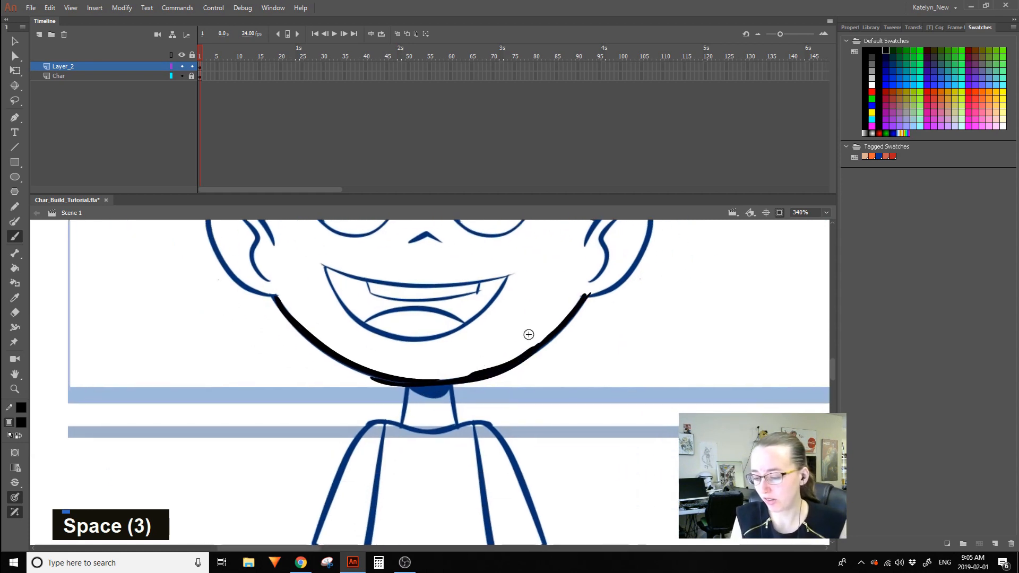
# Erase the excess black around the chin line and touch up its join with the brush.
pyautogui.press('e')
pyautogui.moveTo(358, 386); pyautogui.dragTo(416, 391)
pyautogui.moveTo(482, 363)
pyautogui.mouseDown()
pyautogui.moveTo(466, 369)
pyautogui.moveTo(501, 372)
pyautogui.mouseUp()
pyautogui.moveTo(535, 336); pyautogui.dragTo(472, 364)
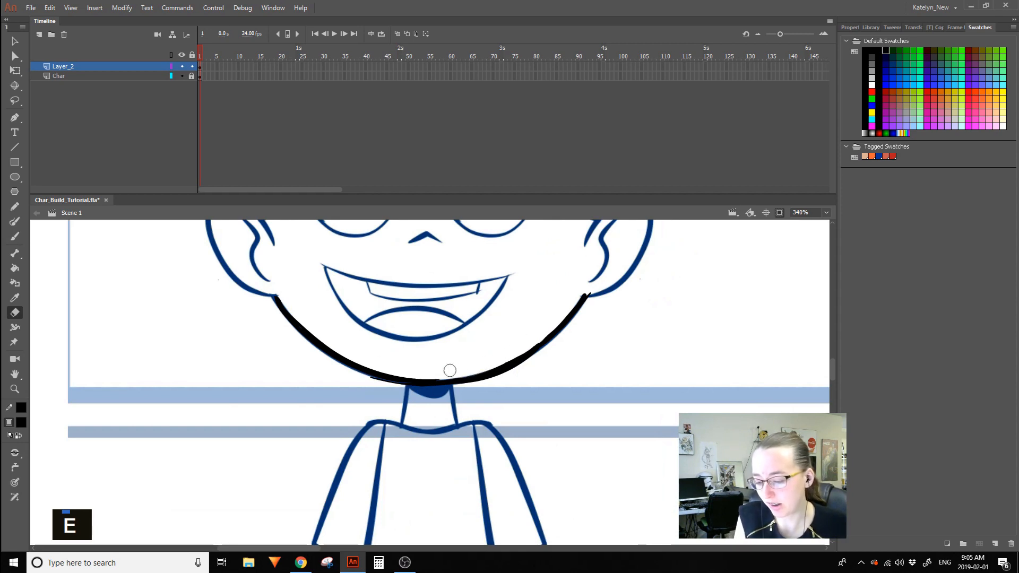
pyautogui.press('b')
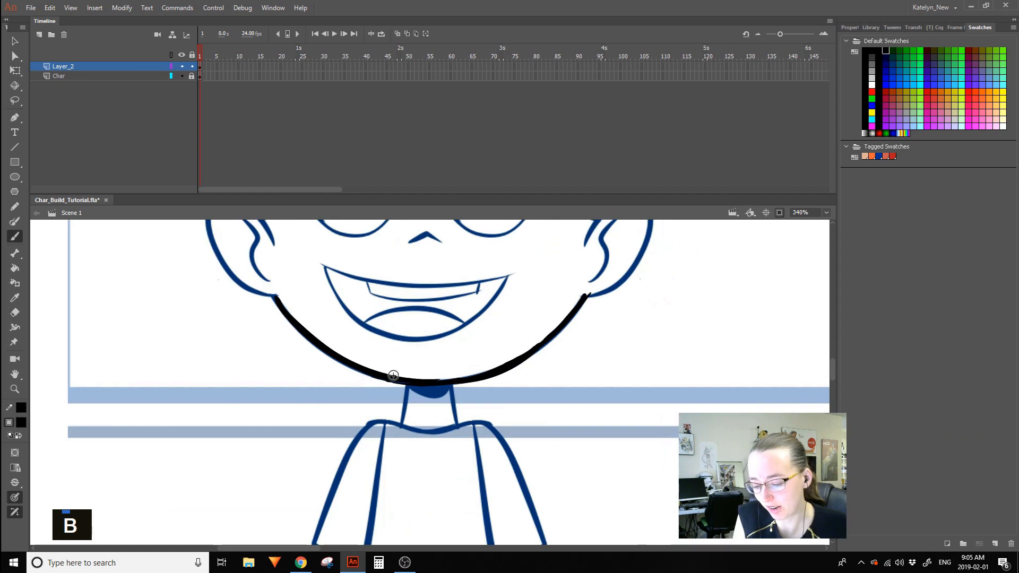
pyautogui.doubleClick(439, 375)
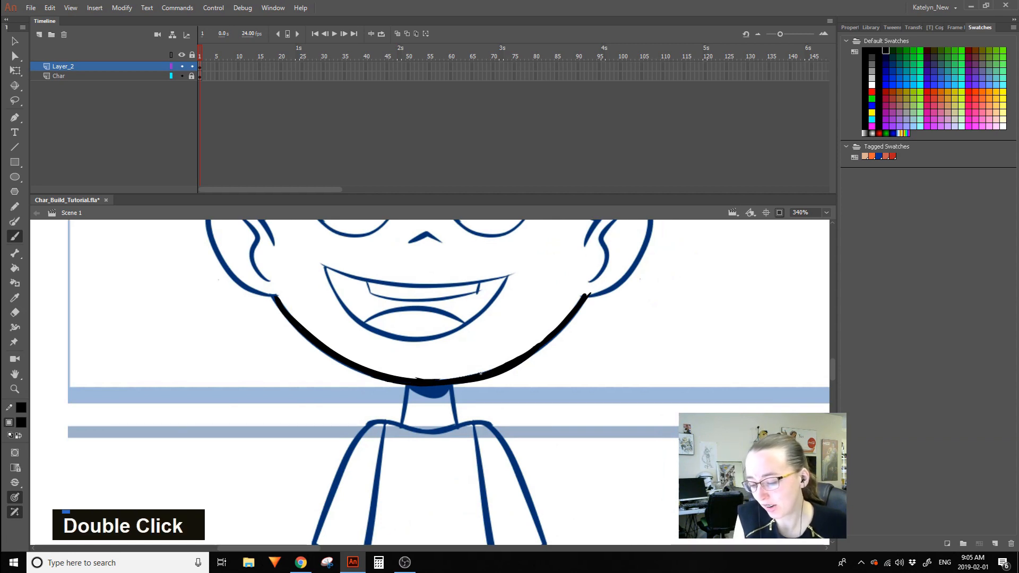
# Try a different brush size with a test stroke beside the front-view character's chin, and undo the stroke.
pyautogui.moveTo(434, 371); pyautogui.dragTo(479, 361)
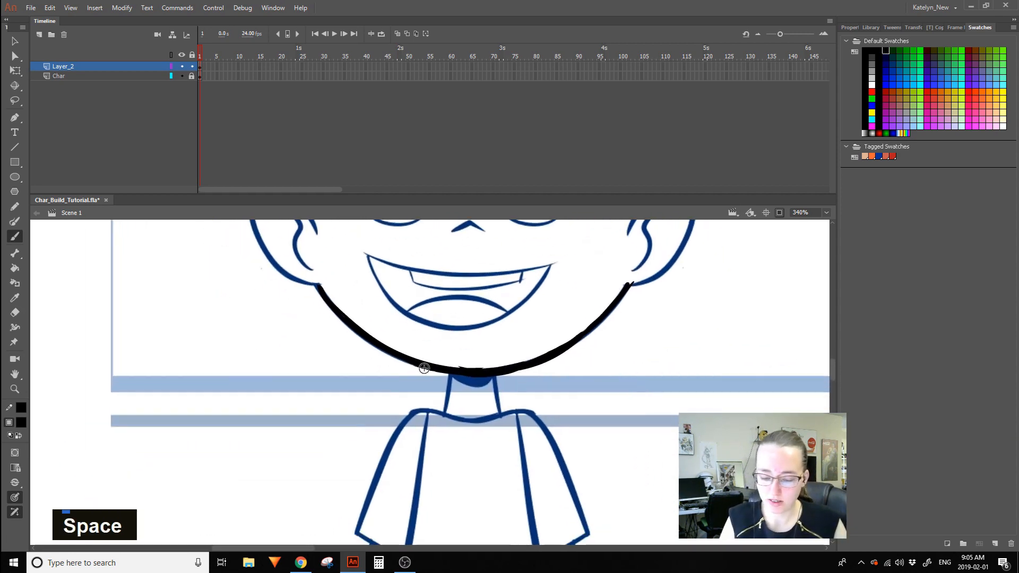
pyautogui.click(864, 27)
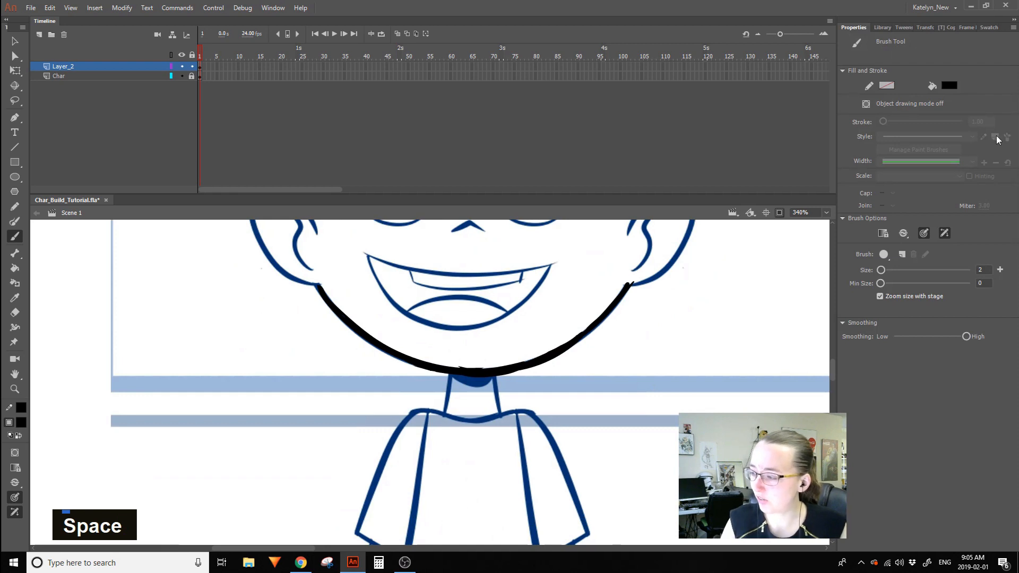
pyautogui.press('b')
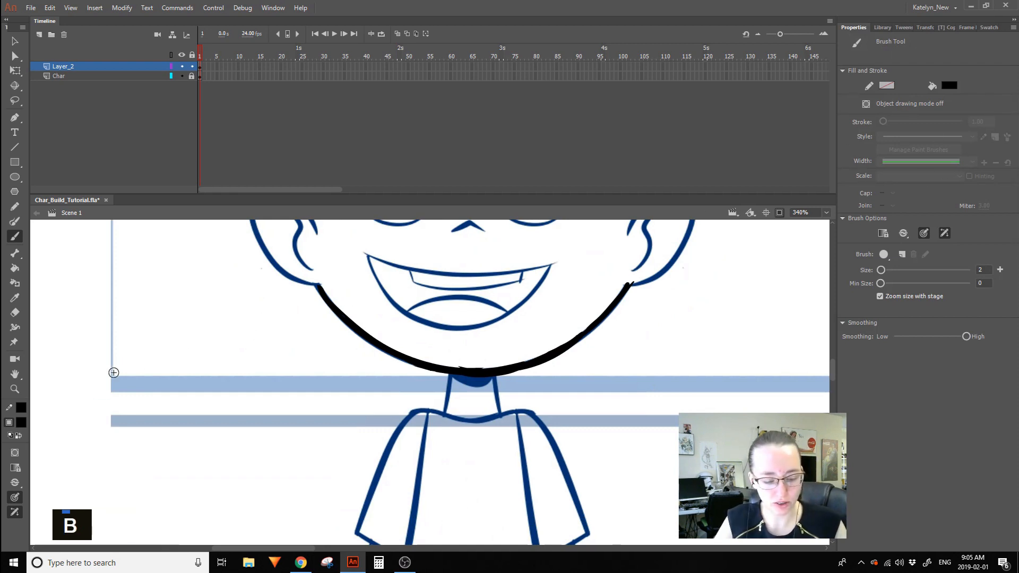
pyautogui.hotkey('ctrl', 'z')
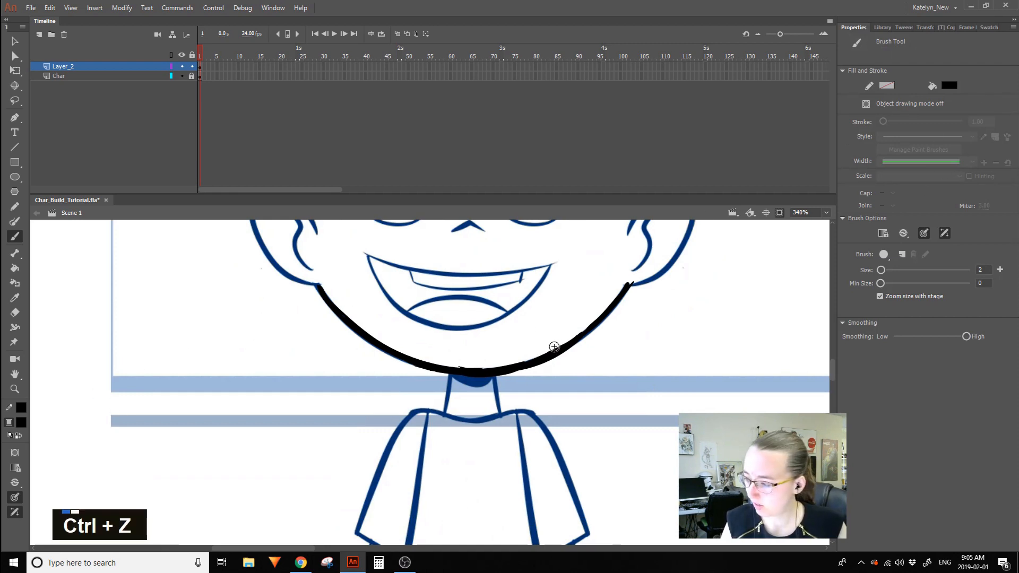
pyautogui.moveTo(881, 269); pyautogui.dragTo(884, 272)
pyautogui.moveTo(729, 329); pyautogui.dragTo(626, 441)
pyautogui.hotkey('ctrl', 'z')
# Lower the brush smoothing to about the middle of its range, try strokes beside the jaw, and undo them.
pyautogui.moveTo(962, 337); pyautogui.dragTo(930, 340)
pyautogui.moveTo(685, 317); pyautogui.dragTo(547, 402)
pyautogui.hotkey('ctrl', 'z')
pyautogui.moveTo(721, 286)
pyautogui.mouseDown()
pyautogui.moveTo(686, 325)
pyautogui.moveTo(598, 334)
pyautogui.mouseUp()
pyautogui.hotkey('ctrl', 'z')
# Delete the traced black jawline, try one new stroke from the ponytail-side ear toward the chin, and undo it.
pyautogui.keyDown('ctrl'); pyautogui.click(593, 335); pyautogui.keyUp('ctrl')
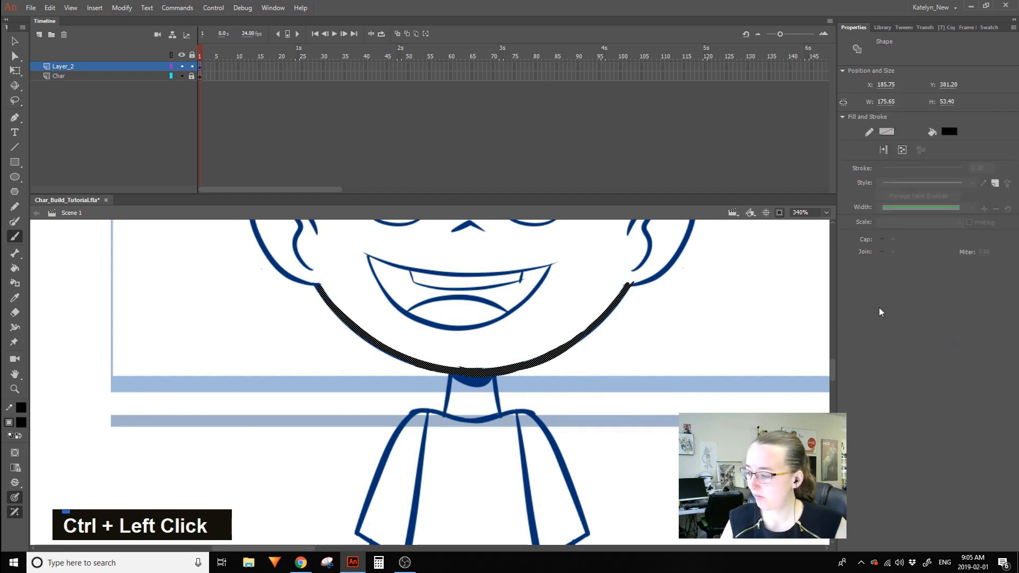
pyautogui.press('Delete')
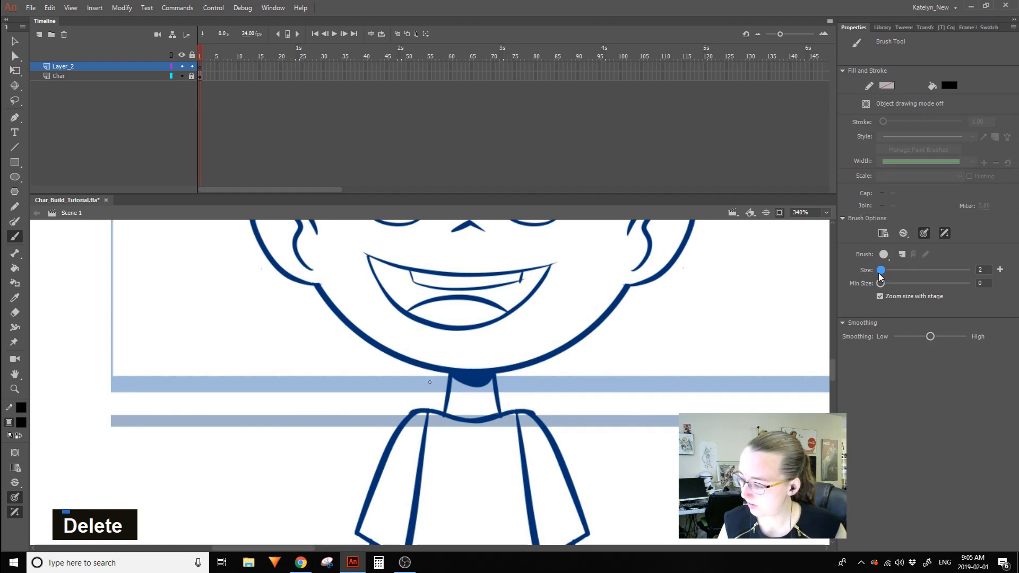
pyautogui.moveTo(626, 286)
pyautogui.mouseDown()
pyautogui.moveTo(568, 338)
pyautogui.moveTo(502, 369)
pyautogui.mouseUp()
pyautogui.hotkey('ctrl', 'z')
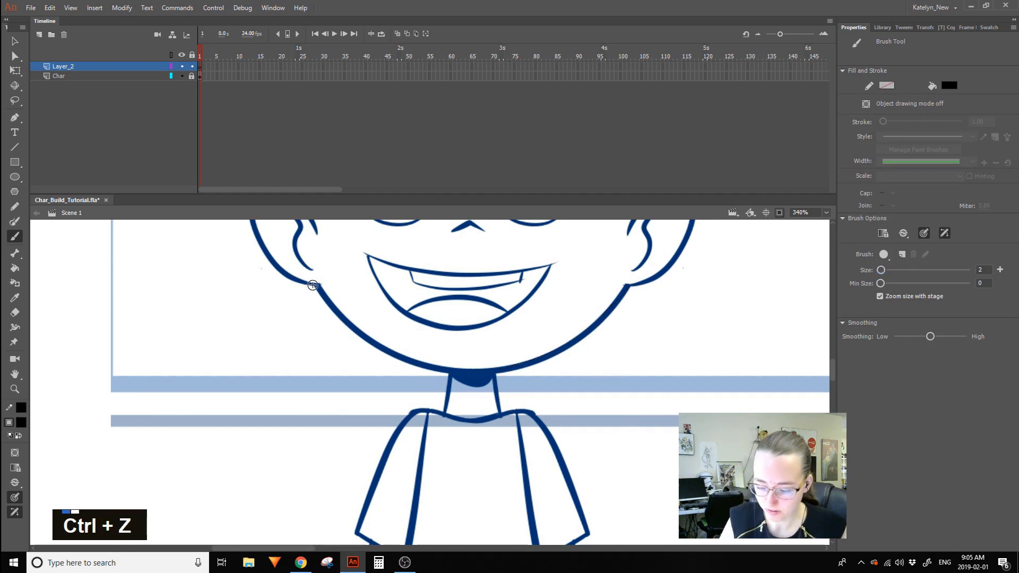
# Try retracing the whole front-view jawline in one stroke at brush size 8, and delete the stroke.
pyautogui.moveTo(882, 272); pyautogui.dragTo(883, 272)
pyautogui.moveTo(773, 319); pyautogui.dragTo(568, 432)
pyautogui.hotkey('ctrl', 'z')
pyautogui.moveTo(315, 285)
pyautogui.mouseDown()
pyautogui.moveTo(403, 347)
pyautogui.moveTo(331, 304)
pyautogui.moveTo(391, 352)
pyautogui.moveTo(467, 370)
pyautogui.moveTo(542, 354)
pyautogui.moveTo(630, 281)
pyautogui.mouseUp()
pyautogui.hotkey('ctrl', 'z')
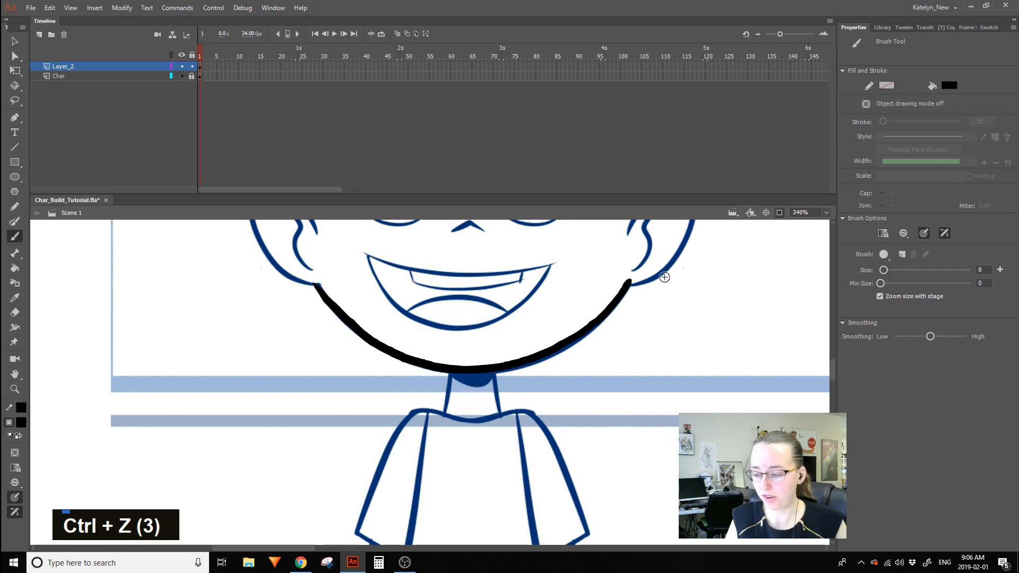
pyautogui.keyDown('ctrl'); pyautogui.click(623, 301); pyautogui.keyUp('ctrl')
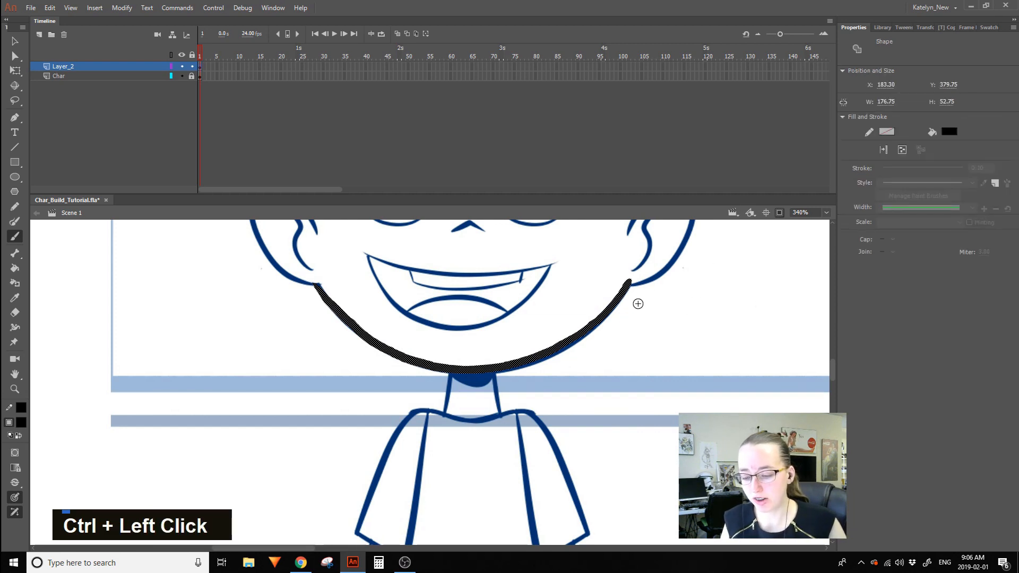
pyautogui.press('Delete')
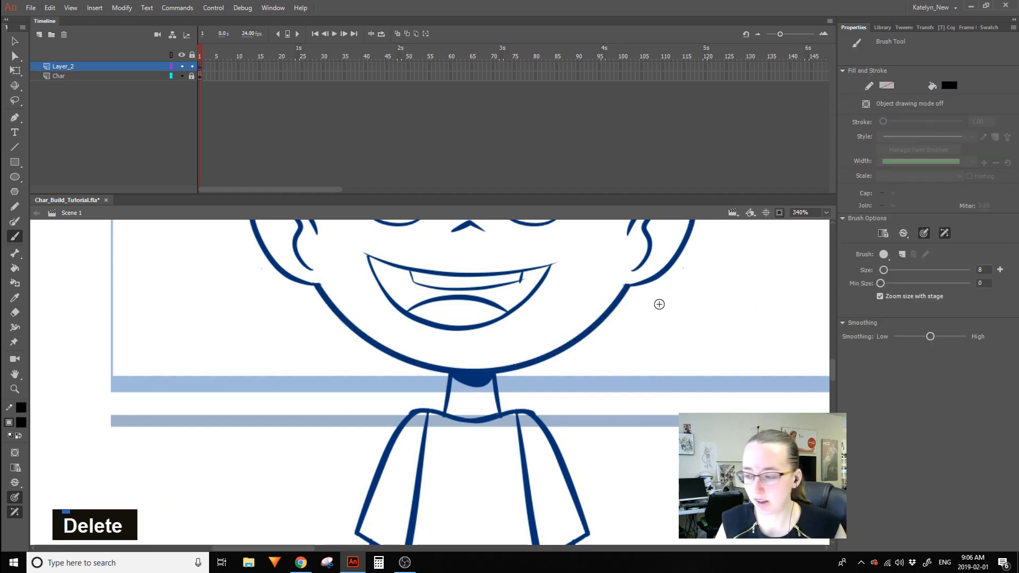
# Set the fill colour to the light skin-tone tagged swatch for an oval over the front-view head.
pyautogui.click(15, 177)
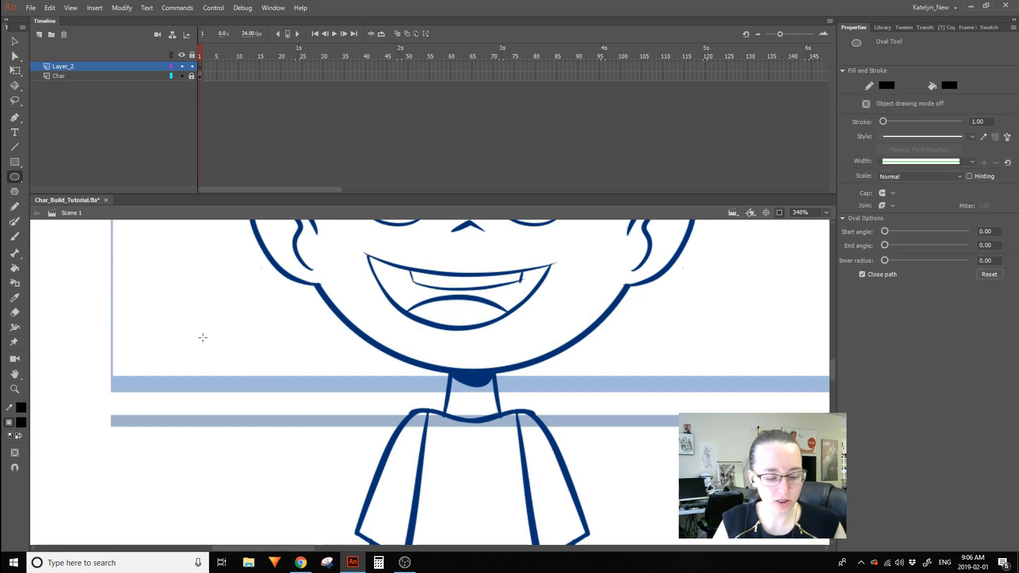
pyautogui.click(8, 179)
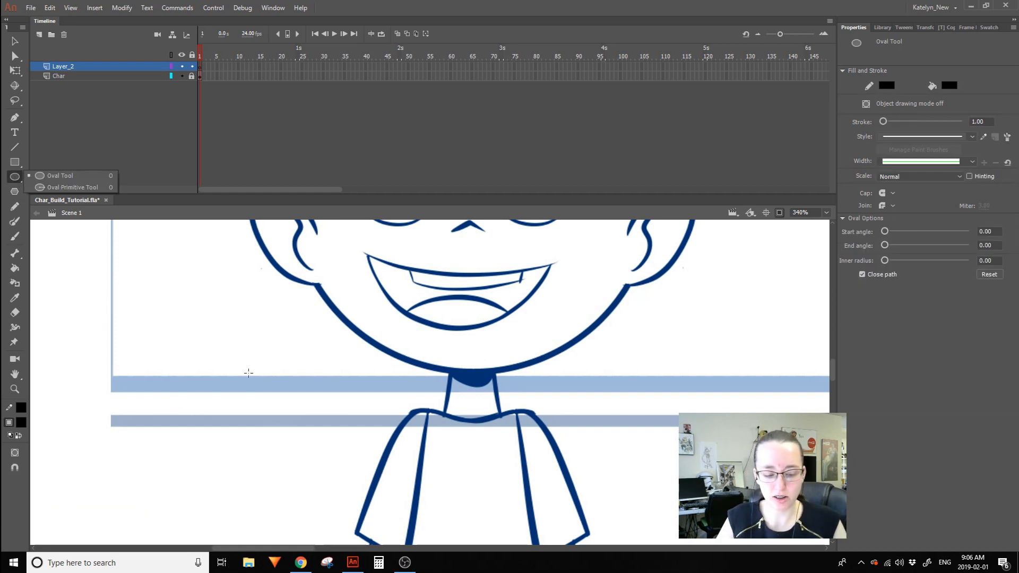
pyautogui.press('z')
pyautogui.keyDown('alt'); pyautogui.click(563, 325); pyautogui.keyUp('alt')
pyautogui.moveTo(587, 329); pyautogui.dragTo(642, 366)
pyautogui.click(15, 71)
pyautogui.click(21, 422)
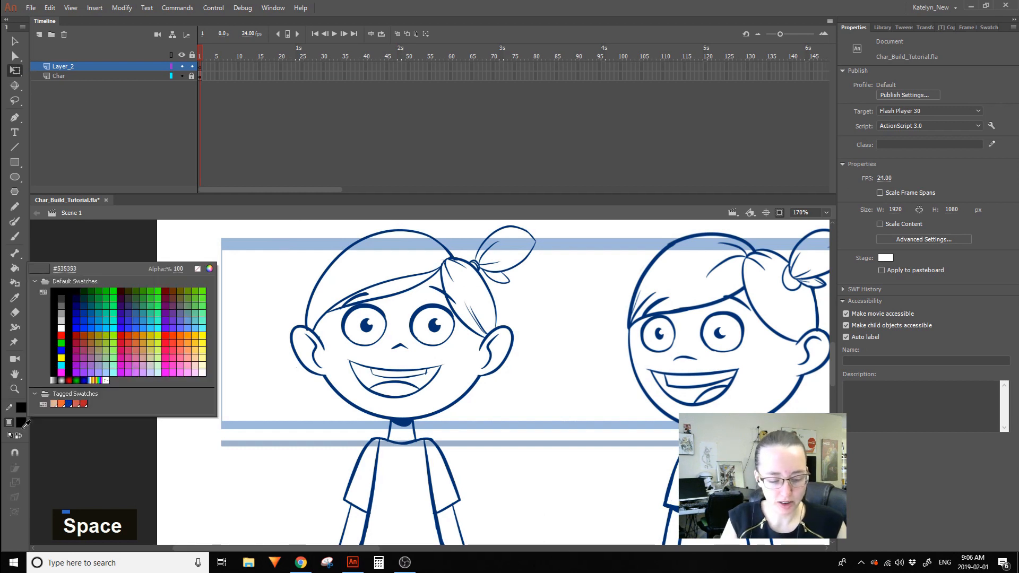
pyautogui.click(53, 404)
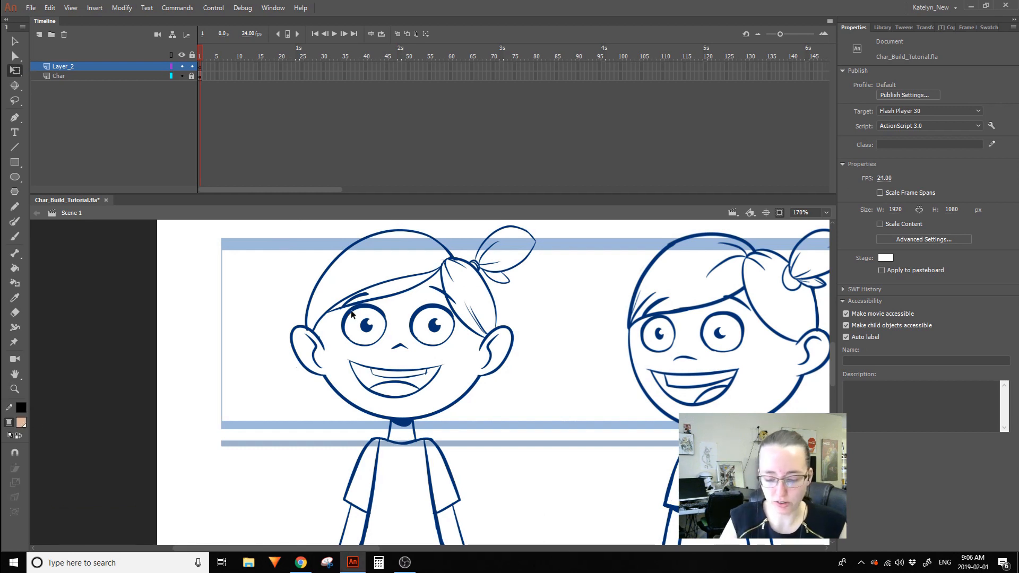
# Draw a skin-filled oval over the front-view head and fit it to the jaw at about 201 by 195.
pyautogui.press('o')
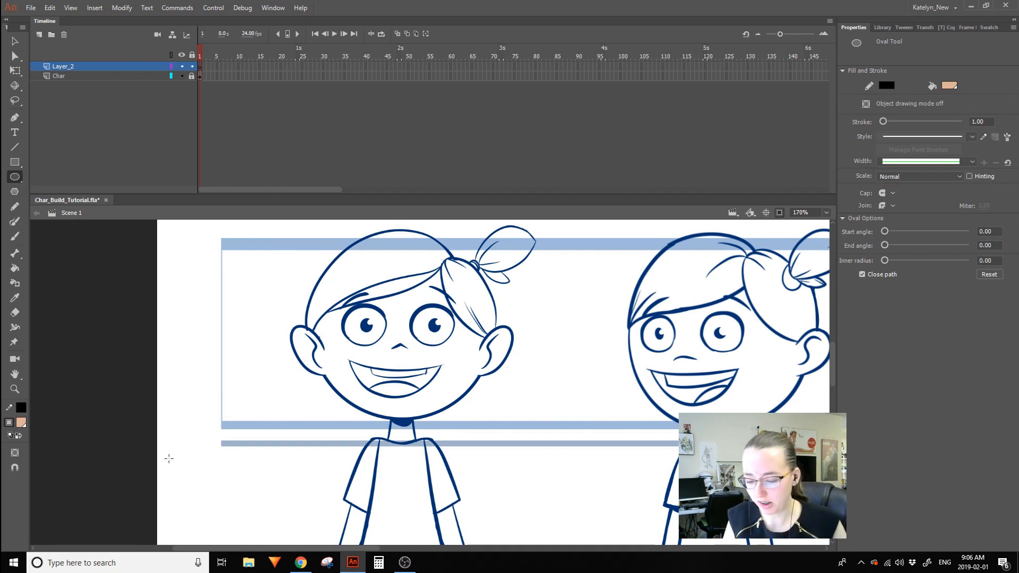
pyautogui.moveTo(323, 266)
pyautogui.mouseDown()
pyautogui.moveTo(477, 436)
pyautogui.moveTo(477, 405)
pyautogui.moveTo(489, 398)
pyautogui.moveTo(499, 408)
pyautogui.mouseUp()
pyautogui.click(14, 71)
pyautogui.doubleClick(448, 344)
pyautogui.moveTo(459, 366); pyautogui.dragTo(493, 330)
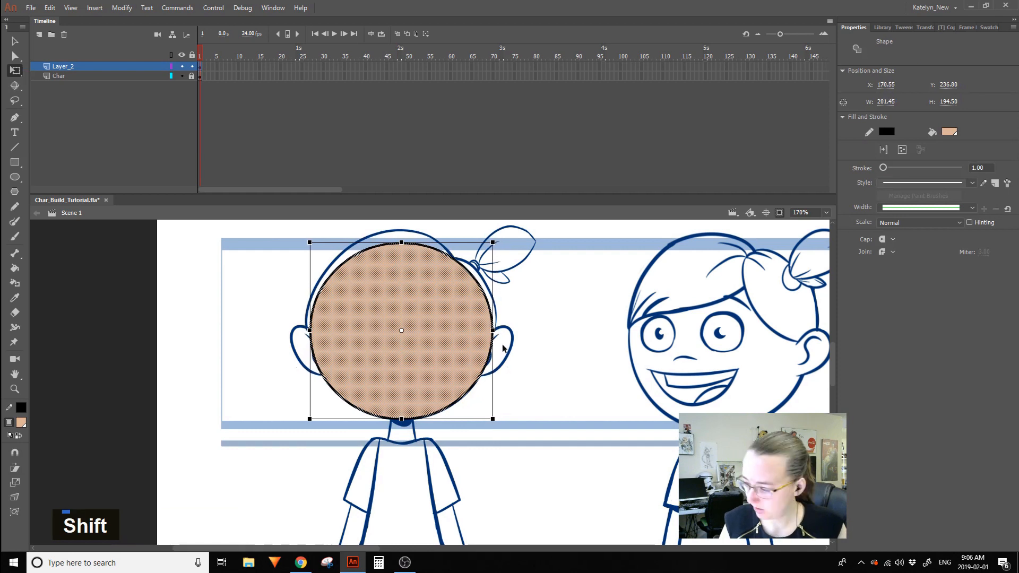
pyautogui.moveTo(493, 330); pyautogui.dragTo(492, 330)
pyautogui.press('Escape')
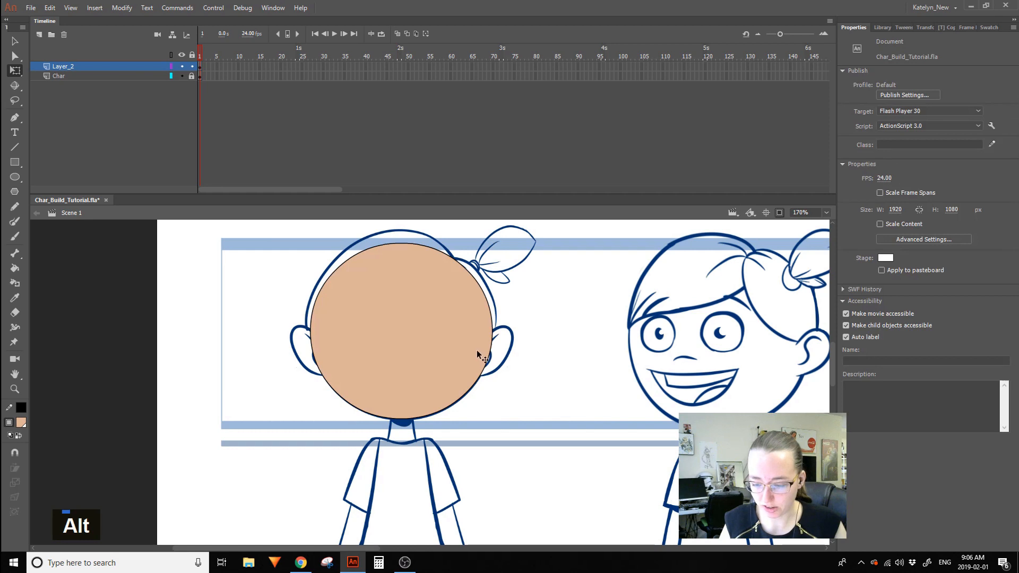
# Show Layer_2 as outlines and shift the whole oval to X 172.20 to line up with the jaw.
pyautogui.click(173, 66)
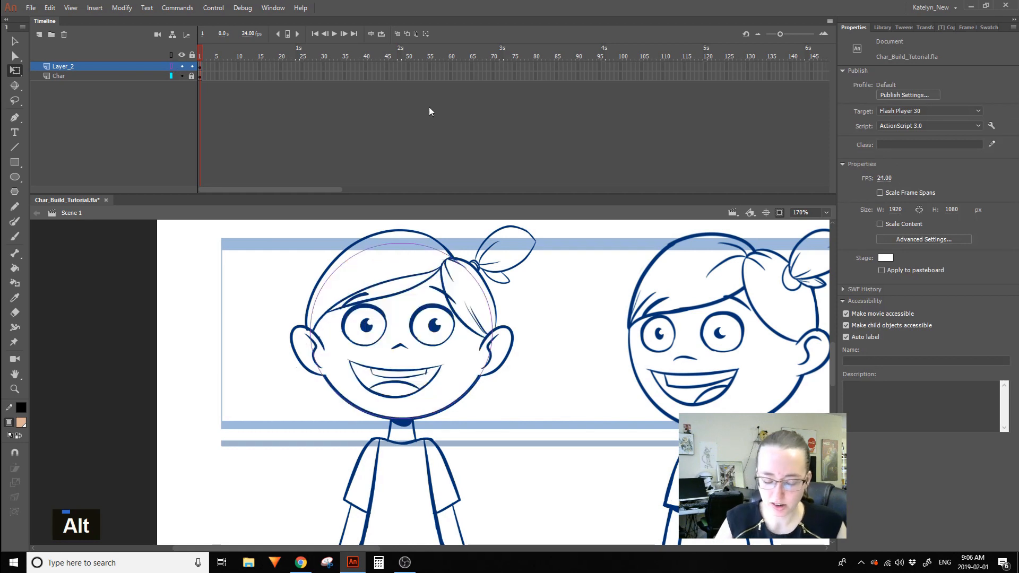
pyautogui.moveTo(224, 489); pyautogui.dragTo(552, 229)
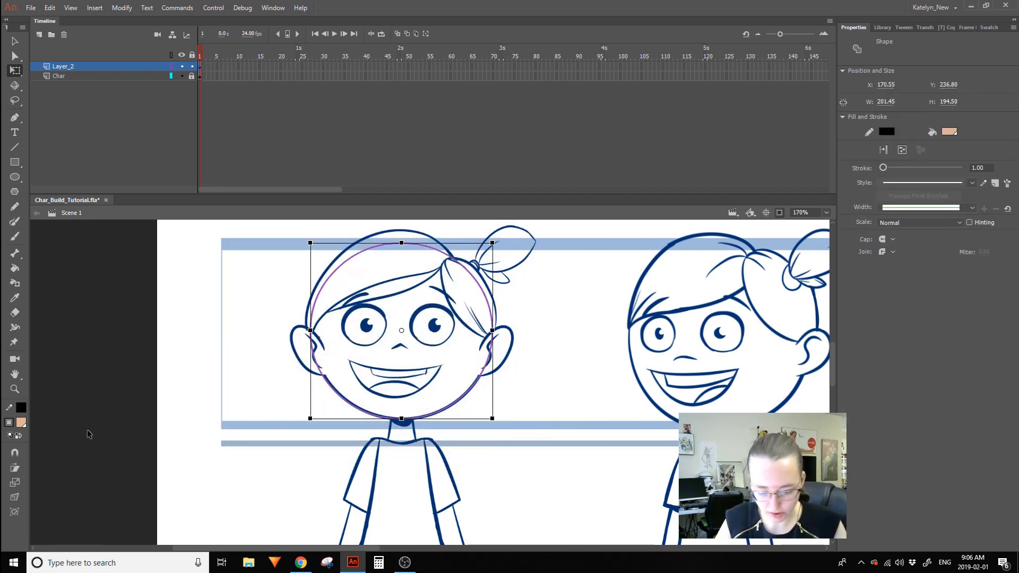
pyautogui.doubleClick(20, 395)
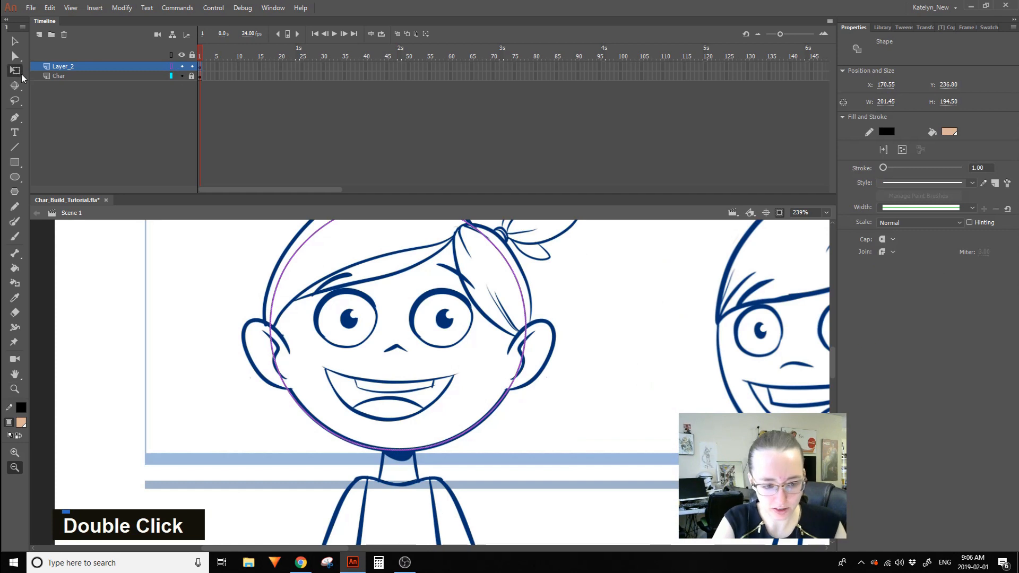
pyautogui.click(21, 76)
pyautogui.hotkey('ctrl', 'a')
pyautogui.moveTo(502, 399); pyautogui.dragTo(504, 398)
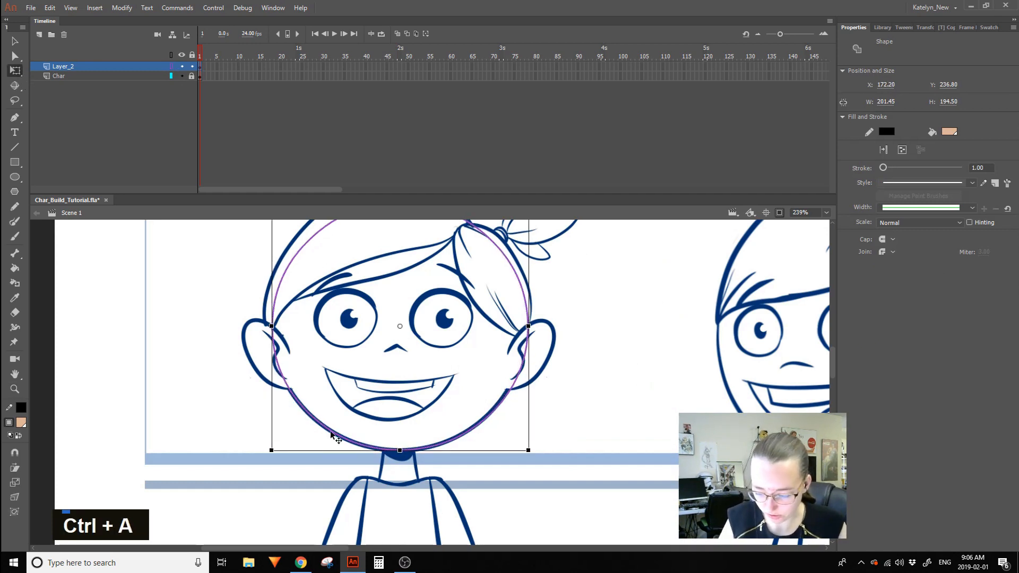
# Reduce the oval's height to 188.70 and skew it slightly upward on the ponytail-free side to match the jaw.
pyautogui.press('space')
pyautogui.moveTo(619, 330); pyautogui.dragTo(593, 356)
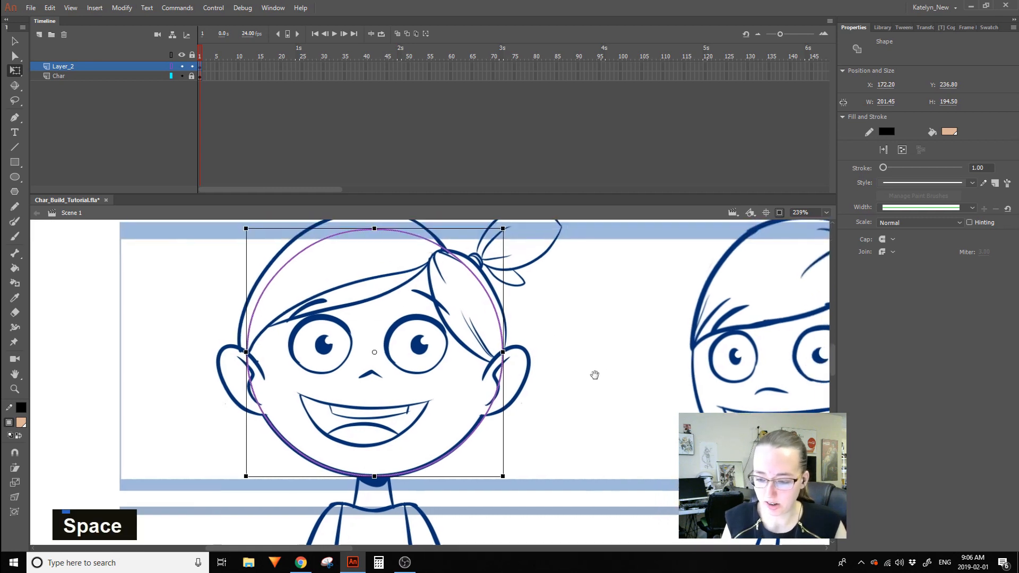
pyautogui.moveTo(375, 227); pyautogui.dragTo(374, 234)
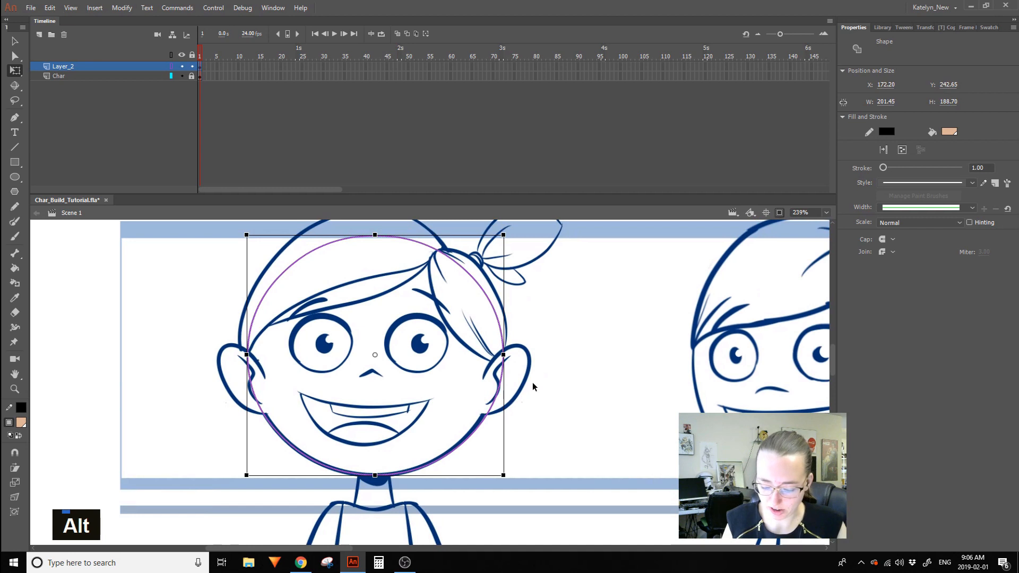
pyautogui.moveTo(247, 314); pyautogui.dragTo(247, 311)
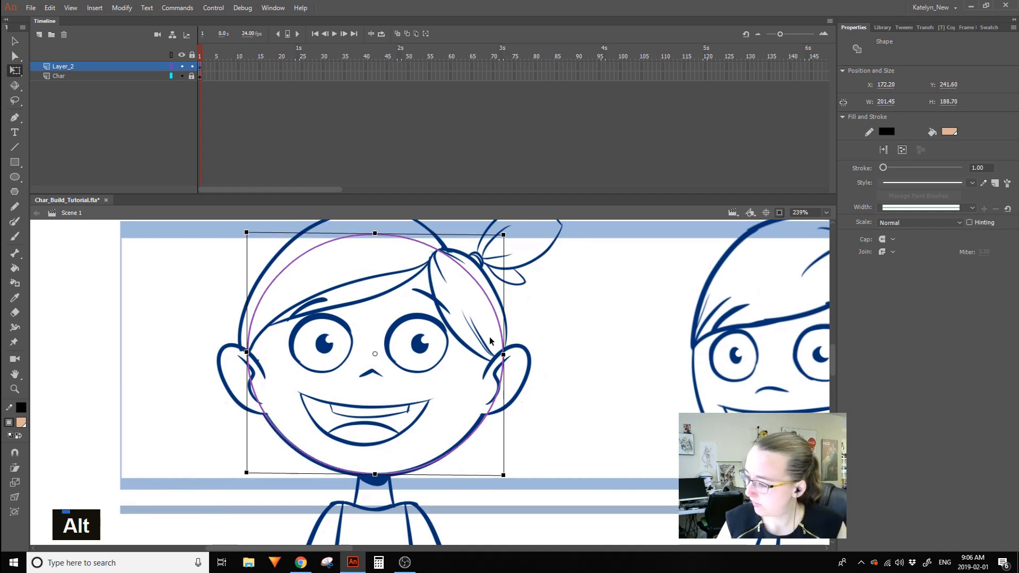
# Try switching off the outline display, deleting the oval's fill and selecting its remaining stroke.
pyautogui.click(172, 66)
pyautogui.press('Delete')
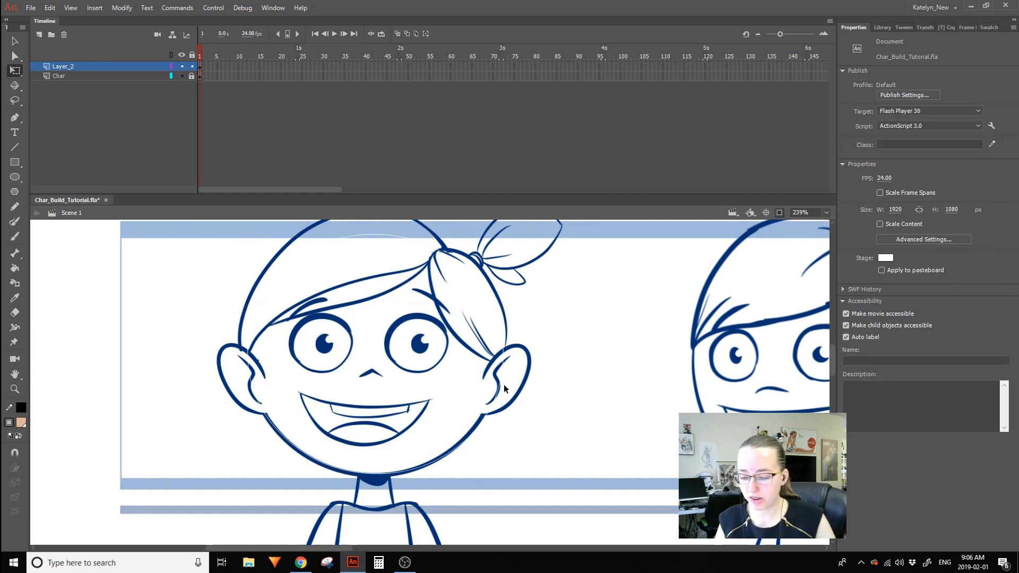
pyautogui.doubleClick(489, 412)
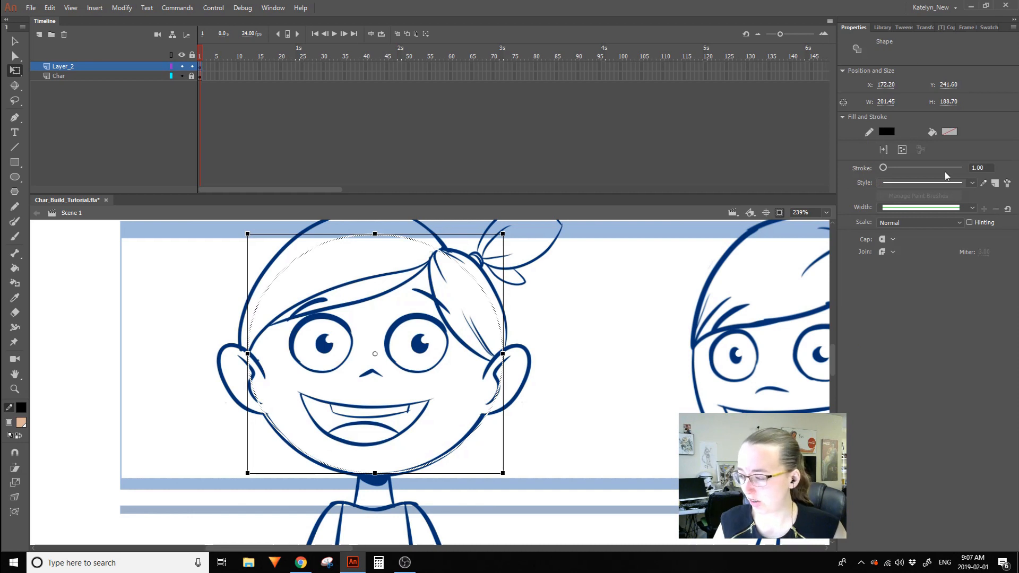
pyautogui.click(618, 301)
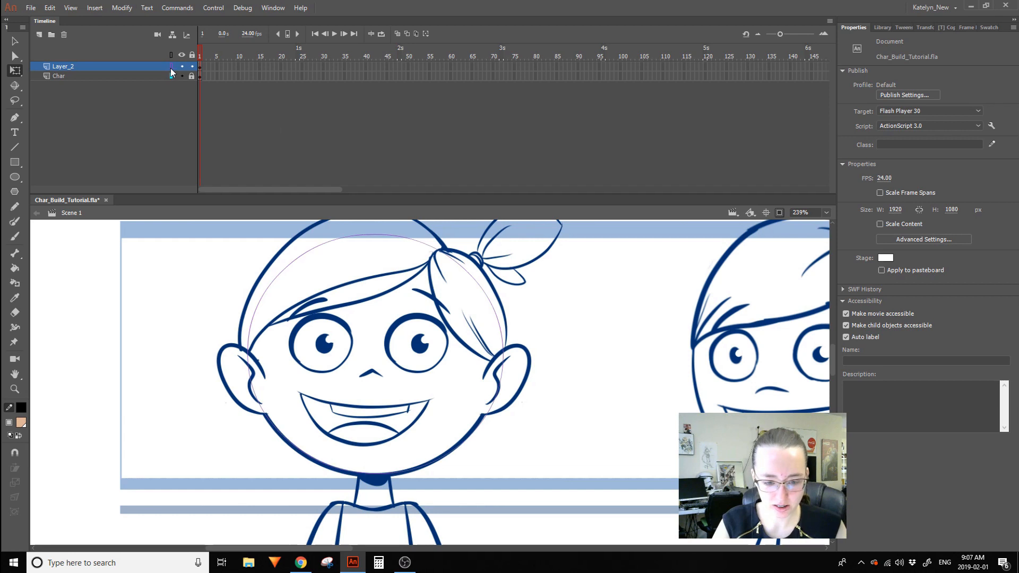
# Switch Layer_2 back from outlines to full display and delete the oval's skin-tone fill.
pyautogui.click(171, 67)
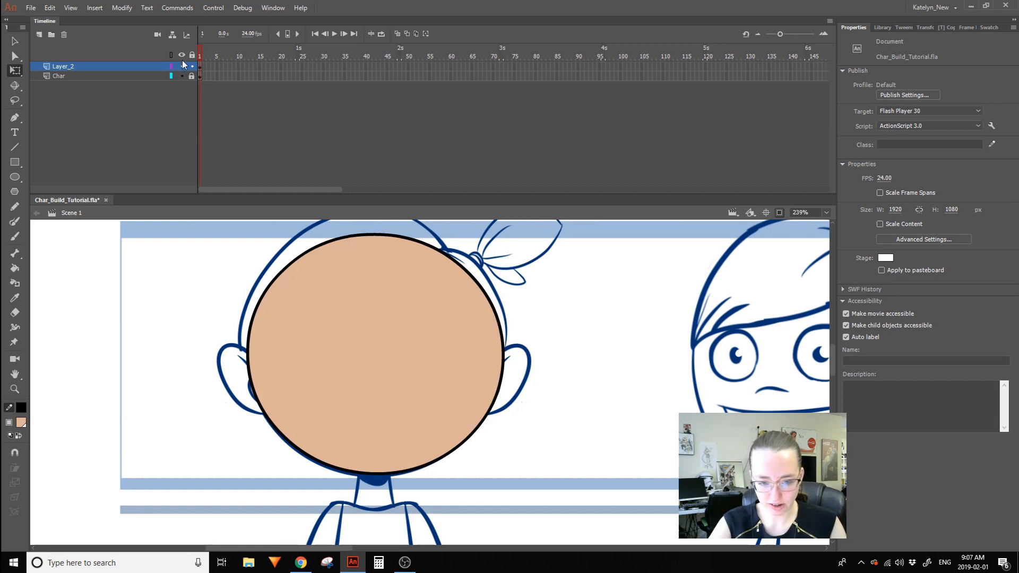
pyautogui.click(359, 307)
pyautogui.press('Delete')
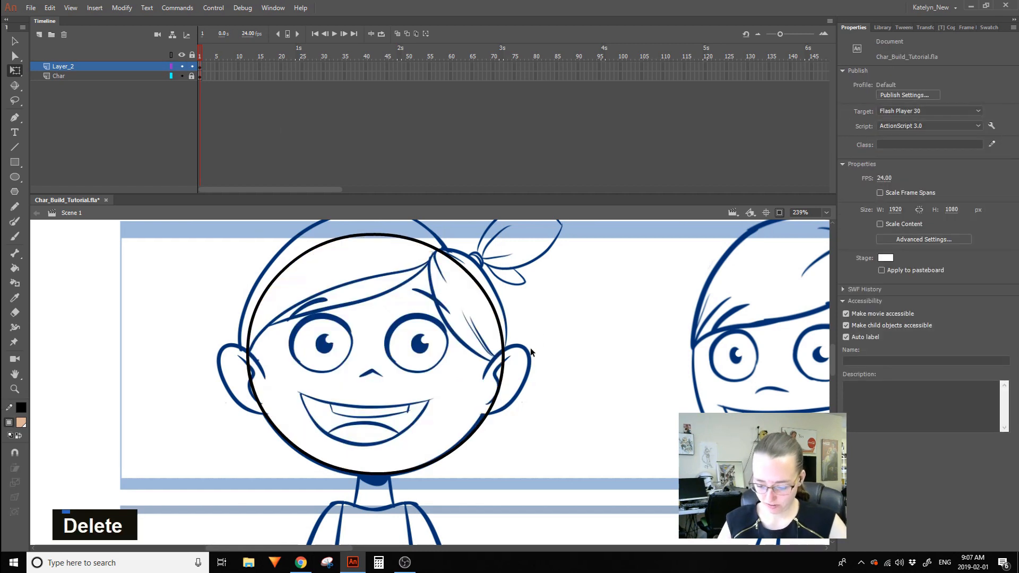
# Set the head oval's stroke thickness to 4.50 and reselect the stroke to check it against the sketch.
pyautogui.doubleClick(489, 408)
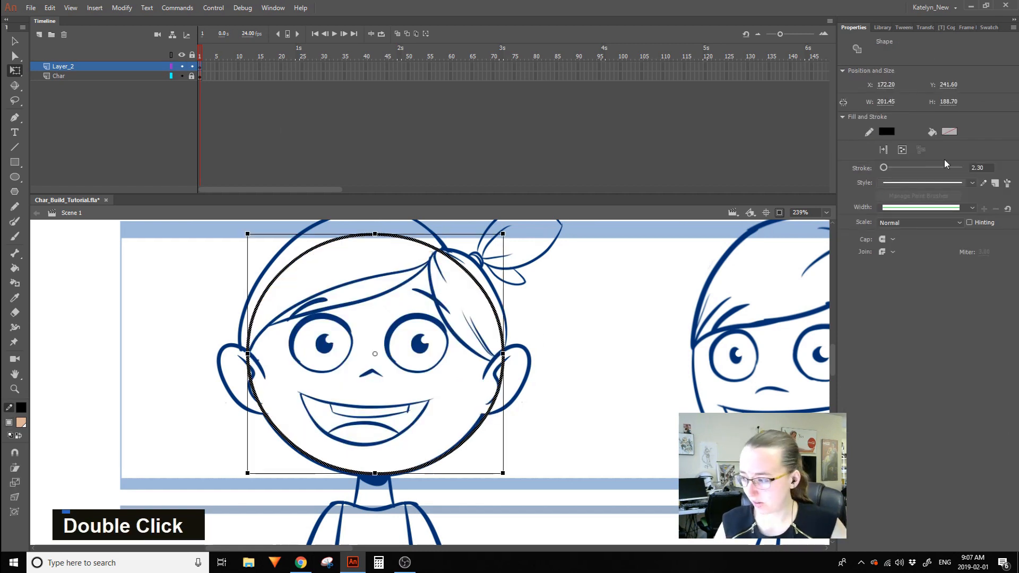
pyautogui.moveTo(883, 168); pyautogui.dragTo(885, 171)
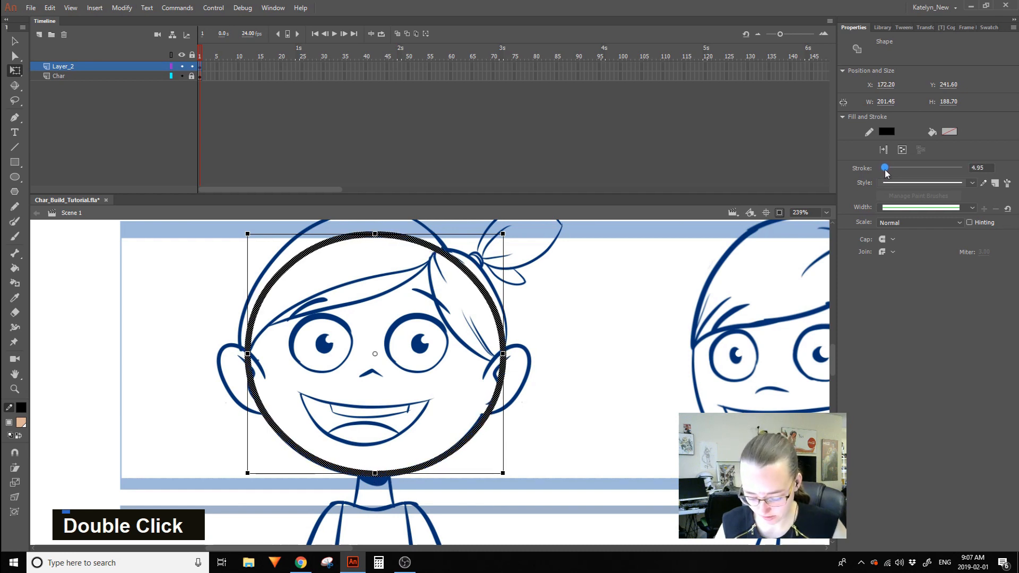
pyautogui.click(979, 168)
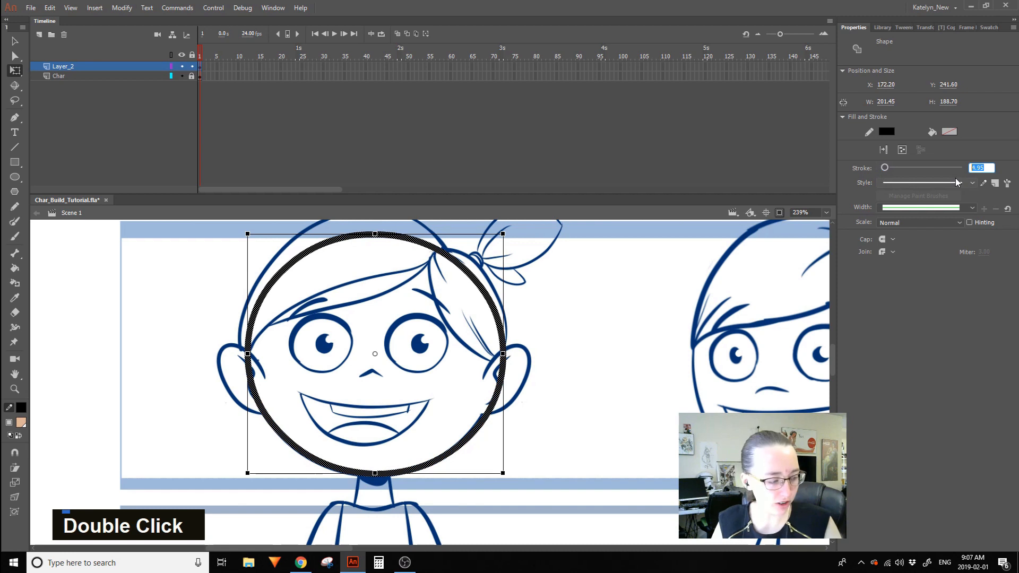
pyautogui.write('4.')
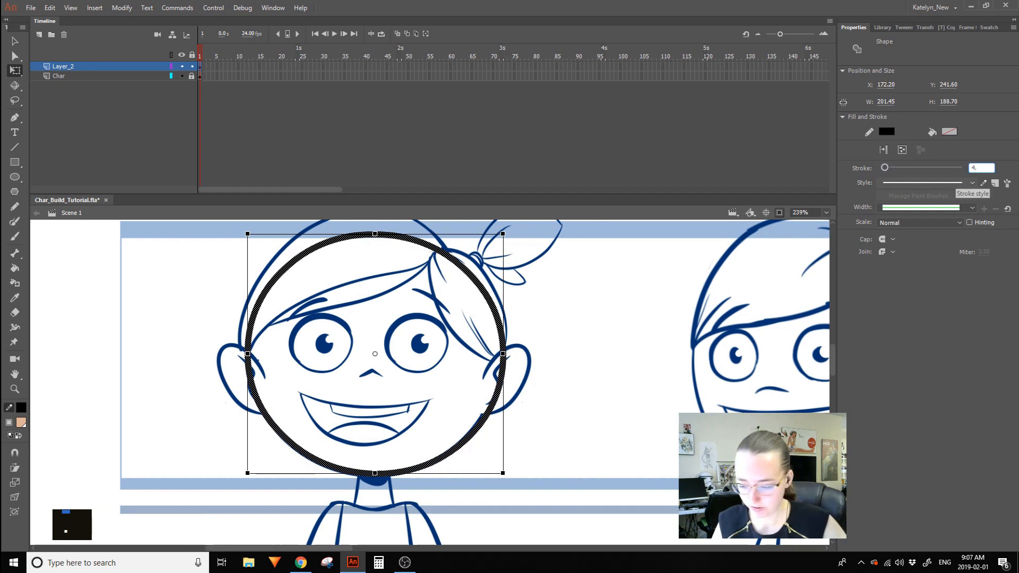
pyautogui.write('5')
pyautogui.press('Return')
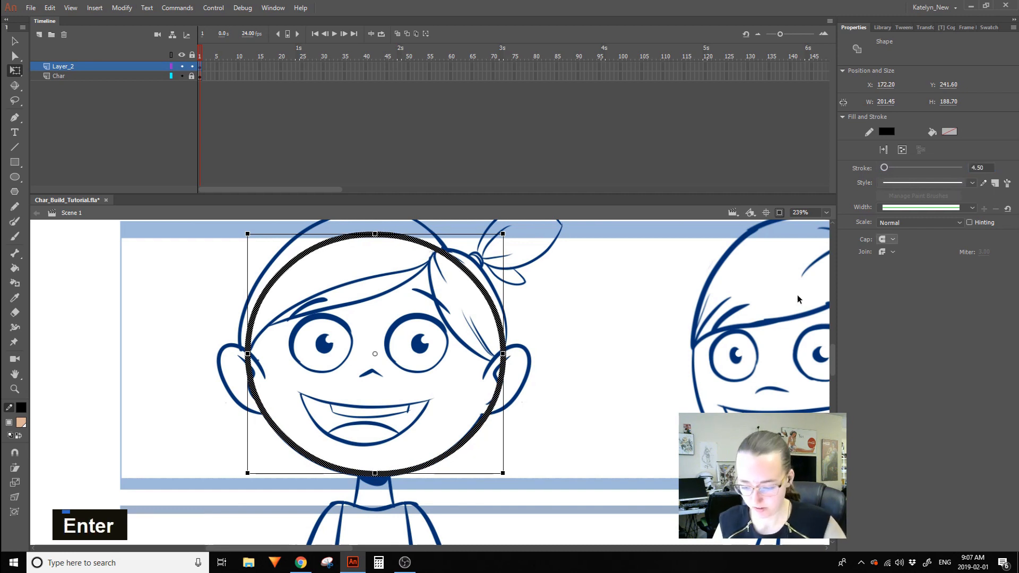
pyautogui.click(648, 356)
pyautogui.doubleClick(467, 441)
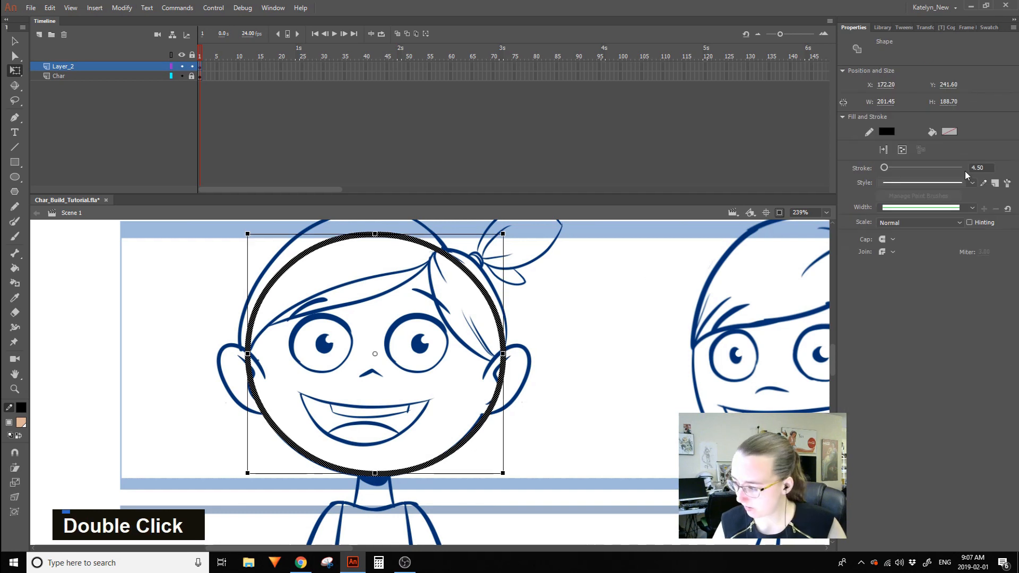
# Try a stroke thickness of 4.3 on the head oval's outline.
pyautogui.click(984, 168)
pyautogui.press('BackSpace')
pyautogui.press('BackSpace')
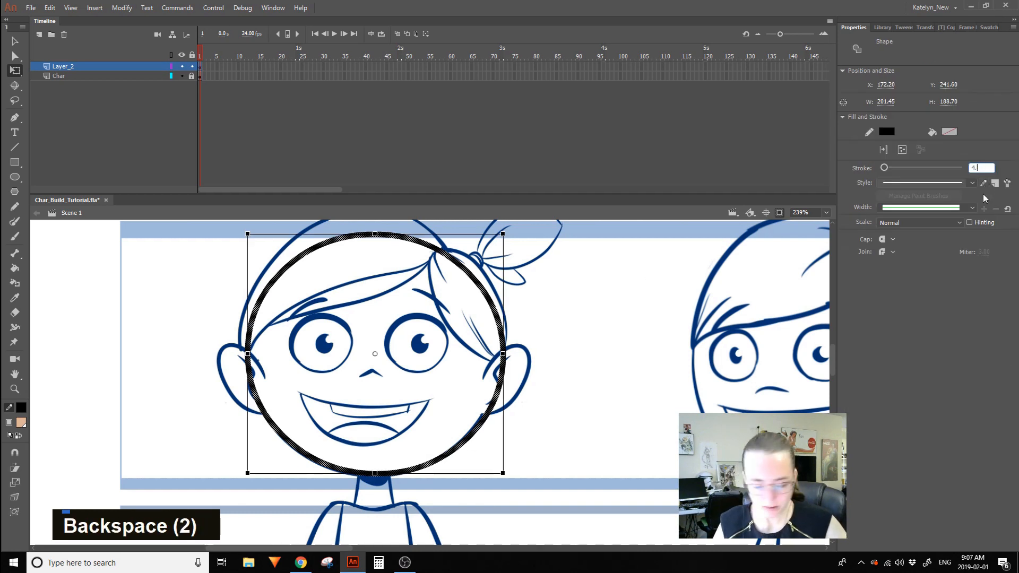
pyautogui.write('3')
pyautogui.press('Return')
pyautogui.click(582, 418)
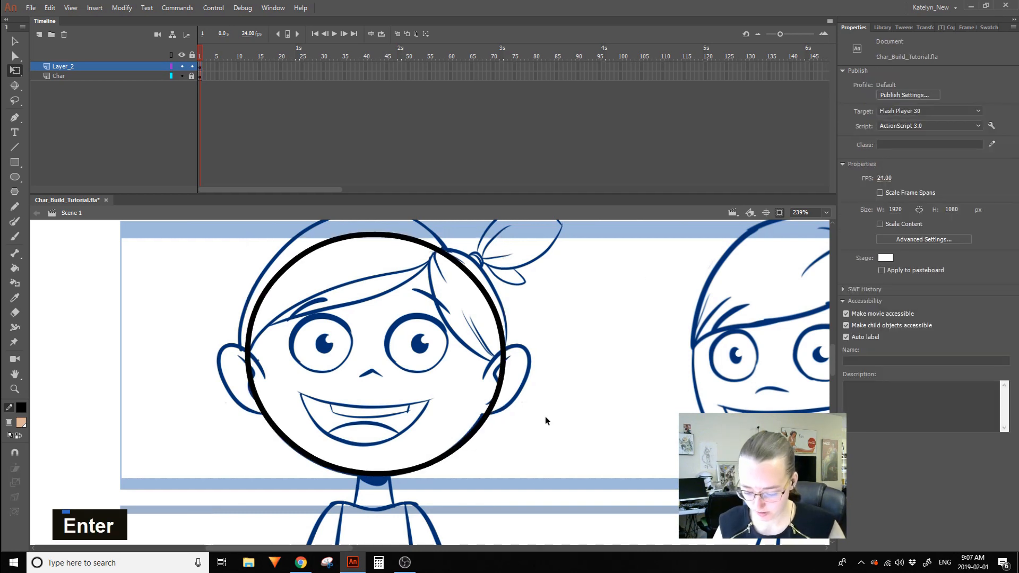
# Reduce the head oval's stroke thickness to 4.00.
pyautogui.doubleClick(468, 441)
pyautogui.click(980, 168)
pyautogui.press('BackSpace')
pyautogui.press('BackSpace')
pyautogui.write('0')
pyautogui.press('Return')
pyautogui.click(705, 402)
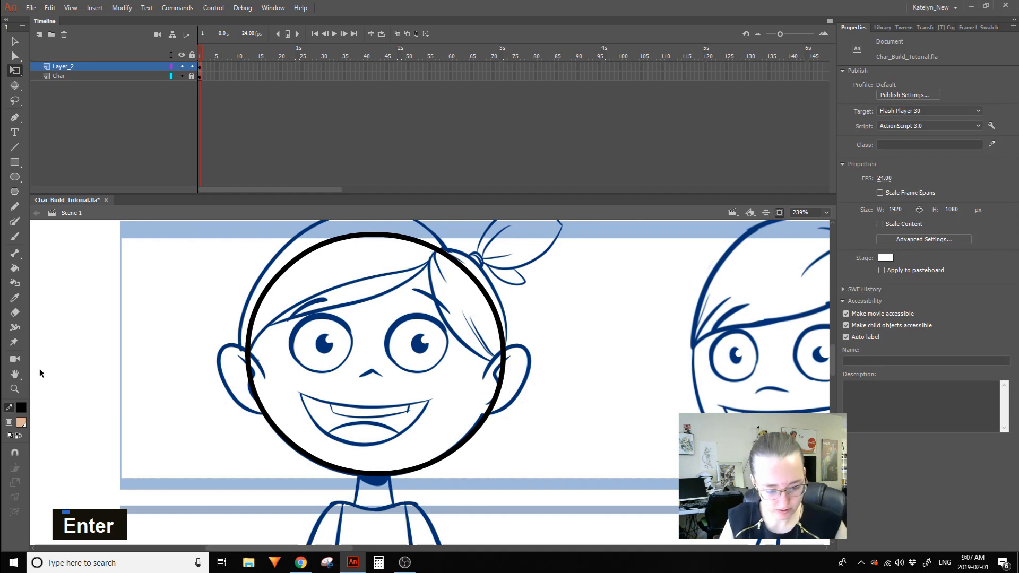
# Fill the head oval with the skin tone using the Paint Bucket, and set its outline stroke to 3.5.
pyautogui.click(15, 268)
pyautogui.click(431, 381)
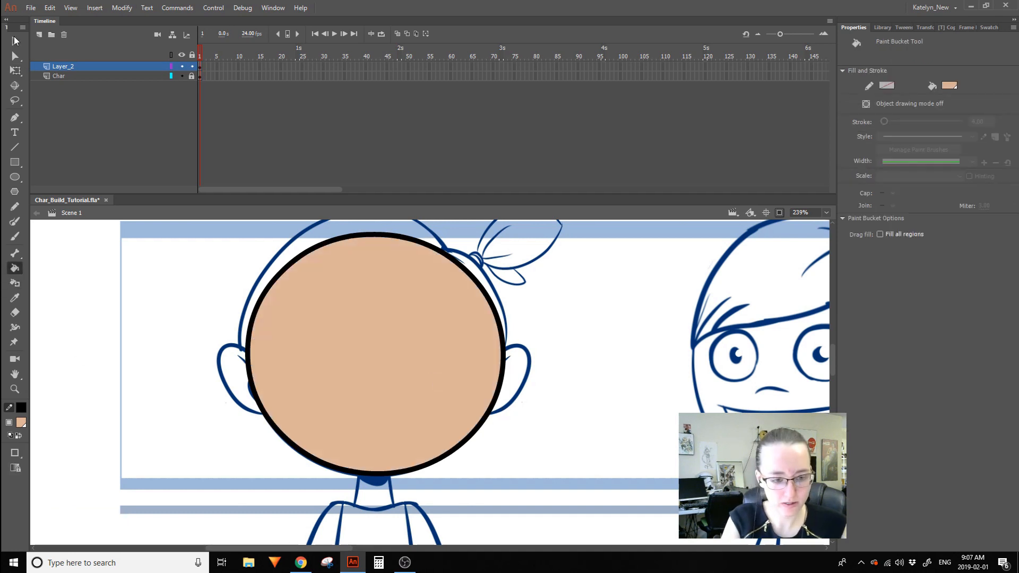
pyautogui.click(15, 39)
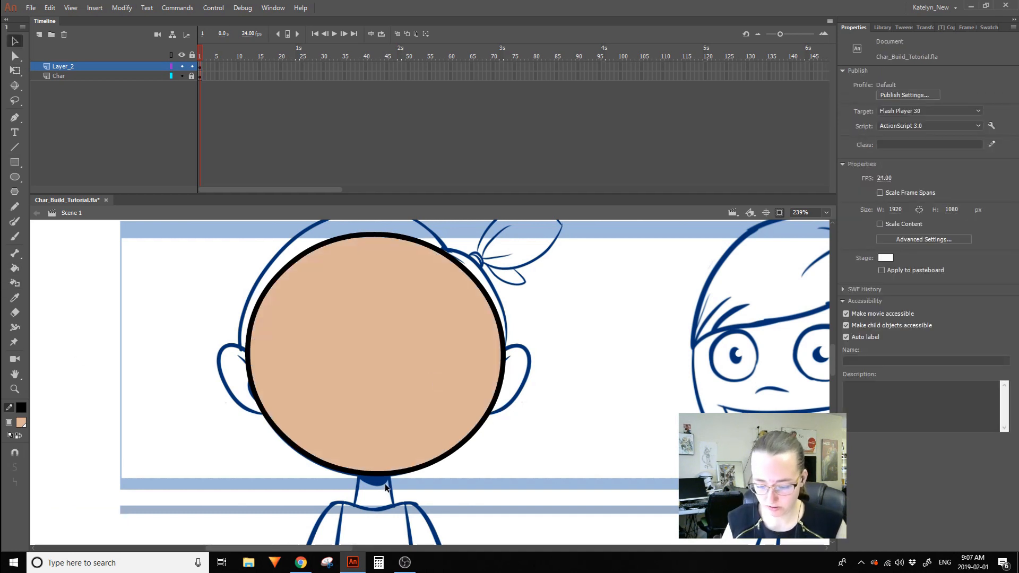
pyautogui.doubleClick(439, 461)
pyautogui.click(979, 169)
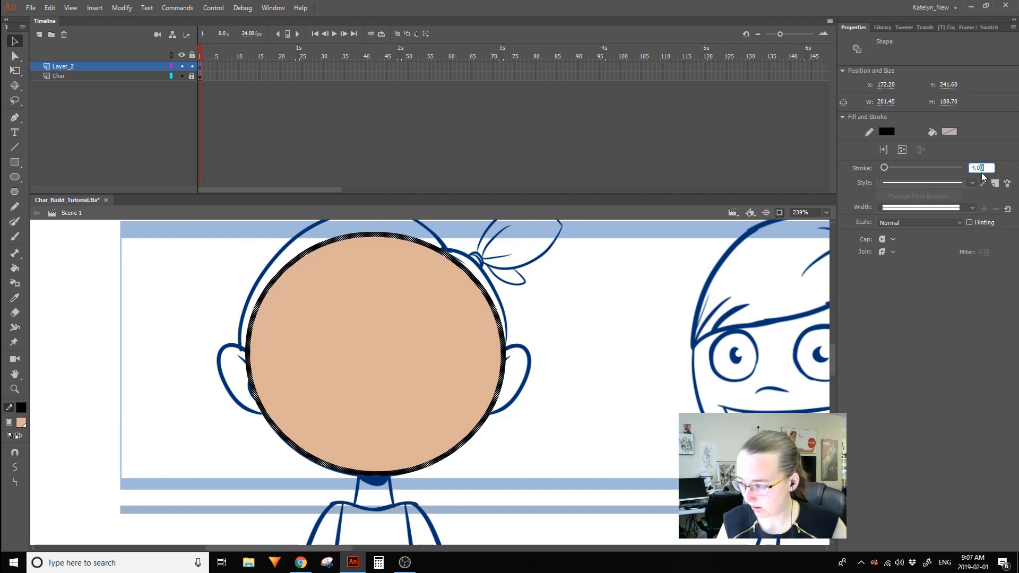
pyautogui.write('3.5')
pyautogui.press('Return')
pyautogui.click(572, 343)
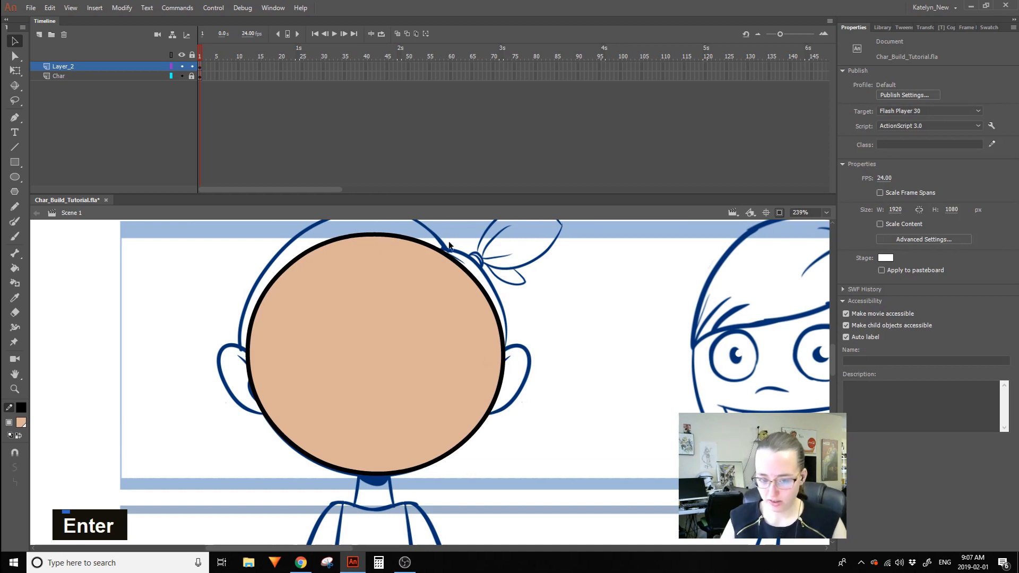
# Check the oval against the sketch and stretch its lower edge slightly with the Envelope transform to follow the jaw, making it 189.85 high.
pyautogui.click(182, 67)
pyautogui.click(182, 66)
pyautogui.click(182, 66)
pyautogui.click(182, 66)
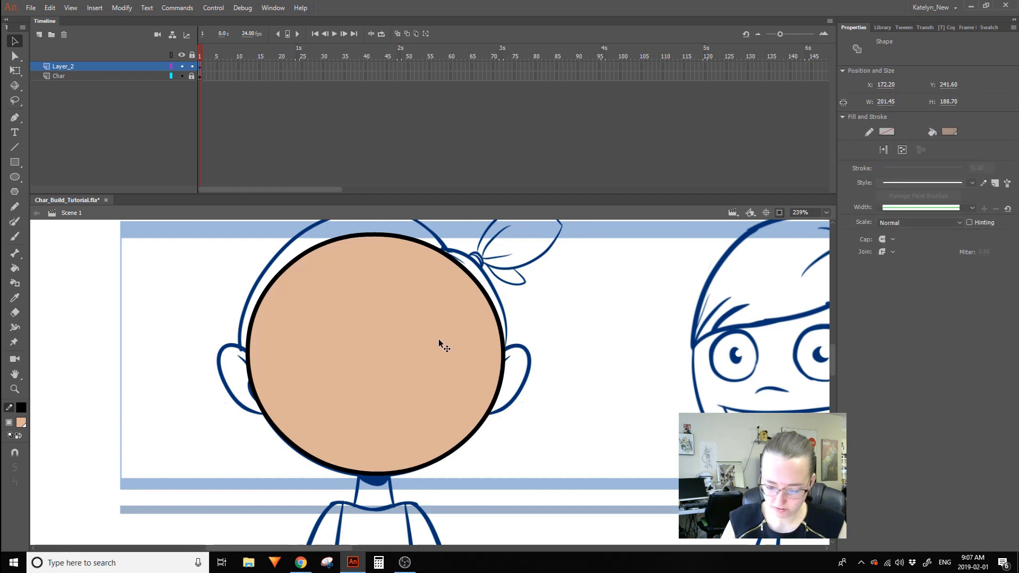
pyautogui.doubleClick(438, 339)
pyautogui.click(16, 70)
pyautogui.click(14, 511)
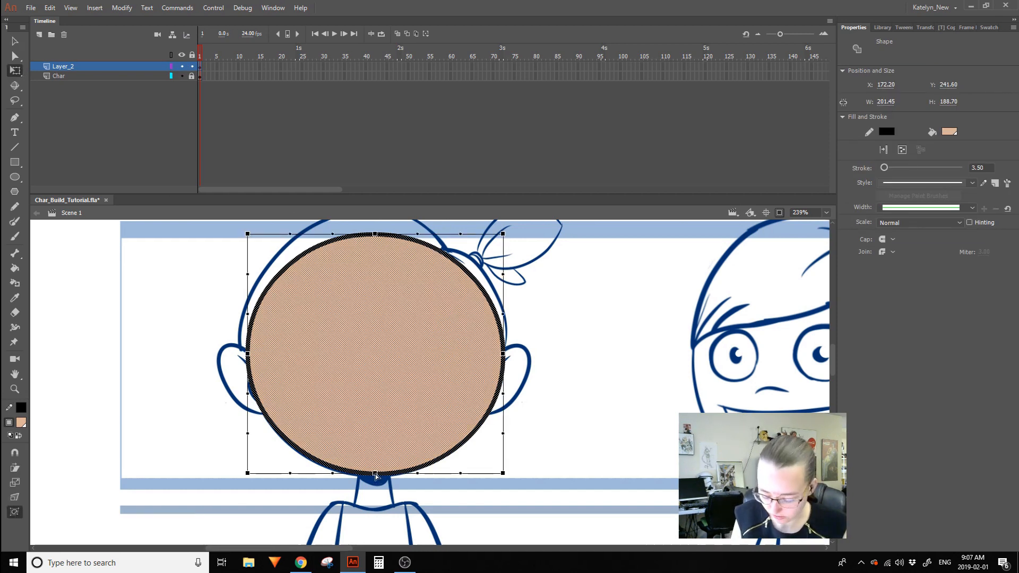
pyautogui.click(16, 512)
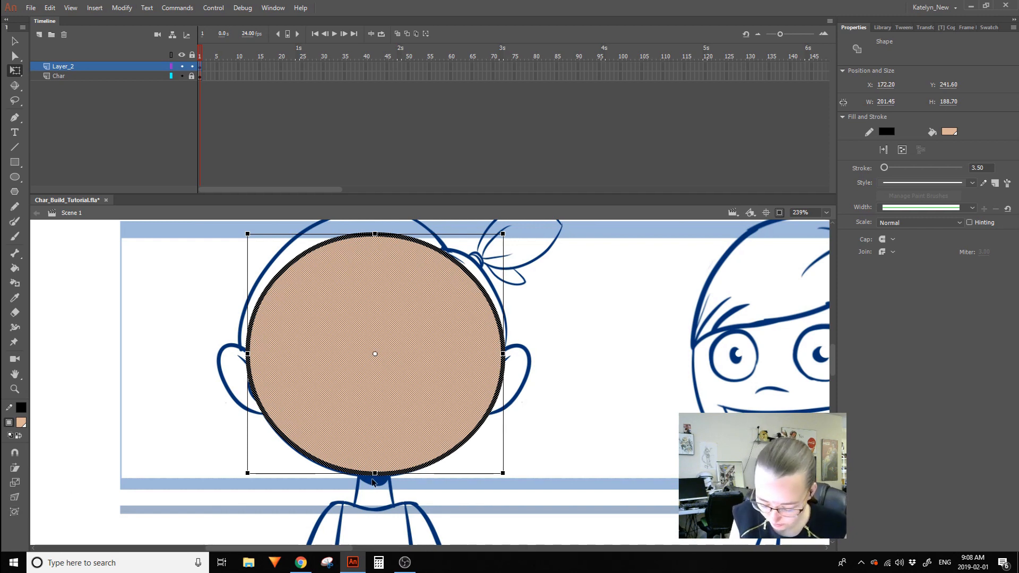
pyautogui.click(14, 511)
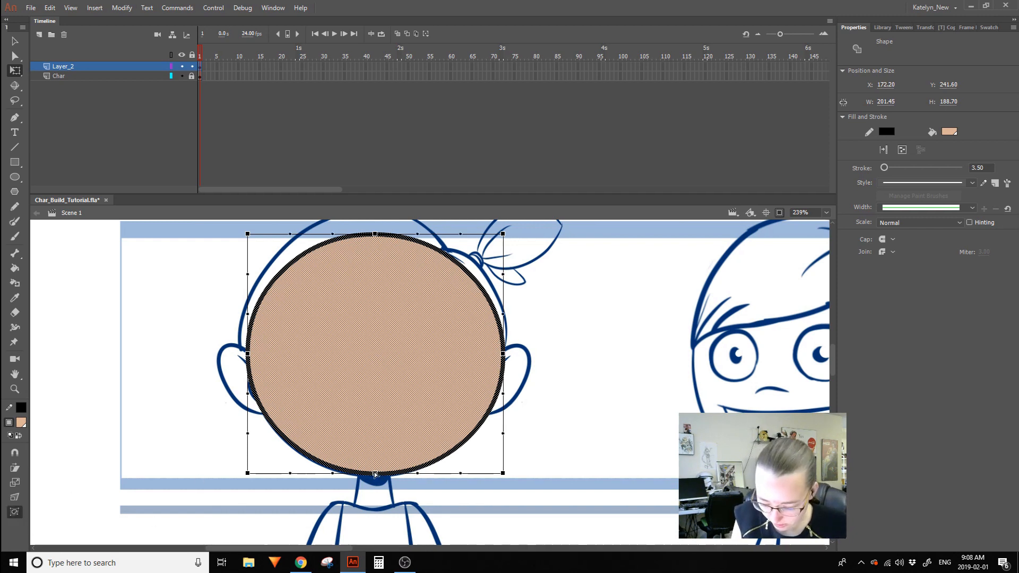
pyautogui.moveTo(374, 474); pyautogui.dragTo(374, 478)
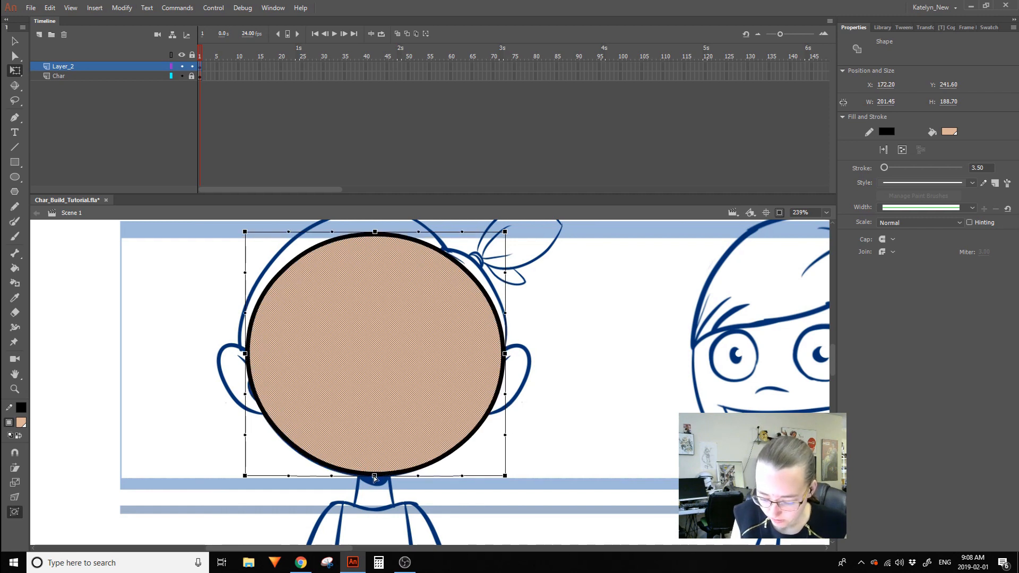
pyautogui.moveTo(288, 475); pyautogui.dragTo(287, 479)
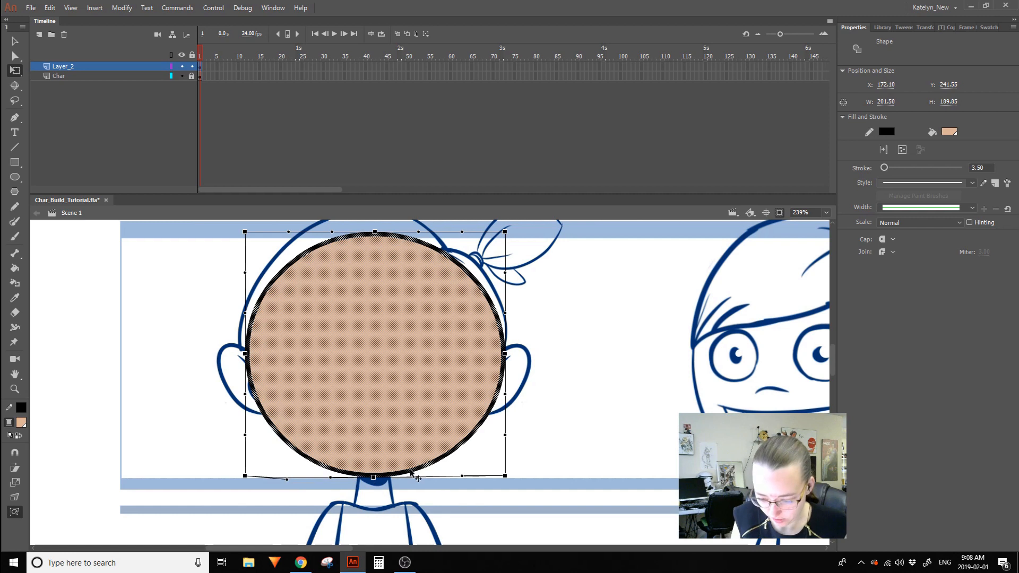
pyautogui.click(601, 426)
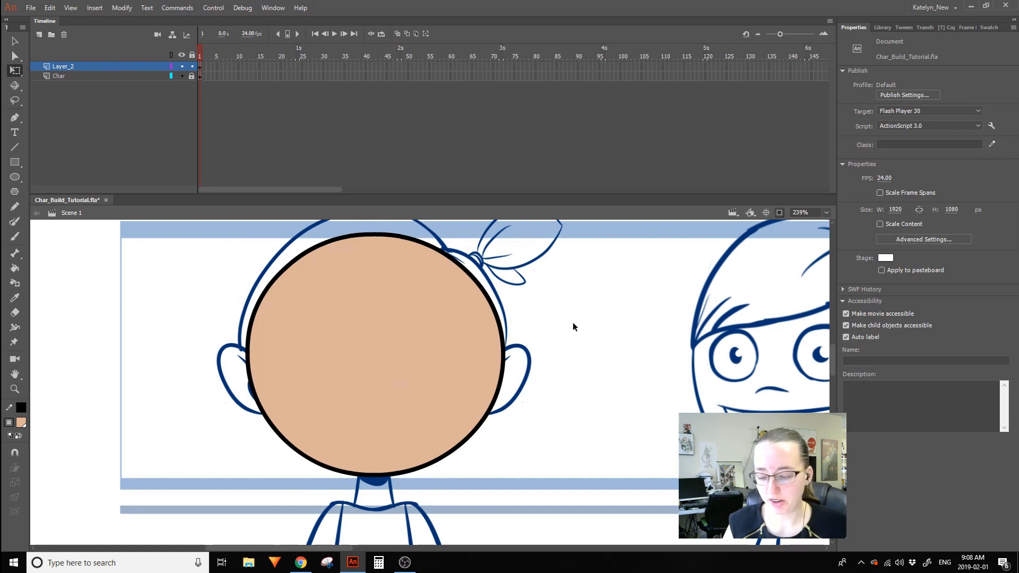
# Convert the whole head oval, fill and stroke, into a graphic symbol named Mia_Head_Face.
pyautogui.moveTo(156, 533)
pyautogui.mouseDown()
pyautogui.moveTo(456, 272)
pyautogui.moveTo(678, 213)
pyautogui.mouseUp()
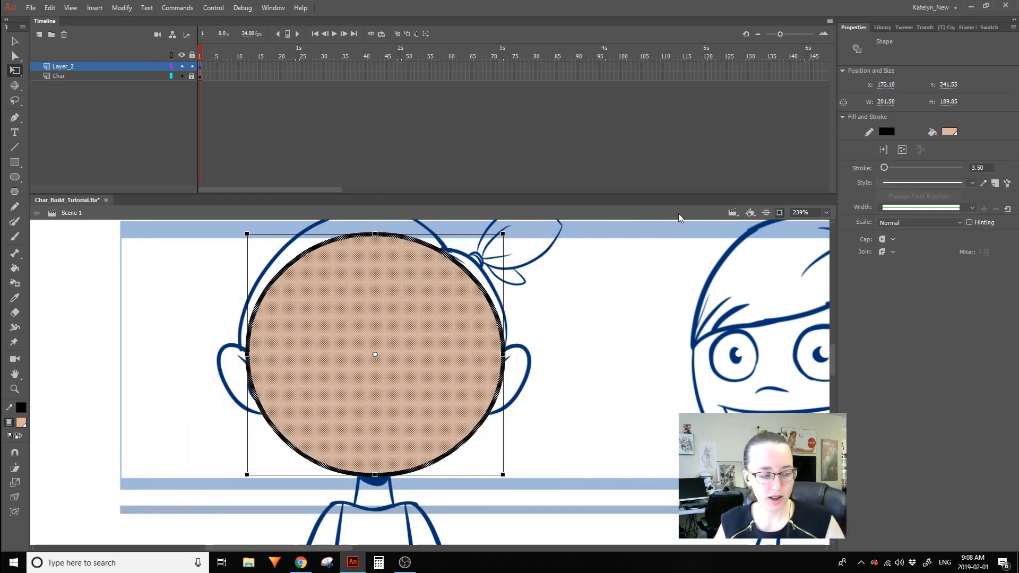
pyautogui.press('F8')
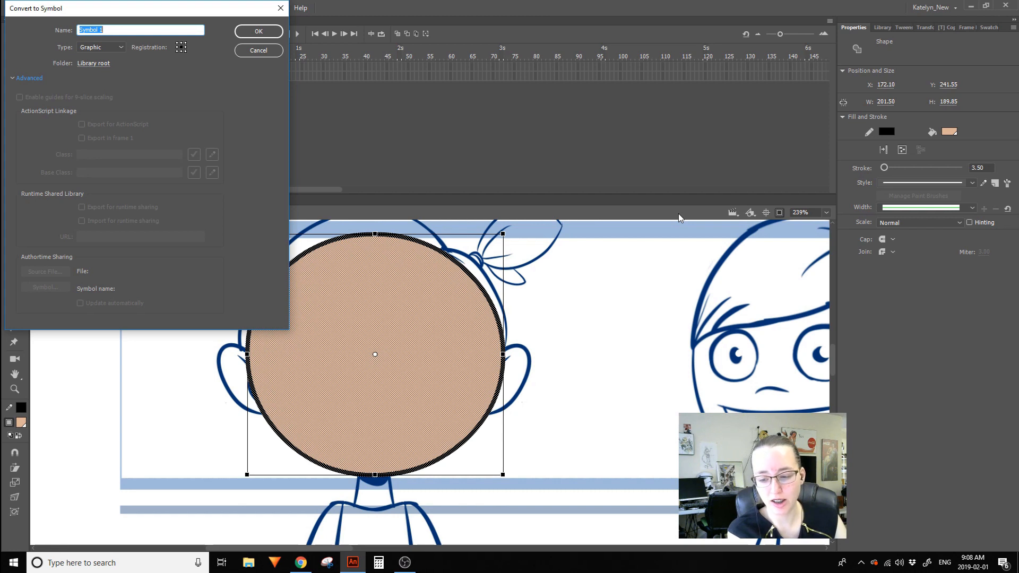
pyautogui.press('BackSpace')
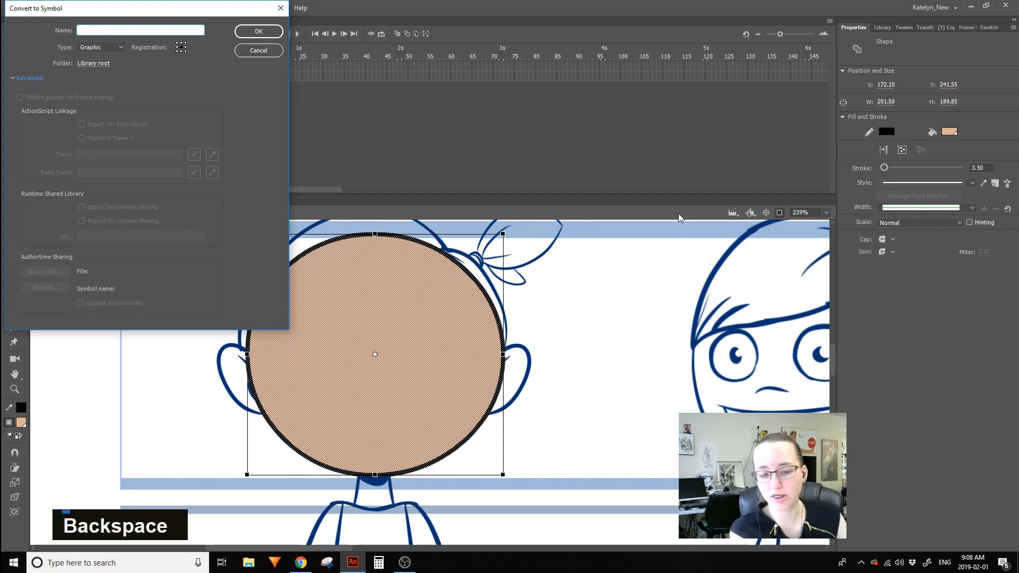
pyautogui.write('Mia')
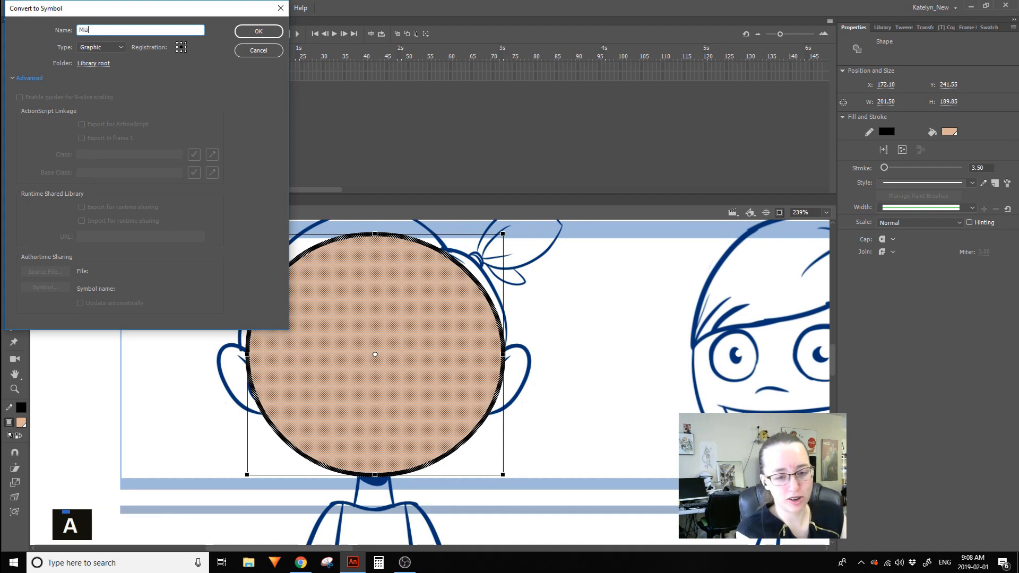
pyautogui.write('_Head')
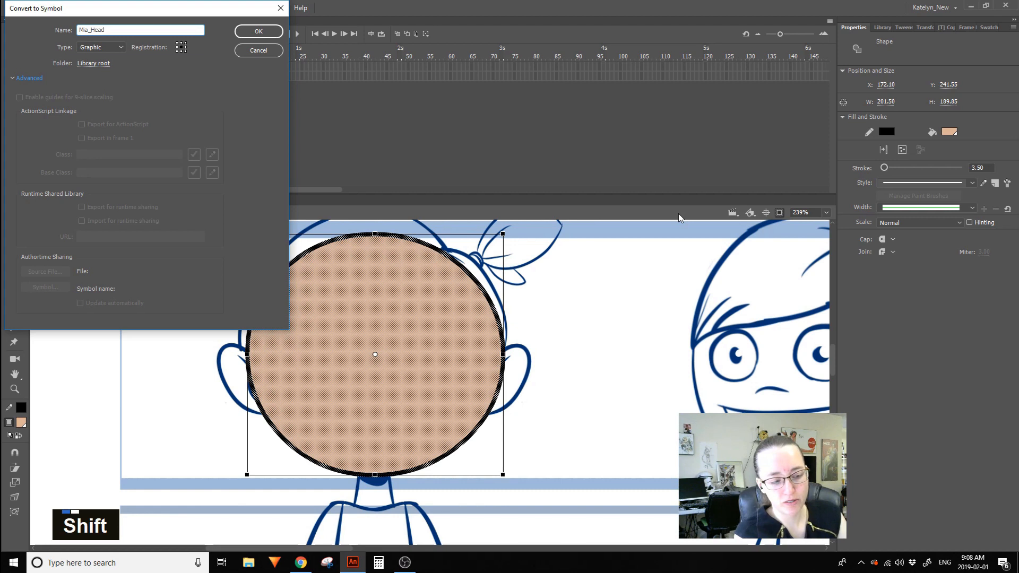
pyautogui.write('_Face')
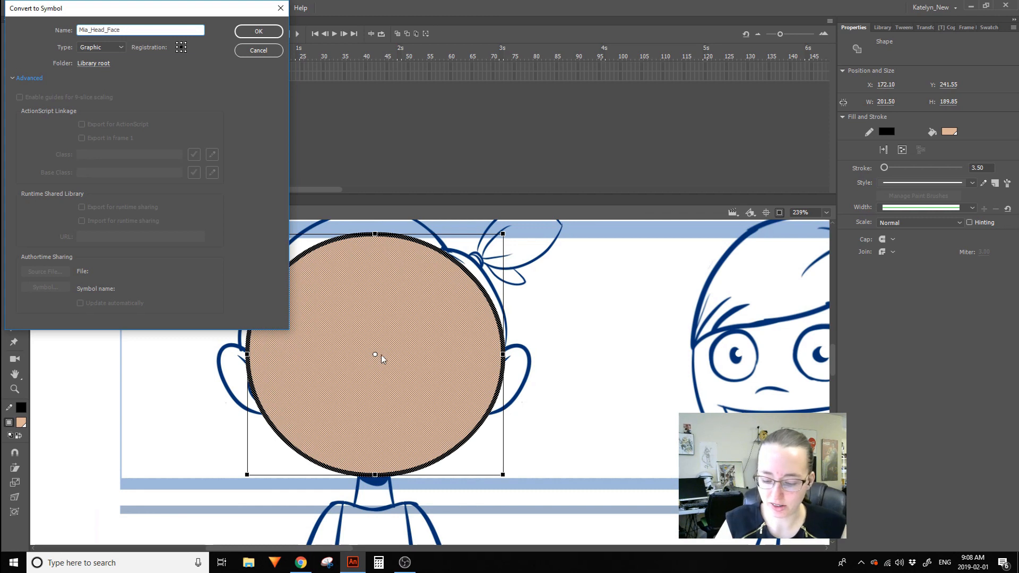
pyautogui.click(262, 31)
# Look inside the Mia_Head_Face symbol, return to the scene, and hide and reshow Layer_2 to compare with the sketch.
pyautogui.click(594, 340)
pyautogui.doubleClick(444, 408)
pyautogui.doubleClick(584, 346)
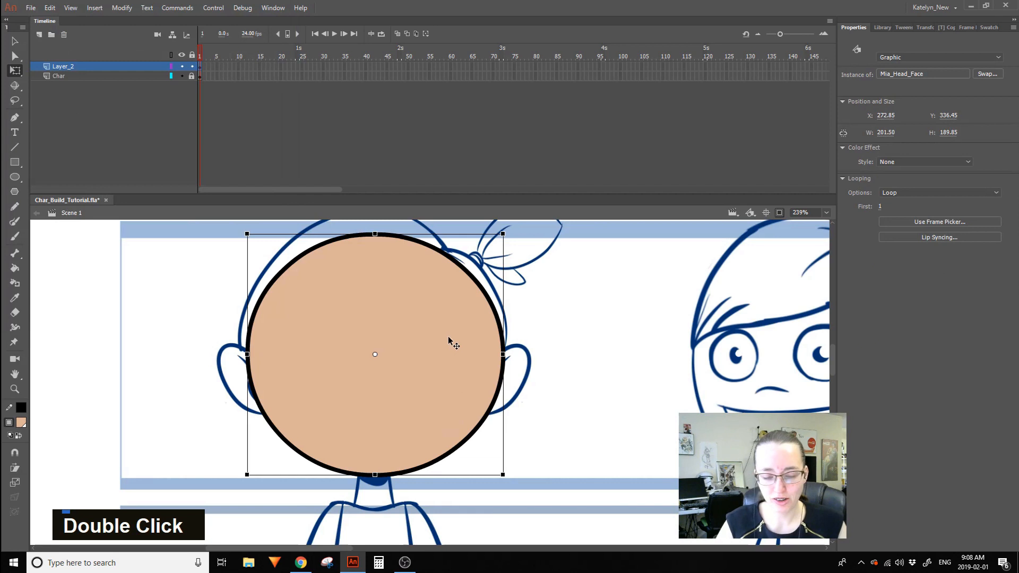
pyautogui.click(181, 66)
pyautogui.click(181, 66)
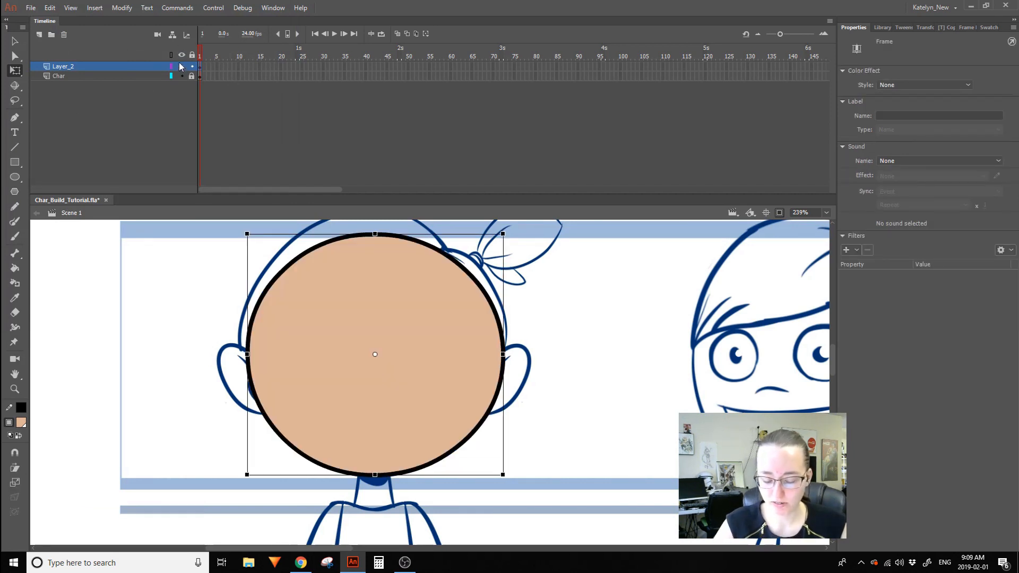
# Inside the Mia_Head_Face symbol, rename Layer_1 as Face and return to the main scene.
pyautogui.doubleClick(453, 363)
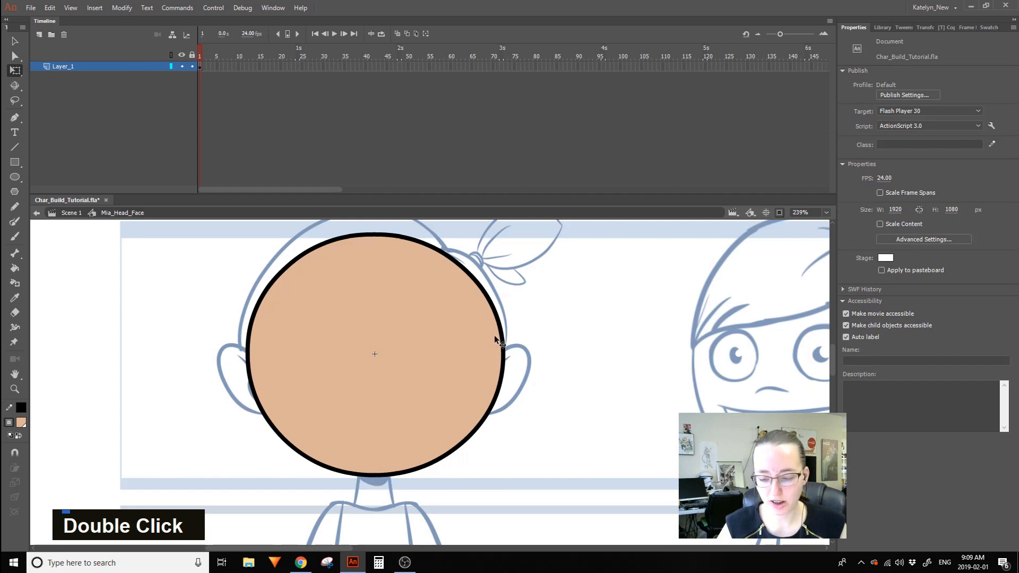
pyautogui.click(457, 353)
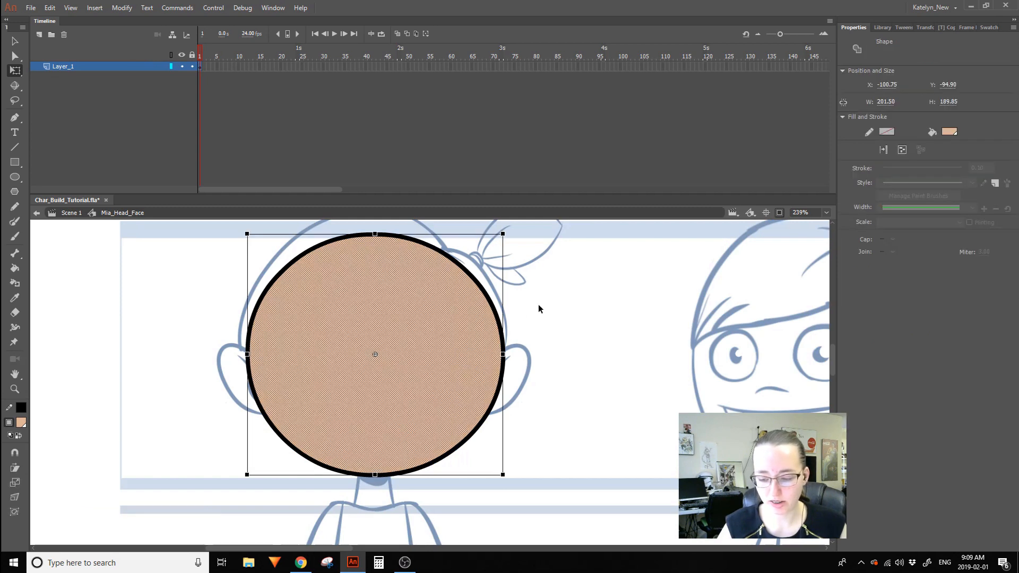
pyautogui.click(538, 301)
pyautogui.doubleClick(71, 67)
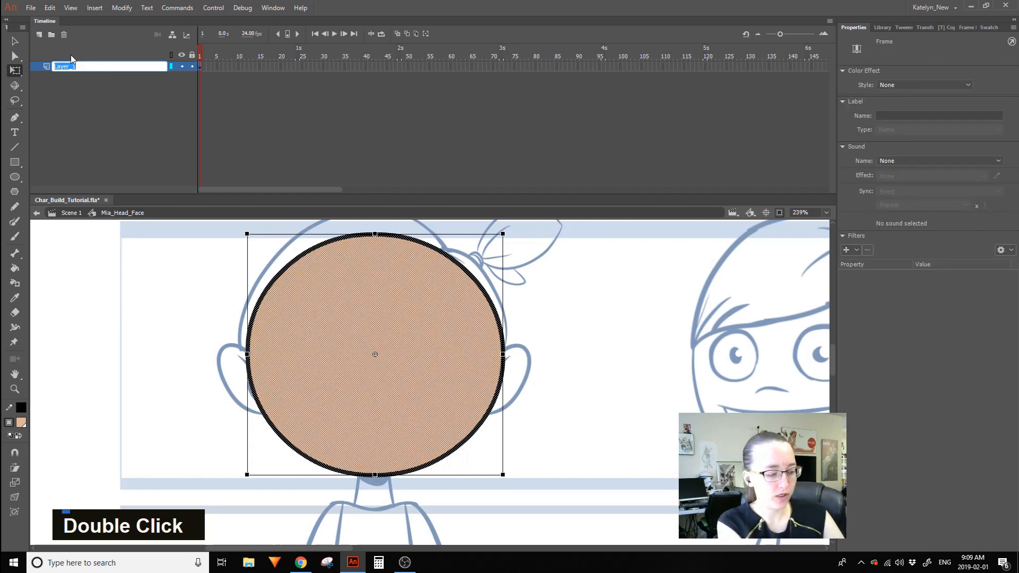
pyautogui.write('Face')
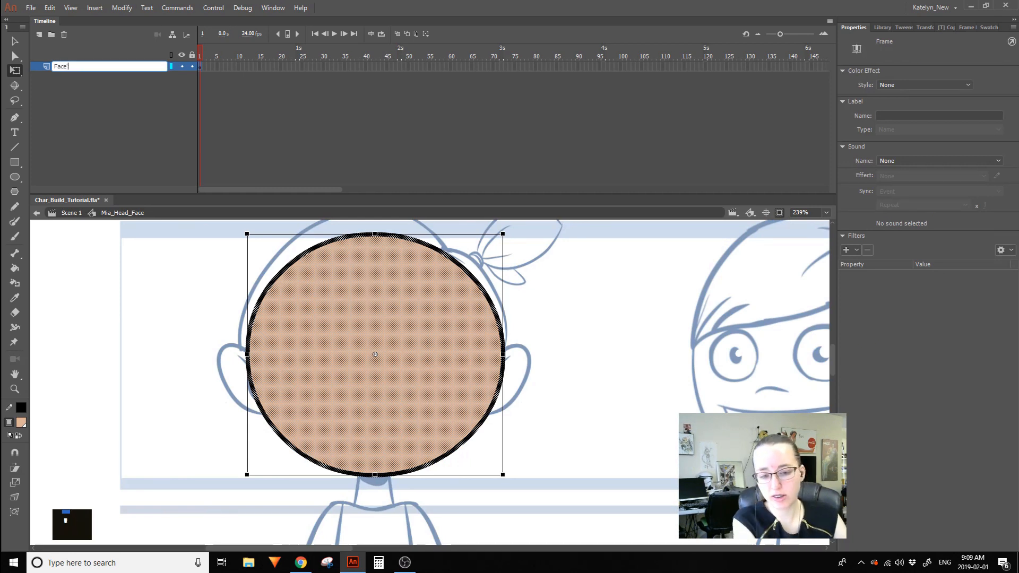
pyautogui.press('BackSpace')
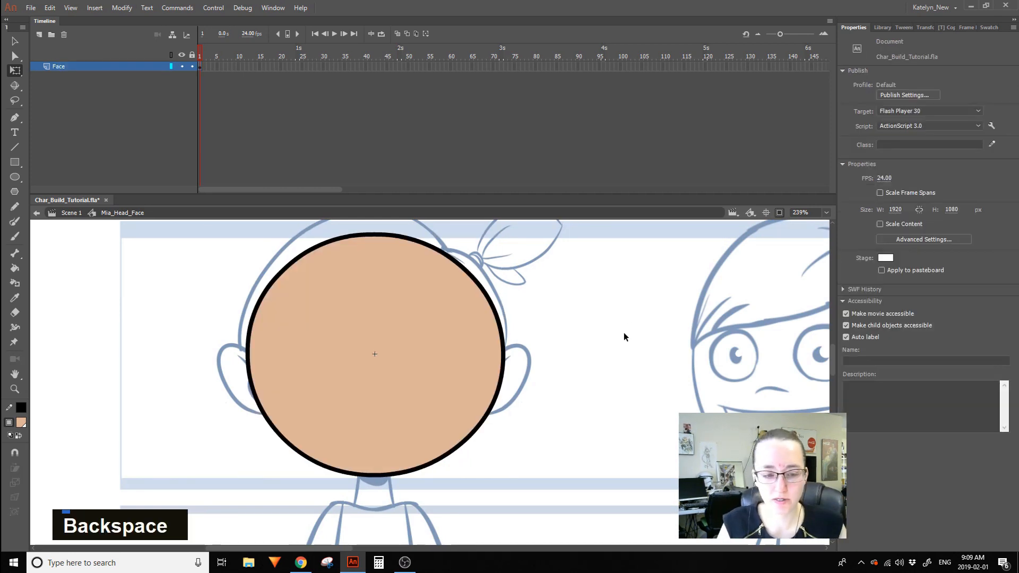
pyautogui.doubleClick(626, 327)
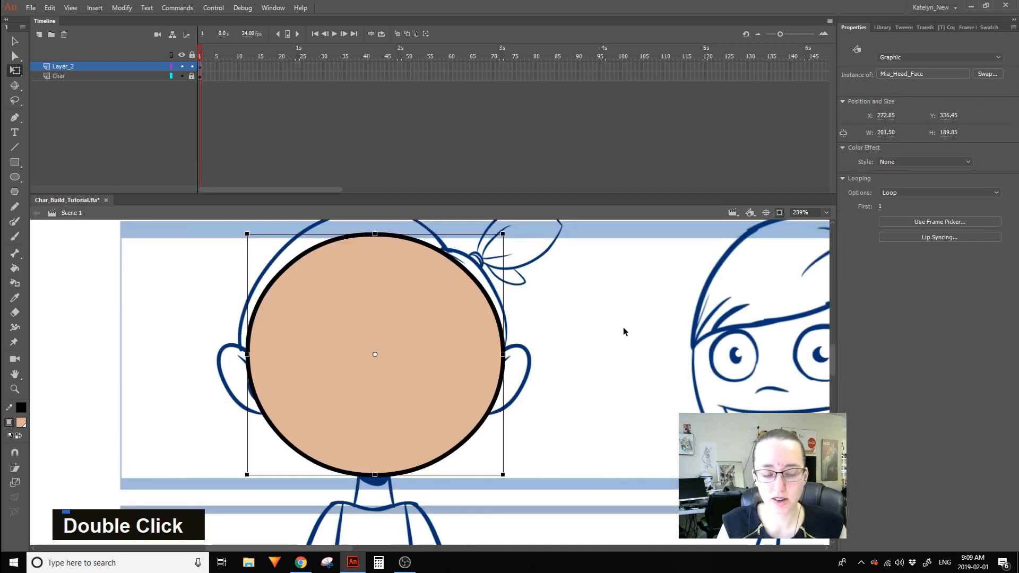
# Try moving the face symbol down over the neck, and undo the move.
pyautogui.doubleClick(74, 67)
pyautogui.click(485, 260)
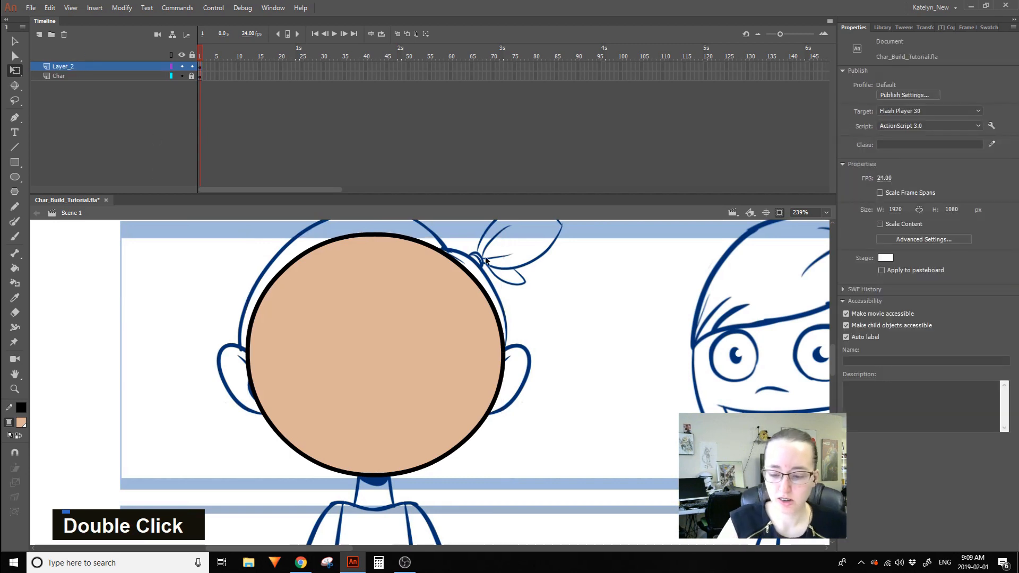
pyautogui.click(410, 343)
pyautogui.moveTo(447, 343); pyautogui.dragTo(429, 493)
pyautogui.hotkey('ctrl', 'z')
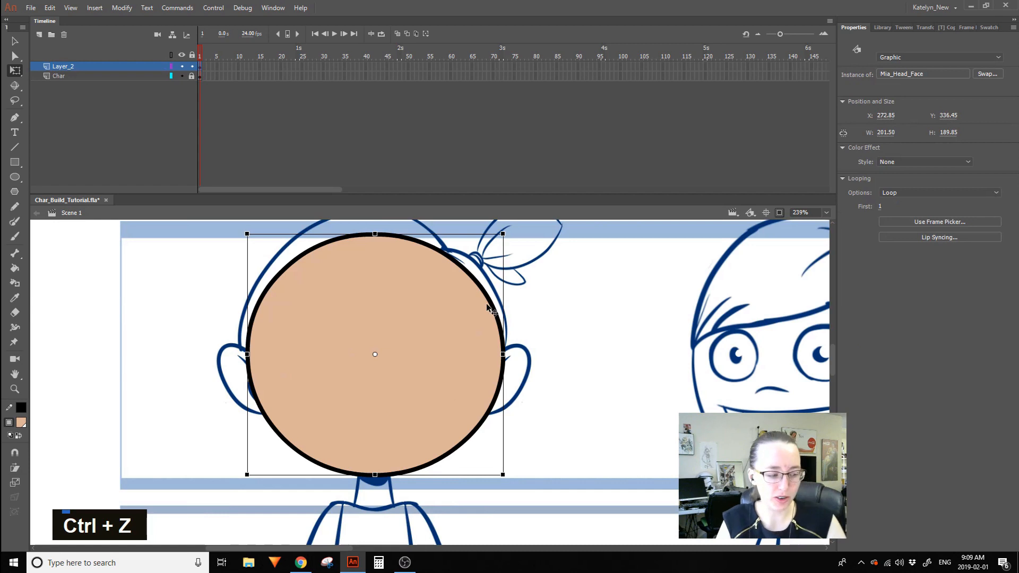
# Nest the face symbol inside a new graphic symbol named Mia_Head.
pyautogui.press('F8')
pyautogui.write('Mia_Hewd')
pyautogui.press('BackSpace')
pyautogui.write('ad')
pyautogui.press('Return')
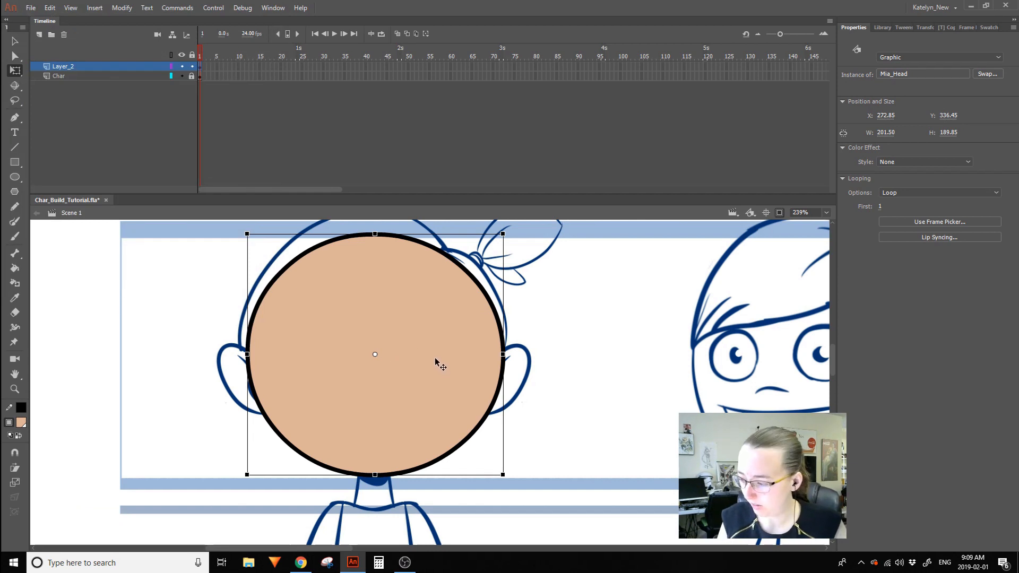
# Set the Mia_Head symbol's looping option to Play Once and deselect it.
pyautogui.click(917, 192)
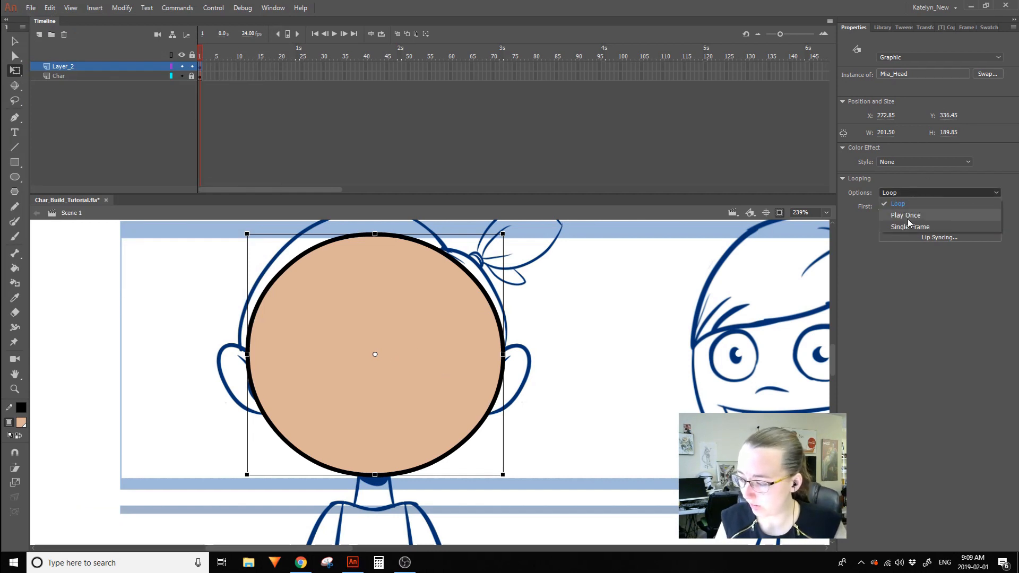
pyautogui.click(909, 214)
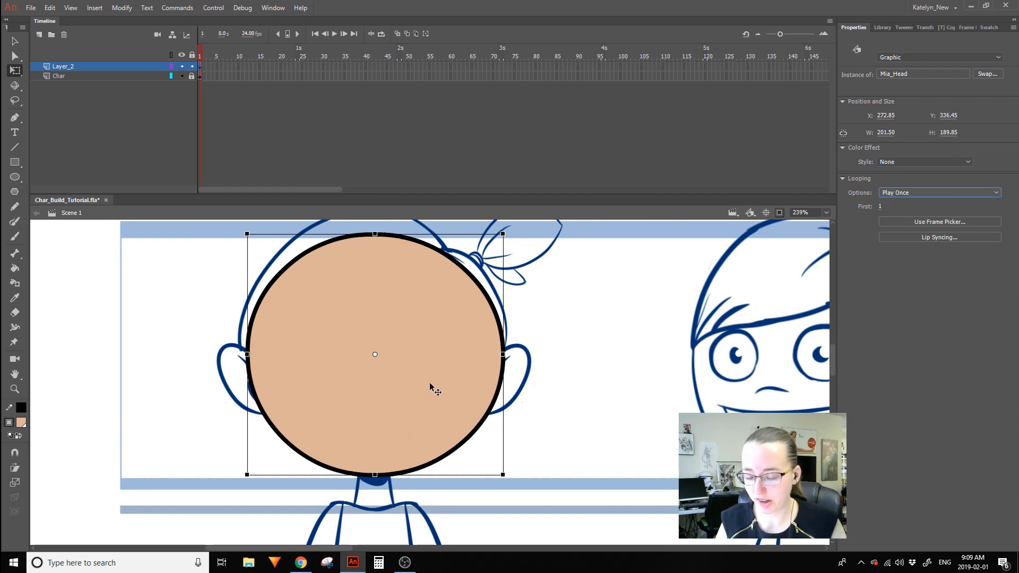
pyautogui.click(437, 409)
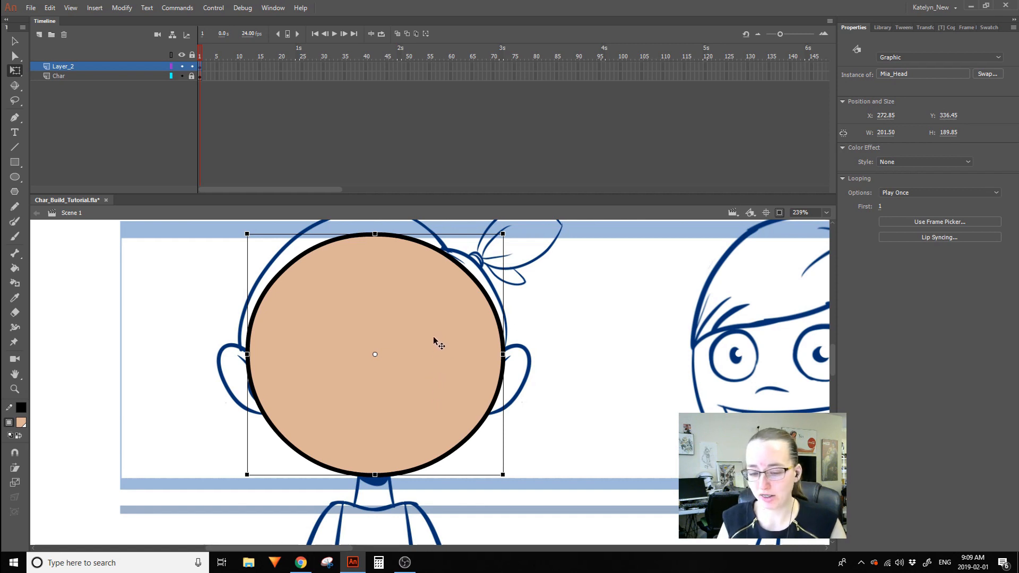
pyautogui.click(225, 97)
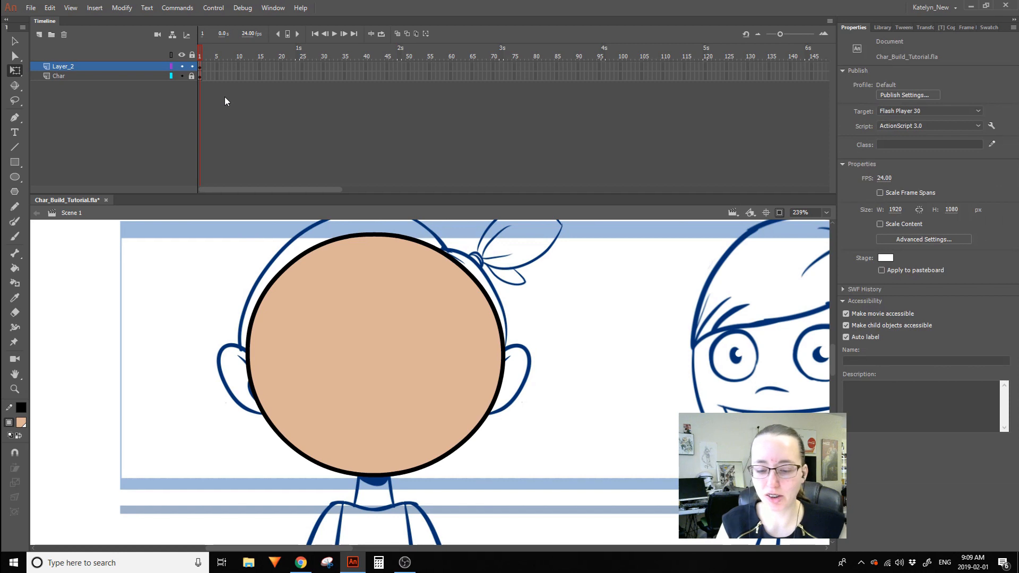
# Inside the Mia_Head symbol, set the nested Mia_Head_Face symbol's looping option to Single Frame, and return to the main scene.
pyautogui.doubleClick(465, 351)
pyautogui.click(643, 299)
pyautogui.click(456, 345)
pyautogui.click(939, 193)
pyautogui.click(902, 226)
pyautogui.click(605, 296)
pyautogui.click(409, 362)
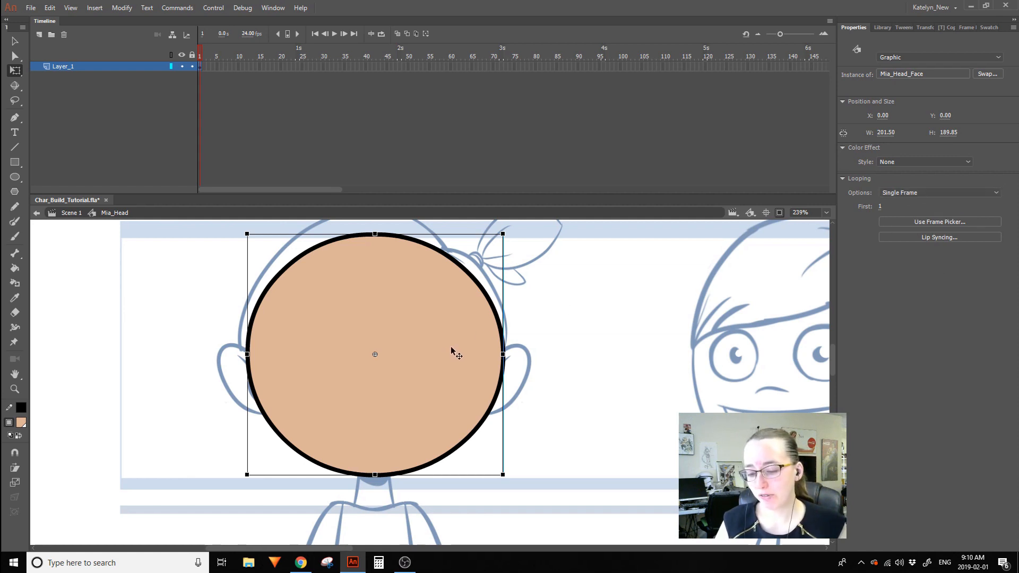
pyautogui.press('space')
pyautogui.moveTo(505, 330)
pyautogui.mouseDown()
pyautogui.moveTo(299, 328)
pyautogui.moveTo(330, 333)
pyautogui.mouseUp()
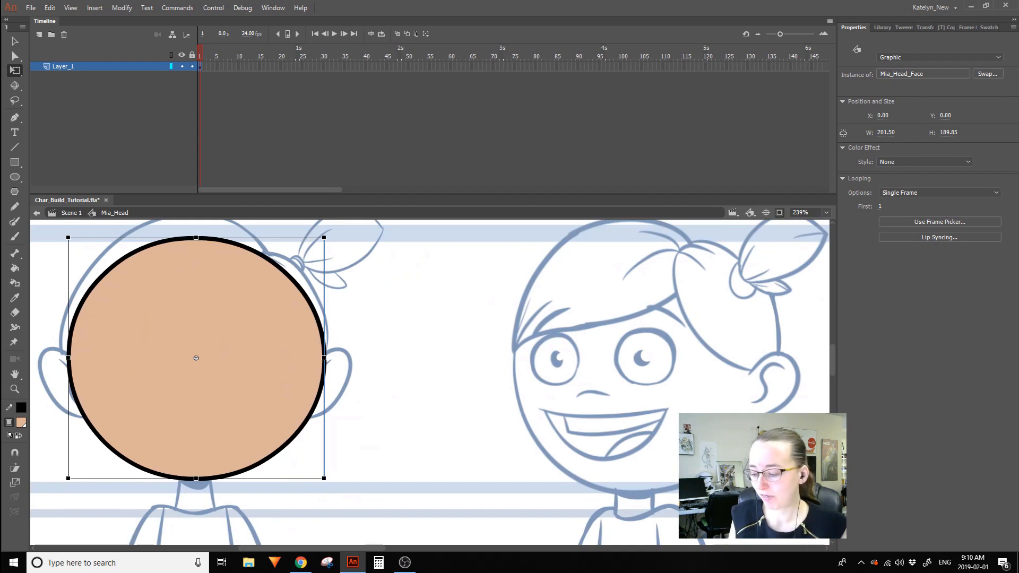
pyautogui.press('space')
pyautogui.moveTo(409, 411); pyautogui.dragTo(602, 414)
pyautogui.doubleClick(602, 413)
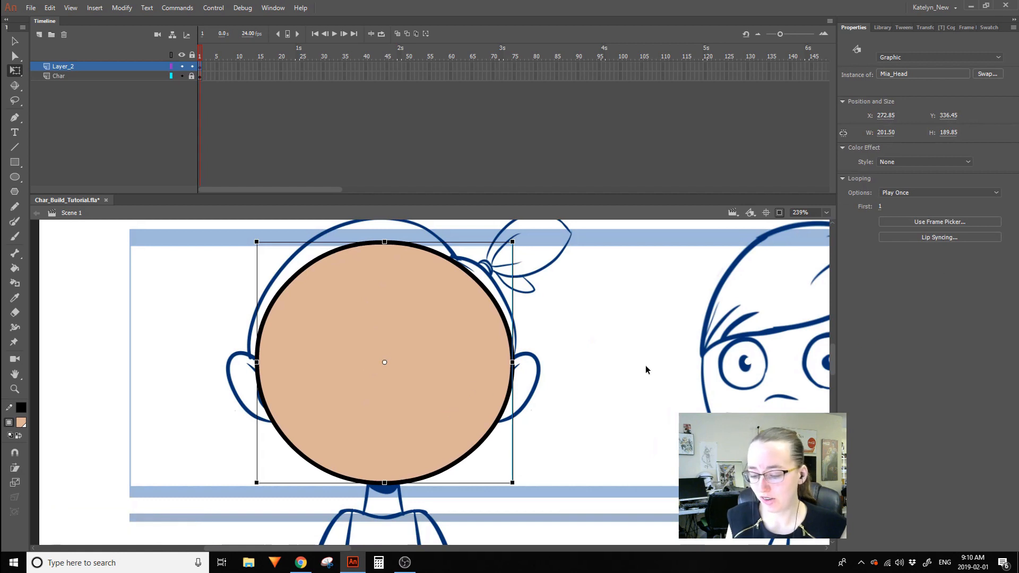
pyautogui.click(640, 378)
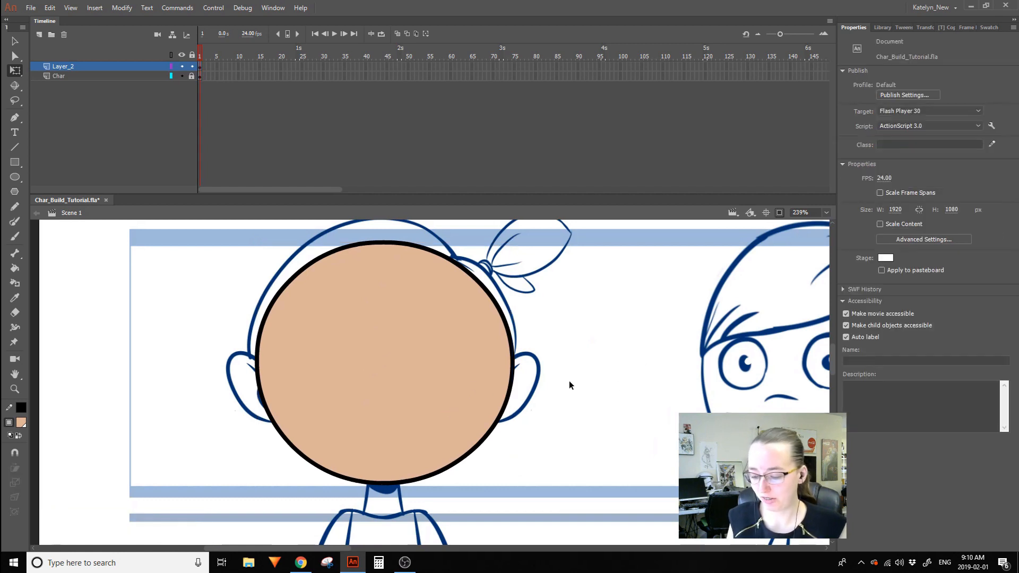
# Open the Mia_Head symbol for editing and rename its Layer_1 as Face.
pyautogui.click(389, 279)
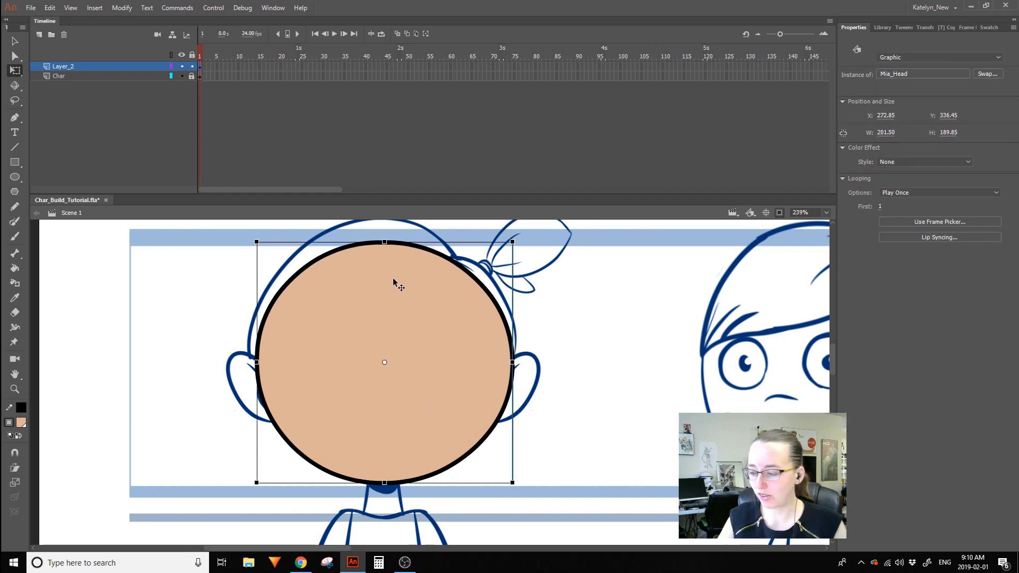
pyautogui.click(571, 304)
pyautogui.click(444, 367)
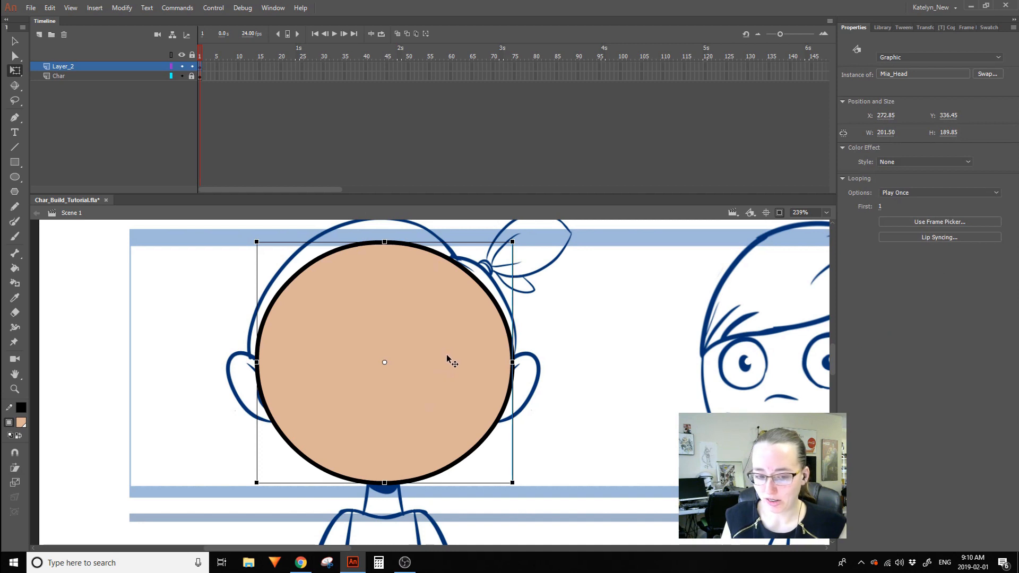
pyautogui.doubleClick(446, 354)
pyautogui.doubleClick(68, 69)
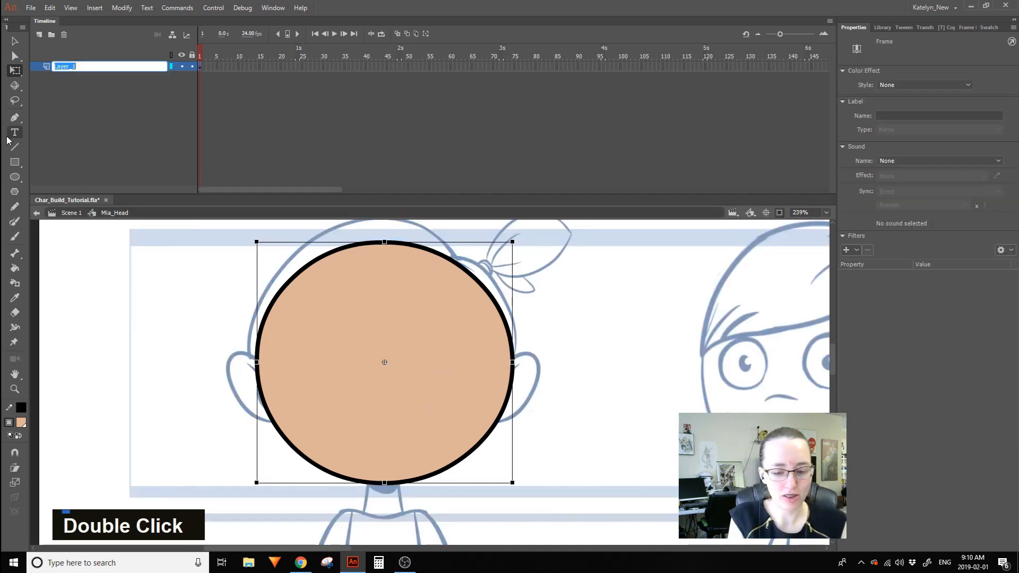
pyautogui.write('Face')
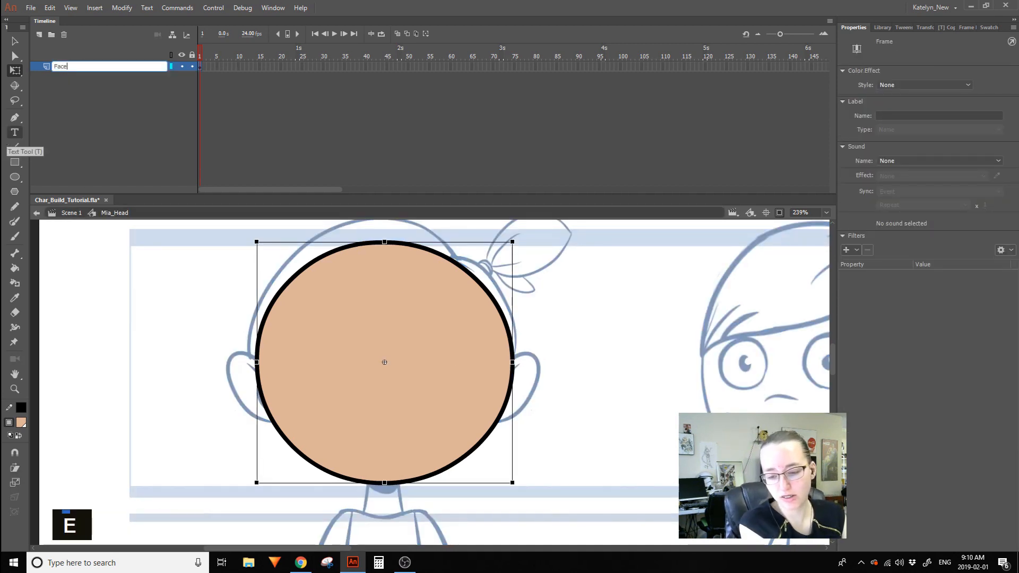
pyautogui.press('Return')
pyautogui.click(411, 336)
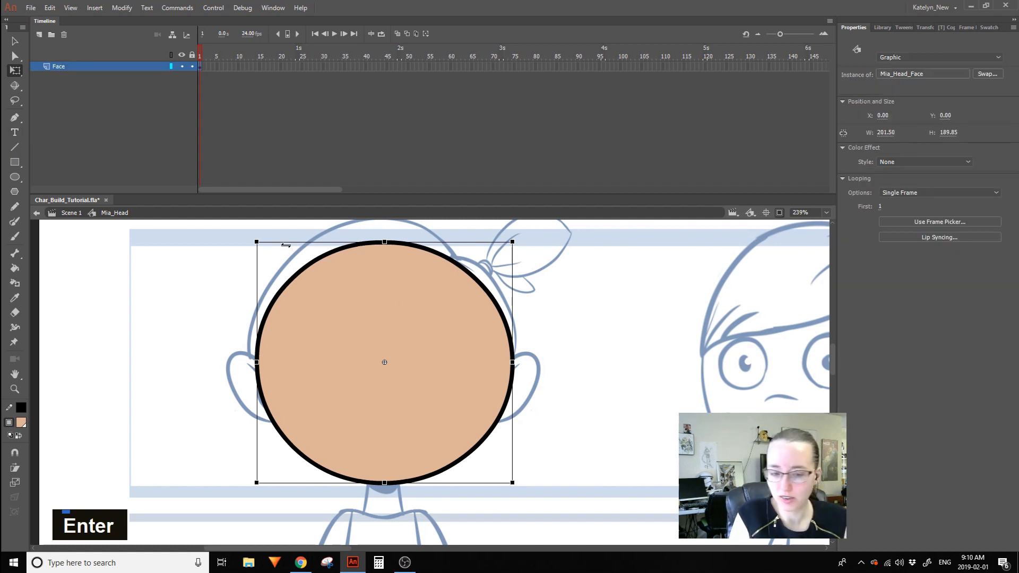
# Add a new layer named Eyes above the Face layer.
pyautogui.click(38, 37)
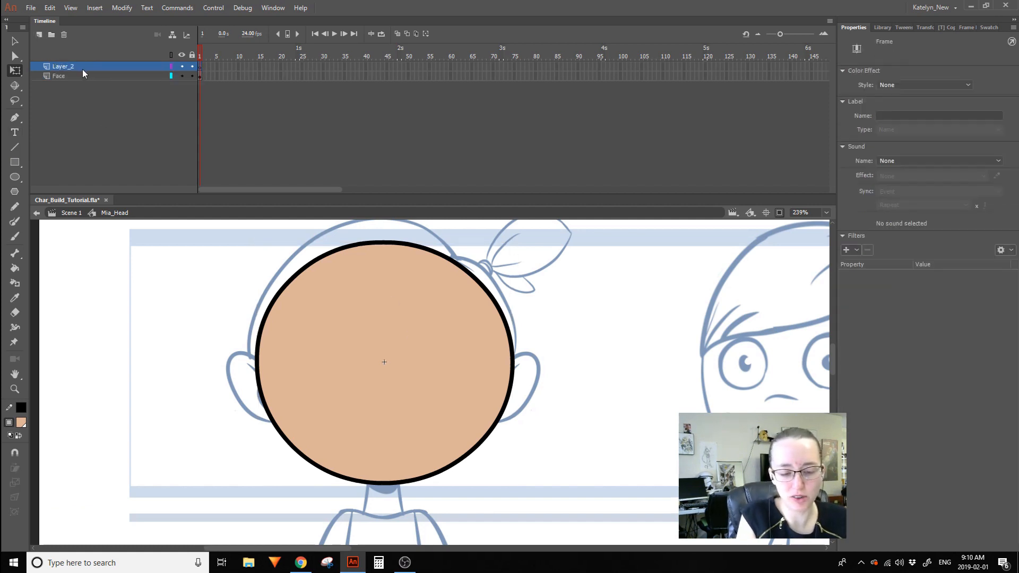
pyautogui.doubleClick(81, 69)
pyautogui.write('Eyes')
pyautogui.press('Return')
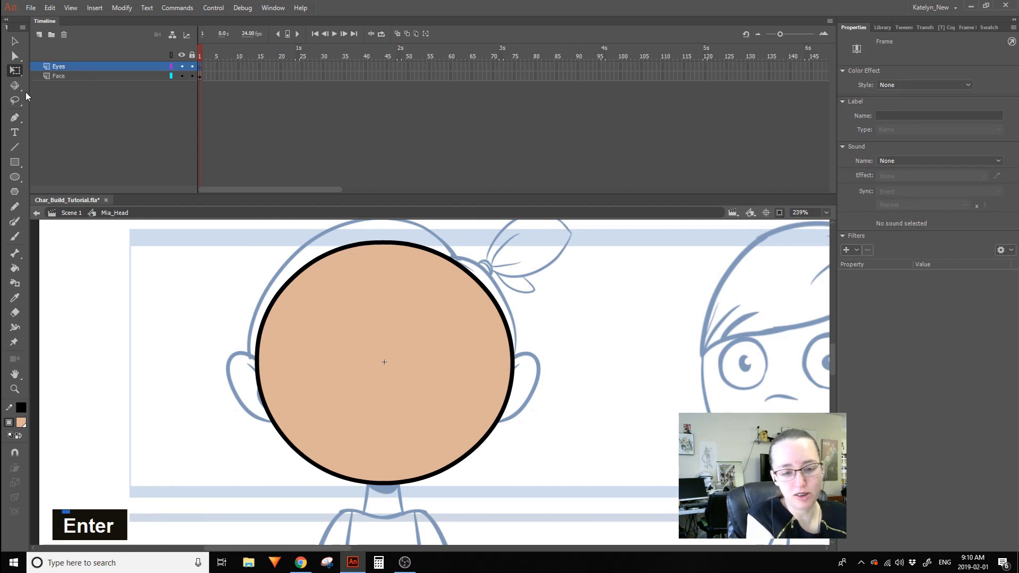
# Add a new layer named Mouth and place it between the Eyes and Face layers.
pyautogui.click(39, 34)
pyautogui.doubleClick(53, 65)
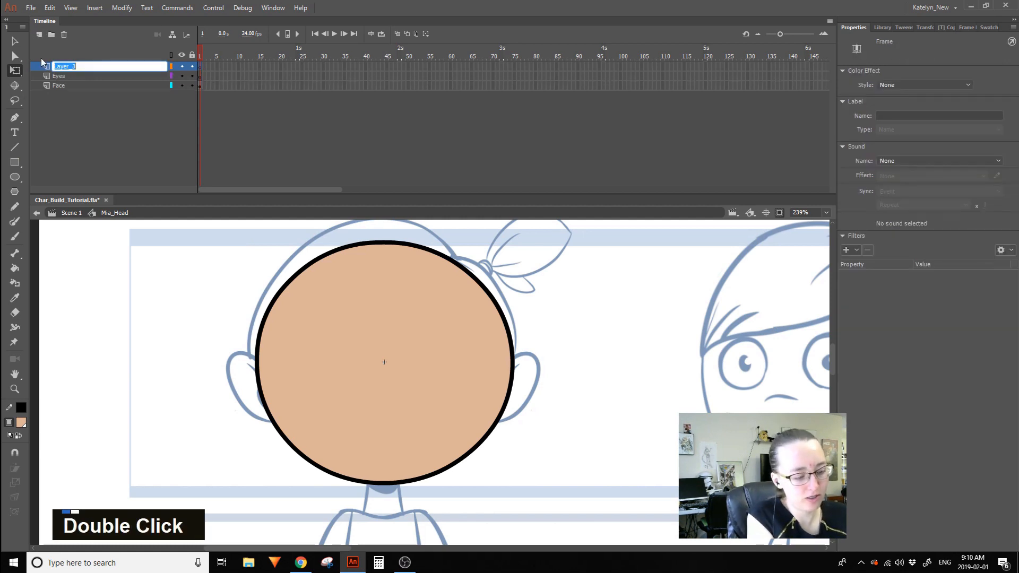
pyautogui.write('Mouth')
pyautogui.hotkey('shift', 'Return')
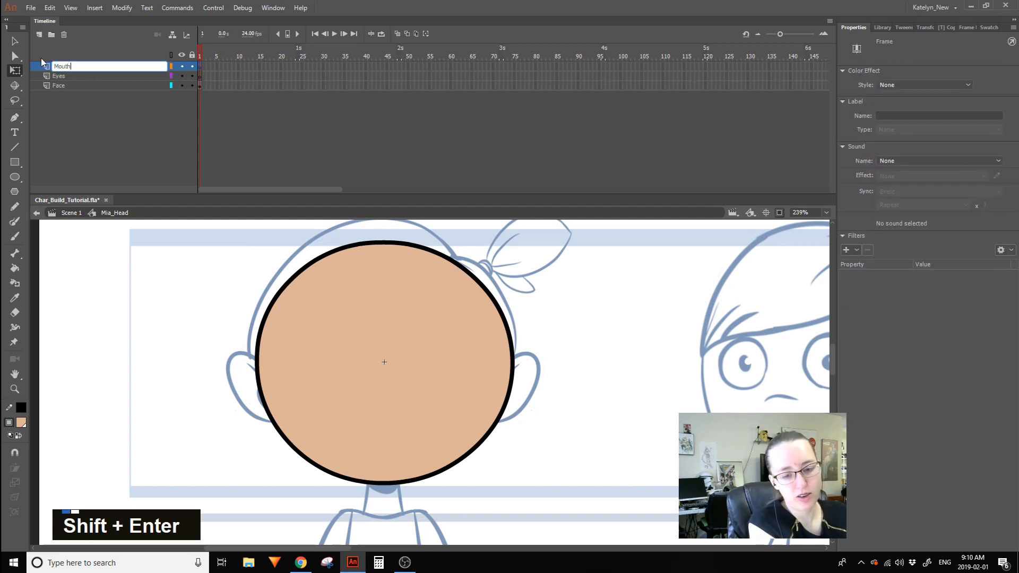
pyautogui.moveTo(97, 65); pyautogui.dragTo(97, 73)
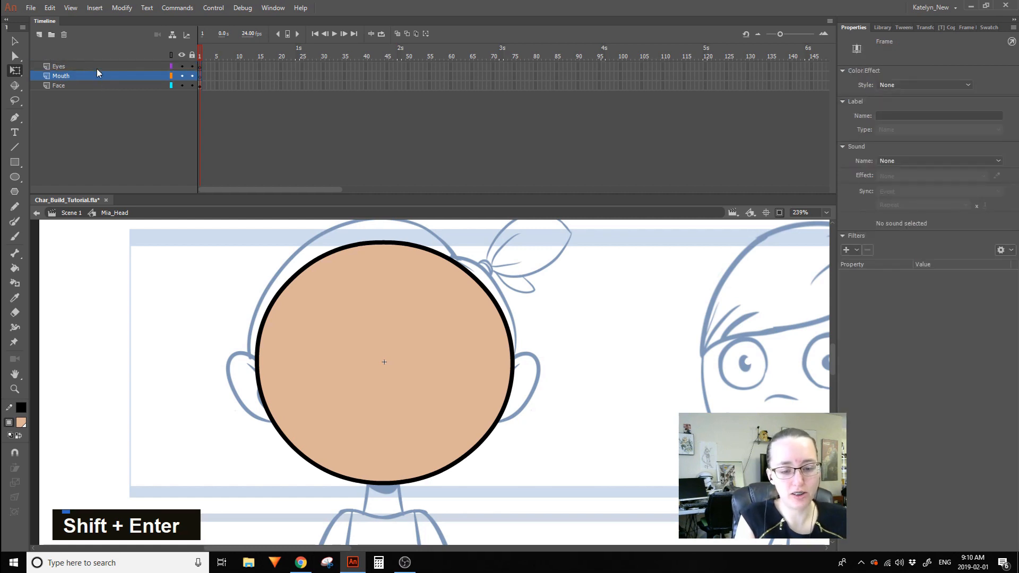
pyautogui.click(603, 349)
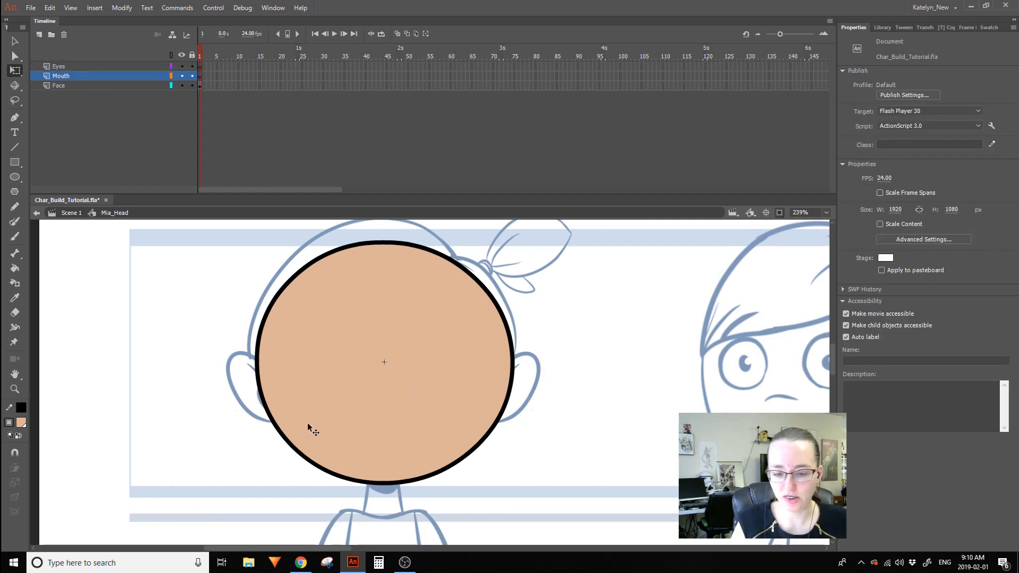
# Paint two vertical eyes and a smiling mouth in red on the Mouth layer with the Brush tool.
pyautogui.click(15, 236)
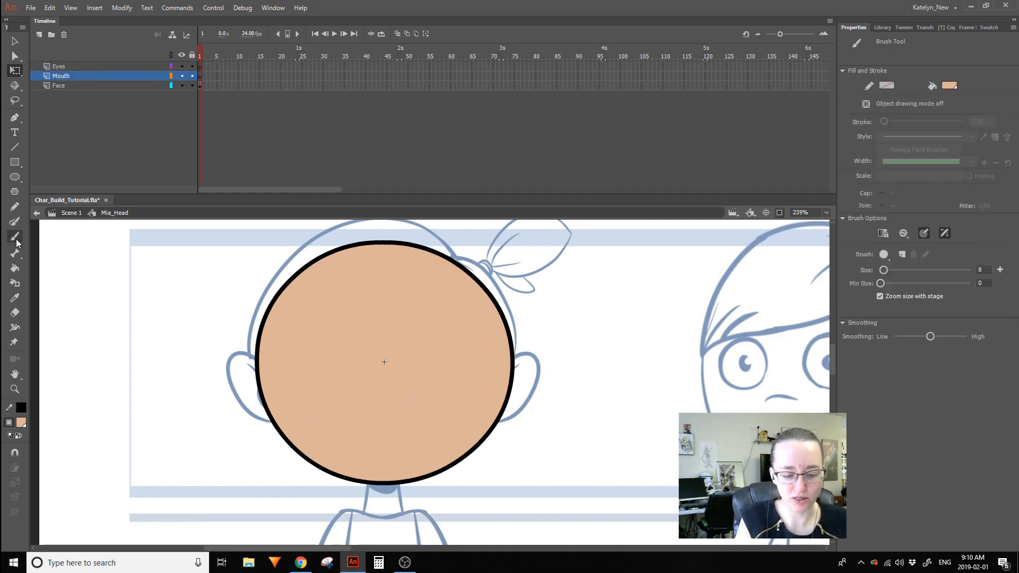
pyautogui.click(136, 76)
pyautogui.click(360, 339)
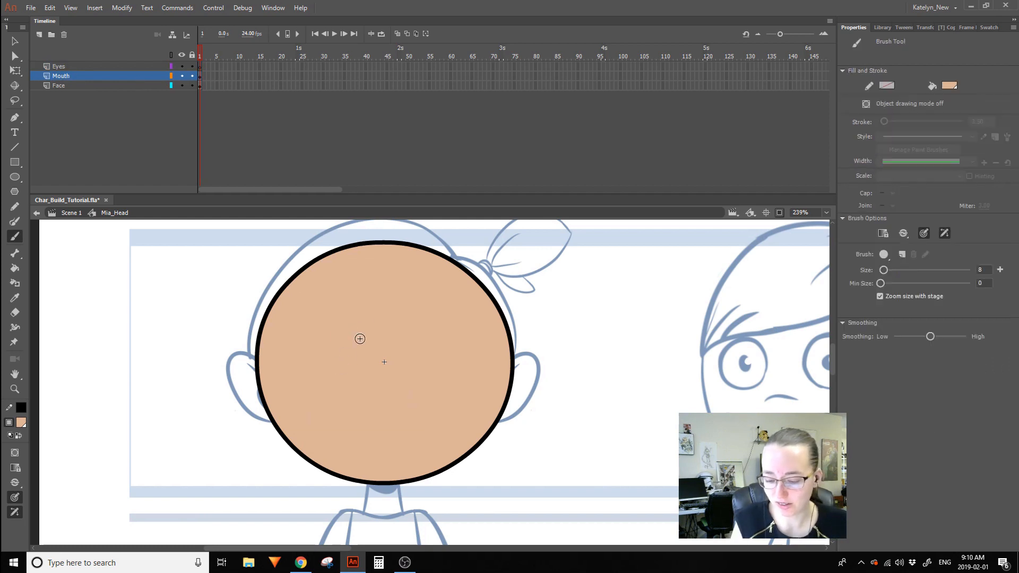
pyautogui.hotkey('ctrl', 'z')
pyautogui.click(21, 422)
pyautogui.click(61, 336)
pyautogui.moveTo(345, 311); pyautogui.dragTo(347, 355)
pyautogui.moveTo(420, 316); pyautogui.dragTo(419, 357)
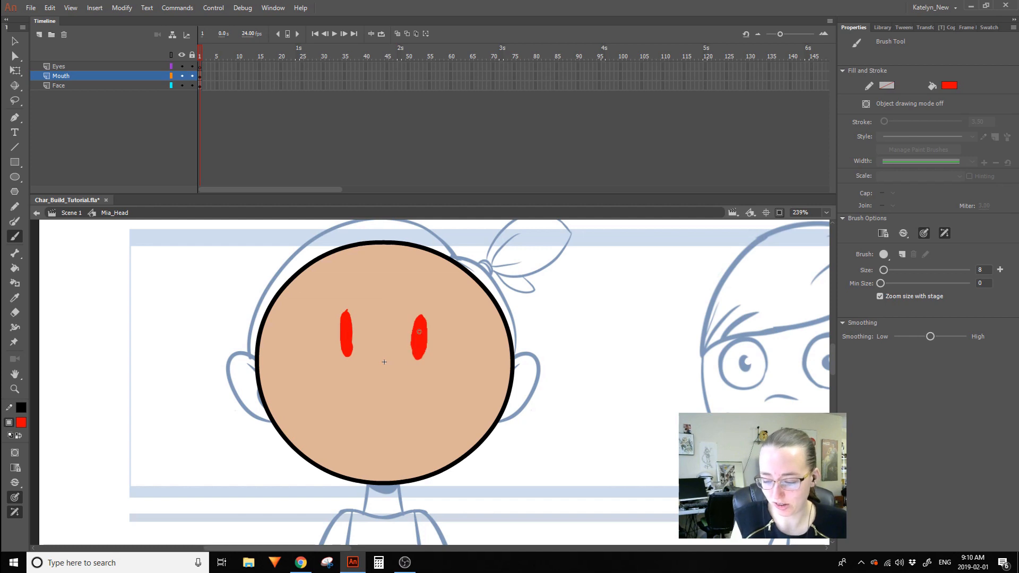
pyautogui.moveTo(305, 380); pyautogui.dragTo(458, 392)
# Toggle the Face and Mouth layers' visibility to check their content, and return to the main scene.
pyautogui.click(182, 85)
pyautogui.click(182, 85)
pyautogui.click(182, 76)
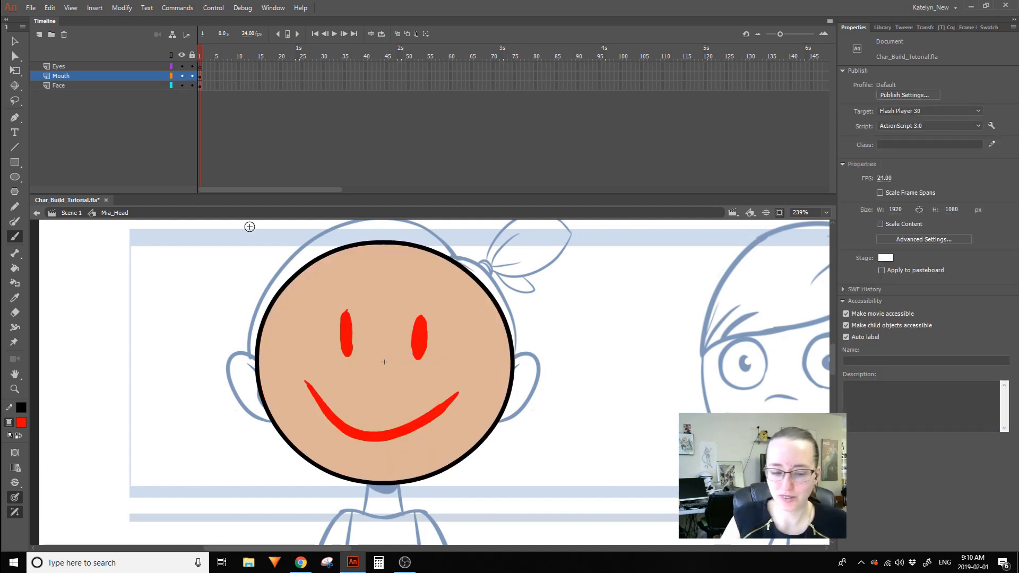
pyautogui.press('q')
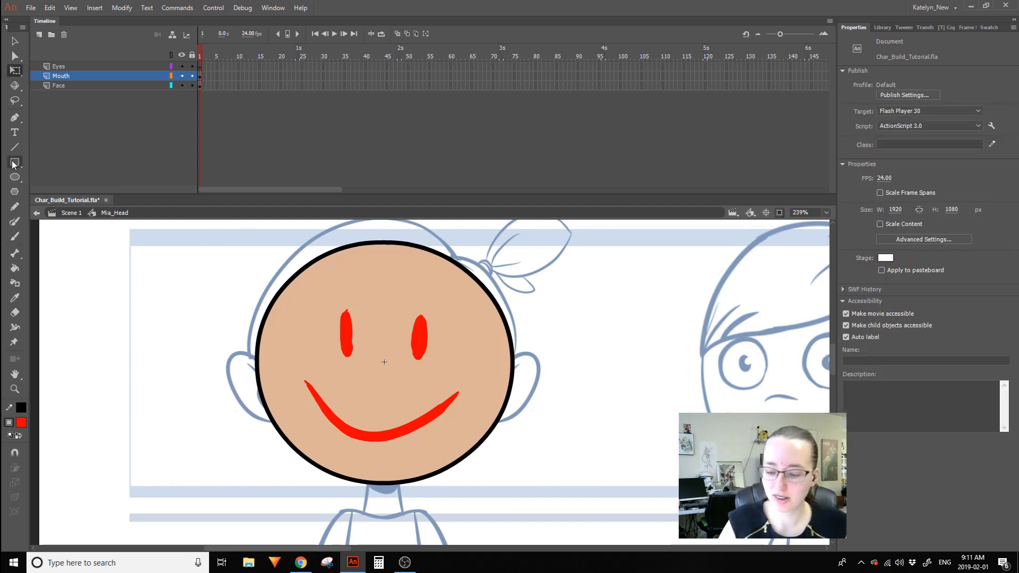
pyautogui.doubleClick(565, 326)
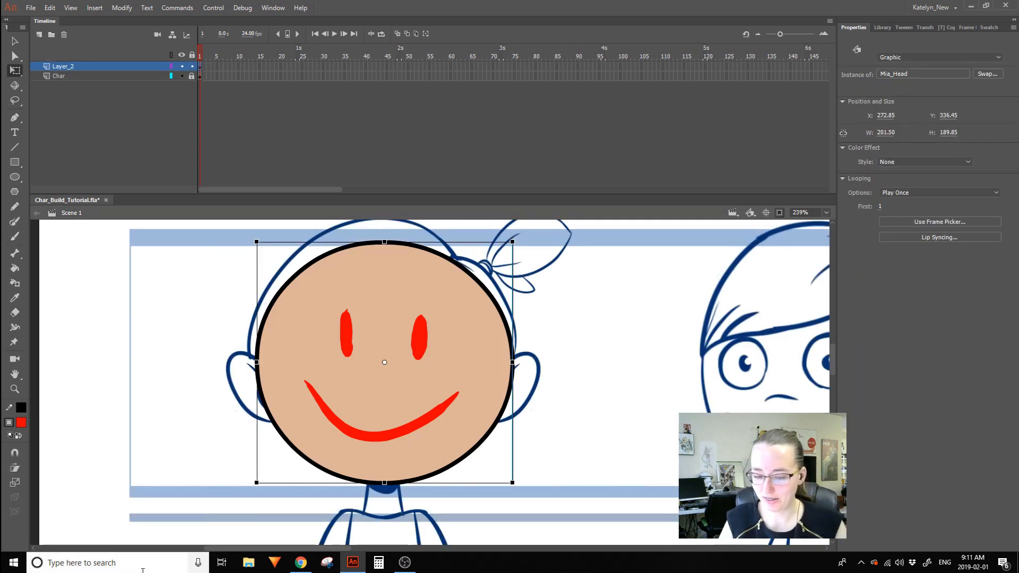
# Try moving the Mia_Head symbol towards the three-quarter view, and undo the move.
pyautogui.click(91, 74)
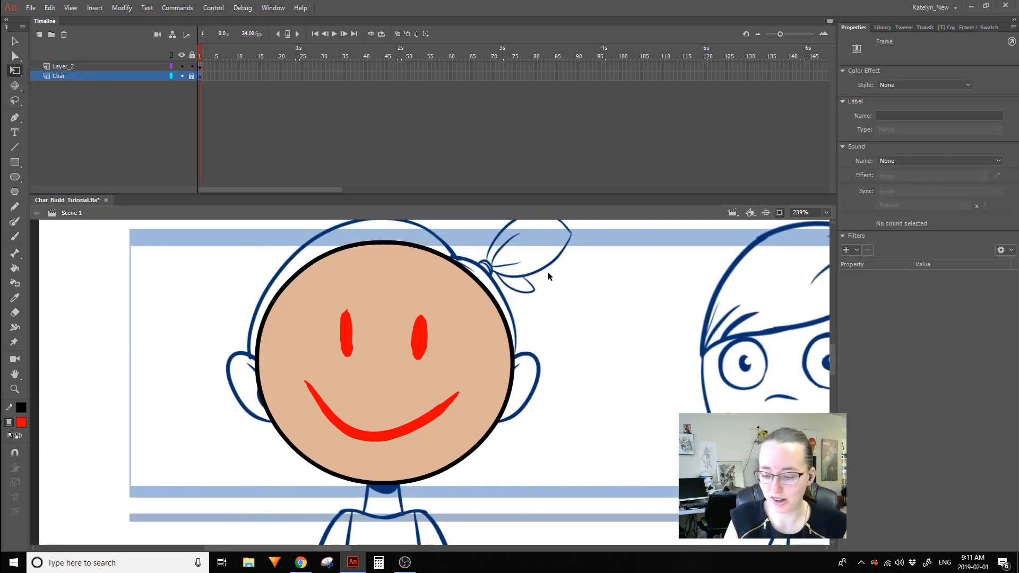
pyautogui.click(525, 337)
pyautogui.moveTo(493, 389); pyautogui.dragTo(740, 352)
pyautogui.hotkey('ctrl', 'z')
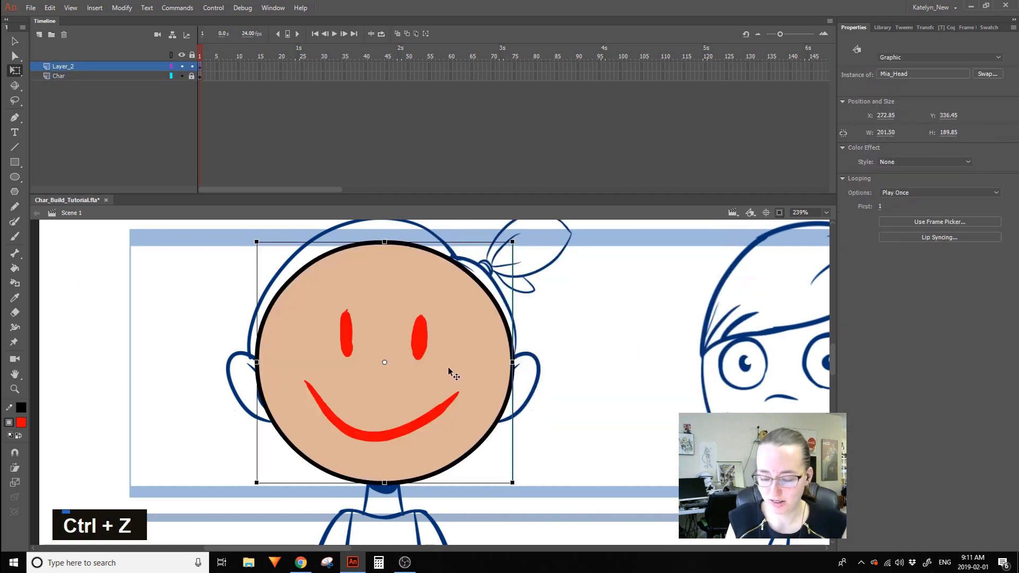
# Nest the Mia_Head symbol inside a new graphic symbol named Mia_Comp.
pyautogui.press('F8')
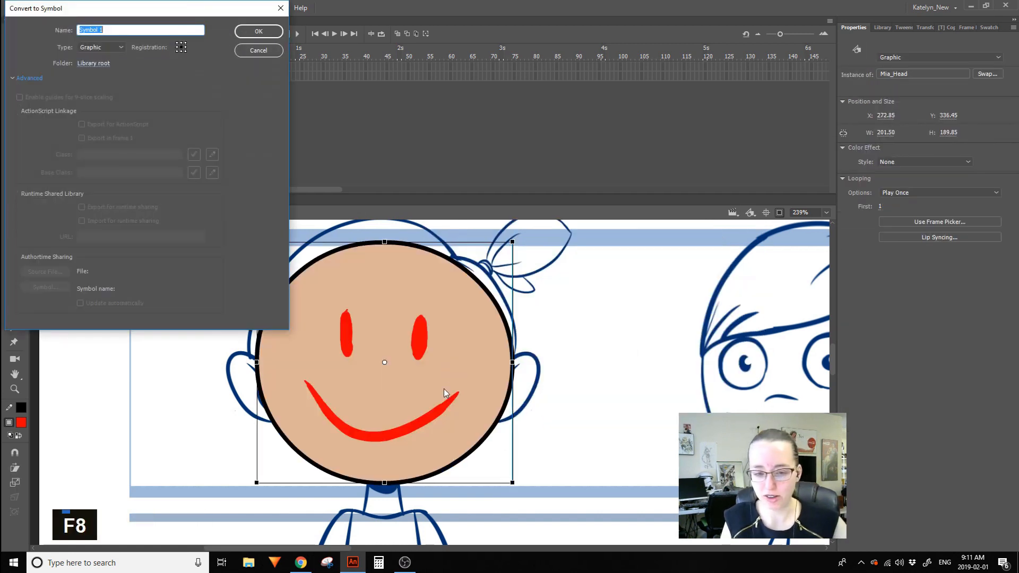
pyautogui.write('Mia')
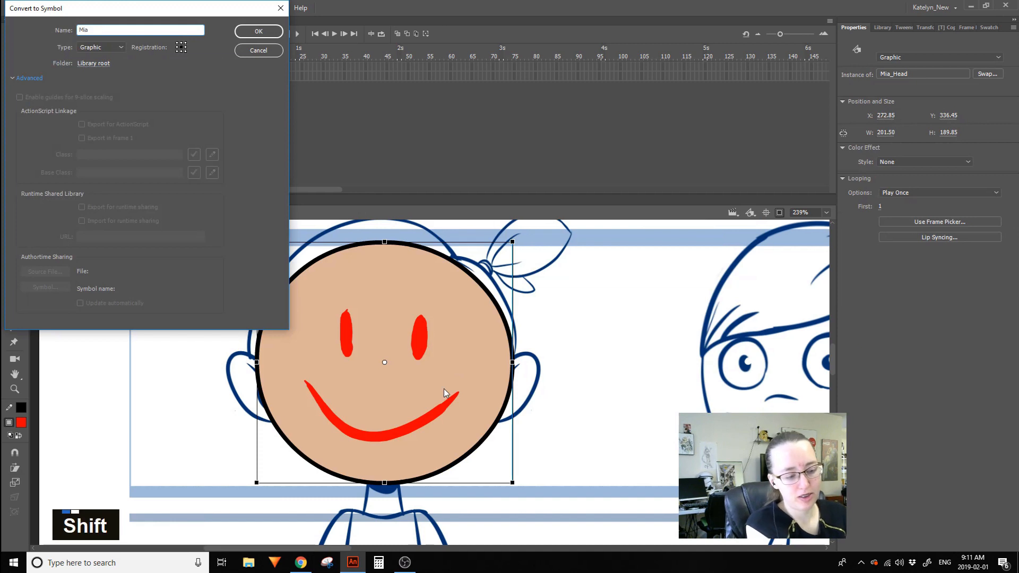
pyautogui.write('_')
pyautogui.write('mp')
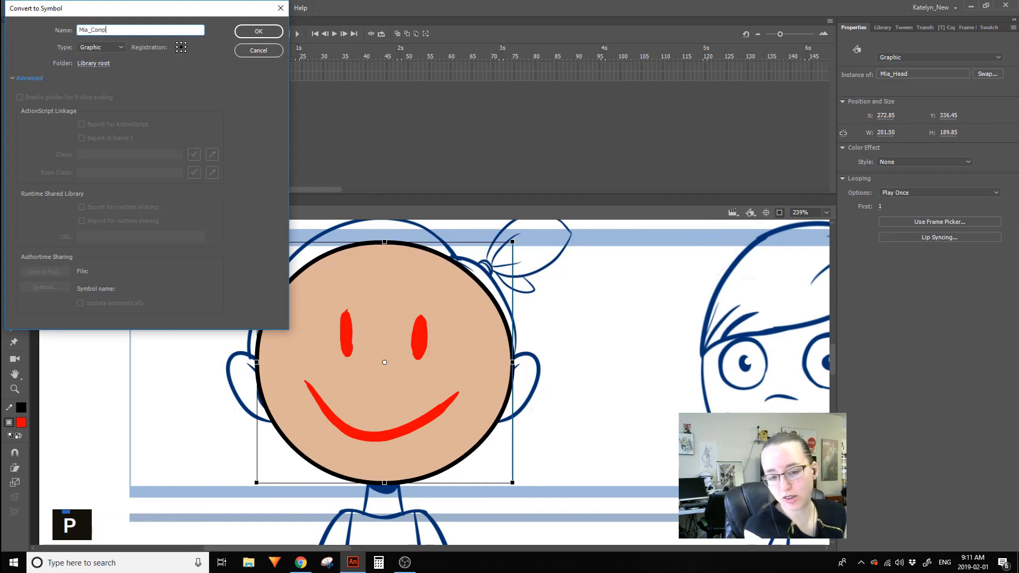
pyautogui.click(258, 30)
# Inside the Mia_Comp symbol, add a new layer named Arms.
pyautogui.doubleClick(476, 405)
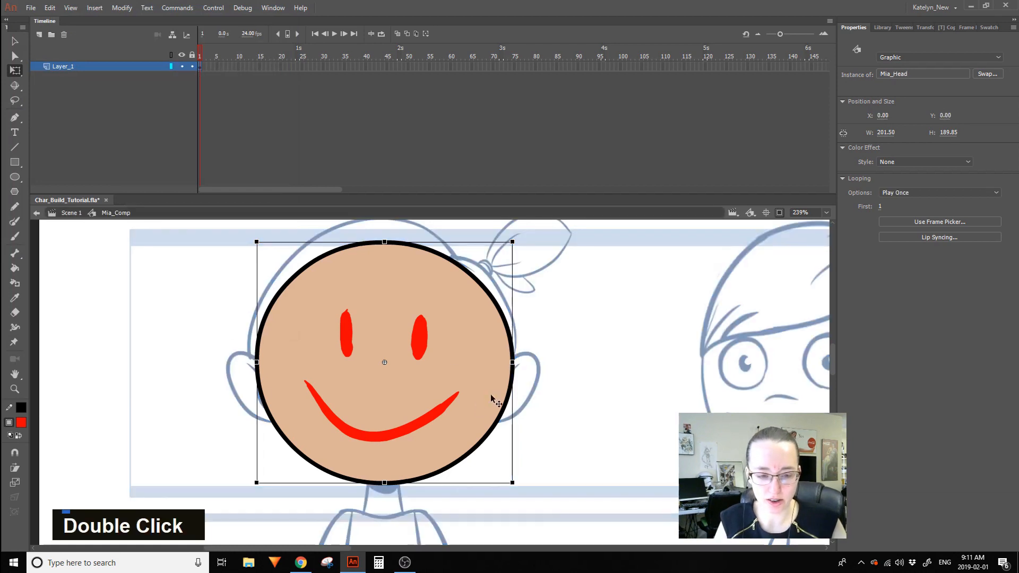
pyautogui.click(38, 35)
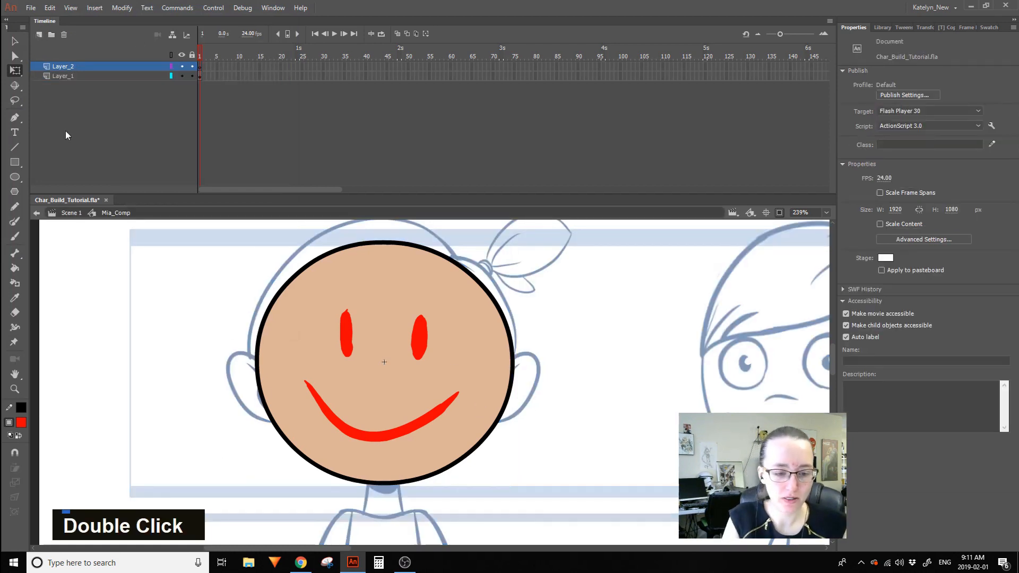
pyautogui.doubleClick(85, 67)
pyautogui.write('Arms')
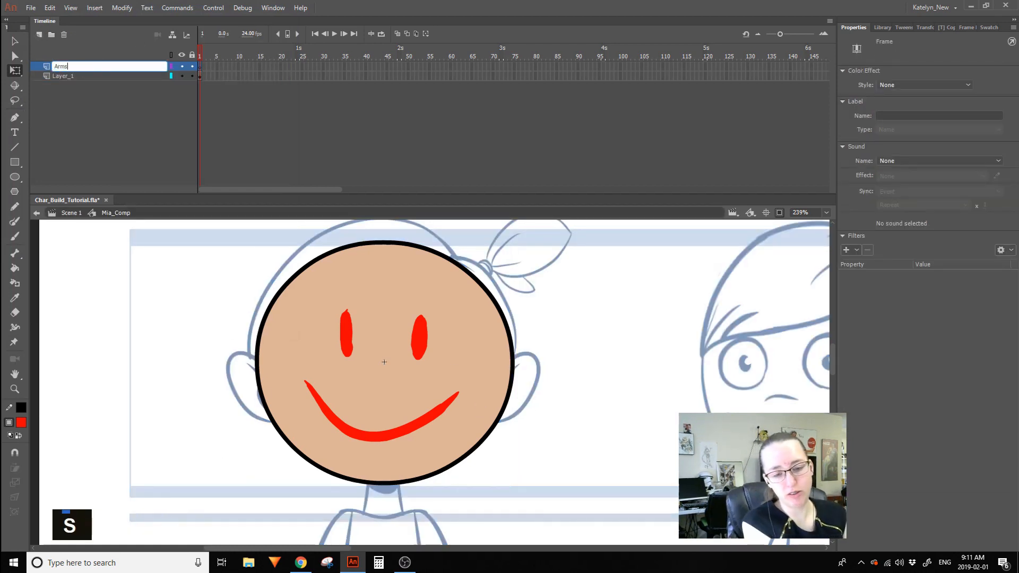
pyautogui.press('Return')
# Add two more layers, rename the topmost one Body, and place it directly above the Arms layer.
pyautogui.doubleClick(39, 35)
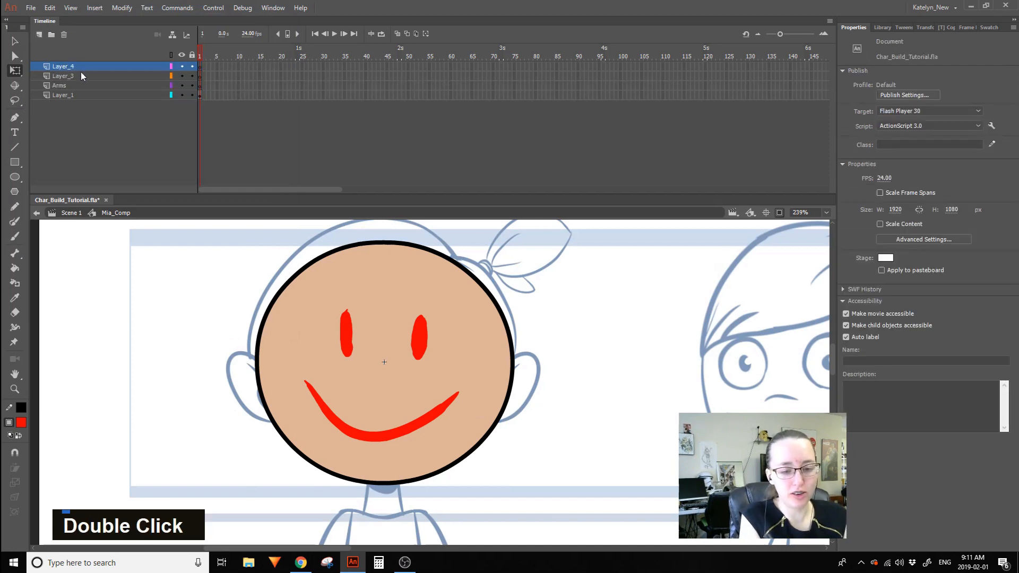
pyautogui.doubleClick(78, 68)
pyautogui.write('Body')
pyautogui.press('Return')
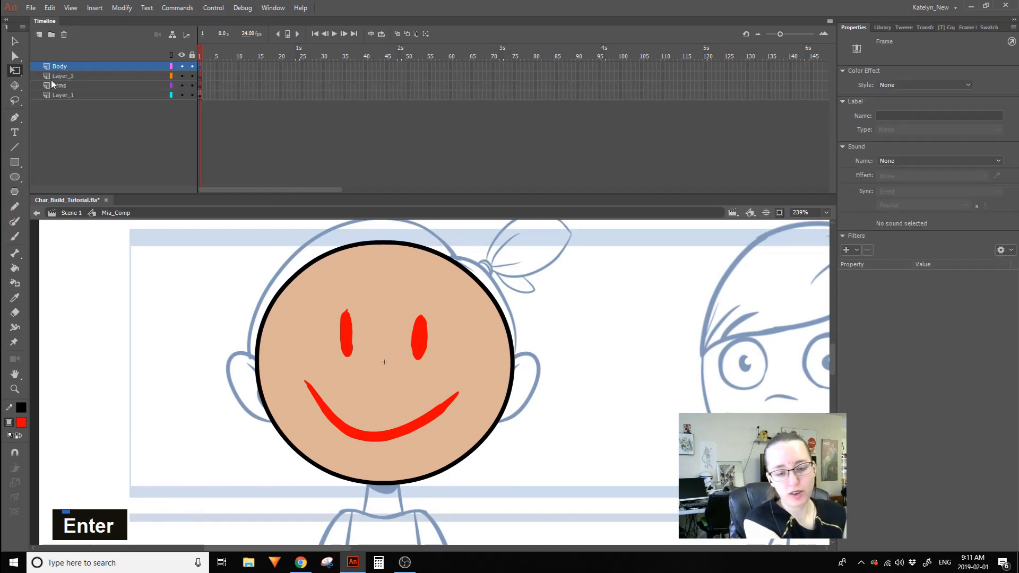
pyautogui.moveTo(94, 68); pyautogui.dragTo(87, 80)
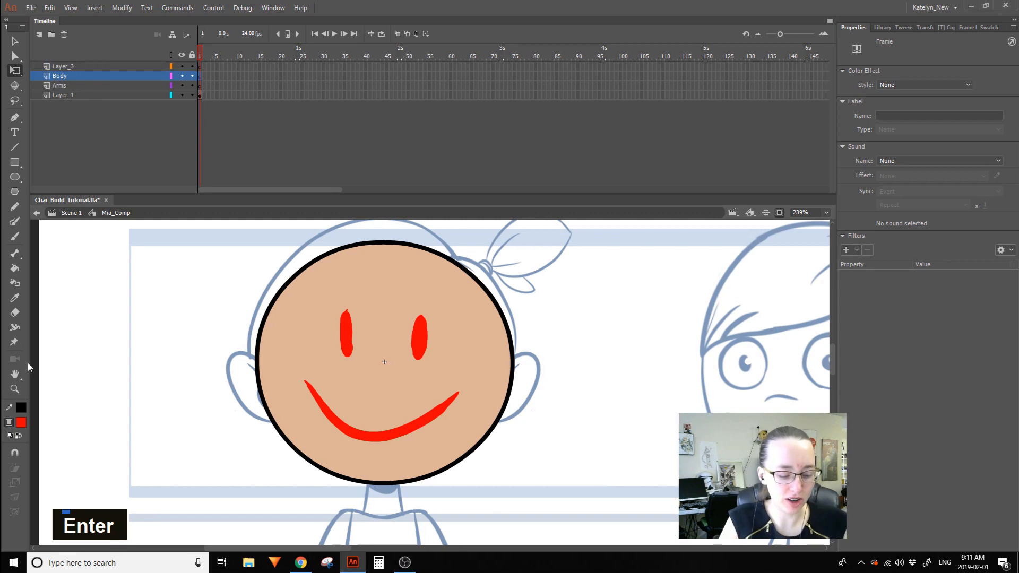
# Paint a rough red torso and legs over the front-view reference on the Body layer with the Brush tool.
pyautogui.click(15, 389)
pyautogui.click(564, 375)
pyautogui.click(546, 444)
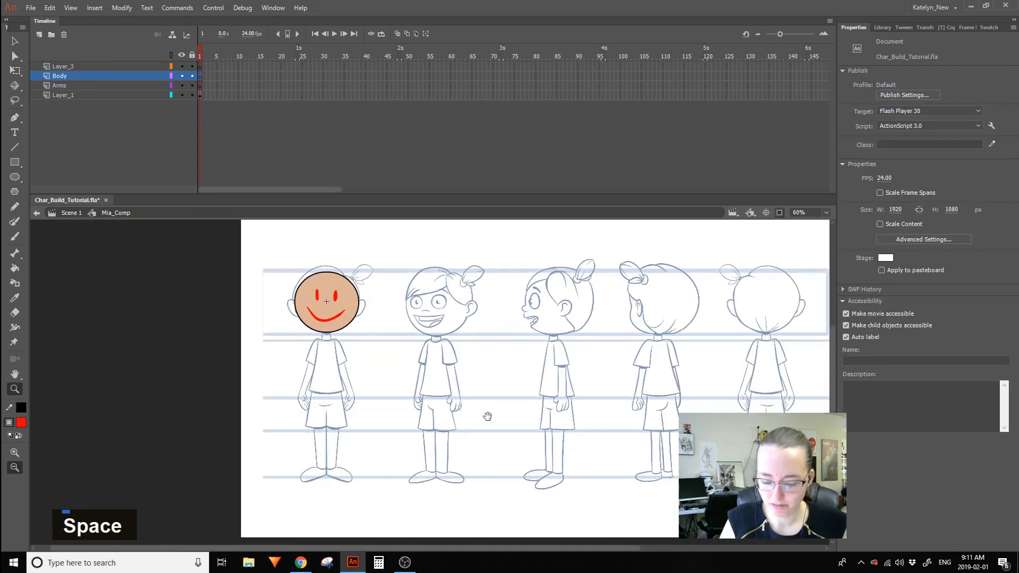
pyautogui.moveTo(487, 416); pyautogui.dragTo(494, 387)
pyautogui.click(14, 236)
pyautogui.moveTo(326, 303)
pyautogui.mouseDown()
pyautogui.moveTo(319, 360)
pyautogui.moveTo(353, 384)
pyautogui.moveTo(325, 454)
pyautogui.mouseUp()
pyautogui.moveTo(346, 393)
pyautogui.mouseDown()
pyautogui.moveTo(358, 452)
pyautogui.moveTo(296, 459)
pyautogui.mouseUp()
# Open the Mia_Head symbol for in-place editing from inside Mia_Comp.
pyautogui.click(15, 388)
pyautogui.moveTo(250, 487); pyautogui.dragTo(421, 313)
pyautogui.press('space')
pyautogui.scroll(5, 334, 274)
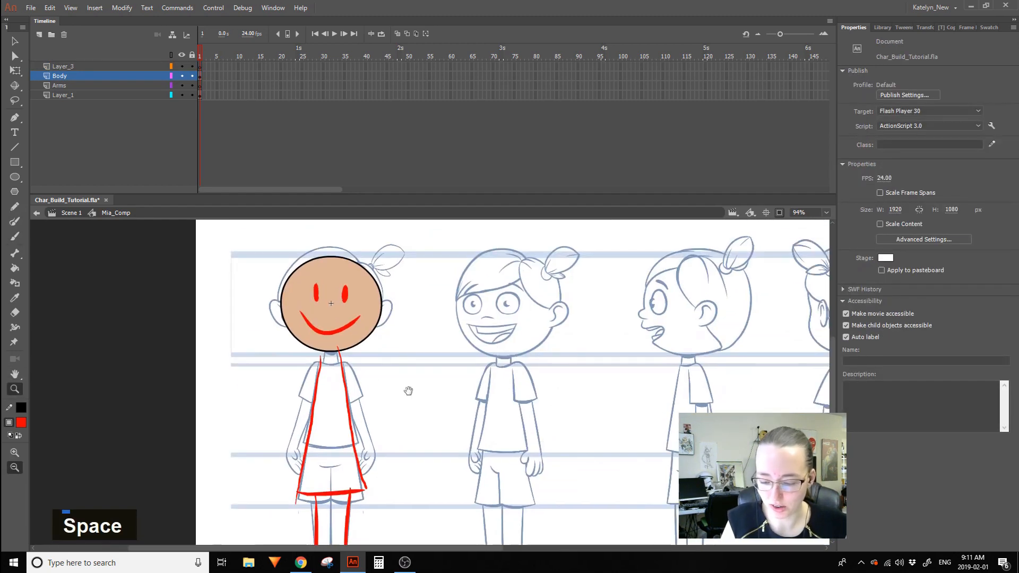
pyautogui.click(15, 71)
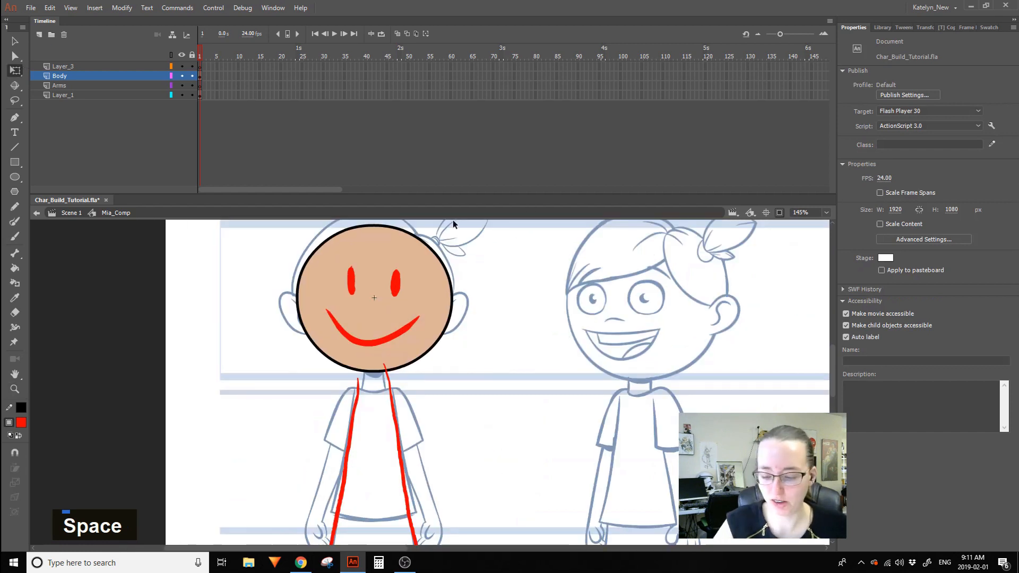
pyautogui.click(440, 319)
pyautogui.click(508, 321)
pyautogui.click(422, 333)
pyautogui.doubleClick(429, 340)
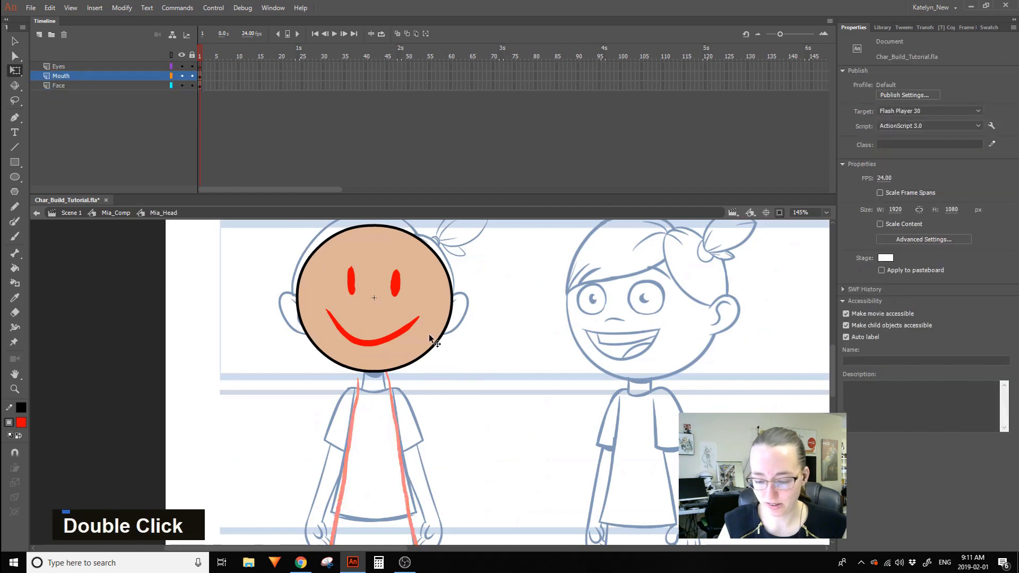
# Delete the placeholder red eyes and smile from the Mouth layer.
pyautogui.click(425, 343)
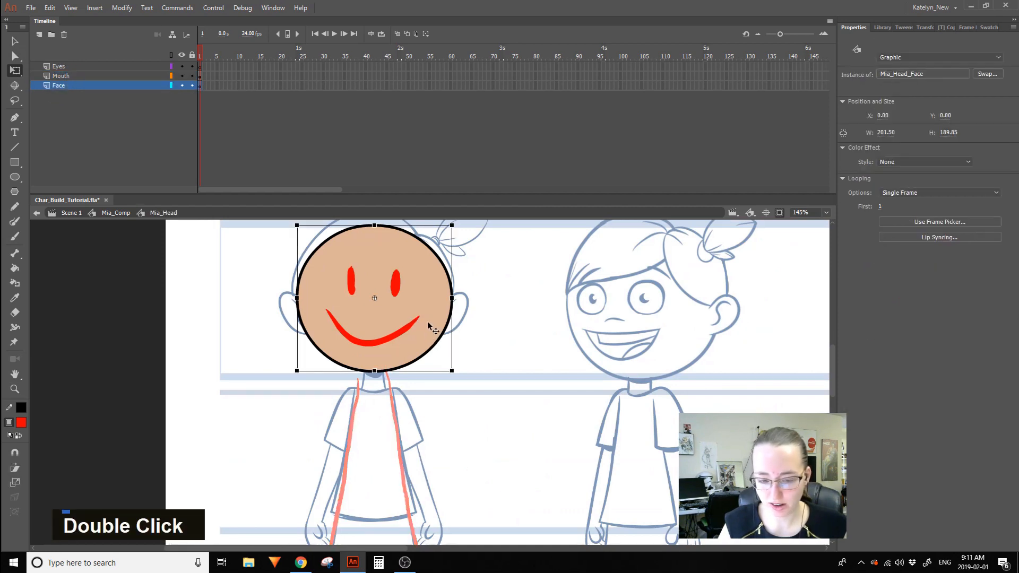
pyautogui.click(408, 326)
pyautogui.click(202, 74)
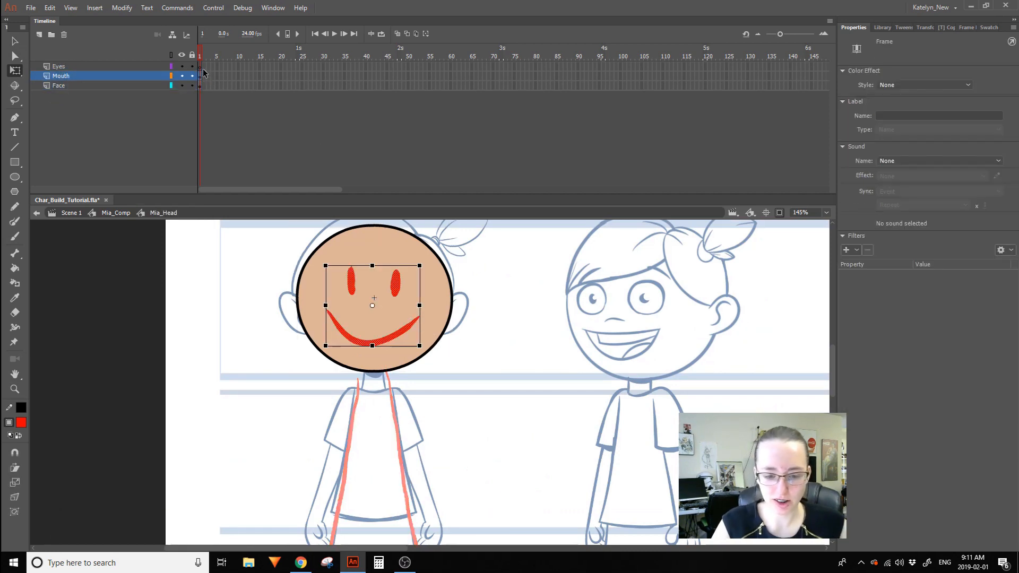
pyautogui.press('Delete')
# Lock the Face layer and display it as an outline so the reference drawing shows through.
pyautogui.click(171, 85)
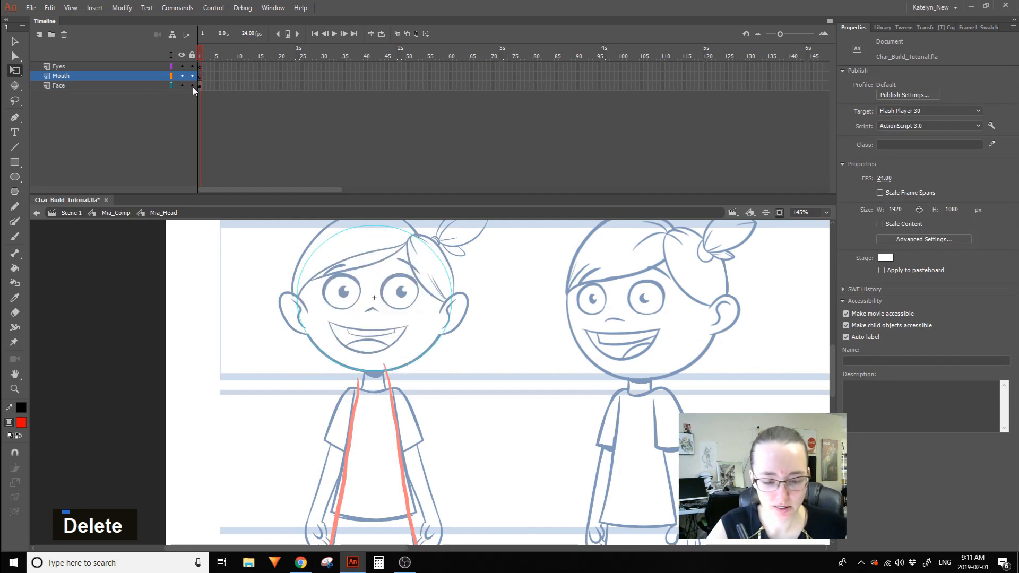
pyautogui.click(183, 86)
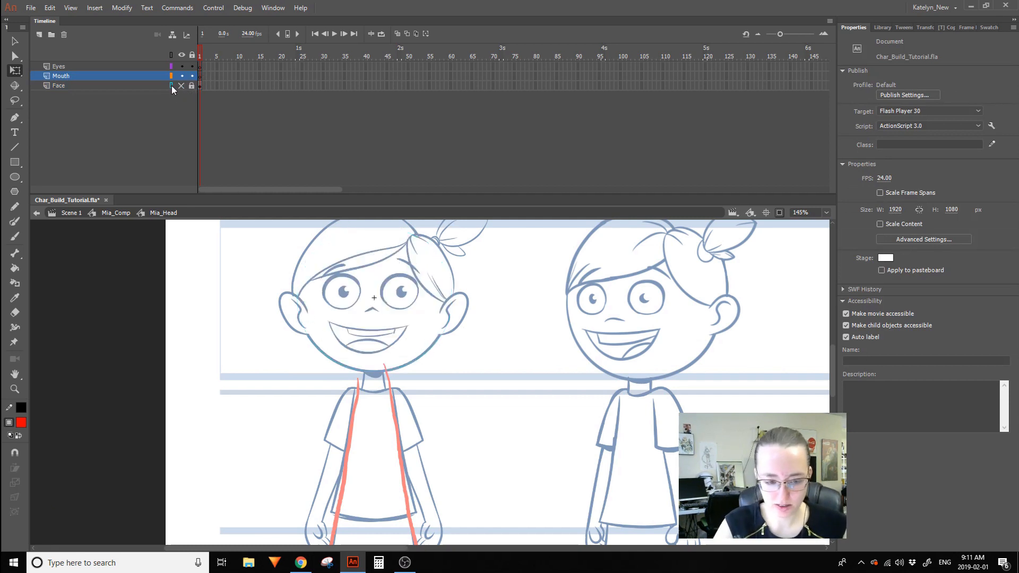
pyautogui.click(181, 85)
pyautogui.click(171, 85)
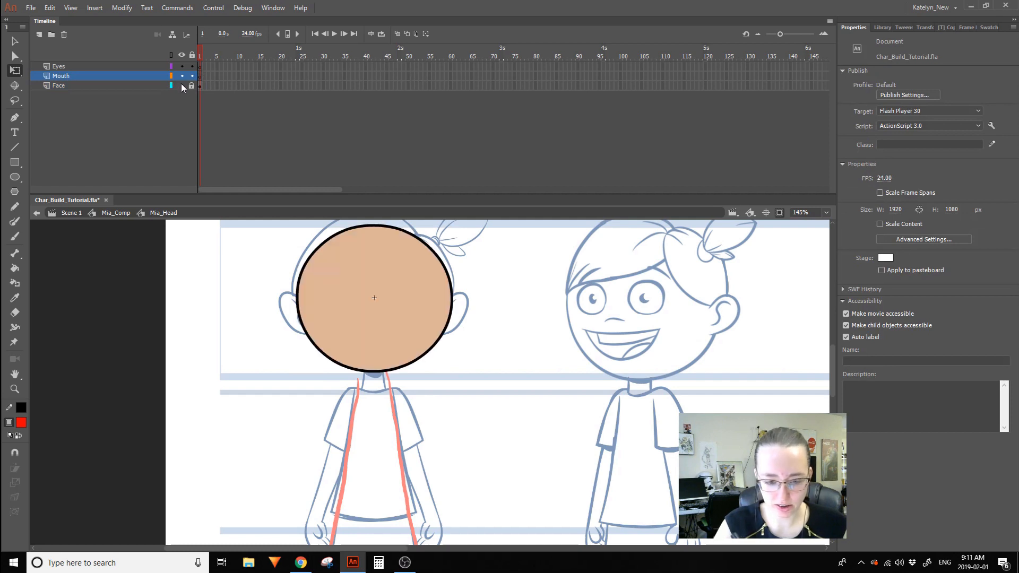
pyautogui.click(171, 86)
# Save the Char_Build_Tutorial.fla document.
pyautogui.click(15, 389)
pyautogui.moveTo(291, 258); pyautogui.dragTo(449, 406)
pyautogui.press('space')
pyautogui.moveTo(598, 393); pyautogui.dragTo(643, 373)
pyautogui.press('space')
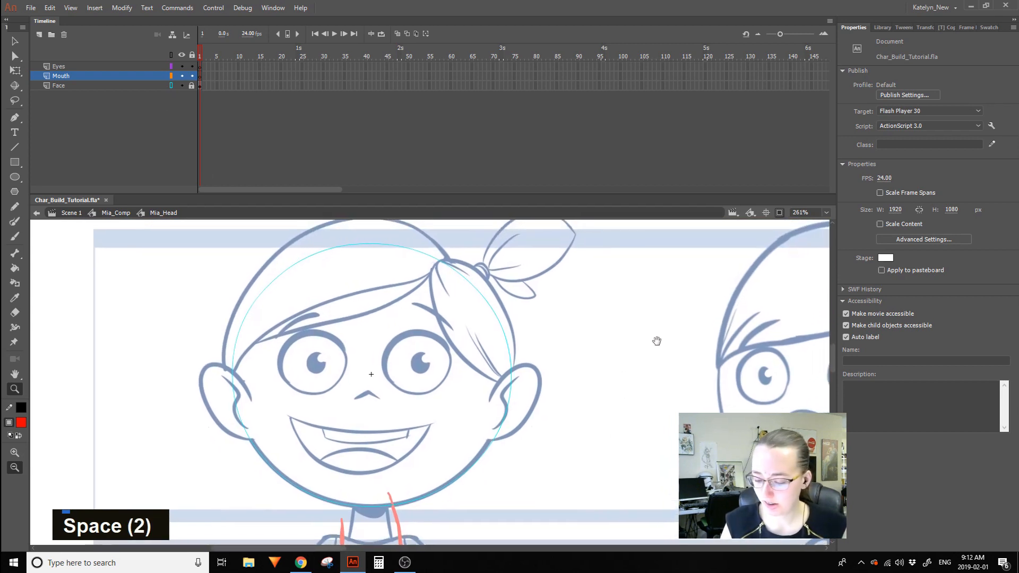
pyautogui.click(30, 8)
pyautogui.click(58, 102)
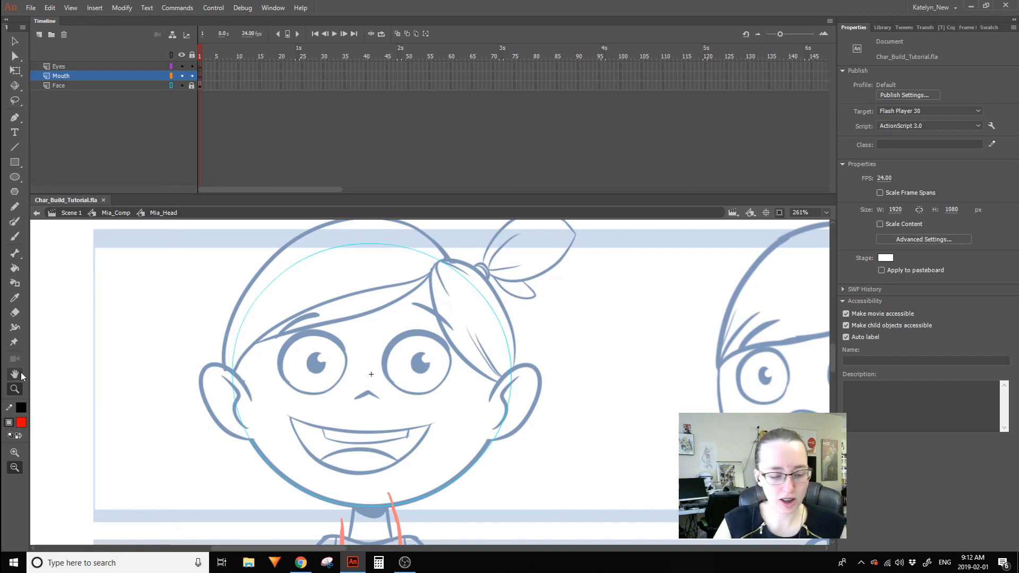
# Rename the Mouth layer as Nose.
pyautogui.click(15, 147)
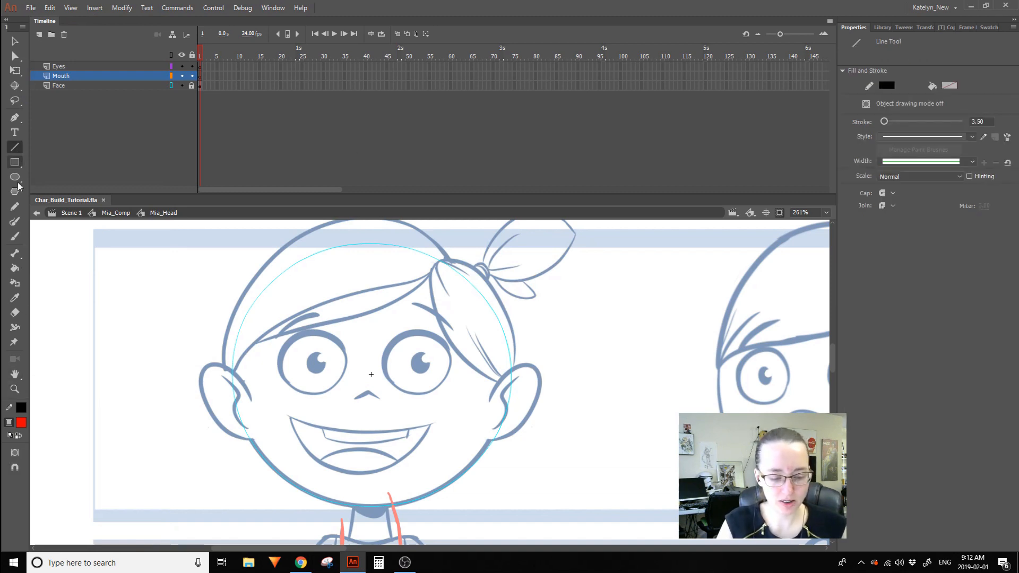
pyautogui.click(15, 389)
pyautogui.moveTo(245, 400); pyautogui.dragTo(434, 514)
pyautogui.moveTo(562, 390); pyautogui.dragTo(666, 403)
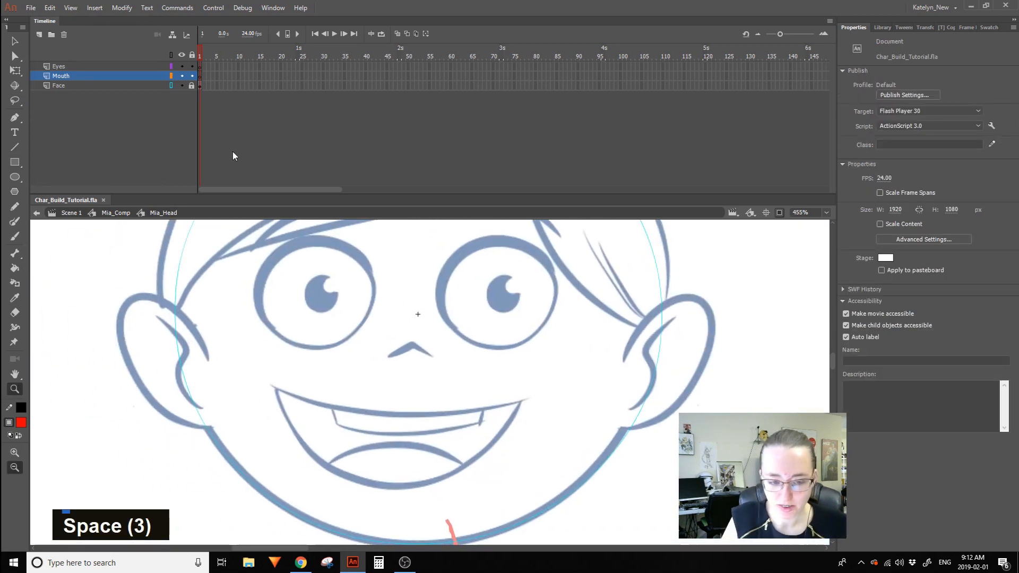
pyautogui.doubleClick(62, 76)
pyautogui.write('Nose')
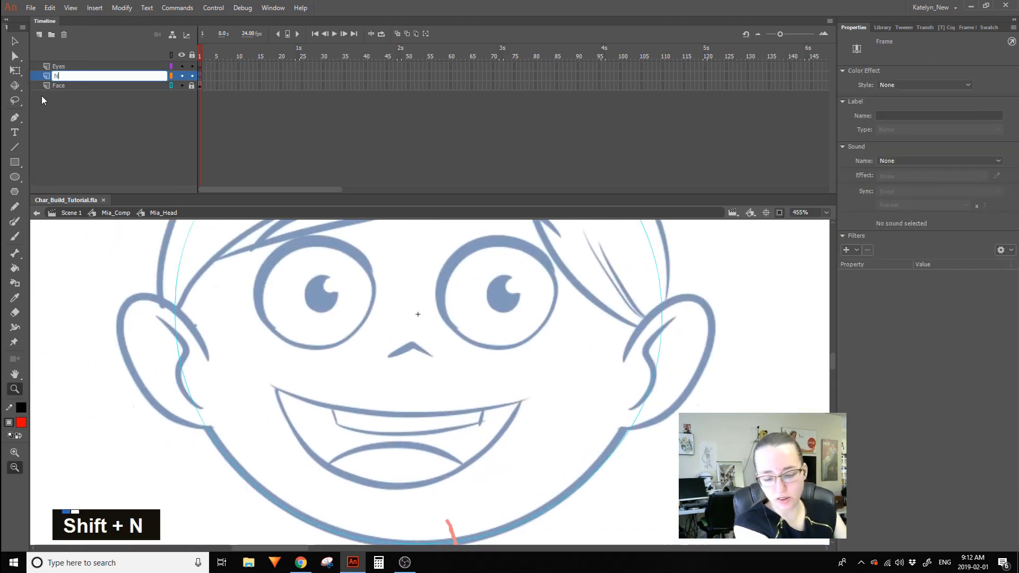
pyautogui.press('Return')
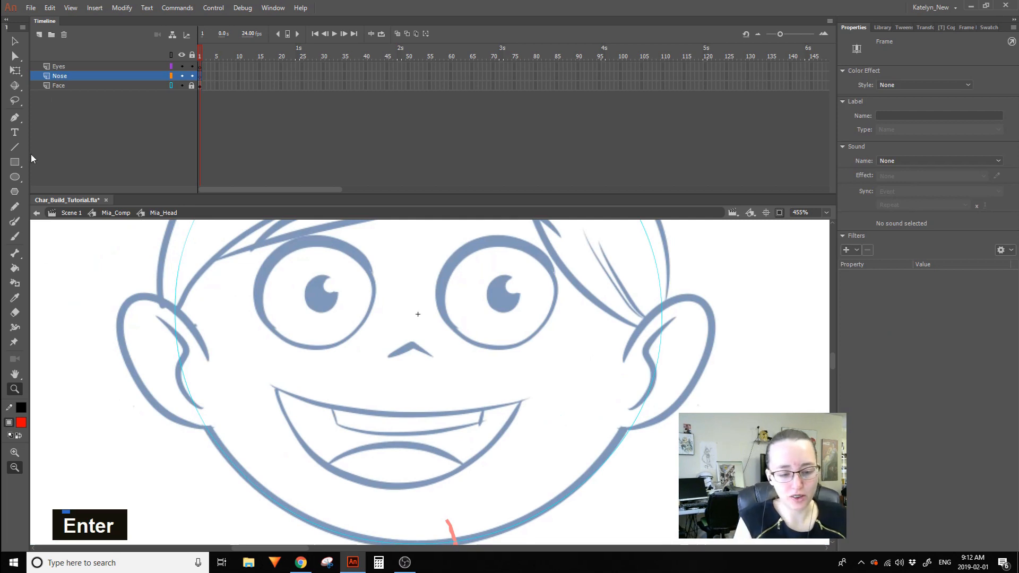
# Draw two straight black lines crossing at the reference nose's peak on the Nose layer with the Line tool.
pyautogui.click(15, 147)
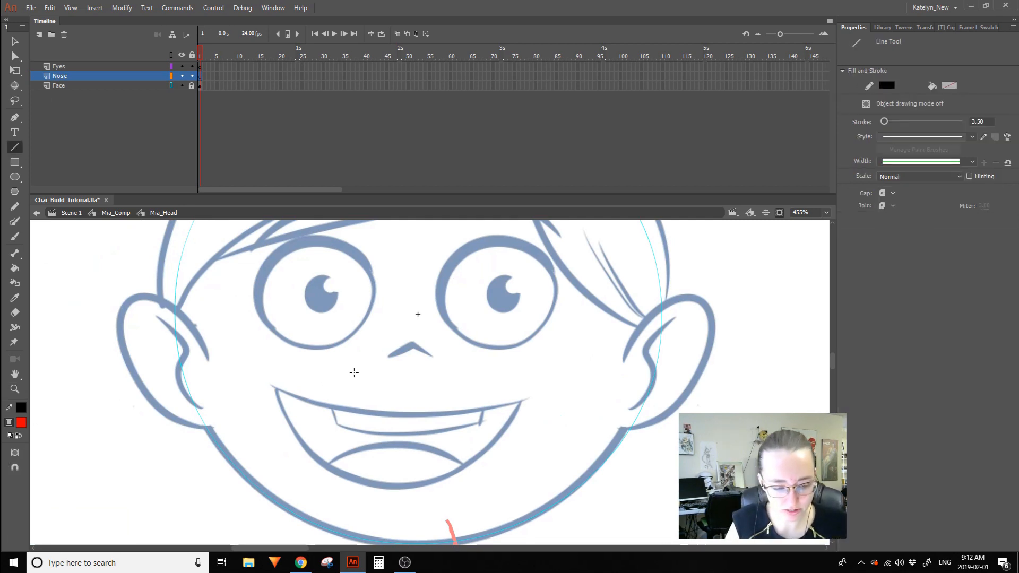
pyautogui.click(171, 85)
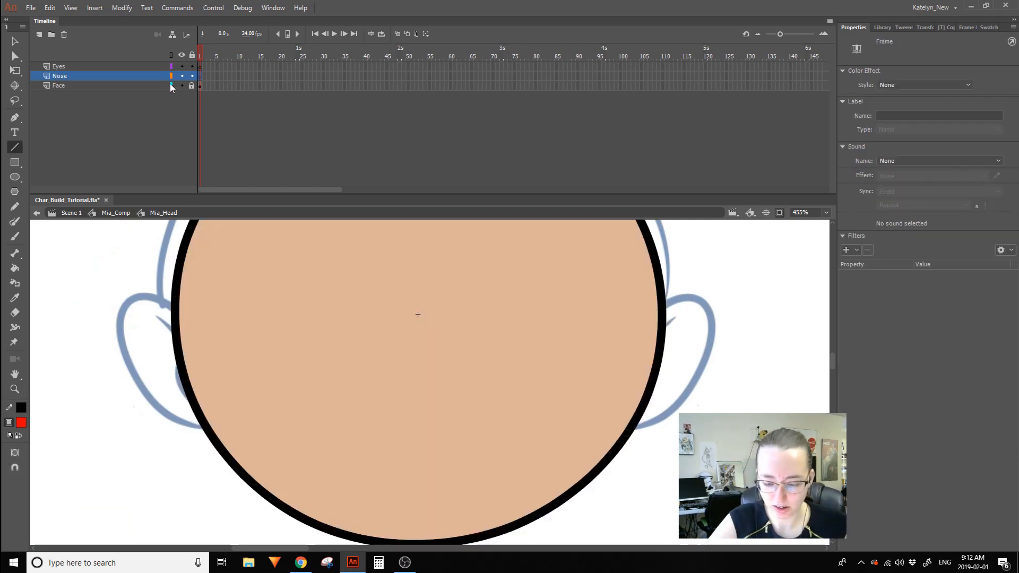
pyautogui.click(171, 85)
pyautogui.moveTo(392, 357); pyautogui.dragTo(427, 336)
pyautogui.hotkey('ctrl', 'z')
pyautogui.moveTo(382, 360)
pyautogui.mouseDown()
pyautogui.moveTo(434, 332)
pyautogui.moveTo(415, 343)
pyautogui.moveTo(443, 362)
pyautogui.mouseUp()
# Delete the line ends above the crossing and fit the remaining lines to the nose in the reference.
pyautogui.click(15, 41)
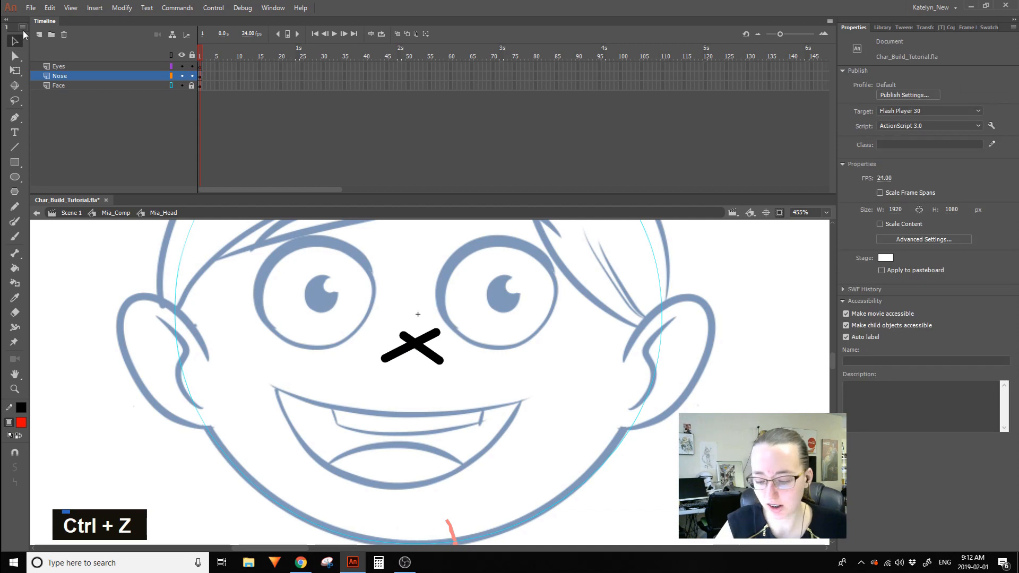
pyautogui.click(431, 337)
pyautogui.press('Delete')
pyautogui.click(407, 334)
pyautogui.press('Delete')
pyautogui.moveTo(387, 363)
pyautogui.mouseDown()
pyautogui.moveTo(435, 361)
pyautogui.moveTo(412, 343)
pyautogui.mouseUp()
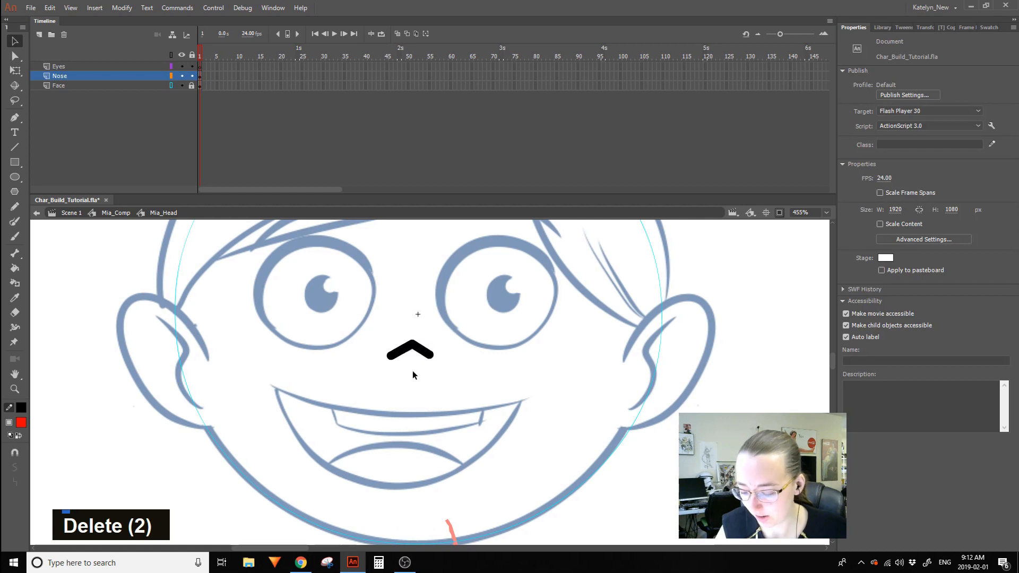
# Select the left line of the nose and open the Brush Library from its stroke style settings.
pyautogui.doubleClick(399, 352)
pyautogui.keyDown('ctrl'); pyautogui.keyDown('shift'); pyautogui.click(423, 357); pyautogui.keyUp('shift'); pyautogui.keyUp('ctrl')
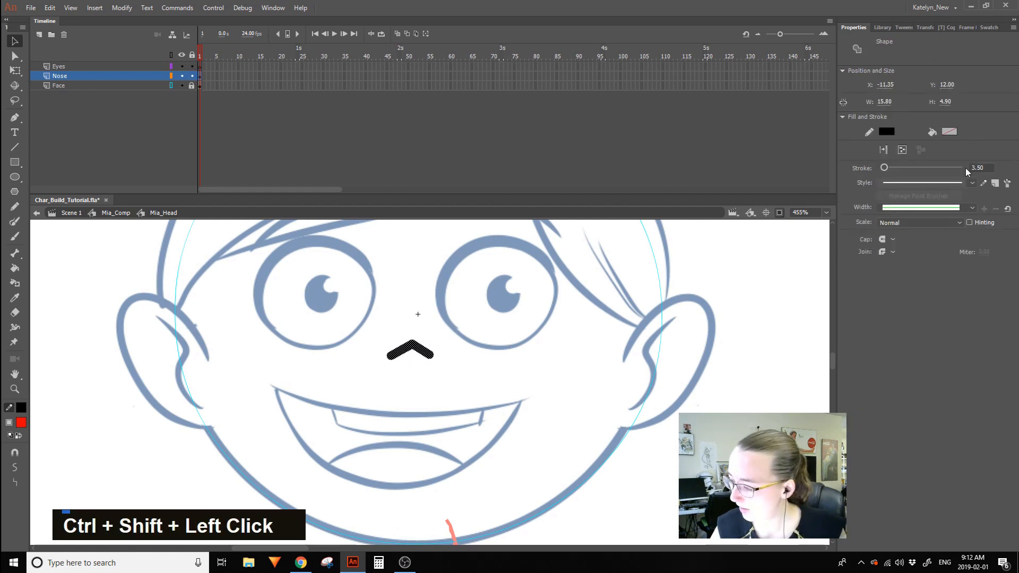
pyautogui.click(571, 317)
pyautogui.click(395, 354)
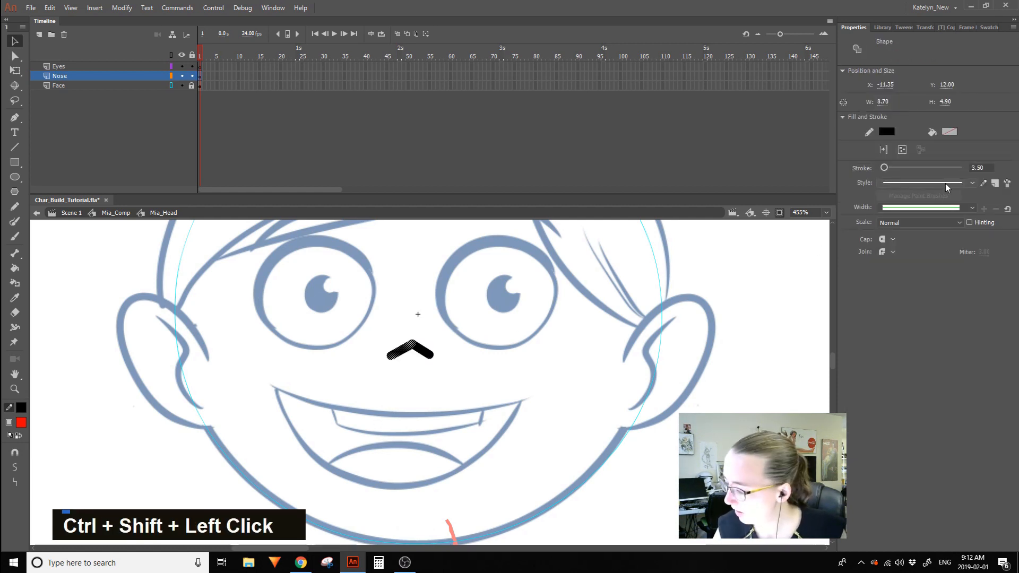
pyautogui.click(964, 184)
pyautogui.click(973, 185)
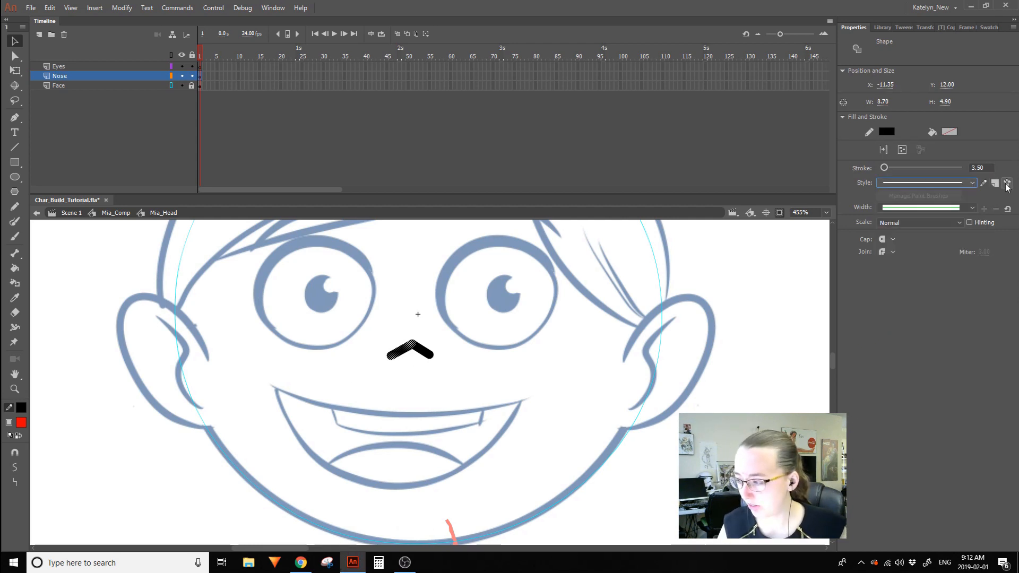
pyautogui.click(402, 361)
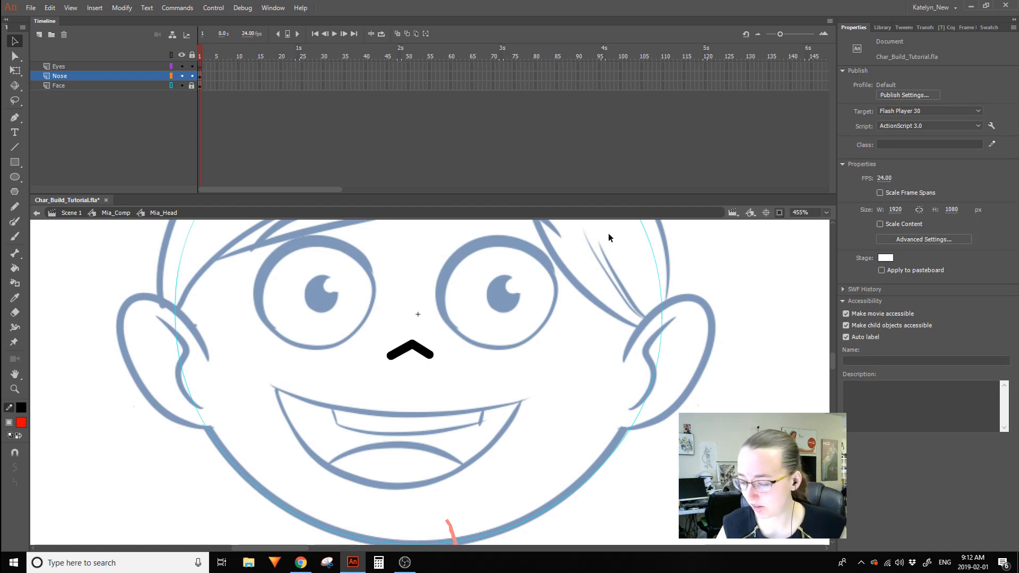
pyautogui.click(403, 354)
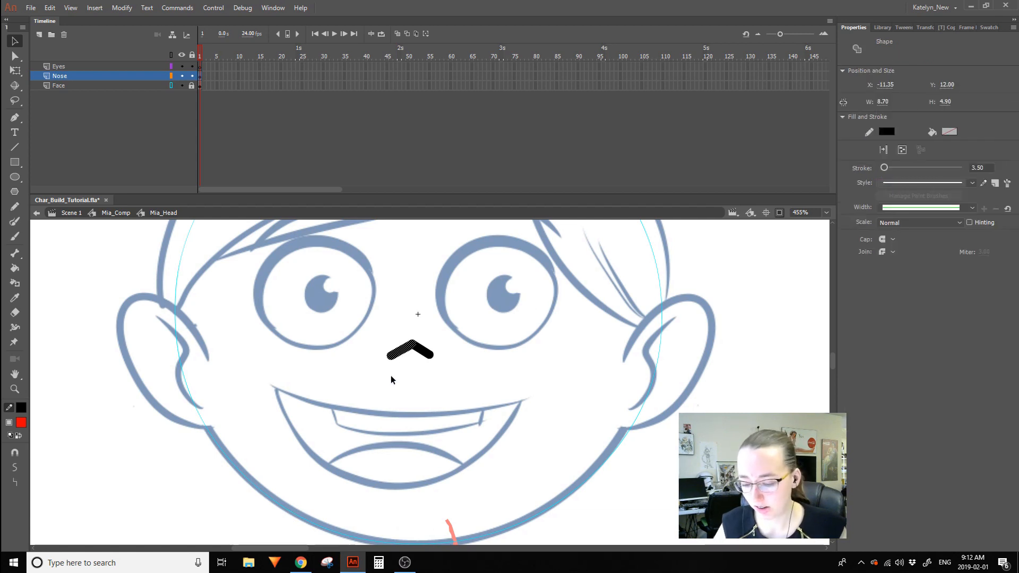
pyautogui.click(1006, 183)
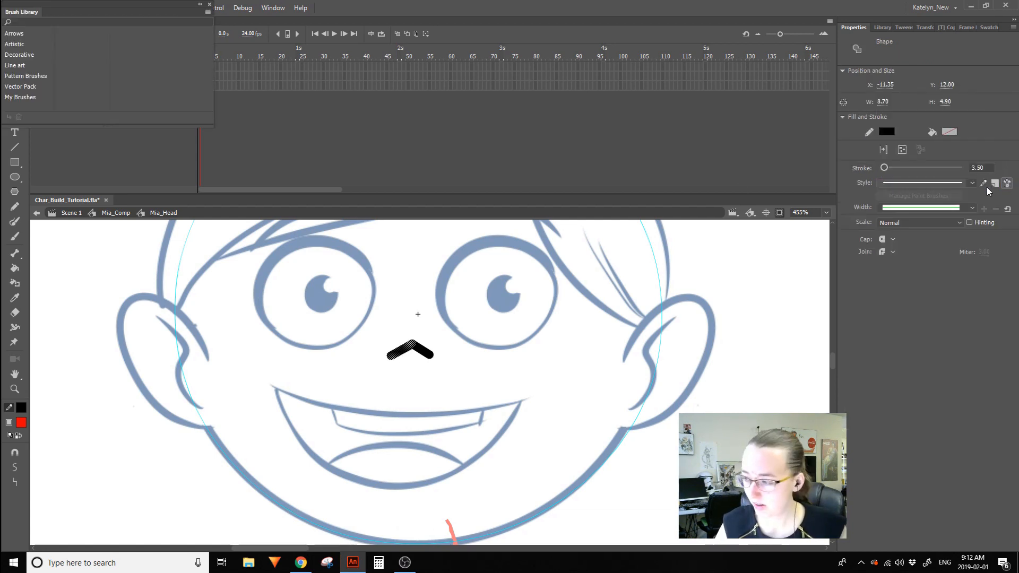
# Move the Brush Library beside the stroke settings, show the Basic brushes under Line art, and enlarge the library to list them all.
pyautogui.click(29, 44)
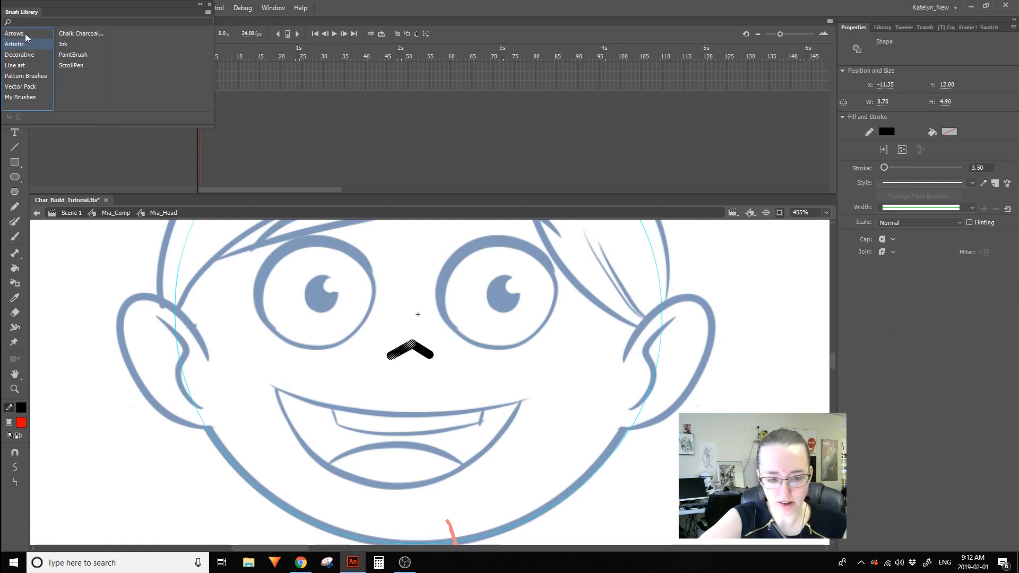
pyautogui.moveTo(36, 11)
pyautogui.mouseDown()
pyautogui.moveTo(609, 134)
pyautogui.moveTo(664, 131)
pyautogui.mouseUp()
pyautogui.click(663, 153)
pyautogui.click(658, 164)
pyautogui.doubleClick(655, 175)
pyautogui.click(659, 185)
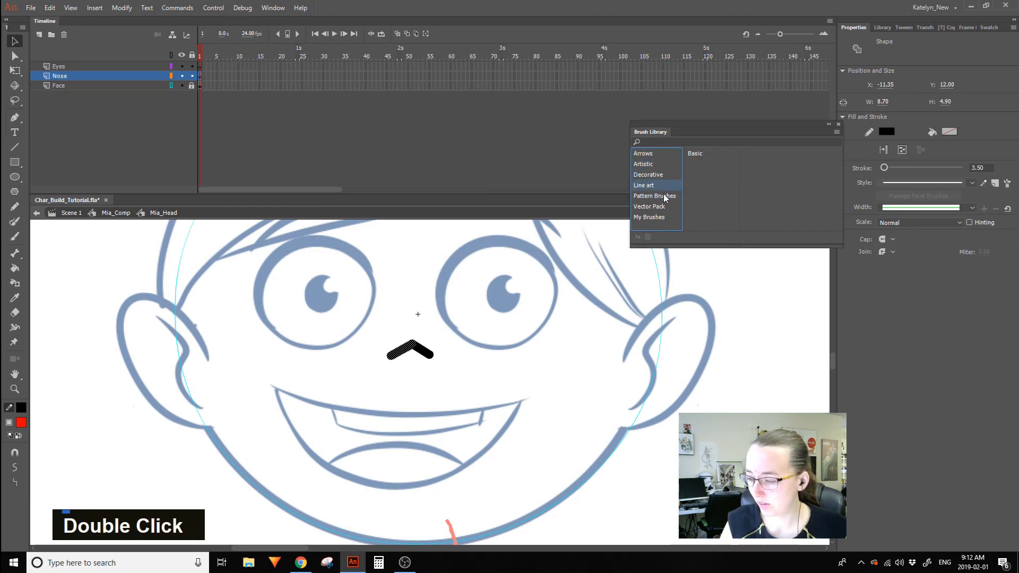
pyautogui.click(696, 155)
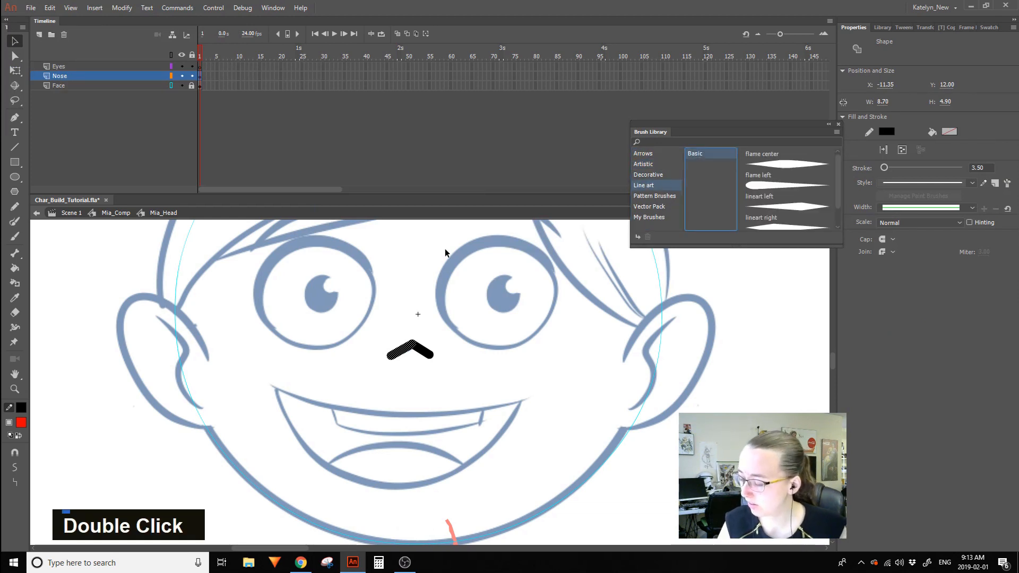
pyautogui.moveTo(796, 245)
pyautogui.mouseDown()
pyautogui.moveTo(797, 347)
pyautogui.moveTo(796, 338)
pyautogui.mouseUp()
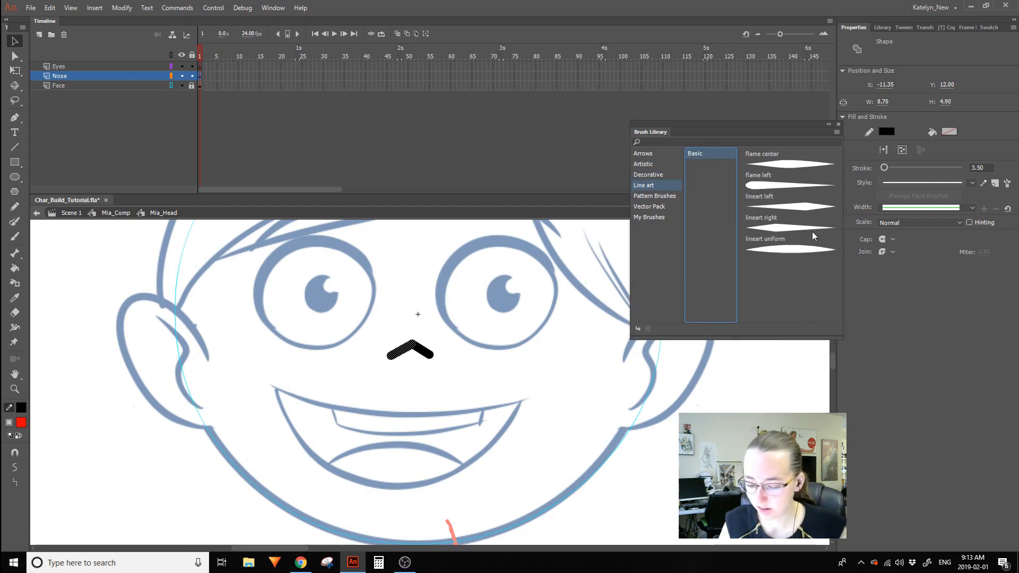
# Try the lineart uniform brush on the nose's left line, and replace it with the flame left brush.
pyautogui.doubleClick(772, 248)
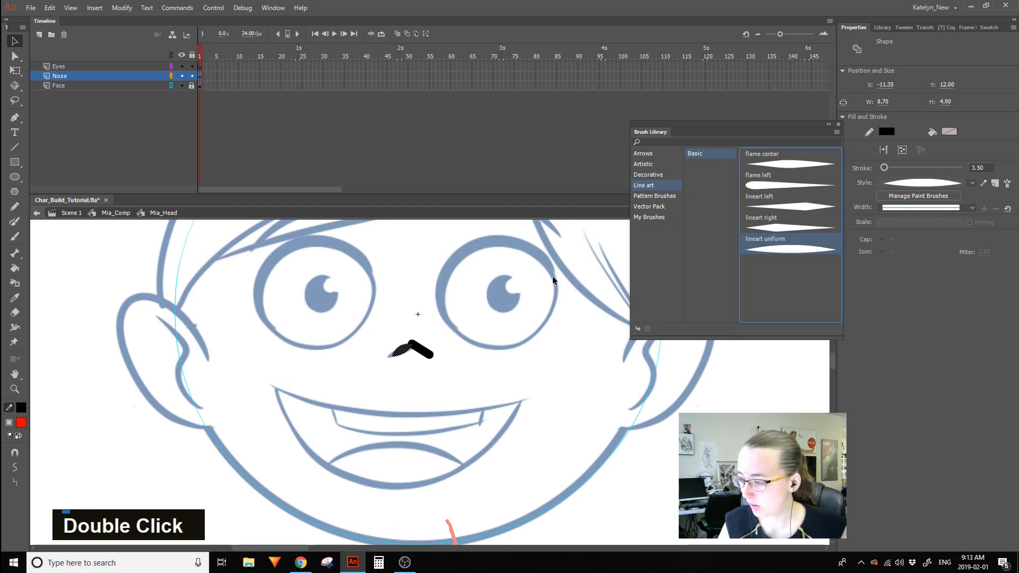
pyautogui.click(972, 182)
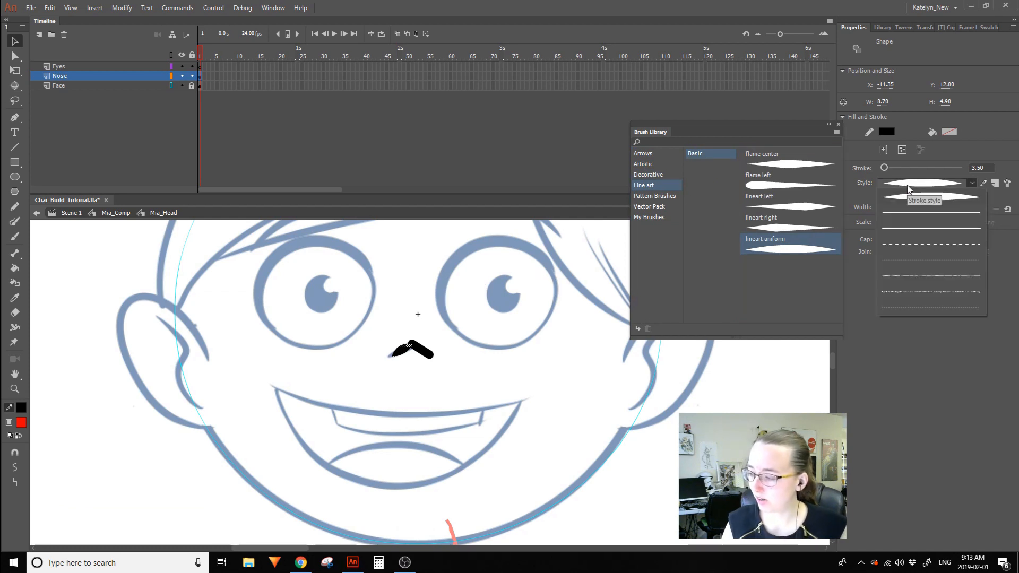
pyautogui.click(929, 192)
pyautogui.doubleClick(793, 181)
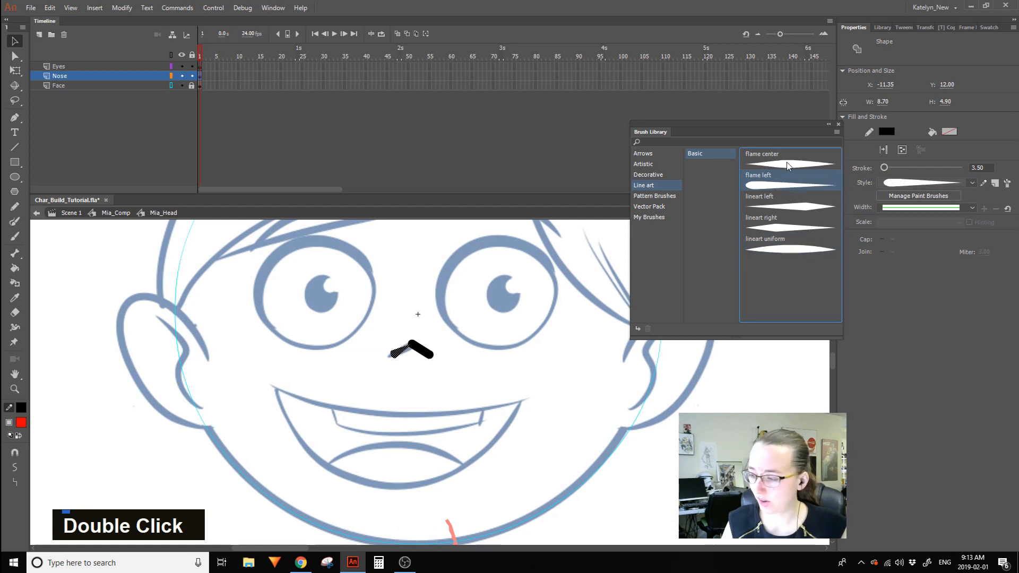
pyautogui.click(934, 183)
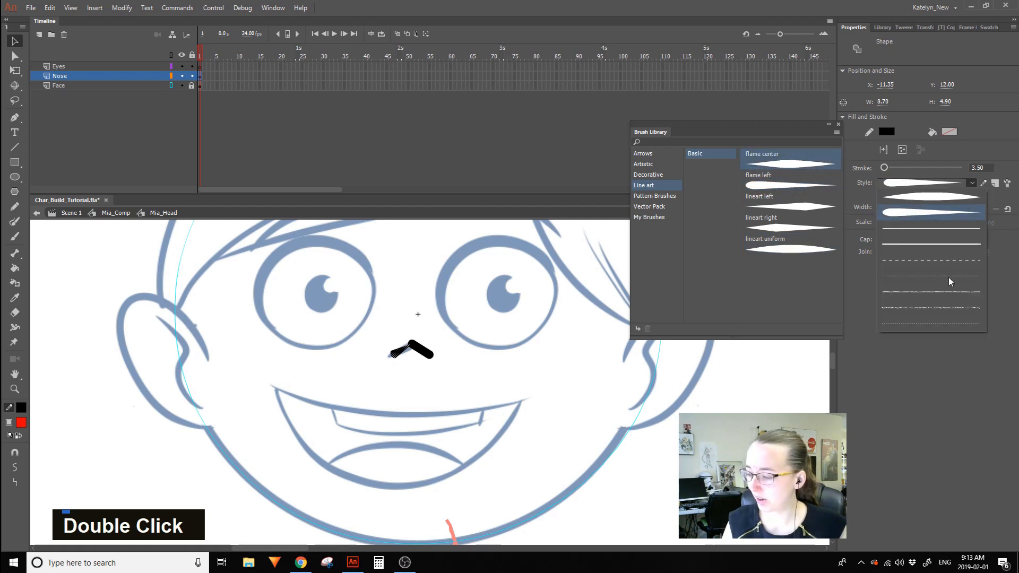
# Examine the Pattern Brushes sets in the Brush Library, from Borders to PatternArrow, and the My Brushes category.
pyautogui.doubleClick(654, 196)
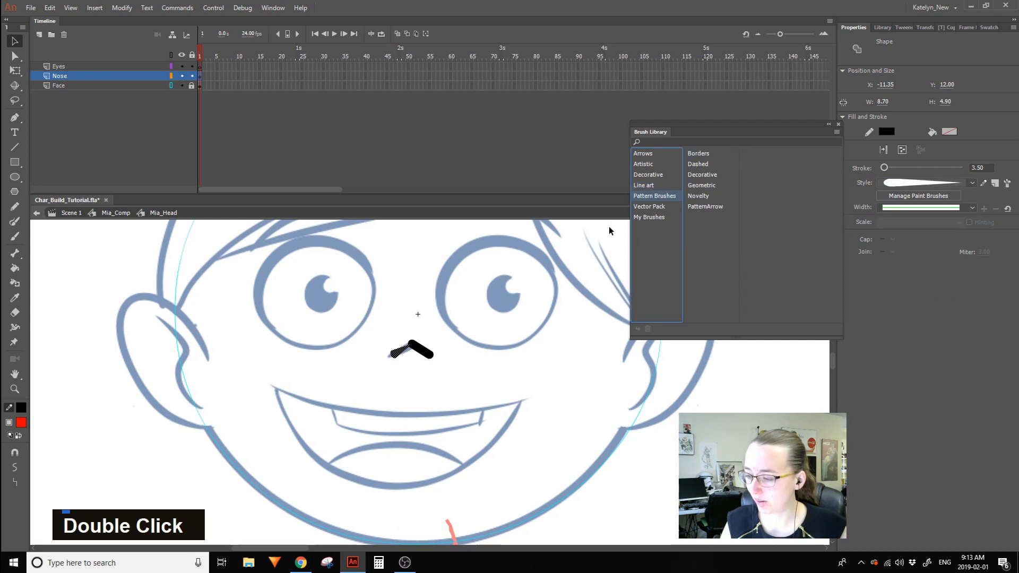
pyautogui.click(704, 156)
pyautogui.click(704, 164)
pyautogui.click(704, 175)
pyautogui.click(704, 185)
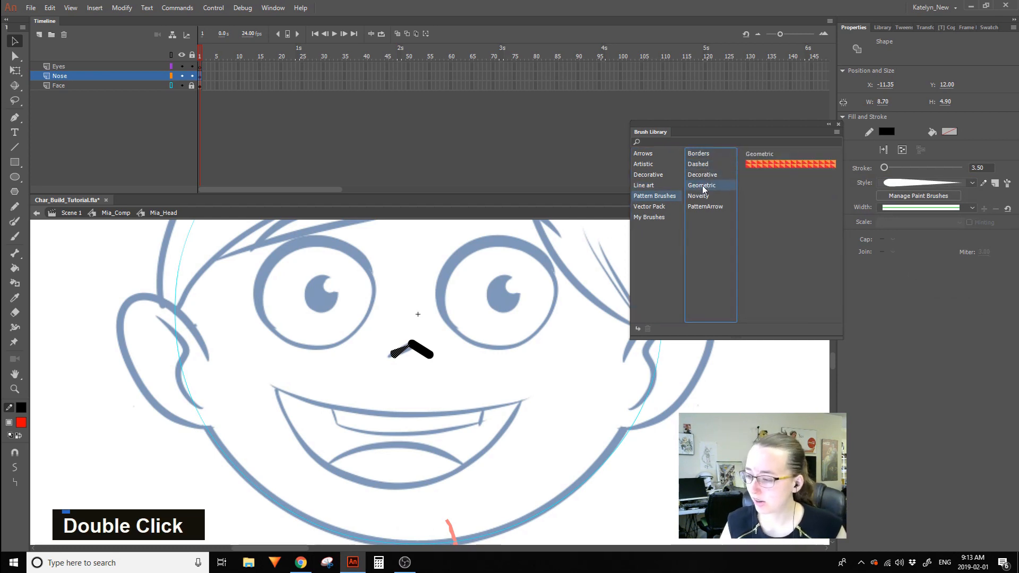
pyautogui.click(699, 196)
pyautogui.click(699, 206)
pyautogui.click(648, 217)
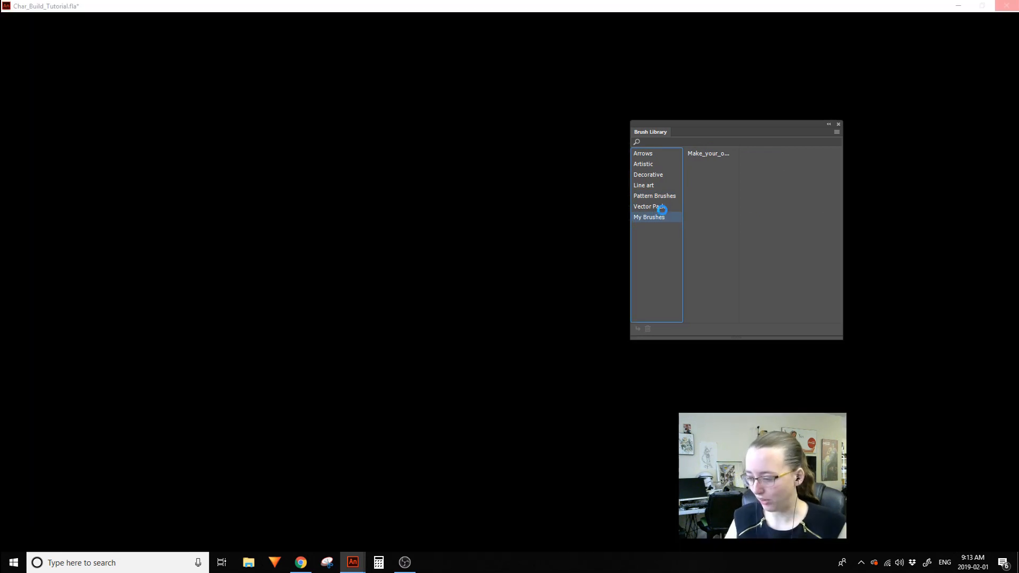
# Examine the Vector Pack, My Brushes, Pattern Brushes and Line art categories in the Brush Library, and close the library.
pyautogui.scroll(1, 661, 210)
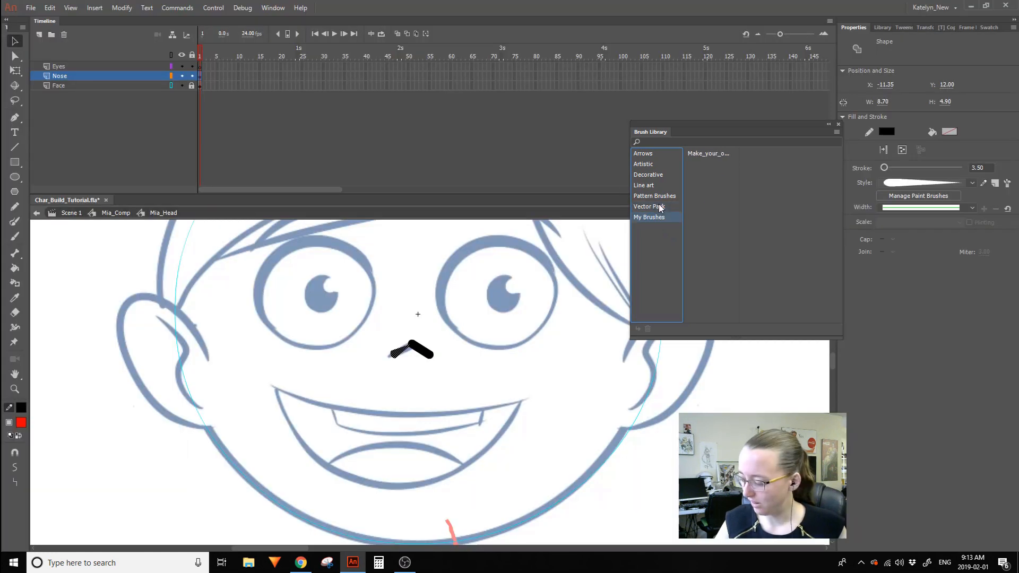
pyautogui.click(660, 207)
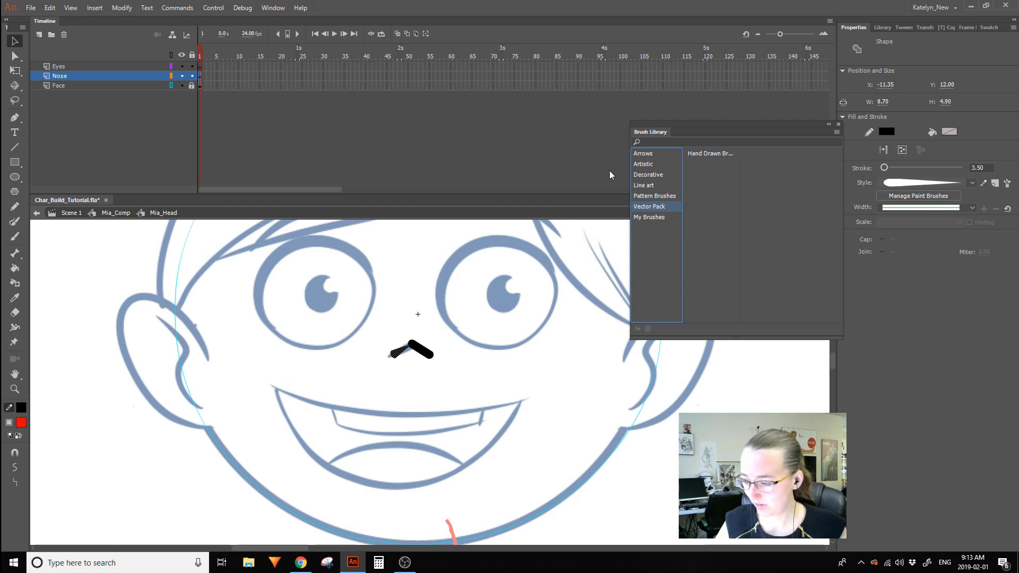
pyautogui.click(653, 217)
pyautogui.click(658, 196)
pyautogui.doubleClick(701, 195)
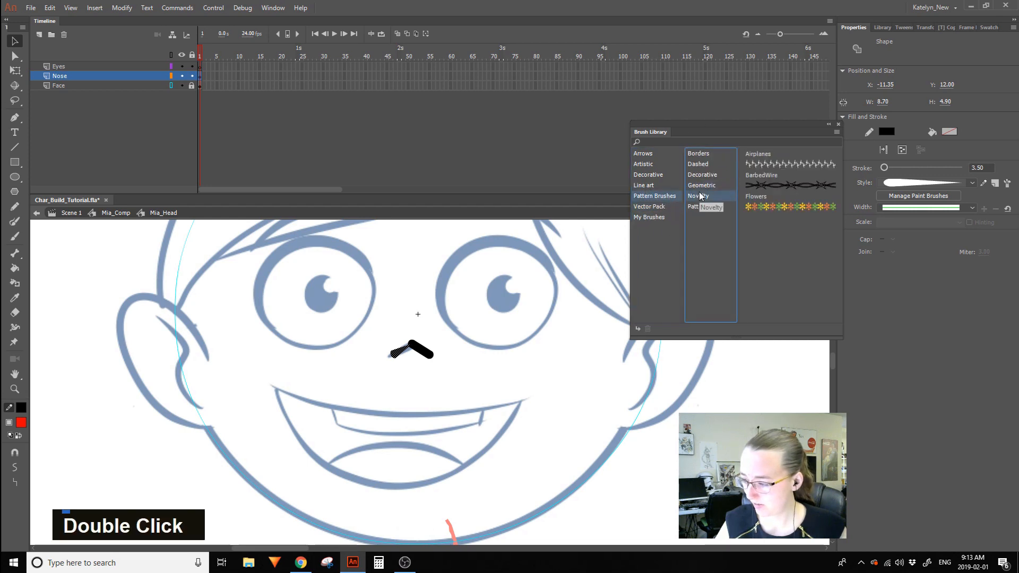
pyautogui.click(700, 206)
pyautogui.click(694, 155)
pyautogui.click(643, 165)
pyautogui.click(667, 190)
pyautogui.click(694, 155)
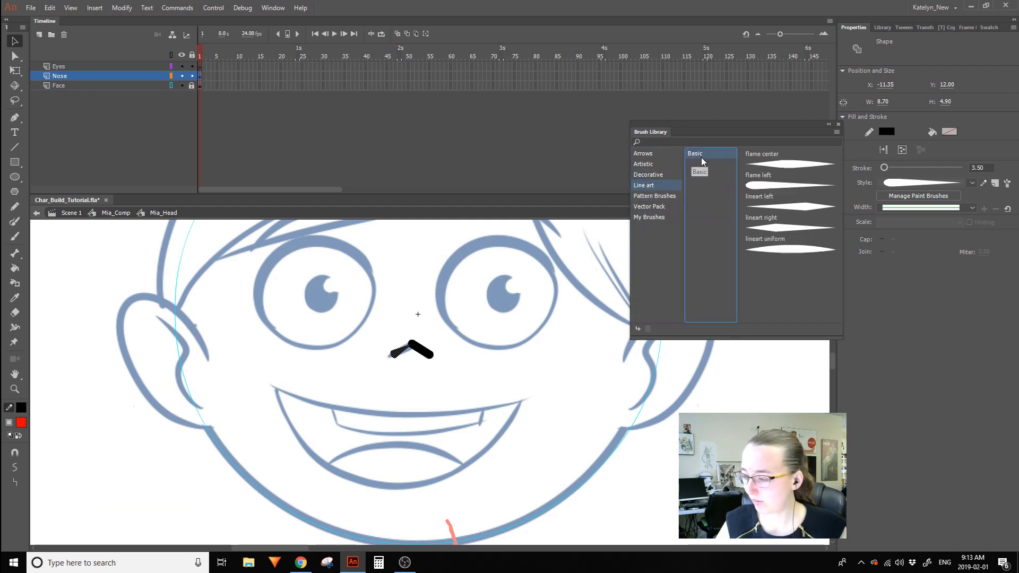
pyautogui.click(838, 126)
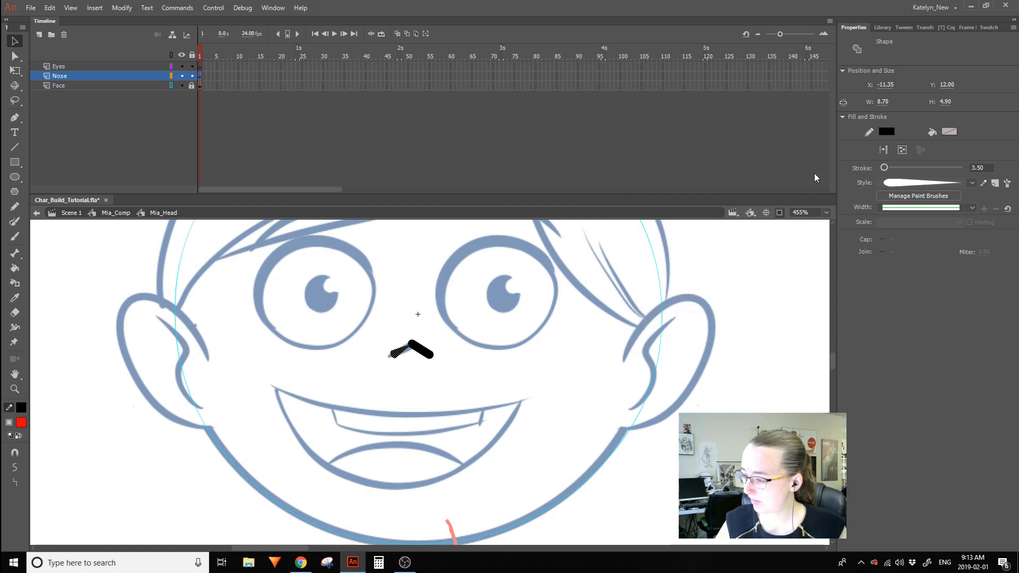
# Try the lineart uniform and flame left styles on the nose's left line, and undo the style changes.
pyautogui.click(890, 183)
pyautogui.click(894, 196)
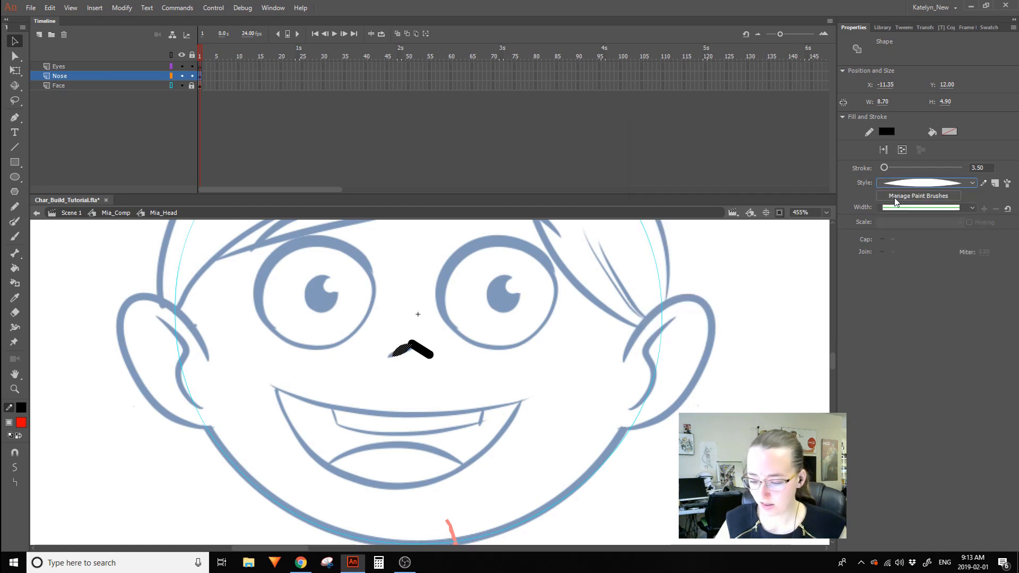
pyautogui.click(897, 183)
pyautogui.click(896, 211)
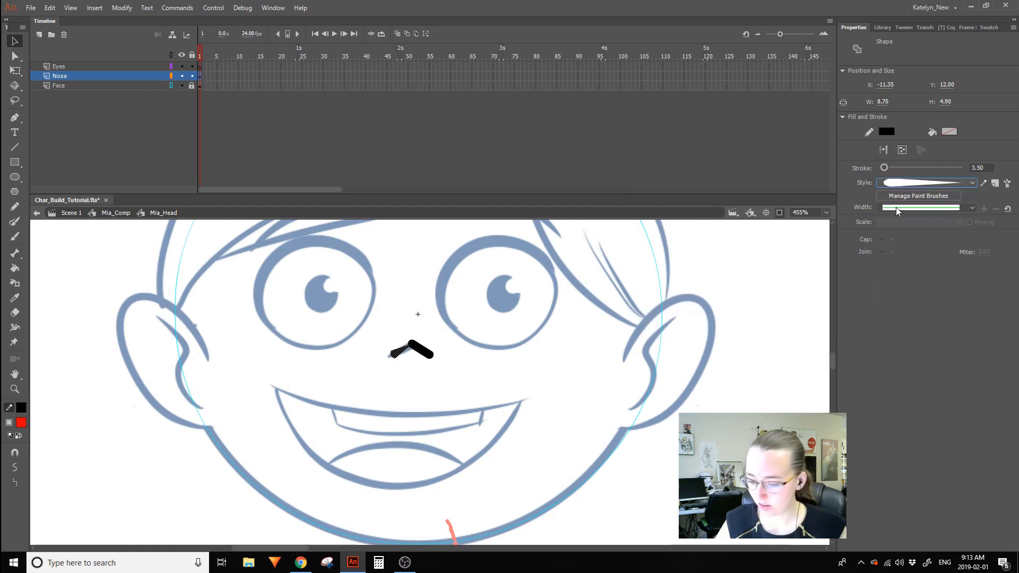
pyautogui.click(902, 183)
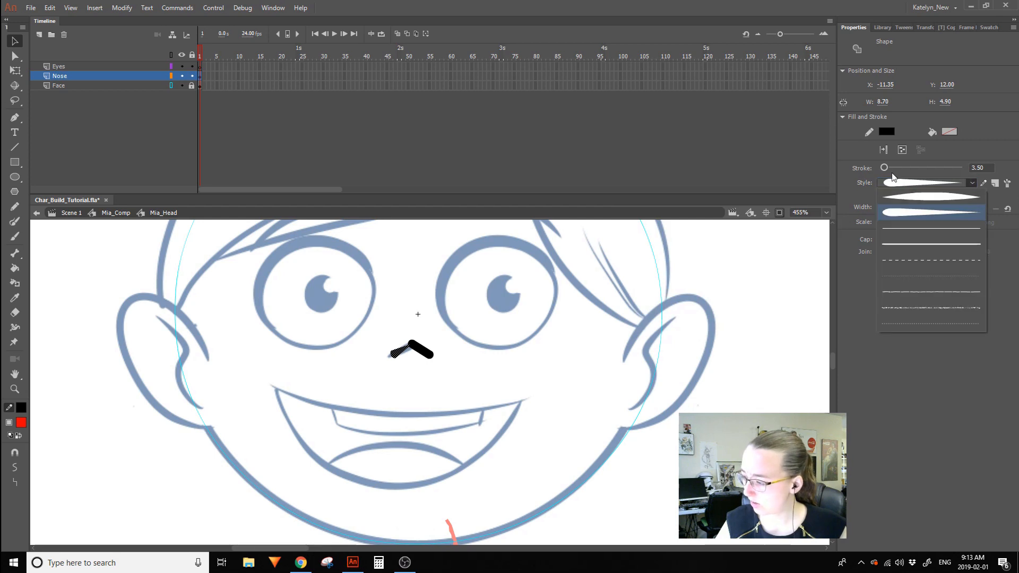
pyautogui.moveTo(884, 168); pyautogui.dragTo(890, 168)
pyautogui.hotkey('ctrl', 'z')
pyautogui.hotkey('ctrl', 'z')
pyautogui.hotkey('ctrl', 'z')
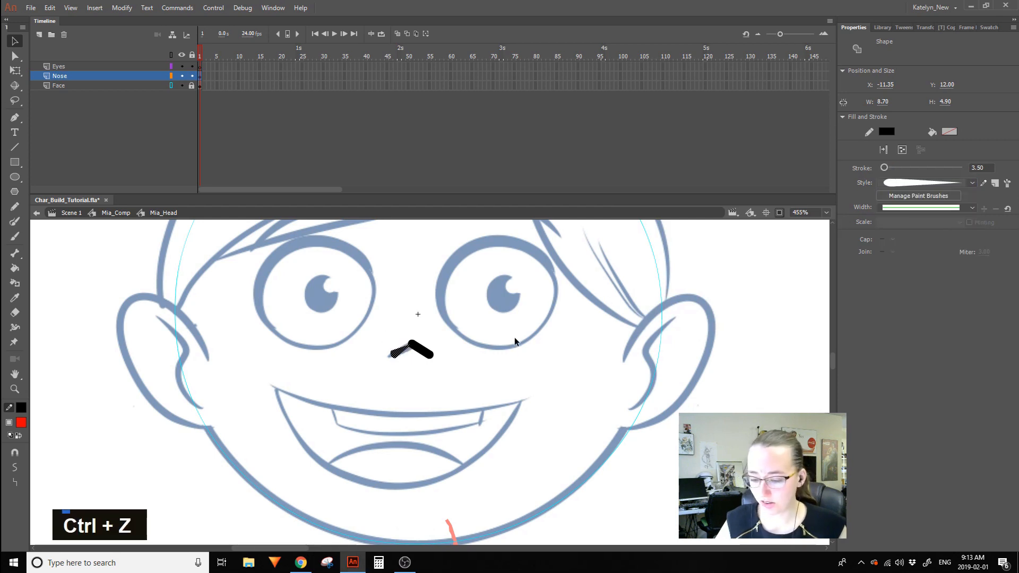
pyautogui.hotkey('ctrl', 'z')
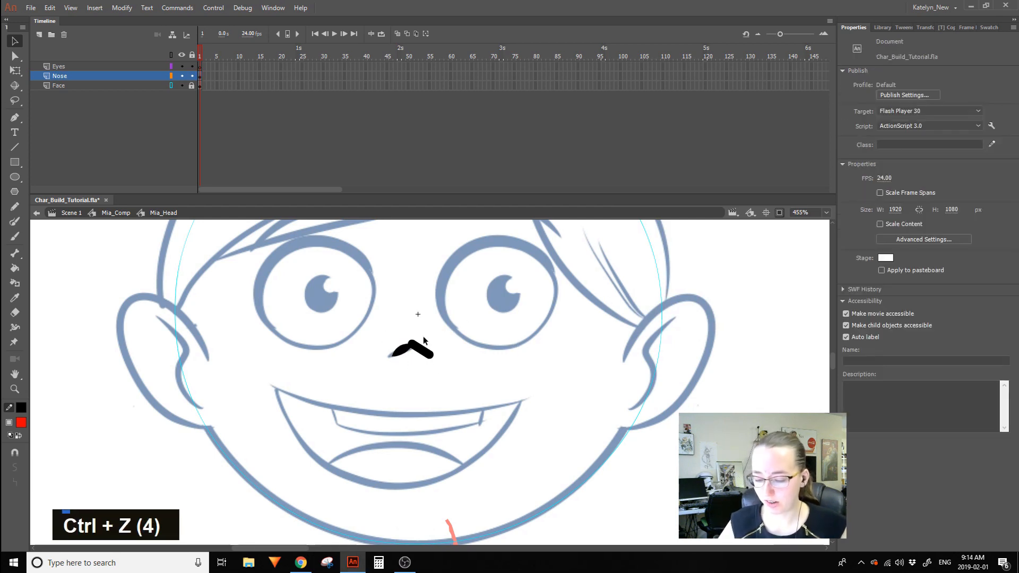
# Apply the lineart uniform stroke style to both nose lines and pull their outer ends farther apart.
pyautogui.keyDown('ctrl'); pyautogui.click(409, 349); pyautogui.keyUp('ctrl')
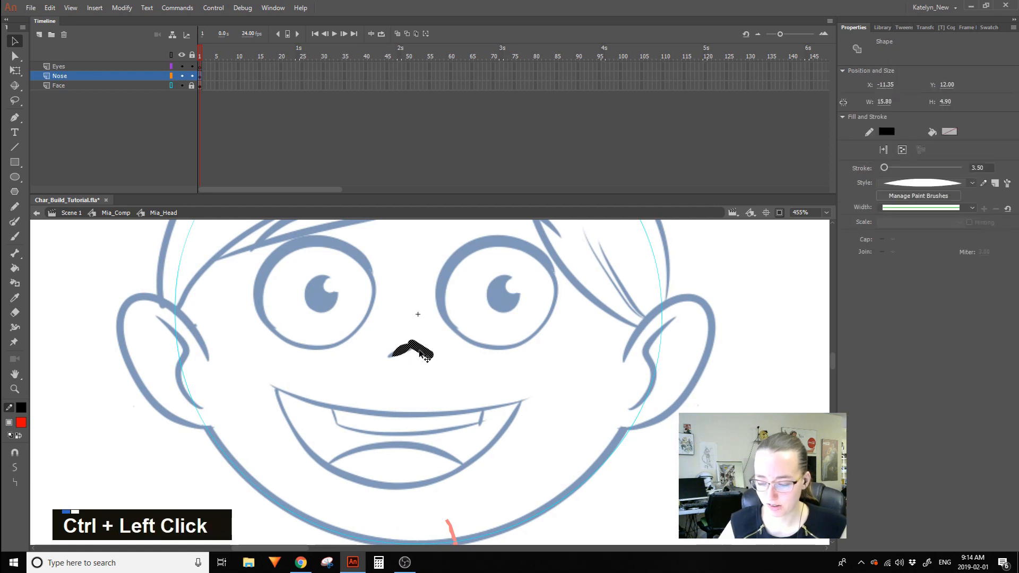
pyautogui.click(926, 184)
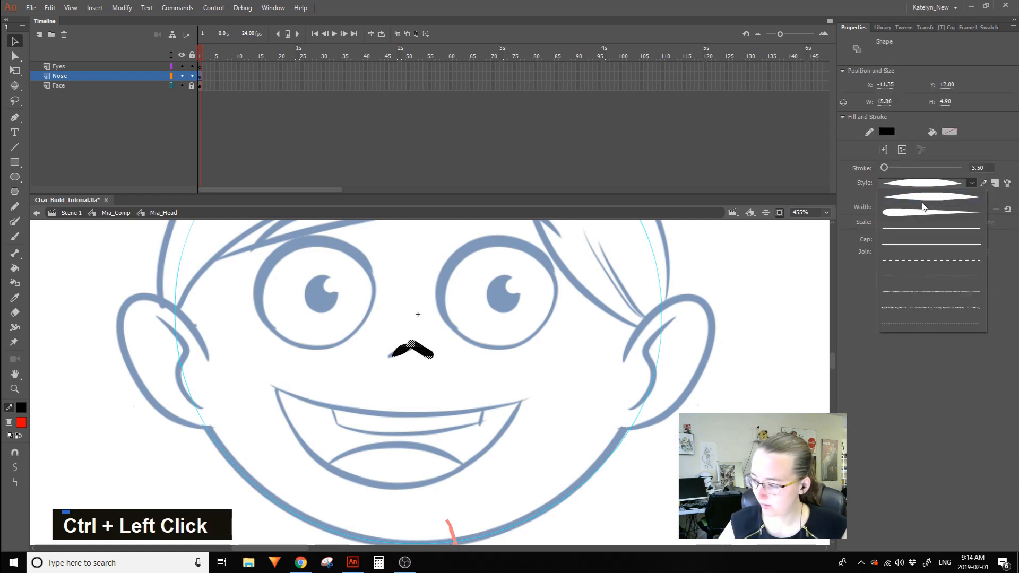
pyautogui.click(918, 213)
pyautogui.click(602, 348)
pyautogui.moveTo(363, 420); pyautogui.dragTo(545, 297)
pyautogui.click(919, 183)
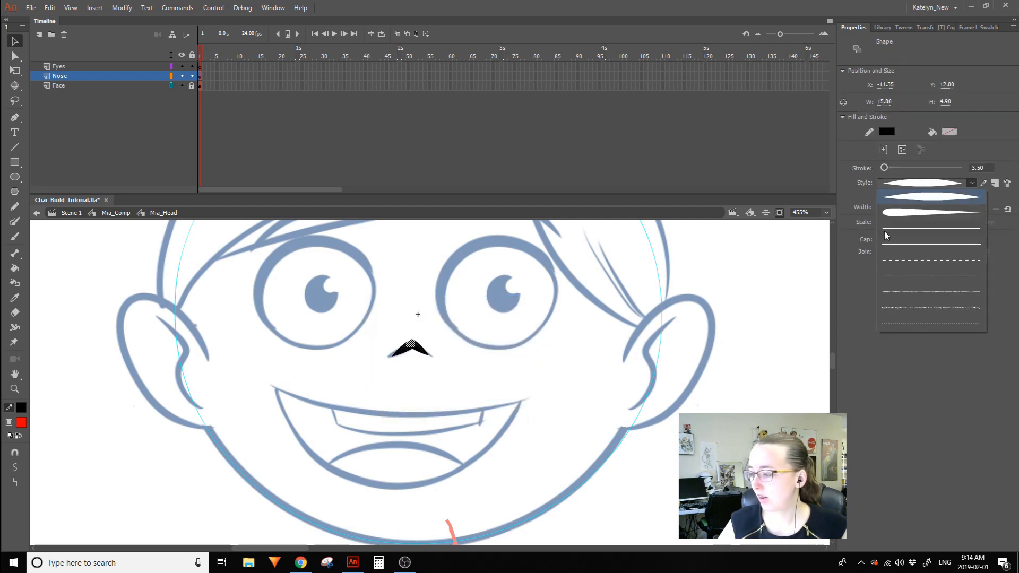
pyautogui.click(916, 196)
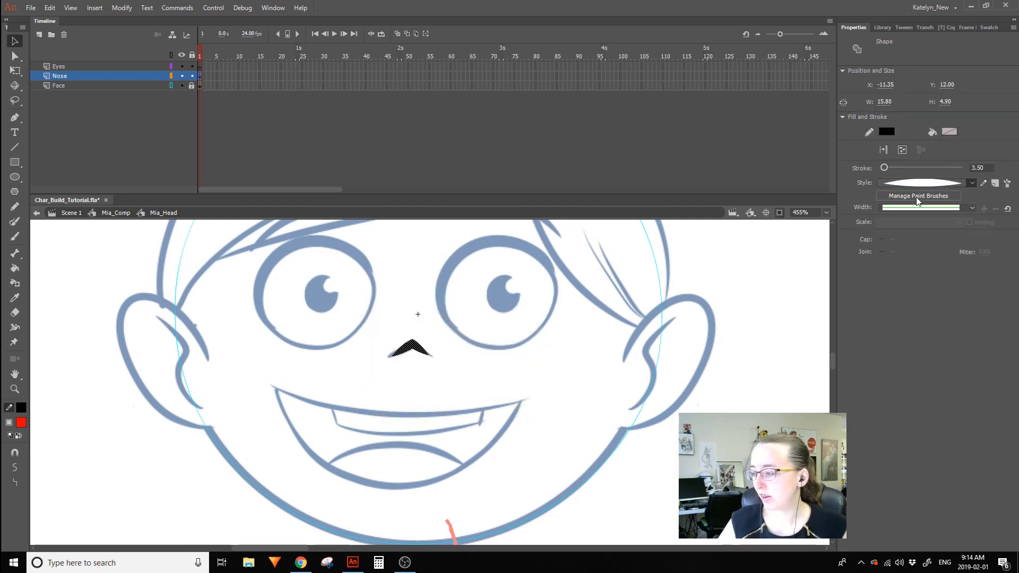
pyautogui.click(656, 377)
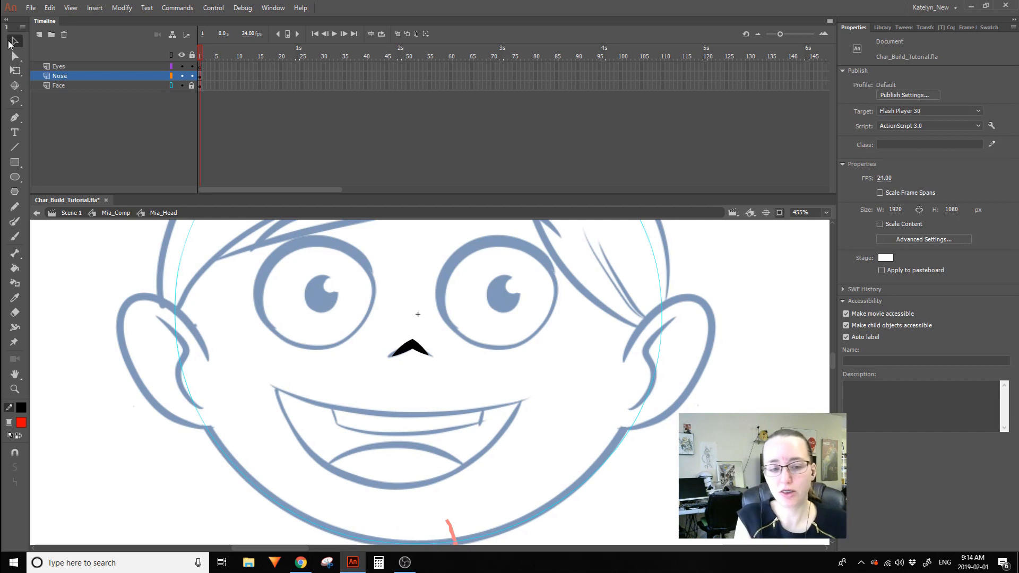
pyautogui.moveTo(430, 353); pyautogui.dragTo(411, 350)
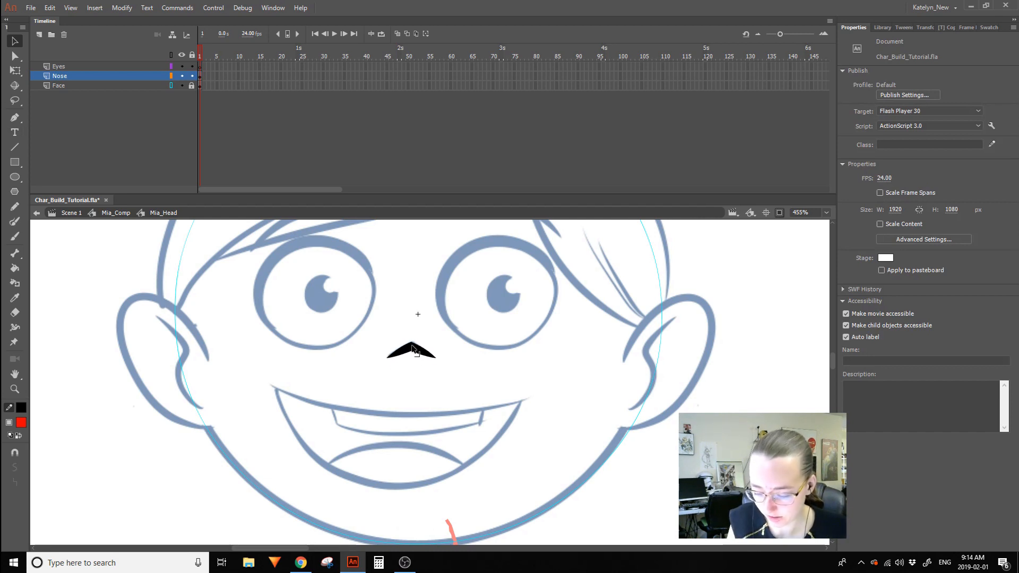
# Examine the Paint Brush Options of the nose's lineart uniform stroke, including scaling and brush type, without adding a brush.
pyautogui.doubleClick(416, 355)
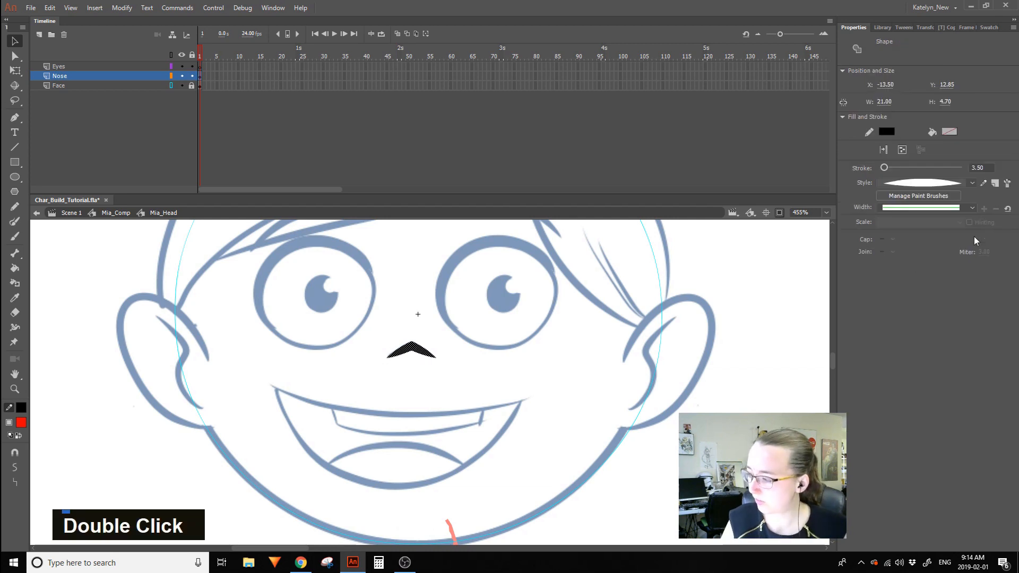
pyautogui.click(983, 183)
pyautogui.moveTo(147, 15)
pyautogui.mouseDown()
pyautogui.moveTo(197, 37)
pyautogui.moveTo(584, 99)
pyautogui.mouseUp()
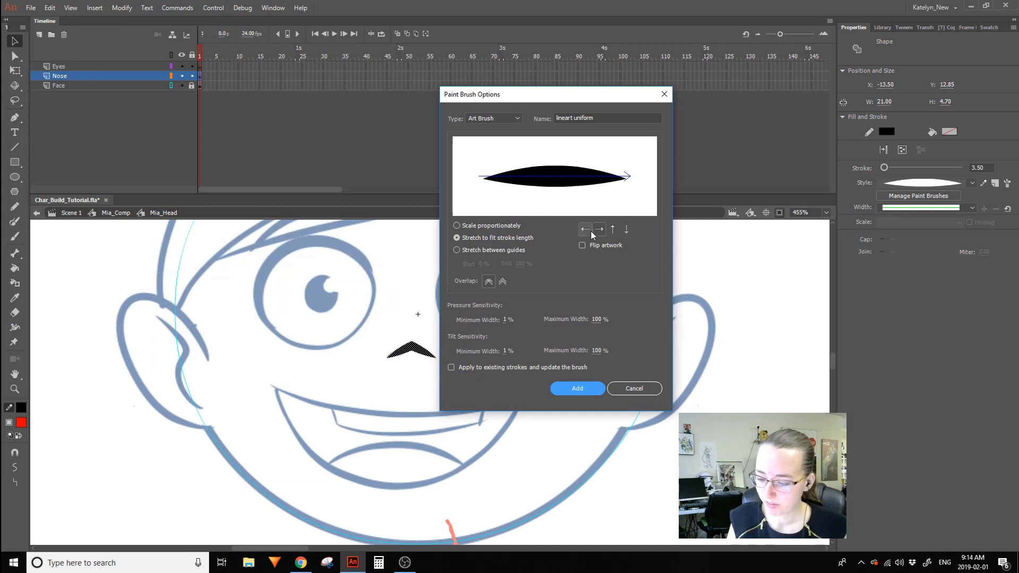
pyautogui.click(495, 227)
pyautogui.click(460, 239)
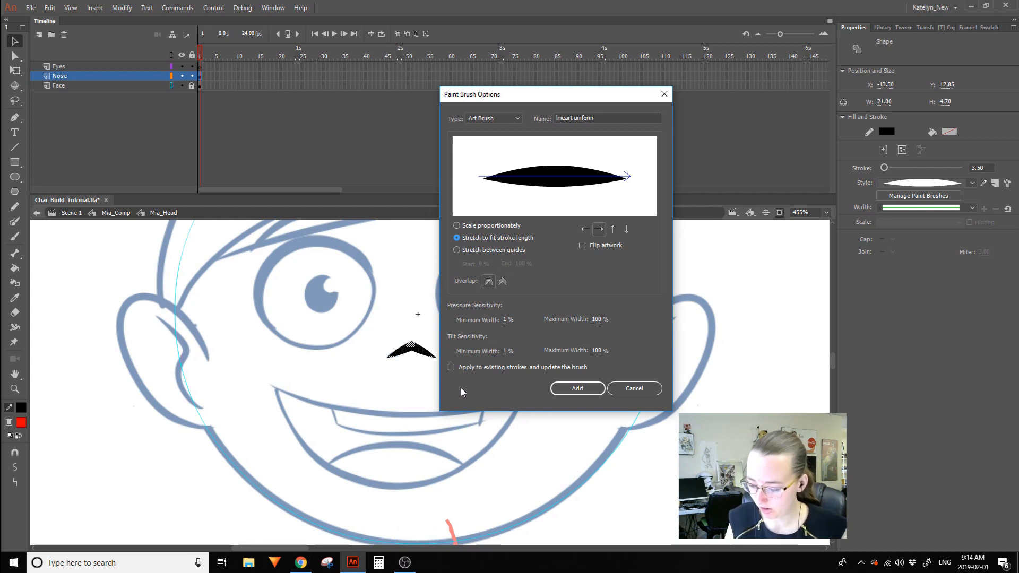
pyautogui.click(509, 118)
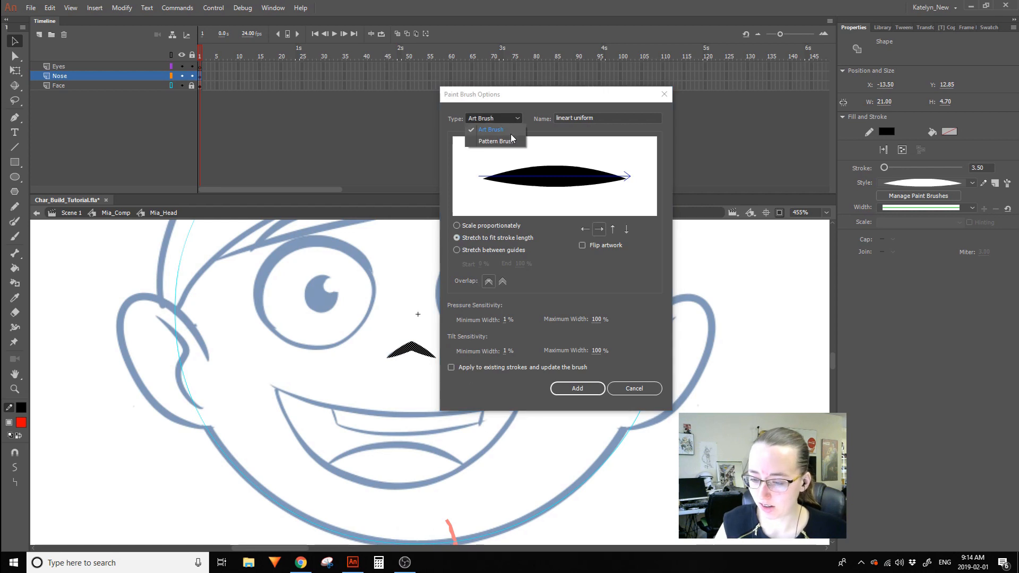
pyautogui.click(632, 262)
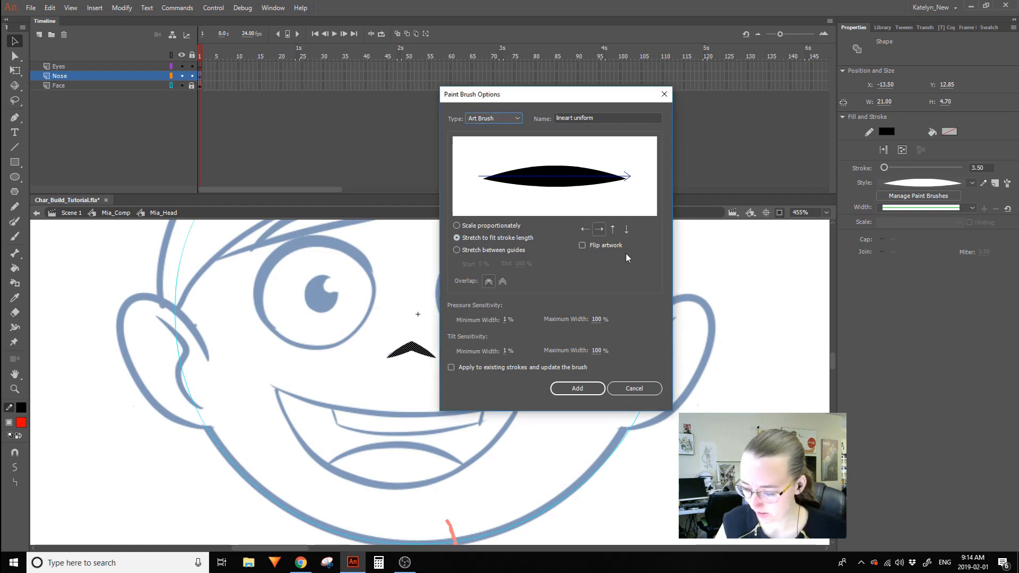
pyautogui.click(664, 94)
pyautogui.click(985, 185)
pyautogui.click(663, 96)
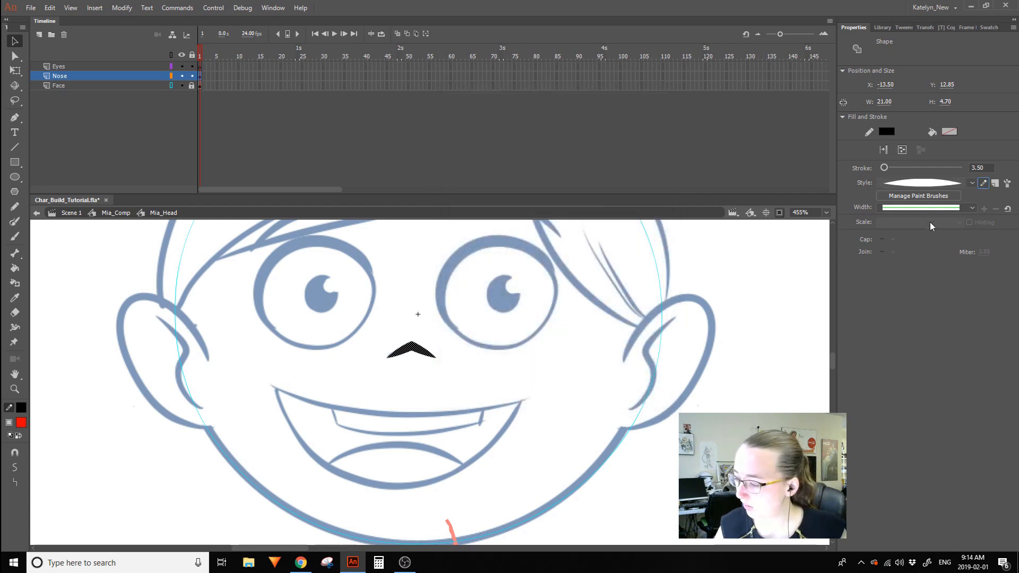
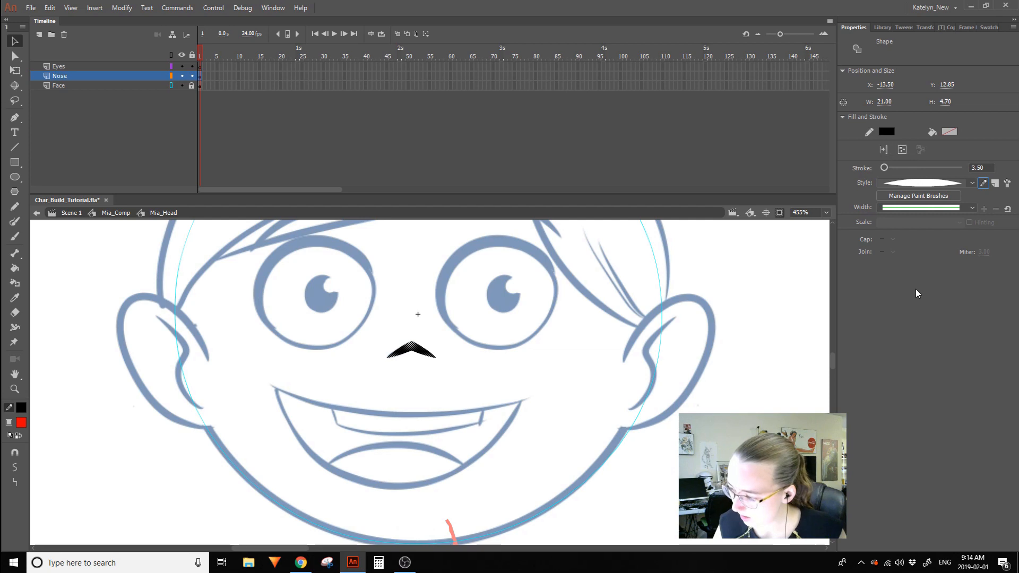
# Try changing the stroke size of both nose lines, and undo the change.
pyautogui.doubleClick(426, 340)
pyautogui.moveTo(884, 168)
pyautogui.mouseDown()
pyautogui.moveTo(896, 169)
pyautogui.moveTo(883, 169)
pyautogui.moveTo(885, 178)
pyautogui.mouseUp()
pyautogui.hotkey('ctrl', 'z')
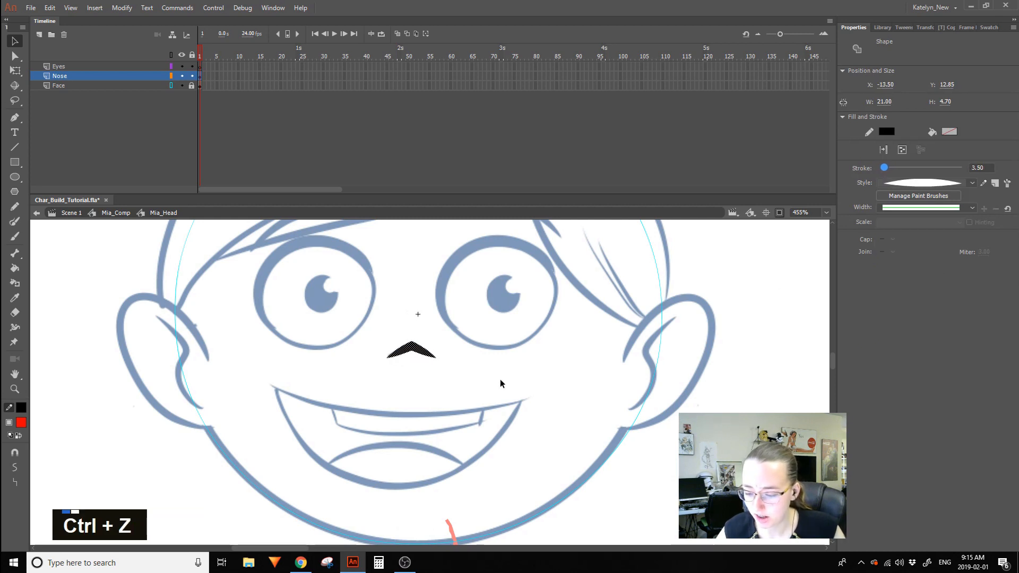
pyautogui.hotkey('ctrl', 'z')
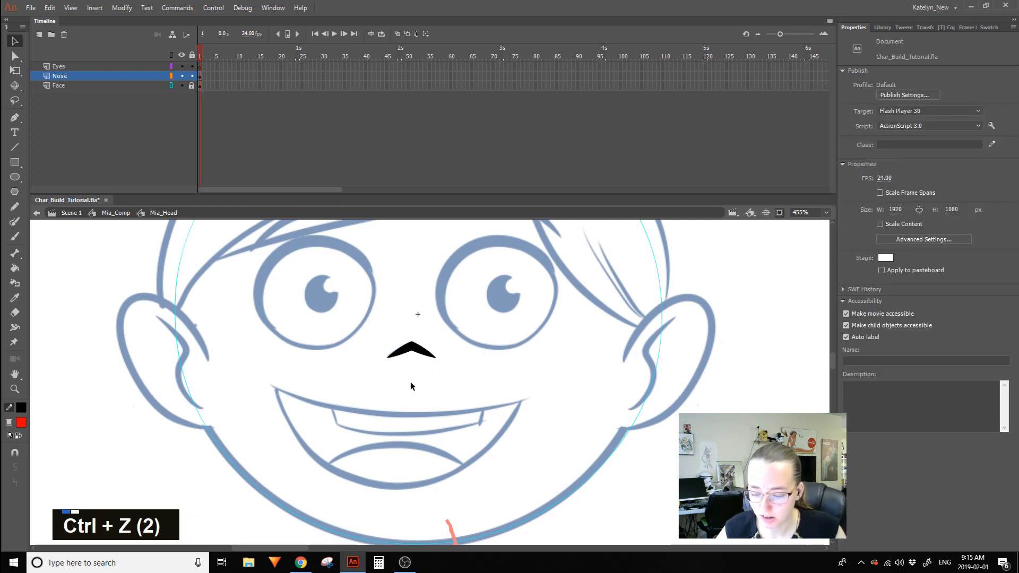
# Try pulling new corner points out of the nose's lines up close, and undo each attempt.
pyautogui.click(15, 389)
pyautogui.moveTo(366, 431); pyautogui.dragTo(541, 324)
pyautogui.press('v')
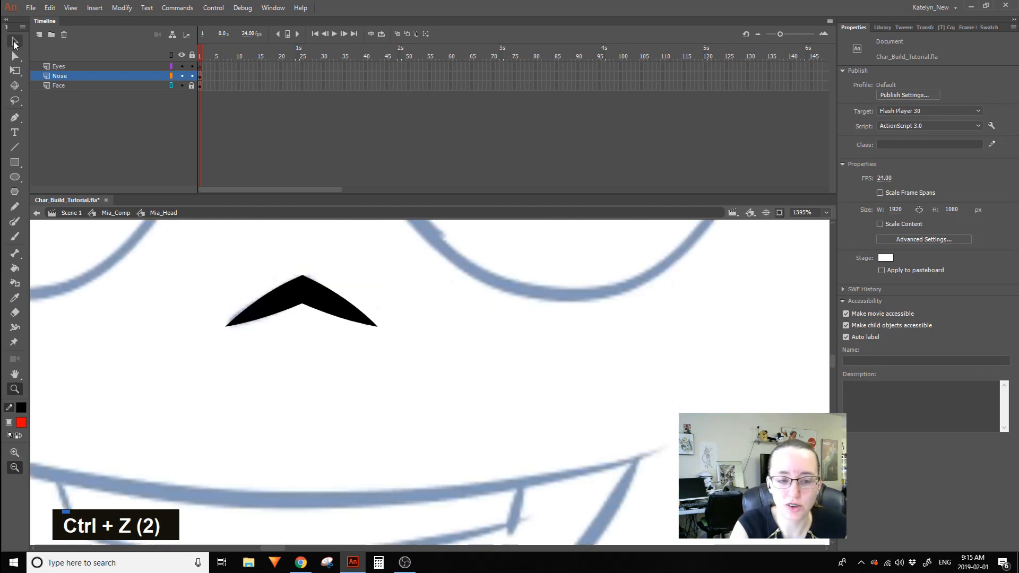
pyautogui.moveTo(298, 271); pyautogui.dragTo(439, 306)
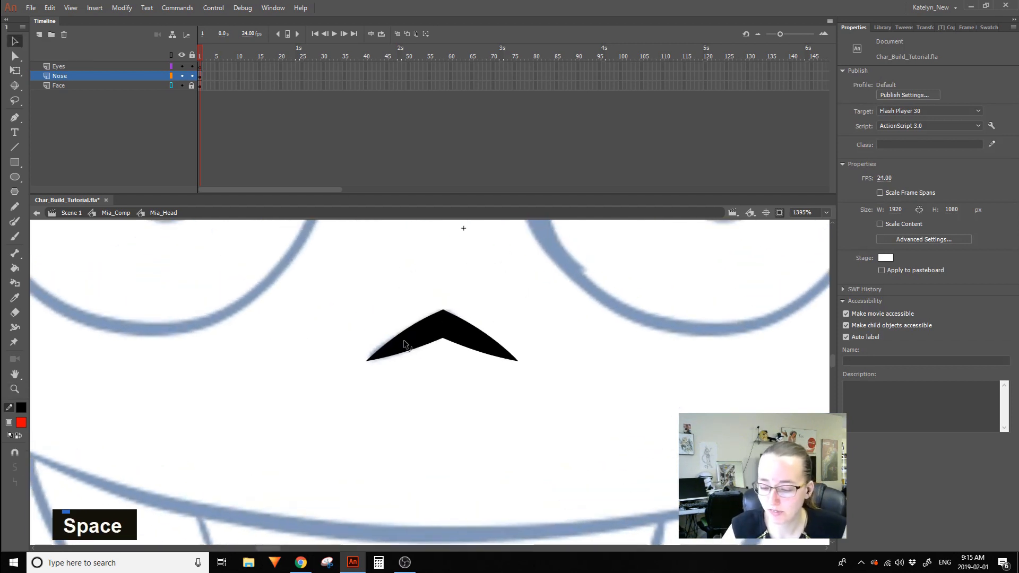
pyautogui.moveTo(435, 344); pyautogui.dragTo(446, 325)
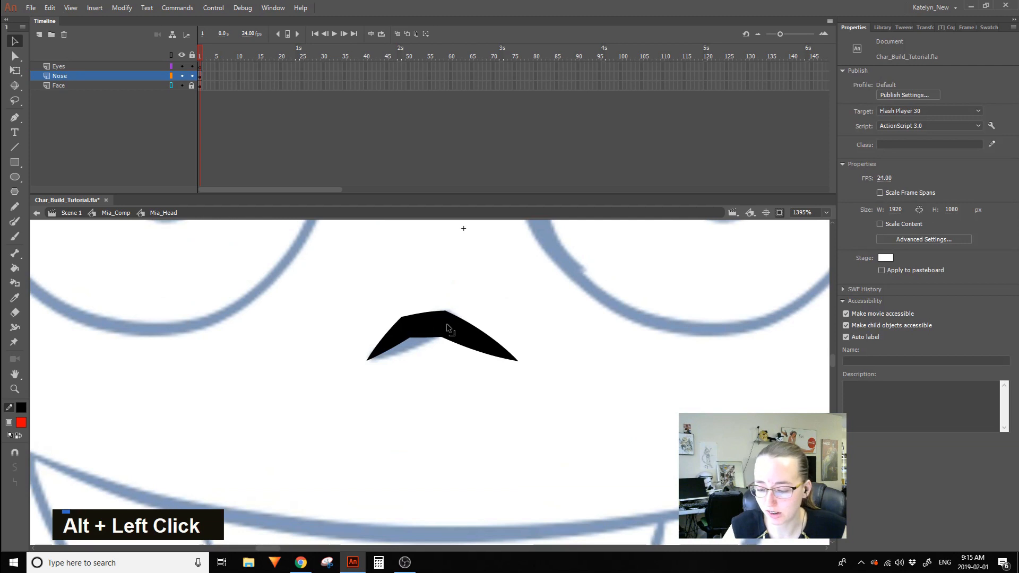
pyautogui.hotkey('ctrl', 'z')
pyautogui.hotkey('ctrl', 'z')
pyautogui.keyDown('alt'); pyautogui.moveTo(443, 323); pyautogui.dragTo(468, 335); pyautogui.keyUp('alt')
pyautogui.hotkey('ctrl', 'z')
pyautogui.hotkey('ctrl', 'z')
pyautogui.hotkey('ctrl', 'z')
pyautogui.hotkey('ctrl', 'z')
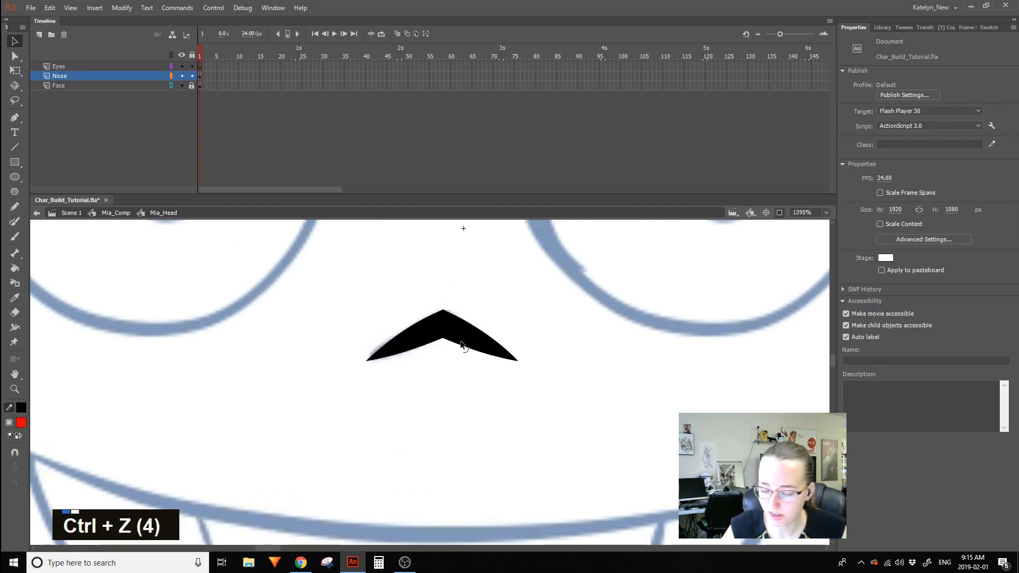
# Add a corner point on each side of the nose and bend the segment between them into a rounded top.
pyautogui.press('alt')
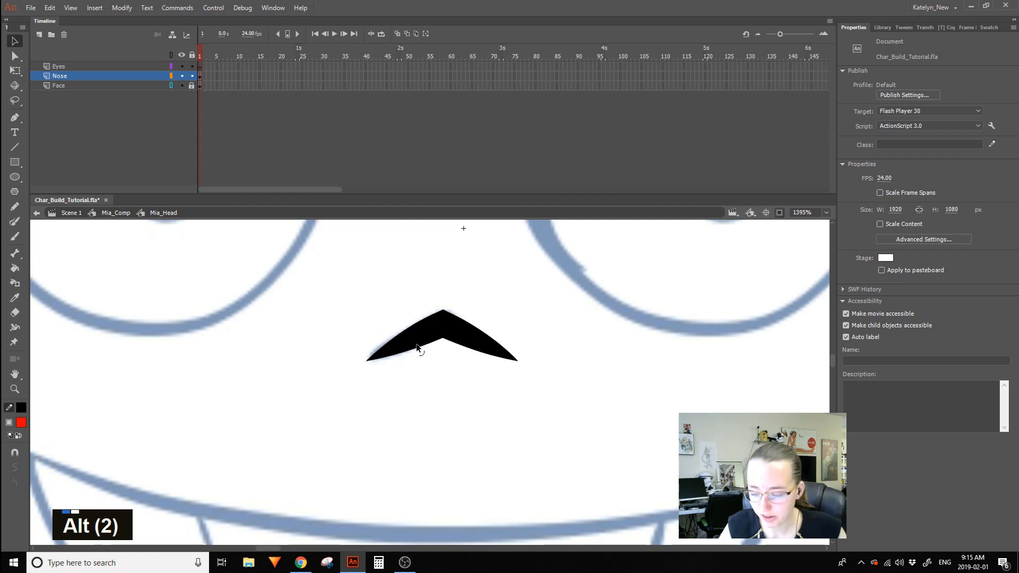
pyautogui.keyDown('alt'); pyautogui.moveTo(422, 339); pyautogui.dragTo(409, 327); pyautogui.keyUp('alt')
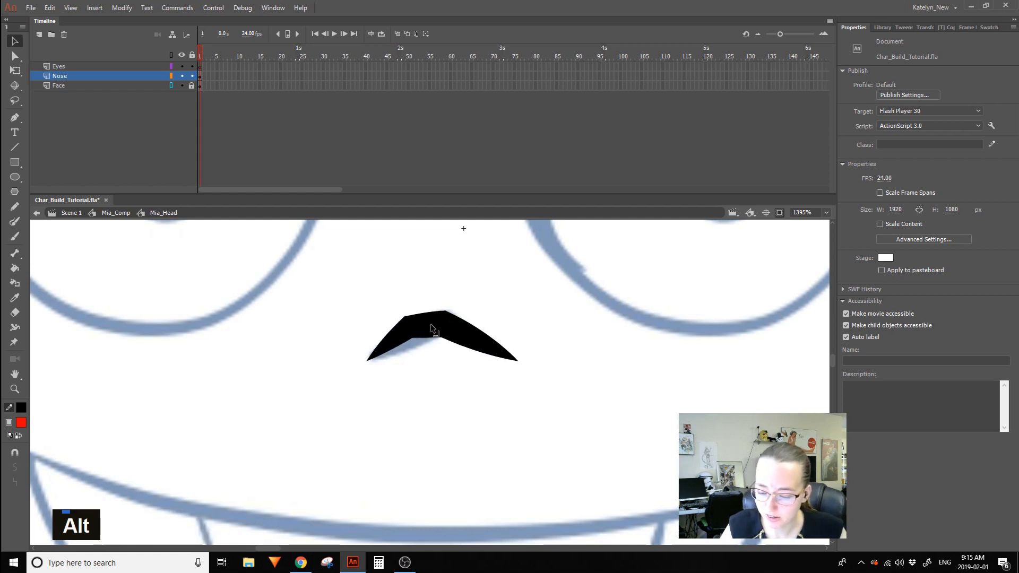
pyautogui.click(431, 324)
pyautogui.doubleClick(37, 474)
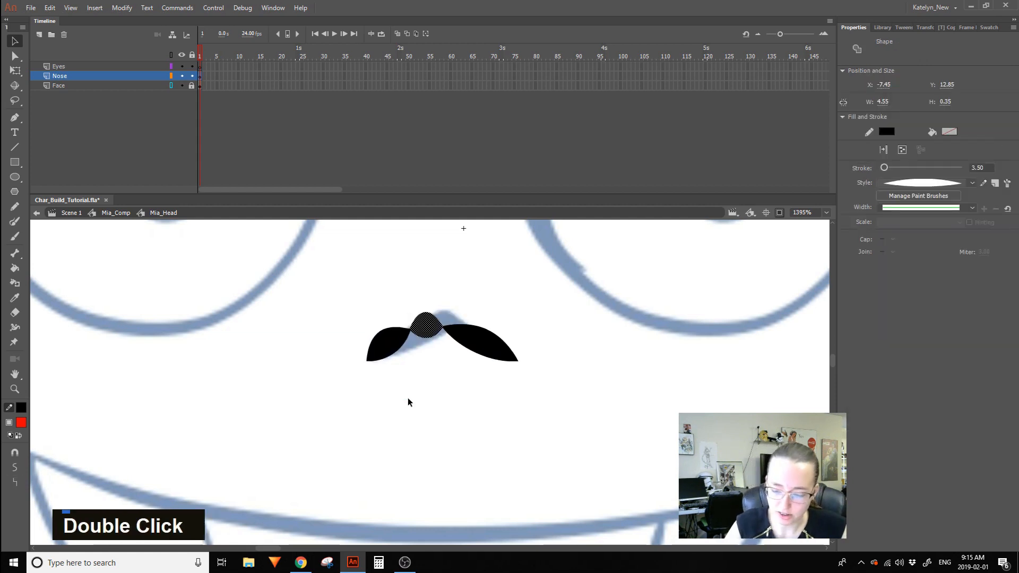
pyautogui.moveTo(424, 323); pyautogui.dragTo(473, 336)
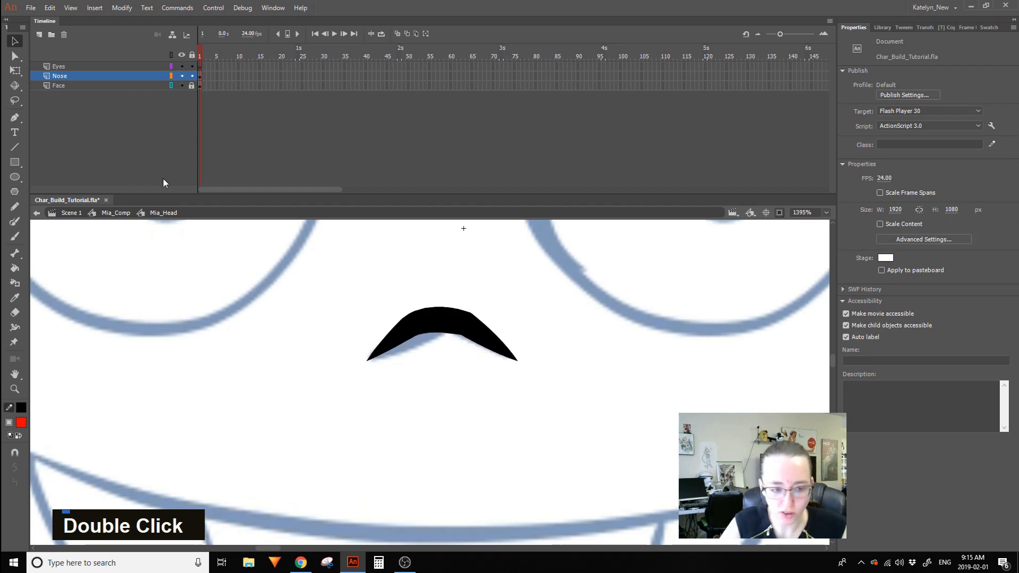
# Try adjusting the inner points and curved top of the nose's lines, and undo the changes.
pyautogui.click(18, 53)
pyautogui.click(473, 323)
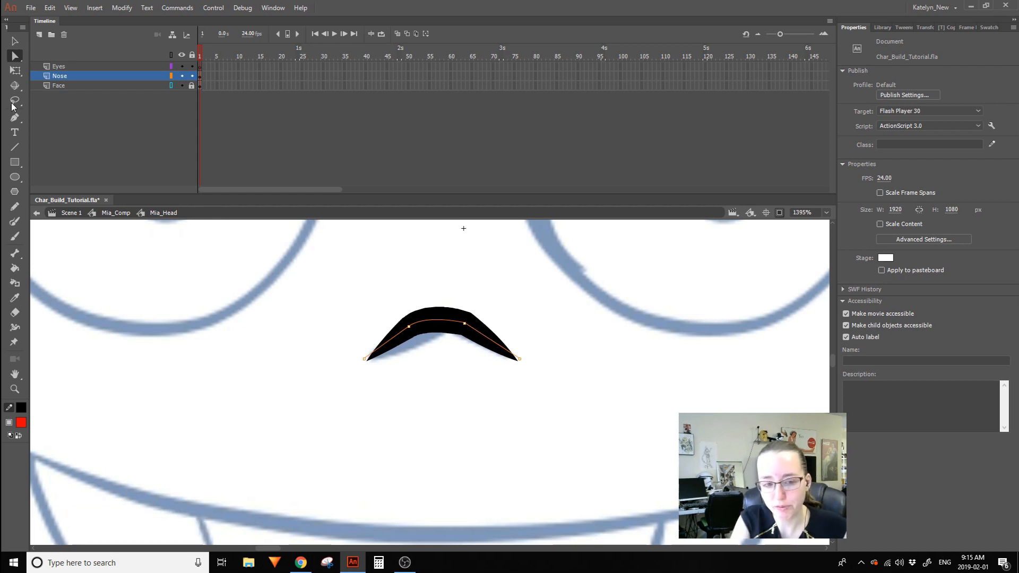
pyautogui.click(464, 321)
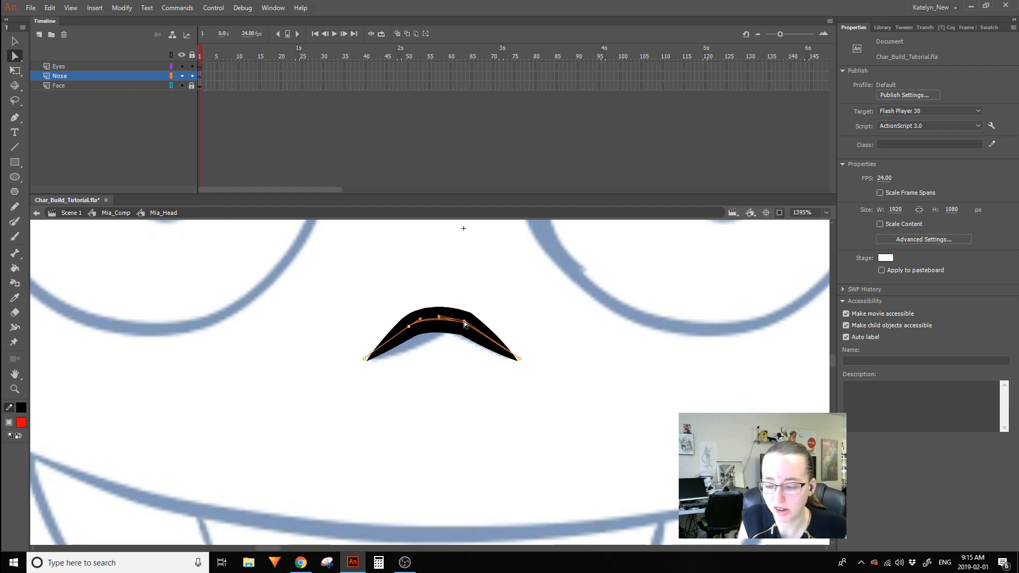
pyautogui.moveTo(409, 332); pyautogui.dragTo(420, 326)
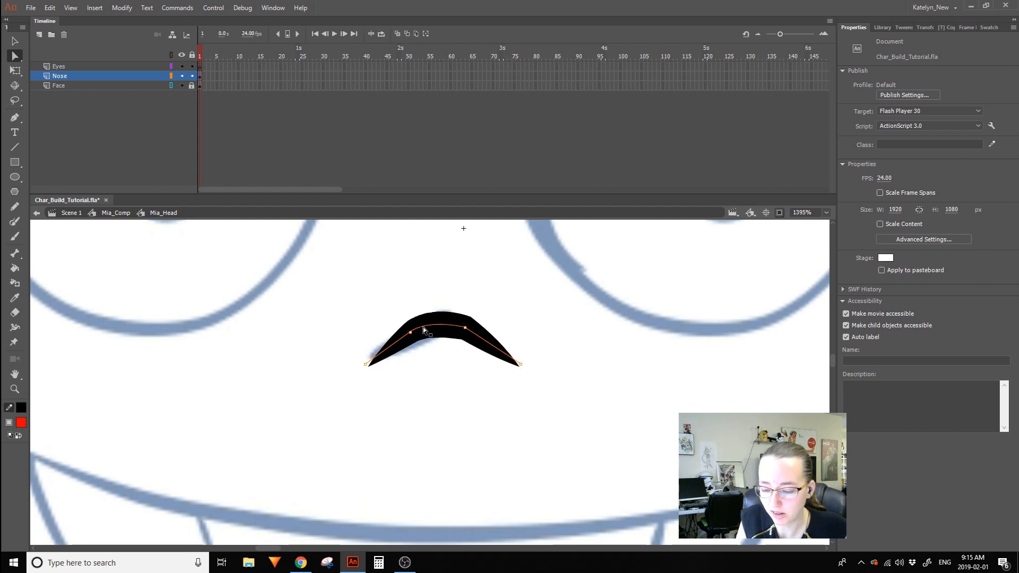
pyautogui.hotkey('ctrl', 'shift', 'z')
pyautogui.doubleClick(412, 333)
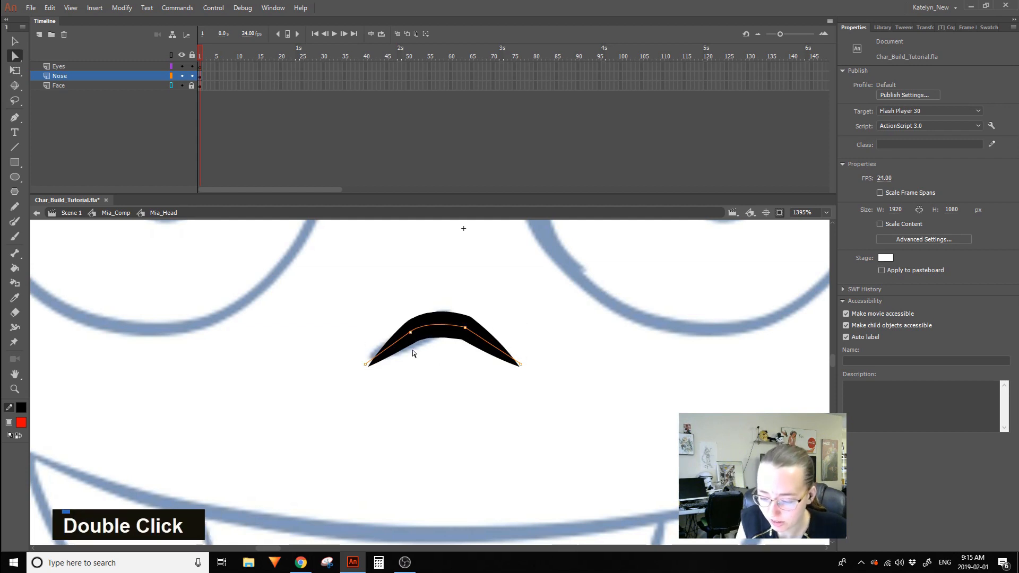
pyautogui.hotkey('ctrl', 'z')
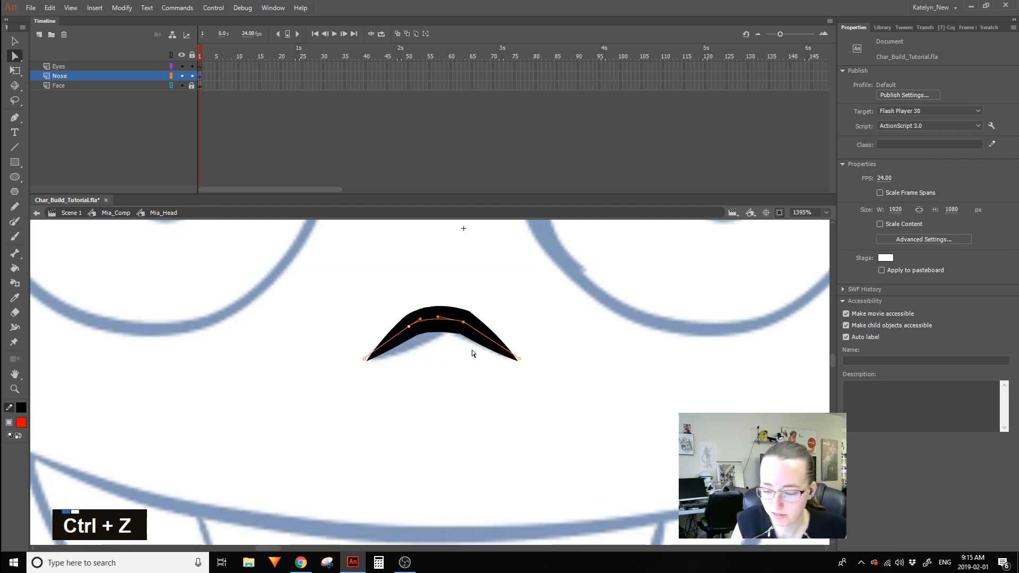
pyautogui.hotkey('ctrl', 'z')
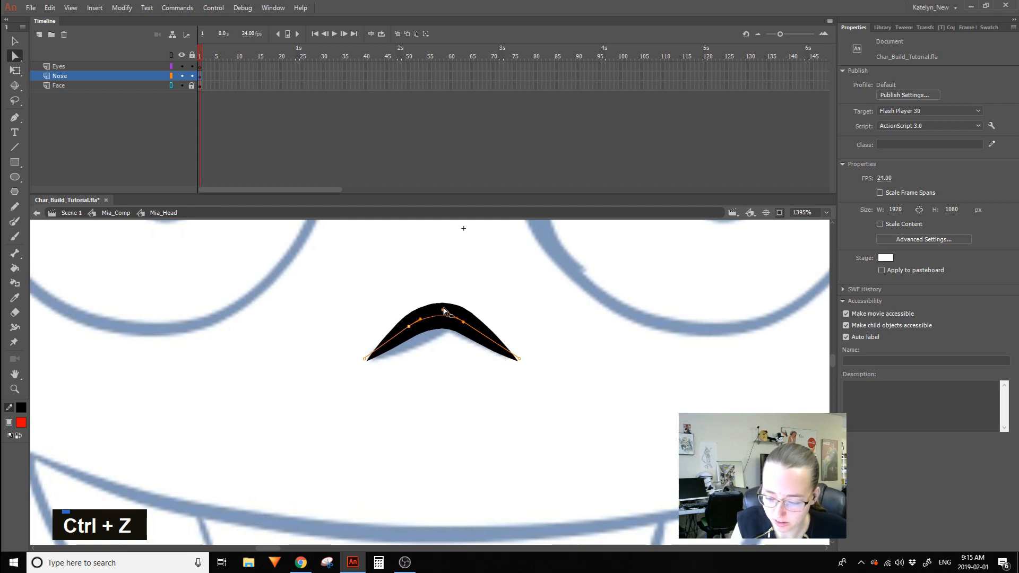
pyautogui.hotkey('ctrl', 'z')
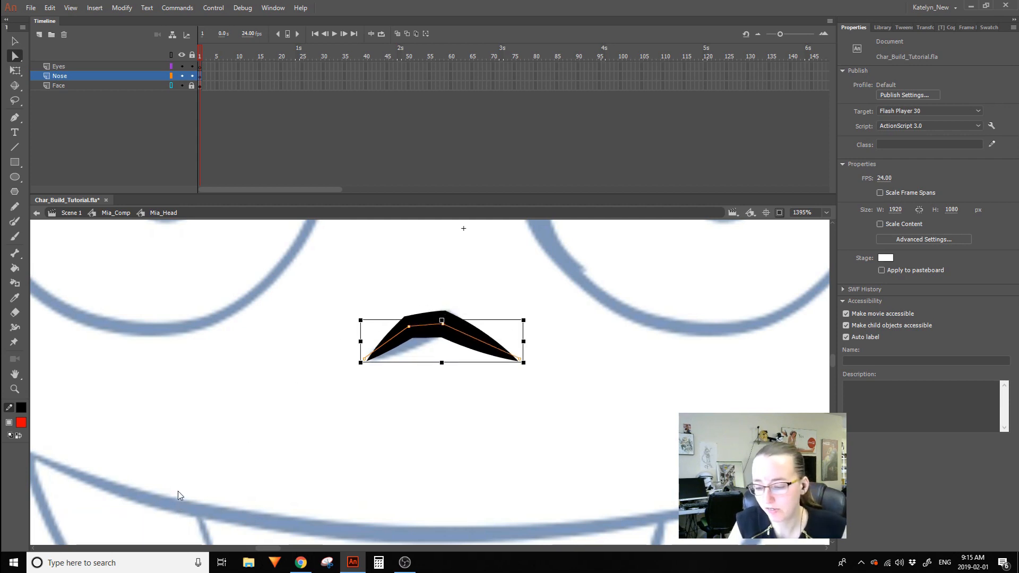
# Undo the added corner points and rounded top so the nose is a plain pointed arch of two tapered lines.
pyautogui.hotkey('ctrl', 'z')
pyautogui.hotkey('ctrl', 'z')
pyautogui.hotkey('ctrl', 'z')
pyautogui.hotkey('ctrl', 'z')
pyautogui.hotkey('ctrl', 'z')
pyautogui.hotkey('ctrl', 'z')
pyautogui.hotkey('ctrl', 'z')
pyautogui.hotkey('ctrl', 'z')
pyautogui.hotkey('ctrl', 'z')
pyautogui.hotkey('ctrl', 'z')
pyautogui.hotkey('ctrl', 'z')
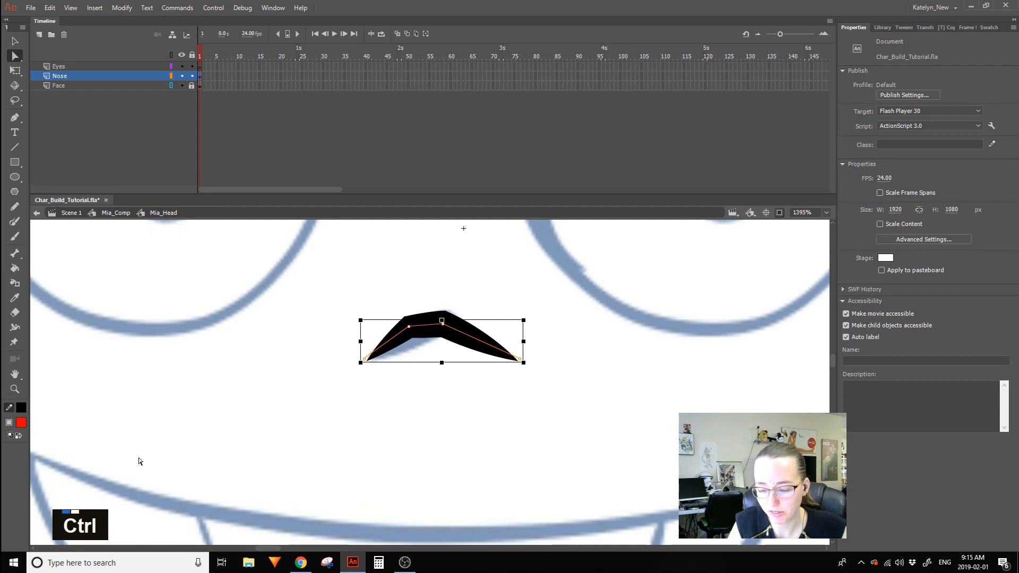
pyautogui.click(16, 46)
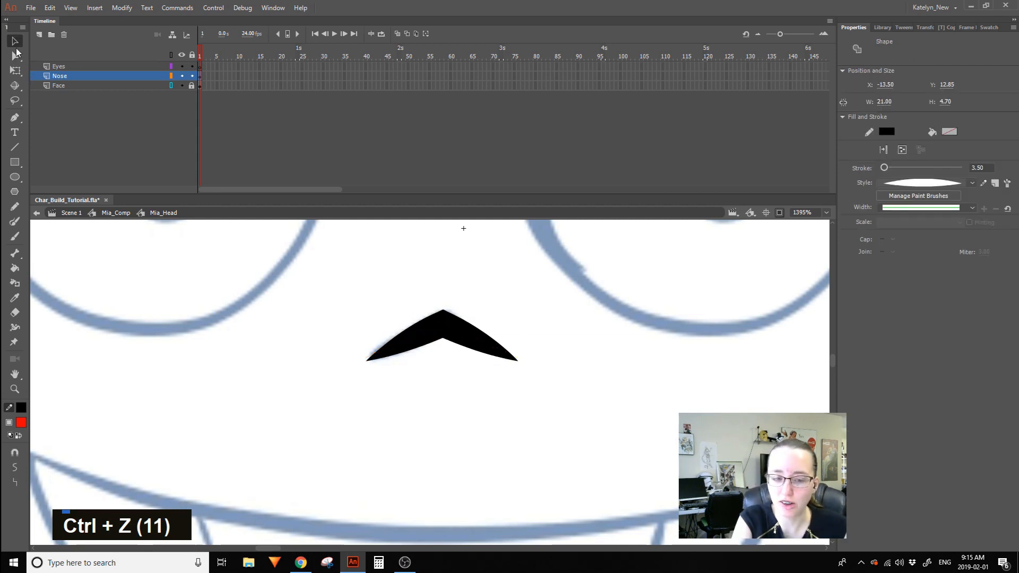
# Show the Face layer's solid artwork to sample its skin tone as the fill colour, and hide that layer.
pyautogui.click(507, 289)
pyautogui.click(15, 388)
pyautogui.keyDown('alt'); pyautogui.click(526, 382); pyautogui.keyUp('alt')
pyautogui.keyDown('alt'); pyautogui.click(537, 387); pyautogui.keyUp('alt')
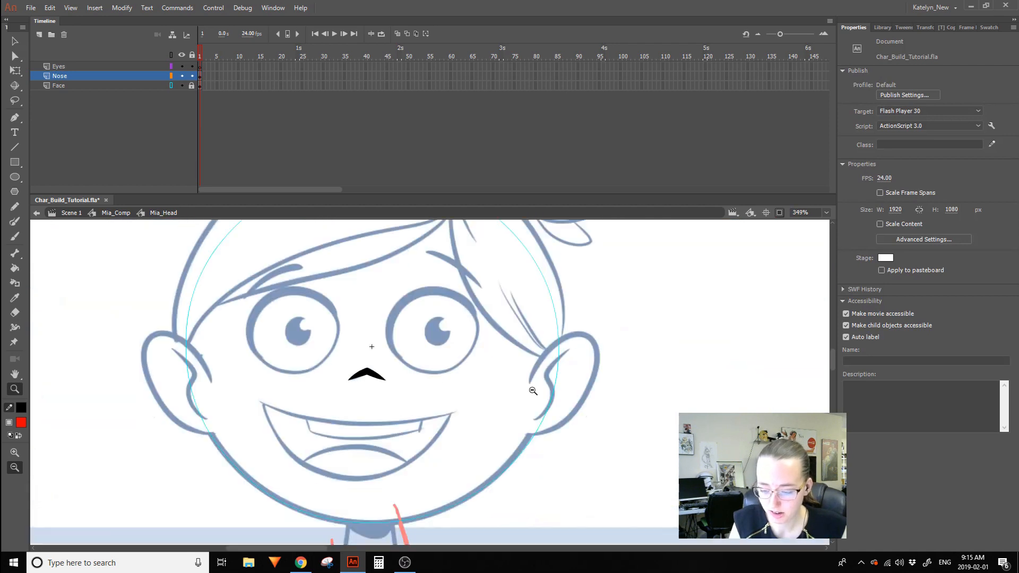
pyautogui.press('space')
pyautogui.moveTo(470, 372); pyautogui.dragTo(522, 386)
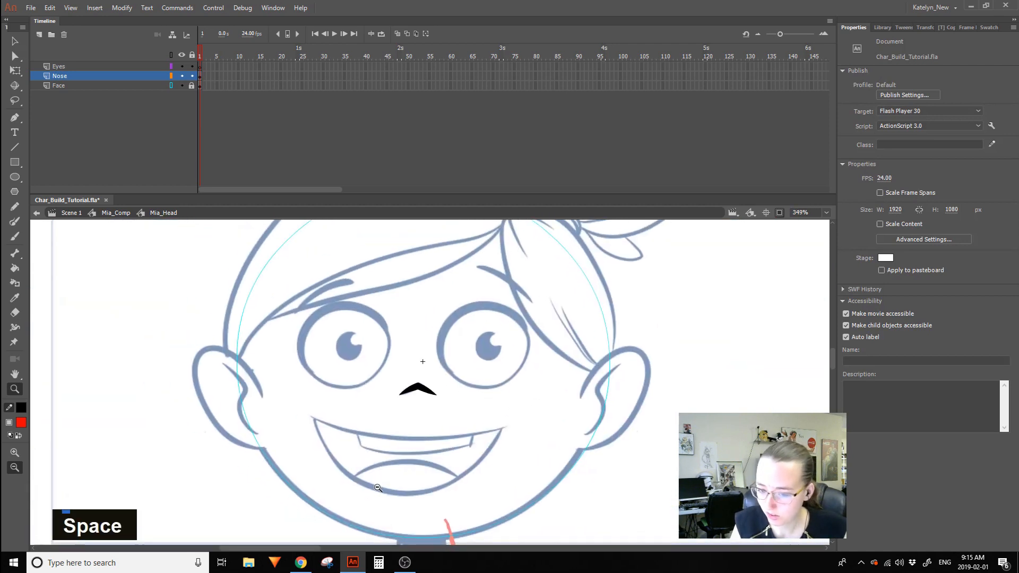
pyautogui.moveTo(361, 455); pyautogui.dragTo(553, 332)
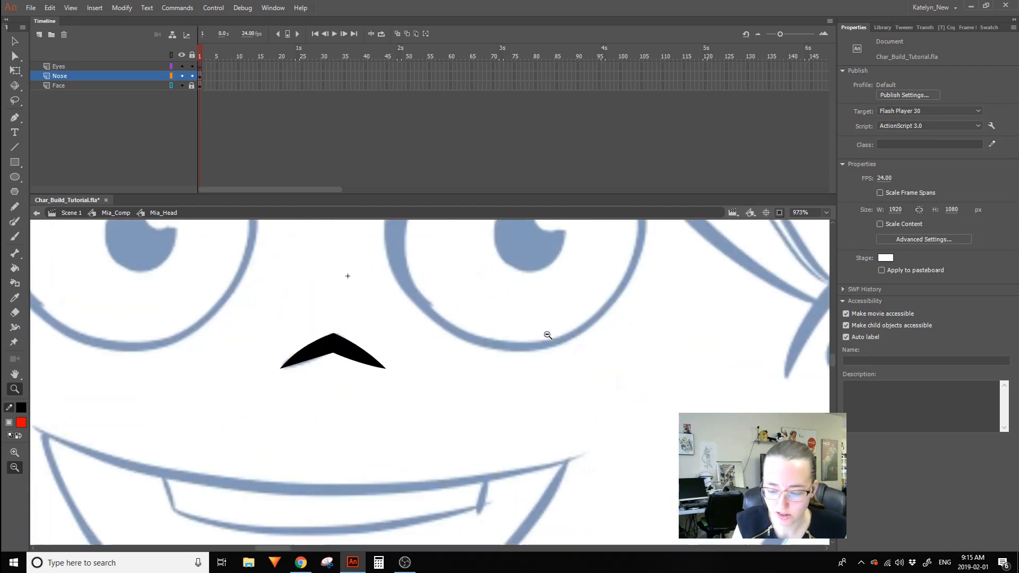
pyautogui.click(171, 85)
pyautogui.click(15, 298)
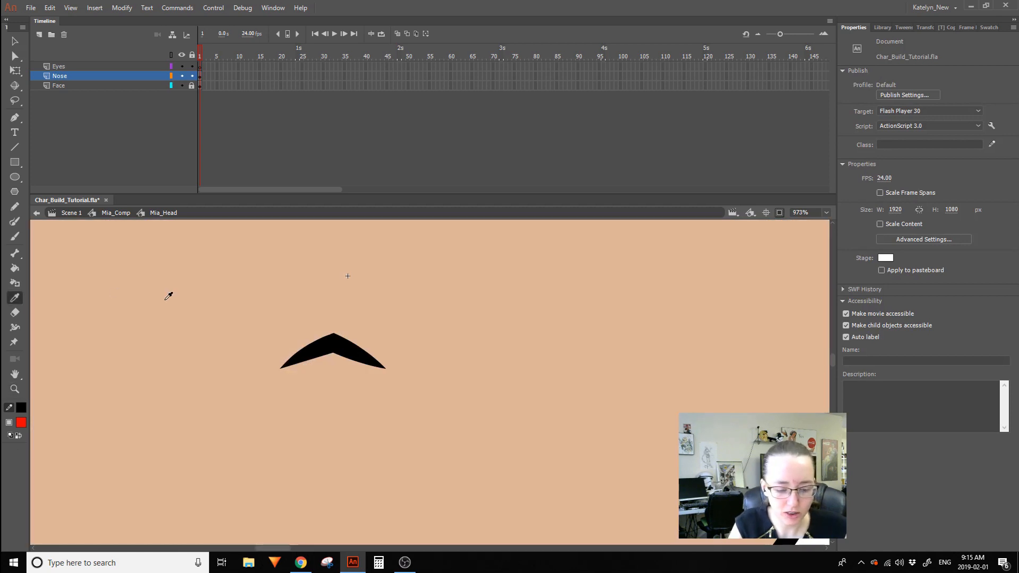
pyautogui.doubleClick(164, 286)
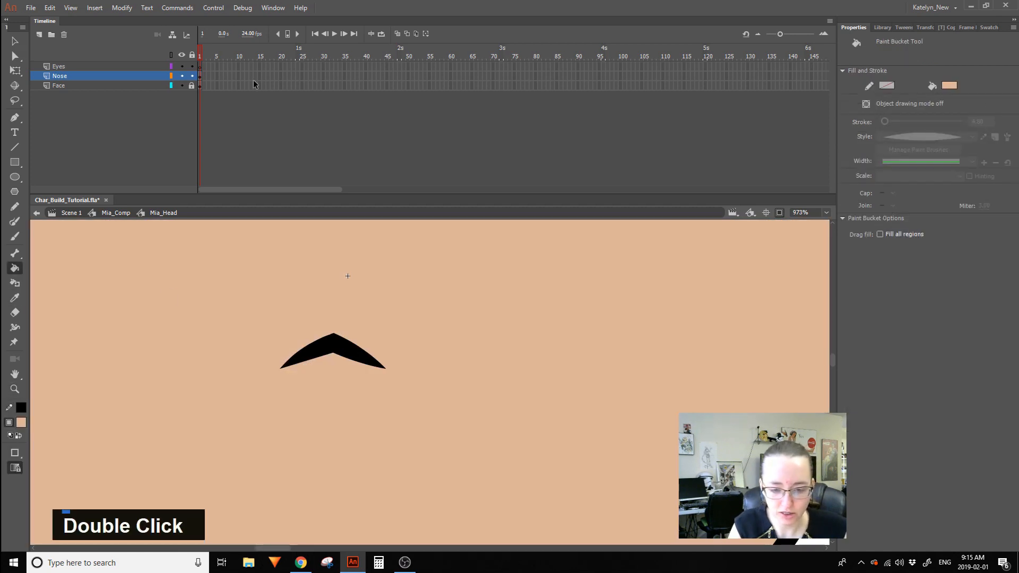
pyautogui.click(191, 86)
pyautogui.click(182, 85)
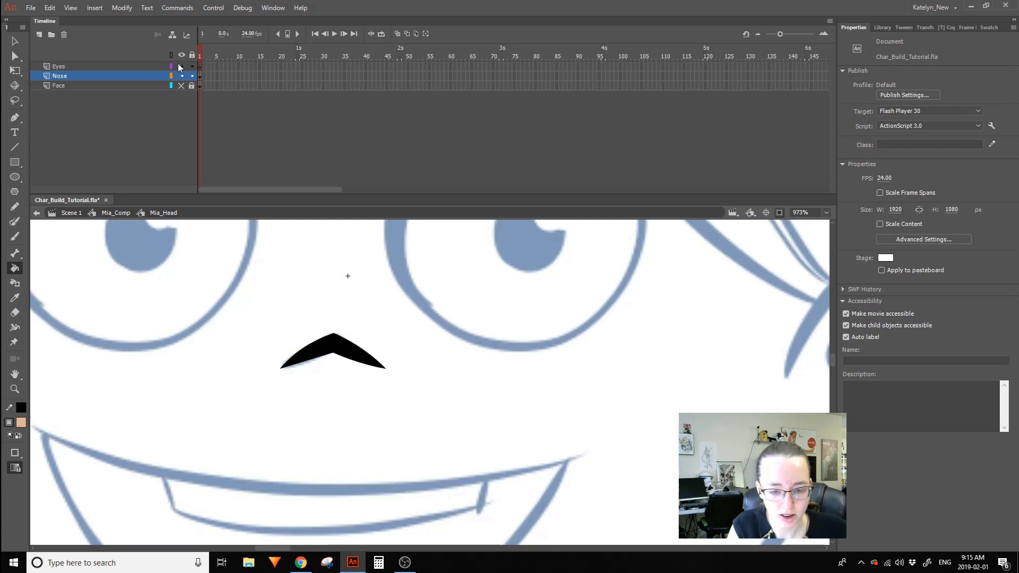
# Convert the Nose layer's artwork to a graphic symbol named Mia_Head_Nose.
pyautogui.click(190, 75)
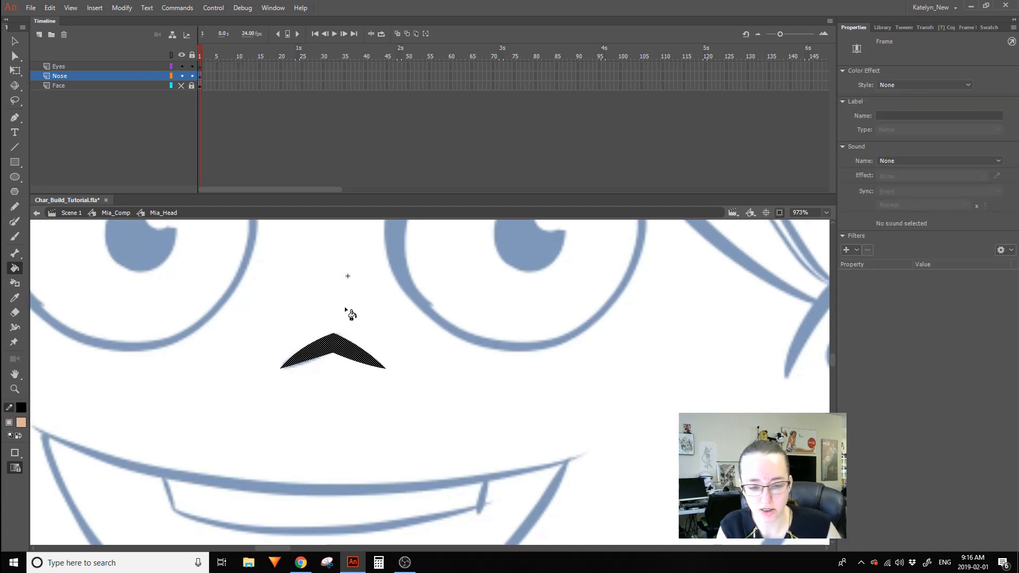
pyautogui.press('F8')
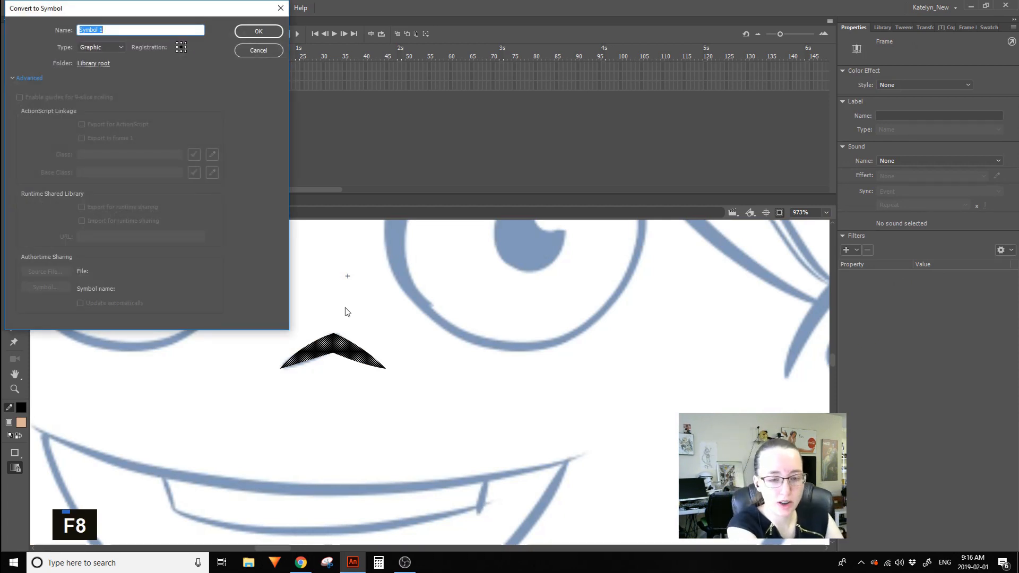
pyautogui.write('Mia')
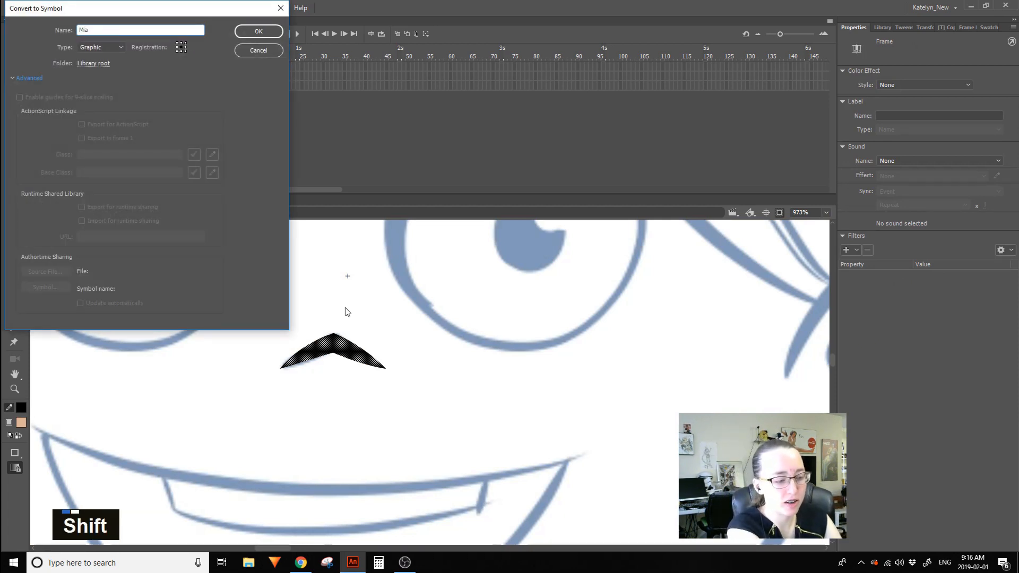
pyautogui.write('_Head_')
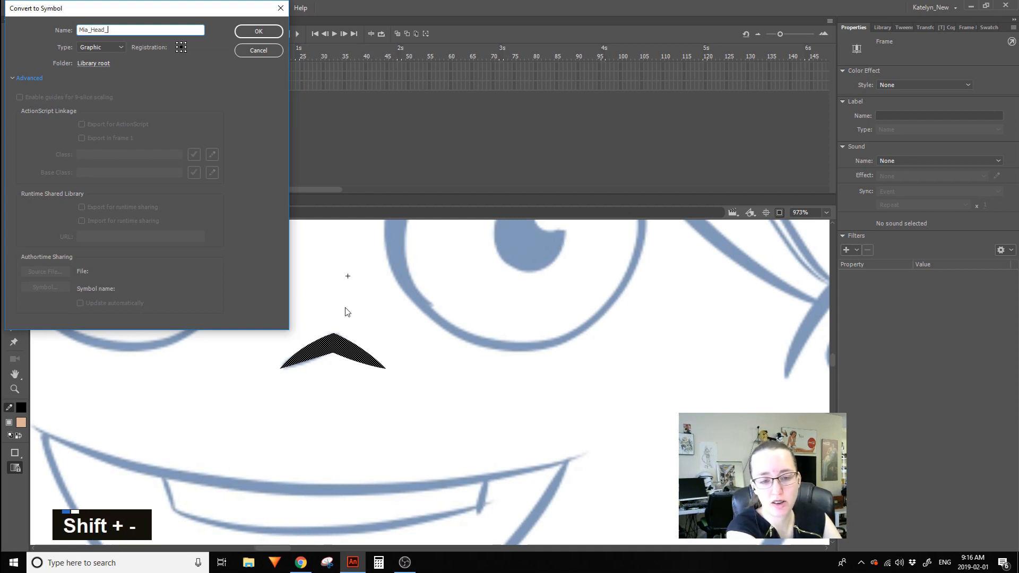
pyautogui.press('BackSpace')
pyautogui.write('_Nose')
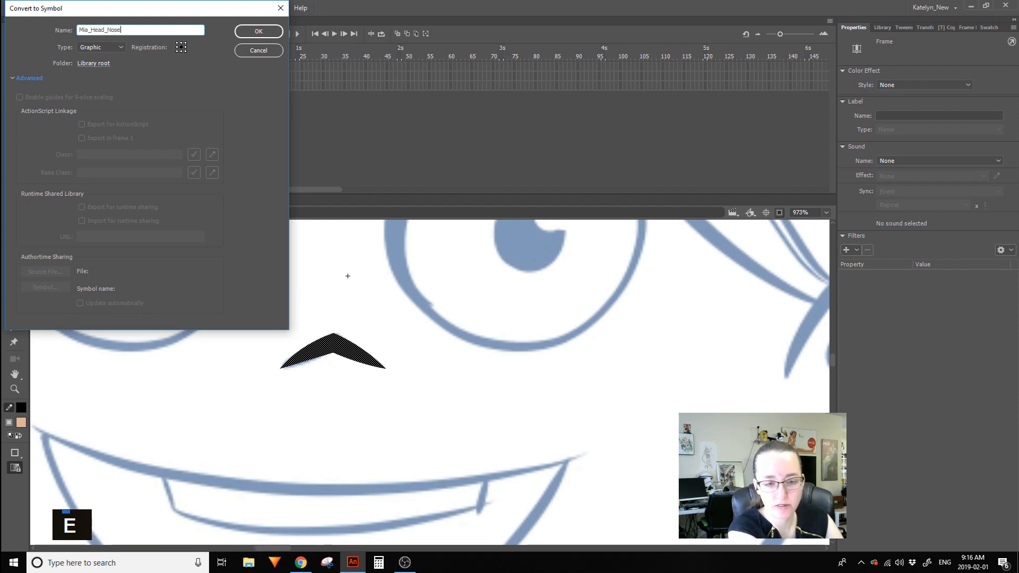
pyautogui.press('Return')
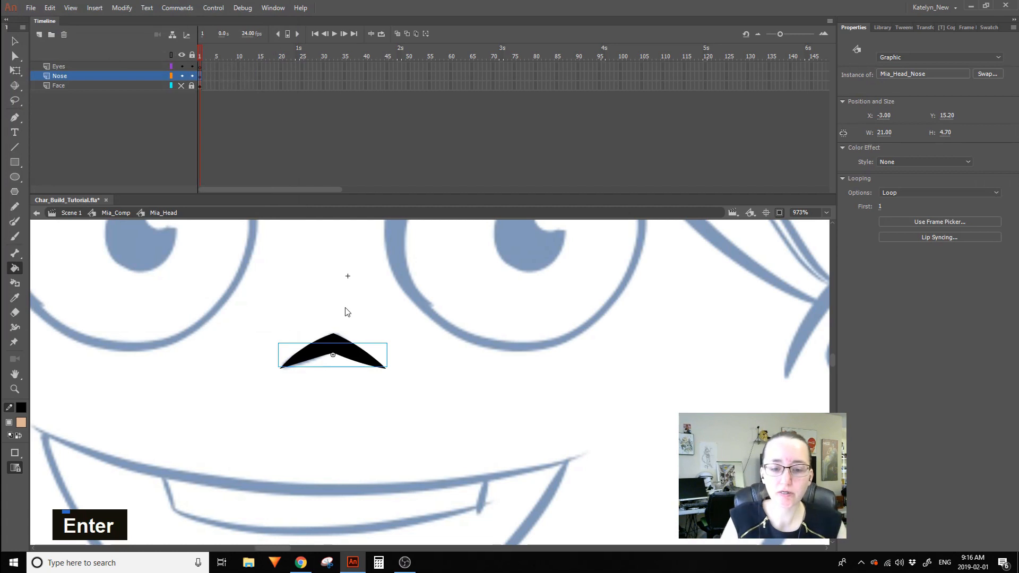
# Open the Mia_Head_Nose symbol for editing and rename its layer to Line.
pyautogui.keyDown('ctrl'); pyautogui.doubleClick(365, 361); pyautogui.keyUp('ctrl')
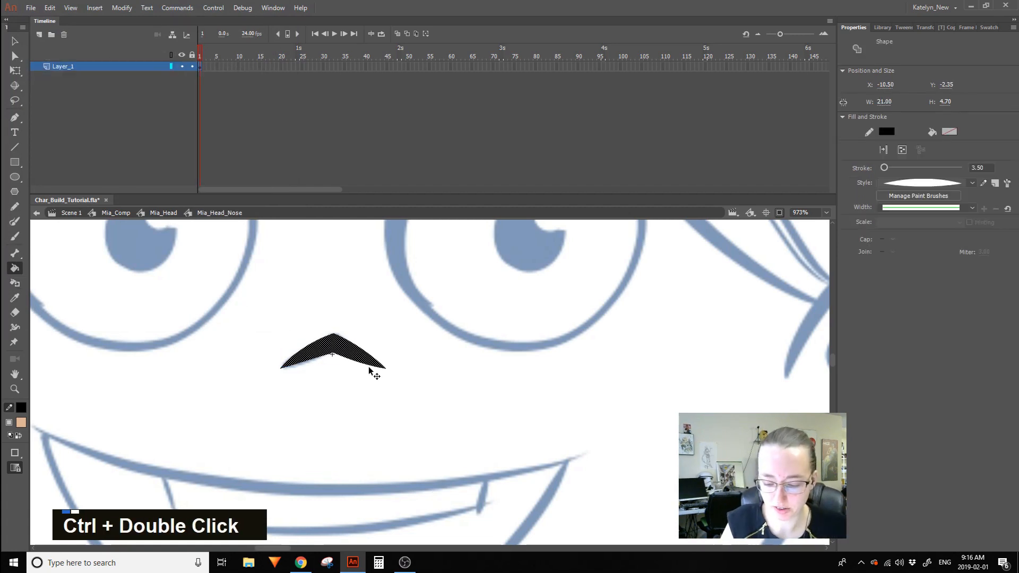
pyautogui.keyDown('ctrl'); pyautogui.click(364, 393); pyautogui.keyUp('ctrl')
pyautogui.doubleClick(71, 63)
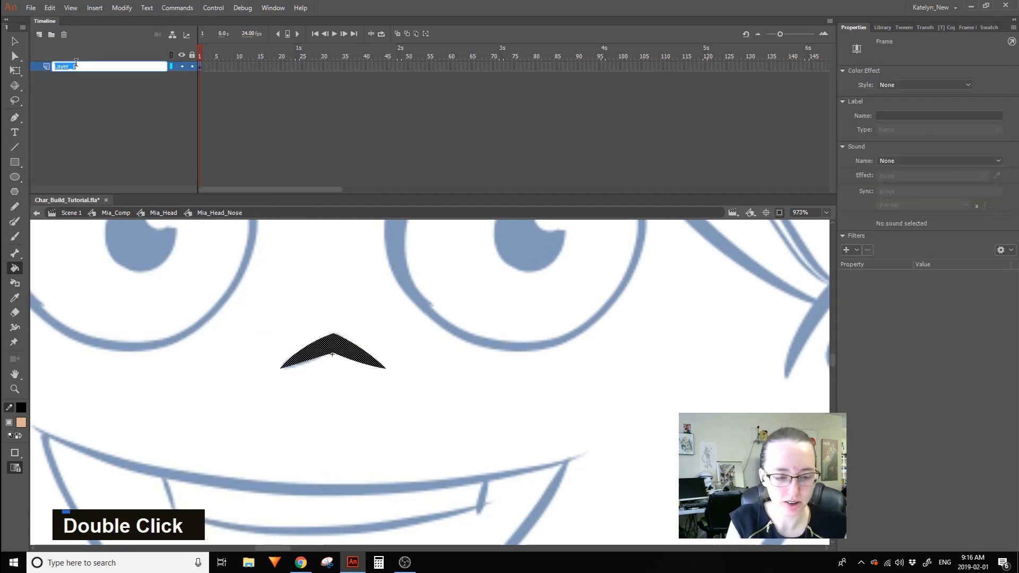
pyautogui.write('Line')
pyautogui.press('Return')
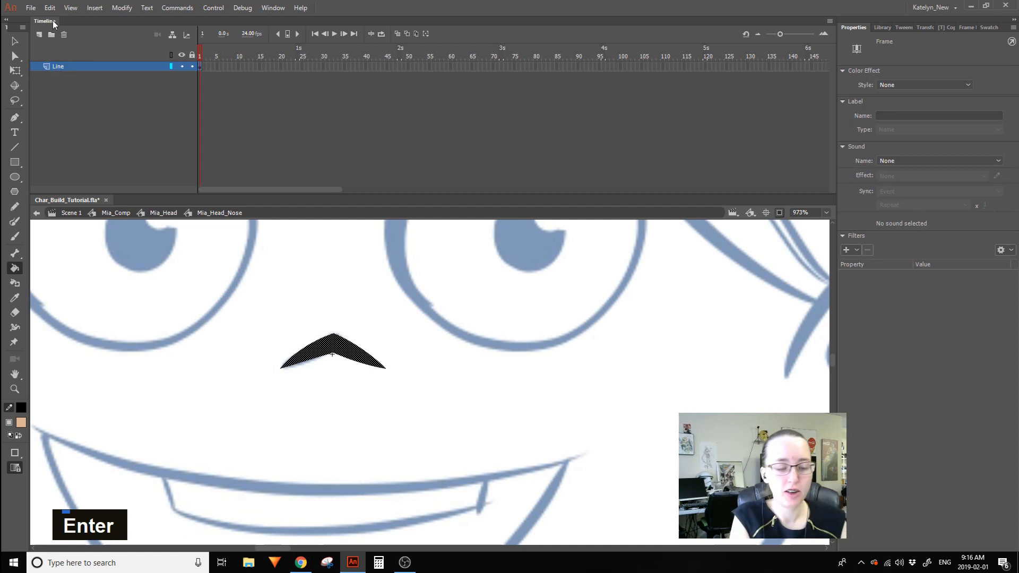
# Add a layer beneath Line in the nose symbol and name it Fill.
pyautogui.click(51, 35)
pyautogui.click(83, 76)
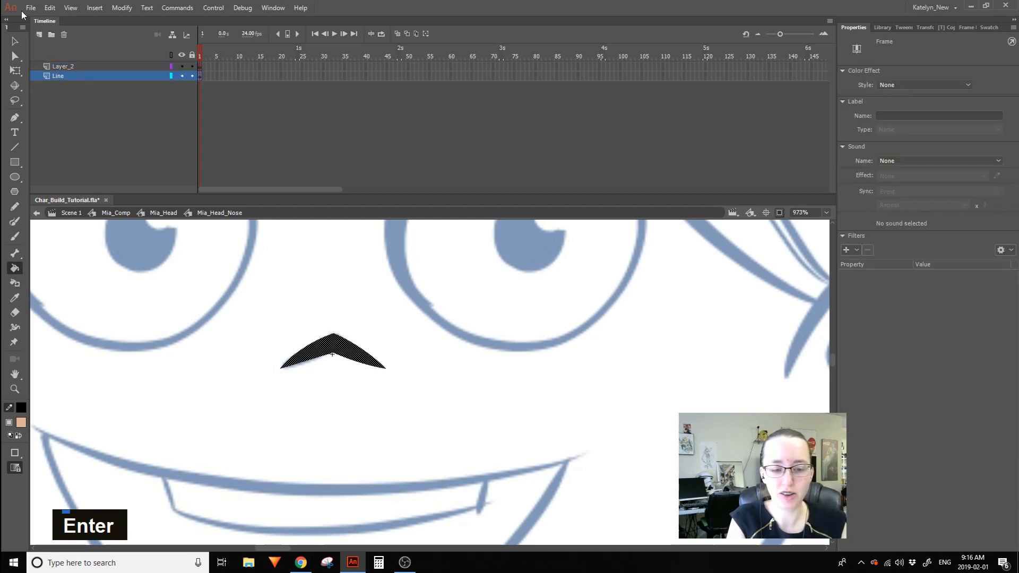
pyautogui.hotkey('ctrl', 'z')
pyautogui.doubleClick(88, 66)
pyautogui.moveTo(86, 68); pyautogui.dragTo(74, 80)
pyautogui.doubleClick(79, 76)
pyautogui.write('Fill')
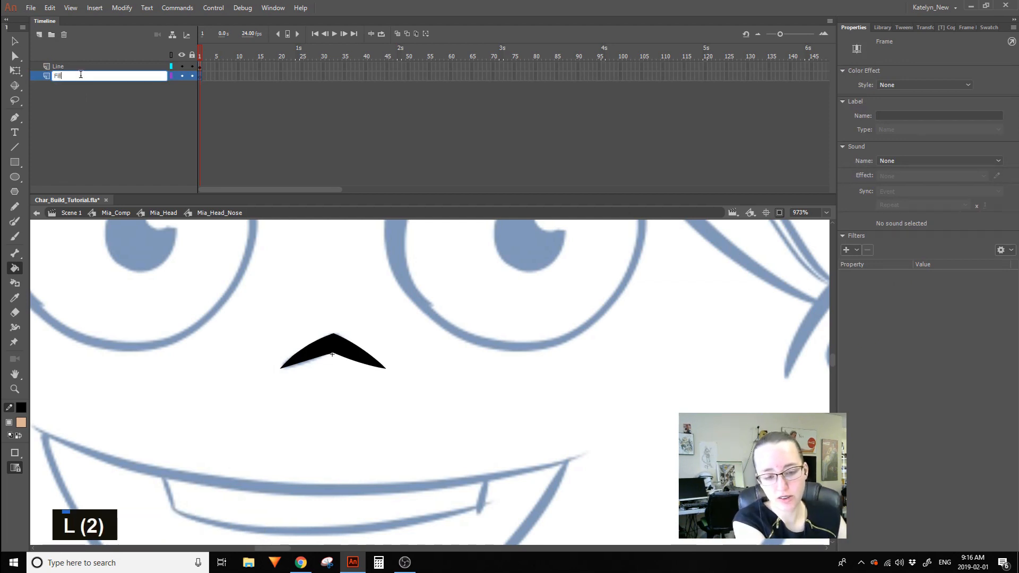
pyautogui.press('Return')
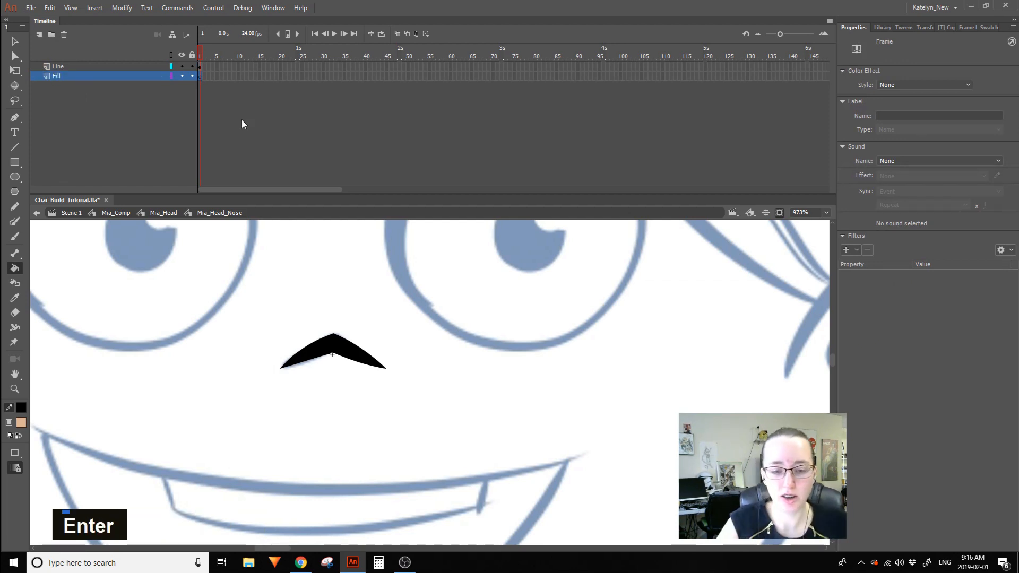
# Lock the Line layer and paint a skin-tone patch under the nose arch on Fill, with Lock Fill off and brush size 6.
pyautogui.keyDown('alt'); pyautogui.click(192, 76); pyautogui.keyUp('alt')
pyautogui.click(15, 236)
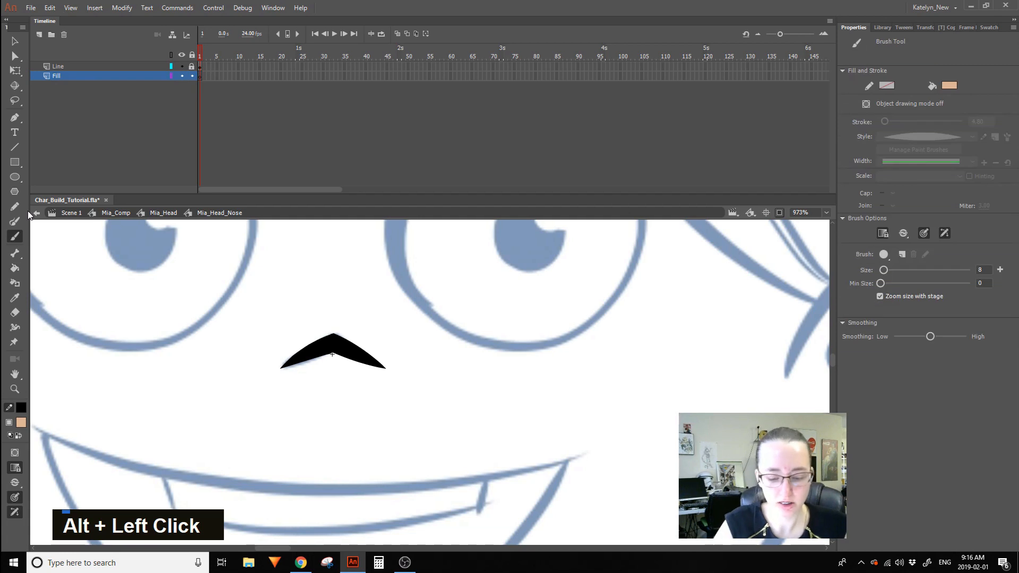
pyautogui.moveTo(292, 366); pyautogui.dragTo(345, 350)
pyautogui.hotkey('ctrl', 'z')
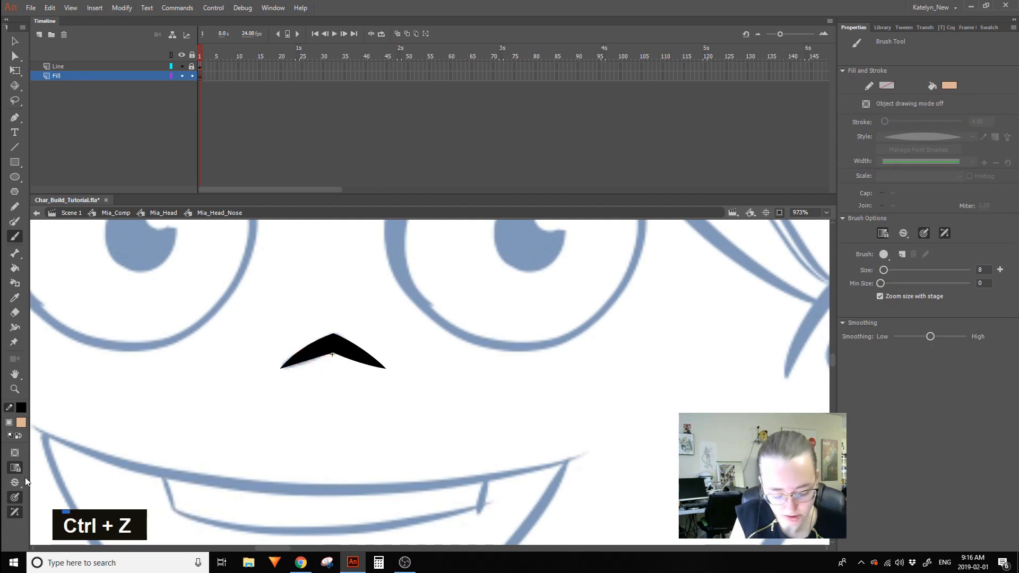
pyautogui.moveTo(882, 271); pyautogui.dragTo(881, 275)
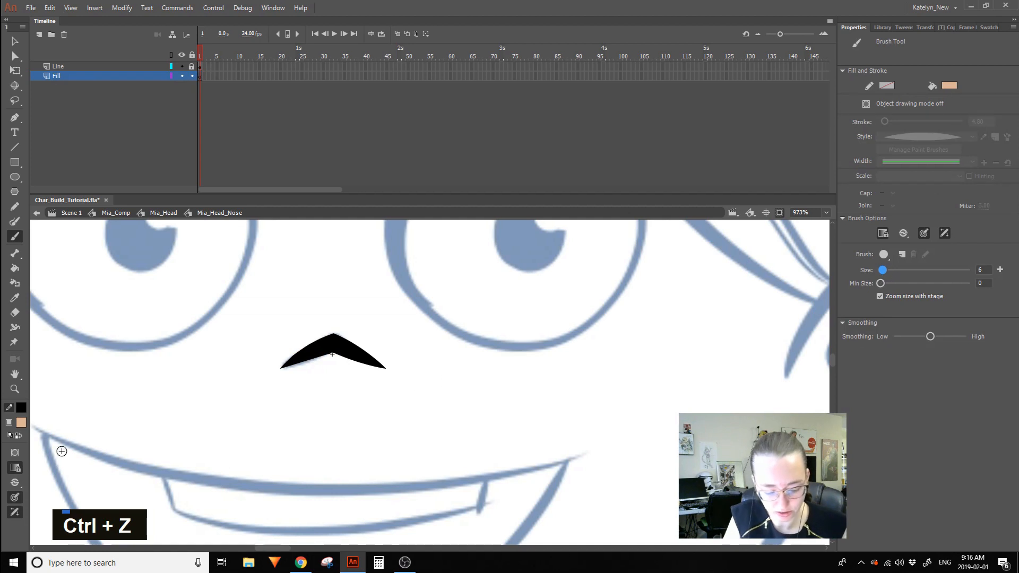
pyautogui.click(16, 468)
pyautogui.moveTo(318, 356)
pyautogui.mouseDown()
pyautogui.moveTo(283, 368)
pyautogui.moveTo(337, 354)
pyautogui.moveTo(332, 375)
pyautogui.moveTo(340, 359)
pyautogui.moveTo(329, 357)
pyautogui.moveTo(366, 363)
pyautogui.moveTo(333, 353)
pyautogui.moveTo(378, 364)
pyautogui.moveTo(292, 368)
pyautogui.moveTo(379, 368)
pyautogui.moveTo(331, 352)
pyautogui.moveTo(297, 365)
pyautogui.mouseUp()
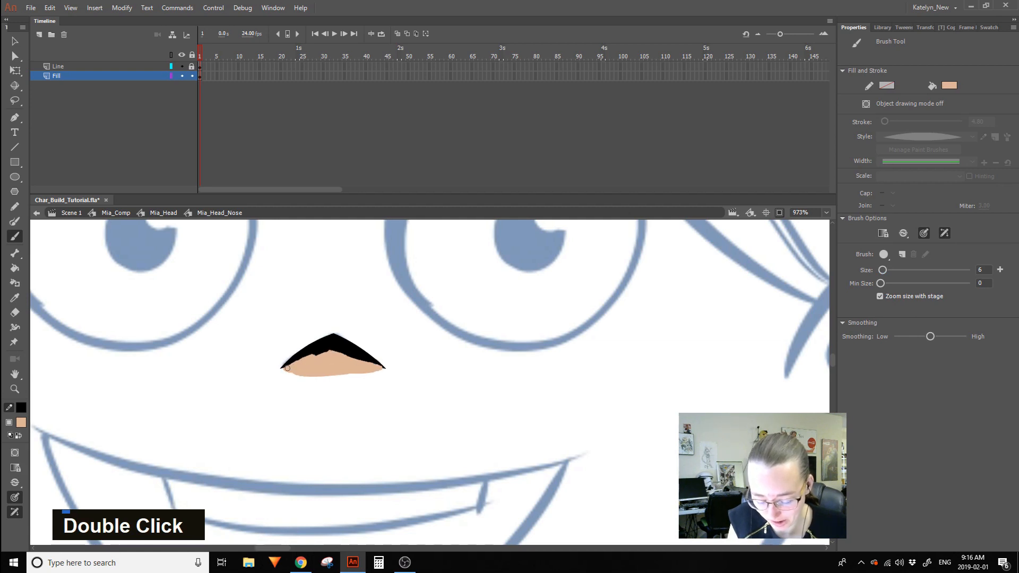
pyautogui.hotkey('ctrl', 'z')
# Unlock the Line layer and try reshaping the nose lines above the skin fill, undoing the change.
pyautogui.press('q')
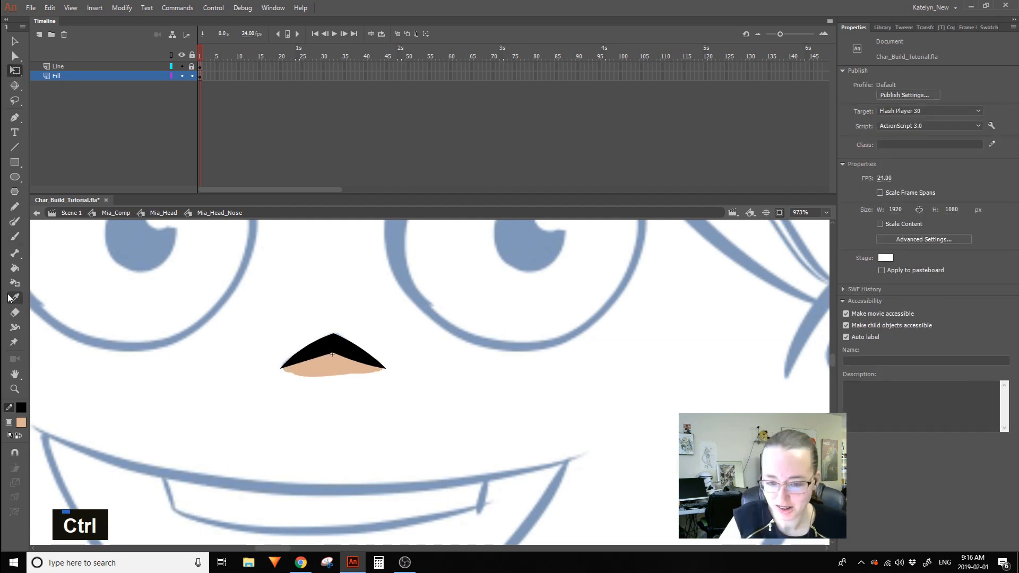
pyautogui.click(192, 66)
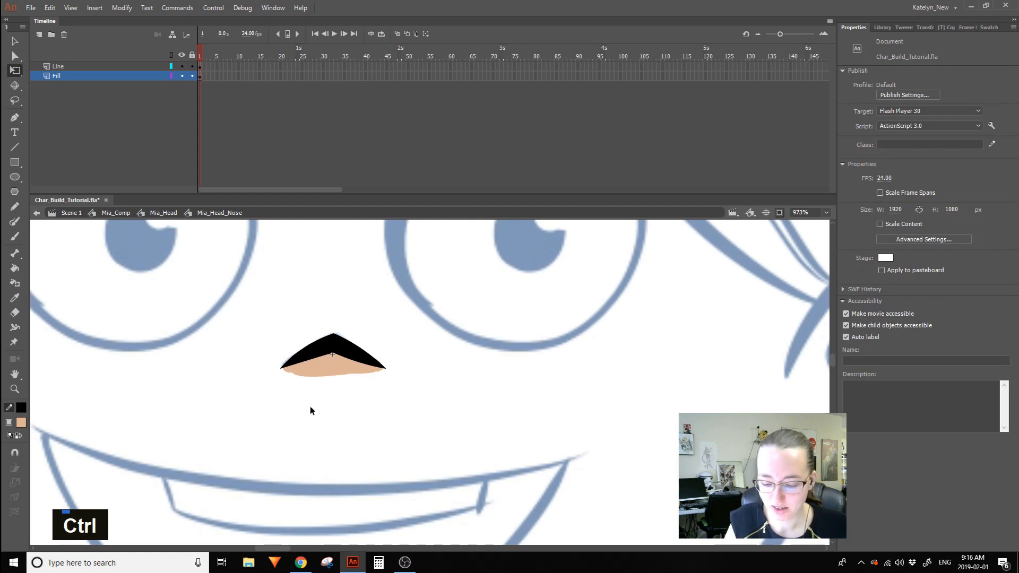
pyautogui.click(341, 367)
pyautogui.moveTo(342, 357); pyautogui.dragTo(342, 400)
pyautogui.hotkey('ctrl', 'z')
pyautogui.click(372, 330)
pyautogui.click(356, 354)
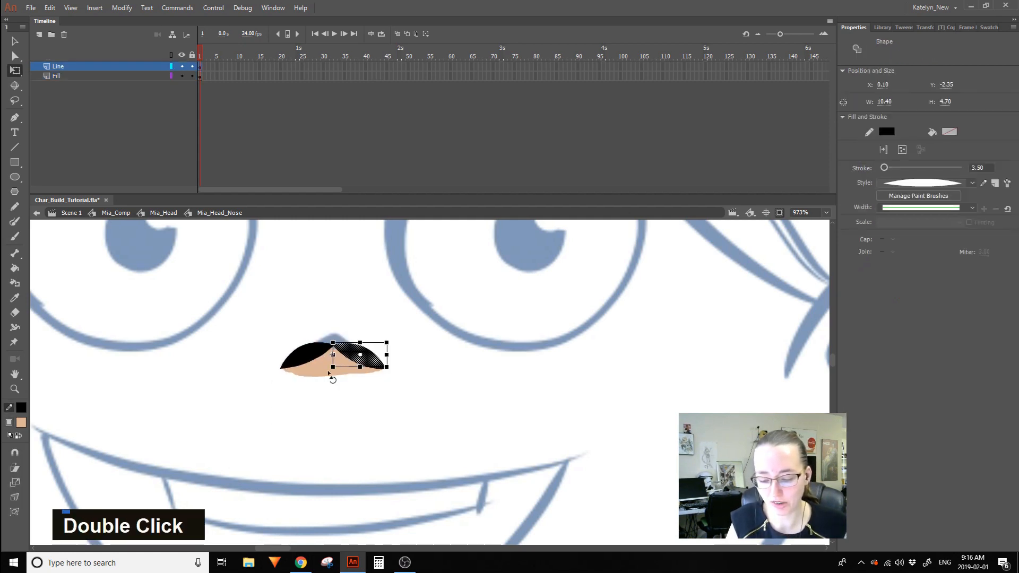
pyautogui.click(336, 400)
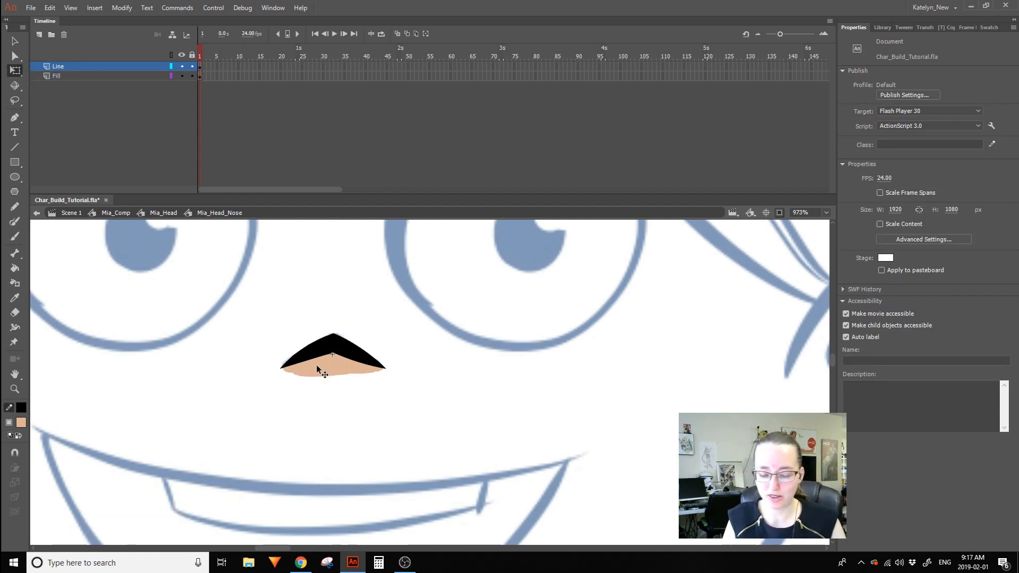
# Try a brush stroke over the nose and a reshape of its black line, undoing both.
pyautogui.press('b')
pyautogui.moveTo(324, 363); pyautogui.dragTo(320, 331)
pyautogui.hotkey('ctrl', 'z')
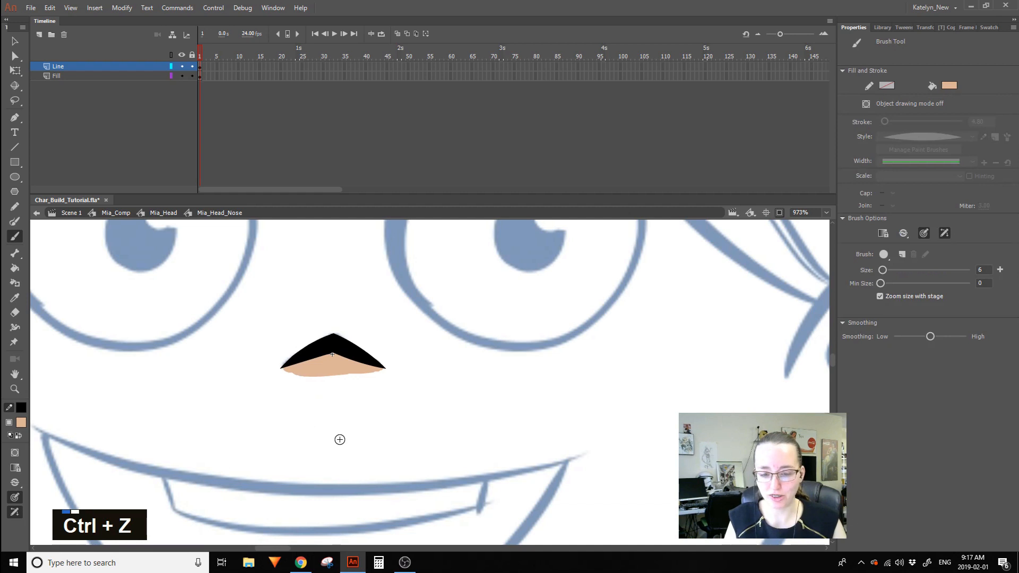
pyautogui.press('q')
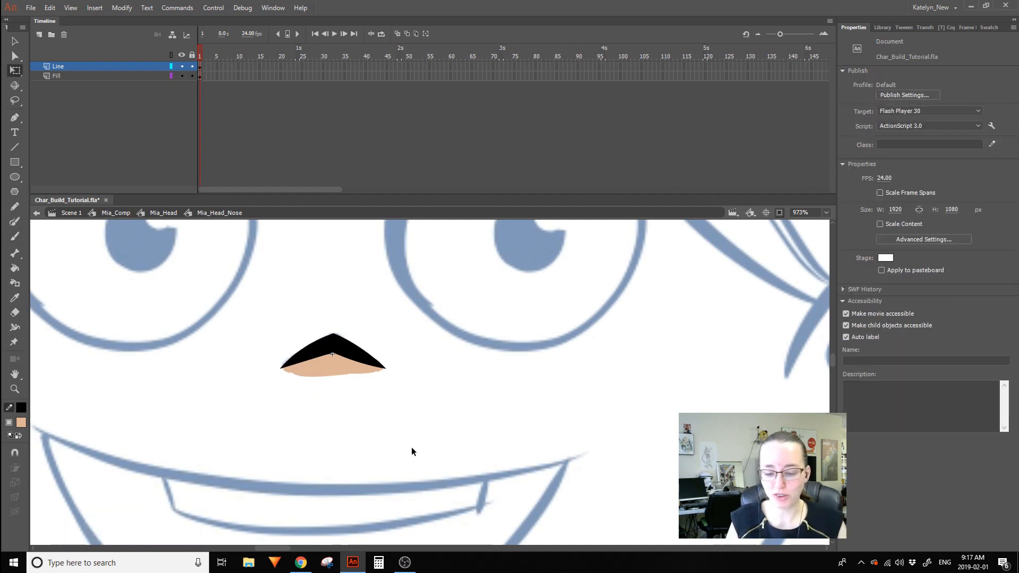
pyautogui.press('space')
pyautogui.moveTo(497, 396); pyautogui.dragTo(555, 409)
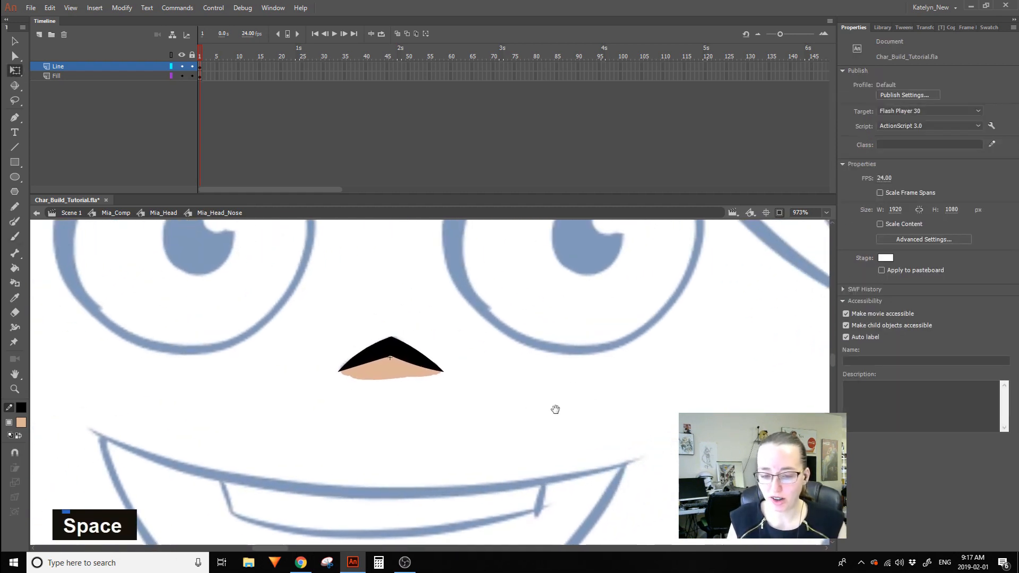
pyautogui.moveTo(430, 344); pyautogui.dragTo(434, 390)
pyautogui.hotkey('ctrl', 'z')
# Convert the black nose arch on the Line layer from lines to fills.
pyautogui.doubleClick(413, 354)
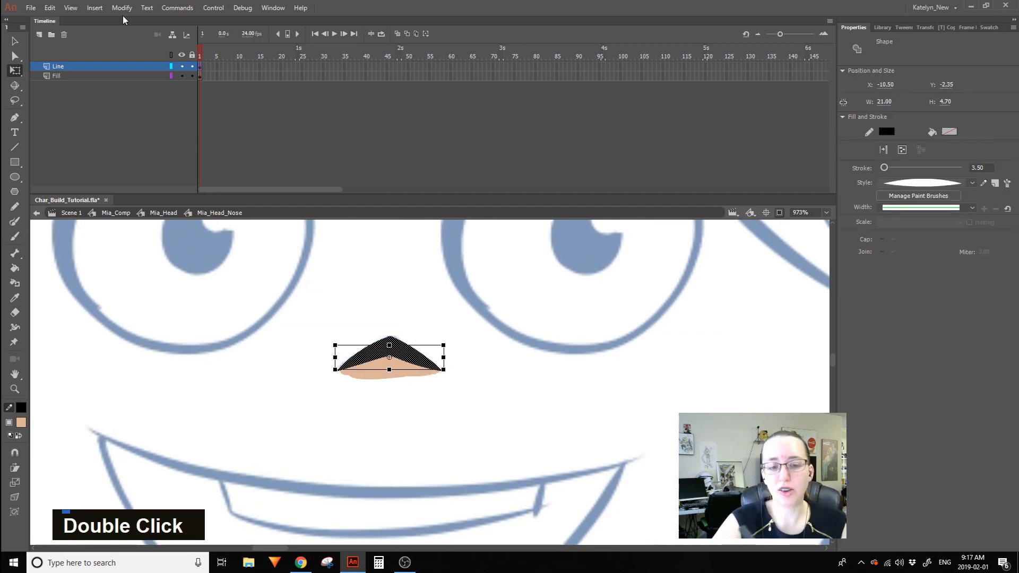
pyautogui.click(91, 8)
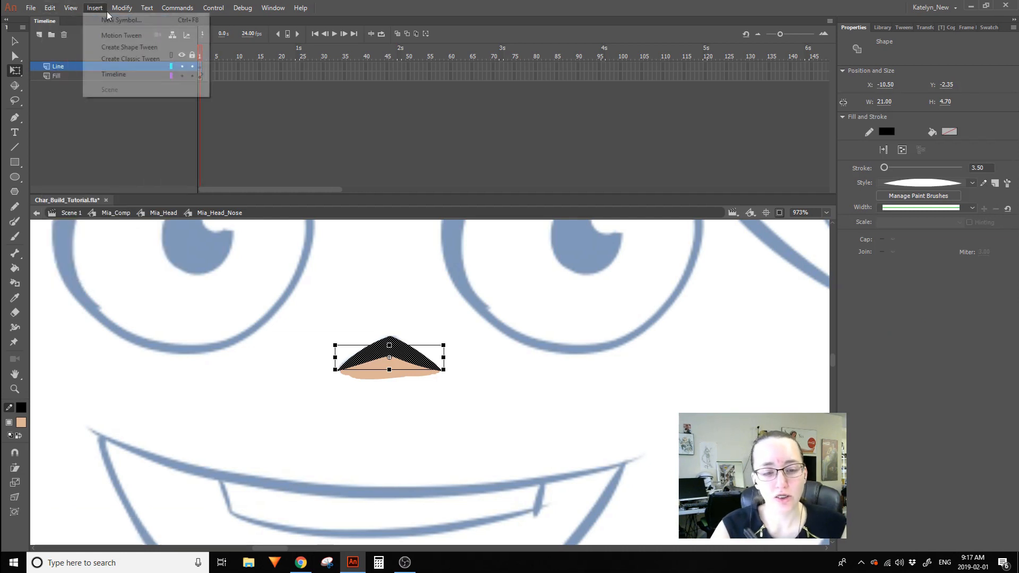
pyautogui.moveTo(121, 9)
pyautogui.moveTo(182, 100)
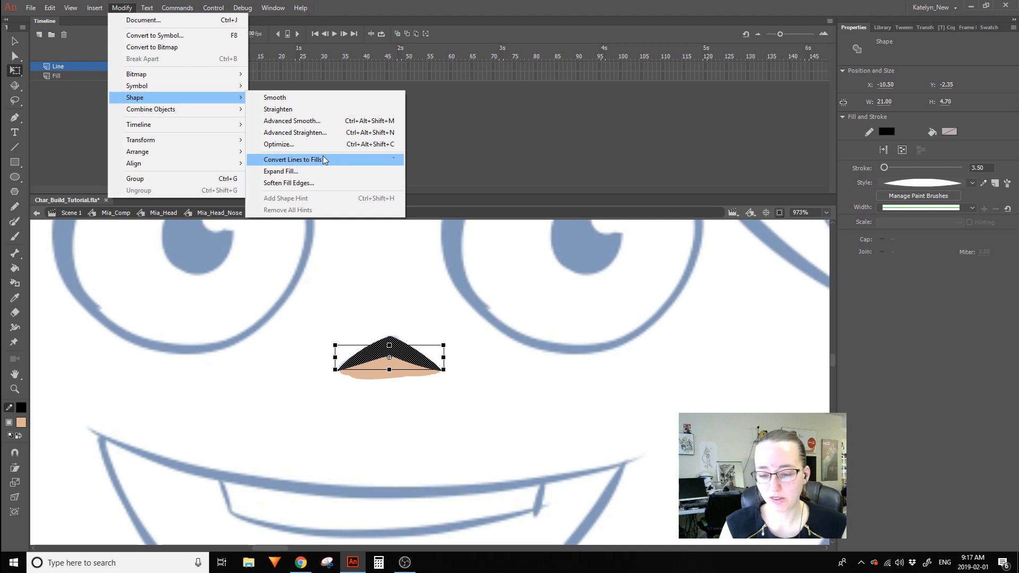
pyautogui.click(397, 159)
# Try pulling the lower edge of the nose's skin fill downward, undo it, and exit and re-enter the nose symbol.
pyautogui.doubleClick(390, 374)
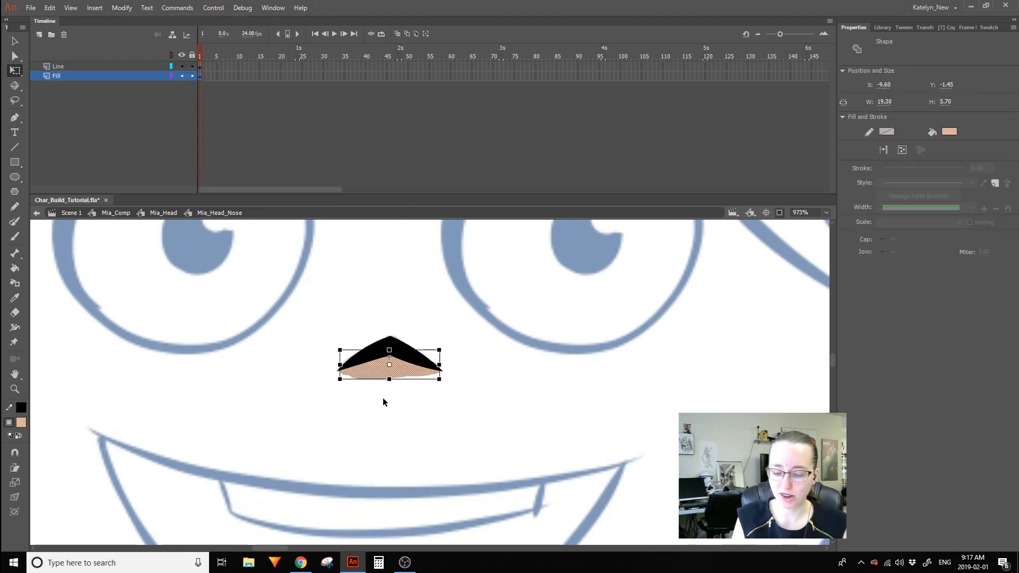
pyautogui.click(399, 383)
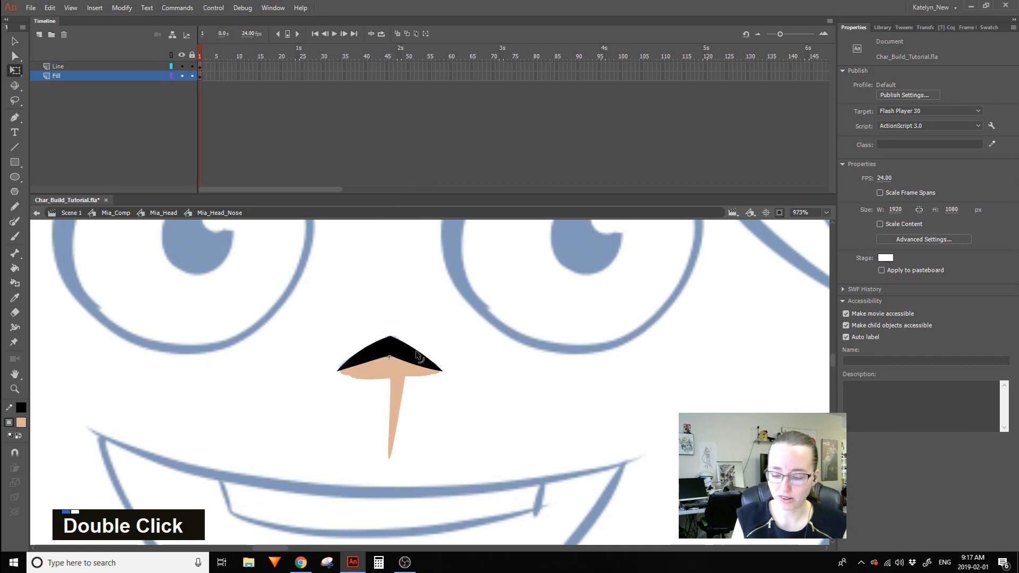
pyautogui.hotkey('ctrl', 'z')
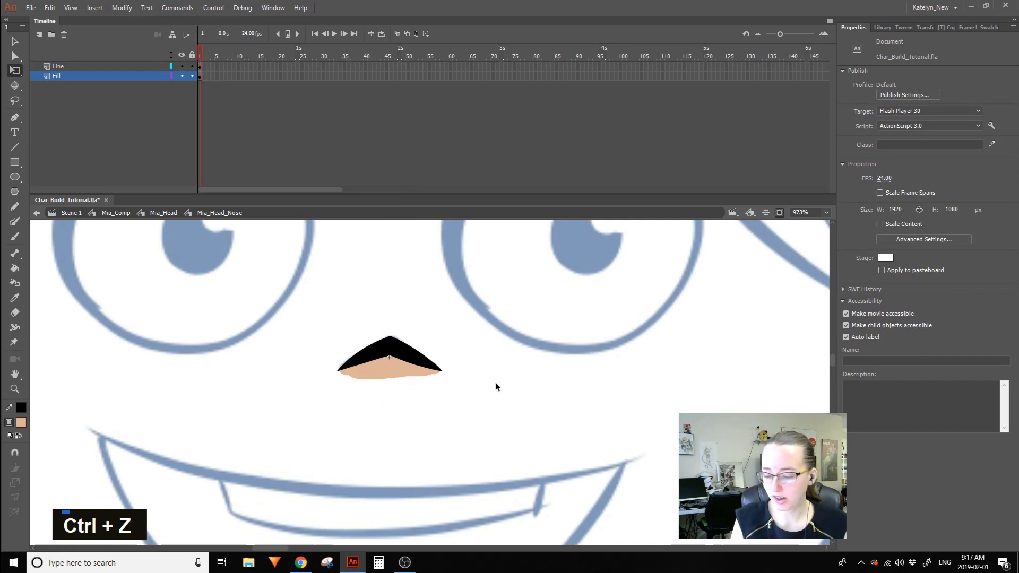
pyautogui.doubleClick(494, 383)
pyautogui.click(396, 398)
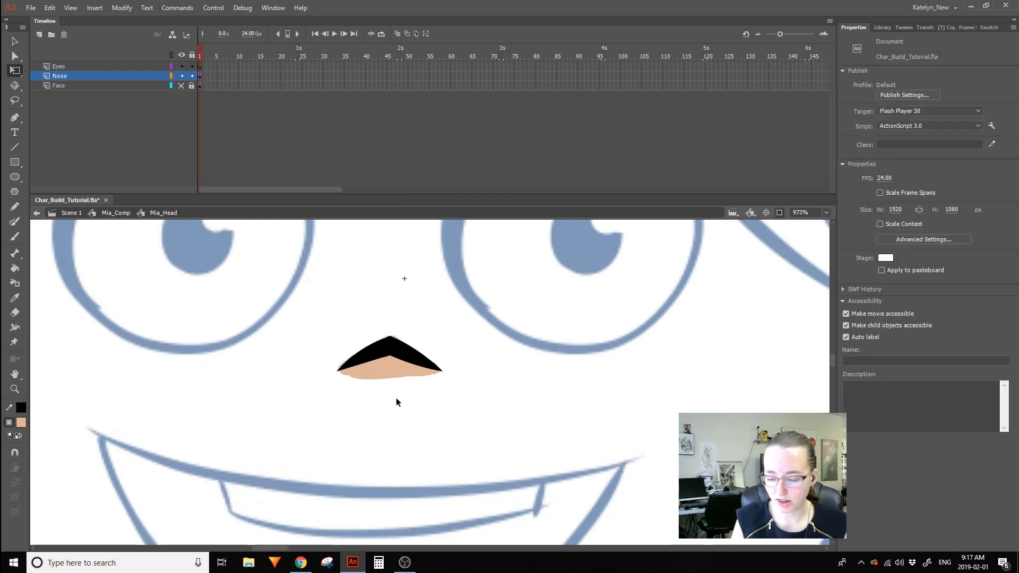
pyautogui.doubleClick(419, 374)
pyautogui.click(409, 375)
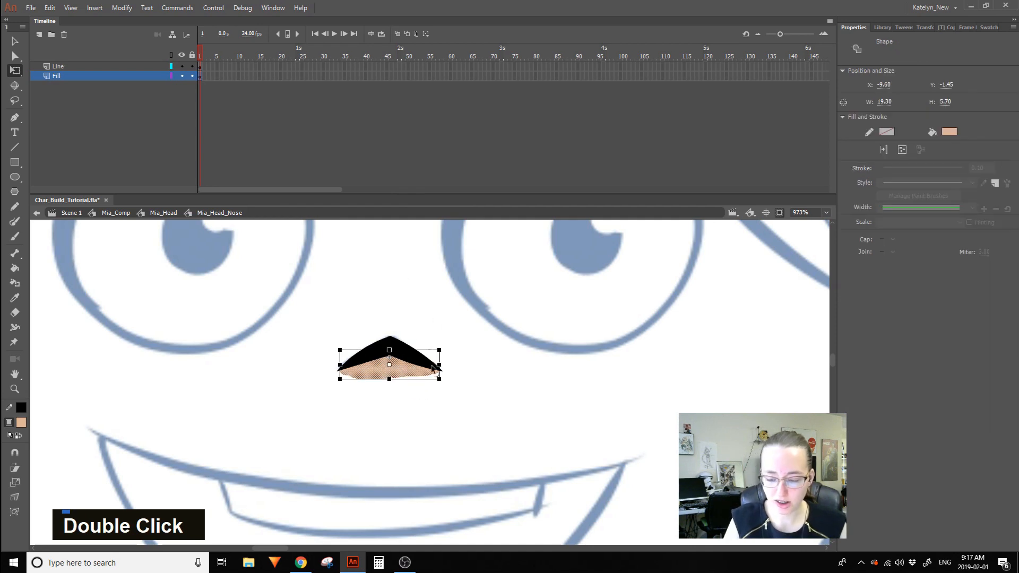
# Choose the Eraser tool, set its mode to Erase Selected Fills and its size to 8.
pyautogui.click(14, 327)
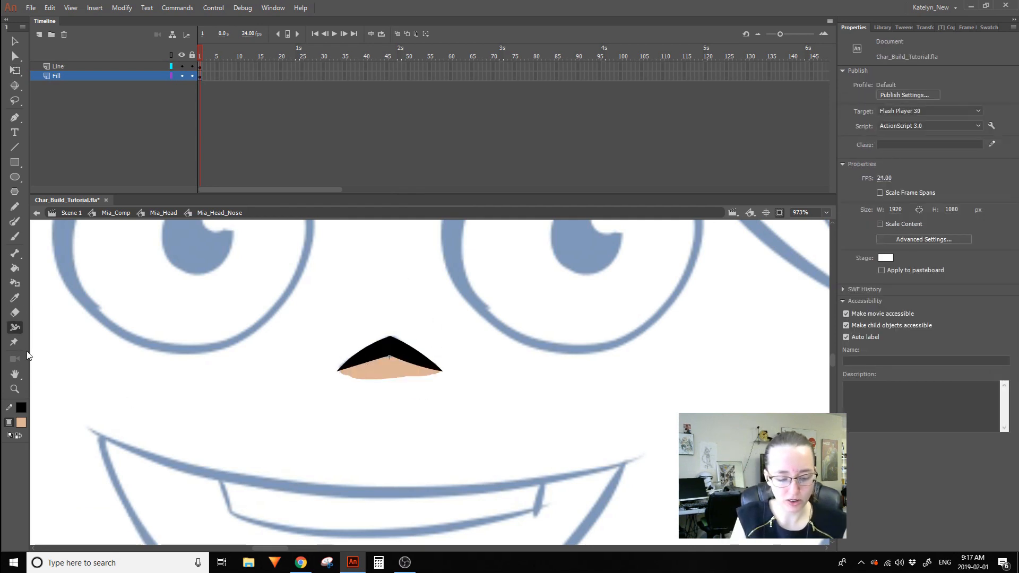
pyautogui.click(15, 313)
pyautogui.click(15, 453)
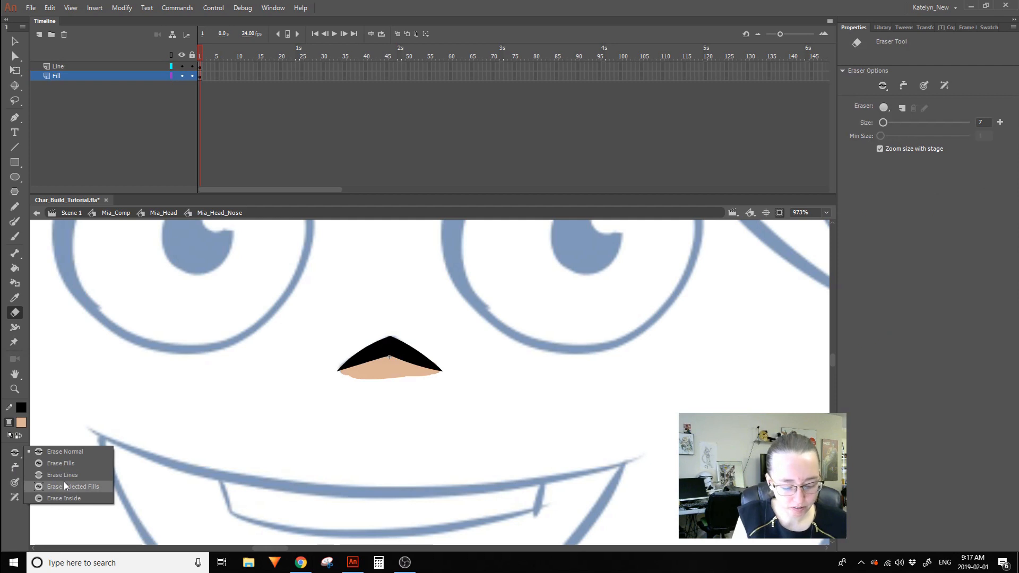
pyautogui.click(58, 487)
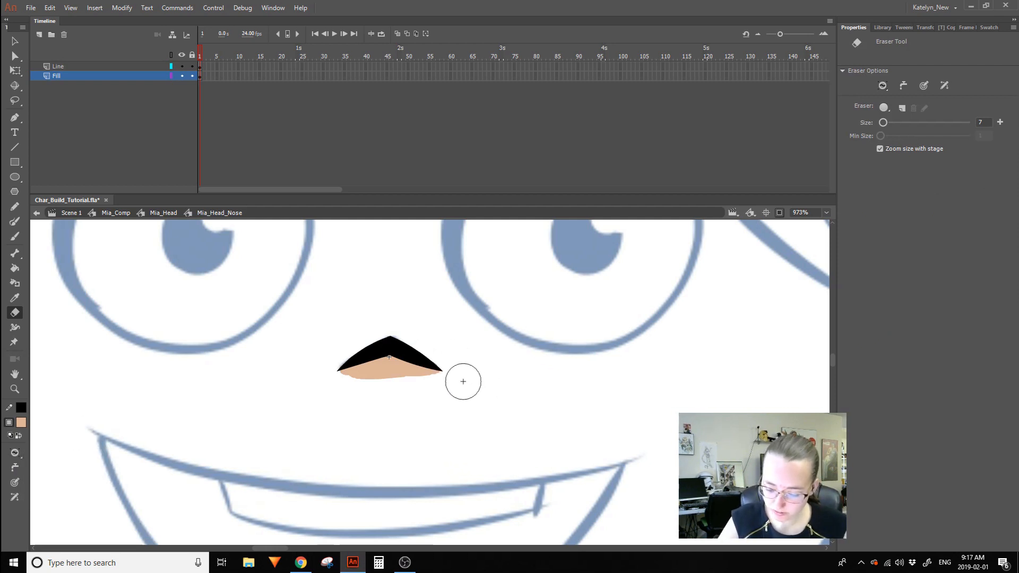
pyautogui.press('ctrl')
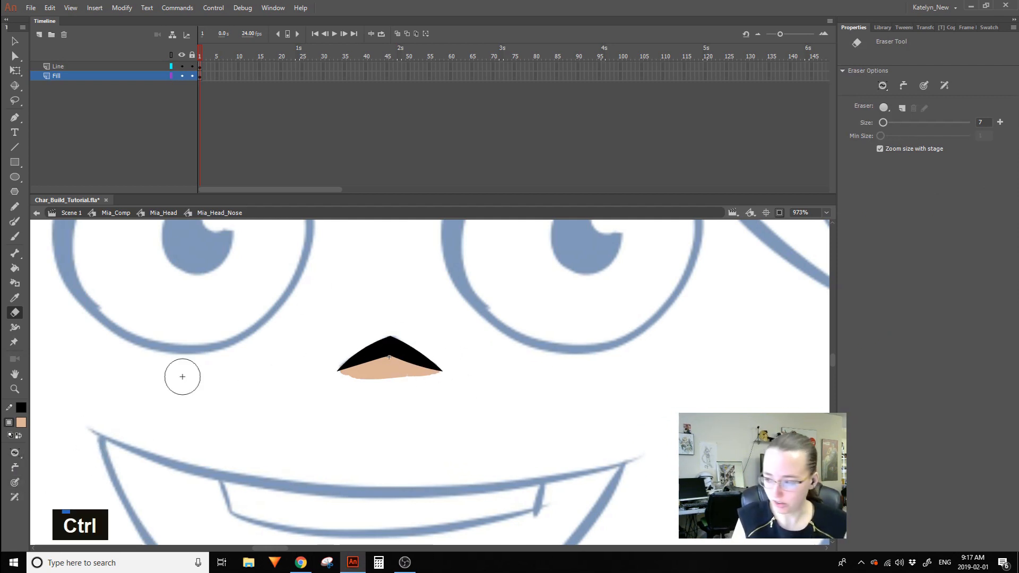
pyautogui.moveTo(883, 123); pyautogui.dragTo(884, 122)
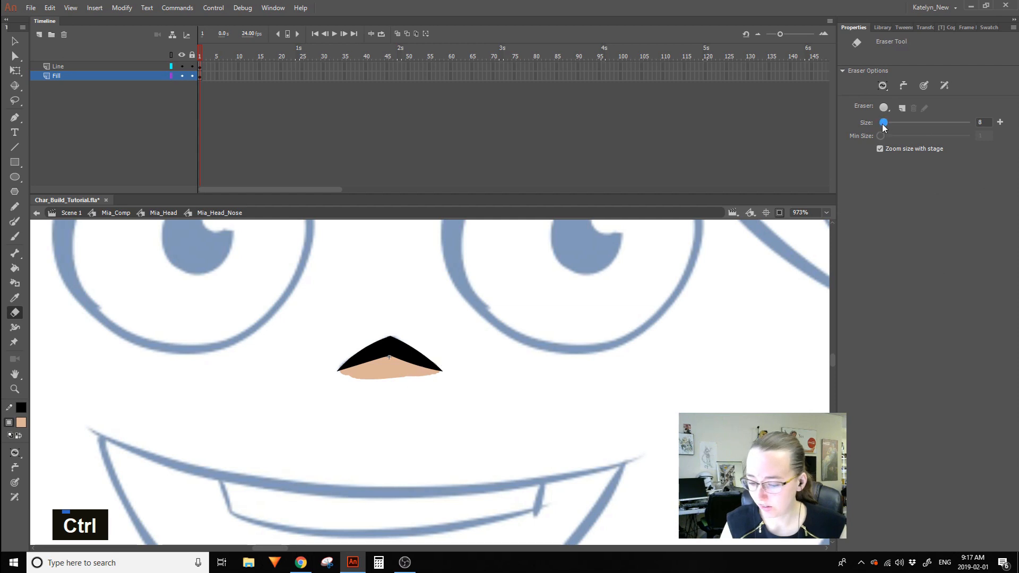
# Turn on pressure and tilt sensitivity for the Eraser, keeping the Erase Selected Fills mode.
pyautogui.click(21, 390)
pyautogui.scroll(3, 487, 353)
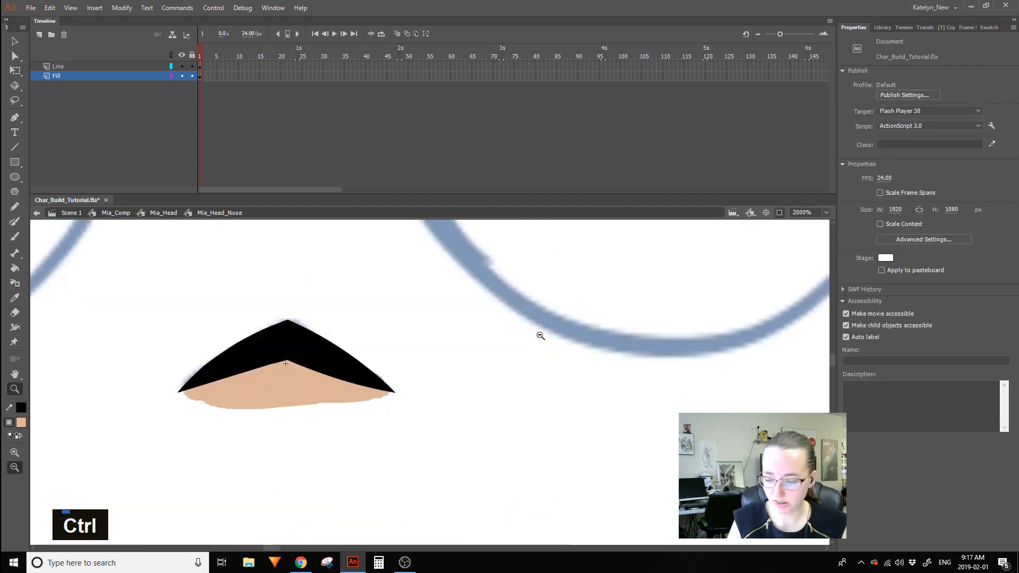
pyautogui.moveTo(306, 470); pyautogui.dragTo(491, 313)
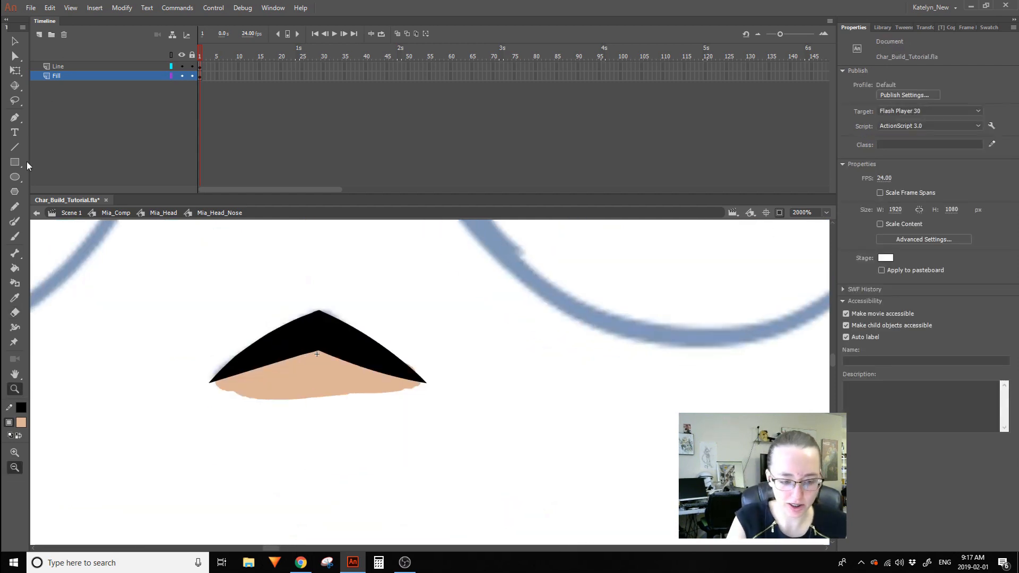
pyautogui.click(14, 313)
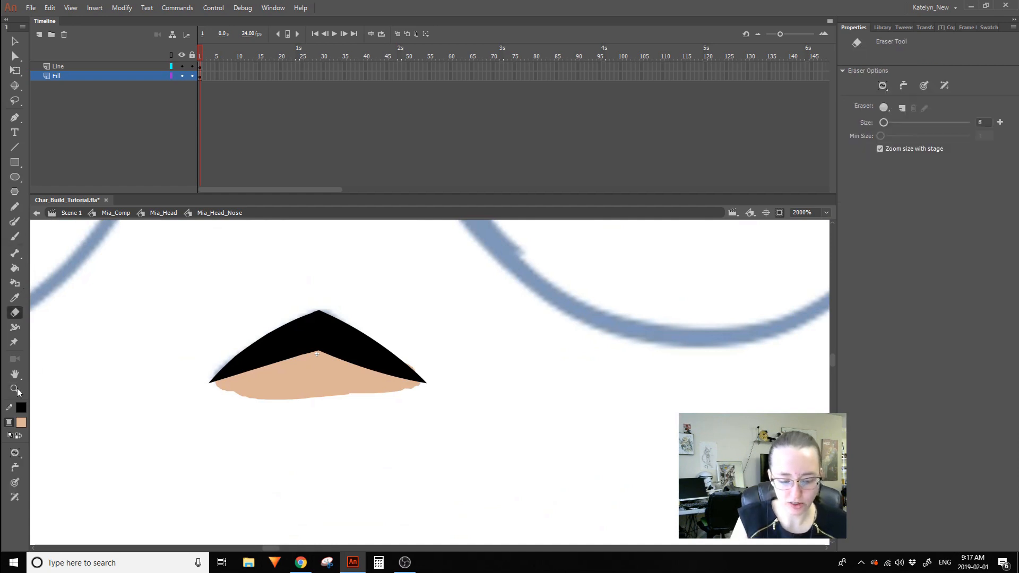
pyautogui.click(15, 452)
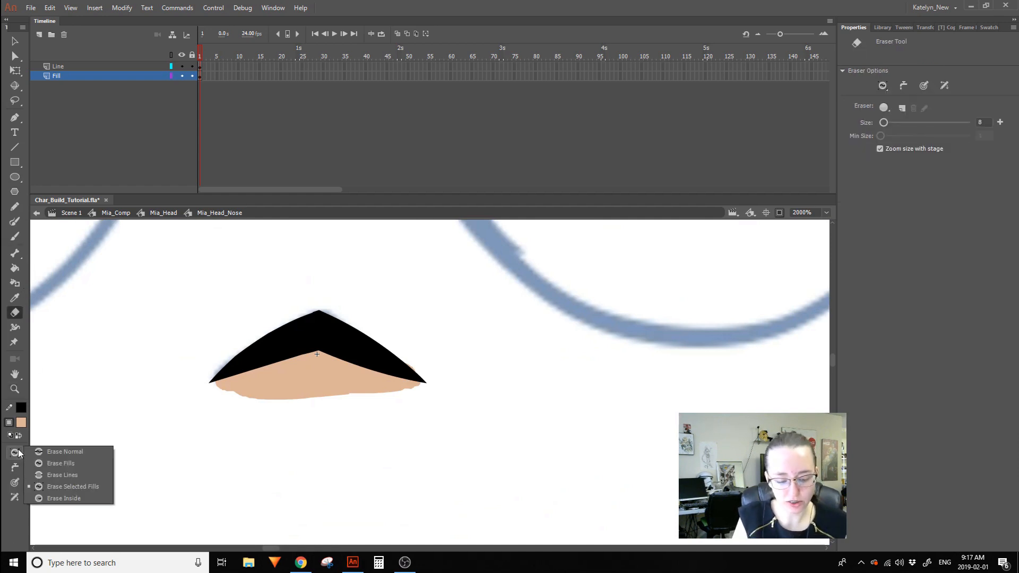
pyautogui.click(88, 486)
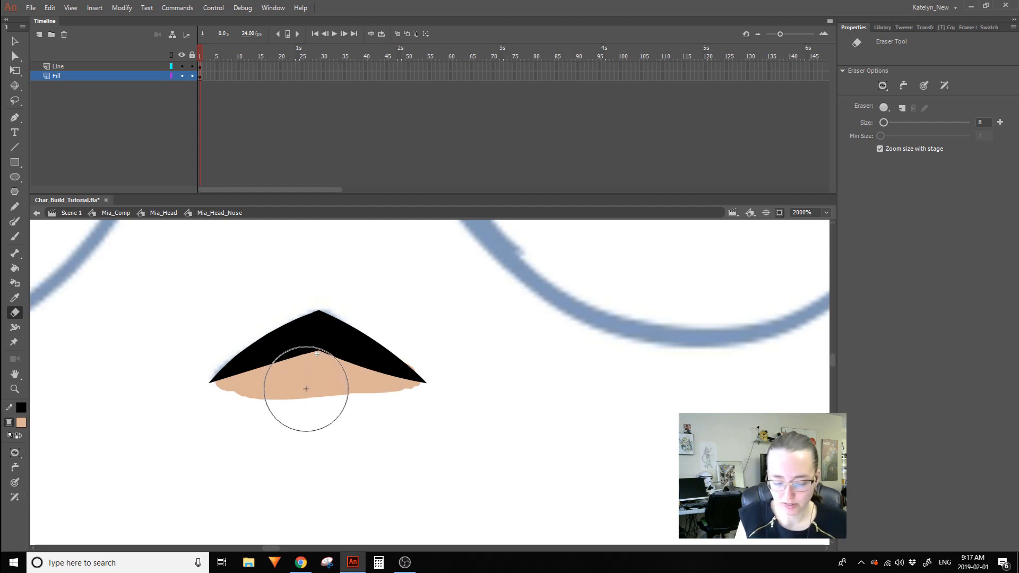
pyautogui.doubleClick(16, 486)
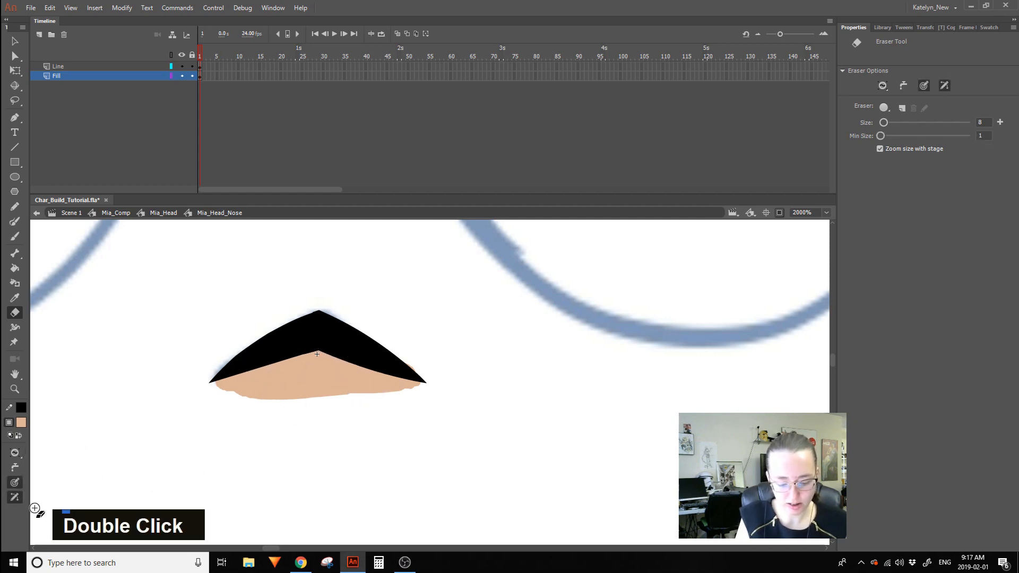
# Select the skin fill under the nose arch, try erasing across it with Erase Selected Fills, and undo the stroke.
pyautogui.keyDown('ctrl'); pyautogui.click(327, 389); pyautogui.keyUp('ctrl')
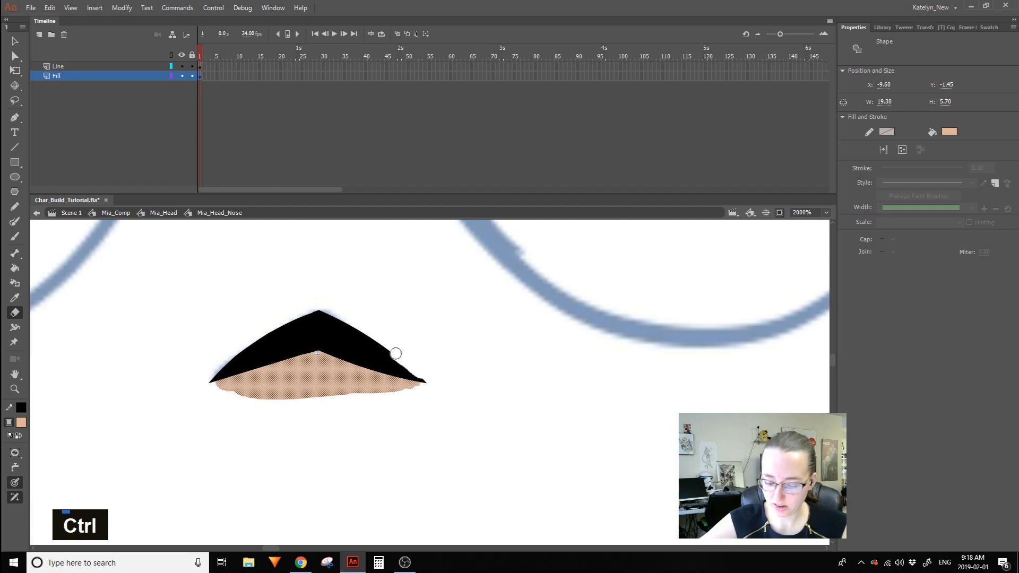
pyautogui.keyDown('ctrl'); pyautogui.click(463, 416); pyautogui.keyUp('ctrl')
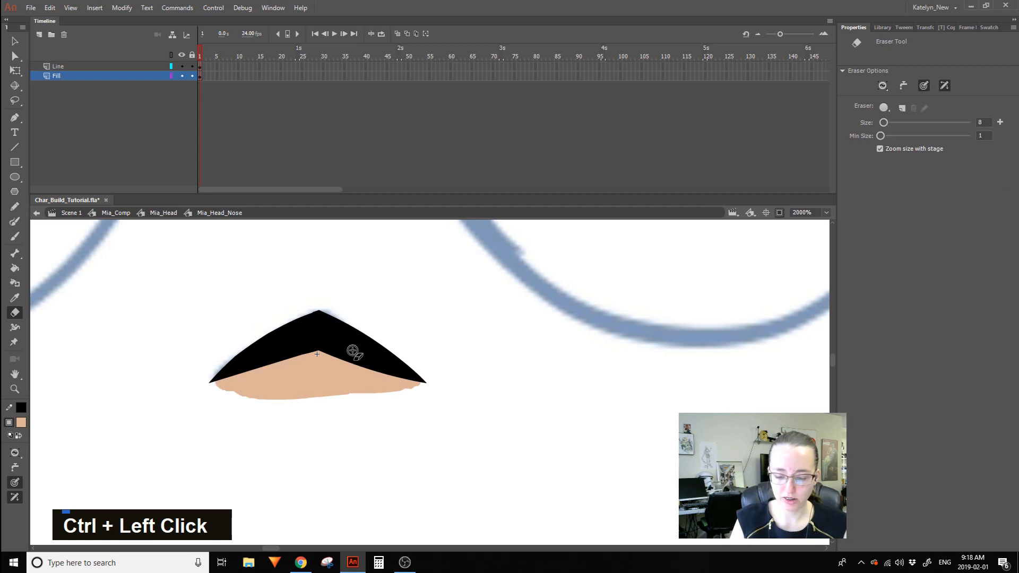
pyautogui.keyDown('ctrl'); pyautogui.click(374, 386); pyautogui.keyUp('ctrl')
pyautogui.moveTo(268, 399); pyautogui.dragTo(378, 326)
pyautogui.hotkey('ctrl', 'z')
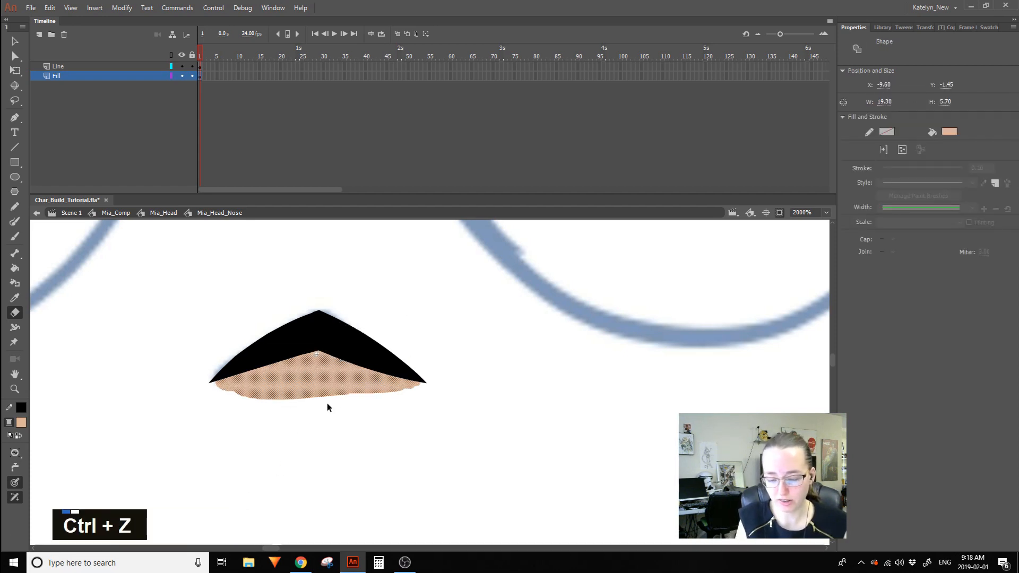
# Set the Eraser back to Erase Normal mode and deselect the skin fill.
pyautogui.click(15, 453)
pyautogui.click(50, 453)
pyautogui.keyDown('ctrl'); pyautogui.click(110, 449); pyautogui.keyUp('ctrl')
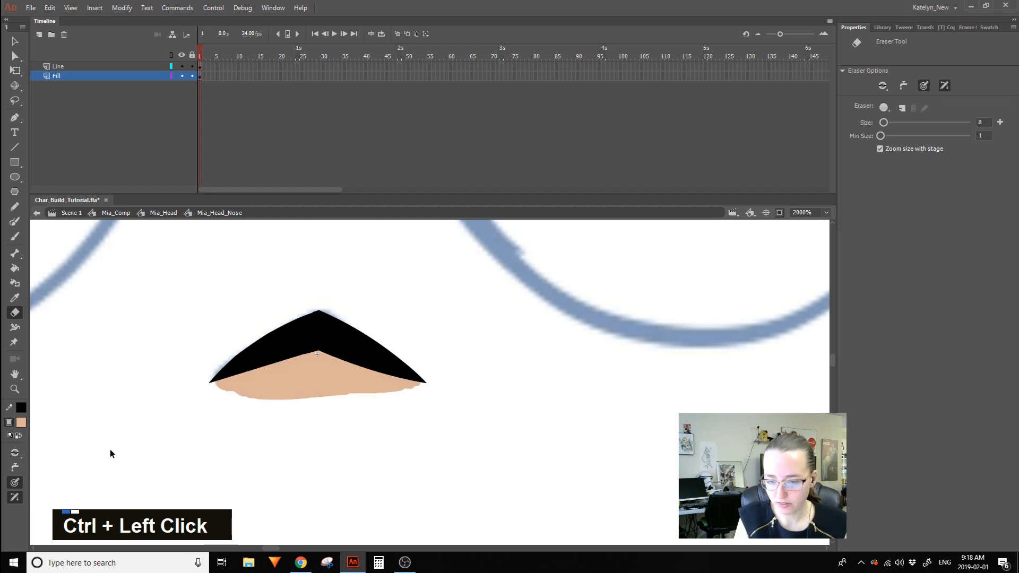
# Leave the nose symbol and return to editing Mia_Head.
pyautogui.click(14, 70)
pyautogui.click(15, 390)
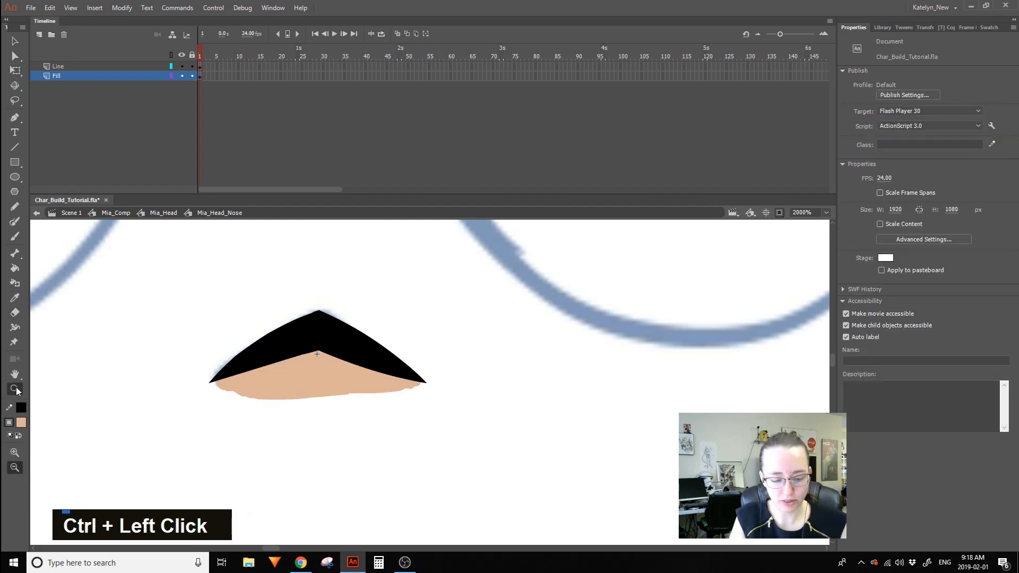
pyautogui.doubleClick(516, 312)
pyautogui.keyDown('ctrl'); pyautogui.doubleClick(457, 406); pyautogui.keyUp('ctrl')
pyautogui.press('space')
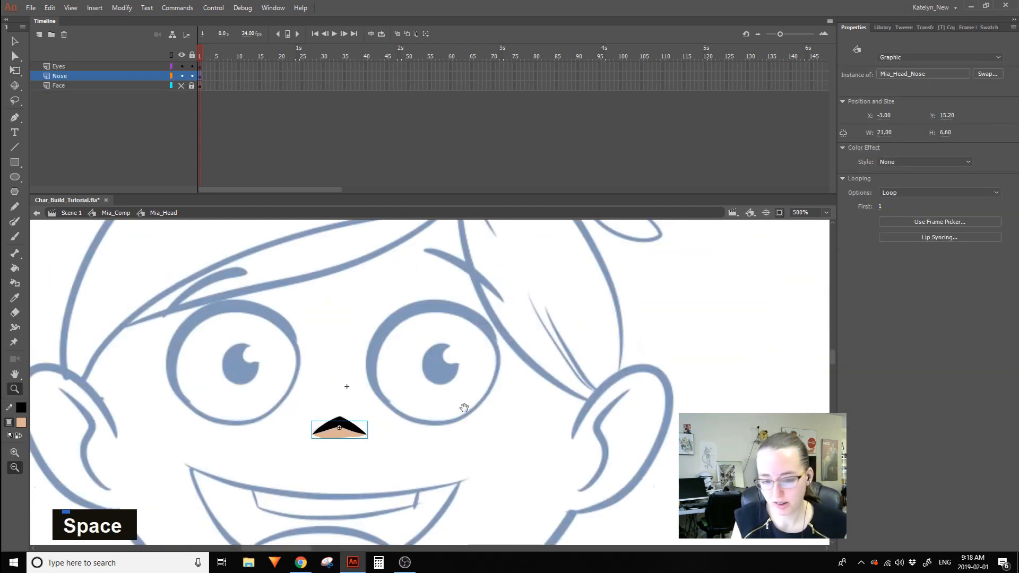
pyautogui.moveTo(466, 410); pyautogui.dragTo(510, 374)
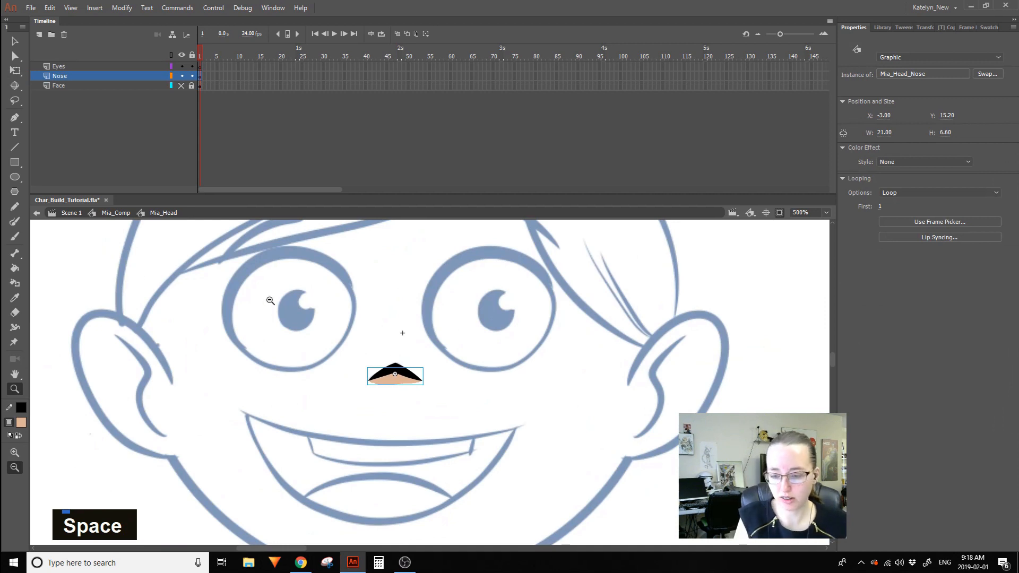
pyautogui.doubleClick(401, 410)
pyautogui.click(79, 273)
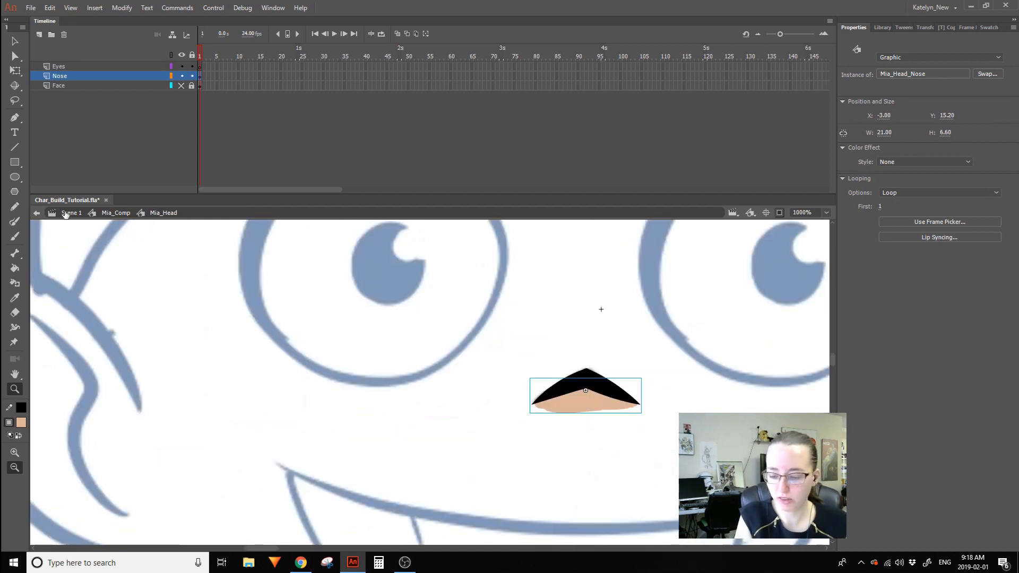
pyautogui.click(703, 398)
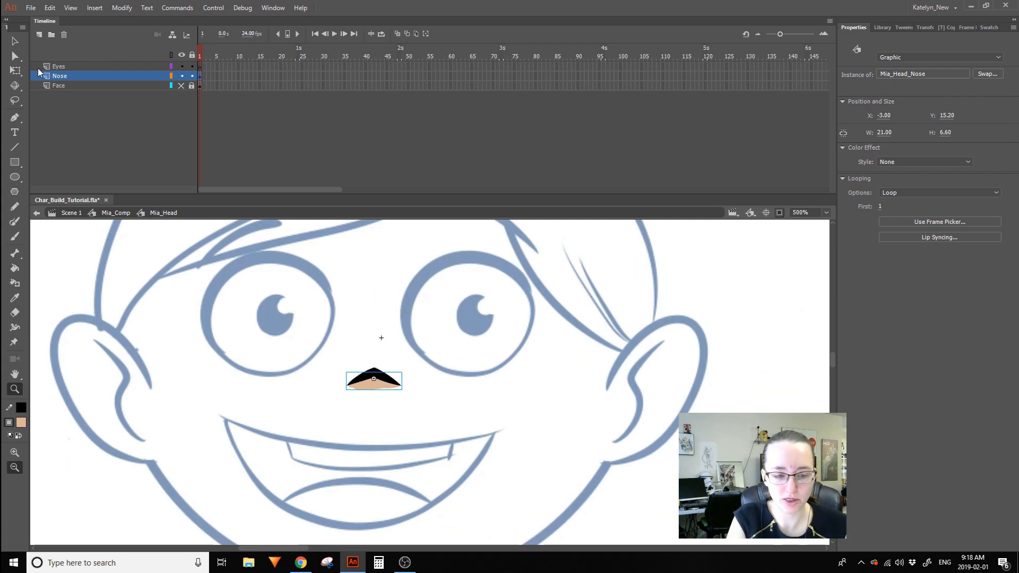
# Try moving the nose instance down onto the mouth with Free Transform and undo the move.
pyautogui.click(15, 71)
pyautogui.click(485, 313)
pyautogui.moveTo(386, 389); pyautogui.dragTo(370, 457)
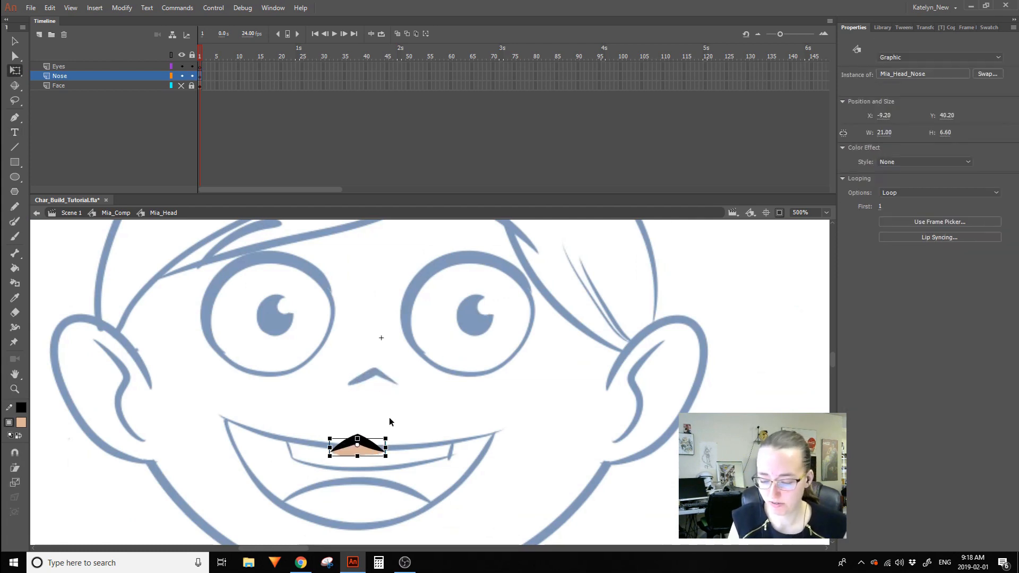
pyautogui.hotkey('ctrl', 'z')
# Set the looping option of the Mia_Head_Nose instance to Single Frame and deselect it.
pyautogui.click(902, 194)
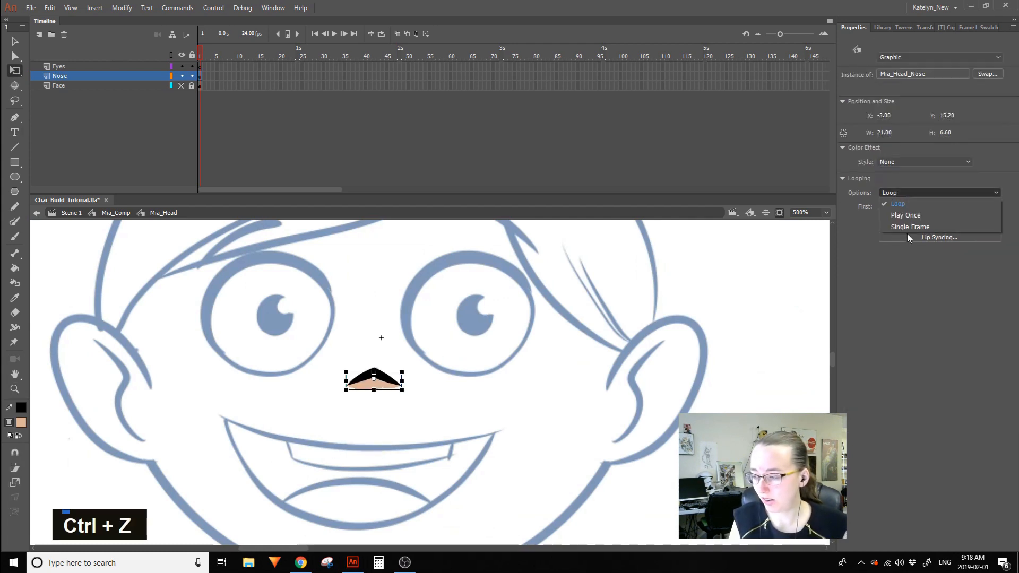
pyautogui.click(908, 229)
pyautogui.click(556, 332)
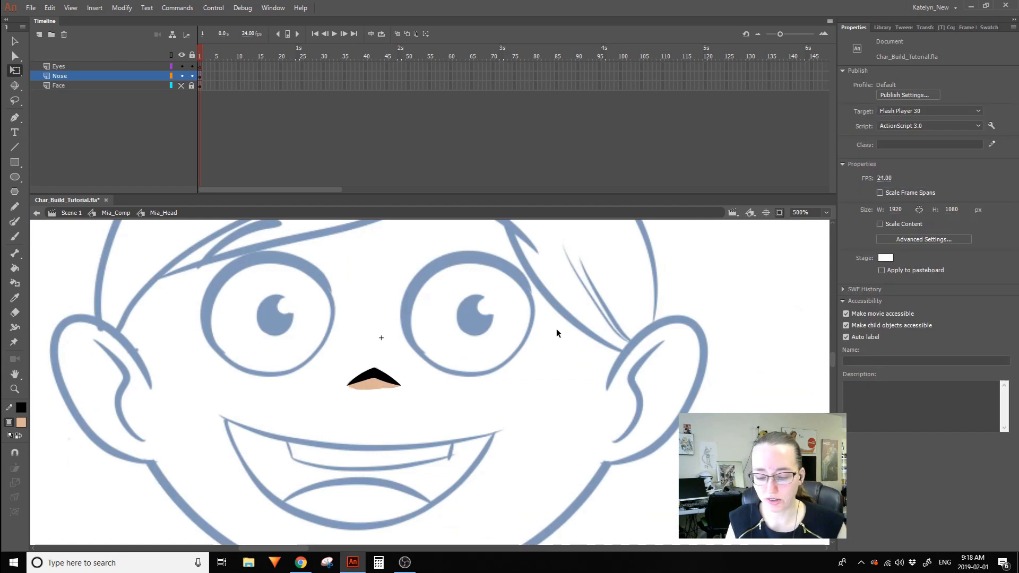
pyautogui.click(356, 388)
pyautogui.click(361, 422)
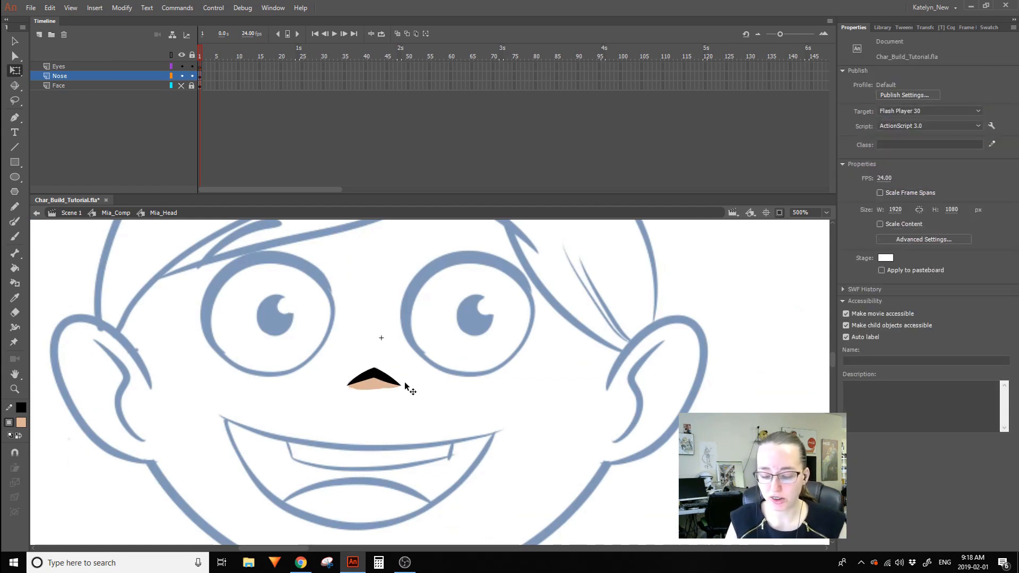
# Inspect the frames of the Line and Fill layers inside the Mia_Head_Nose symbol and return to Mia_Head.
pyautogui.doubleClick(384, 378)
pyautogui.click(203, 66)
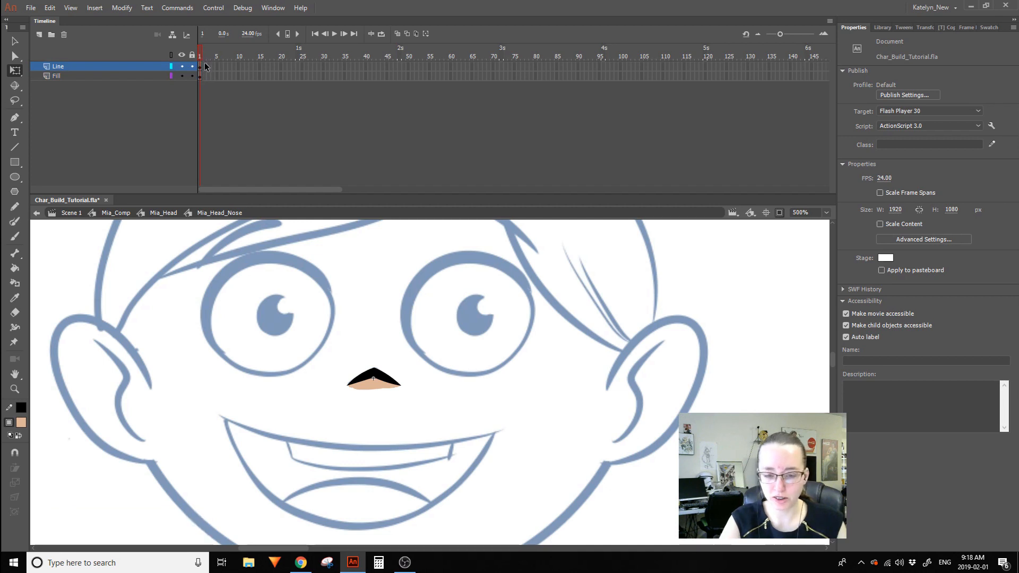
pyautogui.click(203, 79)
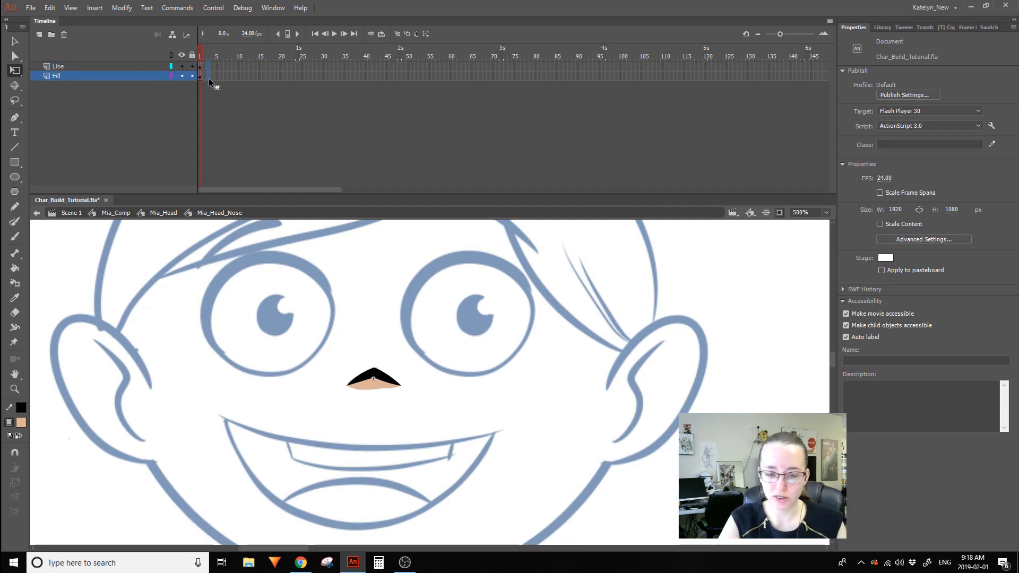
pyautogui.click(214, 75)
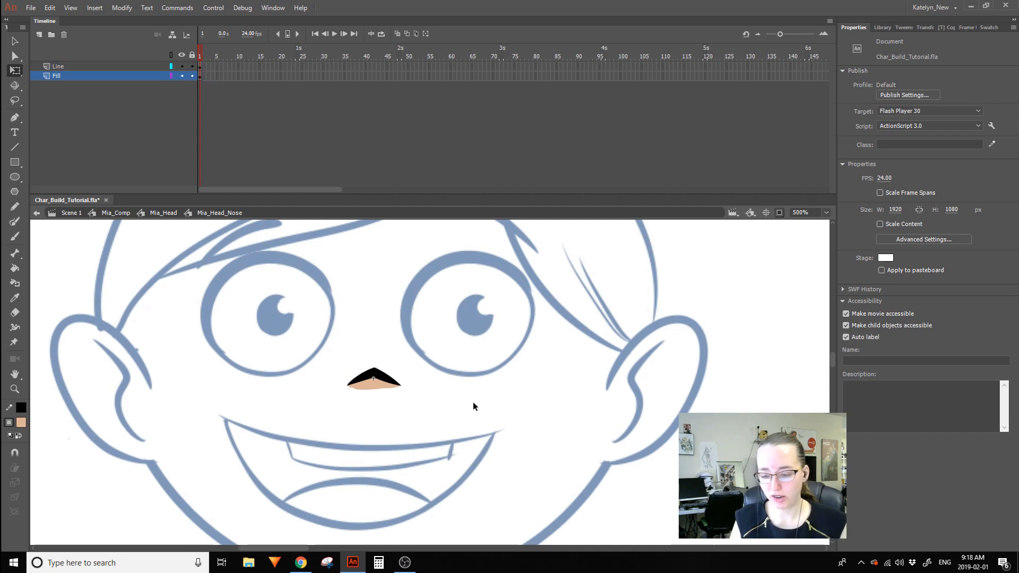
pyautogui.doubleClick(452, 404)
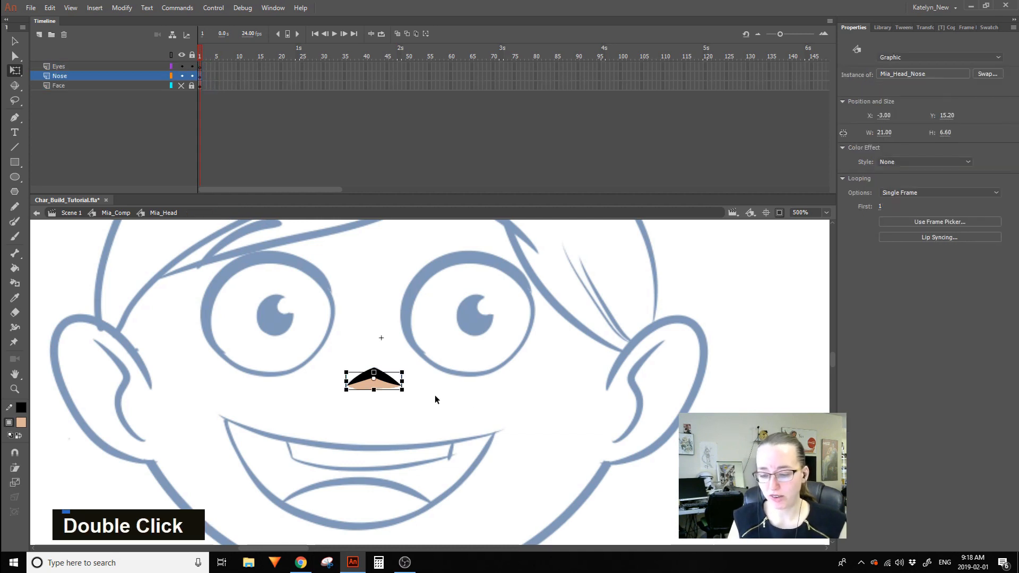
# Try extending the Eyes, Nose and Face layers to about frame 17 and undo the added frames.
pyautogui.moveTo(222, 66); pyautogui.dragTo(270, 86)
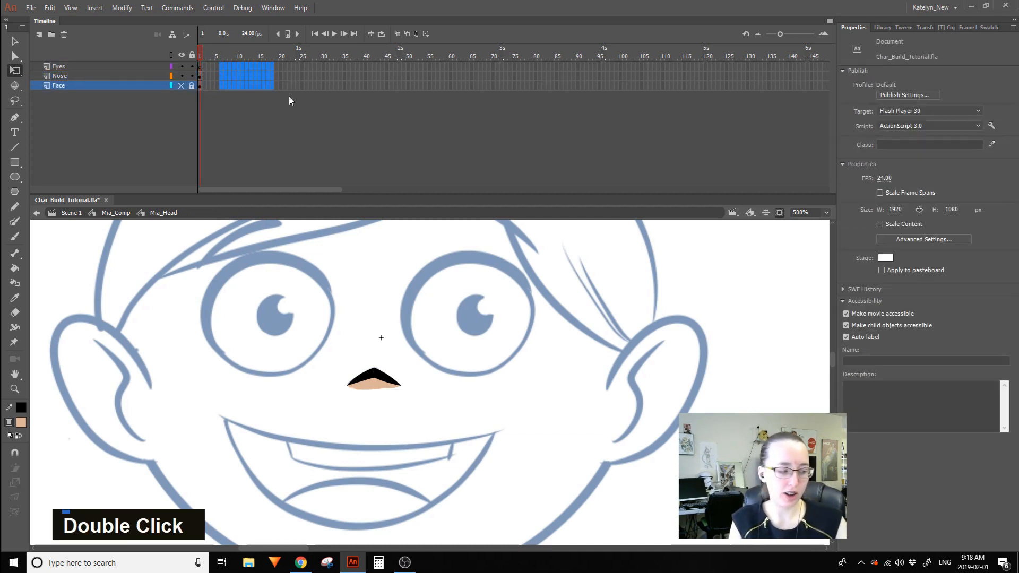
pyautogui.press('F5')
pyautogui.press('Return')
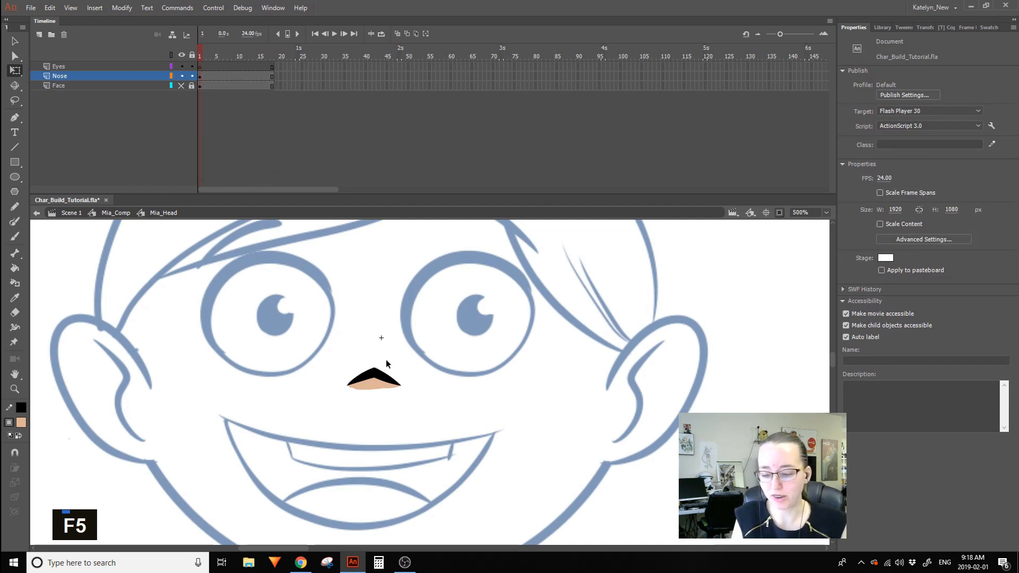
pyautogui.hotkey('ctrl', 'z')
pyautogui.hotkey('ctrl', 'z')
pyautogui.hotkey('ctrl', 'z')
pyautogui.hotkey('ctrl', 'z')
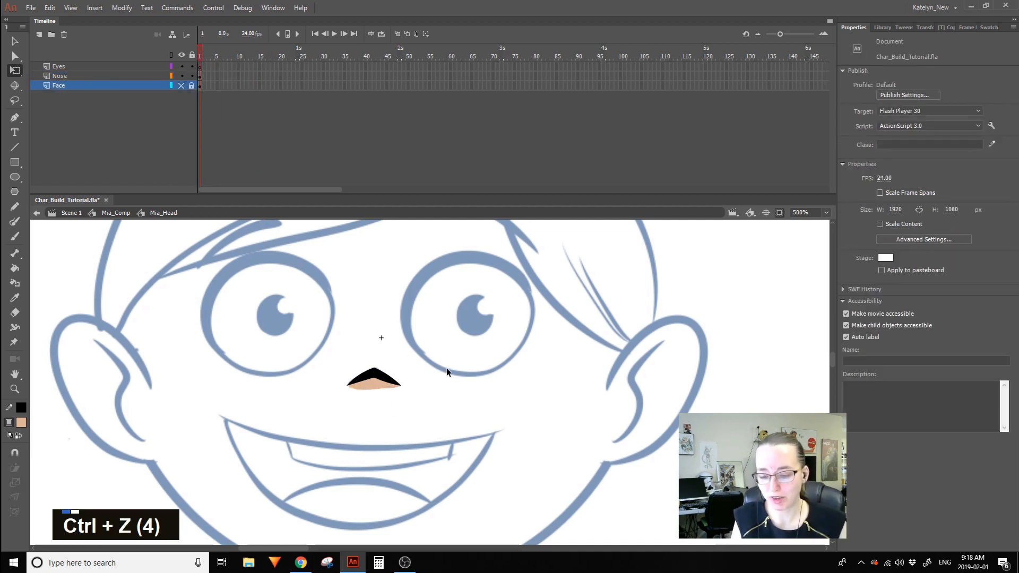
# Check the looping options of the nose instance and deselect it.
pyautogui.click(441, 403)
pyautogui.moveTo(386, 389); pyautogui.dragTo(417, 405)
pyautogui.click(406, 399)
pyautogui.click(928, 192)
pyautogui.click(927, 192)
pyautogui.click(566, 425)
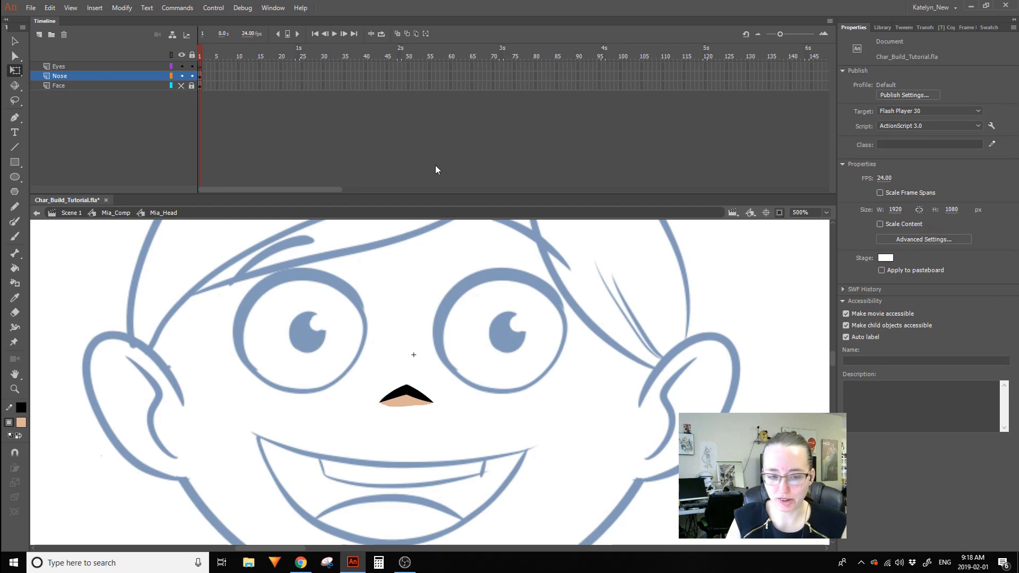
# Rename the Eyes layer as Mouth and lock every other layer in Mia_Head.
pyautogui.click(15, 389)
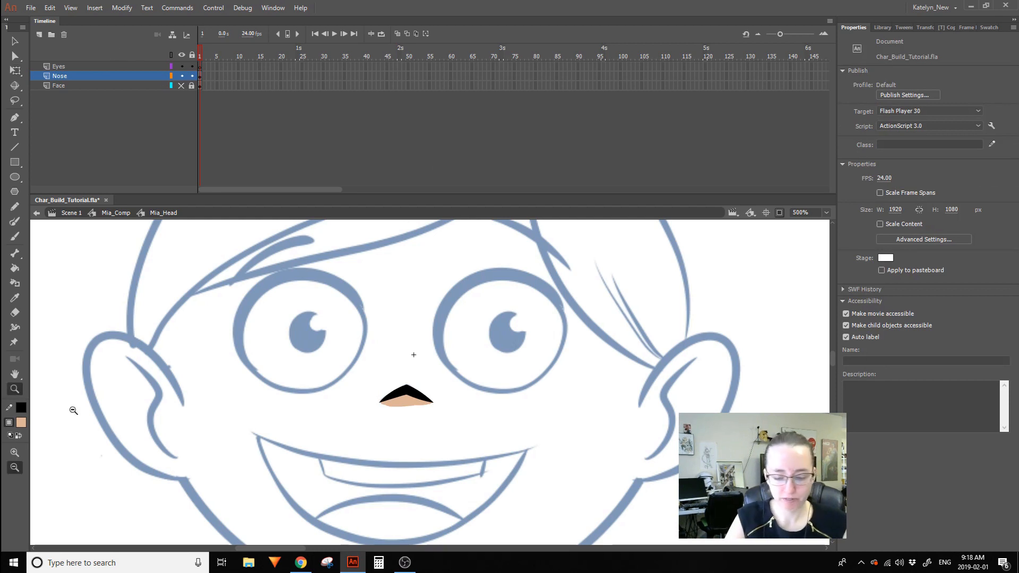
pyautogui.click(536, 386)
pyautogui.moveTo(281, 516); pyautogui.dragTo(488, 342)
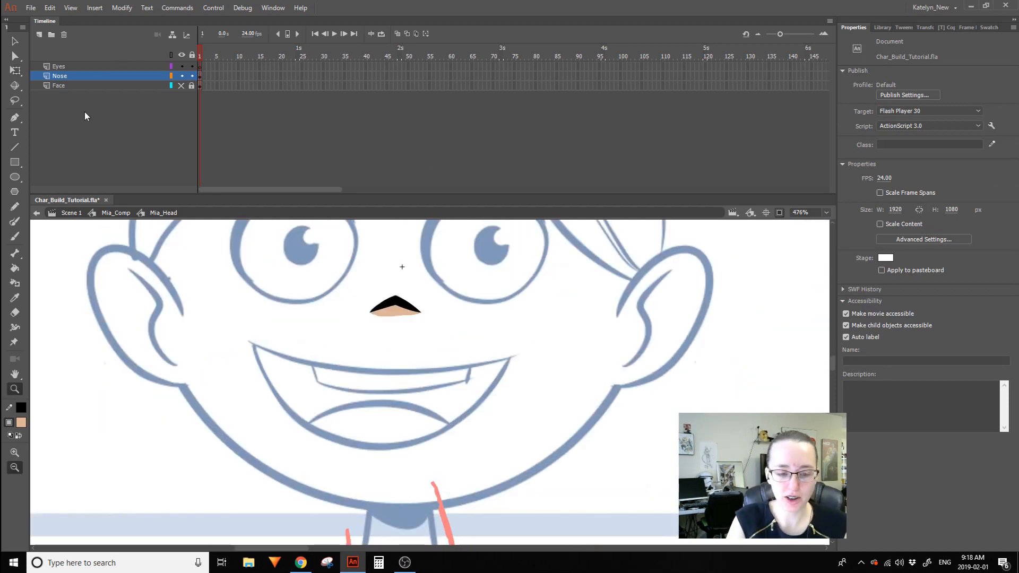
pyautogui.click(15, 147)
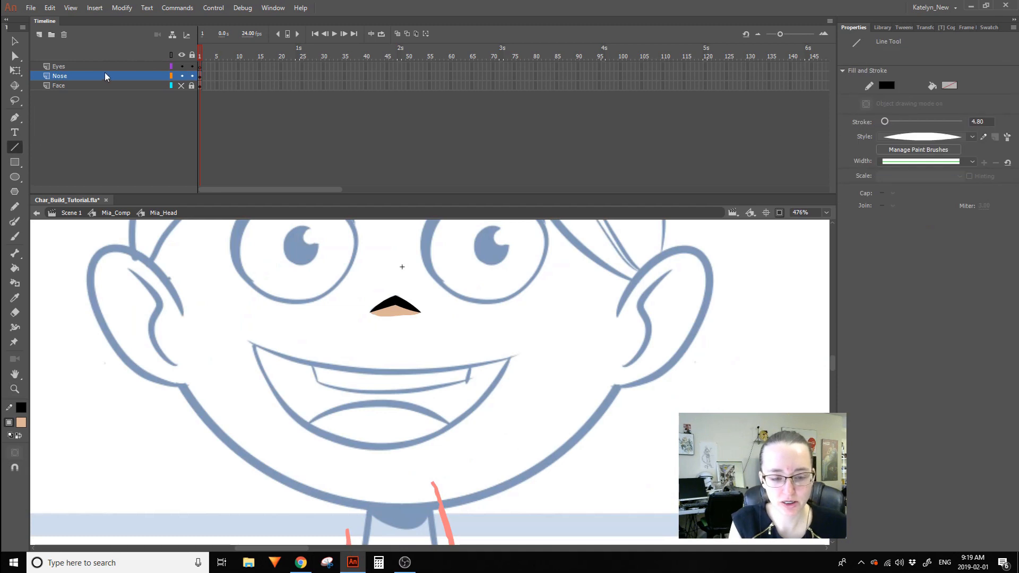
pyautogui.doubleClick(84, 68)
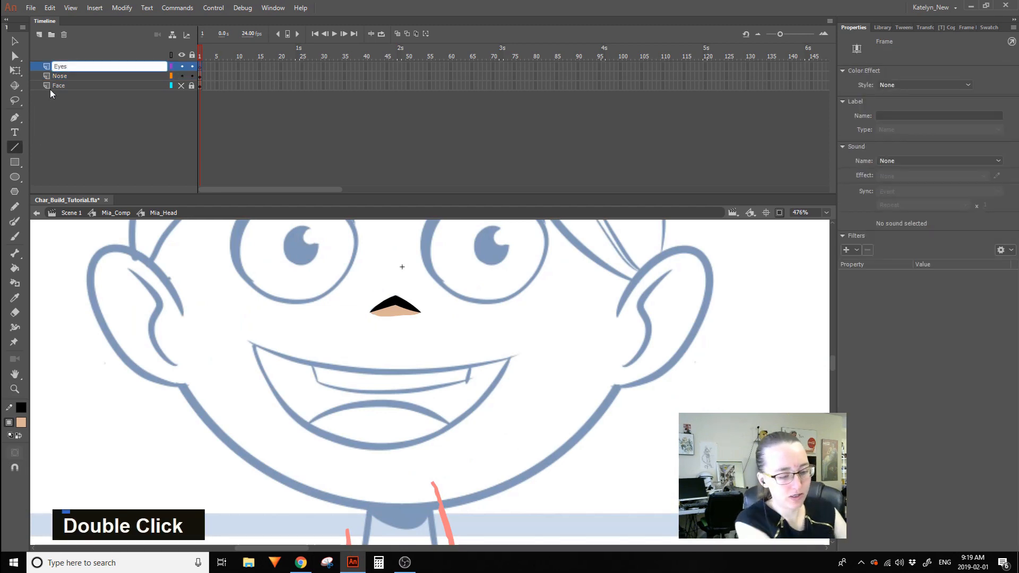
pyautogui.press('BackSpace')
pyautogui.write('M')
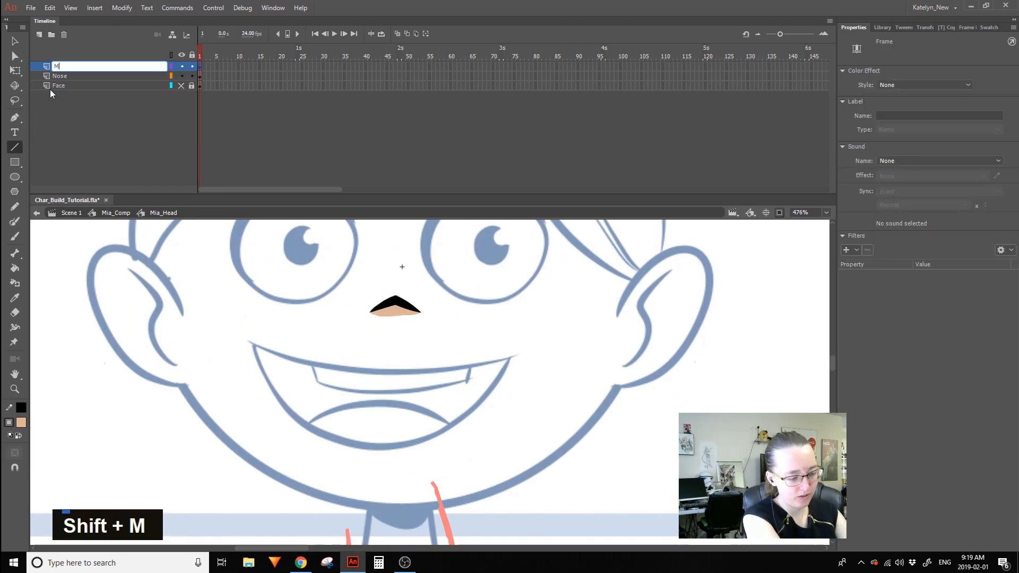
pyautogui.write('outh')
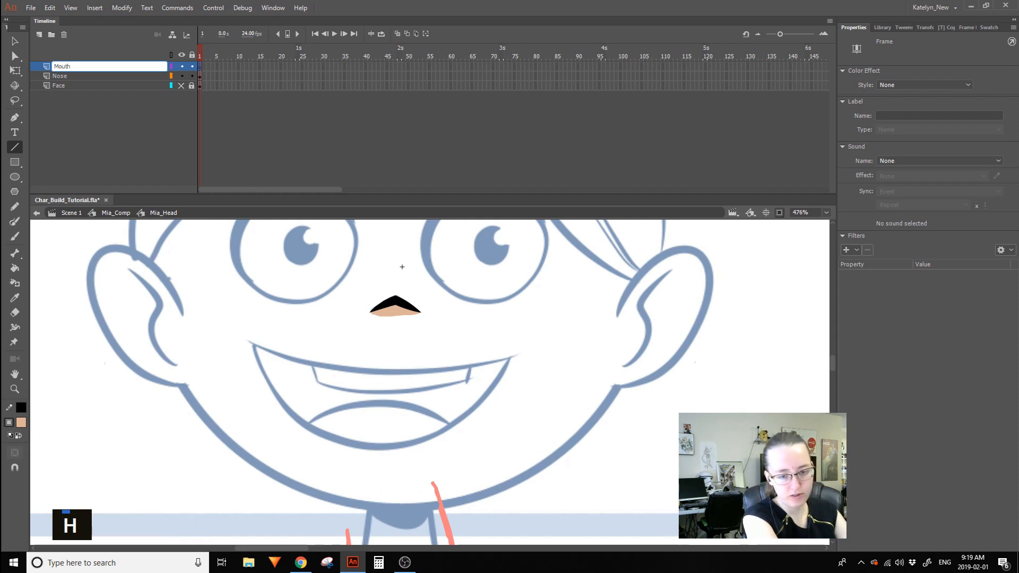
pyautogui.press('Return')
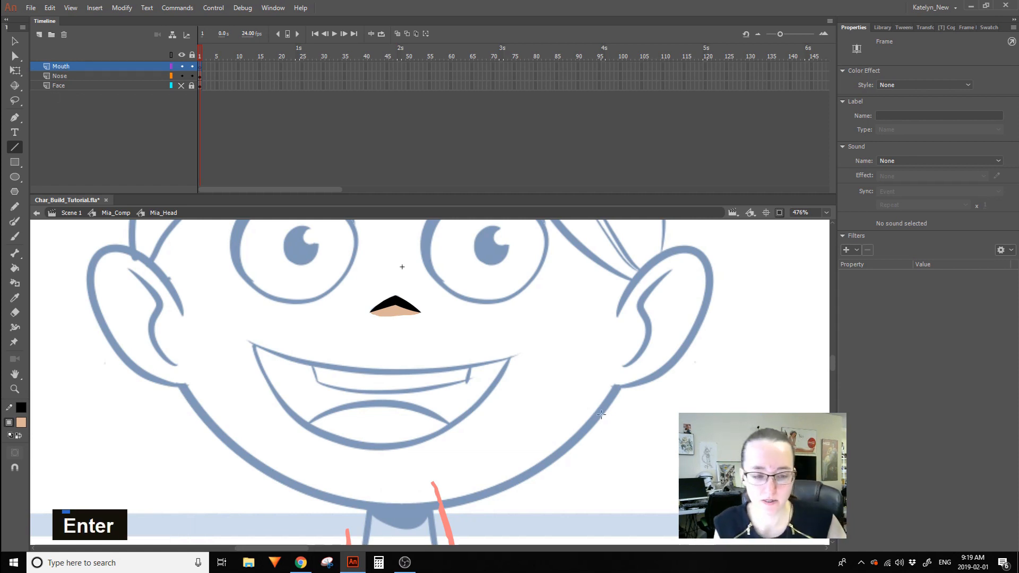
pyautogui.keyDown('alt'); pyautogui.click(192, 67); pyautogui.keyUp('alt')
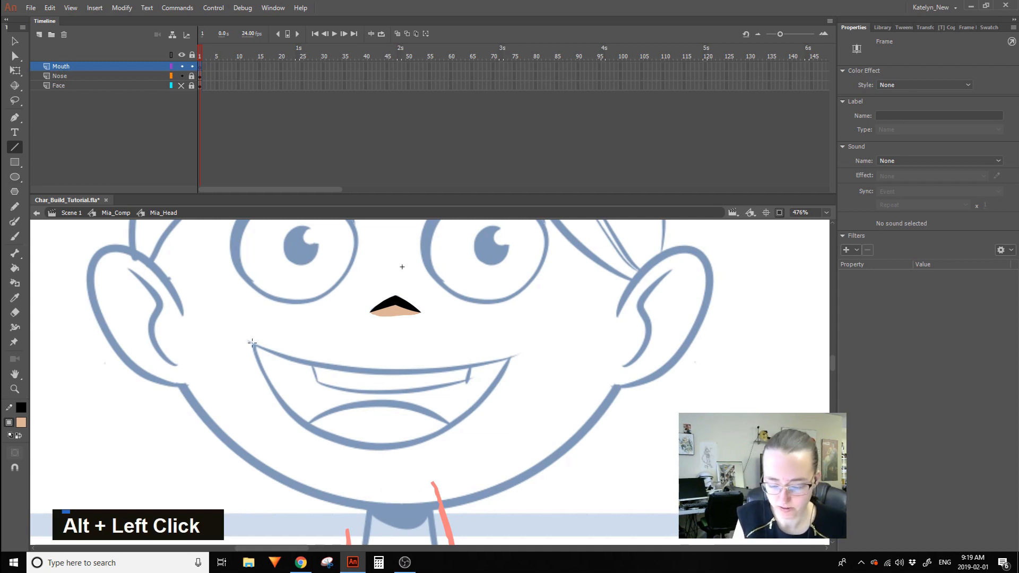
# Try drawing an upper lip line about 107 px wide across the mouth, bend it downward, and undo it.
pyautogui.moveTo(252, 343); pyautogui.dragTo(520, 354)
pyautogui.moveTo(393, 351); pyautogui.dragTo(397, 373)
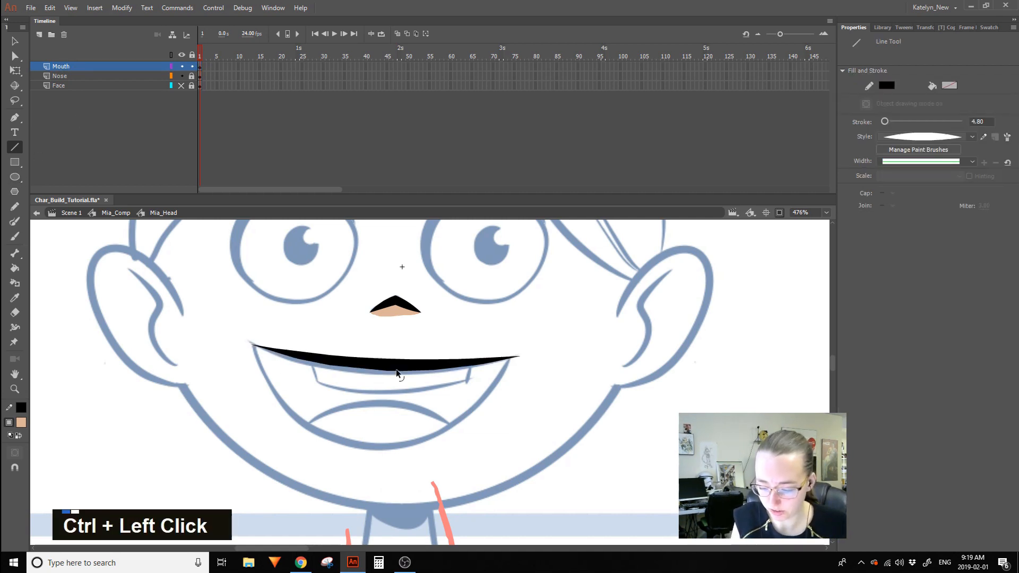
pyautogui.keyDown('ctrl'); pyautogui.click(412, 366); pyautogui.keyUp('ctrl')
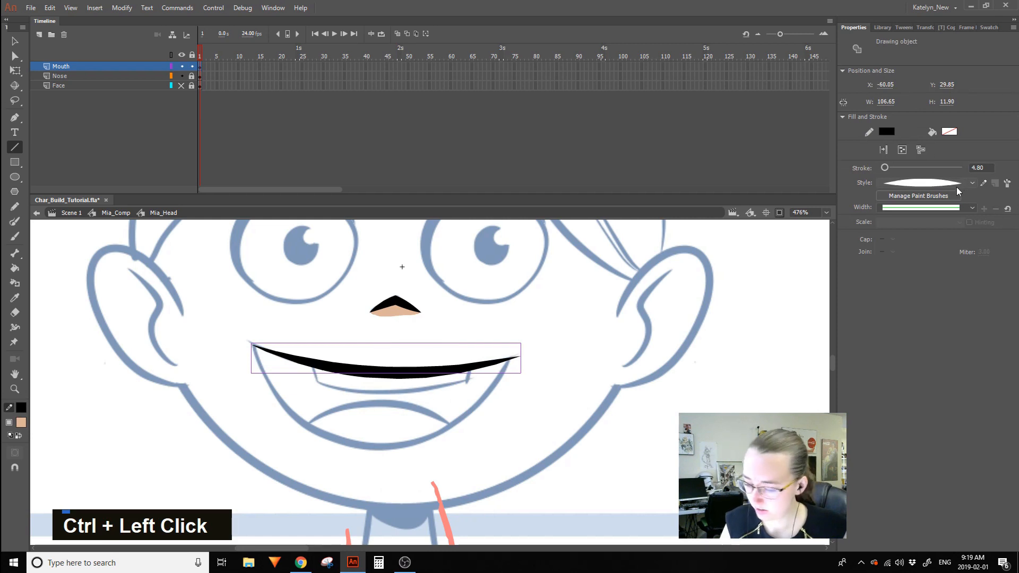
pyautogui.hotkey('ctrl', 'z')
pyautogui.hotkey('ctrl', 'z')
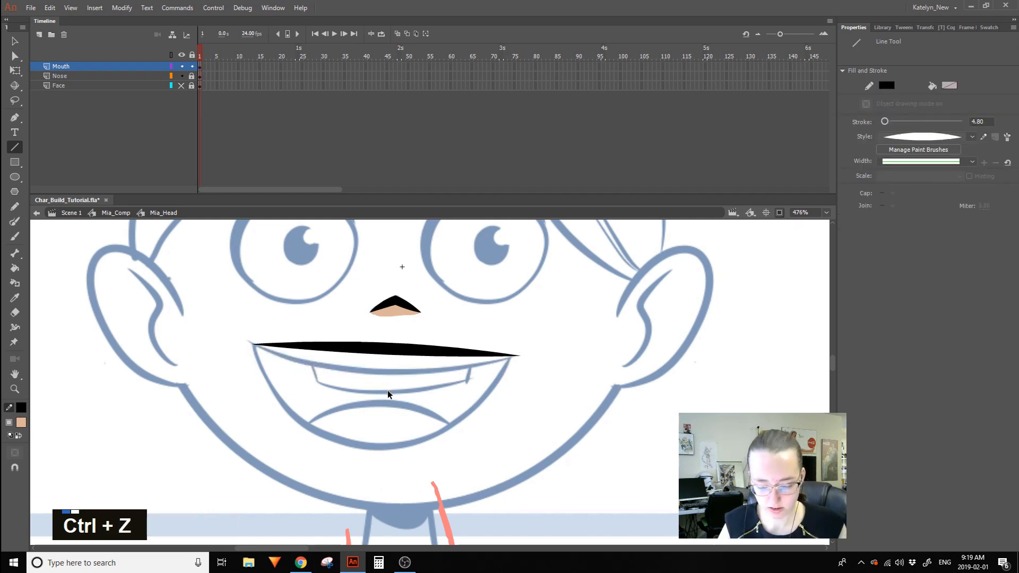
pyautogui.hotkey('ctrl', 'z')
# Try a short test line below the nose and a horizontal line across the mouth, undoing both.
pyautogui.moveTo(368, 351); pyautogui.dragTo(419, 359)
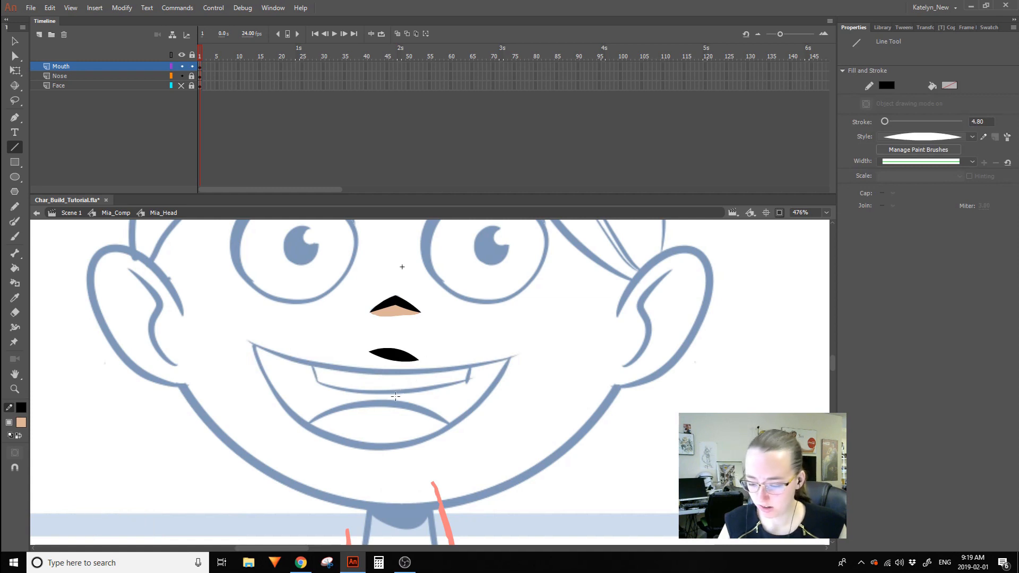
pyautogui.hotkey('ctrl', 'z')
pyautogui.moveTo(252, 343); pyautogui.dragTo(523, 342)
pyautogui.moveTo(423, 344); pyautogui.dragTo(427, 387)
pyautogui.hotkey('ctrl', 'z')
pyautogui.hotkey('ctrl', 'z')
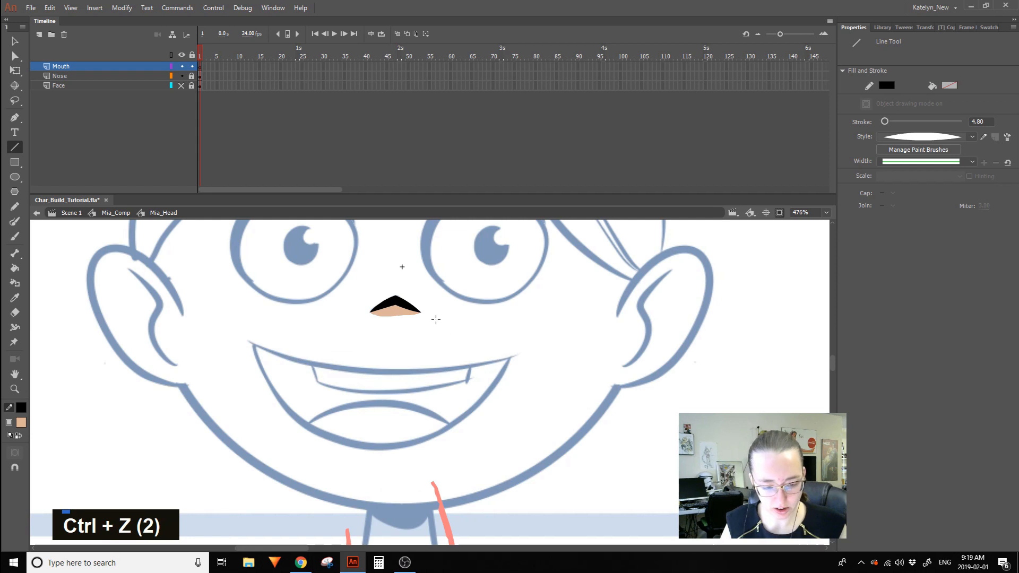
# Draw a tapered line about 103 px wide between the mouth corners, bend it along the upper lip, and select it.
pyautogui.moveTo(251, 343)
pyautogui.mouseDown()
pyautogui.moveTo(545, 346)
pyautogui.moveTo(512, 356)
pyautogui.mouseUp()
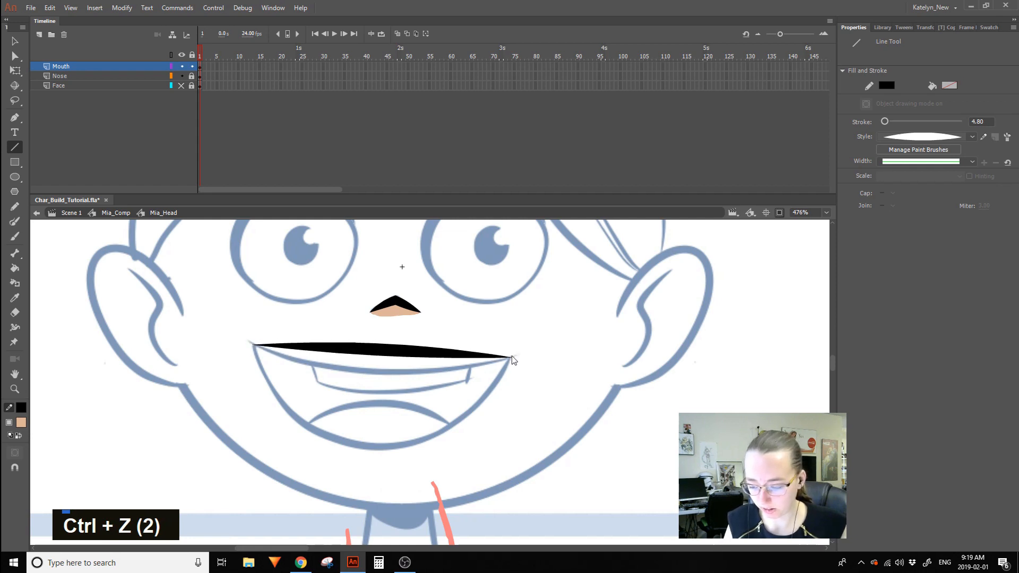
pyautogui.moveTo(403, 354)
pyautogui.keyDown('ctrl'); pyautogui.mouseDown()
pyautogui.moveTo(391, 367)
pyautogui.moveTo(400, 379)
pyautogui.mouseUp(); pyautogui.keyUp('ctrl')
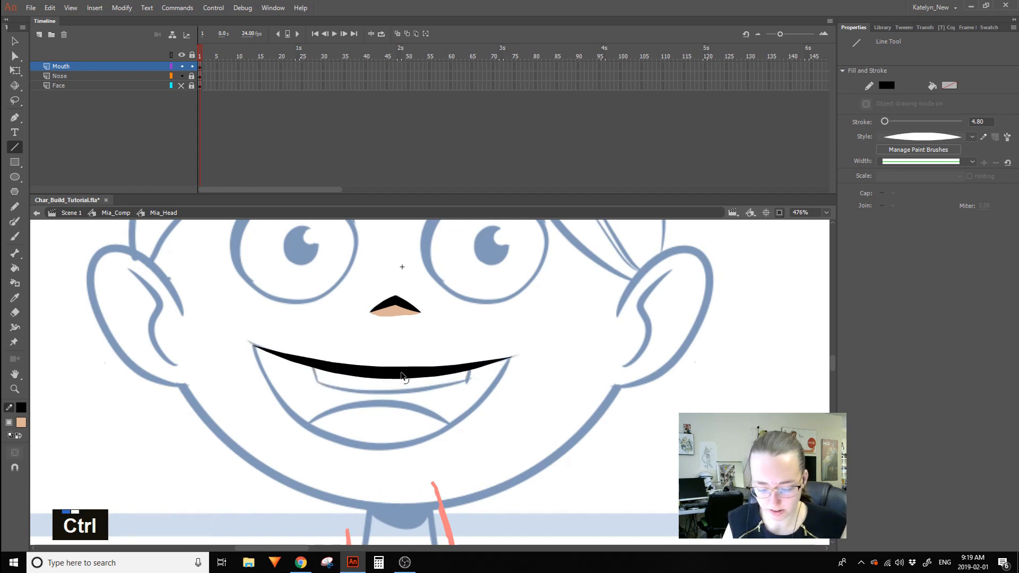
pyautogui.keyDown('ctrl'); pyautogui.click(399, 380); pyautogui.keyUp('ctrl')
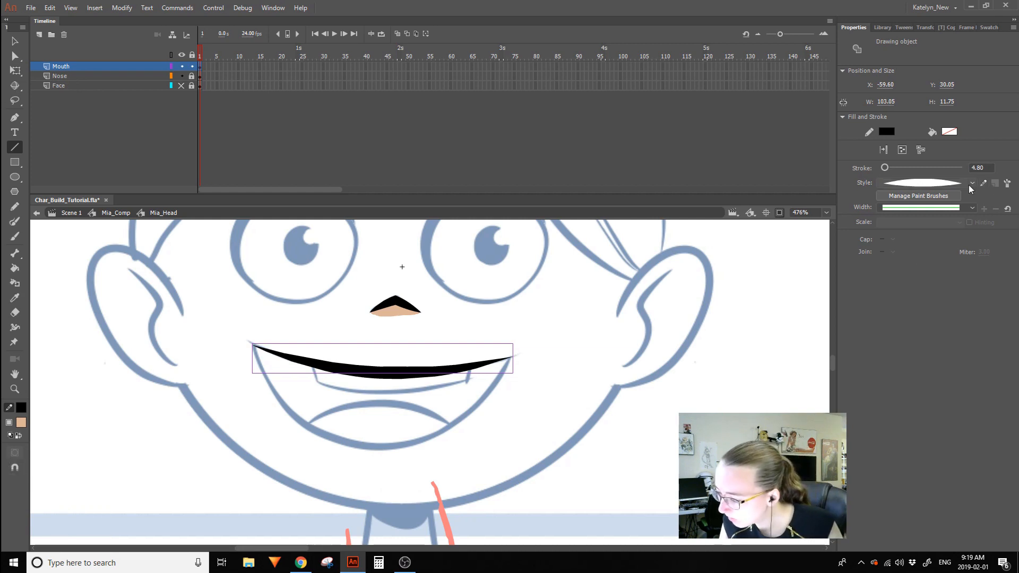
# Try reshaping the upper lip line with the Selection tool, and undo the change and the accidentally pasted text.
pyautogui.click(15, 45)
pyautogui.moveTo(391, 376); pyautogui.dragTo(384, 386)
pyautogui.hotkey('ctrl', 'z')
pyautogui.write('ls\\T')
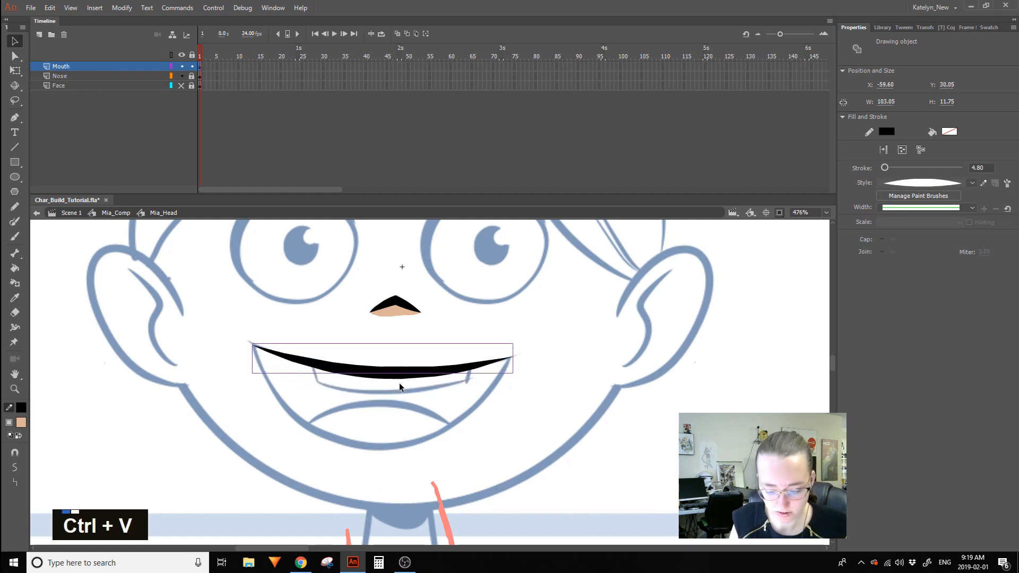
pyautogui.hotkey('ctrl', 'z')
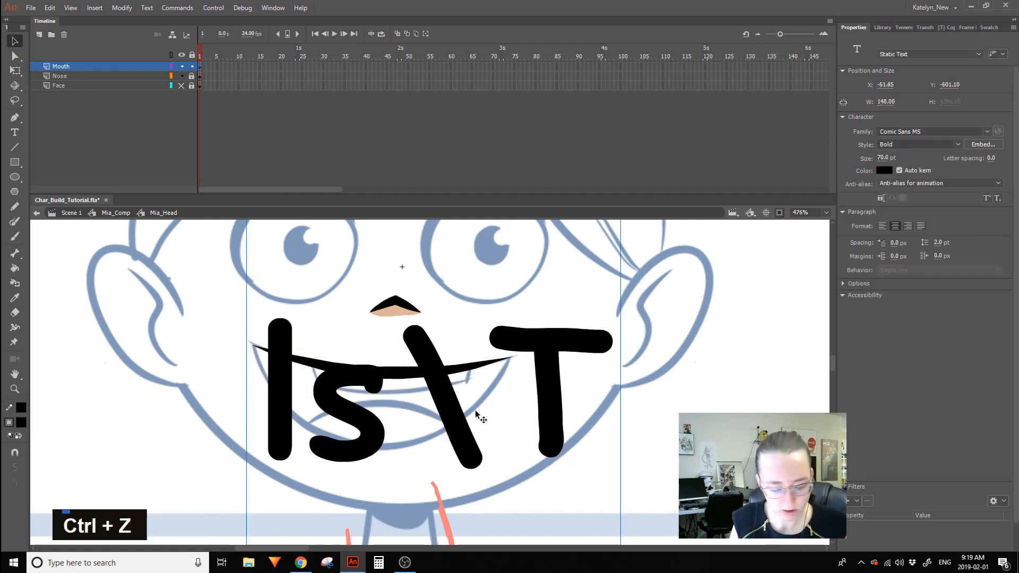
pyautogui.click(665, 380)
pyautogui.hotkey('ctrl', 'z')
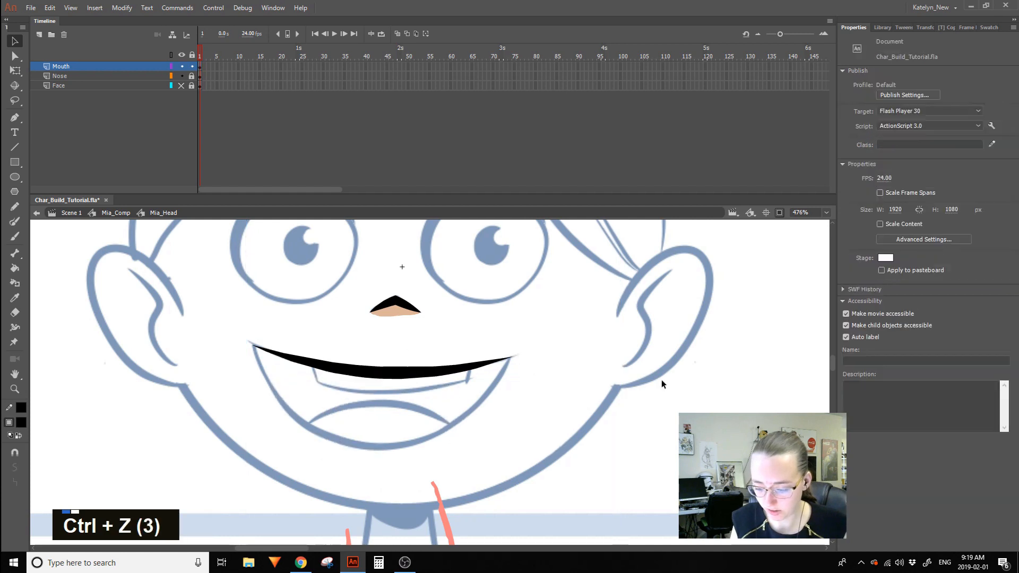
# Try breaking the upper lip line apart into a shape, and undo back to an empty Mouth layer.
pyautogui.click(390, 377)
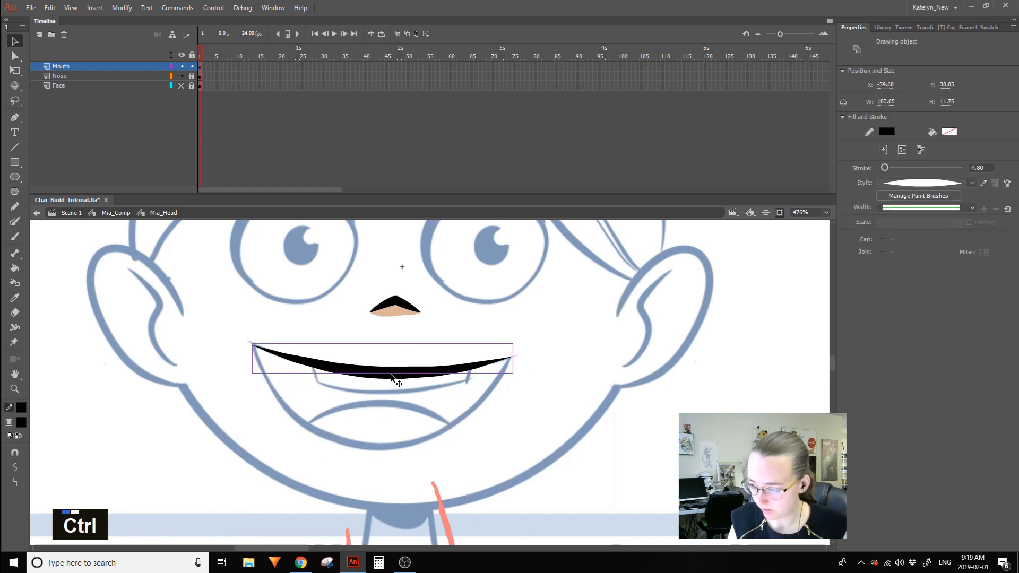
pyautogui.hotkey('ctrl', 'b')
pyautogui.click(393, 385)
pyautogui.hotkey('ctrl', 'z')
pyautogui.hotkey('ctrl', 'z')
pyautogui.hotkey('ctrl', 'z')
pyautogui.hotkey('ctrl', 'z')
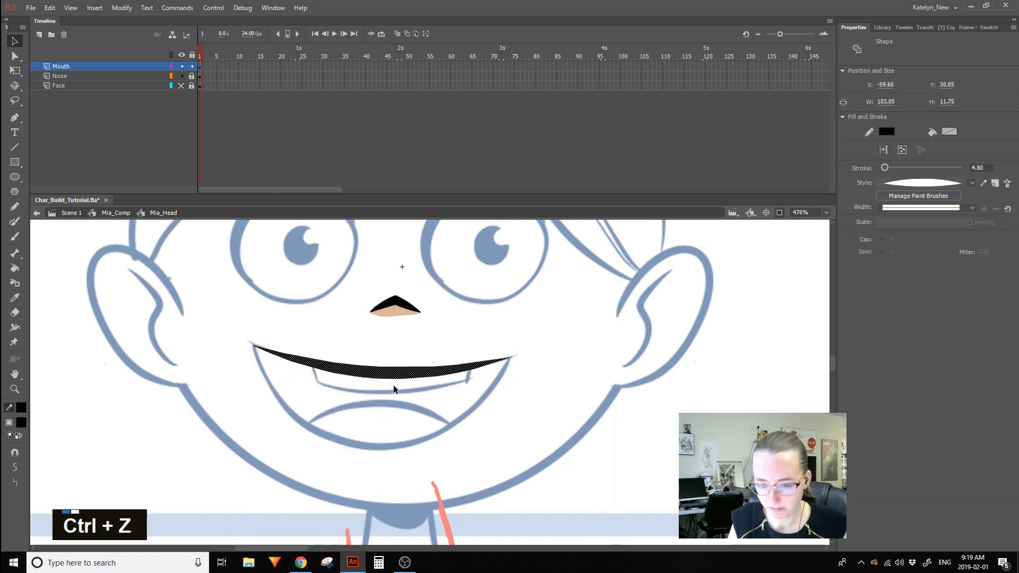
pyautogui.hotkey('ctrl', 'z')
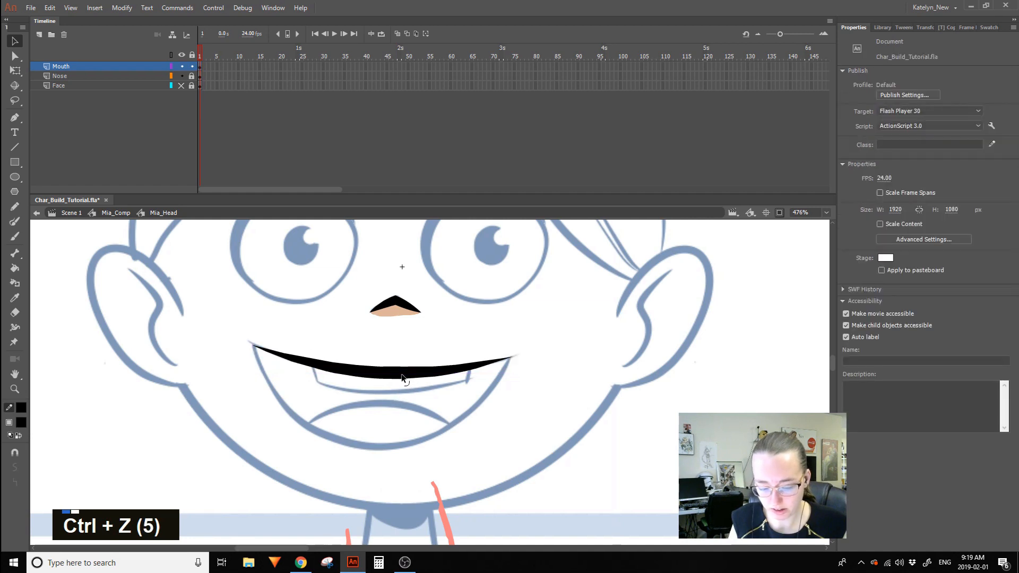
pyautogui.hotkey('ctrl', 'z')
pyautogui.hotkey('ctrl', 'z')
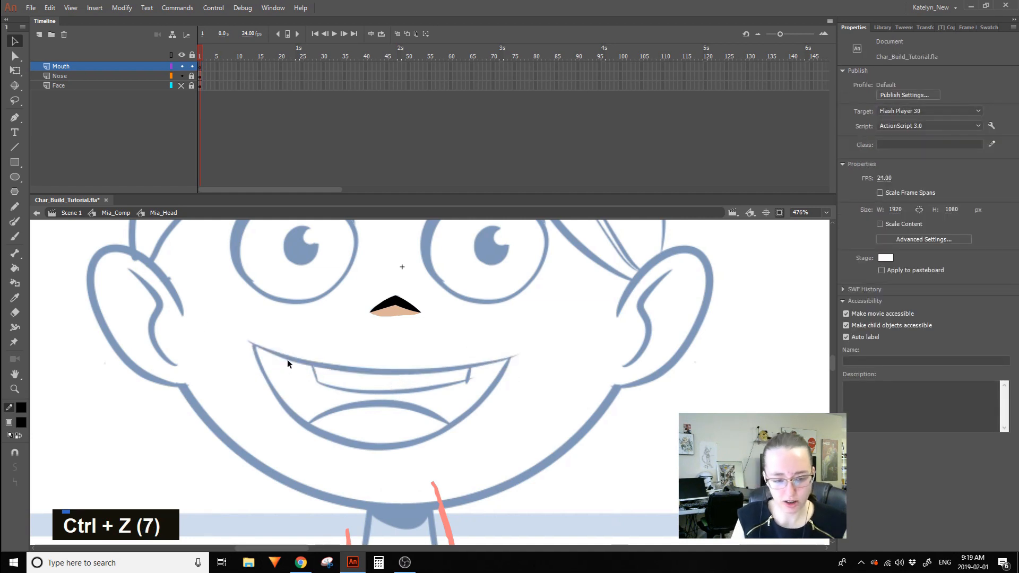
# Draw a tapered, nearly horizontal line about 135 px wide across the top of the mouth with the Line tool and select it.
pyautogui.click(15, 147)
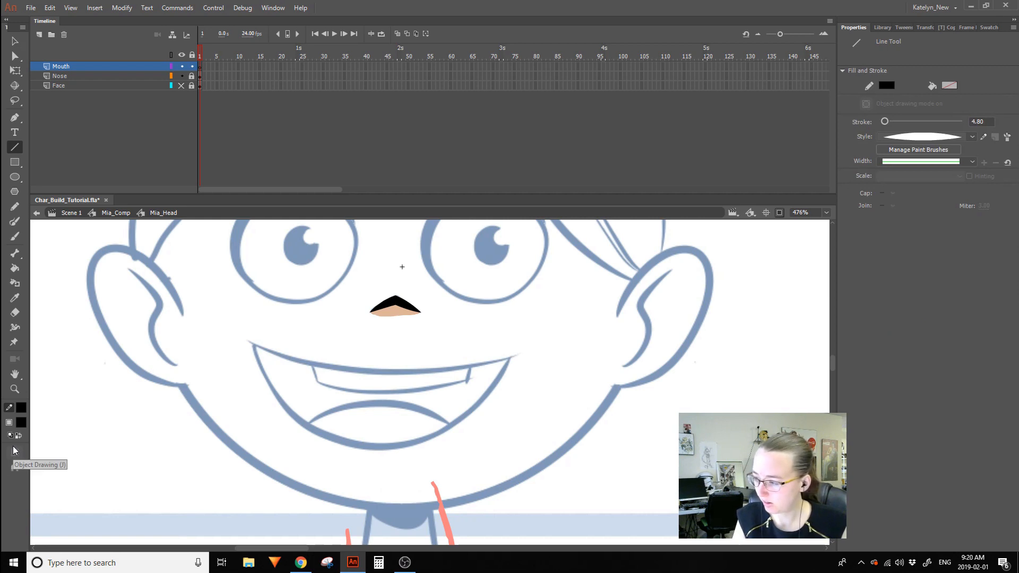
pyautogui.moveTo(274, 342); pyautogui.dragTo(616, 345)
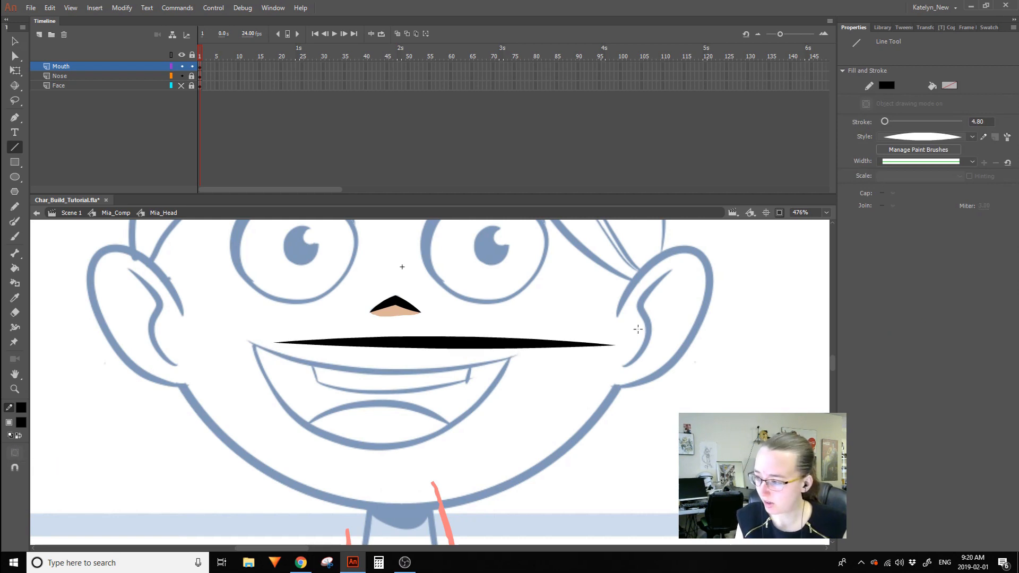
pyautogui.keyDown('ctrl'); pyautogui.click(552, 340); pyautogui.keyUp('ctrl')
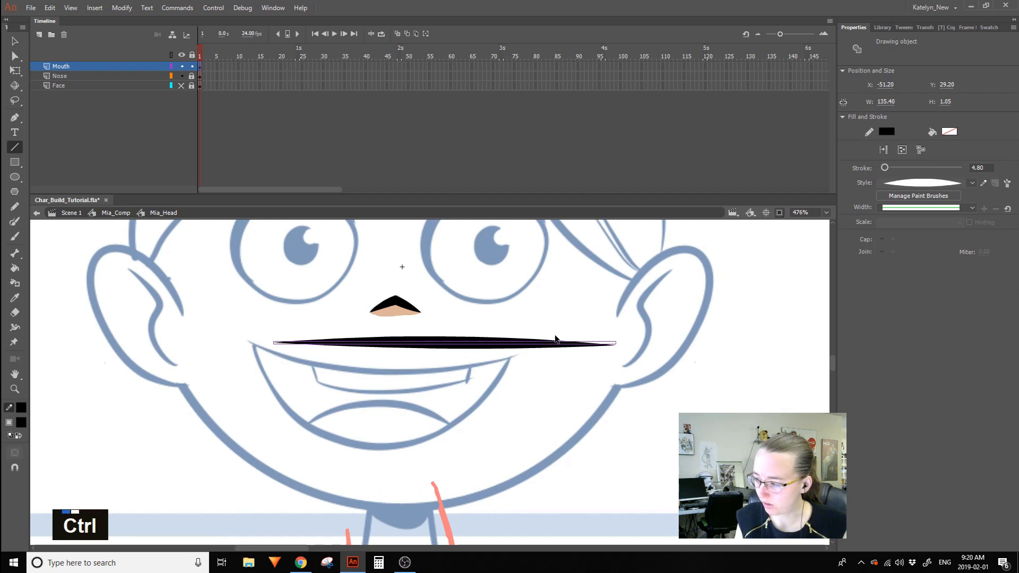
pyautogui.keyDown('ctrl'); pyautogui.click(453, 352); pyautogui.keyUp('ctrl')
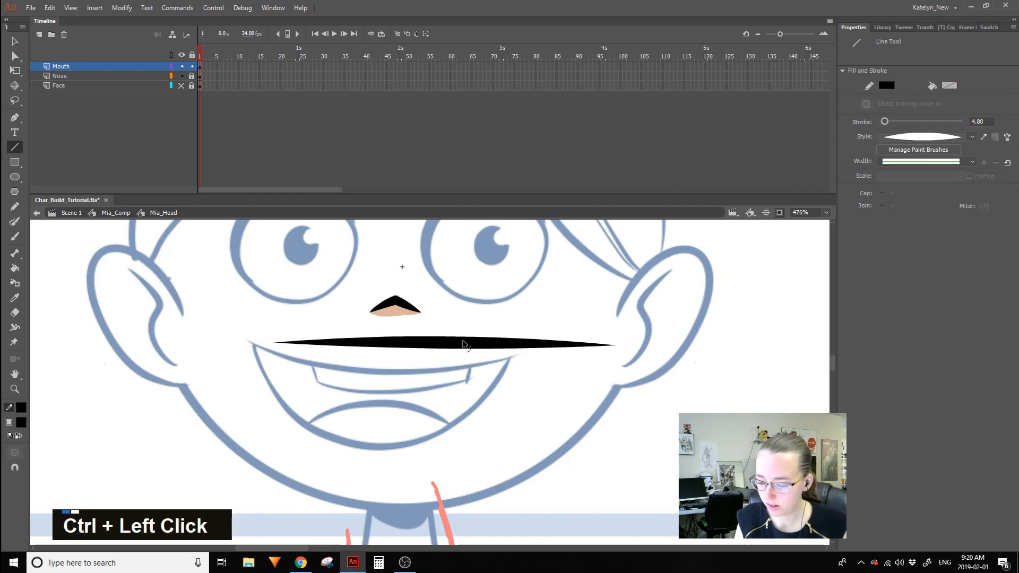
pyautogui.keyDown('ctrl'); pyautogui.click(457, 348); pyautogui.keyUp('ctrl')
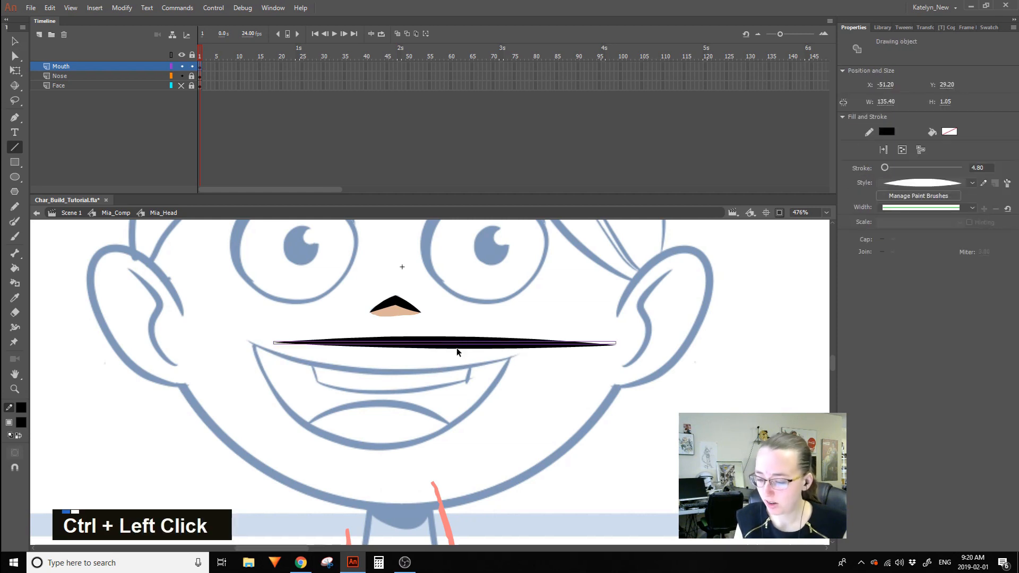
pyautogui.click(971, 183)
pyautogui.click(973, 182)
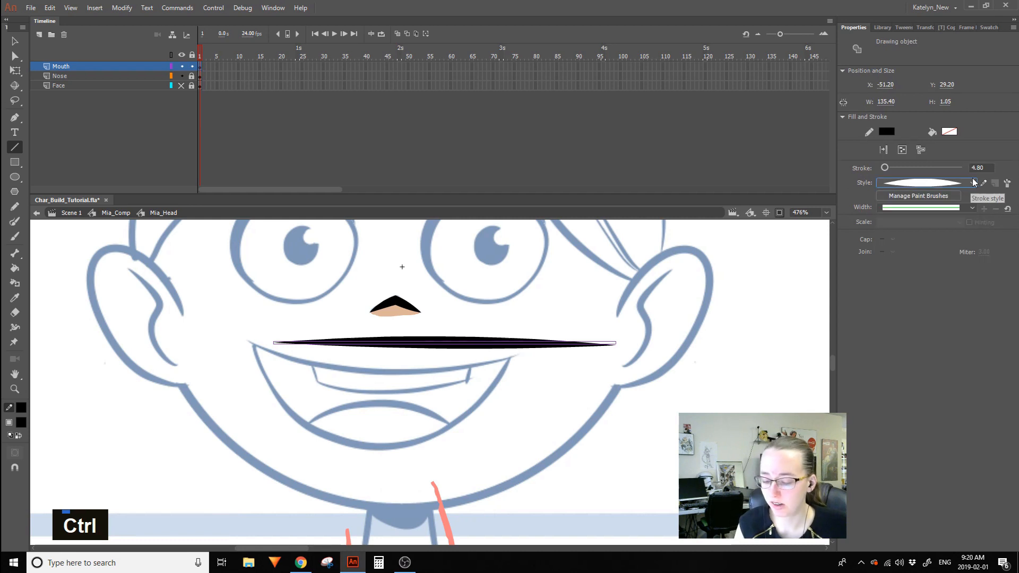
# Move the tapered line to start at the left mouth corner, and open and close its drawing object for editing.
pyautogui.press('q')
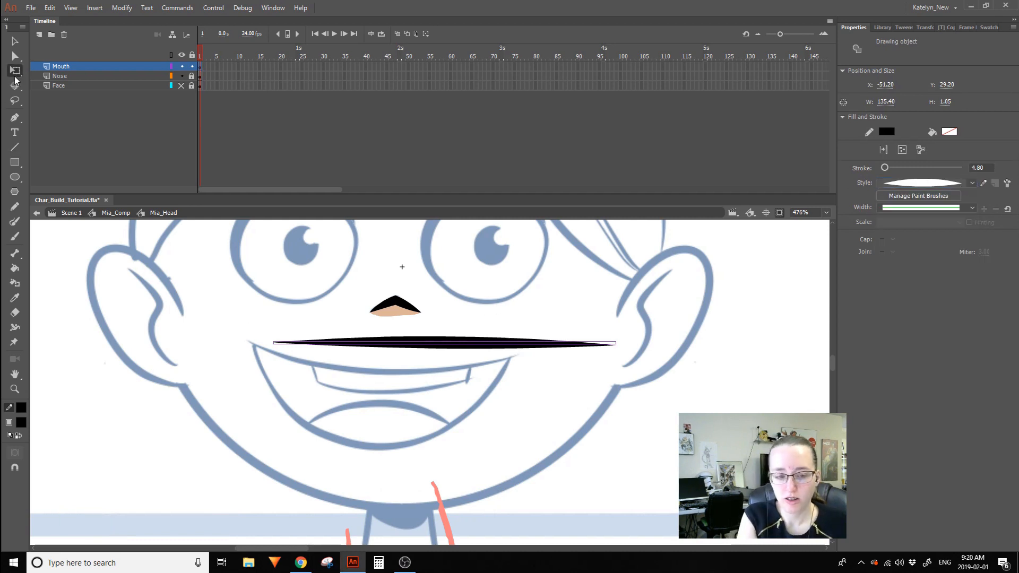
pyautogui.press('Escape')
pyautogui.click(473, 347)
pyautogui.moveTo(472, 347); pyautogui.dragTo(446, 347)
pyautogui.doubleClick(487, 339)
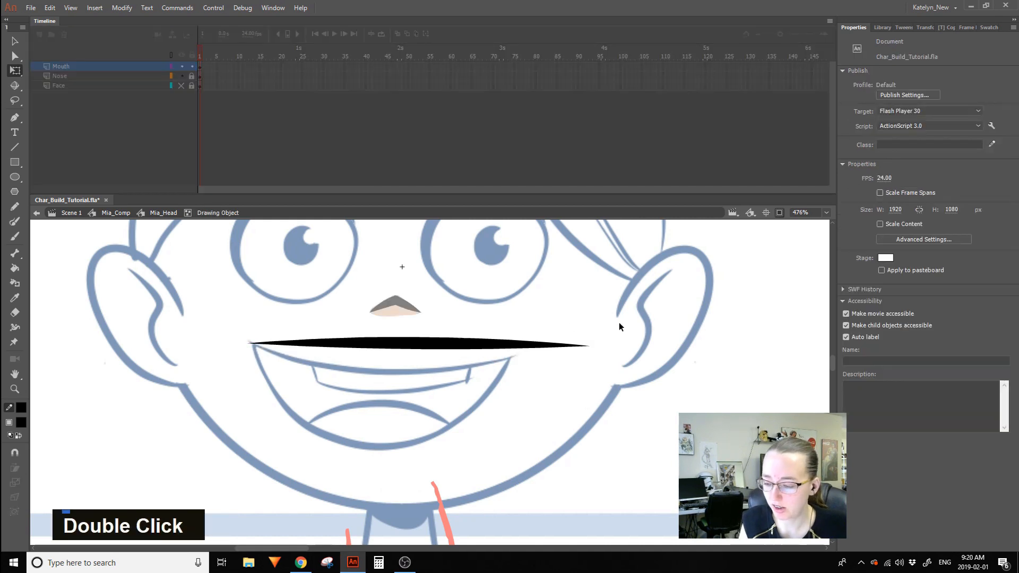
pyautogui.click(589, 346)
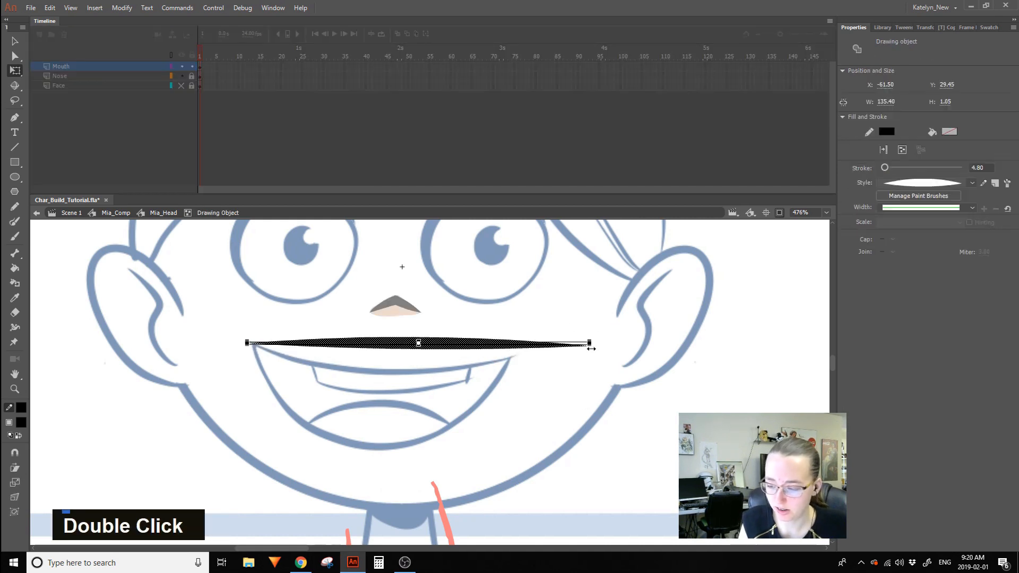
pyautogui.doubleClick(468, 355)
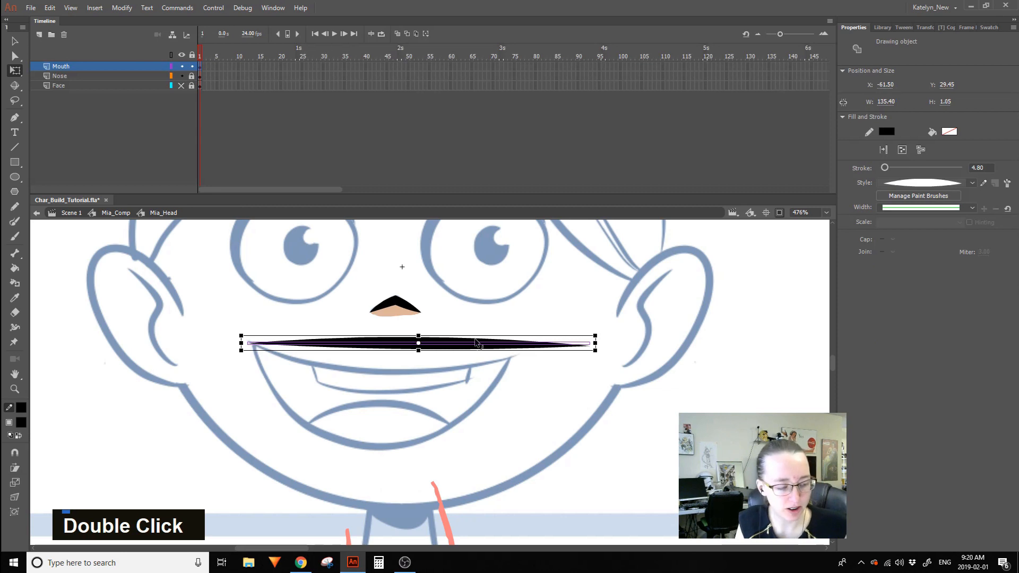
# Break the line apart and fit it to the upper lip, ends on the mouth corners and curved downward, about 103 px wide.
pyautogui.hotkey('ctrl', 'b')
pyautogui.click(559, 364)
pyautogui.moveTo(591, 348); pyautogui.dragTo(512, 358)
pyautogui.moveTo(246, 345); pyautogui.dragTo(251, 344)
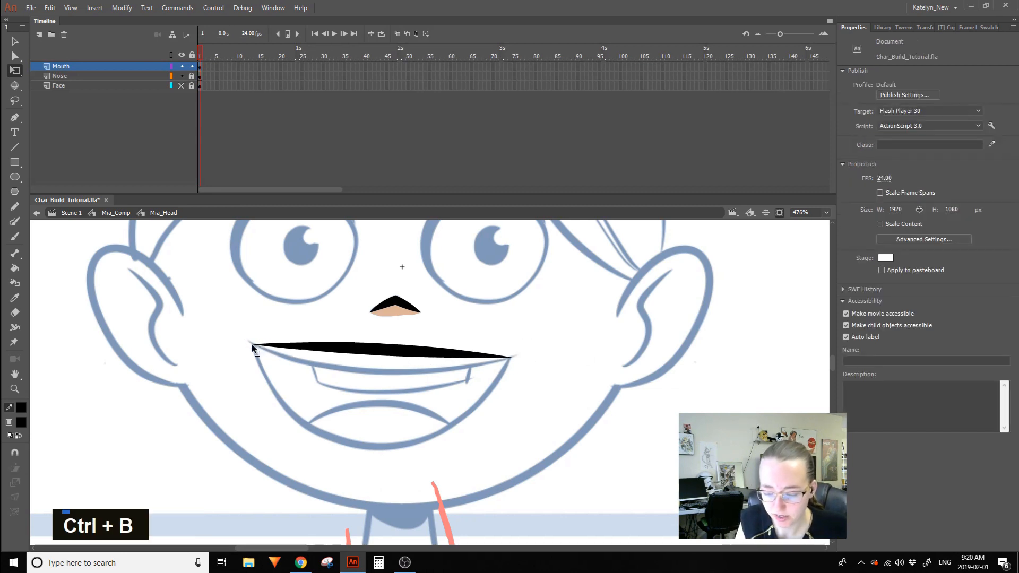
pyautogui.moveTo(405, 354); pyautogui.dragTo(403, 378)
pyautogui.click(401, 372)
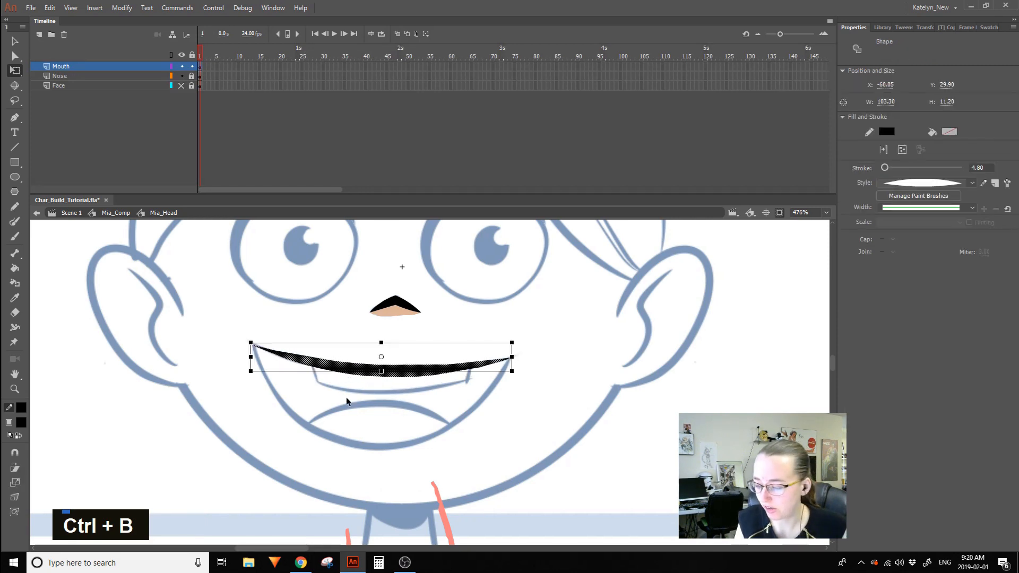
# Reduce the upper lip line's stroke to 2.10 and extend both ends to the tips of the sketched mouth corners.
pyautogui.moveTo(885, 167); pyautogui.dragTo(885, 172)
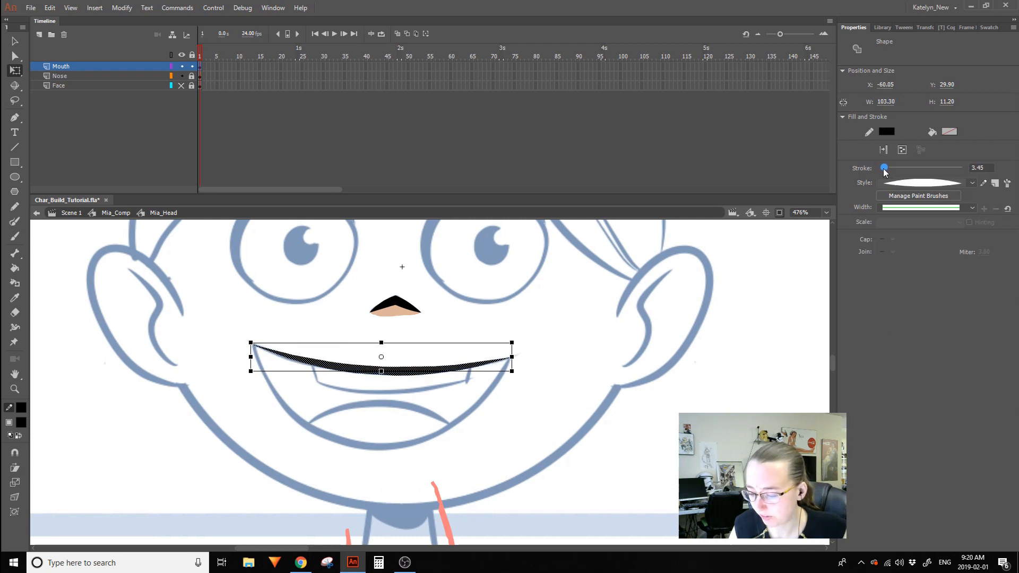
pyautogui.click(534, 313)
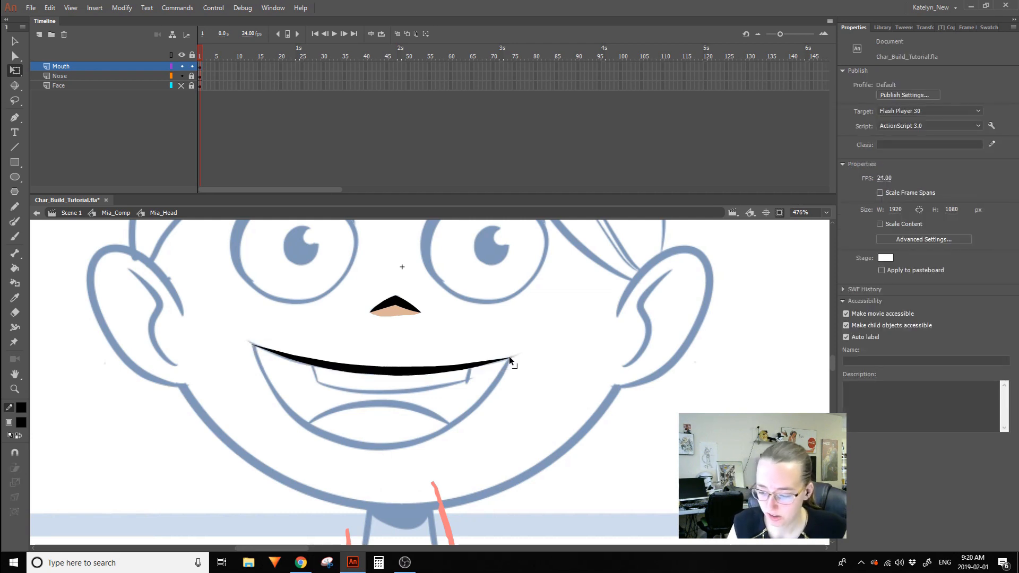
pyautogui.moveTo(512, 356); pyautogui.dragTo(515, 355)
pyautogui.moveTo(352, 370); pyautogui.dragTo(345, 369)
pyautogui.click(345, 370)
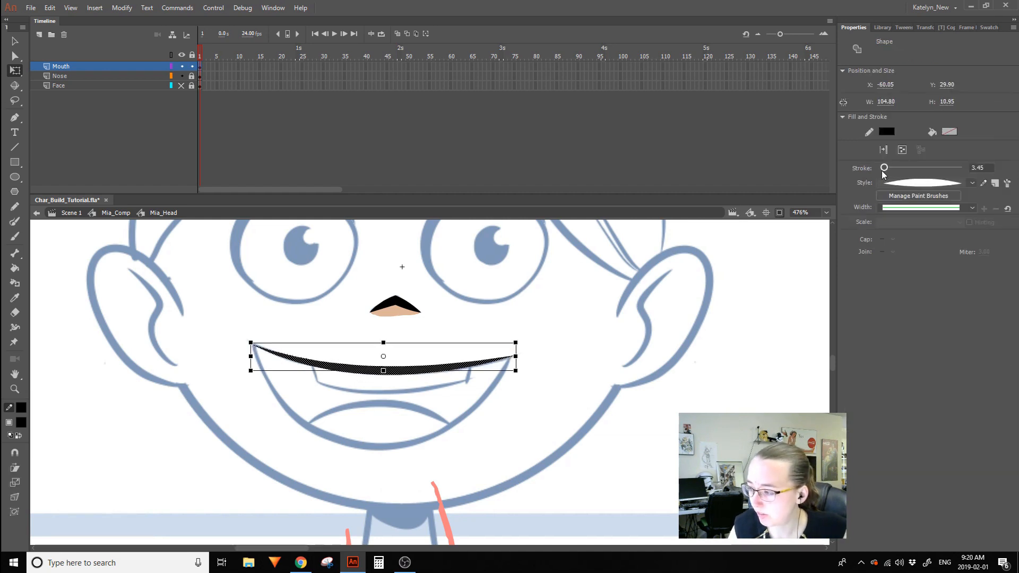
pyautogui.moveTo(882, 168); pyautogui.dragTo(882, 169)
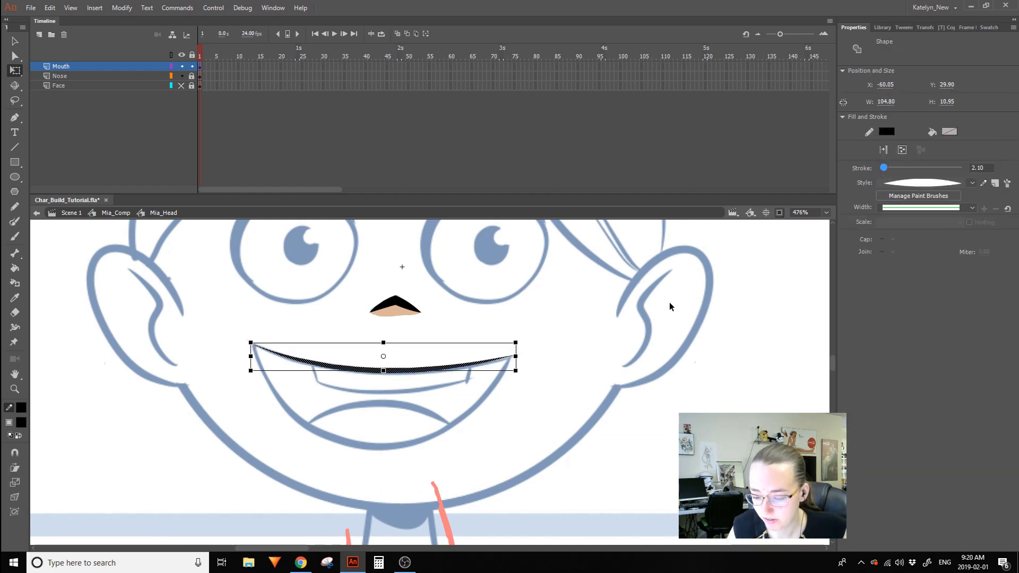
pyautogui.click(679, 294)
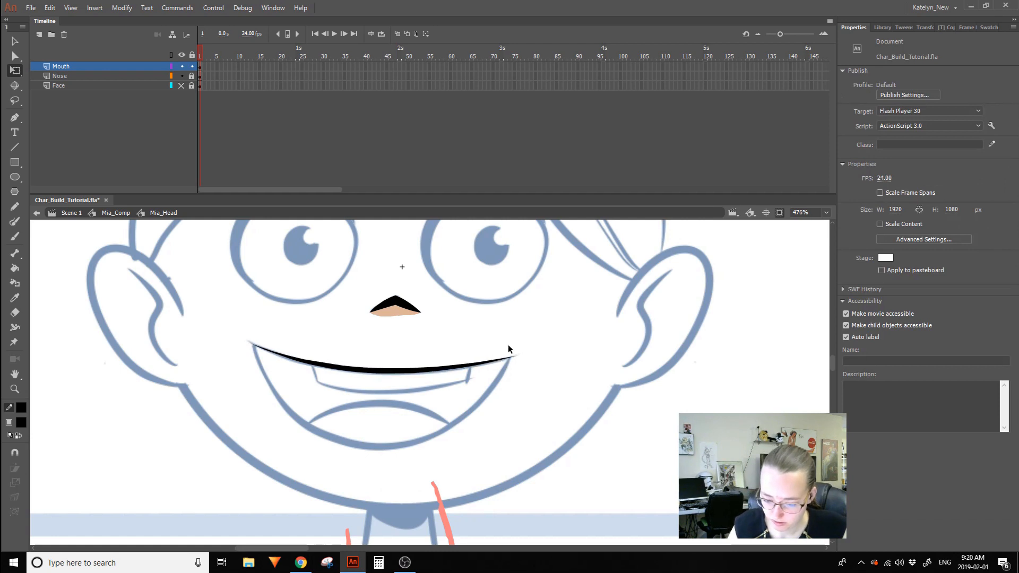
pyautogui.moveTo(256, 345); pyautogui.dragTo(250, 342)
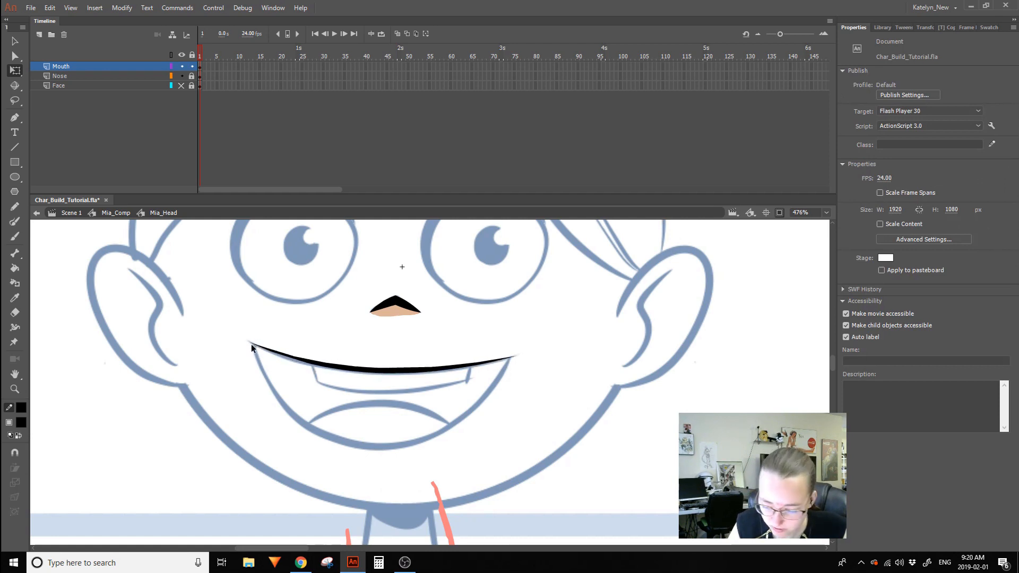
# Change the upper lip line's stroke style from the tapered profile to a uniform solid line.
pyautogui.click(470, 369)
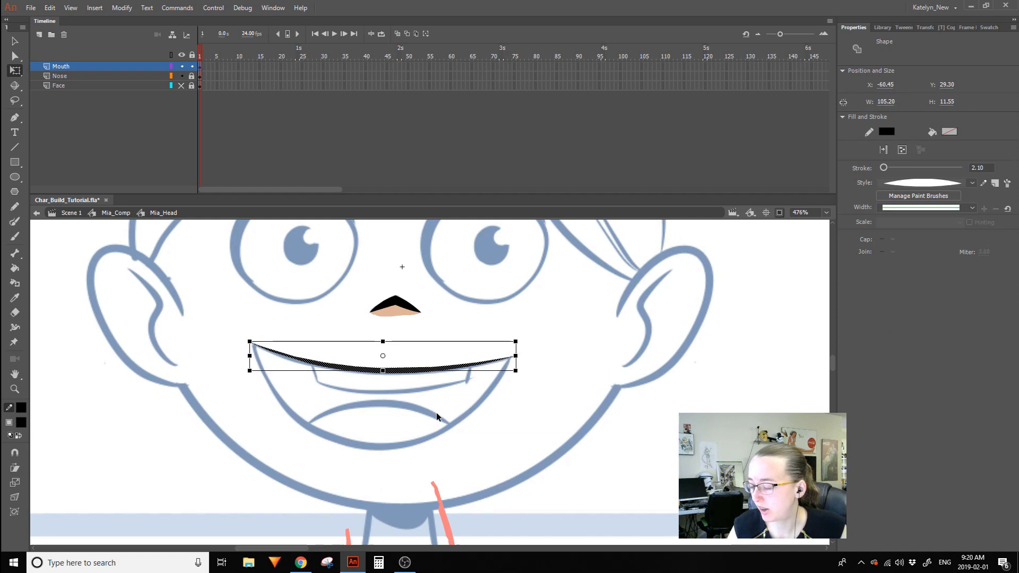
pyautogui.click(972, 182)
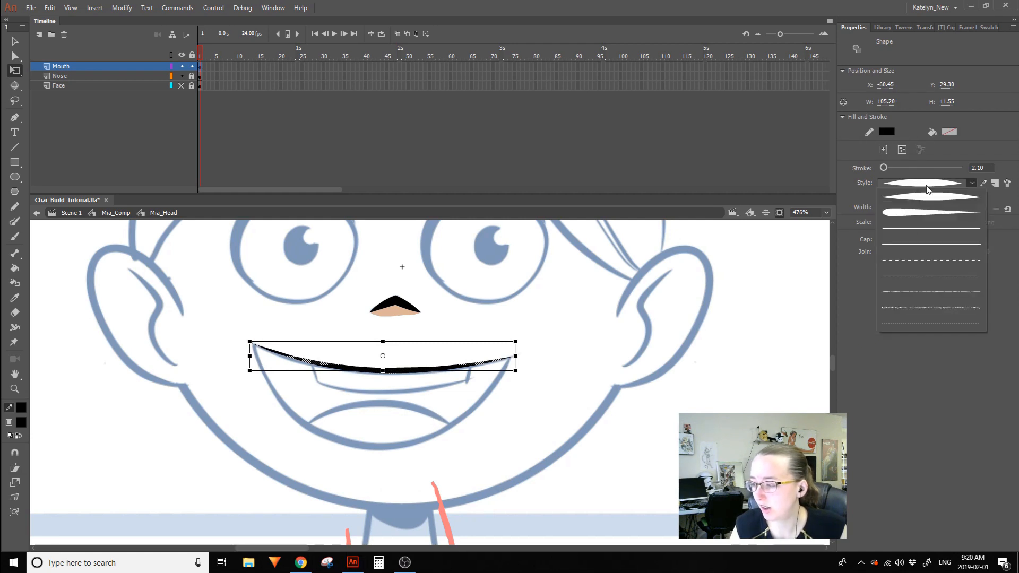
pyautogui.click(916, 244)
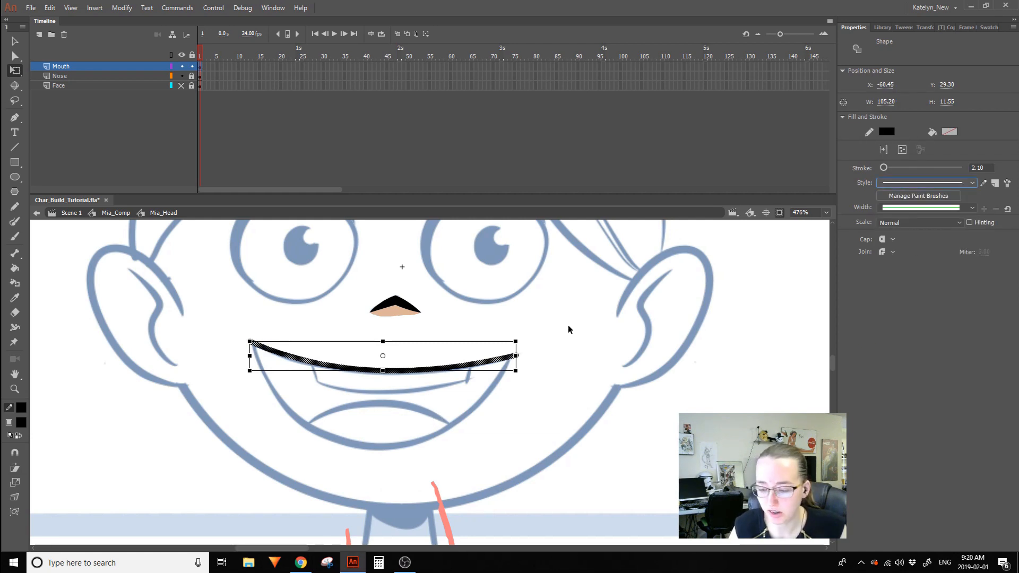
pyautogui.click(469, 317)
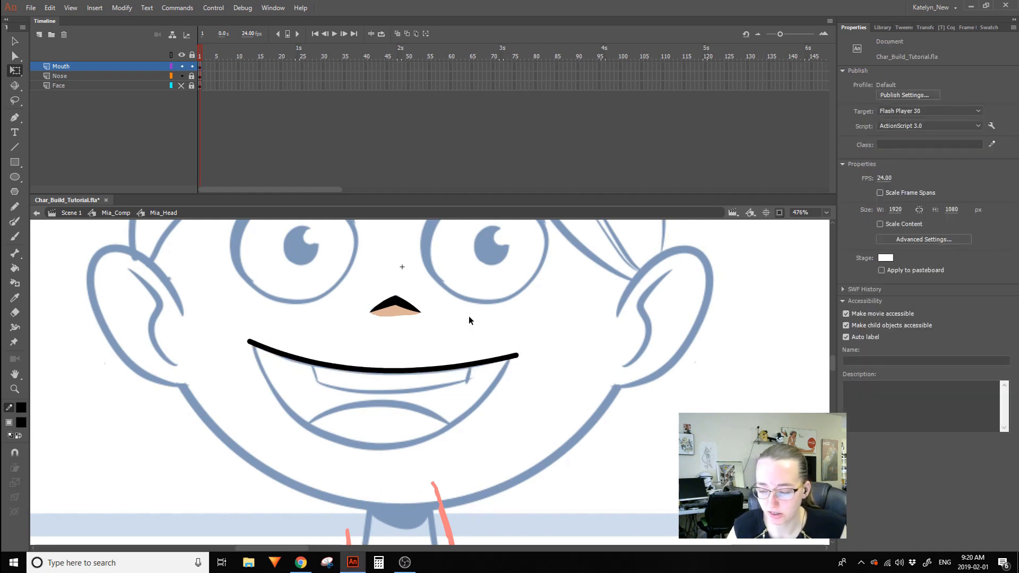
pyautogui.click(385, 371)
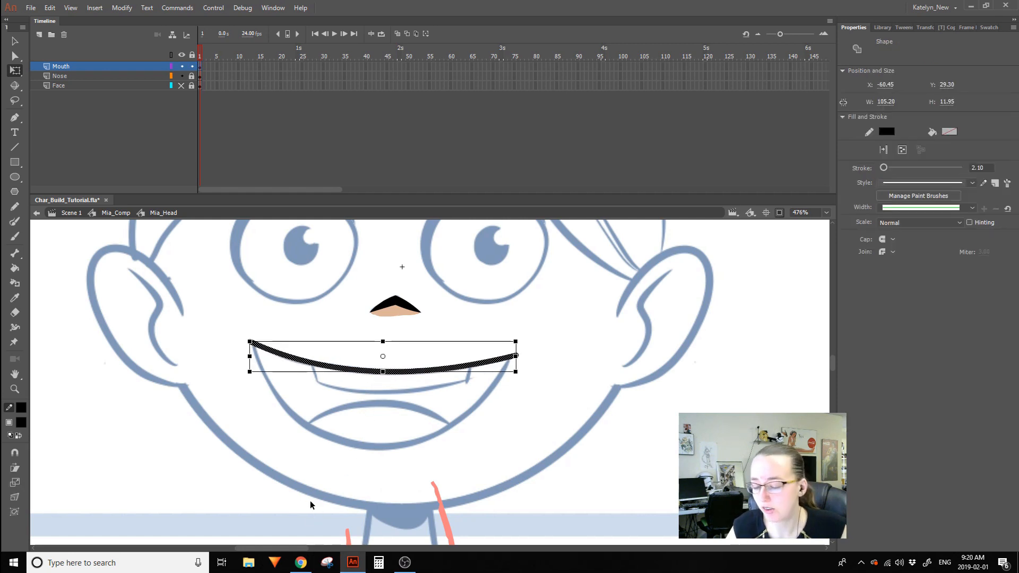
pyautogui.click(380, 396)
# Draw the lower lip as two lines from the mouth corners to the bottom center, bending each along the sketch.
pyautogui.click(14, 147)
pyautogui.moveTo(249, 339)
pyautogui.mouseDown()
pyautogui.moveTo(361, 476)
pyautogui.moveTo(398, 439)
pyautogui.moveTo(380, 449)
pyautogui.mouseUp()
pyautogui.moveTo(318, 430); pyautogui.dragTo(303, 437)
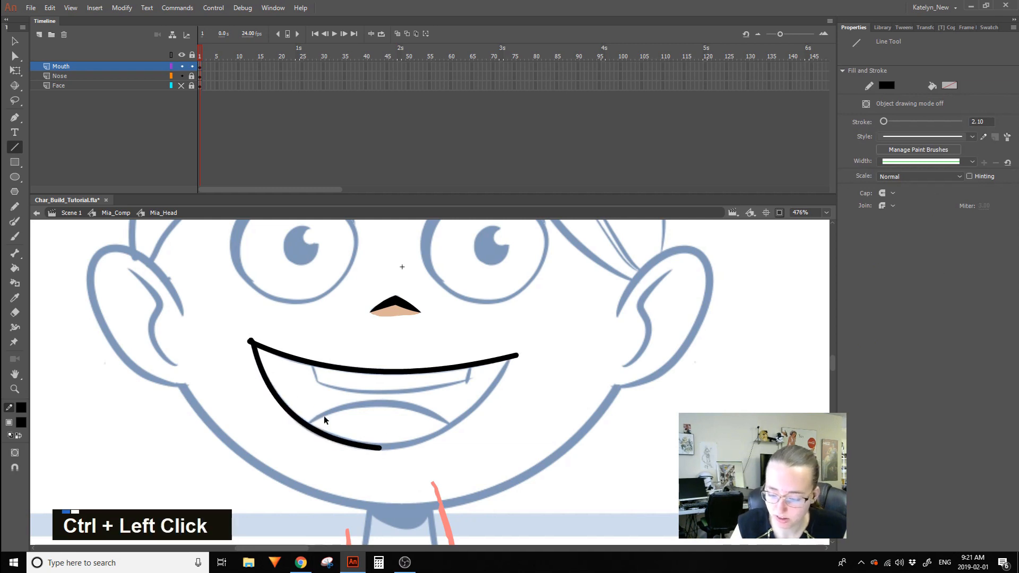
pyautogui.moveTo(514, 346)
pyautogui.mouseDown()
pyautogui.moveTo(345, 463)
pyautogui.moveTo(373, 445)
pyautogui.mouseUp()
pyautogui.moveTo(433, 413); pyautogui.dragTo(460, 407)
pyautogui.moveTo(378, 446); pyautogui.dragTo(360, 451)
# Delete the overhanging line ends at both mouth corners and at the bottom center of the lower lip.
pyautogui.keyDown('ctrl'); pyautogui.keyDown('shift'); pyautogui.click(510, 357); pyautogui.keyUp('shift'); pyautogui.keyUp('ctrl')
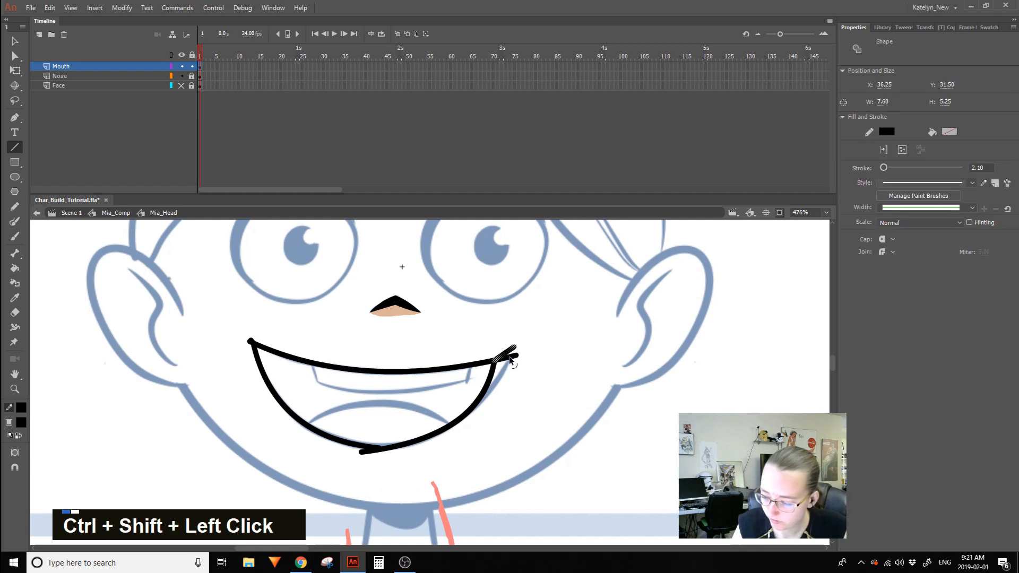
pyautogui.press('Delete')
pyautogui.click(15, 41)
pyautogui.click(250, 341)
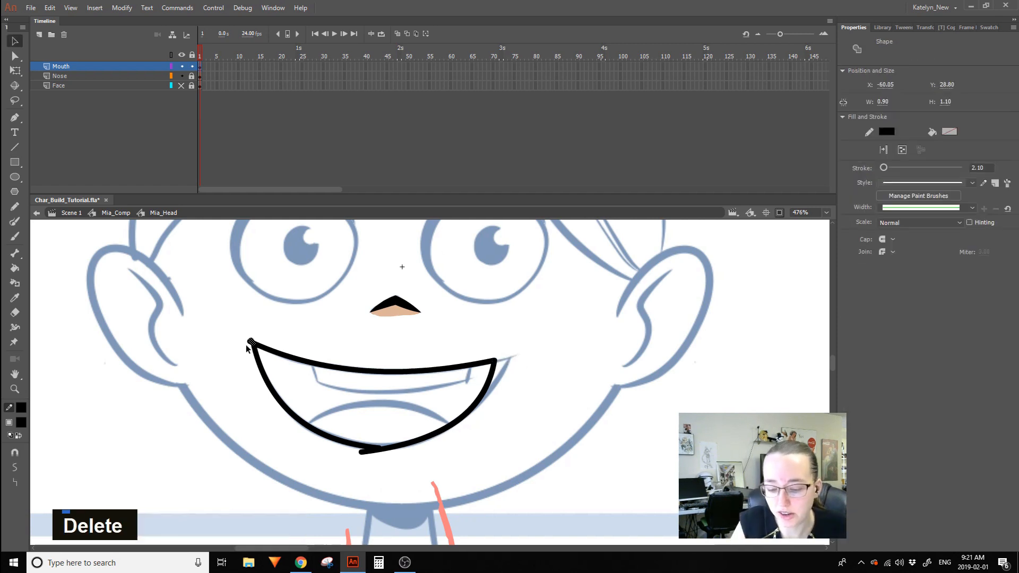
pyautogui.press('Delete')
pyautogui.click(250, 341)
pyautogui.press('Delete')
pyautogui.click(374, 452)
pyautogui.press('Delete')
pyautogui.click(396, 453)
pyautogui.press('Delete')
# Reshape the lower lip curves and pull the right mouth corner outward so the outline follows the sketch smoothly.
pyautogui.moveTo(325, 435); pyautogui.dragTo(324, 433)
pyautogui.moveTo(466, 412); pyautogui.dragTo(474, 409)
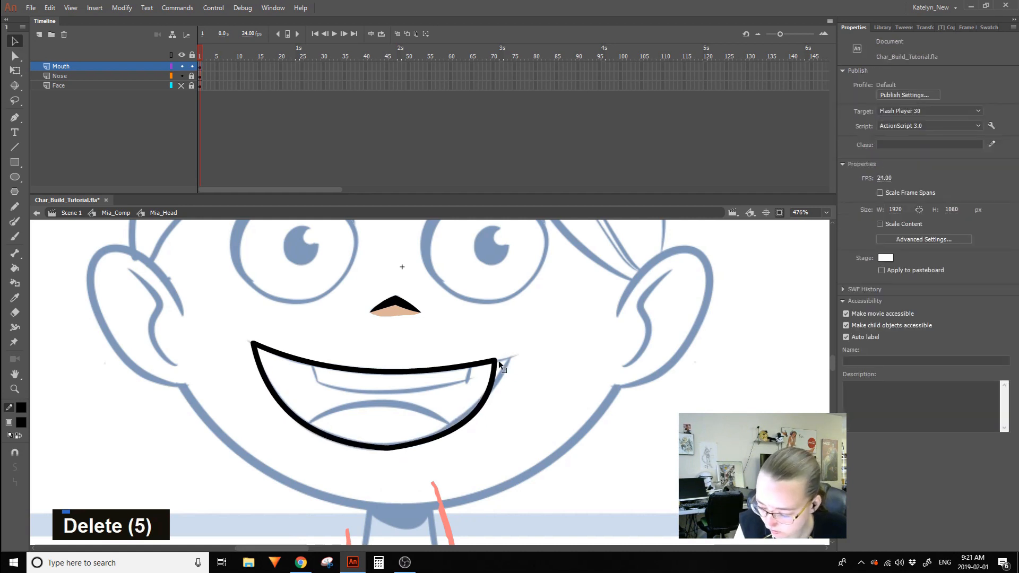
pyautogui.moveTo(498, 361); pyautogui.dragTo(515, 358)
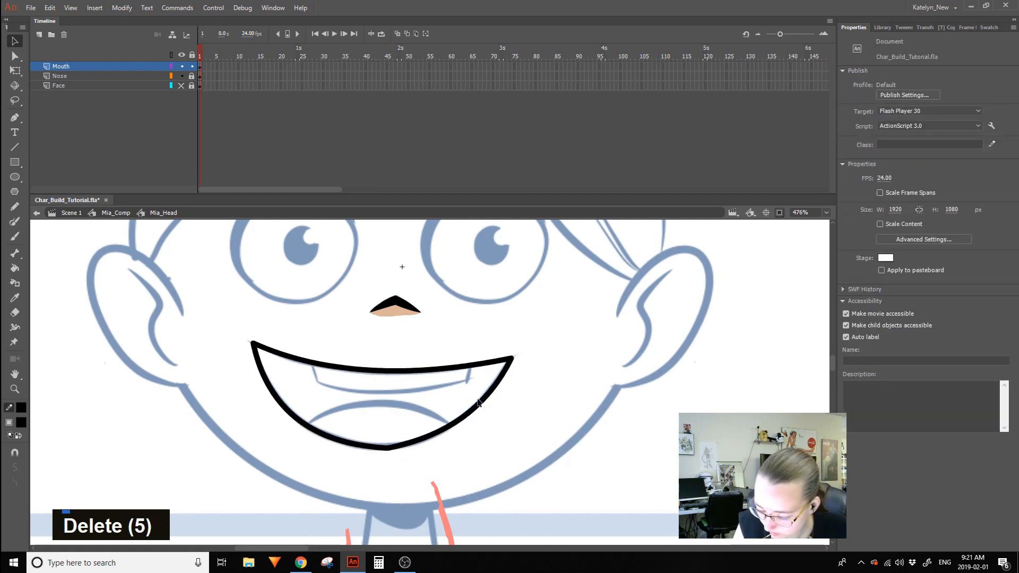
pyautogui.moveTo(387, 451); pyautogui.dragTo(405, 448)
pyautogui.moveTo(335, 432)
pyautogui.mouseDown()
pyautogui.moveTo(329, 440)
pyautogui.moveTo(372, 450)
pyautogui.moveTo(412, 446)
pyautogui.moveTo(319, 432)
pyautogui.moveTo(357, 447)
pyautogui.mouseUp()
# Apply Straighten to the whole mouth outline, and bend the upper lip and right side back onto the sketch.
pyautogui.doubleClick(460, 423)
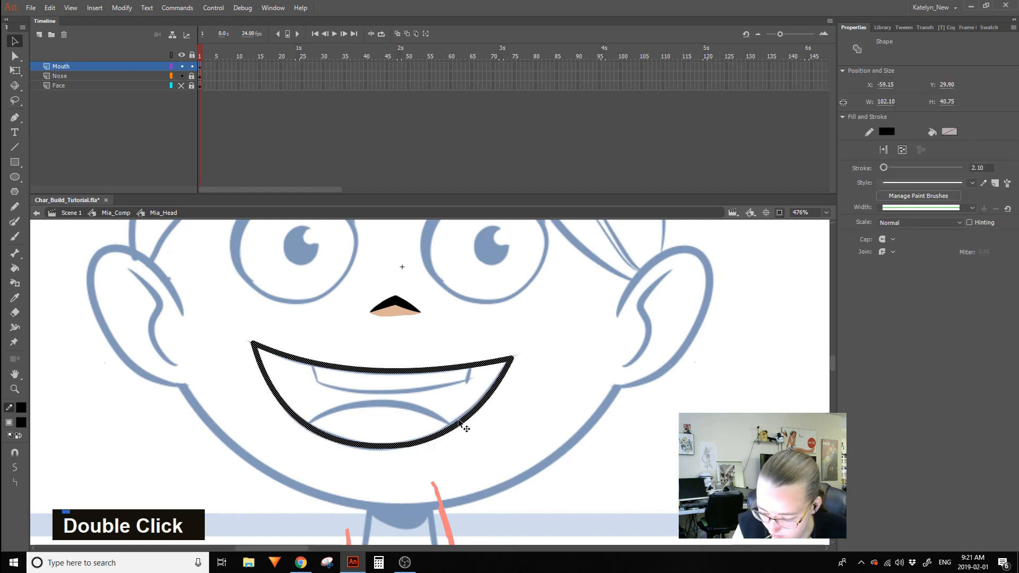
pyautogui.click(15, 483)
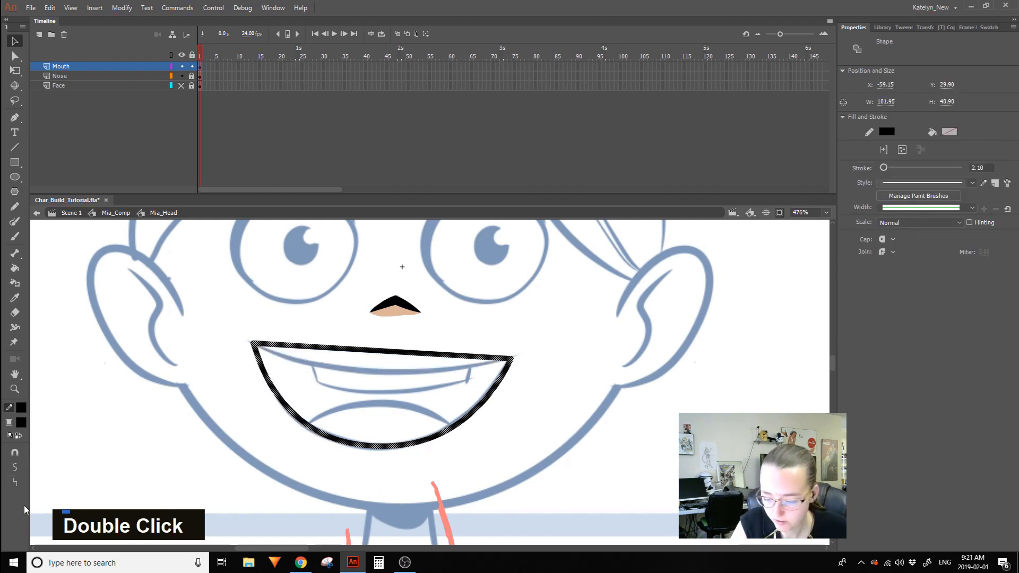
pyautogui.click(491, 303)
pyautogui.moveTo(405, 352); pyautogui.dragTo(400, 373)
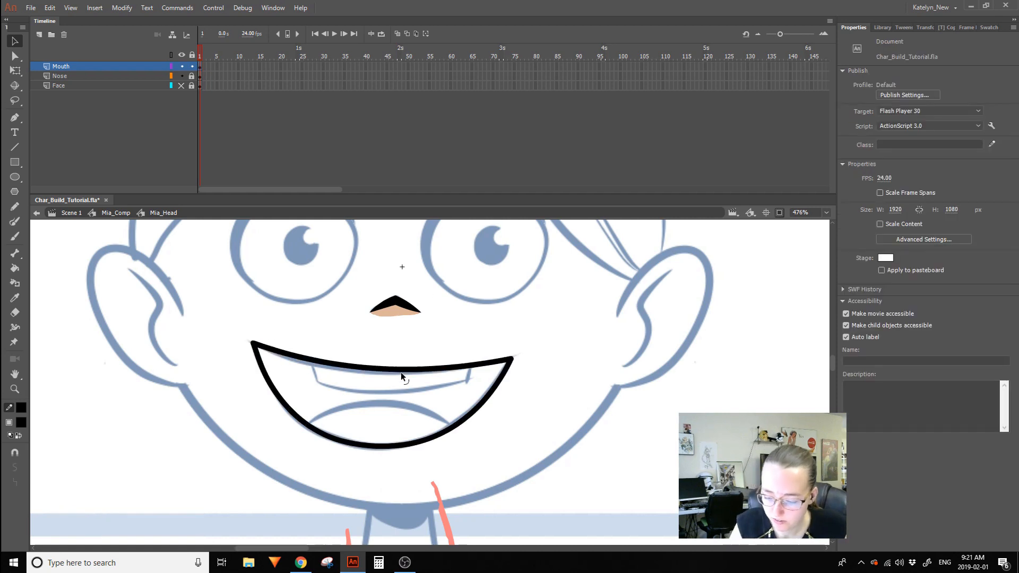
pyautogui.moveTo(512, 361); pyautogui.dragTo(510, 359)
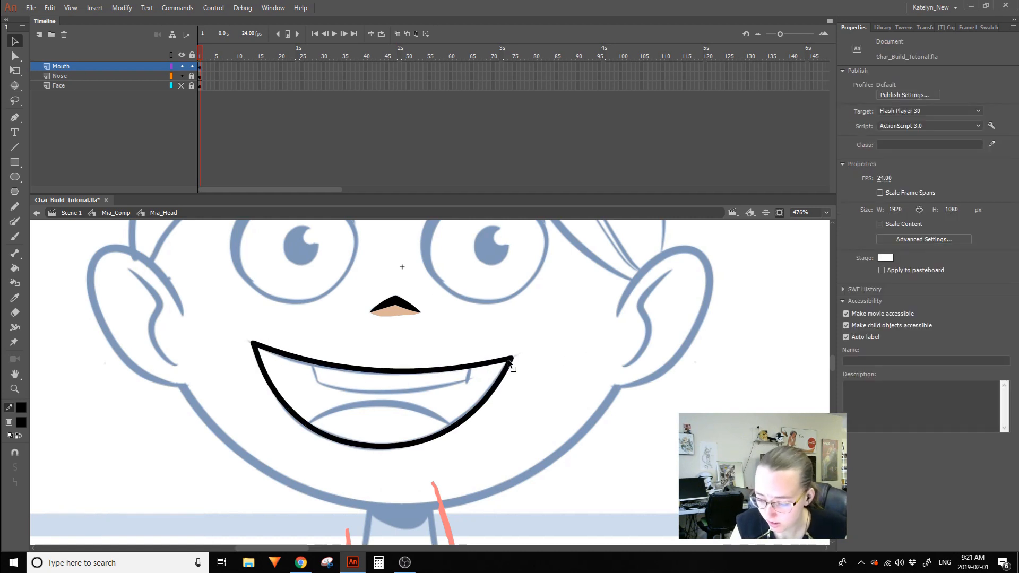
pyautogui.moveTo(481, 405); pyautogui.dragTo(479, 404)
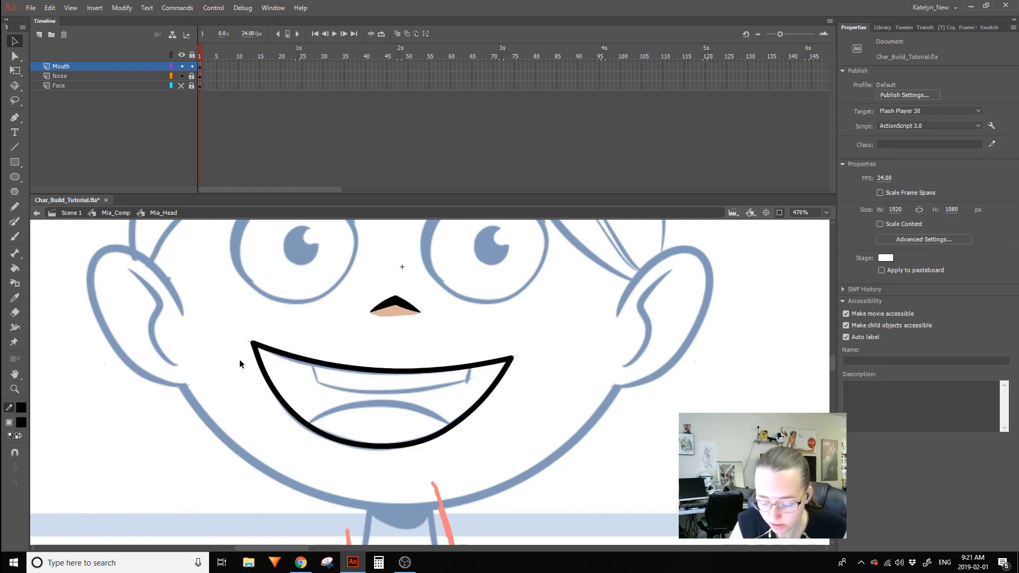
pyautogui.moveTo(294, 361); pyautogui.dragTo(293, 362)
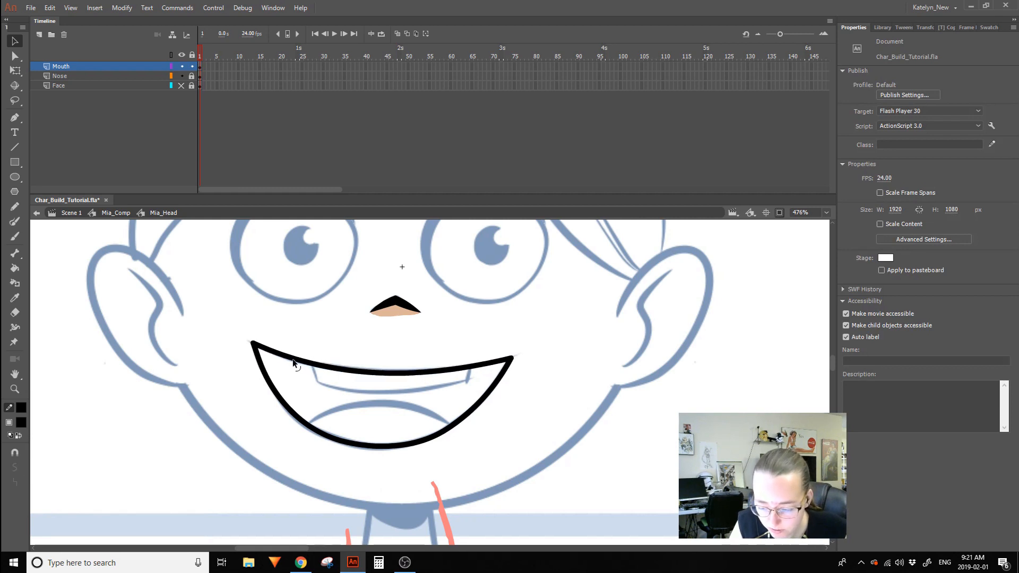
# Convert the whole black mouth outline on the Mouth layer from lines to fills.
pyautogui.doubleClick(507, 372)
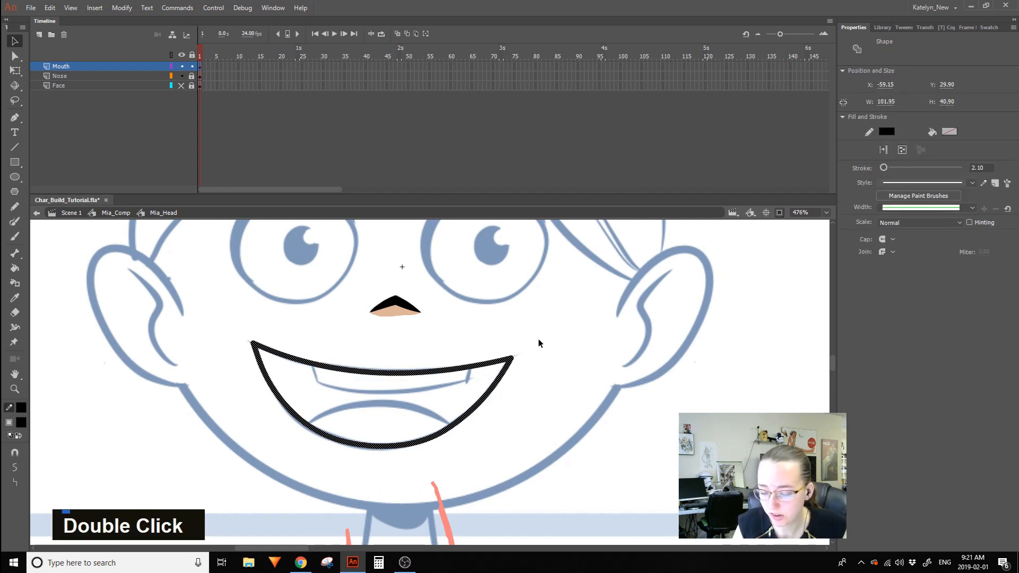
pyautogui.click(123, 8)
pyautogui.moveTo(180, 98)
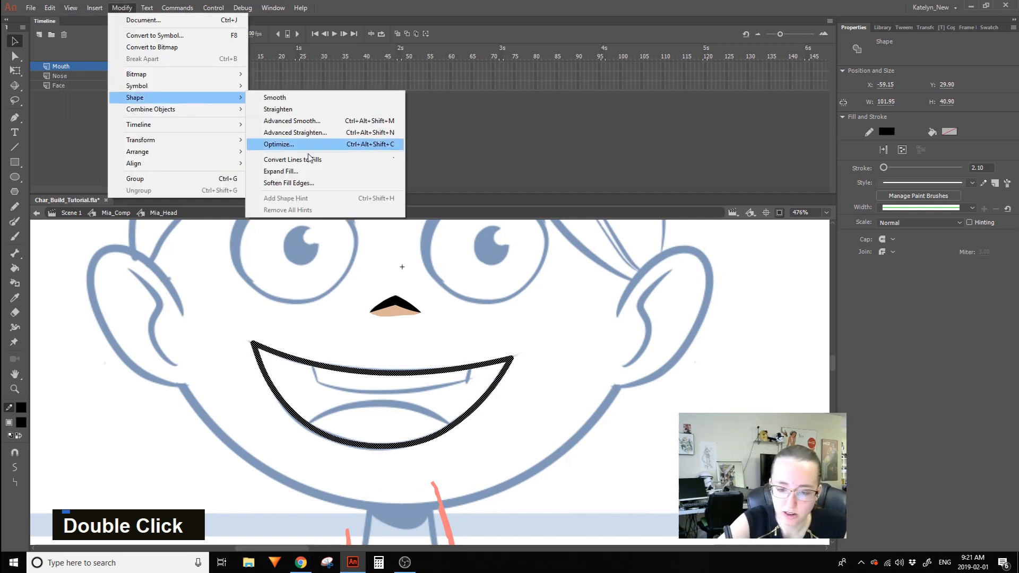
pyautogui.click(293, 160)
# Try trimming the rounded tip at the mouth outline's right corner and reshaping it into a point.
pyautogui.click(512, 364)
pyautogui.moveTo(512, 364); pyautogui.dragTo(565, 352)
pyautogui.hotkey('ctrl', 'z')
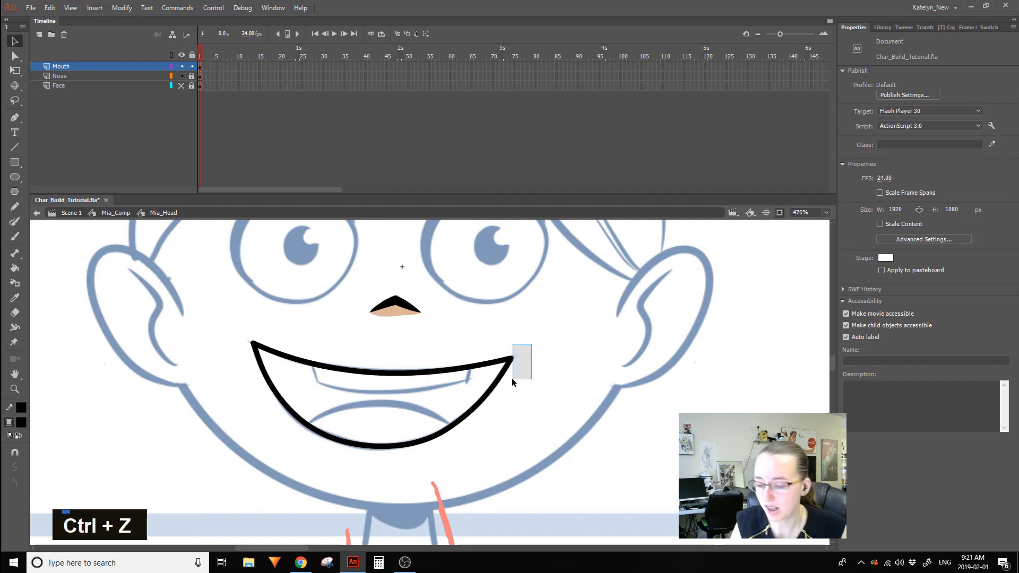
pyautogui.moveTo(510, 377); pyautogui.dragTo(510, 378)
pyautogui.press('Delete')
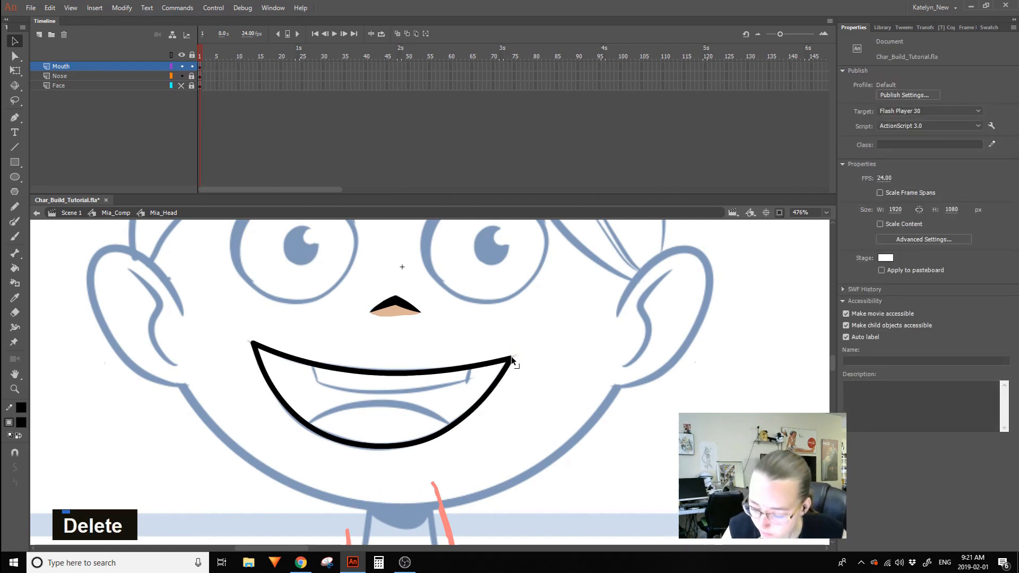
pyautogui.moveTo(512, 355)
pyautogui.mouseDown()
pyautogui.moveTo(492, 336)
pyautogui.moveTo(509, 360)
pyautogui.mouseUp()
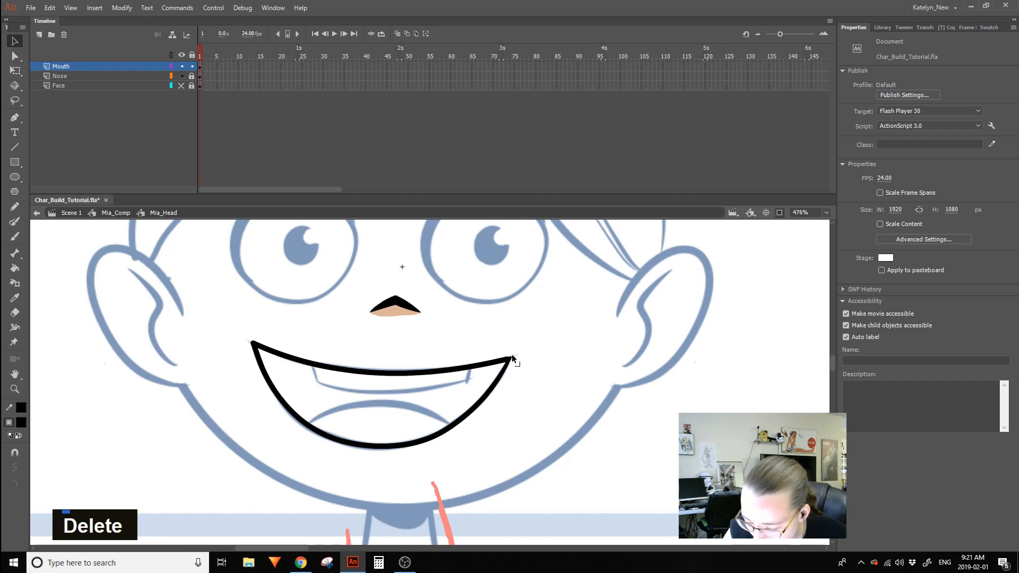
pyautogui.moveTo(511, 358)
pyautogui.mouseDown()
pyautogui.moveTo(530, 349)
pyautogui.moveTo(514, 358)
pyautogui.mouseUp()
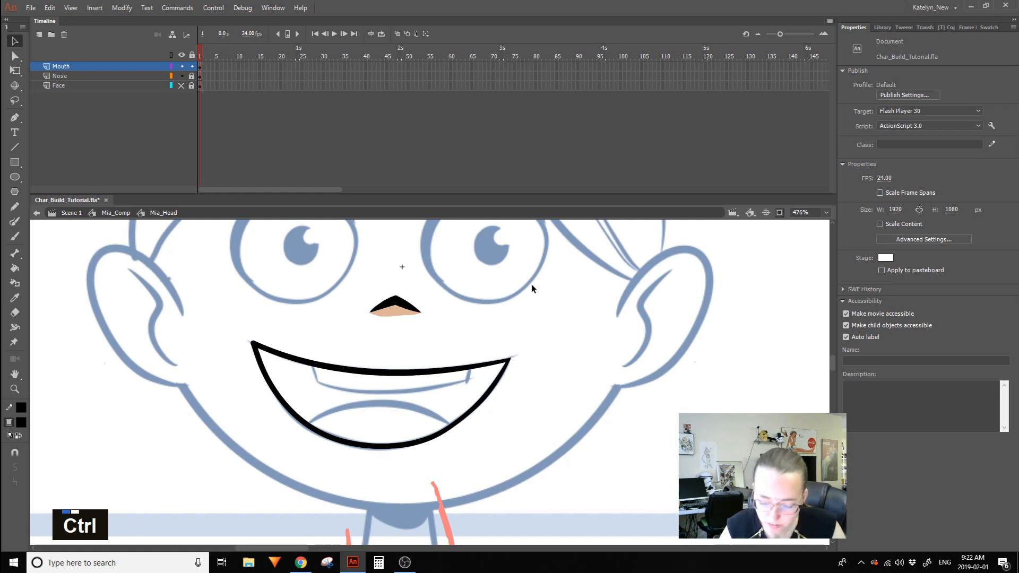
pyautogui.hotkey('ctrl', 'z')
# Trim the rounded left tip of the filled mouth outline and pull both mouth corners into sharp points.
pyautogui.click(15, 389)
pyautogui.click(445, 422)
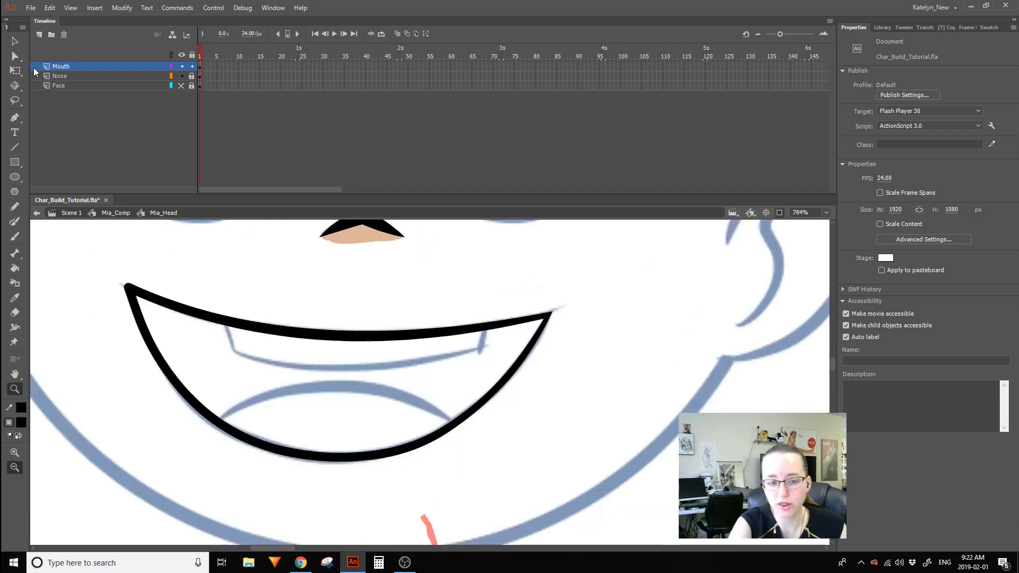
pyautogui.click(15, 41)
pyautogui.press('space')
pyautogui.moveTo(552, 316); pyautogui.dragTo(614, 325)
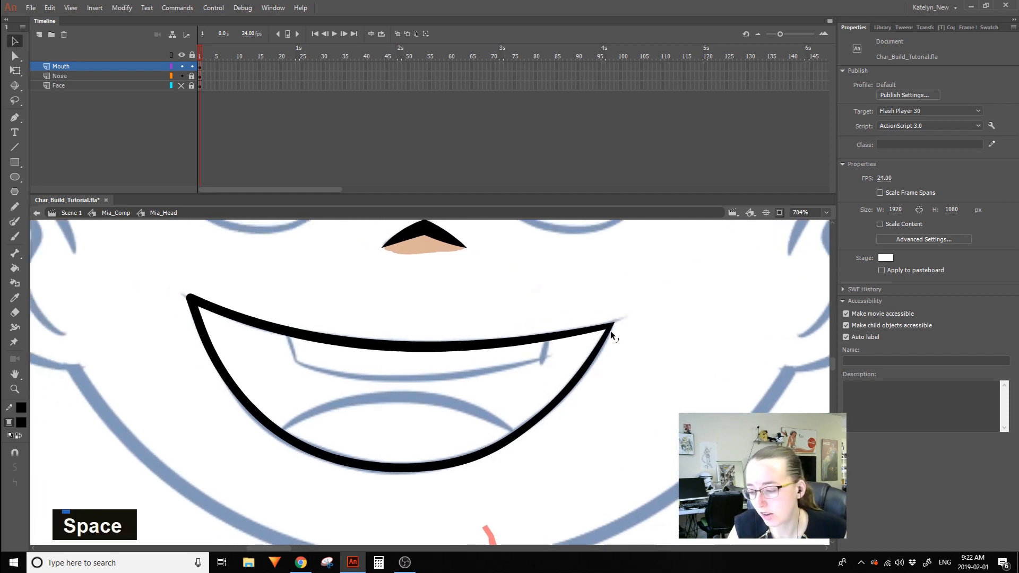
pyautogui.moveTo(166, 274)
pyautogui.mouseDown()
pyautogui.moveTo(211, 305)
pyautogui.moveTo(166, 311)
pyautogui.moveTo(189, 300)
pyautogui.moveTo(185, 271)
pyautogui.mouseUp()
pyautogui.press('Delete')
pyautogui.moveTo(200, 326); pyautogui.dragTo(195, 349)
pyautogui.hotkey('ctrl', 'z')
pyautogui.hotkey('ctrl', 'z')
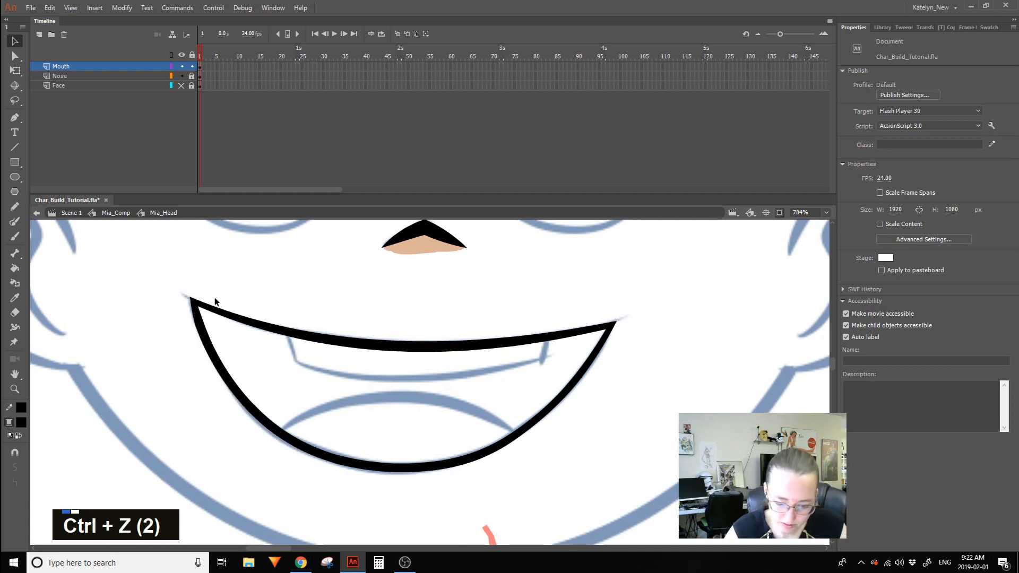
pyautogui.moveTo(199, 327)
pyautogui.mouseDown()
pyautogui.moveTo(148, 232)
pyautogui.moveTo(152, 249)
pyautogui.mouseUp()
pyautogui.moveTo(189, 297)
pyautogui.mouseDown()
pyautogui.moveTo(155, 259)
pyautogui.moveTo(168, 289)
pyautogui.moveTo(190, 298)
pyautogui.mouseUp()
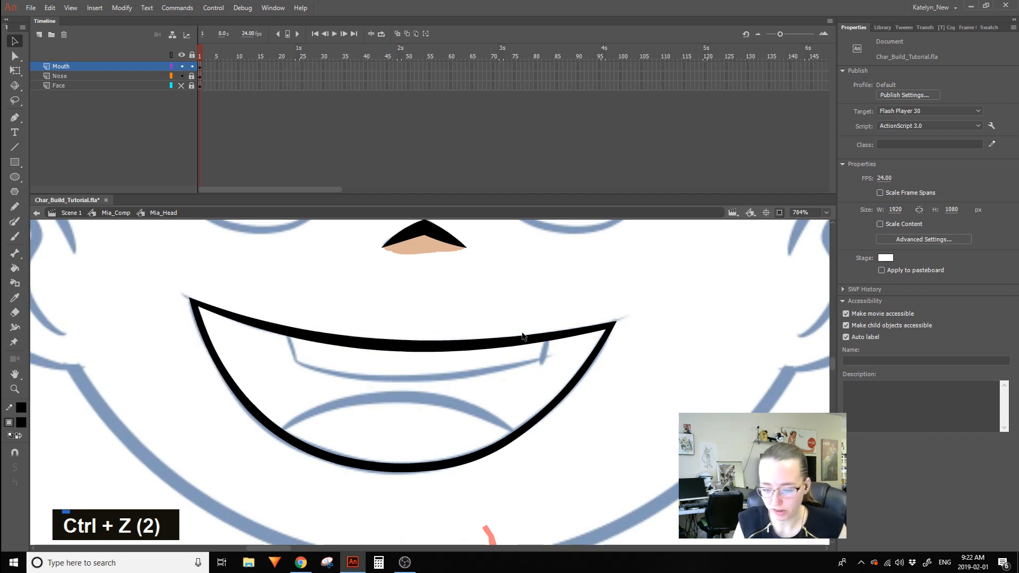
# Try reshaping the edges of the upper and lower lip lines to vary their thickness, and undo those changes.
pyautogui.moveTo(404, 341); pyautogui.dragTo(404, 351)
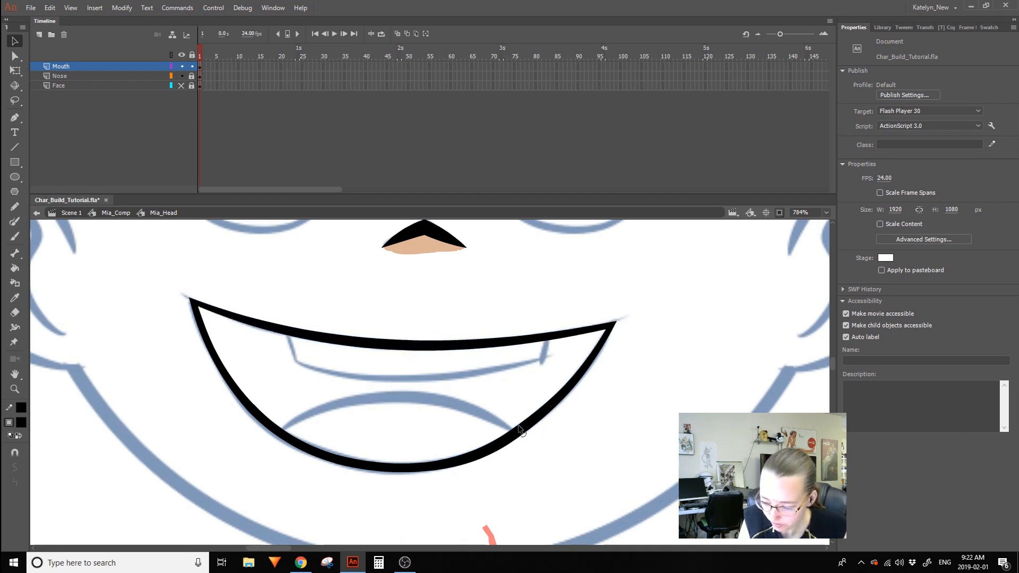
pyautogui.hotkey('ctrl', 'z')
pyautogui.hotkey('ctrl', 'z')
pyautogui.press('z')
pyautogui.click(568, 370)
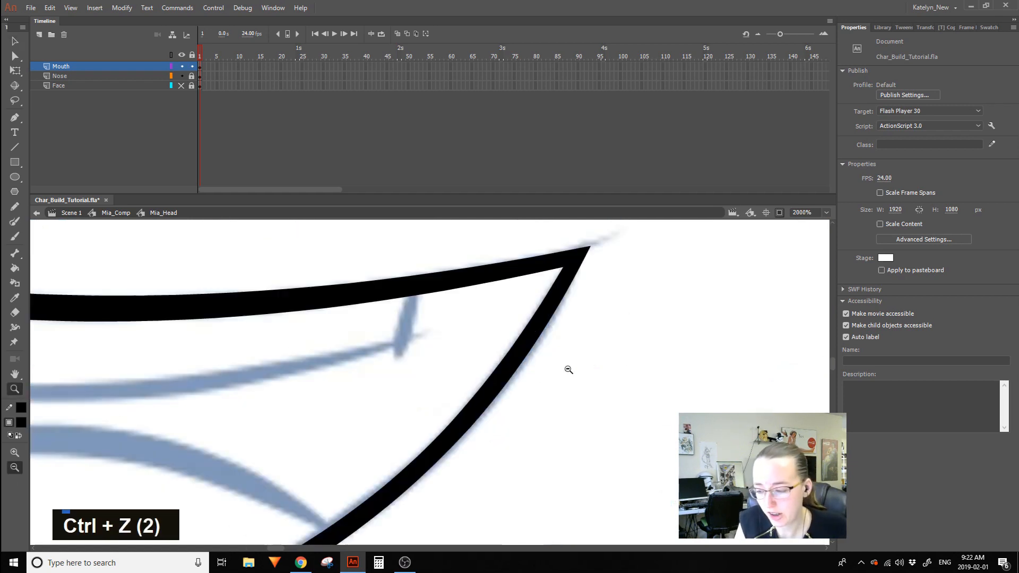
pyautogui.click(93, 423)
pyautogui.click(456, 390)
pyautogui.click(603, 371)
pyautogui.press('space')
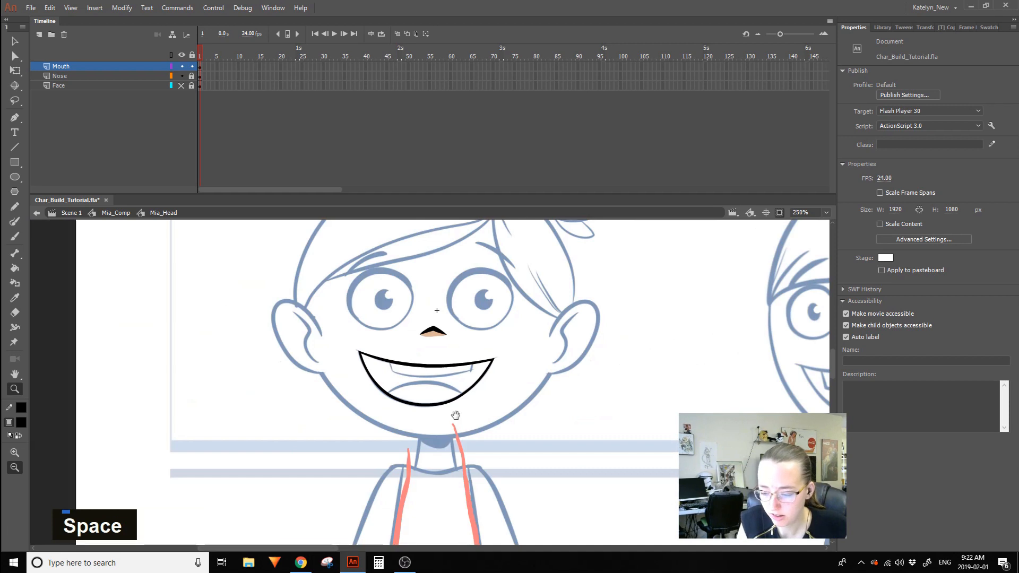
pyautogui.press('v')
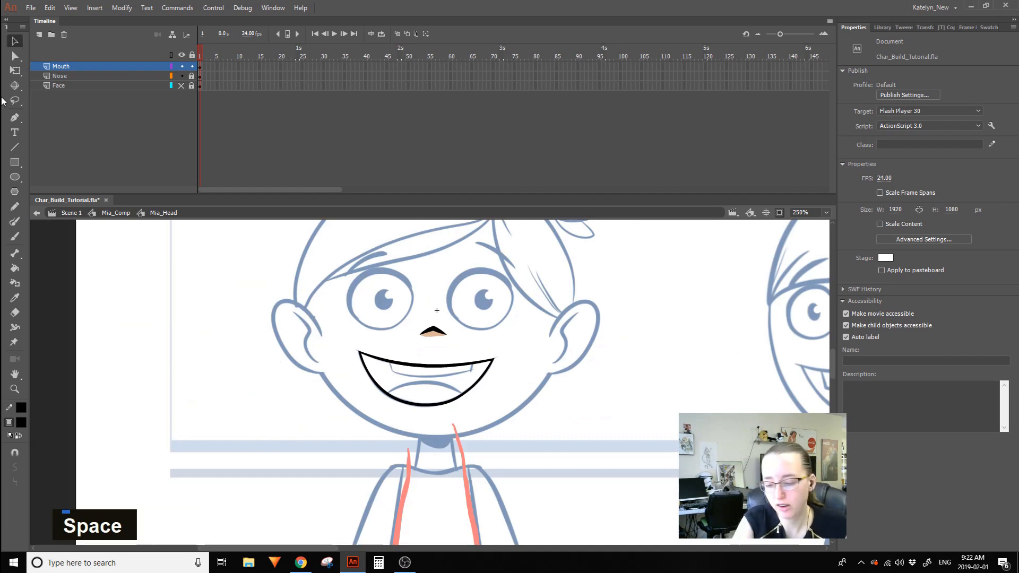
# Undo the corner edits and the fill conversion, back to the editable stroked mouth outline.
pyautogui.hotkey('ctrl', 'z')
pyautogui.hotkey('ctrl', 'z')
pyautogui.hotkey('ctrl', 'z')
pyautogui.hotkey('ctrl', 'z')
pyautogui.hotkey('ctrl', 'z')
pyautogui.hotkey('ctrl', 'z')
pyautogui.hotkey('ctrl', 'z')
pyautogui.hotkey('ctrl', 'z')
pyautogui.hotkey('ctrl', 'z')
pyautogui.hotkey('ctrl', 'z')
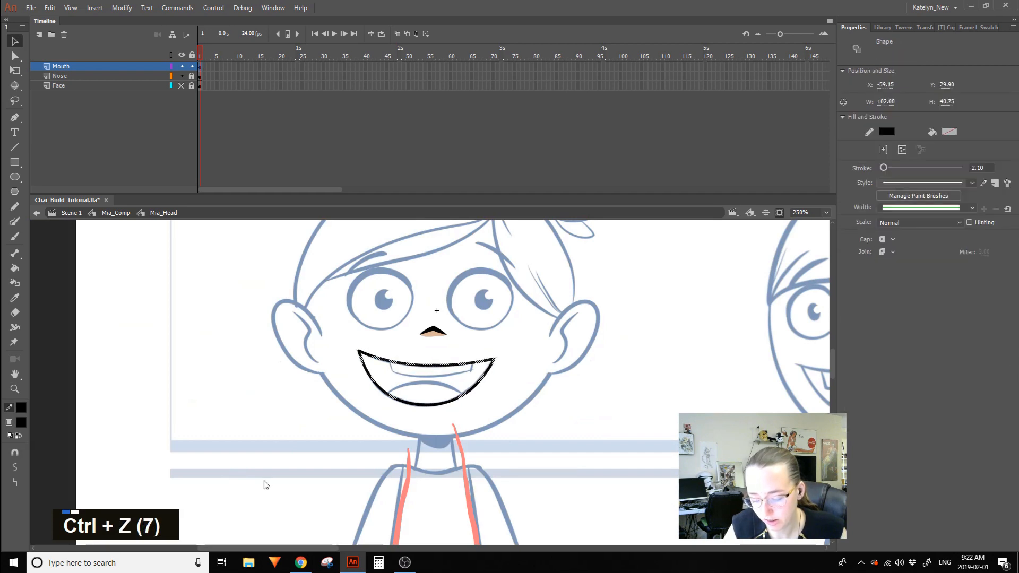
# Apply the stroke style that tapers at both ends to the entire mouth outline.
pyautogui.click(133, 403)
pyautogui.click(14, 389)
pyautogui.moveTo(248, 497); pyautogui.dragTo(599, 312)
pyautogui.click(15, 41)
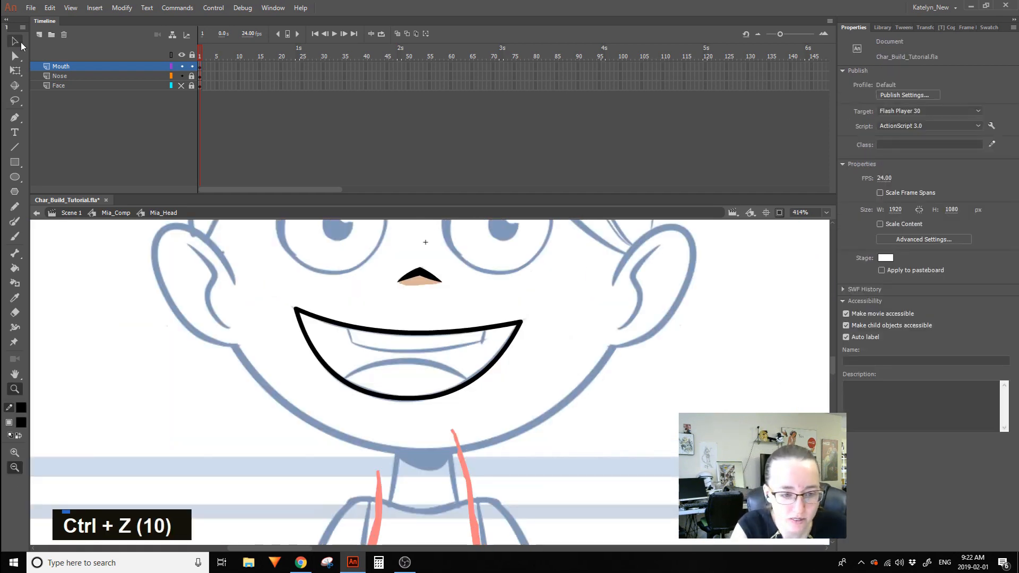
pyautogui.moveTo(467, 332); pyautogui.dragTo(485, 333)
pyautogui.hotkey('ctrl', 'z')
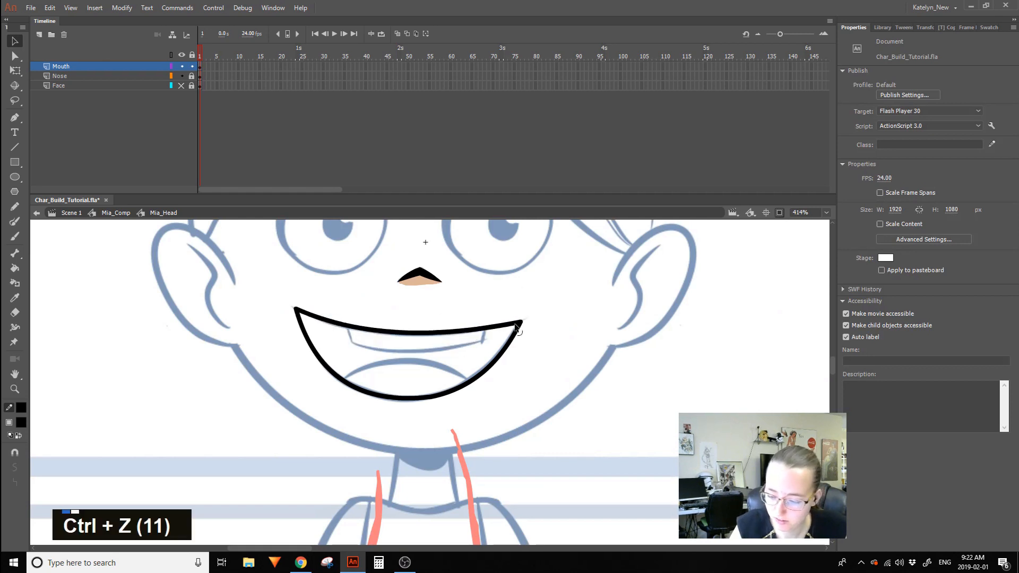
pyautogui.doubleClick(520, 325)
pyautogui.click(926, 183)
pyautogui.click(923, 243)
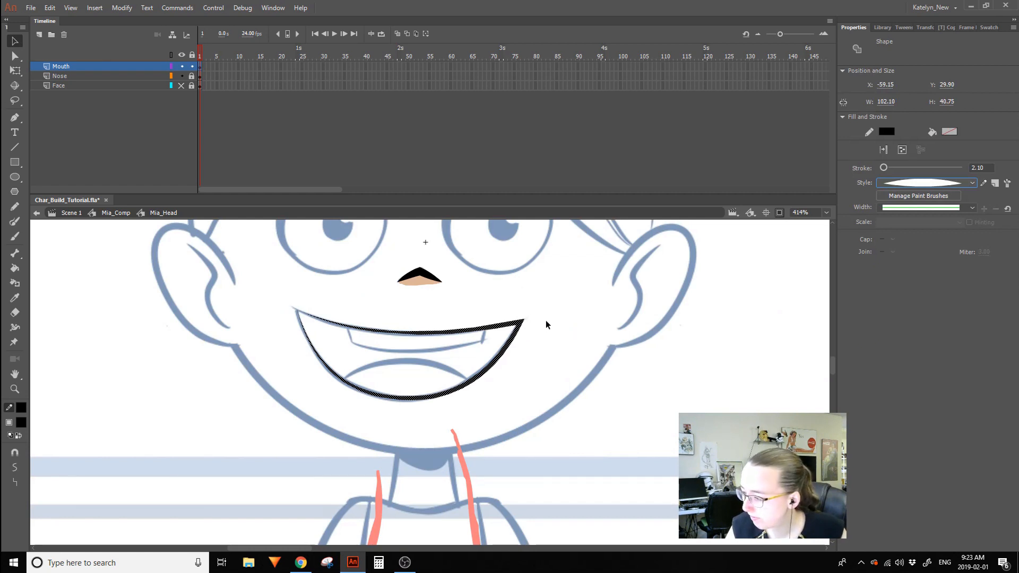
# Try the teardrop stroke style on the mouth outline, and return it to the style tapered at both ends.
pyautogui.click(925, 183)
pyautogui.click(913, 213)
pyautogui.click(924, 186)
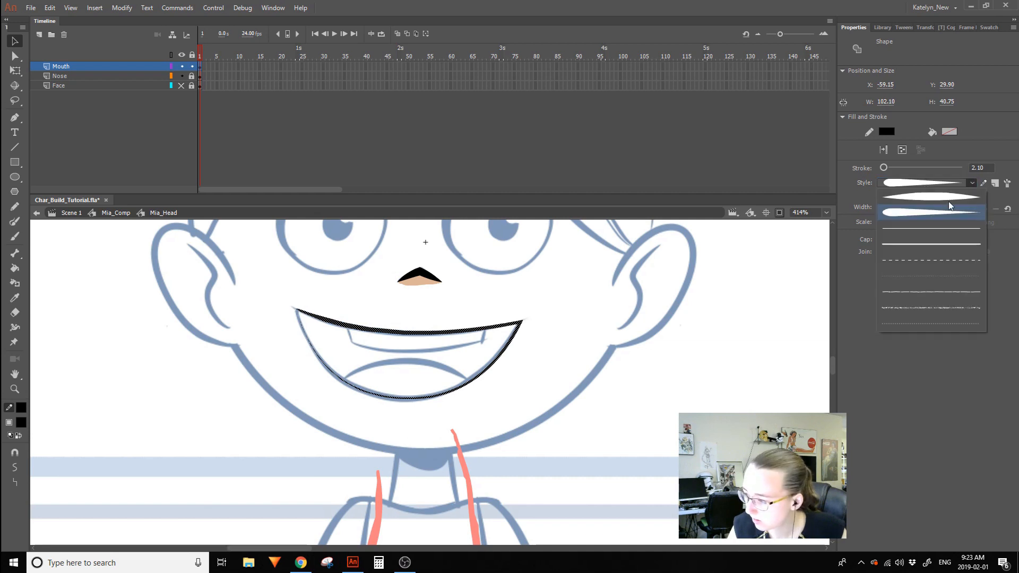
pyautogui.click(947, 196)
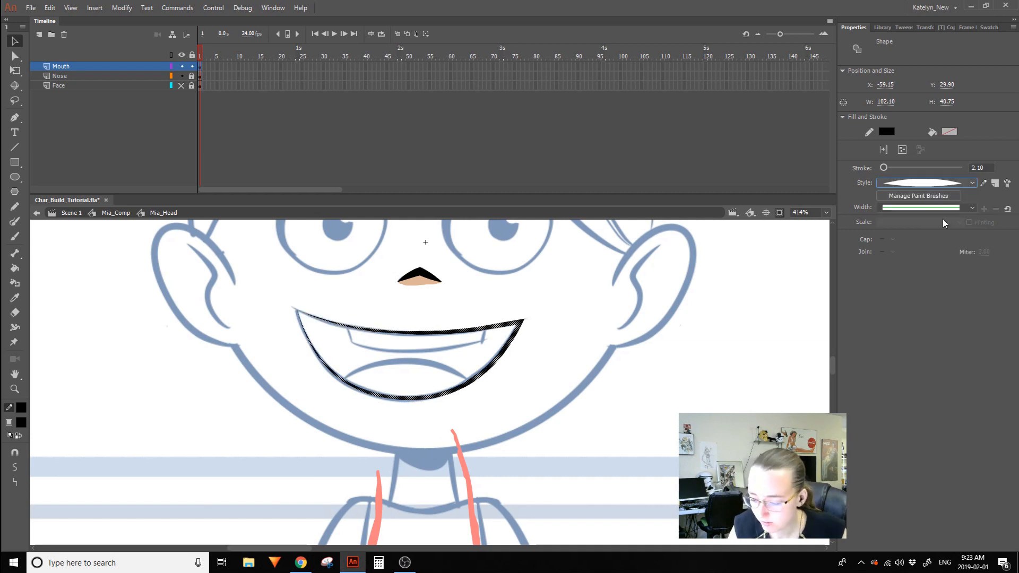
pyautogui.click(499, 305)
# Reapply the stroke style tapered at both ends to only the upper line of the mouth.
pyautogui.click(356, 329)
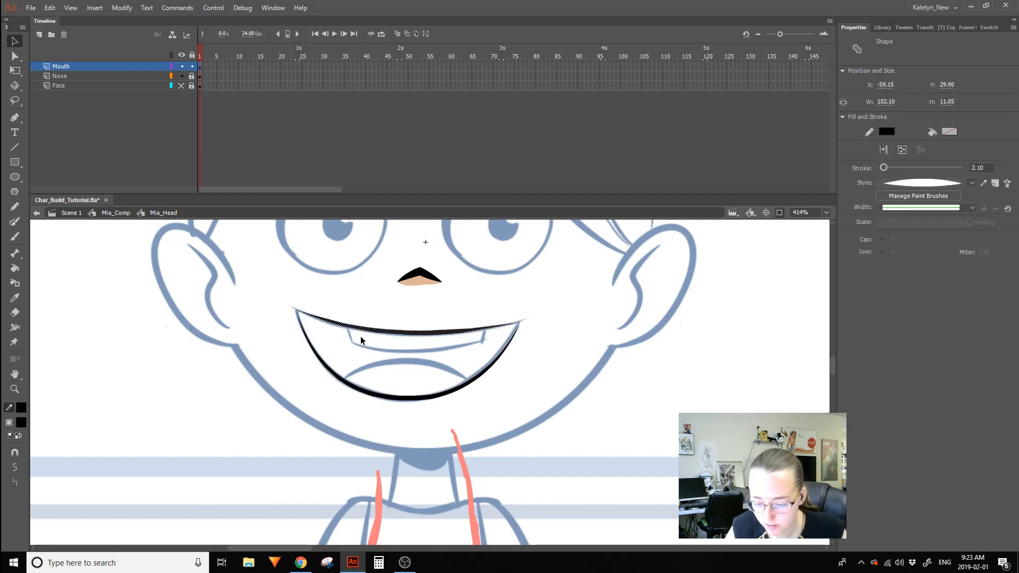
pyautogui.click(934, 184)
pyautogui.click(938, 197)
pyautogui.click(683, 278)
# Change the entire mouth outline to the hairline stroke style.
pyautogui.click(498, 360)
pyautogui.doubleClick(498, 359)
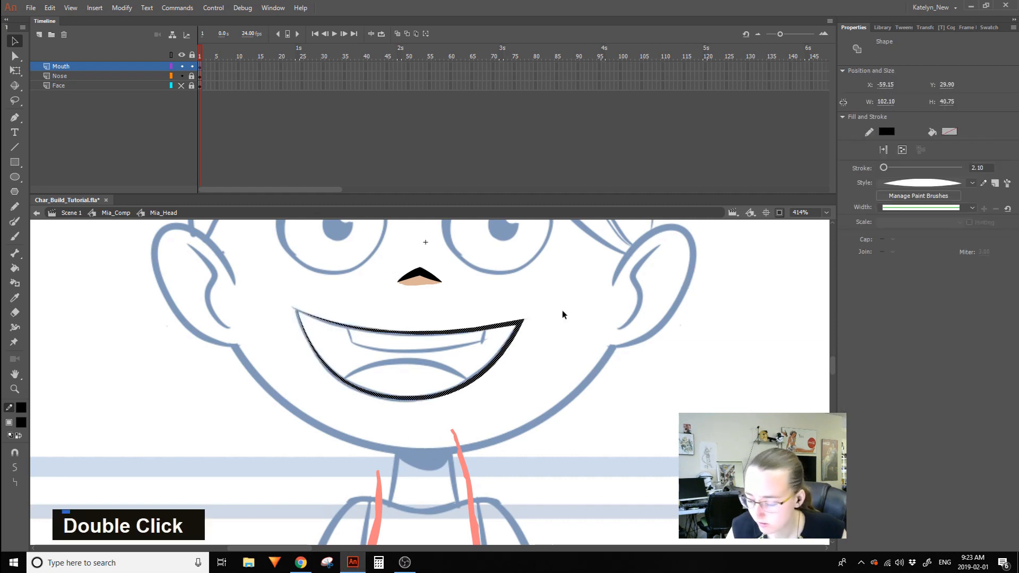
pyautogui.click(942, 184)
pyautogui.click(919, 229)
pyautogui.click(547, 285)
# Give only the mouth's upper line the stroke style that tapers at both ends.
pyautogui.doubleClick(505, 324)
pyautogui.click(486, 333)
pyautogui.click(934, 183)
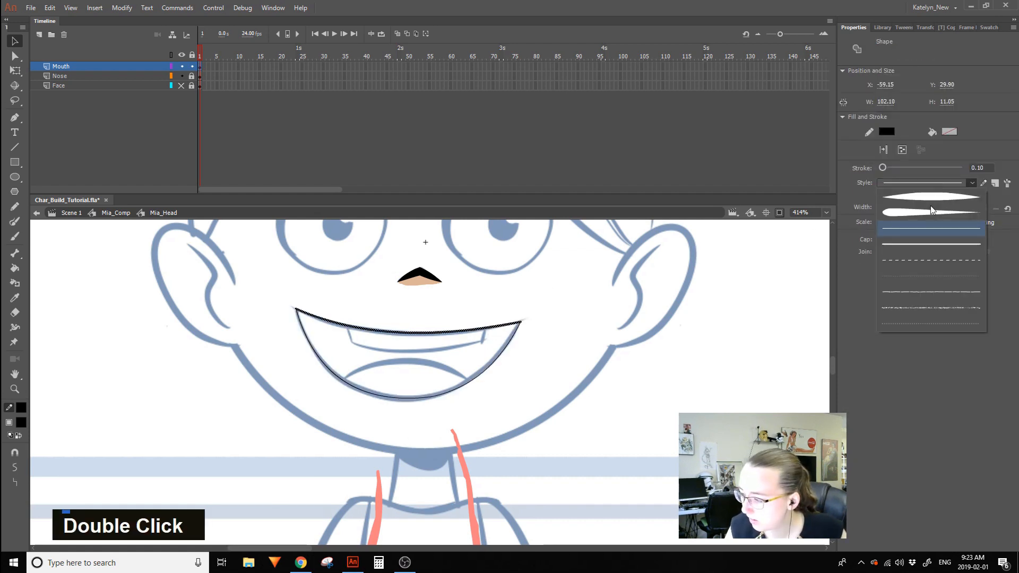
pyautogui.click(930, 205)
# Try the stroke style tapered at both ends on the mouth's complete lower curve, and undo the last change.
pyautogui.click(492, 364)
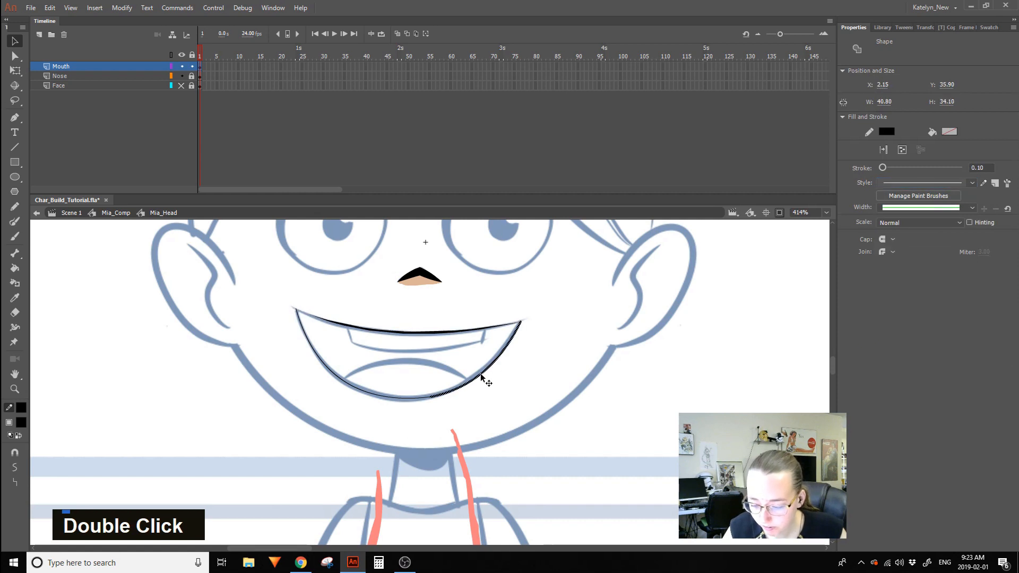
pyautogui.click(918, 183)
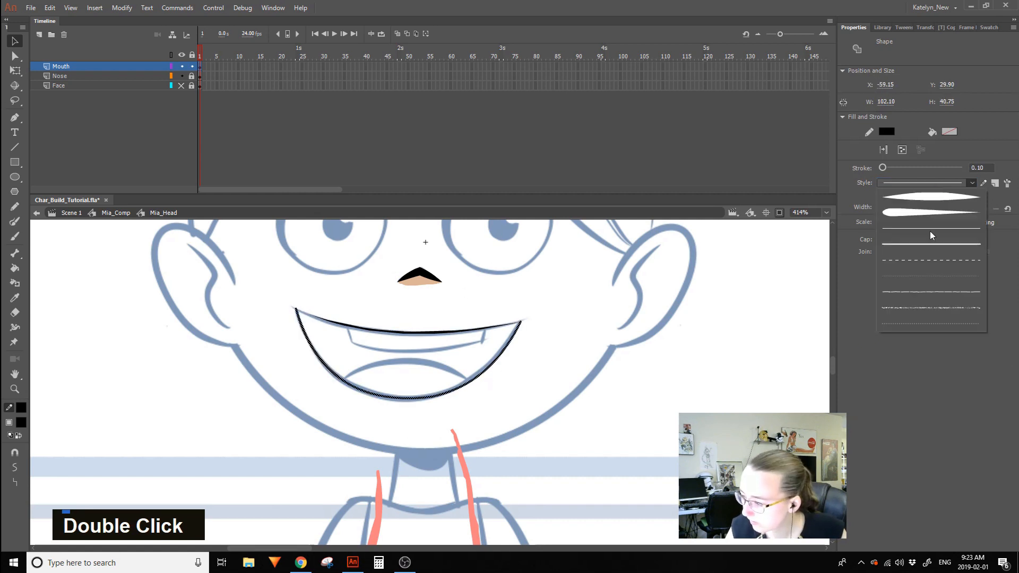
pyautogui.click(919, 210)
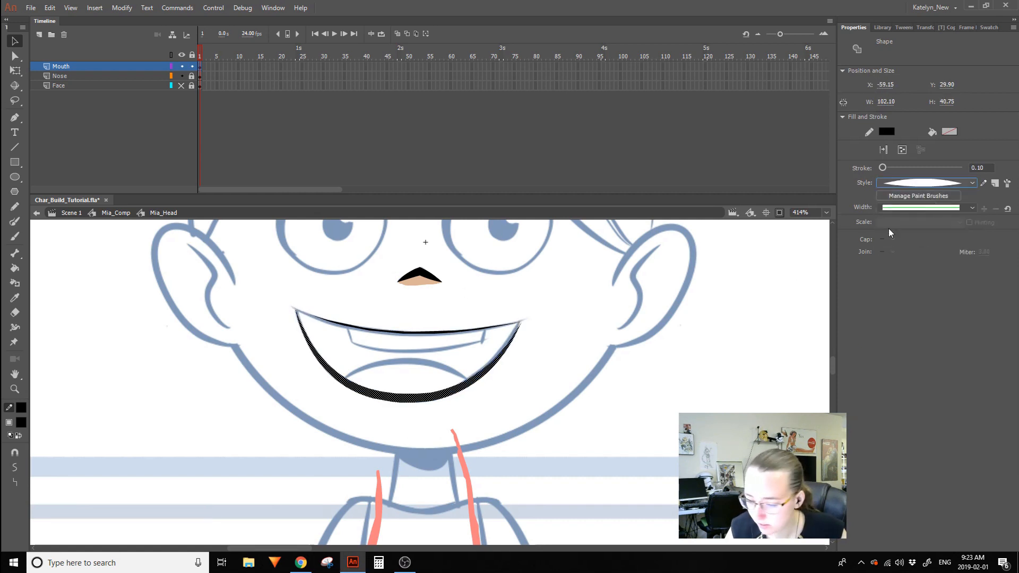
pyautogui.doubleClick(458, 393)
pyautogui.hotkey('ctrl', 'z')
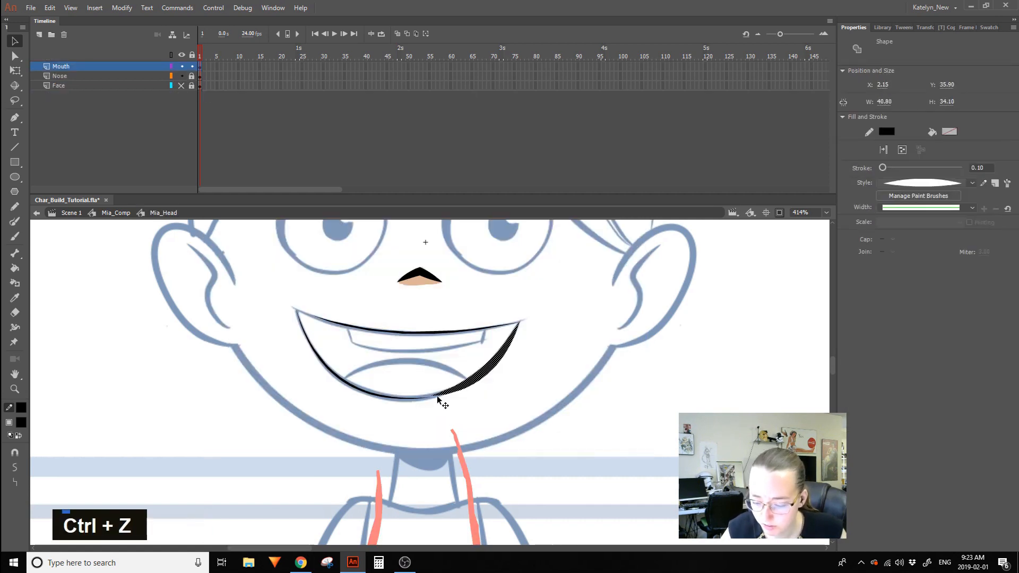
# Adjust the stroke weight of the mouth's lower curve.
pyautogui.doubleClick(443, 396)
pyautogui.moveTo(882, 168); pyautogui.dragTo(883, 168)
pyautogui.click(680, 316)
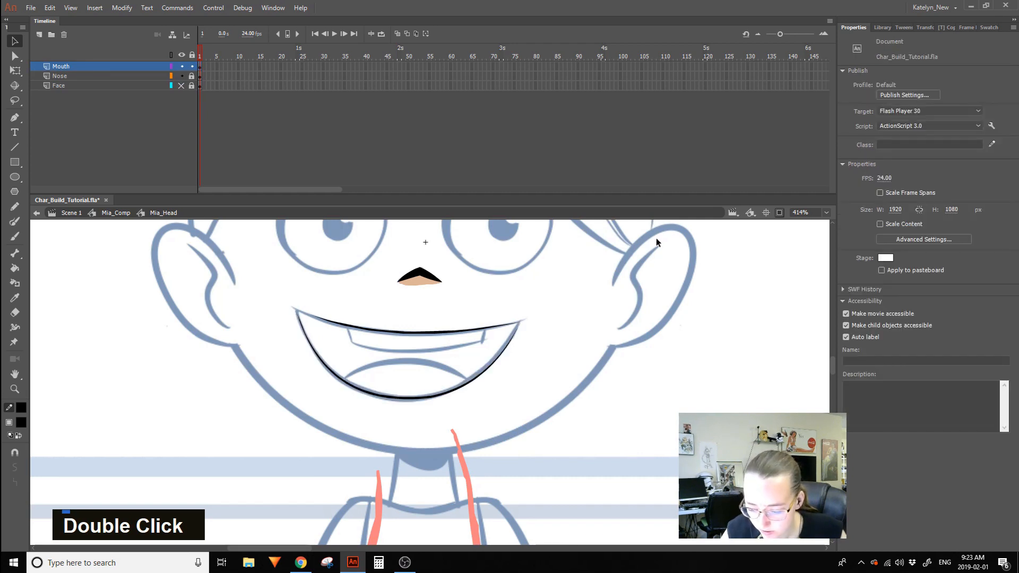
pyautogui.doubleClick(408, 398)
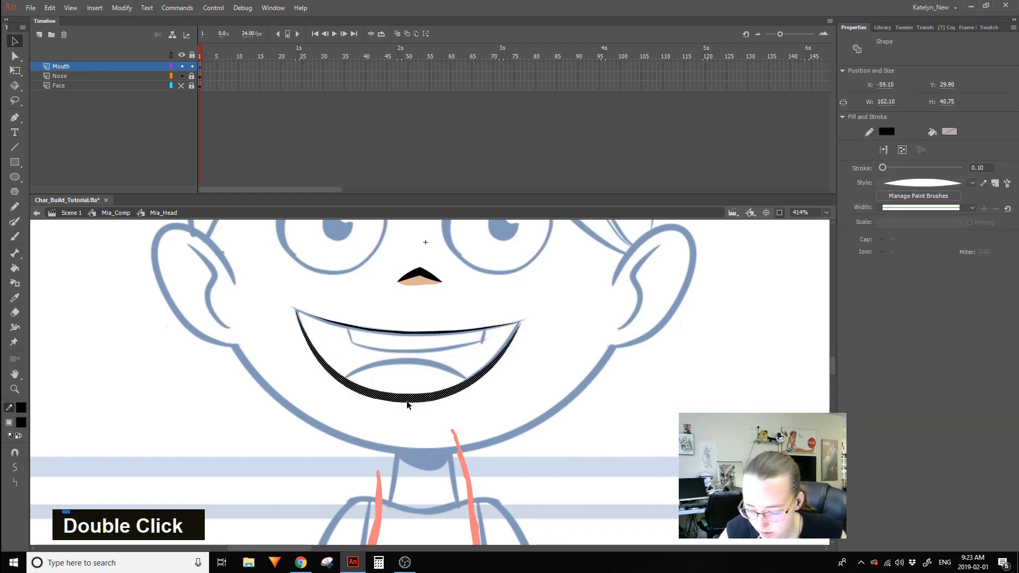
pyautogui.click(914, 185)
pyautogui.click(934, 184)
pyautogui.hotkey('ctrl', 'z')
pyautogui.click(492, 397)
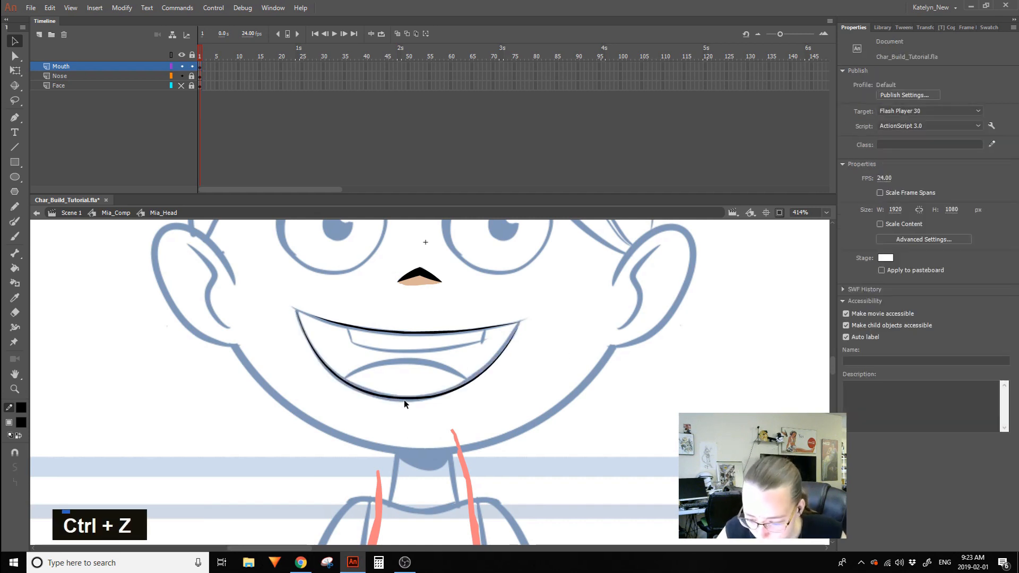
# Select all the mouth lines and set their stroke style to solid.
pyautogui.click(472, 330)
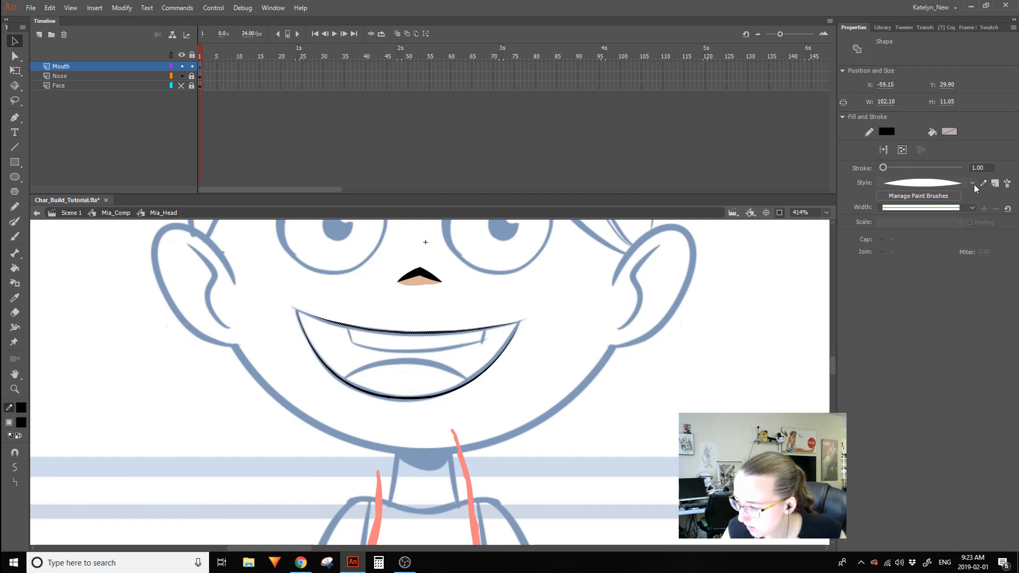
pyautogui.hotkey('ctrl', 'a')
pyautogui.click(949, 183)
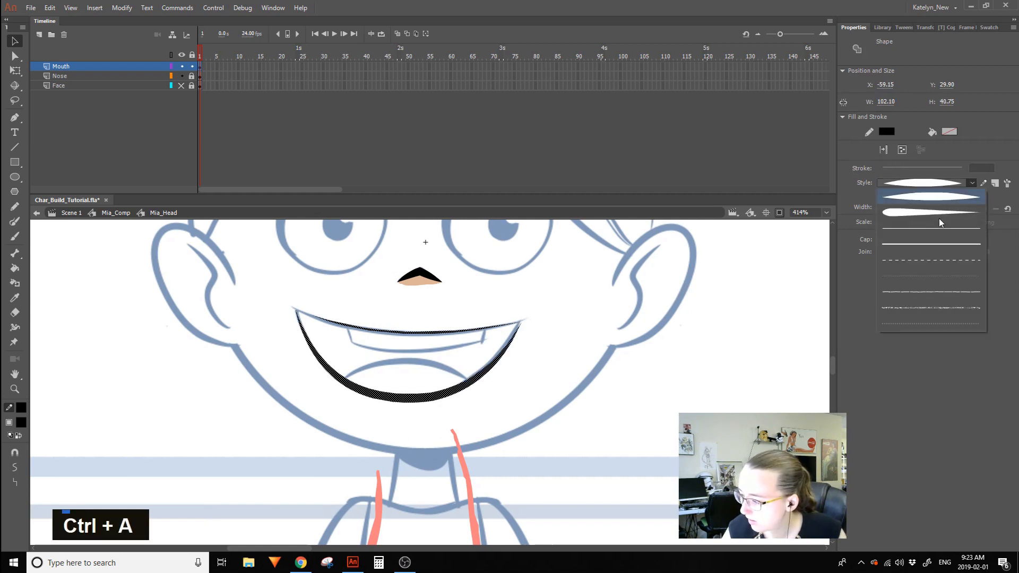
pyautogui.click(950, 244)
pyautogui.click(708, 331)
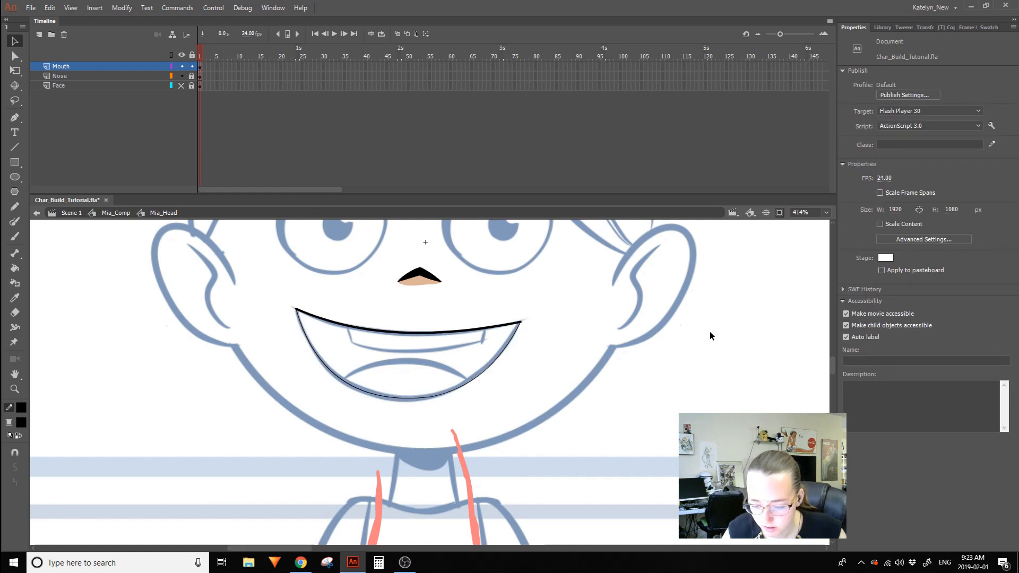
# Try the width profile tapered at both ends on the mouth's complete lower curve.
pyautogui.doubleClick(514, 333)
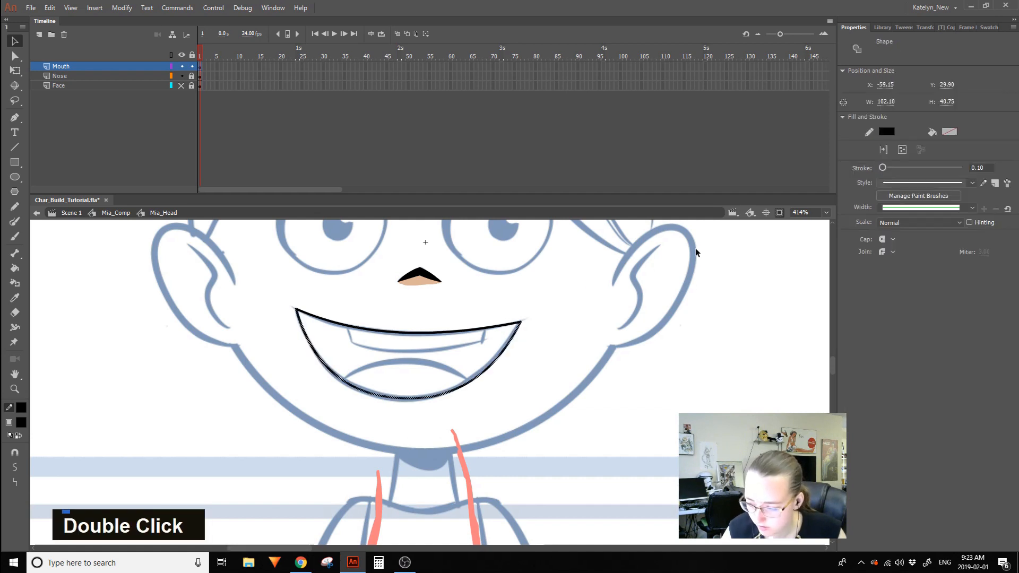
pyautogui.click(923, 207)
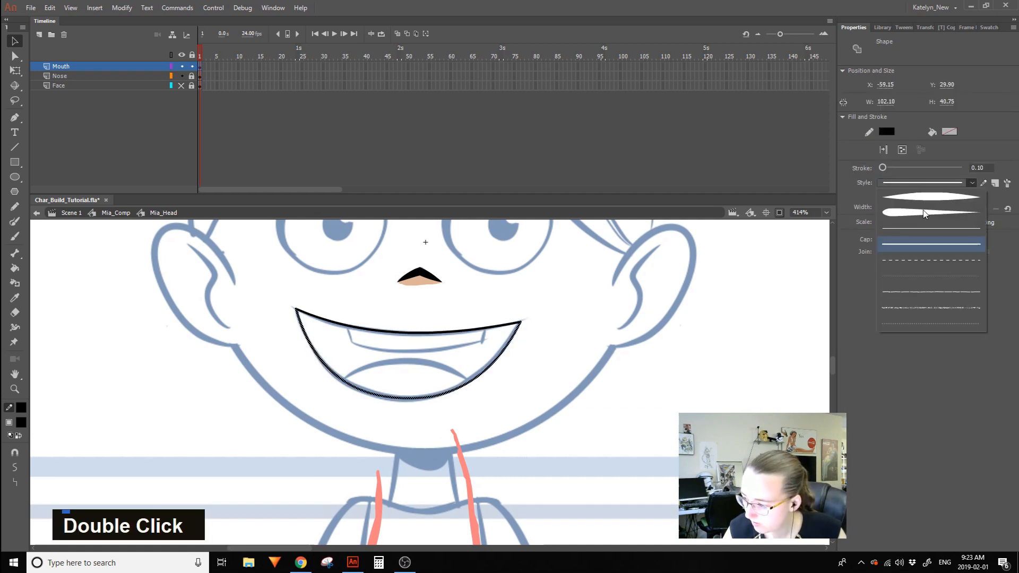
pyautogui.click(913, 212)
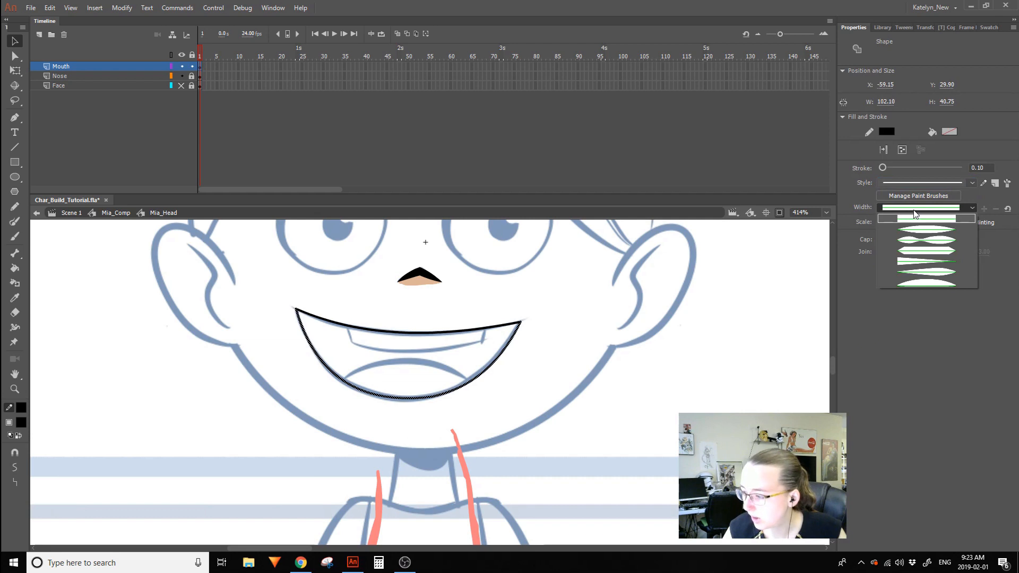
pyautogui.click(934, 235)
pyautogui.click(454, 399)
# Try the width profile tapered at both ends on the mouth's upper line.
pyautogui.click(468, 329)
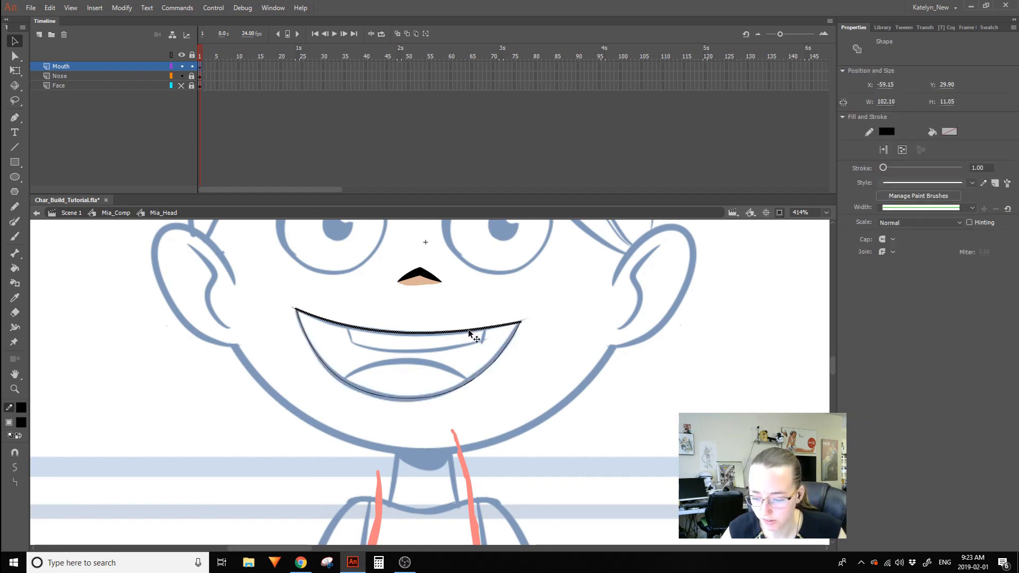
pyautogui.doubleClick(468, 329)
pyautogui.click(923, 208)
pyautogui.click(934, 232)
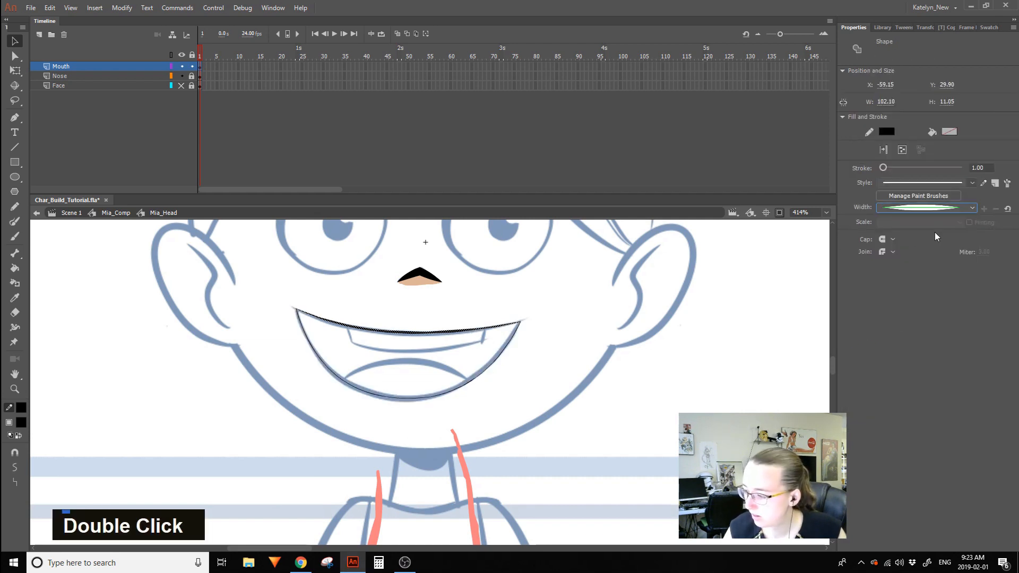
pyautogui.click(540, 345)
# Select the mouth's upper and lower lines together, keep the solid style and tapered width profile, and set the stroke weight to 0.10.
pyautogui.doubleClick(483, 367)
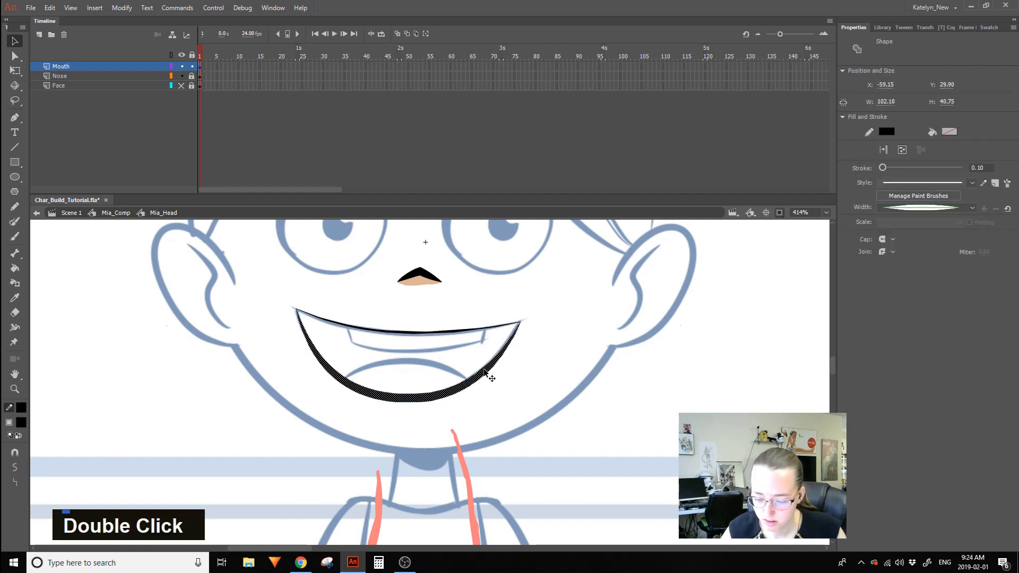
pyautogui.keyDown('ctrl'); pyautogui.keyDown('shift'); pyautogui.doubleClick(478, 332); pyautogui.keyUp('shift'); pyautogui.keyUp('ctrl')
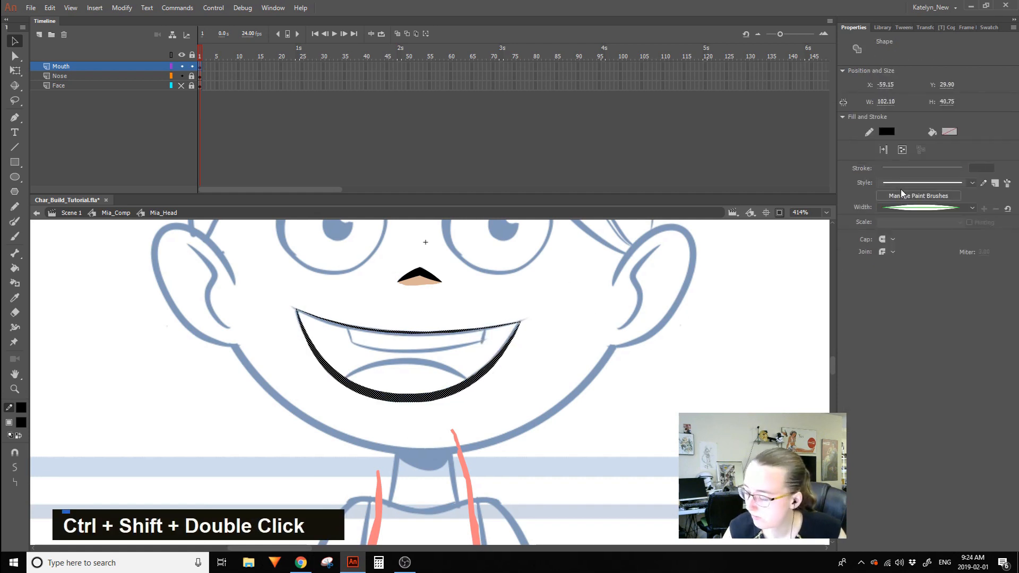
pyautogui.click(886, 186)
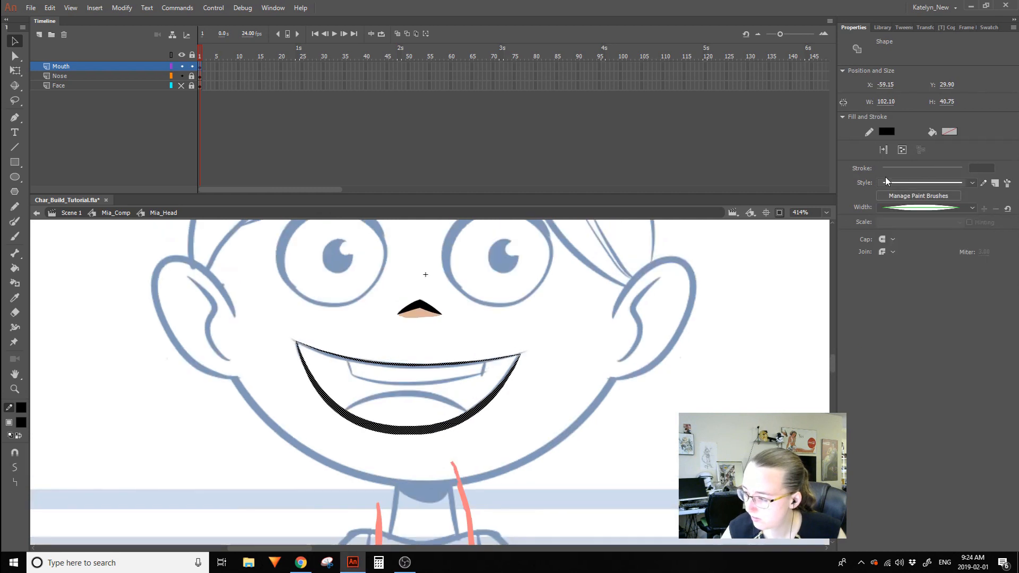
pyautogui.click(915, 186)
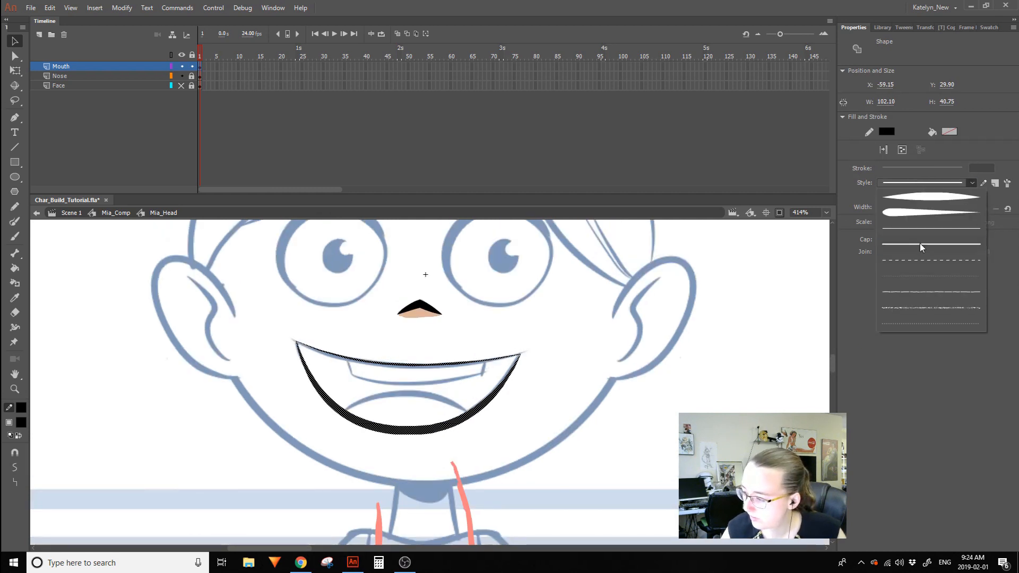
pyautogui.click(919, 243)
pyautogui.click(923, 208)
pyautogui.click(920, 229)
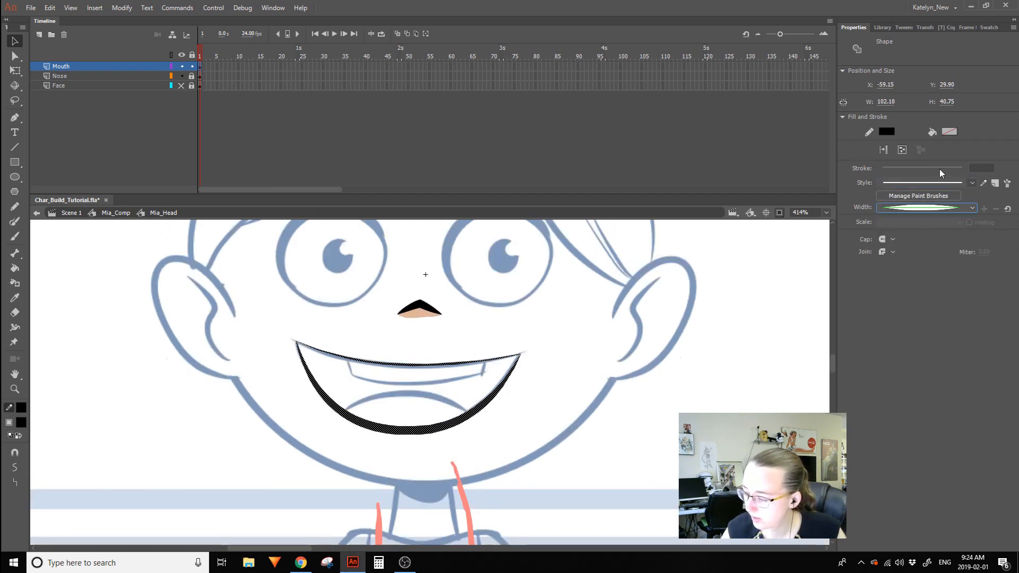
pyautogui.moveTo(891, 169); pyautogui.dragTo(883, 177)
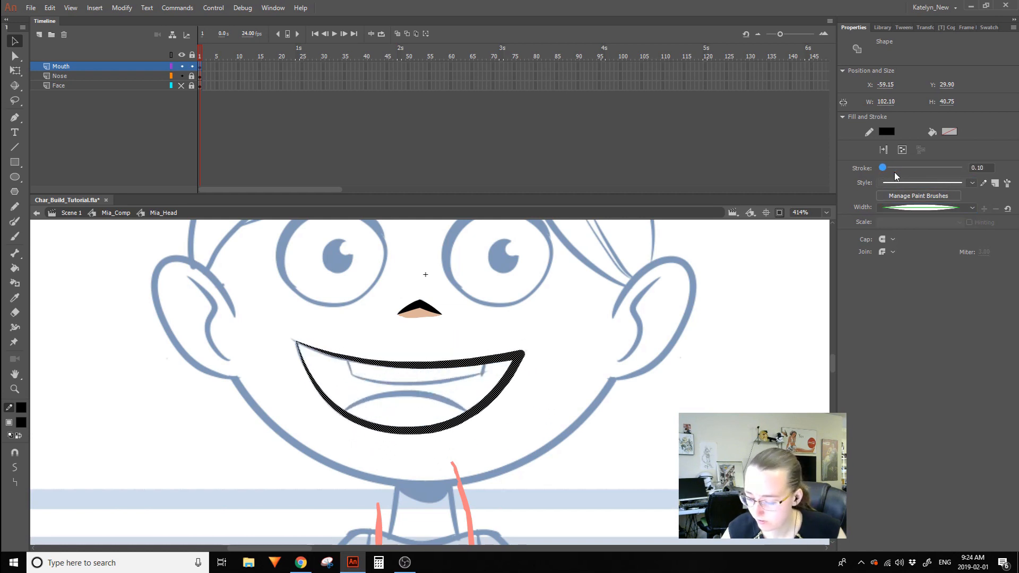
pyautogui.click(510, 362)
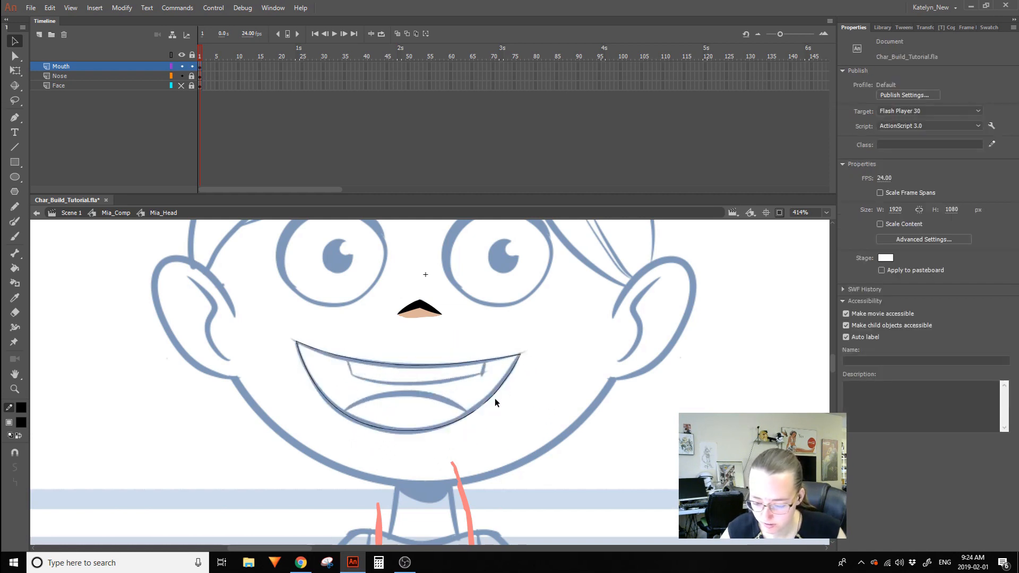
# Reset the width profile of the whole mouth outline to uniform.
pyautogui.click(493, 393)
pyautogui.doubleClick(495, 393)
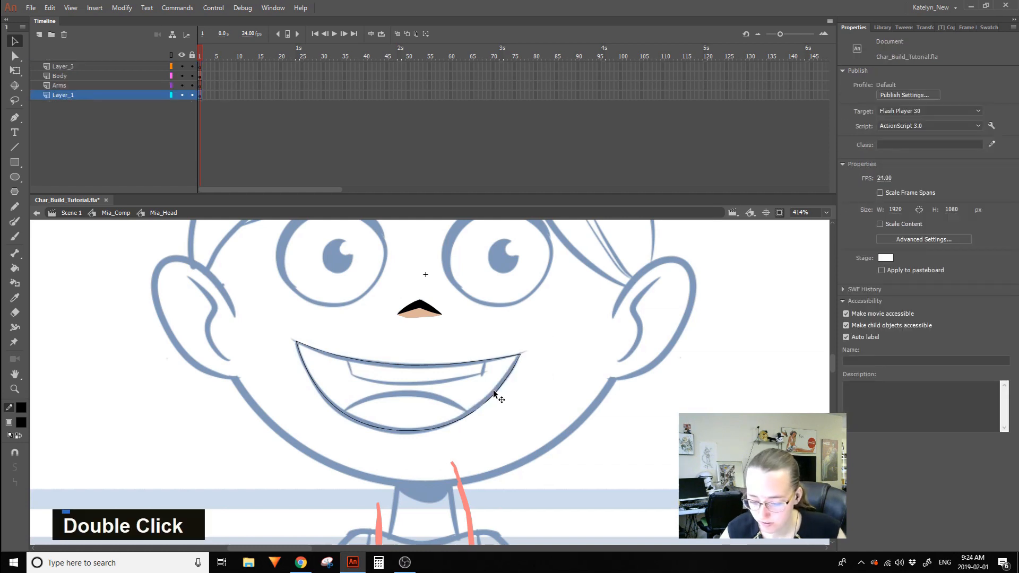
pyautogui.hotkey('ctrl', 'z')
pyautogui.doubleClick(502, 388)
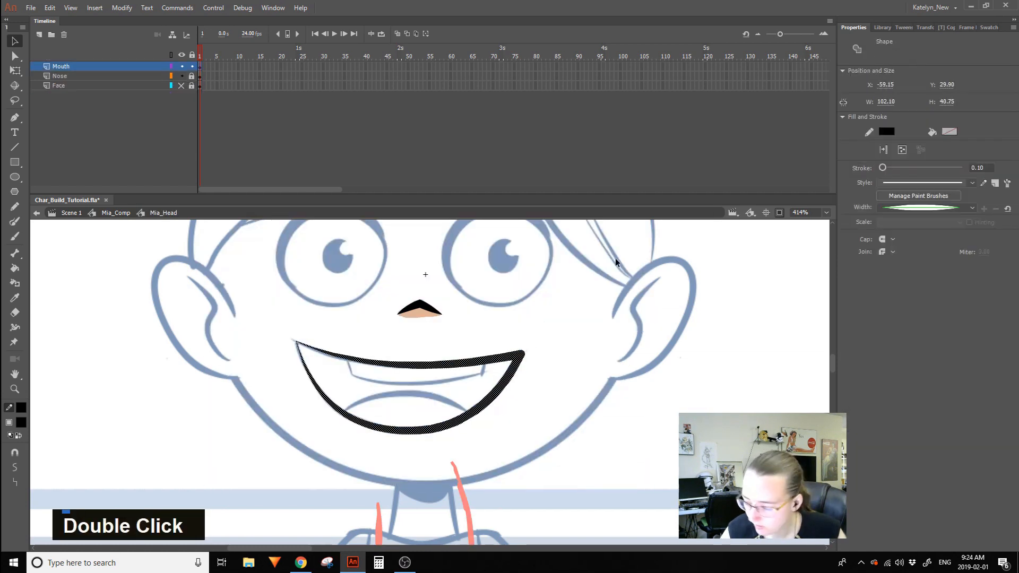
pyautogui.click(926, 208)
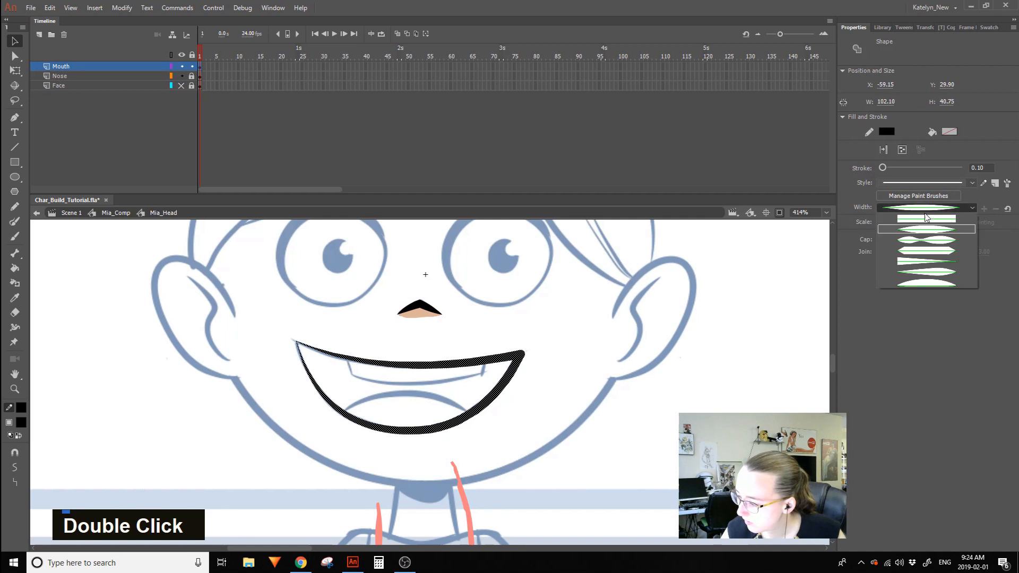
pyautogui.click(933, 219)
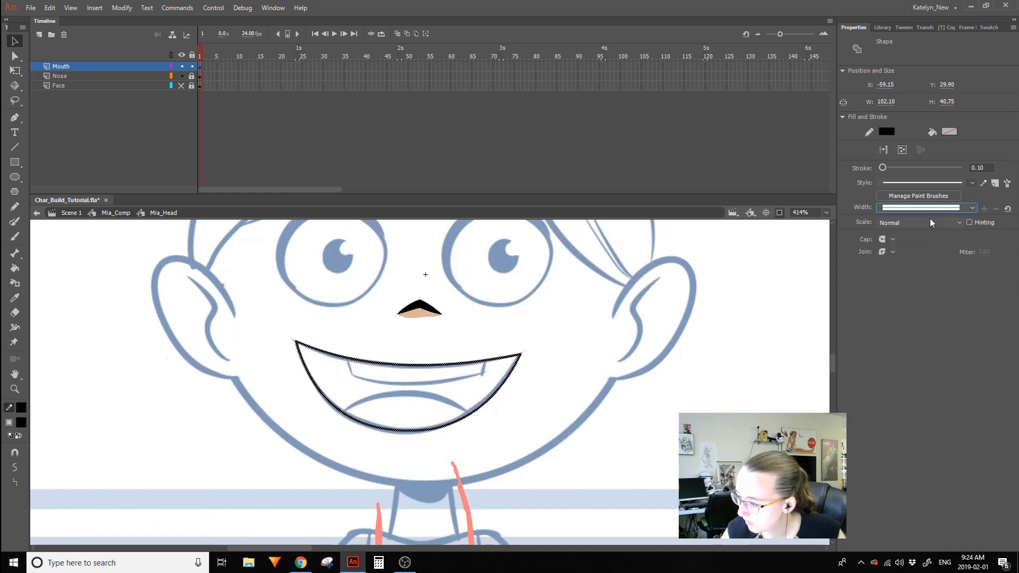
pyautogui.click(554, 355)
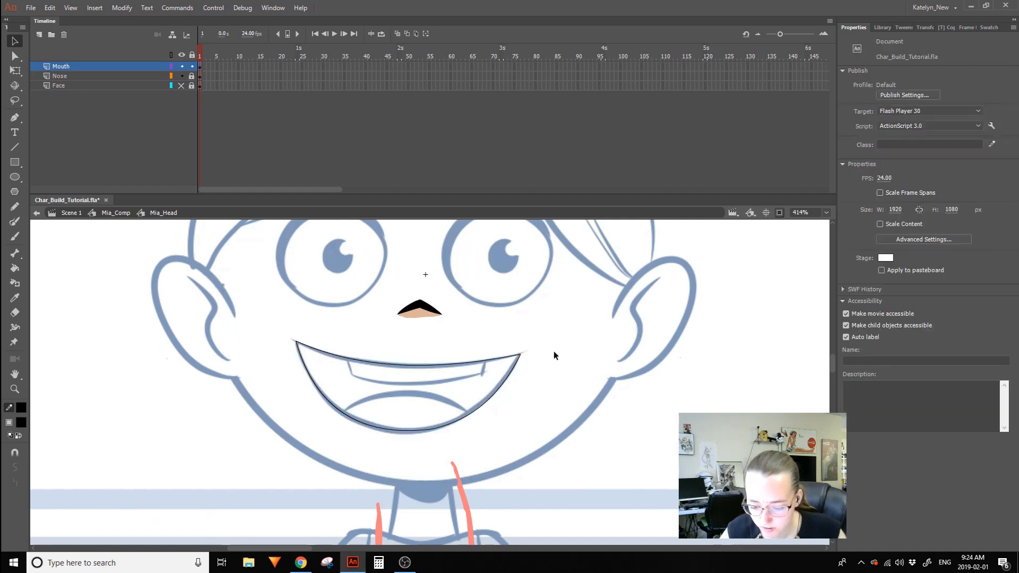
# Set the stroke weight of the whole mouth outline to 2.75.
pyautogui.doubleClick(501, 391)
pyautogui.moveTo(883, 168); pyautogui.dragTo(888, 170)
pyautogui.click(559, 358)
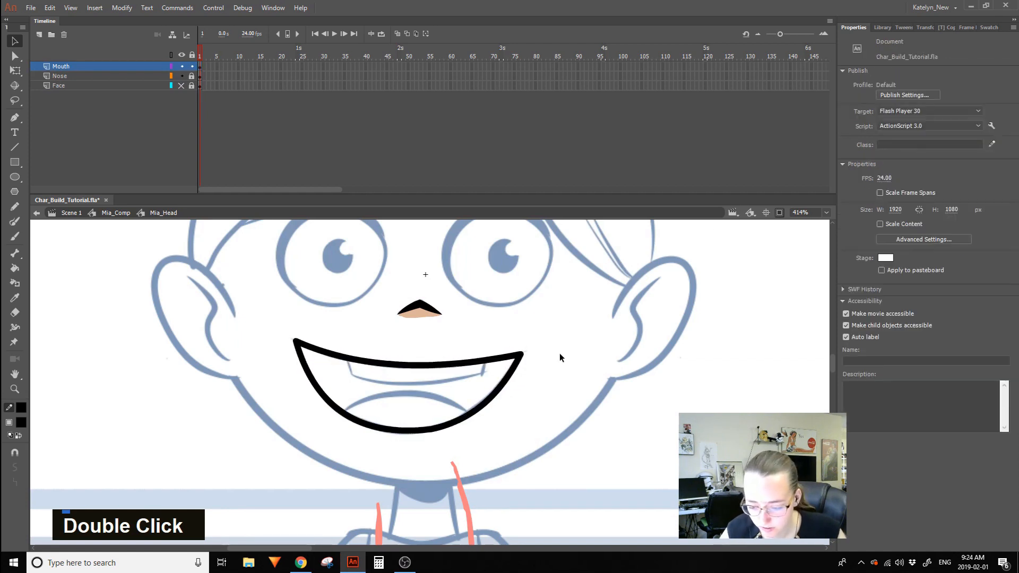
# Reduce the stroke weight of the whole mouth outline to 1.40.
pyautogui.click(14, 388)
pyautogui.moveTo(216, 490); pyautogui.dragTo(617, 297)
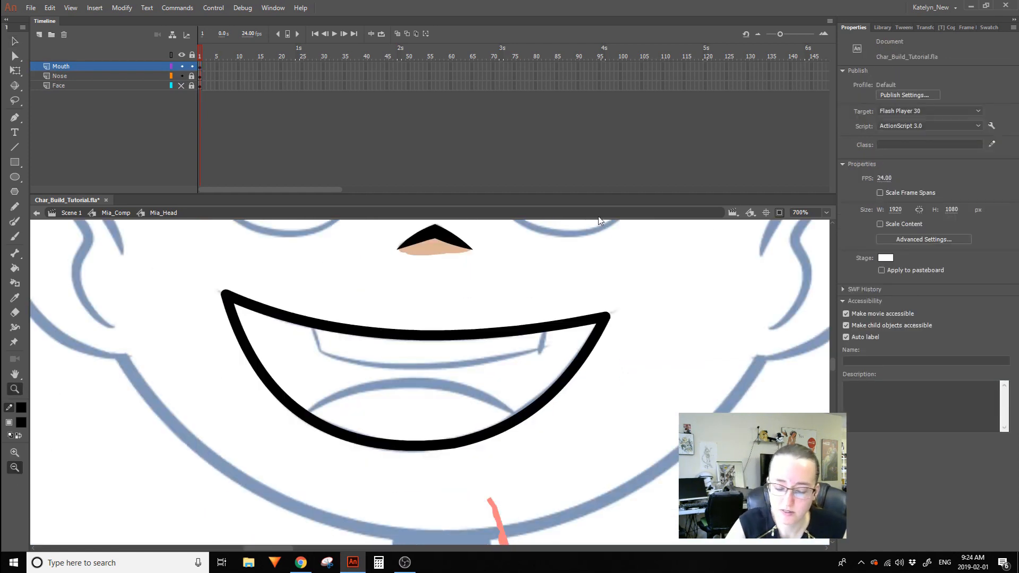
pyautogui.click(14, 41)
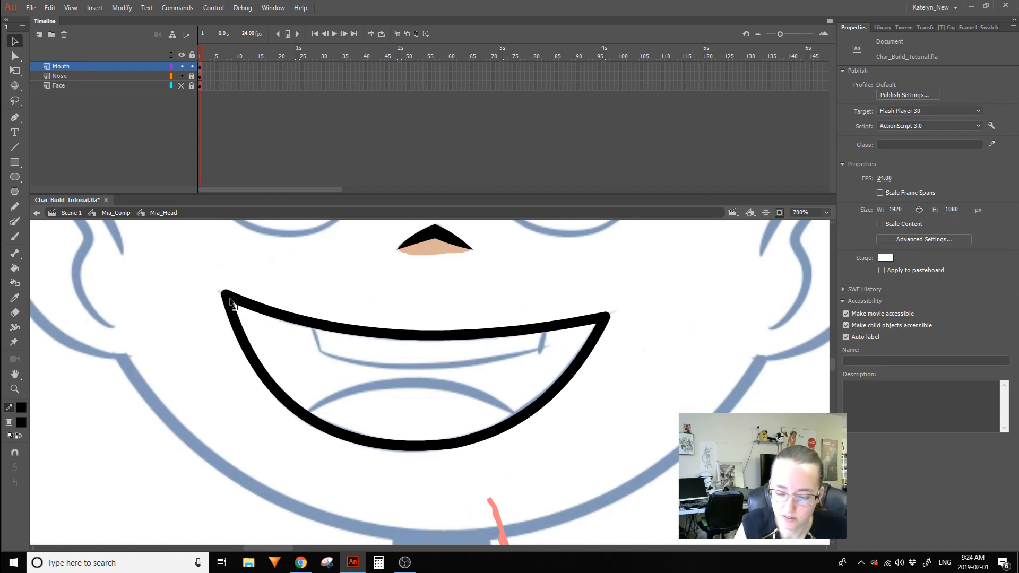
pyautogui.click(232, 315)
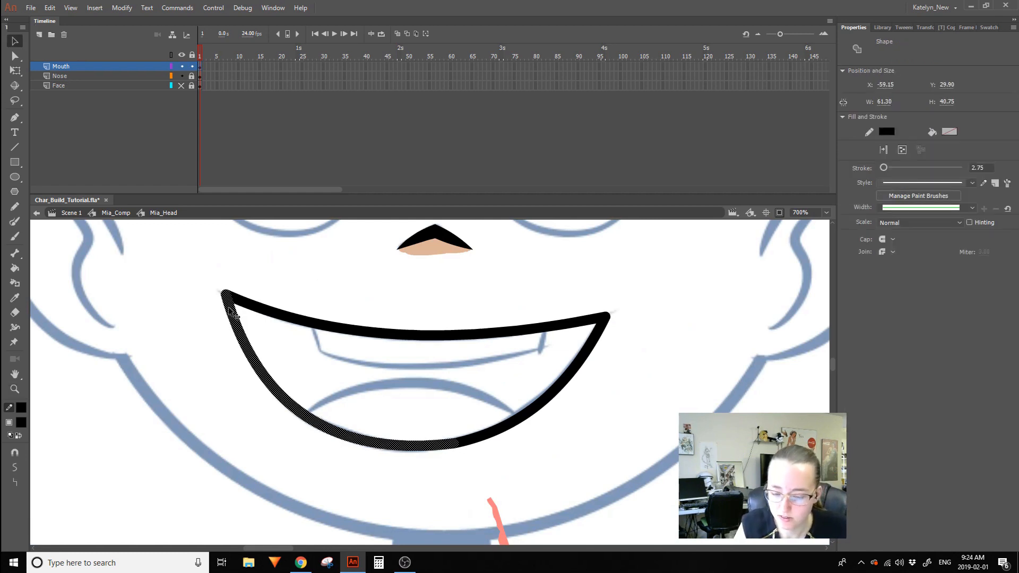
pyautogui.doubleClick(593, 344)
pyautogui.moveTo(883, 168); pyautogui.dragTo(885, 173)
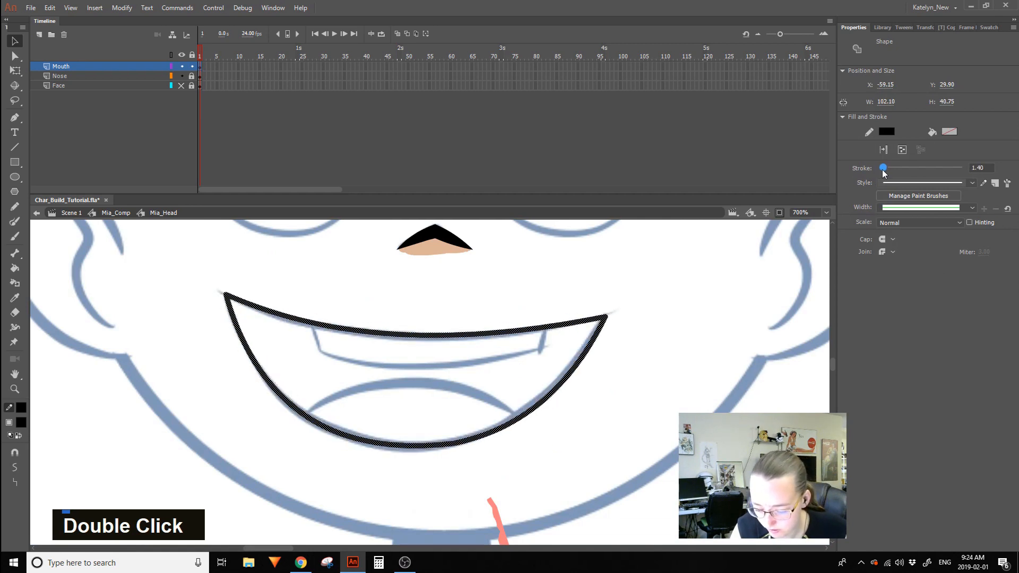
pyautogui.click(639, 314)
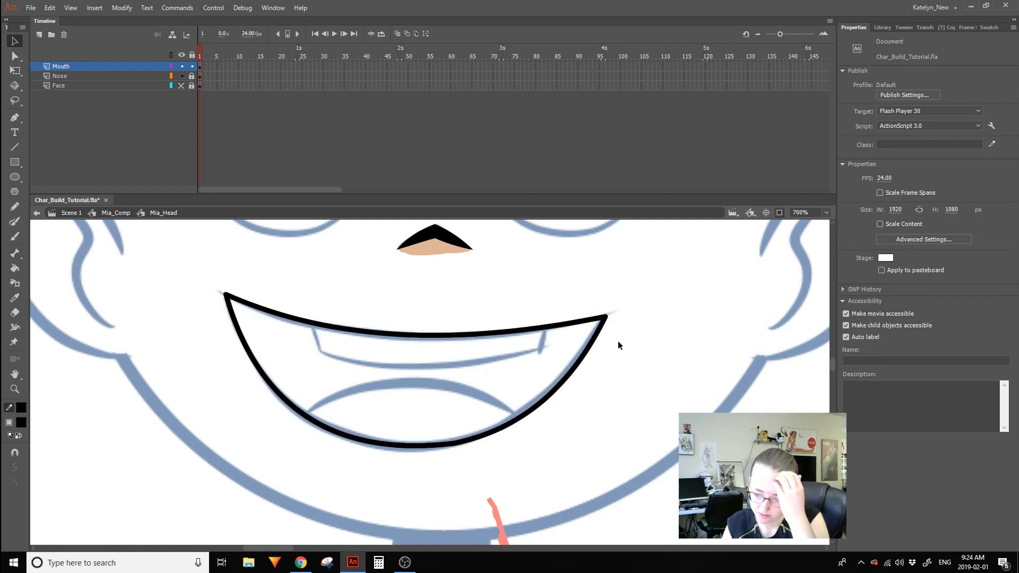
# Set the stroke weight of the whole mouth outline to exactly 1.6.
pyautogui.press('space')
pyautogui.moveTo(681, 317); pyautogui.dragTo(677, 345)
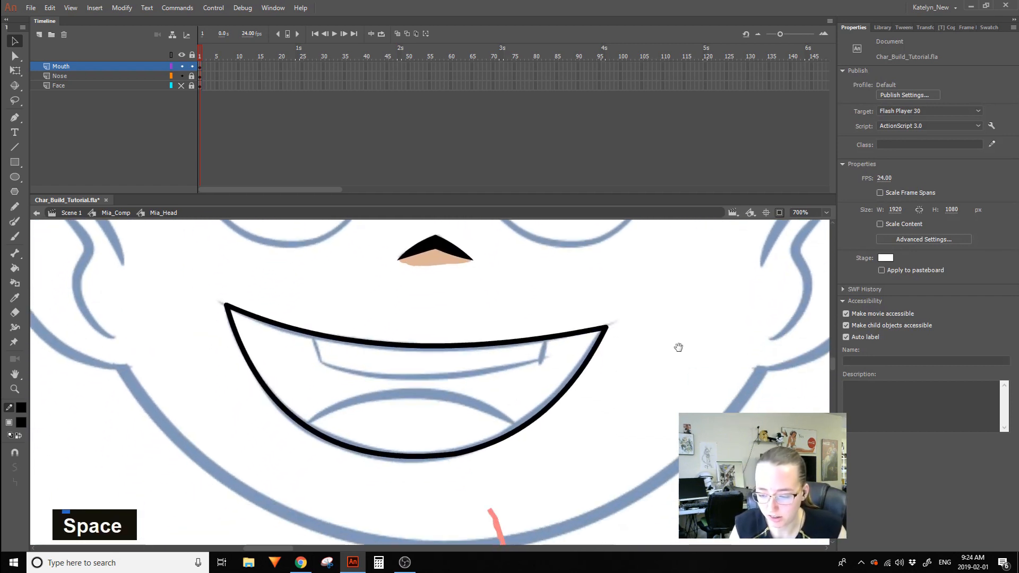
pyautogui.doubleClick(599, 348)
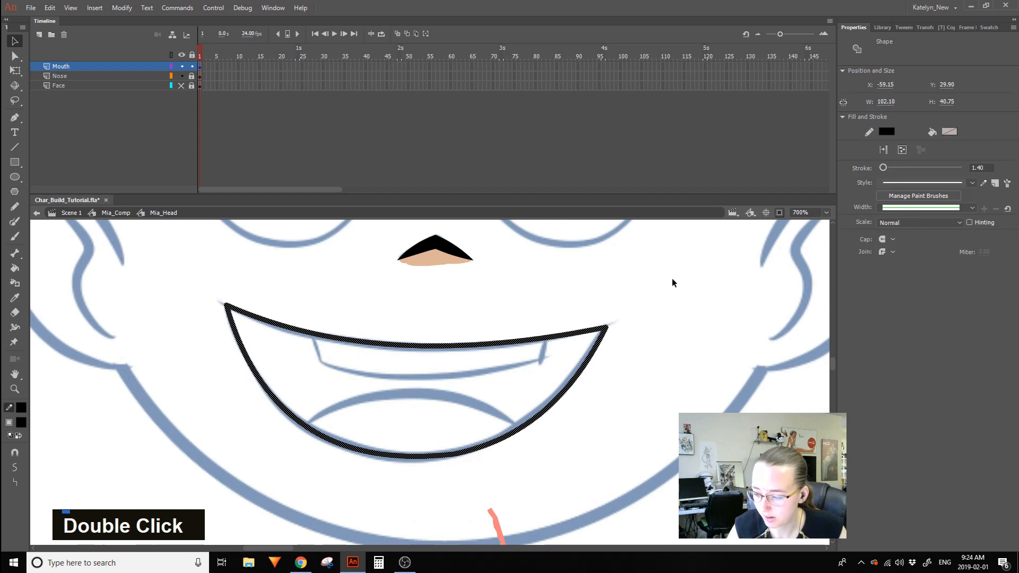
pyautogui.click(971, 168)
pyautogui.write('1.6')
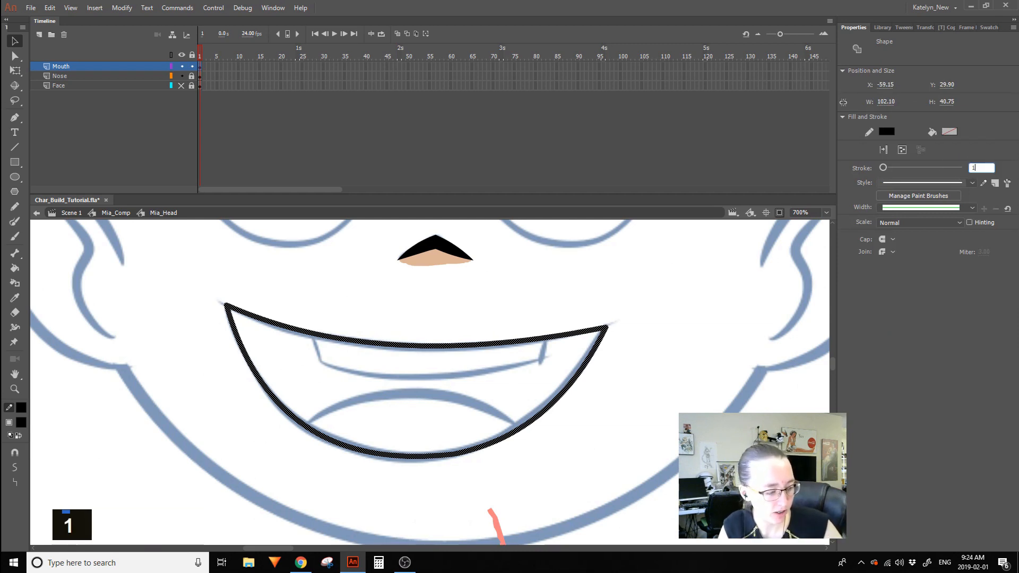
pyautogui.press('Return')
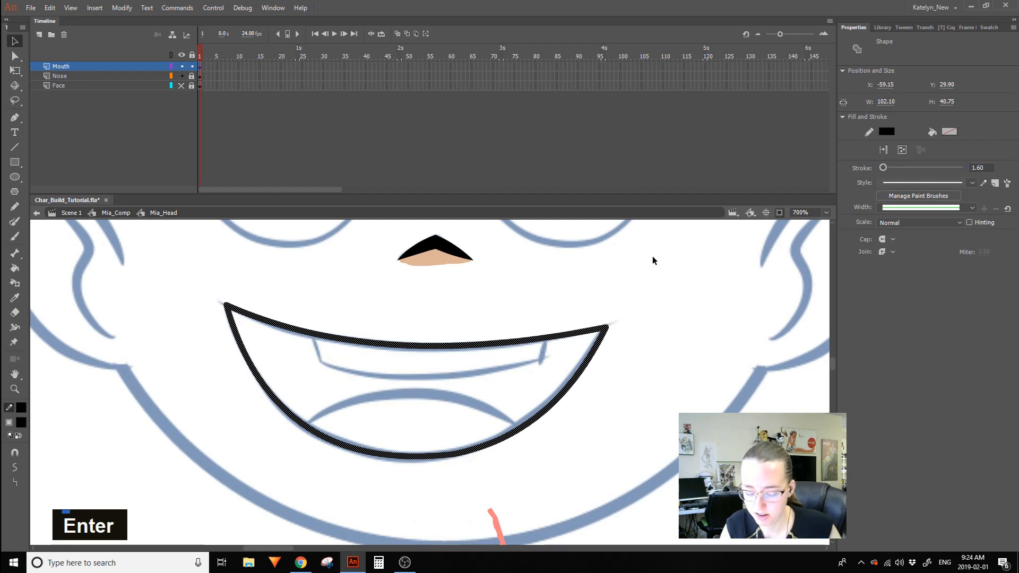
pyautogui.click(653, 259)
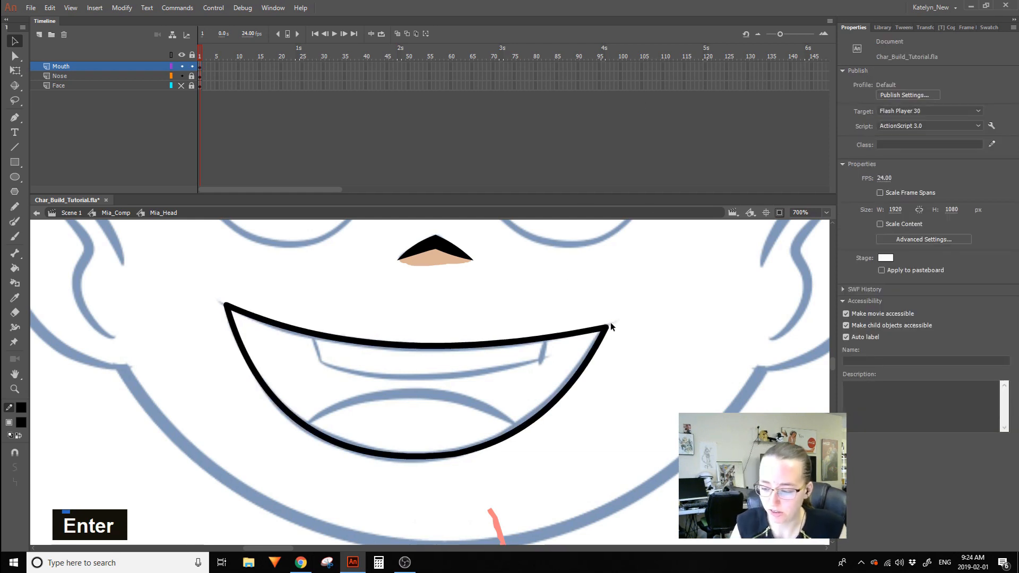
# Pull the mouth's right corner slightly inward and refine the right part of the lower curve to follow the sketch.
pyautogui.moveTo(608, 326); pyautogui.dragTo(605, 327)
pyautogui.moveTo(529, 421); pyautogui.dragTo(533, 416)
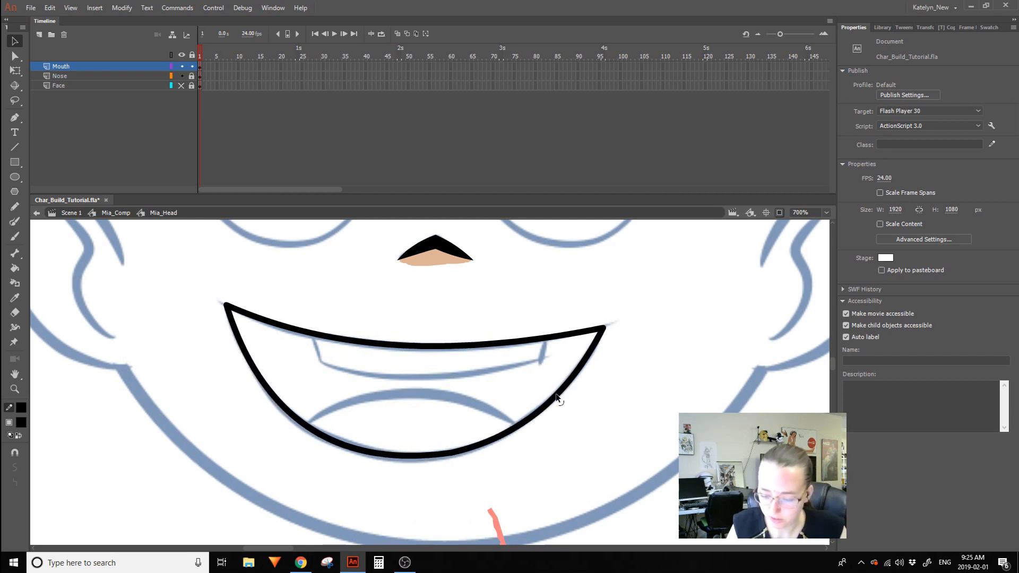
pyautogui.click(16, 387)
pyautogui.click(679, 383)
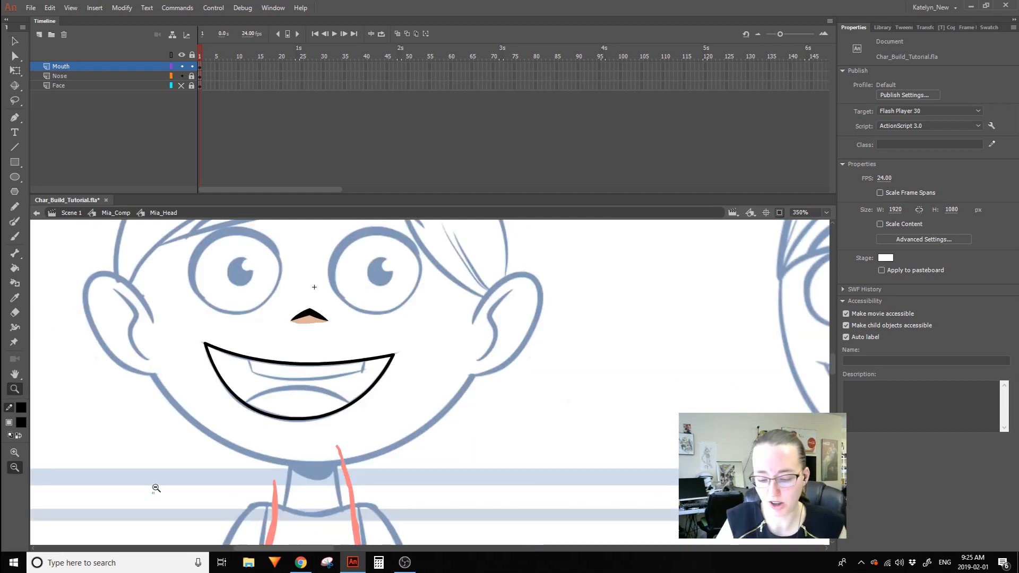
# Select the whole mouth outline and convert it to a graphic symbol named Mia_Head_Mouth.
pyautogui.moveTo(150, 493); pyautogui.dragTo(517, 222)
pyautogui.press('space')
pyautogui.moveTo(629, 388); pyautogui.dragTo(623, 397)
pyautogui.click(15, 86)
pyautogui.doubleClick(16, 70)
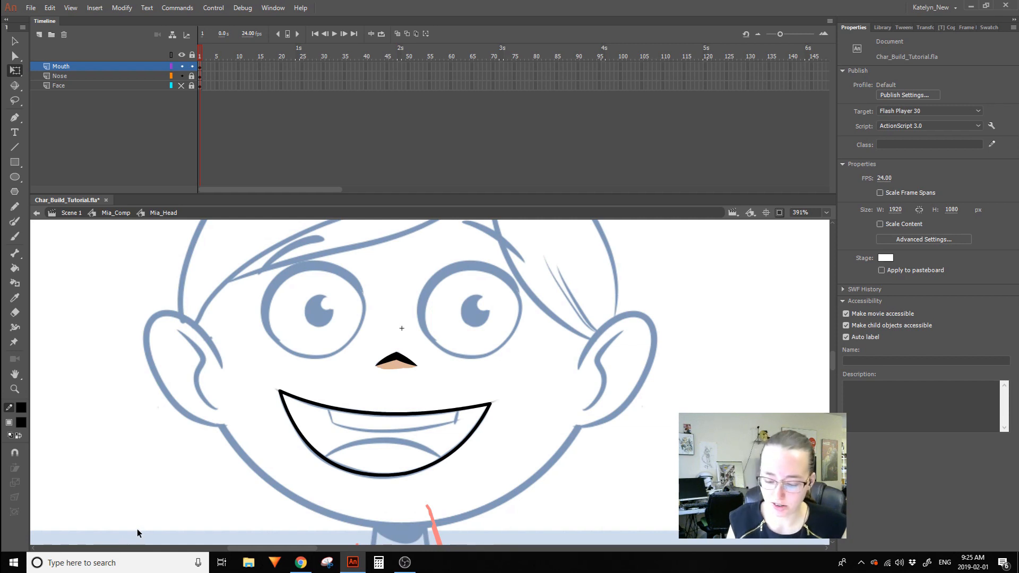
pyautogui.moveTo(217, 491); pyautogui.dragTo(592, 378)
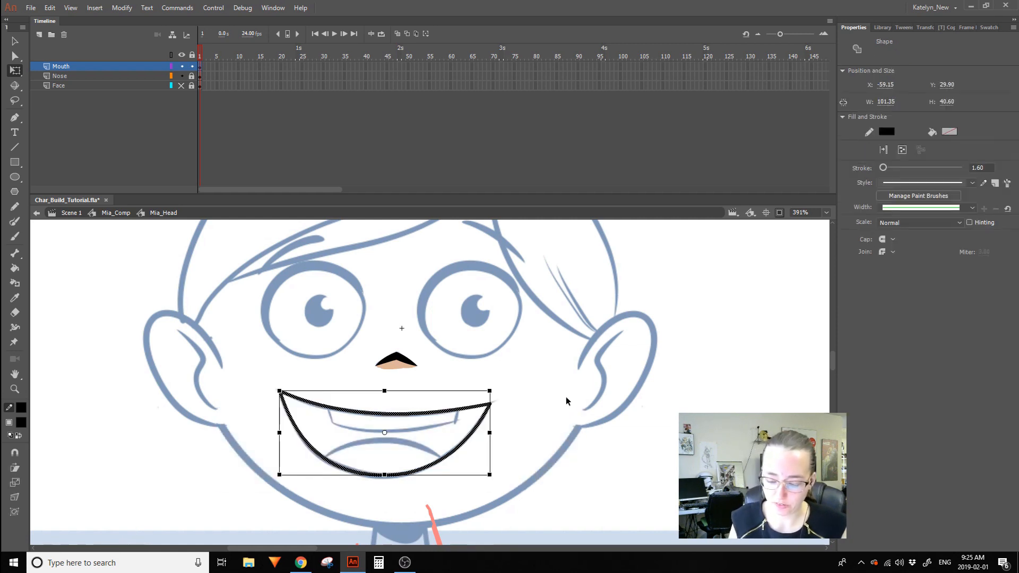
pyautogui.click(542, 395)
pyautogui.moveTo(254, 382)
pyautogui.mouseDown()
pyautogui.moveTo(530, 514)
pyautogui.moveTo(531, 498)
pyautogui.mouseUp()
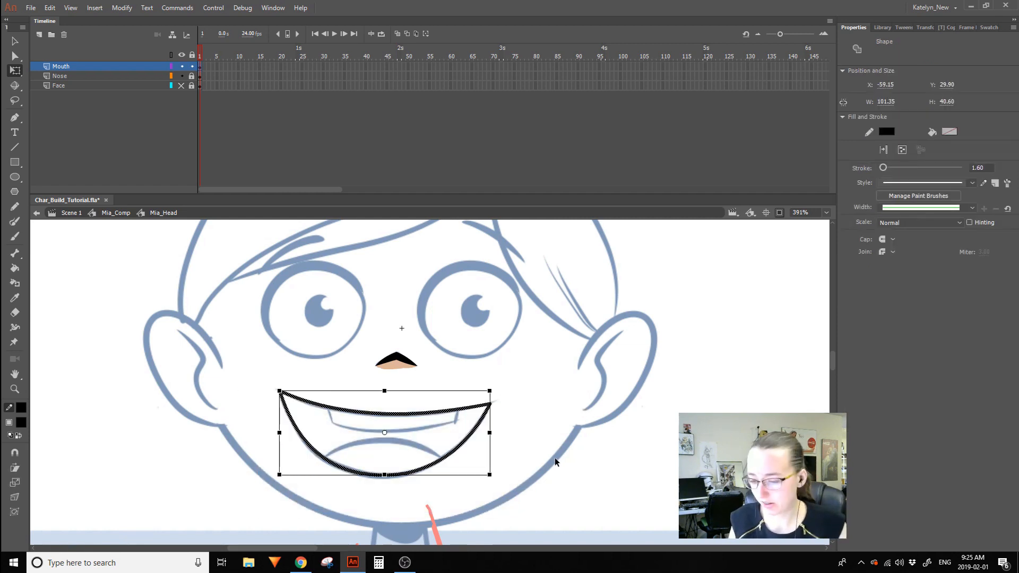
pyautogui.press('F8')
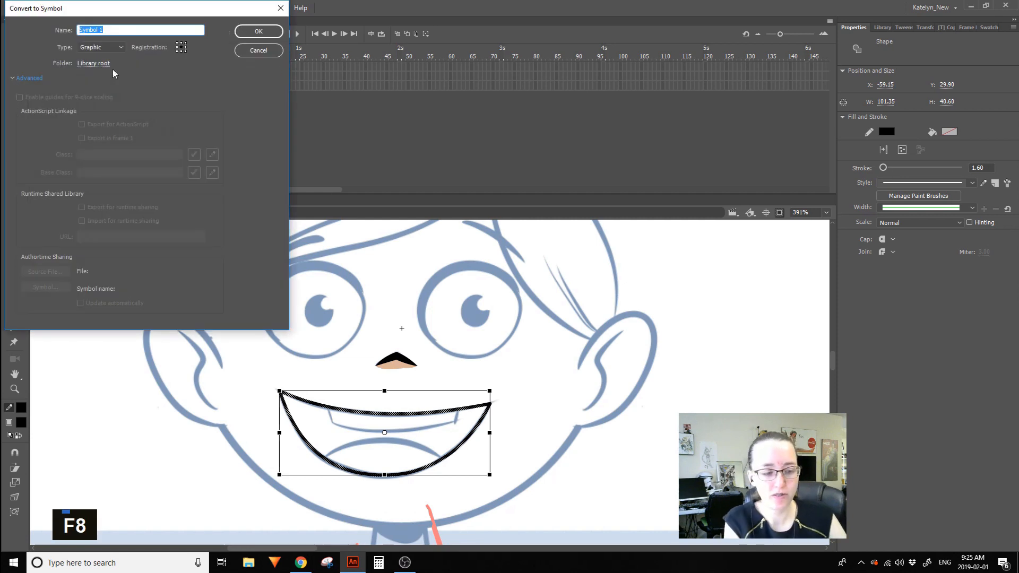
pyautogui.write('Mia')
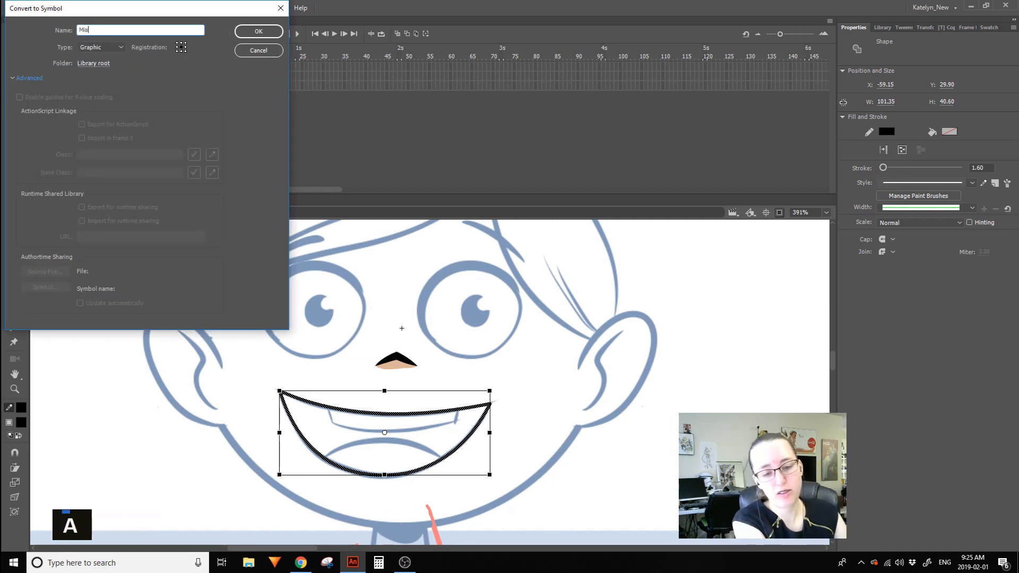
pyautogui.write('_Head')
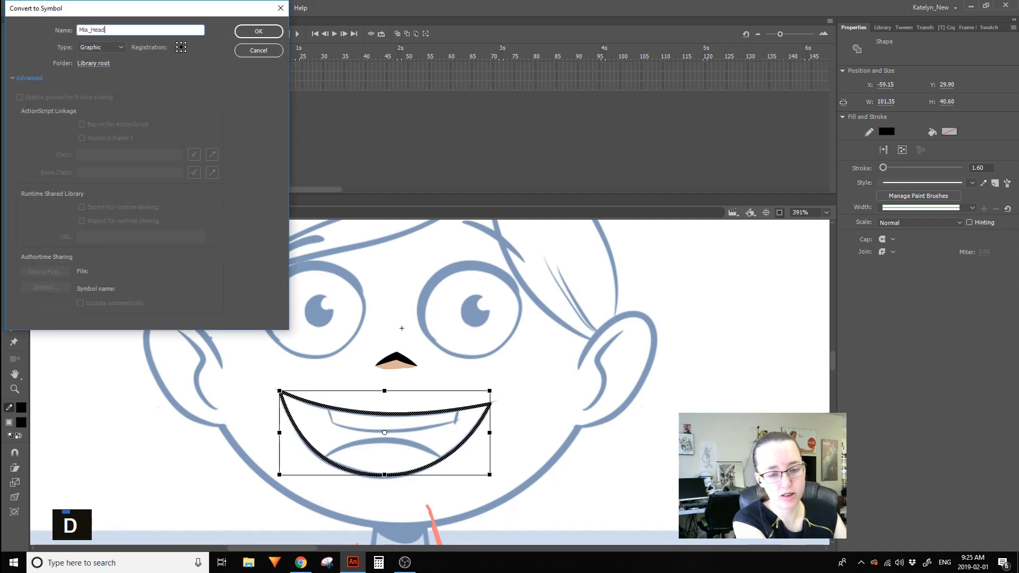
pyautogui.press('super')
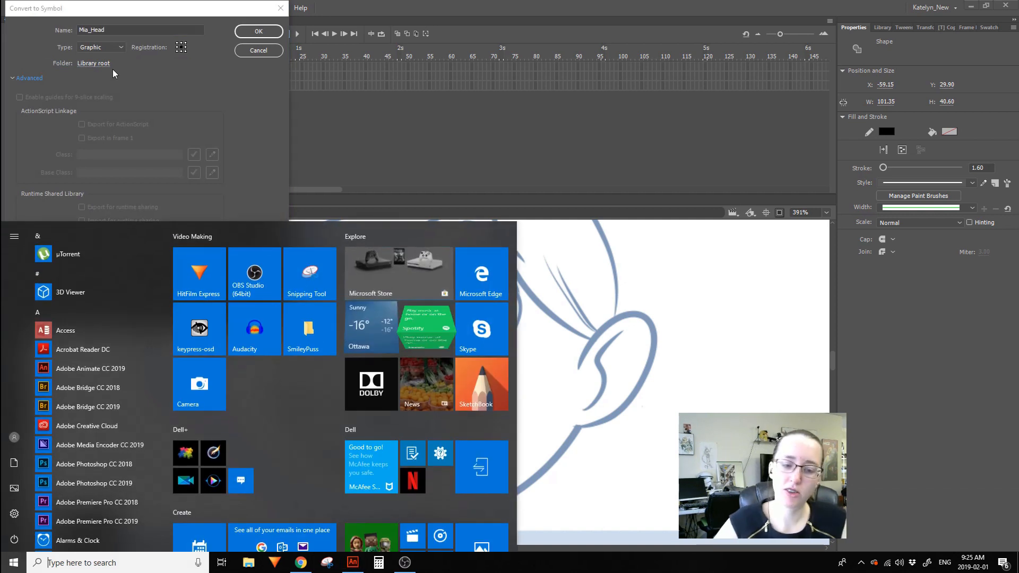
pyautogui.doubleClick(158, 28)
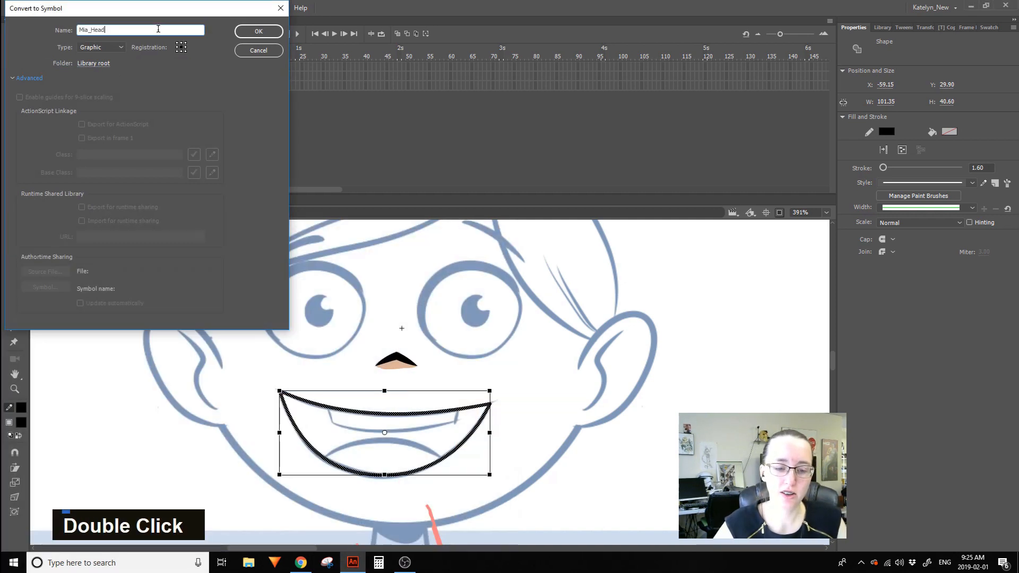
pyautogui.write('_M')
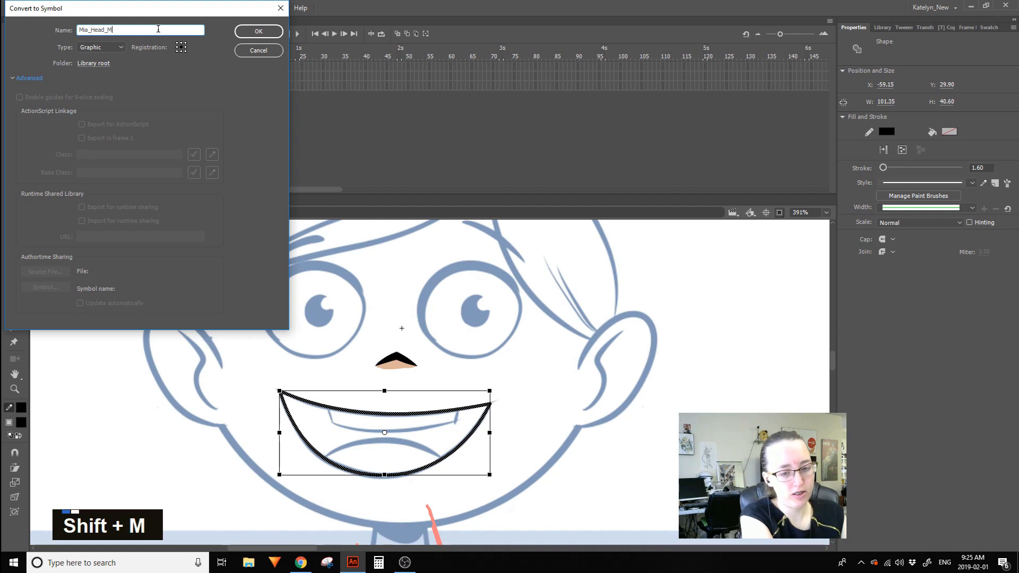
pyautogui.write('outh')
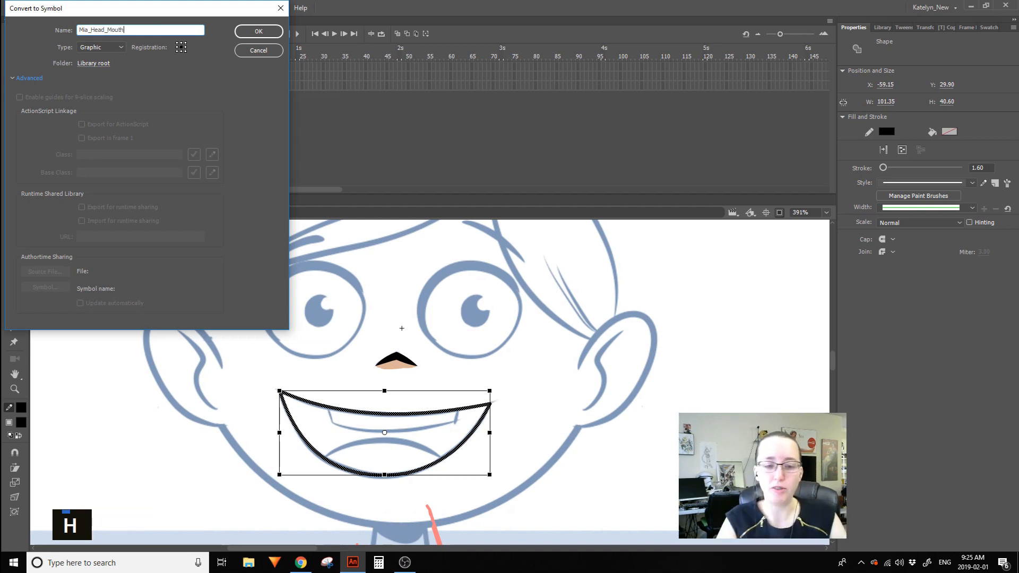
pyautogui.click(249, 32)
# Open the Mia_Head_Mouth symbol for editing inside Mia_Head and rename its only layer Line.
pyautogui.moveTo(470, 482); pyautogui.dragTo(480, 409)
pyautogui.doubleClick(480, 409)
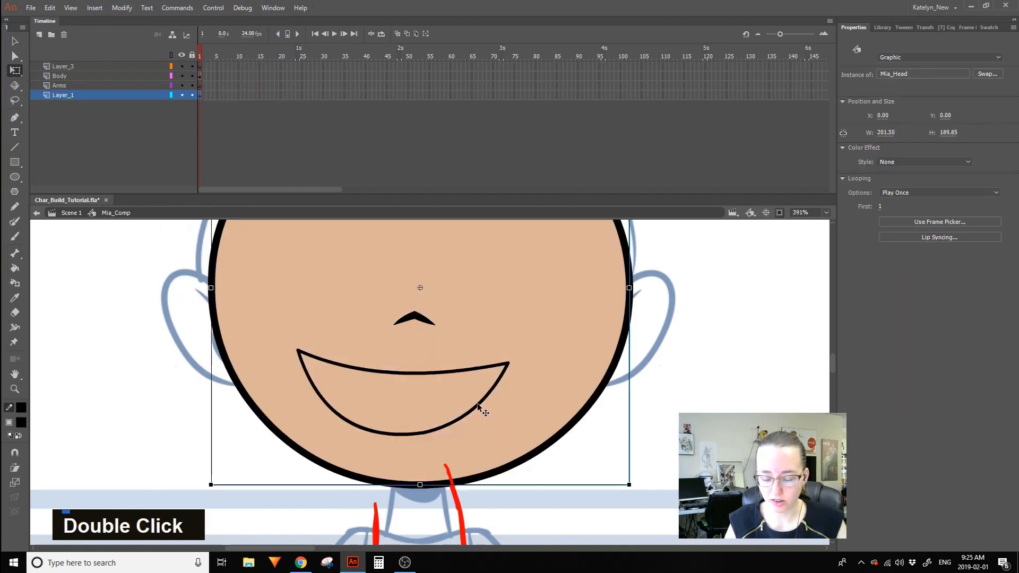
pyautogui.doubleClick(479, 409)
pyautogui.doubleClick(477, 412)
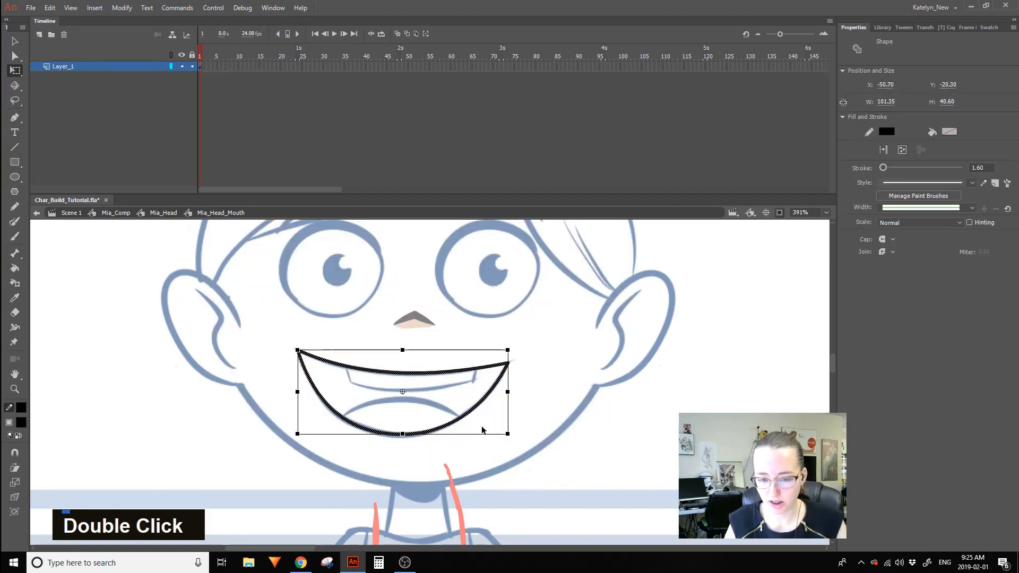
pyautogui.click(483, 429)
pyautogui.doubleClick(56, 65)
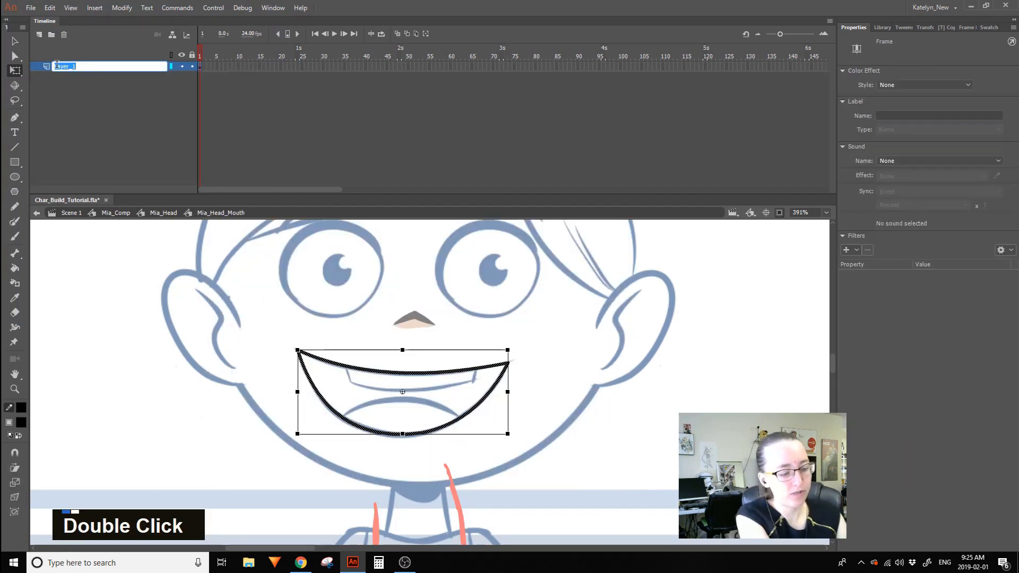
pyautogui.write('Line')
pyautogui.click(87, 90)
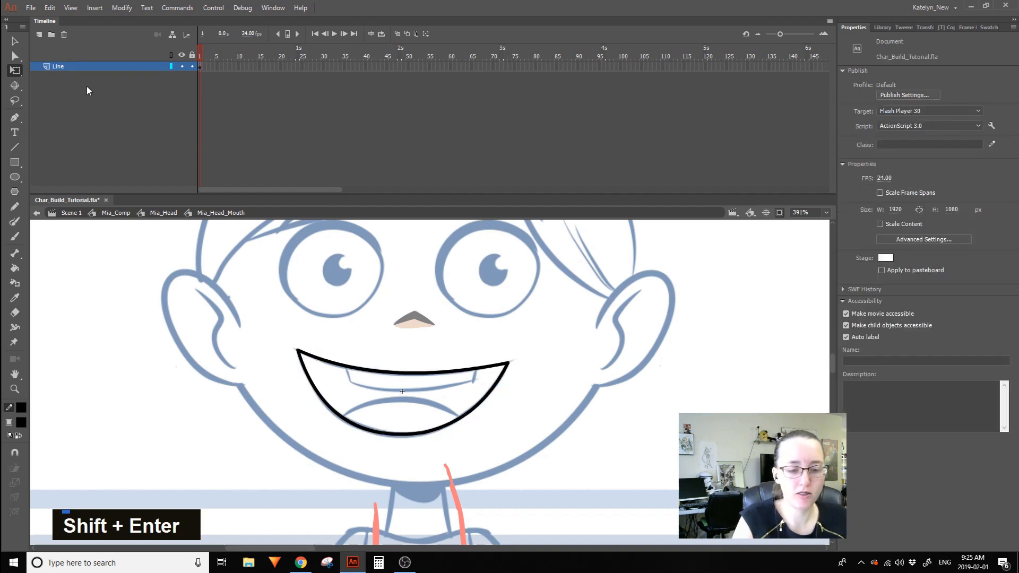
pyautogui.hotkey('shift', 'Return')
# Add a new layer beneath Line and pick the salmon-red tagged swatch as the drawing colour.
pyautogui.doubleClick(78, 76)
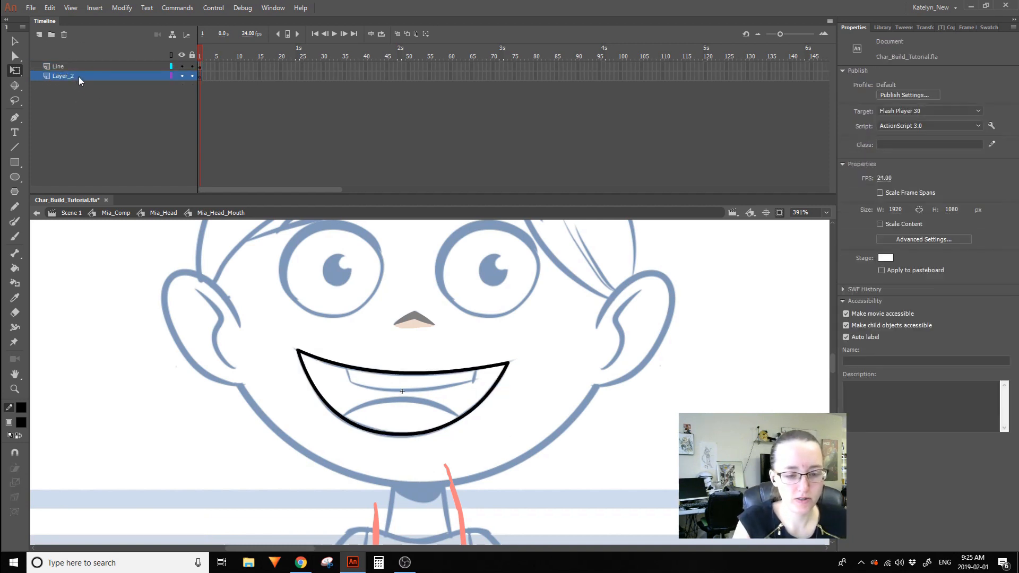
pyautogui.click(113, 120)
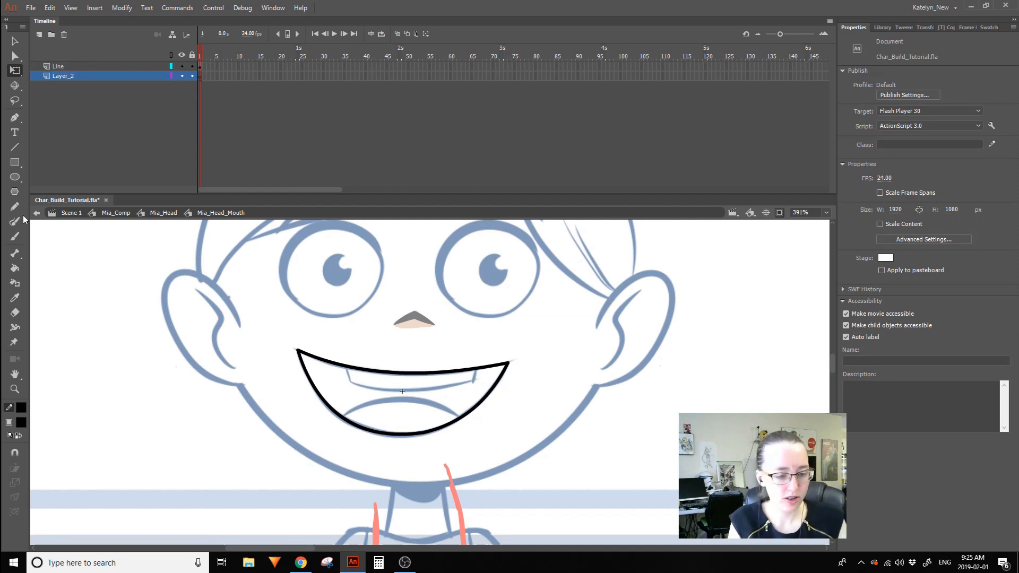
pyautogui.click(15, 298)
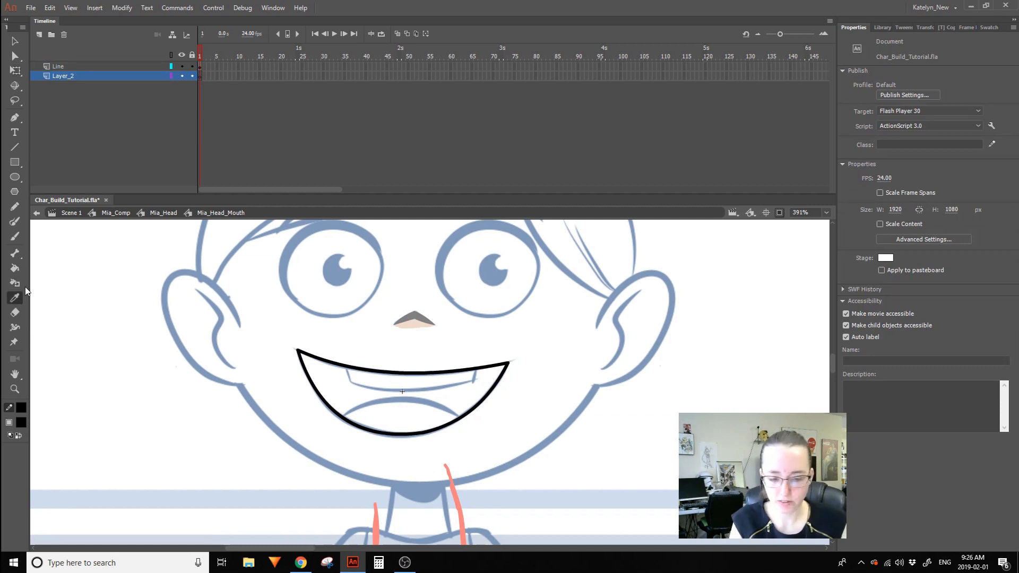
pyautogui.click(988, 28)
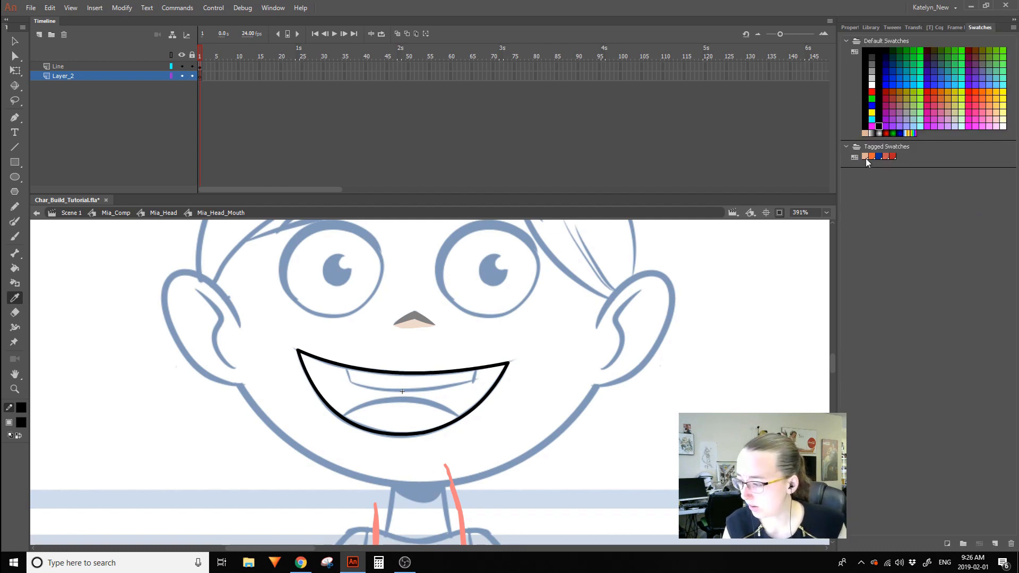
pyautogui.click(885, 156)
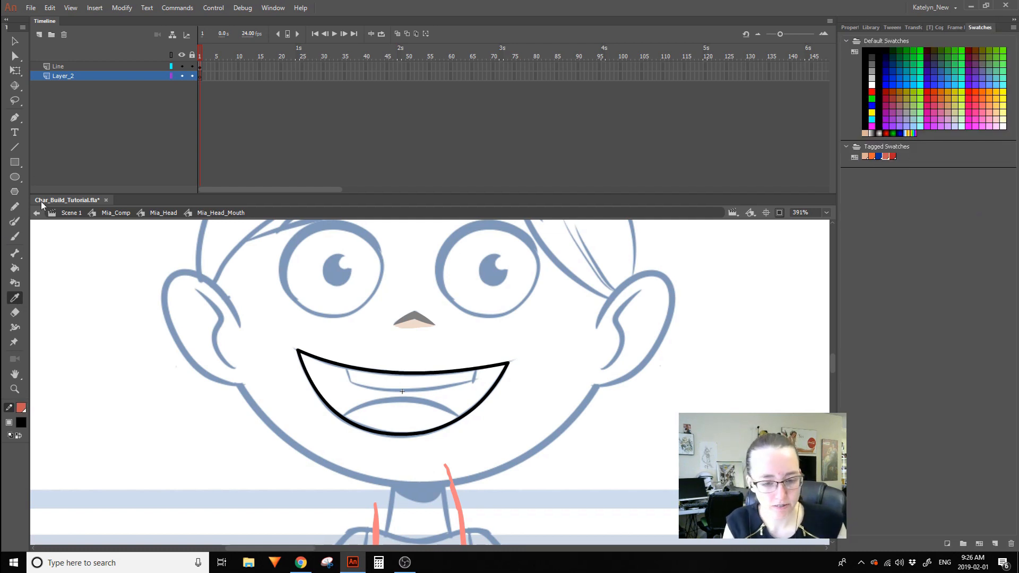
# Set the fill colour to the salmon-red swatch #C85B4F and fill the mouth's interior with it.
pyautogui.click(15, 256)
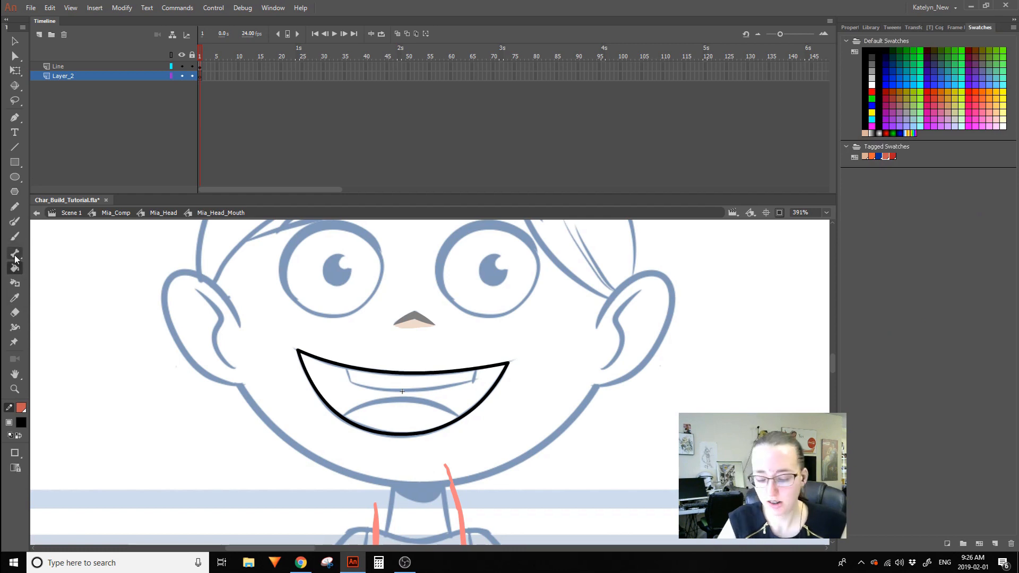
pyautogui.click(403, 407)
pyautogui.hotkey('ctrl', 'z')
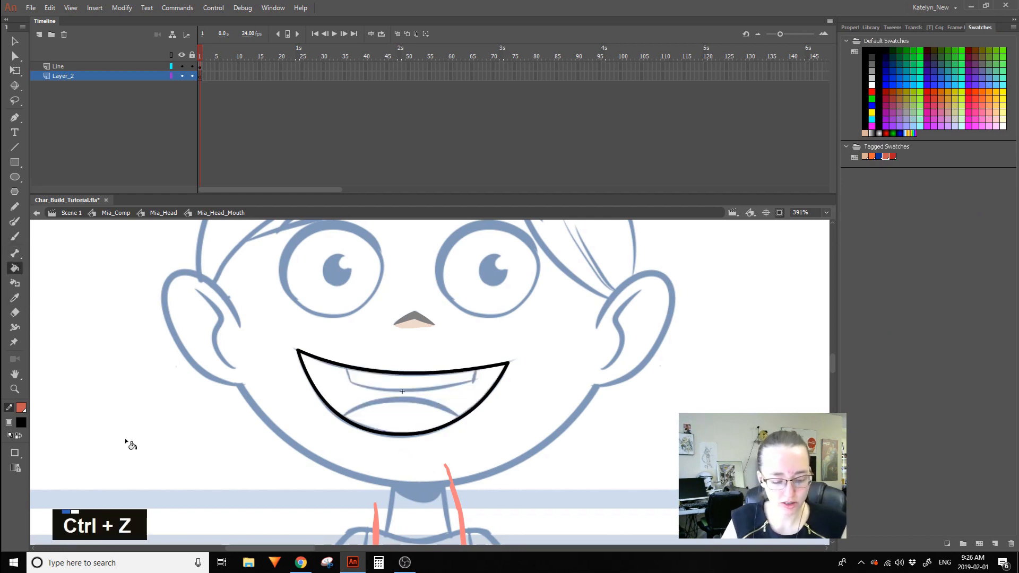
pyautogui.click(22, 422)
pyautogui.click(21, 408)
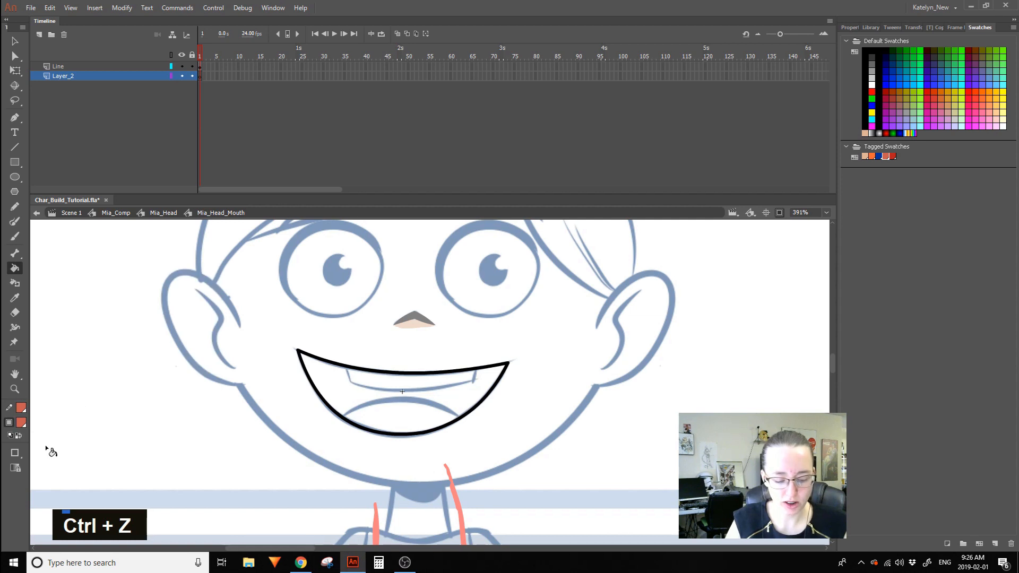
pyautogui.click(452, 397)
# Cut the red mouth fill from the Line layer and paste it in place on the layer beneath.
pyautogui.click(14, 44)
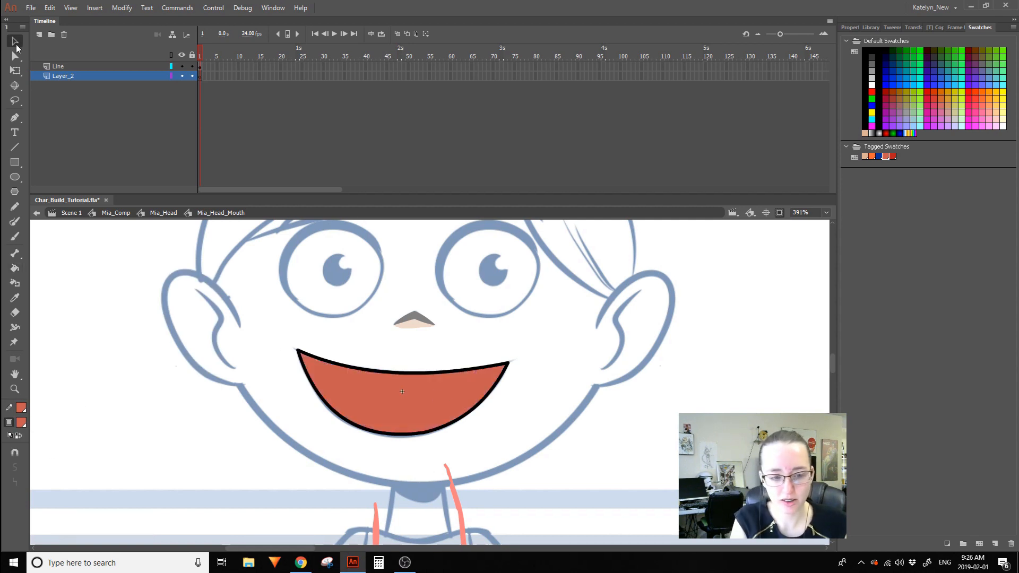
pyautogui.doubleClick(466, 369)
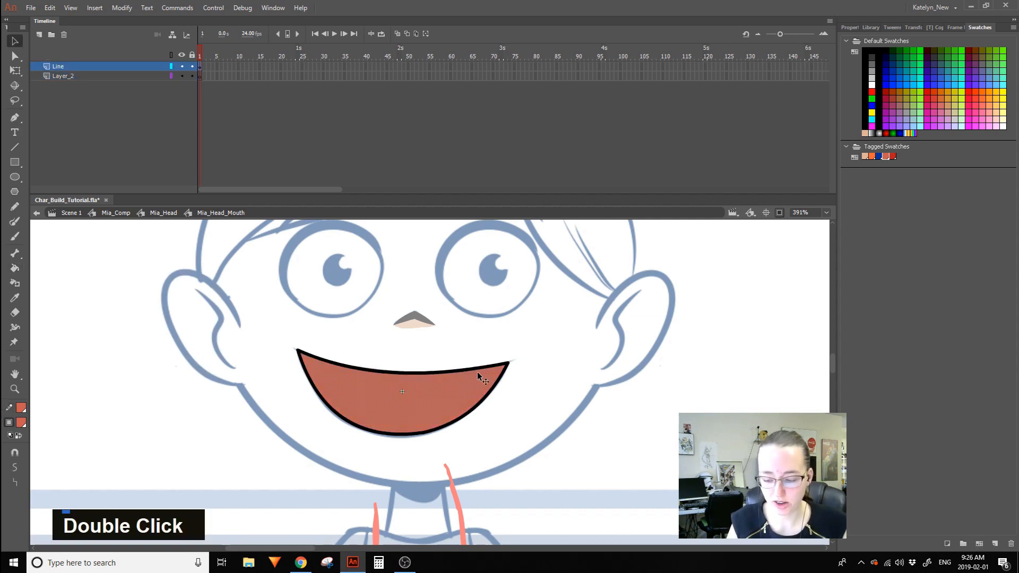
pyautogui.click(484, 365)
pyautogui.doubleClick(500, 379)
pyautogui.doubleClick(486, 378)
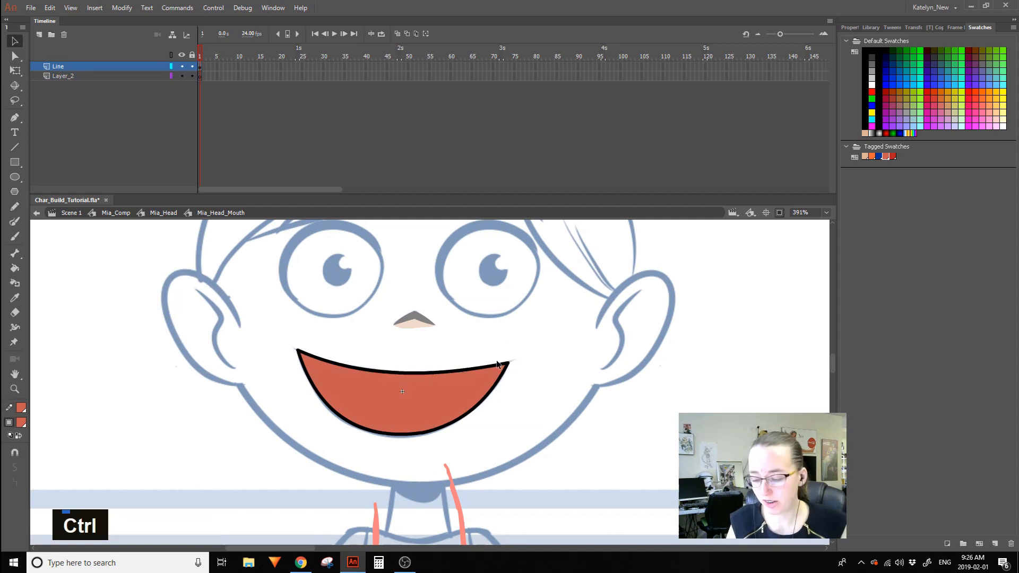
pyautogui.hotkey('ctrl', 'x')
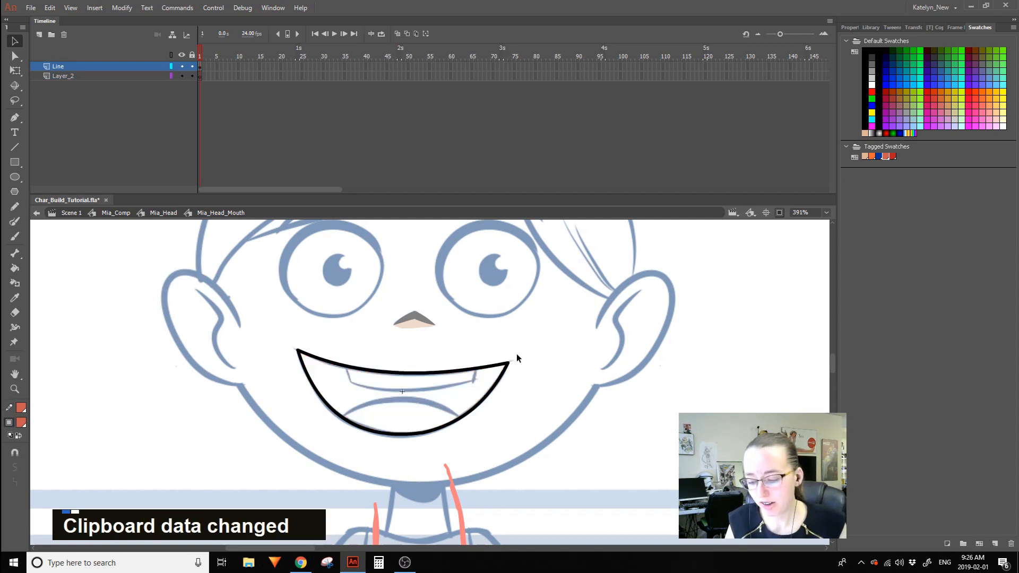
pyautogui.click(201, 76)
pyautogui.hotkey('ctrl', 'shift', 'v')
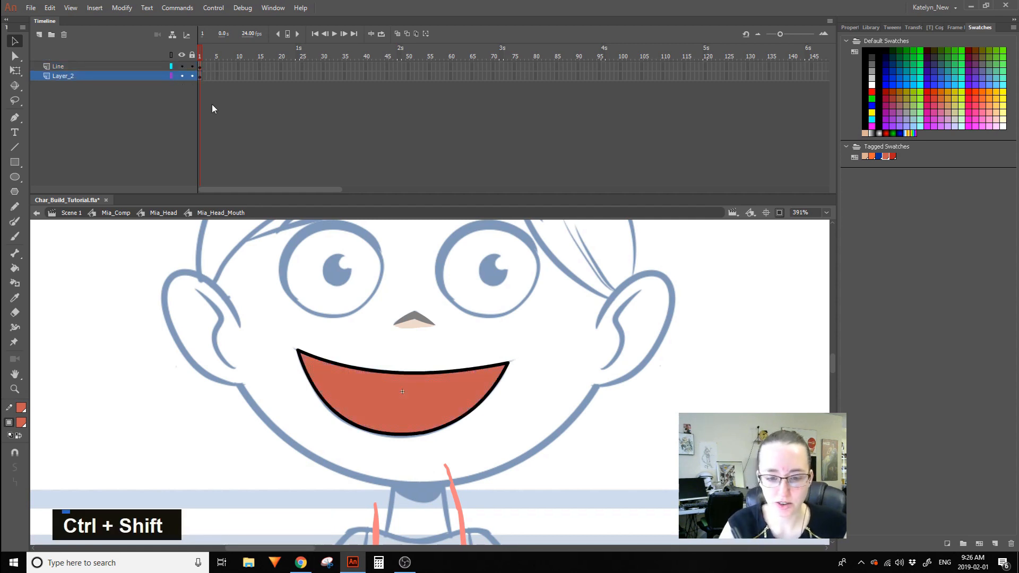
# Rename the layer holding the red fill as Mouth_Inside.
pyautogui.doubleClick(88, 77)
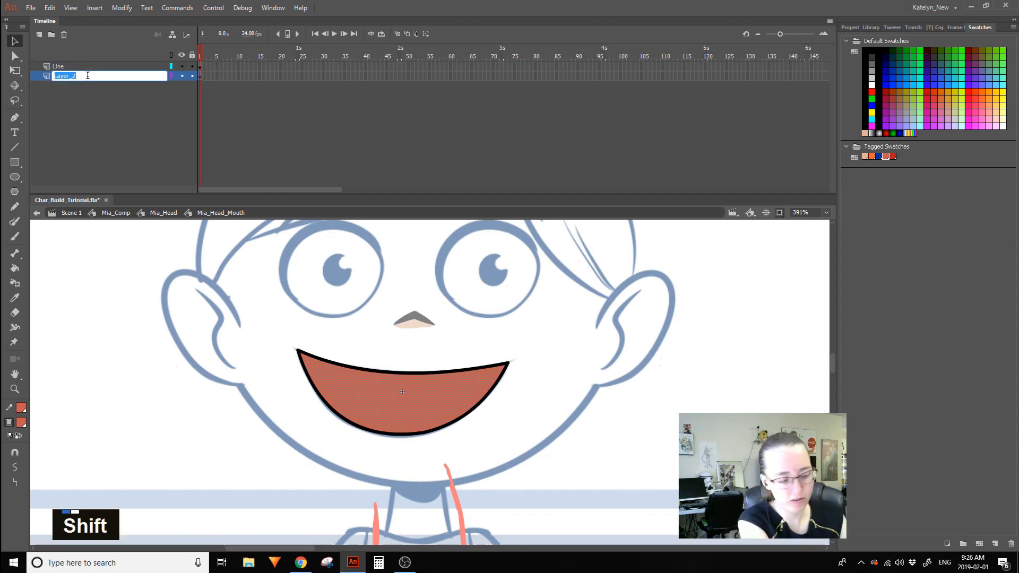
pyautogui.write('Mouth_')
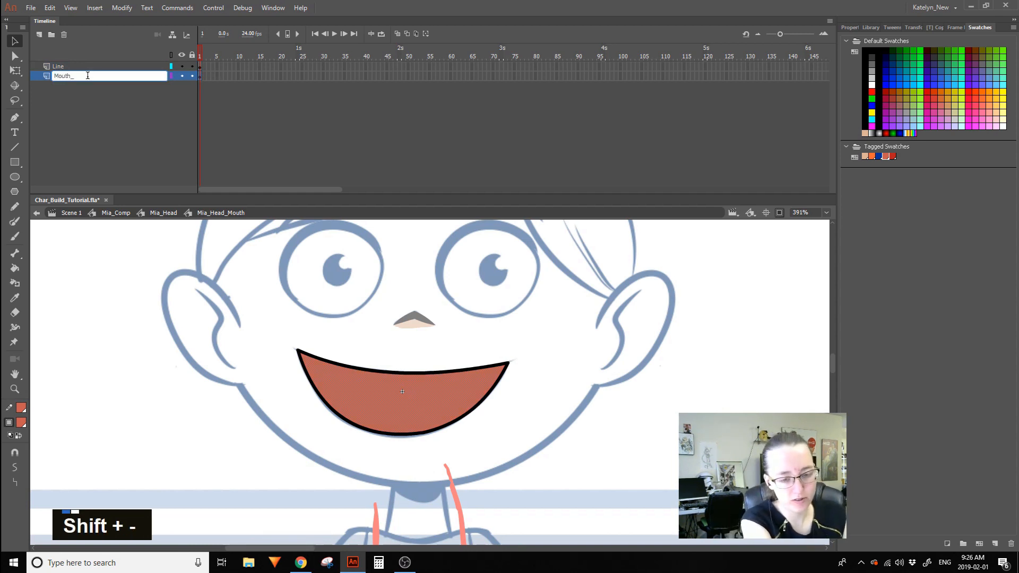
pyautogui.write('Inside')
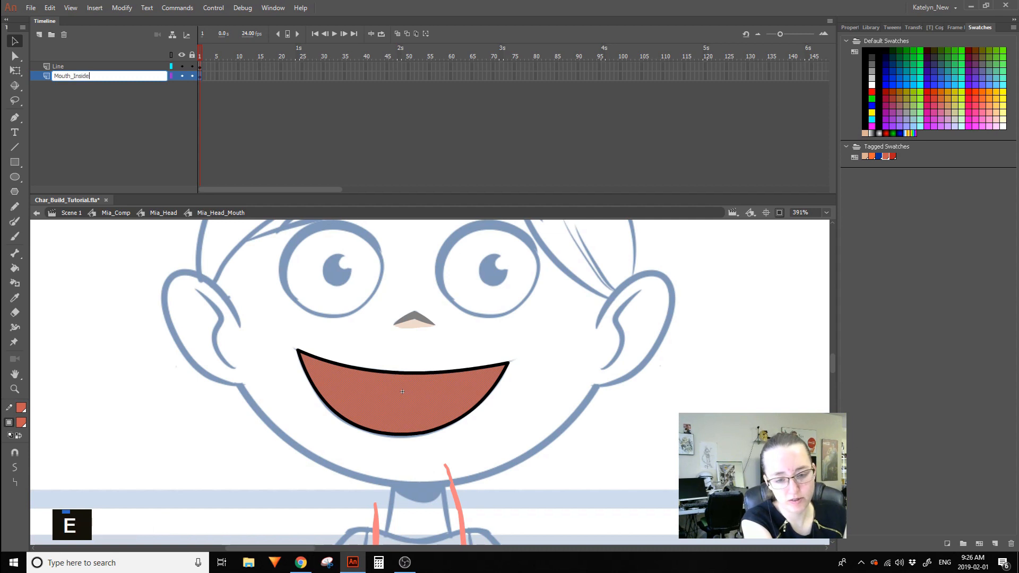
pyautogui.click(70, 40)
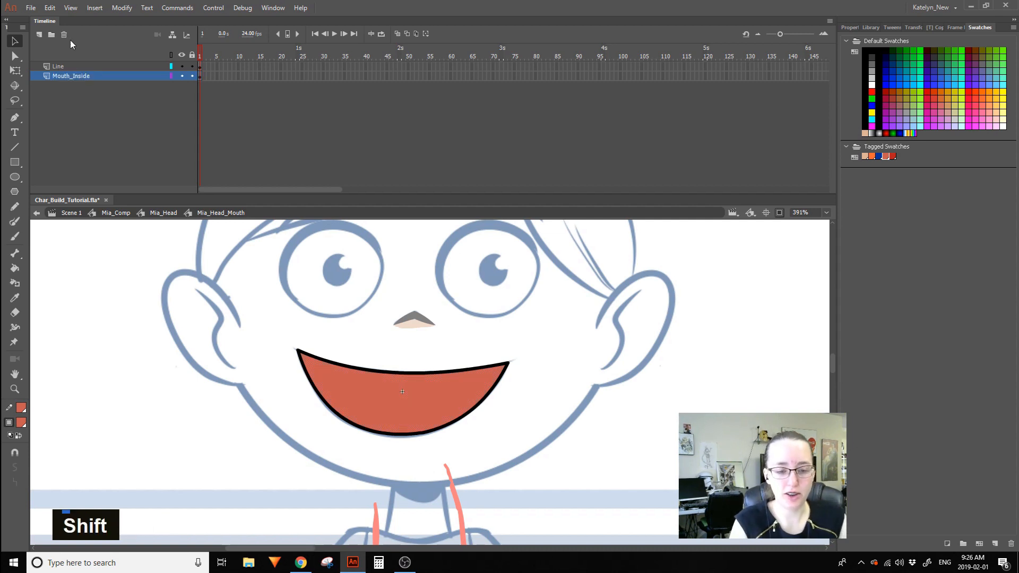
# Add a new layer between Line and Mouth_Inside and name it Teeth.
pyautogui.click(39, 35)
pyautogui.doubleClick(88, 75)
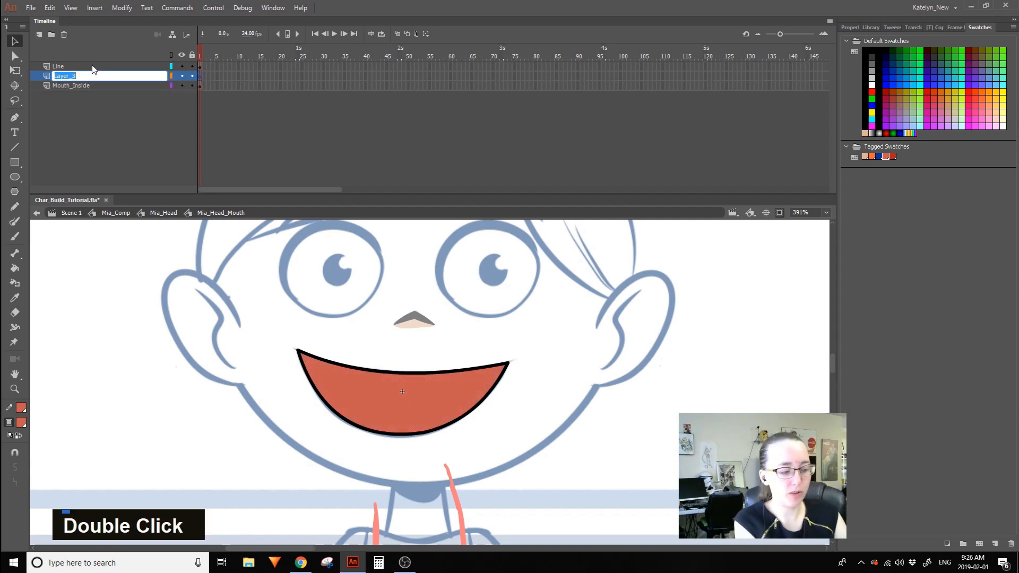
pyautogui.write('Teeth')
pyautogui.press('Return')
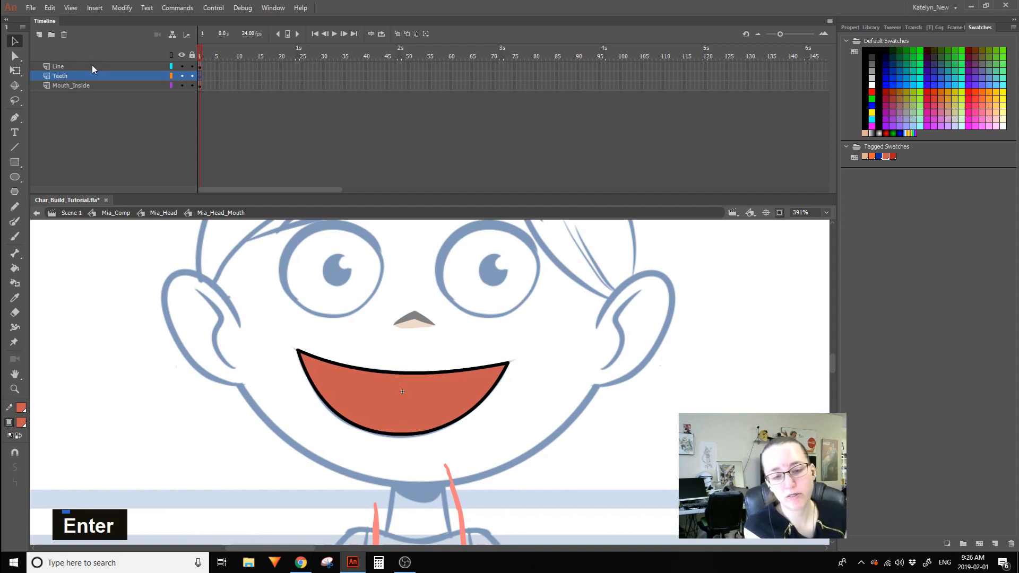
# Hide the Mouth_Inside layer and draw the side and bottom edges of the upper teeth with black lines over the sketch.
pyautogui.click(182, 85)
pyautogui.click(15, 146)
pyautogui.click(21, 408)
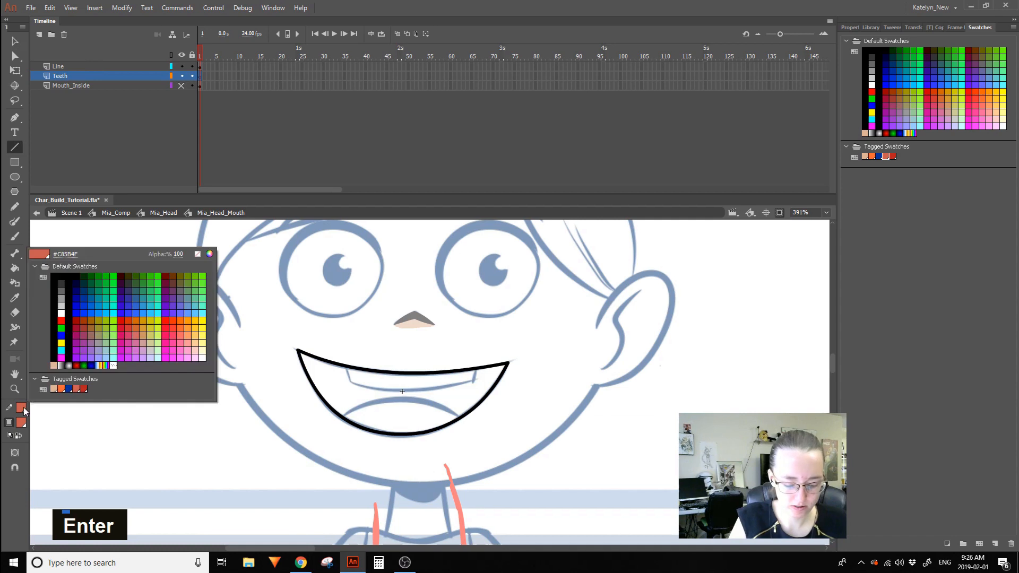
pyautogui.click(75, 362)
pyautogui.moveTo(345, 358)
pyautogui.mouseDown()
pyautogui.moveTo(354, 392)
pyautogui.moveTo(373, 381)
pyautogui.moveTo(479, 379)
pyautogui.moveTo(427, 390)
pyautogui.mouseUp()
pyautogui.moveTo(480, 363); pyautogui.dragTo(474, 382)
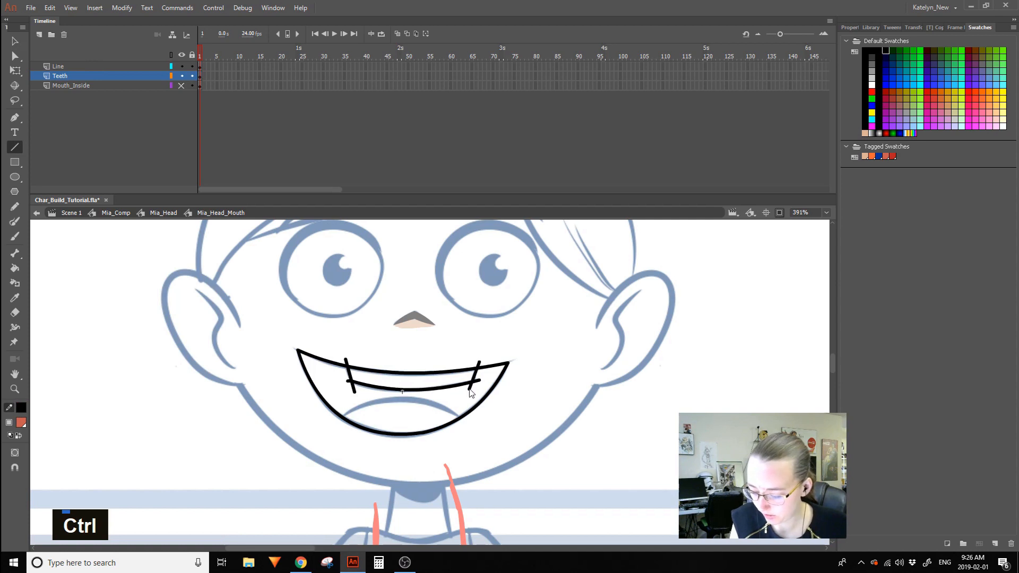
# Extend both side edges of the teeth above the upper lip and draw a straight black top edge across them.
pyautogui.keyDown('ctrl'); pyautogui.click(471, 379); pyautogui.keyUp('ctrl')
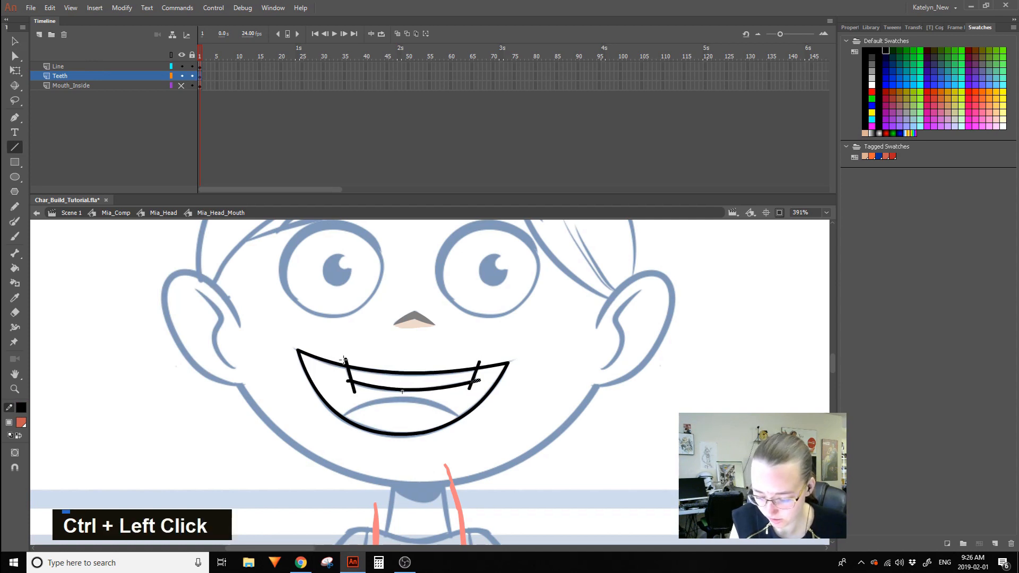
pyautogui.moveTo(344, 360); pyautogui.dragTo(339, 327)
pyautogui.moveTo(480, 363); pyautogui.dragTo(488, 339)
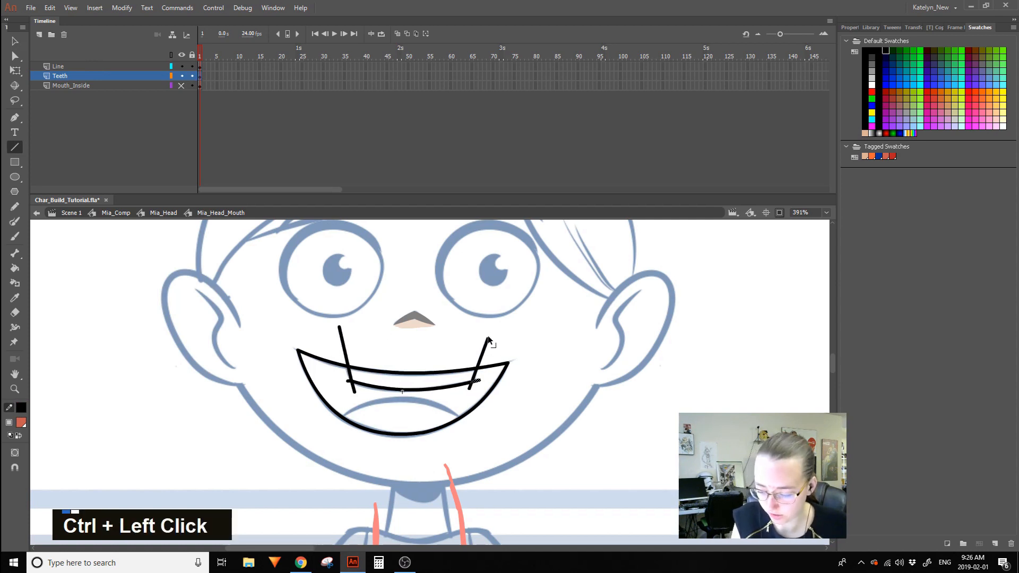
pyautogui.keyDown('ctrl'); pyautogui.click(385, 357); pyautogui.keyUp('ctrl')
pyautogui.moveTo(337, 354); pyautogui.dragTo(520, 354)
# Delete the overhanging line ends at the four corners of the teeth so that only a closed outline remains.
pyautogui.press('a')
pyautogui.press('v')
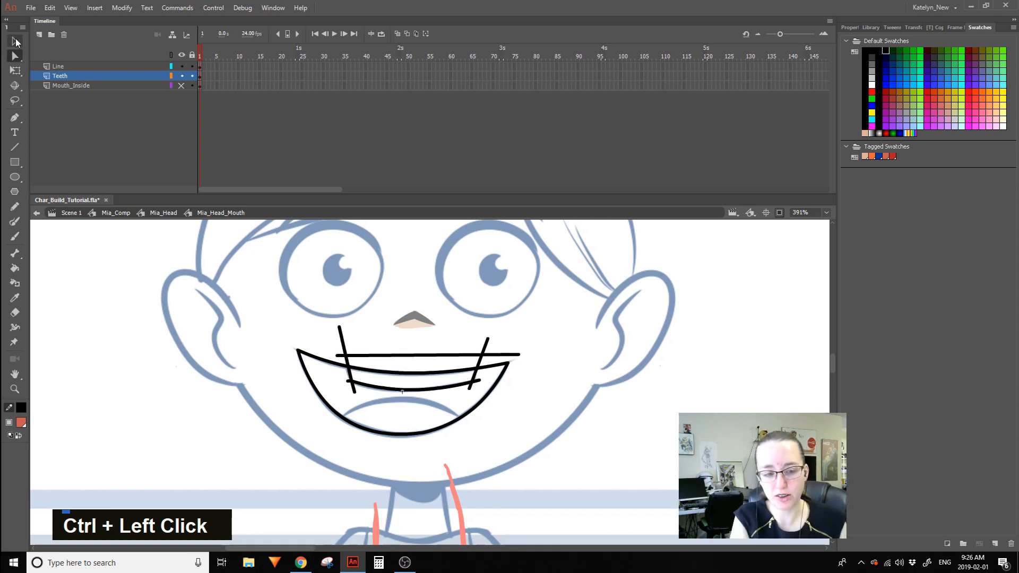
pyautogui.click(487, 341)
pyautogui.press('Delete')
pyautogui.click(342, 345)
pyautogui.press('Delete')
pyautogui.click(340, 354)
pyautogui.press('Delete')
pyautogui.click(351, 383)
pyautogui.press('Delete')
pyautogui.press('Delete')
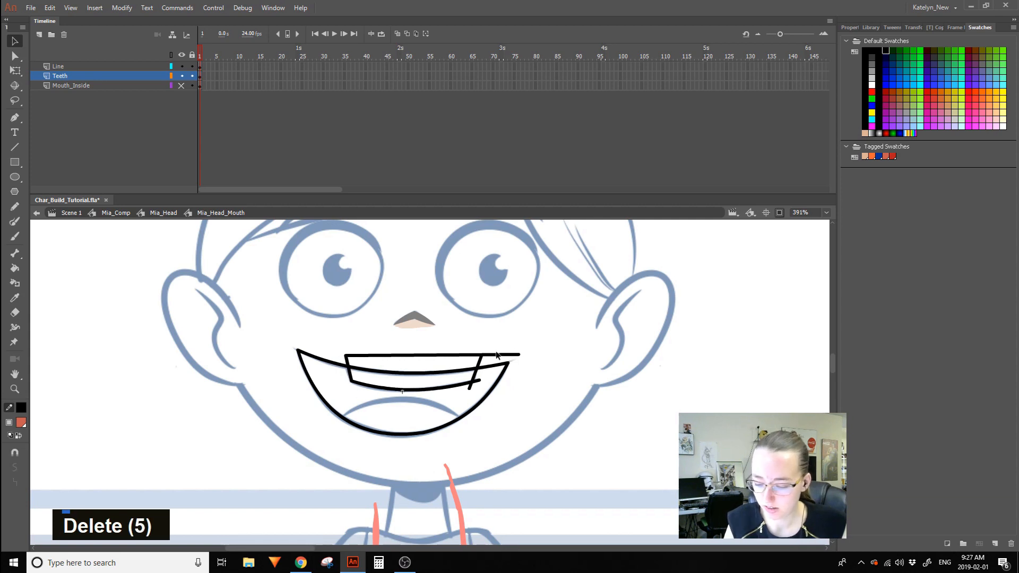
pyautogui.click(503, 354)
pyautogui.press('Delete')
pyautogui.click(471, 386)
pyautogui.press('Delete')
pyautogui.press('Delete')
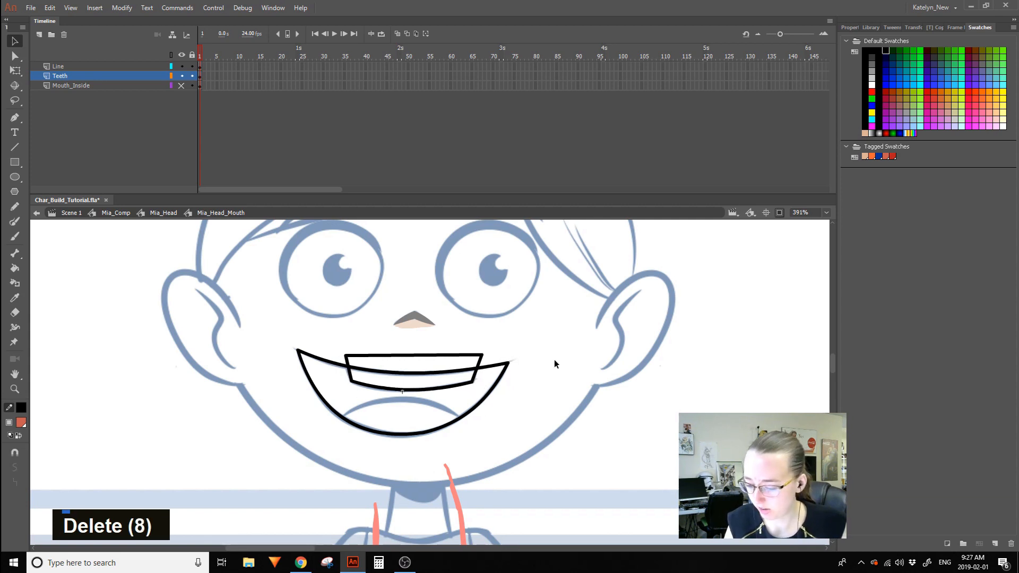
# Set the fill colour to a custom pale pinkish white and fill the teeth outline with the Paint Bucket.
pyautogui.click(851, 27)
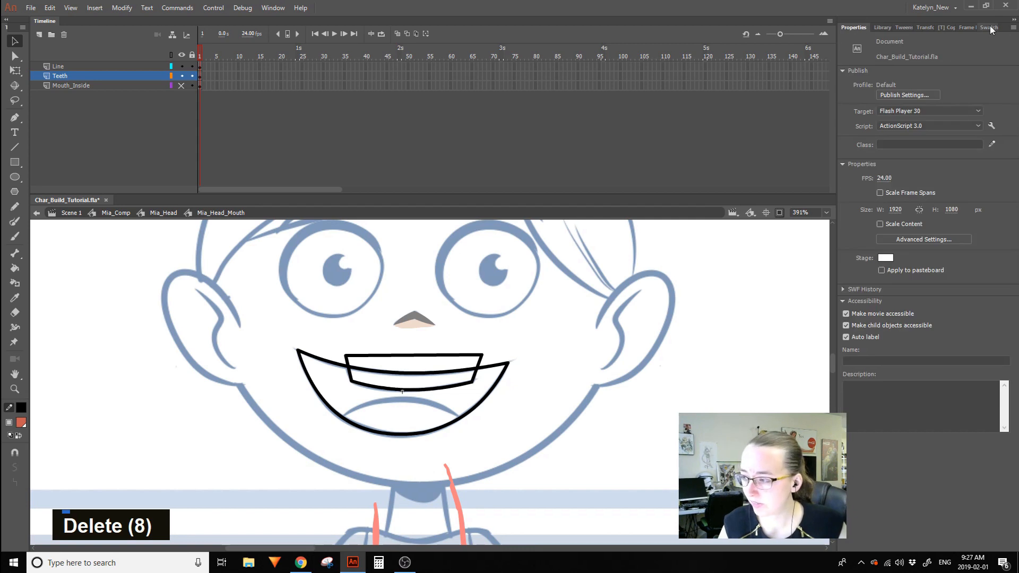
pyautogui.click(23, 426)
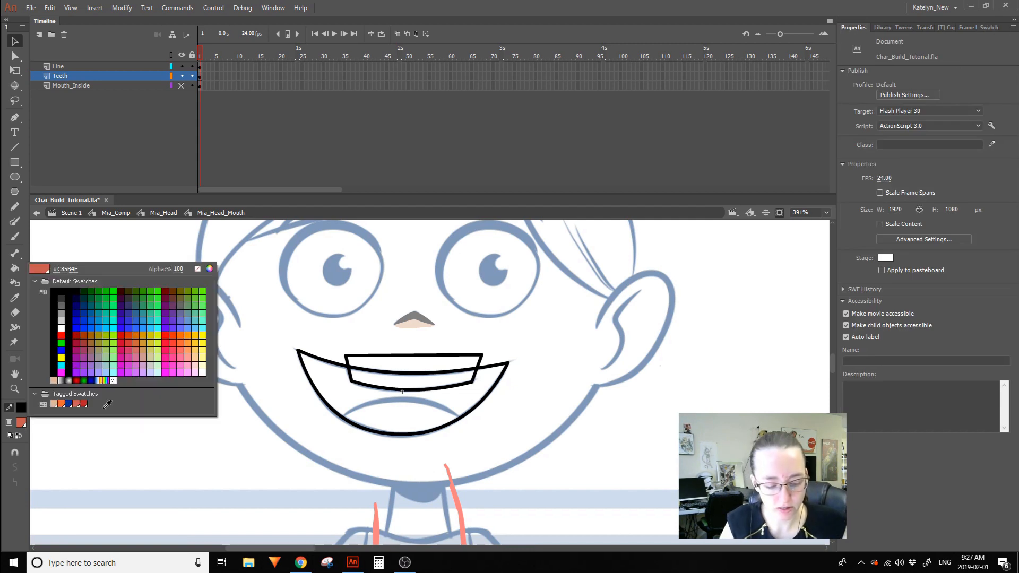
pyautogui.click(62, 321)
pyautogui.click(20, 428)
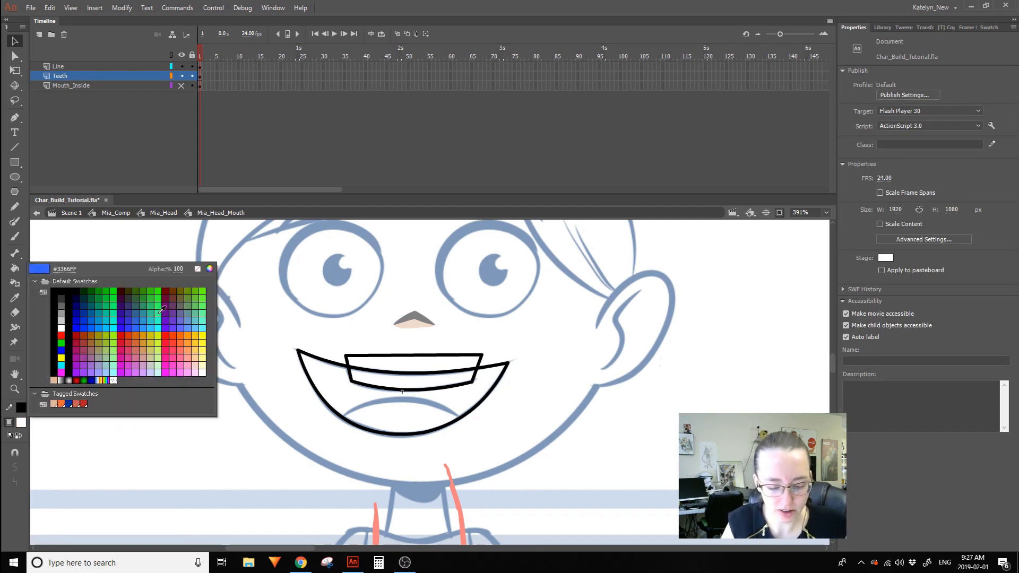
pyautogui.click(207, 272)
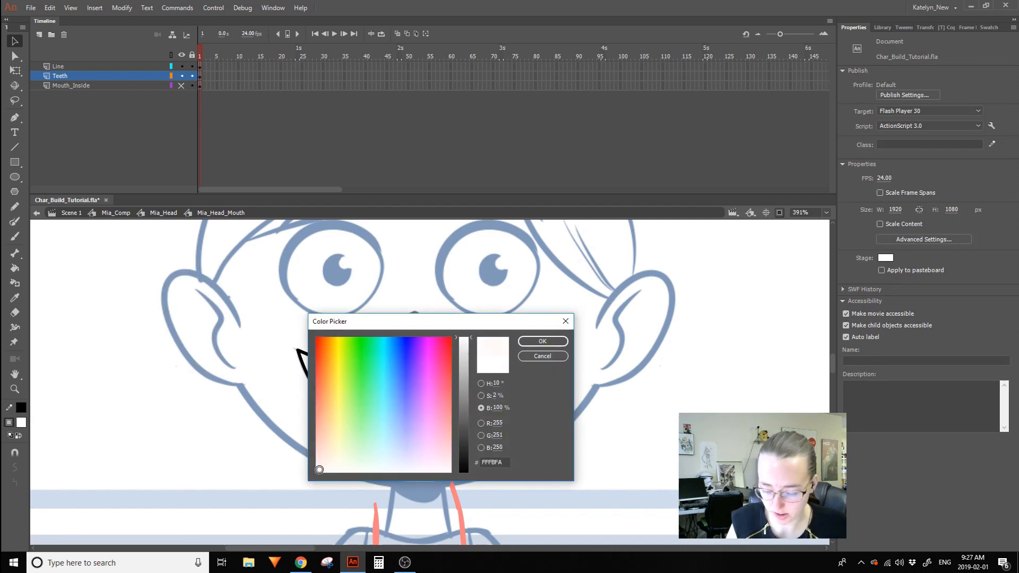
pyautogui.click(542, 341)
pyautogui.click(15, 268)
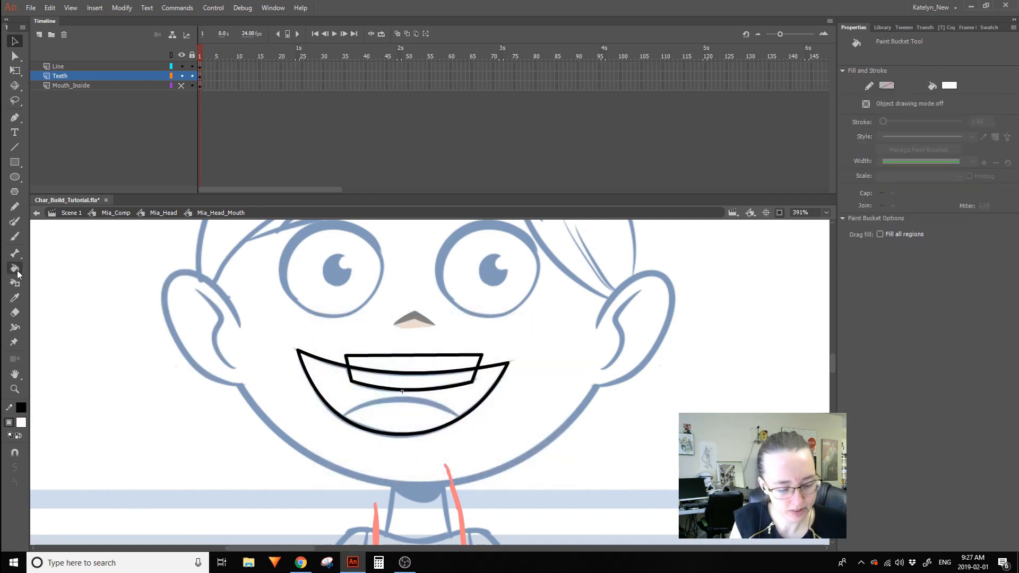
pyautogui.press('v')
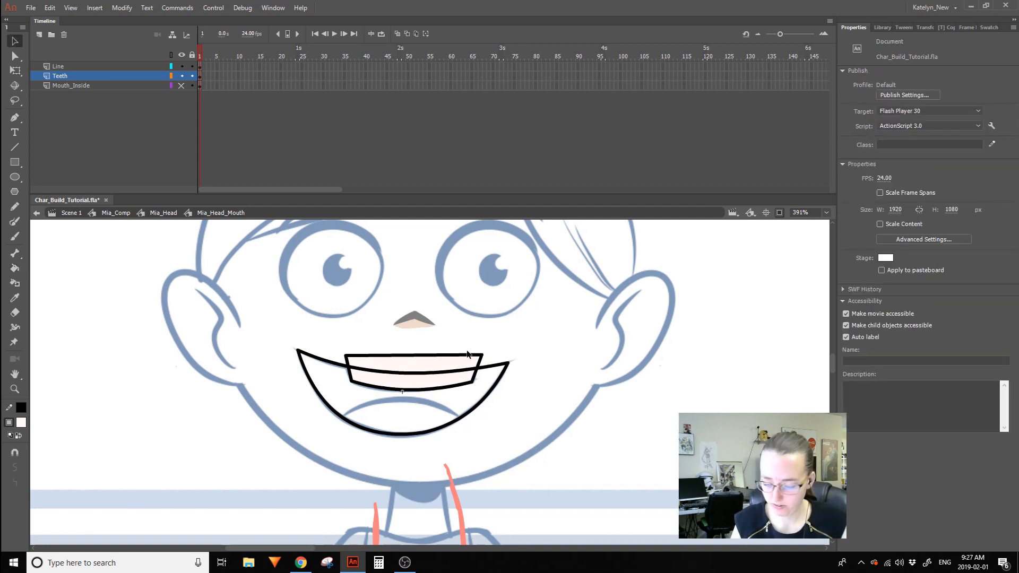
# Convert the filled teeth with their outline to the graphic symbol Mia_Head_Mouth_Teeth and set its looping to Single Frame.
pyautogui.doubleClick(471, 363)
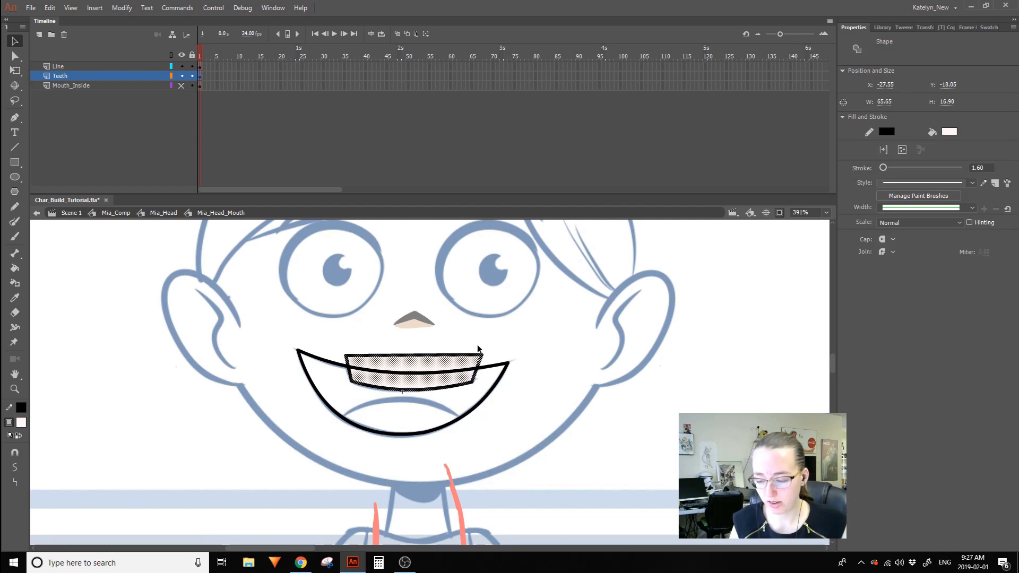
pyautogui.press('F8')
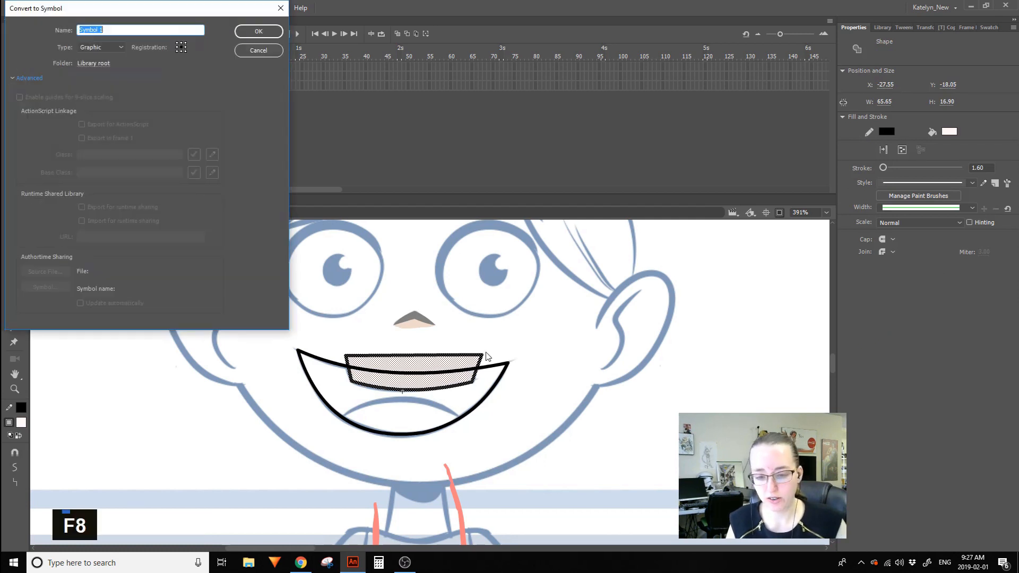
pyautogui.write('M')
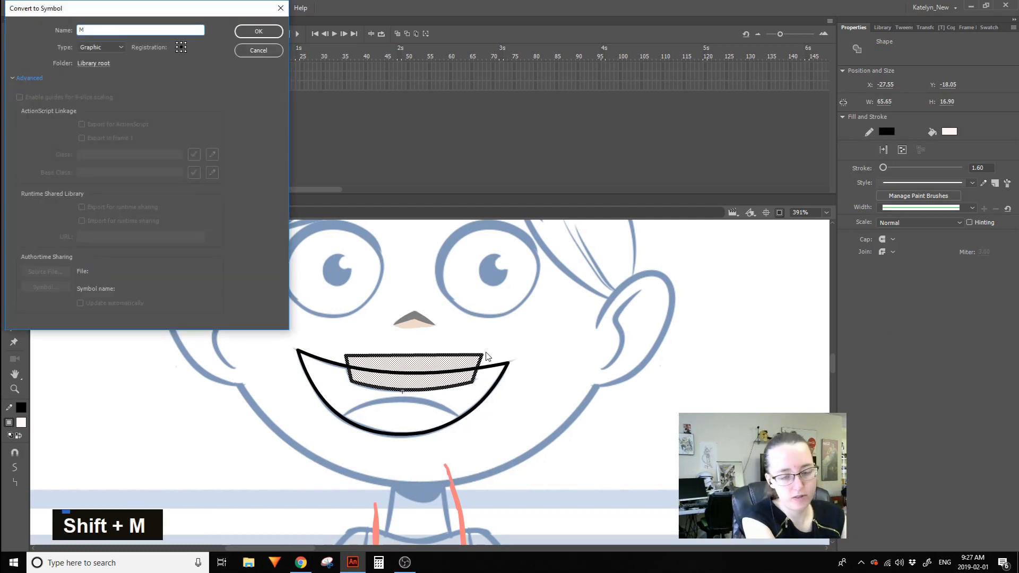
pyautogui.write('ia_')
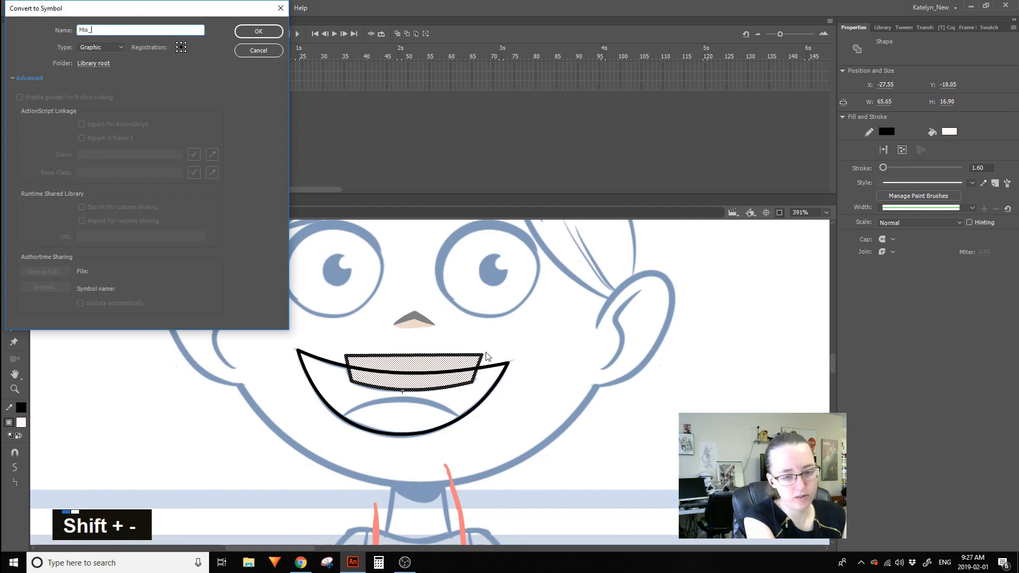
pyautogui.write('Head_Mouth')
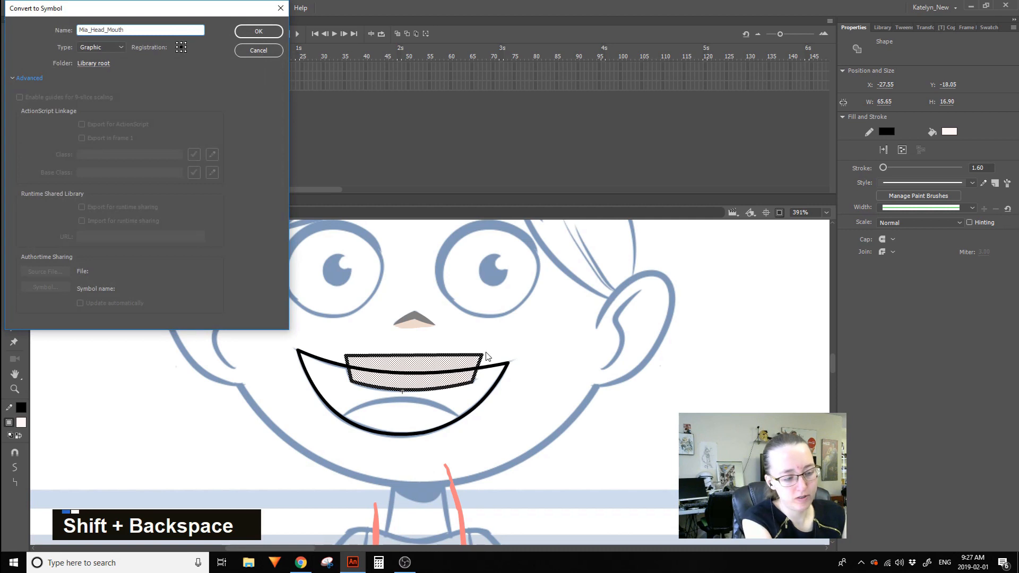
pyautogui.write('_Teeth')
pyautogui.press('Return')
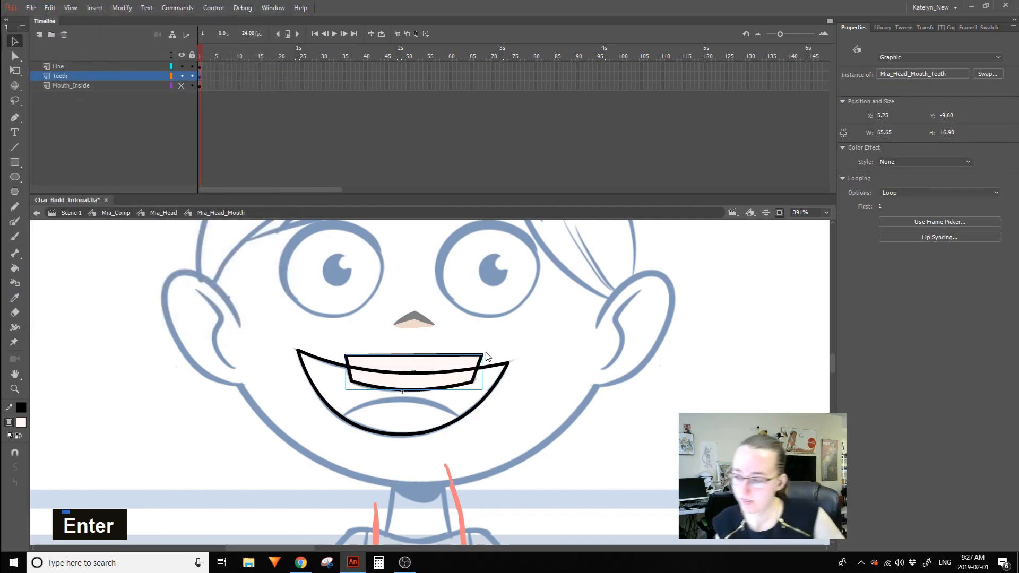
pyautogui.click(915, 194)
pyautogui.click(915, 228)
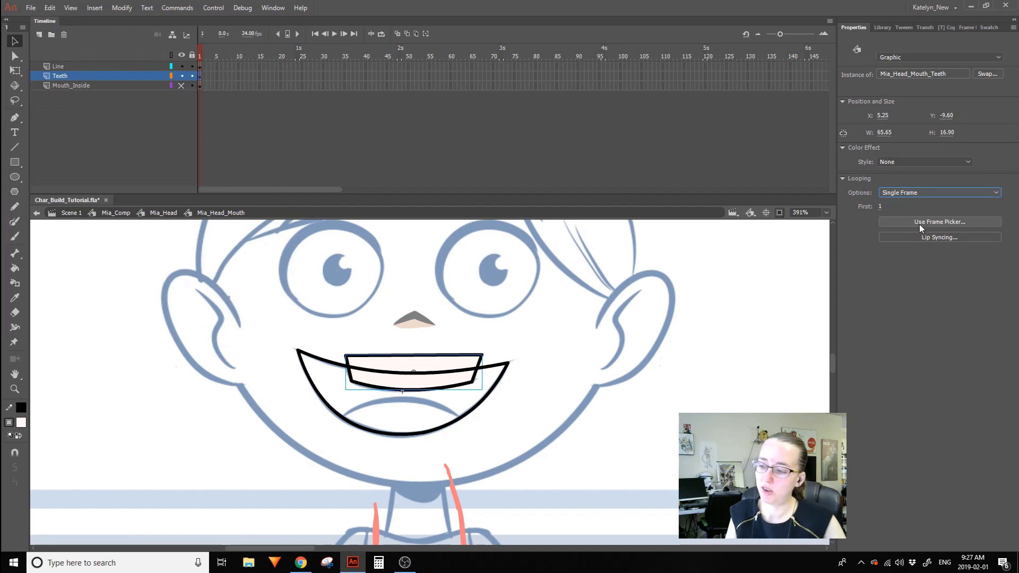
# Open the teeth symbol for editing, rename its layer Teeth and return to the Mia_Head_Mouth symbol.
pyautogui.click(15, 71)
pyautogui.click(497, 274)
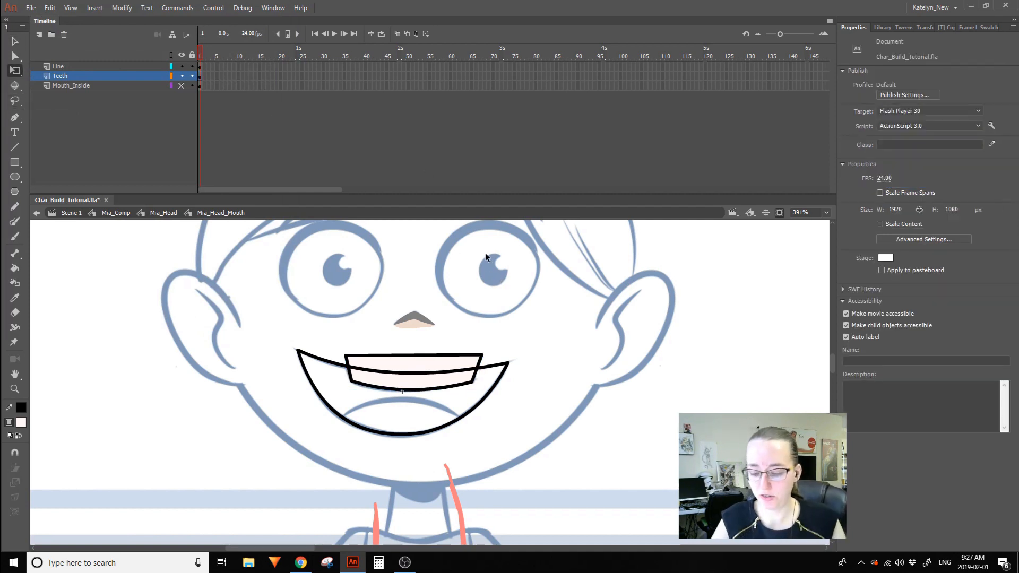
pyautogui.click(452, 386)
pyautogui.click(588, 355)
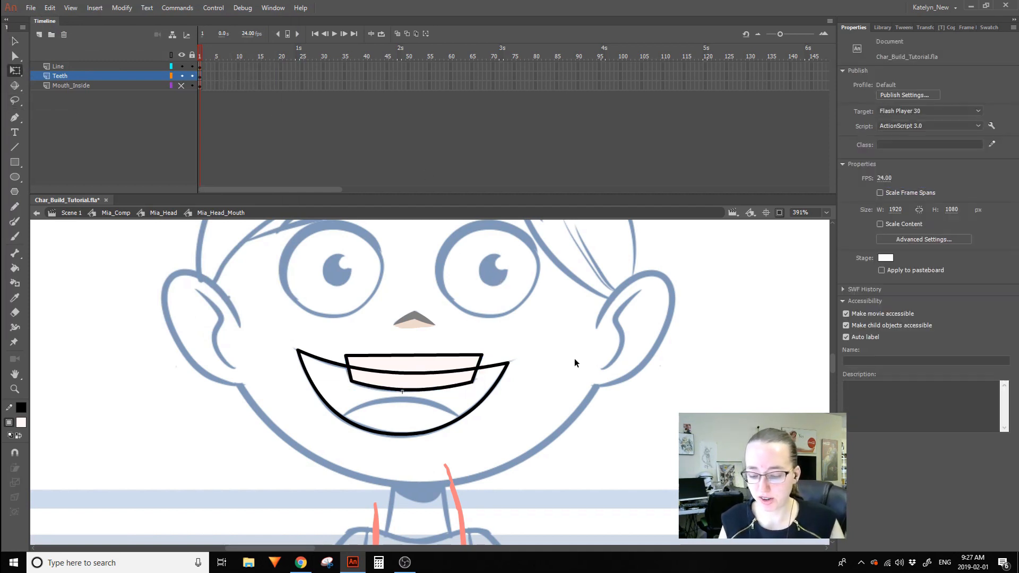
pyautogui.doubleClick(455, 386)
pyautogui.click(452, 412)
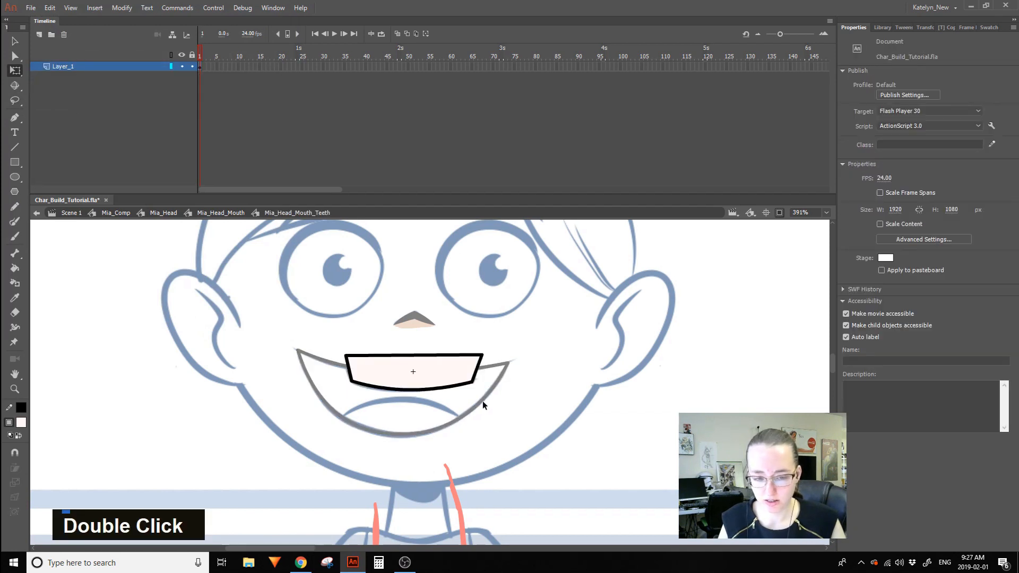
pyautogui.doubleClick(92, 68)
pyautogui.write('Te')
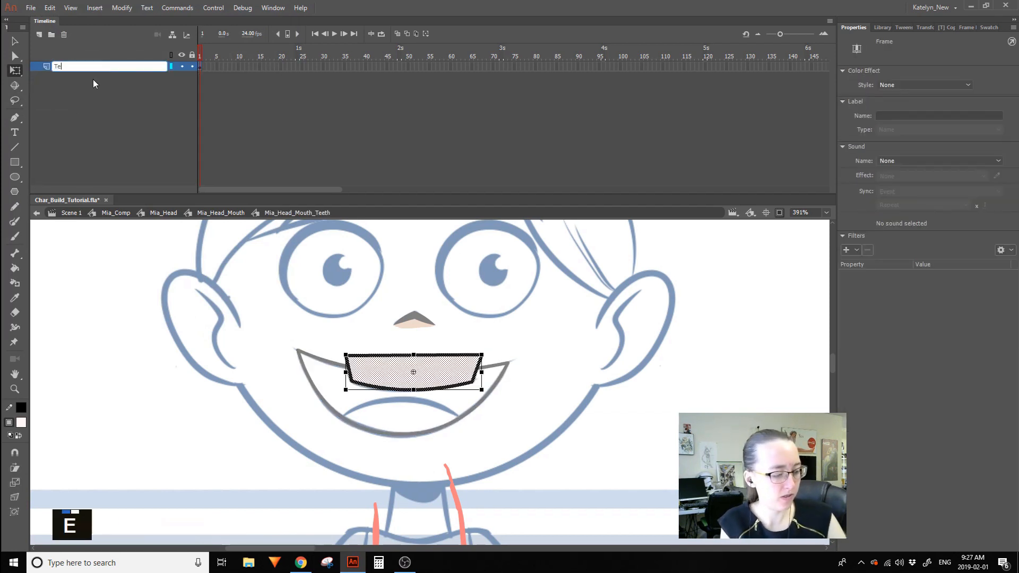
pyautogui.write('eth')
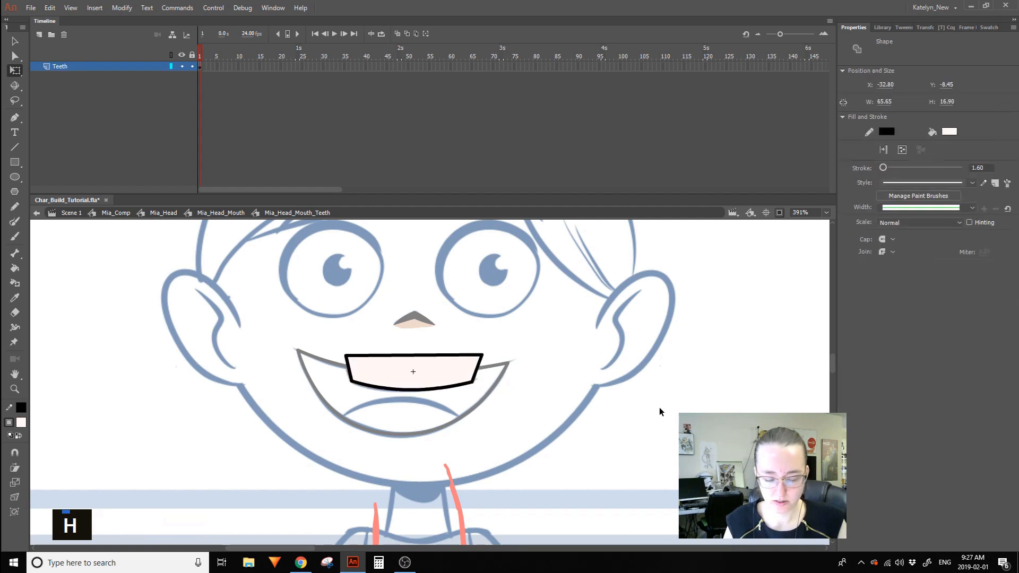
pyautogui.doubleClick(638, 413)
pyautogui.click(625, 393)
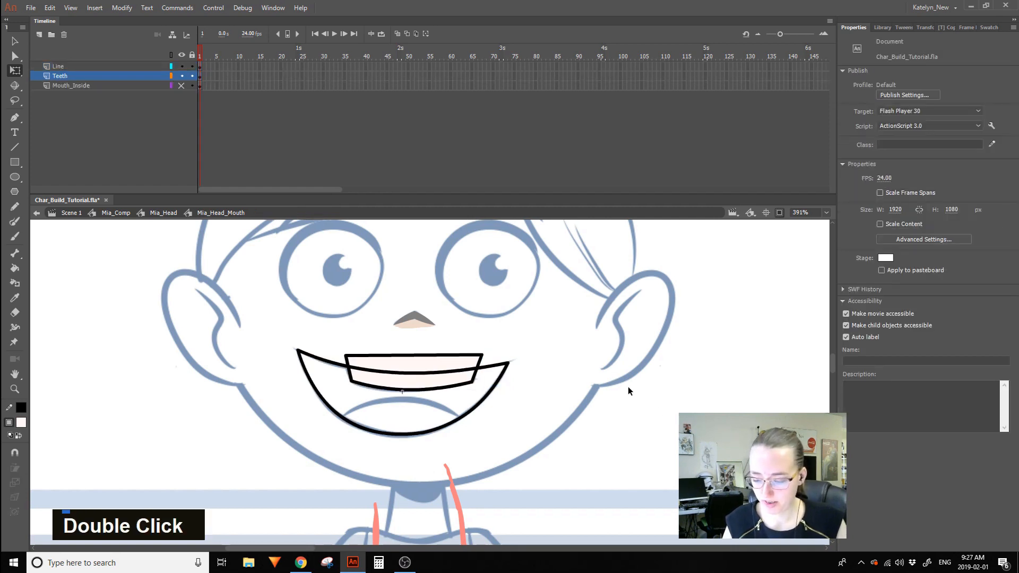
# Show the Mouth_Inside layer again and check the placement of the teeth over the red mouth fill.
pyautogui.click(181, 85)
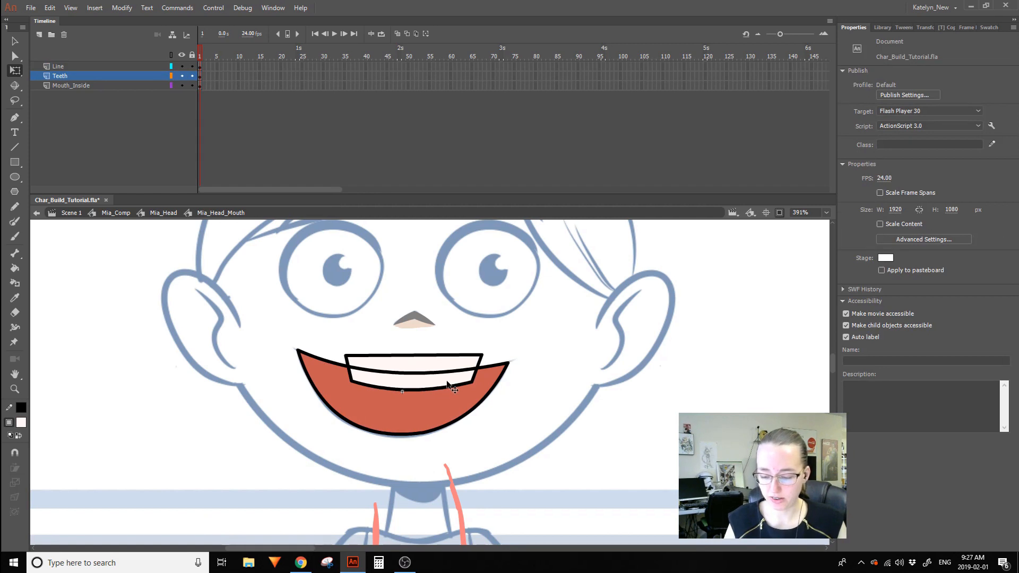
pyautogui.moveTo(457, 388); pyautogui.dragTo(458, 422)
pyautogui.hotkey('ctrl', 'z')
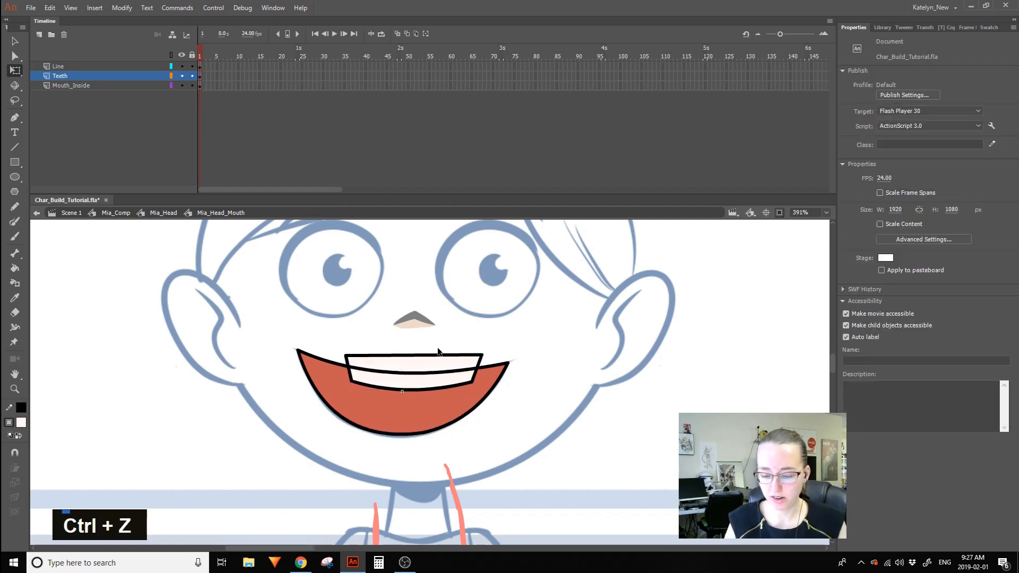
pyautogui.click(445, 383)
pyautogui.click(448, 373)
pyautogui.click(449, 386)
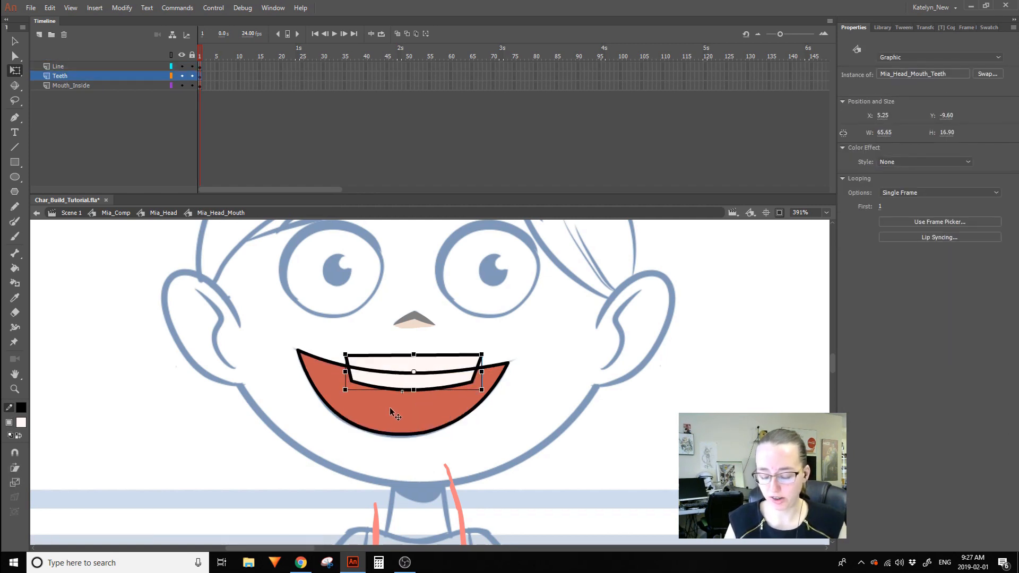
pyautogui.click(446, 419)
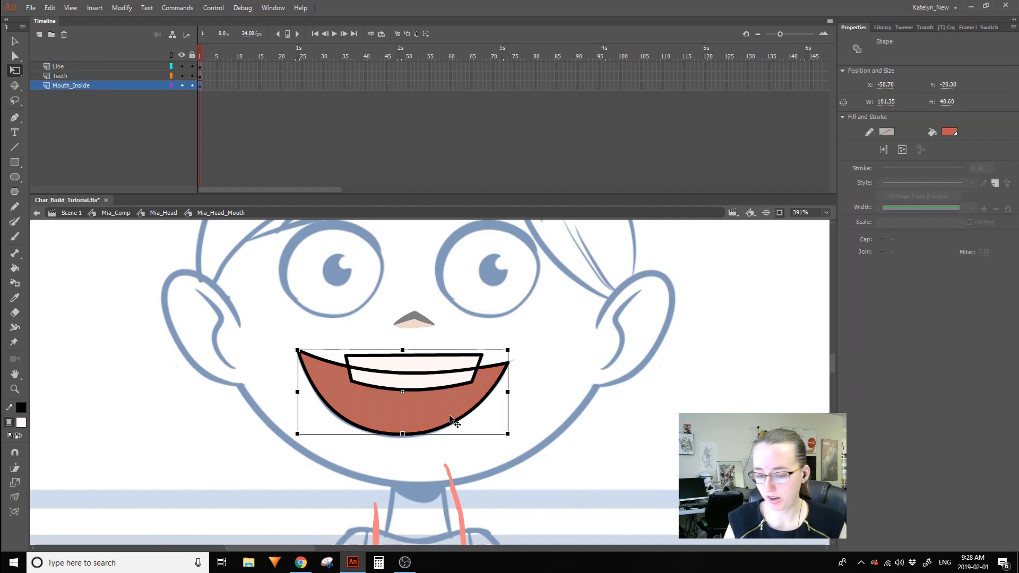
pyautogui.click(456, 459)
# Add a new layer directly above Mouth_Inside and name it Tounge.
pyautogui.doubleClick(71, 85)
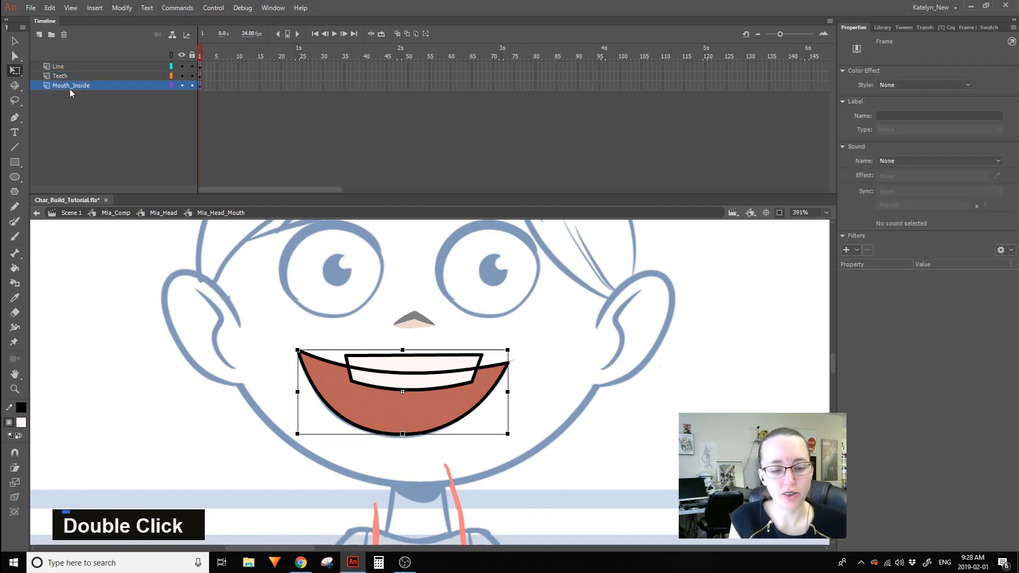
pyautogui.click(40, 35)
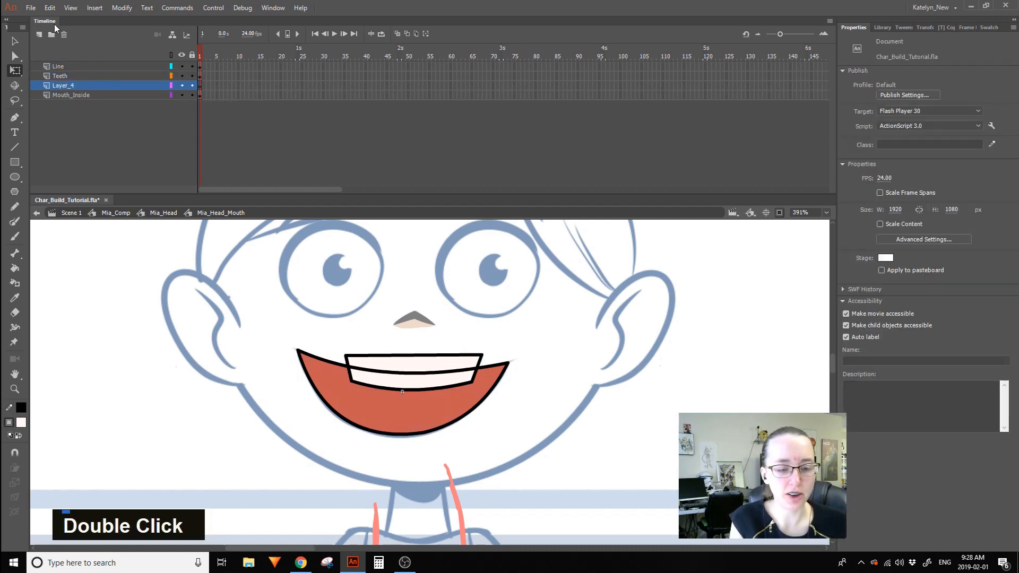
pyautogui.doubleClick(85, 85)
pyautogui.write('Tounge')
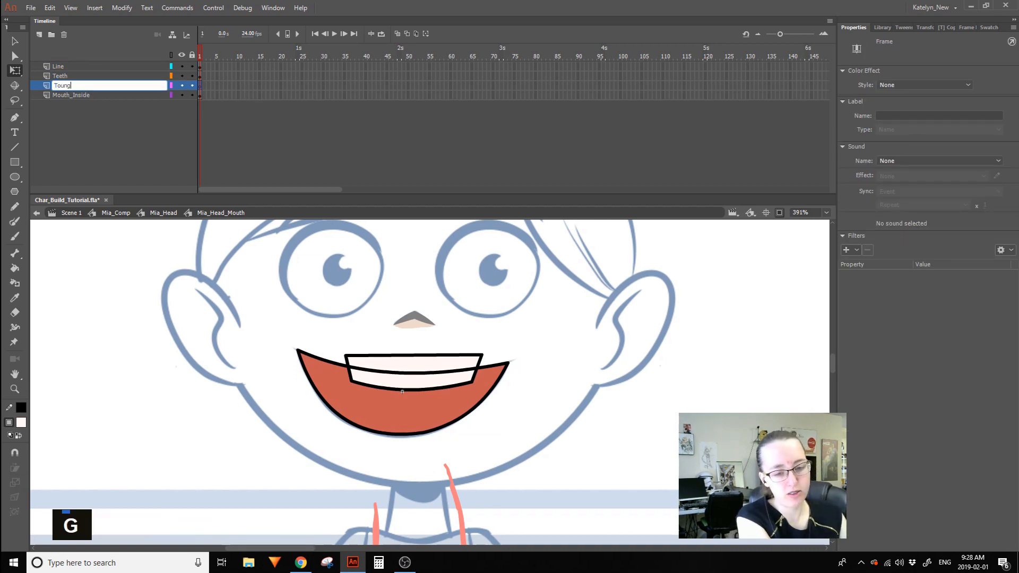
pyautogui.press('Return')
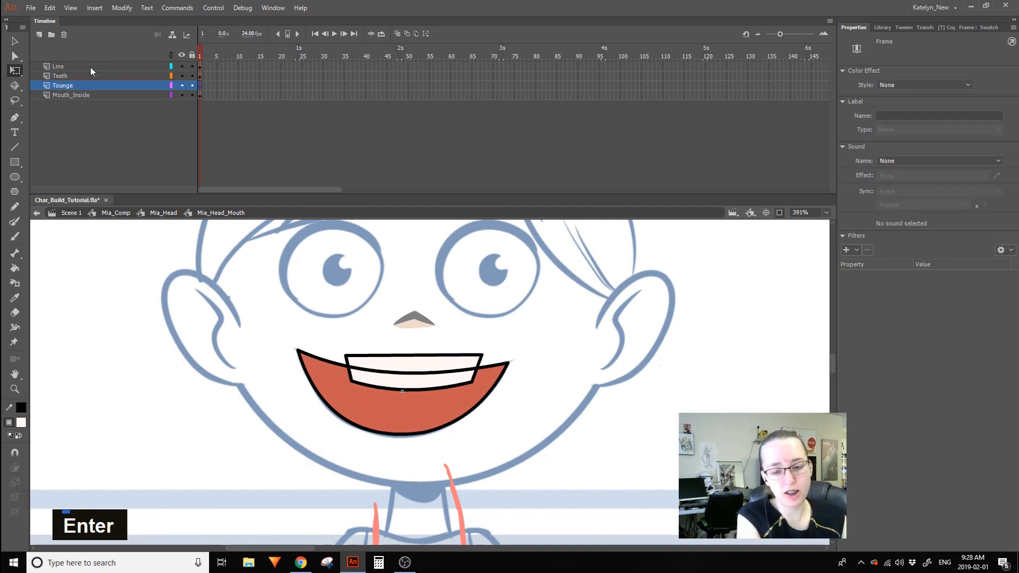
# Lock every layer except Tounge, with the mouth in close view for drawing.
pyautogui.click(314, 150)
pyautogui.keyDown('alt'); pyautogui.click(192, 86); pyautogui.keyUp('alt')
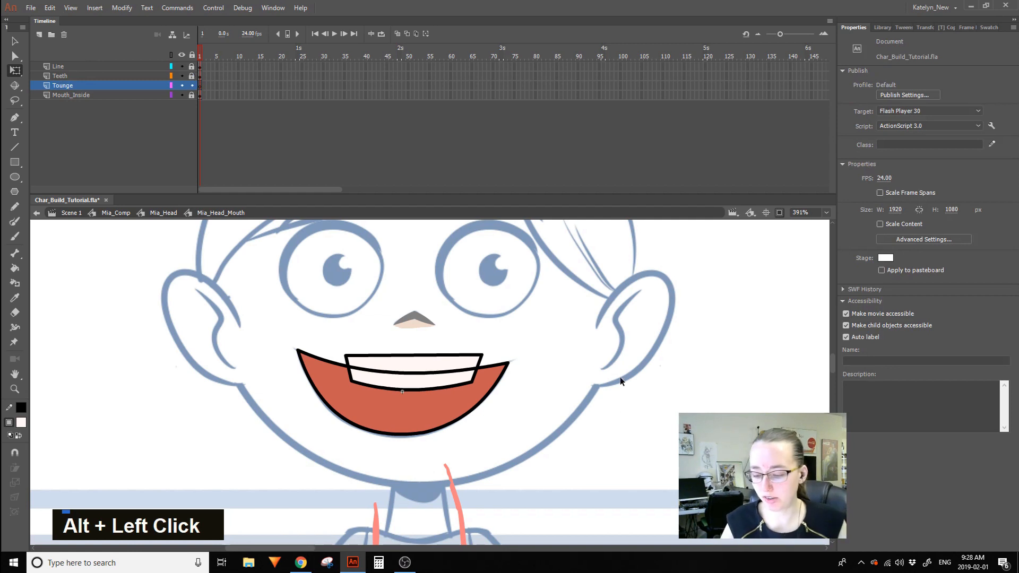
pyautogui.click(14, 389)
pyautogui.doubleClick(274, 421)
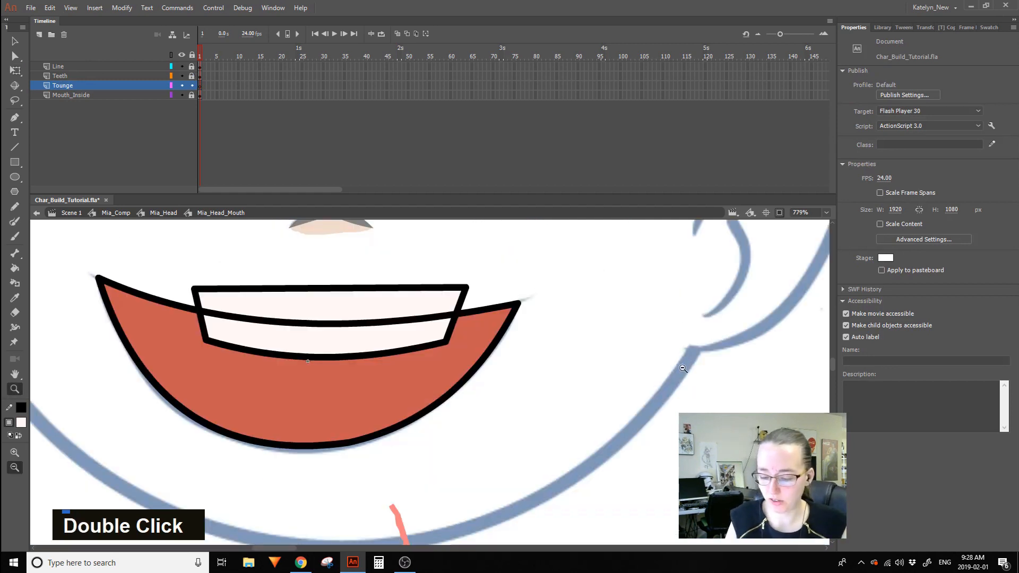
pyautogui.press('space')
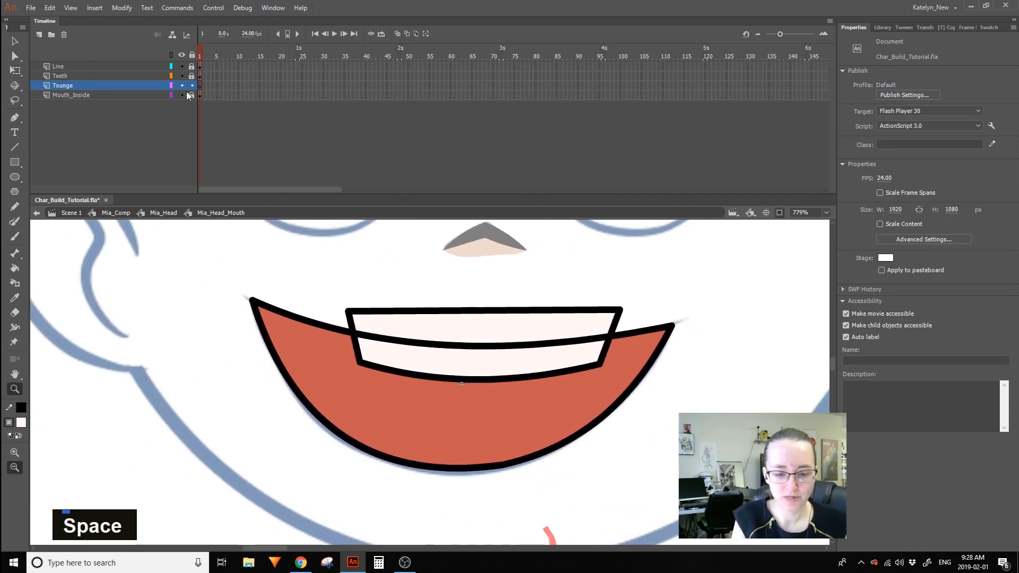
# Hide the Mouth_Inside layer to expose the tongue sketch underneath.
pyautogui.click(182, 95)
pyautogui.click(16, 151)
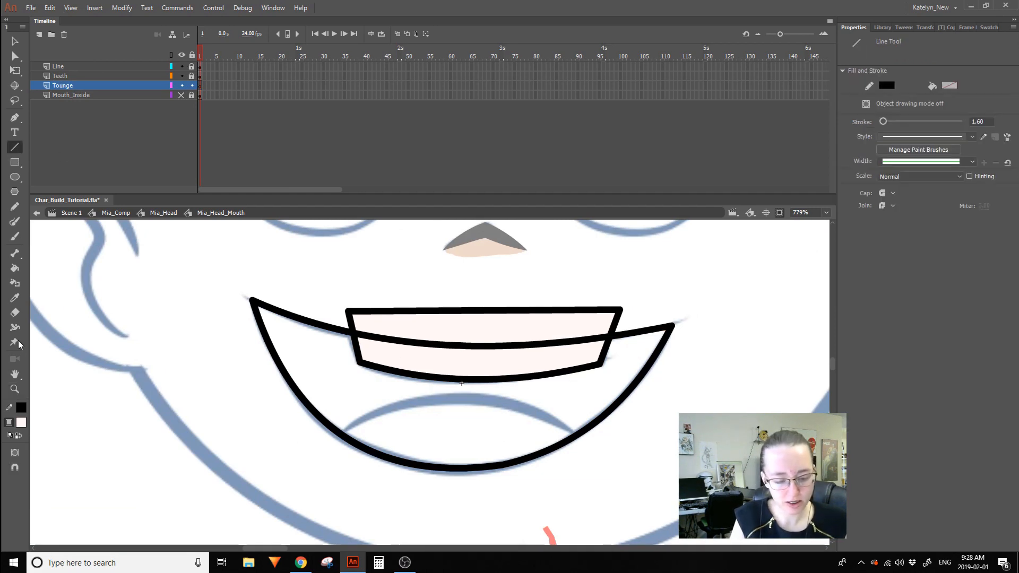
pyautogui.moveTo(307, 478)
pyautogui.mouseDown()
pyautogui.moveTo(564, 423)
pyautogui.moveTo(614, 466)
pyautogui.mouseUp()
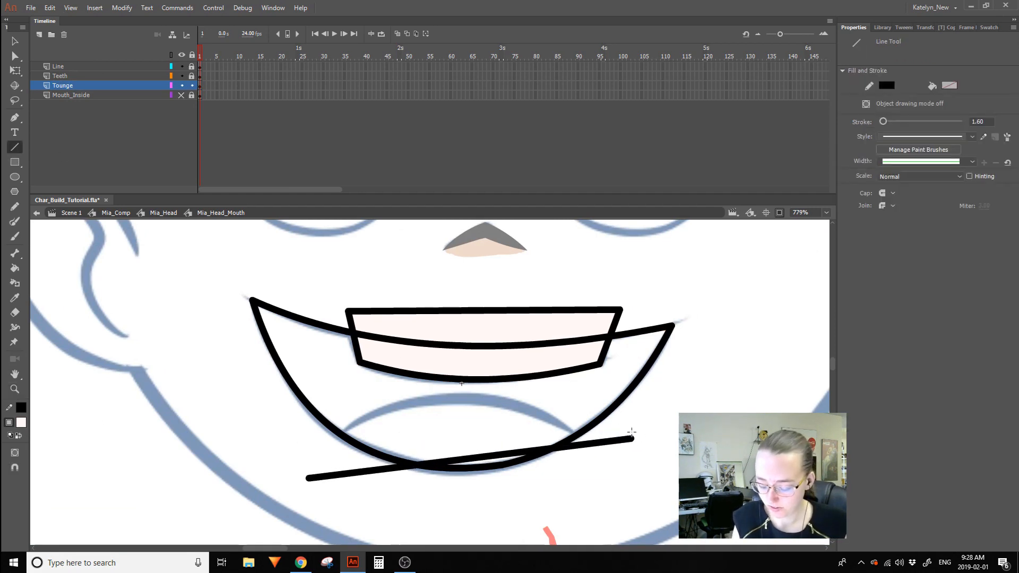
pyautogui.hotkey('ctrl', 'z')
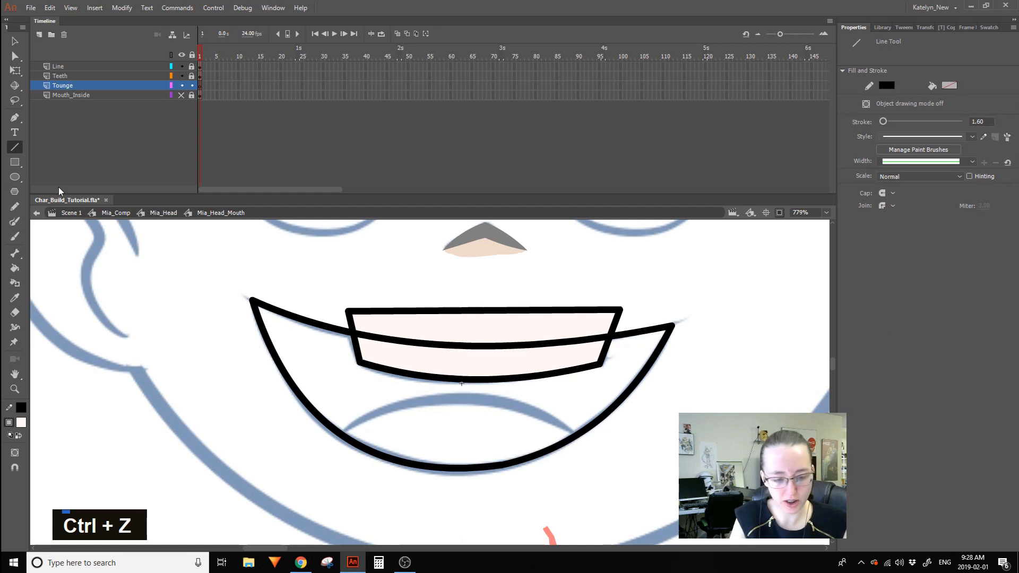
# Draw an oval with a black outline and red fill over the tongue sketch on the Tounge layer.
pyautogui.click(15, 177)
pyautogui.click(22, 422)
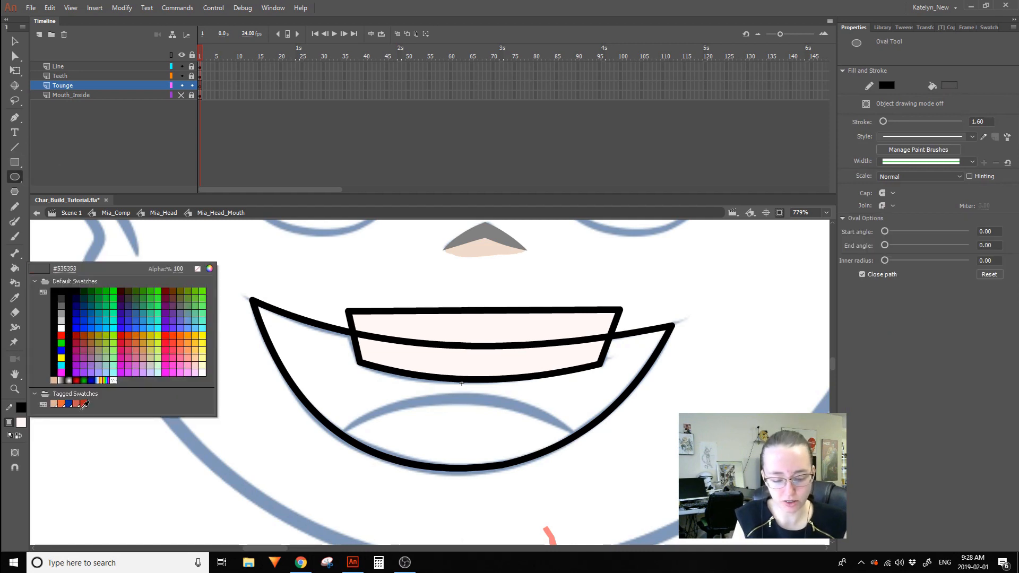
pyautogui.click(83, 403)
pyautogui.moveTo(407, 459); pyautogui.dragTo(325, 351)
pyautogui.moveTo(207, 481); pyautogui.dragTo(542, 282)
# Resize the tongue oval to about 70 by 39 px and position it so its upper curve follows the sketched tongue.
pyautogui.press('q')
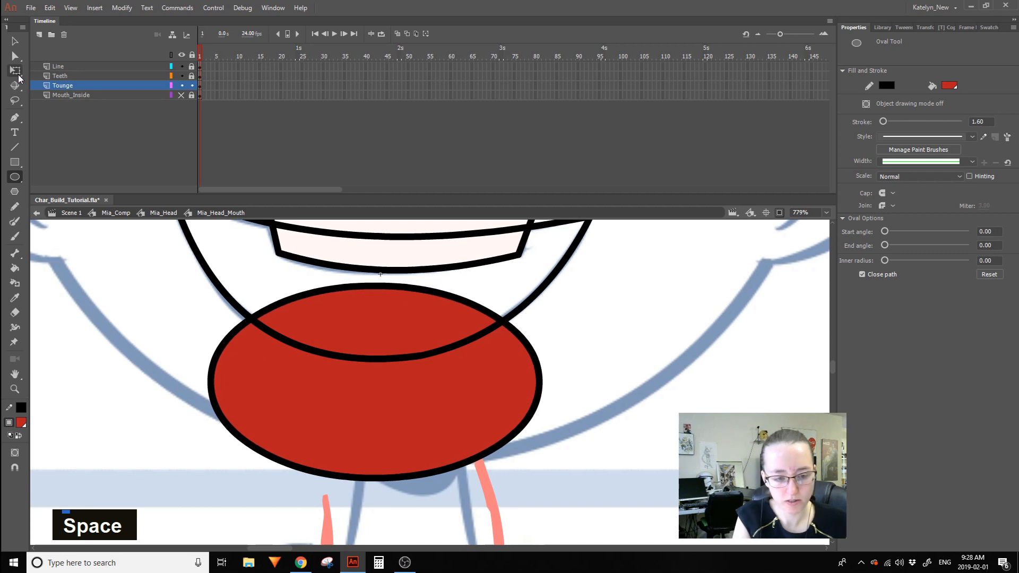
pyautogui.doubleClick(413, 399)
pyautogui.moveTo(210, 382)
pyautogui.mouseDown()
pyautogui.moveTo(245, 381)
pyautogui.moveTo(230, 381)
pyautogui.mouseUp()
pyautogui.moveTo(543, 381); pyautogui.dragTo(526, 381)
pyautogui.moveTo(376, 477); pyautogui.dragTo(378, 451)
pyautogui.hotkey('ctrl', 'z')
pyautogui.moveTo(435, 401)
pyautogui.mouseDown()
pyautogui.moveTo(443, 420)
pyautogui.moveTo(430, 399)
pyautogui.mouseUp()
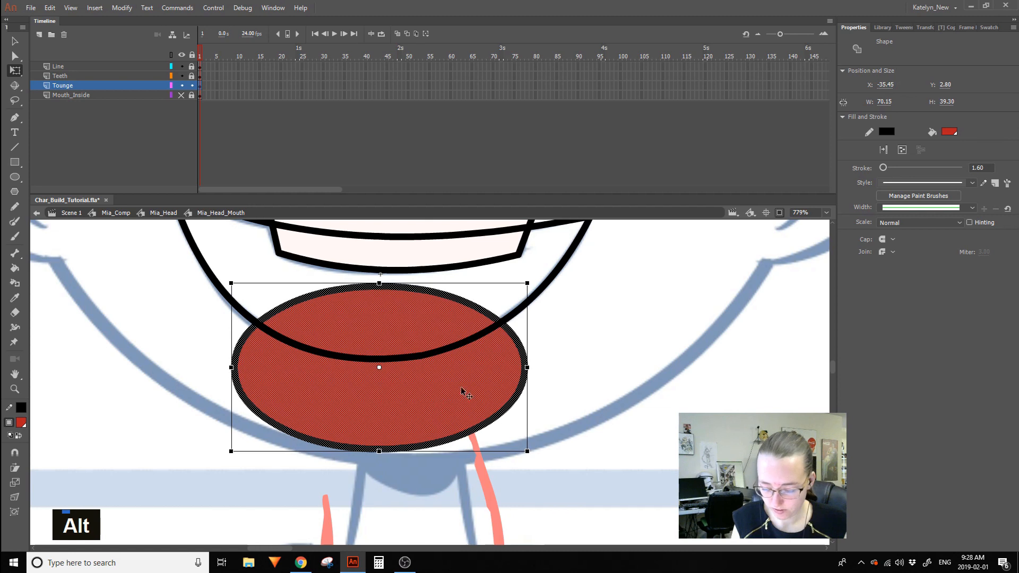
# Convert the tongue oval, including its outline, to a graphic symbol named Mia_Head_Mouth_Tongue.
pyautogui.click(570, 380)
pyautogui.moveTo(571, 382); pyautogui.dragTo(470, 446)
pyautogui.doubleClick(470, 450)
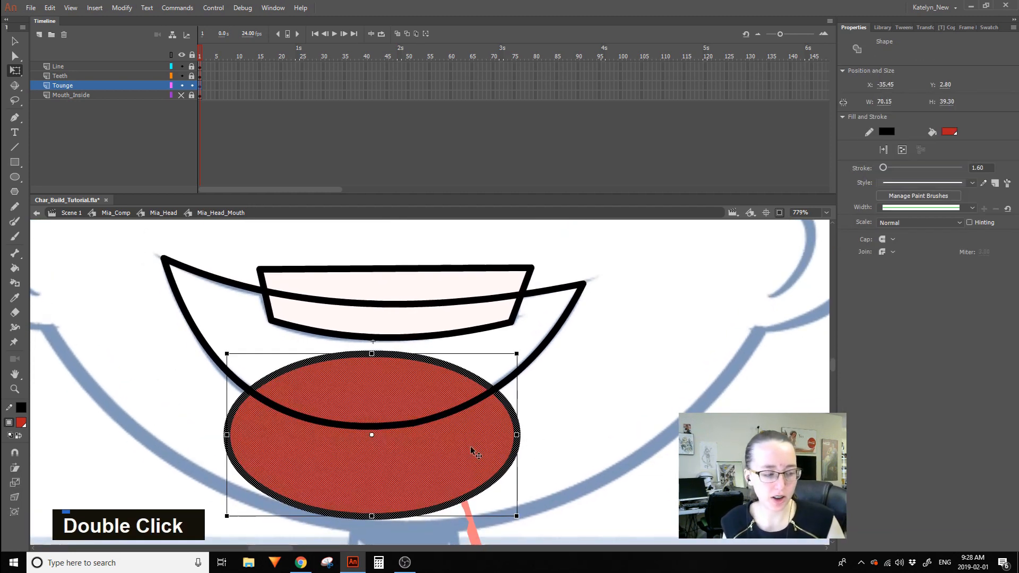
pyautogui.press('F8')
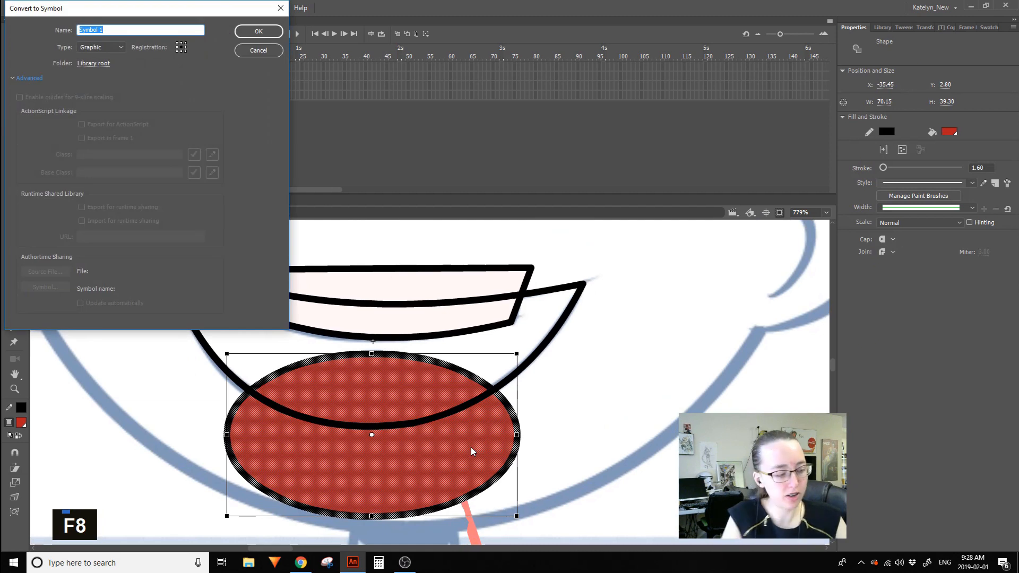
pyautogui.press('shift')
pyautogui.write('Mi')
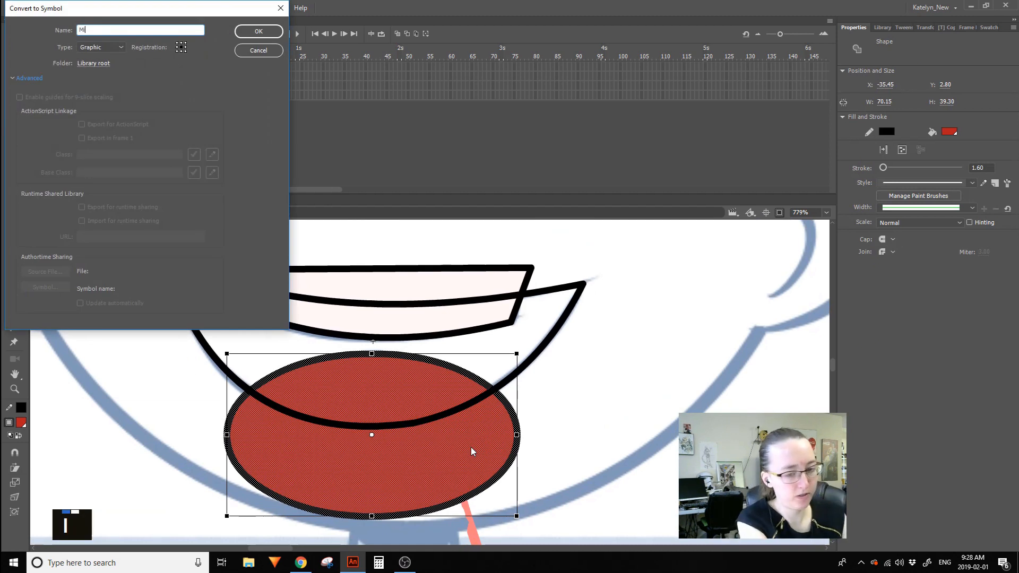
pyautogui.write('a_H')
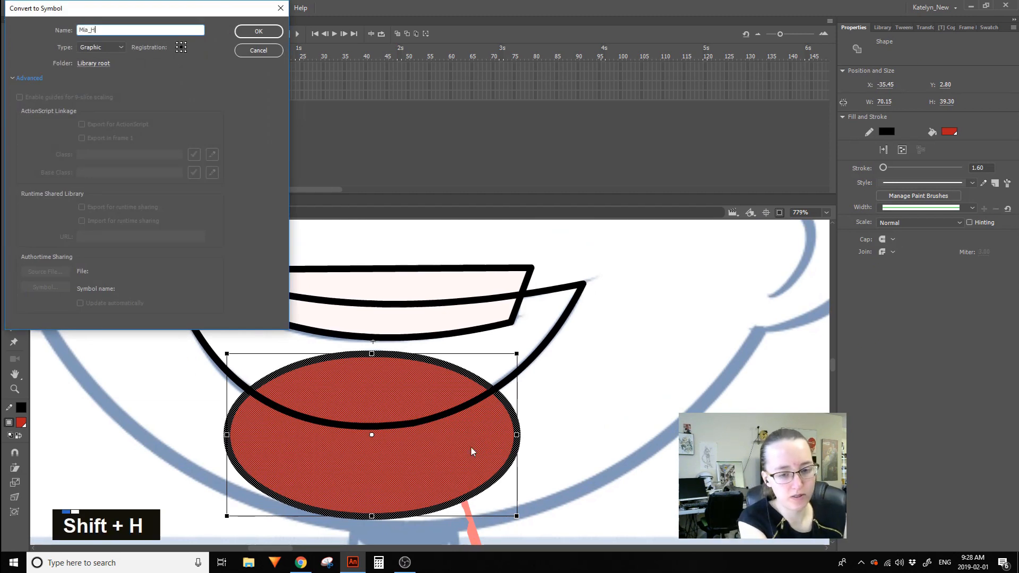
pyautogui.write('ead_')
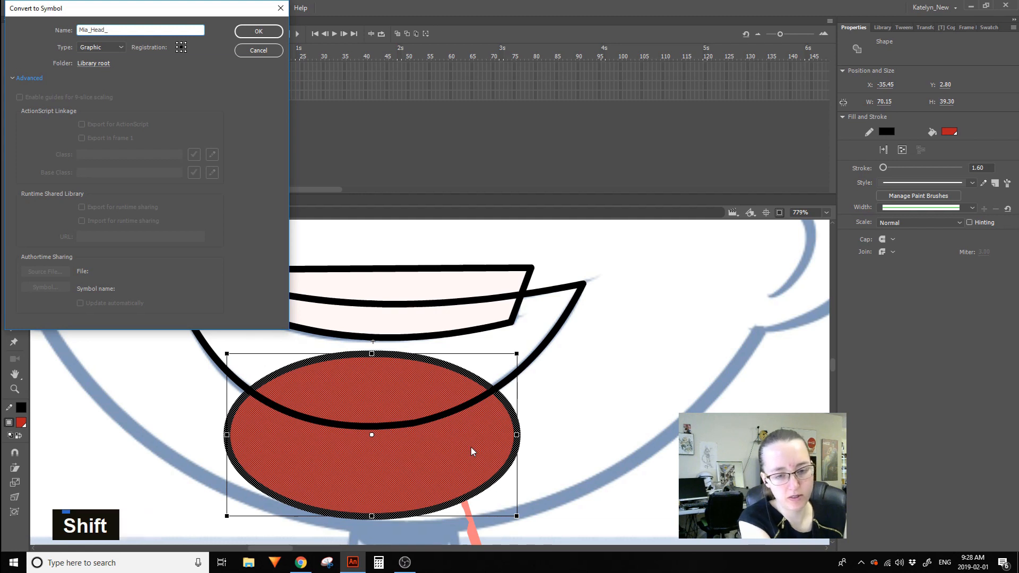
pyautogui.press('BackSpace')
pyautogui.write('_')
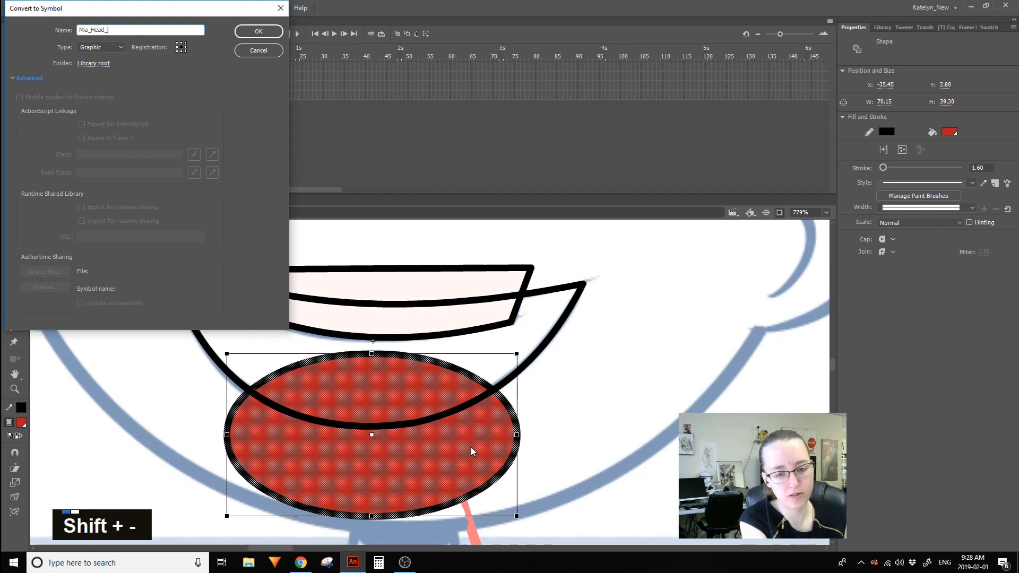
pyautogui.write('Mout')
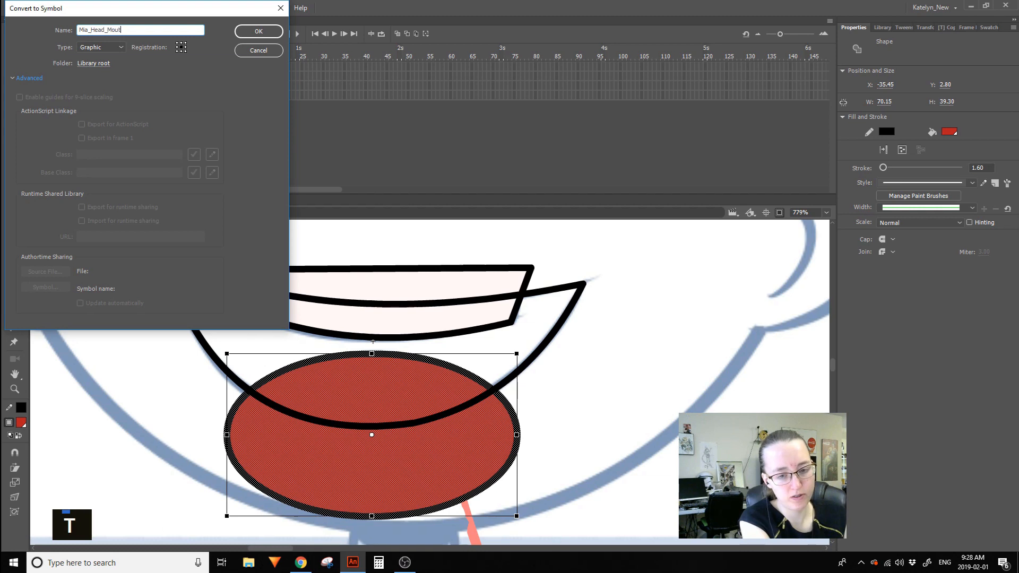
pyautogui.write('h_Tongue')
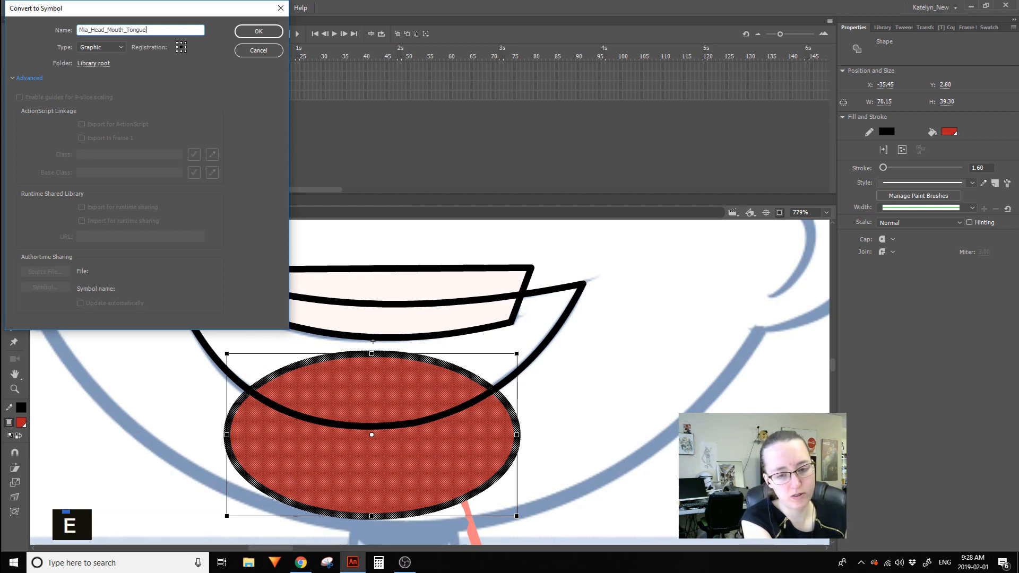
pyautogui.press('Return')
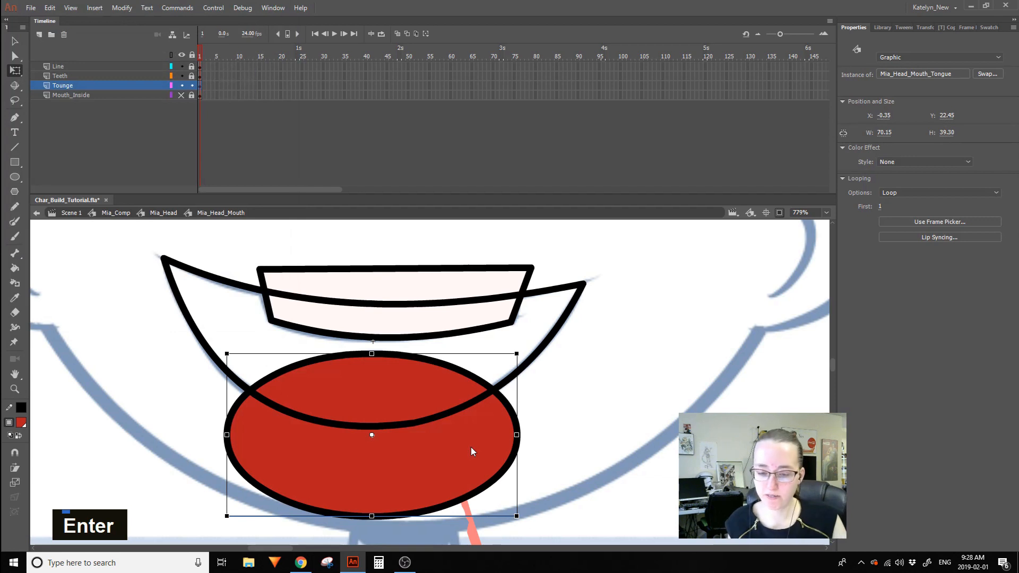
# Show the Mouth_Inside layer again and check the tongue against the whole mouth.
pyautogui.click(180, 106)
pyautogui.click(181, 94)
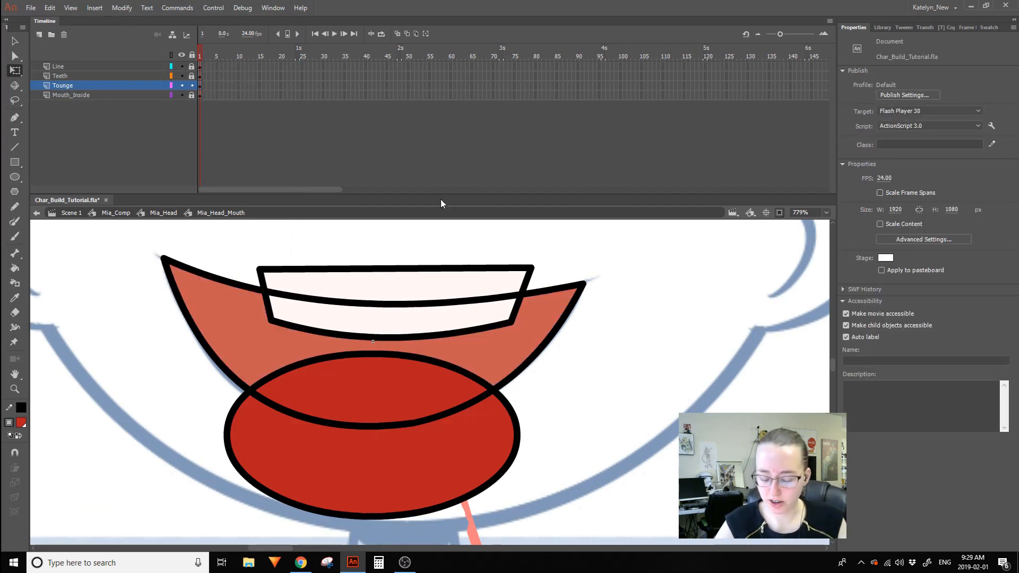
pyautogui.press('z')
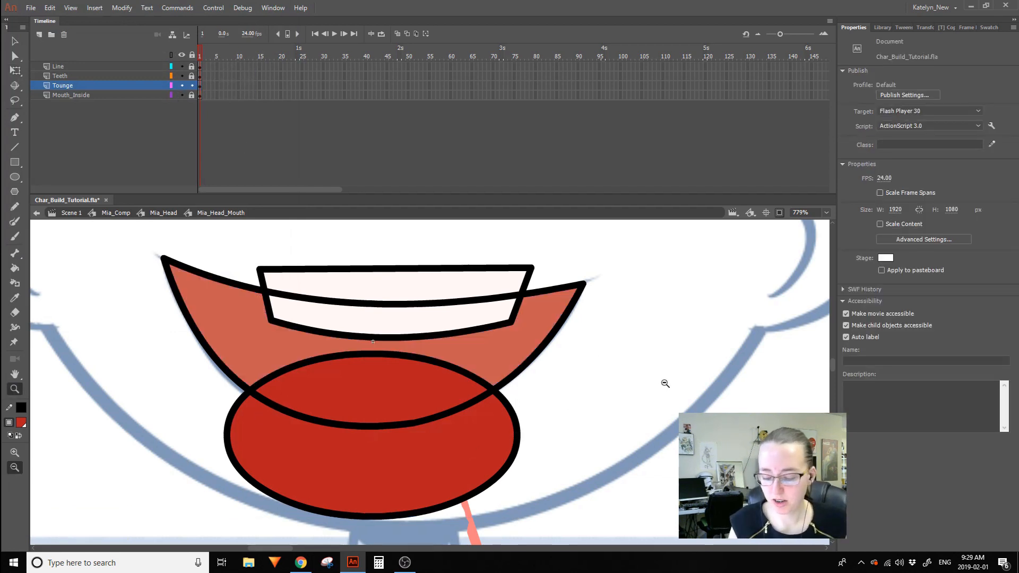
pyautogui.keyDown('alt'); pyautogui.click(662, 375); pyautogui.keyUp('alt')
pyautogui.moveTo(125, 495); pyautogui.dragTo(503, 246)
pyautogui.press('space')
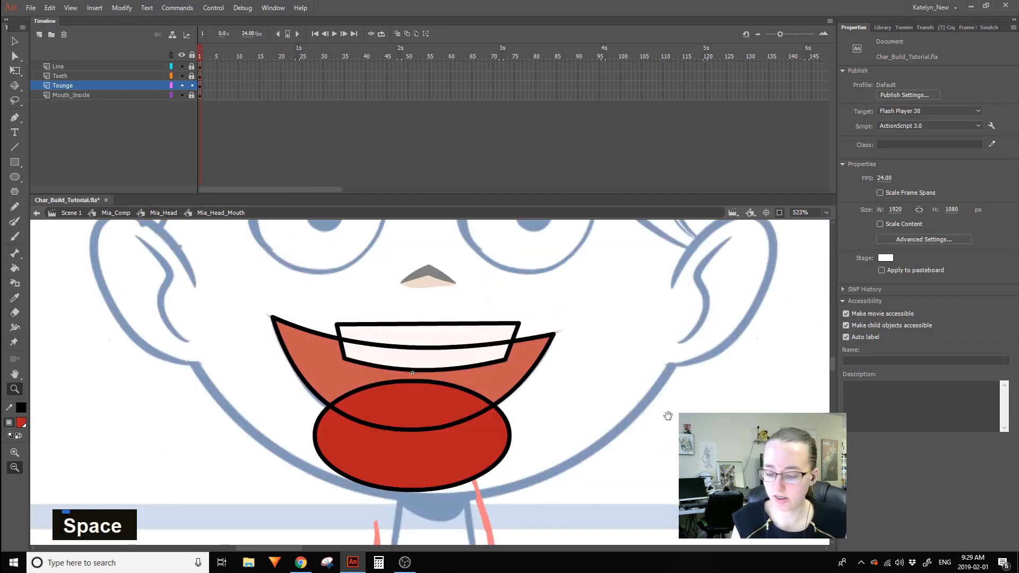
pyautogui.moveTo(671, 416); pyautogui.dragTo(629, 393)
pyautogui.click(16, 72)
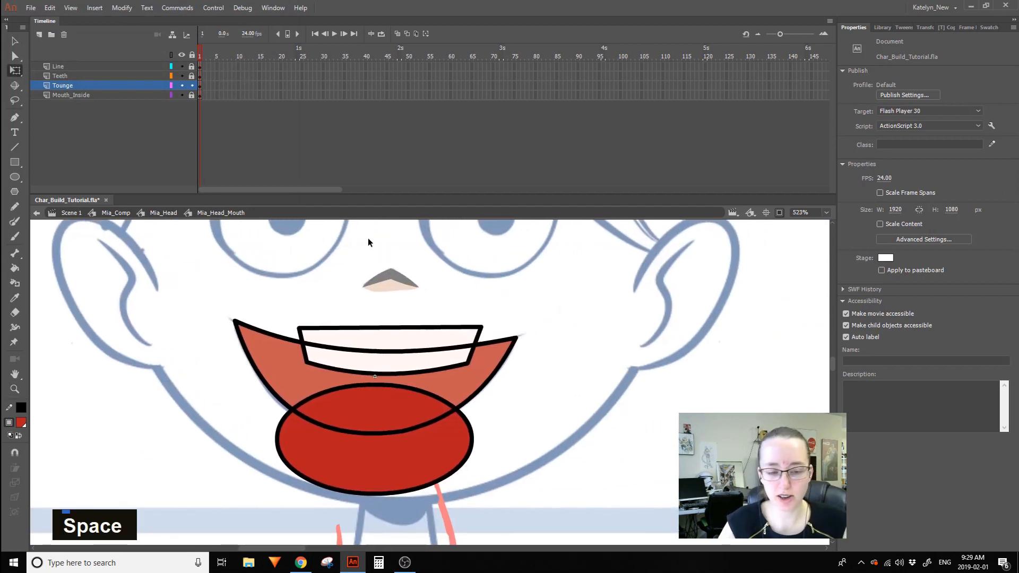
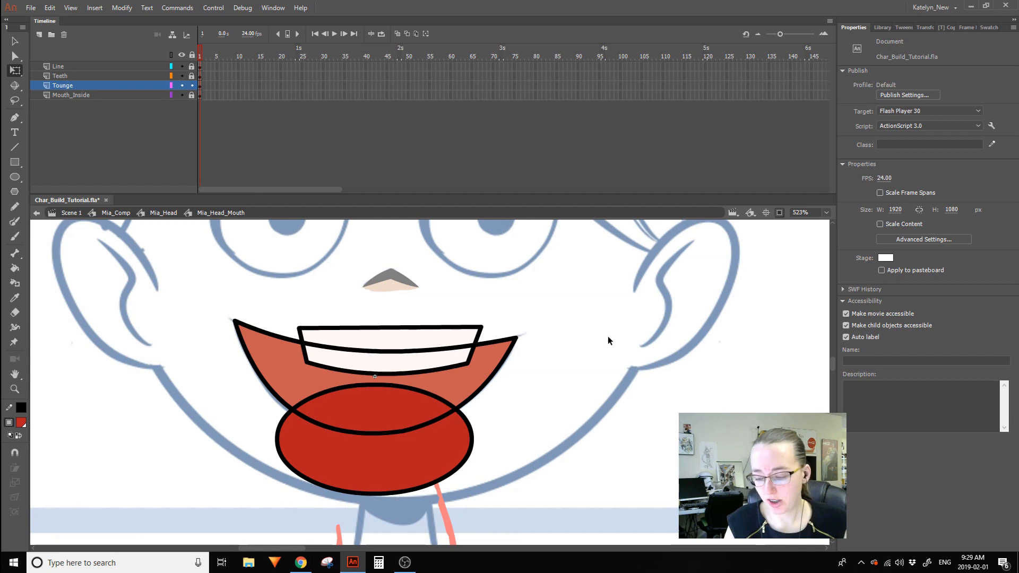
# Add a new layer directly above Teeth and name it MASK.
pyautogui.click(69, 75)
pyautogui.click(39, 34)
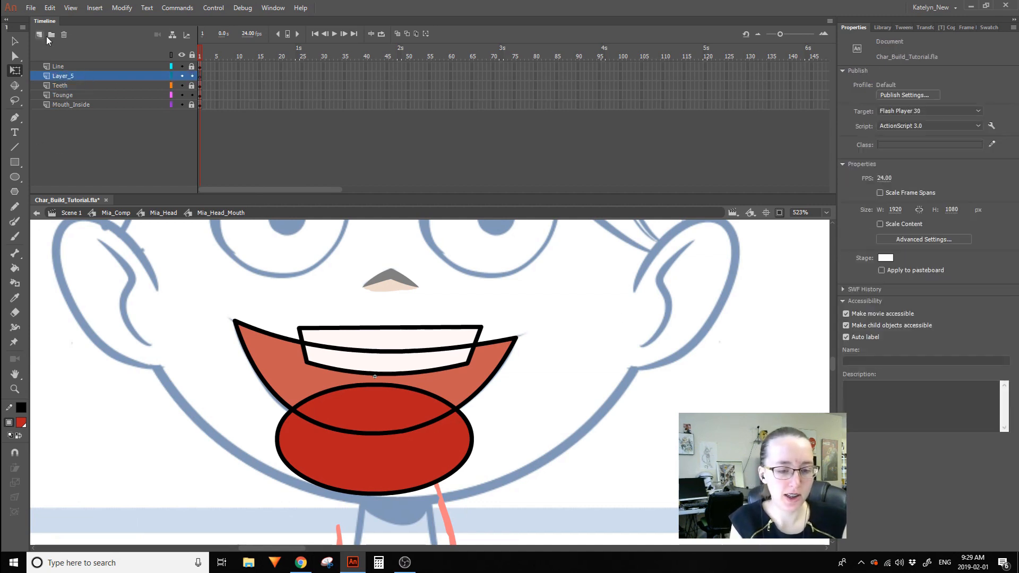
pyautogui.doubleClick(78, 95)
pyautogui.click(82, 79)
pyautogui.doubleClick(82, 78)
pyautogui.write('M')
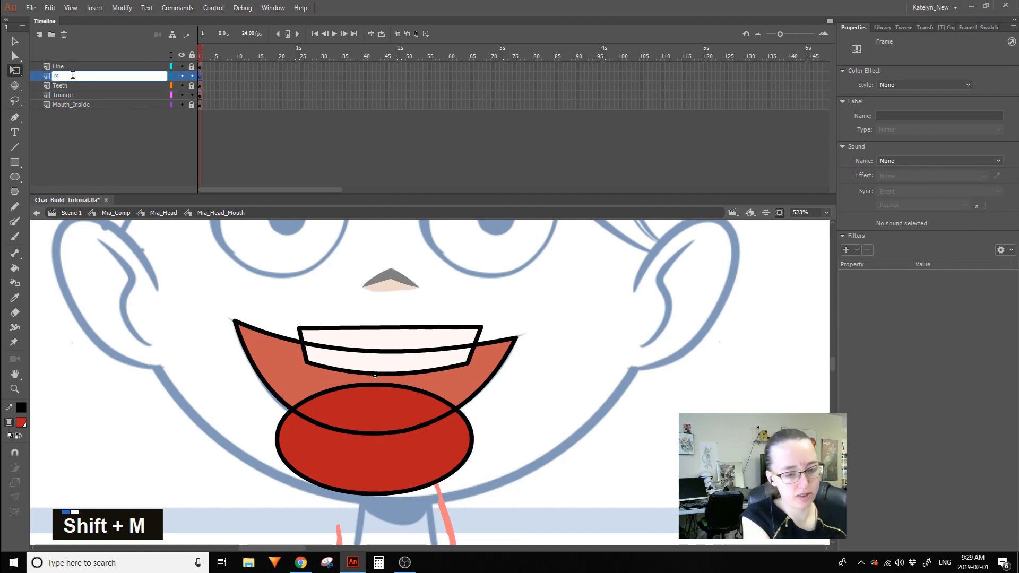
pyautogui.write('ASK')
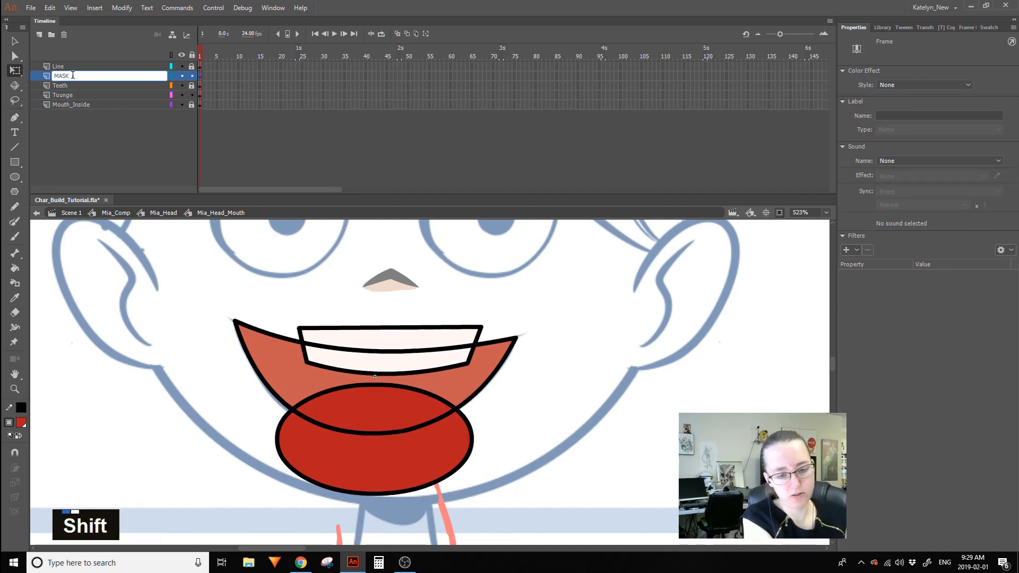
pyautogui.hotkey('shift', 'Return')
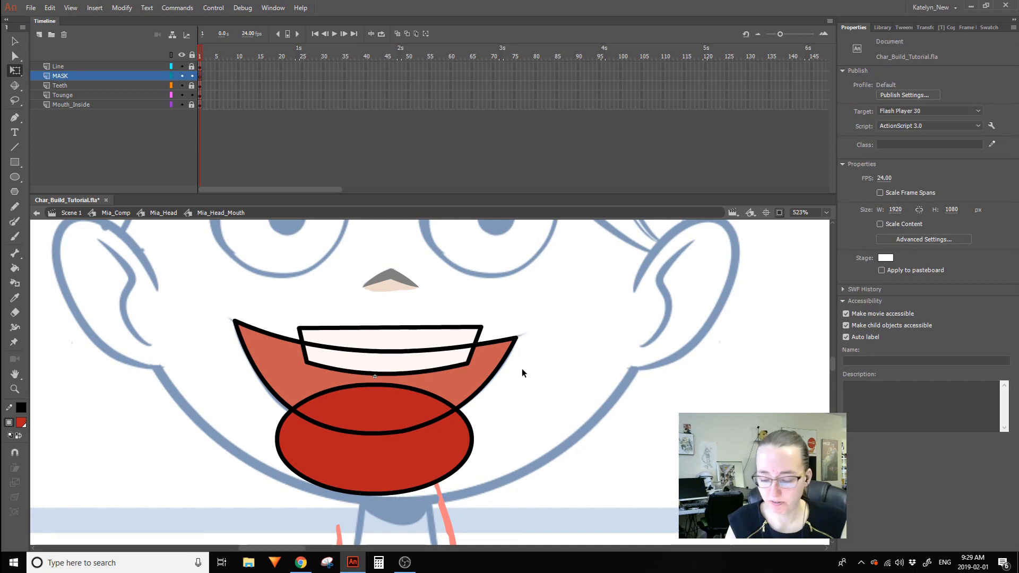
# Unlock all layers and copy the mouth outline with its red fill in place onto the MASK layer.
pyautogui.moveTo(191, 66); pyautogui.dragTo(191, 105)
pyautogui.doubleClick(501, 344)
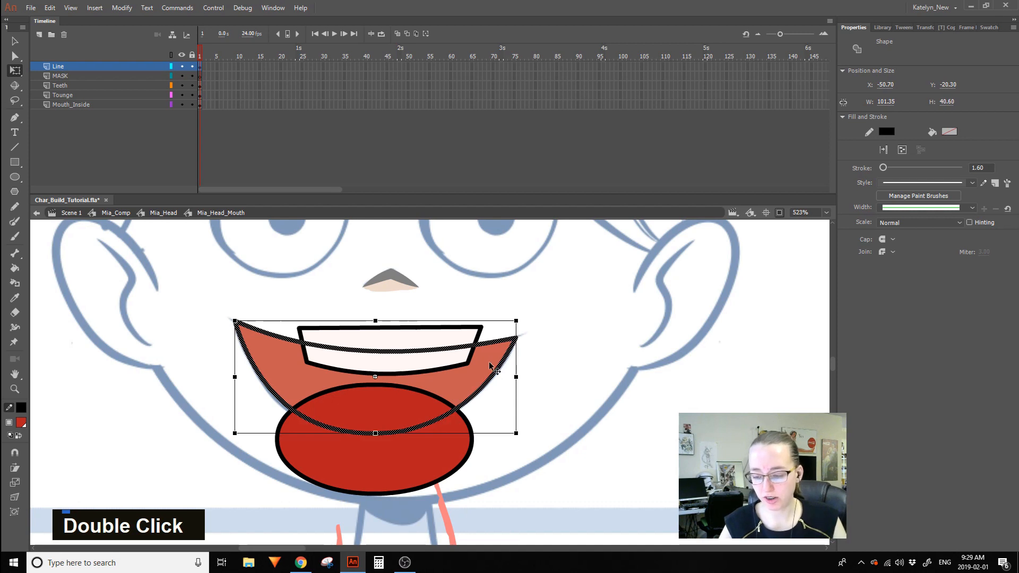
pyautogui.press('shift')
pyautogui.keyDown('shift'); pyautogui.click(491, 361); pyautogui.keyUp('shift')
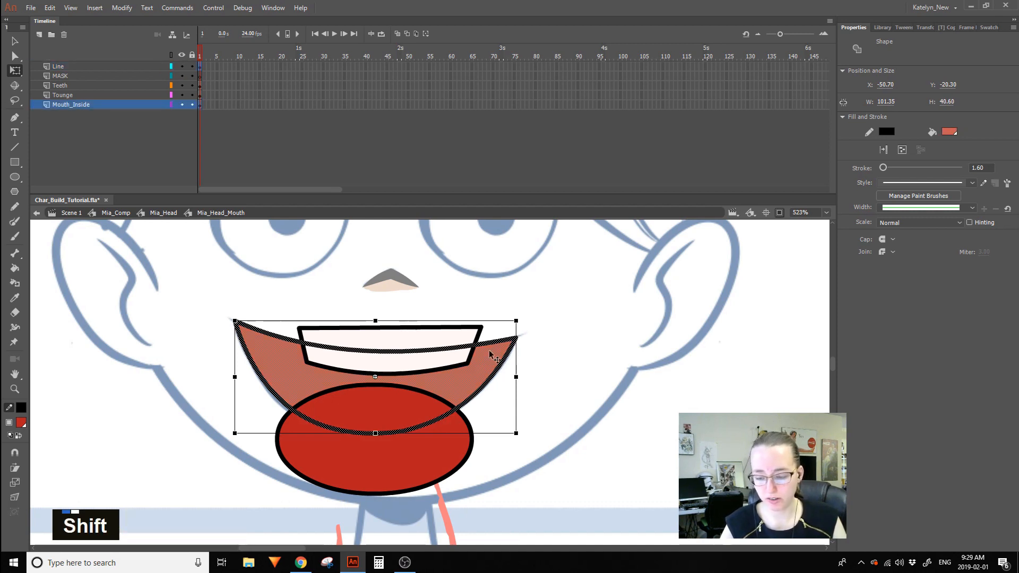
pyautogui.press('ctrl')
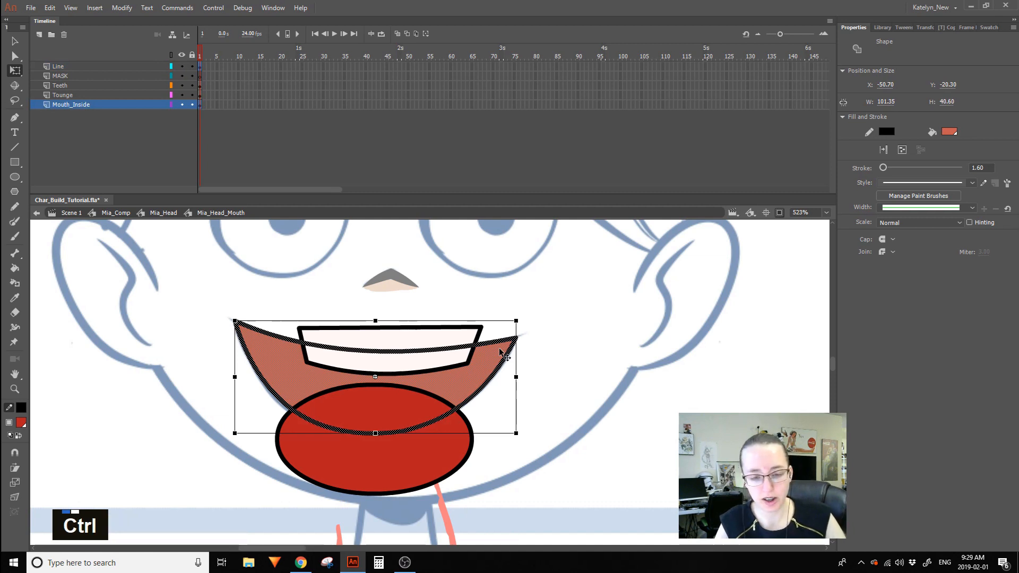
pyautogui.hotkey('ctrl', 'c')
pyautogui.click(201, 77)
pyautogui.hotkey('ctrl', 'shift', 'v')
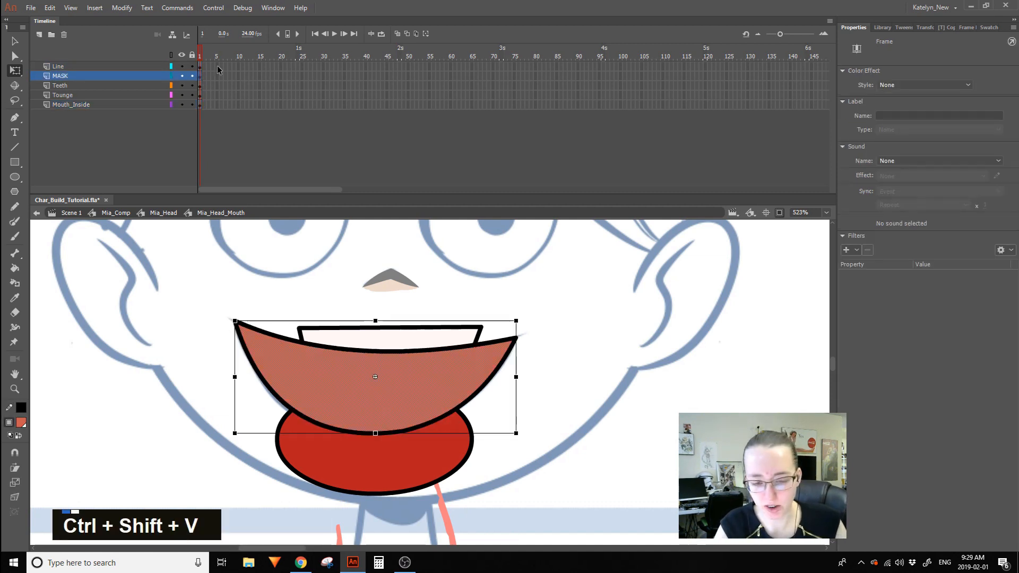
# Hide every layer except MASK and convert the outline of its mouth shape from lines to fills.
pyautogui.keyDown('alt'); pyautogui.click(182, 77); pyautogui.keyUp('alt')
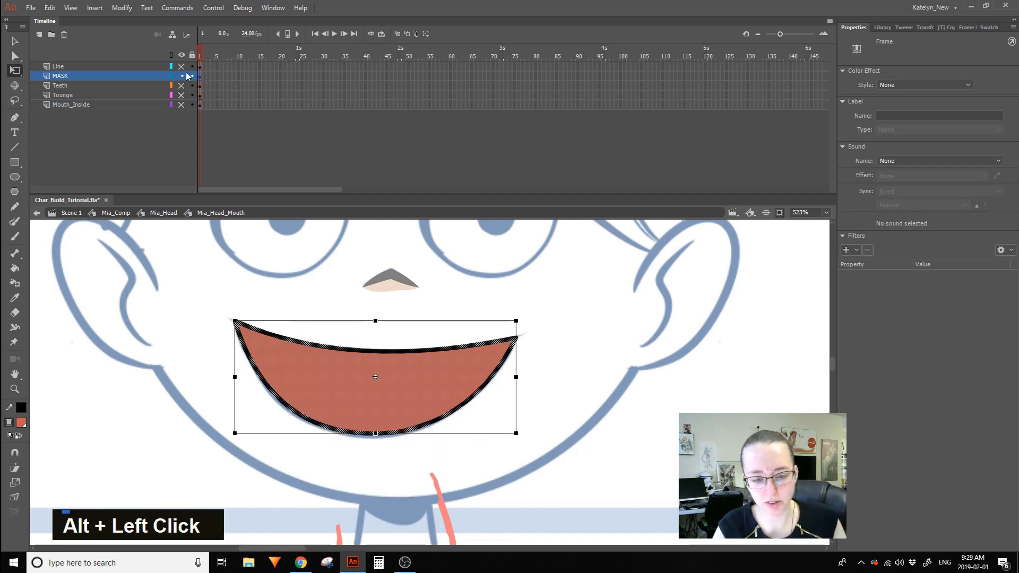
pyautogui.press('alt')
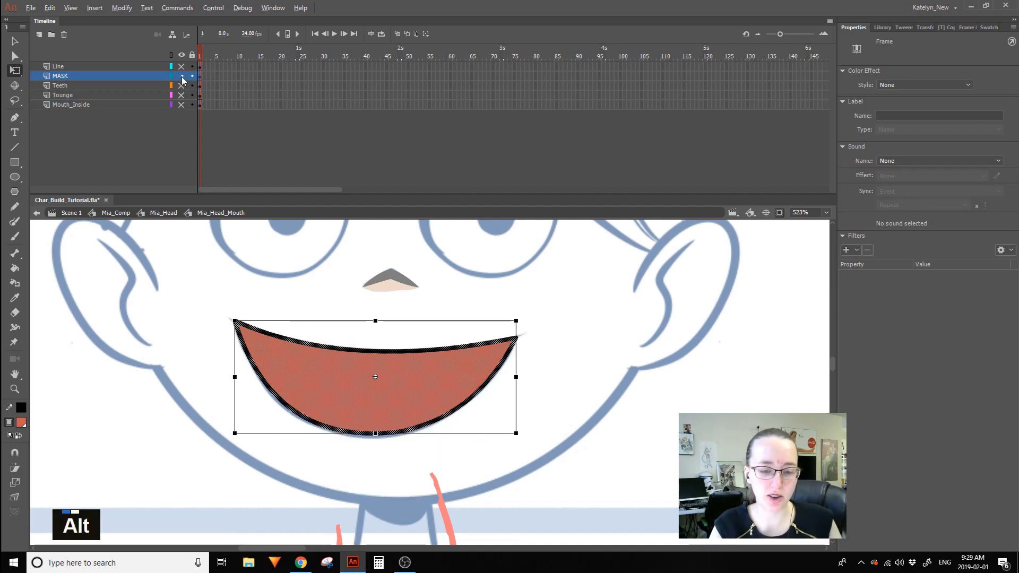
pyautogui.click(617, 319)
pyautogui.hotkey('ctrl', 'a')
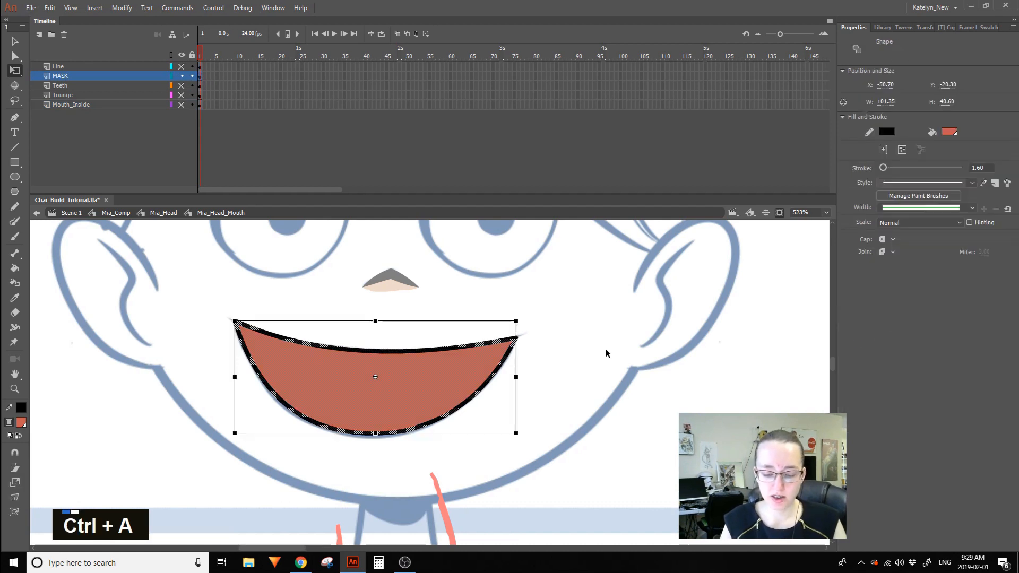
pyautogui.click(121, 8)
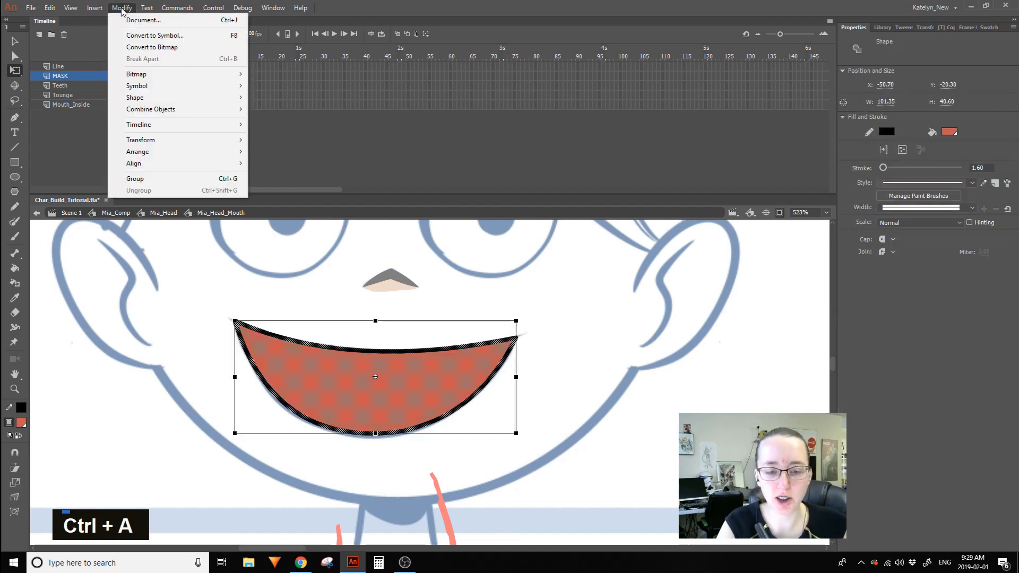
pyautogui.moveTo(217, 100)
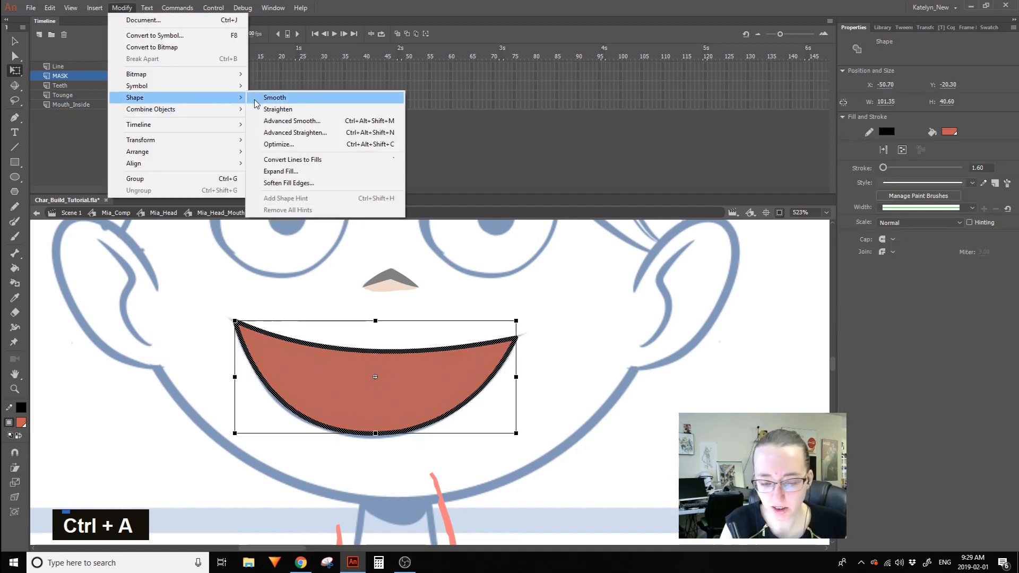
pyautogui.click(390, 159)
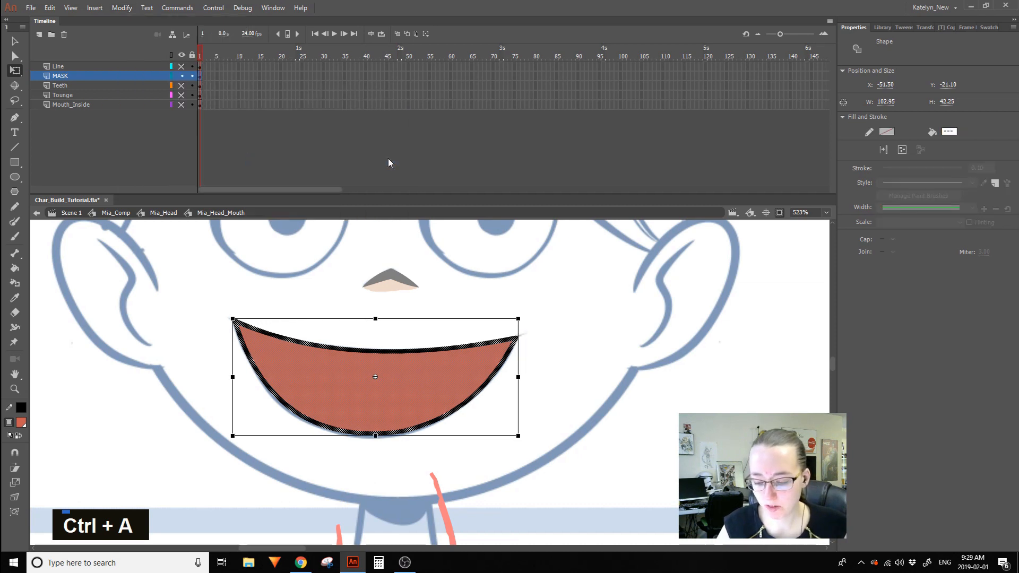
# Try dragging the converted outline of the mask shape and undo the changes.
pyautogui.click(435, 256)
pyautogui.moveTo(475, 344); pyautogui.dragTo(485, 382)
pyautogui.hotkey('ctrl', 'z')
pyautogui.hotkey('ctrl', 'z')
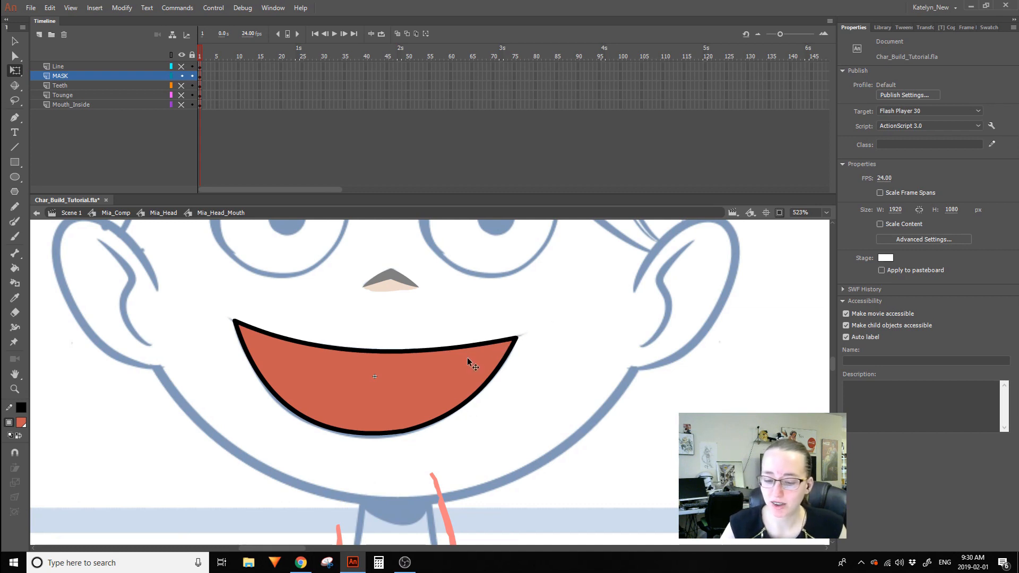
# Delete the converted outline around the mask's mouth shape and undo back to its original line strokes.
pyautogui.moveTo(199, 478)
pyautogui.mouseDown()
pyautogui.moveTo(521, 313)
pyautogui.moveTo(630, 285)
pyautogui.mouseUp()
pyautogui.click(575, 338)
pyautogui.click(512, 342)
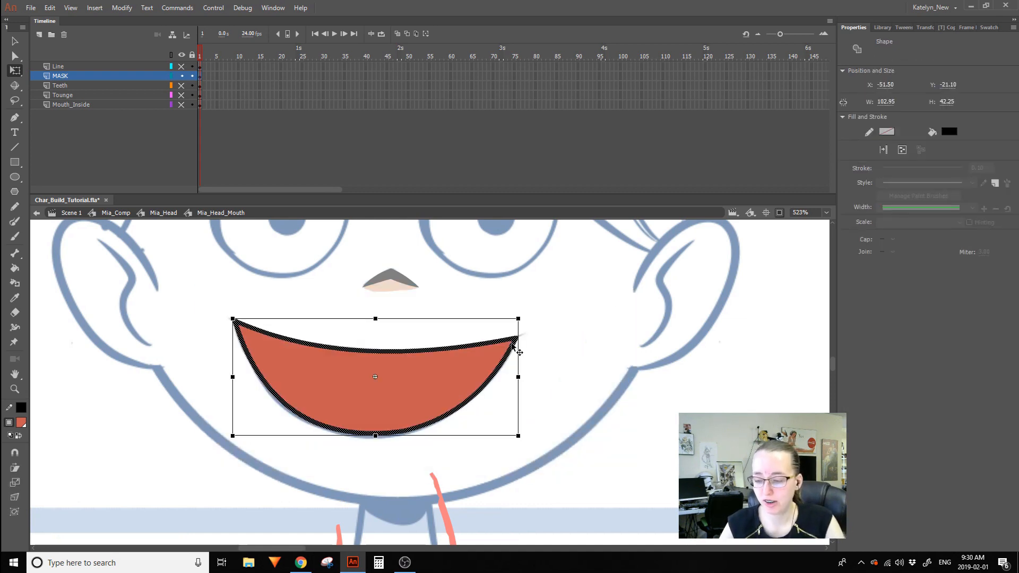
pyautogui.press('Delete')
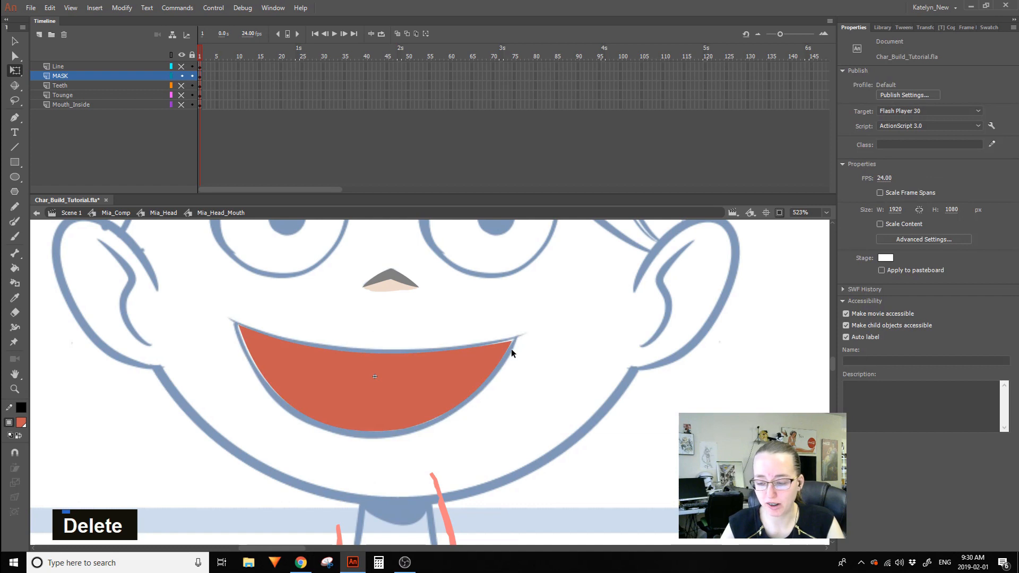
pyautogui.hotkey('ctrl', 'z')
pyautogui.hotkey('ctrl', 'z')
pyautogui.hotkey('ctrl', 'z')
pyautogui.hotkey('ctrl', 'z')
pyautogui.hotkey('ctrl', 'z')
pyautogui.hotkey('ctrl', 'z')
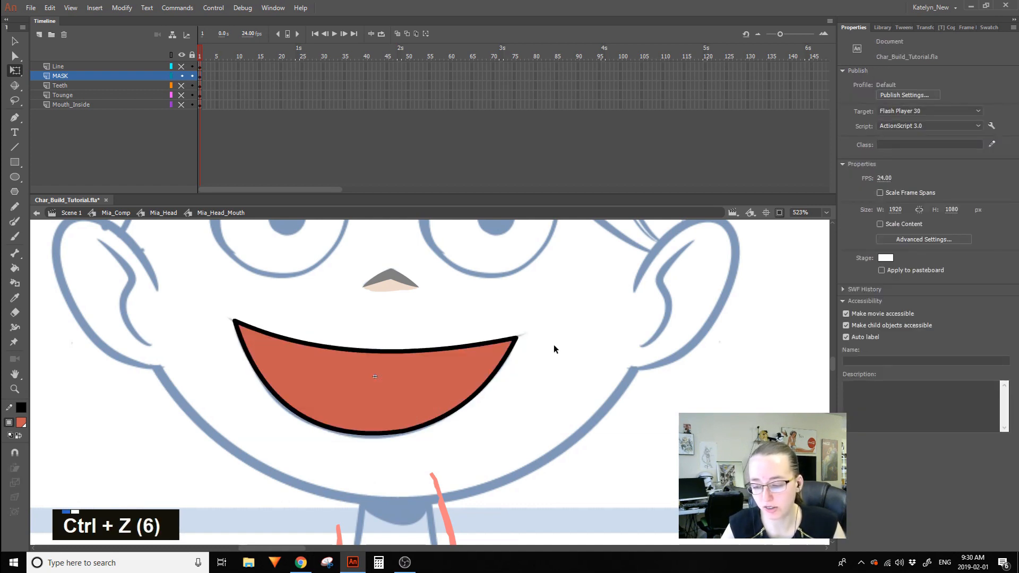
pyautogui.hotkey('ctrl', 'z')
pyautogui.hotkey('ctrl', 'z')
# Duplicate the mouth shape with its outline and red fill on the MASK layer and place the copy beside the original.
pyautogui.click(417, 357)
pyautogui.click(447, 341)
pyautogui.click(444, 348)
pyautogui.click(441, 364)
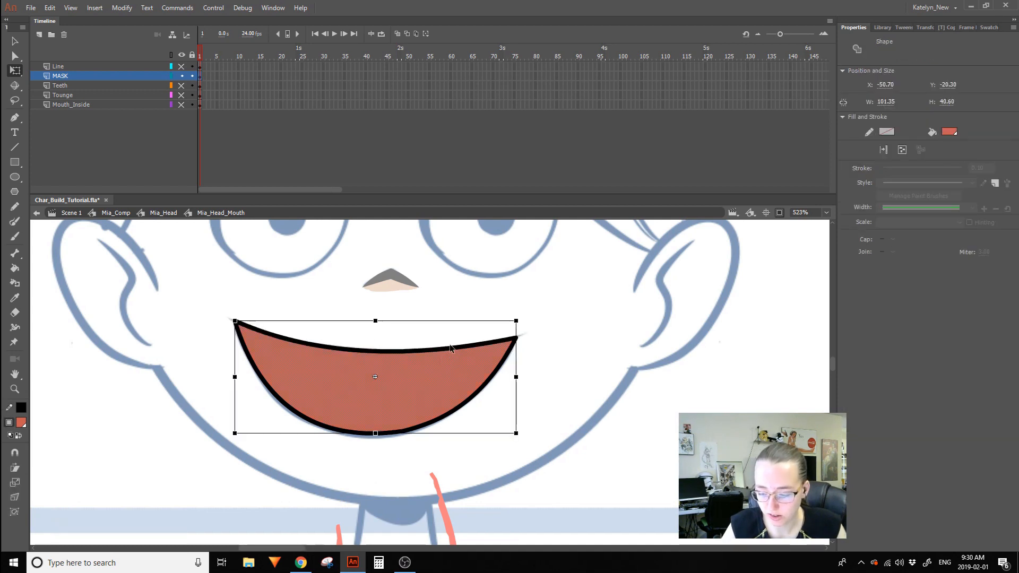
pyautogui.click(221, 462)
pyautogui.moveTo(164, 438); pyautogui.dragTo(692, 296)
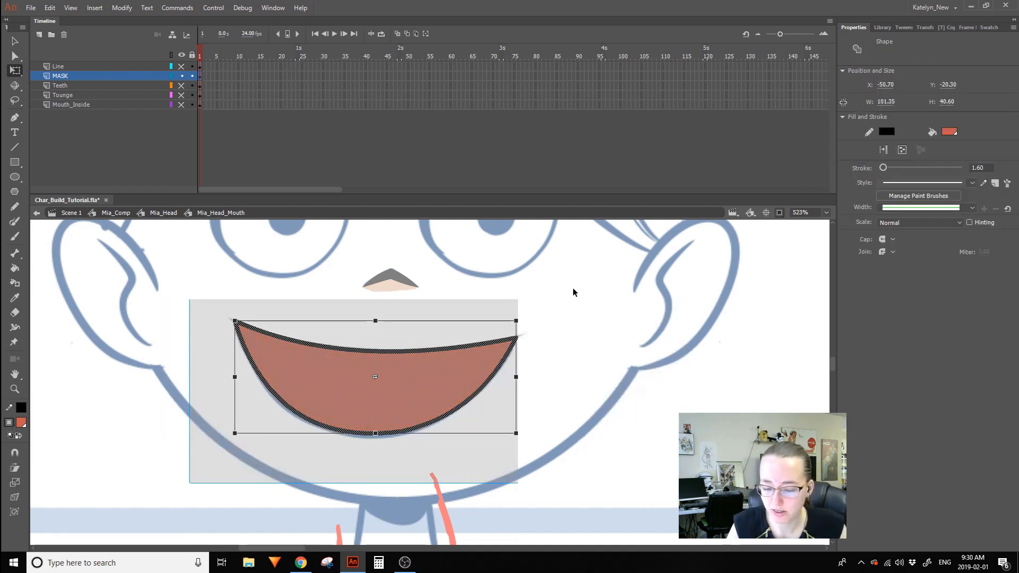
pyautogui.hotkey('ctrl', 'c')
pyautogui.hotkey('ctrl', 'shift', 'v')
pyautogui.moveTo(450, 377); pyautogui.dragTo(760, 378)
# Convert the outline of the original mouth shape from lines to fills, leaving the copy's strokes unconverted.
pyautogui.moveTo(634, 473); pyautogui.dragTo(512, 465)
pyautogui.moveTo(63, 491); pyautogui.dragTo(395, 256)
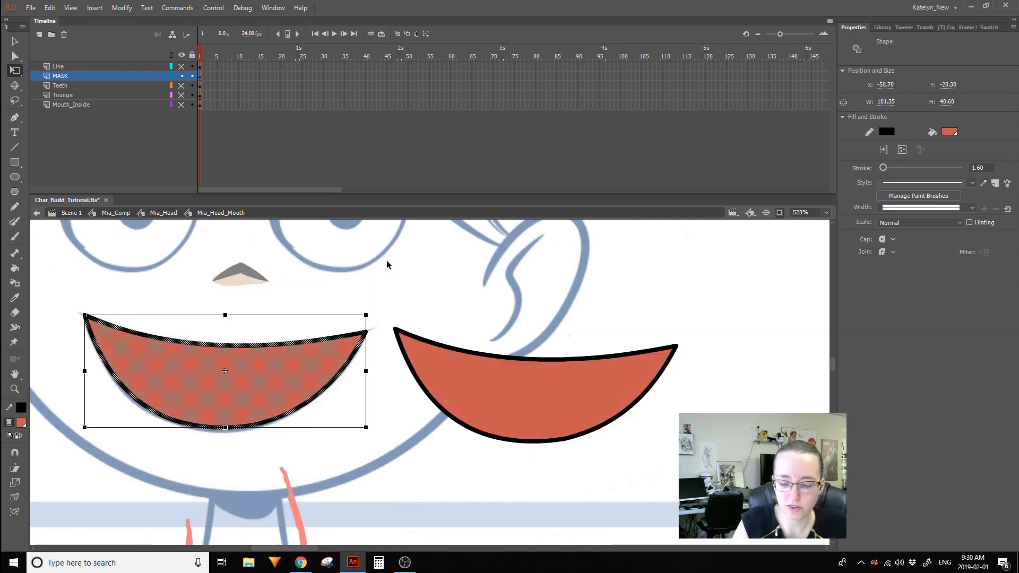
pyautogui.click(121, 8)
pyautogui.moveTo(234, 86)
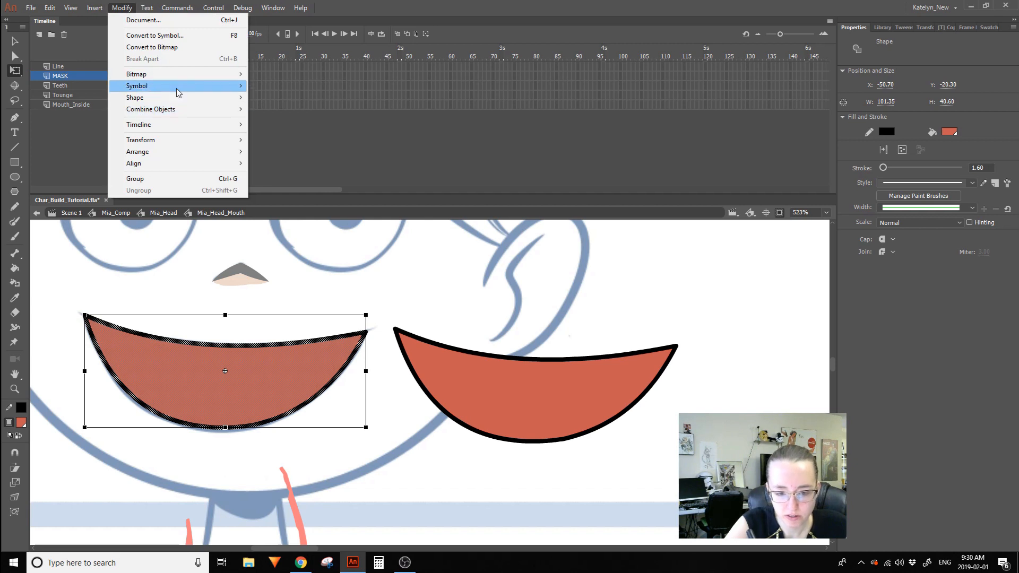
pyautogui.moveTo(182, 104)
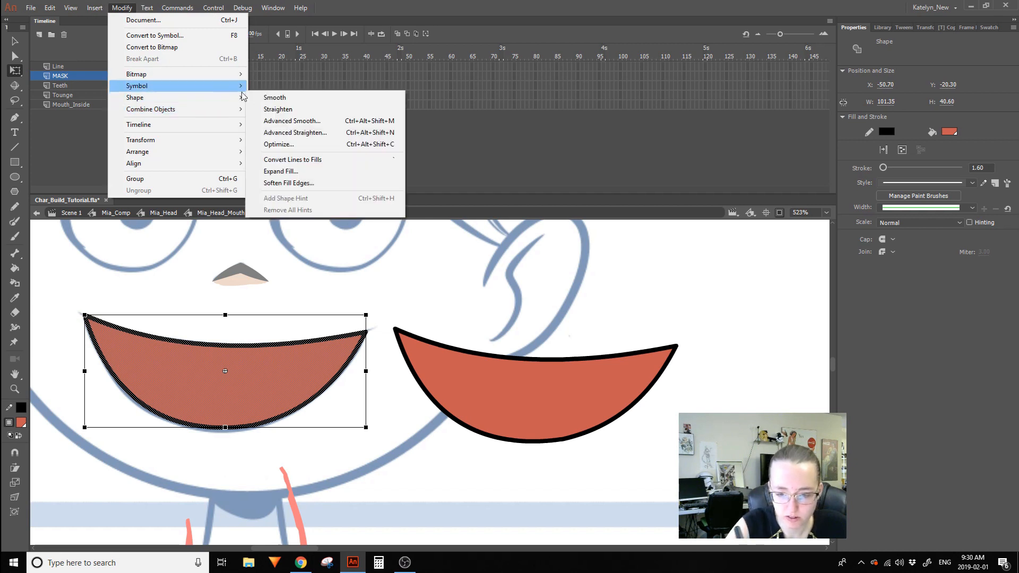
pyautogui.click(323, 160)
# Try bending the converted outline at the original mouth's lower right edge and undo the change.
pyautogui.click(416, 296)
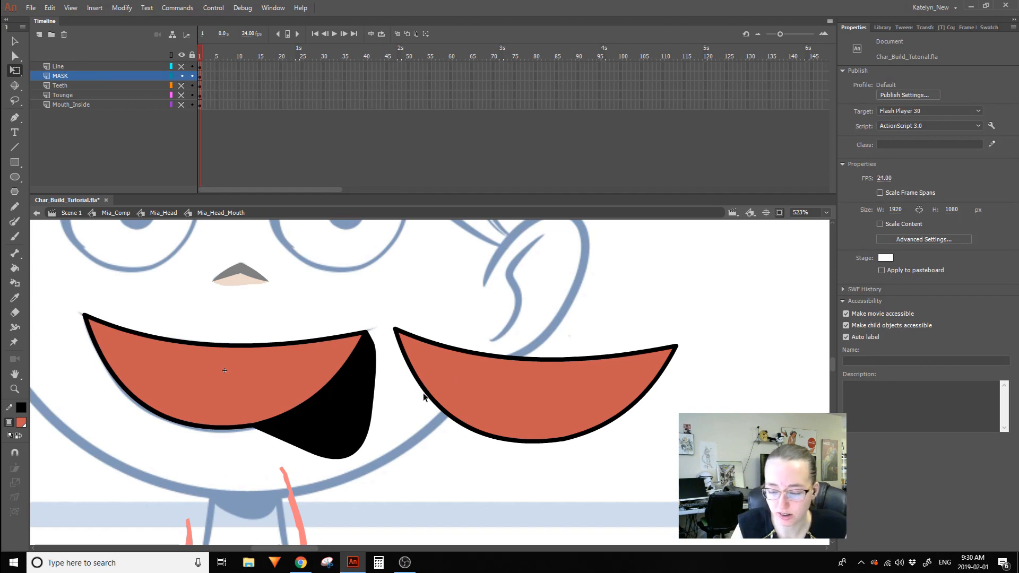
pyautogui.hotkey('ctrl', 'z')
pyautogui.hotkey('ctrl', 'z')
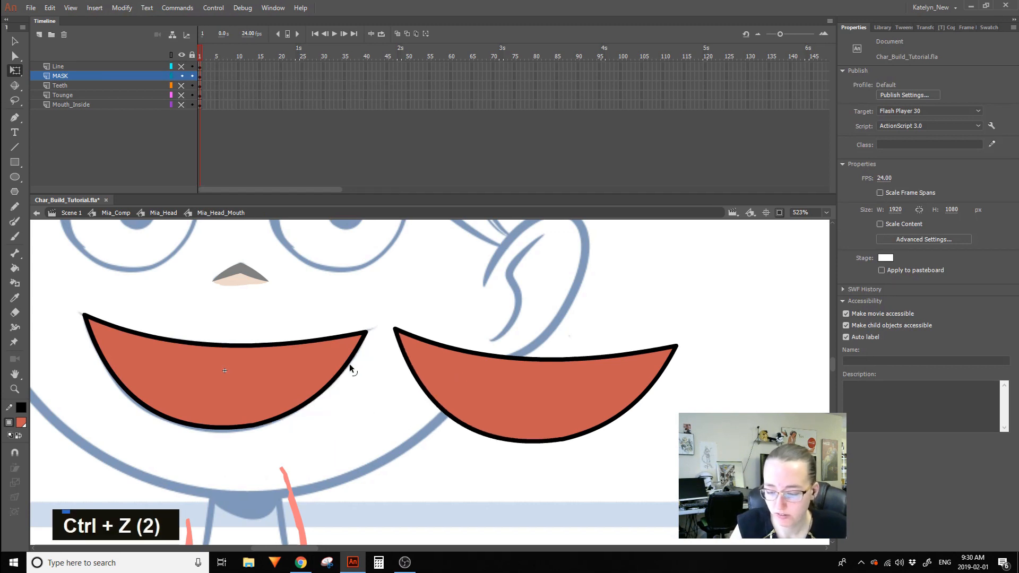
# Delete the original mouth's converted outline and the upper stroke of the copy to compare how they select.
pyautogui.click(322, 408)
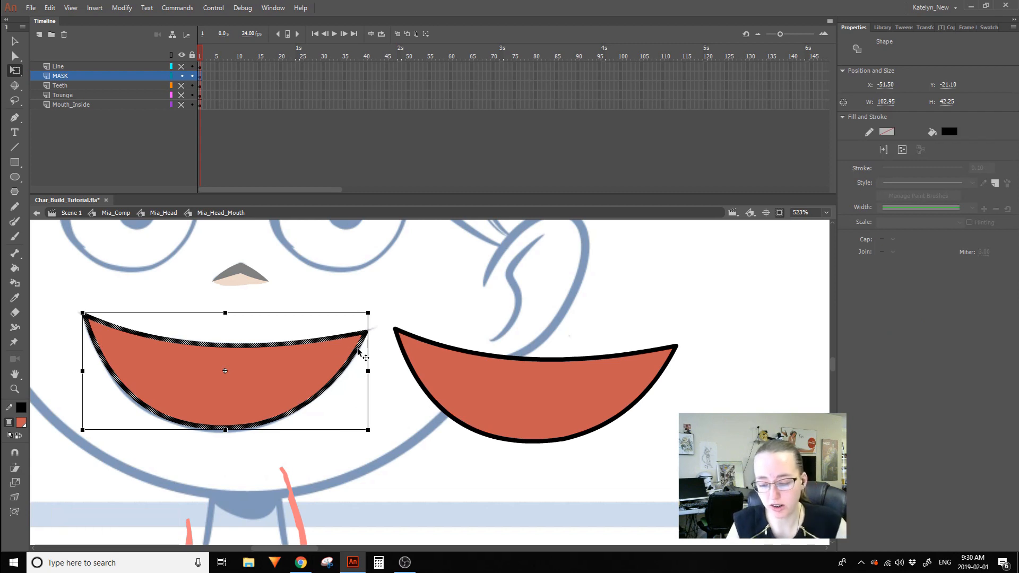
pyautogui.press('Delete')
pyautogui.click(395, 332)
pyautogui.press('Delete')
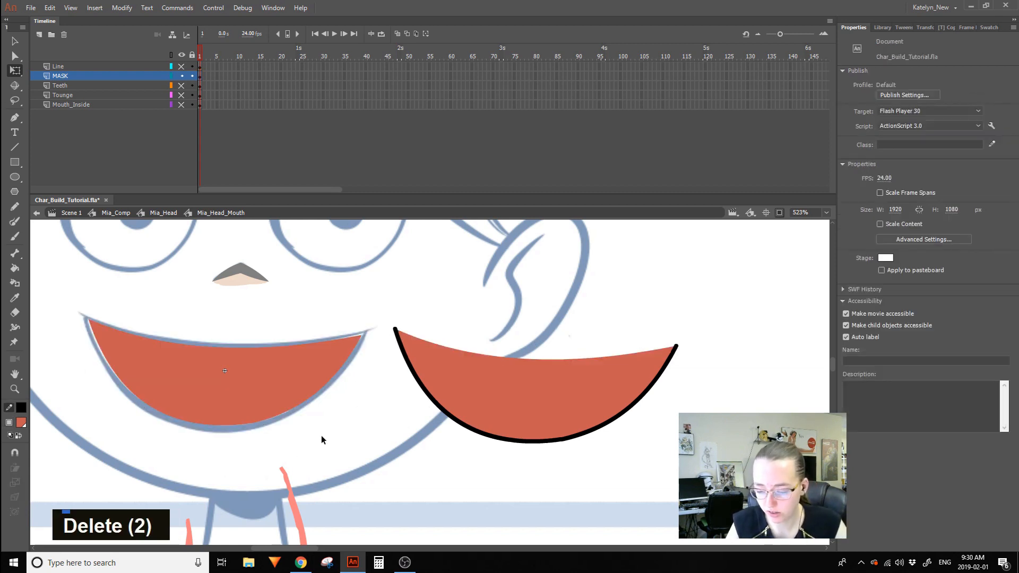
# Select the remaining stroke segments of the copy and undo the outline deletions on both mouth shapes.
pyautogui.doubleClick(407, 365)
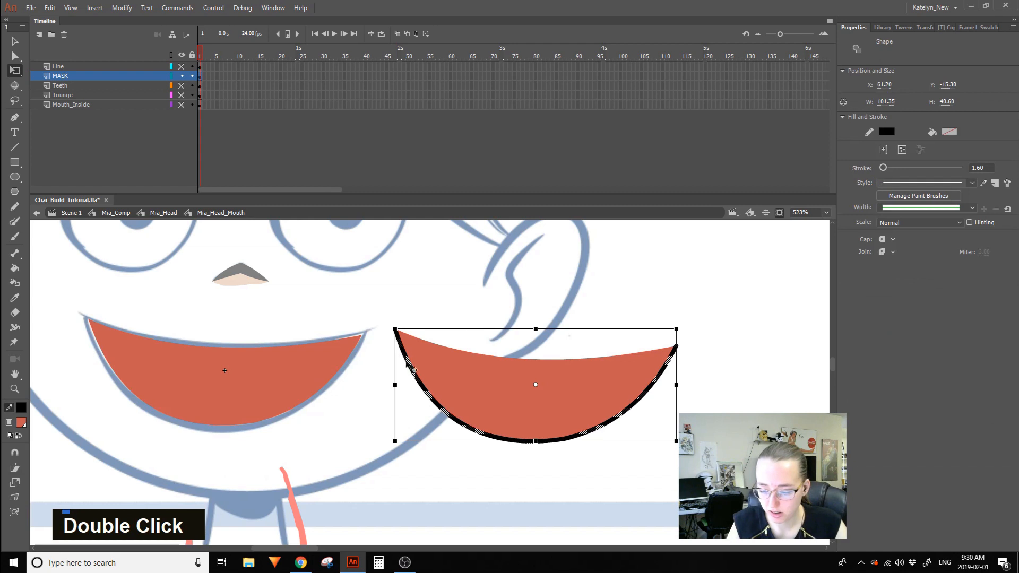
pyautogui.click(731, 348)
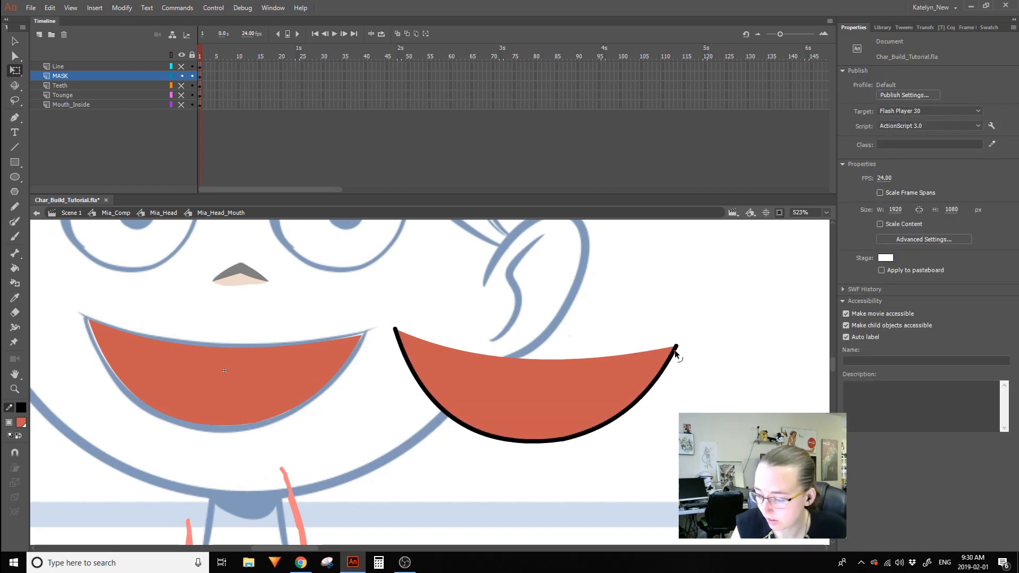
pyautogui.click(666, 366)
pyautogui.click(707, 370)
pyautogui.hotkey('ctrl', 'z')
pyautogui.hotkey('ctrl', 'z')
pyautogui.hotkey('ctrl', 'z')
pyautogui.hotkey('ctrl', 'z')
pyautogui.hotkey('ctrl', 'z')
pyautogui.hotkey('ctrl', 'z')
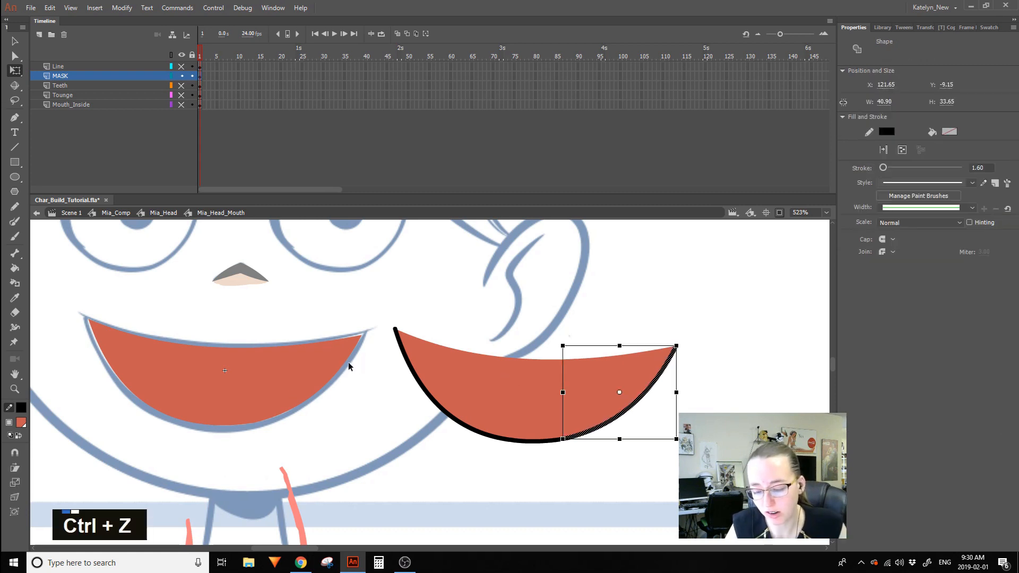
pyautogui.hotkey('ctrl', 'z')
pyautogui.hotkey('ctrl', 'z')
pyautogui.hotkey('ctrl', 'z')
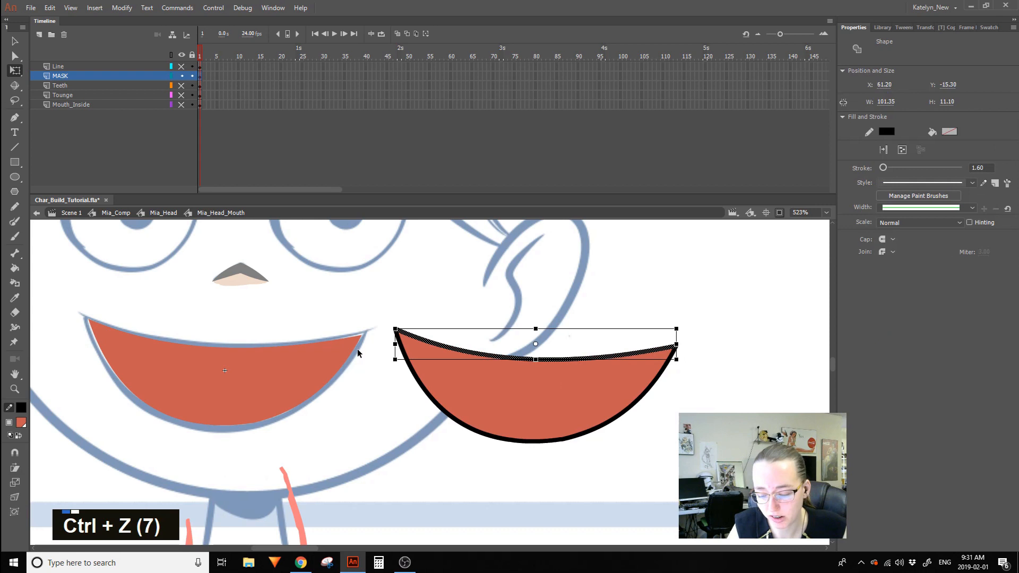
# Delete only the right corner section of the original mouth's converted outline.
pyautogui.moveTo(384, 297); pyautogui.dragTo(340, 387)
pyautogui.keyDown('ctrl'); pyautogui.keyDown('shift'); pyautogui.click(347, 344); pyautogui.keyUp('shift'); pyautogui.keyUp('ctrl')
pyautogui.press('Delete')
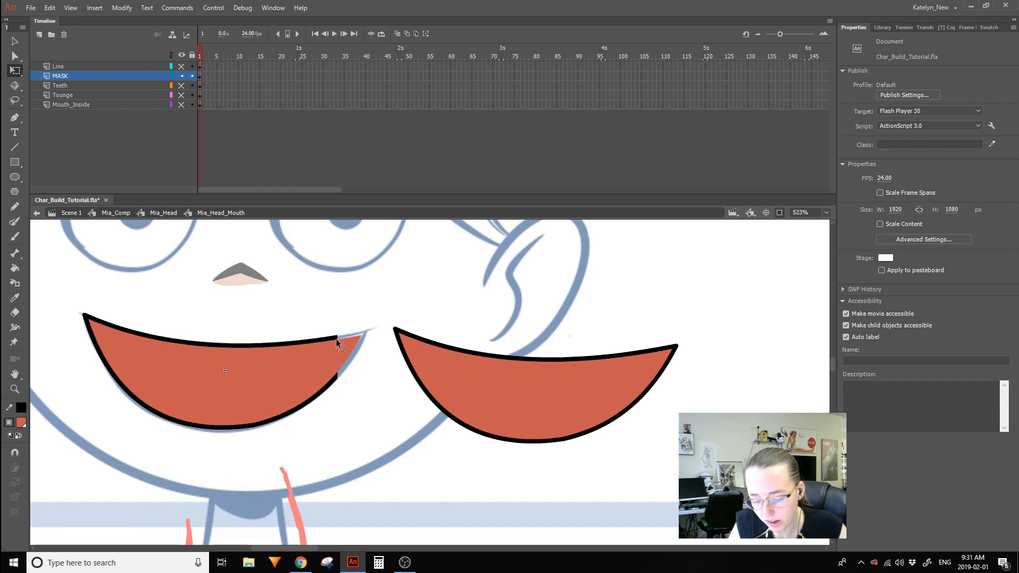
# Try bending the copy's upper stroke, undo the bend, and delete that stroke.
pyautogui.click(417, 374)
pyautogui.click(407, 419)
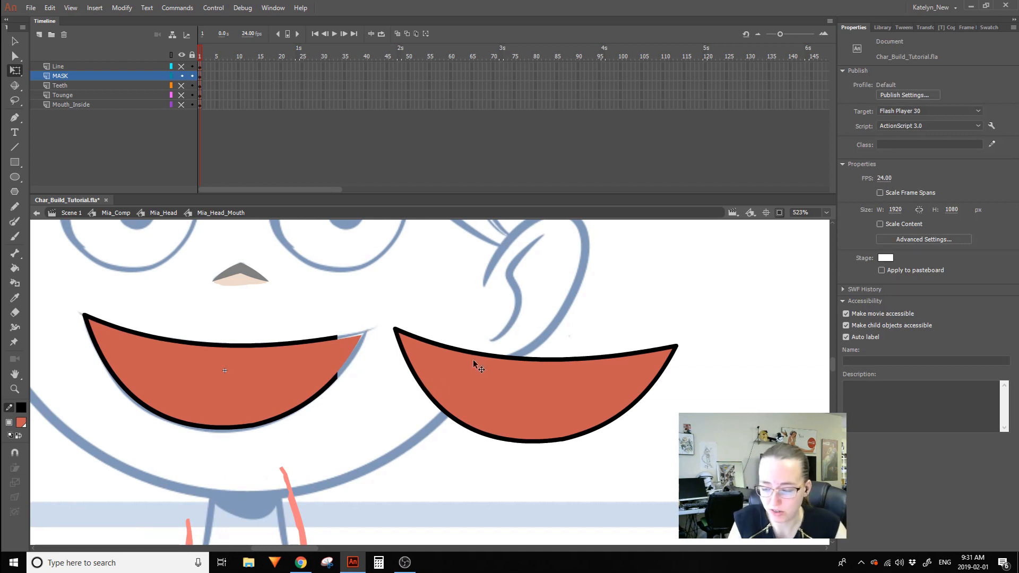
pyautogui.click(670, 354)
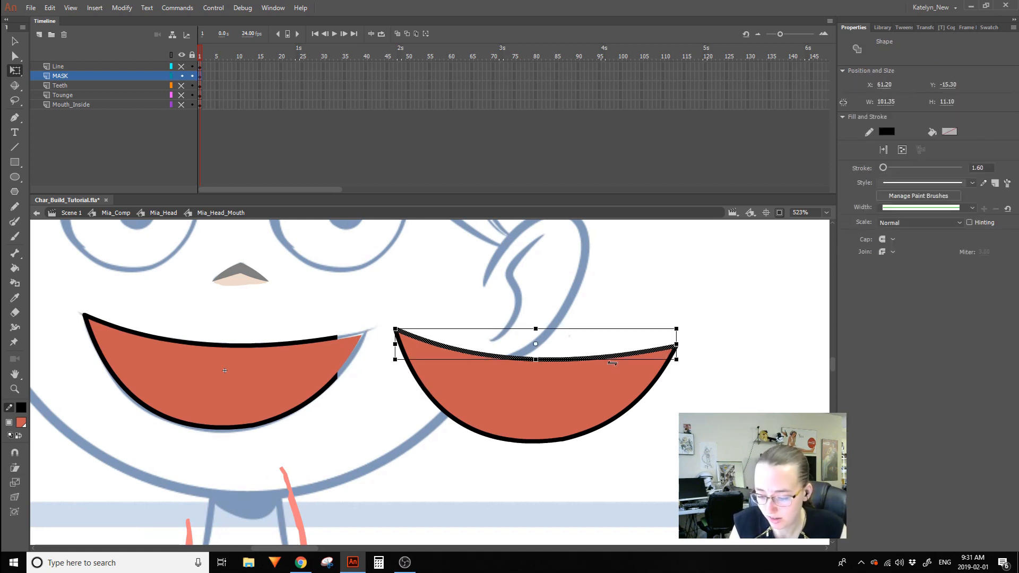
pyautogui.click(439, 338)
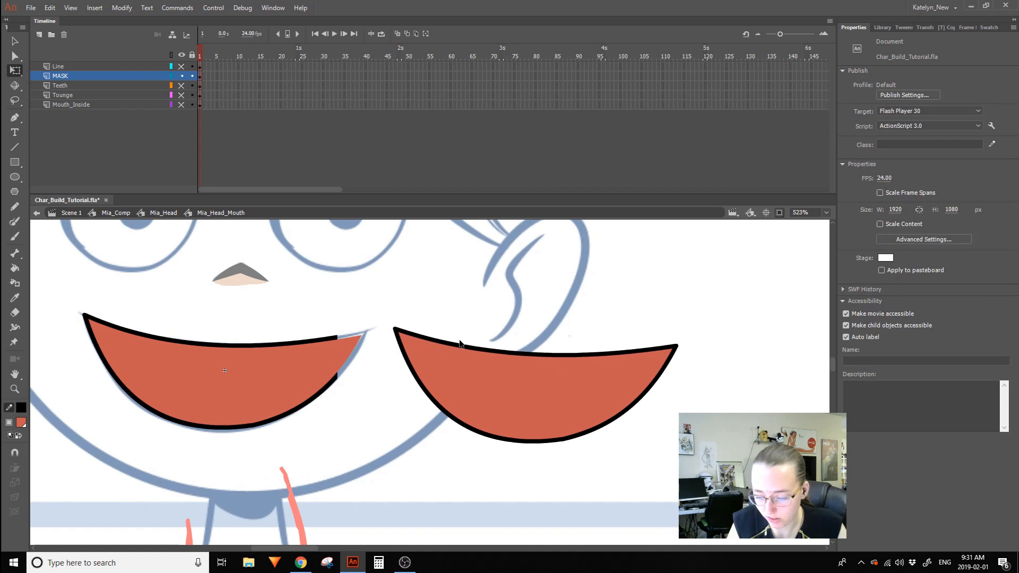
pyautogui.hotkey('ctrl', 'z')
pyautogui.press('Delete')
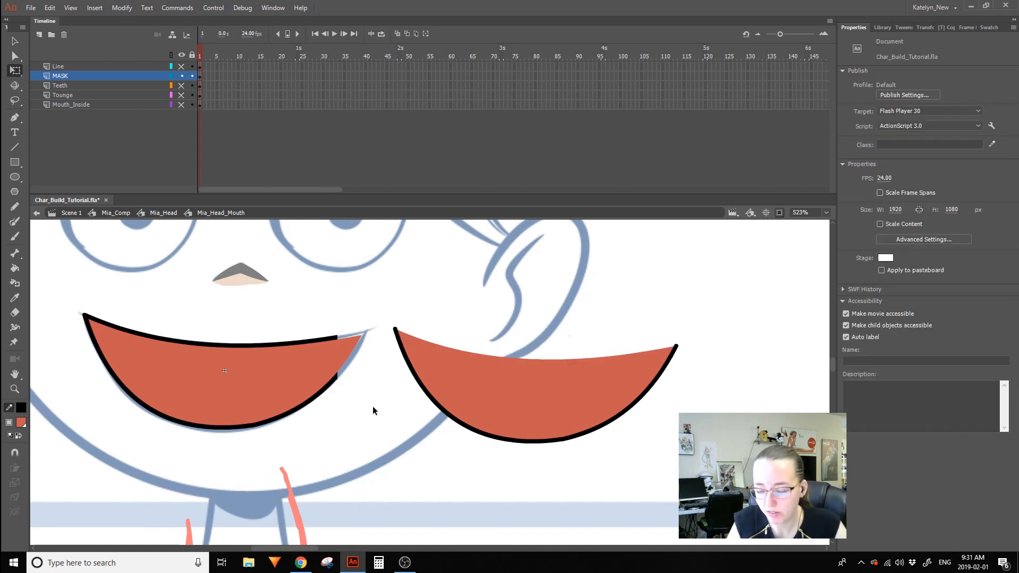
# Delete the mouth copy and the rest of the original's converted outline, leaving only the red fill on MASK.
pyautogui.moveTo(737, 328); pyautogui.dragTo(401, 516)
pyautogui.press('Delete')
pyautogui.moveTo(436, 307); pyautogui.dragTo(401, 344)
pyautogui.press('Delete')
pyautogui.press('Delete')
pyautogui.click(324, 422)
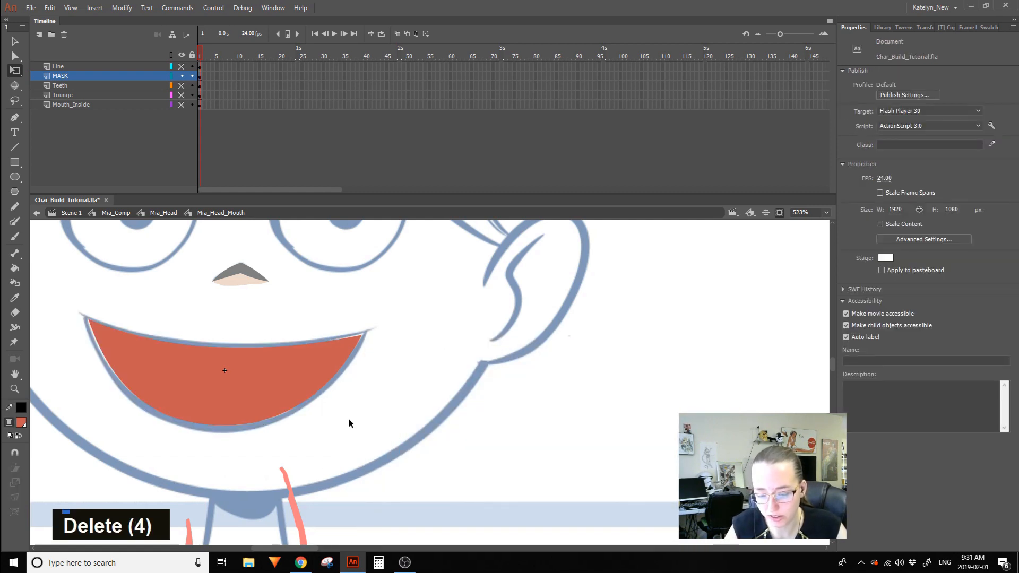
# Exit to Mia_Head, reopen the Mia_Head_Mouth symbol and show all of its layers.
pyautogui.doubleClick(346, 422)
pyautogui.click(448, 386)
pyautogui.moveTo(419, 397); pyautogui.dragTo(646, 371)
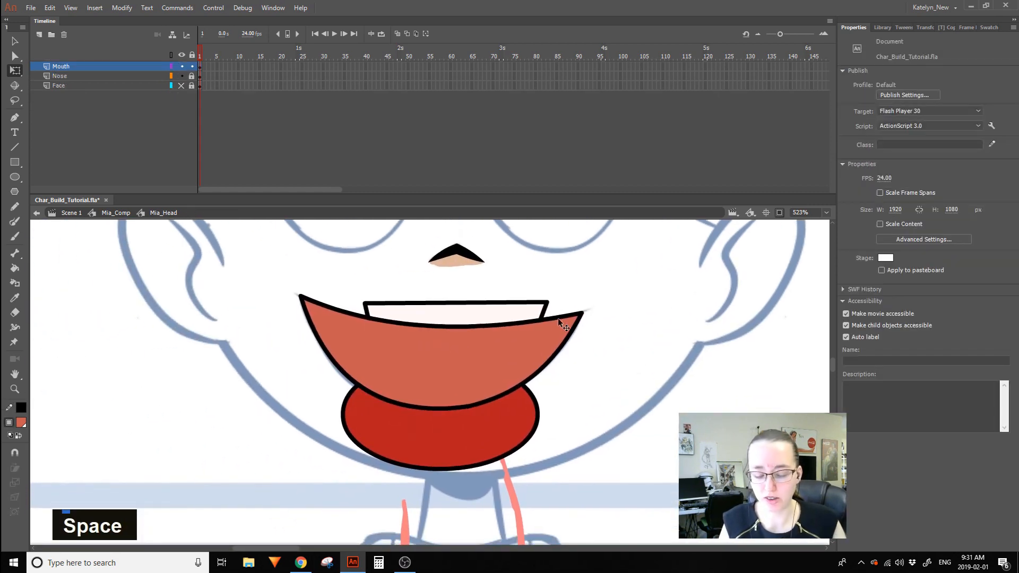
pyautogui.doubleClick(483, 353)
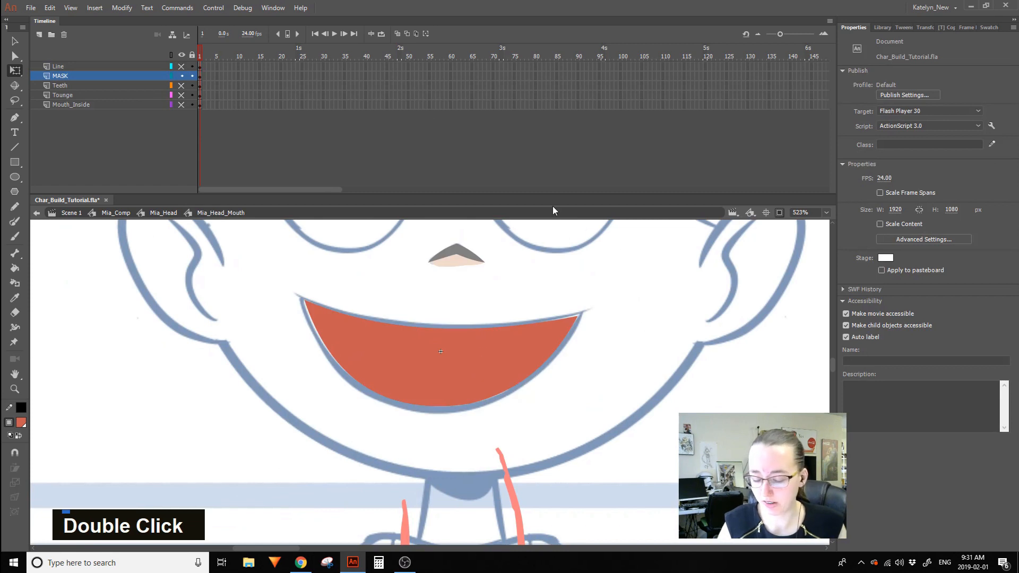
pyautogui.click(181, 54)
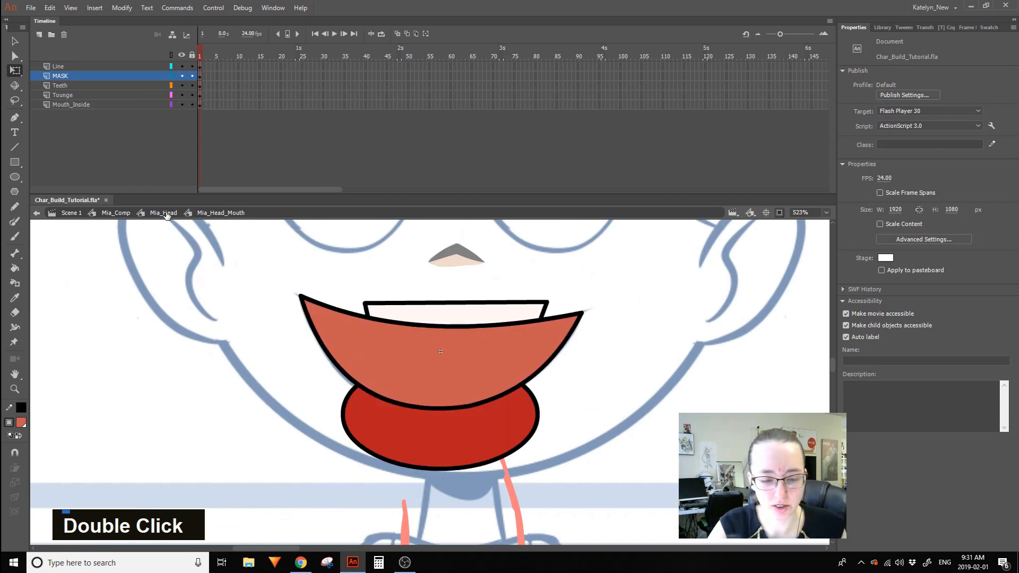
# Turn the MASK layer into a mask covering both the Teeth and Tounge layers, and lock all layers.
pyautogui.rightClick(115, 77)
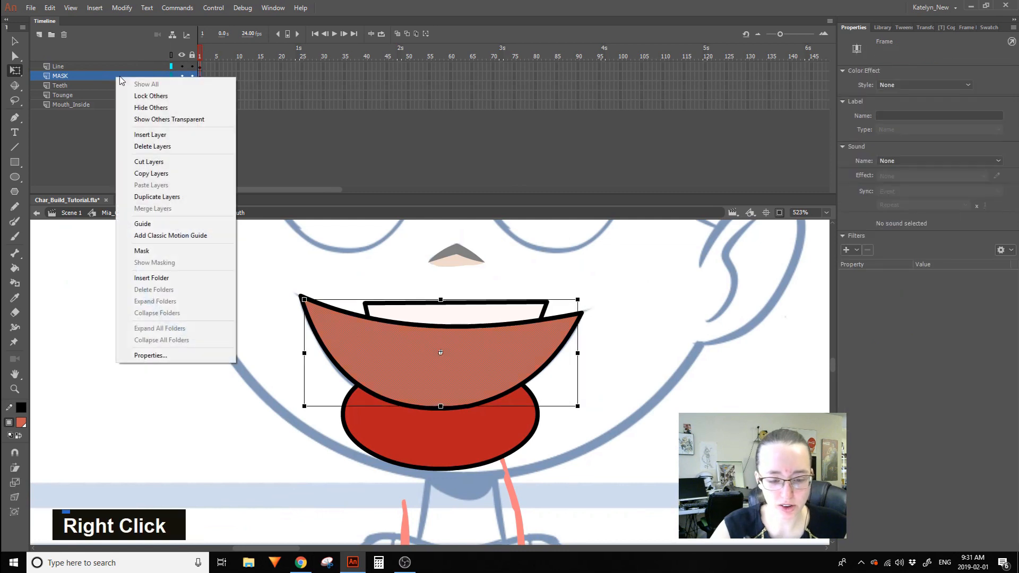
pyautogui.click(141, 251)
pyautogui.click(90, 95)
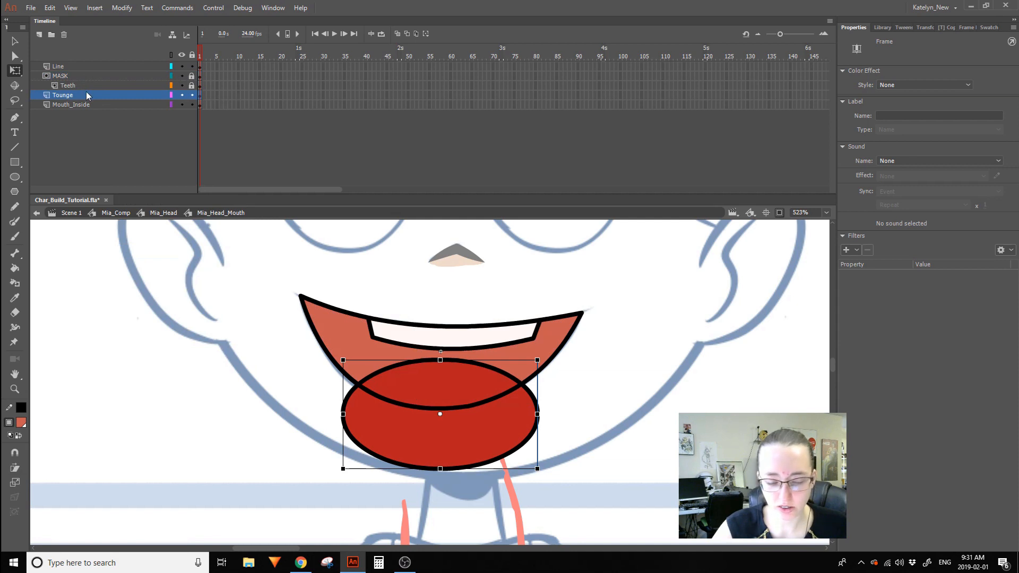
pyautogui.moveTo(83, 101); pyautogui.dragTo(83, 94)
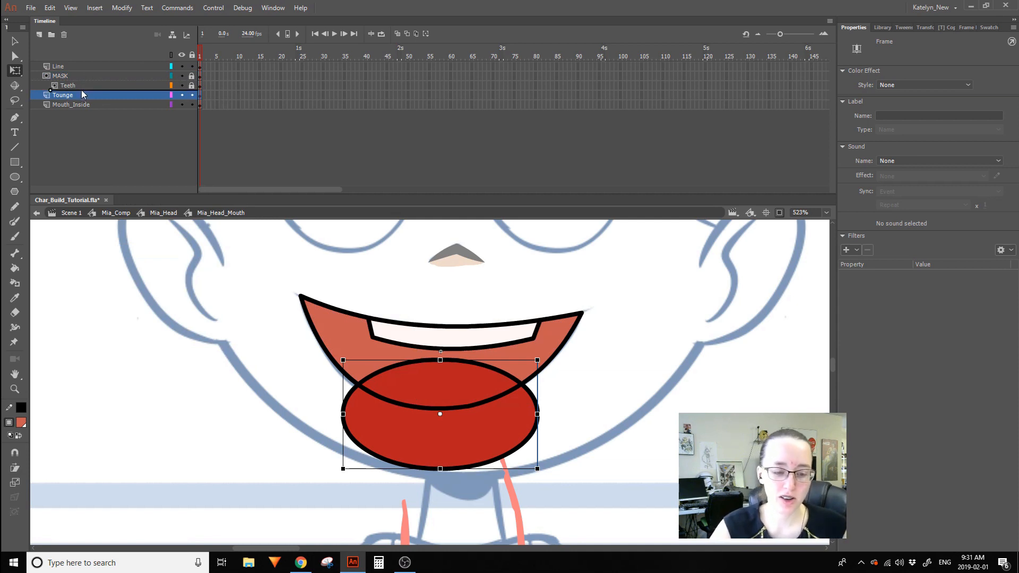
pyautogui.moveTo(83, 95); pyautogui.dragTo(84, 89)
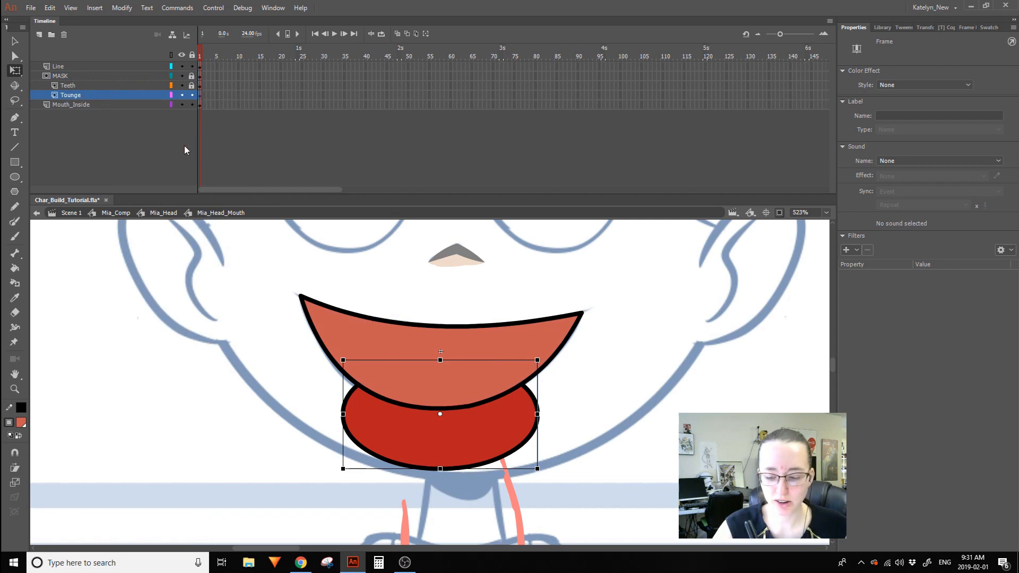
pyautogui.click(192, 55)
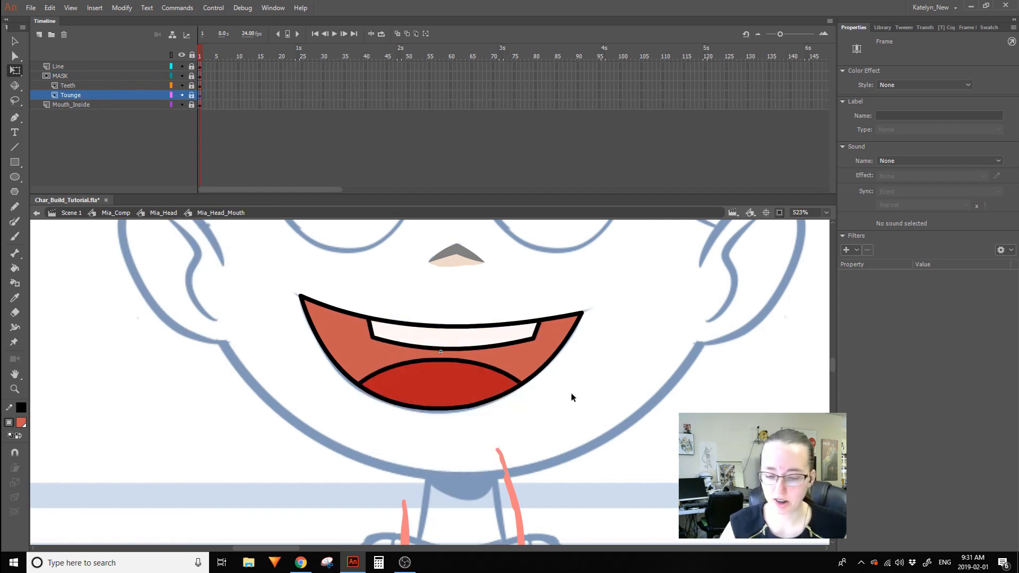
# Examine the masked mouth against the face sketch, toggling the visibility of all layers to compare.
pyautogui.click(641, 419)
pyautogui.press('space')
pyautogui.moveTo(641, 419); pyautogui.dragTo(552, 478)
pyautogui.click(15, 388)
pyautogui.click(15, 467)
pyautogui.click(349, 457)
pyautogui.press('space')
pyautogui.moveTo(668, 371); pyautogui.dragTo(699, 394)
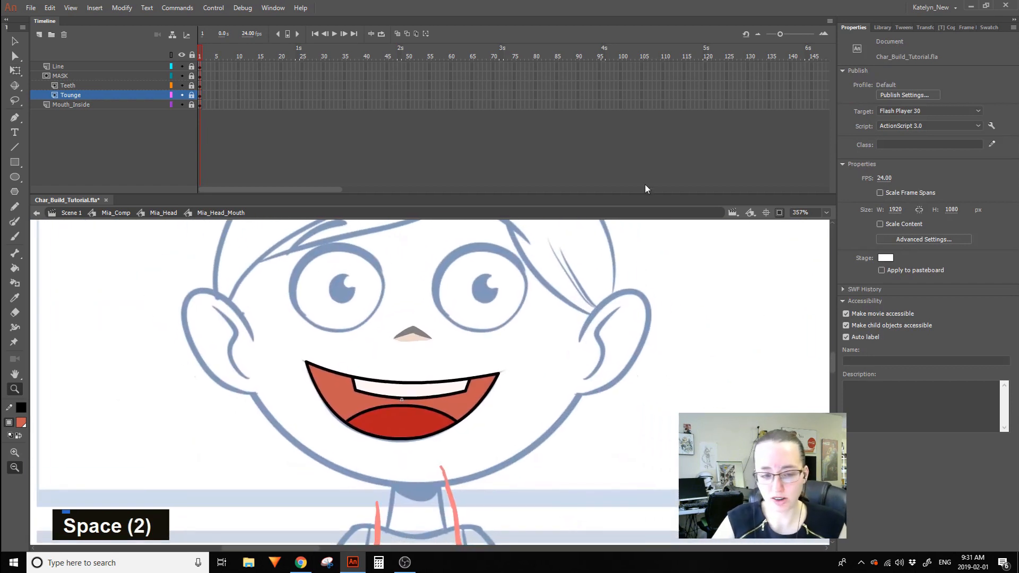
pyautogui.press('q')
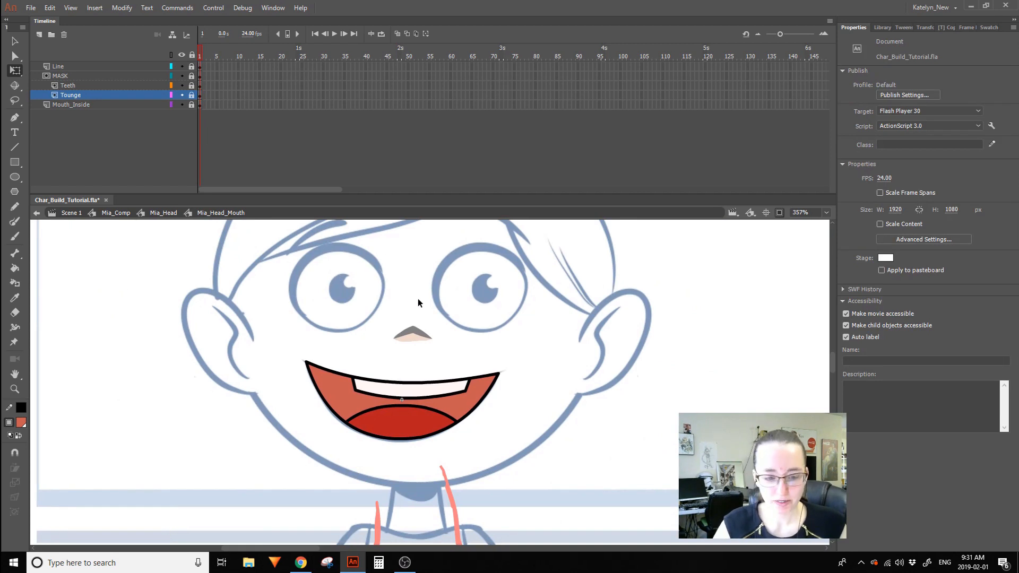
pyautogui.click(182, 55)
pyautogui.click(182, 55)
pyautogui.click(182, 55)
pyautogui.click(182, 55)
pyautogui.click(182, 55)
pyautogui.click(182, 56)
pyautogui.click(183, 55)
pyautogui.click(183, 55)
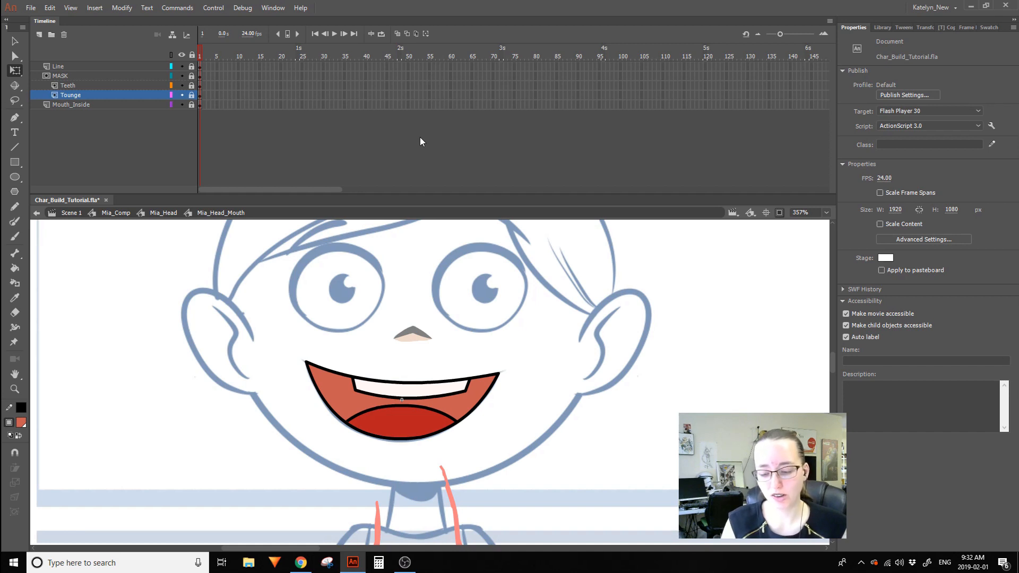
# Return to Mia_Head and set the Mia_Head_Mouth instance's looping to Single Frame.
pyautogui.doubleClick(651, 396)
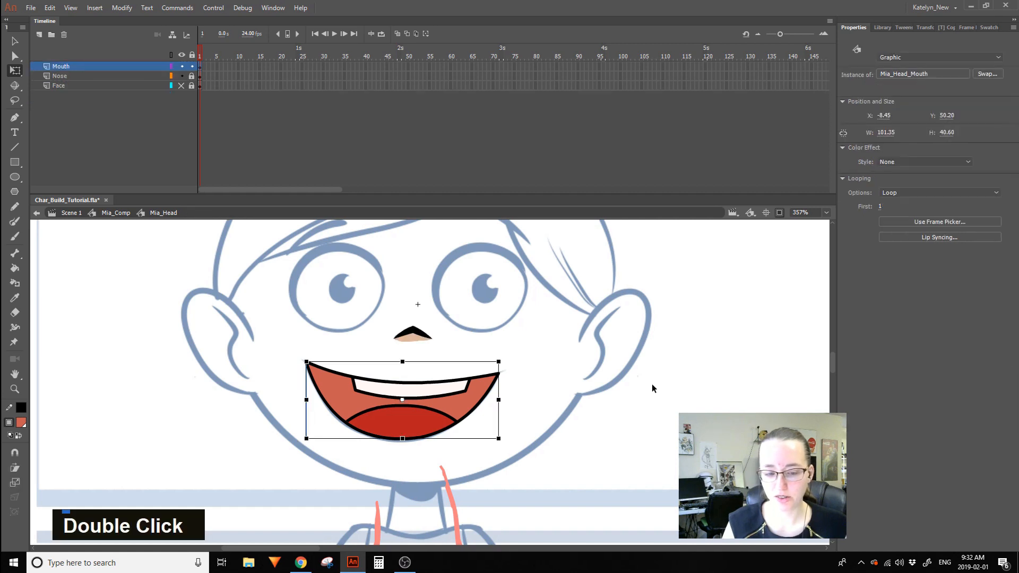
pyautogui.click(904, 192)
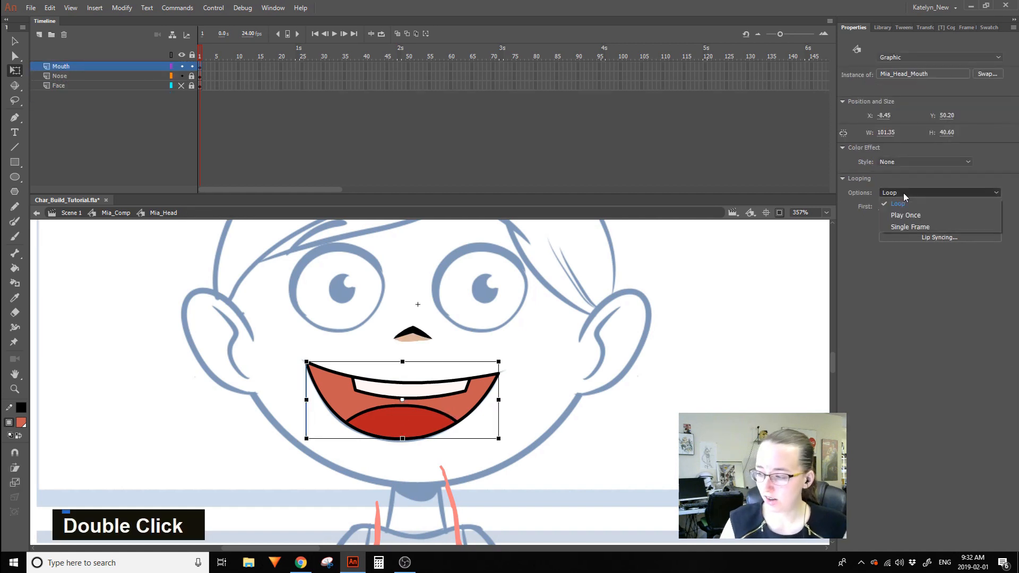
pyautogui.click(909, 228)
pyautogui.click(537, 339)
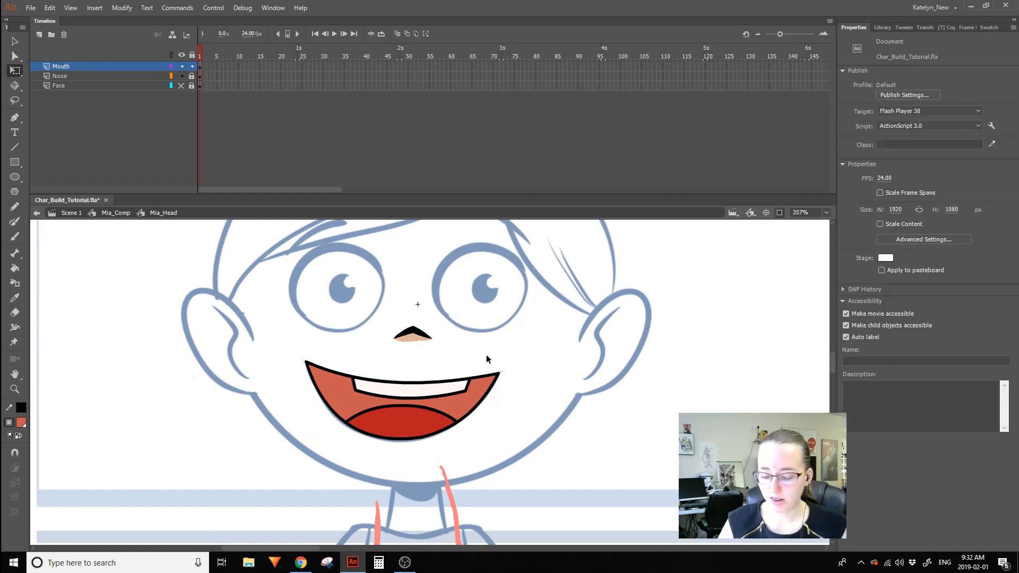
# Examine the timeline frames inside the mouth symbol, return to Mia_Head and check the mouth instance's looping setting.
pyautogui.doubleClick(432, 403)
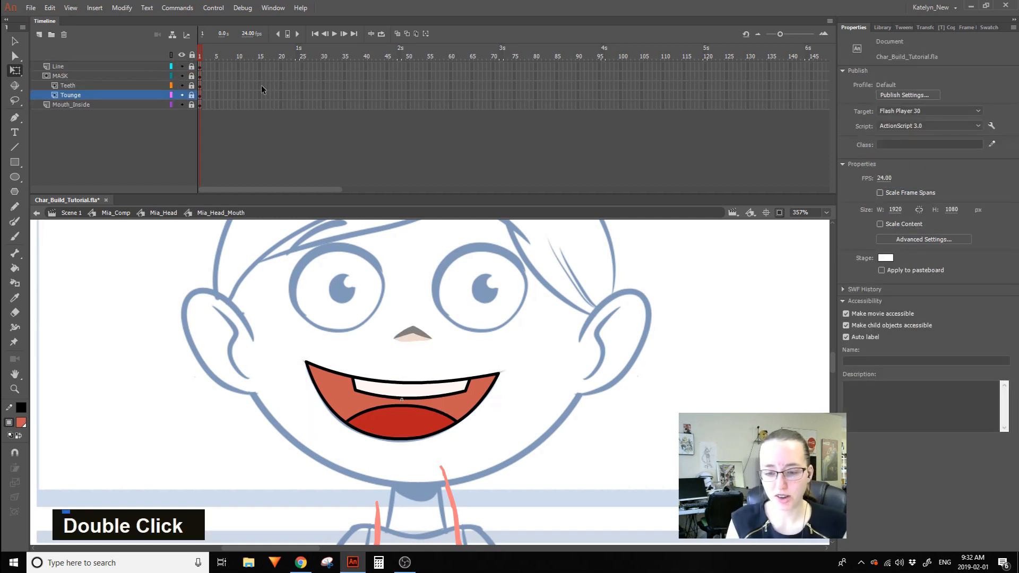
pyautogui.moveTo(222, 66); pyautogui.dragTo(291, 108)
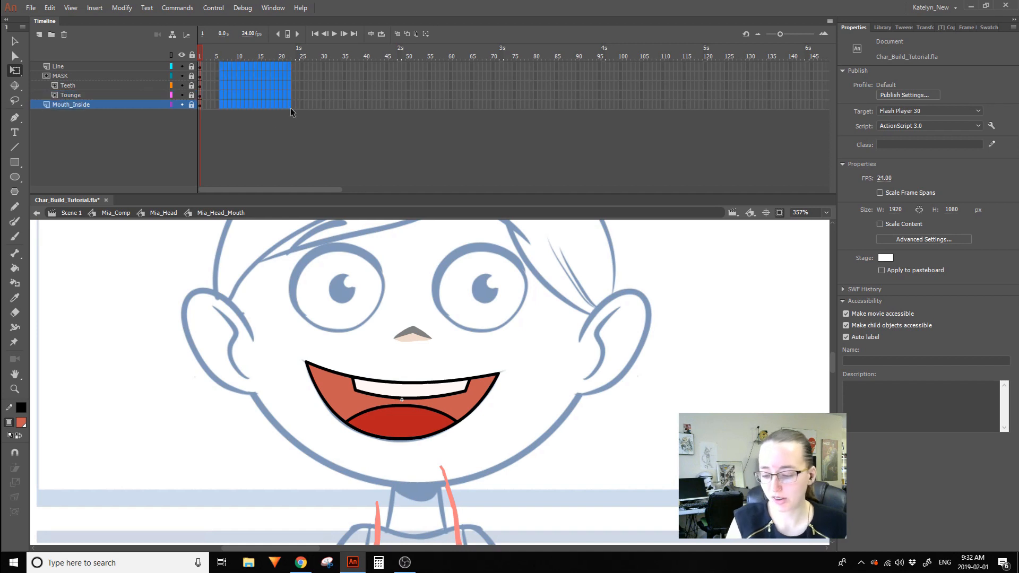
pyautogui.doubleClick(672, 380)
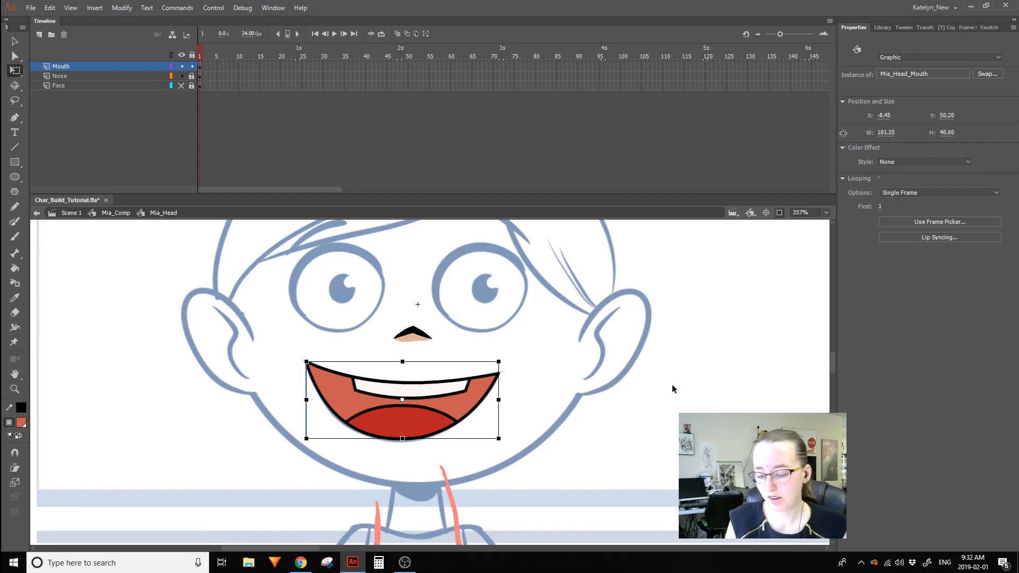
pyautogui.click(653, 366)
pyautogui.press('space')
pyautogui.moveTo(572, 393); pyautogui.dragTo(589, 436)
pyautogui.click(439, 444)
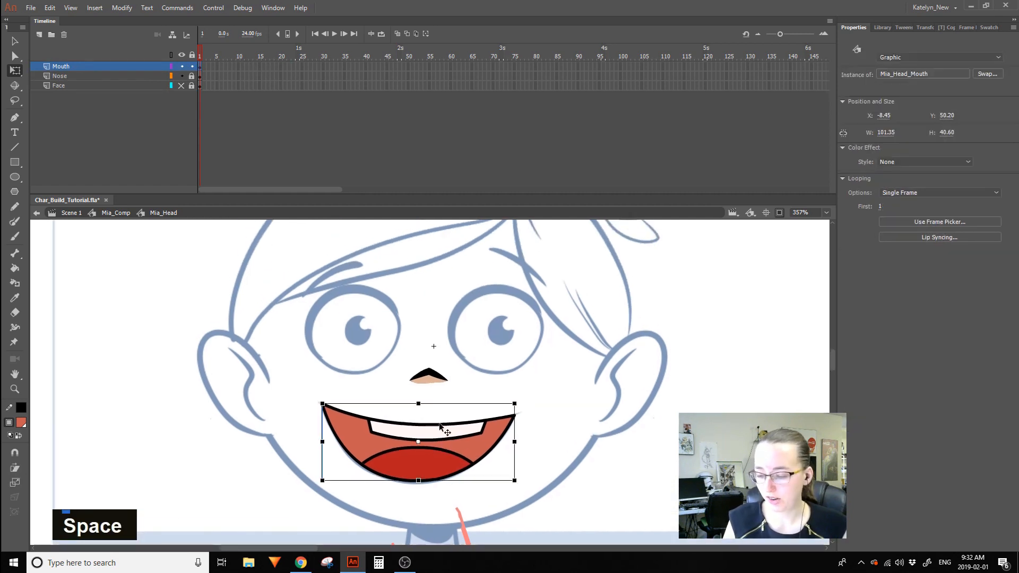
pyautogui.click(431, 382)
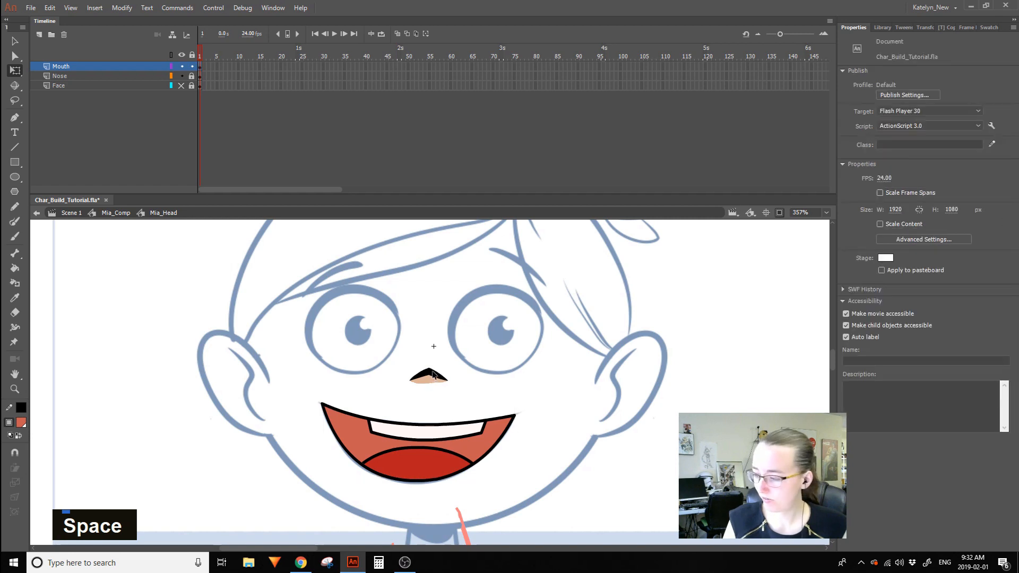
# Lock the Mouth layer and add a new layer named Eye above it.
pyautogui.click(58, 76)
pyautogui.click(45, 182)
pyautogui.click(61, 66)
pyautogui.moveTo(192, 77); pyautogui.dragTo(192, 67)
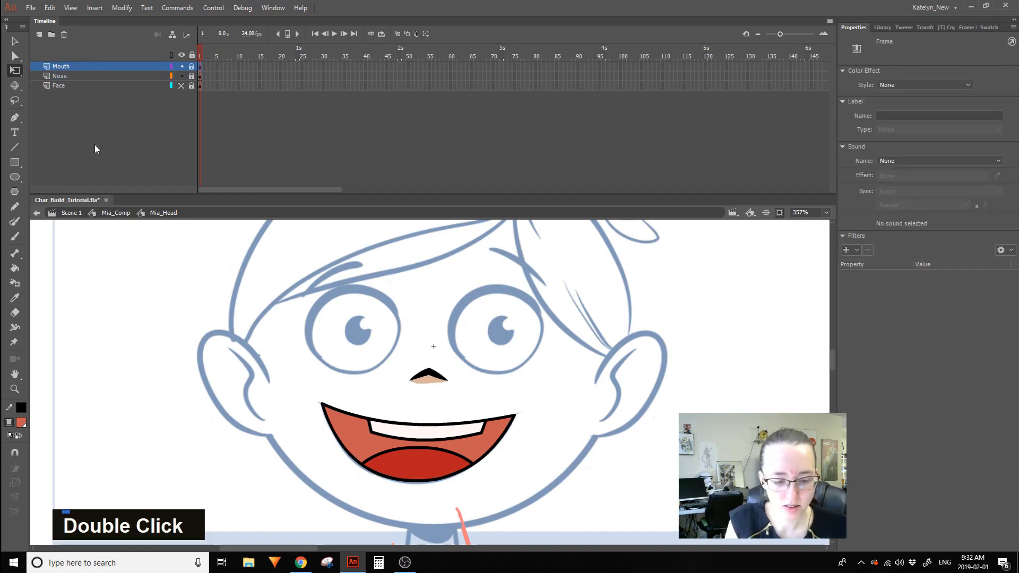
pyautogui.click(39, 35)
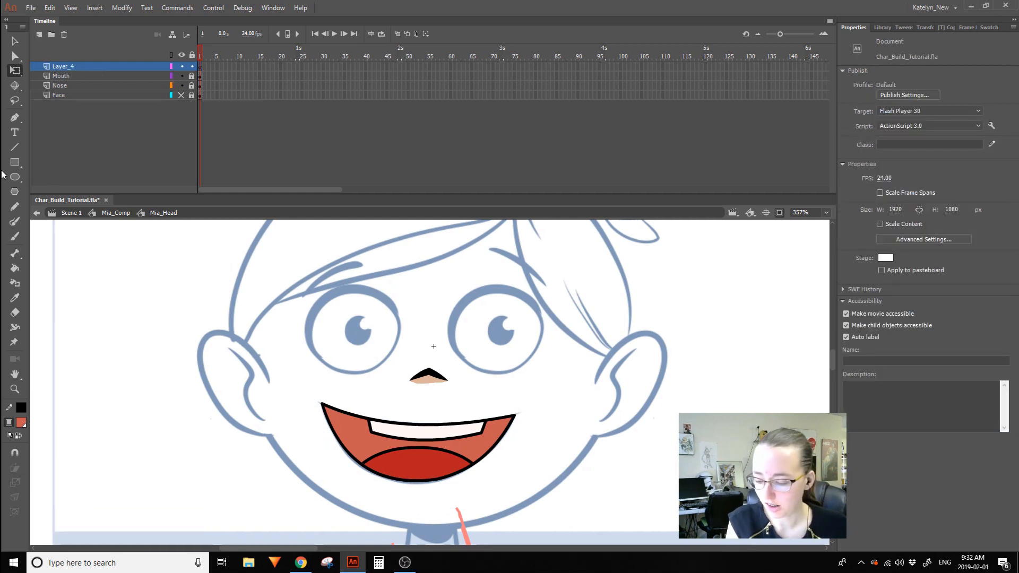
pyautogui.doubleClick(71, 68)
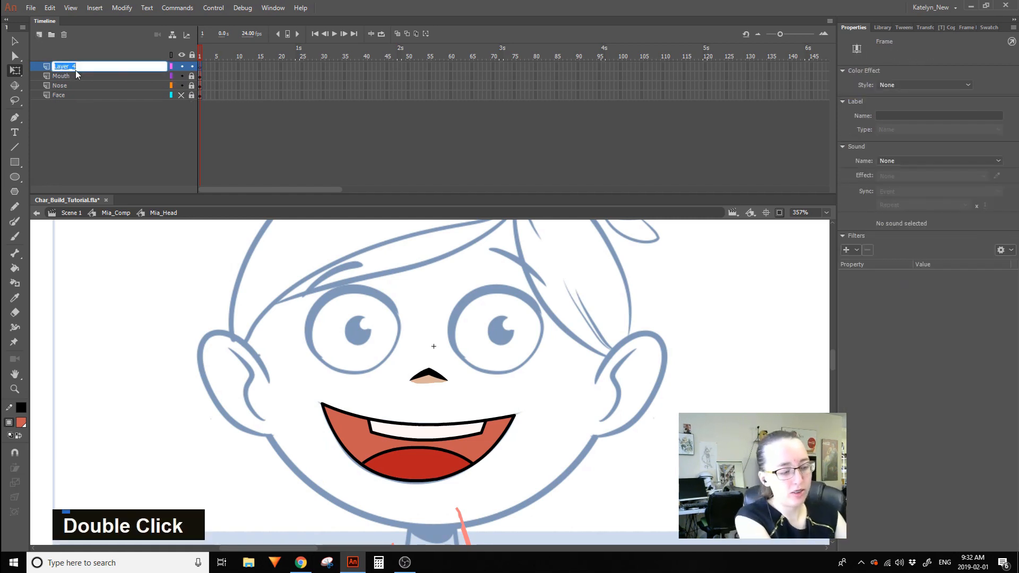
pyautogui.write('Eye')
pyautogui.press('Return')
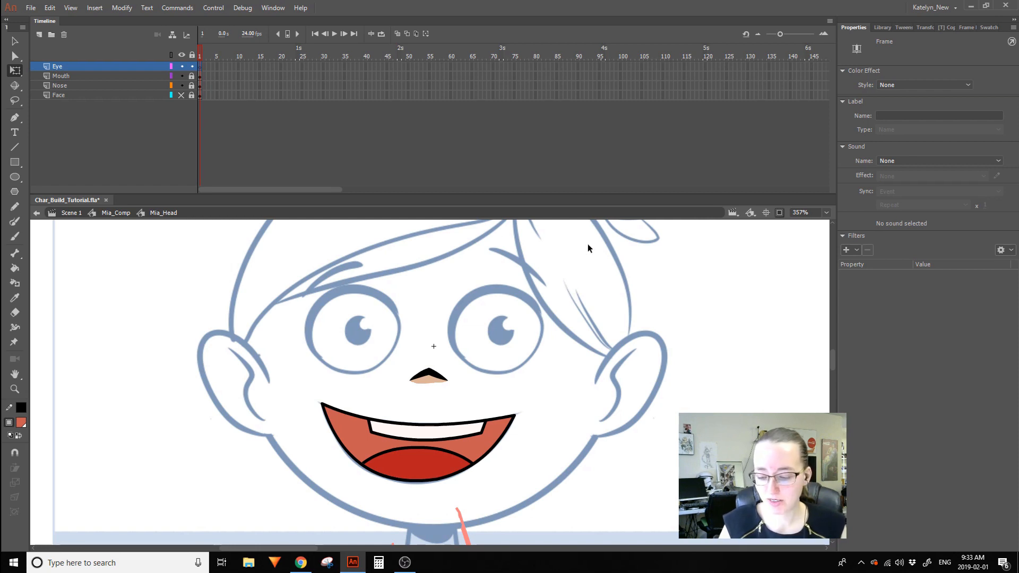
# Draw a white-filled circle with a black 1.60 stroke, about 49 px across, and place it over the sketched eye left of the nose.
pyautogui.click(15, 177)
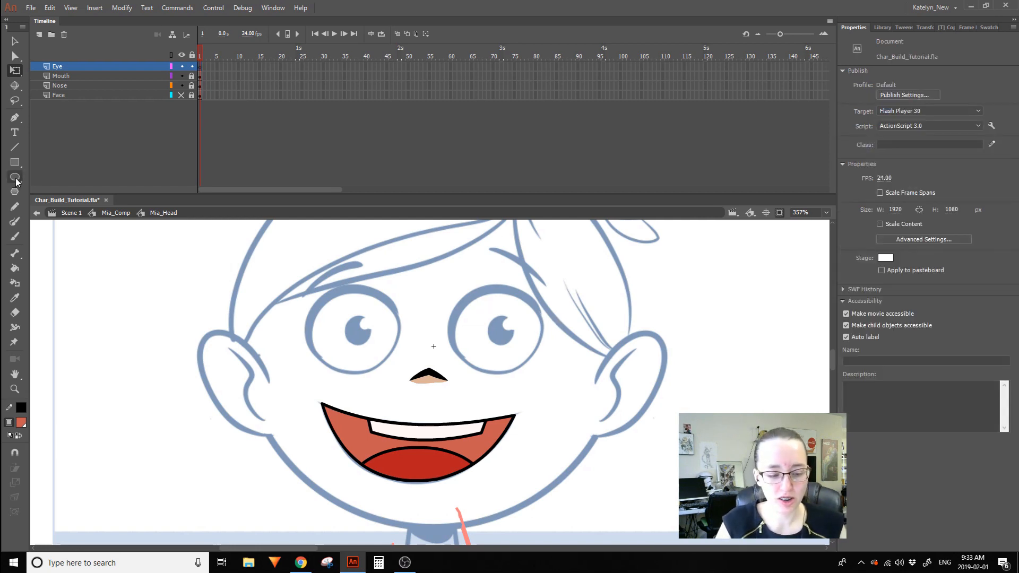
pyautogui.click(21, 423)
pyautogui.click(42, 349)
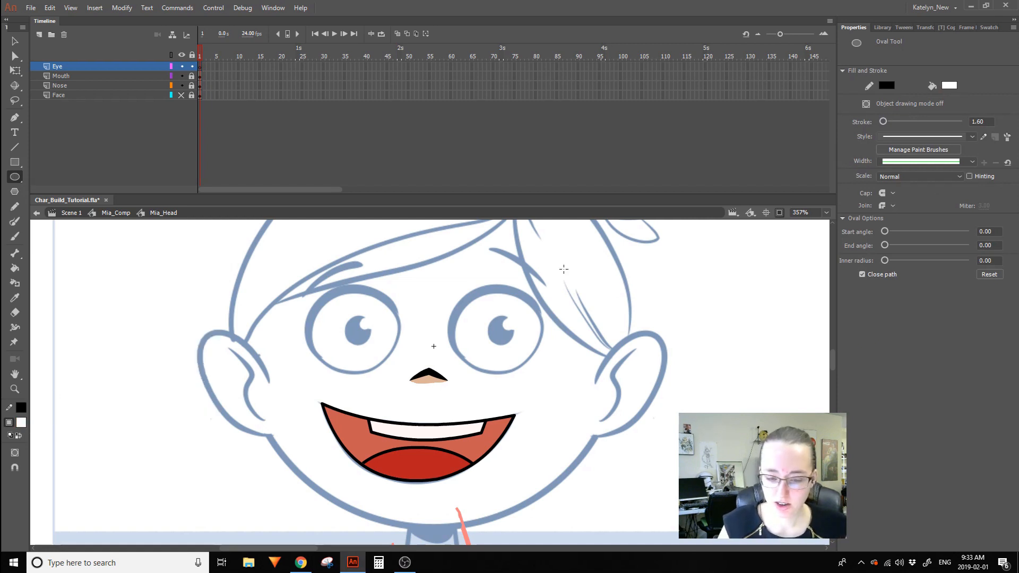
pyautogui.moveTo(315, 283); pyautogui.dragTo(405, 351)
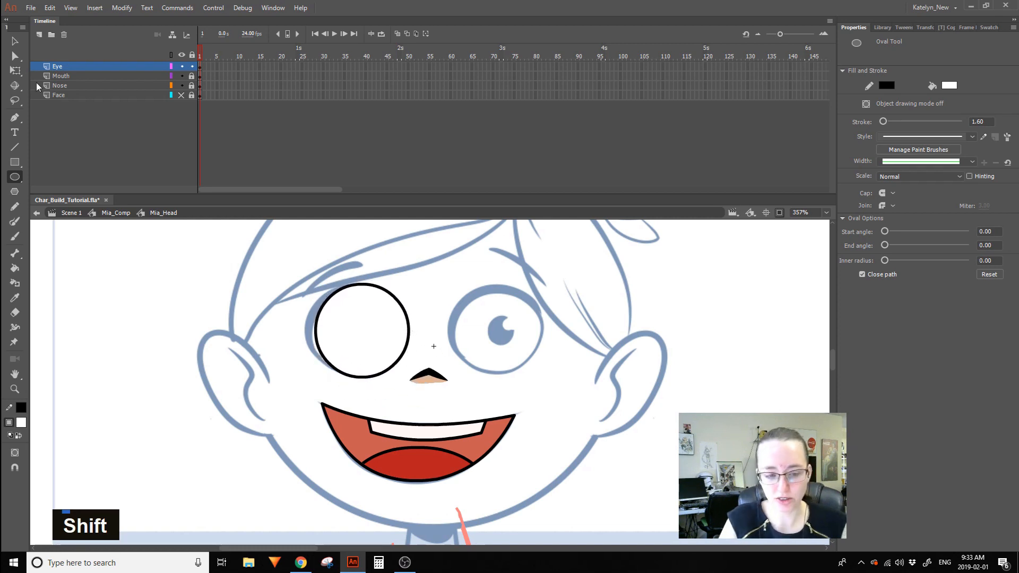
pyautogui.click(15, 70)
pyautogui.moveTo(263, 413); pyautogui.dragTo(485, 243)
pyautogui.moveTo(397, 337)
pyautogui.mouseDown()
pyautogui.moveTo(375, 345)
pyautogui.moveTo(384, 342)
pyautogui.mouseUp()
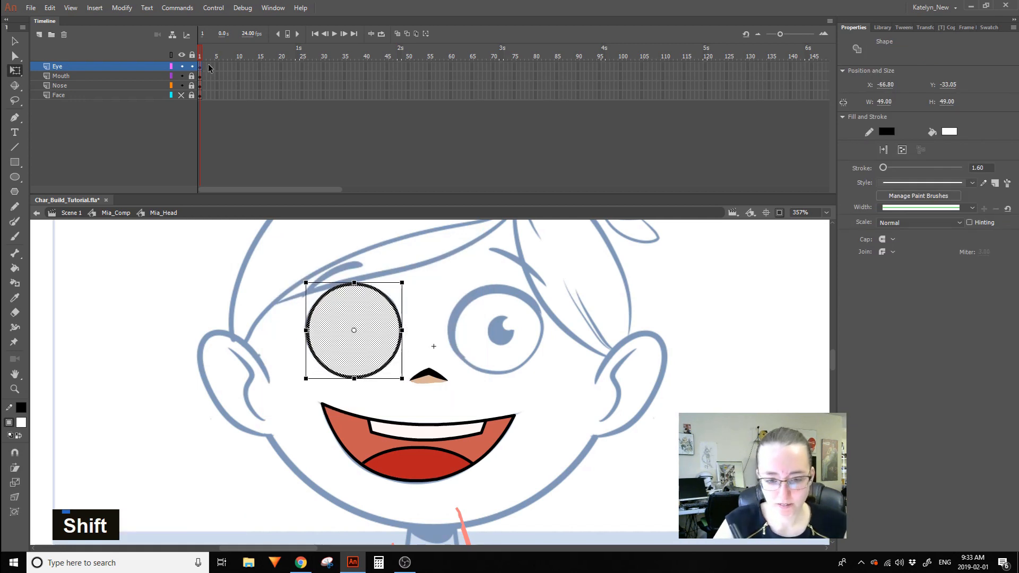
# View the Eye layer as outlines, resize the circle into a slightly wide oval matching the sketched eye, and restore normal display.
pyautogui.click(171, 67)
pyautogui.moveTo(354, 378); pyautogui.dragTo(353, 373)
pyautogui.moveTo(354, 282); pyautogui.dragTo(354, 288)
pyautogui.moveTo(401, 330); pyautogui.dragTo(401, 315)
pyautogui.moveTo(307, 330); pyautogui.dragTo(305, 330)
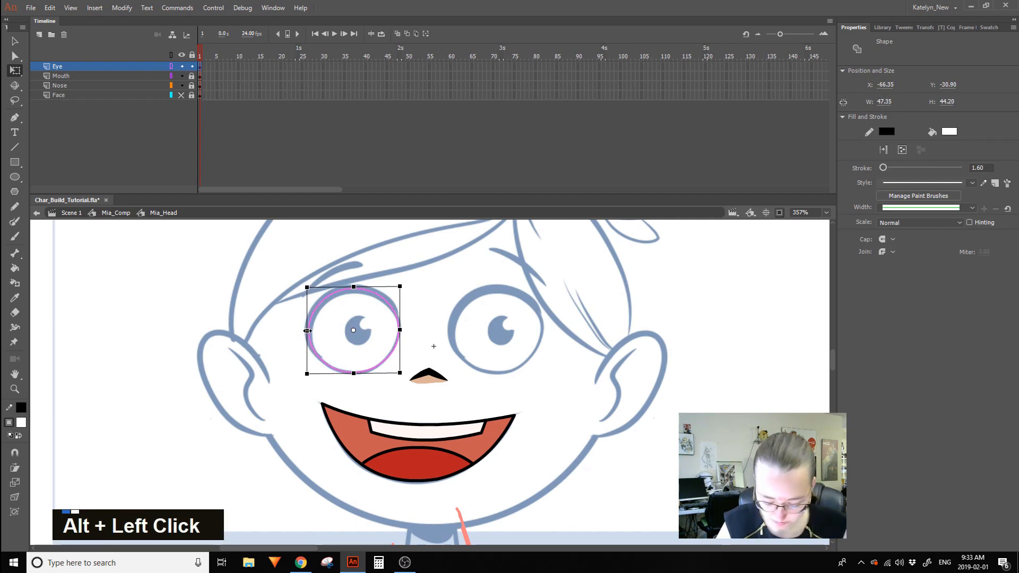
pyautogui.click(379, 437)
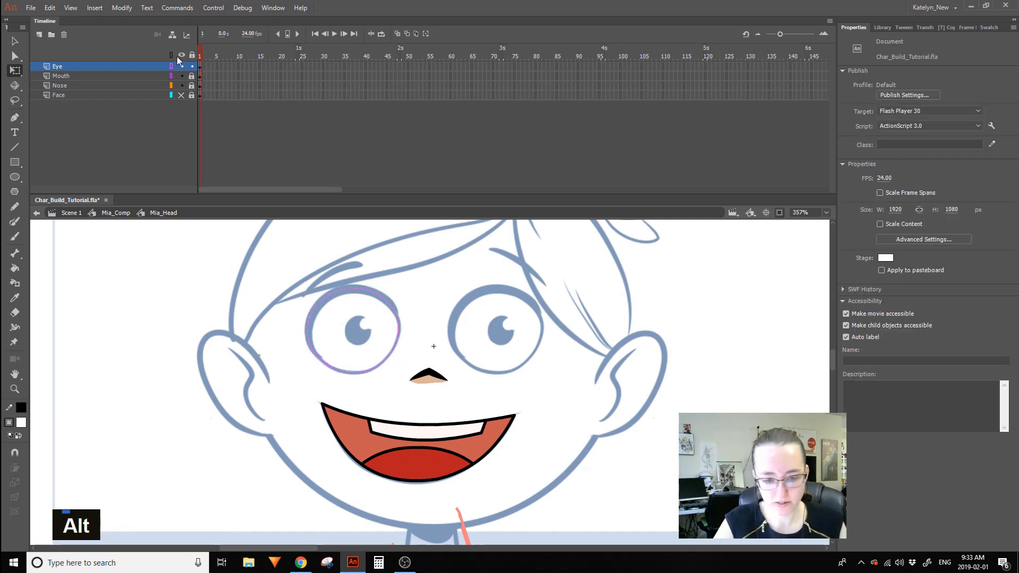
pyautogui.click(171, 66)
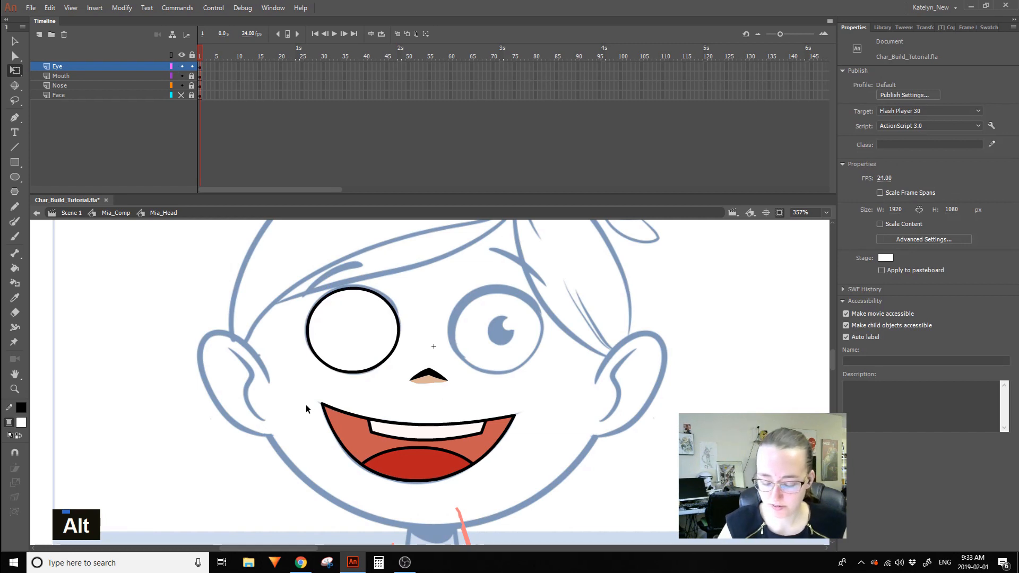
# Convert the eye oval to a graphic symbol named Eye_Base.
pyautogui.click(102, 66)
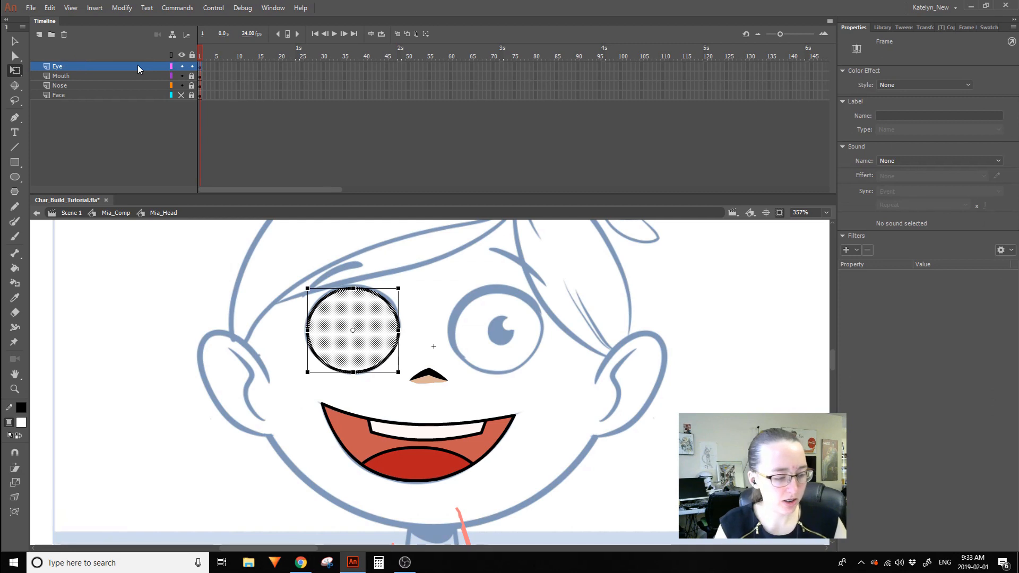
pyautogui.press('F8')
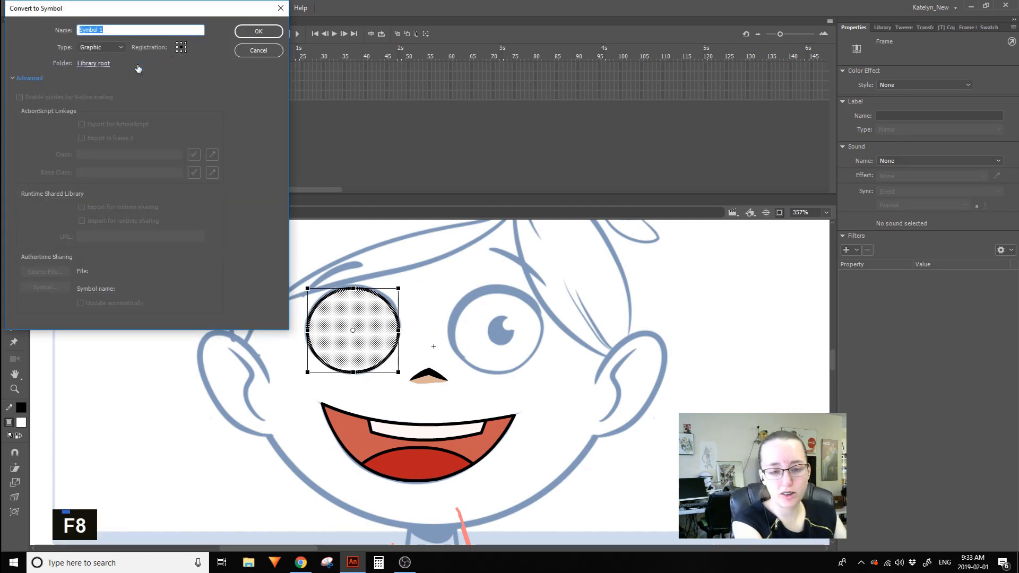
pyautogui.write('Eye_B')
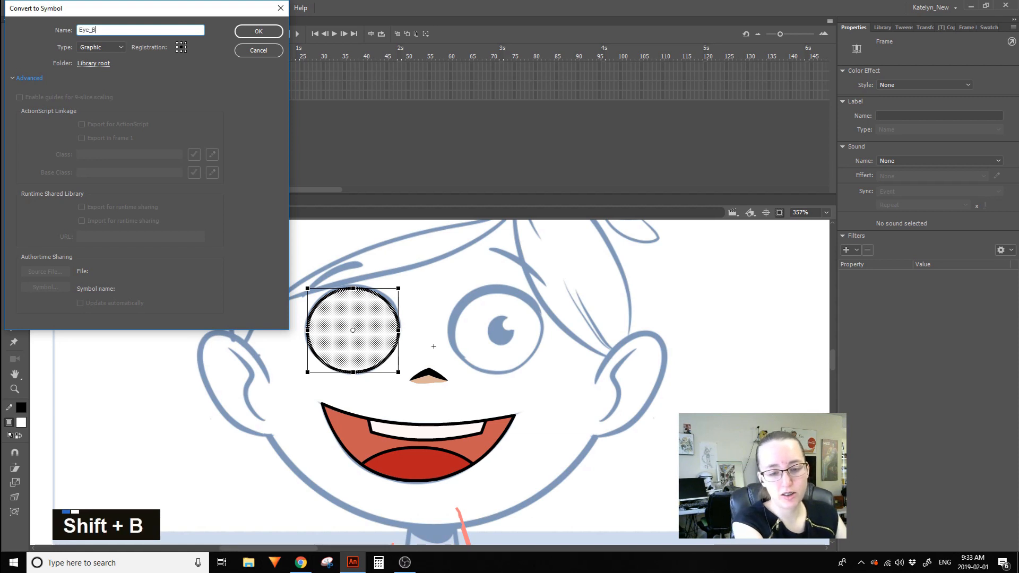
pyautogui.write('ase')
pyautogui.press('shift')
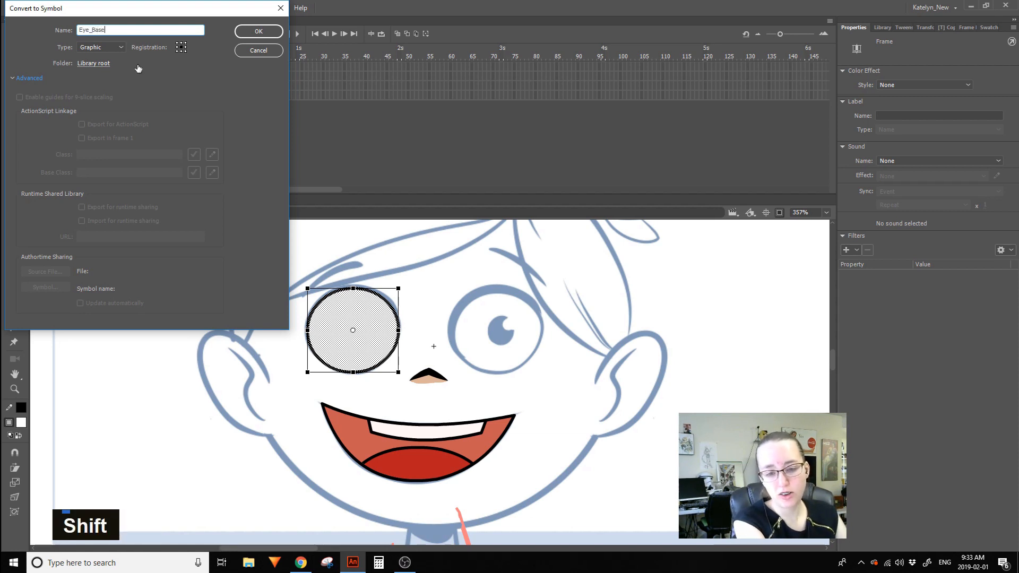
pyautogui.press('Return')
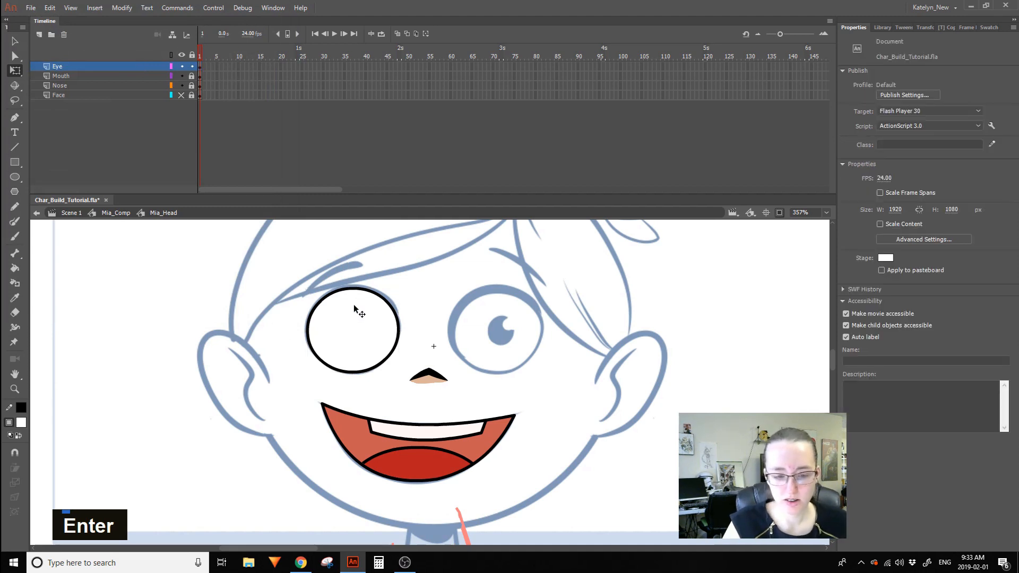
# Rename the Eye layer as Eye_Base.
pyautogui.doubleClick(76, 67)
pyautogui.click(85, 65)
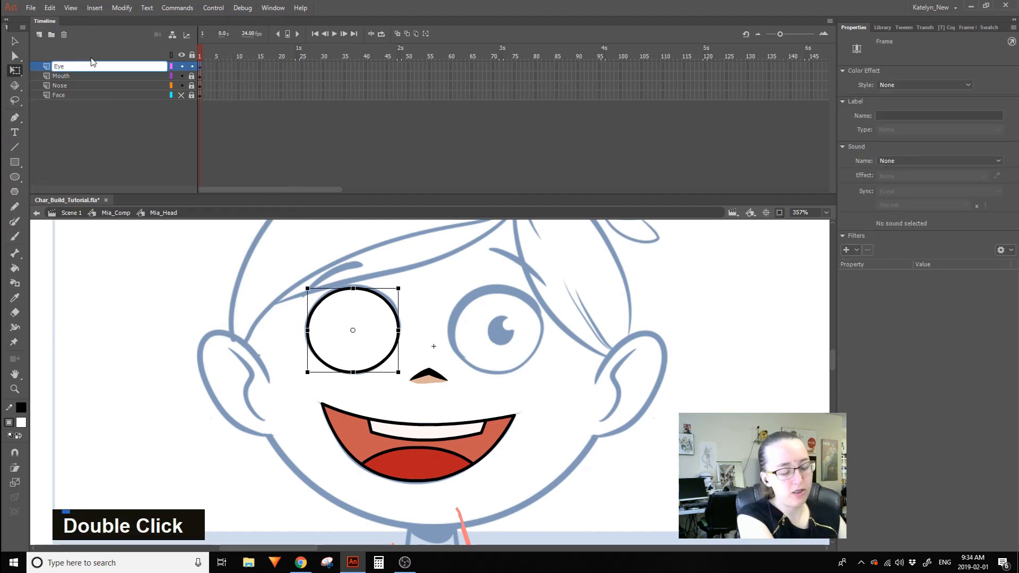
pyautogui.write('-R')
pyautogui.press('BackSpace')
pyautogui.press('BackSpace')
pyautogui.write('_Base')
pyautogui.press('Return')
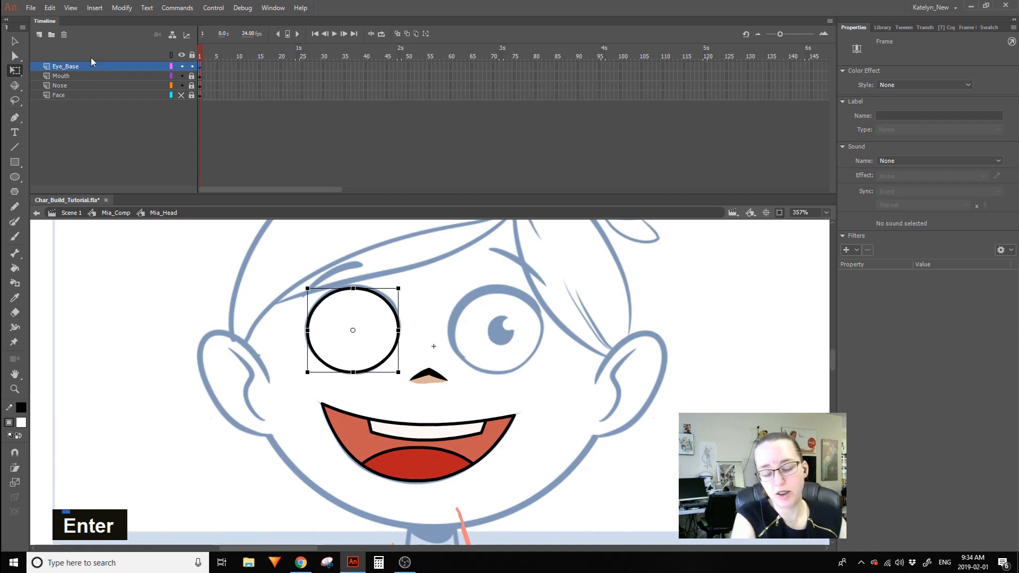
pyautogui.click(431, 302)
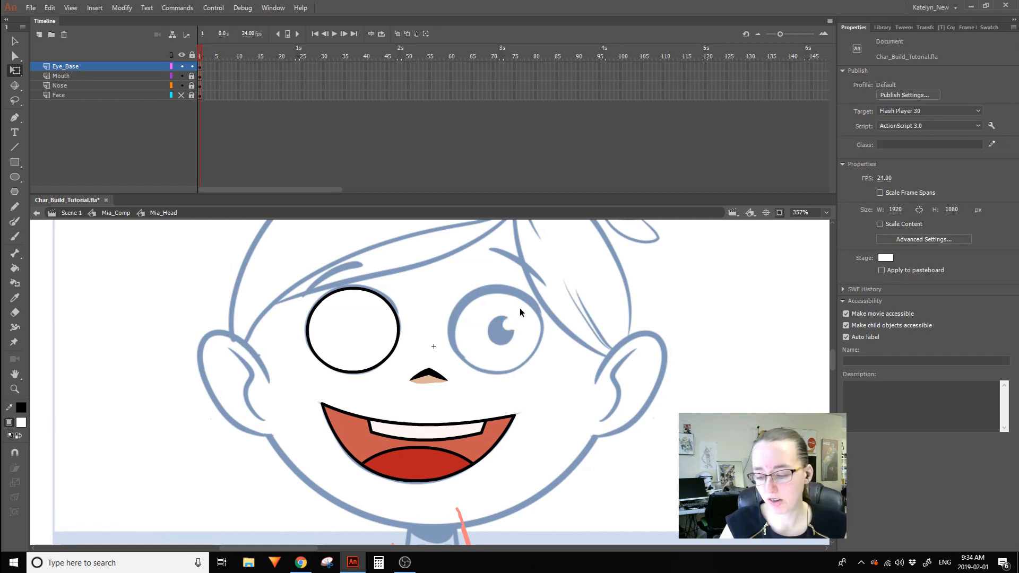
pyautogui.moveTo(534, 309)
pyautogui.mouseDown()
pyautogui.moveTo(452, 330)
pyautogui.moveTo(457, 347)
pyautogui.moveTo(534, 326)
pyautogui.mouseUp()
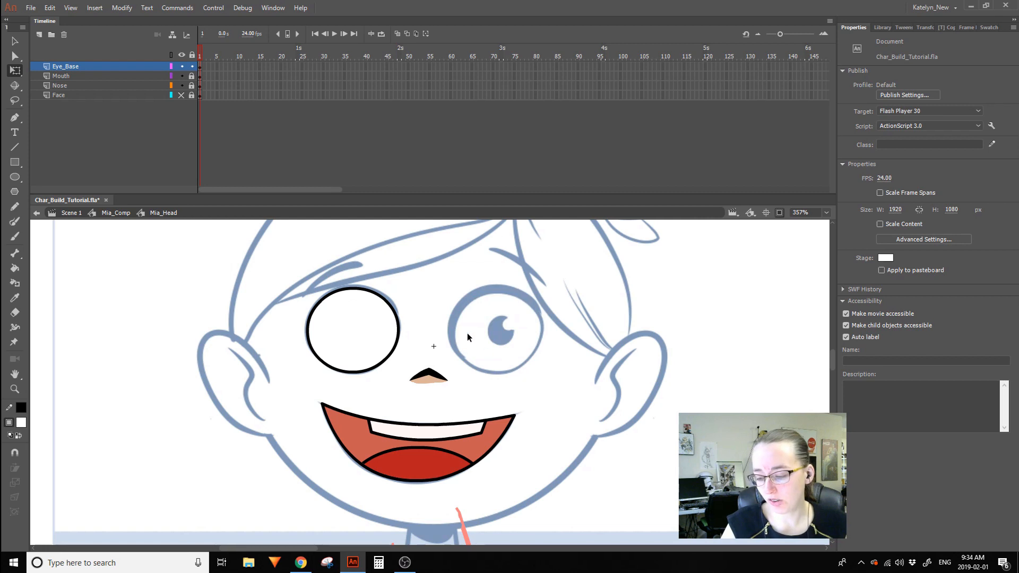
pyautogui.doubleClick(521, 343)
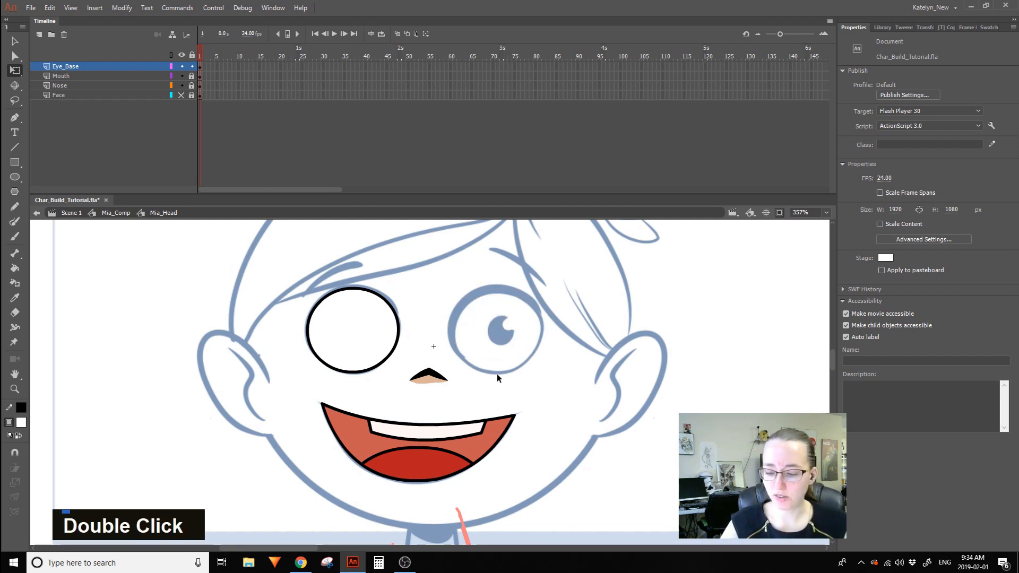
# Add a layer named Eye_Outline above Eye_Base and copy the Eye_Base keyframe onto it.
pyautogui.click(39, 35)
pyautogui.doubleClick(88, 65)
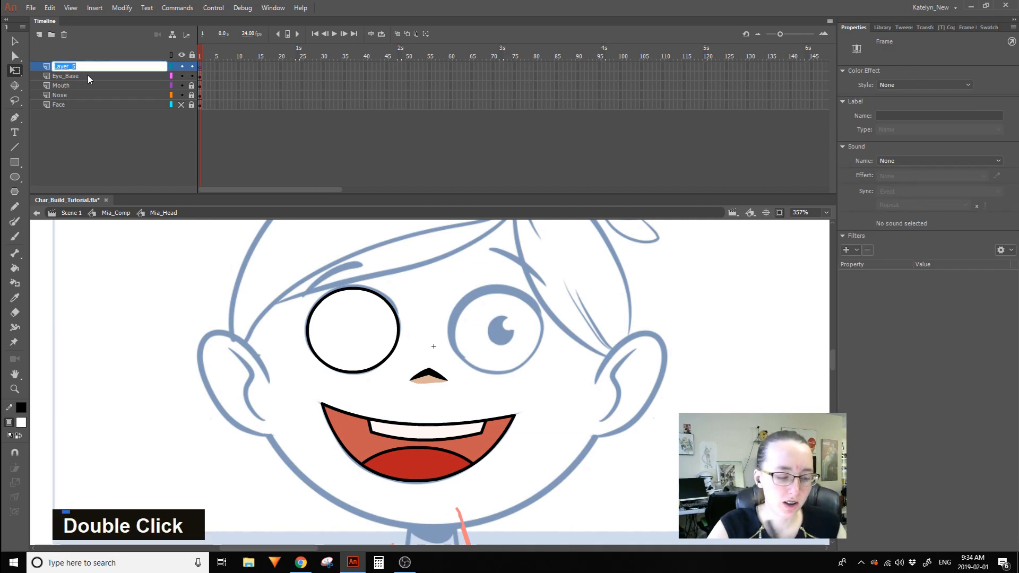
pyautogui.write('Eye_')
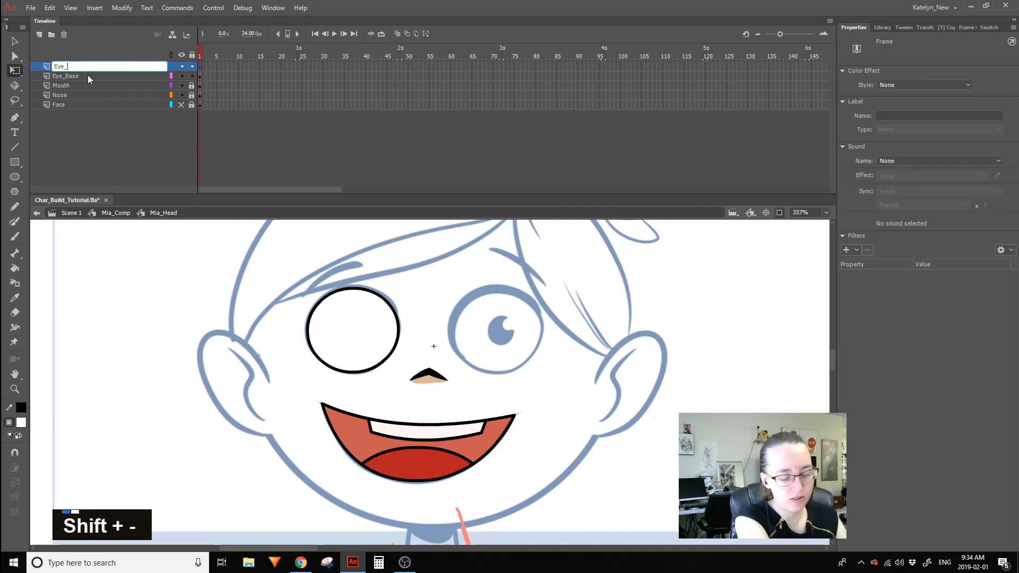
pyautogui.write('Outline')
pyautogui.press('Return')
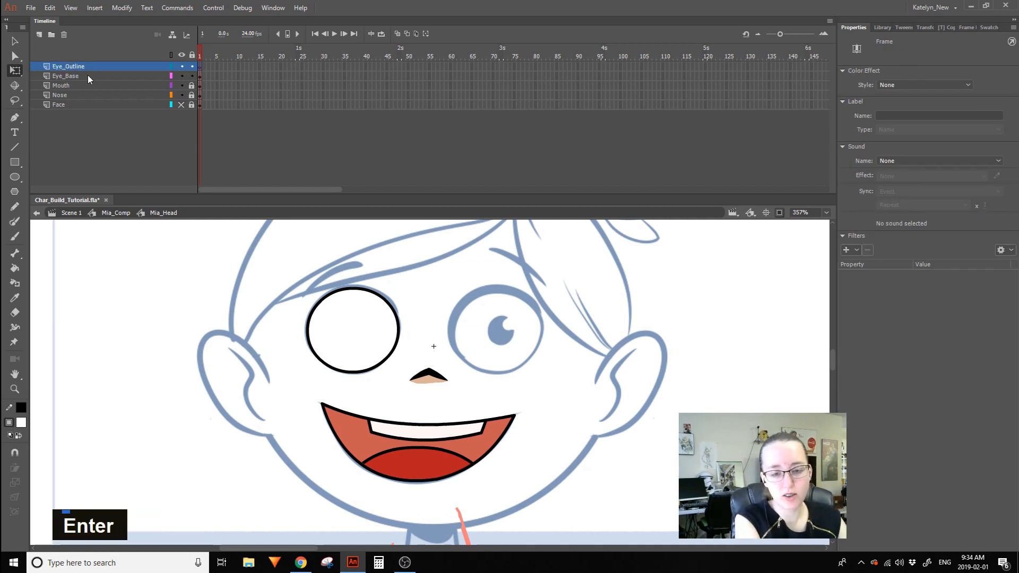
pyautogui.click(88, 75)
pyautogui.moveTo(200, 76); pyautogui.dragTo(200, 65)
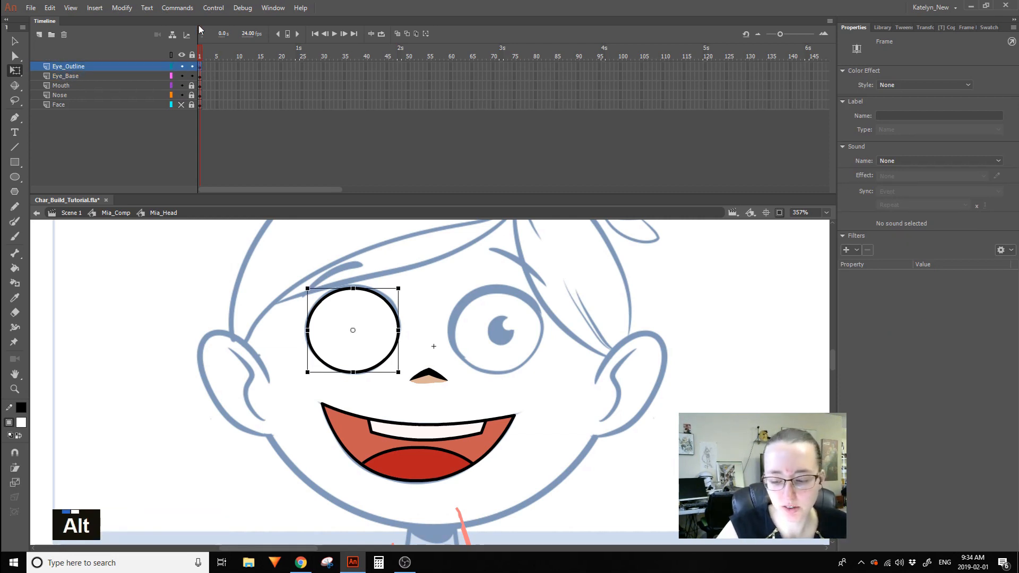
# Add a layer named Pupil between the Eye_Base and Eye_Outline layers.
pyautogui.click(91, 77)
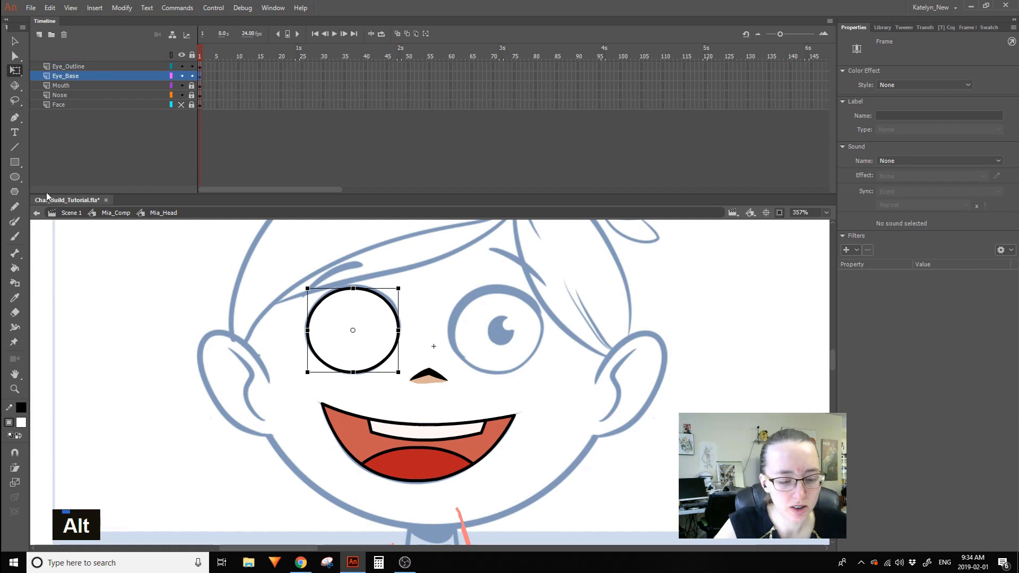
pyautogui.click(39, 35)
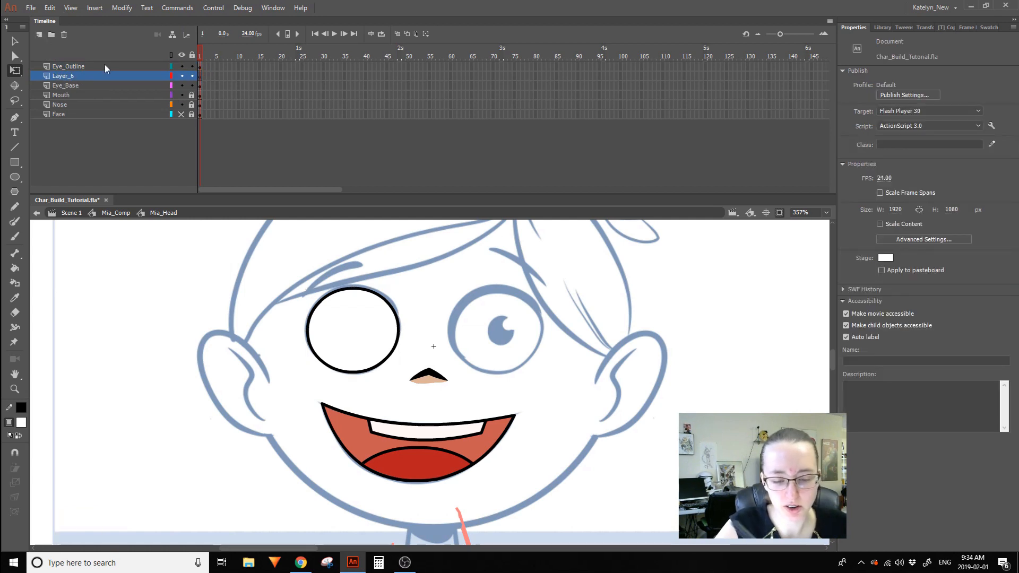
pyautogui.doubleClick(64, 75)
pyautogui.write('Pi')
pyautogui.press('BackSpace')
pyautogui.write('upil')
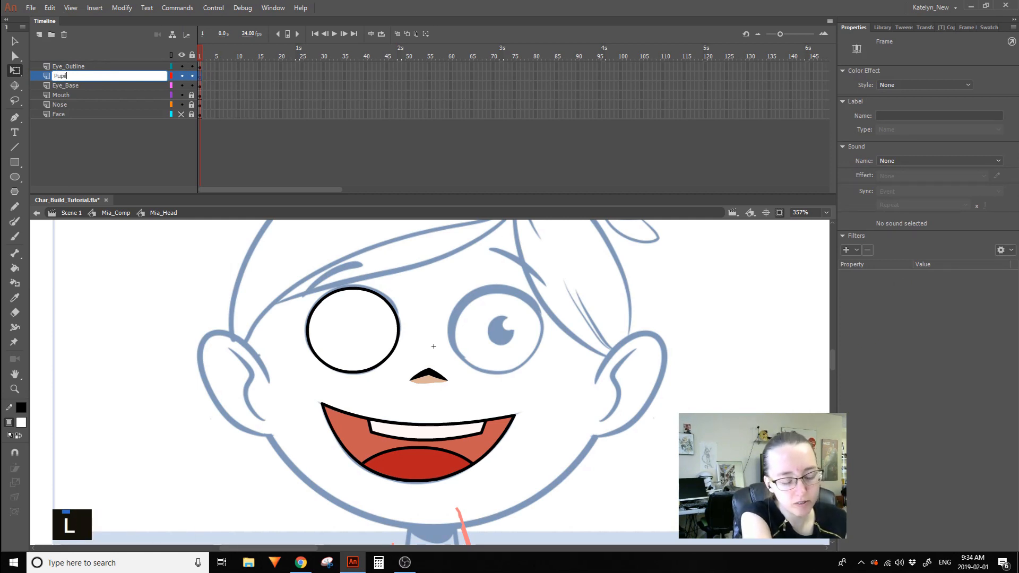
pyautogui.press('Return')
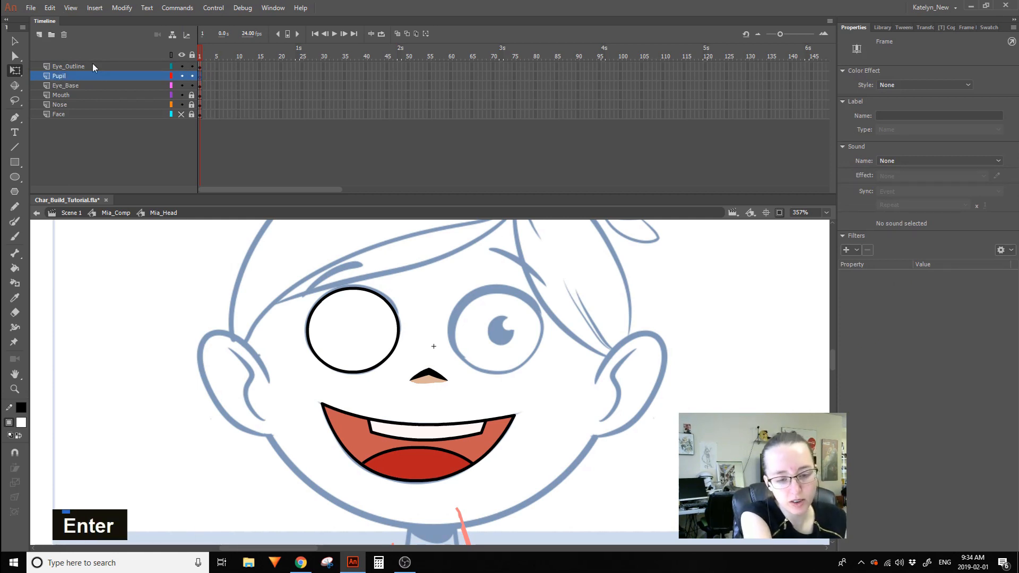
# Isolate the Eye_Base layer and duplicate its eye symbol as Eye_White.
pyautogui.keyDown('alt'); pyautogui.click(182, 85); pyautogui.keyUp('alt')
pyautogui.click(363, 332)
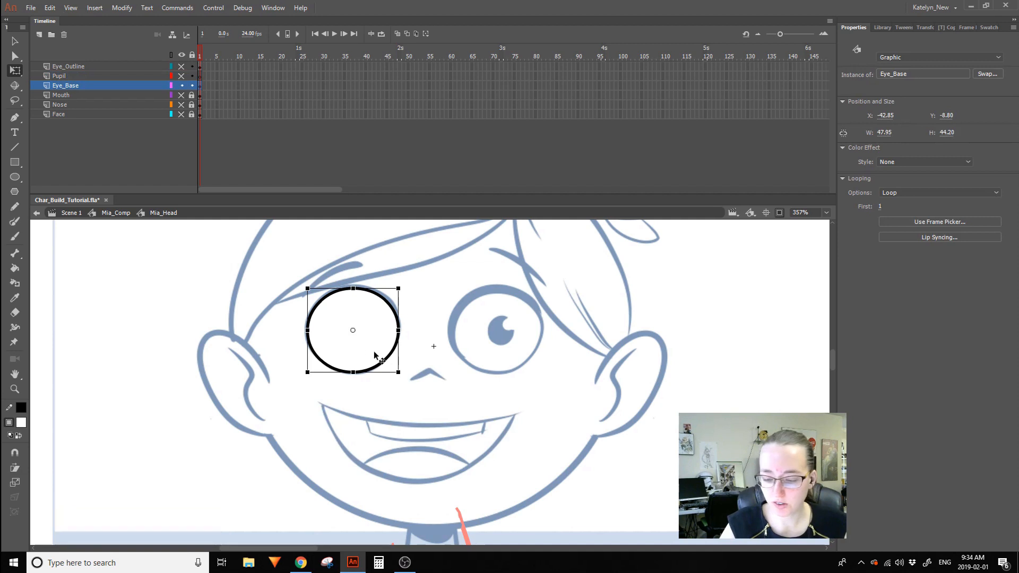
pyautogui.rightClick(364, 334)
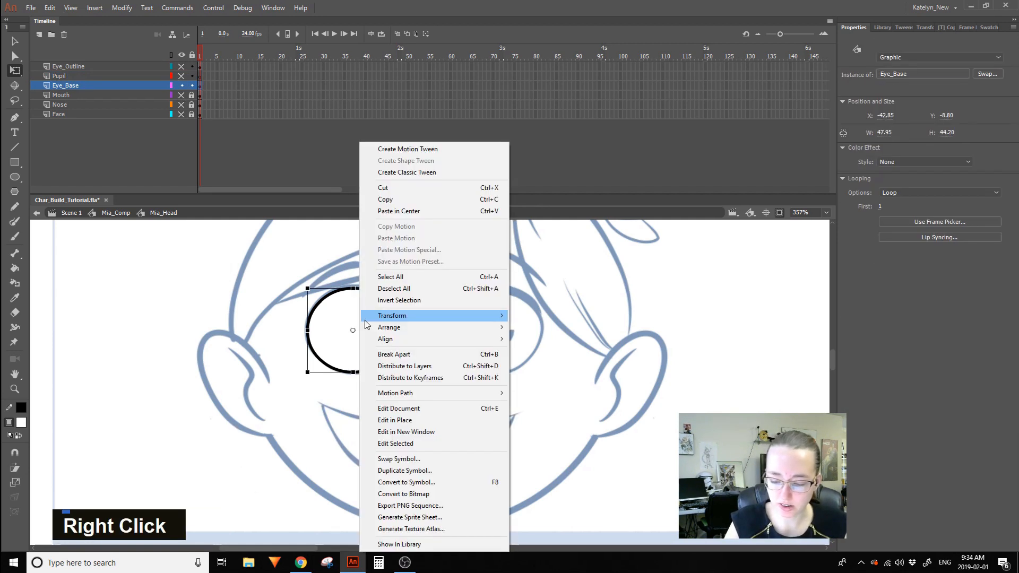
pyautogui.click(439, 472)
pyautogui.click(94, 33)
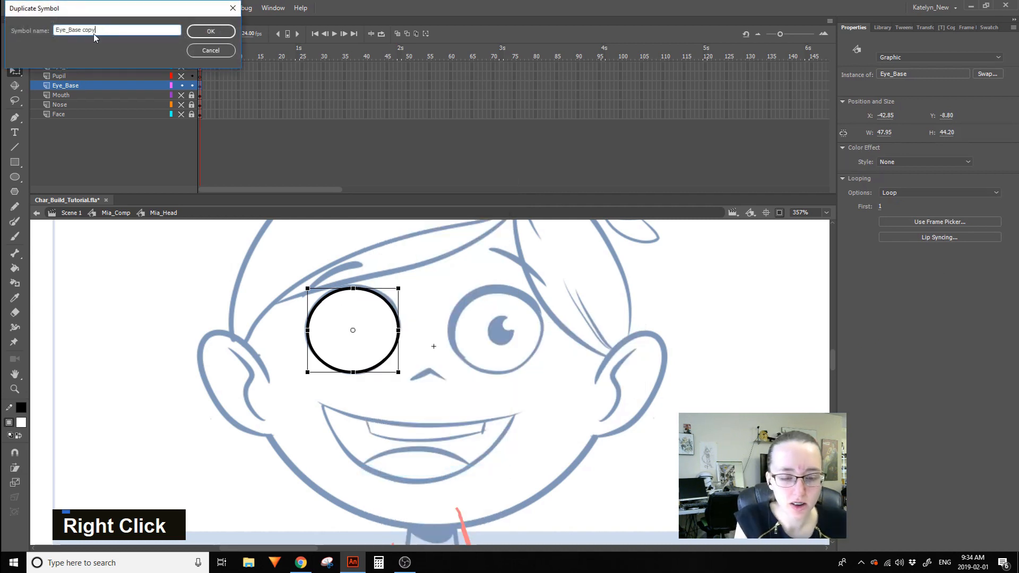
pyautogui.moveTo(69, 30); pyautogui.dragTo(147, 40)
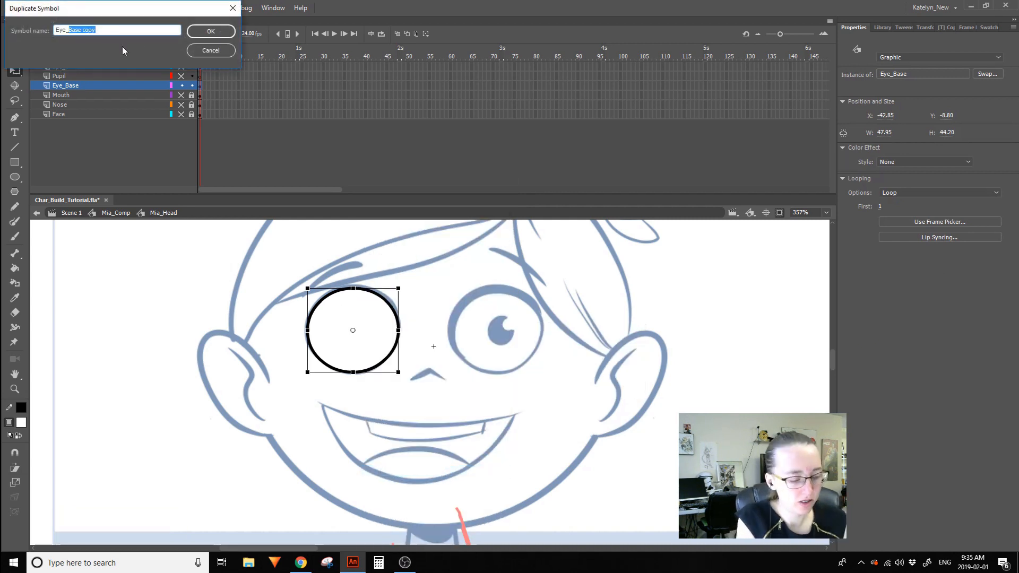
pyautogui.write('Whj')
pyautogui.press('BackSpace')
pyautogui.write('ite')
pyautogui.press('Return')
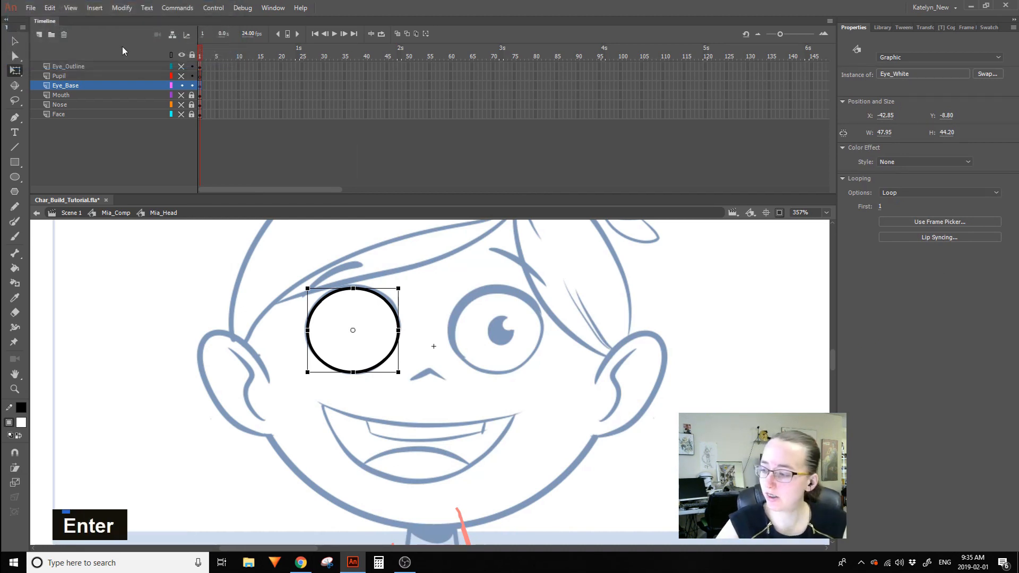
# Set the Eye_White instance's looping to Single Frame.
pyautogui.click(939, 192)
pyautogui.click(902, 222)
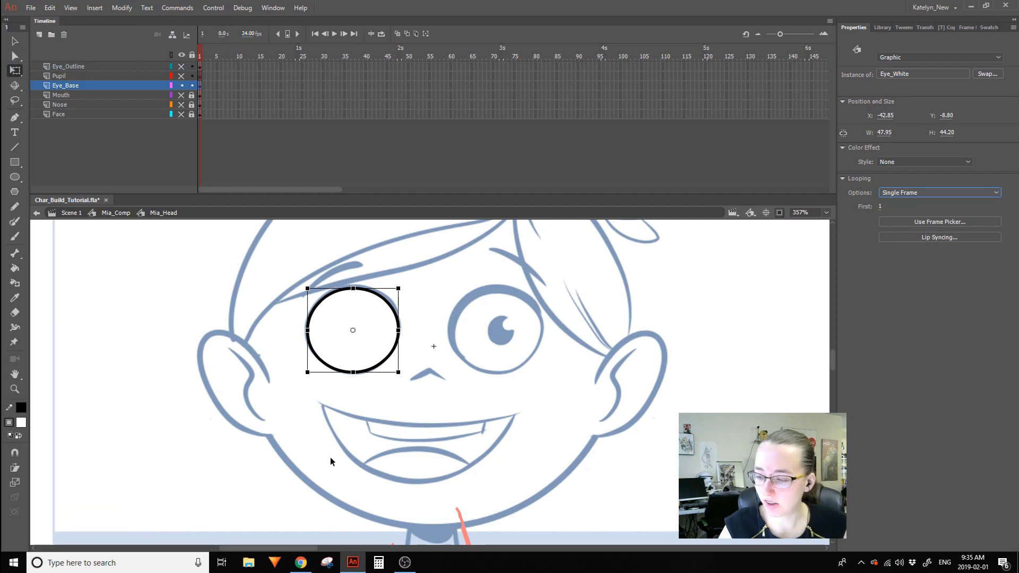
pyautogui.click(320, 384)
# Isolate the Eye_Outline layer and duplicate its eye symbol as Eye_Outline.
pyautogui.keyDown('alt'); pyautogui.click(183, 68); pyautogui.keyUp('alt')
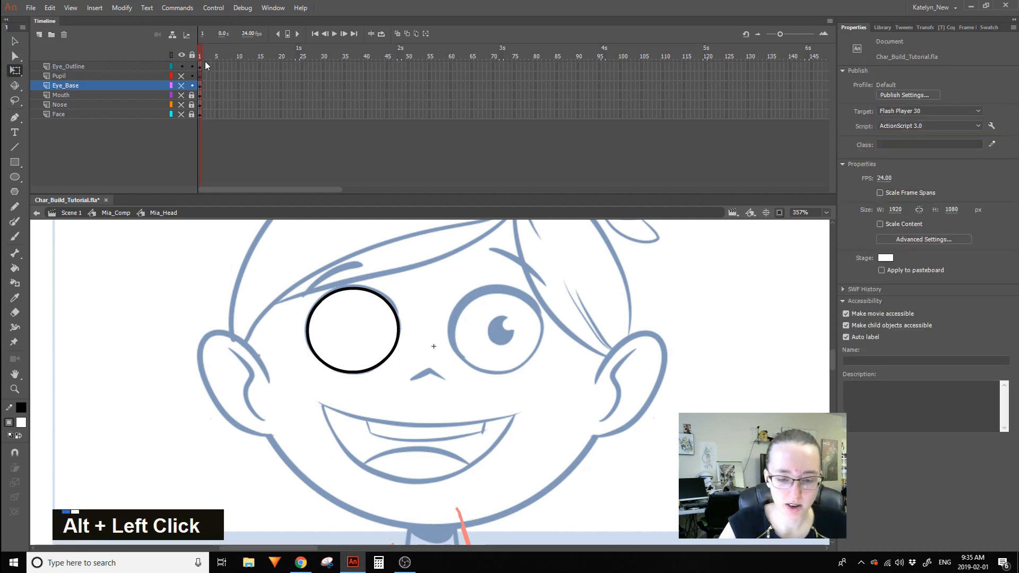
pyautogui.click(200, 67)
pyautogui.rightClick(359, 327)
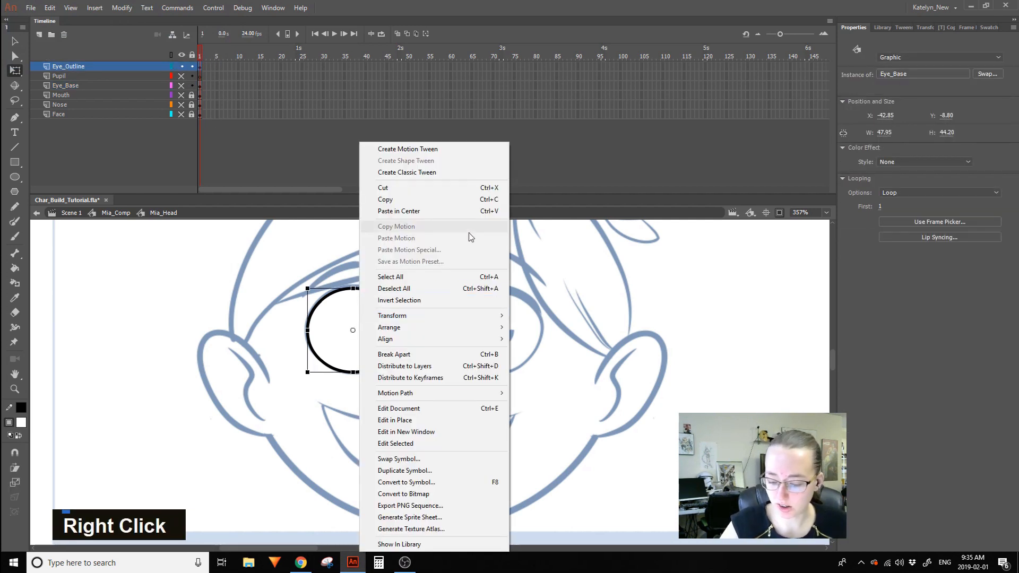
pyautogui.click(434, 472)
pyautogui.moveTo(96, 30); pyautogui.dragTo(69, 45)
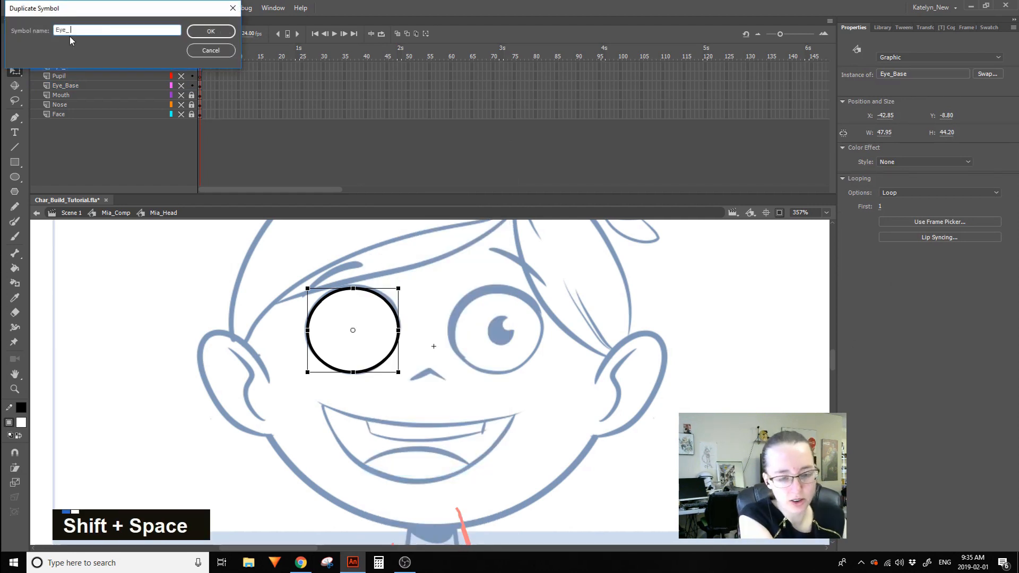
pyautogui.press('BackSpace')
pyautogui.write('Outline')
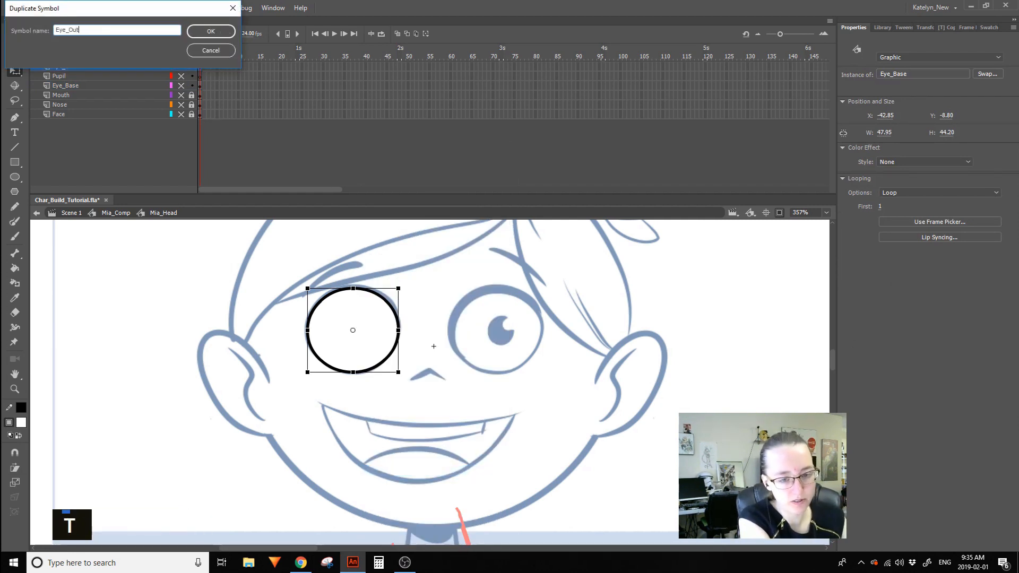
pyautogui.click(210, 33)
# Set the Eye_Outline instance's looping to Single Frame.
pyautogui.click(388, 321)
pyautogui.doubleClick(377, 330)
pyautogui.click(912, 193)
pyautogui.click(909, 227)
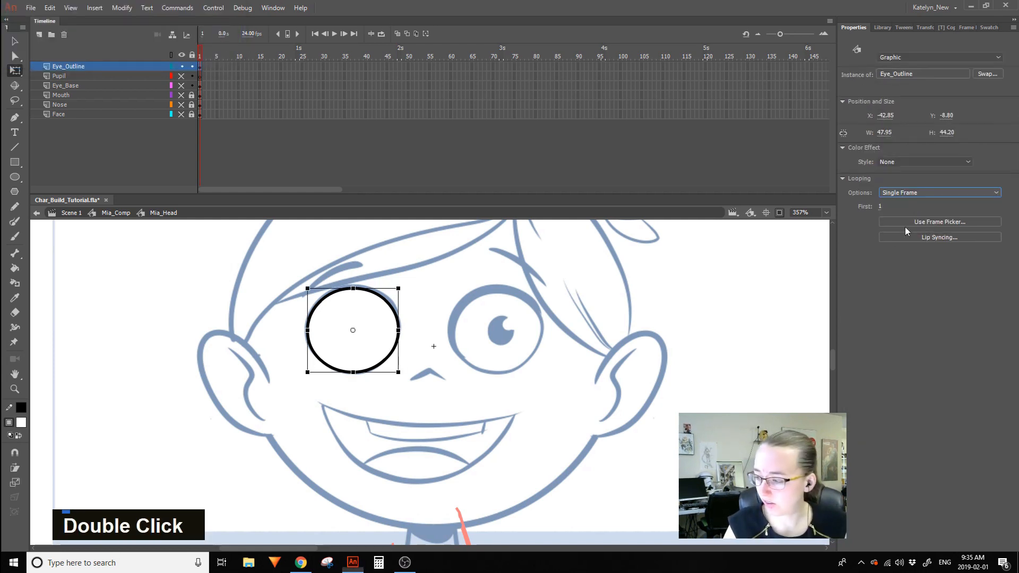
# Delete the white fill inside the Eye_Outline symbol, keeping only its stroke, and return to Mia_Head.
pyautogui.click(378, 331)
pyautogui.click(374, 353)
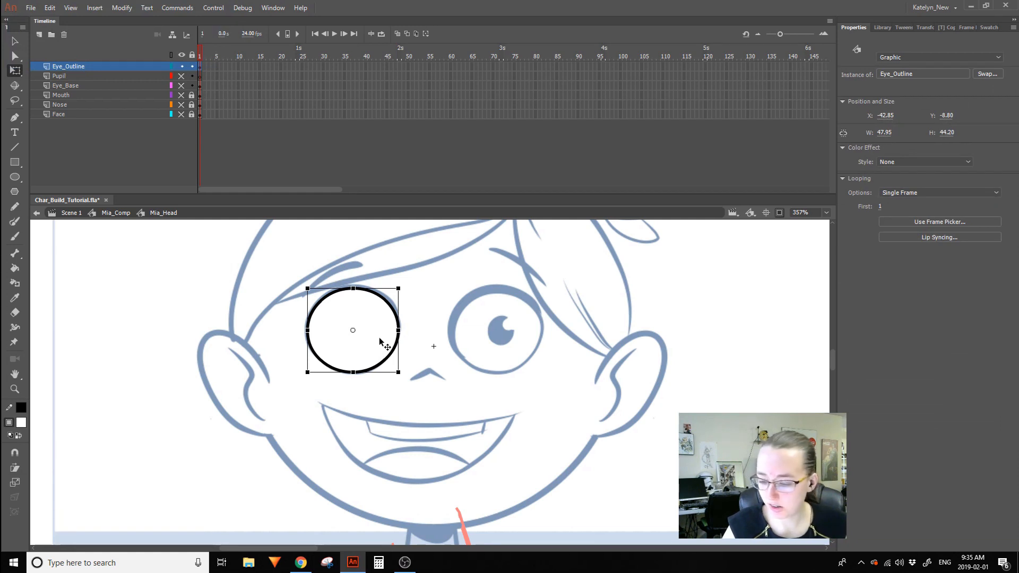
pyautogui.doubleClick(383, 340)
pyautogui.click(409, 320)
pyautogui.doubleClick(371, 335)
pyautogui.press('Delete')
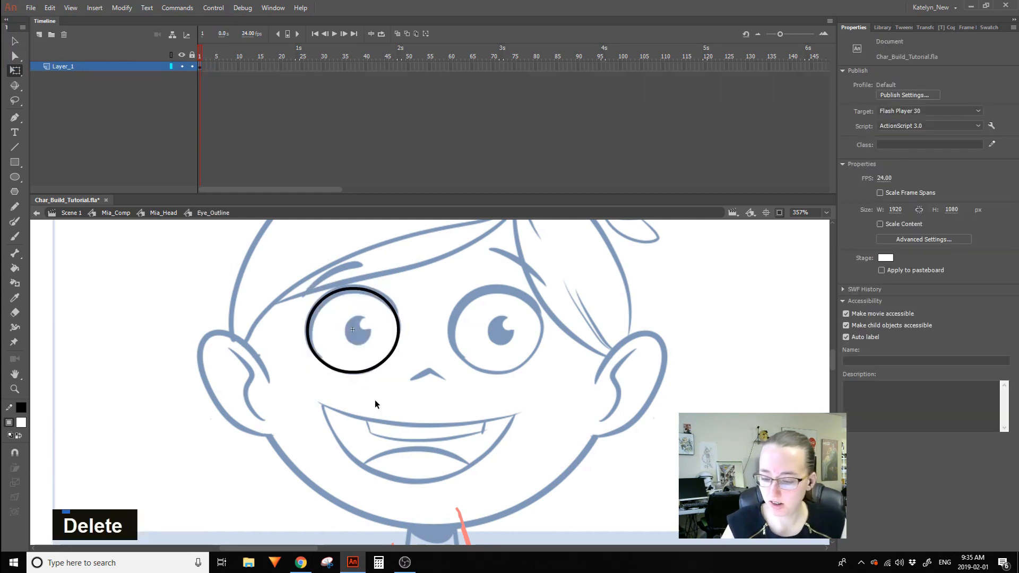
pyautogui.doubleClick(380, 390)
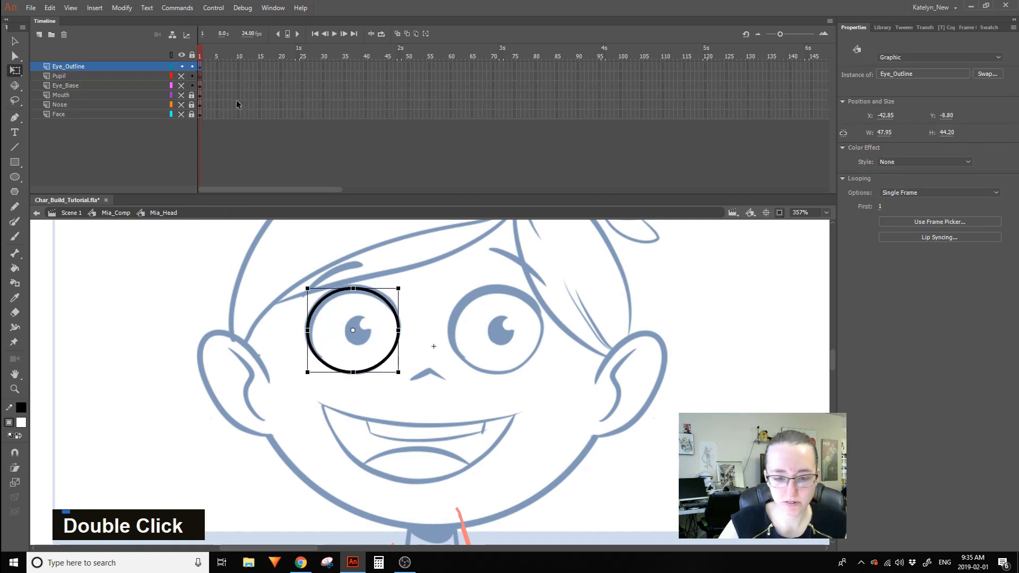
# Show the Pupil and Eye_Base layers, delete the black stroke inside the Eye_White symbol, and return to Mia_Head.
pyautogui.click(375, 237)
pyautogui.click(181, 76)
pyautogui.click(114, 76)
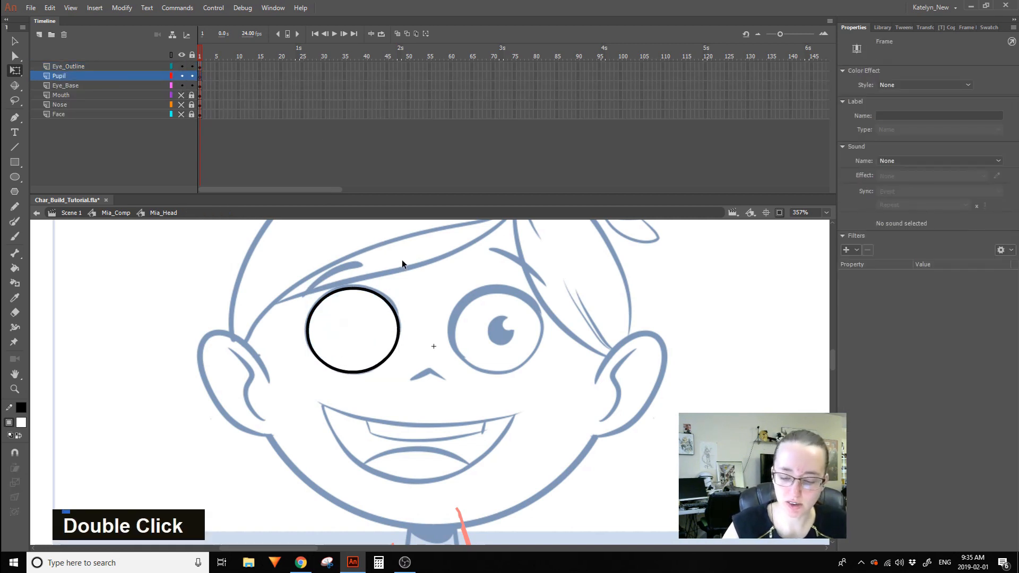
pyautogui.click(375, 329)
pyautogui.doubleClick(387, 332)
pyautogui.click(403, 303)
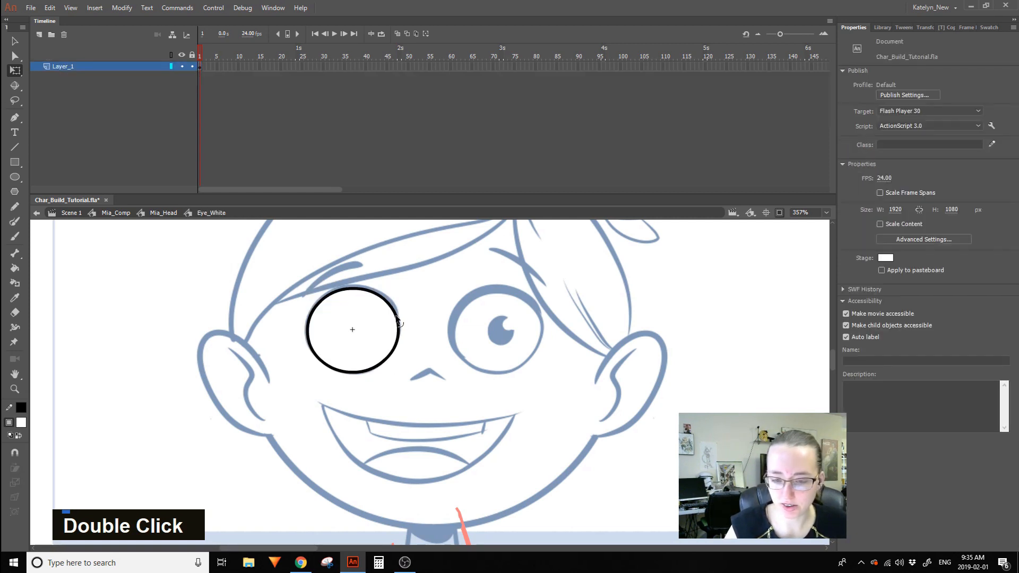
pyautogui.click(398, 323)
pyautogui.press('Delete')
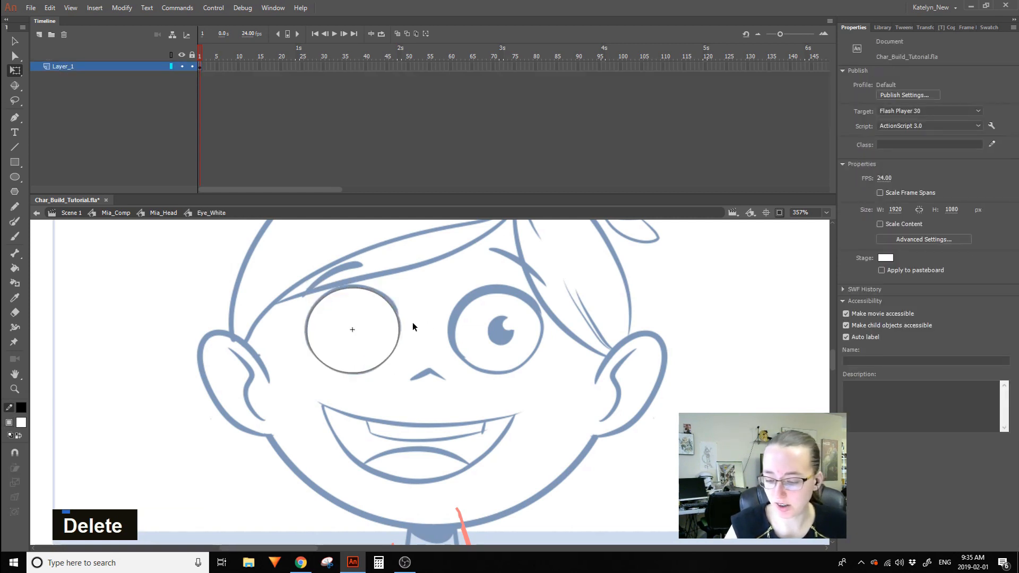
pyautogui.doubleClick(413, 322)
pyautogui.click(416, 333)
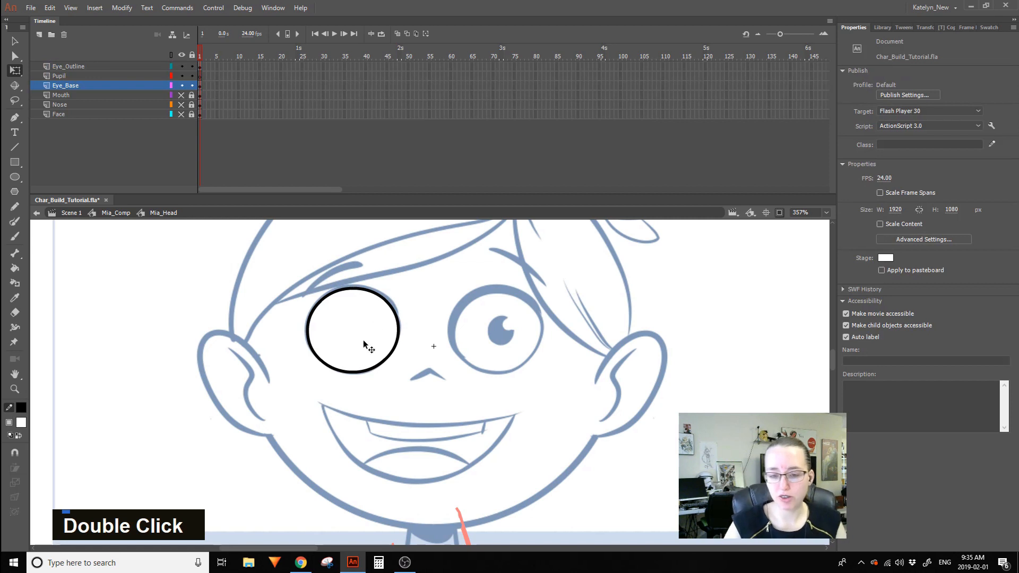
pyautogui.click(181, 67)
pyautogui.click(181, 67)
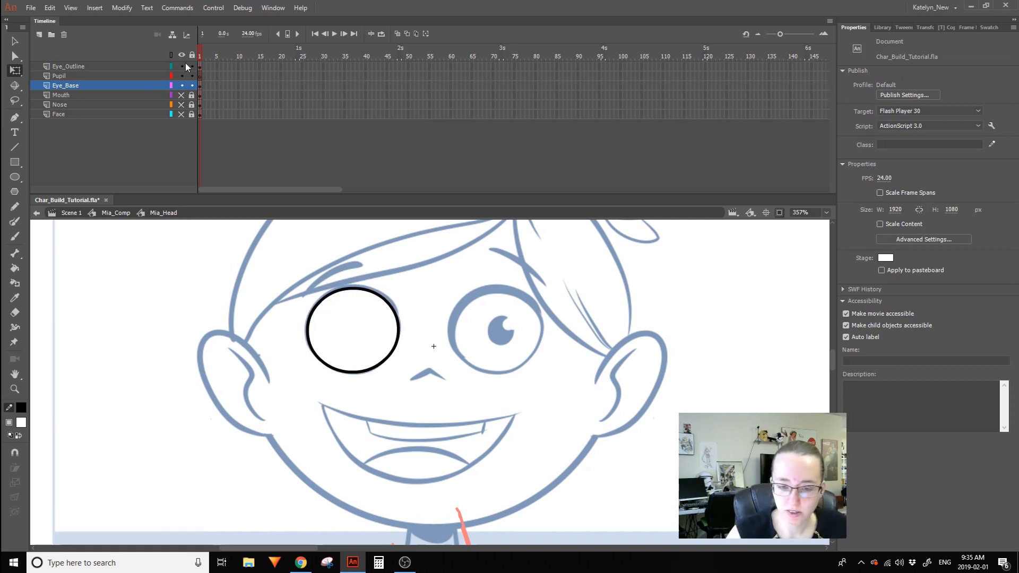
pyautogui.click(358, 308)
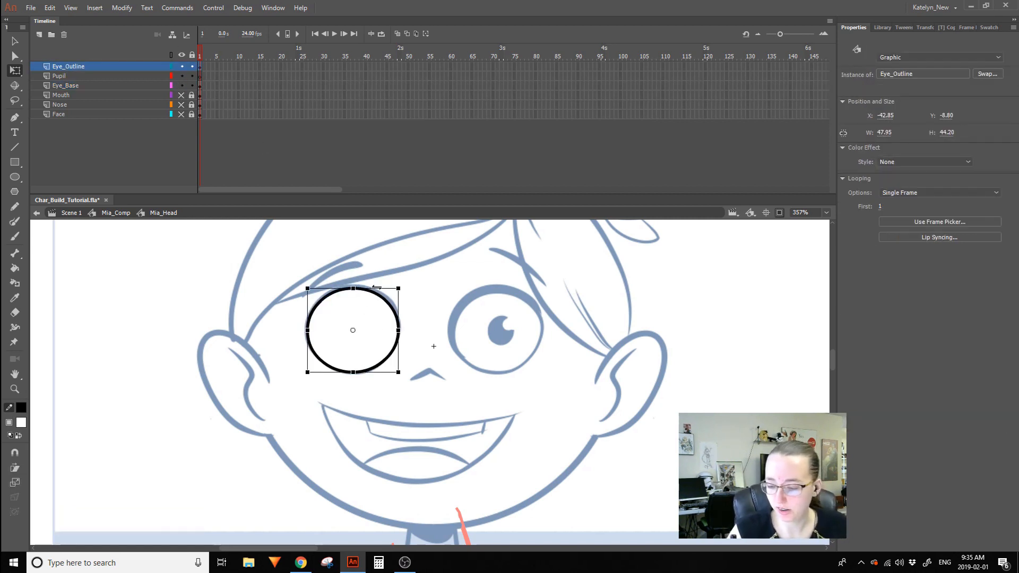
pyautogui.click(385, 300)
pyautogui.click(382, 297)
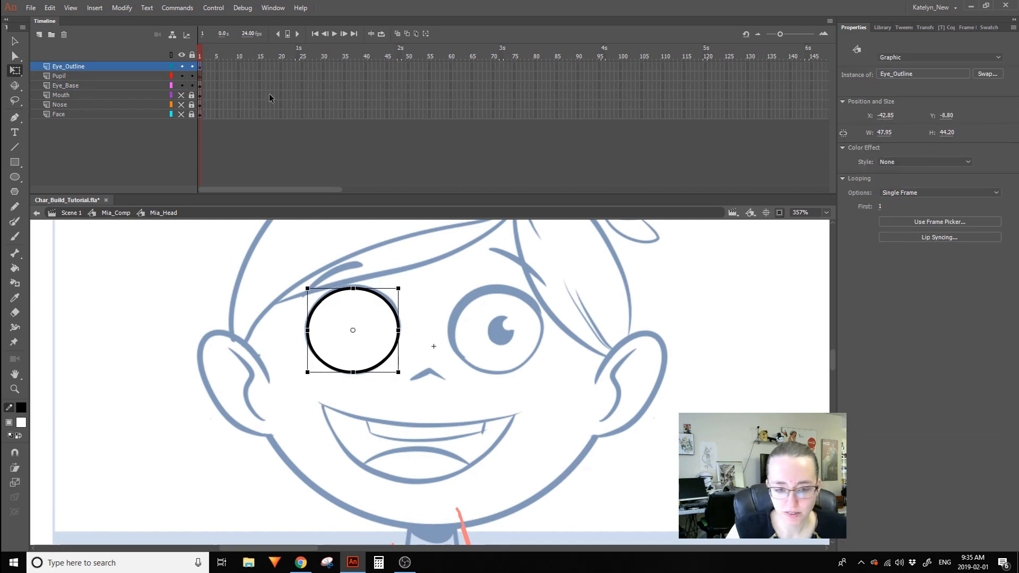
# Hide and lock the Eye_Base layer and make Pupil the active layer.
pyautogui.click(181, 85)
pyautogui.click(206, 78)
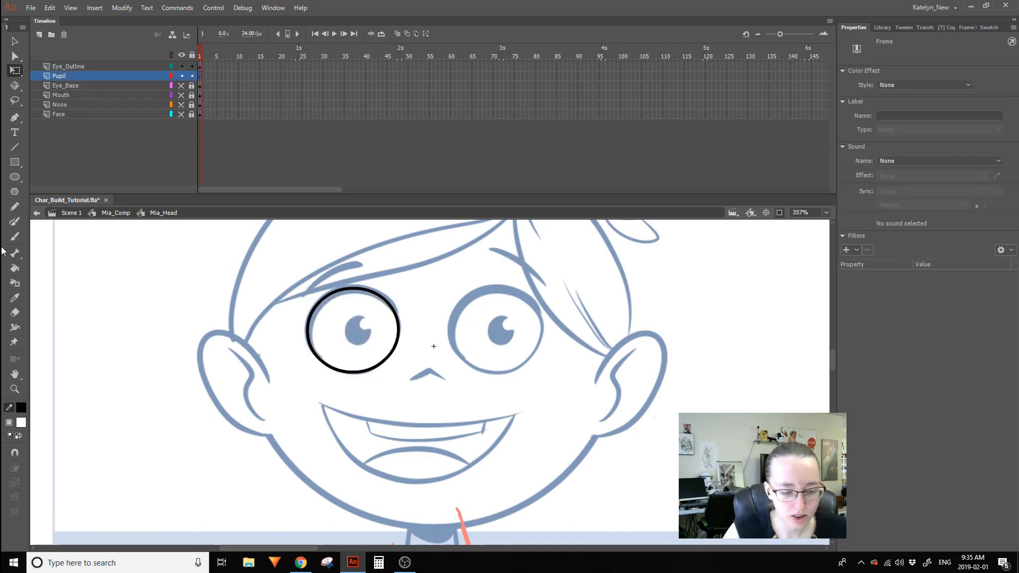
pyautogui.click(15, 177)
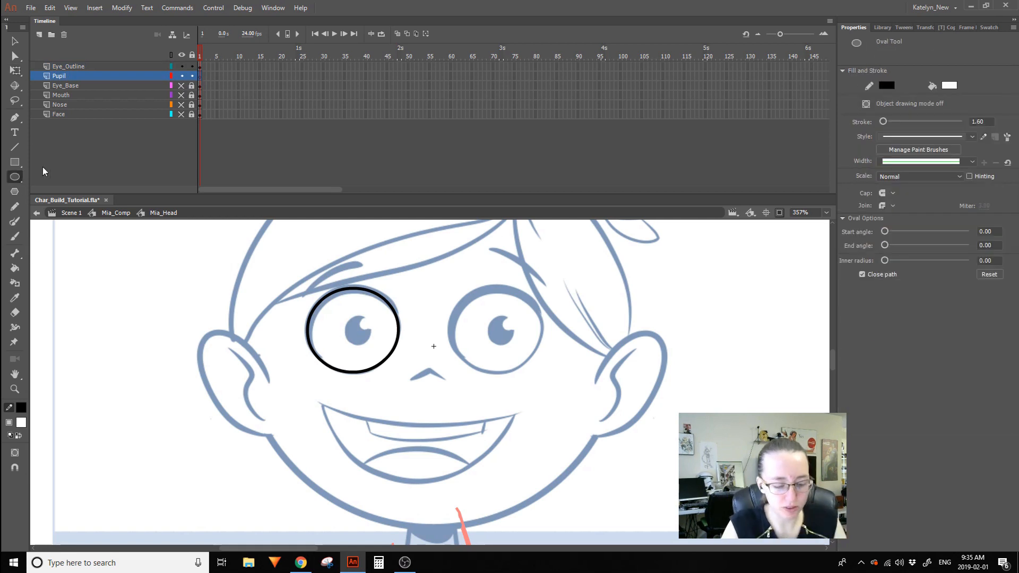
pyautogui.moveTo(344, 315); pyautogui.dragTo(375, 348)
pyautogui.hotkey('ctrl', 'z')
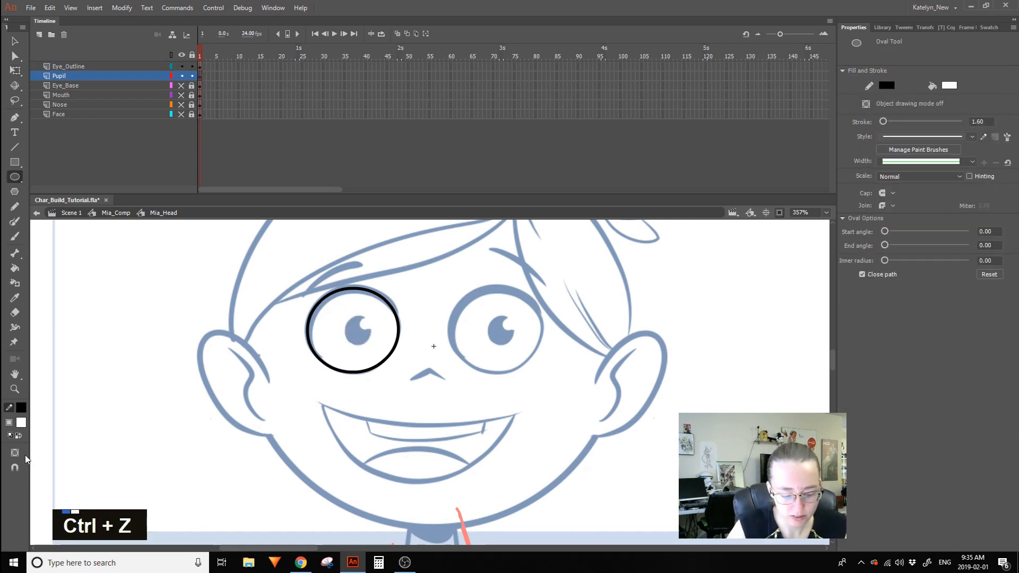
pyautogui.click(20, 422)
pyautogui.click(197, 269)
# Draw a black-filled oval about 12 by 15 px over the sketched pupil inside the outlined eye.
pyautogui.click(15, 389)
pyautogui.moveTo(268, 444); pyautogui.dragTo(474, 229)
pyautogui.click(15, 177)
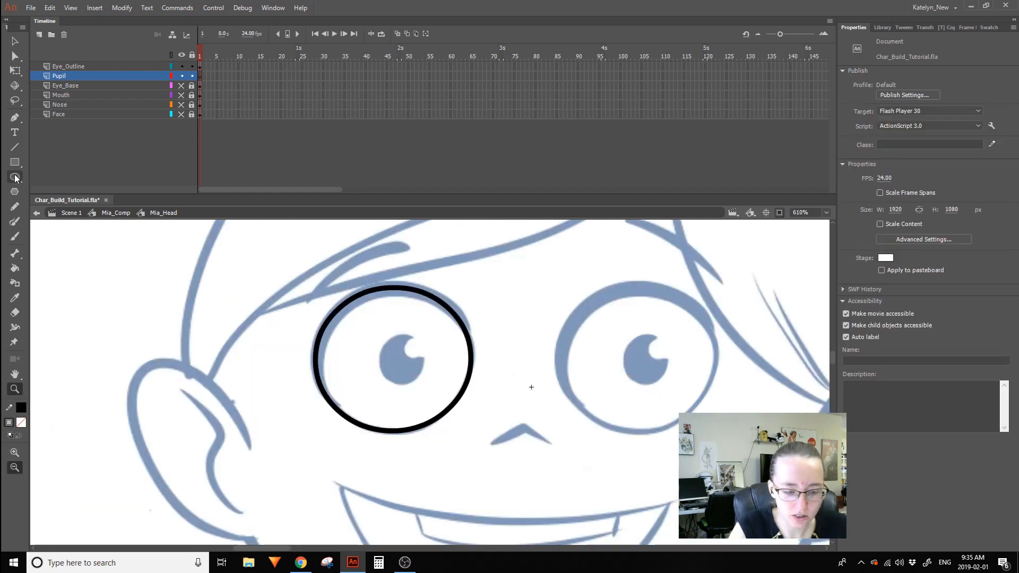
pyautogui.click(21, 422)
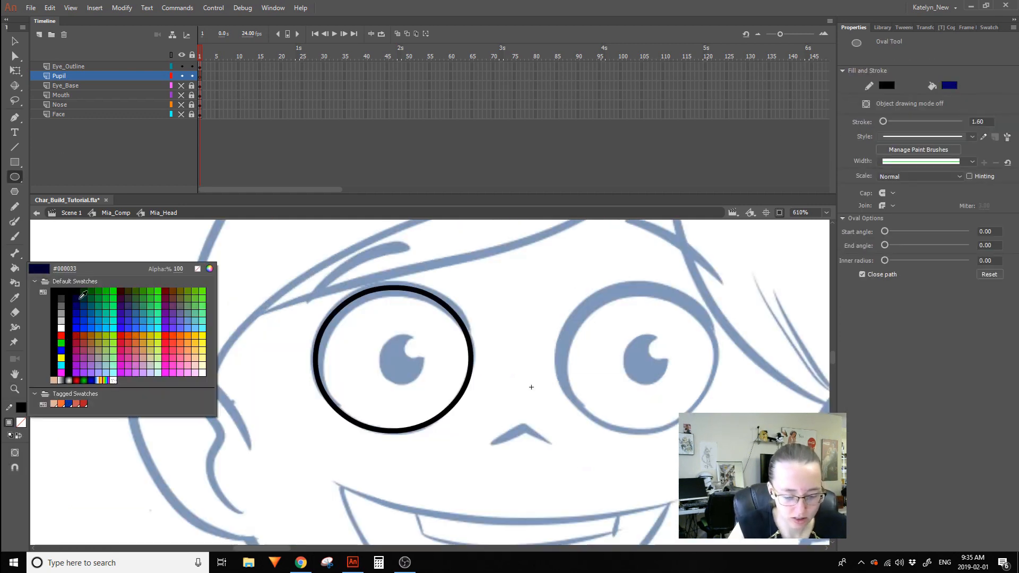
pyautogui.click(76, 291)
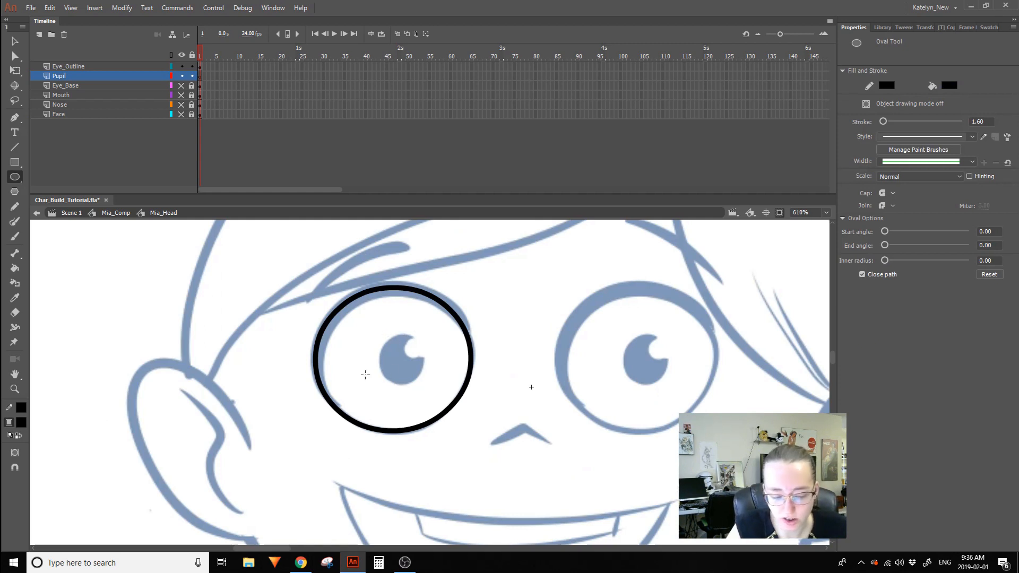
pyautogui.moveTo(385, 382); pyautogui.dragTo(425, 332)
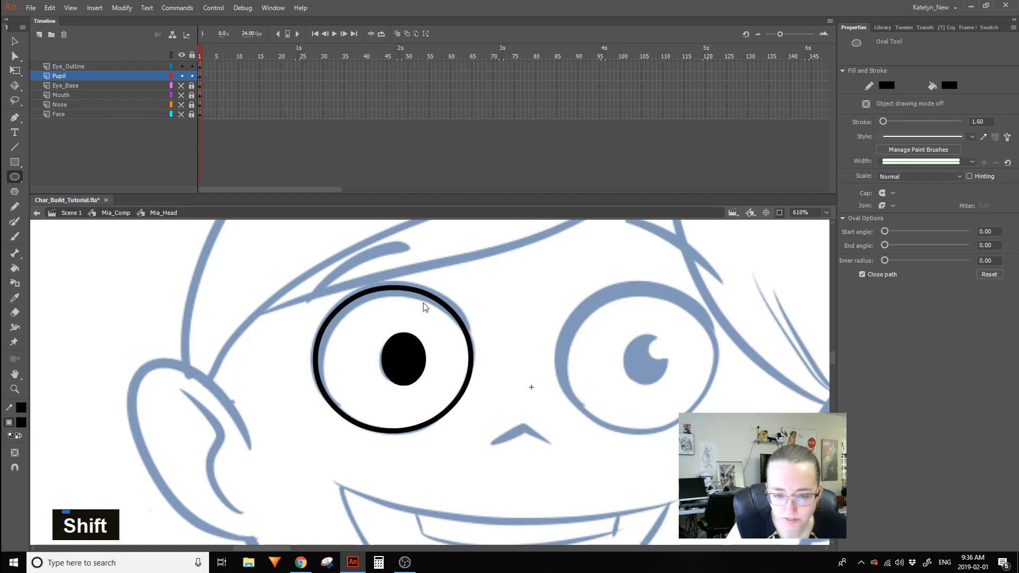
# Reshape the pupil oval to about 13.9 by 15.25 px over the sketched pupil, temporarily viewing the Pupil layer as outlines.
pyautogui.click(173, 75)
pyautogui.press('q')
pyautogui.doubleClick(419, 356)
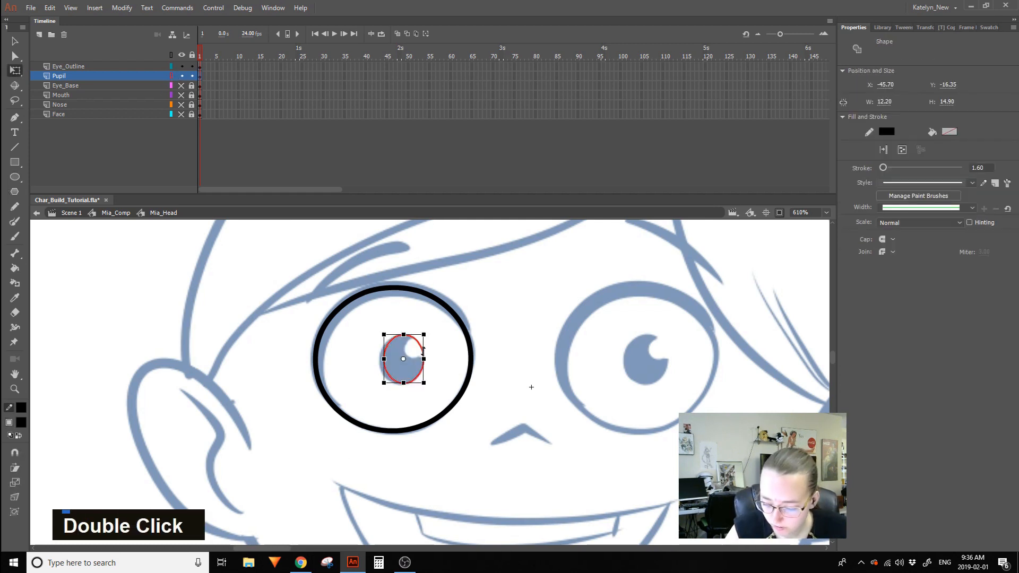
pyautogui.moveTo(377, 360); pyautogui.dragTo(382, 365)
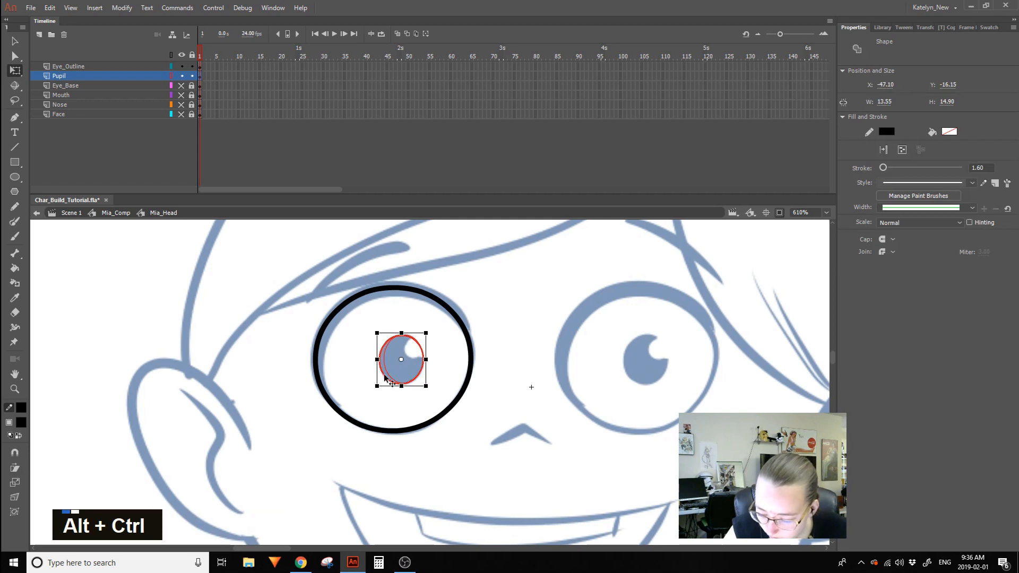
pyautogui.hotkey('ctrl', 'z')
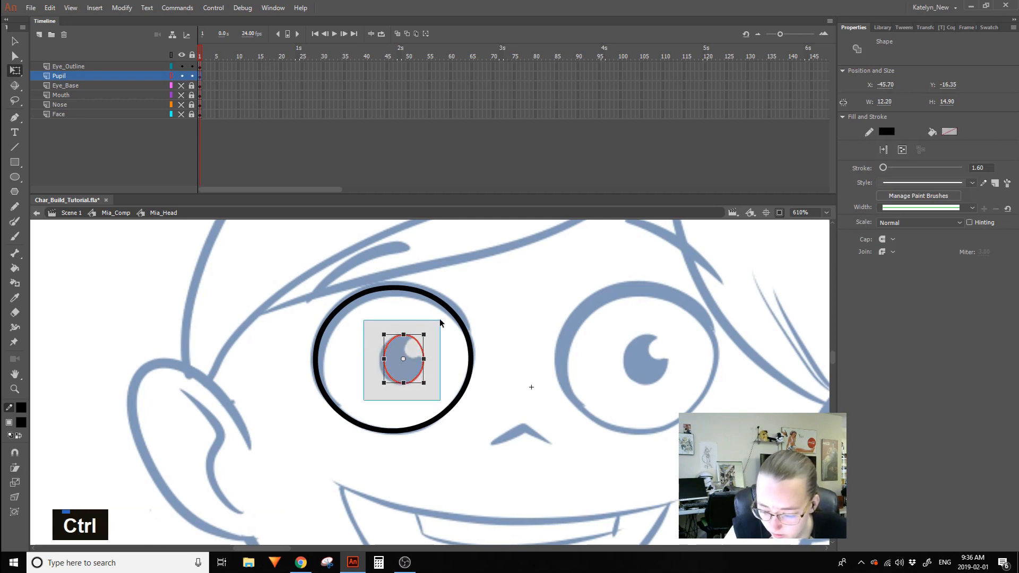
pyautogui.moveTo(384, 358); pyautogui.dragTo(379, 362)
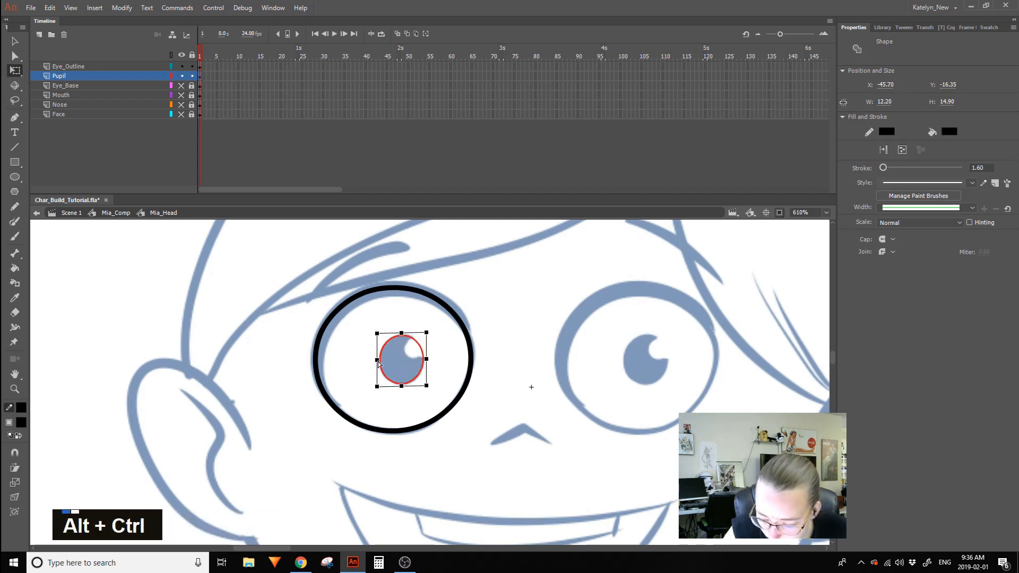
pyautogui.keyDown('ctrl'); pyautogui.keyDown('alt'); pyautogui.moveTo(428, 387); pyautogui.dragTo(427, 387); pyautogui.keyUp('alt'); pyautogui.keyUp('ctrl')
pyautogui.keyDown('ctrl'); pyautogui.keyDown('alt'); pyautogui.moveTo(428, 333); pyautogui.dragTo(431, 335); pyautogui.keyUp('alt'); pyautogui.keyUp('ctrl')
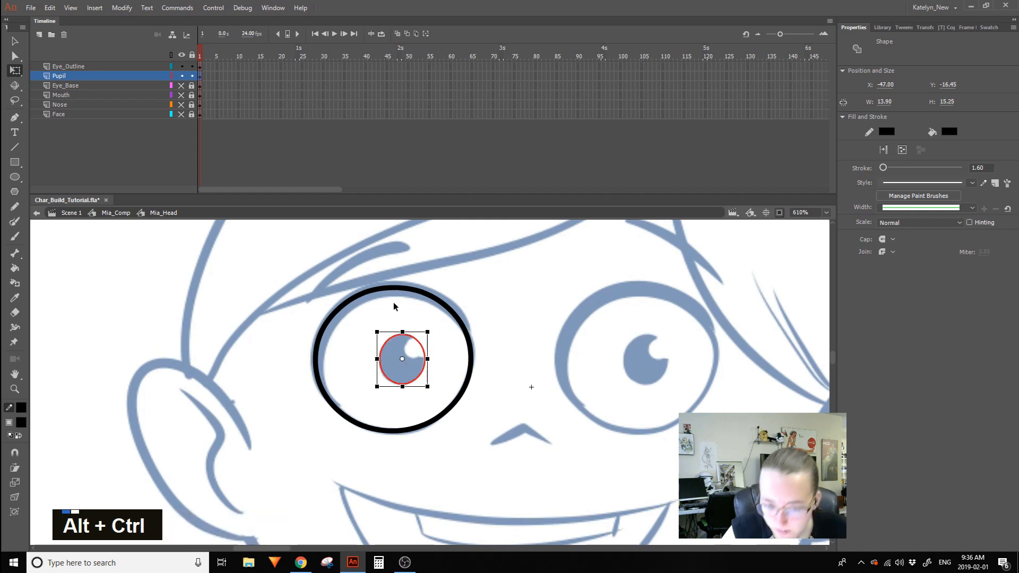
pyautogui.click(172, 76)
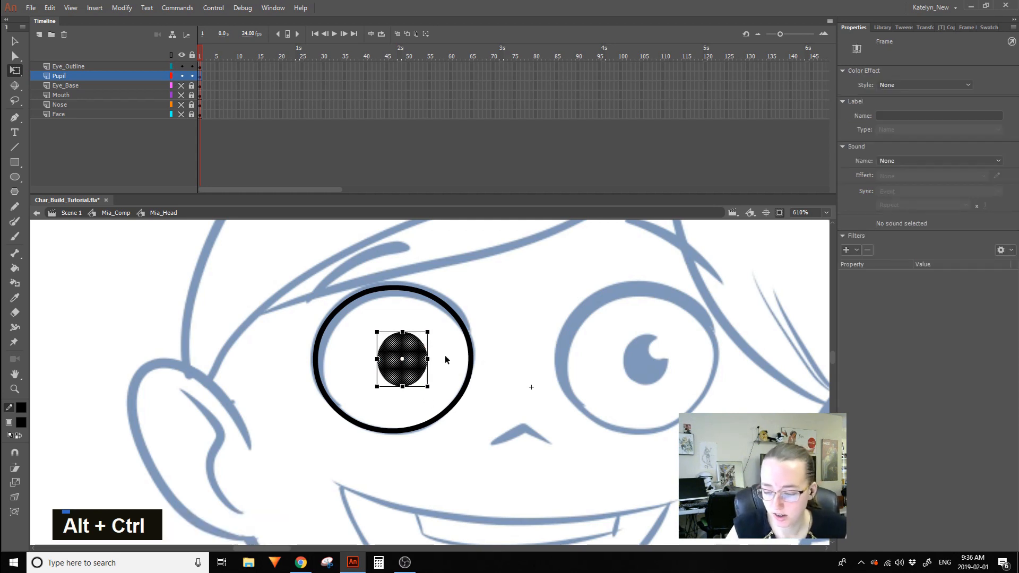
pyautogui.click(425, 373)
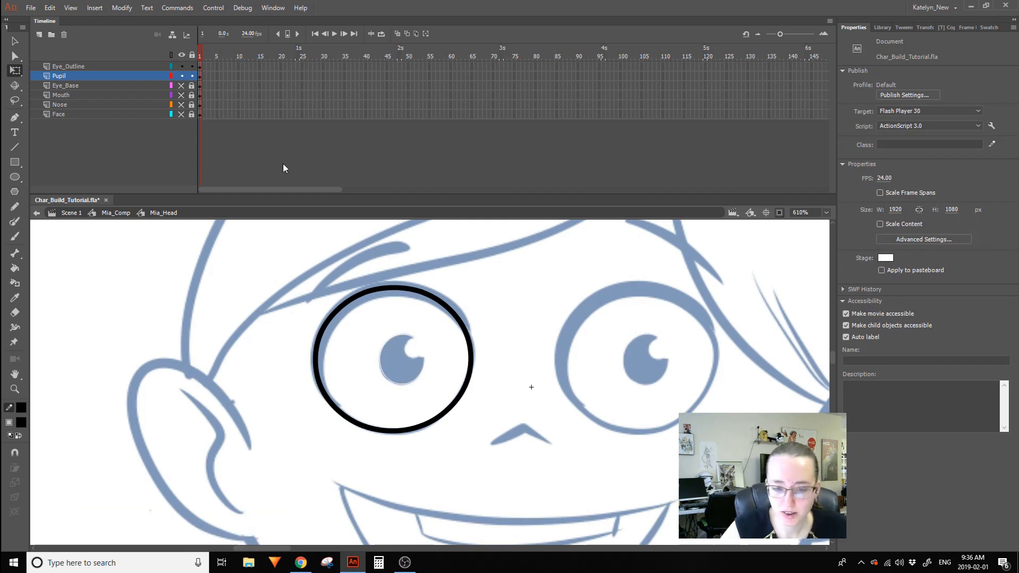
pyautogui.click(171, 76)
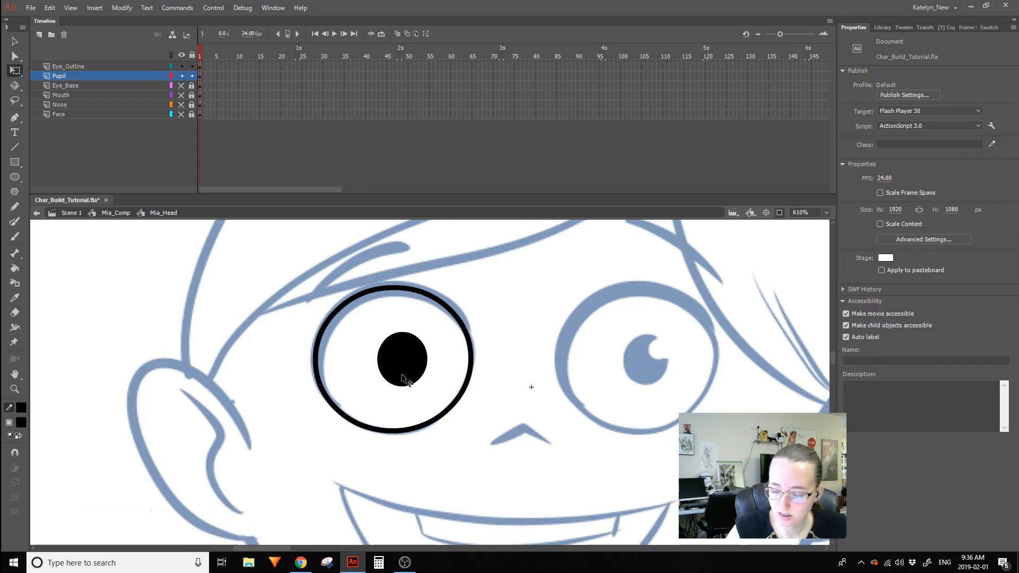
# Delete the black stroke around the pupil oval, keeping only its black fill.
pyautogui.click(427, 359)
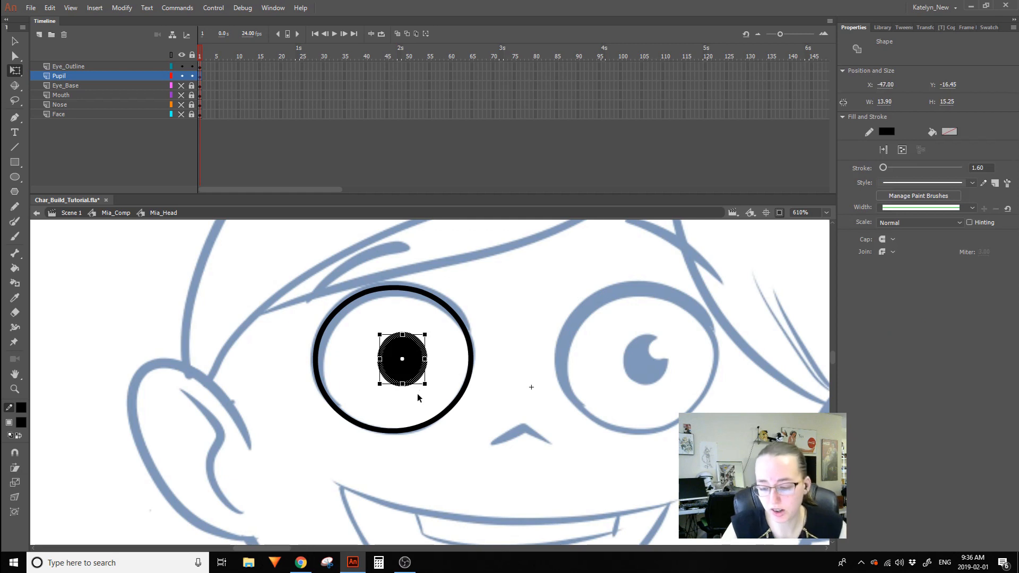
pyautogui.press('Delete')
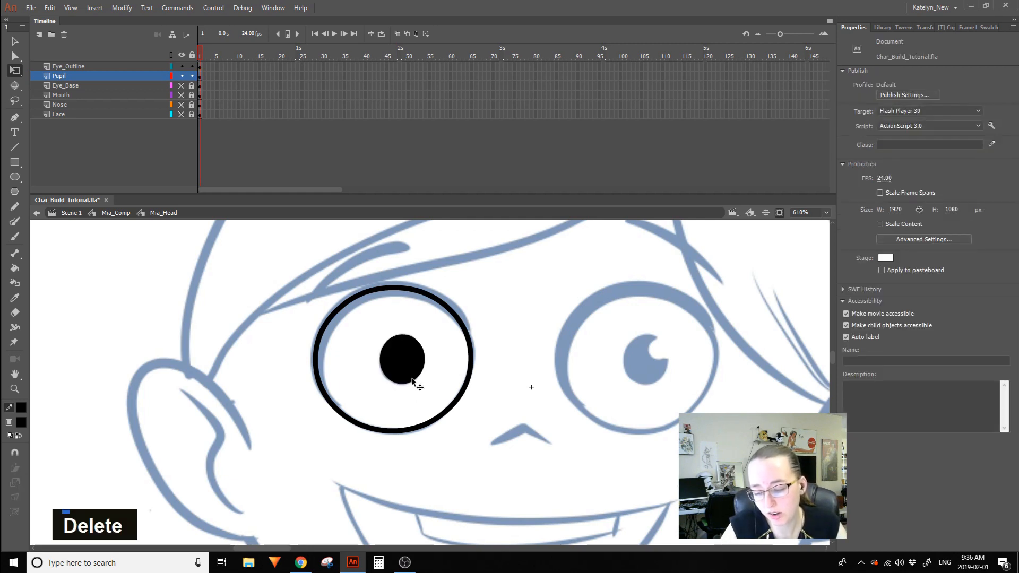
pyautogui.click(406, 366)
pyautogui.click(401, 407)
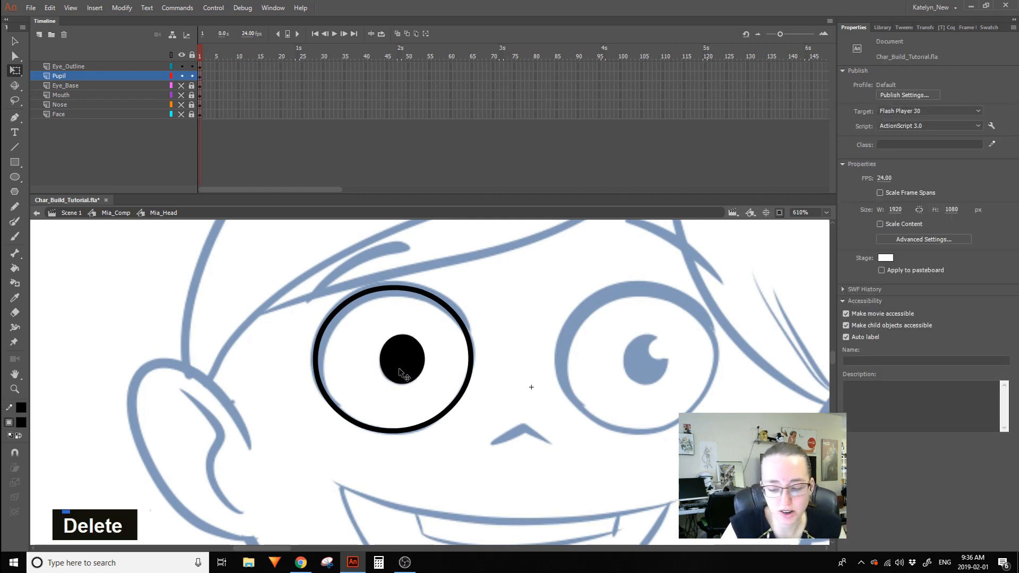
pyautogui.click(400, 372)
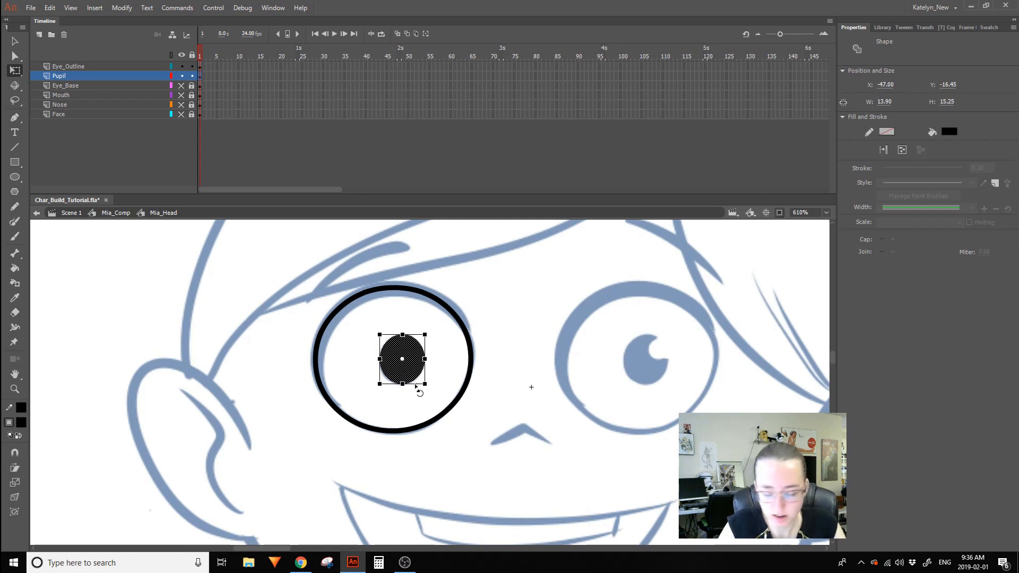
pyautogui.click(382, 447)
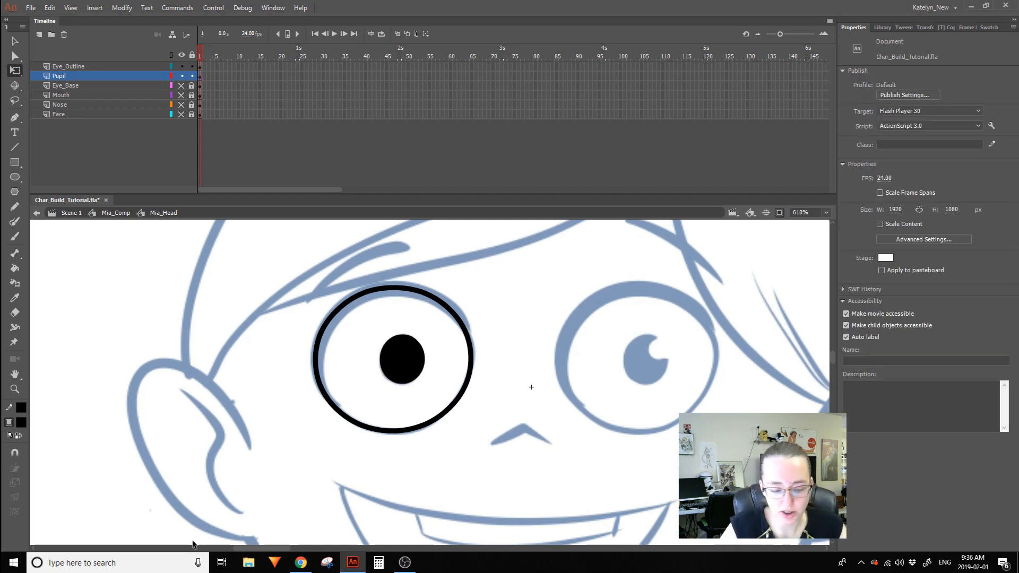
# Try adding a dark blue 1.60 stroke around the pupil with the Ink Bottle tool, and undo it.
pyautogui.click(15, 285)
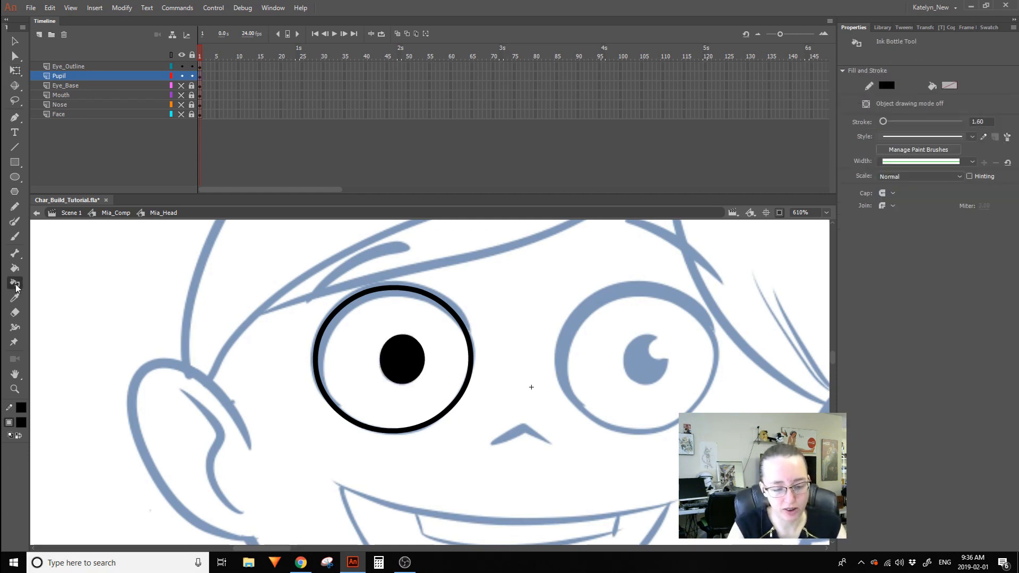
pyautogui.click(22, 408)
pyautogui.click(78, 303)
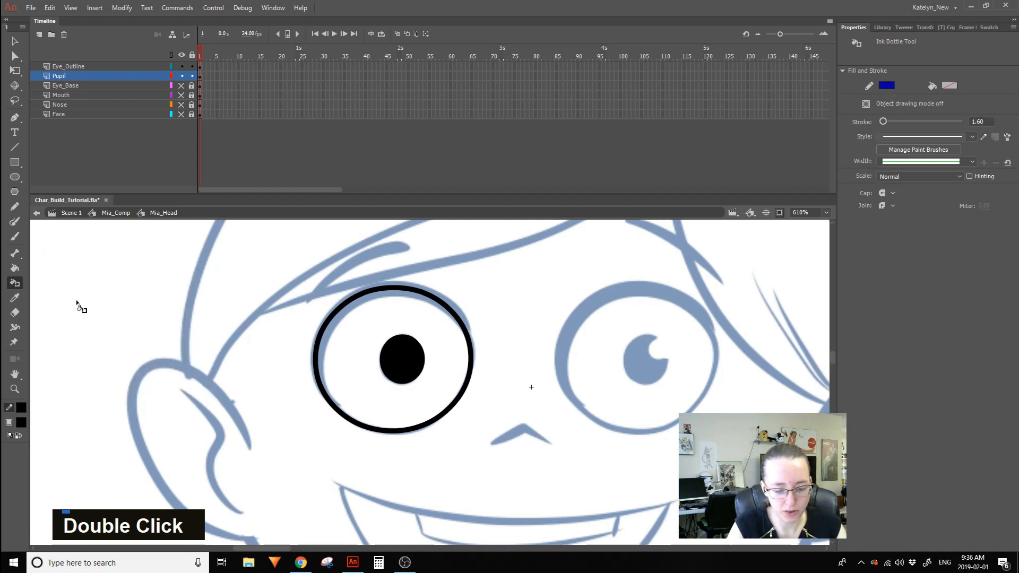
pyautogui.click(415, 374)
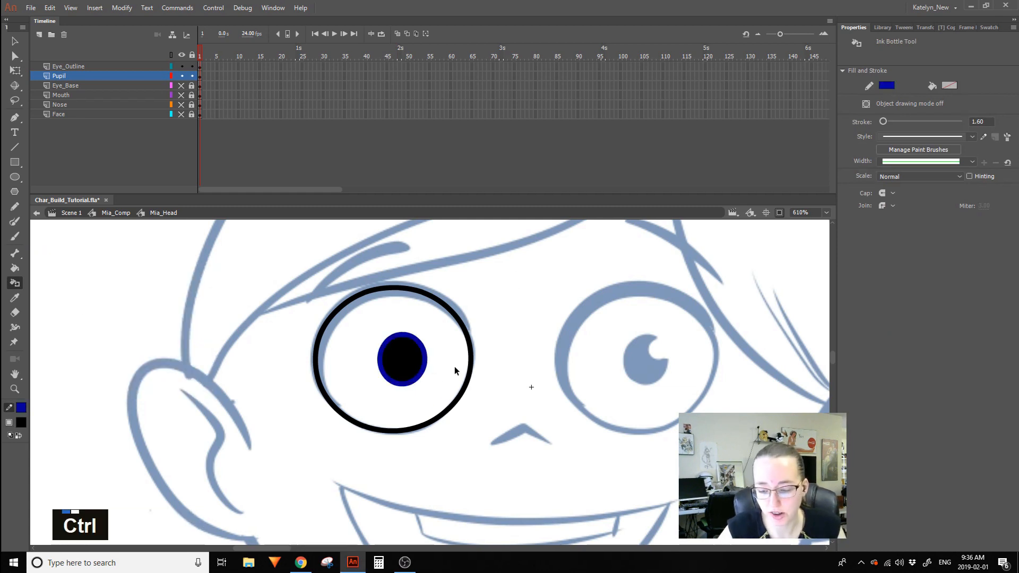
pyautogui.hotkey('ctrl', 'z')
# Convert the pupil fill to a graphic symbol named Mia_Head_Eye_Pupil, copying that name, and set its looping to Single Frame.
pyautogui.click(15, 42)
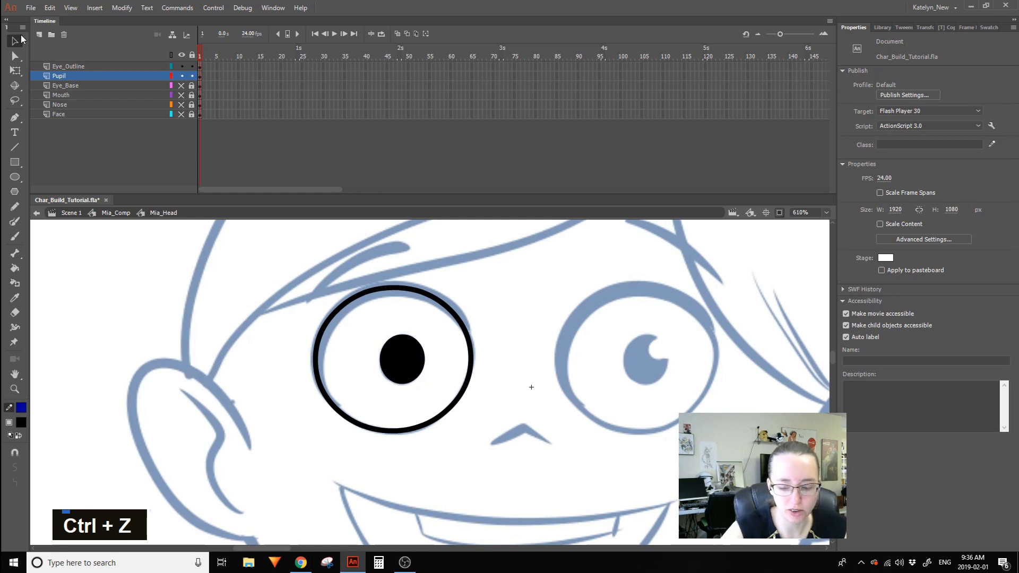
pyautogui.click(418, 367)
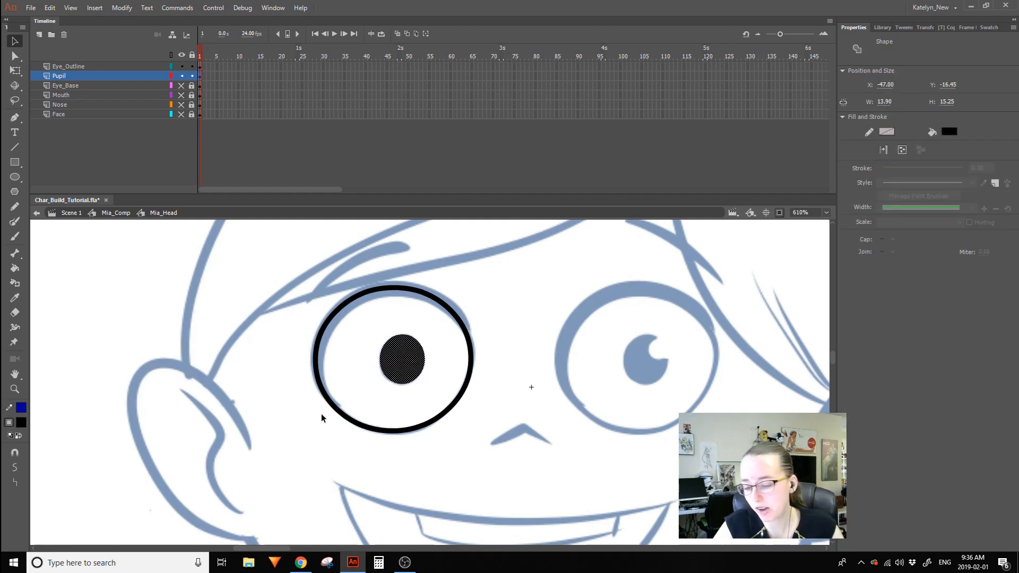
pyautogui.press('F8')
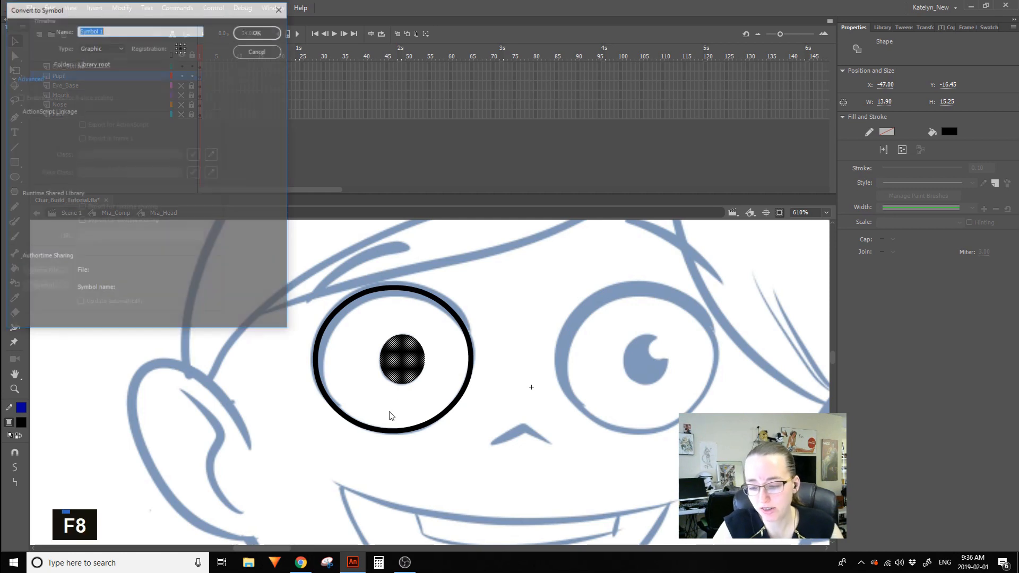
pyautogui.write('M')
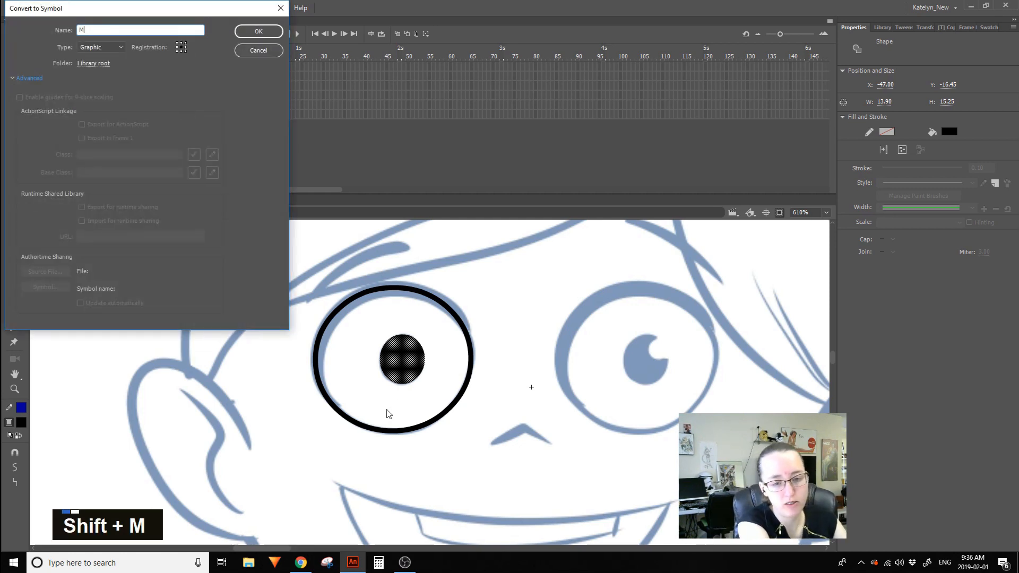
pyautogui.write('ia_')
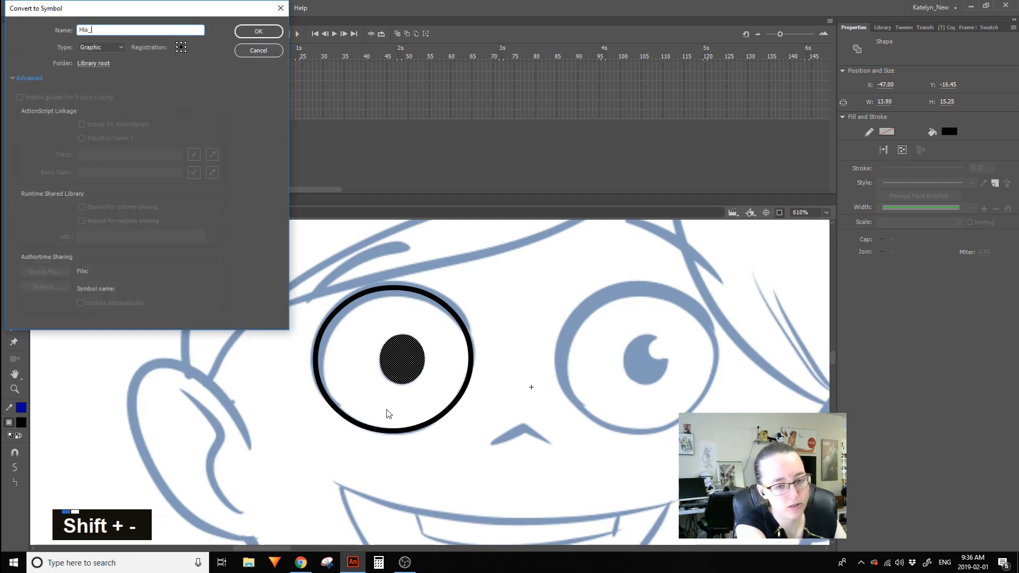
pyautogui.write('Head_E')
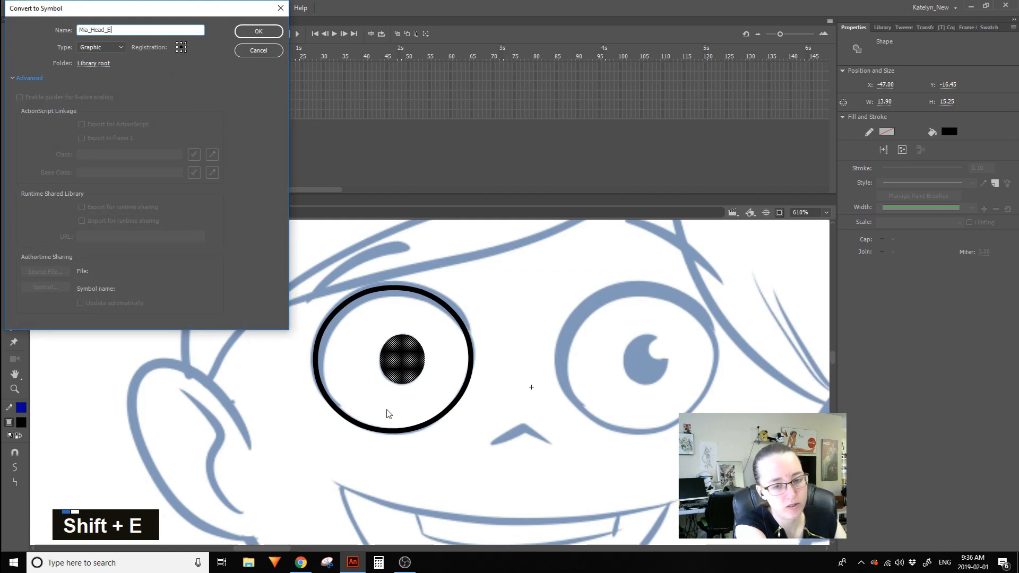
pyautogui.write('ye_Pupil')
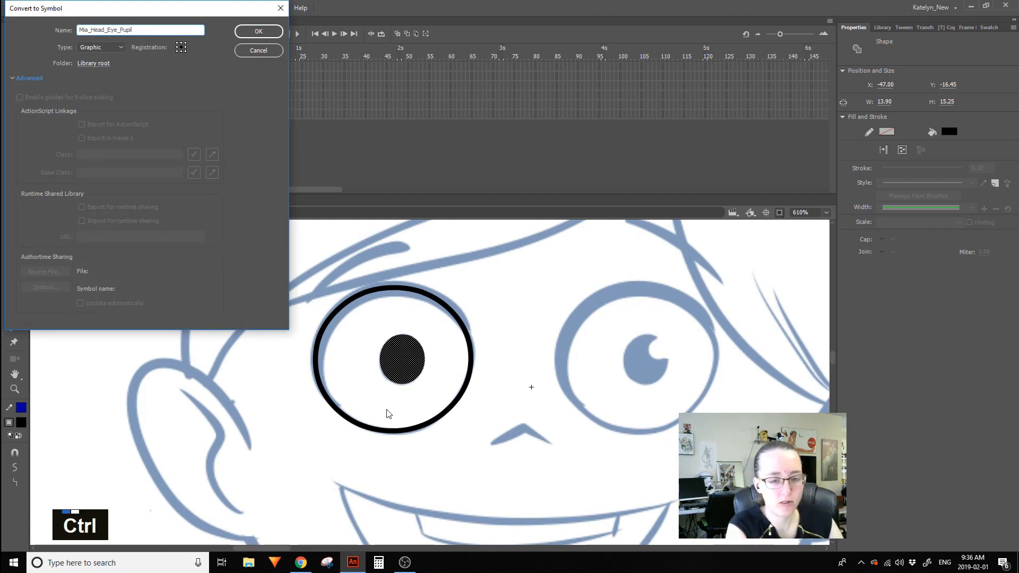
pyautogui.hotkey('ctrl', 'a')
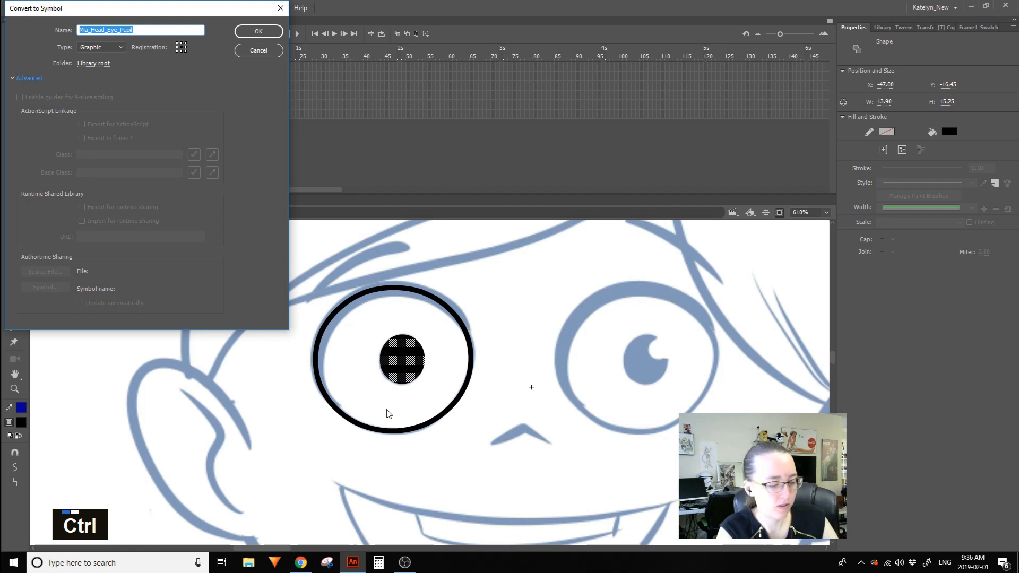
pyautogui.hotkey('ctrl', 'c')
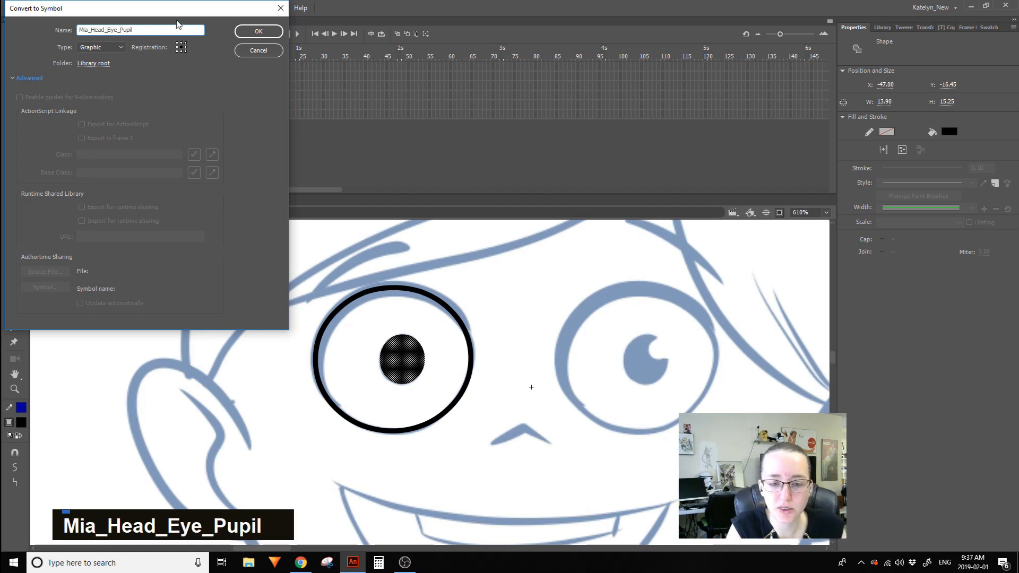
pyautogui.click(259, 32)
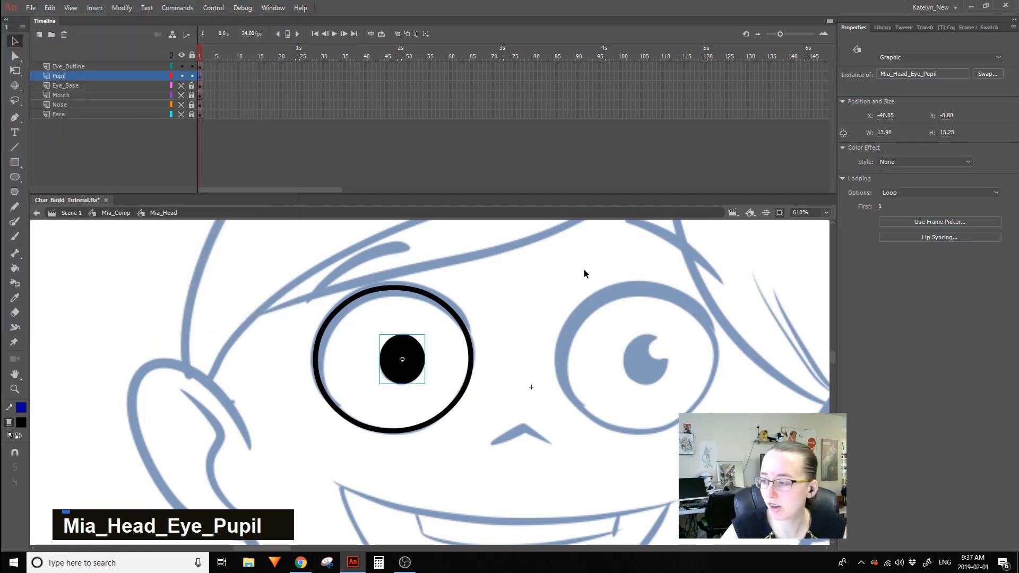
pyautogui.click(901, 193)
pyautogui.click(901, 227)
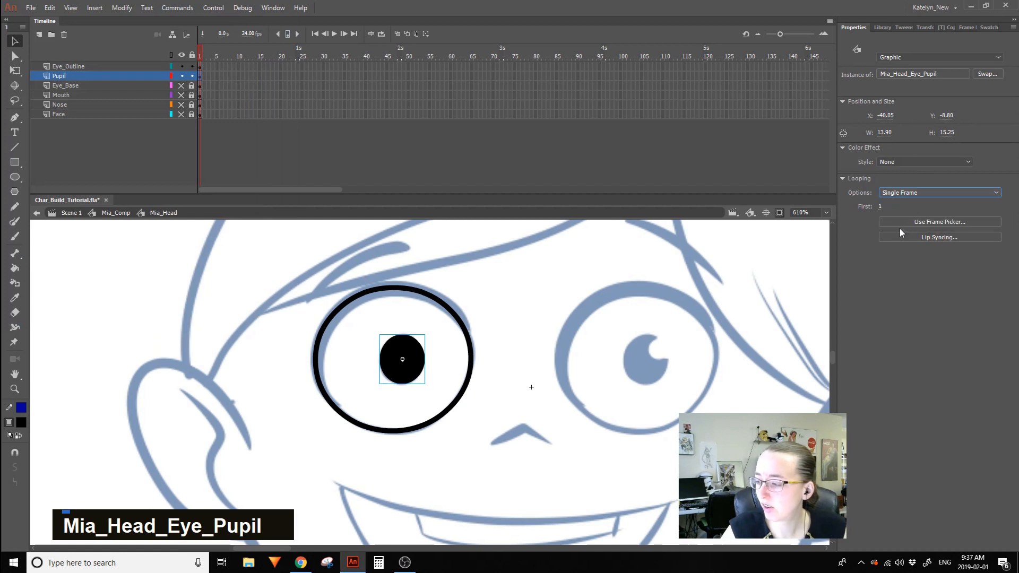
# Hide the Pupil layer and rename the eye outline's symbol to Mia_Head_Eye_Outline.
pyautogui.keyDown('alt'); pyautogui.click(189, 66); pyautogui.keyUp('alt')
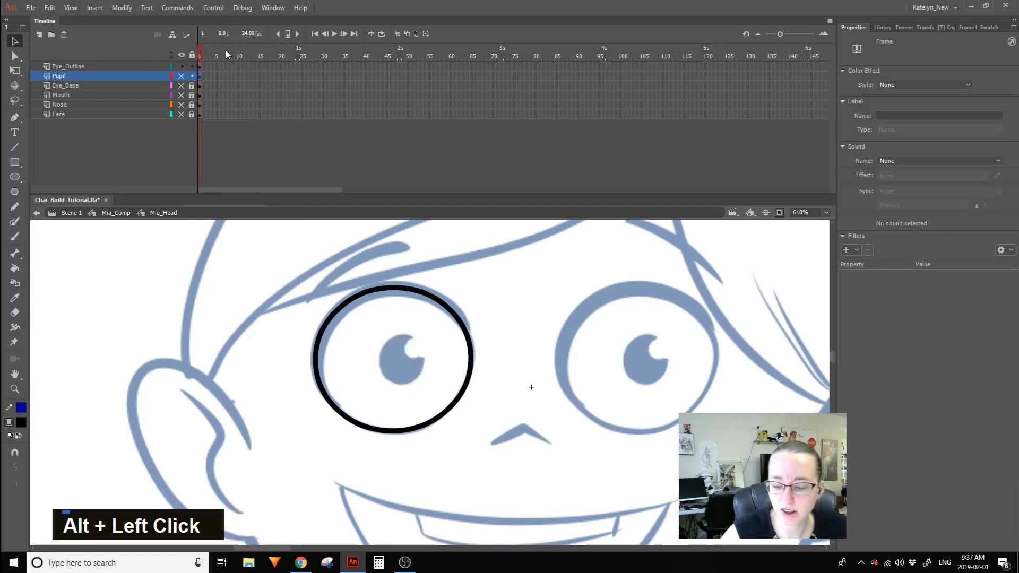
pyautogui.keyDown('ctrl'); pyautogui.click(448, 307); pyautogui.keyUp('ctrl')
pyautogui.click(934, 74)
pyautogui.click(83, 32)
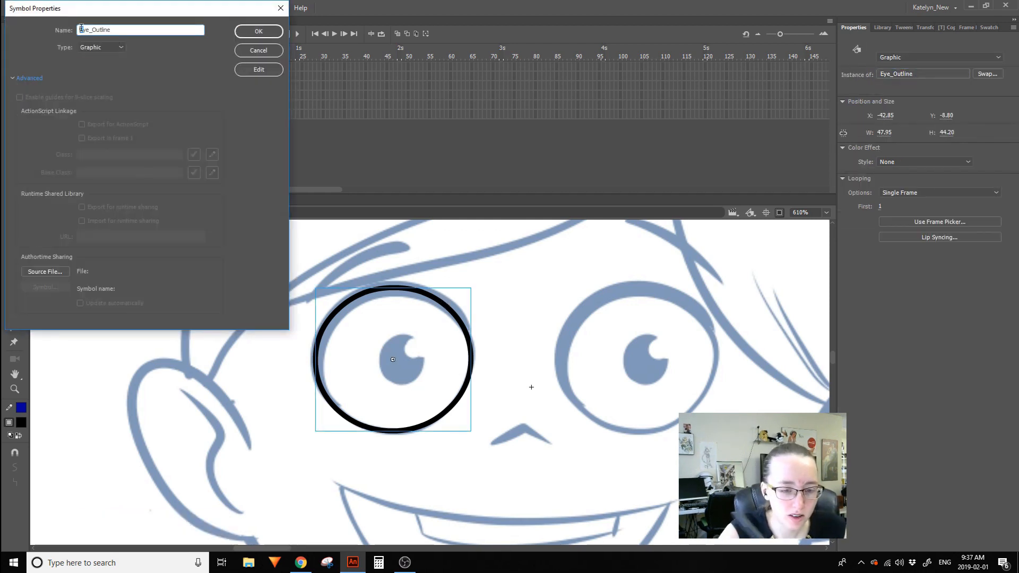
pyautogui.click(114, 28)
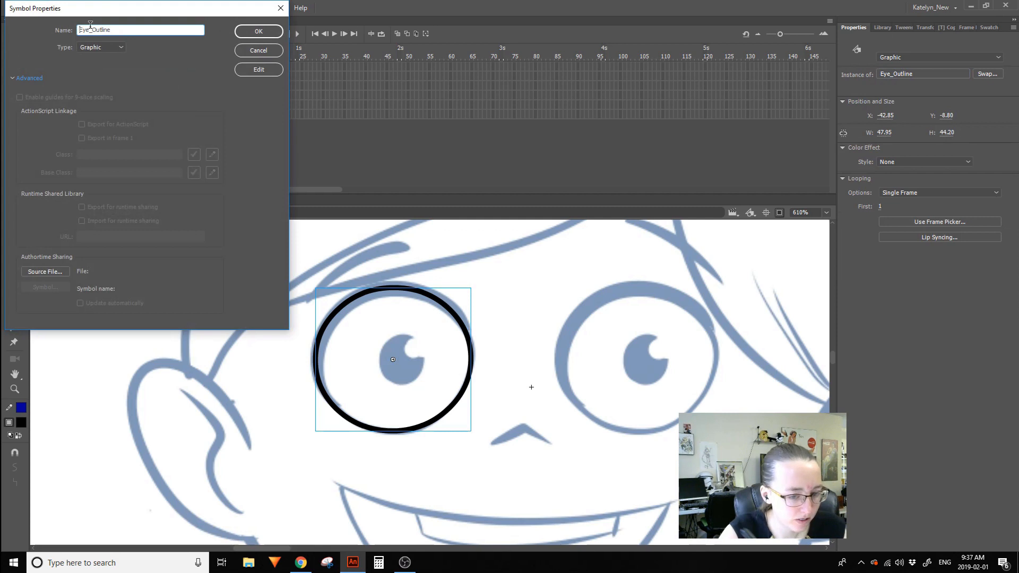
pyautogui.hotkey('ctrl', 'v')
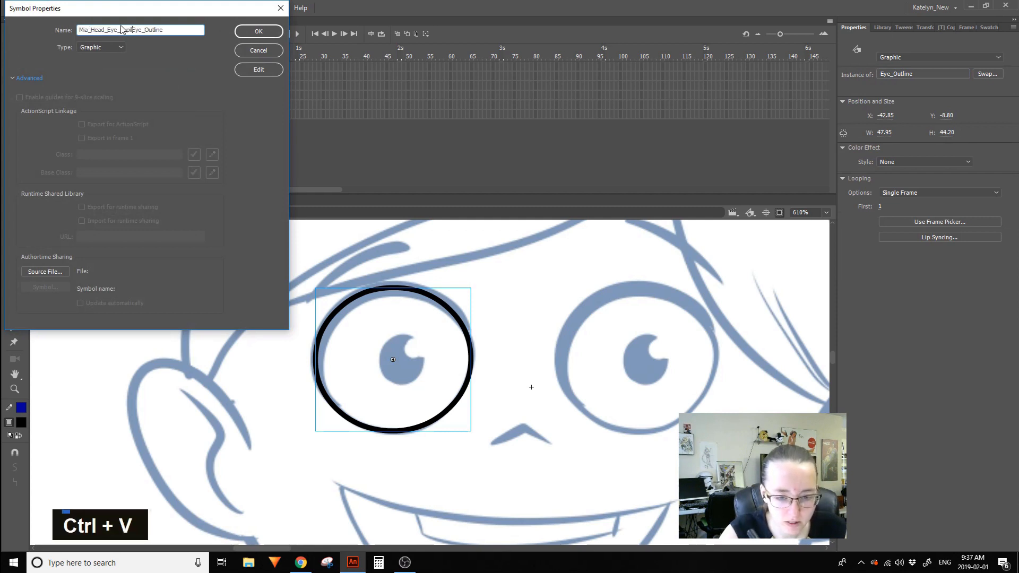
pyautogui.moveTo(109, 30); pyautogui.dragTo(127, 30)
pyautogui.press('Delete')
pyautogui.press('BackSpace')
pyautogui.moveTo(109, 30); pyautogui.dragTo(68, 4)
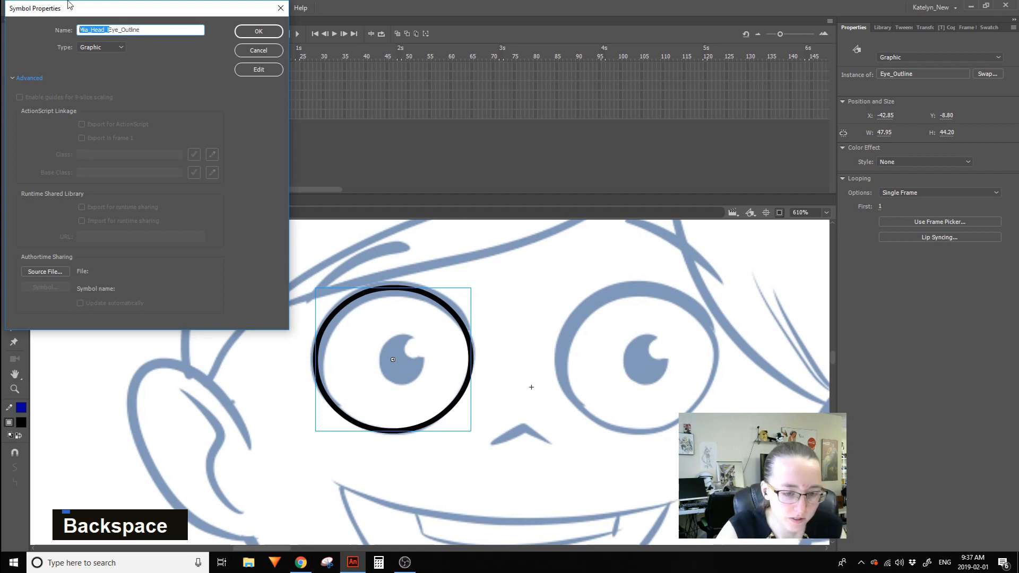
pyautogui.write('Mia_Head_I')
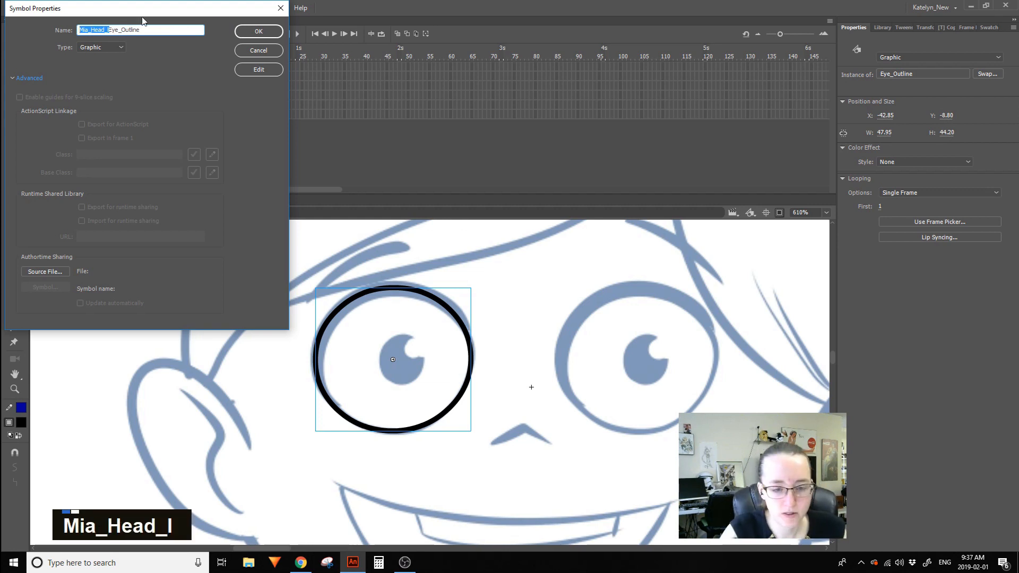
pyautogui.press('BackSpace')
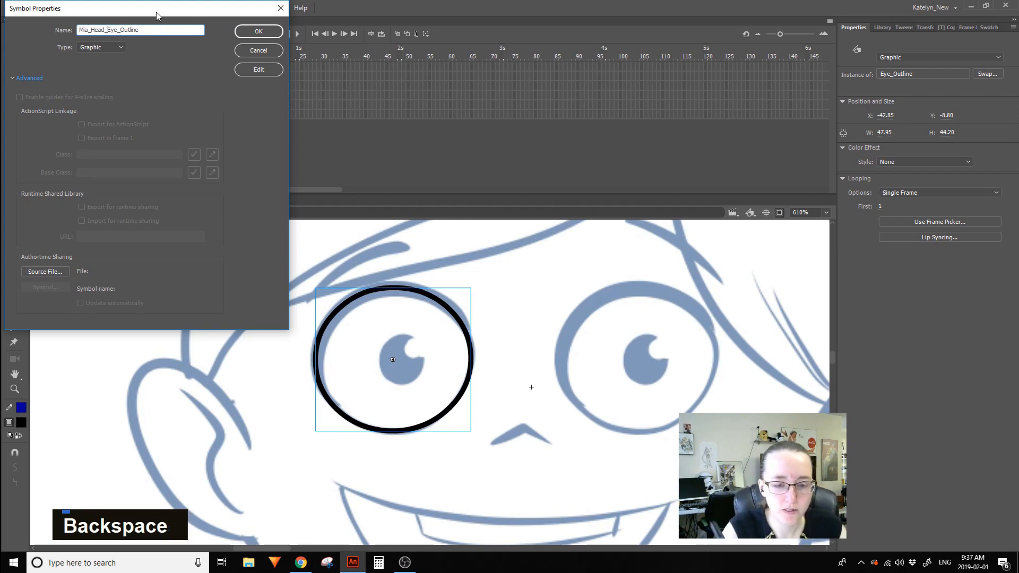
pyautogui.click(268, 33)
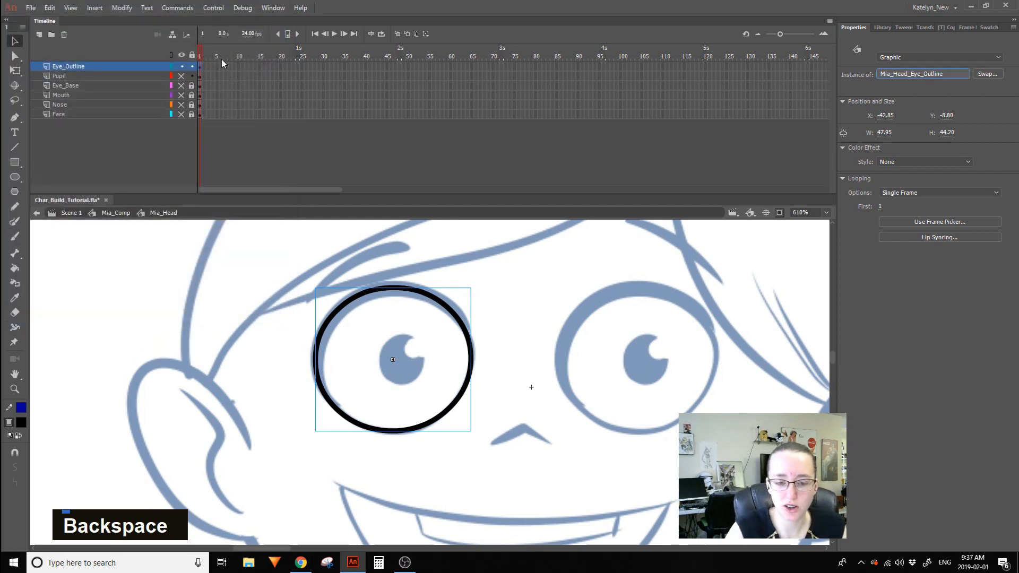
# Hide the Eye_Outline and Pupil layers and rename the eye white's symbol to Mia_Head_Eye_White.
pyautogui.click(181, 66)
pyautogui.click(182, 76)
pyautogui.click(148, 86)
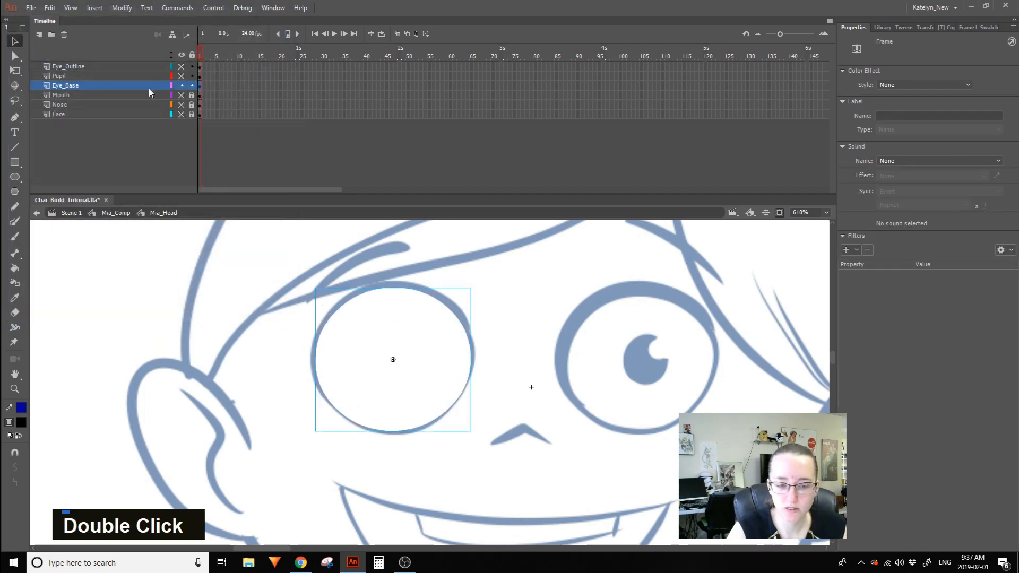
pyautogui.click(403, 326)
pyautogui.doubleClick(908, 72)
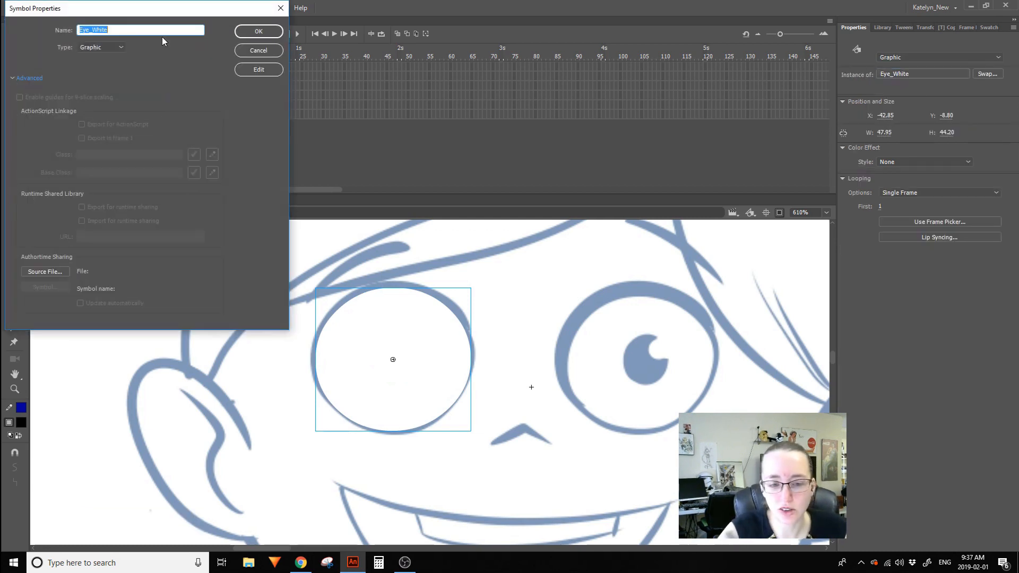
pyautogui.click(93, 29)
pyautogui.hotkey('ctrl', 'v')
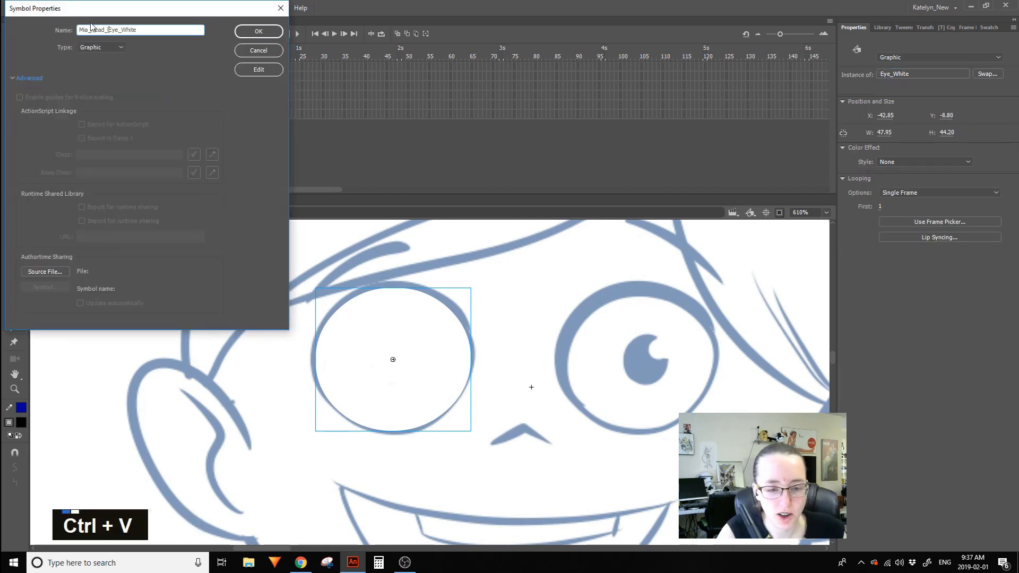
pyautogui.press('BackSpace')
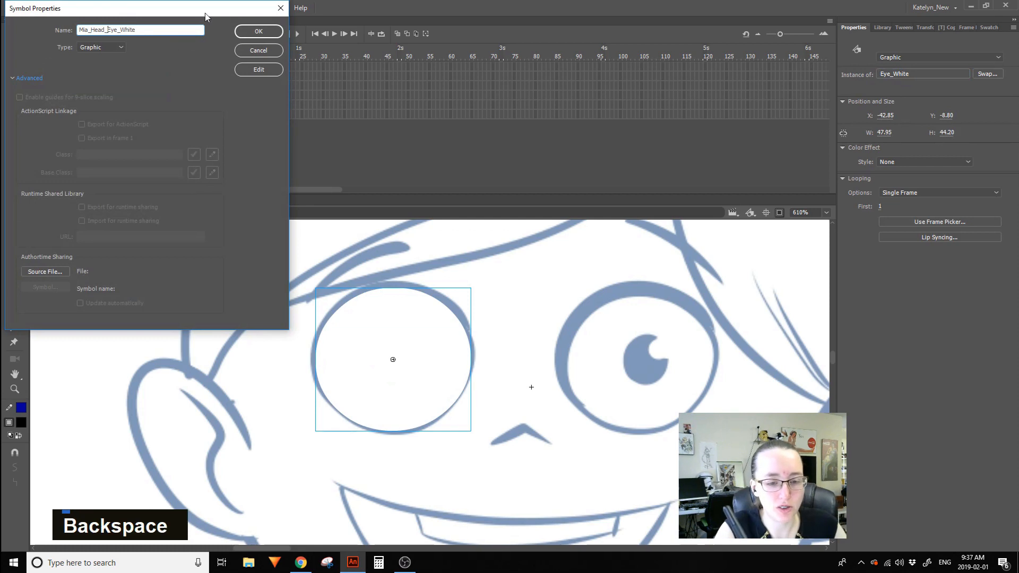
pyautogui.click(259, 31)
# Search the document's library for "eye" to review the eye symbols.
pyautogui.click(882, 28)
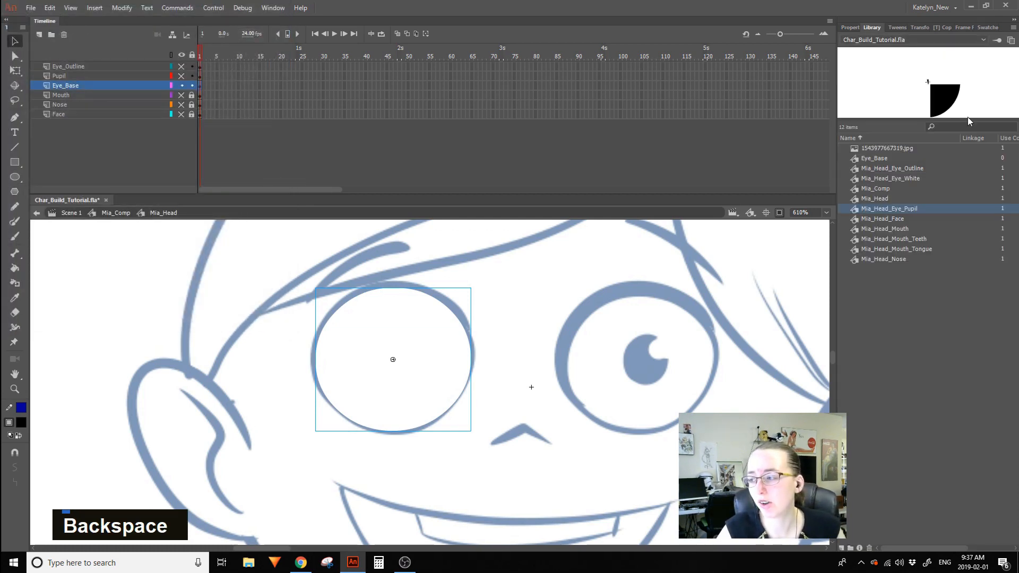
pyautogui.click(955, 124)
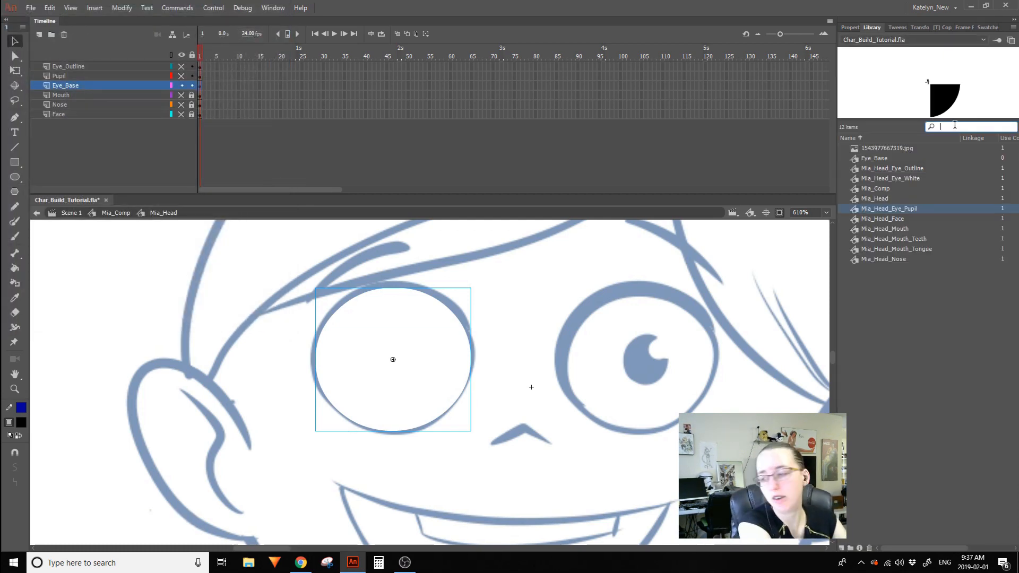
pyautogui.write('e\\')
pyautogui.press('BackSpace')
pyautogui.press('BackSpace')
pyautogui.write('eue')
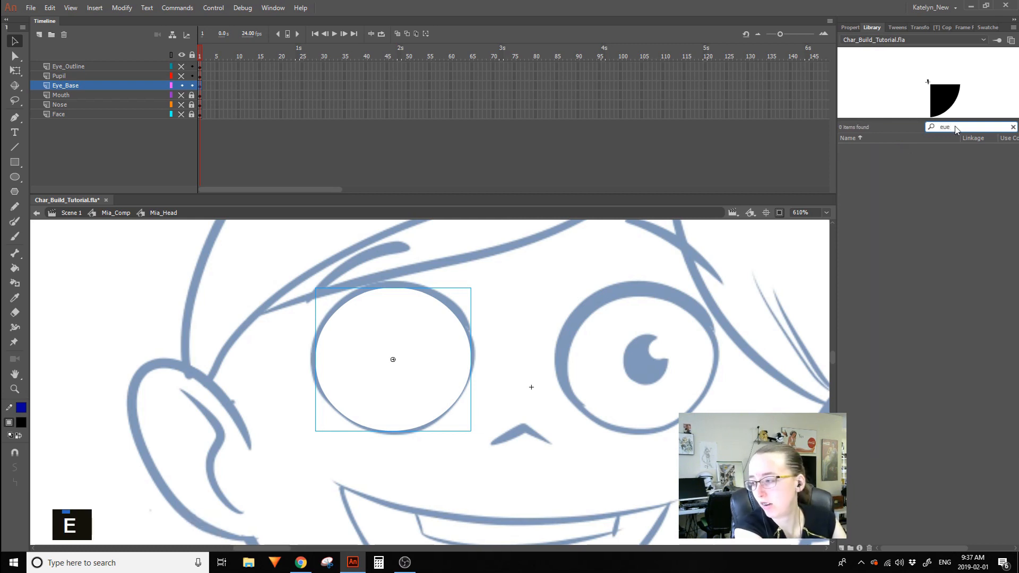
pyautogui.press('BackSpace')
pyautogui.press('BackSpace')
pyautogui.write('ye')
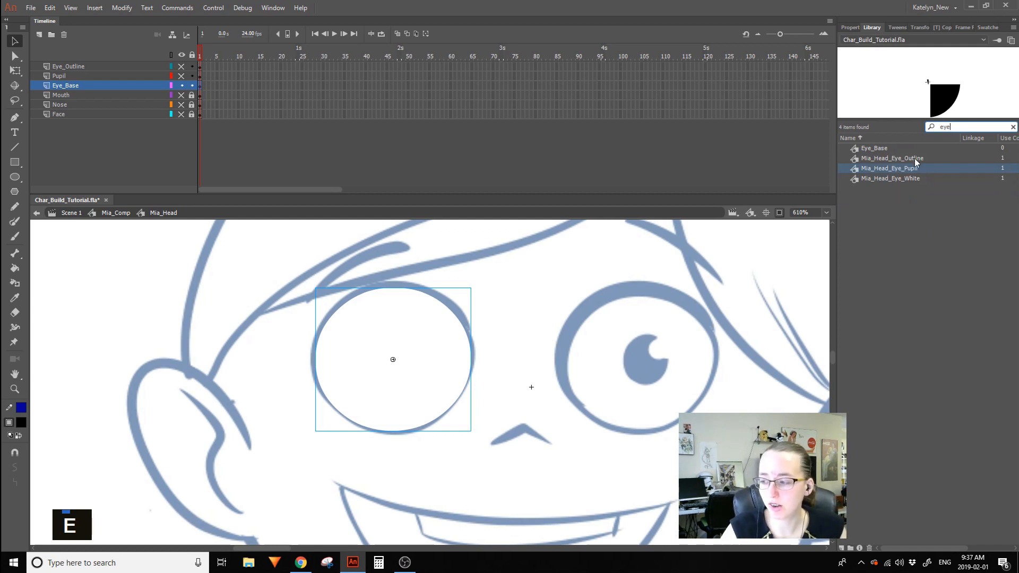
# Examine the use counts of the eye symbols in the library and clear the search filter.
pyautogui.click(985, 138)
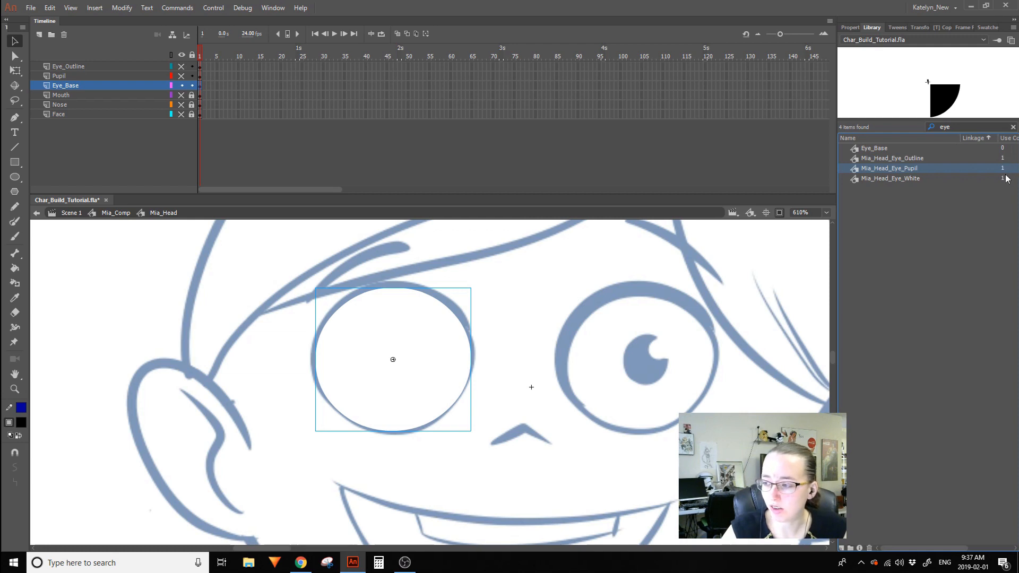
pyautogui.click(850, 27)
pyautogui.click(872, 27)
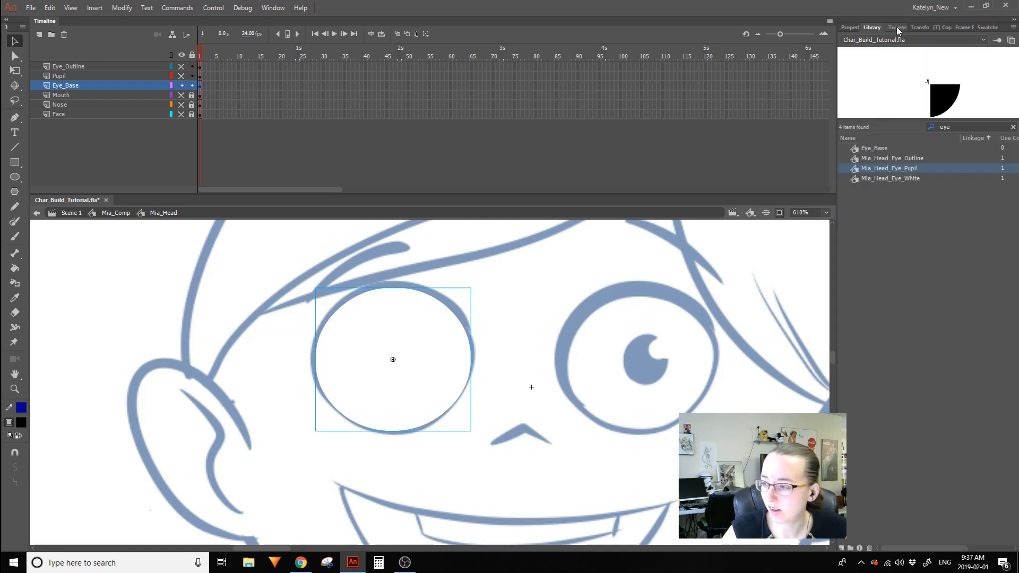
pyautogui.click(850, 27)
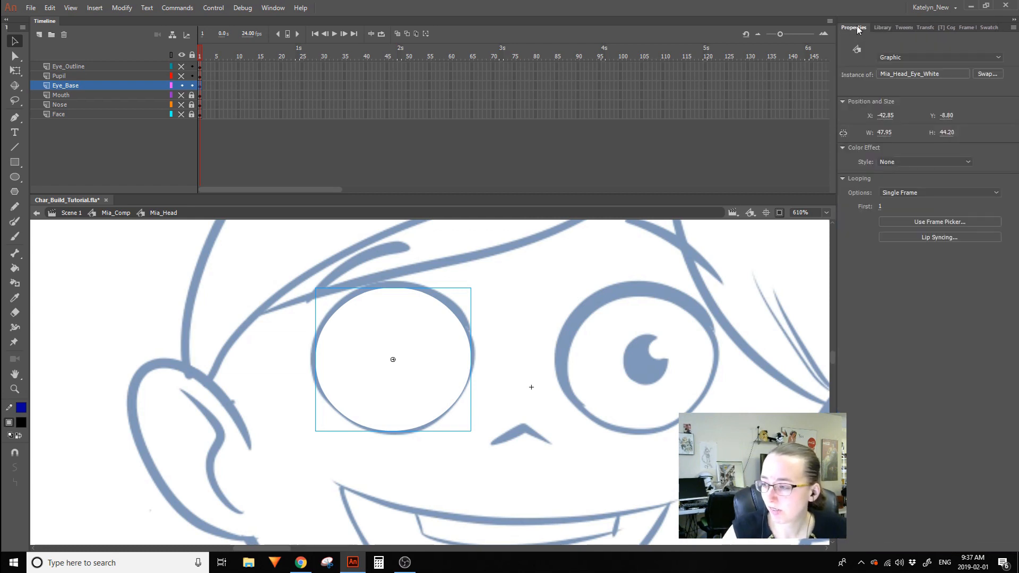
pyautogui.click(890, 27)
pyautogui.click(1012, 127)
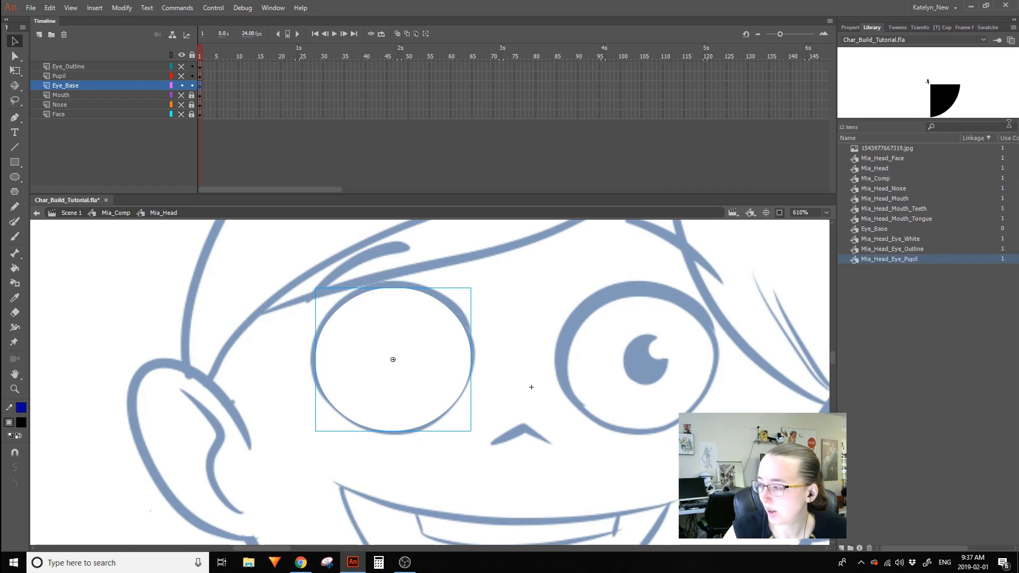
pyautogui.click(851, 27)
# Deselect the eye white and make the Pupil and Eye_Outline layers visible again.
pyautogui.click(479, 174)
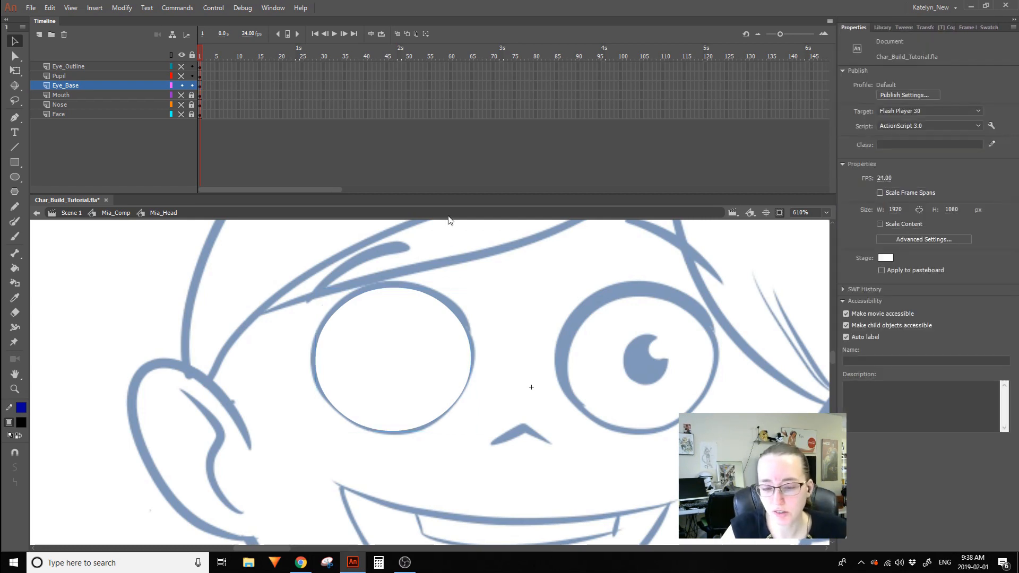
pyautogui.click(181, 76)
pyautogui.click(181, 66)
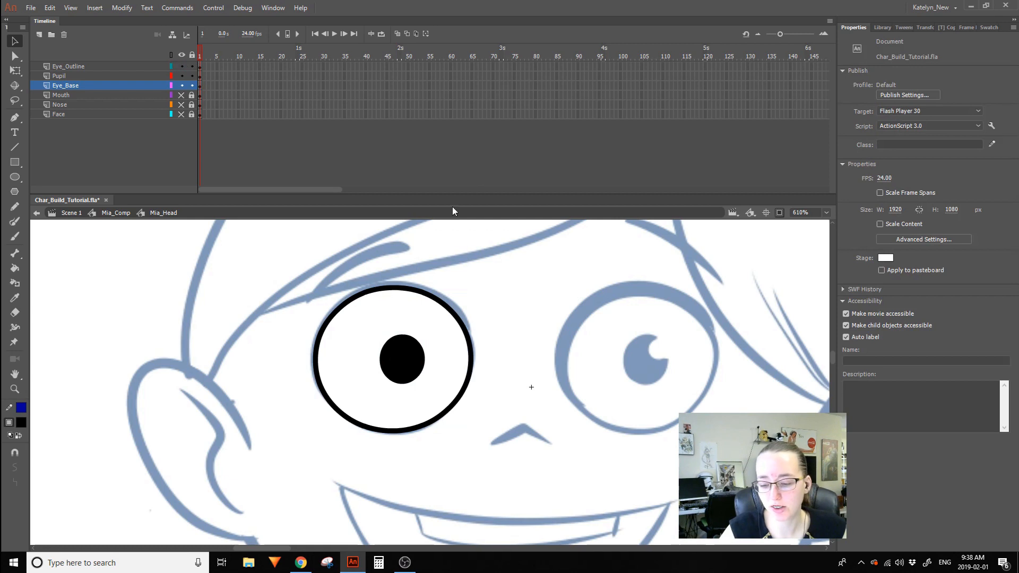
# Open the pupil symbol for editing and rename its only layer to Pupil_Base.
pyautogui.click(408, 361)
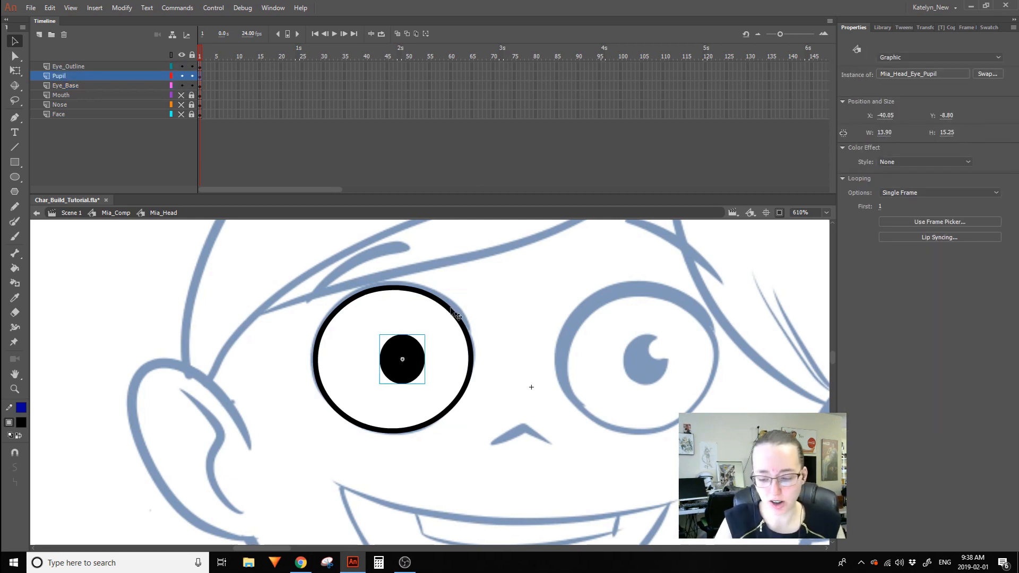
pyautogui.doubleClick(420, 362)
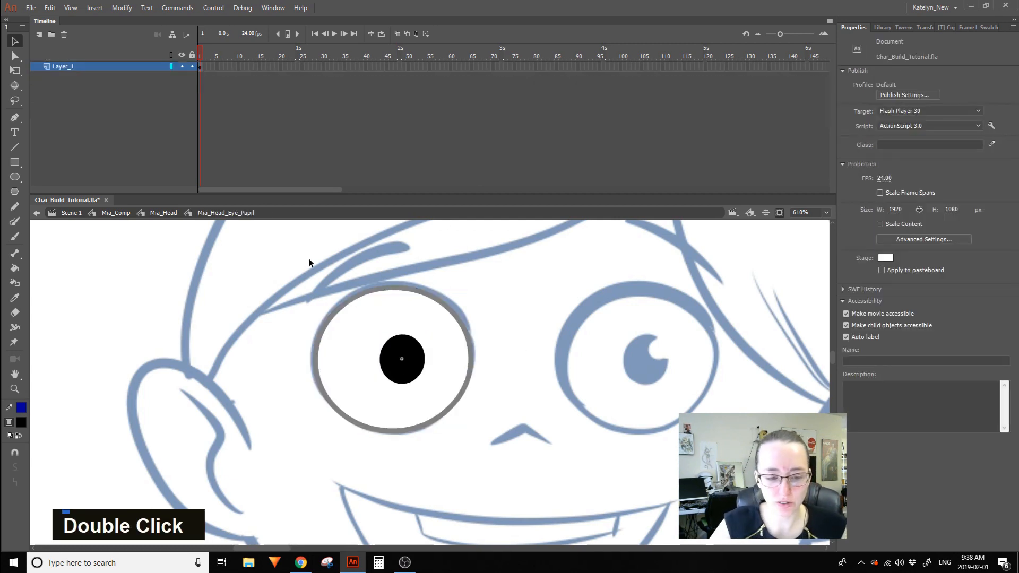
pyautogui.doubleClick(72, 67)
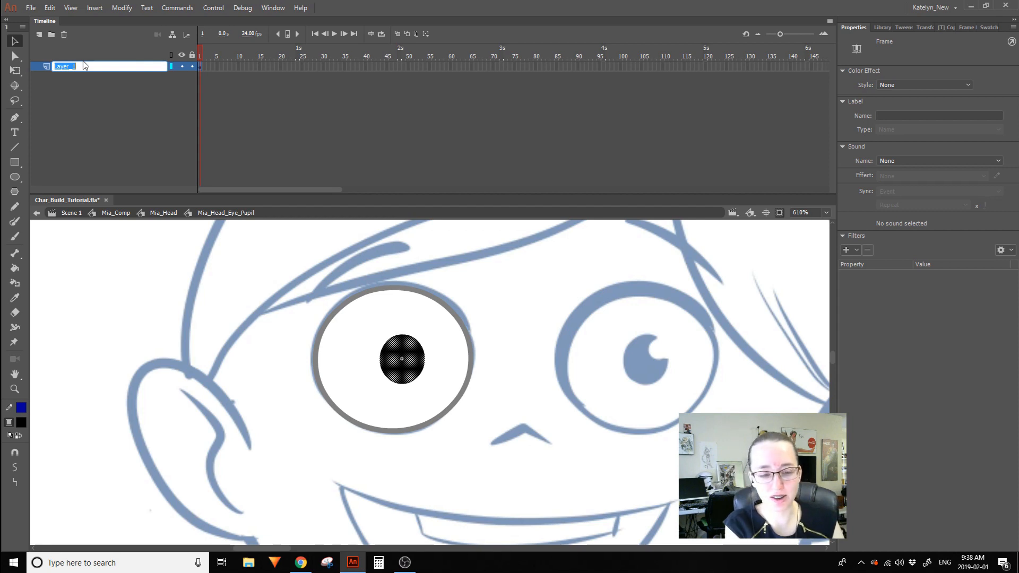
pyautogui.press('BackSpace')
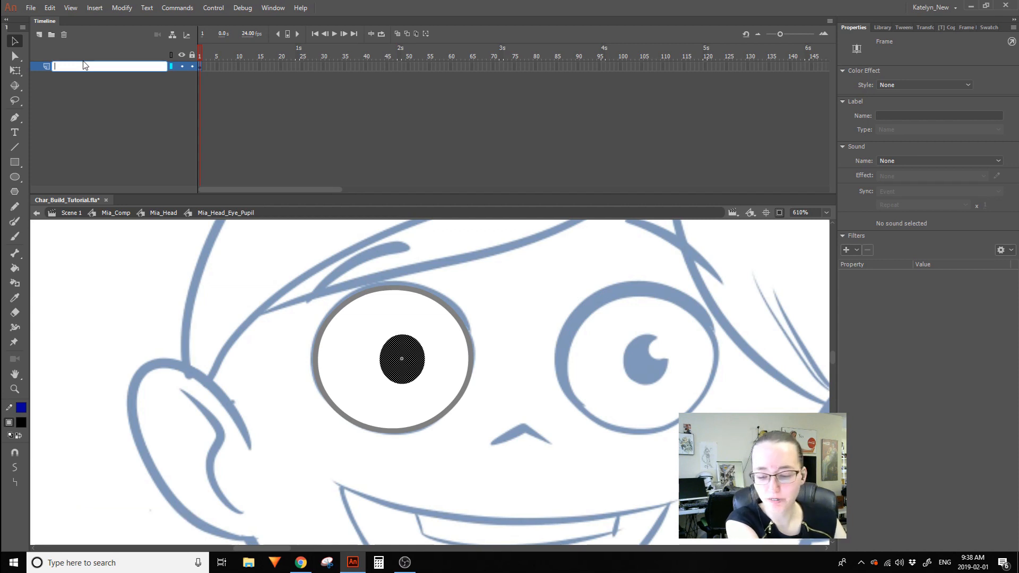
pyautogui.write('Eye')
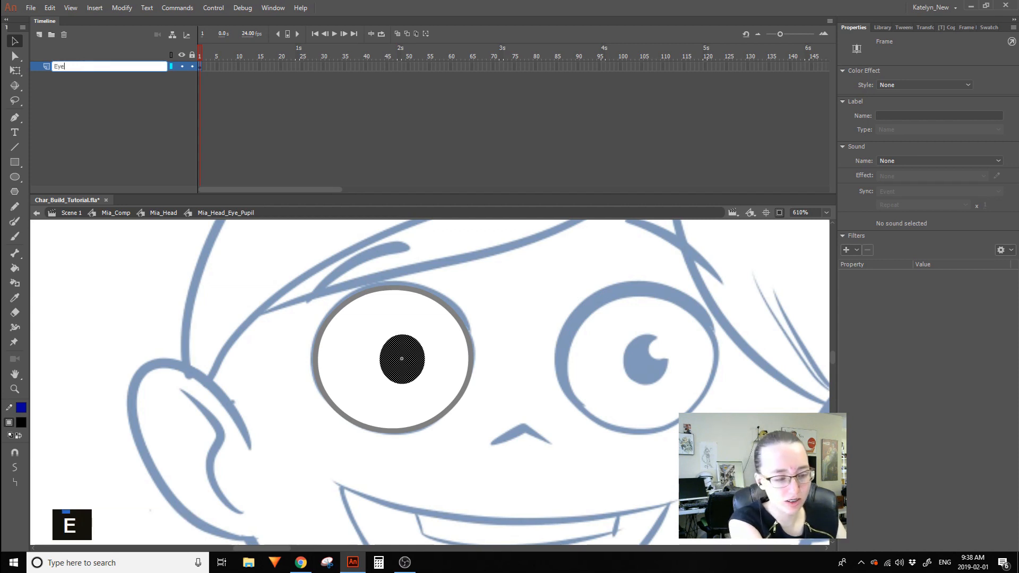
pyautogui.press('BackSpace')
pyautogui.press('BackSpace')
pyautogui.press('BackSpace')
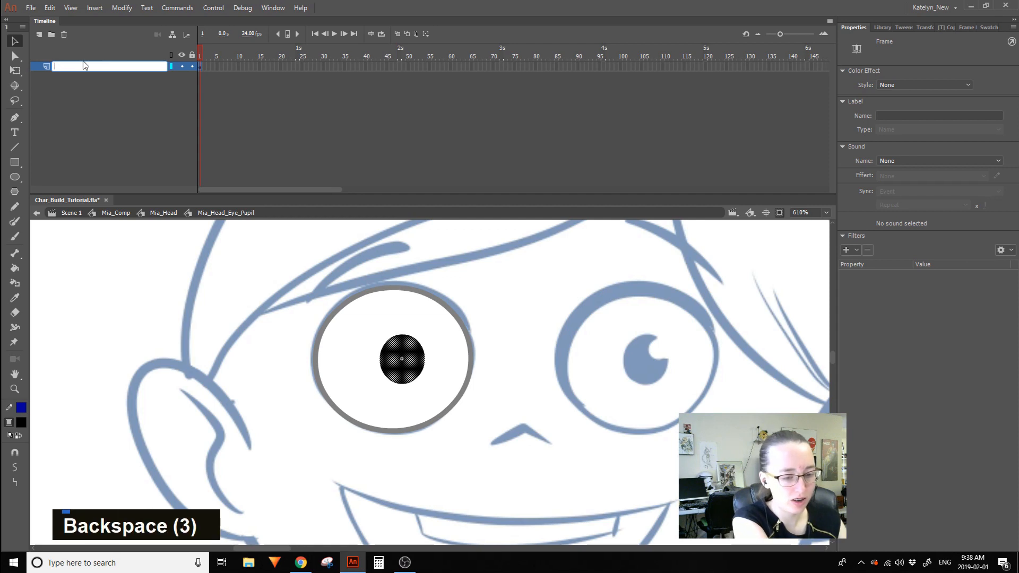
pyautogui.write('Pup')
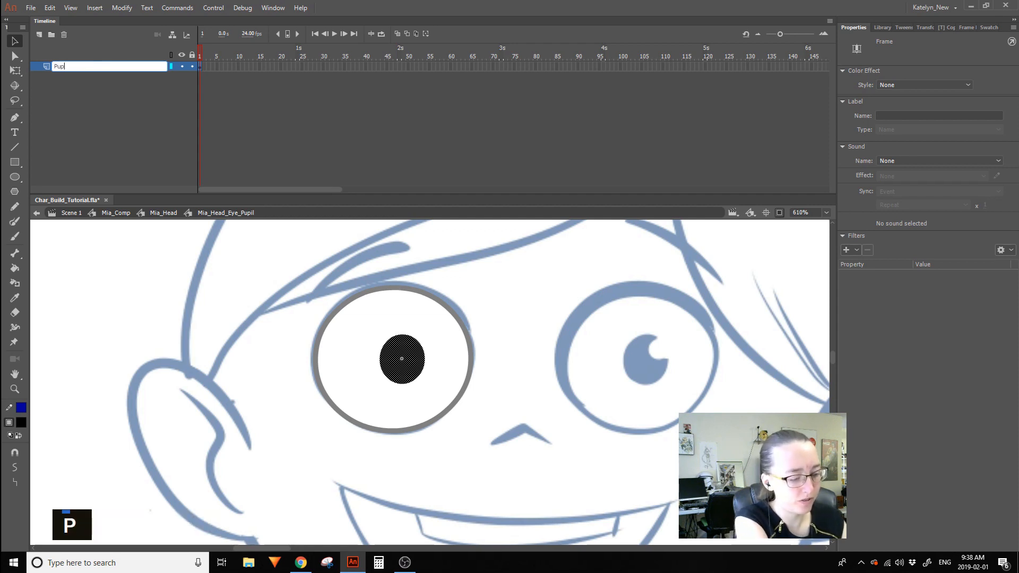
pyautogui.write('il_Base')
pyautogui.press('BackSpace')
pyautogui.press('BackSpace')
pyautogui.write('se')
pyautogui.press('Return')
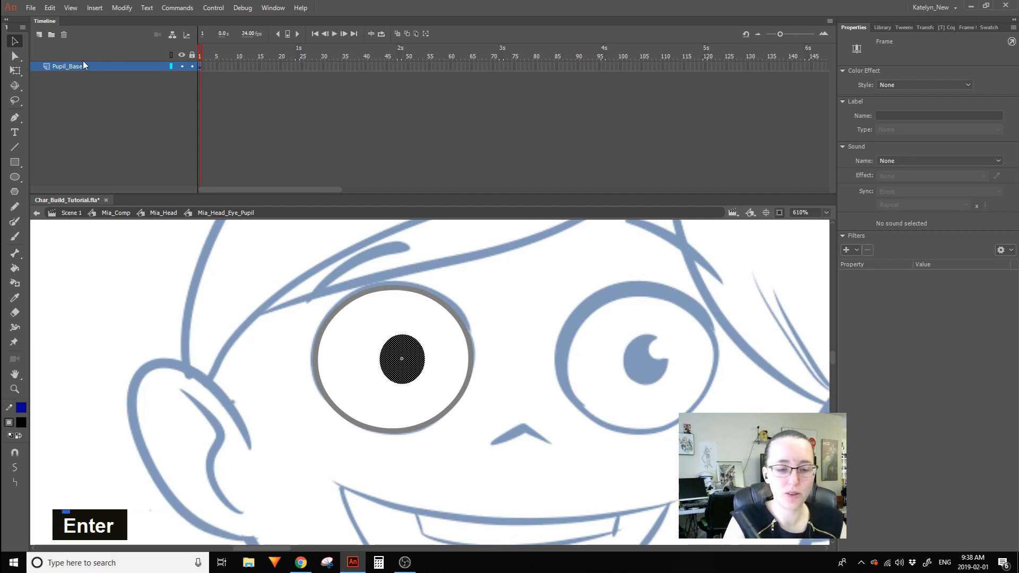
# Add a new layer above Pupil_Base and name it Pupil_Highlight.
pyautogui.click(39, 34)
pyautogui.doubleClick(69, 66)
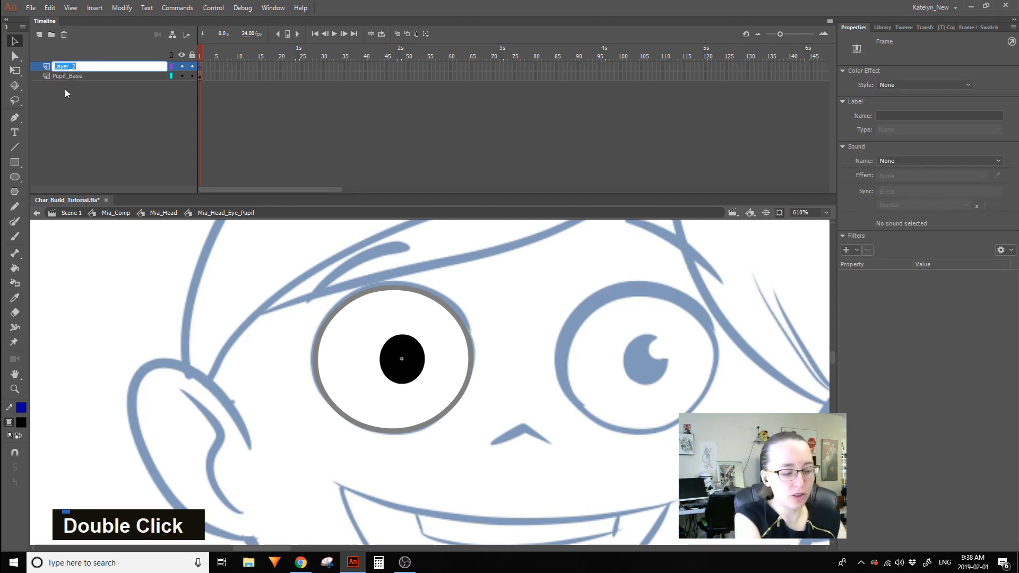
pyautogui.write('P')
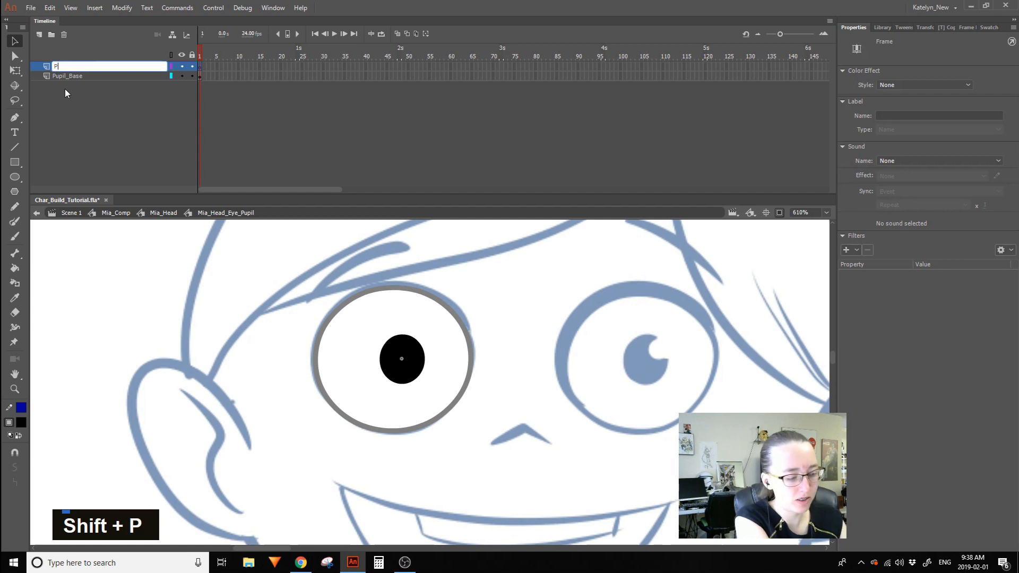
pyautogui.write('upil_Highlight')
pyautogui.press('Return')
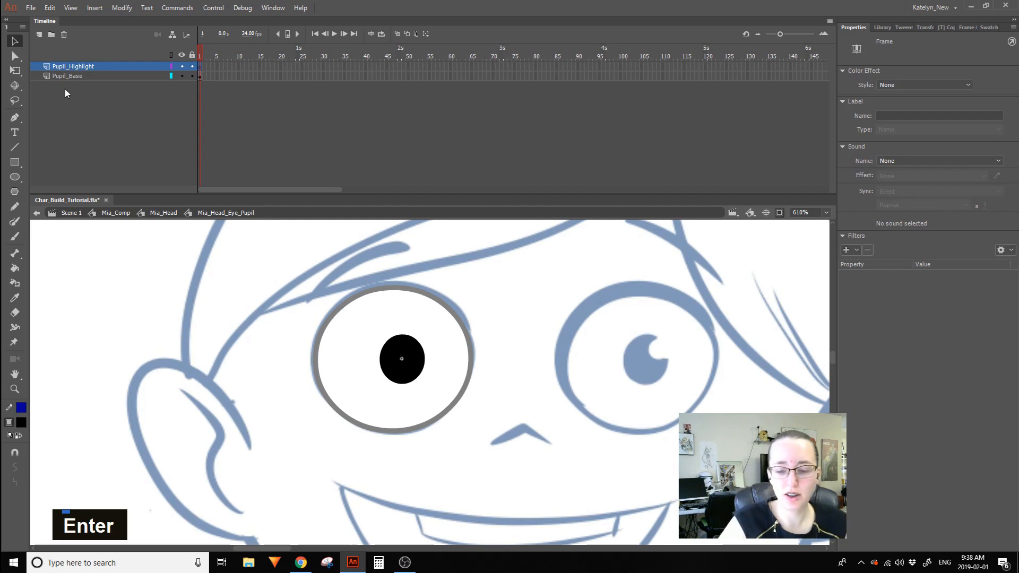
# Set the fill color to white and the stroke to none.
pyautogui.click(24, 426)
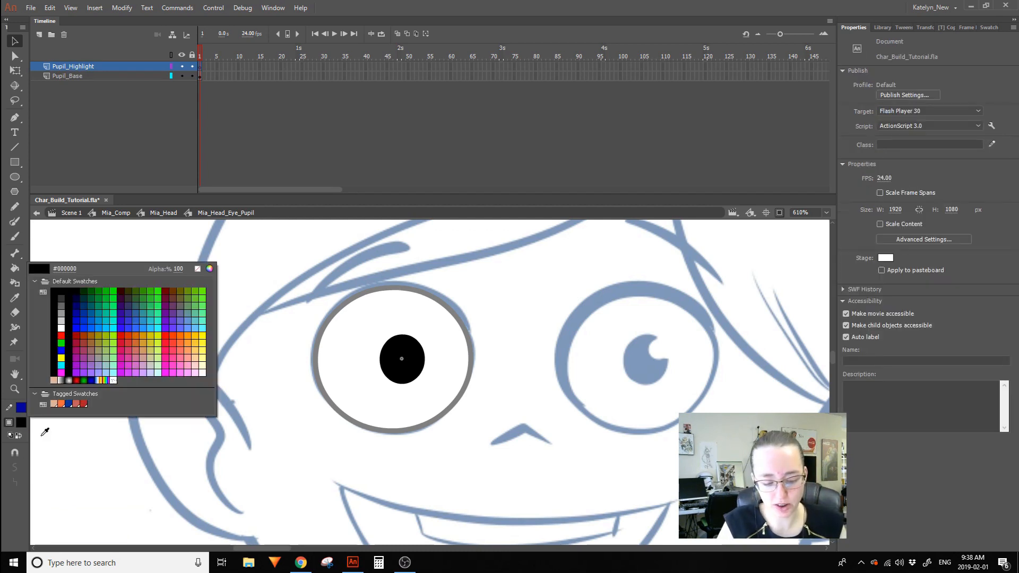
pyautogui.click(63, 331)
pyautogui.click(21, 408)
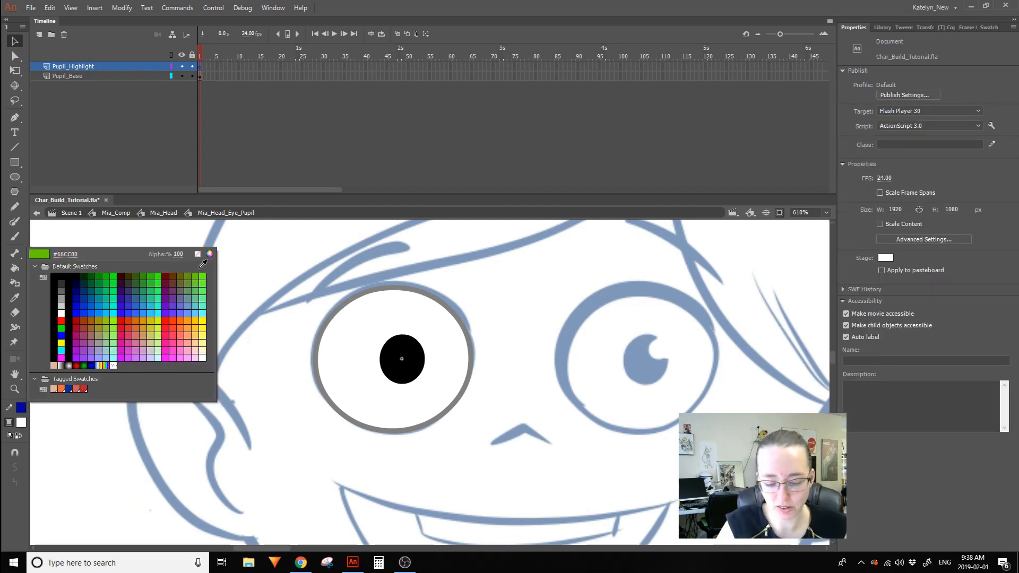
pyautogui.click(197, 254)
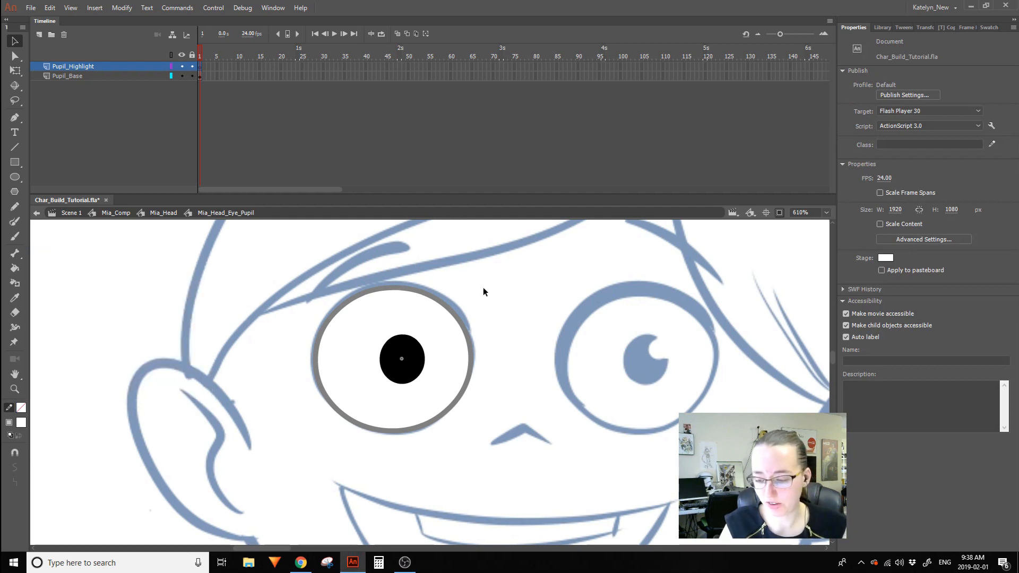
# Display the Pupil_Base layer as outlines and lock it, with the Oval tool ready for the highlight.
pyautogui.click(15, 389)
pyautogui.moveTo(259, 388); pyautogui.dragTo(371, 483)
pyautogui.click(21, 173)
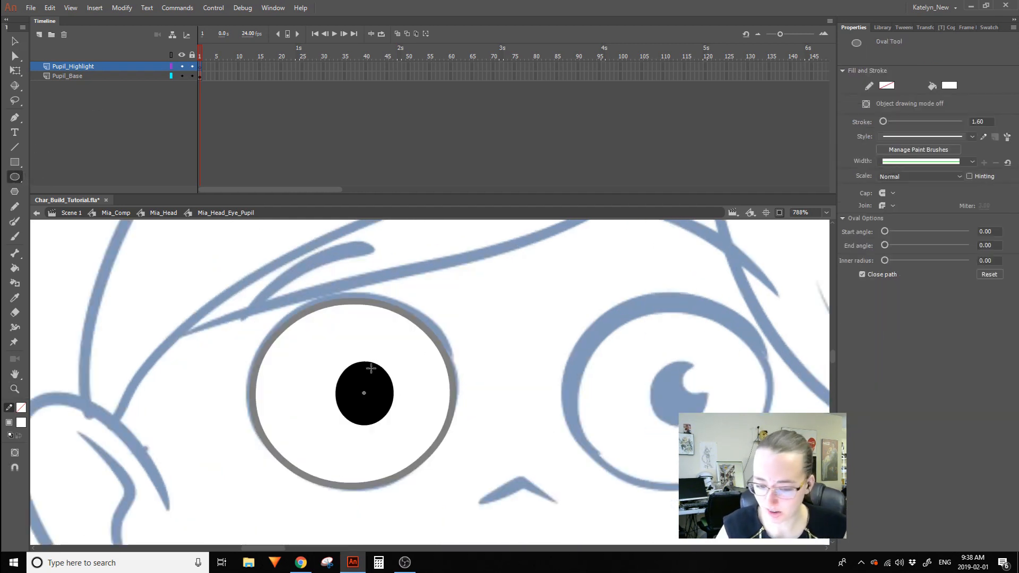
pyautogui.click(172, 76)
pyautogui.click(192, 76)
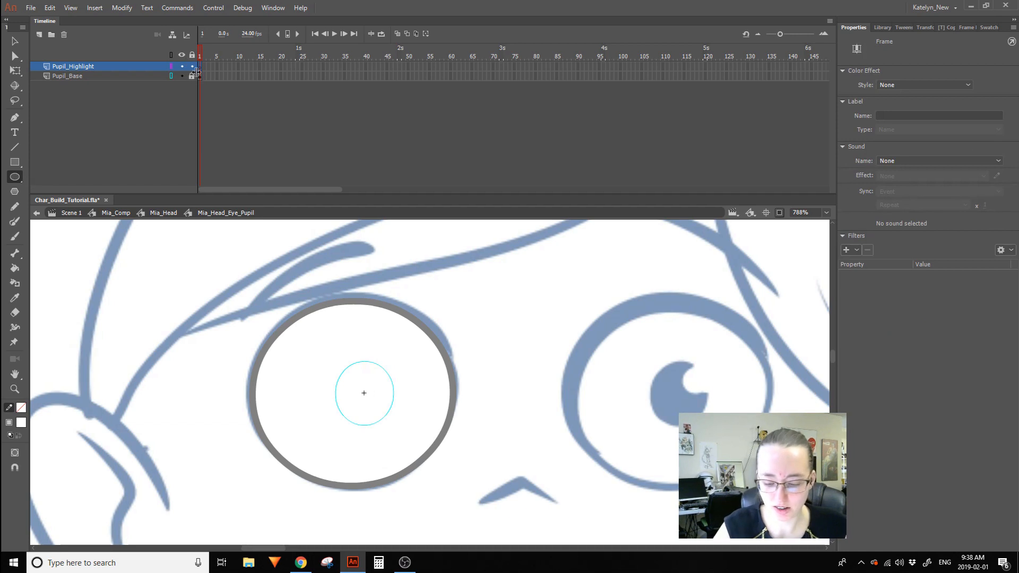
# Return to Mia_Head to hide the eye white covering the sketch, and reopen the pupil symbol.
pyautogui.keyDown('ctrl'); pyautogui.doubleClick(282, 228); pyautogui.keyUp('ctrl')
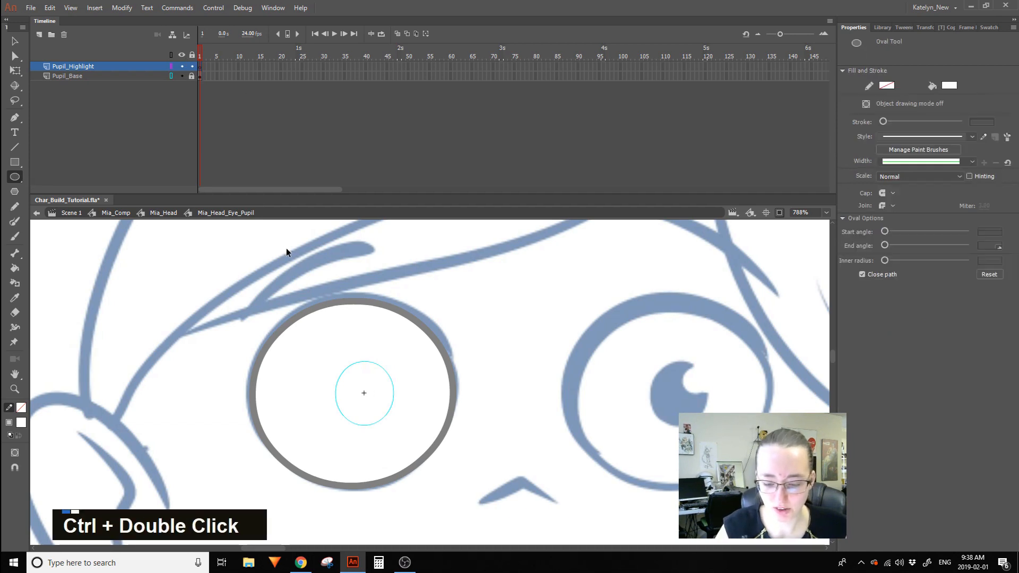
pyautogui.doubleClick(531, 430)
pyautogui.keyDown('ctrl'); pyautogui.doubleClick(377, 397); pyautogui.keyUp('ctrl')
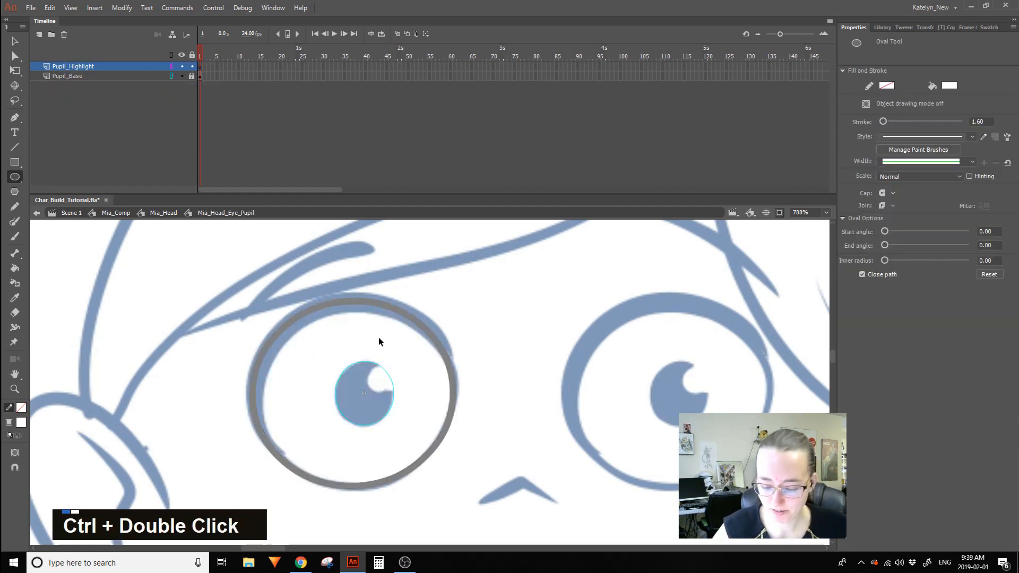
# Draw a white circle about 7.4 px wide on Pupil_Highlight, fit it to the sketched highlight, and turn off outline display for Pupil_Base.
pyautogui.click(202, 65)
pyautogui.moveTo(371, 366); pyautogui.dragTo(394, 394)
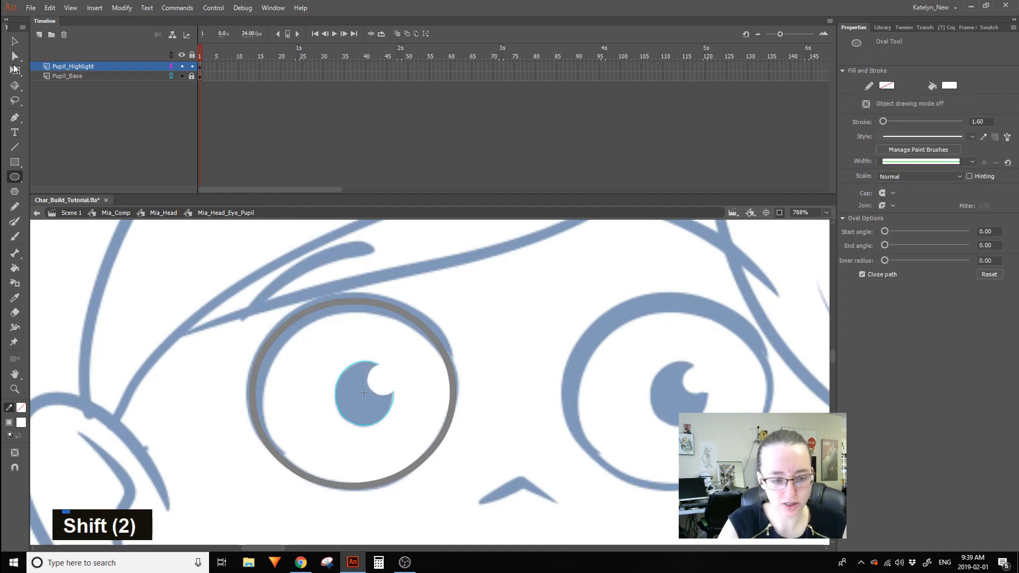
pyautogui.click(18, 70)
pyautogui.doubleClick(378, 376)
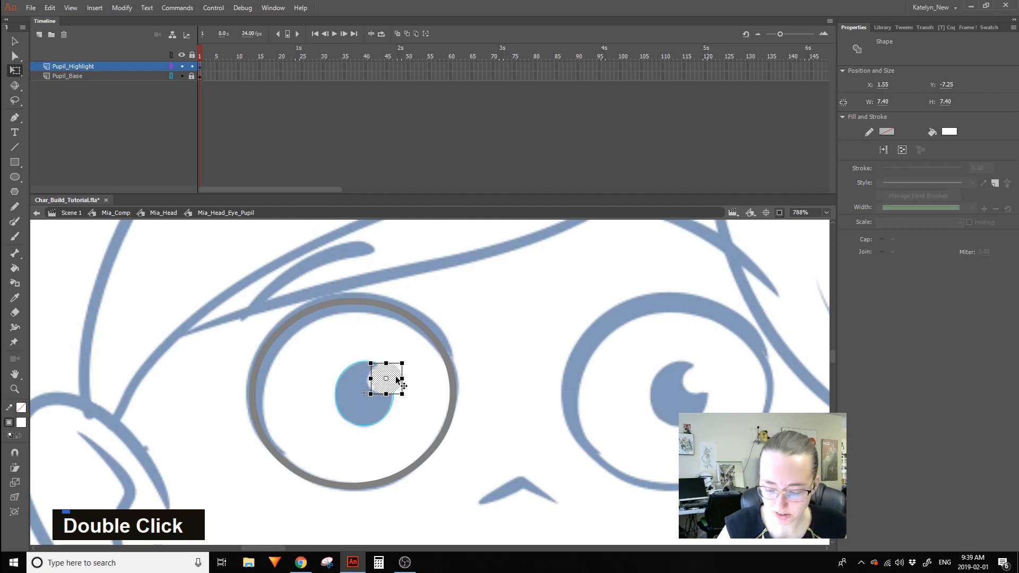
pyautogui.click(425, 361)
pyautogui.click(171, 76)
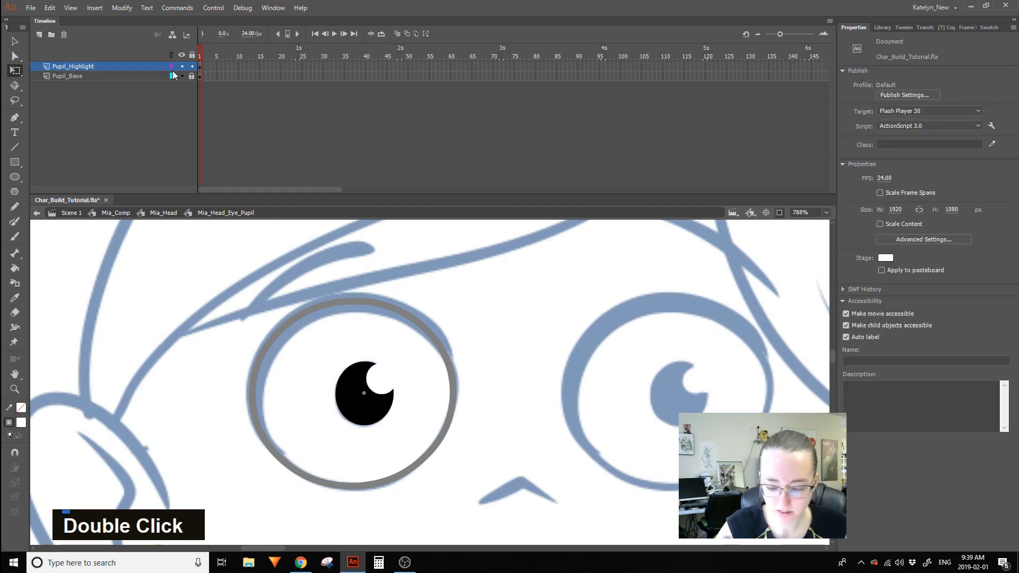
# Return to Mia_Head and show the hidden Eye_Base, Mouth and Nose layers.
pyautogui.doubleClick(485, 355)
pyautogui.click(492, 378)
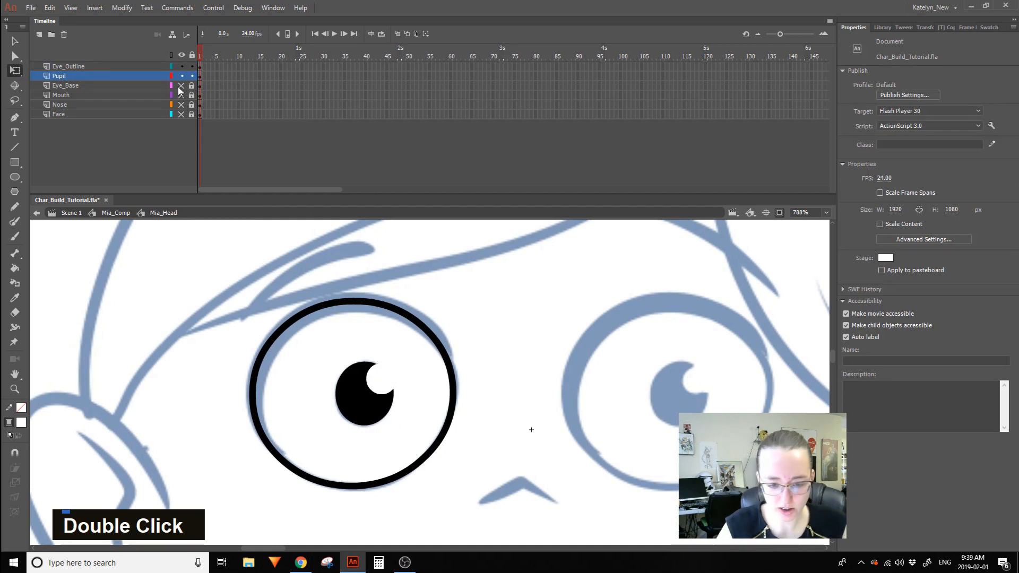
pyautogui.moveTo(181, 86); pyautogui.dragTo(181, 104)
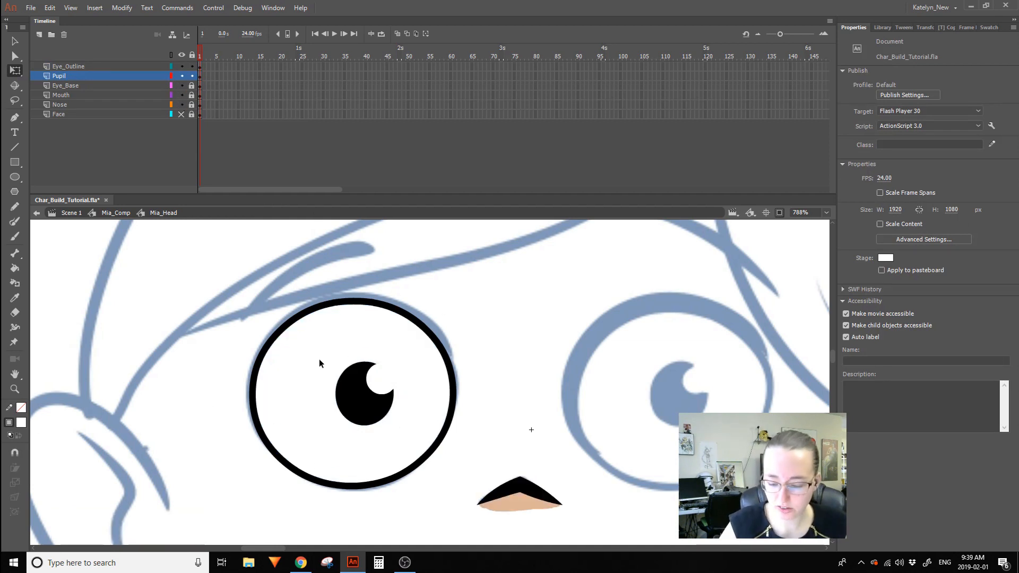
# Reopen the pupil symbol, shrink the white highlight circle proportionally to about 6.9 px wide, and return to Mia_Head.
pyautogui.click(383, 395)
pyautogui.doubleClick(381, 390)
pyautogui.click(381, 380)
pyautogui.moveTo(396, 362); pyautogui.dragTo(397, 363)
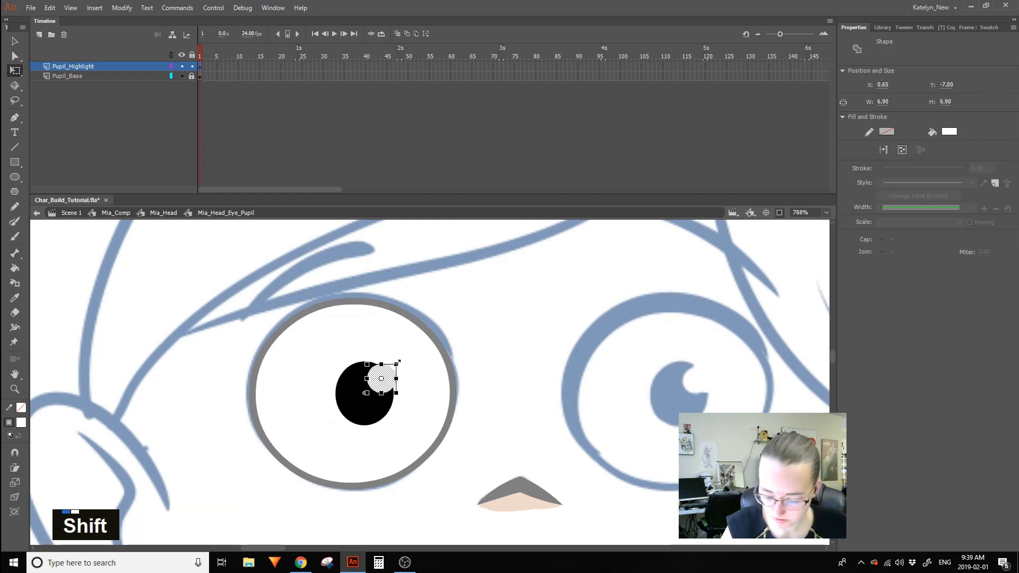
pyautogui.doubleClick(411, 365)
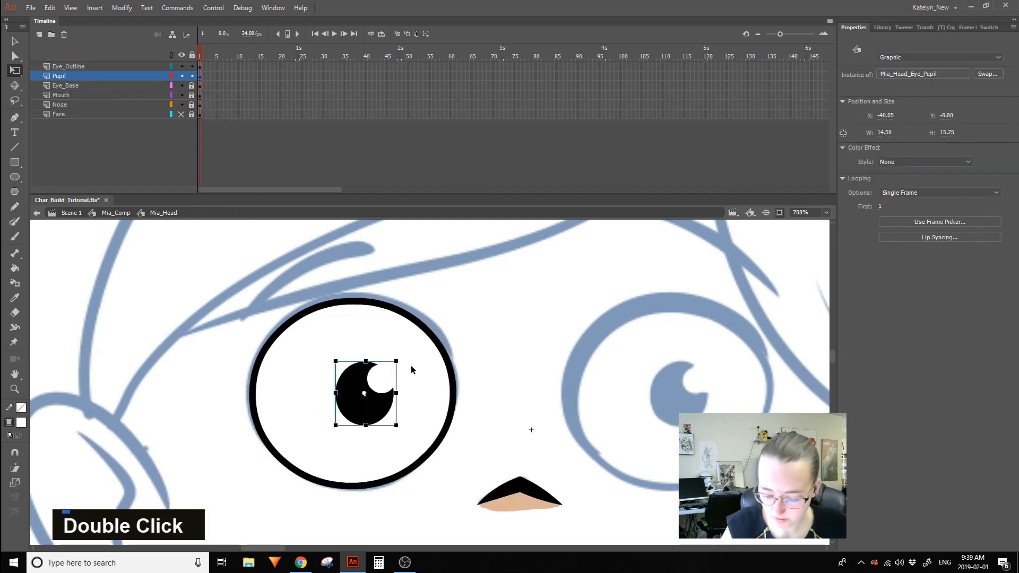
# Display Pupil and Eye_Base as outlines, and distort the highlight's corners inside the pupil symbol to about 6.85 by 6.4 px.
pyautogui.click(172, 79)
pyautogui.click(171, 77)
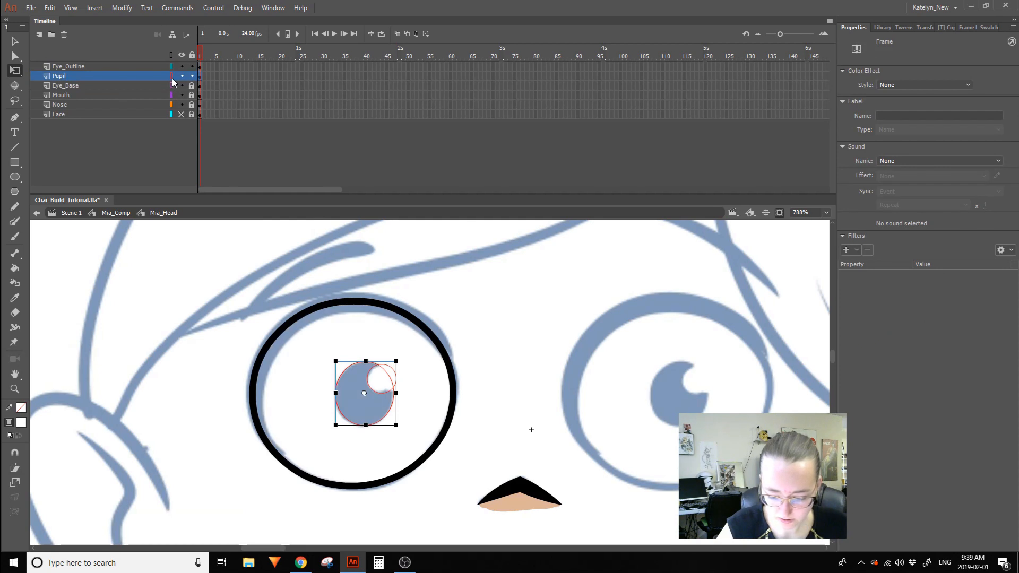
pyautogui.doubleClick(393, 368)
pyautogui.keyDown('ctrl'); pyautogui.keyDown('alt'); pyautogui.click(369, 368); pyautogui.keyUp('alt'); pyautogui.keyUp('ctrl')
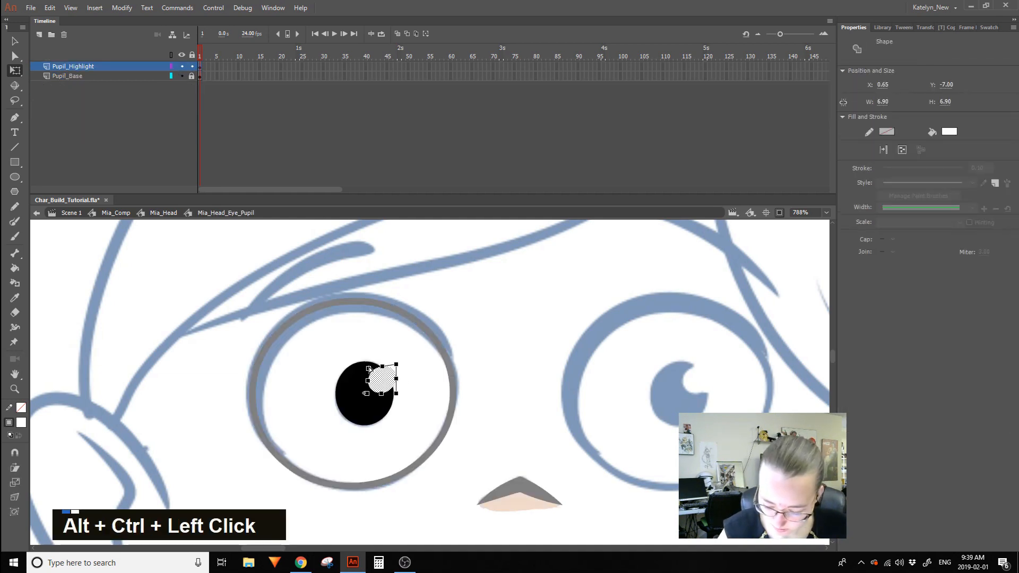
pyautogui.moveTo(369, 369); pyautogui.dragTo(367, 366)
pyautogui.keyDown('ctrl'); pyautogui.keyDown('alt'); pyautogui.click(396, 393); pyautogui.keyUp('alt'); pyautogui.keyUp('ctrl')
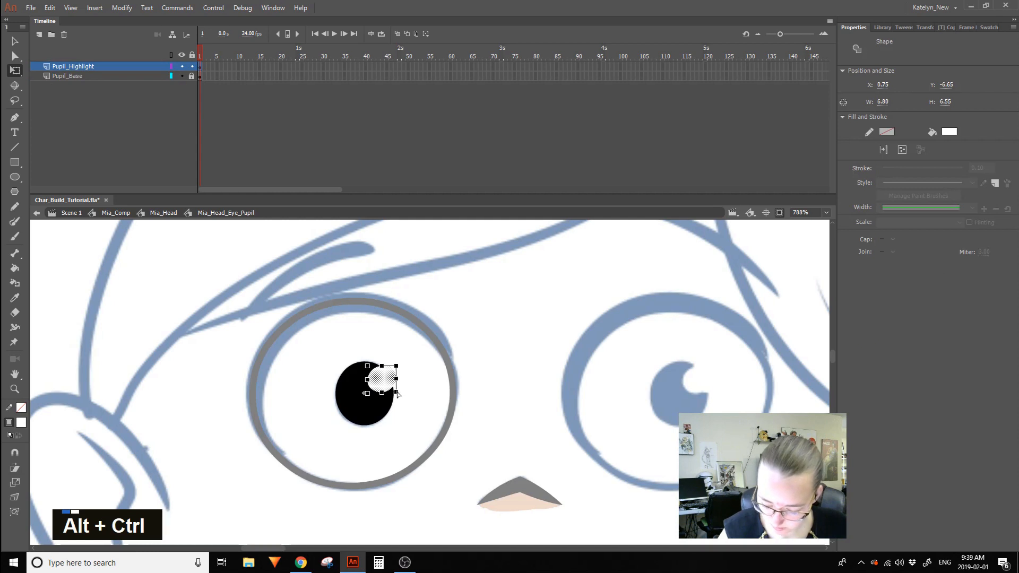
pyautogui.click(365, 326)
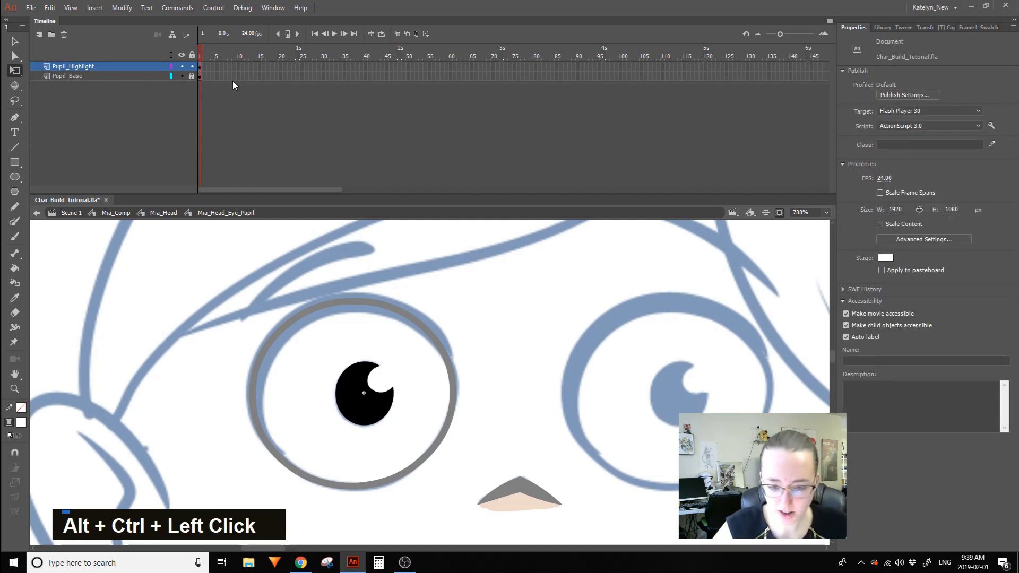
pyautogui.click(199, 66)
pyautogui.press('F8')
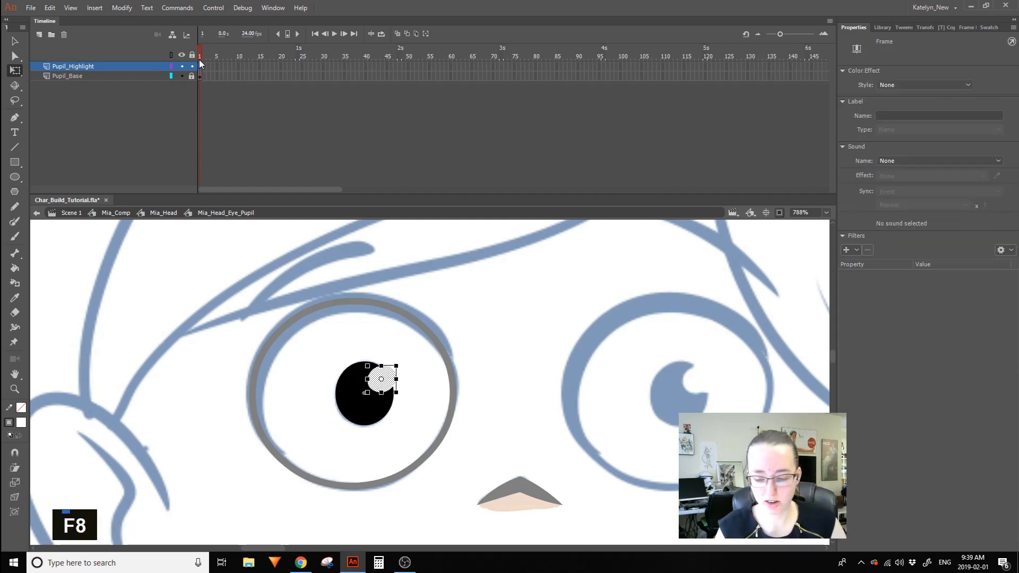
pyautogui.press('shift')
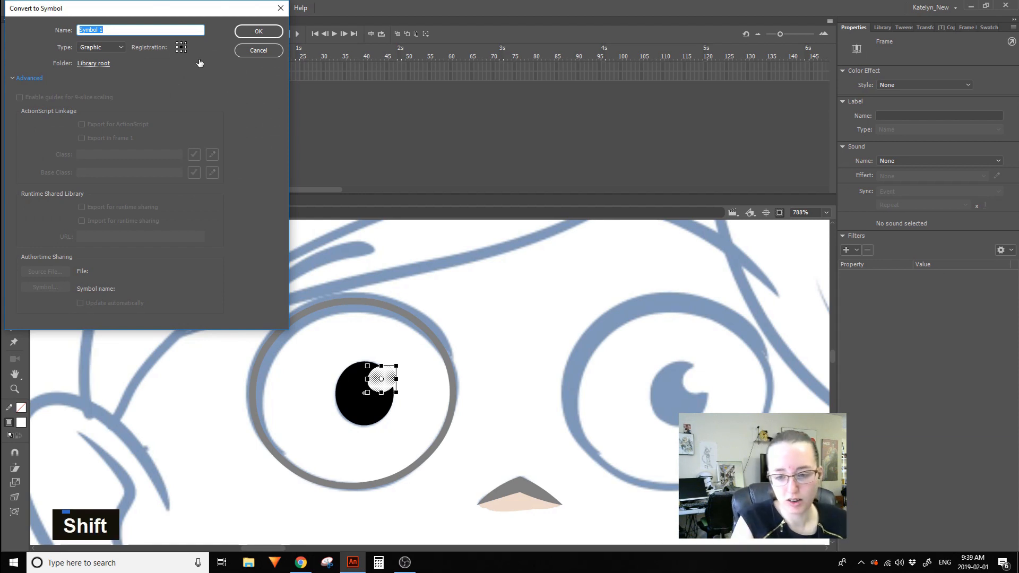
pyautogui.click(256, 51)
# Unlock the Pupil_Base layer, and copy the symbol name Mia_Head_Eye_Pupil from the pupil instance in Mia_Head.
pyautogui.doubleClick(184, 76)
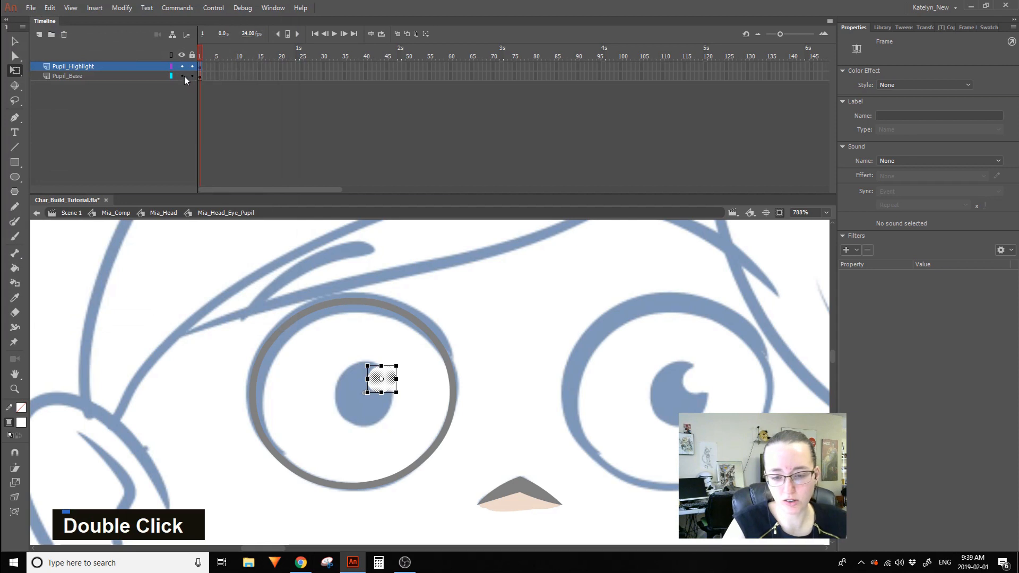
pyautogui.click(356, 394)
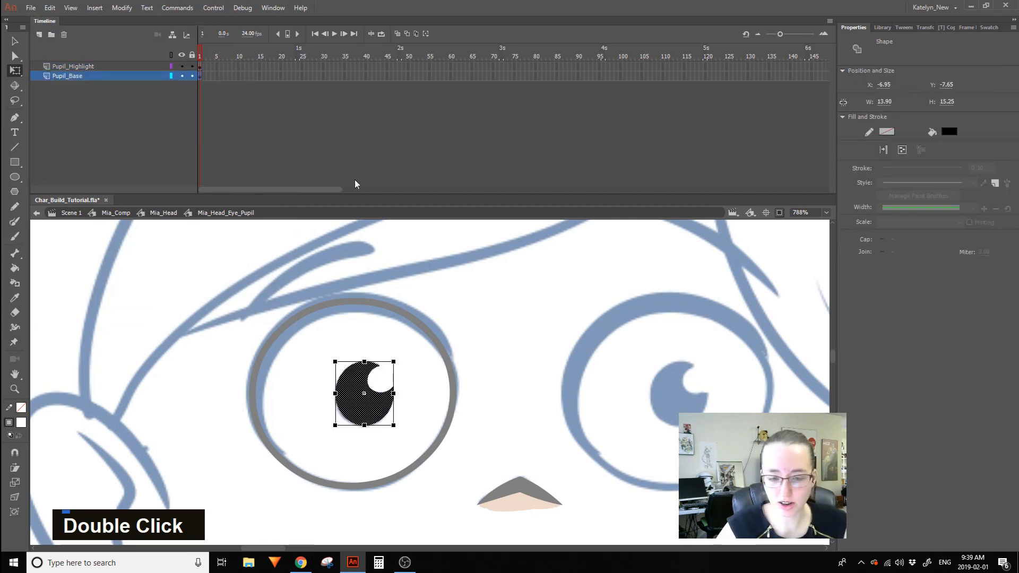
pyautogui.doubleClick(324, 297)
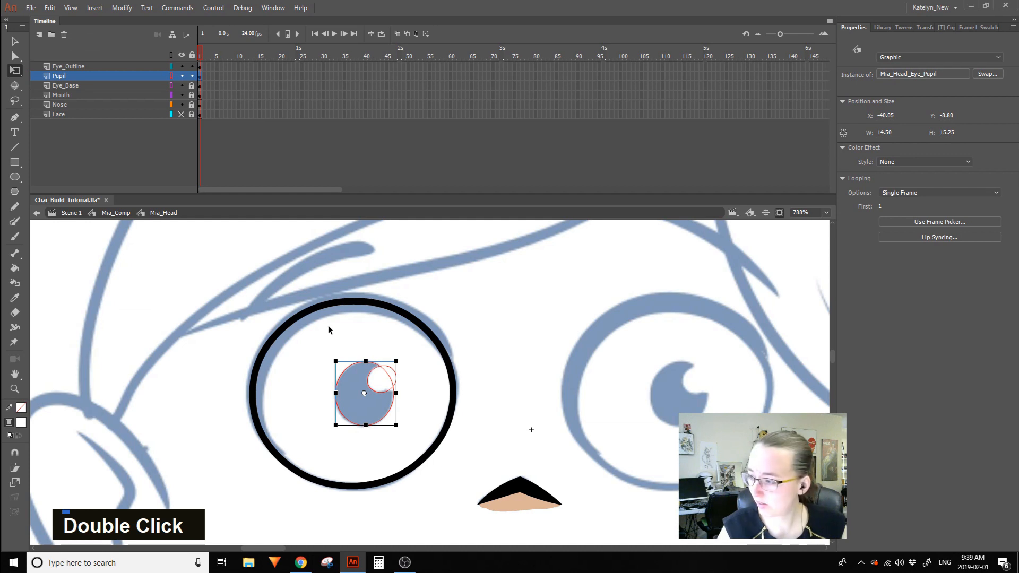
pyautogui.click(922, 74)
pyautogui.hotkey('ctrl', 'c')
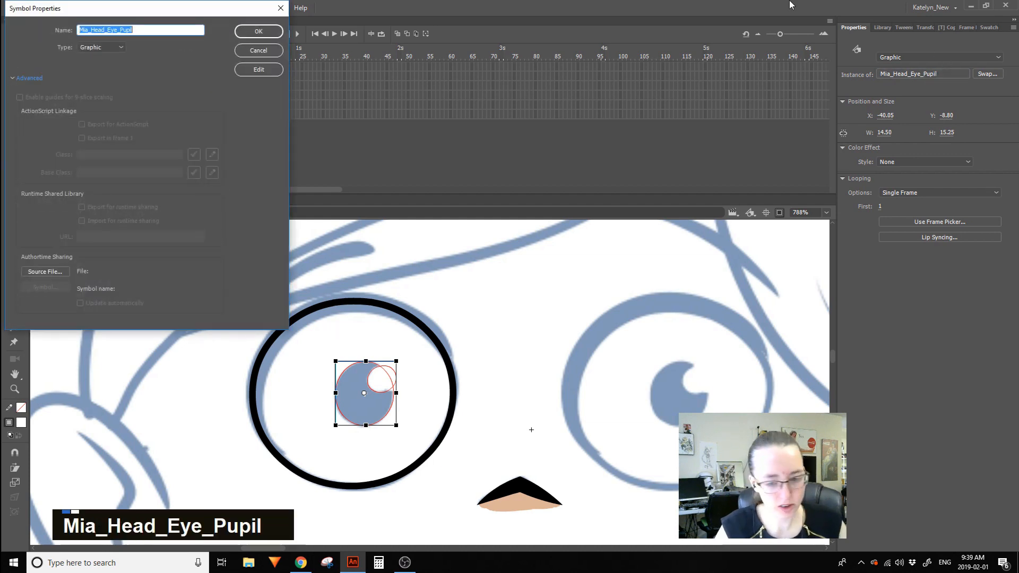
pyautogui.click(259, 50)
# Convert the black pupil shape inside the pupil symbol to a graphic symbol named Mia_Head_Eye_Pupil_Base.
pyautogui.doubleClick(349, 371)
pyautogui.click(349, 370)
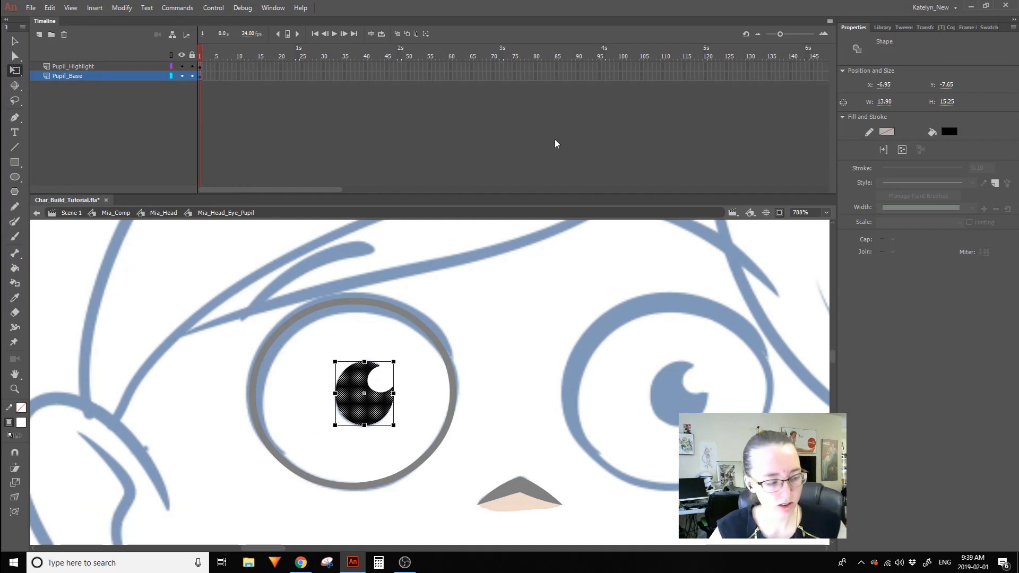
pyautogui.press('F8')
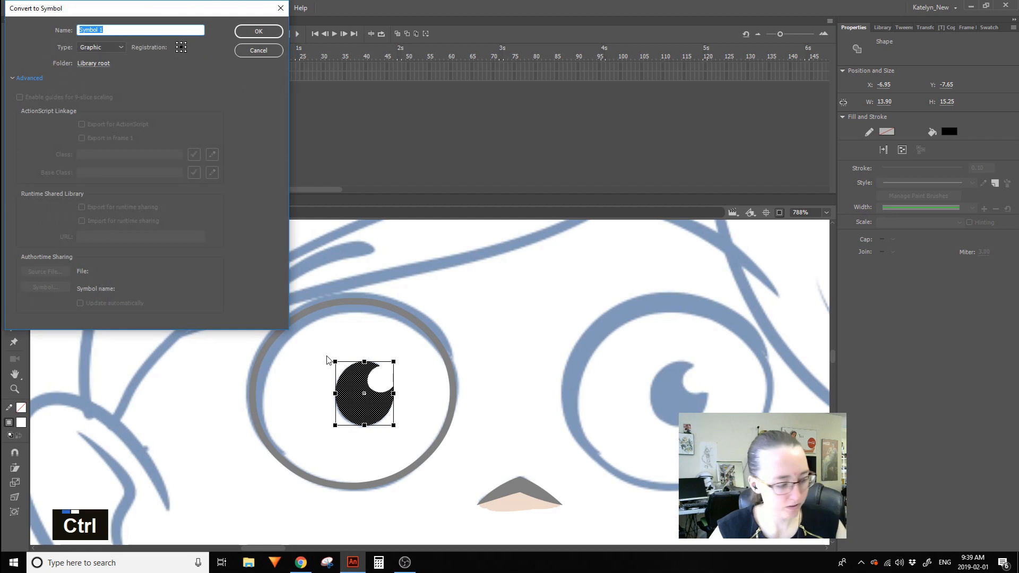
pyautogui.hotkey('ctrl', 'v')
pyautogui.write('_')
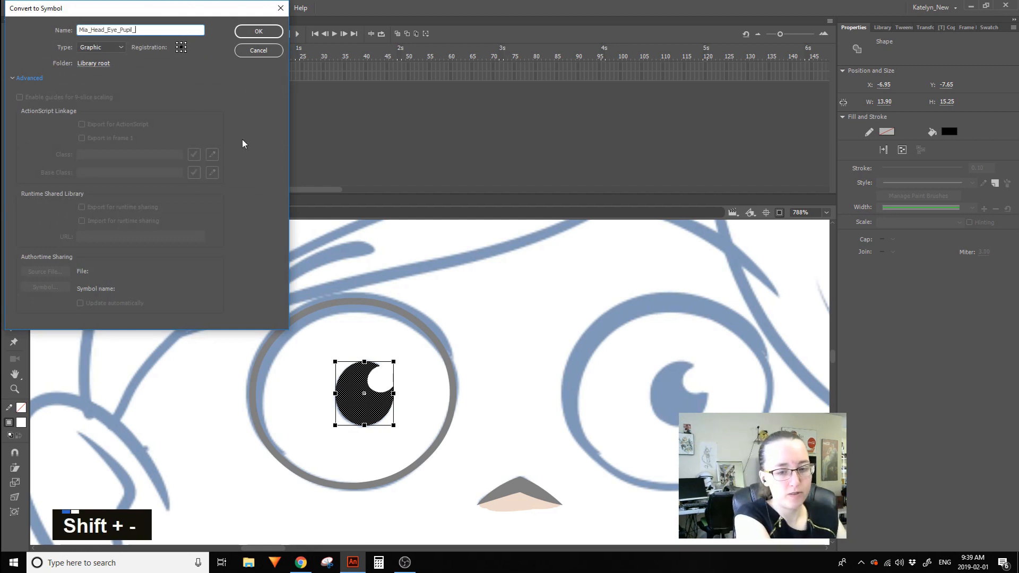
pyautogui.write('Base')
pyautogui.click(259, 33)
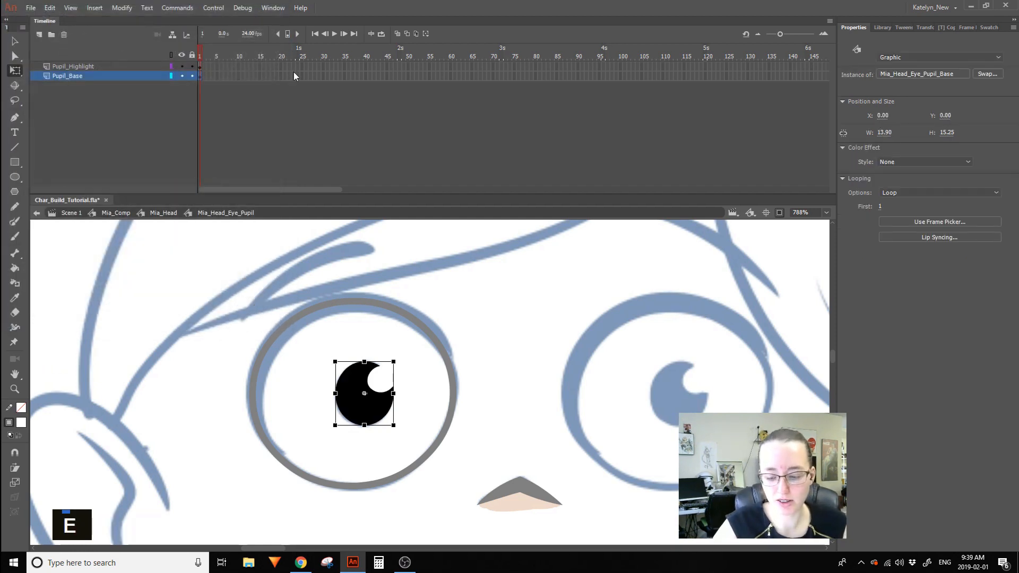
pyautogui.click(408, 327)
pyautogui.click(363, 401)
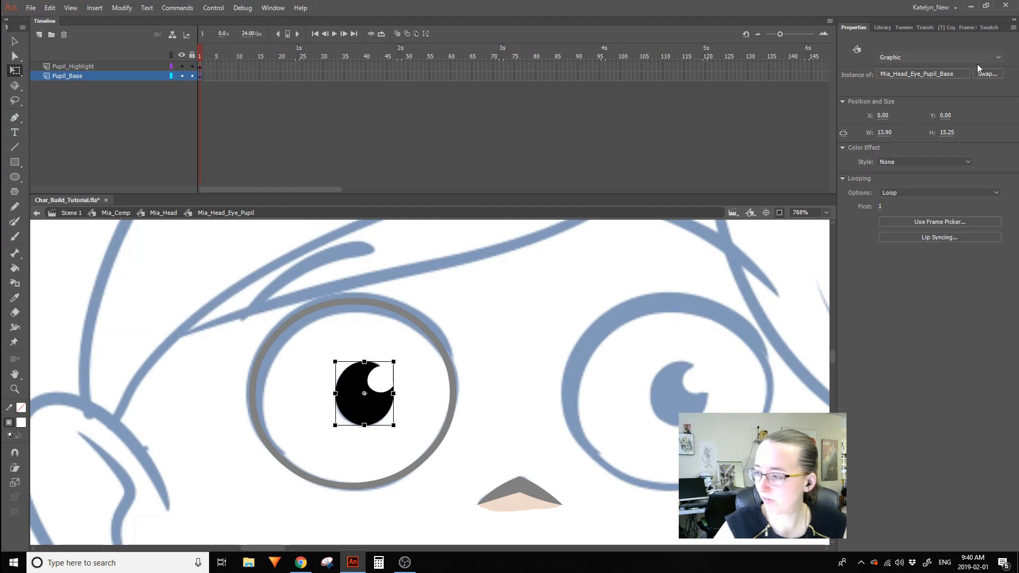
# Convert the white highlight shape to a graphic symbol named Mia_Head_Eye_Pupil_Highlight.
pyautogui.click(380, 378)
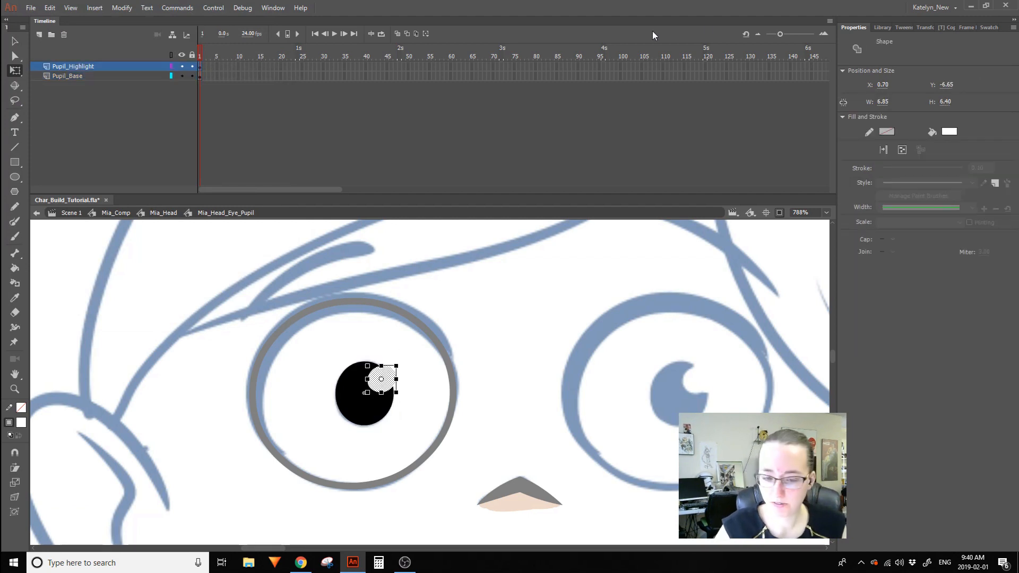
pyautogui.press('F8')
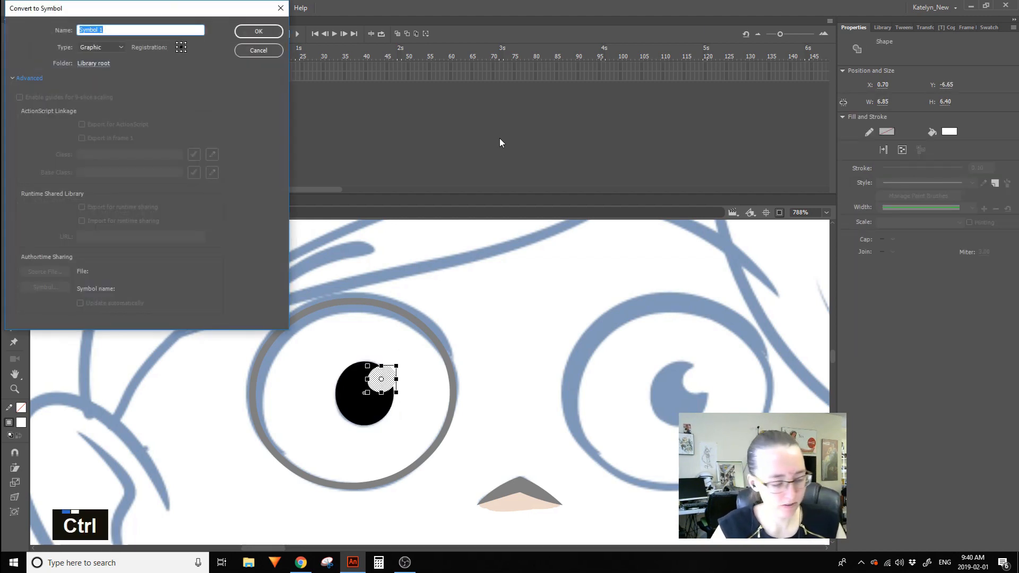
pyautogui.hotkey('ctrl', 'v')
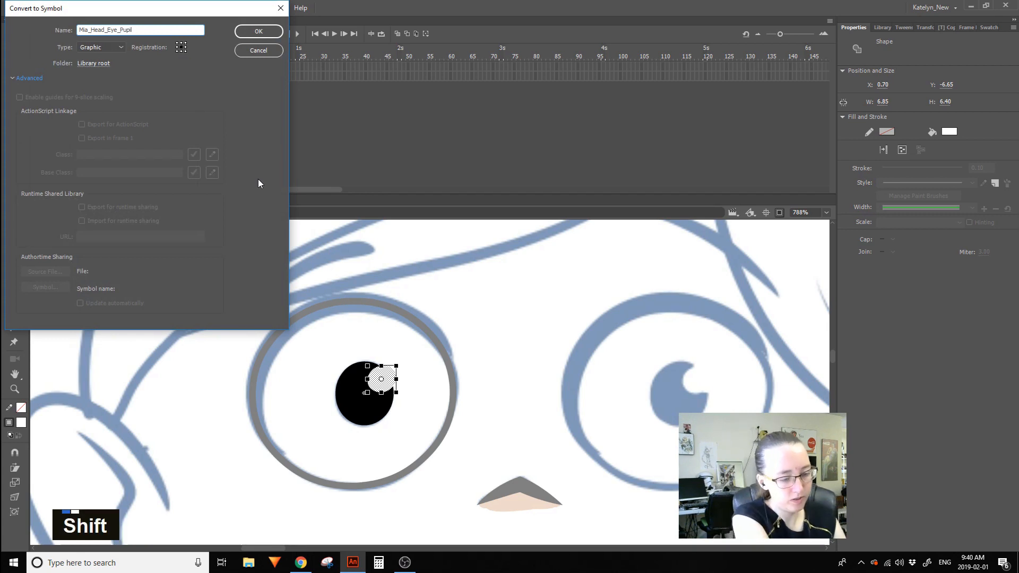
pyautogui.write('_Hi')
pyautogui.write('ghki')
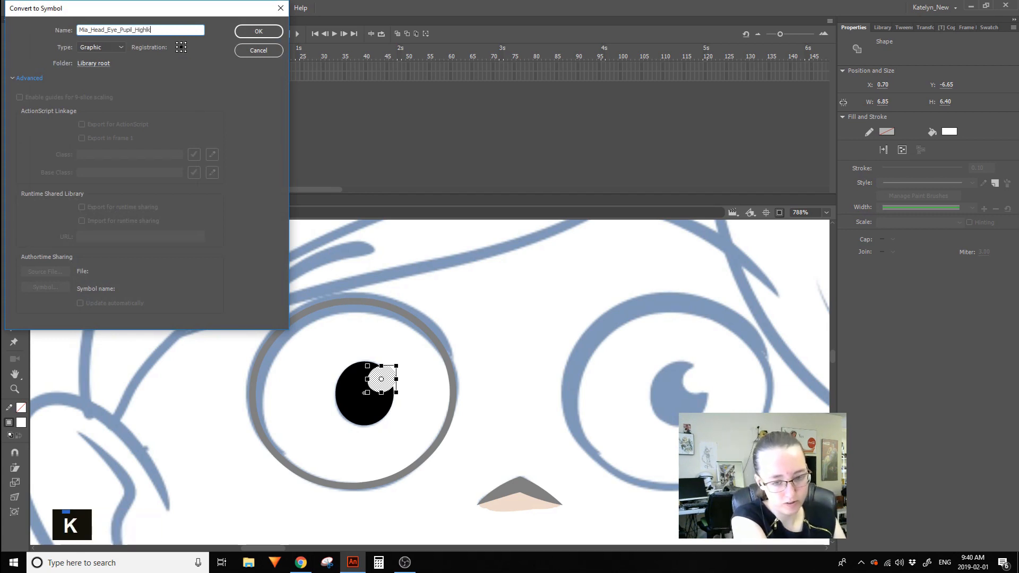
pyautogui.press('BackSpace')
pyautogui.press('BackSpace')
pyautogui.write('light')
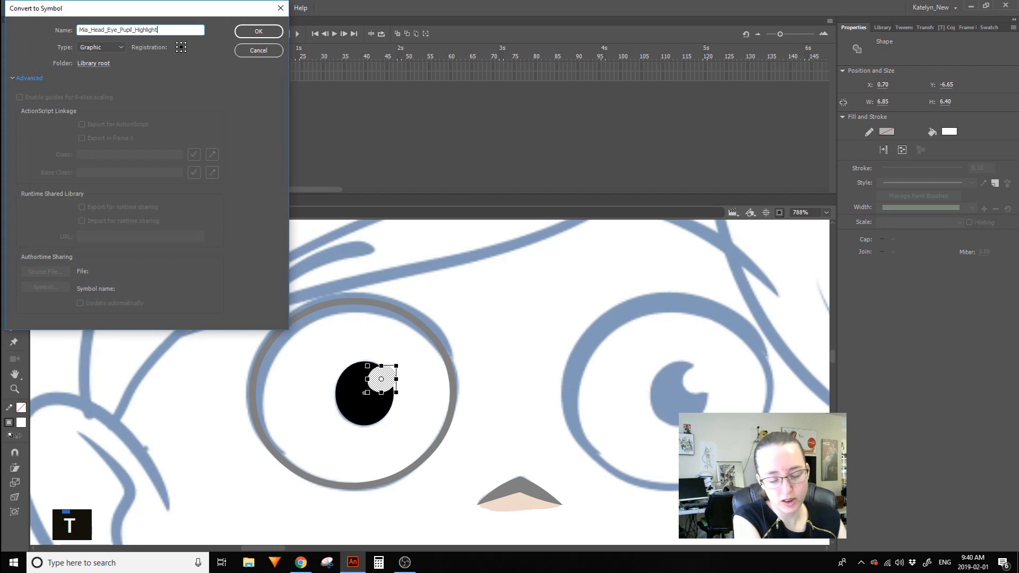
pyautogui.click(268, 31)
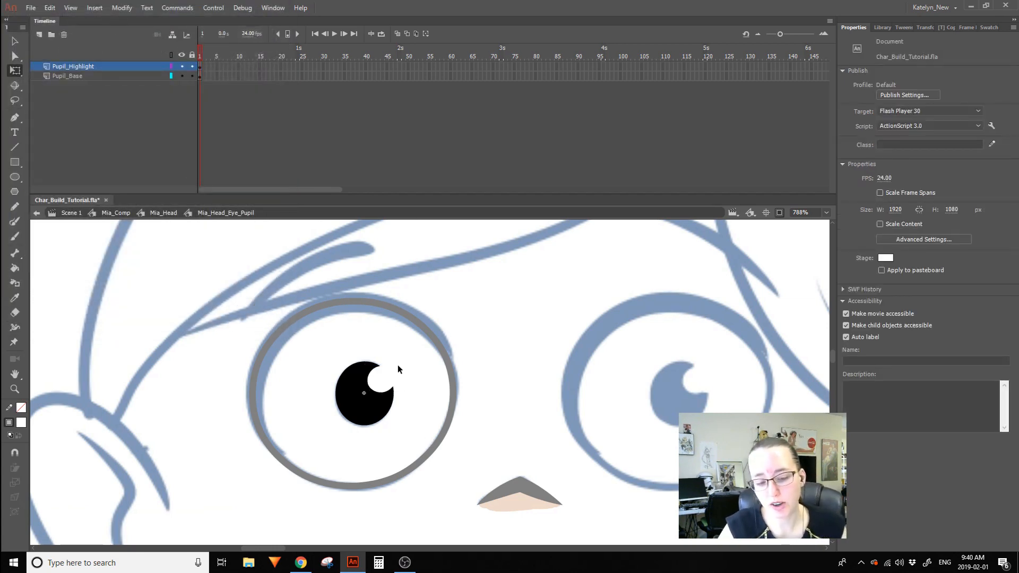
# Filter the library for "Head", review the head symbols' naming, and clear the filter.
pyautogui.click(884, 29)
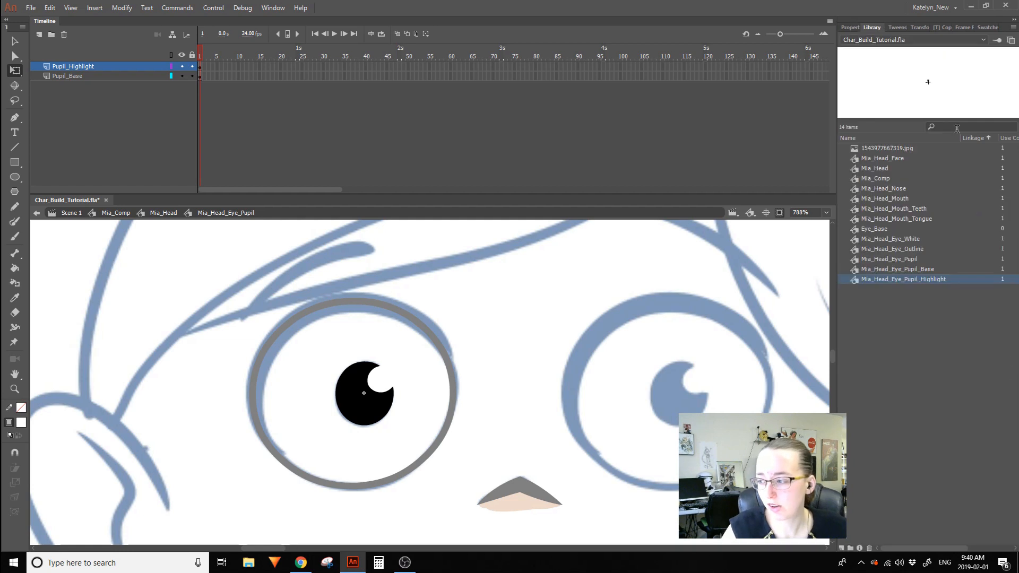
pyautogui.click(972, 127)
pyautogui.write('Head')
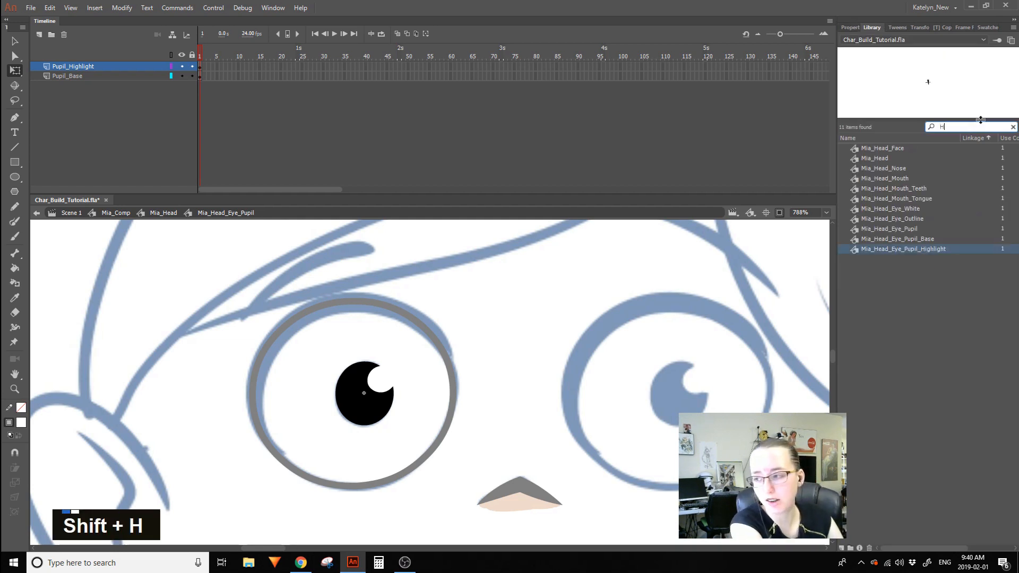
pyautogui.click(896, 179)
pyautogui.click(900, 189)
pyautogui.click(906, 208)
pyautogui.click(900, 239)
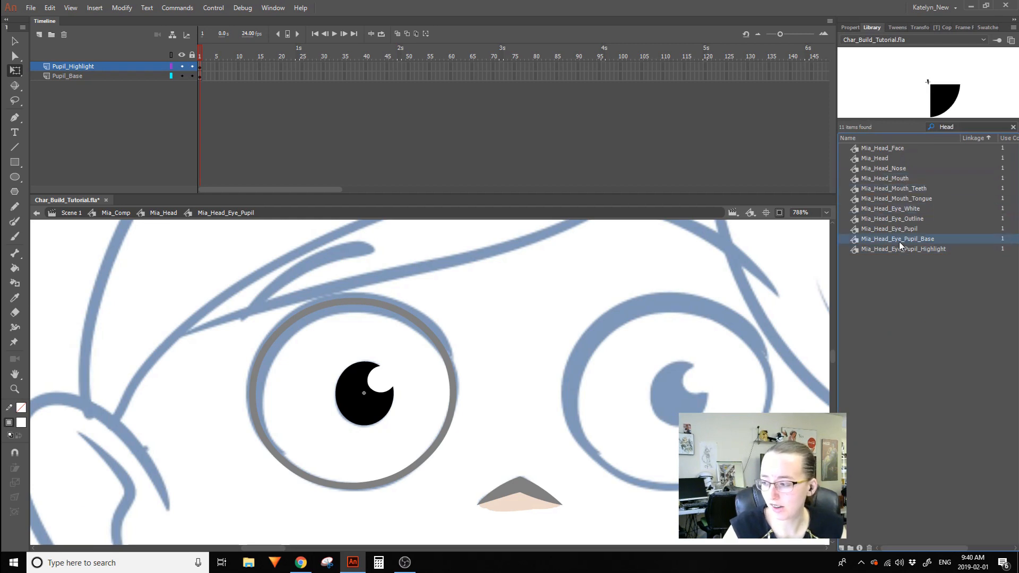
pyautogui.click(900, 280)
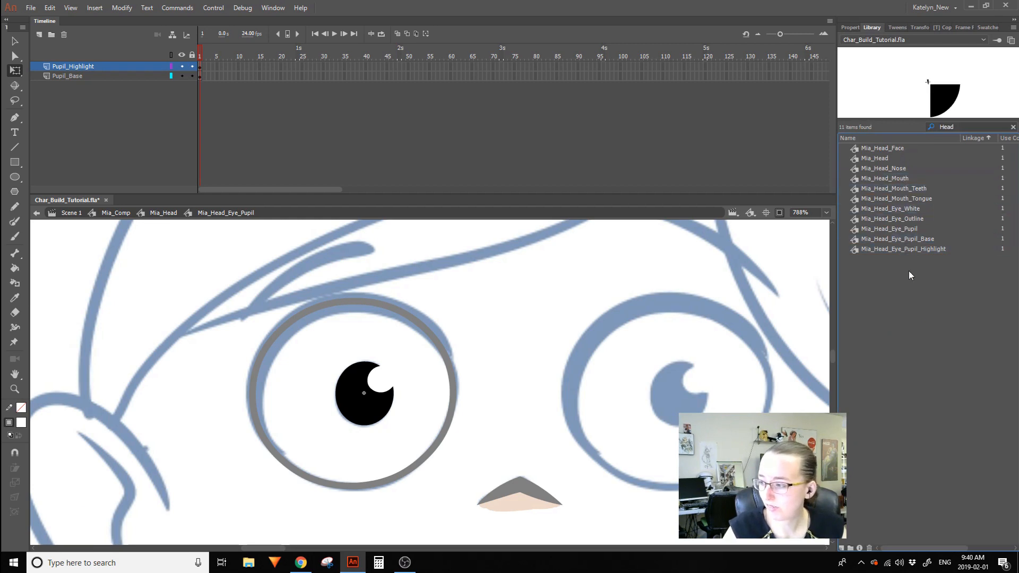
pyautogui.click(1013, 127)
pyautogui.click(854, 27)
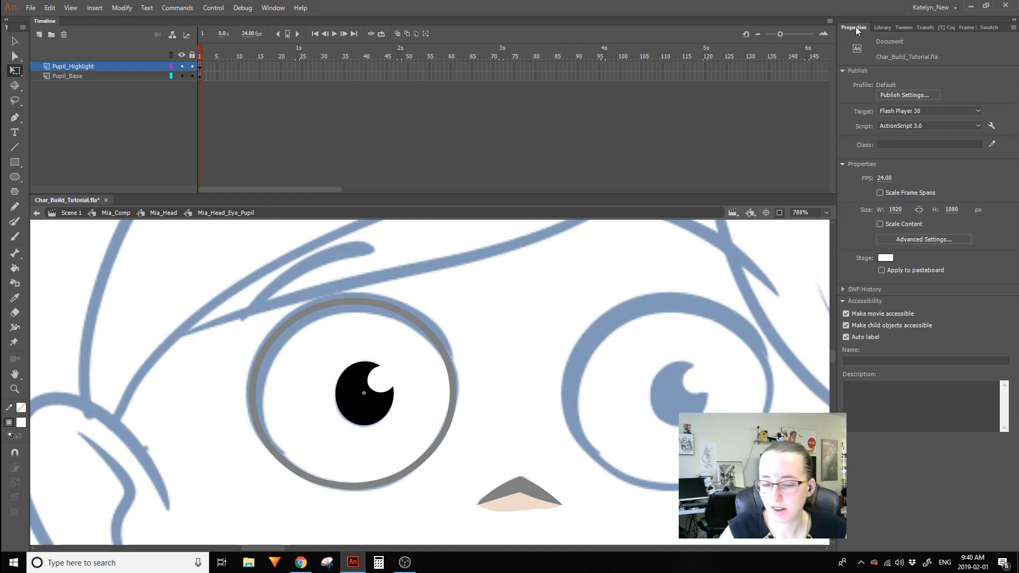
# Return to Mia_Head and turn off outline display for the Eye_Base and Pupil layers.
pyautogui.click(351, 382)
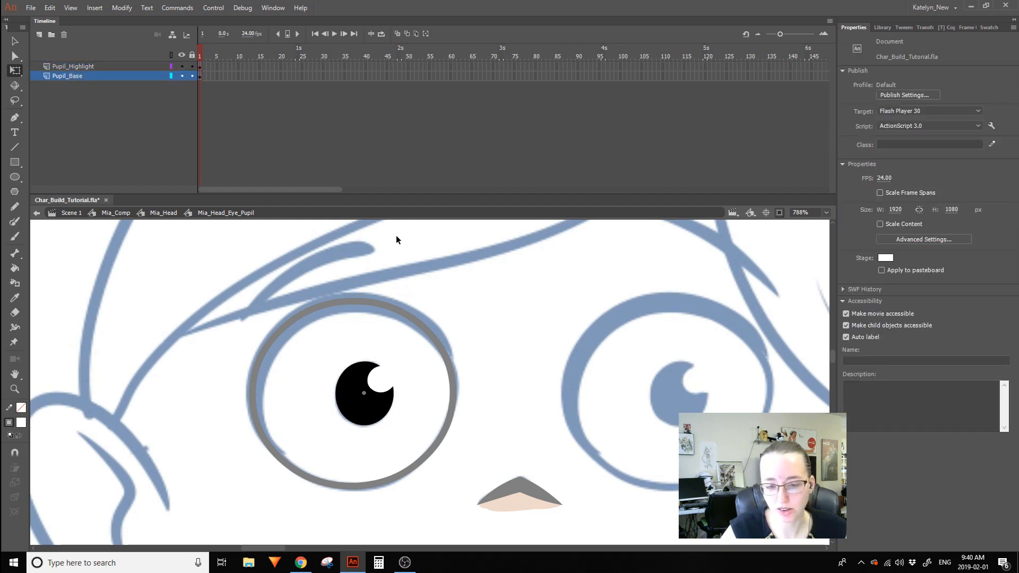
pyautogui.doubleClick(432, 285)
pyautogui.press('z')
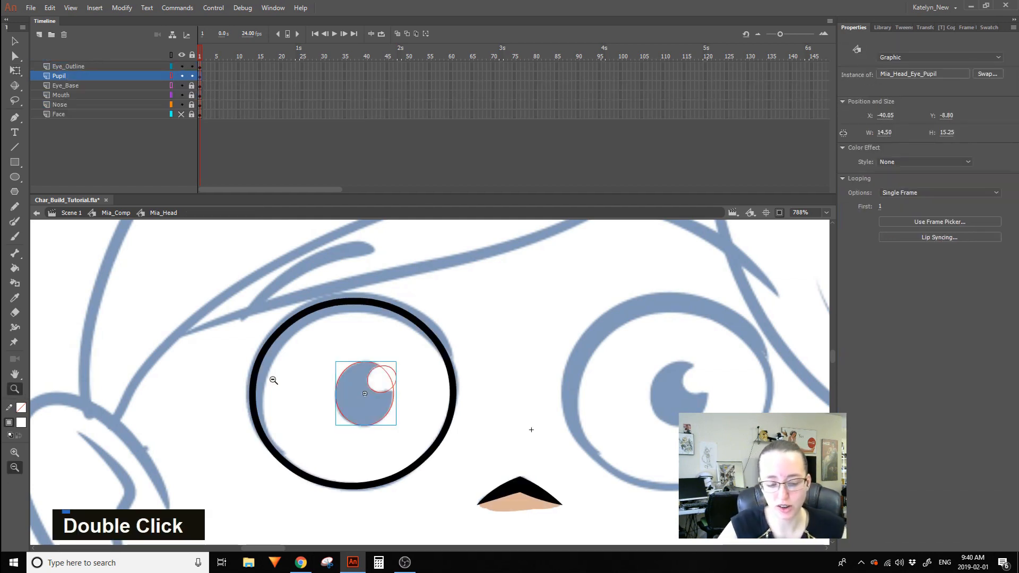
pyautogui.keyDown('alt'); pyautogui.click(430, 363); pyautogui.keyUp('alt')
pyautogui.keyDown('alt'); pyautogui.click(512, 364); pyautogui.keyUp('alt')
pyautogui.moveTo(317, 492); pyautogui.dragTo(534, 321)
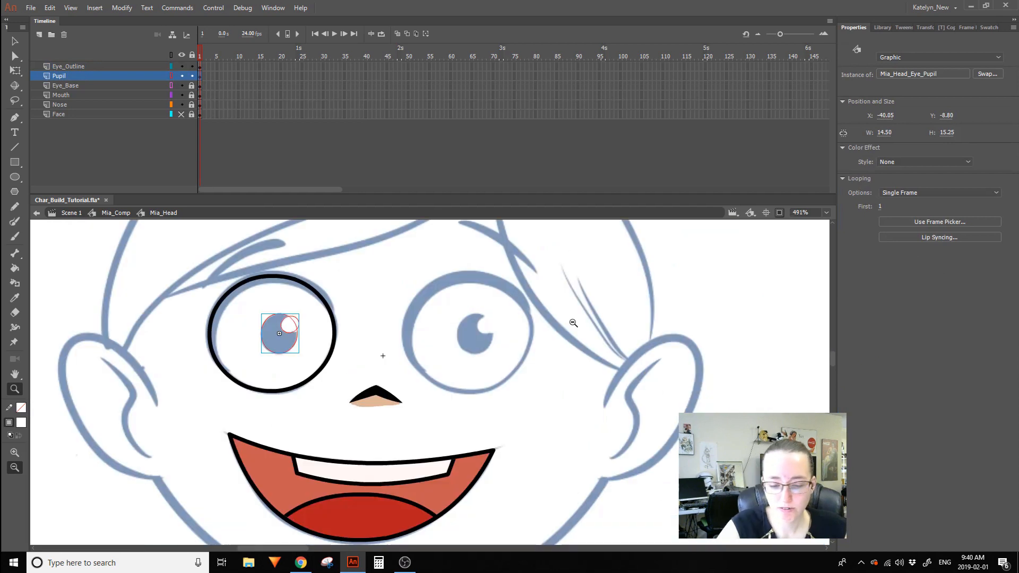
pyautogui.click(16, 70)
pyautogui.click(319, 234)
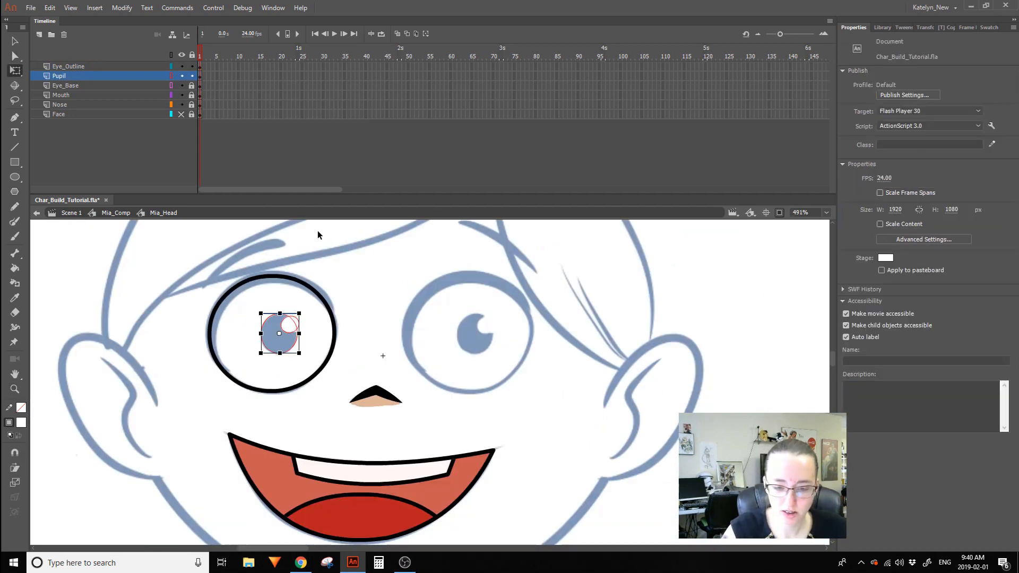
pyautogui.click(171, 85)
pyautogui.click(171, 76)
# Open the Mia_Head_Eye_Outline symbol for editing.
pyautogui.click(300, 277)
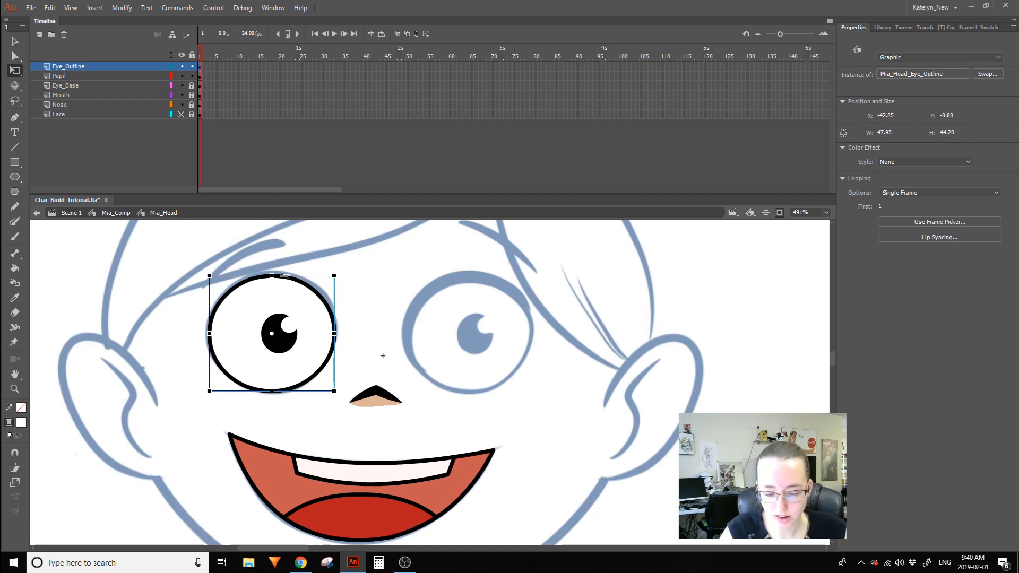
pyautogui.doubleClick(300, 285)
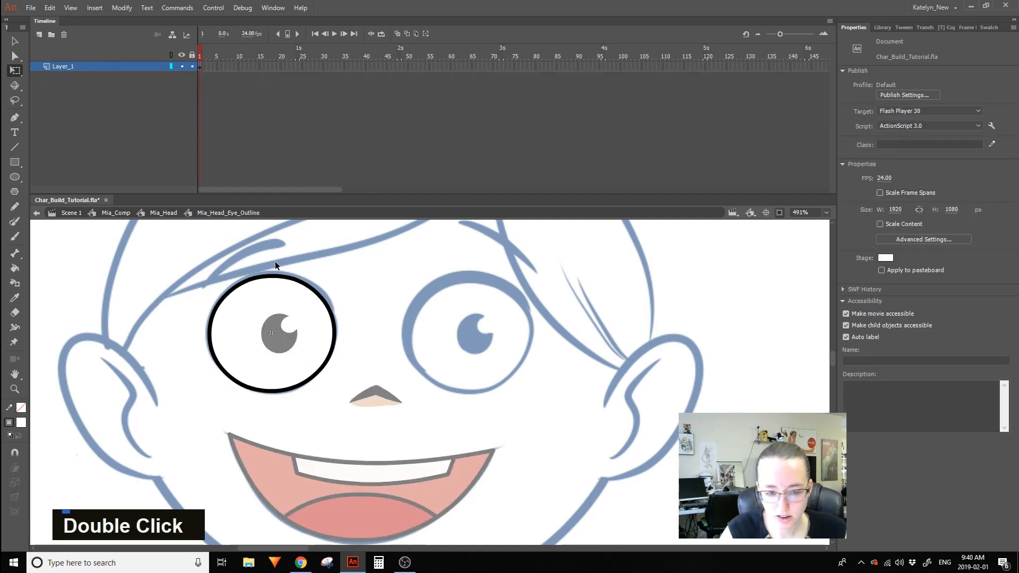
# Rename the eye outline symbol's only layer to Base_Line.
pyautogui.doubleClick(62, 65)
pyautogui.write('Ba')
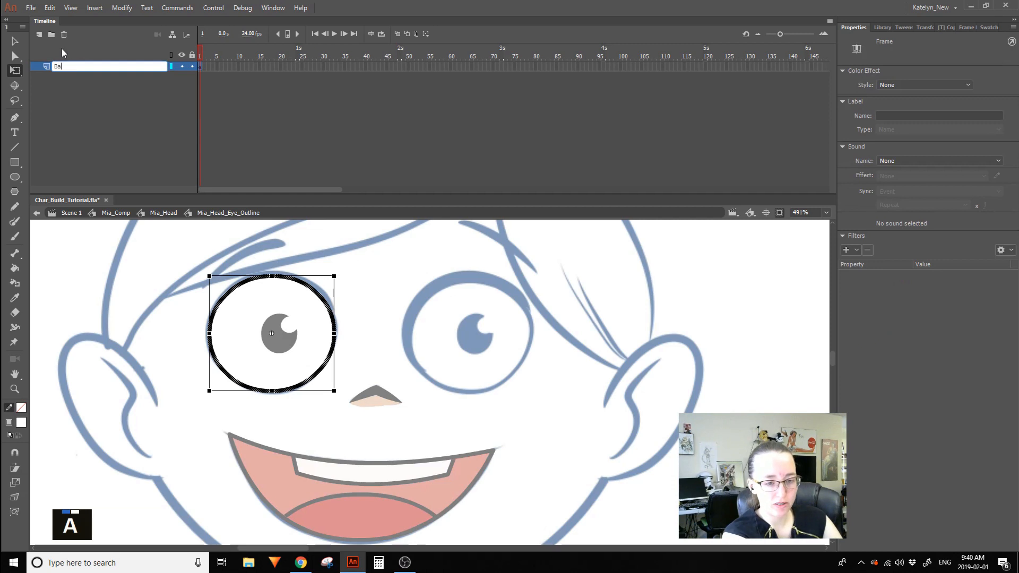
pyautogui.write('se_Line')
pyautogui.press('Return')
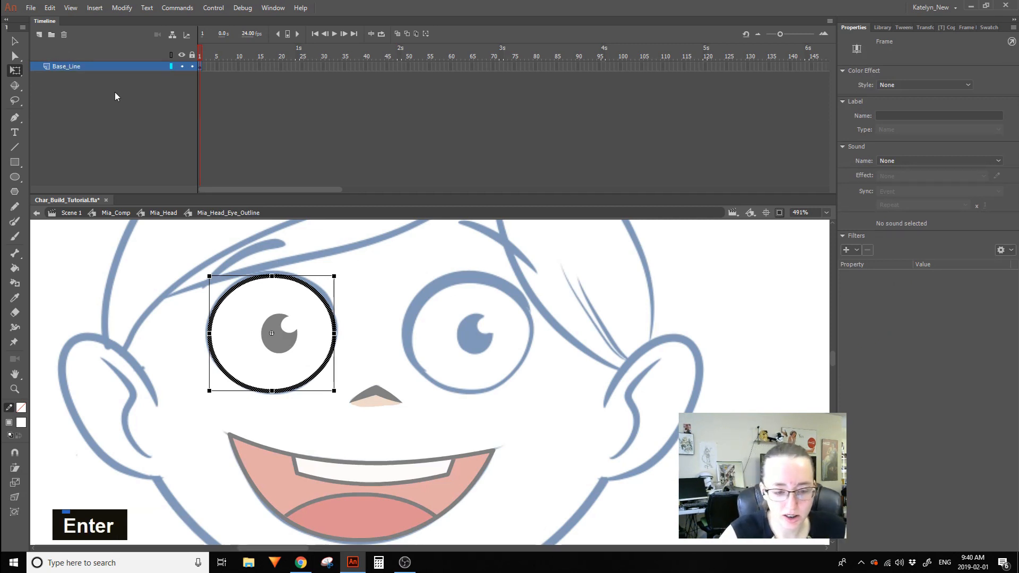
# Add a new layer above Base_Line and name it Eyelashes.
pyautogui.click(40, 36)
pyautogui.doubleClick(70, 65)
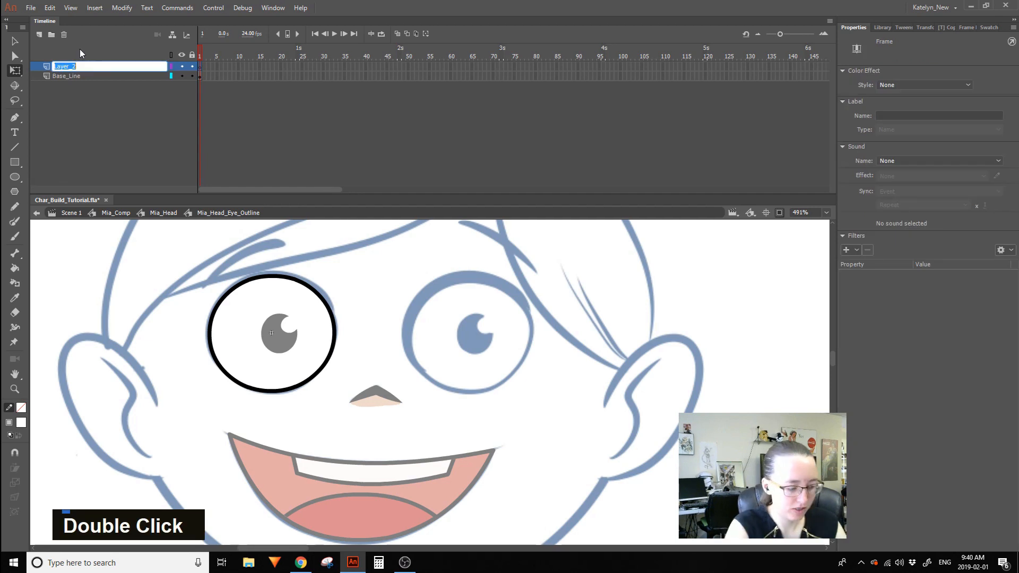
pyautogui.write('Eyelashes')
pyautogui.press('Return')
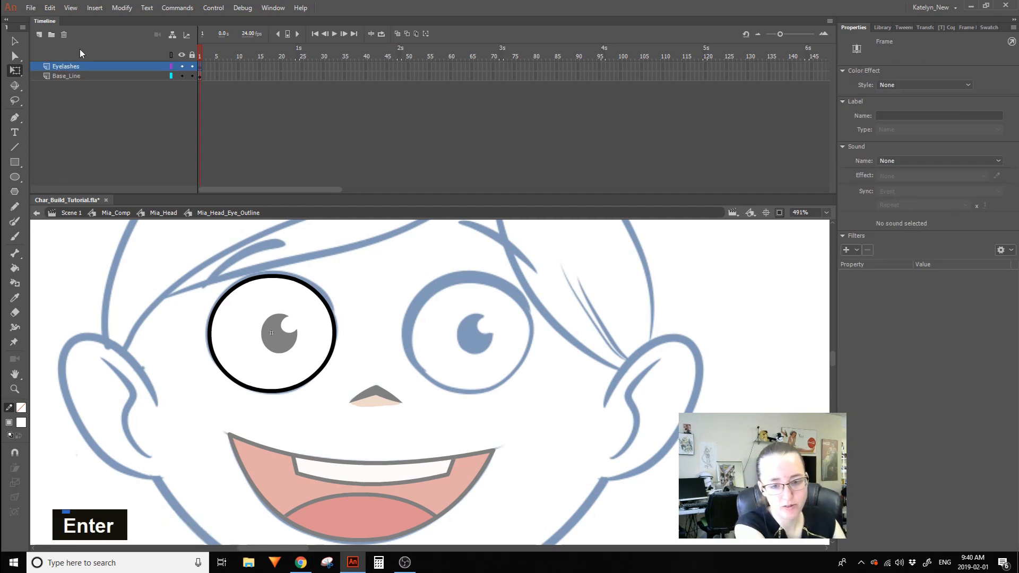
pyautogui.click(348, 261)
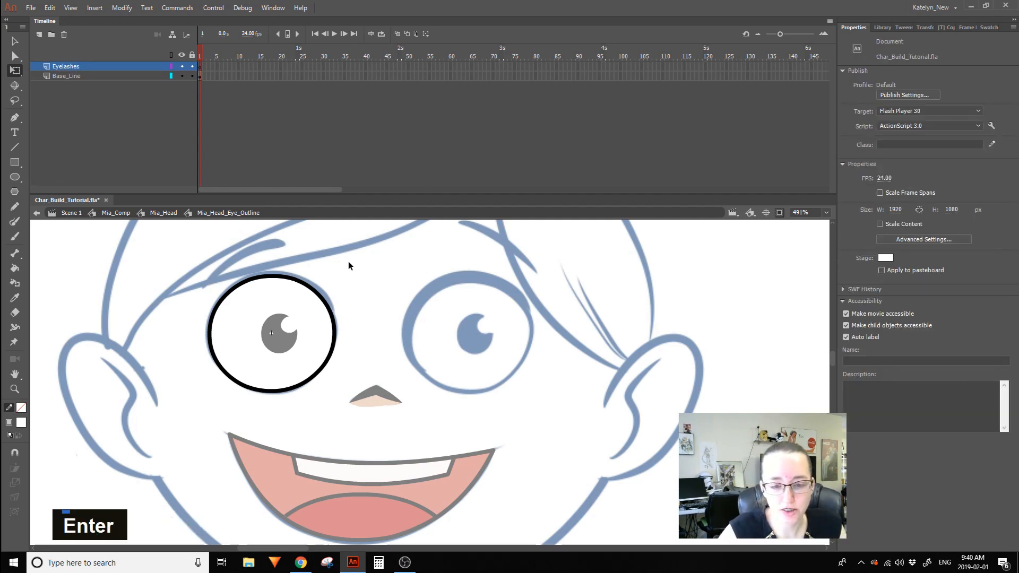
# Try to draw a line across the eye on the Eyelashes layer and bend it along the circle's upper edge.
pyautogui.keyDown('alt'); pyautogui.click(192, 65); pyautogui.keyUp('alt')
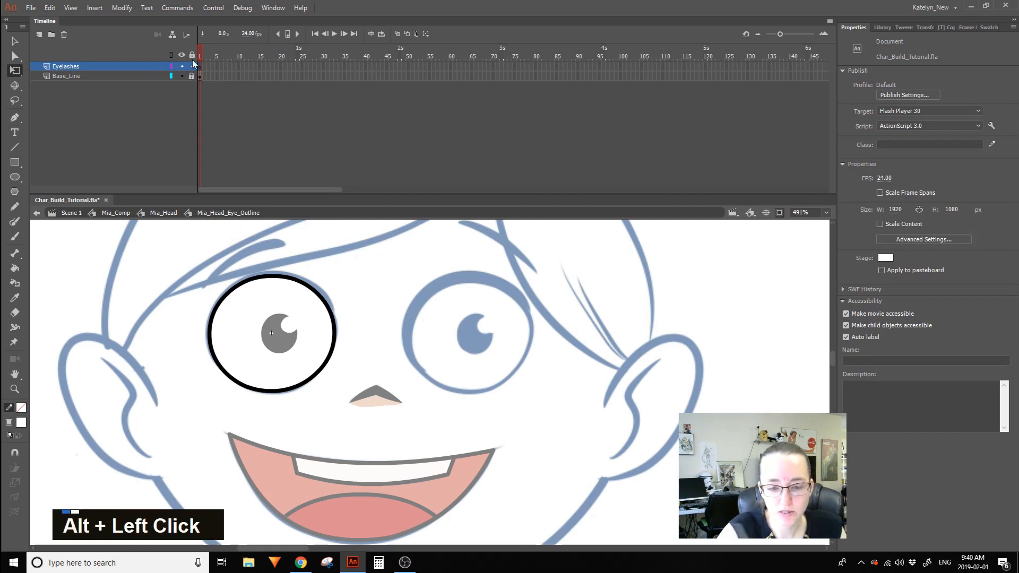
pyautogui.press('n')
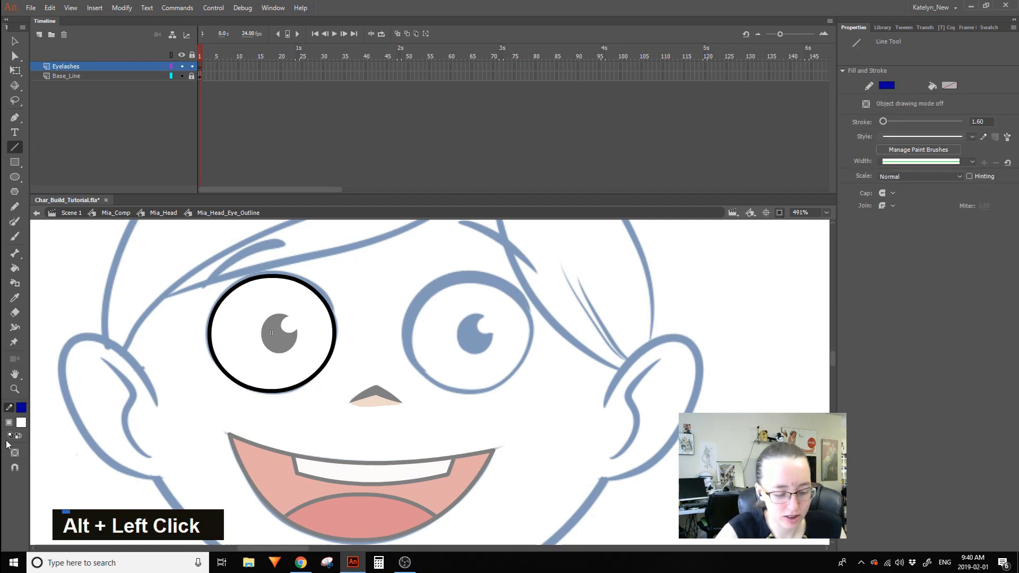
pyautogui.moveTo(325, 304)
pyautogui.mouseDown()
pyautogui.moveTo(192, 368)
pyautogui.moveTo(212, 357)
pyautogui.mouseUp()
pyautogui.keyDown('ctrl'); pyautogui.click(285, 326); pyautogui.keyUp('ctrl')
pyautogui.moveTo(285, 327); pyautogui.dragTo(258, 266)
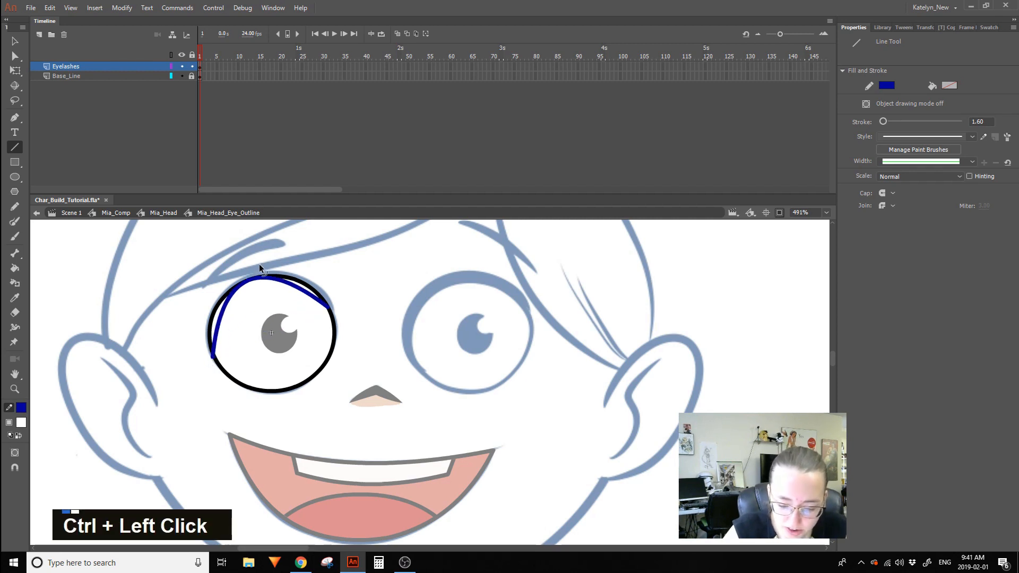
pyautogui.hotkey('ctrl', 'z')
pyautogui.hotkey('ctrl', 'z')
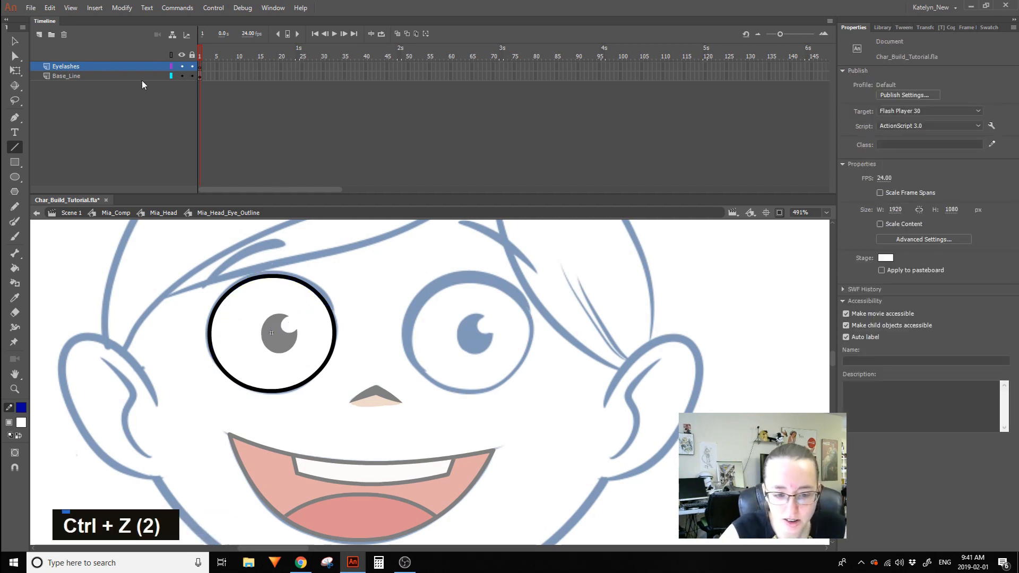
# Duplicate the Base_Line keyframe onto the Eyelashes layer, and hide and lock the Base_Line layer.
pyautogui.click(200, 75)
pyautogui.moveTo(200, 76); pyautogui.dragTo(201, 66)
pyautogui.press('alt')
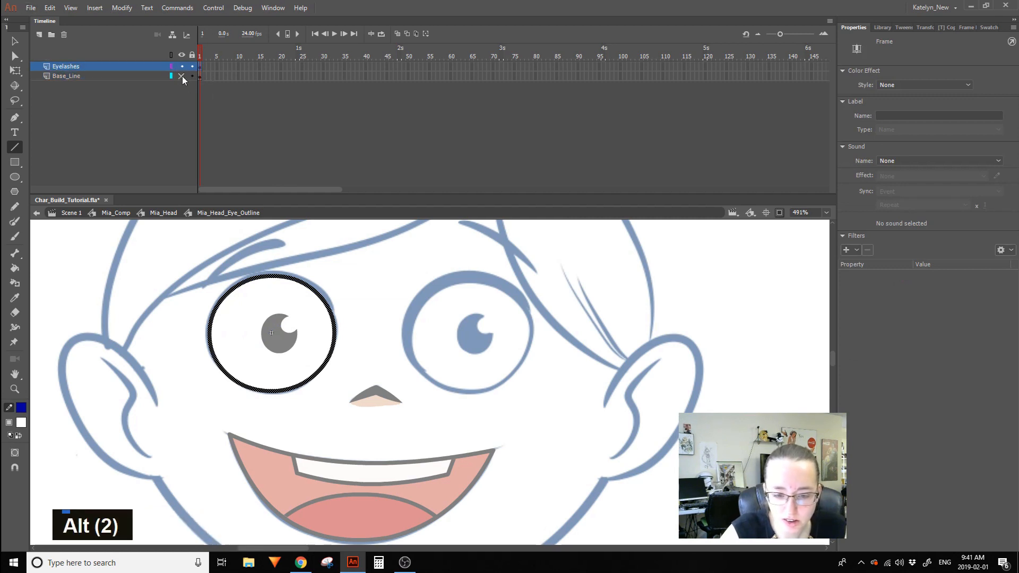
pyautogui.click(182, 76)
pyautogui.click(192, 75)
pyautogui.click(218, 114)
# Delete the right and lower segments of the circle on the Eyelashes layer, keeping only the arc over the eye's upper left.
pyautogui.click(15, 40)
pyautogui.click(334, 322)
pyautogui.press('Delete')
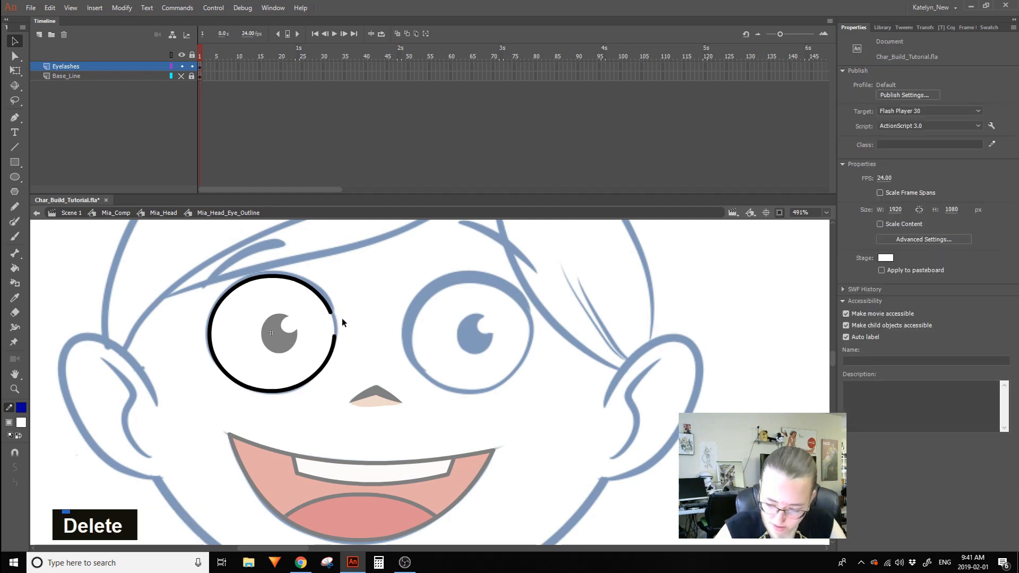
pyautogui.press('Delete')
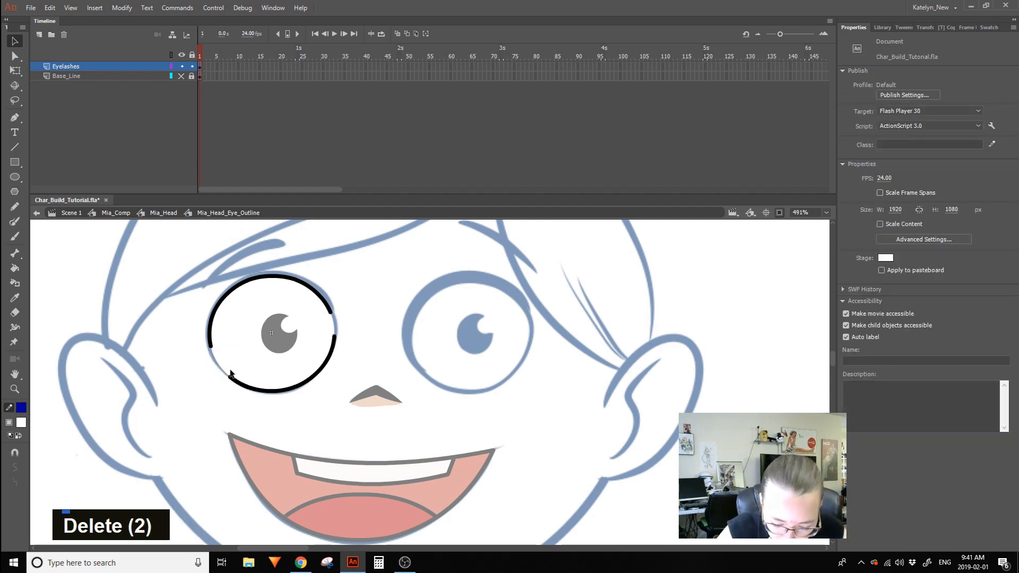
pyautogui.hotkey('ctrl', 'z')
pyautogui.press('Delete')
pyautogui.doubleClick(333, 352)
pyautogui.press('Delete')
# Give the remaining eyelash arc a width profile tapered at both ends and thicken its stroke.
pyautogui.click(328, 310)
pyautogui.doubleClick(331, 314)
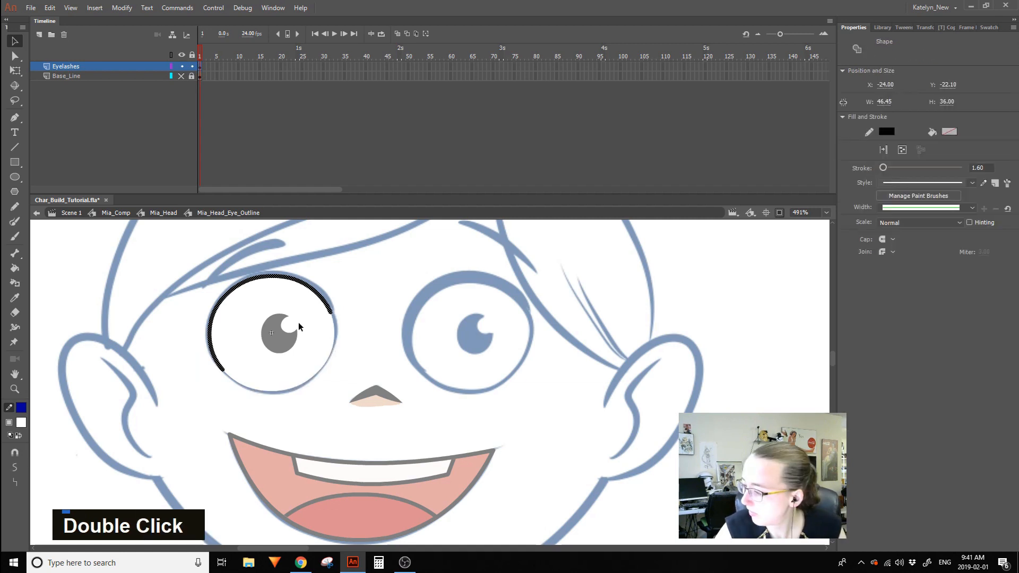
pyautogui.click(922, 209)
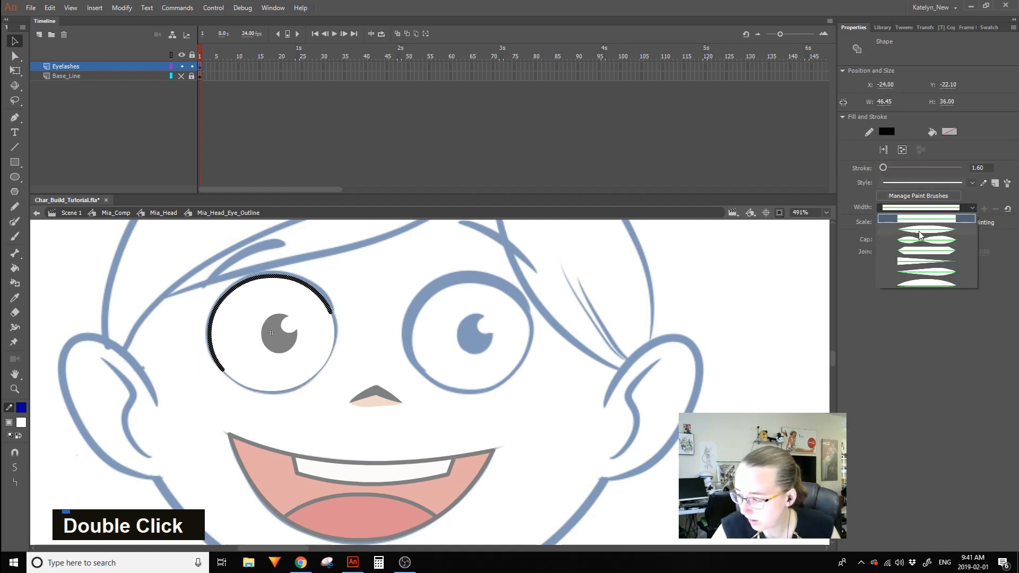
pyautogui.click(918, 231)
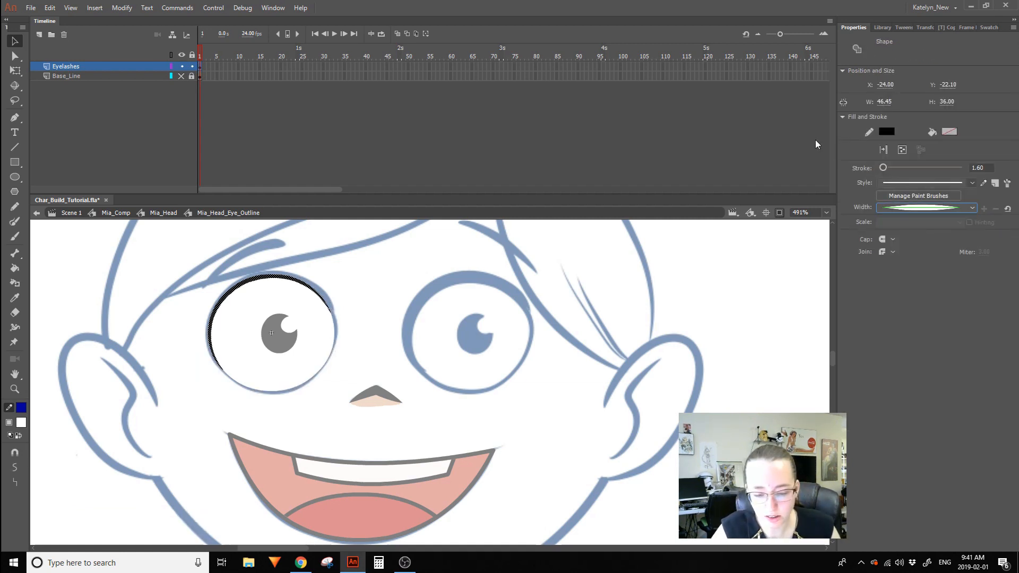
pyautogui.click(923, 208)
pyautogui.click(923, 233)
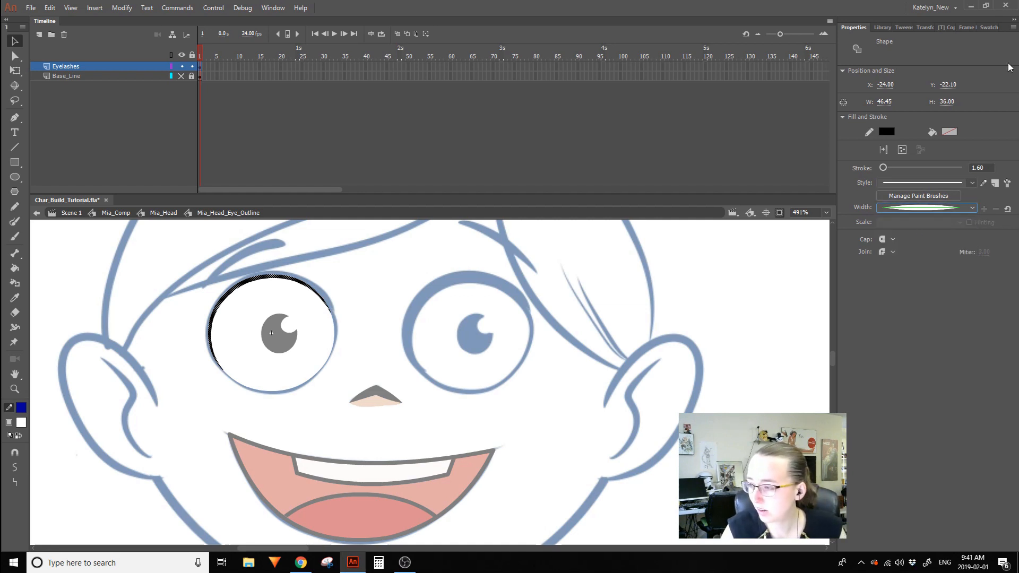
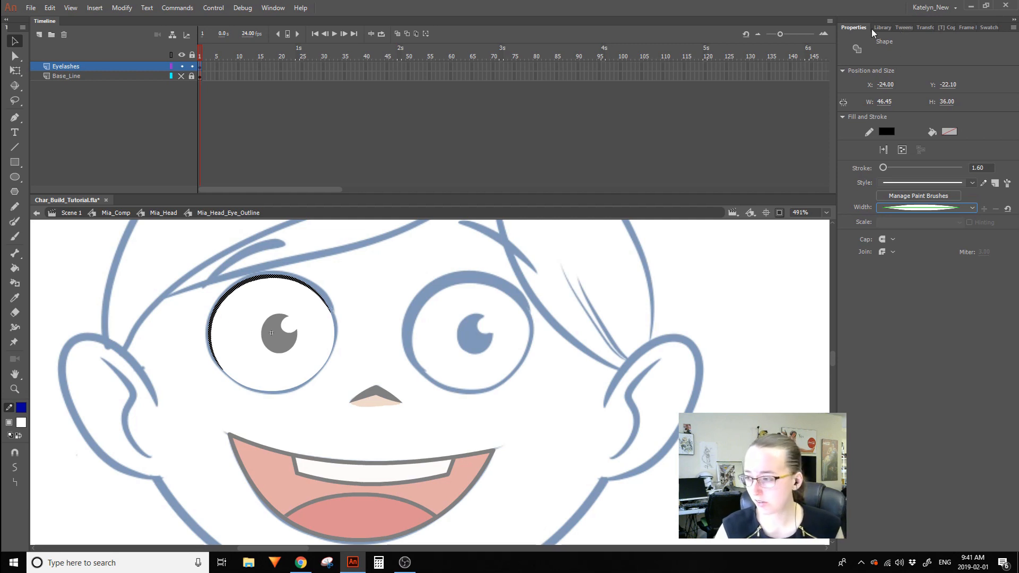
pyautogui.moveTo(883, 175); pyautogui.dragTo(884, 171)
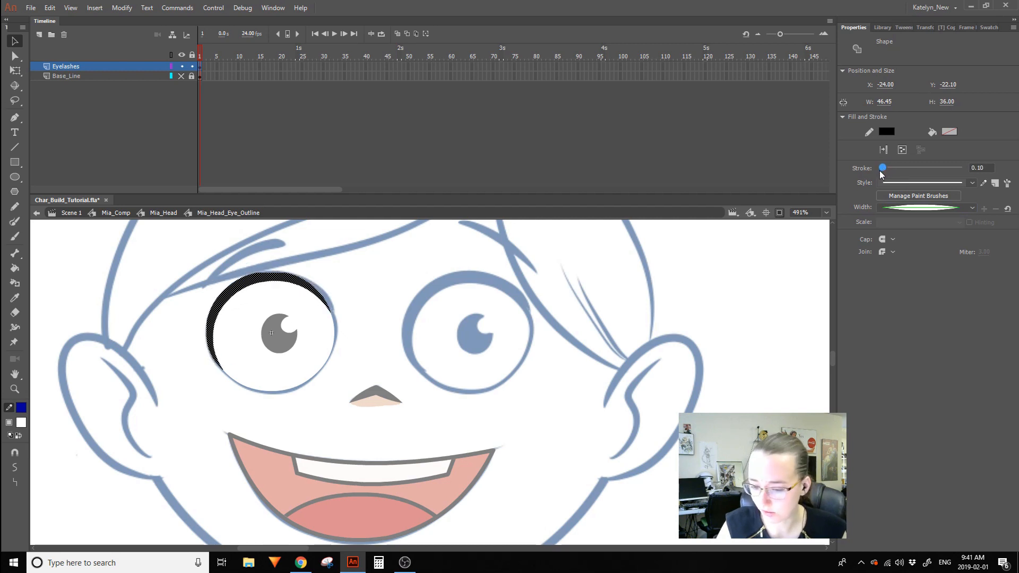
# Reset the eyelash arc's width profile to uniform and apply the stroke style tapered at both ends.
pyautogui.click(921, 209)
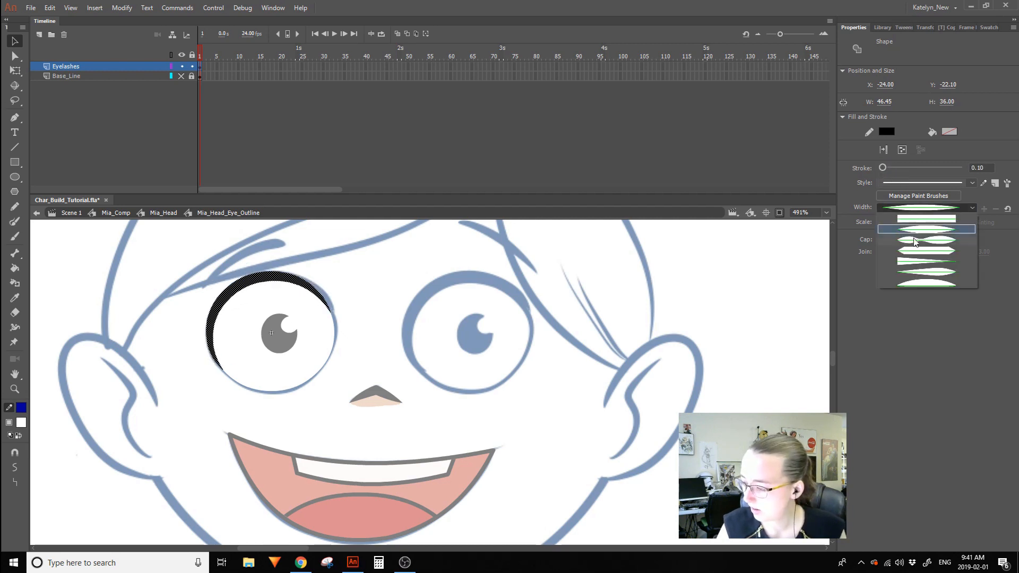
pyautogui.click(908, 209)
pyautogui.click(908, 209)
pyautogui.click(926, 218)
pyautogui.click(911, 183)
pyautogui.click(914, 196)
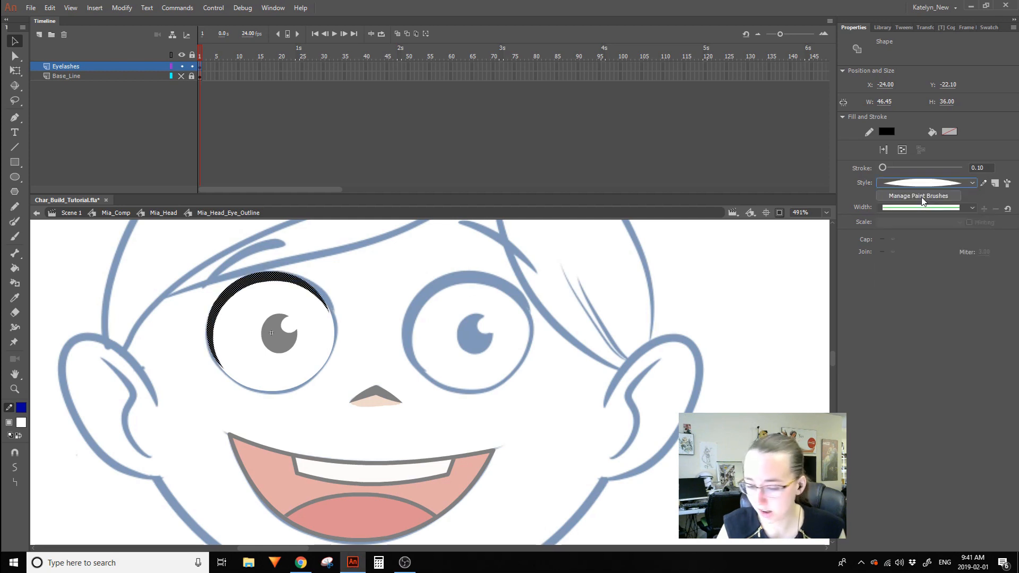
# Try stroke sizes of 4.05, 1.35 and 3 on the eyelash arc.
pyautogui.click(882, 169)
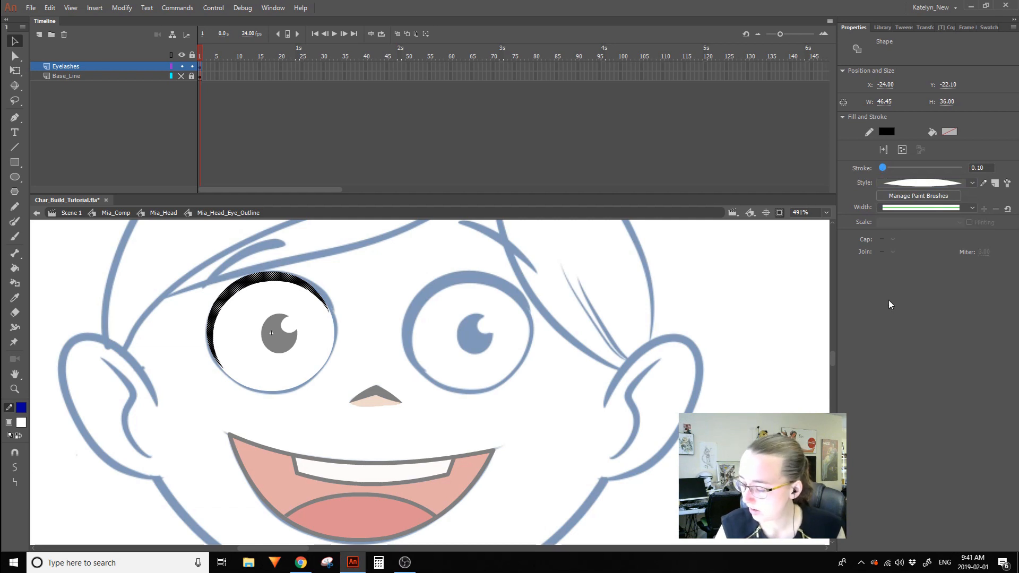
pyautogui.click(450, 334)
pyautogui.click(270, 276)
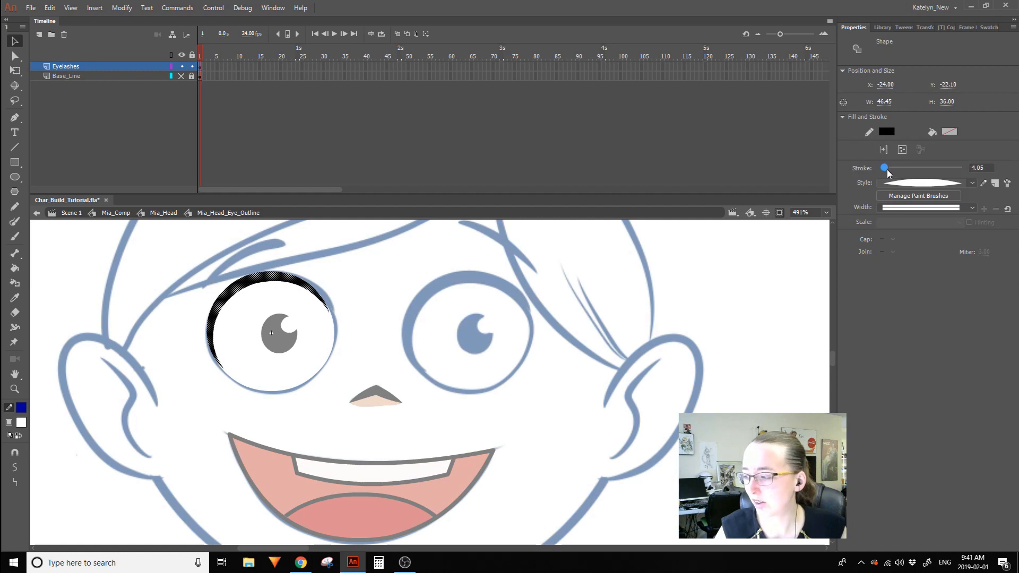
pyautogui.click(450, 347)
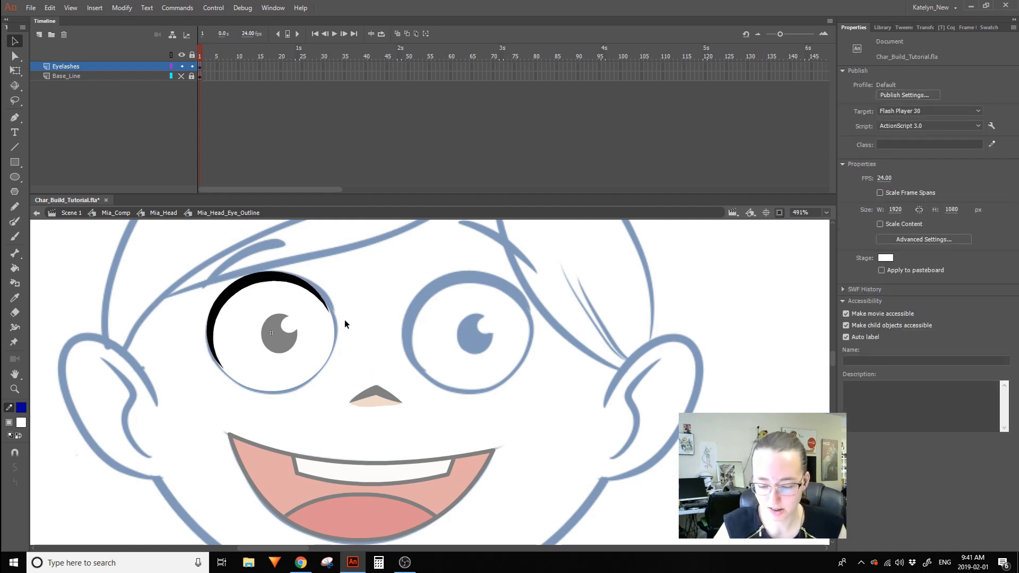
pyautogui.doubleClick(295, 284)
pyautogui.moveTo(886, 172); pyautogui.dragTo(885, 172)
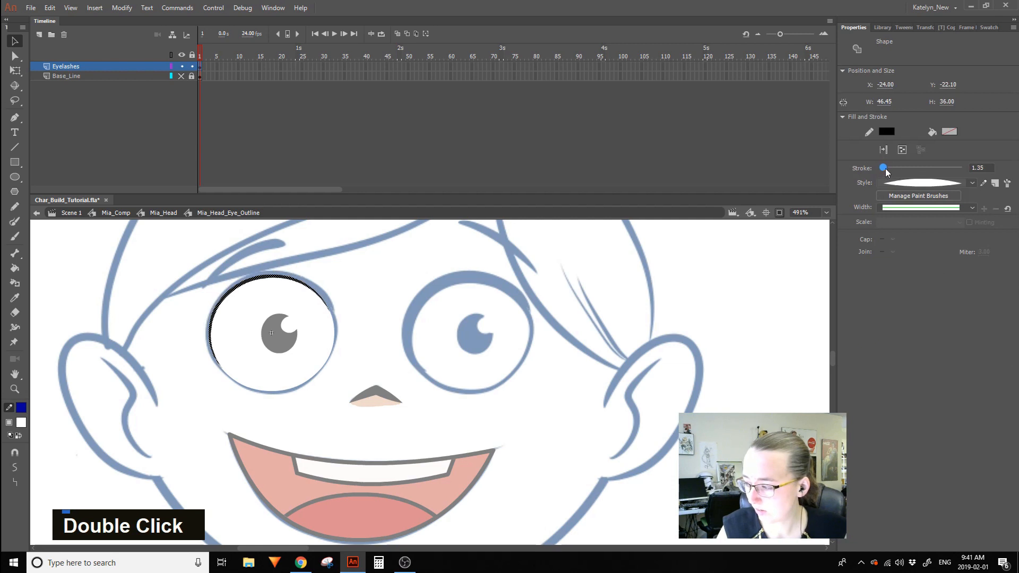
pyautogui.click(470, 343)
pyautogui.doubleClick(302, 285)
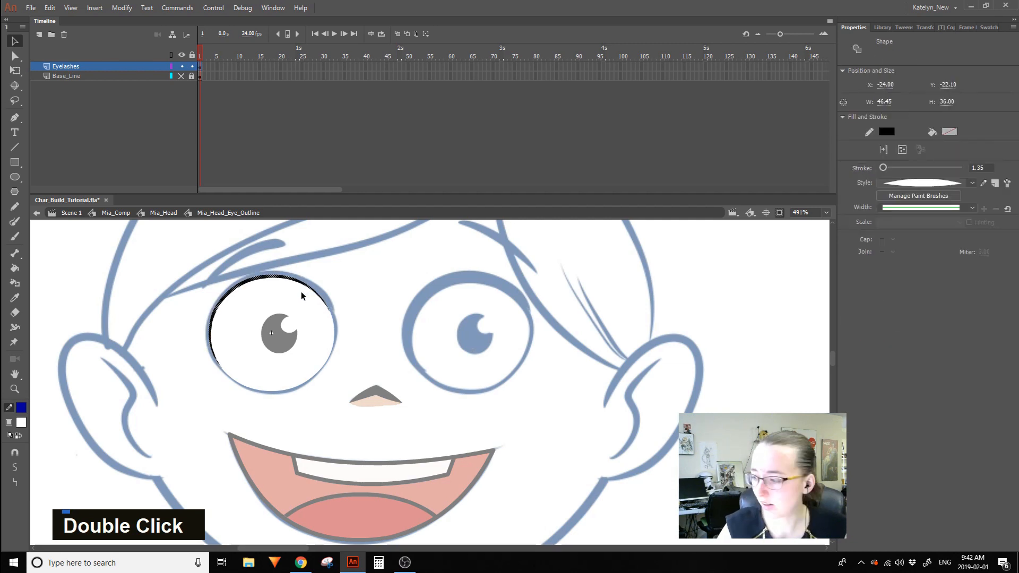
pyautogui.click(984, 167)
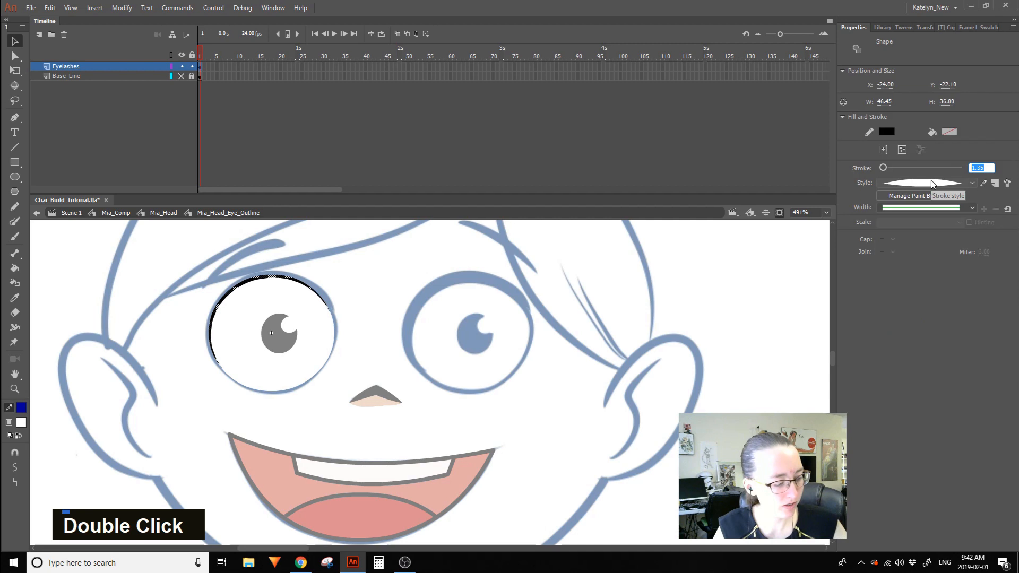
pyautogui.press('Return')
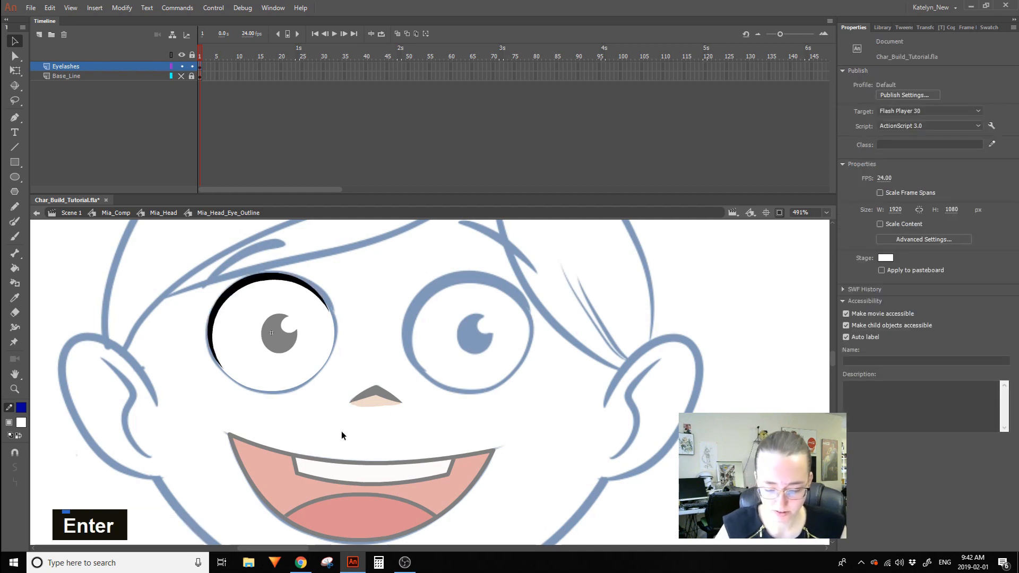
# Show the Base_Line layer again, set the eyelash arc's stroke size to 3.5 and toggle the Eyelashes layer's visibility to compare.
pyautogui.click(181, 76)
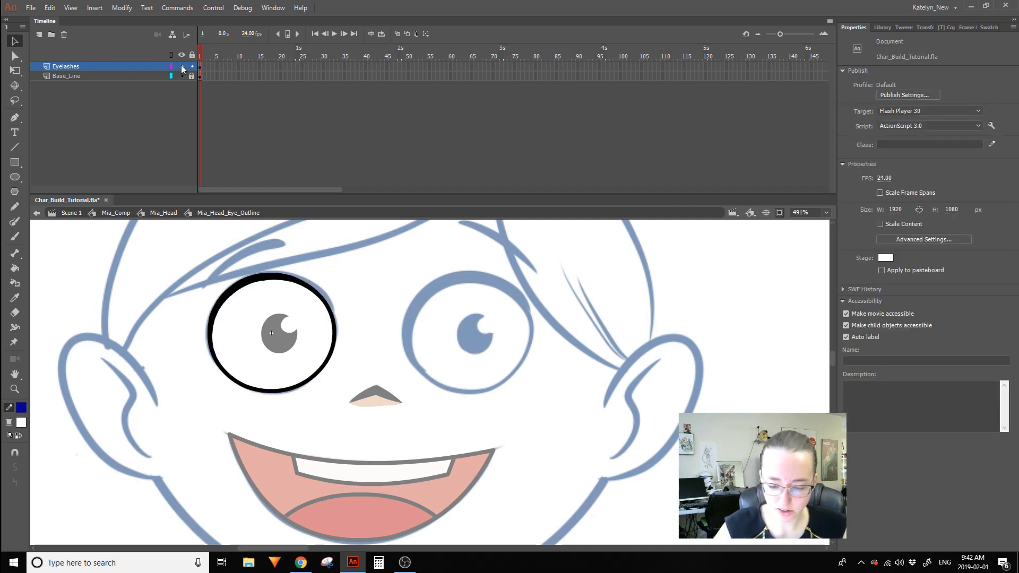
pyautogui.doubleClick(276, 273)
pyautogui.click(977, 167)
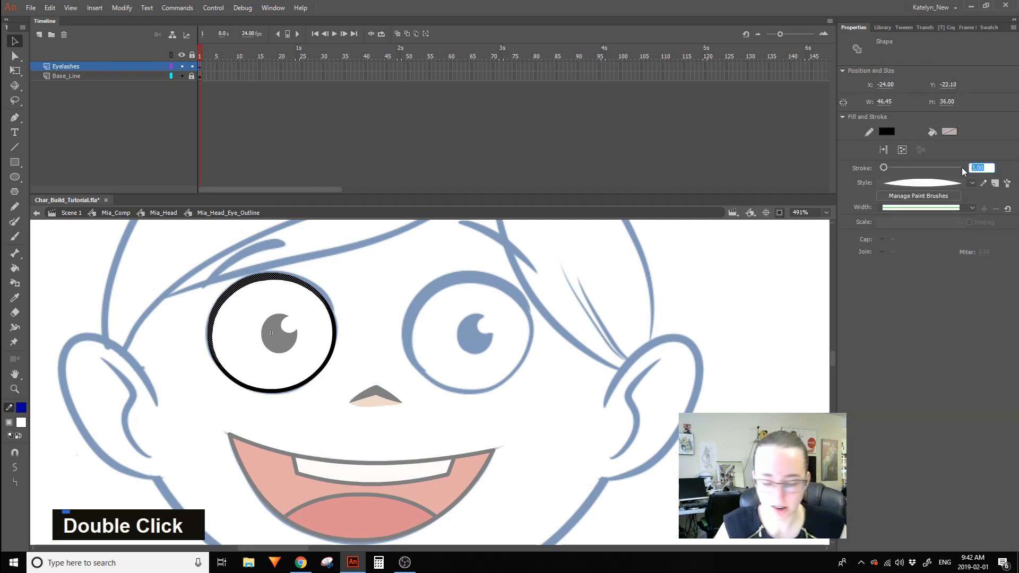
pyautogui.write('3.5')
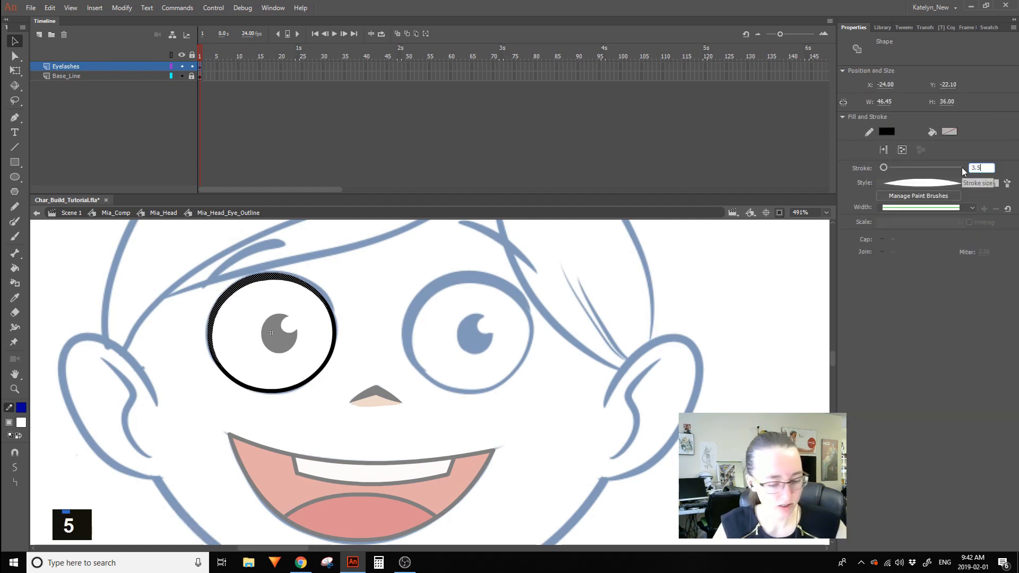
pyautogui.press('Return')
pyautogui.click(391, 276)
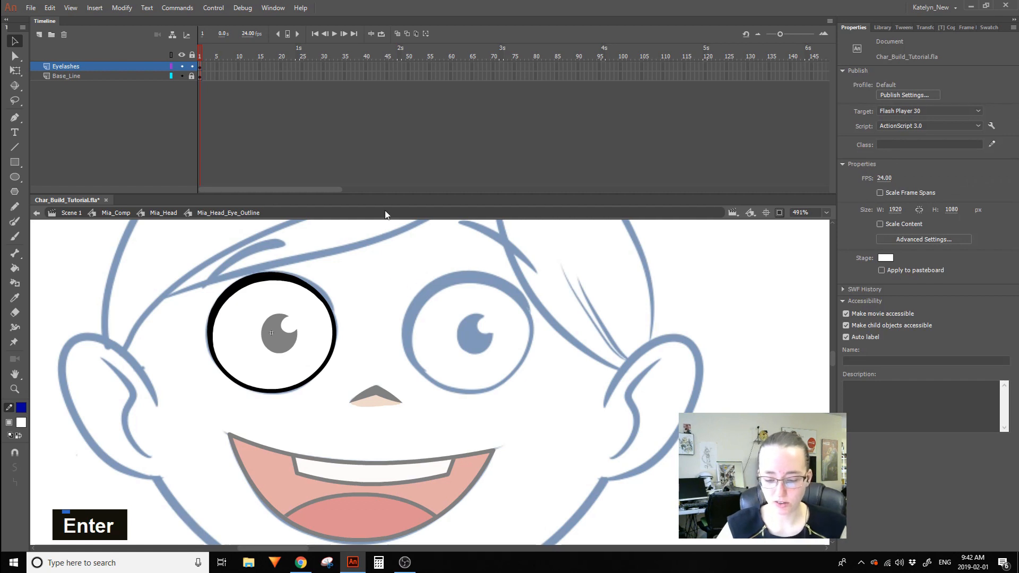
pyautogui.click(182, 67)
pyautogui.click(181, 67)
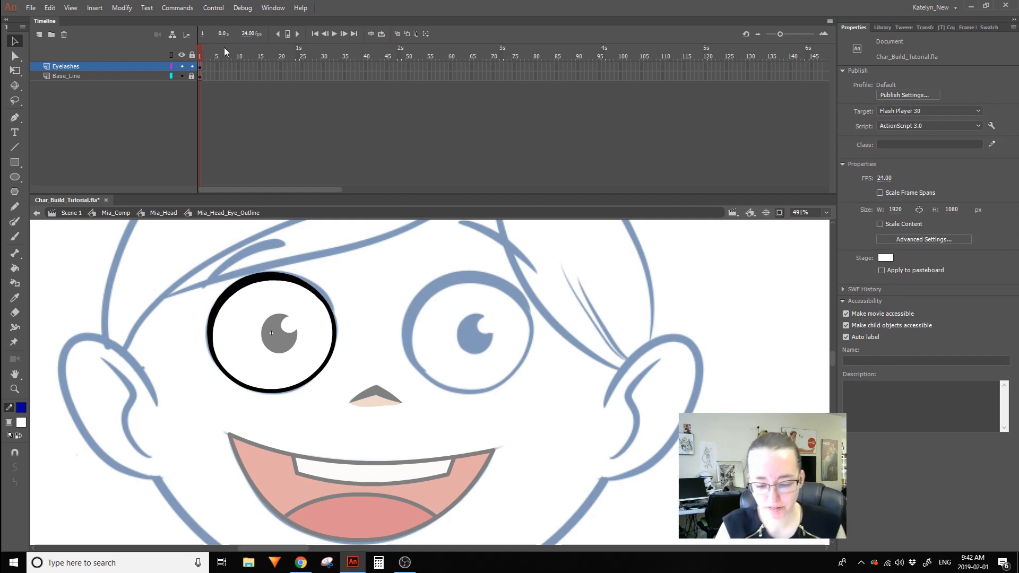
# Return to editing the Mia_Head symbol and unlock the Eye_Base layer for use with Free Transform.
pyautogui.doubleClick(365, 366)
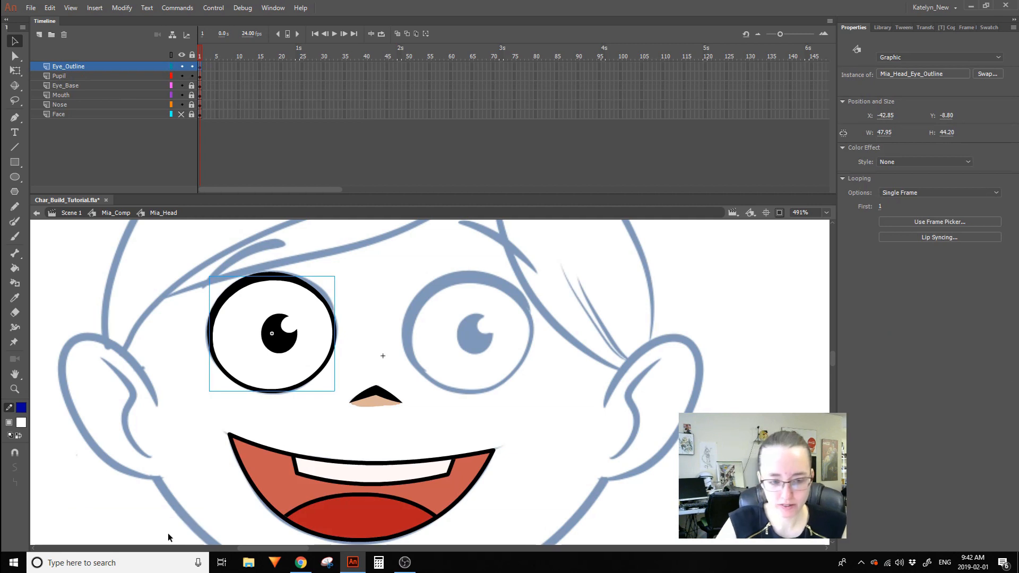
pyautogui.click(15, 70)
pyautogui.click(193, 85)
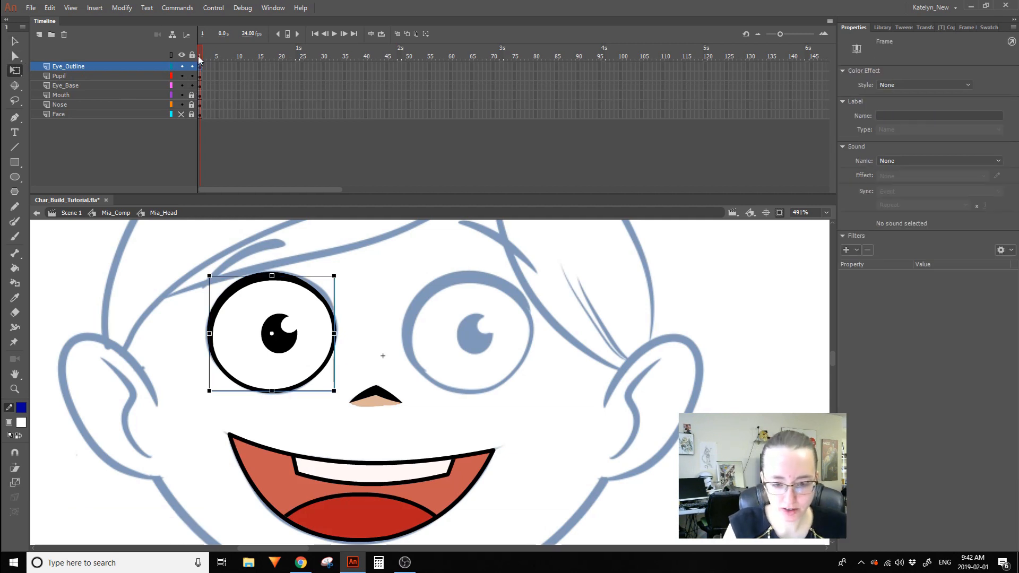
# Try to move the pupil to the eye's left edge, undo the move and select the eye outline instead.
pyautogui.click(287, 342)
pyautogui.moveTo(289, 341); pyautogui.dragTo(212, 347)
pyautogui.hotkey('ctrl', 'z')
pyautogui.click(274, 279)
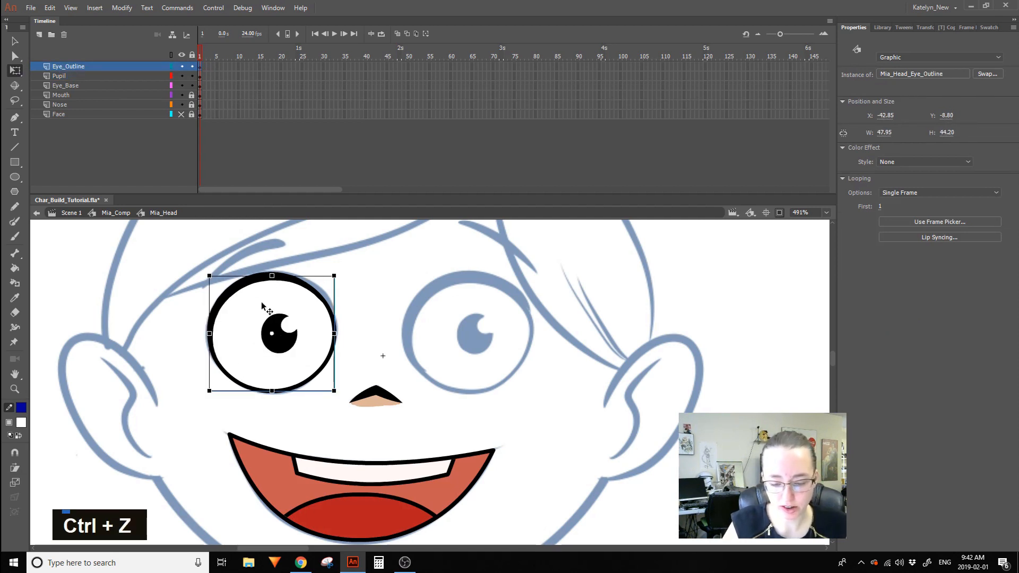
# Try shifting the eye outline and moving the pupil onto the eye's left edge, undoing each move.
pyautogui.moveTo(324, 270); pyautogui.dragTo(345, 268)
pyautogui.hotkey('ctrl', 'z')
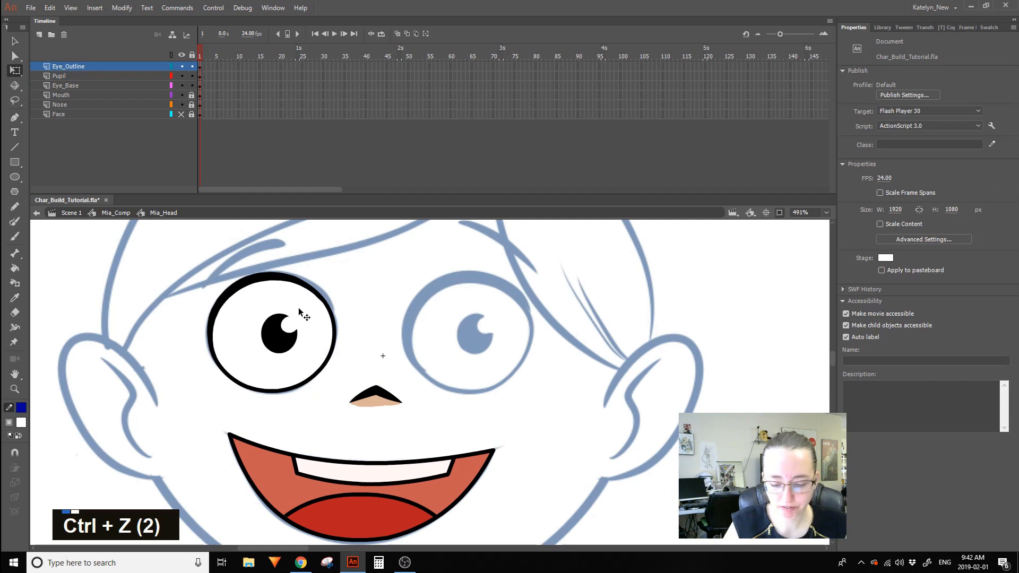
pyautogui.moveTo(268, 339); pyautogui.dragTo(207, 334)
pyautogui.hotkey('ctrl', 'z')
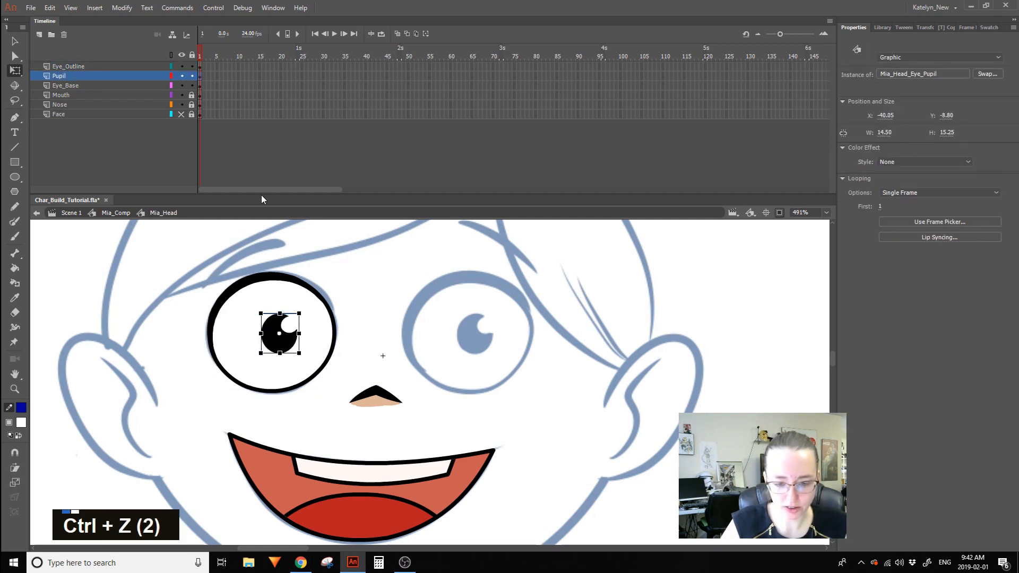
# Show the Pupil layer as outlines, try moving the pupil to the eye's left edge, and undo back to the filled view.
pyautogui.click(172, 76)
pyautogui.moveTo(295, 335); pyautogui.dragTo(237, 330)
pyautogui.hotkey('ctrl', 'z')
pyautogui.hotkey('ctrl', 'z')
pyautogui.hotkey('ctrl', 'z')
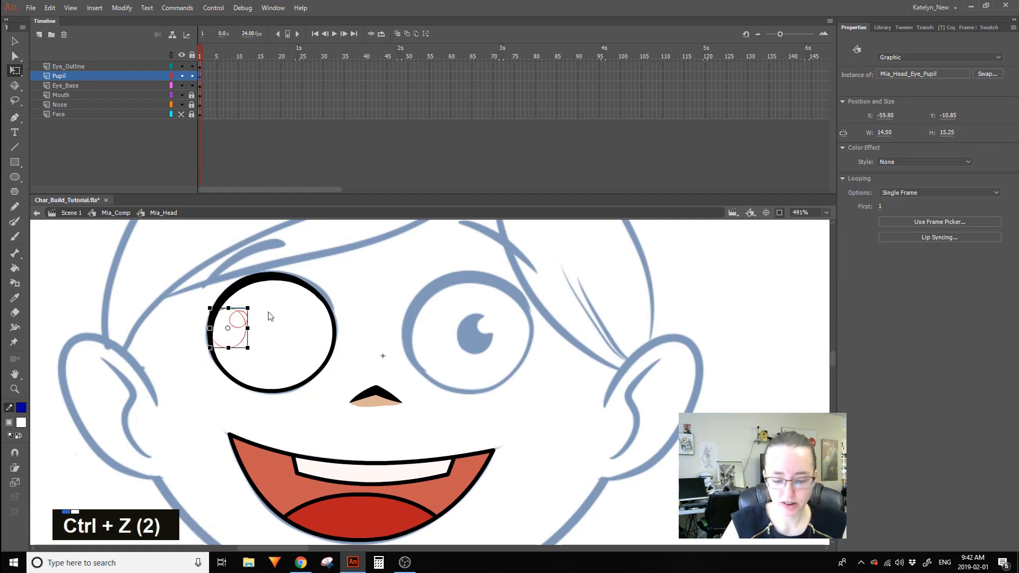
pyautogui.click(171, 76)
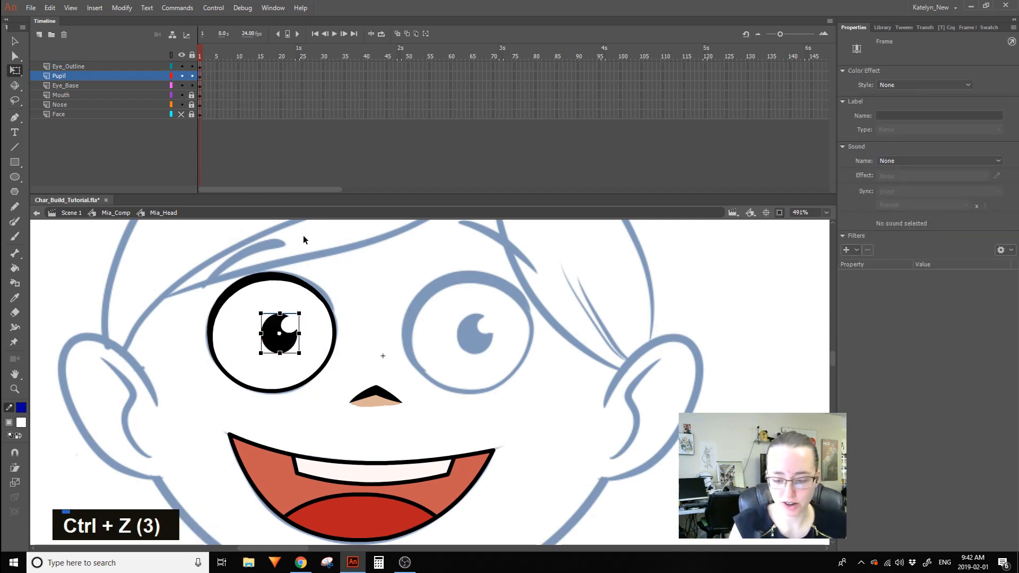
# Fill the pupil's base shape with blue inside its symbol and move the pupil across the eye outline's left edge in Mia_Head.
pyautogui.moveTo(289, 348); pyautogui.dragTo(302, 278)
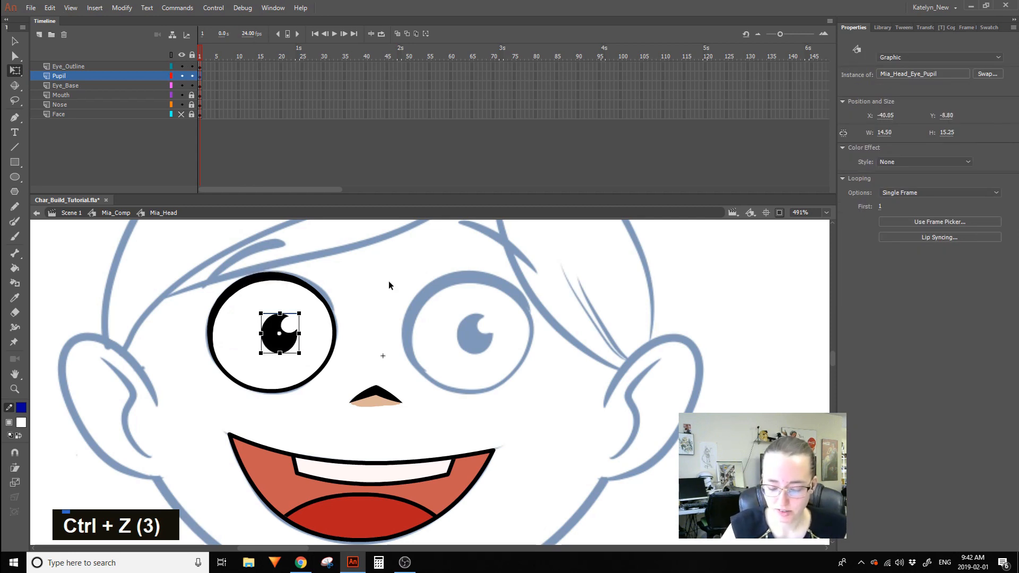
pyautogui.doubleClick(285, 337)
pyautogui.doubleClick(281, 343)
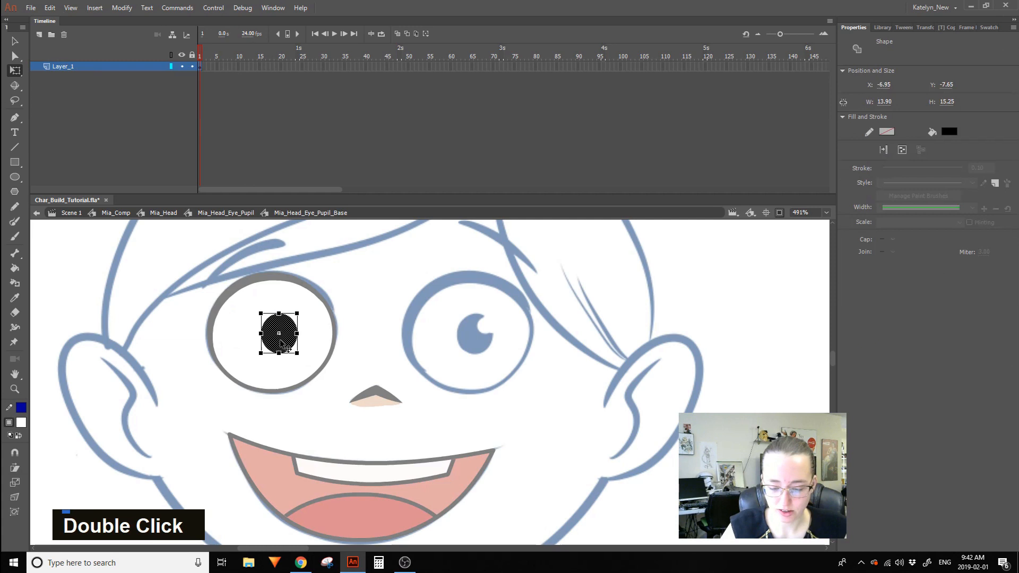
pyautogui.click(20, 424)
pyautogui.click(73, 317)
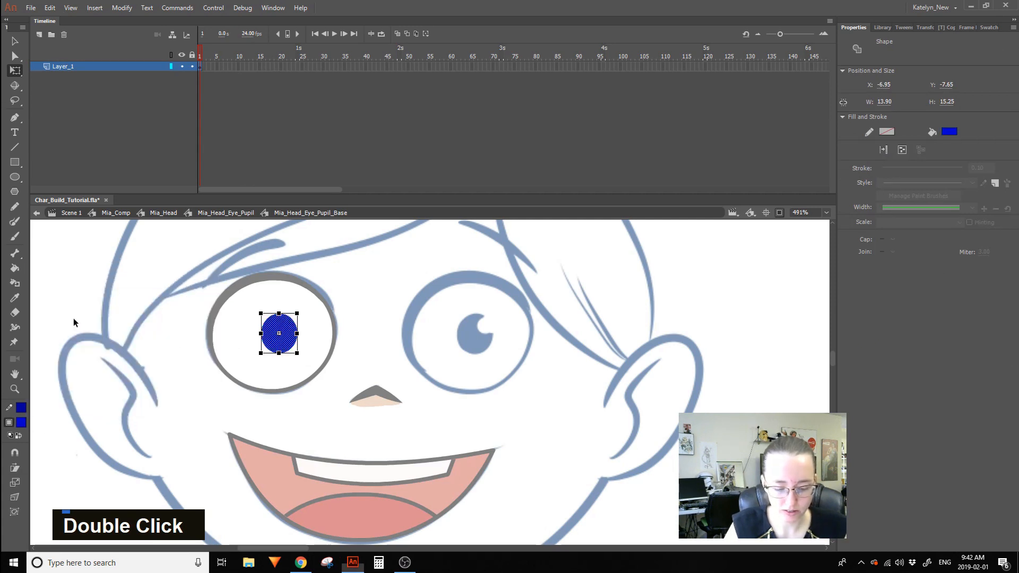
pyautogui.doubleClick(326, 246)
pyautogui.doubleClick(335, 260)
pyautogui.moveTo(290, 344); pyautogui.dragTo(227, 335)
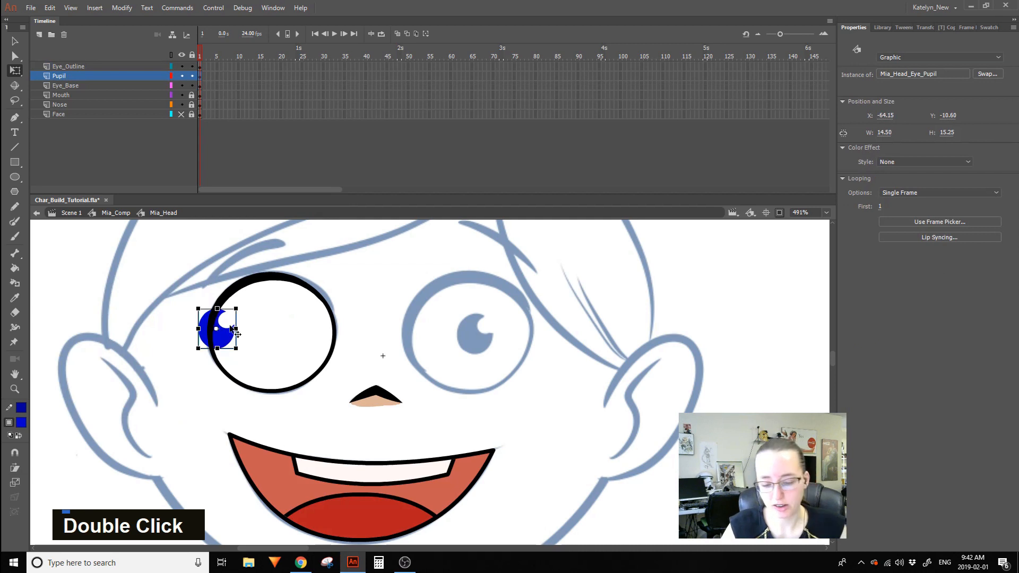
# Undo the pupil move and the blue fill, and return to the Mia_Head symbol with nothing selected.
pyautogui.hotkey('ctrl', 'z')
pyautogui.hotkey('ctrl', 'z')
pyautogui.hotkey('ctrl', 'z')
pyautogui.hotkey('ctrl', 'z')
pyautogui.hotkey('ctrl', 'z')
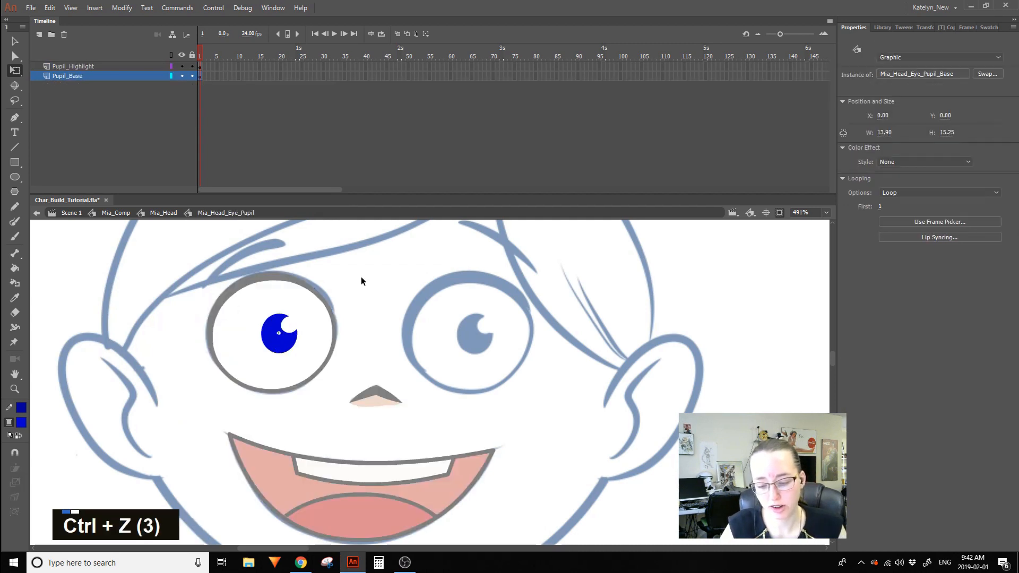
pyautogui.hotkey('ctrl', 'z')
pyautogui.hotkey('ctrl', 'z')
pyautogui.hotkey('ctrl', 'z')
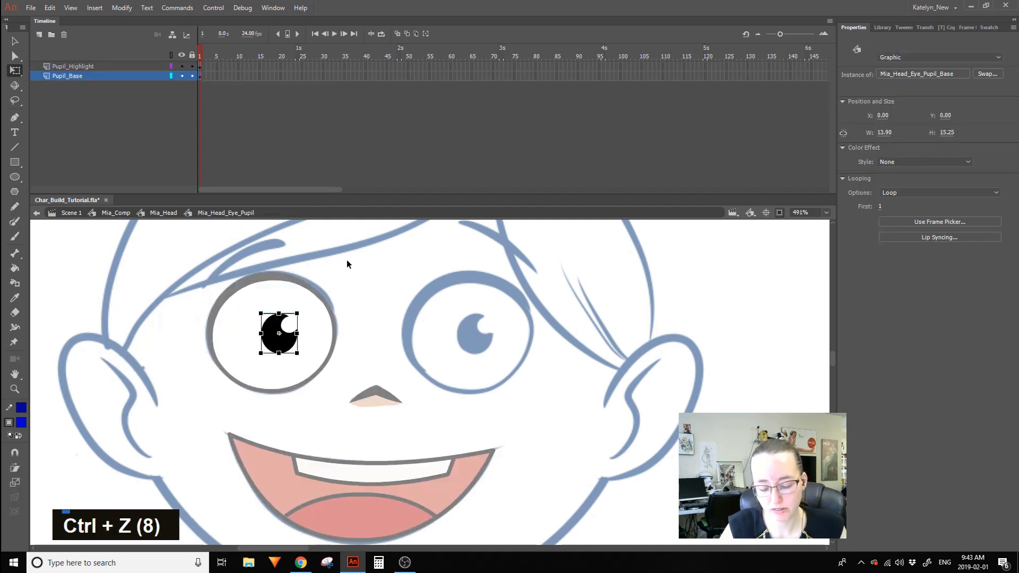
pyautogui.doubleClick(346, 245)
pyautogui.click(360, 270)
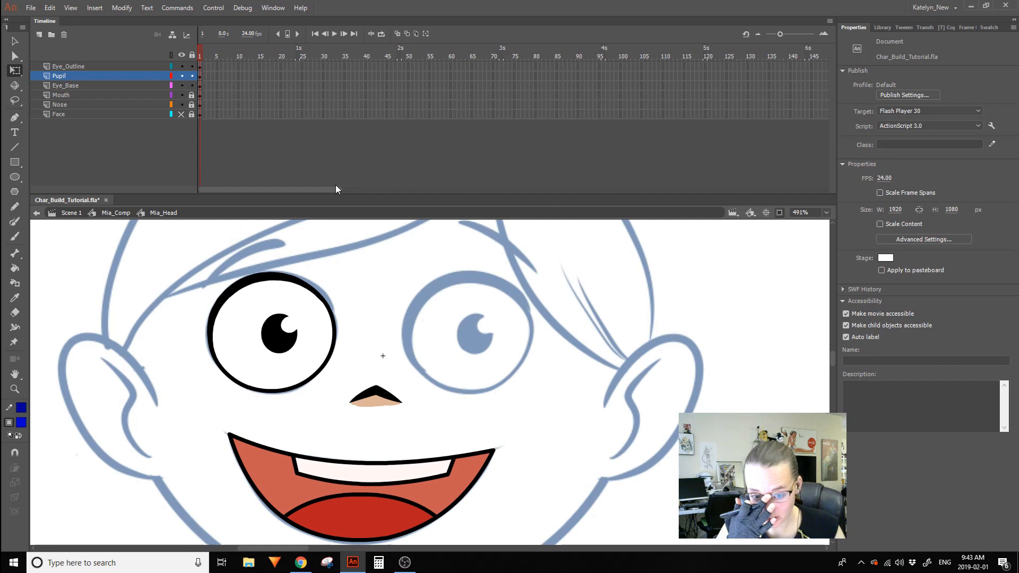
pyautogui.press('z')
pyautogui.keyDown('alt'); pyautogui.click(377, 296); pyautogui.keyUp('alt')
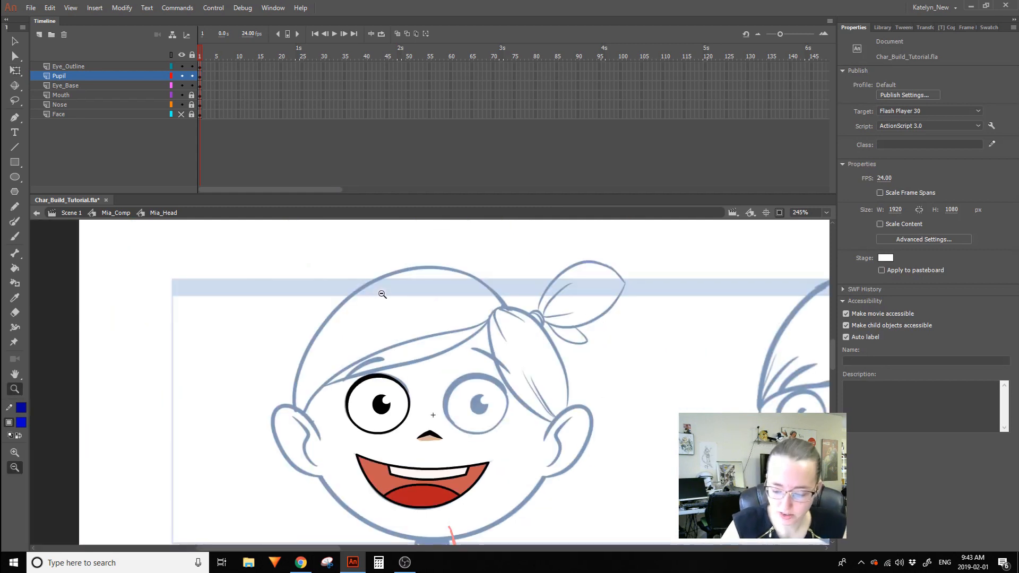
pyautogui.moveTo(268, 513); pyautogui.dragTo(664, 299)
pyautogui.press('space')
pyautogui.moveTo(555, 359)
pyautogui.mouseDown()
pyautogui.moveTo(564, 306)
pyautogui.moveTo(551, 291)
pyautogui.mouseUp()
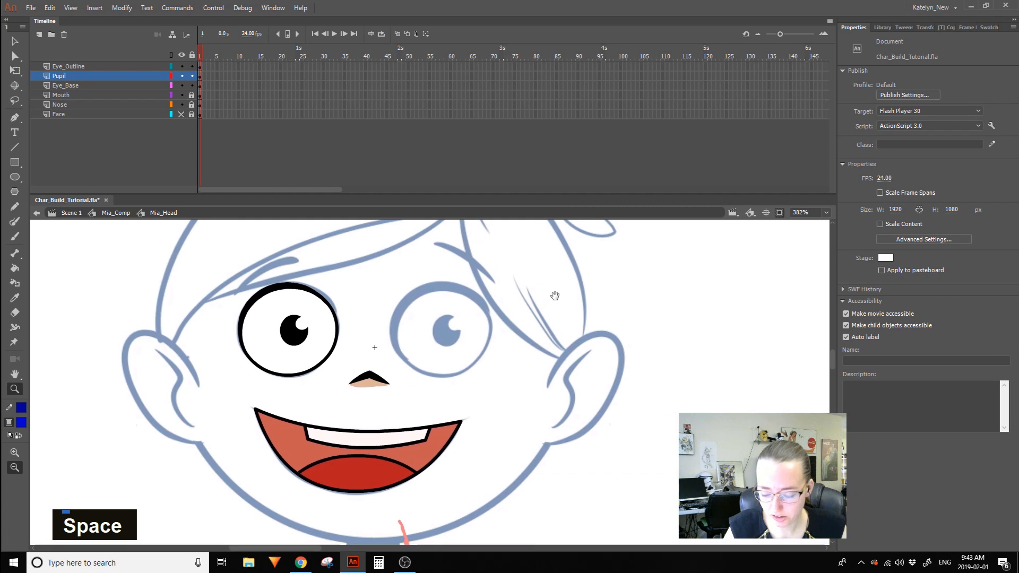
pyautogui.click(15, 70)
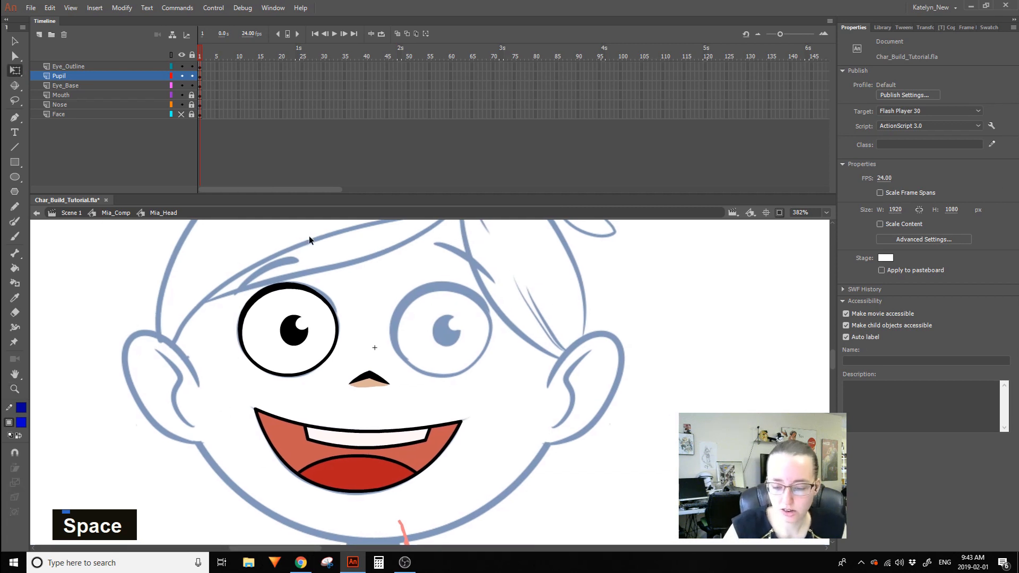
pyautogui.press('space')
pyautogui.moveTo(289, 355); pyautogui.dragTo(297, 394)
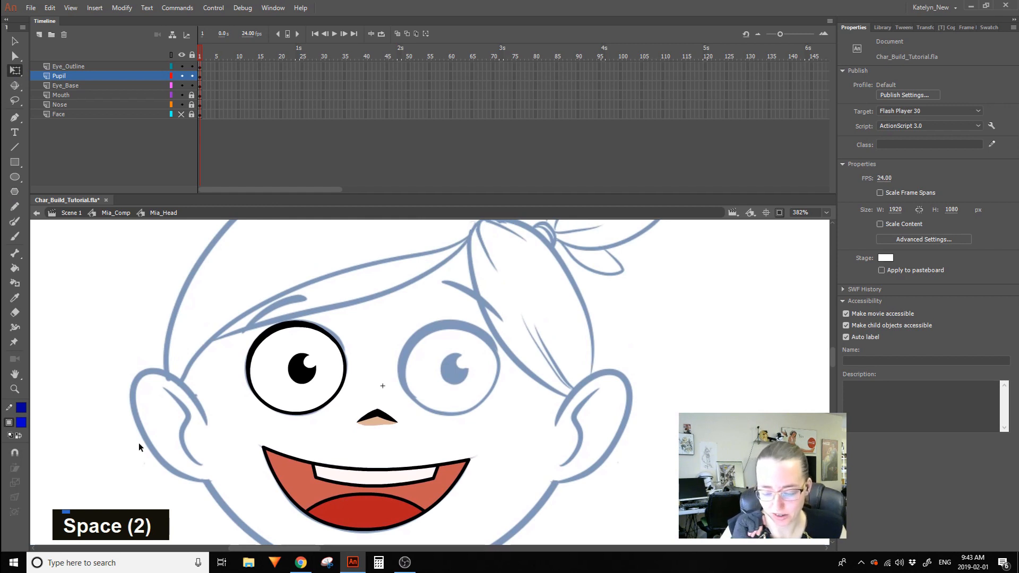
pyautogui.press('space')
pyautogui.moveTo(567, 252); pyautogui.dragTo(598, 214)
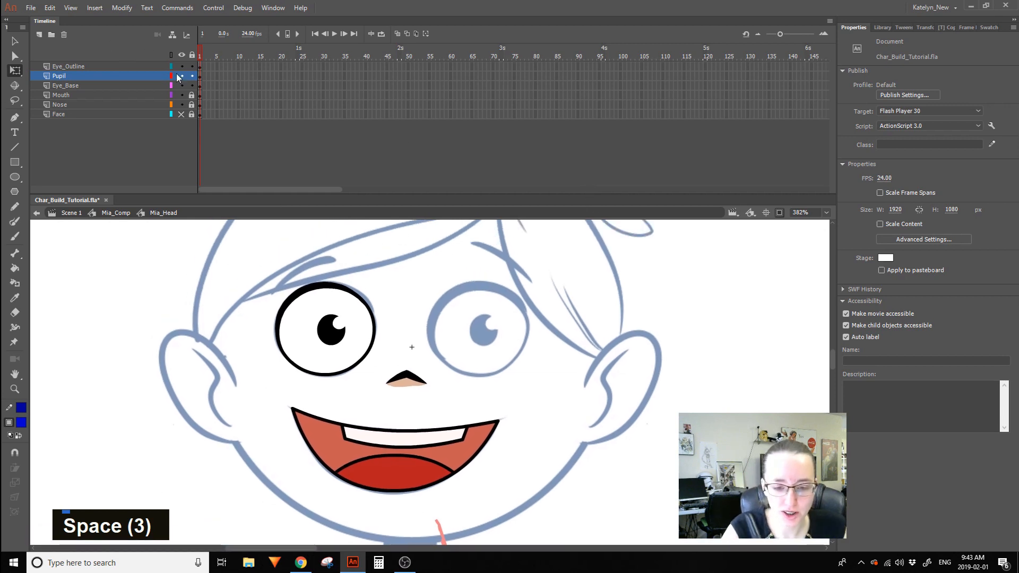
# Rename the Eye_Base layer to Eye_Base_Left.
pyautogui.click(99, 85)
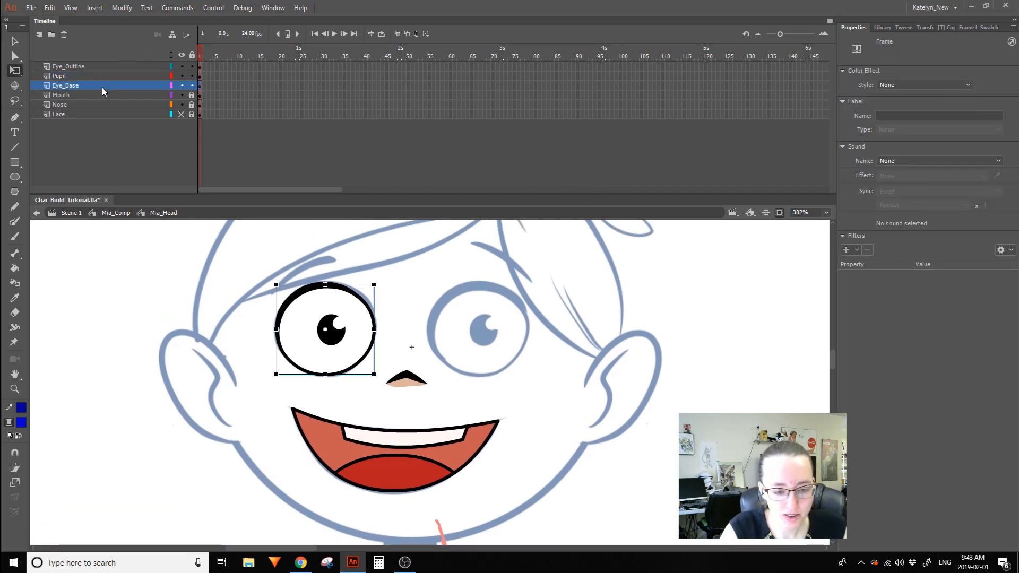
pyautogui.doubleClick(102, 86)
pyautogui.click(101, 85)
pyautogui.write('_')
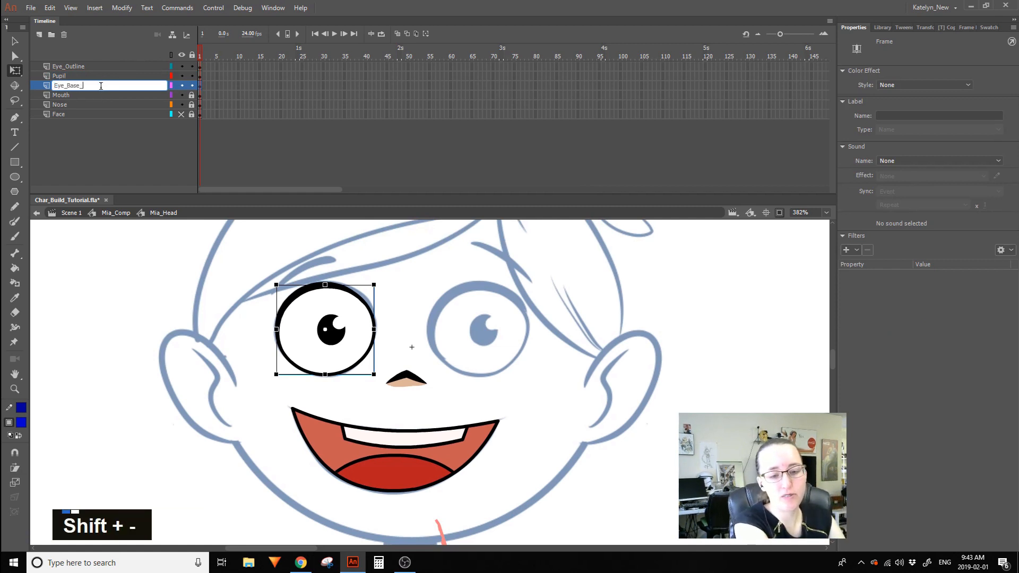
pyautogui.press('shift')
pyautogui.write('Left')
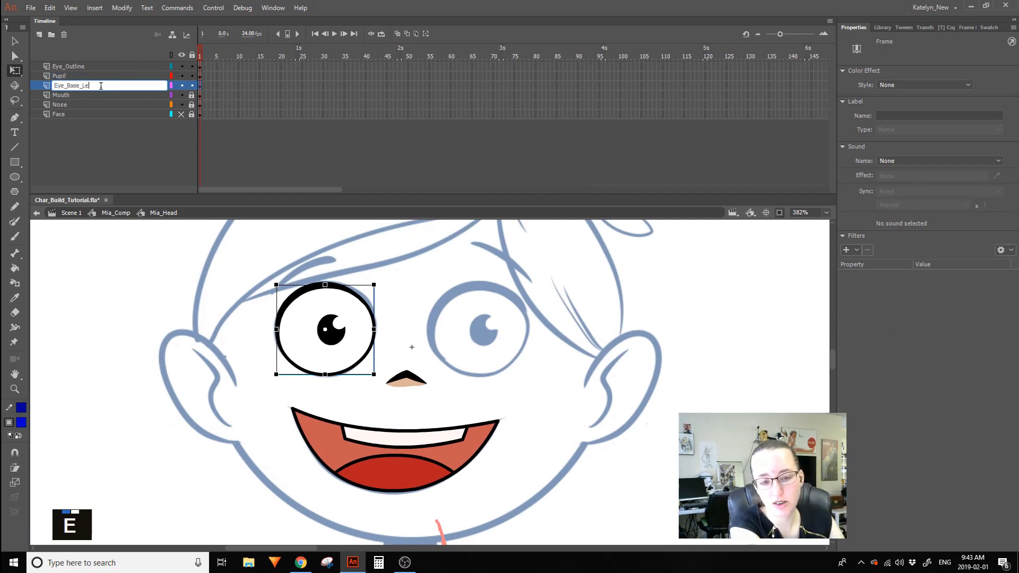
# Copy the _Left suffix and append it to the Pupil and Eye_Outline layer names.
pyautogui.moveTo(96, 86); pyautogui.dragTo(82, 85)
pyautogui.hotkey('ctrl', 'c')
pyautogui.doubleClick(102, 76)
pyautogui.hotkey('ctrl', 'v')
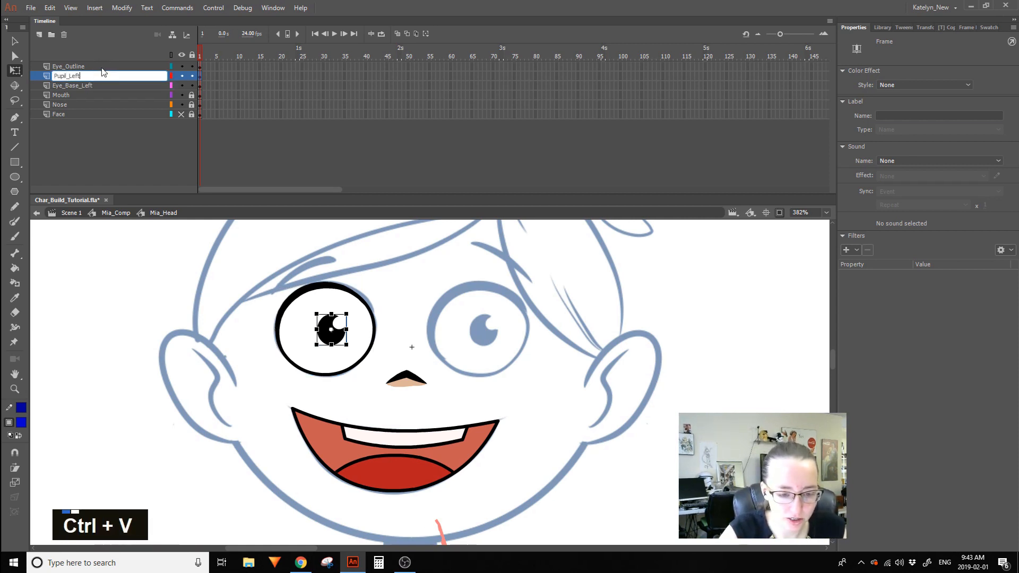
pyautogui.doubleClick(106, 67)
pyautogui.hotkey('ctrl', 'v')
pyautogui.click(141, 266)
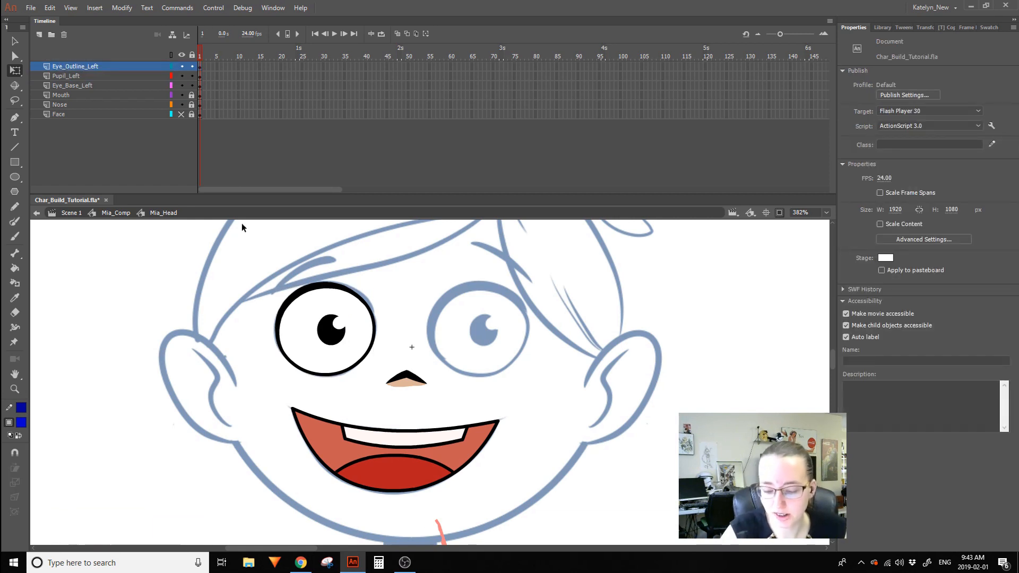
# Add a new layer above Eye_Outline_Left and name it Eyebrow, with the Line tool ready.
pyautogui.click(320, 289)
pyautogui.click(336, 266)
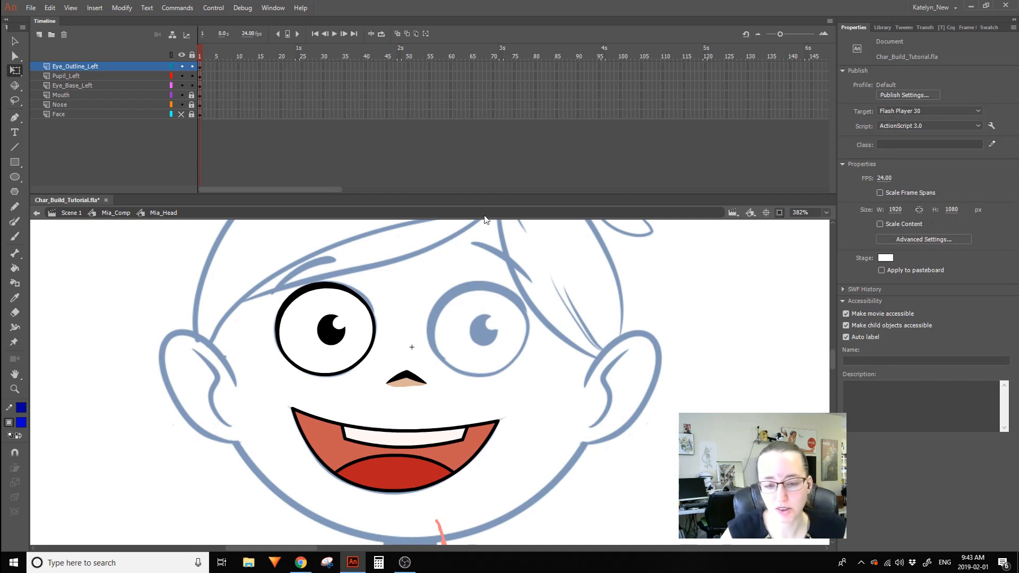
pyautogui.click(14, 147)
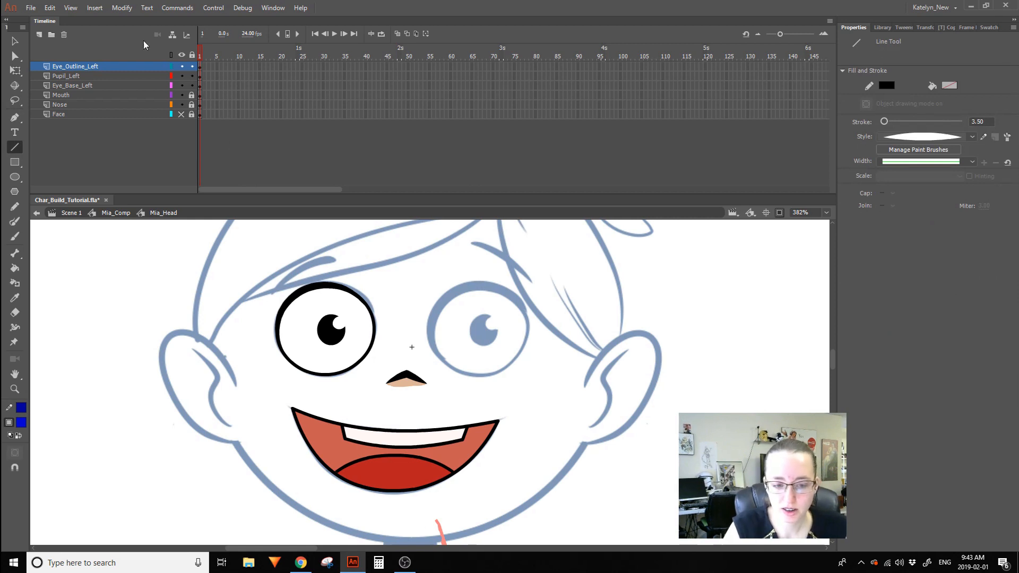
pyautogui.click(39, 35)
pyautogui.doubleClick(90, 67)
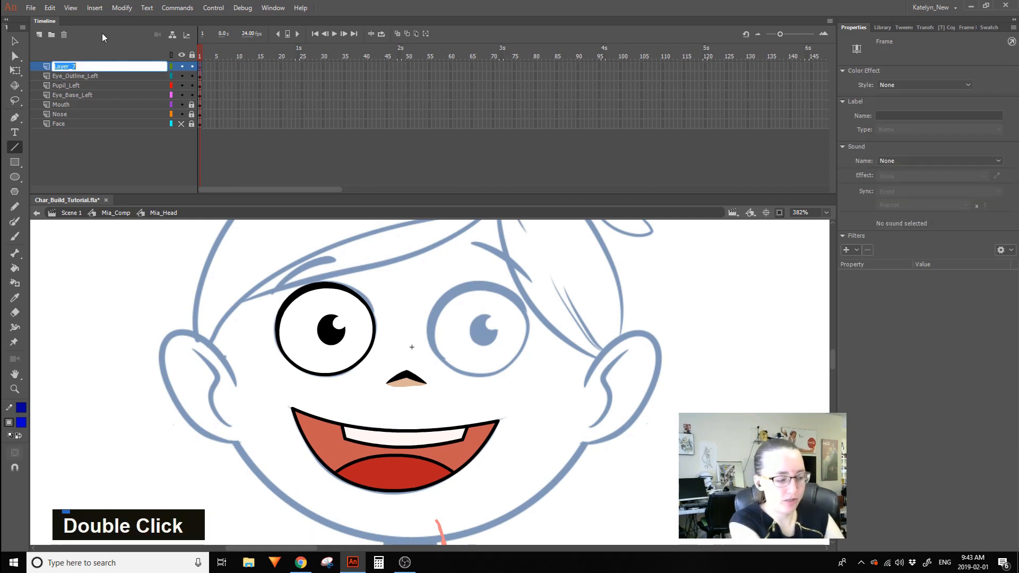
pyautogui.write('Eyebrow')
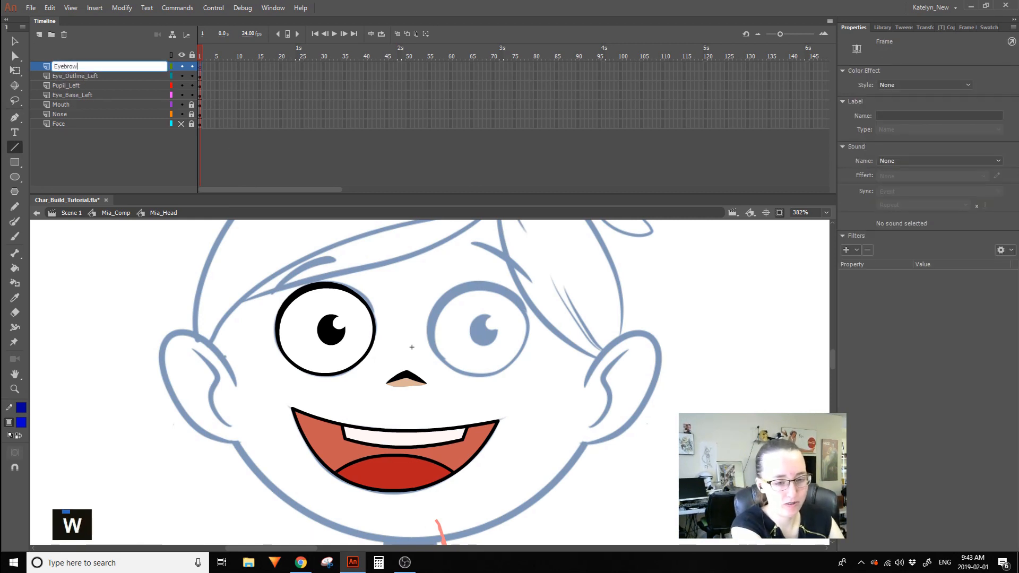
# Copy the Mia_Head_Eye_ prefix from the pupil symbol's name, leaving its symbol properties as they are.
pyautogui.click(15, 40)
pyautogui.click(112, 86)
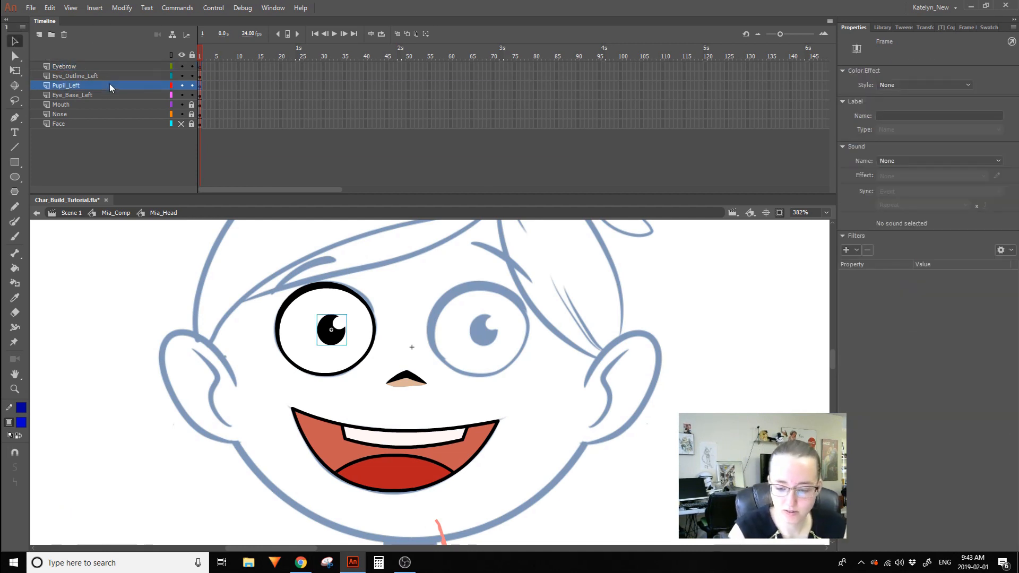
pyautogui.click(329, 333)
pyautogui.click(927, 75)
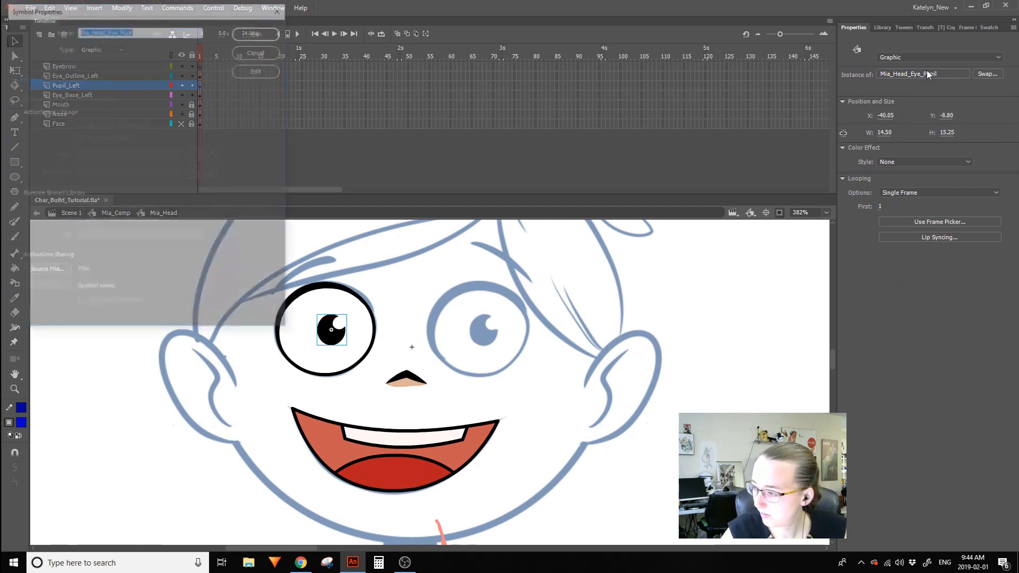
pyautogui.moveTo(121, 29); pyautogui.dragTo(79, 30)
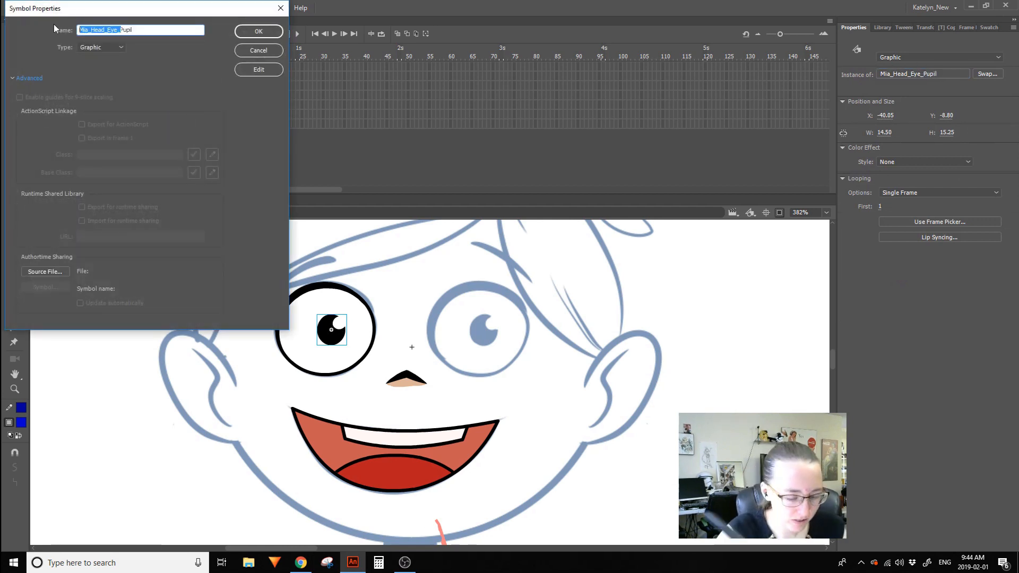
pyautogui.hotkey('ctrl', 'c')
pyautogui.click(259, 31)
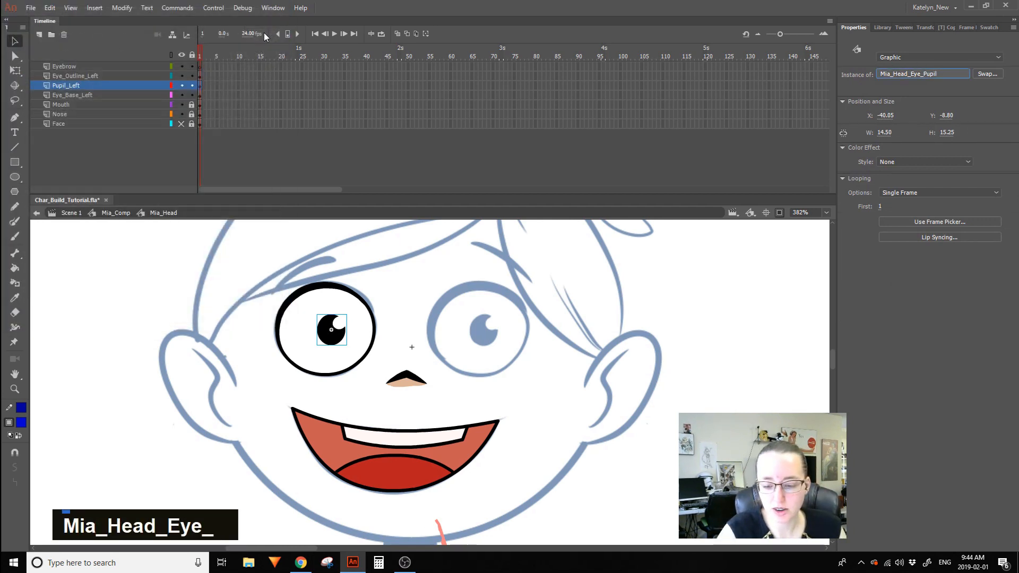
# Draw a line on the Eyebrow layer over the sketched left eyebrow and bend it into an arc about 30 by 18 px.
pyautogui.click(162, 66)
pyautogui.press('n')
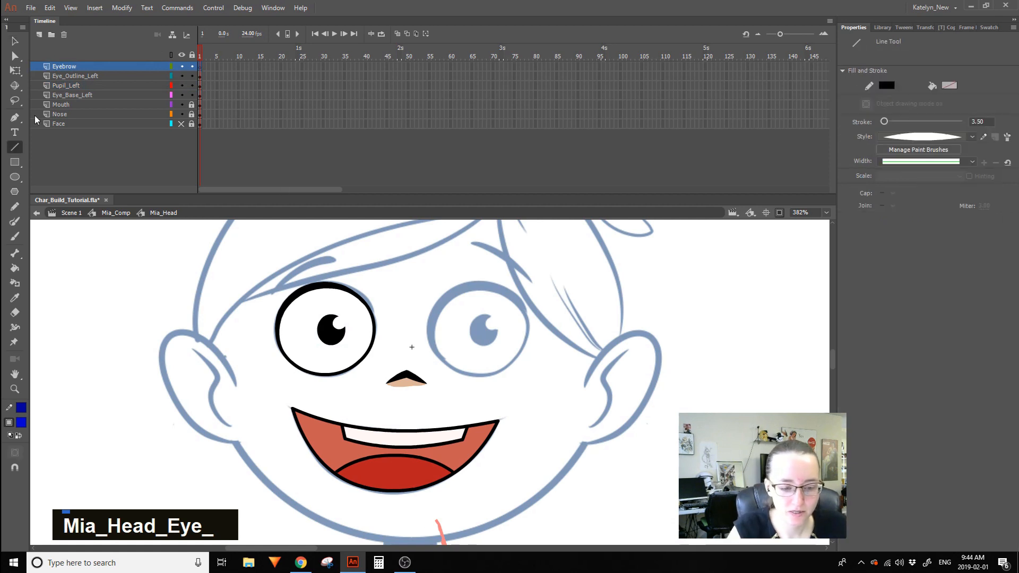
pyautogui.moveTo(333, 258)
pyautogui.mouseDown()
pyautogui.moveTo(271, 294)
pyautogui.moveTo(305, 270)
pyautogui.mouseUp()
pyautogui.keyDown('ctrl'); pyautogui.click(305, 269); pyautogui.keyUp('ctrl')
# Try the teardrop brush style combined with a tapered width profile on the left eyebrow stroke.
pyautogui.click(925, 182)
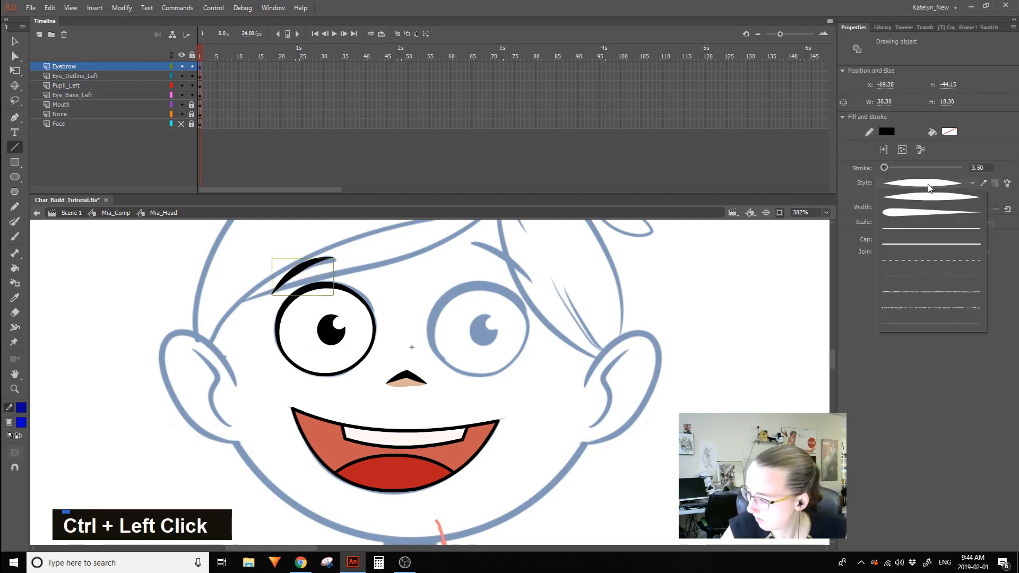
pyautogui.click(928, 208)
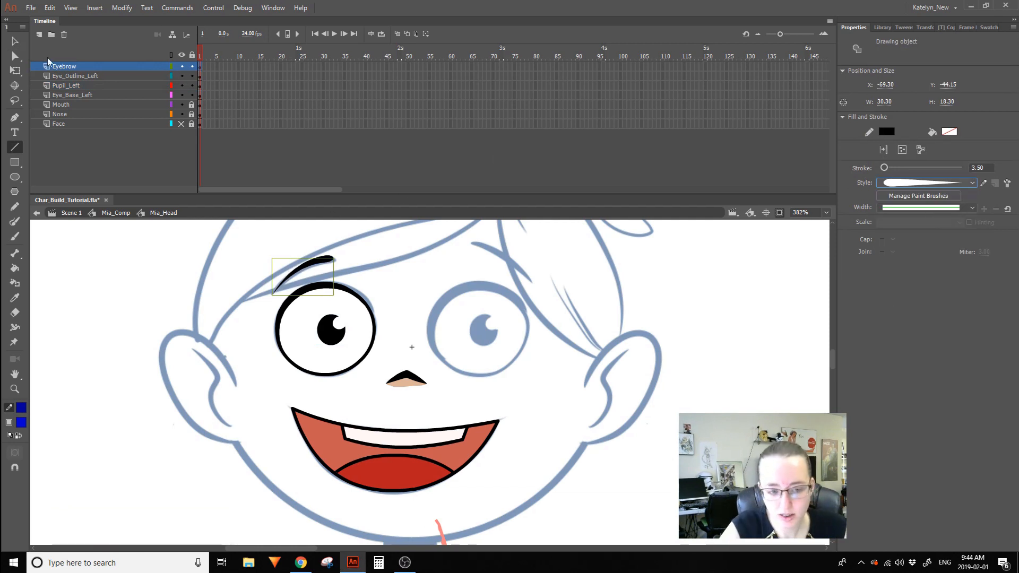
pyautogui.click(944, 208)
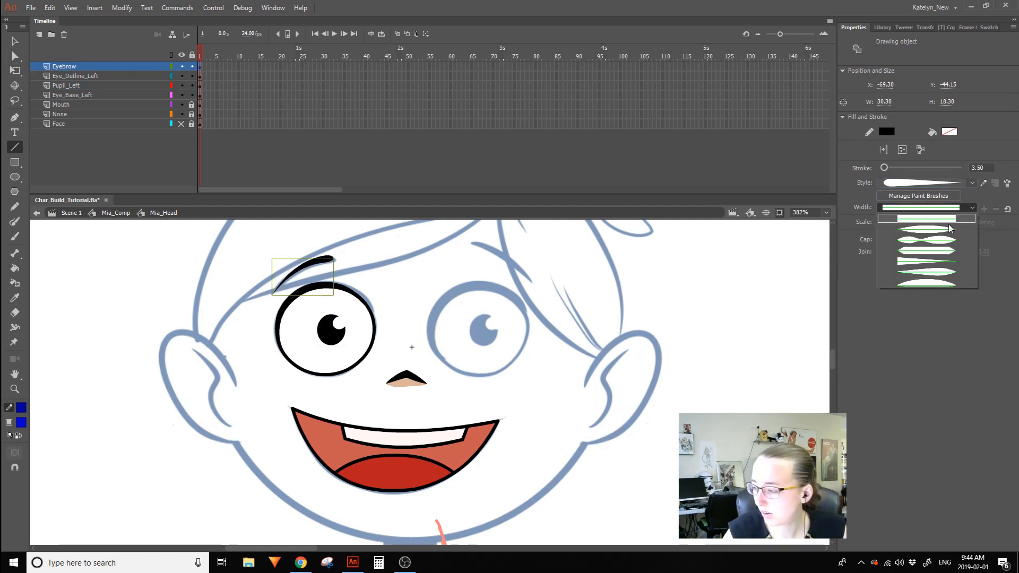
pyautogui.click(944, 281)
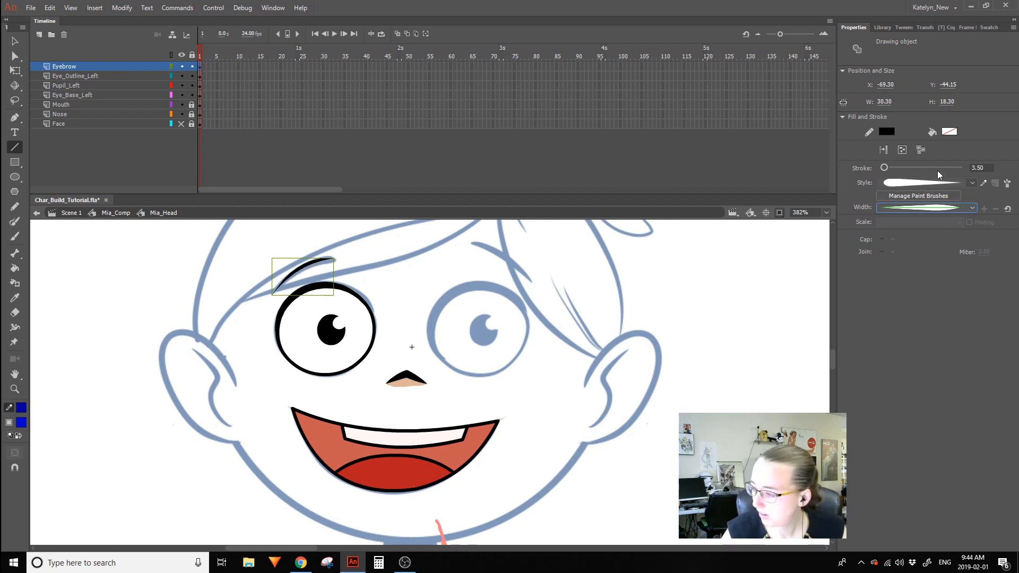
# Switch the eyebrow to the solid stroke style, try several width profiles on it, and return to the uniform width.
pyautogui.click(950, 182)
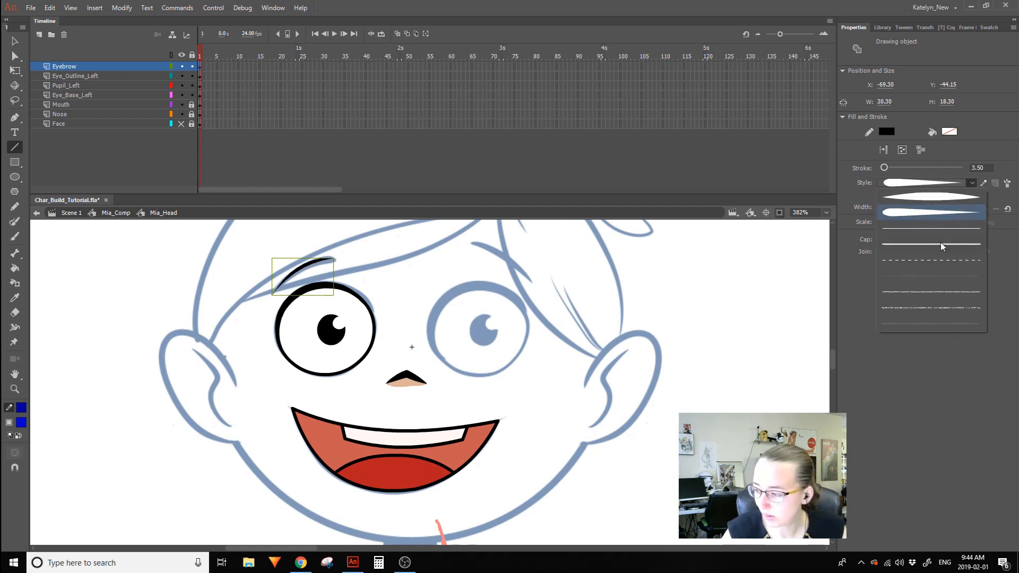
pyautogui.click(940, 240)
pyautogui.click(938, 208)
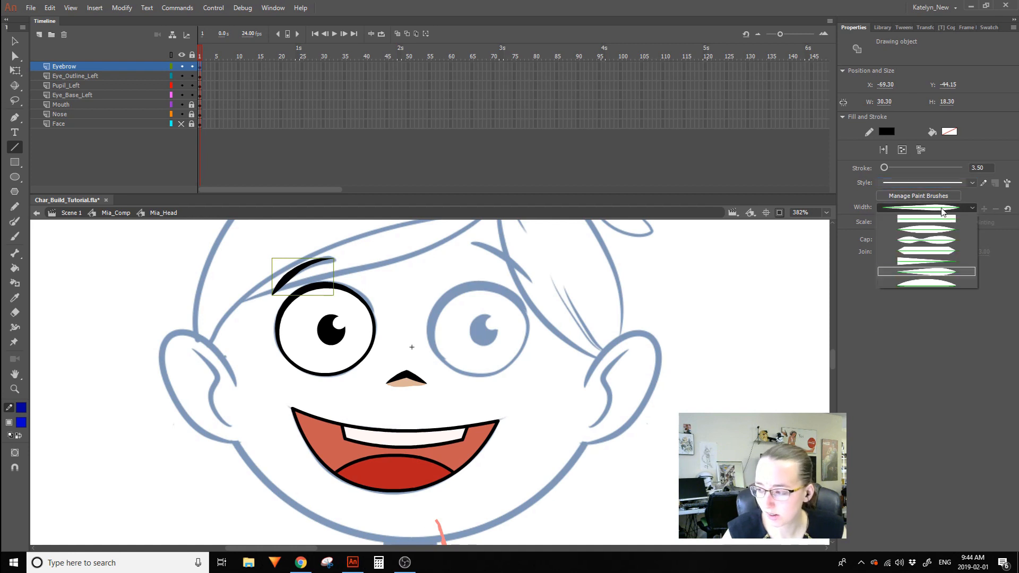
pyautogui.click(955, 196)
pyautogui.click(939, 208)
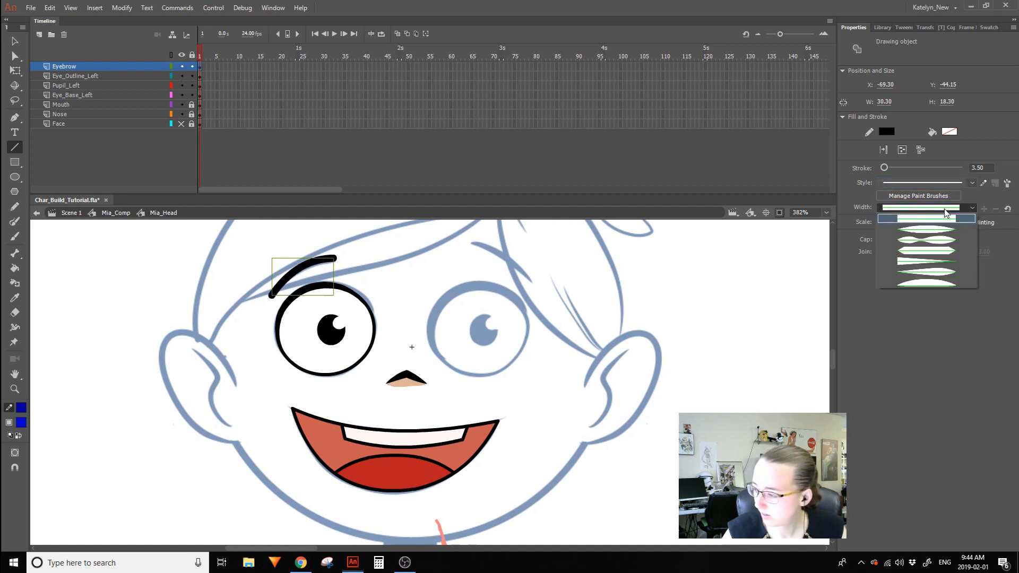
pyautogui.click(950, 244)
pyautogui.click(944, 209)
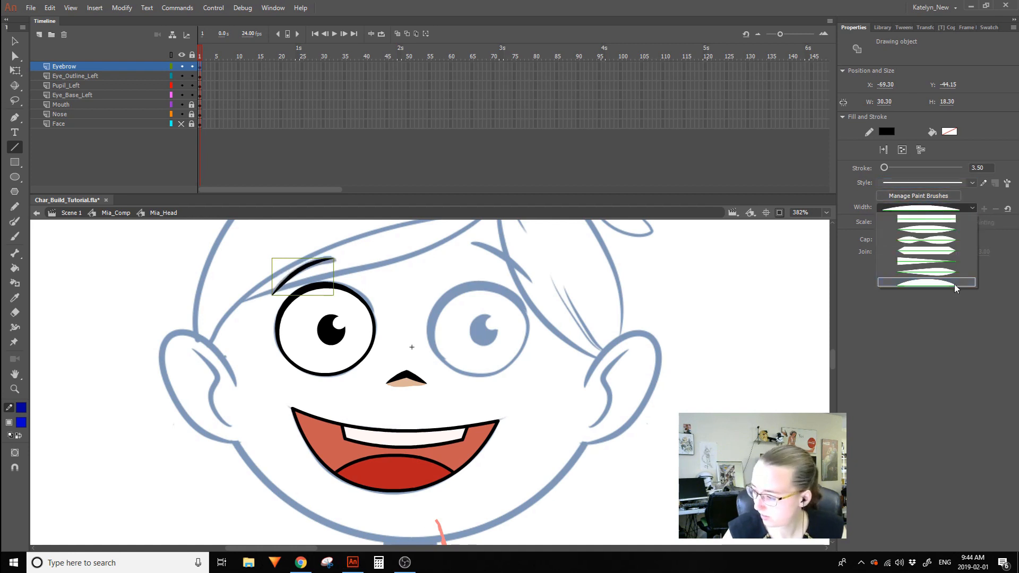
pyautogui.click(951, 272)
pyautogui.click(950, 208)
pyautogui.click(939, 236)
pyautogui.click(939, 208)
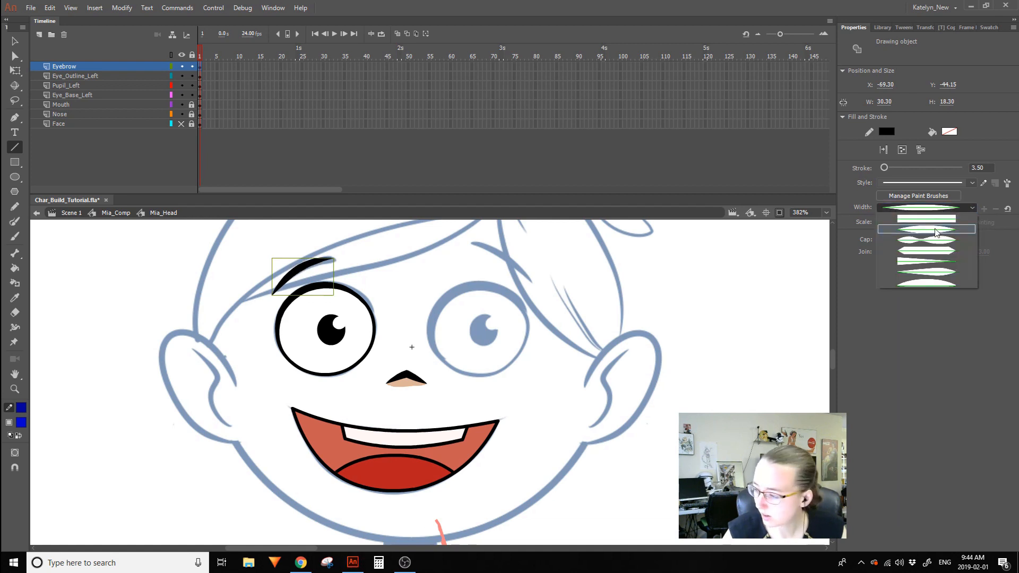
pyautogui.click(926, 218)
# Set the eyebrow's stroke style to the teardrop brush that is thickest at the inner end, comparing it with the oval brush.
pyautogui.click(934, 183)
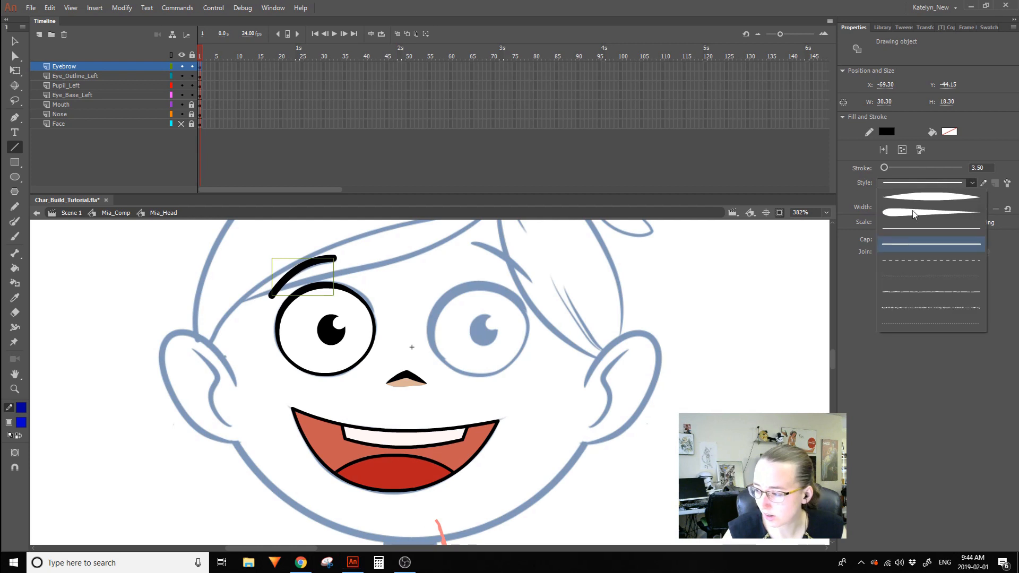
pyautogui.click(927, 202)
pyautogui.click(923, 183)
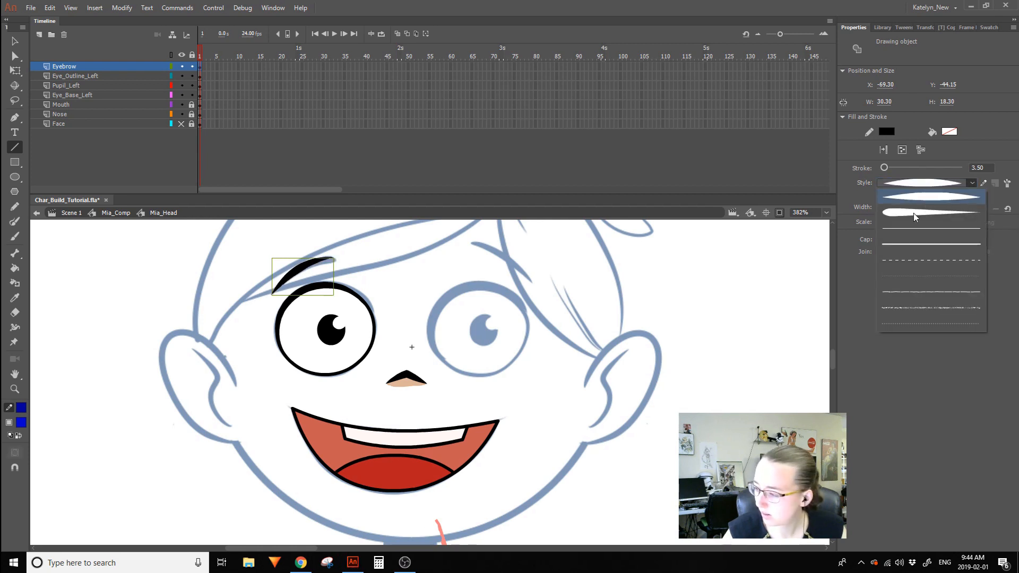
pyautogui.click(902, 211)
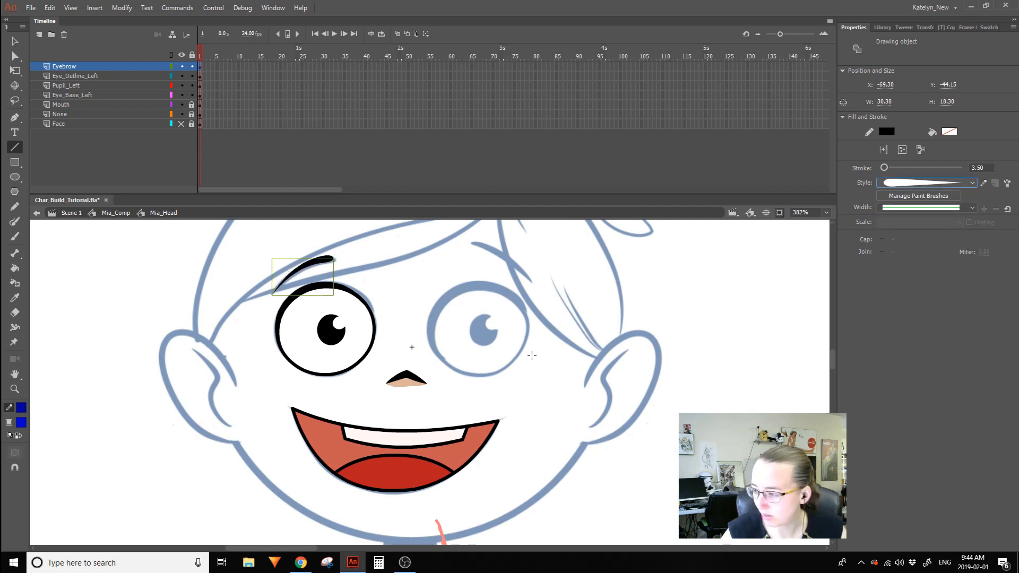
pyautogui.click(544, 407)
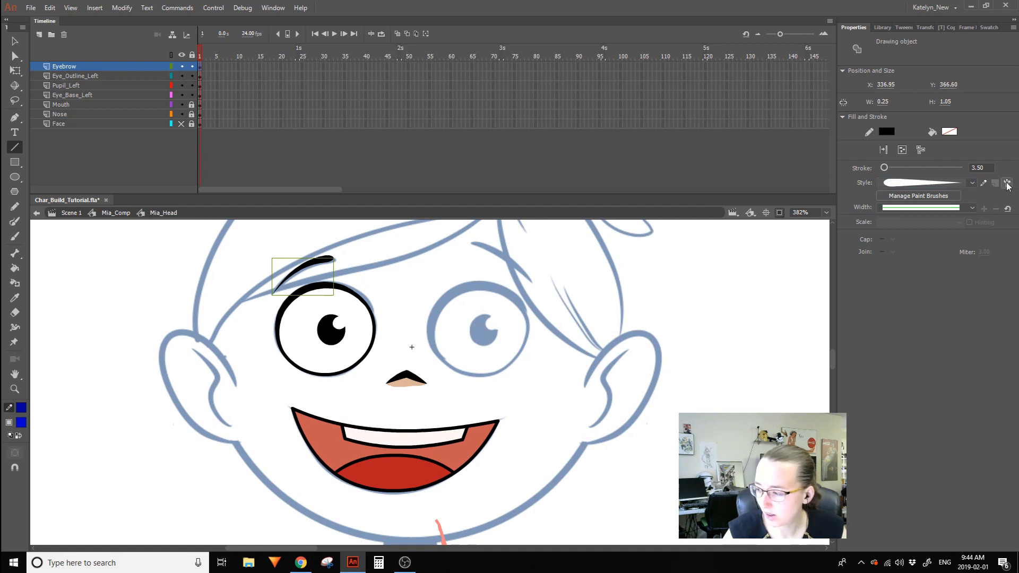
# Add a version of the flame left art brush with its direction reversed, applying it to the eyebrow, and recheck its direction options.
pyautogui.click(983, 183)
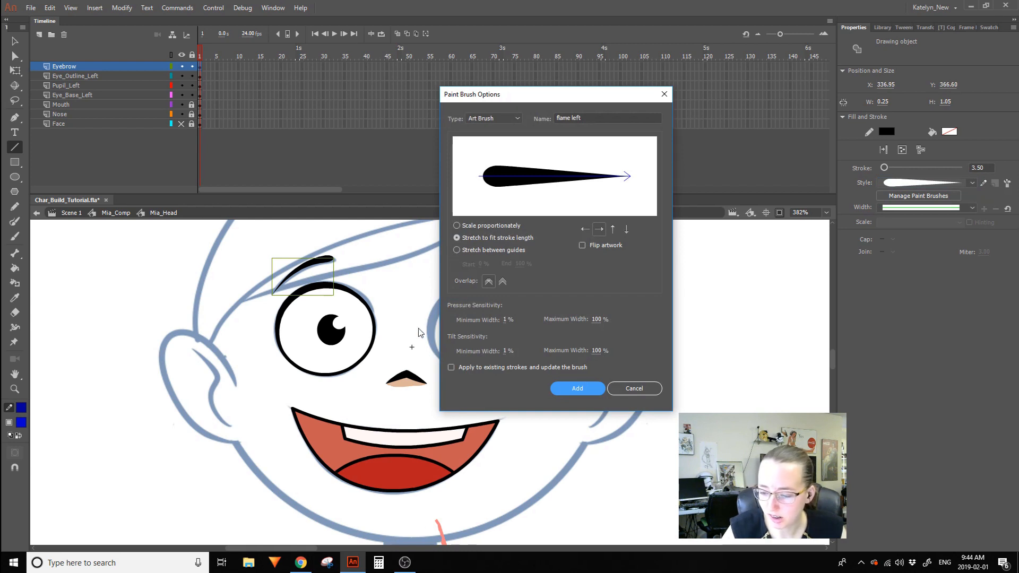
pyautogui.click(585, 229)
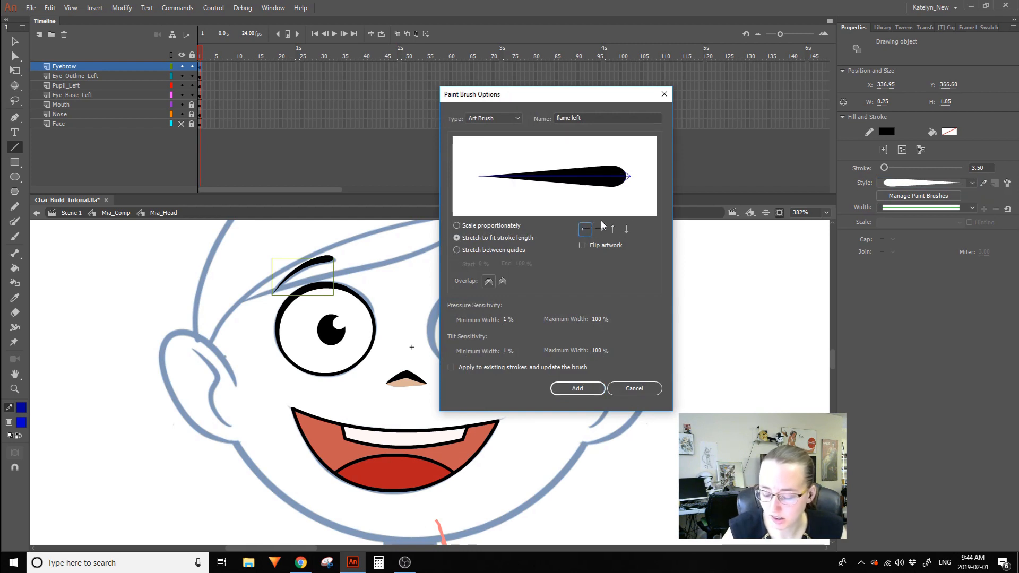
pyautogui.click(583, 391)
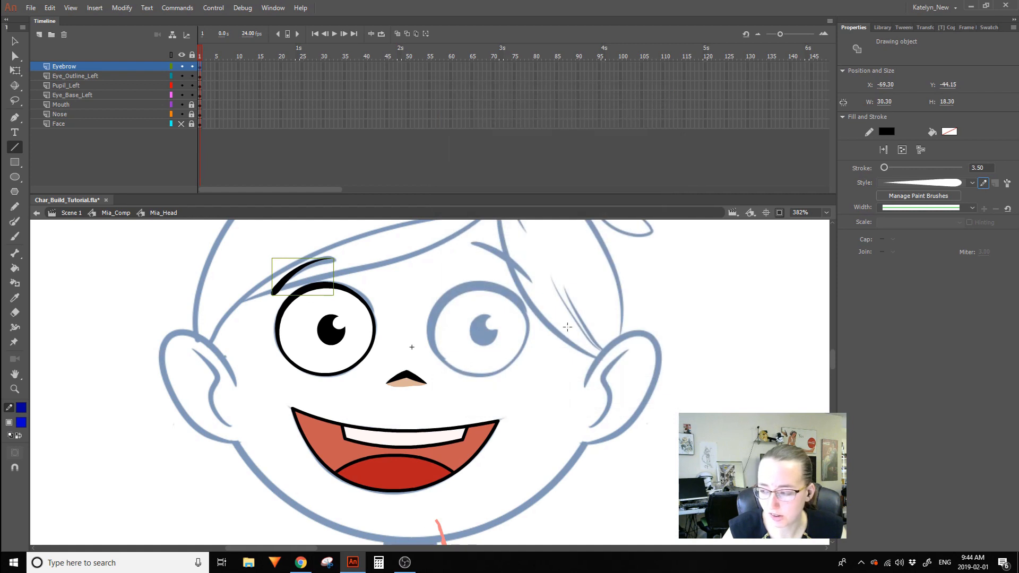
pyautogui.click(982, 183)
pyautogui.click(598, 229)
pyautogui.click(577, 389)
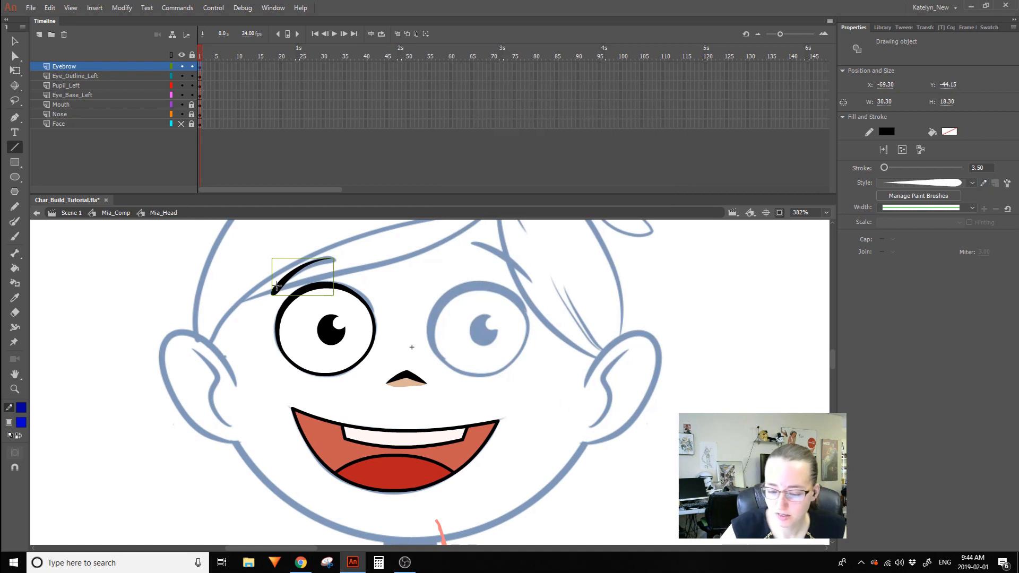
# Compare the available stroke styles on the eyebrow and restore the original flame left teardrop brush.
pyautogui.click(944, 183)
pyautogui.click(940, 234)
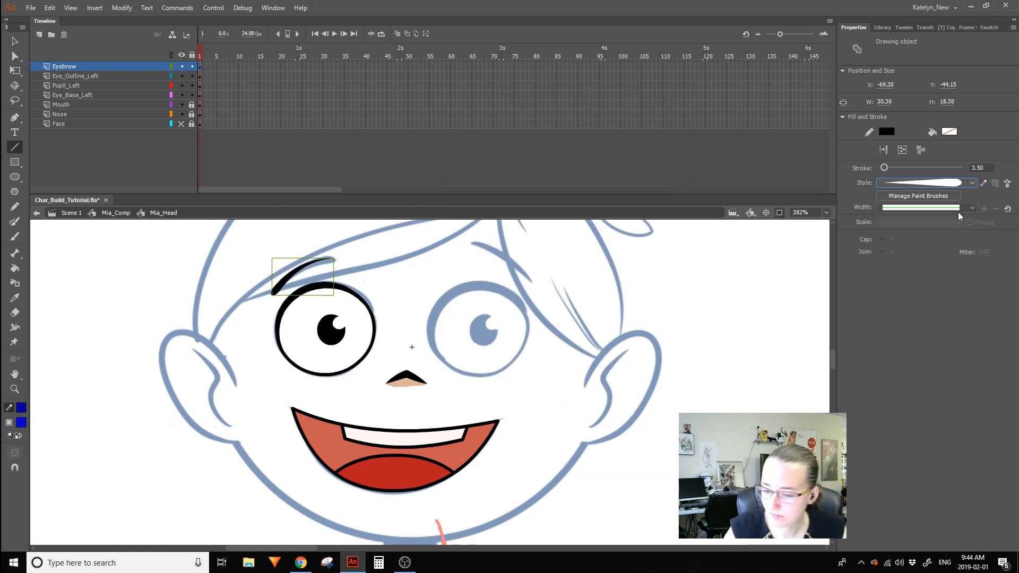
pyautogui.click(944, 179)
pyautogui.click(951, 181)
pyautogui.click(950, 182)
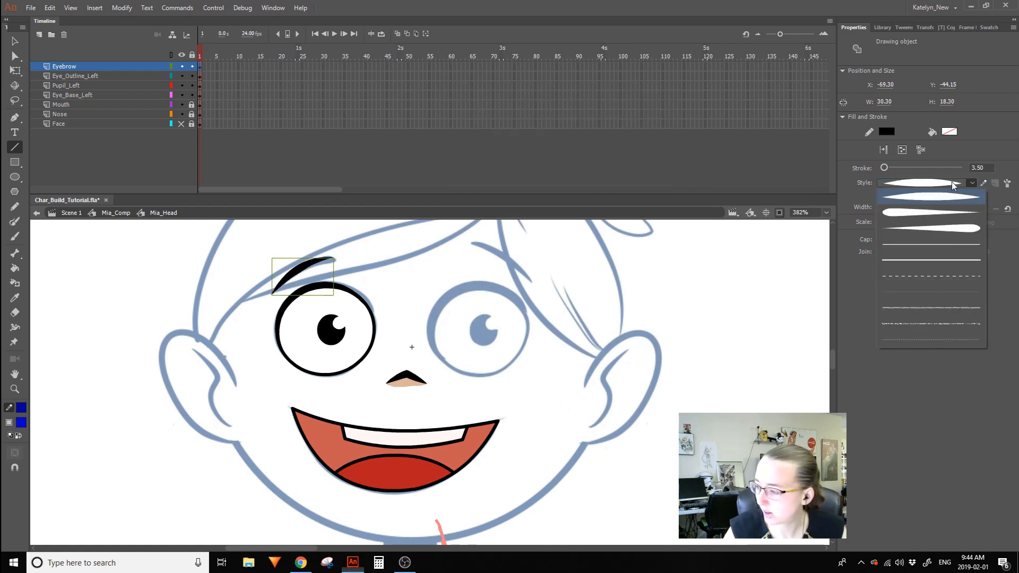
pyautogui.click(936, 213)
# Nudge the eyebrow onto the sketched brow and adjust its stroke to about 31 by 17 px, checking it inside the drawing object.
pyautogui.click(14, 71)
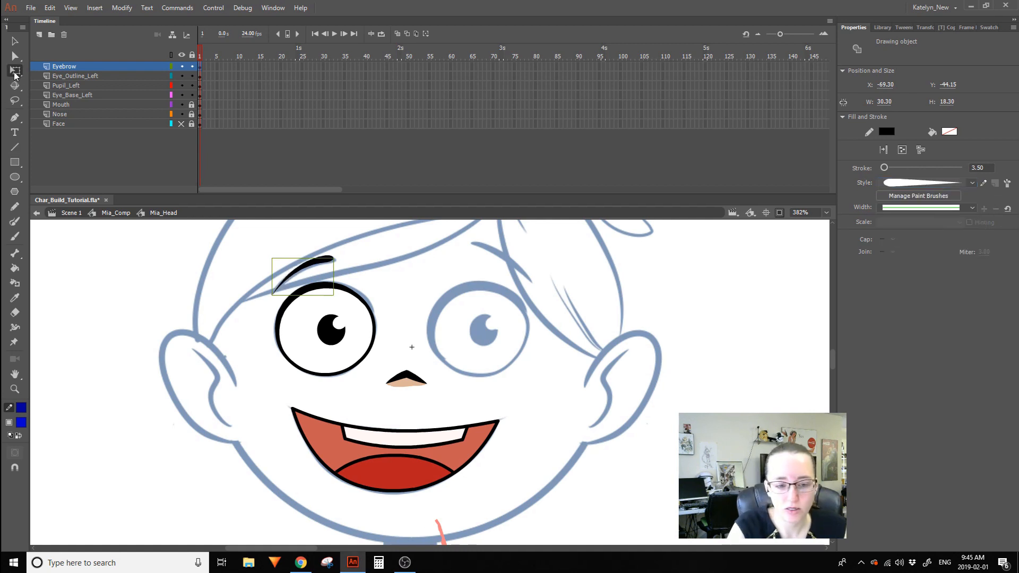
pyautogui.click(338, 244)
pyautogui.click(323, 263)
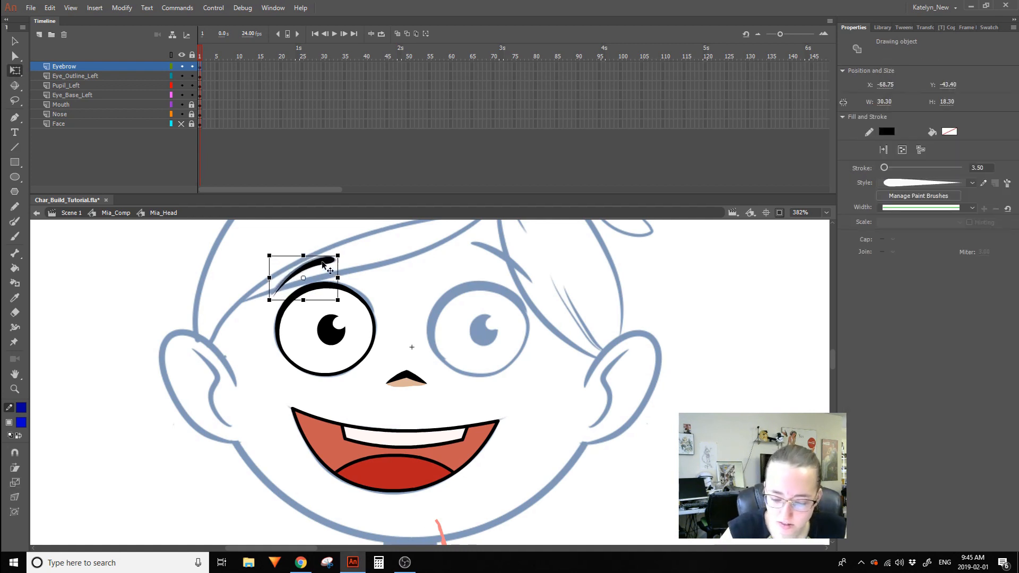
pyautogui.doubleClick(321, 267)
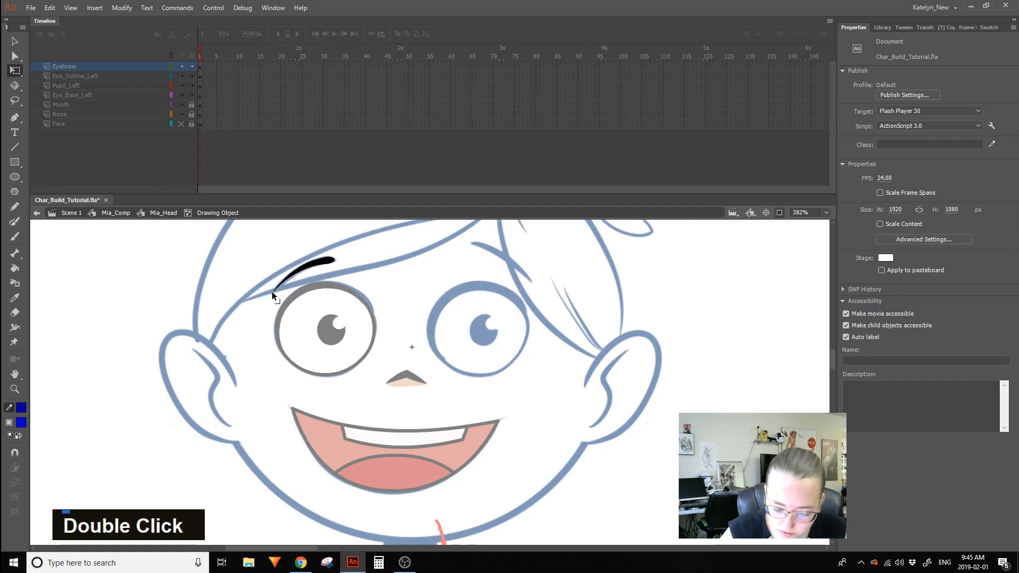
pyautogui.click(305, 271)
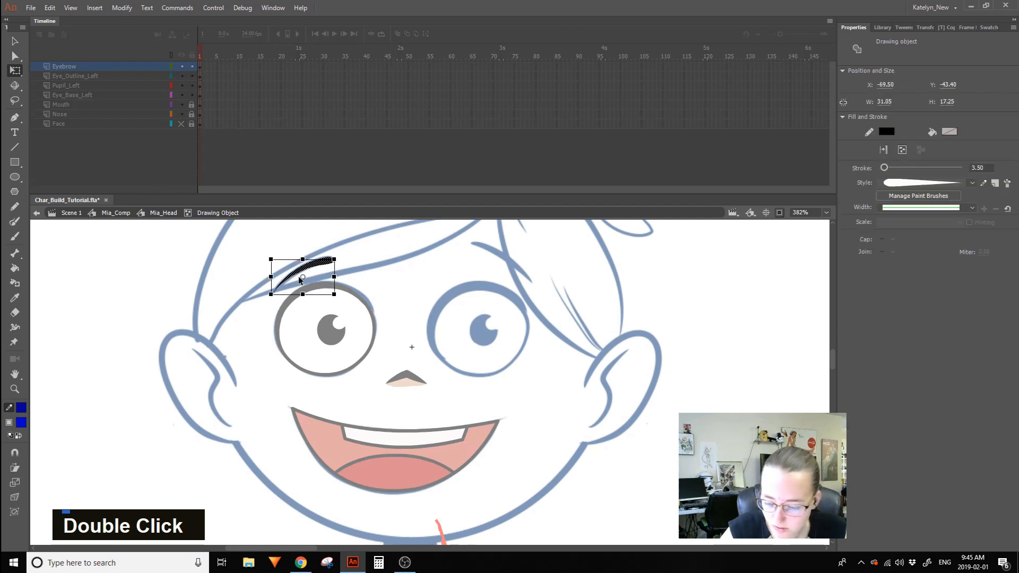
pyautogui.doubleClick(256, 349)
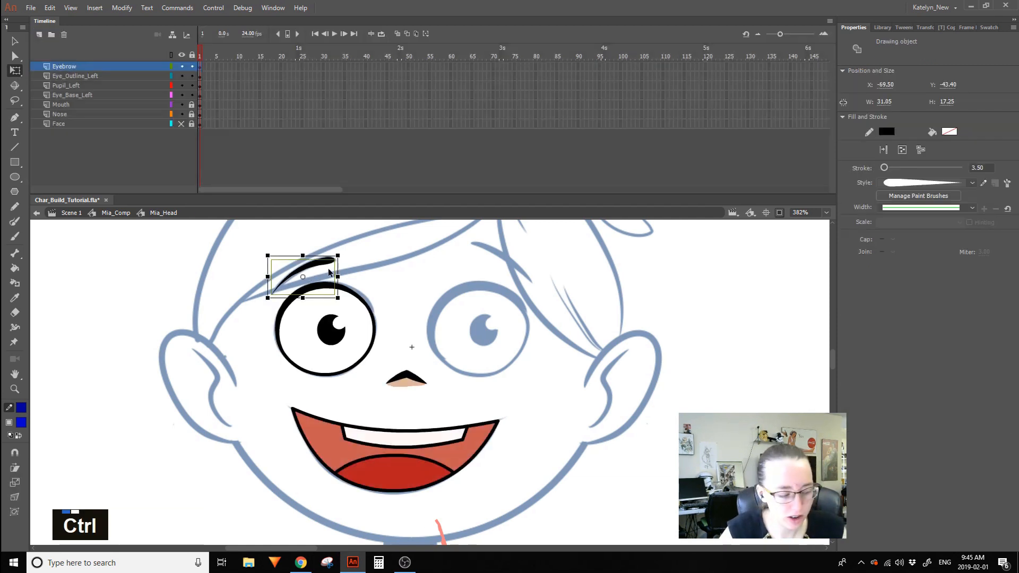
# Break apart the eyebrow drawing object and select the resulting shape.
pyautogui.hotkey('ctrl', 'b')
pyautogui.click(356, 255)
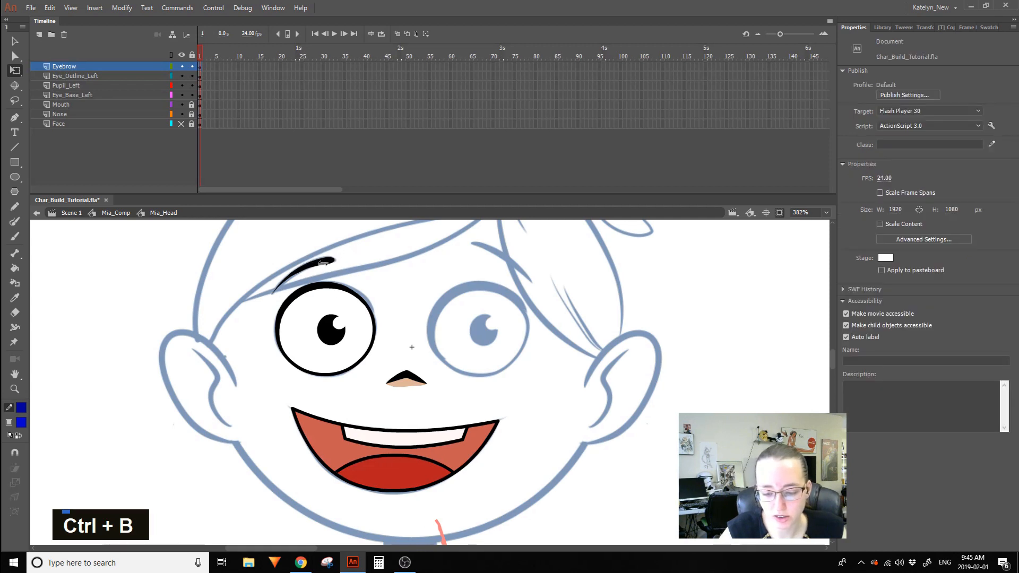
pyautogui.click(323, 265)
pyautogui.click(16, 42)
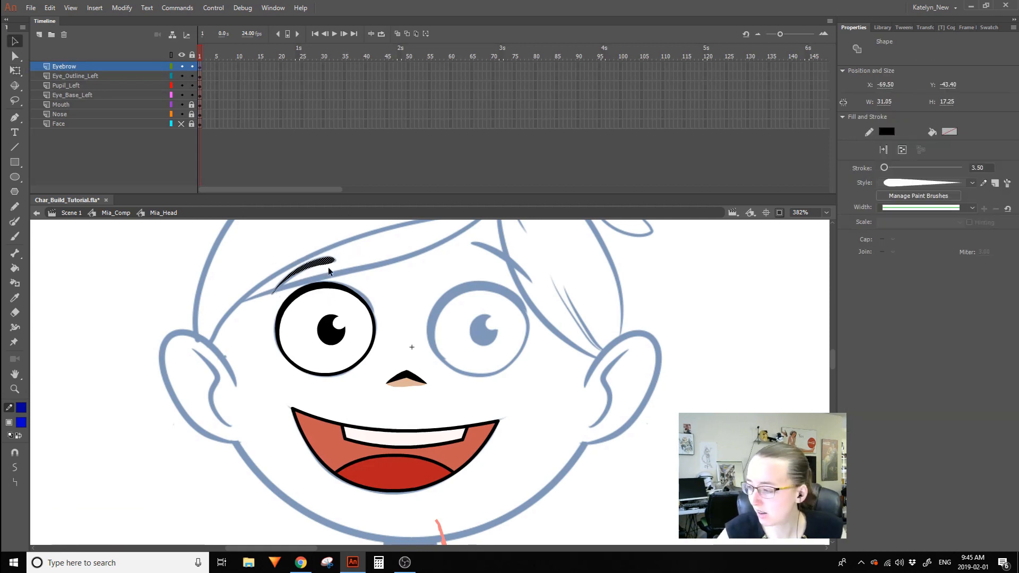
# Convert the eyebrow shape to a Graphic symbol named Mia_Head_Eye_Eyebrow in the library root.
pyautogui.press('F8')
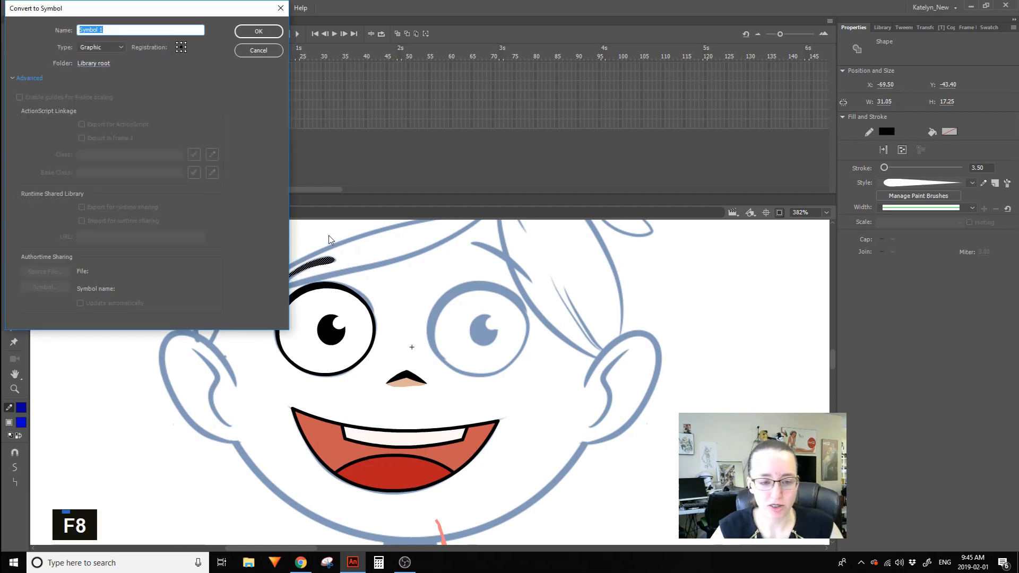
pyautogui.write('Mia_Head_Eye_')
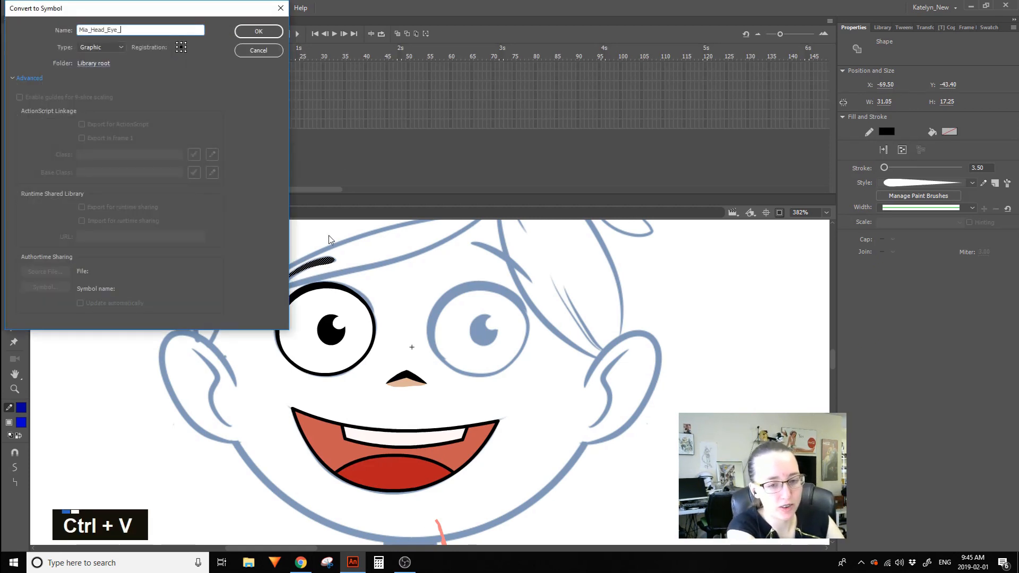
pyautogui.write('Eyebrow')
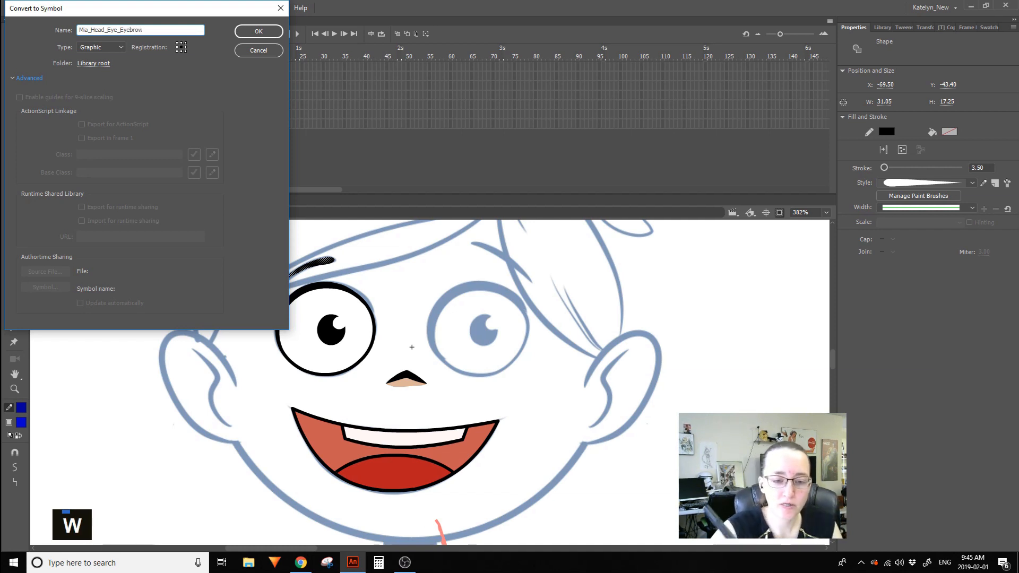
pyautogui.click(263, 32)
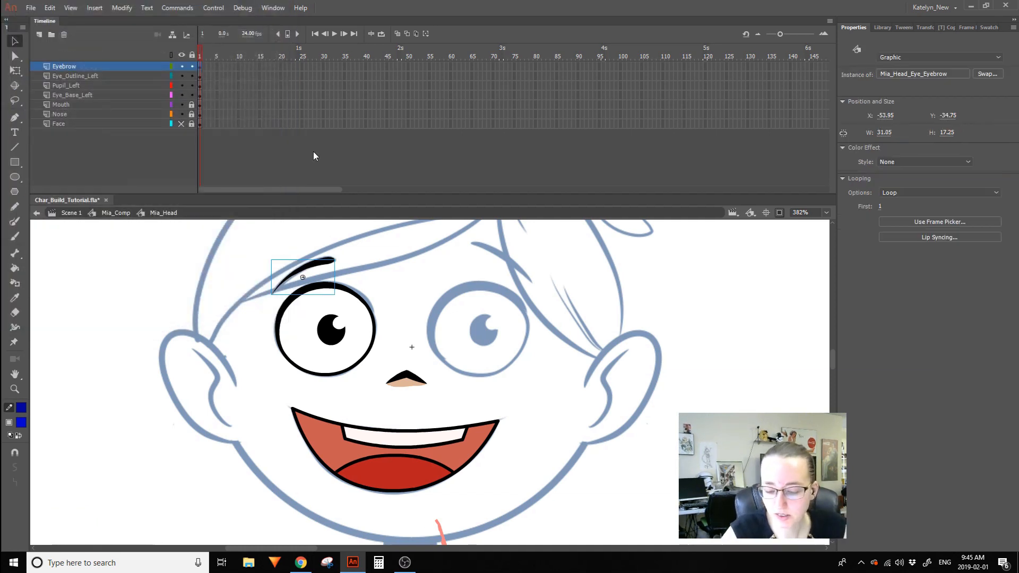
# Examine the instance properties of the eyebrow symbol and the left eye outline symbol.
pyautogui.click(326, 267)
pyautogui.click(320, 259)
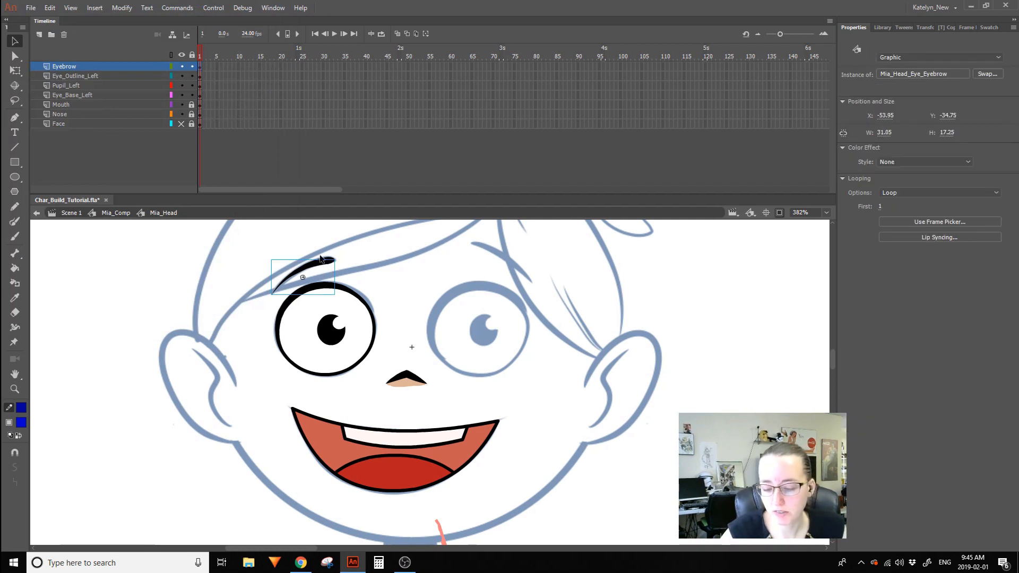
pyautogui.click(353, 292)
pyautogui.click(333, 311)
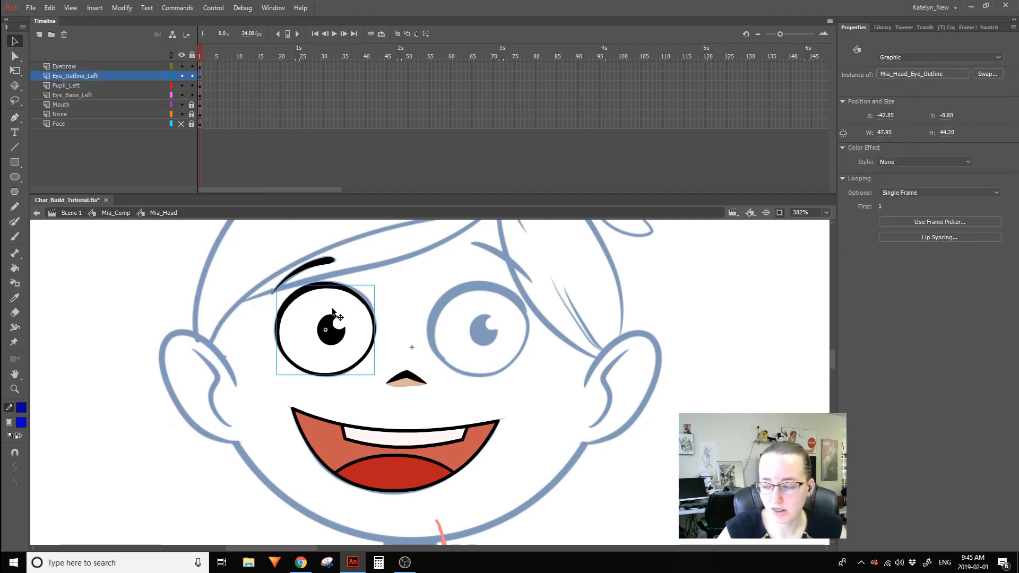
pyautogui.click(928, 56)
pyautogui.click(921, 51)
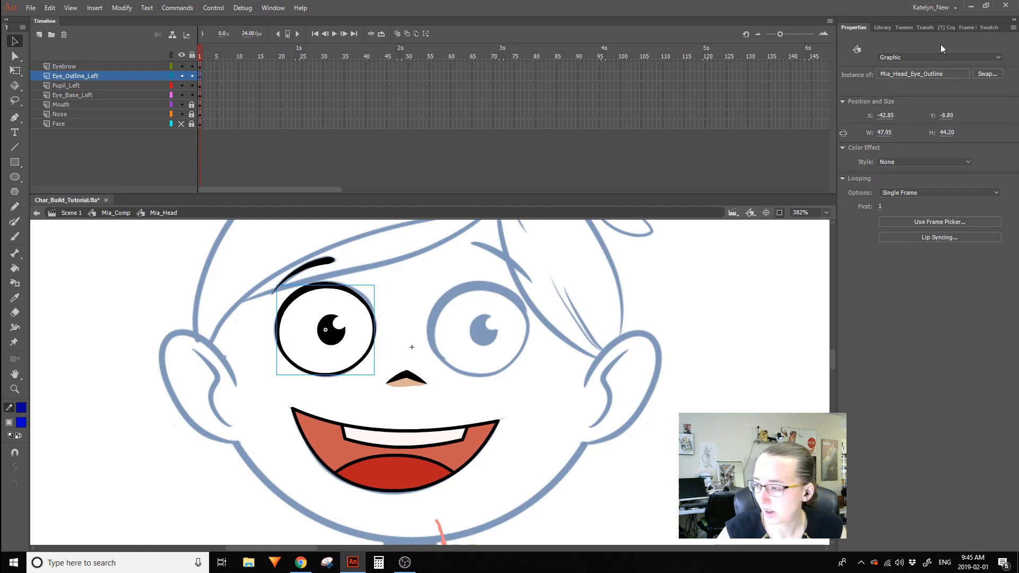
# Select the left eyebrow on its own and group it.
pyautogui.click(456, 285)
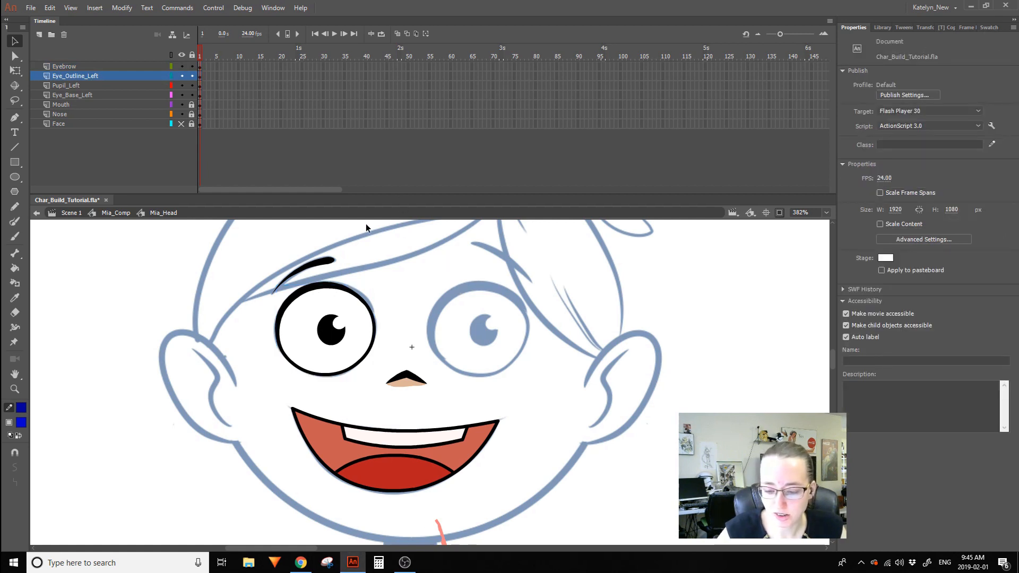
pyautogui.click(325, 267)
pyautogui.hotkey('ctrl', 'g')
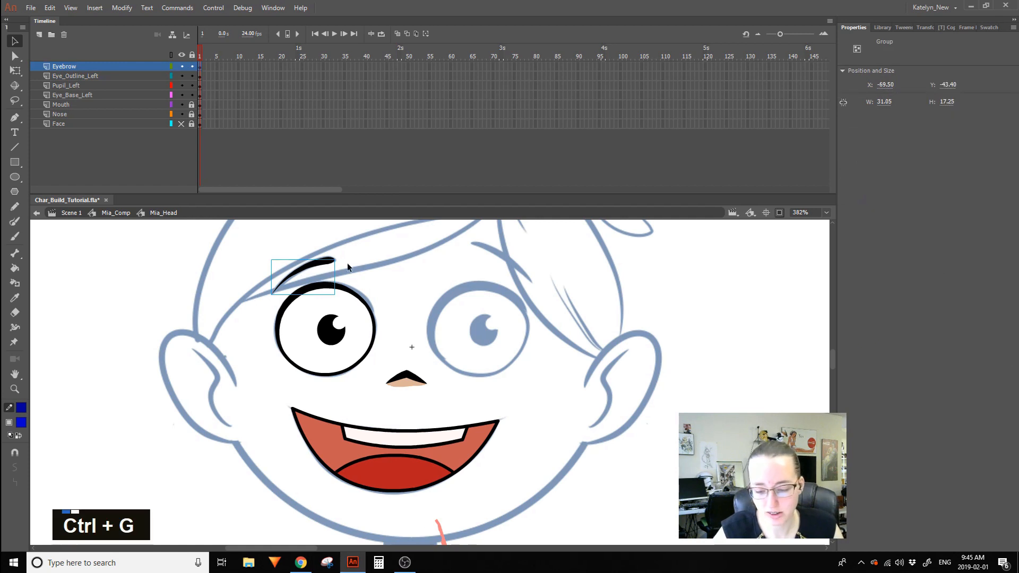
pyautogui.doubleClick(323, 263)
pyautogui.moveTo(324, 262); pyautogui.dragTo(337, 258)
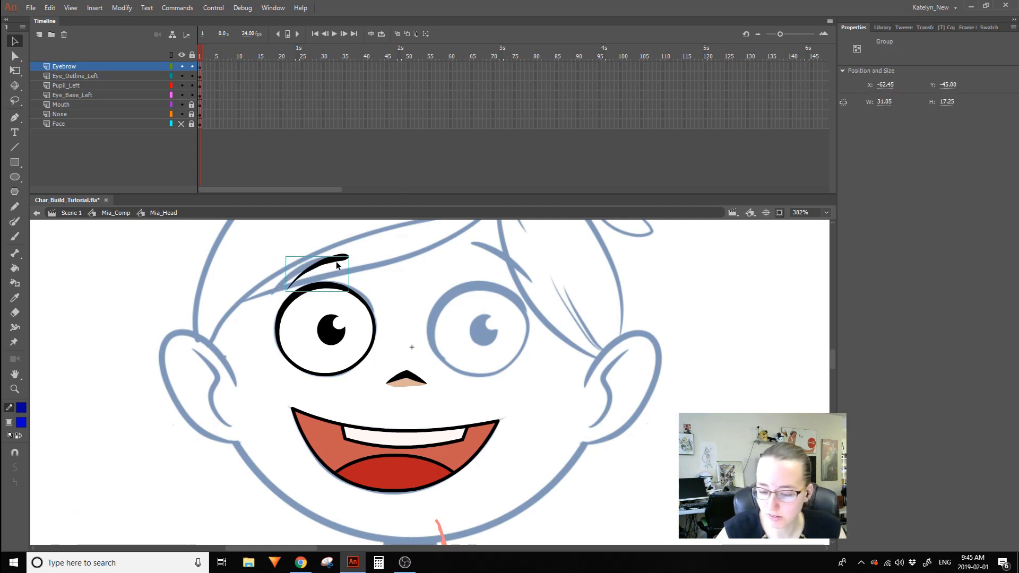
pyautogui.moveTo(335, 261); pyautogui.dragTo(316, 265)
# Undo the eyebrow's trial moves and its grouping, and select it to check that it is the symbol instance again.
pyautogui.hotkey('ctrl', 'z')
pyautogui.hotkey('ctrl', 'z')
pyautogui.hotkey('ctrl', 'z')
pyautogui.hotkey('ctrl', 'z')
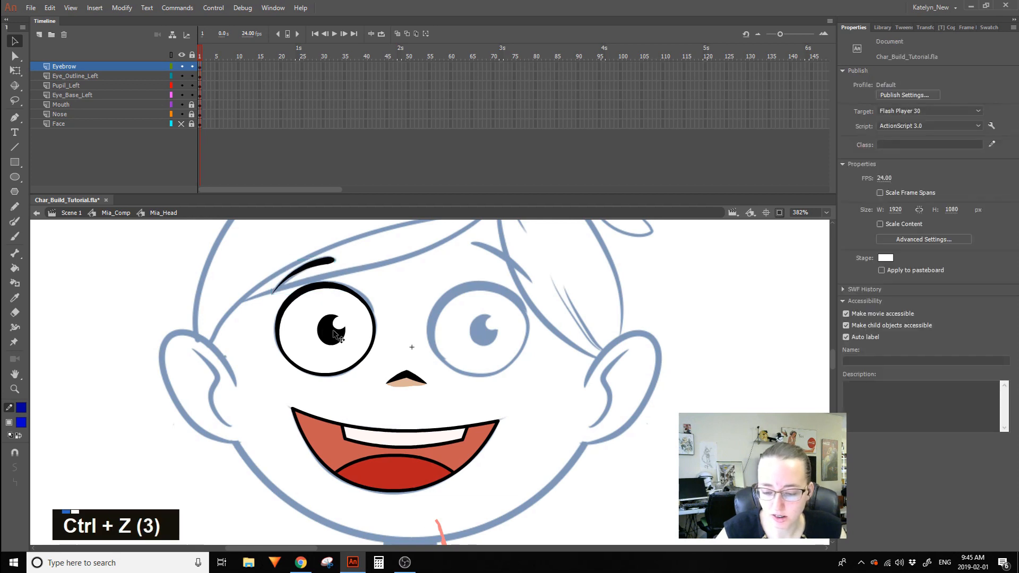
pyautogui.hotkey('ctrl', 'z')
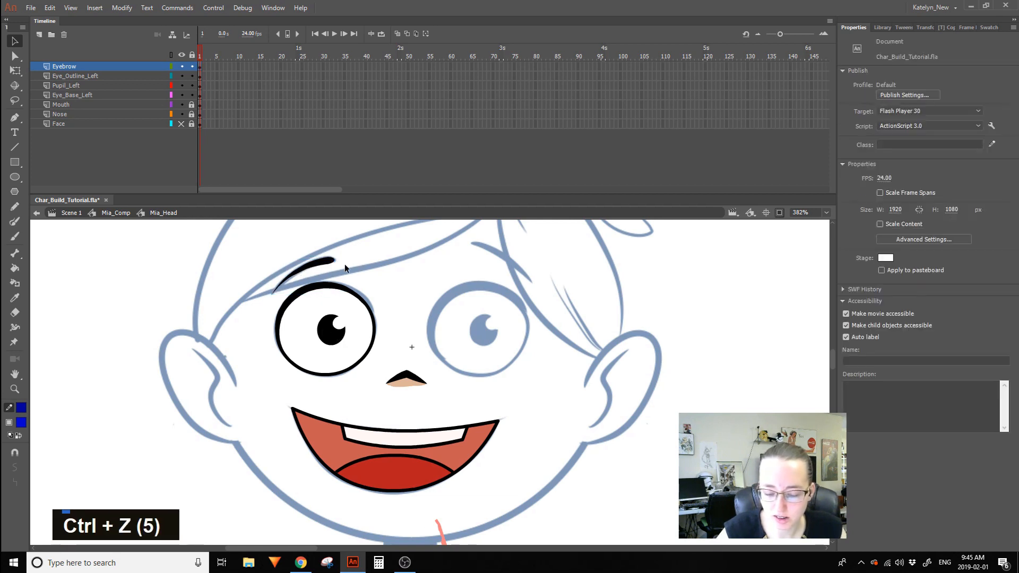
pyautogui.click(328, 259)
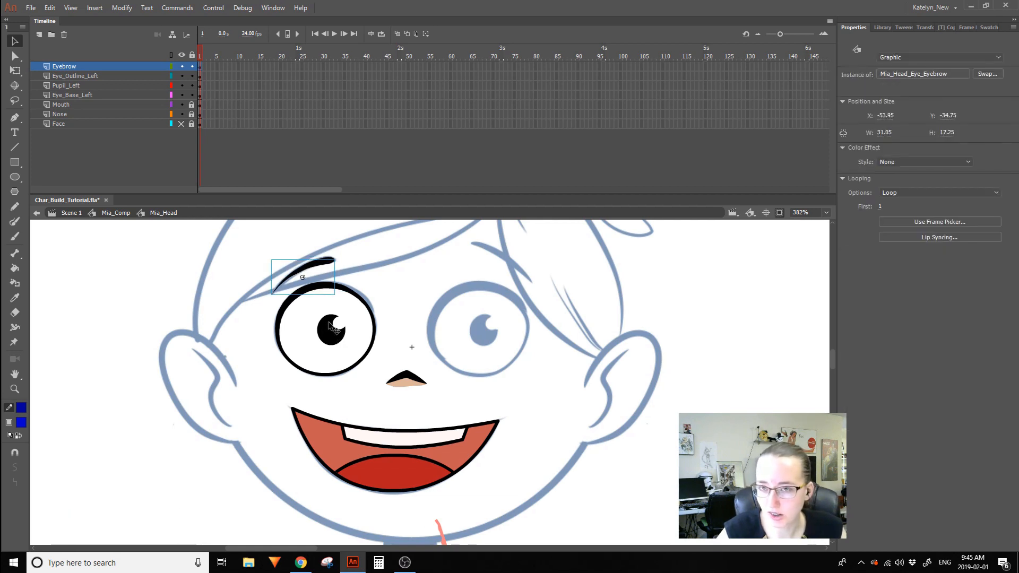
pyautogui.click(369, 277)
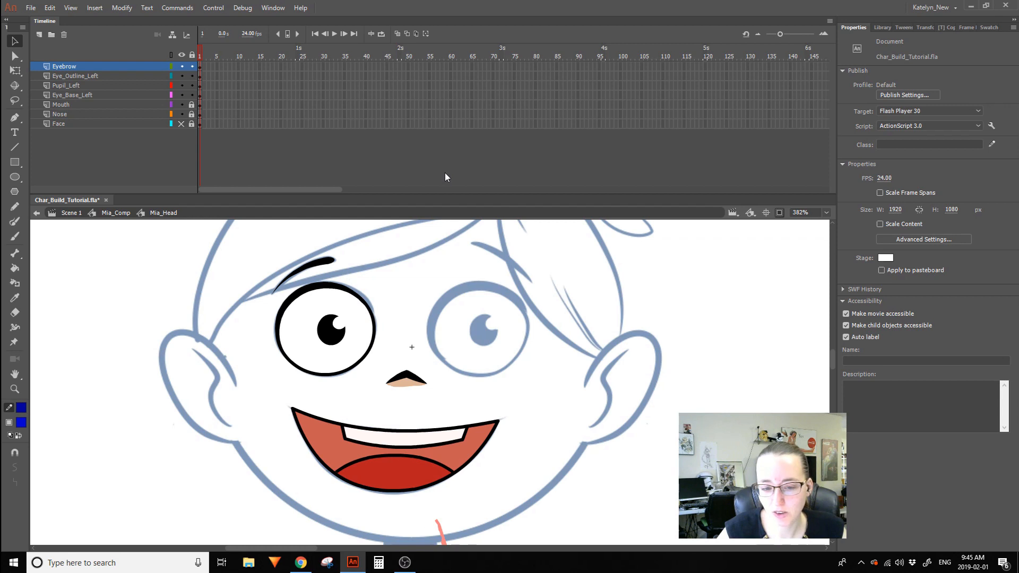
# Activate the Line tool and open the Mia_Head_Mouth symbol inside the head symbol for editing.
pyautogui.press('space')
pyautogui.moveTo(434, 262); pyautogui.dragTo(427, 303)
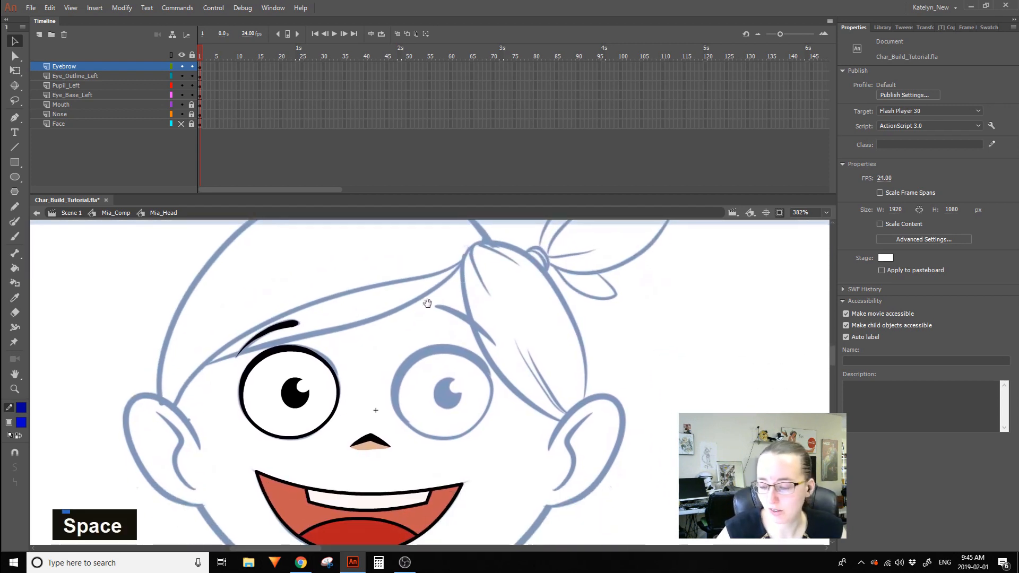
pyautogui.moveTo(603, 268); pyautogui.dragTo(659, 172)
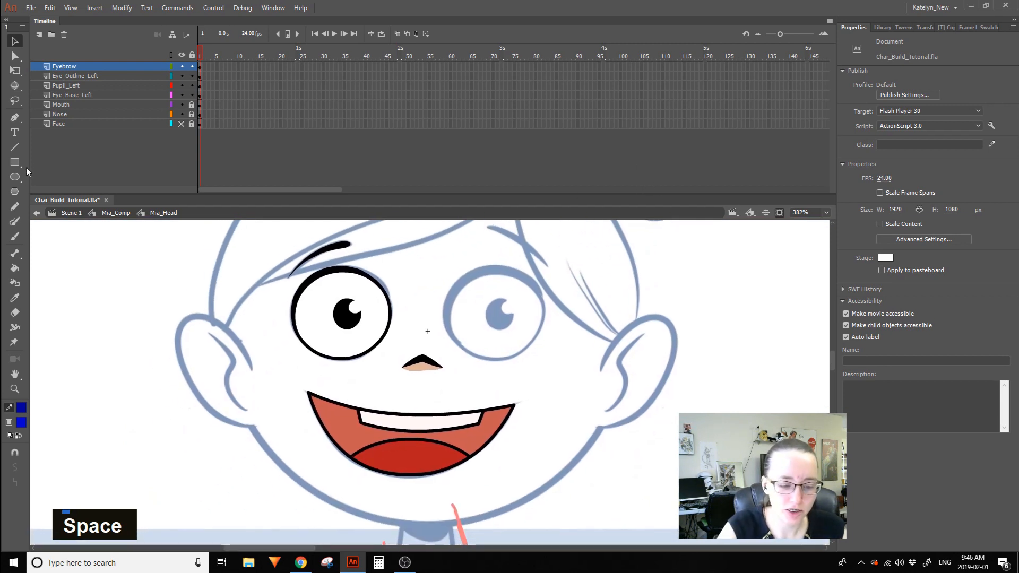
pyautogui.click(15, 147)
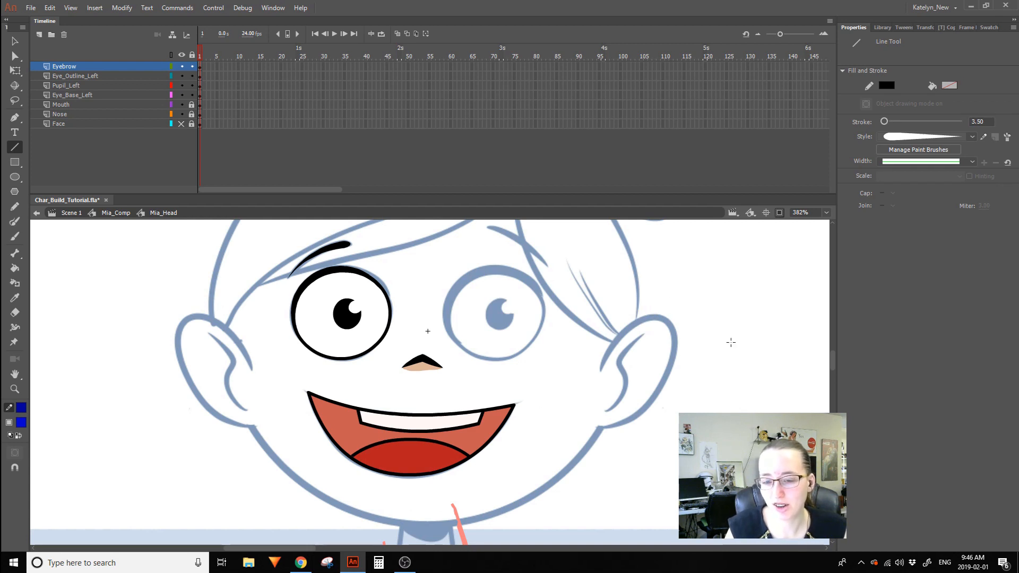
pyautogui.doubleClick(483, 432)
pyautogui.keyDown('ctrl'); pyautogui.doubleClick(496, 424); pyautogui.keyUp('ctrl')
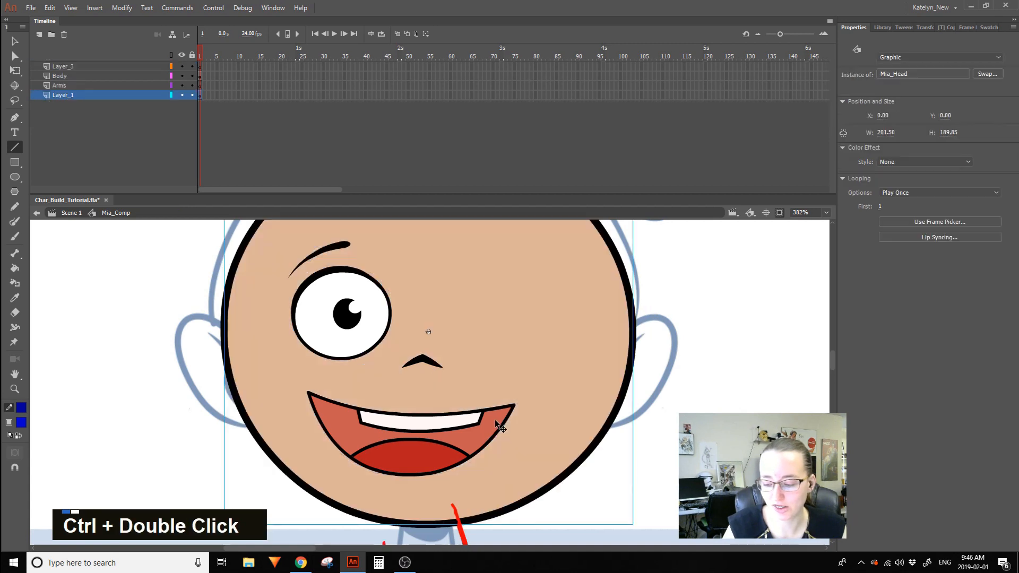
pyautogui.keyDown('ctrl'); pyautogui.doubleClick(496, 424); pyautogui.keyUp('ctrl')
pyautogui.keyDown('ctrl'); pyautogui.click(442, 440); pyautogui.keyUp('ctrl')
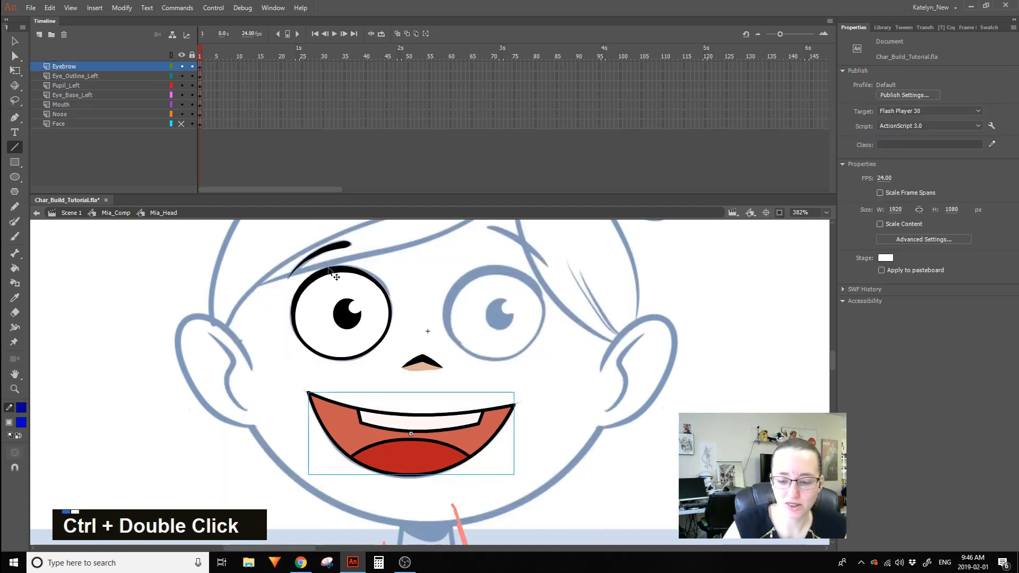
pyautogui.keyDown('ctrl'); pyautogui.doubleClick(442, 439); pyautogui.keyUp('ctrl')
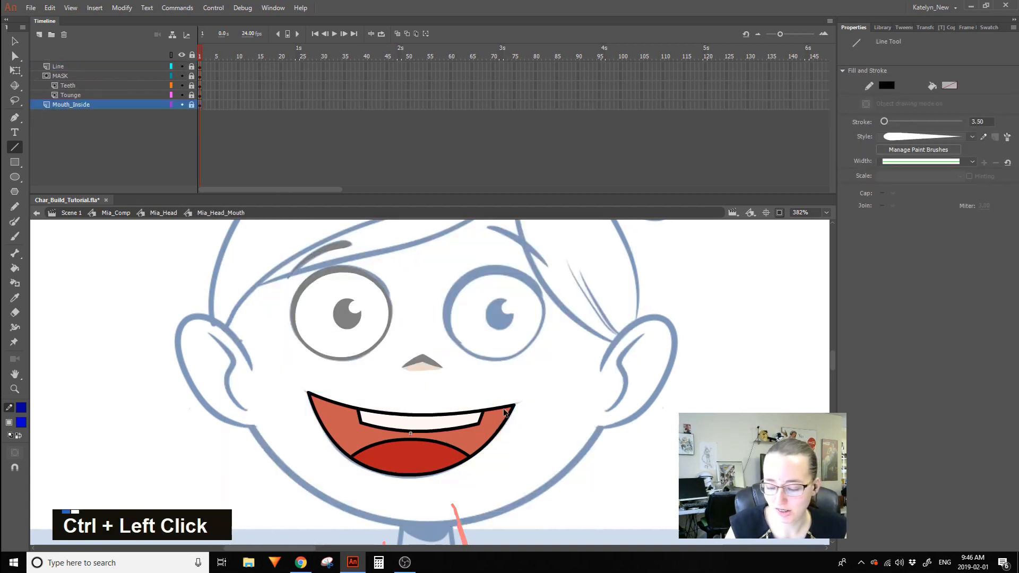
# Unlock the mouth symbol's layers, try pulling the mouth's corner inward, and undo the edit before returning to the head symbol.
pyautogui.click(192, 55)
pyautogui.keyDown('ctrl'); pyautogui.click(553, 375); pyautogui.keyUp('ctrl')
pyautogui.keyDown('ctrl'); pyautogui.moveTo(514, 405); pyautogui.dragTo(501, 409); pyautogui.keyUp('ctrl')
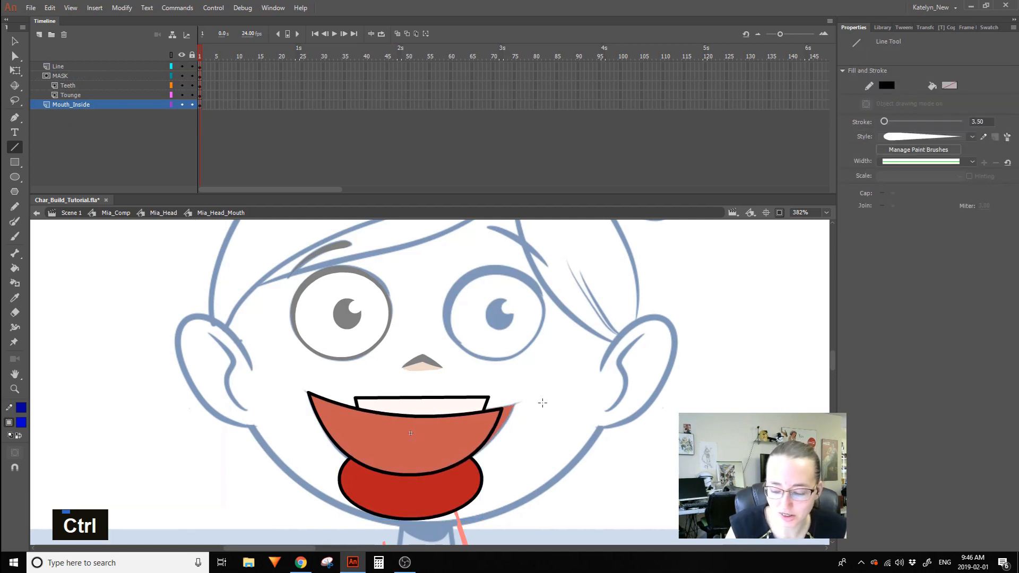
pyautogui.hotkey('ctrl', 'z')
pyautogui.hotkey('ctrl', 'z')
pyautogui.keyDown('ctrl'); pyautogui.doubleClick(541, 379); pyautogui.keyUp('ctrl')
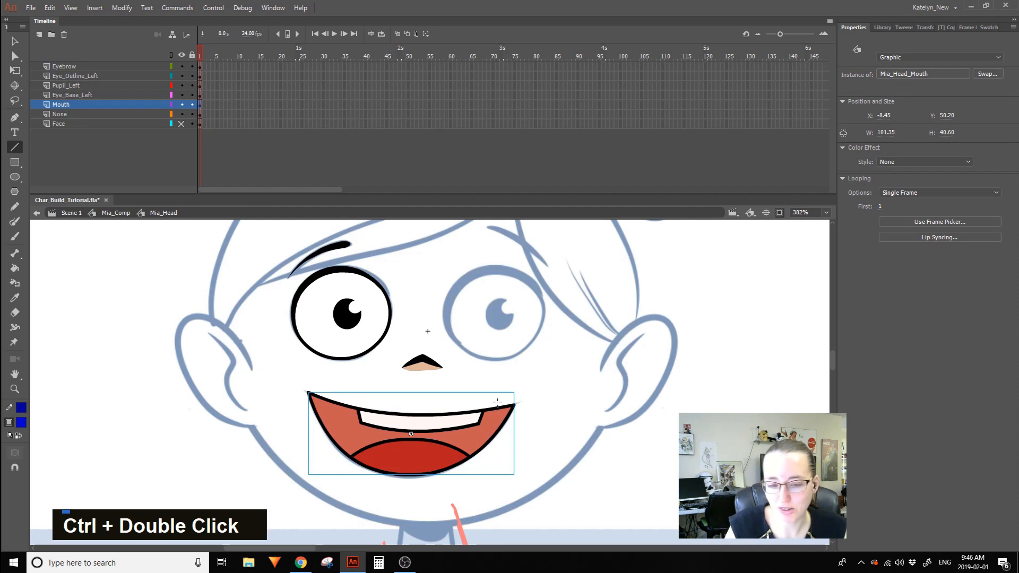
# Inspect the eyebrow and left eye white instances in the head symbol using the Free Transform tool.
pyautogui.click(15, 70)
pyautogui.doubleClick(663, 415)
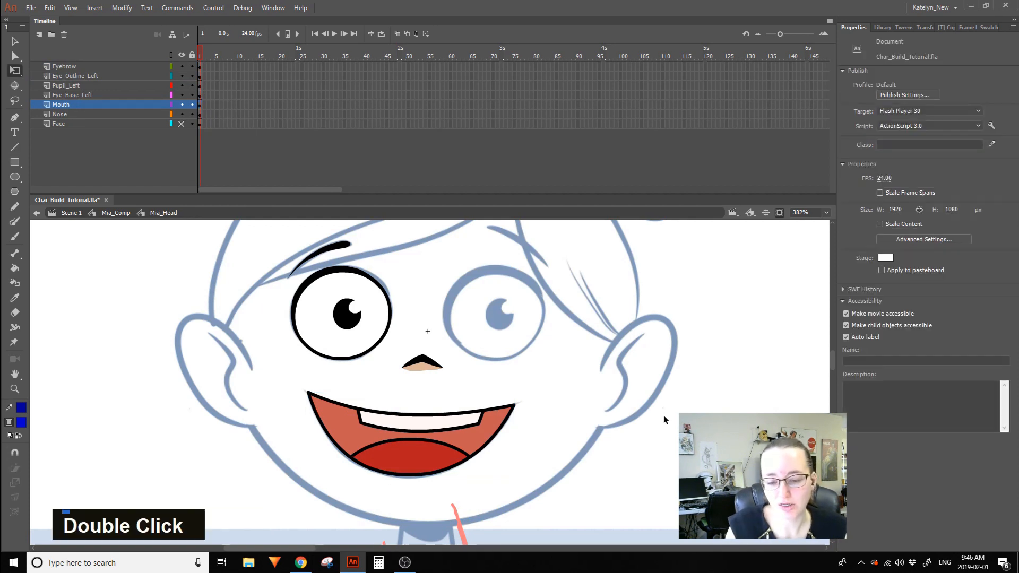
pyautogui.doubleClick(456, 435)
pyautogui.press('space')
pyautogui.moveTo(682, 287)
pyautogui.mouseDown()
pyautogui.moveTo(732, 384)
pyautogui.moveTo(707, 422)
pyautogui.mouseUp()
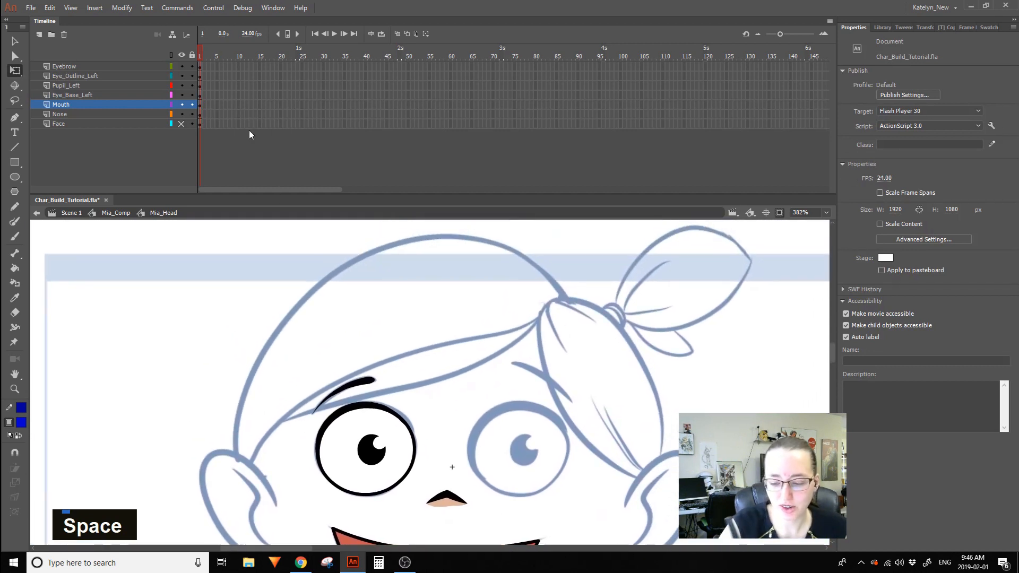
pyautogui.press('space')
pyautogui.moveTo(507, 367); pyautogui.dragTo(593, 349)
pyautogui.click(451, 346)
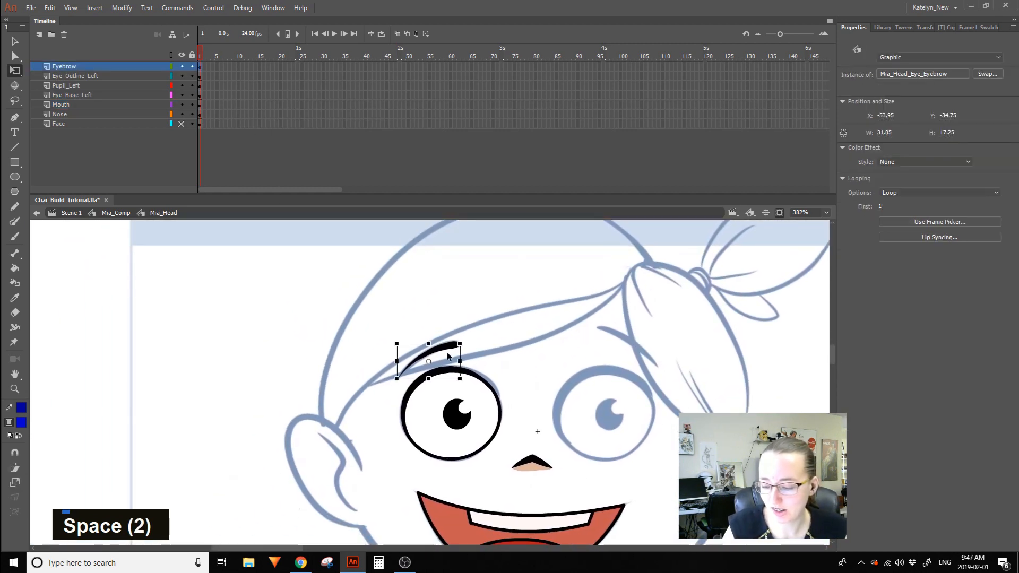
pyautogui.click(489, 391)
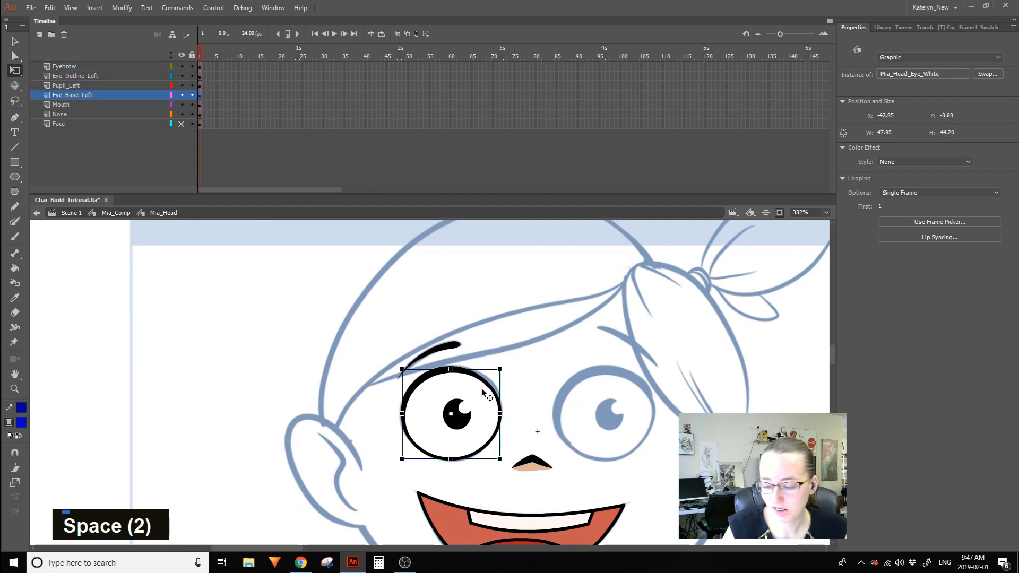
# Open the left eye outline symbol with the Selection tool for a quick look and return to the head symbol.
pyautogui.doubleClick(15, 146)
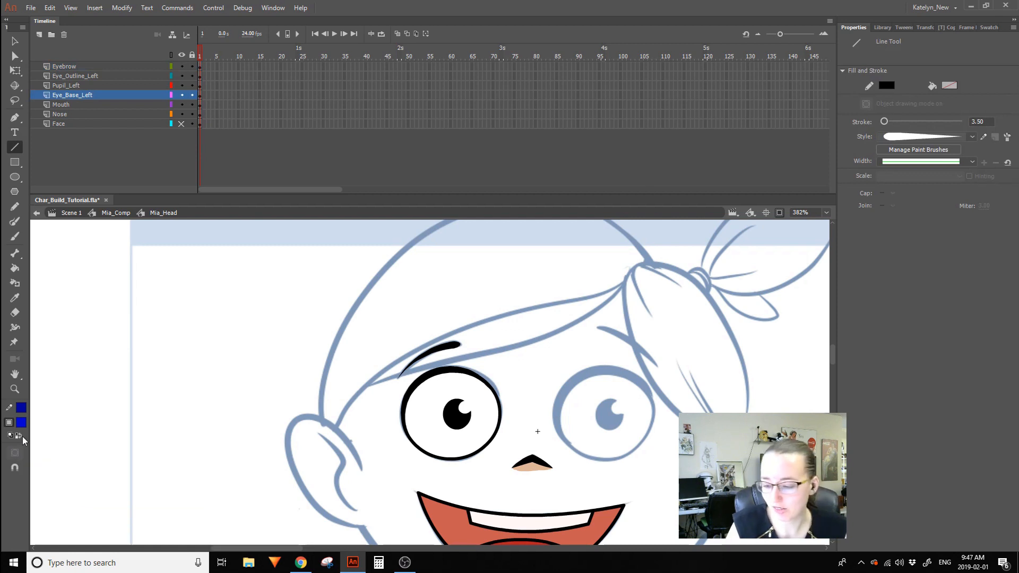
pyautogui.press('space')
pyautogui.moveTo(554, 271); pyautogui.dragTo(441, 268)
pyautogui.press('v')
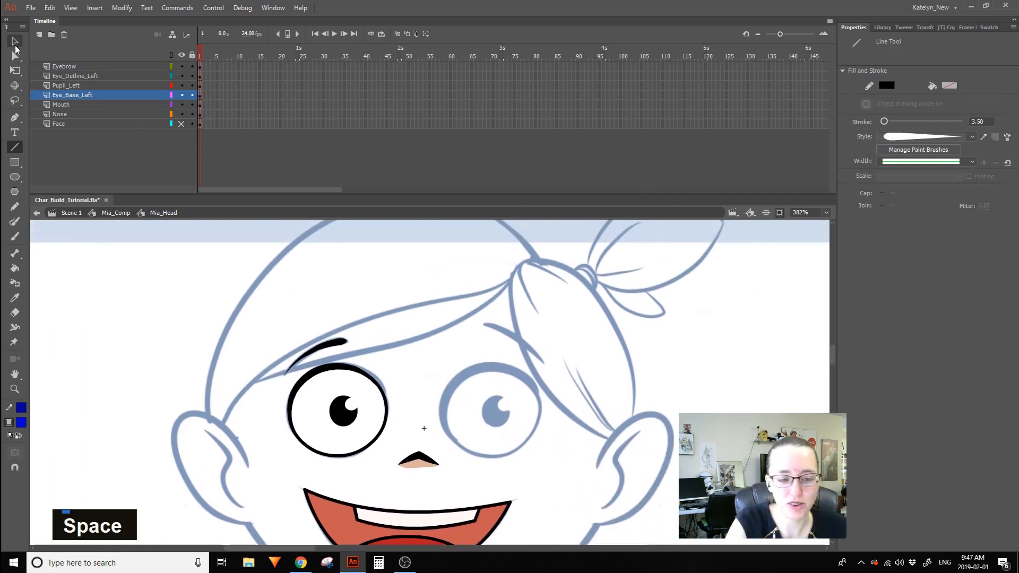
pyautogui.doubleClick(351, 367)
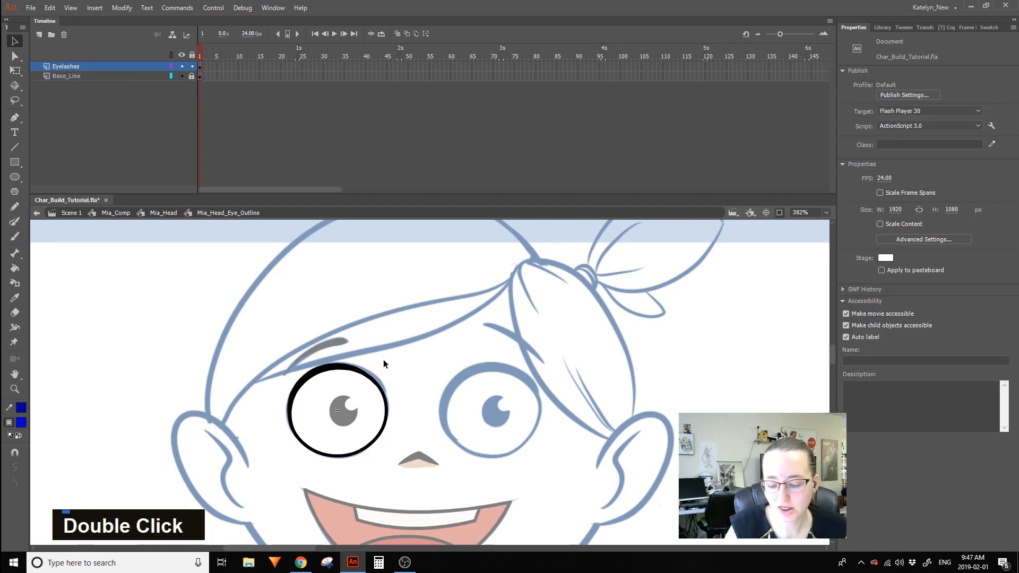
pyautogui.click(373, 383)
pyautogui.doubleClick(409, 391)
pyautogui.press('space')
pyautogui.moveTo(427, 360); pyautogui.dragTo(521, 348)
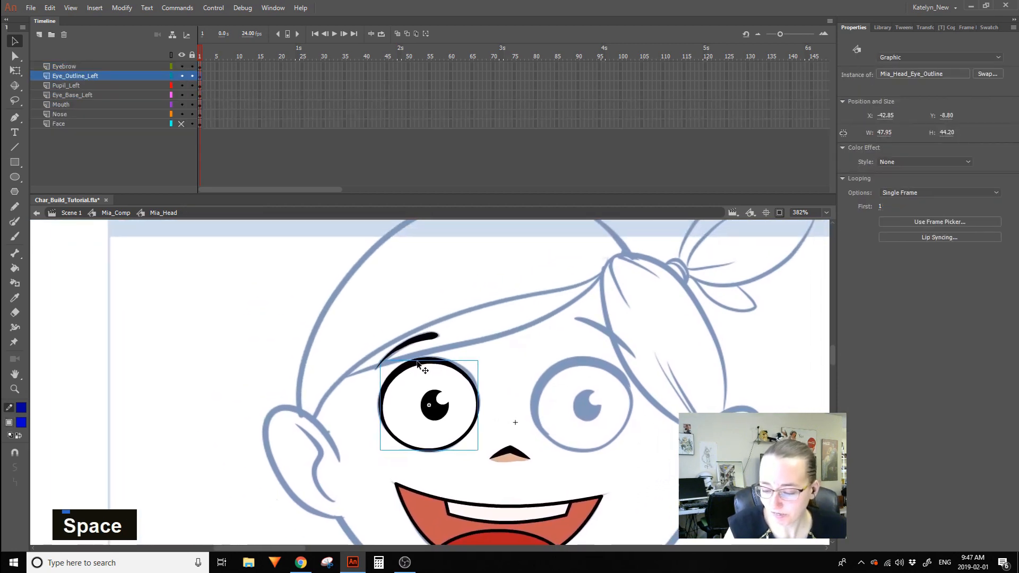
# Examine the Eyelashes and Base_Line strokes inside the left eye outline symbol, and leave the symbol.
pyautogui.doubleClick(417, 362)
pyautogui.click(414, 373)
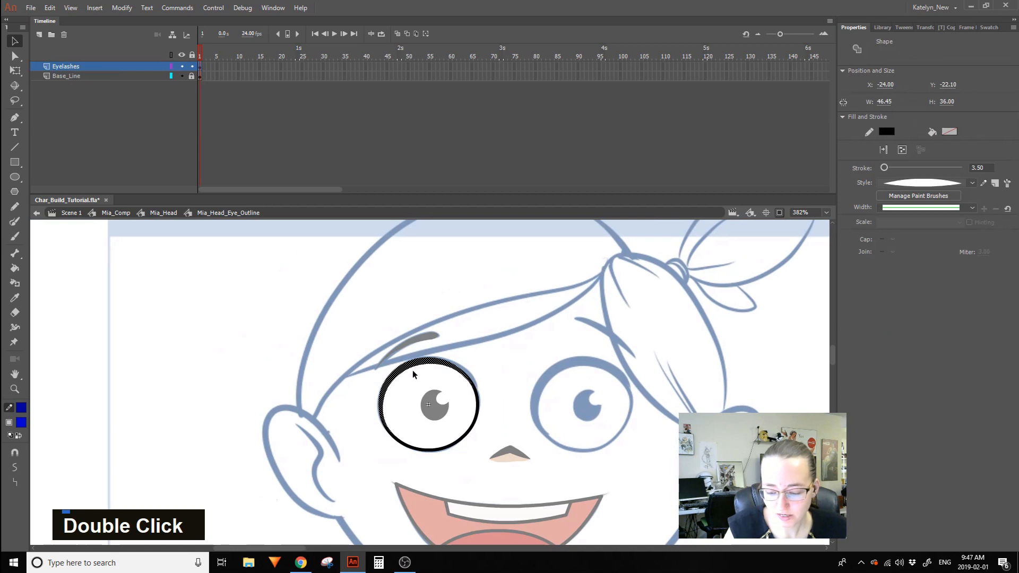
pyautogui.click(480, 410)
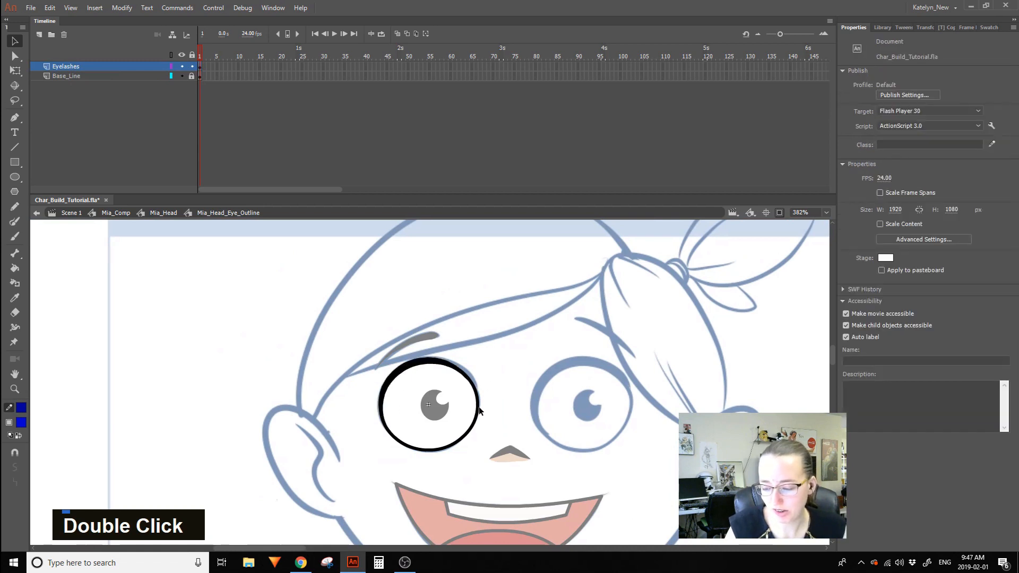
pyautogui.click(182, 76)
pyautogui.click(181, 76)
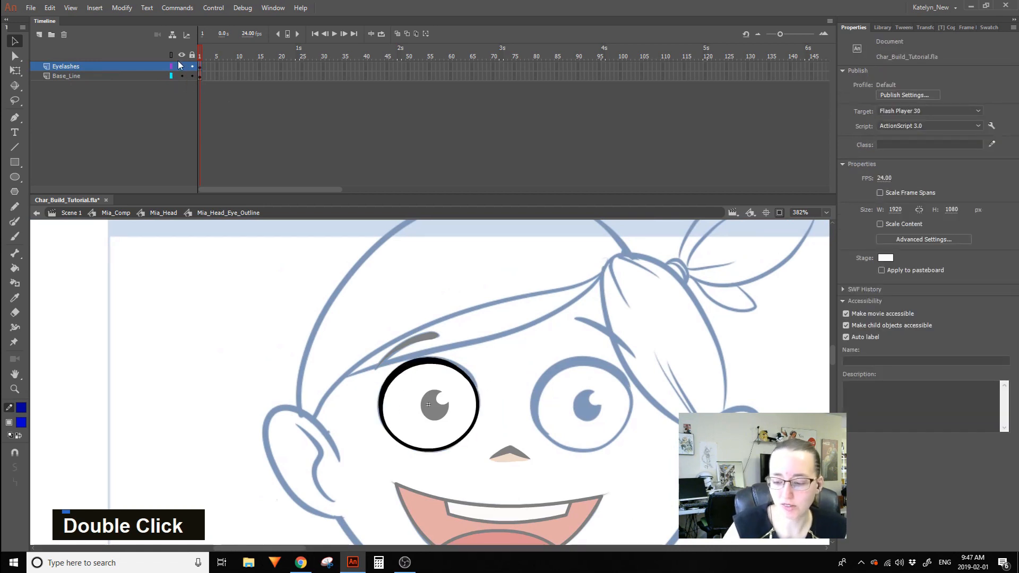
pyautogui.click(455, 367)
pyautogui.click(476, 399)
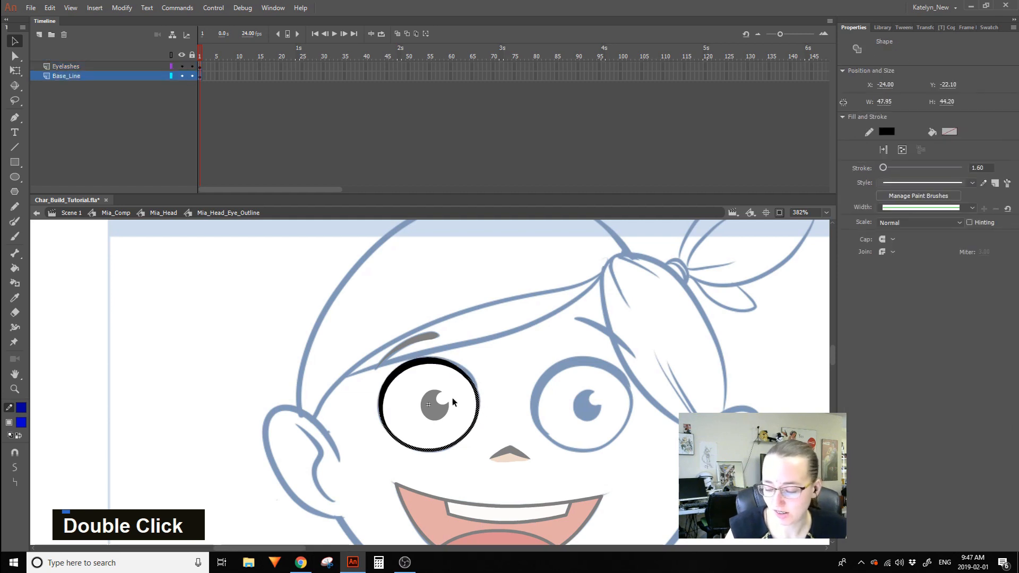
pyautogui.doubleClick(496, 364)
pyautogui.moveTo(495, 403); pyautogui.dragTo(400, 363)
pyautogui.hotkey('ctrl', 'z')
pyautogui.hotkey('ctrl', 'z')
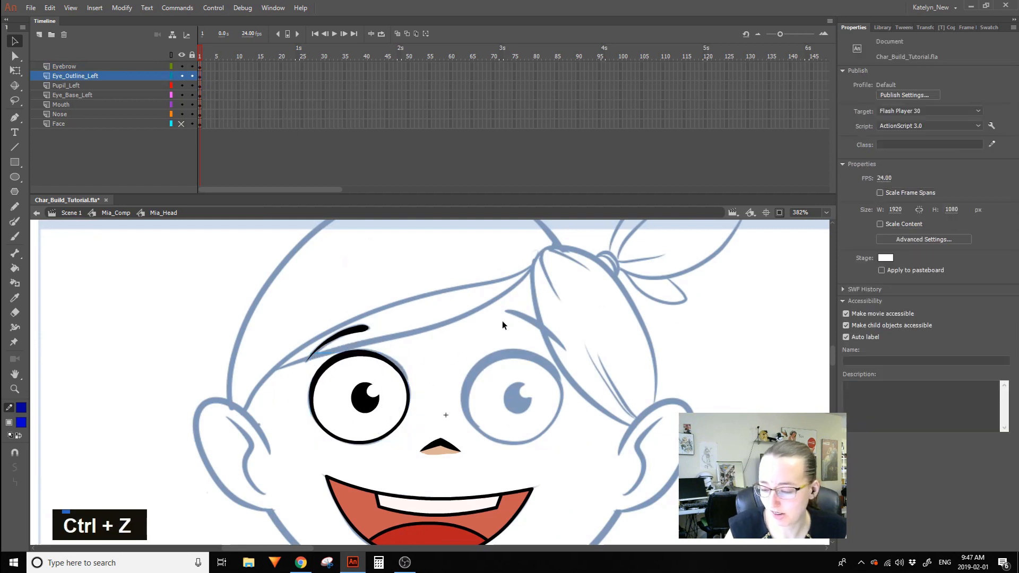
# Add a layer named Ear above the Eyebrow layer in the head symbol and lock all the other layers.
pyautogui.moveTo(629, 319); pyautogui.dragTo(660, 269)
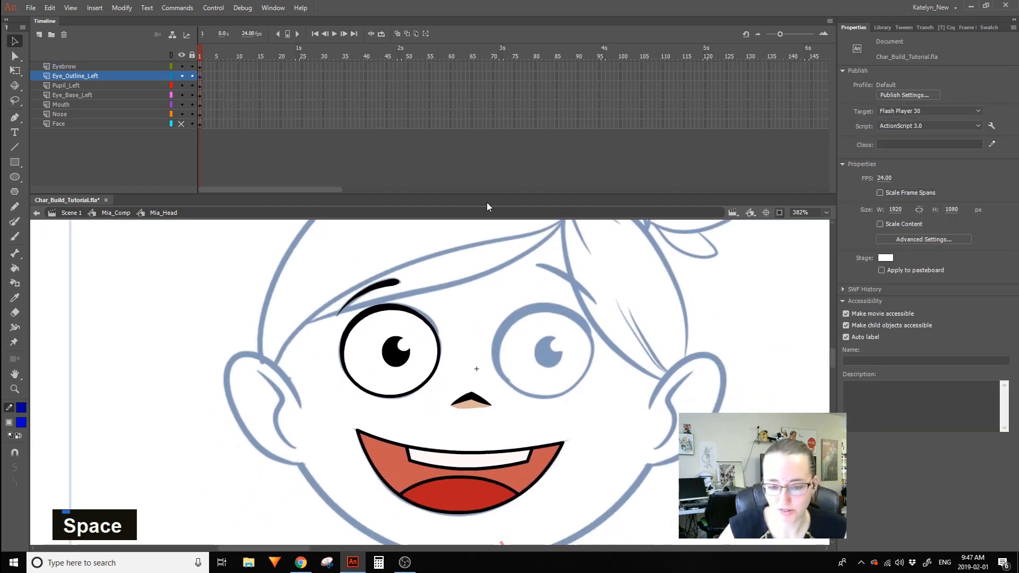
pyautogui.click(112, 65)
pyautogui.click(39, 34)
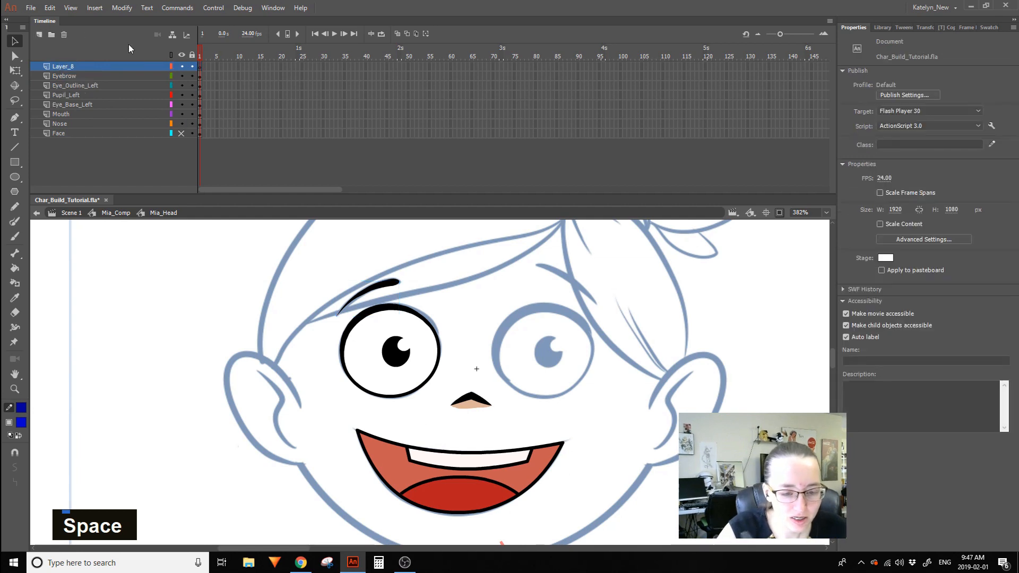
pyautogui.doubleClick(107, 64)
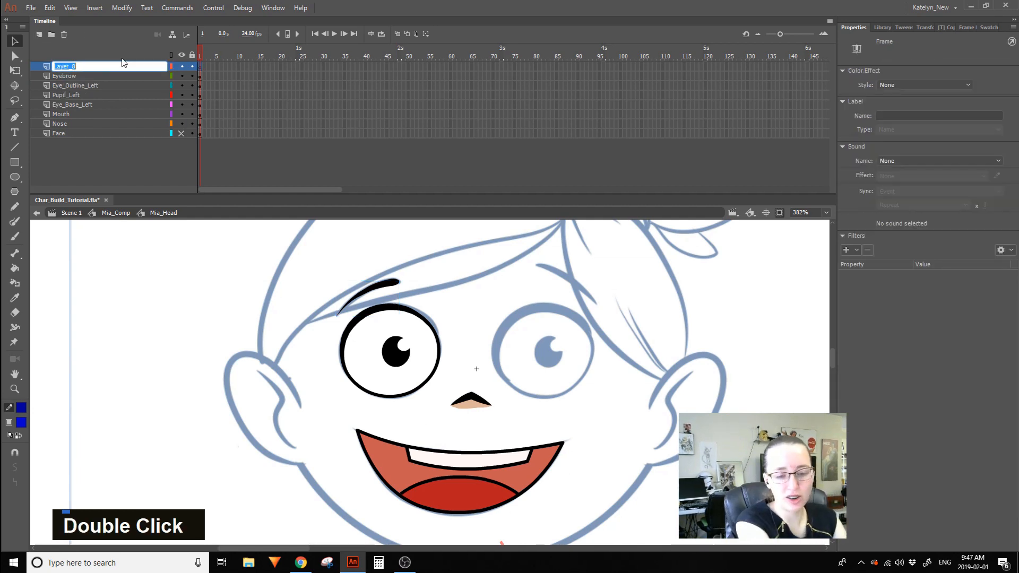
pyautogui.write('Eea')
pyautogui.press('BackSpace')
pyautogui.press('BackSpace')
pyautogui.write('ar')
pyautogui.press('Return')
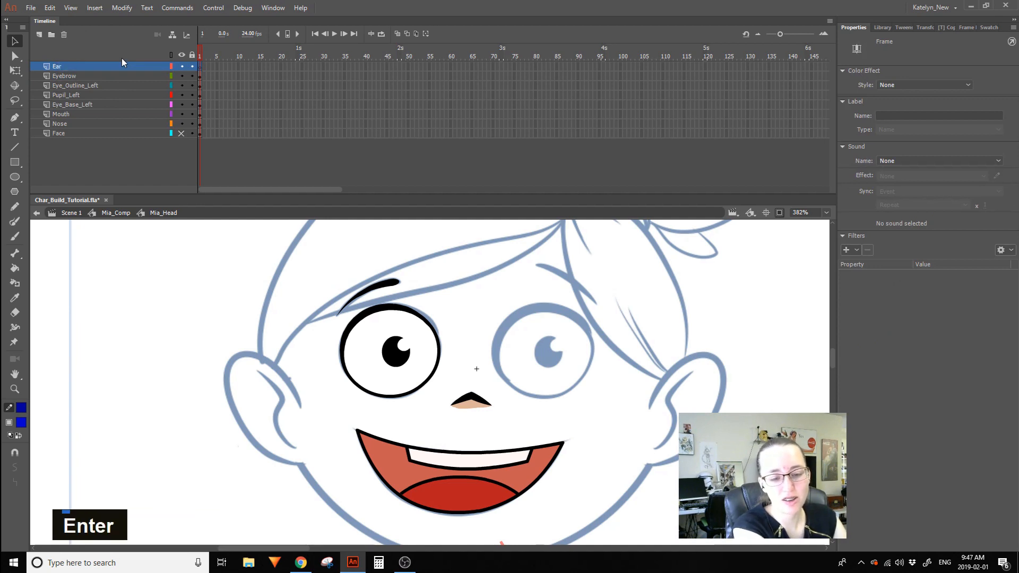
pyautogui.press('space')
pyautogui.keyDown('alt'); pyautogui.click(192, 66); pyautogui.keyUp('alt')
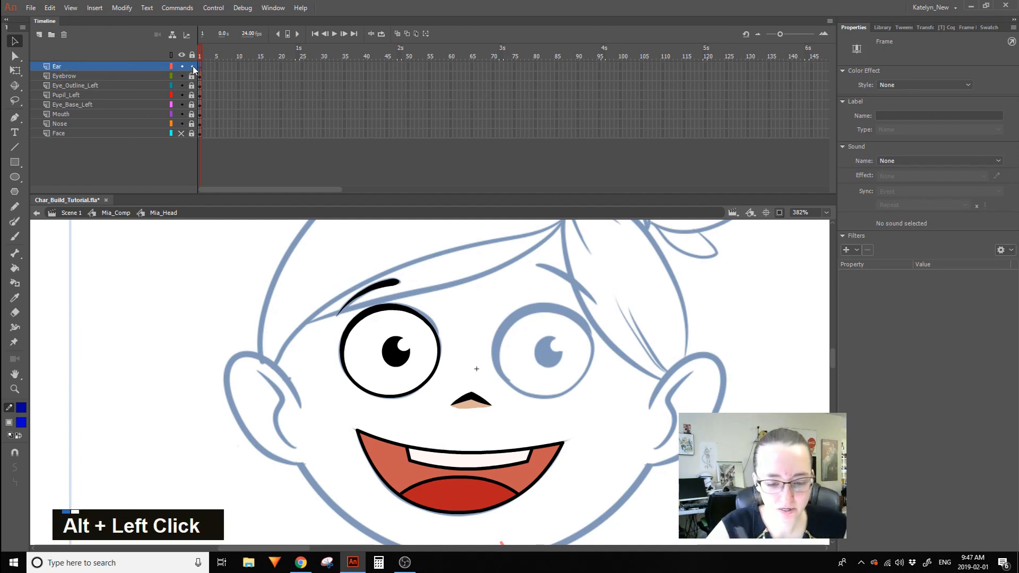
pyautogui.press('space')
pyautogui.moveTo(122, 306); pyautogui.dragTo(136, 267)
pyautogui.click(14, 147)
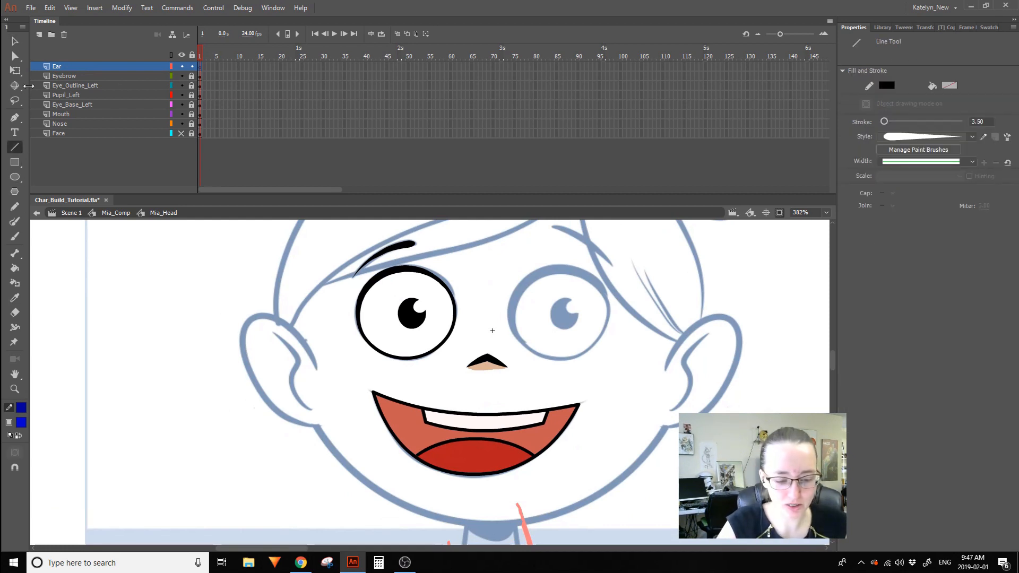
pyautogui.press('space')
pyautogui.moveTo(739, 392); pyautogui.dragTo(701, 368)
pyautogui.press('space')
pyautogui.moveTo(312, 291); pyautogui.dragTo(325, 321)
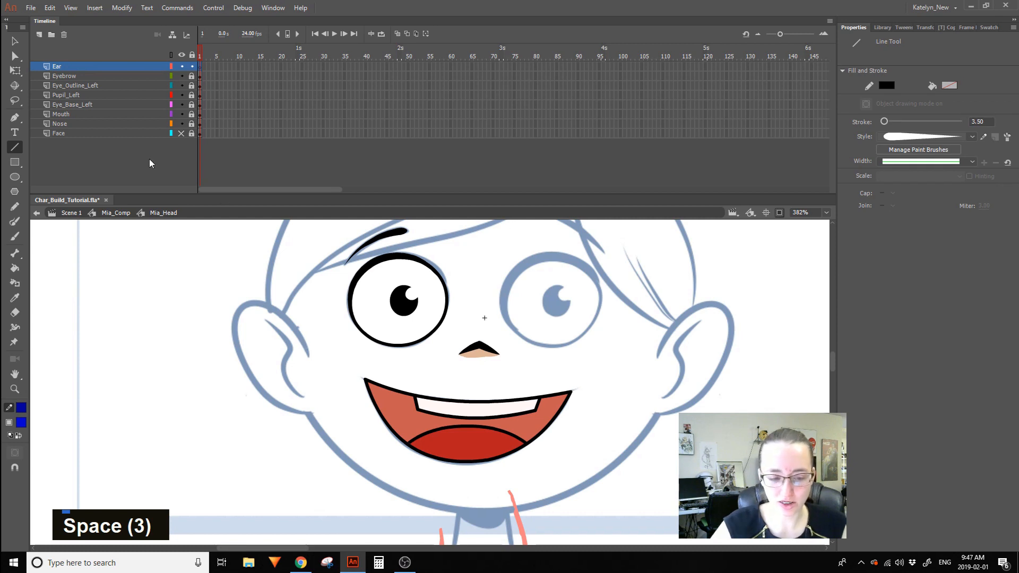
# Set up the Oval tool with a black stroke and no fill.
pyautogui.click(15, 177)
pyautogui.click(22, 408)
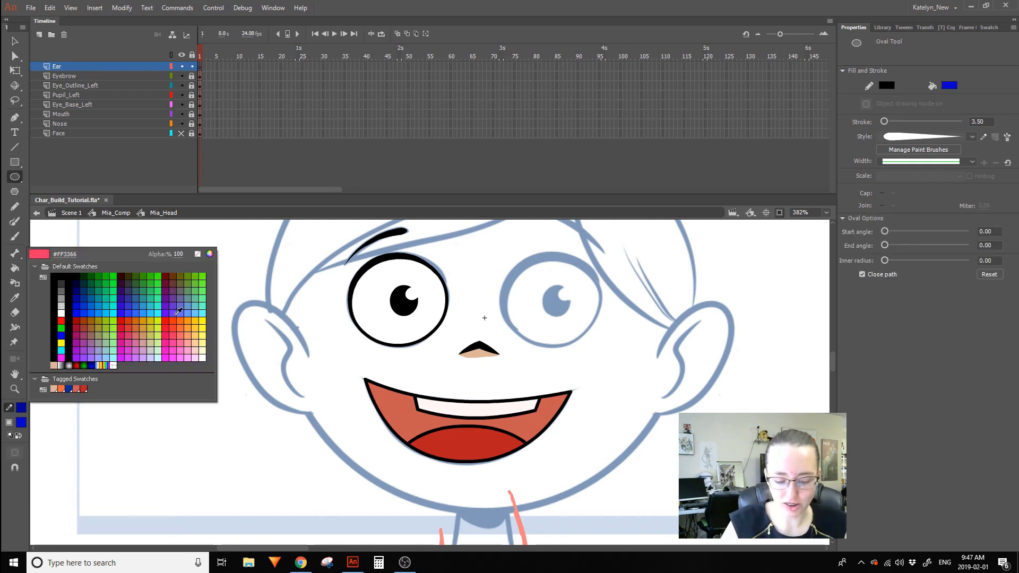
pyautogui.click(32, 266)
pyautogui.click(22, 423)
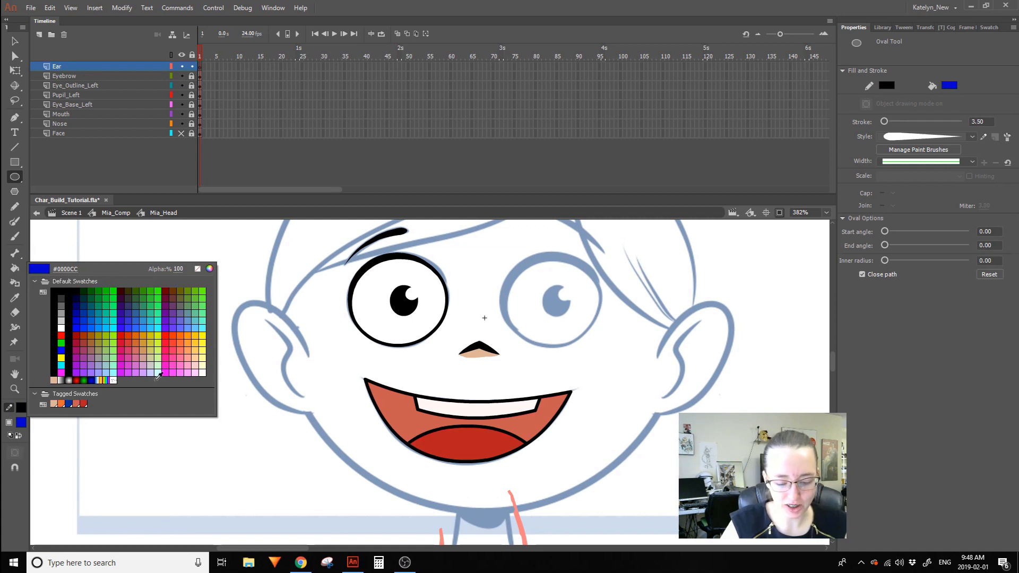
pyautogui.click(198, 269)
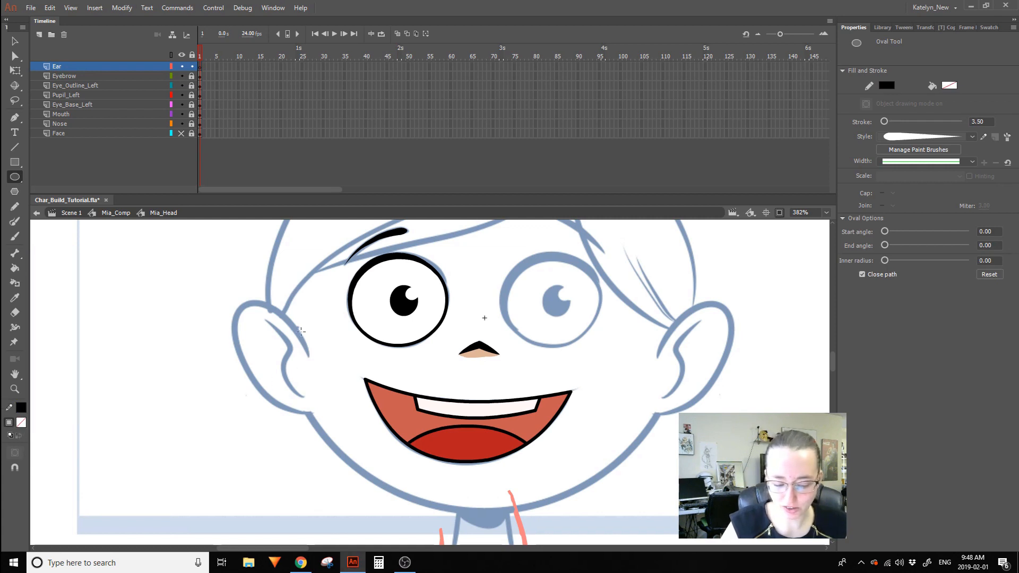
pyautogui.moveTo(325, 302); pyautogui.dragTo(240, 405)
pyautogui.keyDown('ctrl'); pyautogui.doubleClick(322, 371); pyautogui.keyUp('ctrl')
pyautogui.hotkey('ctrl', 'z')
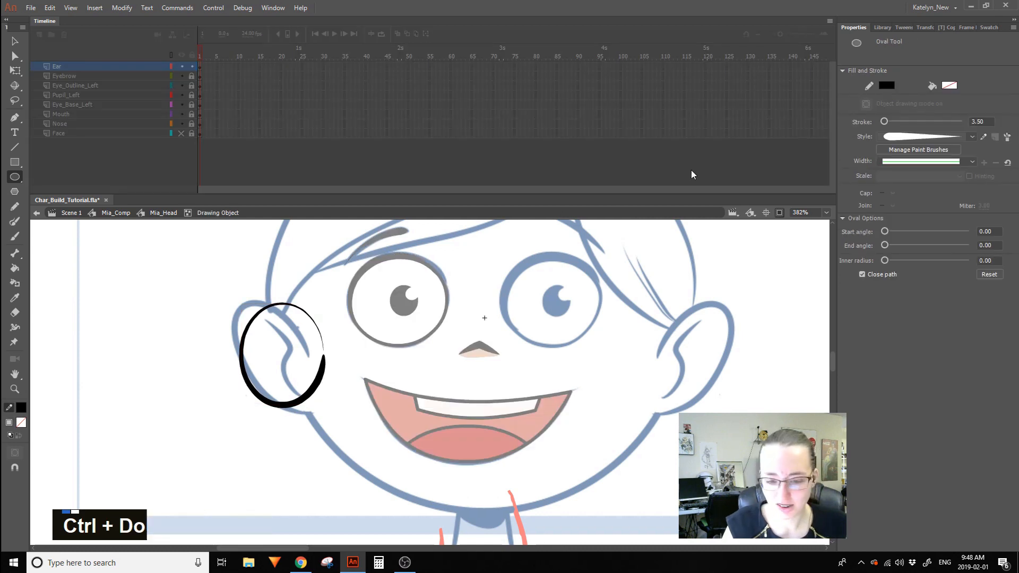
pyautogui.keyDown('ctrl'); pyautogui.click(328, 409); pyautogui.keyUp('ctrl')
pyautogui.hotkey('ctrl', 'z')
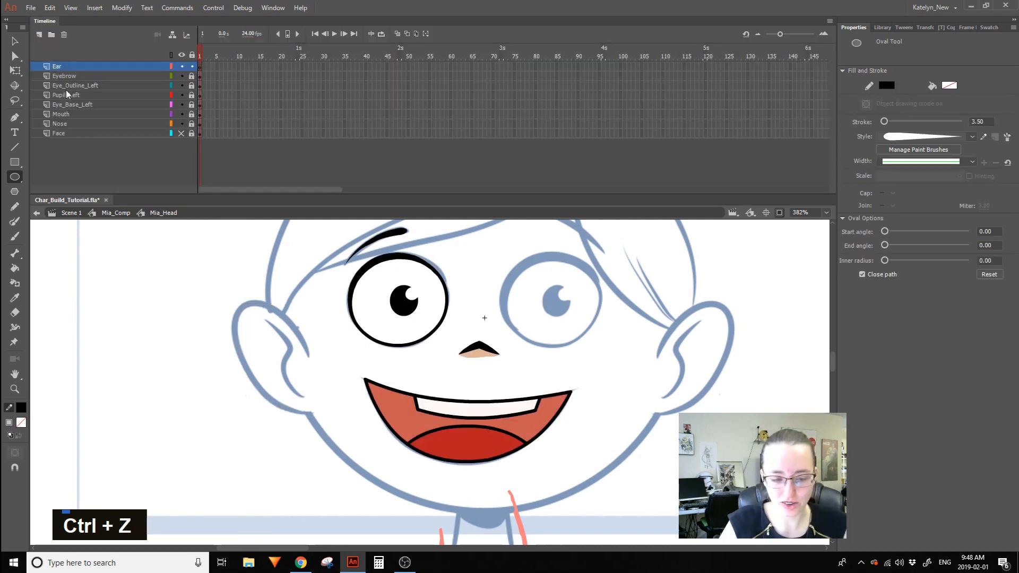
# Draw an oval about 42.6 wide and 61.5 high over the sketched ear beside the left eye and break it apart.
pyautogui.moveTo(297, 310)
pyautogui.mouseDown()
pyautogui.moveTo(200, 450)
pyautogui.moveTo(212, 434)
pyautogui.mouseUp()
pyautogui.keyDown('ctrl'); pyautogui.click(298, 400); pyautogui.keyUp('ctrl')
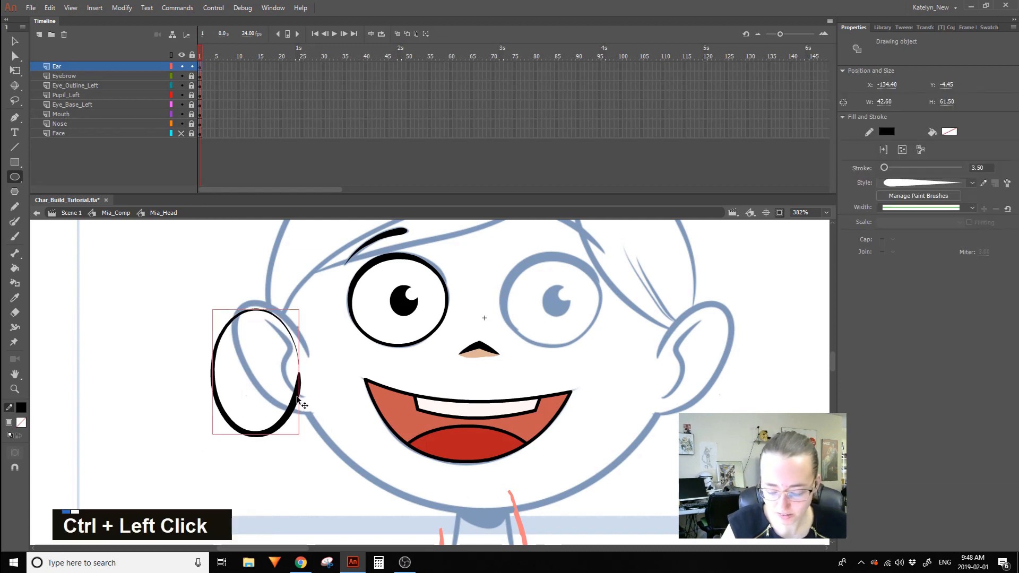
pyautogui.hotkey('ctrl', 'b')
pyautogui.hotkey('ctrl', 'z')
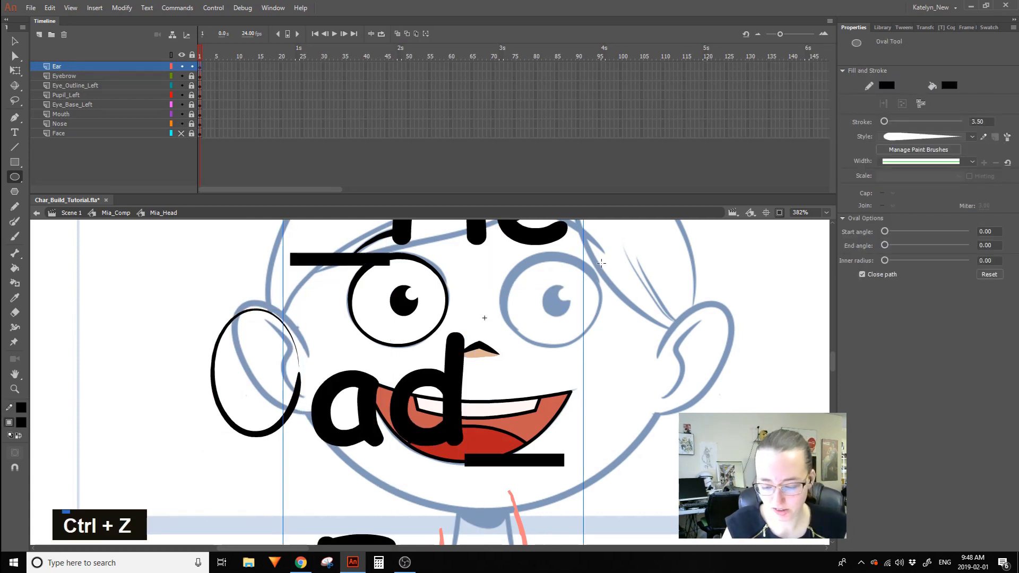
pyautogui.hotkey('ctrl', 'z')
pyautogui.keyDown('ctrl'); pyautogui.click(294, 415); pyautogui.keyUp('ctrl')
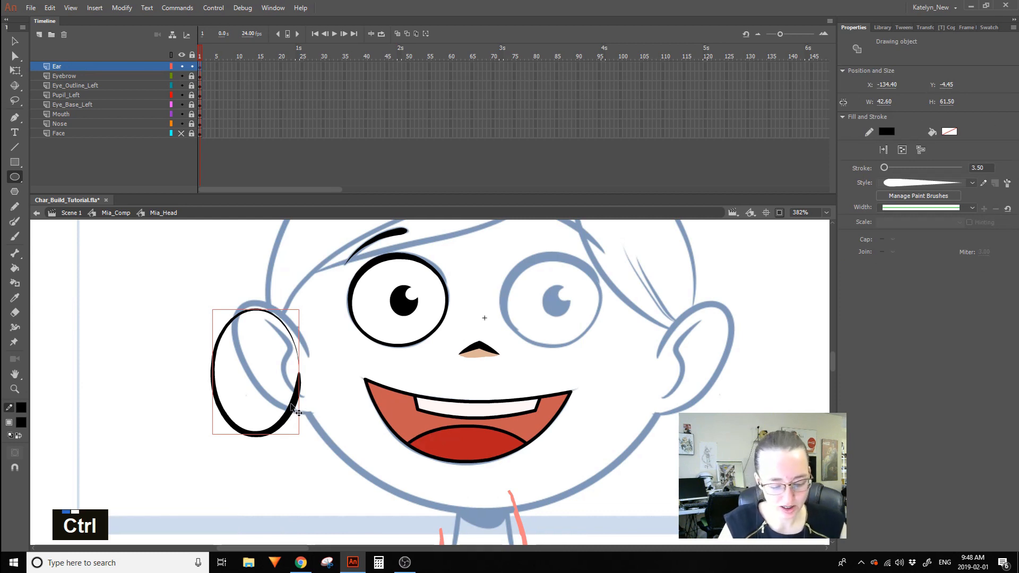
pyautogui.hotkey('ctrl', 'b')
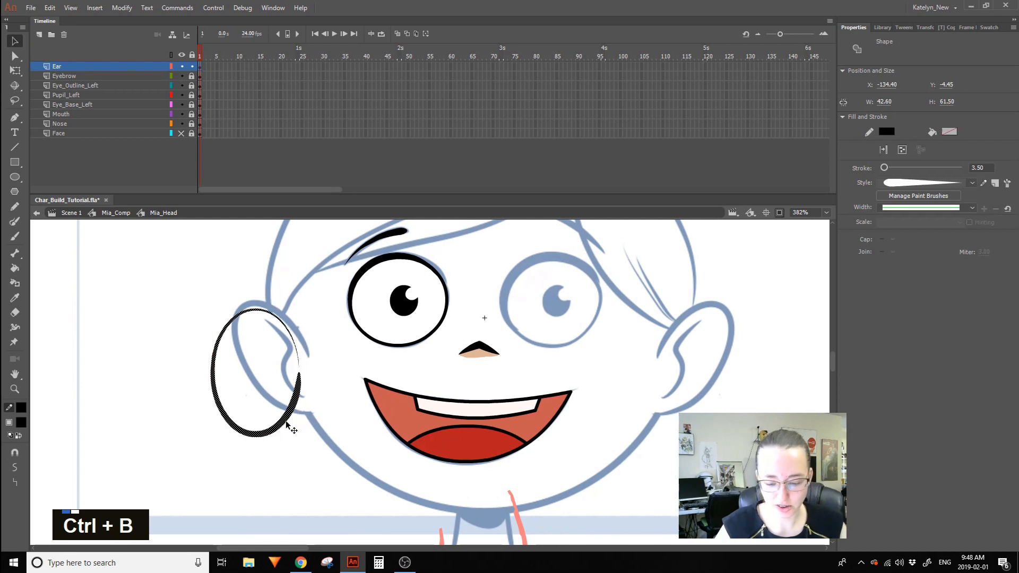
# Give the oval a solid stroke style, then rotate and reshape it to match the sketched ear.
pyautogui.doubleClick(924, 183)
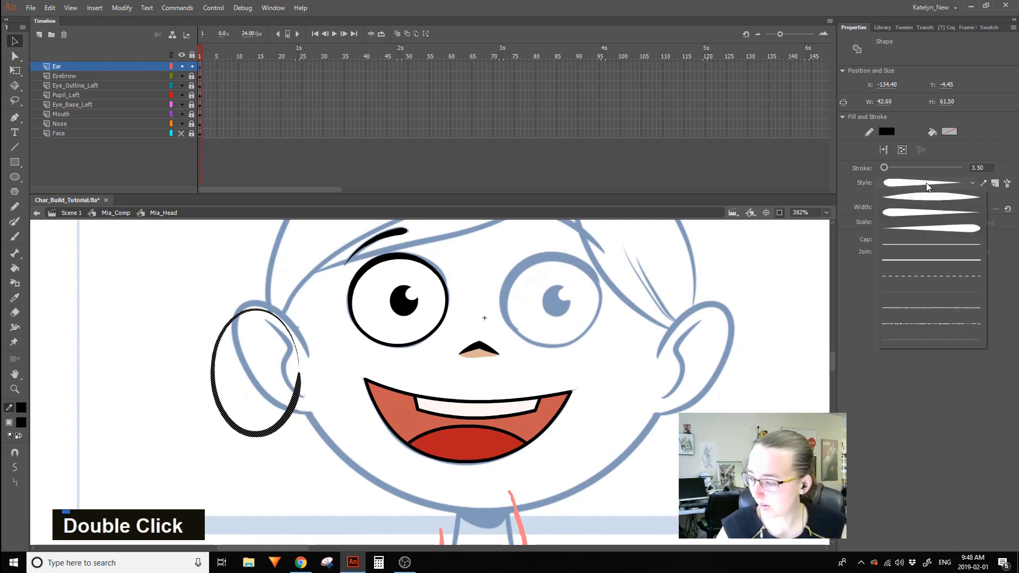
pyautogui.click(942, 260)
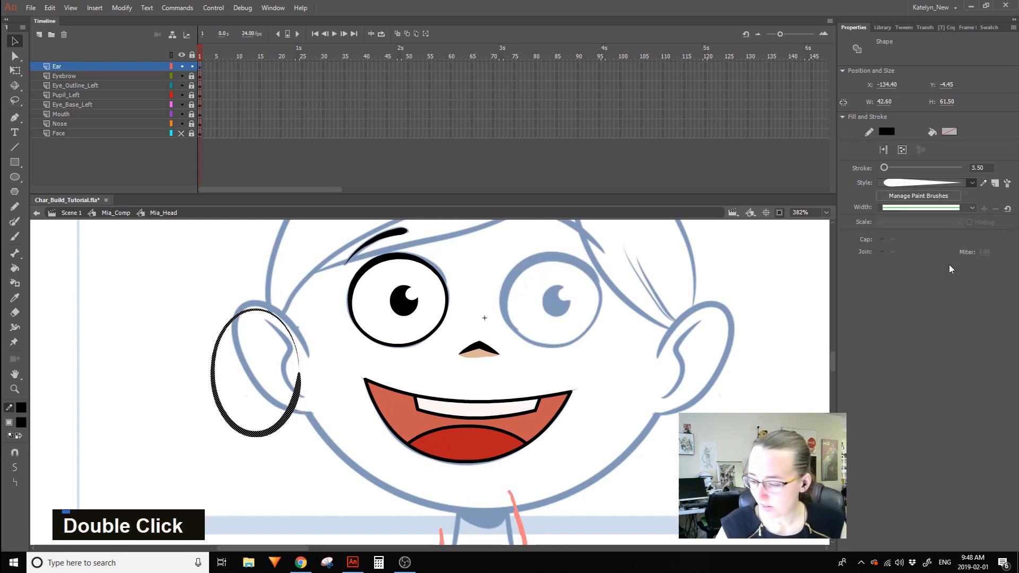
pyautogui.click(15, 70)
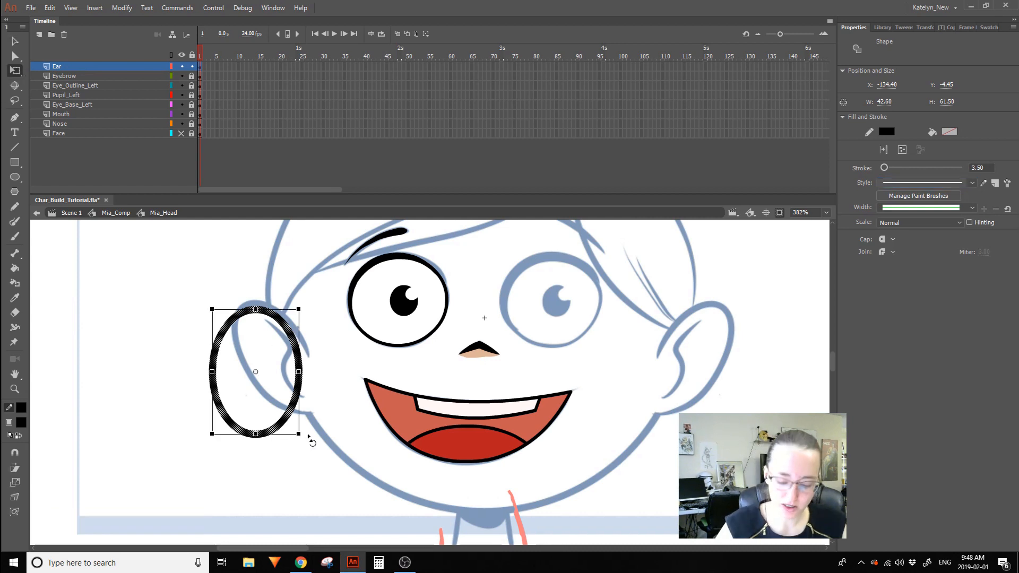
pyautogui.moveTo(309, 431); pyautogui.dragTo(333, 403)
pyautogui.moveTo(304, 365); pyautogui.dragTo(329, 354)
pyautogui.moveTo(341, 390)
pyautogui.keyDown('shift'); pyautogui.mouseDown()
pyautogui.moveTo(306, 406)
pyautogui.moveTo(325, 402)
pyautogui.mouseUp(); pyautogui.keyUp('shift')
pyautogui.hotkey('ctrl', 'z')
pyautogui.keyDown('ctrl'); pyautogui.keyDown('alt'); pyautogui.moveTo(210, 321); pyautogui.dragTo(212, 320); pyautogui.keyUp('alt'); pyautogui.keyUp('ctrl')
pyautogui.keyDown('ctrl'); pyautogui.keyDown('alt'); pyautogui.moveTo(313, 339); pyautogui.dragTo(316, 363); pyautogui.keyUp('alt'); pyautogui.keyUp('ctrl')
# Delete the oval's lower inner stroke segments so the ear outline is open on the face side.
pyautogui.keyDown('ctrl'); pyautogui.keyDown('alt'); pyautogui.click(328, 394); pyautogui.keyUp('alt'); pyautogui.keyUp('ctrl')
pyautogui.keyDown('ctrl'); pyautogui.click(320, 388); pyautogui.keyUp('ctrl')
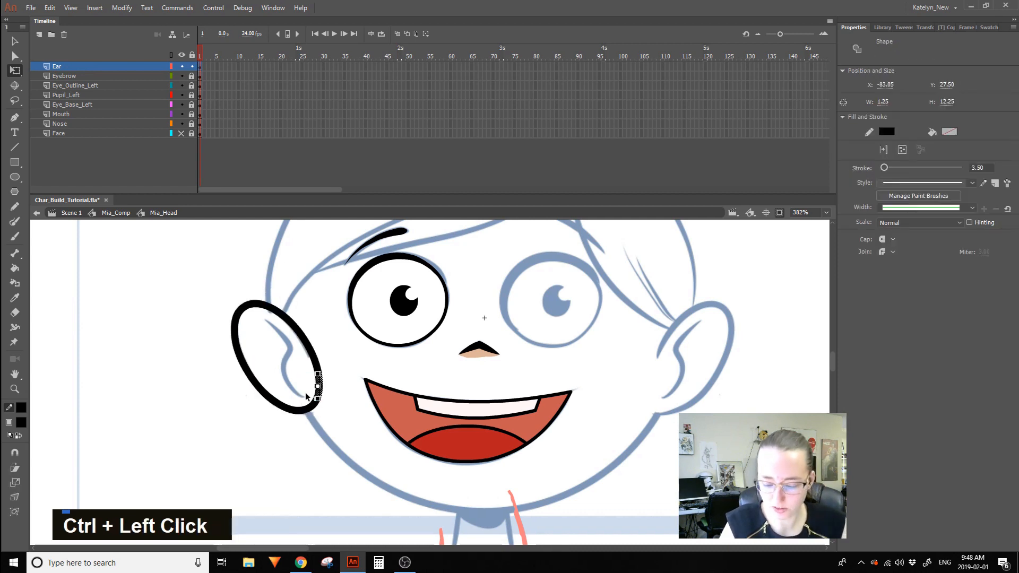
pyautogui.press('Delete')
pyautogui.moveTo(332, 356); pyautogui.dragTo(332, 354)
pyautogui.press('Delete')
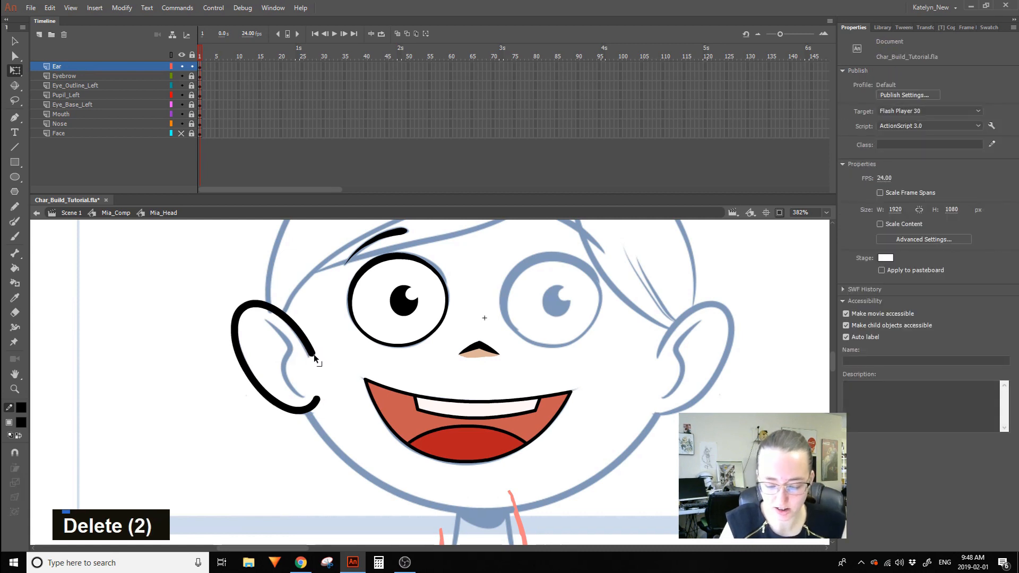
# Try to reshape the ear outline with the Free Transform tool's Envelope option.
pyautogui.click(313, 355)
pyautogui.keyDown('ctrl'); pyautogui.keyDown('alt'); pyautogui.moveTo(317, 305); pyautogui.dragTo(319, 301); pyautogui.keyUp('alt'); pyautogui.keyUp('ctrl')
pyautogui.click(16, 512)
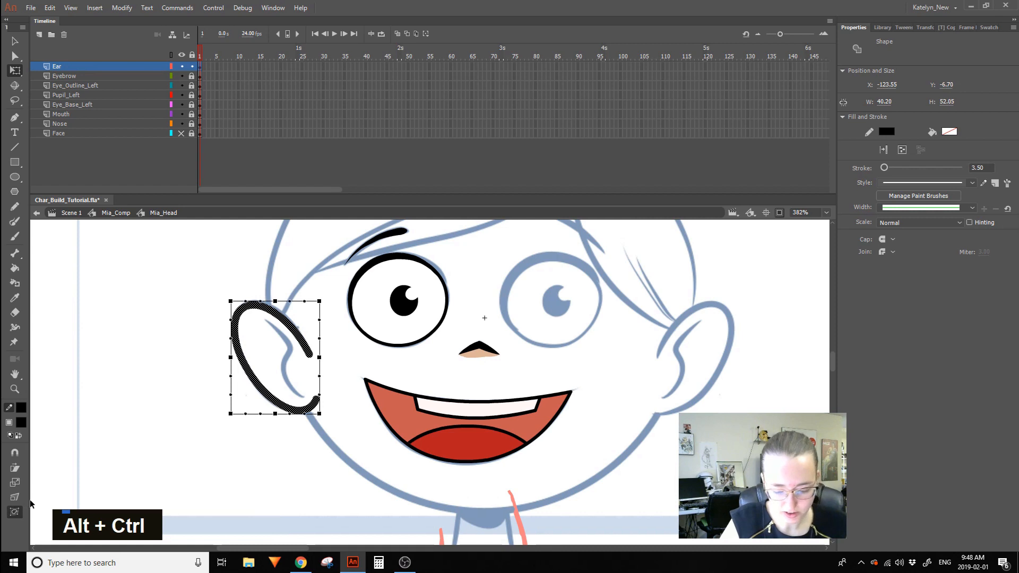
pyautogui.moveTo(276, 300); pyautogui.dragTo(299, 302)
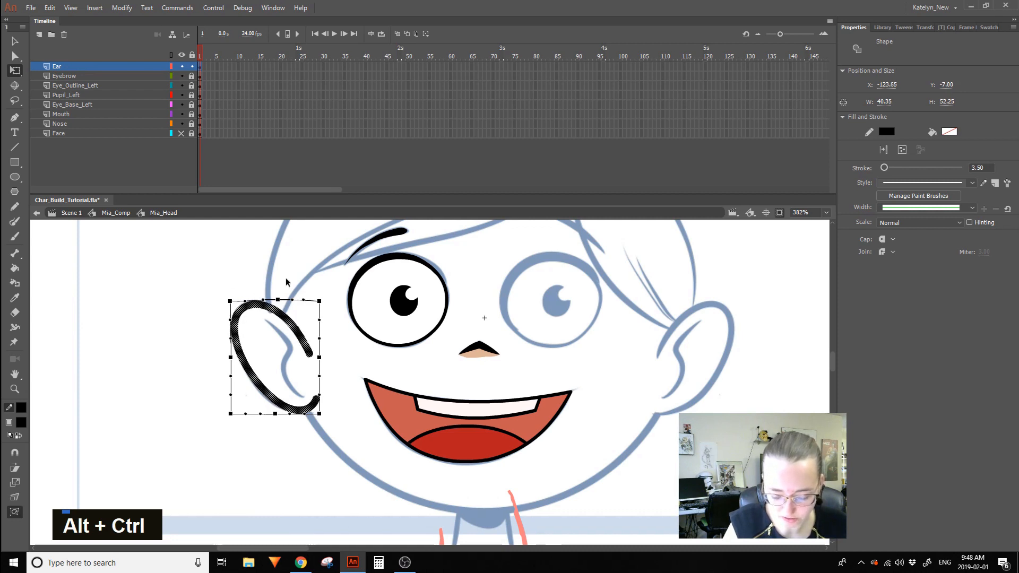
pyautogui.hotkey('ctrl', 'z')
# Step out of the head symbol to Mia_Comp and reopen the head symbol.
pyautogui.doubleClick(295, 406)
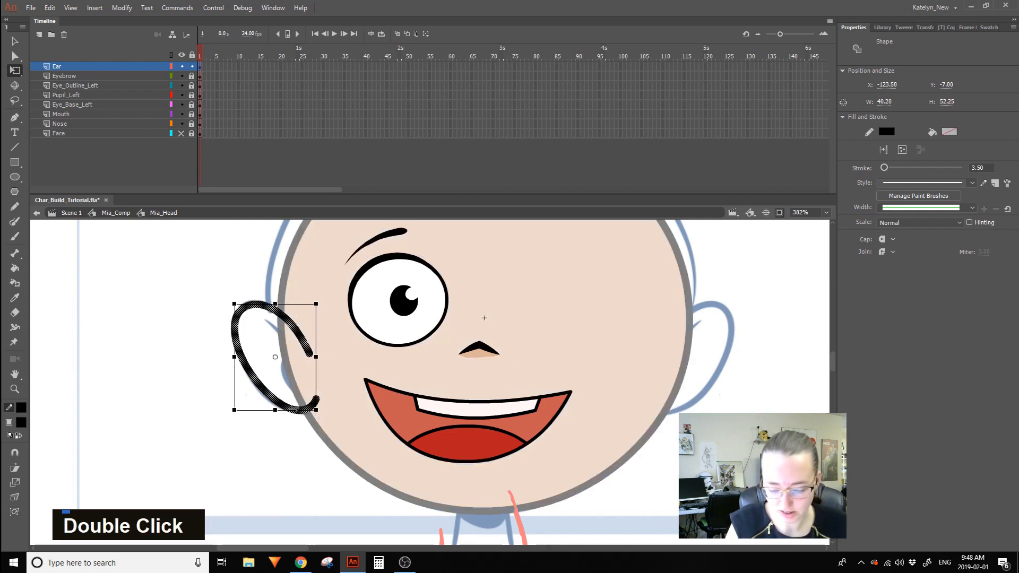
pyautogui.doubleClick(293, 423)
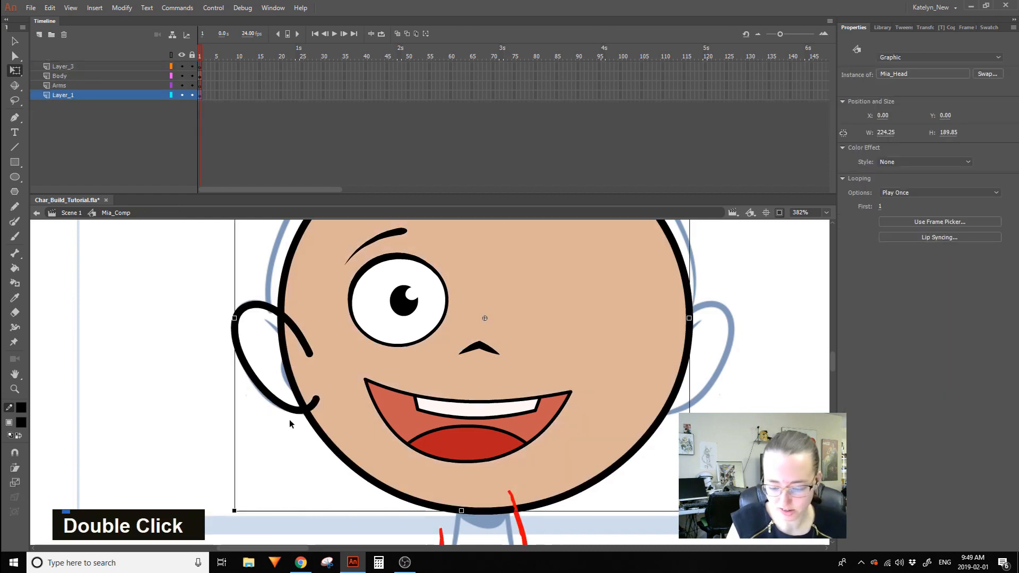
pyautogui.doubleClick(291, 416)
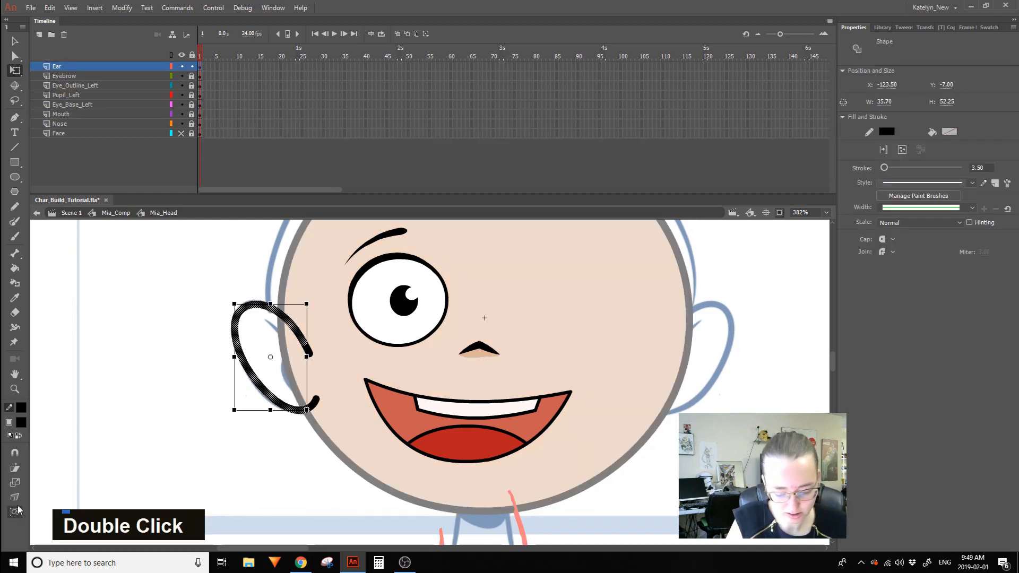
pyautogui.click(268, 418)
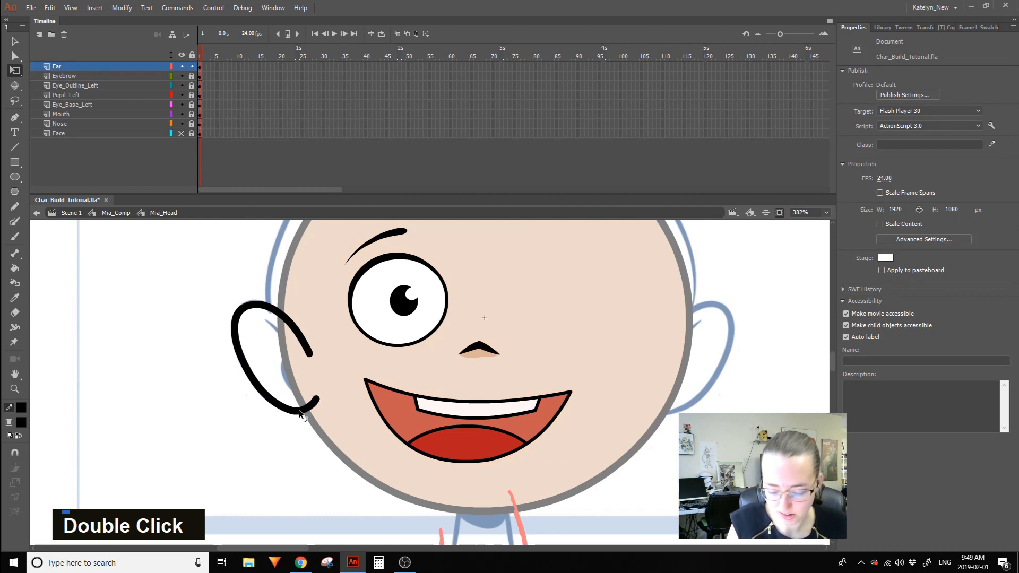
# Try to straighten the selected ear outline, and undo the changes.
pyautogui.doubleClick(305, 401)
pyautogui.click(15, 41)
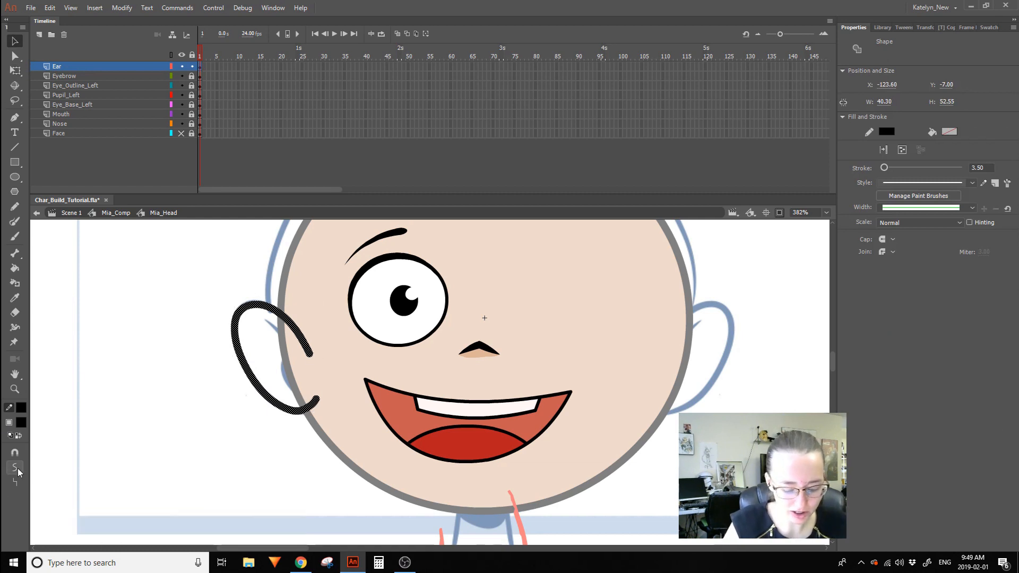
pyautogui.click(17, 485)
pyautogui.doubleClick(18, 485)
pyautogui.hotkey('ctrl', 'z')
pyautogui.hotkey('ctrl', 'z')
pyautogui.hotkey('ctrl', 'z')
pyautogui.click(237, 437)
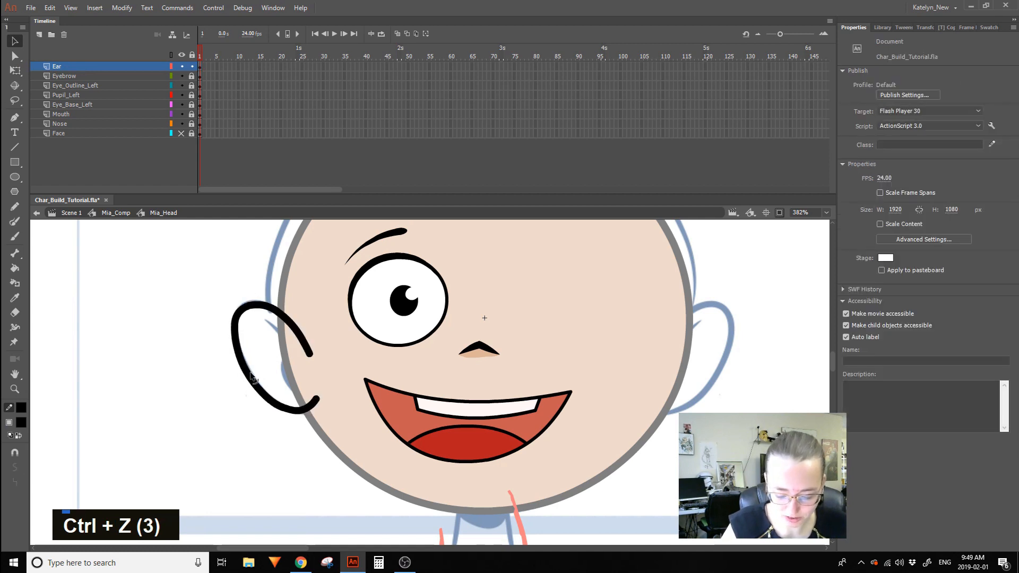
pyautogui.hotkey('ctrl', 'z')
pyautogui.hotkey('ctrl', 'z')
pyautogui.hotkey('ctrl', 'z')
pyautogui.hotkey('ctrl', 'z')
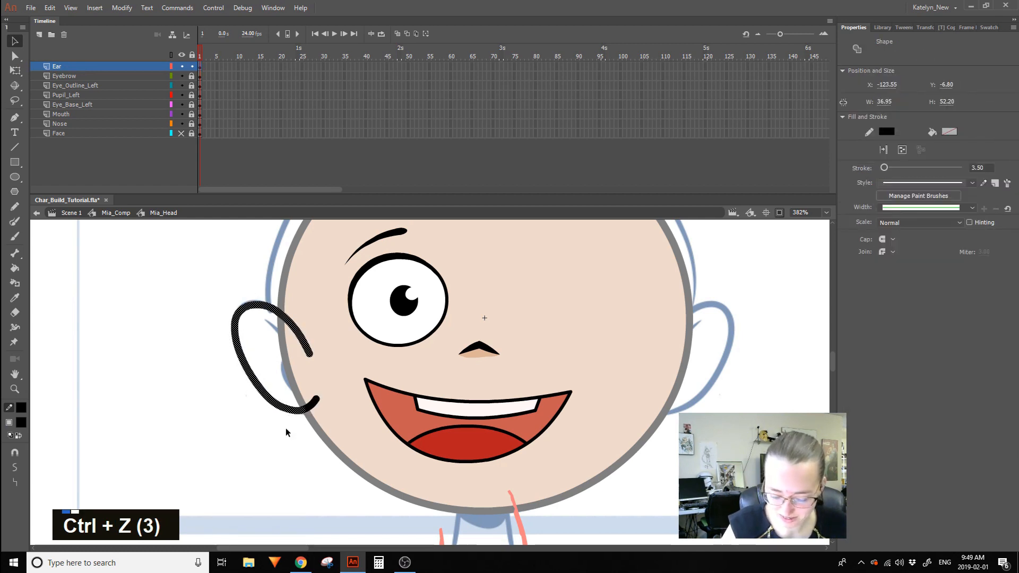
pyautogui.hotkey('ctrl', 'z')
pyautogui.hotkey('ctrl', 'z')
pyautogui.hotkey('ctrl', 'z')
pyautogui.hotkey('ctrl', 'z')
pyautogui.hotkey('ctrl', 'z')
pyautogui.hotkey('ctrl', 'z')
pyautogui.hotkey('ctrl', 'z')
pyautogui.hotkey('ctrl', 'z')
pyautogui.hotkey('ctrl', 'z')
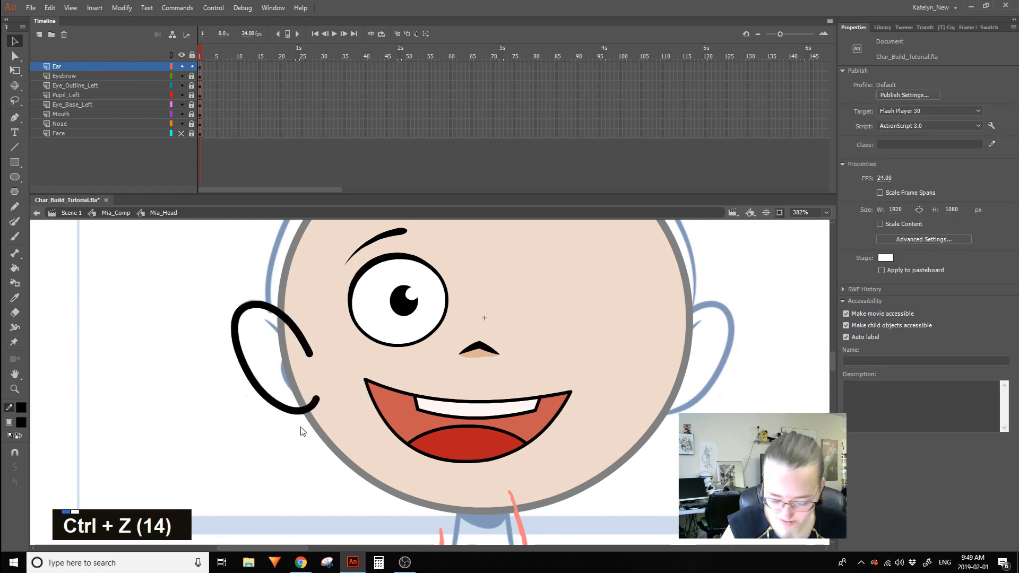
pyautogui.hotkey('ctrl', 'z')
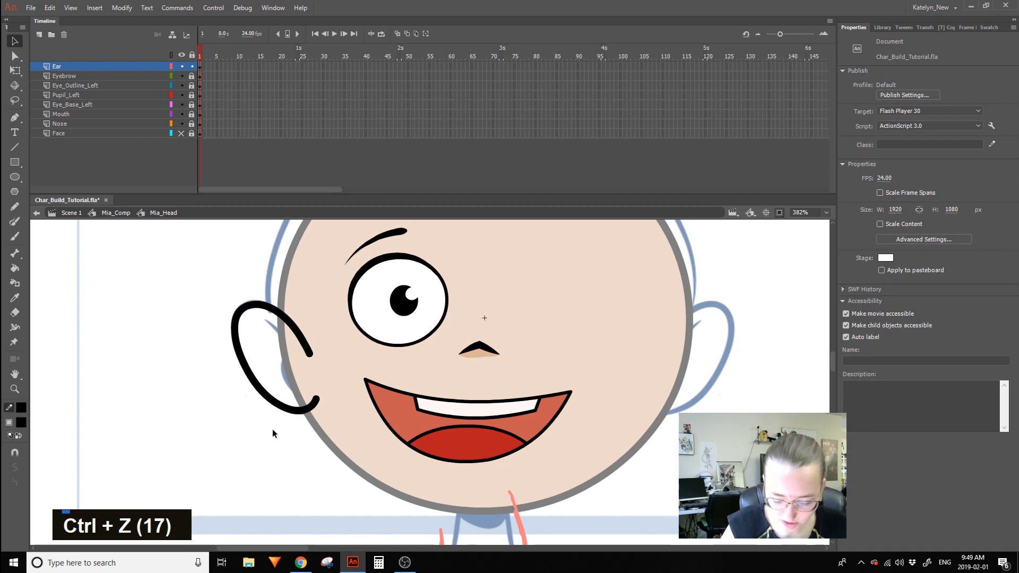
# Examine the ear outline's anchor points with the Subselection tool and return to the Selection tool.
pyautogui.doubleClick(17, 55)
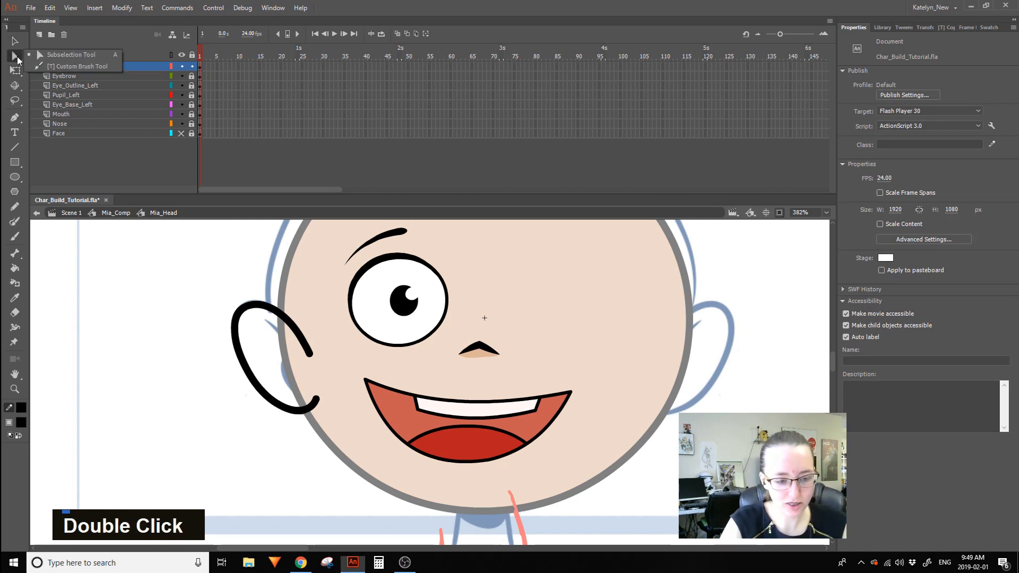
pyautogui.click(69, 54)
pyautogui.click(310, 345)
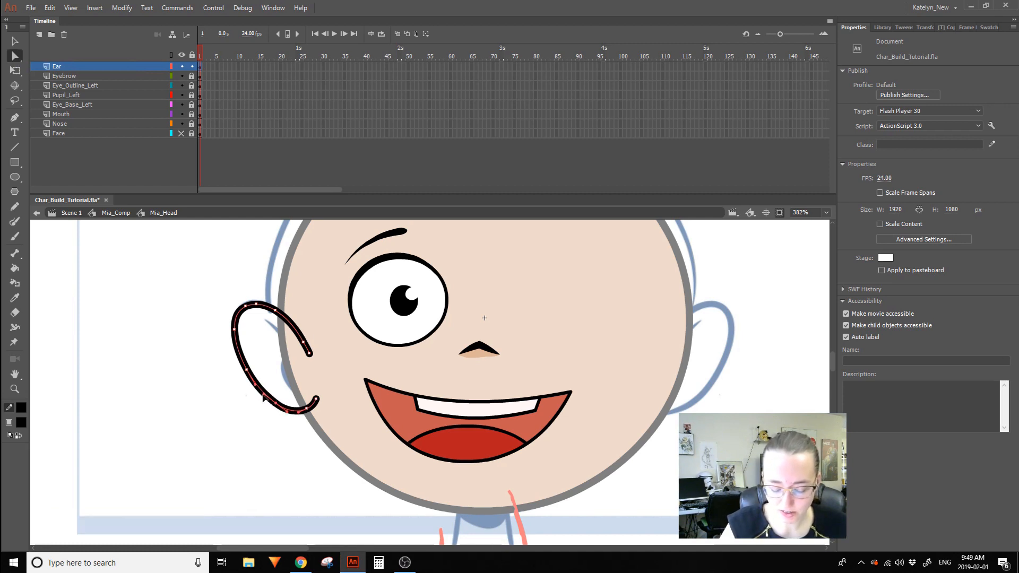
pyautogui.hotkey('ctrl', 'z')
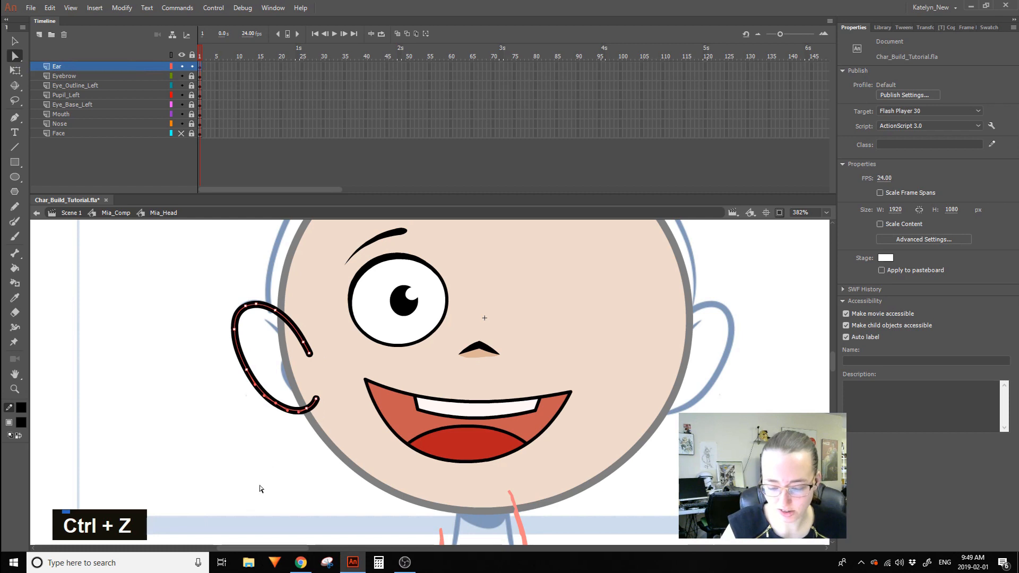
pyautogui.click(15, 41)
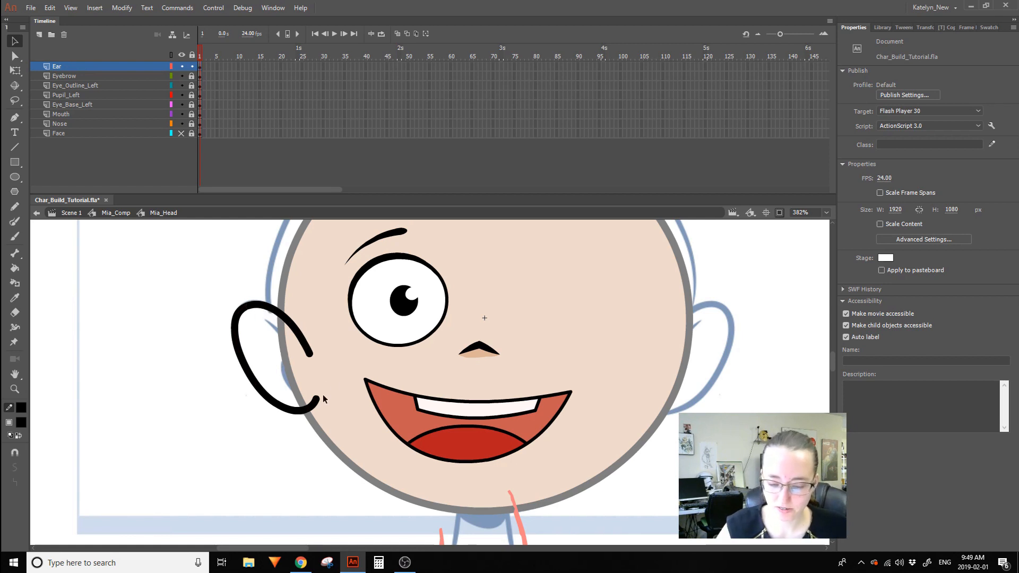
# Reopen the head symbol from Mia_Comp and set the Face layer to outline display.
pyautogui.doubleClick(266, 456)
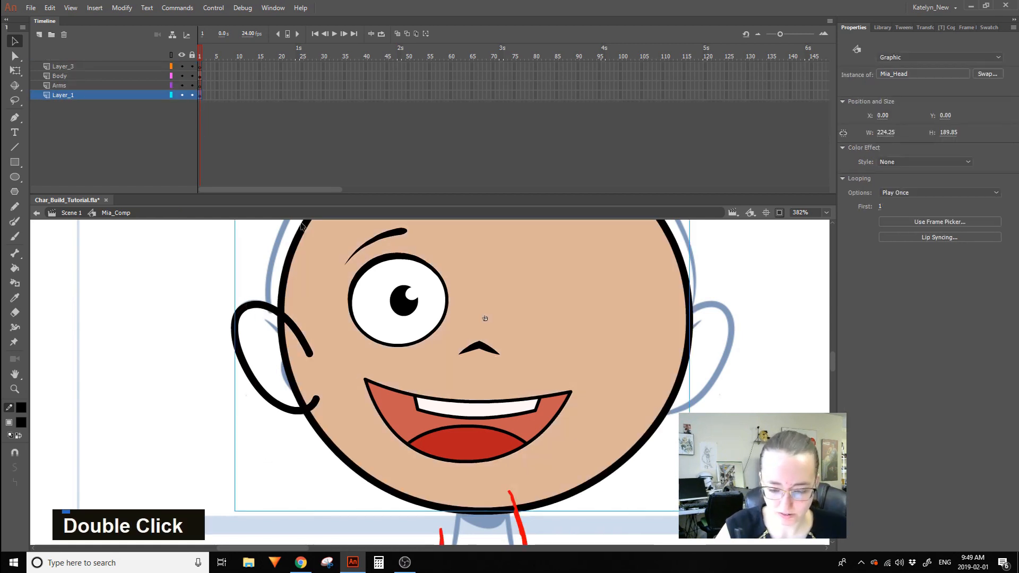
pyautogui.doubleClick(313, 238)
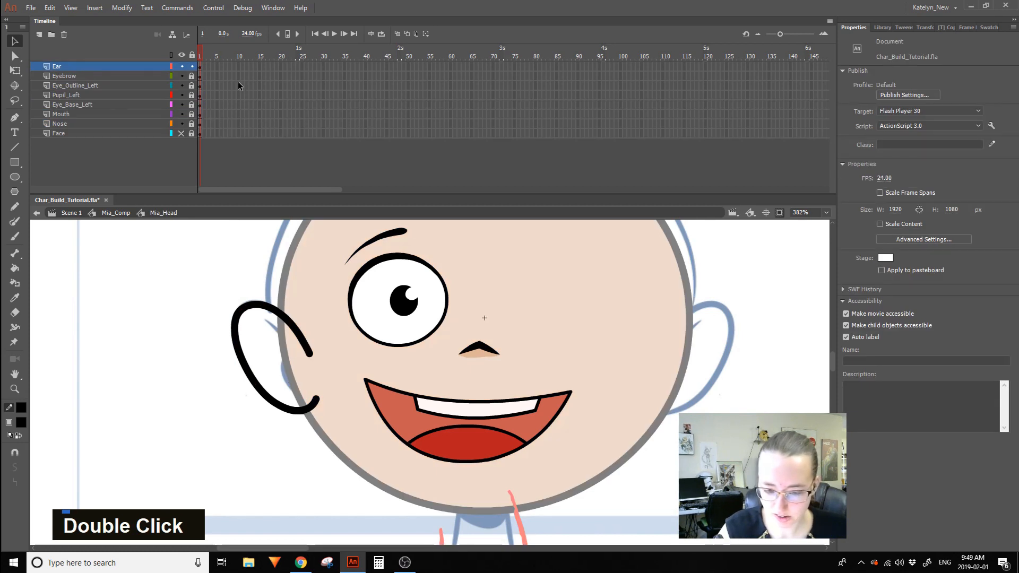
pyautogui.click(172, 133)
pyautogui.click(181, 133)
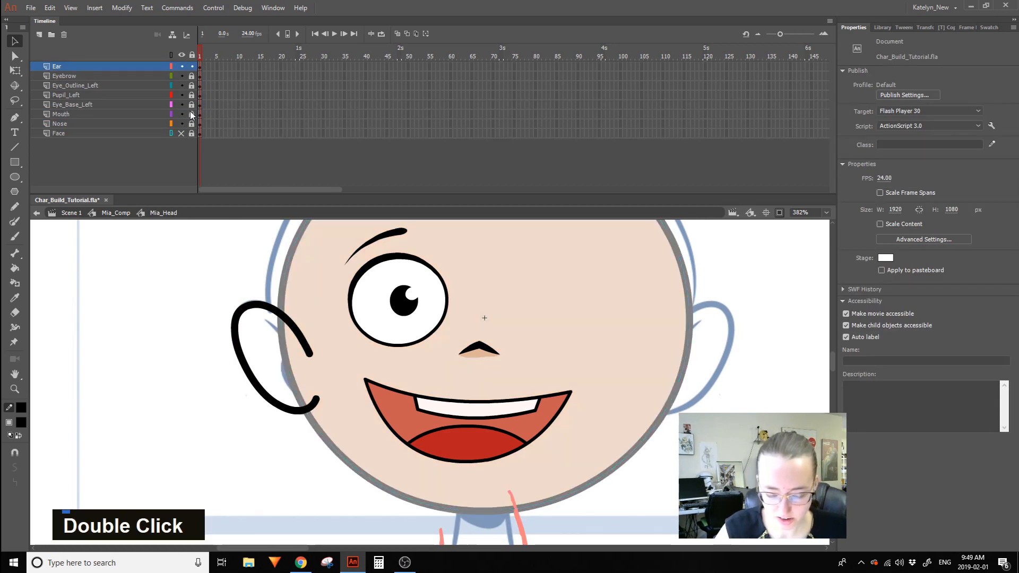
# In Mia_Comp, rename Layer_1 as Head and set that layer to outline display.
pyautogui.doubleClick(231, 258)
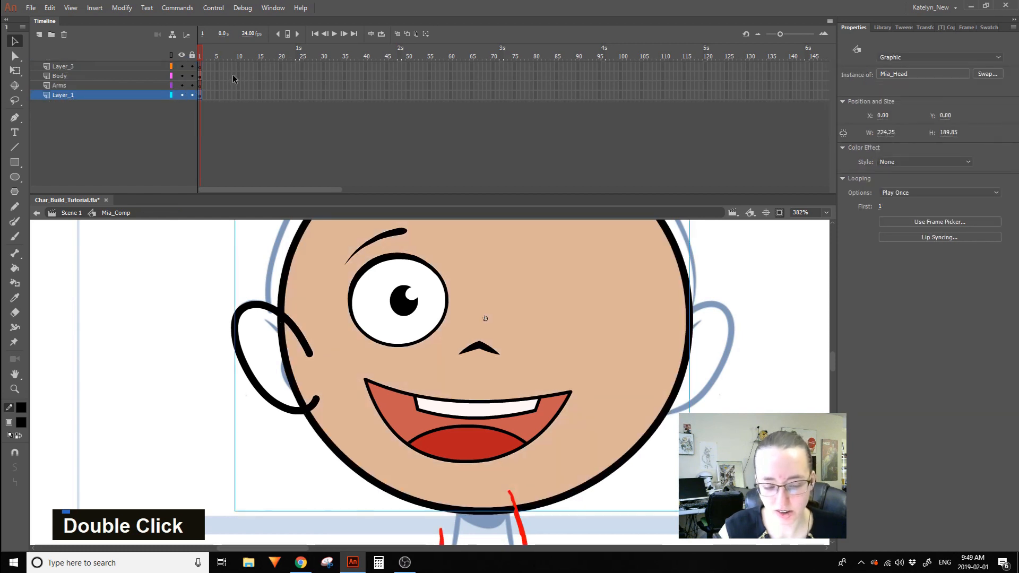
pyautogui.click(143, 97)
pyautogui.click(181, 94)
pyautogui.click(181, 94)
pyautogui.doubleClick(119, 94)
pyautogui.write('Head')
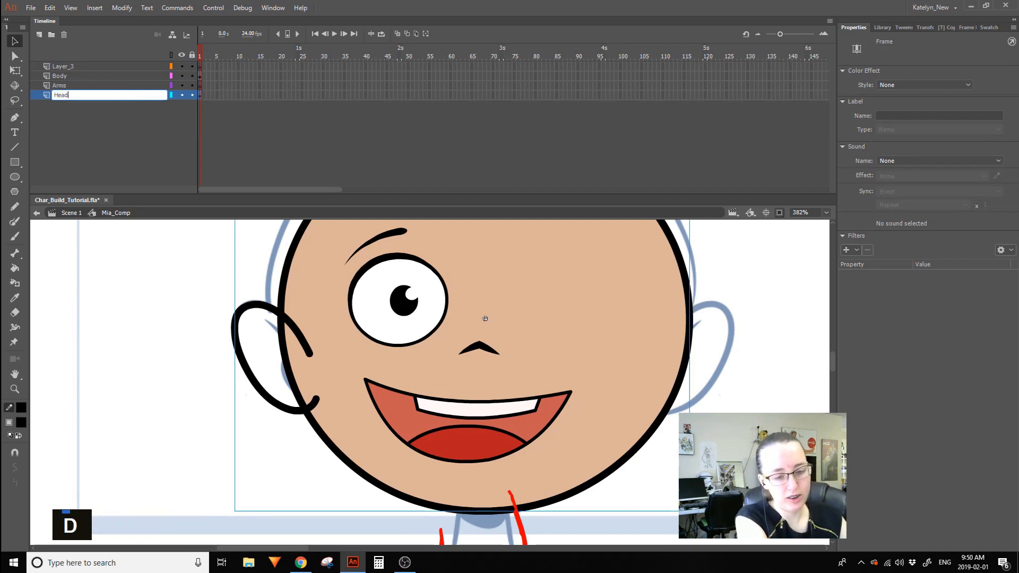
pyautogui.press('Return')
pyautogui.click(171, 94)
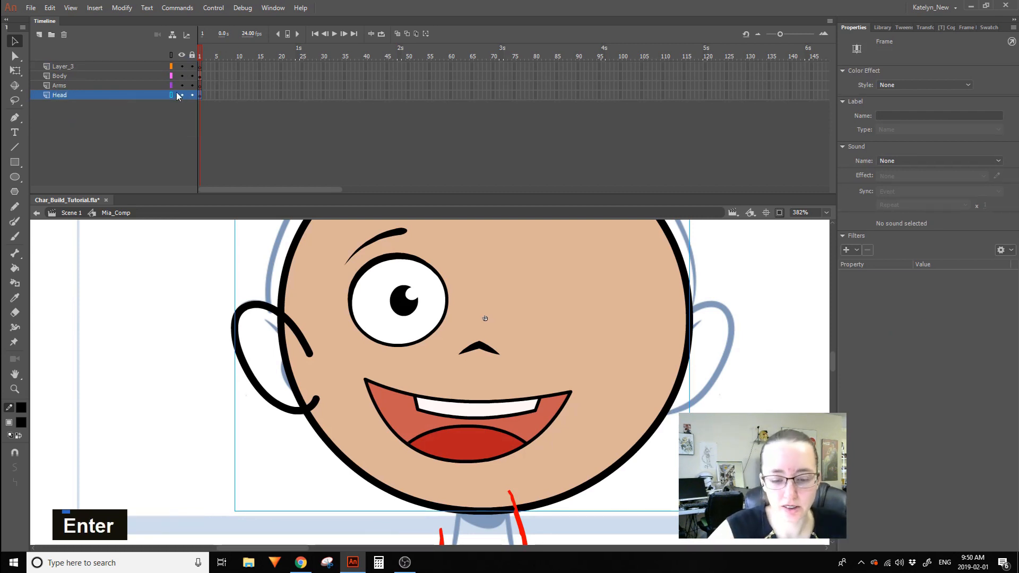
# Reopen the Mia_Head symbol through Mia_Comp and make its Face layer visible as an outline.
pyautogui.click(191, 94)
pyautogui.doubleClick(290, 325)
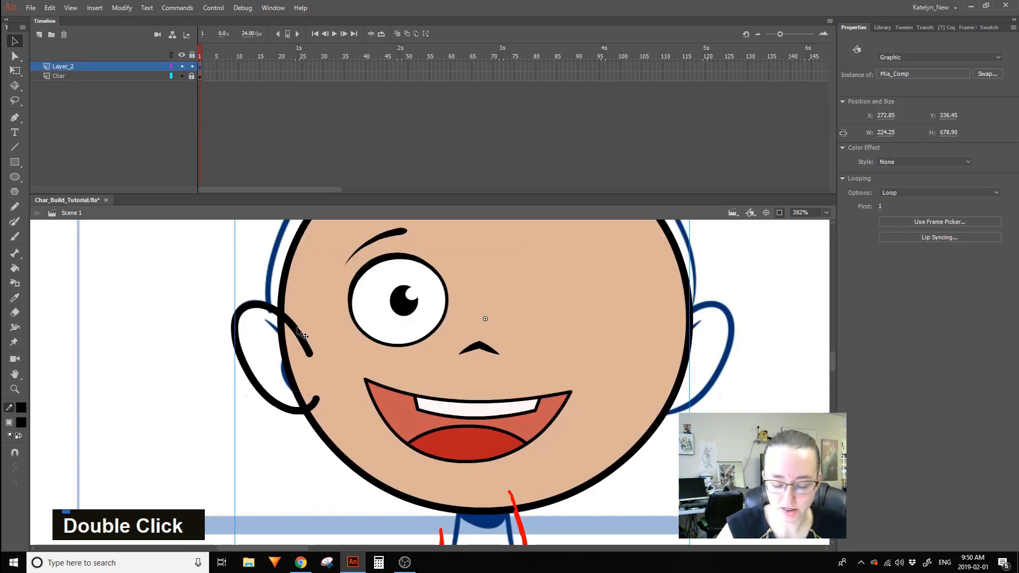
pyautogui.doubleClick(327, 319)
pyautogui.click(191, 95)
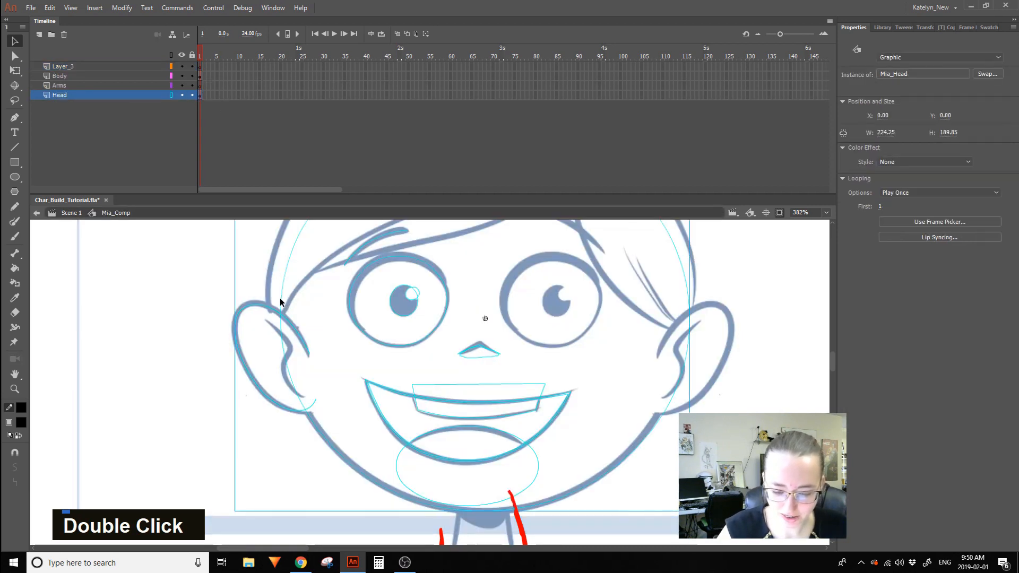
pyautogui.doubleClick(281, 303)
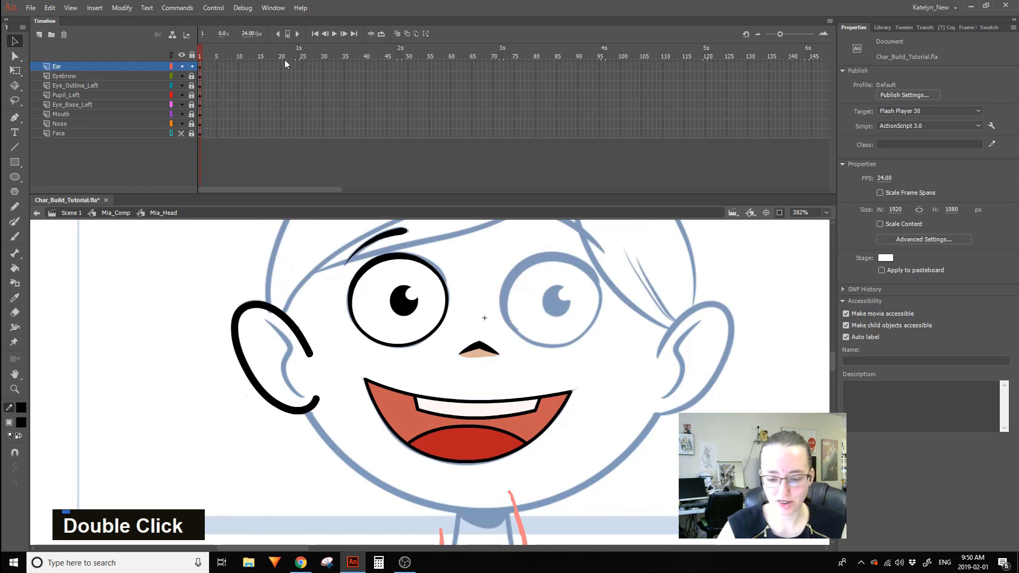
pyautogui.click(172, 133)
pyautogui.click(181, 133)
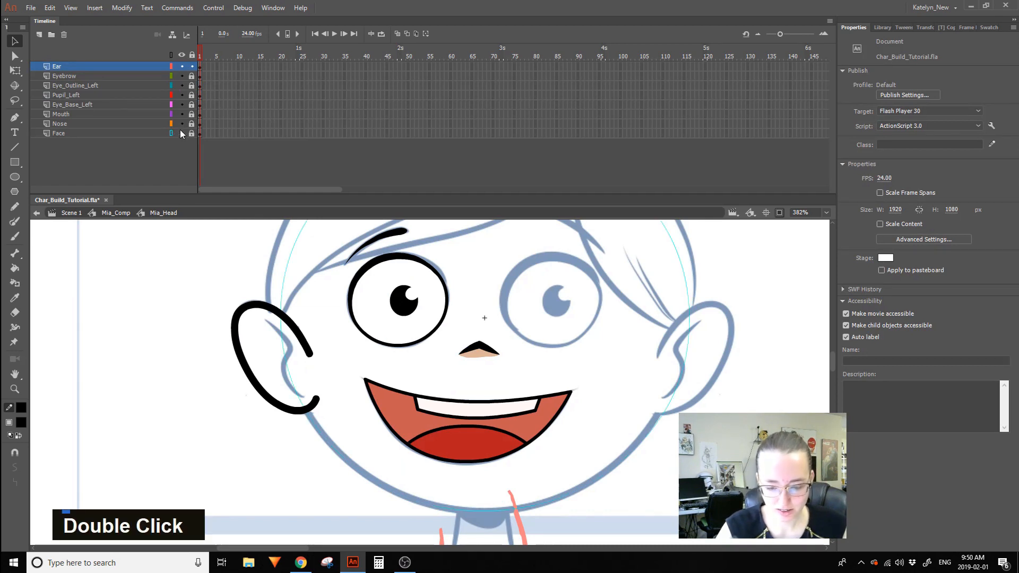
# Set the Paint Brush to a stroke style tapered at both ends, testing strokes beside the ear and undoing them.
pyautogui.press('space')
pyautogui.moveTo(359, 350); pyautogui.dragTo(336, 314)
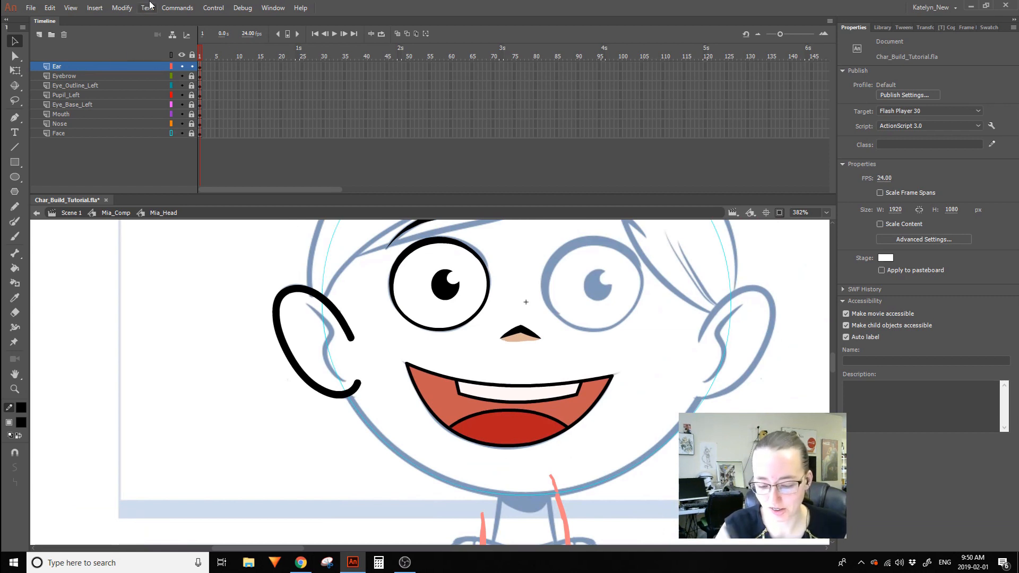
pyautogui.click(295, 295)
pyautogui.click(292, 310)
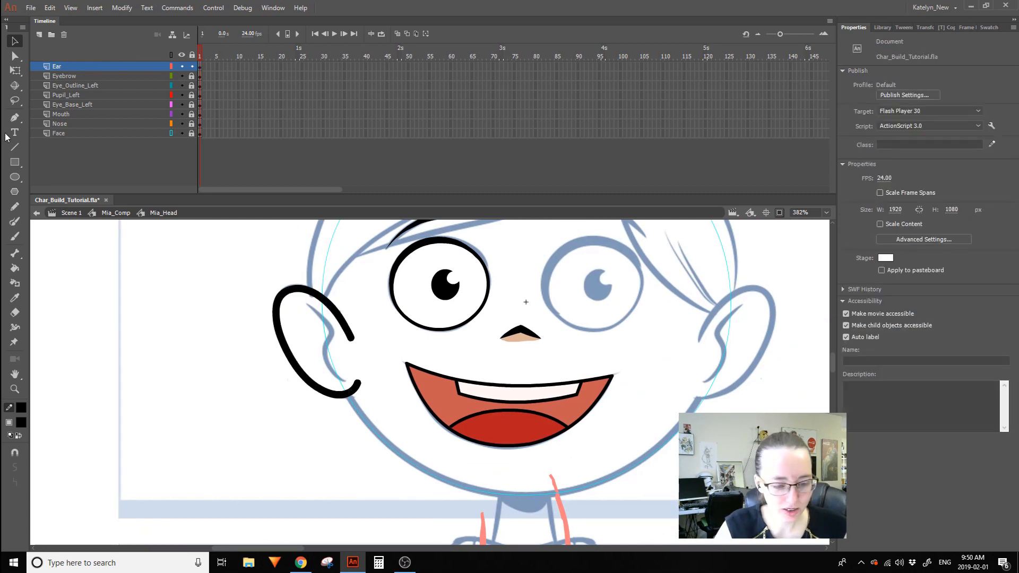
pyautogui.click(15, 147)
pyautogui.click(15, 221)
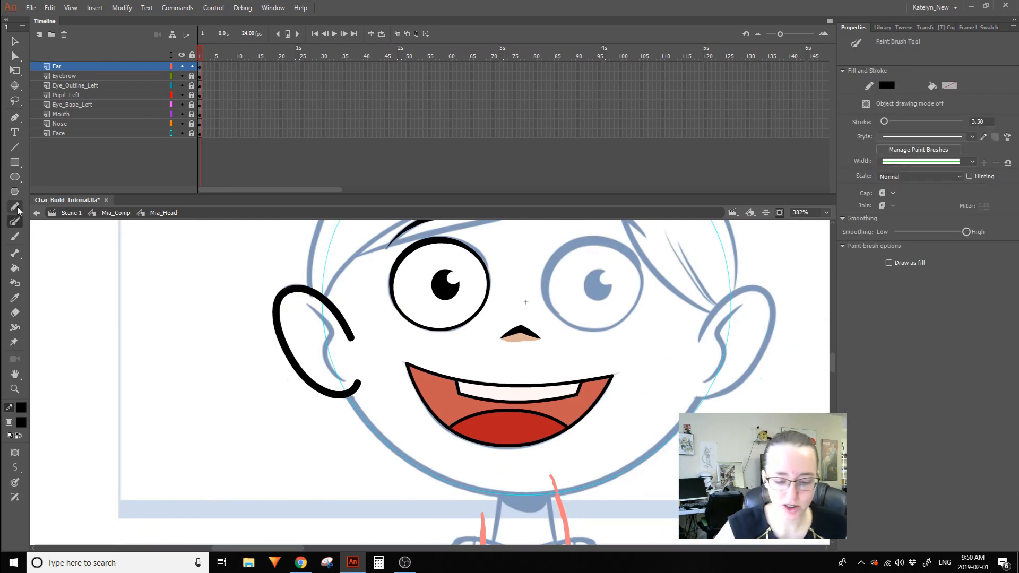
pyautogui.moveTo(197, 283)
pyautogui.mouseDown()
pyautogui.moveTo(227, 298)
pyautogui.moveTo(285, 483)
pyautogui.mouseUp()
pyautogui.hotkey('ctrl', 'z')
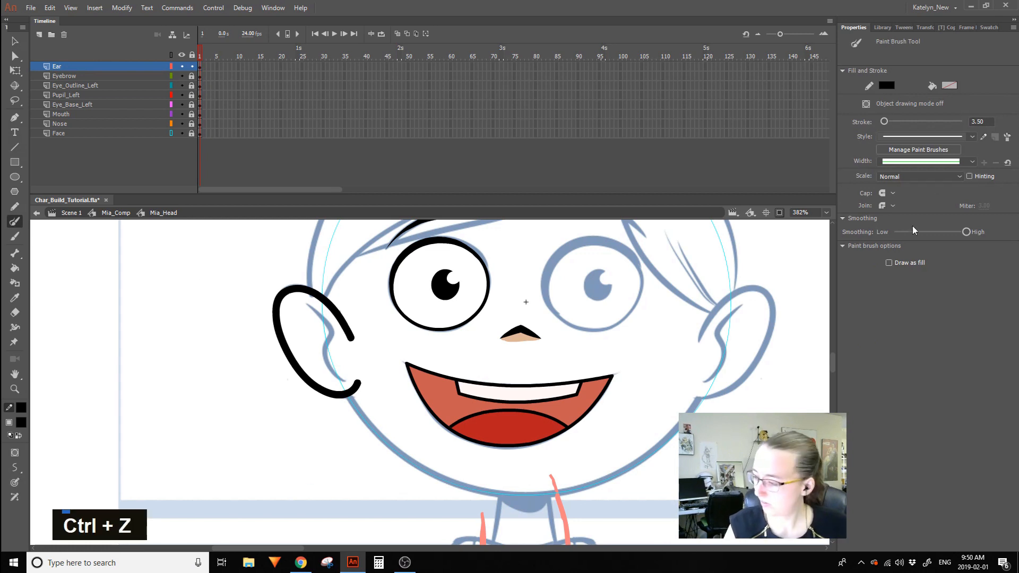
pyautogui.click(923, 136)
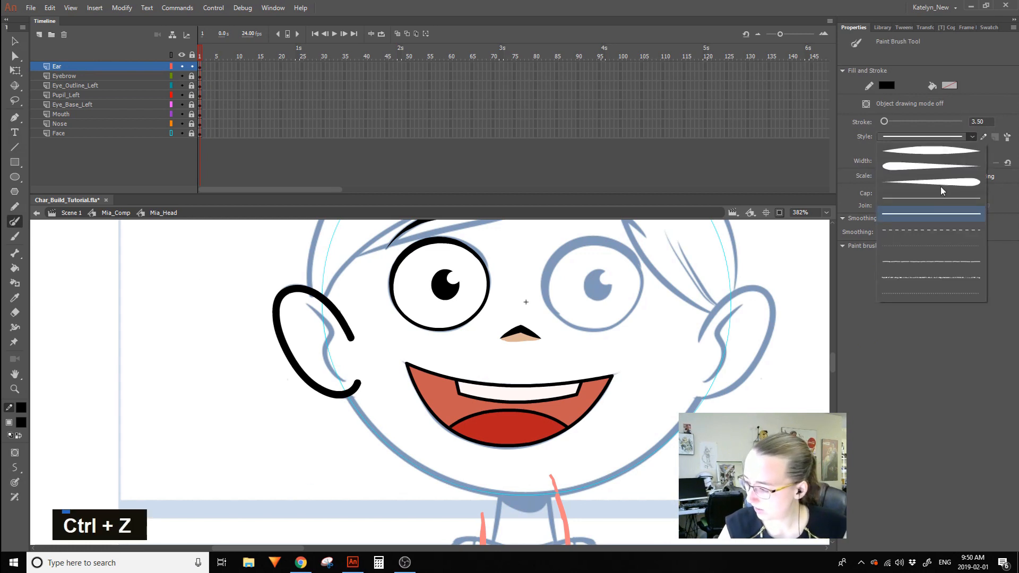
pyautogui.click(958, 182)
pyautogui.moveTo(221, 334); pyautogui.dragTo(288, 504)
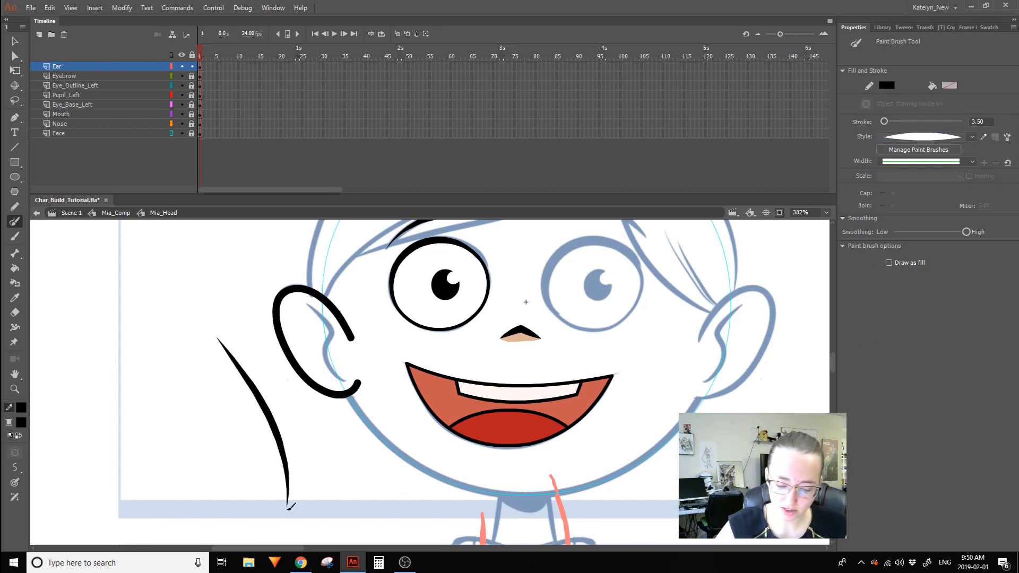
pyautogui.hotkey('ctrl', 'z')
# Paint the inner-ear fold over the sketch and bend it into a sharper corner at its middle.
pyautogui.moveTo(312, 308)
pyautogui.mouseDown()
pyautogui.moveTo(334, 334)
pyautogui.moveTo(329, 359)
pyautogui.moveTo(345, 378)
pyautogui.mouseUp()
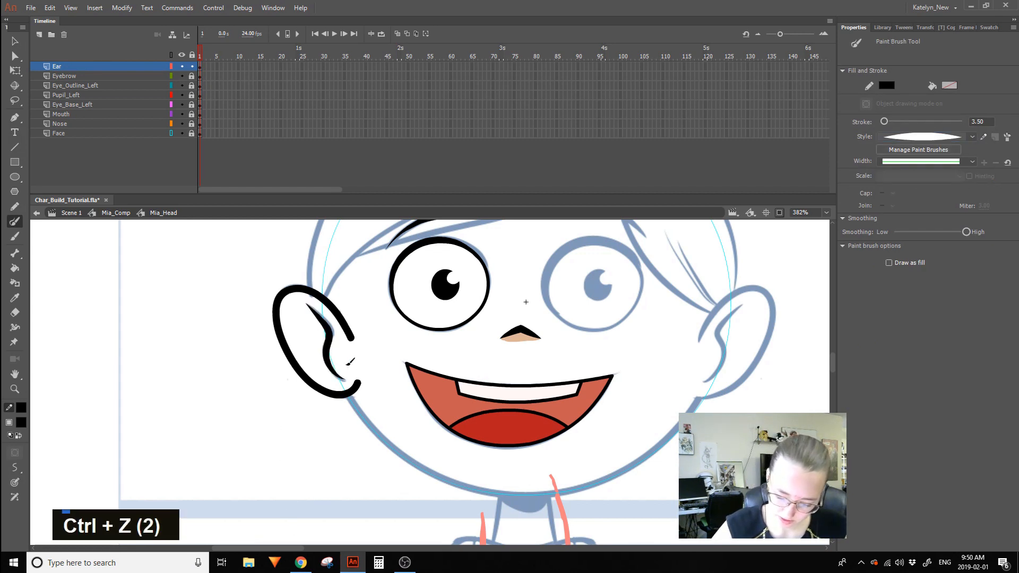
pyautogui.press('v')
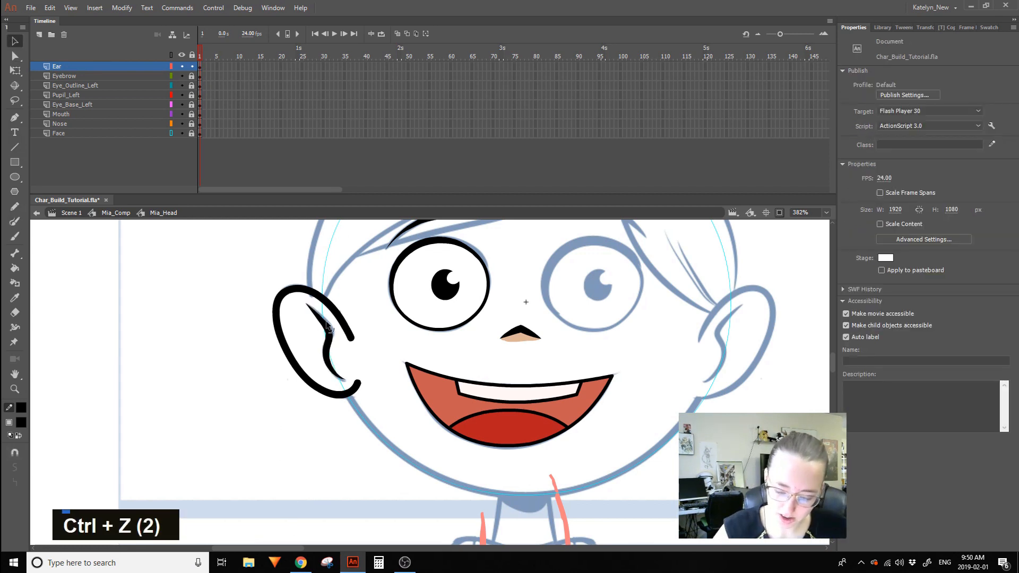
pyautogui.moveTo(344, 379)
pyautogui.mouseDown()
pyautogui.moveTo(332, 371)
pyautogui.moveTo(332, 331)
pyautogui.mouseUp()
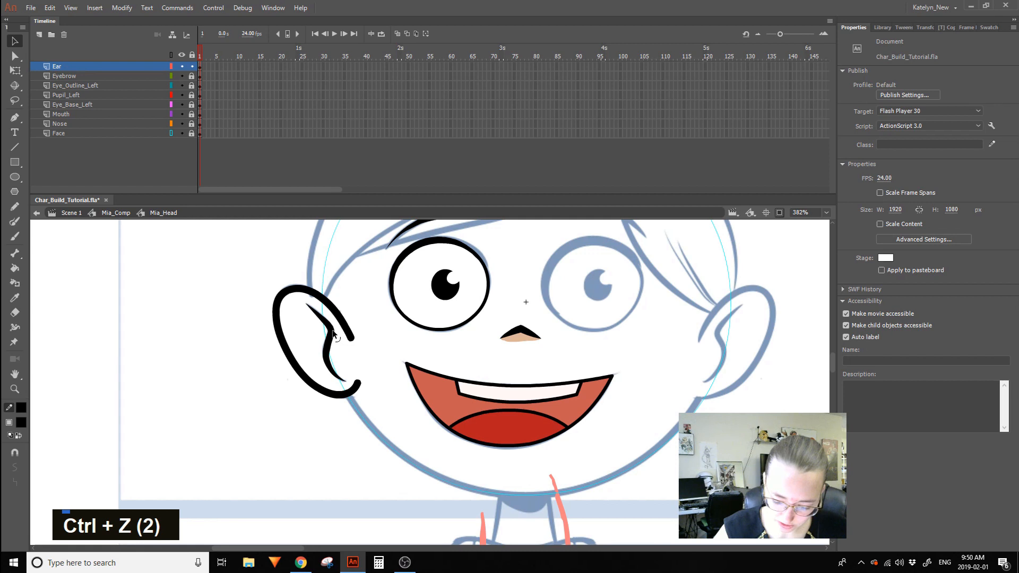
# Break apart the inner-ear fold's drawing object and reduce its stroke thickness.
pyautogui.doubleClick(336, 318)
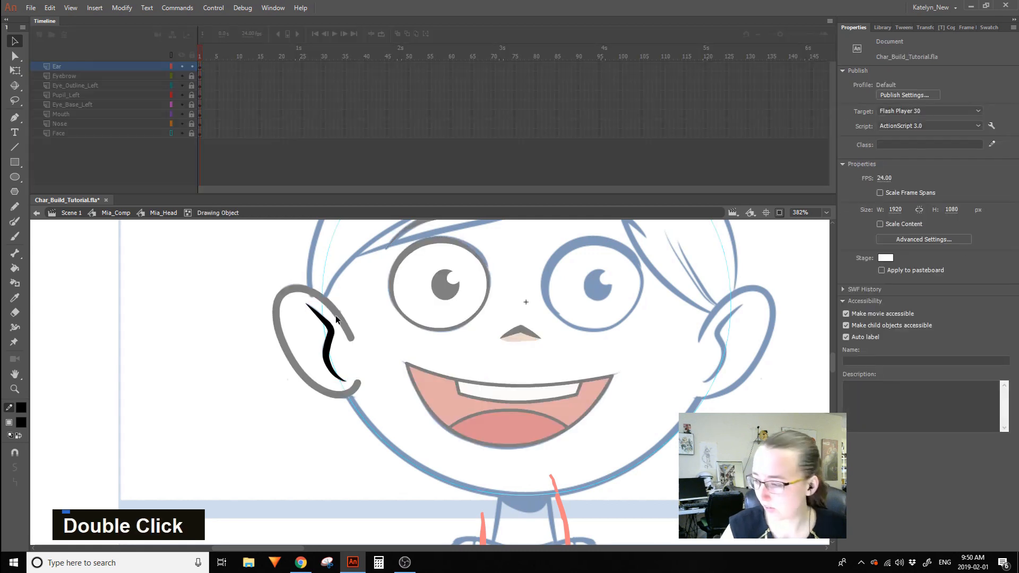
pyautogui.doubleClick(346, 356)
pyautogui.hotkey('ctrl', 'b')
pyautogui.click(345, 361)
pyautogui.doubleClick(329, 355)
pyautogui.moveTo(882, 170); pyautogui.dragTo(884, 168)
pyautogui.click(388, 365)
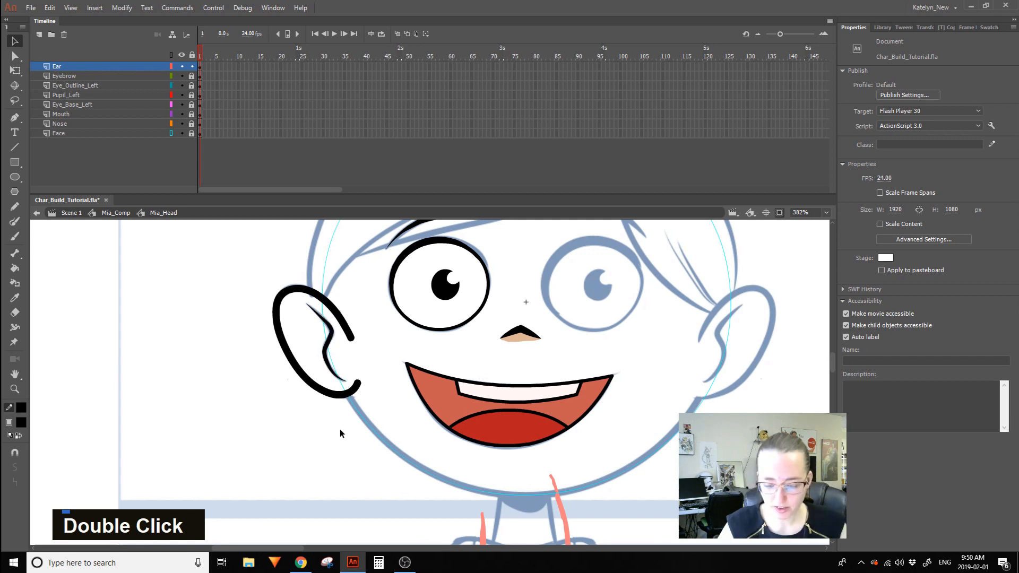
pyautogui.click(350, 337)
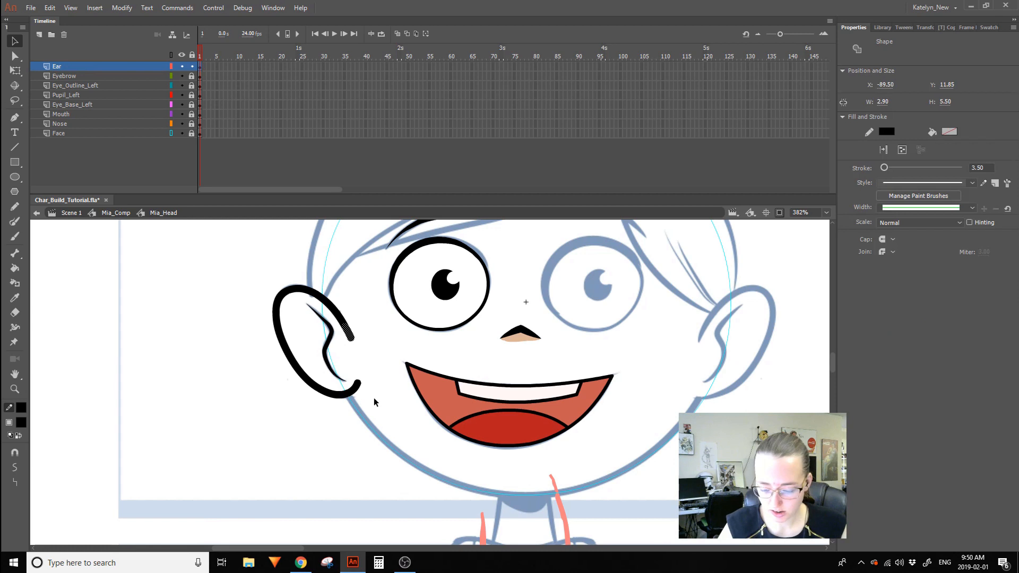
pyautogui.click(372, 418)
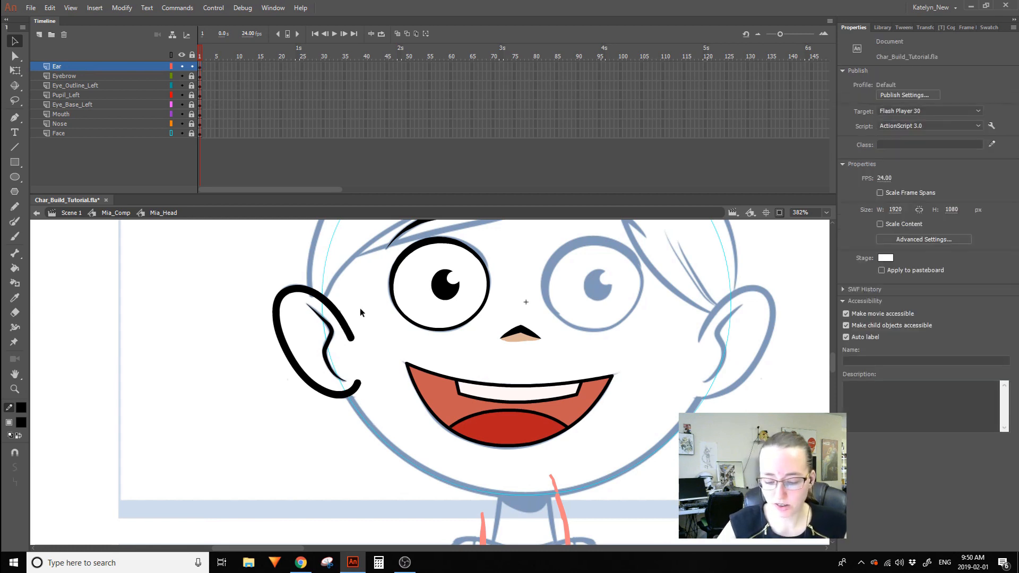
pyautogui.doubleClick(342, 323)
pyautogui.moveTo(360, 317); pyautogui.dragTo(336, 354)
pyautogui.press('ctrl')
pyautogui.click(355, 352)
pyautogui.click(123, 65)
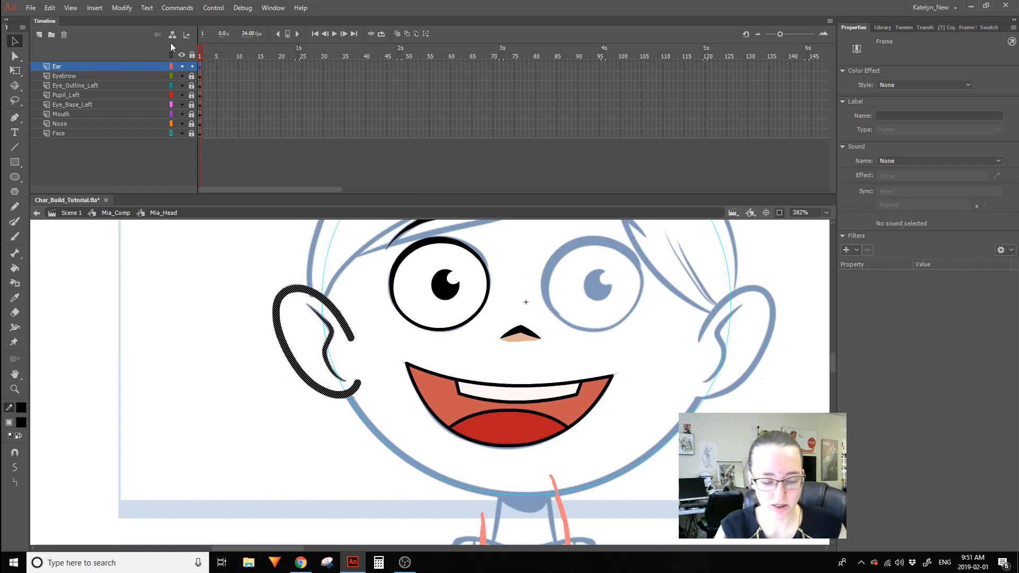
pyautogui.press('F8')
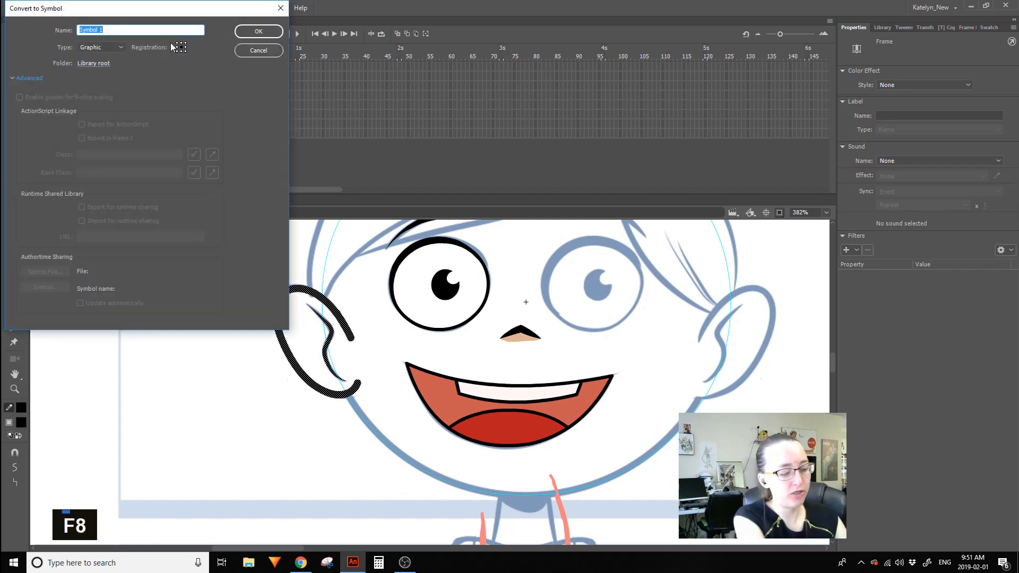
pyautogui.click(262, 51)
# Unlock the head layers and copy the eye outline symbol's name, Mia_Head_Eye_Outline, without changing its properties.
pyautogui.click(466, 255)
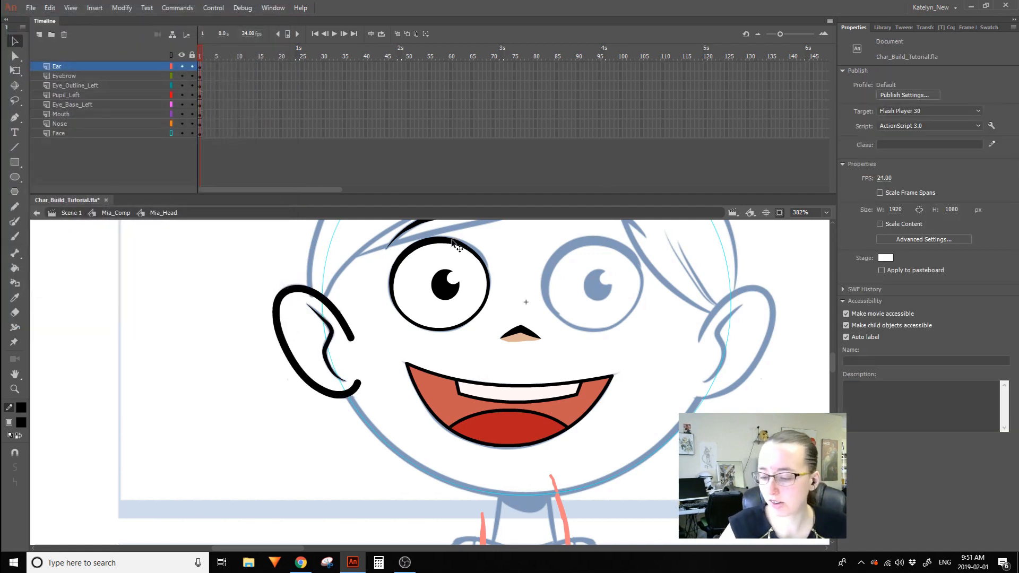
pyautogui.click(455, 239)
pyautogui.click(931, 72)
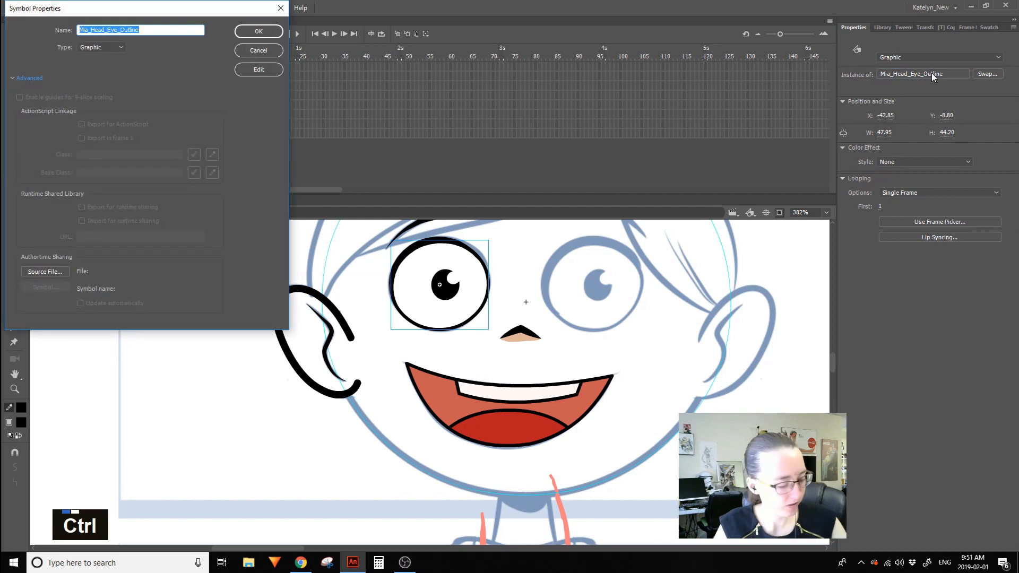
pyautogui.hotkey('ctrl', 'c')
pyautogui.click(258, 50)
# Convert all artwork on the Ear layer to a graphic symbol named Mia_Head_Ear, adapting the copied name.
pyautogui.click(312, 293)
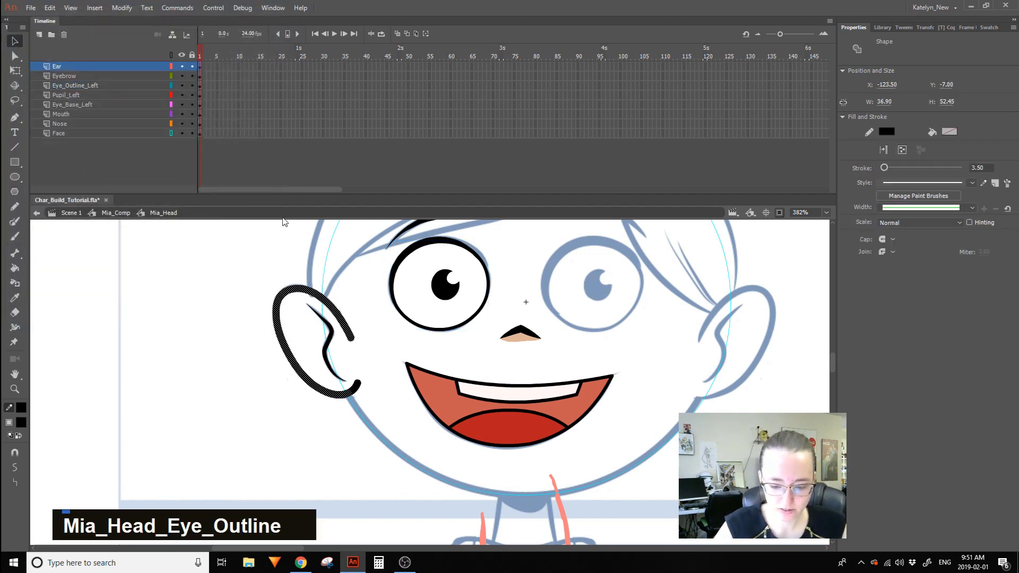
pyautogui.click(109, 65)
pyautogui.press('F8')
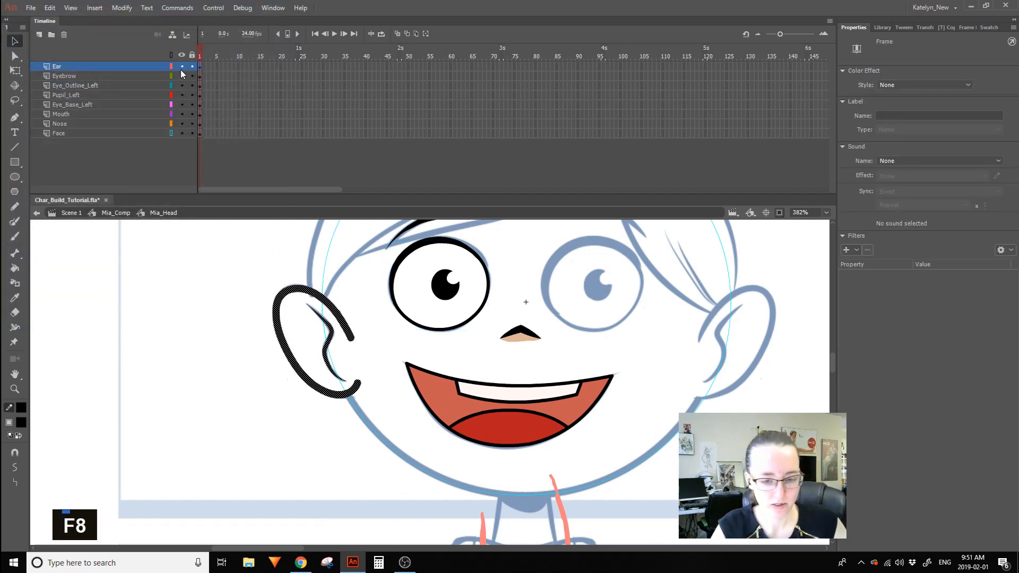
pyautogui.hotkey('ctrl', 'v')
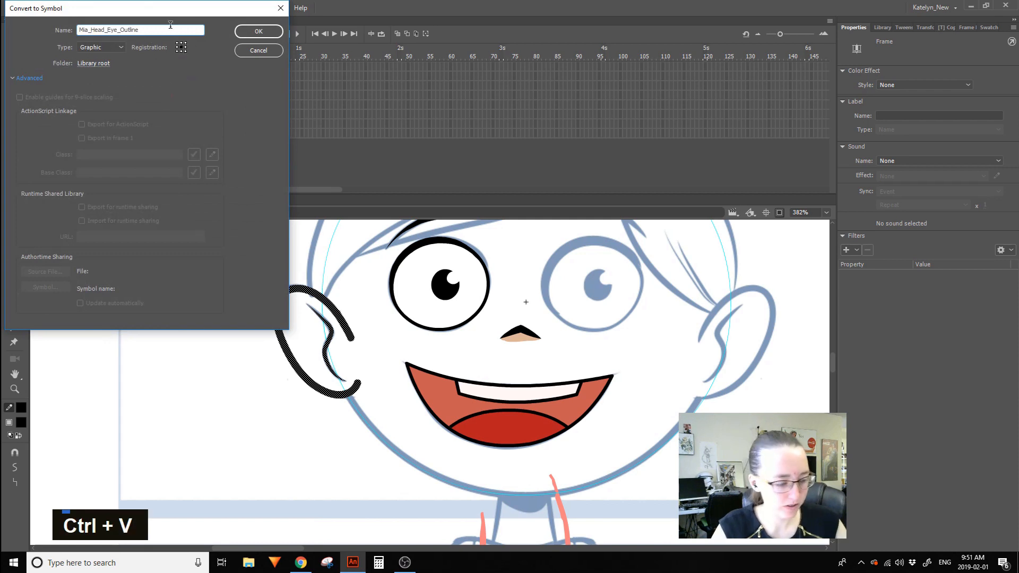
pyautogui.press('BackSpace')
pyautogui.press('BackSpace')
pyautogui.press('BackSpace')
pyautogui.press('BackSpace')
pyautogui.press('BackSpace')
pyautogui.press('BackSpace')
pyautogui.press('BackSpace')
pyautogui.press('BackSpace')
pyautogui.press('BackSpace')
pyautogui.press('BackSpace')
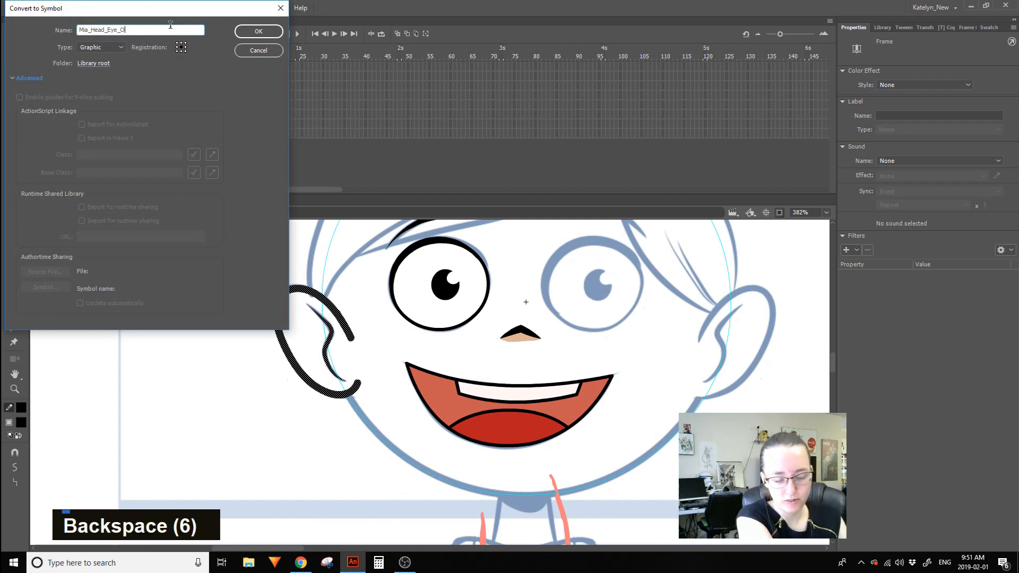
pyautogui.write('ar')
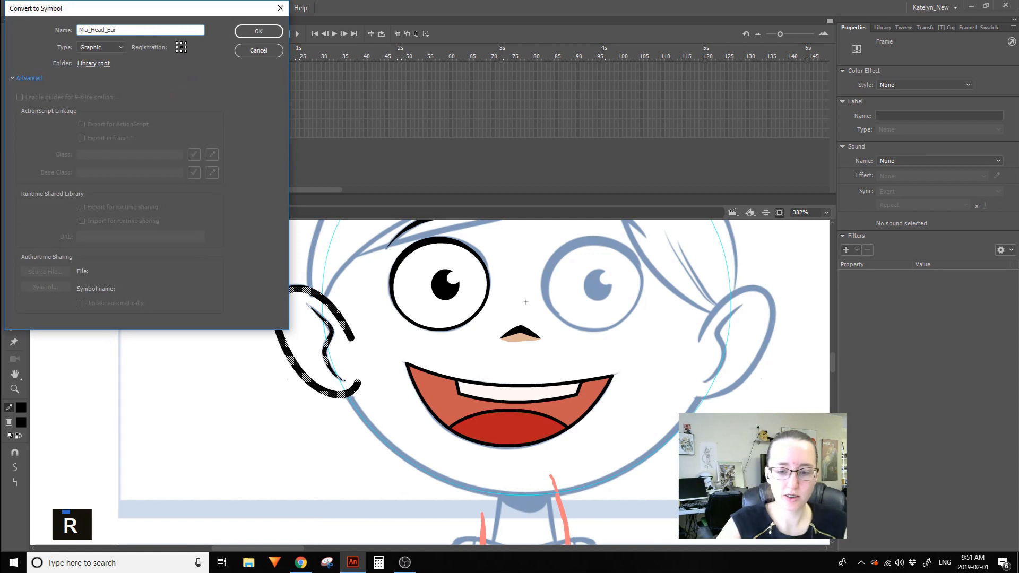
pyautogui.click(268, 35)
pyautogui.click(272, 426)
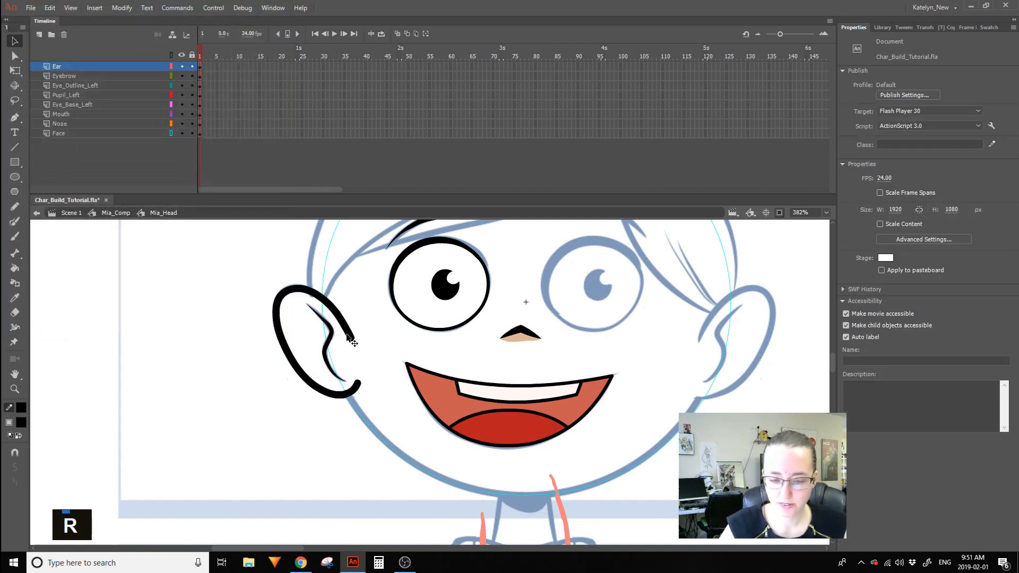
# Open the Mia_Head_Ear symbol for editing and rename its Layer_1 as Line.
pyautogui.doubleClick(350, 340)
pyautogui.click(284, 443)
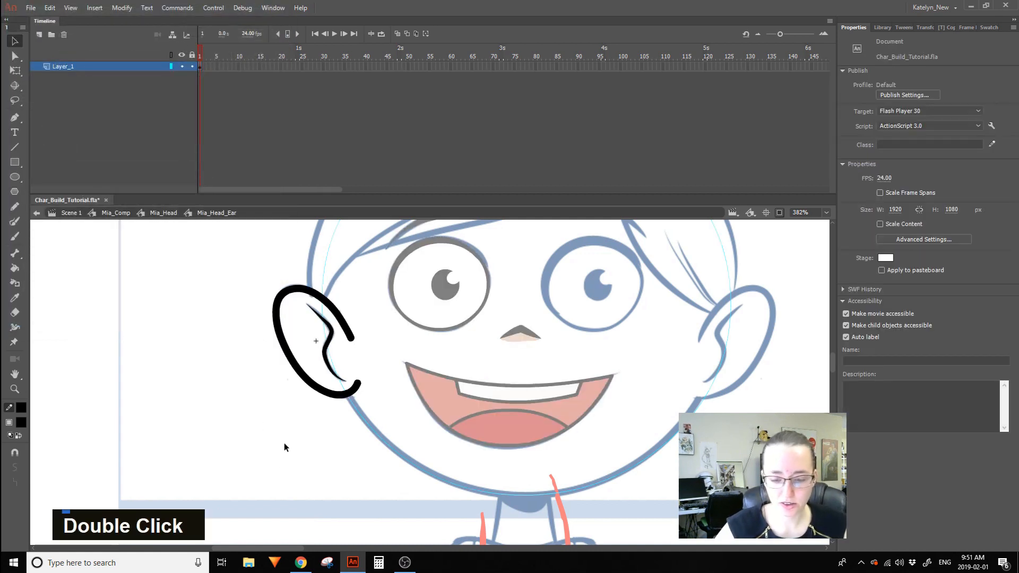
pyautogui.doubleClick(67, 65)
pyautogui.write('Line')
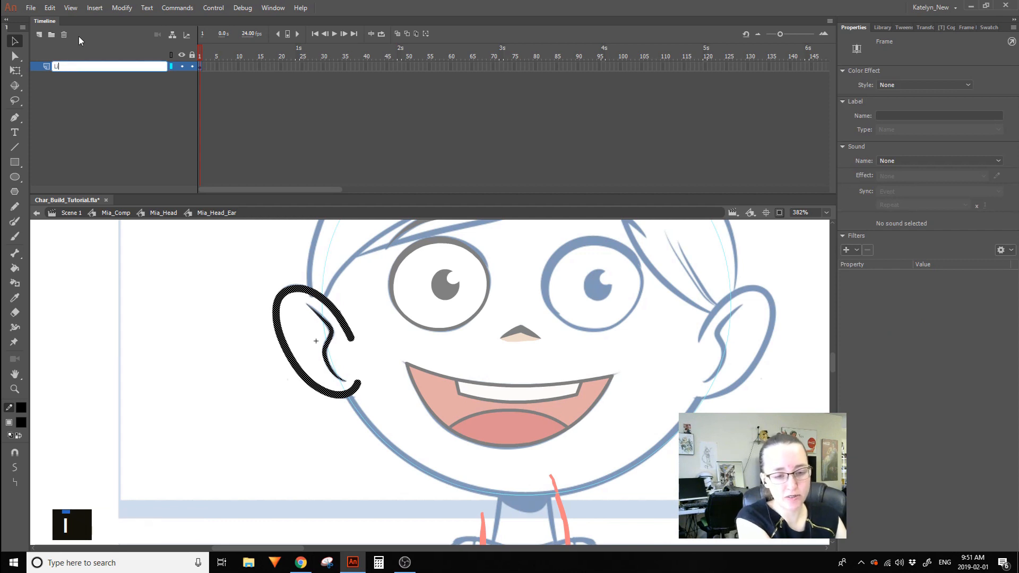
pyautogui.press('Return')
# Add a layer above Line in the ear symbol and name it Taper.
pyautogui.click(38, 35)
pyautogui.doubleClick(62, 65)
pyautogui.write('Y')
pyautogui.press('BackSpace')
pyautogui.write('Taper')
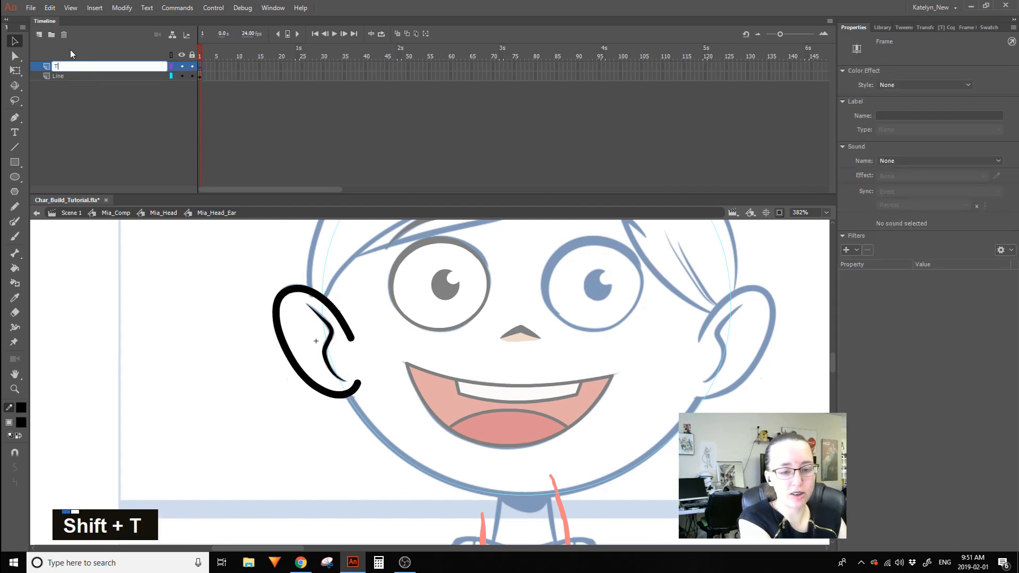
pyautogui.press('Return')
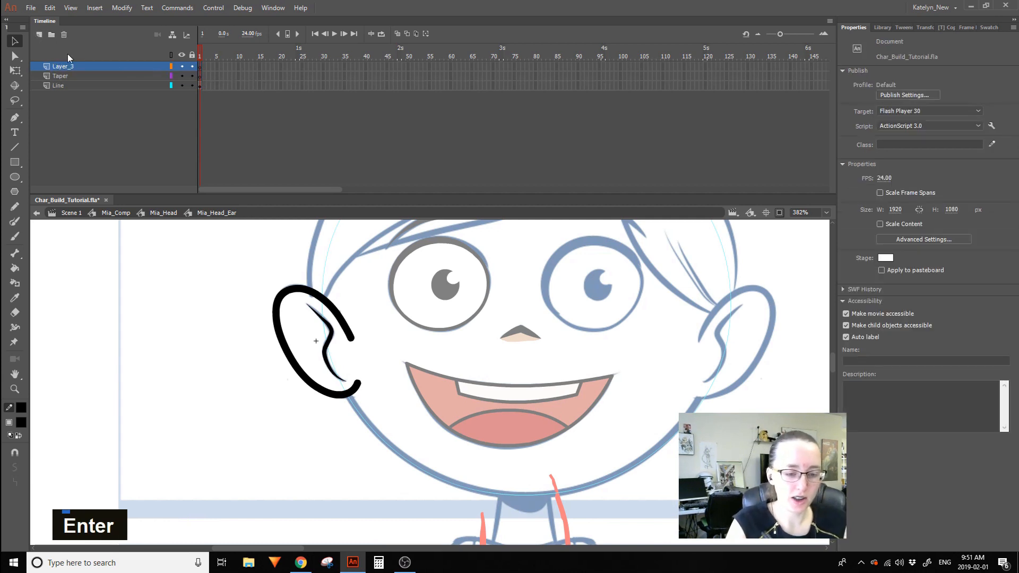
# Add a layer named Fill beneath Line in the ear symbol, and make Line the active layer.
pyautogui.click(71, 86)
pyautogui.doubleClick(71, 86)
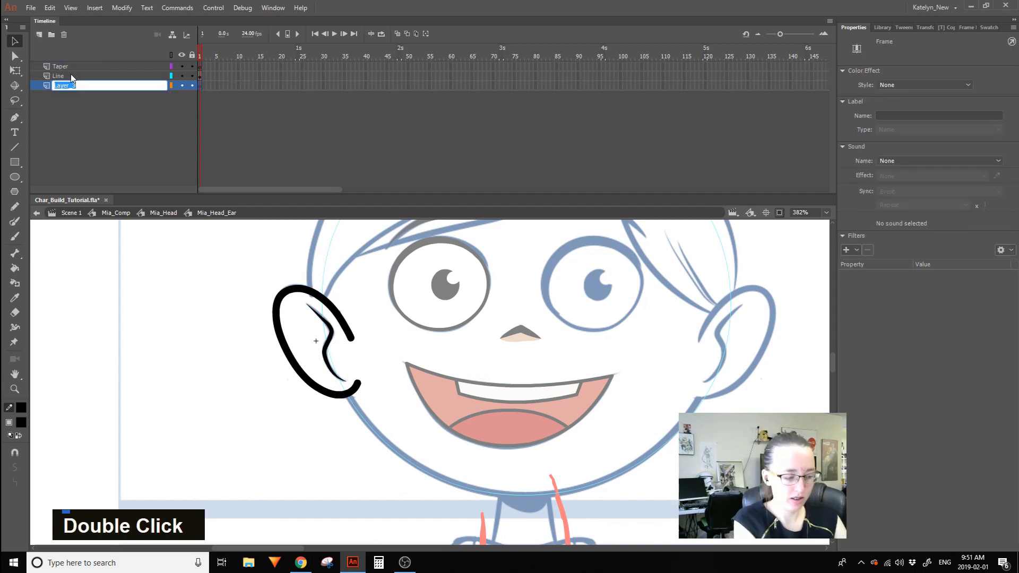
pyautogui.write('Fill')
pyautogui.press('Return')
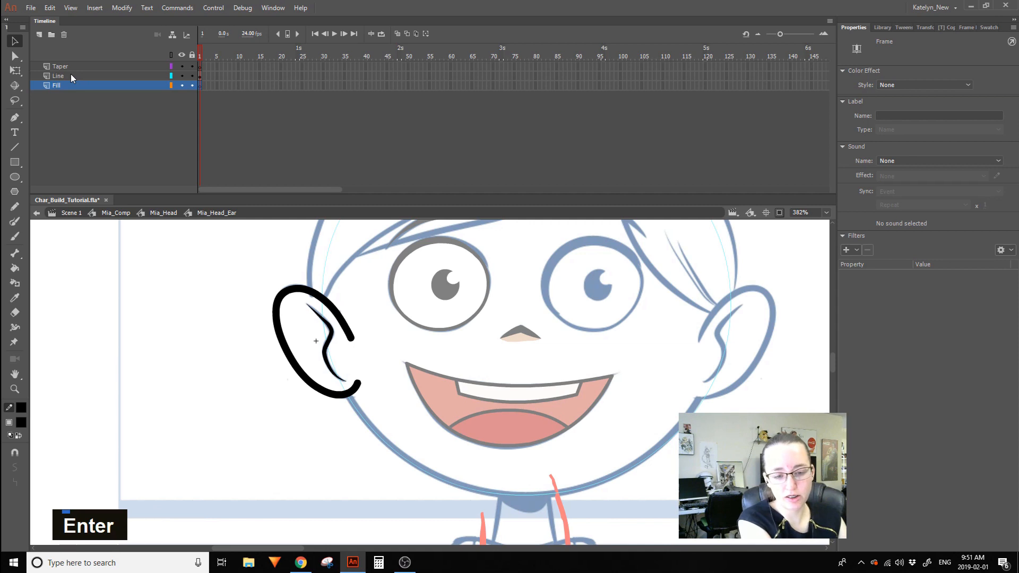
pyautogui.click(16, 40)
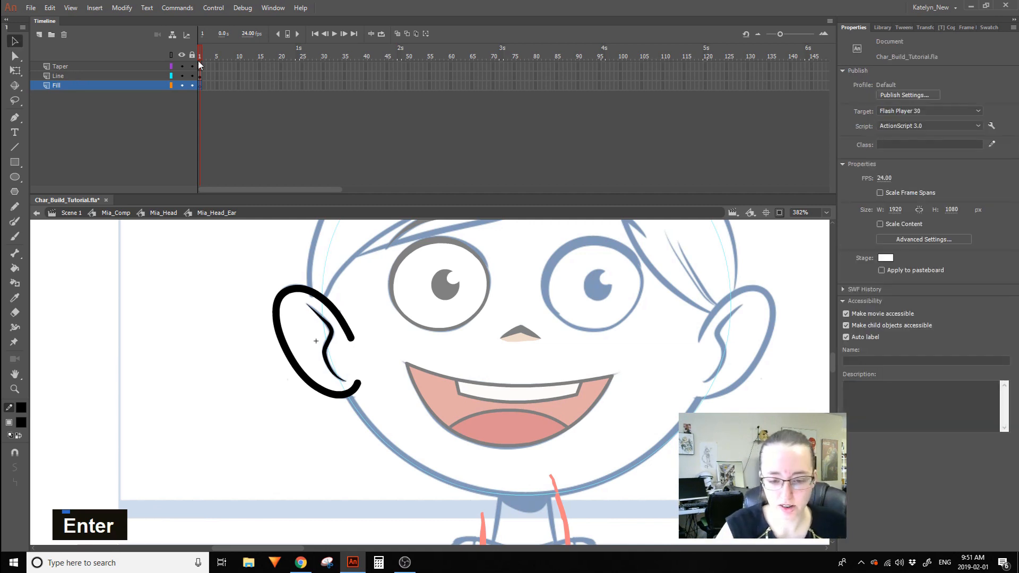
pyautogui.click(201, 75)
pyautogui.click(205, 247)
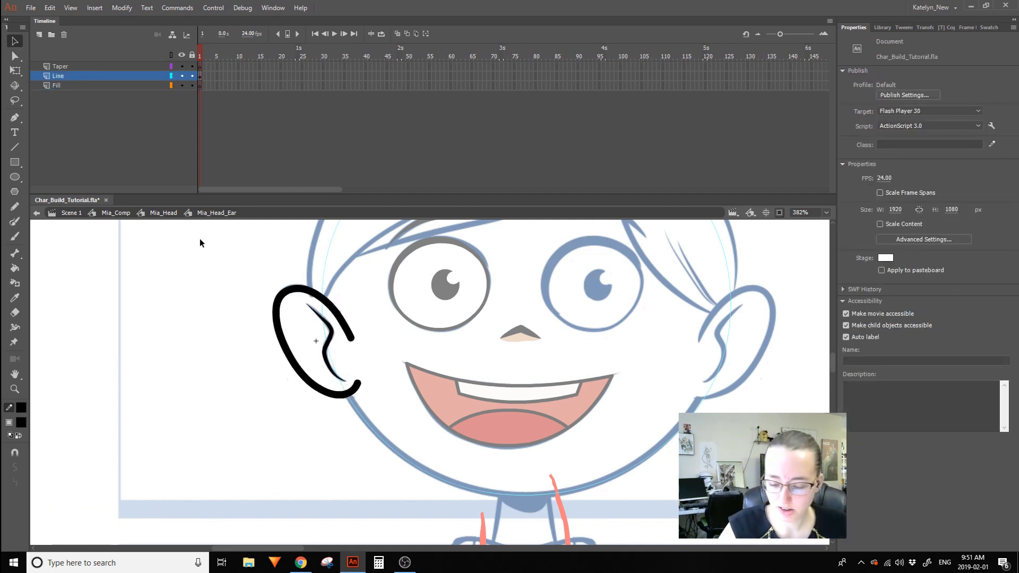
# Move the ear outline's two end segments in place from Line to the Taper layer, and hide and lock Line.
pyautogui.click(349, 338)
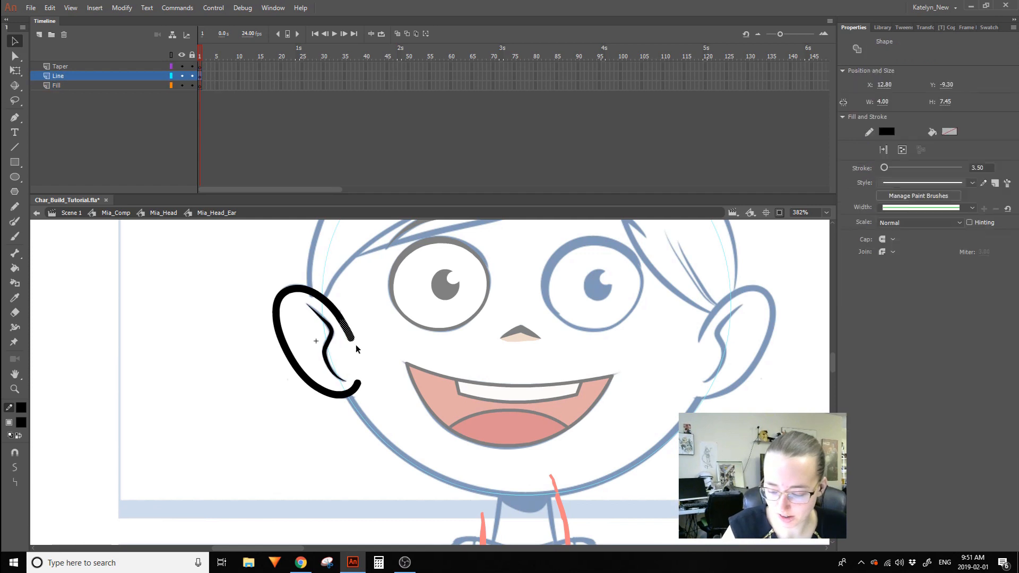
pyautogui.keyDown('ctrl'); pyautogui.keyDown('shift'); pyautogui.click(353, 387); pyautogui.keyUp('shift'); pyautogui.keyUp('ctrl')
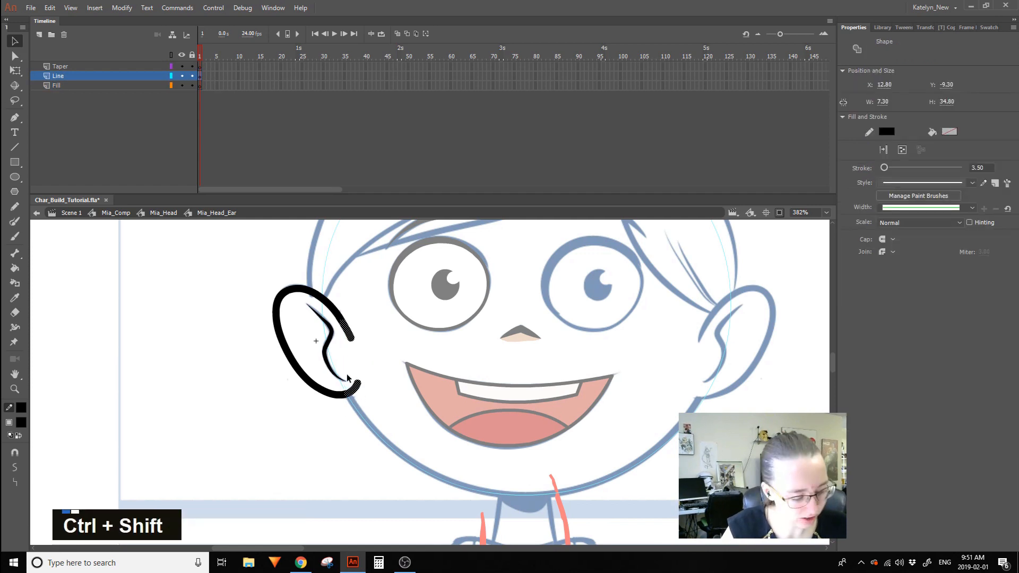
pyautogui.hotkey('ctrl', 'x')
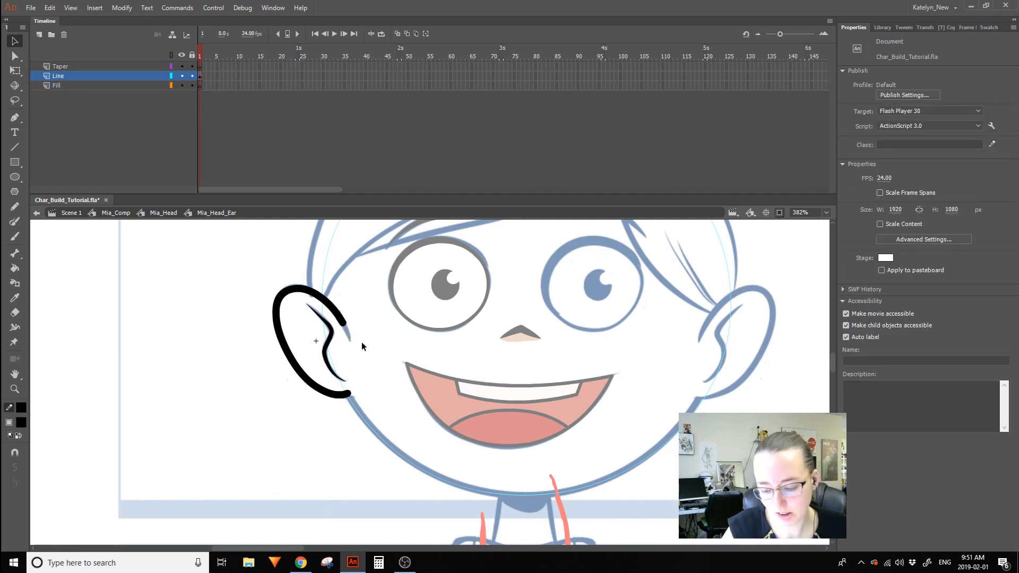
pyautogui.click(206, 67)
pyautogui.hotkey('ctrl', 'shift', 'v')
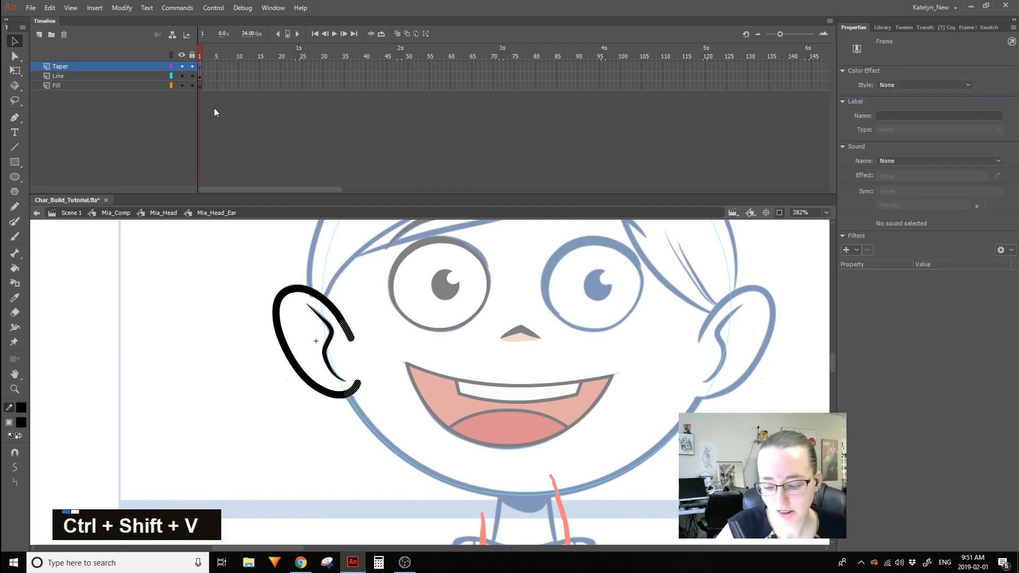
pyautogui.click(182, 76)
pyautogui.click(191, 76)
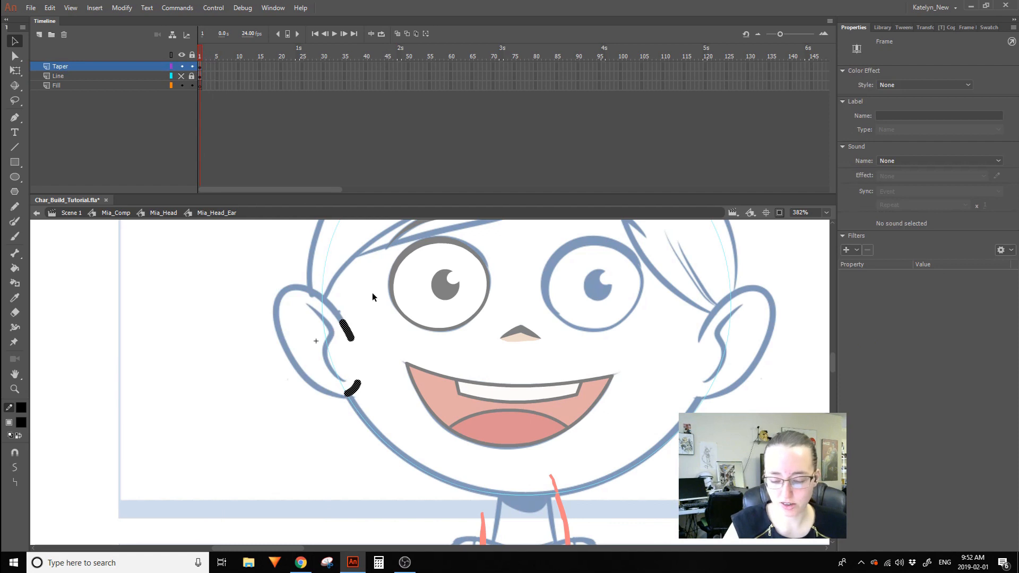
# Move the lower end segment in place from Taper onto a new layer above it, and hide that new layer.
pyautogui.doubleClick(350, 334)
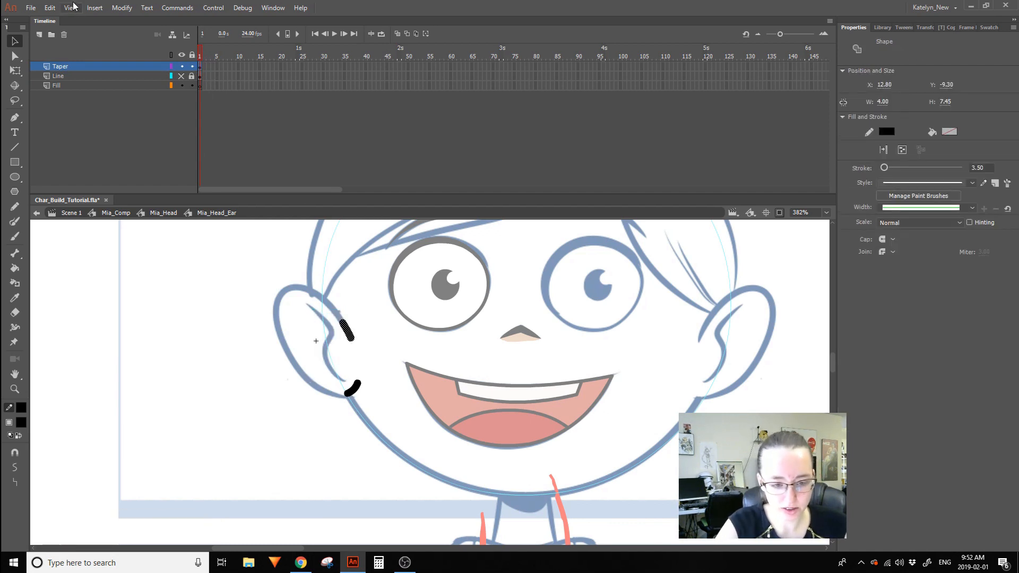
pyautogui.doubleClick(353, 388)
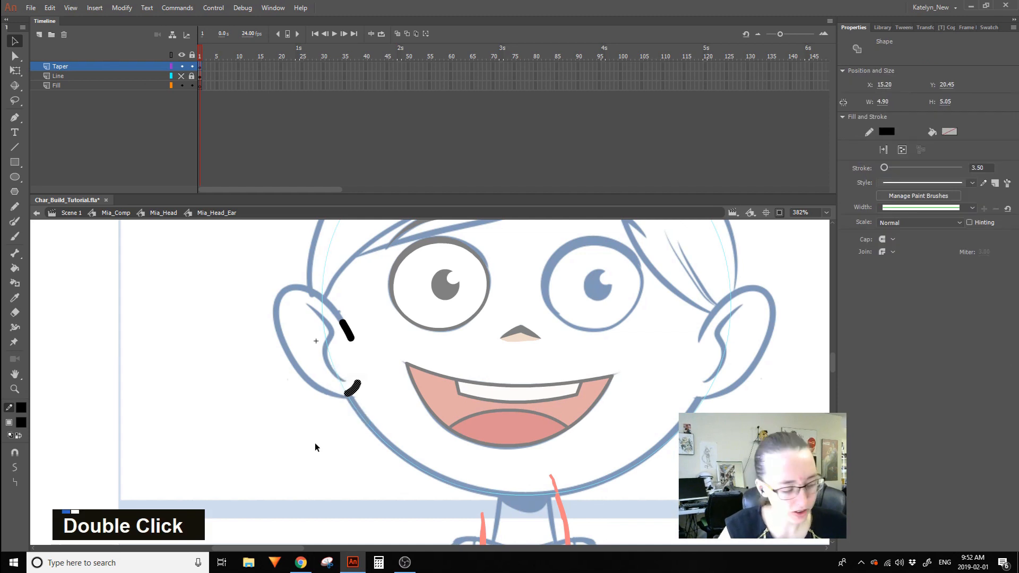
pyautogui.hotkey('ctrl', 'x')
pyautogui.click(50, 34)
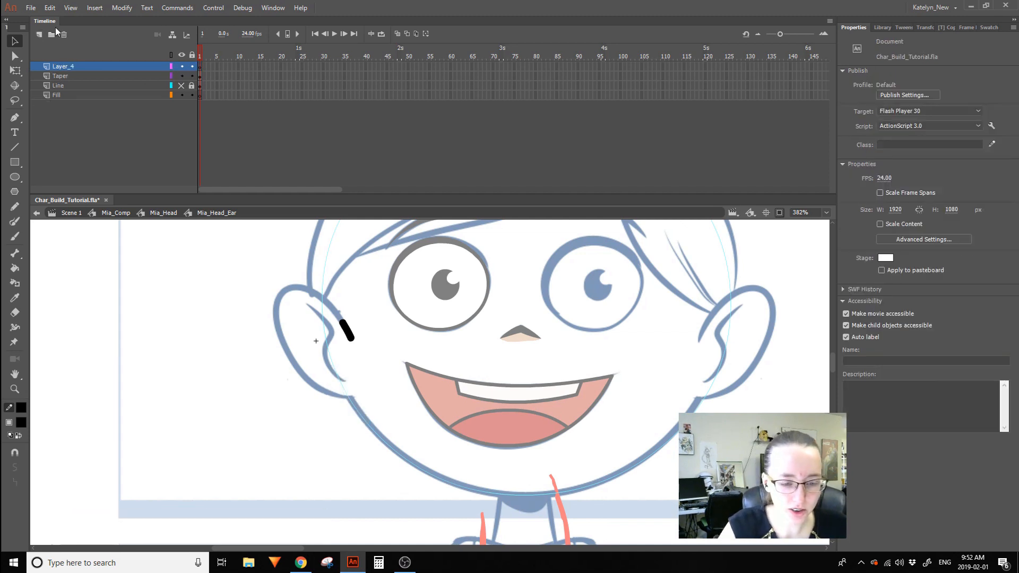
pyautogui.hotkey('ctrl', 'shift', 'v')
pyautogui.click(182, 66)
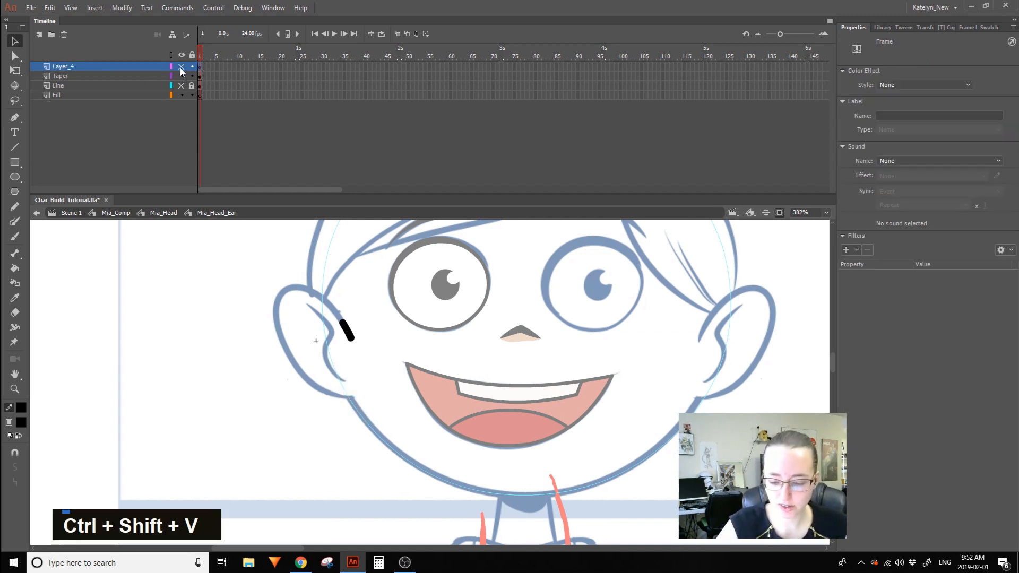
# Give the upper end segment on the Taper layer a flat stroke cap and show the Line layer again.
pyautogui.click(133, 76)
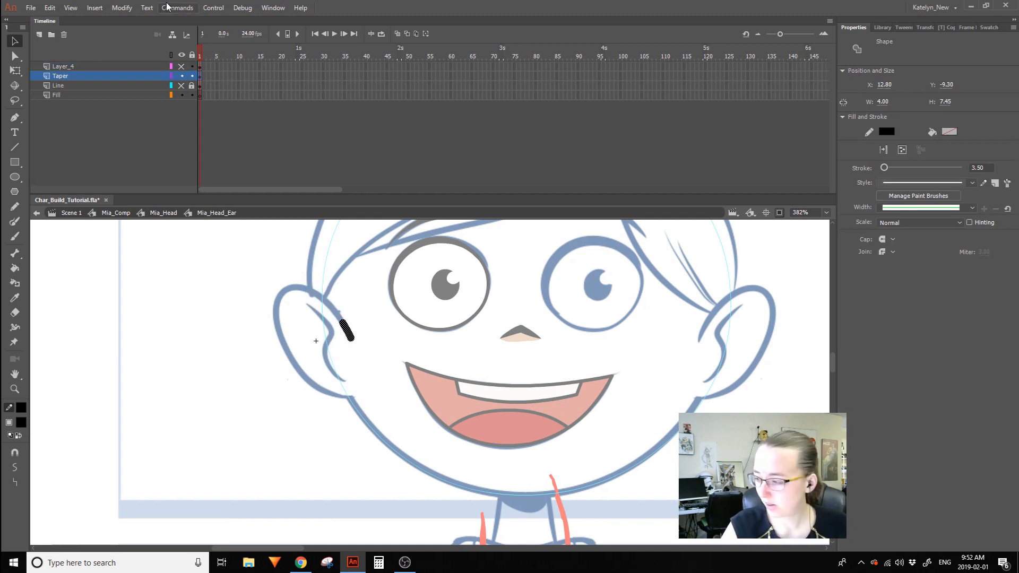
pyautogui.click(886, 239)
pyautogui.click(900, 250)
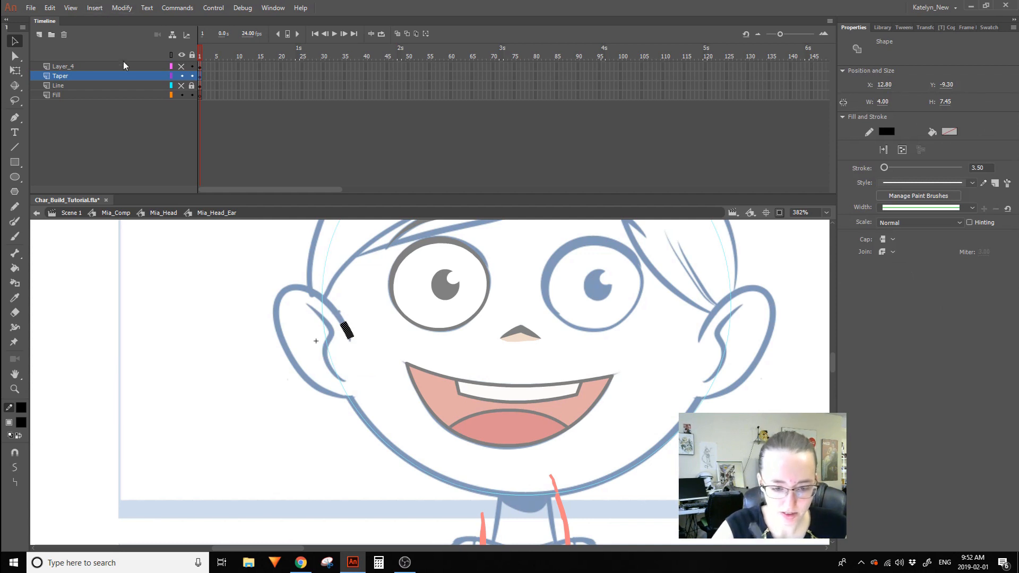
pyautogui.click(181, 86)
pyautogui.click(204, 282)
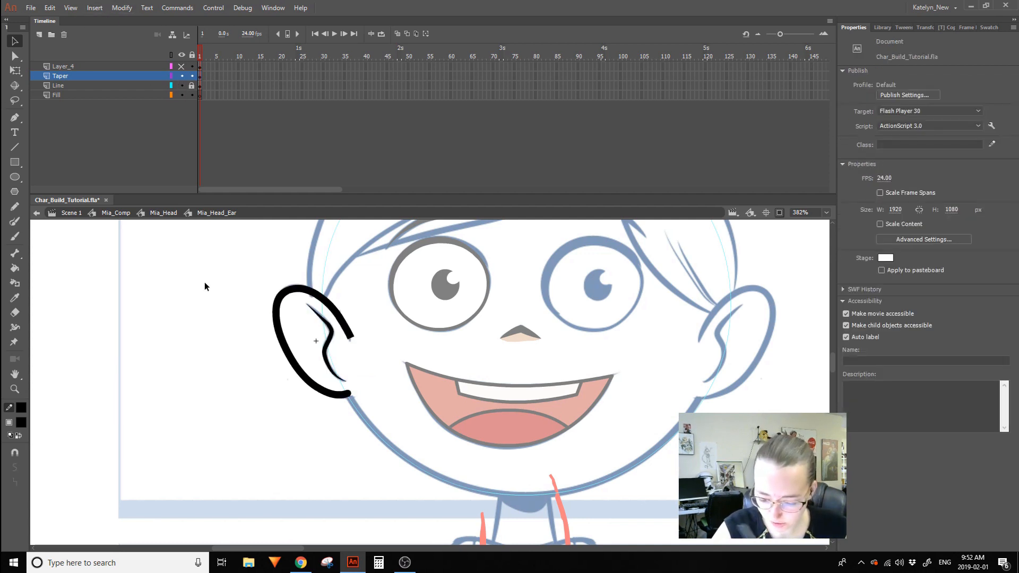
# Convert the upper end segment on the Taper layer from a line to a fill.
pyautogui.click(176, 75)
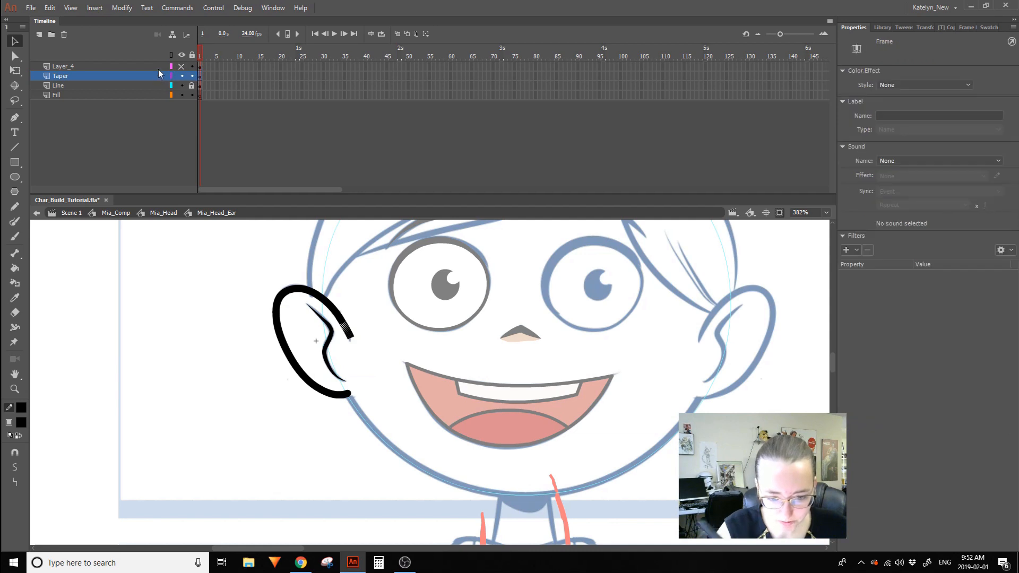
pyautogui.click(71, 8)
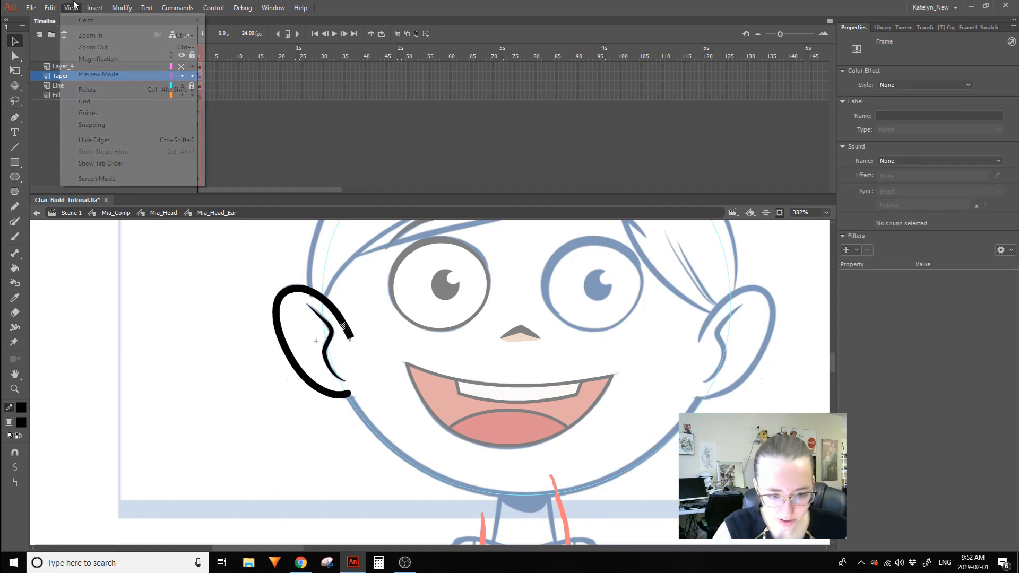
pyautogui.moveTo(122, 7)
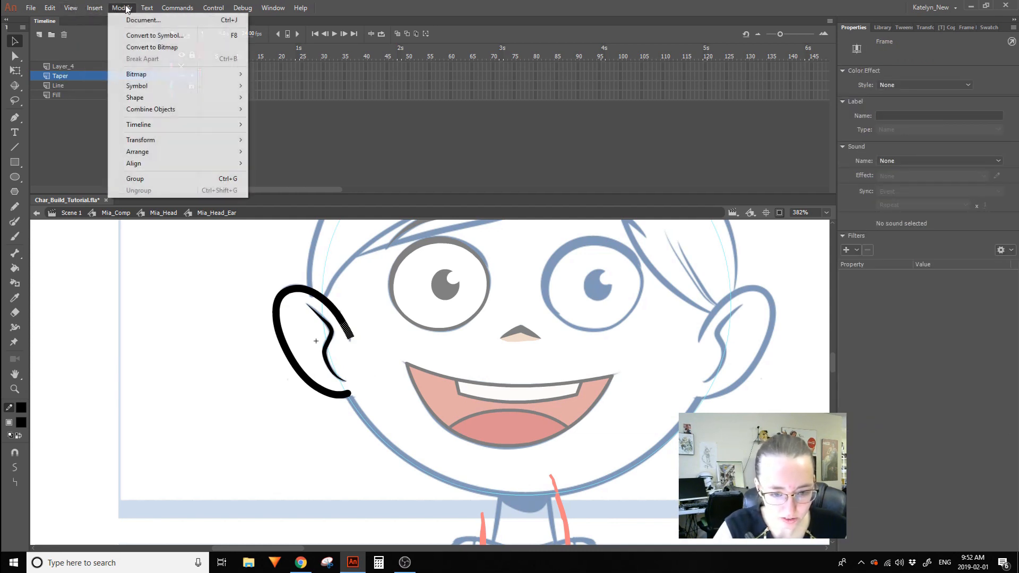
pyautogui.moveTo(168, 97)
pyautogui.click(308, 160)
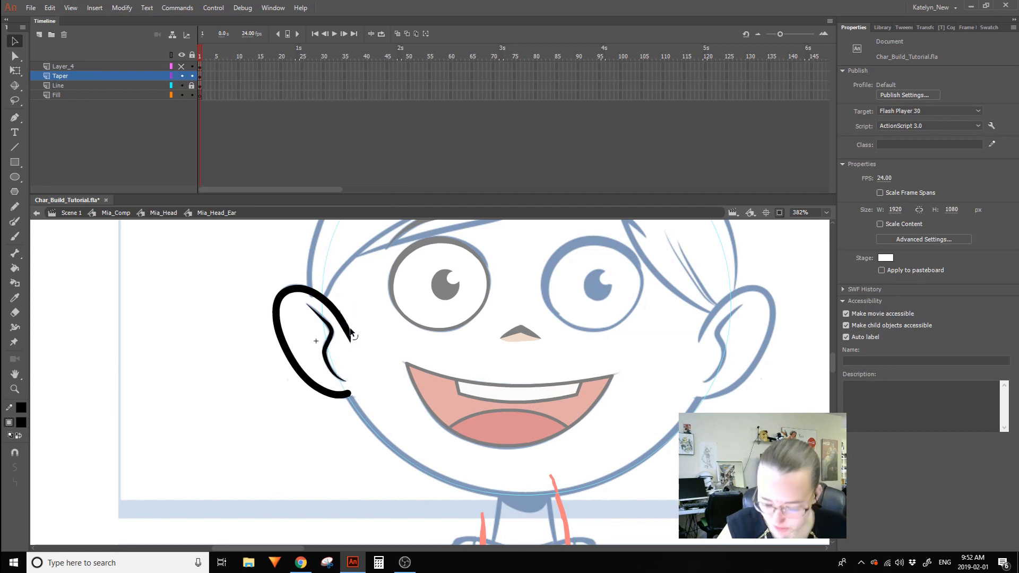
# Reshape the edges of the upper end segment so it tapers smoothly to a point in line with the ear outline.
pyautogui.click(15, 389)
pyautogui.doubleClick(253, 449)
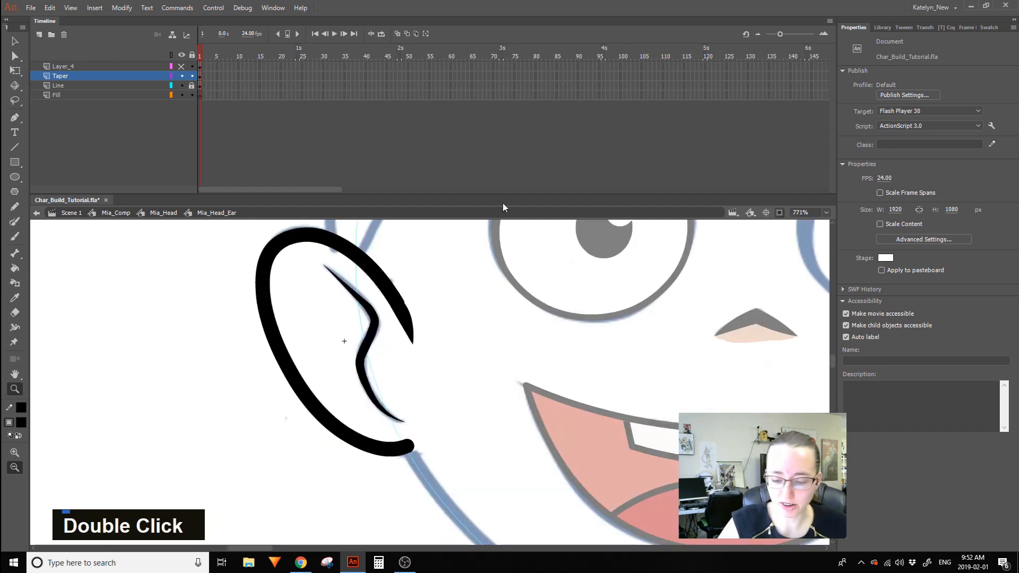
pyautogui.click(16, 44)
pyautogui.click(15, 42)
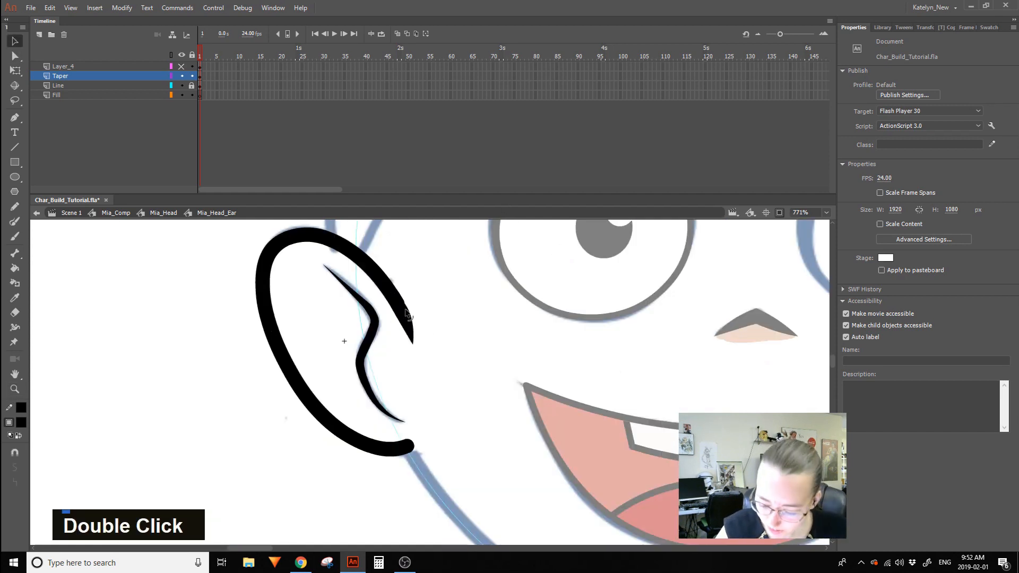
pyautogui.keyDown('alt'); pyautogui.click(406, 305); pyautogui.keyUp('alt')
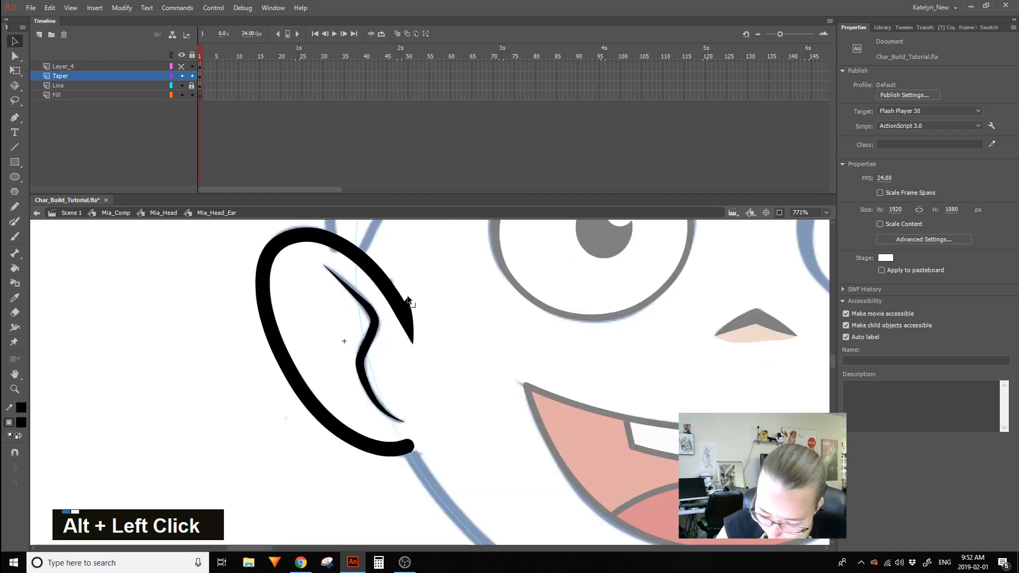
pyautogui.press('alt')
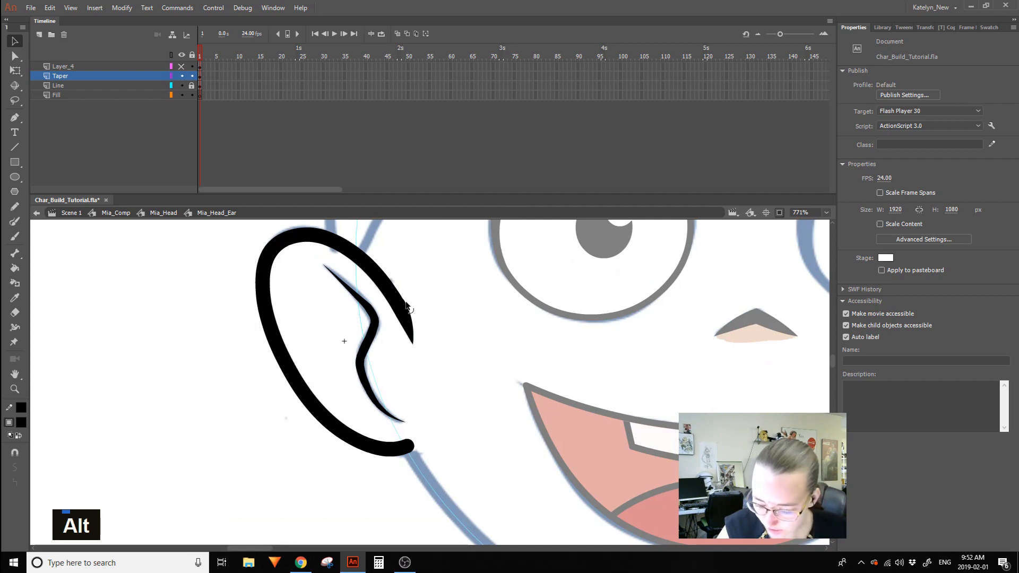
pyautogui.hotkey('ctrl', 'z')
pyautogui.keyDown('alt'); pyautogui.click(404, 300); pyautogui.keyUp('alt')
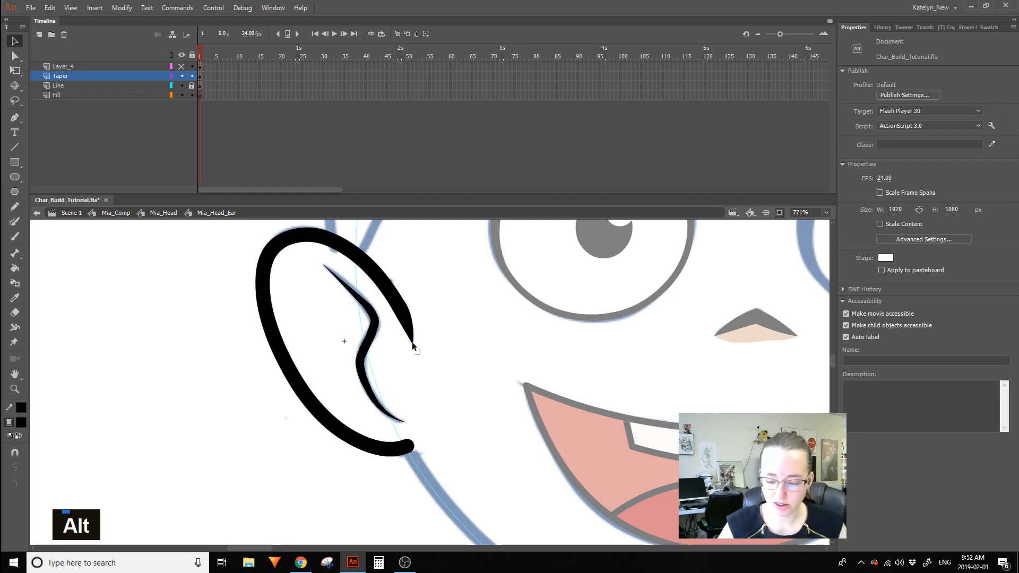
pyautogui.moveTo(413, 322); pyautogui.dragTo(410, 316)
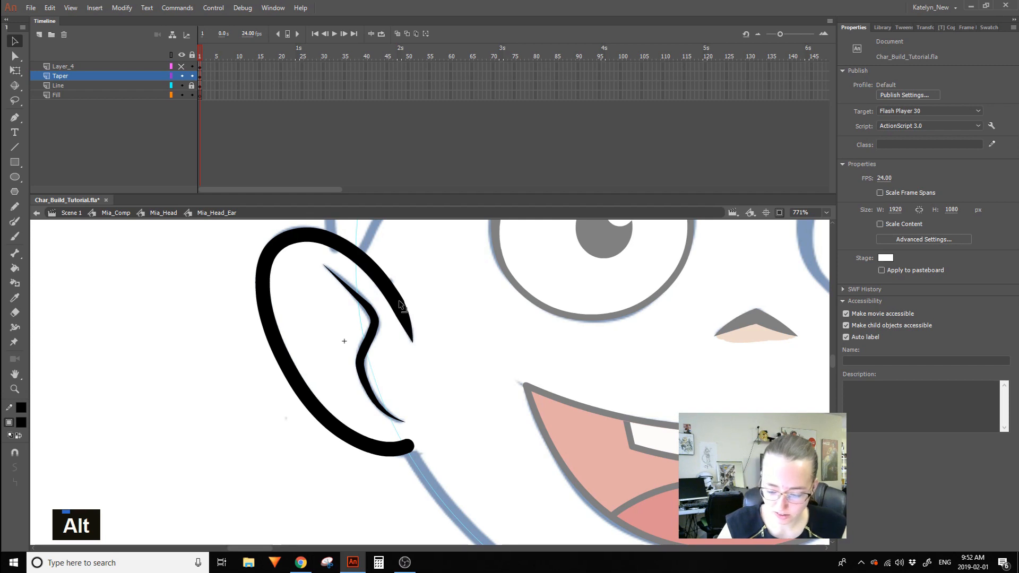
pyautogui.moveTo(433, 281)
pyautogui.mouseDown()
pyautogui.moveTo(409, 290)
pyautogui.moveTo(405, 304)
pyautogui.mouseUp()
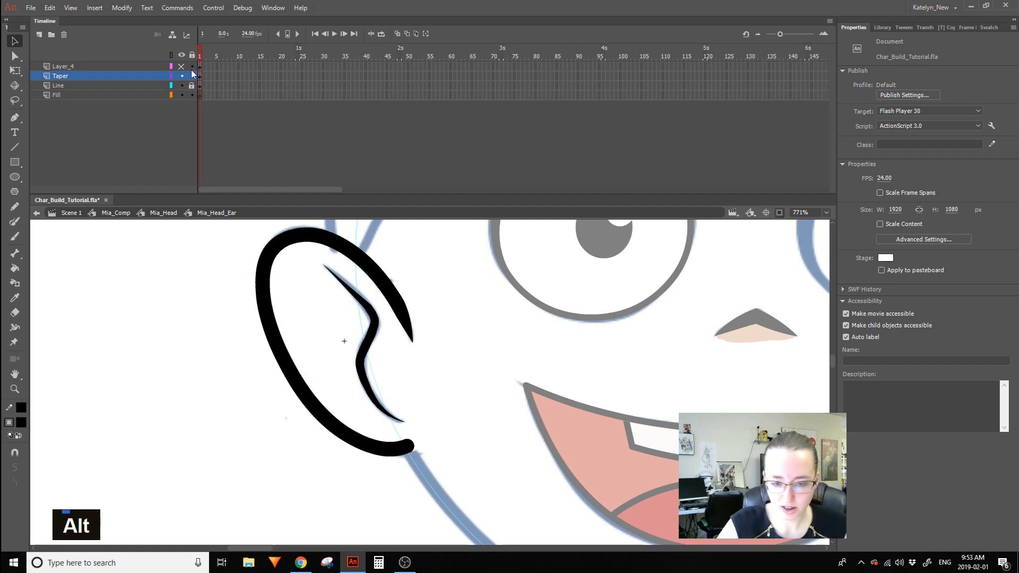
# Lock the Taper layer, then show Layer_4 and make it the active layer.
pyautogui.click(133, 73)
pyautogui.click(192, 76)
pyautogui.doubleClick(182, 66)
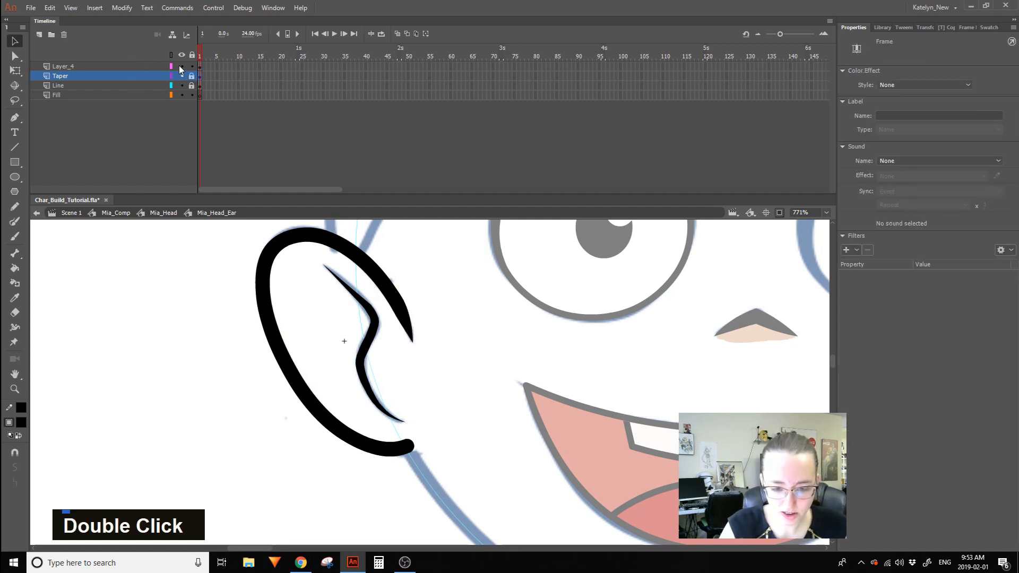
pyautogui.click(201, 66)
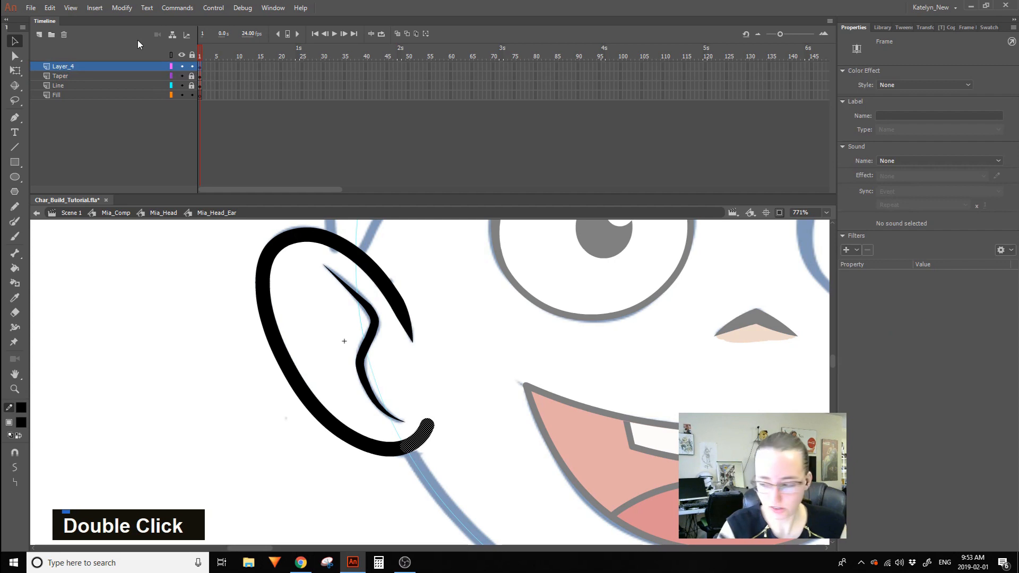
# Give the lower end segment on Layer_4 a flat stroke cap and convert the line to a fill.
pyautogui.click(432, 429)
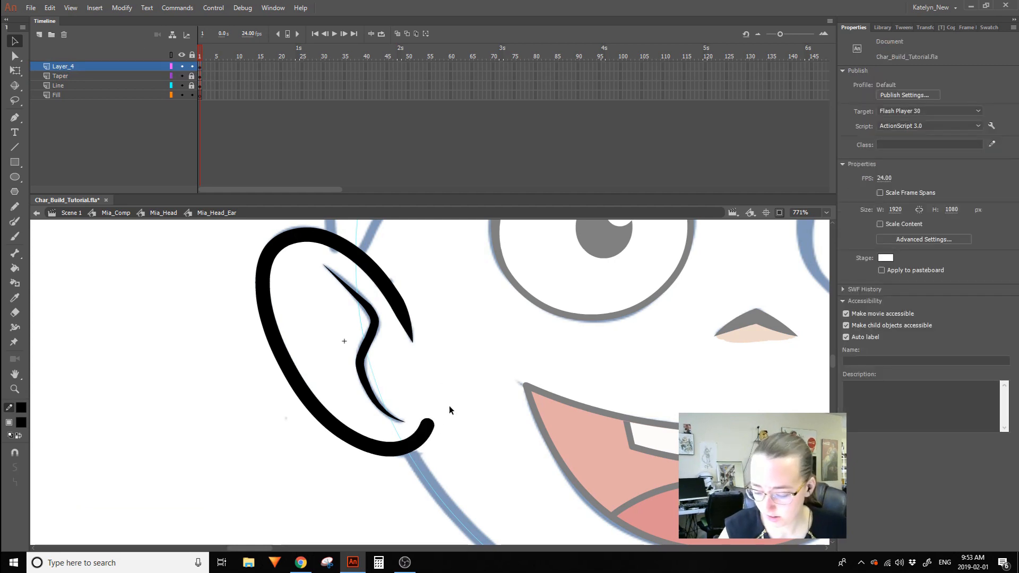
pyautogui.click(887, 239)
pyautogui.click(894, 250)
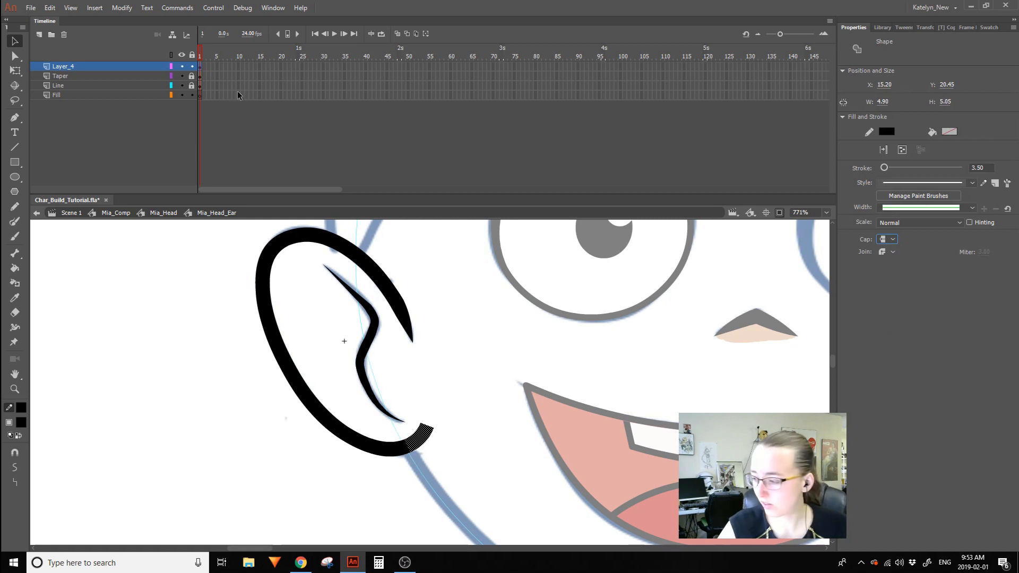
pyautogui.click(890, 239)
pyautogui.click(906, 241)
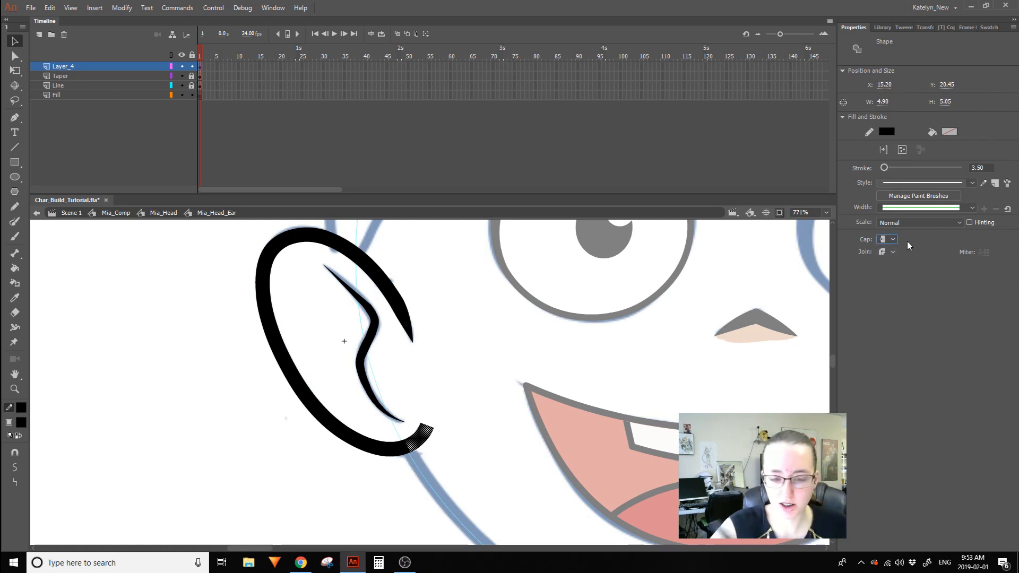
pyautogui.click(121, 8)
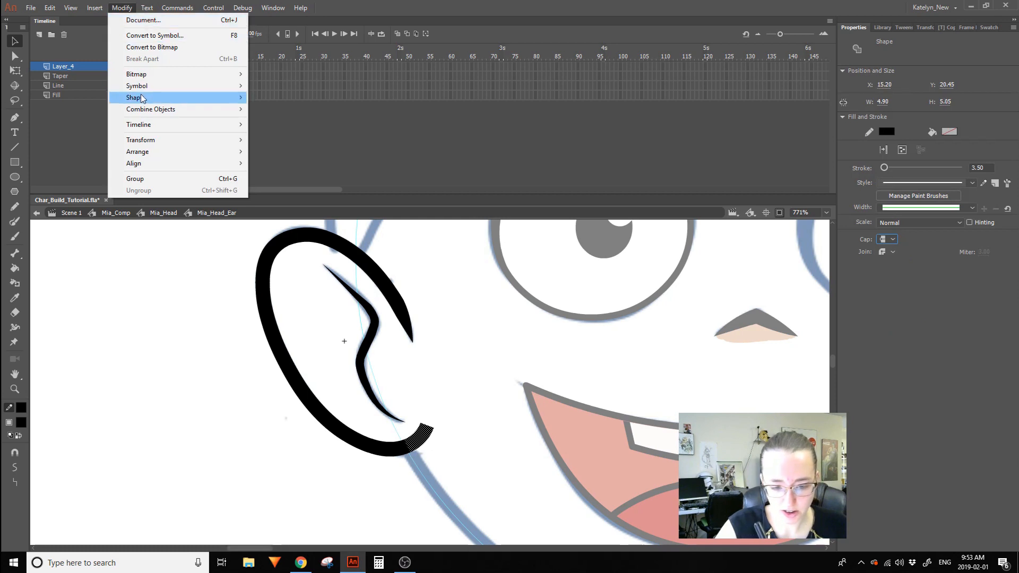
pyautogui.moveTo(194, 98)
pyautogui.click(329, 160)
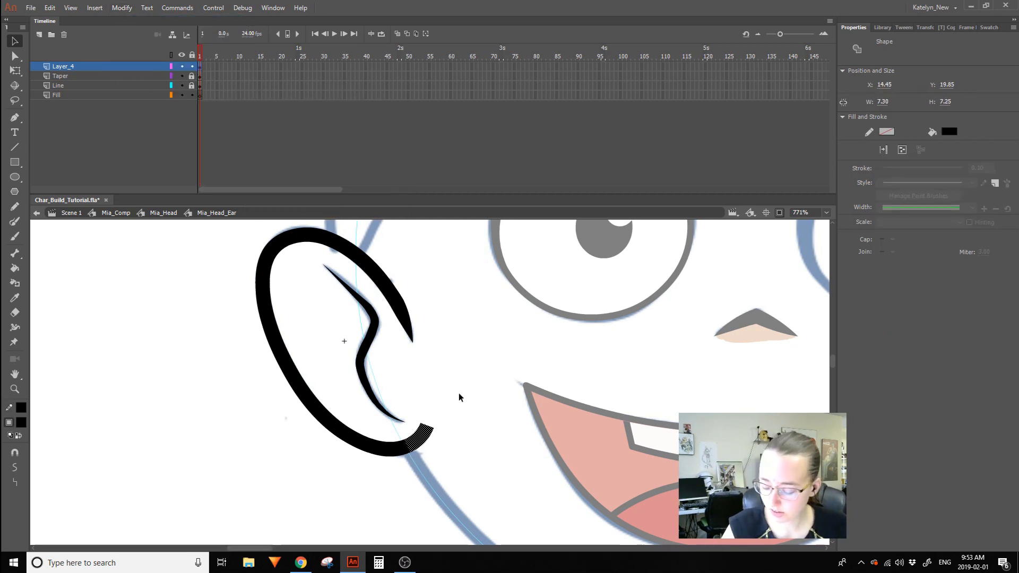
# Pull in the corners and edges of the lower end segment so it tapers to an upward-curving point.
pyautogui.moveTo(427, 431); pyautogui.dragTo(424, 469)
pyautogui.hotkey('ctrl', 'z')
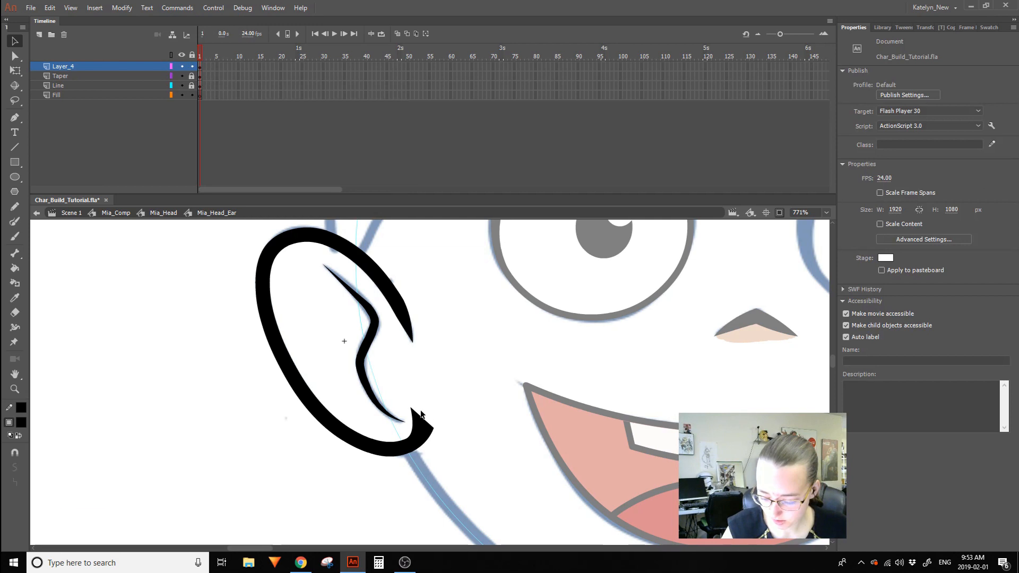
pyautogui.moveTo(434, 431); pyautogui.dragTo(428, 438)
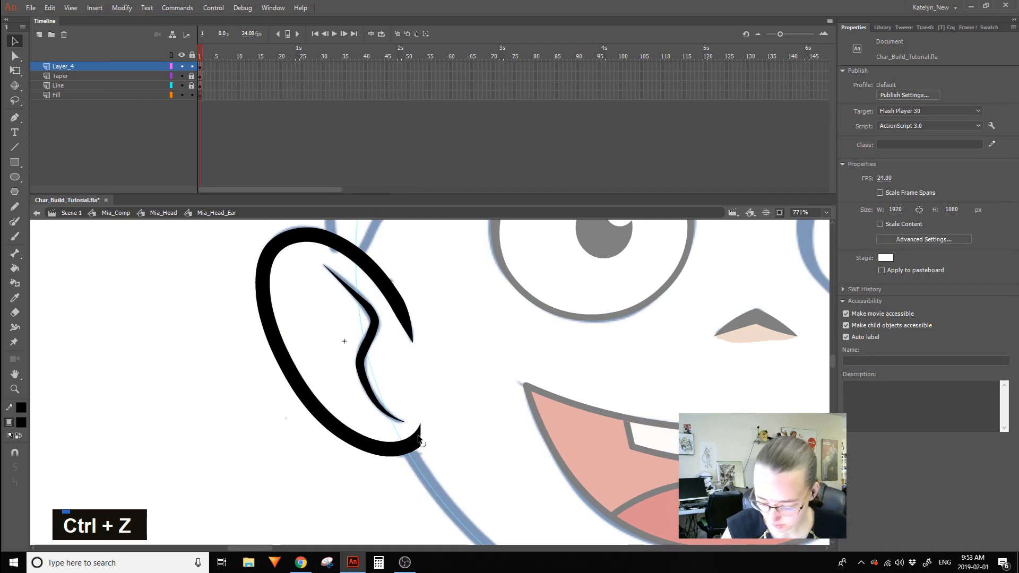
pyautogui.moveTo(418, 425); pyautogui.dragTo(410, 412)
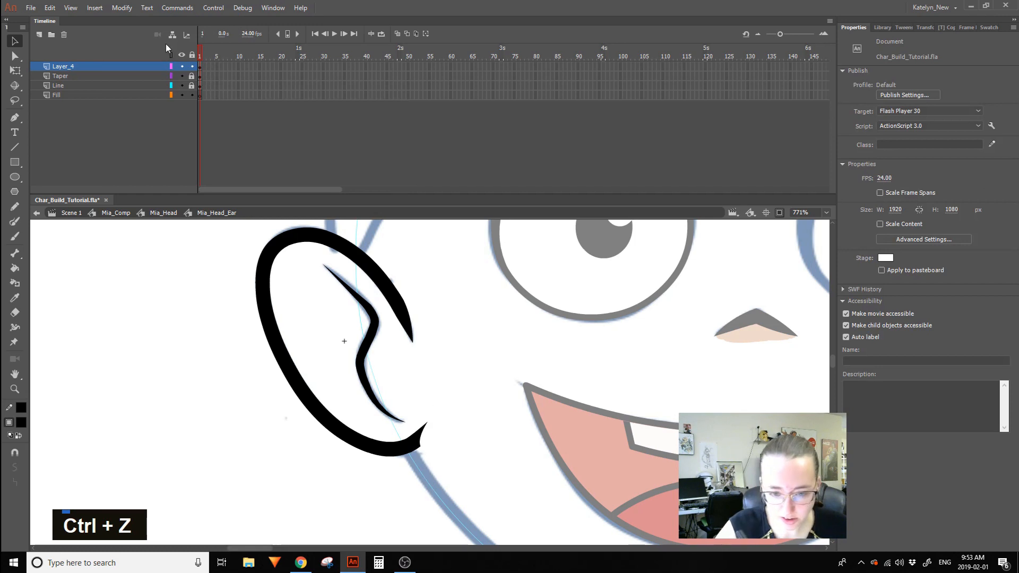
# Delete the tapered lower end segment of the ear outline from Layer_4.
pyautogui.click(182, 55)
pyautogui.click(181, 55)
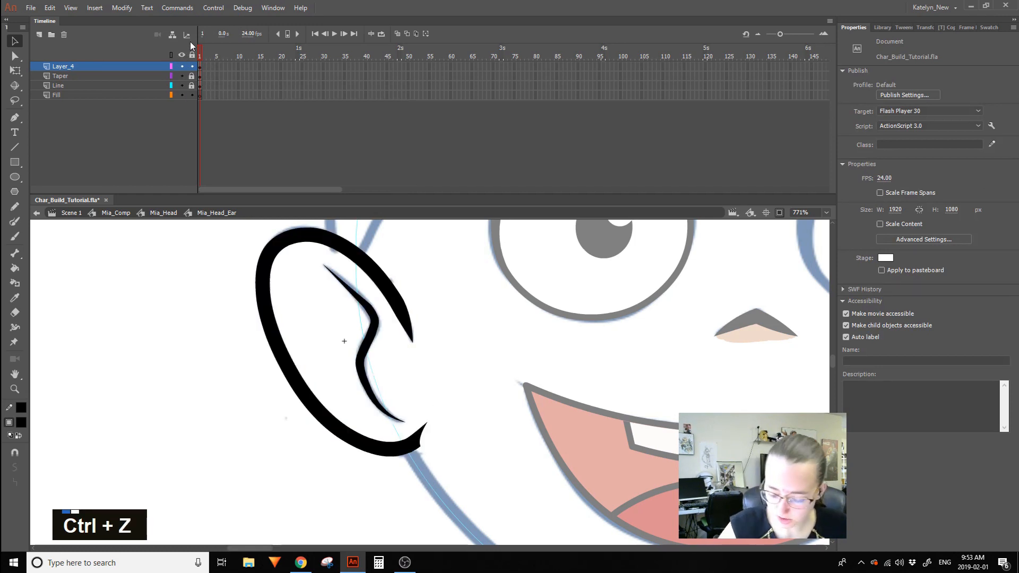
pyautogui.doubleClick(416, 448)
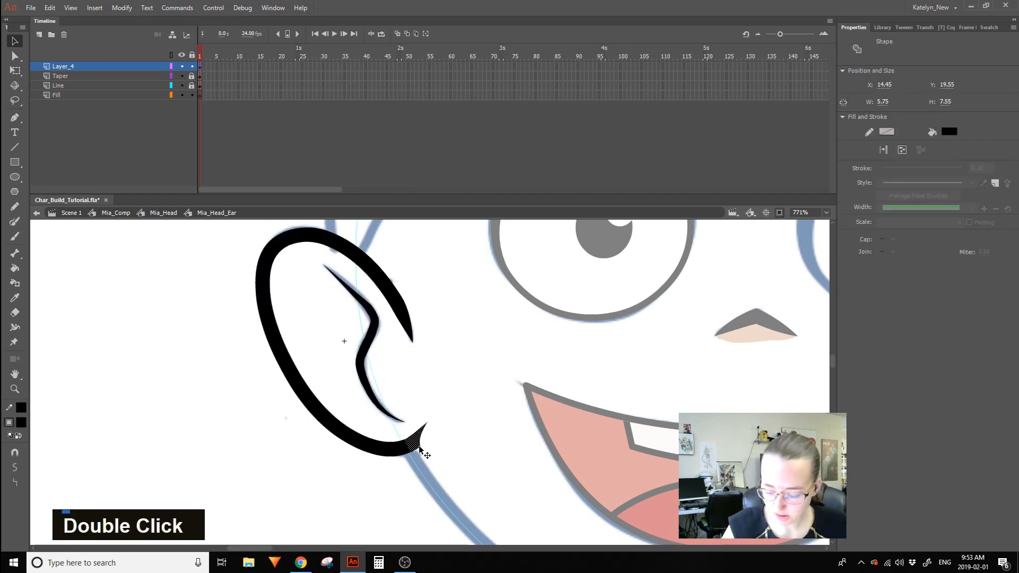
pyautogui.press('Delete')
# Unlock the Line layer and move the lower end of the ear outline from it onto Layer_4, keeping it in place.
pyautogui.click(191, 85)
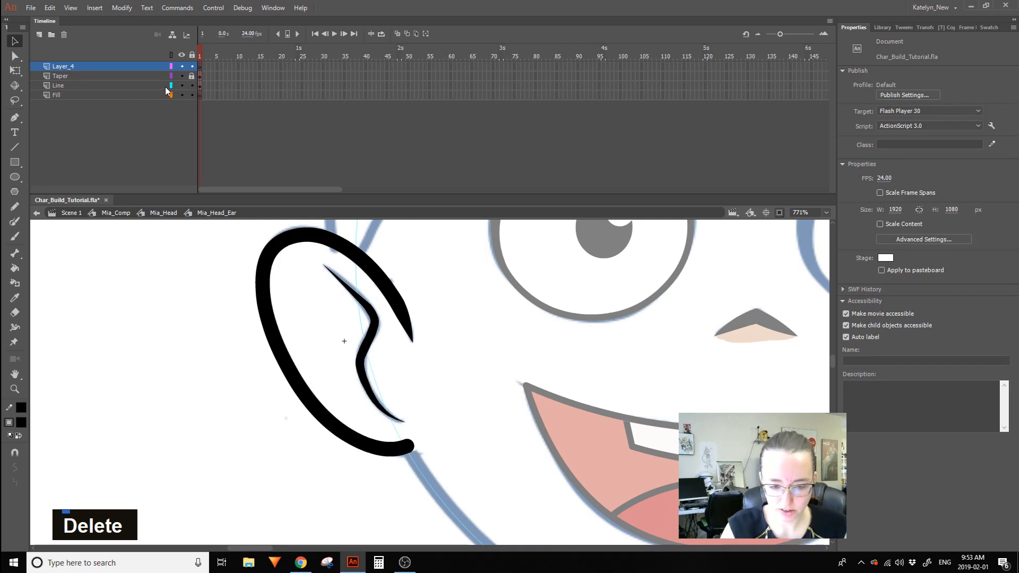
pyautogui.click(166, 86)
pyautogui.moveTo(431, 431); pyautogui.dragTo(363, 487)
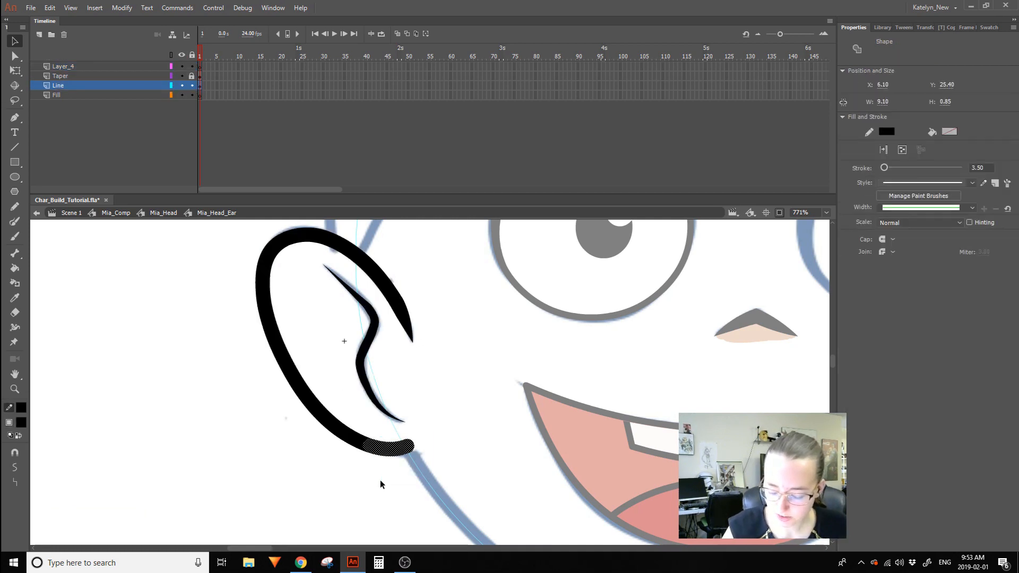
pyautogui.hotkey('ctrl', 'x')
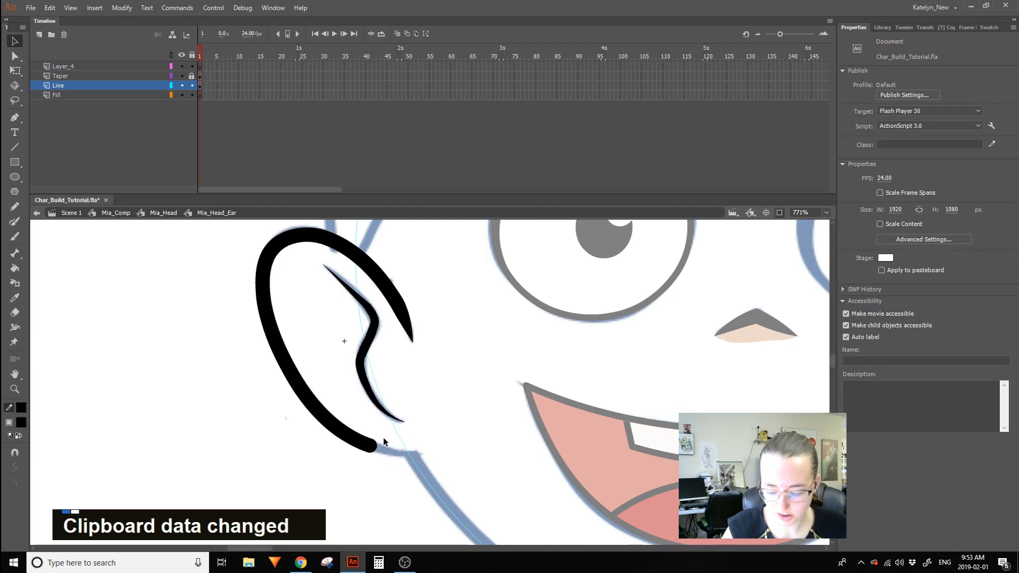
pyautogui.click(200, 66)
pyautogui.hotkey('ctrl', 'shift', 'v')
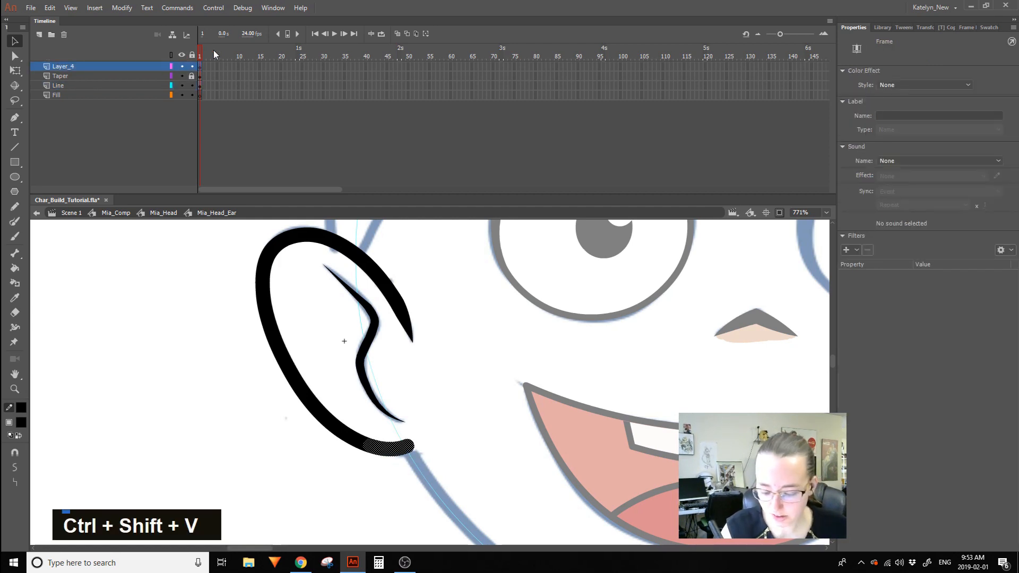
# Lock every layer except Layer_4 and rename Layer_4 to Taper.
pyautogui.keyDown('alt'); pyautogui.click(192, 67); pyautogui.keyUp('alt')
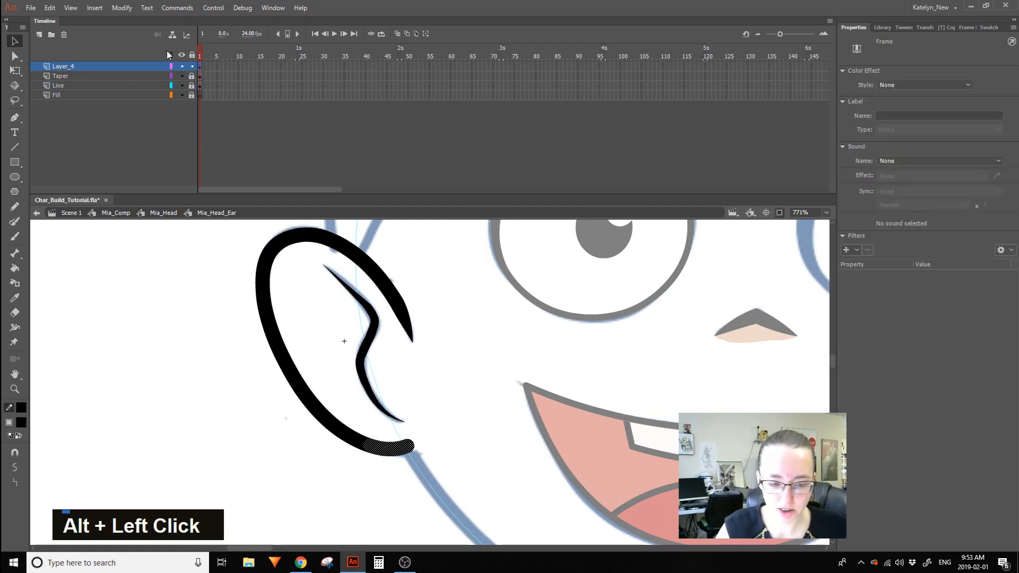
pyautogui.doubleClick(87, 66)
pyautogui.write('T')
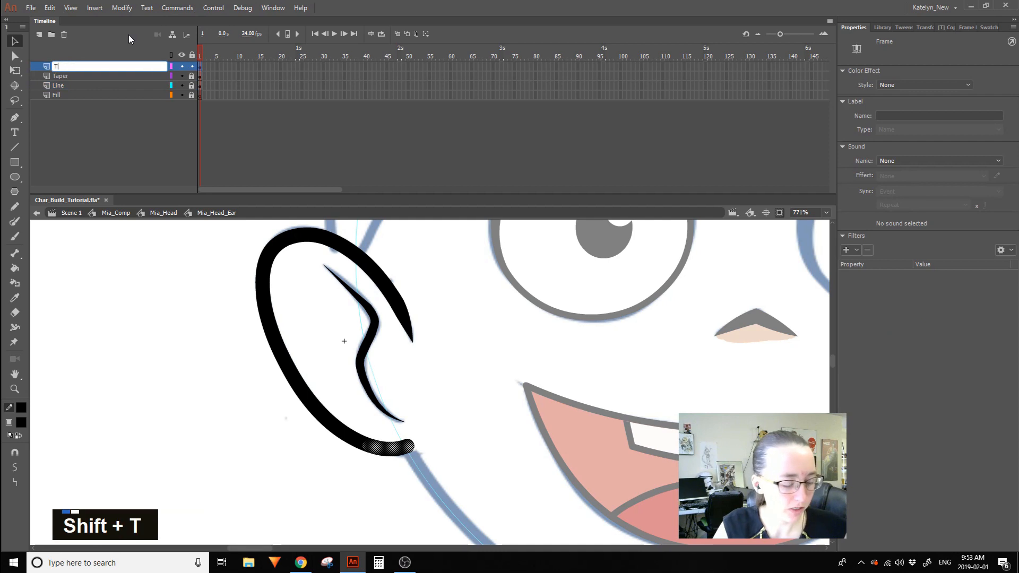
pyautogui.write('aop')
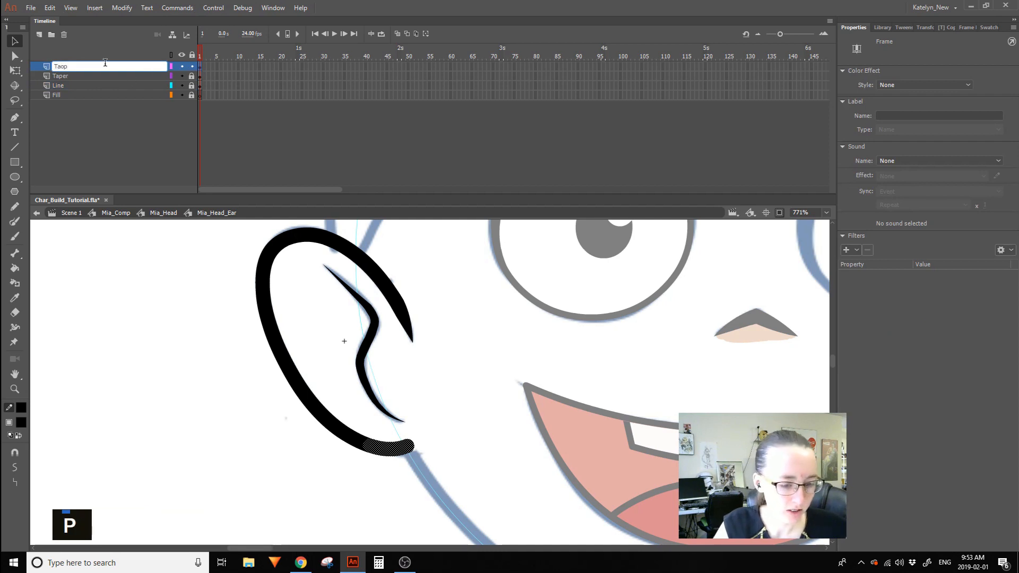
pyautogui.press('BackSpace')
pyautogui.write('per')
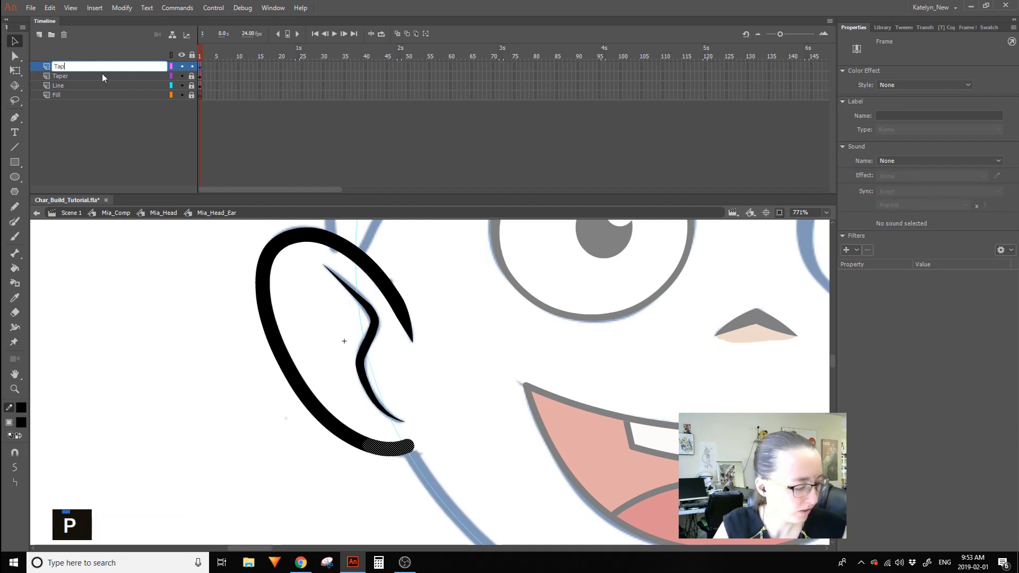
pyautogui.click(176, 199)
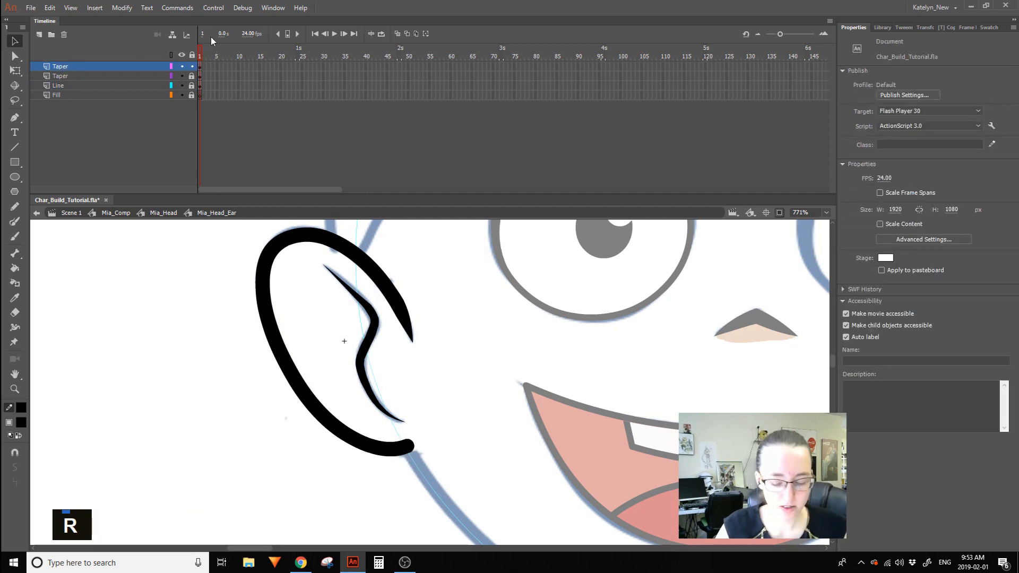
# Convert the lower end segment of the ear outline from a line to a fill.
pyautogui.click(408, 449)
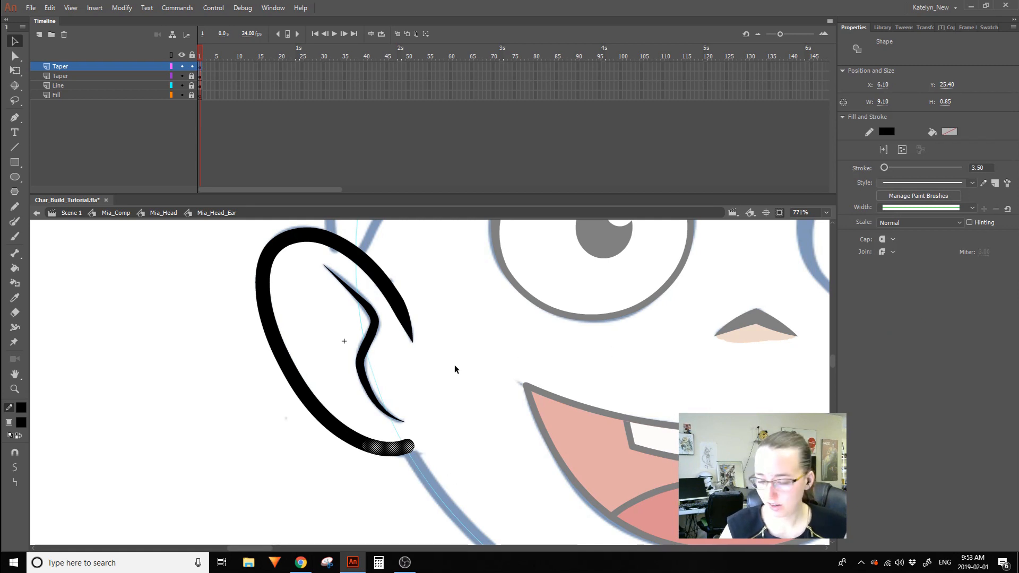
pyautogui.click(71, 7)
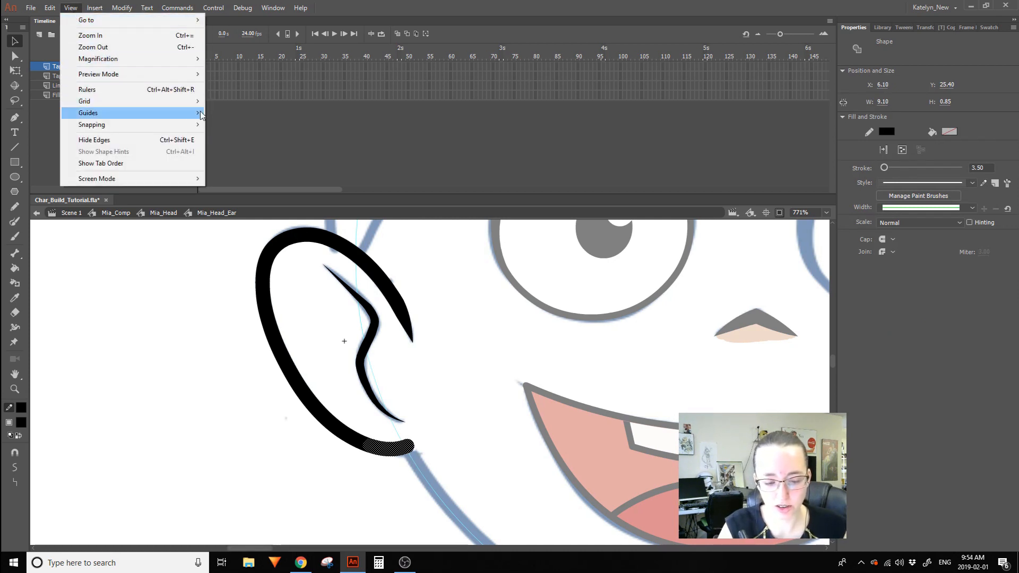
pyautogui.moveTo(190, 114)
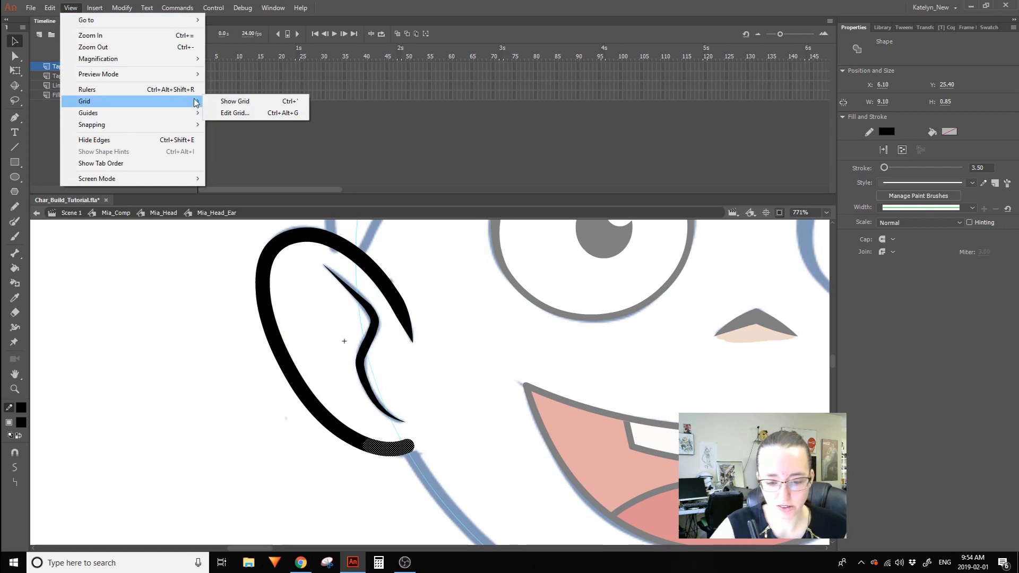
pyautogui.click(122, 8)
pyautogui.moveTo(187, 104)
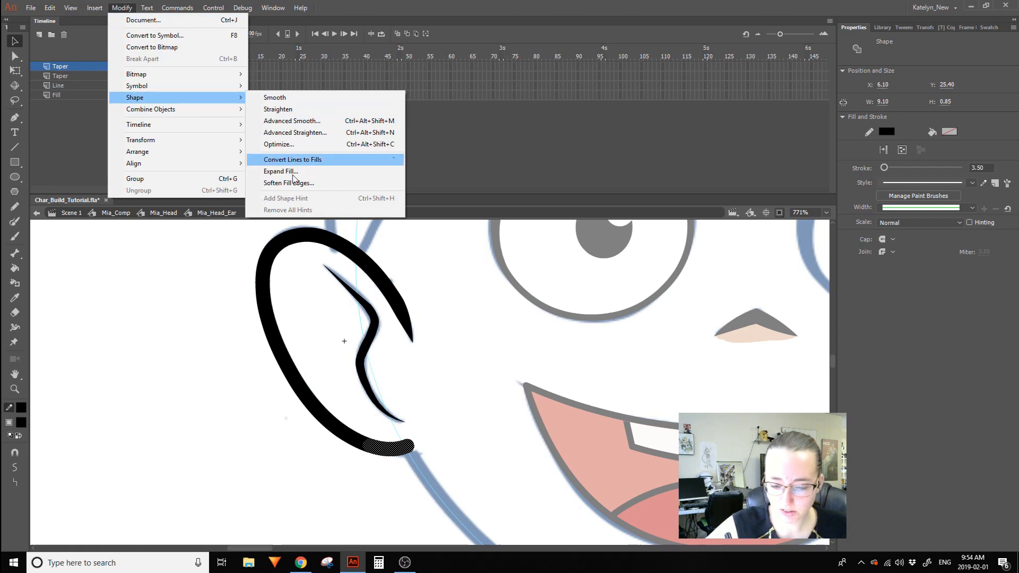
pyautogui.click(323, 159)
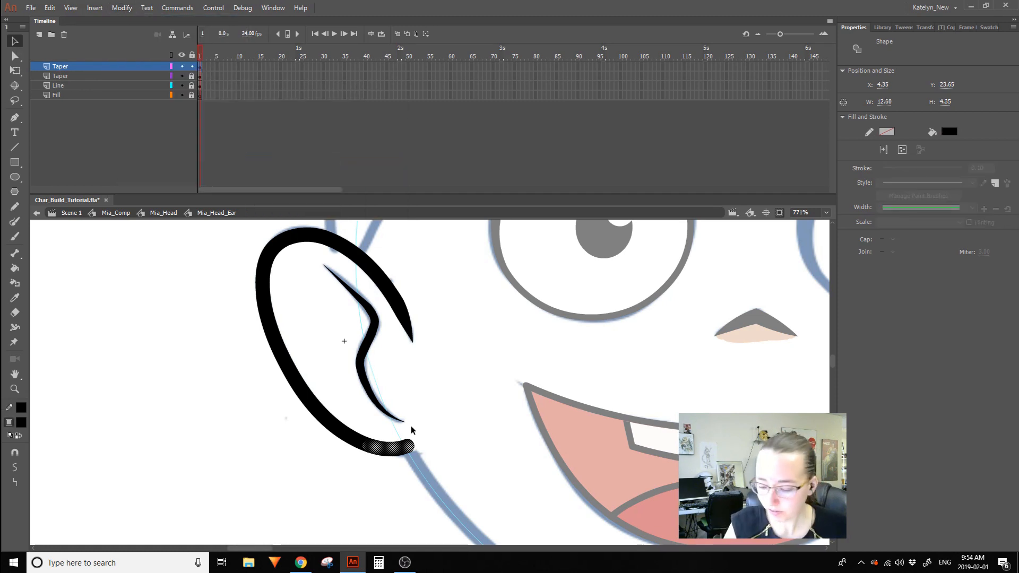
pyautogui.click(431, 424)
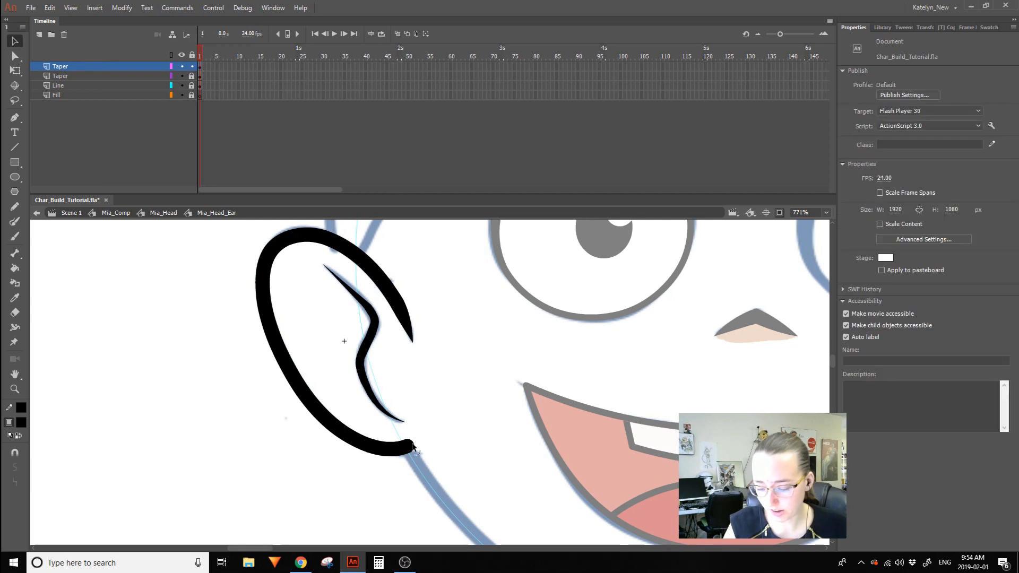
# Cut off the rounded tip of the lower end segment and pull its corners and edges into a tapered point.
pyautogui.moveTo(432, 422); pyautogui.dragTo(394, 479)
pyautogui.click(391, 454)
pyautogui.click(344, 432)
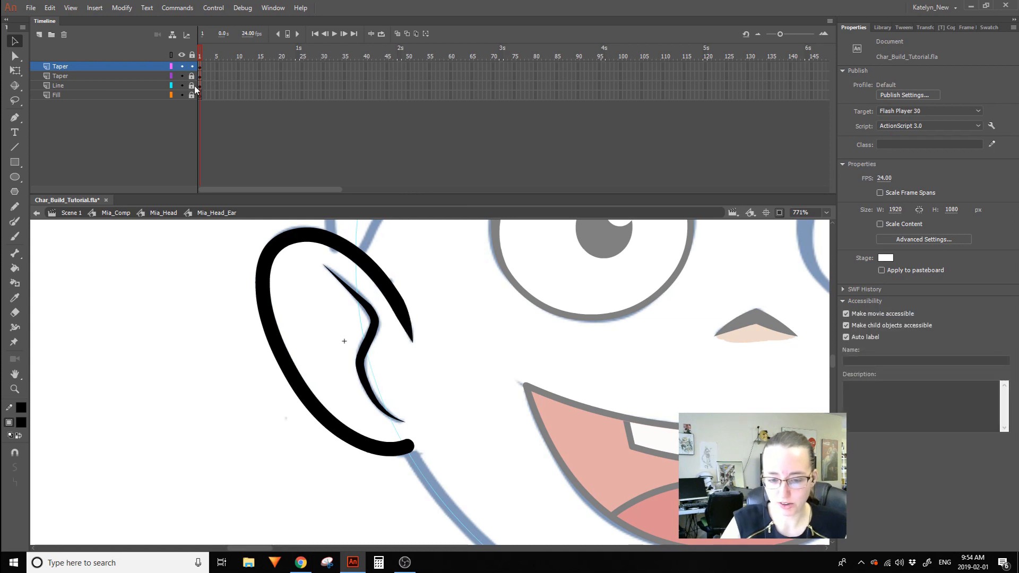
pyautogui.moveTo(397, 477); pyautogui.dragTo(399, 469)
pyautogui.press('Delete')
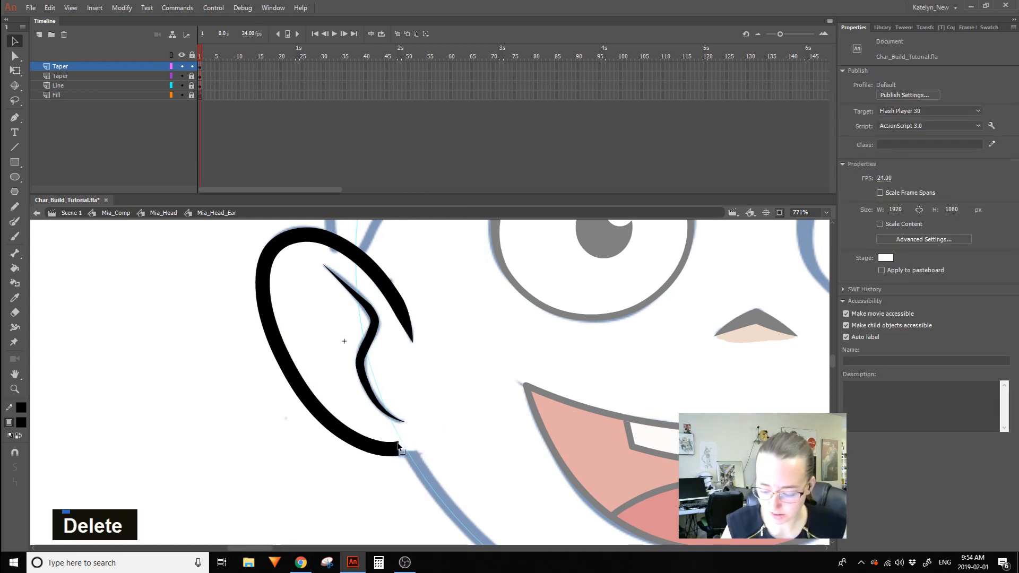
pyautogui.moveTo(399, 440)
pyautogui.mouseDown()
pyautogui.moveTo(427, 456)
pyautogui.moveTo(403, 461)
pyautogui.moveTo(391, 440)
pyautogui.mouseUp()
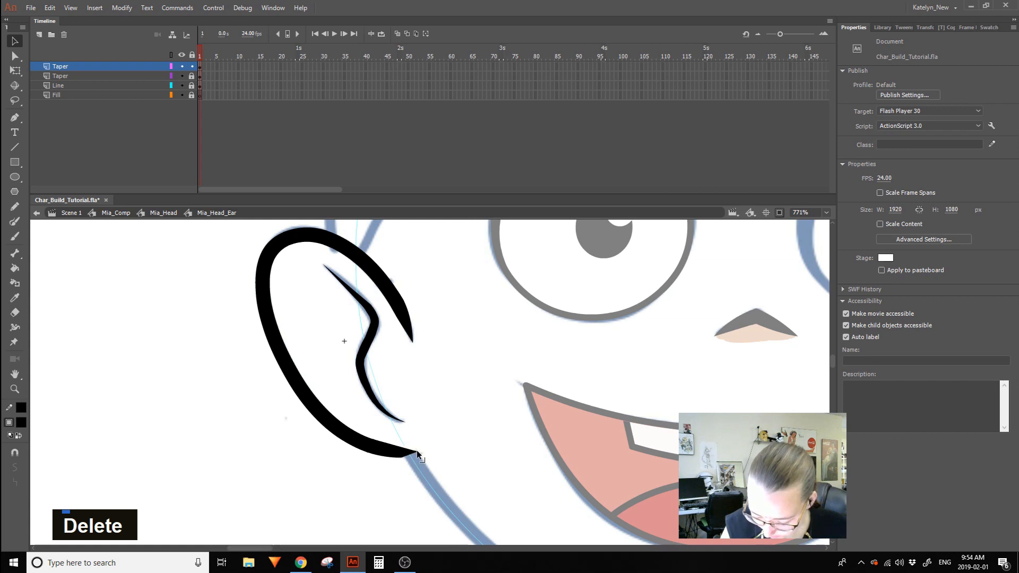
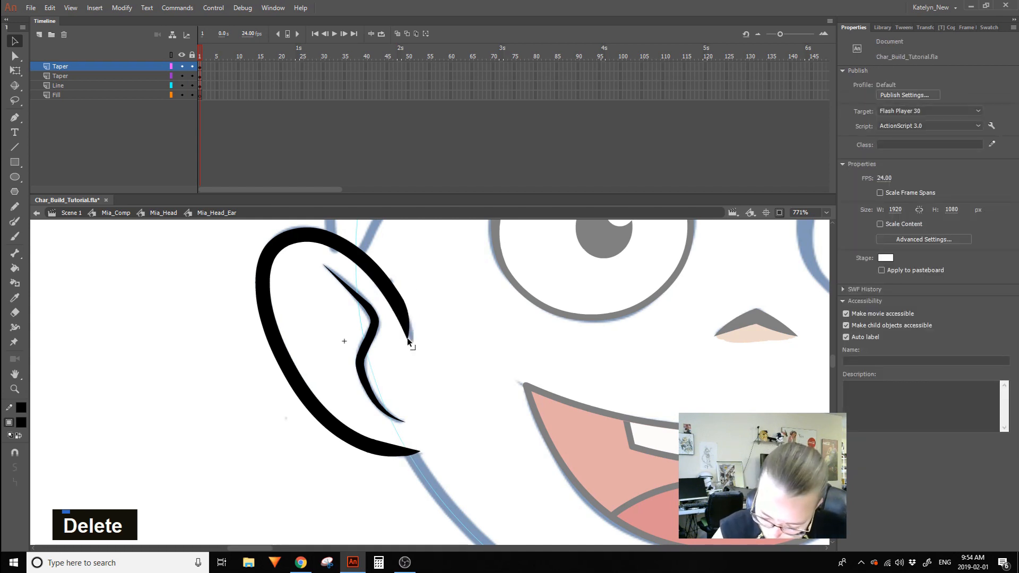
# Refine the tip of the upper end segment and check its join with the ear outline by hiding and reshowing the layers.
pyautogui.moveTo(413, 342); pyautogui.dragTo(405, 307)
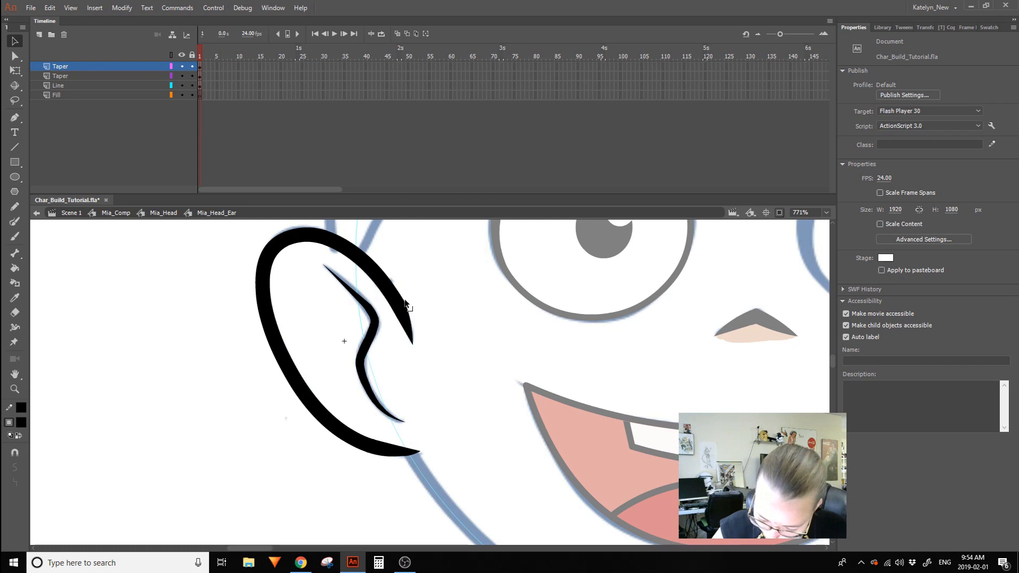
pyautogui.click(182, 55)
pyautogui.click(182, 55)
pyautogui.doubleClick(395, 294)
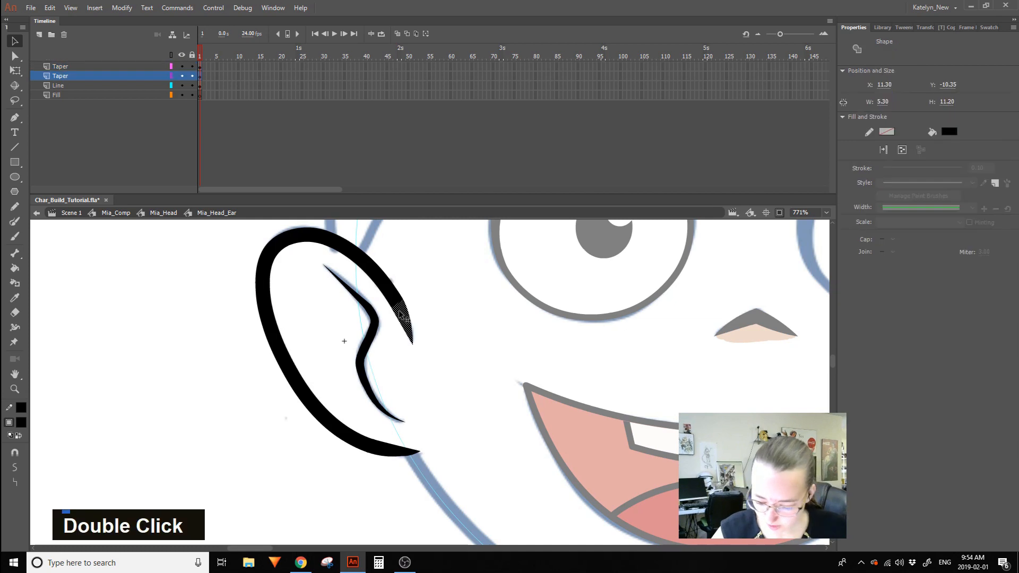
pyautogui.click(434, 258)
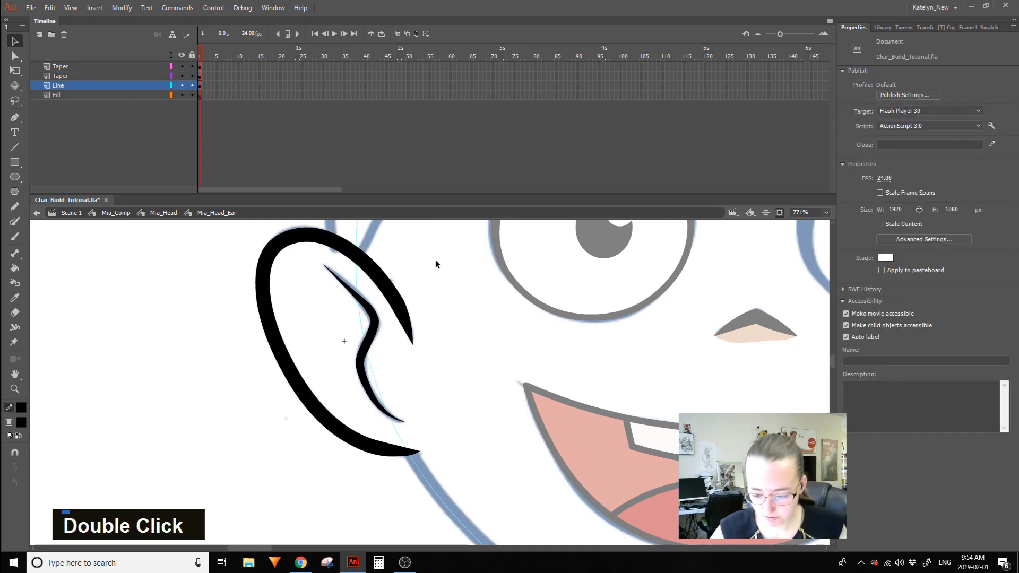
# Copy the upper outline stretch next to the upper taper, hide the Line layer, and paste the copy in place on the topmost Taper layer.
pyautogui.press('space')
pyautogui.moveTo(433, 258); pyautogui.dragTo(411, 297)
pyautogui.moveTo(338, 289); pyautogui.dragTo(342, 281)
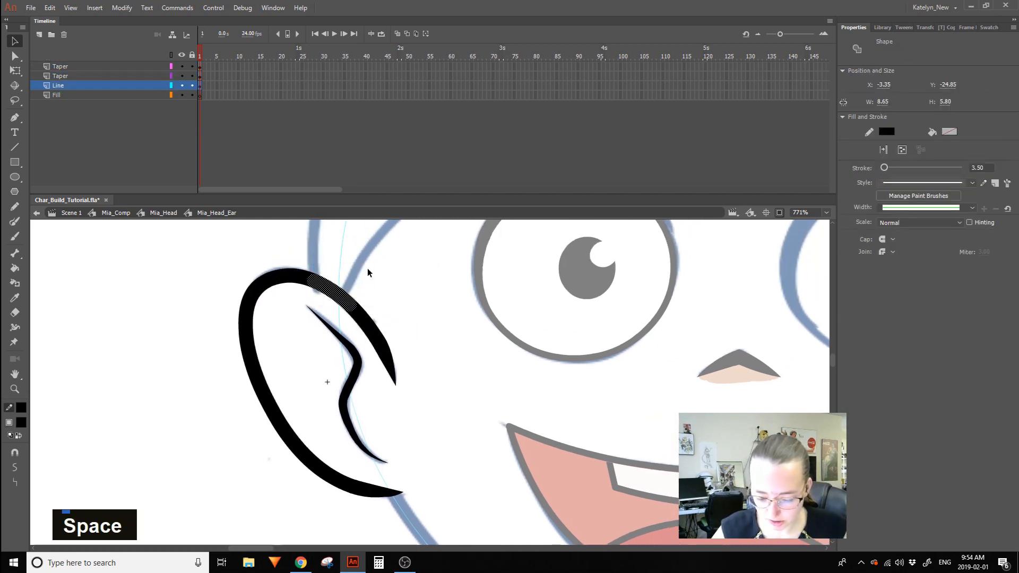
pyautogui.moveTo(406, 258); pyautogui.dragTo(348, 344)
pyautogui.keyDown('ctrl'); pyautogui.keyDown('shift'); pyautogui.moveTo(420, 290); pyautogui.dragTo(376, 402); pyautogui.keyUp('shift'); pyautogui.keyUp('ctrl')
pyautogui.keyDown('ctrl'); pyautogui.keyDown('shift'); pyautogui.click(346, 339); pyautogui.keyUp('shift'); pyautogui.keyUp('ctrl')
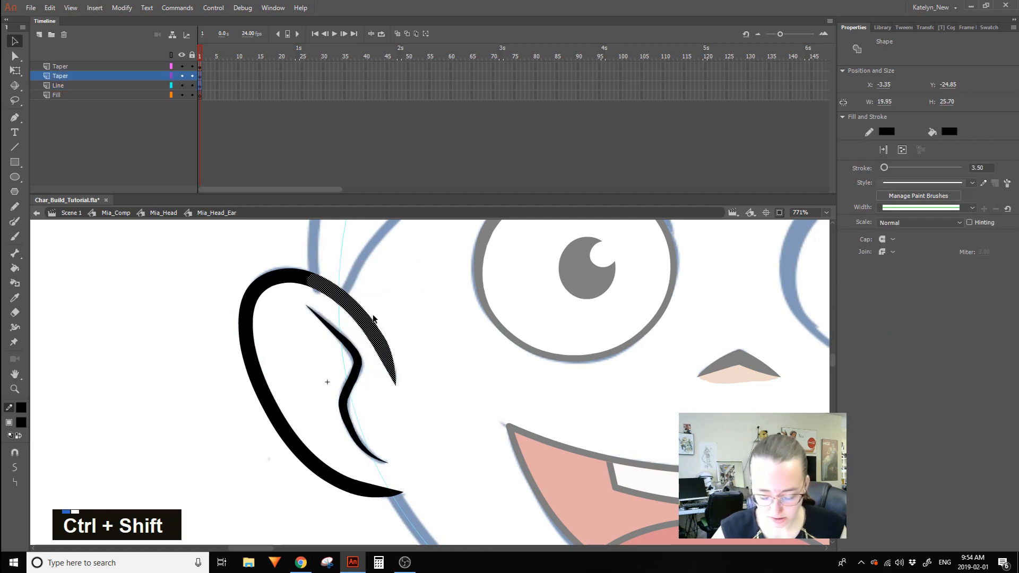
pyautogui.keyDown('ctrl'); pyautogui.keyDown('shift'); pyautogui.click(392, 371); pyautogui.keyUp('shift'); pyautogui.keyUp('ctrl')
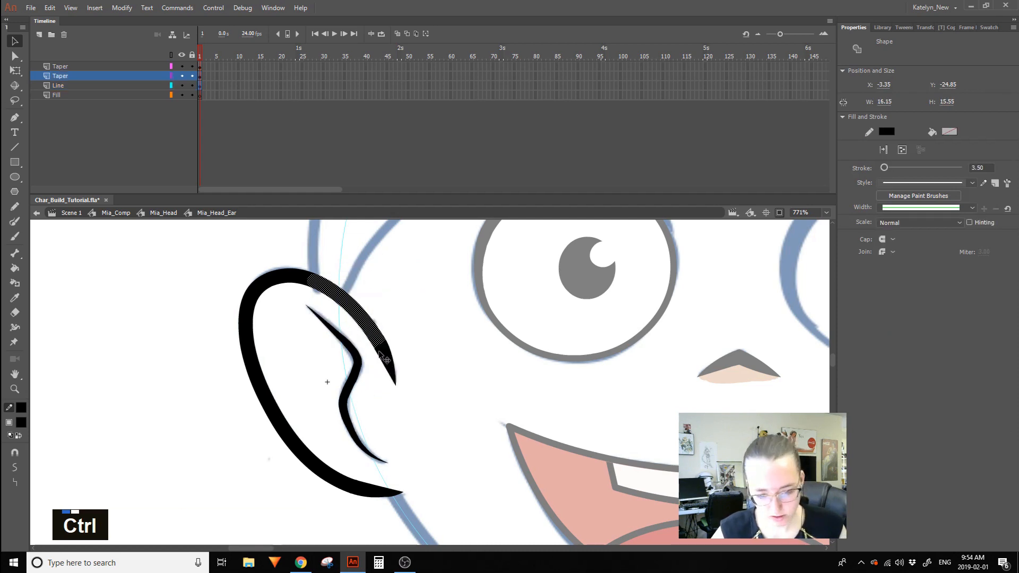
pyautogui.hotkey('ctrl', 'c')
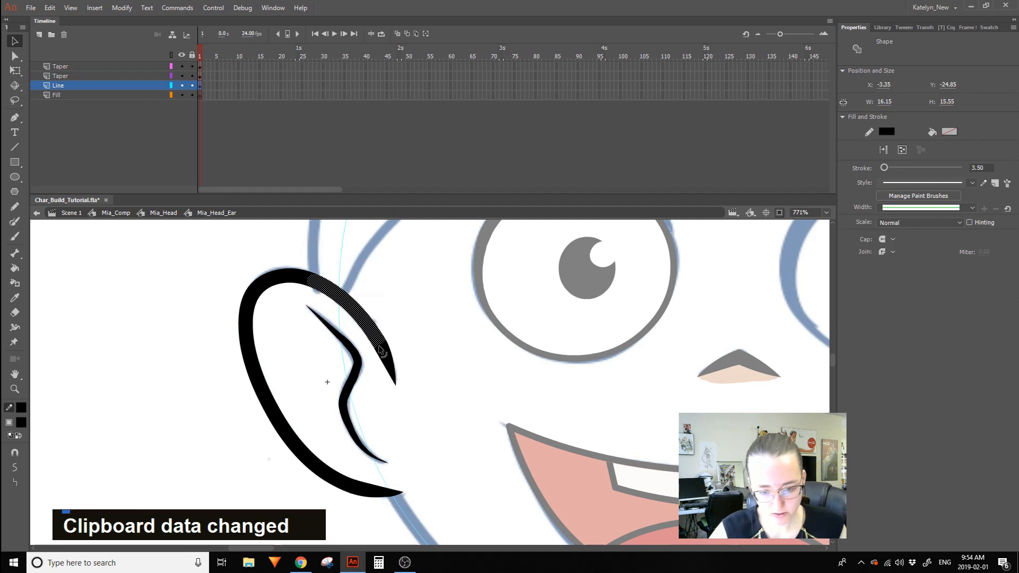
pyautogui.click(183, 85)
pyautogui.click(210, 66)
pyautogui.hotkey('ctrl', 'shift', 'v')
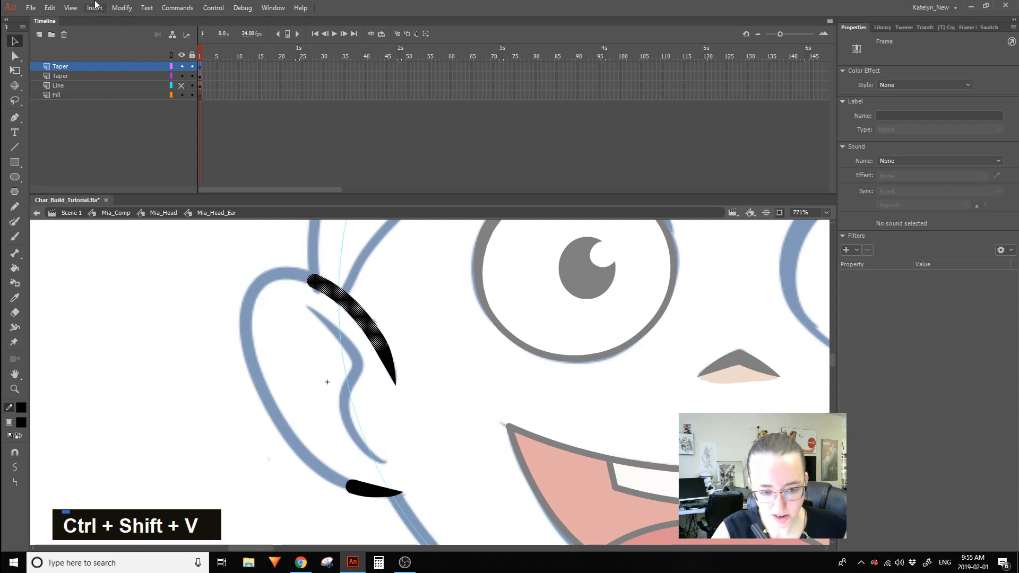
# Convert the pasted upper stretch of the ear outline from a line to a fill.
pyautogui.click(122, 8)
pyautogui.moveTo(161, 98)
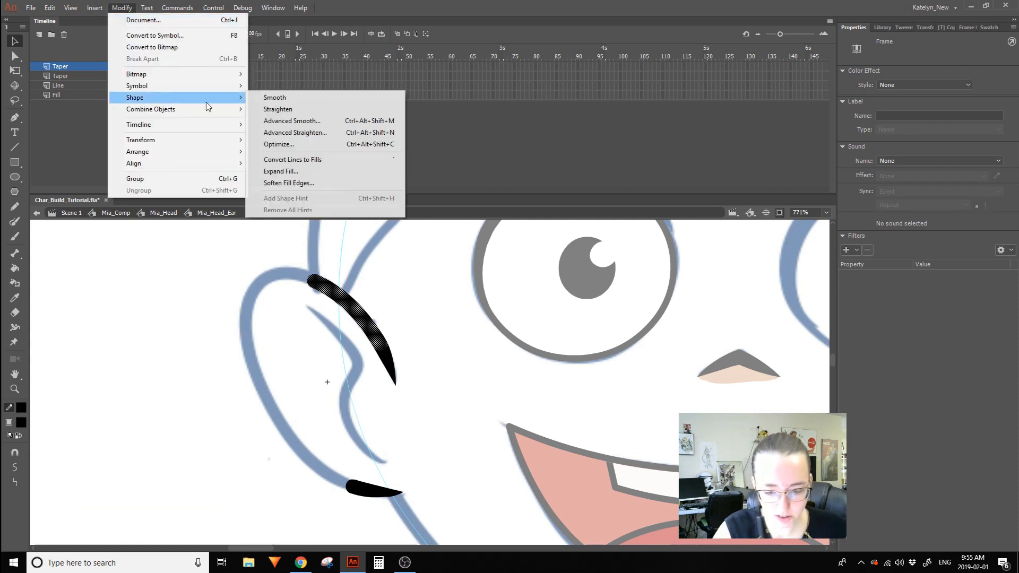
pyautogui.click(315, 159)
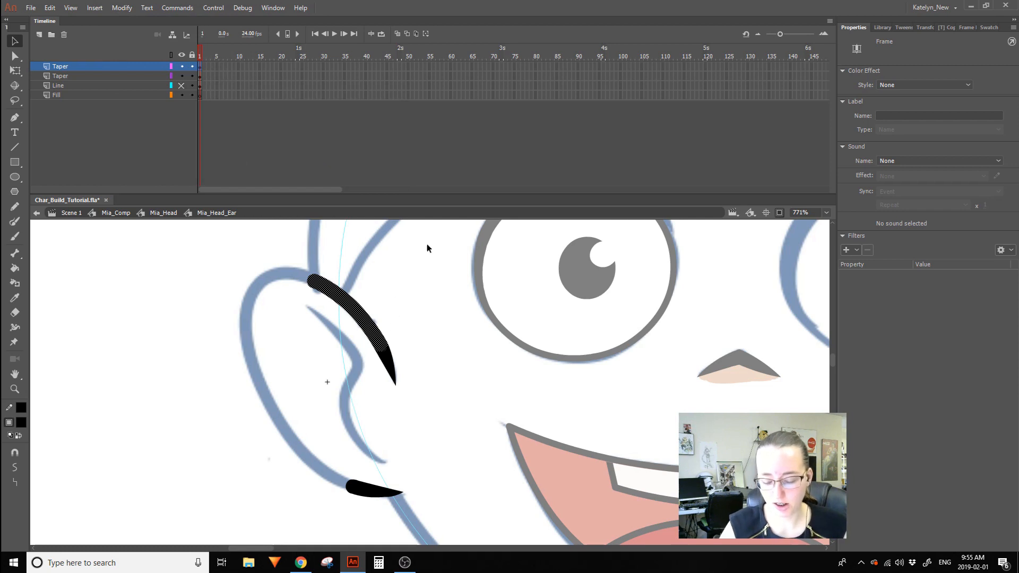
pyautogui.click(416, 326)
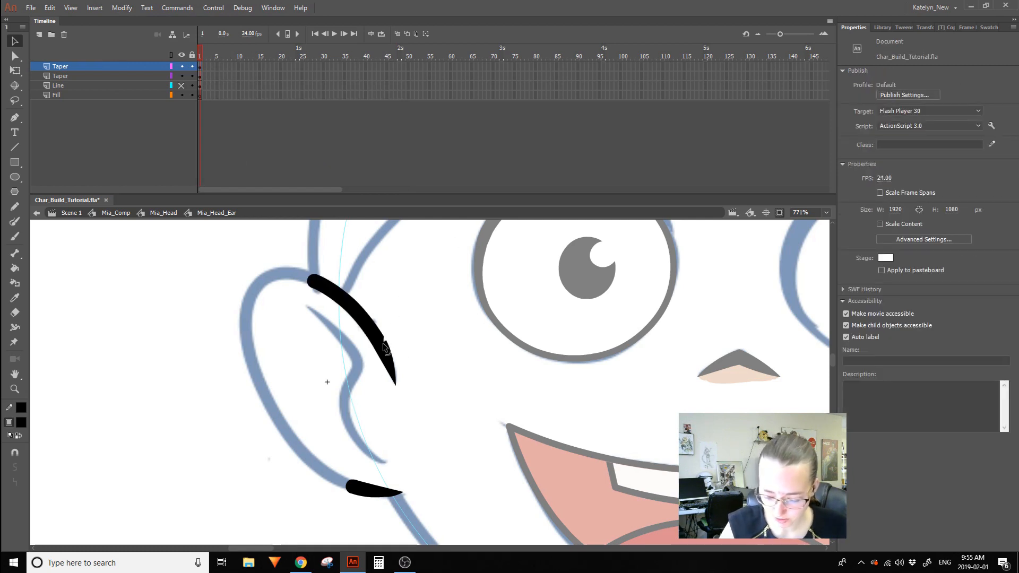
# Undo the stray edge edits and move the converted upper fill in place onto the second Taper layer, merging it with the upper end segment.
pyautogui.hotkey('ctrl', 'z')
pyautogui.hotkey('ctrl', 'z')
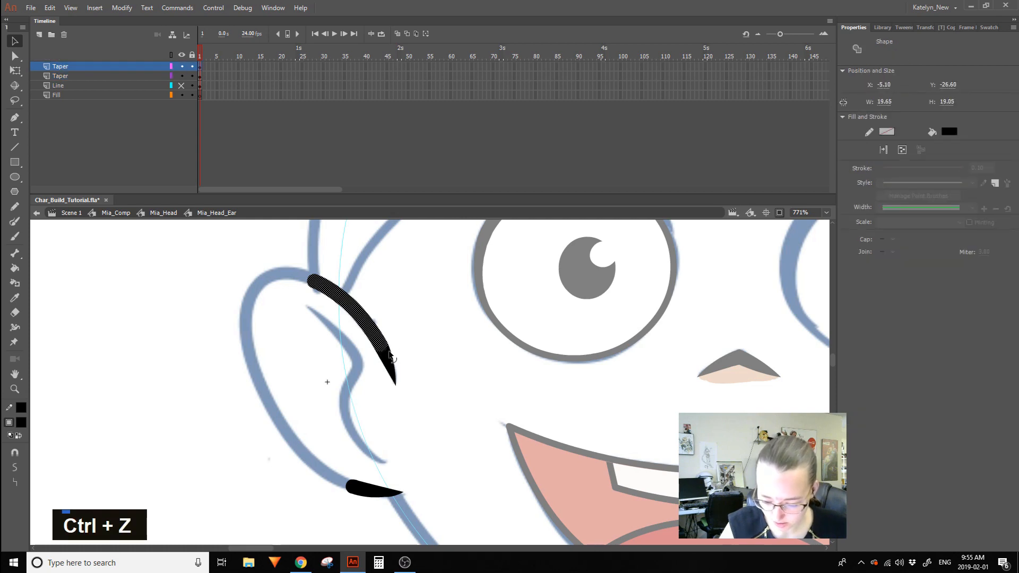
pyautogui.hotkey('ctrl', 'x')
pyautogui.hotkey('ctrl', 'shift', 'v')
pyautogui.doubleClick(403, 325)
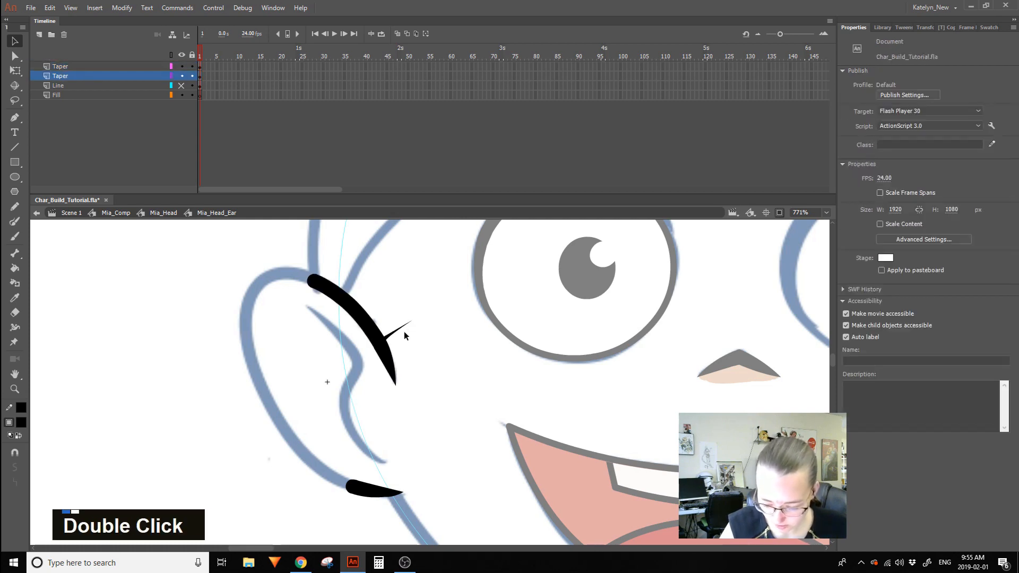
pyautogui.hotkey('ctrl', 'z')
pyautogui.click(375, 317)
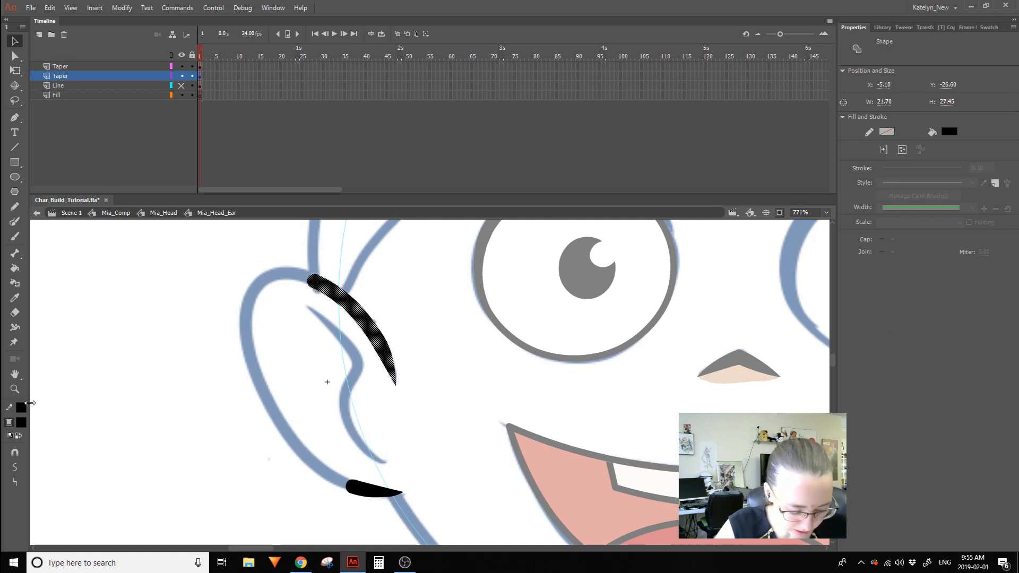
# Undo the merge of the converted upper fill with the upper end segment of the ear outline.
pyautogui.press('q')
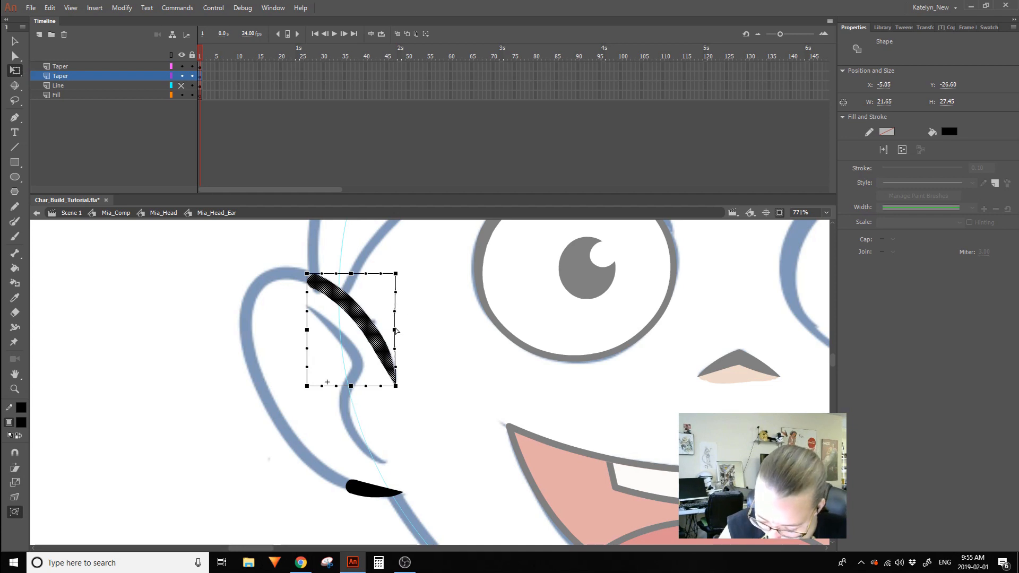
pyautogui.hotkey('ctrl', 'z')
pyautogui.hotkey('ctrl', 'z')
pyautogui.hotkey('ctrl', 'z')
pyautogui.hotkey('ctrl', 'z')
pyautogui.hotkey('ctrl', 'z')
pyautogui.hotkey('ctrl', 'z')
pyautogui.hotkey('ctrl', 'z')
pyautogui.hotkey('ctrl', 'z')
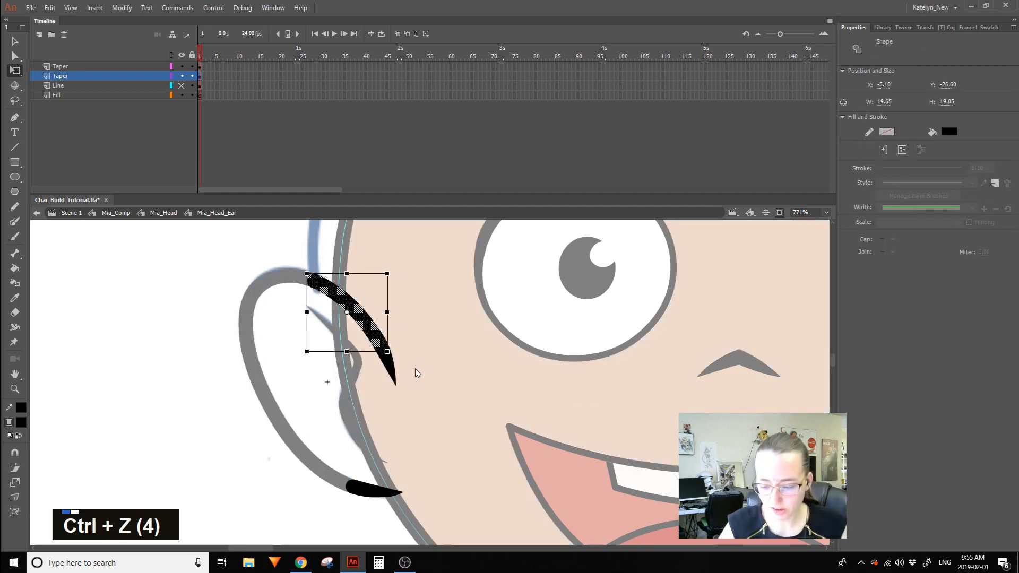
pyautogui.hotkey('ctrl', 'z')
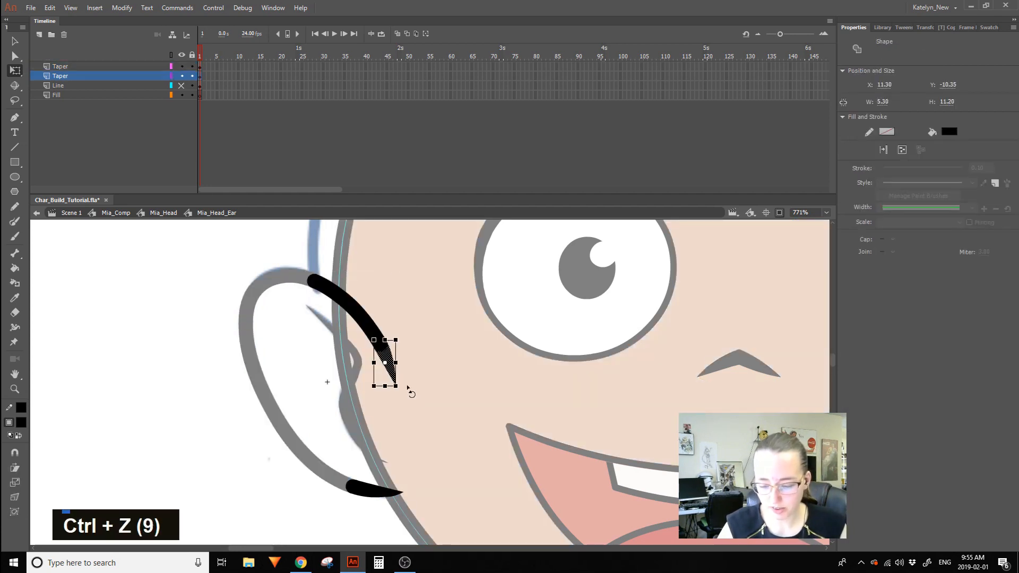
# Delete the old pointed upper end segment from the second Taper layer and show the Line layer again.
pyautogui.click(207, 66)
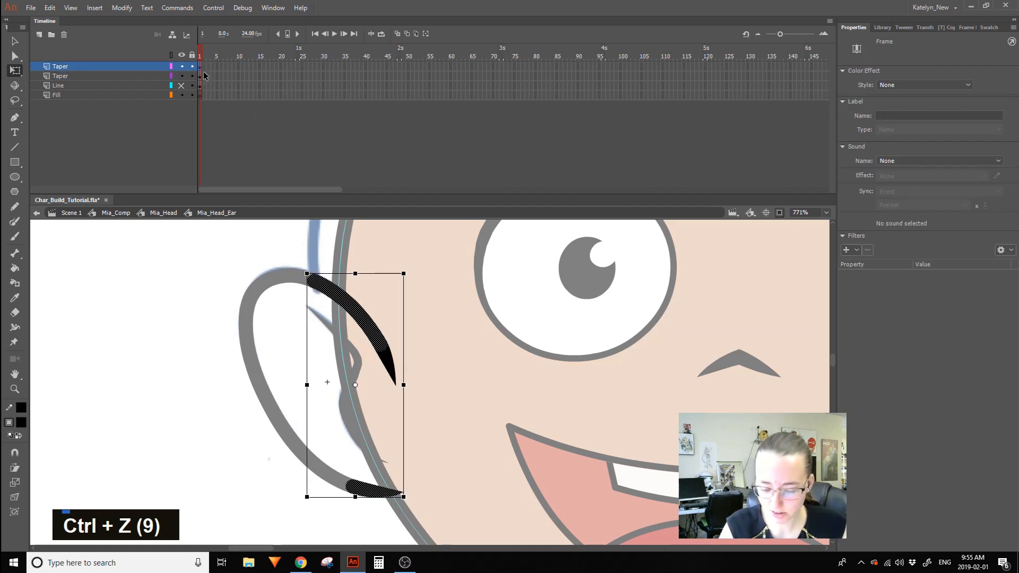
pyautogui.keyDown('ctrl'); pyautogui.click(202, 75); pyautogui.keyUp('ctrl')
pyautogui.press('Delete')
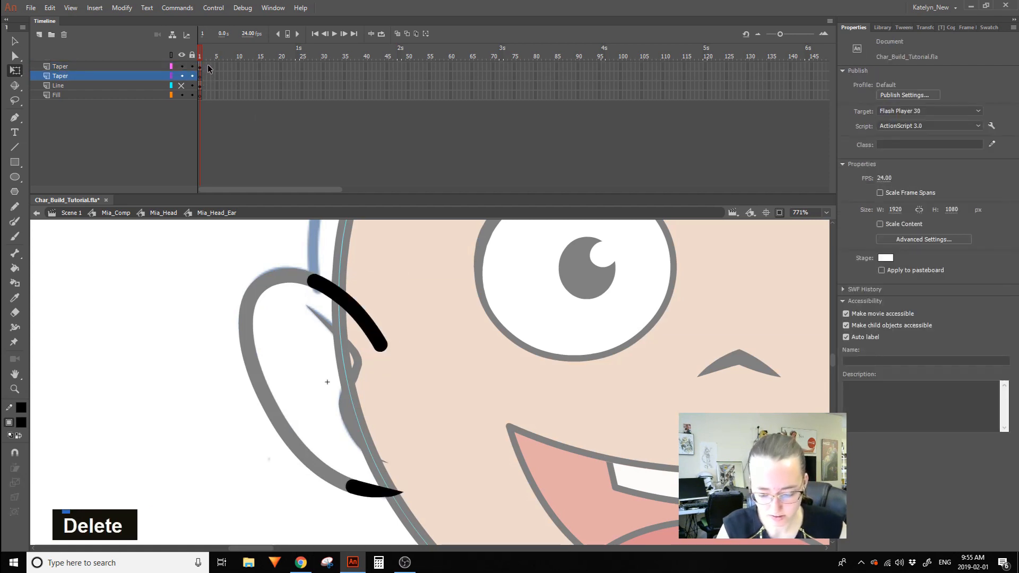
pyautogui.click(181, 85)
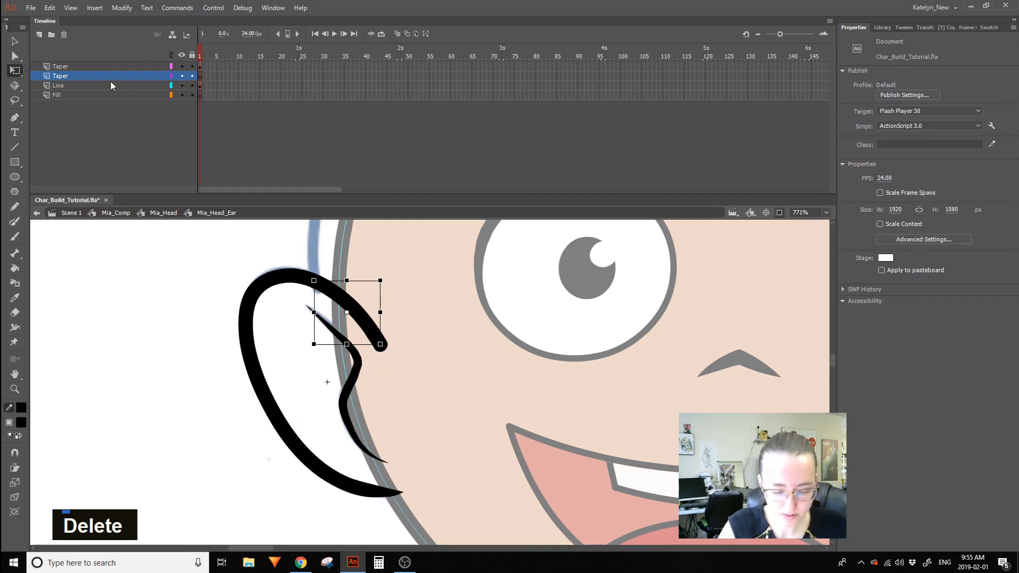
# Delete the leftover copy of the upper outline stretch from the topmost Taper layer.
pyautogui.click(15, 42)
pyautogui.click(199, 66)
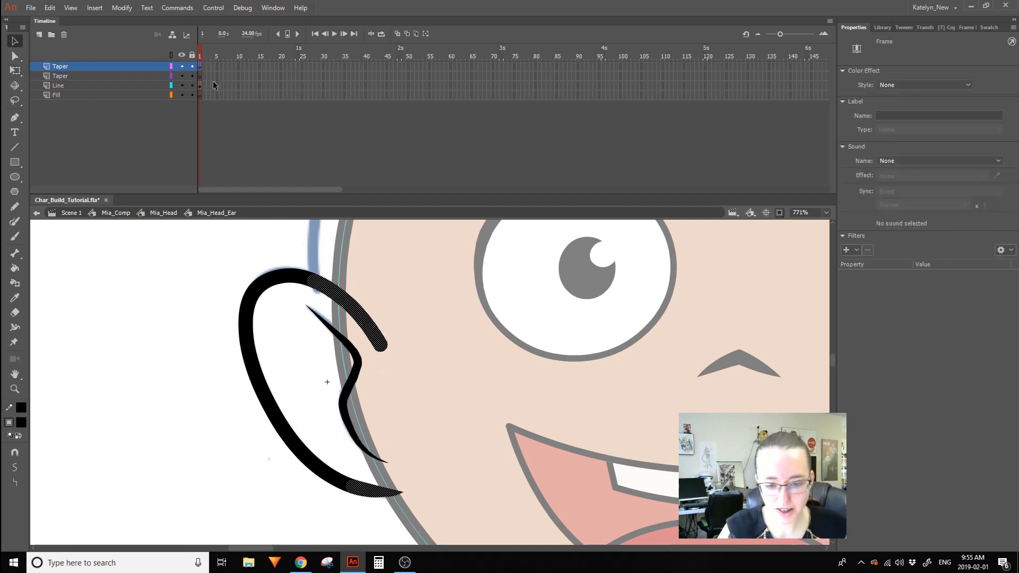
pyautogui.doubleClick(366, 324)
pyautogui.press('Delete')
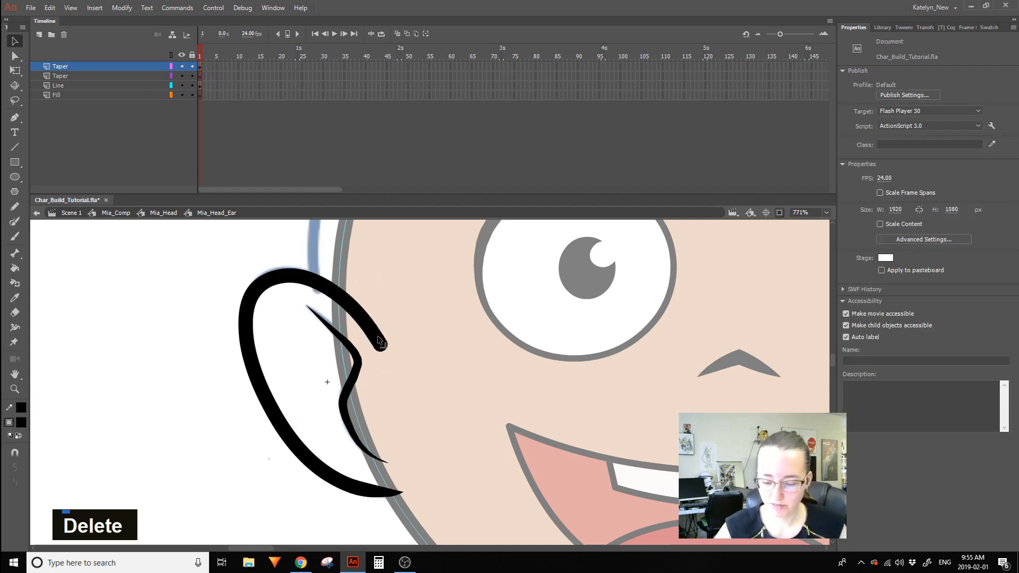
# Cut the upper stretch of the ear outline from the Line layer and paste it in place on the second Taper layer.
pyautogui.click(200, 85)
pyautogui.moveTo(370, 248); pyautogui.dragTo(310, 301)
pyautogui.moveTo(400, 267); pyautogui.dragTo(354, 310)
pyautogui.moveTo(414, 285)
pyautogui.mouseDown()
pyautogui.moveTo(360, 355)
pyautogui.moveTo(363, 346)
pyautogui.mouseUp()
pyautogui.moveTo(409, 307); pyautogui.dragTo(375, 367)
pyautogui.hotkey('ctrl', 'x')
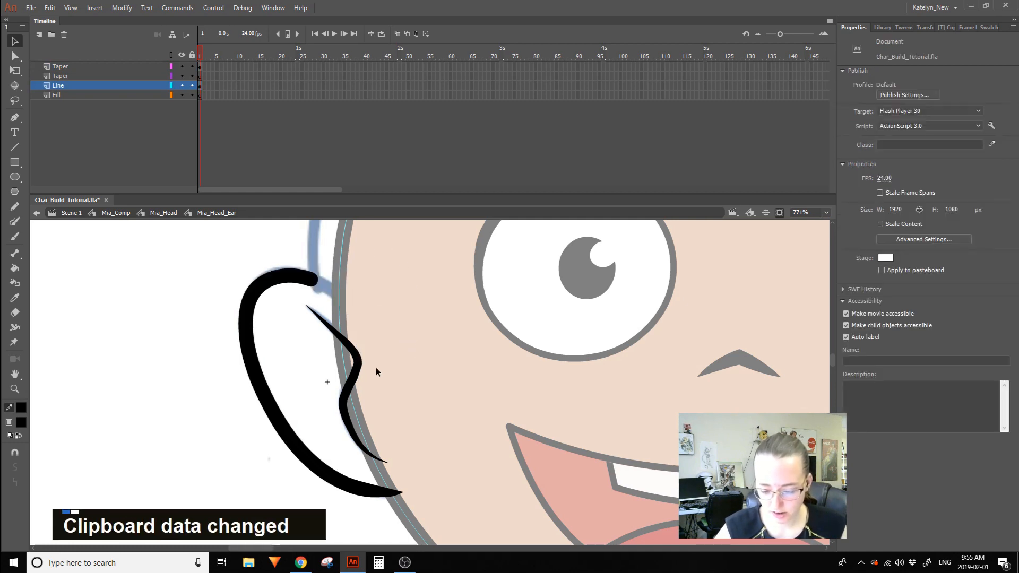
pyautogui.click(199, 66)
pyautogui.click(230, 71)
pyautogui.hotkey('ctrl', 'shift', 'v')
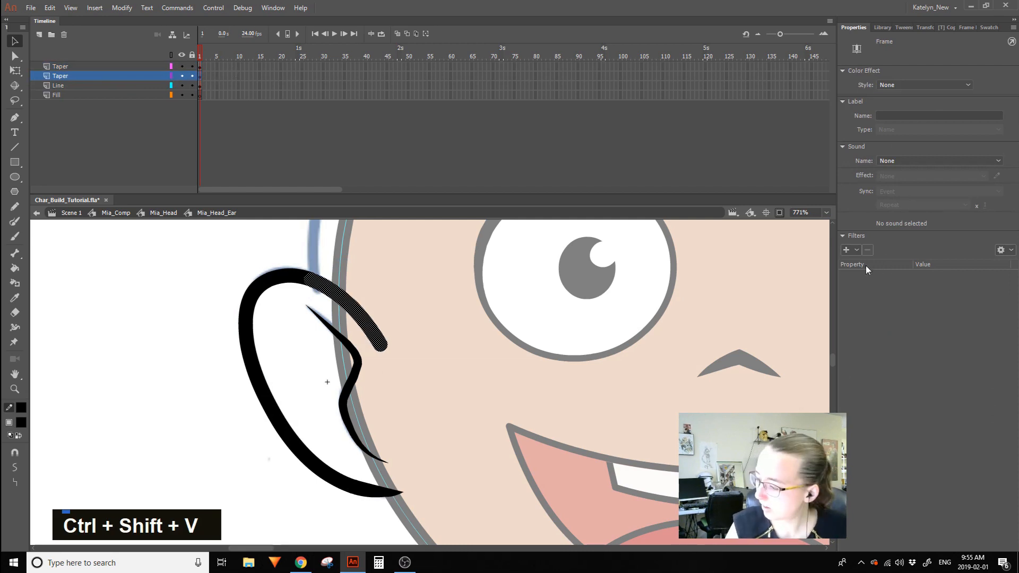
# Change the pasted upper stretch's stroke caps from rounded to flat ends.
pyautogui.click(846, 250)
pyautogui.click(881, 236)
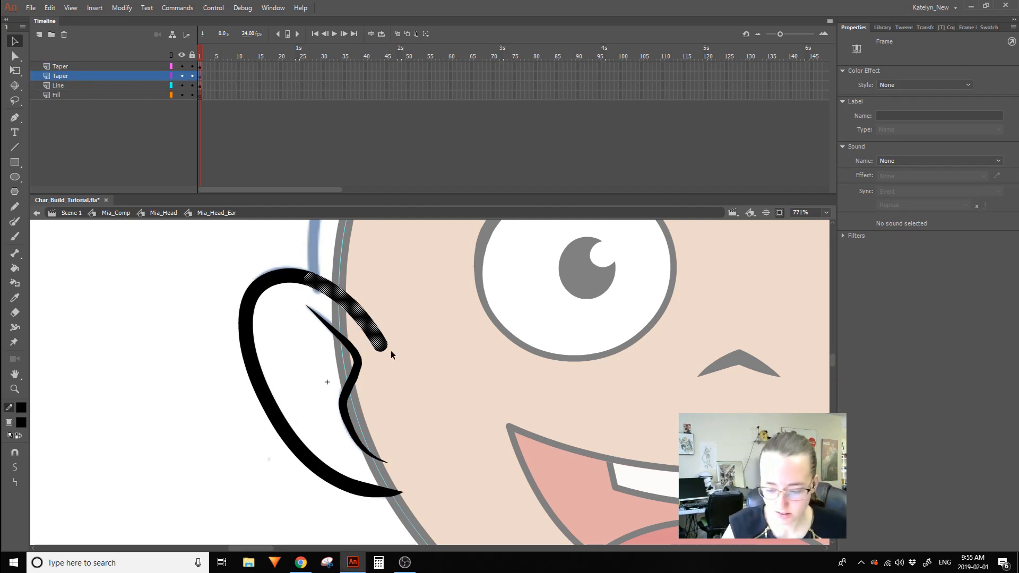
pyautogui.press('ctrl')
pyautogui.hotkey('ctrl', 'b')
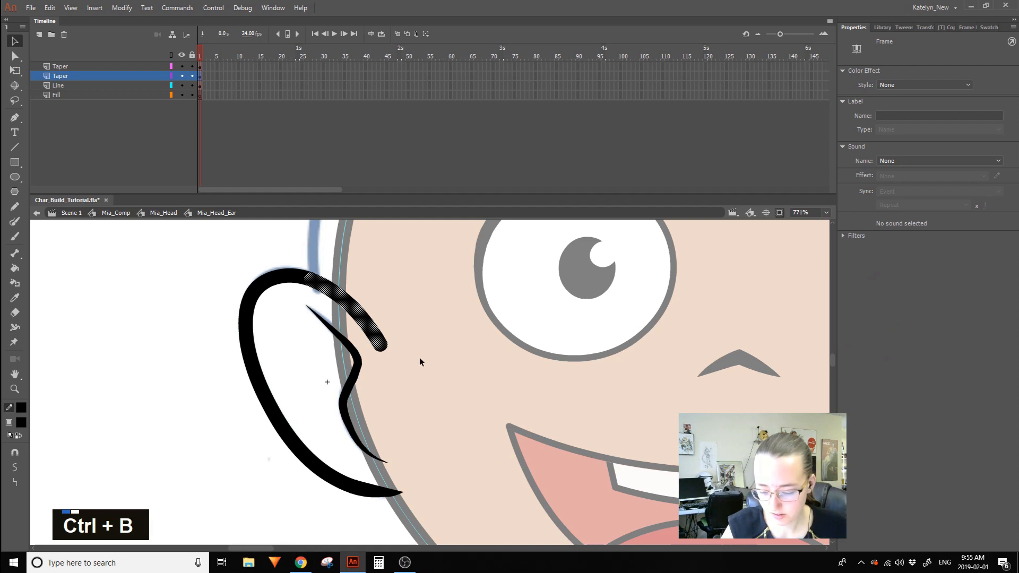
pyautogui.click(386, 346)
pyautogui.click(891, 239)
pyautogui.click(896, 250)
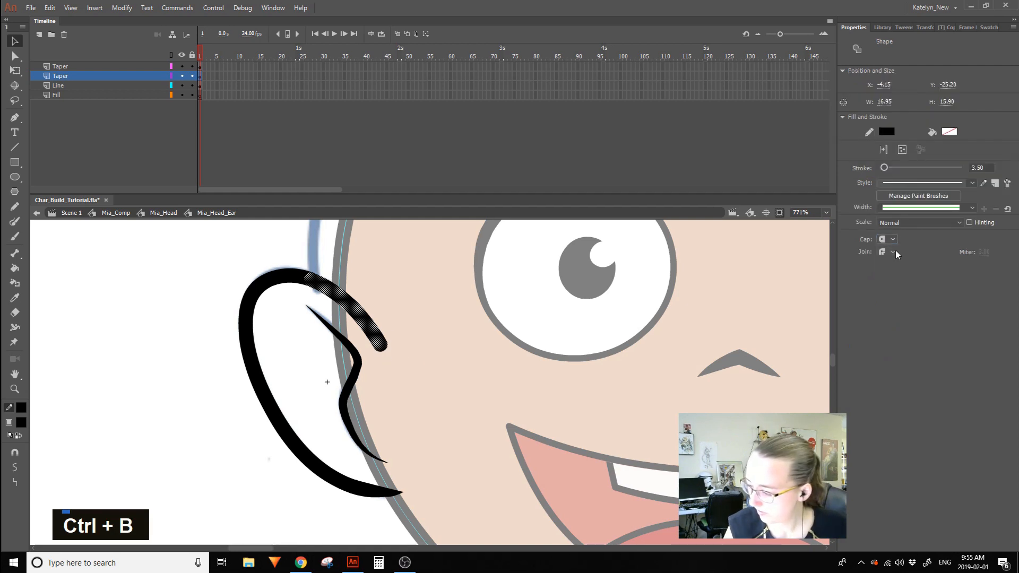
# Convert the flat-ended upper stretch from a line to a fill and lock every layer except the second Taper layer.
pyautogui.click(121, 8)
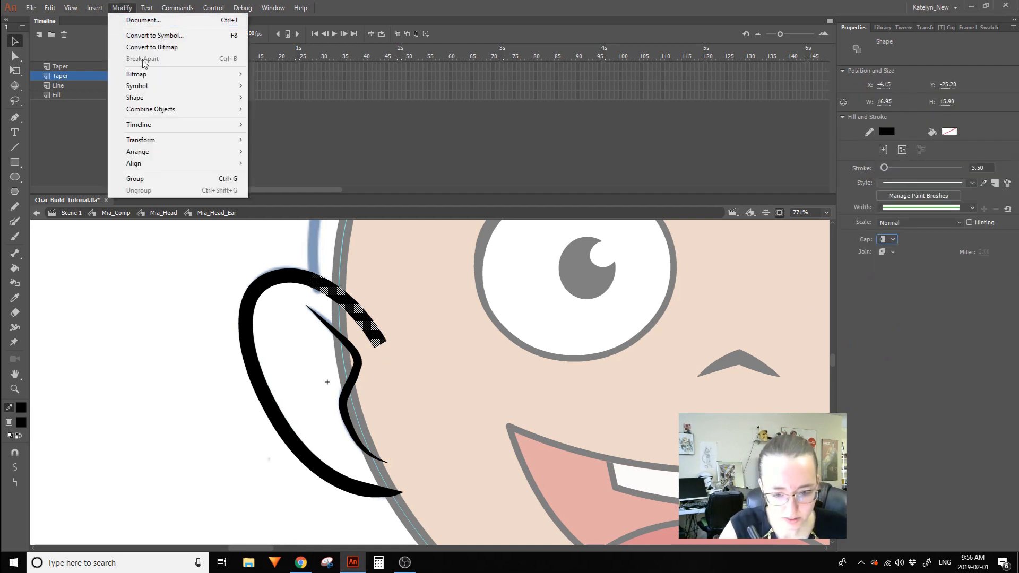
pyautogui.moveTo(214, 88)
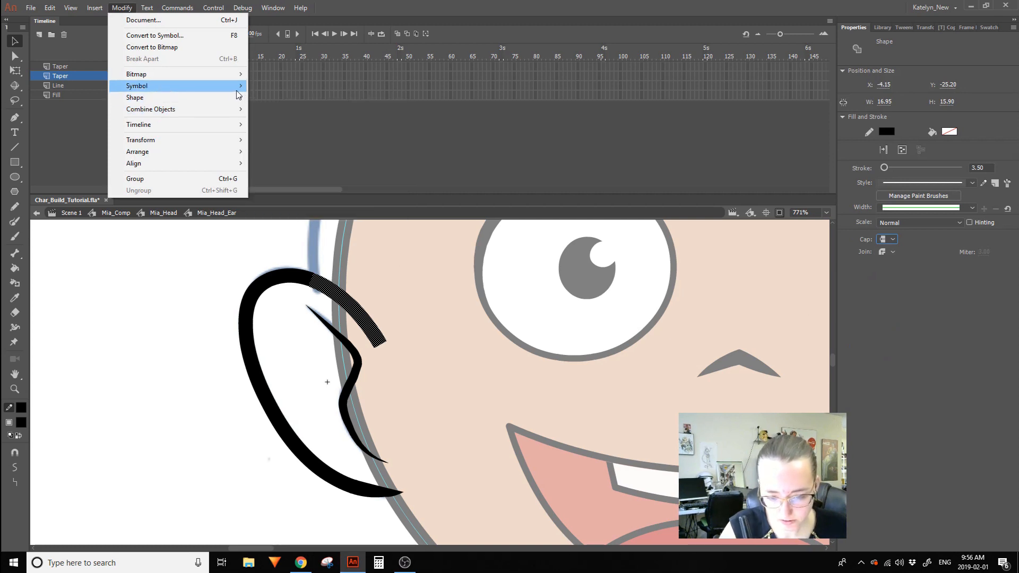
pyautogui.click(318, 160)
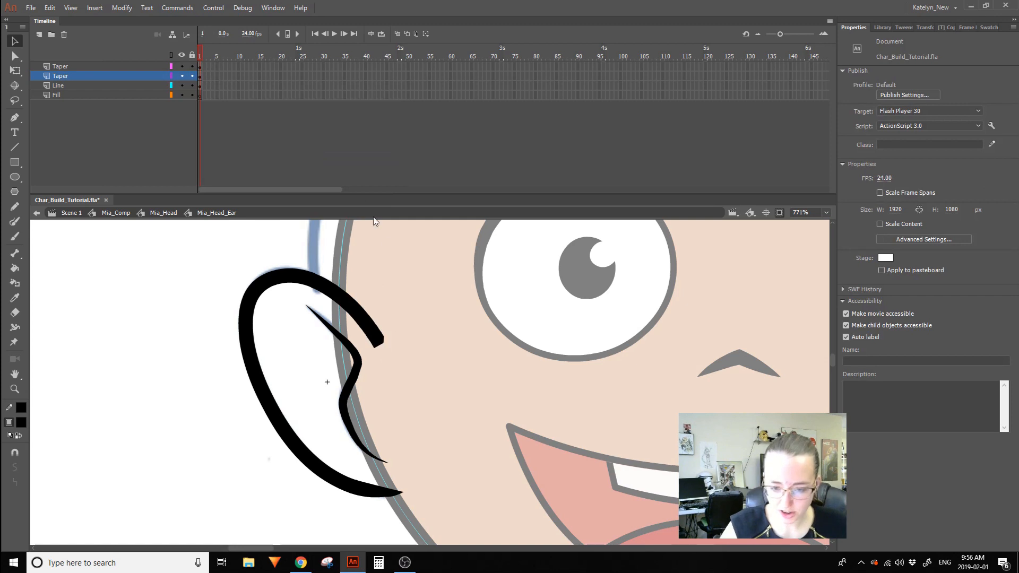
pyautogui.keyDown('alt'); pyautogui.click(191, 75); pyautogui.keyUp('alt')
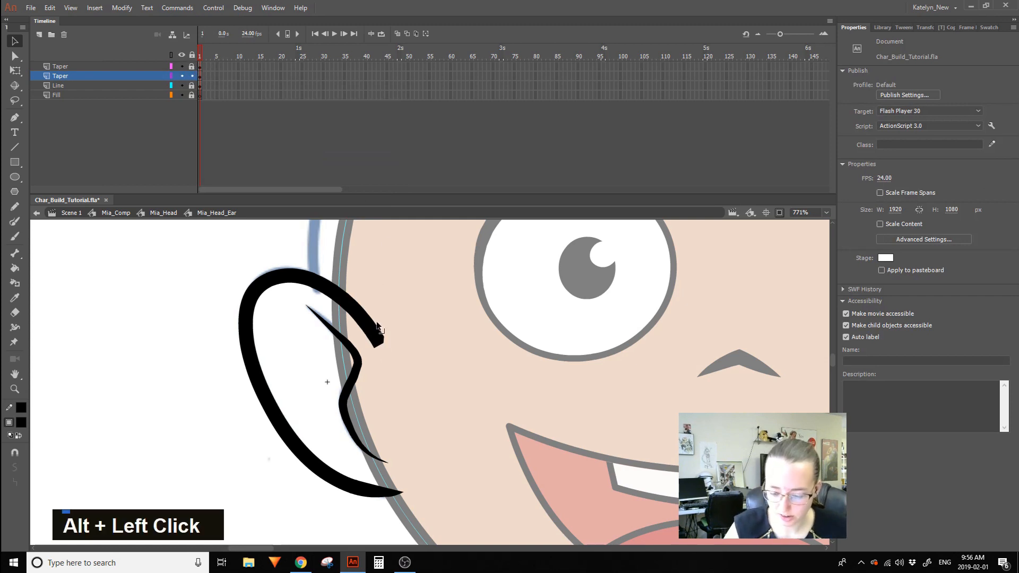
# Delete the sliver on the outer edge of the upper fill's end to narrow it, undoing the stray drags.
pyautogui.click(388, 341)
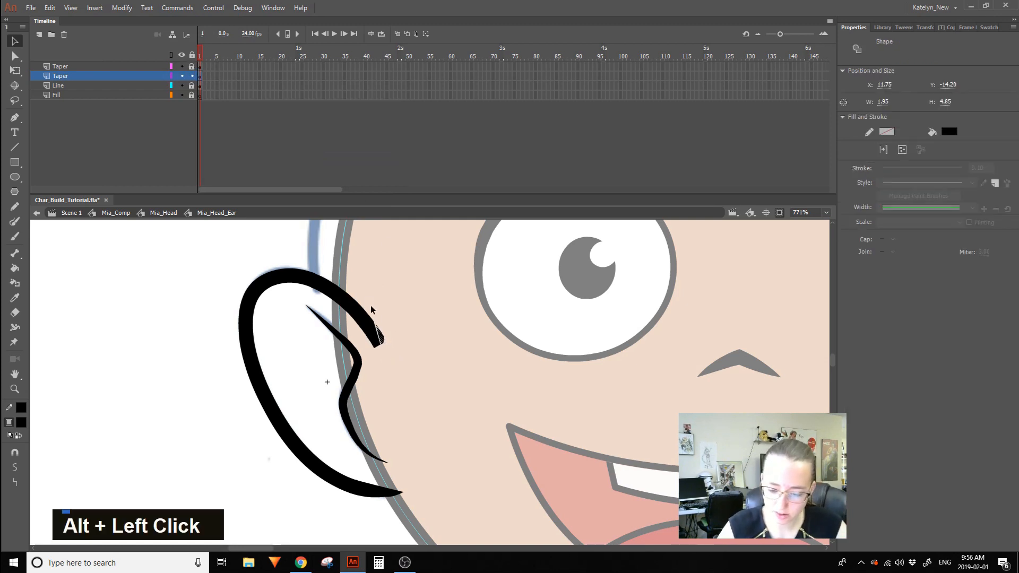
pyautogui.press('Delete')
pyautogui.moveTo(378, 342)
pyautogui.mouseDown()
pyautogui.moveTo(335, 246)
pyautogui.moveTo(312, 242)
pyautogui.mouseUp()
pyautogui.hotkey('ctrl', 'z')
pyautogui.hotkey('ctrl', 'z')
pyautogui.moveTo(340, 287)
pyautogui.mouseDown()
pyautogui.moveTo(260, 188)
pyautogui.moveTo(247, 187)
pyautogui.mouseUp()
pyautogui.hotkey('ctrl', 'z')
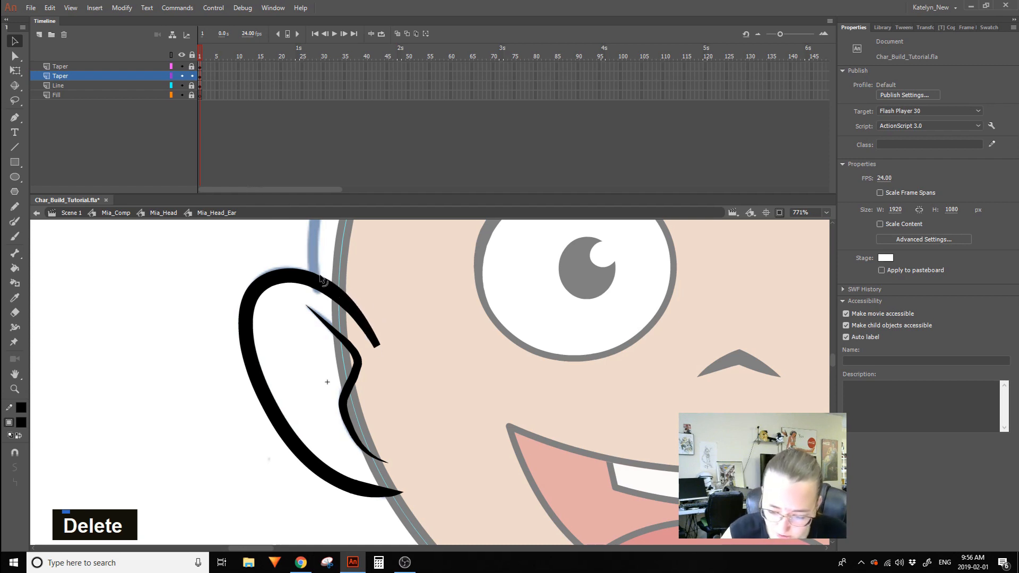
# Thin the upper fill toward its end by trimming and pulling in its inner edge, undoing the unwanted tip drags.
pyautogui.moveTo(330, 281)
pyautogui.mouseDown()
pyautogui.moveTo(256, 225)
pyautogui.moveTo(265, 230)
pyautogui.mouseUp()
pyautogui.press('Delete')
pyautogui.moveTo(326, 290); pyautogui.dragTo(314, 276)
pyautogui.moveTo(379, 346); pyautogui.dragTo(378, 348)
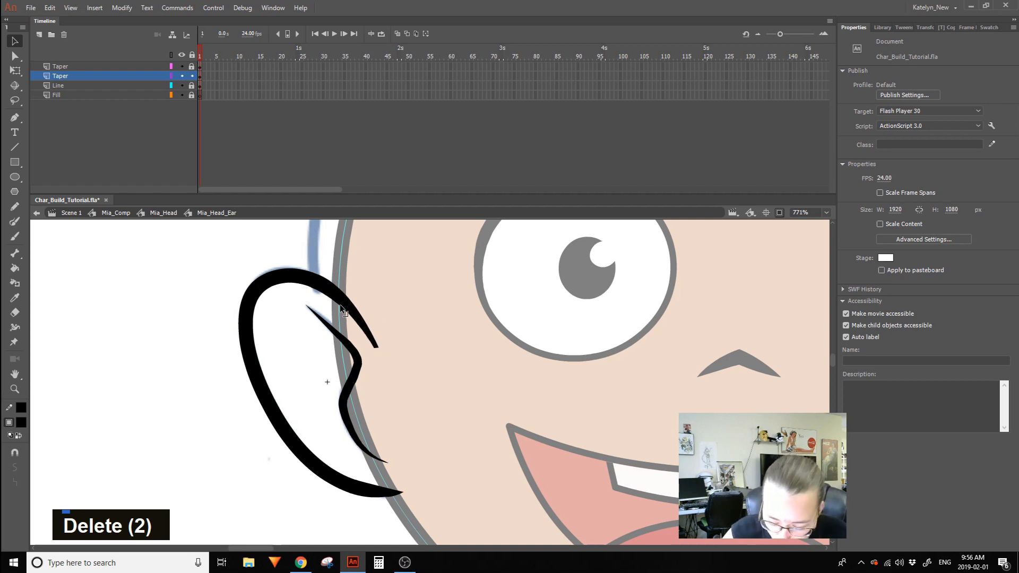
pyautogui.hotkey('ctrl', 'z')
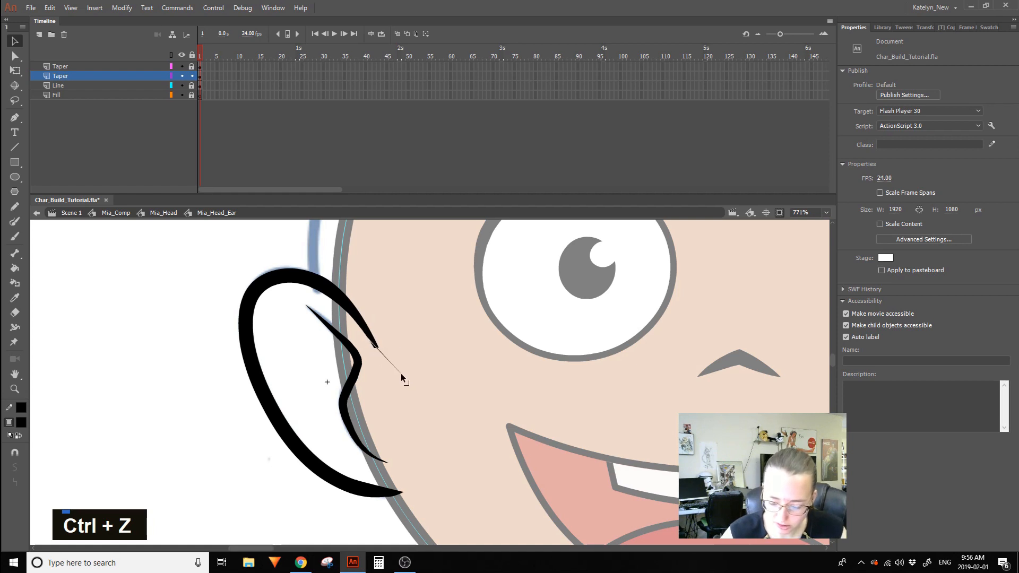
pyautogui.hotkey('ctrl', 'z')
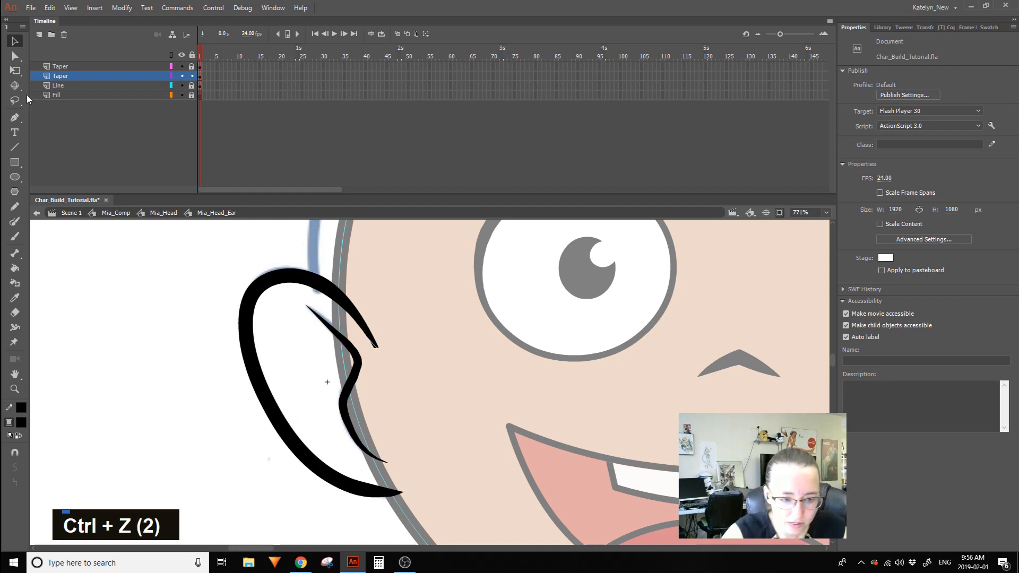
# Remove the surplus anchor points along the inner edge and tip of the upper taper with the Delete Anchor Point tool.
pyautogui.click(15, 117)
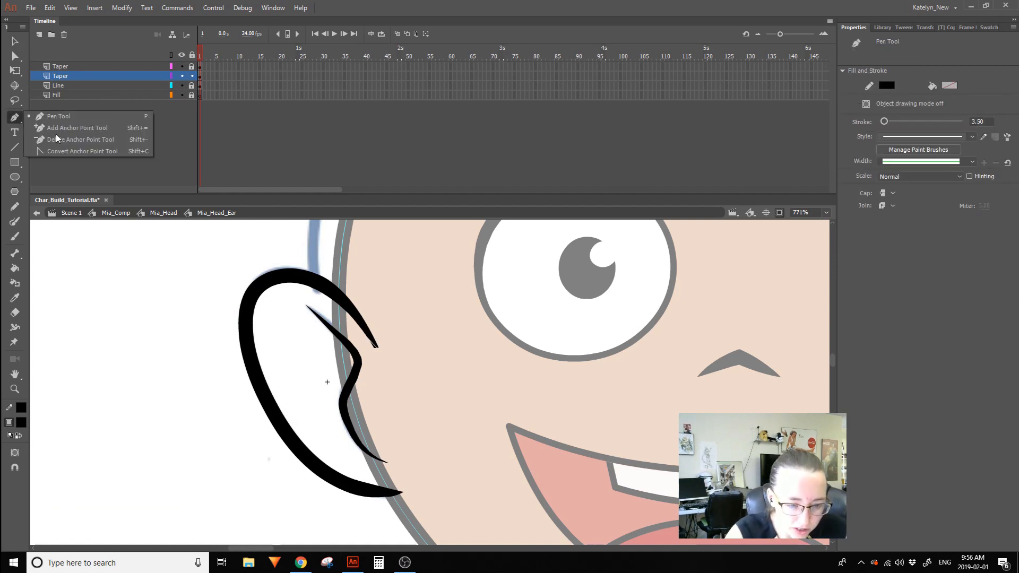
pyautogui.click(57, 139)
pyautogui.keyDown('ctrl'); pyautogui.click(336, 308); pyautogui.keyUp('ctrl')
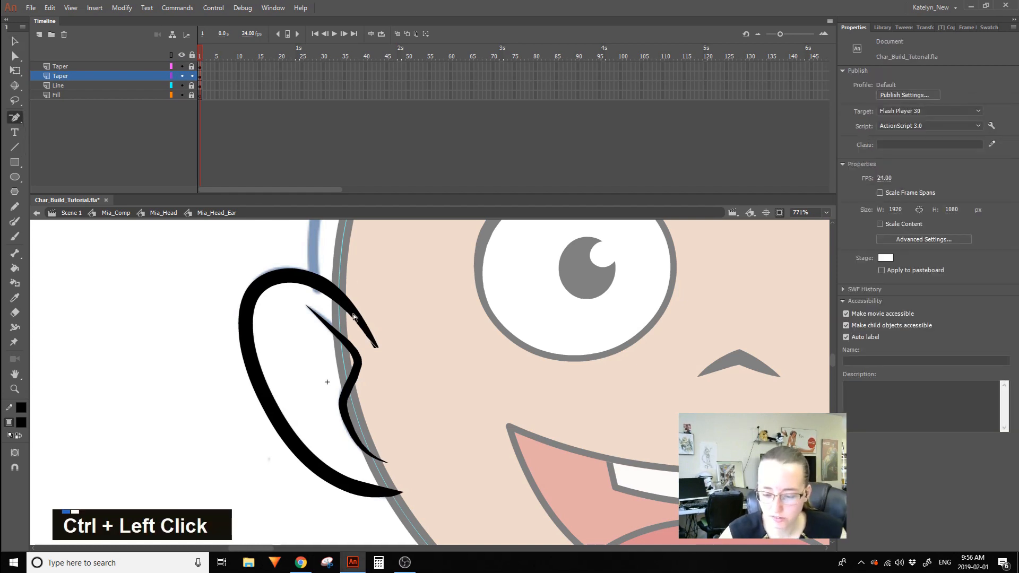
pyautogui.doubleClick(327, 299)
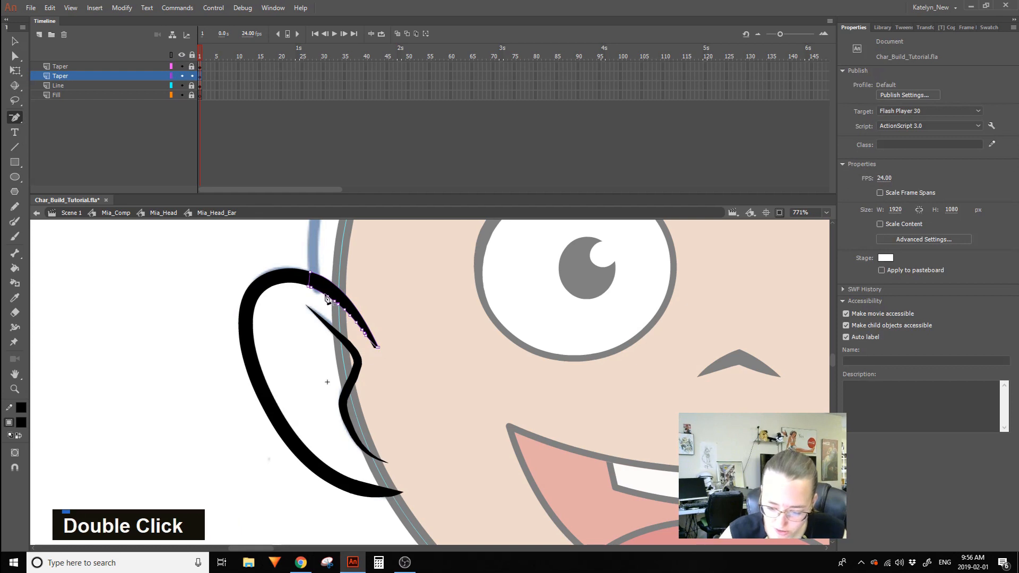
pyautogui.doubleClick(355, 320)
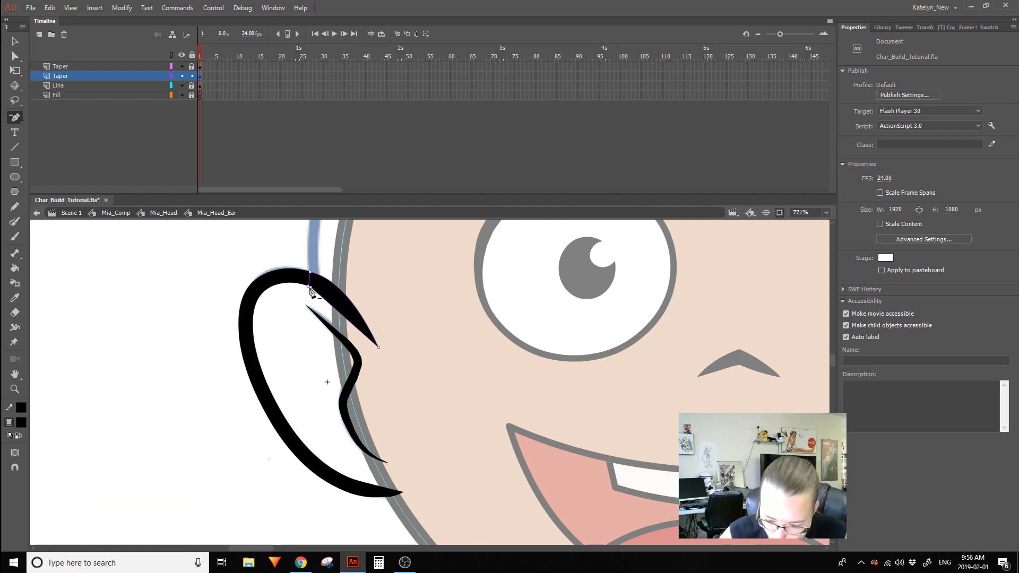
# Bend the inner edge of the upper taper to follow the ear's curve, undoing the unwanted reshaping.
pyautogui.click(17, 40)
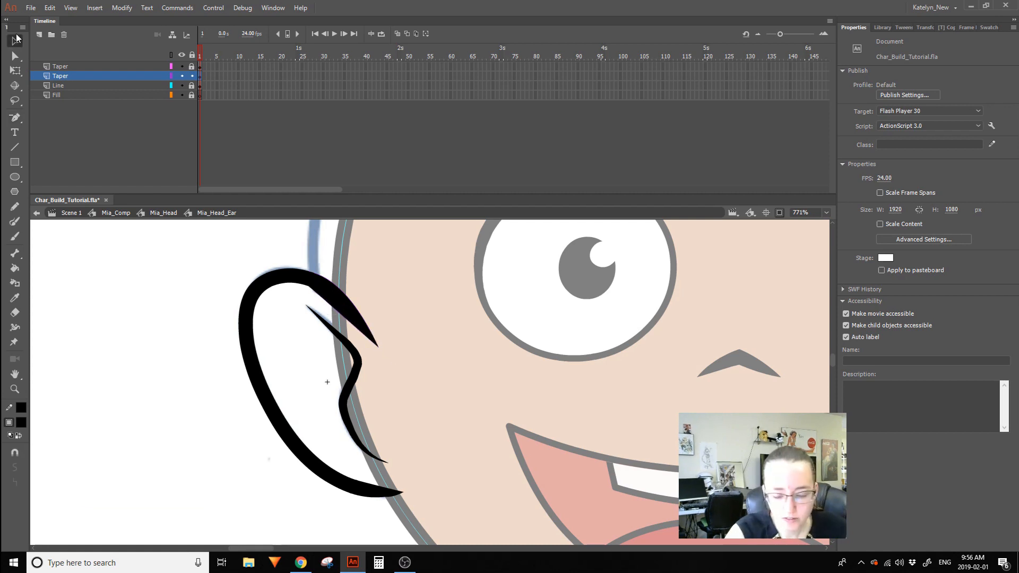
pyautogui.moveTo(326, 301); pyautogui.dragTo(324, 282)
pyautogui.hotkey('ctrl', 'z')
pyautogui.hotkey('ctrl', 'z')
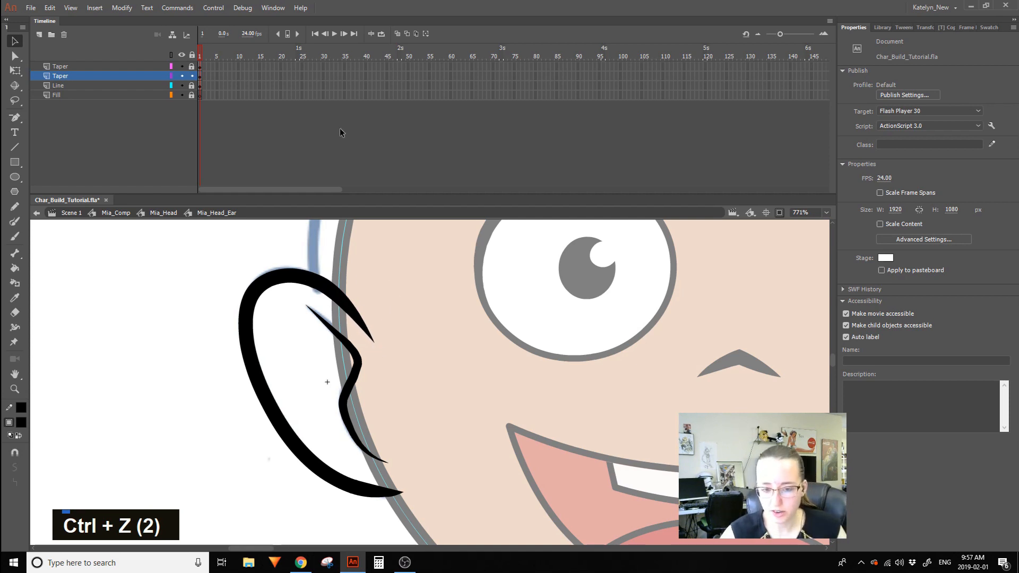
pyautogui.click(15, 389)
pyautogui.click(86, 402)
pyautogui.moveTo(517, 442); pyautogui.dragTo(339, 424)
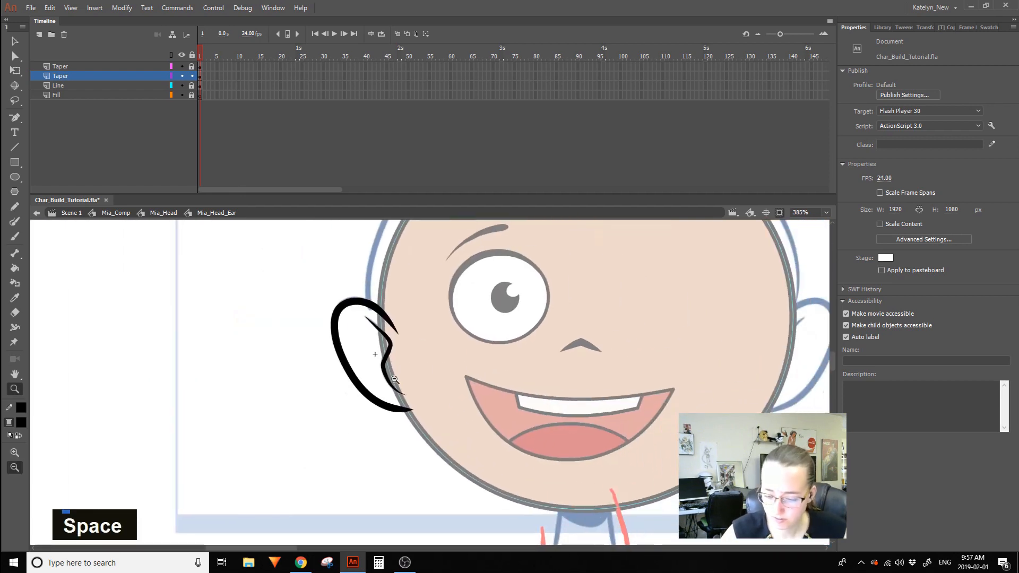
pyautogui.click(395, 374)
pyautogui.click(16, 42)
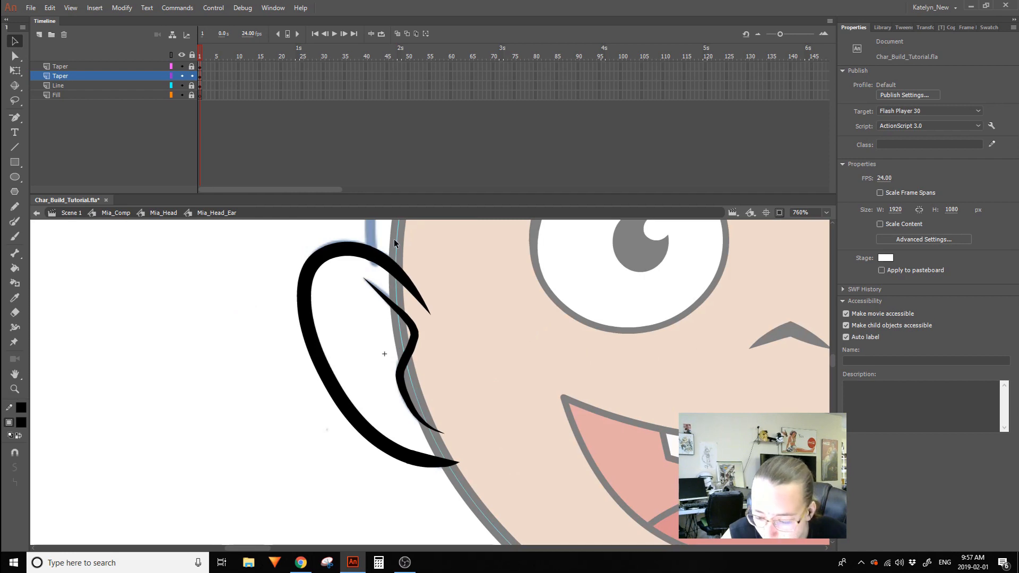
pyautogui.moveTo(468, 476); pyautogui.dragTo(374, 467)
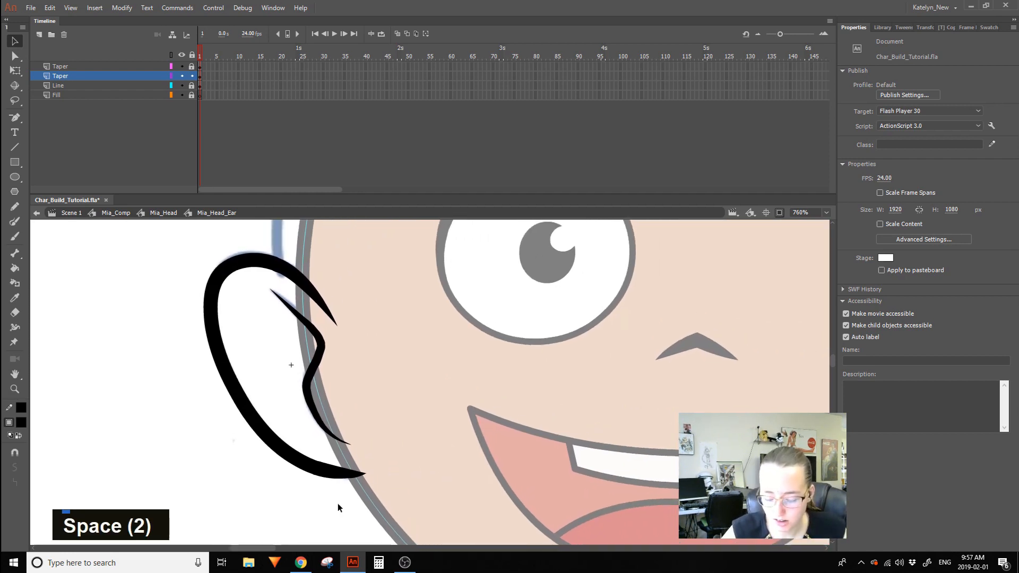
pyautogui.doubleClick(338, 503)
pyautogui.doubleClick(347, 472)
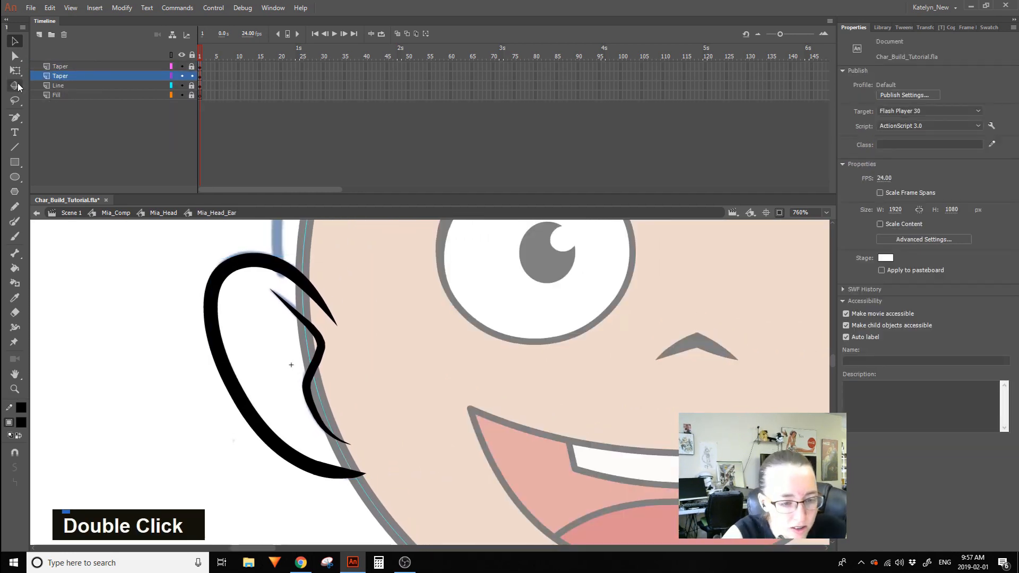
# Try to thin the lower taper of the ear by removing an anchor point and reshaping its edge, undoing the changes.
pyautogui.click(15, 118)
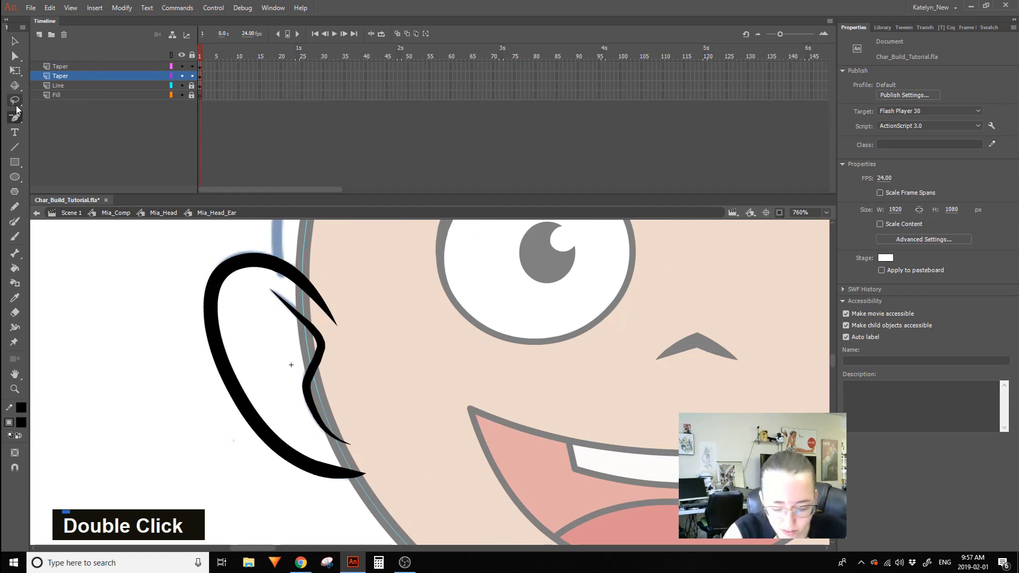
pyautogui.keyDown('ctrl'); pyautogui.click(330, 477); pyautogui.keyUp('ctrl')
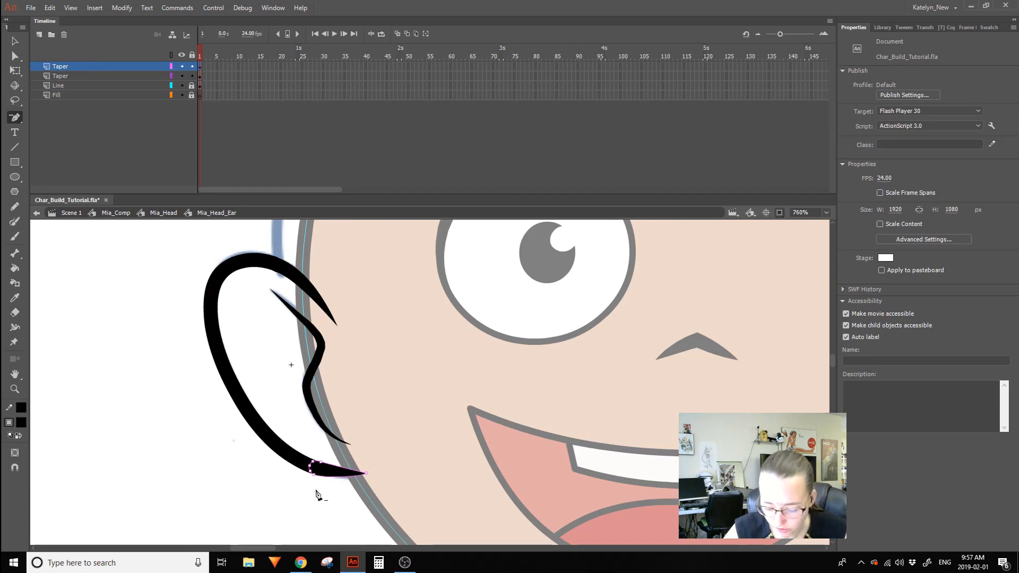
pyautogui.click(15, 45)
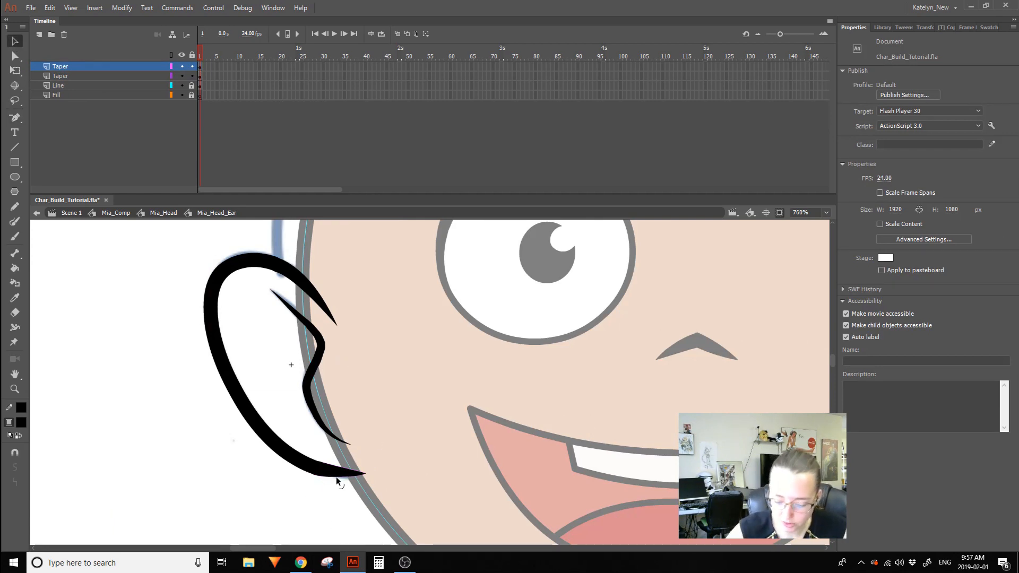
pyautogui.hotkey('ctrl', 'z')
pyautogui.hotkey('ctrl', 'z')
pyautogui.moveTo(333, 467); pyautogui.dragTo(340, 467)
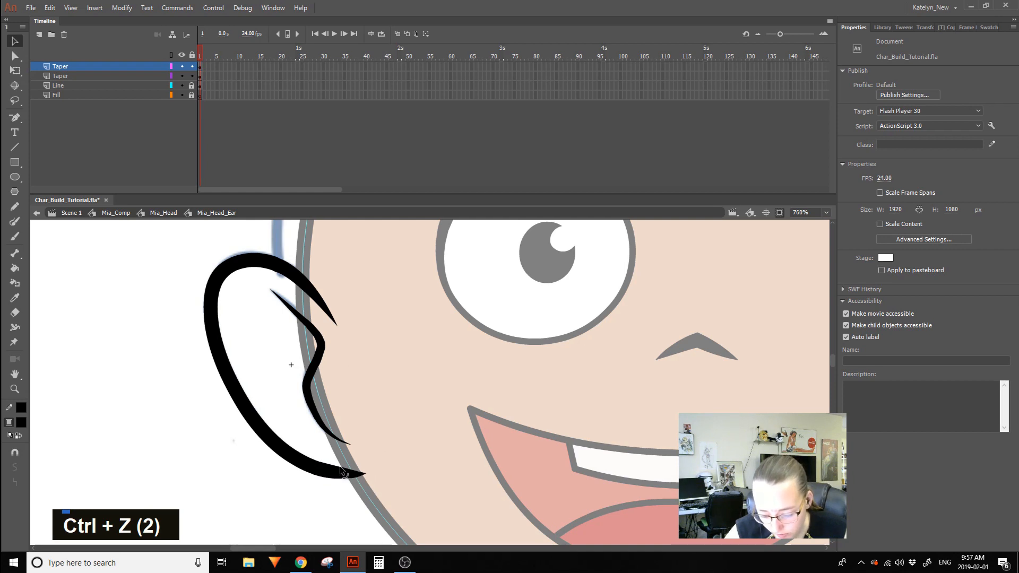
pyautogui.hotkey('ctrl', 'z')
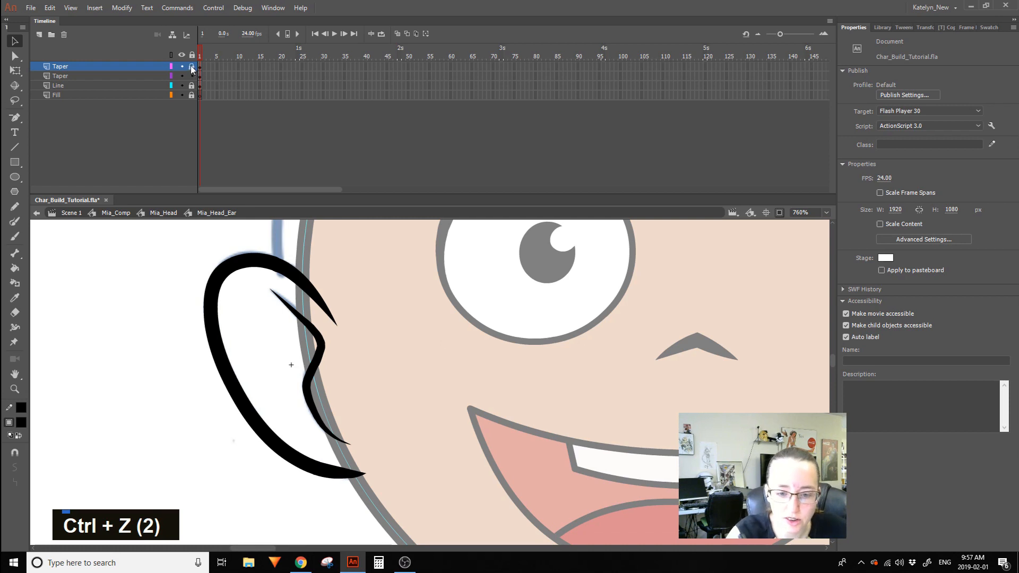
# Paint the ear's interior tan on the Fill layer with the Brush tool, extending it past the open inner side onto the face.
pyautogui.click(21, 422)
pyautogui.click(50, 381)
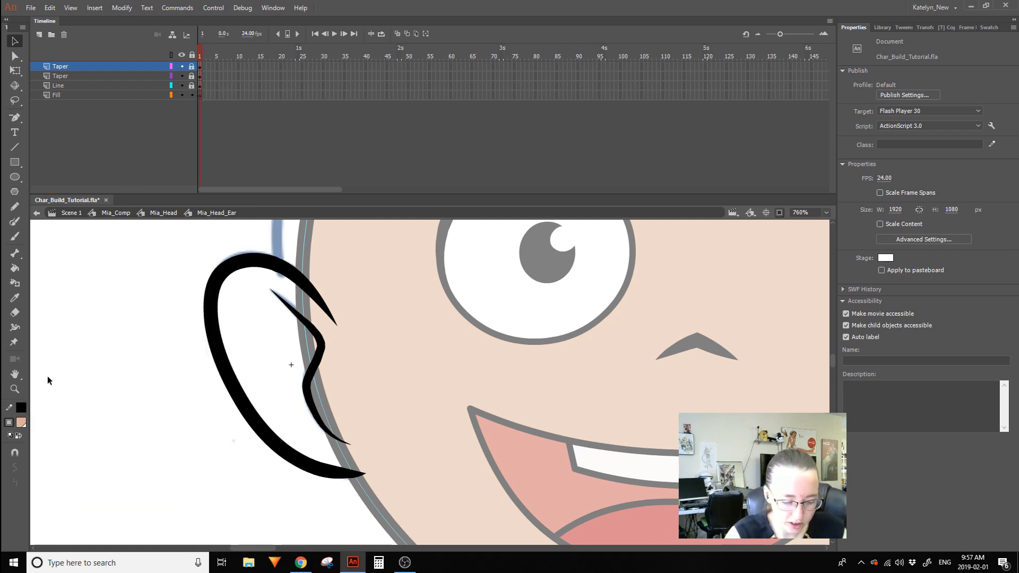
pyautogui.click(26, 236)
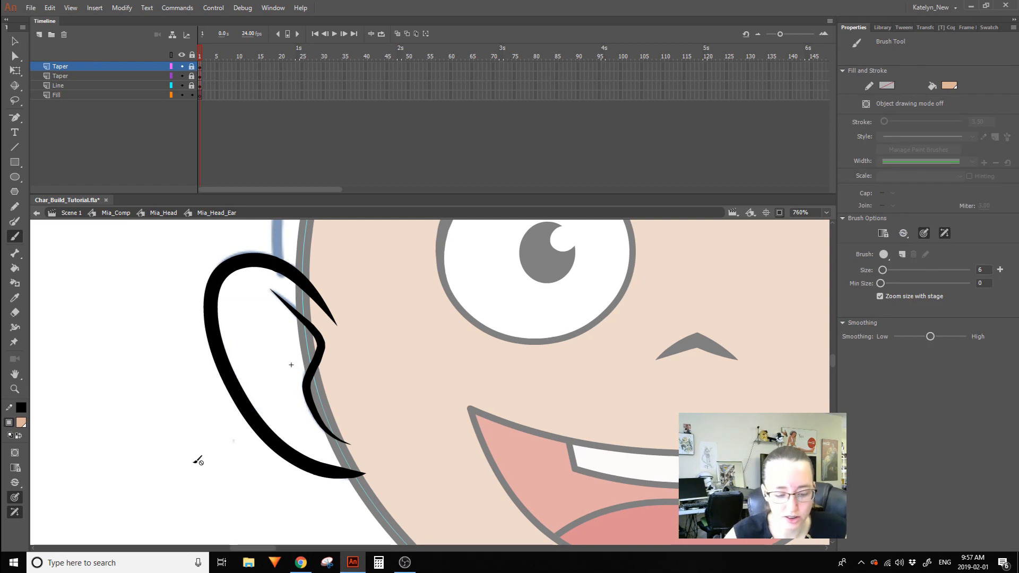
pyautogui.press('b')
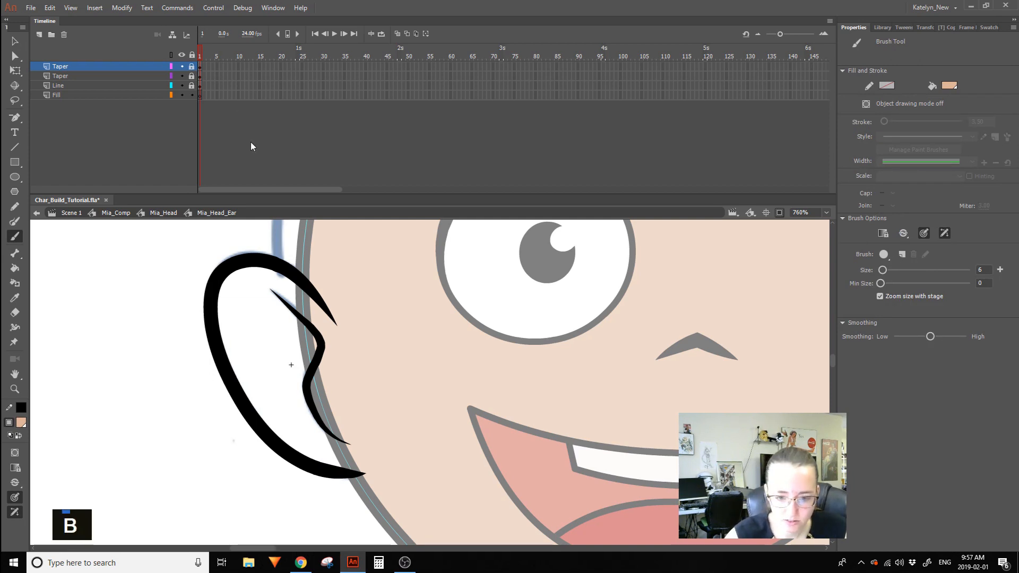
pyautogui.click(199, 96)
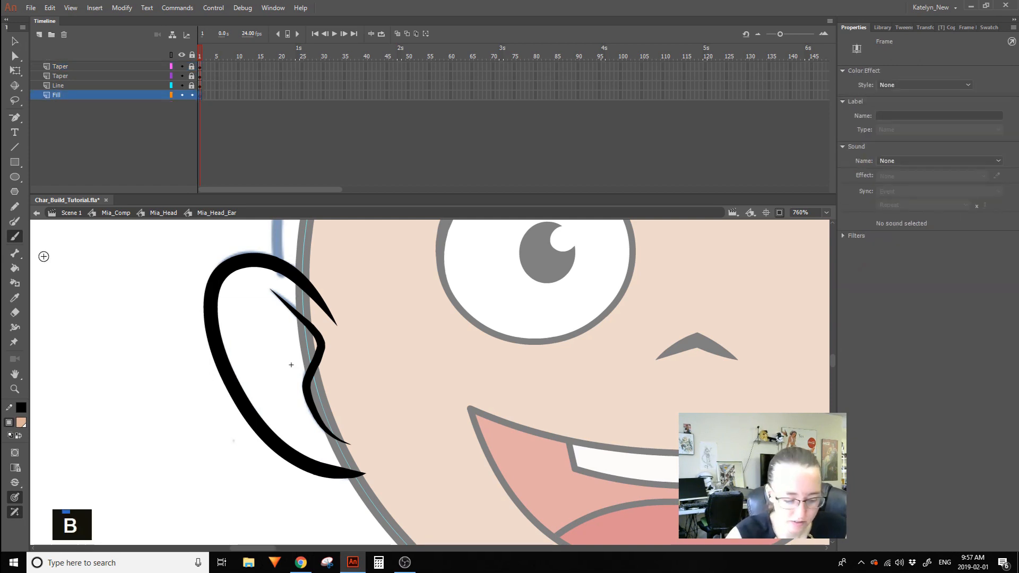
pyautogui.click(22, 485)
pyautogui.click(54, 500)
pyautogui.moveTo(275, 282)
pyautogui.mouseDown()
pyautogui.moveTo(331, 334)
pyautogui.moveTo(325, 307)
pyautogui.moveTo(323, 324)
pyautogui.moveTo(255, 266)
pyautogui.moveTo(218, 296)
pyautogui.moveTo(236, 279)
pyautogui.moveTo(222, 294)
pyautogui.moveTo(243, 389)
pyautogui.moveTo(222, 335)
pyautogui.moveTo(286, 440)
pyautogui.moveTo(329, 466)
pyautogui.moveTo(366, 470)
pyautogui.mouseUp()
pyautogui.moveTo(338, 334)
pyautogui.mouseDown()
pyautogui.moveTo(358, 457)
pyautogui.moveTo(281, 401)
pyautogui.moveTo(316, 444)
pyautogui.moveTo(234, 327)
pyautogui.moveTo(259, 287)
pyautogui.moveTo(306, 331)
pyautogui.moveTo(334, 391)
pyautogui.moveTo(252, 313)
pyautogui.moveTo(342, 444)
pyautogui.mouseUp()
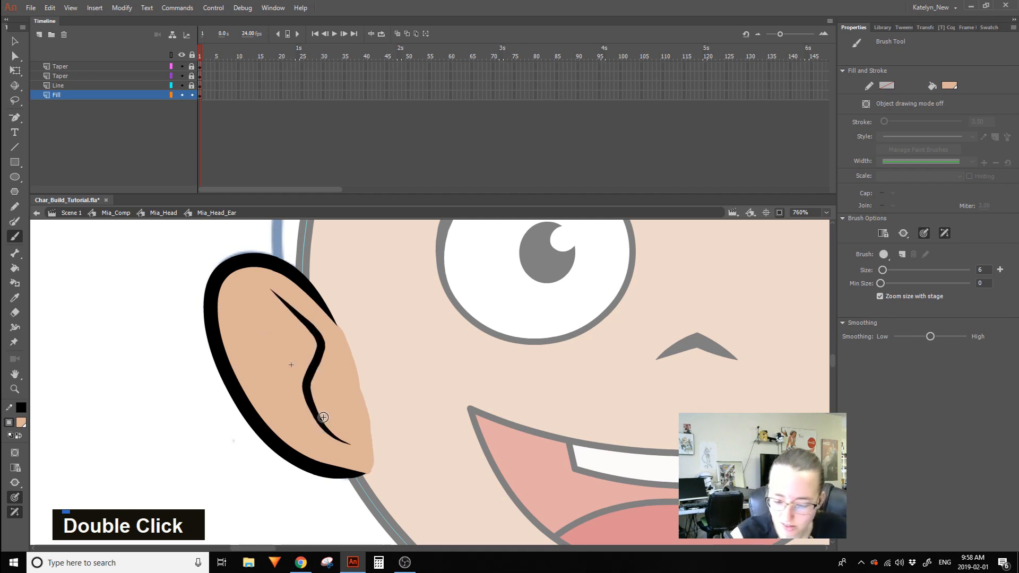
# Lock every layer except Line, and smooth and straighten the inner-ear line into a single straight stroke.
pyautogui.click(16, 40)
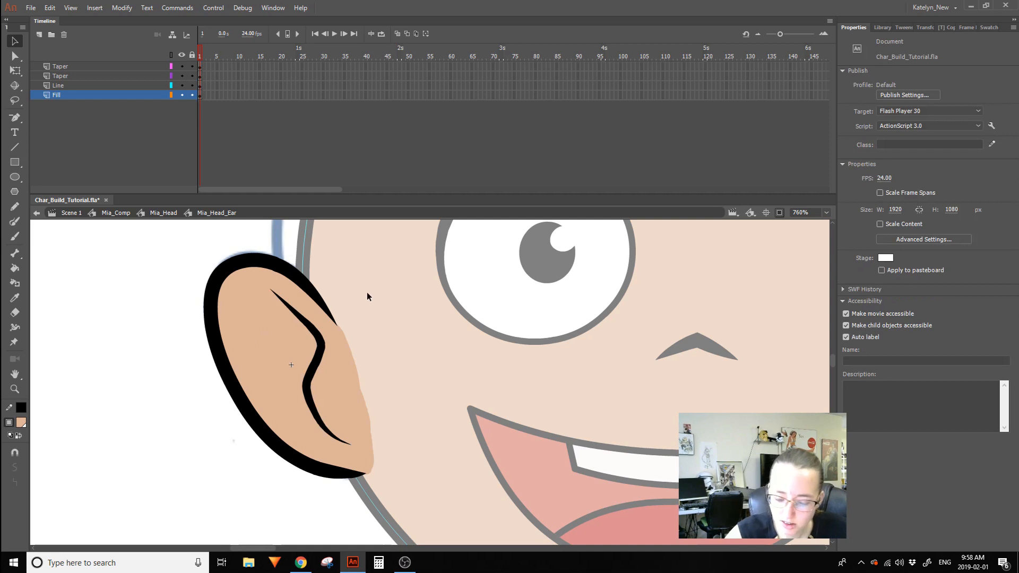
pyautogui.click(312, 342)
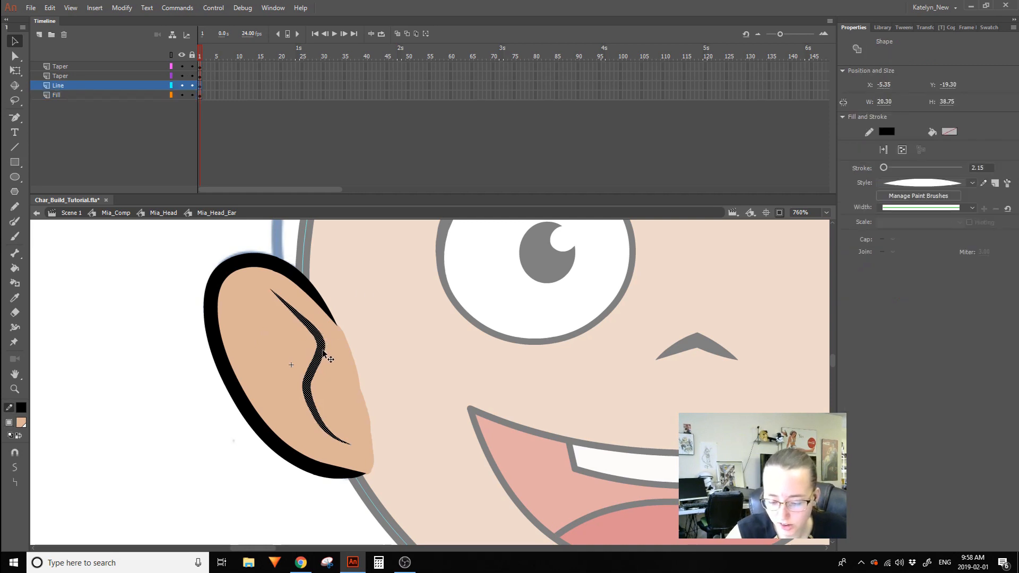
pyautogui.keyDown('alt'); pyautogui.click(192, 85); pyautogui.keyUp('alt')
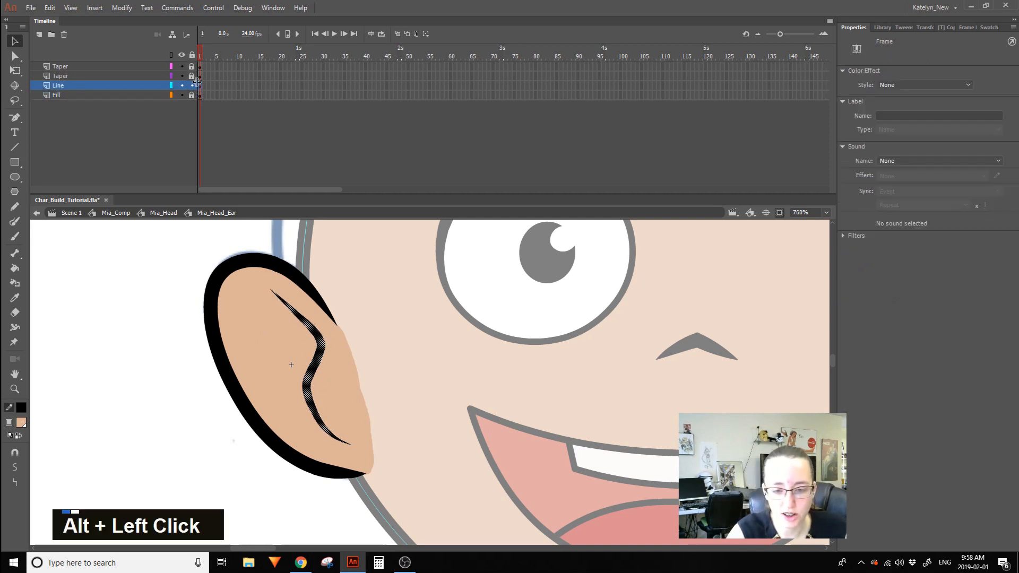
pyautogui.click(375, 285)
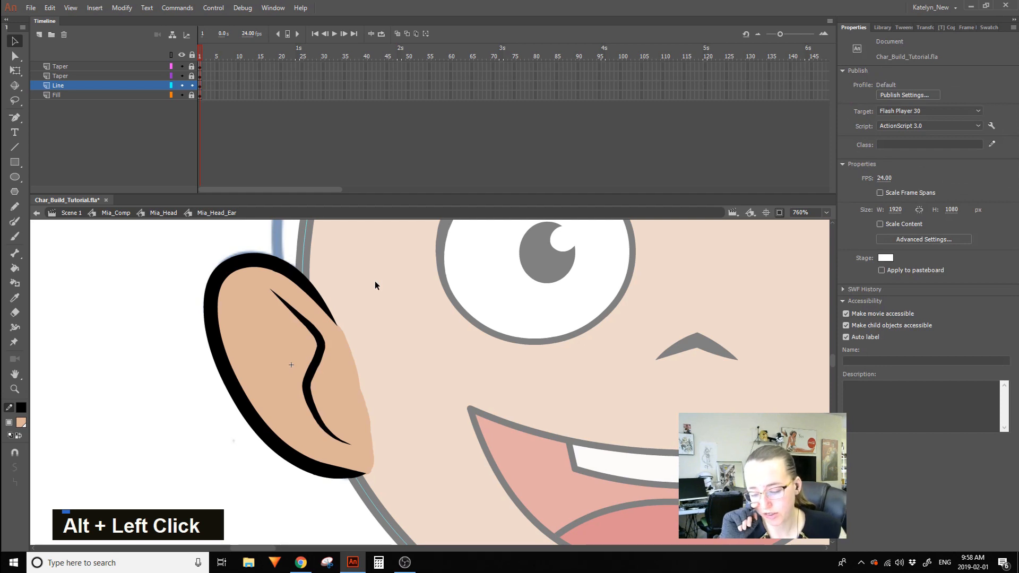
pyautogui.click(320, 348)
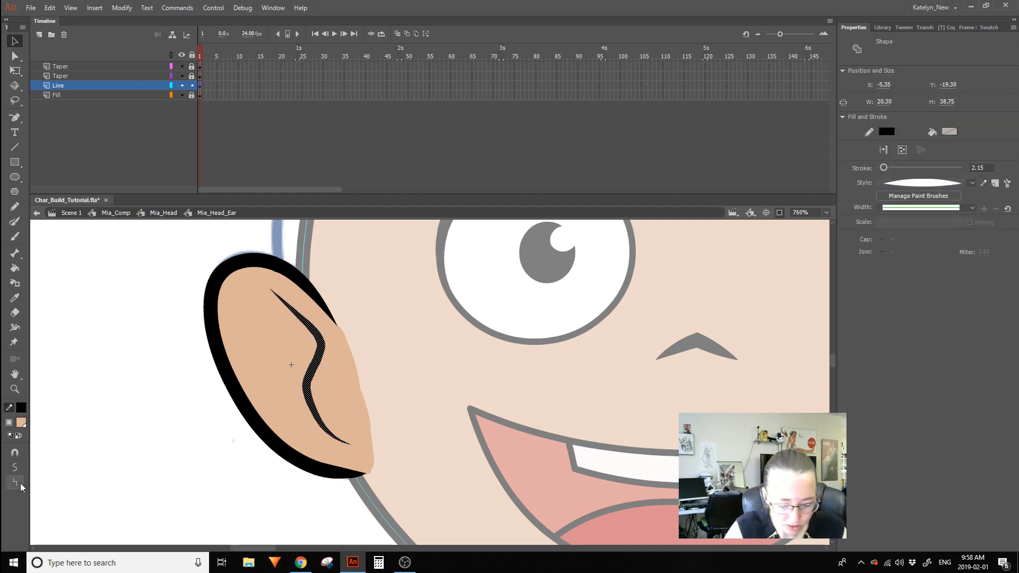
pyautogui.doubleClick(74, 443)
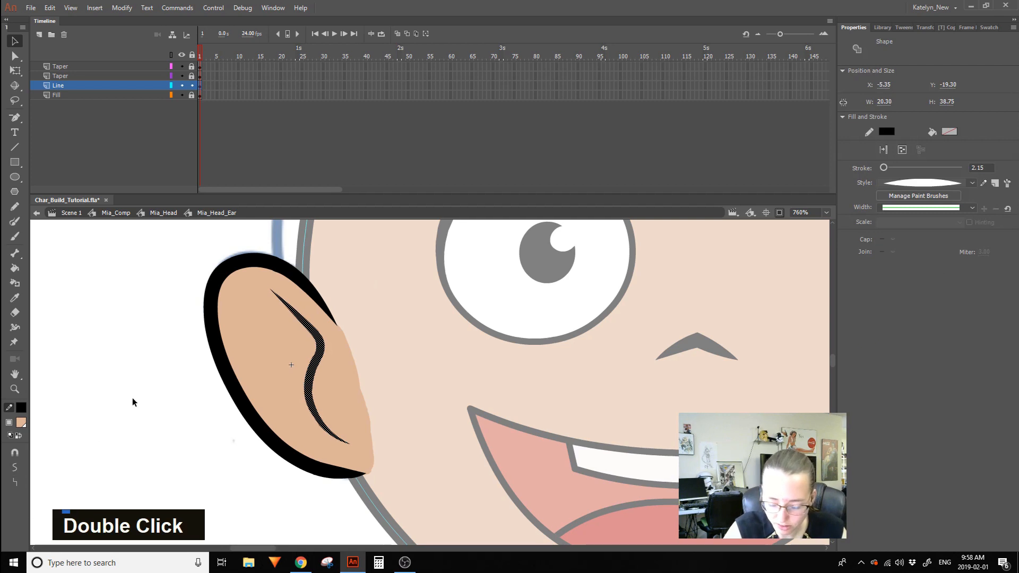
pyautogui.click(311, 331)
pyautogui.click(15, 481)
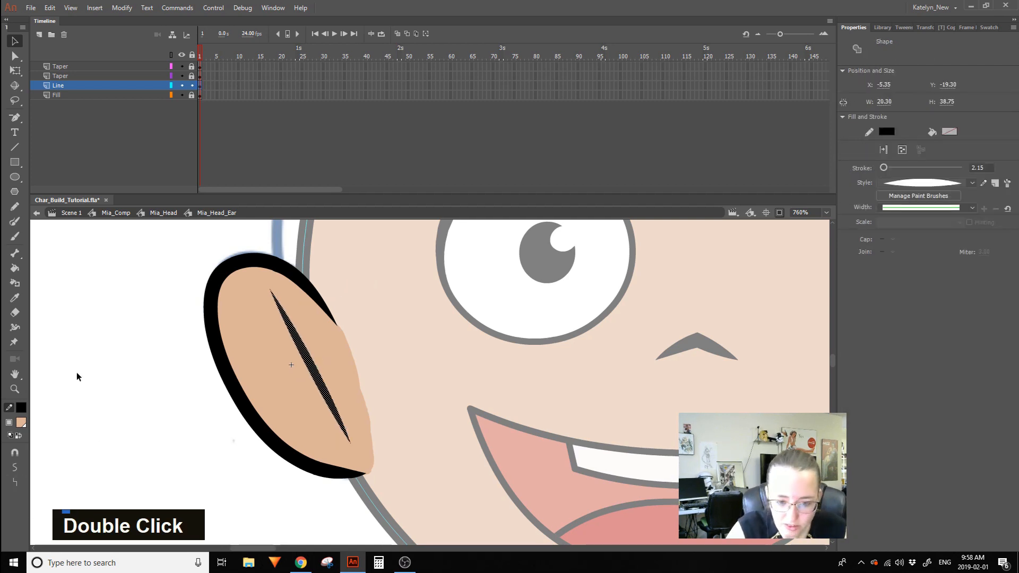
# Display the Ear layer in Mia_Head and the Body layer in Mia_Comp as outlines.
pyautogui.click(339, 248)
pyautogui.doubleClick(338, 244)
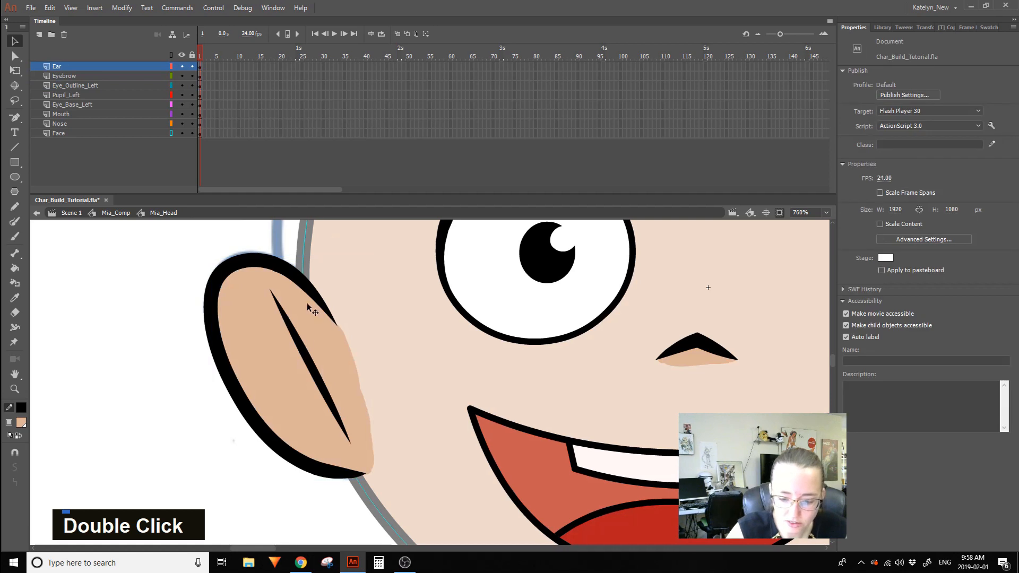
pyautogui.click(313, 276)
pyautogui.click(171, 67)
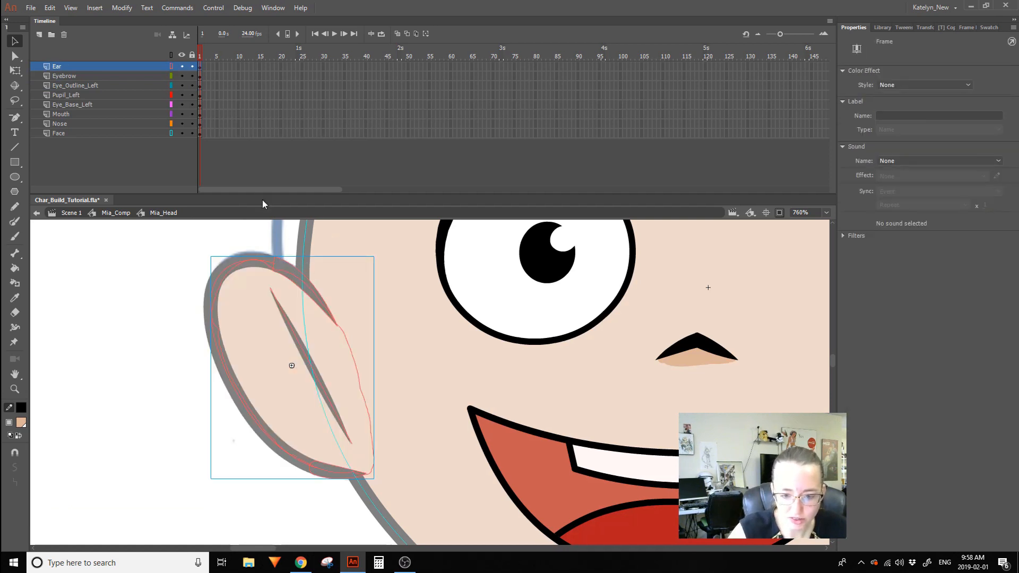
pyautogui.doubleClick(273, 224)
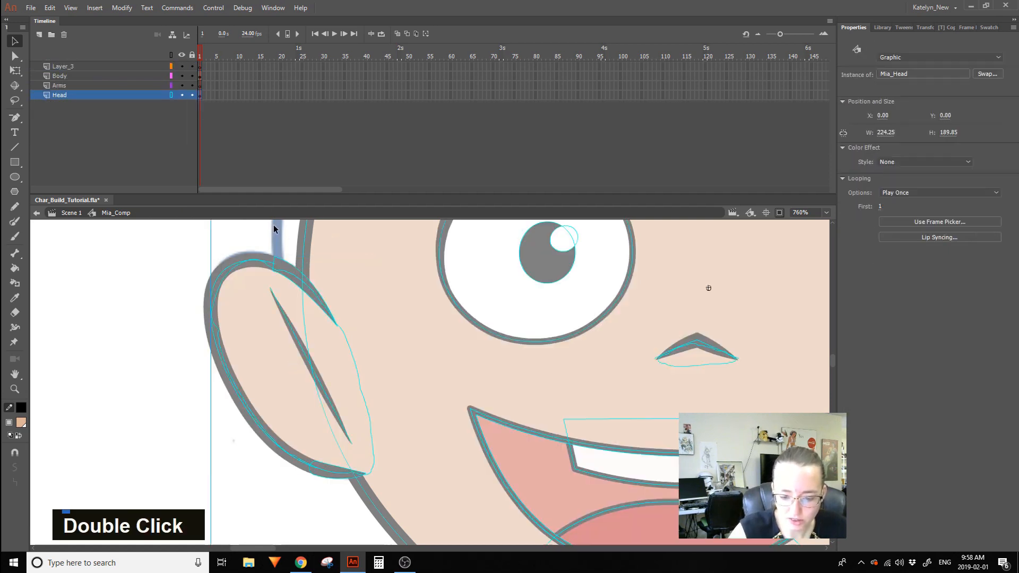
pyautogui.click(171, 76)
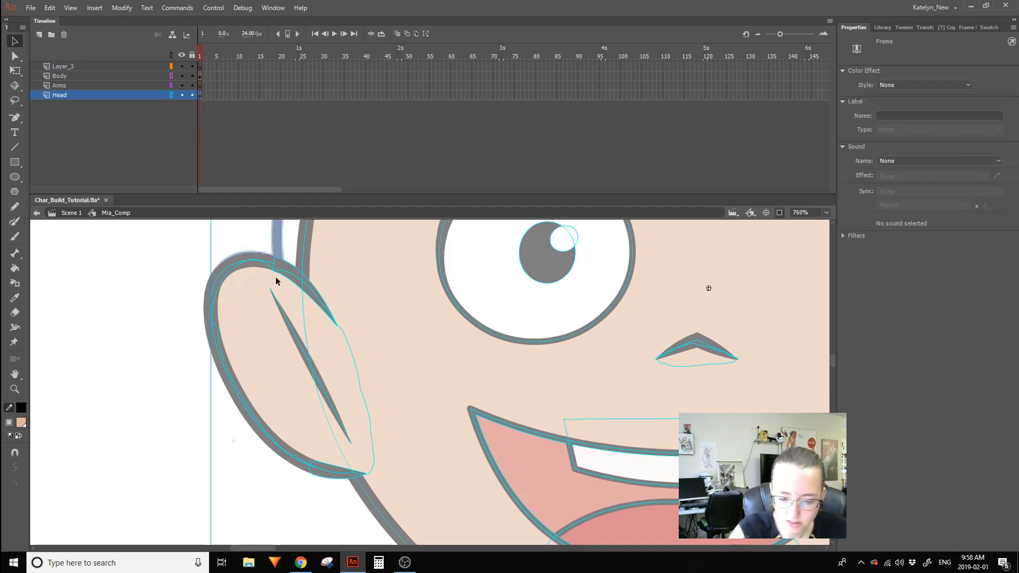
# Uncover the blue sketch from Scene 1 and reopen the Mia_Head_Ear symbol with its Fill layer hidden.
pyautogui.doubleClick(276, 252)
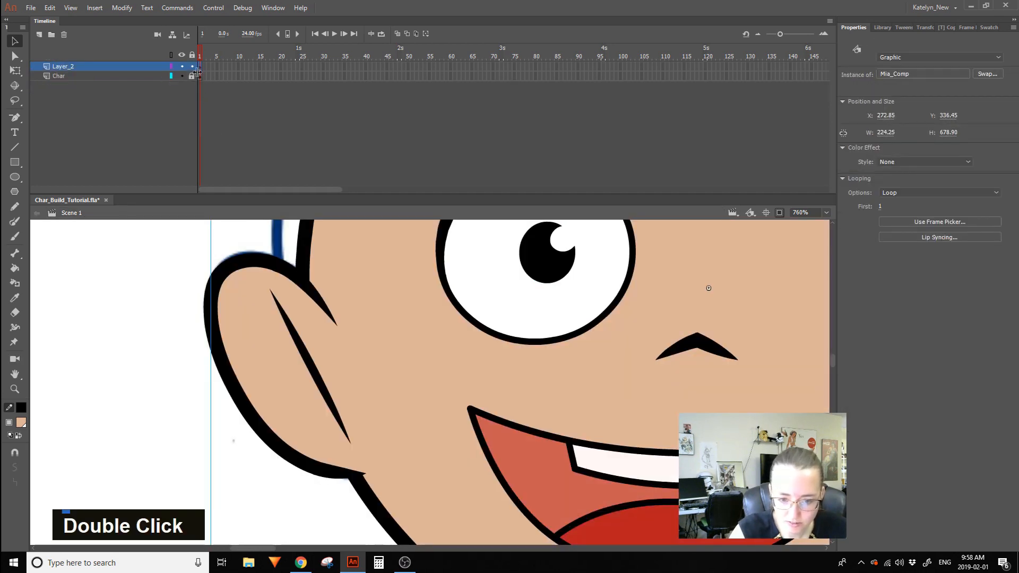
pyautogui.click(200, 67)
pyautogui.doubleClick(287, 273)
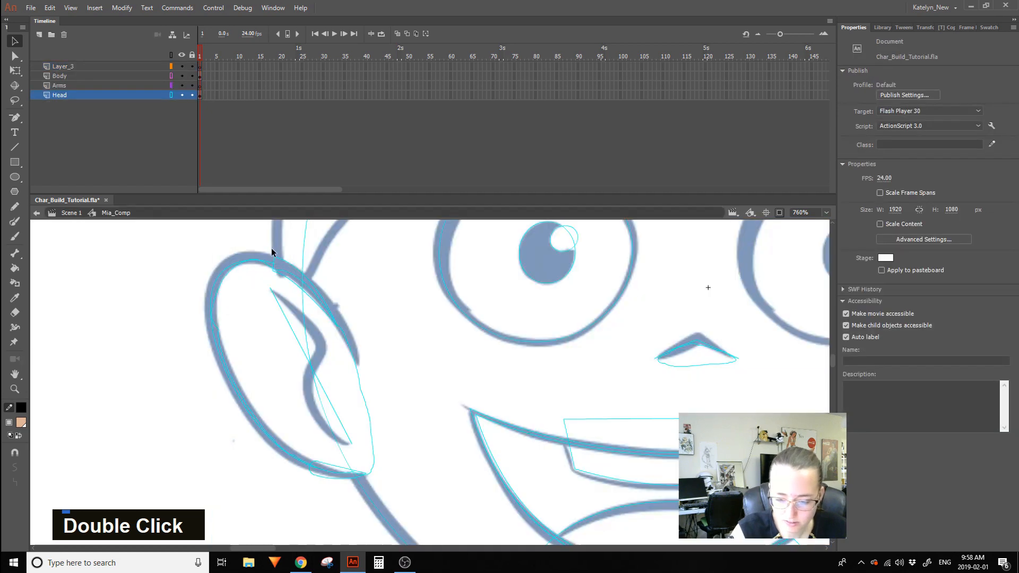
pyautogui.doubleClick(291, 280)
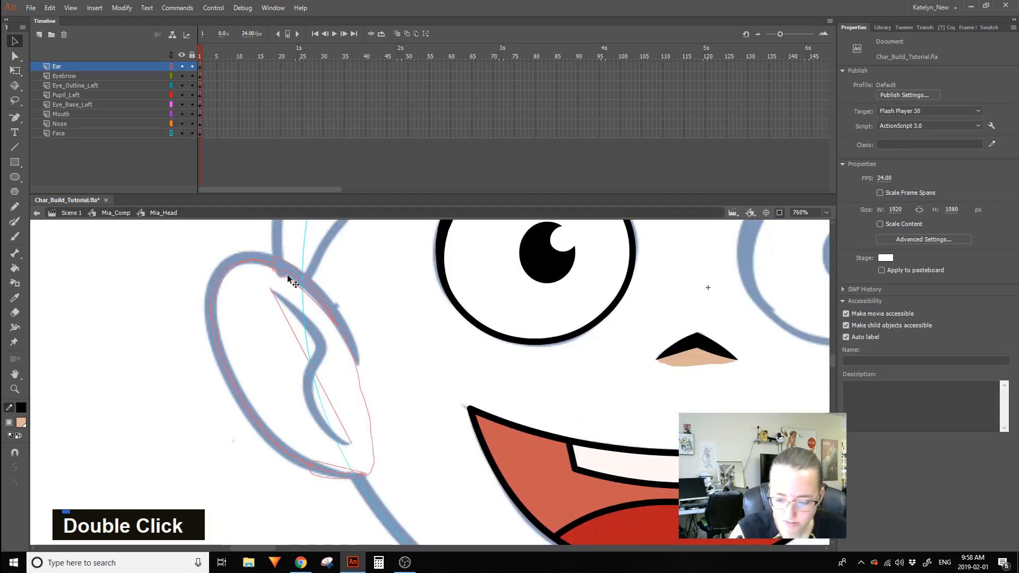
pyautogui.click(272, 273)
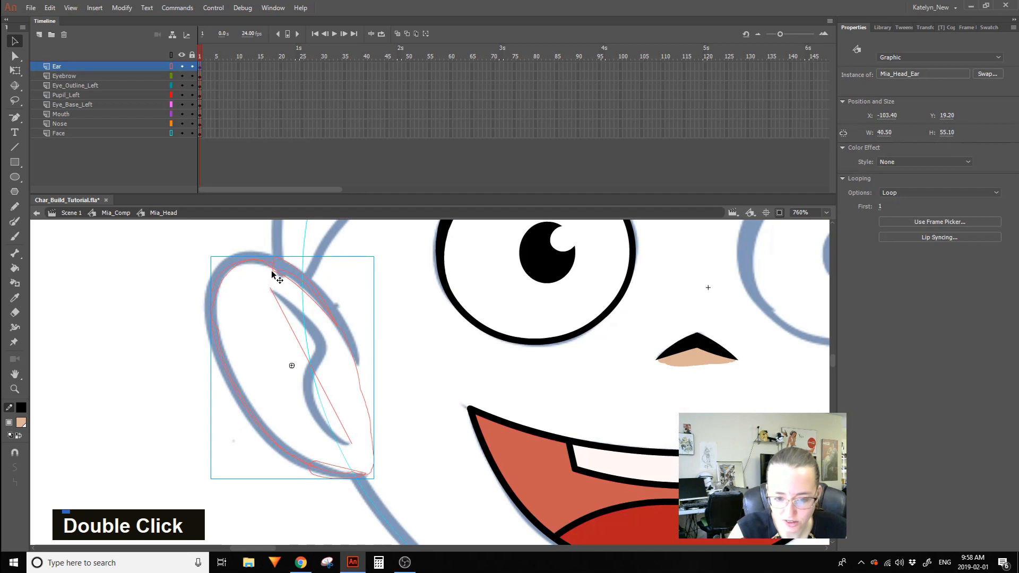
pyautogui.doubleClick(279, 275)
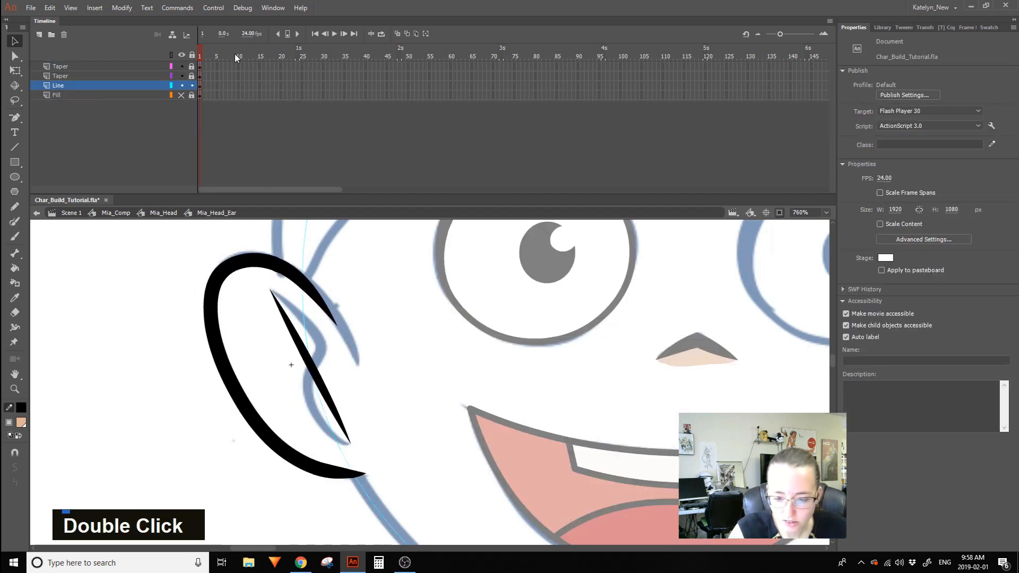
# Pull two corners out of the straight inner-ear line to match the sketch's zigzag, undoing the curved bends of its end segments.
pyautogui.keyDown('alt'); pyautogui.click(325, 335); pyautogui.keyUp('alt')
pyautogui.moveTo(310, 361); pyautogui.dragTo(304, 385)
pyautogui.moveTo(329, 417); pyautogui.dragTo(315, 417)
pyautogui.moveTo(324, 340); pyautogui.dragTo(306, 318)
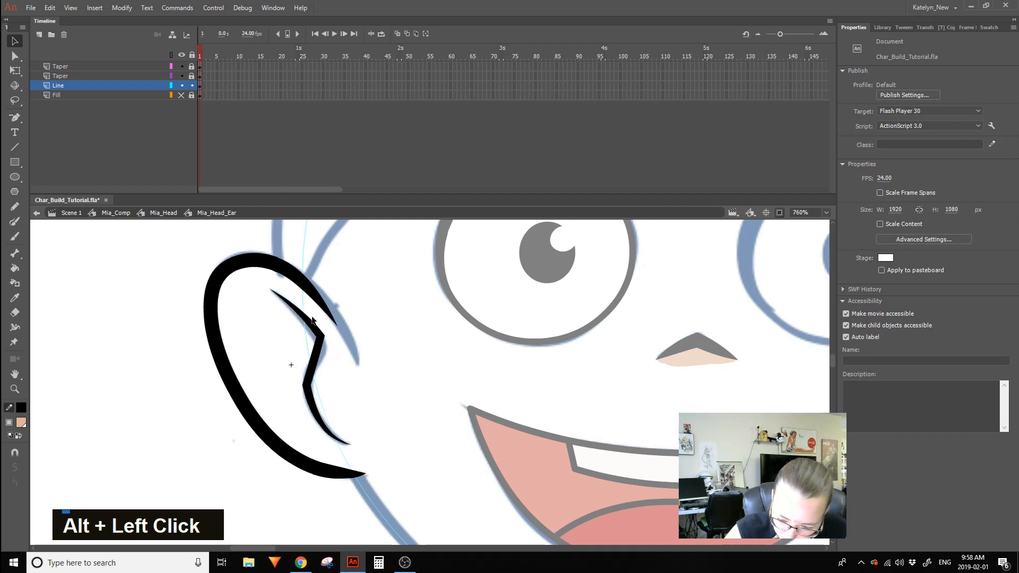
pyautogui.hotkey('ctrl', 'z')
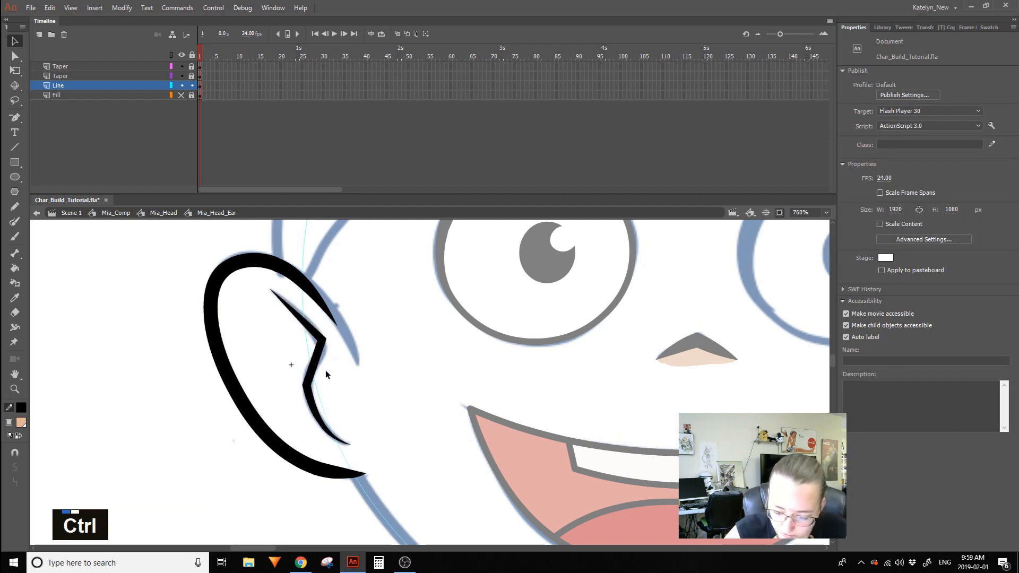
pyautogui.hotkey('ctrl', 'z')
# Convert the whole zigzag inner-ear line on the Line layer from a stroke to a fill.
pyautogui.doubleClick(324, 350)
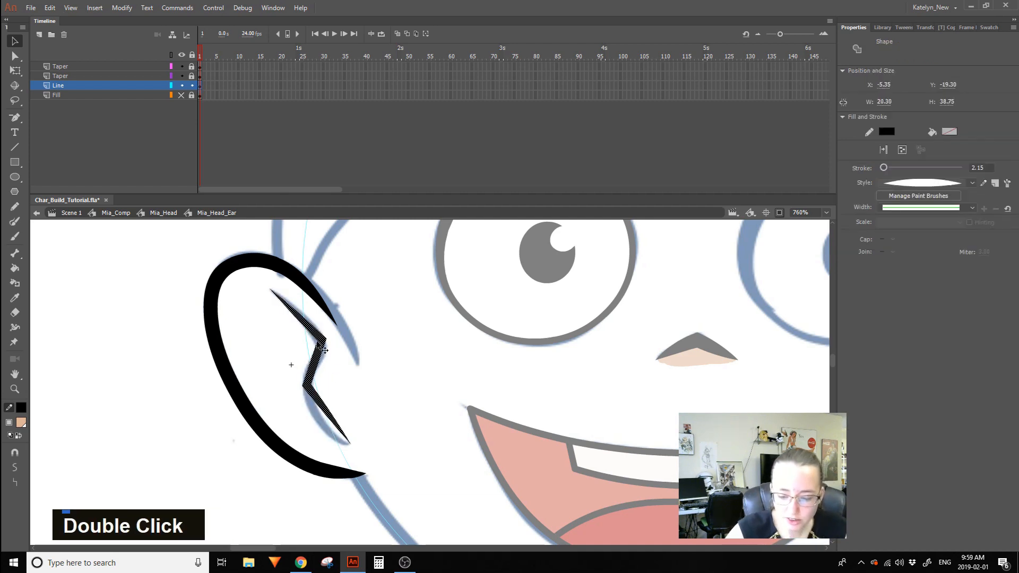
pyautogui.click(123, 8)
pyautogui.moveTo(189, 98)
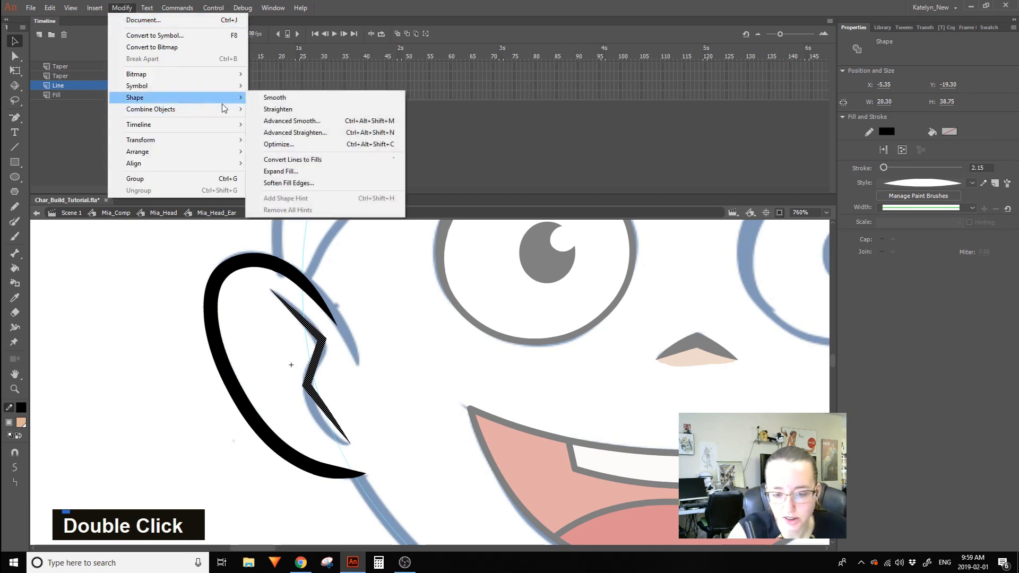
pyautogui.click(314, 159)
pyautogui.click(377, 306)
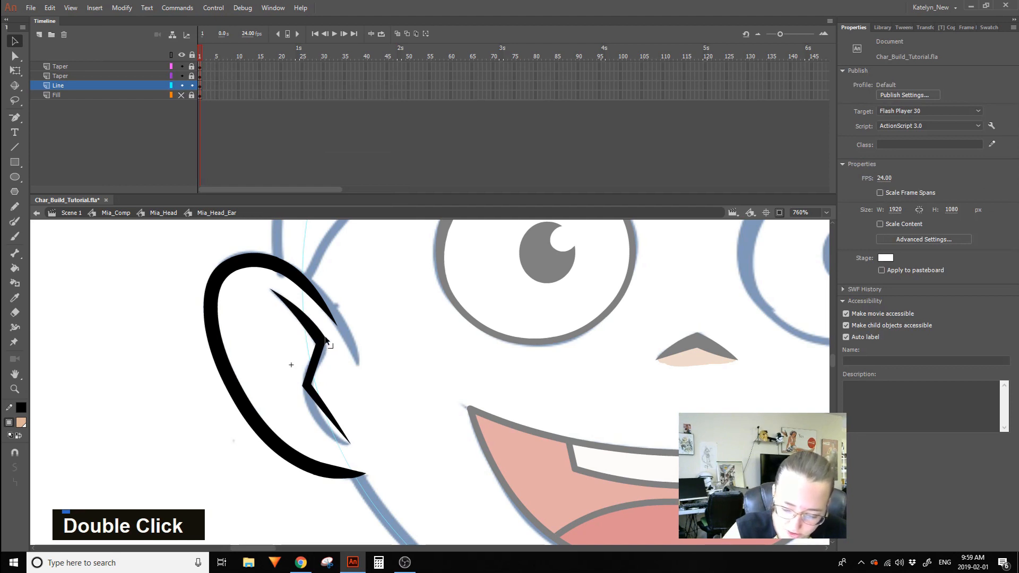
# Curve the edges of the filled inner-ear line along the blue sketch, smoothing both middle bends and the lower end.
pyautogui.keyDown('alt'); pyautogui.click(318, 366); pyautogui.keyUp('alt')
pyautogui.keyDown('alt'); pyautogui.click(313, 364); pyautogui.keyUp('alt')
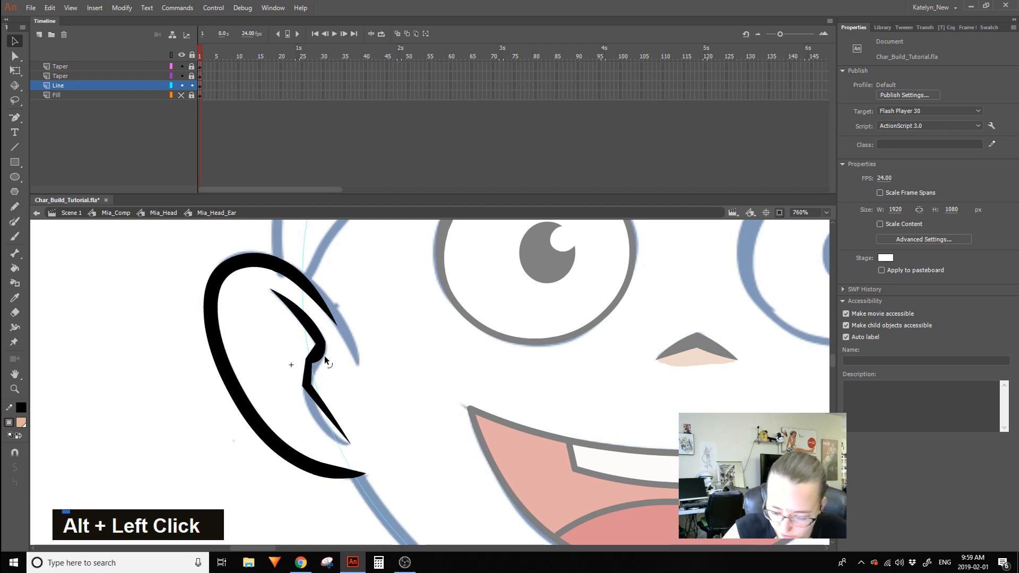
pyautogui.moveTo(314, 391); pyautogui.dragTo(308, 402)
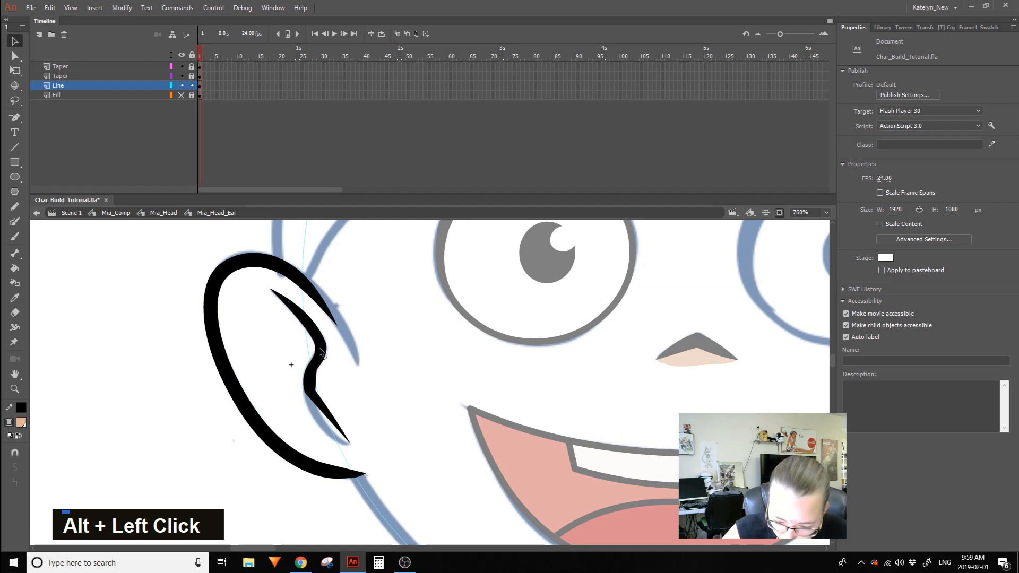
pyautogui.moveTo(321, 352); pyautogui.dragTo(312, 362)
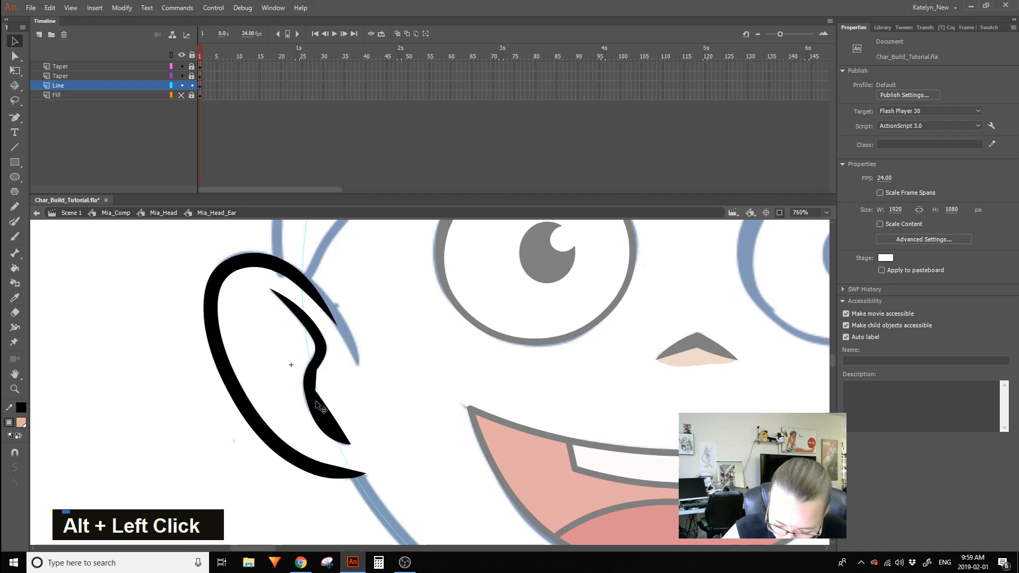
pyautogui.moveTo(326, 408)
pyautogui.mouseDown()
pyautogui.moveTo(316, 411)
pyautogui.moveTo(316, 380)
pyautogui.mouseUp()
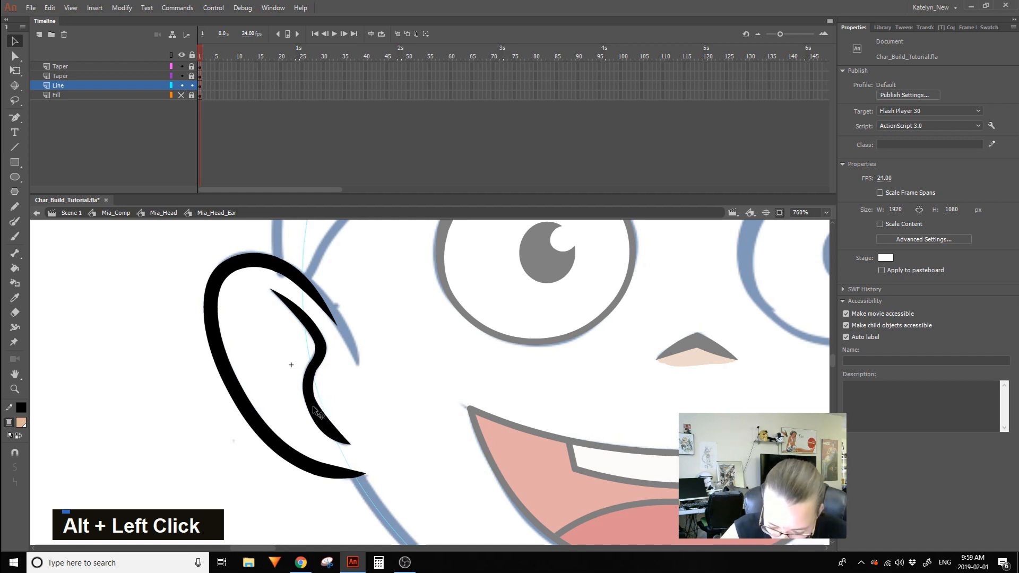
pyautogui.moveTo(317, 428)
pyautogui.mouseDown()
pyautogui.moveTo(349, 445)
pyautogui.moveTo(329, 430)
pyautogui.mouseUp()
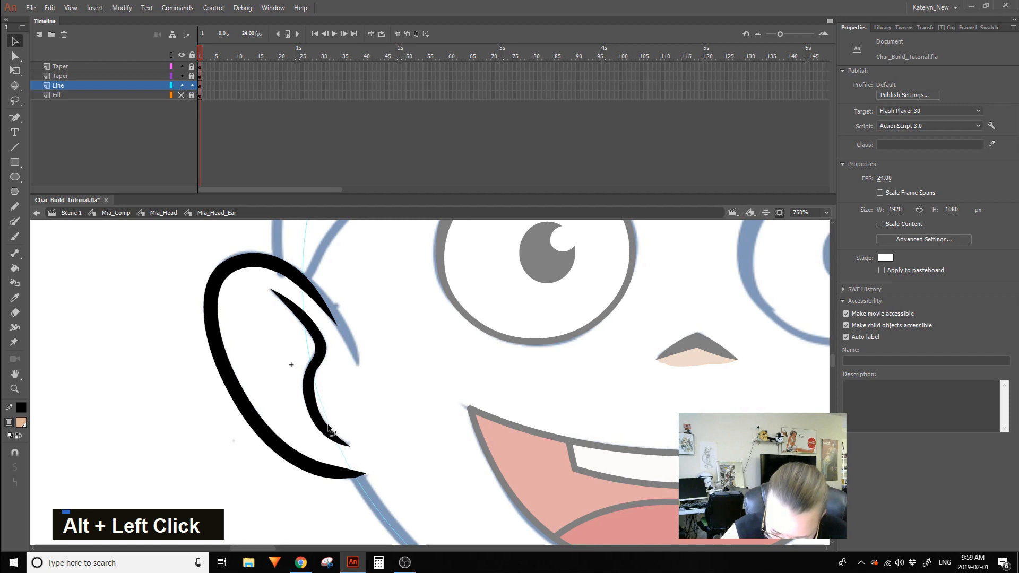
# Delete the filled inner-ear line and prepare the Brush tool with a black fill and pen pressure.
pyautogui.click(317, 365)
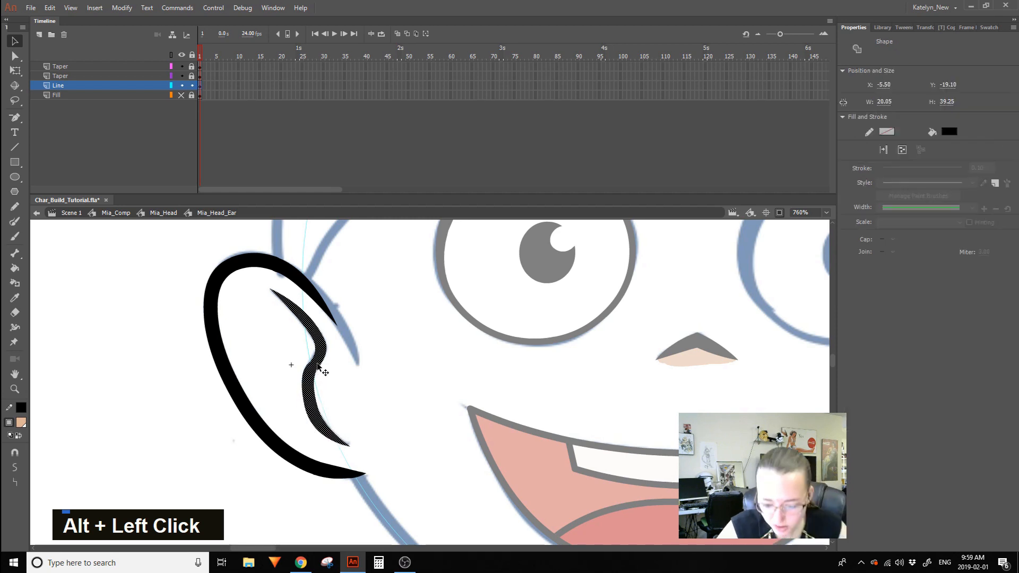
pyautogui.press('Delete')
pyautogui.click(15, 236)
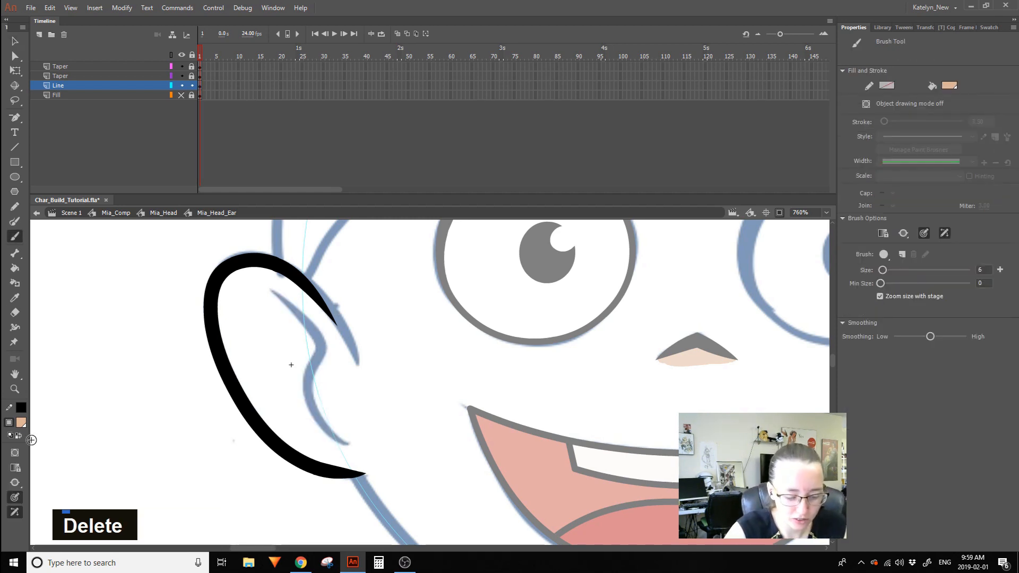
pyautogui.click(21, 422)
pyautogui.click(66, 296)
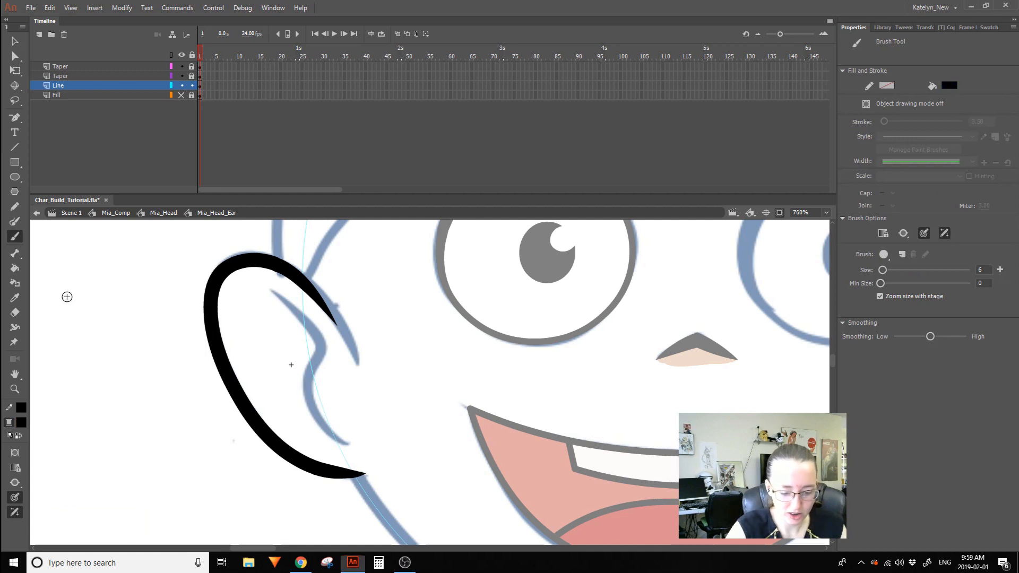
pyautogui.click(15, 482)
pyautogui.doubleClick(51, 480)
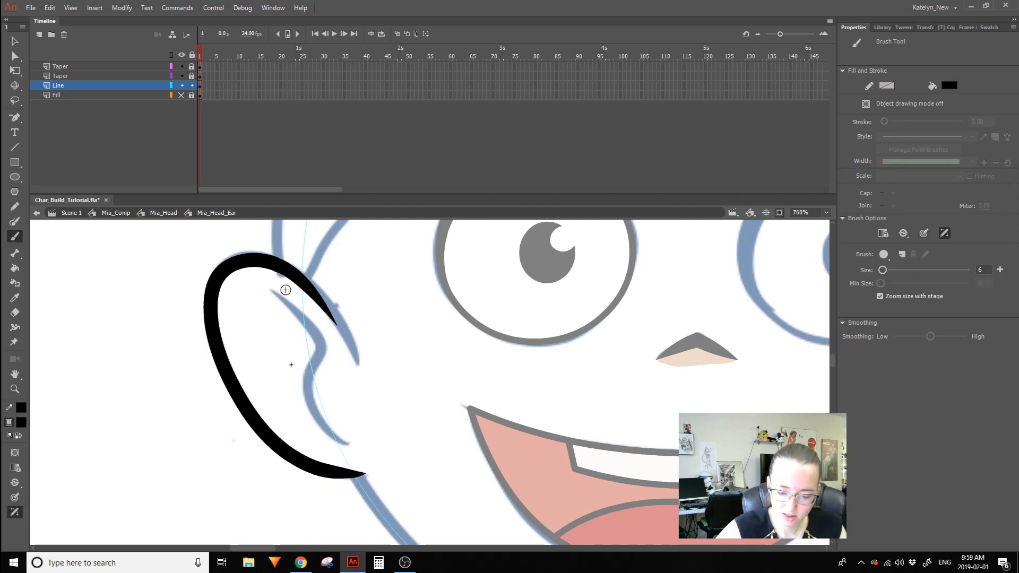
pyautogui.click(15, 497)
# Try brush strokes on the blank area beside the ear, undoing each, and raise the brush smoothing to its maximum.
pyautogui.moveTo(122, 315); pyautogui.dragTo(101, 463)
pyautogui.hotkey('ctrl', 'z')
pyautogui.hotkey('ctrl', 'z')
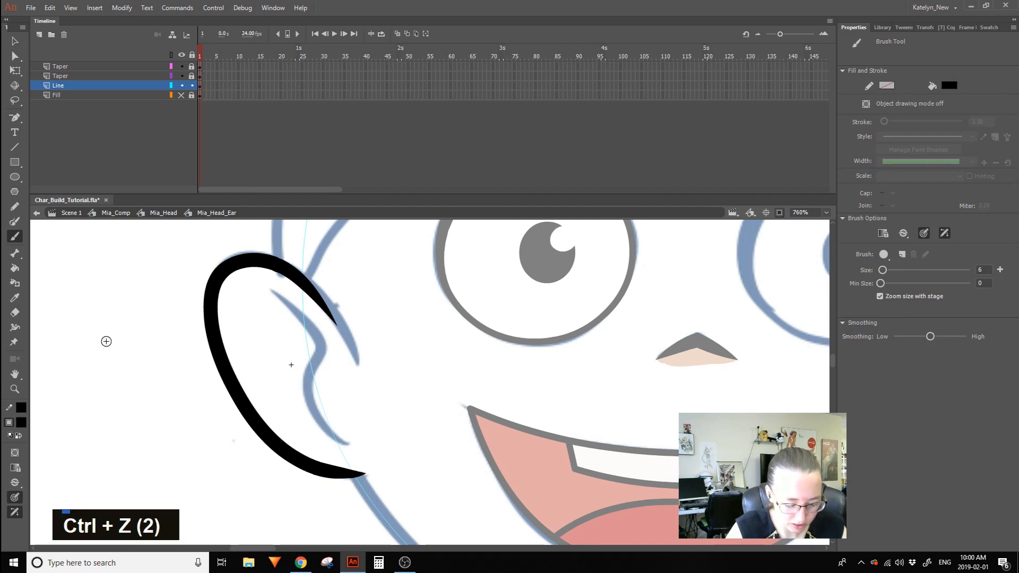
pyautogui.moveTo(139, 291); pyautogui.dragTo(117, 482)
pyautogui.hotkey('ctrl', 'z')
pyautogui.moveTo(929, 336); pyautogui.dragTo(968, 348)
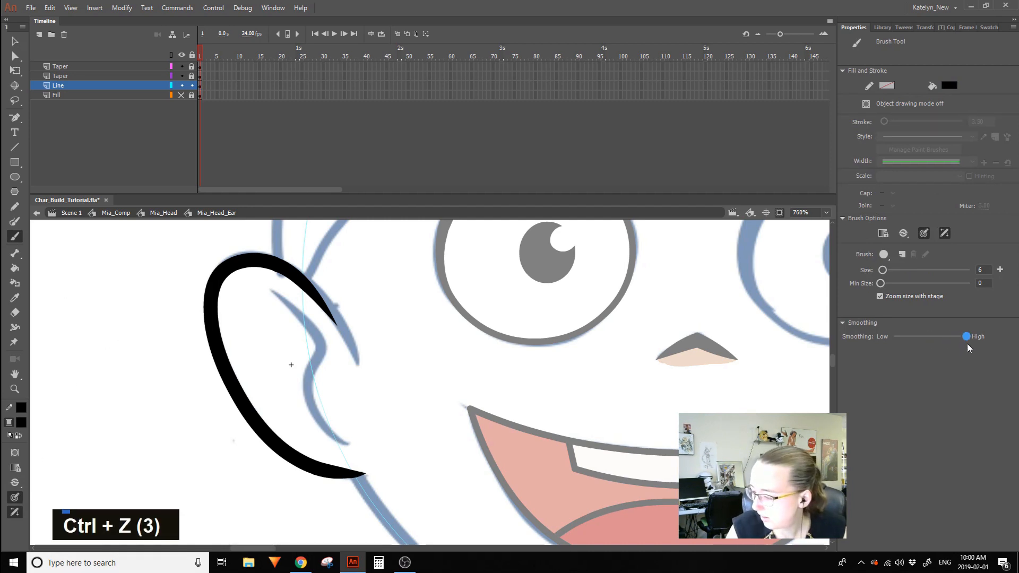
pyautogui.moveTo(155, 259)
pyautogui.mouseDown()
pyautogui.moveTo(131, 466)
pyautogui.moveTo(129, 487)
pyautogui.mouseUp()
pyautogui.hotkey('ctrl', 'z')
# Try repeatedly to paint the inner-ear line over the blue sketch with the brush, undoing every stroke.
pyautogui.moveTo(272, 290)
pyautogui.mouseDown()
pyautogui.moveTo(319, 333)
pyautogui.moveTo(336, 447)
pyautogui.mouseUp()
pyautogui.hotkey('ctrl', 'z')
pyautogui.moveTo(272, 290)
pyautogui.mouseDown()
pyautogui.moveTo(314, 333)
pyautogui.moveTo(308, 396)
pyautogui.moveTo(332, 440)
pyautogui.mouseUp()
pyautogui.hotkey('ctrl', 'z')
pyautogui.moveTo(272, 290)
pyautogui.mouseDown()
pyautogui.moveTo(320, 347)
pyautogui.moveTo(310, 386)
pyautogui.moveTo(333, 439)
pyautogui.mouseUp()
pyautogui.hotkey('ctrl', 'z')
pyautogui.click(15, 389)
pyautogui.click(146, 387)
pyautogui.press('space')
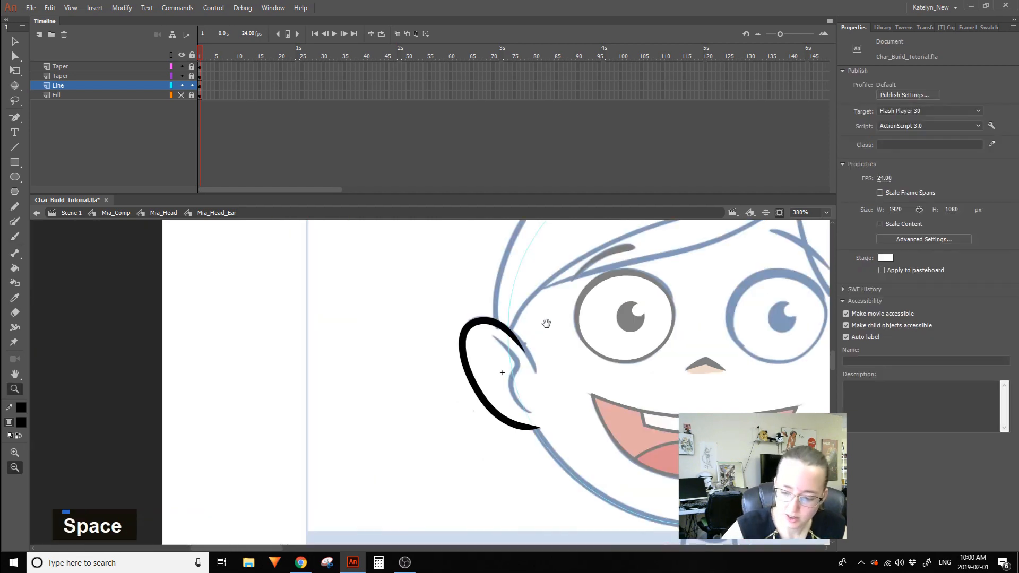
pyautogui.moveTo(546, 323); pyautogui.dragTo(306, 355)
pyautogui.click(15, 236)
pyautogui.moveTo(260, 314); pyautogui.dragTo(350, 400)
pyautogui.hotkey('ctrl', 'z')
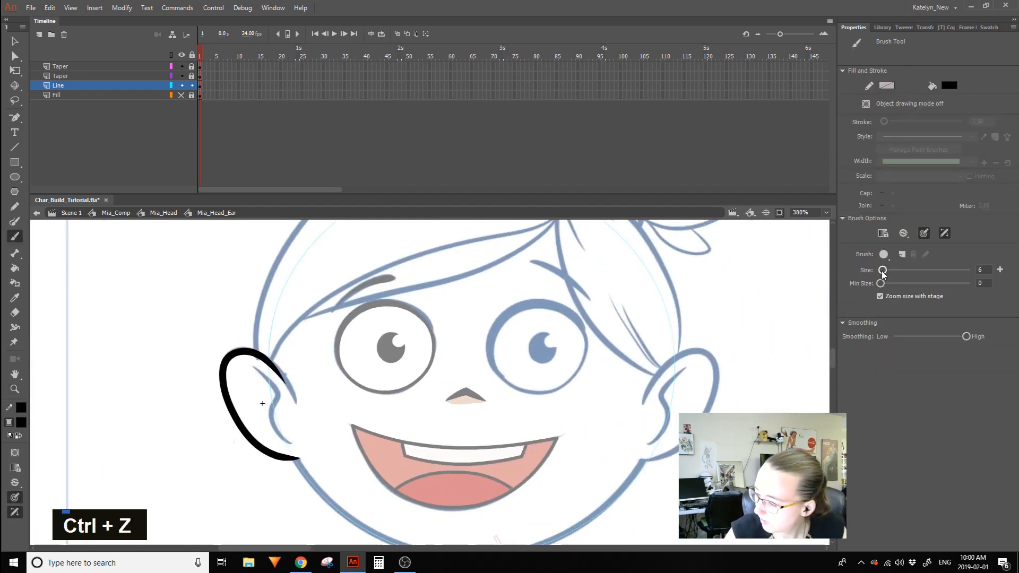
# Try brush sizes 1 and 3 with strokes across the face and over the inner ear, undoing each stroke.
pyautogui.moveTo(882, 270); pyautogui.dragTo(880, 276)
pyautogui.moveTo(523, 355); pyautogui.dragTo(407, 510)
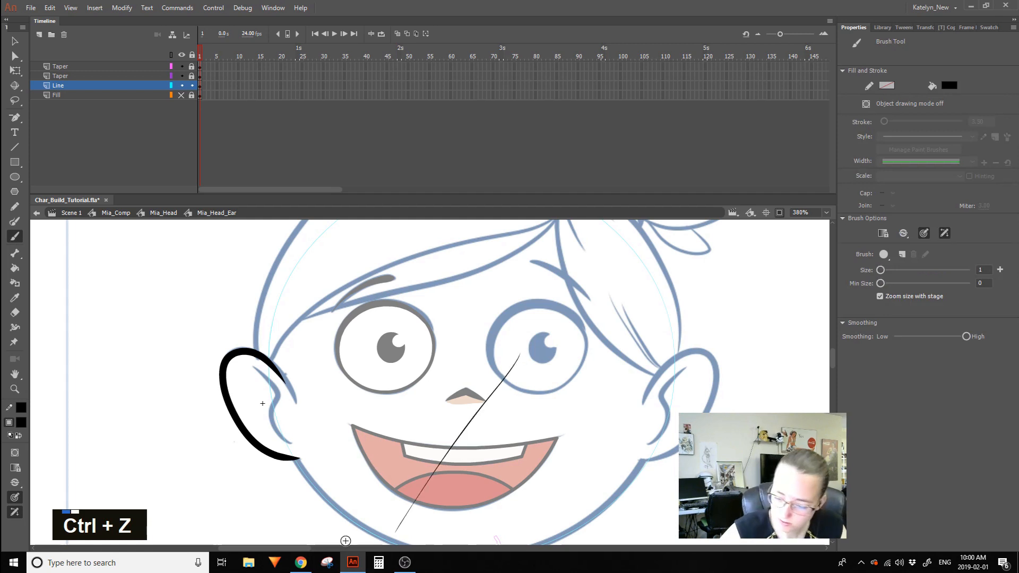
pyautogui.hotkey('ctrl', 'z')
pyautogui.write('3')
pyautogui.moveTo(423, 389); pyautogui.dragTo(413, 478)
pyautogui.hotkey('ctrl', 'z')
pyautogui.moveTo(253, 365)
pyautogui.mouseDown()
pyautogui.moveTo(274, 390)
pyautogui.moveTo(276, 435)
pyautogui.mouseUp()
pyautogui.hotkey('ctrl', 'z')
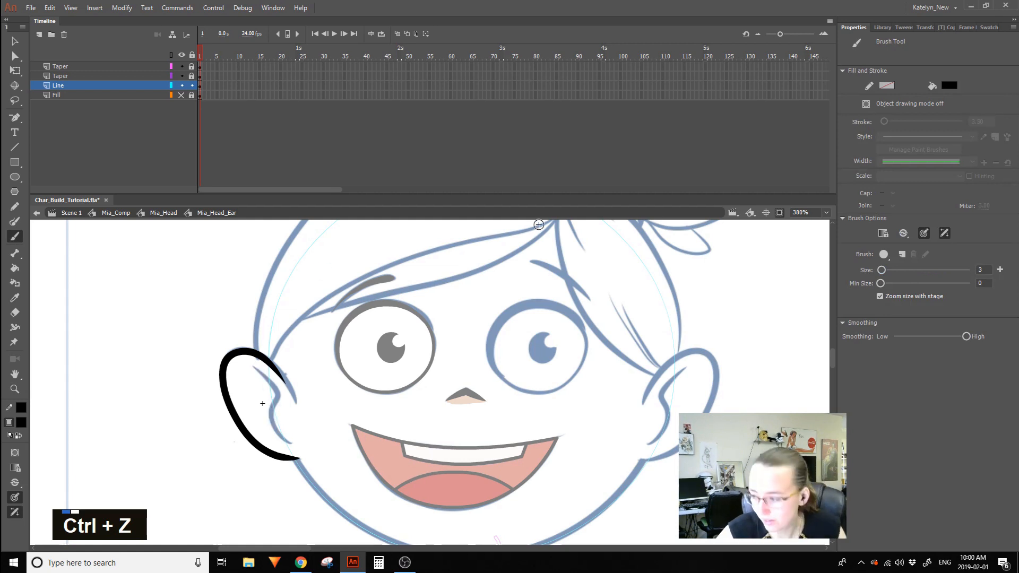
# Set the brush size to 5, undo a trial stroke beside the ear and paint the inner-ear line along the sketch.
pyautogui.click(981, 270)
pyautogui.write('5')
pyautogui.moveTo(268, 325); pyautogui.dragTo(299, 404)
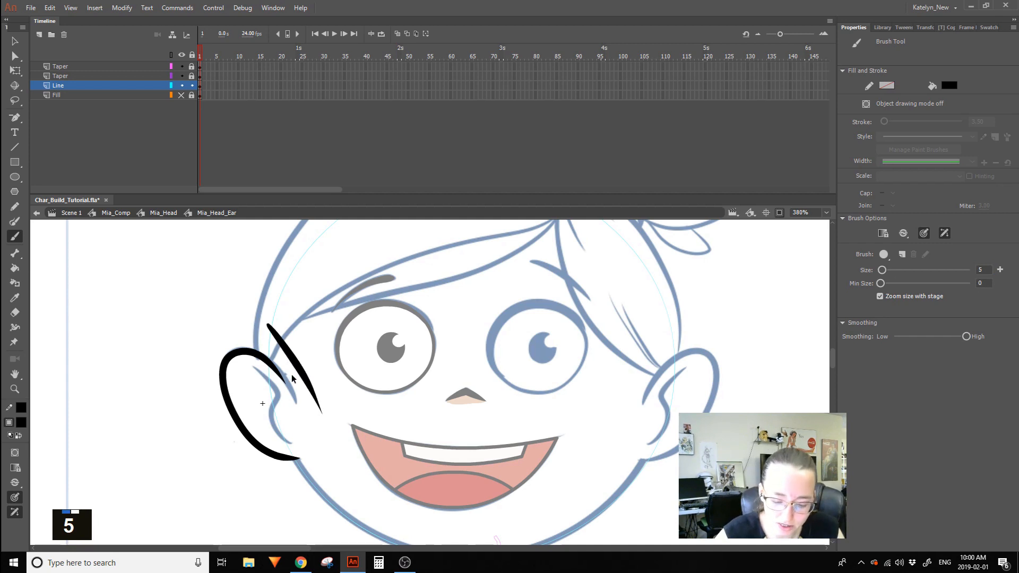
pyautogui.hotkey('ctrl', 'z')
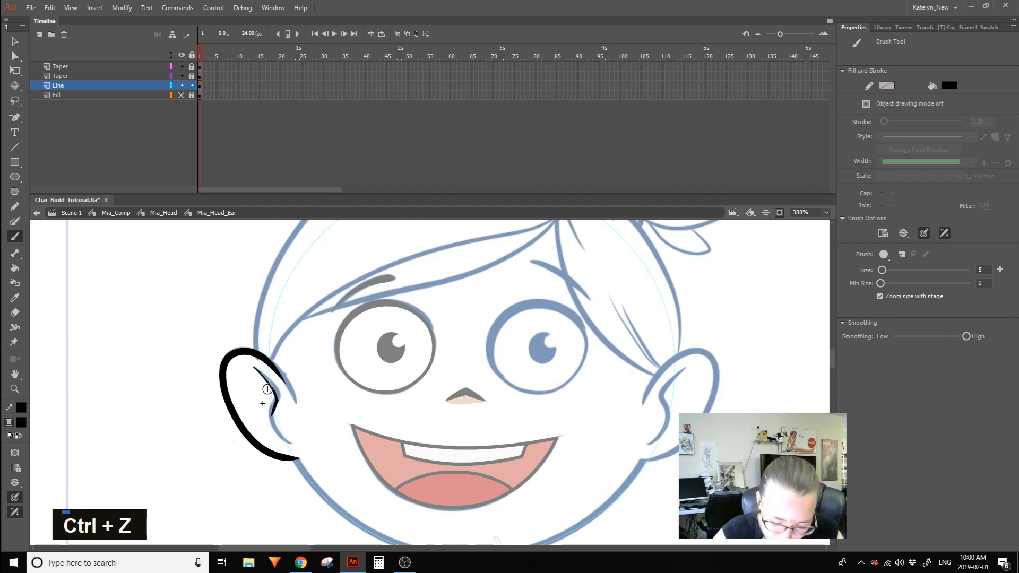
pyautogui.moveTo(254, 366)
pyautogui.mouseDown()
pyautogui.moveTo(276, 430)
pyautogui.moveTo(291, 443)
pyautogui.mouseUp()
# Step back and forth through the edit history to restore the ear's tan fill with the curved, tapered inner-ear stroke.
pyautogui.hotkey('ctrl', 'z')
pyautogui.hotkey('ctrl', 'z')
pyautogui.hotkey('ctrl', 'z')
pyautogui.hotkey('ctrl', 'z')
pyautogui.hotkey('ctrl', 'z')
pyautogui.hotkey('ctrl', 'z')
pyautogui.hotkey('ctrl', 'z')
pyautogui.hotkey('ctrl', 'z')
pyautogui.hotkey('ctrl', 'z')
pyautogui.hotkey('ctrl', 'z')
pyautogui.hotkey('ctrl', 'z')
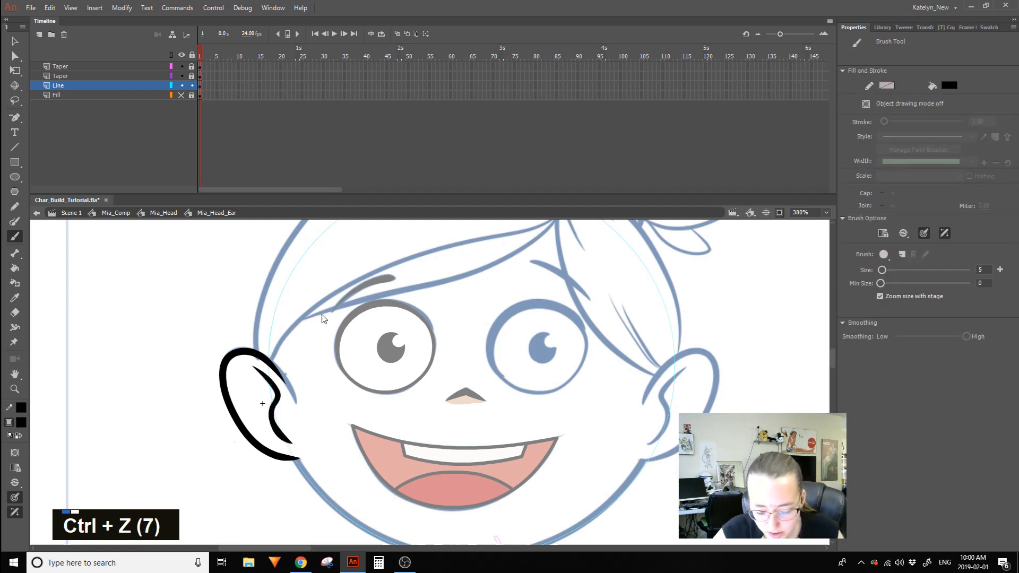
pyautogui.hotkey('ctrl', 'z')
pyautogui.hotkey('ctrl', 'z')
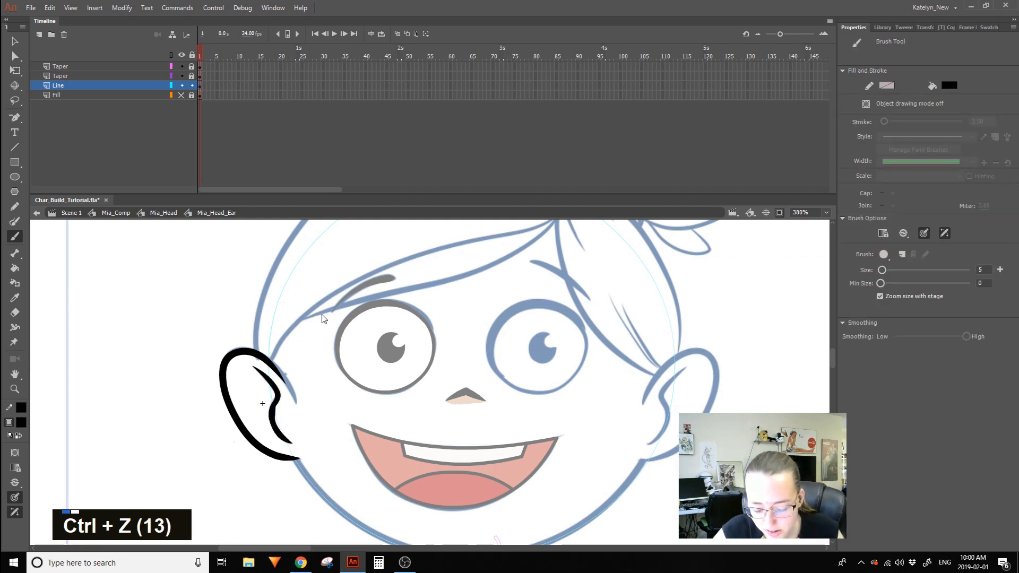
pyautogui.hotkey('ctrl', 'z')
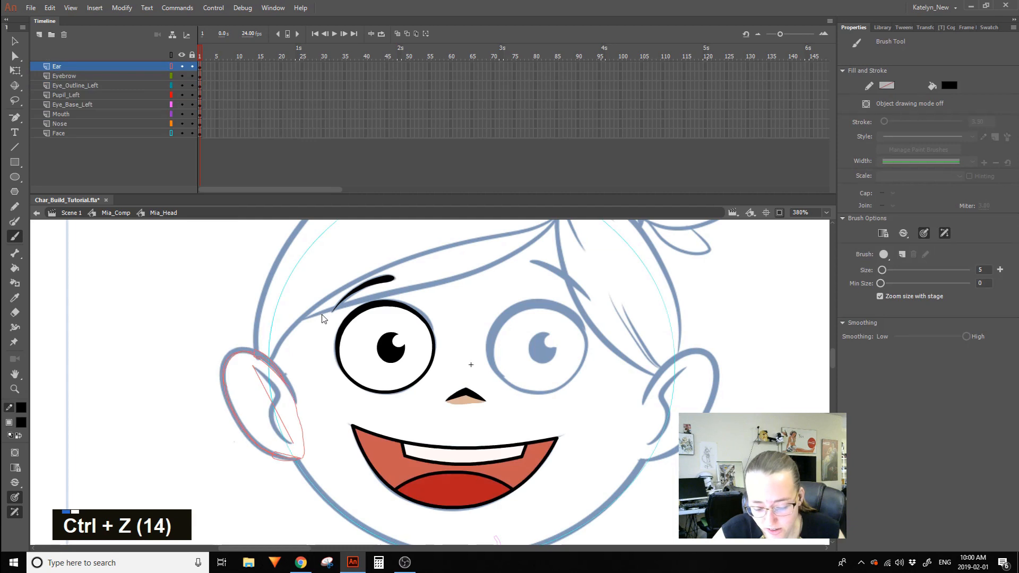
pyautogui.hotkey('ctrl', 'z')
pyautogui.hotkey('ctrl', 'z')
pyautogui.hotkey('ctrl', 'z')
pyautogui.hotkey('ctrl', 'z')
pyautogui.hotkey('ctrl', 'z')
pyautogui.hotkey('ctrl', 'z')
pyautogui.hotkey('ctrl', 'z')
pyautogui.hotkey('ctrl', 'z')
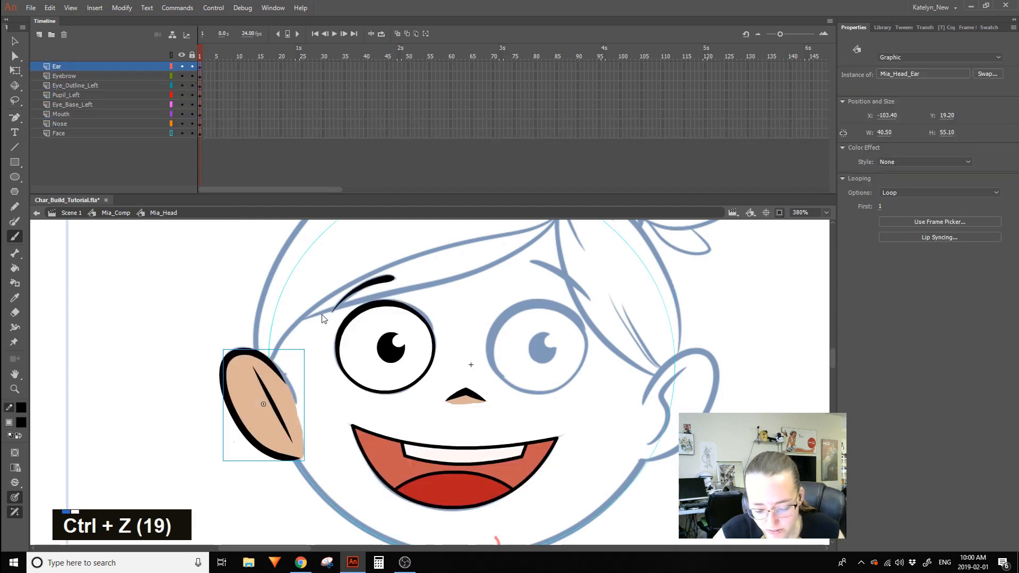
pyautogui.hotkey('ctrl', 'z')
pyautogui.hotkey('ctrl', 'z')
pyautogui.hotkey('ctrl', 'z')
pyautogui.hotkey('ctrl', 'z')
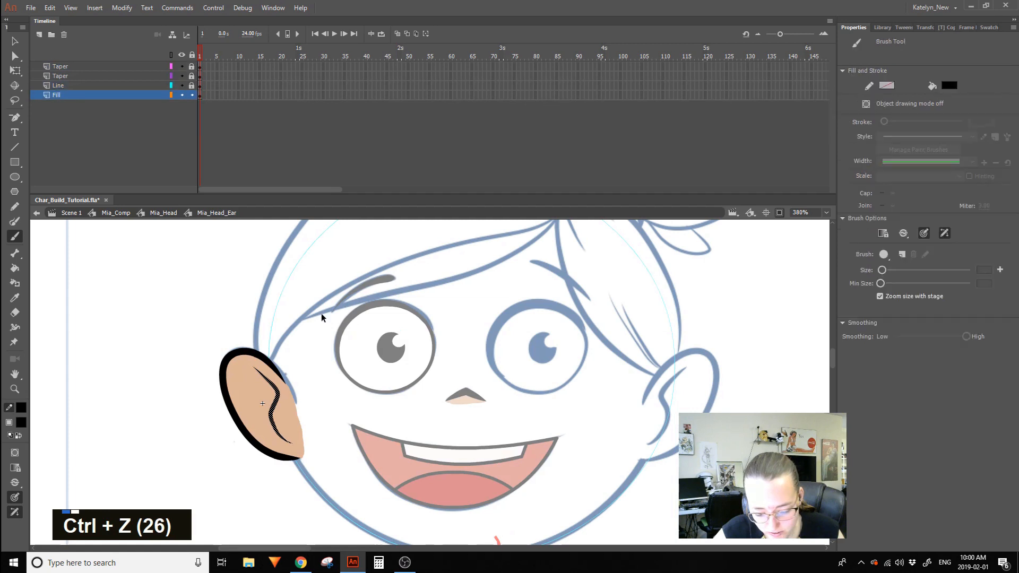
pyautogui.hotkey('ctrl', 'y')
pyautogui.hotkey('ctrl', 'y')
pyautogui.hotkey('ctrl', 'y')
pyautogui.hotkey('ctrl', 'y')
pyautogui.hotkey('ctrl', 'y')
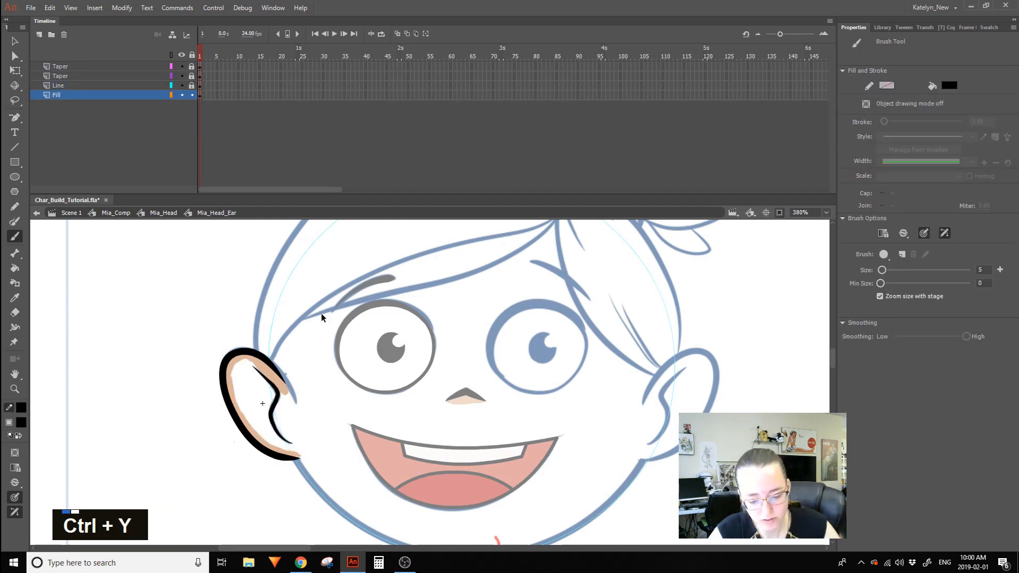
pyautogui.hotkey('ctrl', 'y')
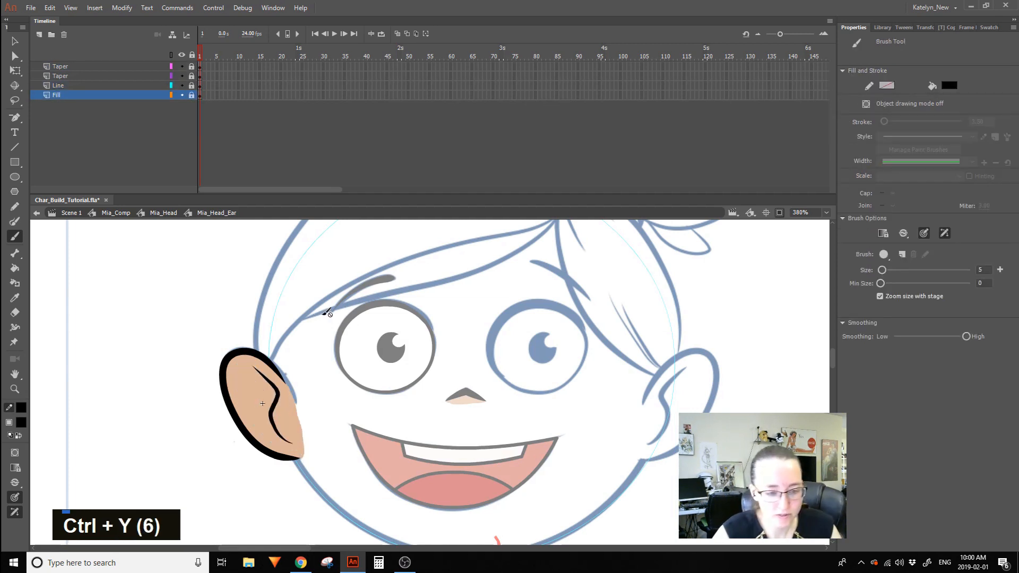
# Convert the curved inner-ear line on the Line layer from a stroke to a fill, undoing its horizontal flip and a distorted edge.
pyautogui.press('z')
pyautogui.moveTo(211, 494); pyautogui.dragTo(417, 300)
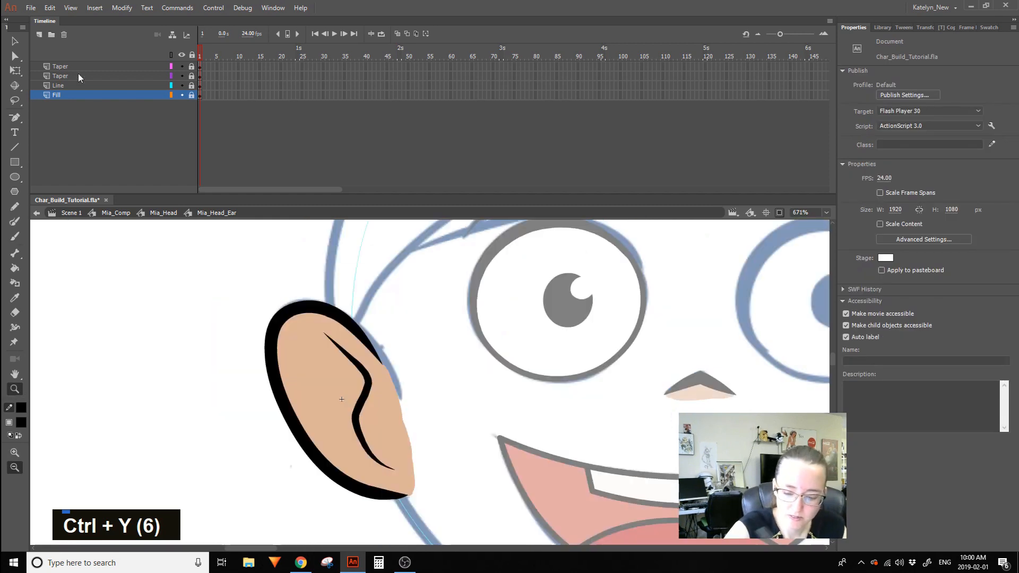
pyautogui.press('v')
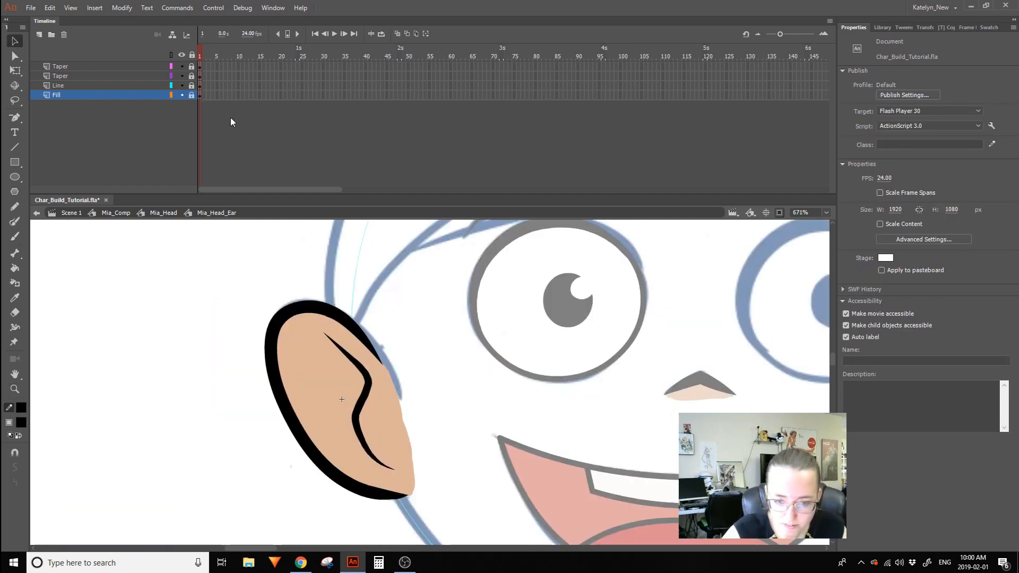
pyautogui.click(362, 372)
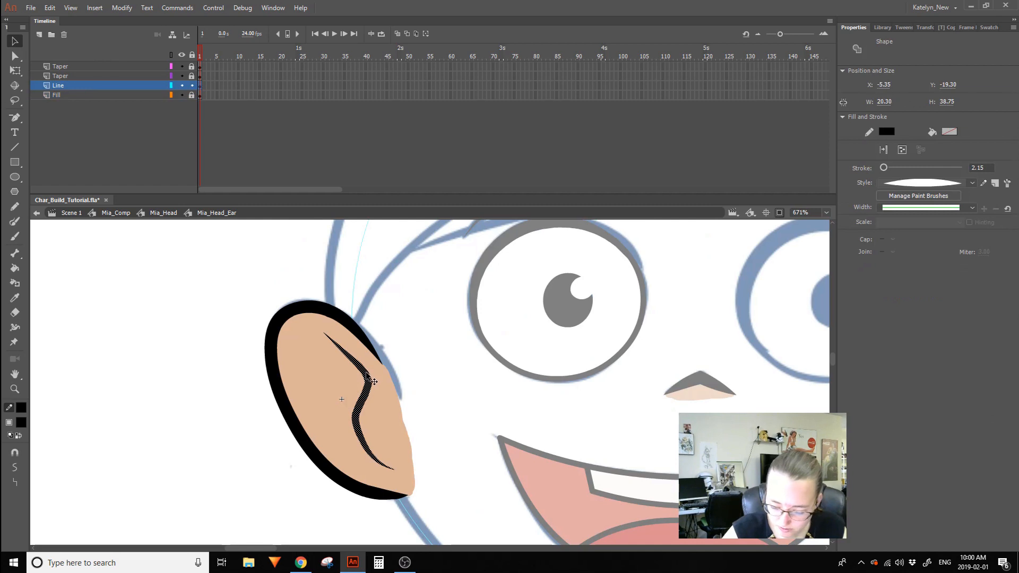
pyautogui.press('1')
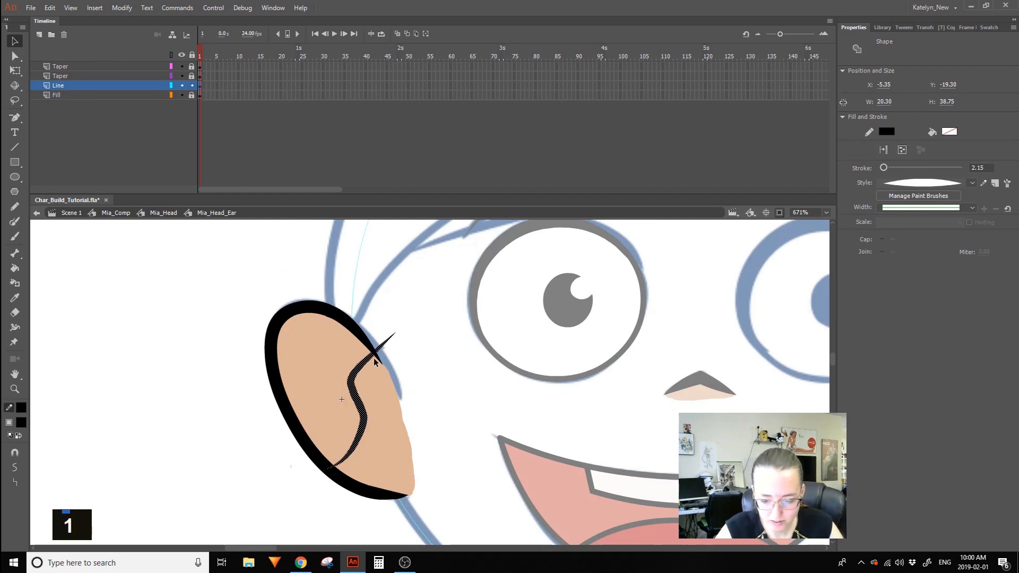
pyautogui.hotkey('ctrl', 'z')
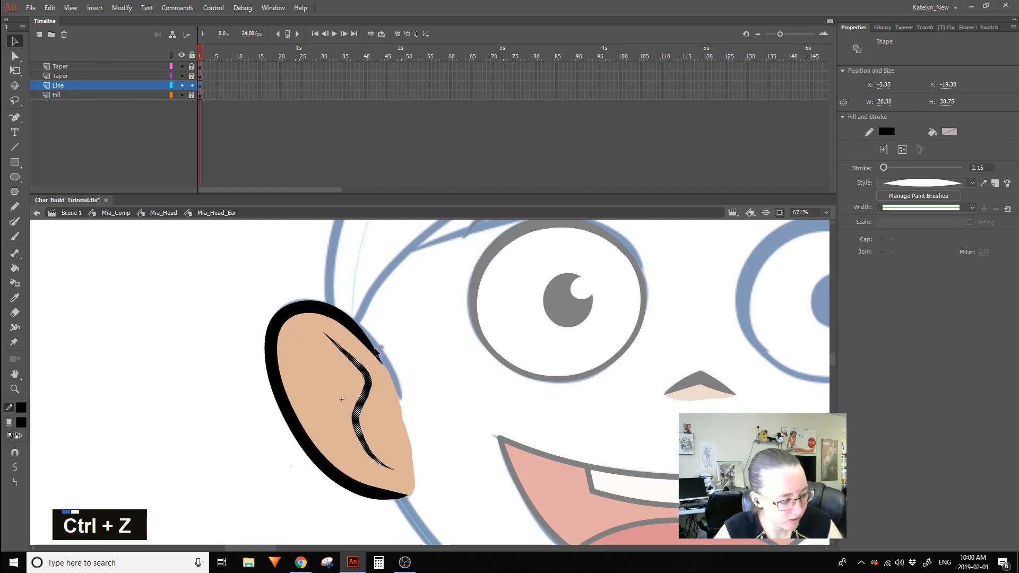
pyautogui.click(122, 8)
pyautogui.moveTo(163, 98)
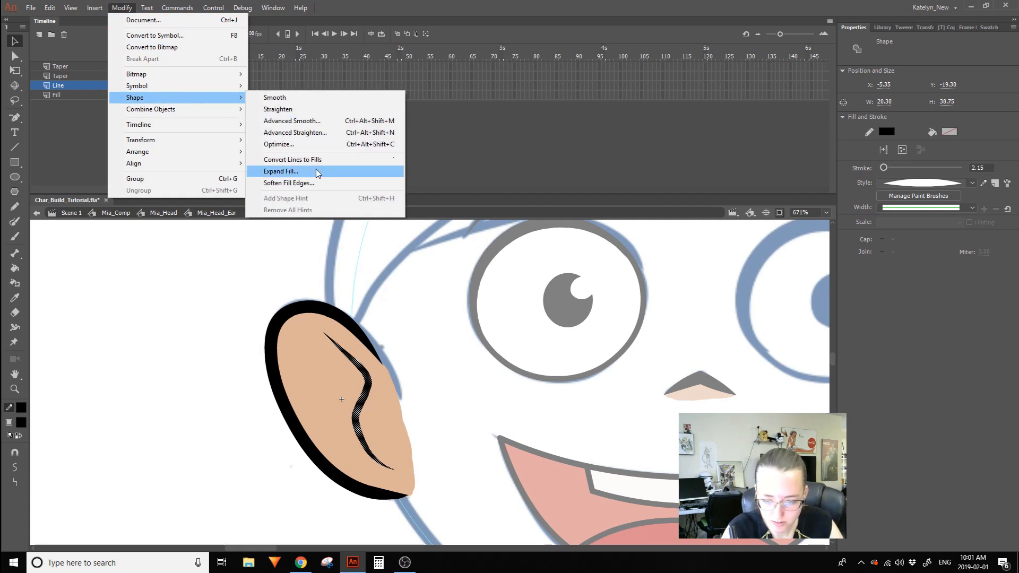
pyautogui.click(318, 160)
pyautogui.click(386, 348)
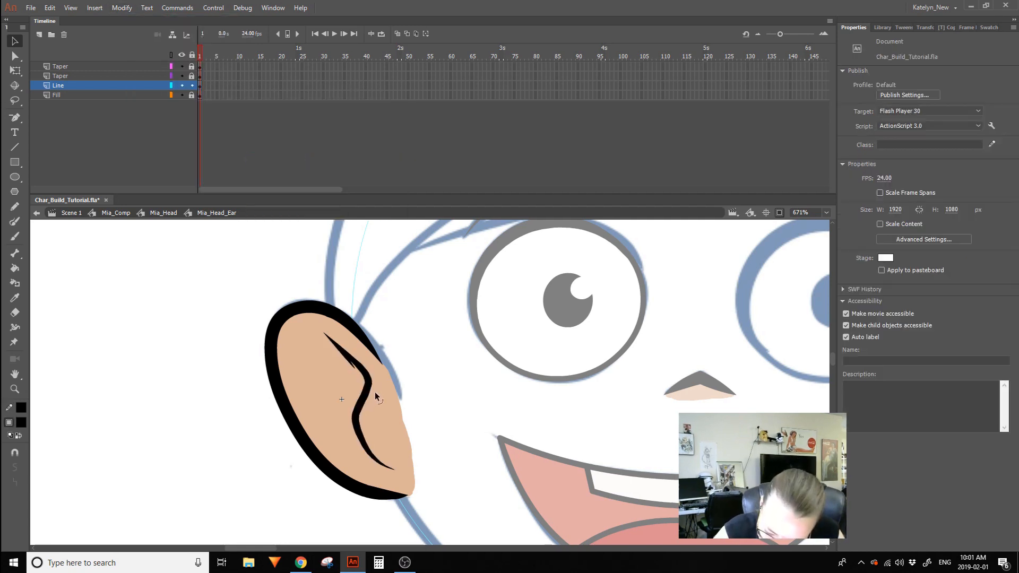
pyautogui.hotkey('ctrl', 'z')
# Remove surplus anchor points from the upper segment and middle bend of the filled inner-ear line with the Pen tool.
pyautogui.click(14, 117)
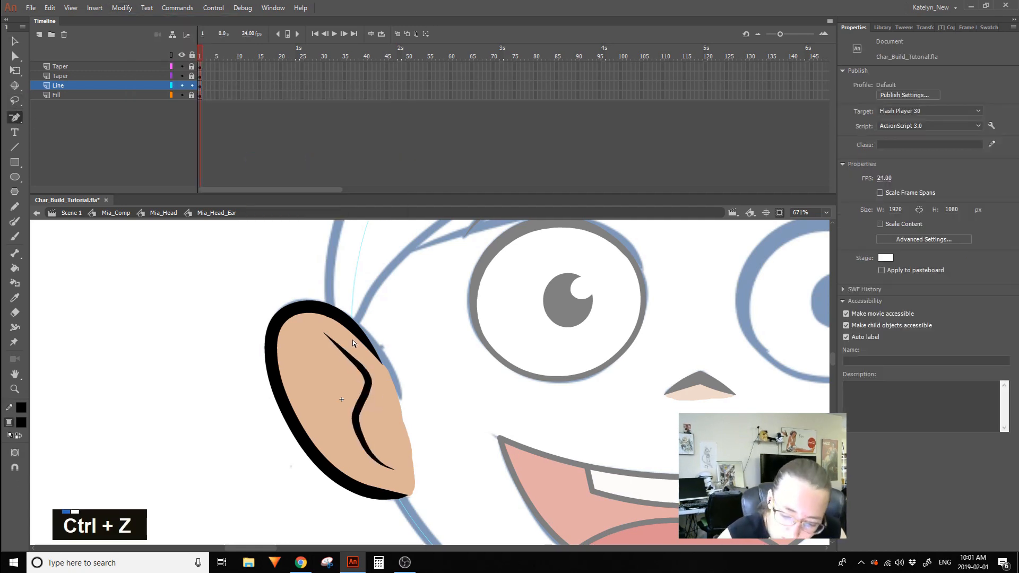
pyautogui.keyDown('ctrl'); pyautogui.click(370, 378); pyautogui.keyUp('ctrl')
pyautogui.doubleClick(354, 364)
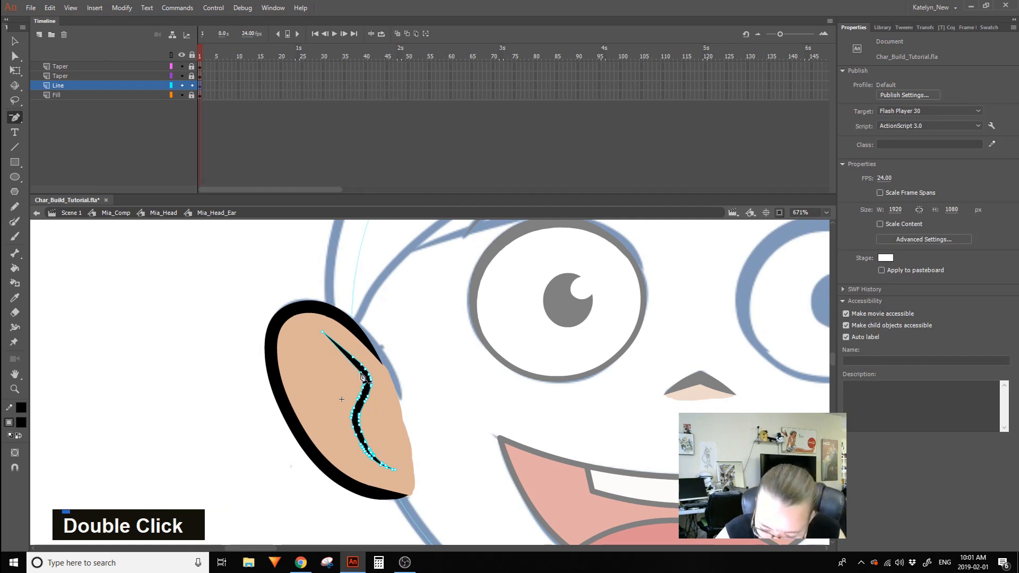
pyautogui.doubleClick(360, 395)
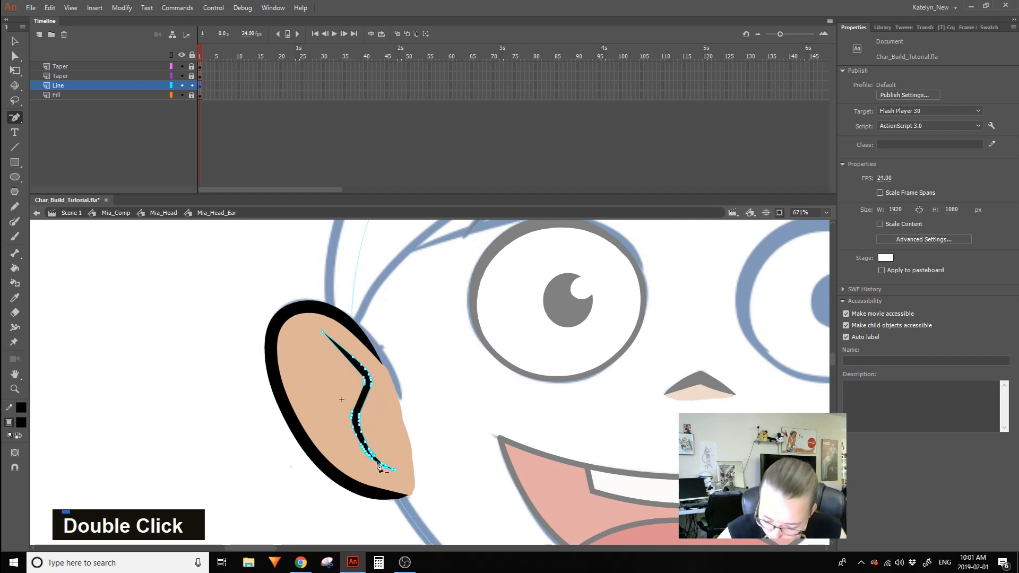
pyautogui.keyDown('ctrl'); pyautogui.click(417, 411); pyautogui.keyUp('ctrl')
pyautogui.keyDown('ctrl'); pyautogui.click(366, 374); pyautogui.keyUp('ctrl')
pyautogui.doubleClick(366, 374)
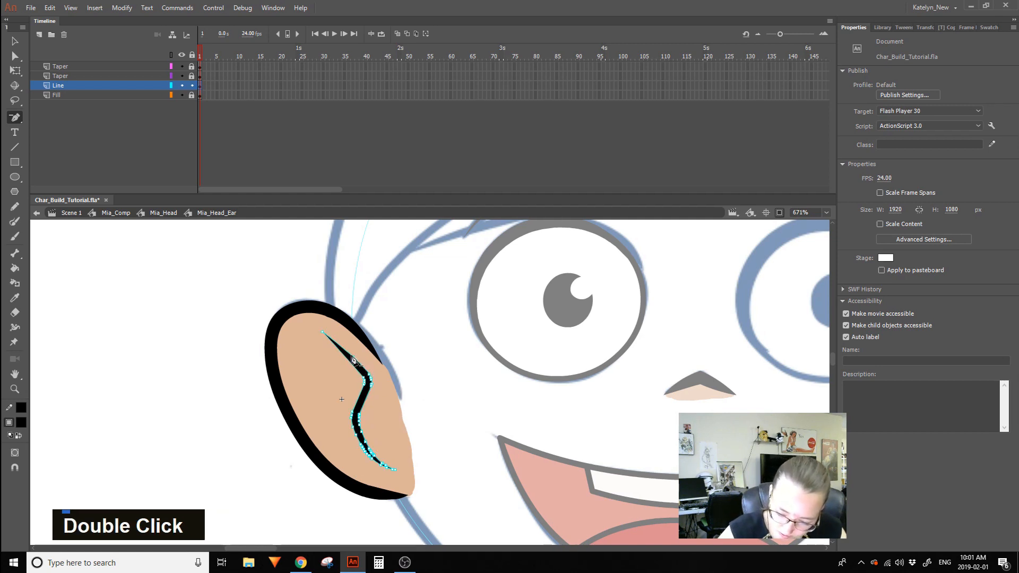
pyautogui.keyDown('ctrl'); pyautogui.click(386, 371); pyautogui.keyUp('ctrl')
# Remove the surplus anchor points along the lower segment of the inner-ear line, down towards its tip.
pyautogui.keyDown('ctrl'); pyautogui.click(374, 461); pyautogui.keyUp('ctrl')
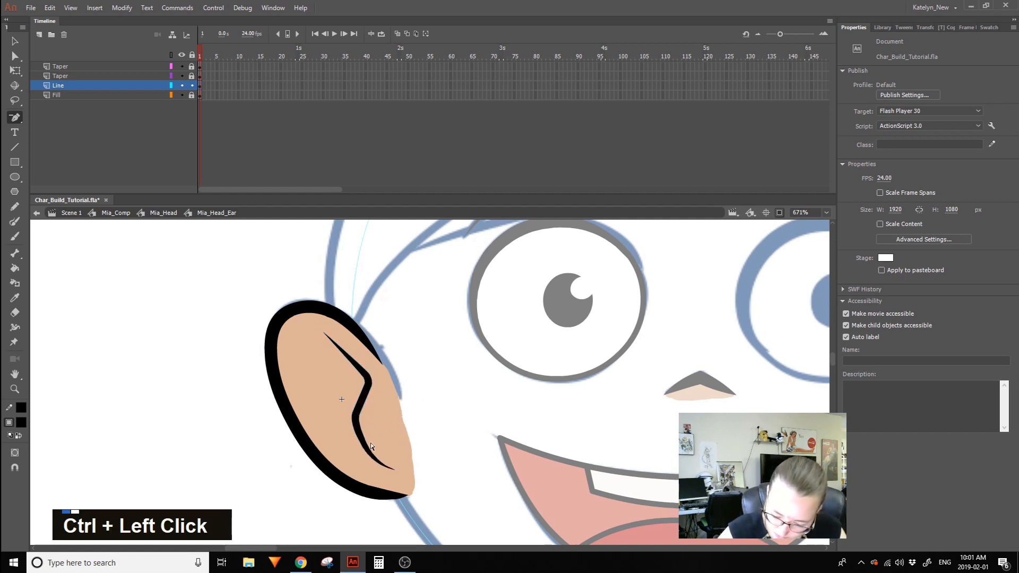
pyautogui.keyDown('ctrl'); pyautogui.click(366, 445); pyautogui.keyUp('ctrl')
pyautogui.doubleClick(362, 450)
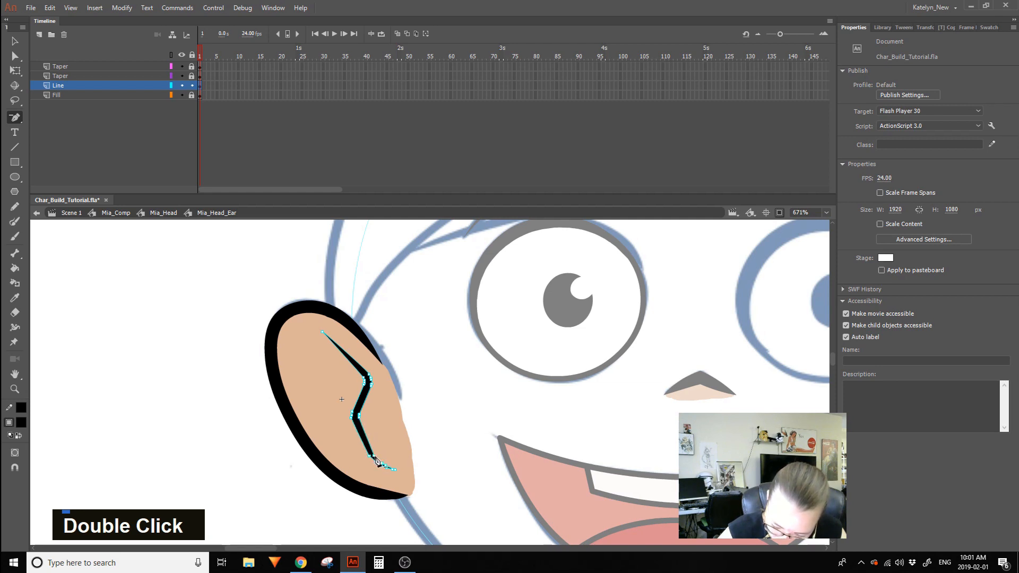
pyautogui.doubleClick(383, 468)
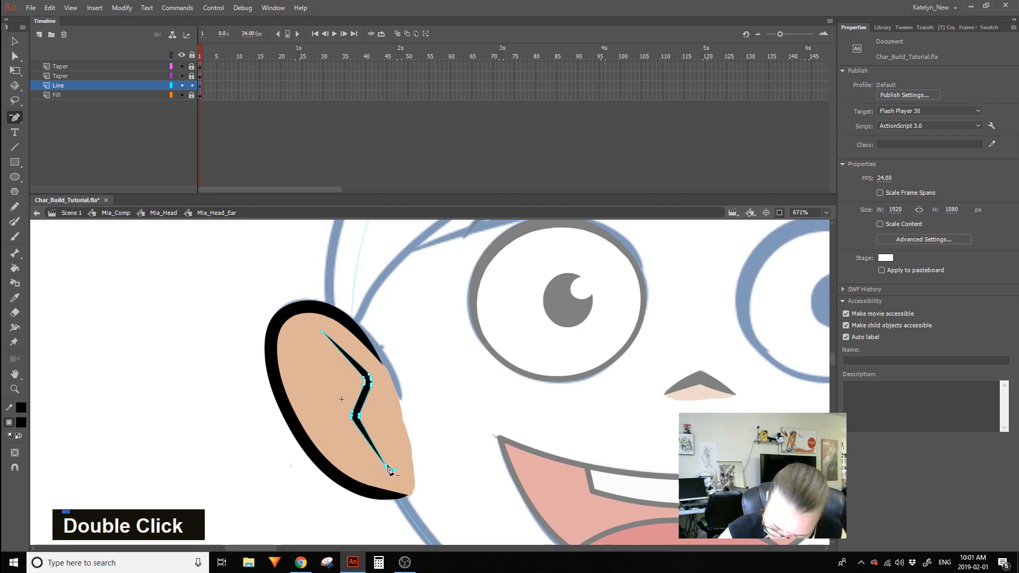
# Bring the lower tip of the inner-ear line to a single point and remove the surplus anchor points at its bends.
pyautogui.moveTo(383, 466); pyautogui.dragTo(393, 470)
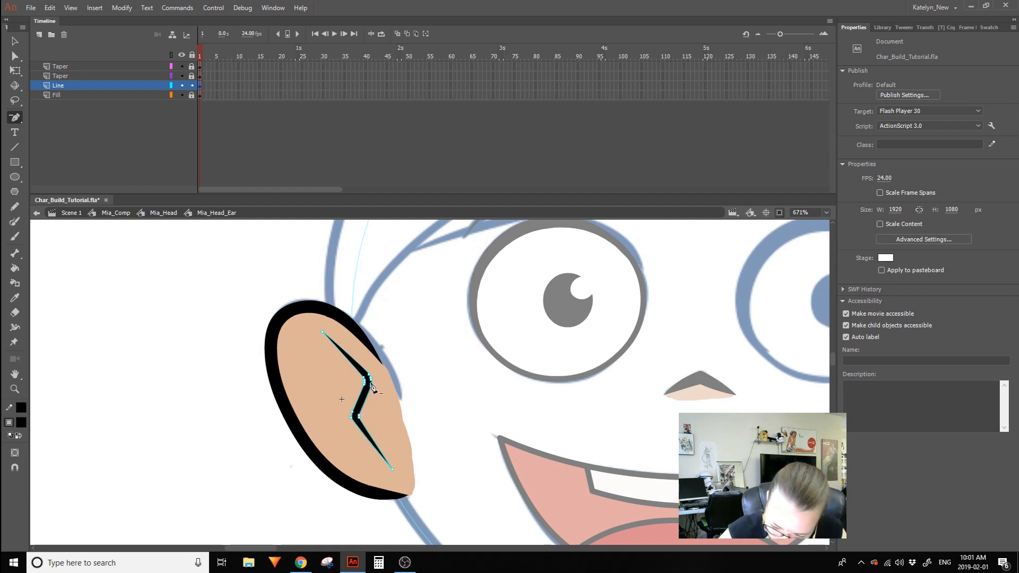
pyautogui.click(18, 43)
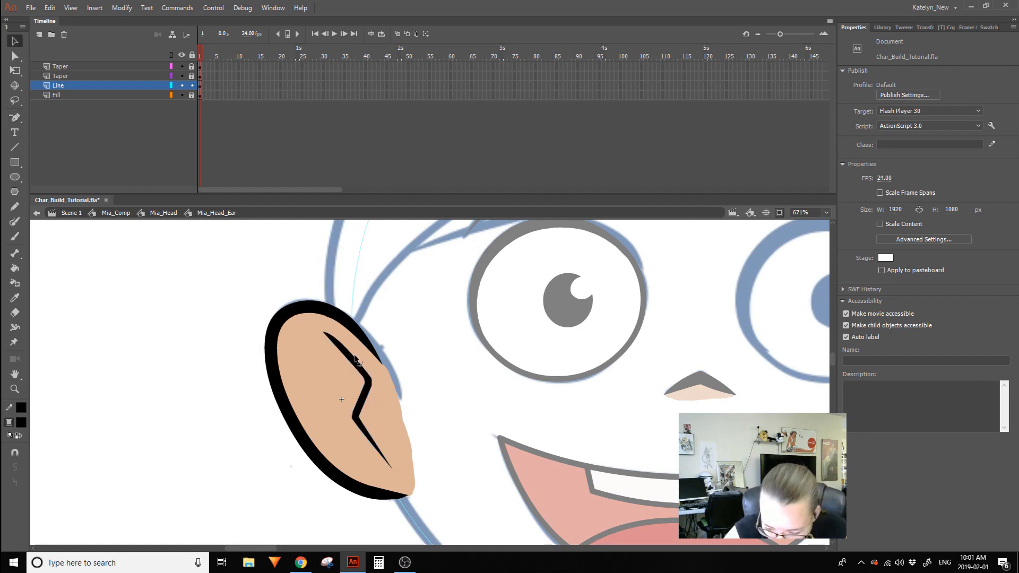
pyautogui.moveTo(355, 367)
pyautogui.mouseDown()
pyautogui.moveTo(347, 360)
pyautogui.moveTo(356, 374)
pyautogui.mouseUp()
pyautogui.hotkey('ctrl', 'z')
pyautogui.hotkey('ctrl', 'z')
pyautogui.press('p')
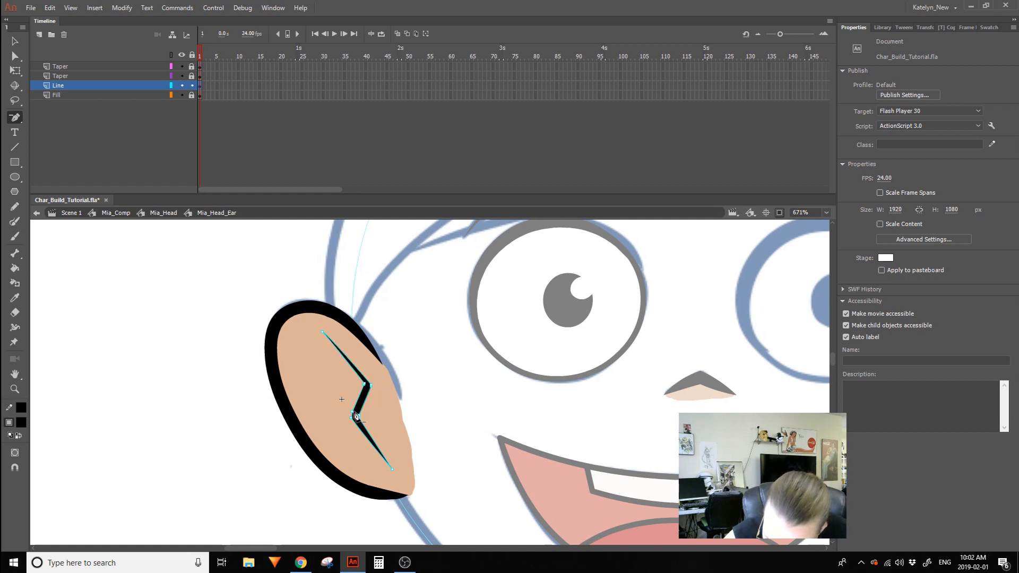
# Curve the outer edge of the inner-ear line's upper segment.
pyautogui.click(16, 42)
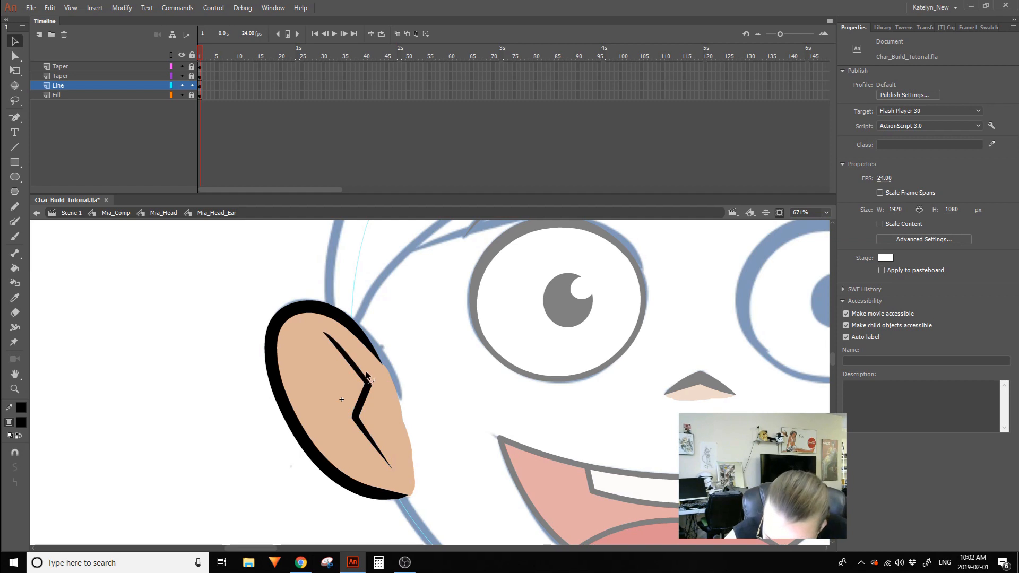
pyautogui.click(14, 389)
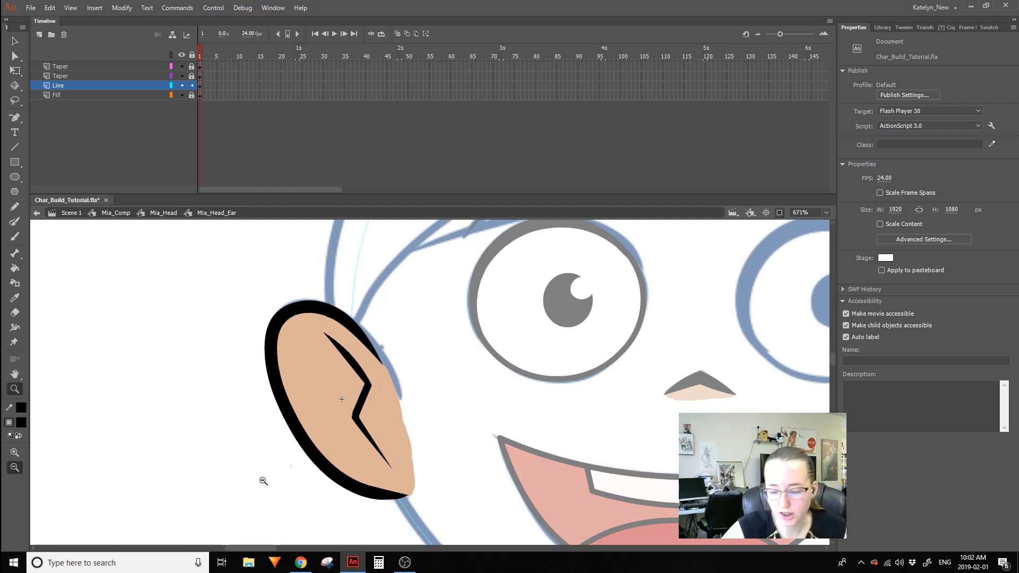
pyautogui.doubleClick(303, 425)
pyautogui.click(17, 42)
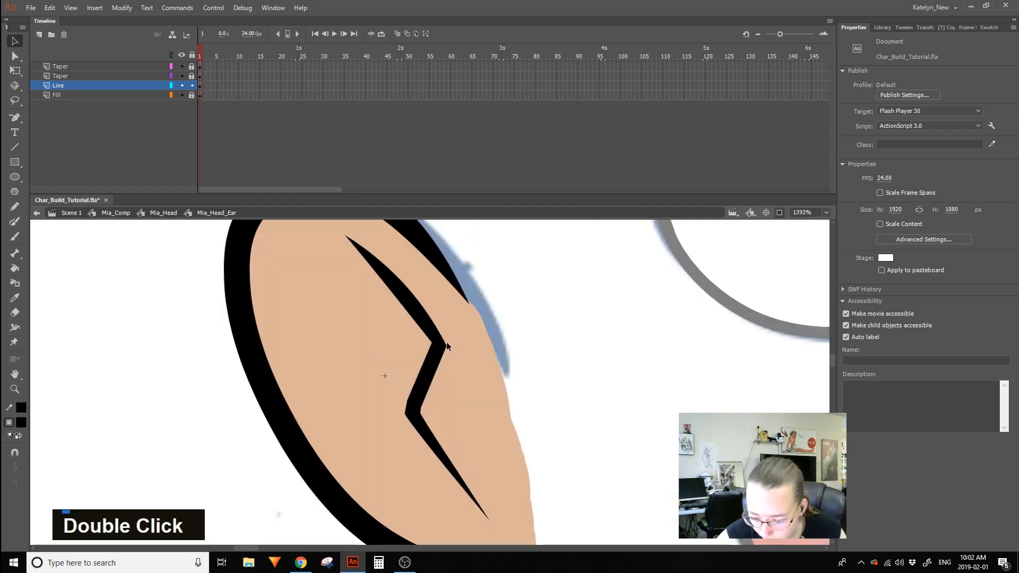
pyautogui.doubleClick(447, 346)
pyautogui.click(14, 56)
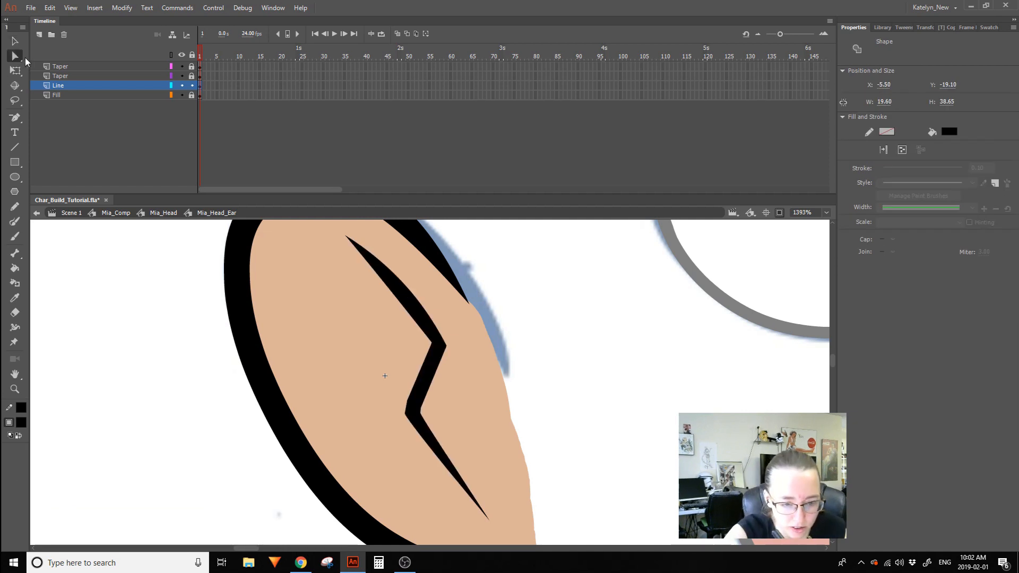
pyautogui.click(444, 336)
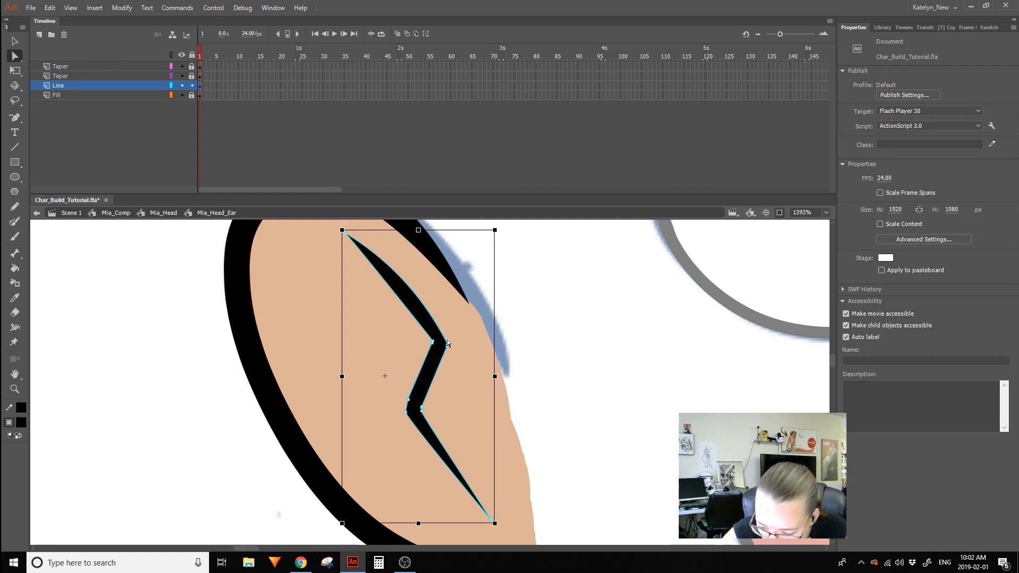
pyautogui.hotkey('ctrl', 'z')
# Round the inner-ear line's upper bend and the inner corner of its lower bend with the Subselection Tool.
pyautogui.click(15, 55)
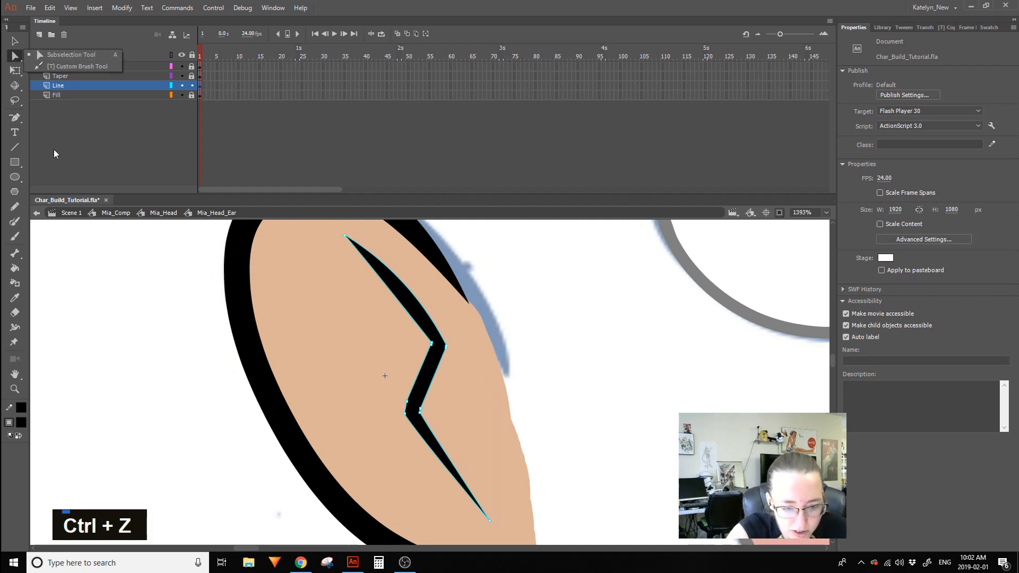
pyautogui.click(103, 53)
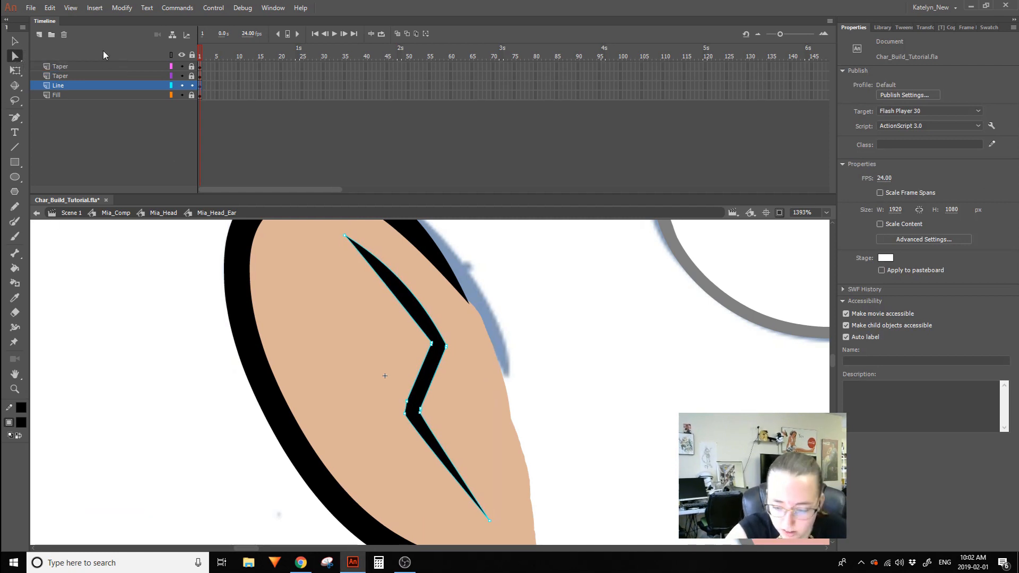
pyautogui.click(445, 346)
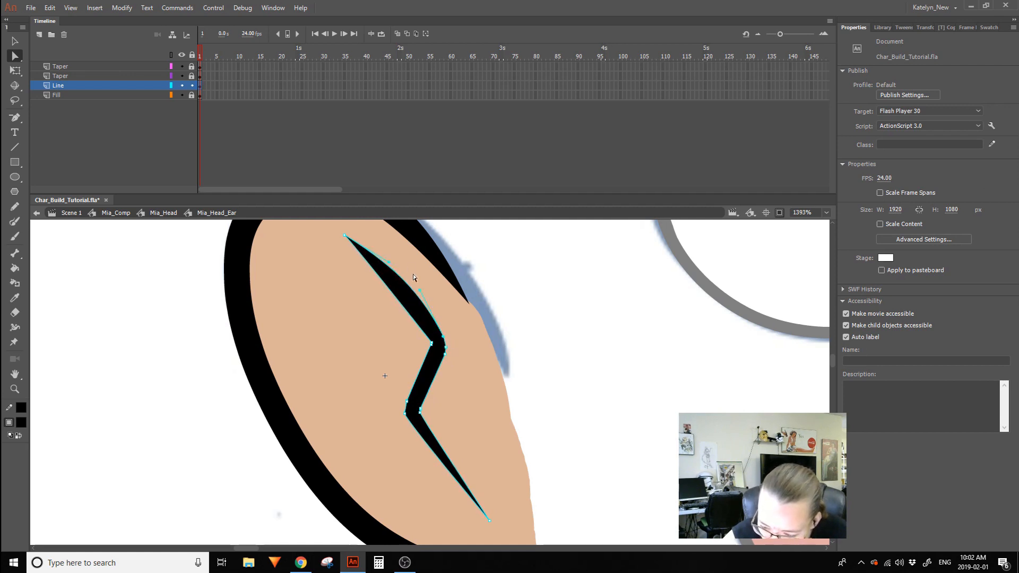
pyautogui.click(431, 344)
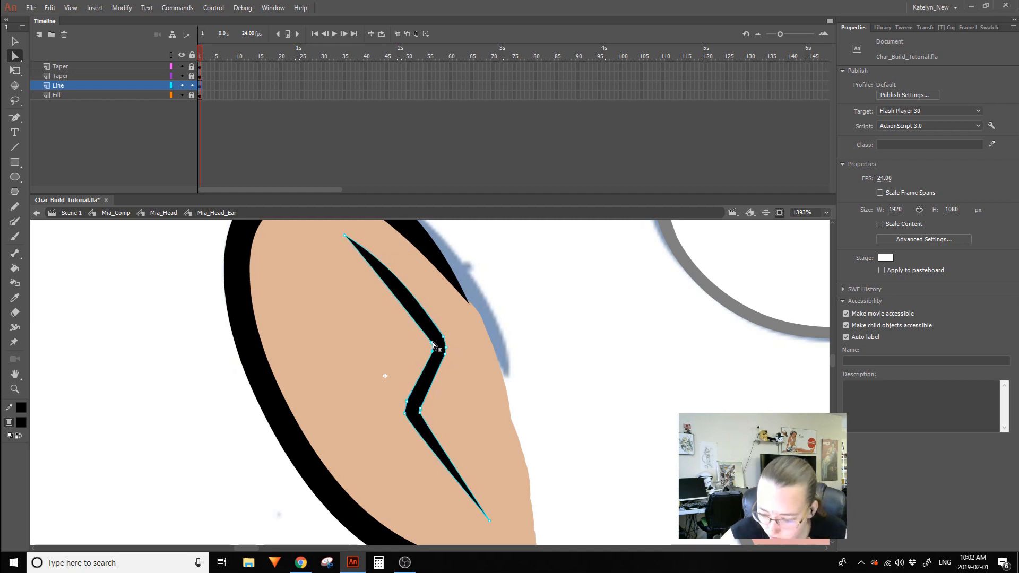
pyautogui.moveTo(420, 413); pyautogui.dragTo(421, 417)
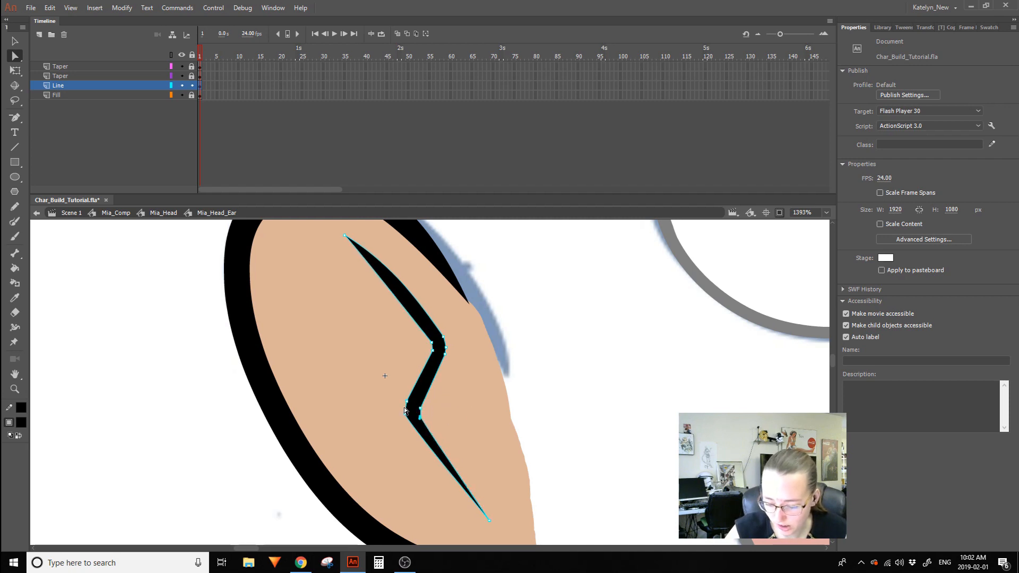
# Curve the inner edge of the inner-ear line's upper segment by adjusting the anchor handle at the upper bend.
pyautogui.press('space')
pyautogui.moveTo(542, 469); pyautogui.dragTo(451, 462)
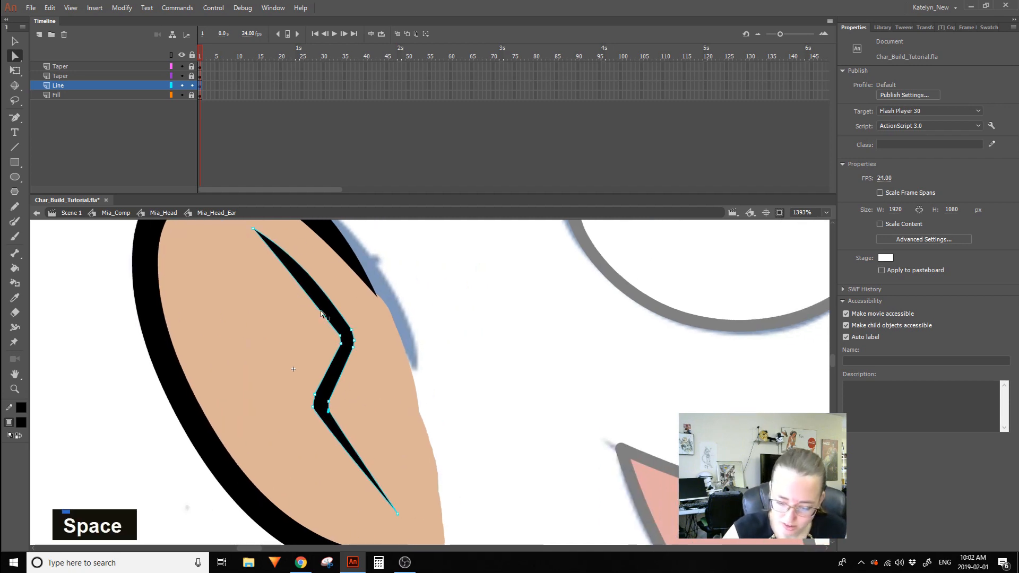
pyautogui.click(341, 337)
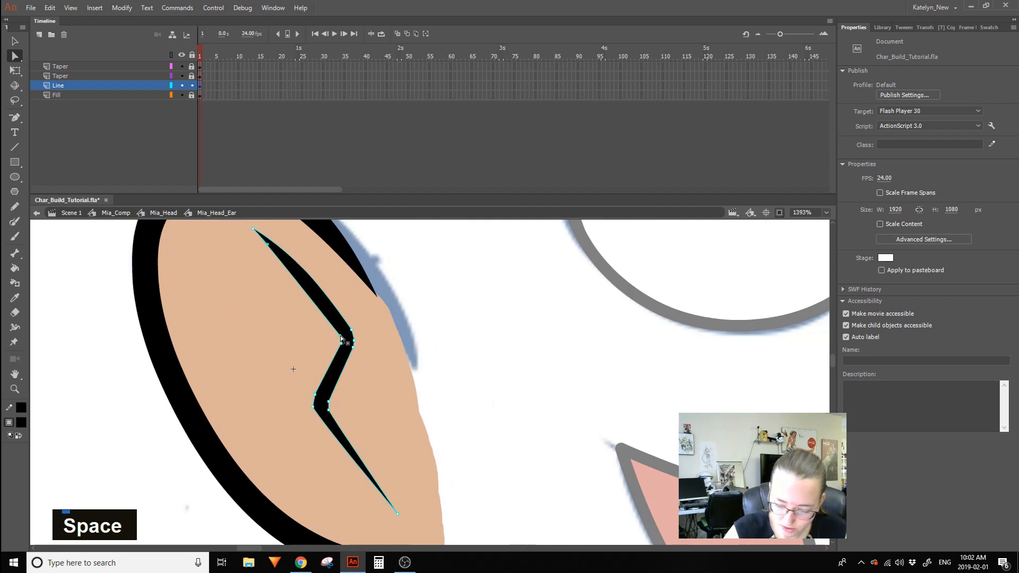
pyautogui.moveTo(268, 243); pyautogui.dragTo(282, 250)
# Round the outer corner of the inner-ear line's lower bend and curve the lower segment by adjusting the anchor handles.
pyautogui.press('space')
pyautogui.moveTo(366, 400); pyautogui.dragTo(396, 331)
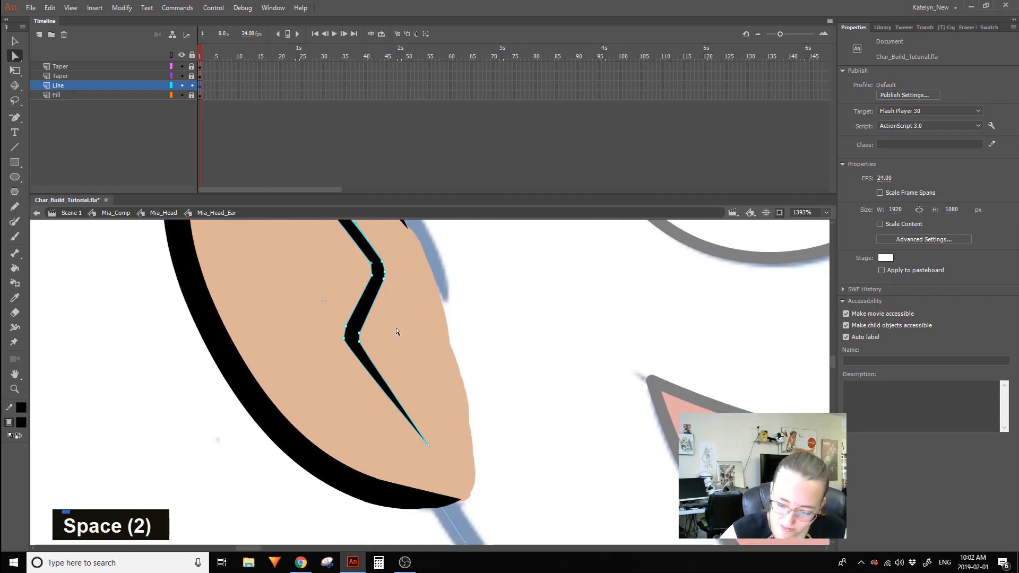
pyautogui.click(347, 343)
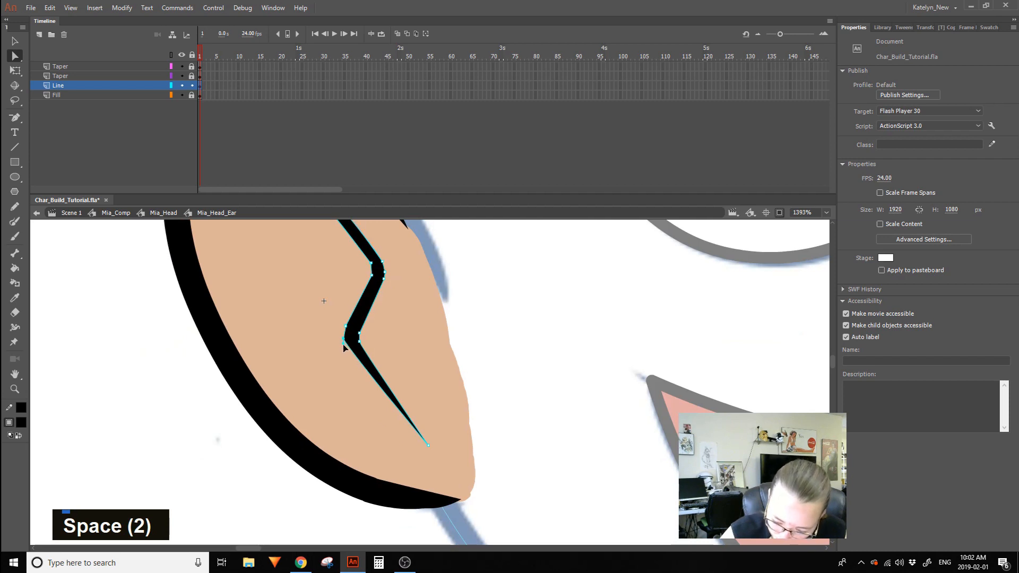
pyautogui.moveTo(339, 349); pyautogui.dragTo(339, 348)
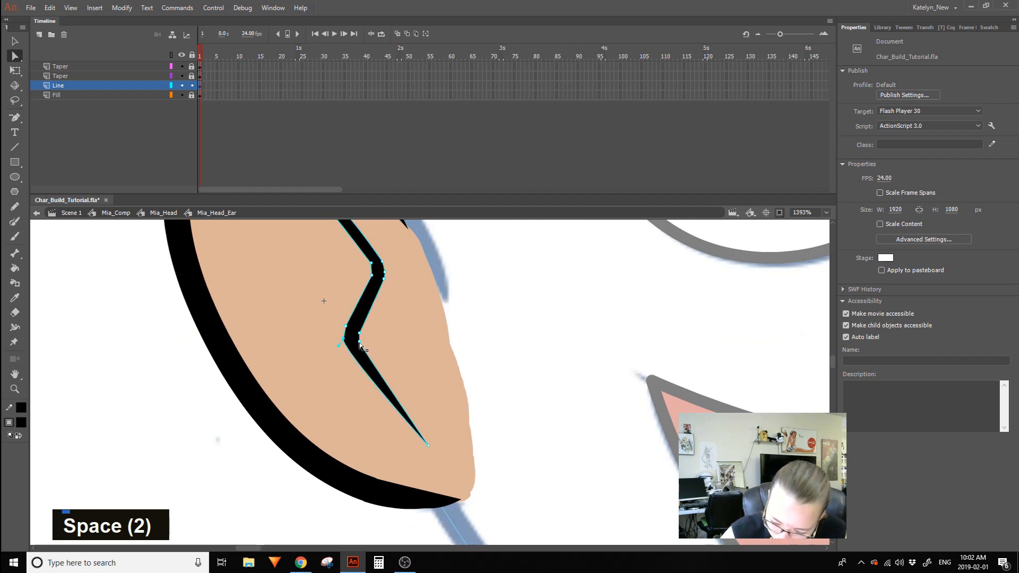
pyautogui.click(345, 326)
pyautogui.moveTo(347, 331); pyautogui.dragTo(341, 332)
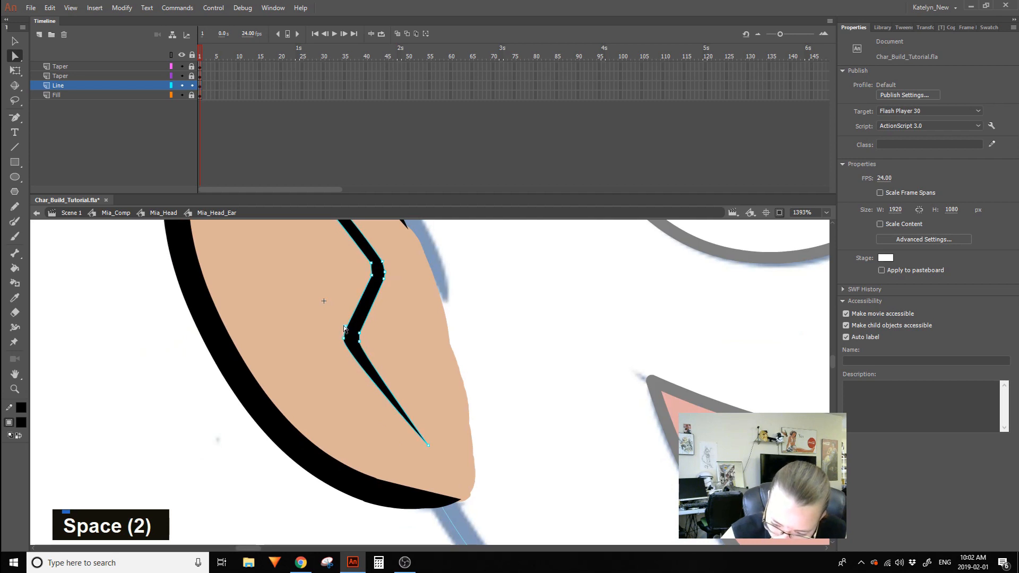
pyautogui.press('ctrl')
pyautogui.keyDown('alt'); pyautogui.click(346, 326); pyautogui.keyUp('alt')
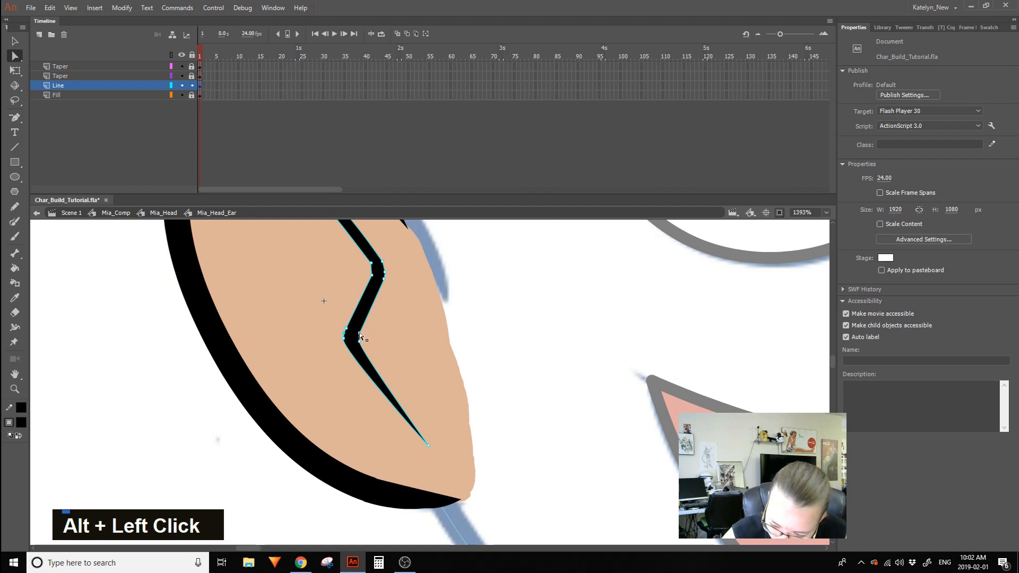
pyautogui.click(421, 307)
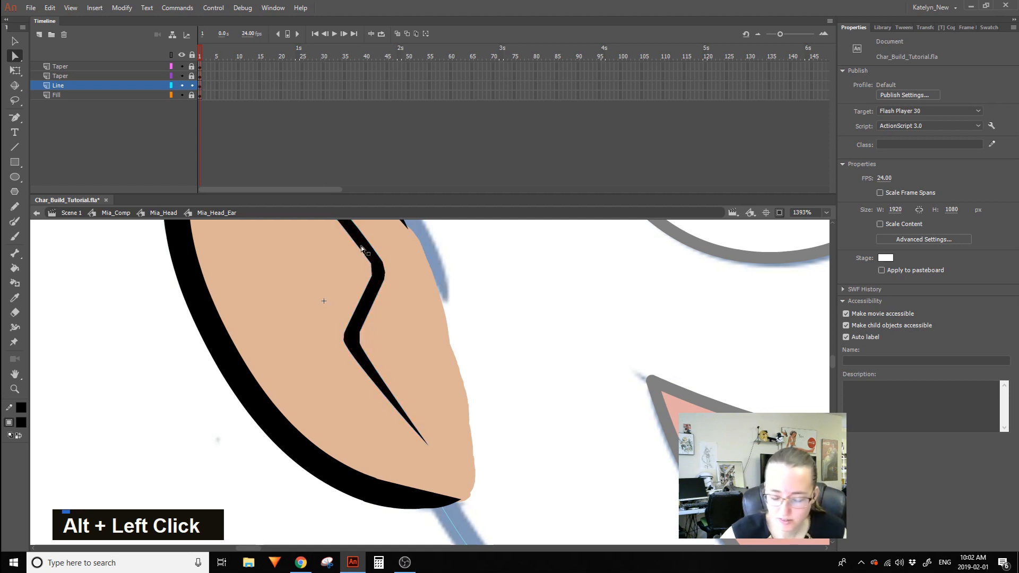
# Bend the edges of the inner-ear line's two long segments into smoother curves, undoing the stray adjustments.
pyautogui.click(15, 41)
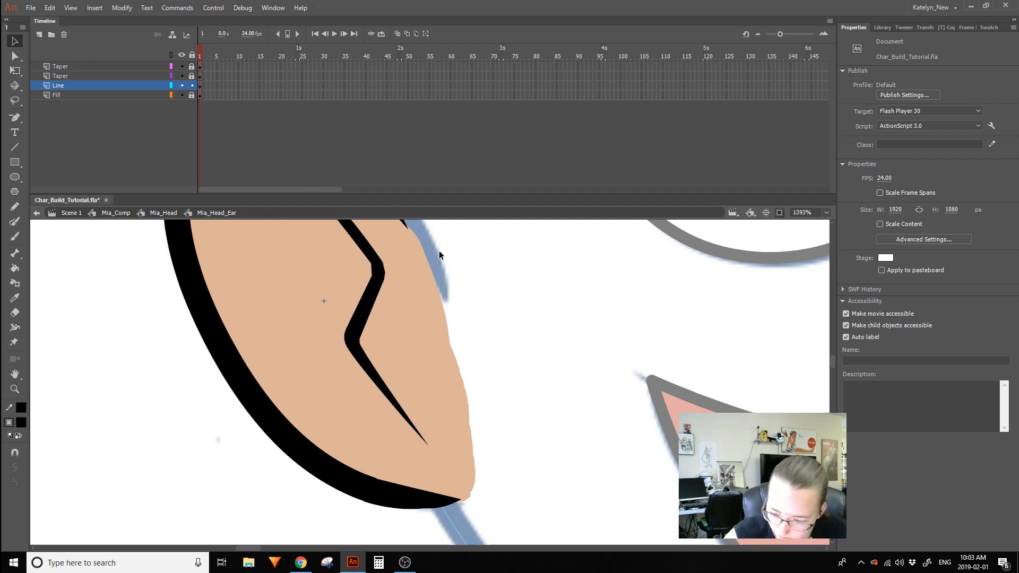
pyautogui.press('space')
pyautogui.moveTo(440, 255); pyautogui.dragTo(428, 336)
pyautogui.moveTo(374, 398)
pyautogui.mouseDown()
pyautogui.moveTo(375, 351)
pyautogui.moveTo(366, 354)
pyautogui.mouseUp()
pyautogui.click(347, 329)
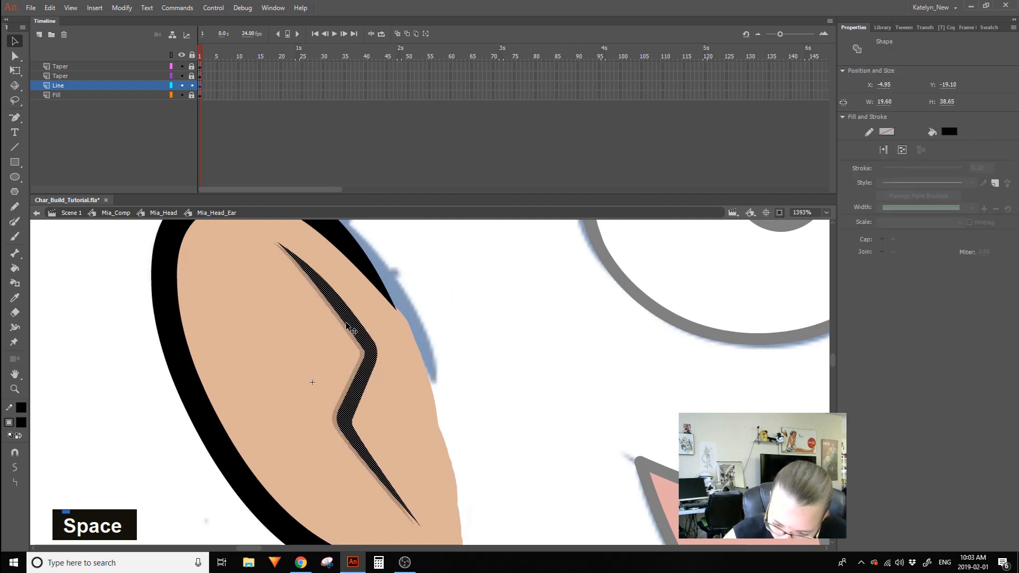
pyautogui.hotkey('ctrl', 'z')
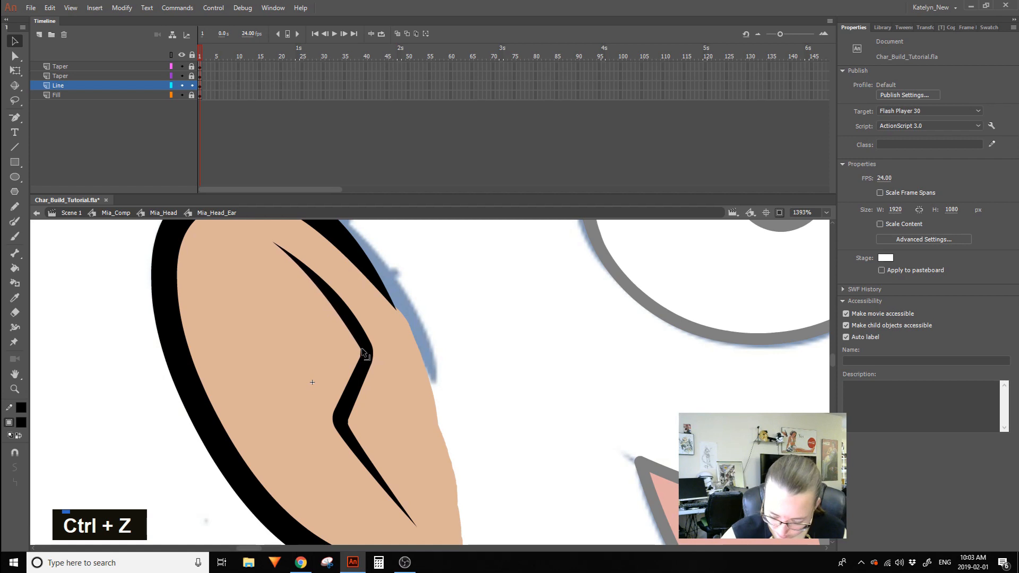
pyautogui.hotkey('ctrl', 'z')
pyautogui.hotkey('ctrl', 'z')
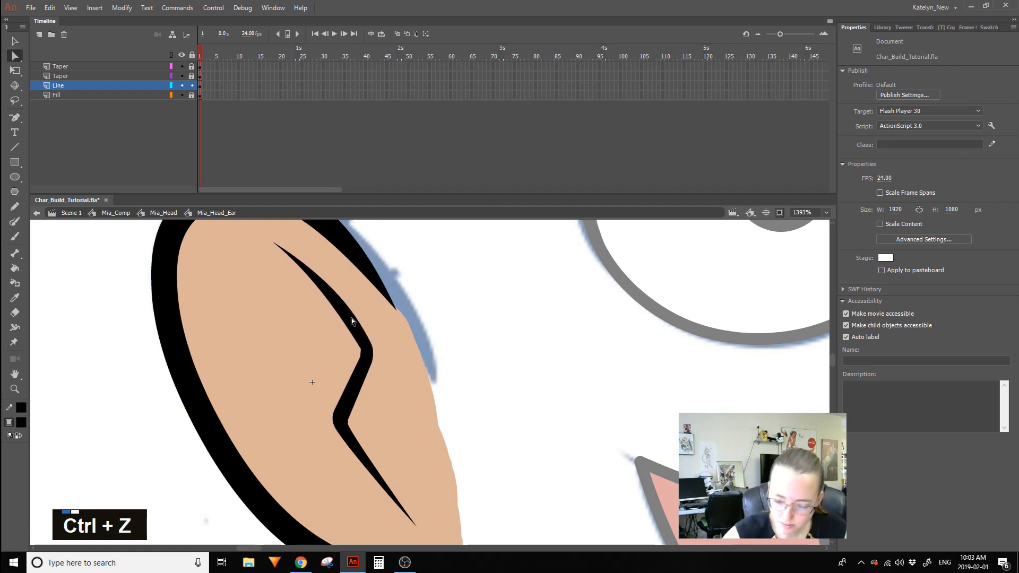
# Reposition the outer anchor points at the inner-ear line's upper bend and refine the curve of the upper segment's outer edge.
pyautogui.keyDown('ctrl'); pyautogui.click(359, 322); pyautogui.keyUp('ctrl')
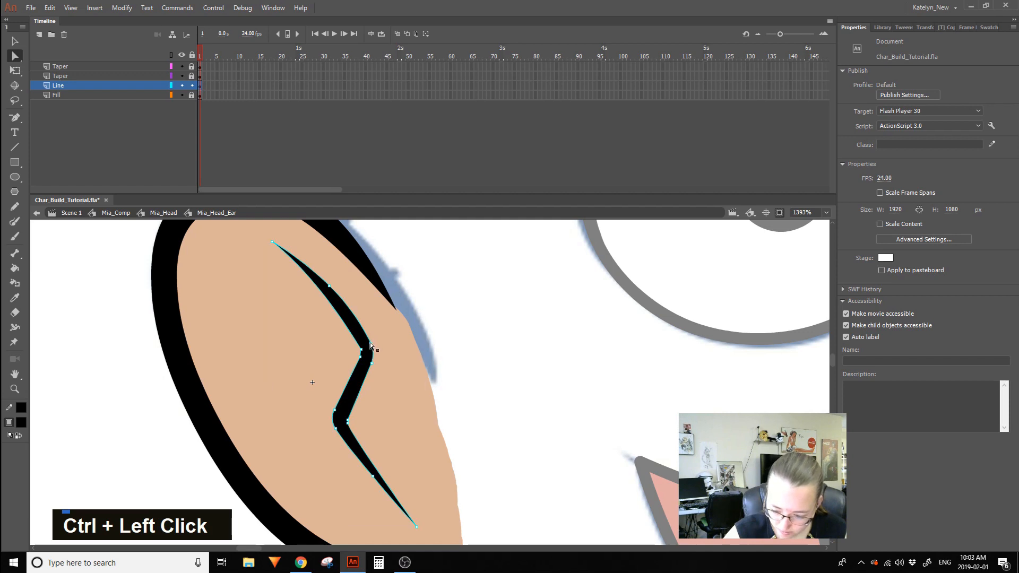
pyautogui.click(373, 346)
pyautogui.click(417, 276)
pyautogui.click(353, 312)
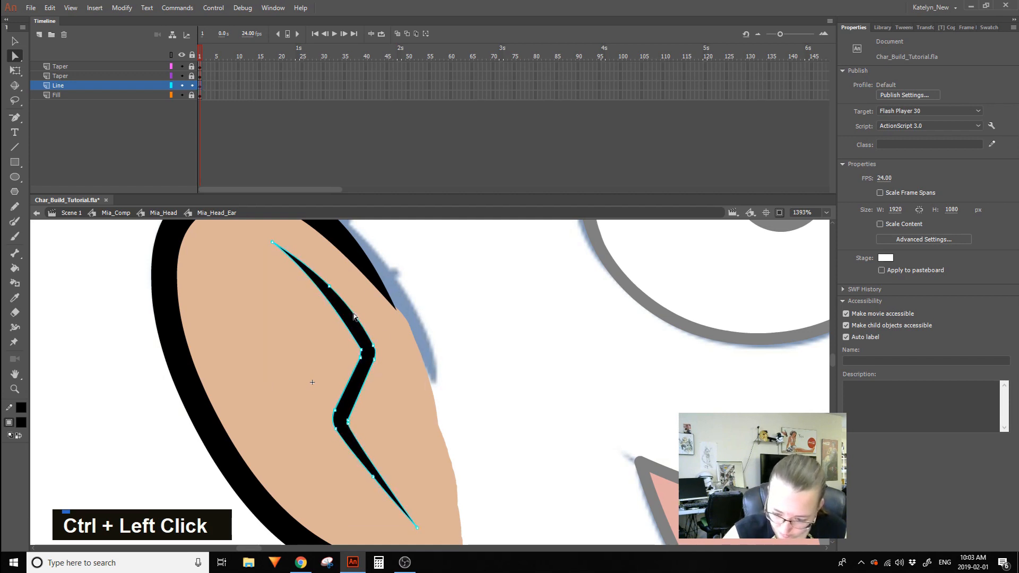
pyautogui.keyDown('ctrl'); pyautogui.click(329, 286); pyautogui.keyUp('ctrl')
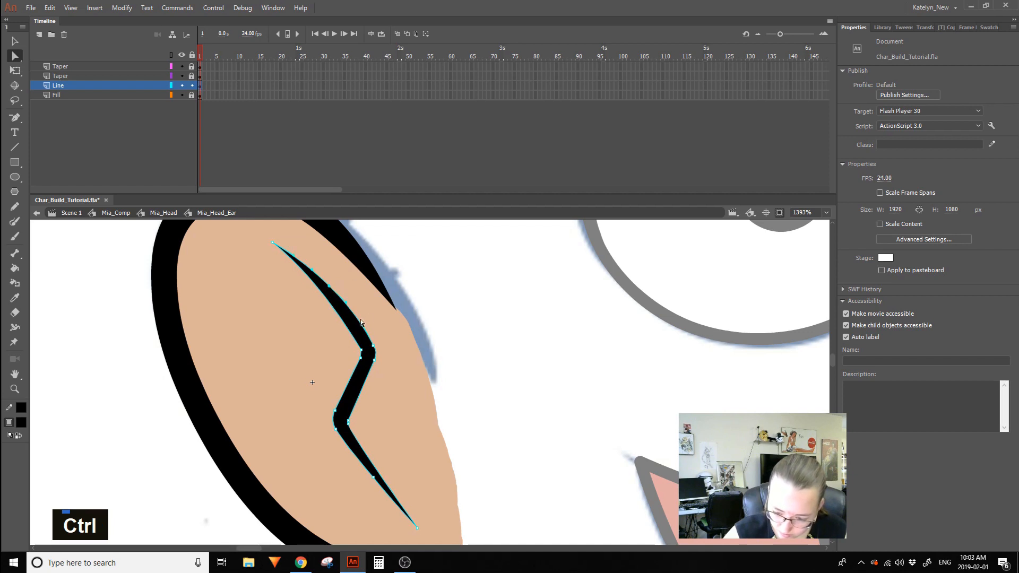
pyautogui.click(419, 263)
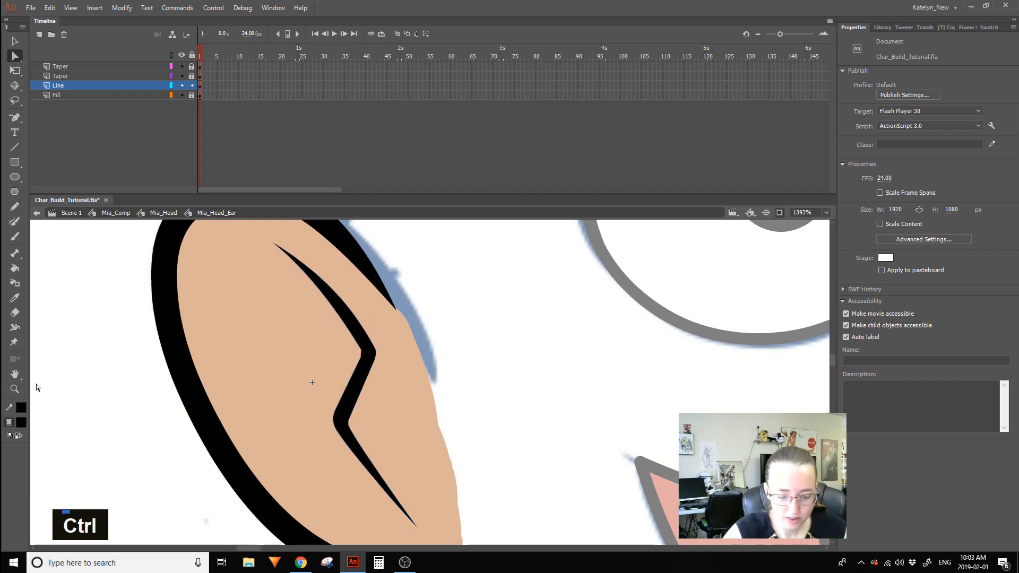
# Leave the ear symbol to return to the Mia_Head symbol and save the file.
pyautogui.doubleClick(15, 390)
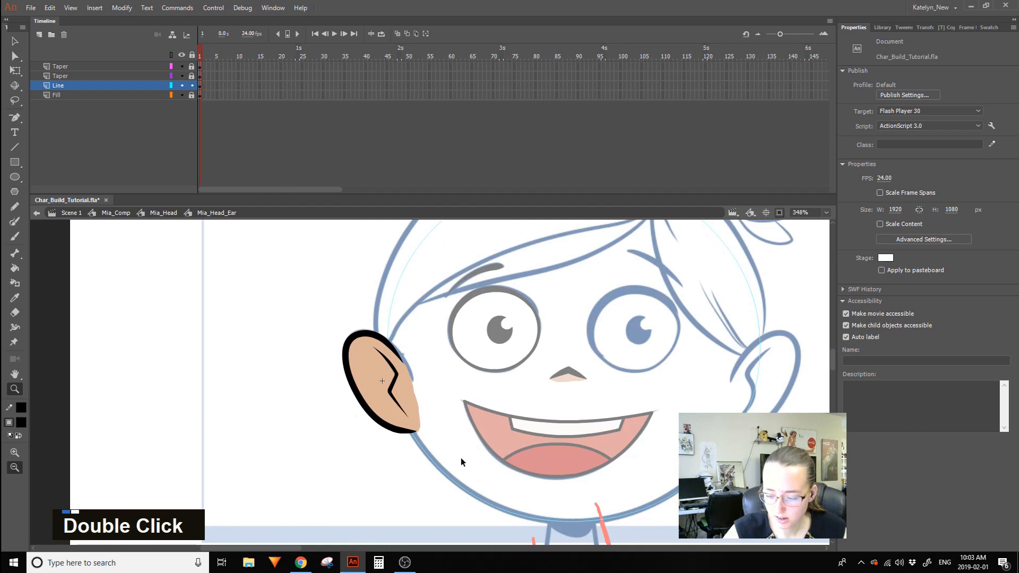
pyautogui.keyDown('ctrl'); pyautogui.click(462, 463); pyautogui.keyUp('ctrl')
pyautogui.moveTo(310, 482); pyautogui.dragTo(642, 258)
pyautogui.press('space')
pyautogui.moveTo(553, 414); pyautogui.dragTo(488, 388)
pyautogui.keyDown('ctrl'); pyautogui.doubleClick(306, 500); pyautogui.keyUp('ctrl')
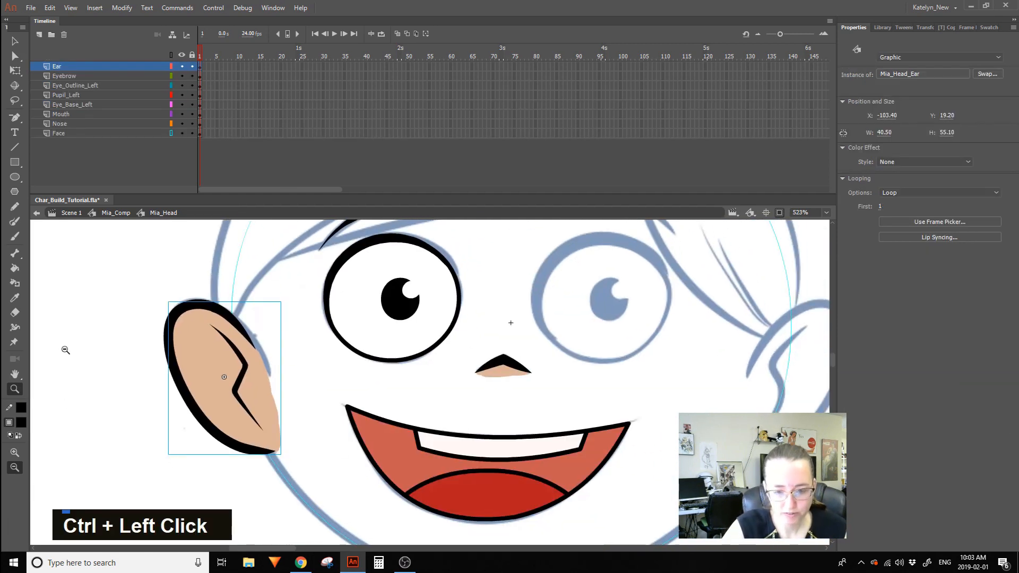
pyautogui.press('q')
pyautogui.press('space')
pyautogui.click(15, 388)
pyautogui.click(88, 436)
pyautogui.press('space')
pyautogui.moveTo(581, 398); pyautogui.dragTo(359, 437)
pyautogui.hotkey('ctrl', 's')
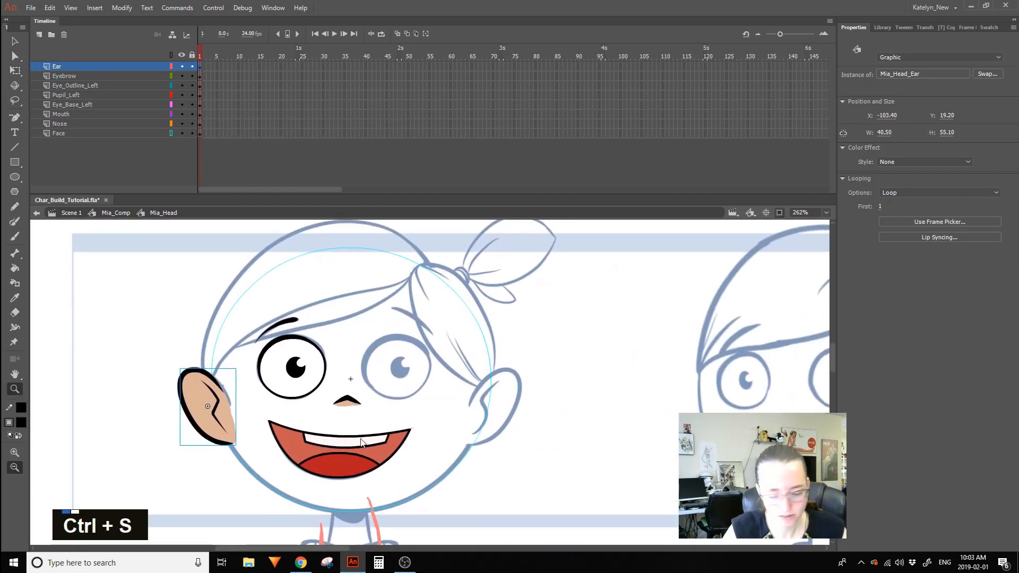
# Add a new layer above the Ear layer in the Mia_Head symbol and name it Hair_Left.
pyautogui.click(15, 71)
pyautogui.click(304, 227)
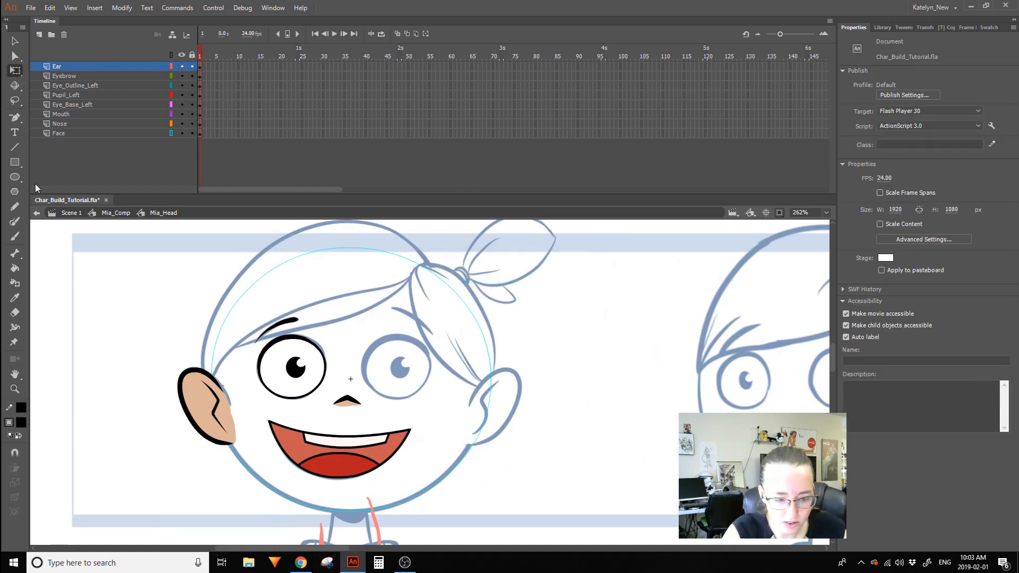
pyautogui.click(39, 34)
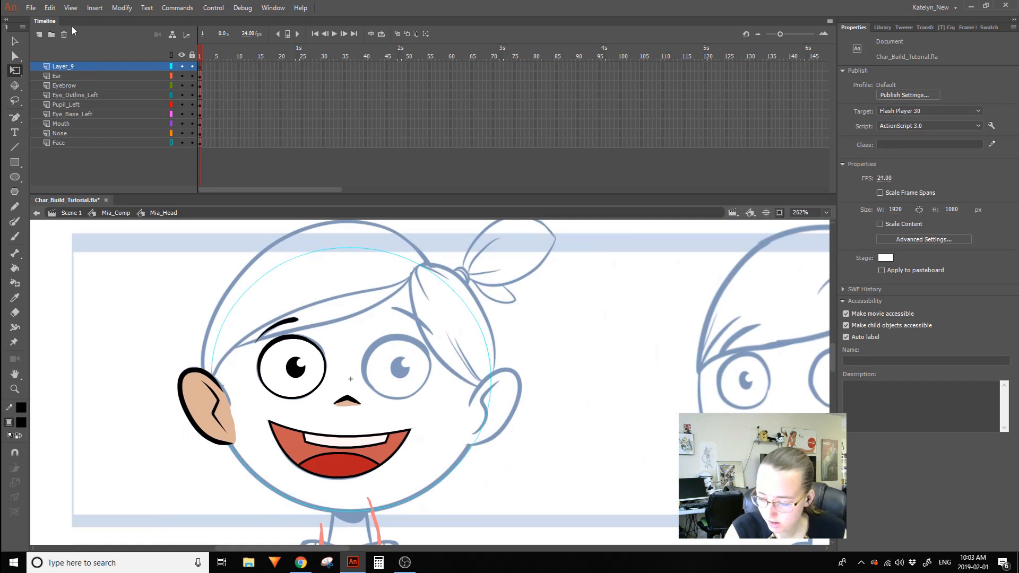
pyautogui.doubleClick(101, 66)
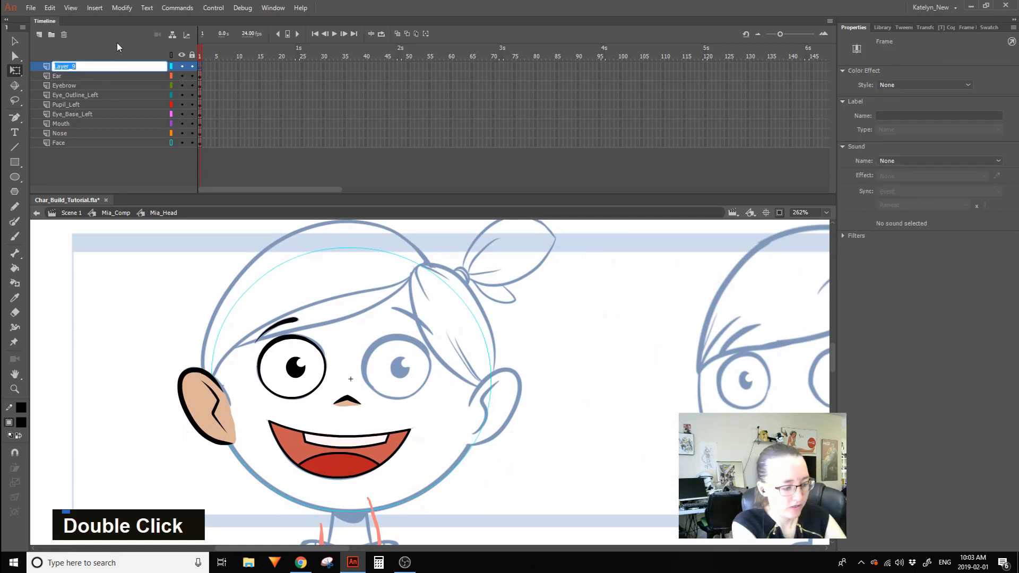
pyautogui.write('Hair')
pyautogui.press('Return')
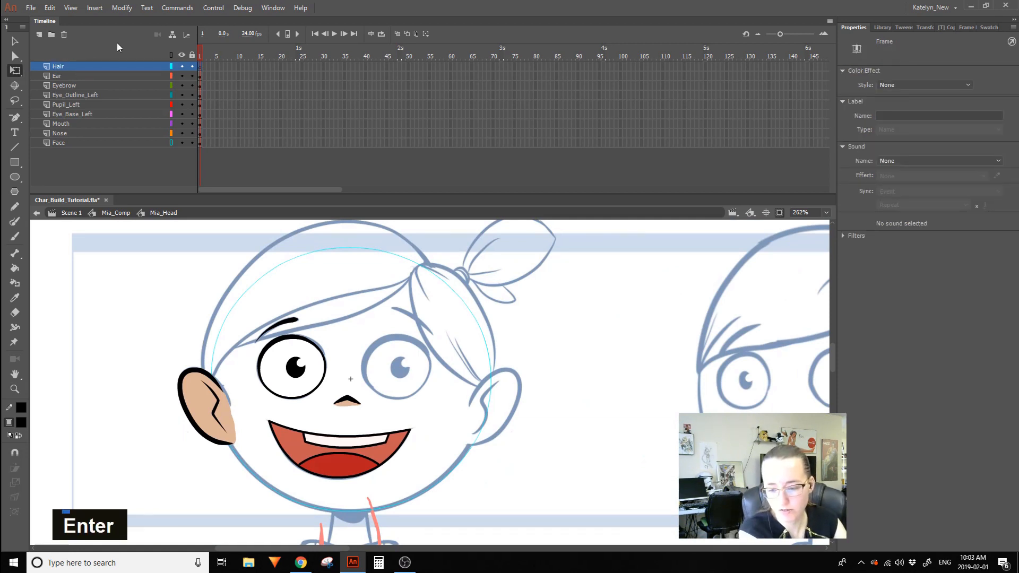
pyautogui.doubleClick(86, 66)
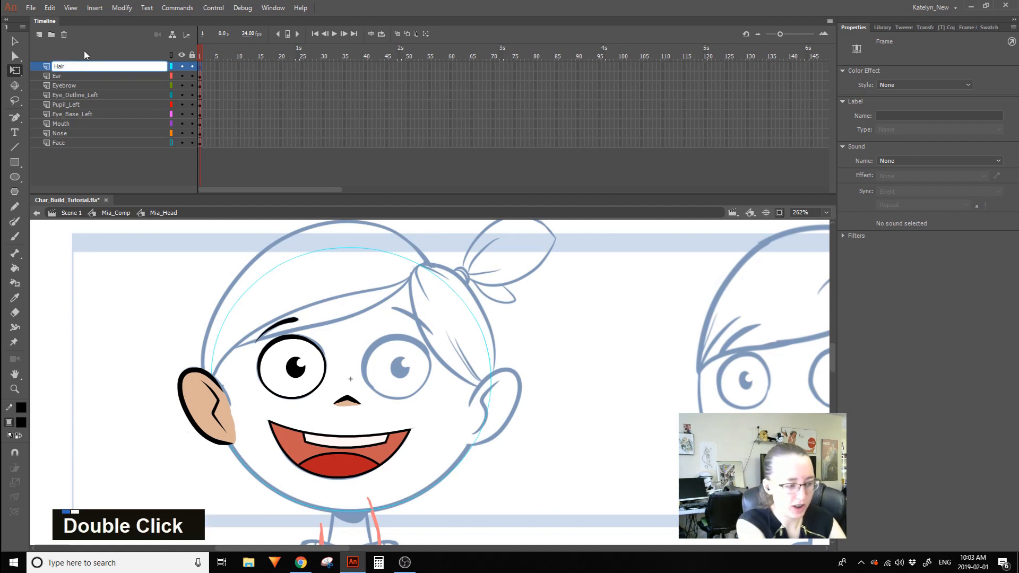
pyautogui.write('_Left')
pyautogui.press('Return')
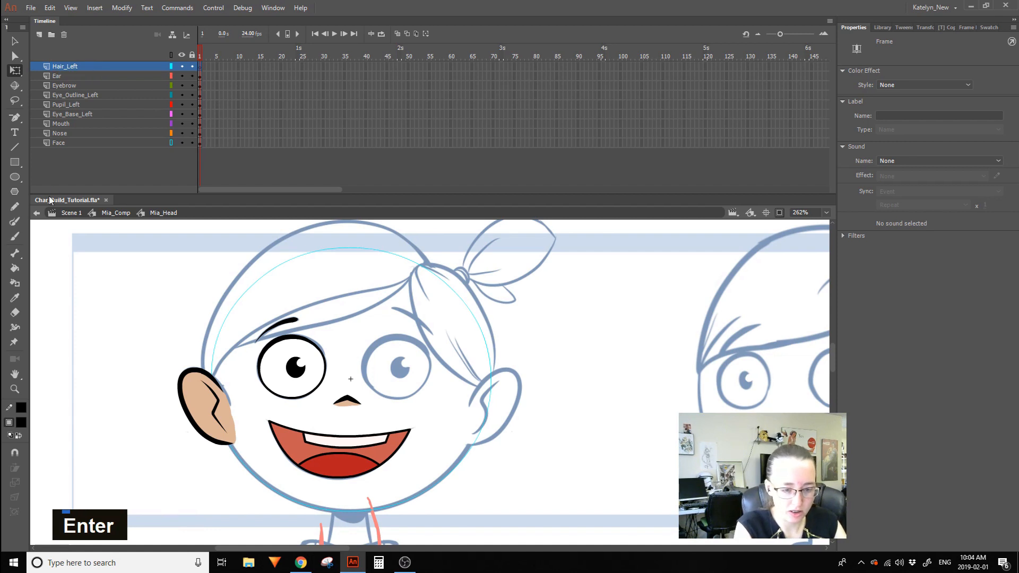
# Add another layer above Hair_Left and name it Hair_Right.
pyautogui.click(40, 35)
pyautogui.doubleClick(82, 66)
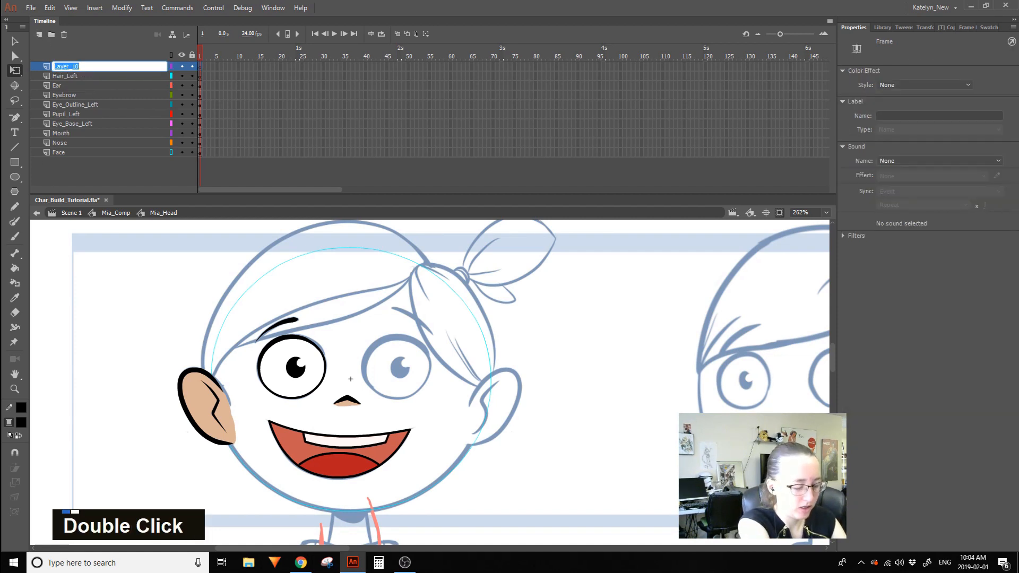
pyautogui.write('Hair_Rig')
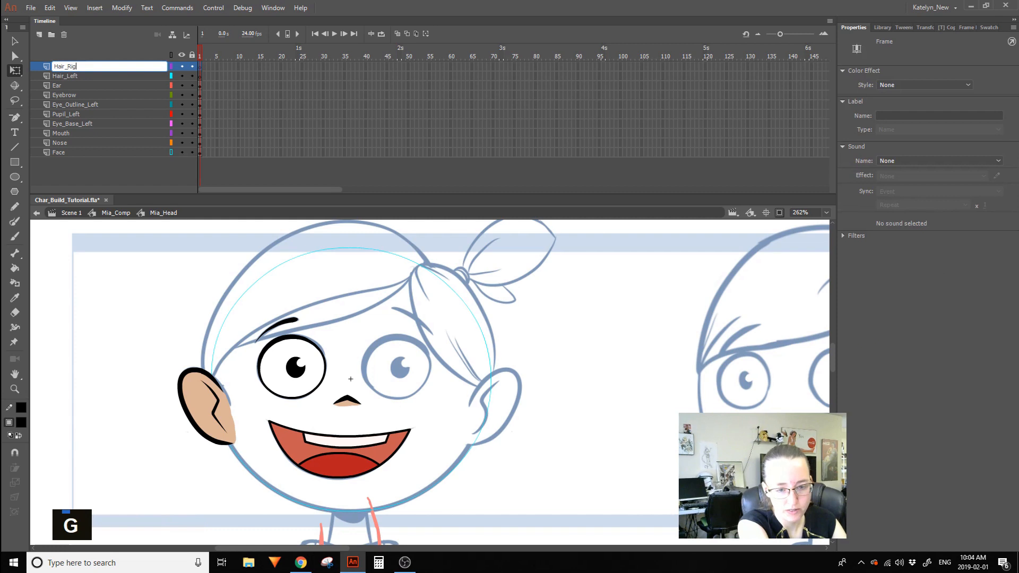
pyautogui.write('ht')
pyautogui.press('Return')
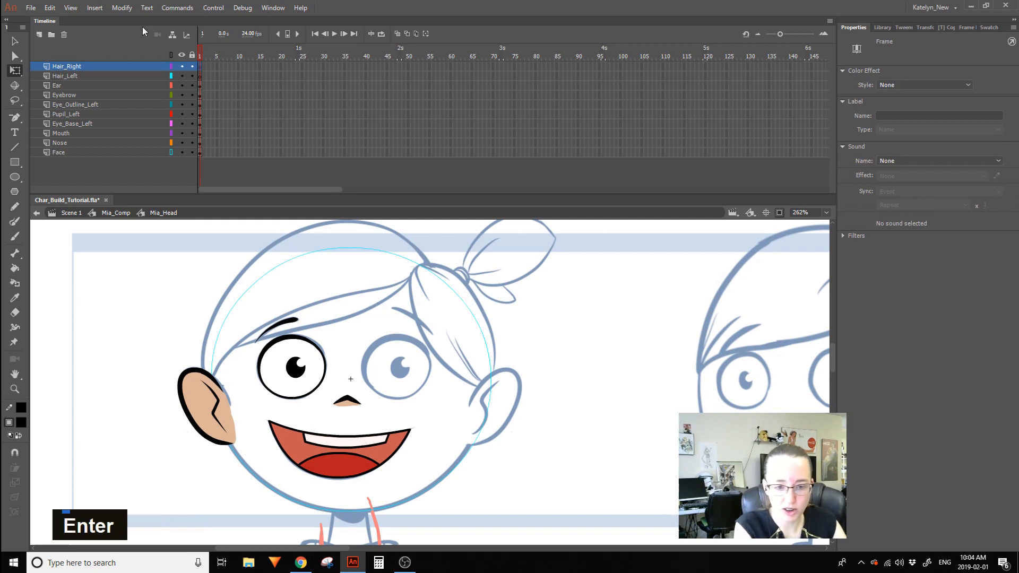
# Add a layer above Hair_Right and name it Hair_Elastic.
pyautogui.click(40, 35)
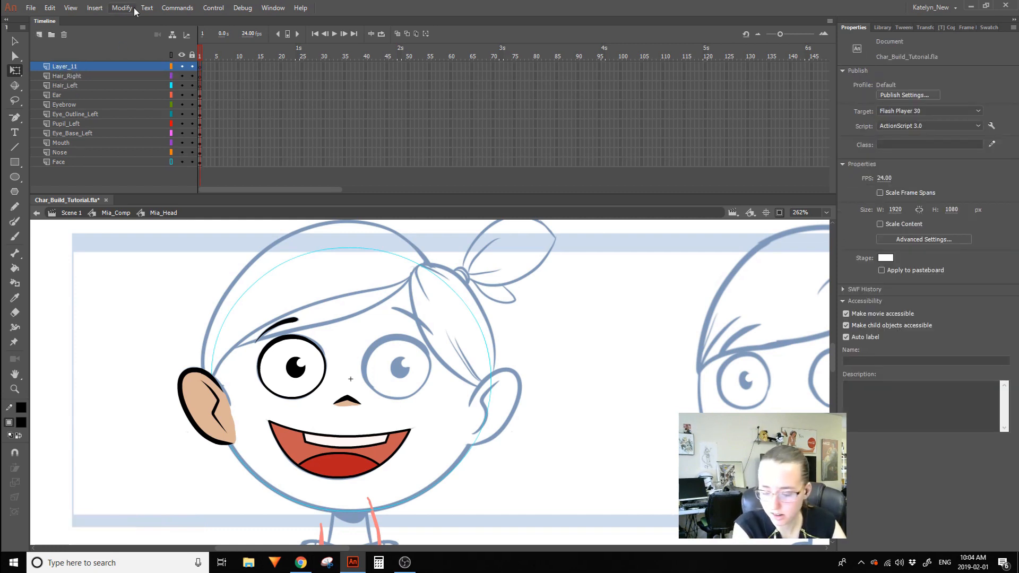
pyautogui.doubleClick(91, 67)
pyautogui.write('Hair_Elastic')
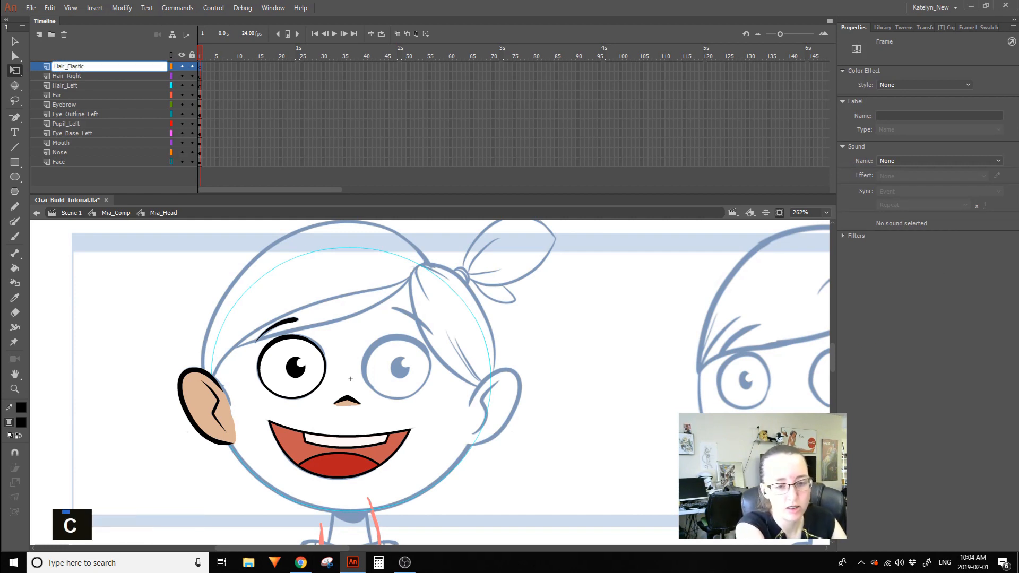
pyautogui.press('Return')
# Add a layer named Hair_Ponytail above Hair_Elastic and save the file.
pyautogui.click(39, 35)
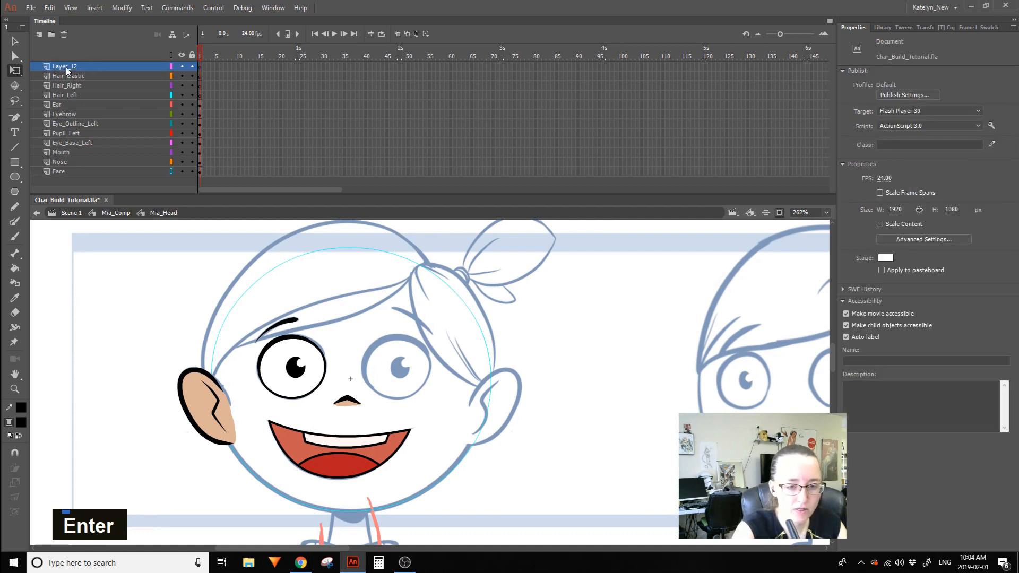
pyautogui.doubleClick(67, 69)
pyautogui.write('Hair')
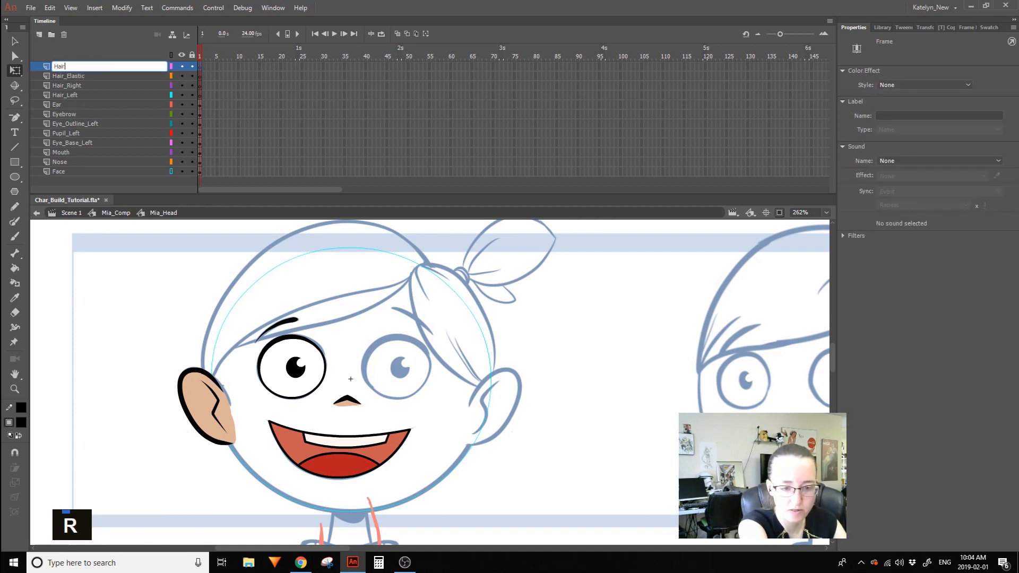
pyautogui.write('_')
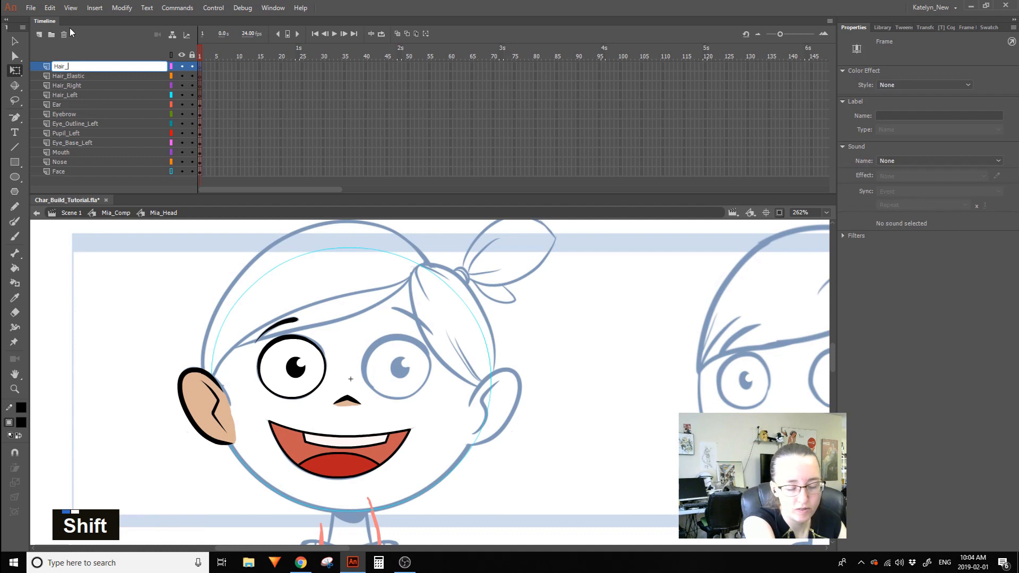
pyautogui.write('Ponytail')
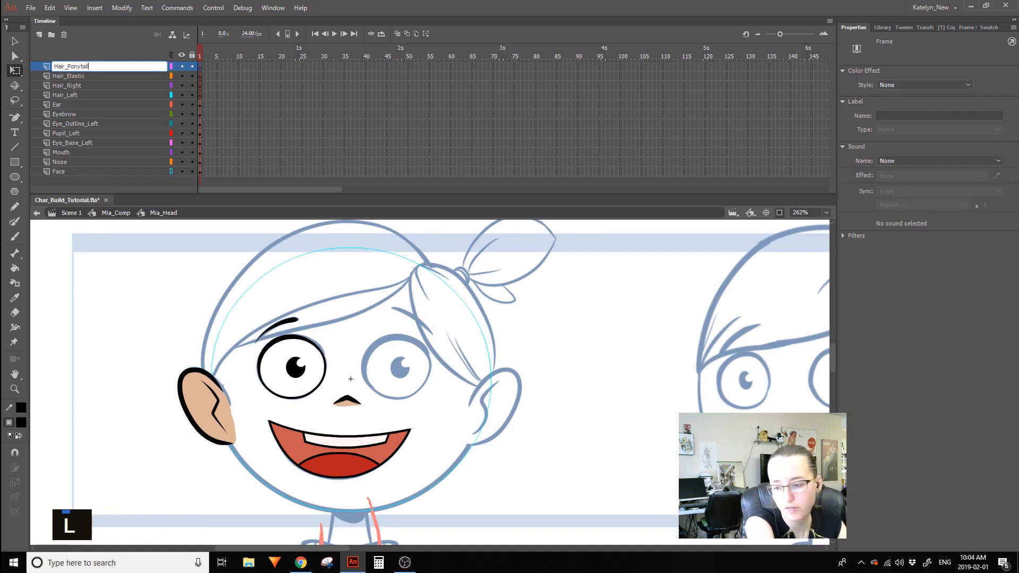
pyautogui.press('Return')
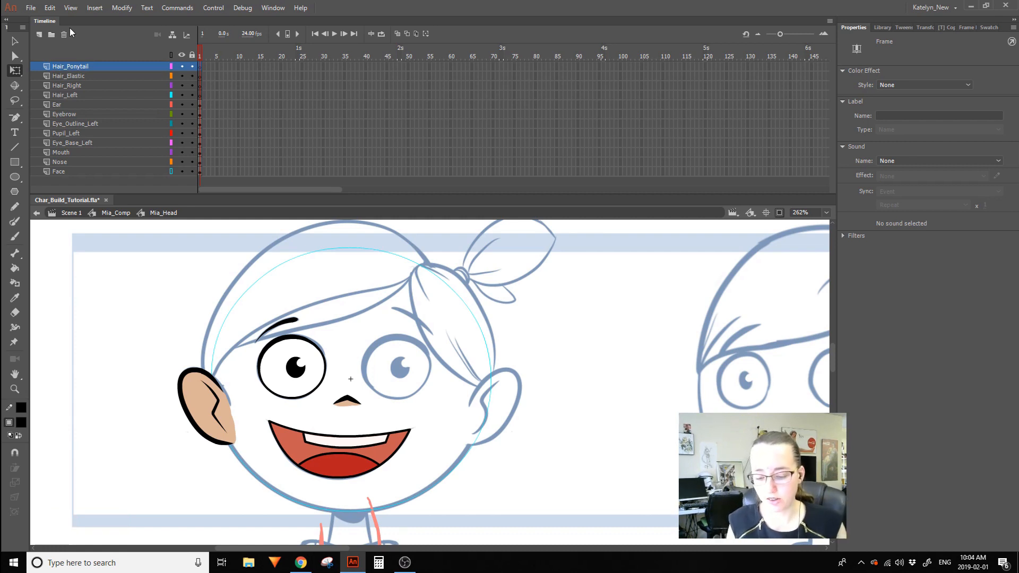
pyautogui.press('ctrl')
pyautogui.hotkey('ctrl', 's')
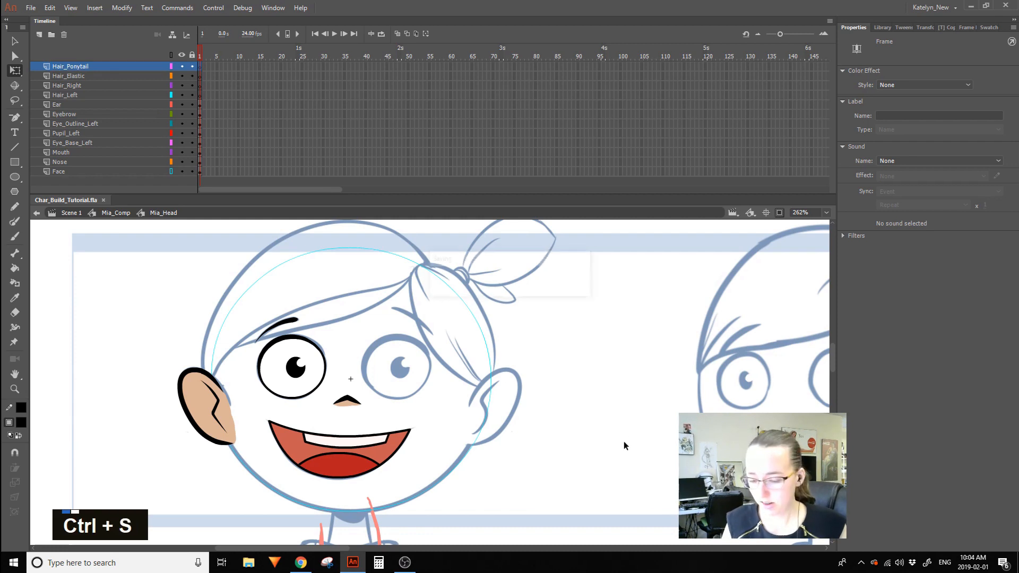
# Make Hair_Left the active layer, lock all the other layers and save the file.
pyautogui.click(576, 444)
pyautogui.press('space')
pyautogui.moveTo(576, 443); pyautogui.dragTo(635, 407)
pyautogui.click(108, 99)
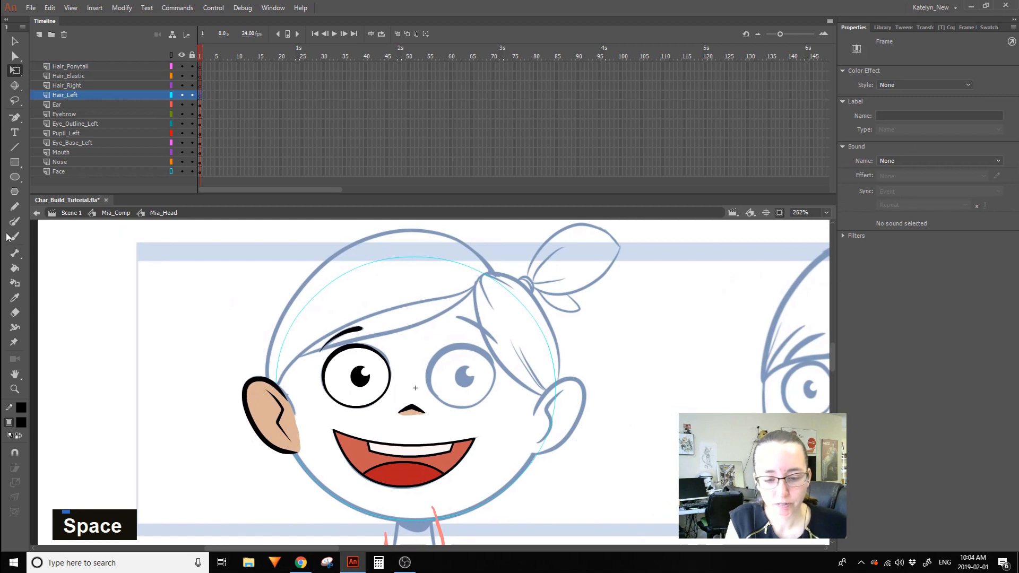
pyautogui.keyDown('alt'); pyautogui.click(192, 95); pyautogui.keyUp('alt')
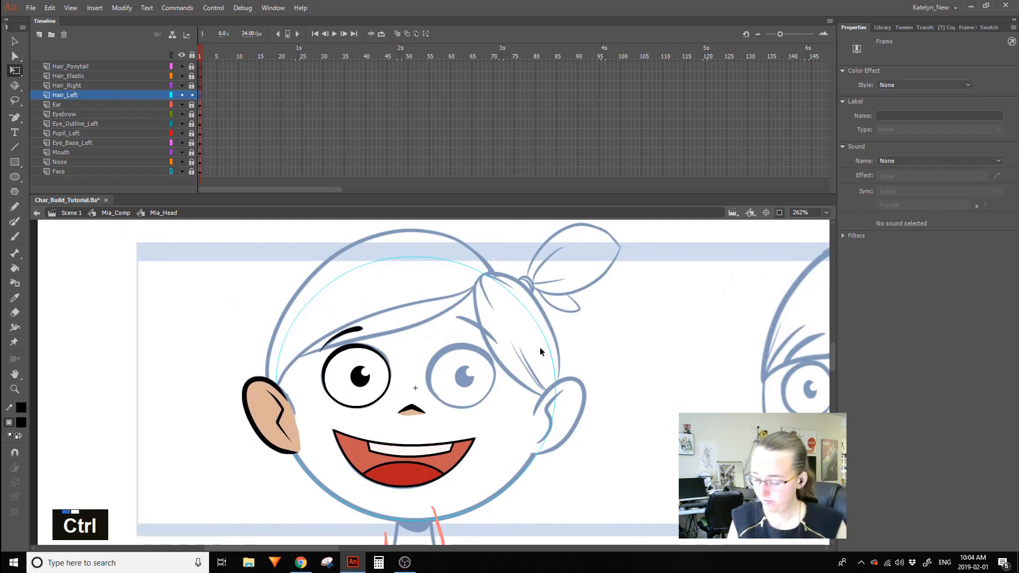
pyautogui.hotkey('ctrl', 's')
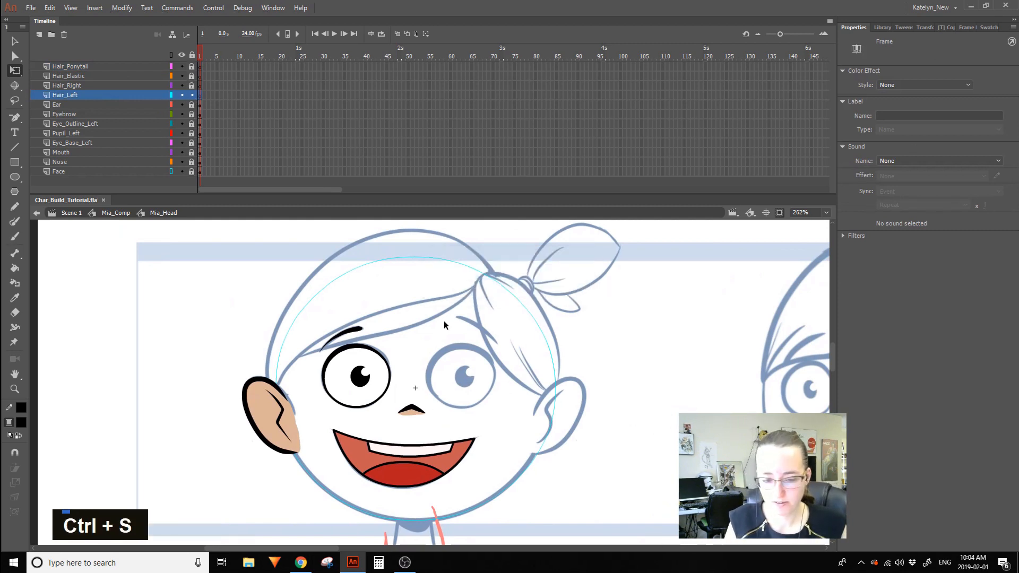
# Set up the Line tool for the hair outline with a 2.15 stroke, drawing test lines and undoing them.
pyautogui.click(15, 147)
pyautogui.moveTo(479, 283); pyautogui.dragTo(351, 353)
pyautogui.hotkey('ctrl', 'z')
pyautogui.click(893, 193)
pyautogui.click(898, 230)
pyautogui.moveTo(475, 282); pyautogui.dragTo(351, 348)
pyautogui.hotkey('ctrl', 'z')
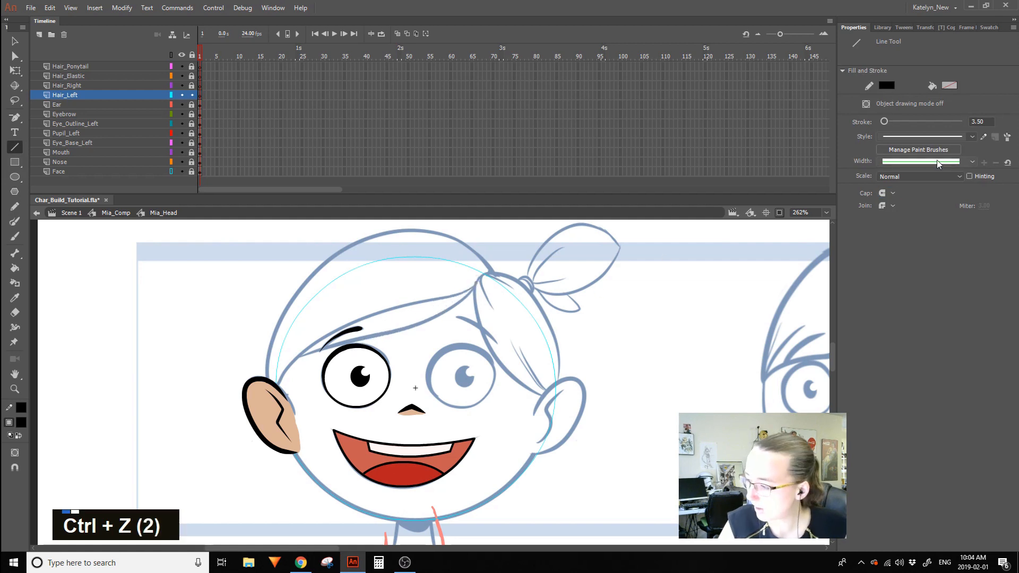
pyautogui.moveTo(885, 123); pyautogui.dragTo(882, 122)
pyautogui.moveTo(695, 256); pyautogui.dragTo(484, 382)
pyautogui.hotkey('ctrl', 'z')
# Draw the lower edge of the swept fringe from the hair parting to above the ear and bend it along the sketch.
pyautogui.moveTo(477, 285)
pyautogui.mouseDown()
pyautogui.moveTo(355, 350)
pyautogui.moveTo(298, 356)
pyautogui.mouseUp()
pyautogui.keyDown('ctrl'); pyautogui.click(421, 327); pyautogui.keyUp('ctrl')
pyautogui.moveTo(419, 324); pyautogui.dragTo(447, 320)
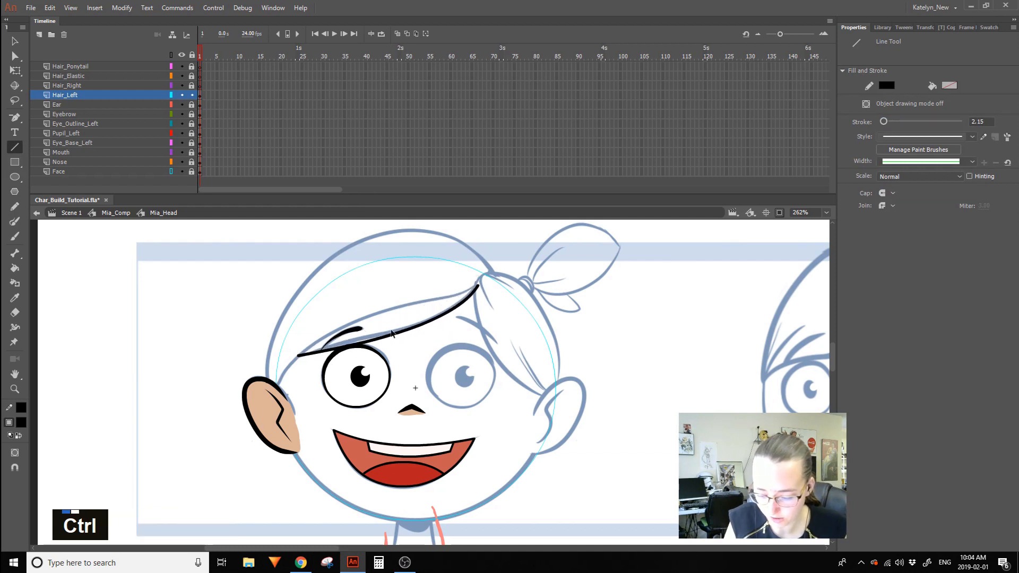
pyautogui.keyDown('ctrl'); pyautogui.click(295, 356); pyautogui.keyUp('ctrl')
pyautogui.moveTo(294, 357); pyautogui.dragTo(295, 356)
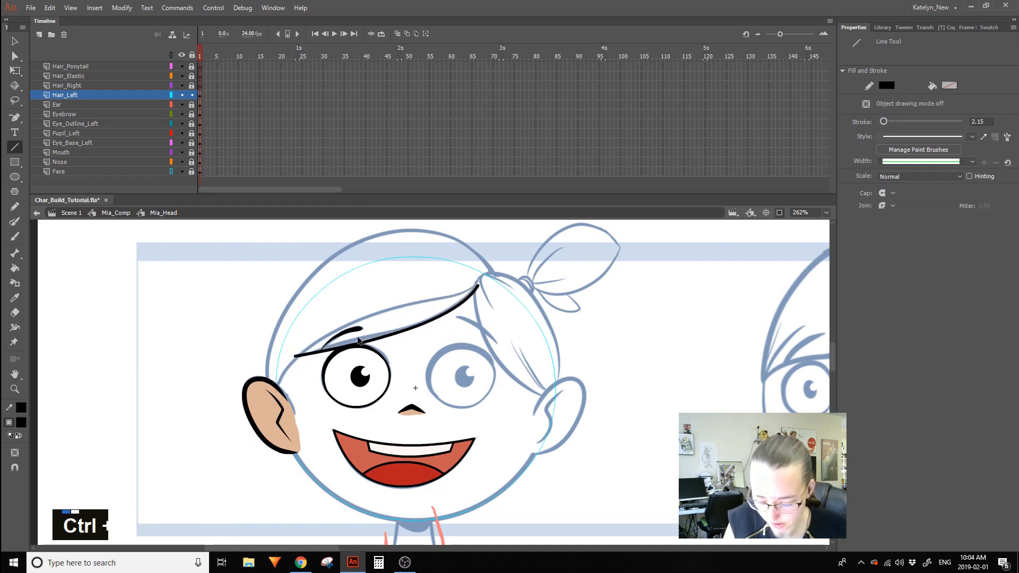
pyautogui.moveTo(395, 341)
pyautogui.mouseDown()
pyautogui.moveTo(410, 327)
pyautogui.moveTo(387, 329)
pyautogui.mouseUp()
# Extend the fringe line's upper end to the hair parting and refine its curve above the eye.
pyautogui.click(16, 42)
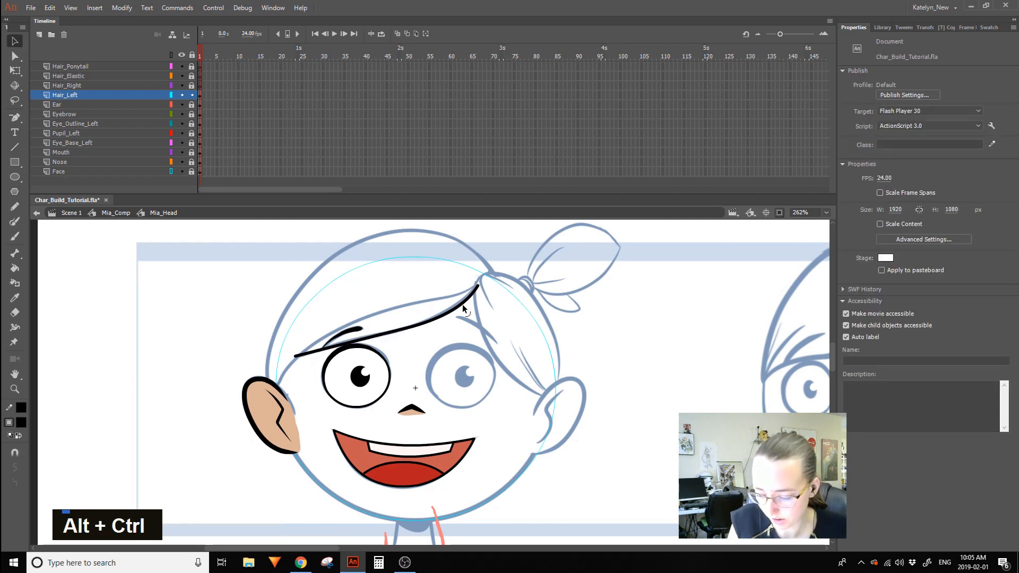
pyautogui.moveTo(477, 289); pyautogui.dragTo(481, 277)
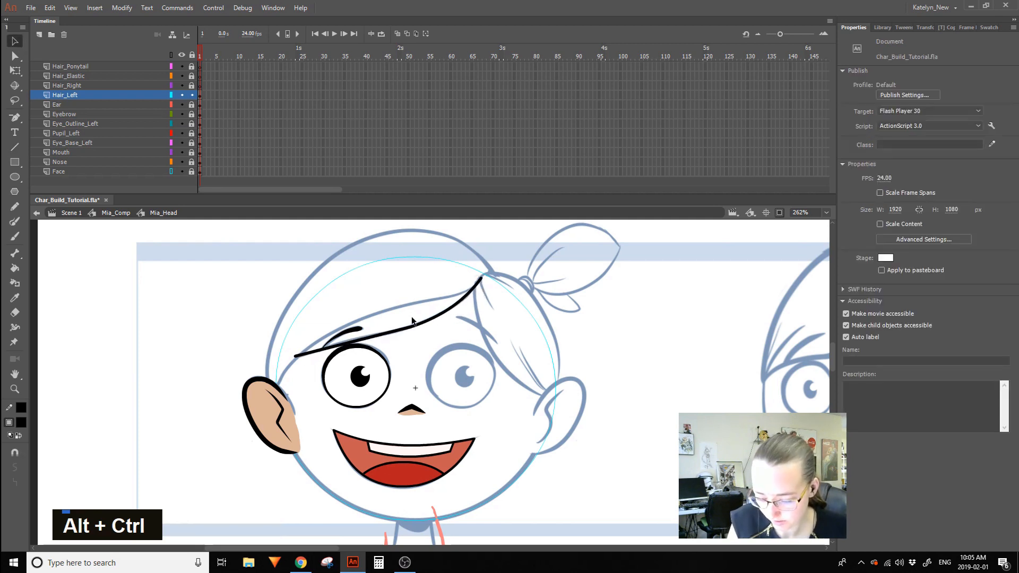
pyautogui.moveTo(367, 341); pyautogui.dragTo(350, 345)
pyautogui.keyDown('alt'); pyautogui.click(351, 345); pyautogui.keyUp('alt')
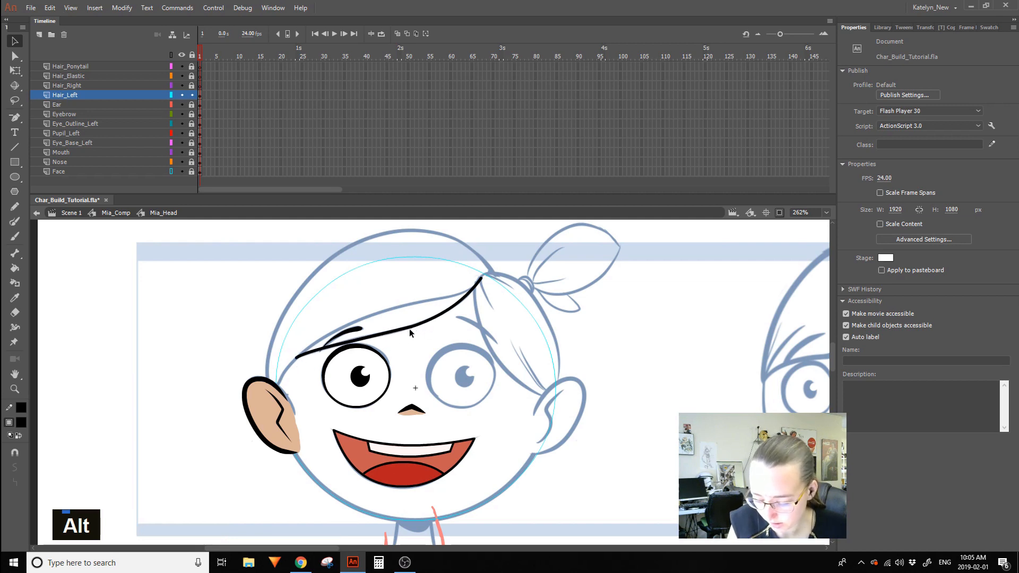
# Draw the outer hair line over the top of the head from the parting and curve it to match the sketch.
pyautogui.press('n')
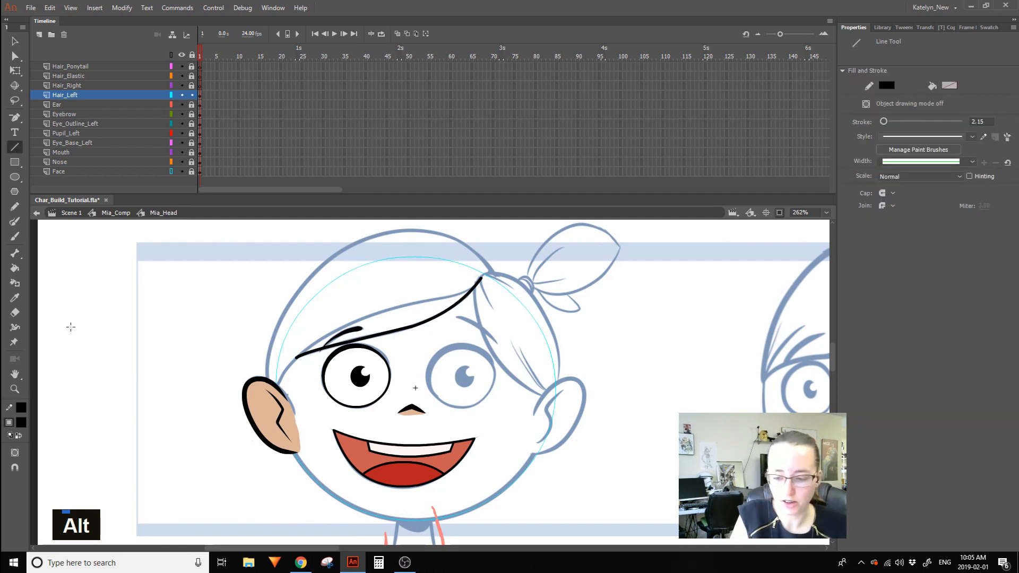
pyautogui.moveTo(494, 274); pyautogui.dragTo(281, 264)
pyautogui.moveTo(435, 272)
pyautogui.mouseDown()
pyautogui.moveTo(446, 232)
pyautogui.moveTo(481, 222)
pyautogui.moveTo(466, 222)
pyautogui.mouseUp()
pyautogui.moveTo(290, 263); pyautogui.dragTo(329, 253)
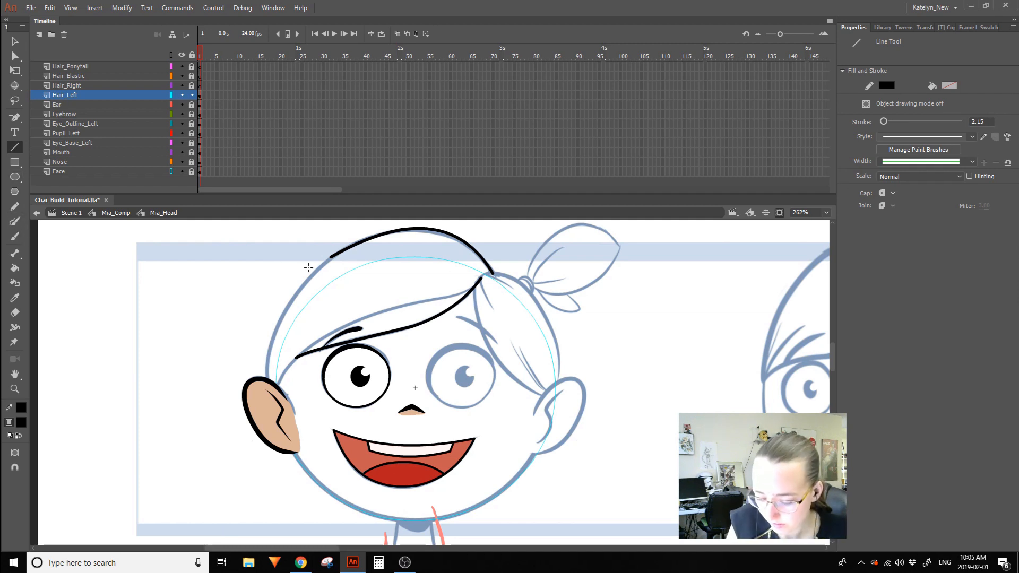
pyautogui.keyDown('ctrl'); pyautogui.moveTo(425, 232); pyautogui.dragTo(424, 233); pyautogui.keyUp('ctrl')
pyautogui.keyDown('ctrl'); pyautogui.moveTo(332, 256); pyautogui.dragTo(347, 246); pyautogui.keyUp('ctrl')
pyautogui.keyDown('ctrl'); pyautogui.moveTo(432, 235); pyautogui.dragTo(433, 236); pyautogui.keyUp('ctrl')
# Continue the outer hair line down to the ear as a curve and align its joint with the top line.
pyautogui.moveTo(346, 247); pyautogui.dragTo(264, 379)
pyautogui.moveTo(310, 307)
pyautogui.keyDown('ctrl'); pyautogui.mouseDown()
pyautogui.moveTo(285, 306)
pyautogui.moveTo(296, 295)
pyautogui.mouseUp(); pyautogui.keyUp('ctrl')
pyautogui.click(15, 40)
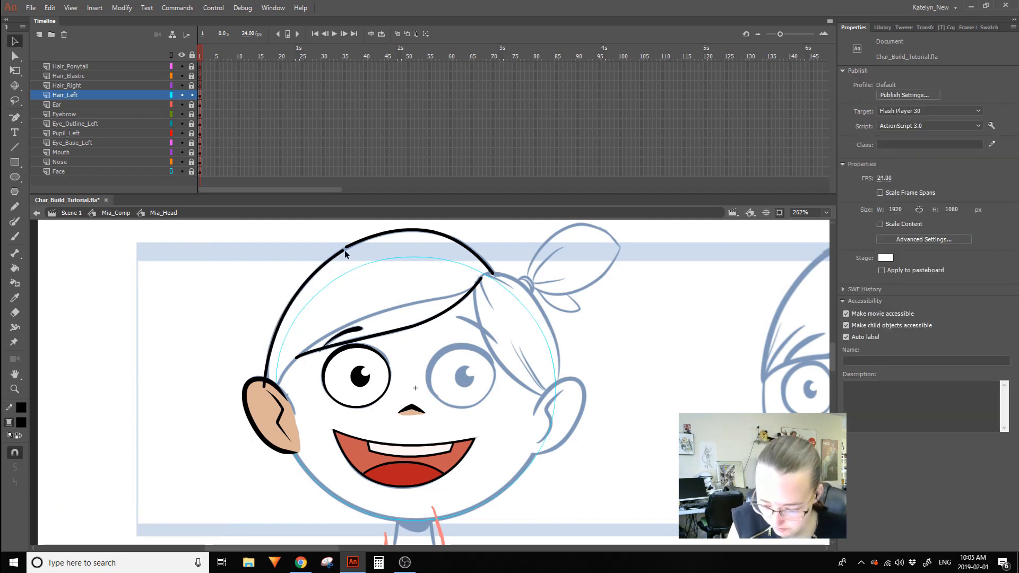
pyautogui.moveTo(345, 250); pyautogui.dragTo(345, 252)
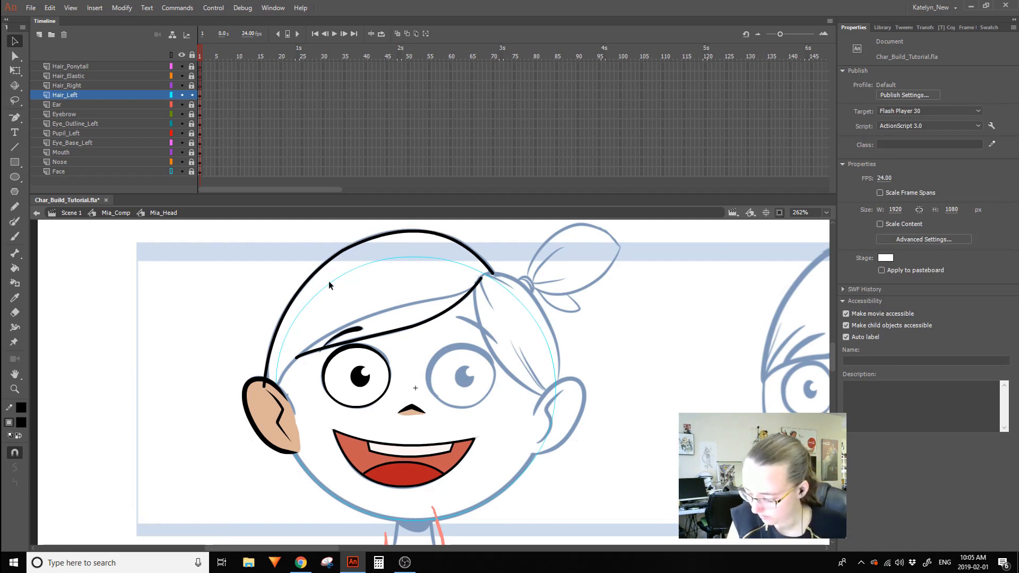
pyautogui.moveTo(337, 255); pyautogui.dragTo(342, 247)
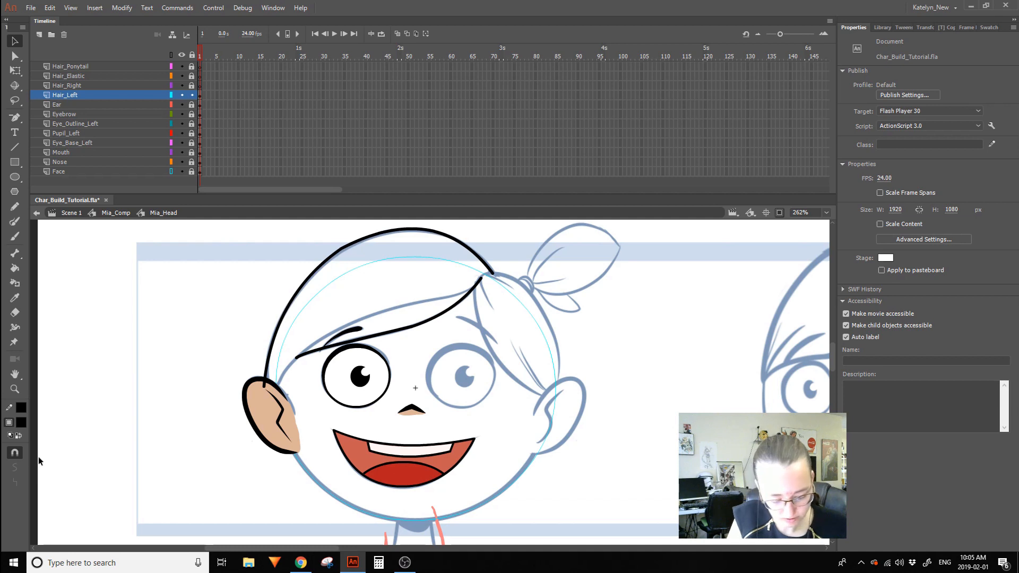
pyautogui.moveTo(343, 248); pyautogui.dragTo(340, 248)
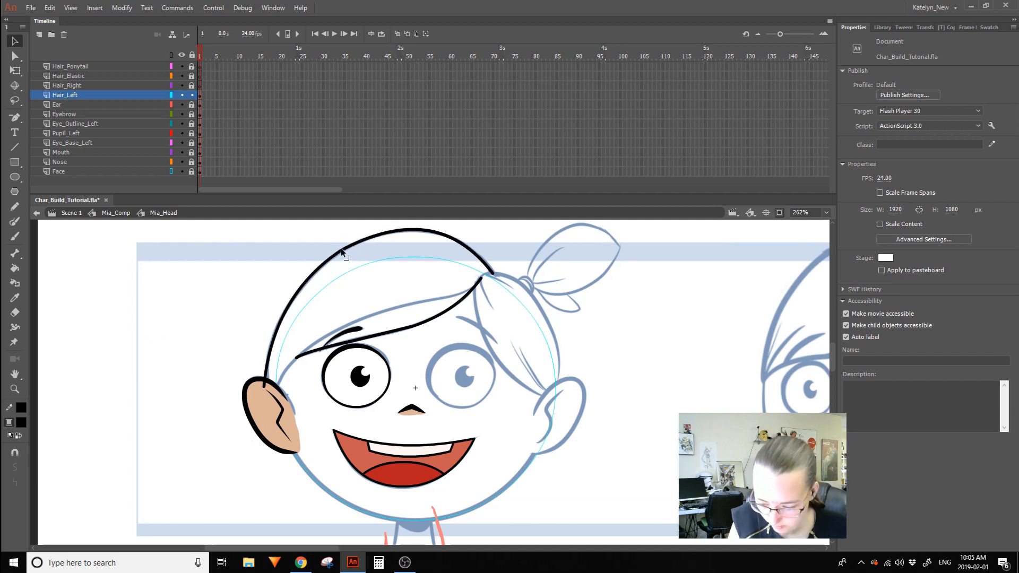
# Adjust the top hair curve and its end near the ponytail, and even out the joint between the two outer hair lines.
pyautogui.moveTo(423, 230); pyautogui.dragTo(421, 232)
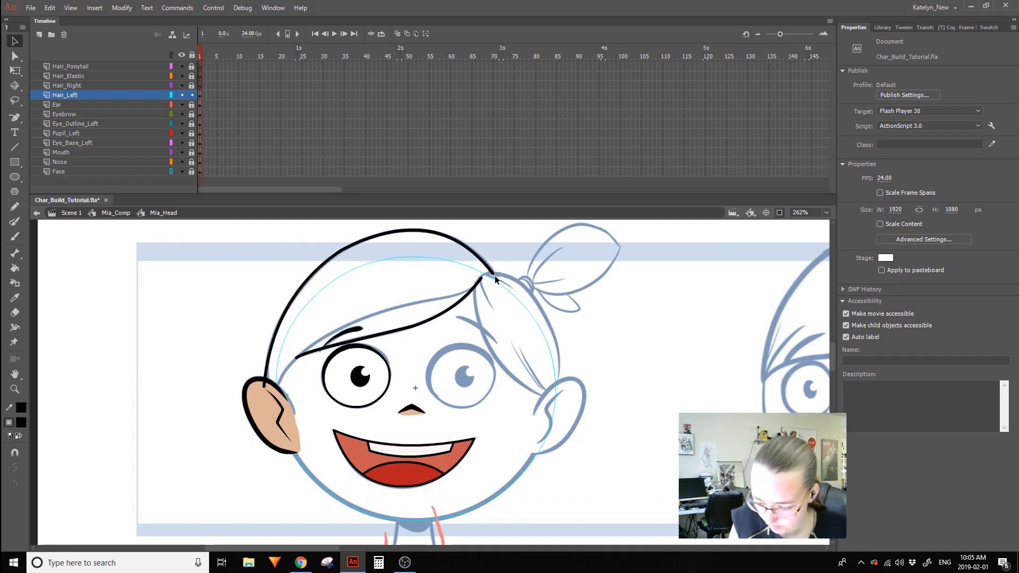
pyautogui.moveTo(498, 277); pyautogui.dragTo(495, 273)
pyautogui.moveTo(305, 230); pyautogui.dragTo(348, 267)
pyautogui.moveTo(318, 234); pyautogui.dragTo(363, 279)
pyautogui.doubleClick(12, 490)
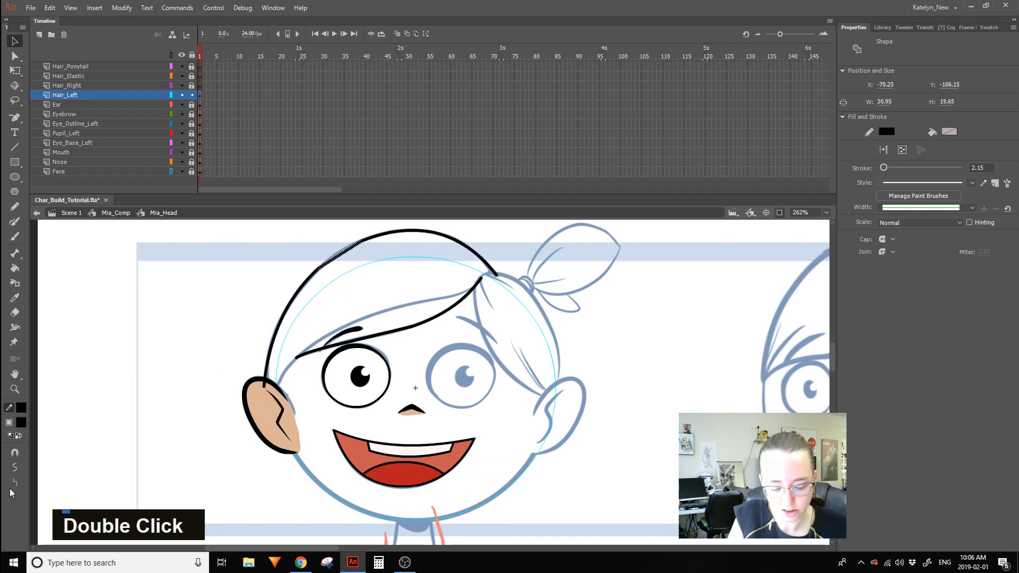
pyautogui.click(348, 250)
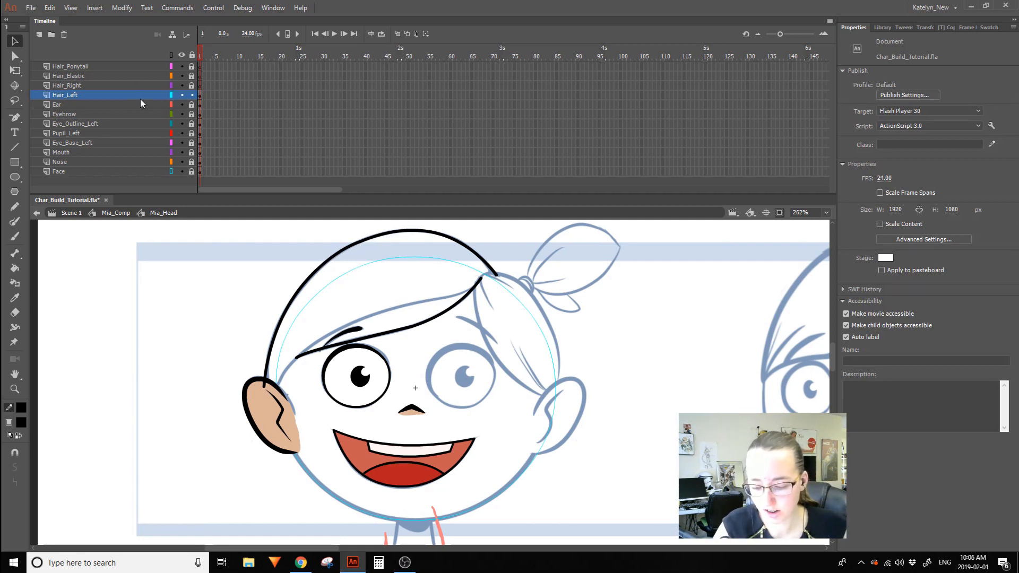
pyautogui.click(117, 98)
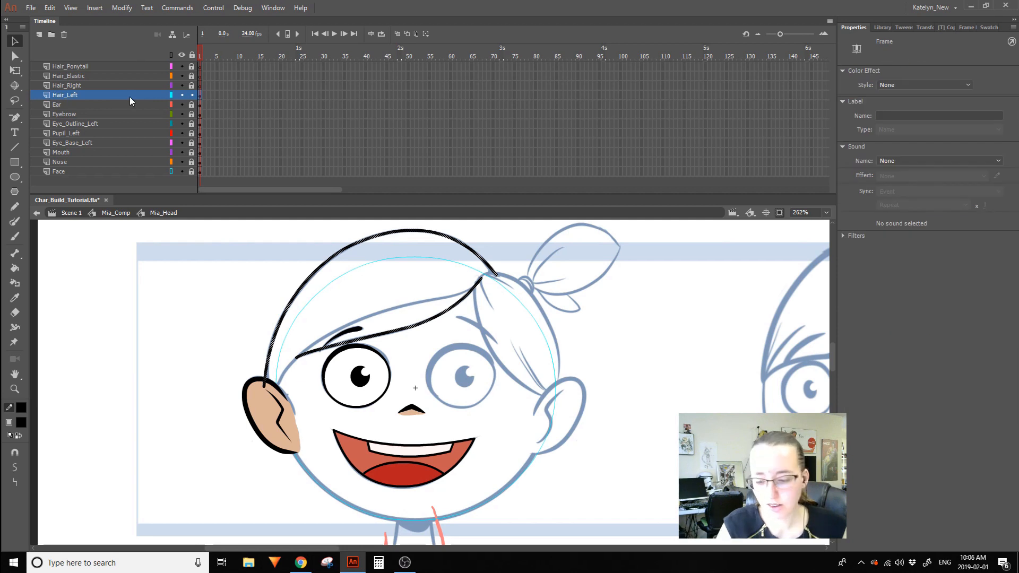
pyautogui.press('F8')
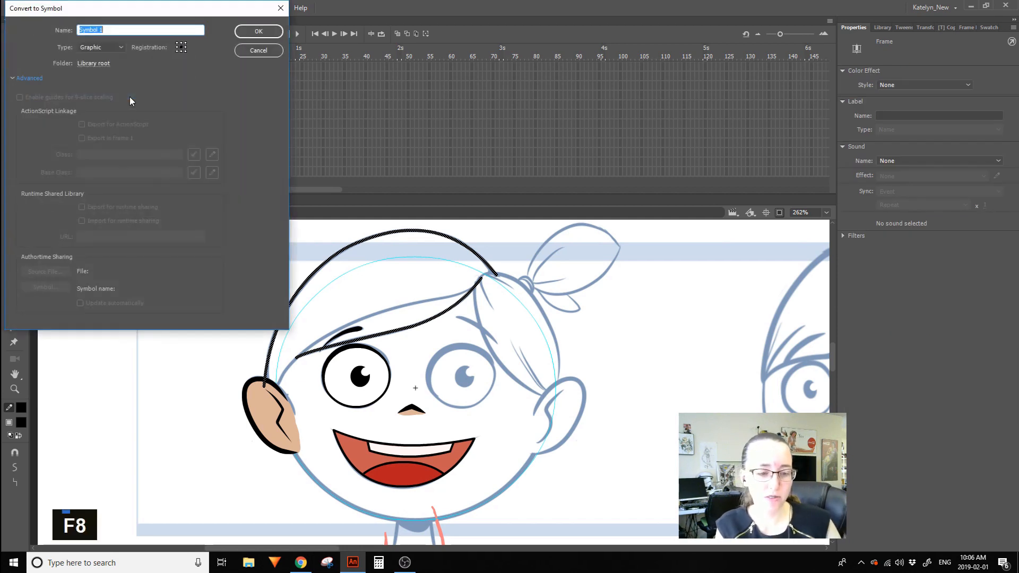
pyautogui.click(258, 50)
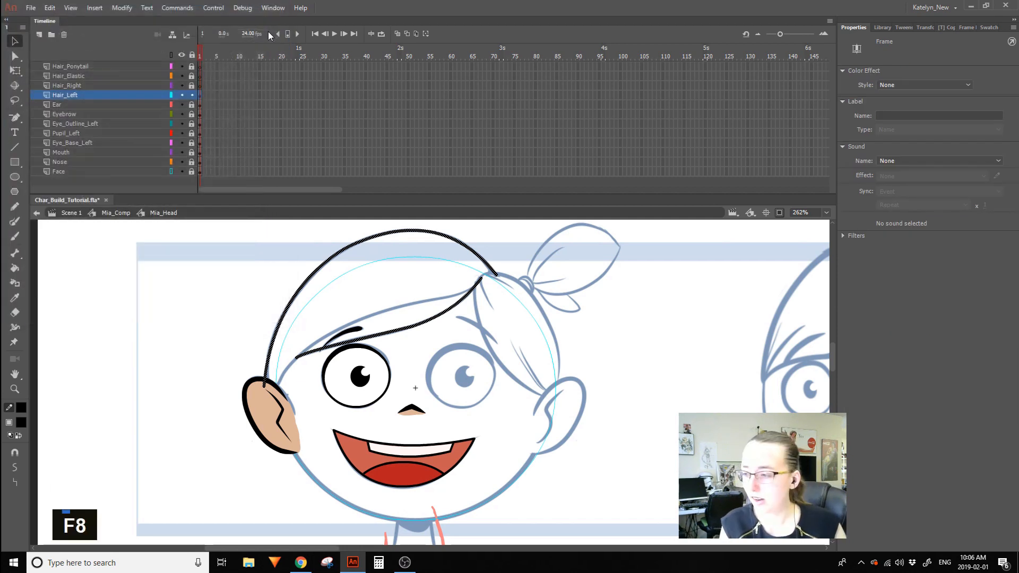
# Unlock the layers from Ear to Eye_Base_Left and copy the prefix "Mia_Head_E" from the eye outline's symbol name.
pyautogui.moveTo(190, 106); pyautogui.dragTo(192, 143)
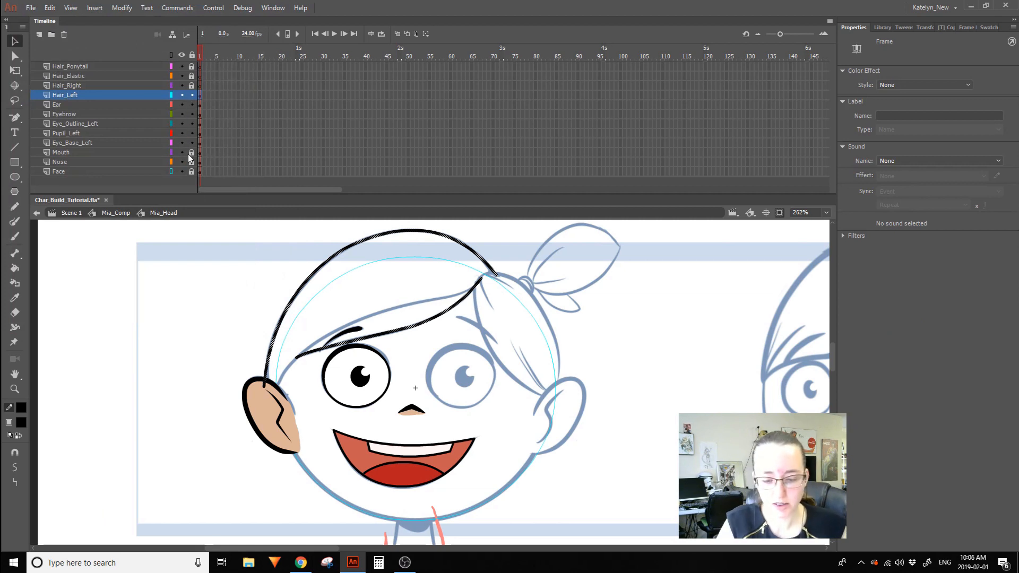
pyautogui.keyDown('ctrl'); pyautogui.click(384, 368); pyautogui.keyUp('ctrl')
pyautogui.click(926, 74)
pyautogui.click(123, 29)
pyautogui.moveTo(108, 29); pyautogui.dragTo(79, 30)
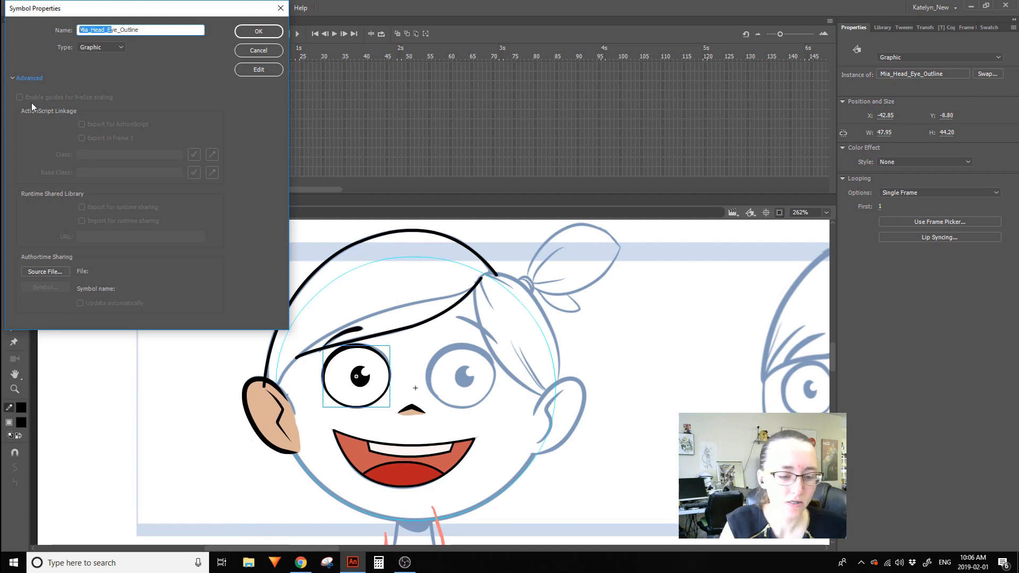
pyautogui.click(263, 52)
# Convert the Hair_Left outline to a graphic symbol named Mia_Head_Hair_Left and copy the name's "Mia_Head_Hair_" prefix.
pyautogui.click(147, 94)
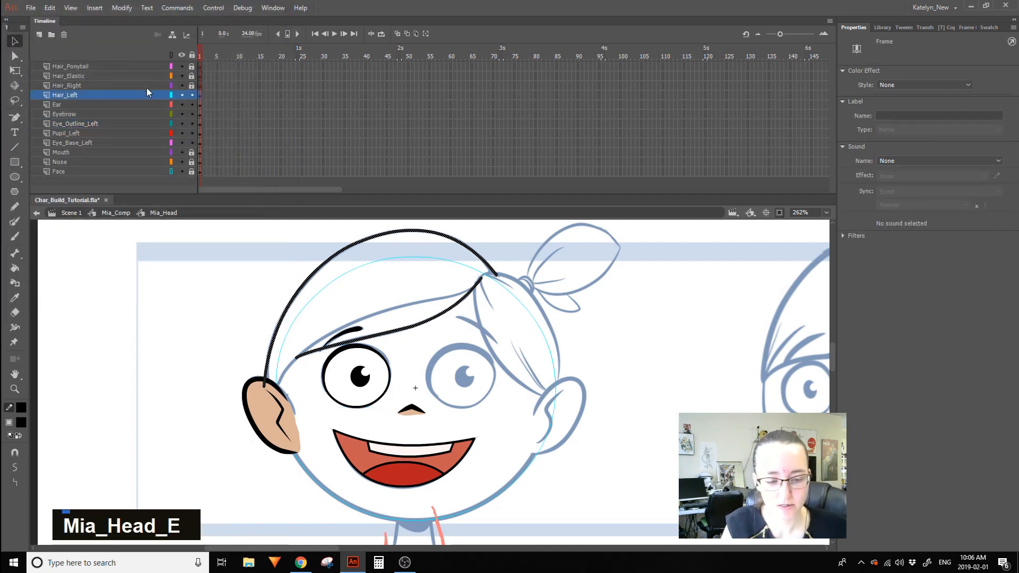
pyautogui.press('F8')
pyautogui.write('Mia_Head_E')
pyautogui.press('BackSpace')
pyautogui.write('Hair_F')
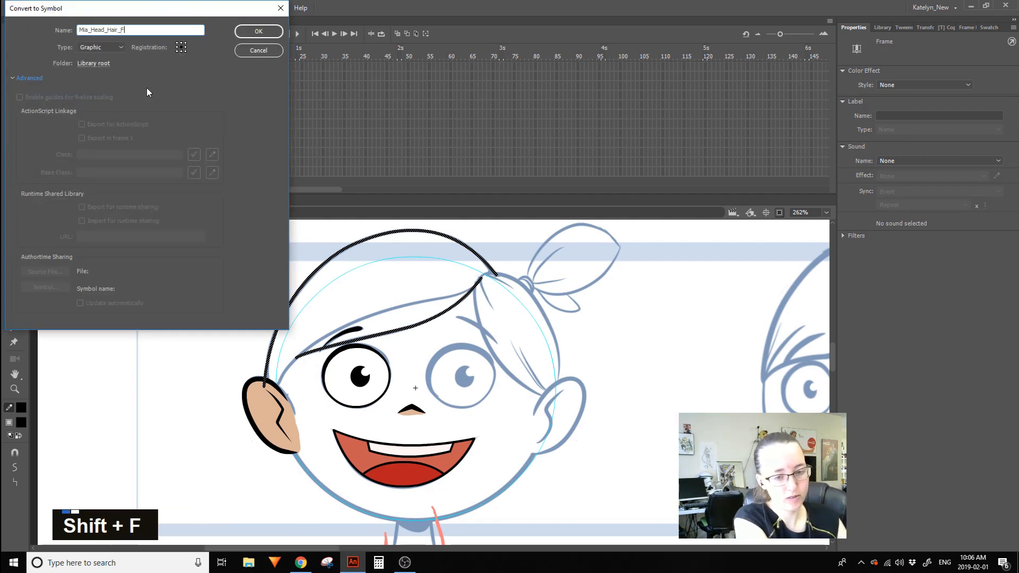
pyautogui.press('BackSpace')
pyautogui.write('Left')
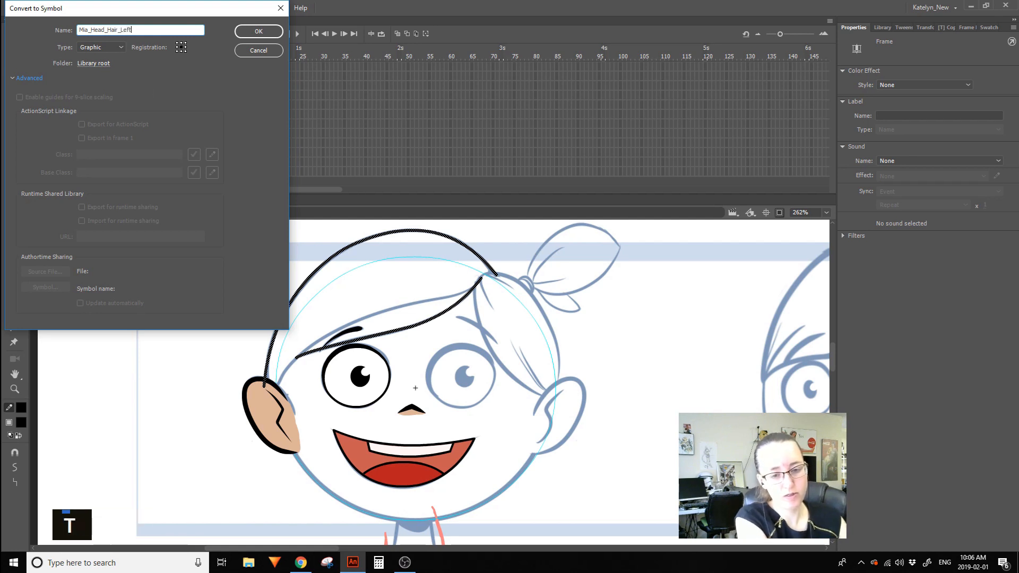
pyautogui.moveTo(123, 29); pyautogui.dragTo(80, 29)
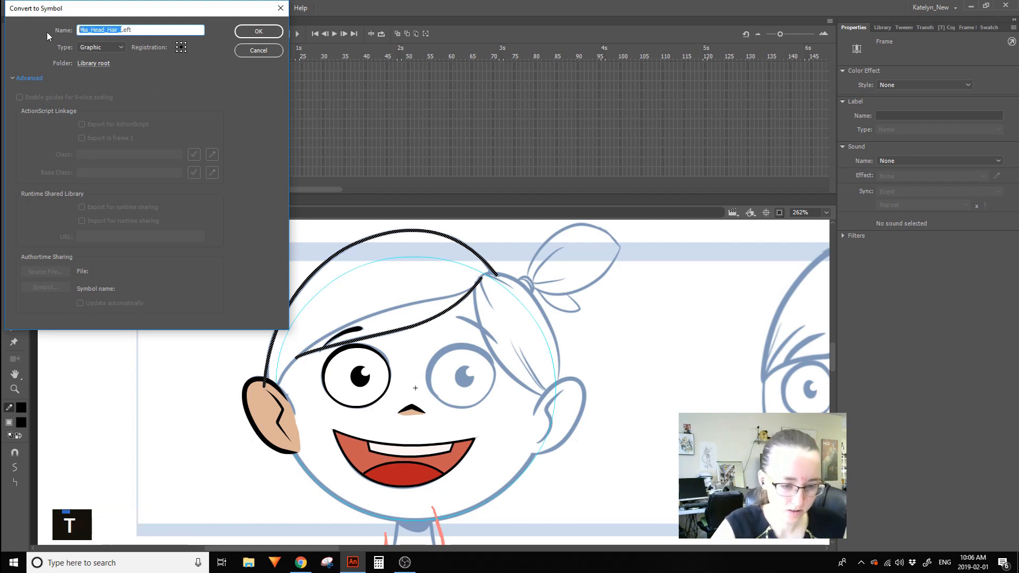
pyautogui.hotkey('ctrl', 'c')
pyautogui.click(259, 31)
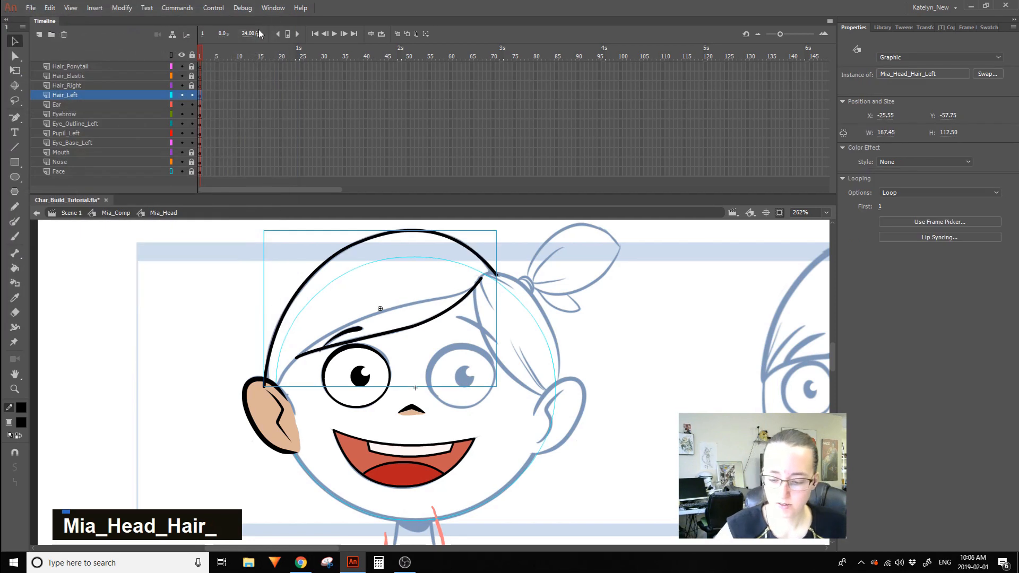
# Set the left hair symbol's looping option to Single Frame.
pyautogui.keyDown('ctrl'); pyautogui.click(685, 318); pyautogui.keyUp('ctrl')
pyautogui.keyDown('ctrl'); pyautogui.click(461, 305); pyautogui.keyUp('ctrl')
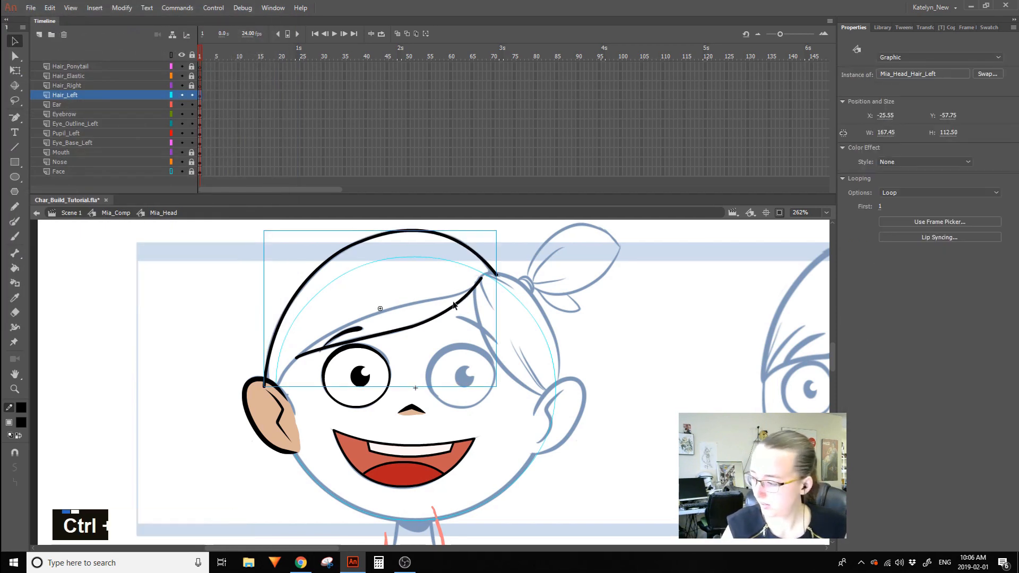
pyautogui.click(911, 193)
pyautogui.click(902, 227)
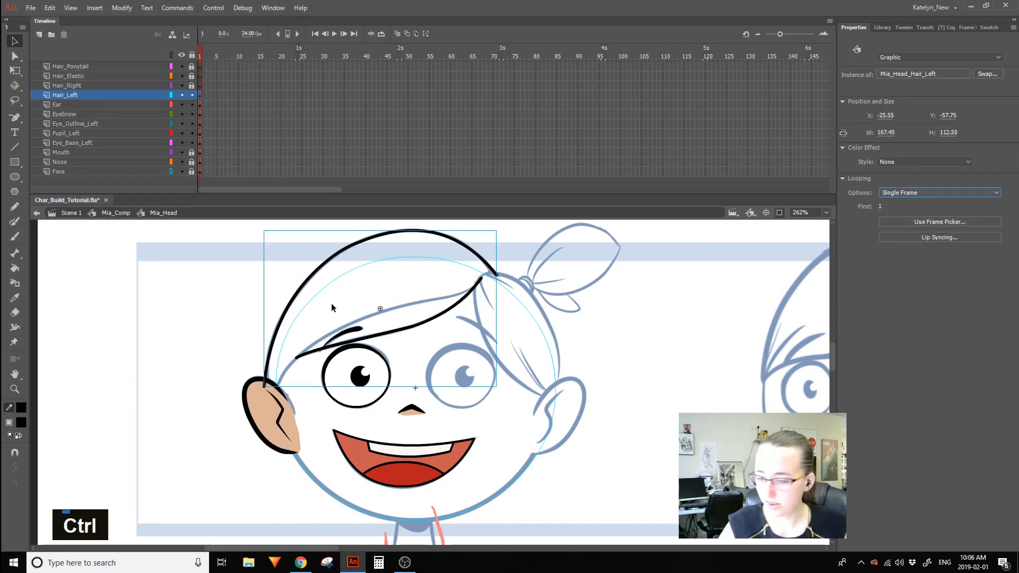
# Inside the left hair symbol, rename the layer to Outline and save the file.
pyautogui.doubleClick(477, 296)
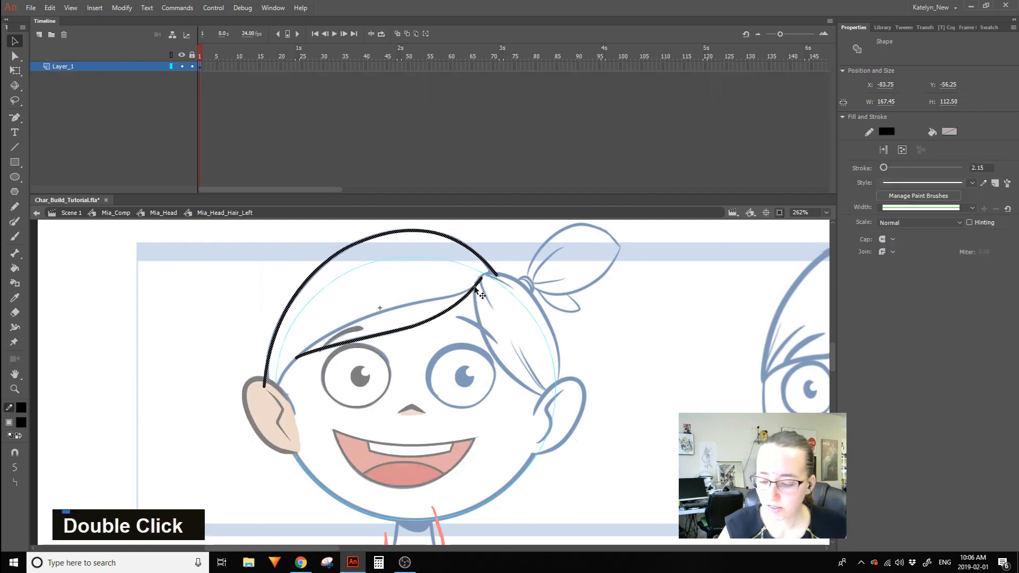
pyautogui.doubleClick(90, 65)
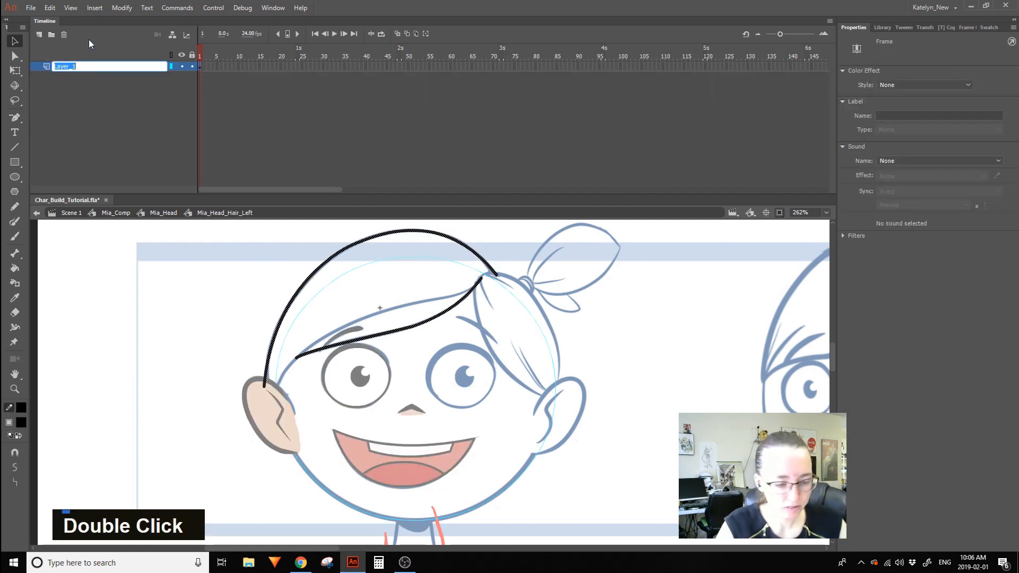
pyautogui.write('O')
pyautogui.press('BackSpace')
pyautogui.press('BackSpace')
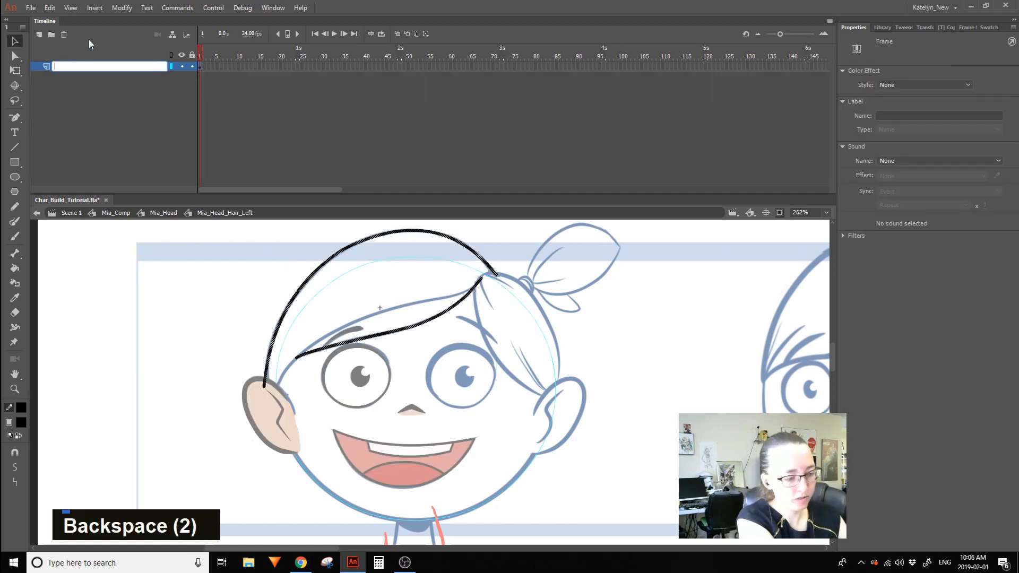
pyautogui.write('Outline')
pyautogui.press('Return')
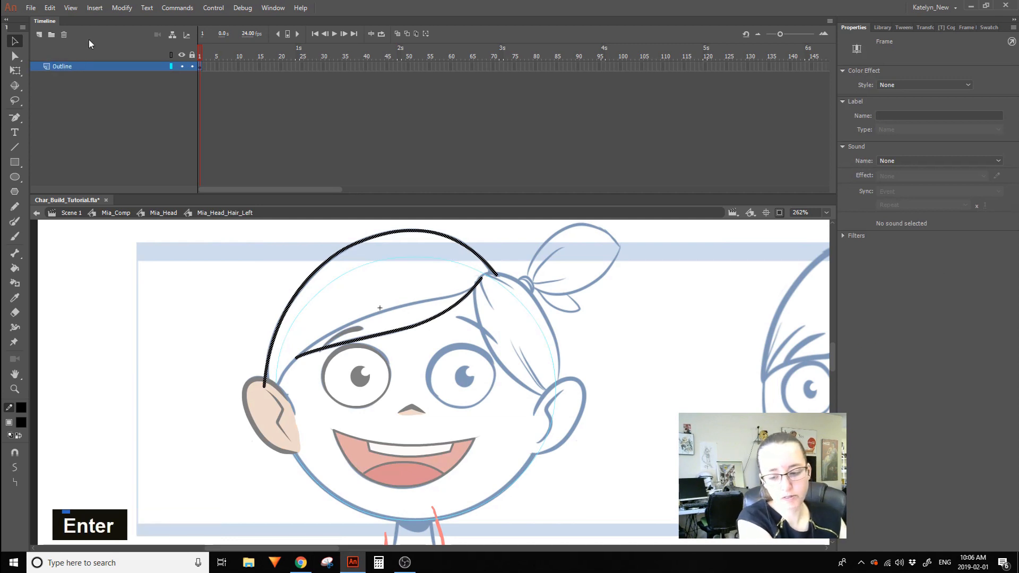
pyautogui.click(254, 299)
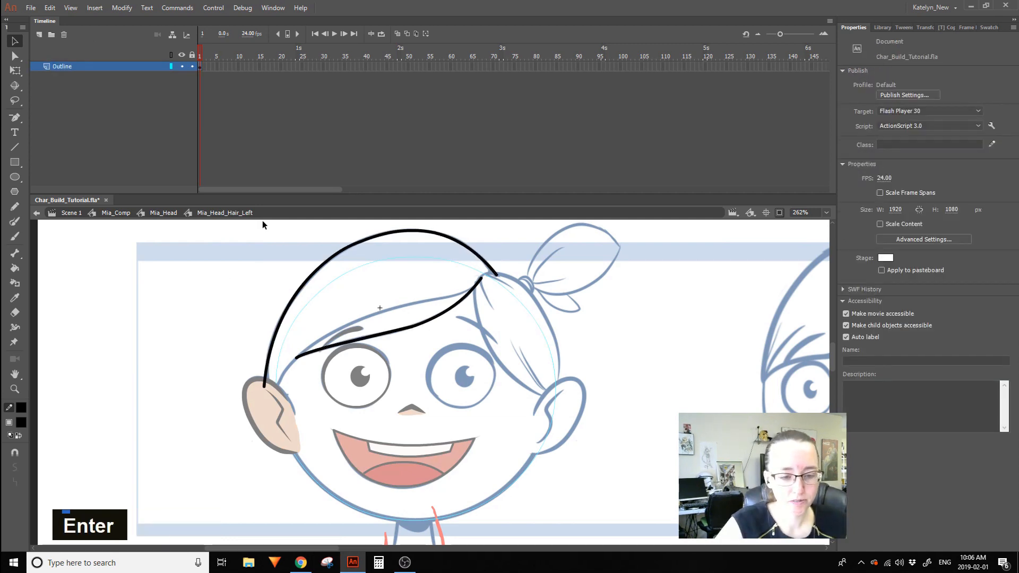
pyautogui.click(14, 151)
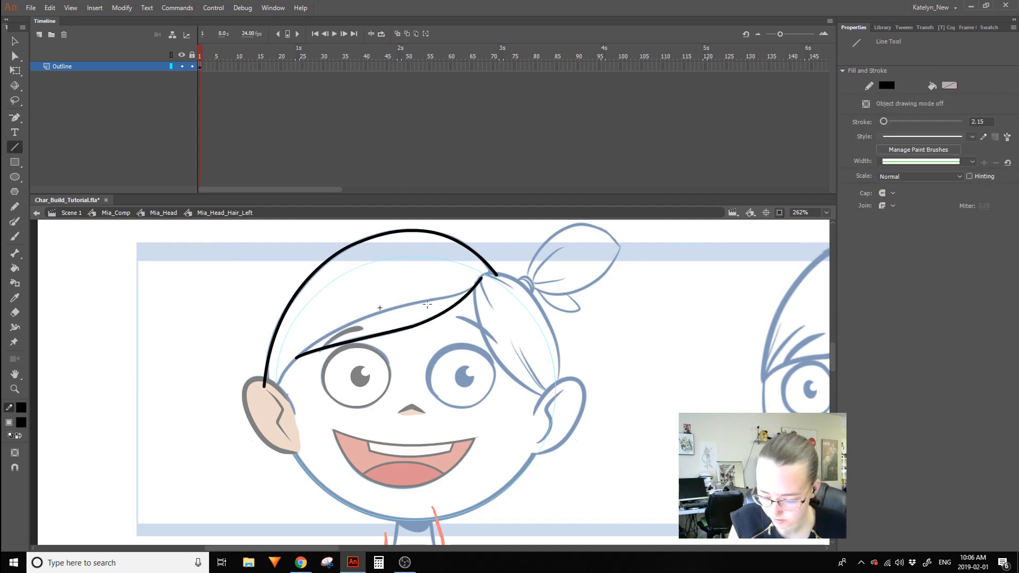
pyautogui.hotkey('ctrl', 's')
pyautogui.keyDown('ctrl'); pyautogui.click(470, 294); pyautogui.keyUp('ctrl')
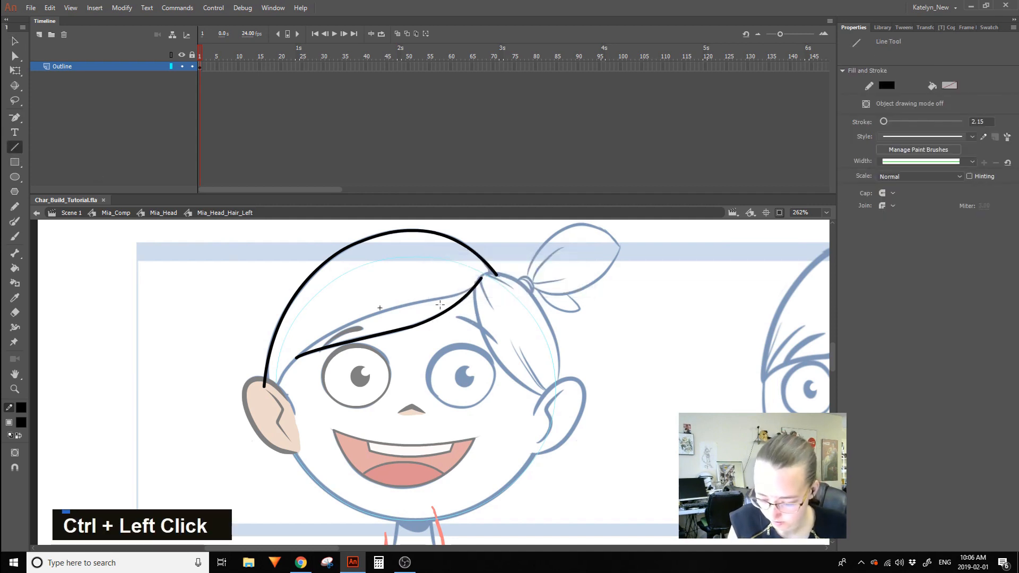
pyautogui.moveTo(395, 308); pyautogui.dragTo(265, 371)
pyautogui.hotkey('ctrl', 'z')
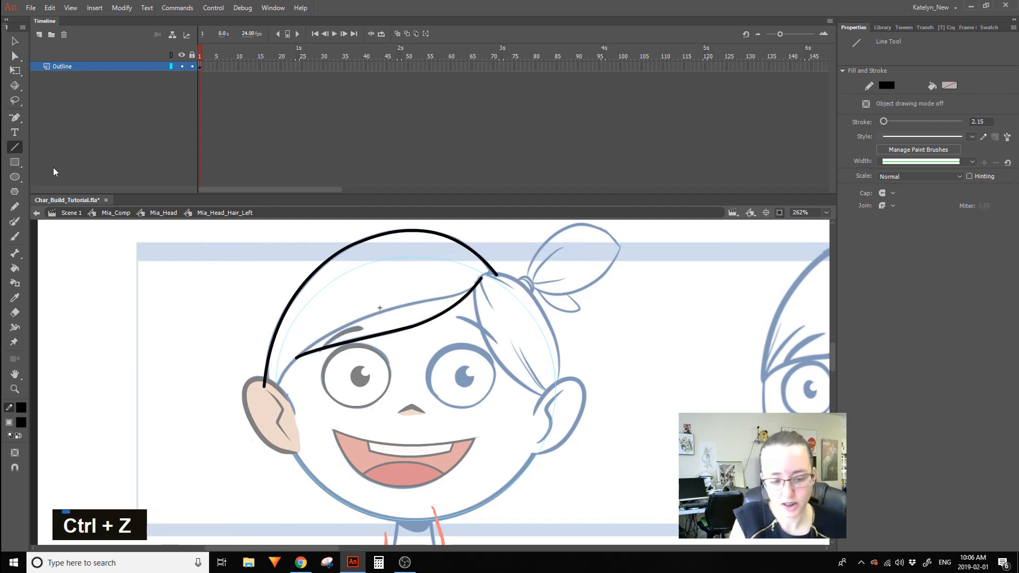
# Add a layer above Outline in the left hair symbol and name it "_".
pyautogui.click(40, 35)
pyautogui.doubleClick(92, 66)
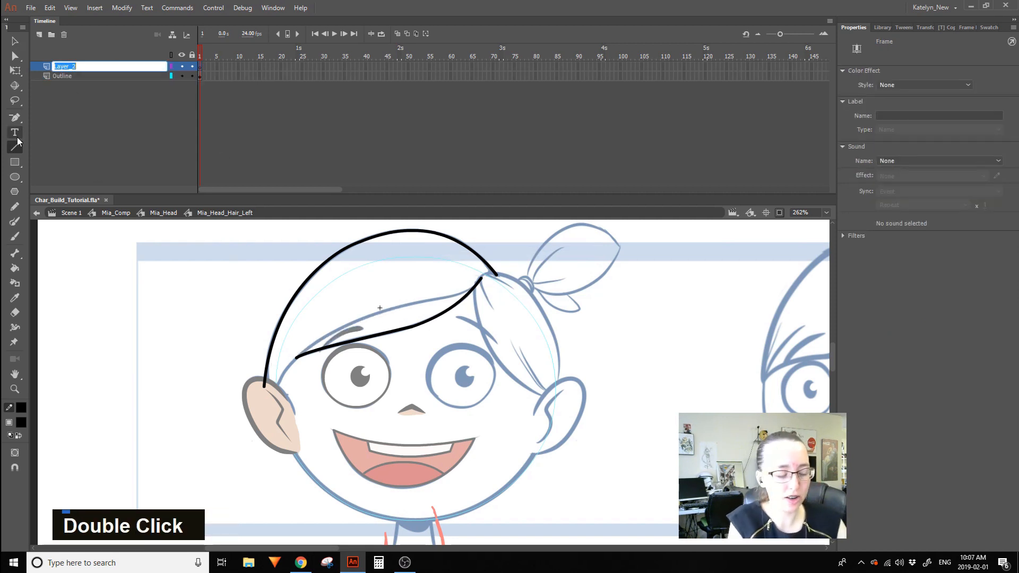
pyautogui.write('Line')
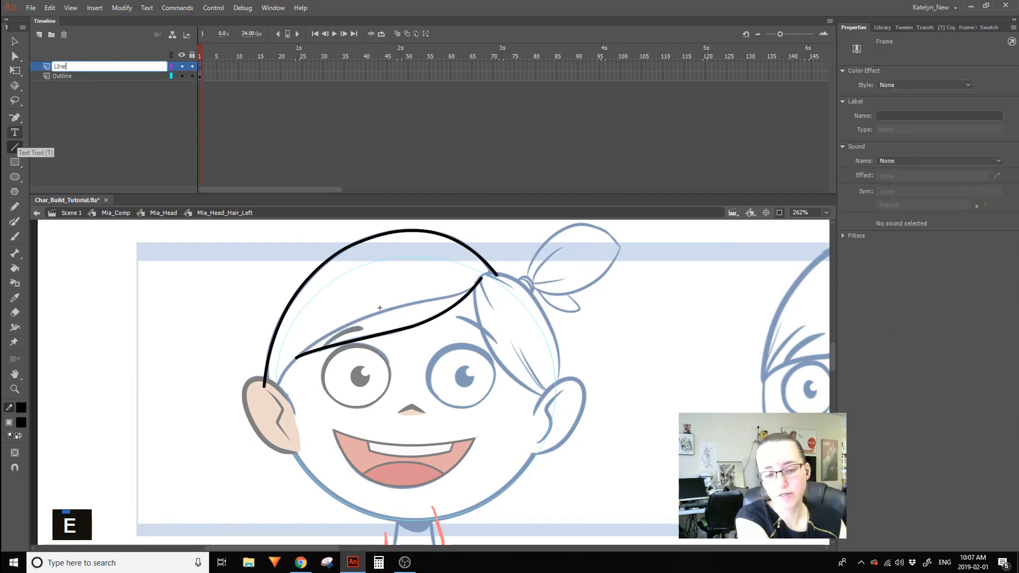
pyautogui.press('BackSpace')
pyautogui.press('BackSpace')
pyautogui.press('BackSpace')
pyautogui.press('BackSpace')
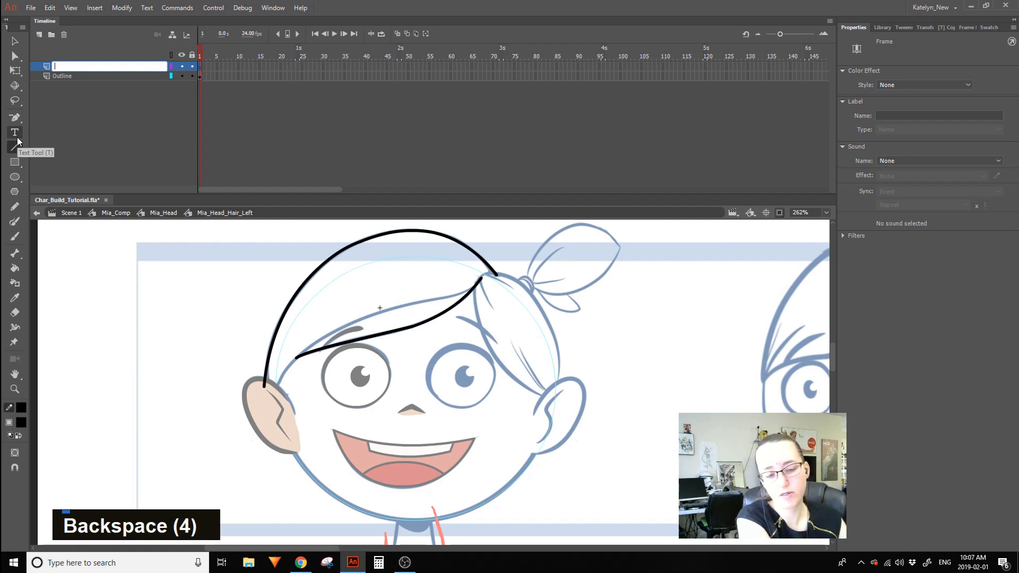
pyautogui.press('Return')
# Draw a line from the hair parting to the ear, curve it upward and add a corner point along the sketched hairline.
pyautogui.press('n')
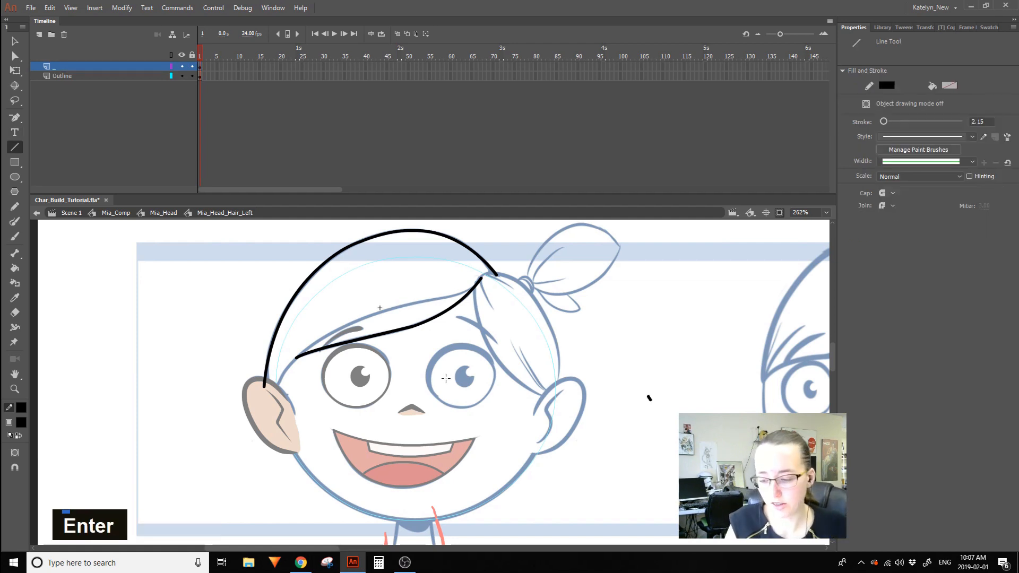
pyautogui.hotkey('ctrl', 'z')
pyautogui.moveTo(479, 284)
pyautogui.mouseDown()
pyautogui.moveTo(297, 366)
pyautogui.moveTo(270, 393)
pyautogui.mouseUp()
pyautogui.moveTo(398, 331); pyautogui.dragTo(388, 297)
pyautogui.keyDown('alt'); pyautogui.click(351, 325); pyautogui.keyUp('alt')
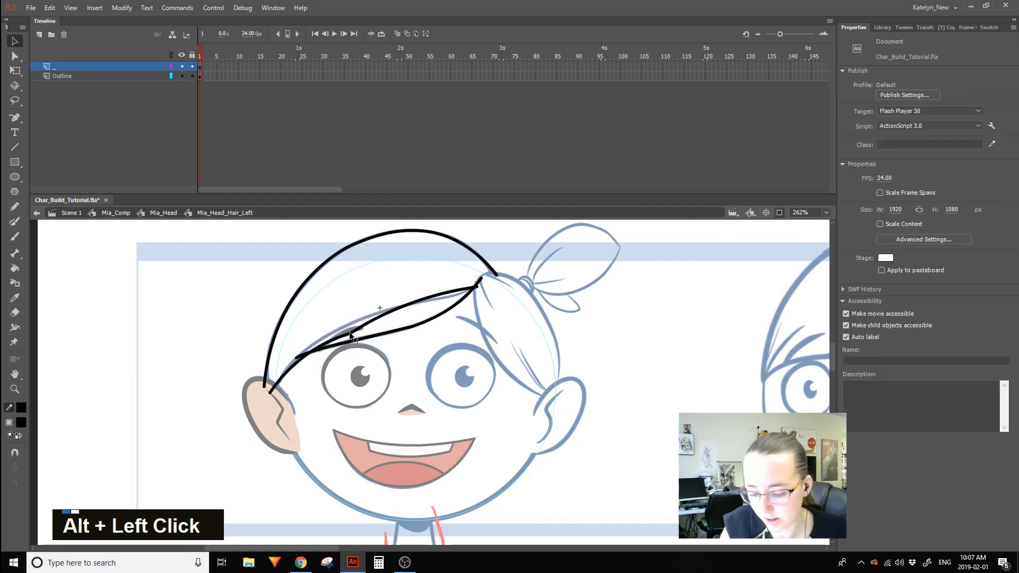
pyautogui.moveTo(418, 300); pyautogui.dragTo(442, 300)
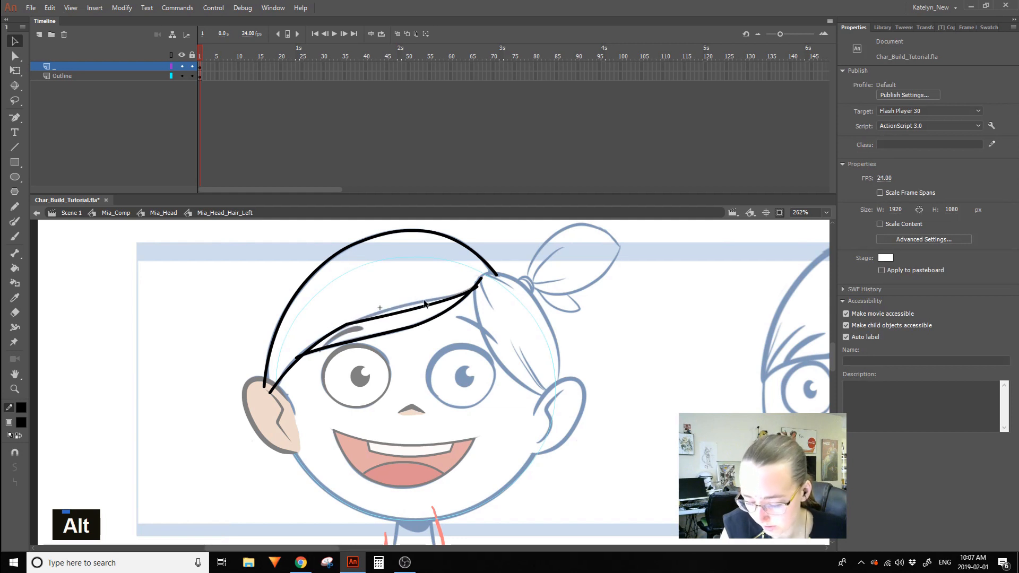
pyautogui.moveTo(348, 323); pyautogui.dragTo(396, 305)
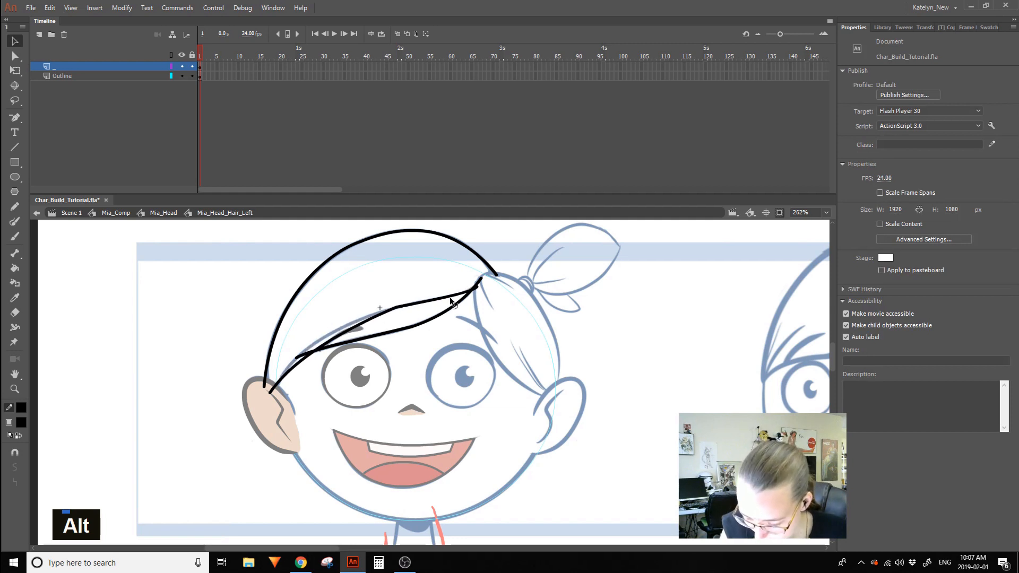
# Align the new hairline's ends and corner point with the sketch, bend its lower segment and smooth the whole stroke.
pyautogui.moveTo(477, 286); pyautogui.dragTo(480, 280)
pyautogui.moveTo(402, 310); pyautogui.dragTo(408, 307)
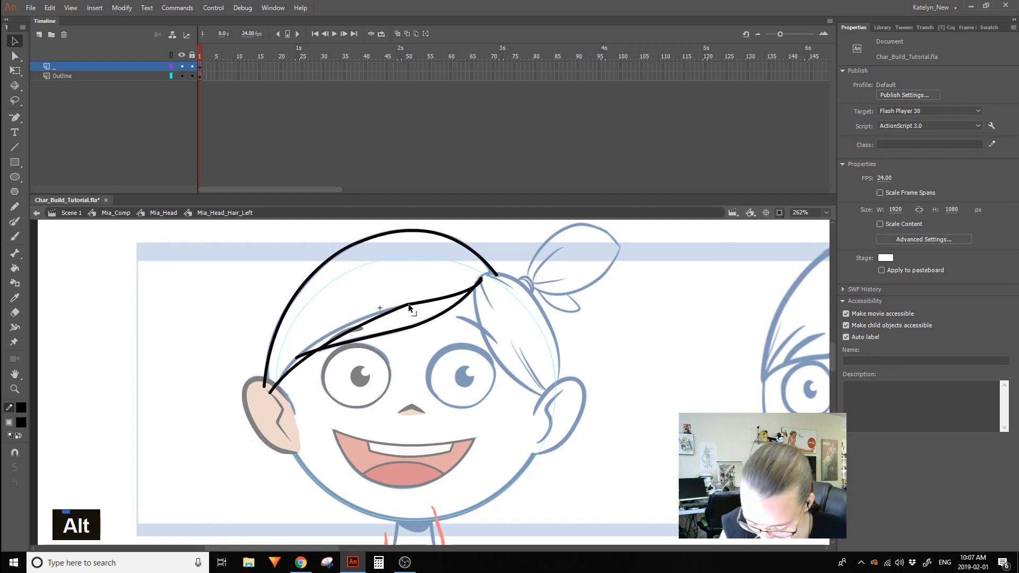
pyautogui.moveTo(349, 329); pyautogui.dragTo(343, 324)
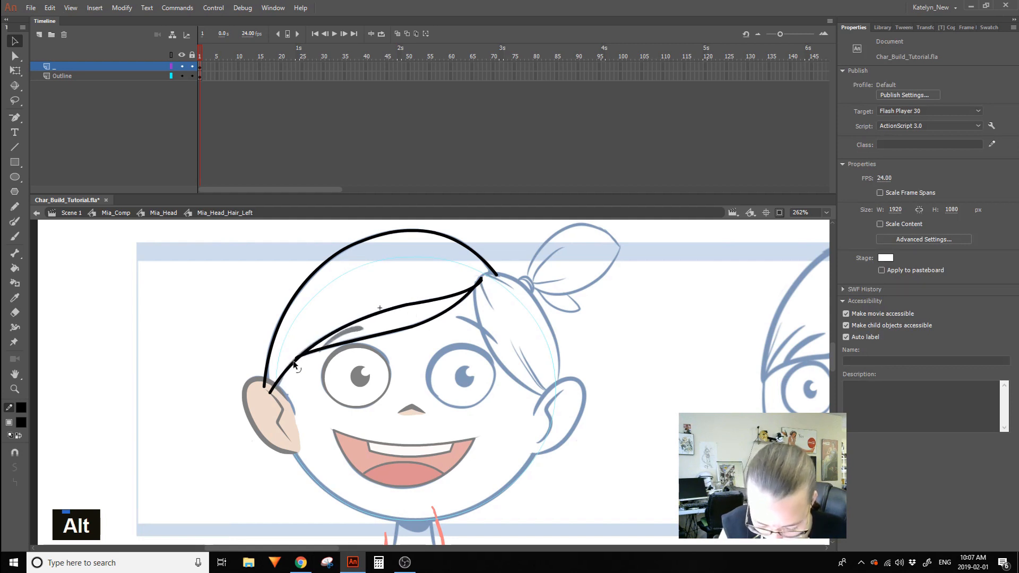
pyautogui.moveTo(269, 395); pyautogui.dragTo(274, 388)
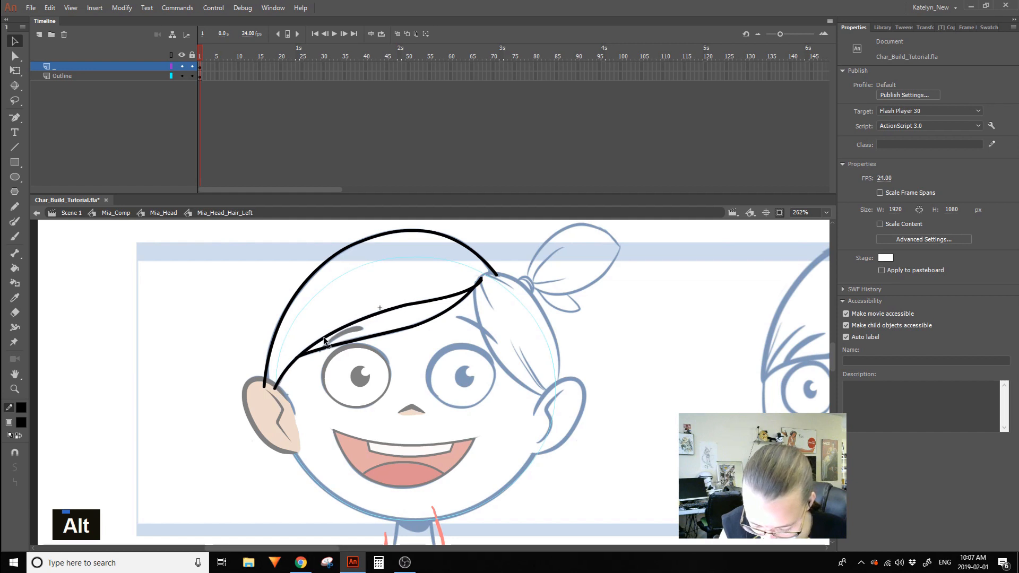
pyautogui.doubleClick(370, 318)
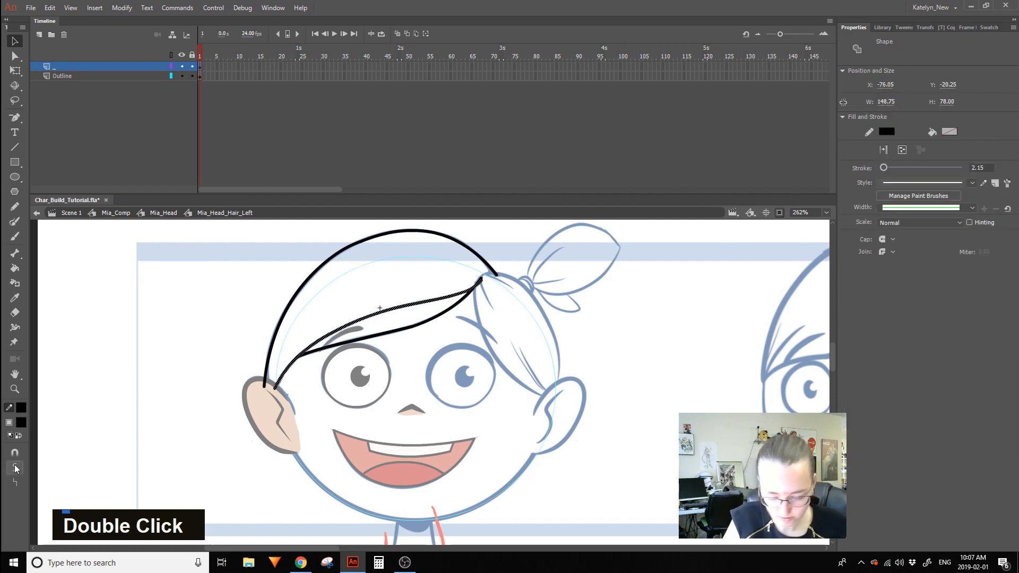
pyautogui.click(425, 313)
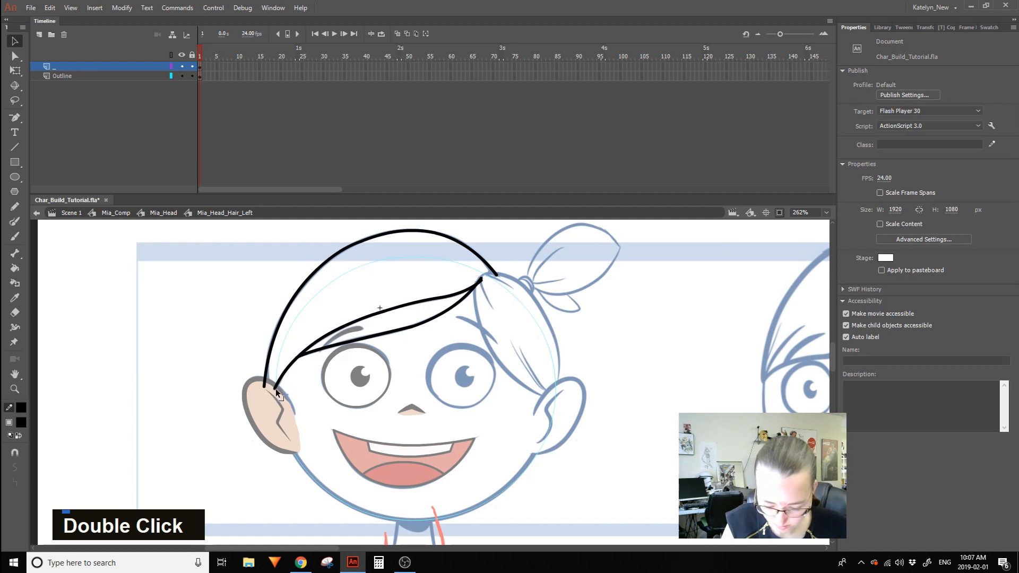
# Move the outer hair line's lower end up to the ear's edge and adjust its curve beside the face.
pyautogui.moveTo(264, 386); pyautogui.dragTo(267, 380)
pyautogui.moveTo(273, 342); pyautogui.dragTo(267, 351)
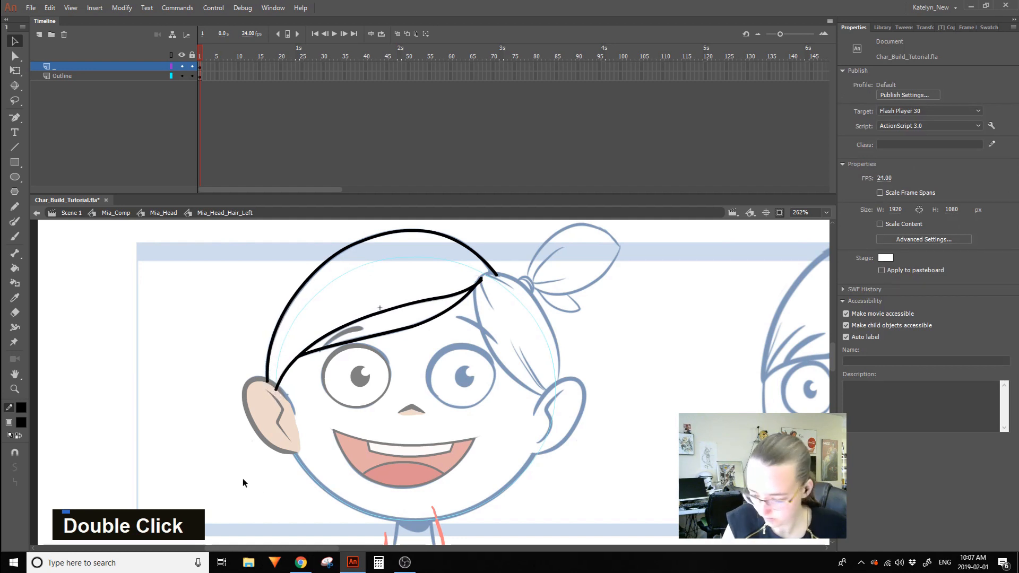
pyautogui.doubleClick(860, 563)
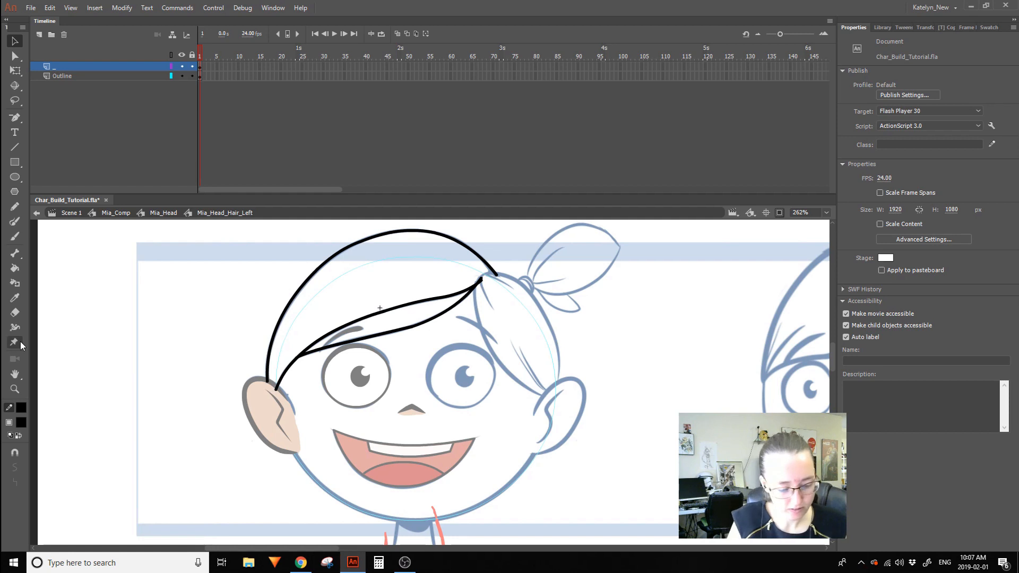
pyautogui.doubleClick(15, 389)
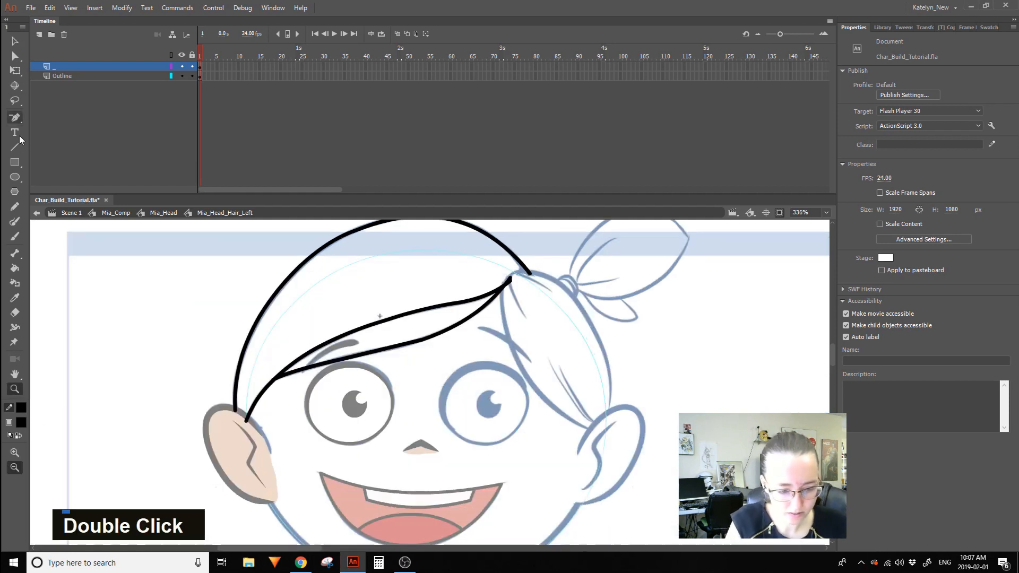
# Move the inner hairline from the "_" layer onto the Outline layer, keeping it in the same place.
pyautogui.click(16, 146)
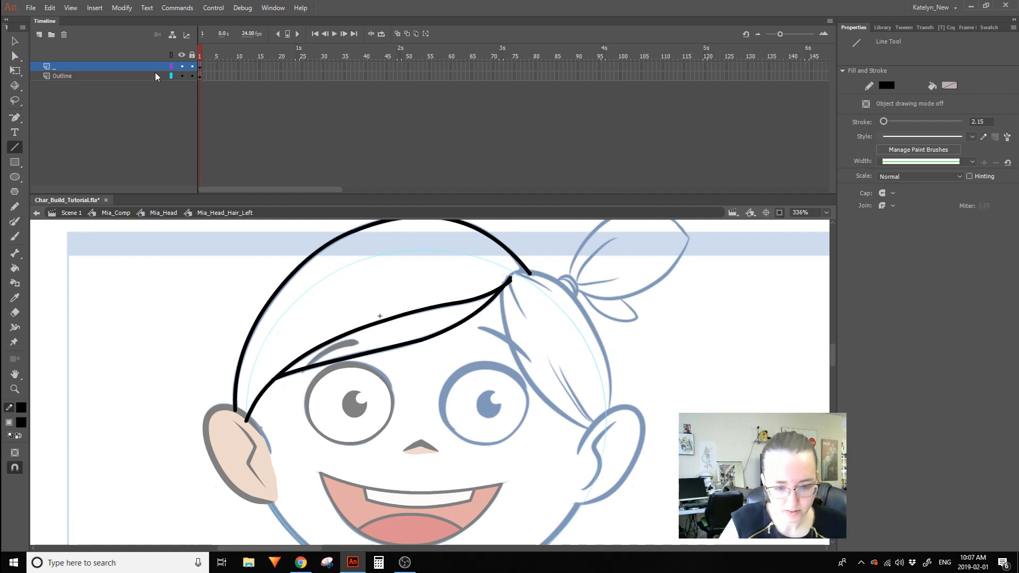
pyautogui.click(130, 68)
pyautogui.hotkey('ctrl', 'x')
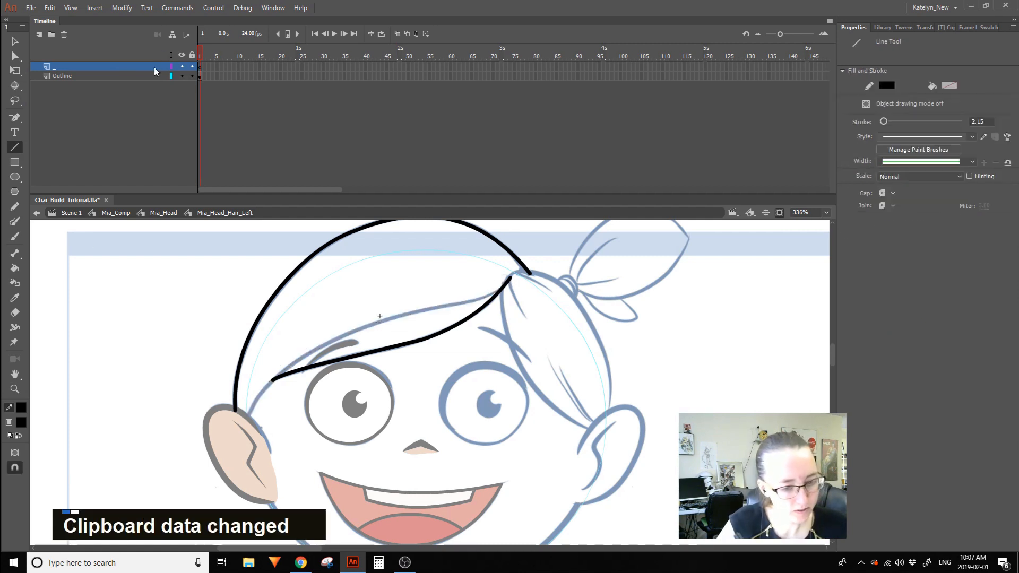
pyautogui.click(142, 76)
pyautogui.hotkey('ctrl', 'shift', 'v')
pyautogui.keyDown('ctrl'); pyautogui.click(637, 297); pyautogui.keyUp('ctrl')
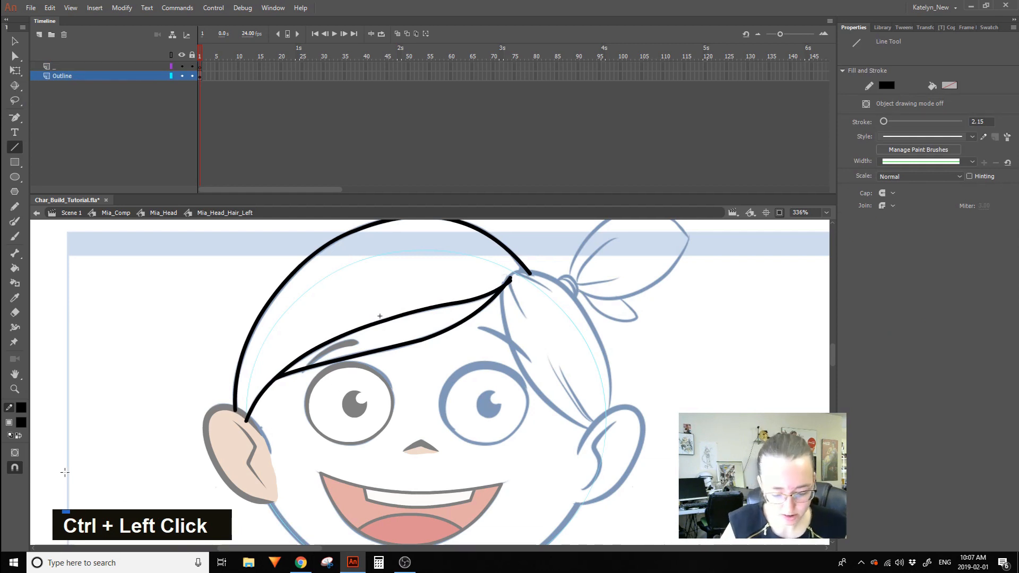
pyautogui.moveTo(233, 411); pyautogui.dragTo(235, 425)
pyautogui.moveTo(237, 385); pyautogui.dragTo(239, 372)
pyautogui.keyDown('ctrl'); pyautogui.click(300, 269); pyautogui.keyUp('ctrl')
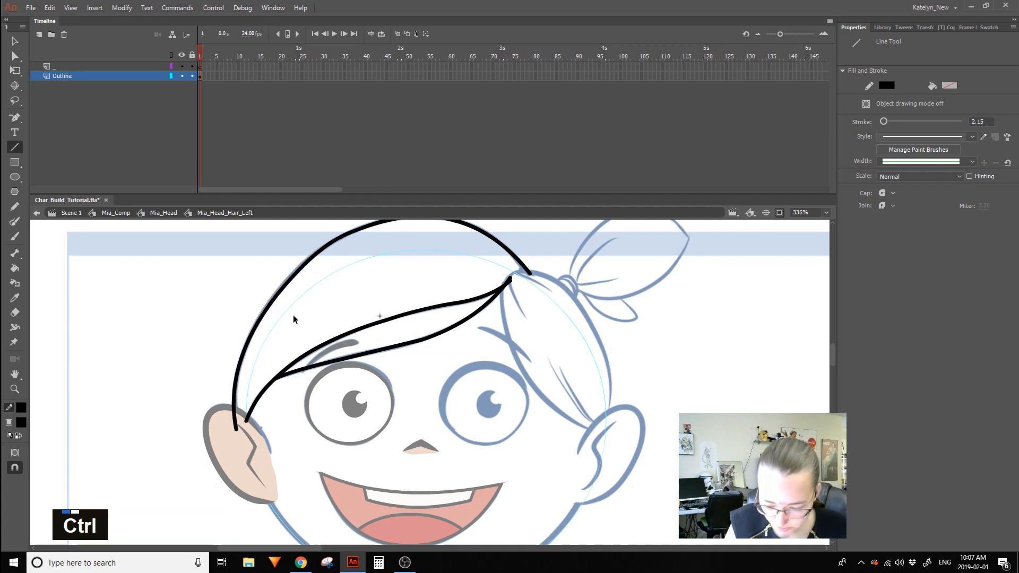
pyautogui.hotkey('ctrl', 'z')
pyautogui.click(14, 41)
pyautogui.hotkey('ctrl', 'z')
# Extend the outer and inner hair lines with straight lines until they cross over the ear, and delete the overhanging ends.
pyautogui.doubleClick(291, 281)
pyautogui.click(15, 466)
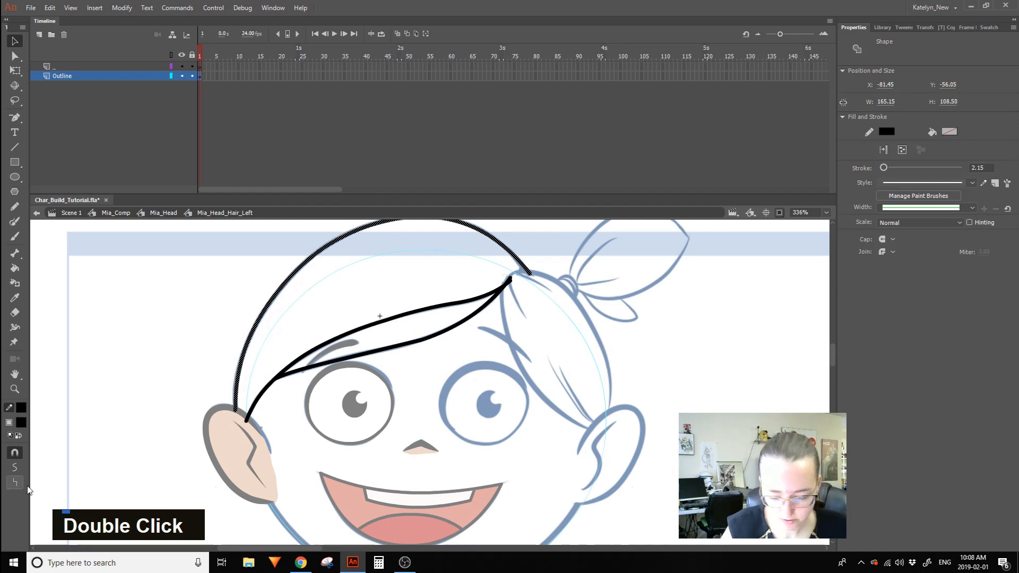
pyautogui.click(100, 541)
pyautogui.press('n')
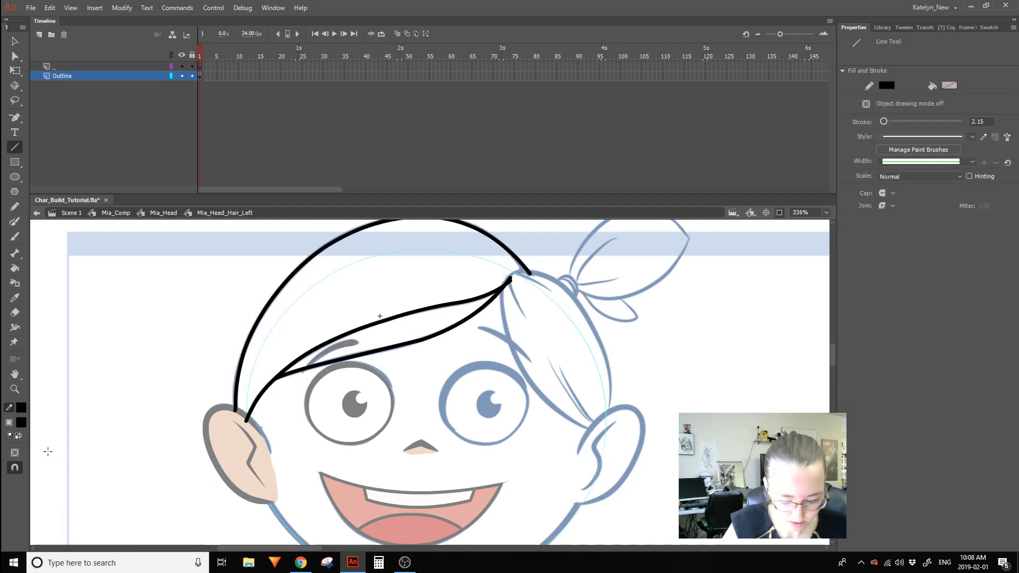
pyautogui.moveTo(236, 408)
pyautogui.mouseDown()
pyautogui.moveTo(235, 443)
pyautogui.moveTo(222, 452)
pyautogui.mouseUp()
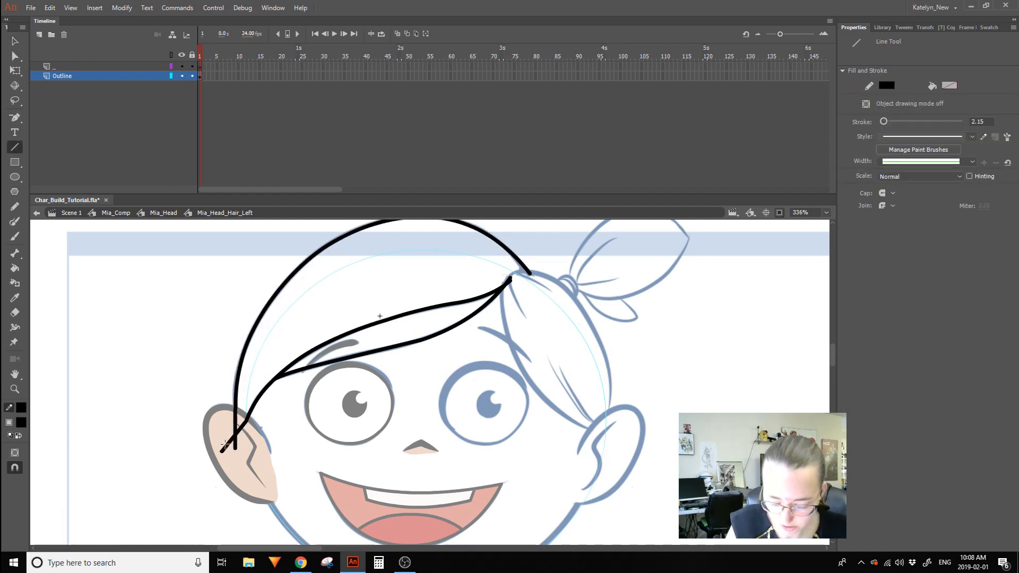
pyautogui.keyDown('ctrl'); pyautogui.click(235, 445); pyautogui.keyUp('ctrl')
pyautogui.keyDown('ctrl'); pyautogui.keyDown('shift'); pyautogui.click(227, 446); pyautogui.keyUp('shift'); pyautogui.keyUp('ctrl')
pyautogui.press('Delete')
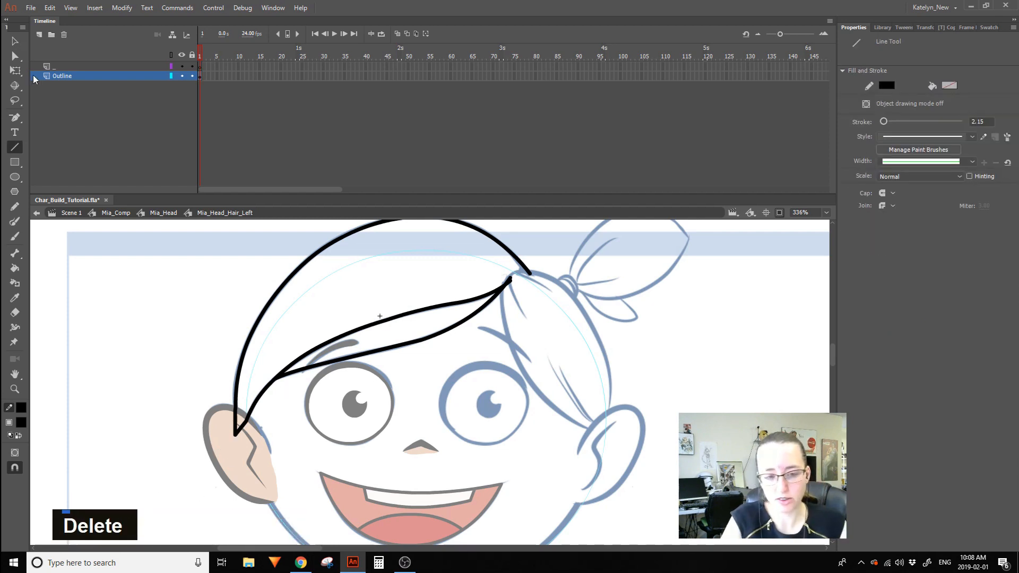
pyautogui.press('v')
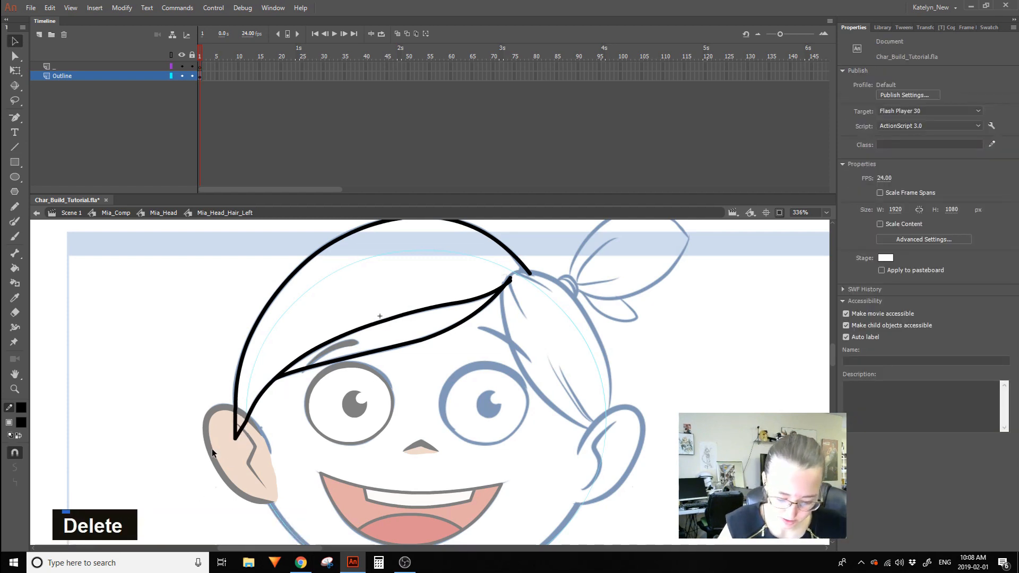
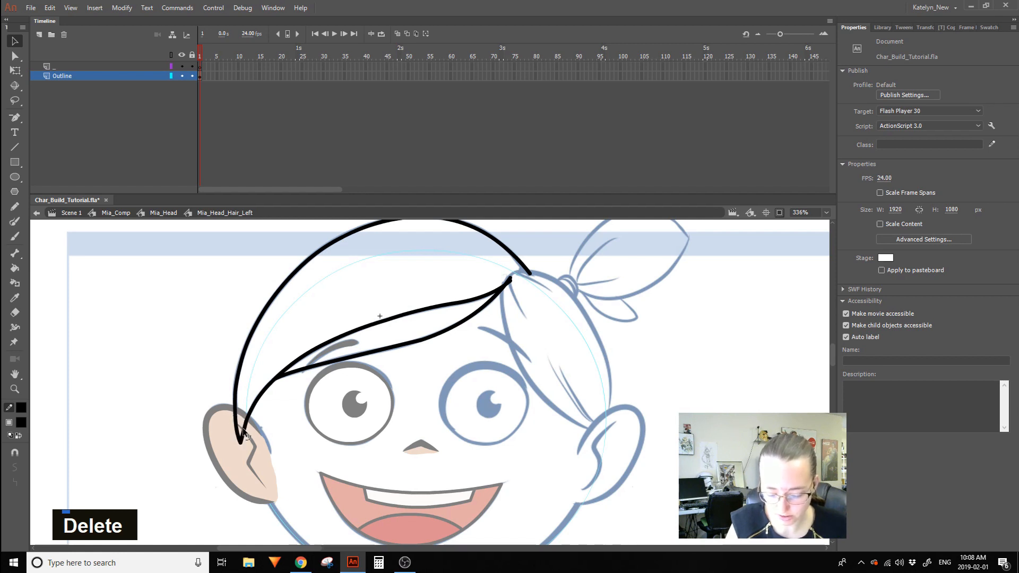
# Close the hair outline at the parting by joining the hairline to the outer line's end, and delete the leftover stubs.
pyautogui.click(505, 285)
pyautogui.press('Delete')
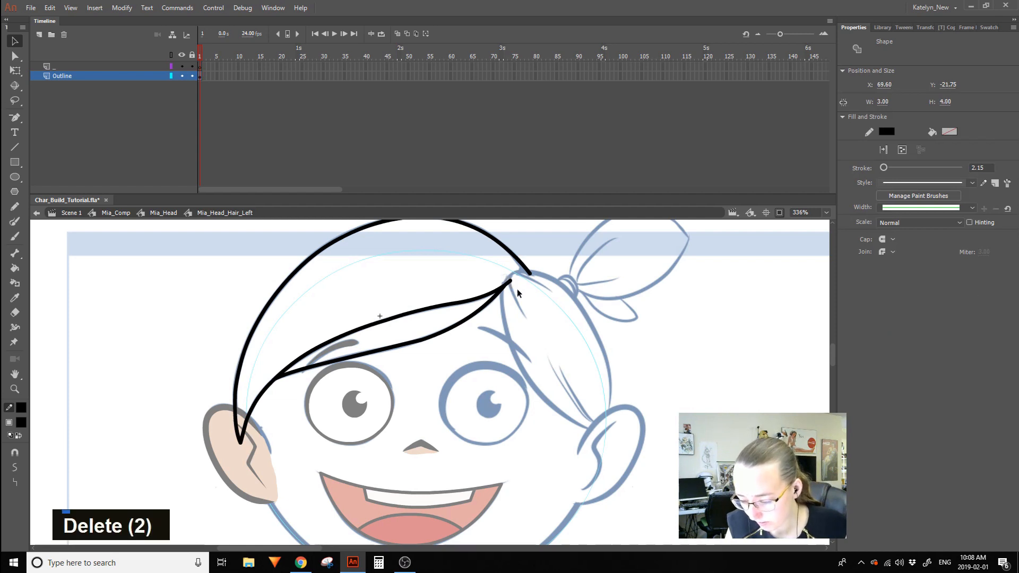
pyautogui.moveTo(518, 283); pyautogui.dragTo(523, 277)
pyautogui.click(536, 265)
pyautogui.press('Delete')
pyautogui.press('Delete')
pyautogui.press('space')
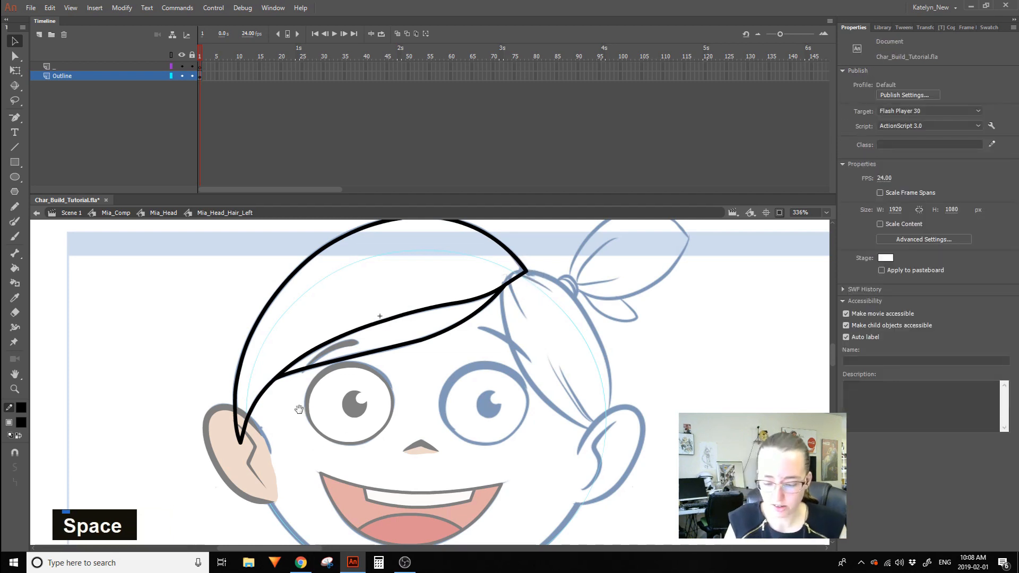
pyautogui.moveTo(299, 409); pyautogui.dragTo(300, 436)
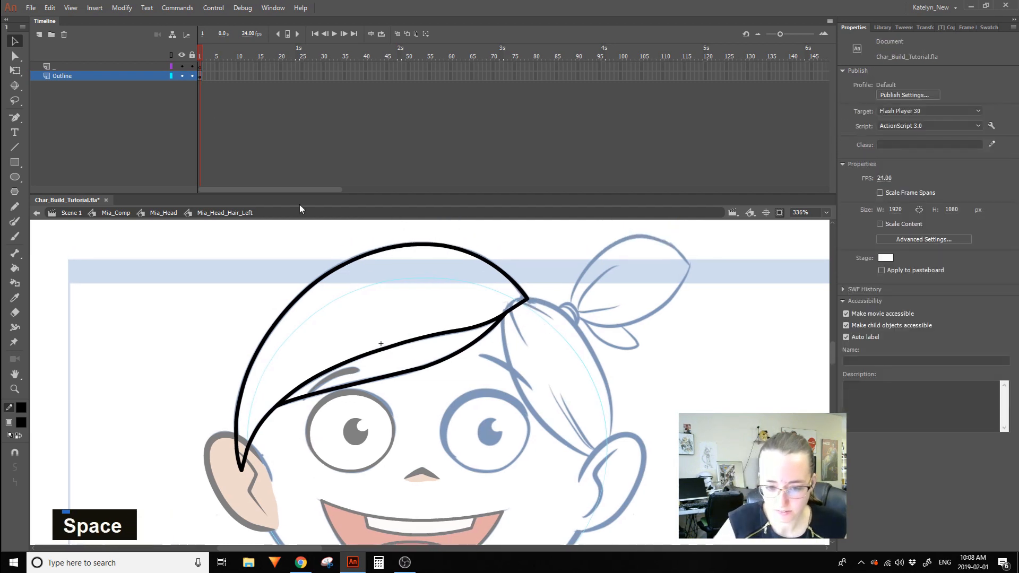
# Try a tapered stroke style on the upper inner hairline, thicker towards the temple, with a larger stroke size.
pyautogui.click(171, 55)
pyautogui.hotkey('ctrl', 'z')
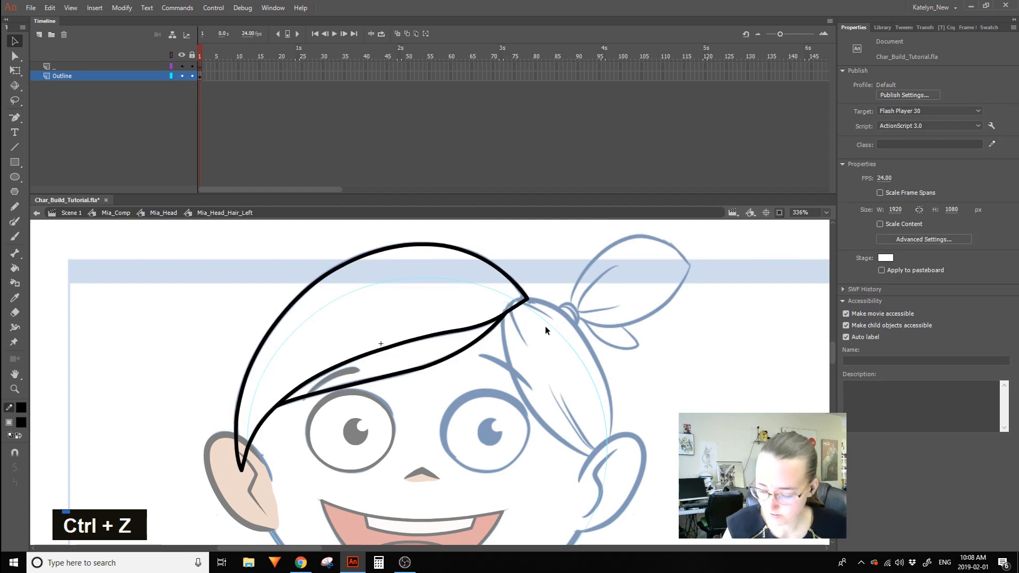
pyautogui.click(482, 325)
pyautogui.keyDown('ctrl'); pyautogui.keyDown('shift'); pyautogui.click(333, 368); pyautogui.keyUp('shift'); pyautogui.keyUp('ctrl')
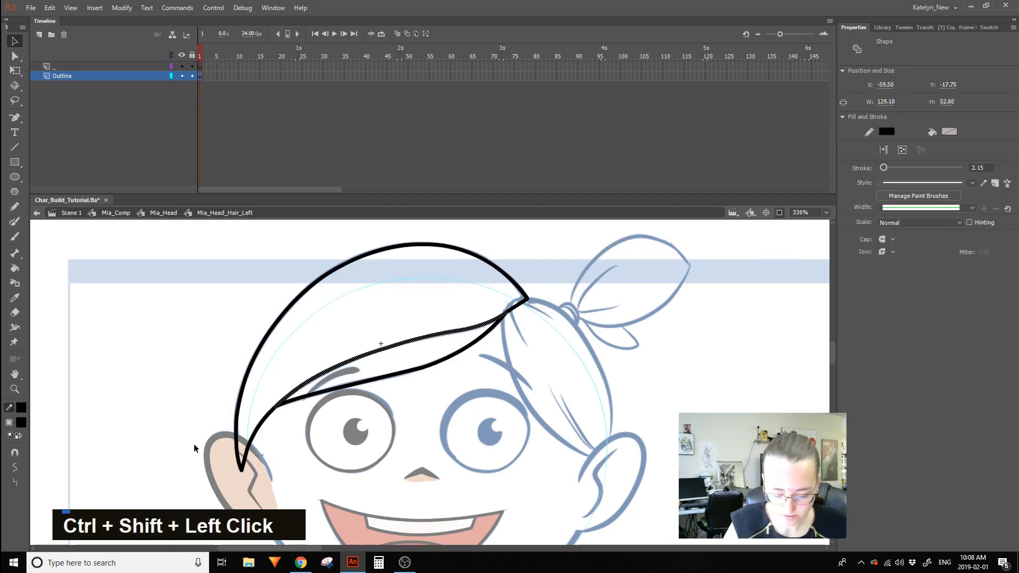
pyautogui.doubleClick(51, 447)
pyautogui.hotkey('ctrl', 'z')
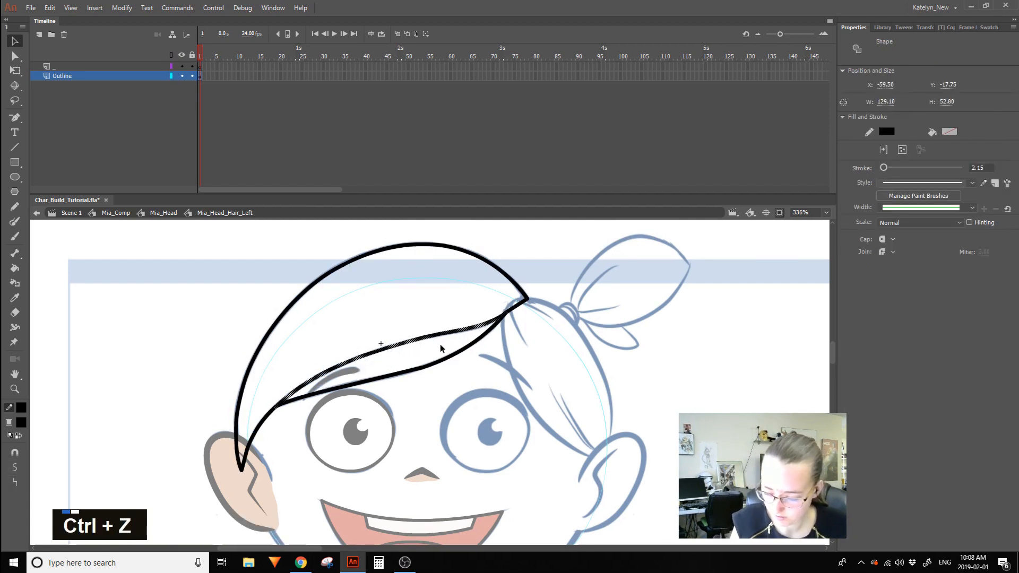
pyautogui.doubleClick(471, 331)
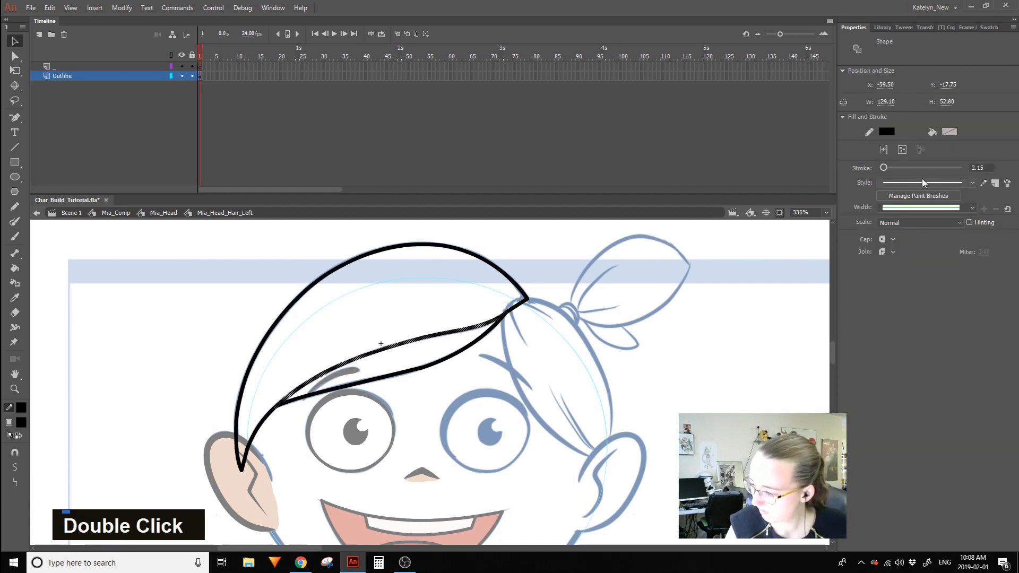
pyautogui.click(970, 183)
pyautogui.click(950, 212)
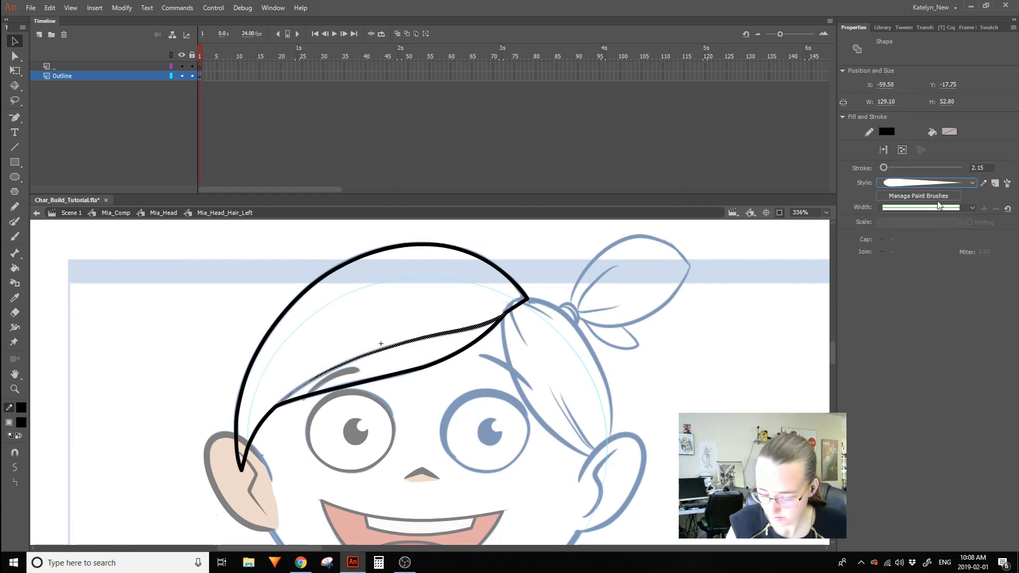
pyautogui.click(925, 183)
pyautogui.click(953, 229)
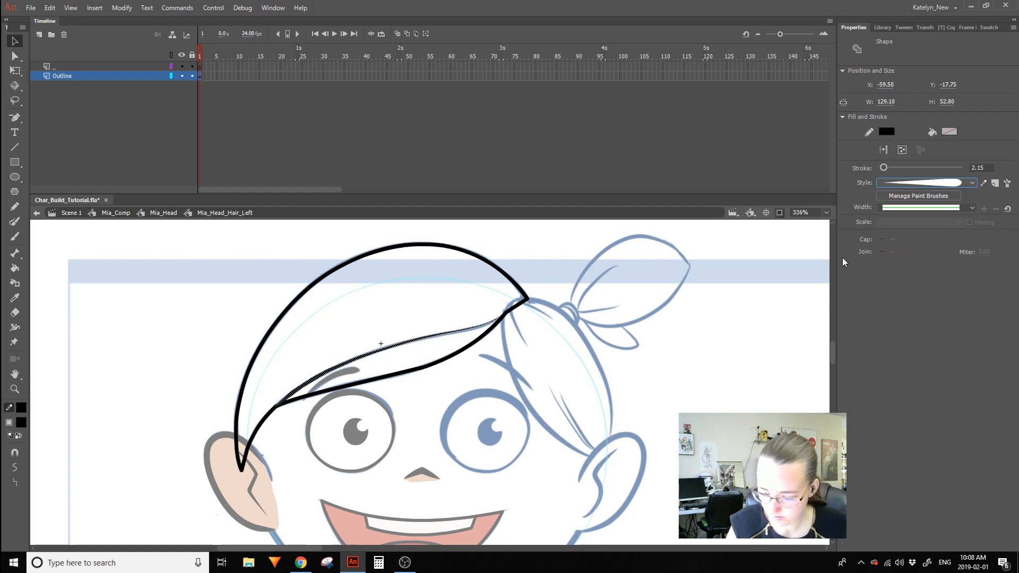
pyautogui.moveTo(883, 168); pyautogui.dragTo(884, 171)
pyautogui.click(673, 318)
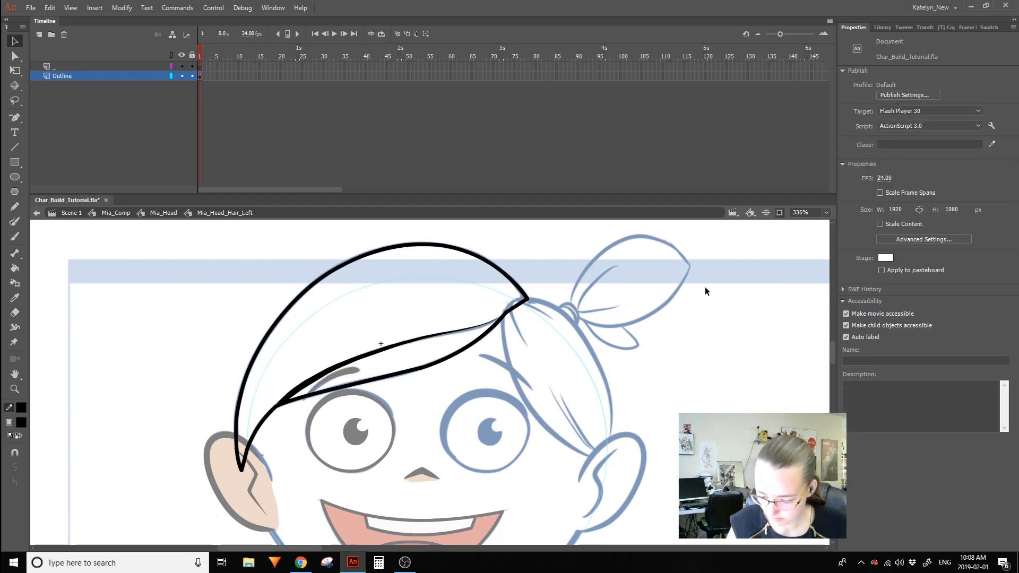
# Undo the tapered style and stroke size changes on the upper inner hairline.
pyautogui.hotkey('ctrl', 'z')
pyautogui.hotkey('ctrl', 'z')
pyautogui.hotkey('ctrl', 'z')
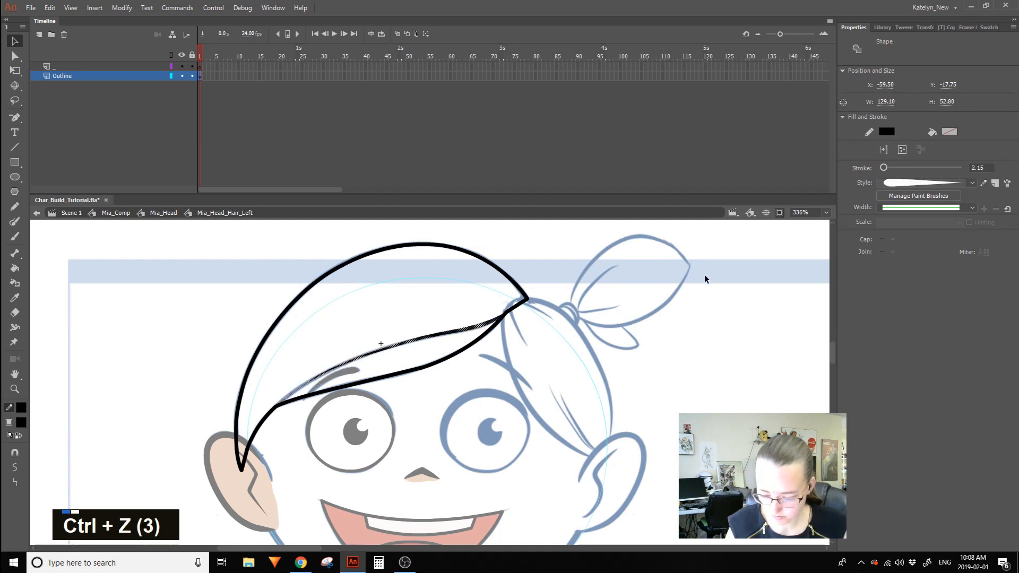
pyautogui.hotkey('ctrl', 'z')
pyautogui.click(678, 338)
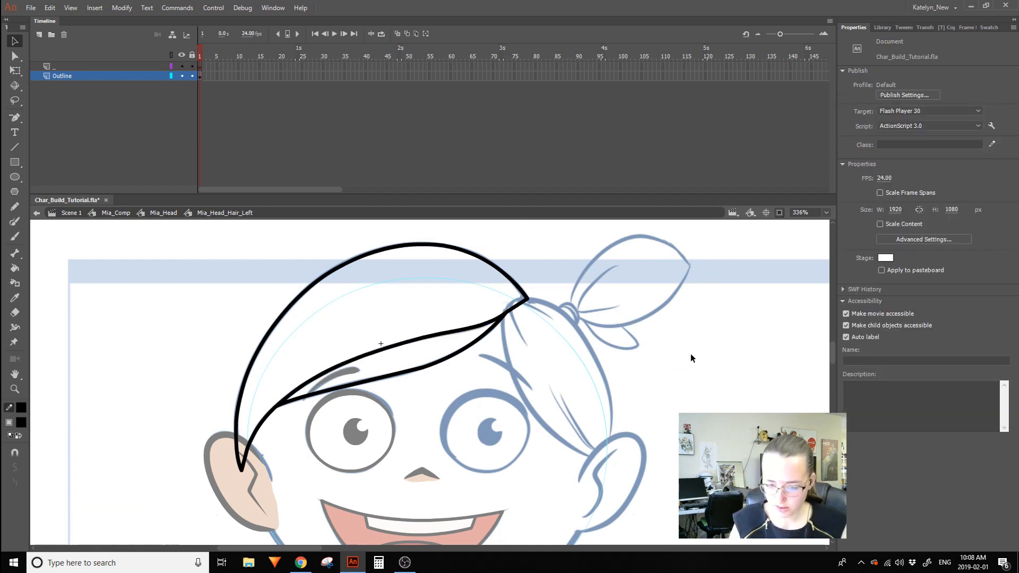
# Place the Outline layer above the "_" layer and copy its first keyframe onto the "_" layer.
pyautogui.moveTo(350, 258); pyautogui.dragTo(352, 259)
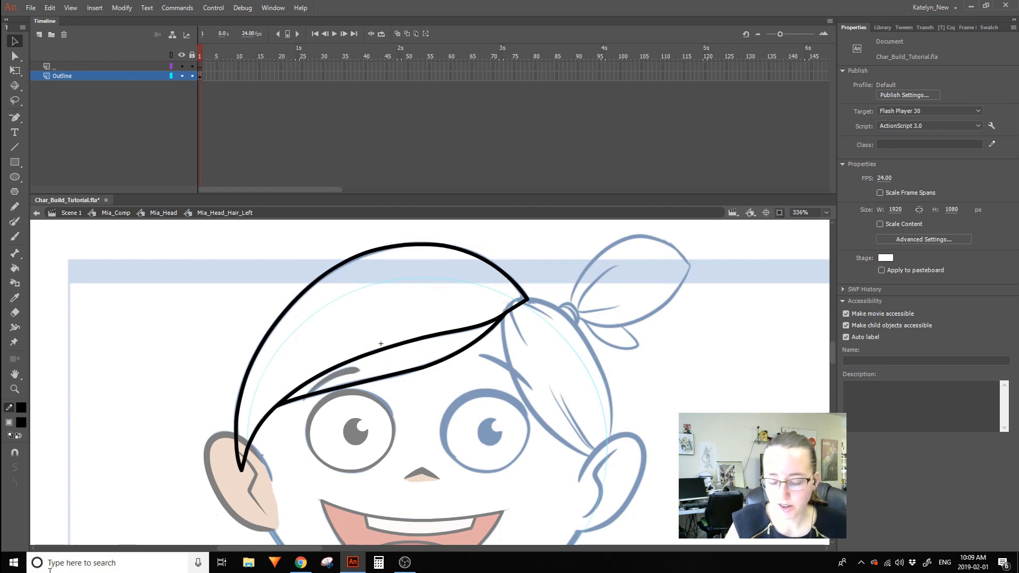
pyautogui.moveTo(86, 72); pyautogui.dragTo(105, 52)
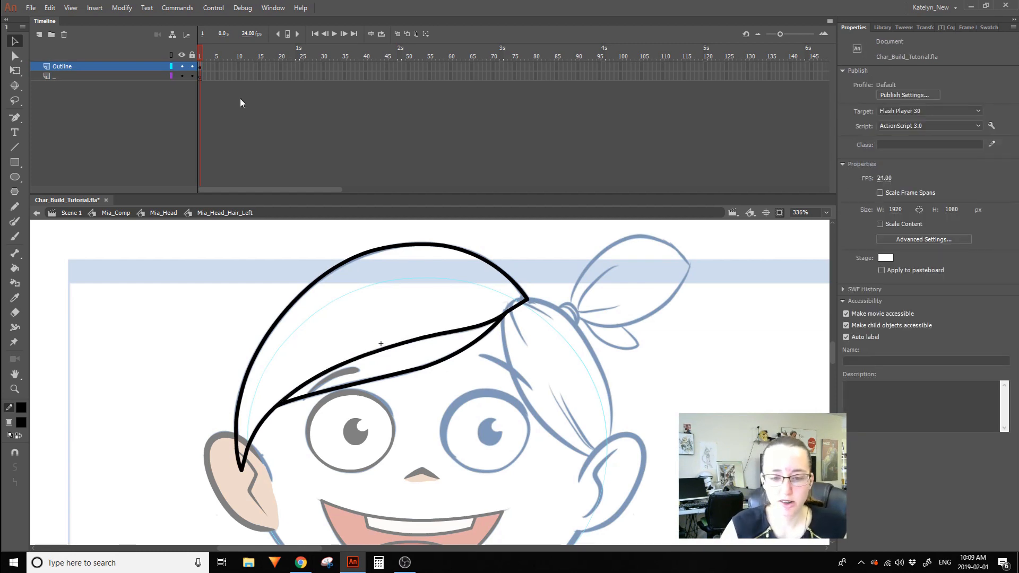
pyautogui.click(109, 66)
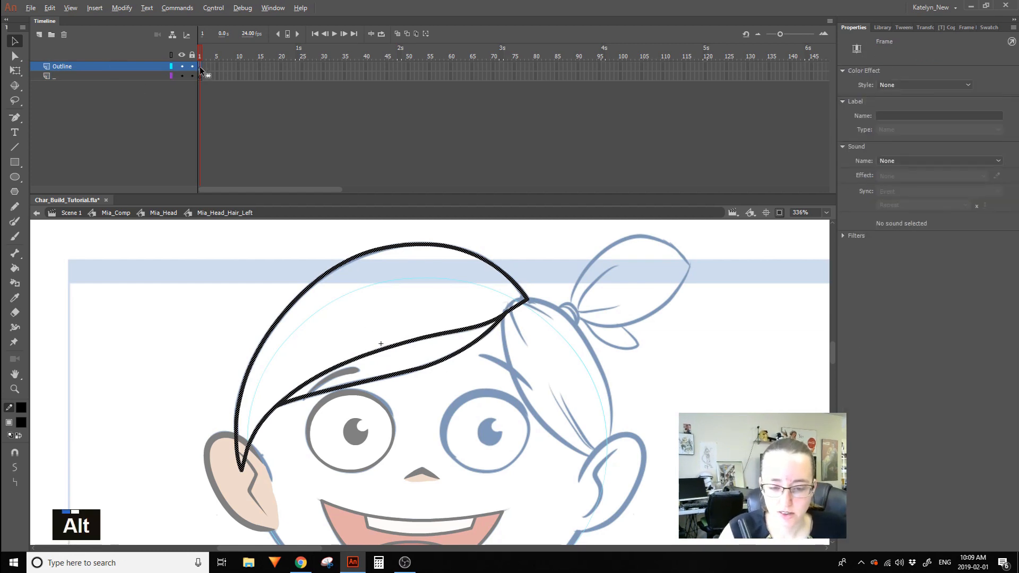
pyautogui.keyDown('alt'); pyautogui.moveTo(200, 66); pyautogui.dragTo(199, 76); pyautogui.keyUp('alt')
# Rename the "_" layer as Fill.
pyautogui.click(91, 68)
pyautogui.doubleClick(95, 75)
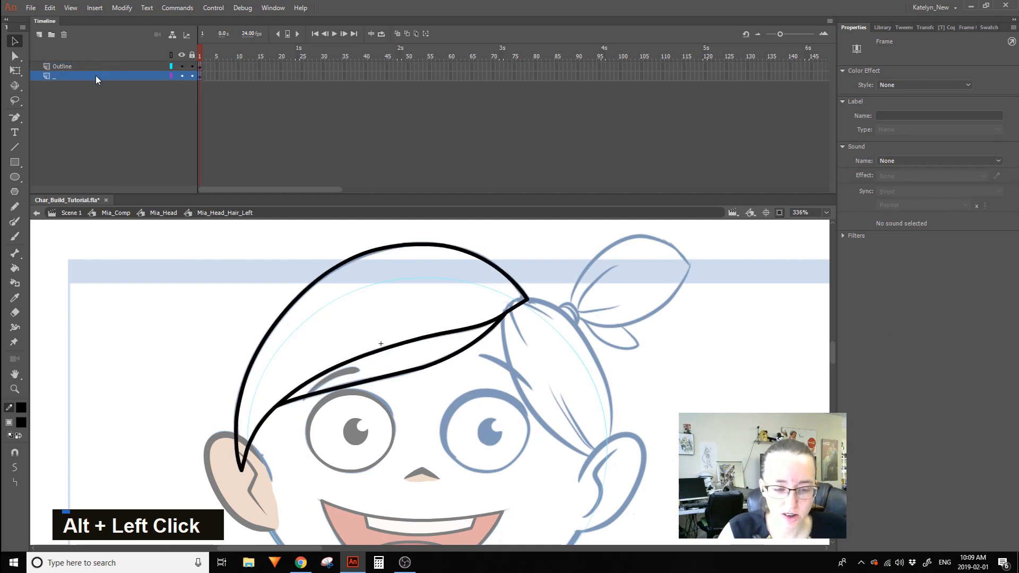
pyautogui.write('Ou')
pyautogui.press('BackSpace')
pyautogui.press('BackSpace')
pyautogui.write('Fill')
pyautogui.press('Return')
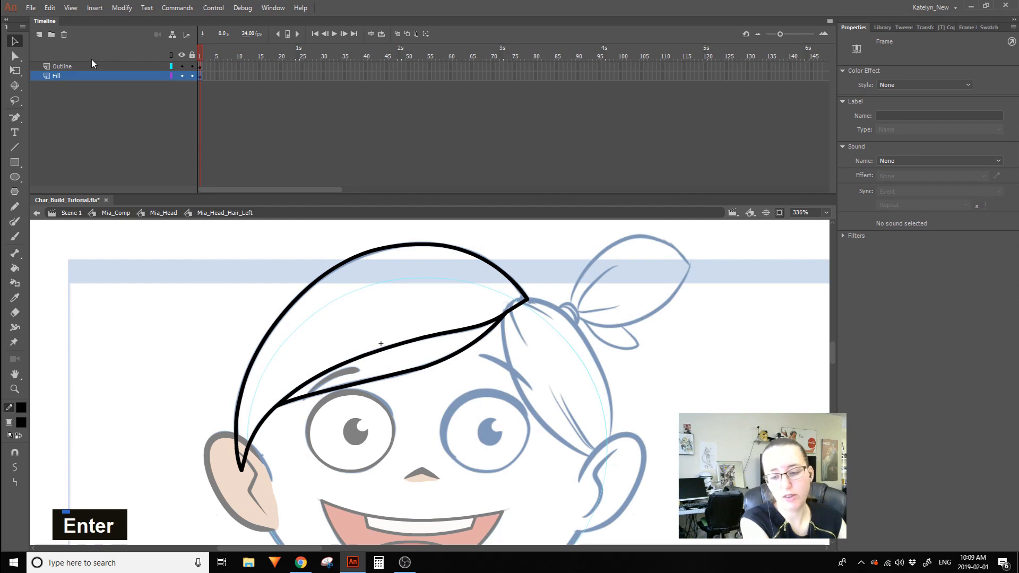
# Turn the Outline layer into a guide layer, and hide and lock it.
pyautogui.click(91, 64)
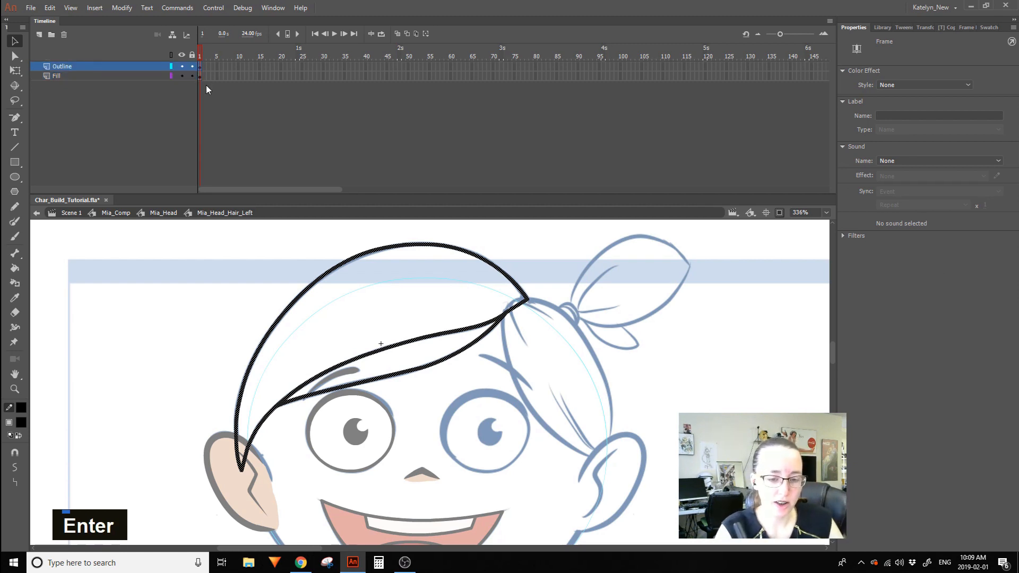
pyautogui.click(205, 85)
pyautogui.click(91, 66)
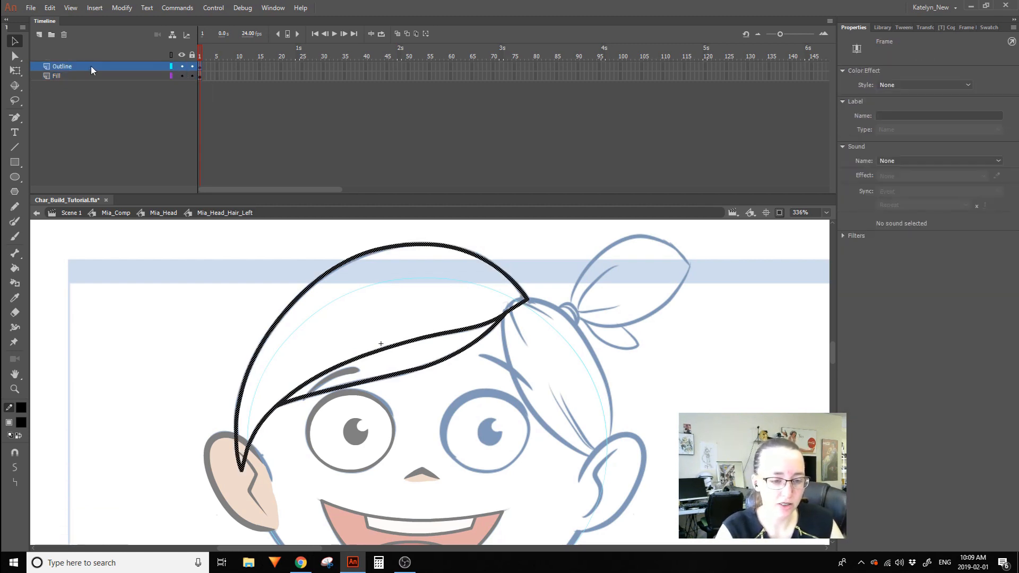
pyautogui.rightClick(91, 66)
pyautogui.click(124, 215)
pyautogui.doubleClick(192, 66)
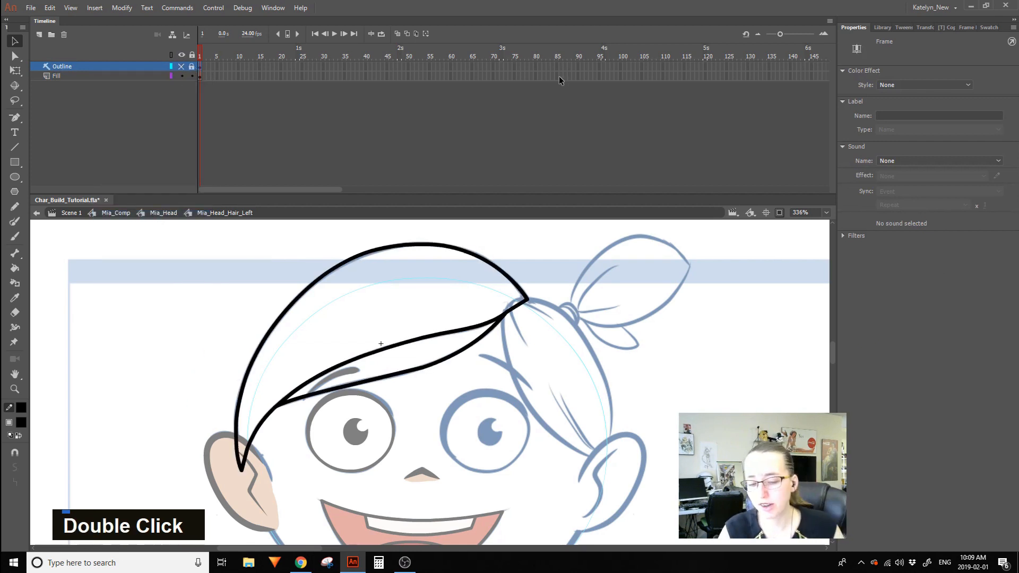
pyautogui.click(540, 238)
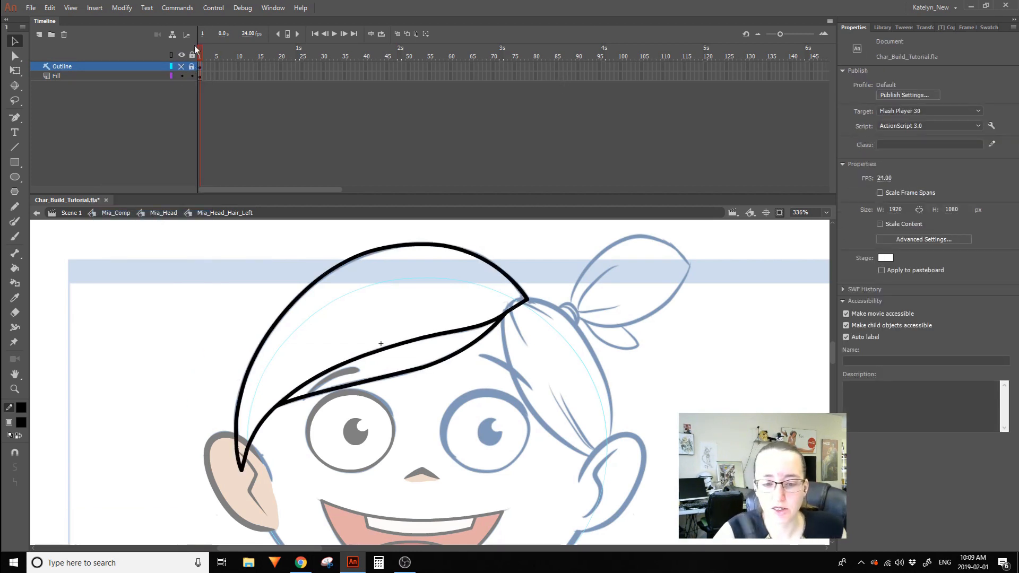
# Try converting the Fill layer's copied hair lines to fills, and undo the conversion.
pyautogui.click(200, 76)
pyautogui.click(87, 10)
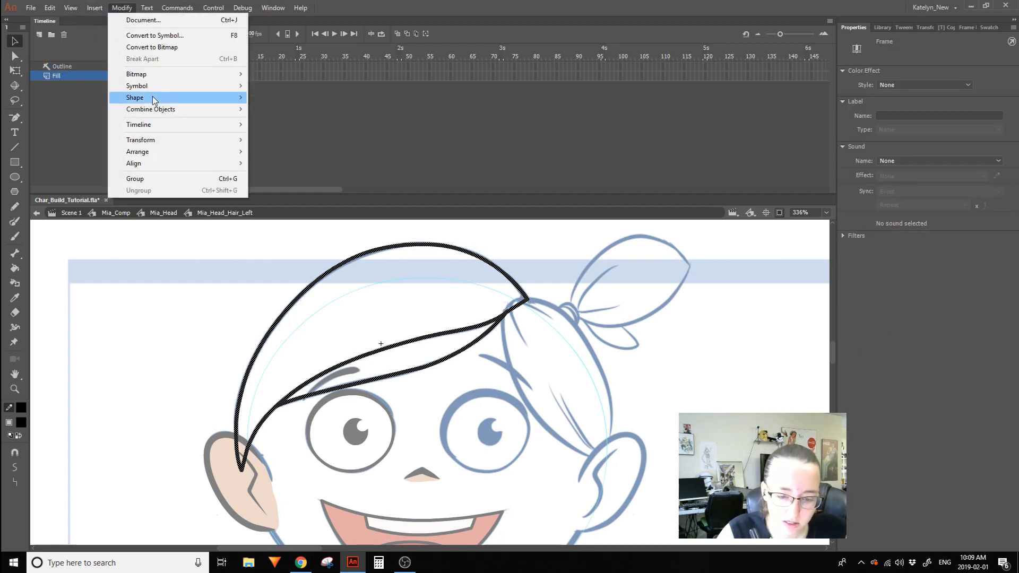
pyautogui.moveTo(154, 98)
pyautogui.click(300, 159)
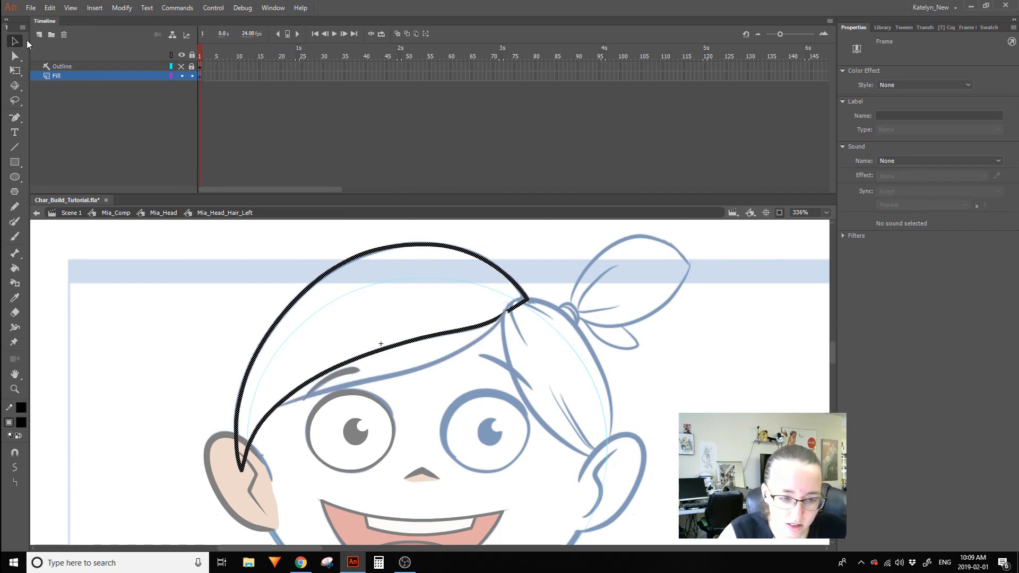
pyautogui.click(197, 272)
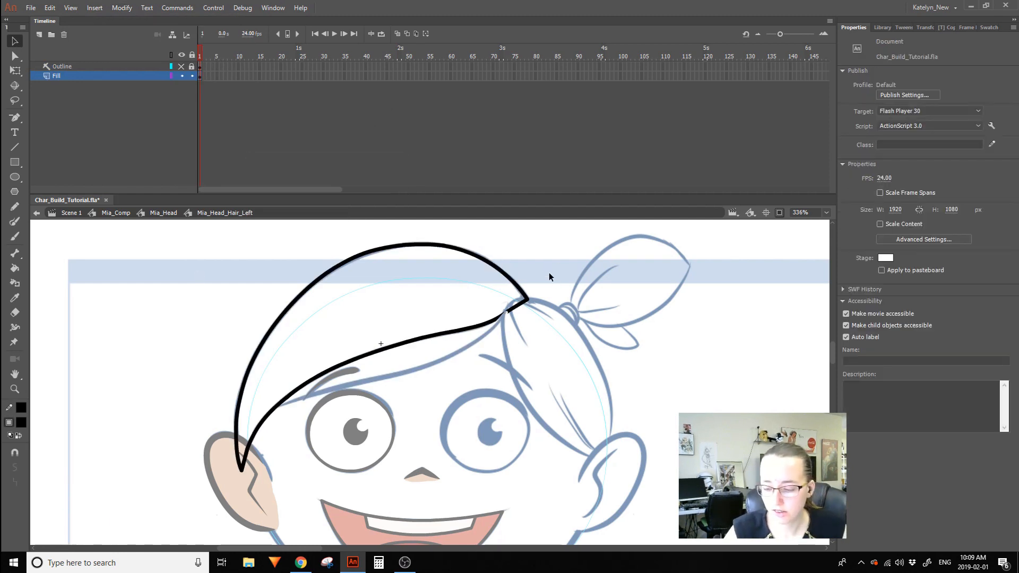
pyautogui.hotkey('ctrl', 'z')
pyautogui.hotkey('ctrl', 'z')
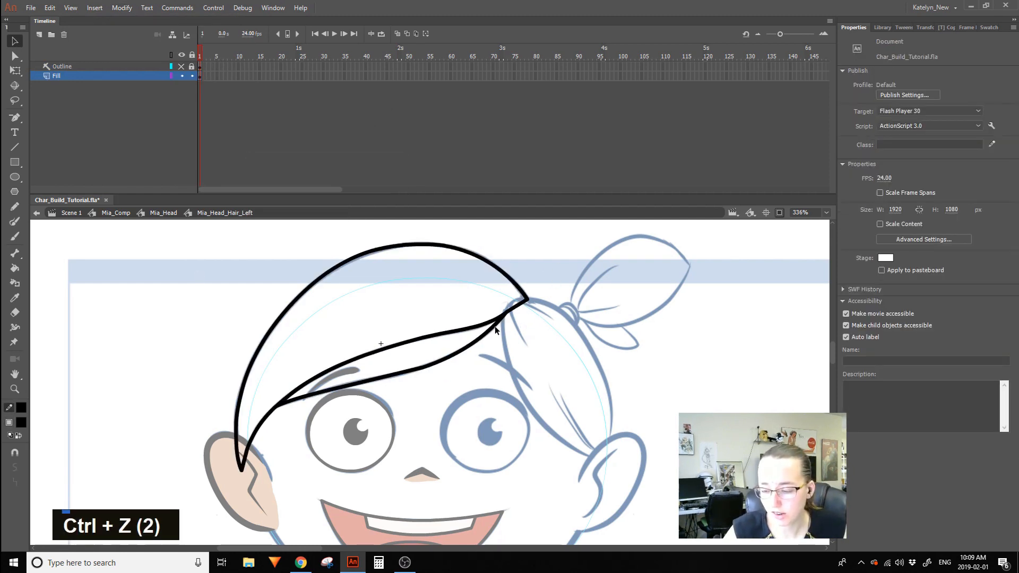
# Move the lower fringe line off the Fill layer onto a new layer above it, keeping it in the same place.
pyautogui.doubleClick(481, 337)
pyautogui.click(483, 364)
pyautogui.click(401, 373)
pyautogui.keyDown('ctrl'); pyautogui.keyDown('shift'); pyautogui.click(374, 383); pyautogui.keyUp('shift'); pyautogui.keyUp('ctrl')
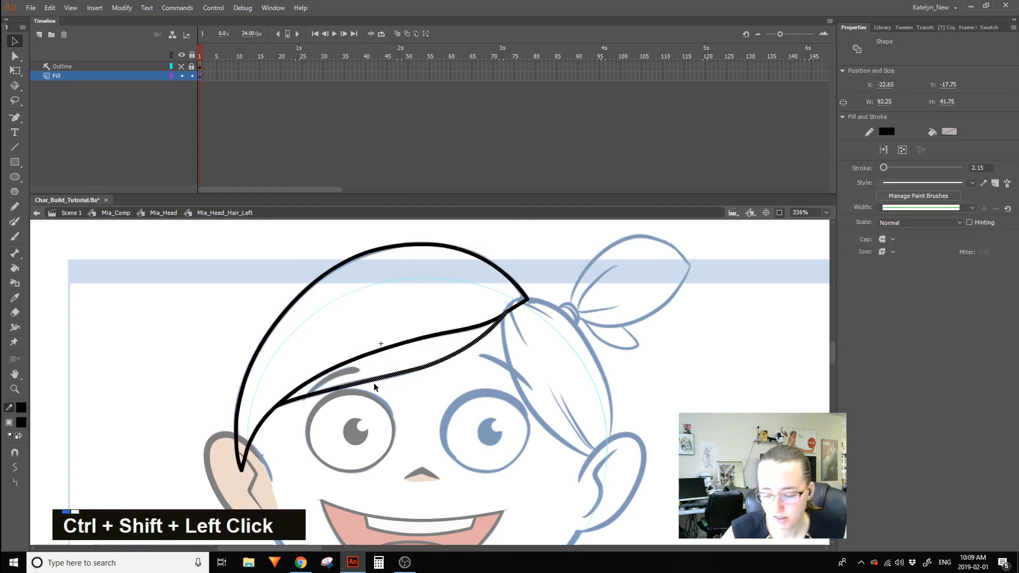
pyautogui.keyDown('ctrl'); pyautogui.keyDown('shift'); pyautogui.click(327, 396); pyautogui.keyUp('shift'); pyautogui.keyUp('ctrl')
pyautogui.hotkey('ctrl', 'x')
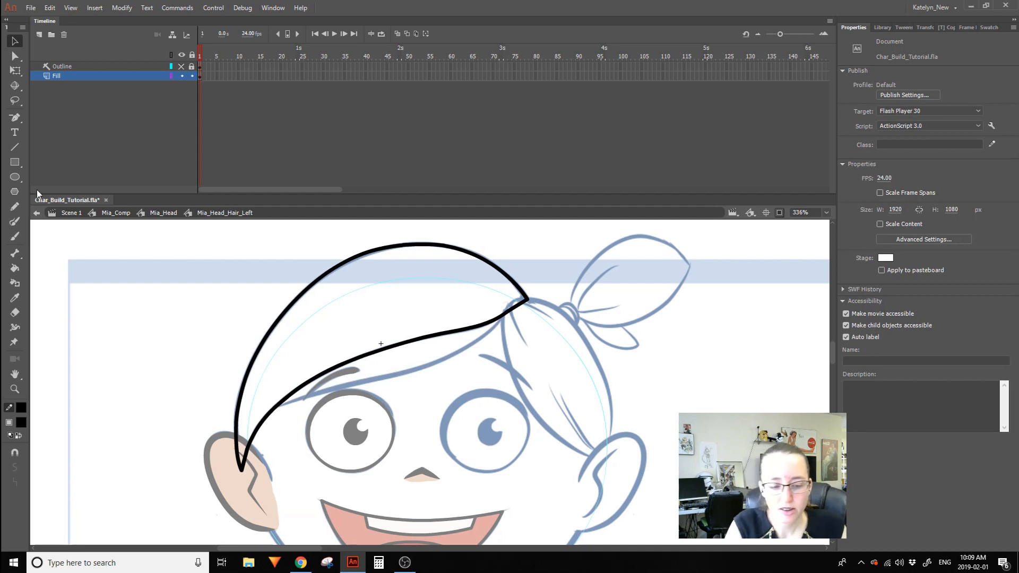
pyautogui.click(39, 34)
pyautogui.hotkey('ctrl', 'shift', 'v')
# Convert all the hair lines on both the Fill layer and the new layer to fills.
pyautogui.hotkey('ctrl', 'a')
pyautogui.click(122, 7)
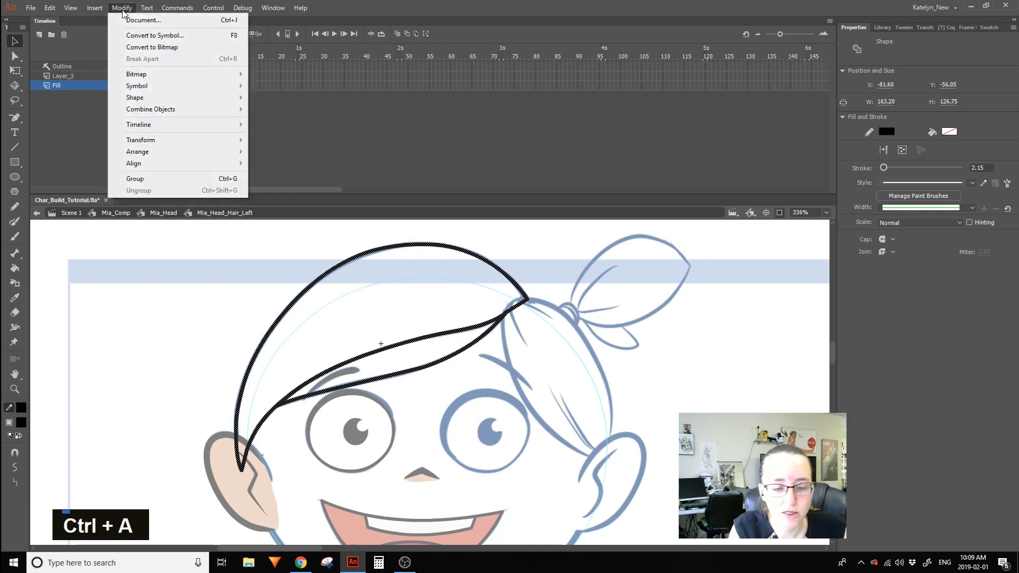
pyautogui.moveTo(188, 97)
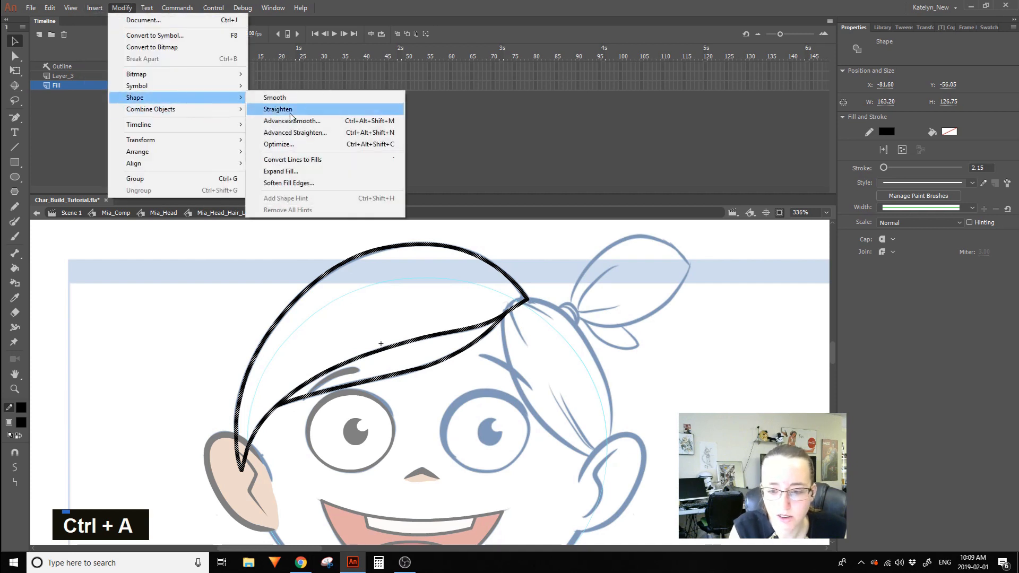
pyautogui.click(316, 159)
pyautogui.click(487, 334)
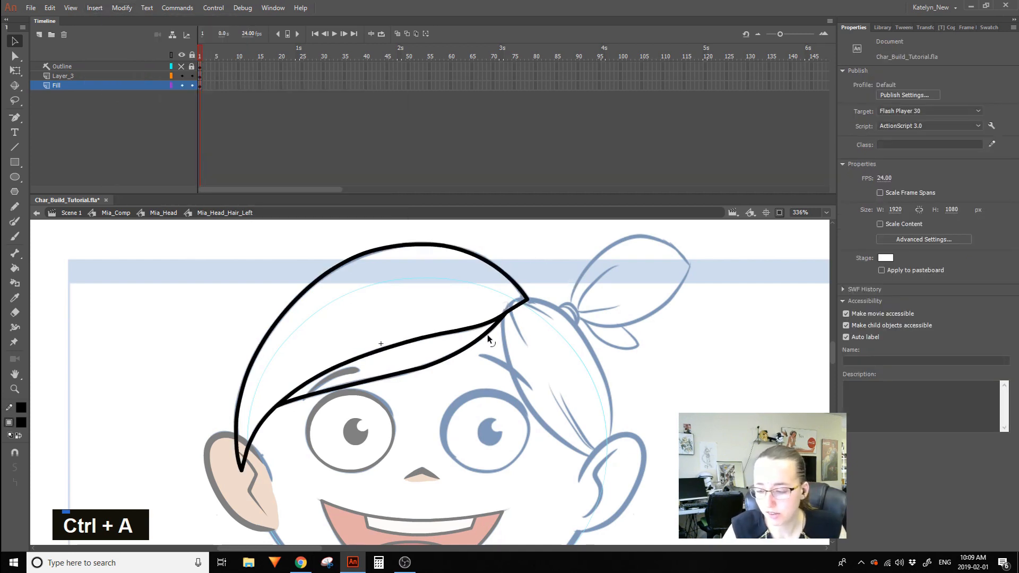
# Display only Layer_3 as outlines and lock every other layer.
pyautogui.click(182, 75)
pyautogui.click(183, 75)
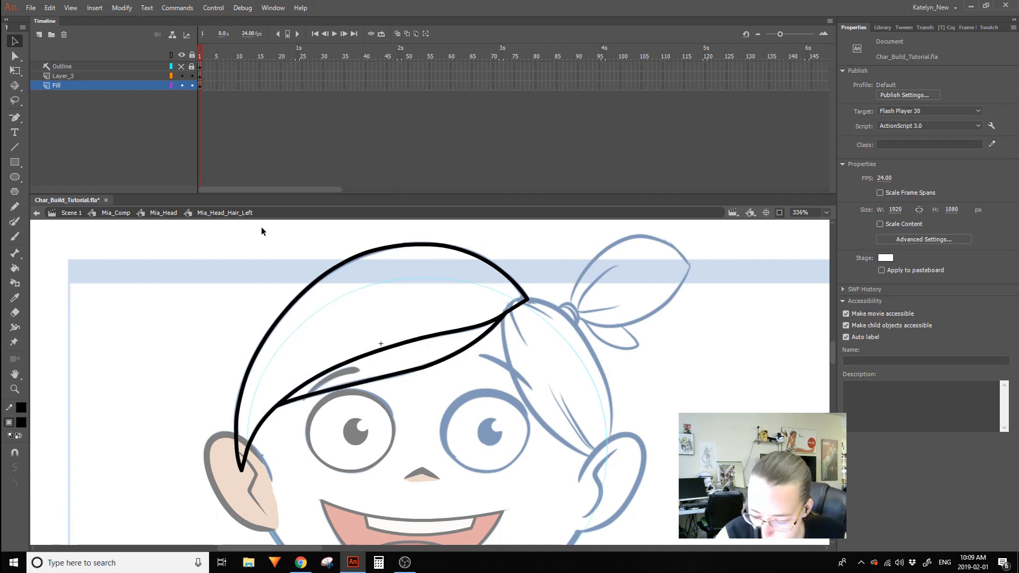
pyautogui.click(15, 389)
pyautogui.moveTo(208, 381); pyautogui.dragTo(412, 509)
pyautogui.click(16, 42)
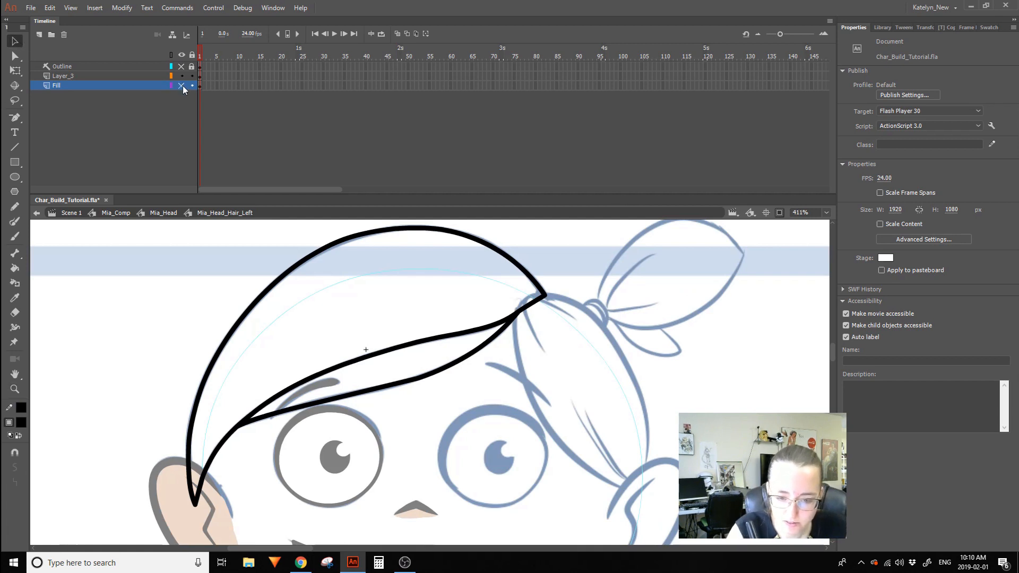
pyautogui.doubleClick(183, 85)
pyautogui.click(171, 83)
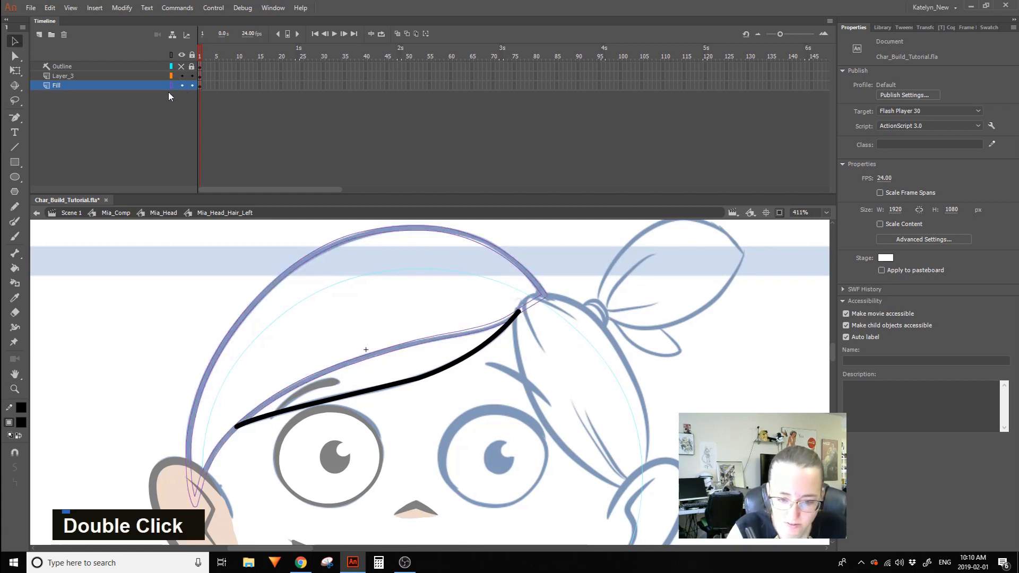
pyautogui.click(171, 85)
pyautogui.click(171, 76)
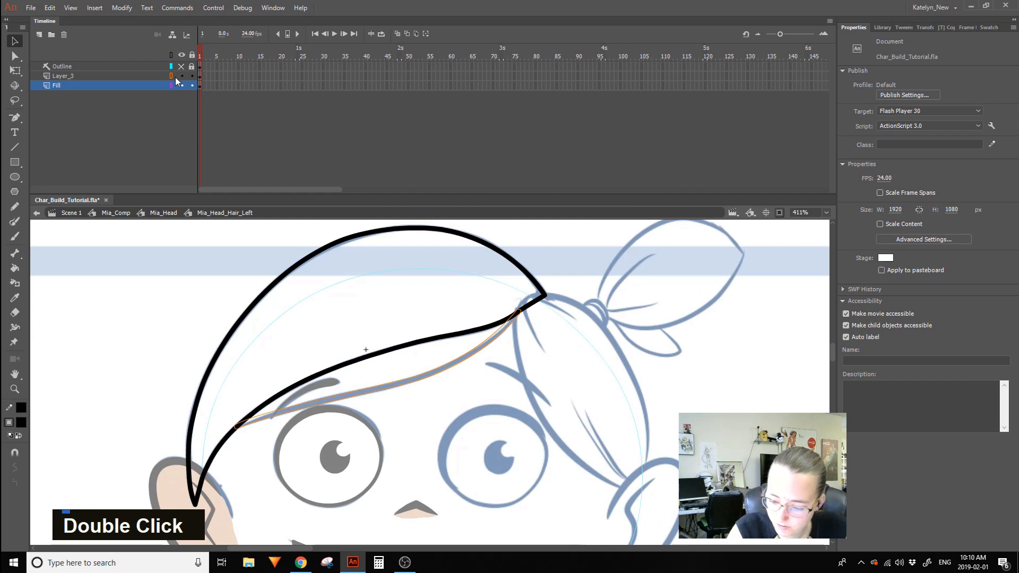
pyautogui.keyDown('alt'); pyautogui.click(191, 76); pyautogui.keyUp('alt')
# Delete the rounded tip of the lower fringe line near the ponytail and bend its edge into a taper.
pyautogui.click(15, 389)
pyautogui.moveTo(435, 433); pyautogui.dragTo(650, 242)
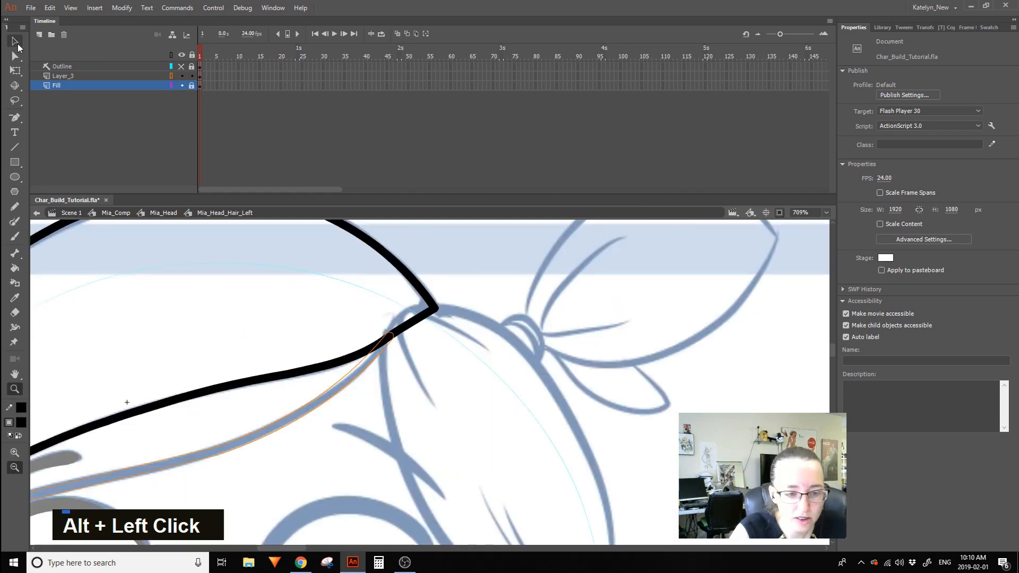
pyautogui.click(15, 42)
pyautogui.click(390, 334)
pyautogui.press('Delete')
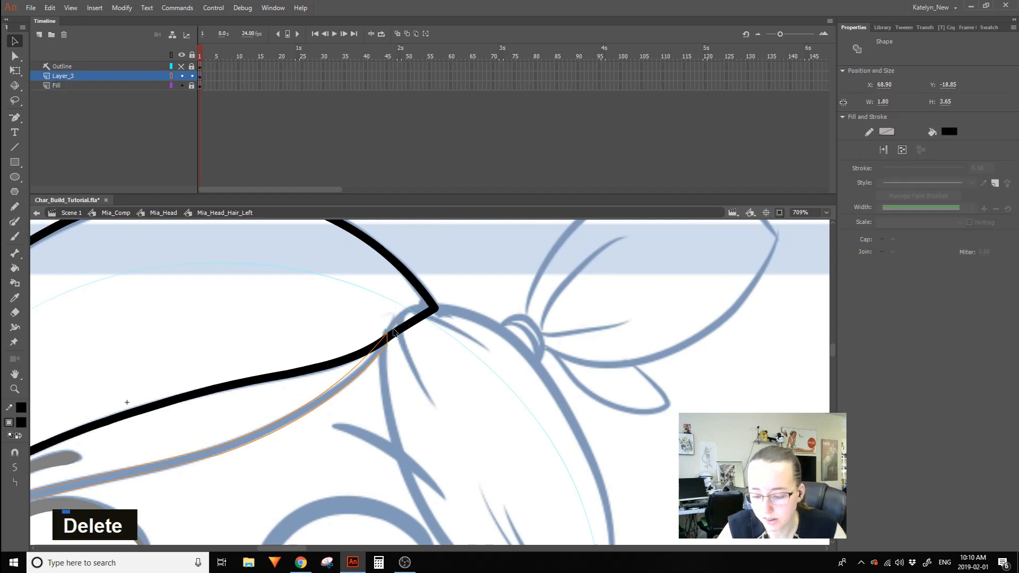
pyautogui.moveTo(364, 357)
pyautogui.mouseDown()
pyautogui.moveTo(397, 328)
pyautogui.moveTo(332, 387)
pyautogui.mouseUp()
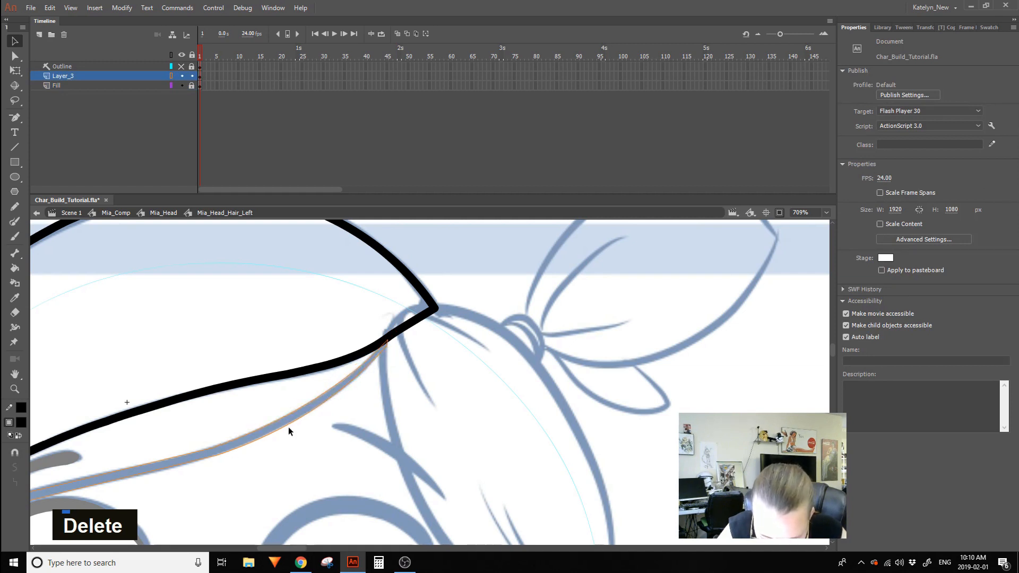
# Try evening out the lower edge of the fringe line by straightening a short section around its middle anchor and bending it again.
pyautogui.hotkey('ctrl', 'z')
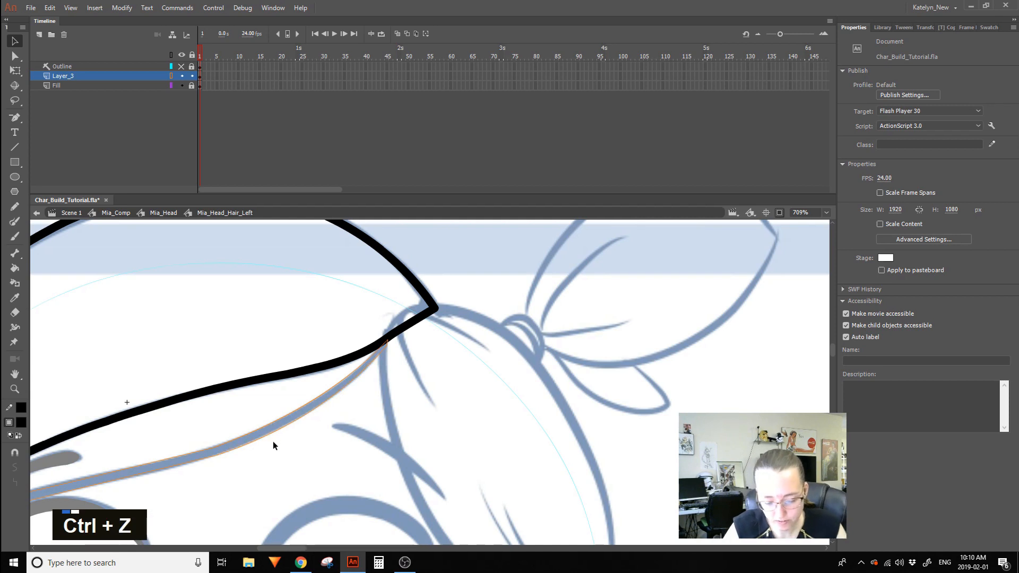
pyautogui.click(20, 115)
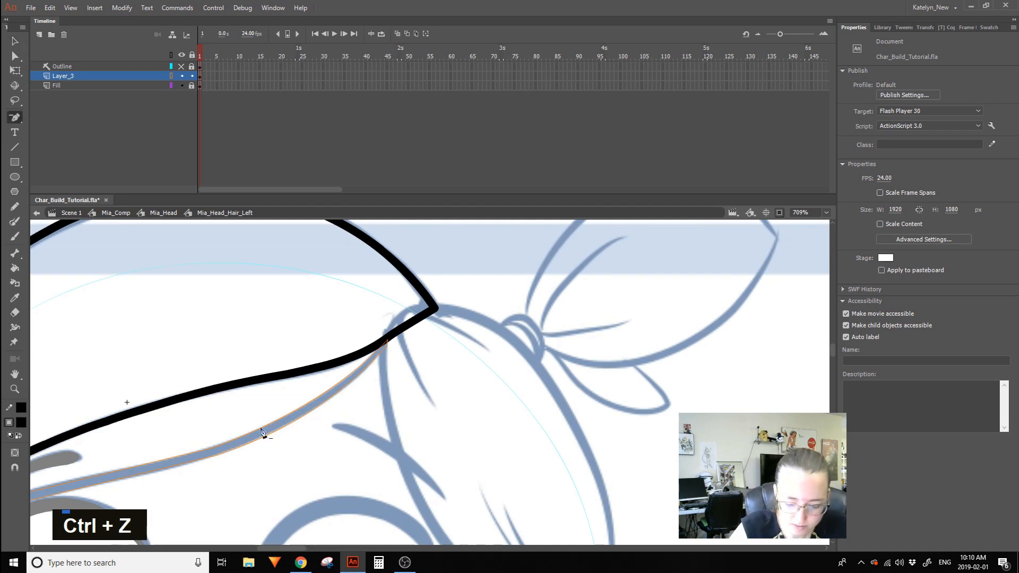
pyautogui.keyDown('ctrl'); pyautogui.click(289, 425); pyautogui.keyUp('ctrl')
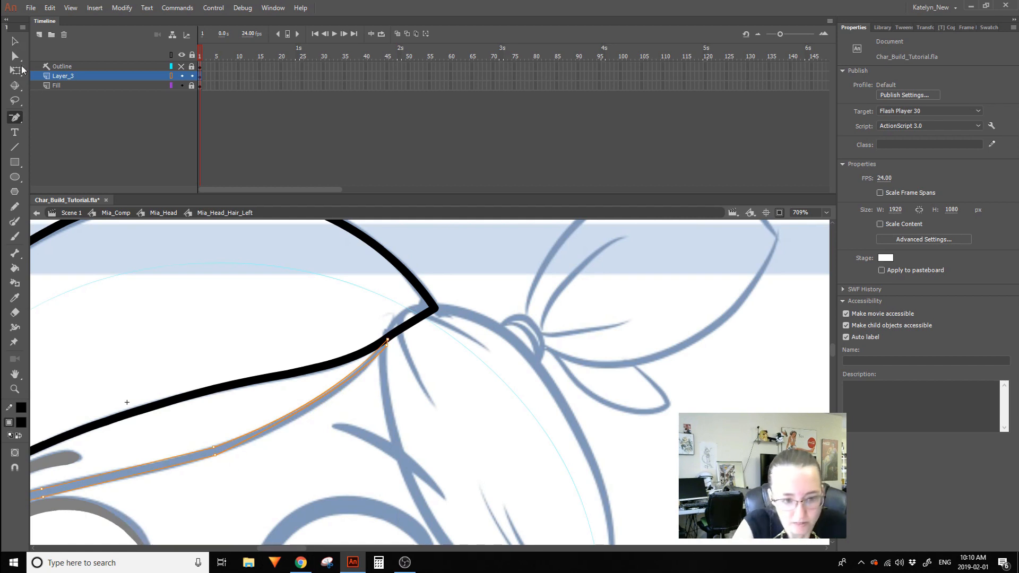
pyautogui.press('v')
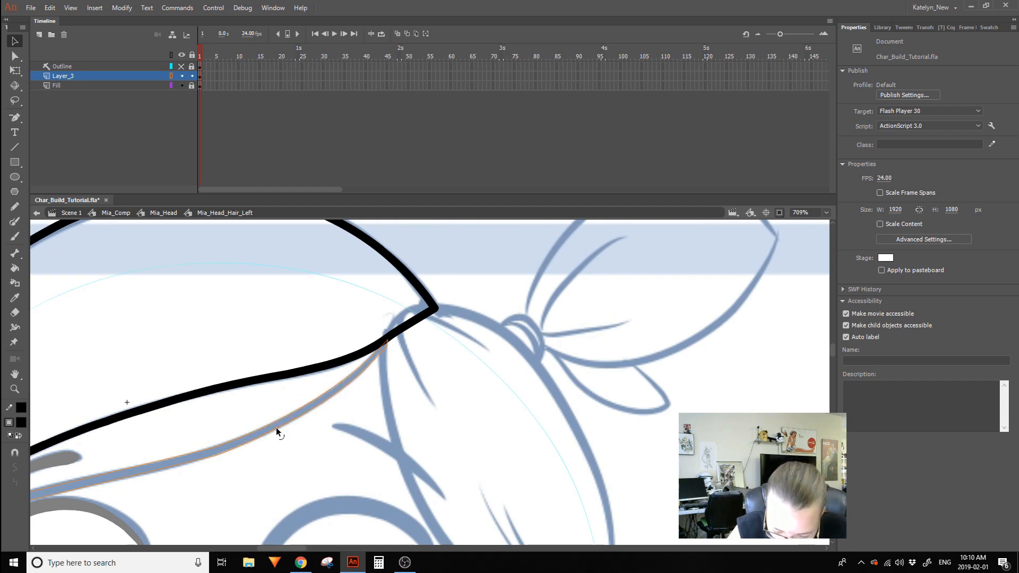
pyautogui.moveTo(195, 479)
pyautogui.mouseDown()
pyautogui.moveTo(244, 446)
pyautogui.moveTo(238, 457)
pyautogui.moveTo(242, 444)
pyautogui.moveTo(215, 455)
pyautogui.mouseUp()
pyautogui.click(15, 101)
pyautogui.click(14, 43)
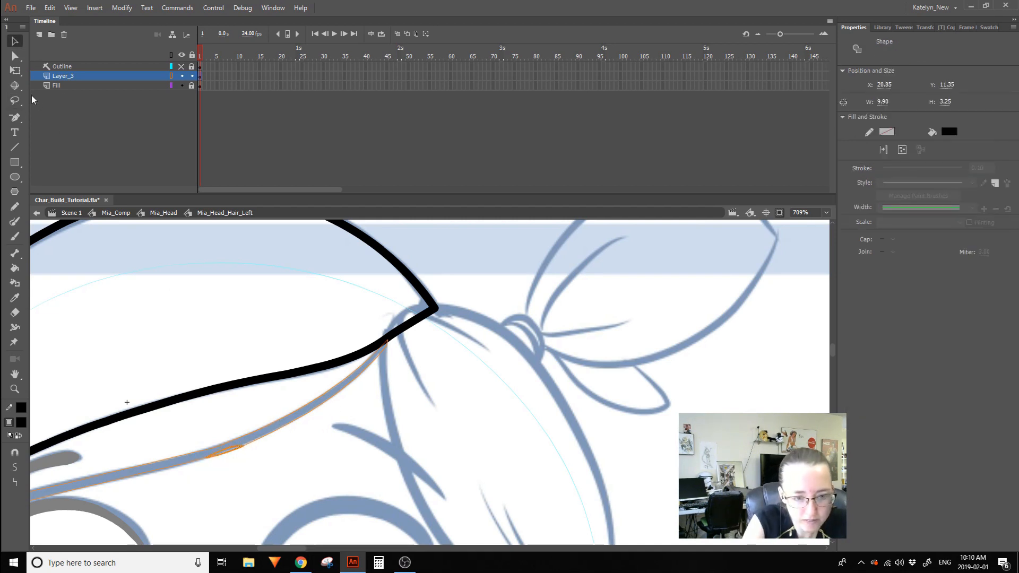
pyautogui.doubleClick(40, 485)
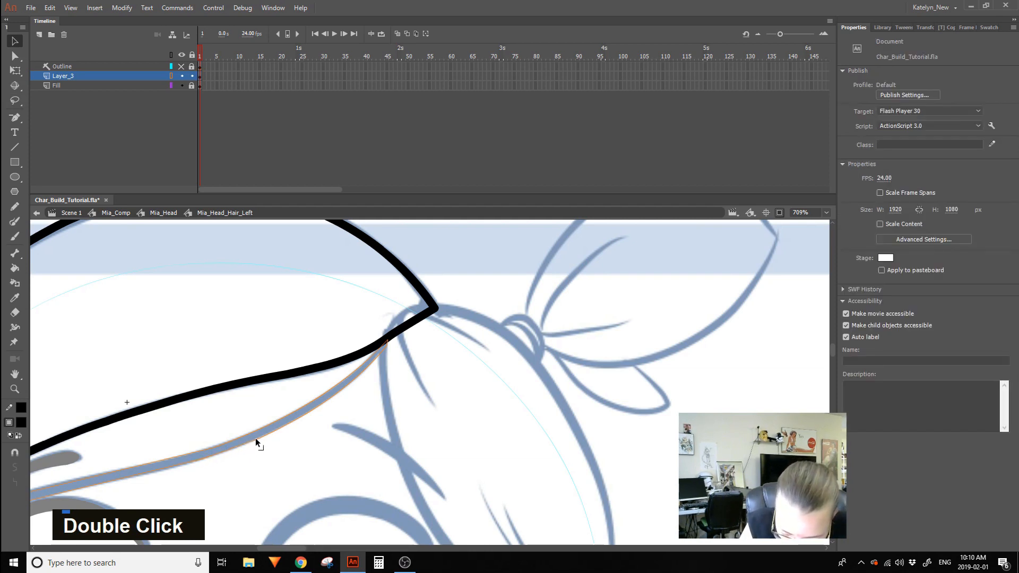
pyautogui.moveTo(285, 426); pyautogui.dragTo(241, 451)
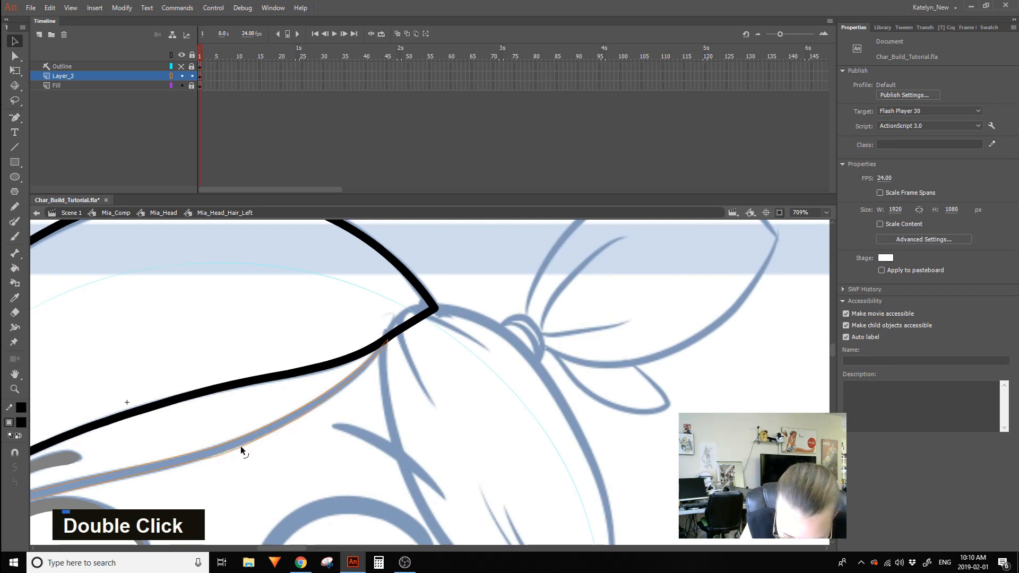
# Undo the recent straightening and bending edits to the lower fringe line.
pyautogui.hotkey('ctrl', 'z')
pyautogui.hotkey('ctrl', 'z')
pyautogui.hotkey('ctrl', 'z')
pyautogui.hotkey('ctrl', 'z')
pyautogui.hotkey('ctrl', 'z')
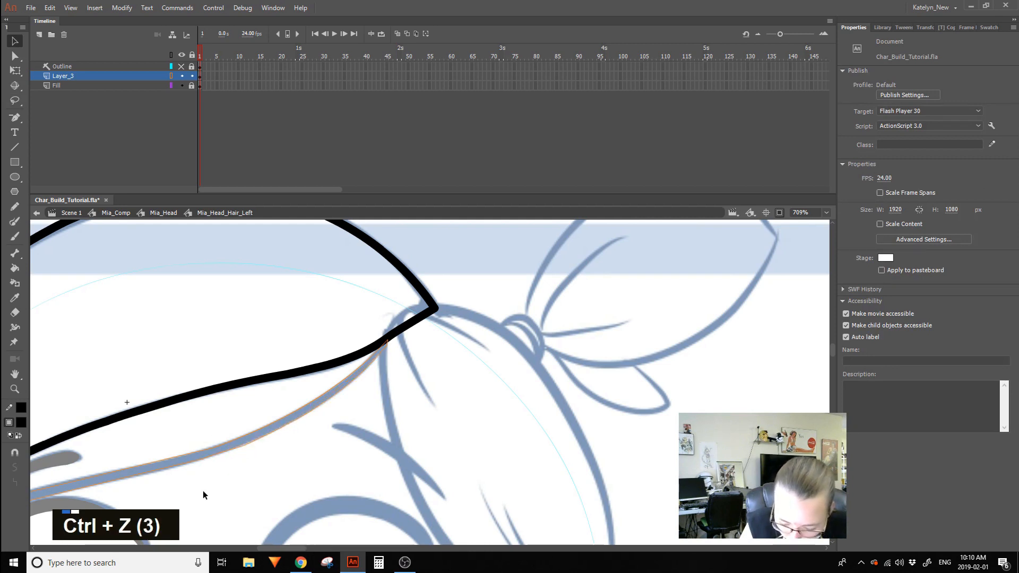
pyautogui.hotkey('ctrl', 'z')
pyautogui.hotkey('ctrl', 'z')
pyautogui.hotkey('ctrl', 'z')
pyautogui.hotkey('ctrl', 'z')
pyautogui.hotkey('ctrl', 'z')
pyautogui.hotkey('ctrl', 'z')
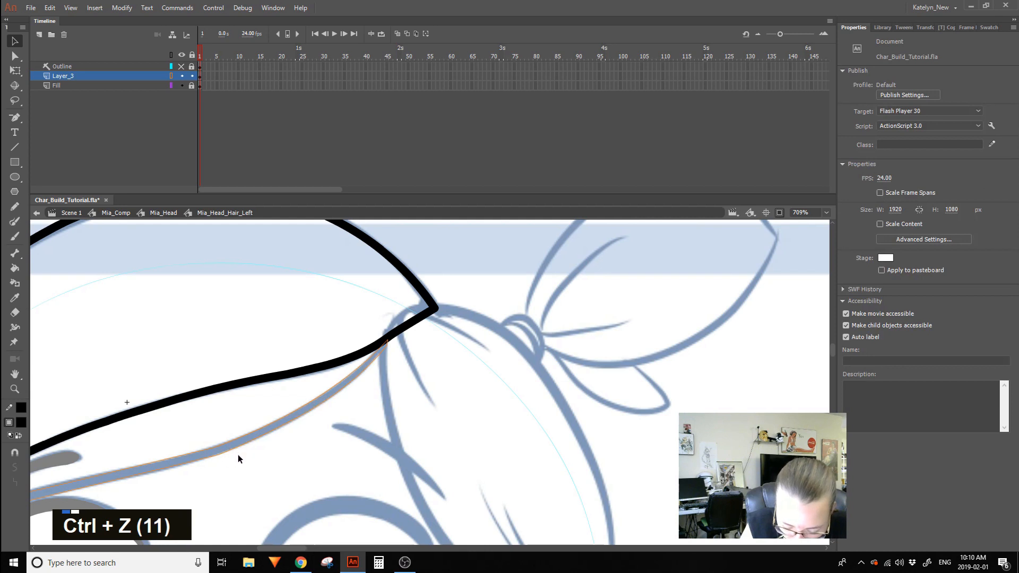
pyautogui.hotkey('ctrl', 'z')
pyautogui.hotkey('ctrl', 'z')
pyautogui.hotkey('ctrl', 'z')
pyautogui.hotkey('ctrl', 'z')
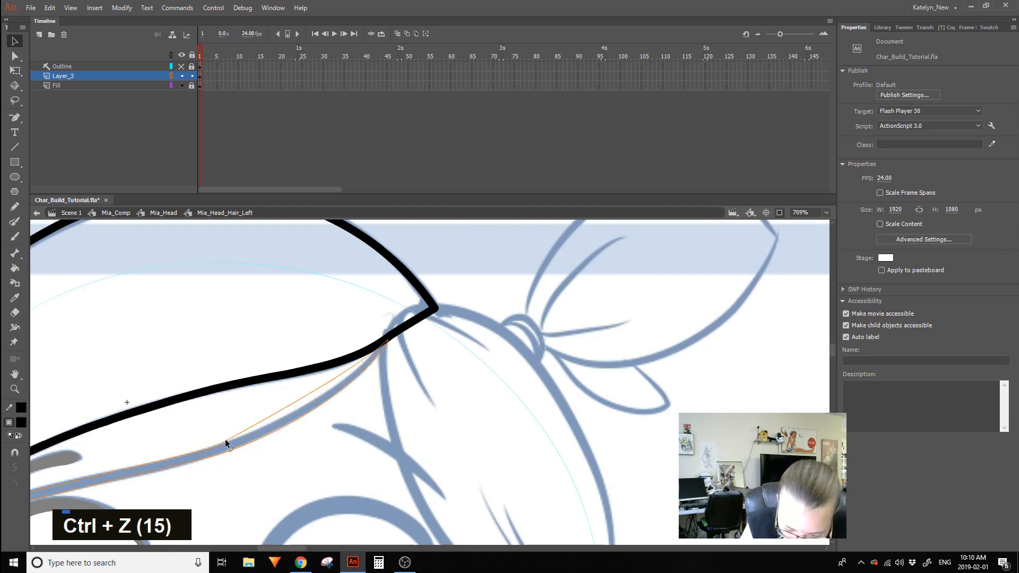
# Try reshaping the upper edge of the lower fringe line by adding a corner and curving it along the sketch.
pyautogui.keyDown('alt'); pyautogui.click(227, 442); pyautogui.keyUp('alt')
pyautogui.moveTo(276, 411)
pyautogui.mouseDown()
pyautogui.moveTo(278, 420)
pyautogui.moveTo(244, 444)
pyautogui.mouseUp()
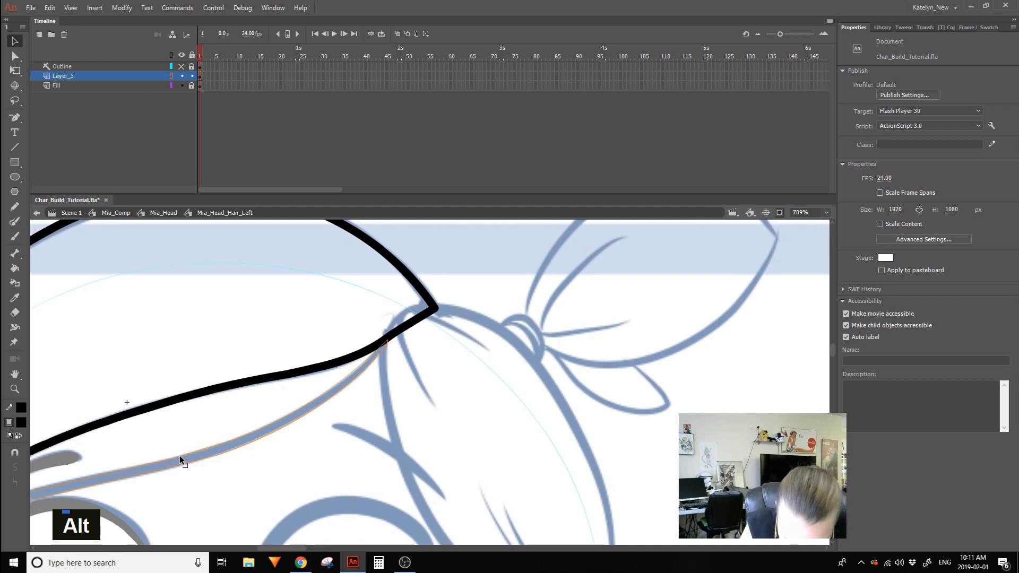
pyautogui.click(214, 446)
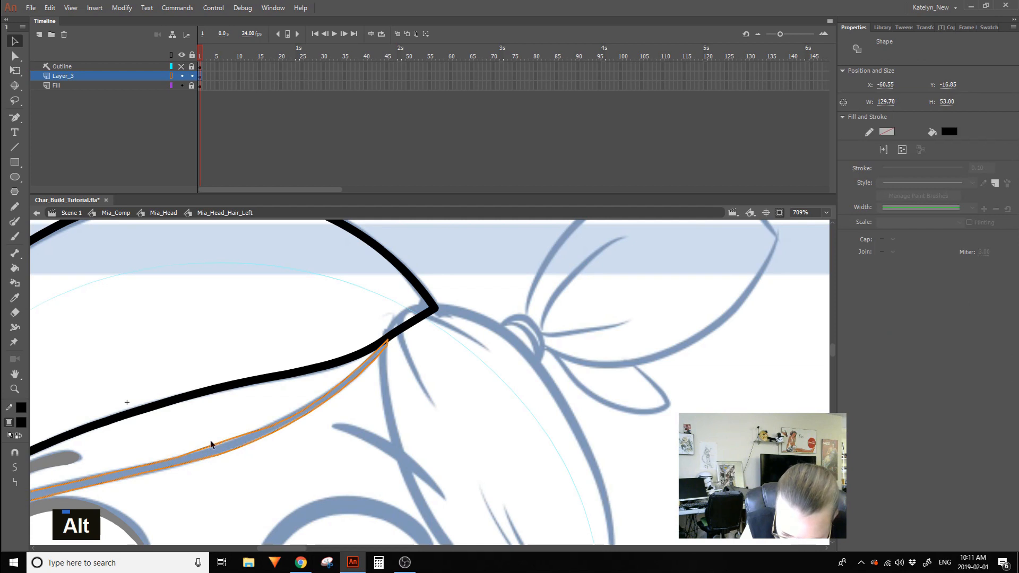
pyautogui.press('p')
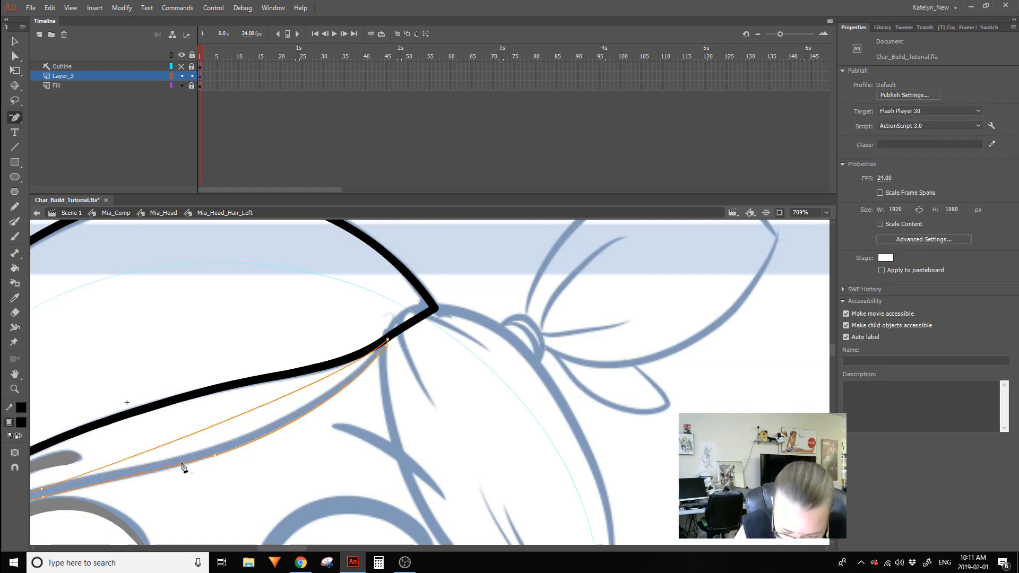
pyautogui.click(20, 34)
pyautogui.moveTo(176, 439)
pyautogui.mouseDown()
pyautogui.moveTo(154, 457)
pyautogui.moveTo(139, 452)
pyautogui.moveTo(200, 449)
pyautogui.moveTo(154, 464)
pyautogui.moveTo(166, 462)
pyautogui.mouseUp()
# Undo the reshaping of the fringe line's upper edge.
pyautogui.hotkey('ctrl', 'z')
pyautogui.hotkey('ctrl', 'z')
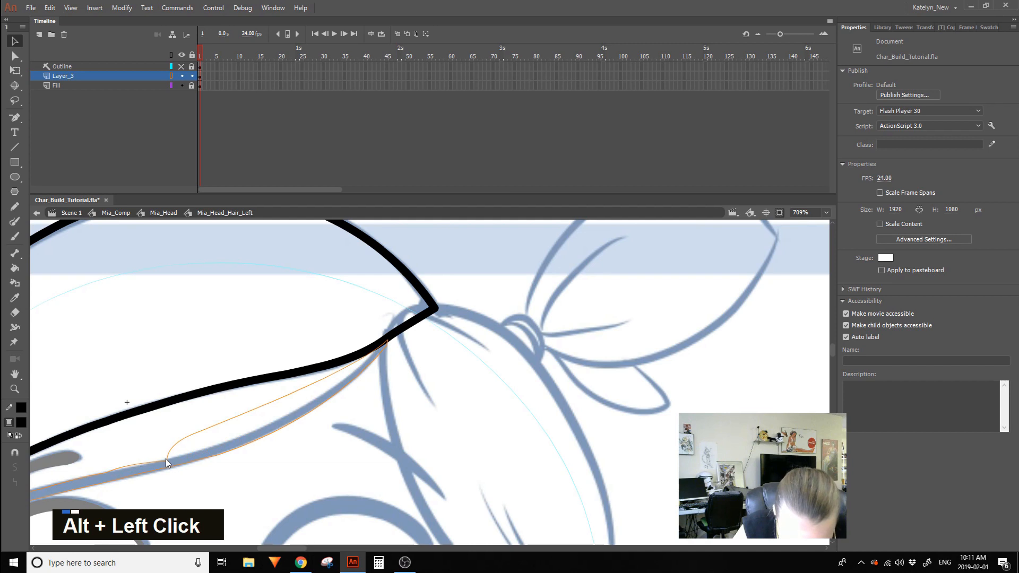
pyautogui.hotkey('ctrl', 'z')
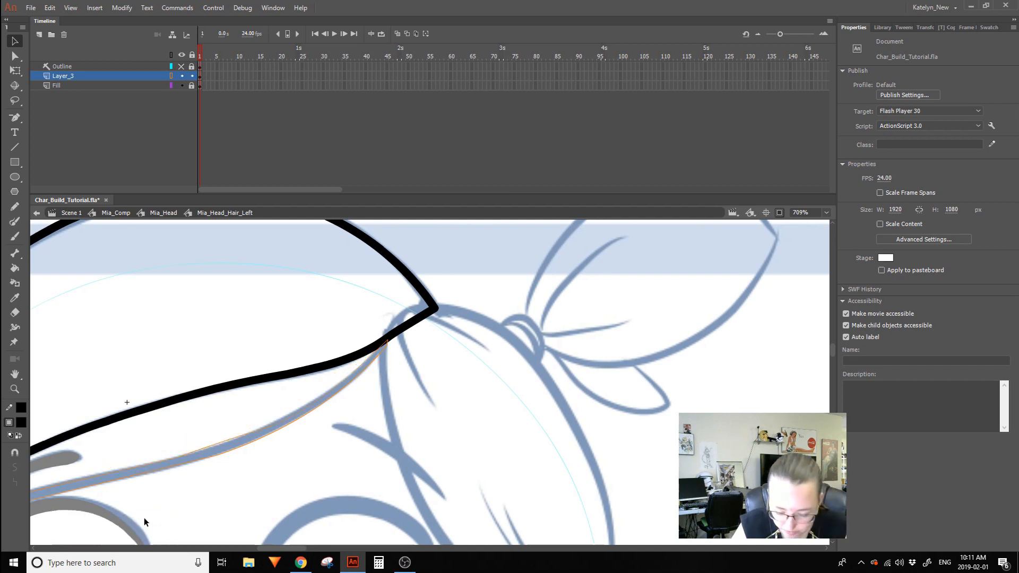
pyautogui.hotkey('ctrl', 'z')
pyautogui.hotkey('ctrl', 'z')
pyautogui.hotkey('ctrl', 'z')
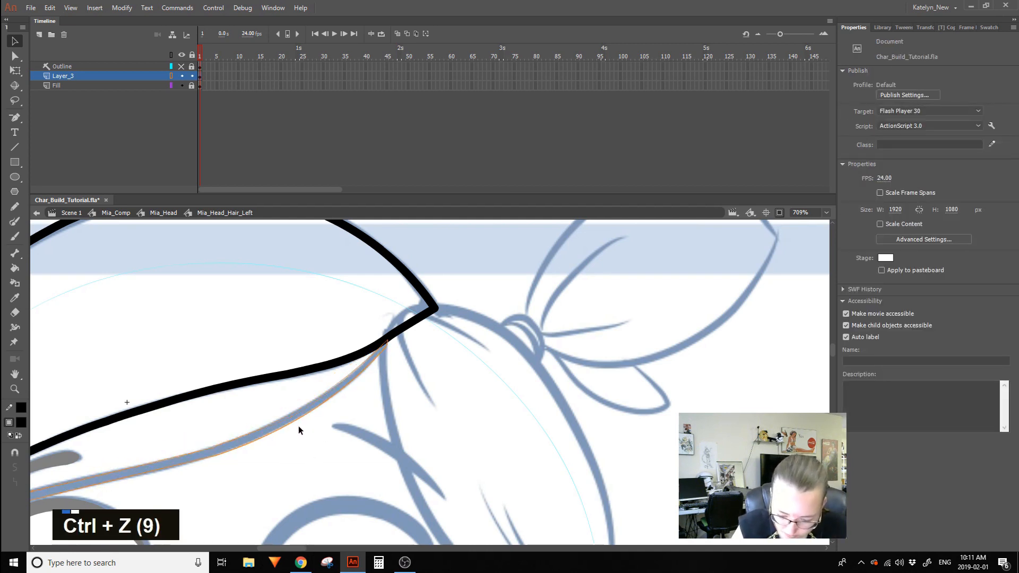
pyautogui.hotkey('ctrl', 'z')
# Straighten the fringe line's section nearest the ponytail, and bend its edges back to follow the sketched curve.
pyautogui.moveTo(197, 483)
pyautogui.mouseDown()
pyautogui.moveTo(295, 401)
pyautogui.moveTo(438, 310)
pyautogui.mouseUp()
pyautogui.doubleClick(15, 482)
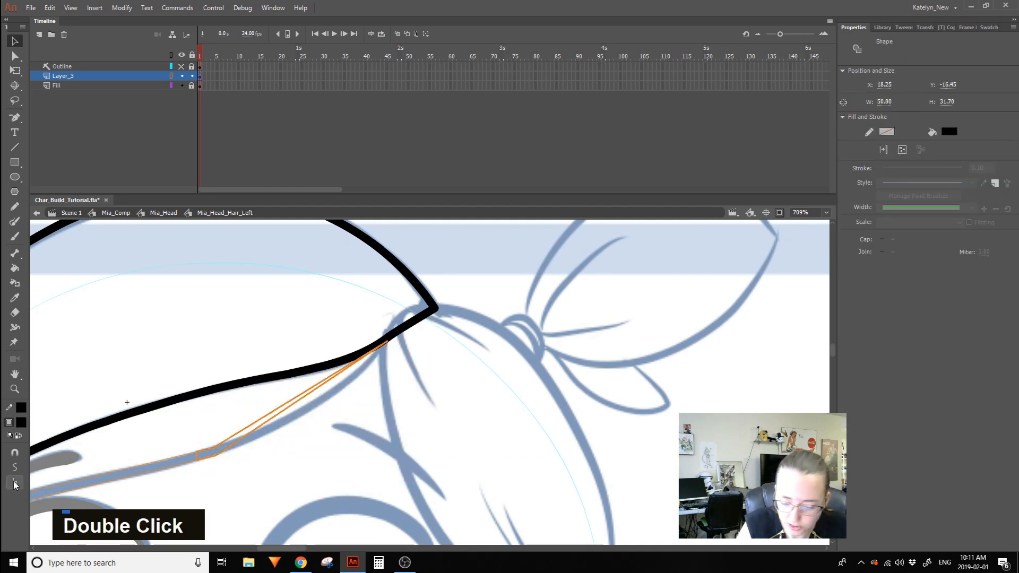
pyautogui.moveTo(324, 383)
pyautogui.mouseDown()
pyautogui.moveTo(345, 390)
pyautogui.moveTo(300, 398)
pyautogui.moveTo(300, 412)
pyautogui.mouseUp()
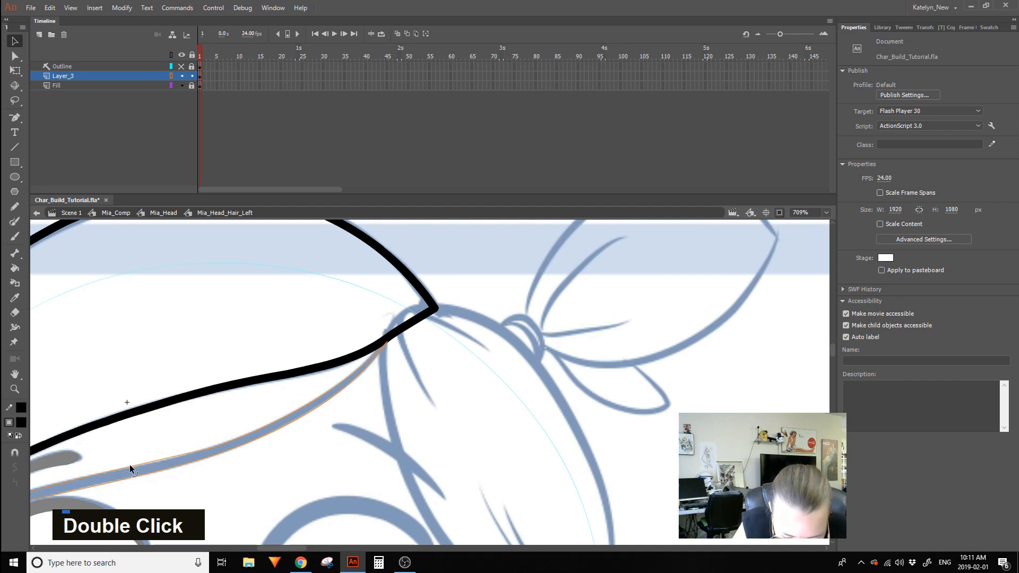
pyautogui.keyDown('alt'); pyautogui.click(151, 463); pyautogui.keyUp('alt')
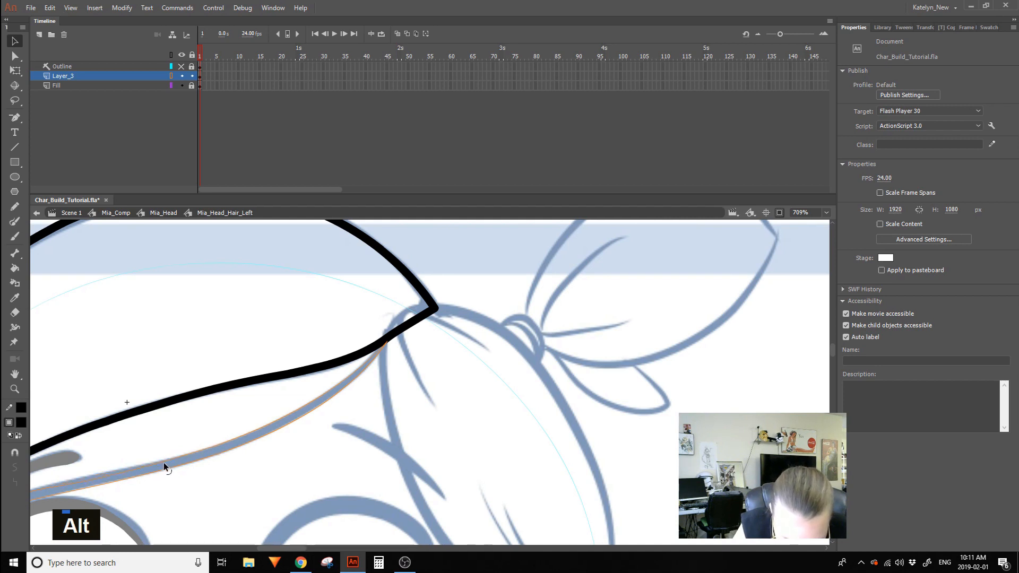
# Straighten the middle section of the lower fringe line above the eyes.
pyautogui.moveTo(183, 474); pyautogui.dragTo(419, 404)
pyautogui.moveTo(337, 450)
pyautogui.mouseDown()
pyautogui.moveTo(460, 340)
pyautogui.moveTo(451, 345)
pyautogui.mouseUp()
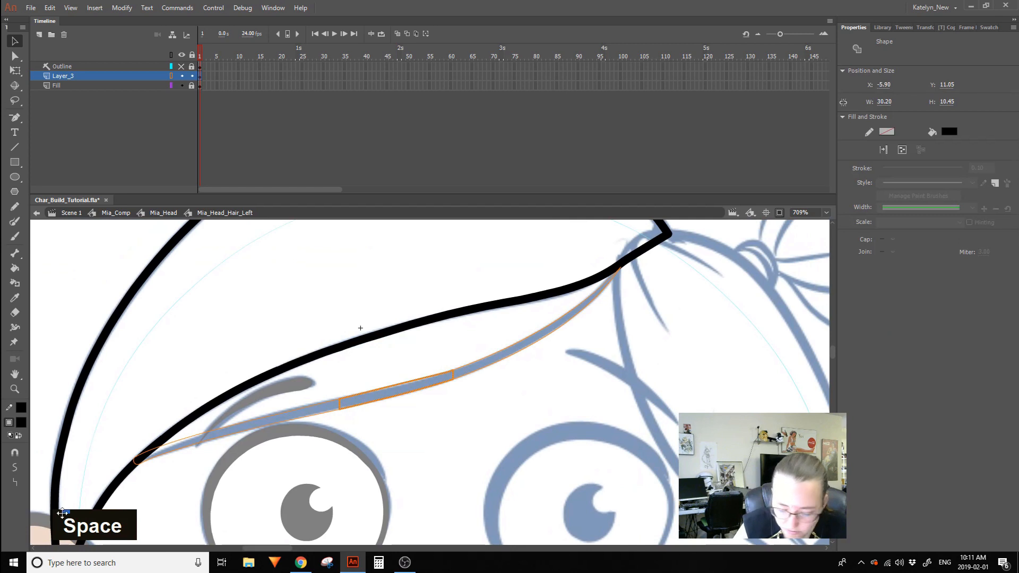
pyautogui.doubleClick(17, 487)
# Check the fringe line's anchor points and reshape its upper edge so the end near the ear tapers to a point.
pyautogui.doubleClick(15, 117)
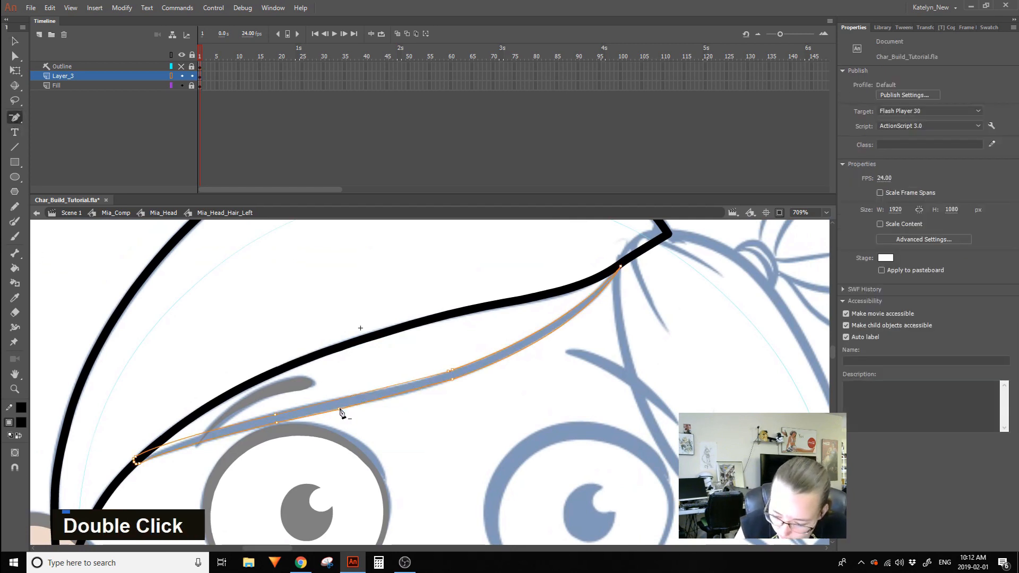
pyautogui.press('v')
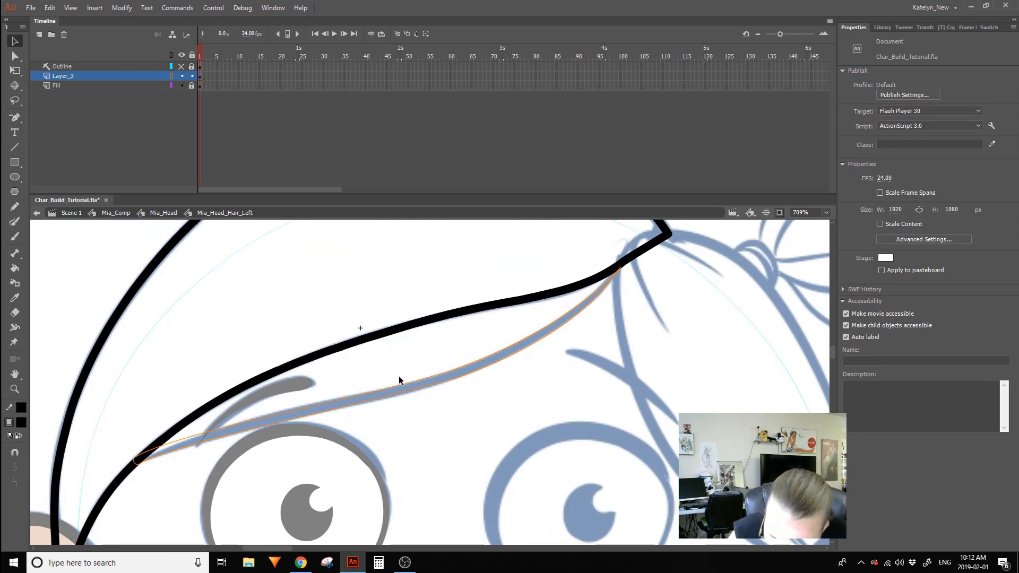
pyautogui.keyDown('alt'); pyautogui.click(330, 398); pyautogui.keyUp('alt')
pyautogui.moveTo(301, 403)
pyautogui.mouseDown()
pyautogui.moveTo(154, 443)
pyautogui.moveTo(187, 439)
pyautogui.mouseUp()
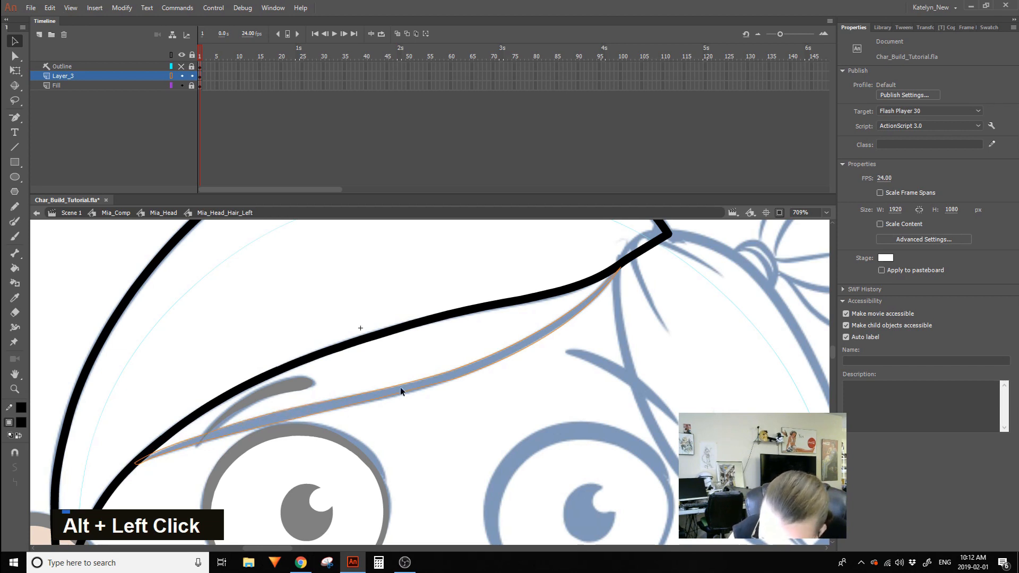
# Pull the fringe line's pointed end near the ear onto the hair outline and refine its lower edge to follow the sketch.
pyautogui.moveTo(414, 392); pyautogui.dragTo(451, 378)
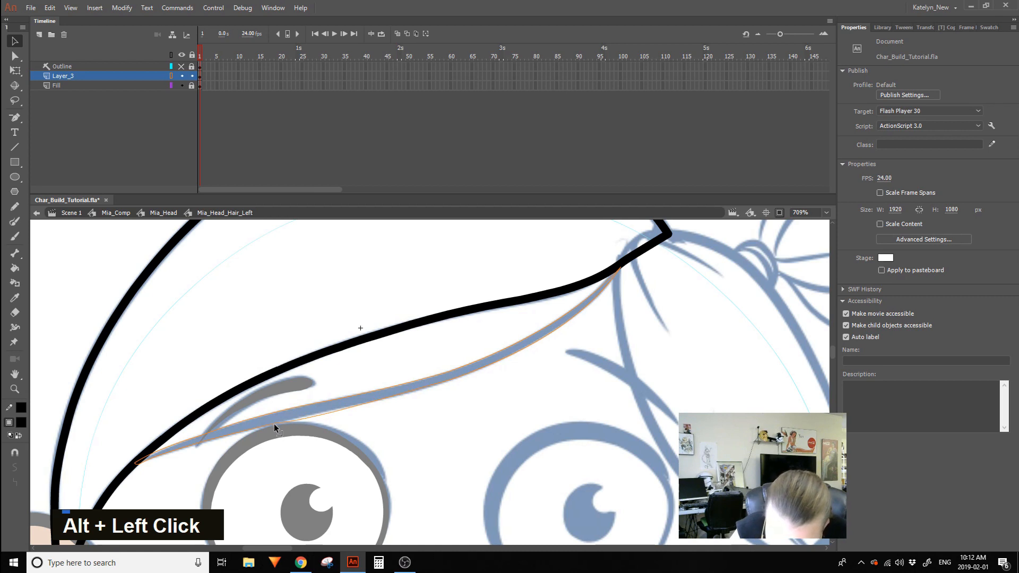
pyautogui.moveTo(137, 461)
pyautogui.mouseDown()
pyautogui.moveTo(99, 460)
pyautogui.moveTo(154, 455)
pyautogui.moveTo(142, 460)
pyautogui.mouseUp()
pyautogui.click(159, 455)
pyautogui.press('Delete')
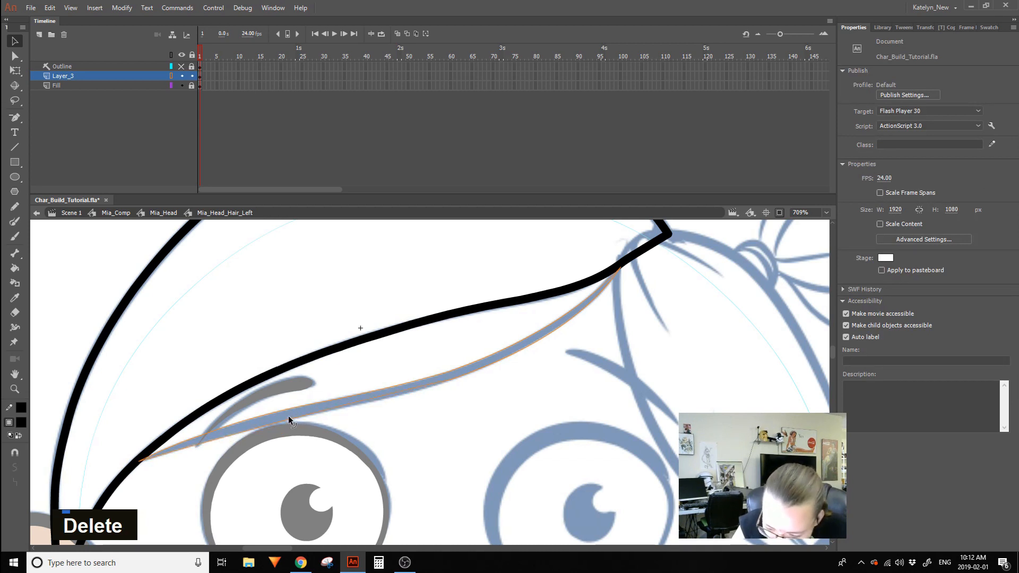
pyautogui.keyDown('alt'); pyautogui.click(330, 408); pyautogui.keyUp('alt')
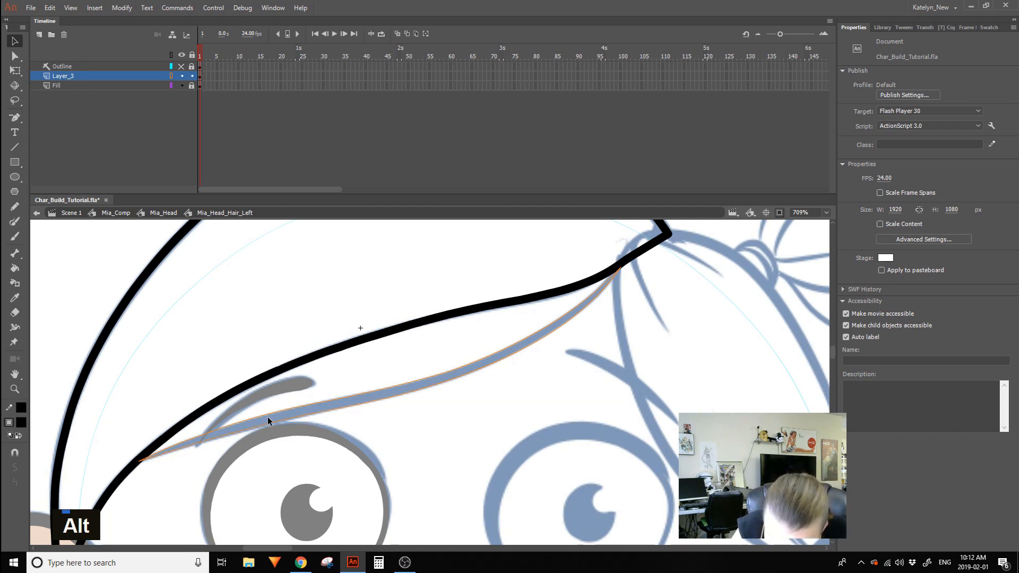
pyautogui.moveTo(462, 407); pyautogui.dragTo(353, 398)
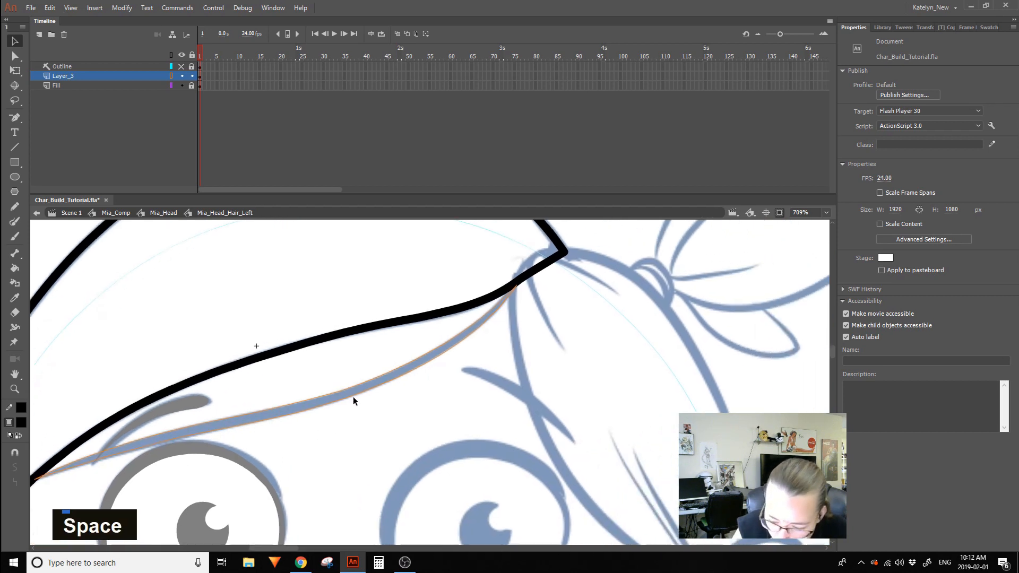
pyautogui.hotkey('ctrl', 'z')
pyautogui.hotkey('ctrl', 'z')
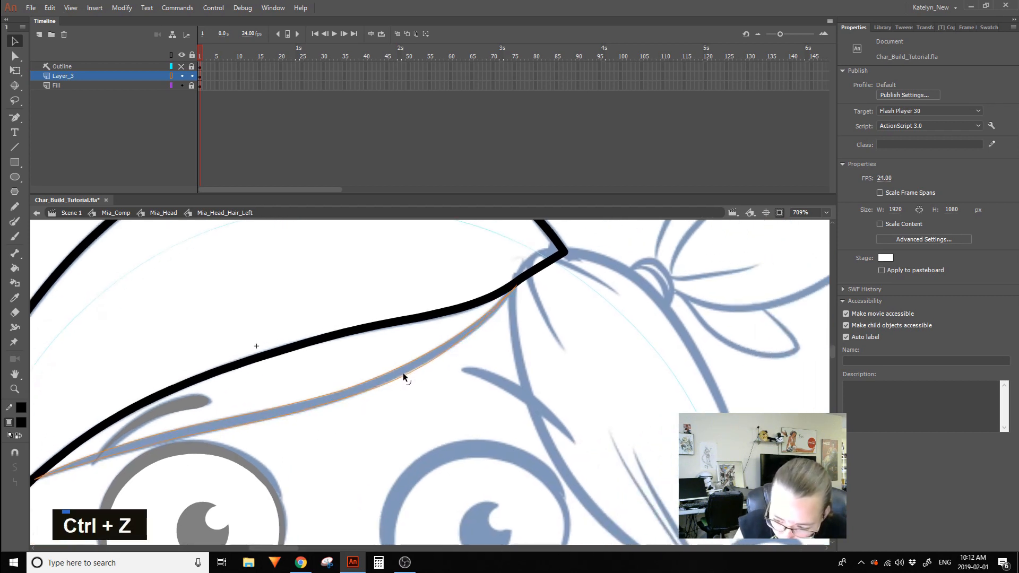
# Extend the fringe line's ponytail end to a point across the black hair line, and adjust its lower edge along the sketch.
pyautogui.moveTo(518, 286); pyautogui.dragTo(526, 272)
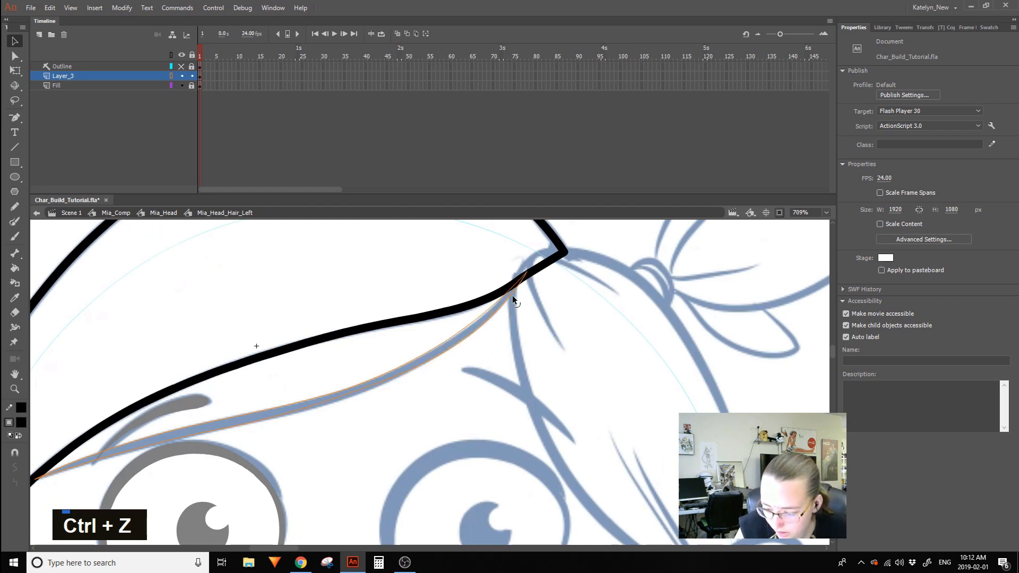
pyautogui.moveTo(344, 400); pyautogui.dragTo(344, 398)
pyautogui.keyDown('alt'); pyautogui.click(457, 344); pyautogui.keyUp('alt')
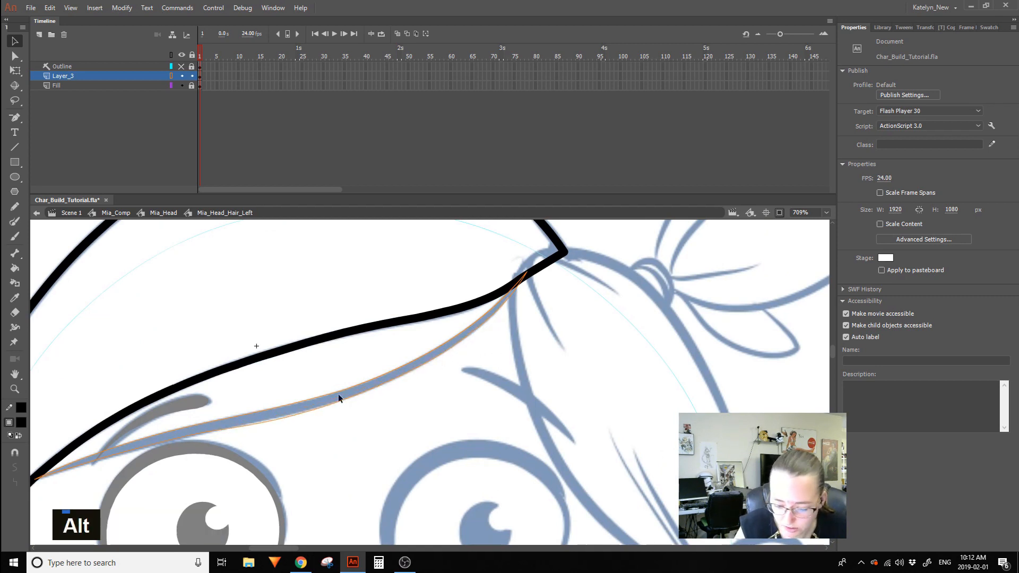
pyautogui.moveTo(273, 418); pyautogui.dragTo(275, 419)
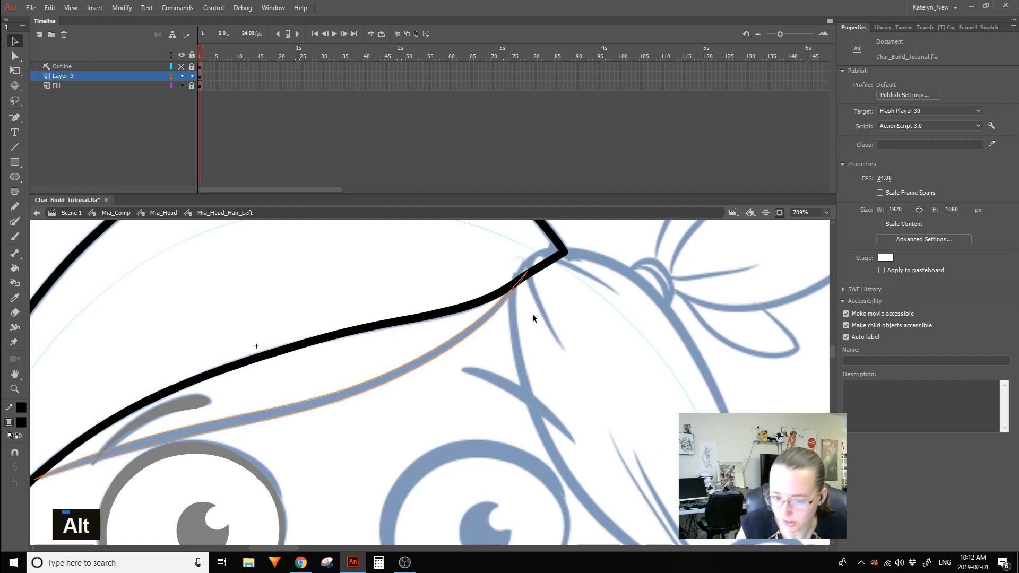
# Turn off outline display for Layer_3 and check the fringe line's taper at both ends.
pyautogui.click(171, 76)
pyautogui.moveTo(377, 385); pyautogui.dragTo(584, 342)
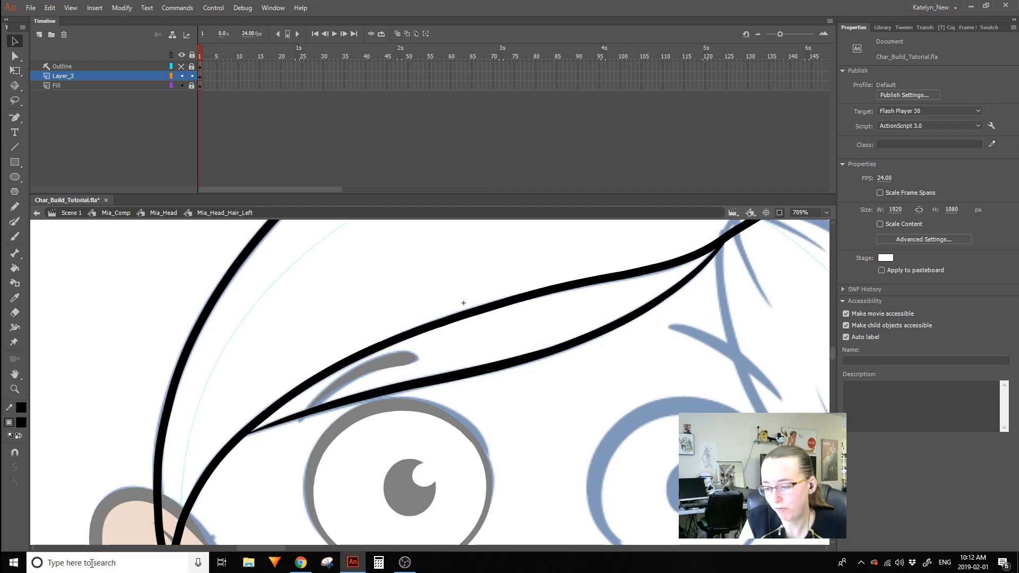
pyautogui.moveTo(556, 345); pyautogui.dragTo(557, 354)
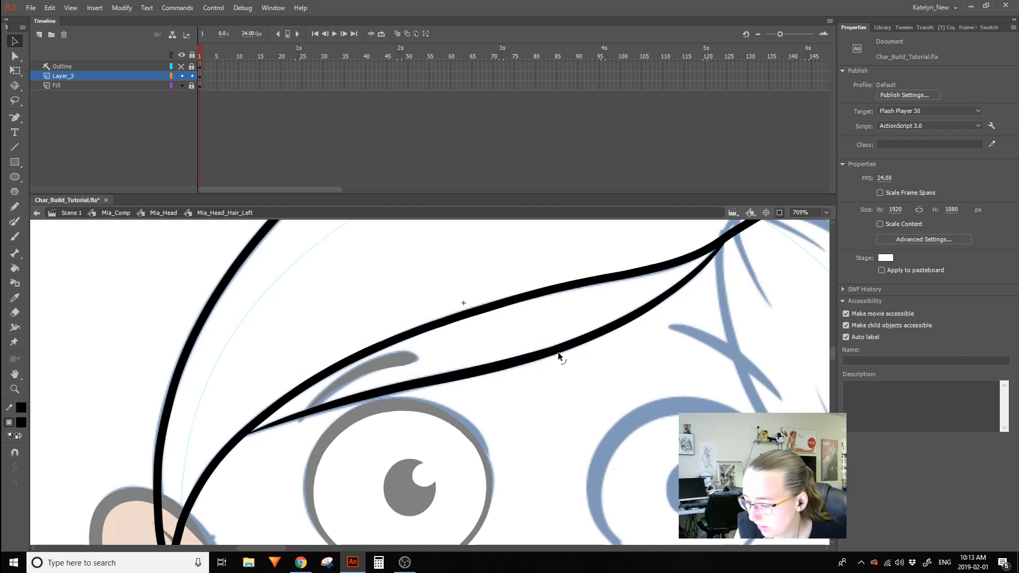
pyautogui.press('space')
pyautogui.moveTo(643, 361)
pyautogui.mouseDown()
pyautogui.moveTo(597, 377)
pyautogui.moveTo(619, 361)
pyautogui.mouseUp()
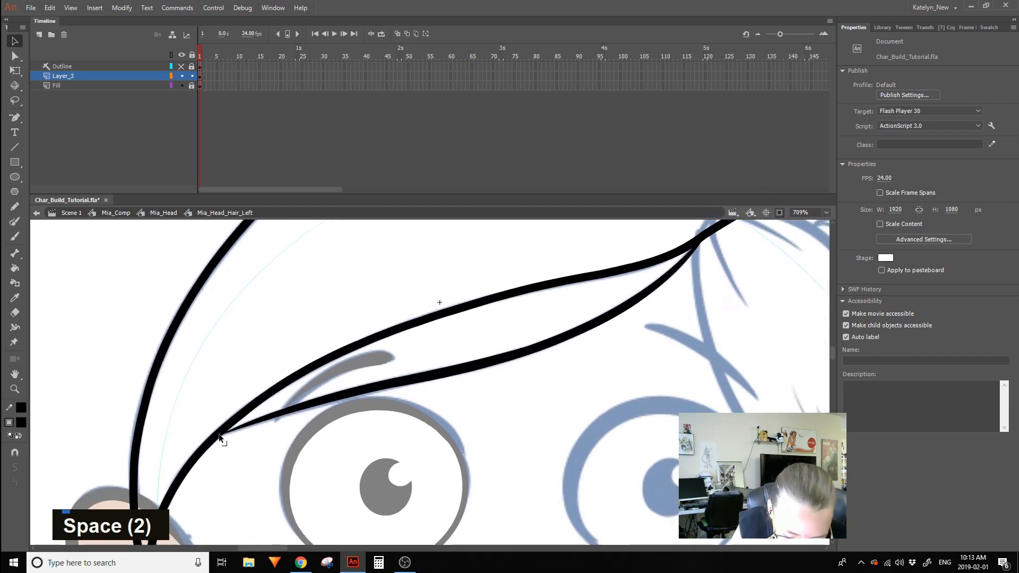
pyautogui.press('space')
pyautogui.moveTo(536, 359); pyautogui.dragTo(610, 400)
# Lock Layer_3, show the unlocked Fill layer as outlines, and pinch the upper hair line apart where it meets the fringe tip.
pyautogui.click(191, 76)
pyautogui.click(171, 85)
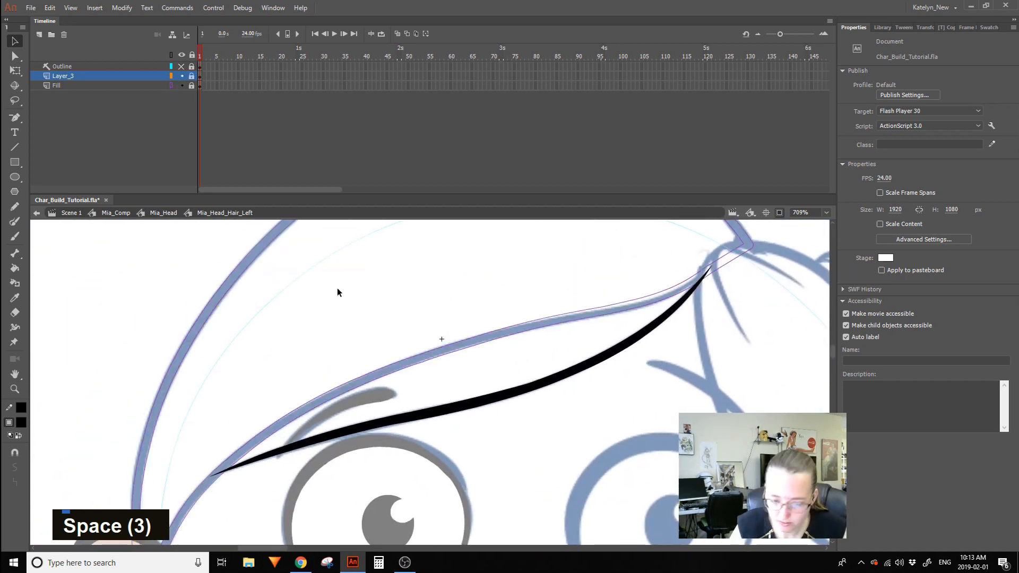
pyautogui.press('space')
pyautogui.moveTo(741, 257); pyautogui.dragTo(571, 316)
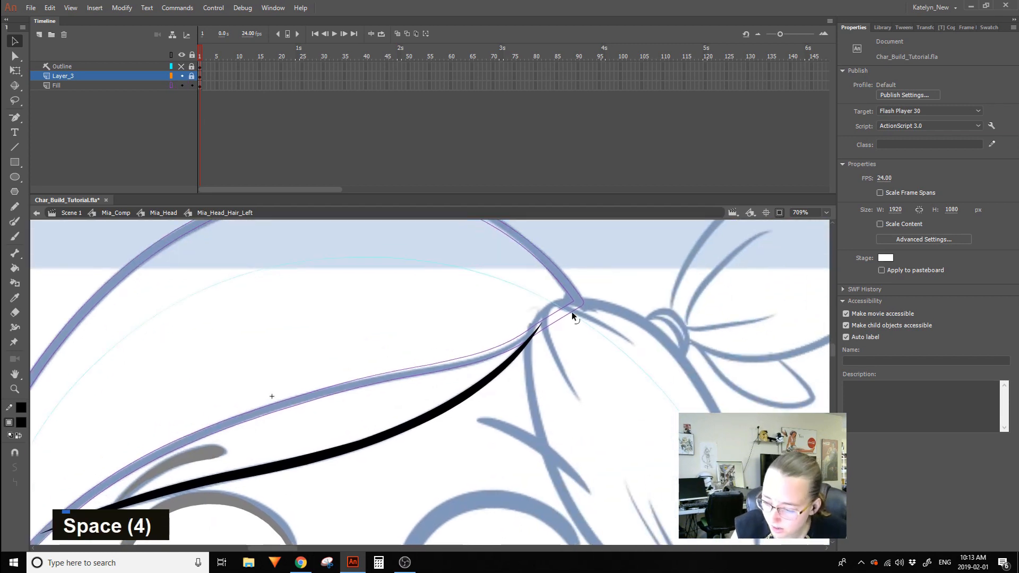
pyautogui.keyDown('alt'); pyautogui.click(525, 335); pyautogui.keyUp('alt')
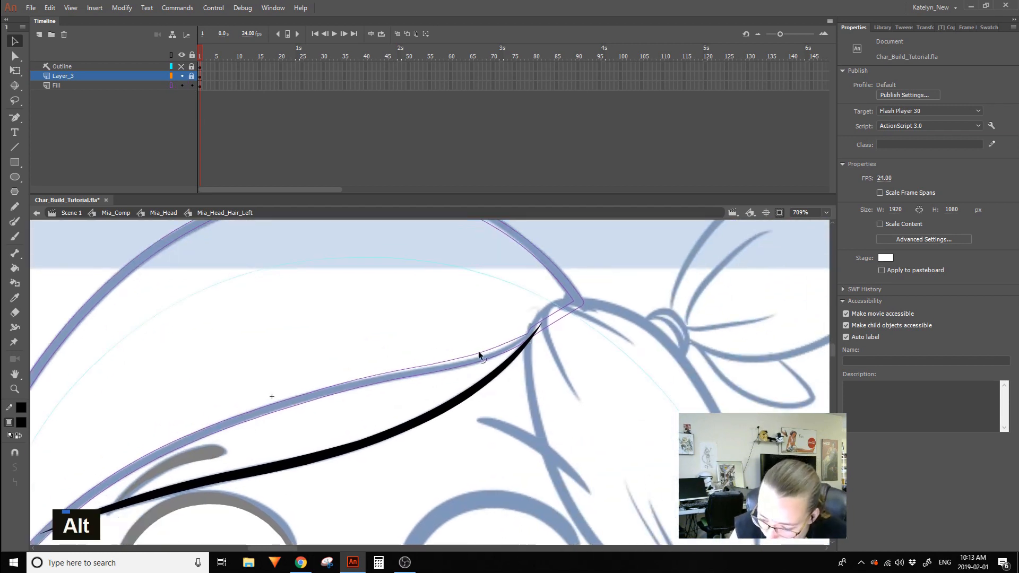
pyautogui.hotkey('ctrl', 'z')
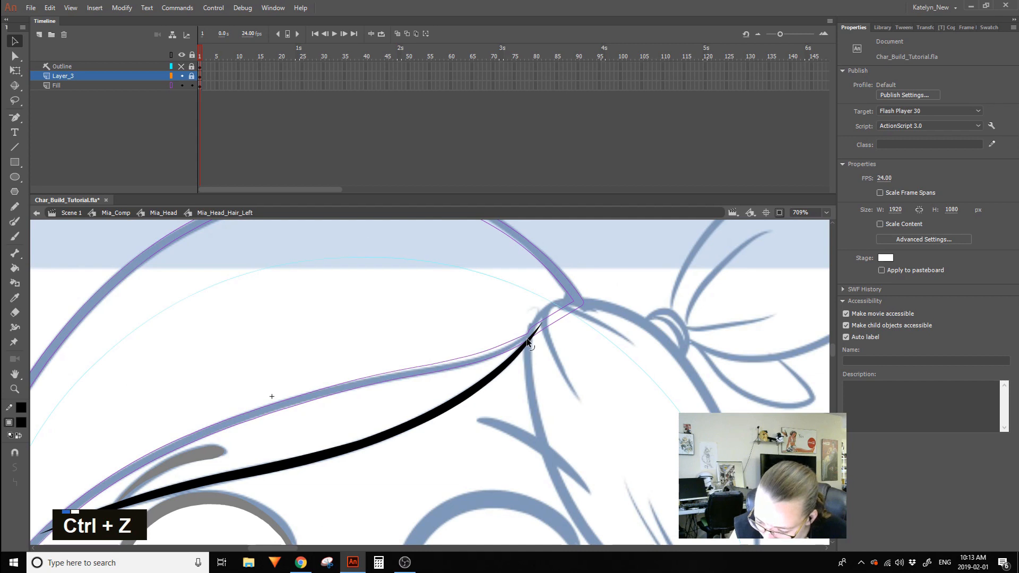
pyautogui.moveTo(527, 336); pyautogui.dragTo(525, 332)
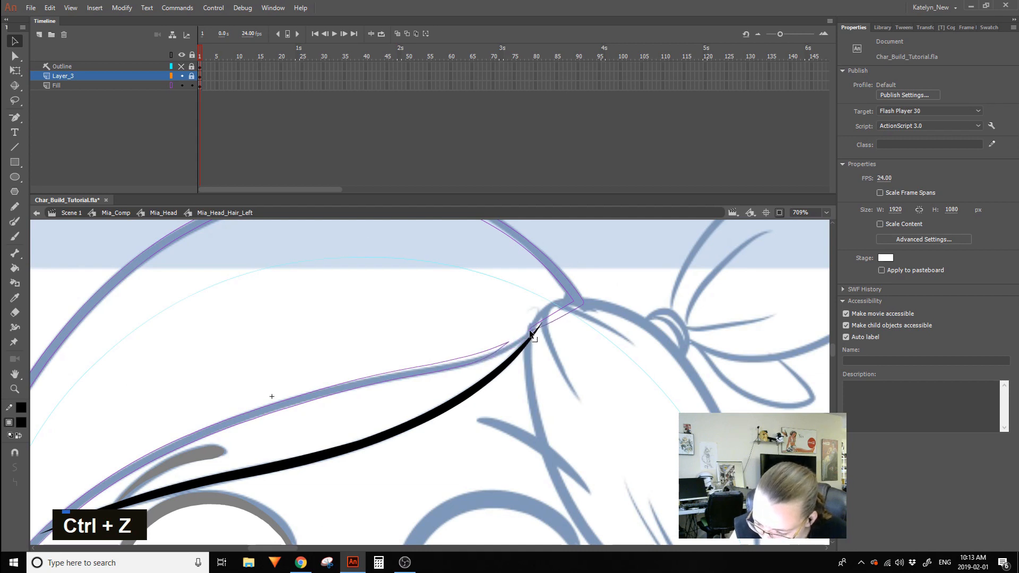
# Select the upper hair line's section running from the eyebrow to the fringe tip and straighten it.
pyautogui.moveTo(510, 335); pyautogui.dragTo(330, 412)
pyautogui.keyDown('shift'); pyautogui.click(253, 352); pyautogui.keyUp('shift')
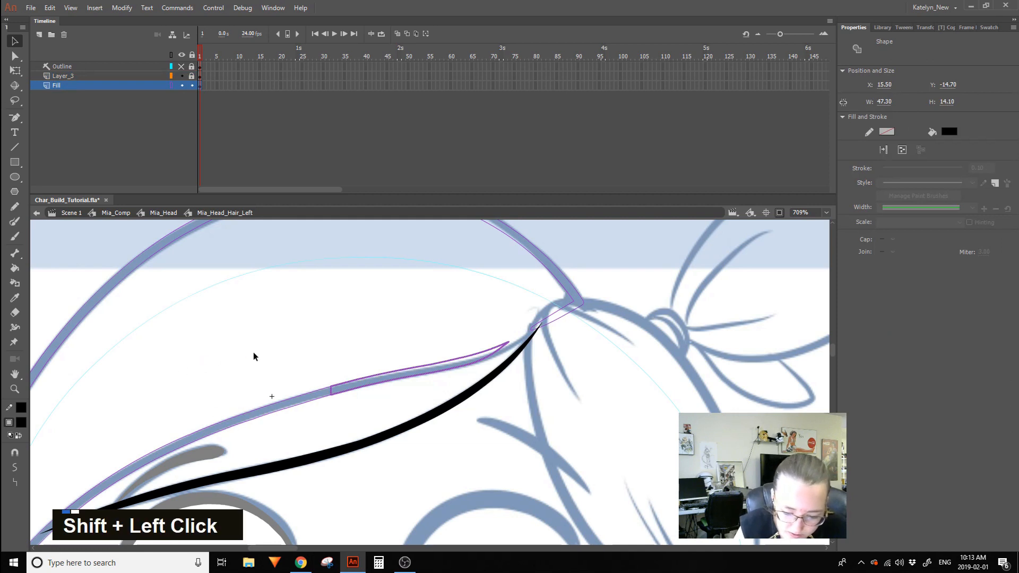
pyautogui.moveTo(360, 345); pyautogui.dragTo(213, 448)
pyautogui.click(14, 482)
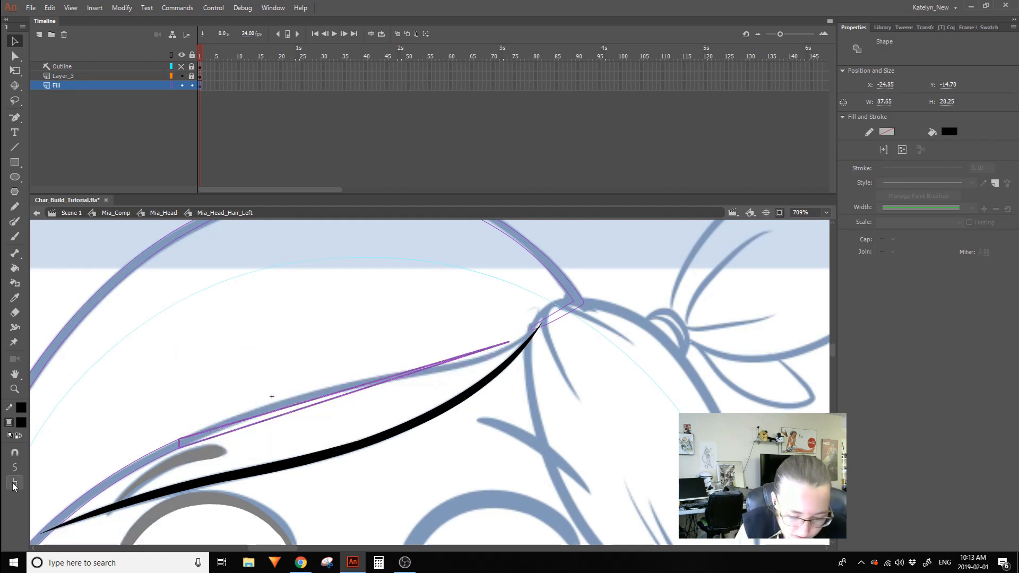
# Move the straightened hair line's pointed end onto the fringe line's tip and remove the leftover piece at the junction.
pyautogui.click(390, 319)
pyautogui.moveTo(511, 339); pyautogui.dragTo(533, 329)
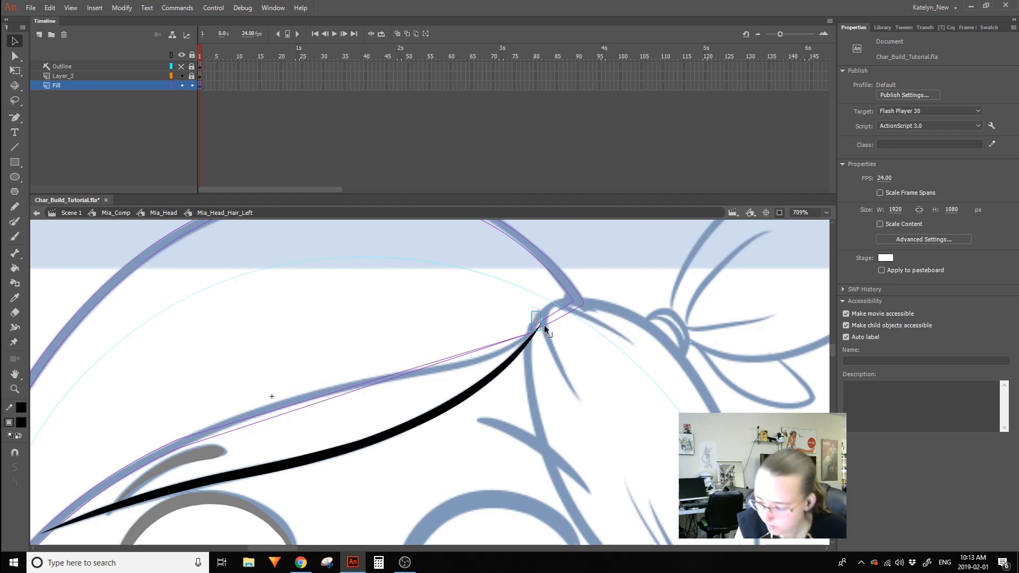
pyautogui.press('Delete')
pyautogui.press('Delete')
pyautogui.moveTo(534, 333); pyautogui.dragTo(535, 328)
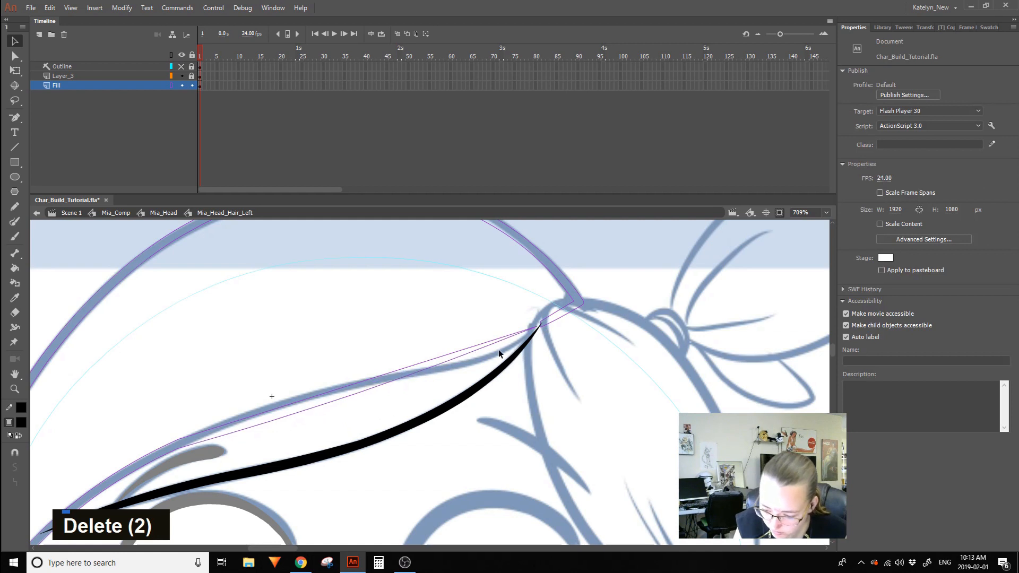
# Bend both edges of the straightened hair line into the sketched curve, adding corners and tapering it toward the fringe tip.
pyautogui.keyDown('alt'); pyautogui.moveTo(459, 353); pyautogui.dragTo(469, 365); pyautogui.keyUp('alt')
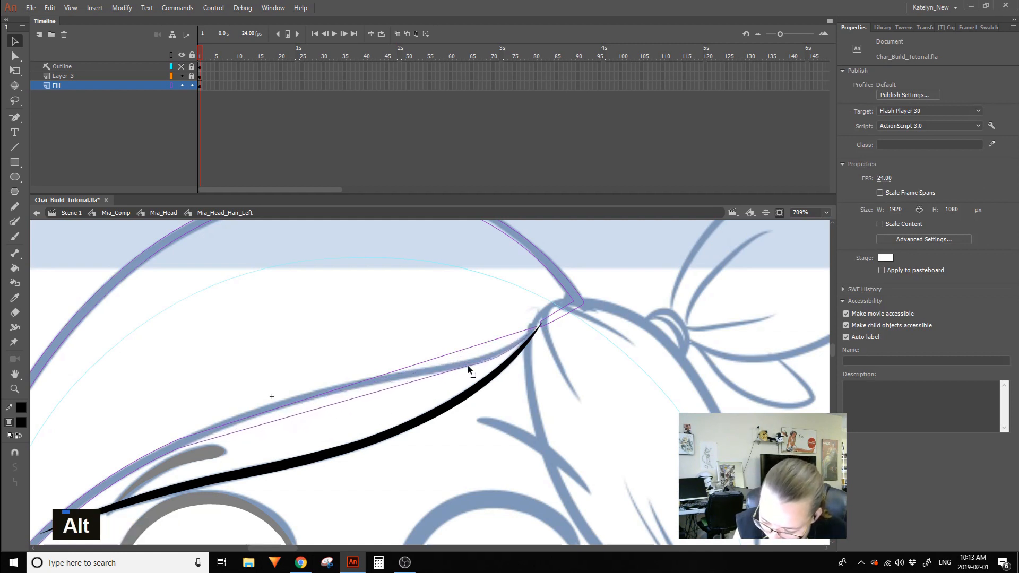
pyautogui.moveTo(392, 380); pyautogui.dragTo(545, 352)
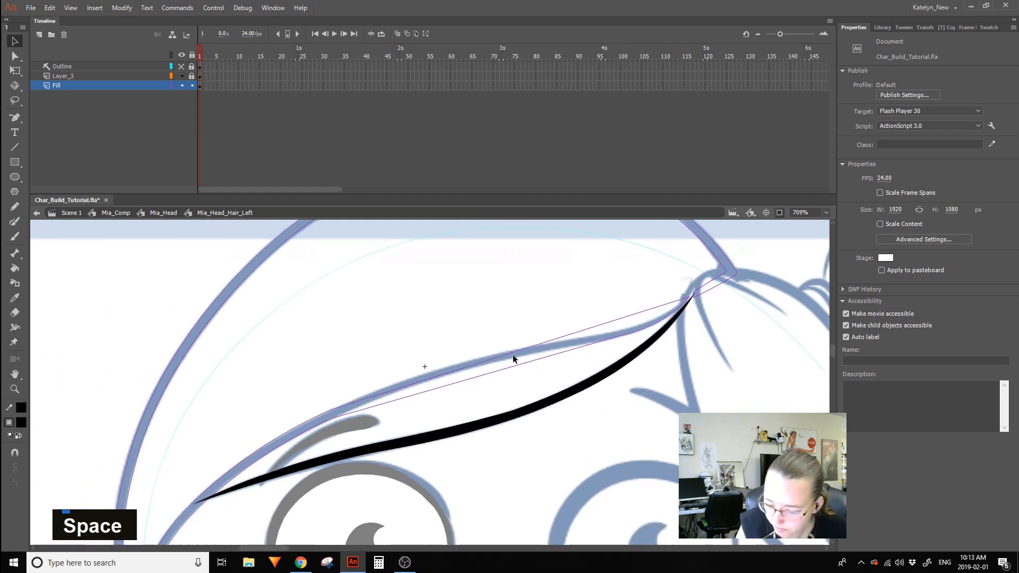
pyautogui.moveTo(460, 369); pyautogui.dragTo(443, 349)
pyautogui.keyDown('alt'); pyautogui.moveTo(541, 330); pyautogui.dragTo(543, 344); pyautogui.keyUp('alt')
pyautogui.moveTo(420, 369); pyautogui.dragTo(444, 372)
pyautogui.moveTo(550, 346)
pyautogui.keyDown('alt'); pyautogui.mouseDown()
pyautogui.moveTo(542, 350)
pyautogui.moveTo(598, 343)
pyautogui.moveTo(393, 381)
pyautogui.mouseUp(); pyautogui.keyUp('alt')
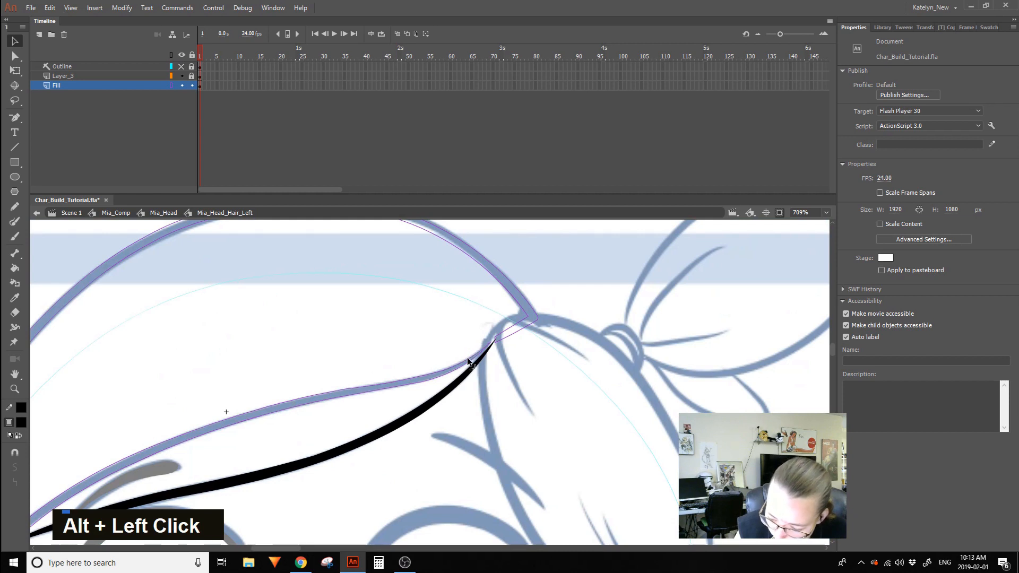
pyautogui.moveTo(438, 369)
pyautogui.mouseDown()
pyautogui.moveTo(463, 356)
pyautogui.moveTo(426, 378)
pyautogui.mouseUp()
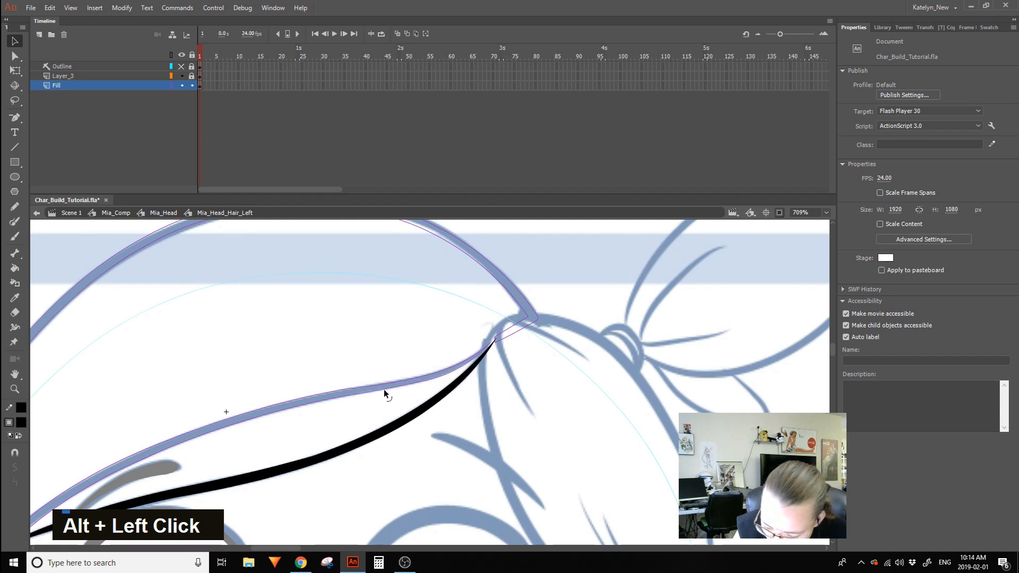
pyautogui.keyDown('alt'); pyautogui.click(419, 374); pyautogui.keyUp('alt')
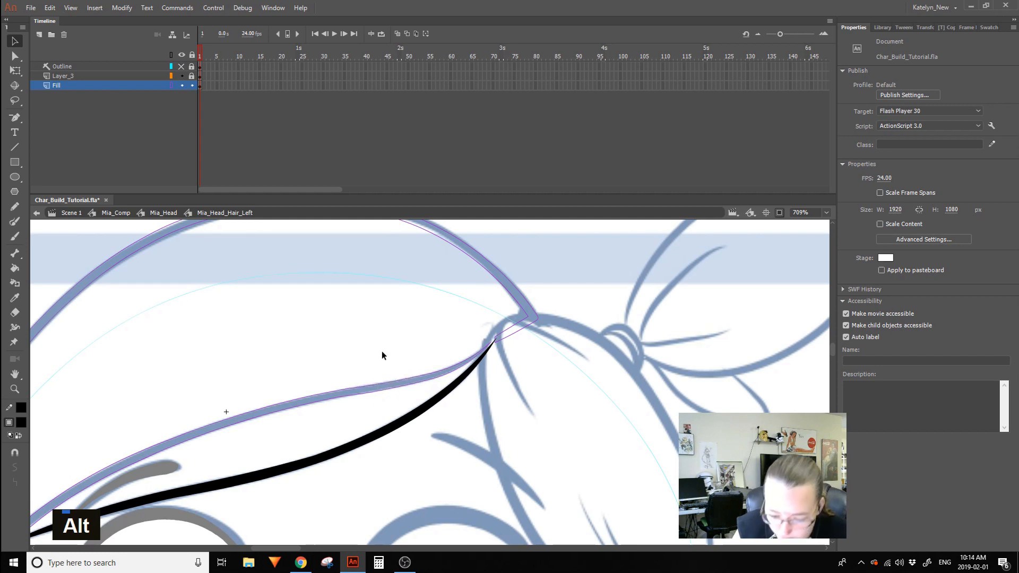
# Turn off outline display for the Fill layer and smooth the upper hair line's section near the ponytail.
pyautogui.click(183, 75)
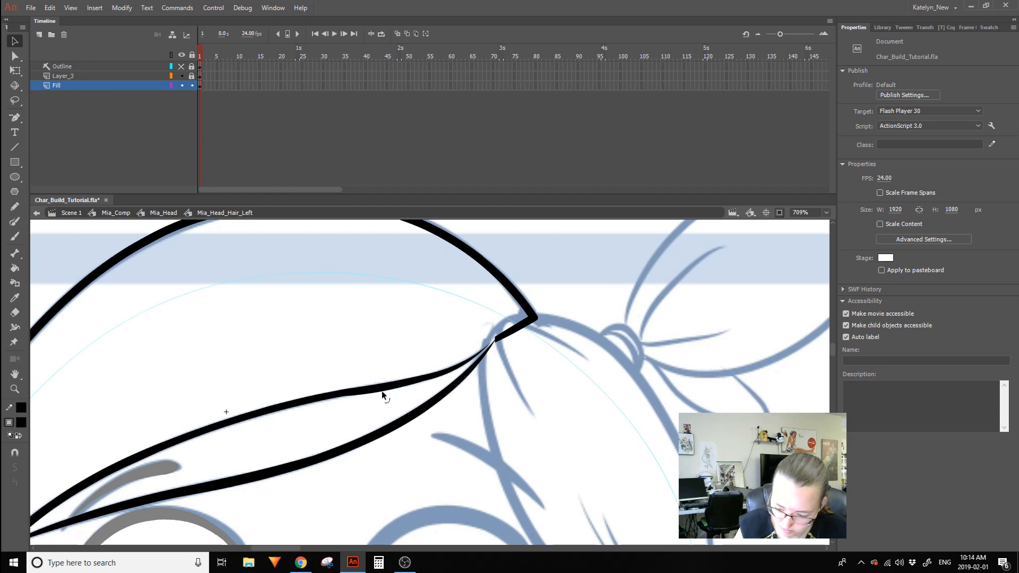
pyautogui.moveTo(316, 423); pyautogui.dragTo(498, 335)
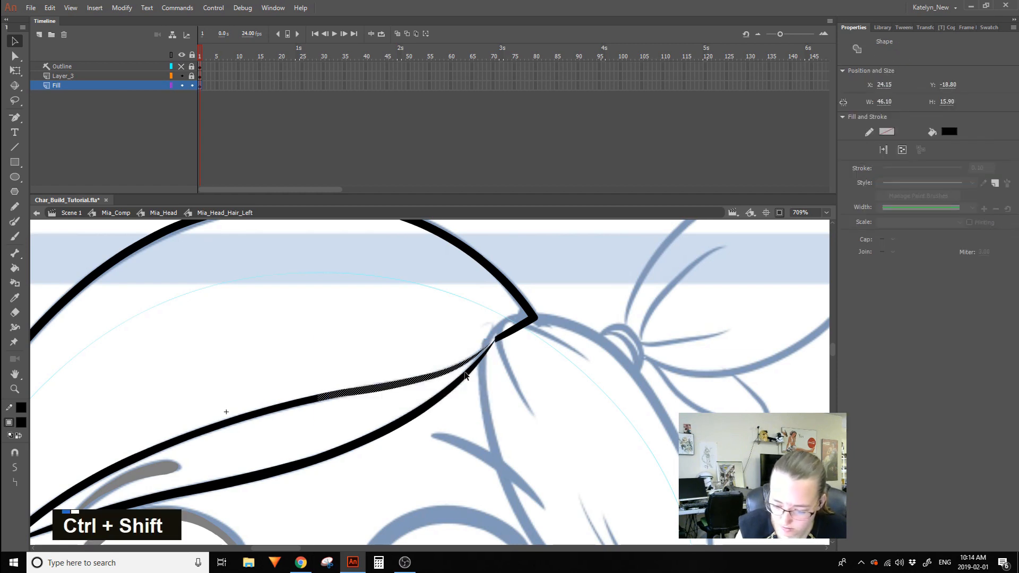
pyautogui.doubleClick(127, 440)
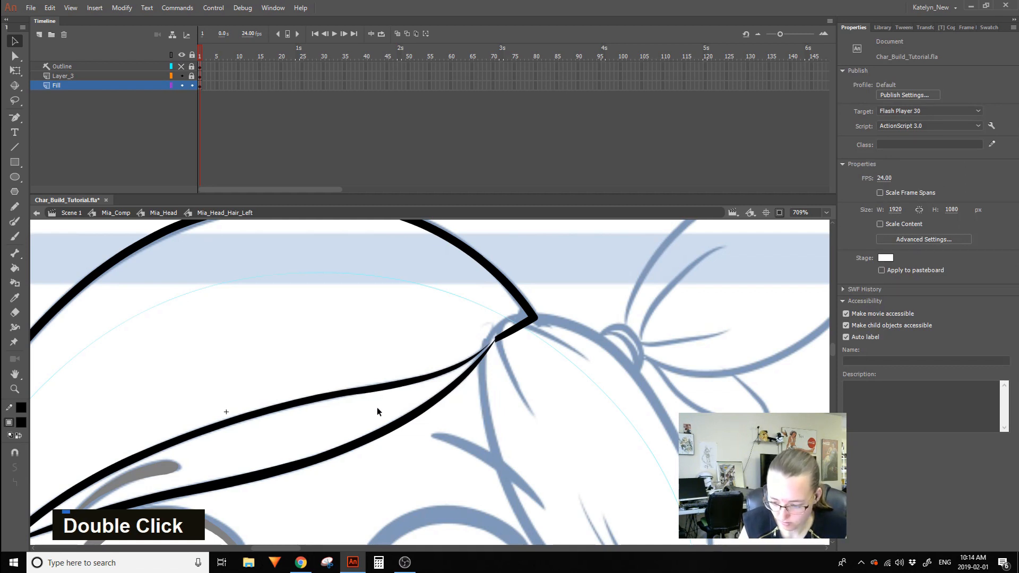
# Try to taper the short hair segment's blunt end at the fringe junction, and undo it.
pyautogui.press('space')
pyautogui.moveTo(548, 368)
pyautogui.mouseDown()
pyautogui.moveTo(693, 379)
pyautogui.moveTo(662, 383)
pyautogui.mouseUp()
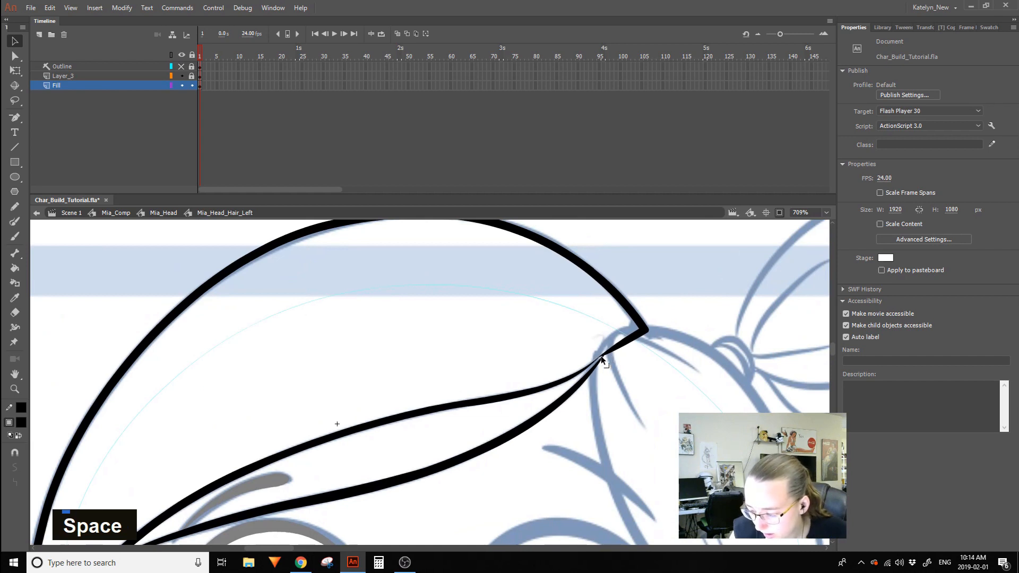
pyautogui.hotkey('ctrl', 'z')
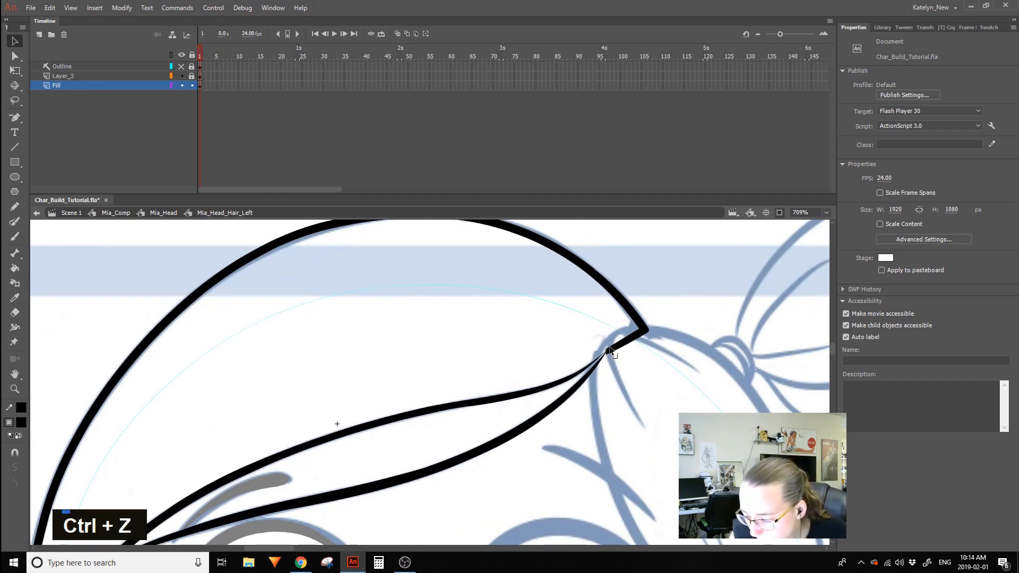
pyautogui.moveTo(610, 411); pyautogui.dragTo(731, 328)
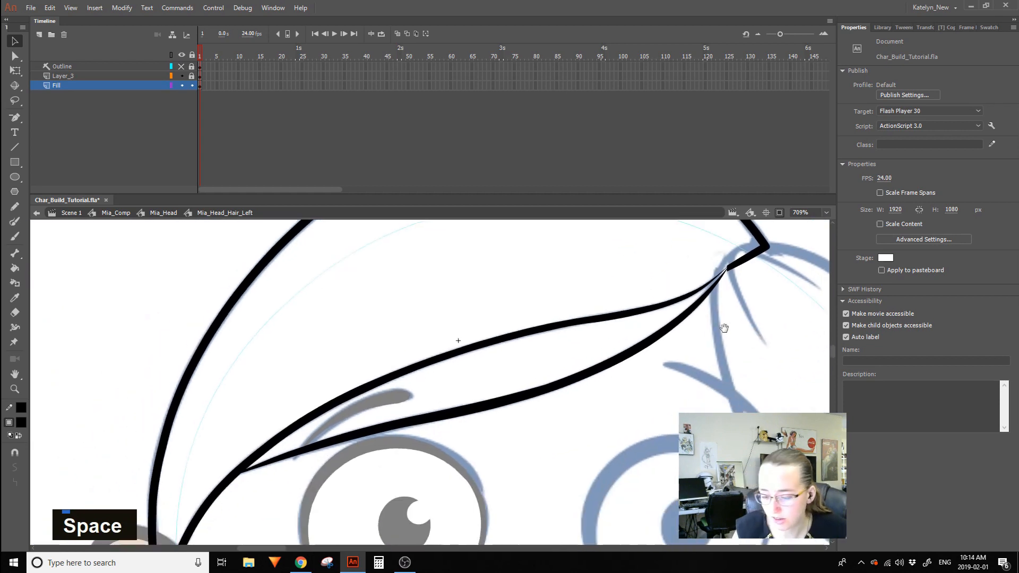
# Thicken the upper hair line's thin tip at the fringe junction with a short black brush stroke, undoing unsatisfactory strokes.
pyautogui.click(14, 391)
pyautogui.click(723, 304)
pyautogui.moveTo(542, 415); pyautogui.dragTo(672, 341)
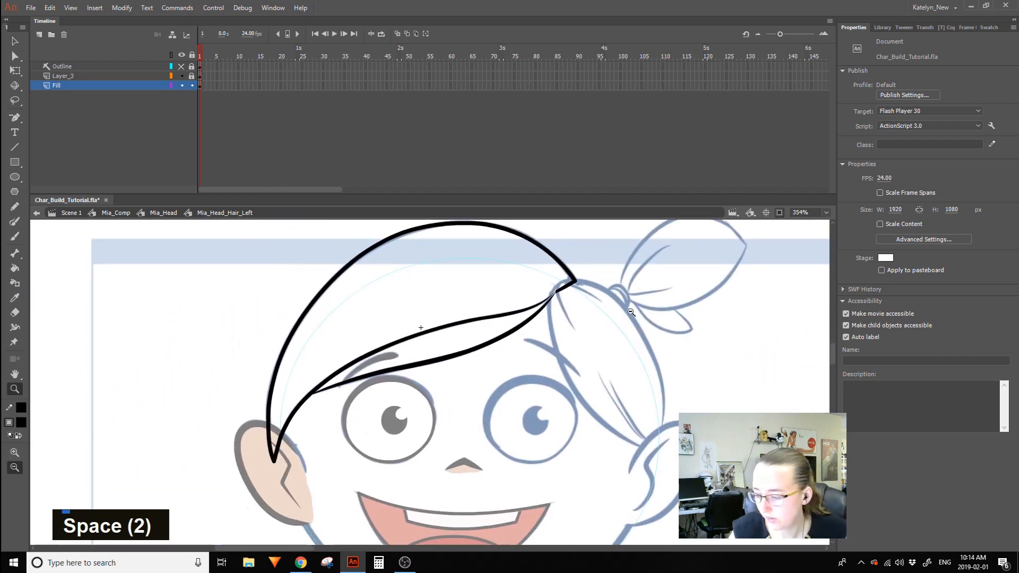
pyautogui.moveTo(464, 353); pyautogui.dragTo(623, 281)
pyautogui.moveTo(504, 376); pyautogui.dragTo(530, 402)
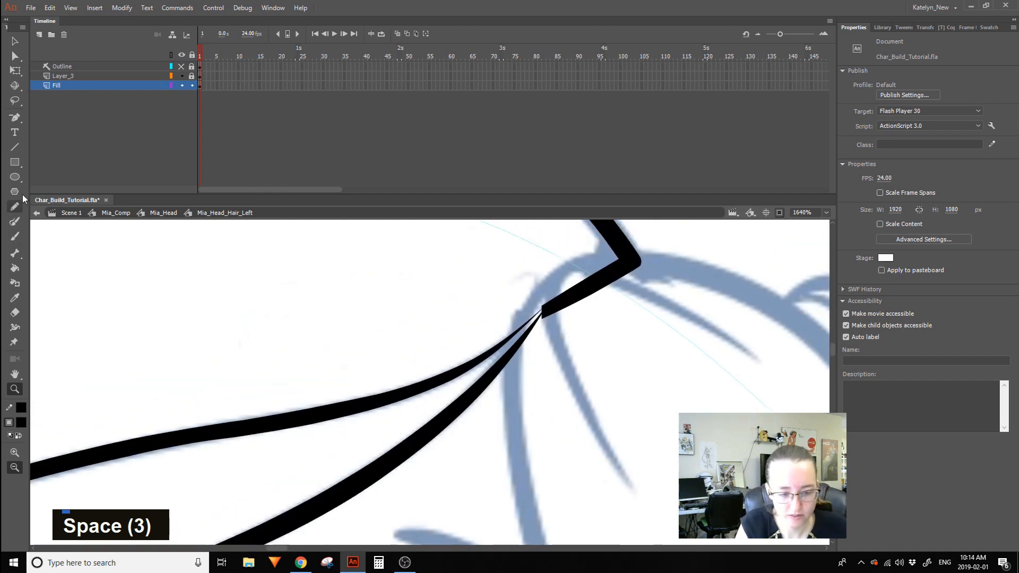
pyautogui.click(15, 236)
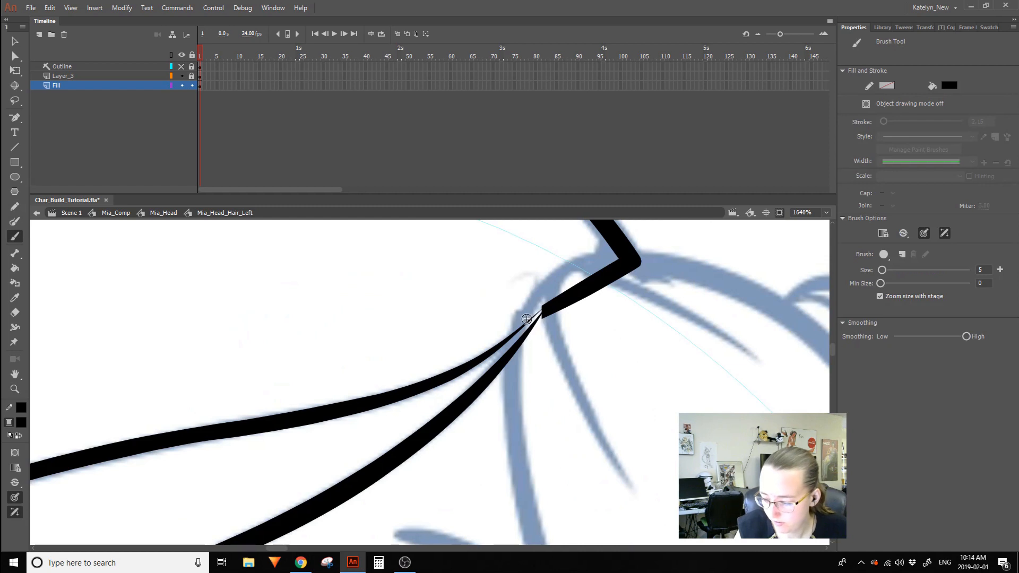
pyautogui.hotkey('ctrl', 'z')
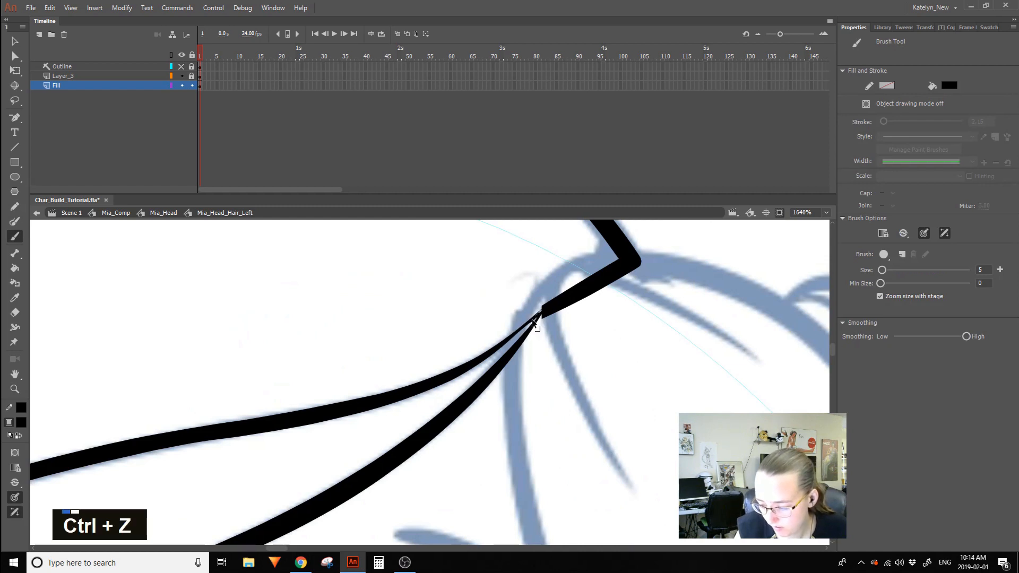
pyautogui.hotkey('ctrl', 'z')
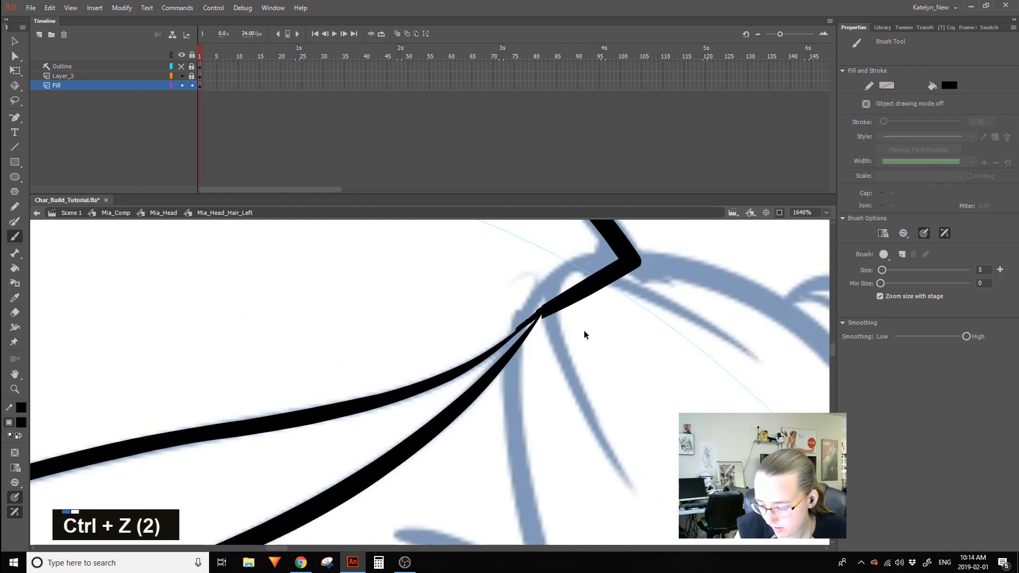
# Set the fill colour to orange and fill the large hair area above the upper hair line with the Paint Bucket.
pyautogui.click(15, 388)
pyautogui.click(98, 470)
pyautogui.press('space')
pyautogui.moveTo(516, 412); pyautogui.dragTo(673, 368)
pyautogui.click(21, 422)
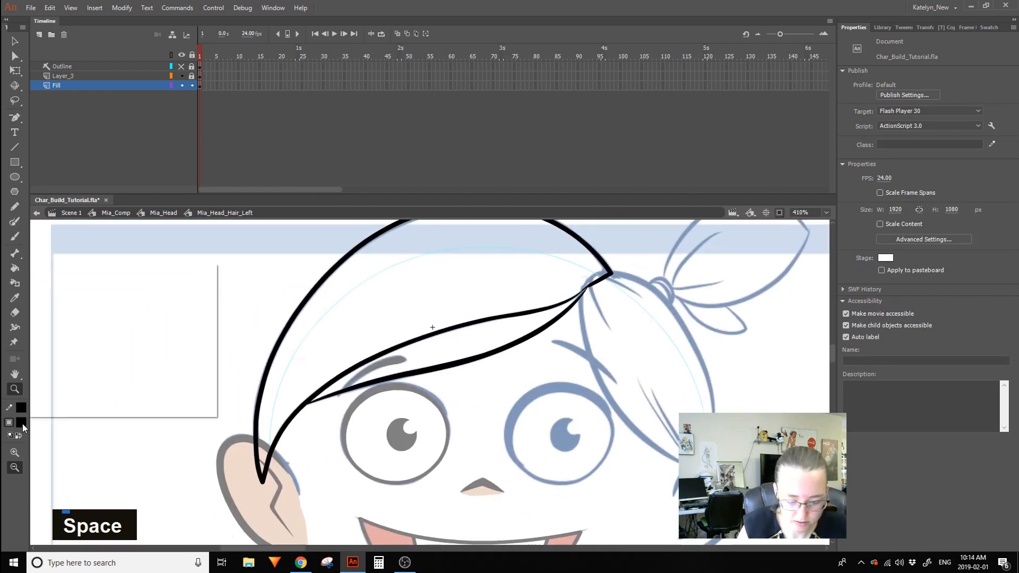
pyautogui.click(62, 407)
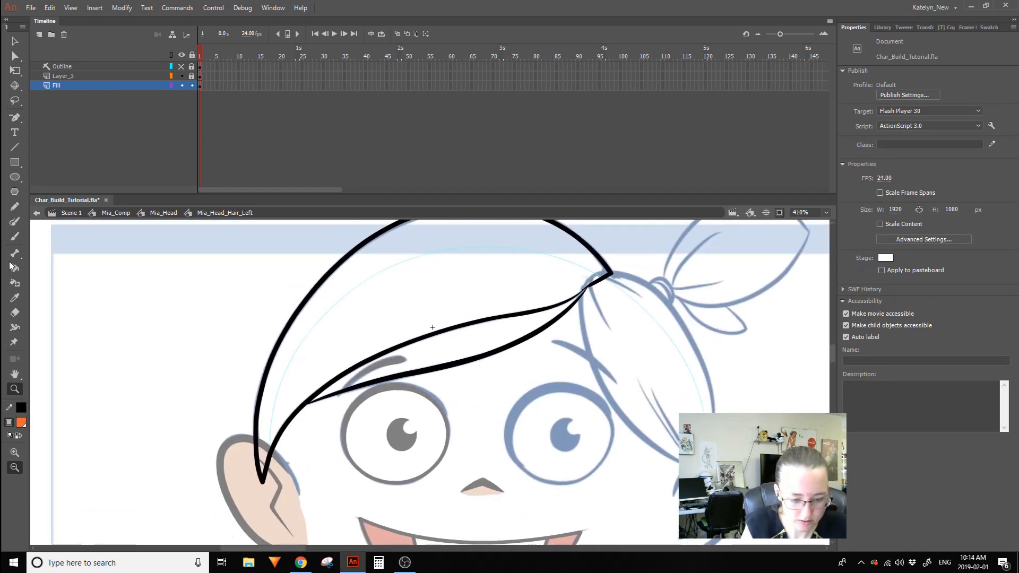
pyautogui.press('k')
pyautogui.click(501, 280)
pyautogui.press('space')
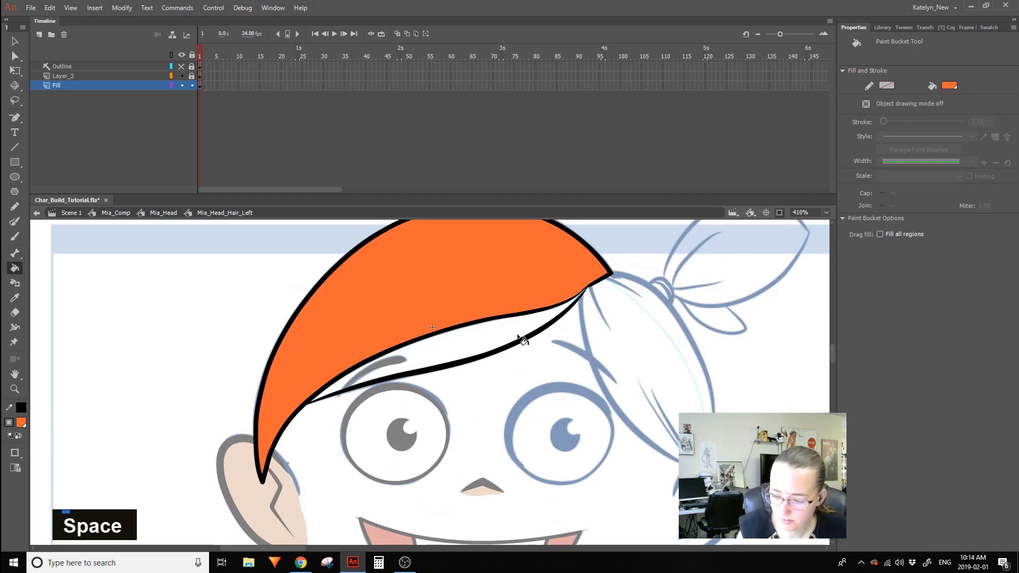
# Set the Paint Bucket's gap option to Close Large Gaps.
pyautogui.click(17, 457)
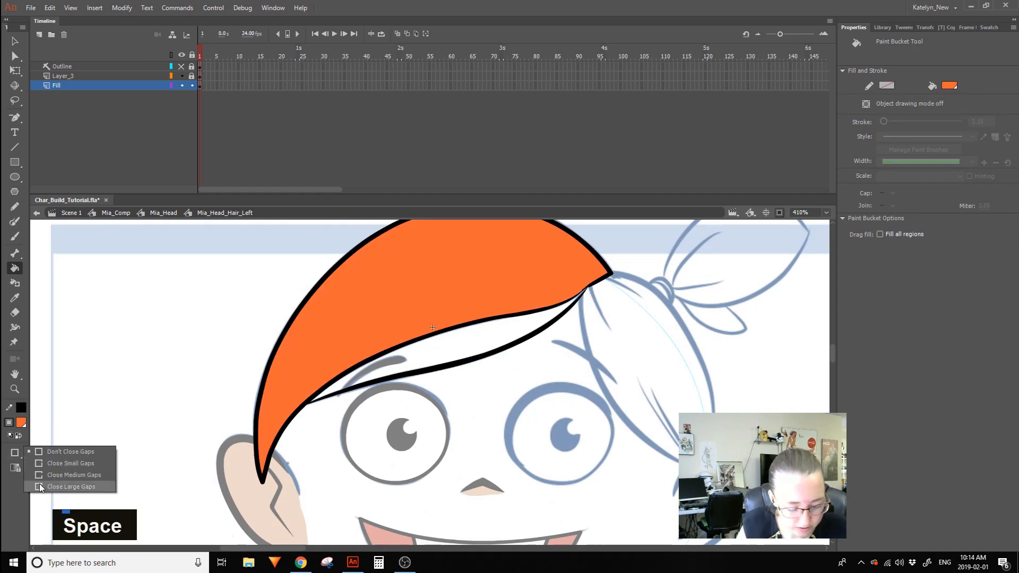
pyautogui.click(58, 488)
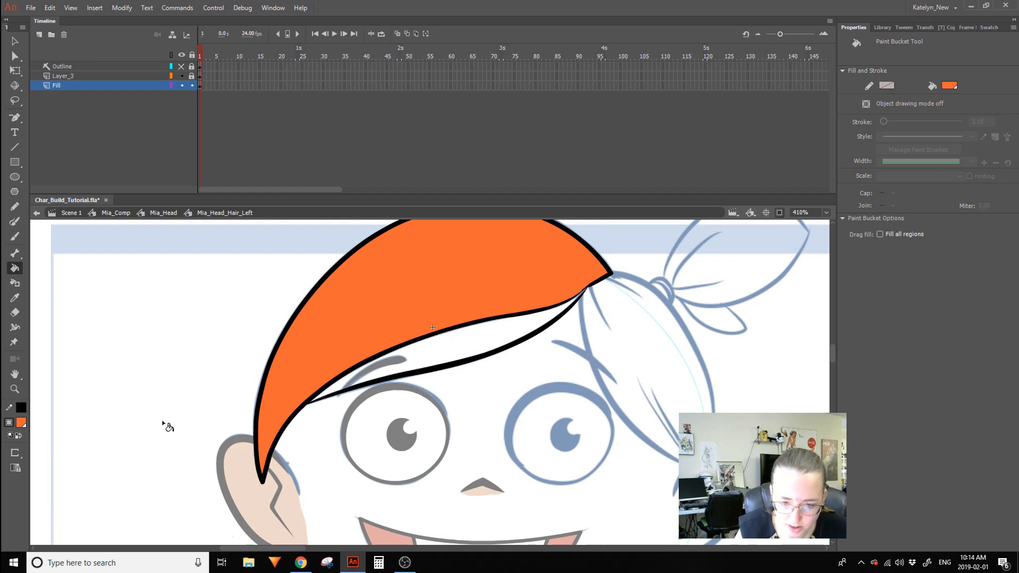
pyautogui.click(16, 452)
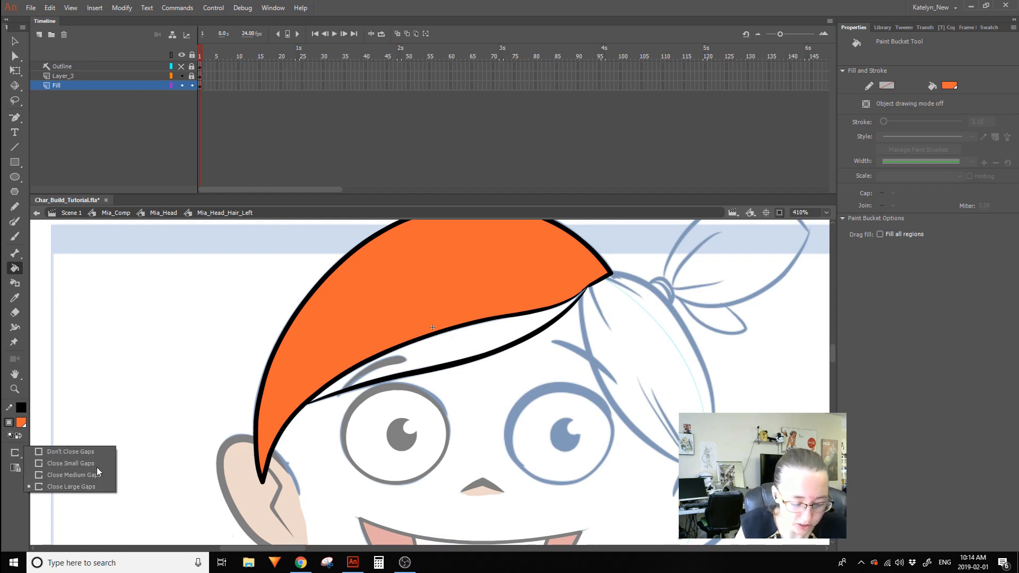
pyautogui.click(93, 487)
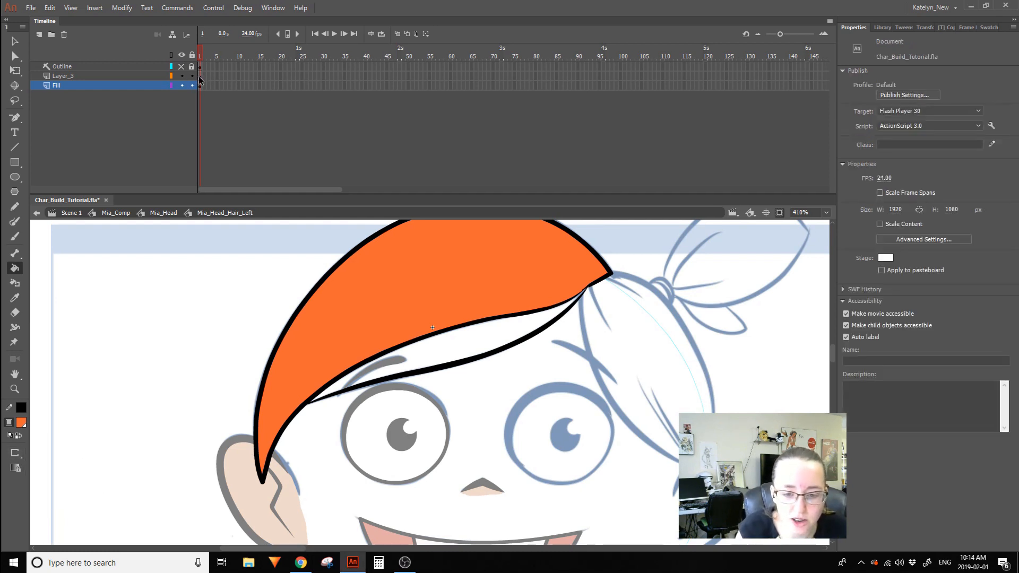
# Show the Outline layer to compare it with the lower fringe line on Layer_3, and hide it again.
pyautogui.click(181, 66)
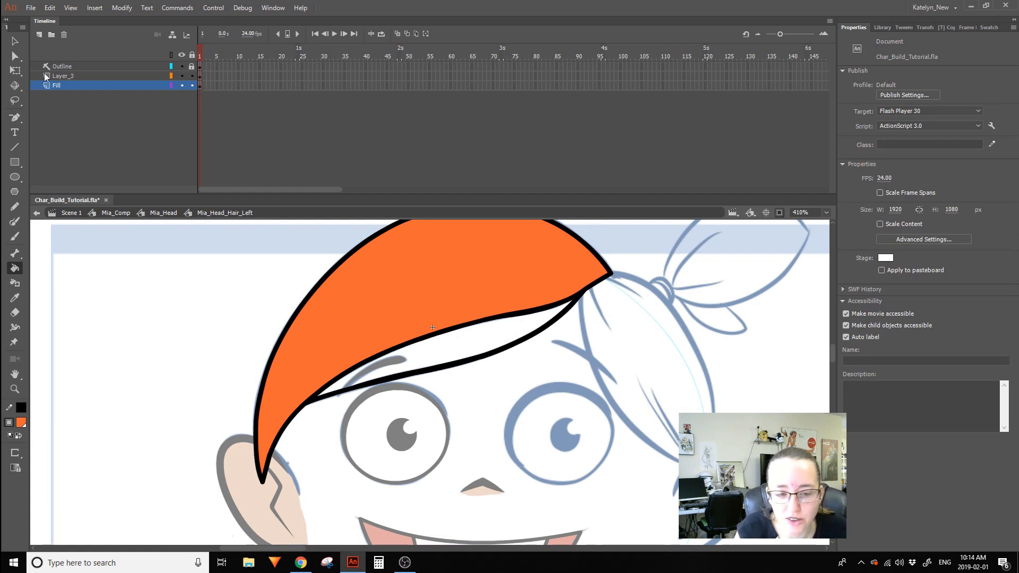
pyautogui.press('q')
pyautogui.click(201, 75)
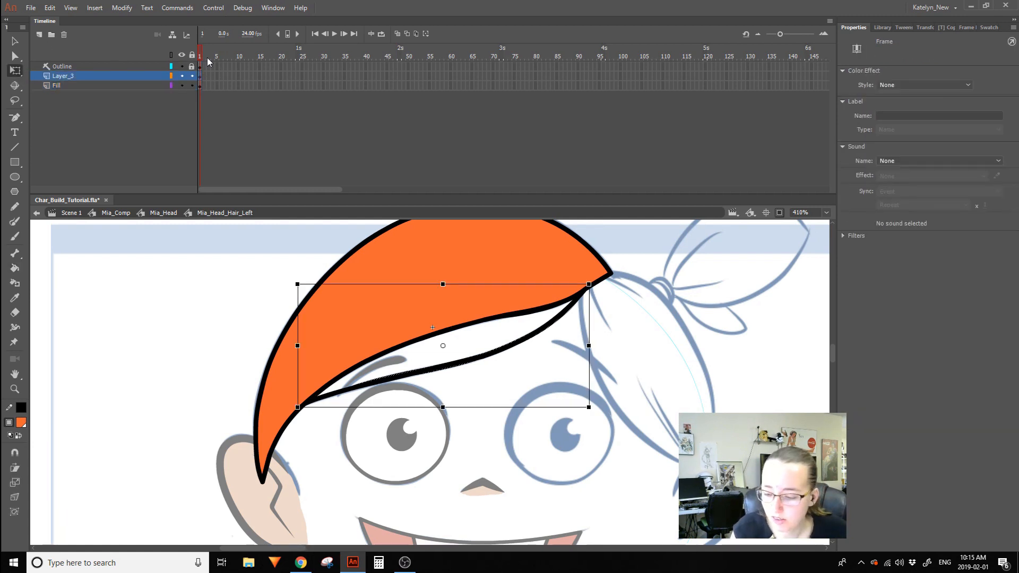
pyautogui.press('ctrl')
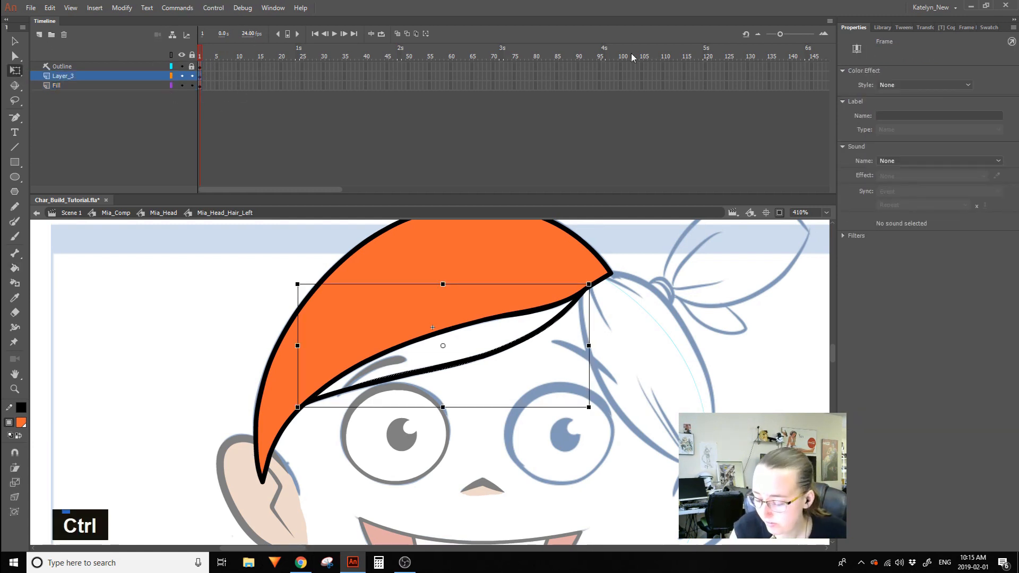
pyautogui.click(563, 314)
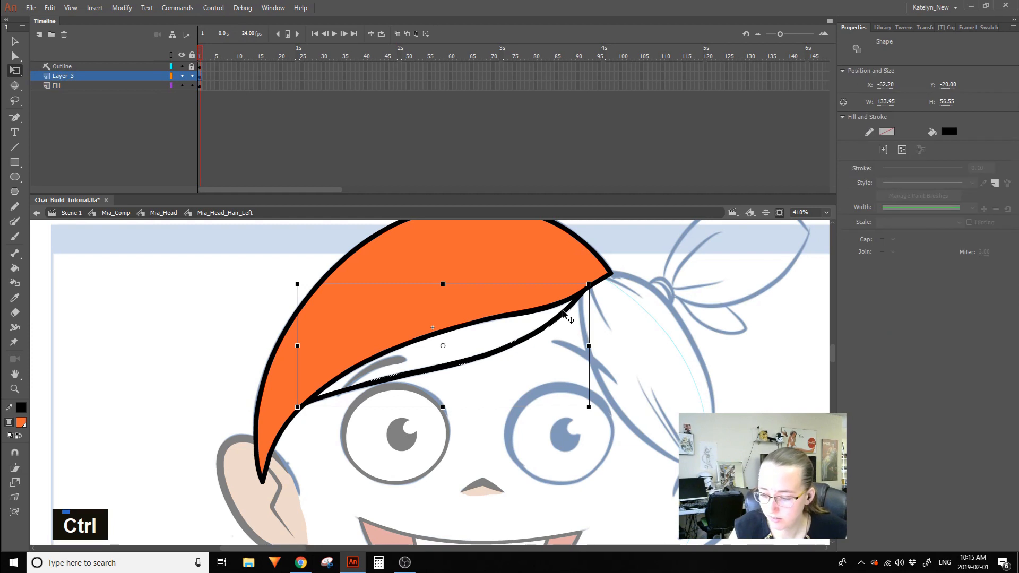
pyautogui.click(181, 66)
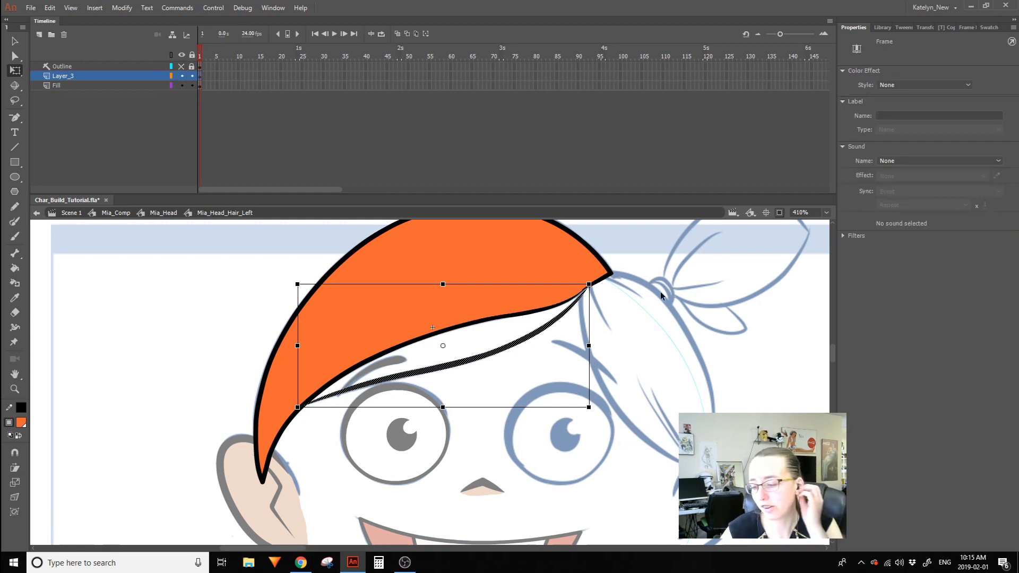
# Cut the lower fringe line from Layer_3 and paste it in place on the Fill layer.
pyautogui.click(646, 313)
pyautogui.click(560, 319)
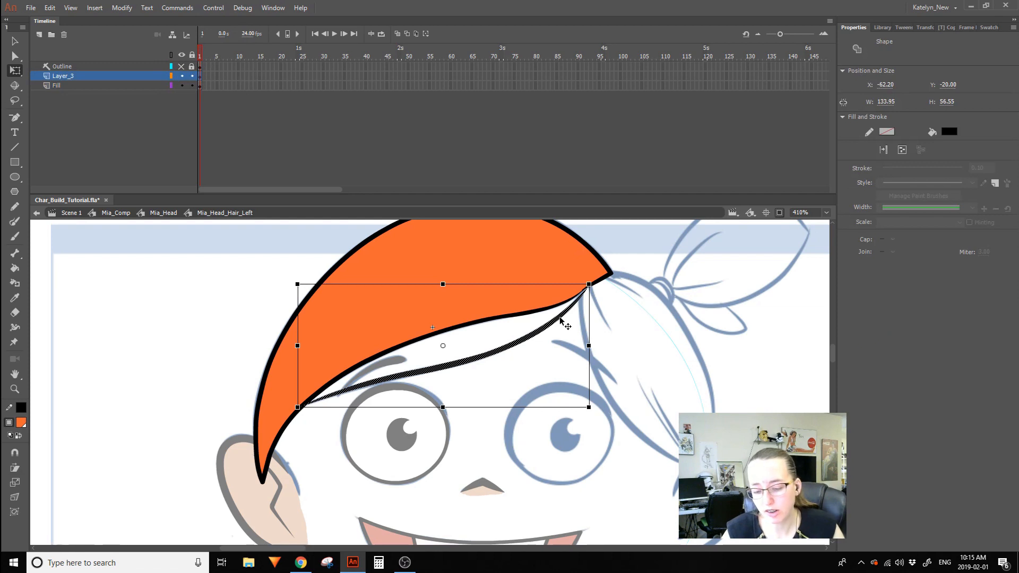
pyautogui.press('ctrl')
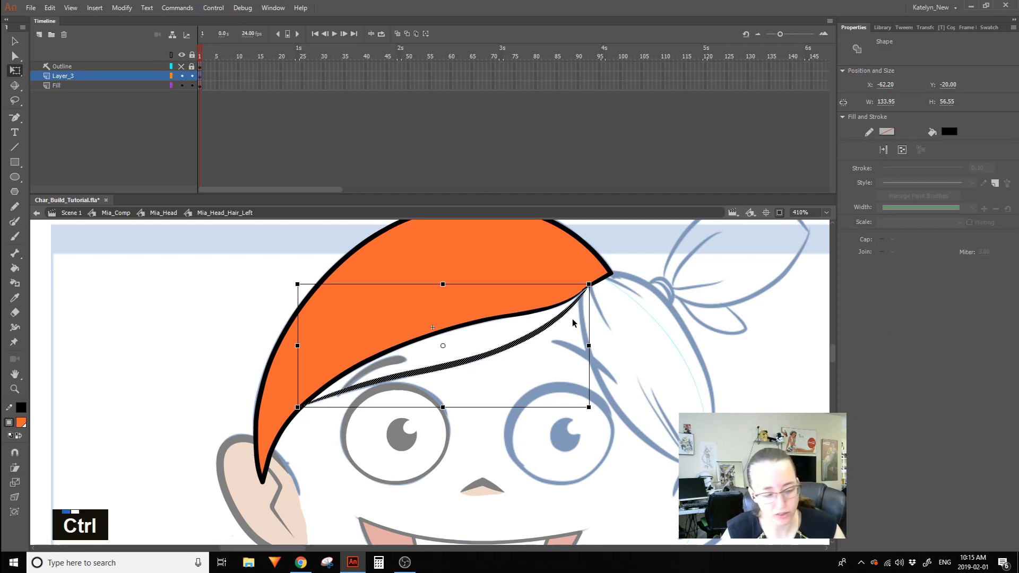
pyautogui.hotkey('ctrl', 'x')
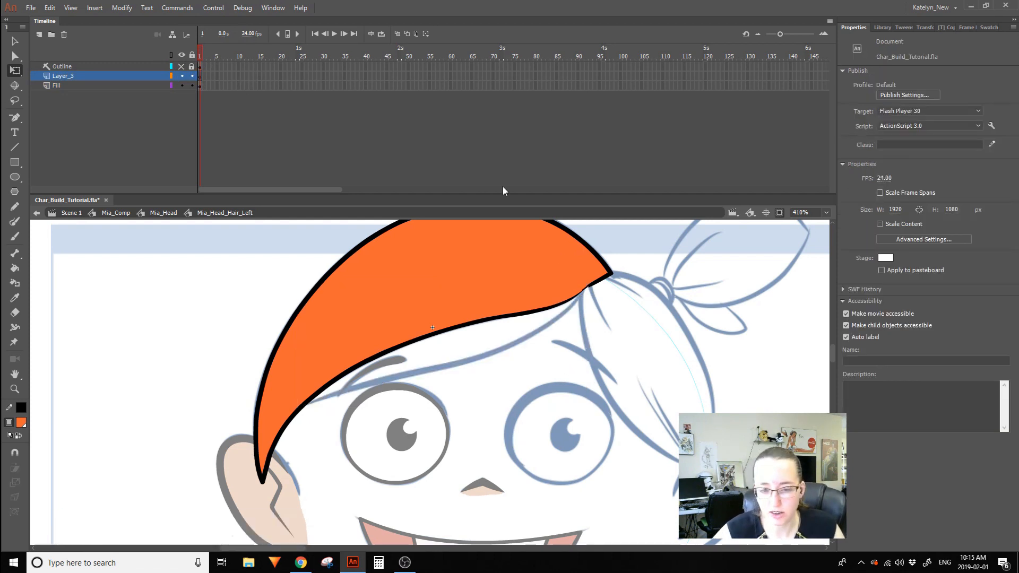
pyautogui.click(202, 85)
pyautogui.hotkey('ctrl', 'shift', 'v')
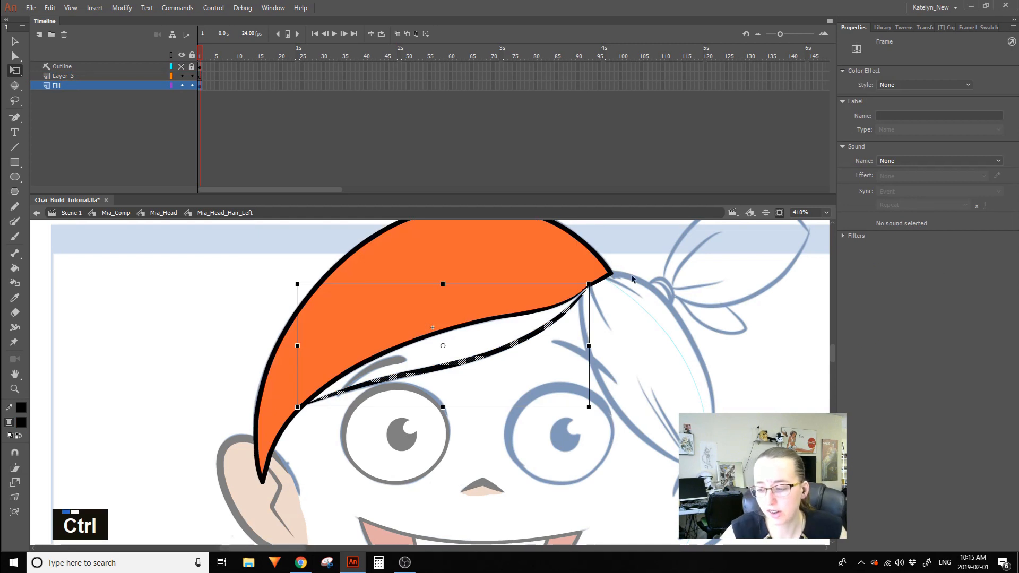
pyautogui.keyDown('ctrl'); pyautogui.click(575, 320); pyautogui.keyUp('ctrl')
# Fill the whole fringe area between the two hair lines with the hair's orange, including its narrow end near the ear.
pyautogui.press('k')
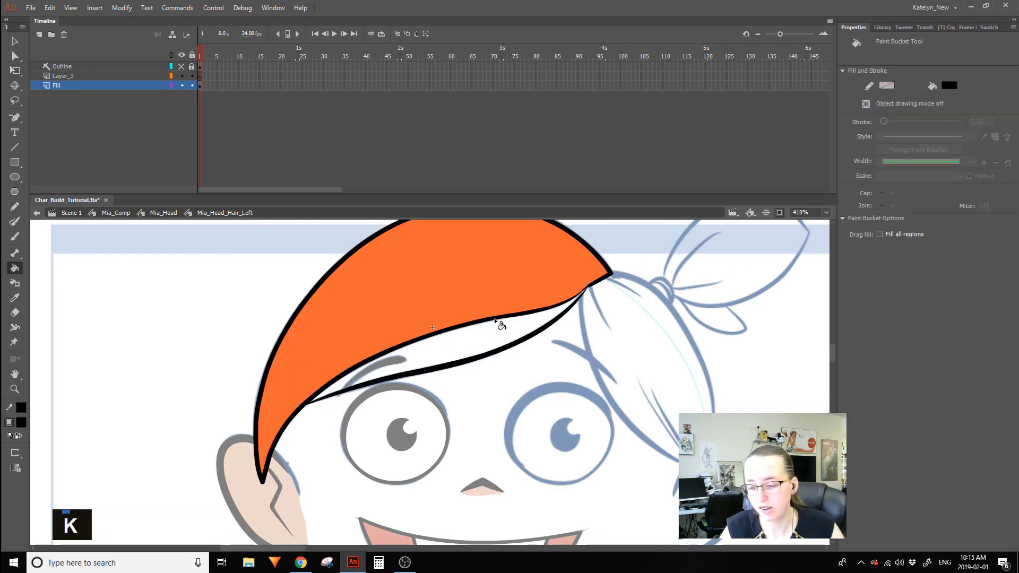
pyautogui.click(468, 351)
pyautogui.hotkey('ctrl', 'z')
pyautogui.click(21, 422)
pyautogui.click(455, 285)
pyautogui.click(506, 341)
pyautogui.click(569, 312)
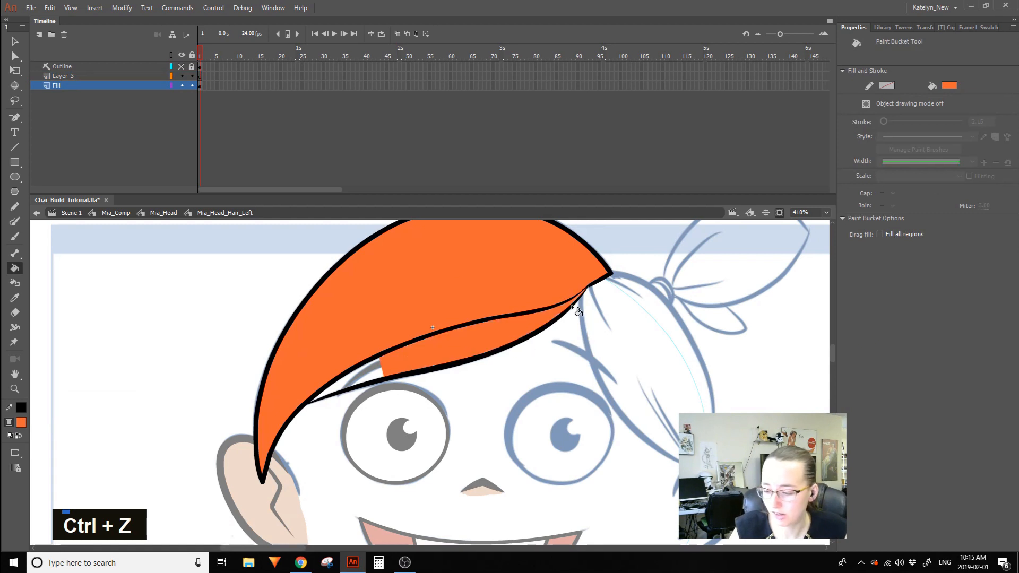
pyautogui.click(354, 385)
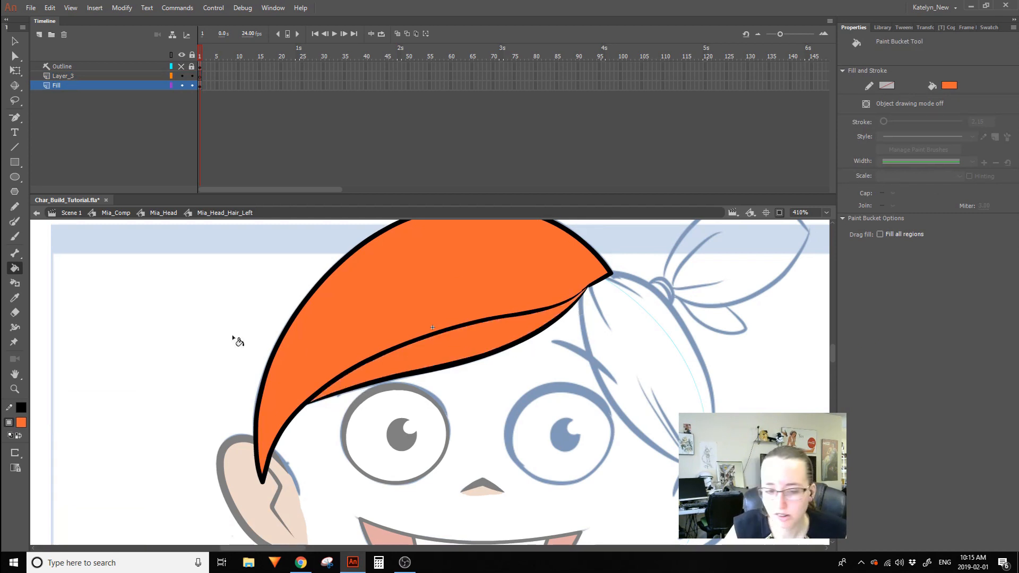
# Delete the emptied Layer_3 from the left hair symbol.
pyautogui.press('v')
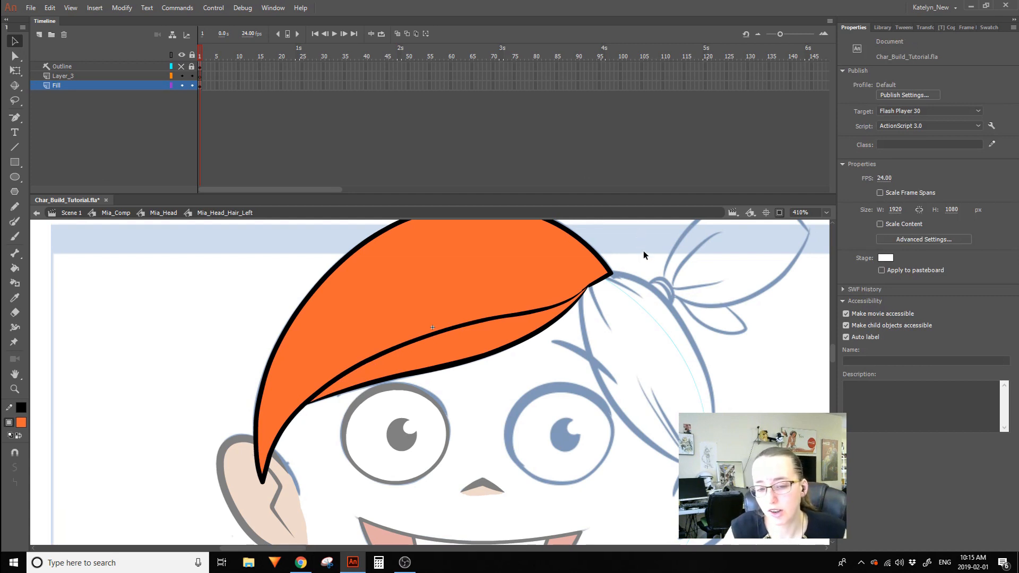
pyautogui.click(80, 75)
pyautogui.click(64, 34)
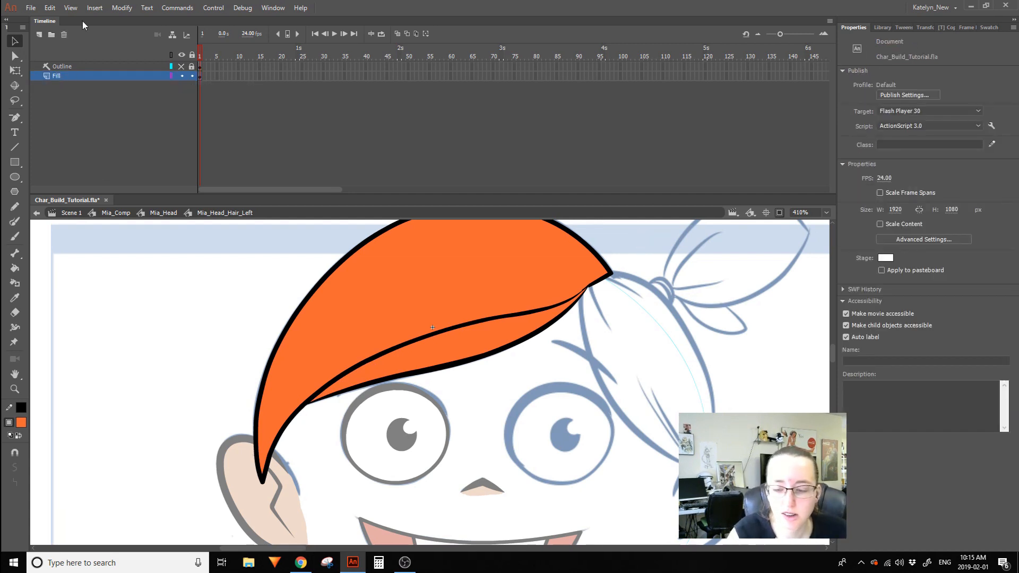
# Return to the Mia_Head symbol and move the Hair_Left layer directly below the Ear layer.
pyautogui.press('space')
pyautogui.moveTo(675, 259); pyautogui.dragTo(644, 295)
pyautogui.doubleClick(642, 288)
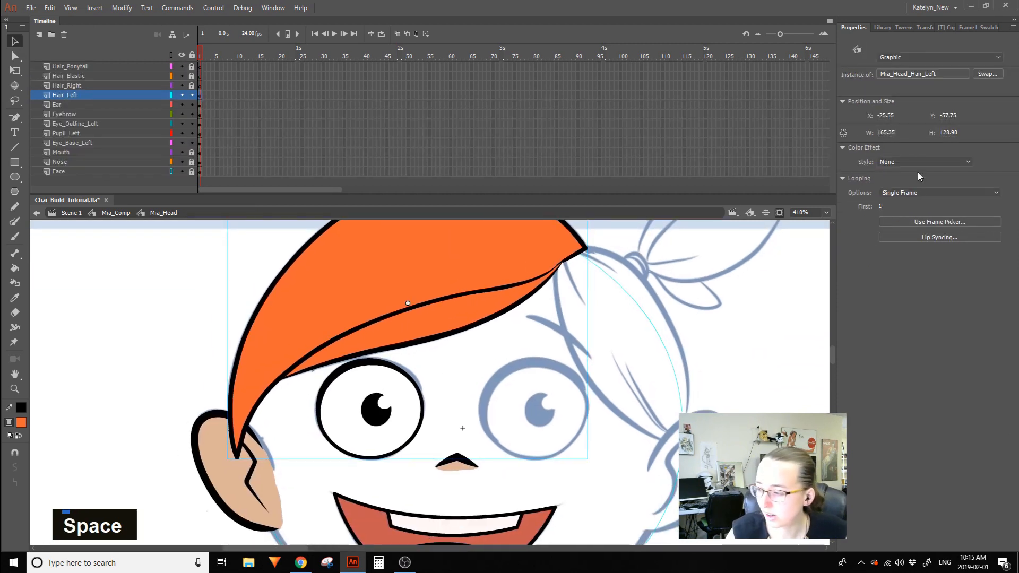
pyautogui.press('space')
pyautogui.moveTo(239, 506); pyautogui.dragTo(280, 434)
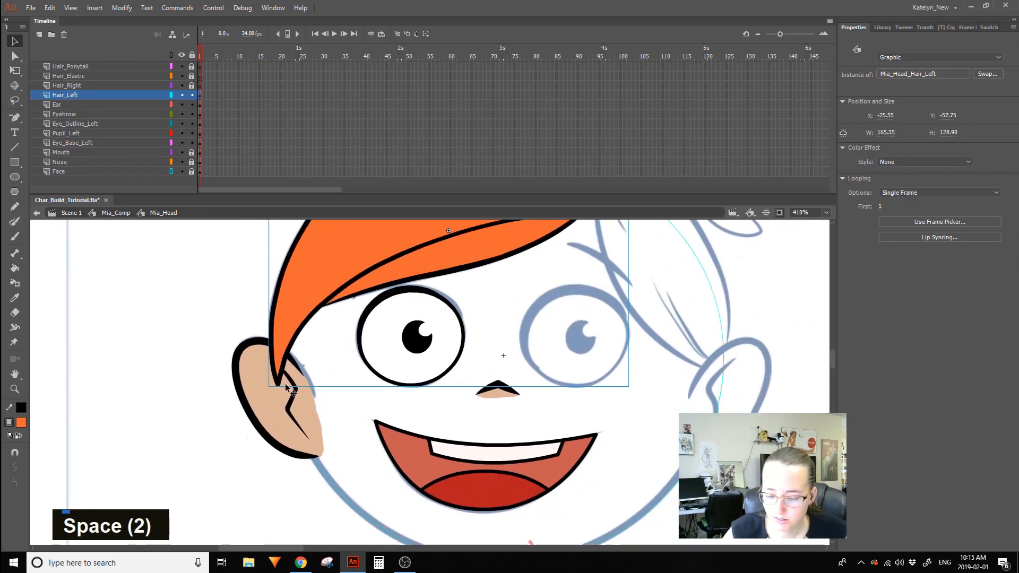
pyautogui.moveTo(73, 97)
pyautogui.mouseDown()
pyautogui.moveTo(85, 123)
pyautogui.moveTo(82, 106)
pyautogui.mouseUp()
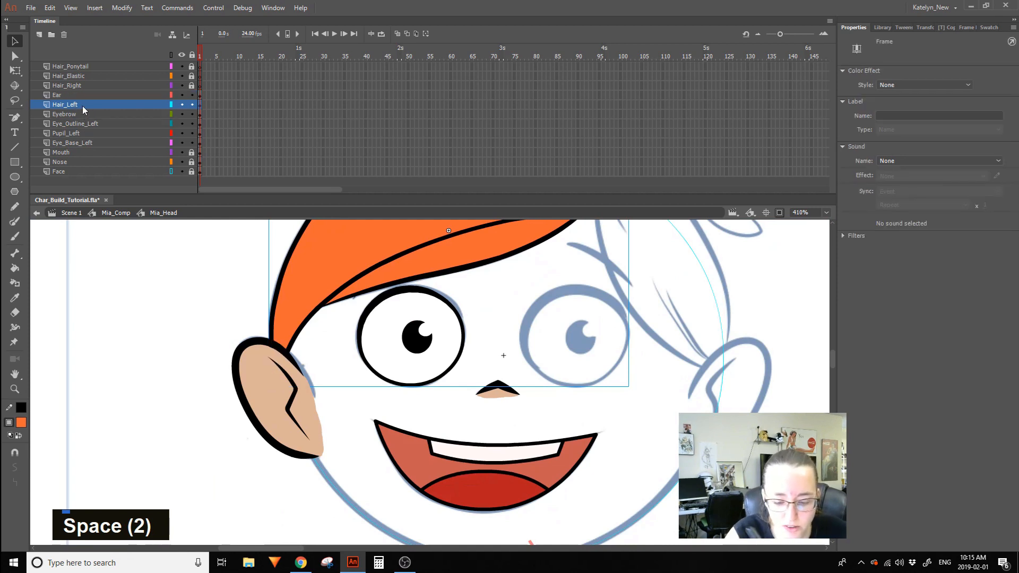
# Set the ear instance's looping option to Single Frame.
pyautogui.click(297, 379)
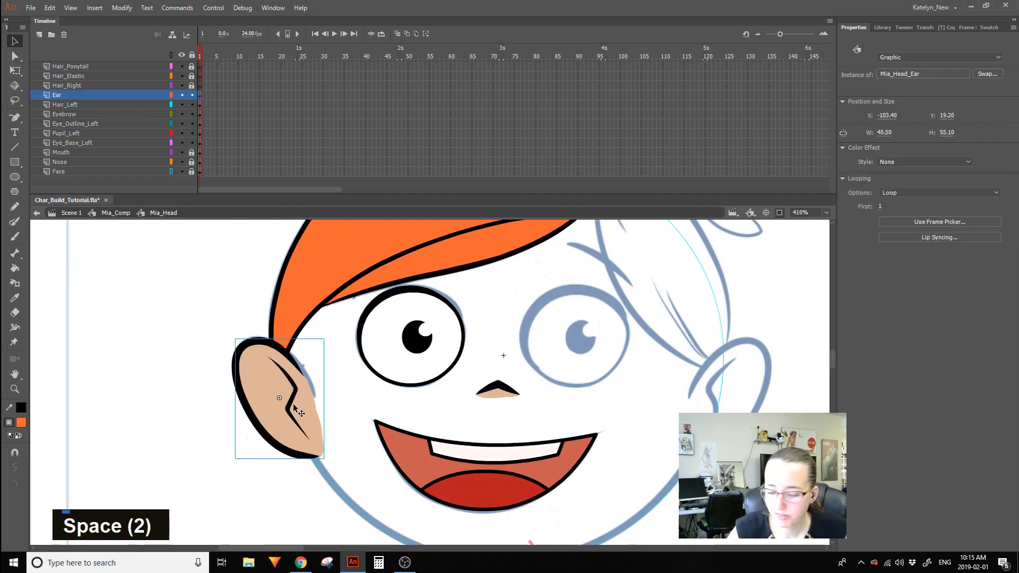
pyautogui.click(919, 193)
pyautogui.click(901, 226)
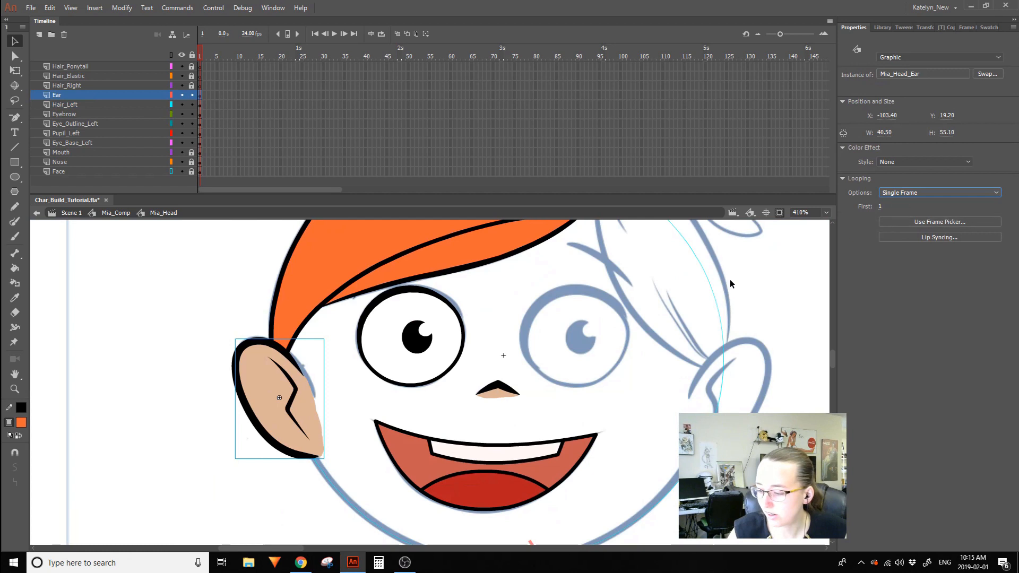
pyautogui.click(732, 287)
# Unlock all the layers of the head symbol, from Hair_Ponytail down to Face.
pyautogui.press('space')
pyautogui.scroll(-3, 481, 393)
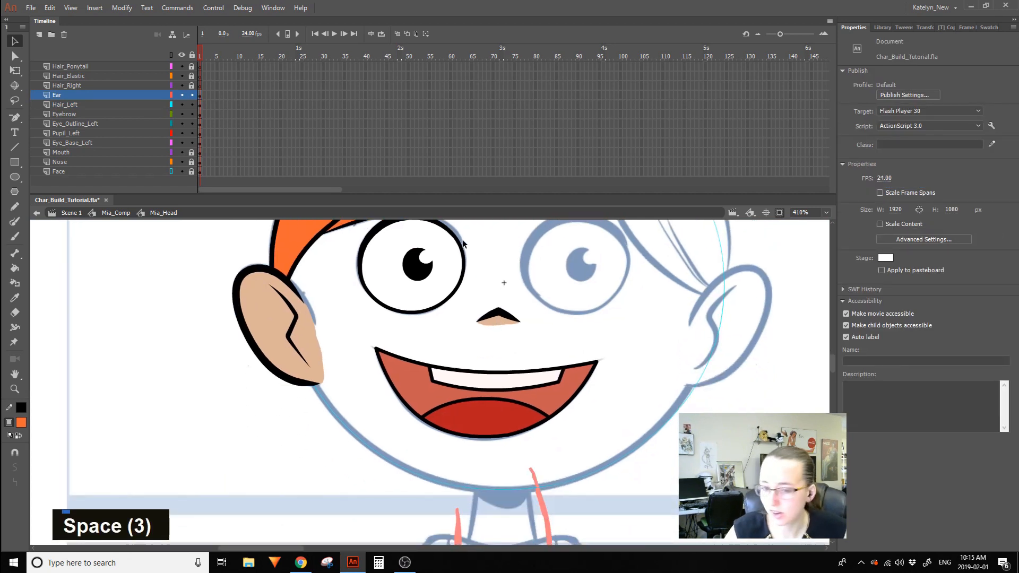
pyautogui.moveTo(192, 67); pyautogui.dragTo(192, 171)
# Check the looping option of the nose, mouth, pupil, eye white, ear and eye outline instances one by one.
pyautogui.click(500, 313)
pyautogui.click(497, 403)
pyautogui.press('space')
pyautogui.moveTo(525, 374); pyautogui.dragTo(547, 470)
pyautogui.click(441, 363)
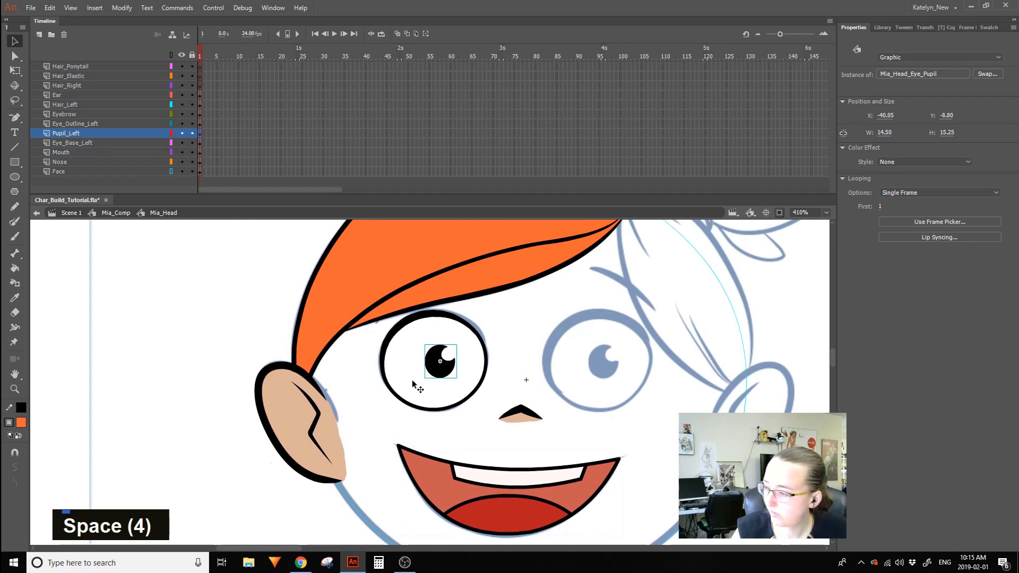
pyautogui.click(401, 335)
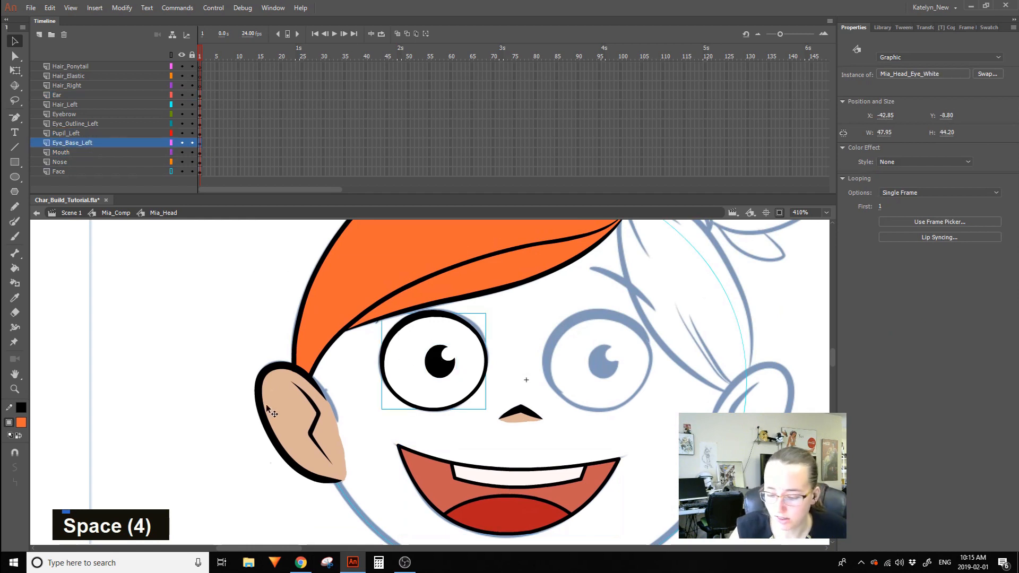
pyautogui.click(282, 402)
pyautogui.click(431, 319)
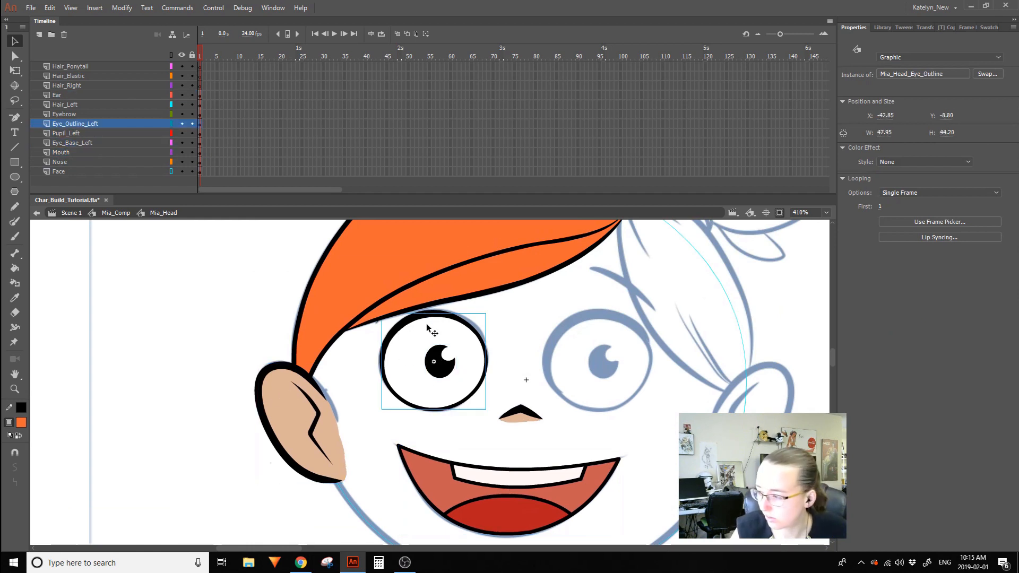
# Check the looping option of the remaining eye and left hair instances and save the file.
pyautogui.click(422, 344)
pyautogui.click(452, 290)
pyautogui.press('space')
pyautogui.moveTo(647, 270); pyautogui.dragTo(492, 380)
pyautogui.moveTo(590, 385); pyautogui.dragTo(668, 330)
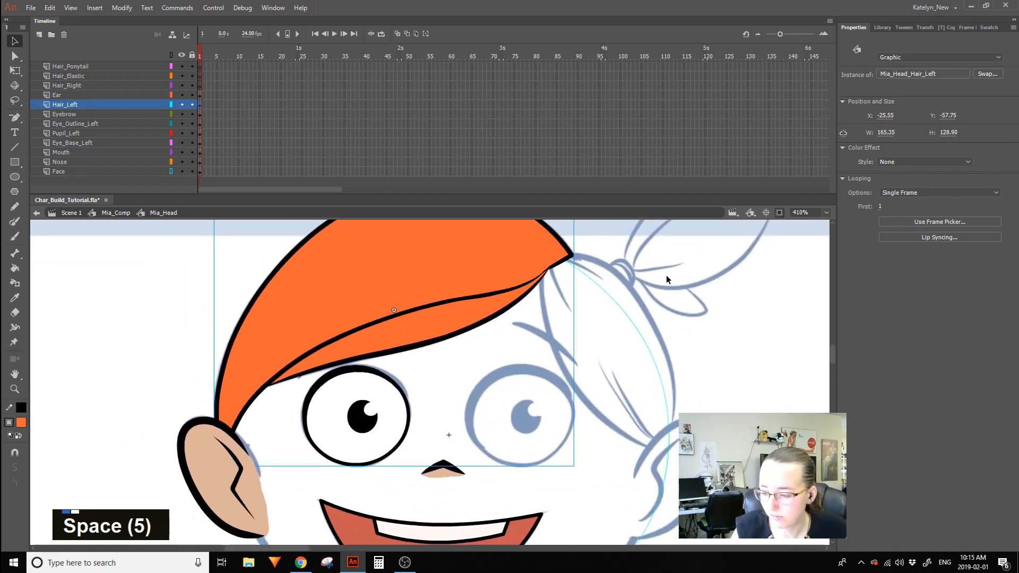
pyautogui.hotkey('ctrl', 's')
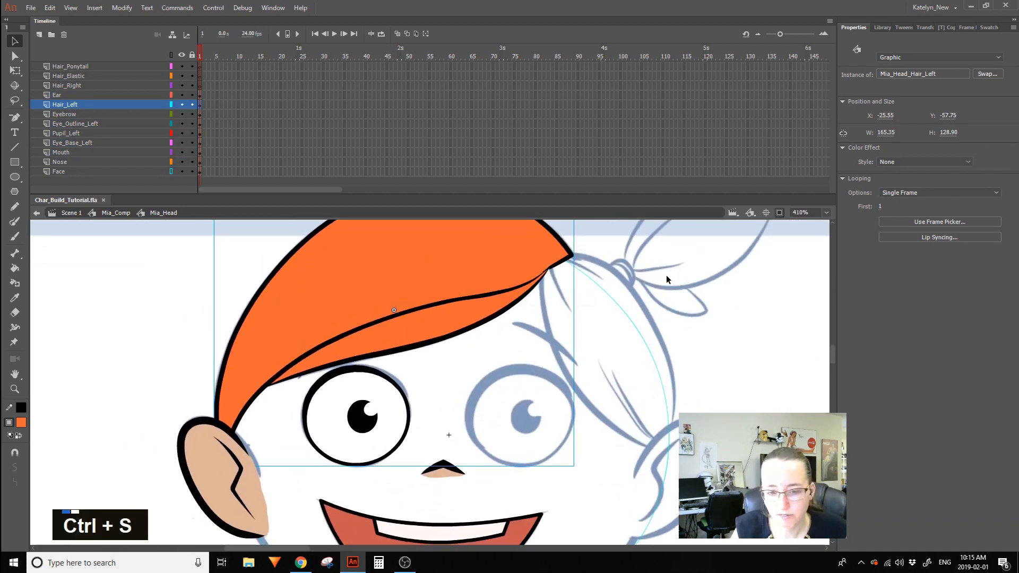
pyautogui.click(200, 85)
pyautogui.press('space')
pyautogui.moveTo(721, 316)
pyautogui.mouseDown()
pyautogui.moveTo(651, 375)
pyautogui.moveTo(661, 354)
pyautogui.mouseUp()
pyautogui.click(730, 292)
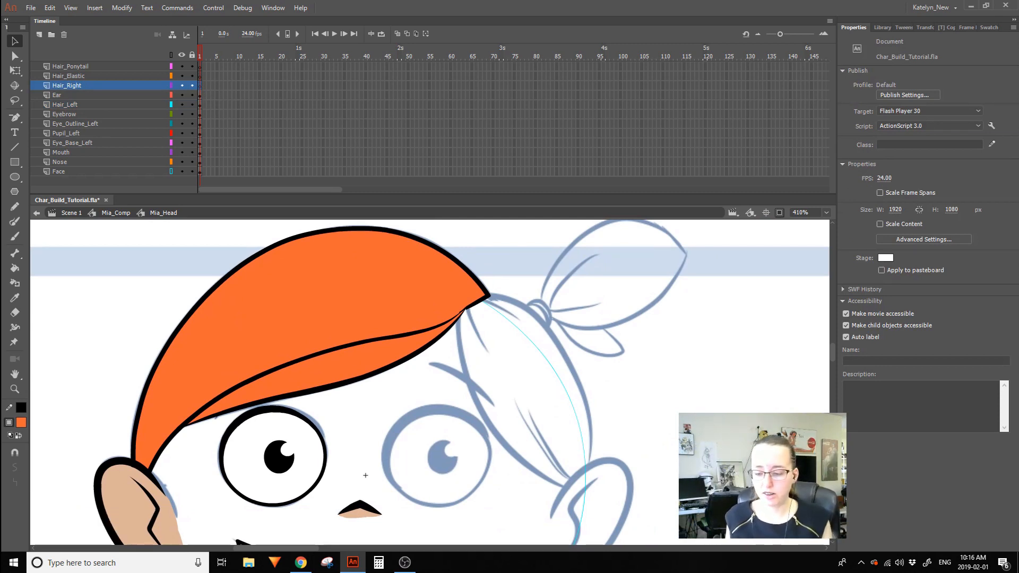
pyautogui.press('space')
pyautogui.moveTo(607, 438)
pyautogui.mouseDown()
pyautogui.moveTo(641, 315)
pyautogui.moveTo(589, 411)
pyautogui.moveTo(555, 412)
pyautogui.moveTo(548, 430)
pyautogui.moveTo(612, 385)
pyautogui.moveTo(607, 432)
pyautogui.moveTo(612, 418)
pyautogui.mouseUp()
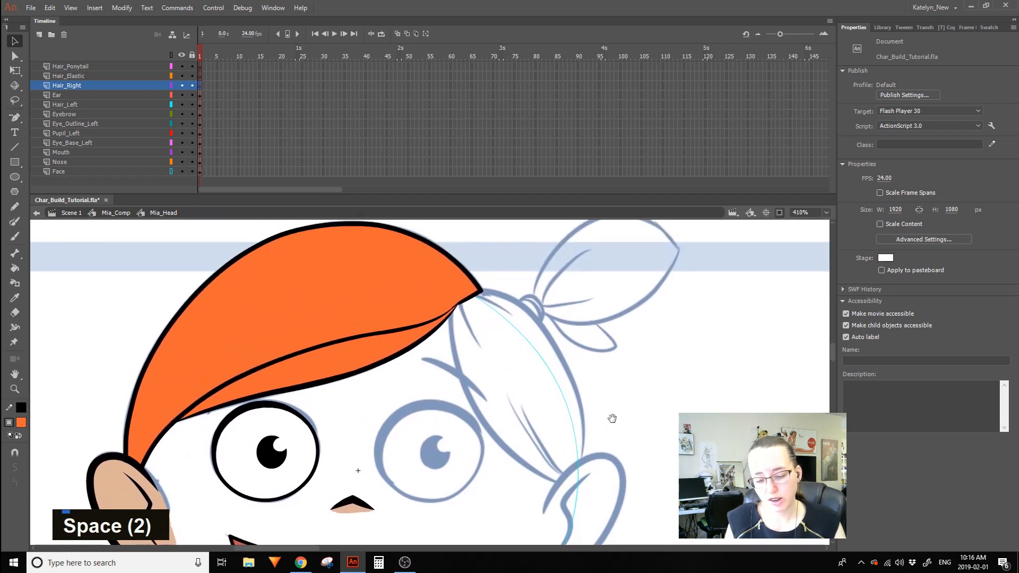
pyautogui.doubleClick(365, 258)
pyautogui.doubleClick(215, 242)
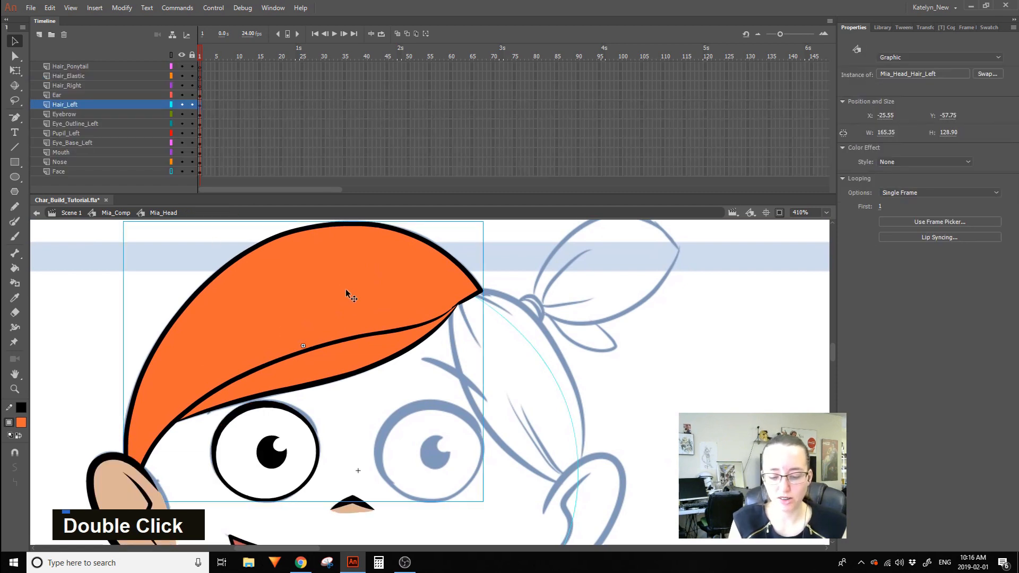
pyautogui.click(561, 268)
pyautogui.moveTo(643, 297); pyautogui.dragTo(636, 224)
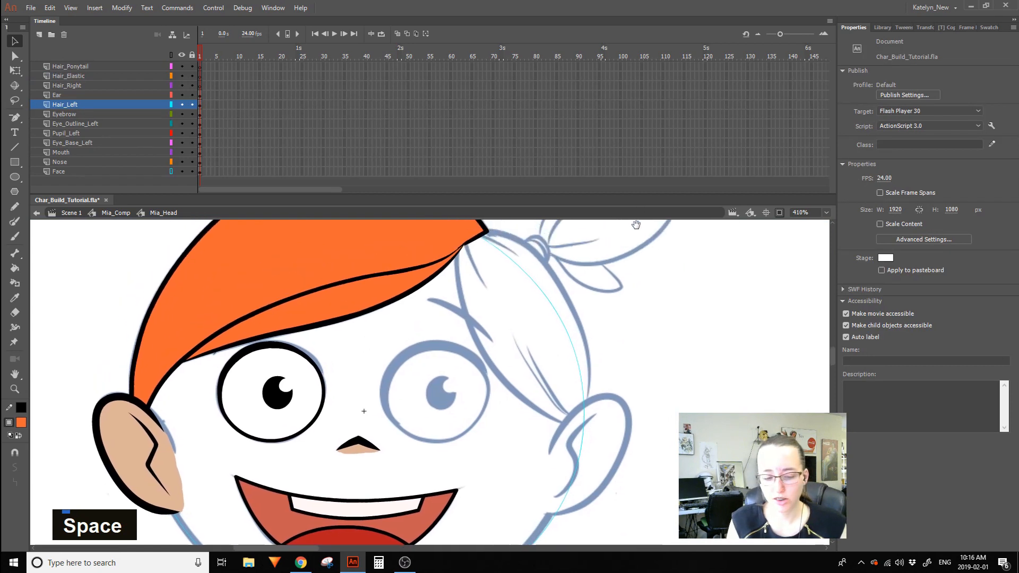
pyautogui.doubleClick(16, 389)
pyautogui.click(761, 337)
pyautogui.moveTo(361, 427); pyautogui.dragTo(319, 423)
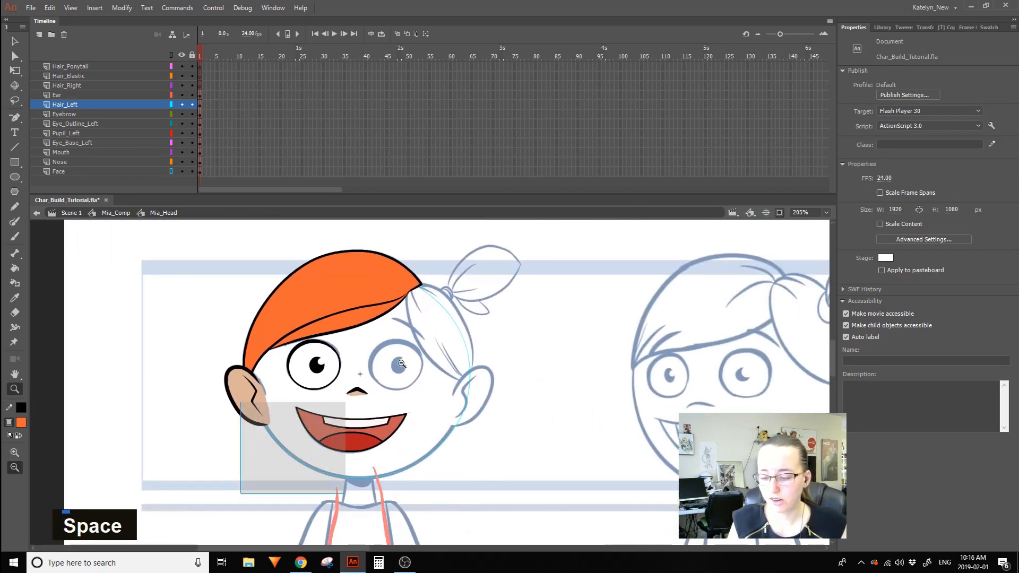
pyautogui.scroll(2, 394, 355)
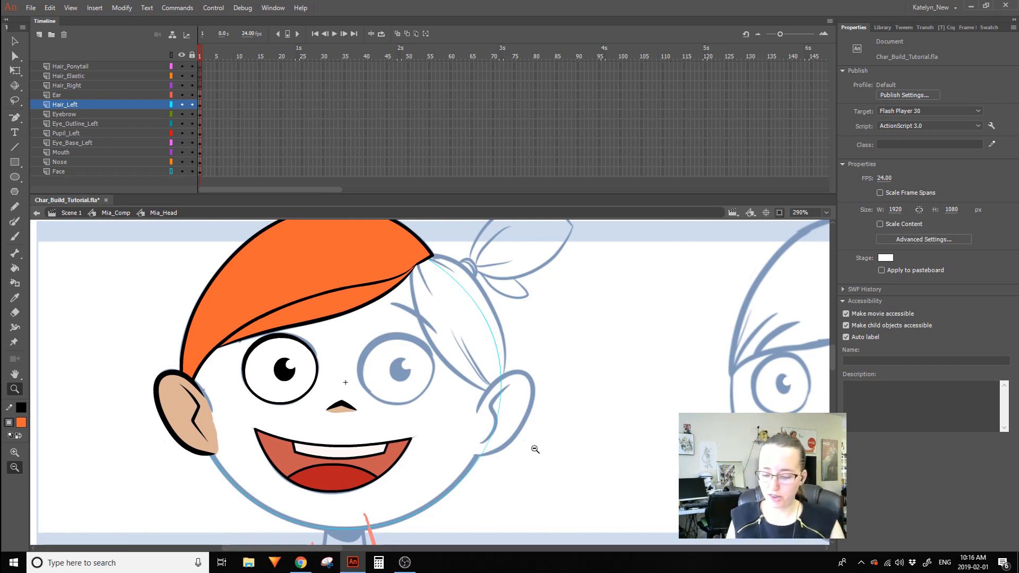
# Prepare the Hair_Right layer for the Line tool with no fill, with Hair_Left locked and shown as outlines.
pyautogui.click(111, 86)
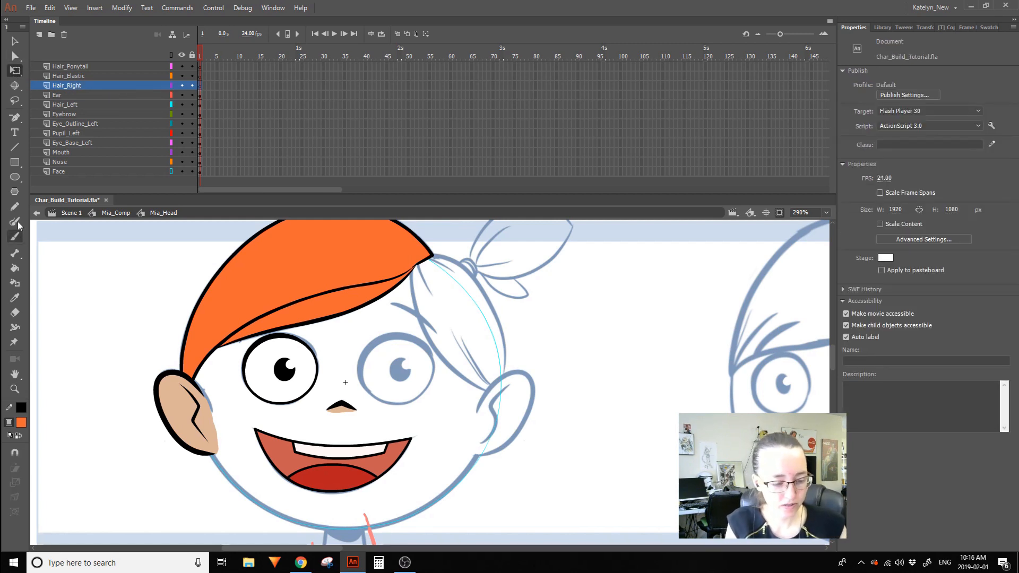
pyautogui.press('n')
pyautogui.hotkey('ctrl', 's')
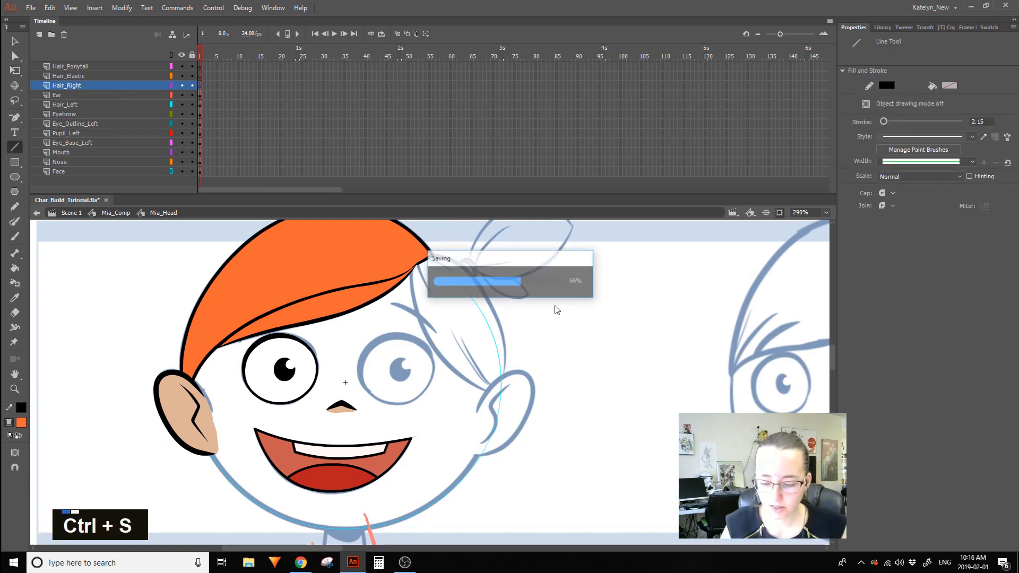
pyautogui.click(21, 423)
pyautogui.click(197, 269)
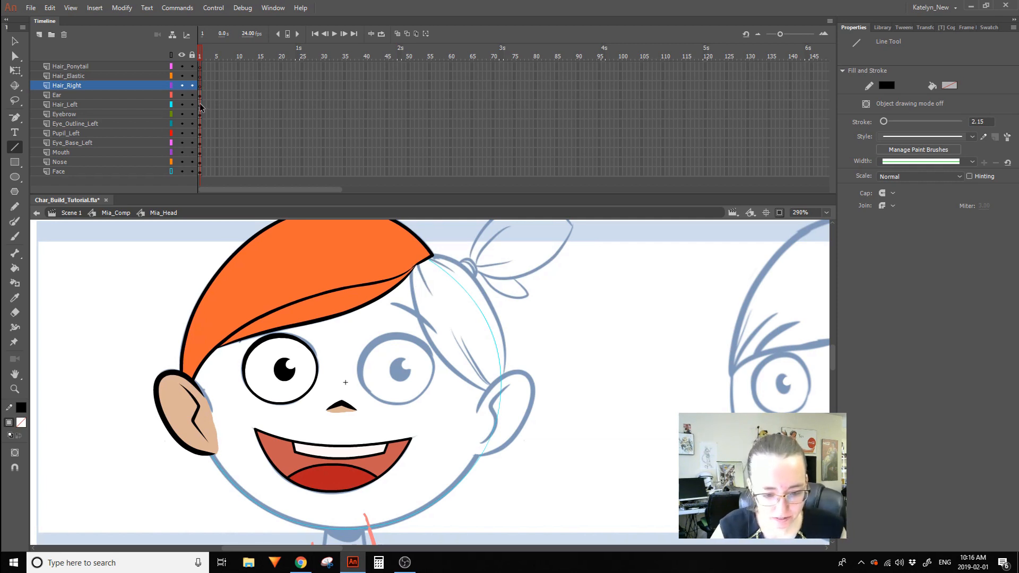
pyautogui.click(170, 104)
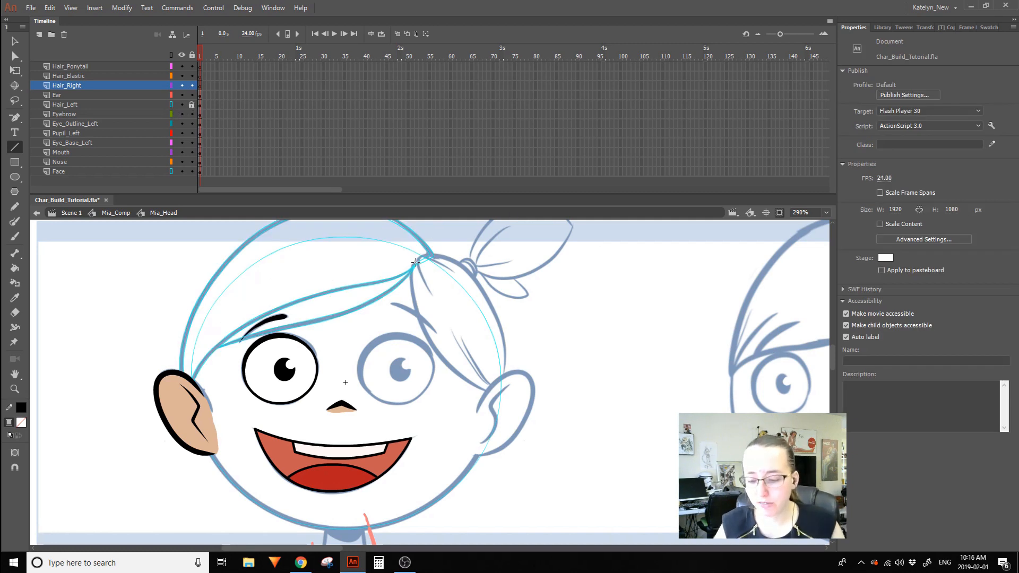
# Draw the right hair section's inner and outer lines from the parting to the ear and bend them along the sketch.
pyautogui.moveTo(413, 262); pyautogui.dragTo(497, 389)
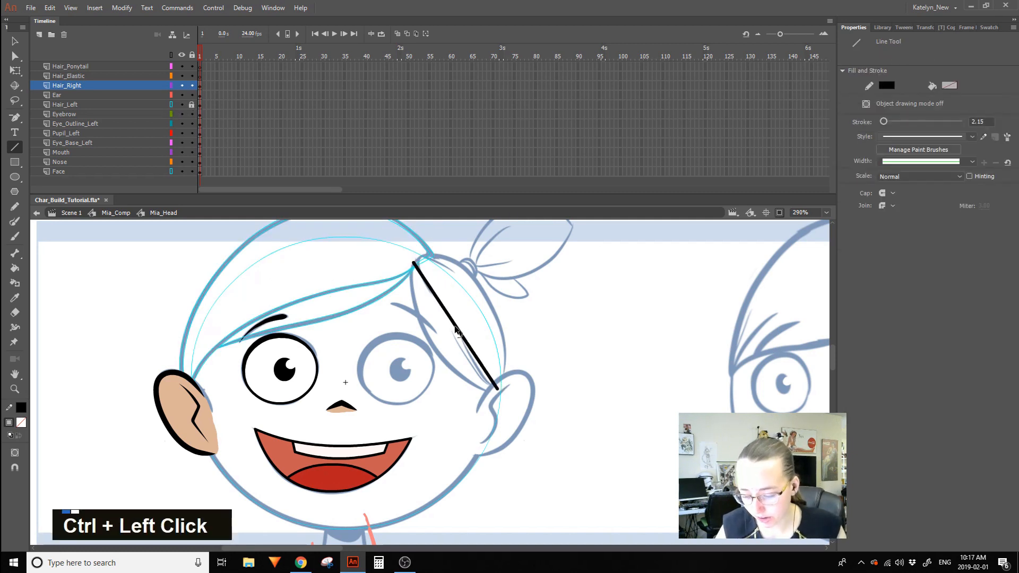
pyautogui.keyDown('ctrl'); pyautogui.moveTo(458, 325); pyautogui.dragTo(431, 350); pyautogui.keyUp('ctrl')
pyautogui.keyDown('ctrl'); pyautogui.moveTo(414, 263); pyautogui.dragTo(505, 383); pyautogui.keyUp('ctrl')
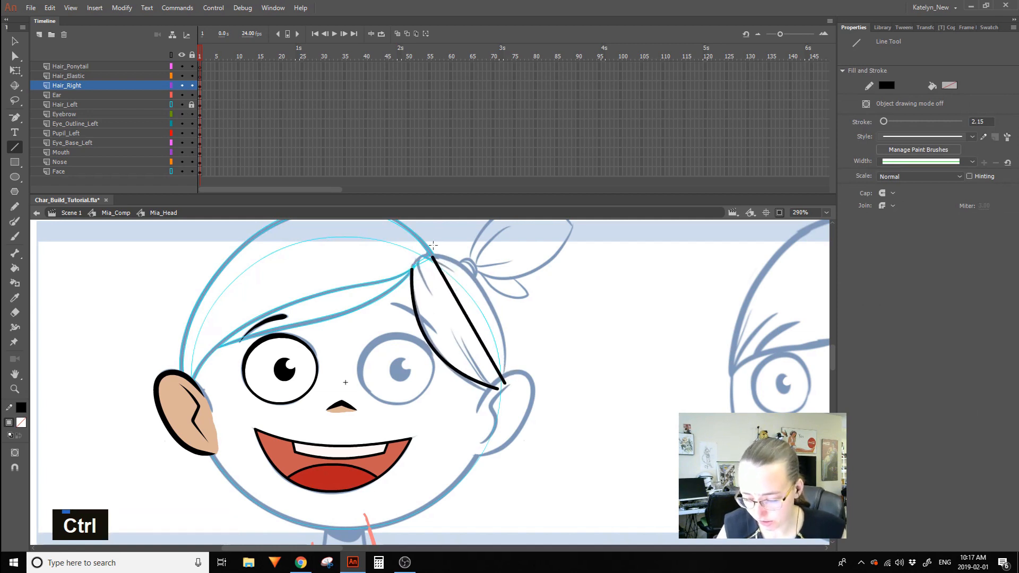
pyautogui.keyDown('ctrl'); pyautogui.moveTo(468, 315); pyautogui.dragTo(487, 273); pyautogui.keyUp('ctrl')
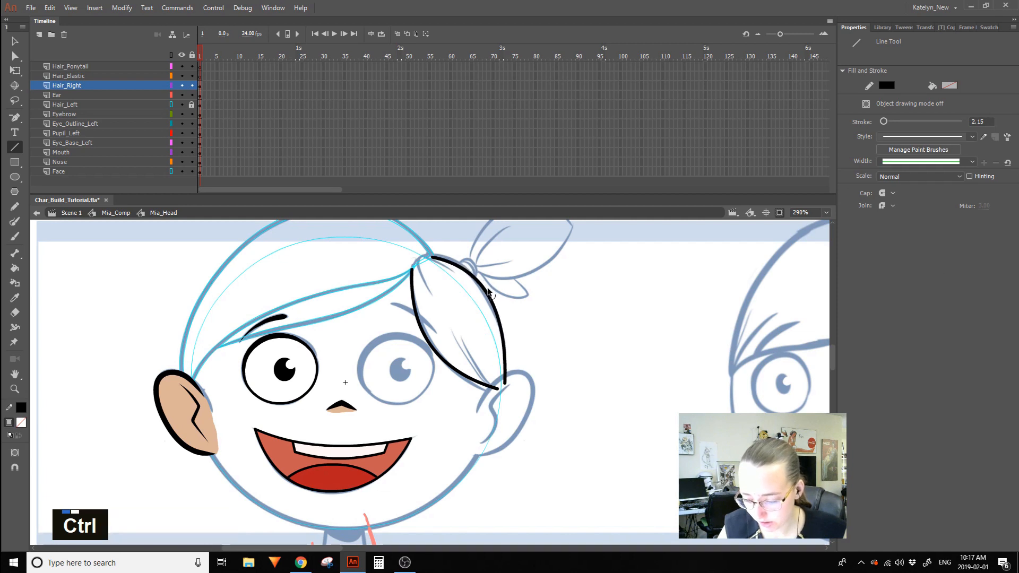
# Refine the outer right hair line's endpoints and curvature to follow the sketch.
pyautogui.keyDown('ctrl'); pyautogui.click(430, 262); pyautogui.keyUp('ctrl')
pyautogui.keyDown('ctrl'); pyautogui.moveTo(431, 257); pyautogui.dragTo(429, 253); pyautogui.keyUp('ctrl')
pyautogui.keyDown('ctrl'); pyautogui.click(505, 258); pyautogui.keyUp('ctrl')
pyautogui.keyDown('ctrl'); pyautogui.moveTo(480, 286); pyautogui.dragTo(485, 288); pyautogui.keyUp('ctrl')
pyautogui.keyDown('ctrl'); pyautogui.moveTo(505, 382); pyautogui.dragTo(504, 384); pyautogui.keyUp('ctrl')
pyautogui.keyDown('ctrl'); pyautogui.moveTo(500, 325); pyautogui.dragTo(503, 328); pyautogui.keyUp('ctrl')
# Unlock the Hair_Left layer and copy the symbol name Mia_Head_Hair_Left from its instance.
pyautogui.click(21, 40)
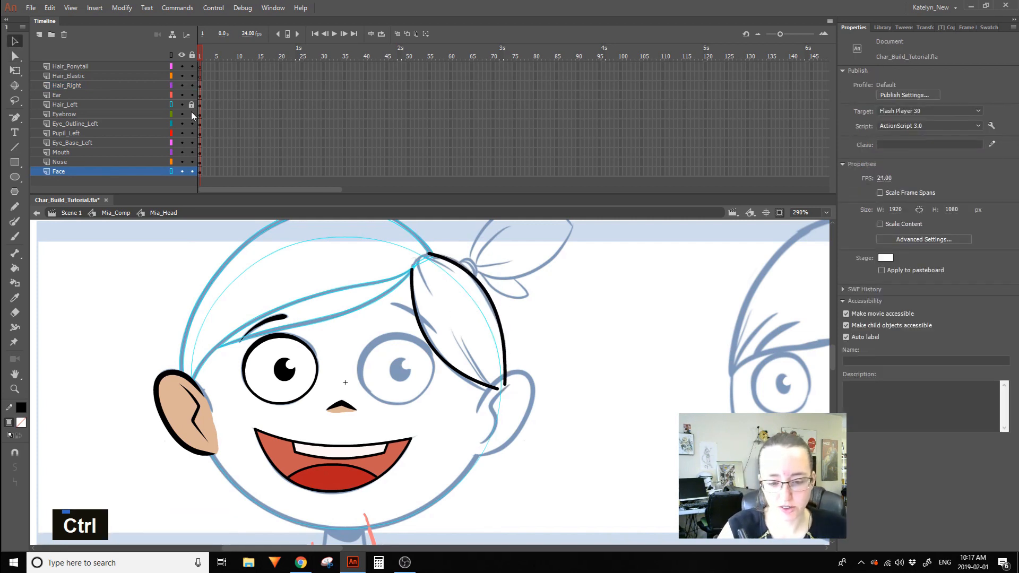
pyautogui.click(170, 103)
pyautogui.click(171, 103)
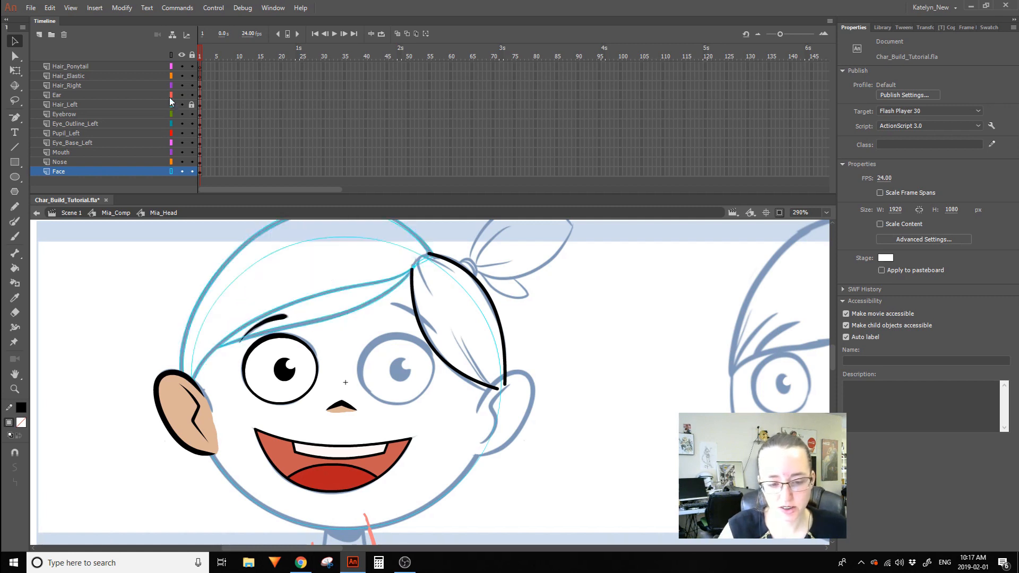
pyautogui.click(252, 238)
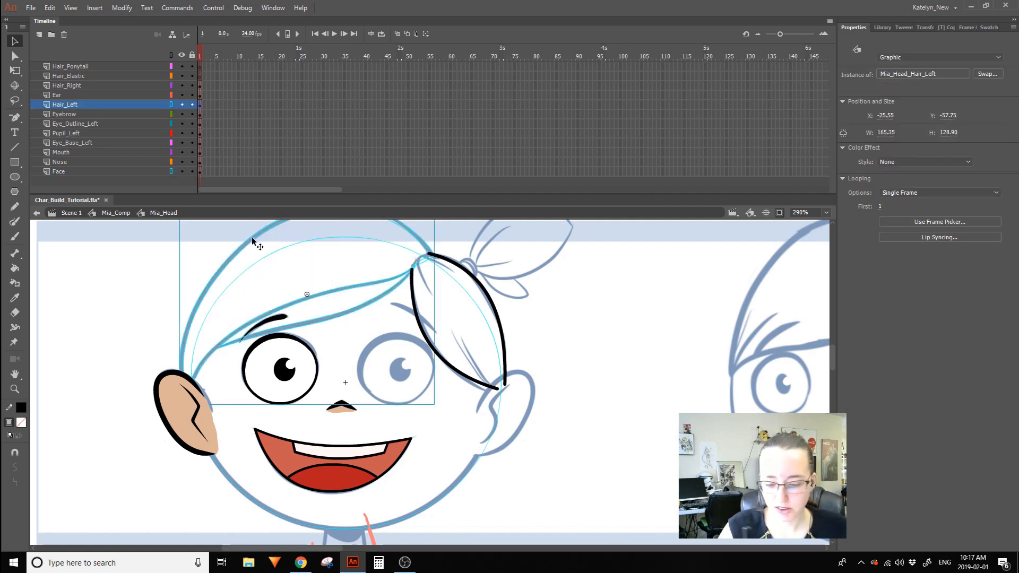
pyautogui.click(932, 73)
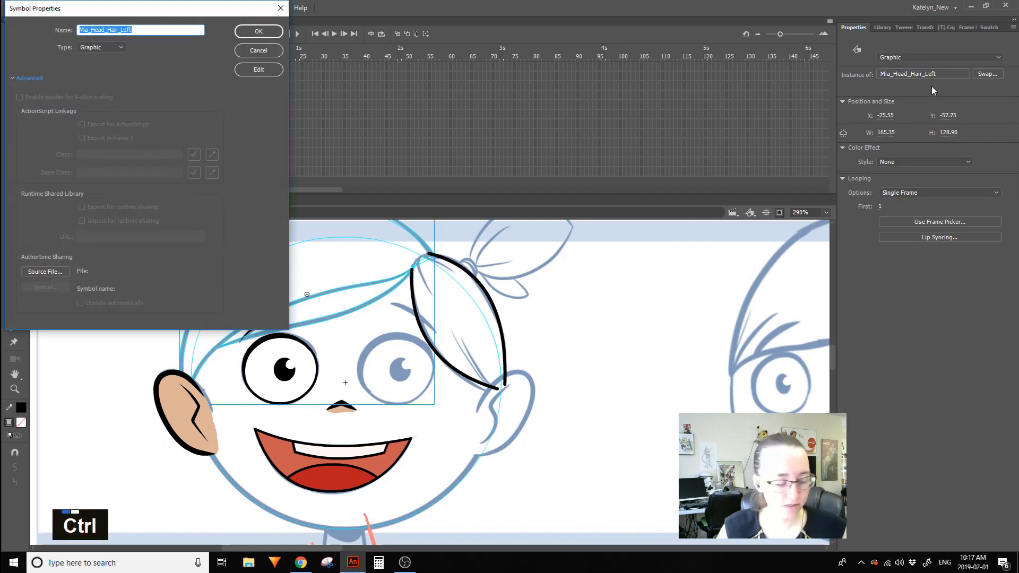
pyautogui.hotkey('ctrl', 'c')
pyautogui.click(258, 50)
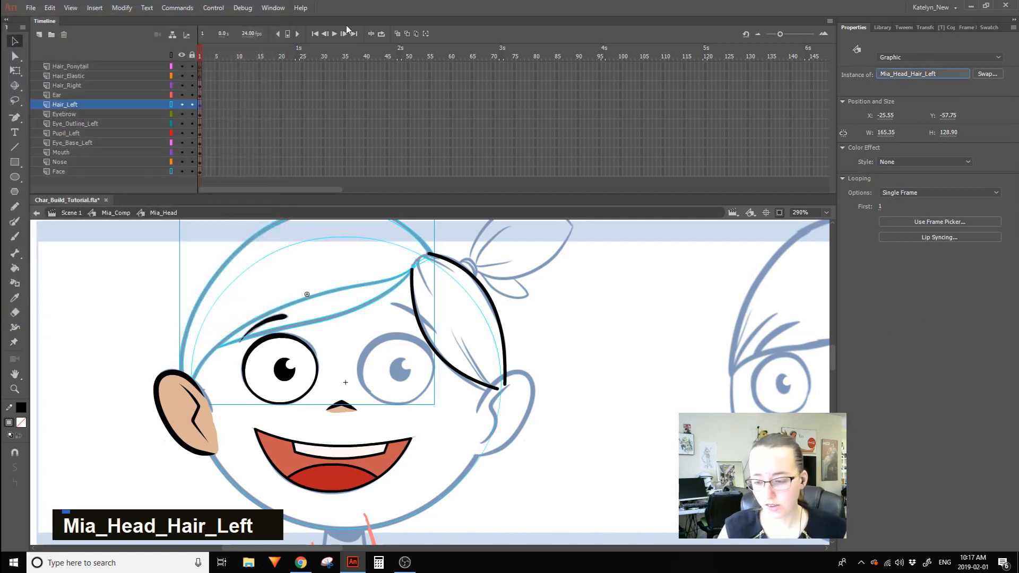
# Convert the artwork on the Hair_Right layer to a graphic symbol named Mia_Head_Hair_Right.
pyautogui.click(467, 273)
pyautogui.click(94, 85)
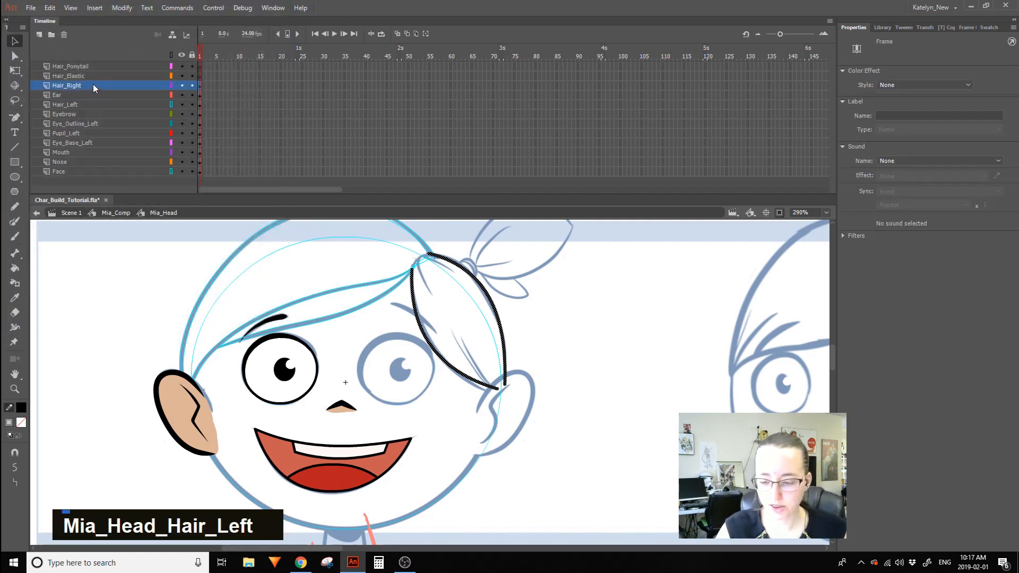
pyautogui.press('F8')
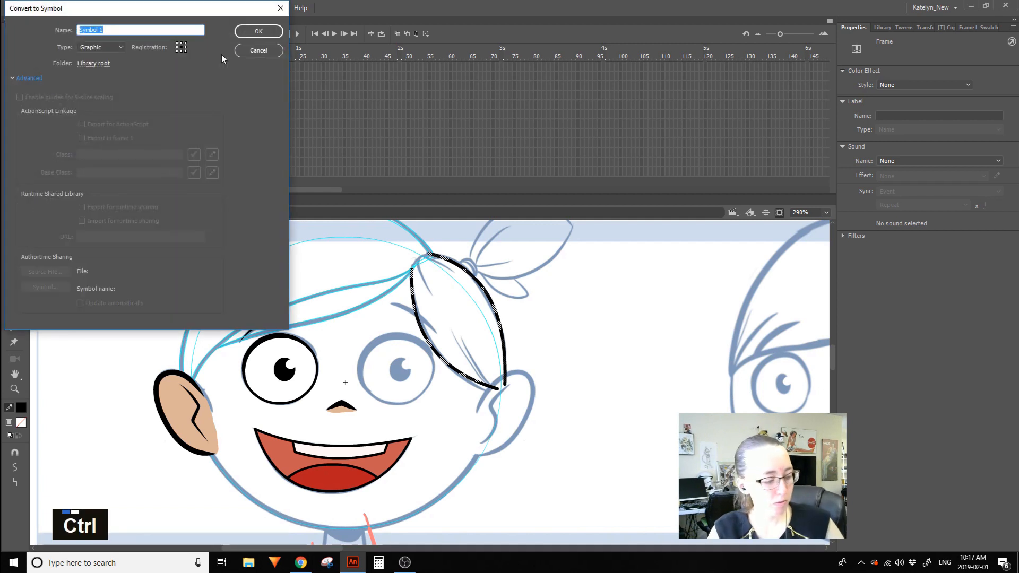
pyautogui.hotkey('ctrl', 'v')
pyautogui.press('BackSpace')
pyautogui.press('BackSpace')
pyautogui.press('BackSpace')
pyautogui.press('BackSpace')
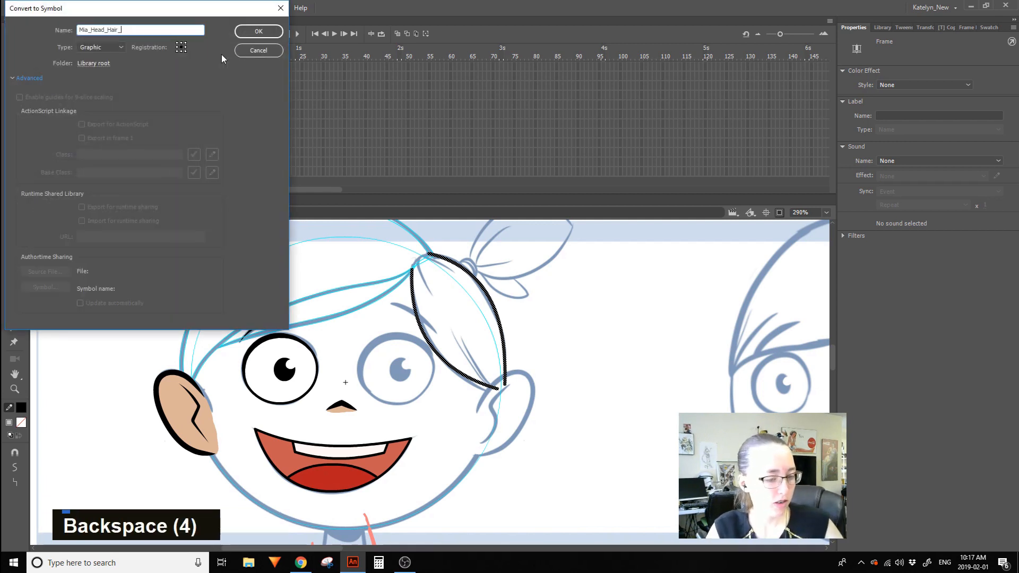
pyautogui.write('Right')
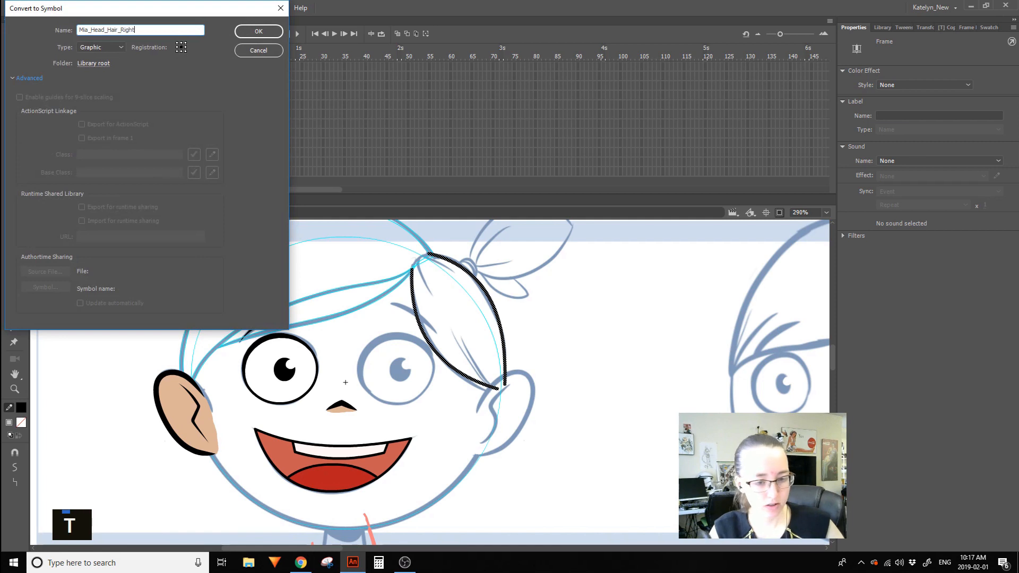
pyautogui.click(280, 32)
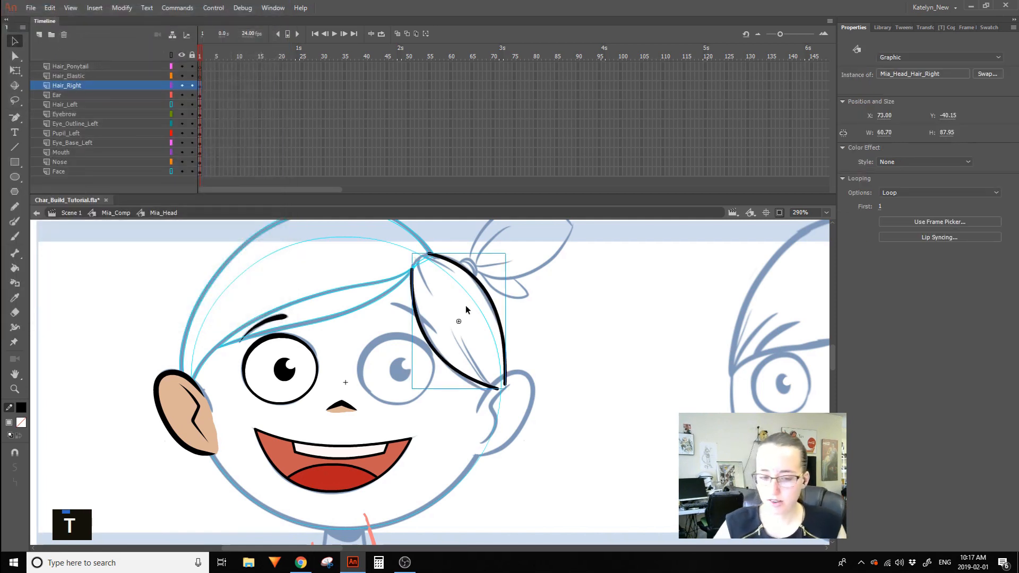
# Set the right hair instance's looping option to Single Frame and open its symbol for editing.
pyautogui.click(926, 193)
pyautogui.click(902, 225)
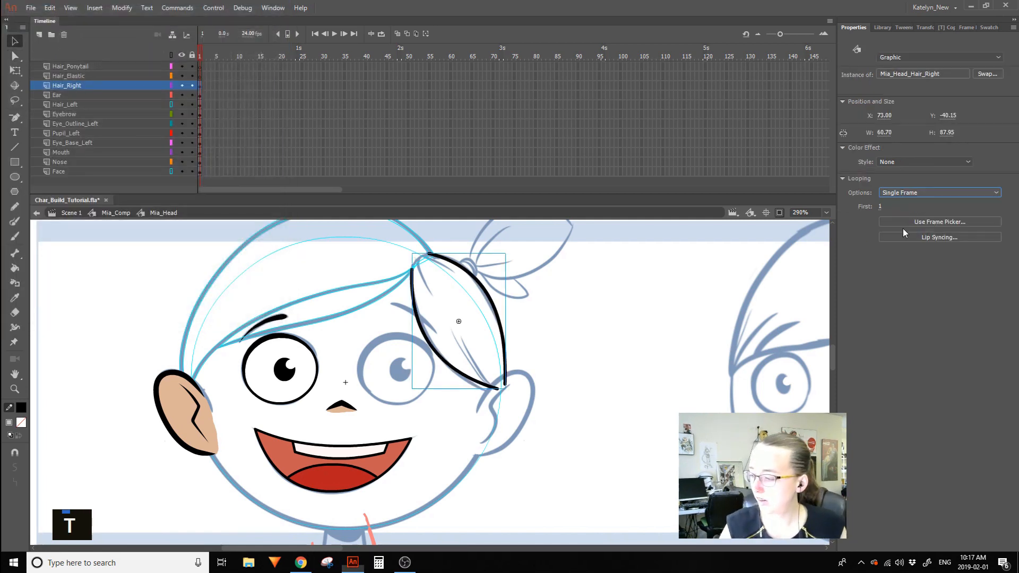
pyautogui.doubleClick(493, 305)
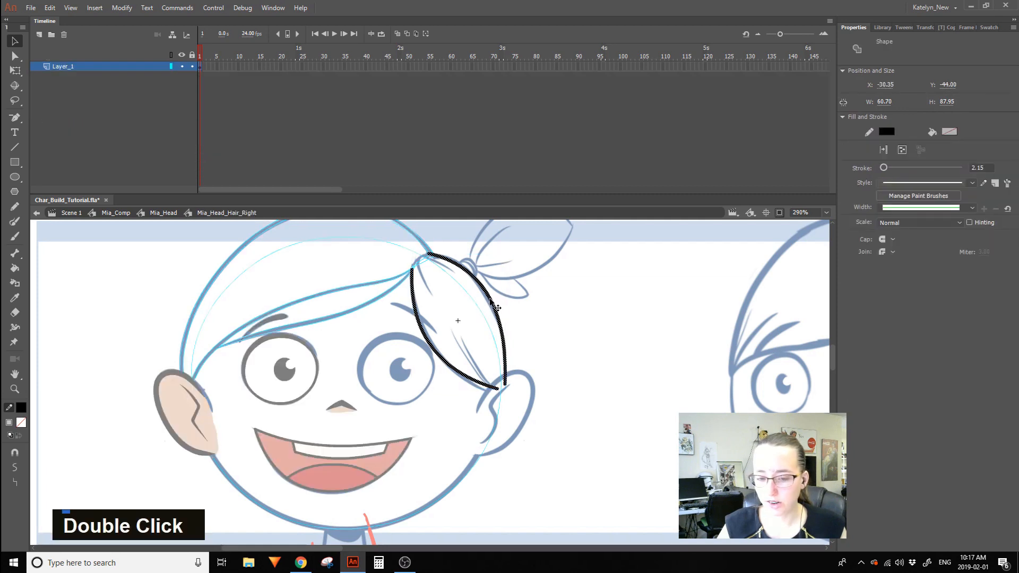
pyautogui.click(539, 282)
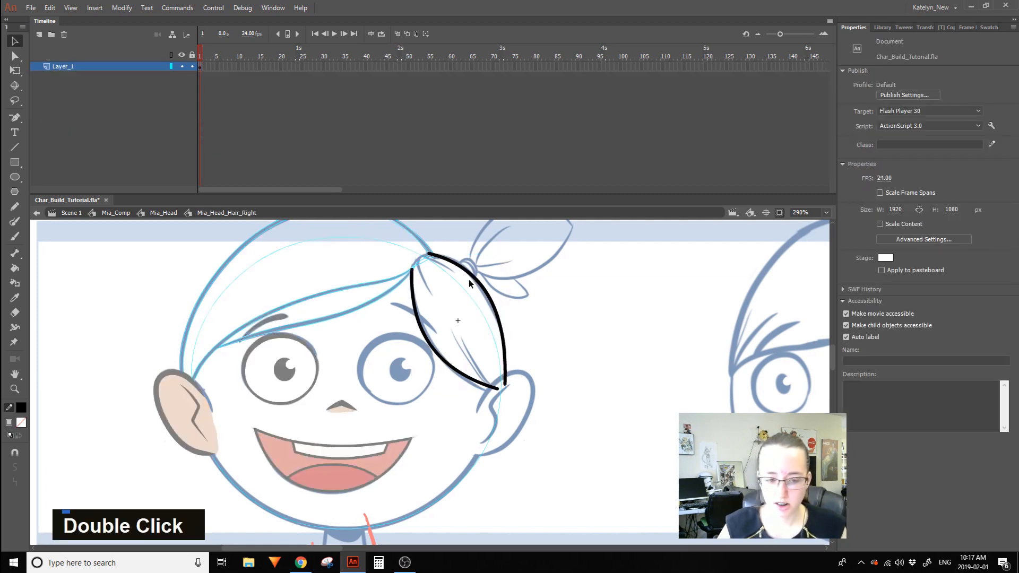
# Rename the right hair symbol's only layer to Line.
pyautogui.doubleClick(62, 67)
pyautogui.write('LIe')
pyautogui.press('BackSpace')
pyautogui.press('BackSpace')
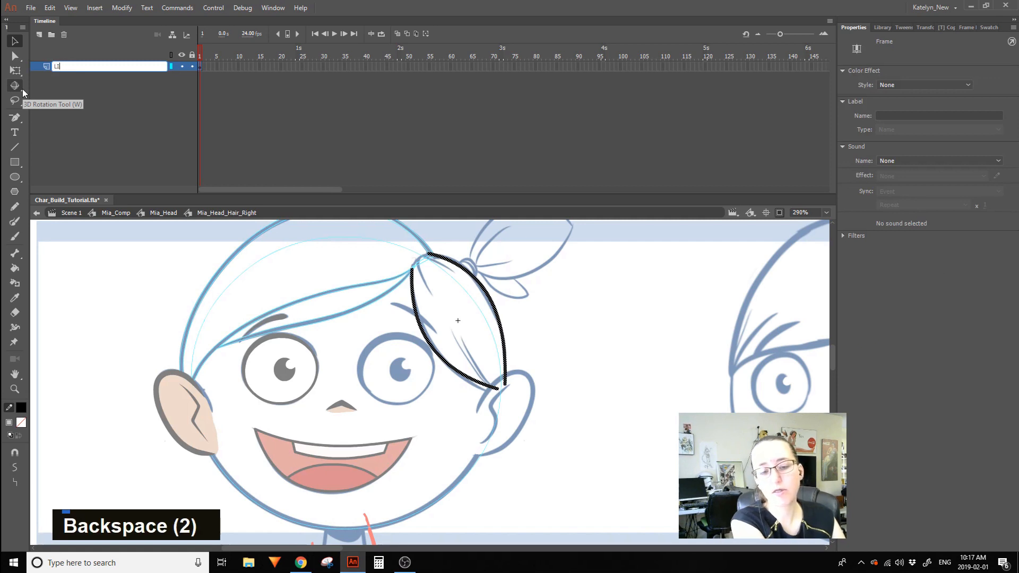
pyautogui.write('ine')
pyautogui.press('Return')
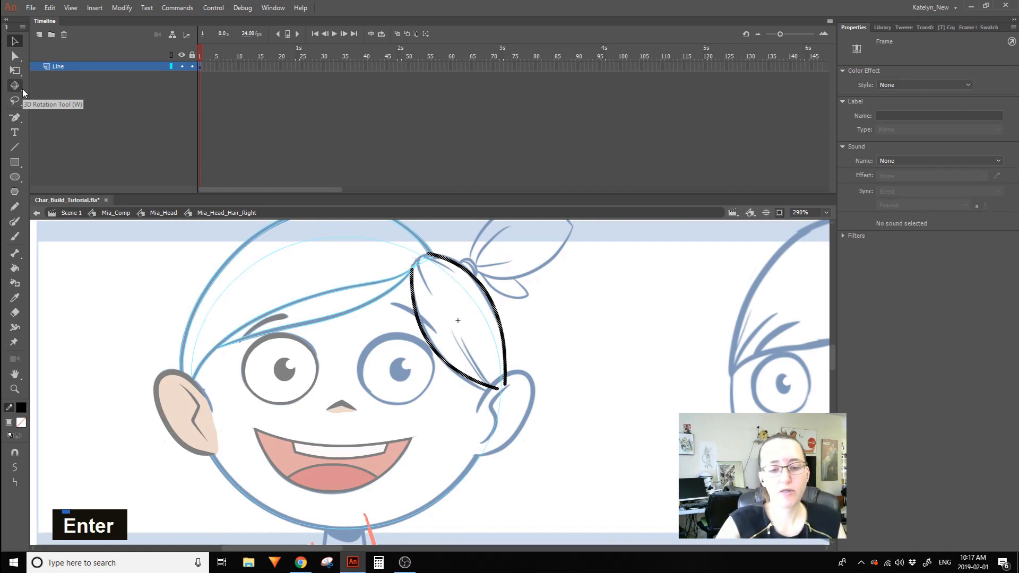
# Reshape the inner curve of the right hair section so it follows the sketch down toward the ear.
pyautogui.keyDown('alt'); pyautogui.click(199, 66); pyautogui.keyUp('alt')
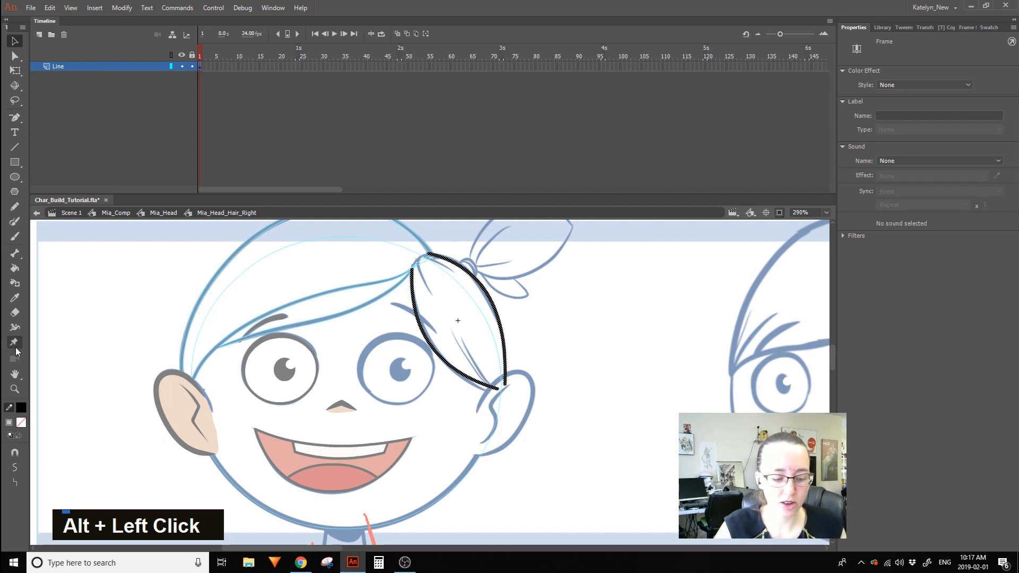
pyautogui.click(15, 389)
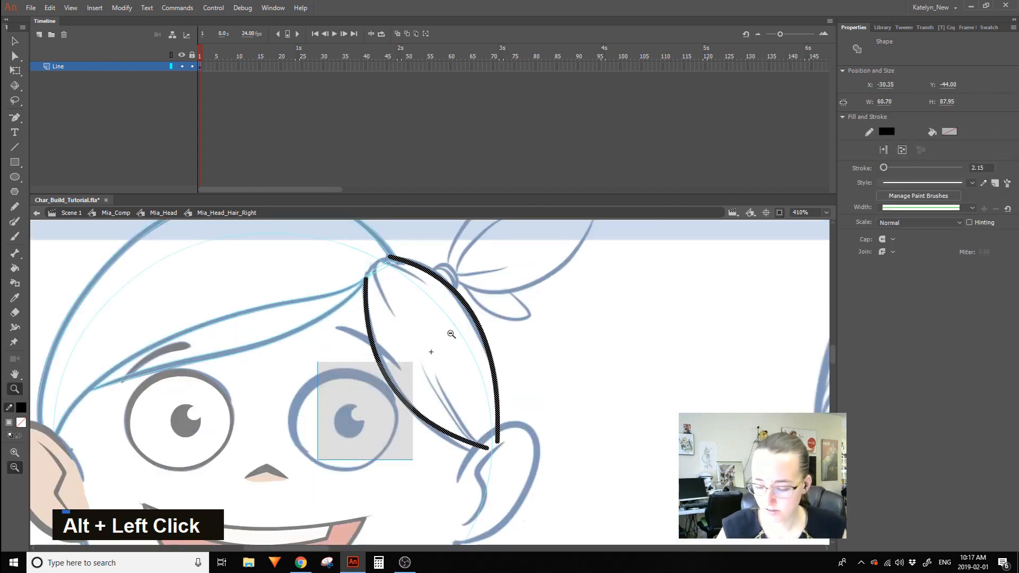
pyautogui.scroll(2, 588, 364)
pyautogui.moveTo(560, 355); pyautogui.dragTo(573, 371)
pyautogui.press('v')
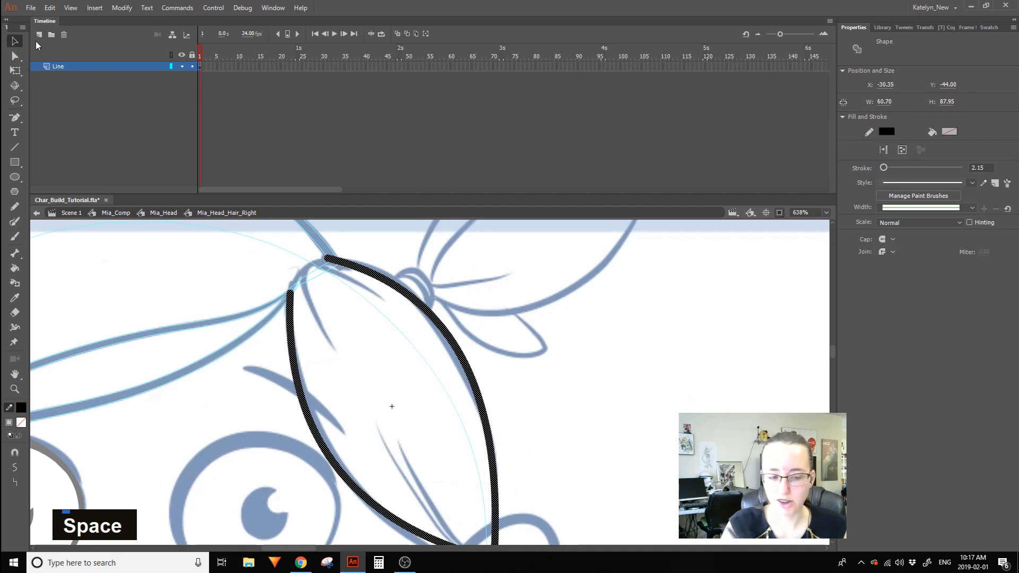
pyautogui.click(558, 365)
pyautogui.press('space')
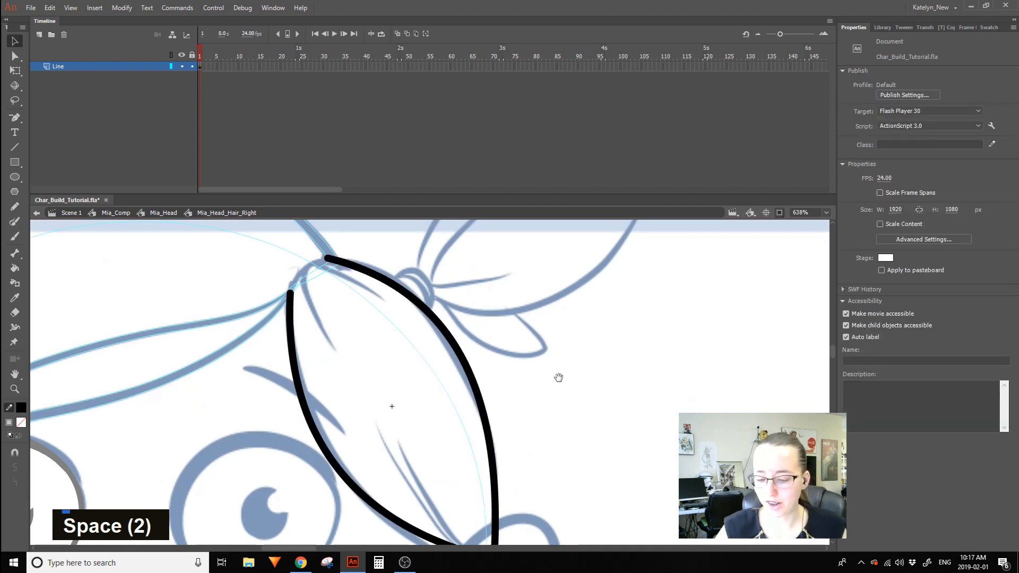
pyautogui.moveTo(558, 376); pyautogui.dragTo(564, 300)
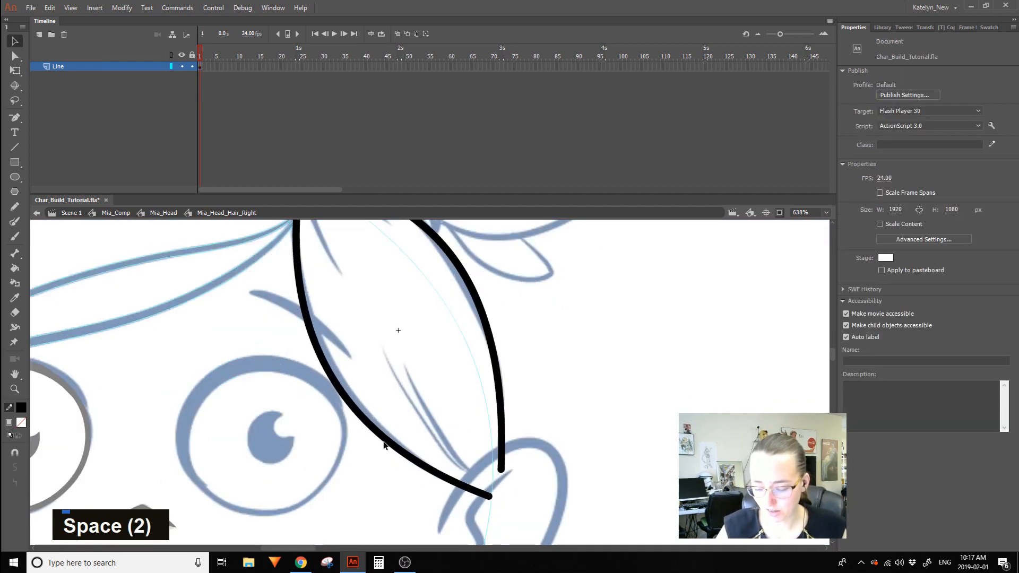
pyautogui.press('space')
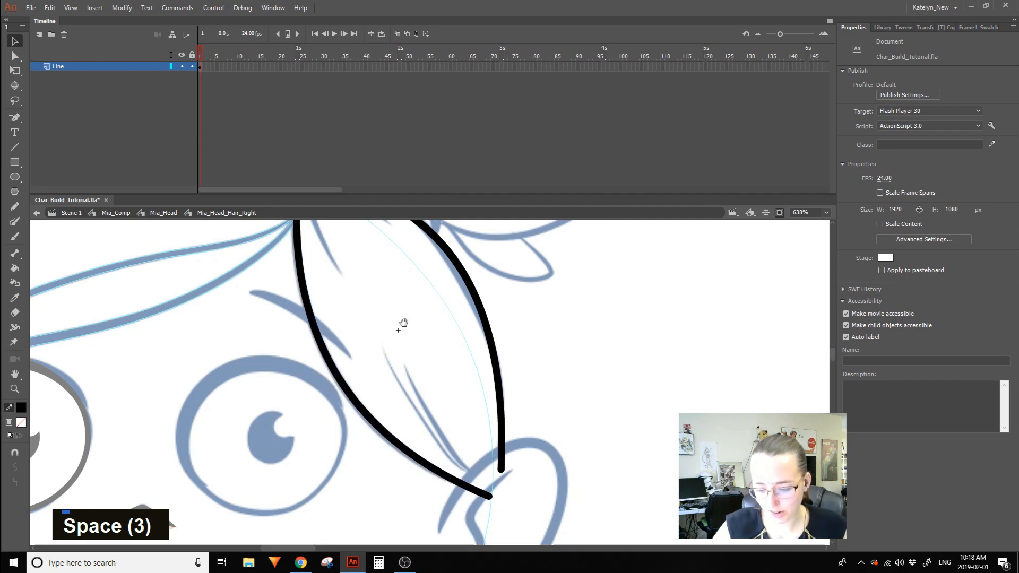
pyautogui.moveTo(403, 322); pyautogui.dragTo(446, 402)
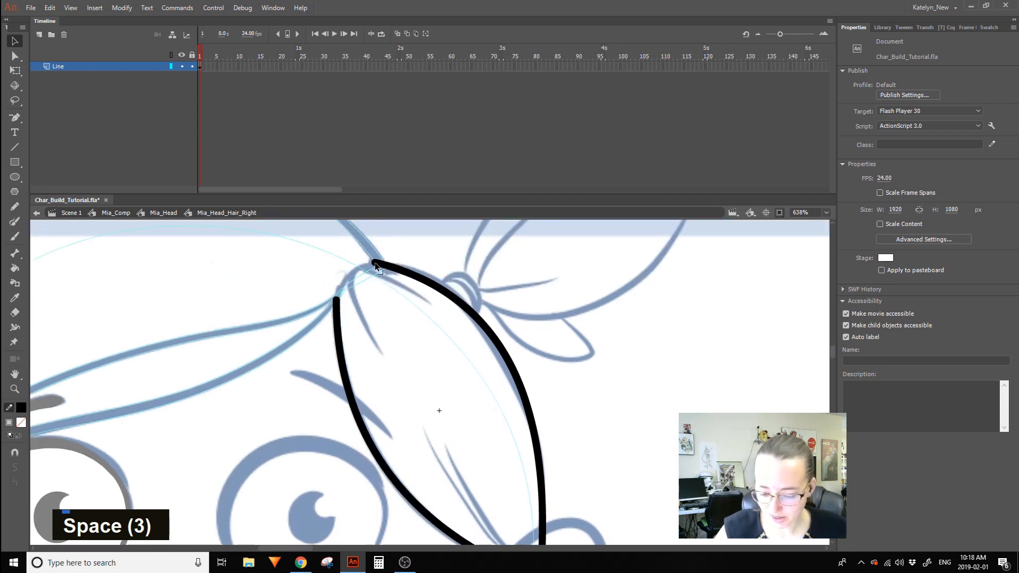
# Adjust the upper end of the outer hair curve and bend the curve to match the sketch beside the hair tie.
pyautogui.moveTo(375, 265)
pyautogui.mouseDown()
pyautogui.moveTo(394, 267)
pyautogui.moveTo(378, 265)
pyautogui.mouseUp()
pyautogui.moveTo(499, 344); pyautogui.dragTo(517, 394)
pyautogui.keyDown('alt'); pyautogui.click(507, 380); pyautogui.keyUp('alt')
pyautogui.press('alt')
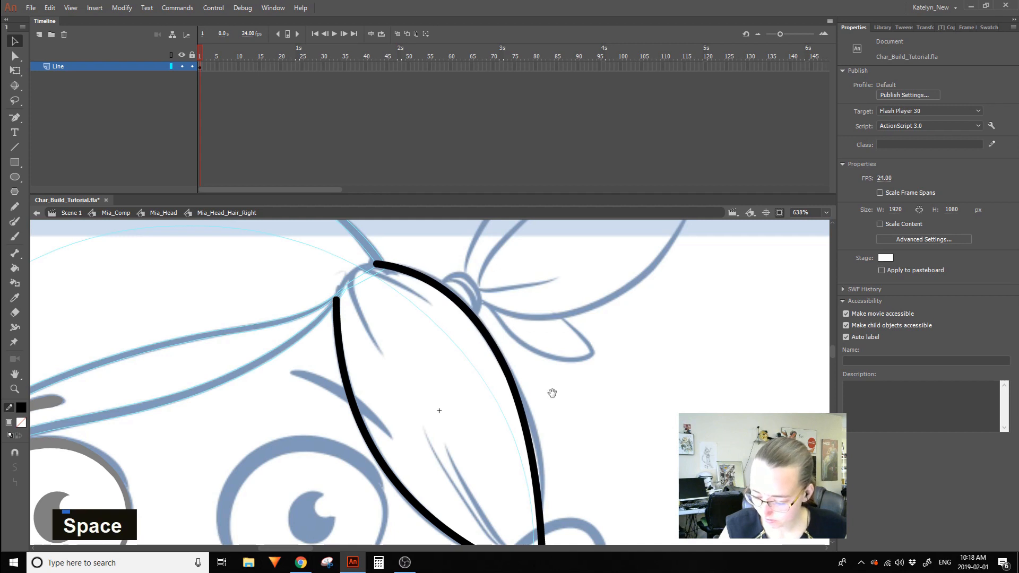
pyautogui.moveTo(534, 449); pyautogui.dragTo(504, 350)
pyautogui.moveTo(478, 283)
pyautogui.mouseDown()
pyautogui.moveTo(488, 371)
pyautogui.moveTo(511, 412)
pyautogui.mouseUp()
pyautogui.moveTo(526, 333)
pyautogui.mouseDown()
pyautogui.moveTo(586, 372)
pyautogui.moveTo(547, 387)
pyautogui.moveTo(536, 379)
pyautogui.mouseUp()
pyautogui.press('alt')
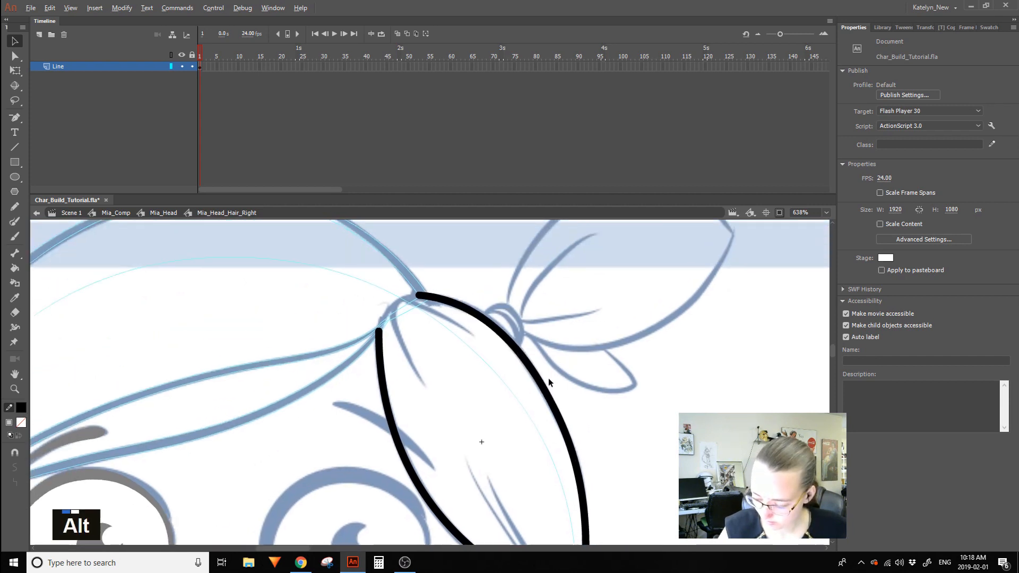
pyautogui.doubleClick(555, 413)
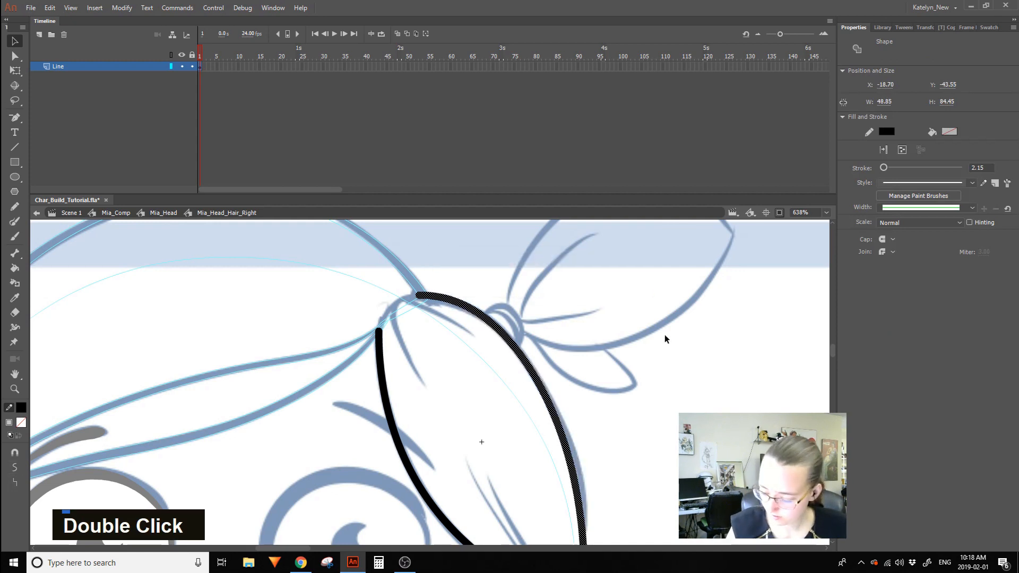
pyautogui.hotkey('ctrl', 'z')
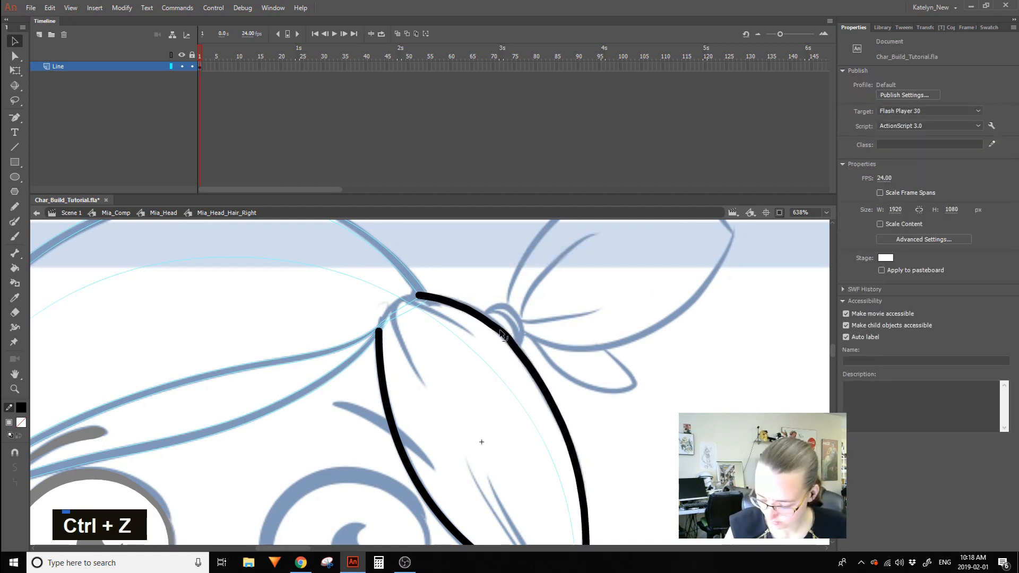
pyautogui.hotkey('ctrl', 'z')
pyautogui.doubleClick(501, 334)
pyautogui.hotkey('ctrl', 'z')
pyautogui.hotkey('ctrl', 'z')
pyautogui.hotkey('ctrl', 'z')
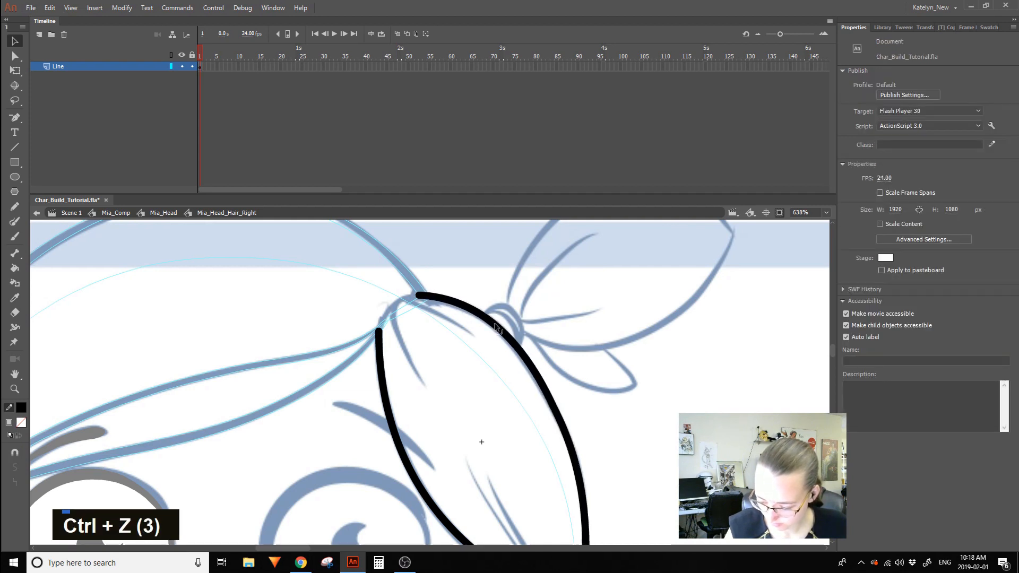
# Close the upper gap between the two hair curves with a straight line and delete the overshooting ends.
pyautogui.press('space')
pyautogui.moveTo(497, 326)
pyautogui.mouseDown()
pyautogui.moveTo(511, 301)
pyautogui.moveTo(488, 283)
pyautogui.moveTo(507, 310)
pyautogui.mouseUp()
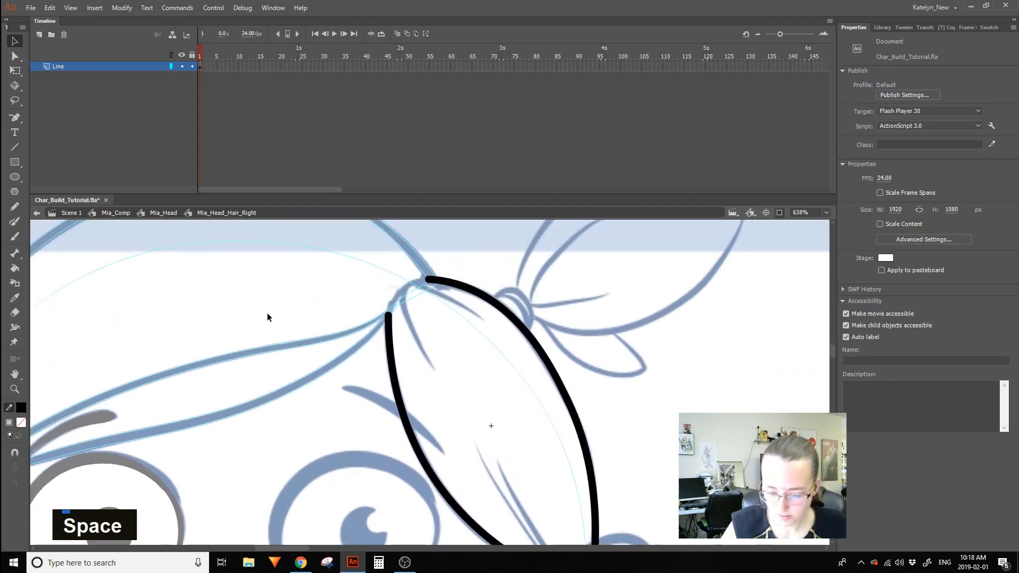
pyautogui.click(14, 147)
pyautogui.moveTo(456, 271); pyautogui.dragTo(323, 365)
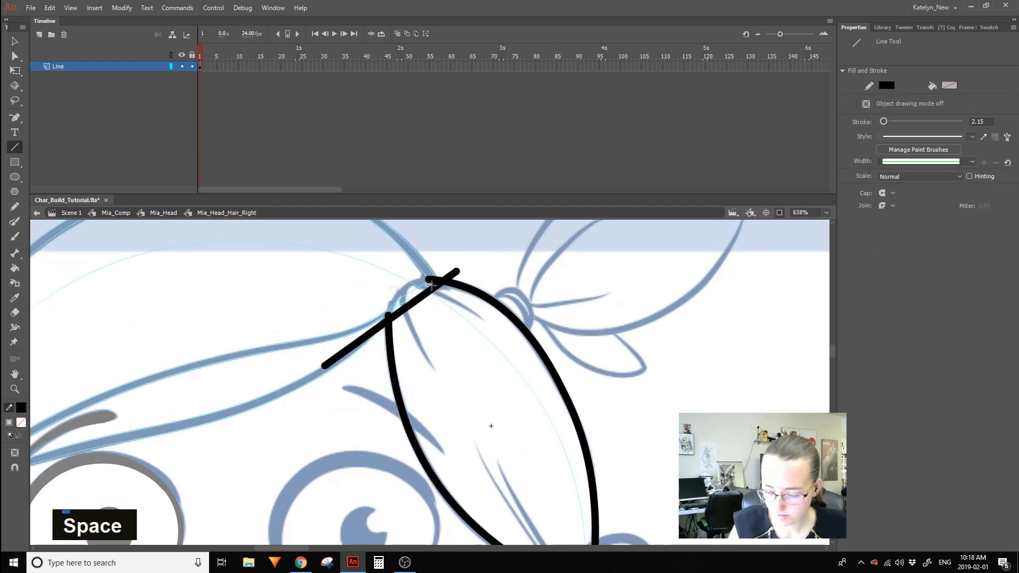
pyautogui.keyDown('ctrl'); pyautogui.keyDown('shift'); pyautogui.click(453, 274); pyautogui.keyUp('shift'); pyautogui.keyUp('ctrl')
pyautogui.doubleClick(381, 330)
pyautogui.keyDown('ctrl'); pyautogui.keyDown('shift'); pyautogui.click(377, 331); pyautogui.keyUp('shift'); pyautogui.keyUp('ctrl')
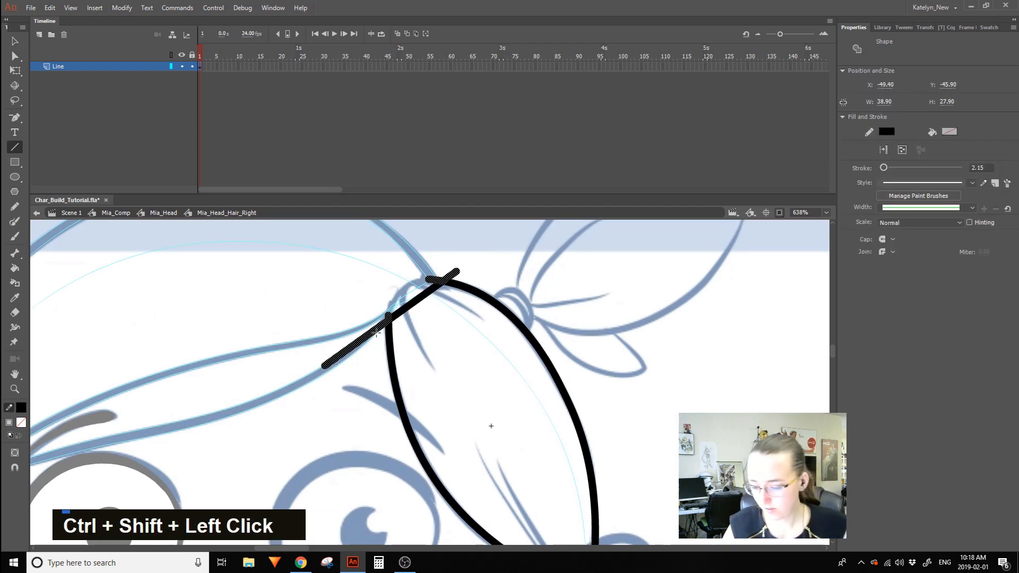
pyautogui.press('Delete')
# Close the lower gap of the hair section near the ear with a straight line and delete the overshooting ends.
pyautogui.press('space')
pyautogui.moveTo(654, 485)
pyautogui.mouseDown()
pyautogui.moveTo(594, 372)
pyautogui.moveTo(502, 438)
pyautogui.mouseUp()
pyautogui.keyDown('ctrl'); pyautogui.keyDown('shift'); pyautogui.doubleClick(562, 370); pyautogui.keyUp('shift'); pyautogui.keyUp('ctrl')
pyautogui.keyDown('ctrl'); pyautogui.keyDown('shift'); pyautogui.click(517, 420); pyautogui.keyUp('shift'); pyautogui.keyUp('ctrl')
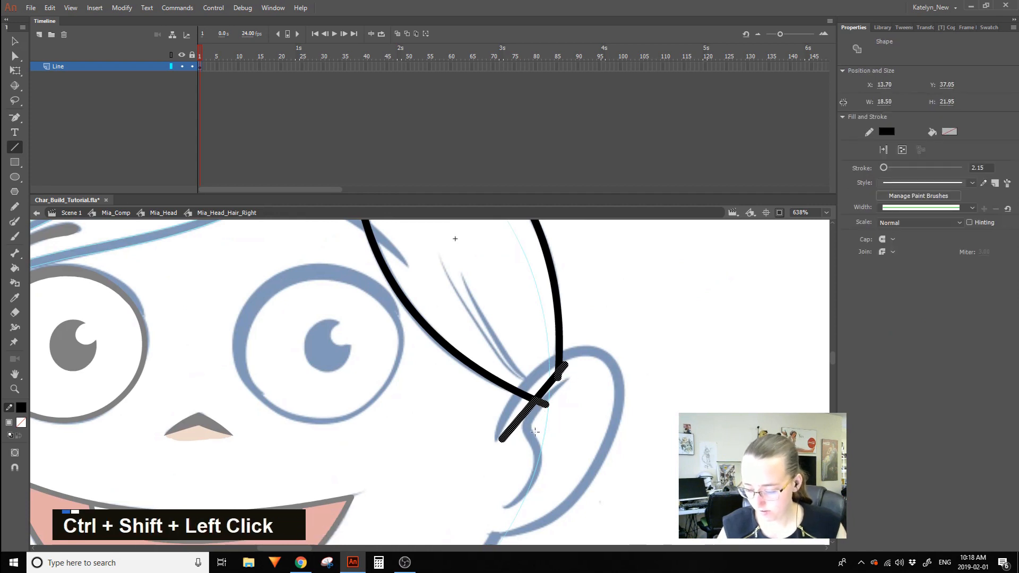
pyautogui.press('Delete')
pyautogui.press('space')
pyautogui.moveTo(525, 297)
pyautogui.mouseDown()
pyautogui.moveTo(564, 352)
pyautogui.moveTo(592, 484)
pyautogui.mouseUp()
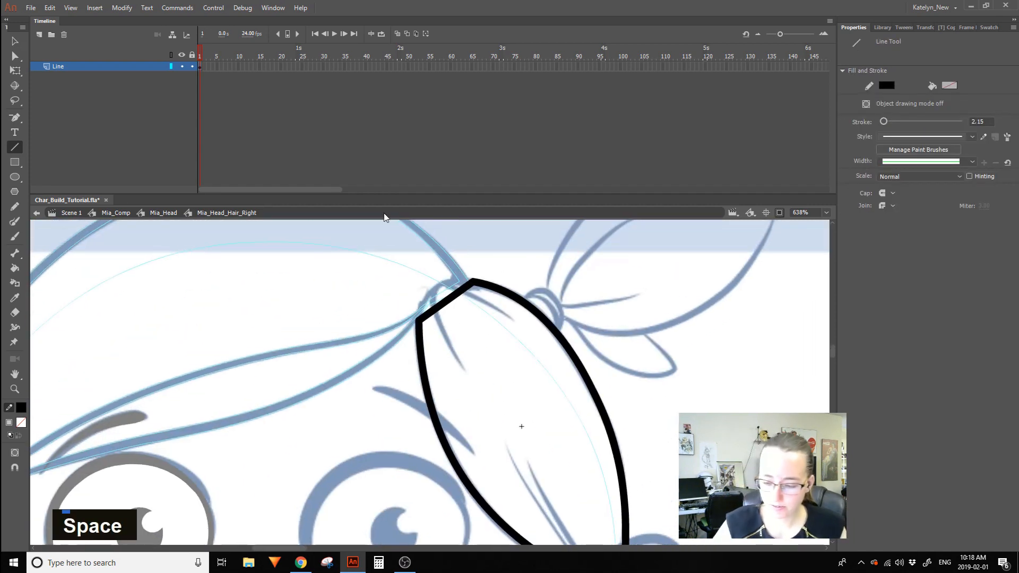
# Bend the upper closing line into a rounded cap and check the hair shape against the sketch in outline view.
pyautogui.click(15, 40)
pyautogui.moveTo(453, 299); pyautogui.dragTo(440, 287)
pyautogui.press('space')
pyautogui.moveTo(587, 353)
pyautogui.mouseDown()
pyautogui.moveTo(582, 332)
pyautogui.moveTo(571, 335)
pyautogui.mouseUp()
pyautogui.click(171, 67)
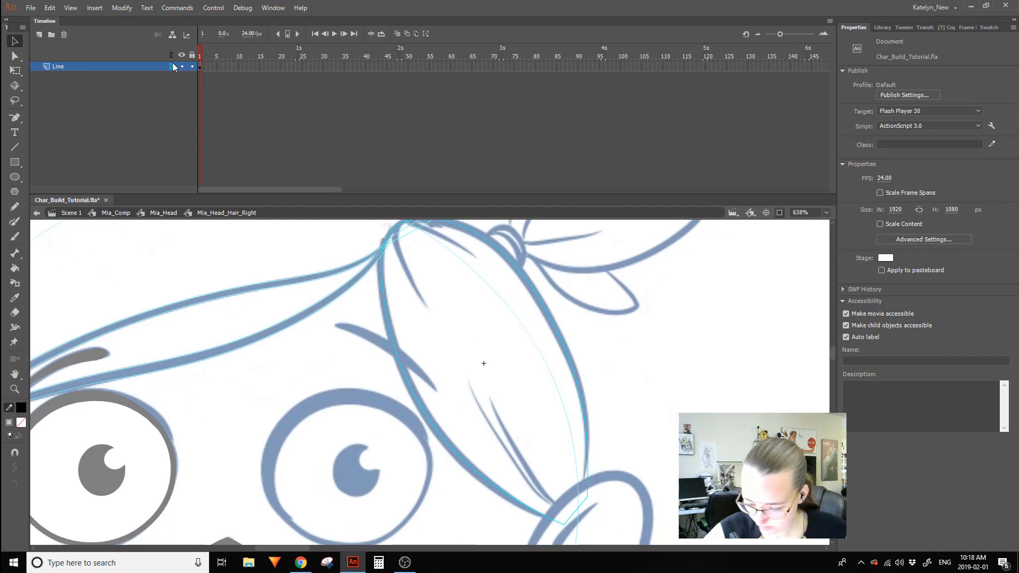
pyautogui.click(171, 64)
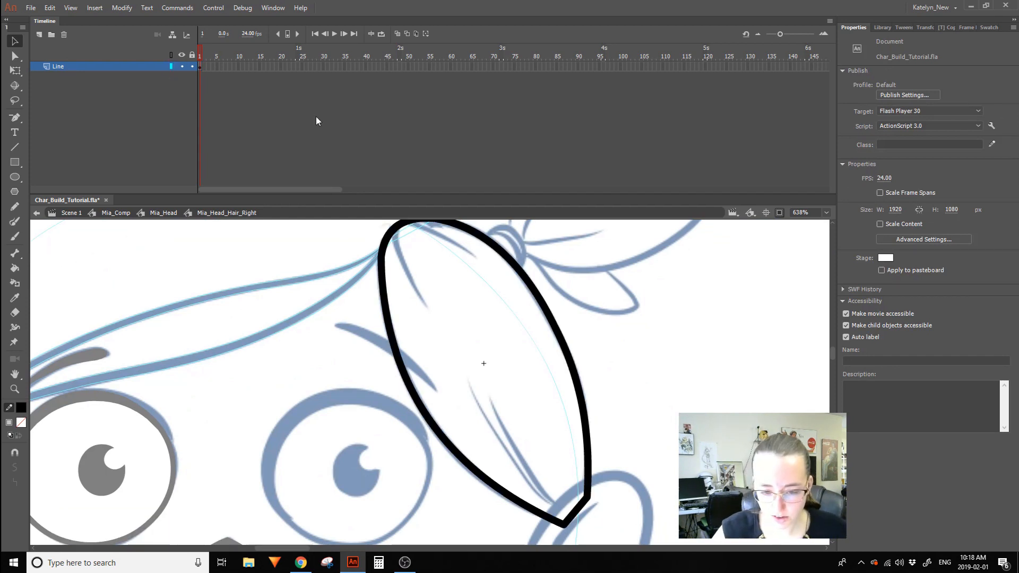
# Add a layer below Line, copy the Line keyframe onto it, and turn the original Line layer into a guide.
pyautogui.click(40, 34)
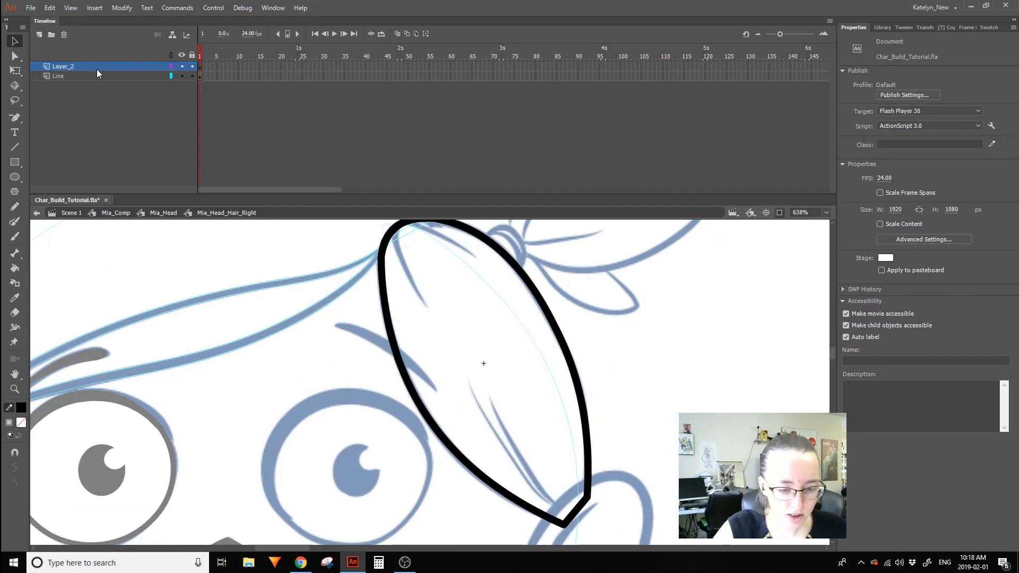
pyautogui.moveTo(97, 70); pyautogui.dragTo(98, 92)
pyautogui.click(199, 66)
pyautogui.moveTo(199, 67); pyautogui.dragTo(200, 76)
pyautogui.click(128, 66)
pyautogui.rightClick(128, 67)
pyautogui.click(154, 212)
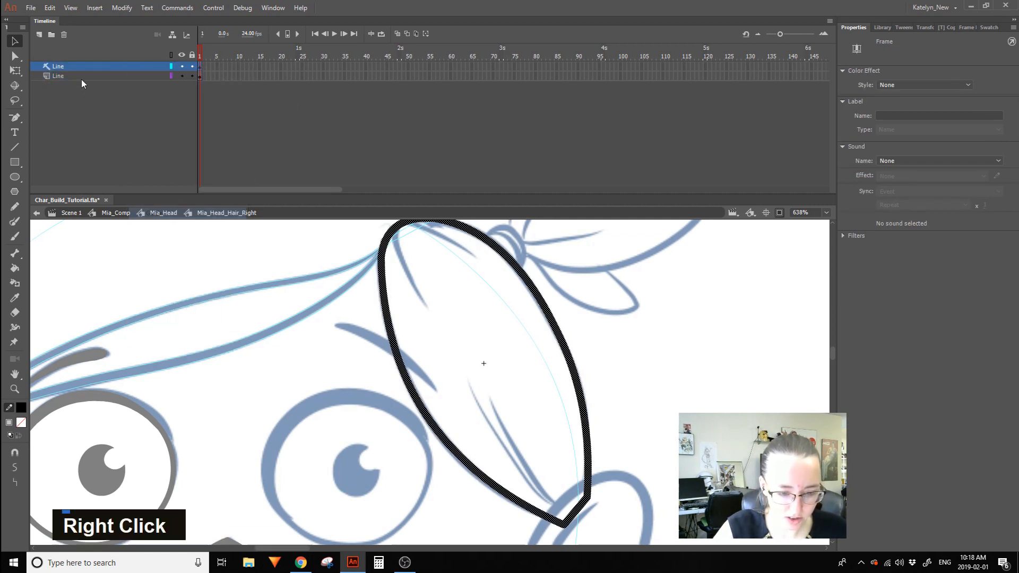
# Rename the copied layer Outline, and hide and lock the Line guide layer.
pyautogui.doubleClick(96, 75)
pyautogui.write('Outl')
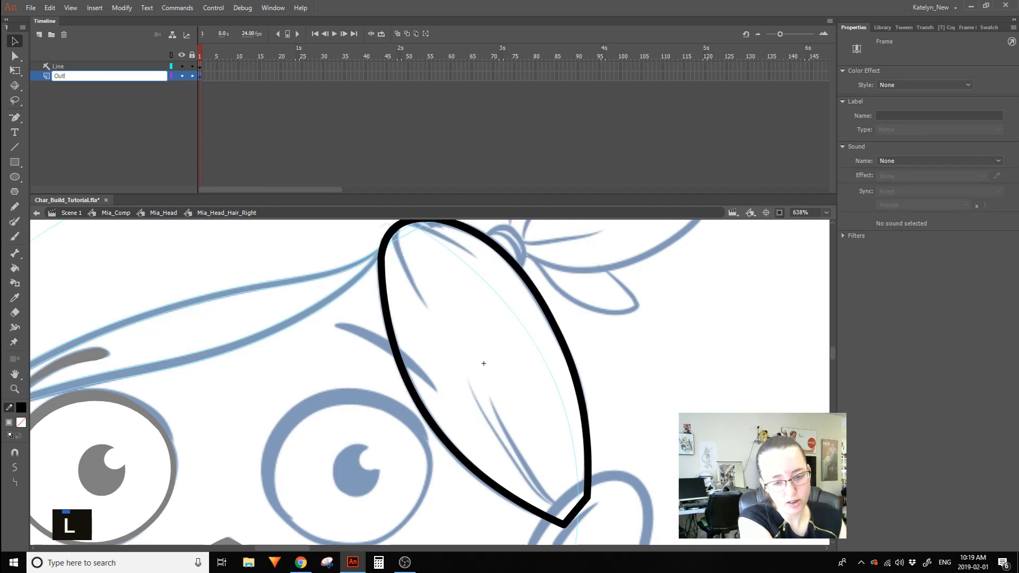
pyautogui.press('Return')
pyautogui.click(182, 66)
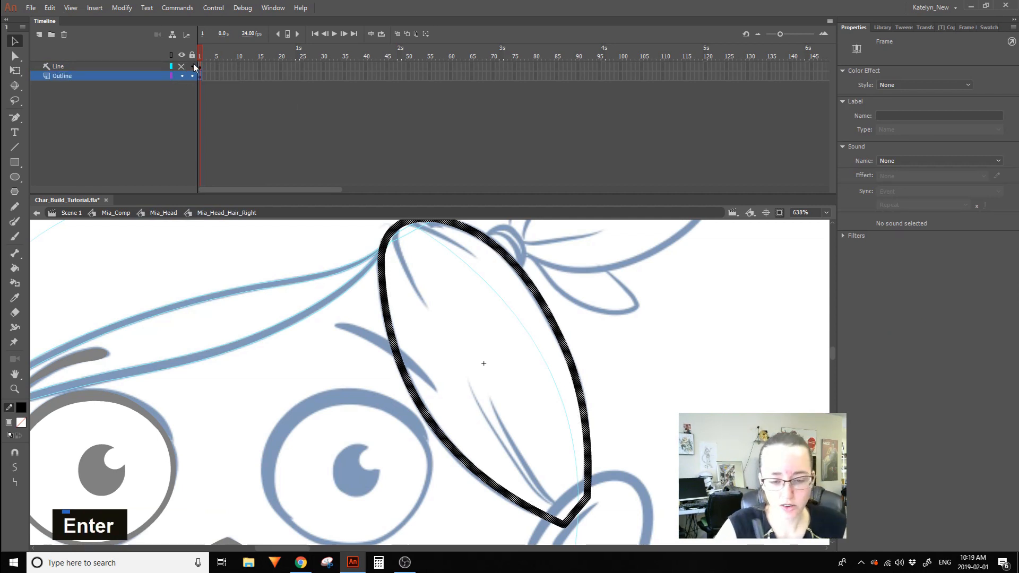
pyautogui.click(191, 66)
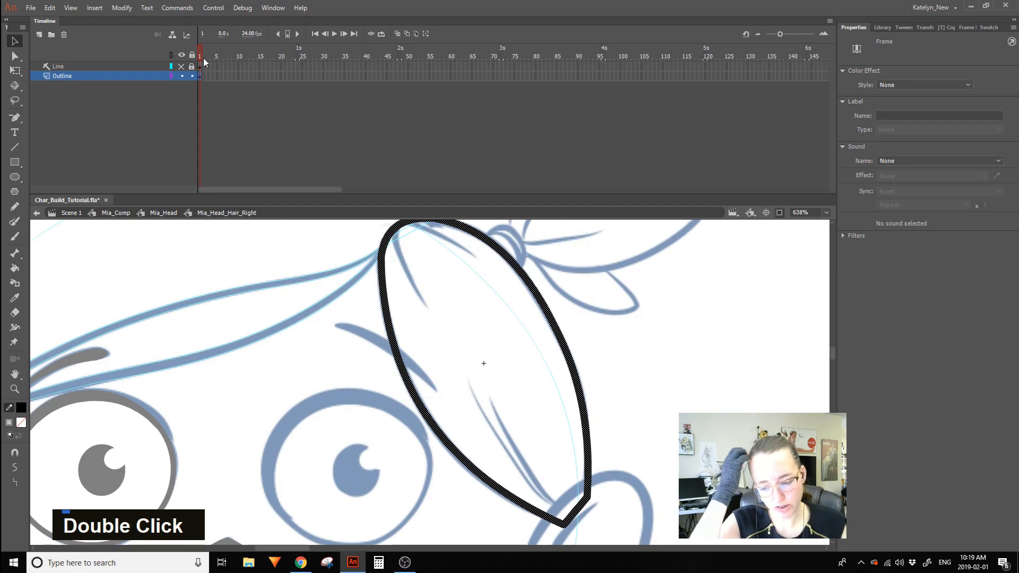
# Convert all strokes on the Outline layer to fills with Convert Lines to Fills.
pyautogui.doubleClick(564, 324)
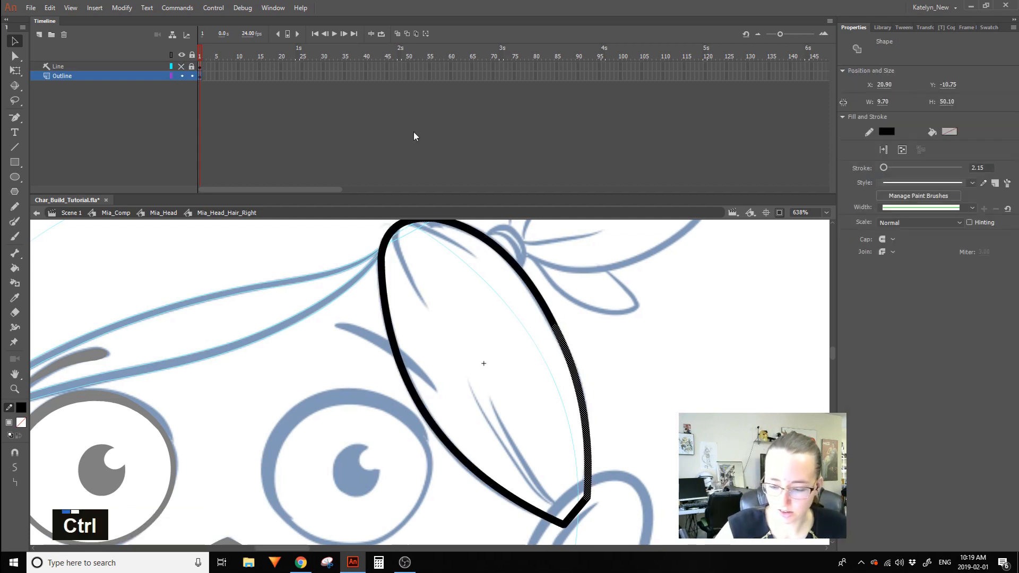
pyautogui.hotkey('ctrl', 'a')
pyautogui.click(123, 10)
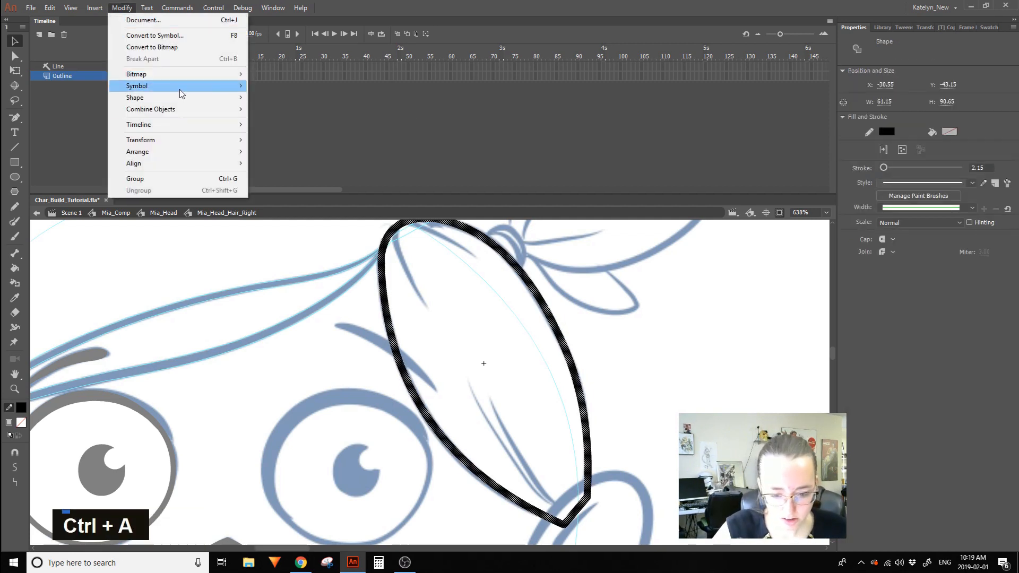
pyautogui.moveTo(181, 91)
pyautogui.moveTo(212, 97)
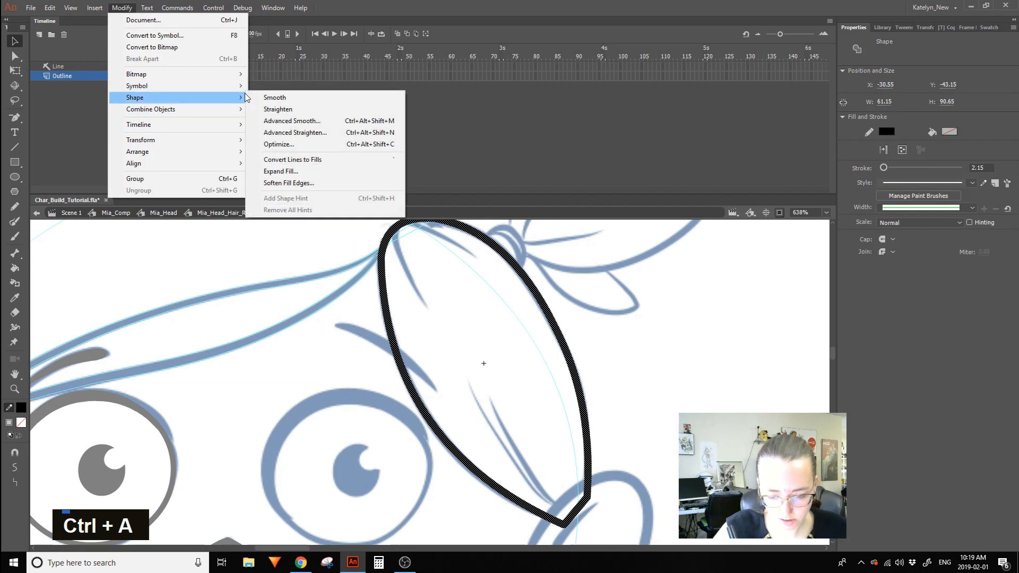
pyautogui.click(293, 159)
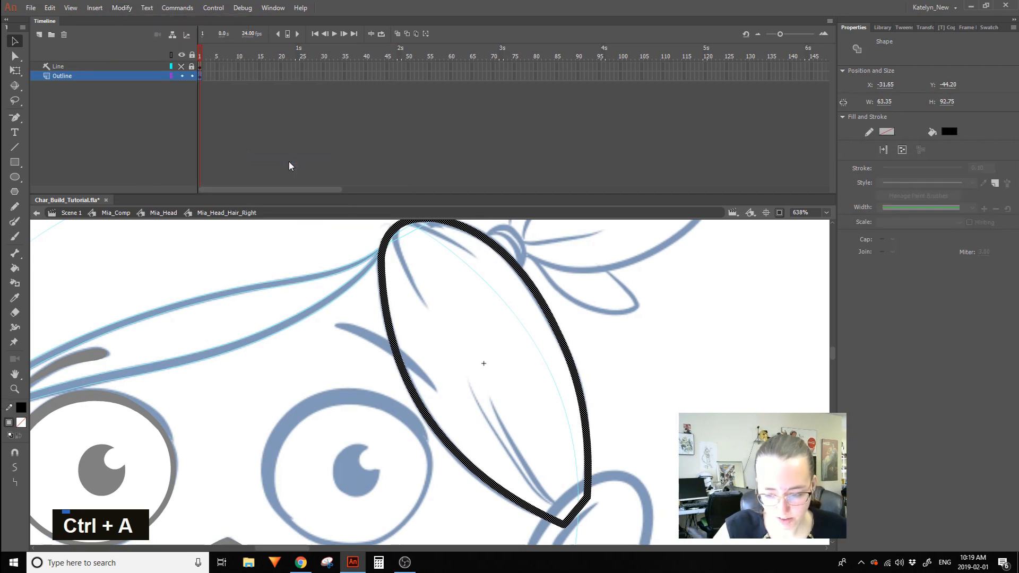
pyautogui.click(628, 269)
# Pull in the outer corner at the hair section's lower tip to thin the filled outline near the ear.
pyautogui.press('space')
pyautogui.moveTo(625, 342); pyautogui.dragTo(527, 240)
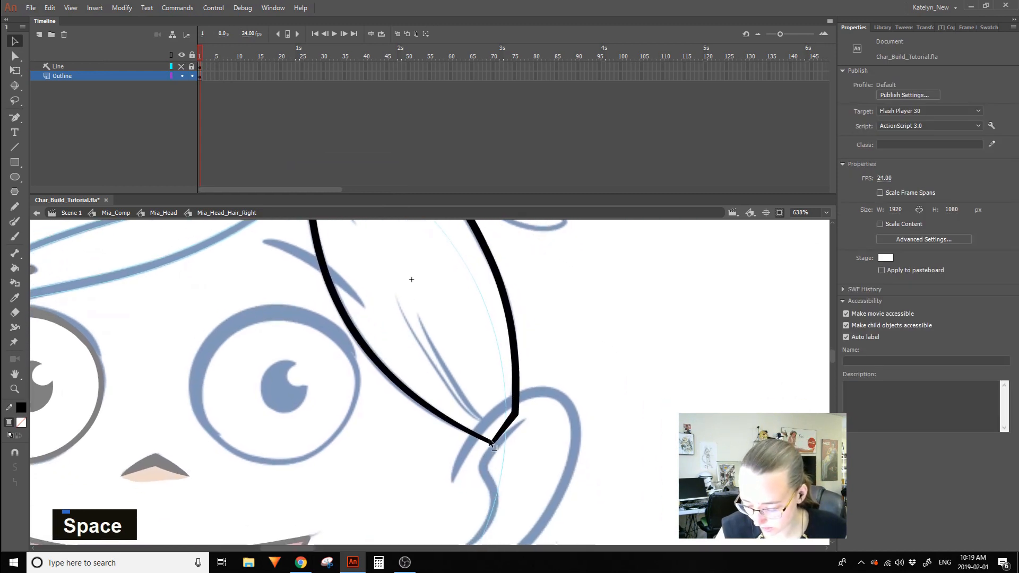
pyautogui.click(517, 419)
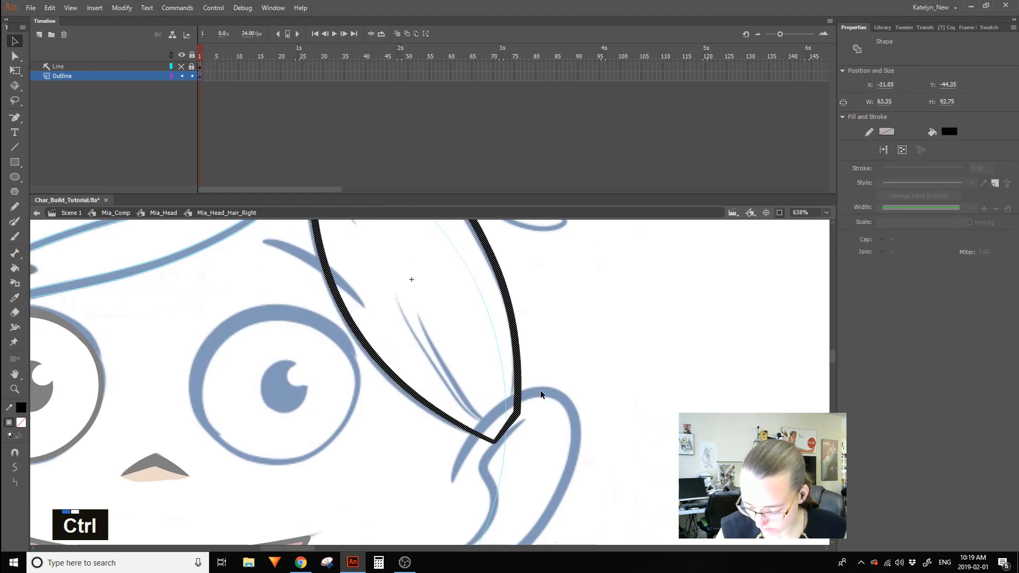
pyautogui.hotkey('ctrl', 'z')
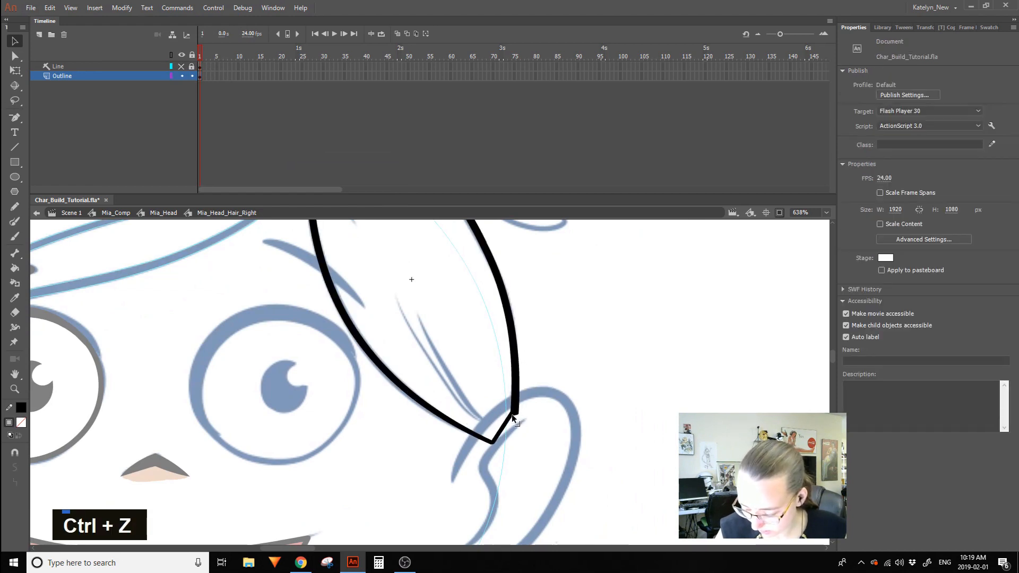
pyautogui.moveTo(519, 409); pyautogui.dragTo(545, 358)
pyautogui.hotkey('ctrl', 'z')
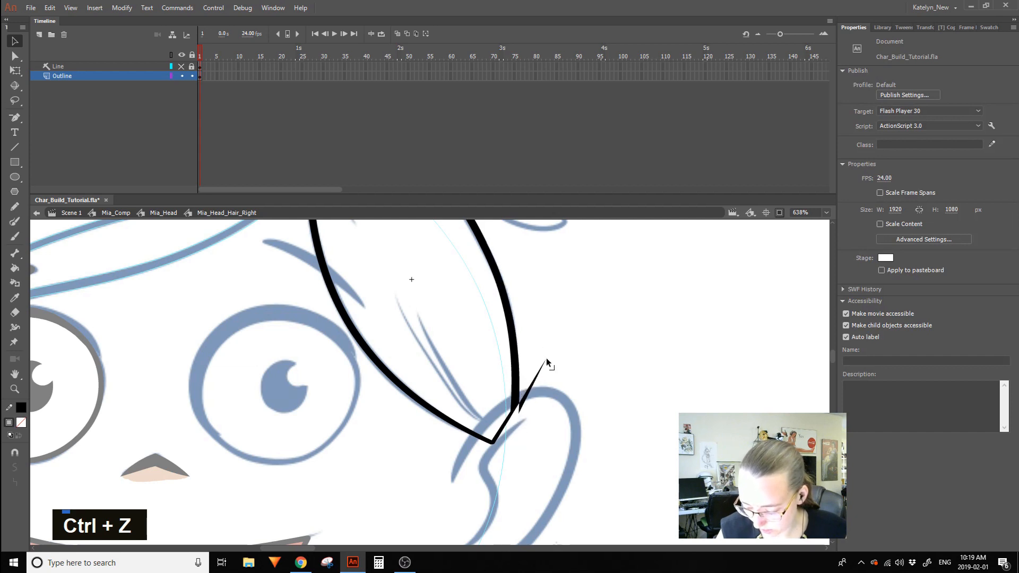
pyautogui.moveTo(518, 405); pyautogui.dragTo(514, 413)
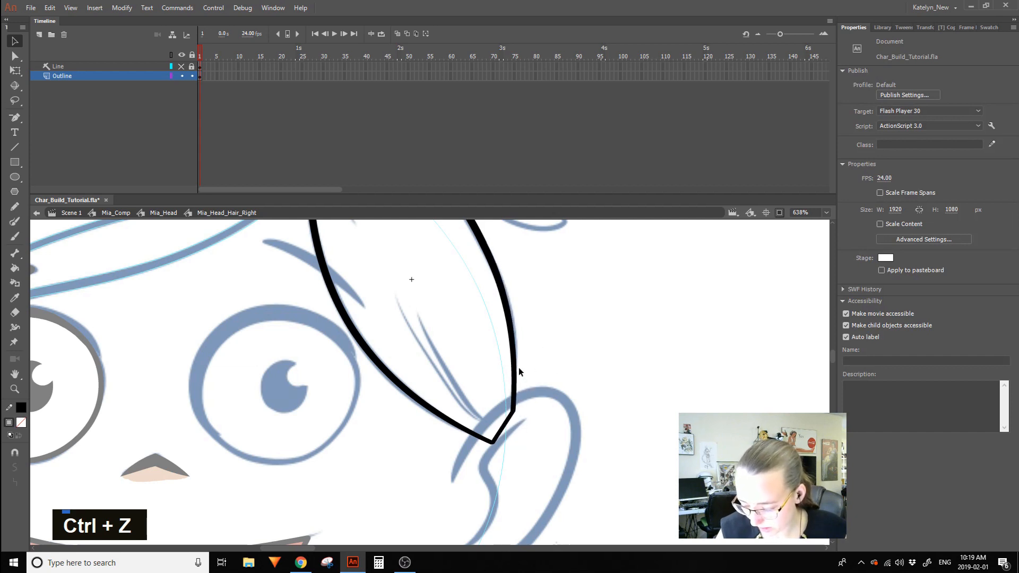
# Pull the inner edge of the filled outline inward along the hair section's outer side to thicken the line.
pyautogui.press('space')
pyautogui.moveTo(550, 346); pyautogui.dragTo(549, 440)
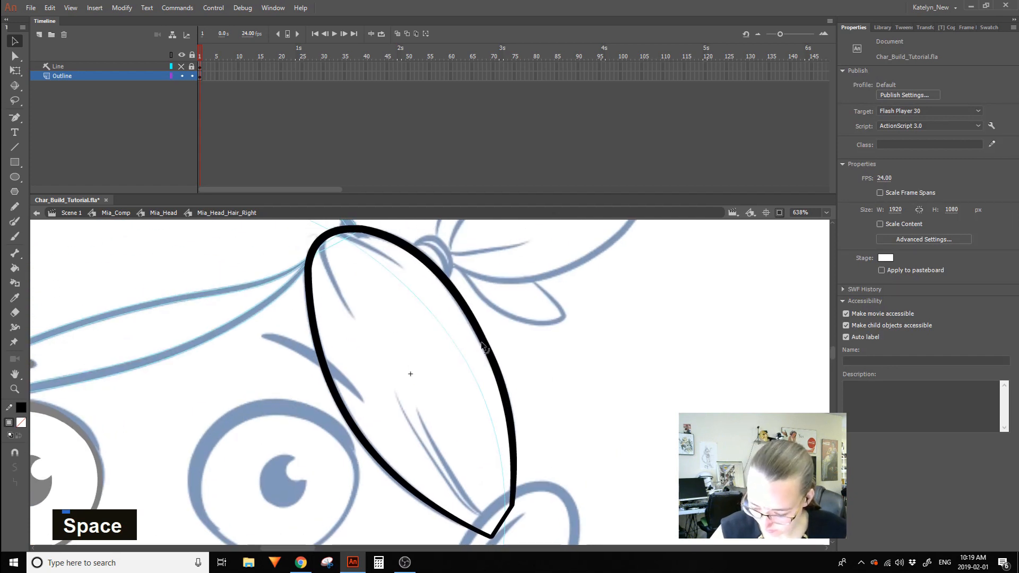
pyautogui.hotkey('ctrl', 'z')
pyautogui.moveTo(485, 350); pyautogui.dragTo(484, 350)
pyautogui.moveTo(509, 397); pyautogui.dragTo(504, 398)
pyautogui.moveTo(531, 332); pyautogui.dragTo(557, 304)
pyautogui.moveTo(374, 259)
pyautogui.mouseDown()
pyautogui.moveTo(392, 314)
pyautogui.moveTo(357, 334)
pyautogui.moveTo(361, 300)
pyautogui.mouseUp()
pyautogui.hotkey('ctrl', 'z')
pyautogui.hotkey('ctrl', 'z')
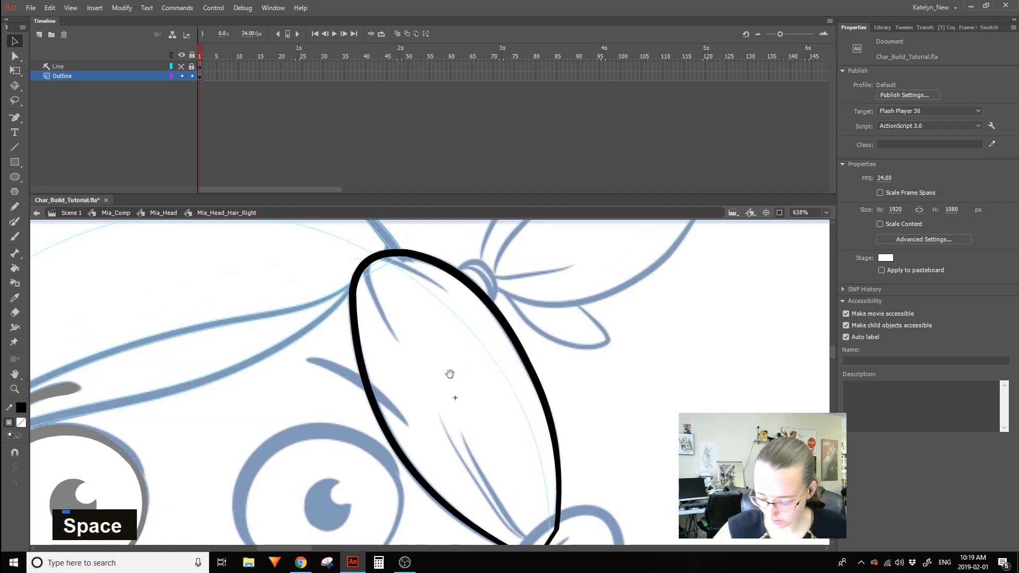
# Fill the inside of the hair outline with the orange tagged swatch using the Paint Bucket.
pyautogui.moveTo(458, 371); pyautogui.dragTo(413, 273)
pyautogui.moveTo(484, 422); pyautogui.dragTo(513, 511)
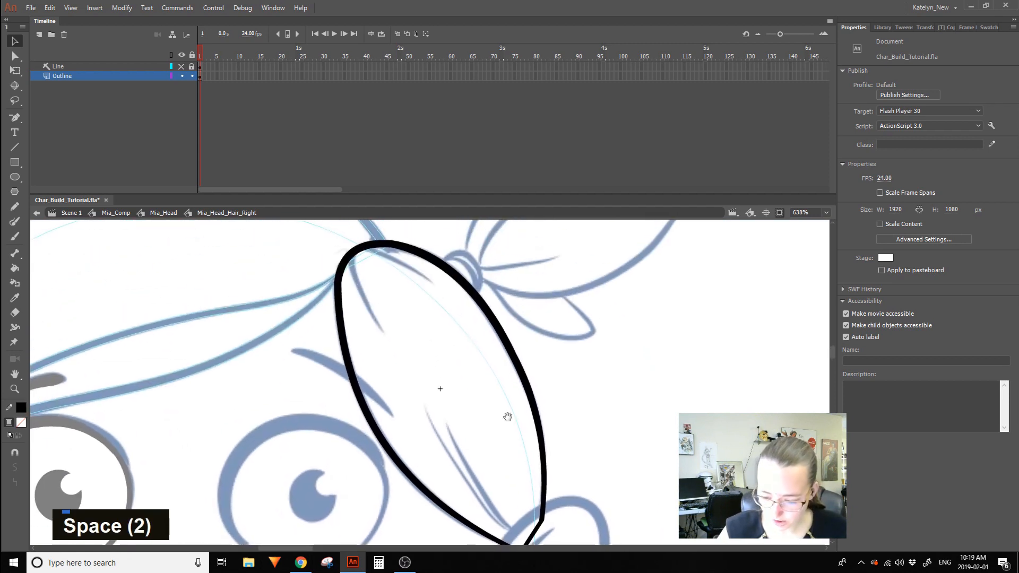
pyautogui.click(20, 407)
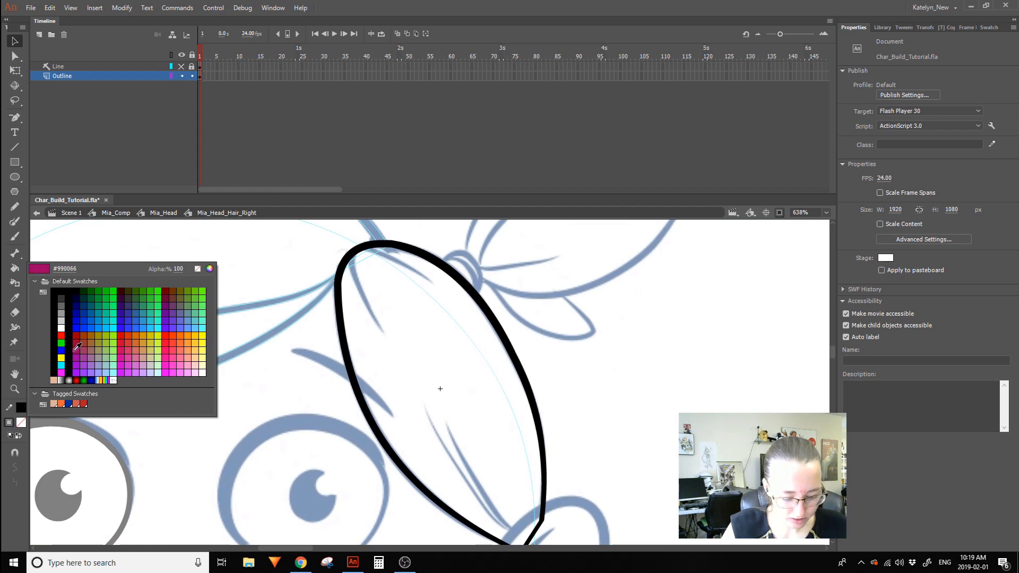
pyautogui.click(62, 404)
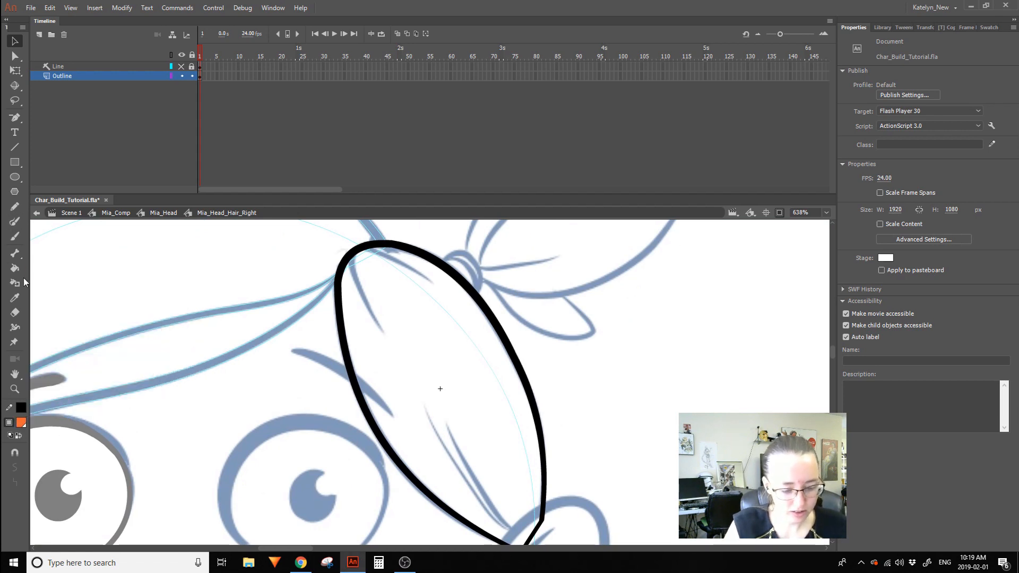
pyautogui.click(15, 268)
pyautogui.click(447, 330)
# Cut the orange hair fill and paste it in place on a new layer below Outline.
pyautogui.click(21, 41)
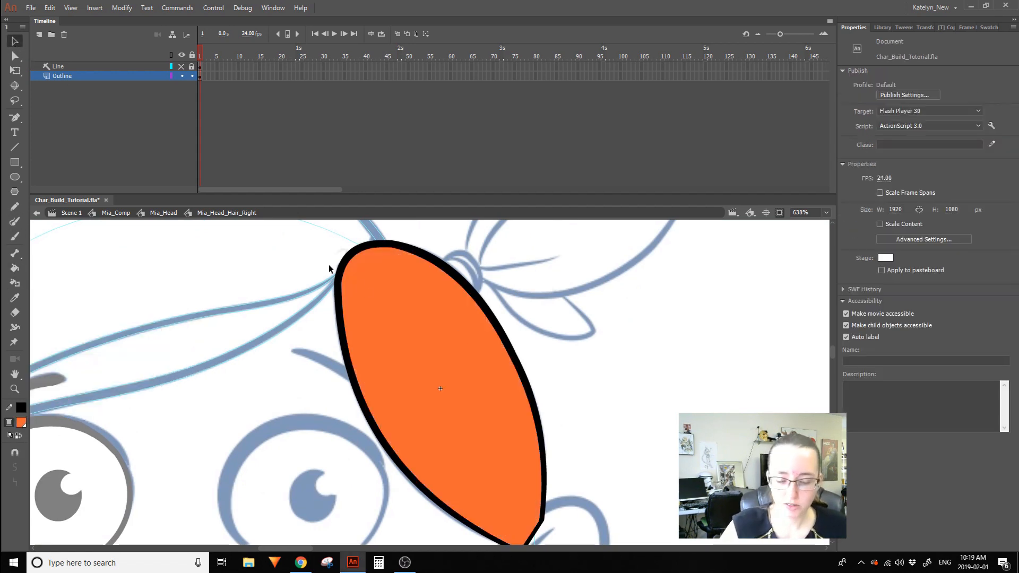
pyautogui.click(403, 283)
pyautogui.hotkey('ctrl', 'x')
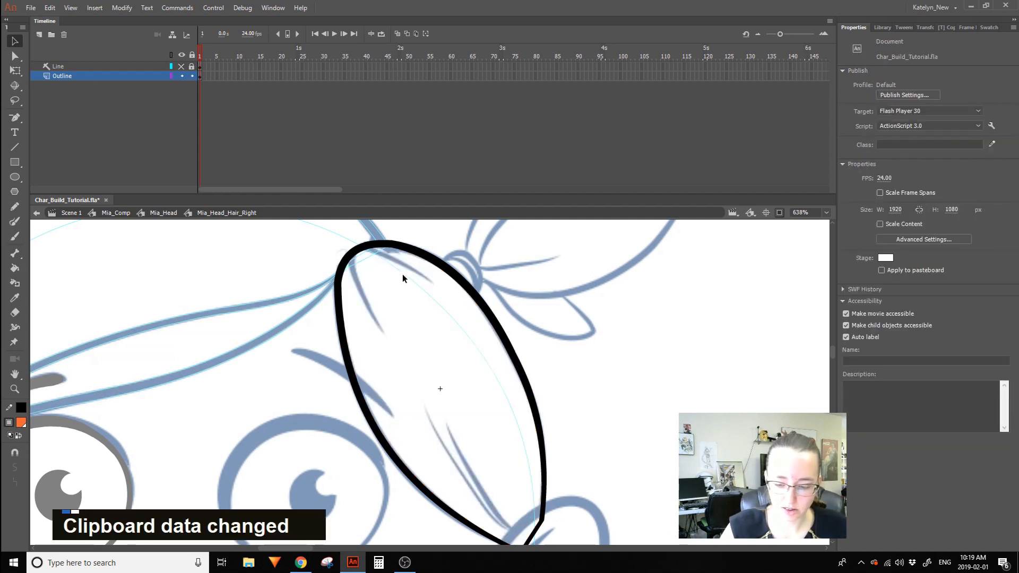
pyautogui.click(39, 34)
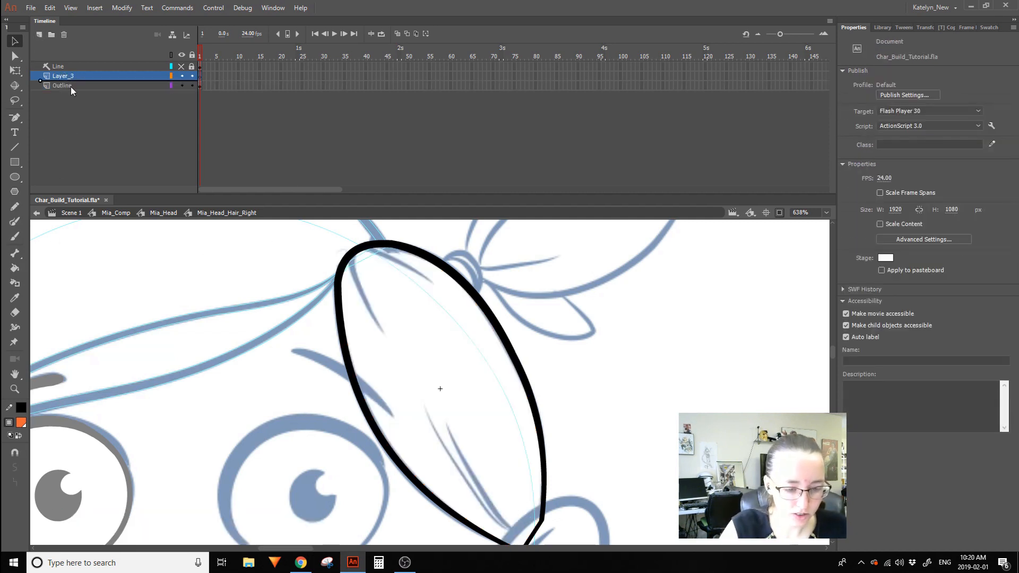
pyautogui.hotkey('ctrl', 'shift', 'v')
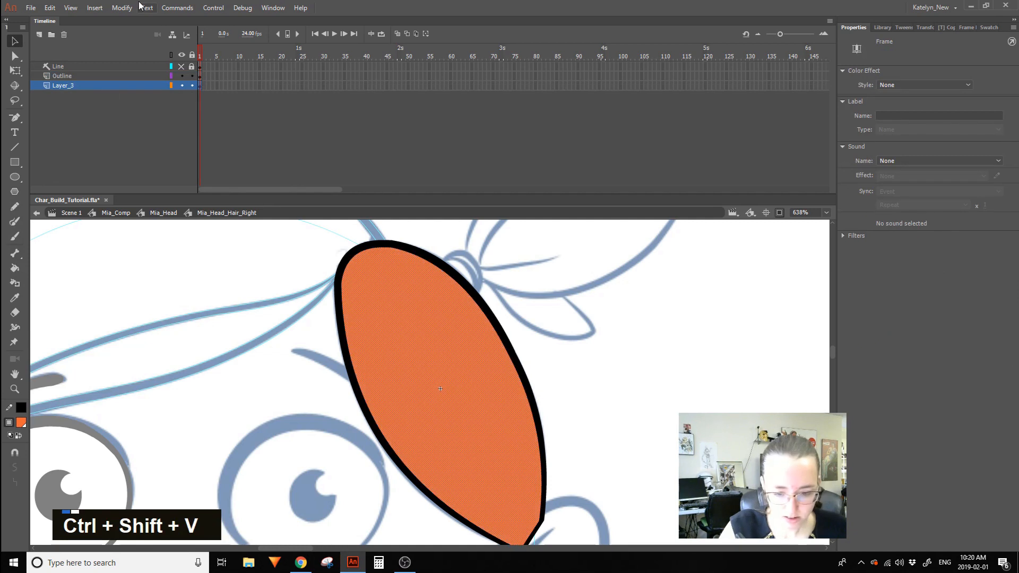
# Rename the new layer Fill, and hide and lock it.
pyautogui.doubleClick(91, 85)
pyautogui.write('Fill')
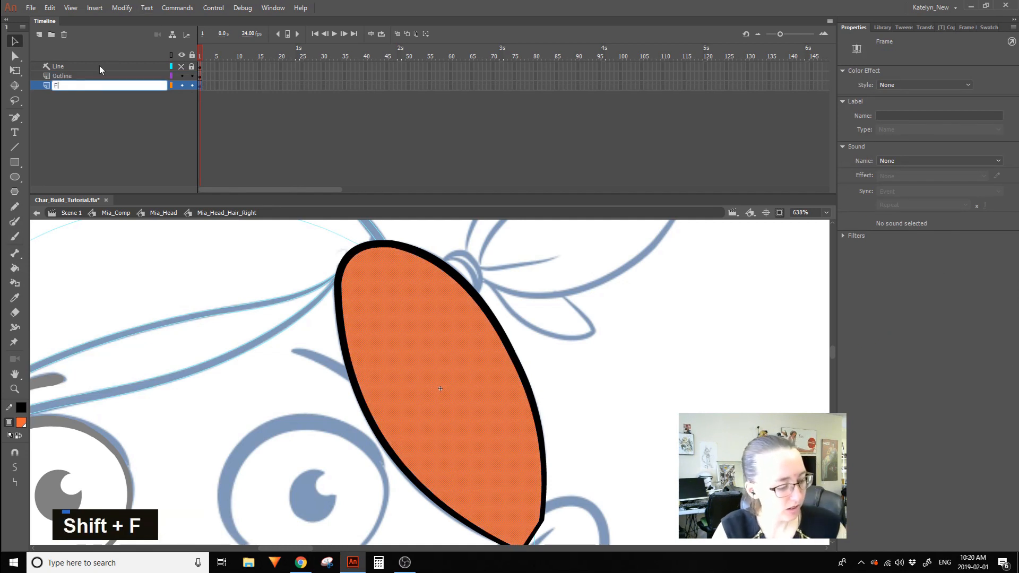
pyautogui.click(133, 133)
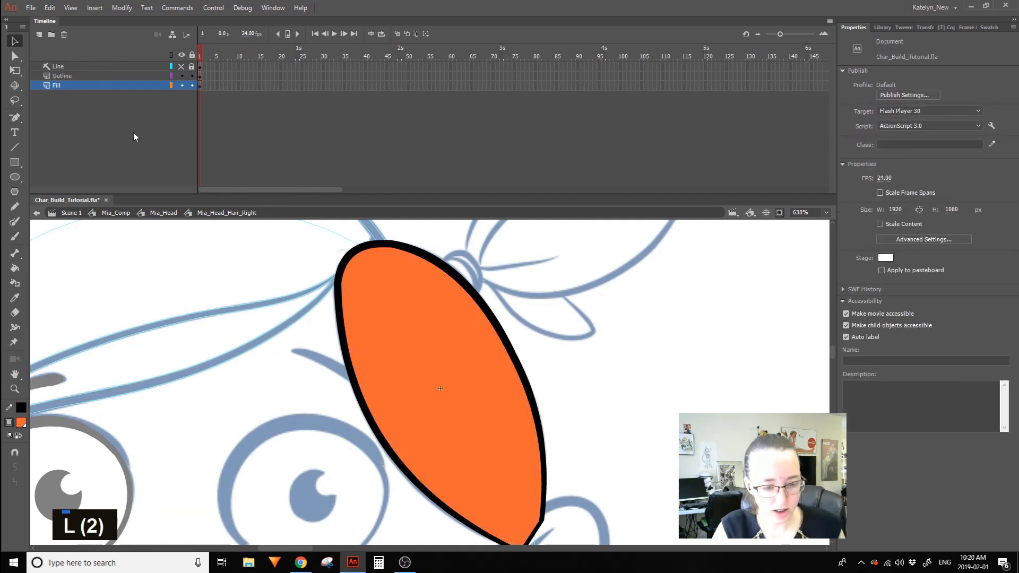
pyautogui.click(181, 86)
# Add a layer named Details above Outline and lock all the other layers.
pyautogui.click(89, 77)
pyautogui.click(39, 35)
pyautogui.doubleClick(97, 77)
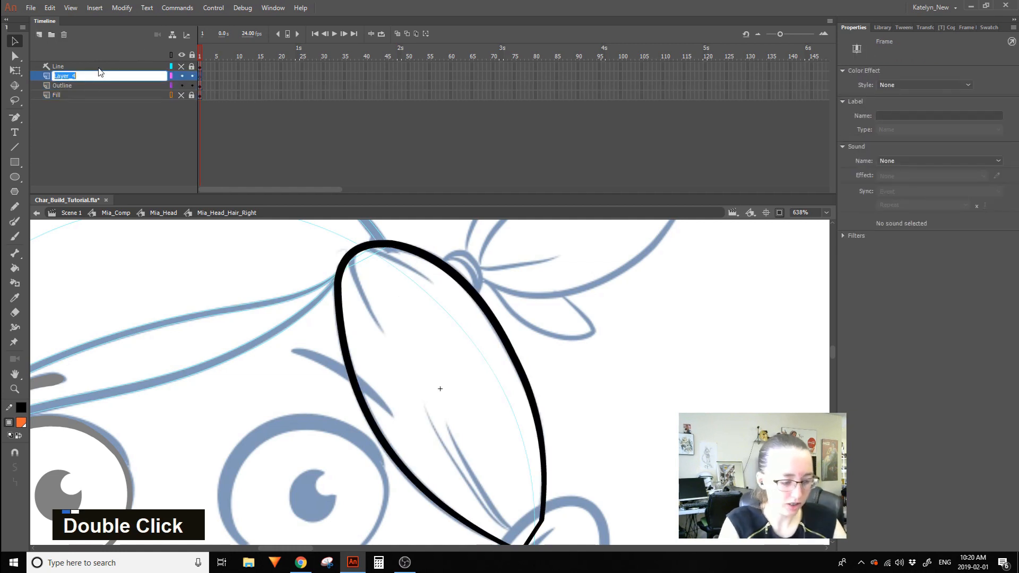
pyautogui.write('Details')
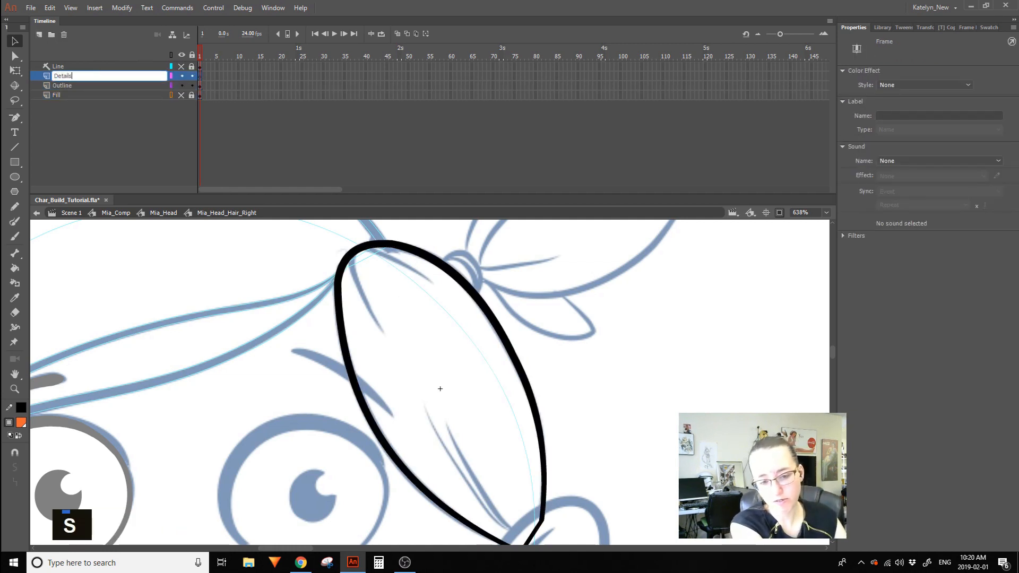
pyautogui.press('Return')
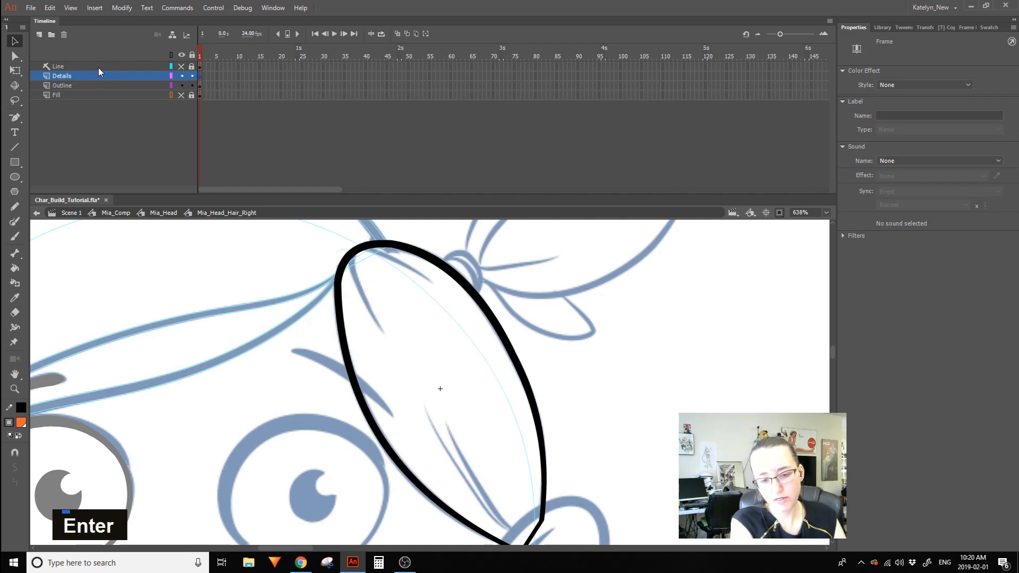
pyautogui.keyDown('alt'); pyautogui.click(192, 76); pyautogui.keyUp('alt')
# Draw a strand line about 22 px tall from the hair's upper tip and curve it to follow the sketch.
pyautogui.click(14, 147)
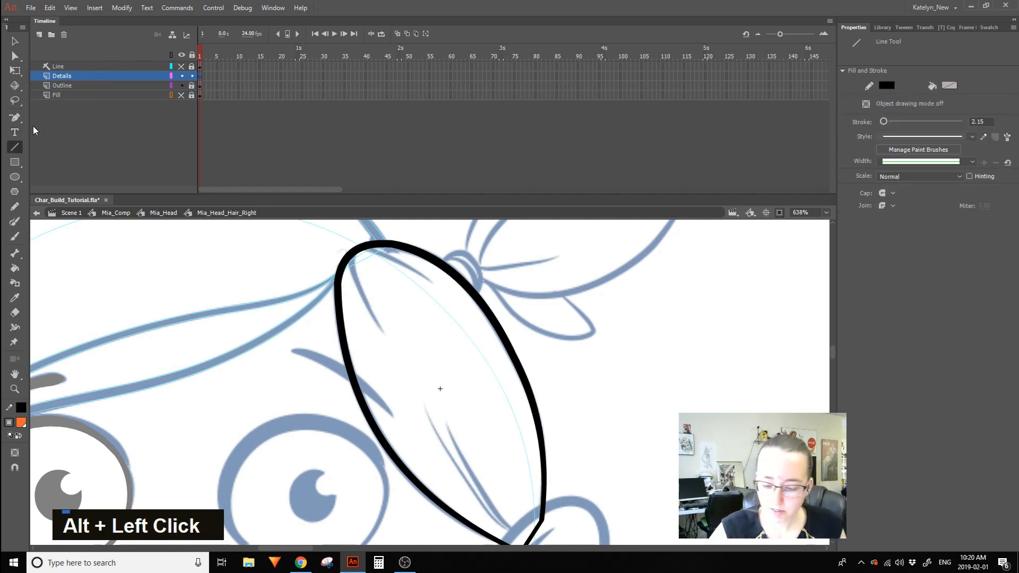
pyautogui.moveTo(348, 252); pyautogui.dragTo(382, 332)
pyautogui.keyDown('ctrl'); pyautogui.click(379, 322); pyautogui.keyUp('ctrl')
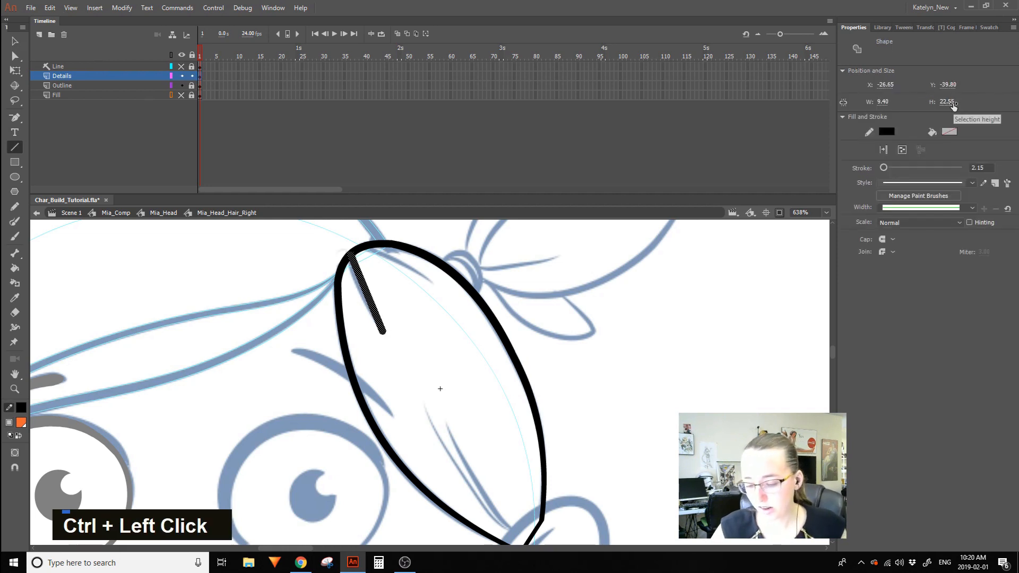
pyautogui.click(15, 41)
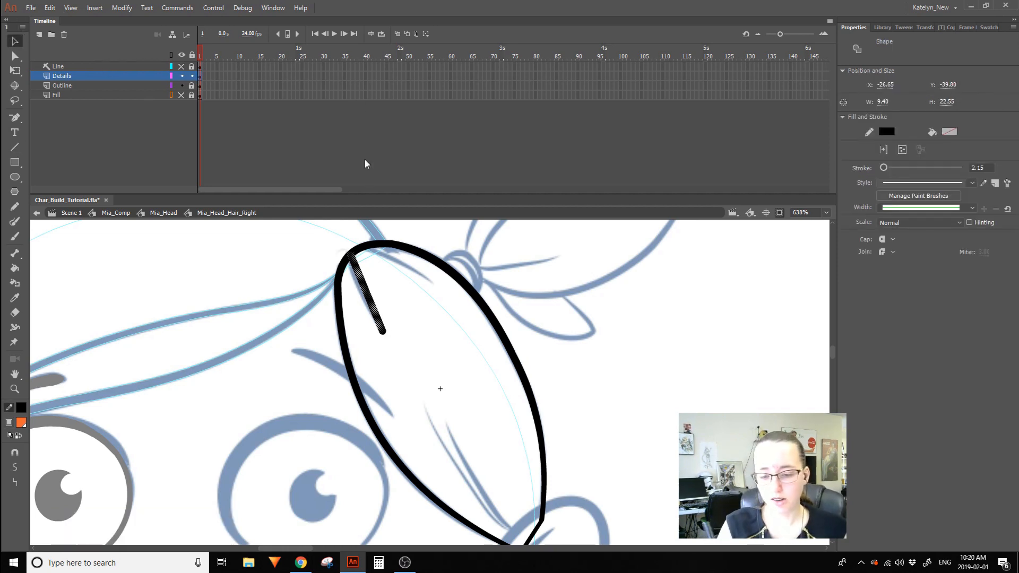
pyautogui.click(383, 225)
pyautogui.moveTo(364, 289); pyautogui.dragTo(360, 290)
pyautogui.moveTo(382, 331); pyautogui.dragTo(379, 330)
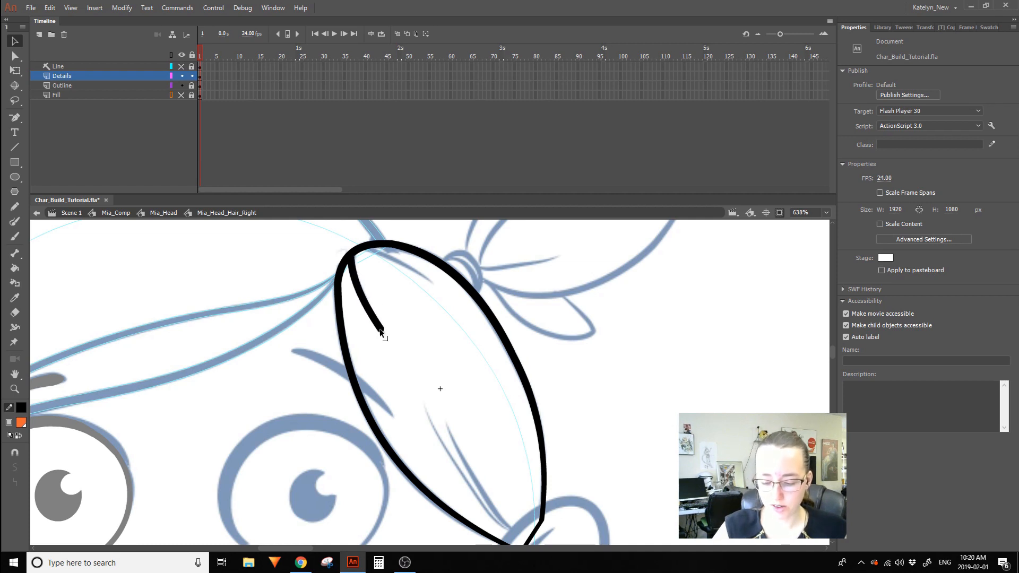
# Try a tapered width profile and two tapered stroke styles on the strand line.
pyautogui.click(350, 299)
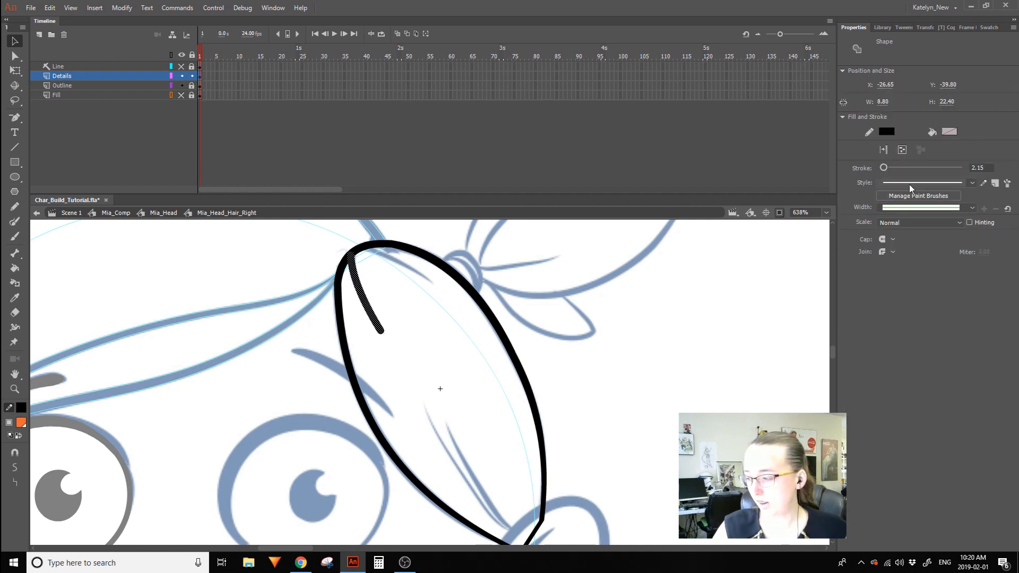
pyautogui.click(902, 208)
pyautogui.click(919, 228)
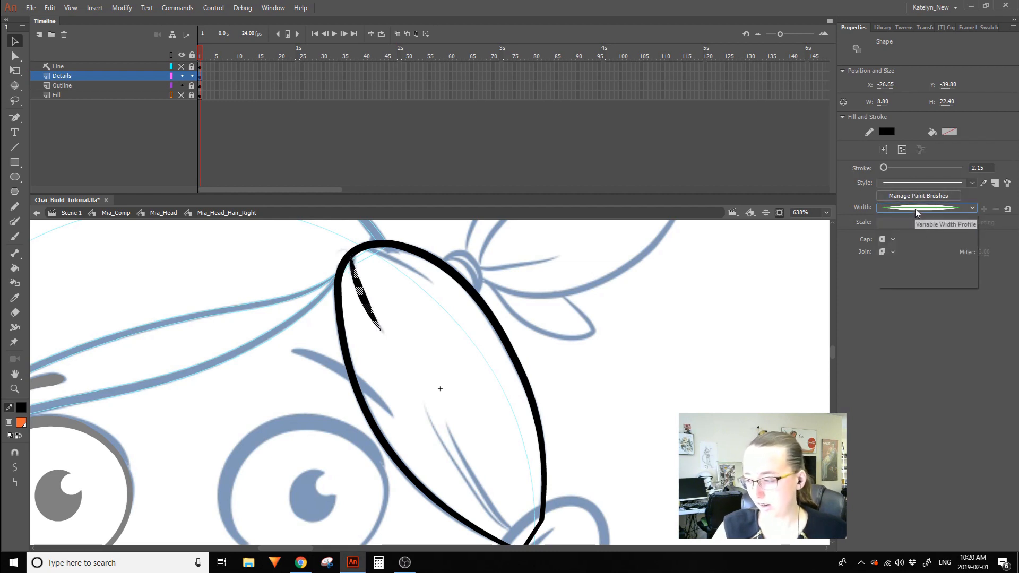
pyautogui.click(915, 208)
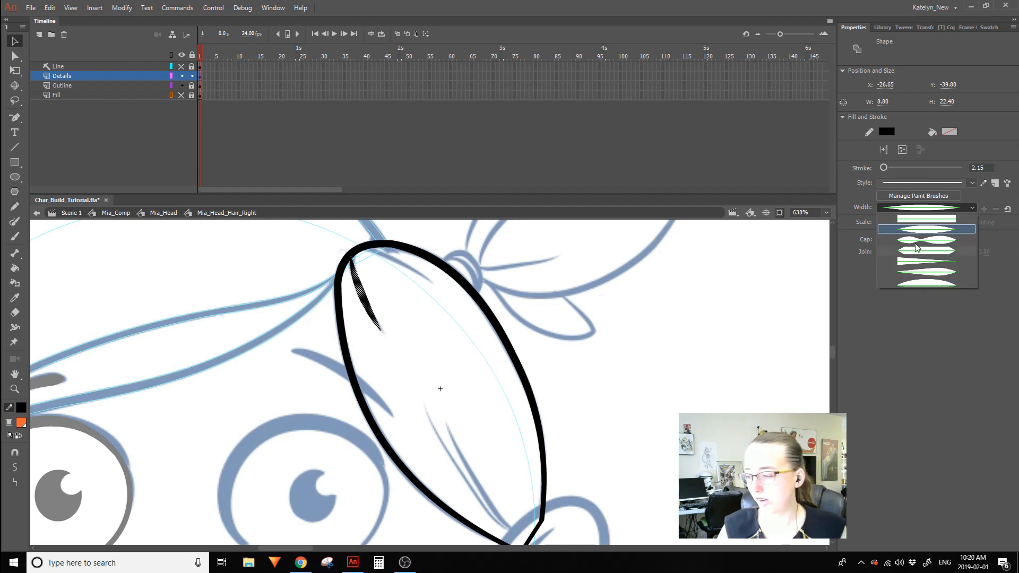
pyautogui.click(906, 182)
pyautogui.click(916, 200)
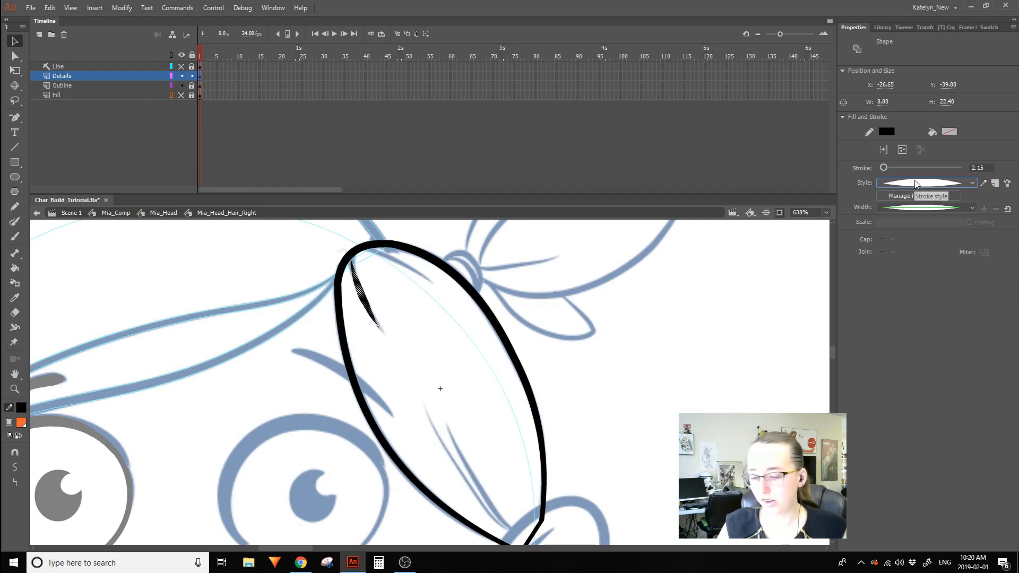
pyautogui.click(915, 181)
pyautogui.click(903, 218)
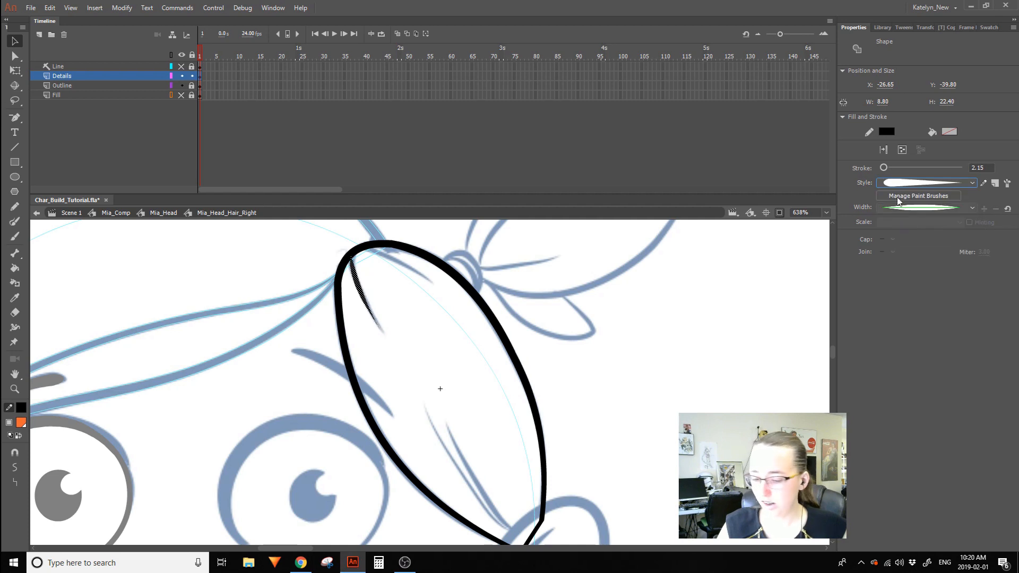
# Undo the strand line's end-point adjustment and restore its solid stroke style and uniform width profile.
pyautogui.click(488, 256)
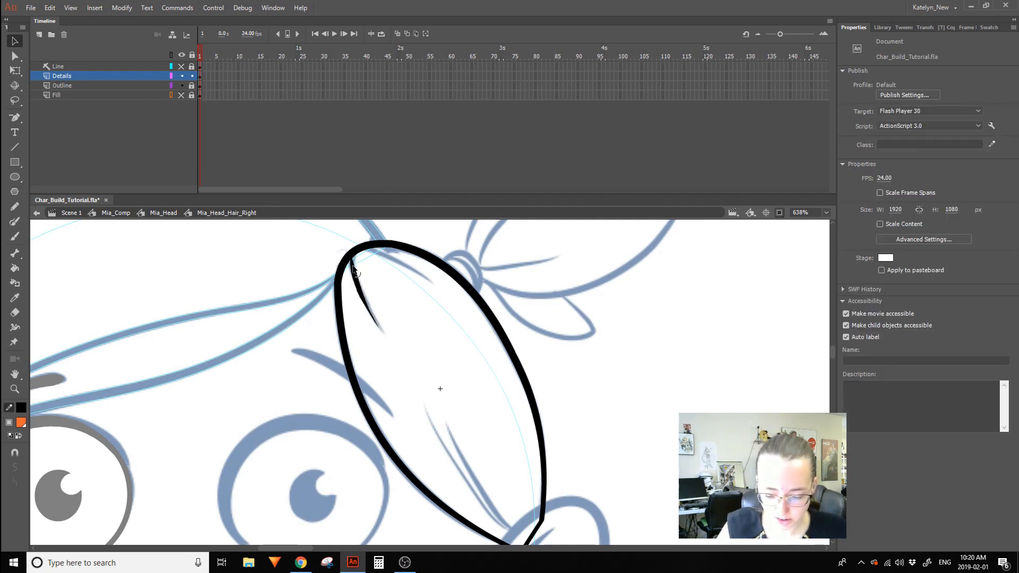
pyautogui.moveTo(351, 261); pyautogui.dragTo(379, 289)
pyautogui.hotkey('ctrl', 'z')
pyautogui.hotkey('ctrl', 'z')
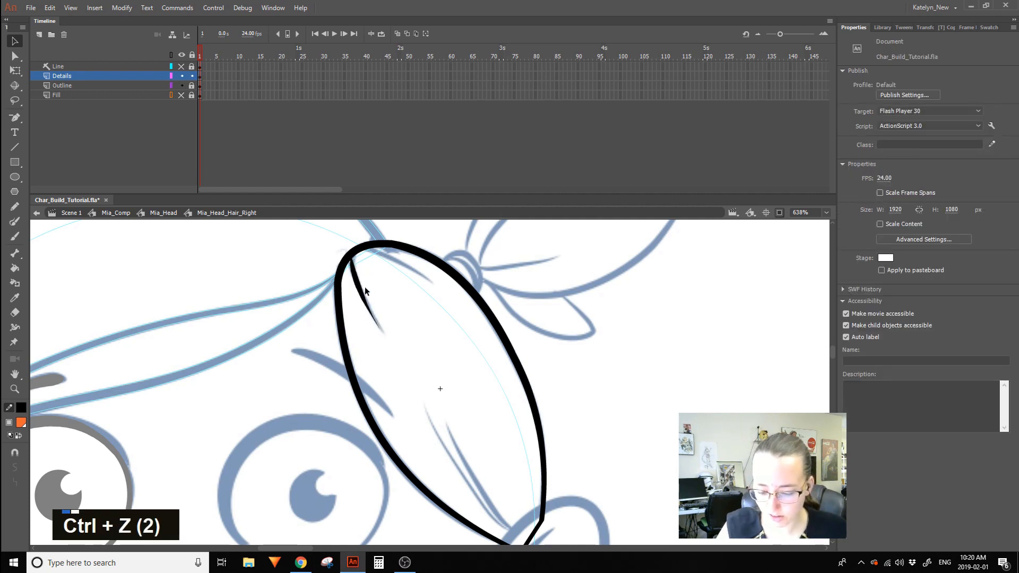
pyautogui.hotkey('ctrl', 'z')
pyautogui.click(925, 183)
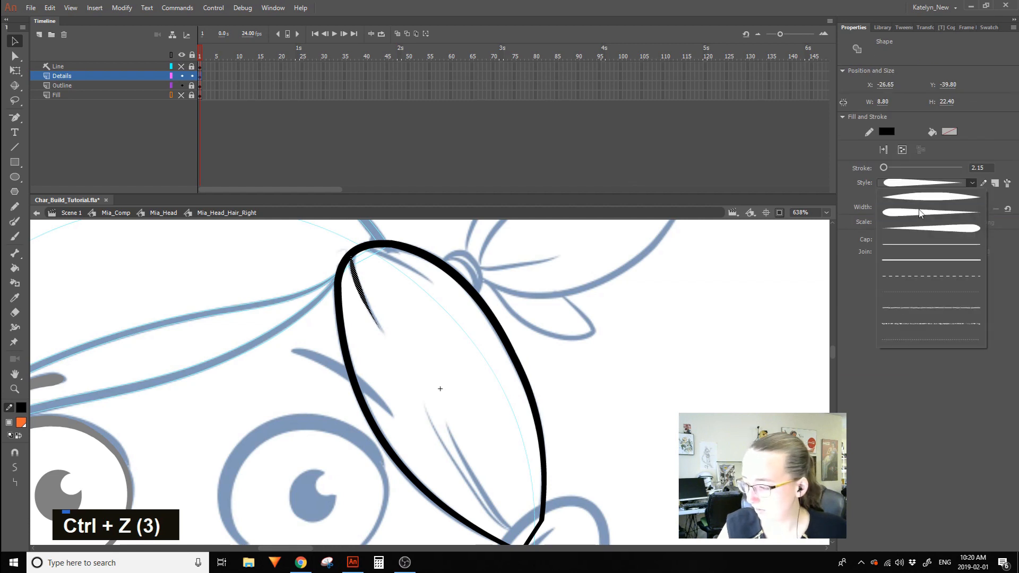
pyautogui.click(909, 261)
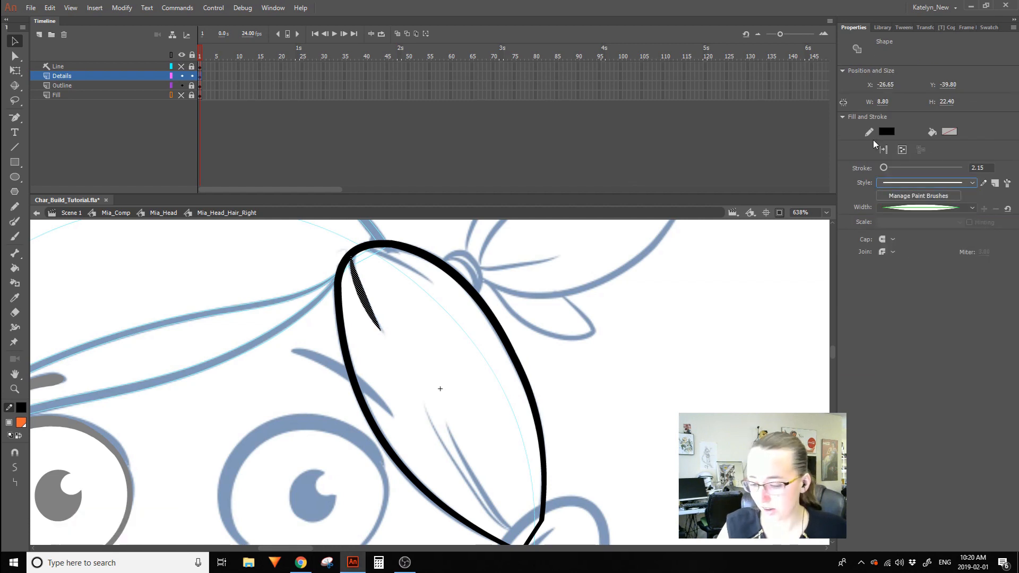
pyautogui.click(477, 247)
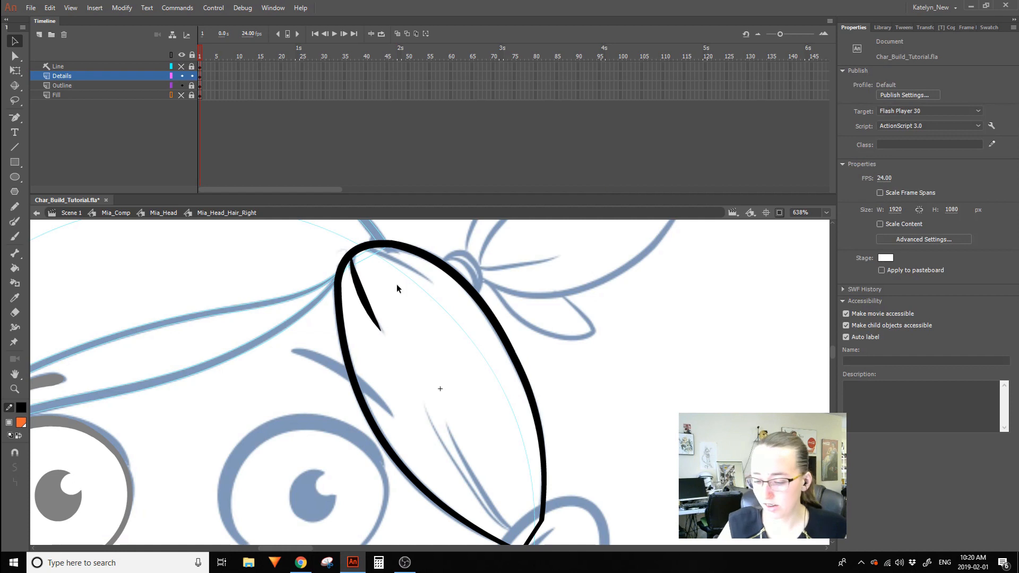
pyautogui.click(377, 320)
pyautogui.click(944, 208)
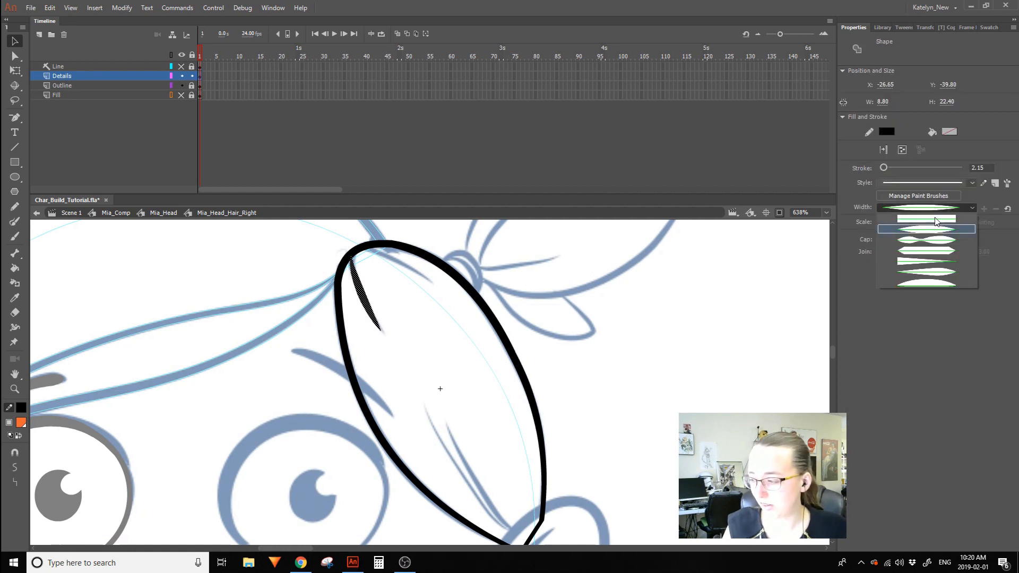
pyautogui.click(935, 219)
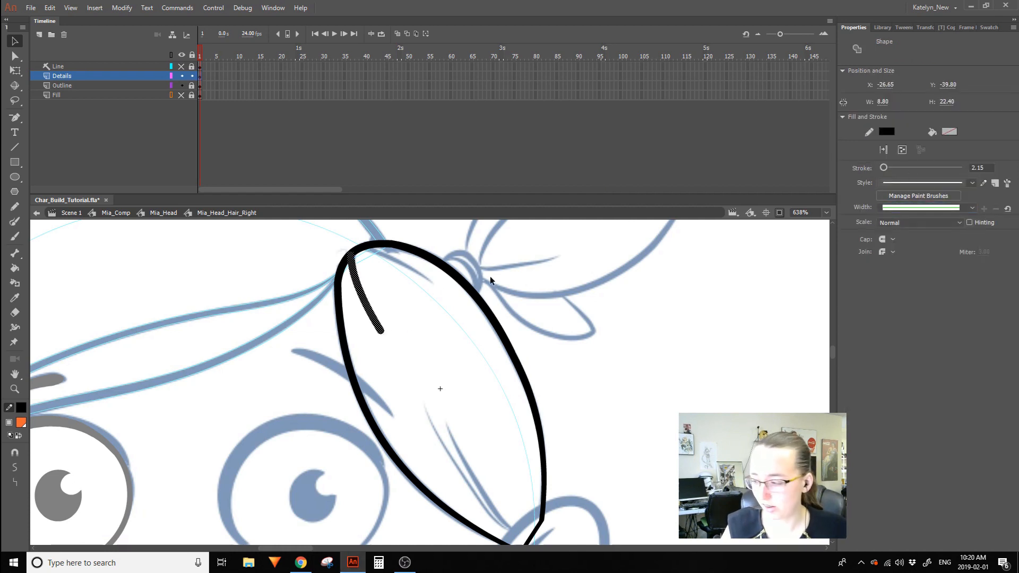
# Change the strand line's rounded end caps to flat ones.
pyautogui.click(887, 239)
pyautogui.click(896, 250)
pyautogui.click(529, 279)
# Straighten the strand line and bend it back into a smooth curve along the sketched strand.
pyautogui.click(378, 328)
pyautogui.doubleClick(15, 484)
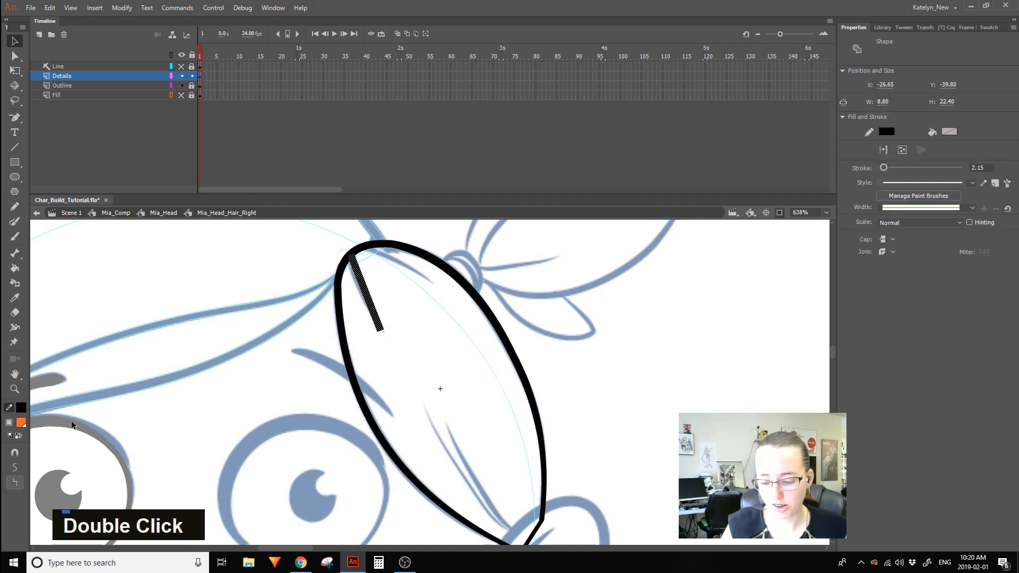
pyautogui.click(375, 280)
pyautogui.moveTo(365, 294); pyautogui.dragTo(361, 296)
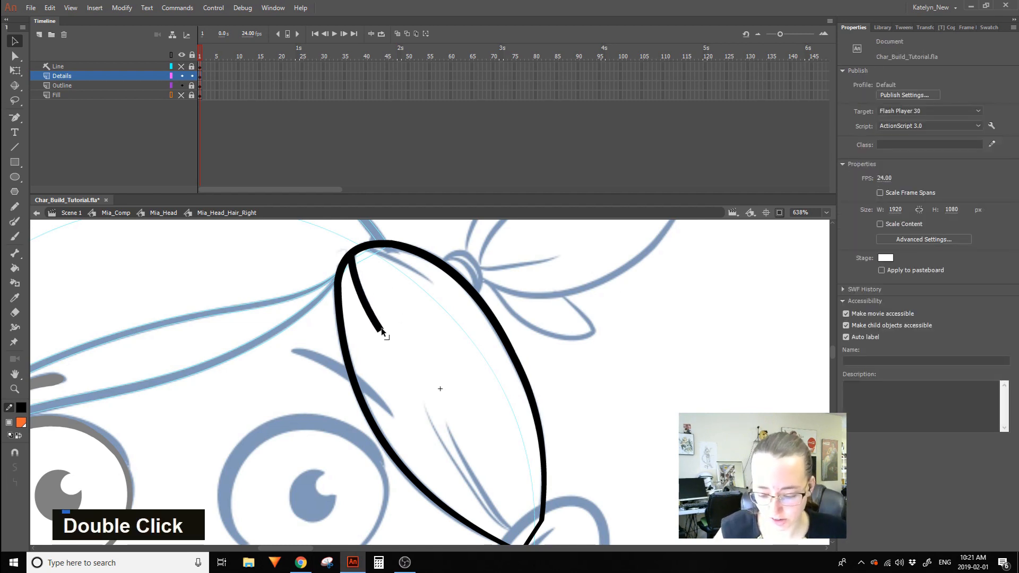
pyautogui.click(380, 328)
pyautogui.click(369, 282)
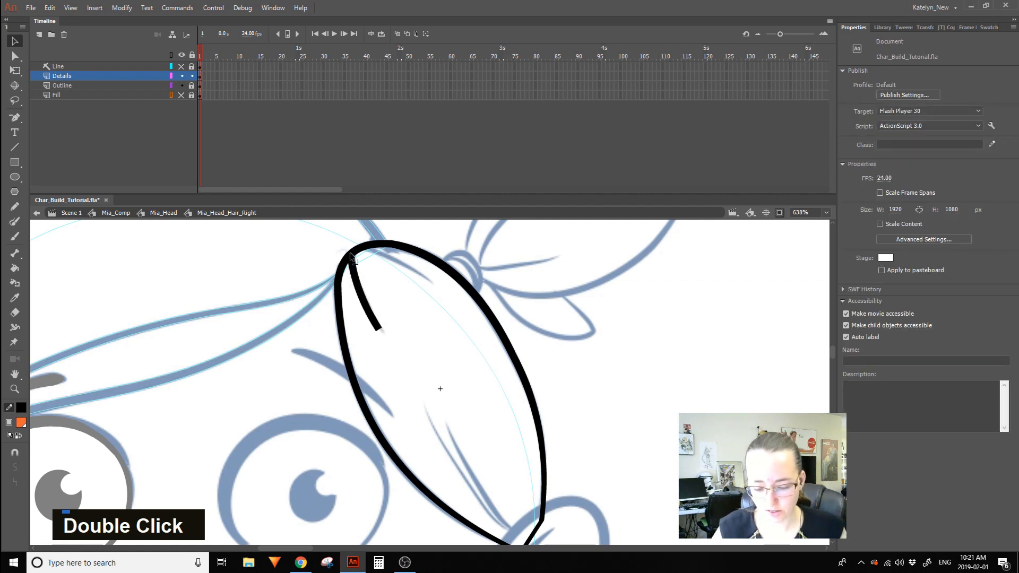
# Draw a second, straight strand line from the top of the hair outline along the upper sketched strand.
pyautogui.press('i')
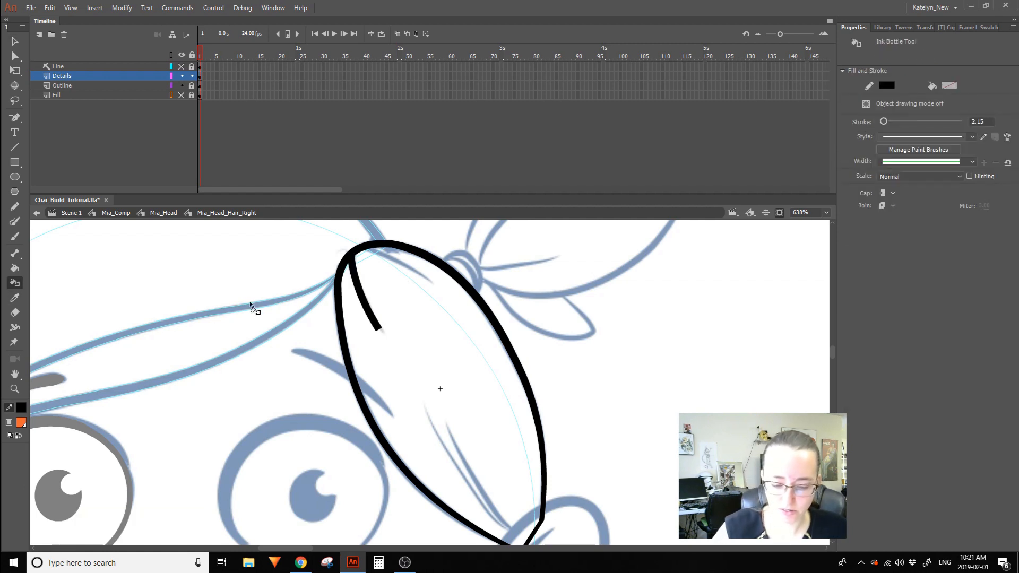
pyautogui.click(15, 147)
pyautogui.moveTo(360, 248)
pyautogui.mouseDown()
pyautogui.moveTo(436, 282)
pyautogui.moveTo(378, 247)
pyautogui.mouseUp()
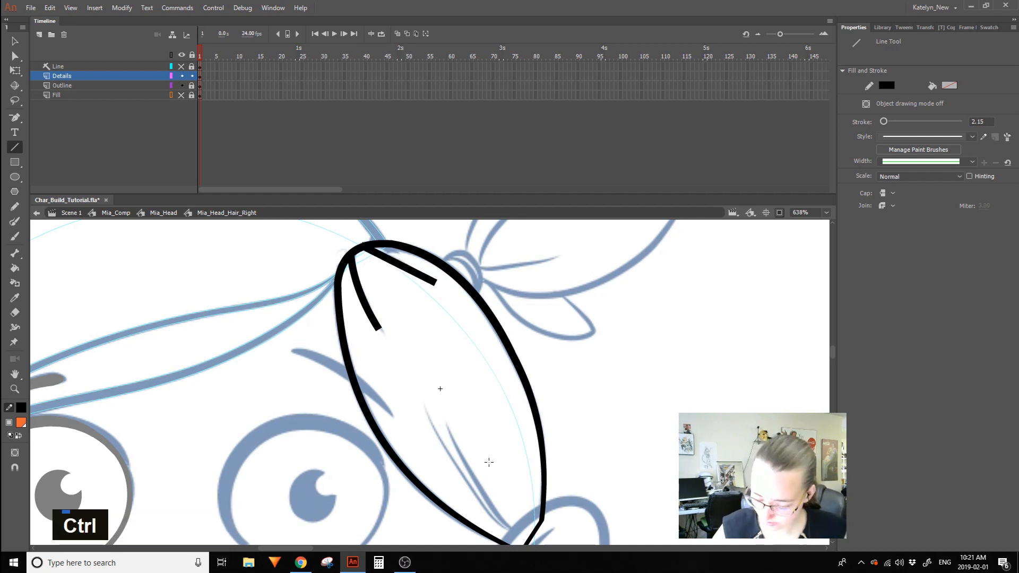
# Draw two more strand lines rising from the hair's lower tip and bend them along the sketched strands.
pyautogui.moveTo(485, 458); pyautogui.dragTo(448, 373)
pyautogui.moveTo(387, 315); pyautogui.dragTo(485, 464)
pyautogui.moveTo(435, 390); pyautogui.dragTo(415, 346)
pyautogui.moveTo(496, 453); pyautogui.dragTo(451, 395)
pyautogui.click(15, 41)
pyautogui.moveTo(414, 327); pyautogui.dragTo(441, 356)
pyautogui.moveTo(432, 302); pyautogui.dragTo(447, 378)
# Select all four strand lines inside the hair outline and set their stroke to 1.
pyautogui.click(370, 313)
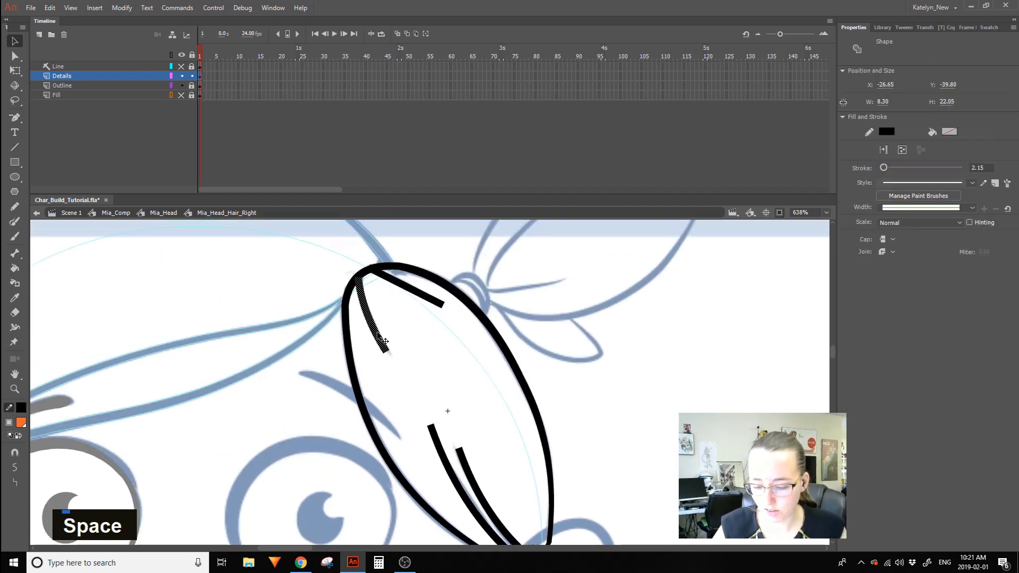
pyautogui.click(379, 289)
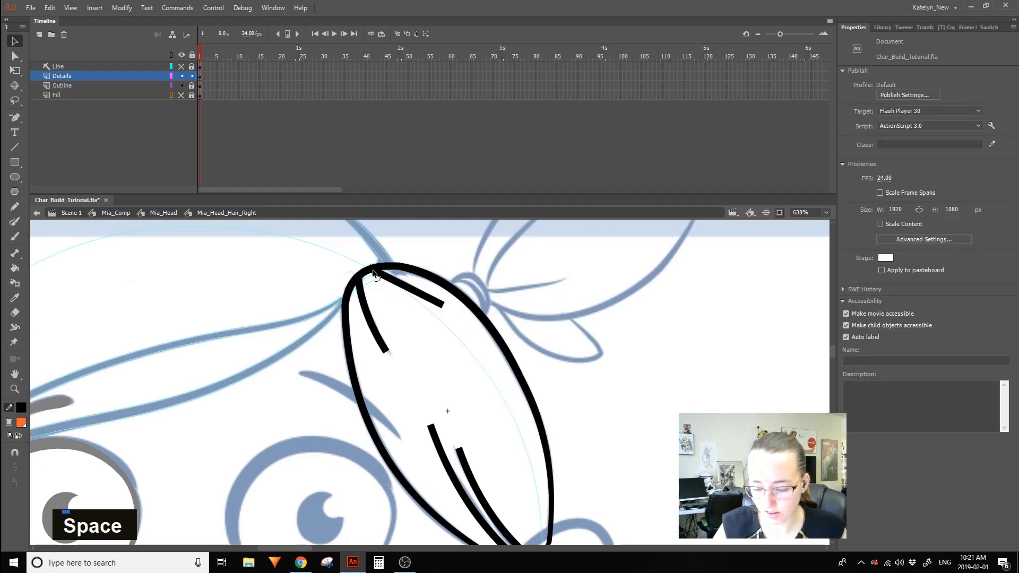
pyautogui.click(374, 311)
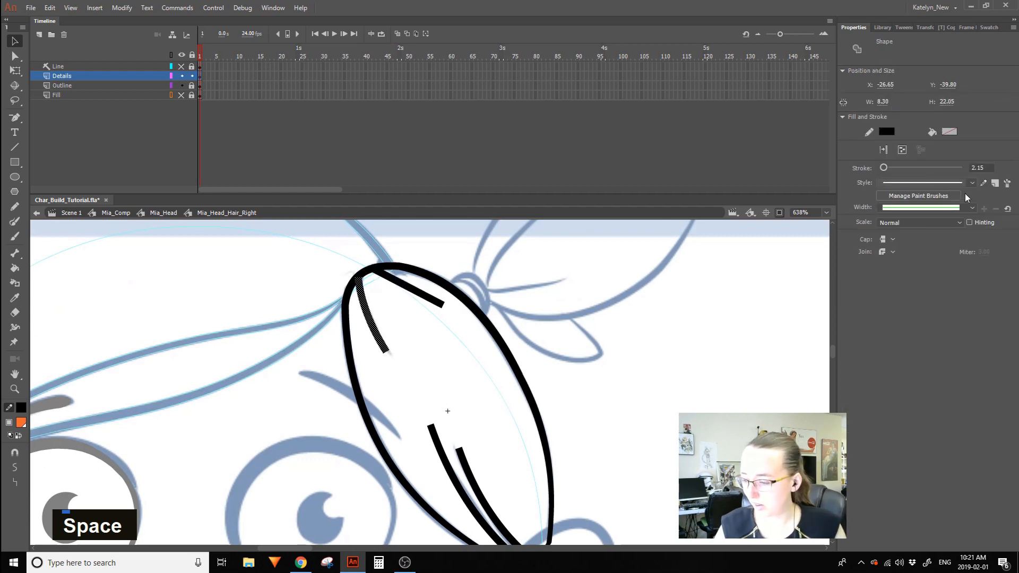
pyautogui.keyDown('ctrl'); pyautogui.keyDown('shift'); pyautogui.click(427, 300); pyautogui.keyUp('shift'); pyautogui.keyUp('ctrl')
pyautogui.keyDown('ctrl'); pyautogui.keyDown('shift'); pyautogui.click(446, 447); pyautogui.keyUp('shift'); pyautogui.keyUp('ctrl')
pyautogui.keyDown('ctrl'); pyautogui.keyDown('shift'); pyautogui.click(465, 459); pyautogui.keyUp('shift'); pyautogui.keyUp('ctrl')
pyautogui.keyDown('ctrl'); pyautogui.keyDown('shift'); pyautogui.click(466, 454); pyautogui.keyUp('shift'); pyautogui.keyUp('ctrl')
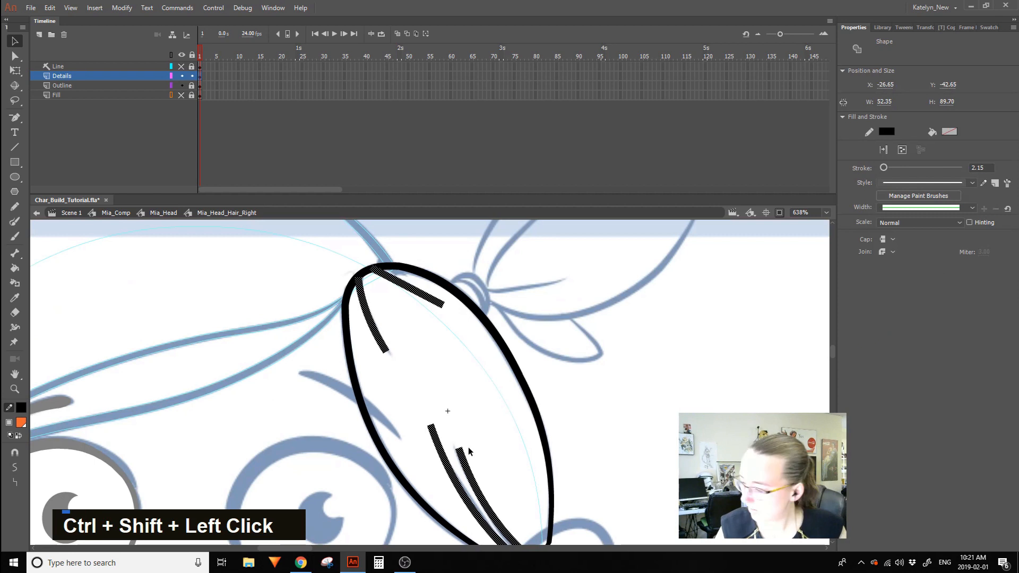
pyautogui.click(979, 167)
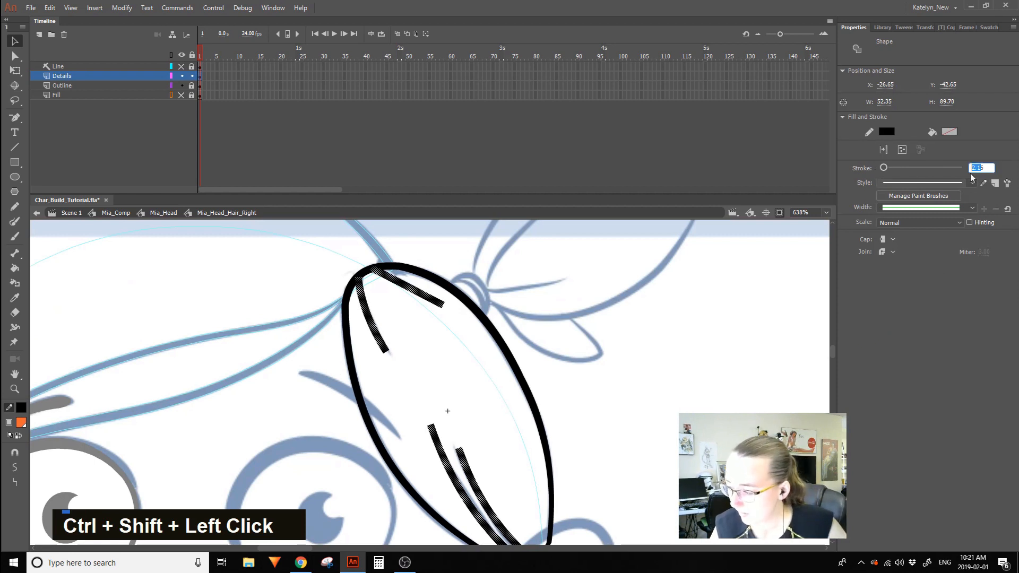
pyautogui.write('1')
pyautogui.press('Return')
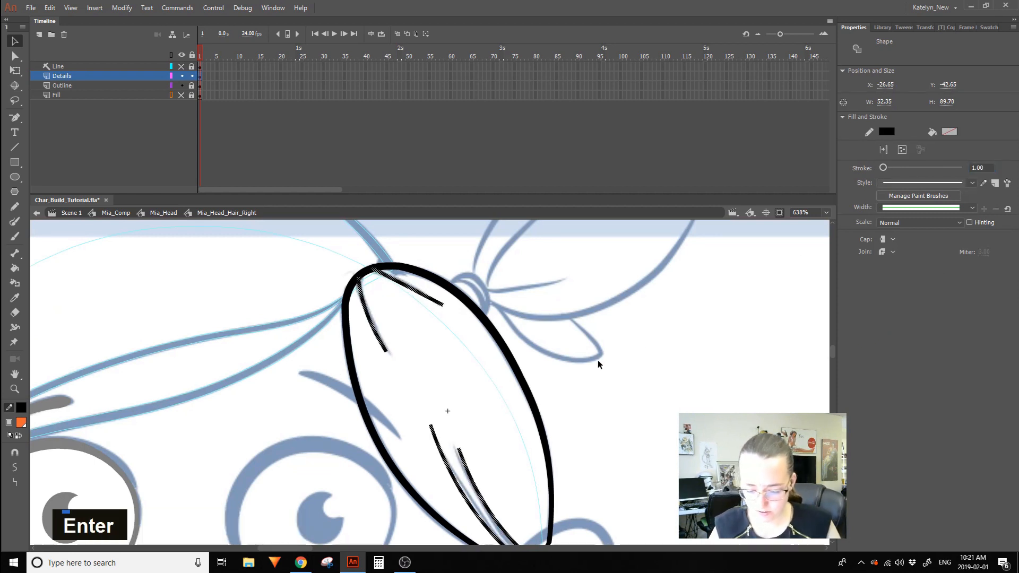
# Set the stroke of the four selected strand lines to 1.5.
pyautogui.press('space')
pyautogui.moveTo(559, 380); pyautogui.dragTo(556, 330)
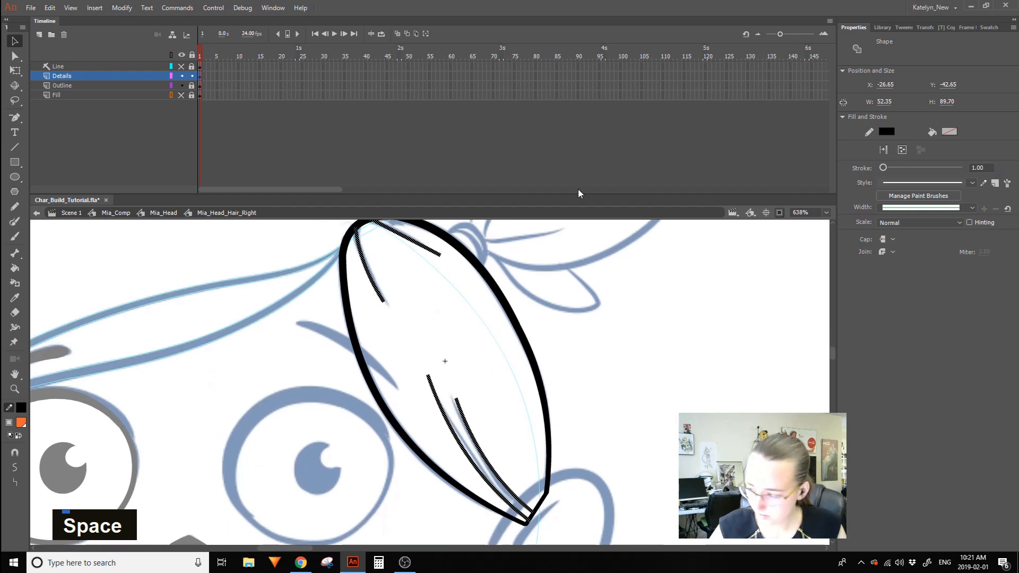
pyautogui.click(972, 168)
pyautogui.write('1.5')
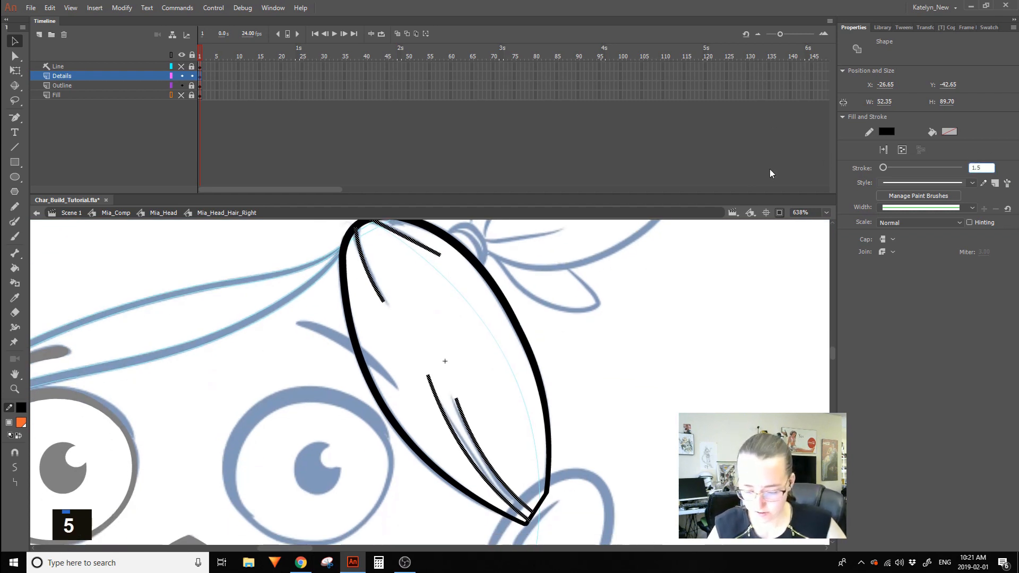
pyautogui.press('Return')
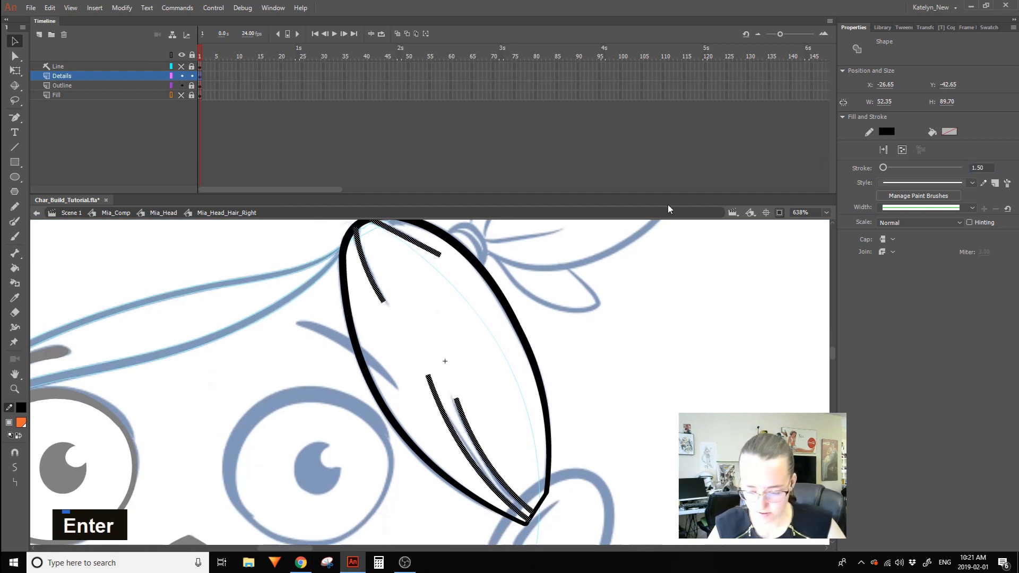
# Select the four strand lines again and convert the lines to fills.
pyautogui.press('space')
pyautogui.moveTo(578, 269); pyautogui.dragTo(556, 269)
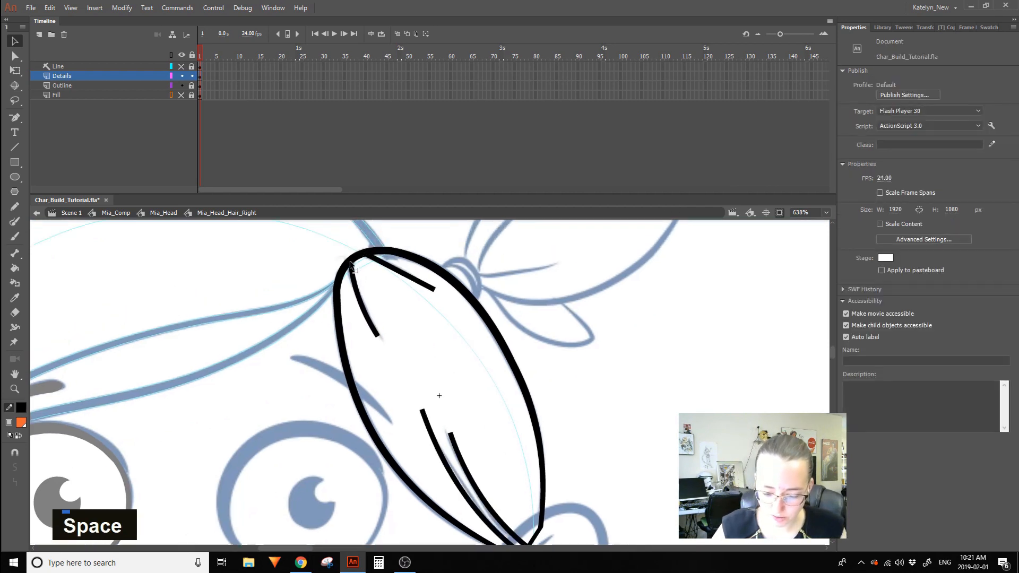
pyautogui.click(376, 336)
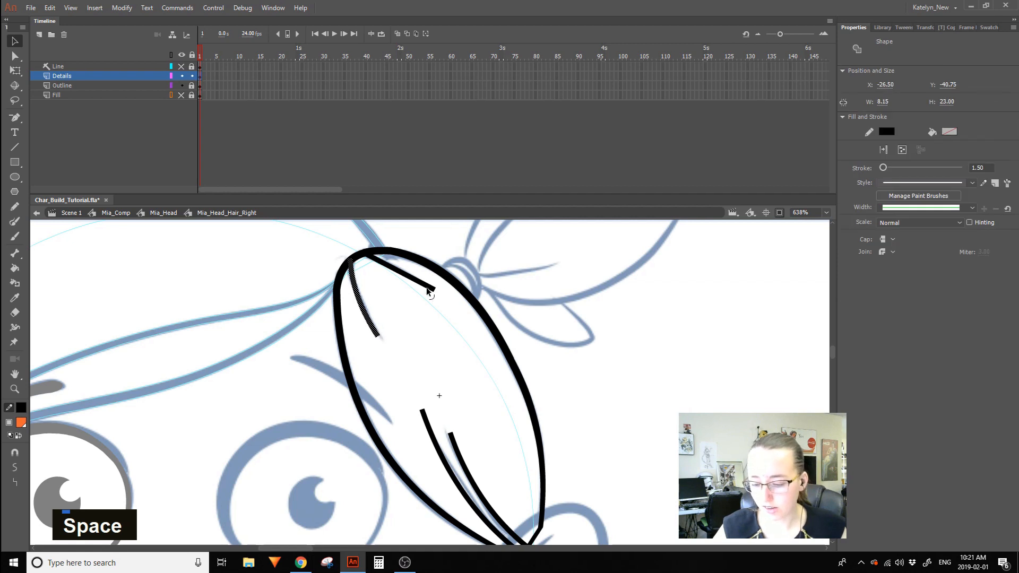
pyautogui.keyDown('ctrl'); pyautogui.keyDown('shift'); pyautogui.click(427, 288); pyautogui.keyUp('shift'); pyautogui.keyUp('ctrl')
pyautogui.keyDown('ctrl'); pyautogui.keyDown('shift'); pyautogui.click(458, 452); pyautogui.keyUp('shift'); pyautogui.keyUp('ctrl')
pyautogui.keyDown('ctrl'); pyautogui.keyDown('shift'); pyautogui.click(437, 443); pyautogui.keyUp('shift'); pyautogui.keyUp('ctrl')
pyautogui.click(97, 10)
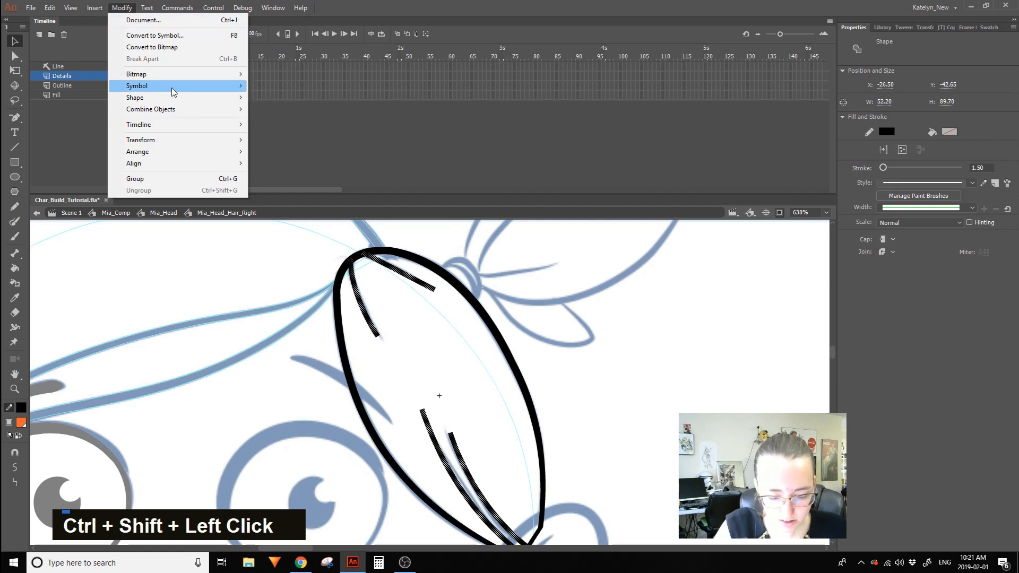
pyautogui.moveTo(207, 102)
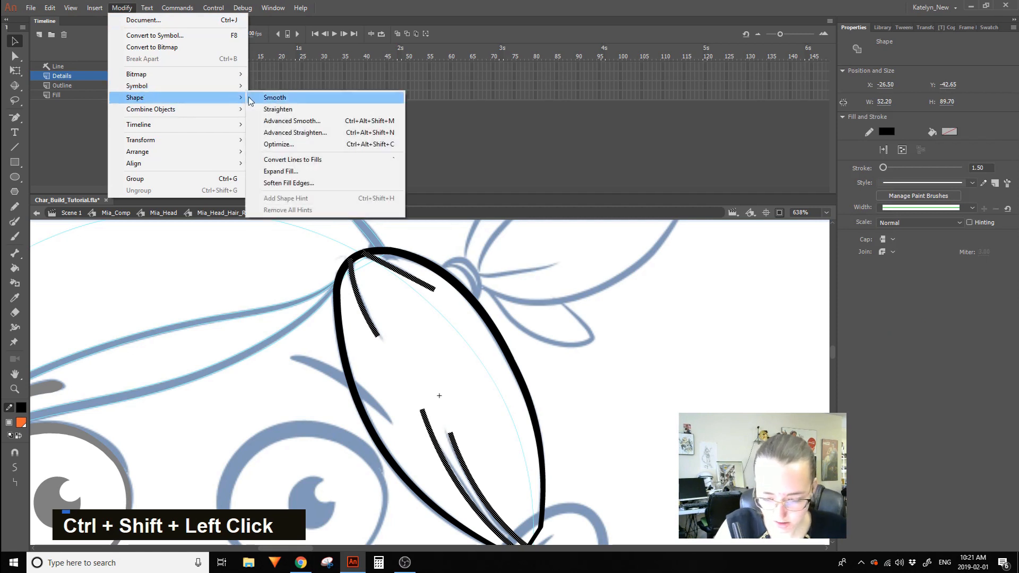
pyautogui.click(311, 161)
# Taper the free ends of the two upper and two lower strands into sharp points along the sketch.
pyautogui.click(380, 300)
pyautogui.moveTo(378, 336); pyautogui.dragTo(393, 355)
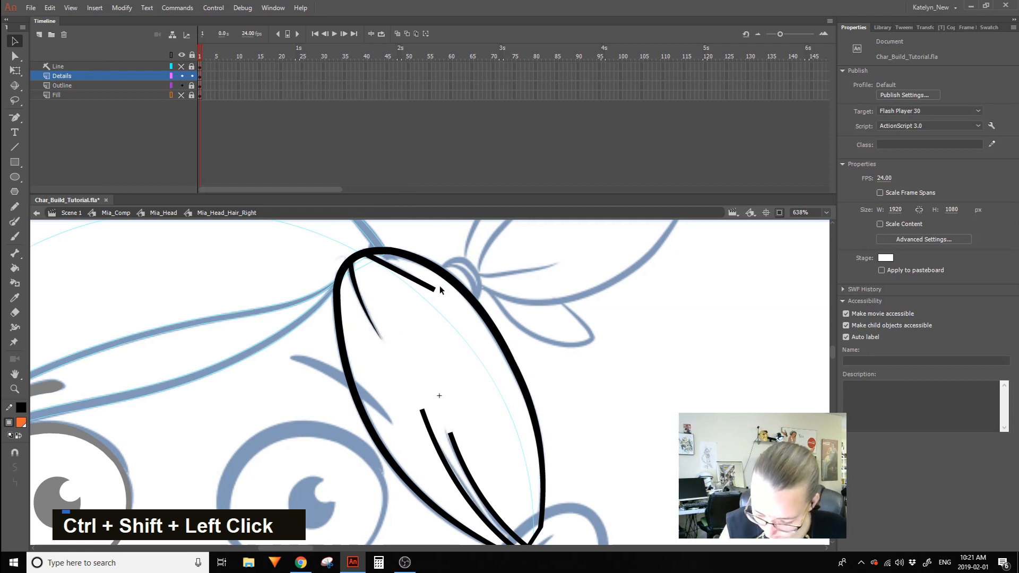
pyautogui.moveTo(439, 291); pyautogui.dragTo(405, 271)
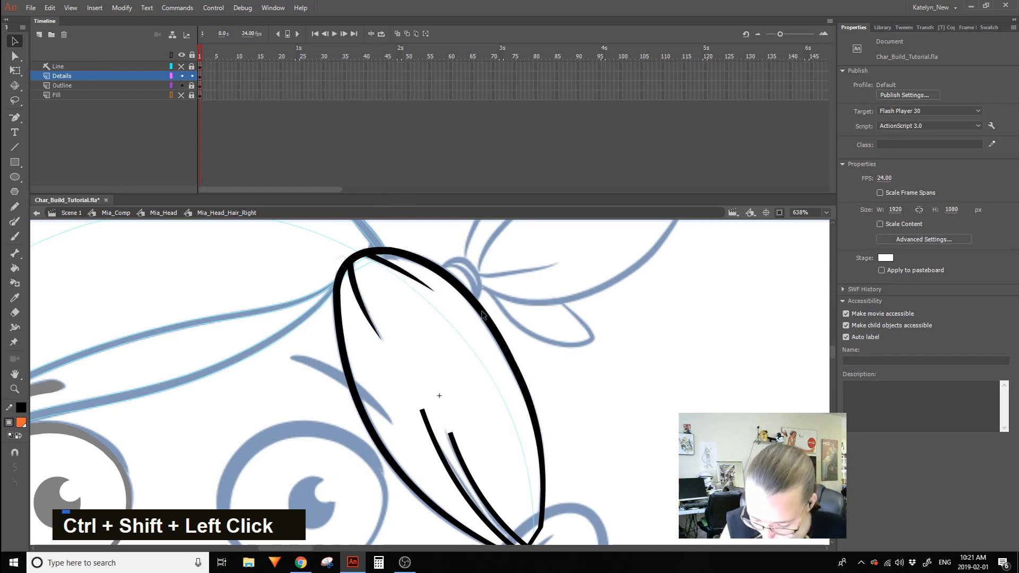
pyautogui.press('space')
pyautogui.moveTo(480, 423); pyautogui.dragTo(444, 306)
pyautogui.moveTo(387, 293)
pyautogui.mouseDown()
pyautogui.moveTo(377, 276)
pyautogui.moveTo(392, 303)
pyautogui.moveTo(412, 298)
pyautogui.moveTo(408, 313)
pyautogui.moveTo(427, 345)
pyautogui.mouseUp()
pyautogui.moveTo(447, 380)
pyautogui.mouseDown()
pyautogui.moveTo(469, 410)
pyautogui.moveTo(451, 406)
pyautogui.mouseUp()
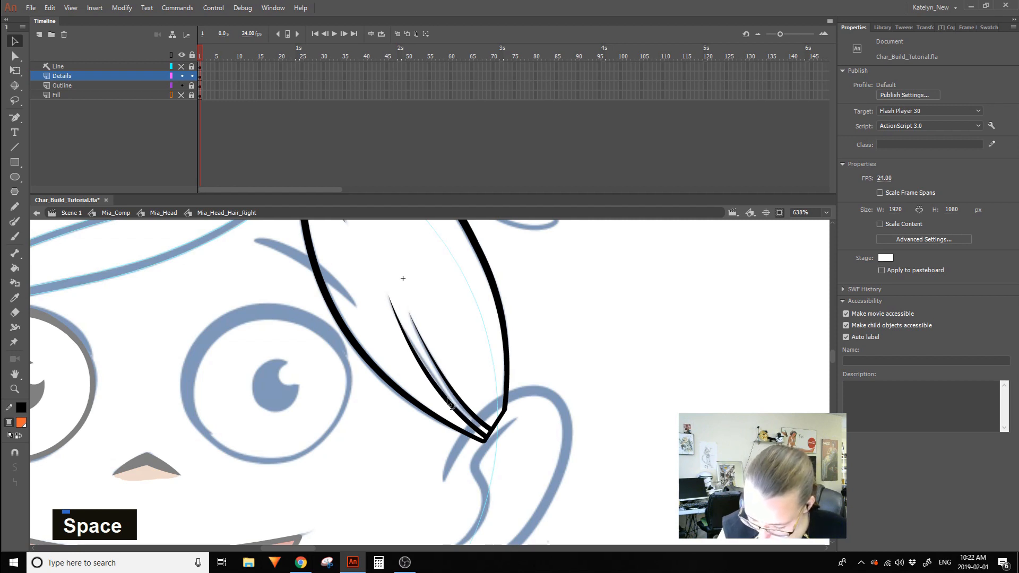
# Show the Fill layer of the right hair symbol and return to the Mia_Head symbol.
pyautogui.press('space')
pyautogui.moveTo(554, 380); pyautogui.dragTo(603, 484)
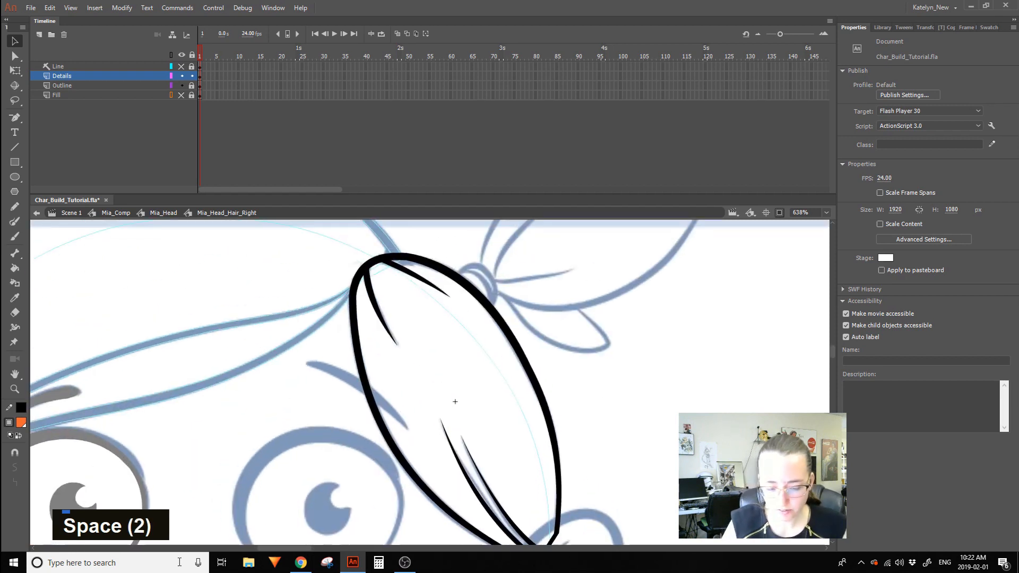
pyautogui.doubleClick(181, 95)
pyautogui.press('space')
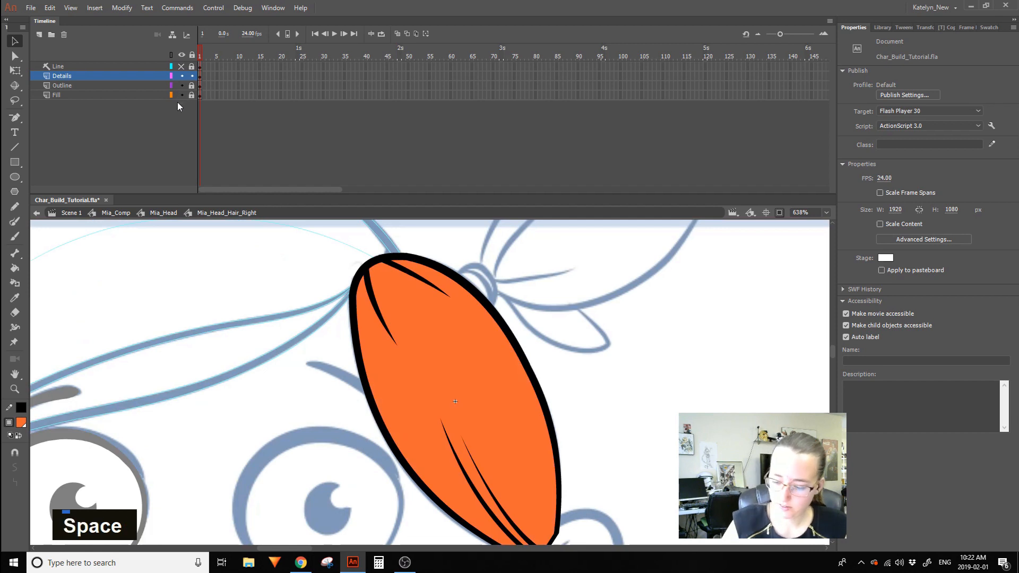
pyautogui.moveTo(641, 429); pyautogui.dragTo(645, 389)
pyautogui.doubleClick(643, 405)
pyautogui.press('space')
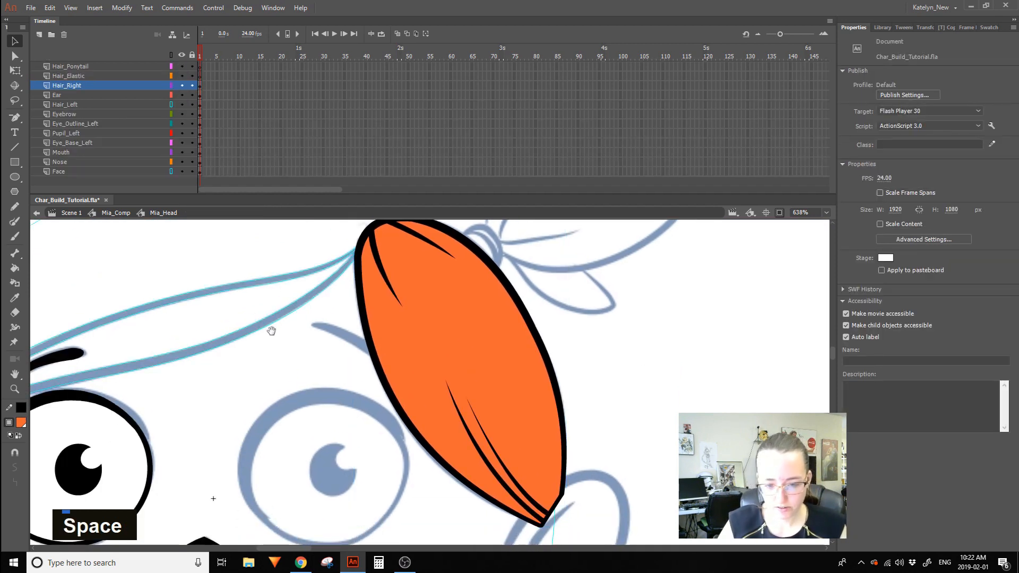
pyautogui.doubleClick(15, 389)
pyautogui.press('space')
pyautogui.moveTo(732, 405); pyautogui.dragTo(580, 514)
pyautogui.press('space')
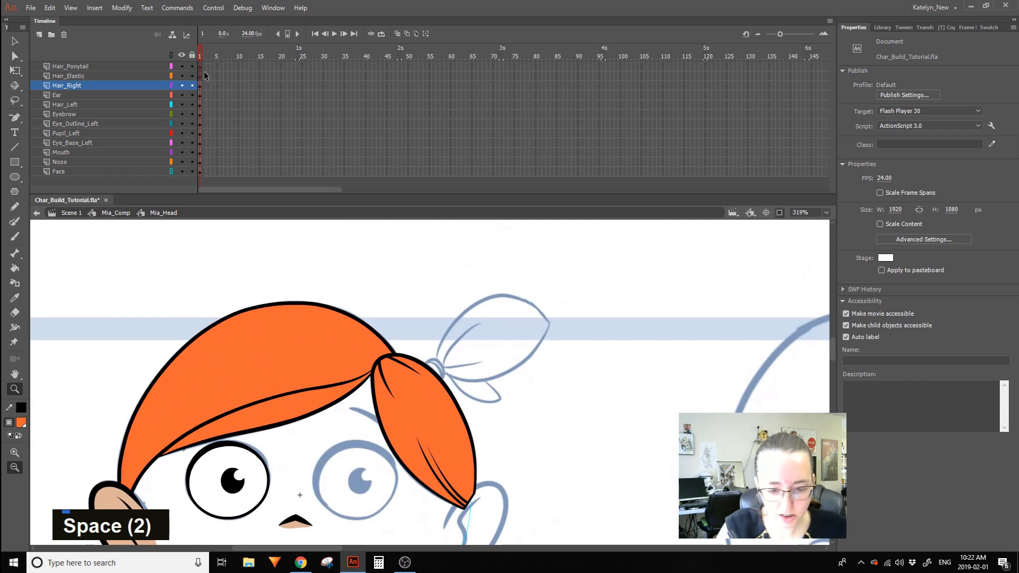
# Reorder the layers to Hair_Right, Hair_Elastic, Hair_Ponytail above Ear, and lock every layer except Hair_Elastic.
pyautogui.click(129, 73)
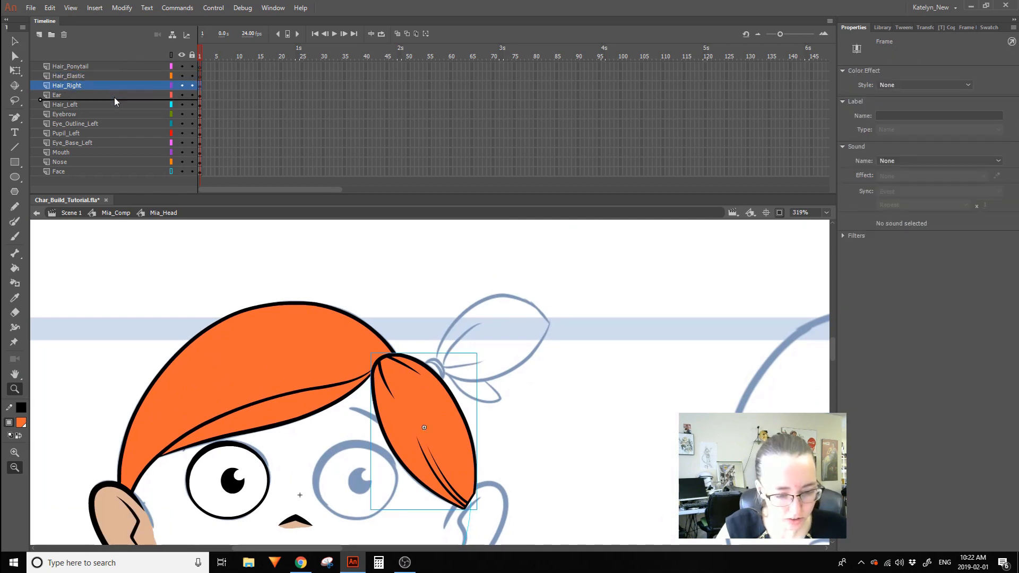
pyautogui.moveTo(110, 76)
pyautogui.mouseDown()
pyautogui.moveTo(116, 98)
pyautogui.moveTo(114, 88)
pyautogui.mouseUp()
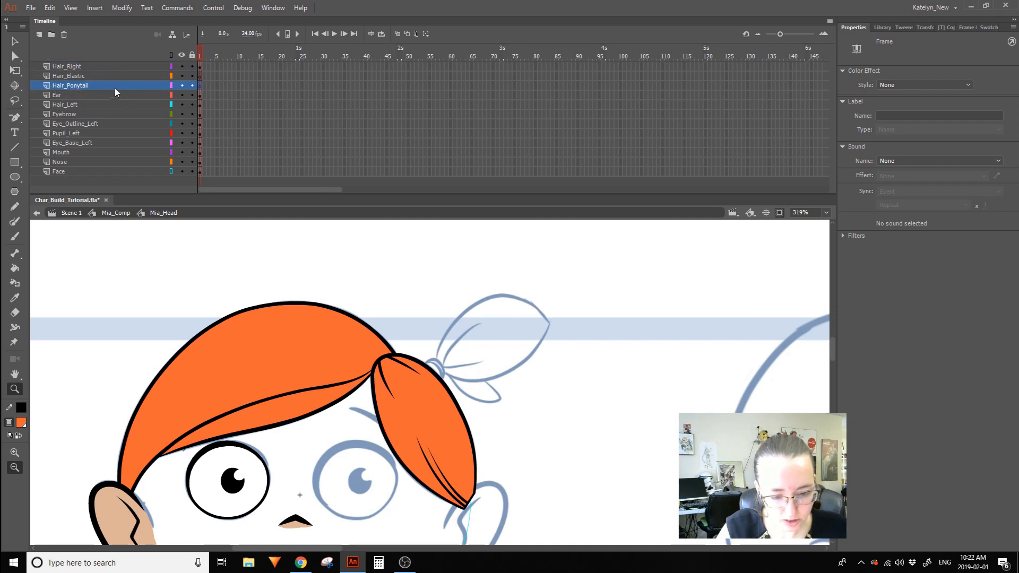
pyautogui.click(204, 76)
pyautogui.keyDown('alt'); pyautogui.click(192, 76); pyautogui.keyUp('alt')
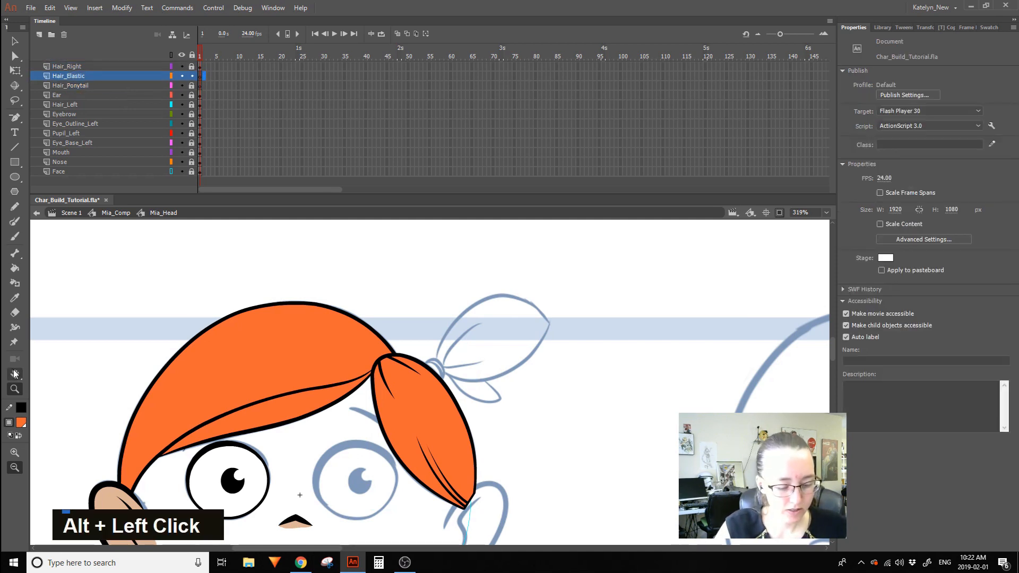
# Draw a small oval with a 1.5 black stroke and the tagged dark blue fill over the sketched hair elastic.
pyautogui.moveTo(352, 444); pyautogui.dragTo(597, 271)
pyautogui.press('space')
pyautogui.press('q')
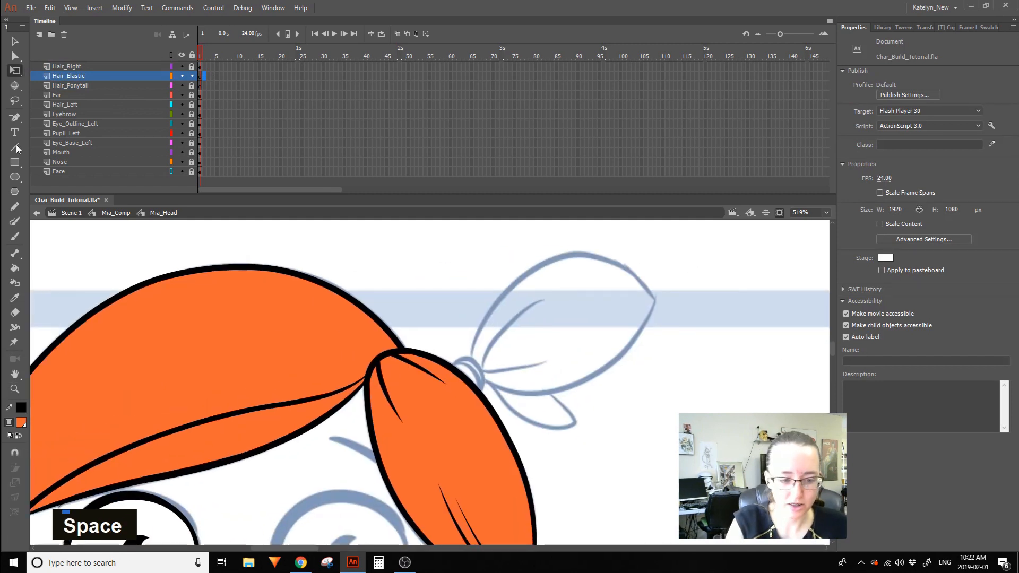
pyautogui.click(14, 176)
pyautogui.moveTo(453, 351); pyautogui.dragTo(491, 393)
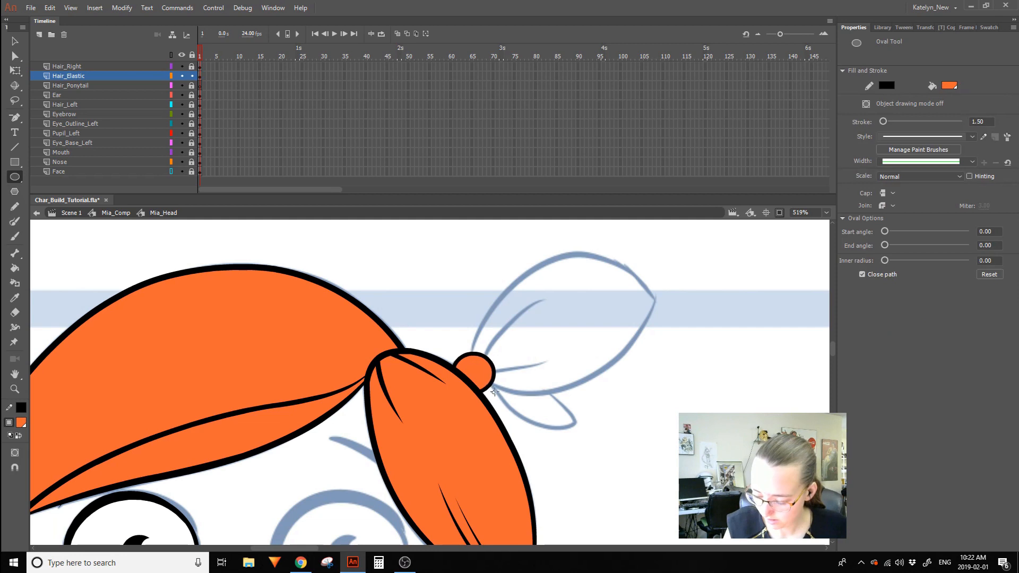
pyautogui.hotkey('ctrl', 'z')
pyautogui.click(22, 423)
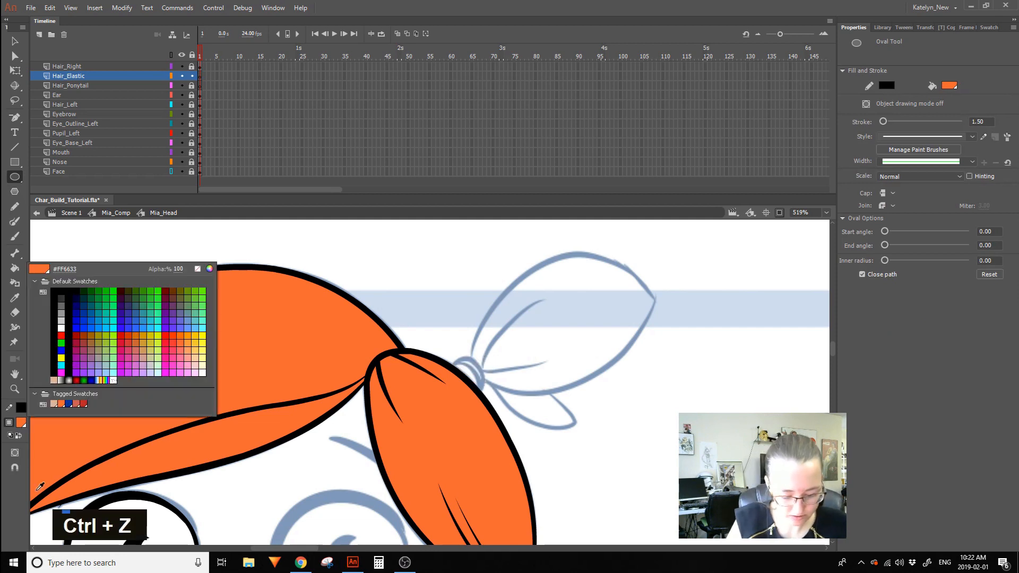
pyautogui.click(68, 403)
pyautogui.moveTo(454, 352); pyautogui.dragTo(487, 390)
pyautogui.hotkey('ctrl', 'z')
pyautogui.moveTo(455, 352); pyautogui.dragTo(495, 393)
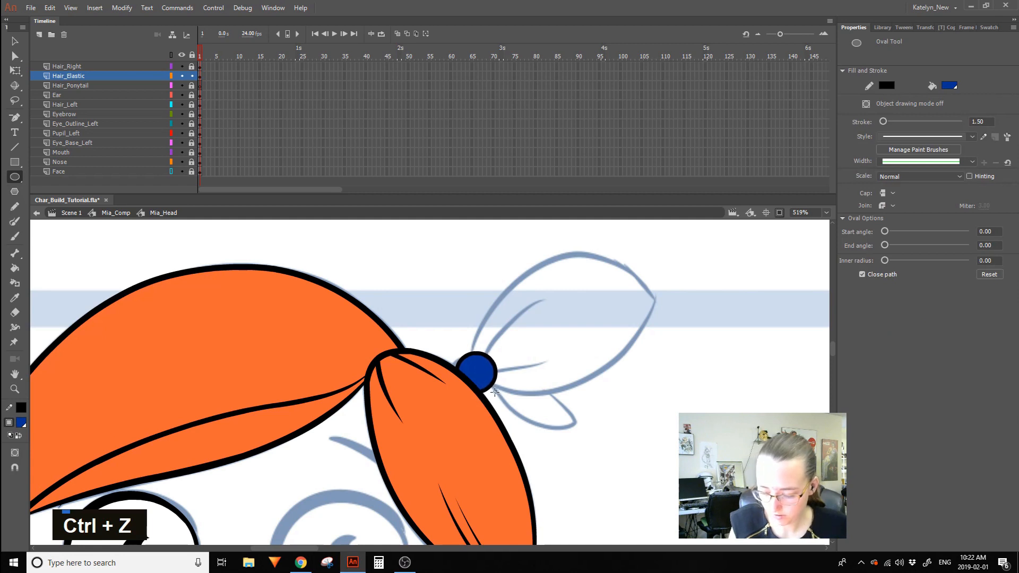
# Move and resize the blue oval to about 13.5 by 14.5 so it fits the sketched elastic behind the right hair.
pyautogui.press('q')
pyautogui.doubleClick(474, 378)
pyautogui.moveTo(474, 378)
pyautogui.mouseDown()
pyautogui.moveTo(461, 390)
pyautogui.moveTo(474, 387)
pyautogui.mouseUp()
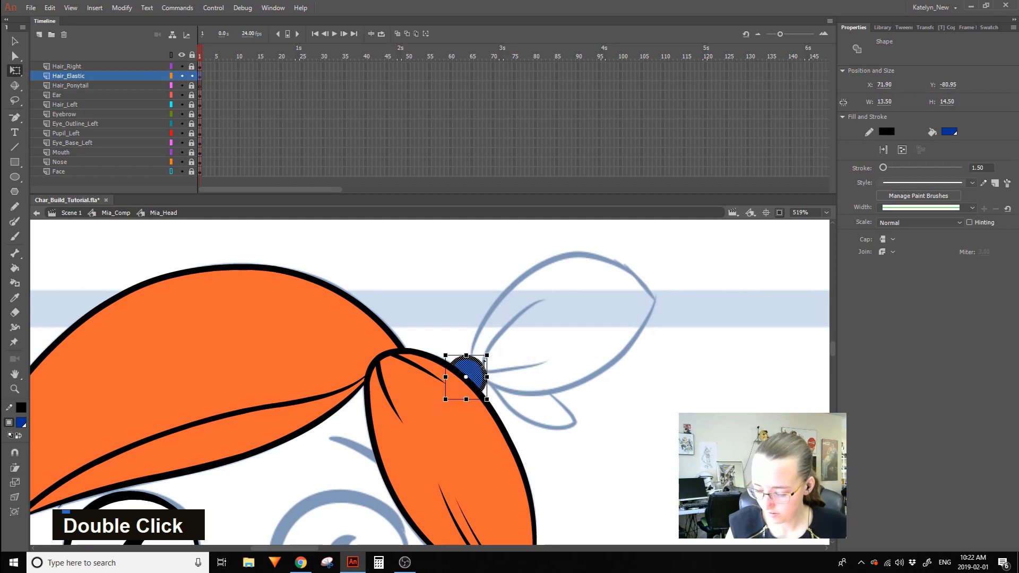
pyautogui.press('Escape')
# Convert the Hair_Elastic artwork into a graphic symbol named Mia_Head_Hair_Elastic.
pyautogui.click(126, 79)
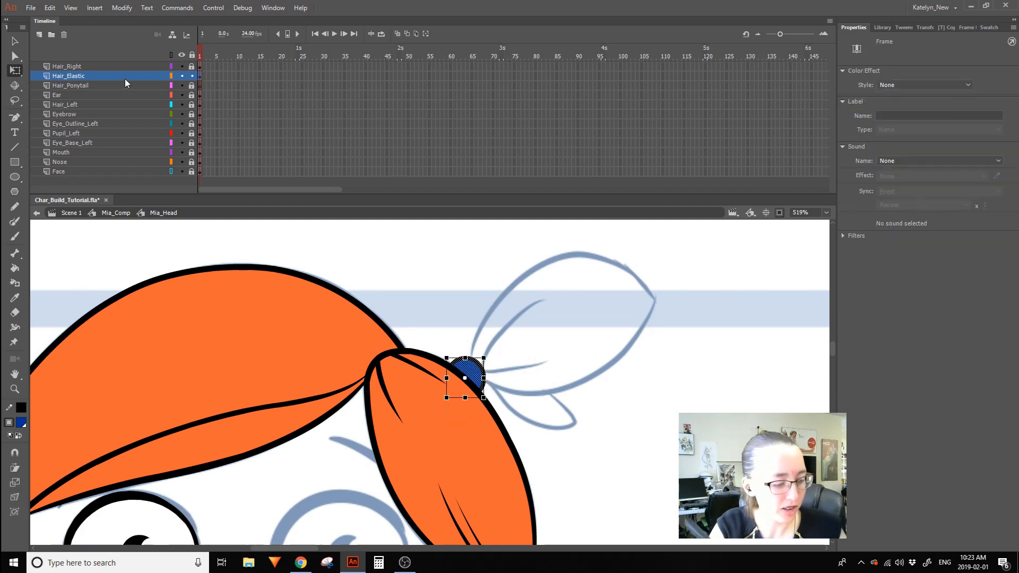
pyautogui.press('F8')
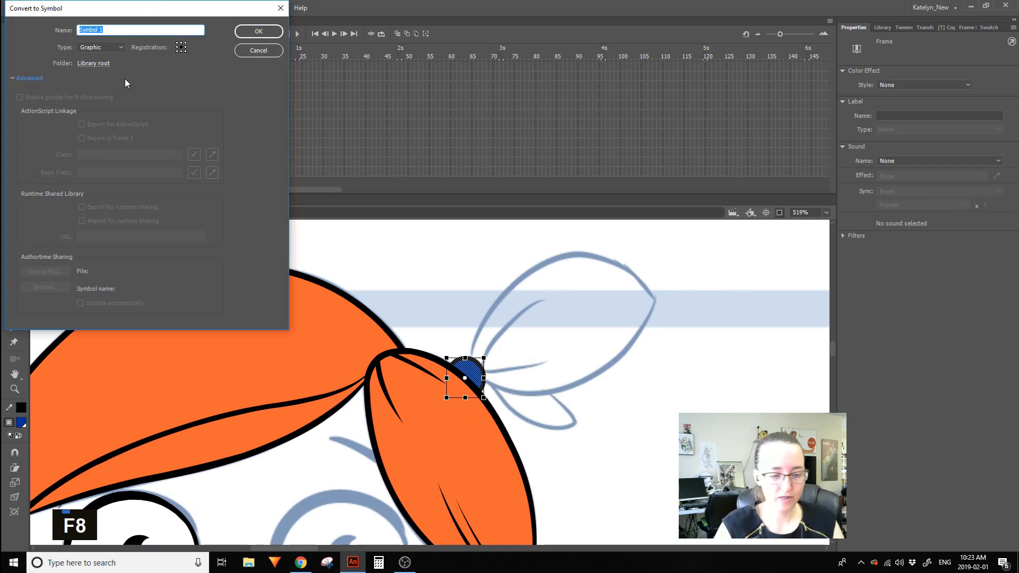
pyautogui.write('Mia_')
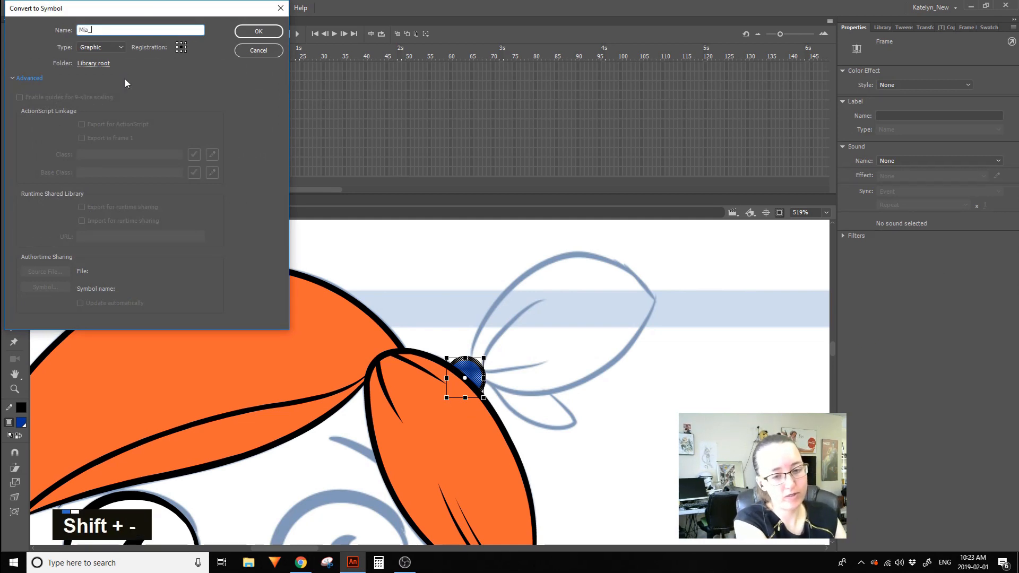
pyautogui.write('Head_')
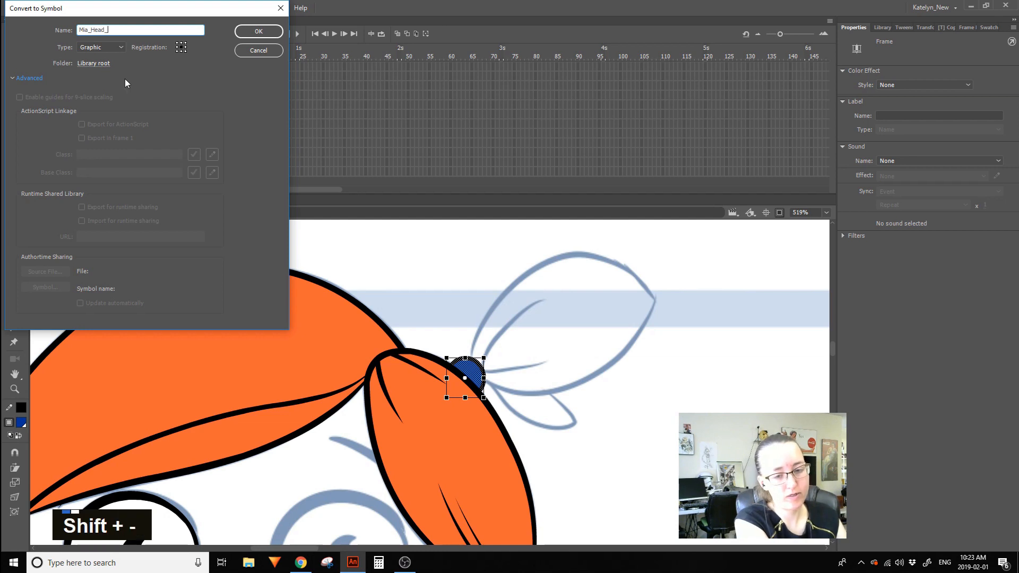
pyautogui.write('Hair_Elas')
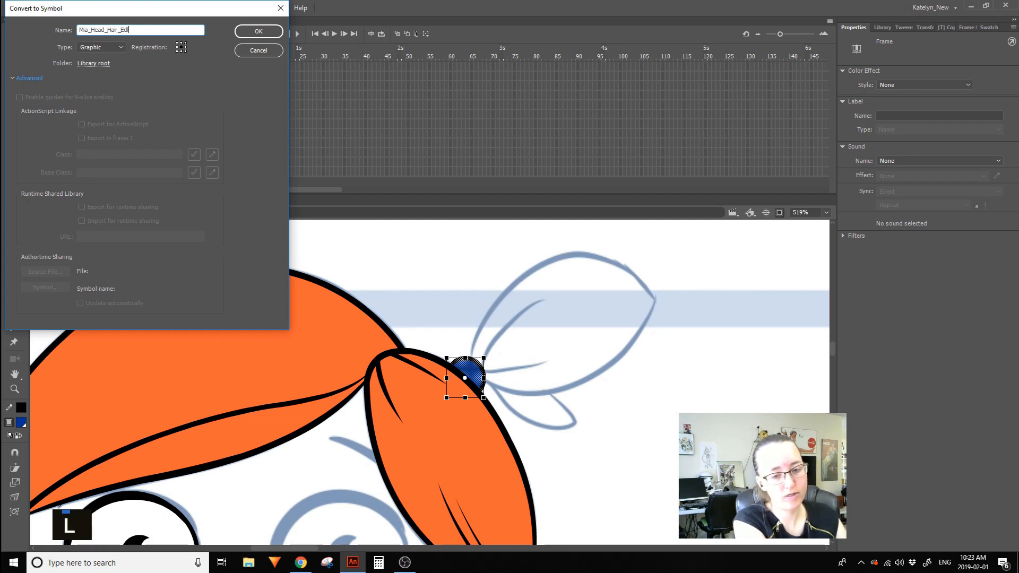
pyautogui.write('tic')
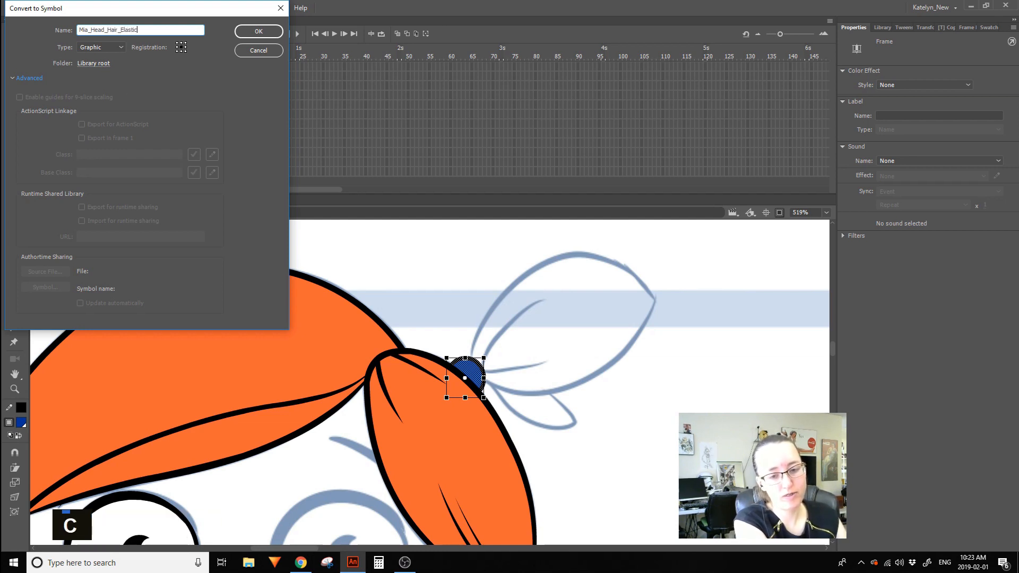
pyautogui.press('Return')
# Open the hair elastic symbol to check its contents and return to the Mia_Head symbol.
pyautogui.click(15, 41)
pyautogui.doubleClick(487, 369)
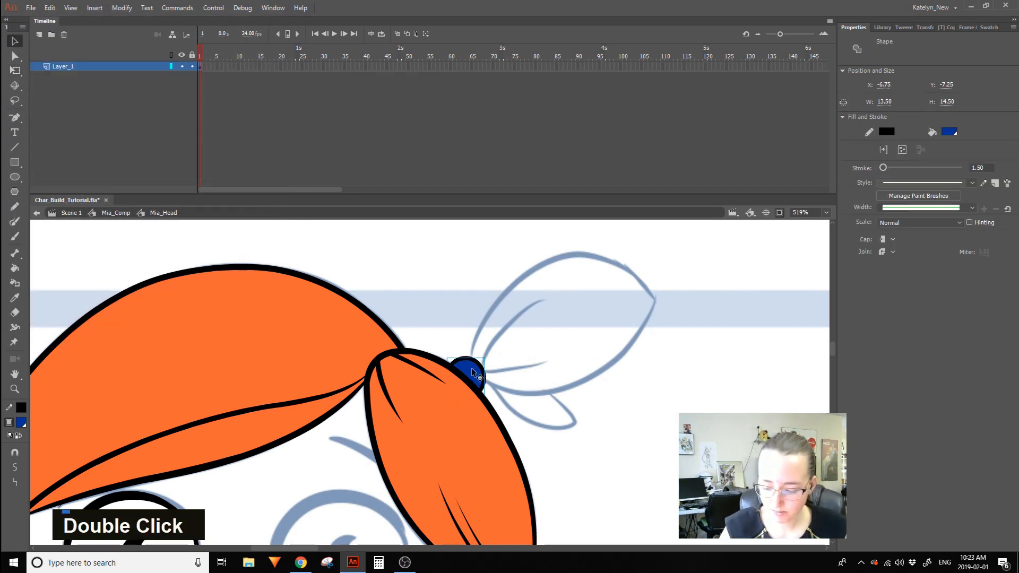
pyautogui.doubleClick(401, 357)
pyautogui.click(402, 356)
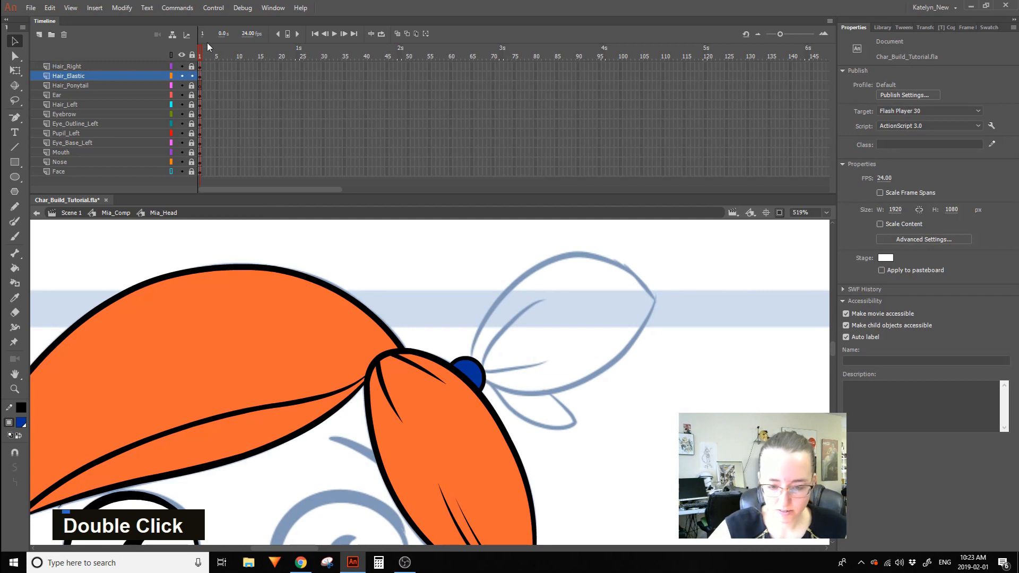
# Show the layers other than Hair_Elastic as outlines, then open the hair elastic symbol and display its layer as an outline.
pyautogui.keyDown('alt'); pyautogui.click(171, 76); pyautogui.keyUp('alt')
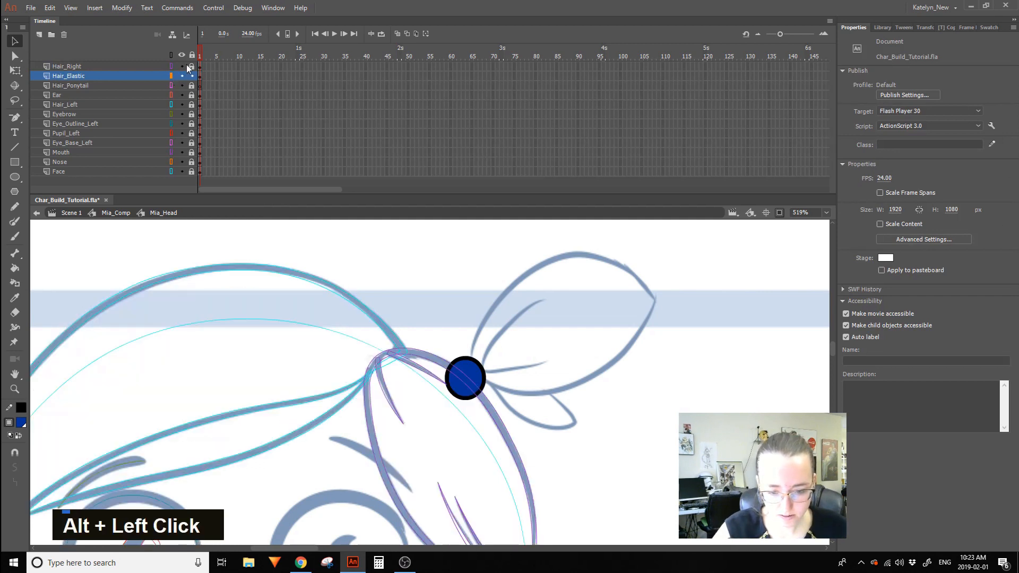
pyautogui.doubleClick(478, 376)
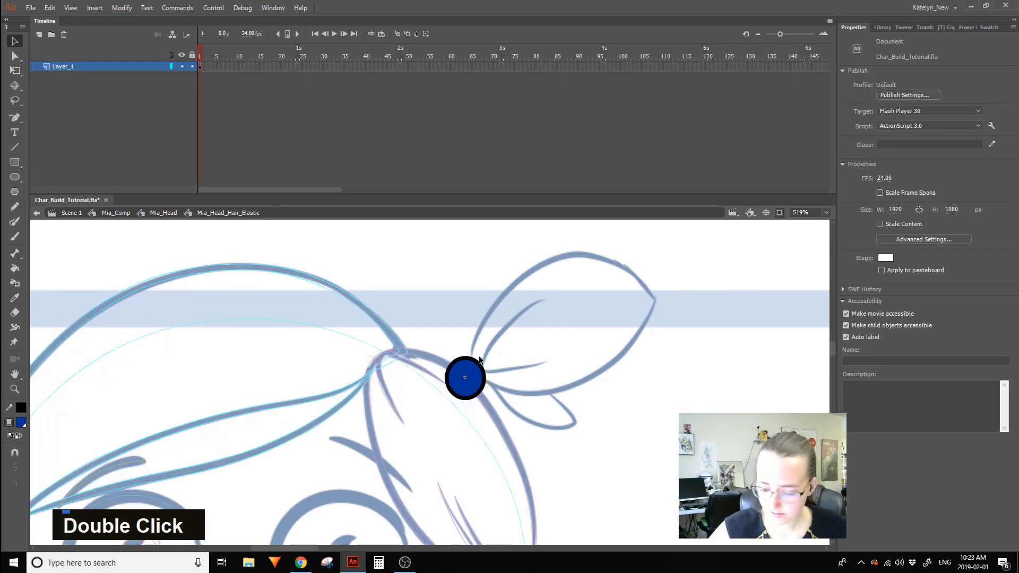
pyautogui.click(171, 66)
pyautogui.press('z')
pyautogui.moveTo(407, 469); pyautogui.dragTo(590, 303)
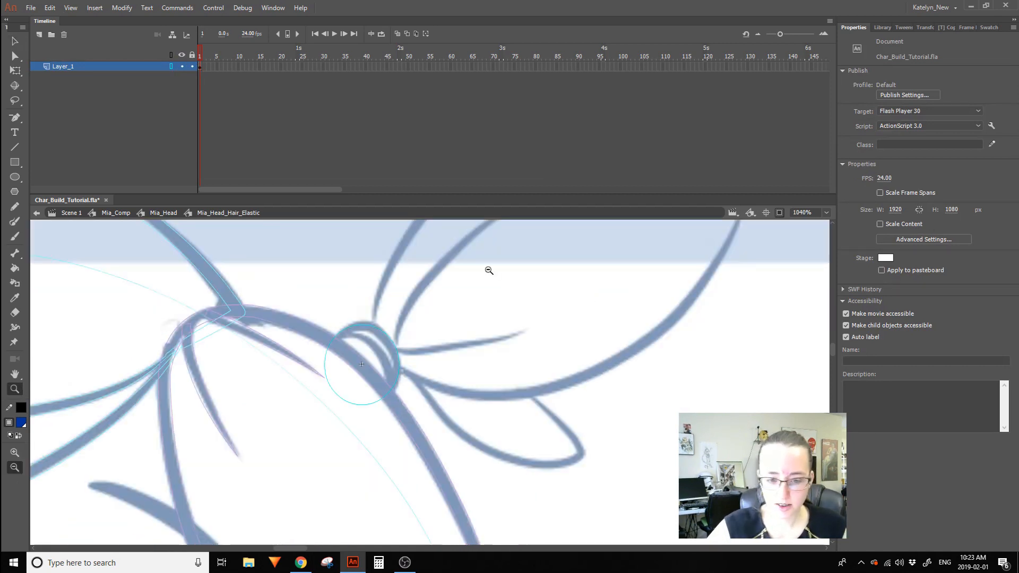
# Narrow the hair elastic's oval slightly with Free Transform so it matches the sketched elastic.
pyautogui.click(148, 67)
pyautogui.press('q')
pyautogui.moveTo(321, 407); pyautogui.dragTo(334, 408)
pyautogui.moveTo(403, 367); pyautogui.dragTo(398, 368)
pyautogui.click(421, 365)
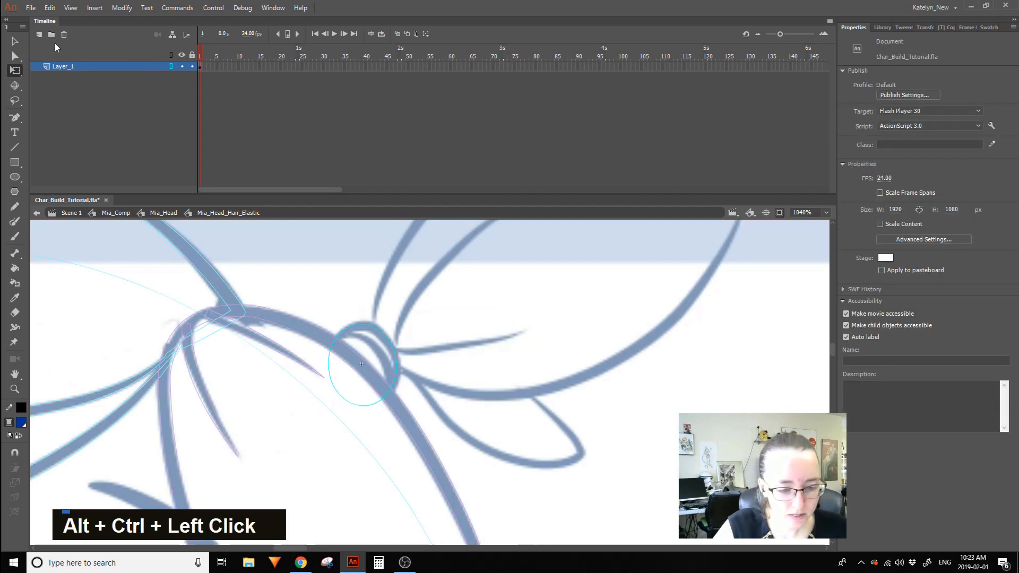
# Add a second layer above the oval, naming the oval's layer Base and the new one Detail.
pyautogui.doubleClick(81, 76)
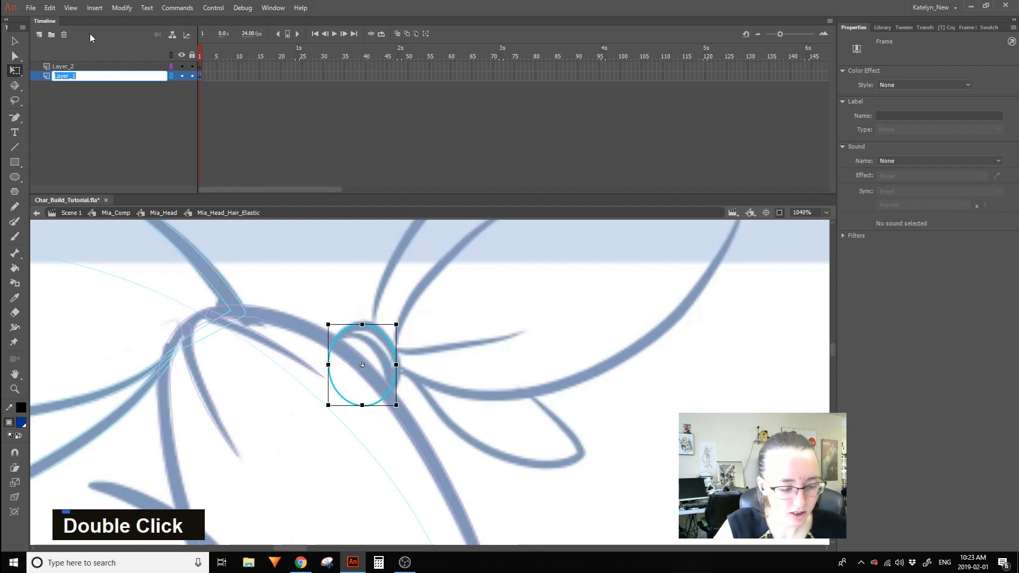
pyautogui.write('Base')
pyautogui.press('Return')
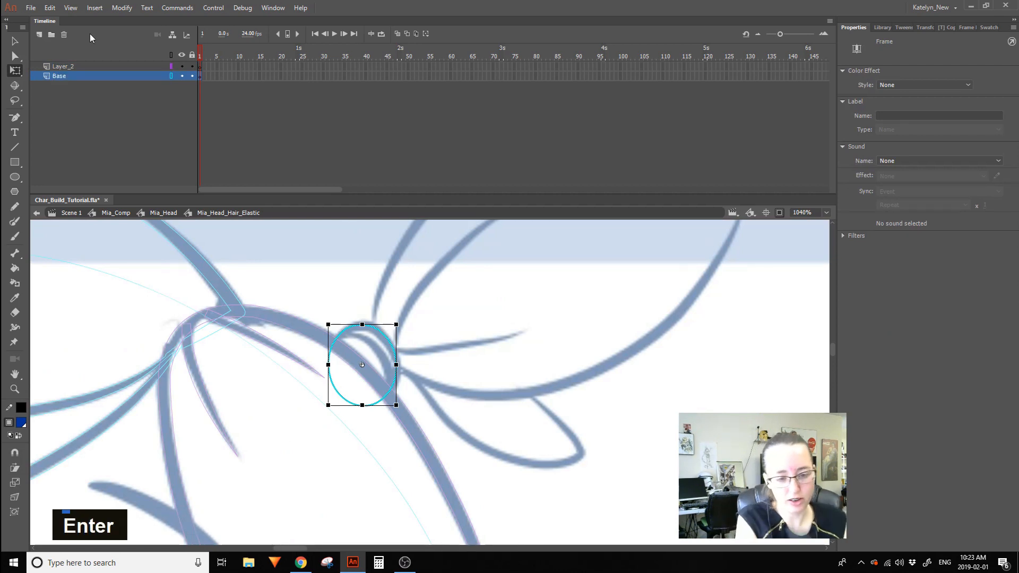
pyautogui.doubleClick(86, 68)
pyautogui.write('Detail')
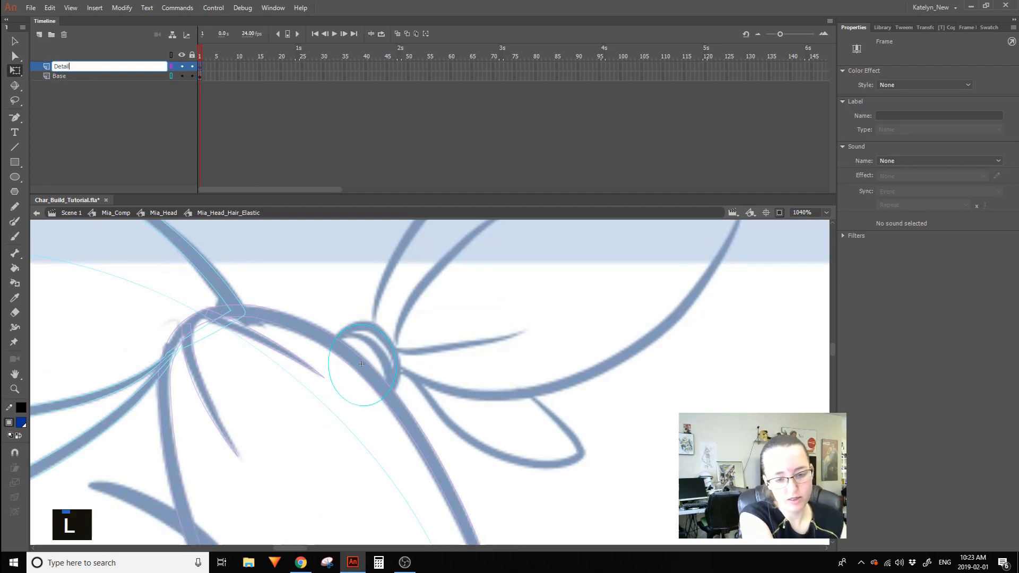
pyautogui.press('Return')
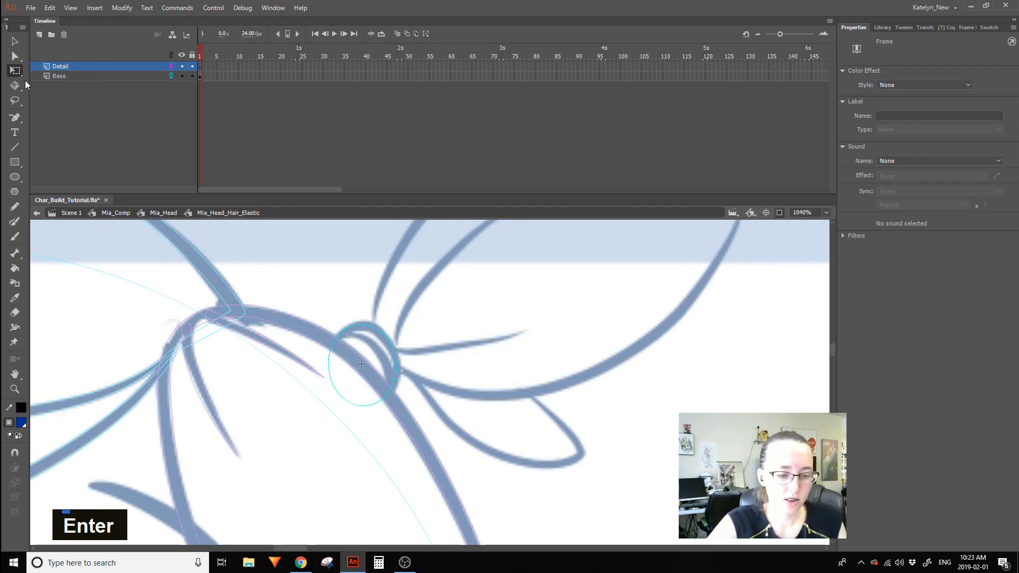
# Draw a 1.50 stroke line across the elastic on the Detail layer and bend it along the sketched inner curve.
pyautogui.doubleClick(23, 146)
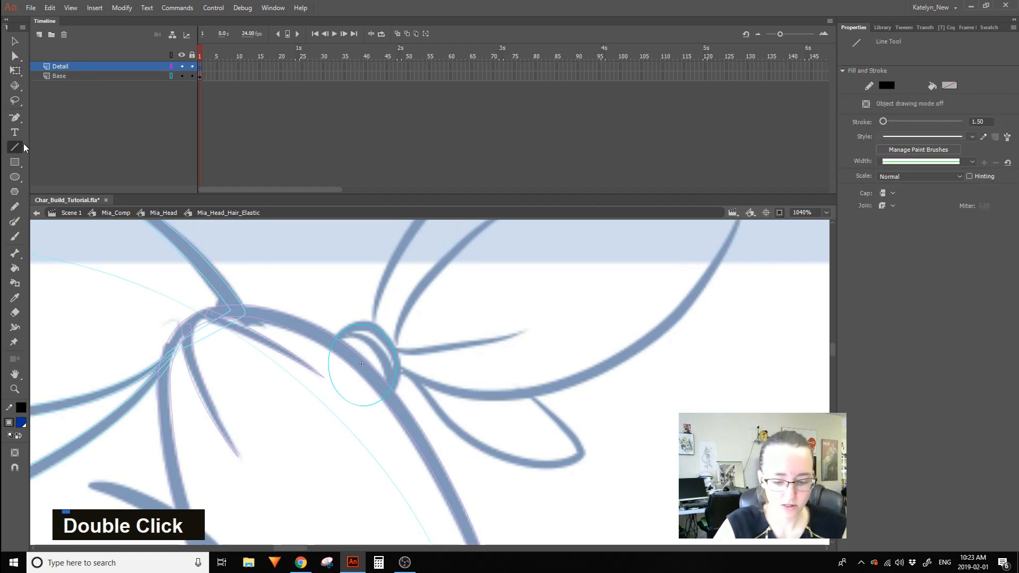
pyautogui.moveTo(339, 337)
pyautogui.mouseDown()
pyautogui.moveTo(398, 385)
pyautogui.moveTo(377, 347)
pyautogui.mouseUp()
pyautogui.keyDown('ctrl'); pyautogui.click(376, 348); pyautogui.keyUp('ctrl')
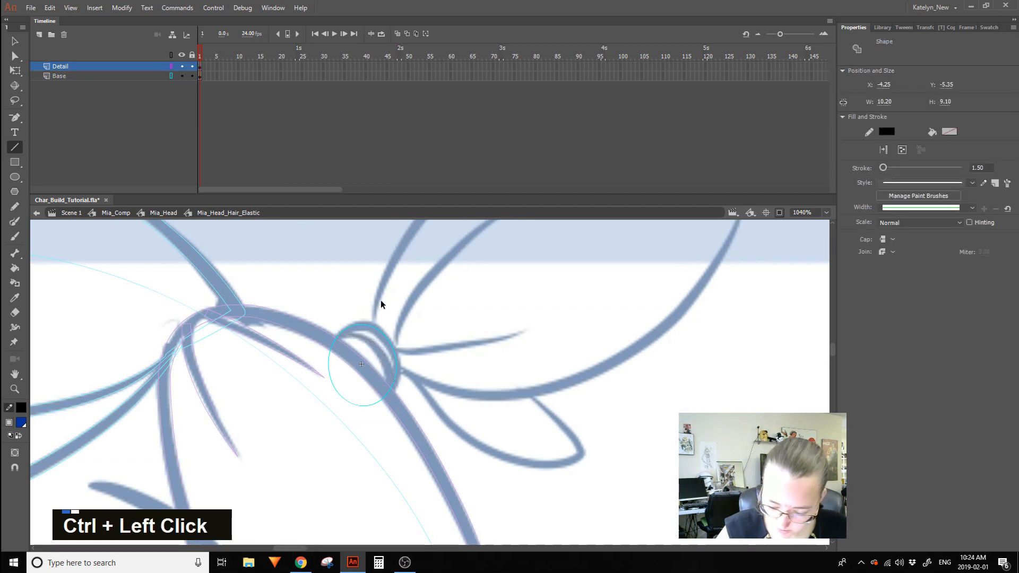
pyautogui.keyDown('ctrl'); pyautogui.click(379, 303); pyautogui.keyUp('ctrl')
pyautogui.keyDown('ctrl'); pyautogui.click(383, 349); pyautogui.keyUp('ctrl')
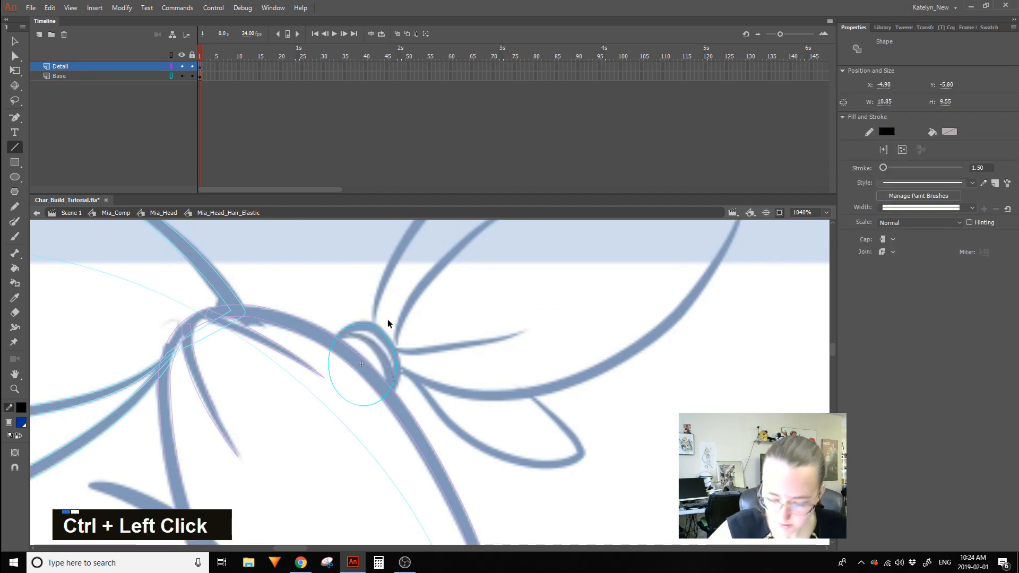
# Convert the curved detail line to a fill, then show the Base layer in full colour and lock it.
pyautogui.click(122, 8)
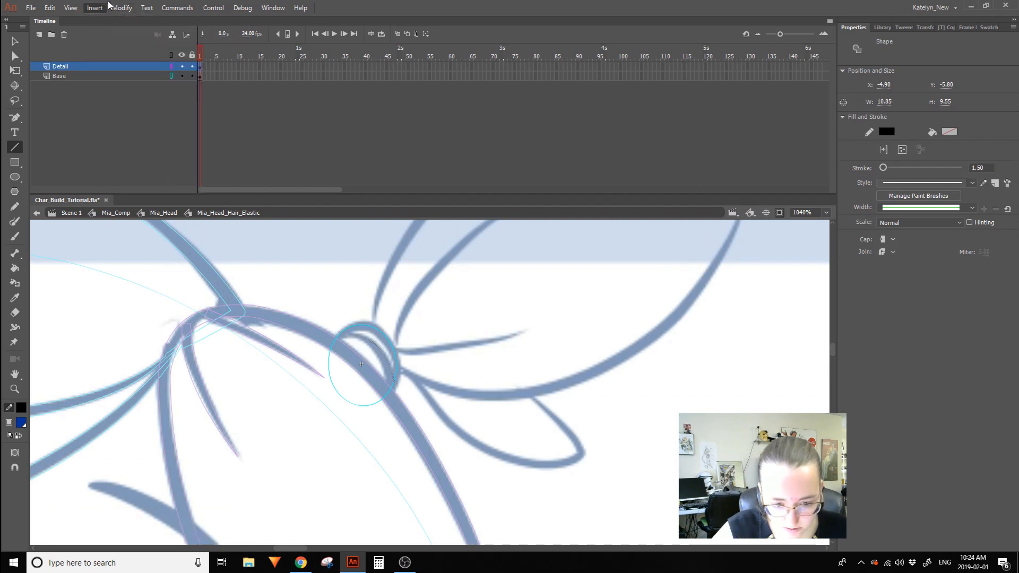
pyautogui.moveTo(138, 97)
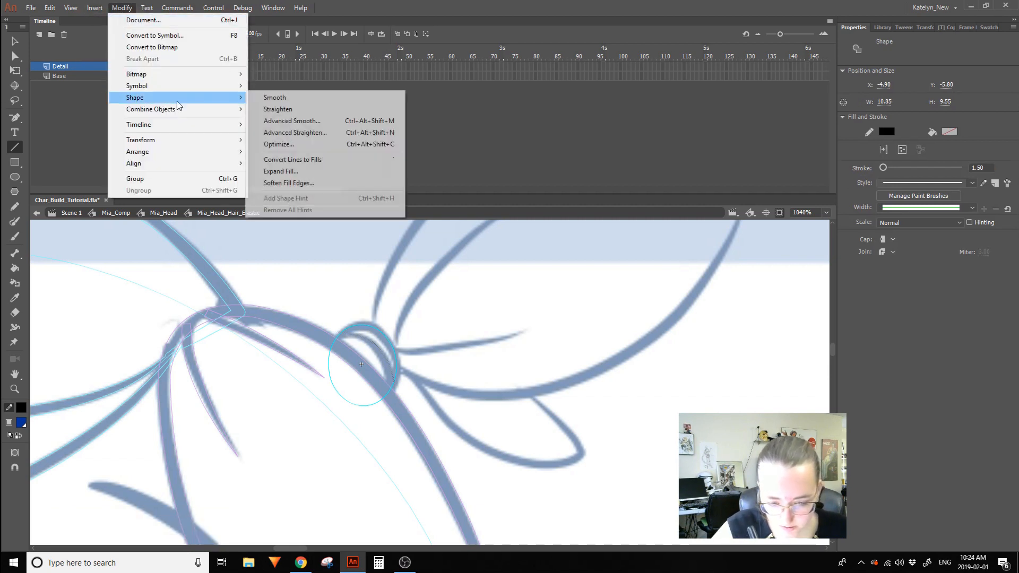
pyautogui.click(323, 160)
pyautogui.click(171, 75)
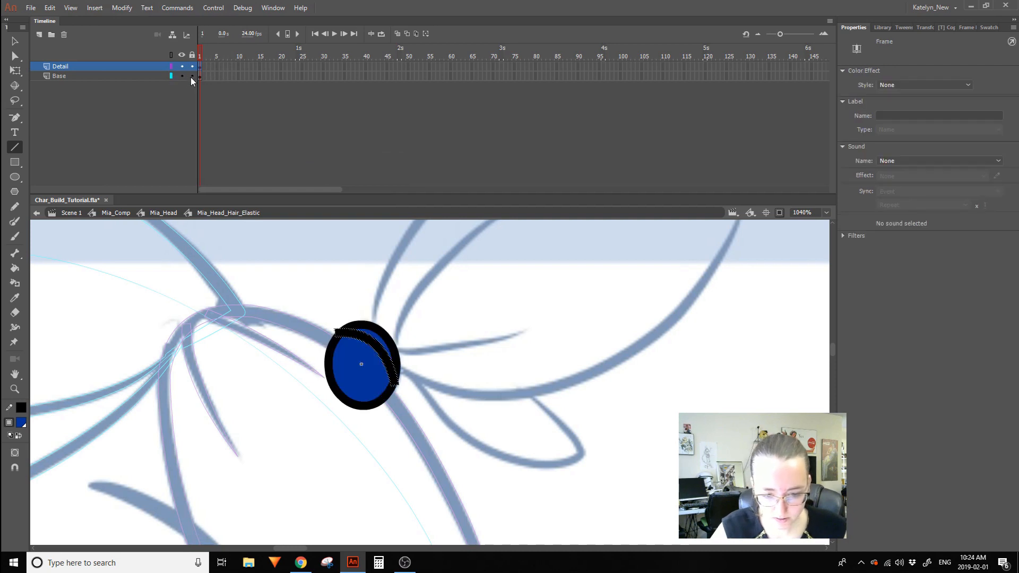
pyautogui.click(191, 76)
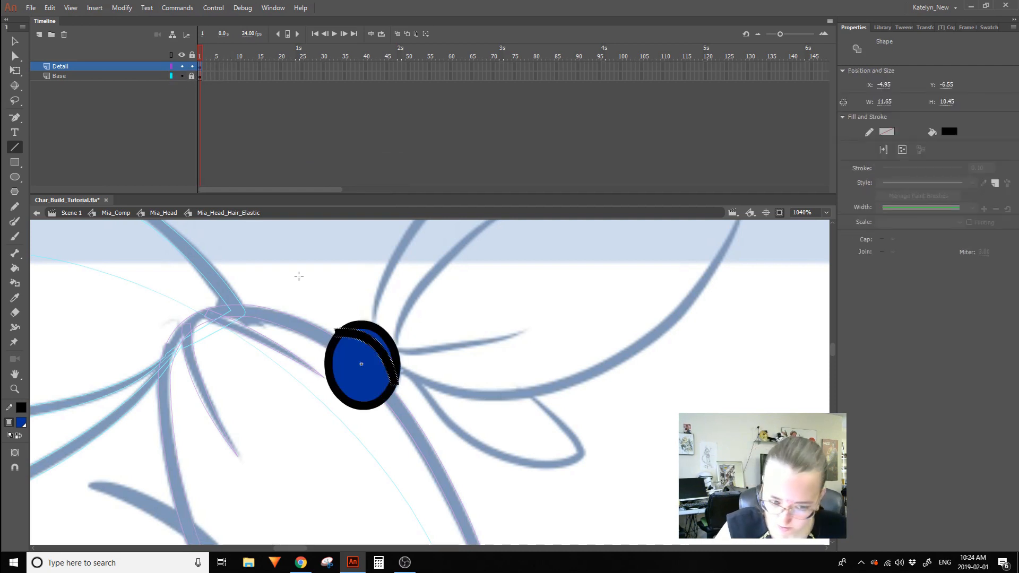
# Taper both ends of the detail shape to points on the elastic's outline, checking against the Base layer's full colour.
pyautogui.click(14, 41)
pyautogui.click(308, 297)
pyautogui.click(171, 76)
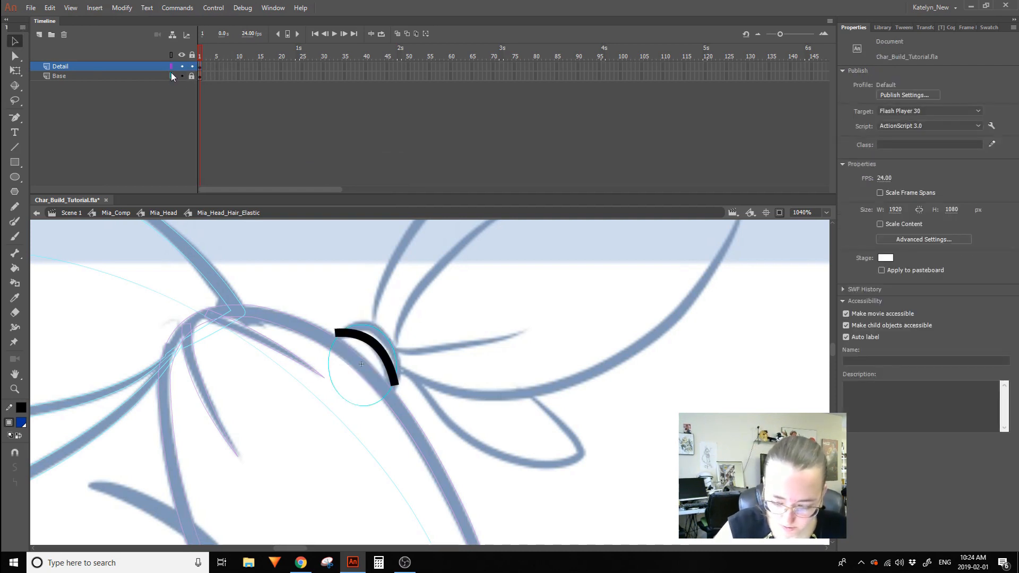
pyautogui.moveTo(336, 335)
pyautogui.mouseDown()
pyautogui.moveTo(331, 344)
pyautogui.moveTo(339, 332)
pyautogui.mouseUp()
pyautogui.moveTo(393, 386)
pyautogui.mouseDown()
pyautogui.moveTo(393, 373)
pyautogui.moveTo(392, 392)
pyautogui.mouseUp()
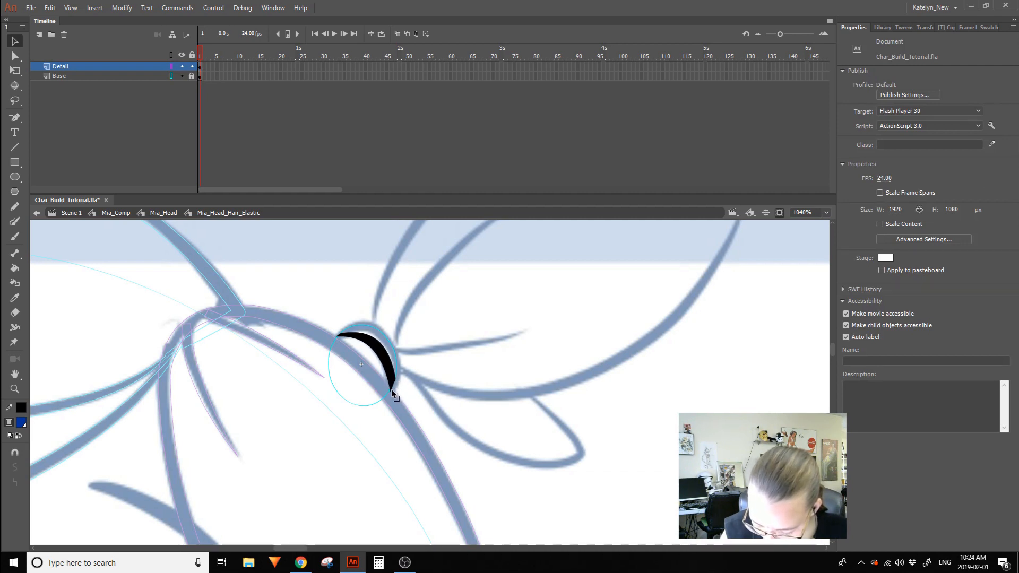
pyautogui.click(171, 76)
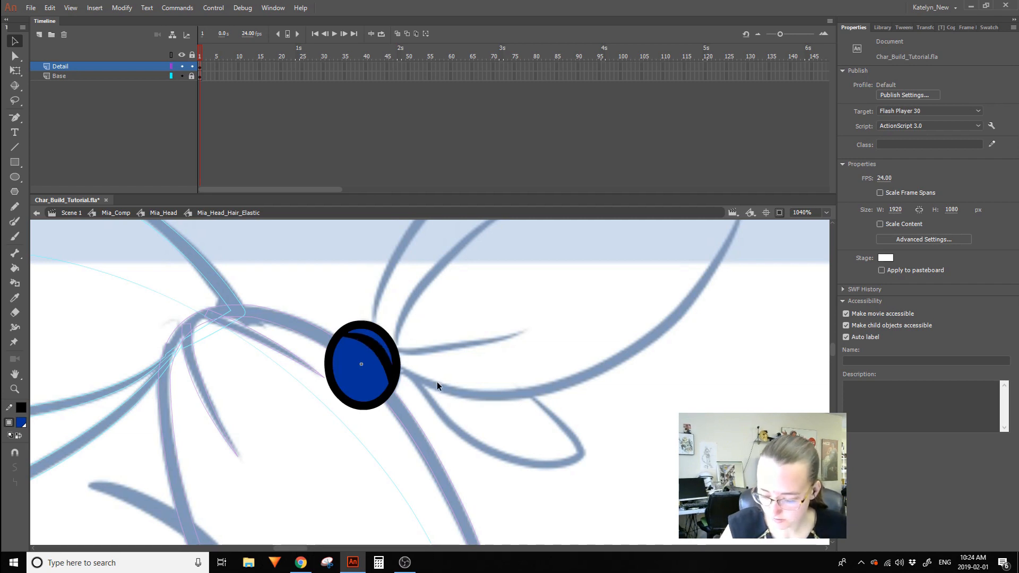
# Return to the Mia_Head symbol, show all layers in full colour, and save the document.
pyautogui.doubleClick(450, 420)
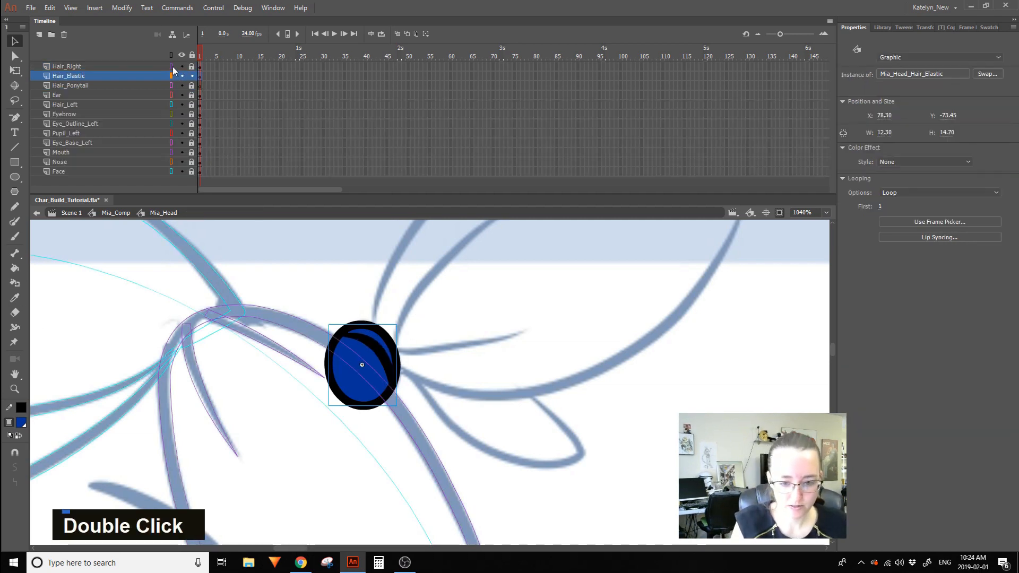
pyautogui.click(171, 55)
pyautogui.press('z')
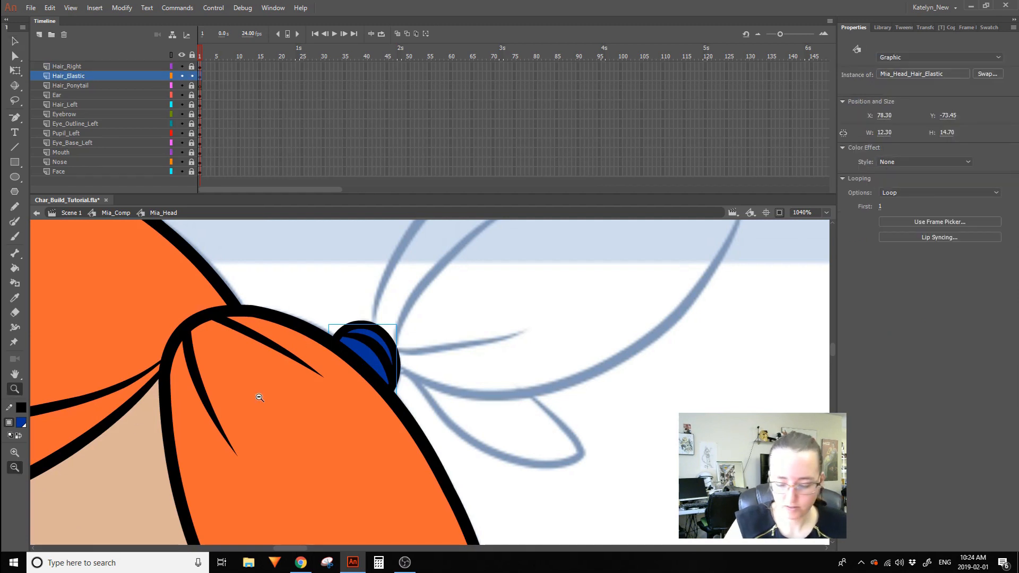
pyautogui.click(531, 345)
pyautogui.click(602, 377)
pyautogui.press('space')
pyautogui.moveTo(477, 416); pyautogui.dragTo(647, 327)
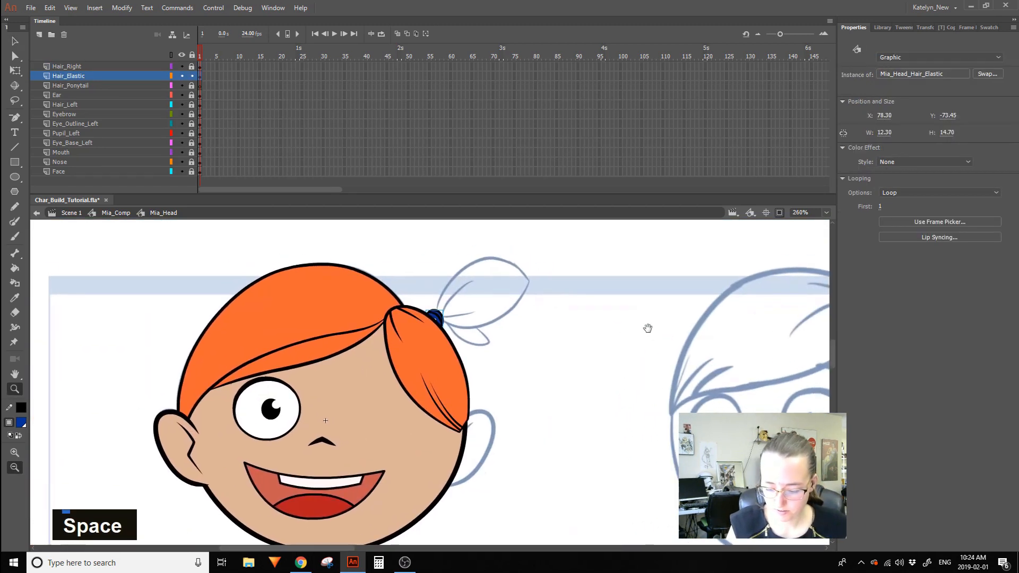
pyautogui.hotkey('ctrl', 's')
# Lock every head layer except Hair_Ponytail and make Hair_Ponytail the active layer.
pyautogui.press('space')
pyautogui.moveTo(524, 327); pyautogui.dragTo(478, 291)
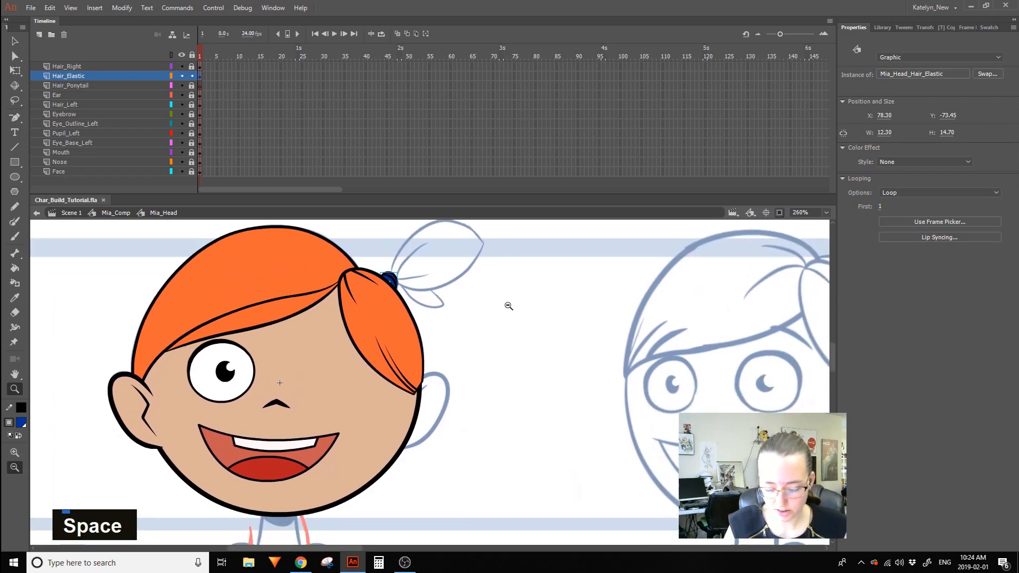
pyautogui.moveTo(326, 452); pyautogui.dragTo(539, 202)
pyautogui.press('space')
pyautogui.moveTo(540, 344); pyautogui.dragTo(494, 361)
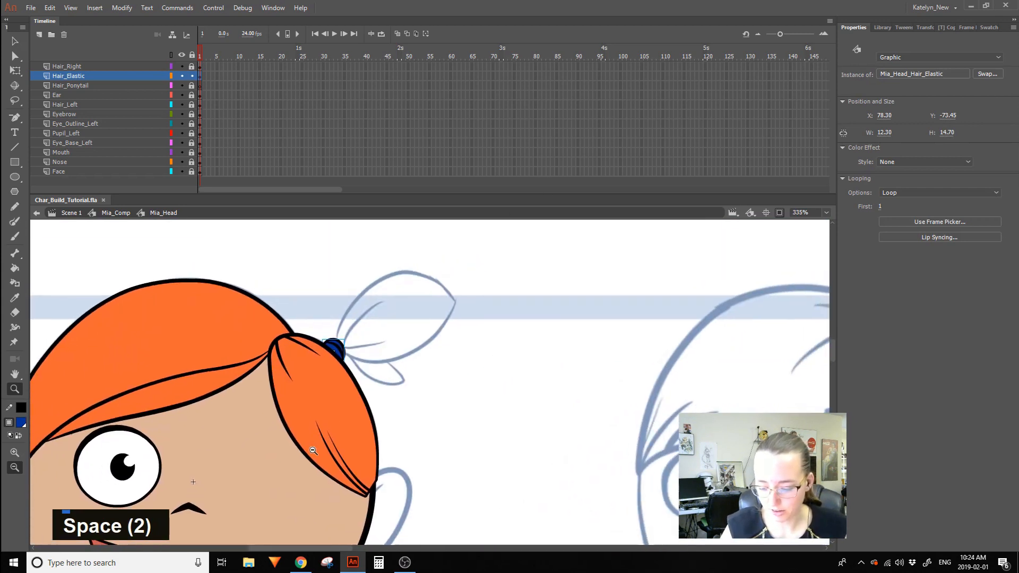
pyautogui.moveTo(314, 450); pyautogui.dragTo(544, 473)
pyautogui.click(15, 71)
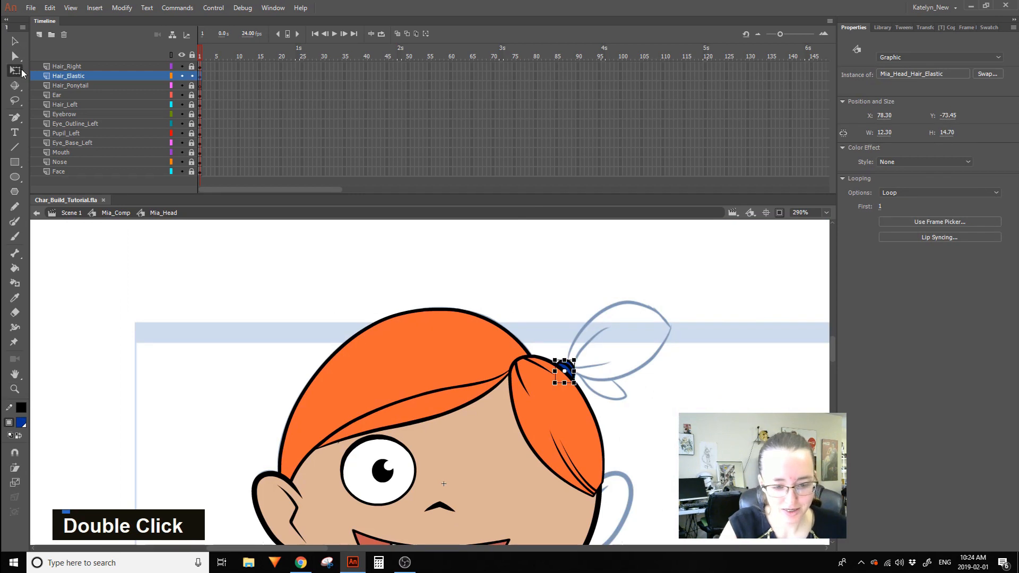
pyautogui.keyDown('alt'); pyautogui.click(191, 86); pyautogui.keyUp('alt')
pyautogui.press('space')
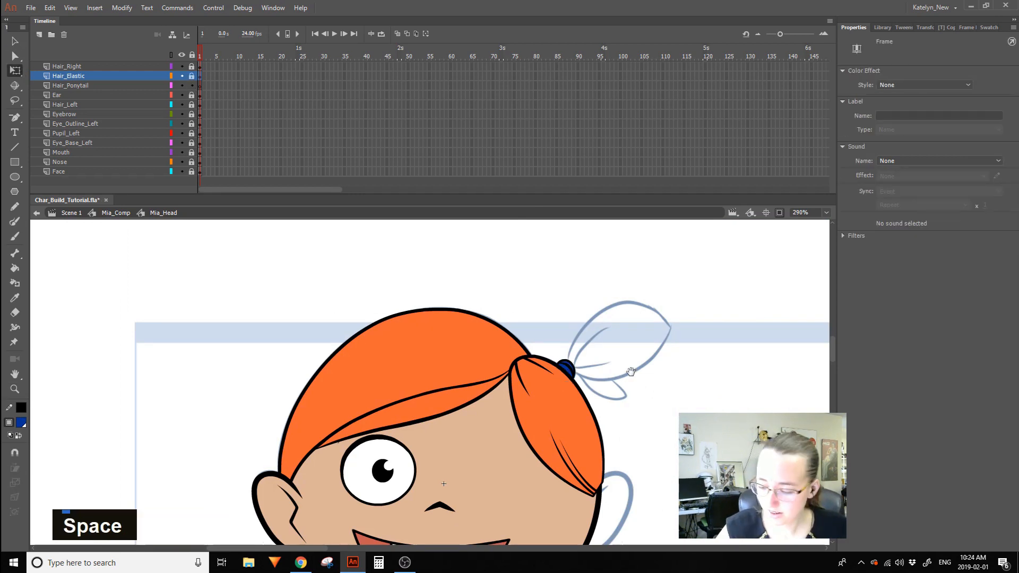
pyautogui.moveTo(575, 302); pyautogui.dragTo(417, 279)
pyautogui.click(19, 388)
pyautogui.moveTo(346, 482); pyautogui.dragTo(619, 248)
pyautogui.press('space')
pyautogui.moveTo(604, 333); pyautogui.dragTo(674, 343)
pyautogui.click(152, 86)
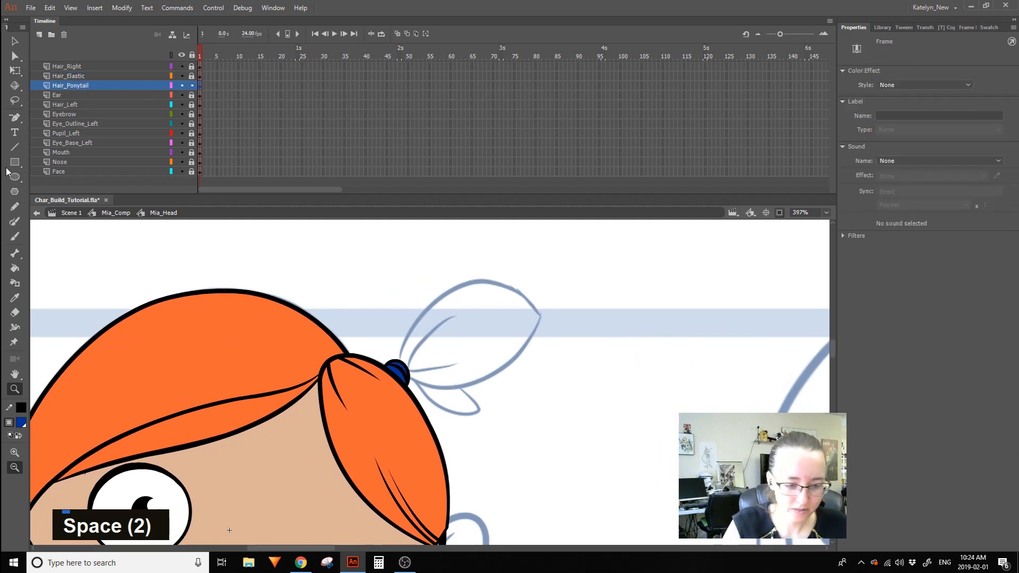
# Draw the main ponytail shape with 1.50 stroke lines curved along the sketch, showing the other layers as outlines.
pyautogui.press('o')
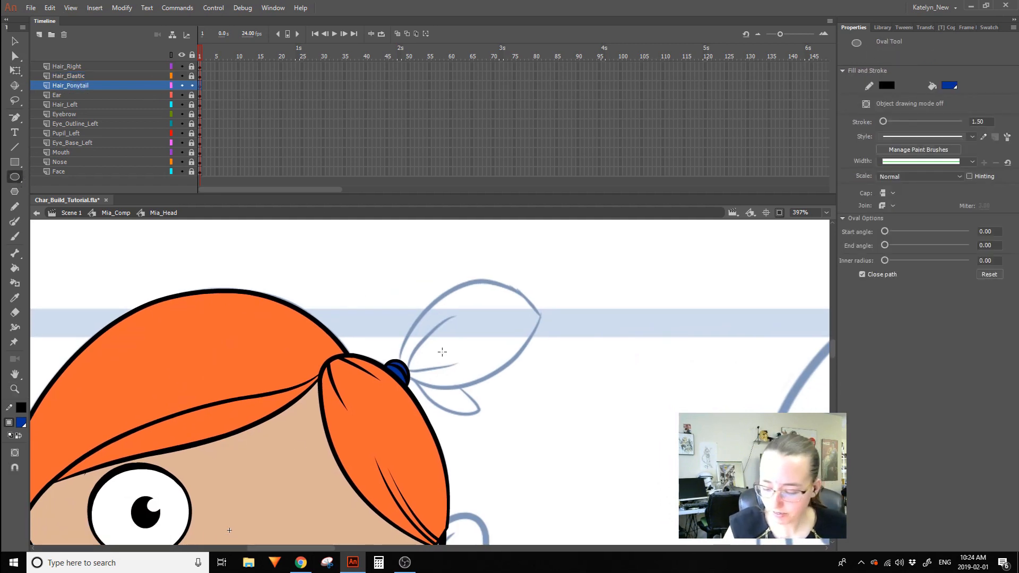
pyautogui.click(15, 147)
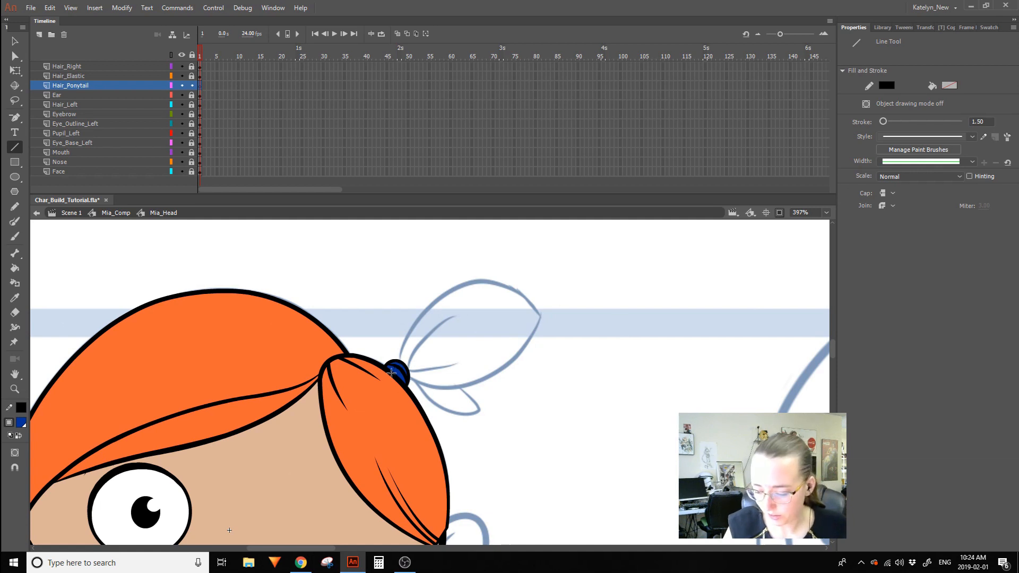
pyautogui.moveTo(391, 373)
pyautogui.mouseDown()
pyautogui.moveTo(546, 307)
pyautogui.moveTo(539, 317)
pyautogui.moveTo(505, 271)
pyautogui.moveTo(512, 222)
pyautogui.moveTo(505, 244)
pyautogui.mouseUp()
pyautogui.moveTo(539, 319); pyautogui.dragTo(548, 318)
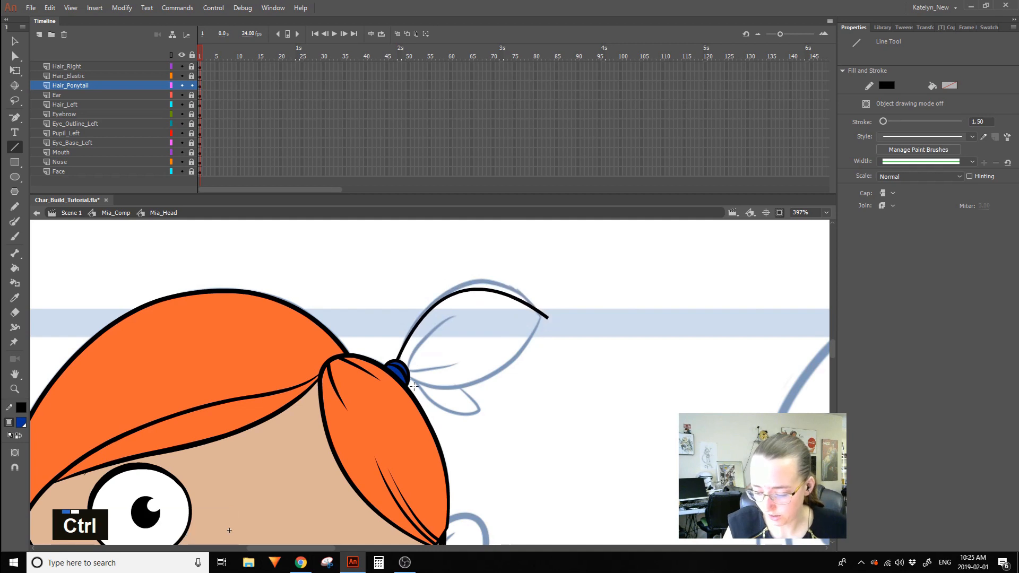
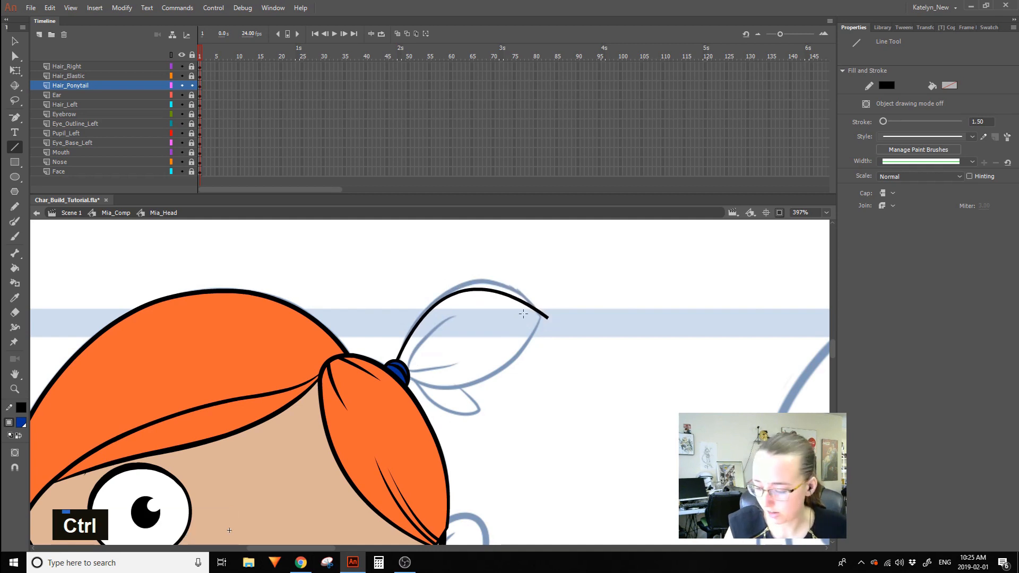
pyautogui.keyDown('alt'); pyautogui.click(171, 86); pyautogui.keyUp('alt')
pyautogui.moveTo(392, 366)
pyautogui.mouseDown()
pyautogui.moveTo(440, 398)
pyautogui.moveTo(408, 378)
pyautogui.moveTo(550, 307)
pyautogui.moveTo(504, 378)
pyautogui.mouseUp()
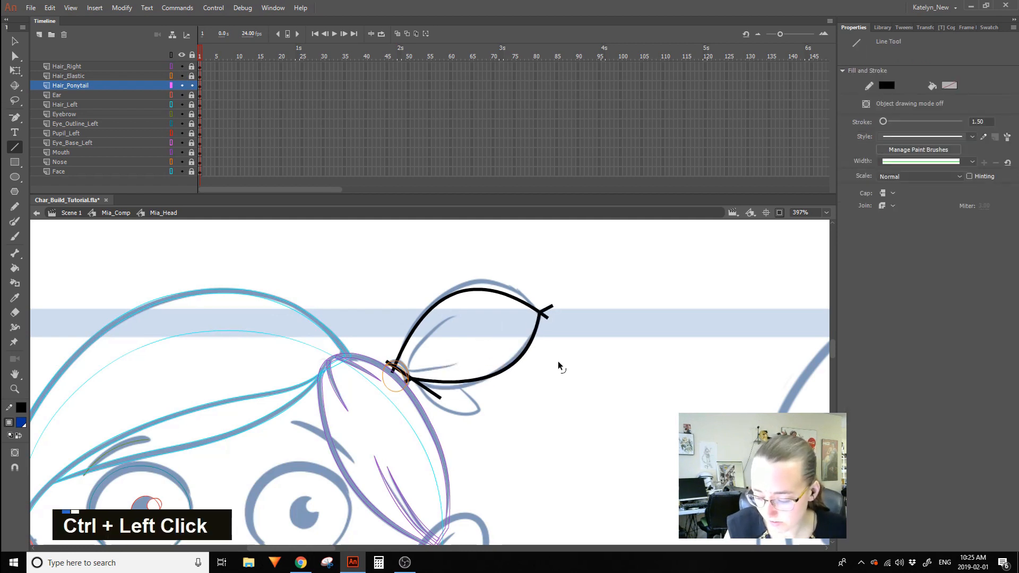
# Delete the overhanging line ends at the ponytail's tip and at its base near the elastic.
pyautogui.keyDown('ctrl'); pyautogui.keyDown('shift'); pyautogui.doubleClick(546, 310); pyautogui.keyUp('shift'); pyautogui.keyUp('ctrl')
pyautogui.keyDown('ctrl'); pyautogui.keyDown('shift'); pyautogui.click(391, 365); pyautogui.keyUp('shift'); pyautogui.keyUp('ctrl')
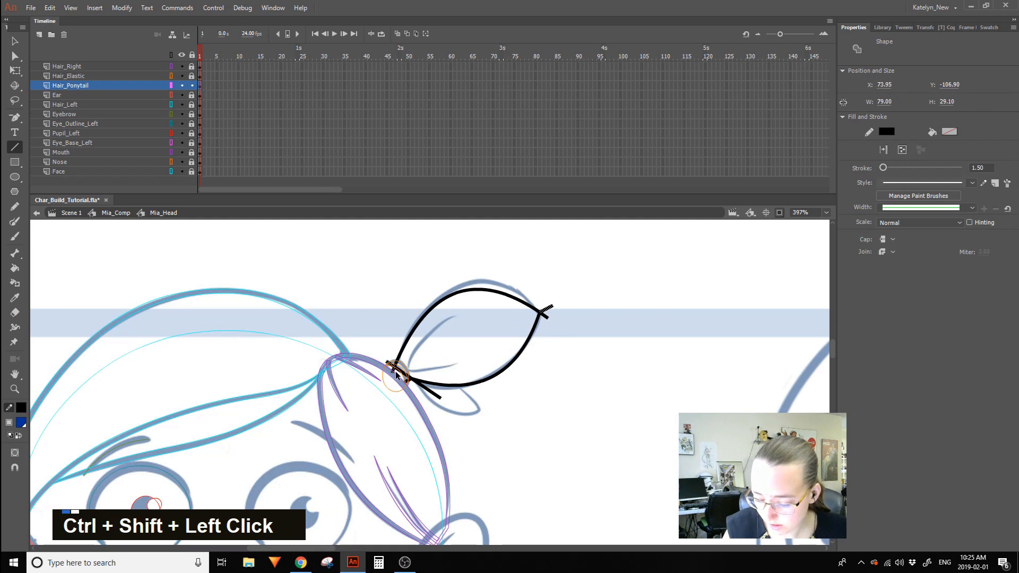
pyautogui.keyDown('ctrl'); pyautogui.keyDown('shift'); pyautogui.click(425, 388); pyautogui.keyUp('shift'); pyautogui.keyUp('ctrl')
pyautogui.press('Delete')
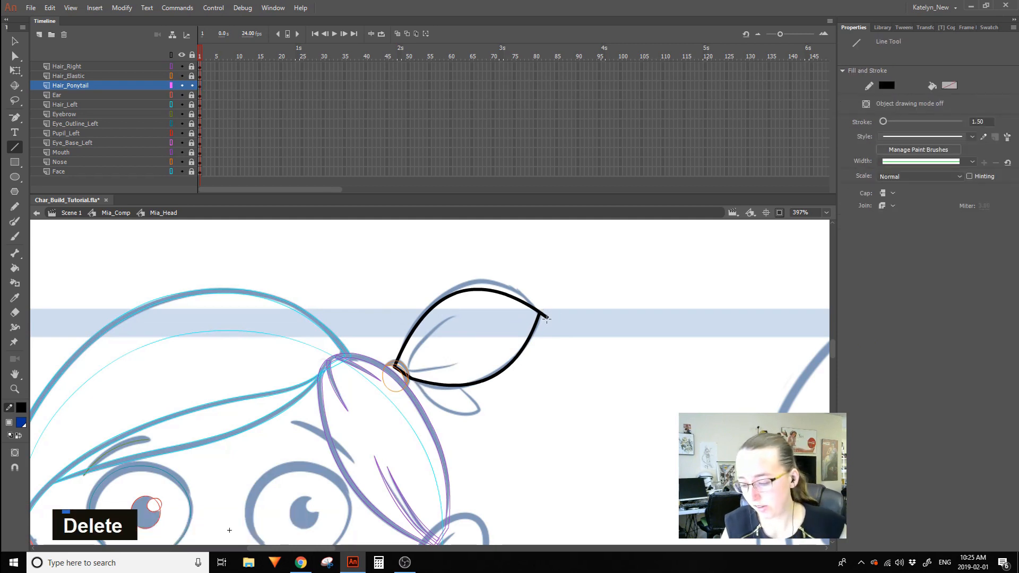
pyautogui.keyDown('ctrl'); pyautogui.click(546, 314); pyautogui.keyUp('ctrl')
pyautogui.press('Delete')
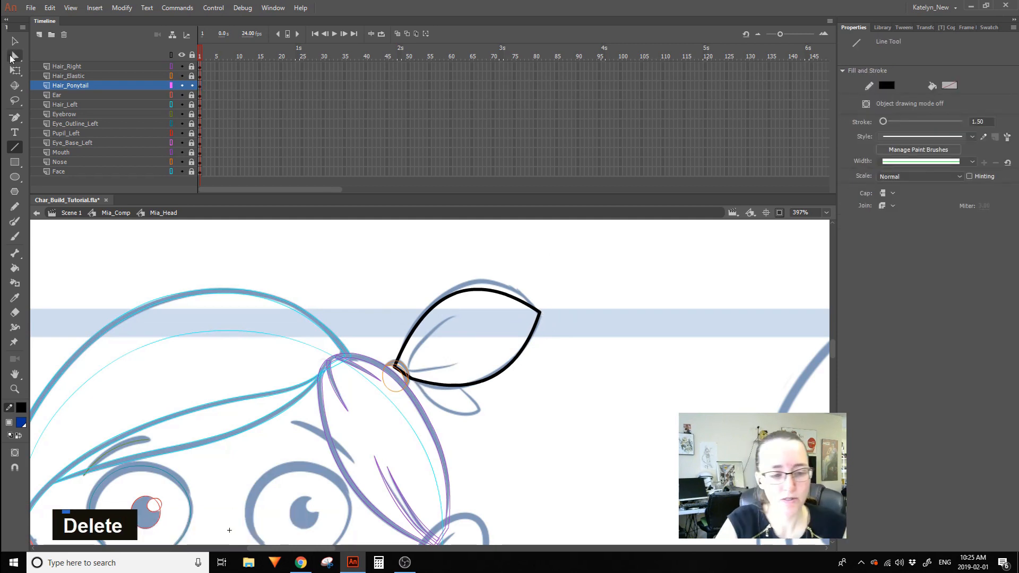
# Convert the ponytail outline on the Hair_Ponytail layer into a graphic symbol named Mia_Head_Hair_Pony_Tail.
pyautogui.click(21, 42)
pyautogui.click(133, 88)
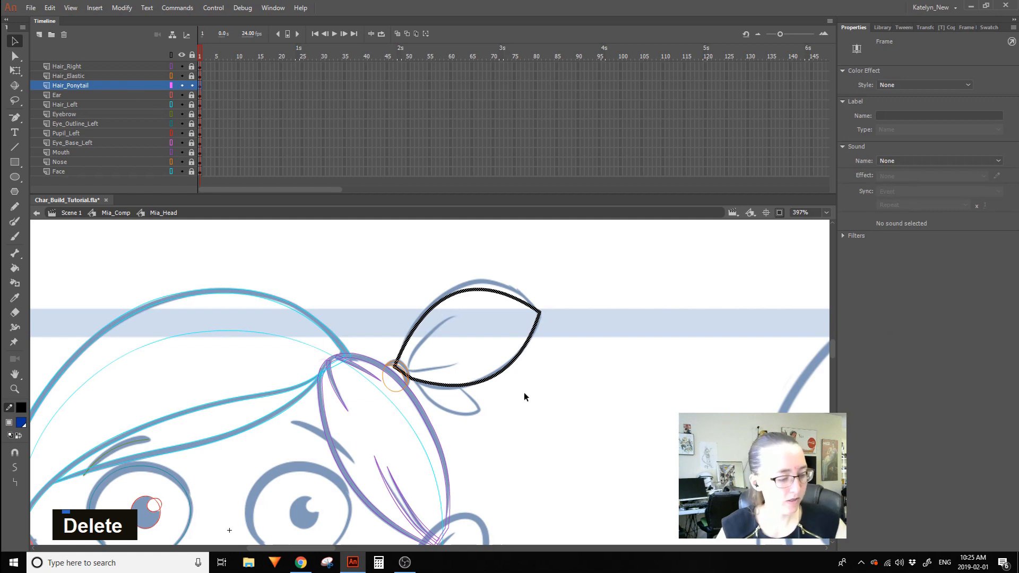
pyautogui.press('F8')
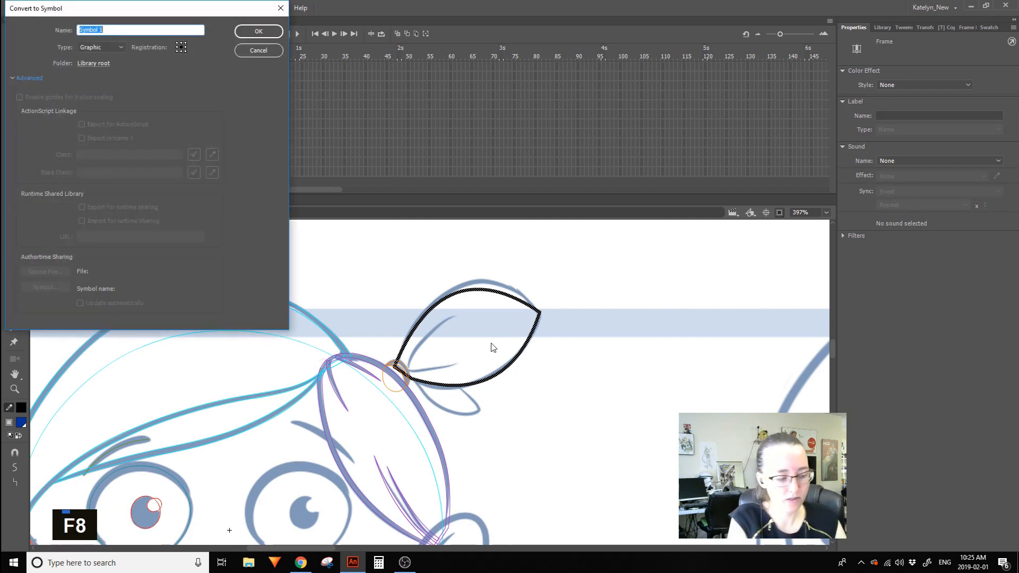
pyautogui.write('Mia')
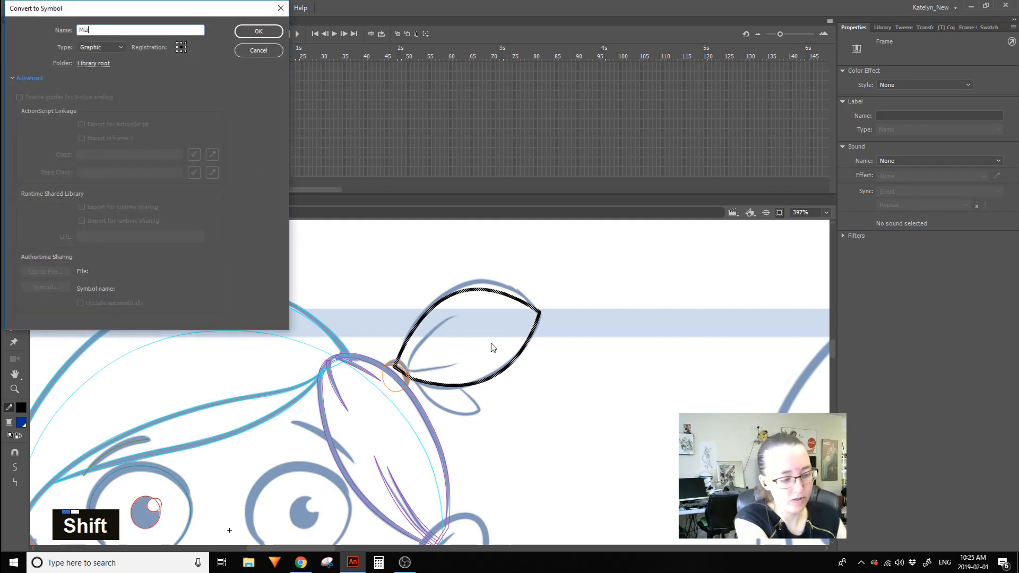
pyautogui.write('_head')
pyautogui.press('BackSpace')
pyautogui.press('BackSpace')
pyautogui.press('BackSpace')
pyautogui.press('BackSpace')
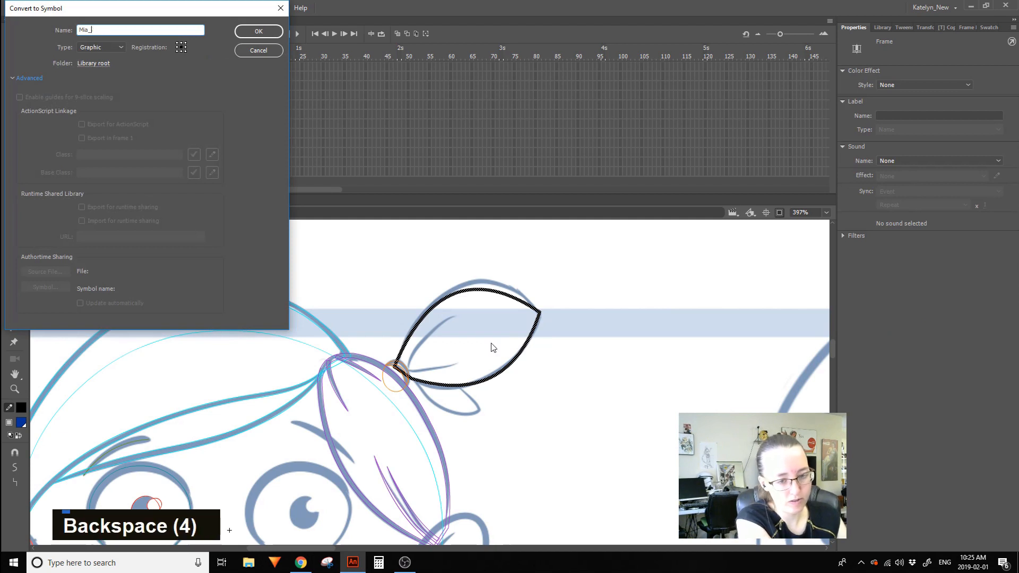
pyautogui.write('J')
pyautogui.press('BackSpace')
pyautogui.write('Head_H')
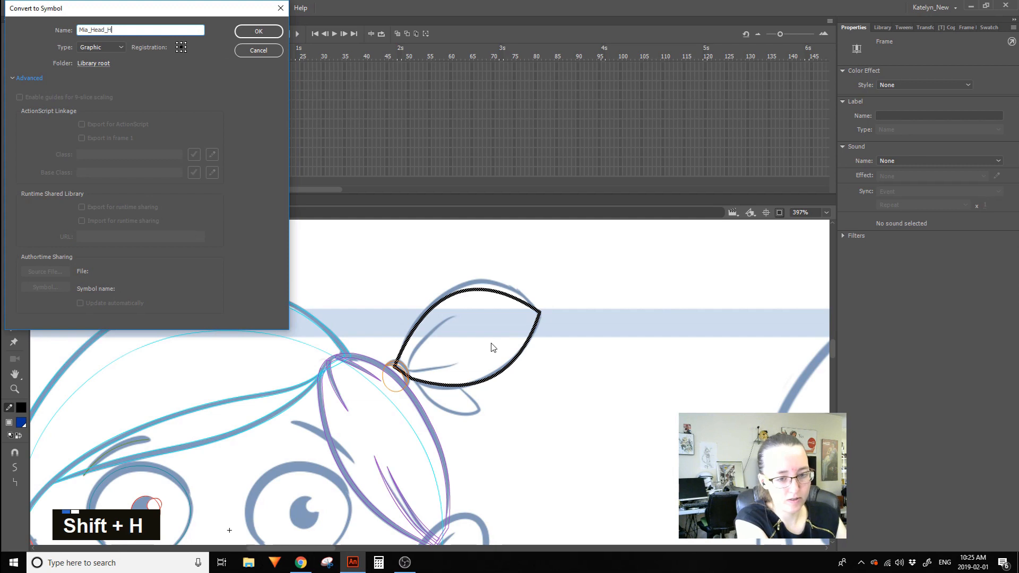
pyautogui.write('air_P')
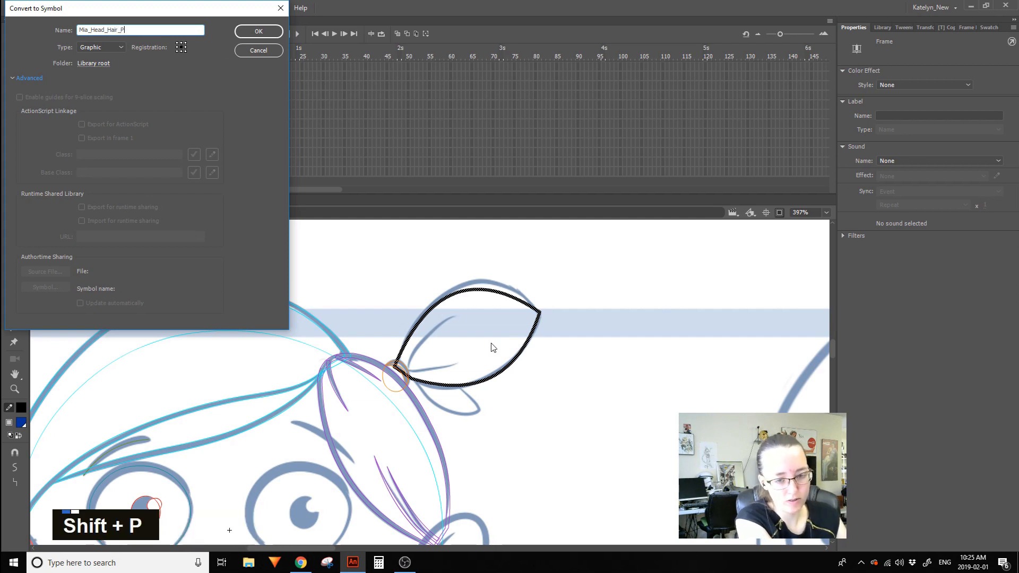
pyautogui.write('onyTail')
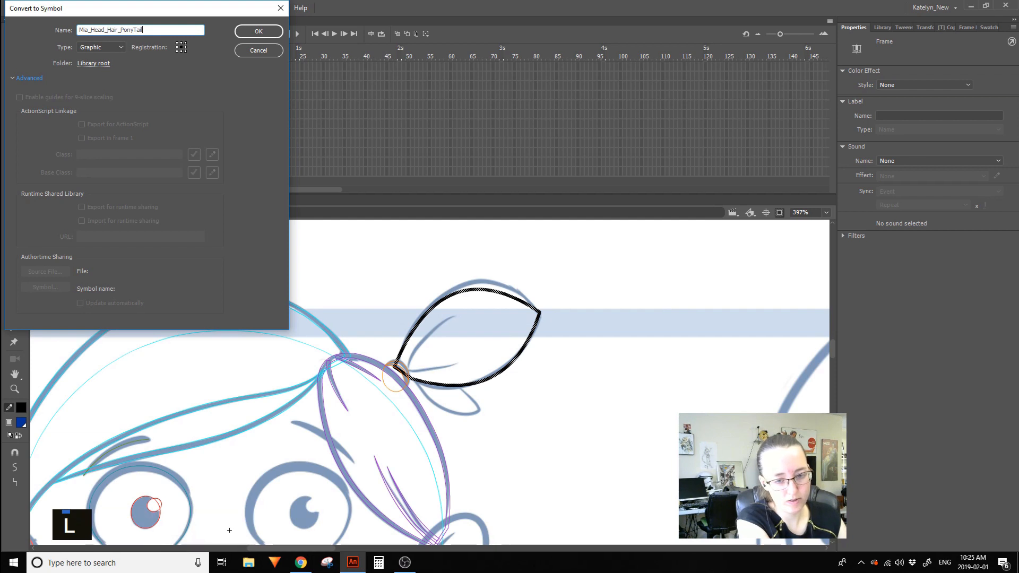
pyautogui.press('Left')
pyautogui.press('Left')
pyautogui.press('Left')
pyautogui.press('Left')
pyautogui.write('_')
pyautogui.press('Return')
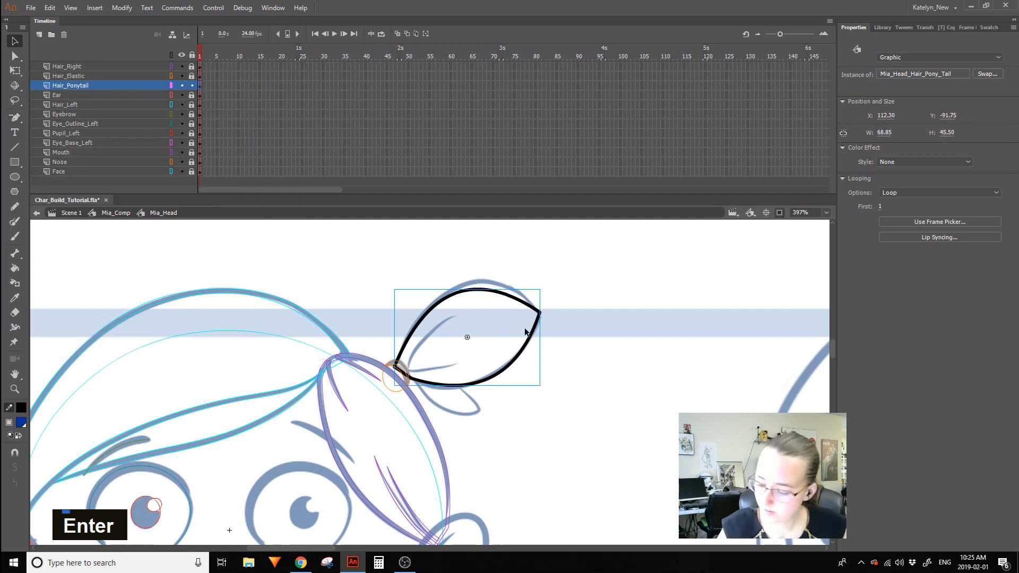
# Inside the Mia_Head_Hair_Pony_Tail symbol, bend the outline's upper and lower edges to match the sketch, undoing the last adjustment.
pyautogui.doubleClick(554, 303)
pyautogui.doubleClick(541, 316)
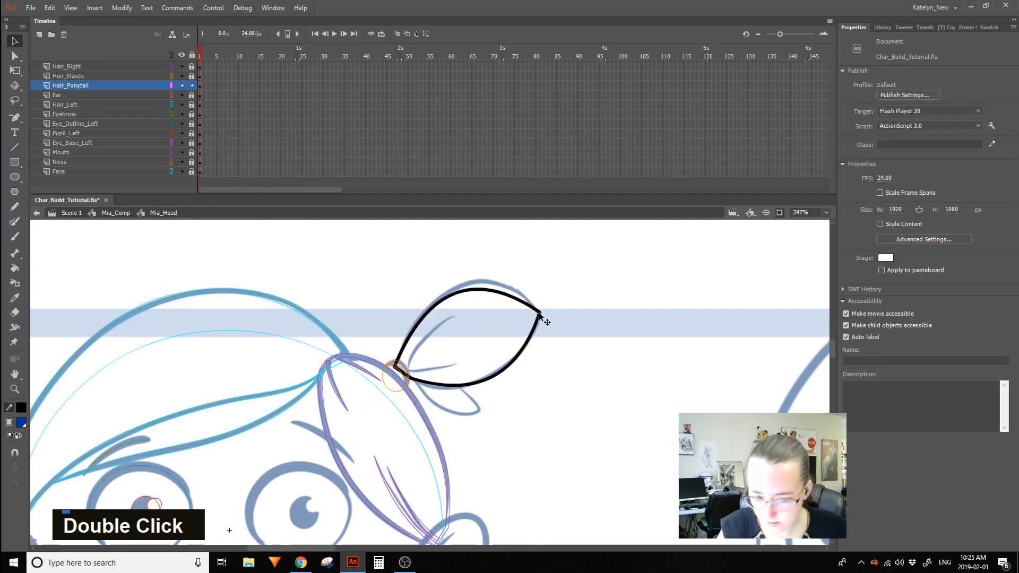
pyautogui.doubleClick(542, 317)
pyautogui.click(559, 303)
pyautogui.moveTo(476, 290)
pyautogui.keyDown('alt'); pyautogui.mouseDown()
pyautogui.moveTo(533, 288)
pyautogui.moveTo(523, 293)
pyautogui.mouseUp(); pyautogui.keyUp('alt')
pyautogui.moveTo(502, 373)
pyautogui.mouseDown()
pyautogui.moveTo(433, 391)
pyautogui.moveTo(445, 391)
pyautogui.mouseUp()
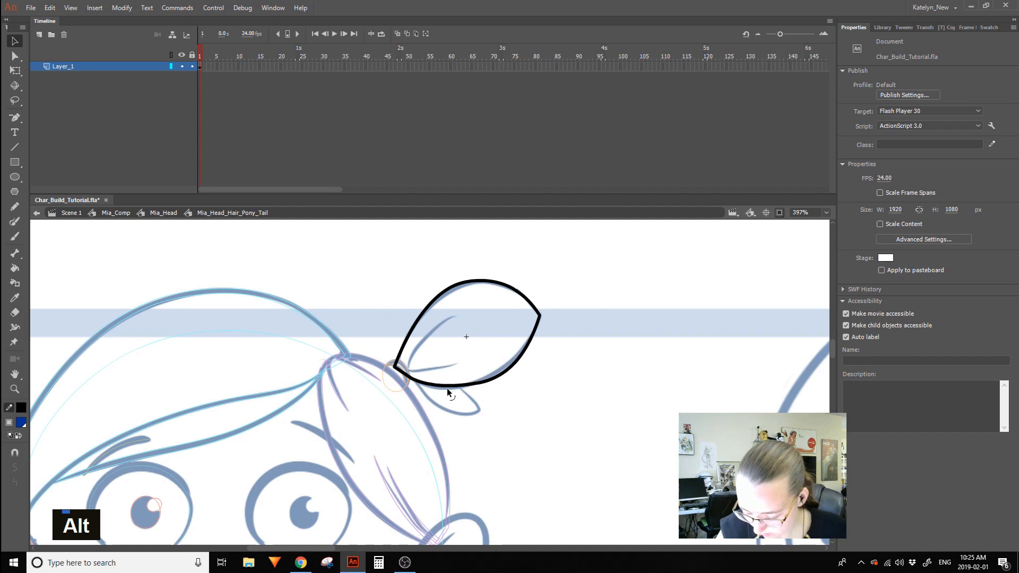
pyautogui.hotkey('ctrl', 'z')
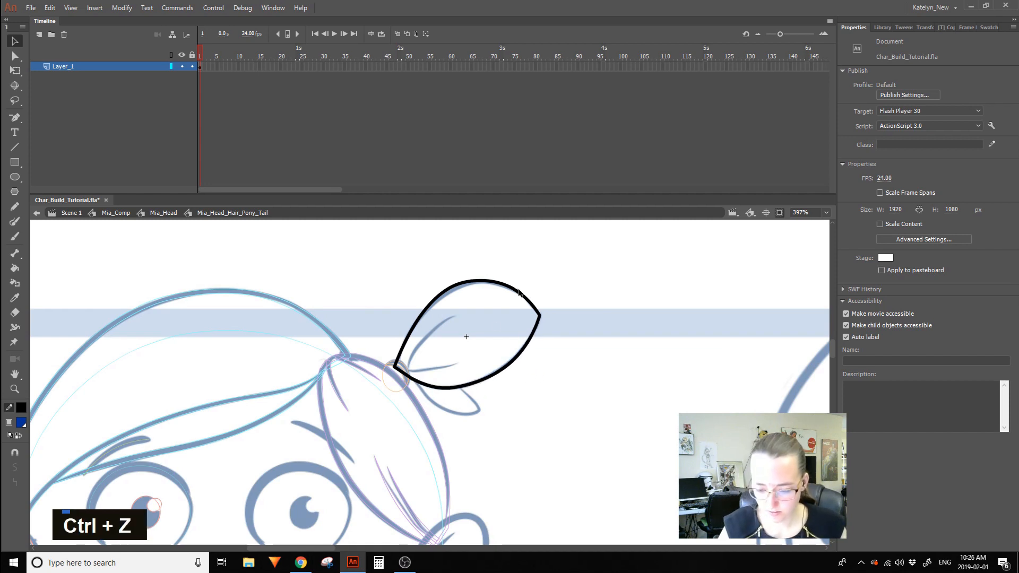
# Rename the ponytail symbol's layer Big and add a layer named Small beneath it.
pyautogui.doubleClick(87, 65)
pyautogui.write('Big')
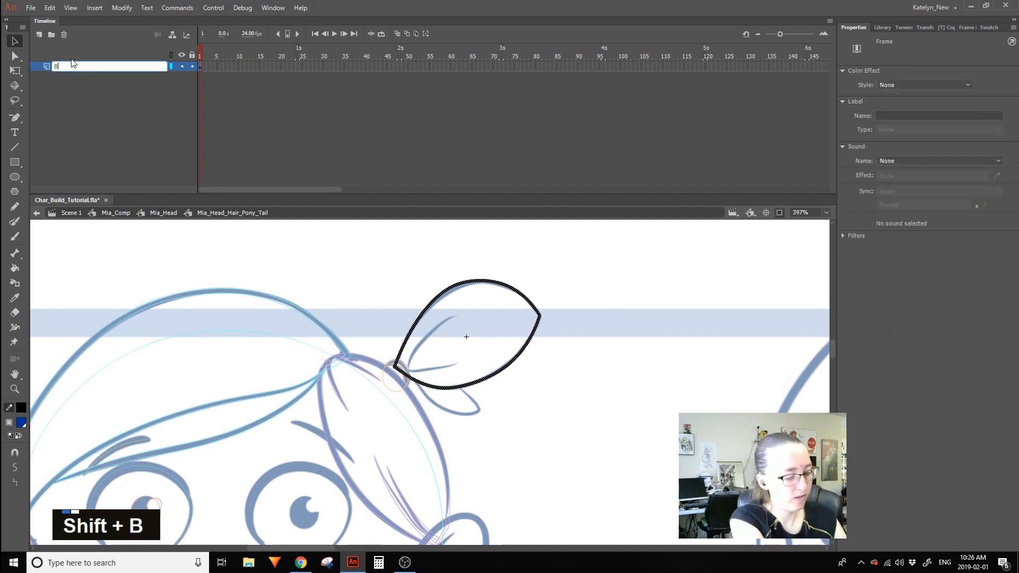
pyautogui.press('Return')
pyautogui.click(40, 34)
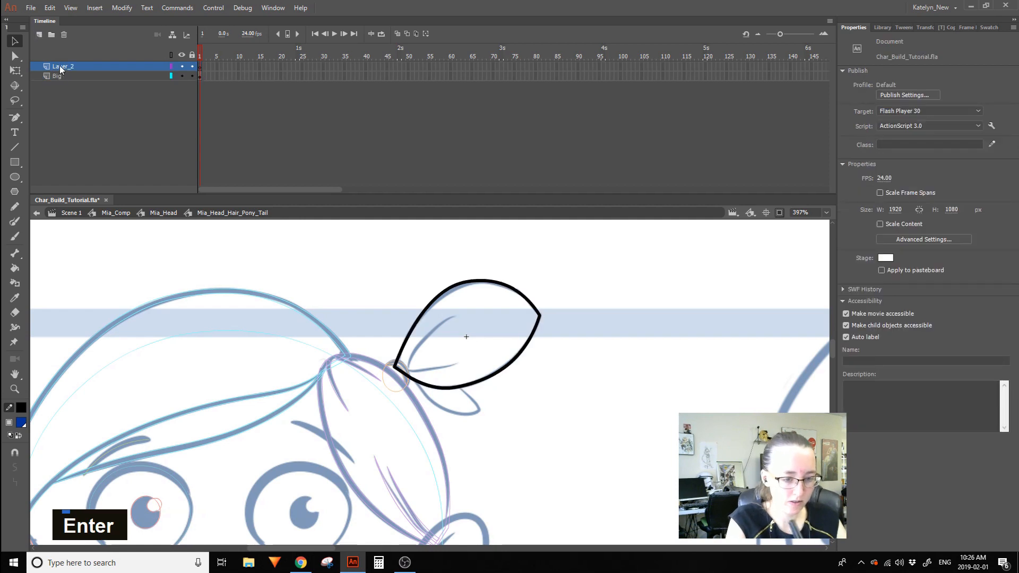
pyautogui.moveTo(60, 65); pyautogui.dragTo(59, 75)
pyautogui.doubleClick(58, 75)
pyautogui.write('Small')
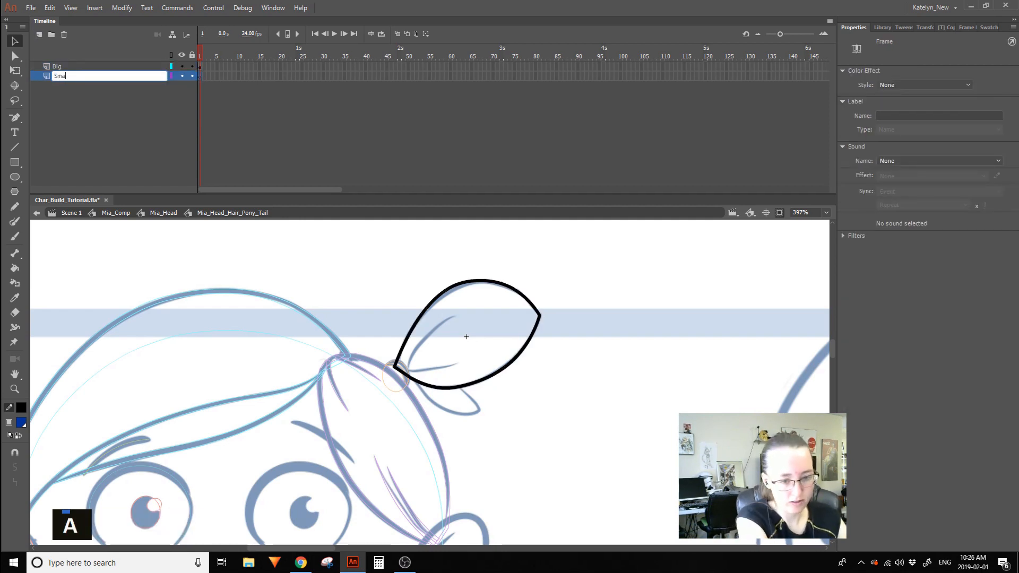
pyautogui.press('Return')
# Convert the Big layer's outline into a graphic symbol named Mia_Head_Hair_Pony_Tail_Big, copying that name for reuse.
pyautogui.click(57, 66)
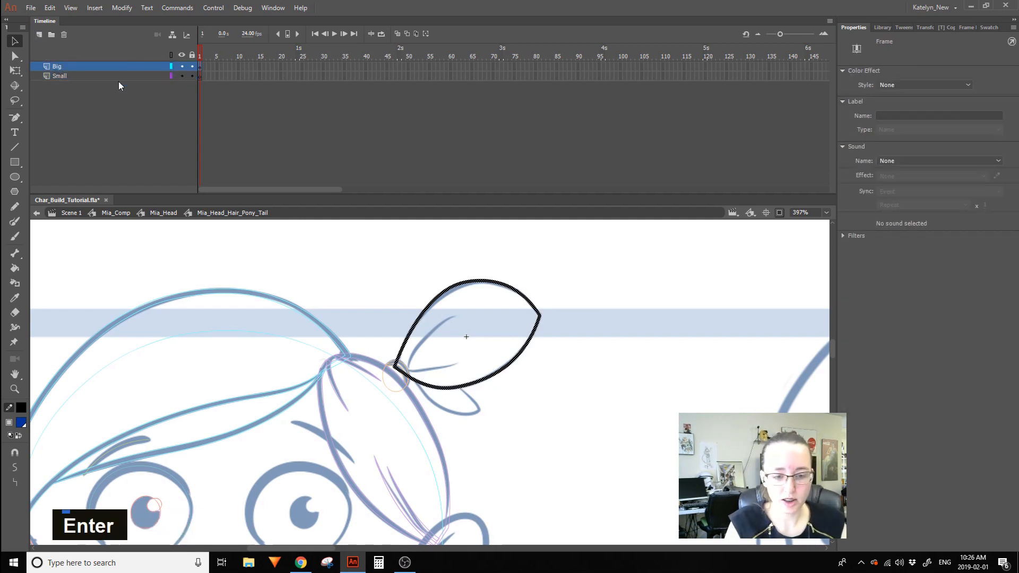
pyautogui.press('F8')
pyautogui.write('Mia_H')
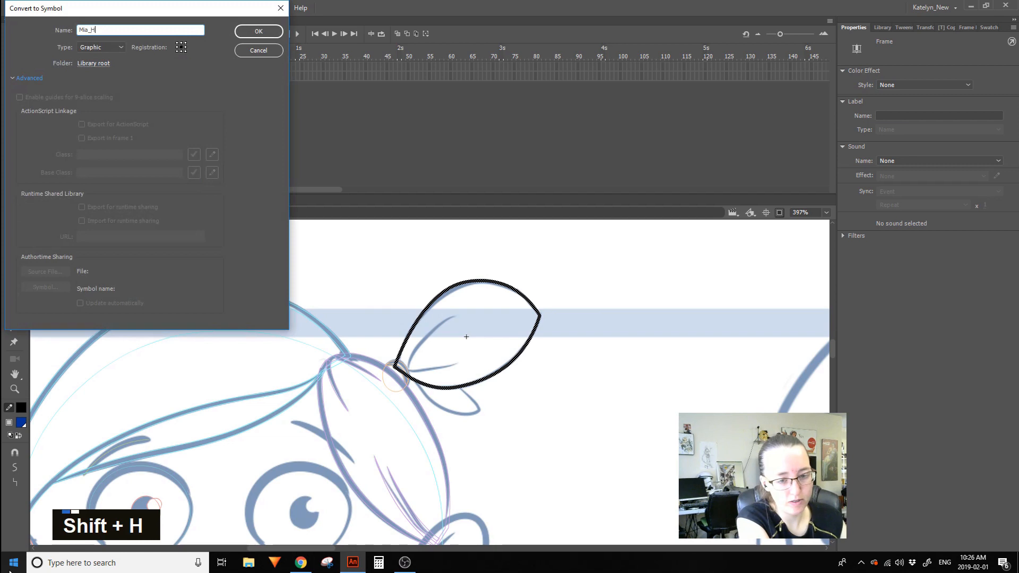
pyautogui.write('air_')
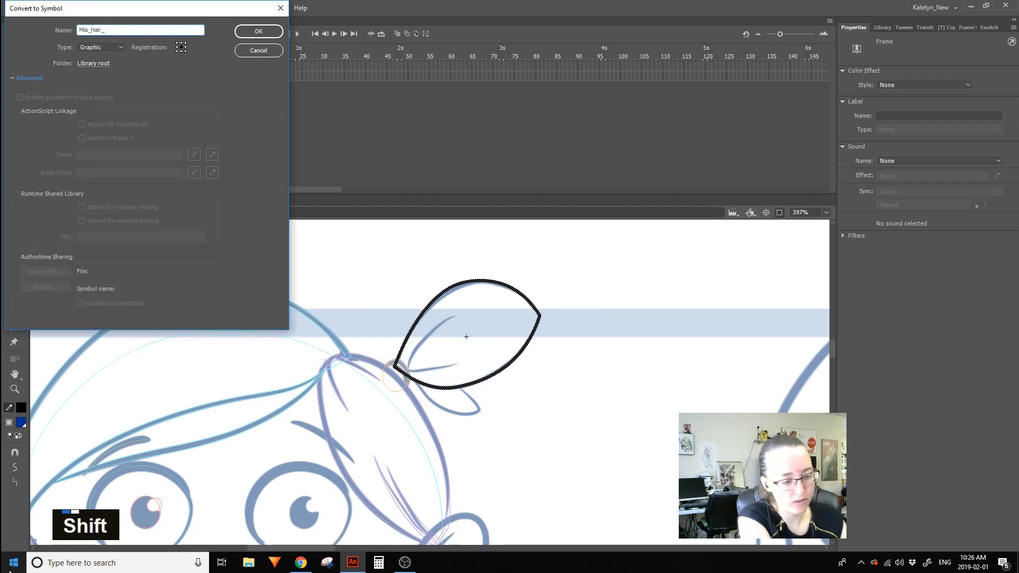
pyautogui.press('BackSpace')
pyautogui.press('BackSpace')
pyautogui.press('BackSpace')
pyautogui.press('BackSpace')
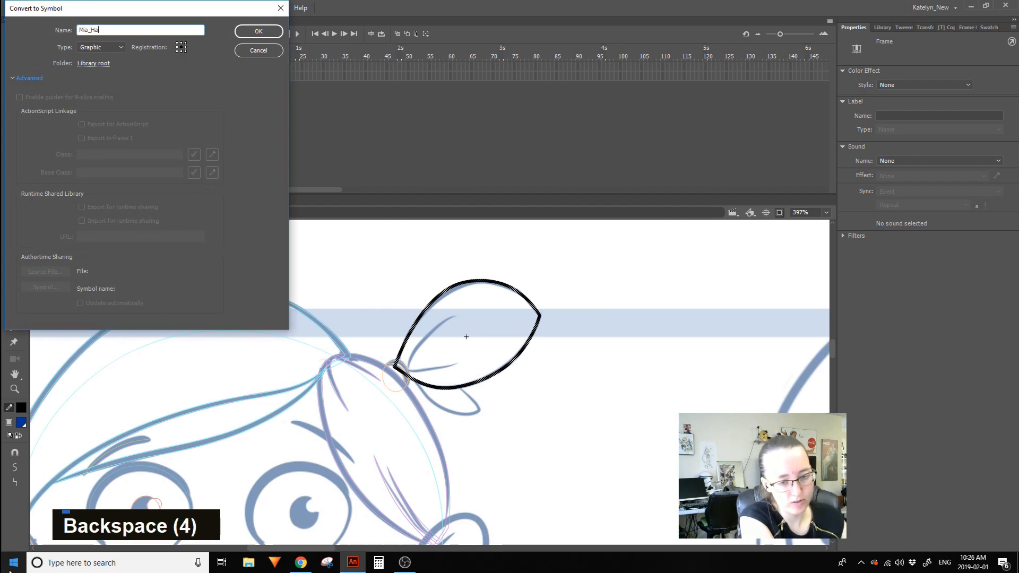
pyautogui.write('ead_Hair_')
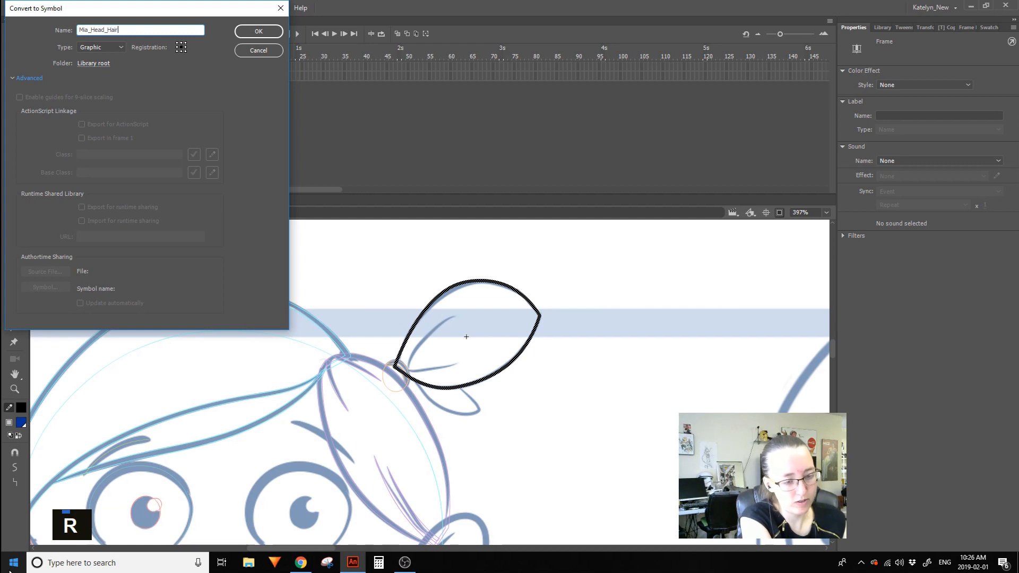
pyautogui.write('Ponytail')
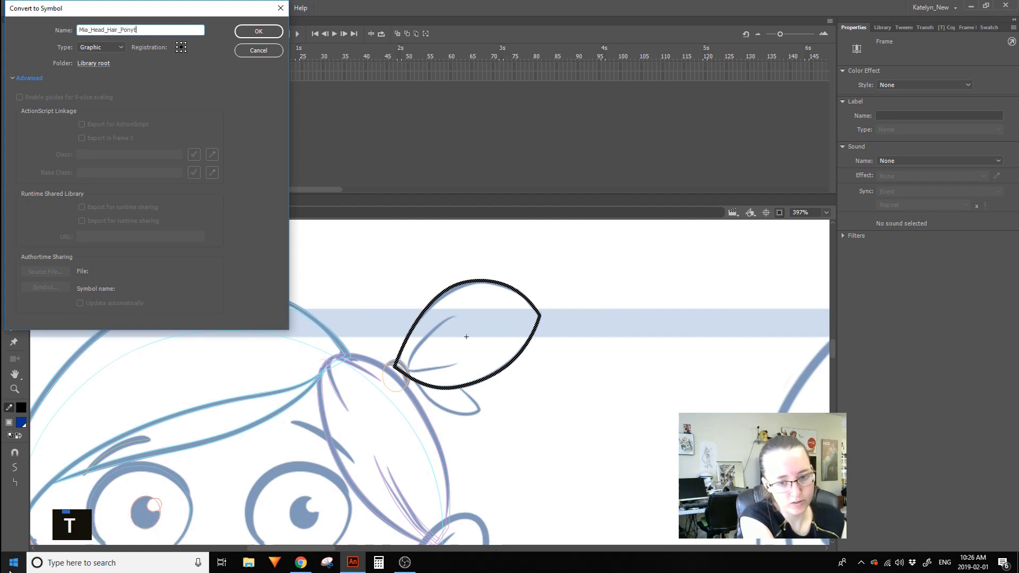
pyautogui.press('BackSpace')
pyautogui.press('BackSpace')
pyautogui.press('BackSpace')
pyautogui.press('BackSpace')
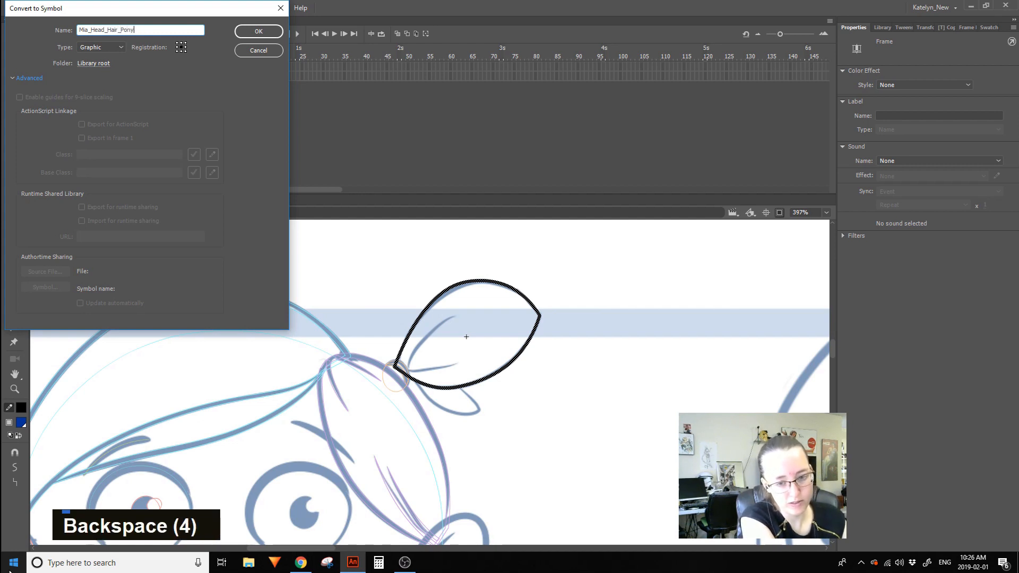
pyautogui.write('_Tail_Big')
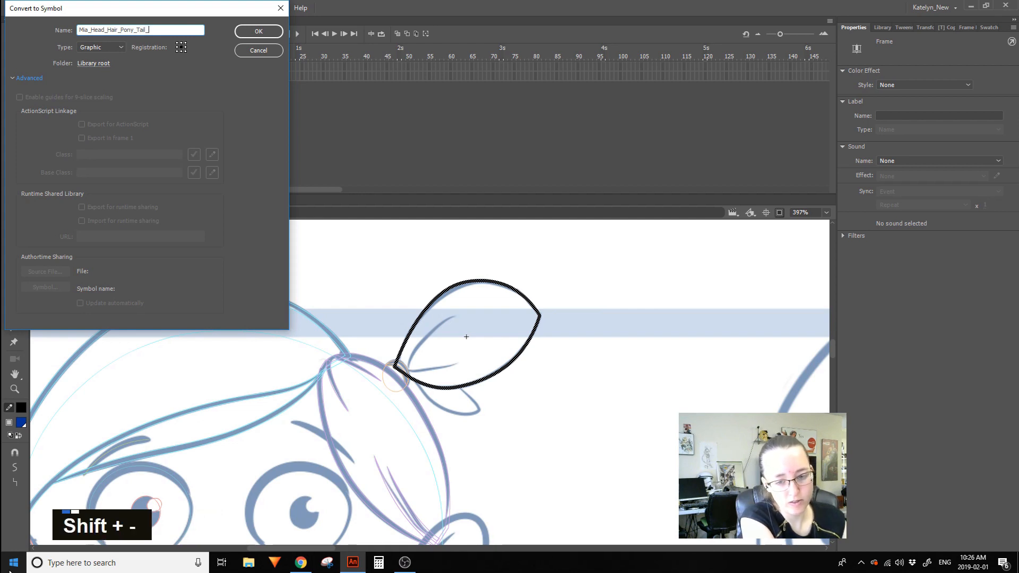
pyautogui.hotkey('ctrl', 'a')
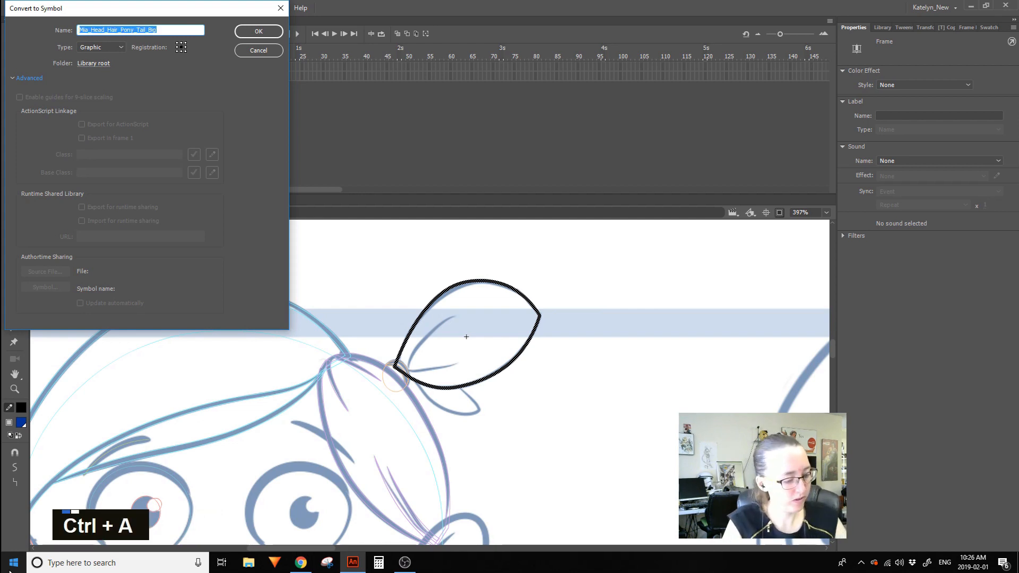
pyautogui.hotkey('ctrl', 'c')
pyautogui.click(258, 33)
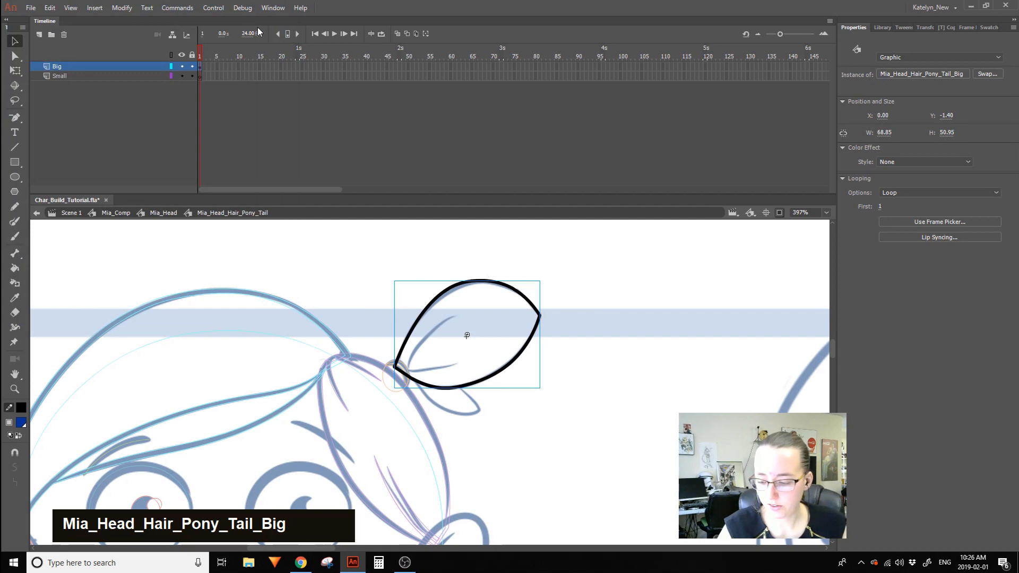
# On the Small layer, draw two crossing 1.50 stroke lines over the sketched small lock, spanning about 37 by 29 px.
pyautogui.keyDown('ctrl'); pyautogui.click(602, 374); pyautogui.keyUp('ctrl')
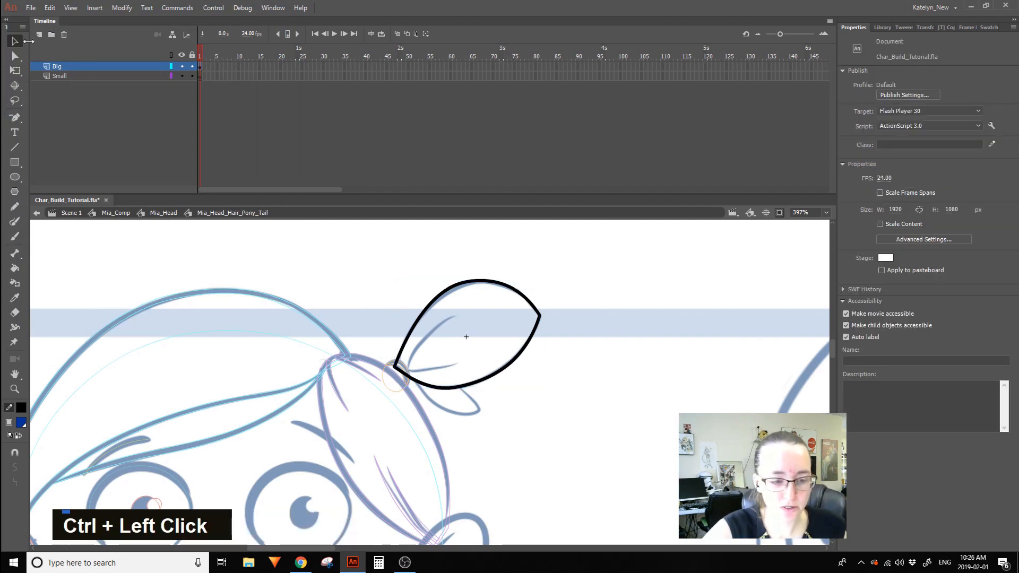
pyautogui.click(200, 66)
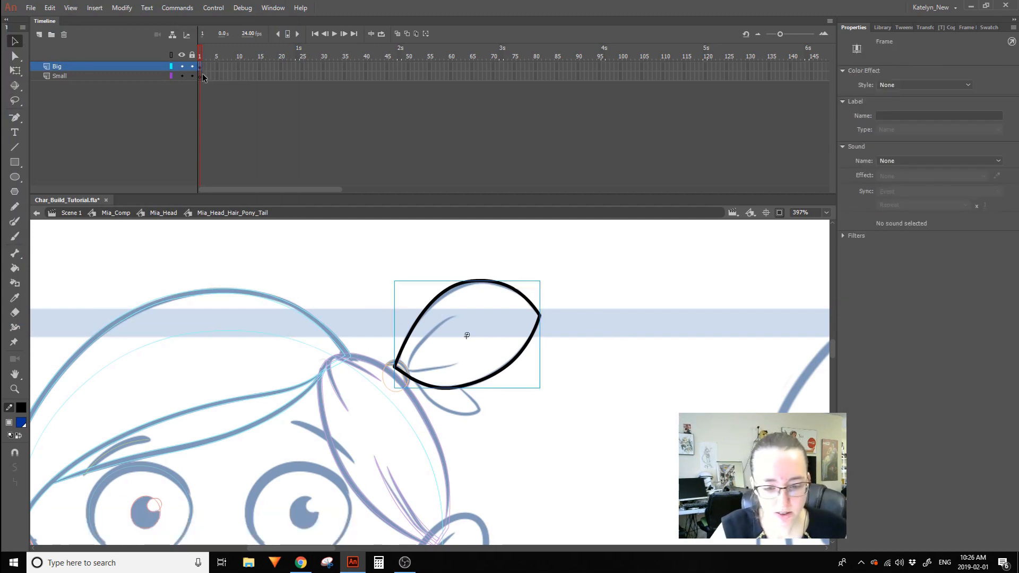
pyautogui.click(201, 77)
pyautogui.click(14, 148)
pyautogui.moveTo(419, 382); pyautogui.dragTo(496, 426)
pyautogui.moveTo(458, 381); pyautogui.dragTo(473, 440)
# Convert the two crossing lines into a graphic symbol named Mia_Head_Hair_Pony_Tail_Small, reusing the copied name.
pyautogui.keyDown('ctrl'); pyautogui.doubleClick(476, 416); pyautogui.keyUp('ctrl')
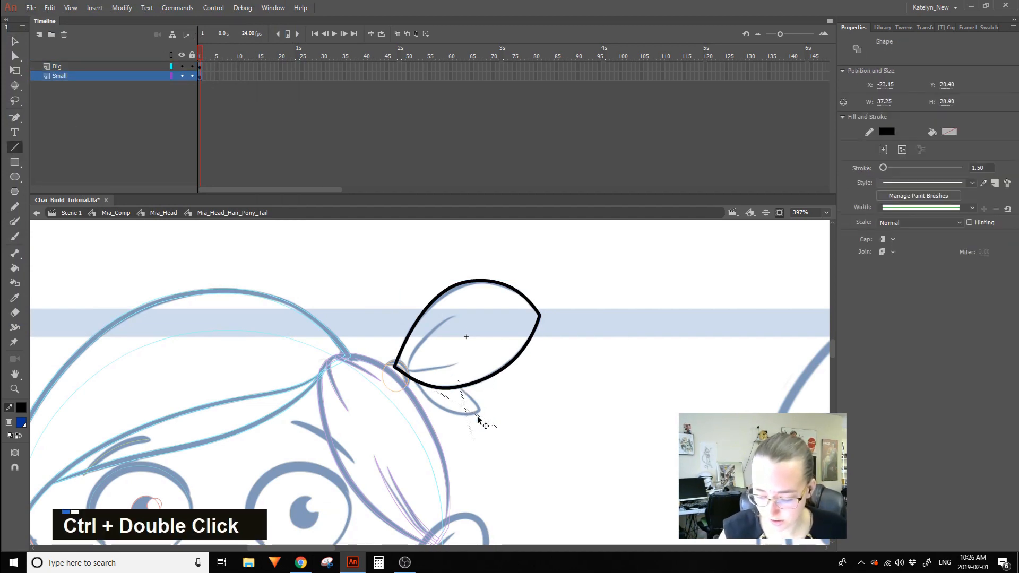
pyautogui.press('F8')
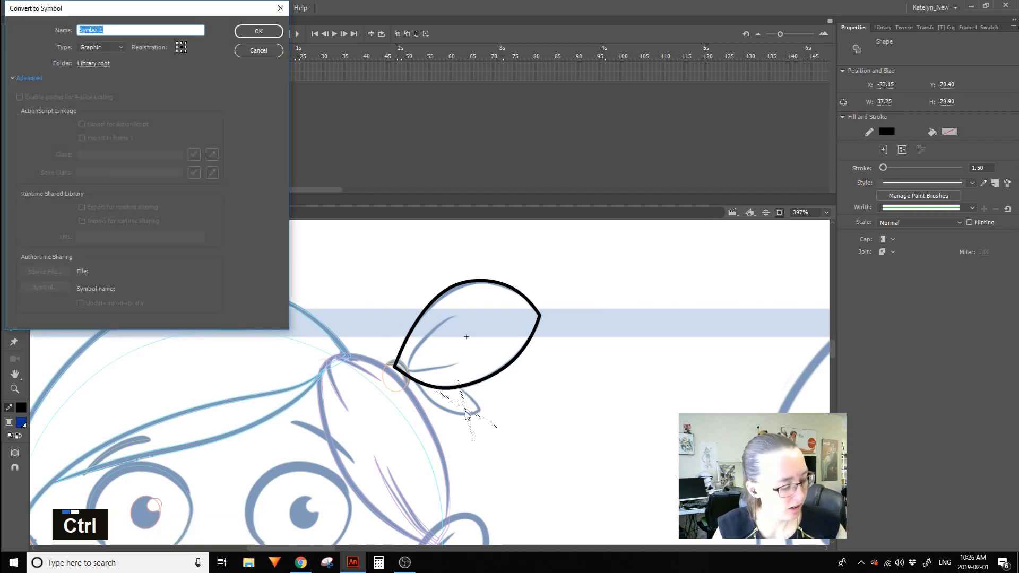
pyautogui.hotkey('ctrl', 'v')
pyautogui.press('BackSpace')
pyautogui.press('BackSpace')
pyautogui.press('BackSpace')
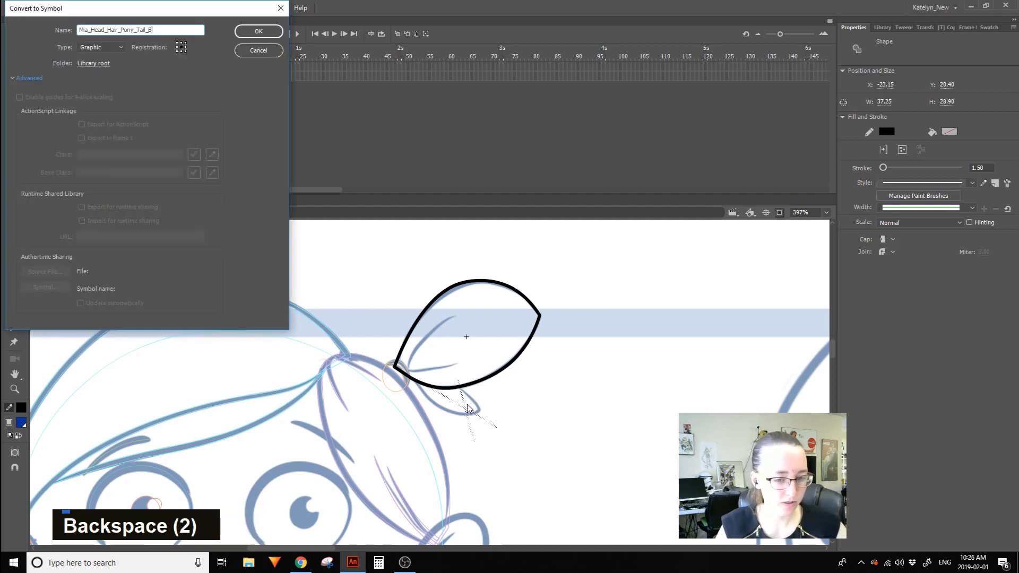
pyautogui.write('Small')
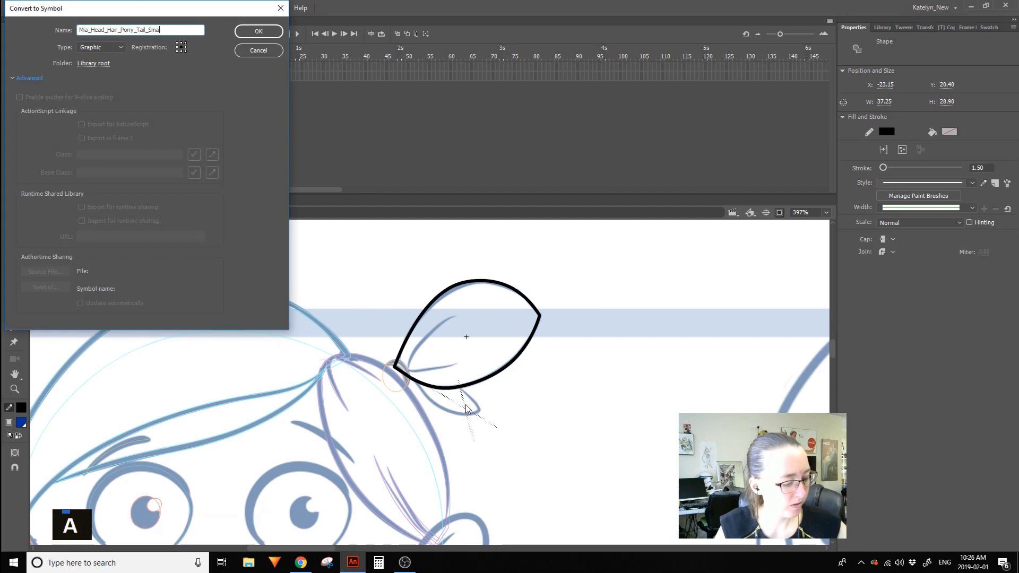
pyautogui.click(272, 35)
# Inside the Mia_Head_Hair_Pony_Tail_Small symbol, delete the line ends overhanging the lock's tip and curve its edges along the sketch.
pyautogui.click(14, 41)
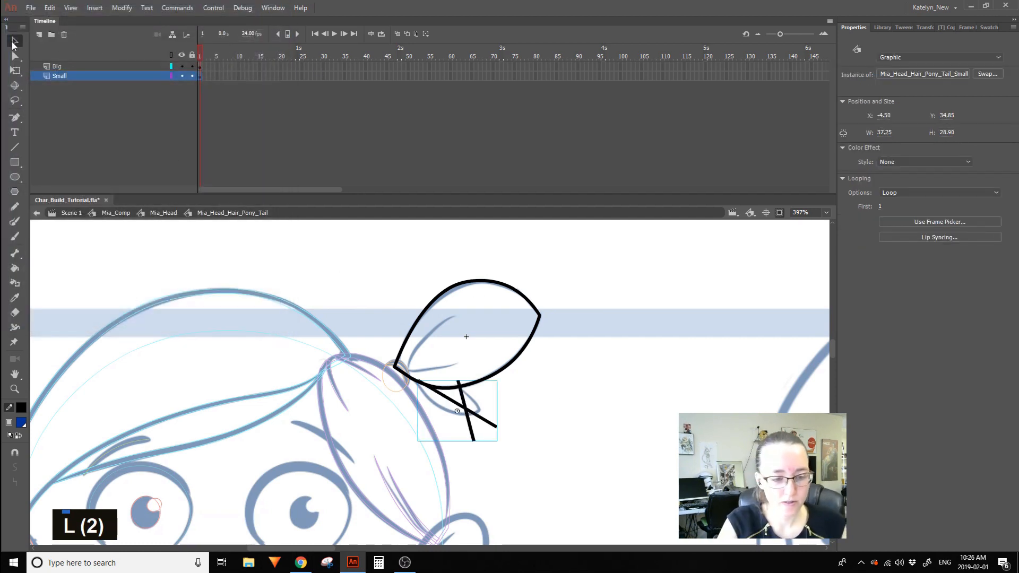
pyautogui.doubleClick(484, 422)
pyautogui.click(470, 425)
pyautogui.press('Delete')
pyautogui.click(478, 418)
pyautogui.press('Delete')
pyautogui.moveTo(462, 405)
pyautogui.mouseDown()
pyautogui.moveTo(483, 412)
pyautogui.moveTo(440, 412)
pyautogui.moveTo(470, 398)
pyautogui.moveTo(481, 412)
pyautogui.moveTo(450, 413)
pyautogui.mouseUp()
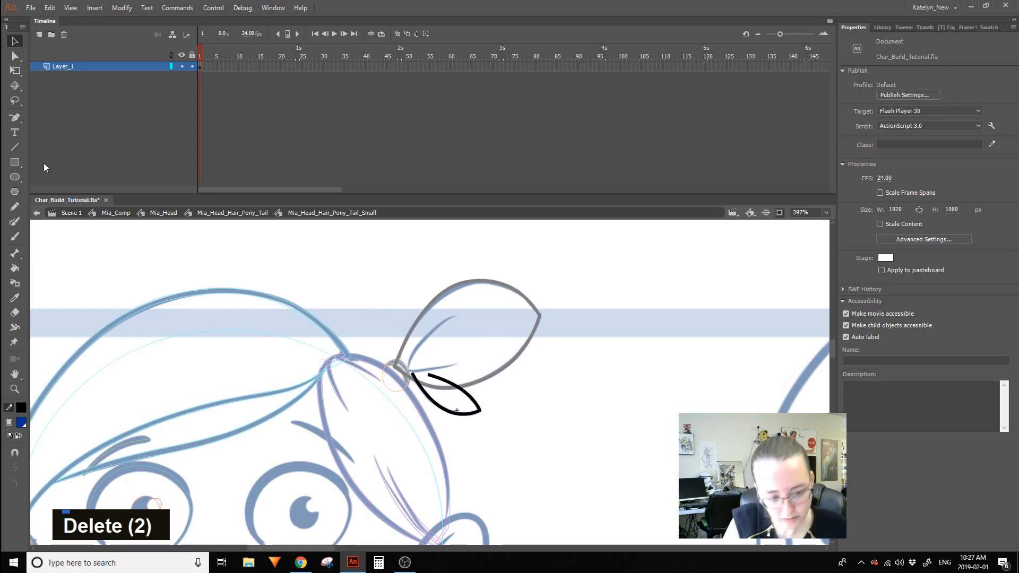
# Extend the small lock's upper edge across its lower edge near the elastic and delete the overhanging ends.
pyautogui.moveTo(427, 376); pyautogui.dragTo(413, 378)
pyautogui.click(413, 377)
pyautogui.press('Delete')
pyautogui.click(412, 375)
pyautogui.press('Delete')
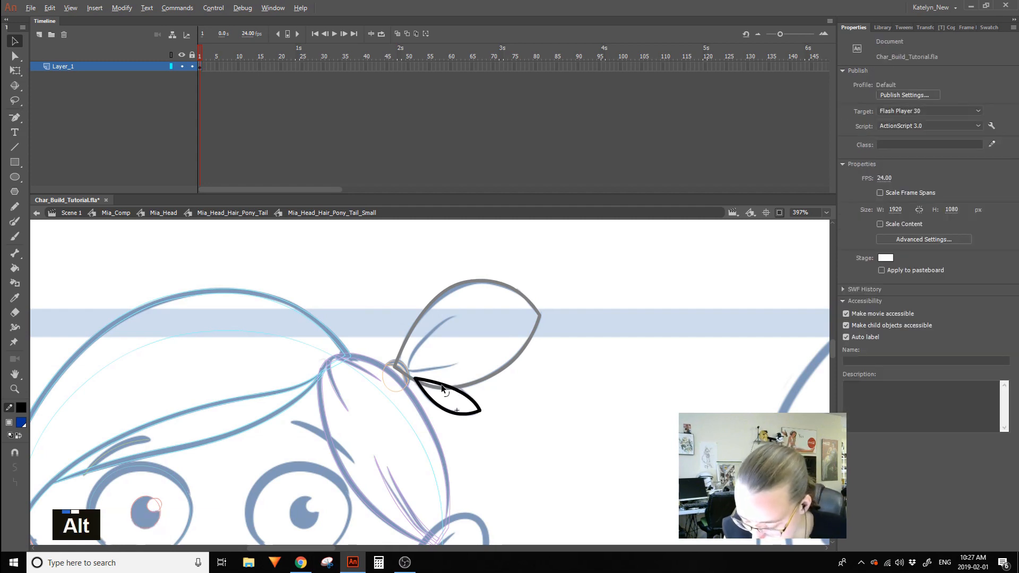
# Adjust the small lock's upper edge, select its whole outline, and straighten the strokes.
pyautogui.keyDown('alt'); pyautogui.click(443, 387); pyautogui.keyUp('alt')
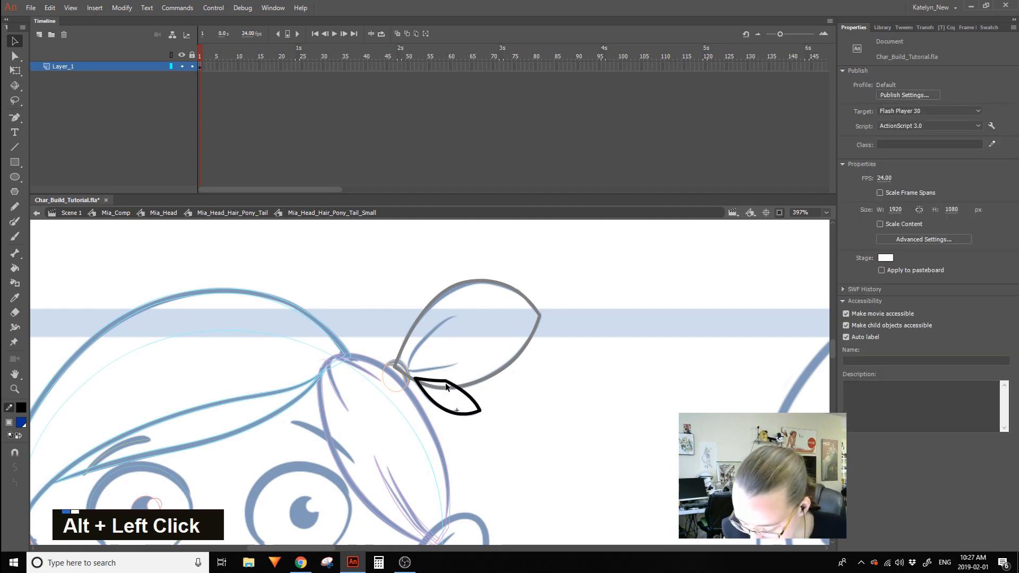
pyautogui.doubleClick(477, 408)
pyautogui.click(15, 482)
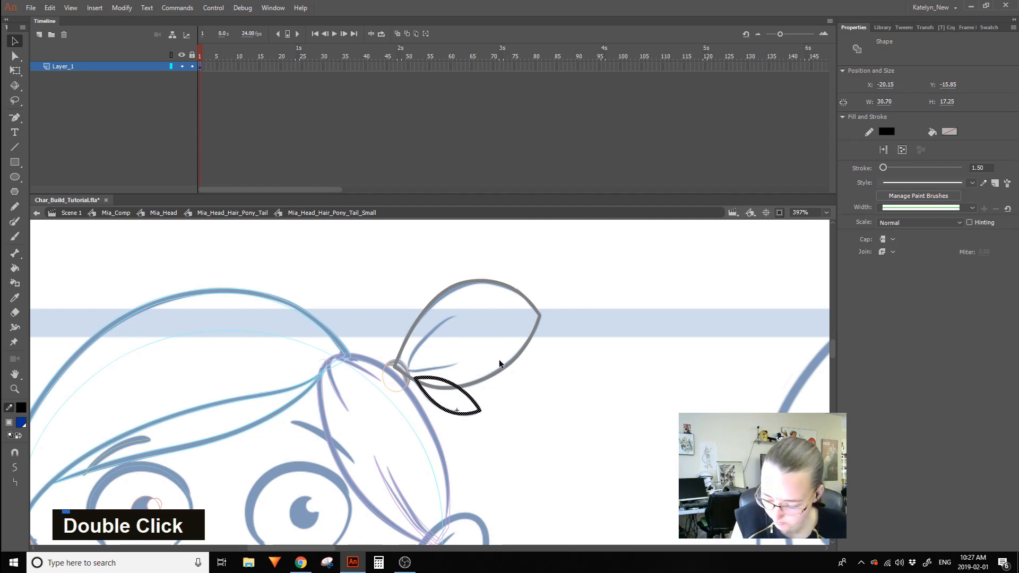
# Refine the curve of the small lock's lower edge to follow the sketch and return to the ponytail symbol.
pyautogui.click(438, 405)
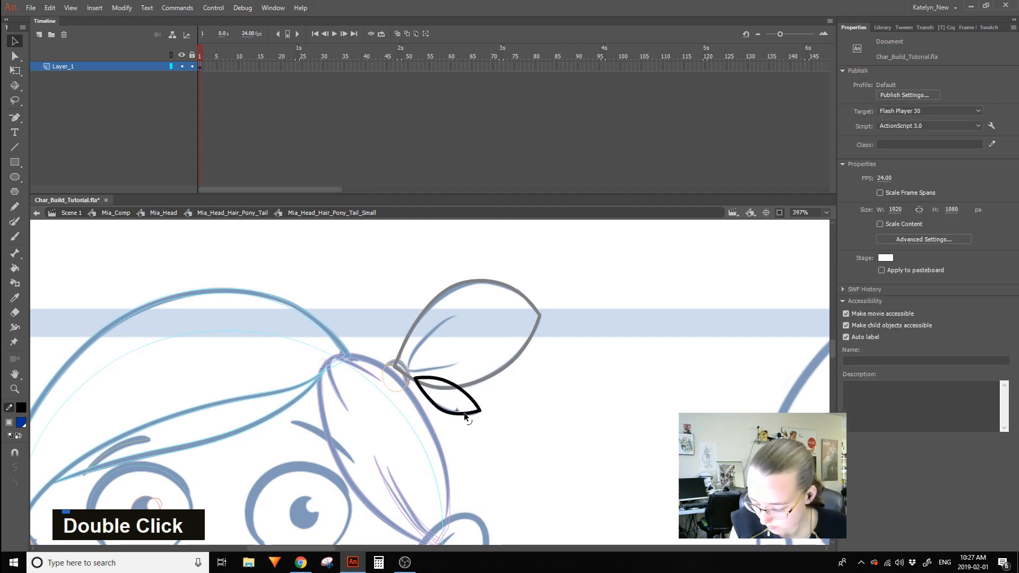
pyautogui.hotkey('ctrl', 'z')
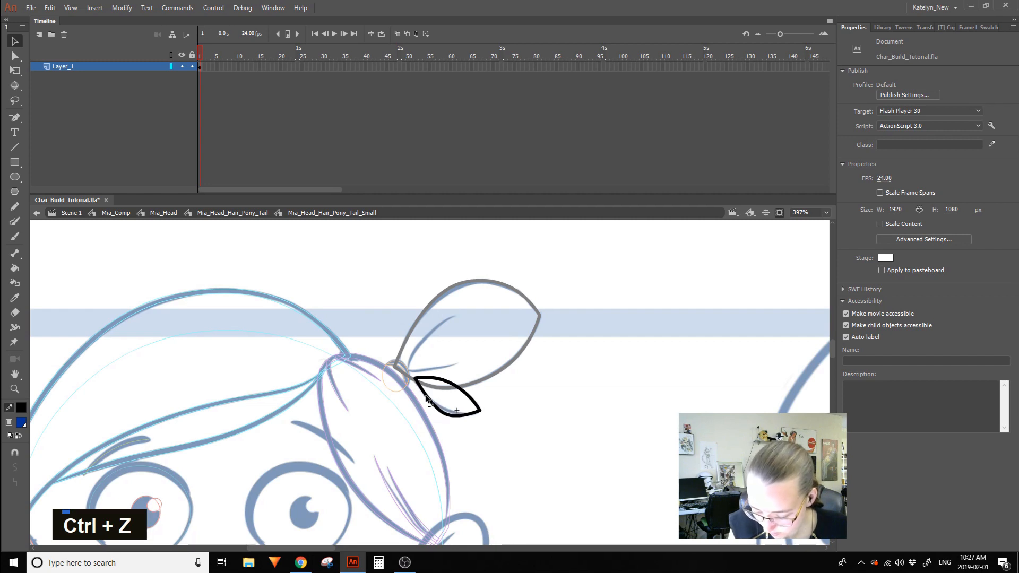
pyautogui.doubleClick(449, 413)
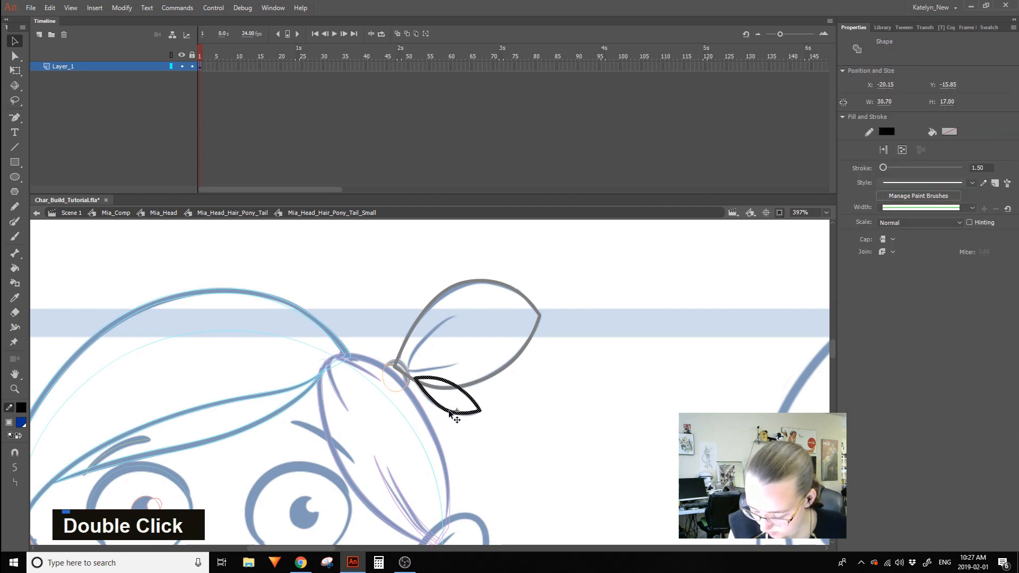
pyautogui.click(488, 371)
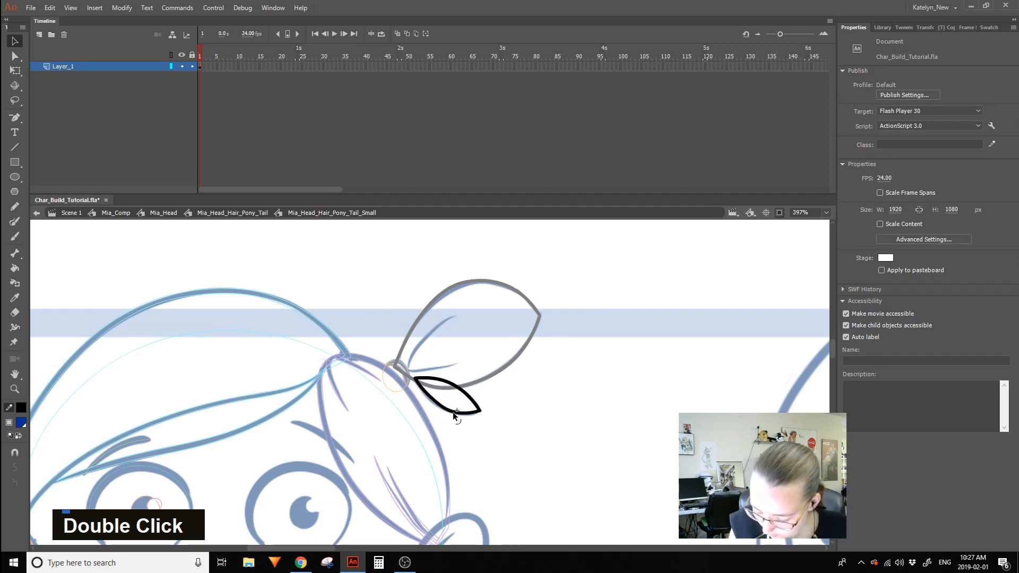
pyautogui.doubleClick(440, 413)
pyautogui.click(53, 476)
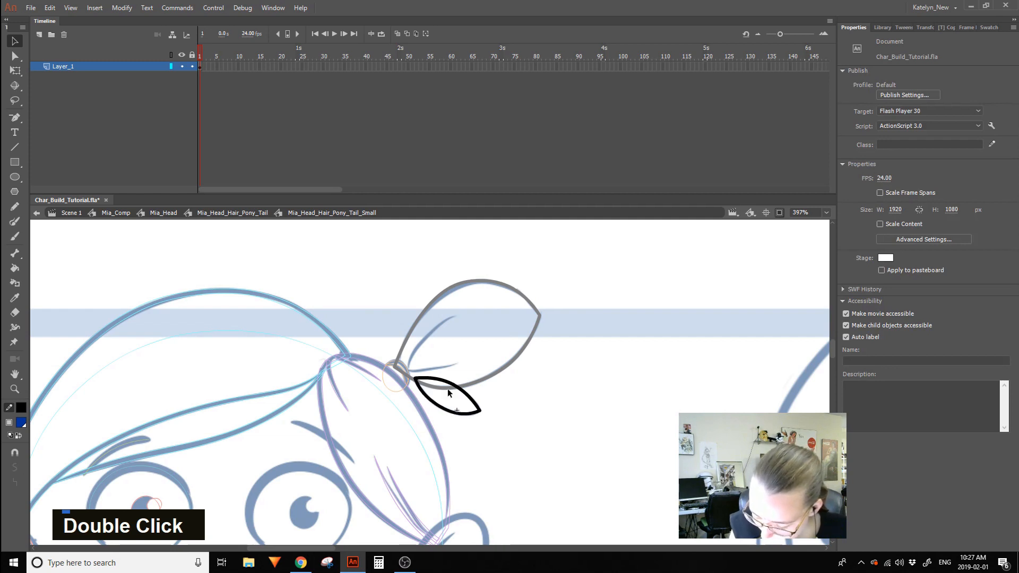
pyautogui.doubleClick(491, 388)
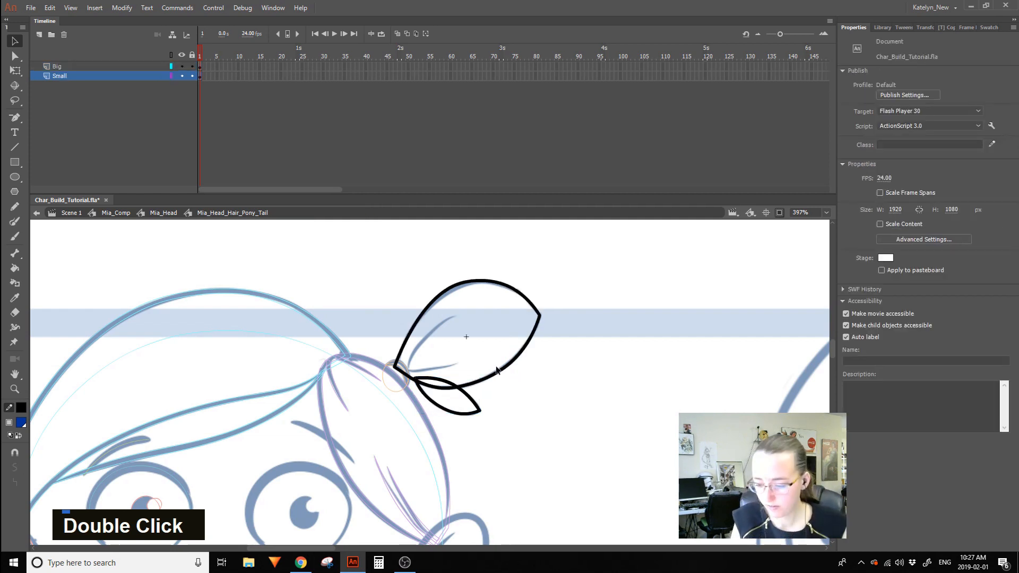
# Fill the small lock inside its symbol with the orange tagged swatch.
pyautogui.click(24, 428)
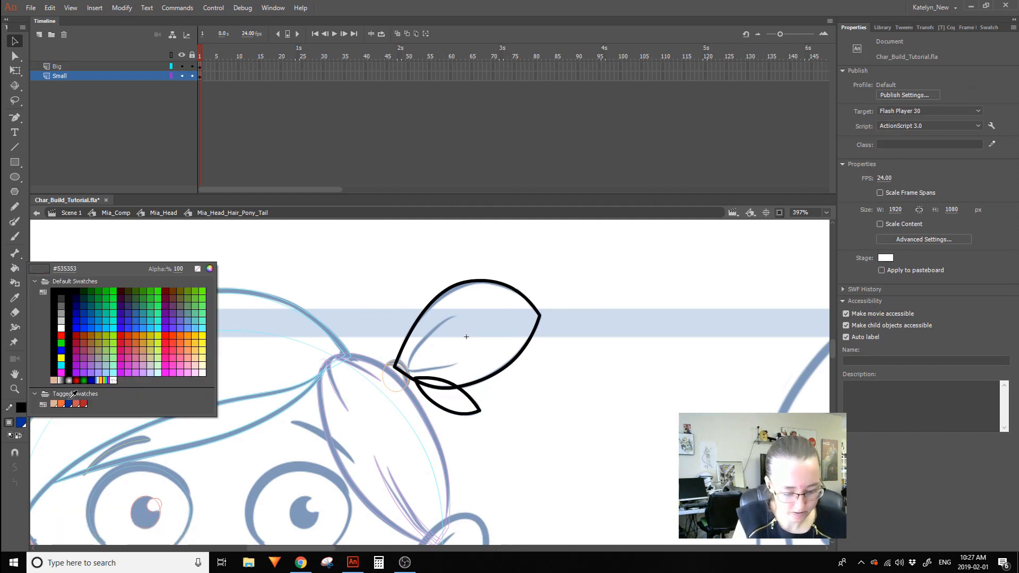
pyautogui.click(104, 392)
pyautogui.doubleClick(514, 360)
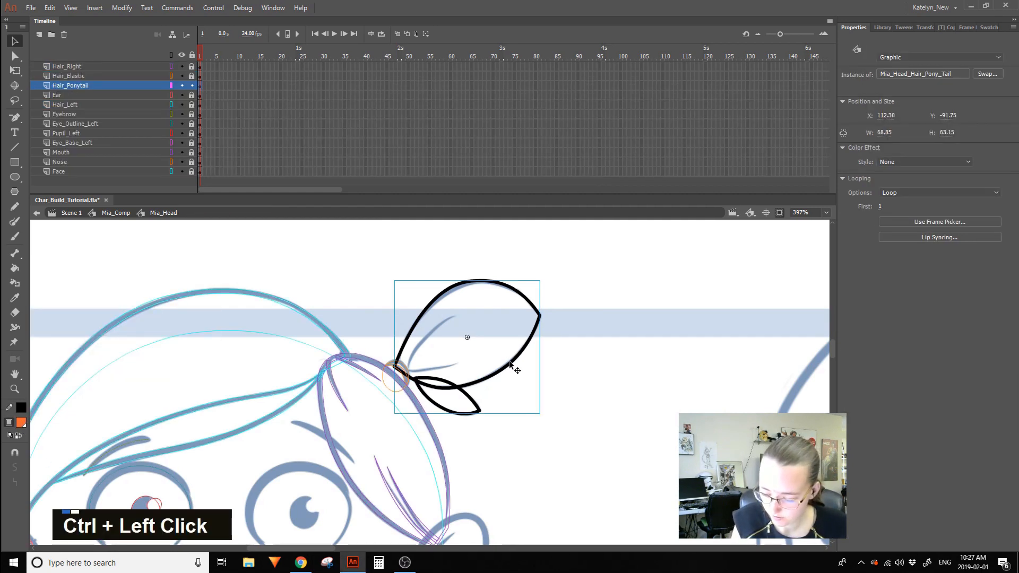
pyautogui.doubleClick(512, 365)
pyautogui.keyDown('ctrl'); pyautogui.doubleClick(461, 397); pyautogui.keyUp('ctrl')
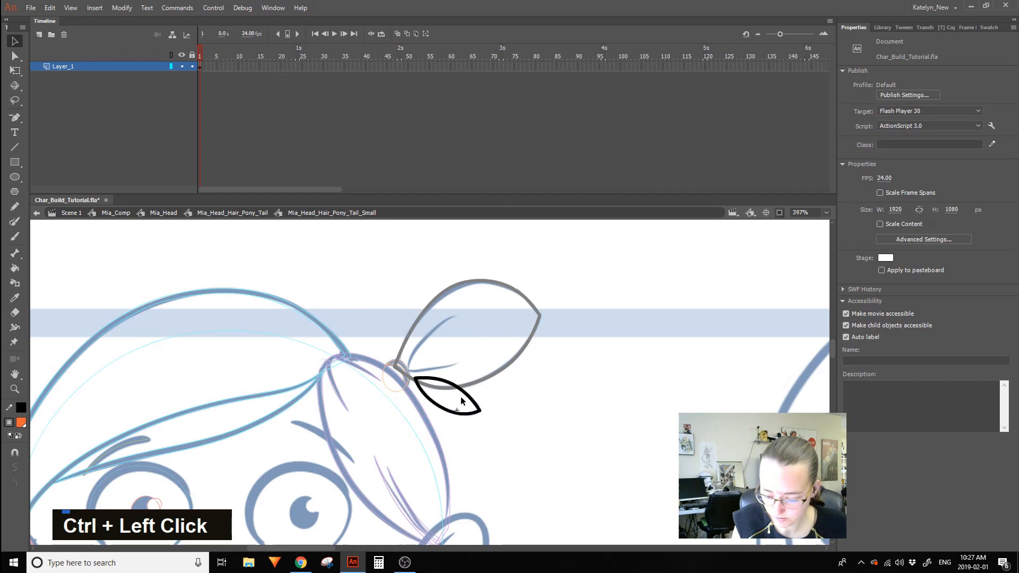
pyautogui.press('k')
pyautogui.click(452, 412)
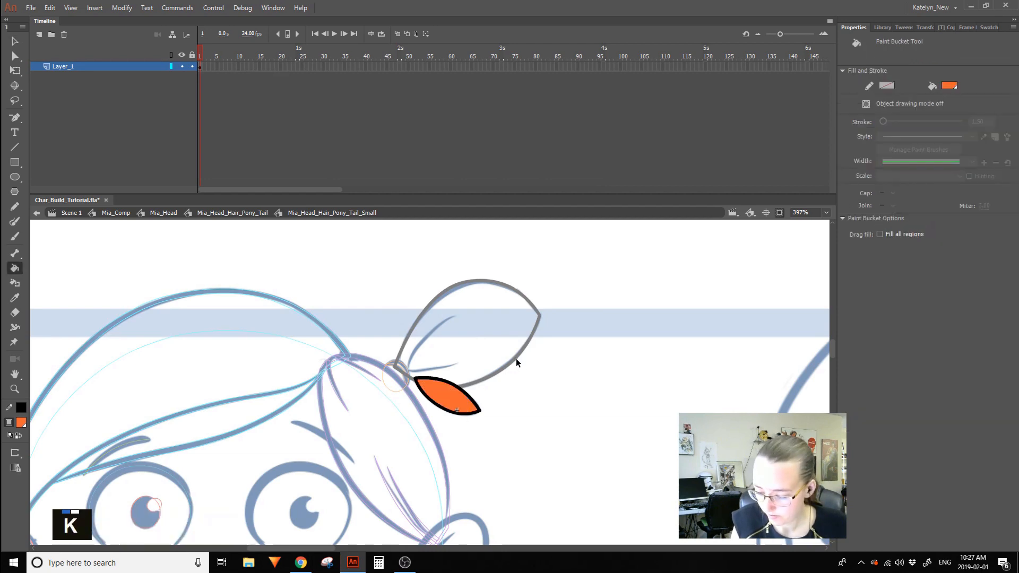
# Fill the big lock inside its symbol with the same orange and return to the ponytail symbol.
pyautogui.keyDown('ctrl'); pyautogui.doubleClick(514, 359); pyautogui.keyUp('ctrl')
pyautogui.keyDown('ctrl'); pyautogui.click(507, 367); pyautogui.keyUp('ctrl')
pyautogui.doubleClick(506, 367)
pyautogui.click(496, 357)
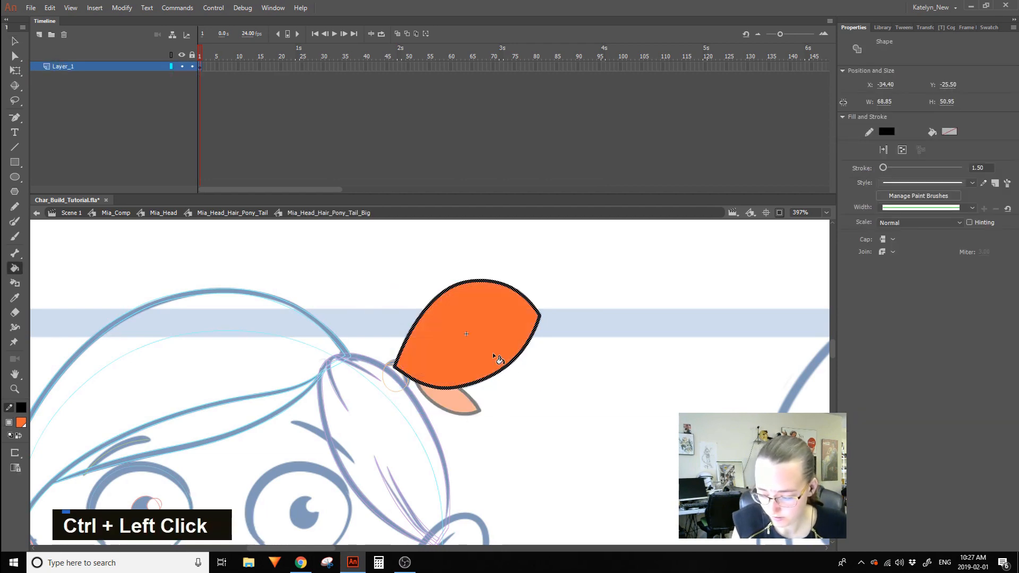
pyautogui.keyDown('ctrl'); pyautogui.doubleClick(515, 383); pyautogui.keyUp('ctrl')
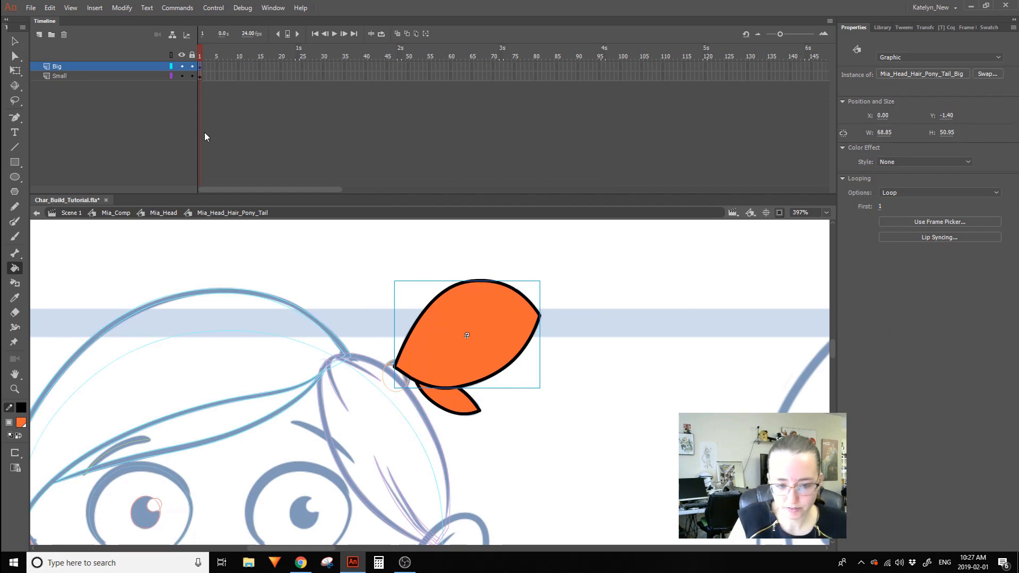
# Hide the Small layer and rename the layer inside the big lock's symbol as Base.
pyautogui.click(181, 76)
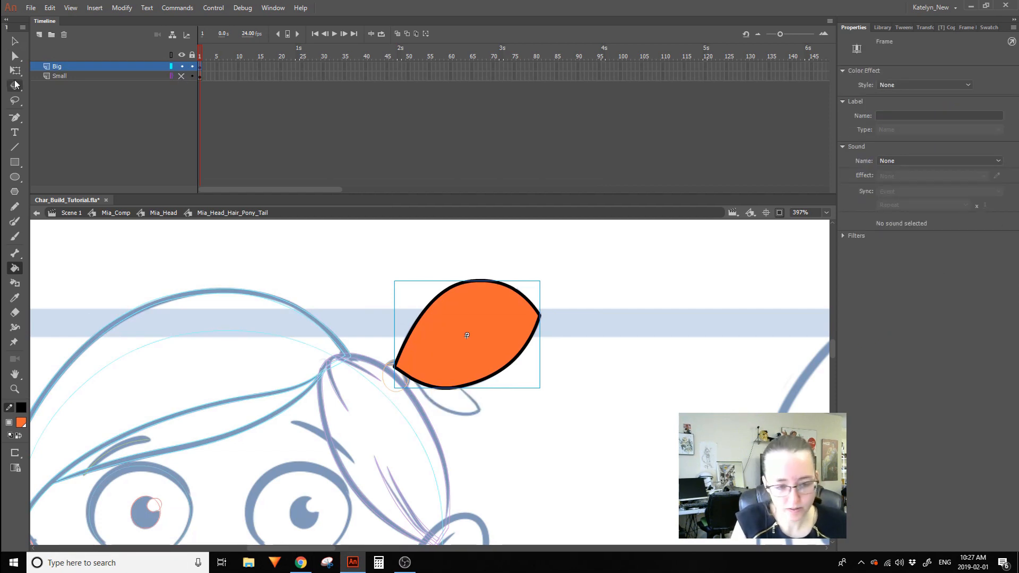
pyautogui.click(15, 70)
pyautogui.doubleClick(504, 333)
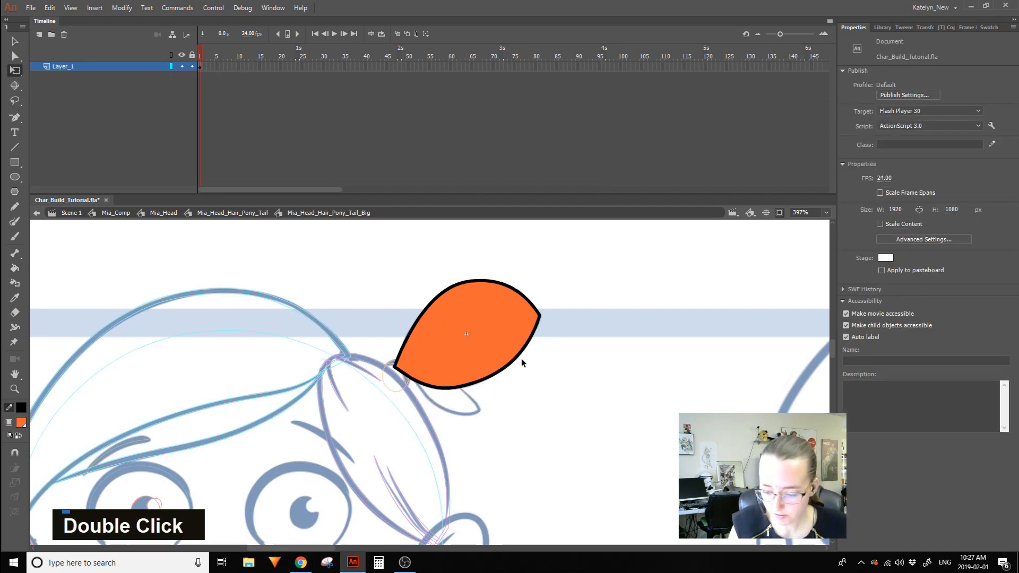
pyautogui.doubleClick(75, 68)
pyautogui.write('Base')
pyautogui.press('Return')
# Display the Base layer as outlines and add a layer named Details above it.
pyautogui.click(171, 66)
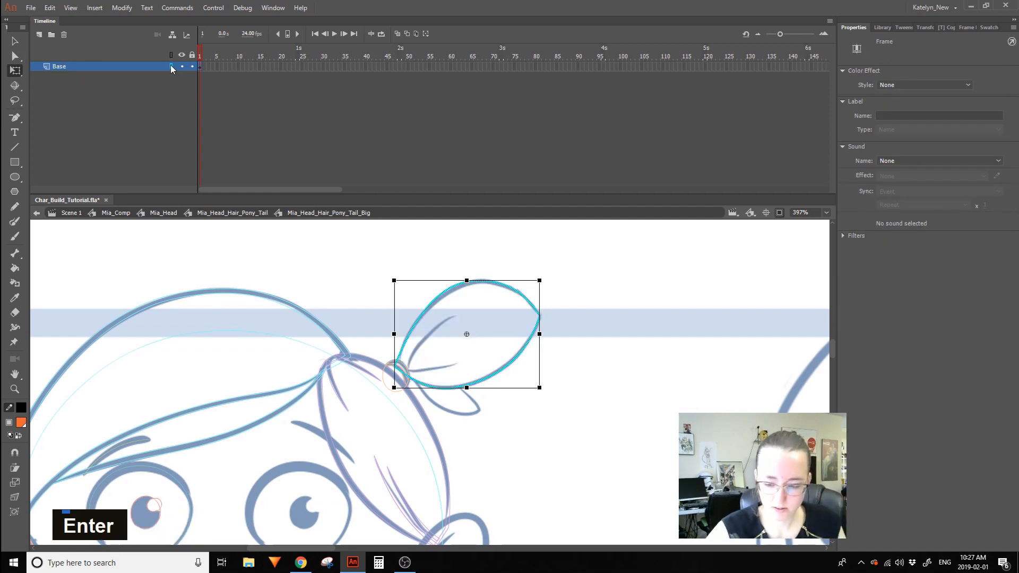
pyautogui.click(40, 35)
pyautogui.doubleClick(75, 68)
pyautogui.write('Details')
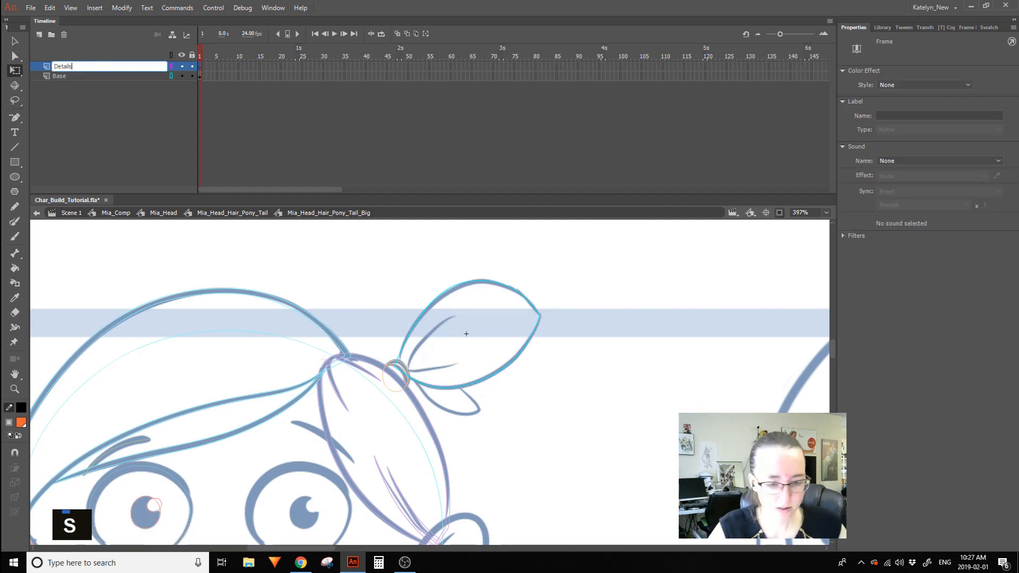
pyautogui.click(304, 121)
# On the Details layer, draw the big lock's two inner strand lines from the elastic, curved along the sketch.
pyautogui.click(20, 147)
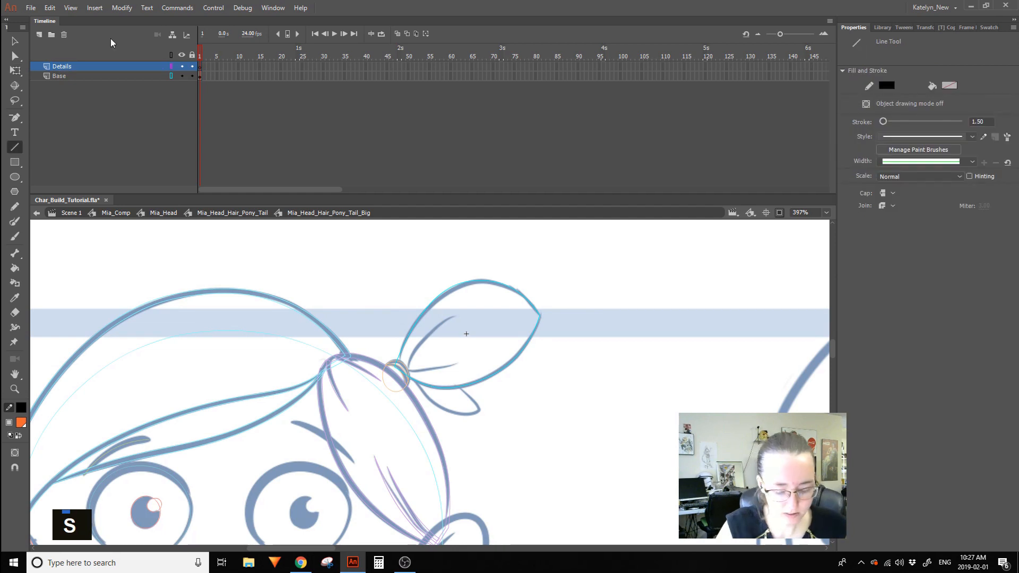
pyautogui.moveTo(404, 371)
pyautogui.mouseDown()
pyautogui.moveTo(422, 340)
pyautogui.moveTo(453, 318)
pyautogui.mouseUp()
pyautogui.moveTo(426, 348)
pyautogui.mouseDown()
pyautogui.moveTo(419, 341)
pyautogui.moveTo(442, 367)
pyautogui.moveTo(457, 364)
pyautogui.moveTo(422, 375)
pyautogui.moveTo(459, 363)
pyautogui.mouseUp()
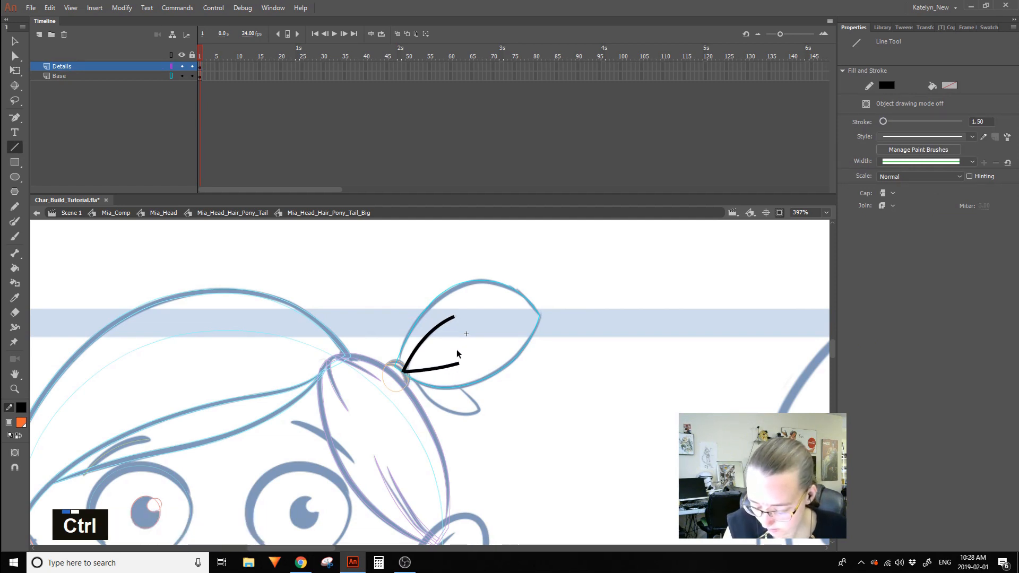
# Convert the two strand lines on the Details layer to fills and deselect them.
pyautogui.click(102, 71)
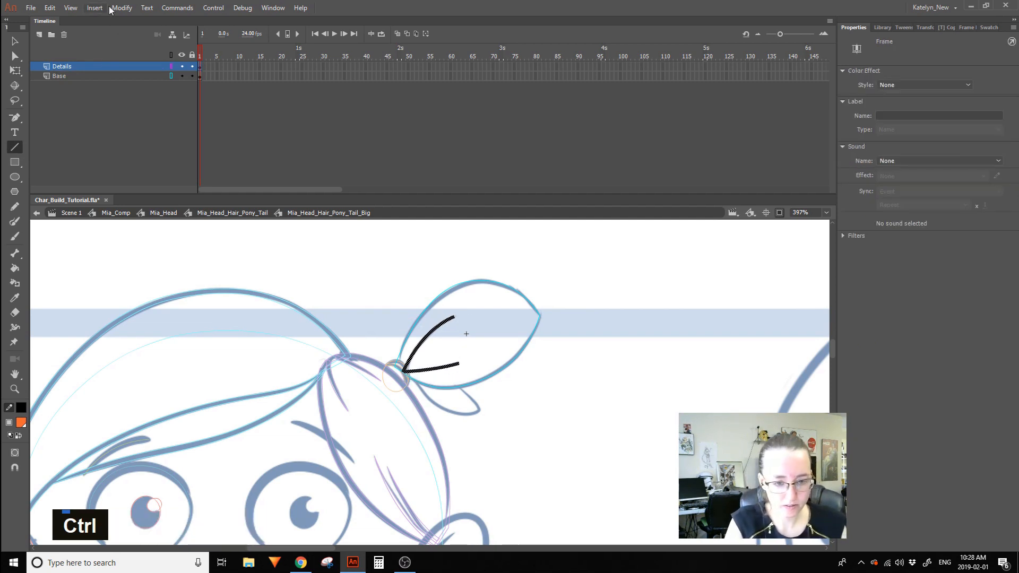
pyautogui.click(122, 8)
pyautogui.moveTo(152, 88)
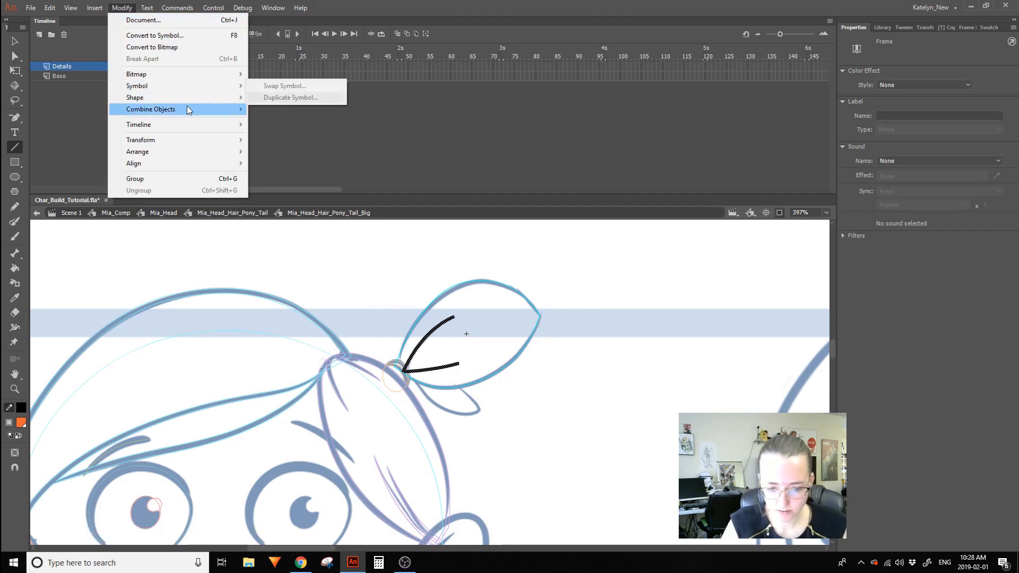
pyautogui.moveTo(193, 97)
pyautogui.click(305, 159)
pyautogui.press('v')
pyautogui.click(464, 293)
# Taper the free ends of both strand lines to sharp points.
pyautogui.click(15, 388)
pyautogui.moveTo(280, 507); pyautogui.dragTo(548, 325)
pyautogui.click(16, 41)
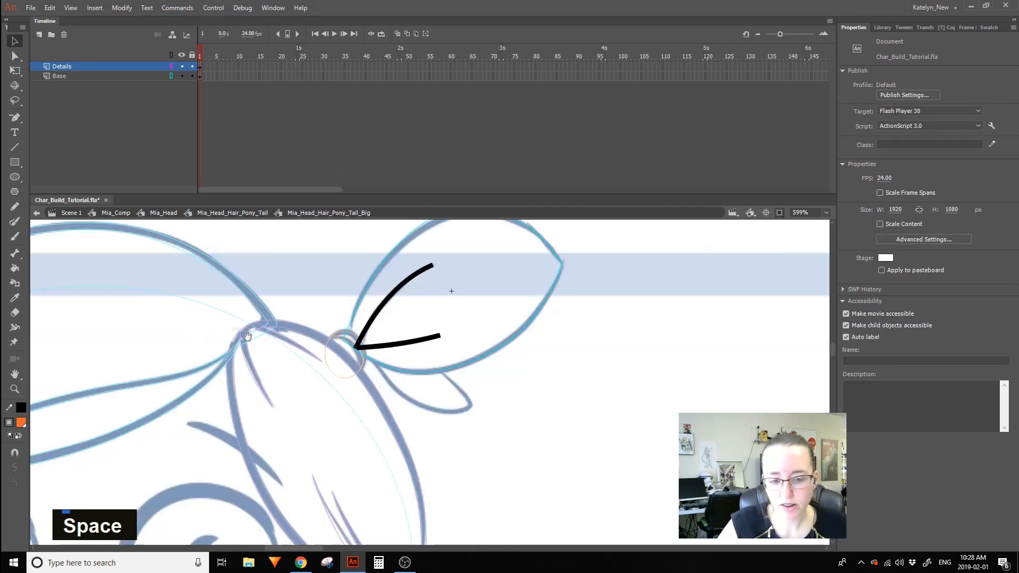
pyautogui.moveTo(445, 180); pyautogui.dragTo(431, 321)
pyautogui.moveTo(417, 409)
pyautogui.mouseDown()
pyautogui.moveTo(406, 412)
pyautogui.moveTo(418, 403)
pyautogui.mouseUp()
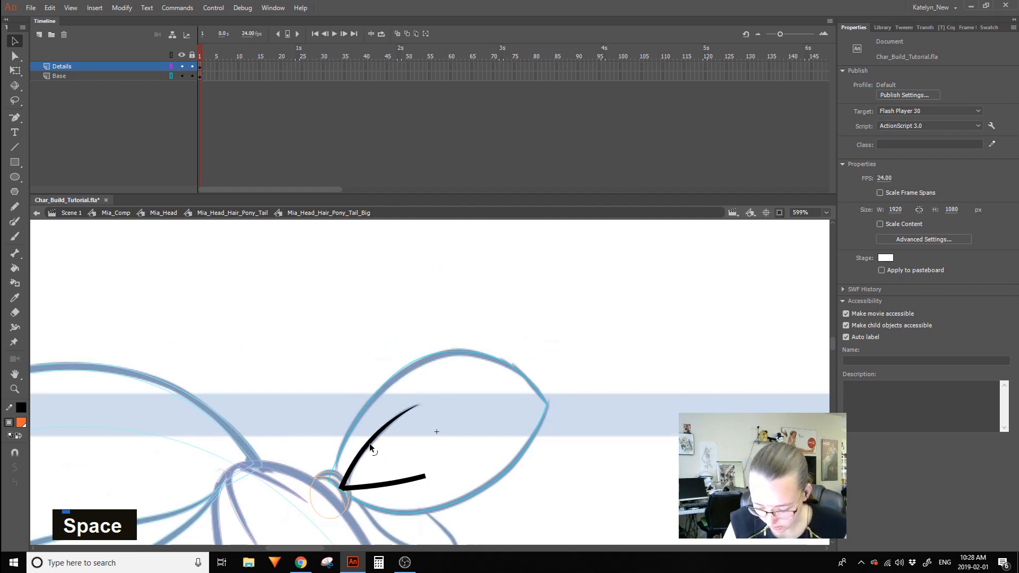
pyautogui.press('space')
pyautogui.moveTo(394, 438)
pyautogui.mouseDown()
pyautogui.moveTo(476, 401)
pyautogui.moveTo(461, 405)
pyautogui.mouseUp()
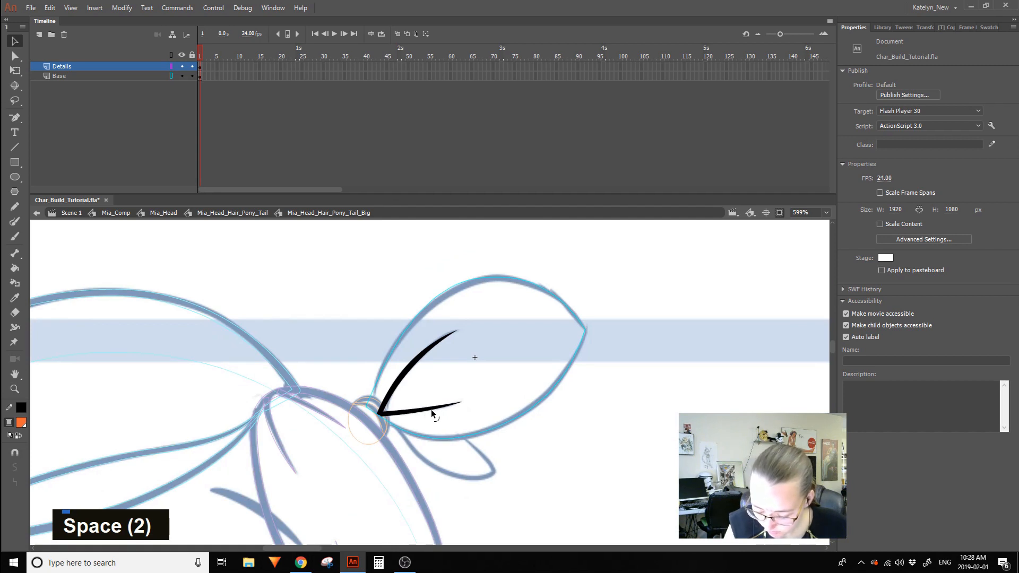
pyautogui.doubleClick(504, 395)
pyautogui.doubleClick(552, 370)
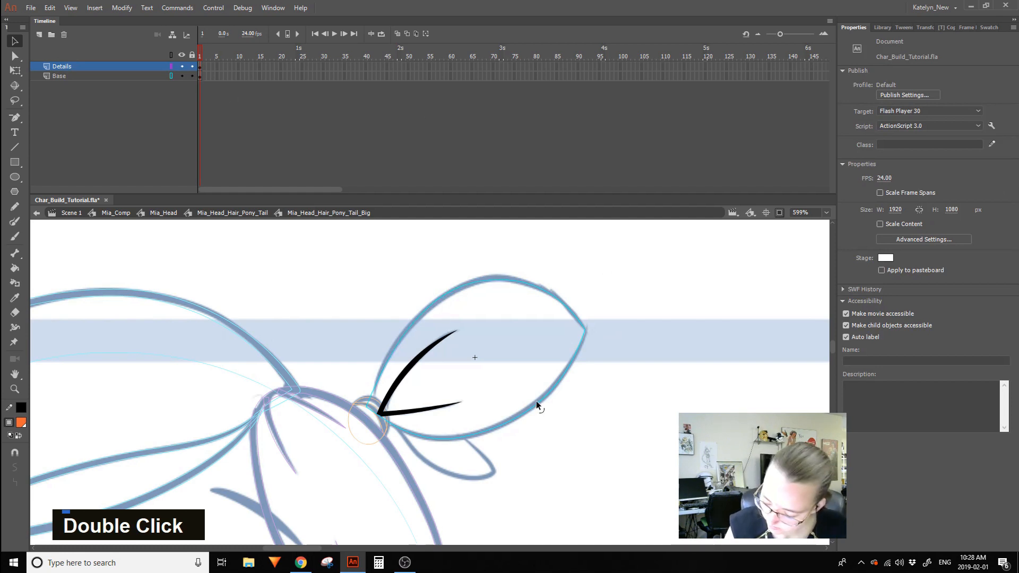
pyautogui.hotkey('ctrl', 'z')
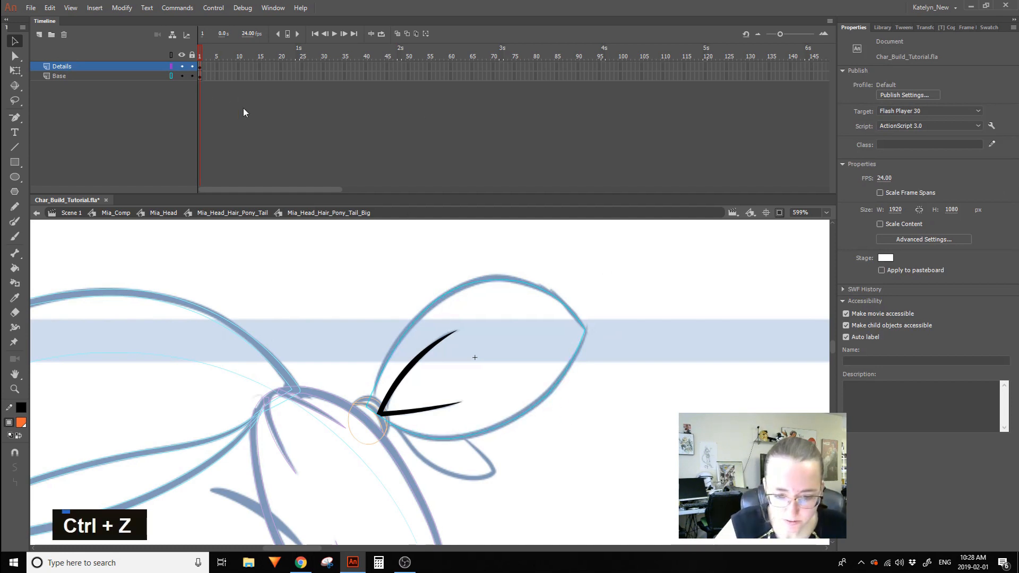
pyautogui.hotkey('ctrl', 'z')
# Move the big lock's orange fill to the same place on a new layer beneath Base.
pyautogui.click(480, 288)
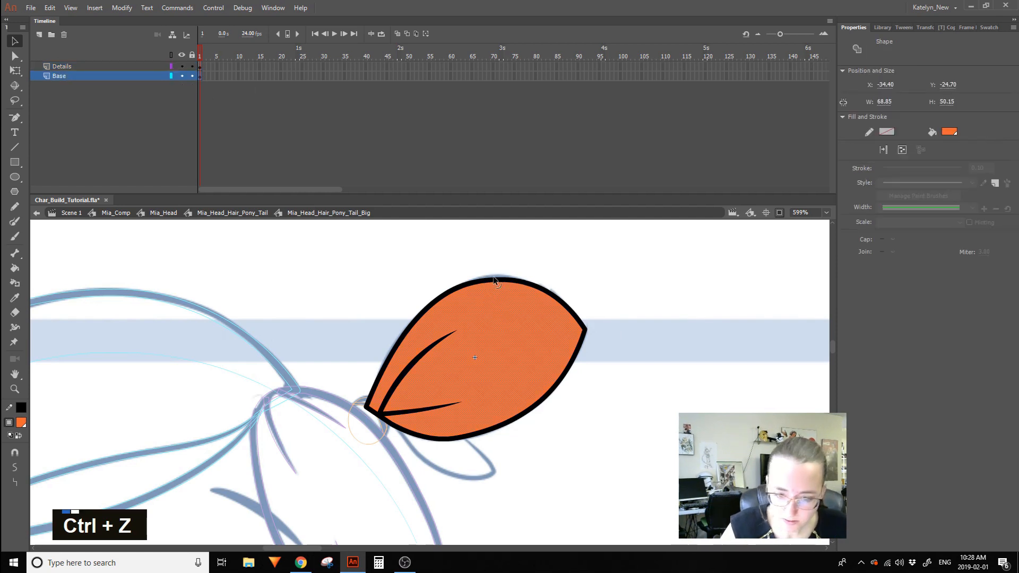
pyautogui.press('Delete')
pyautogui.click(39, 35)
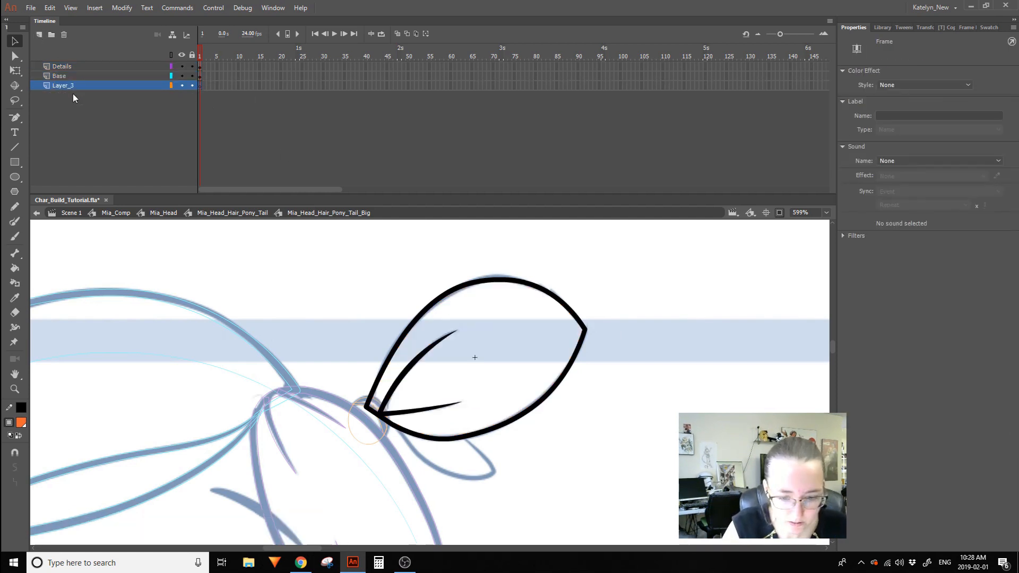
pyautogui.hotkey('ctrl', 'shift', 'v')
# Rename the new bottom layer holding the orange shape as Fill.
pyautogui.doubleClick(111, 90)
pyautogui.write('Foll')
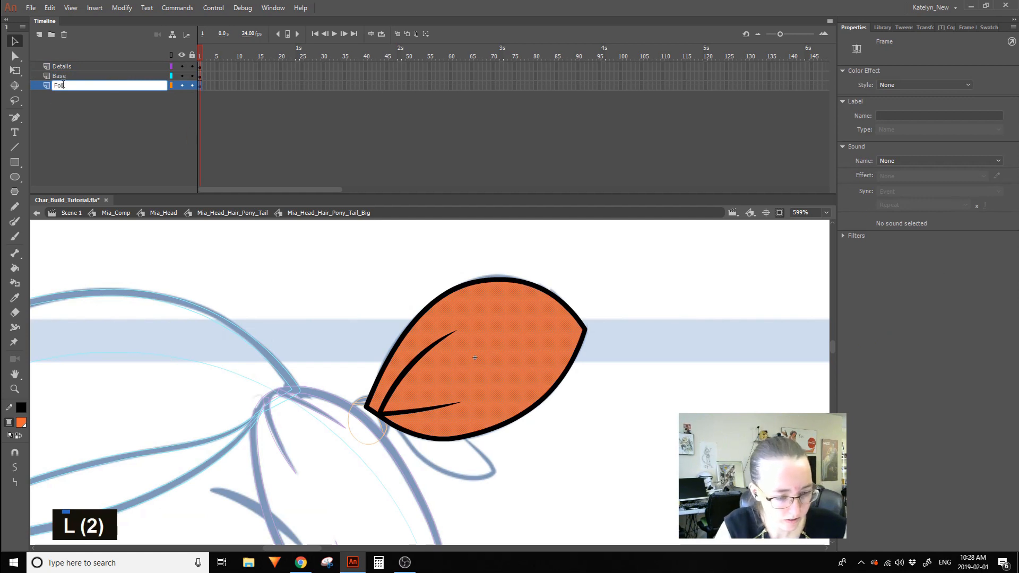
pyautogui.press('BackSpace')
pyautogui.press('BackSpace')
pyautogui.write('ill')
pyautogui.click(129, 130)
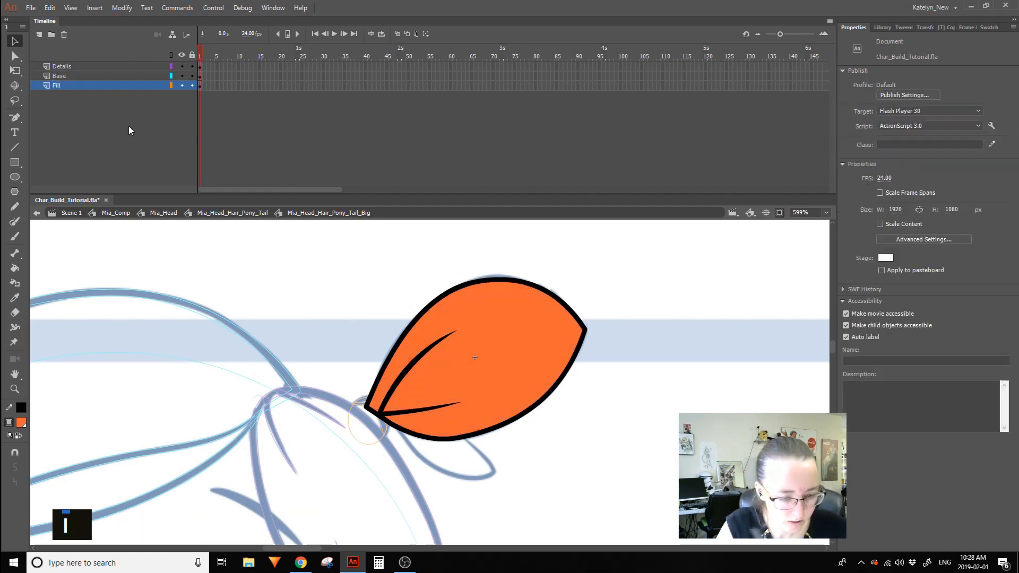
# Display the Fill layer as outlines and lock every layer except Base.
pyautogui.click(192, 86)
pyautogui.click(172, 84)
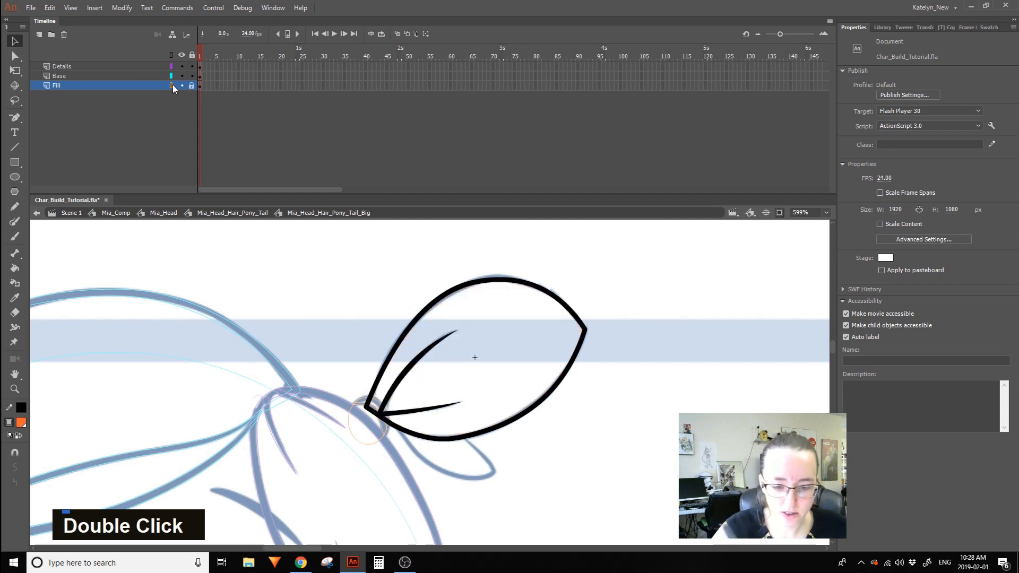
pyautogui.keyDown('alt'); pyautogui.click(192, 76); pyautogui.keyUp('alt')
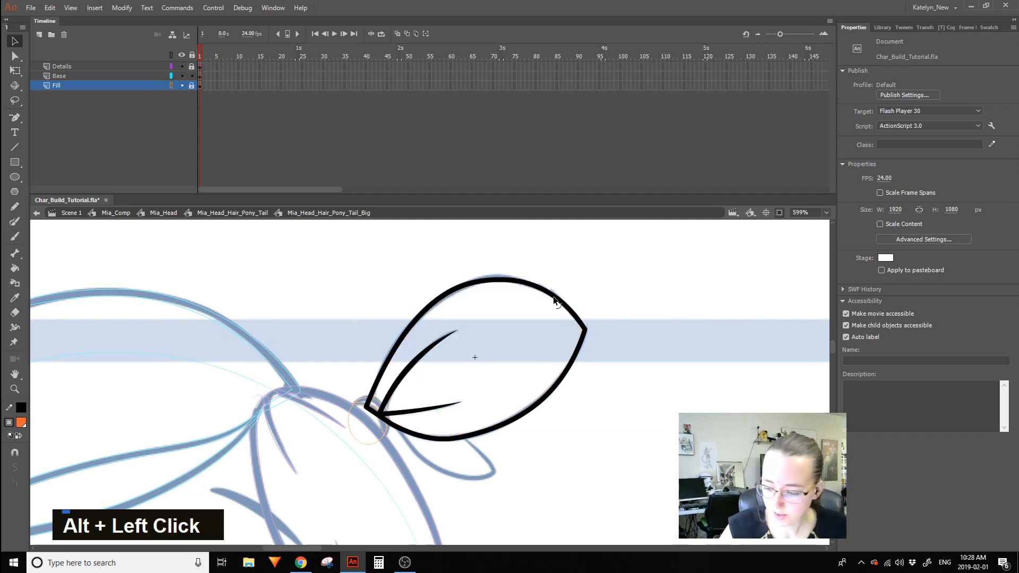
# Select the big lock's entire outline on the Base layer and convert its lines to fills.
pyautogui.doubleClick(572, 317)
pyautogui.keyDown('shift'); pyautogui.click(584, 334); pyautogui.keyUp('shift')
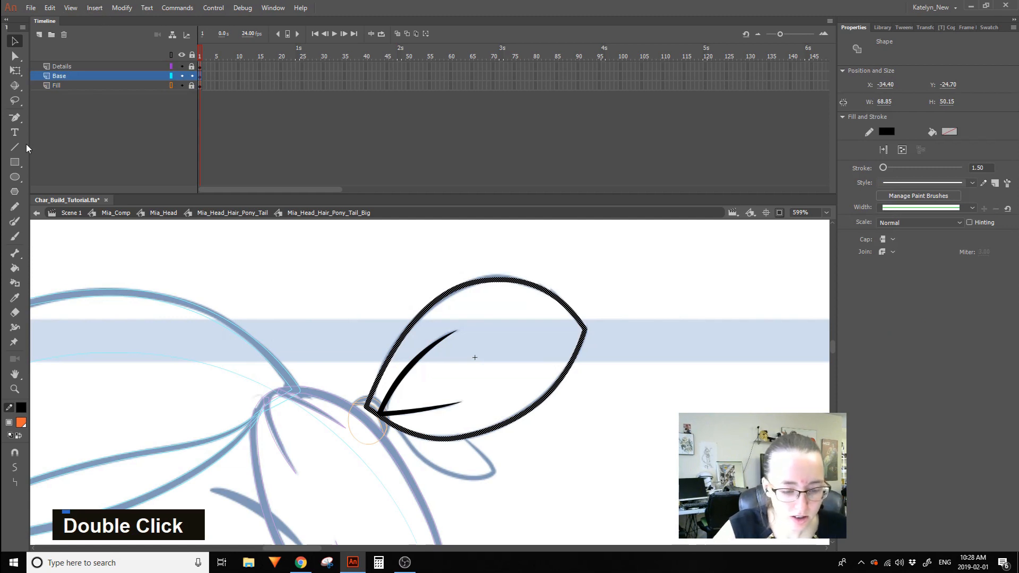
pyautogui.click(121, 7)
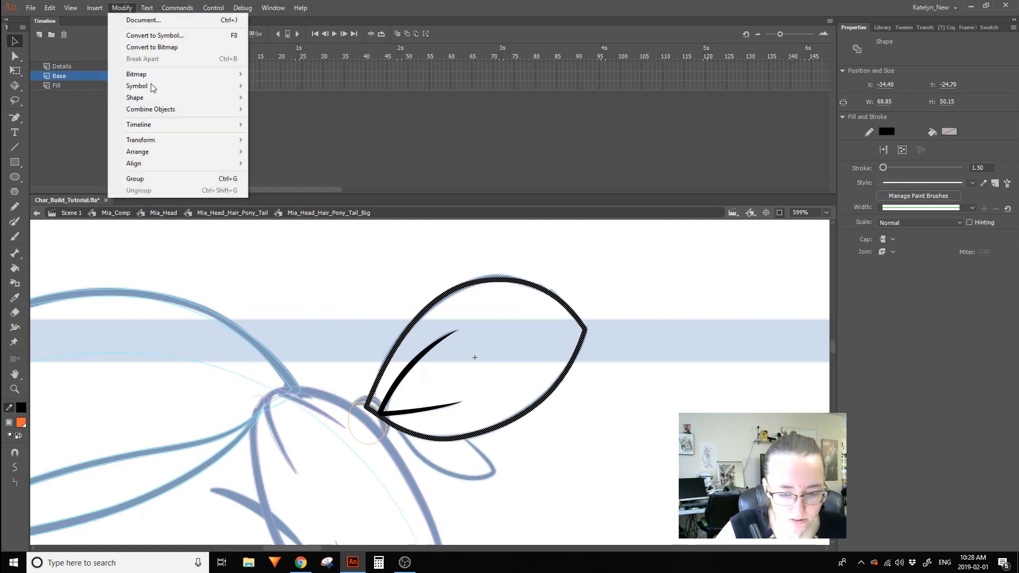
pyautogui.moveTo(189, 98)
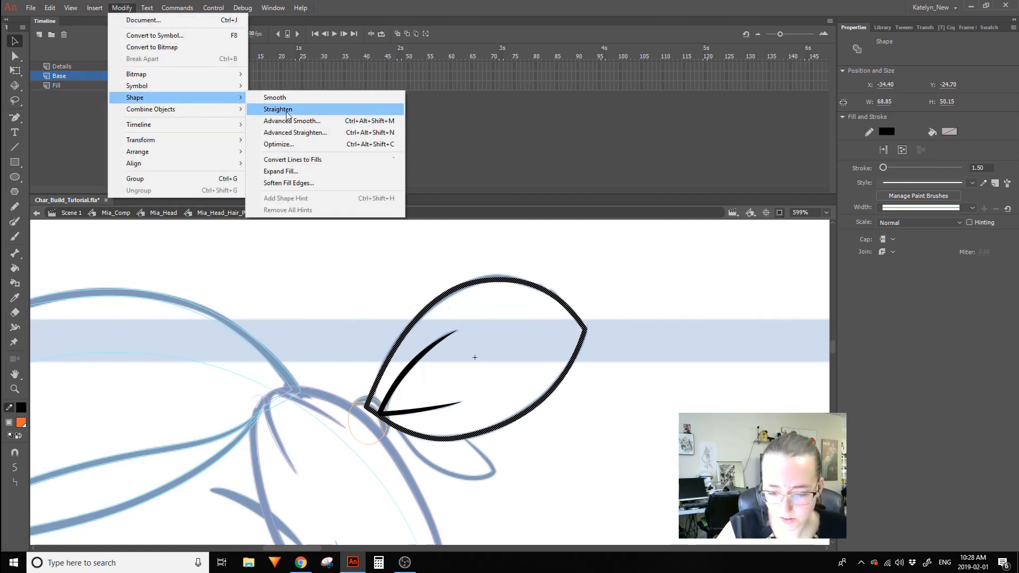
pyautogui.click(305, 159)
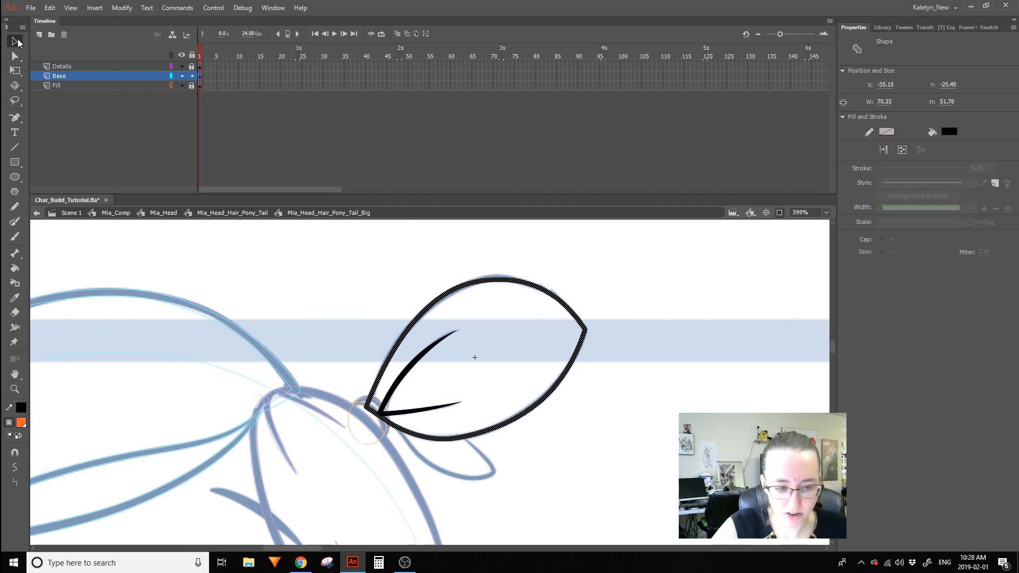
# Reshape the edges of the big lock's filled outline so the line tapers toward the tip.
pyautogui.click(582, 325)
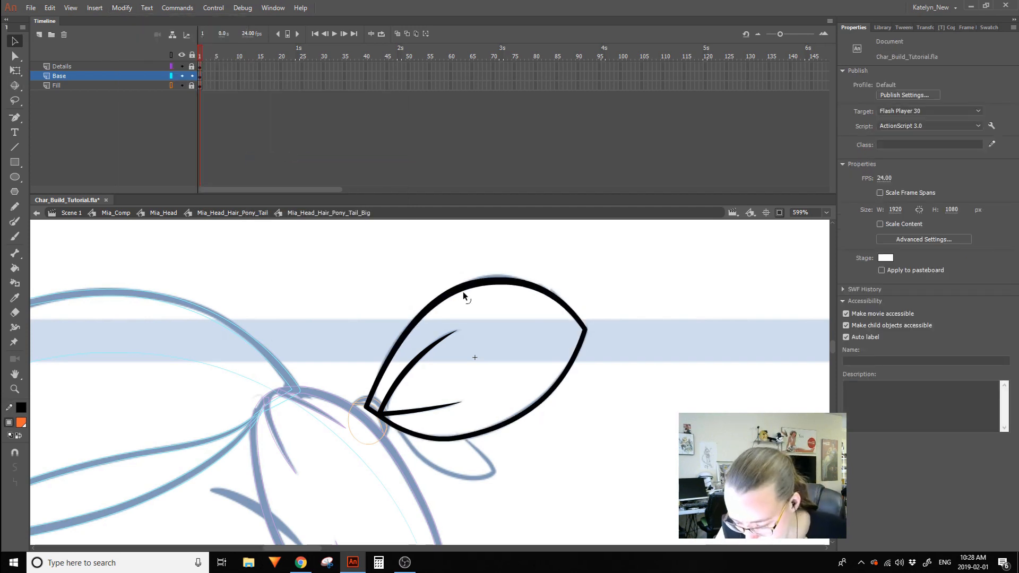
pyautogui.moveTo(501, 279); pyautogui.dragTo(502, 276)
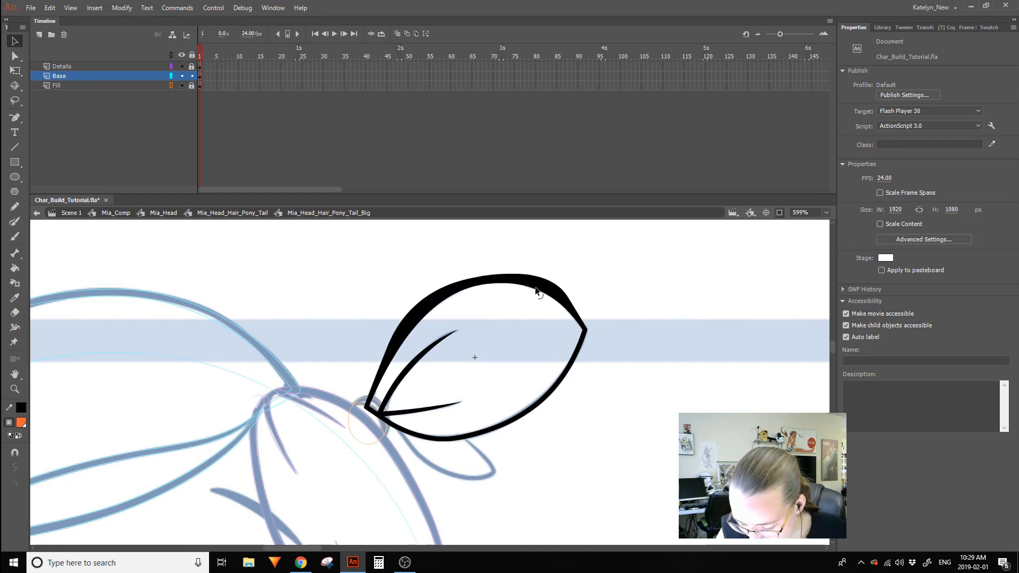
pyautogui.hotkey('ctrl', 'z')
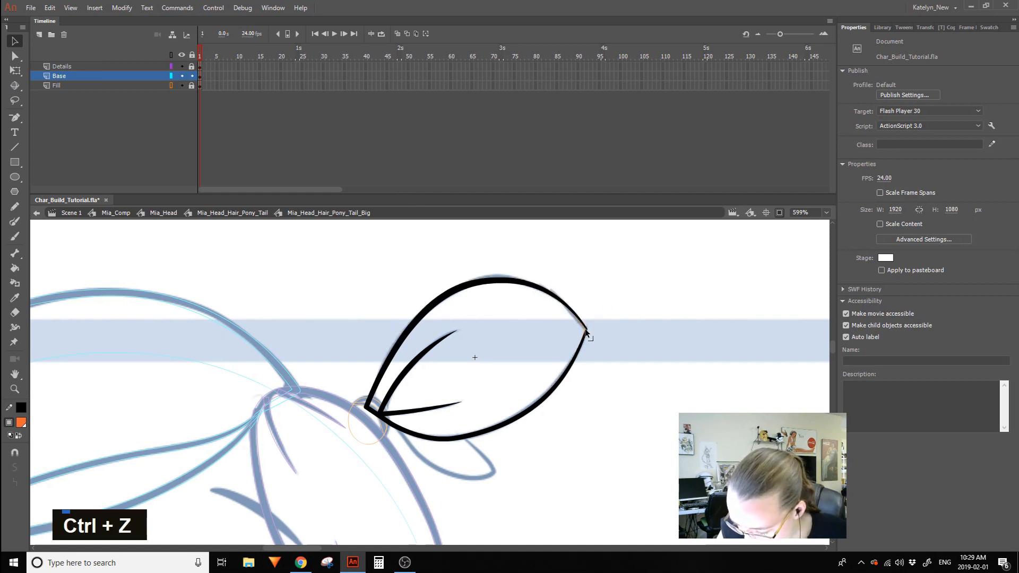
pyautogui.moveTo(588, 329); pyautogui.dragTo(591, 330)
pyautogui.hotkey('ctrl', 'z')
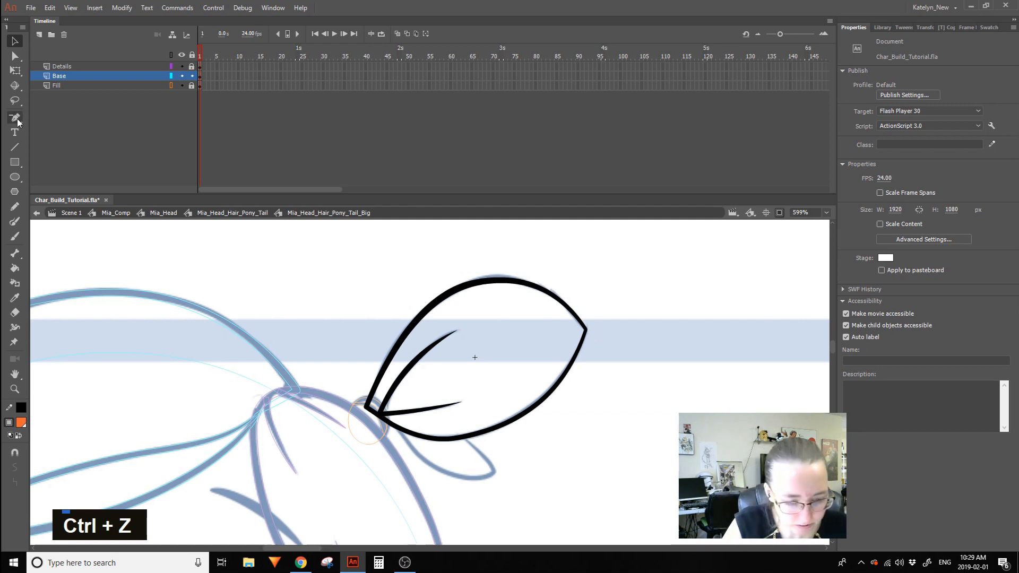
# Try to adjust the anchor point at the big lock's tip with the Pen tool.
pyautogui.click(18, 121)
pyautogui.keyDown('ctrl'); pyautogui.click(586, 330); pyautogui.keyUp('ctrl')
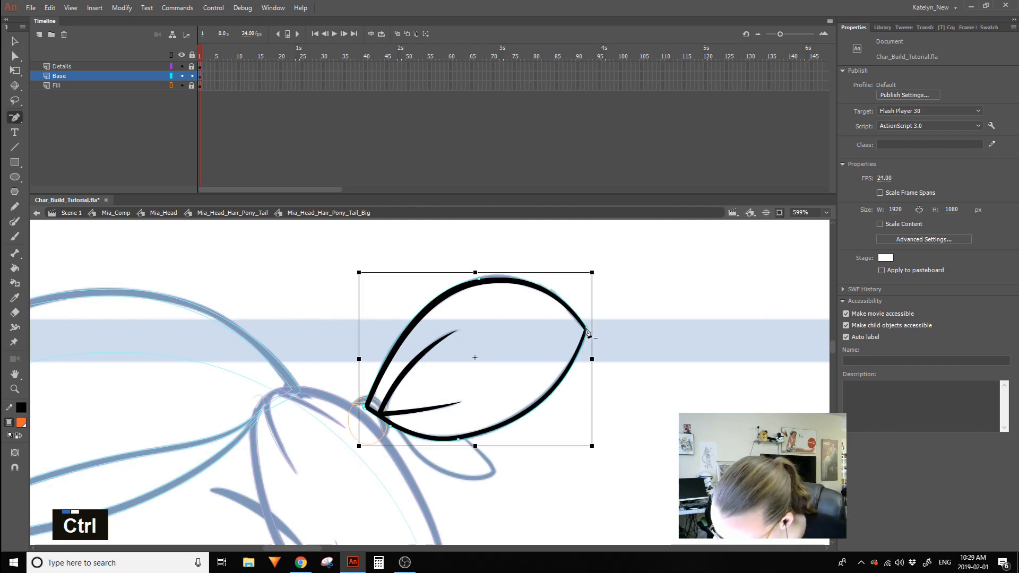
pyautogui.hotkey('ctrl', 'z')
pyautogui.keyDown('ctrl'); pyautogui.keyDown('alt'); pyautogui.click(586, 331); pyautogui.keyUp('alt'); pyautogui.keyUp('ctrl')
pyautogui.hotkey('ctrl', 'z')
# Trim the excess black from the outer tip of the big lock's outline to sharpen the point.
pyautogui.click(15, 389)
pyautogui.moveTo(538, 384); pyautogui.dragTo(634, 314)
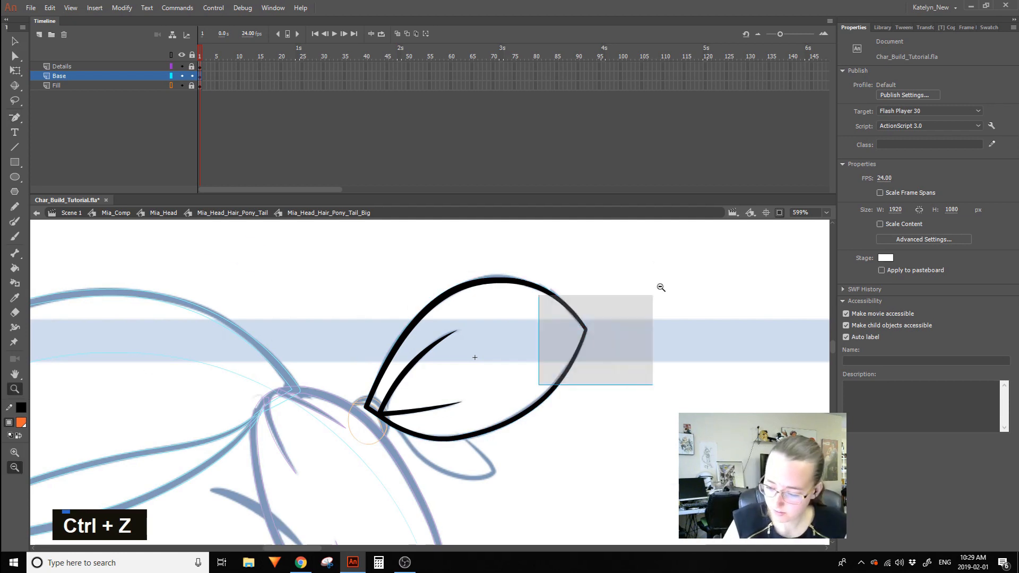
pyautogui.click(15, 41)
pyautogui.moveTo(386, 380); pyautogui.dragTo(386, 389)
pyautogui.hotkey('ctrl', 'z')
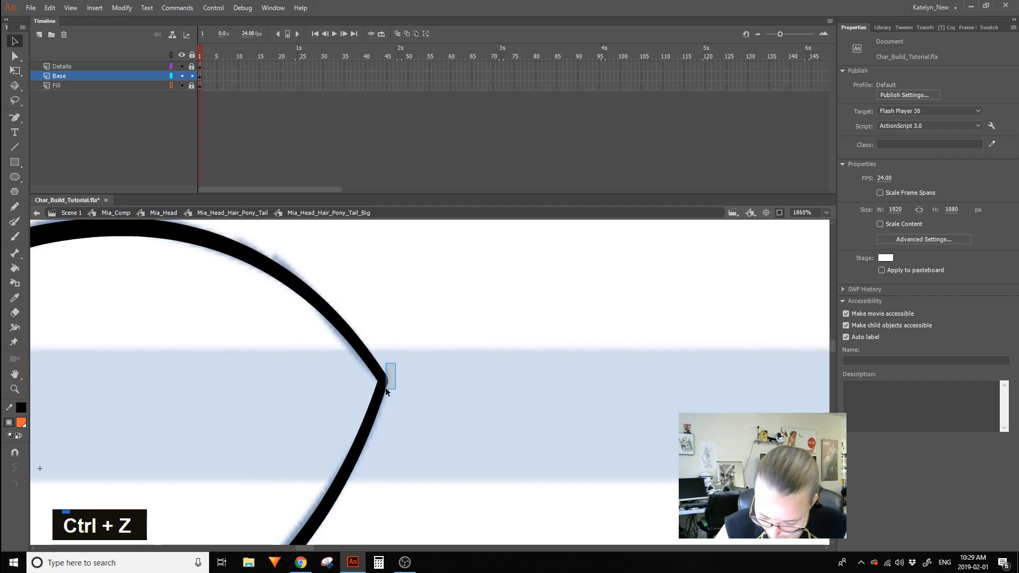
pyautogui.press('Delete')
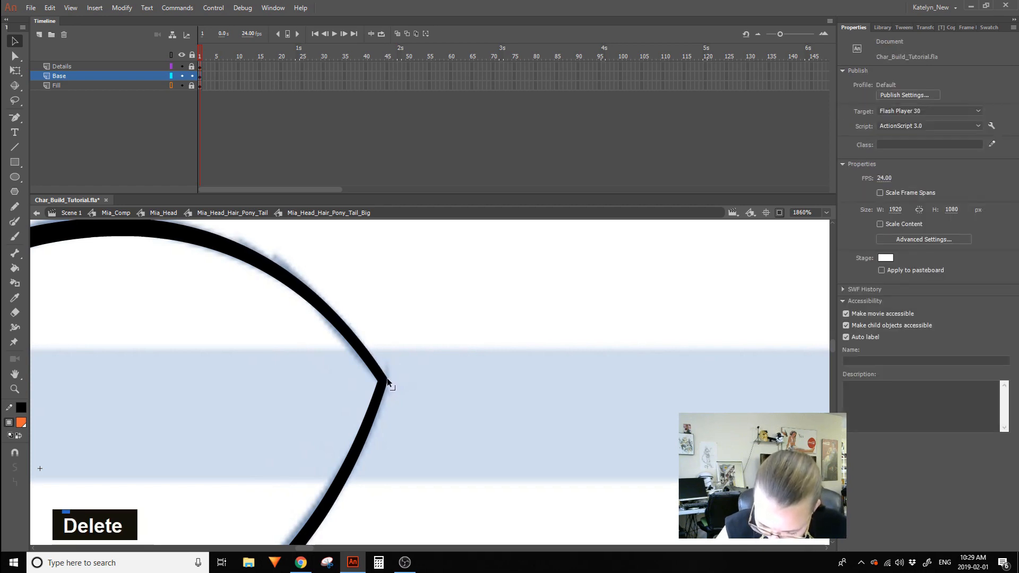
# Try to refine the curve along the big lock's lower edge.
pyautogui.press('space')
pyautogui.moveTo(444, 359); pyautogui.dragTo(436, 316)
pyautogui.moveTo(500, 286)
pyautogui.mouseDown()
pyautogui.moveTo(498, 277)
pyautogui.moveTo(426, 319)
pyautogui.moveTo(576, 468)
pyautogui.moveTo(557, 289)
pyautogui.mouseUp()
pyautogui.hotkey('ctrl', 'z')
pyautogui.press('space')
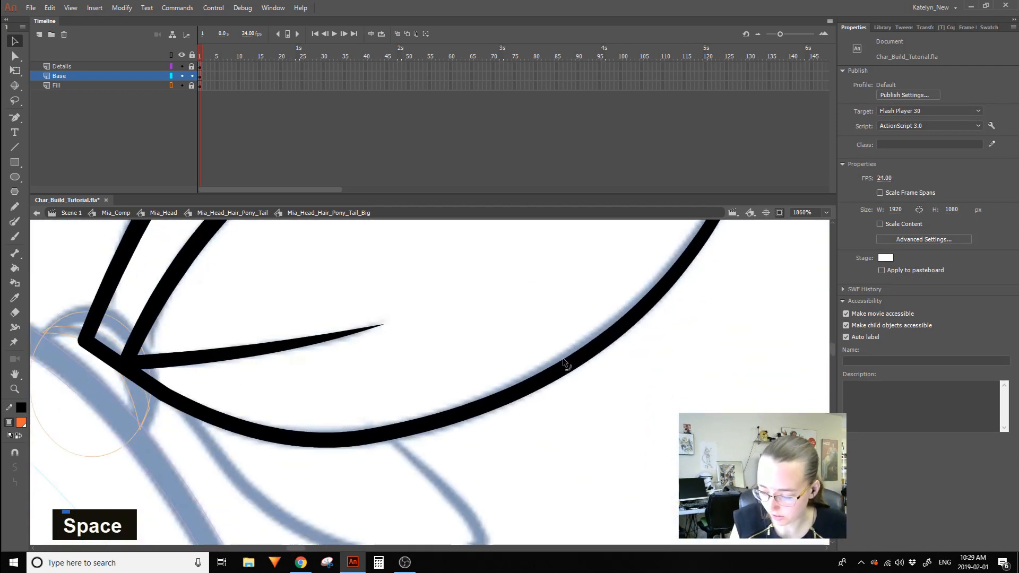
pyautogui.moveTo(518, 409); pyautogui.dragTo(521, 400)
pyautogui.hotkey('ctrl', 'z')
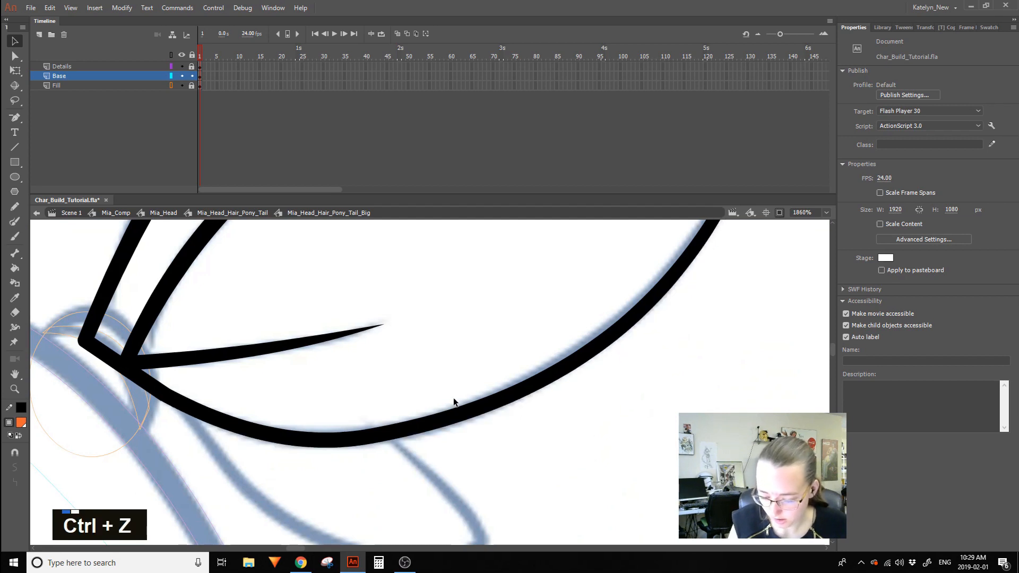
# Compare the big lock's outline with the sketch underneath by temporarily hiding all layers of the symbol.
pyautogui.press('z')
pyautogui.keyDown('alt'); pyautogui.click(228, 476); pyautogui.keyUp('alt')
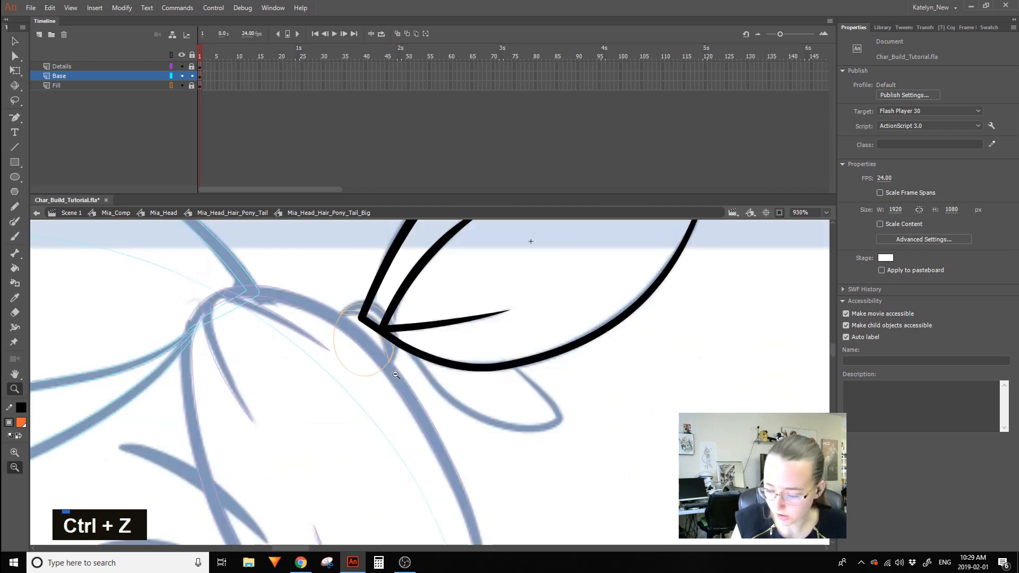
pyautogui.moveTo(479, 359); pyautogui.dragTo(427, 396)
pyautogui.click(15, 41)
pyautogui.moveTo(561, 341); pyautogui.dragTo(576, 361)
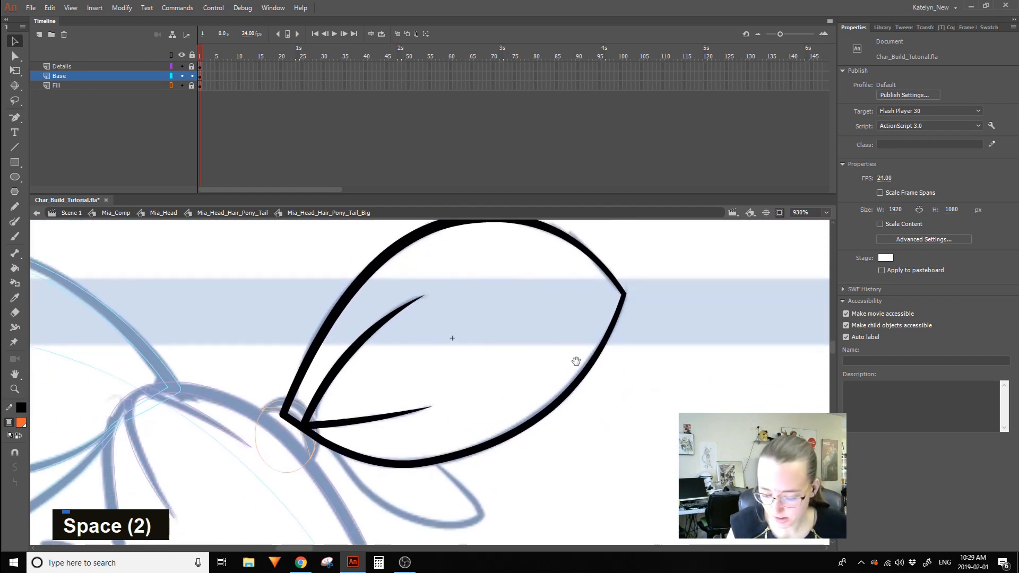
pyautogui.click(181, 55)
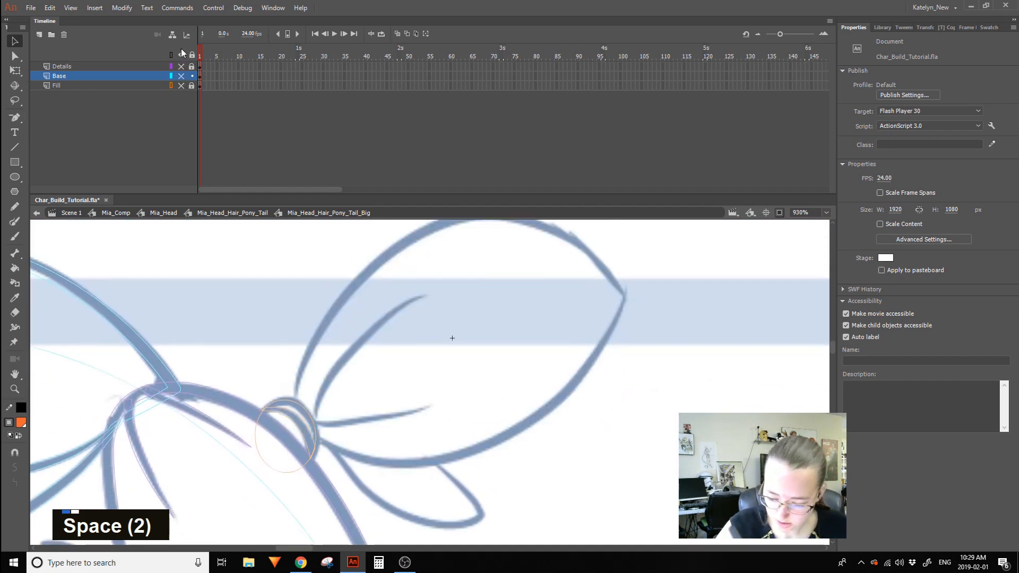
pyautogui.hotkey('ctrl', 'z')
pyautogui.hotkey('ctrl', 'z')
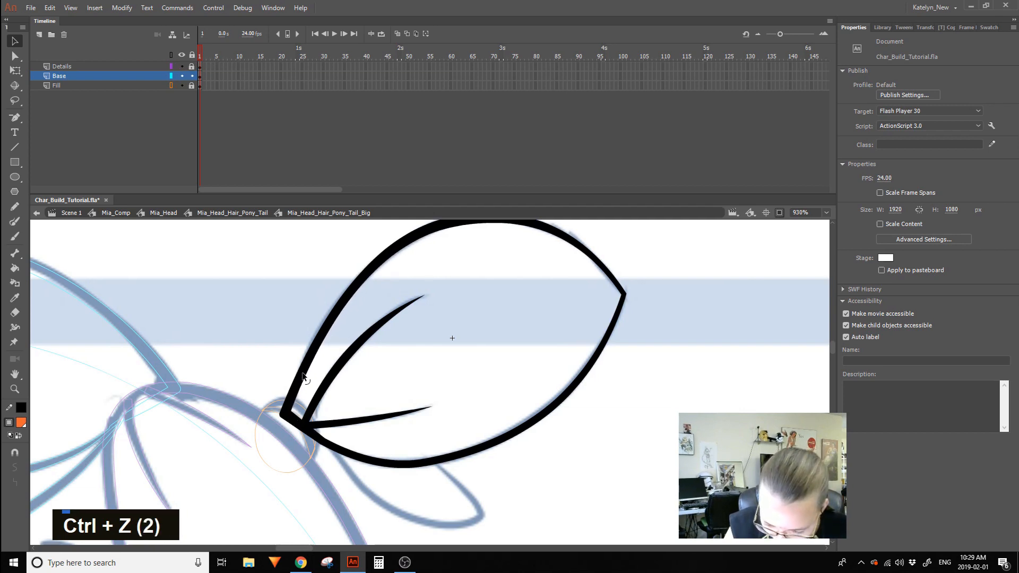
# Trim and thin the big lock's outline at its base corner, and fill the lock's interior with orange.
pyautogui.keyDown('alt'); pyautogui.click(282, 413); pyautogui.keyUp('alt')
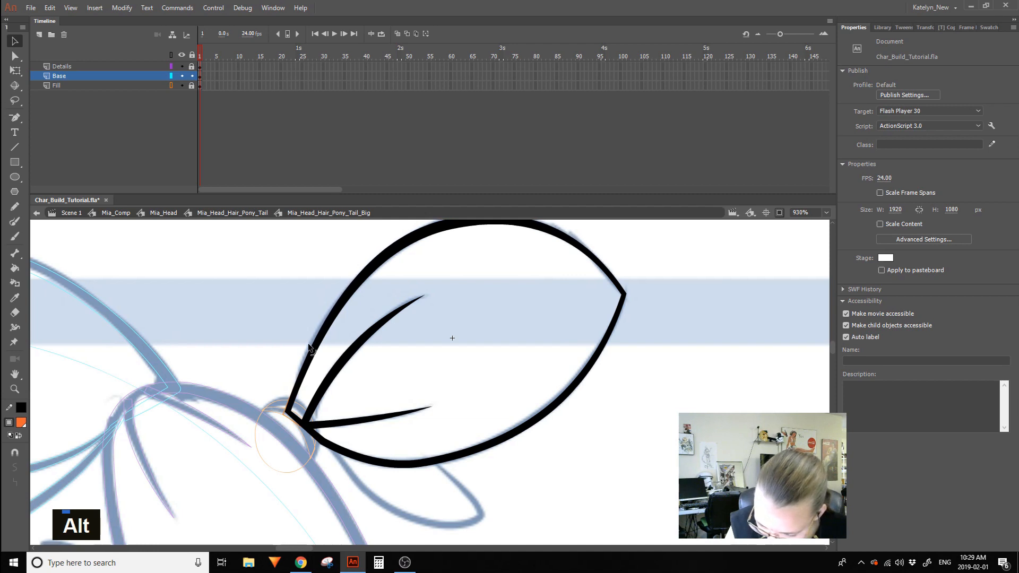
pyautogui.moveTo(623, 416)
pyautogui.mouseDown()
pyautogui.moveTo(574, 456)
pyautogui.moveTo(554, 457)
pyautogui.mouseUp()
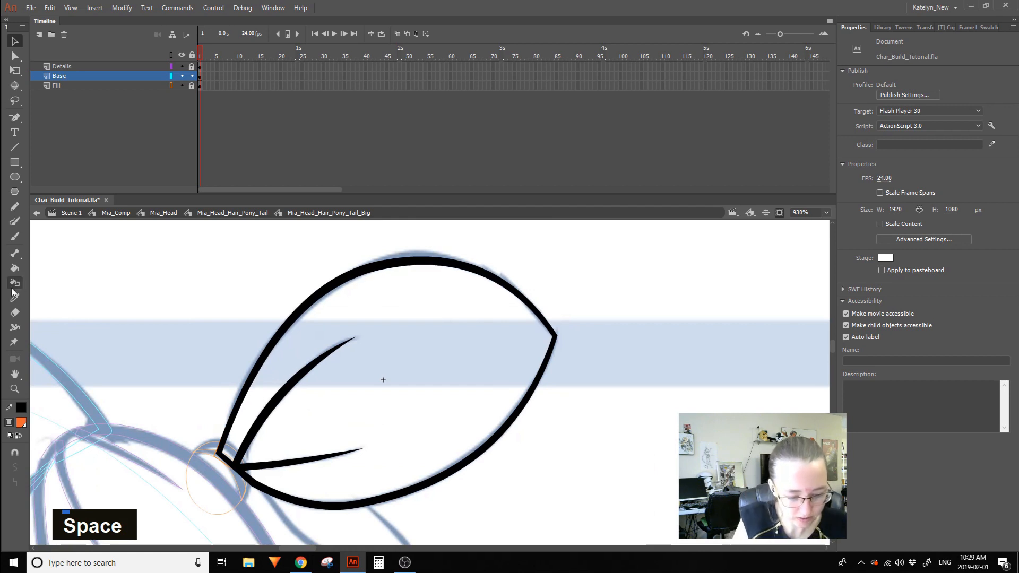
pyautogui.click(15, 268)
pyautogui.click(459, 342)
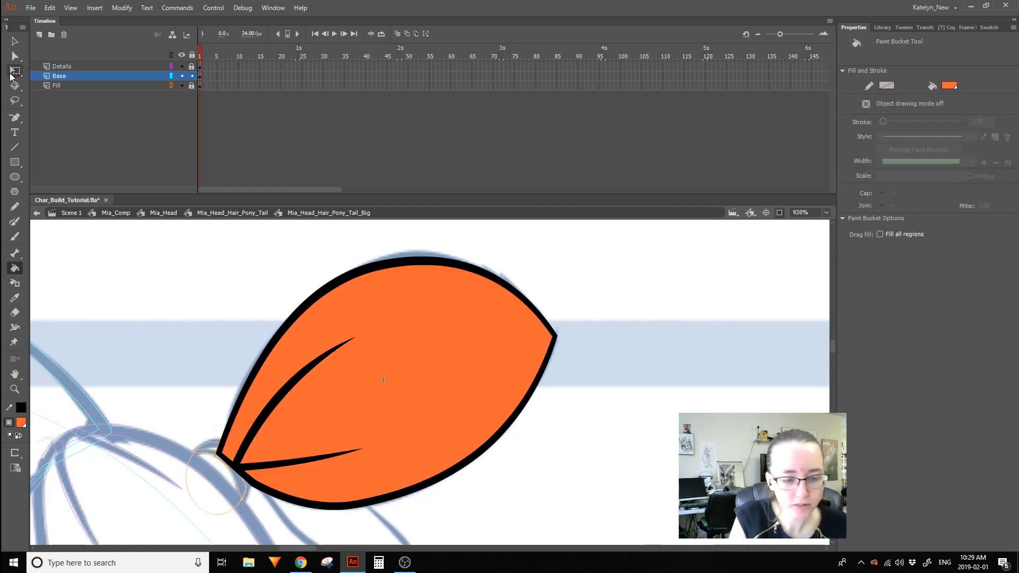
pyautogui.click(14, 71)
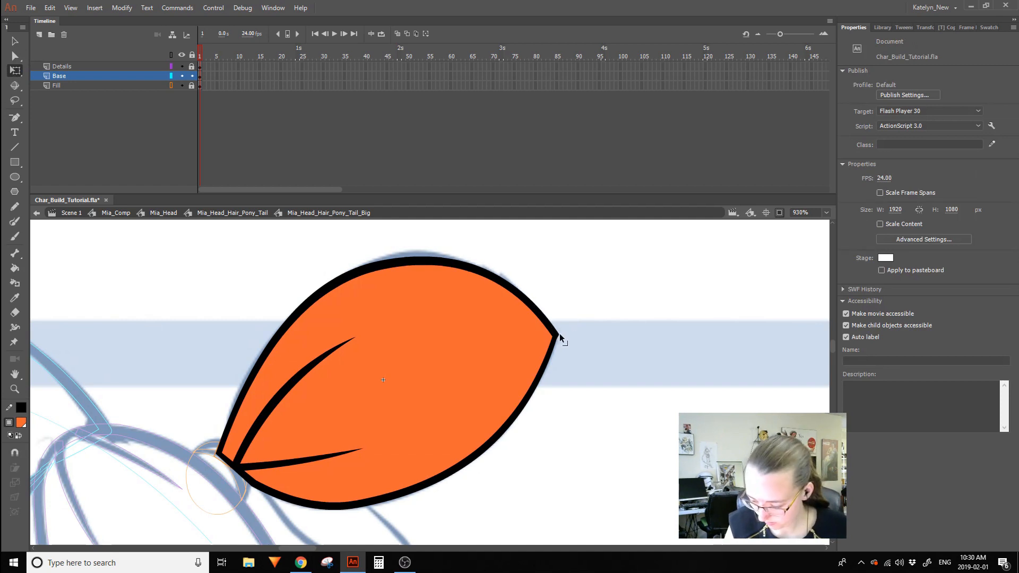
pyautogui.hotkey('ctrl', 'z')
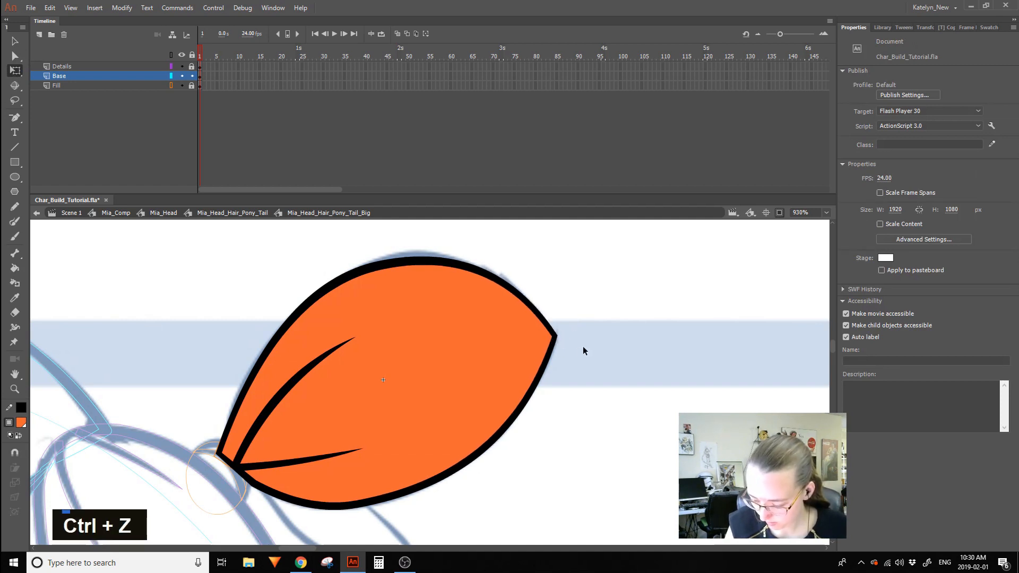
# Return to the Mia_Head_Hair_Pony_Tail symbol and make the Small layer visible.
pyautogui.doubleClick(572, 413)
pyautogui.moveTo(575, 444); pyautogui.dragTo(630, 352)
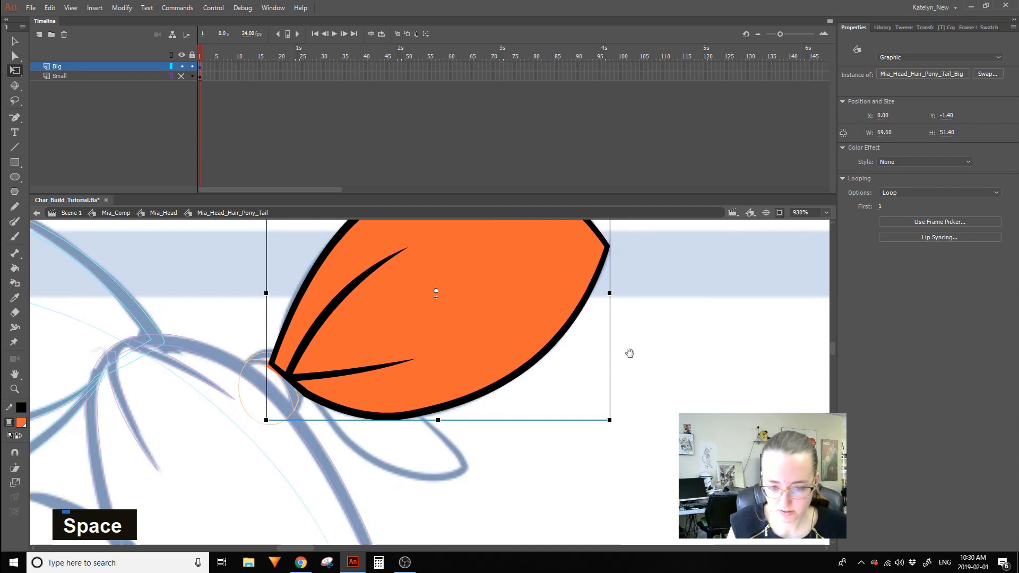
pyautogui.doubleClick(174, 79)
pyautogui.click(636, 322)
pyautogui.moveTo(559, 432); pyautogui.dragTo(489, 383)
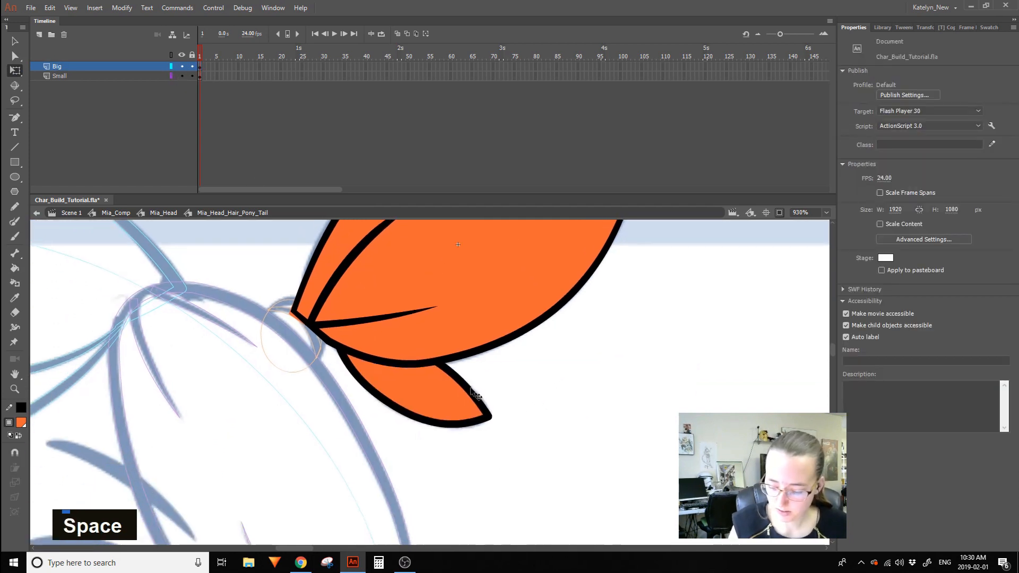
# Open the small lock's symbol, cut its orange fill, and add a new layer beneath the outline layer.
pyautogui.doubleClick(466, 393)
pyautogui.click(467, 393)
pyautogui.hotkey('ctrl', 'x')
pyautogui.click(39, 35)
pyautogui.moveTo(63, 76); pyautogui.dragTo(65, 80)
# Rename the new bottom layer as Fill and the layer holding the small lock's lines as Outline.
pyautogui.doubleClick(69, 77)
pyautogui.write('F')
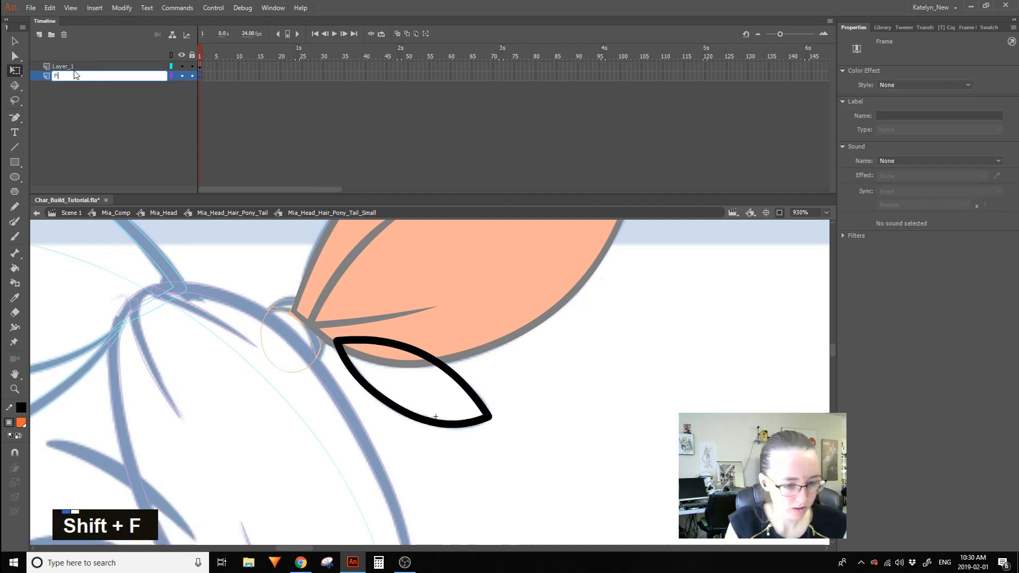
pyautogui.write('ill')
pyautogui.doubleClick(91, 65)
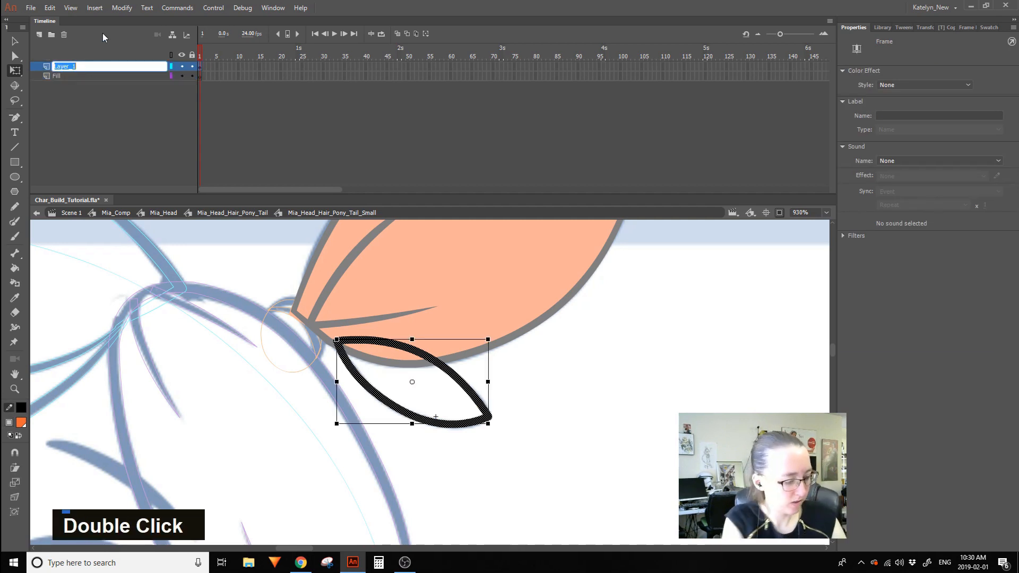
pyautogui.write('Outline')
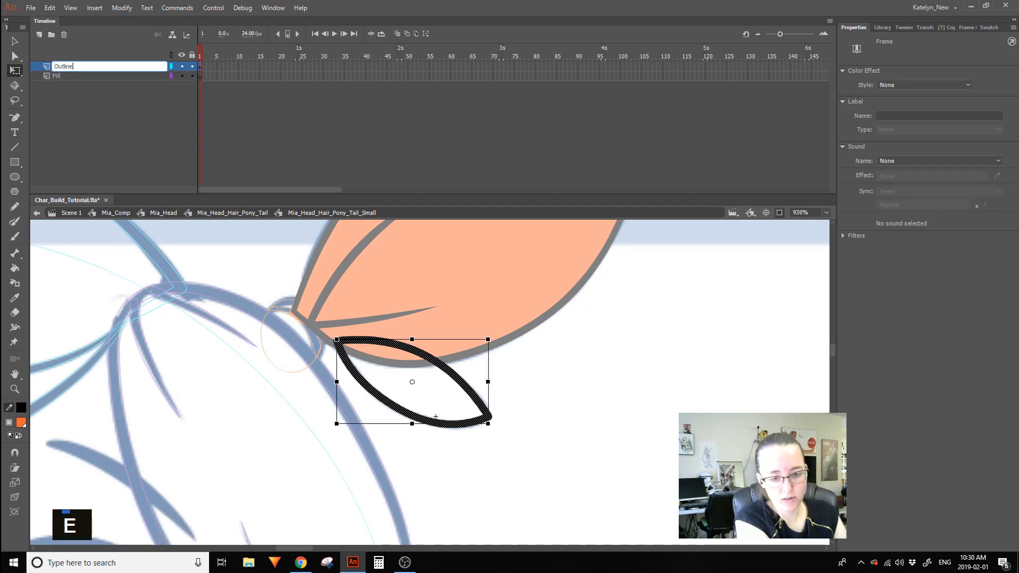
pyautogui.press('Return')
# Paste the orange shape in place on the Fill layer and hide that layer.
pyautogui.click(201, 76)
pyautogui.hotkey('ctrl', 'shift', 'v')
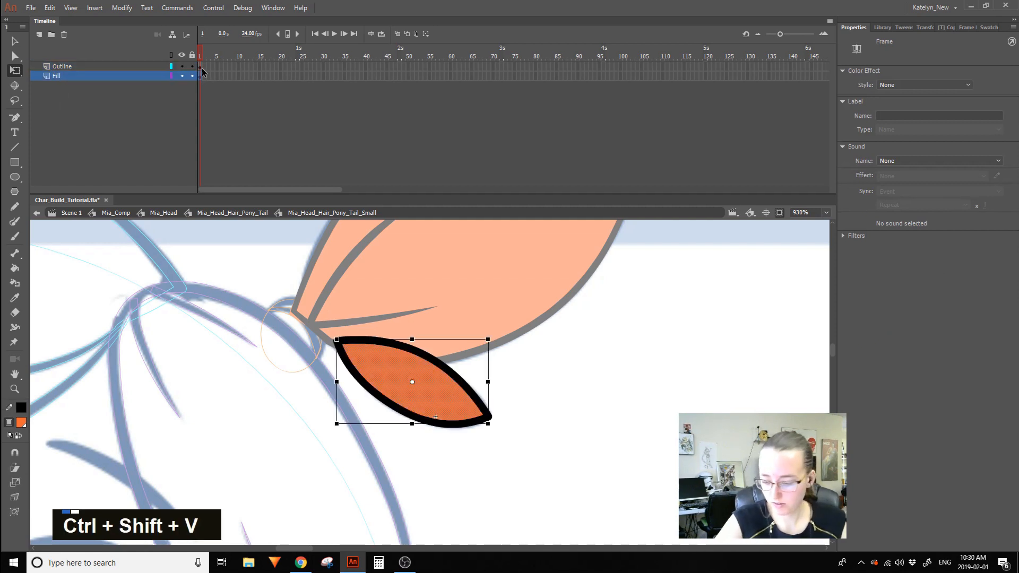
pyautogui.click(282, 278)
pyautogui.click(180, 76)
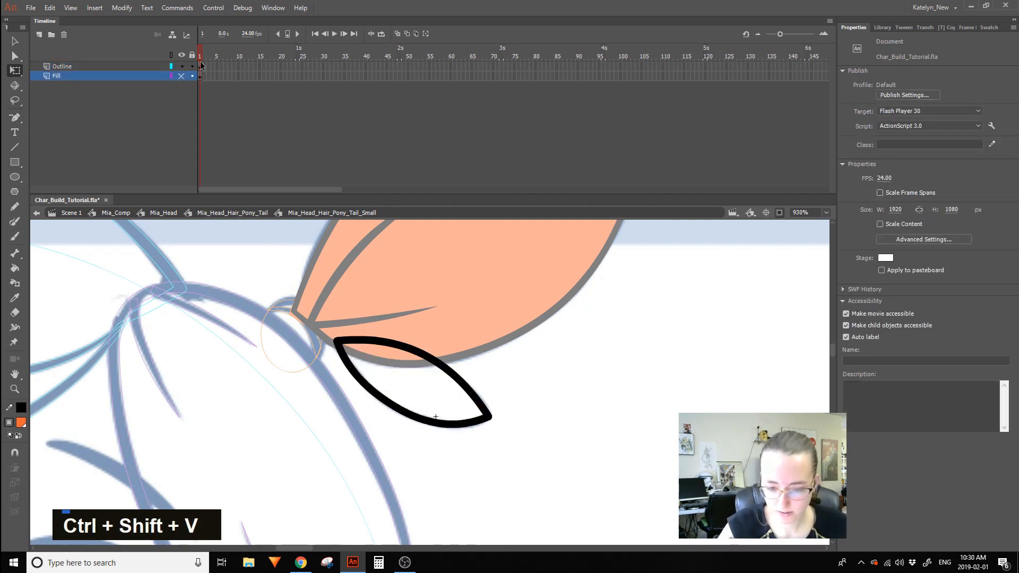
pyautogui.click(181, 55)
pyautogui.hotkey('ctrl', 'z')
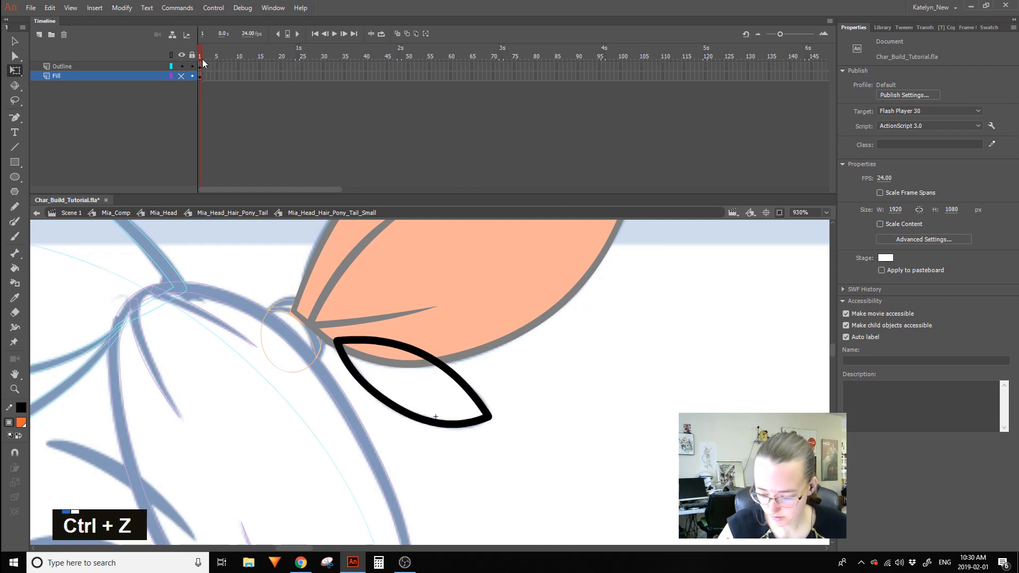
# Select the small lock's entire outline on the Outline layer and convert its lines to fills.
pyautogui.click(16, 39)
pyautogui.click(436, 351)
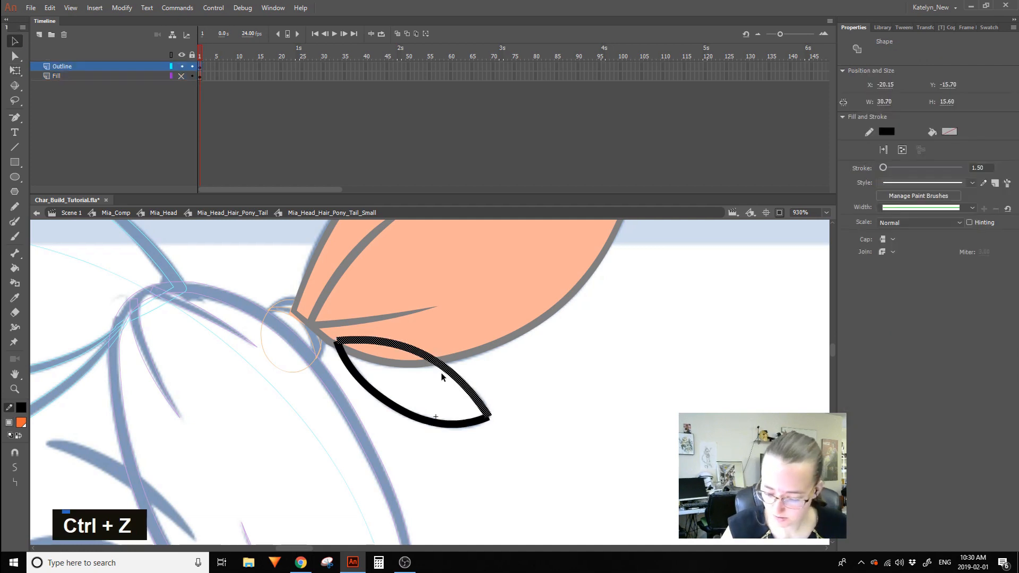
pyautogui.doubleClick(451, 371)
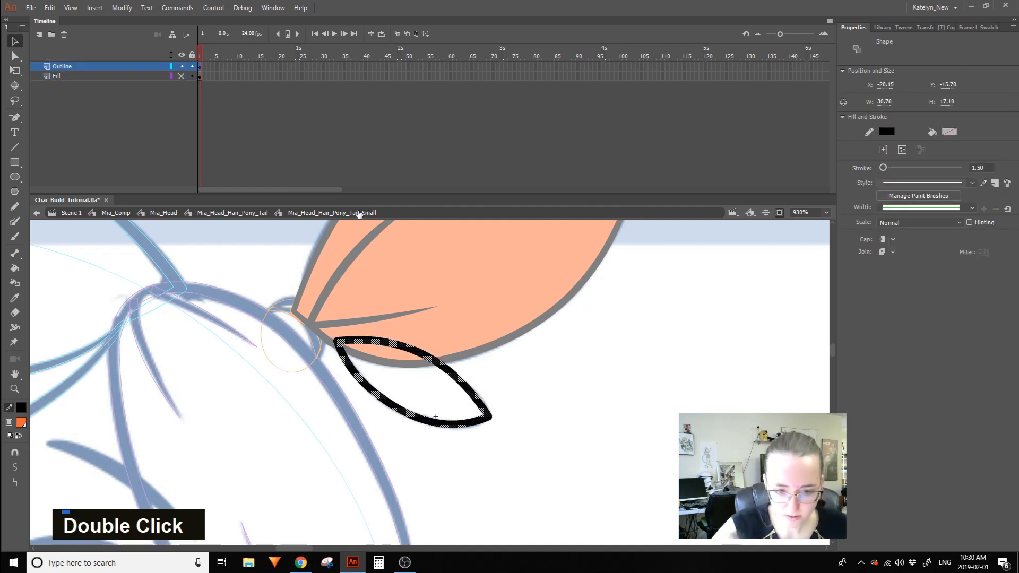
pyautogui.click(121, 7)
pyautogui.moveTo(173, 98)
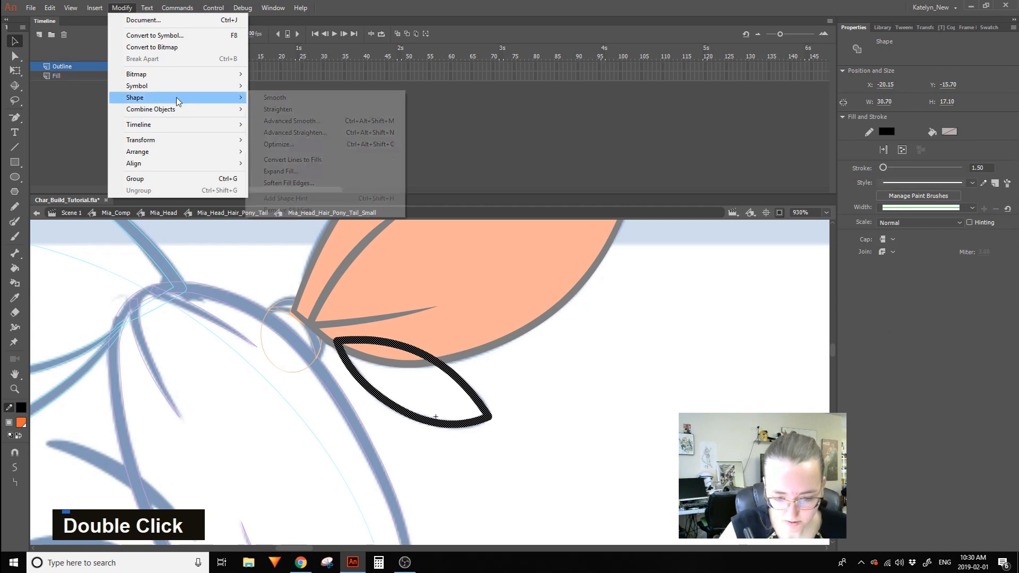
pyautogui.click(329, 162)
pyautogui.click(346, 320)
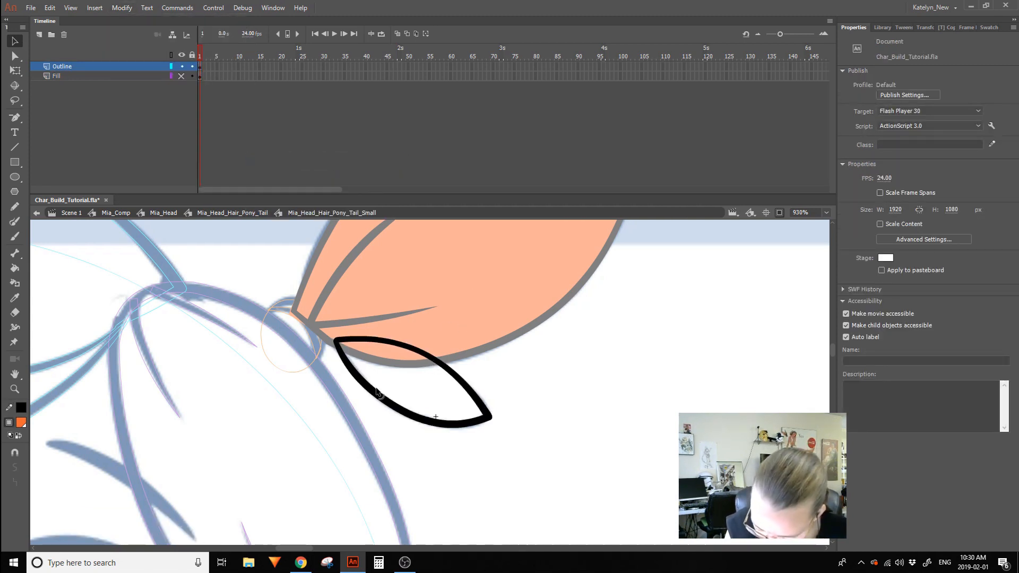
# Trim the excess rounded ends off both tips of the small lock's outline.
pyautogui.moveTo(370, 402); pyautogui.dragTo(379, 412)
pyautogui.hotkey('ctrl', 'z')
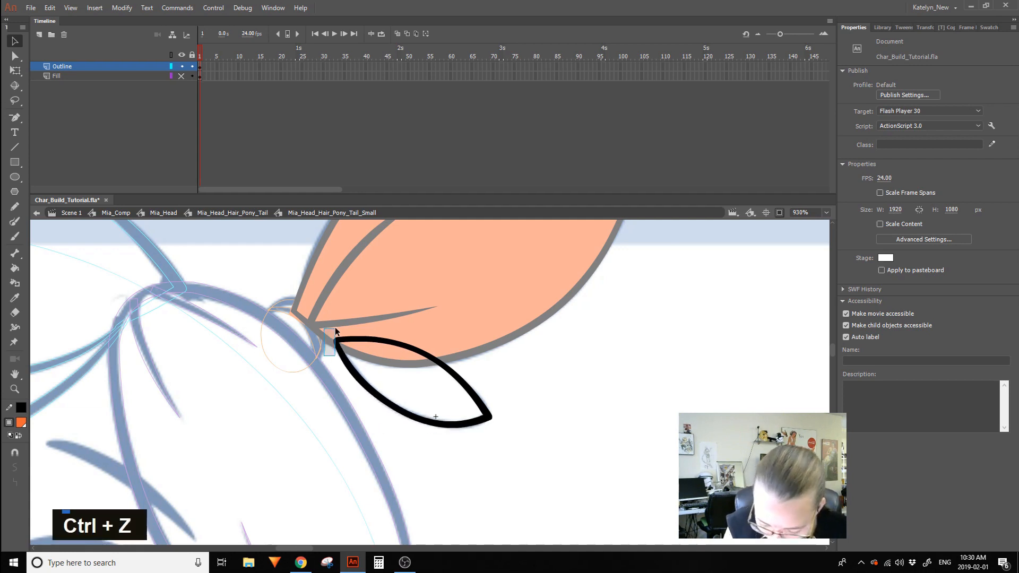
pyautogui.press('Delete')
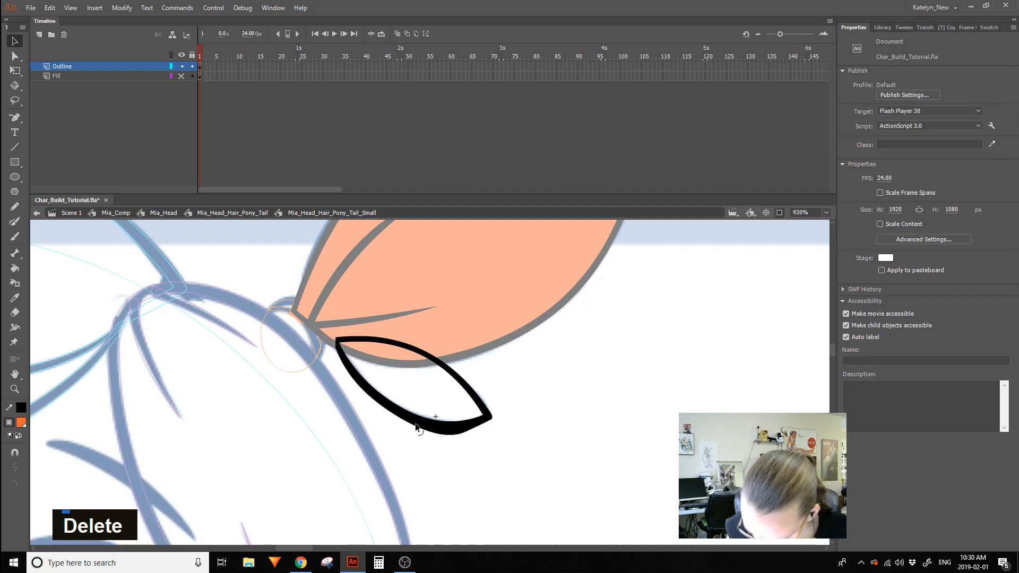
pyautogui.hotkey('ctrl', 'z')
pyautogui.press('Delete')
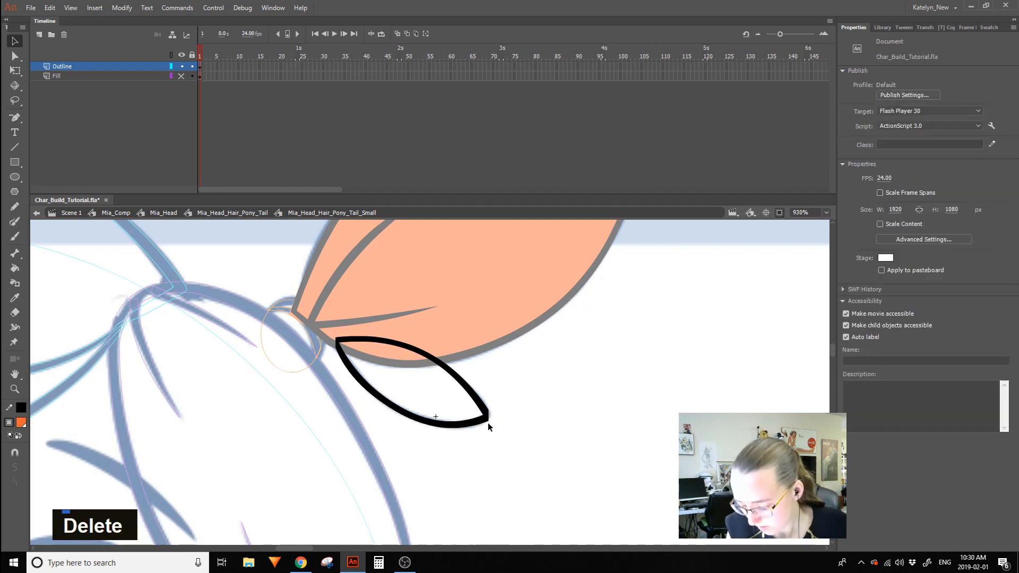
# Refine the lower curve and sharpen the outer tip of the small lock's outline, undoing the stray bends.
pyautogui.moveTo(463, 425); pyautogui.dragTo(461, 428)
pyautogui.moveTo(382, 405); pyautogui.dragTo(386, 409)
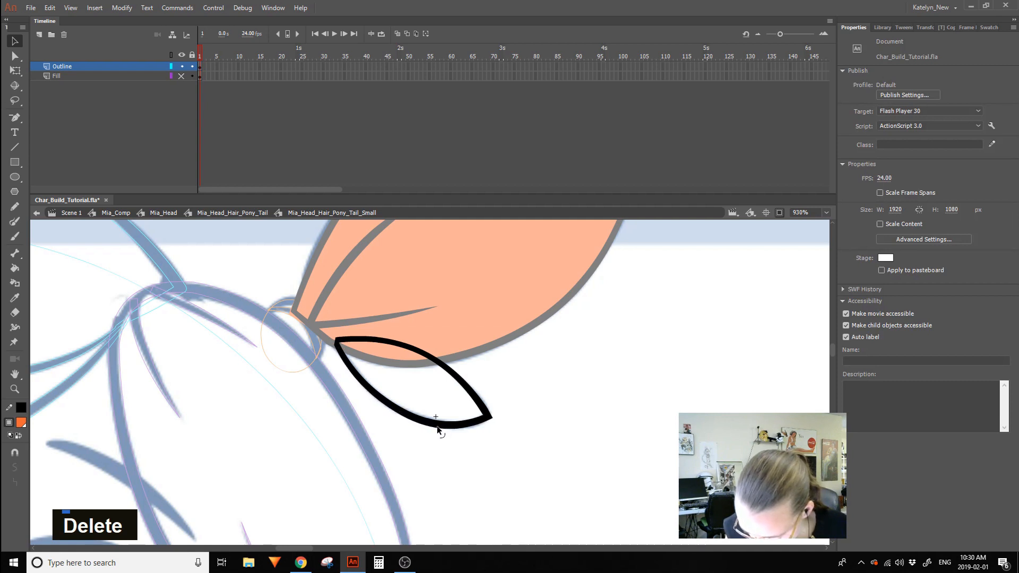
pyautogui.moveTo(410, 412); pyautogui.dragTo(414, 416)
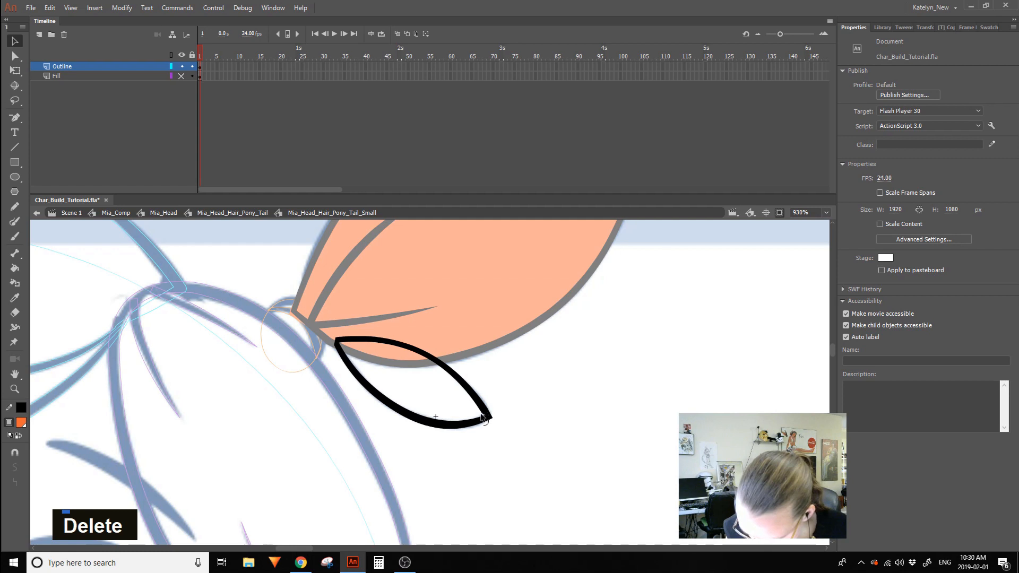
pyautogui.moveTo(484, 419); pyautogui.dragTo(469, 424)
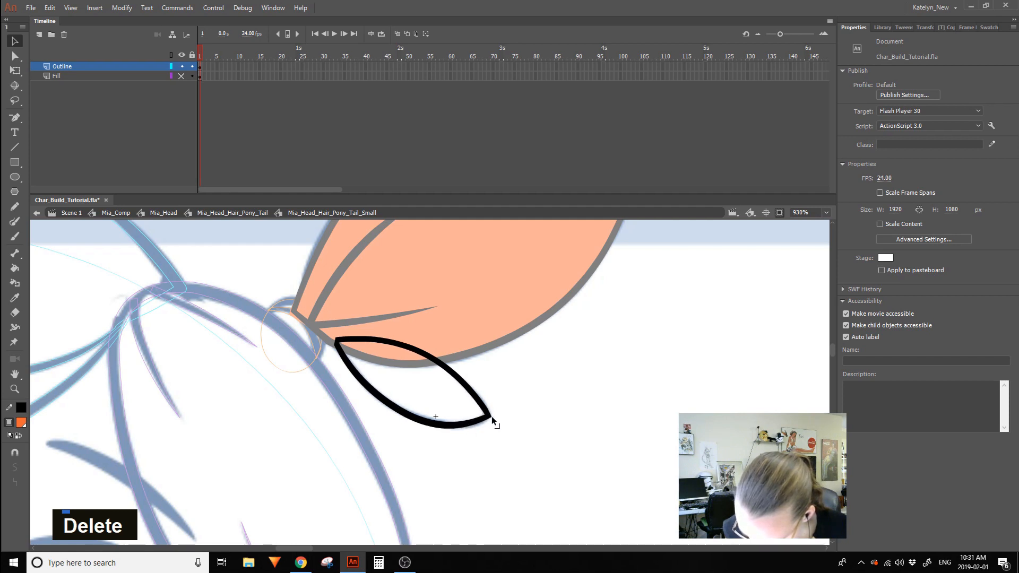
pyautogui.moveTo(492, 416)
pyautogui.mouseDown()
pyautogui.moveTo(482, 410)
pyautogui.moveTo(496, 406)
pyautogui.mouseUp()
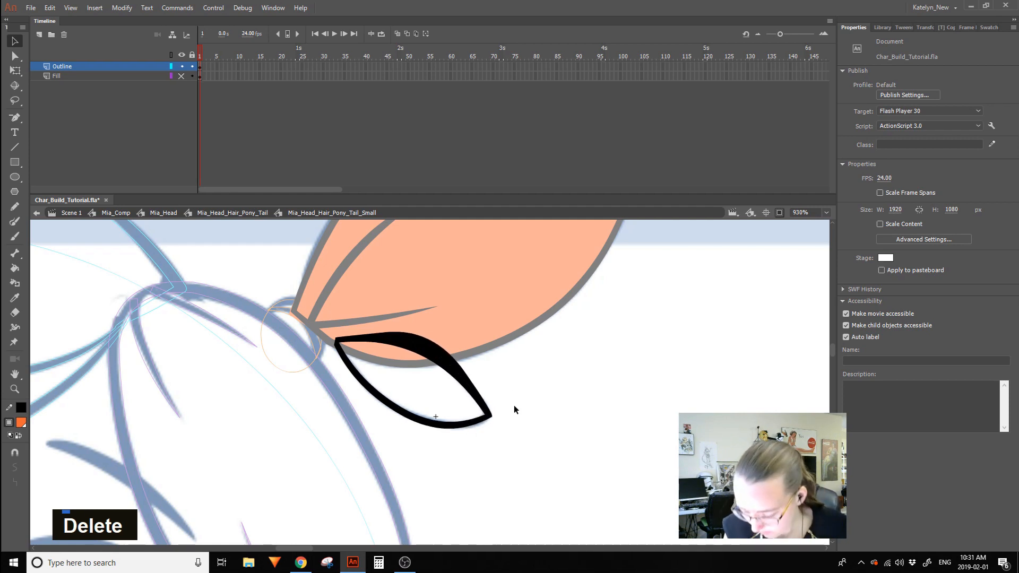
pyautogui.hotkey('ctrl', 'z')
pyautogui.hotkey('ctrl', 'z')
pyautogui.hotkey('ctrl', 'z')
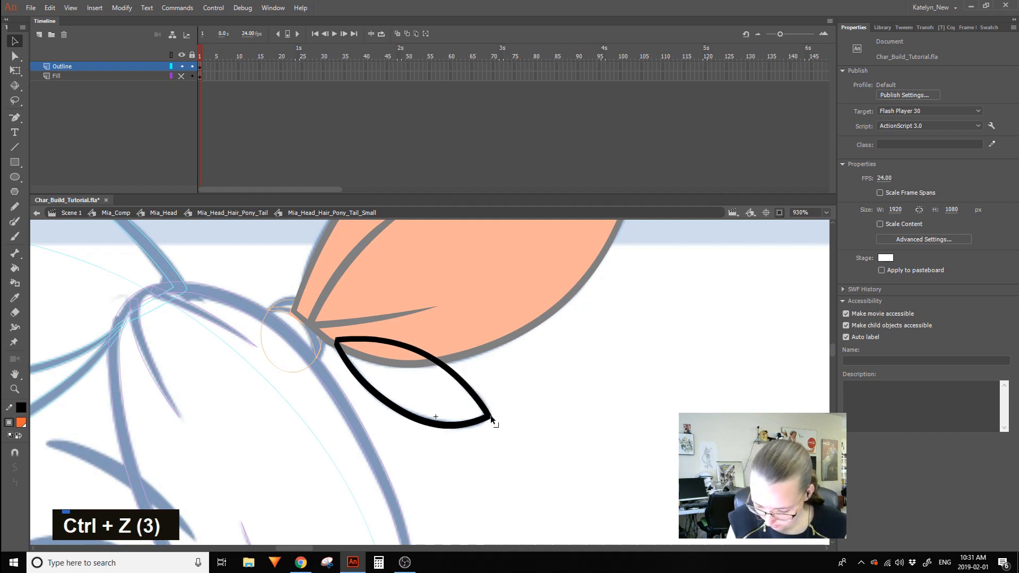
# Show the small lock's Fill layer again and save the document.
pyautogui.press('h')
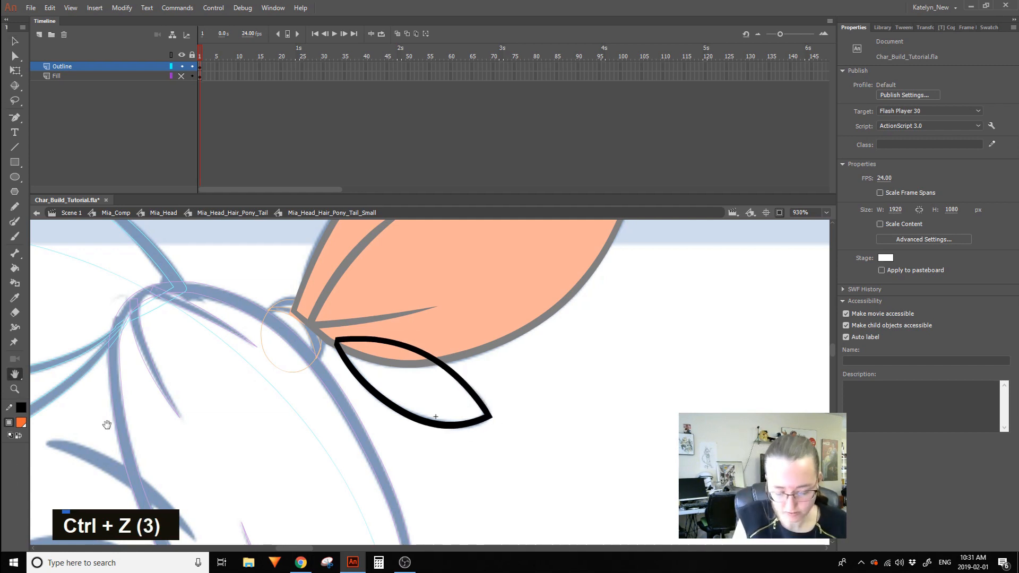
pyautogui.click(15, 389)
pyautogui.click(422, 441)
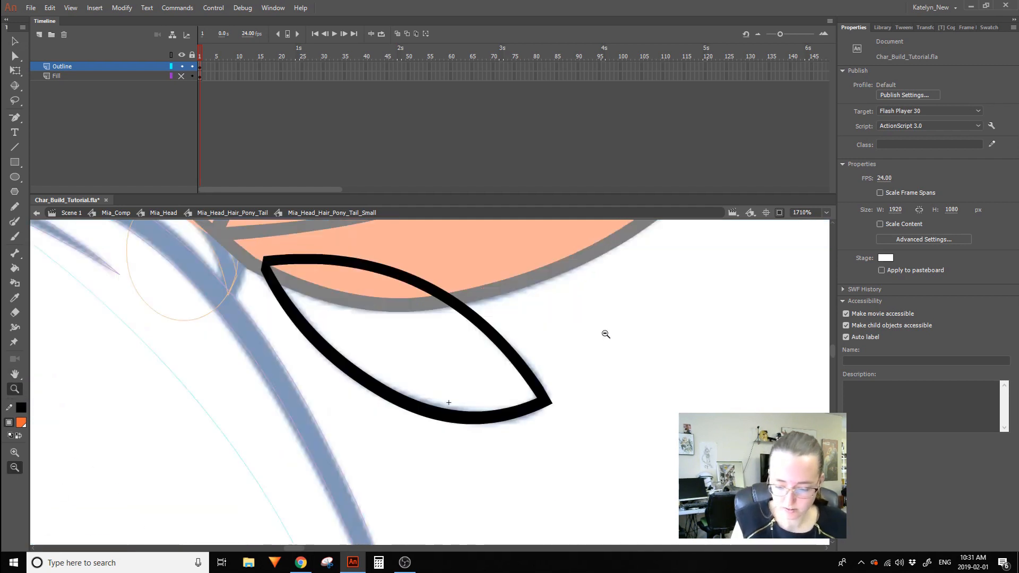
pyautogui.click(14, 41)
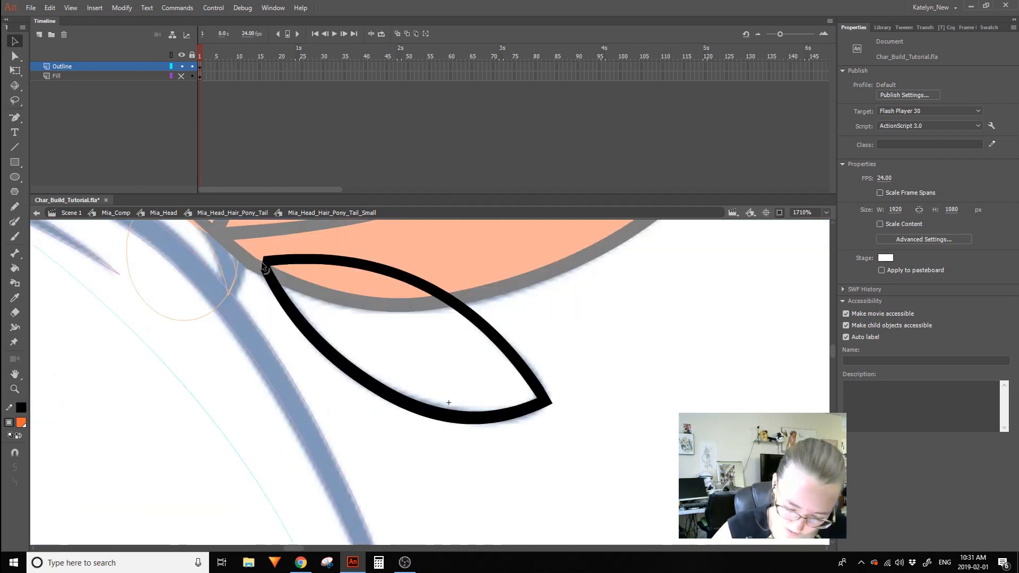
pyautogui.click(183, 77)
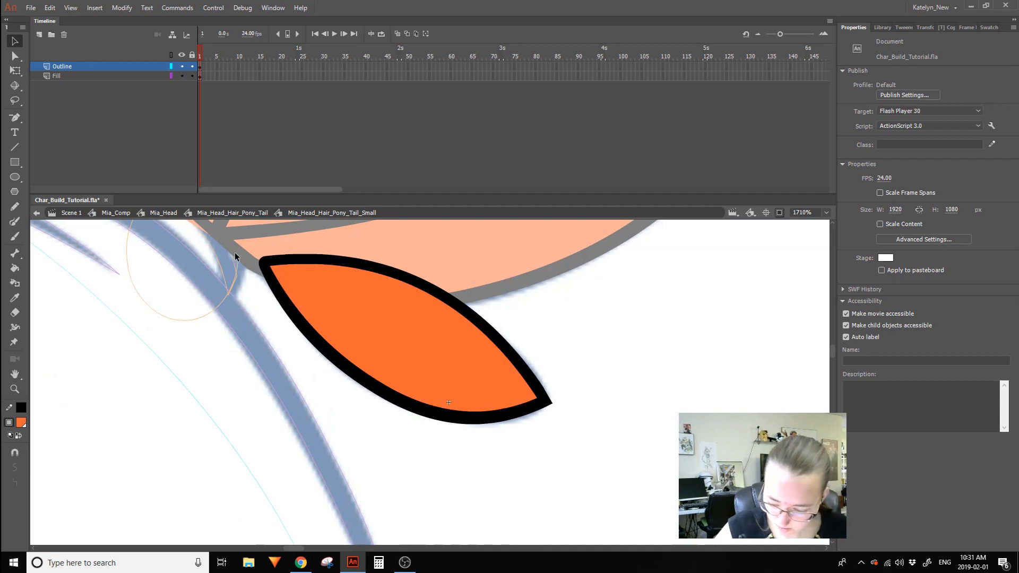
pyautogui.hotkey('ctrl', 's')
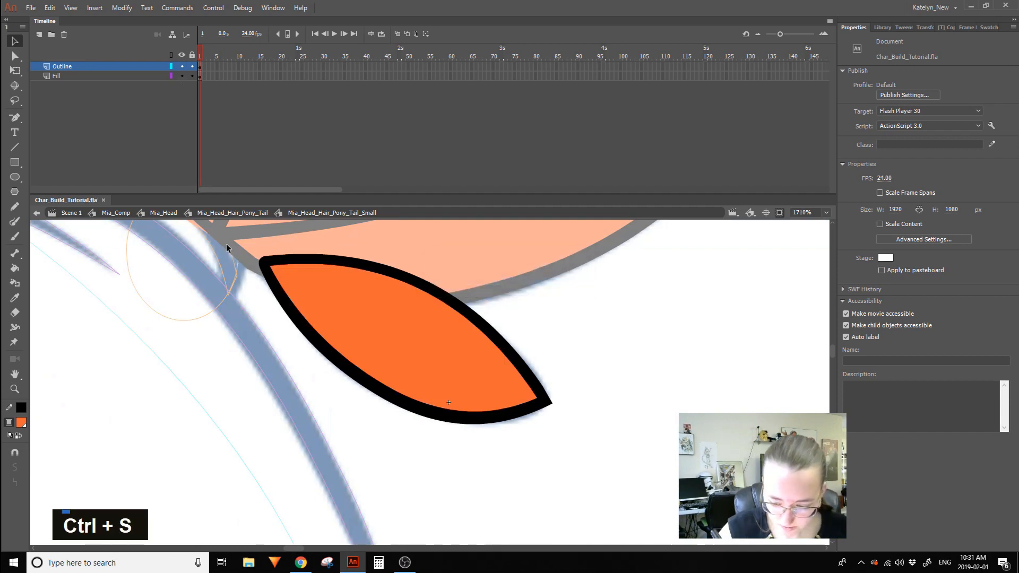
# Leave the small lock's symbol and return to the Mia_Head symbol.
pyautogui.click(15, 389)
pyautogui.click(101, 391)
pyautogui.press('space')
pyautogui.moveTo(670, 385)
pyautogui.mouseDown()
pyautogui.moveTo(552, 407)
pyautogui.moveTo(477, 398)
pyautogui.moveTo(677, 391)
pyautogui.mouseUp()
pyautogui.keyDown('ctrl'); pyautogui.doubleClick(551, 396); pyautogui.keyUp('ctrl')
pyautogui.click(551, 394)
pyautogui.click(550, 403)
pyautogui.press('space')
pyautogui.keyDown('ctrl'); pyautogui.doubleClick(639, 387); pyautogui.keyUp('ctrl')
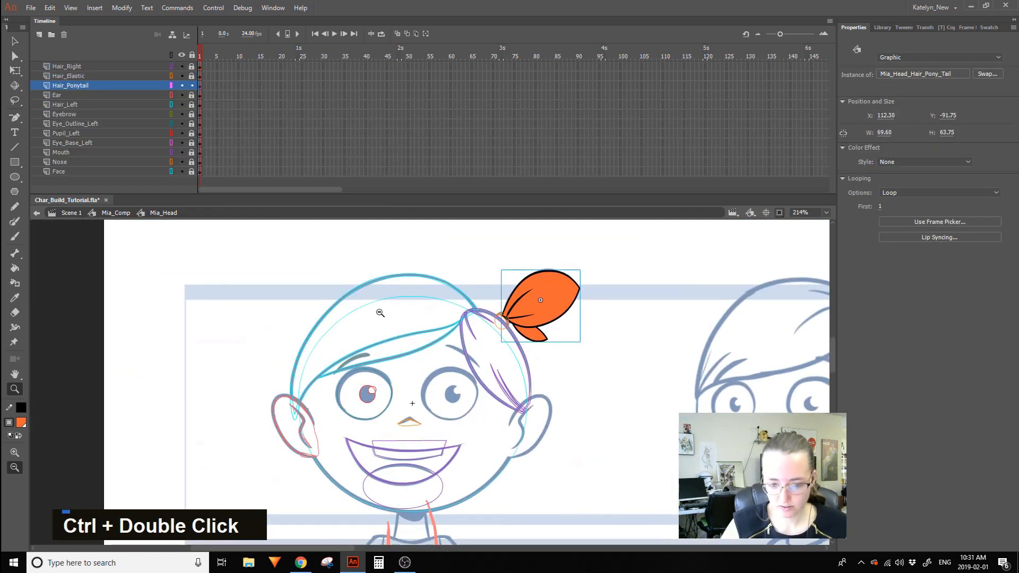
# Switch all of the head's layers from outline display to full colour and save the document.
pyautogui.click(171, 56)
pyautogui.keyDown('ctrl'); pyautogui.click(587, 438); pyautogui.keyUp('ctrl')
pyautogui.press('space')
pyautogui.moveTo(587, 430); pyautogui.dragTo(592, 343)
pyautogui.hotkey('ctrl', 's')
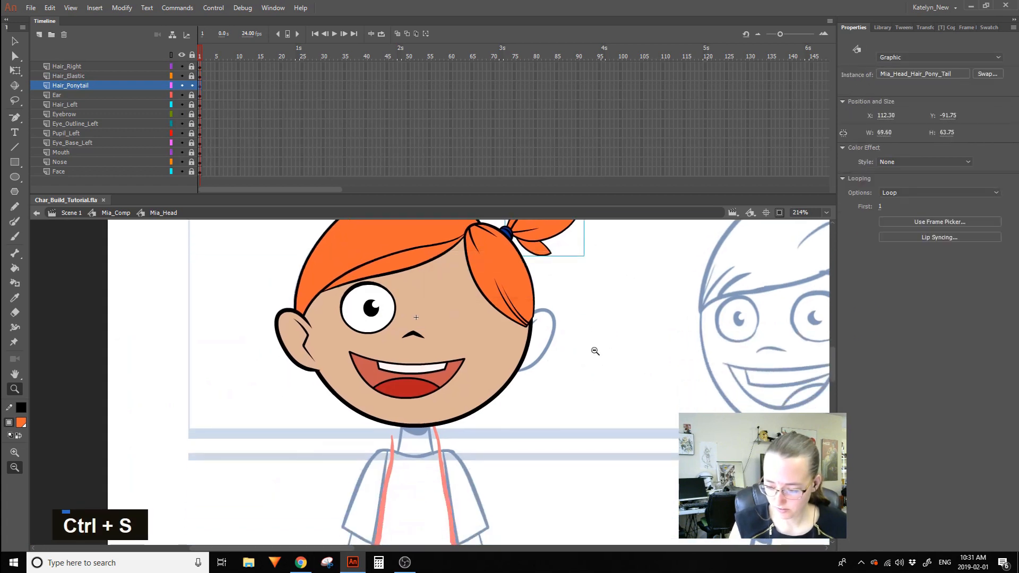
# Lock the Hair_Ponytail layer and clear the selection.
pyautogui.press('space')
pyautogui.moveTo(594, 383); pyautogui.dragTo(542, 455)
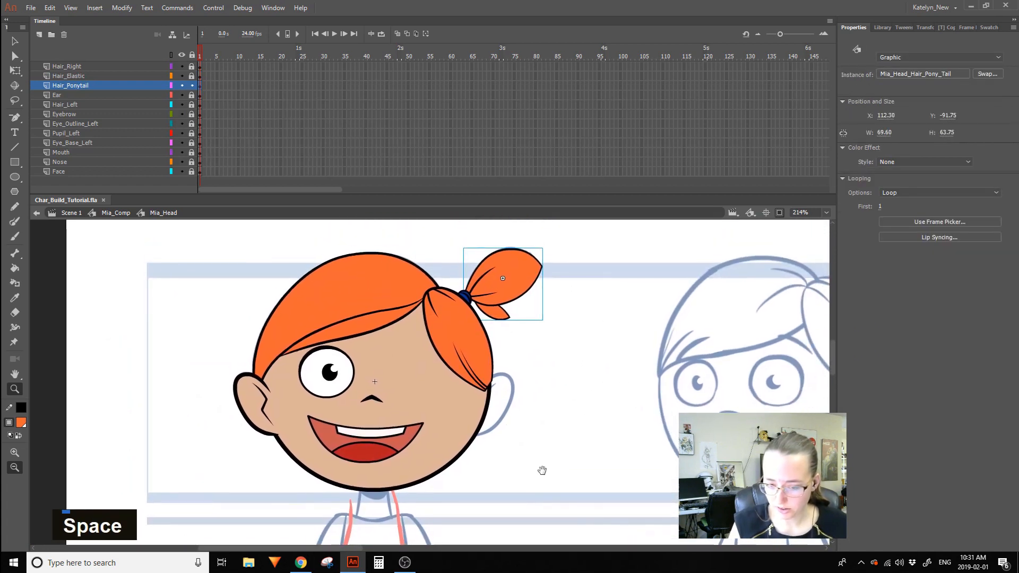
pyautogui.press('q')
pyautogui.click(192, 85)
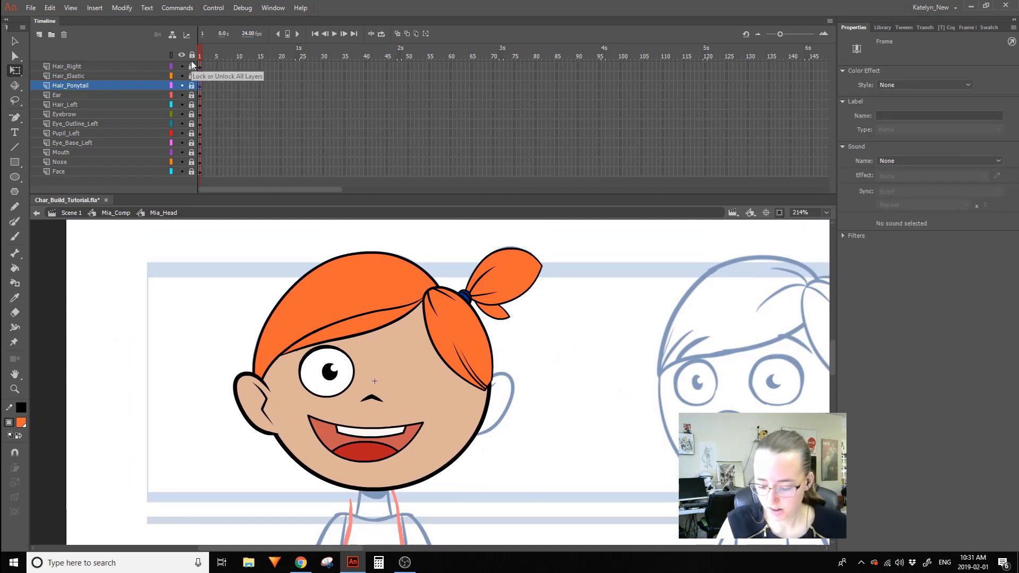
pyautogui.click(669, 397)
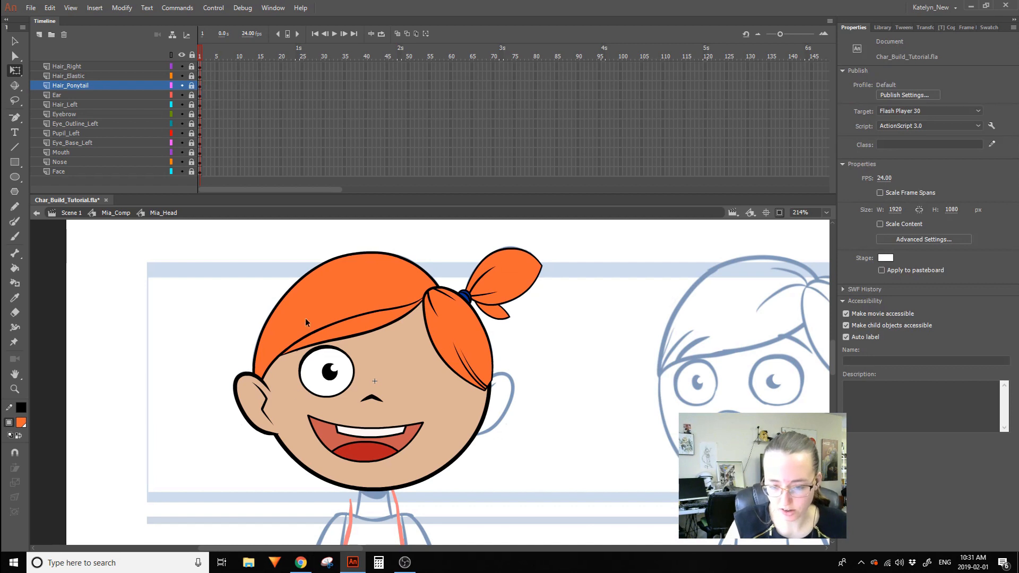
# Move the Eyebrow layer above the Hair_Left layer so the eyebrow draws over the hair.
pyautogui.doubleClick(109, 111)
pyautogui.moveTo(103, 113); pyautogui.dragTo(93, 95)
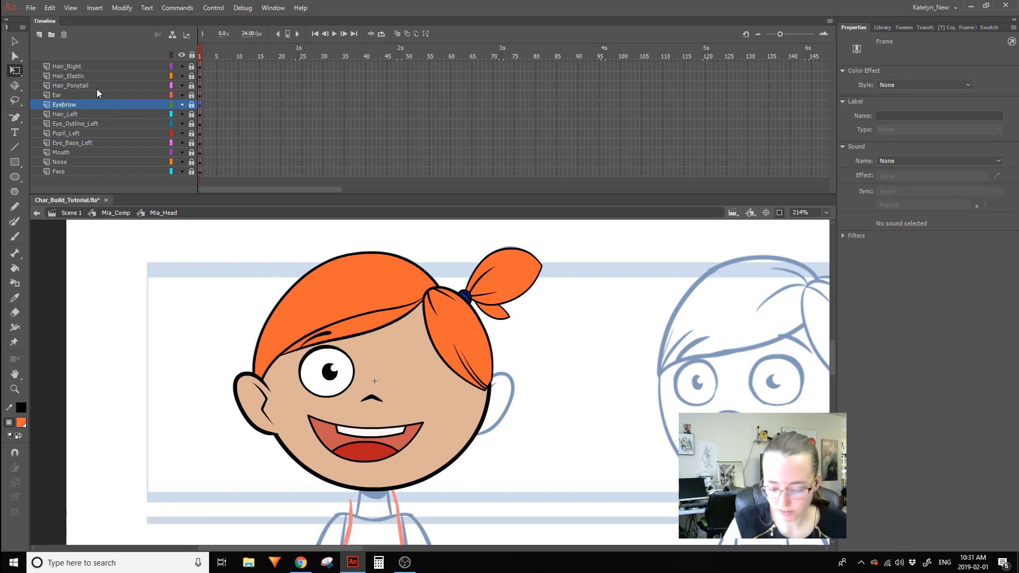
pyautogui.click(562, 427)
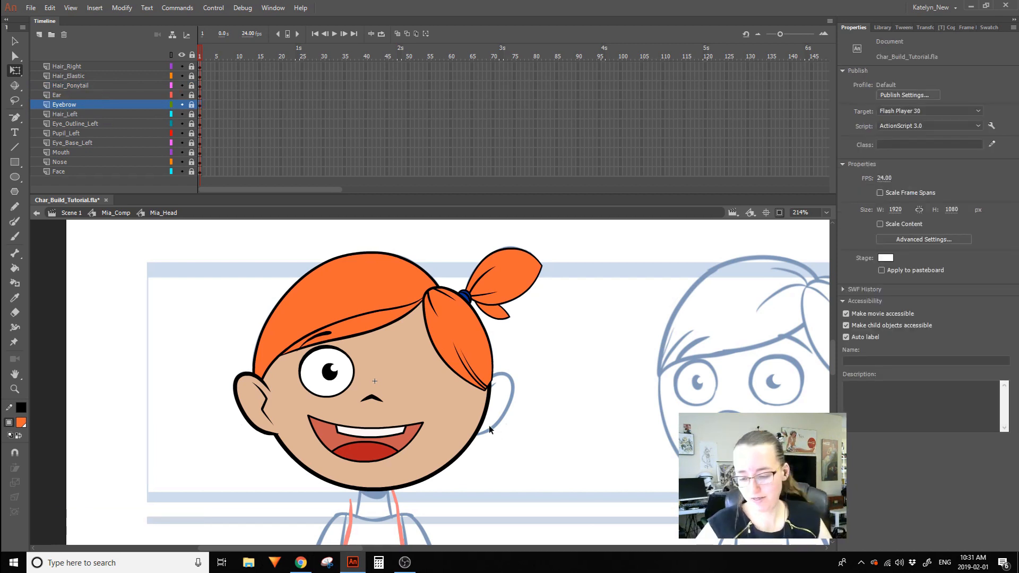
# Unlock all of the layers in the Mia_Head symbol.
pyautogui.press('space')
pyautogui.moveTo(556, 380); pyautogui.dragTo(573, 447)
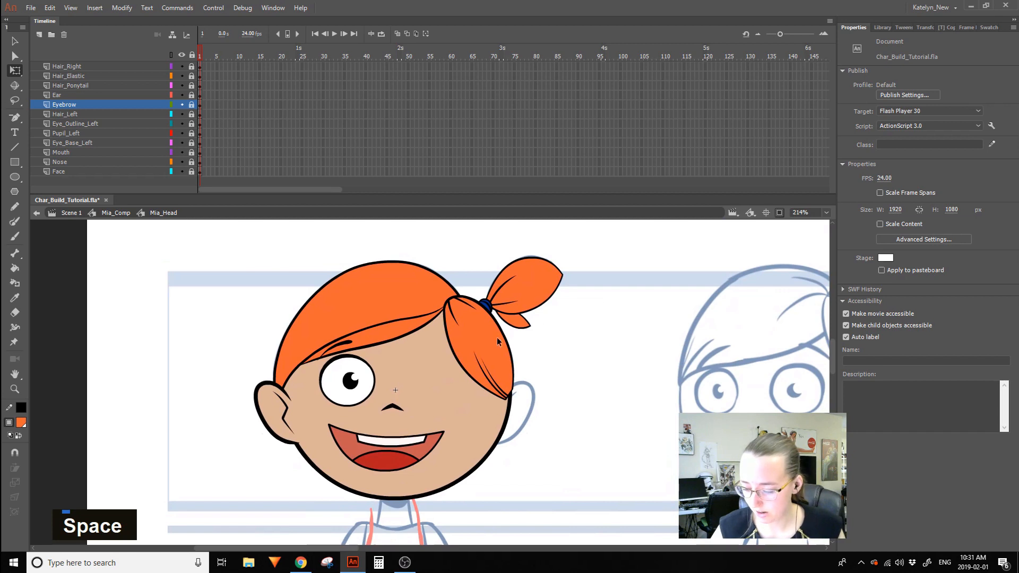
pyautogui.click(191, 54)
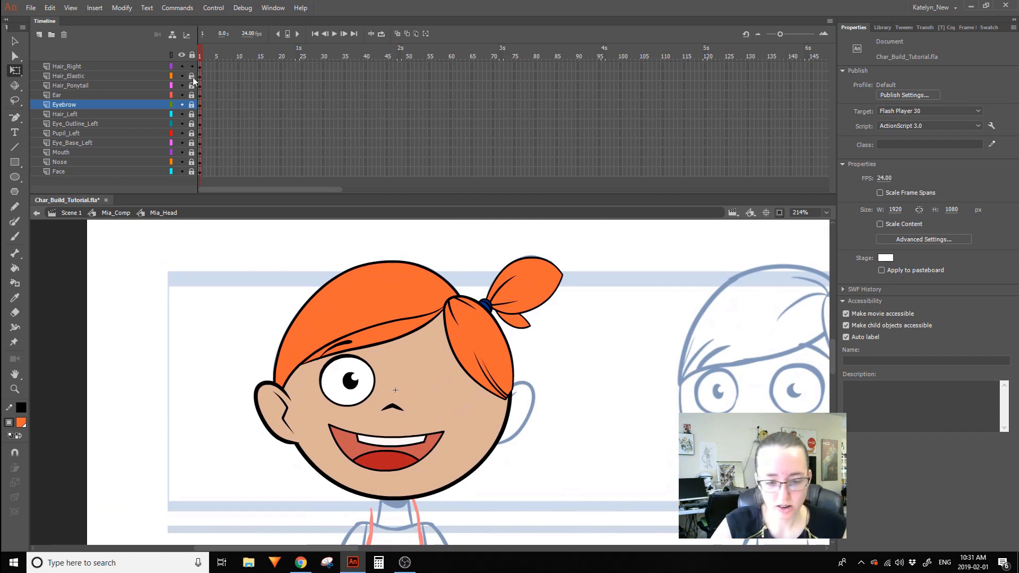
pyautogui.click(540, 362)
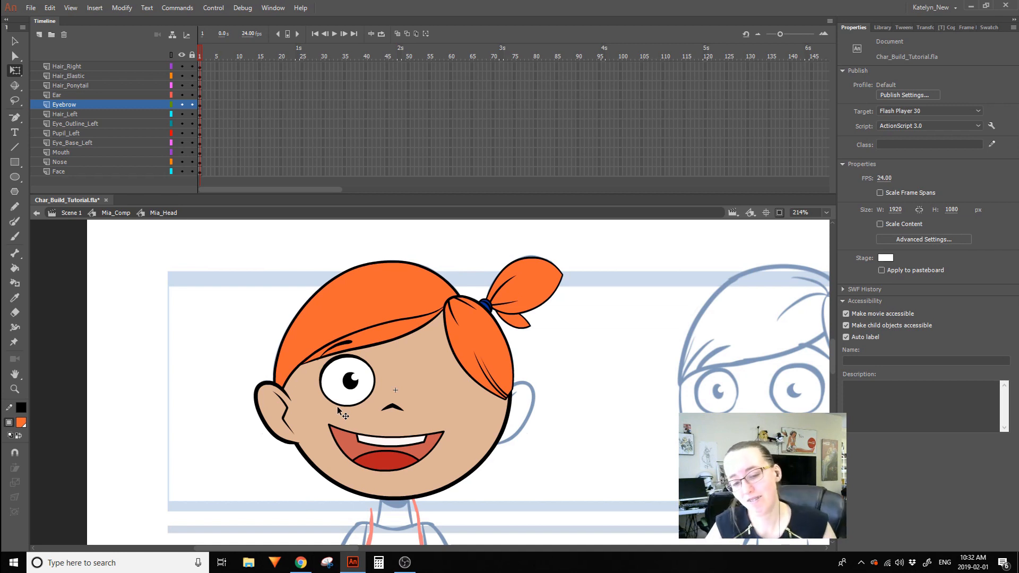
pyautogui.moveTo(588, 429)
pyautogui.mouseDown()
pyautogui.moveTo(580, 369)
pyautogui.moveTo(570, 416)
pyautogui.mouseUp()
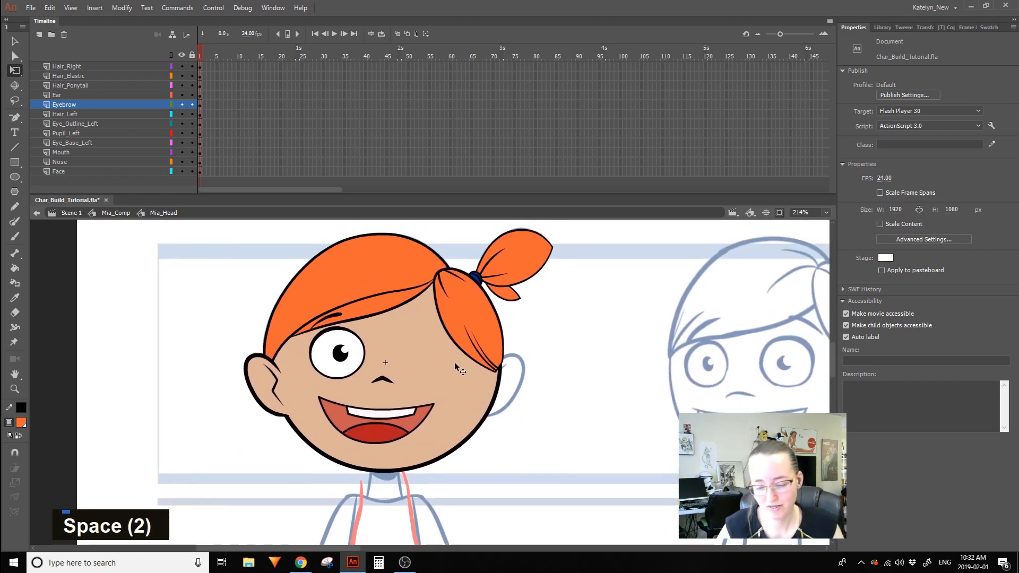
# Try shifting the eyebrow over the left eye slightly.
pyautogui.click(341, 318)
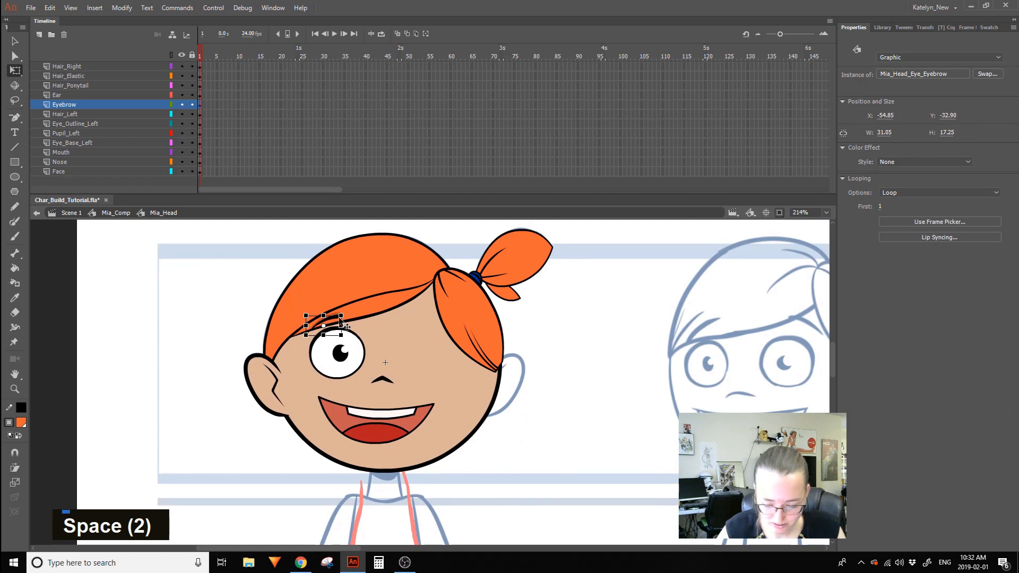
pyautogui.hotkey('ctrl', 'z')
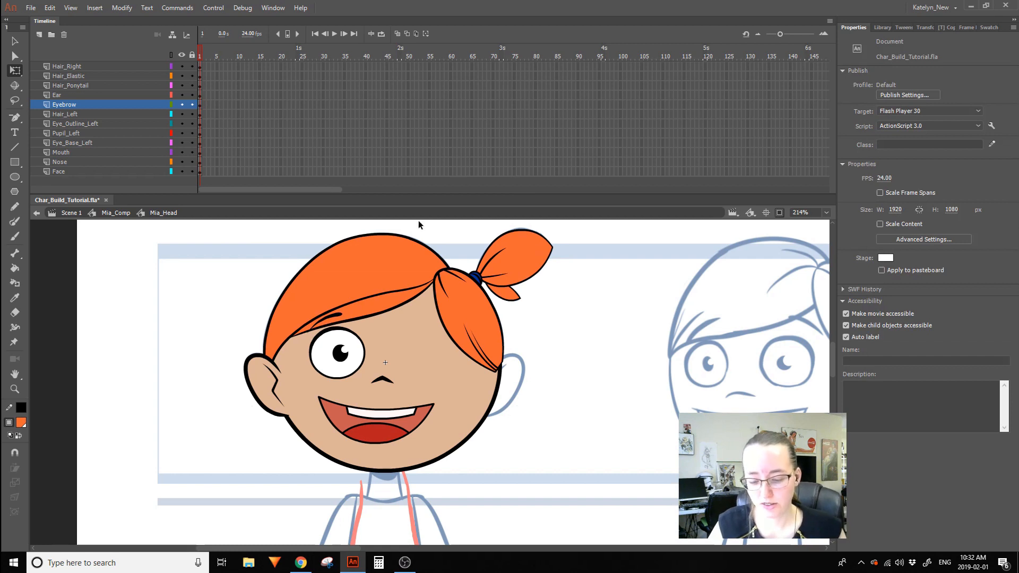
pyautogui.click(336, 314)
pyautogui.click(98, 105)
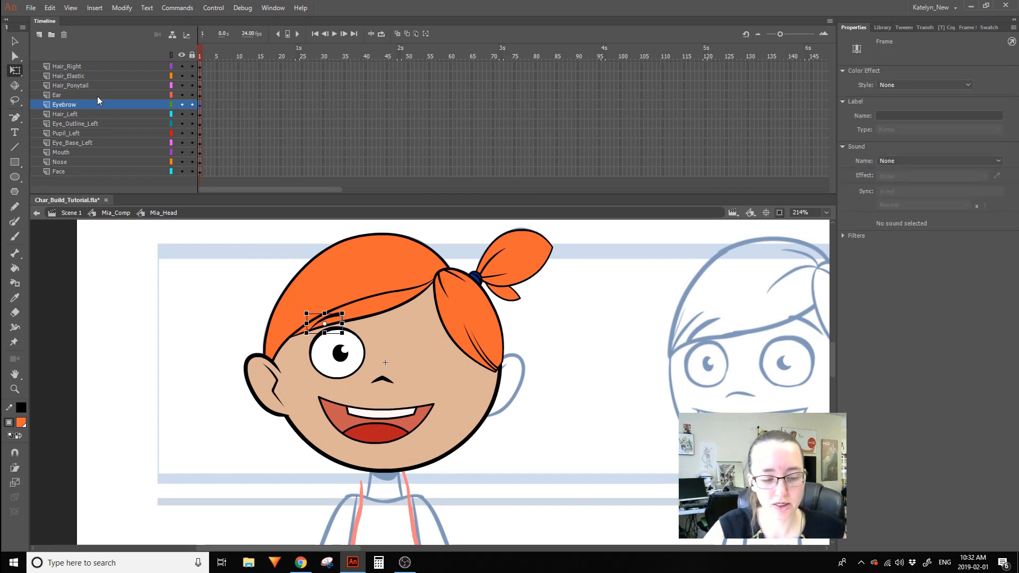
pyautogui.click(200, 295)
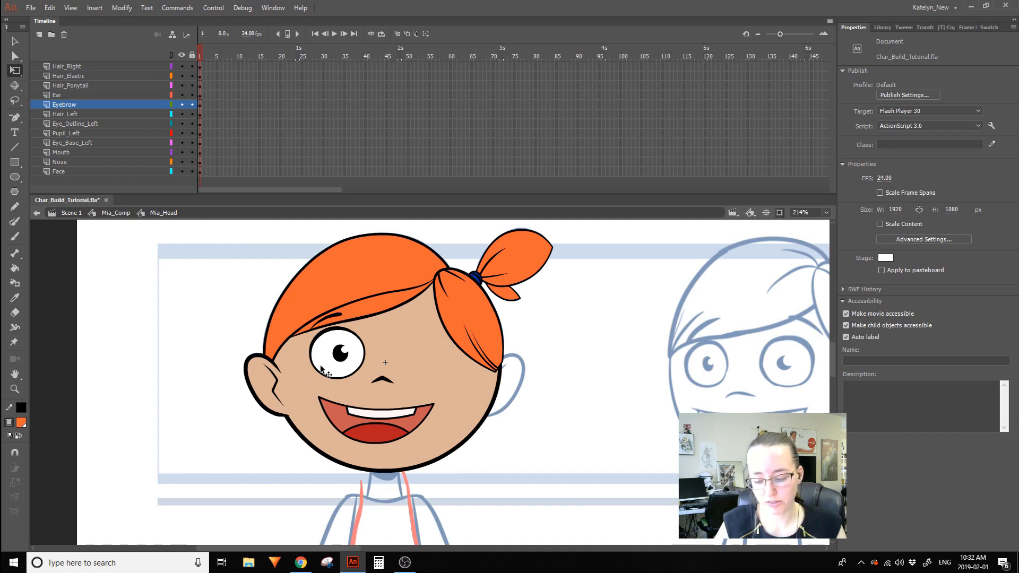
# Open the eye white's symbol to examine its frames and return to the Mia_Head symbol.
pyautogui.click(347, 371)
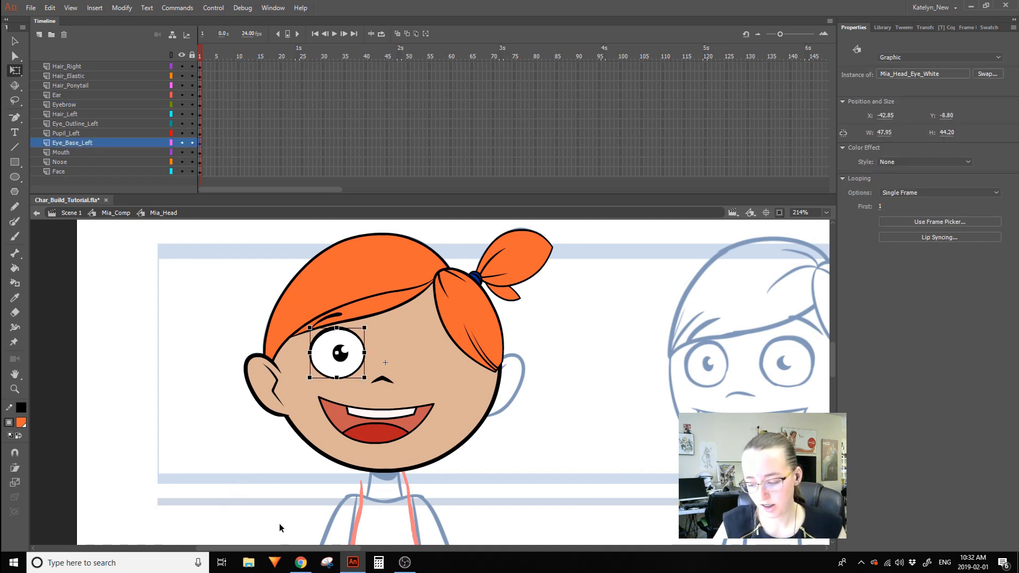
pyautogui.click(285, 482)
pyautogui.doubleClick(361, 361)
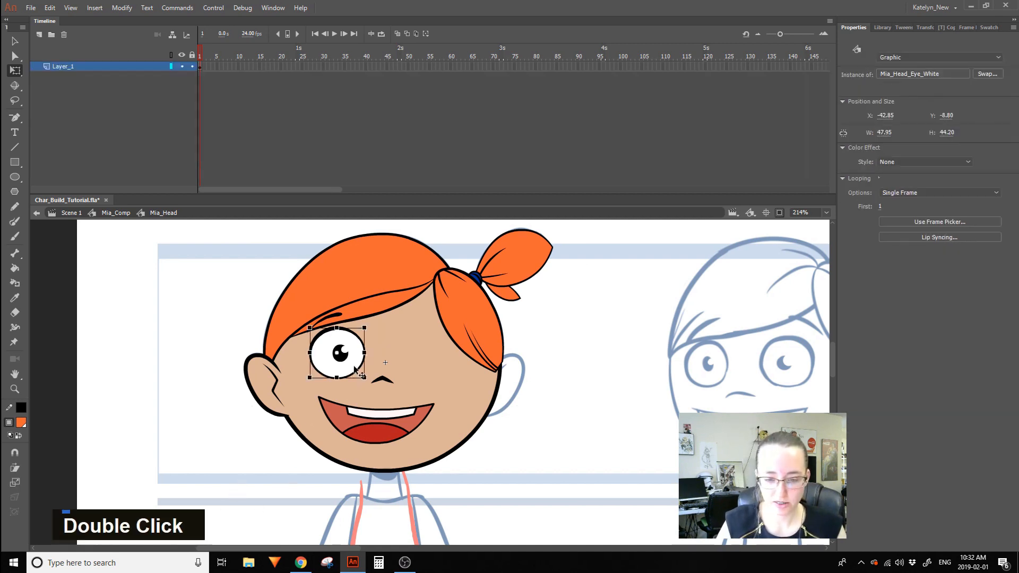
pyautogui.click(201, 66)
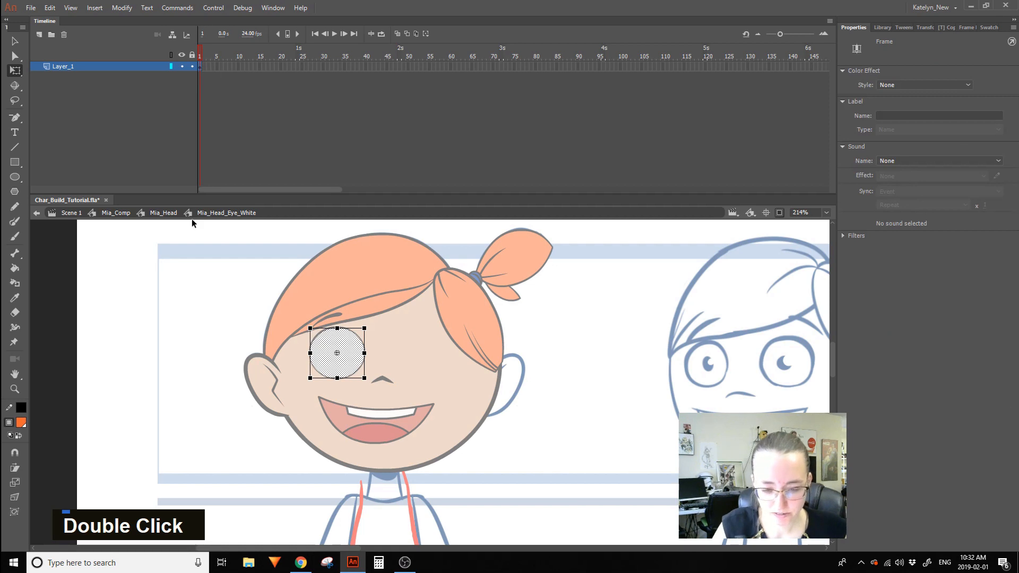
pyautogui.doubleClick(199, 246)
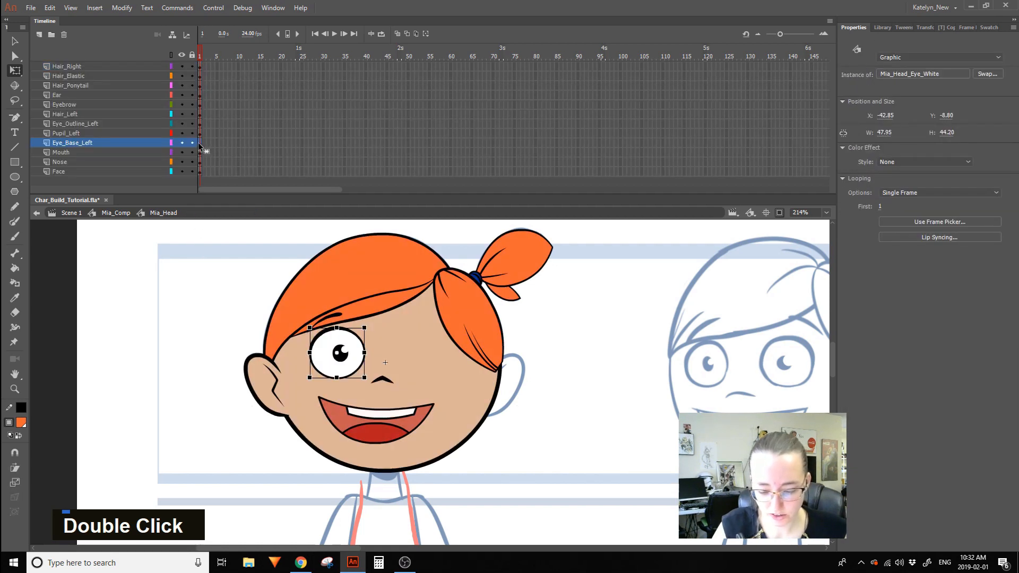
# Open the eye white's symbol and duplicate its frame 1 keyframe onto frame 2.
pyautogui.doubleClick(355, 352)
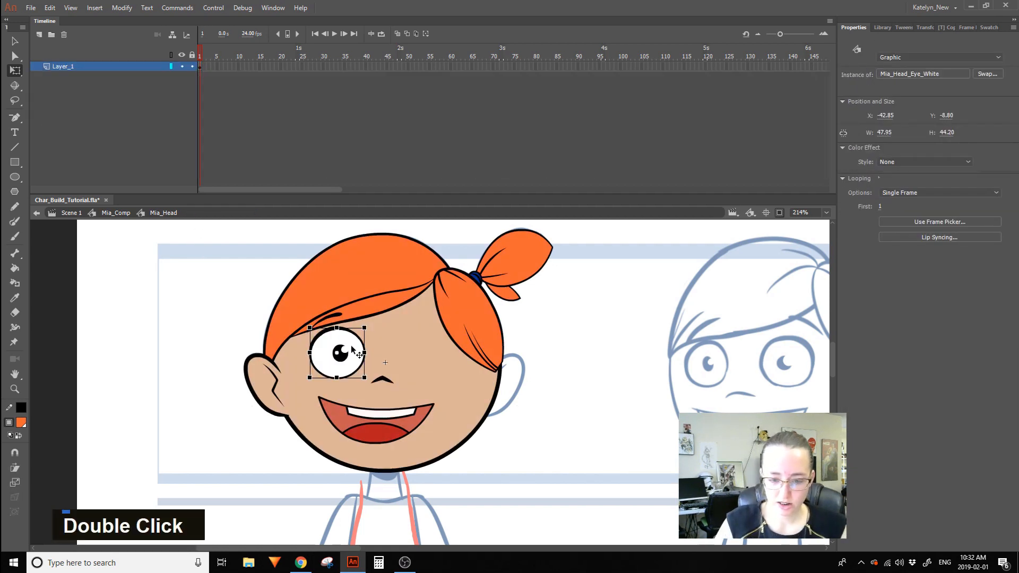
pyautogui.click(200, 66)
pyautogui.moveTo(200, 66); pyautogui.dragTo(206, 66)
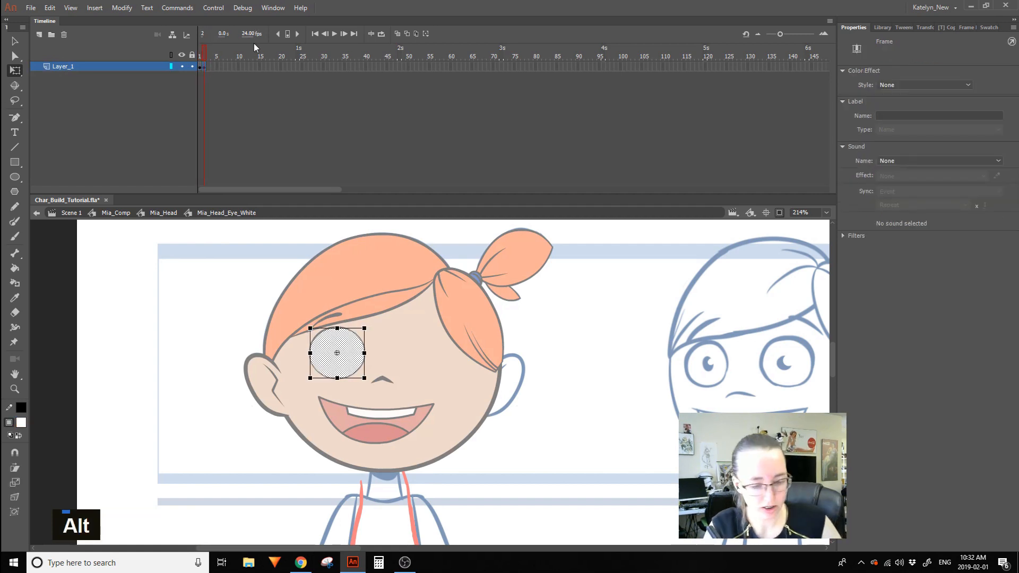
pyautogui.click(196, 52)
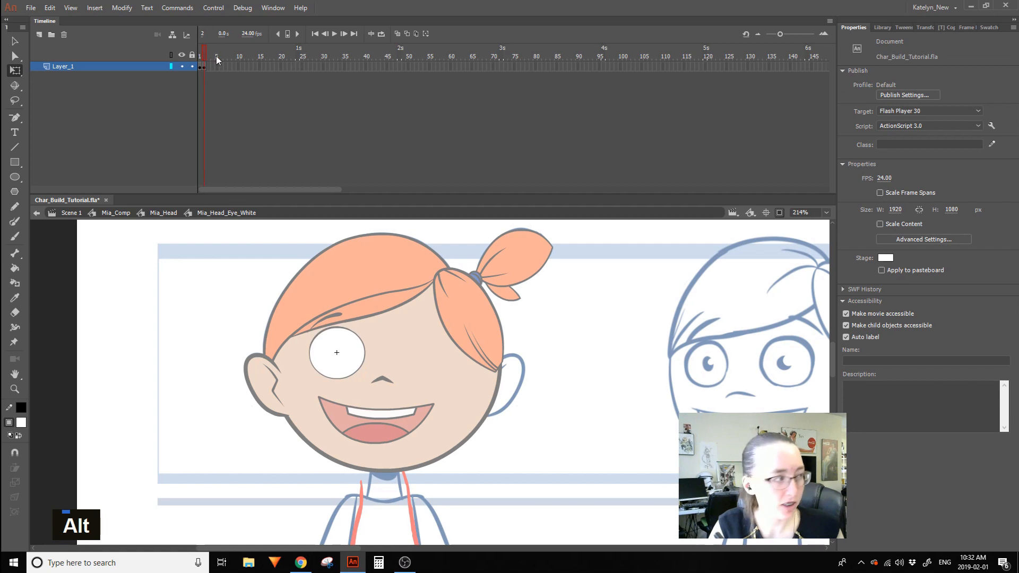
# Try flipping the eye white on frame 2 horizontally, undo it, and return to the Mia_Head symbol.
pyautogui.click(203, 65)
pyautogui.click(203, 52)
pyautogui.click(205, 66)
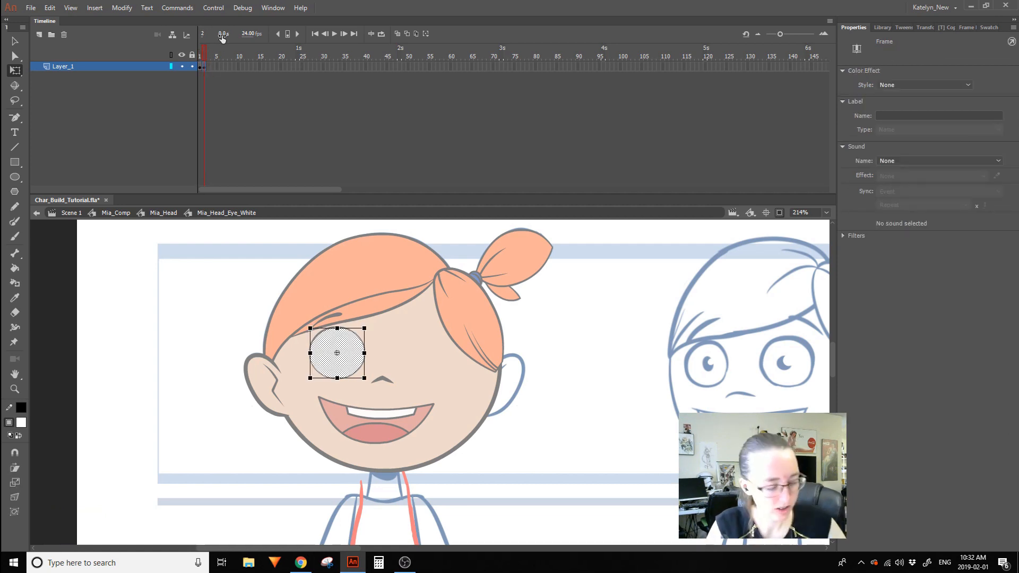
pyautogui.doubleClick(204, 66)
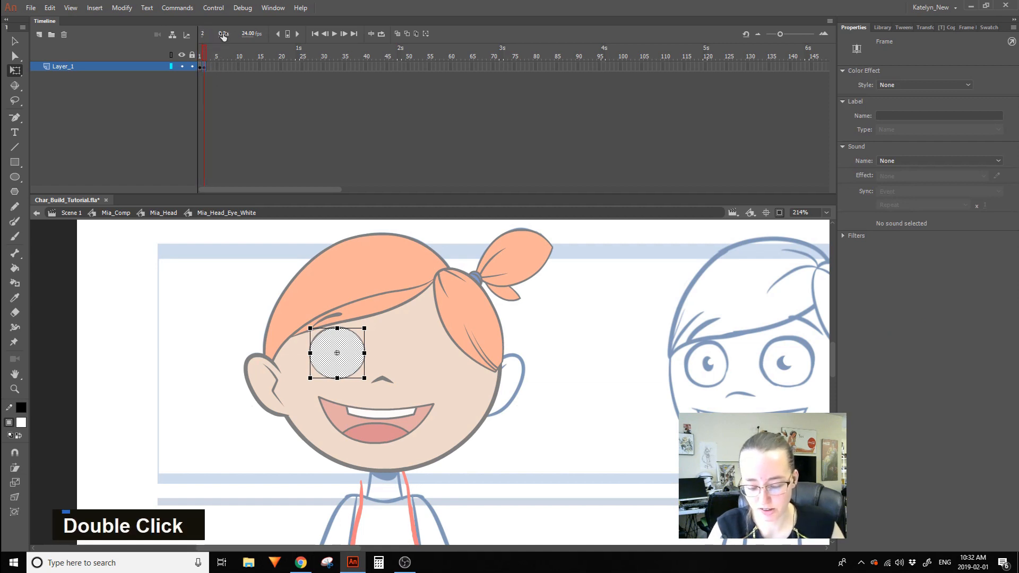
pyautogui.press('1')
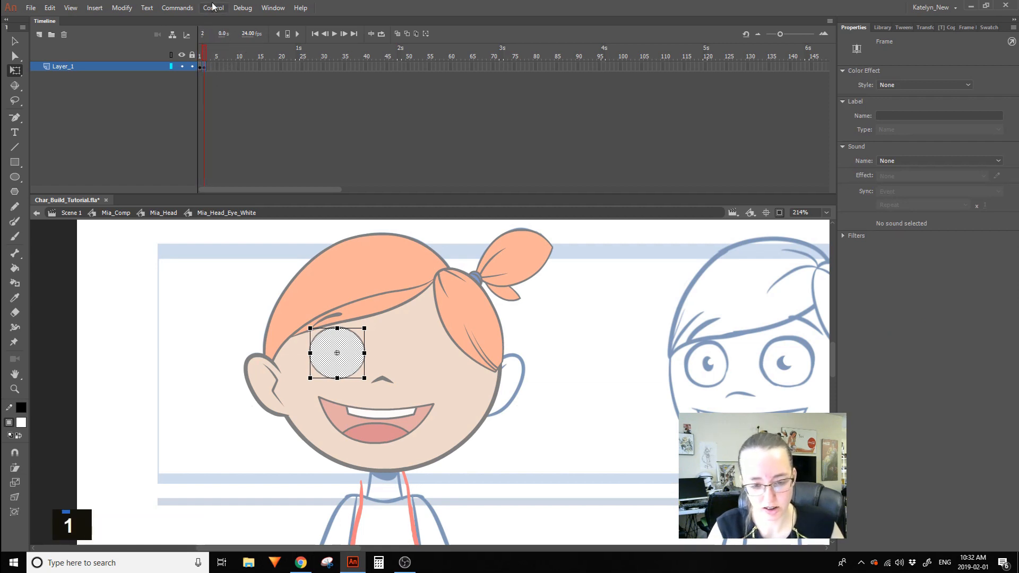
pyautogui.hotkey('ctrl', 'z')
pyautogui.hotkey('ctrl', 'z')
pyautogui.doubleClick(222, 271)
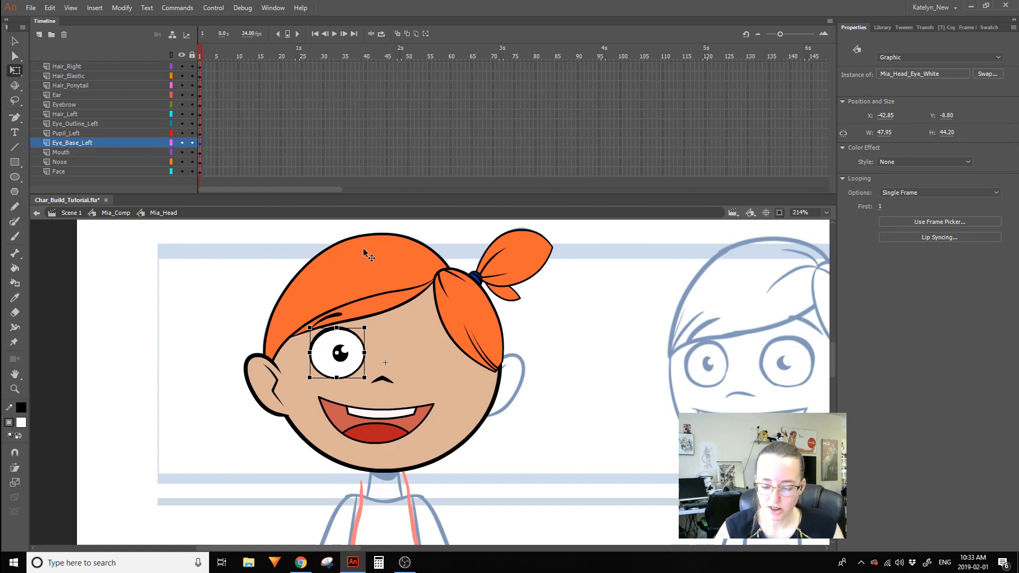
# Reopen the eye white's symbol, clear the keyframe on frame 2 and recreate it as a duplicate of frame 1.
pyautogui.doubleClick(354, 348)
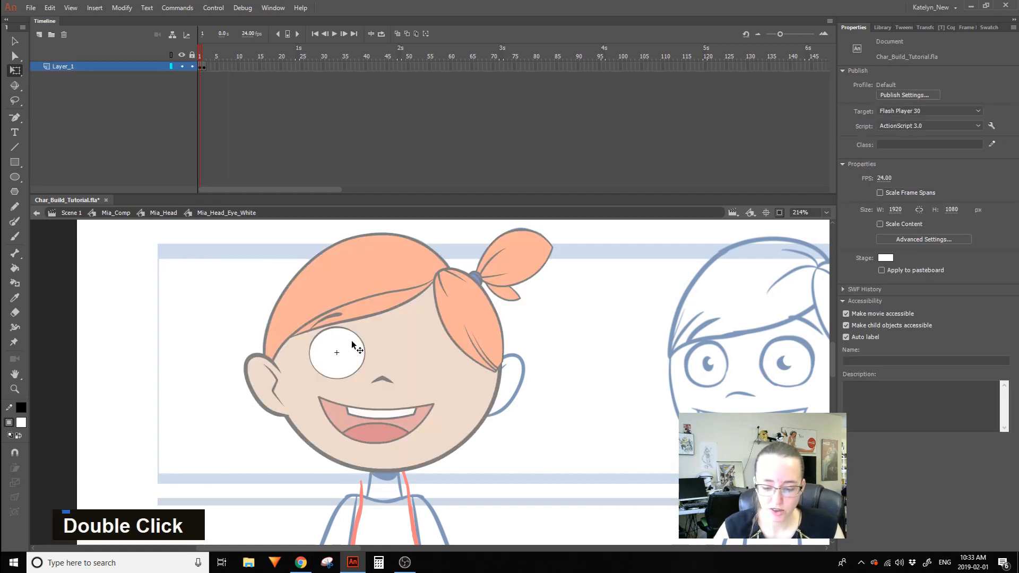
pyautogui.doubleClick(205, 67)
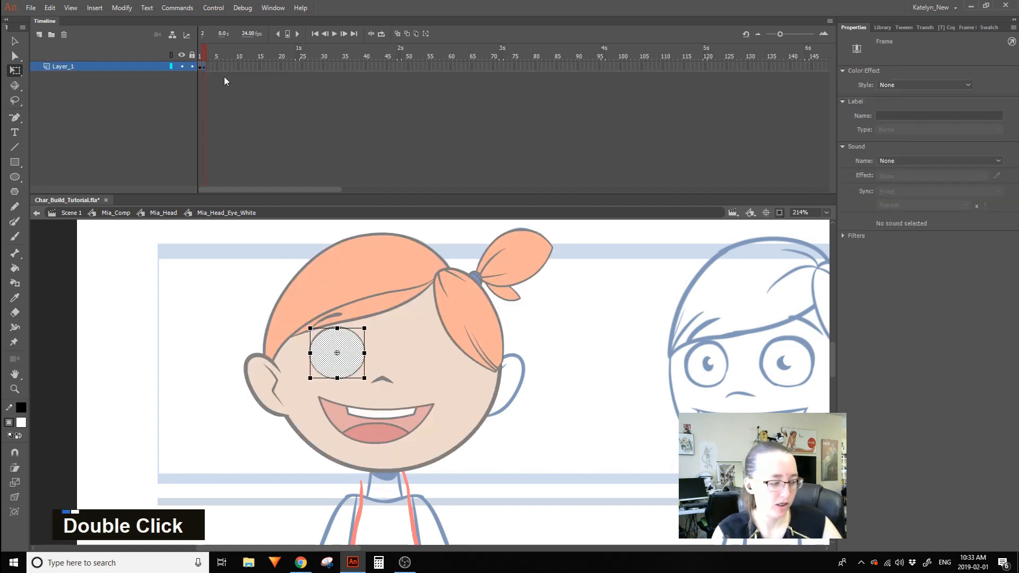
pyautogui.hotkey('shift', 'F6')
pyautogui.doubleClick(207, 71)
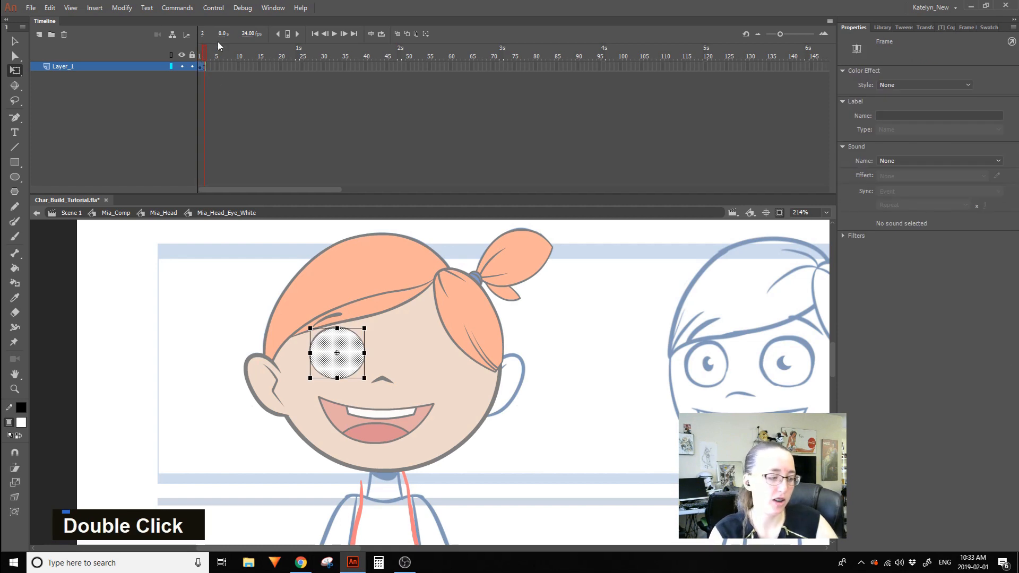
pyautogui.press('F6')
pyautogui.doubleClick(201, 56)
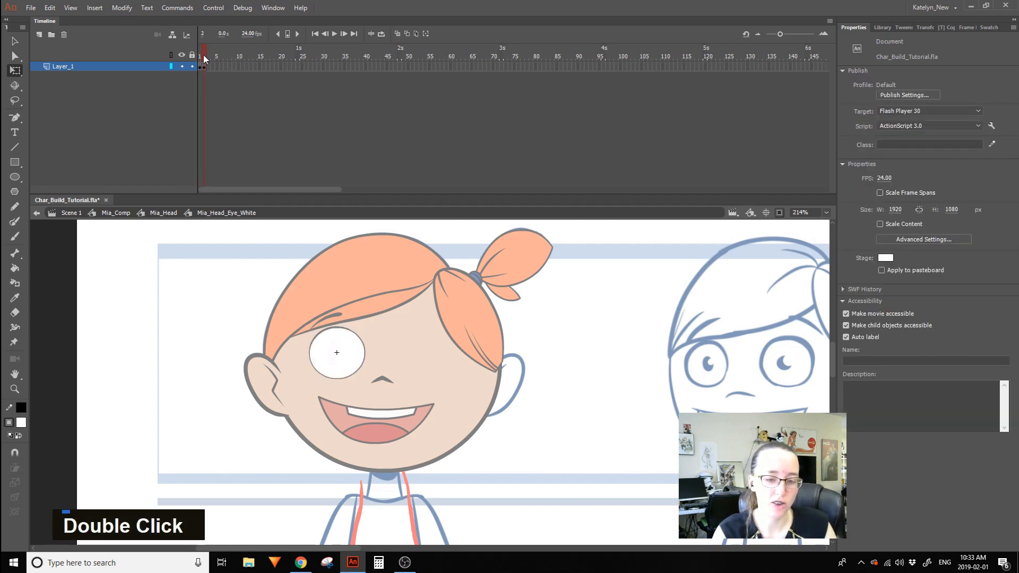
pyautogui.click(204, 66)
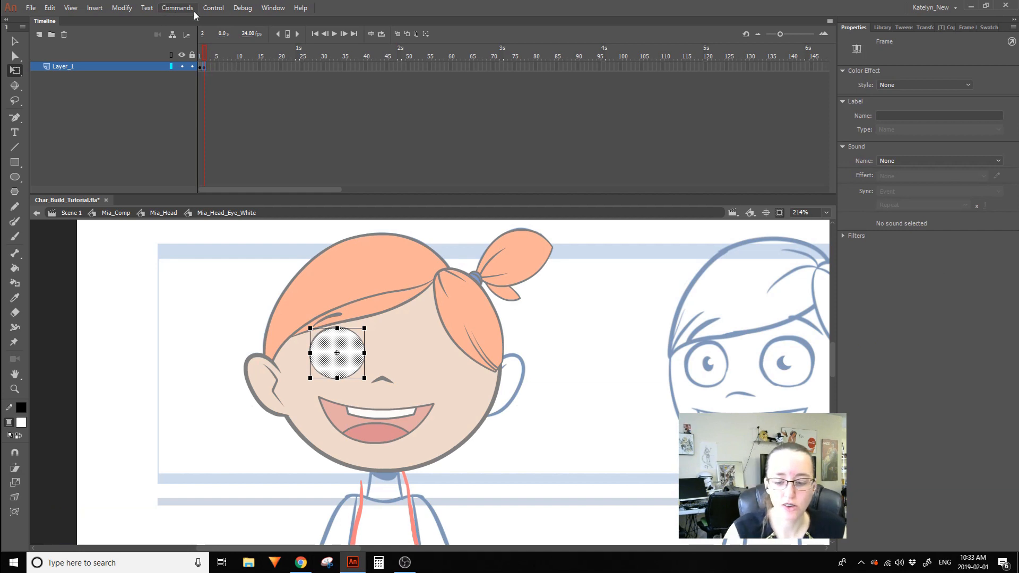
# Try a horizontal flip of the eye white shape on frame 2 and undo it.
pyautogui.rightClick(351, 346)
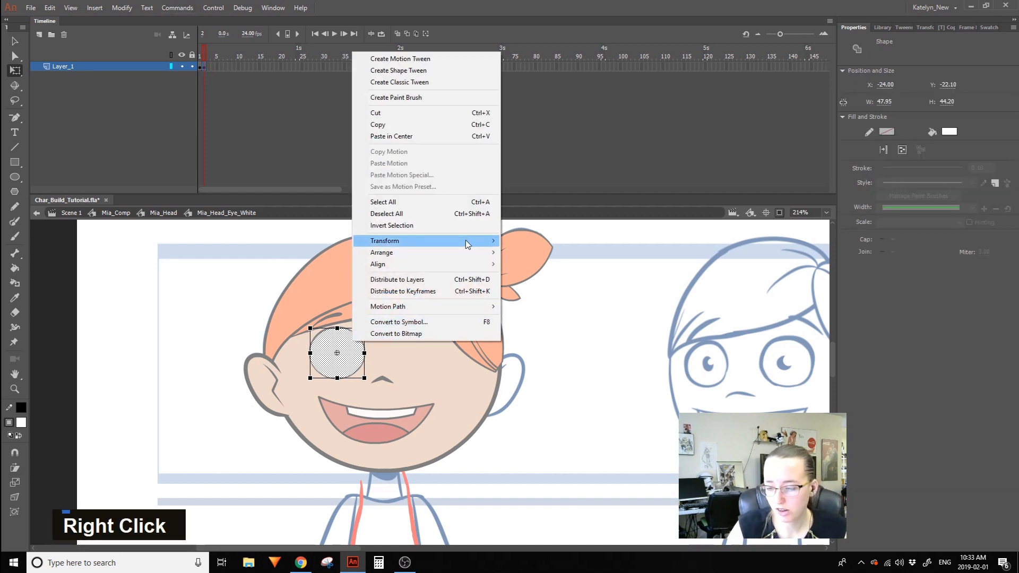
pyautogui.moveTo(466, 242)
pyautogui.click(590, 353)
pyautogui.click(635, 345)
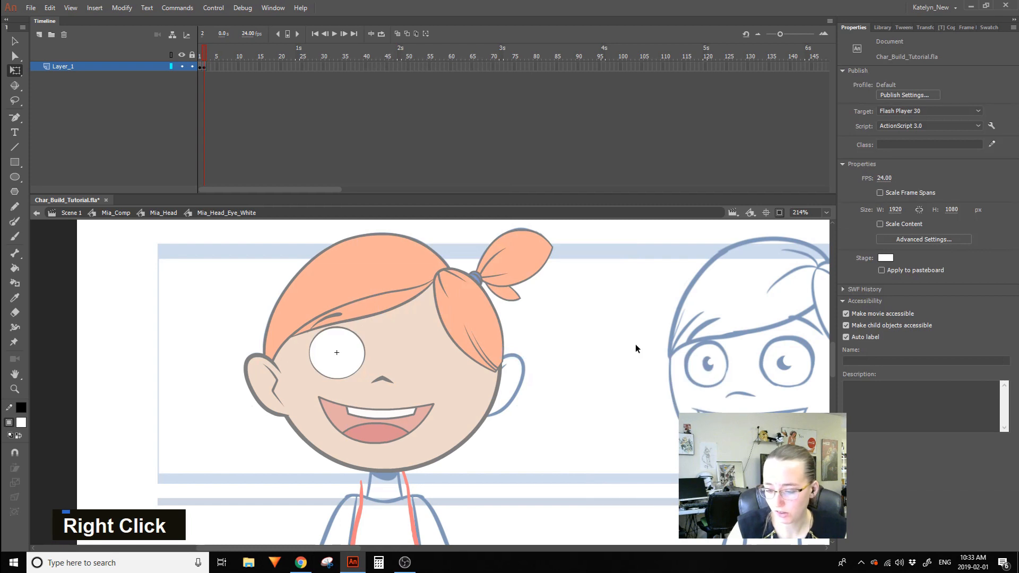
pyautogui.hotkey('ctrl', 'z')
pyautogui.hotkey('ctrl', 'z')
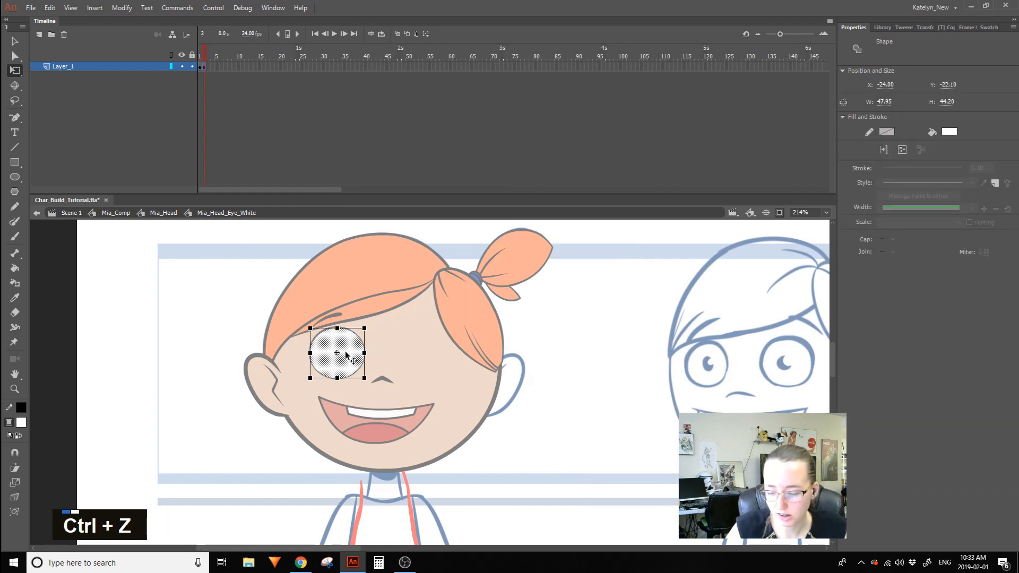
# Flip the eye white shape on frame 2 horizontally and return to the Mia_Head symbol.
pyautogui.doubleClick(216, 65)
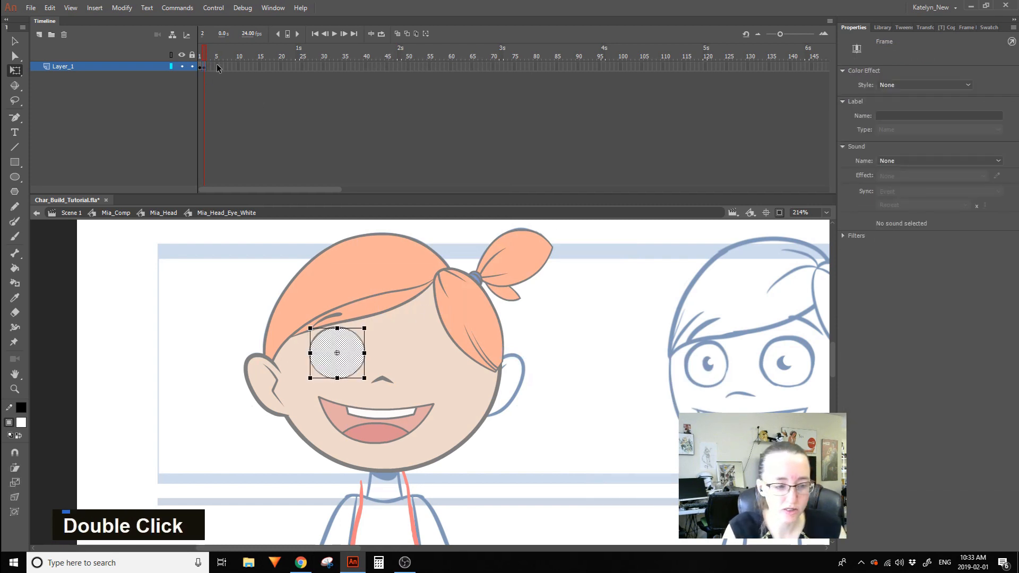
pyautogui.press('F6')
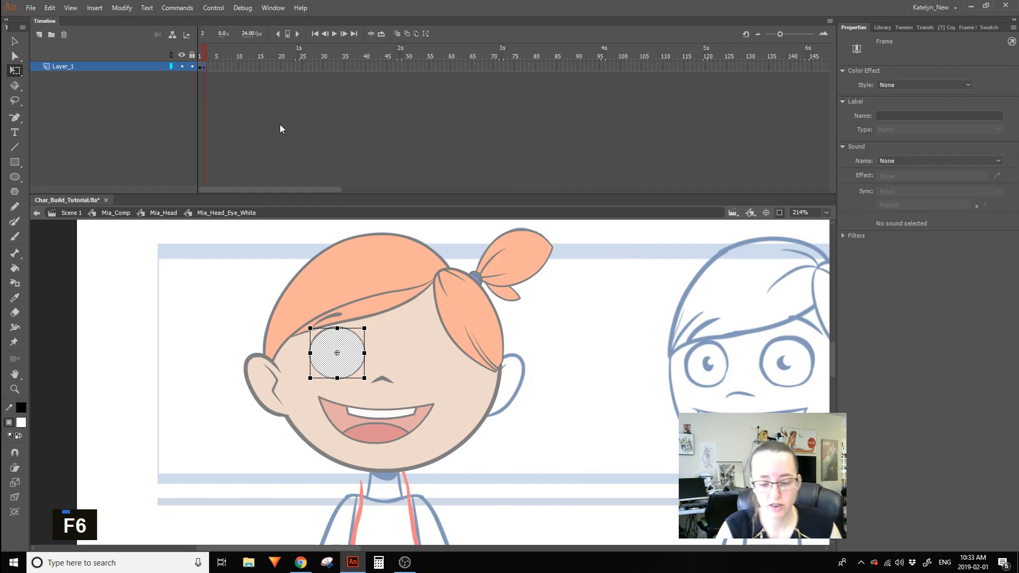
pyautogui.rightClick(353, 355)
pyautogui.moveTo(480, 255)
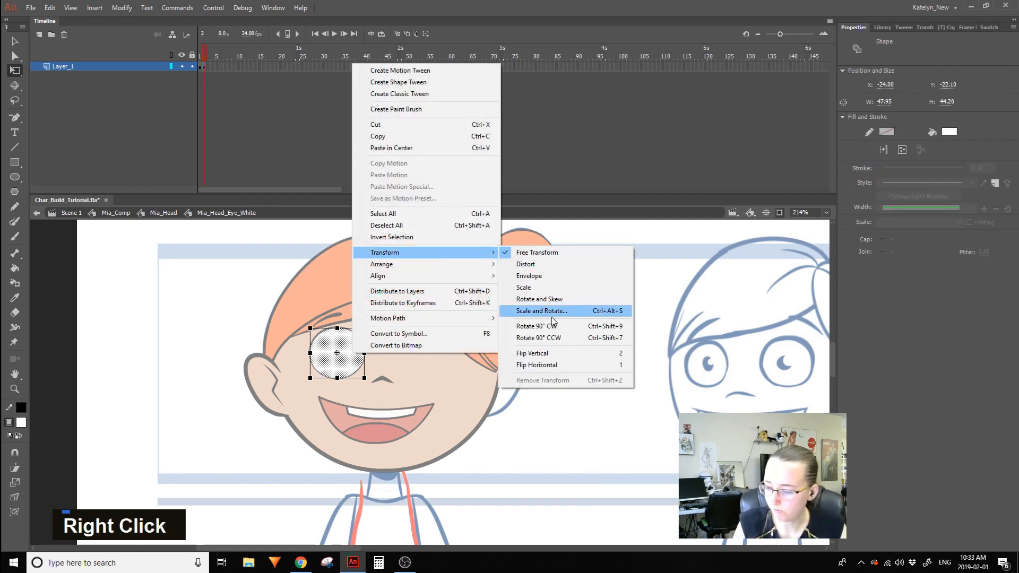
pyautogui.click(594, 364)
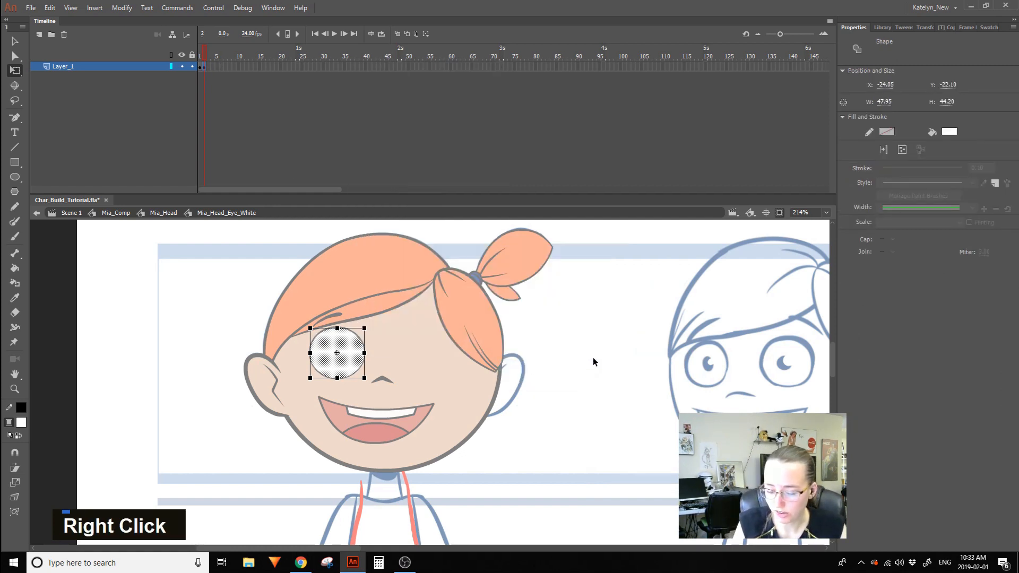
pyautogui.click(617, 351)
pyautogui.doubleClick(604, 367)
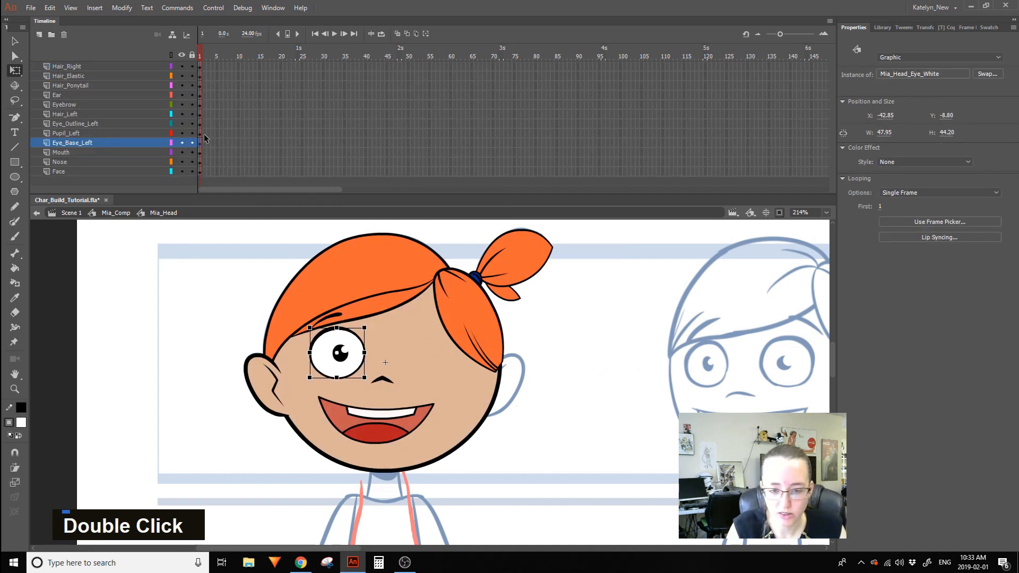
# Add a new layer directly above Eye_Base_Left and name it Eye_Base_Right.
pyautogui.click(39, 33)
pyautogui.doubleClick(94, 153)
pyautogui.hotkey('ctrl', 'c')
pyautogui.doubleClick(86, 143)
pyautogui.hotkey('ctrl', 'v')
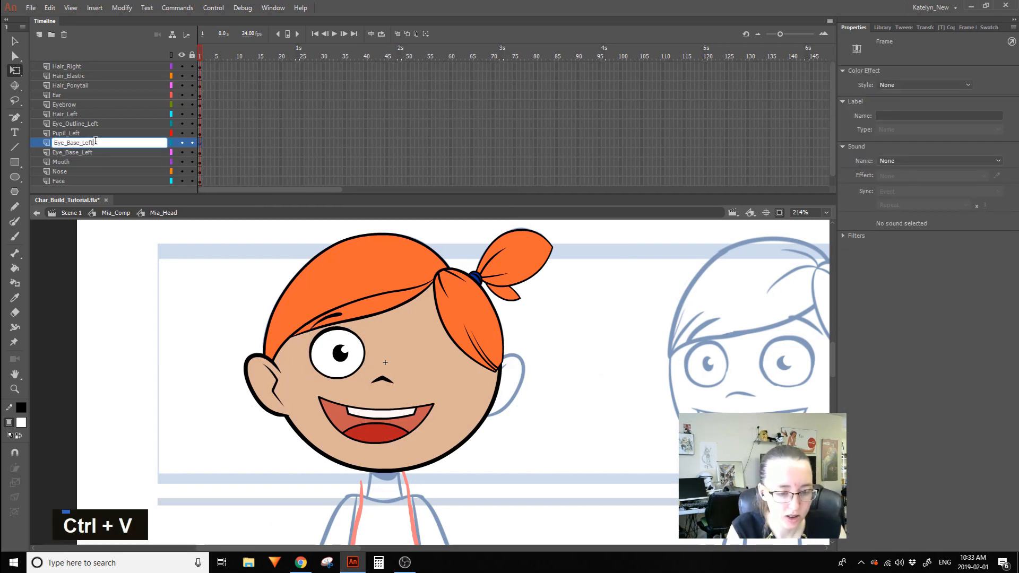
pyautogui.press('BackSpace')
pyautogui.press('BackSpace')
pyautogui.press('BackSpace')
pyautogui.press('BackSpace')
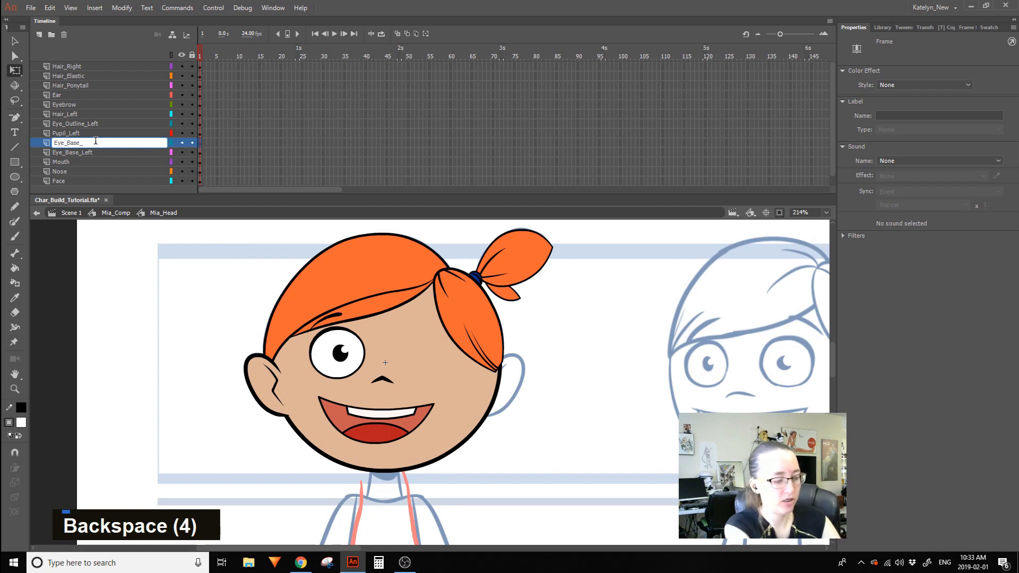
pyautogui.write('Right')
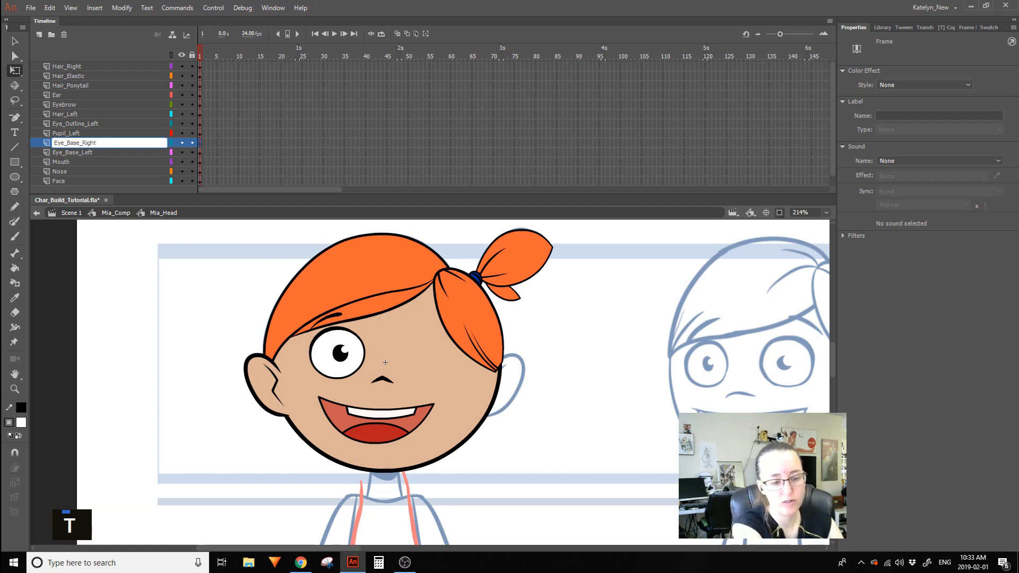
pyautogui.press('Return')
# Duplicate the Eye_Base_Left keyframe onto Eye_Base_Right and lock every layer except Eye_Base_Right.
pyautogui.click(200, 152)
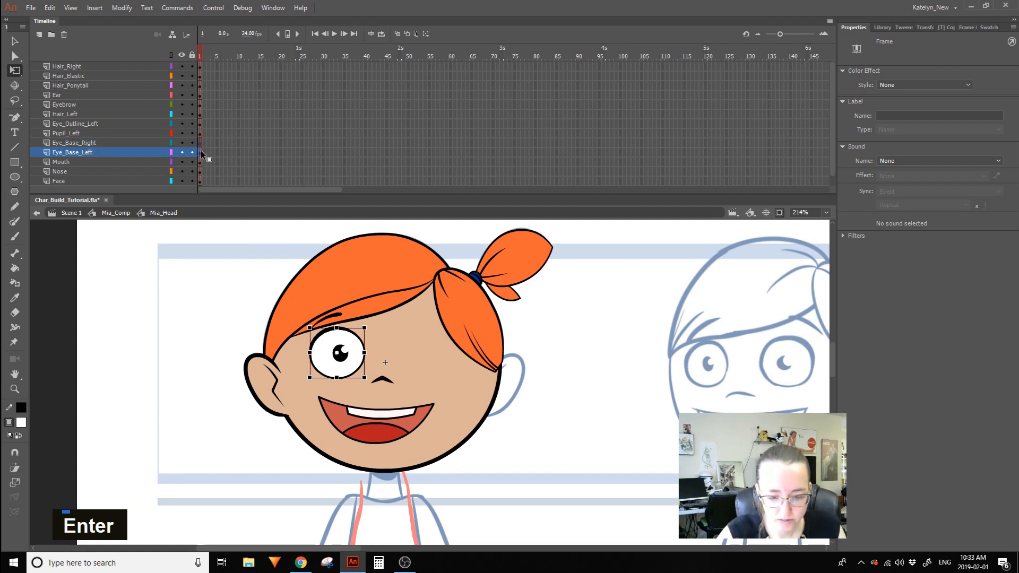
pyautogui.keyDown('alt'); pyautogui.click(199, 142); pyautogui.keyUp('alt')
pyautogui.keyDown('alt'); pyautogui.click(192, 143); pyautogui.keyUp('alt')
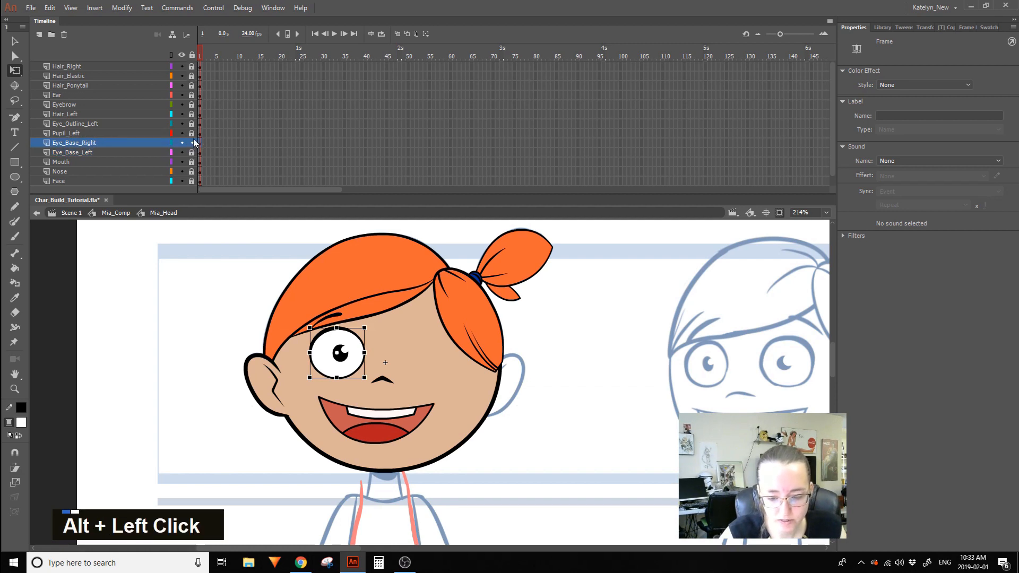
# Set the Eye_Base_Right eye white instance to show single frame 2 of its symbol.
pyautogui.hotkey('ctrl', 'a')
pyautogui.click(939, 192)
pyautogui.click(914, 192)
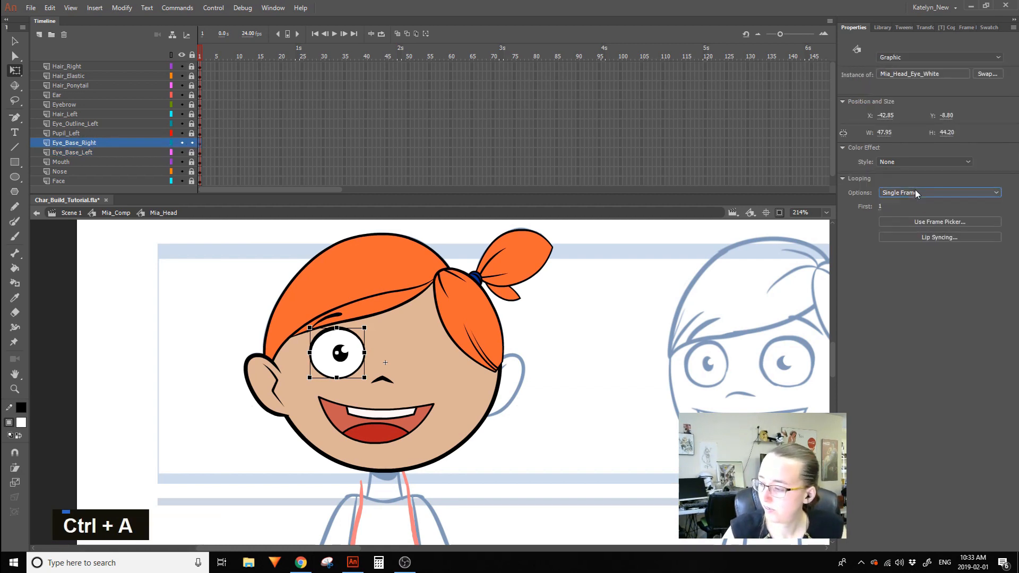
pyautogui.click(879, 206)
pyautogui.write('2')
pyautogui.press('Return')
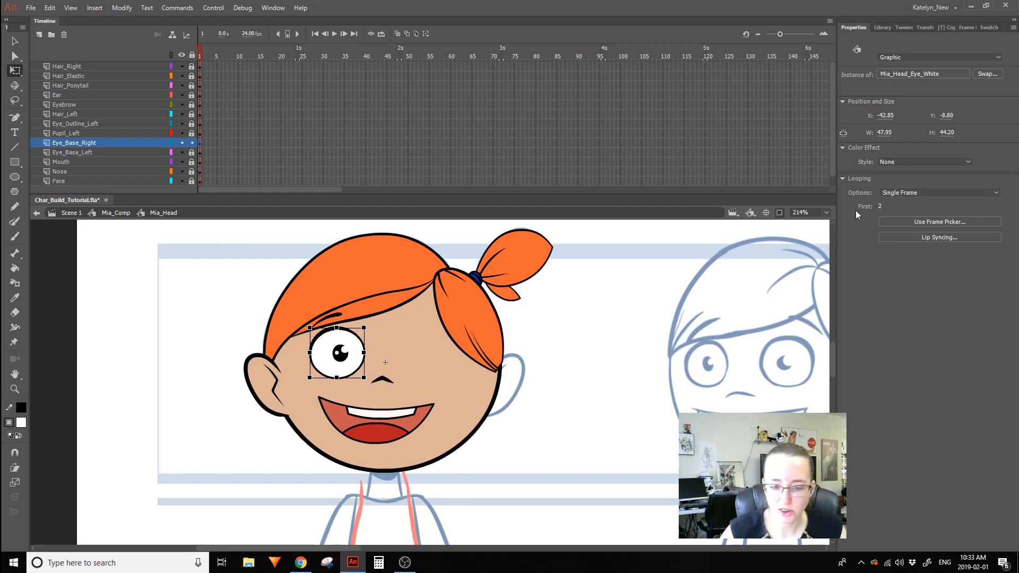
# Hide the Eye_Base_Right layer and unlock the layers from Hair_Ponytail down to Face.
pyautogui.click(182, 142)
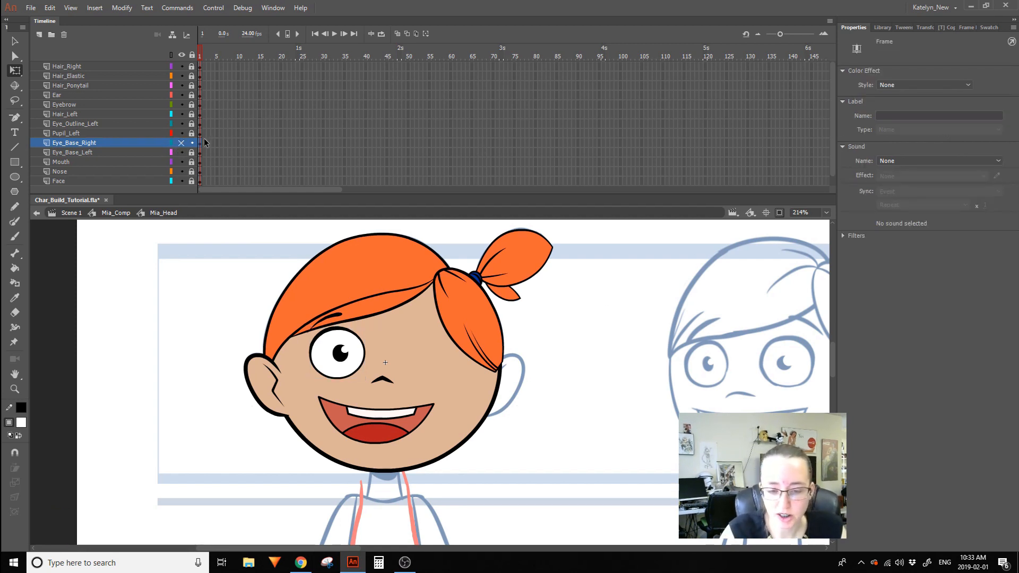
pyautogui.moveTo(191, 153); pyautogui.dragTo(190, 174)
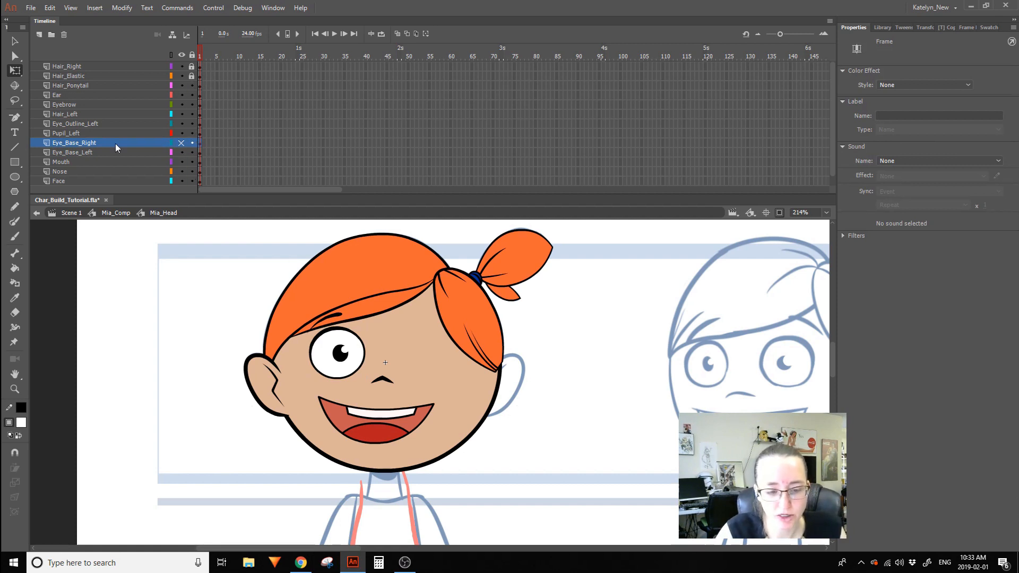
# Try moving the Eye_Base_Left eye white across to the other side of the face, and undo the move.
pyautogui.click(358, 347)
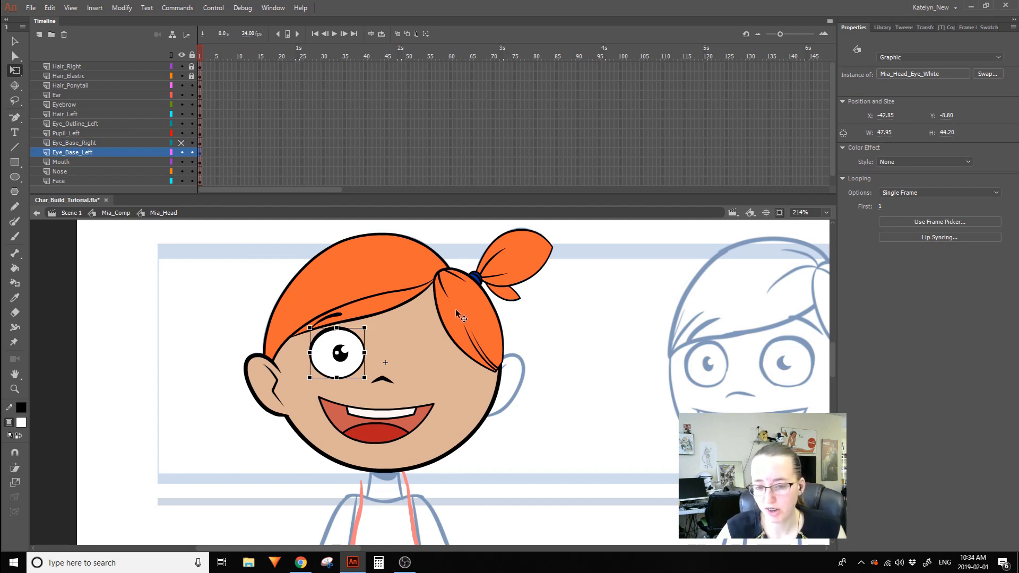
pyautogui.moveTo(346, 342); pyautogui.dragTo(428, 341)
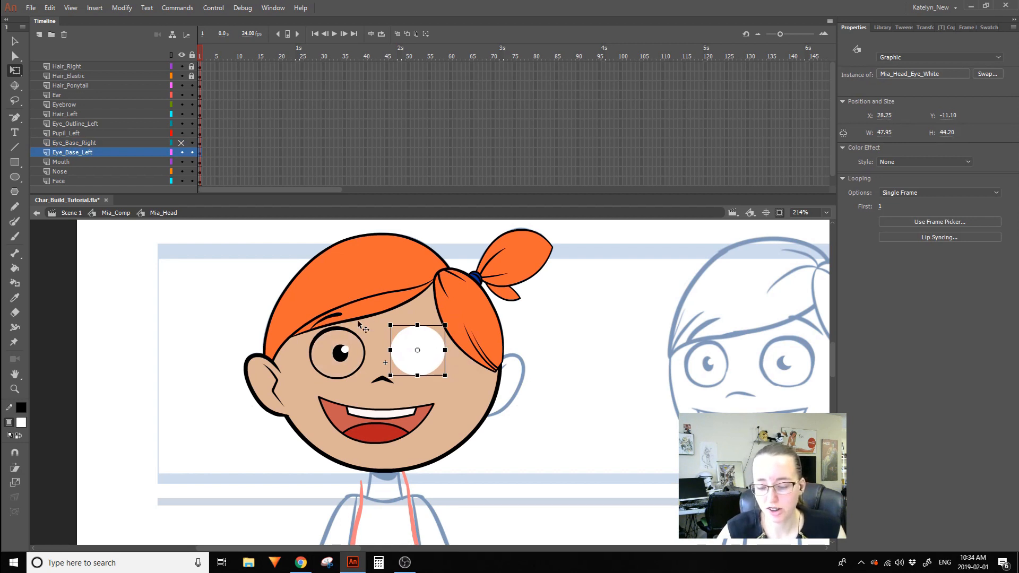
pyautogui.hotkey('ctrl', 'z')
pyautogui.hotkey('ctrl', 'z')
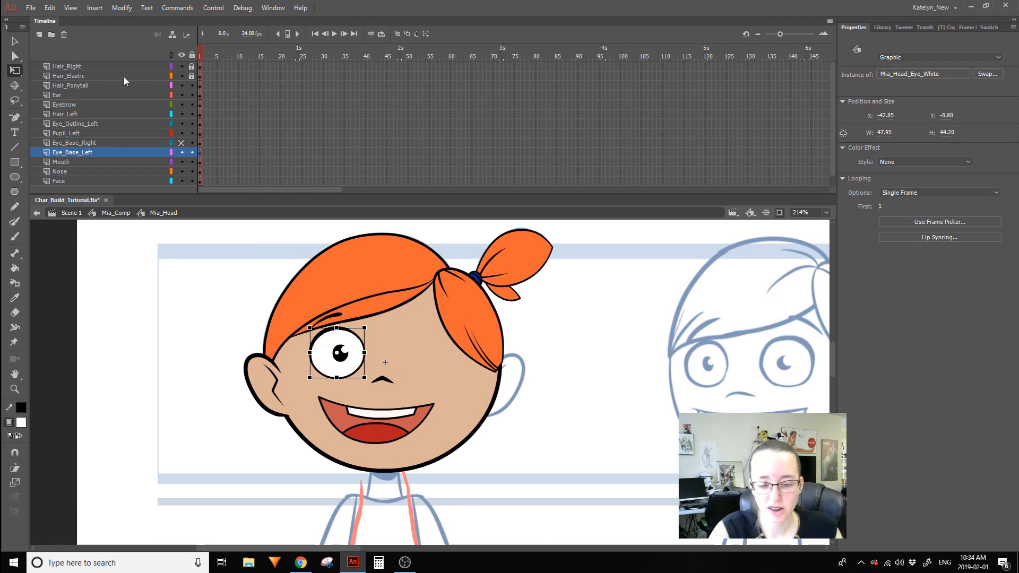
pyautogui.click(190, 152)
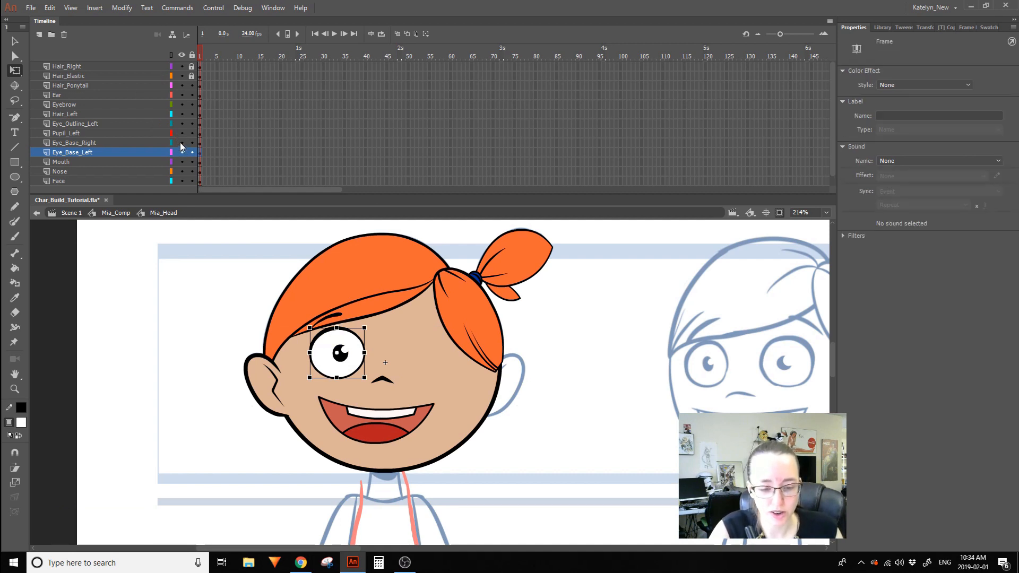
# Add a new layer directly above Pupil_Left and name it Pupil_Right.
pyautogui.click(121, 136)
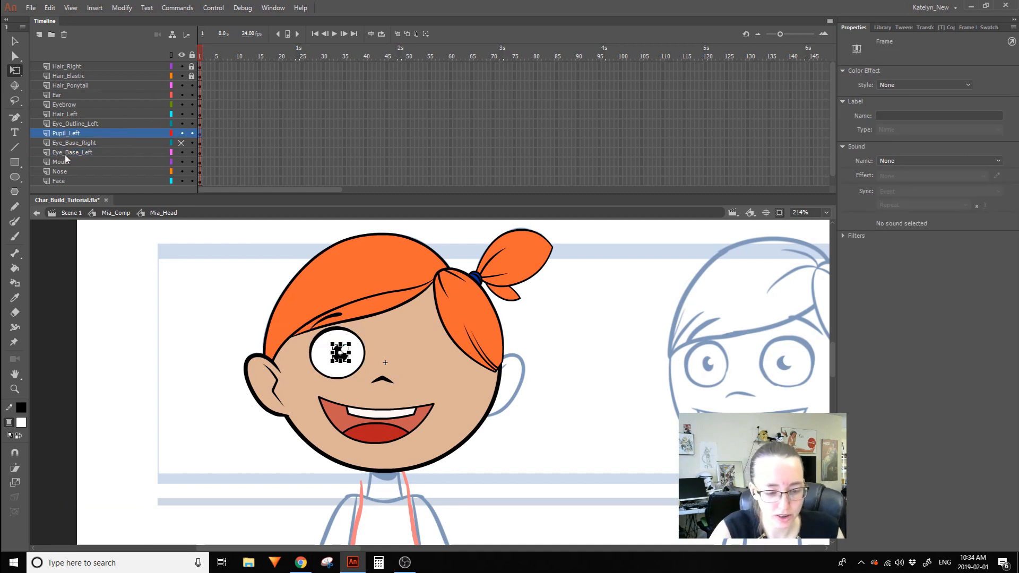
pyautogui.click(39, 34)
pyautogui.doubleClick(100, 145)
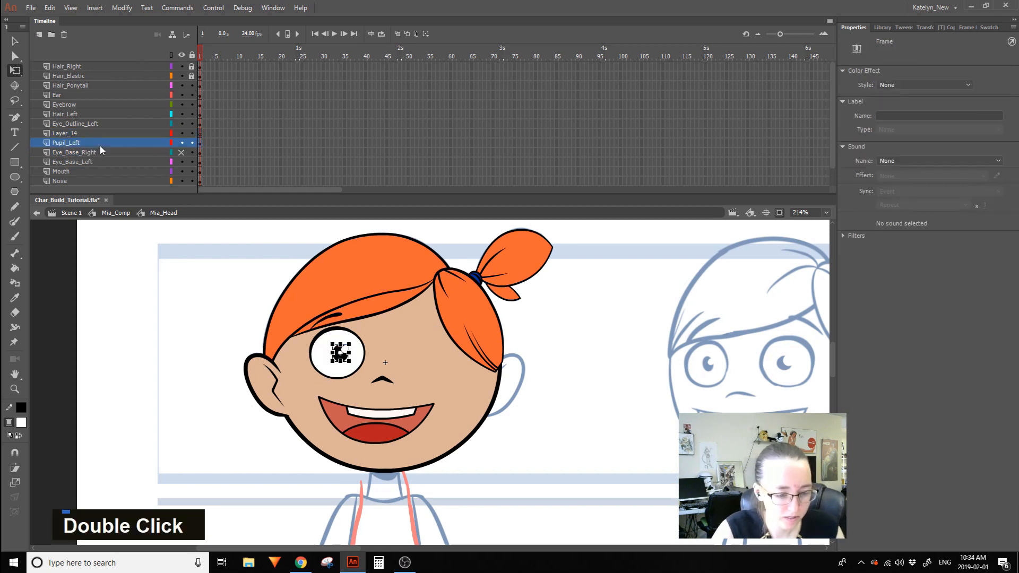
pyautogui.click(93, 135)
pyautogui.doubleClick(93, 134)
pyautogui.hotkey('ctrl', 'v')
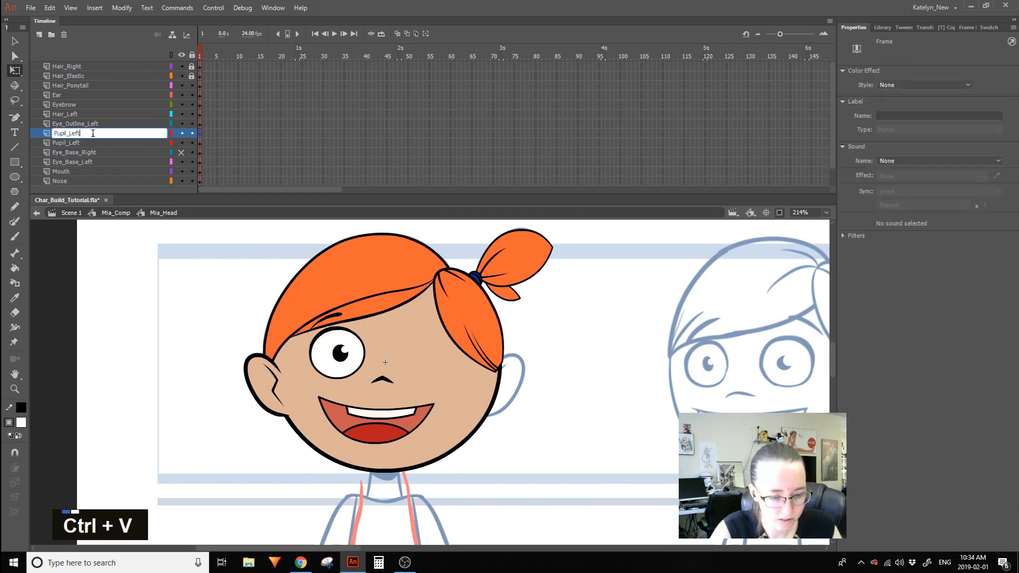
pyautogui.press('BackSpace')
pyautogui.press('BackSpace')
pyautogui.press('BackSpace')
pyautogui.press('BackSpace')
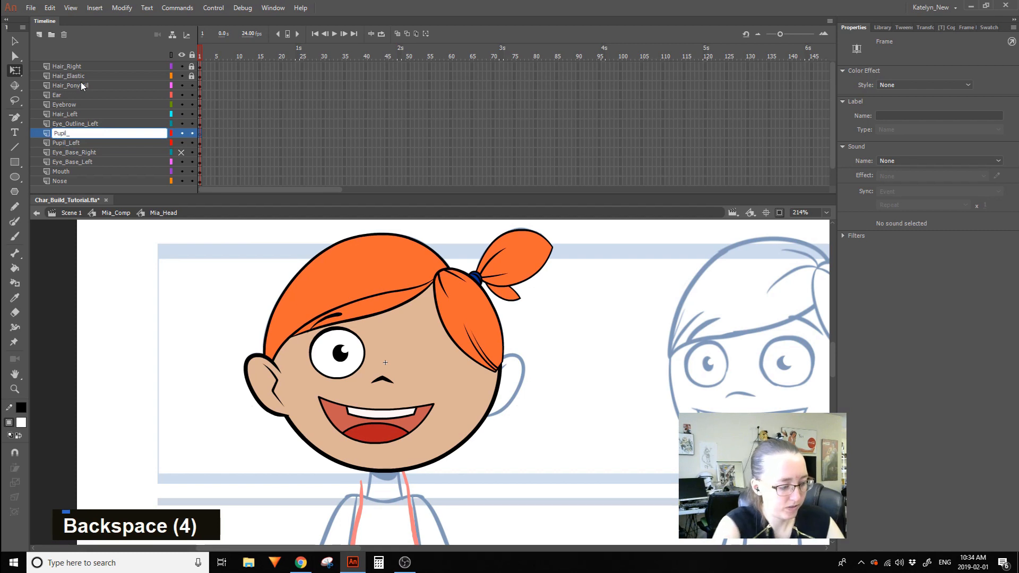
pyautogui.write('Right')
pyautogui.press('Return')
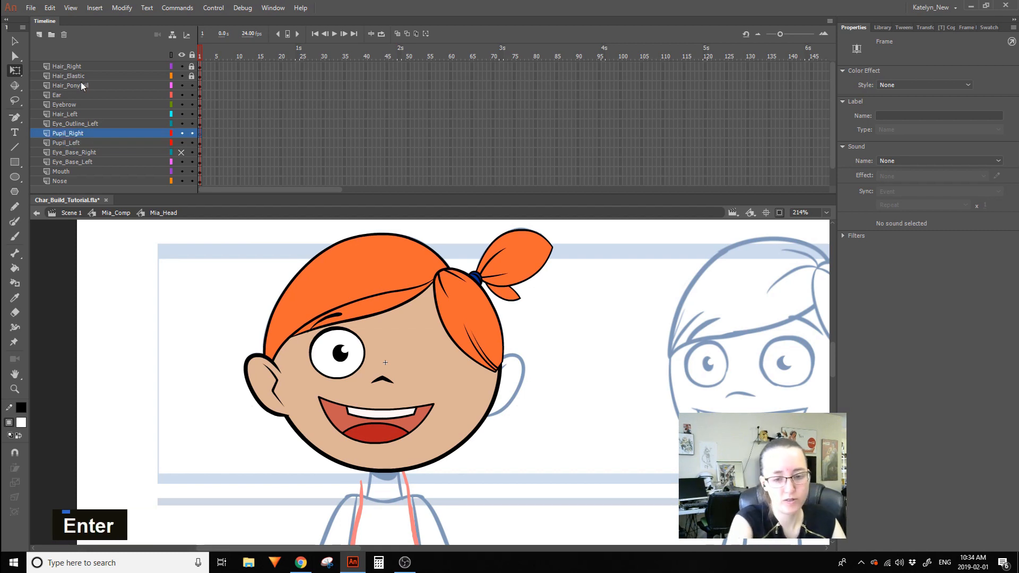
# Duplicate the Pupil_Left keyframe onto the Pupil_Right layer and lock all layers except Pupil_Right.
pyautogui.click(200, 133)
pyautogui.keyDown('alt'); pyautogui.click(197, 139); pyautogui.keyUp('alt')
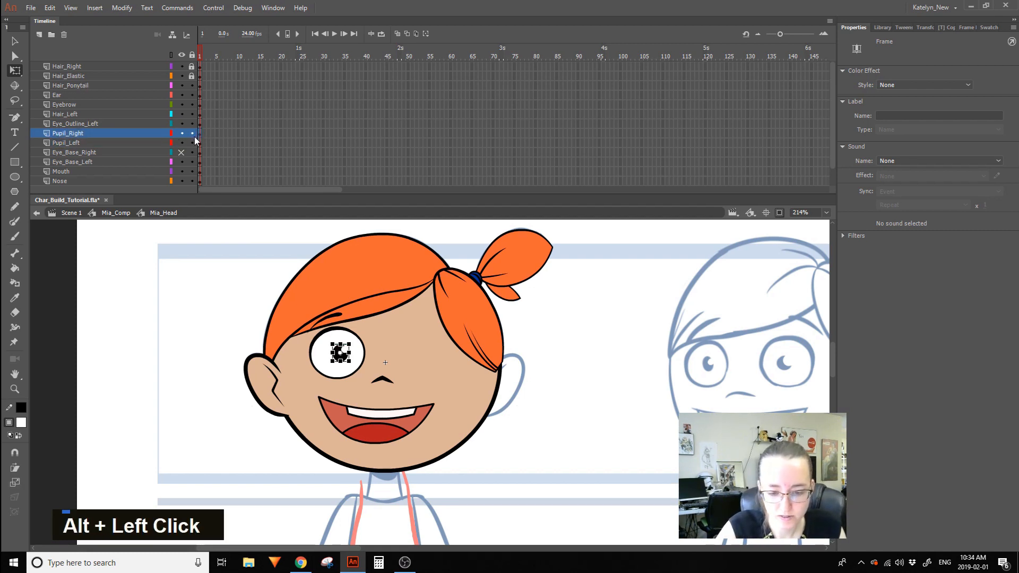
pyautogui.keyDown('alt'); pyautogui.click(195, 138); pyautogui.keyUp('alt')
# Open the Mia_Head_Eye_Pupil symbol and insert keyframes at frame 2 on the Pupil_Highlight and Pupil_Base layers.
pyautogui.doubleClick(341, 352)
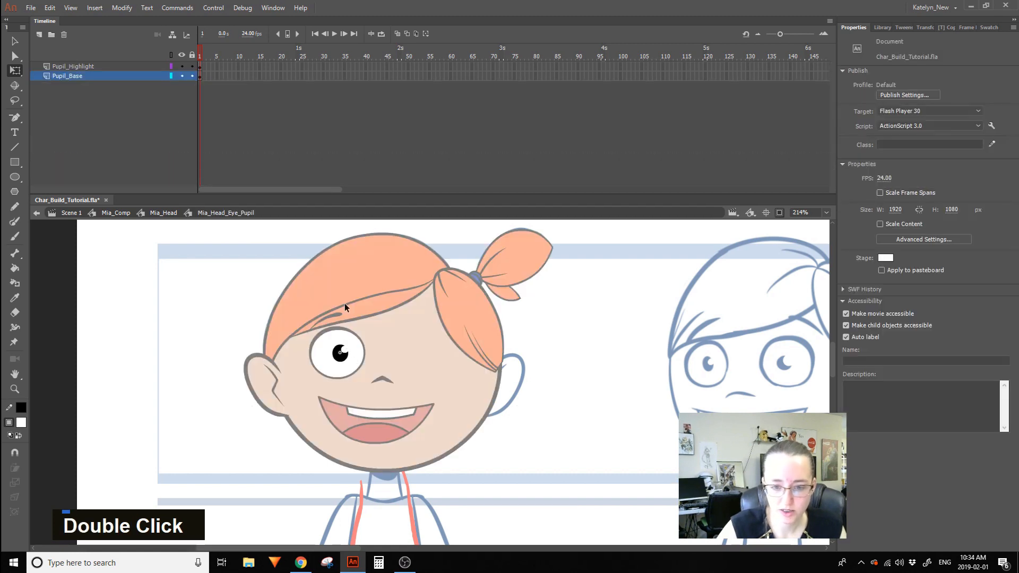
pyautogui.click(199, 75)
pyautogui.keyDown('alt'); pyautogui.click(204, 75); pyautogui.keyUp('alt')
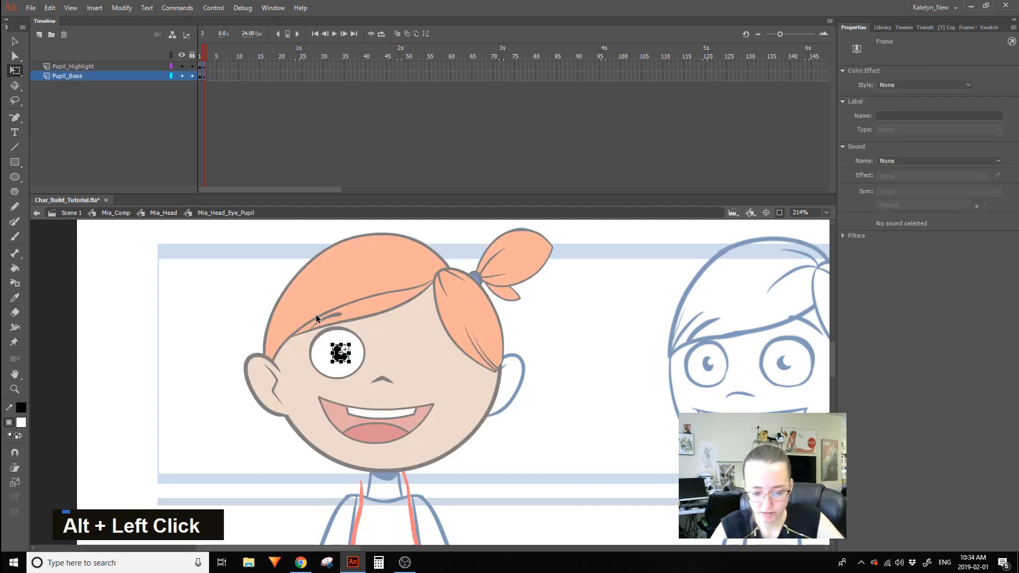
# Flip the pupil base and highlight together horizontally on frame 2, and return to the Mia_Head symbol.
pyautogui.click(15, 389)
pyautogui.moveTo(239, 294); pyautogui.dragTo(450, 455)
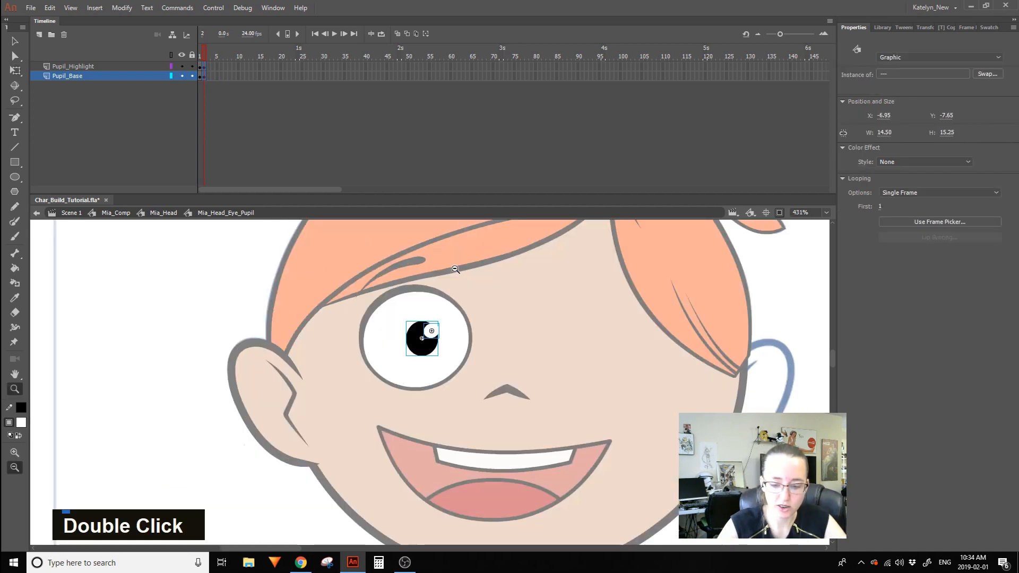
pyautogui.click(15, 71)
pyautogui.press('space')
pyautogui.moveTo(114, 355); pyautogui.dragTo(3, 358)
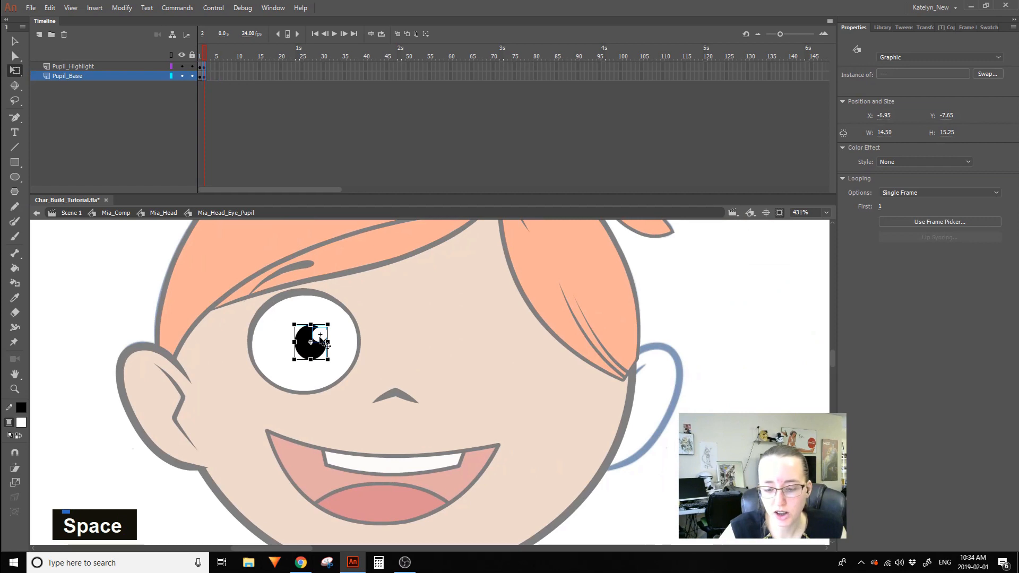
pyautogui.click(333, 288)
pyautogui.doubleClick(320, 335)
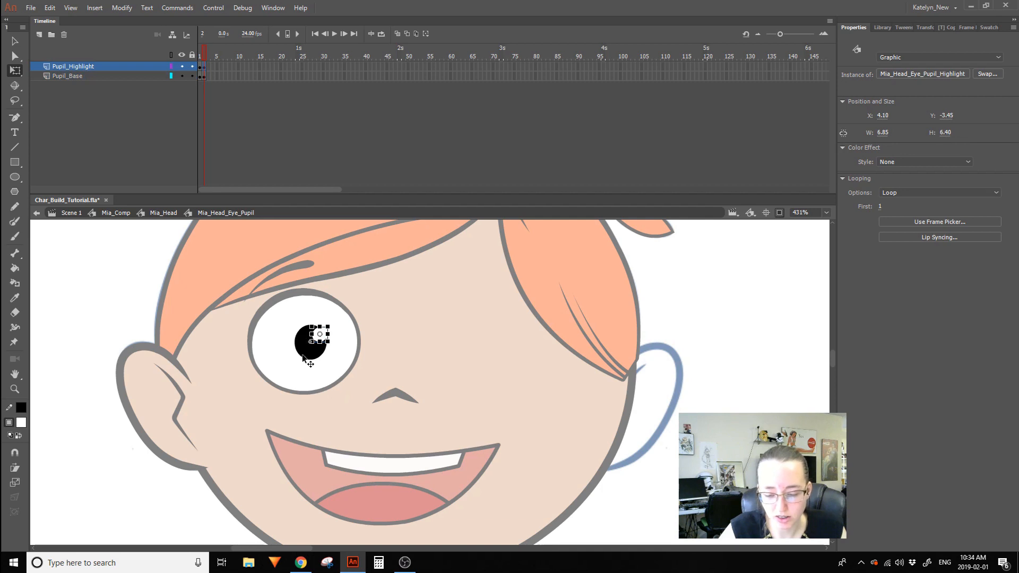
pyautogui.moveTo(293, 298); pyautogui.dragTo(355, 385)
pyautogui.rightClick(319, 338)
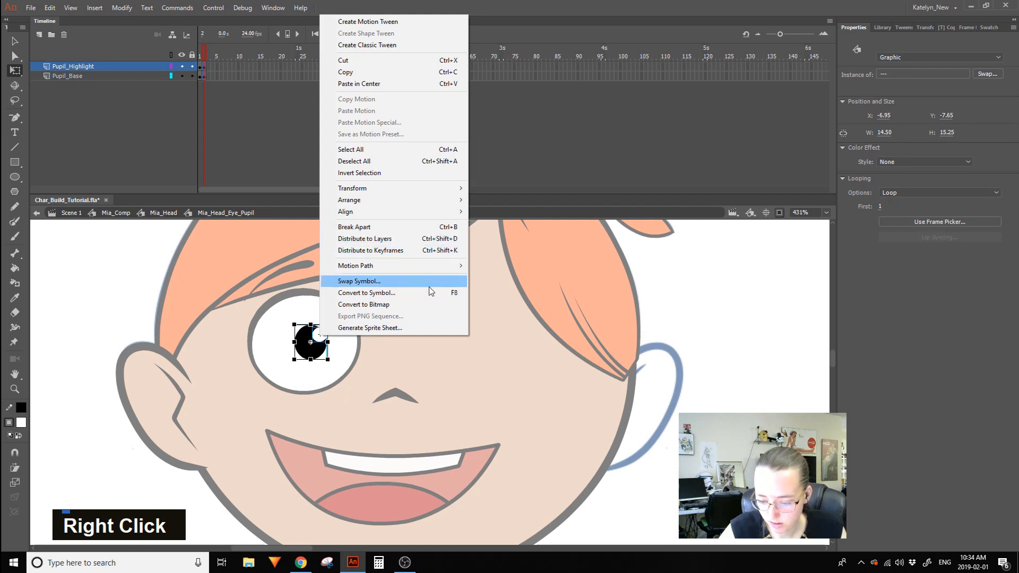
pyautogui.moveTo(434, 195)
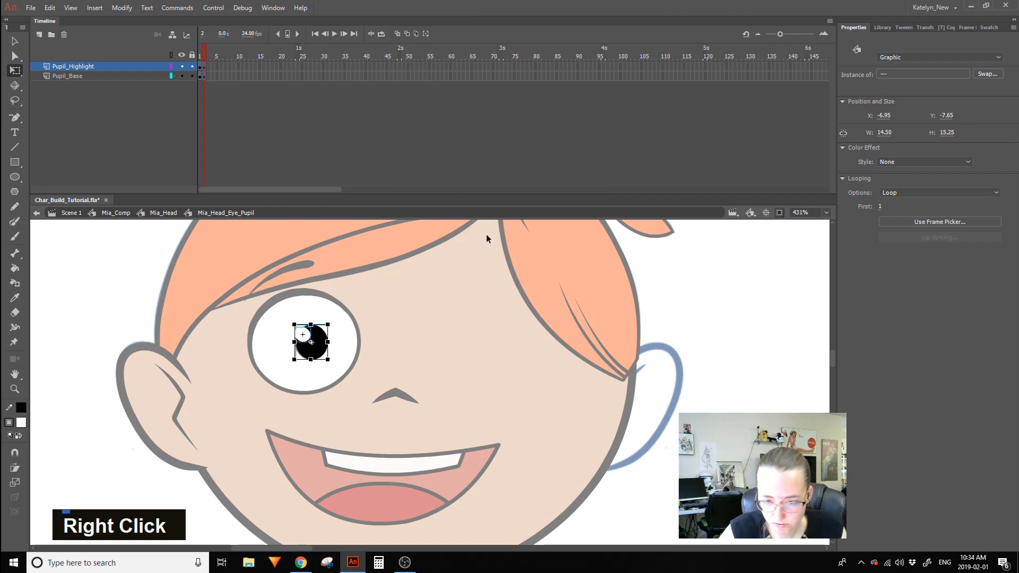
pyautogui.doubleClick(375, 296)
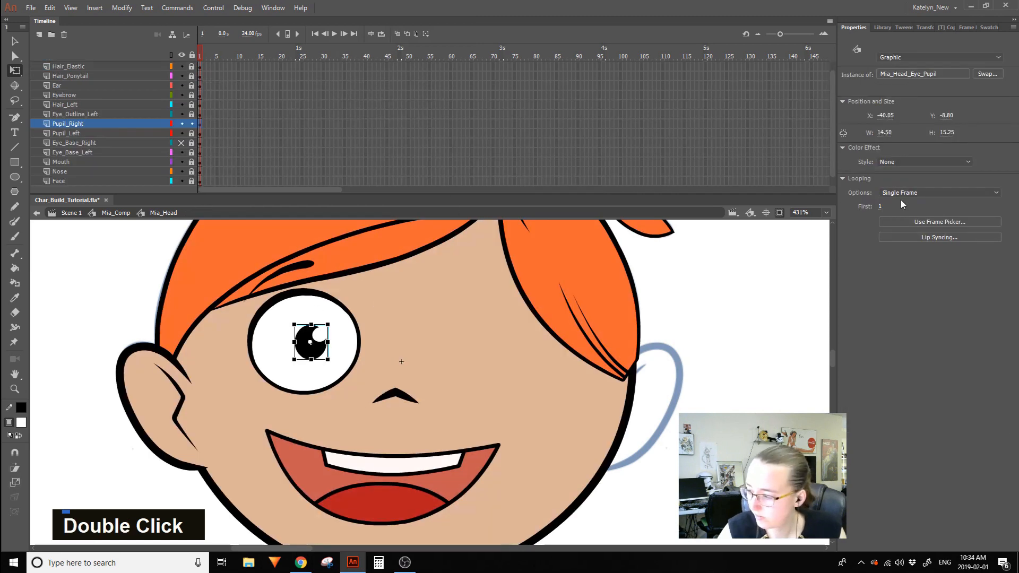
# Set the Pupil_Right instance to show single frame 2, and lock and hide the Pupil_Right layer.
pyautogui.moveTo(879, 206); pyautogui.dragTo(947, 190)
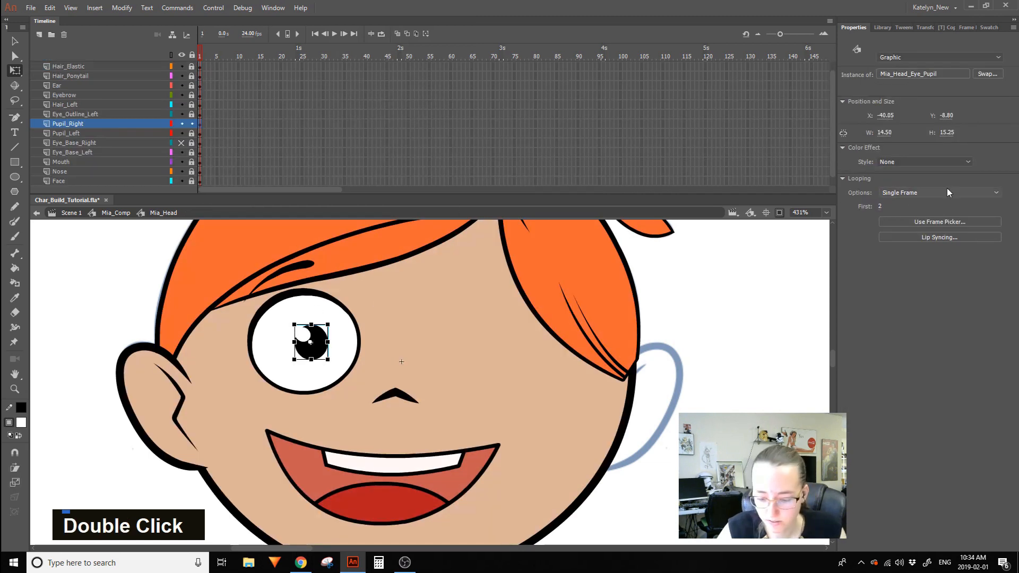
pyautogui.click(192, 124)
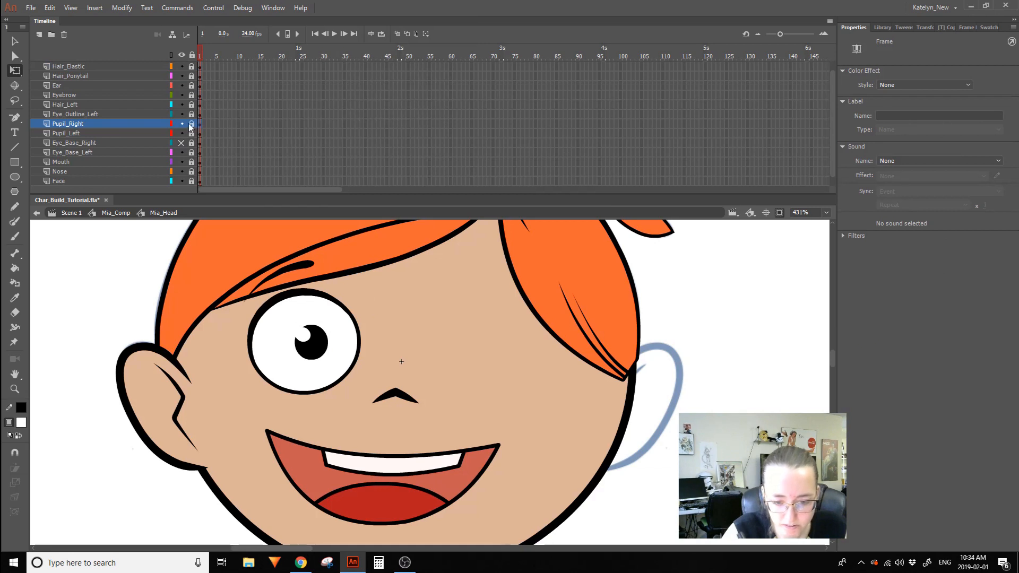
pyautogui.click(181, 124)
# Unlock Eye_Outline_Left and add a new layer directly above it named Eye_Outline_Right.
pyautogui.click(142, 114)
pyautogui.click(192, 114)
pyautogui.click(104, 42)
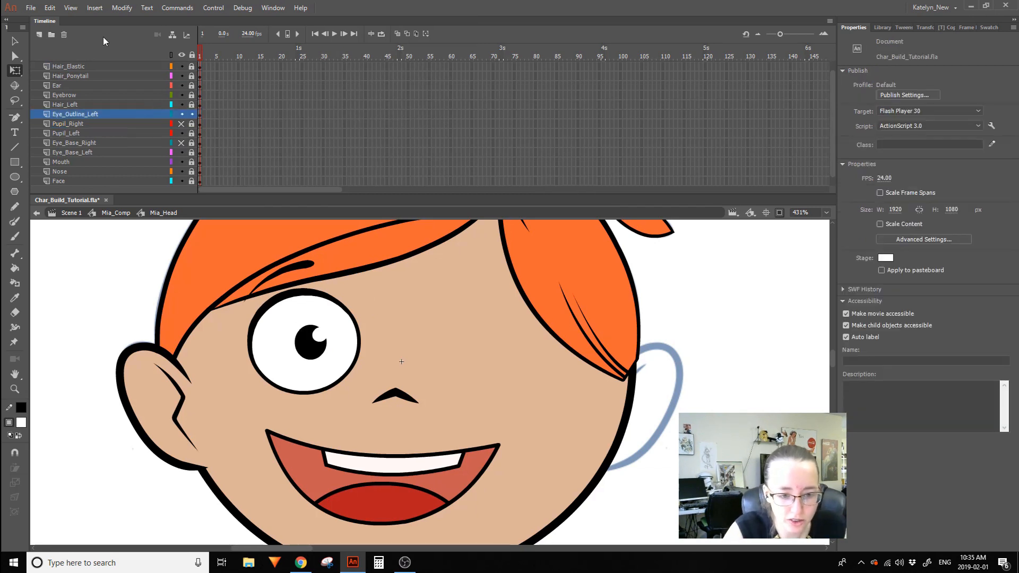
pyautogui.click(39, 34)
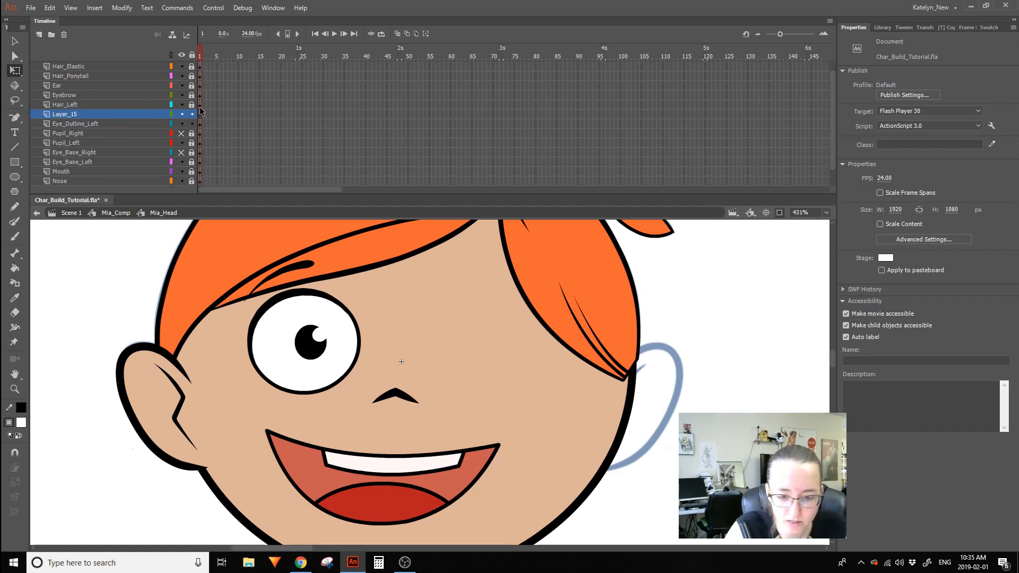
pyautogui.doubleClick(113, 113)
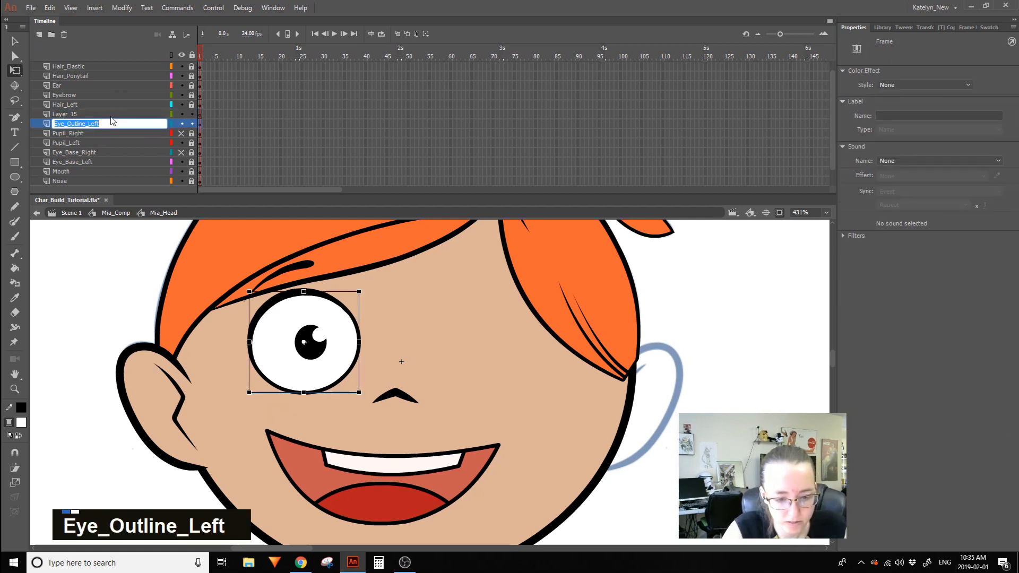
pyautogui.doubleClick(112, 112)
pyautogui.write('Eye_Outline_Left')
pyautogui.moveTo(100, 114); pyautogui.dragTo(92, 114)
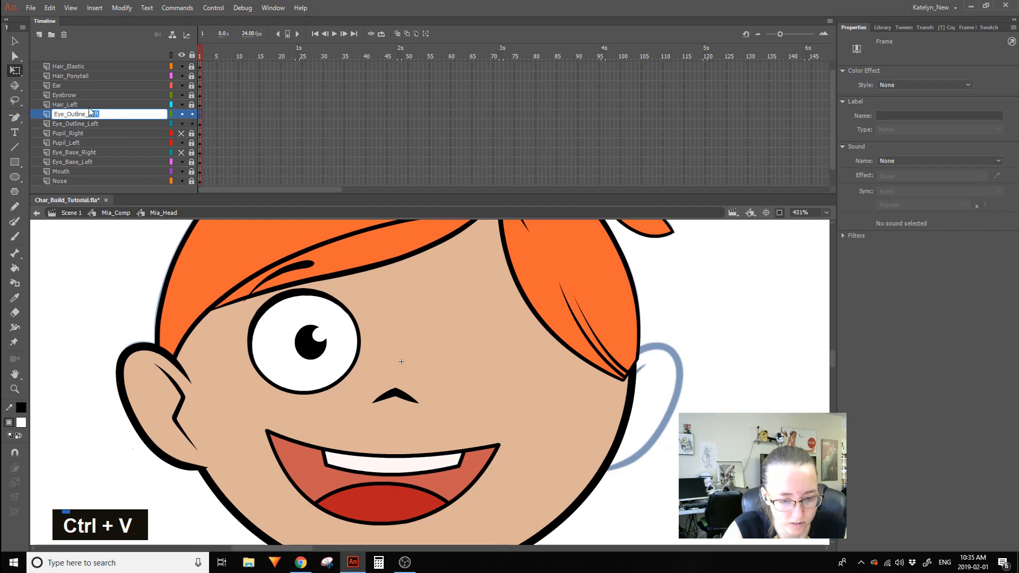
pyautogui.write('Right')
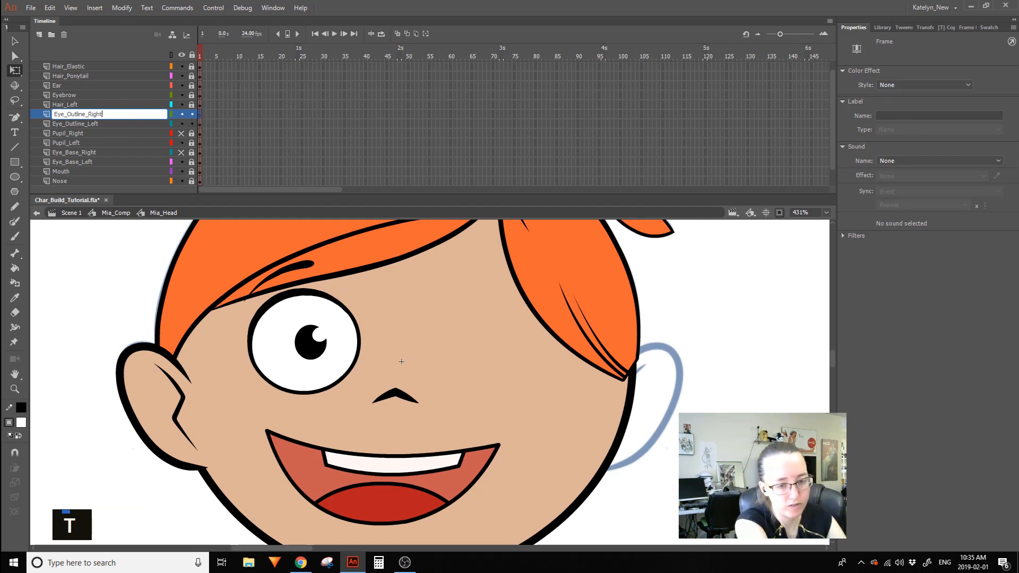
pyautogui.press('Return')
# Duplicate the Eye_Outline_Left keyframe onto the Eye_Outline_Right layer and lock every layer except Eye_Outline_Right.
pyautogui.click(200, 123)
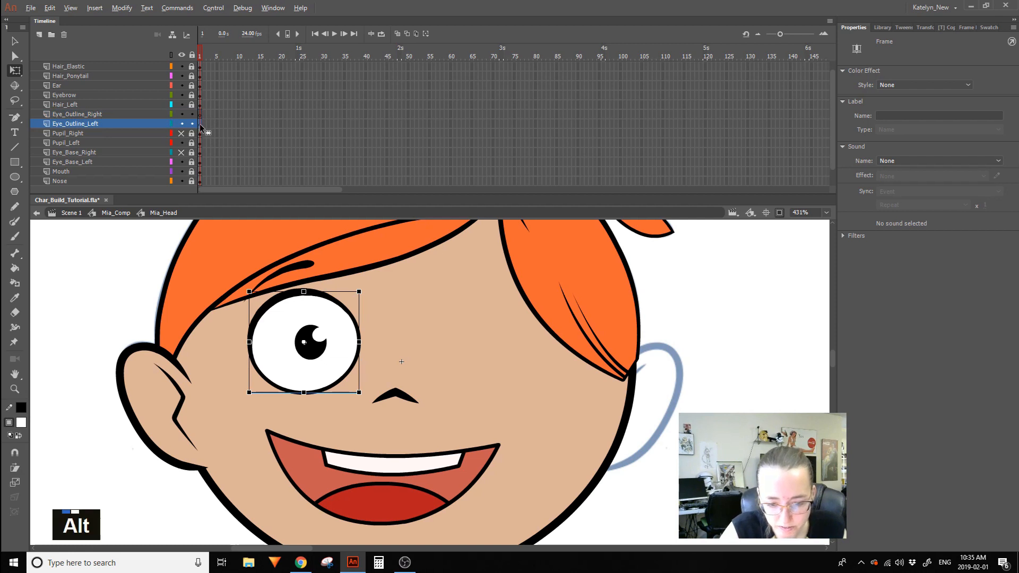
pyautogui.moveTo(200, 124); pyautogui.dragTo(201, 113)
pyautogui.keyDown('alt'); pyautogui.click(192, 114); pyautogui.keyUp('alt')
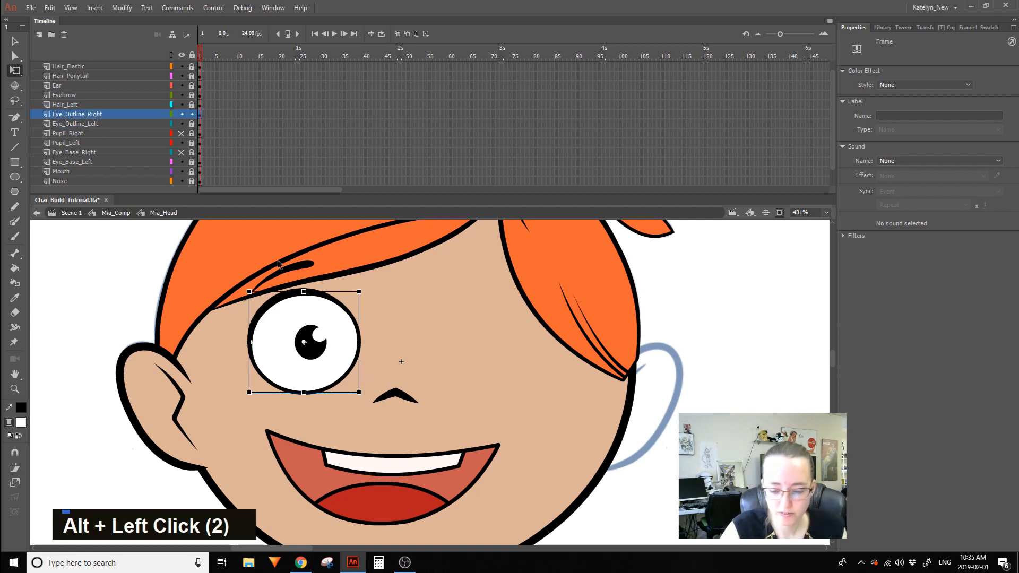
pyautogui.doubleClick(304, 317)
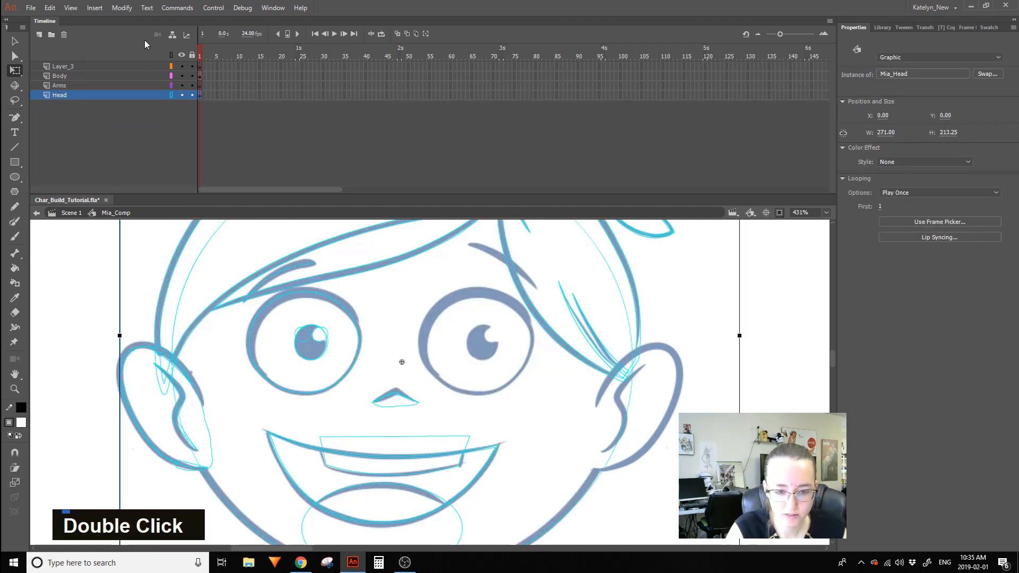
pyautogui.click(171, 95)
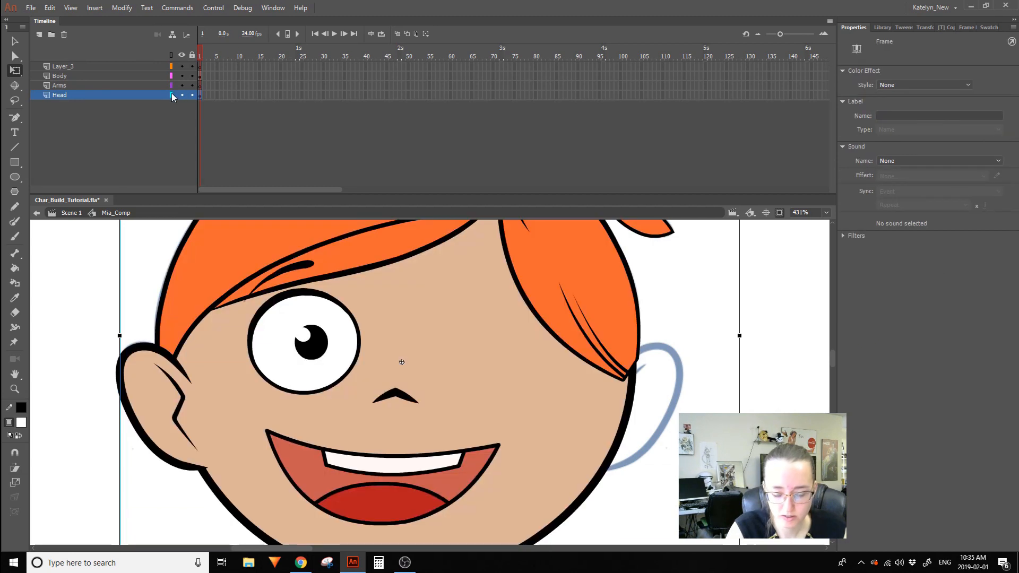
pyautogui.doubleClick(228, 246)
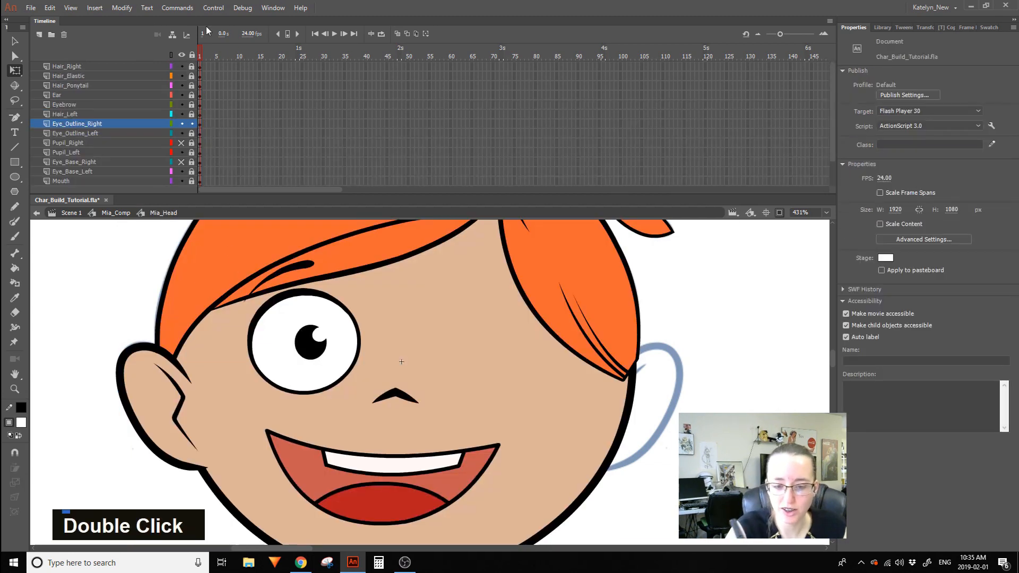
# Inside the Mia_Head_Eye_Outline symbol, add keyframes at frame 25 on the Eyelashes and Base_Line layers and extend both to frame 48.
pyautogui.click(311, 294)
pyautogui.doubleClick(344, 312)
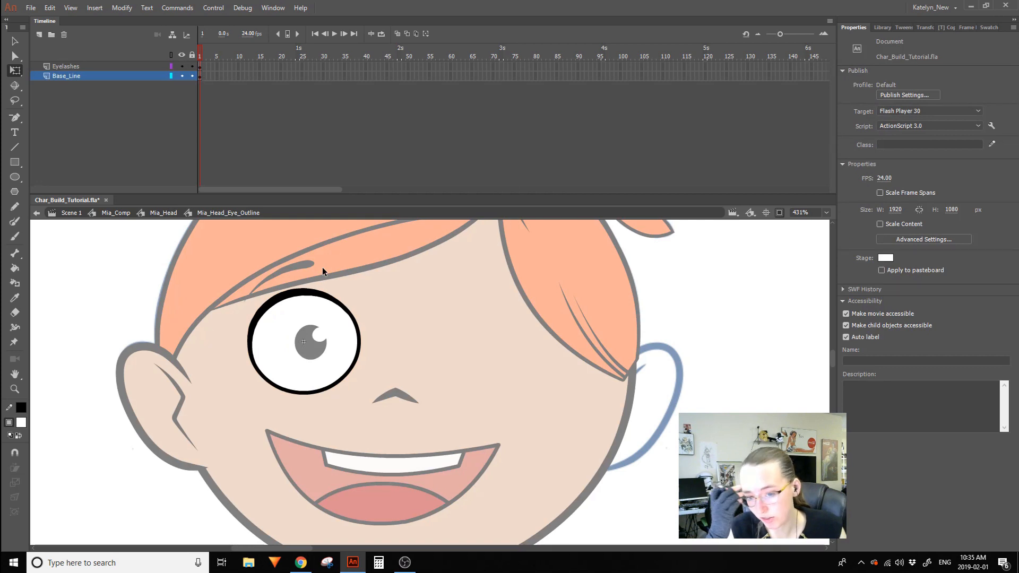
pyautogui.click(202, 76)
pyautogui.moveTo(202, 75); pyautogui.dragTo(261, 58)
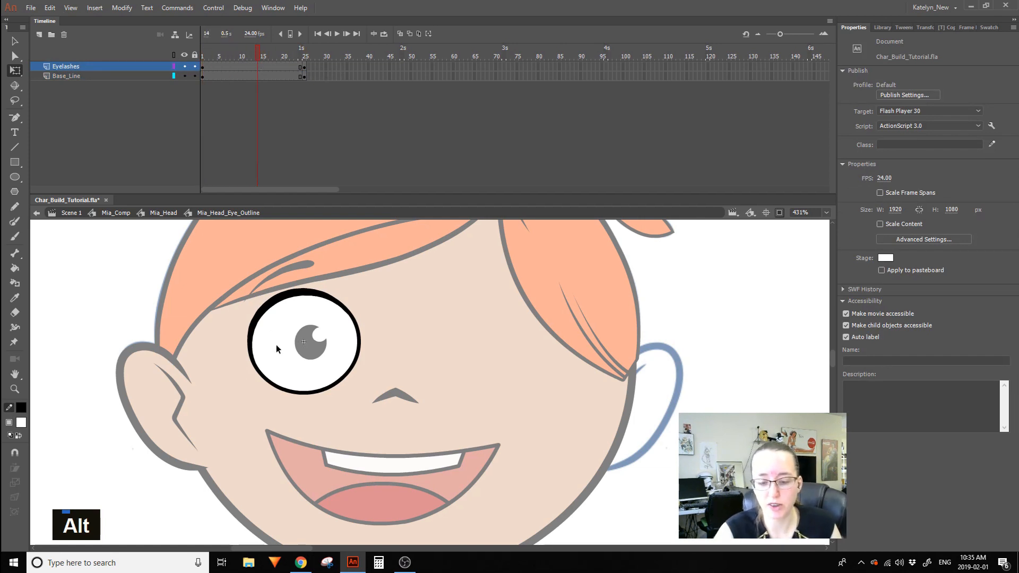
pyautogui.press('Return')
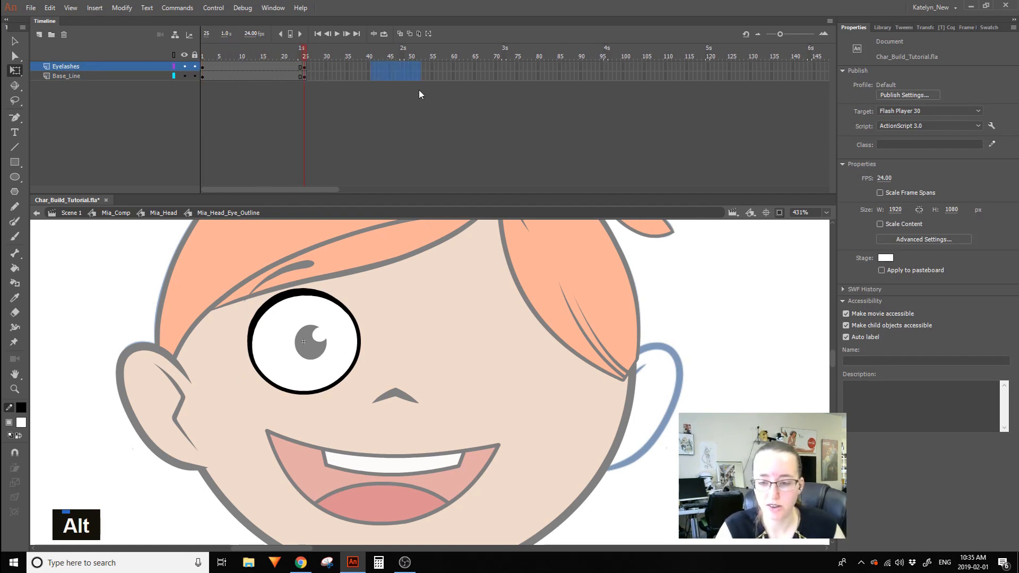
pyautogui.press('F5')
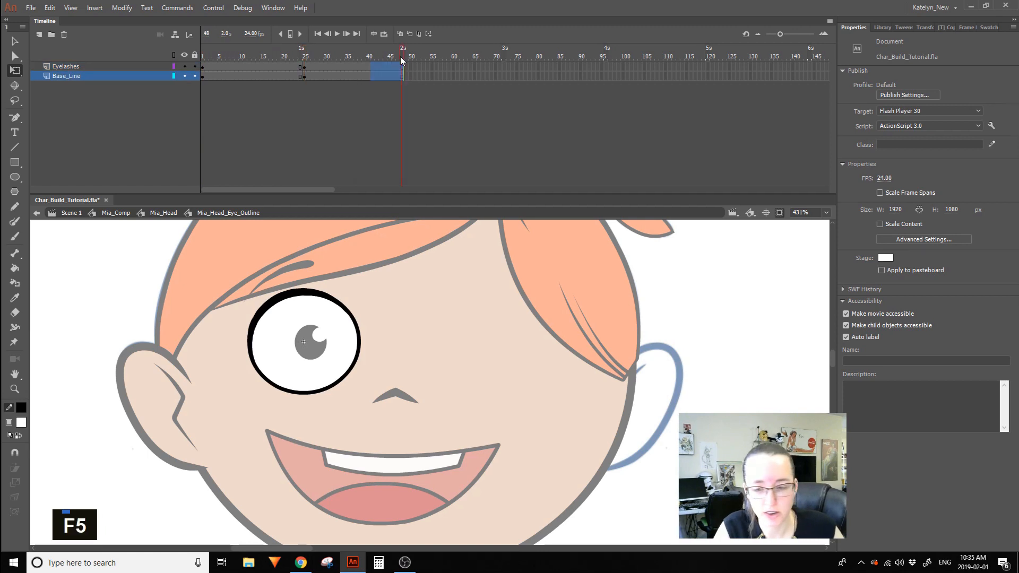
pyautogui.moveTo(307, 49); pyautogui.dragTo(348, 60)
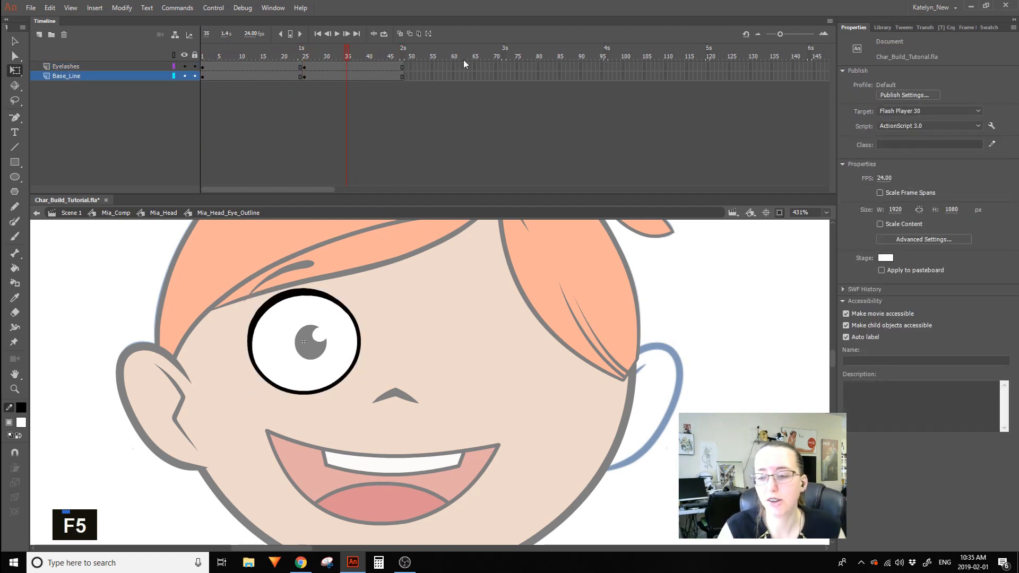
pyautogui.moveTo(315, 56)
pyautogui.mouseDown()
pyautogui.moveTo(155, 237)
pyautogui.moveTo(306, 61)
pyautogui.mouseUp()
# Flip the eye outline artwork on frame 25 horizontally so its thick edge faces the other side.
pyautogui.click(304, 76)
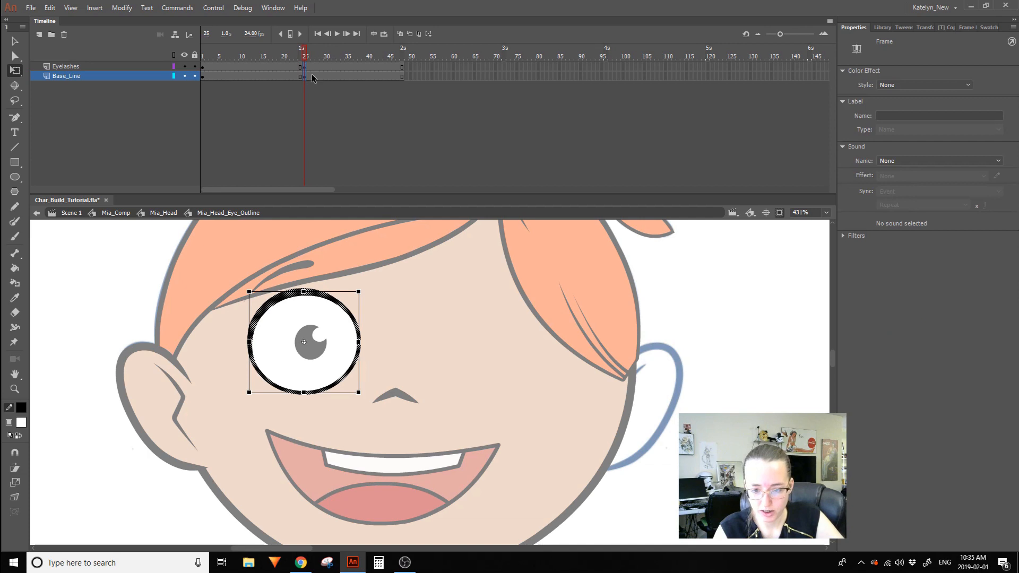
pyautogui.click(313, 275)
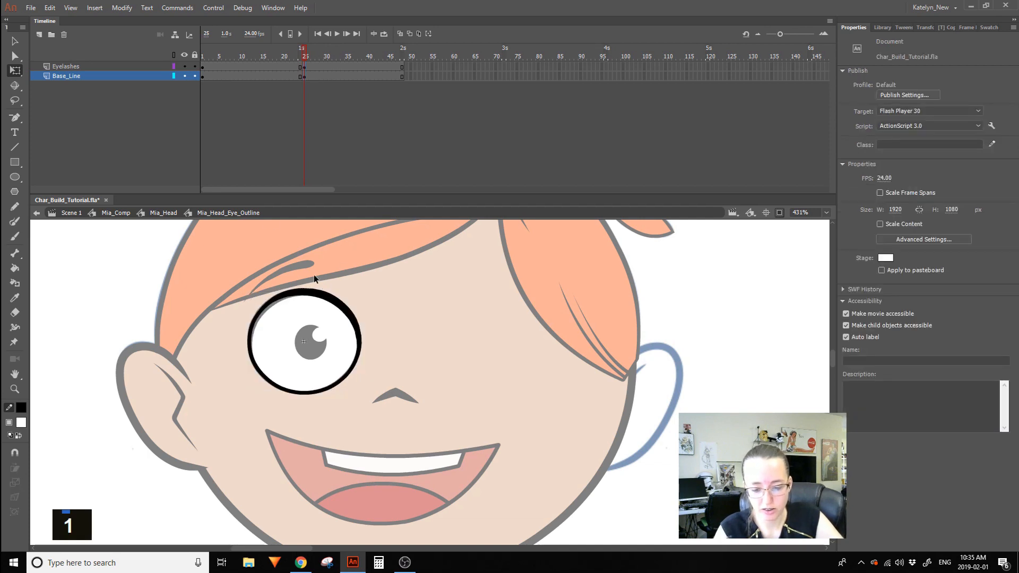
pyautogui.click(301, 66)
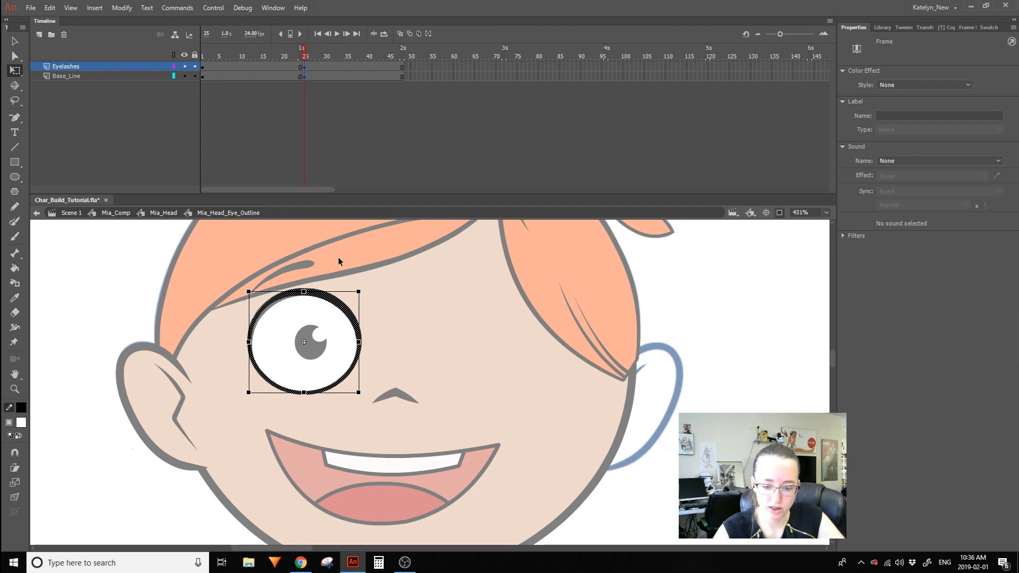
pyautogui.rightClick(338, 300)
pyautogui.moveTo(422, 202)
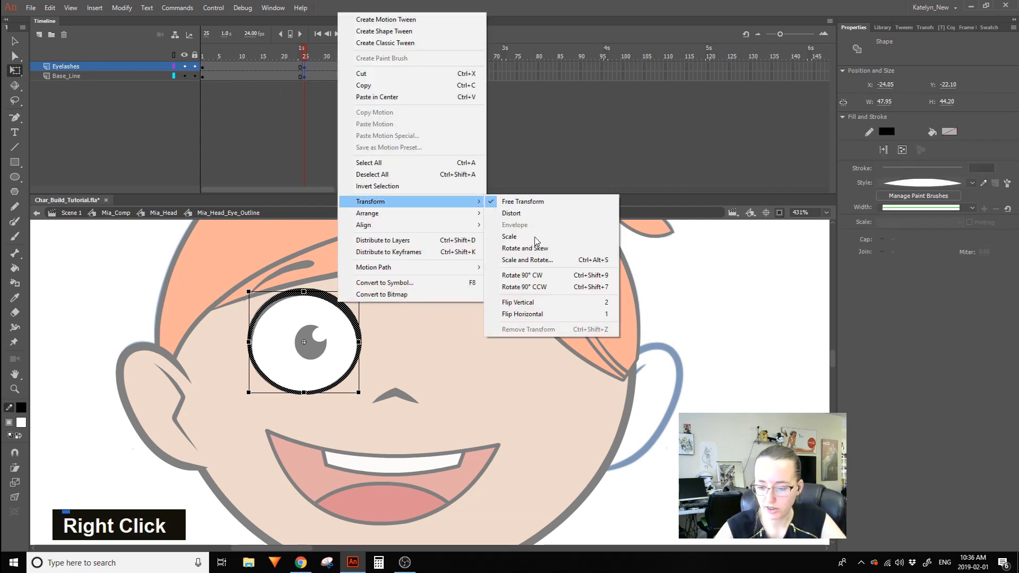
pyautogui.press('Escape')
# Check the flipped artwork on frame 25 inside the Mia_Head_Eye_Outline symbol and return to Mia_Head.
pyautogui.doubleClick(377, 422)
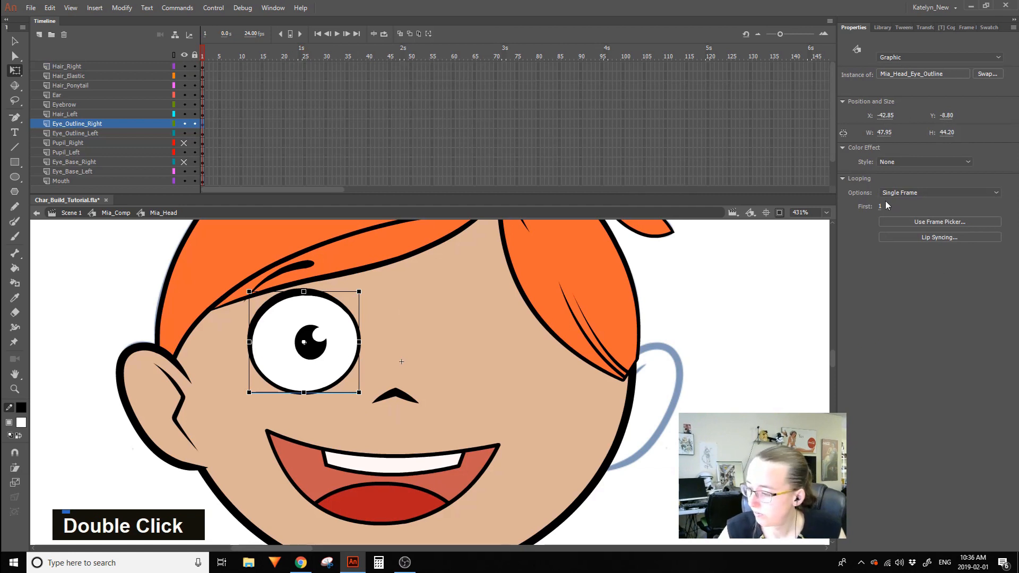
pyautogui.doubleClick(312, 292)
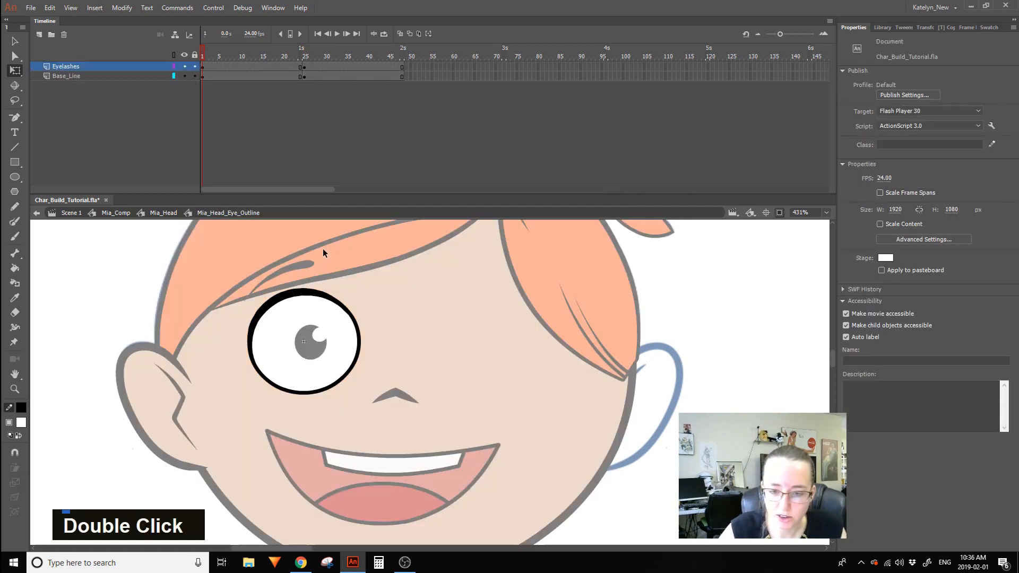
pyautogui.click(305, 55)
pyautogui.doubleClick(288, 257)
# With only Eye_Outline_Right unlocked, set its instance's first frame to one holding the flipped artwork, between frames 25 and 48.
pyautogui.keyDown('alt'); pyautogui.click(195, 123); pyautogui.keyUp('alt')
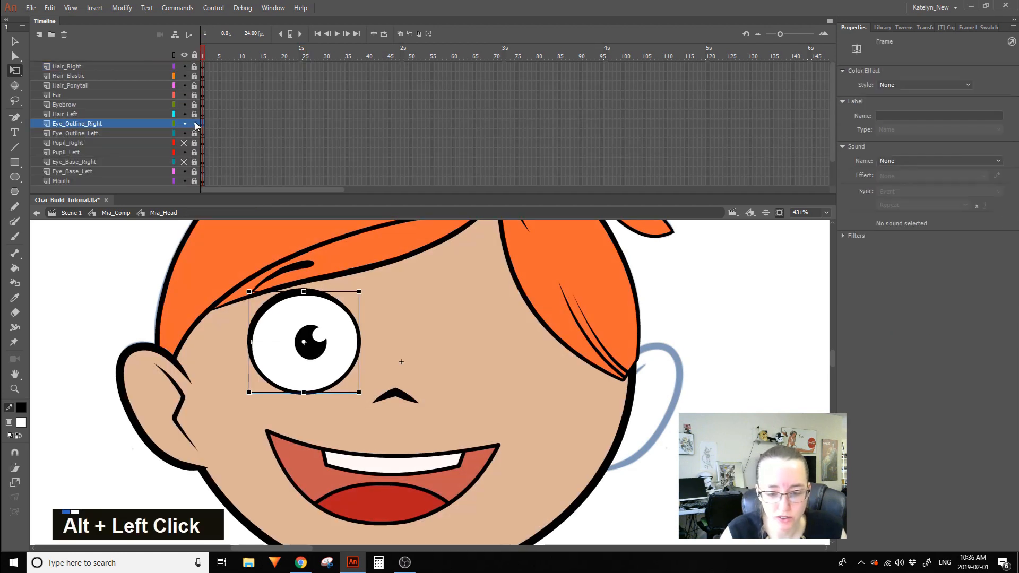
pyautogui.hotkey('ctrl', 'a')
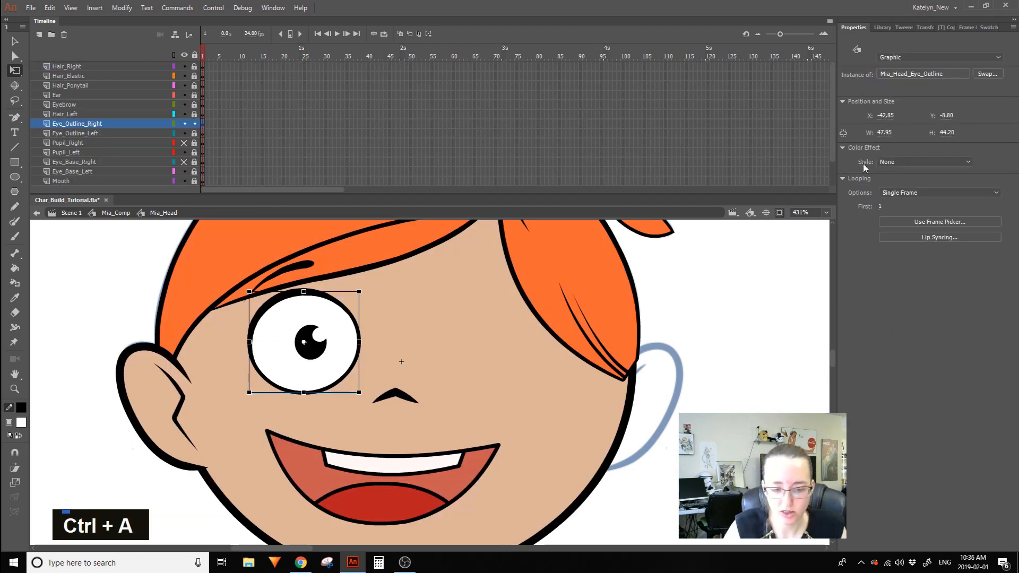
pyautogui.click(881, 207)
pyautogui.write('26')
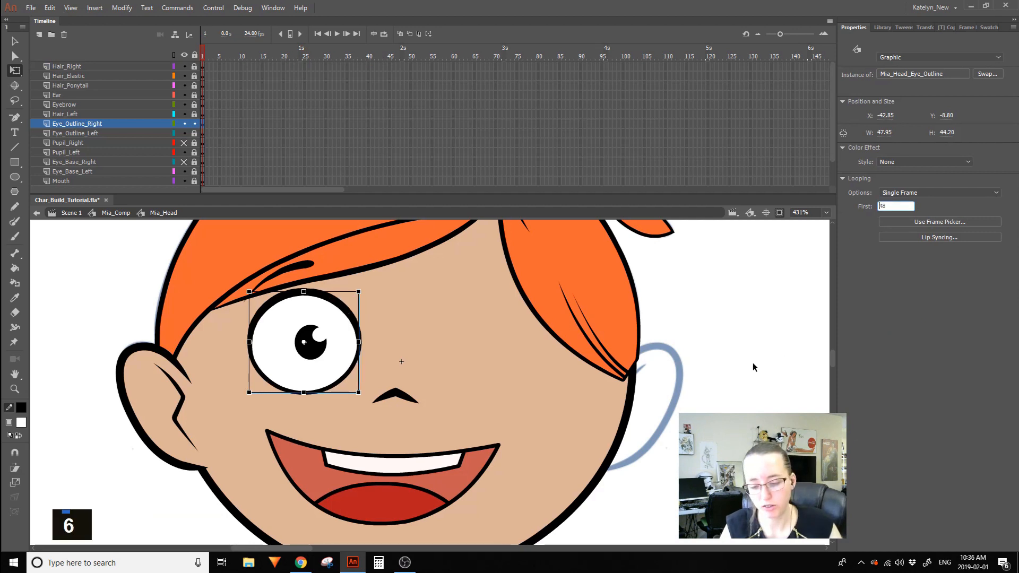
pyautogui.click(772, 359)
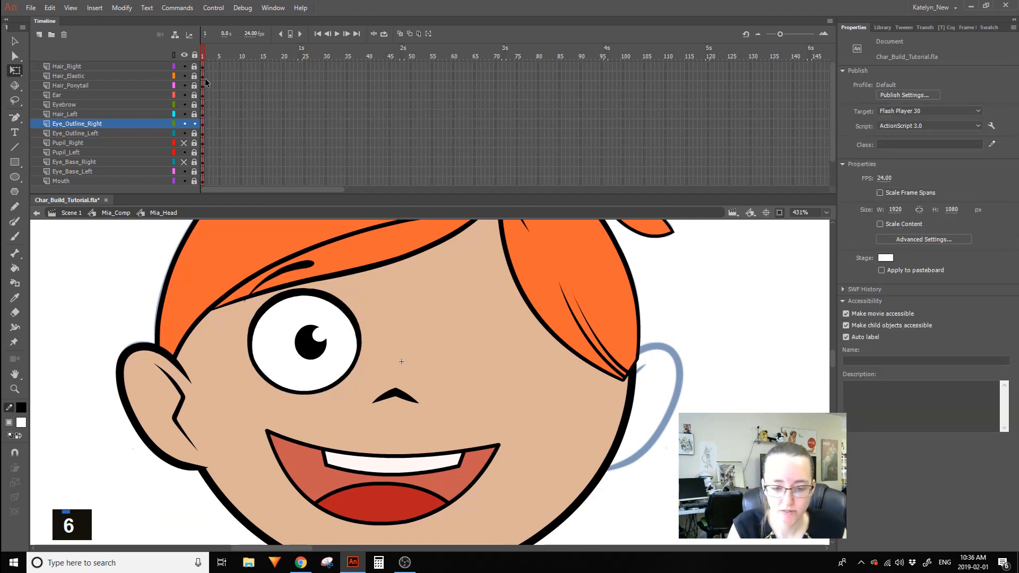
# Make Eye_Outline_Right, Pupil_Right and Eye_Base_Right visible and unlock only these three layers.
pyautogui.click(184, 123)
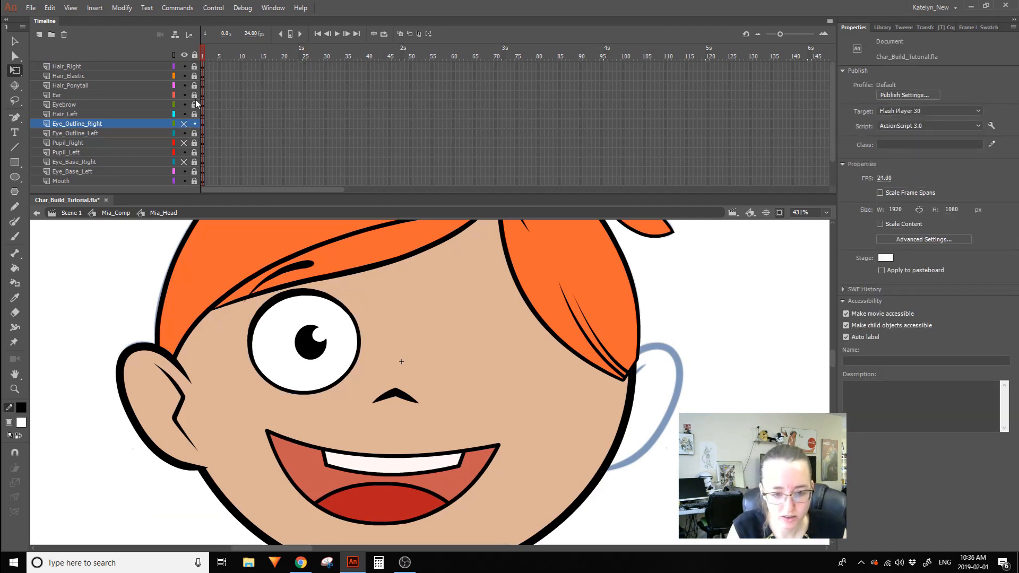
pyautogui.click(195, 133)
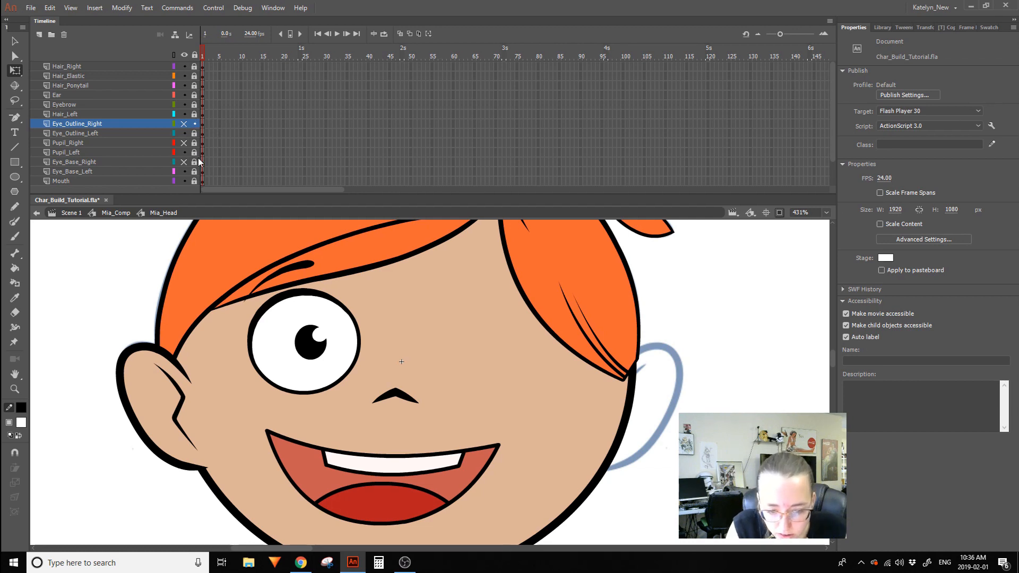
pyautogui.moveTo(184, 123); pyautogui.dragTo(186, 161)
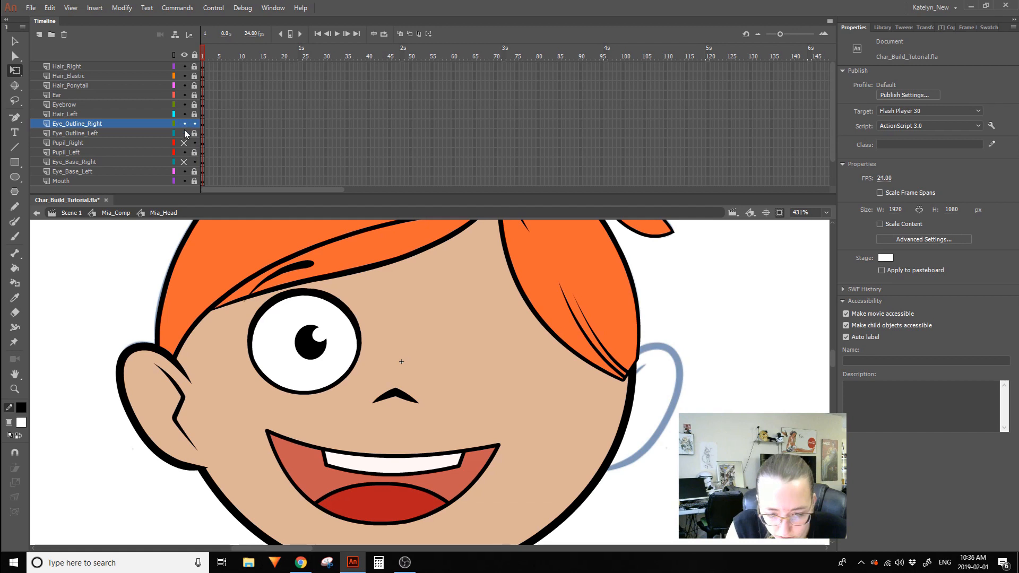
pyautogui.doubleClick(186, 161)
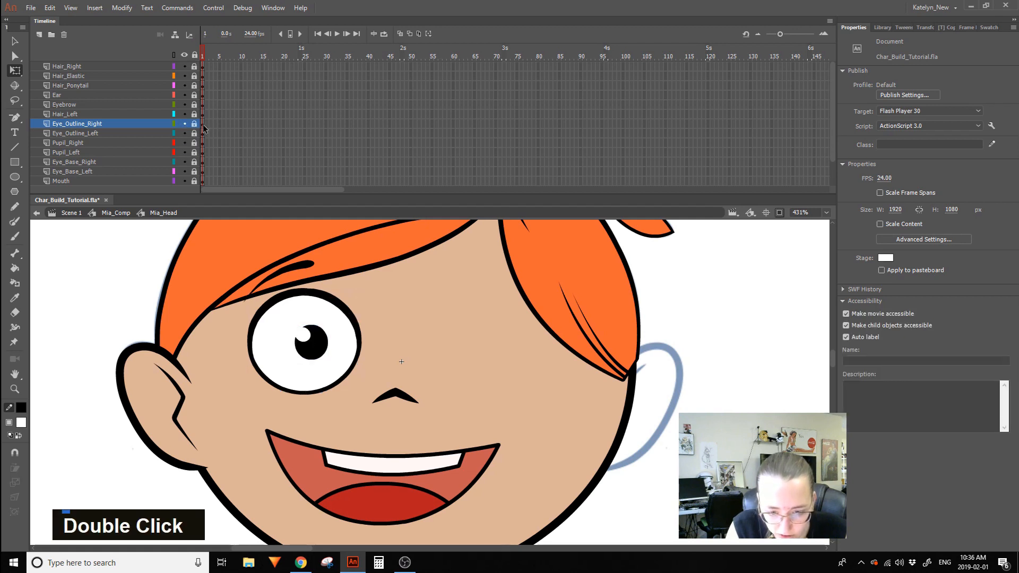
pyautogui.click(194, 162)
pyautogui.click(194, 162)
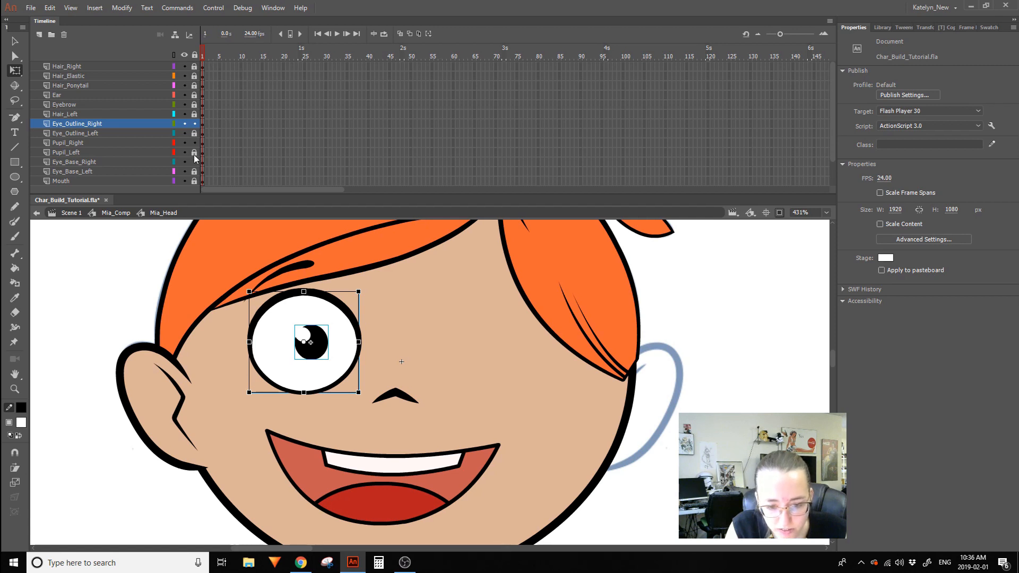
# Reorder the layers so Pupil_Right and Eye_Base_Right sit directly beneath Eye_Outline_Right and above Eye_Outline_Left.
pyautogui.hotkey('ctrl', 'a')
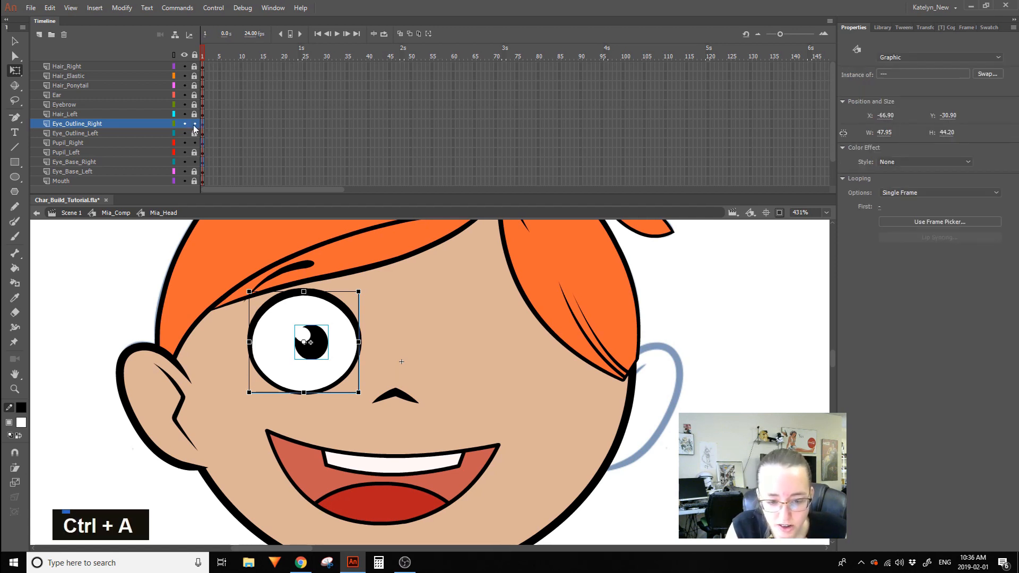
pyautogui.moveTo(112, 161); pyautogui.dragTo(125, 128)
pyautogui.keyDown('ctrl'); pyautogui.click(127, 143); pyautogui.keyUp('ctrl')
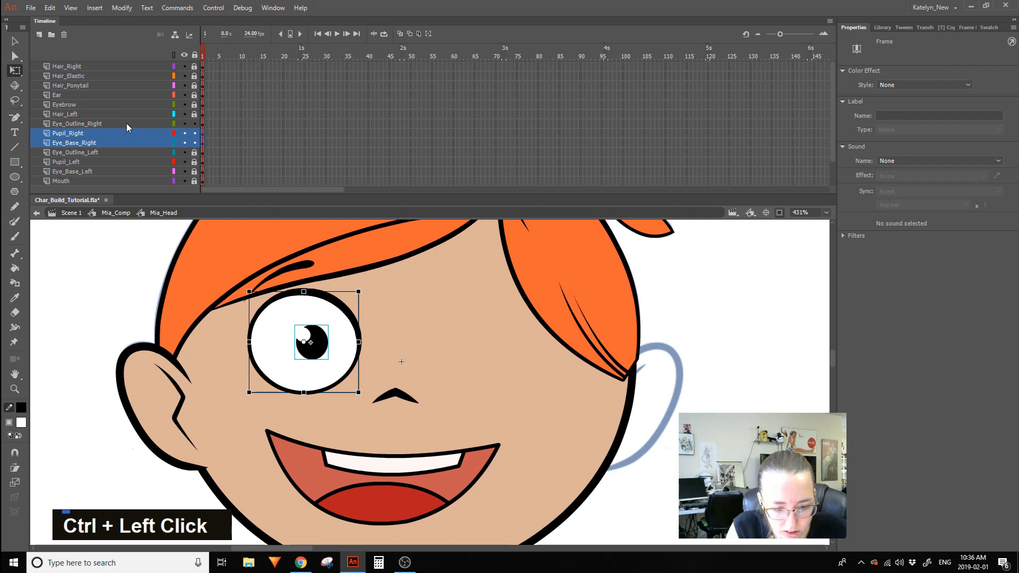
# Hide the three right-eye layers and add a new layer directly above Eye_Outline_Left, with the left-eye layers unlocked.
pyautogui.click(168, 154)
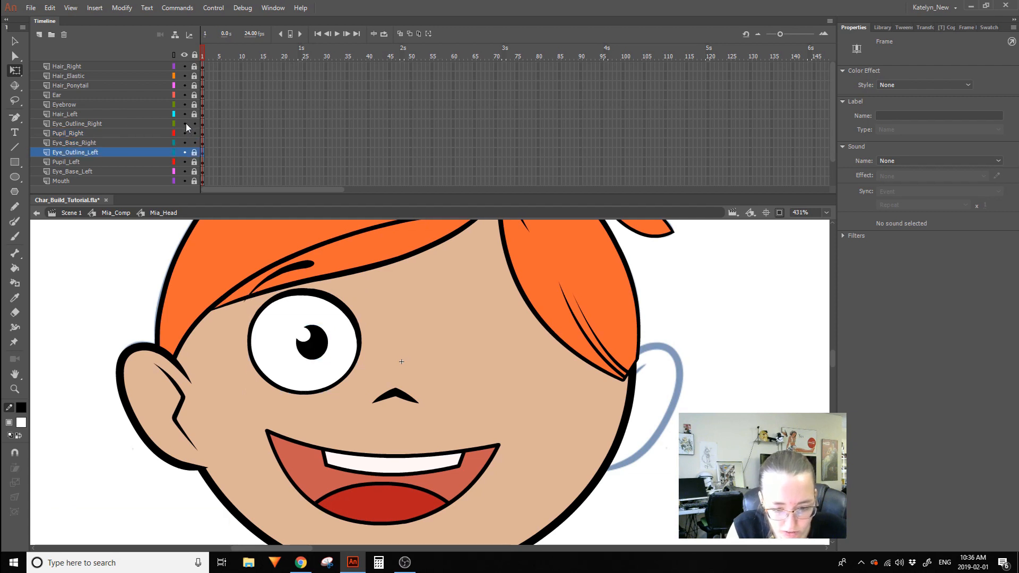
pyautogui.moveTo(185, 124); pyautogui.dragTo(186, 136)
pyautogui.click(92, 154)
pyautogui.click(39, 35)
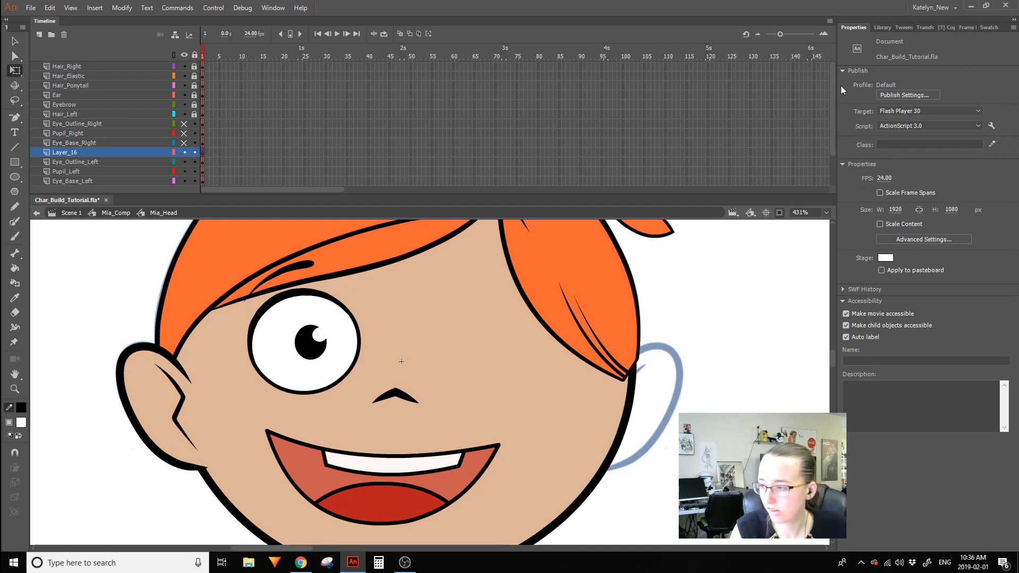
# Copy the artwork of Eye_Outline_Left, Pupil_Left and Eye_Base_Left and paste it in place onto the new layer.
pyautogui.scroll(-1, 827, 106)
pyautogui.click(107, 133)
pyautogui.keyDown('shift'); pyautogui.click(102, 152); pyautogui.keyUp('shift')
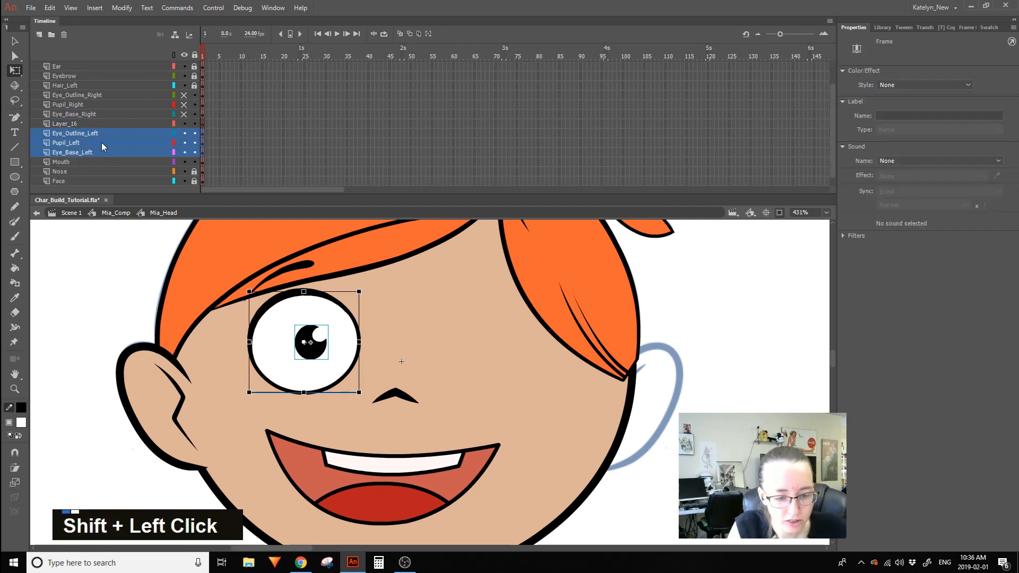
pyautogui.hotkey('ctrl', 'c')
pyautogui.click(204, 123)
pyautogui.hotkey('ctrl', 'shift', 'v')
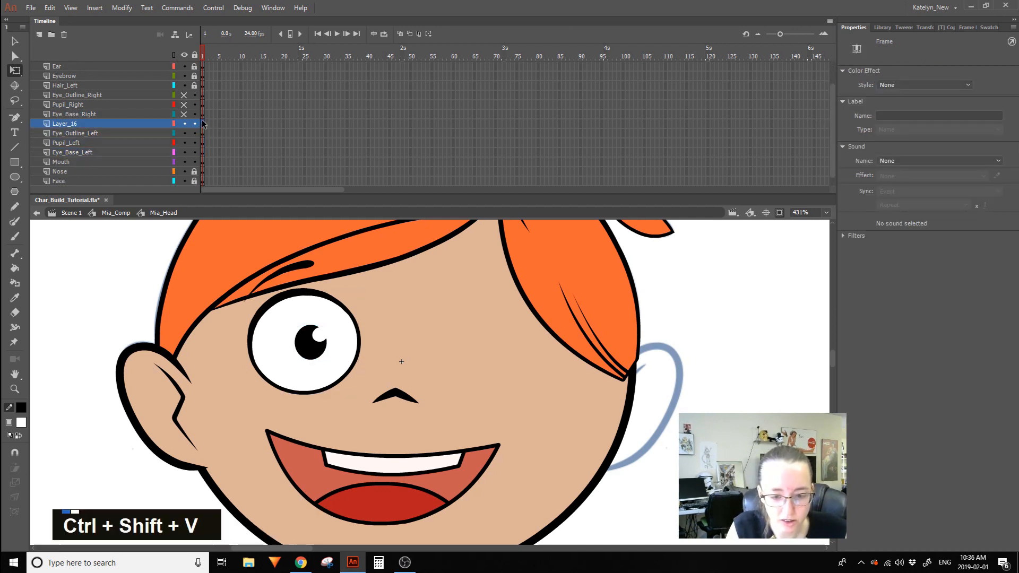
# Move the pasted-eye layer above Eye_Outline_Right, show it as outlines with all other layers locked, and flip the eye horizontally.
pyautogui.keyDown('alt'); pyautogui.click(194, 124); pyautogui.keyUp('alt')
pyautogui.moveTo(117, 123); pyautogui.dragTo(123, 93)
pyautogui.click(173, 95)
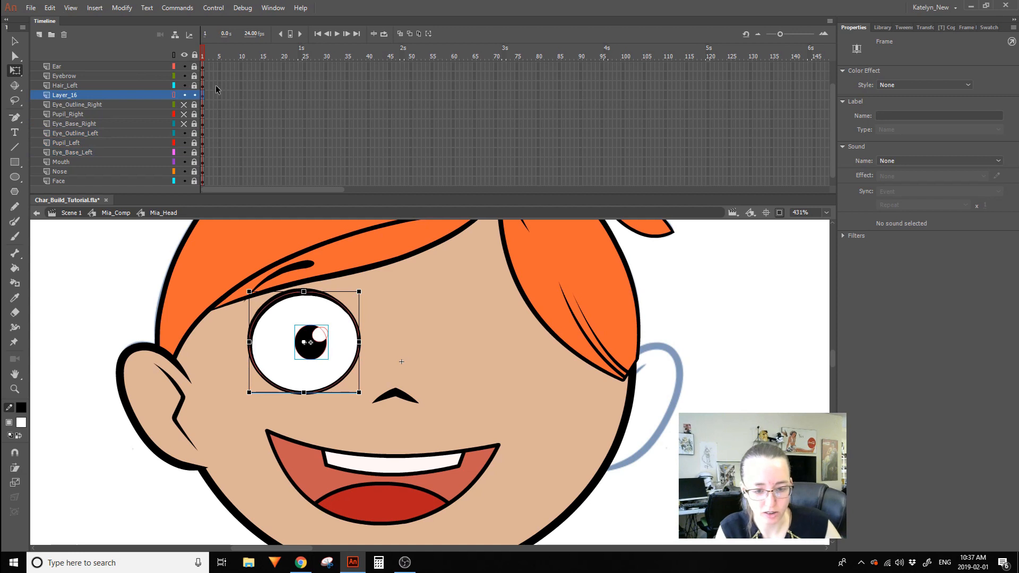
pyautogui.press('1')
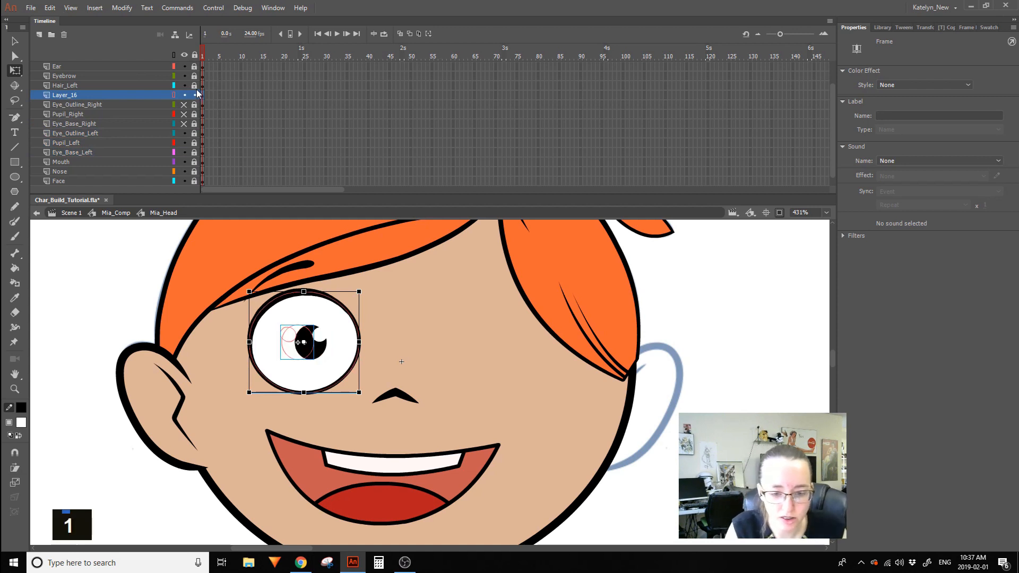
# Show and unlock the right-eye layers and nudge the Pupil_Right instance left to about X -46.3, matching the flipped outline guide.
pyautogui.moveTo(184, 107); pyautogui.dragTo(184, 123)
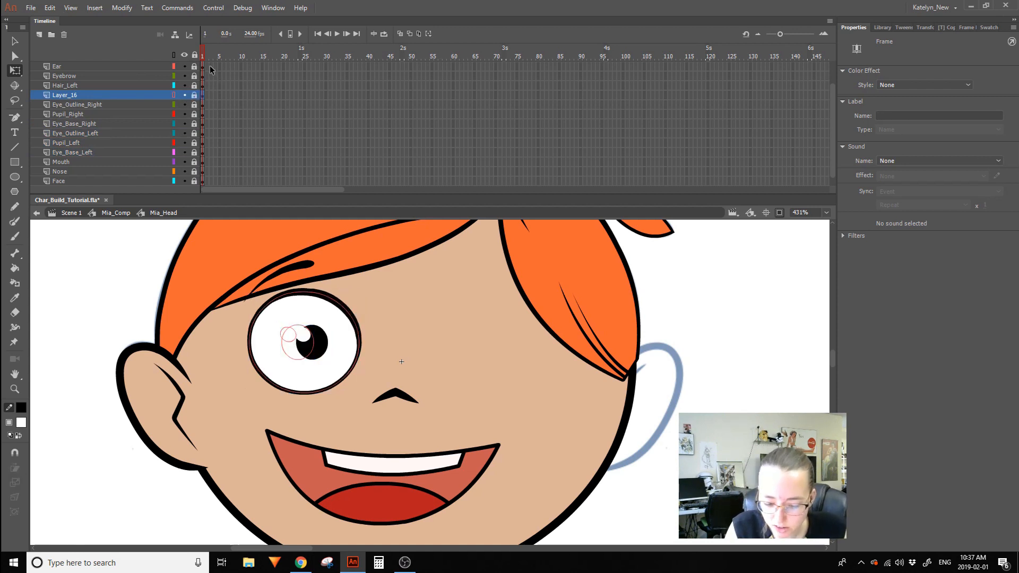
pyautogui.doubleClick(194, 105)
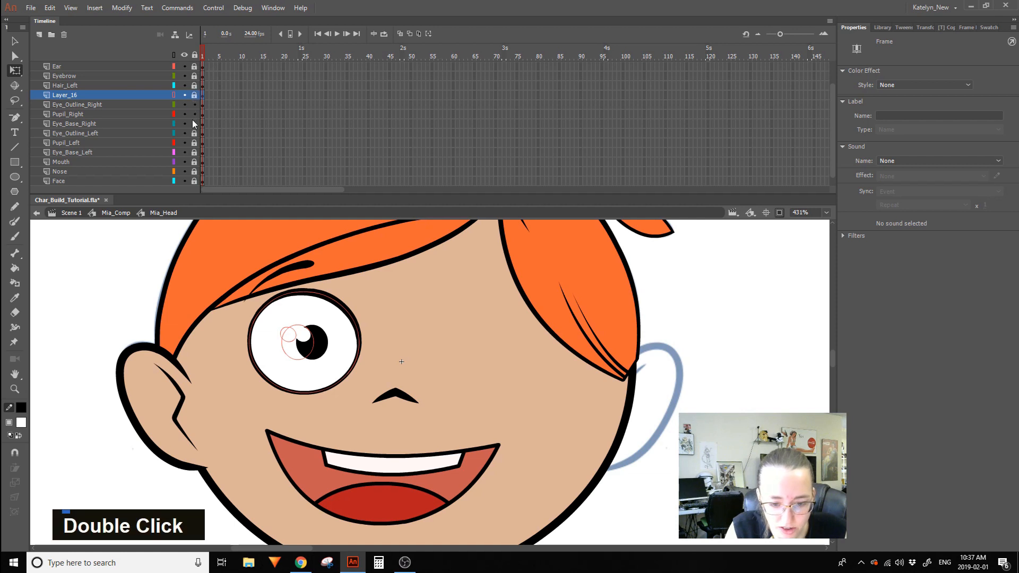
pyautogui.click(322, 343)
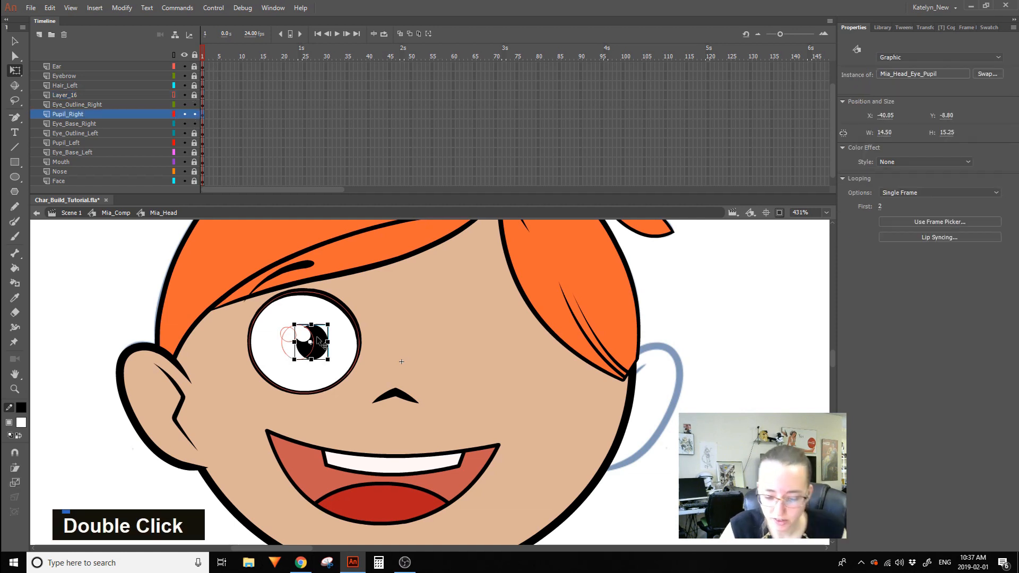
pyautogui.hotkey('shift', 'Left')
pyautogui.hotkey('shift', 'Left')
pyautogui.hotkey('shift', 'Left')
pyautogui.press('Left')
pyautogui.press('Left')
pyautogui.press('Left')
pyautogui.press('Left')
pyautogui.press('Left')
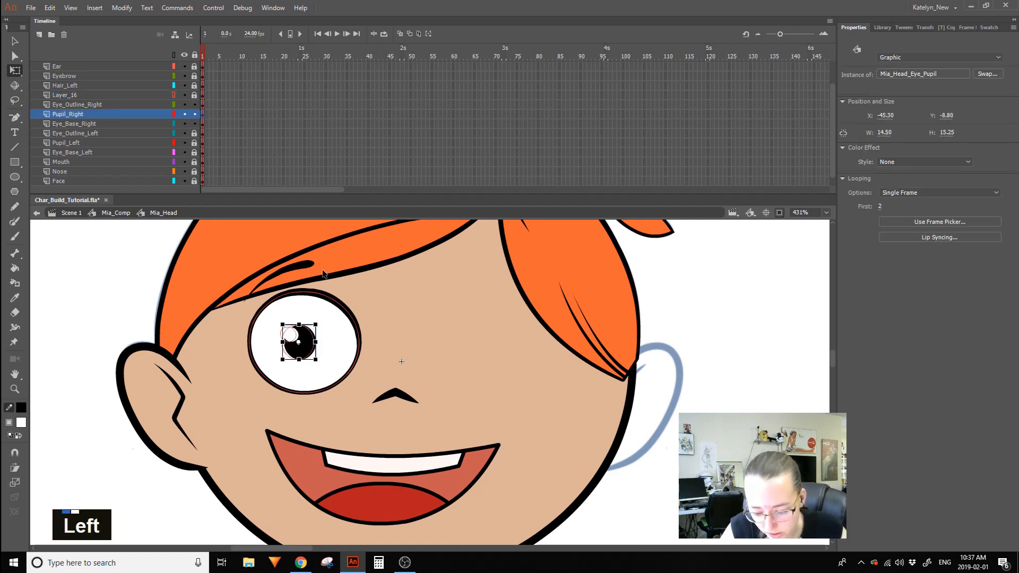
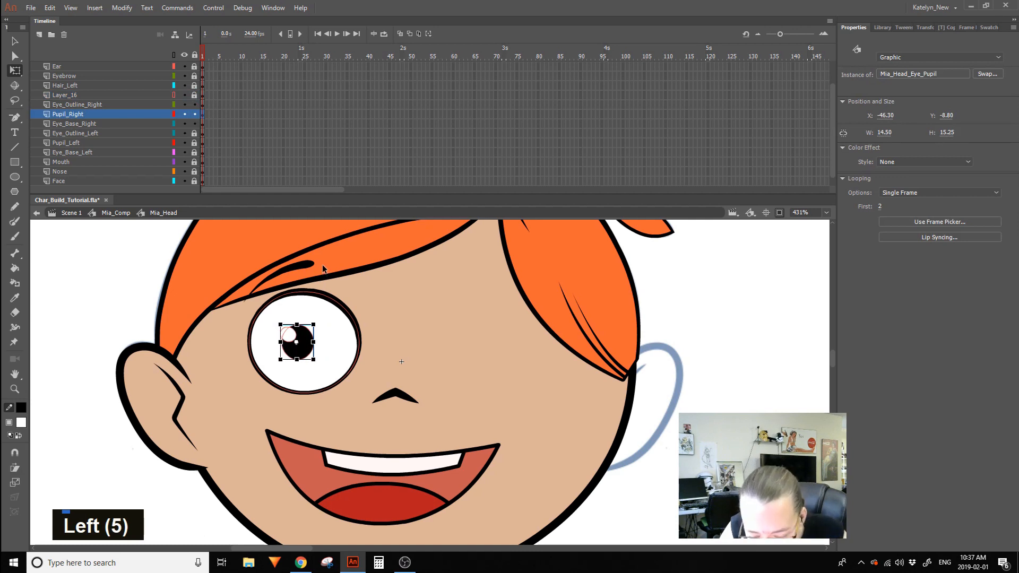
# Unlock and delete the Layer_16 guide layer holding the flipped eye copy.
pyautogui.click(194, 95)
pyautogui.doubleClick(154, 94)
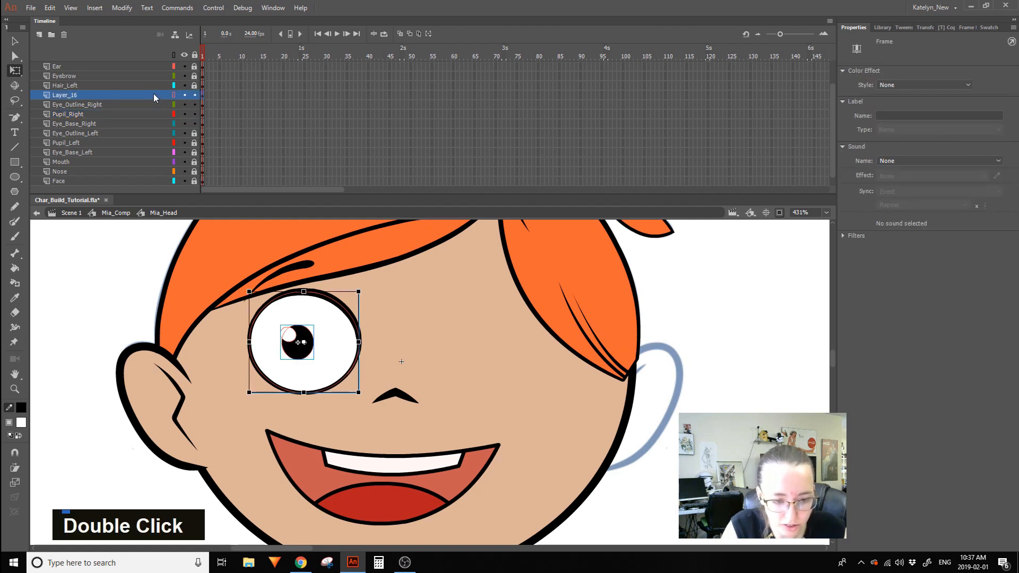
pyautogui.click(64, 34)
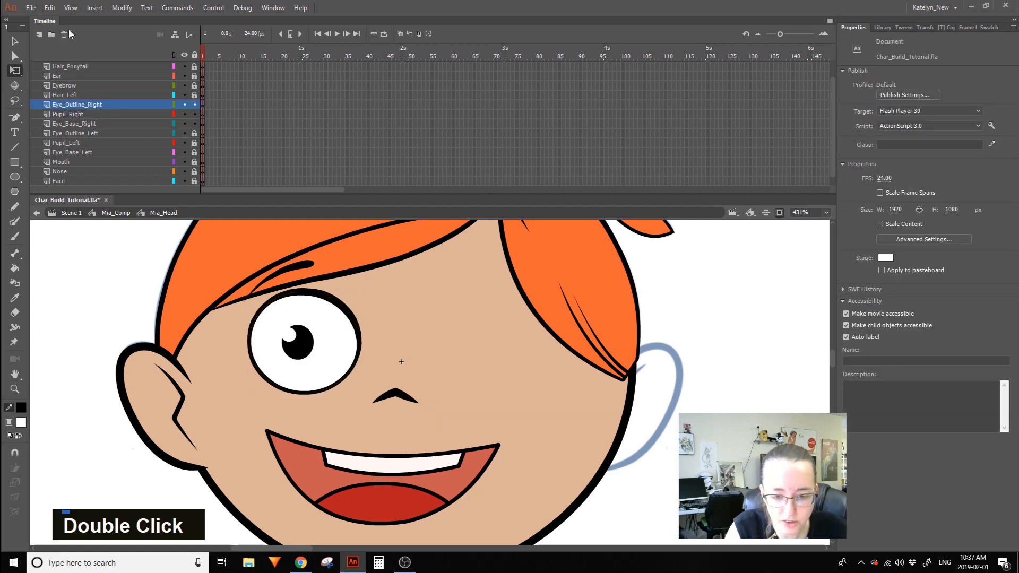
# Move the artwork of all three right-eye layers across the face and align it with the sketched eye, showing every layer as outlines.
pyautogui.keyDown('shift'); pyautogui.click(155, 123); pyautogui.keyUp('shift')
pyautogui.moveTo(337, 344); pyautogui.dragTo(507, 339)
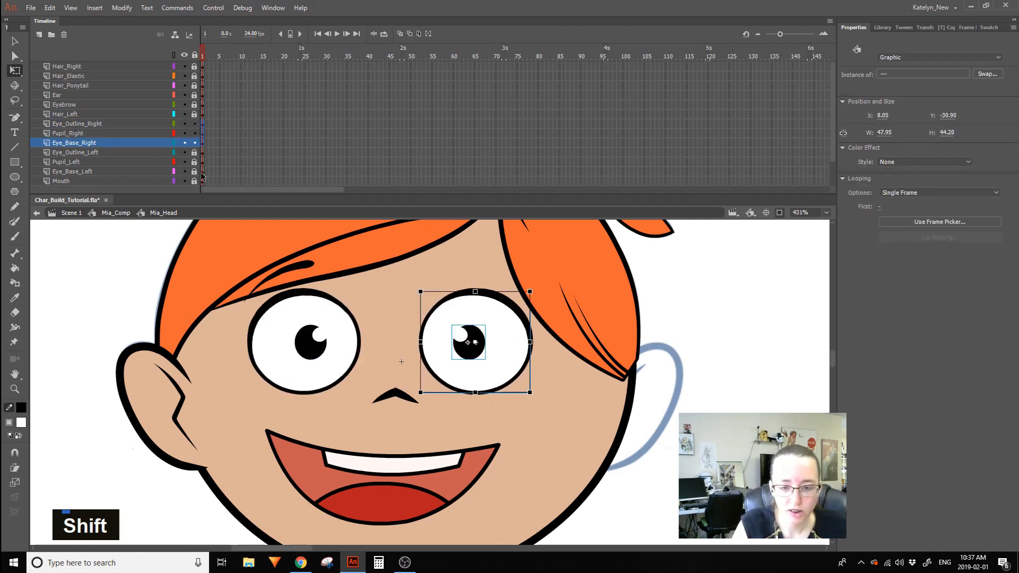
pyautogui.click(174, 55)
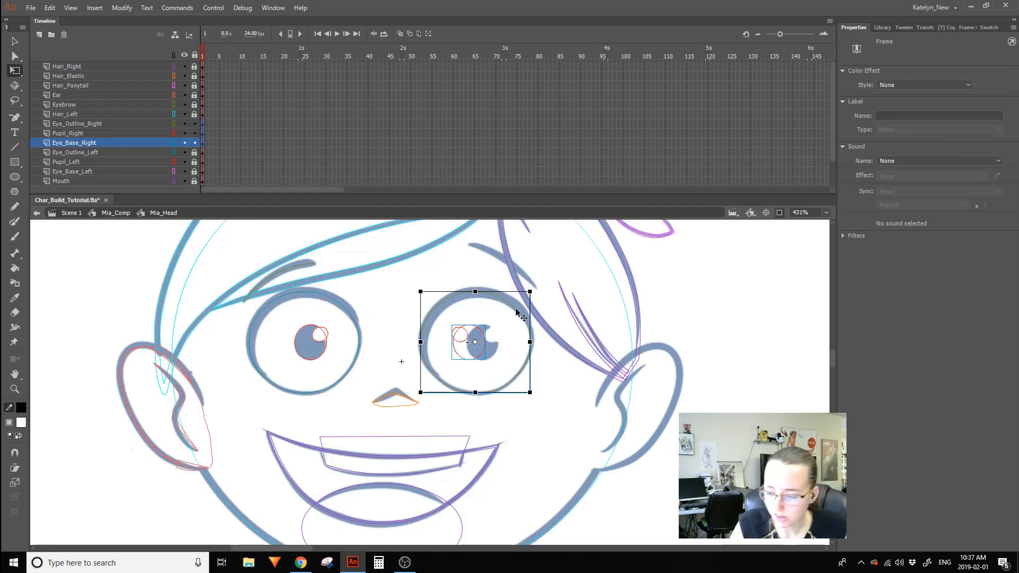
pyautogui.hotkey('shift', 'Right')
pyautogui.hotkey('shift', 'Left')
pyautogui.hotkey('shift', 'Left')
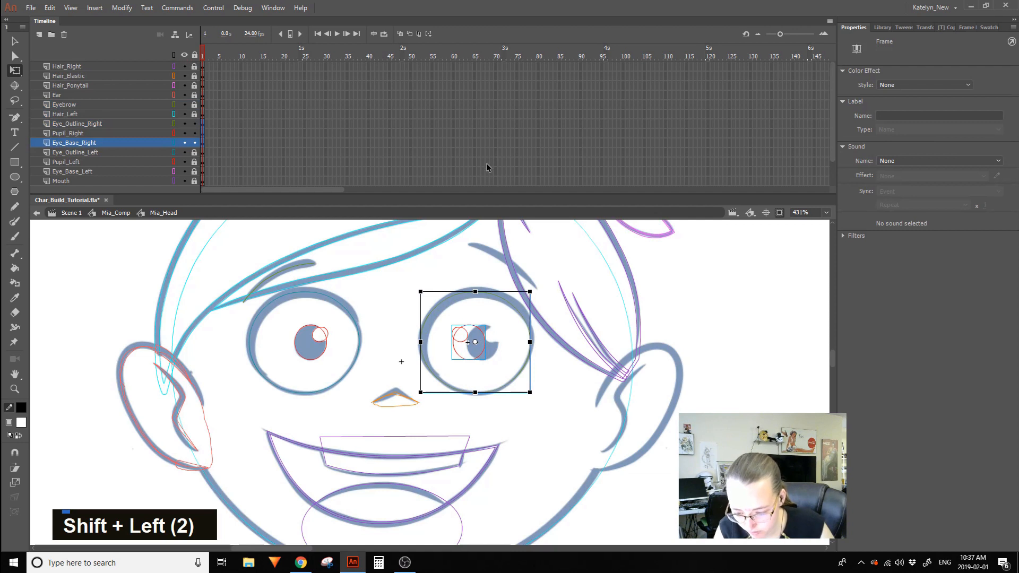
pyautogui.press('Right')
pyautogui.press('Right')
pyautogui.press('Right')
pyautogui.press('Right')
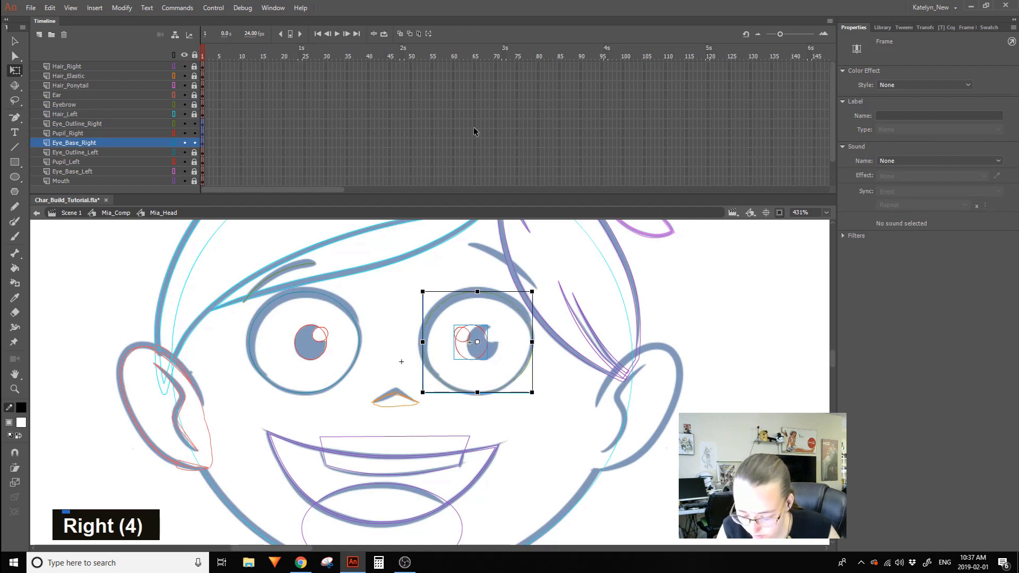
# Inside the Mia_Head_Eye_Pupil symbol, remove frame 2 from both layers, then return to Mia_Head and lock every layer except Pupil_Right.
pyautogui.click(483, 347)
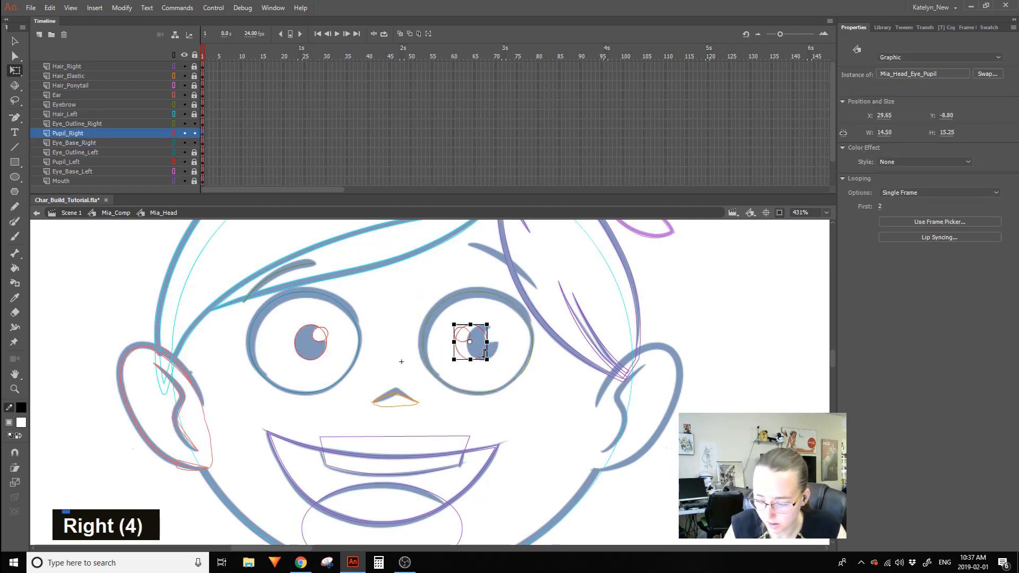
pyautogui.doubleClick(483, 348)
pyautogui.click(202, 66)
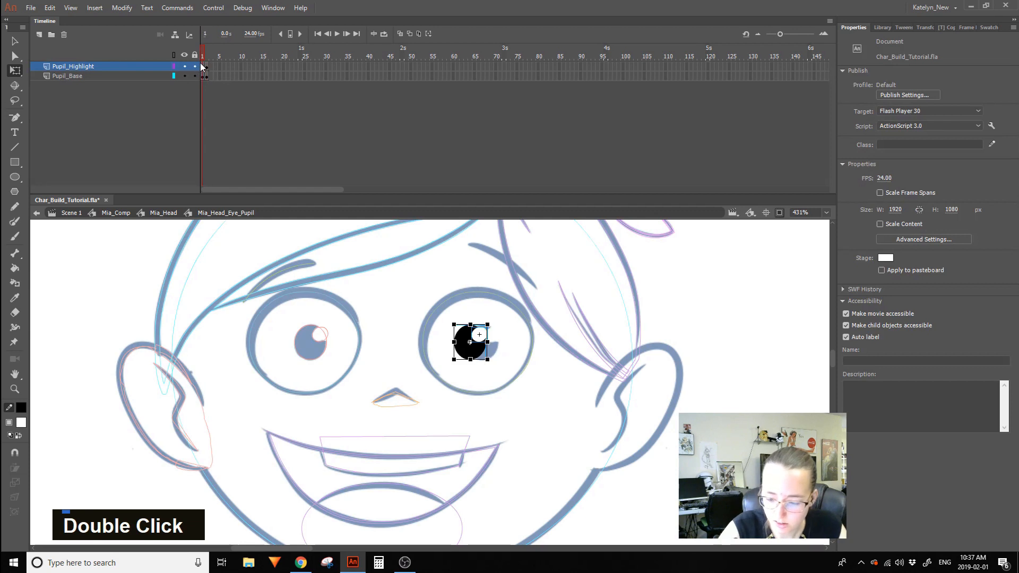
pyautogui.press('.')
pyautogui.press(',')
pyautogui.press('.')
pyautogui.click(206, 77)
pyautogui.hotkey('shift', 'F6')
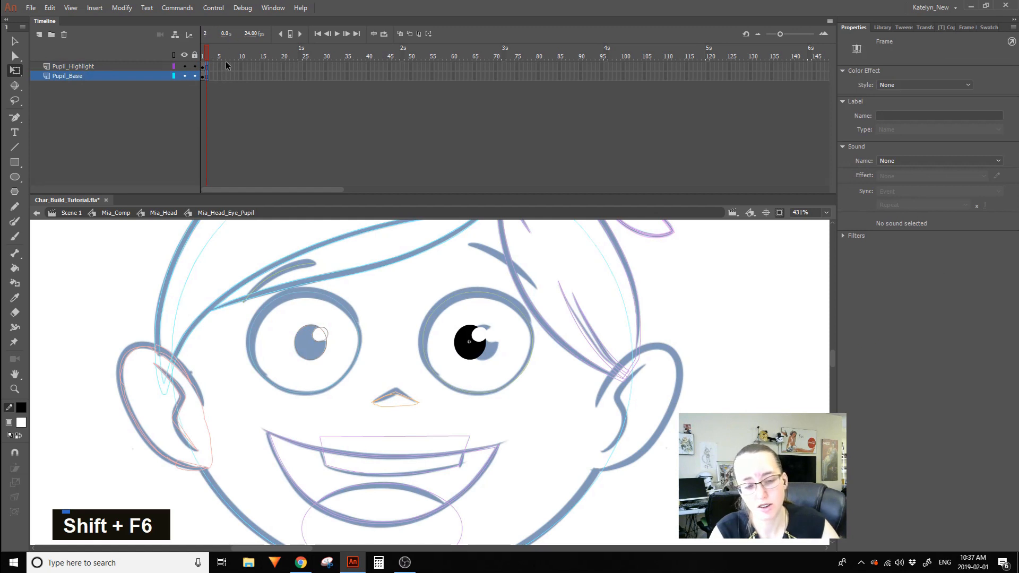
pyautogui.hotkey('shift', 'F5')
pyautogui.doubleClick(721, 322)
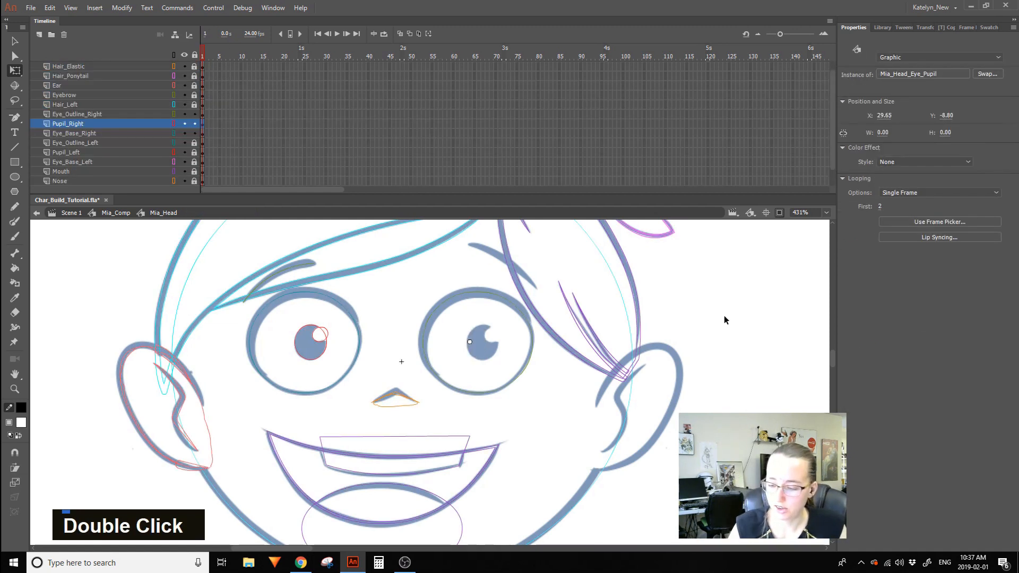
pyautogui.keyDown('alt'); pyautogui.click(194, 123); pyautogui.keyUp('alt')
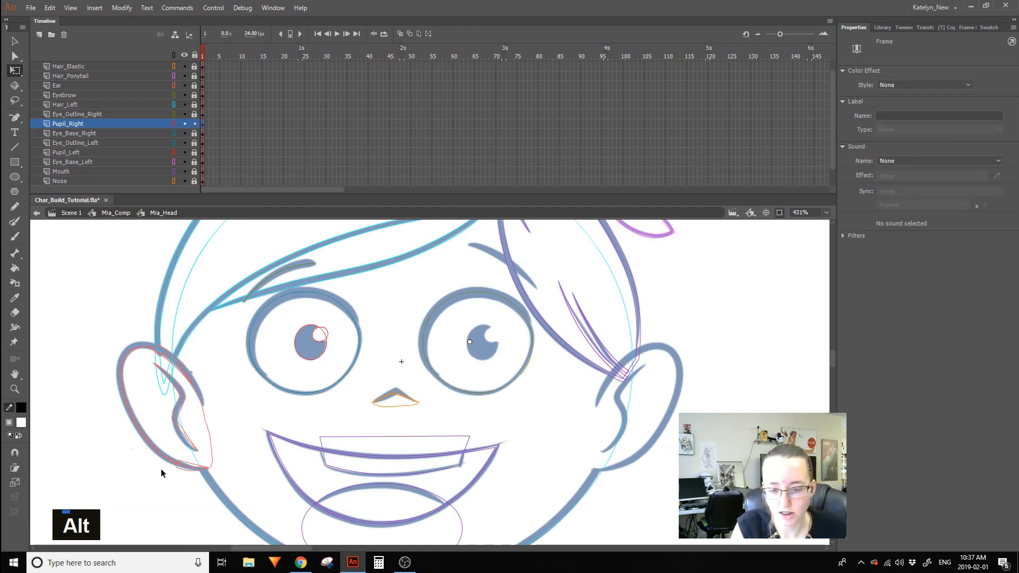
# Turn off outline display for all layers and set the Pupil_Right instance's first frame to 1.
pyautogui.doubleClick(175, 55)
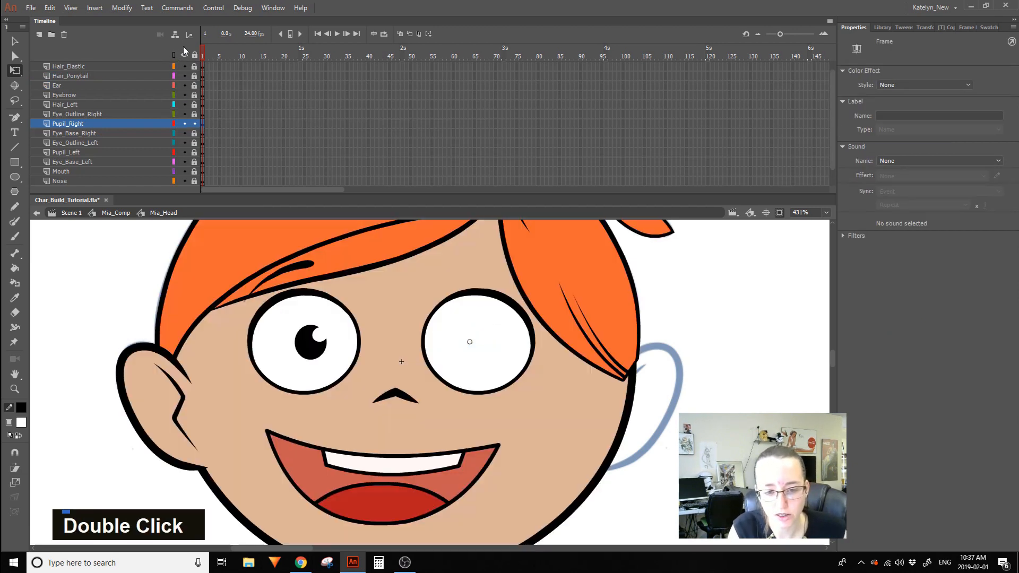
pyautogui.hotkey('ctrl', 'a')
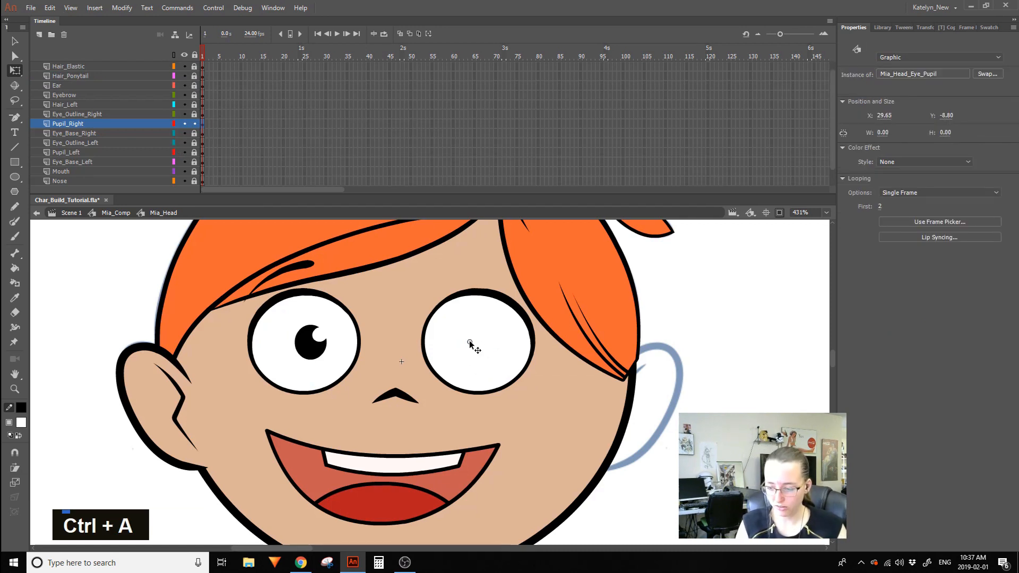
pyautogui.click(880, 206)
pyautogui.write('1')
pyautogui.press('Return')
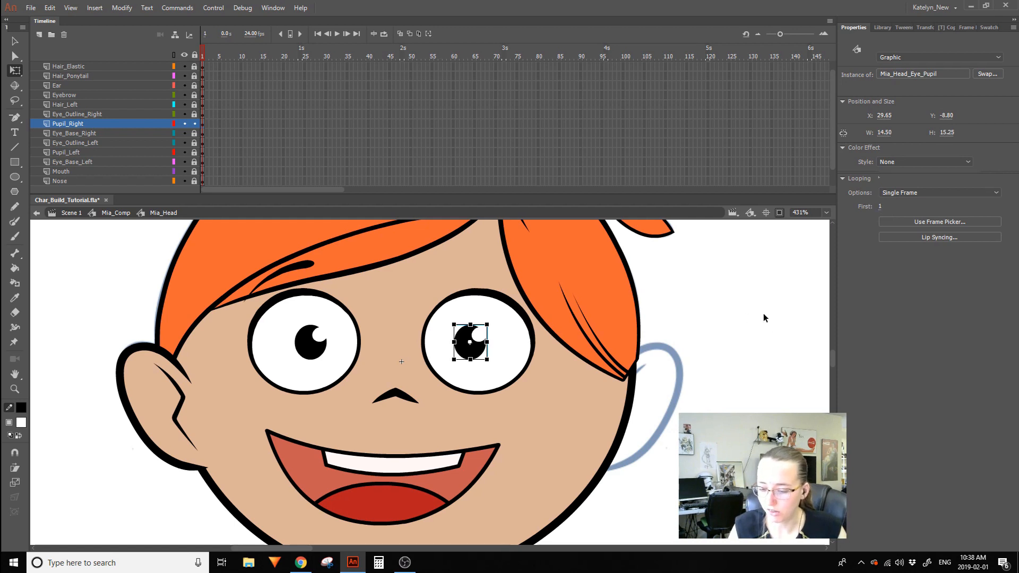
pyautogui.click(762, 317)
pyautogui.click(473, 344)
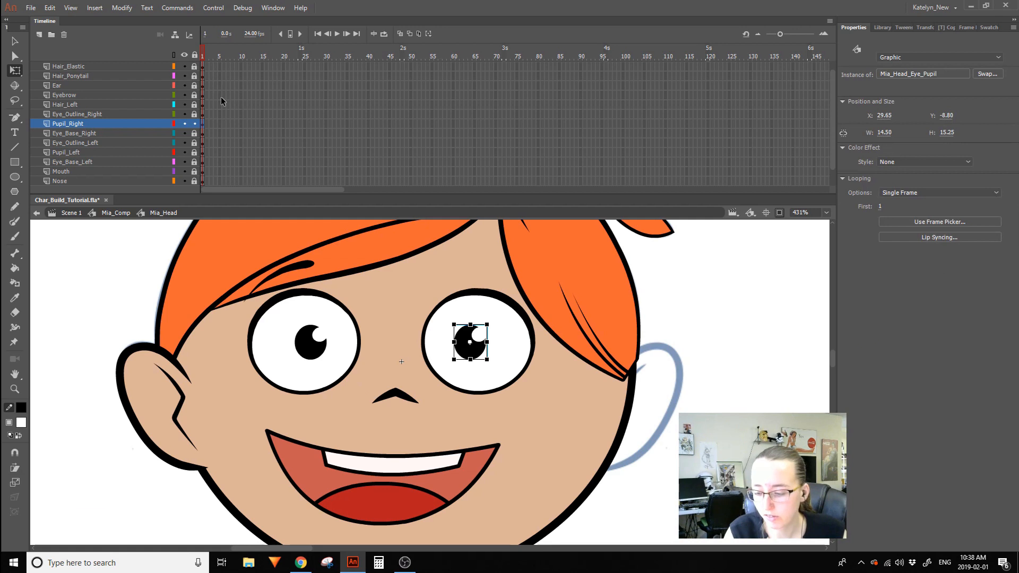
# Isolate Pupil_Right over the sketch, nudge the pupil right onto the sketched one at about X 34.65, and show all layers again.
pyautogui.hotkey('ctrl', 'a')
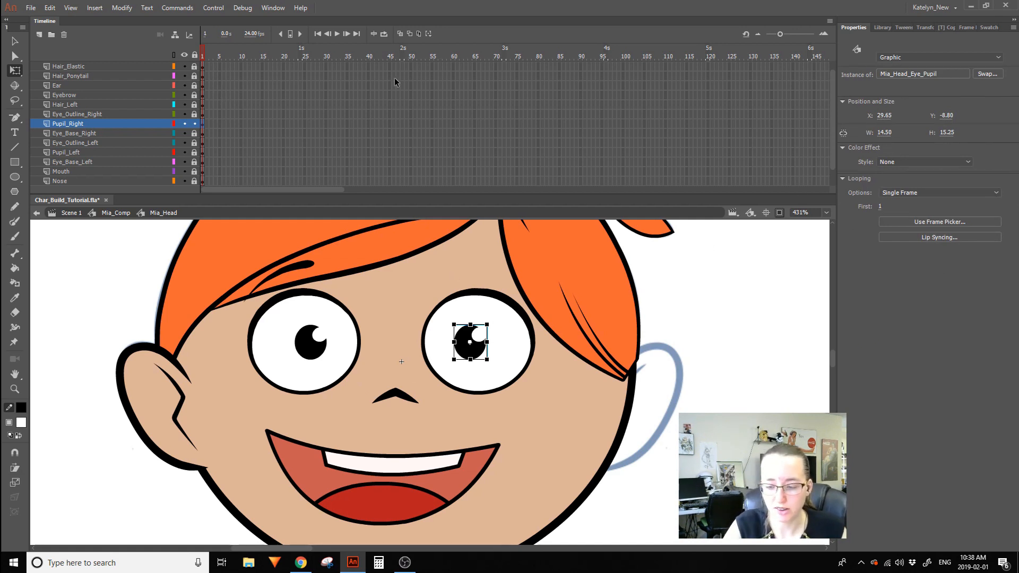
pyautogui.keyDown('alt'); pyautogui.click(184, 123); pyautogui.keyUp('alt')
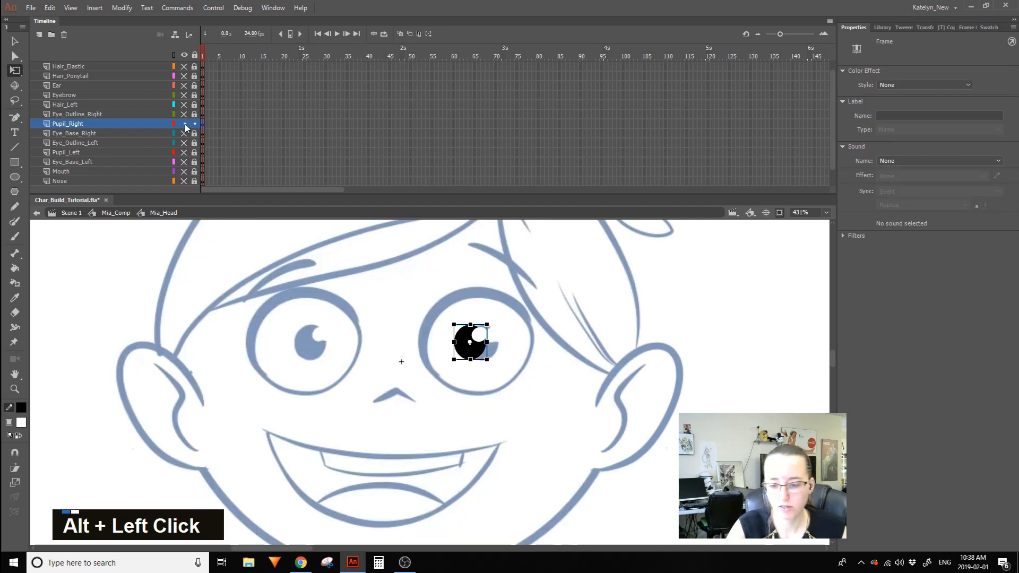
pyautogui.hotkey('shift', 'Right')
pyautogui.press('Right')
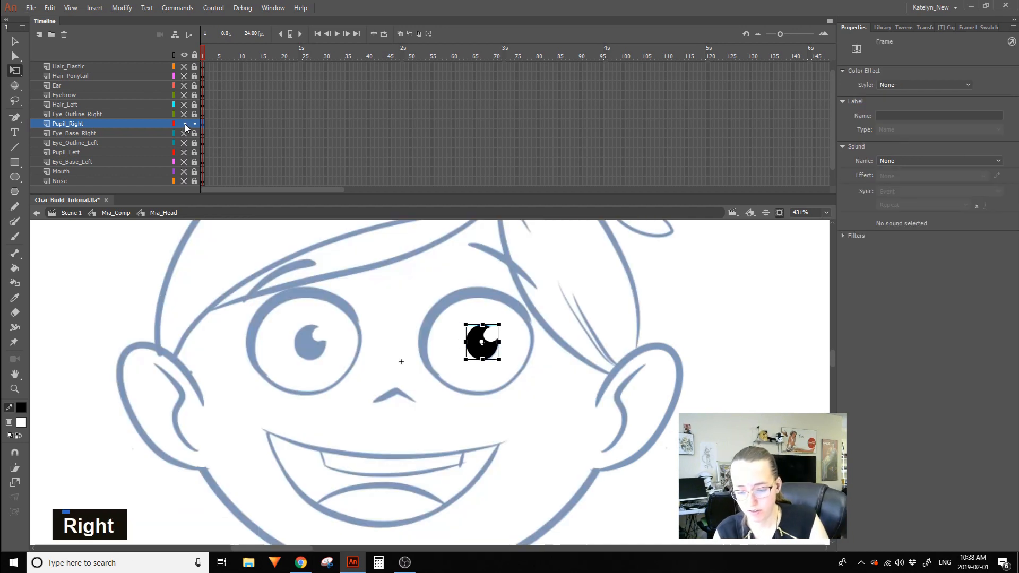
pyautogui.click(184, 124)
pyautogui.click(184, 55)
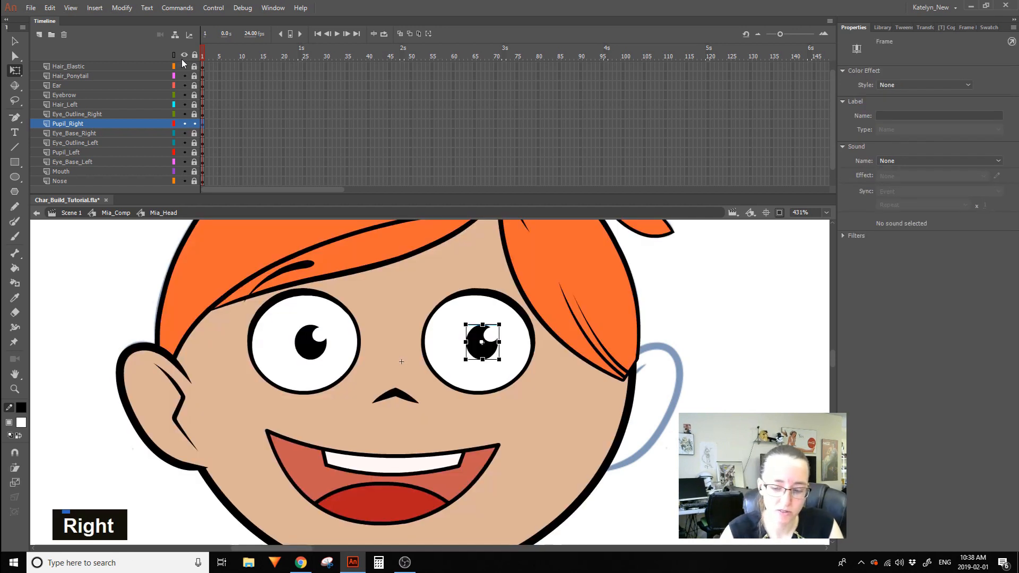
pyautogui.click(692, 284)
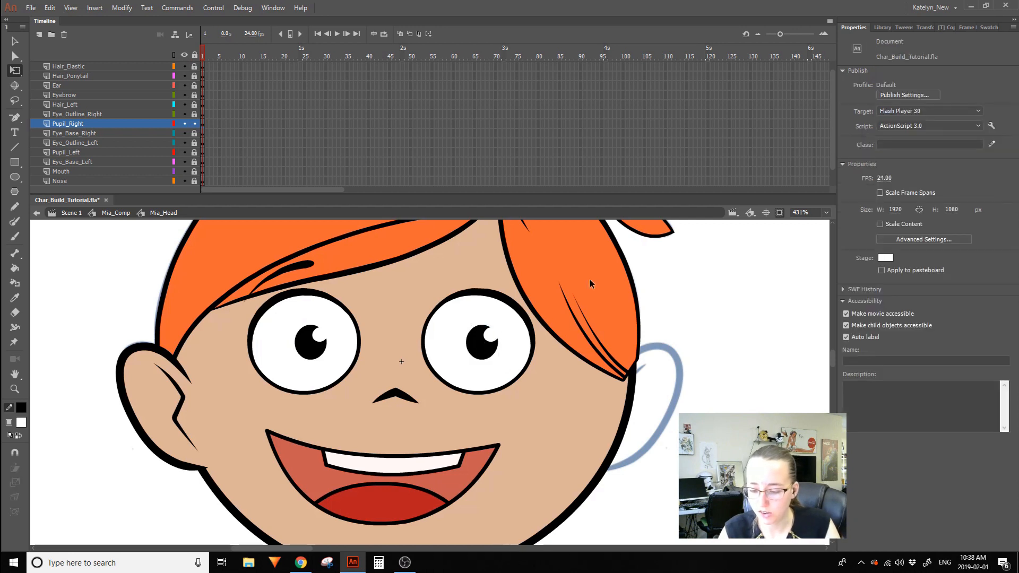
pyautogui.click(483, 344)
pyautogui.press('Left')
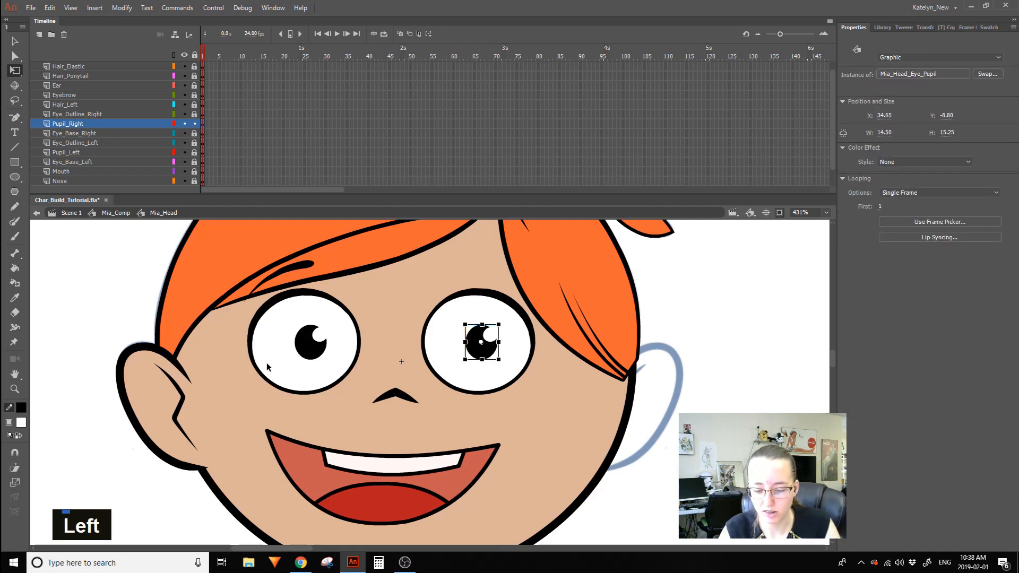
pyautogui.click(704, 269)
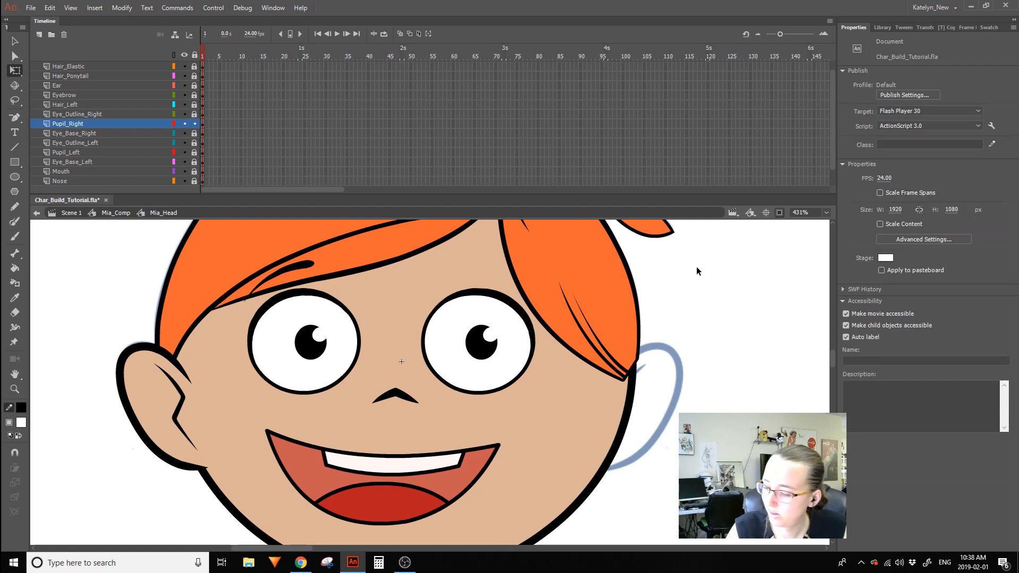
# Unlock every layer, add a new layer above the Eyebrow layer, and rename the Eyebrow layer Eyebrow_Left.
pyautogui.doubleClick(195, 55)
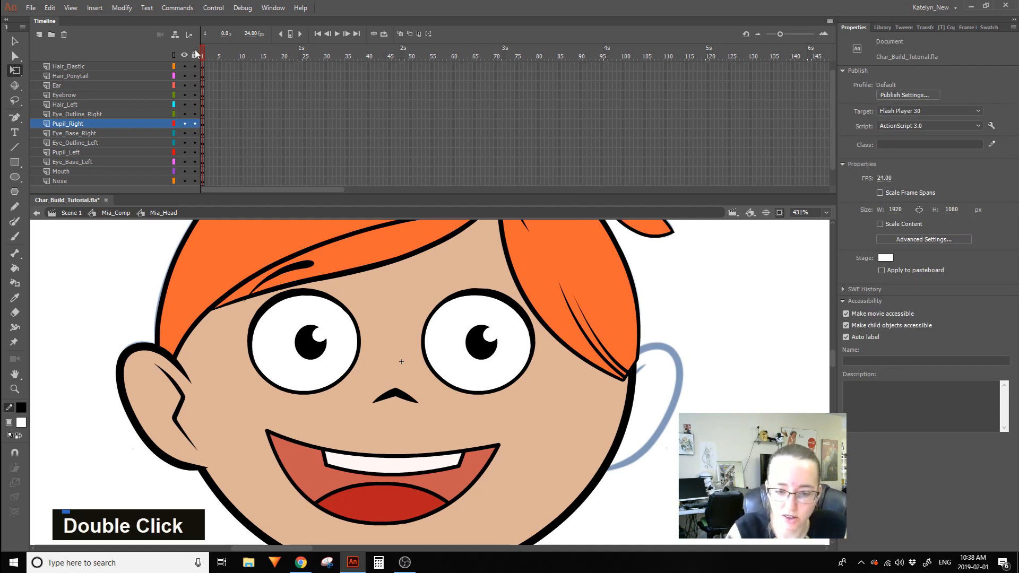
pyautogui.click(298, 269)
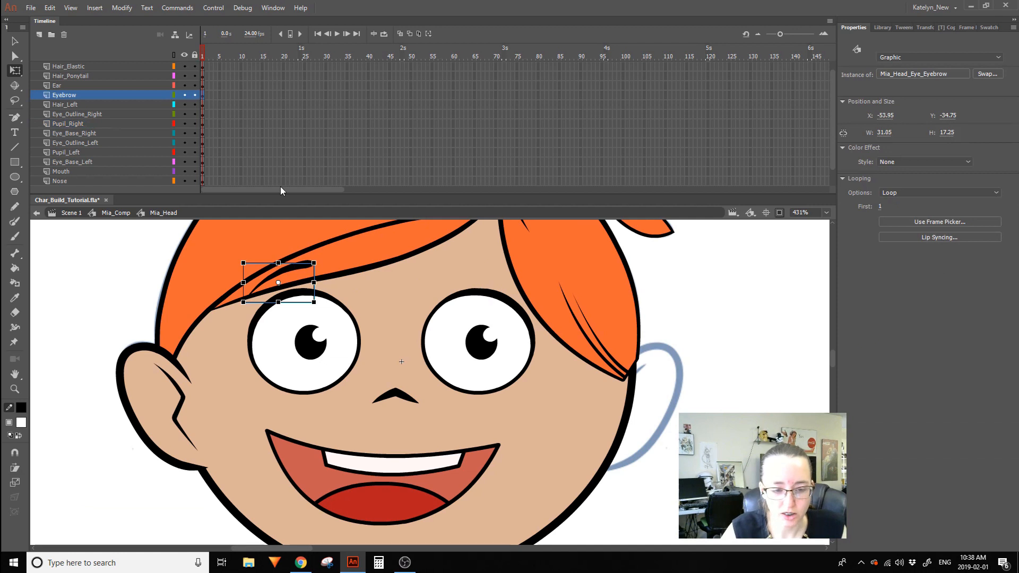
pyautogui.click(38, 34)
pyautogui.doubleClick(90, 102)
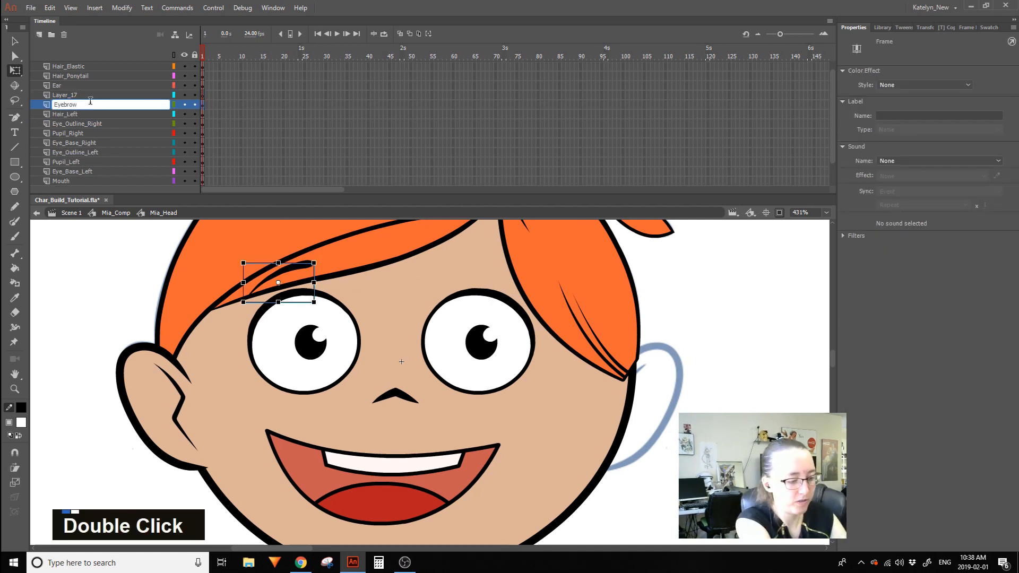
pyautogui.write('_Left')
pyautogui.press('Return')
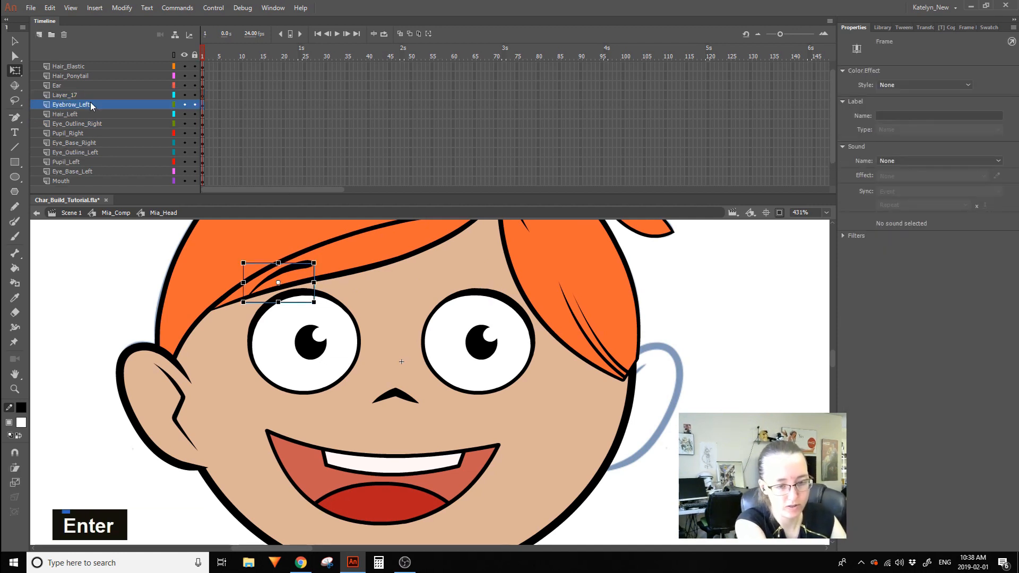
# Append _Right to the new Layer_17 layer's name and copy the Eyebrow_Left keyframe onto it.
pyautogui.doubleClick(94, 95)
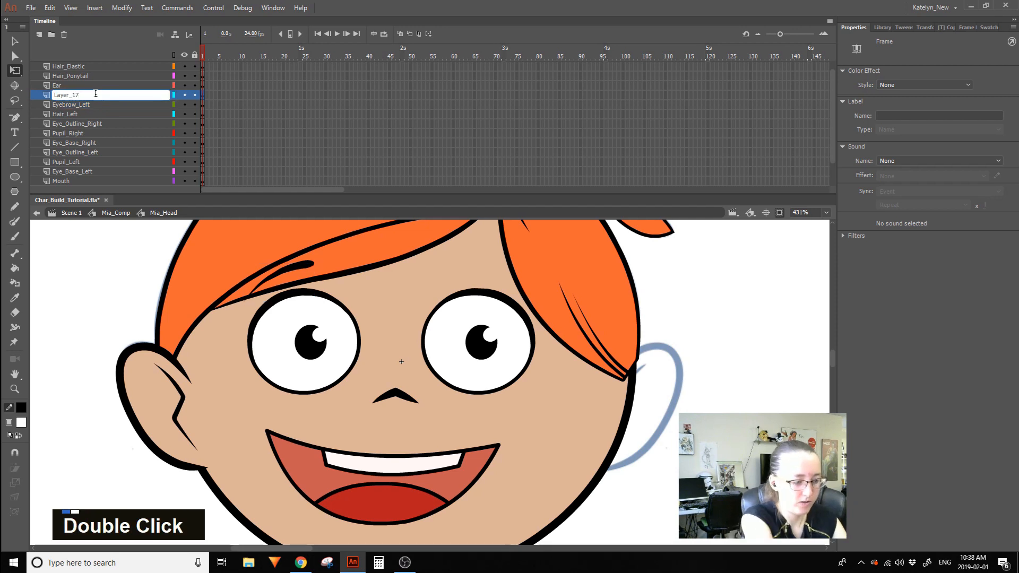
pyautogui.write('_Right')
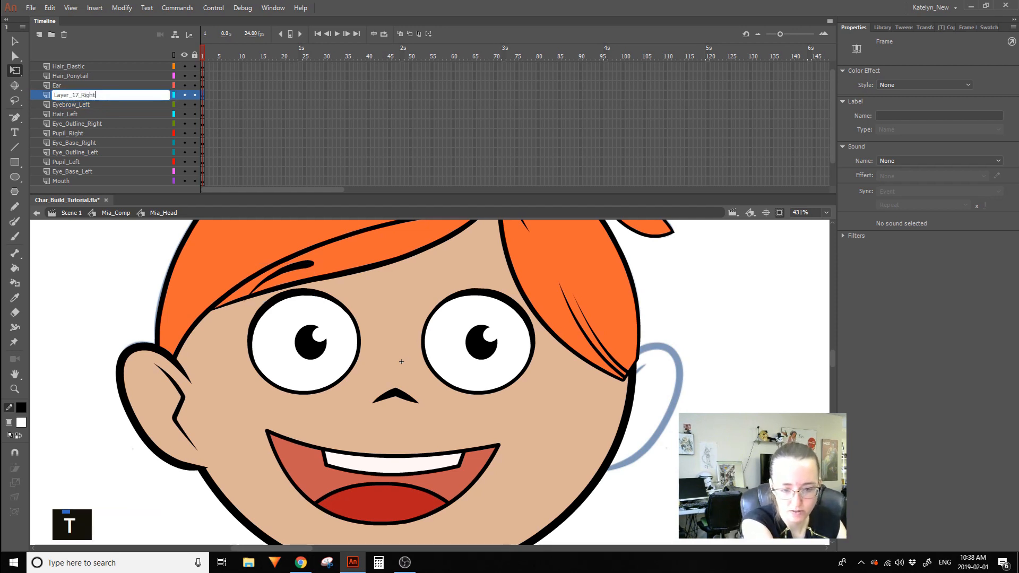
pyautogui.press('Return')
pyautogui.click(302, 281)
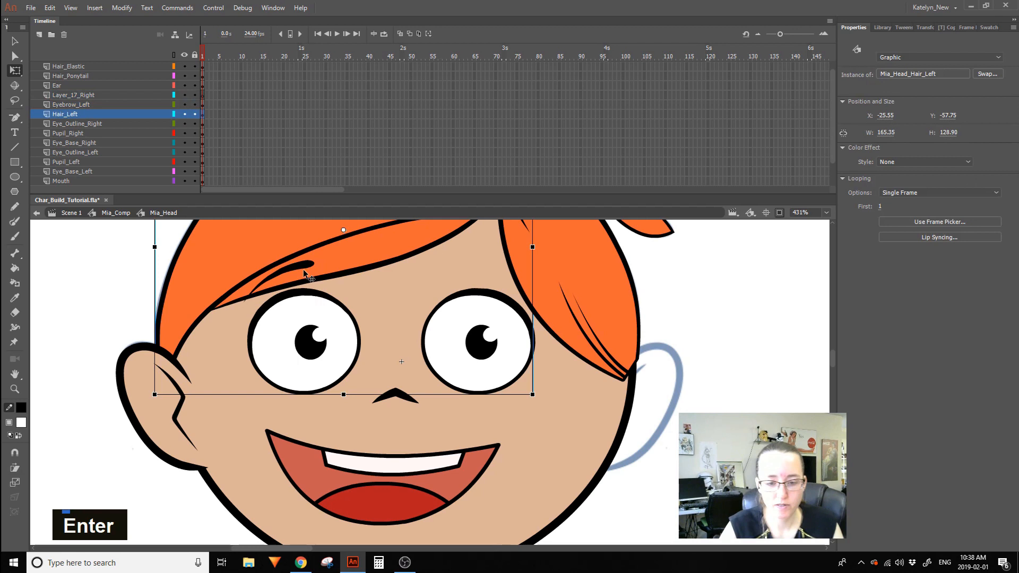
pyautogui.click(309, 266)
pyautogui.keyDown('alt'); pyautogui.click(202, 94); pyautogui.keyUp('alt')
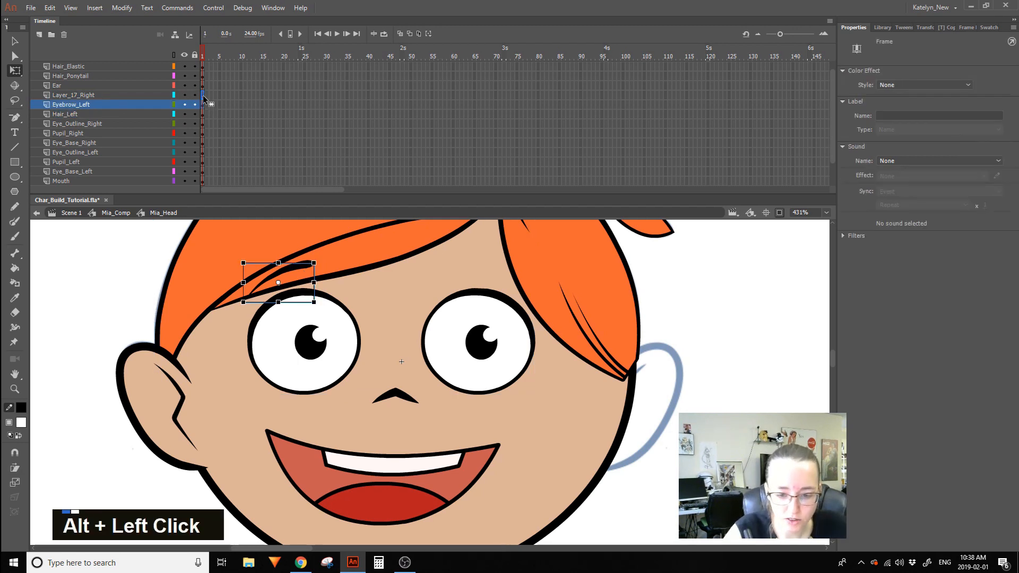
# Inside the Mia_Head_Eye_Eyebrow symbol, duplicate the keyframe to frame 2, flip the eyebrow there horizontally, and return to Mia_Head.
pyautogui.doubleClick(299, 269)
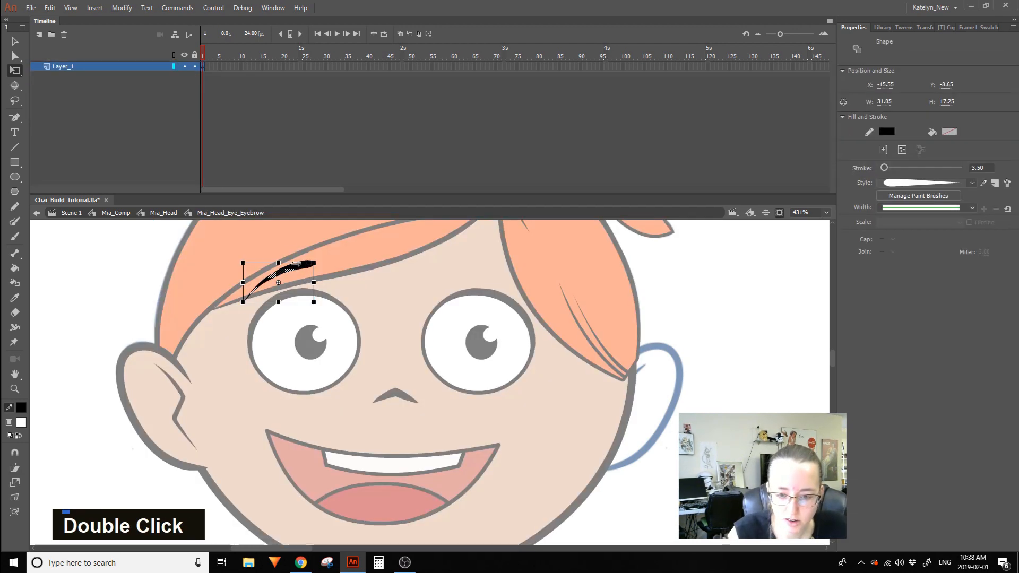
pyautogui.keyDown('alt'); pyautogui.click(207, 65); pyautogui.keyUp('alt')
pyautogui.moveTo(206, 65); pyautogui.dragTo(207, 66)
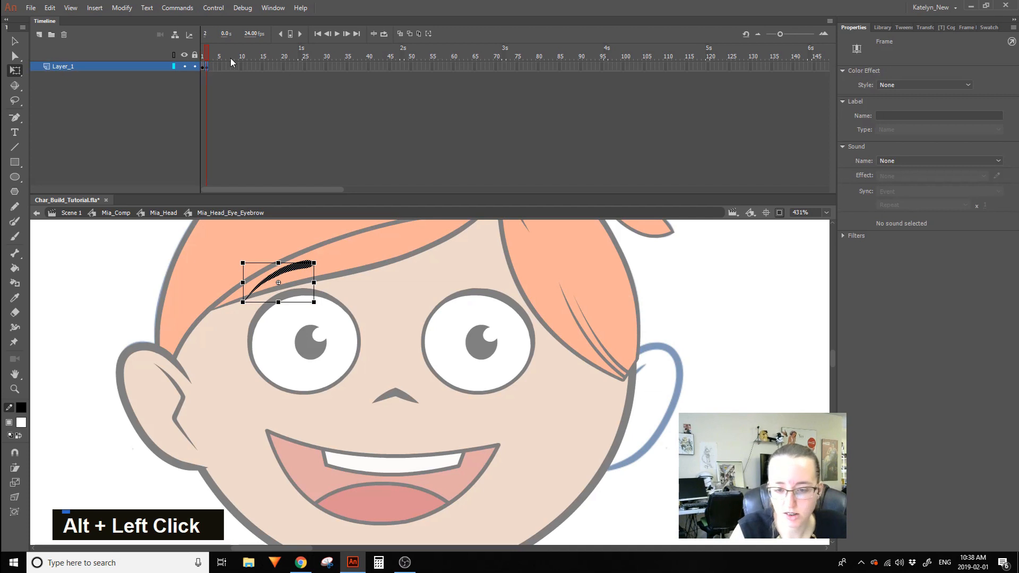
pyautogui.click(295, 272)
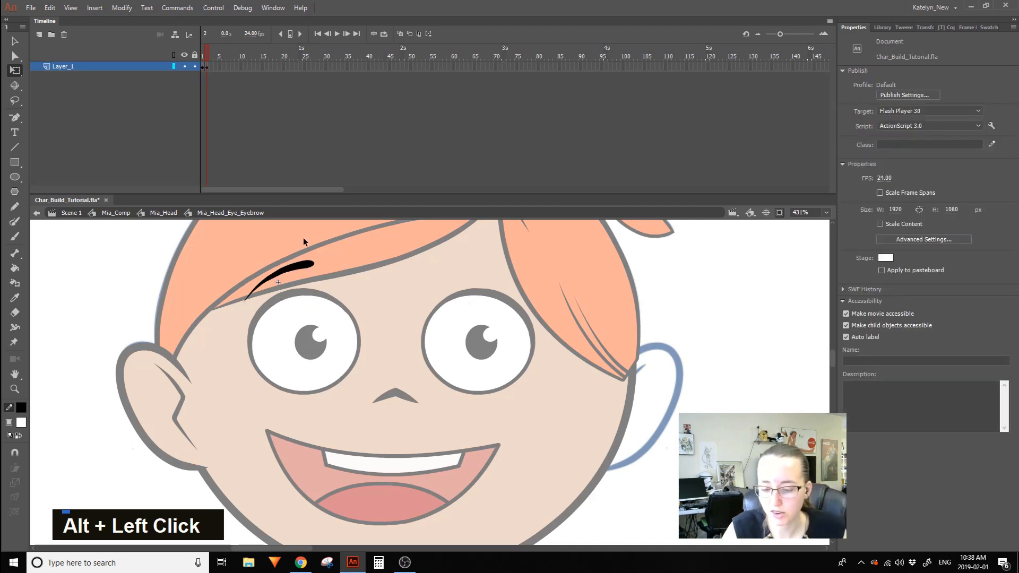
pyautogui.press('1')
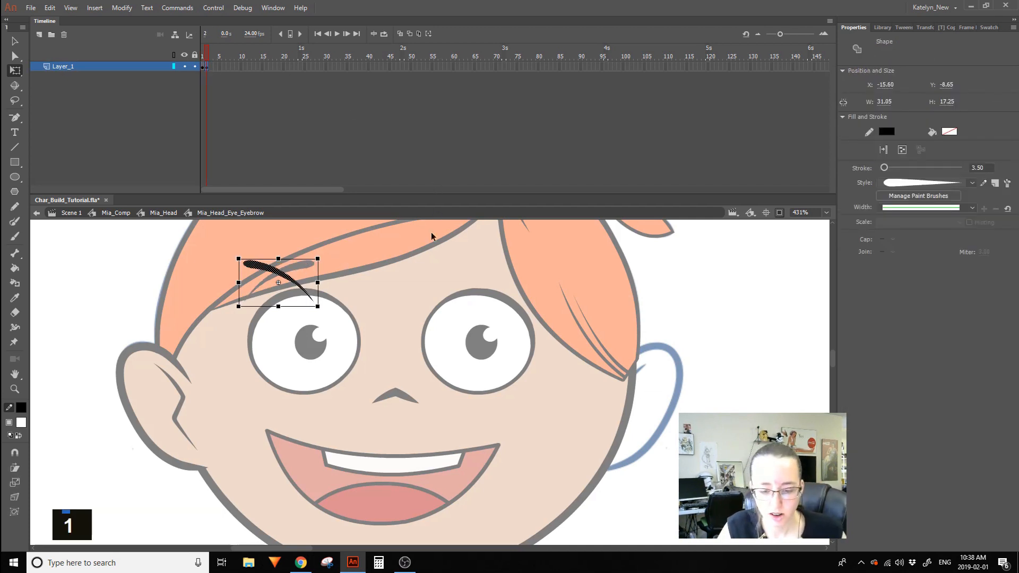
pyautogui.doubleClick(409, 263)
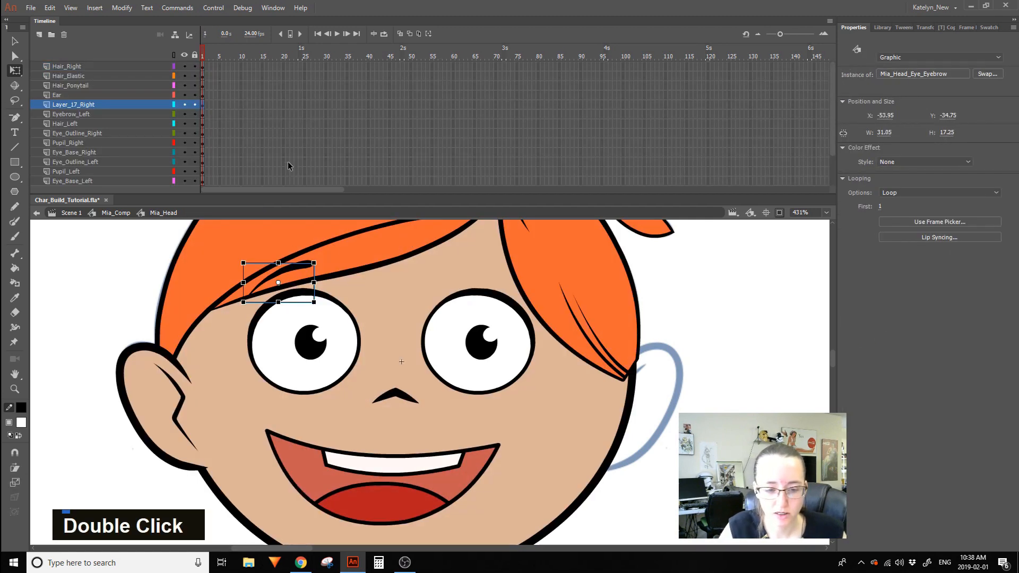
# Set the copied eyebrow instance's looping to Single Frame with first frame 2.
pyautogui.click(903, 192)
pyautogui.click(904, 222)
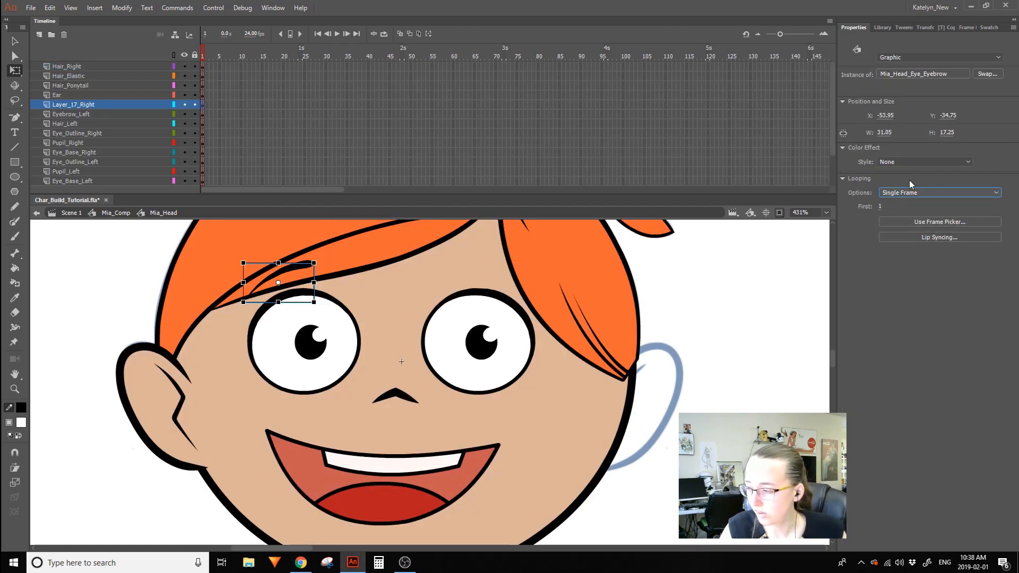
pyautogui.moveTo(880, 206); pyautogui.dragTo(958, 182)
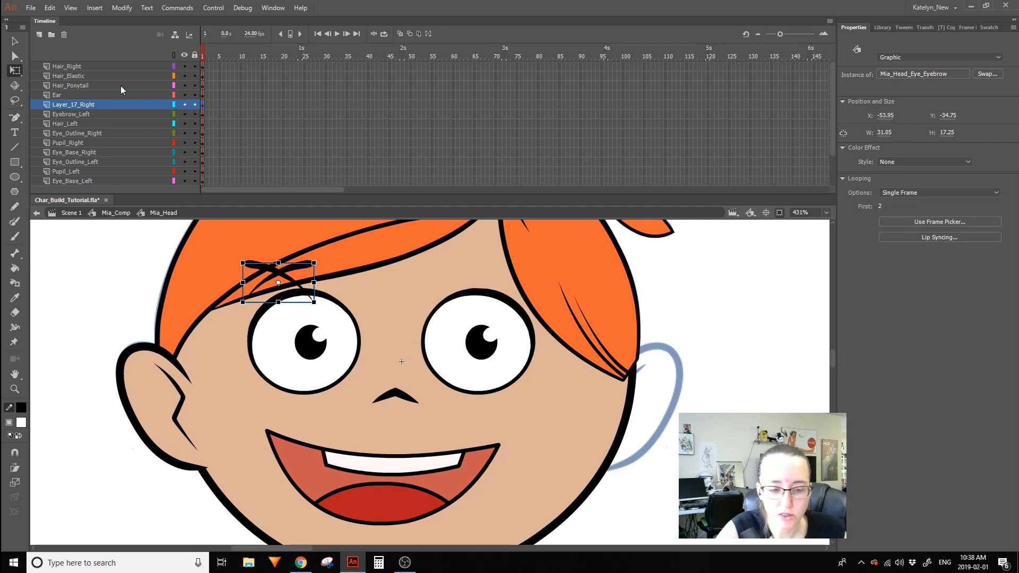
# Rename the Layer_17_Right layer as Eyebrow_Right.
pyautogui.doubleClick(83, 104)
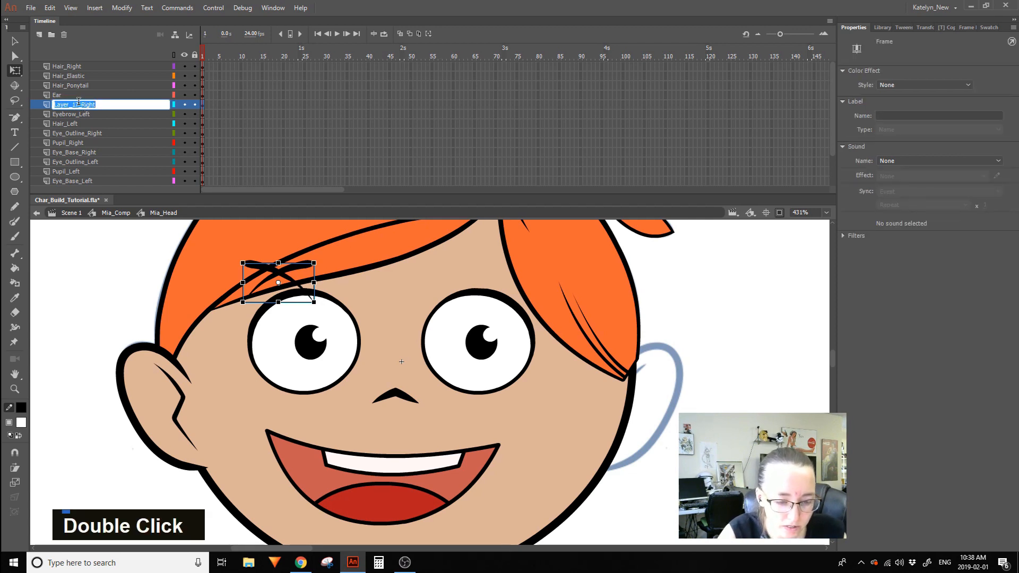
pyautogui.moveTo(79, 105); pyautogui.dragTo(2, 153)
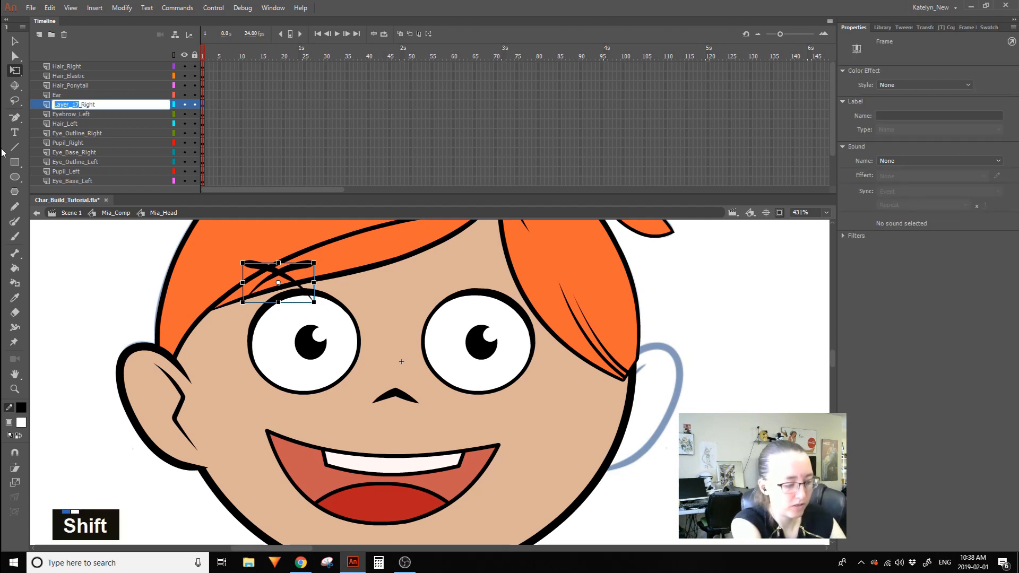
pyautogui.write('Eyebrow')
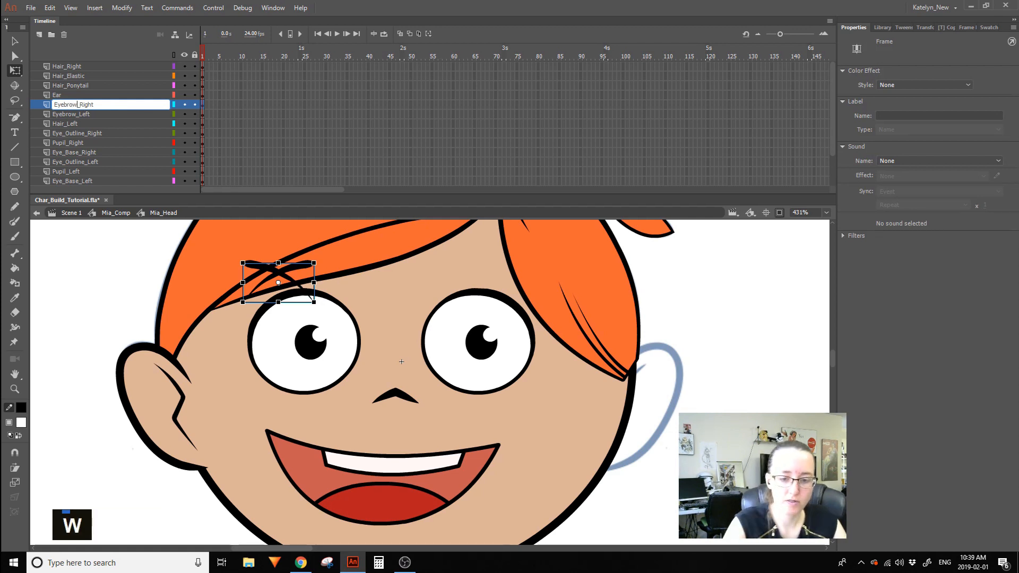
pyautogui.doubleClick(210, 97)
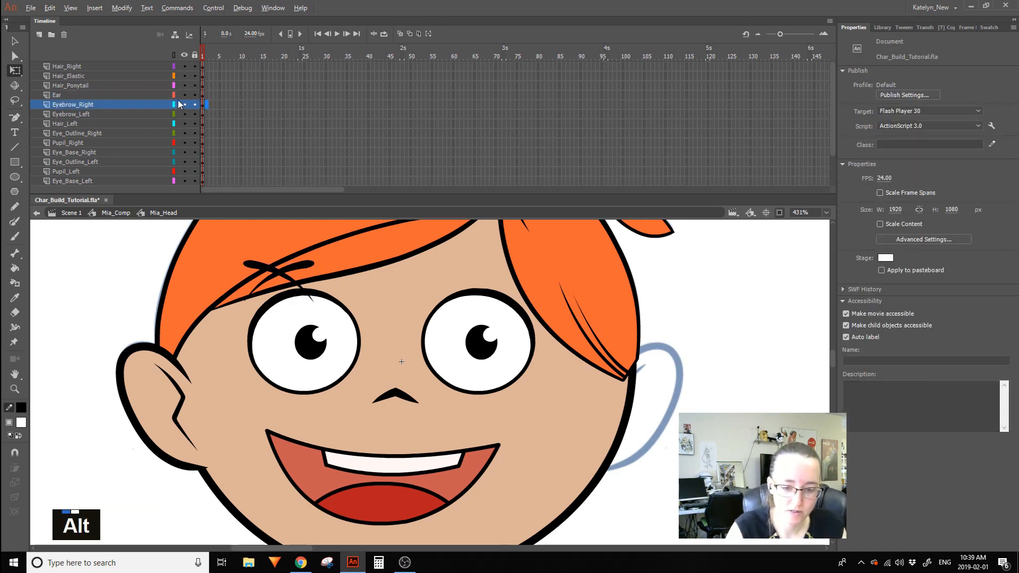
# Isolate the Eyebrow_Right layer and nudge its eyebrow across and slightly up onto the sketched right eyebrow.
pyautogui.keyDown('alt'); pyautogui.click(184, 105); pyautogui.keyUp('alt')
pyautogui.click(204, 105)
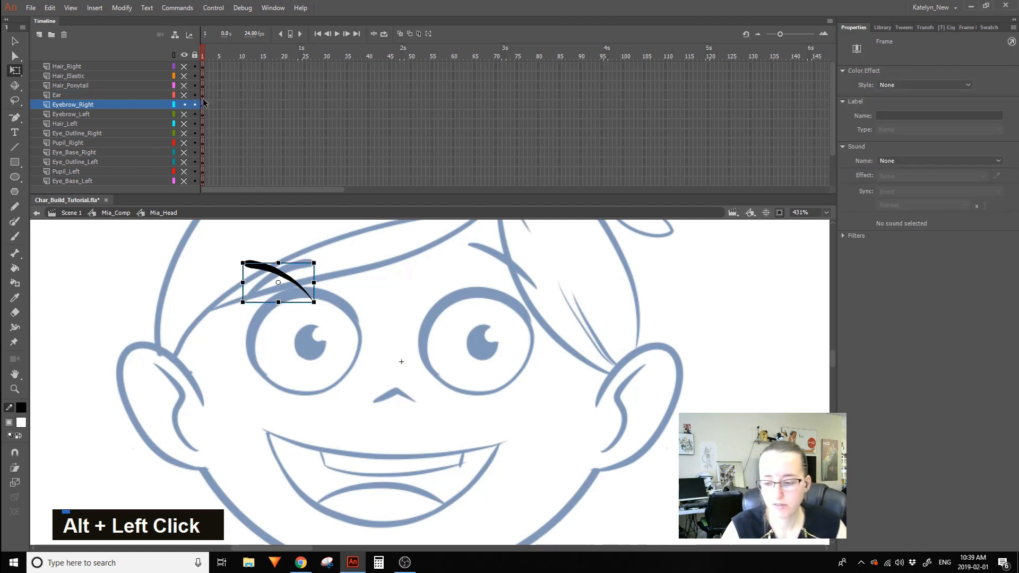
pyautogui.hotkey('shift', 'Right')
pyautogui.hotkey('shift', 'Right')
pyautogui.hotkey('shift', 'Right')
pyautogui.hotkey('shift', 'Right')
pyautogui.hotkey('shift', 'Right')
pyautogui.hotkey('shift', 'Right')
pyautogui.hotkey('shift', 'Right')
pyautogui.hotkey('shift', 'Right')
pyautogui.hotkey('shift', 'Right')
pyautogui.hotkey('shift', 'Right')
pyautogui.hotkey('shift', 'Right')
pyautogui.hotkey('shift', 'Right')
pyautogui.hotkey('shift', 'Right')
pyautogui.hotkey('shift', 'Right')
pyautogui.hotkey('shift', 'Right')
pyautogui.hotkey('shift', 'Right')
pyautogui.hotkey('shift', 'Right')
pyautogui.hotkey('shift', 'Right')
pyautogui.hotkey('shift', 'Right')
pyautogui.hotkey('shift', 'Right')
pyautogui.hotkey('shift', 'Right')
pyautogui.hotkey('shift', 'Right')
pyautogui.hotkey('shift', 'Right')
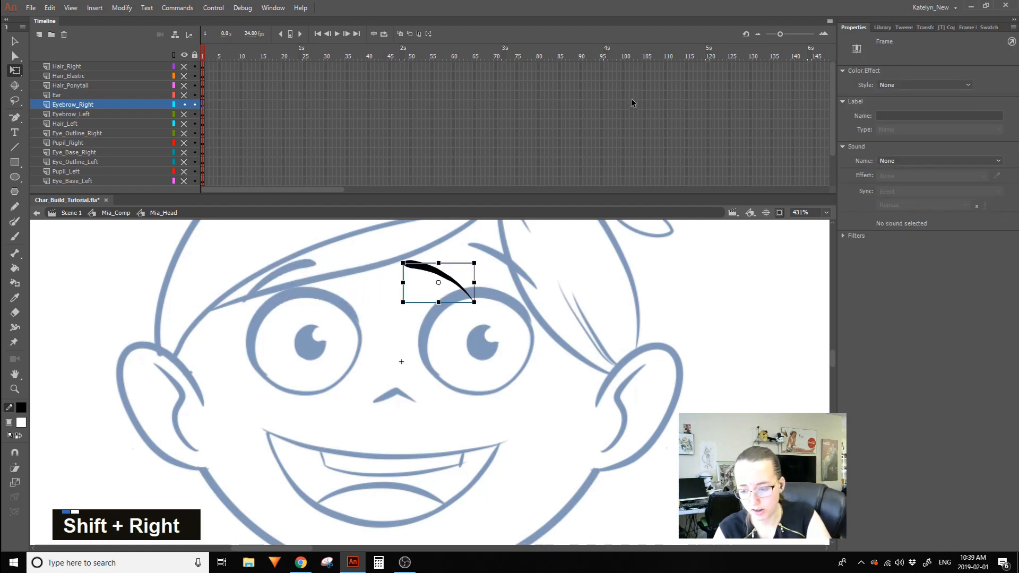
pyautogui.hotkey('shift', 'Up')
pyautogui.hotkey('shift', 'Up')
pyautogui.hotkey('shift', 'Left')
pyautogui.hotkey('shift', 'Left')
pyautogui.hotkey('shift', 'Left')
pyautogui.hotkey('shift', 'Left')
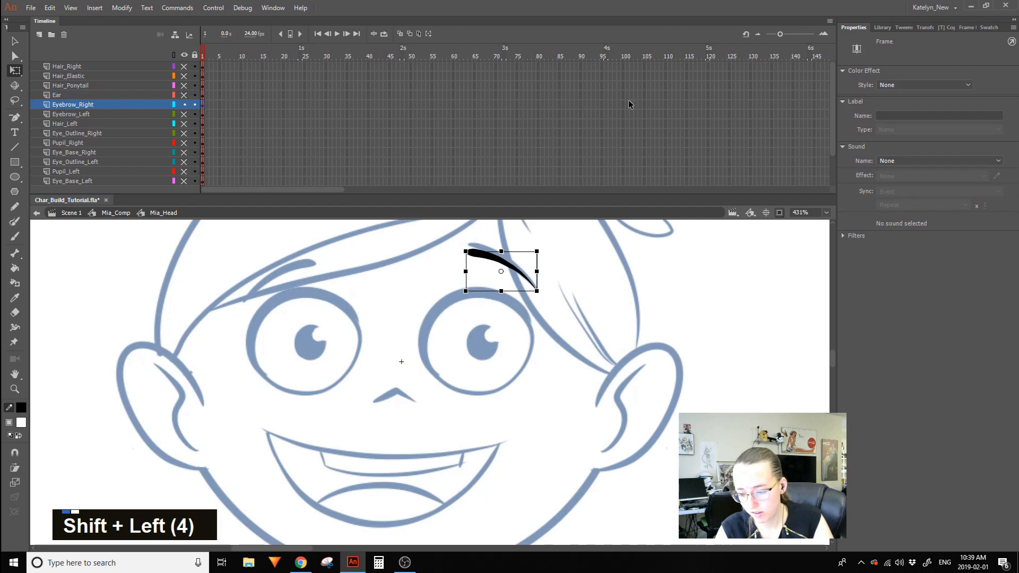
pyautogui.press('Right')
pyautogui.press('Up')
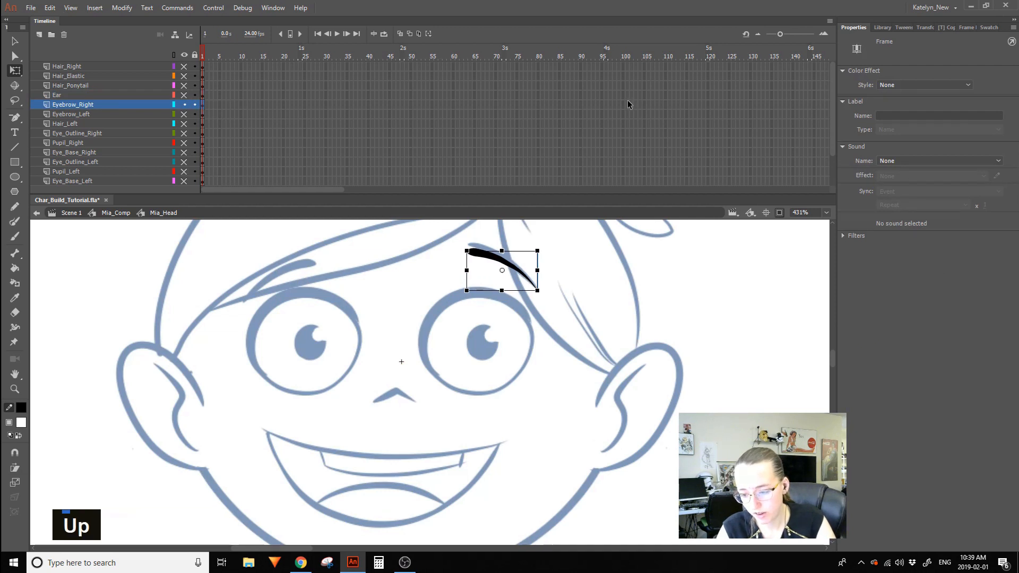
# Tilt the frame 2 eyebrow inside Mia_Head_Eye_Eyebrow so its inner end rises, and return to Mia_Head with all layers shown.
pyautogui.doubleClick(484, 250)
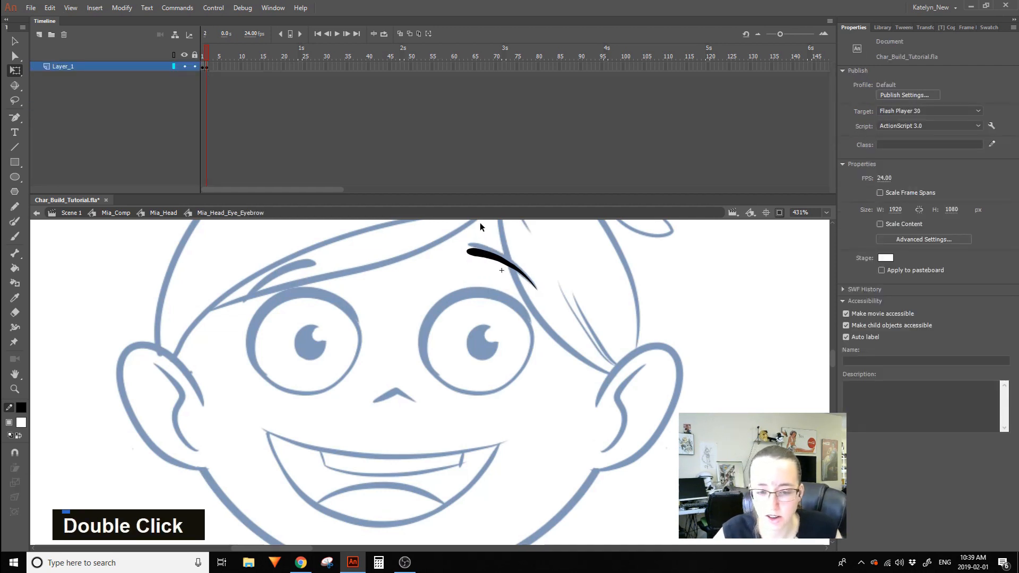
pyautogui.click(205, 62)
pyautogui.click(205, 63)
pyautogui.hotkey('ctrl', 'a')
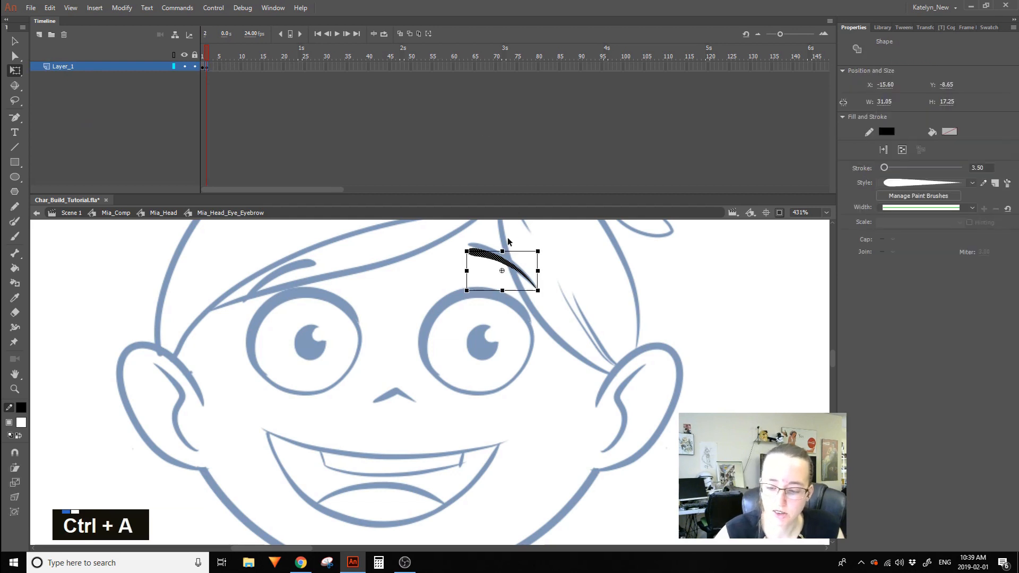
pyautogui.moveTo(471, 270); pyautogui.dragTo(471, 259)
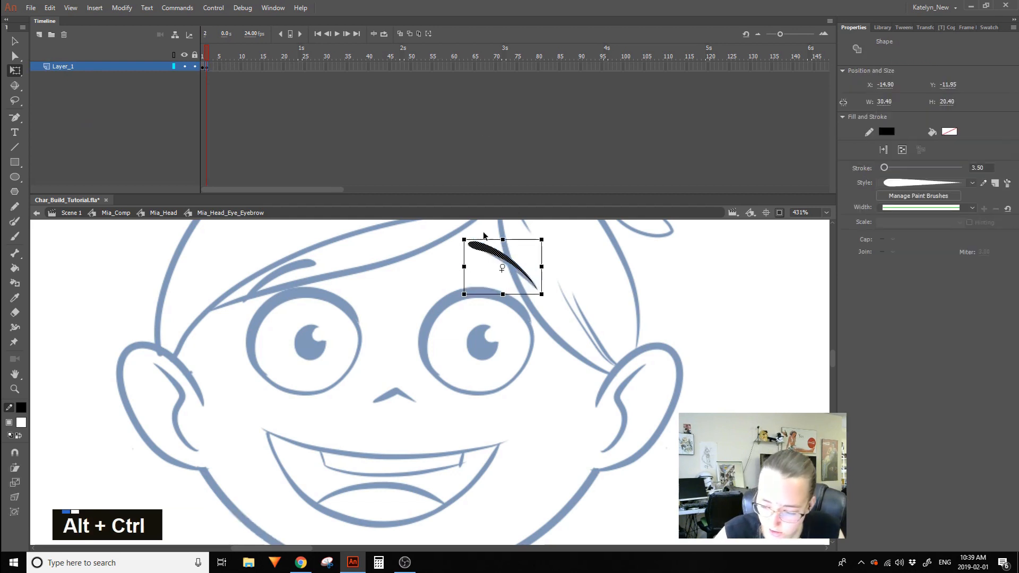
pyautogui.click(514, 268)
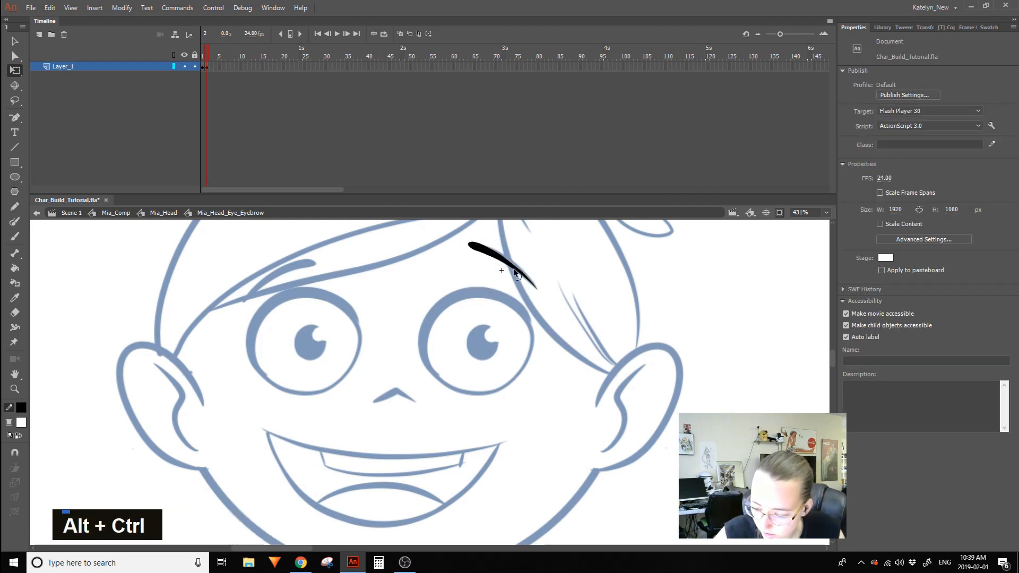
pyautogui.doubleClick(553, 267)
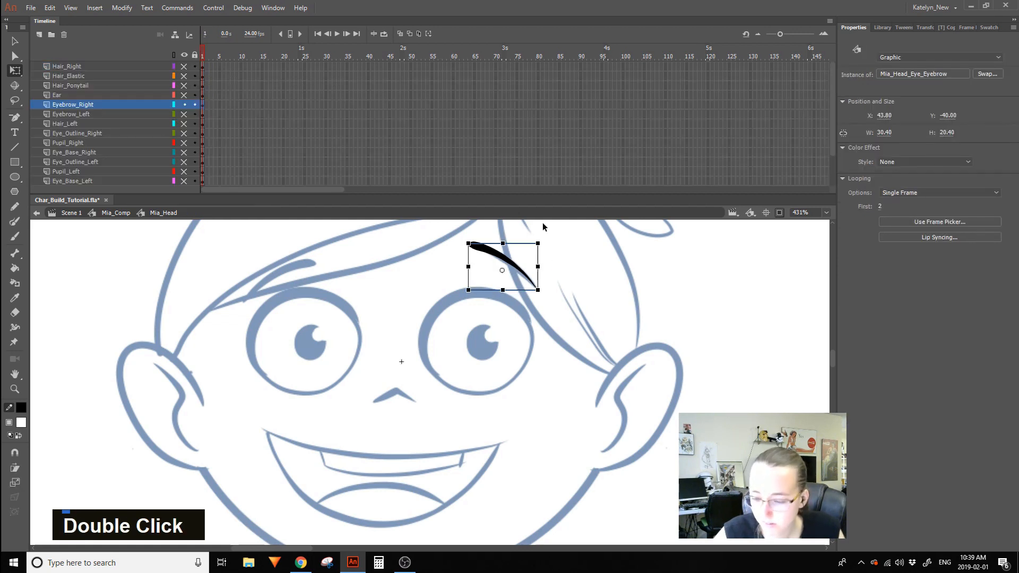
pyautogui.keyDown('alt'); pyautogui.click(184, 104); pyautogui.keyUp('alt')
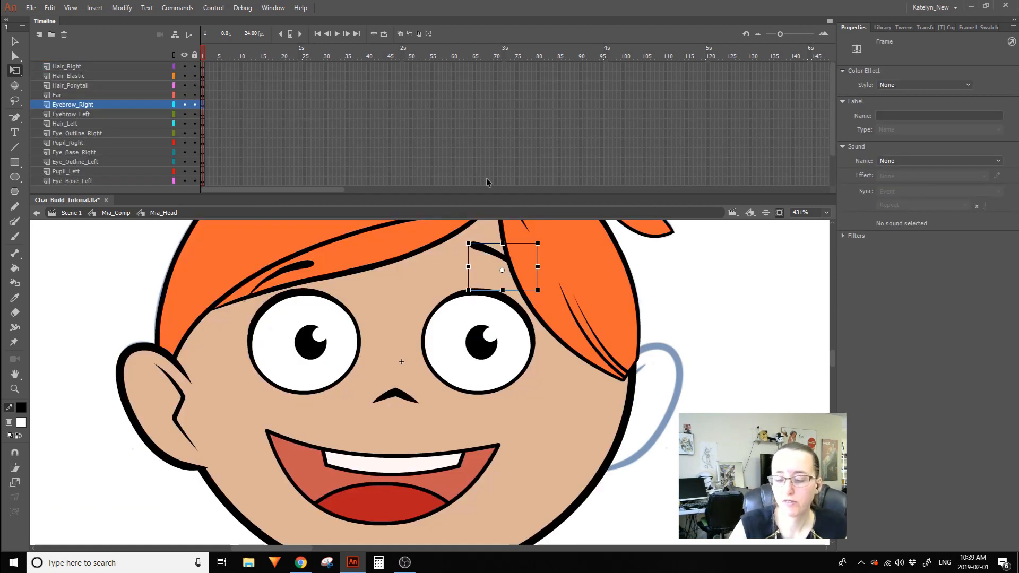
pyautogui.doubleClick(499, 251)
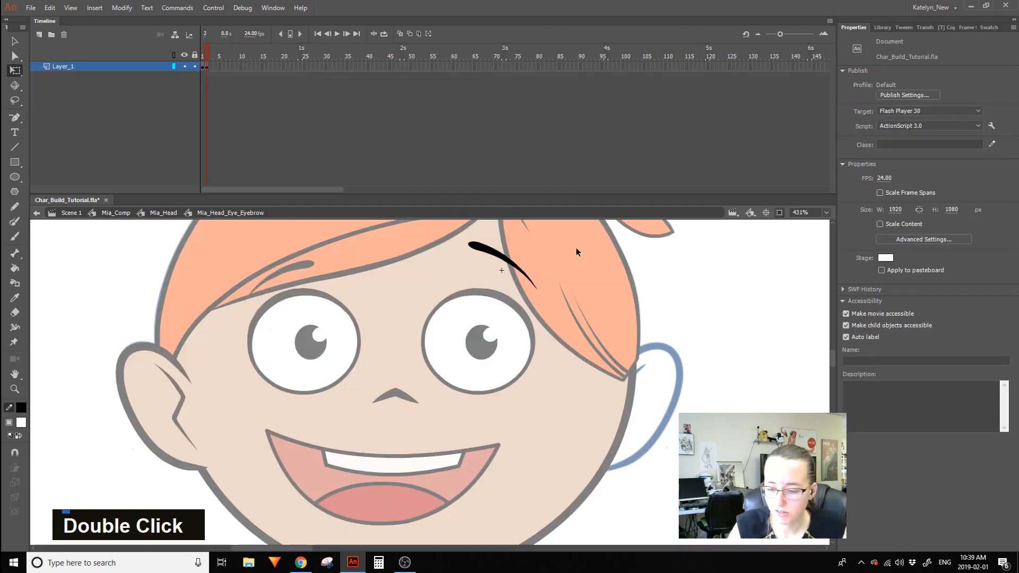
pyautogui.doubleClick(698, 256)
pyautogui.click(284, 266)
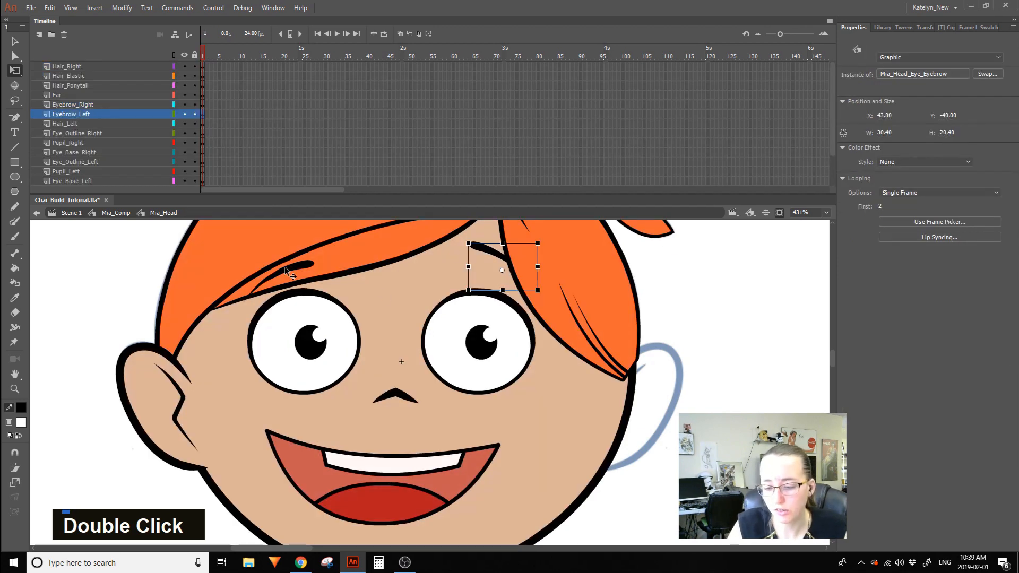
pyautogui.click(480, 247)
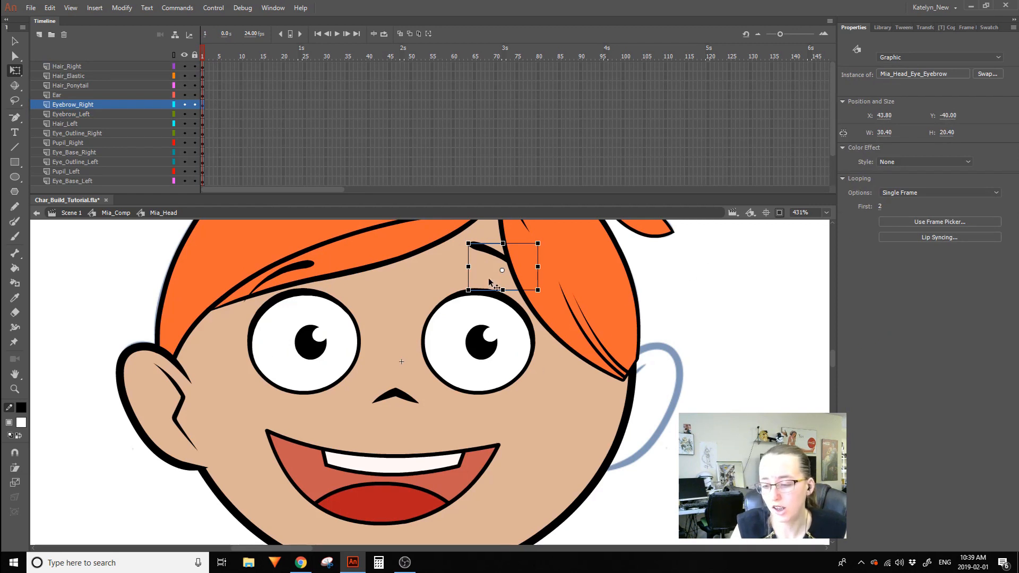
# Add a new layer above the Ear layer and rename the Ear layer as Ear_Left.
pyautogui.moveTo(681, 278); pyautogui.dragTo(718, 322)
pyautogui.click(188, 359)
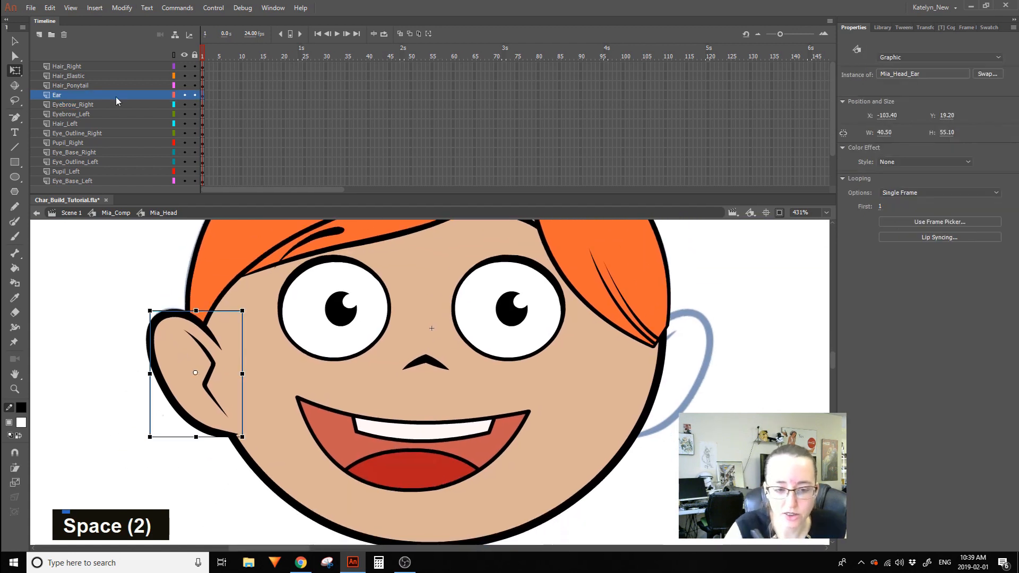
pyautogui.click(39, 34)
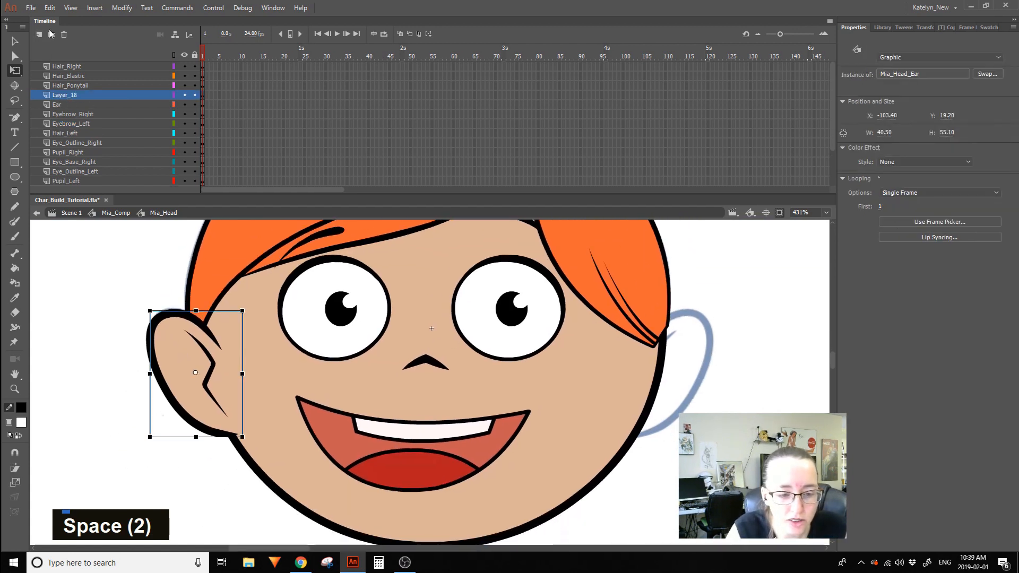
pyautogui.doubleClick(105, 113)
pyautogui.doubleClick(105, 104)
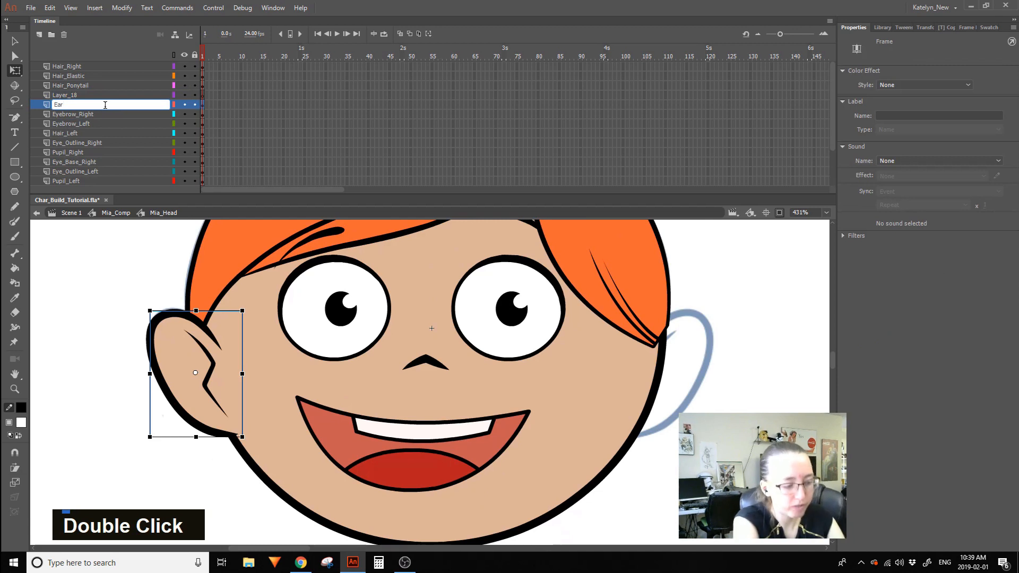
pyautogui.write('_Le')
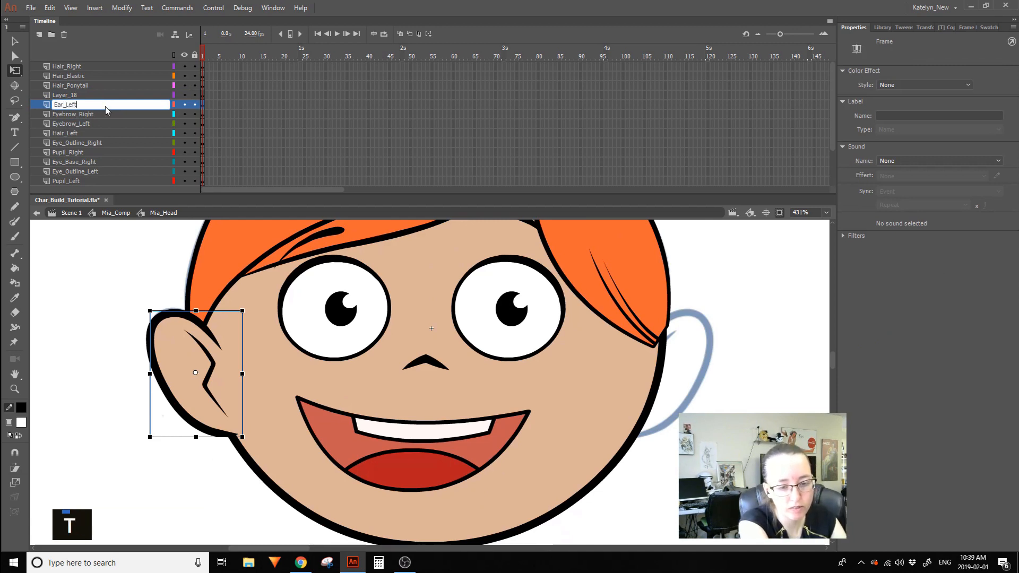
pyautogui.write('ft')
pyautogui.press('Return')
# Rename the new Layer_18 layer as Ear_Right.
pyautogui.doubleClick(77, 91)
pyautogui.hotkey('shift', 'e')
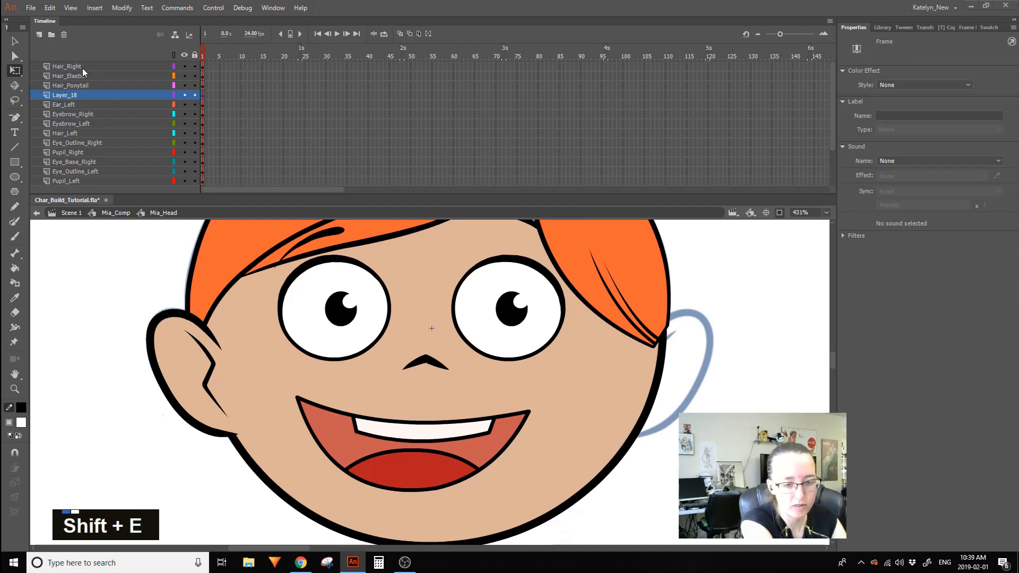
pyautogui.doubleClick(81, 92)
pyautogui.write('E')
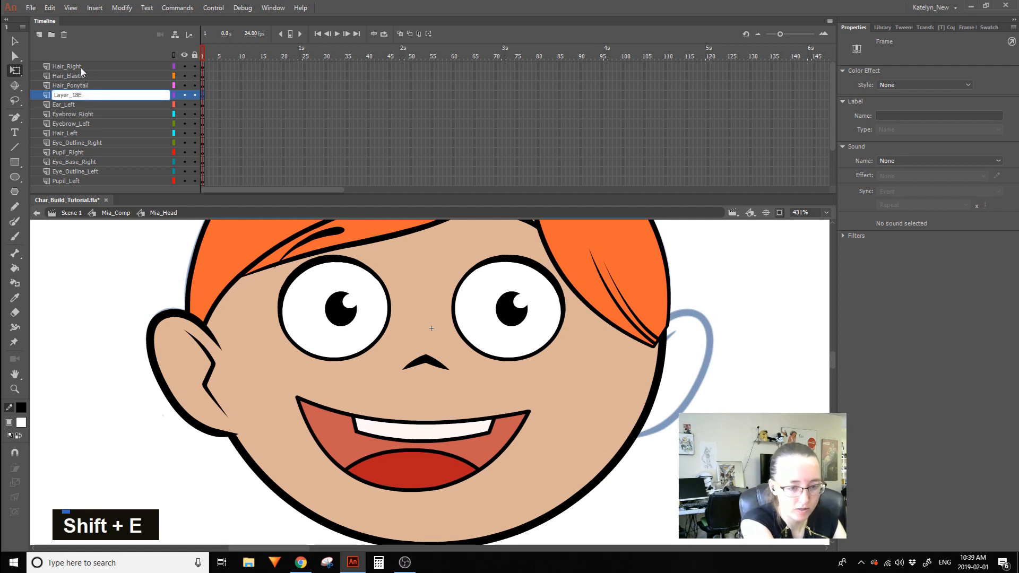
pyautogui.press('BackSpace')
pyautogui.write('Ear')
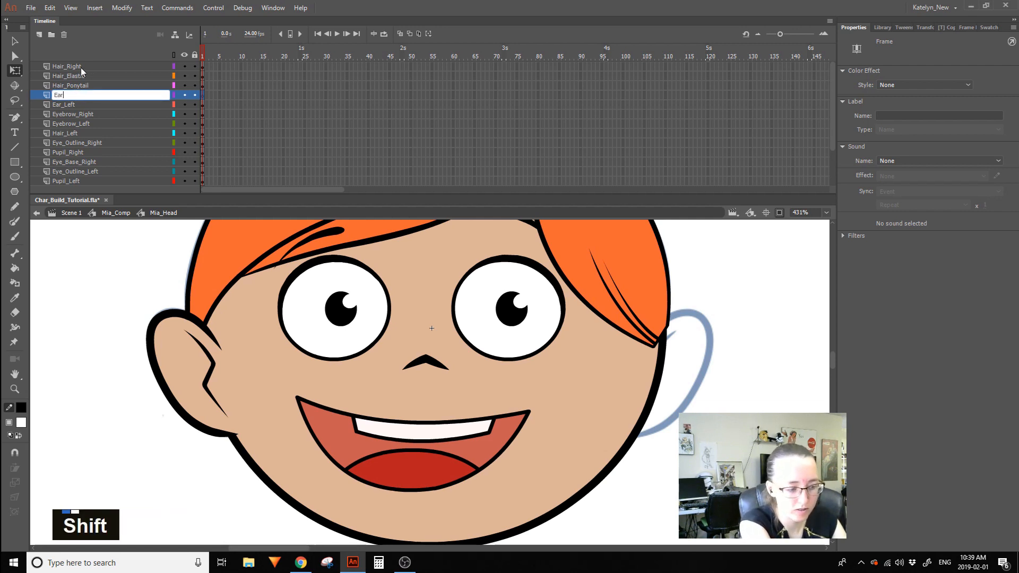
pyautogui.write('_Right')
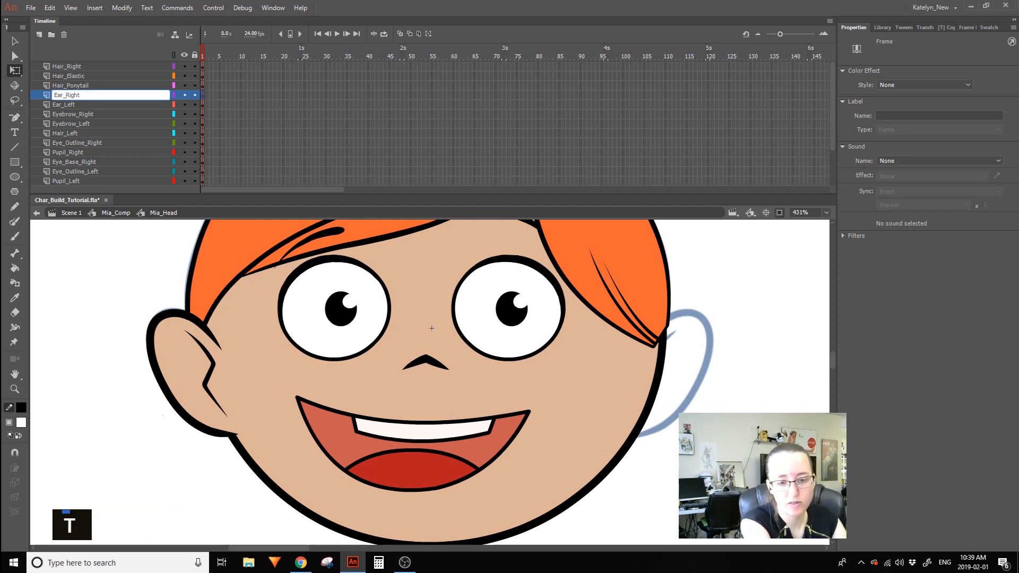
pyautogui.press('Return')
# Copy the left ear in place onto the Ear_Right layer and lock all the other layers.
pyautogui.click(206, 399)
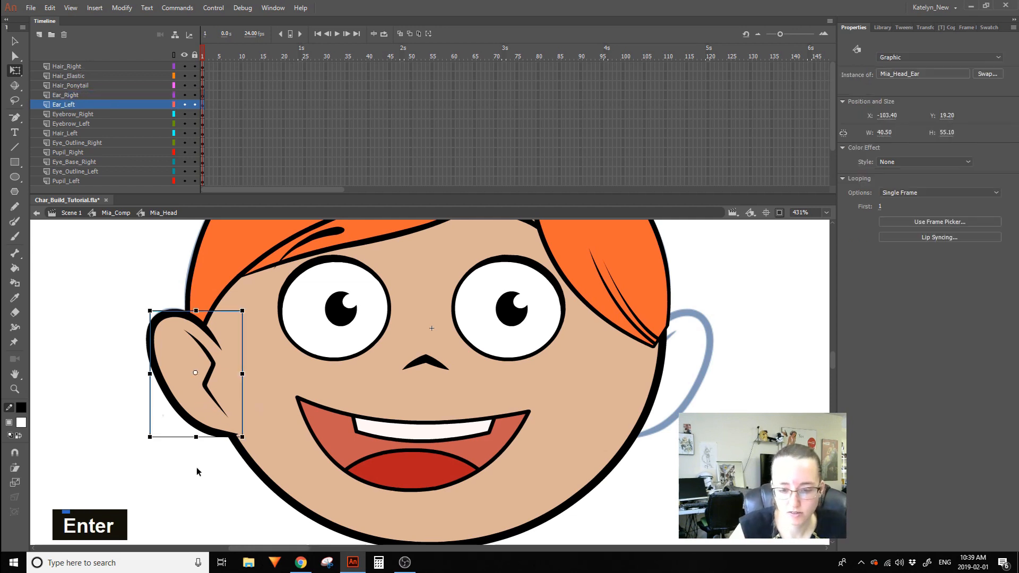
pyautogui.hotkey('ctrl', 'c')
pyautogui.click(203, 96)
pyautogui.hotkey('ctrl', 'shift', 'v')
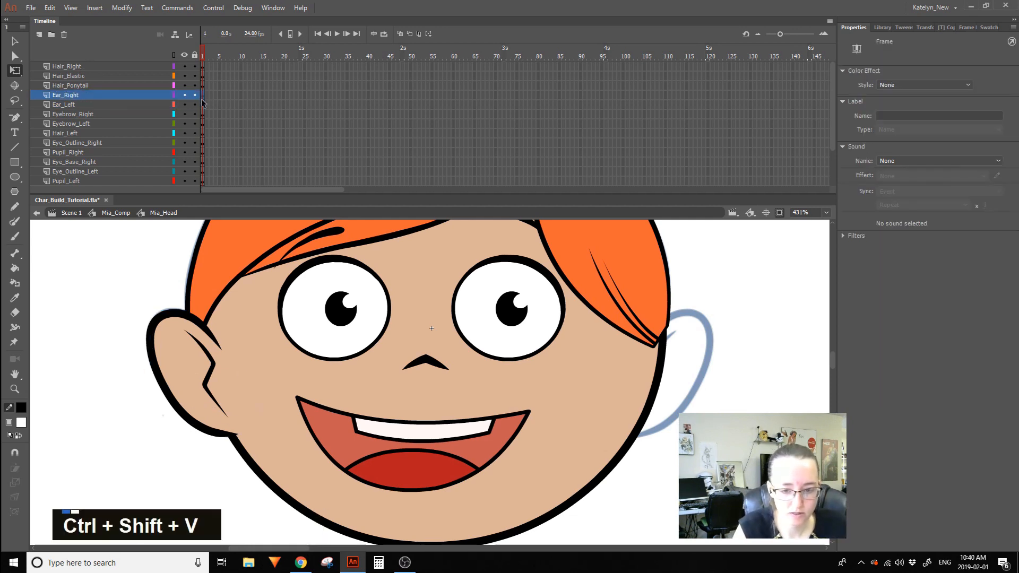
pyautogui.keyDown('alt'); pyautogui.click(196, 95); pyautogui.keyUp('alt')
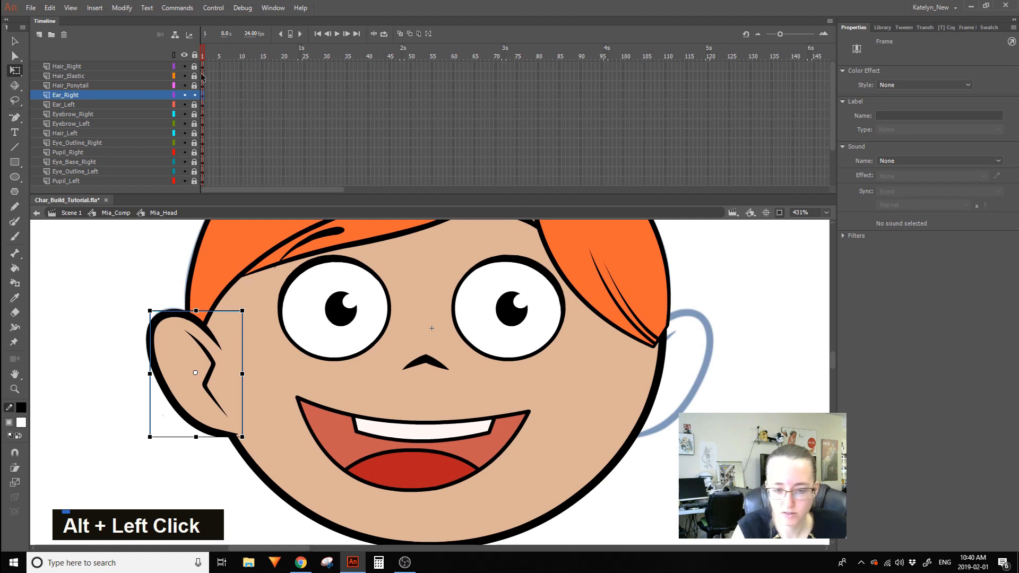
pyautogui.click(185, 55)
pyautogui.hotkey('ctrl', 'z')
pyautogui.click(160, 94)
# Add a horizontally flipped ear on frame 2 of the Mia_Head_Ear symbol and set the copied instance's first frame to 2.
pyautogui.doubleClick(172, 335)
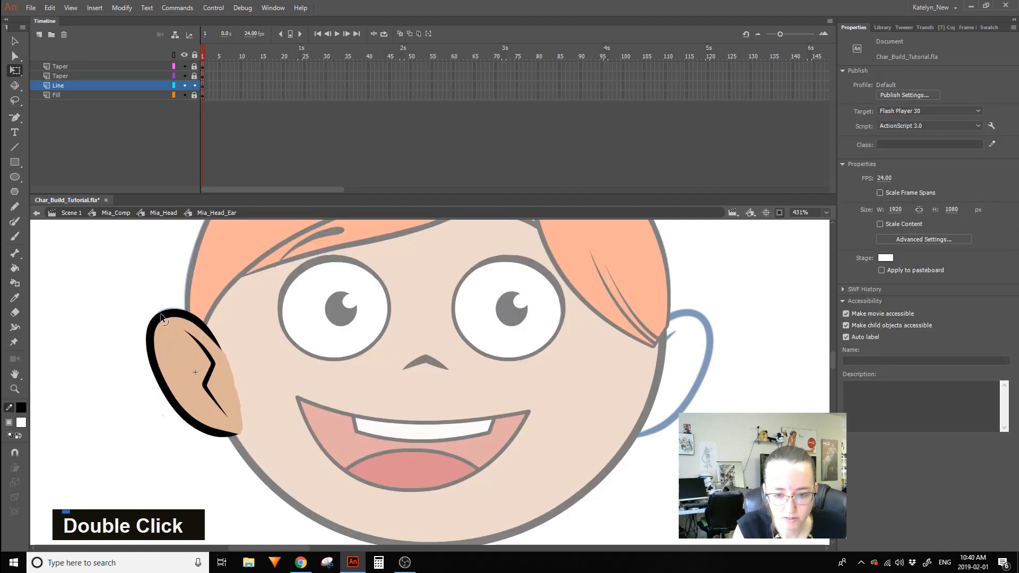
pyautogui.moveTo(203, 66); pyautogui.dragTo(206, 95)
pyautogui.press('1')
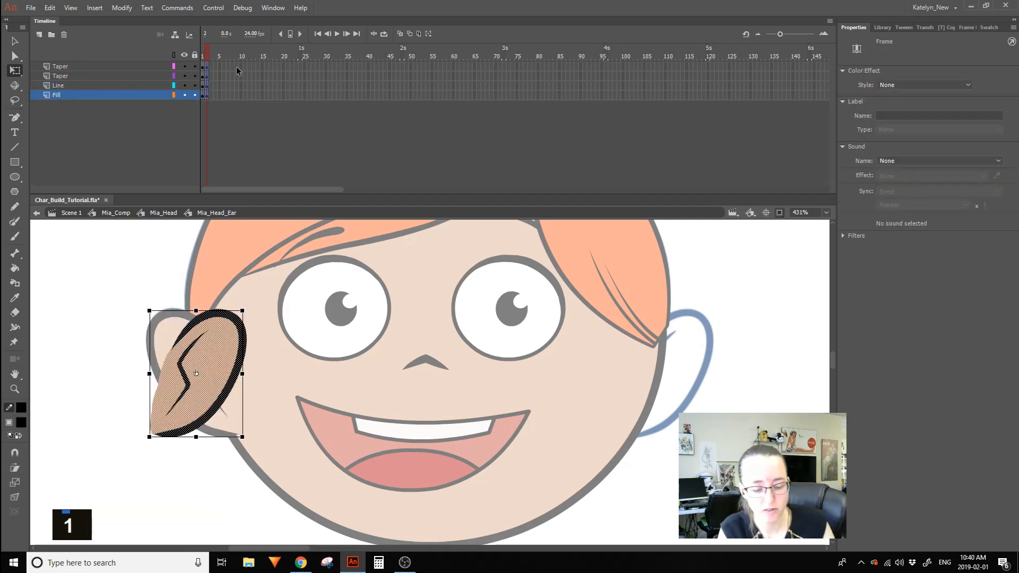
pyautogui.doubleClick(154, 250)
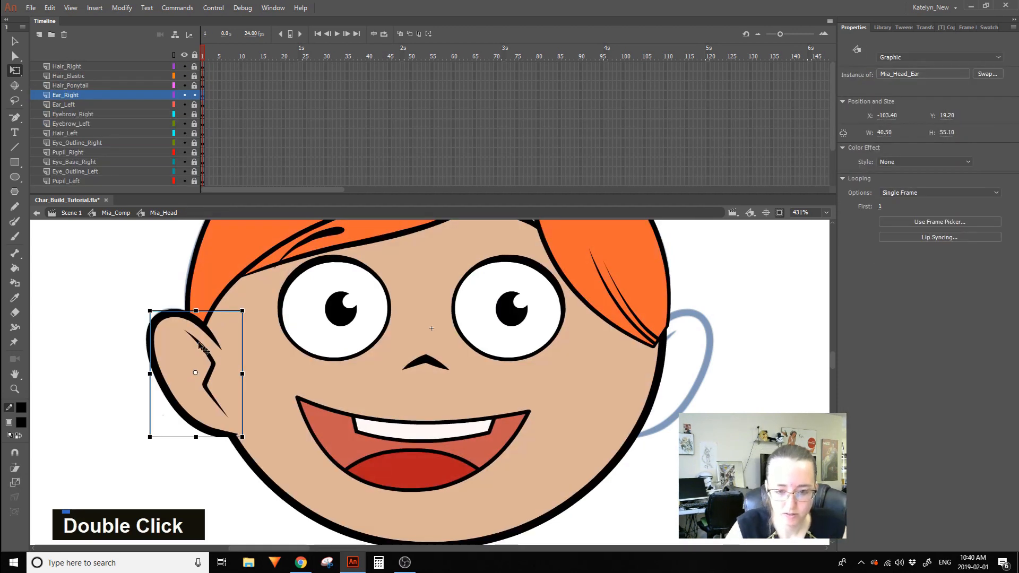
pyautogui.moveTo(879, 207); pyautogui.dragTo(883, 208)
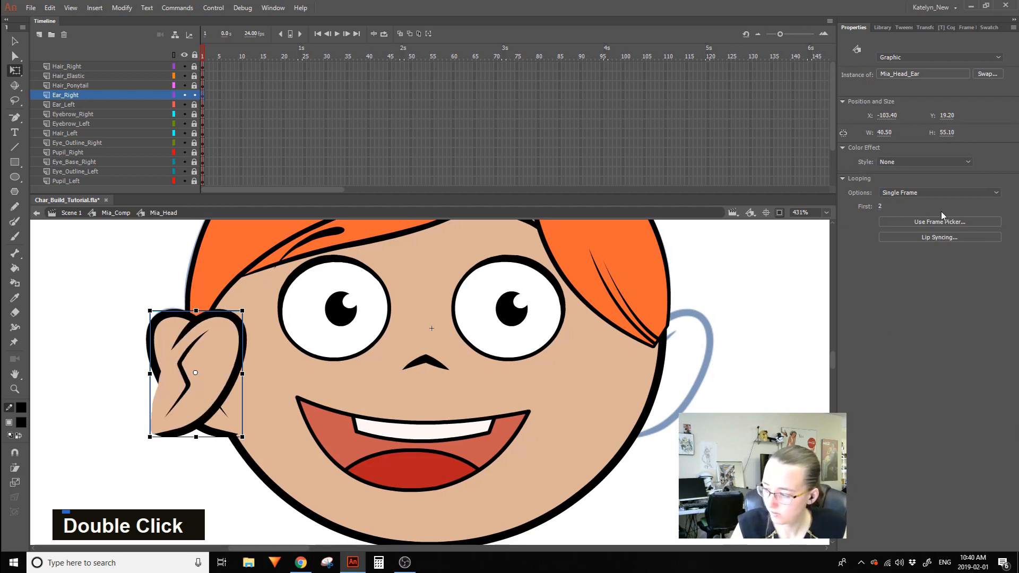
# Move the flipped ear straight across onto the sketched right ear and place the Ear_Right layer above Hair_Right.
pyautogui.moveTo(200, 377); pyautogui.dragTo(670, 348)
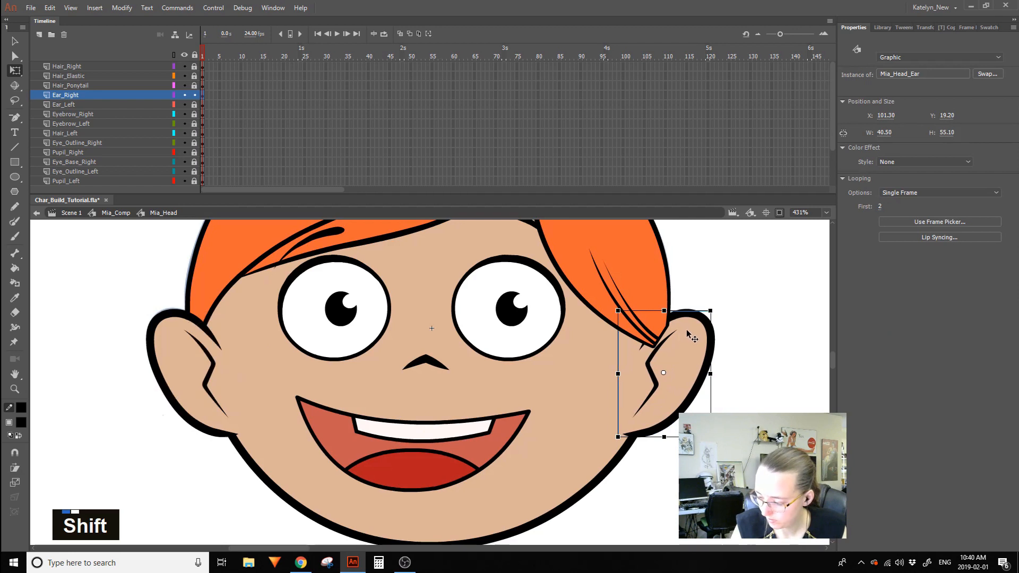
pyautogui.moveTo(88, 95); pyautogui.dragTo(90, 68)
pyautogui.click(77, 327)
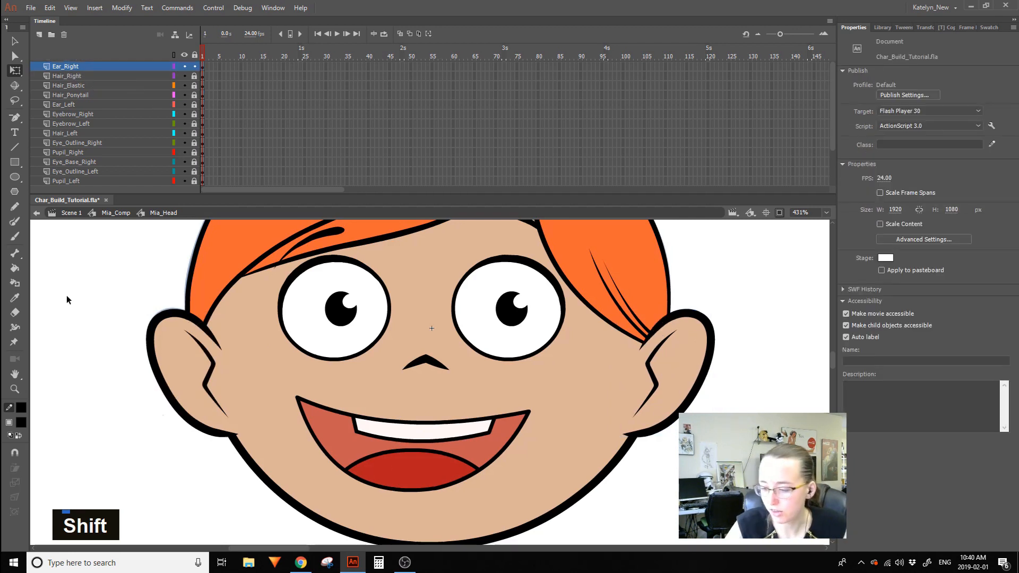
# Compare the right ear with the sketch by repeatedly hiding and showing all layers.
pyautogui.click(666, 366)
pyautogui.click(184, 55)
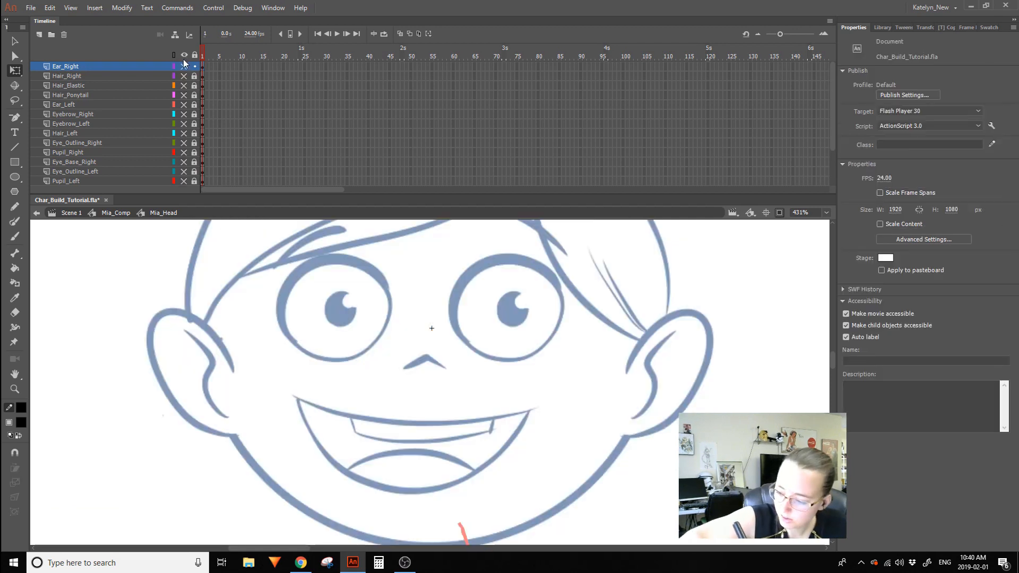
pyautogui.click(184, 55)
pyautogui.click(183, 55)
pyautogui.click(184, 55)
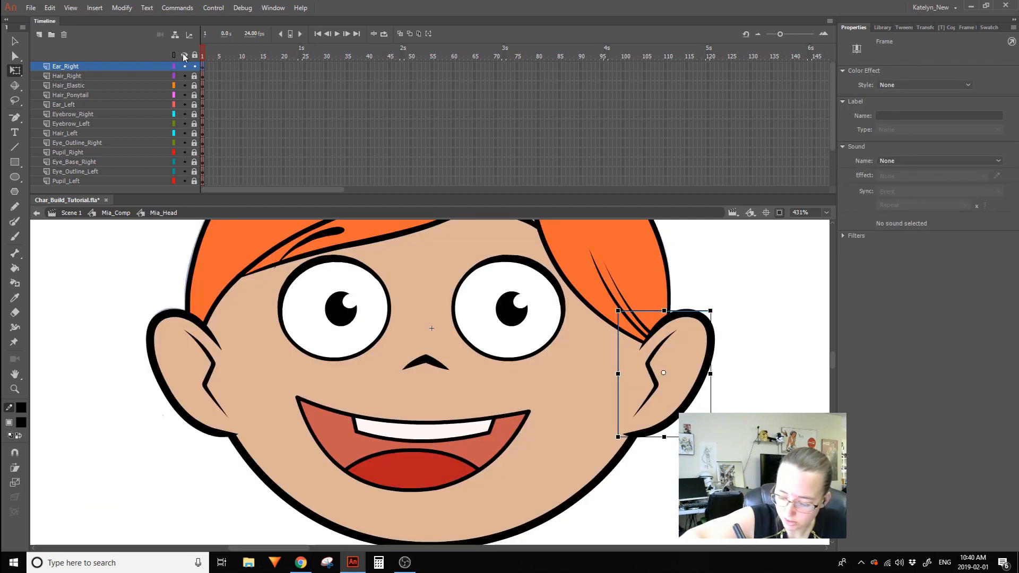
pyautogui.click(183, 55)
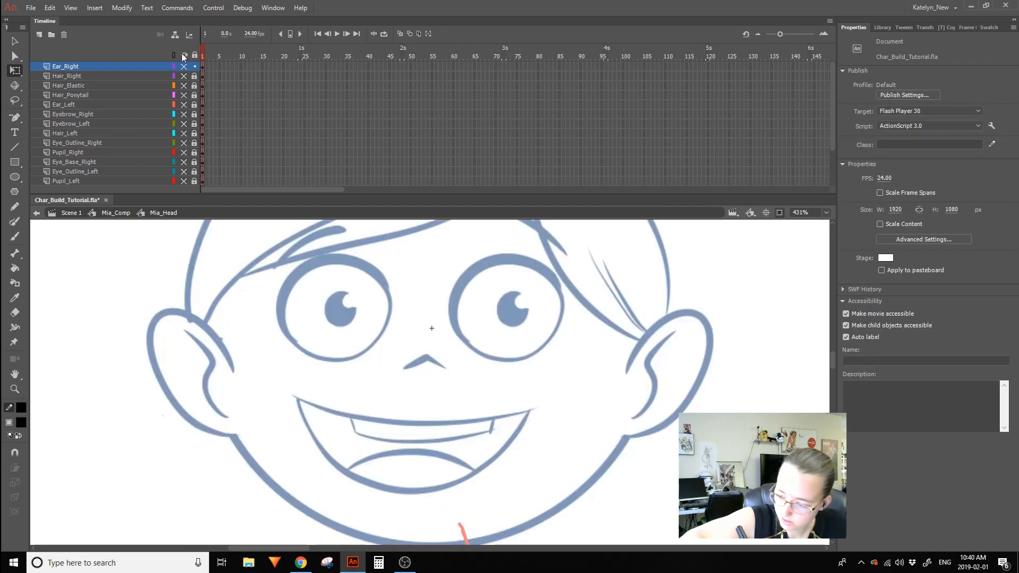
pyautogui.click(184, 55)
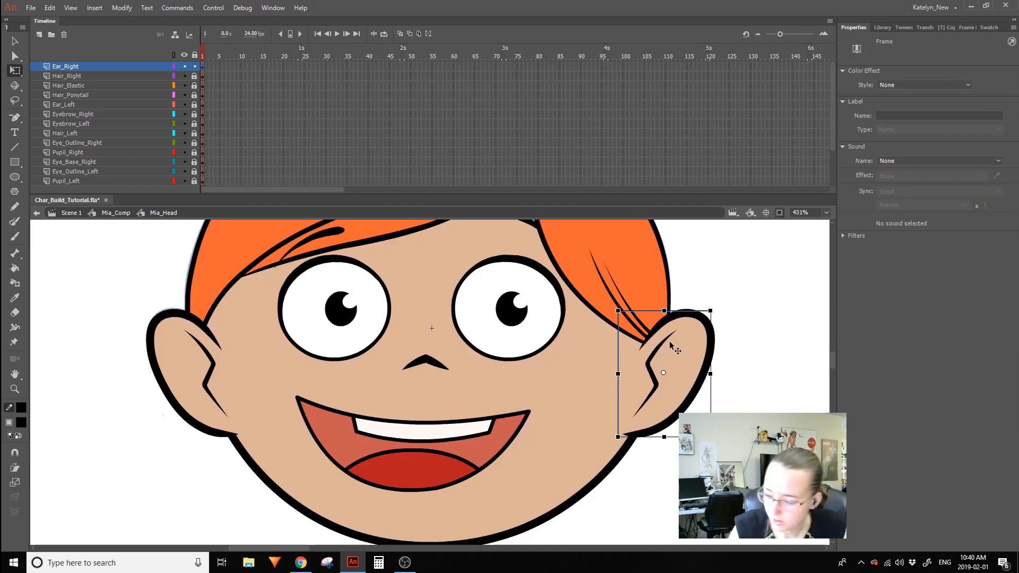
# Extend the upper tapered line of the ear inward and down on frame 2 of Mia_Head_Ear, and return to Mia_Head.
pyautogui.doubleClick(671, 348)
pyautogui.click(661, 340)
pyautogui.click(762, 318)
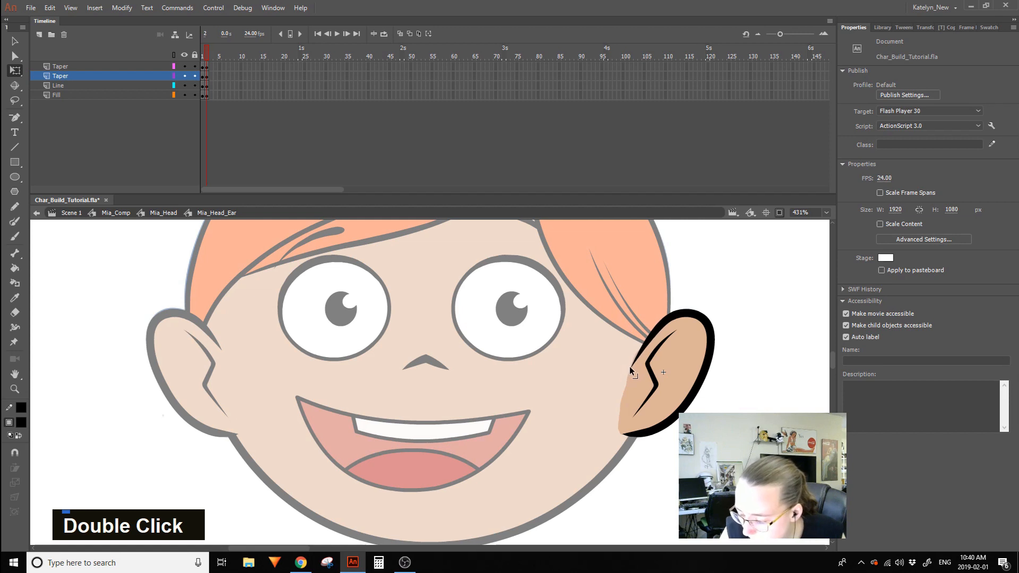
pyautogui.moveTo(651, 339)
pyautogui.mouseDown()
pyautogui.moveTo(603, 398)
pyautogui.moveTo(649, 344)
pyautogui.mouseUp()
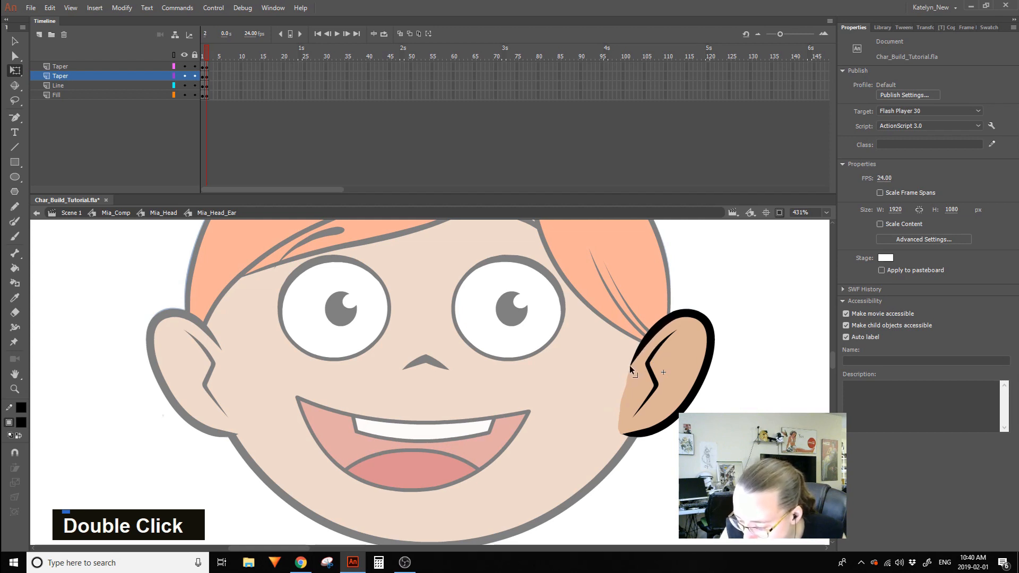
pyautogui.doubleClick(740, 345)
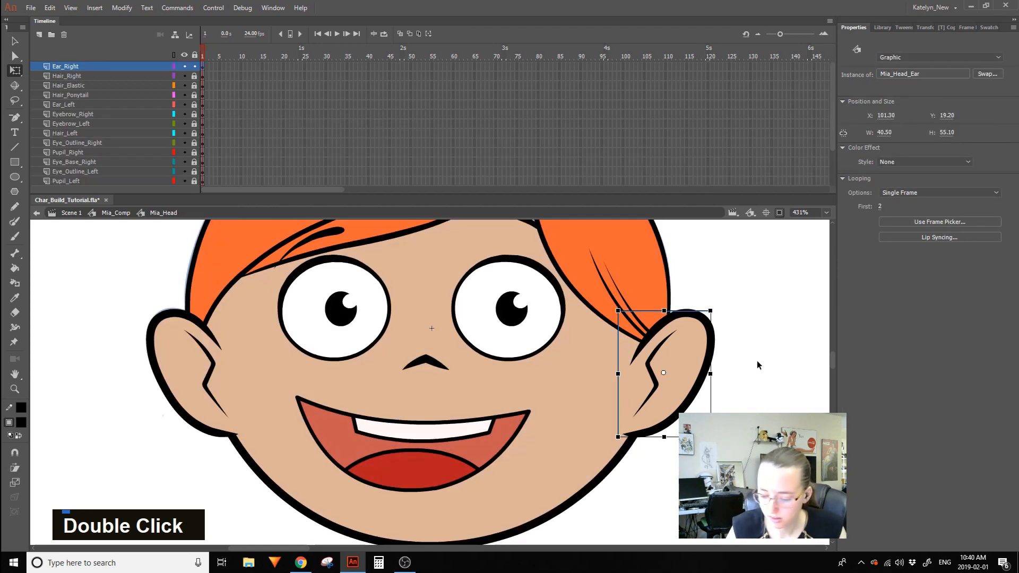
# Adjust the inner end of the right ear's lower tapered line on frame 2 of Mia_Head_Ear, and return to Mia_Head.
pyautogui.press('space')
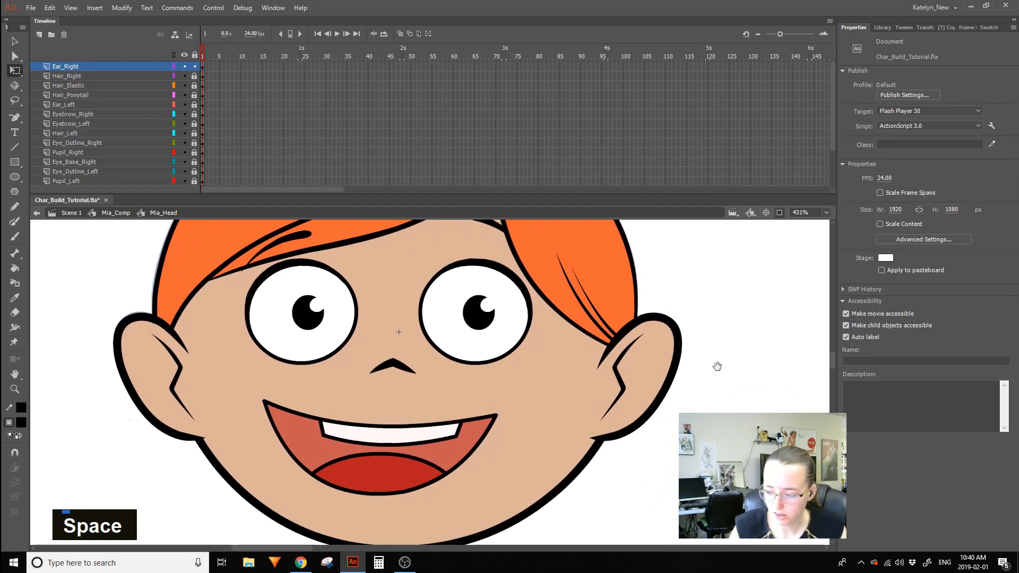
pyautogui.doubleClick(628, 333)
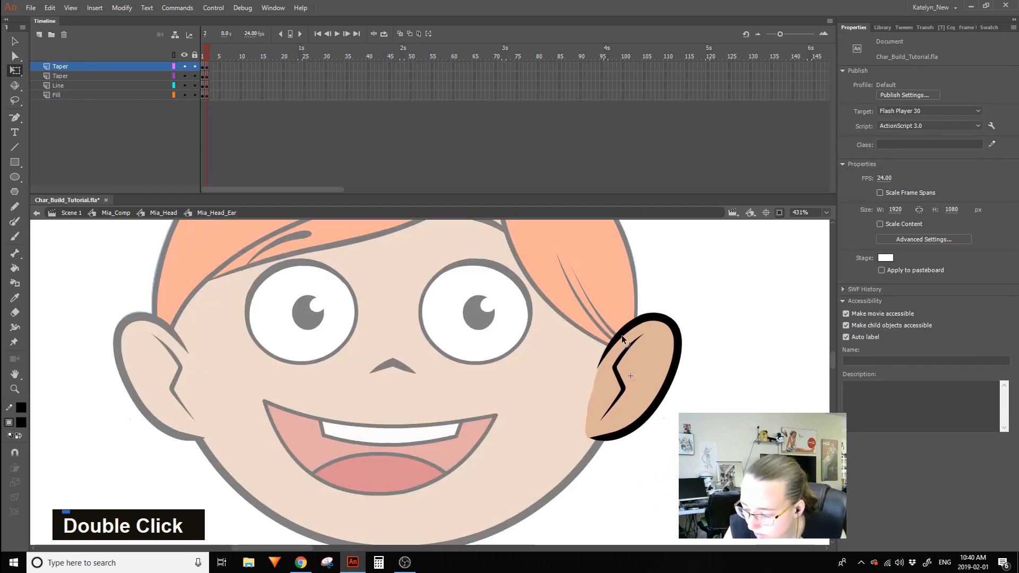
pyautogui.hotkey('ctrl', 'z')
pyautogui.doubleClick(597, 441)
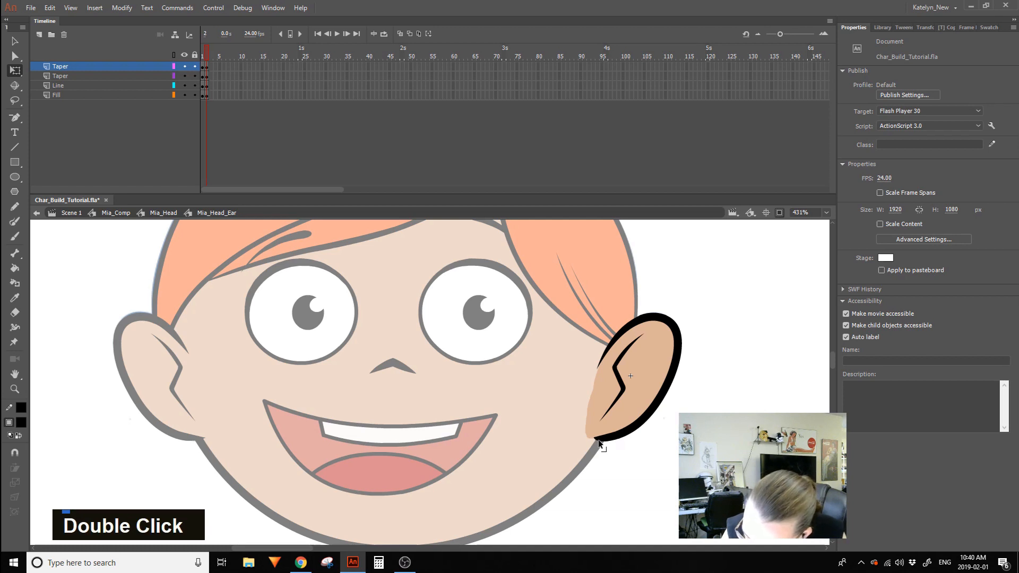
pyautogui.doubleClick(611, 454)
pyautogui.press('space')
pyautogui.moveTo(713, 398); pyautogui.dragTo(746, 336)
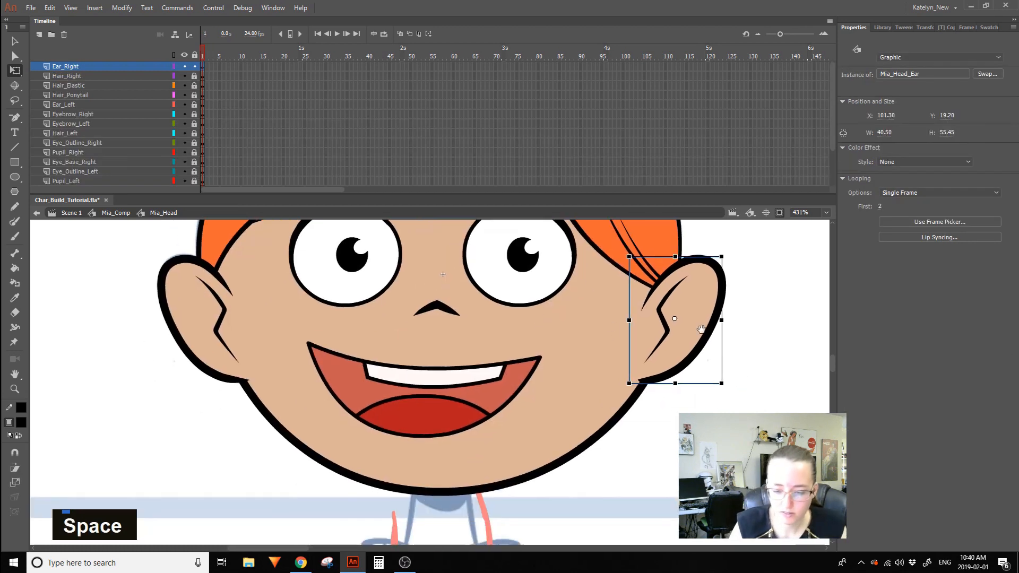
# Save the document with the whole head in view and deselect the right ear.
pyautogui.click(15, 389)
pyautogui.keyDown('alt'); pyautogui.click(103, 410); pyautogui.keyUp('alt')
pyautogui.press('space')
pyautogui.moveTo(395, 412); pyautogui.dragTo(526, 465)
pyautogui.press('q')
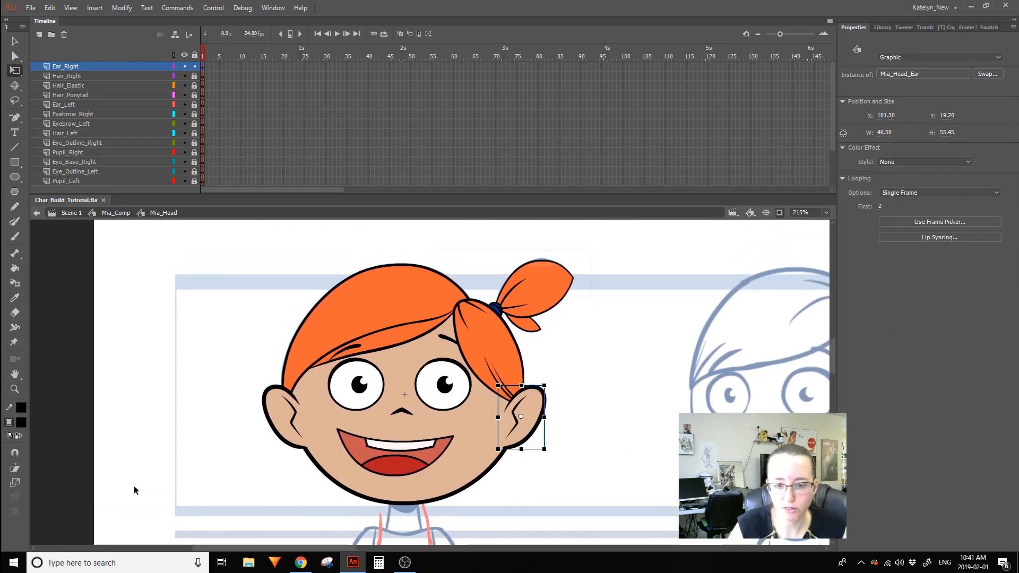
pyautogui.click(169, 430)
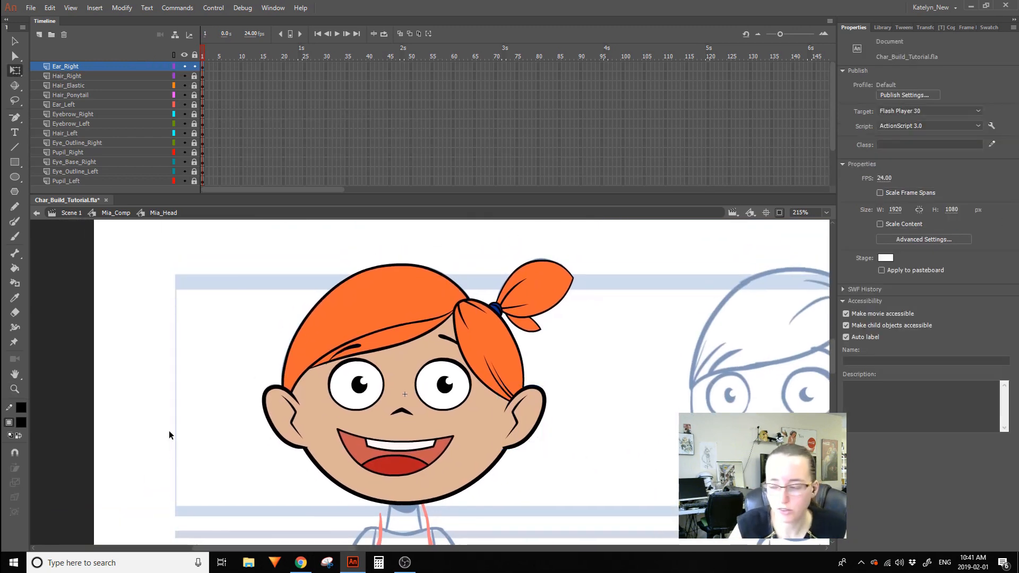
# Return to Mia_Comp and move the Arms layer below the Head layer.
pyautogui.doubleClick(661, 294)
pyautogui.click(640, 414)
pyautogui.press('space')
pyautogui.moveTo(640, 414)
pyautogui.mouseDown()
pyautogui.moveTo(587, 368)
pyautogui.moveTo(589, 265)
pyautogui.mouseUp()
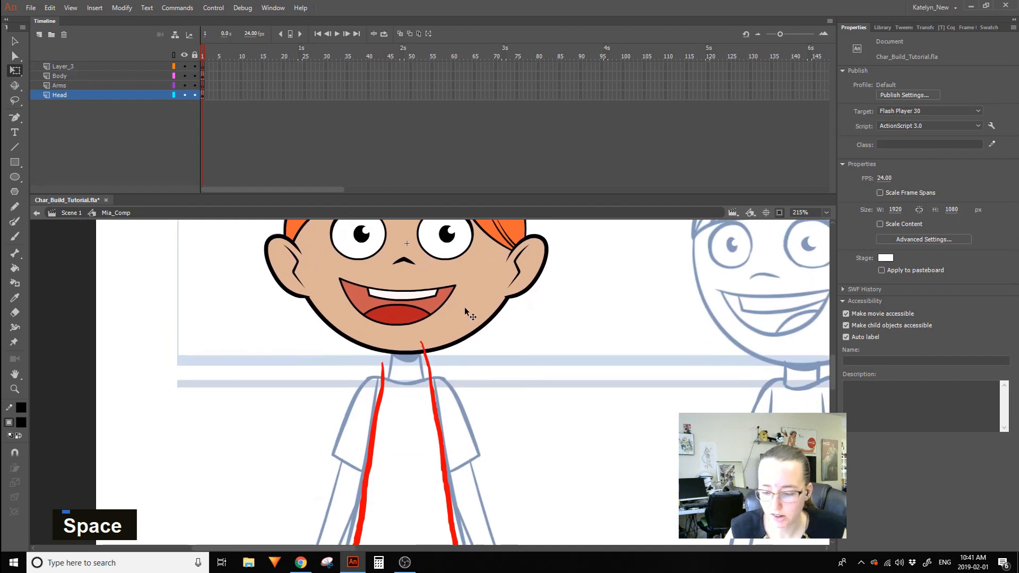
pyautogui.click(431, 365)
pyautogui.moveTo(80, 85); pyautogui.dragTo(80, 100)
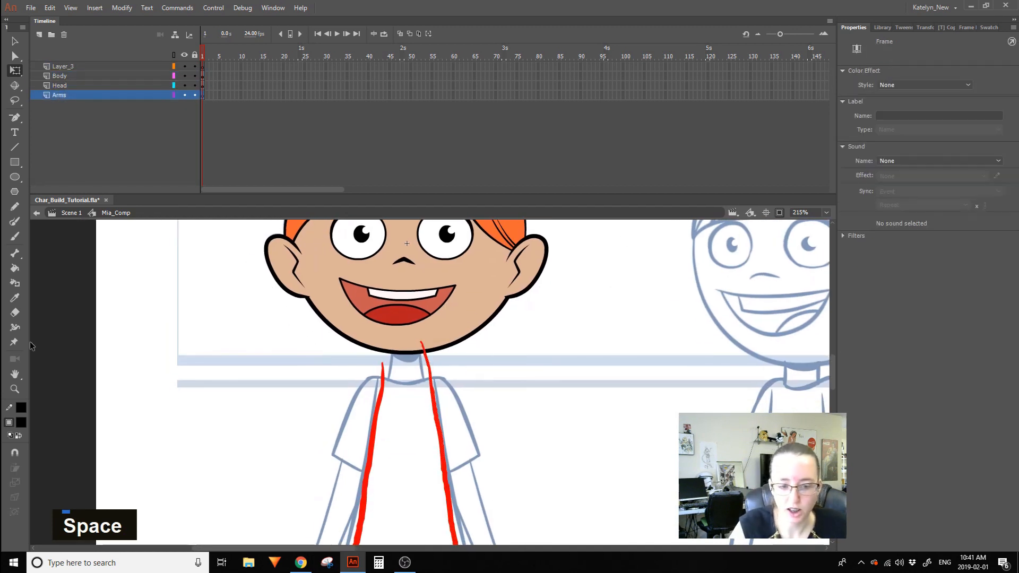
# Open the Mia_Head symbol for editing and unlock all of its layers.
pyautogui.click(15, 388)
pyautogui.click(14, 467)
pyautogui.click(526, 376)
pyautogui.press('space')
pyautogui.moveTo(530, 403)
pyautogui.mouseDown()
pyautogui.moveTo(546, 312)
pyautogui.moveTo(523, 391)
pyautogui.mouseUp()
pyautogui.click(15, 71)
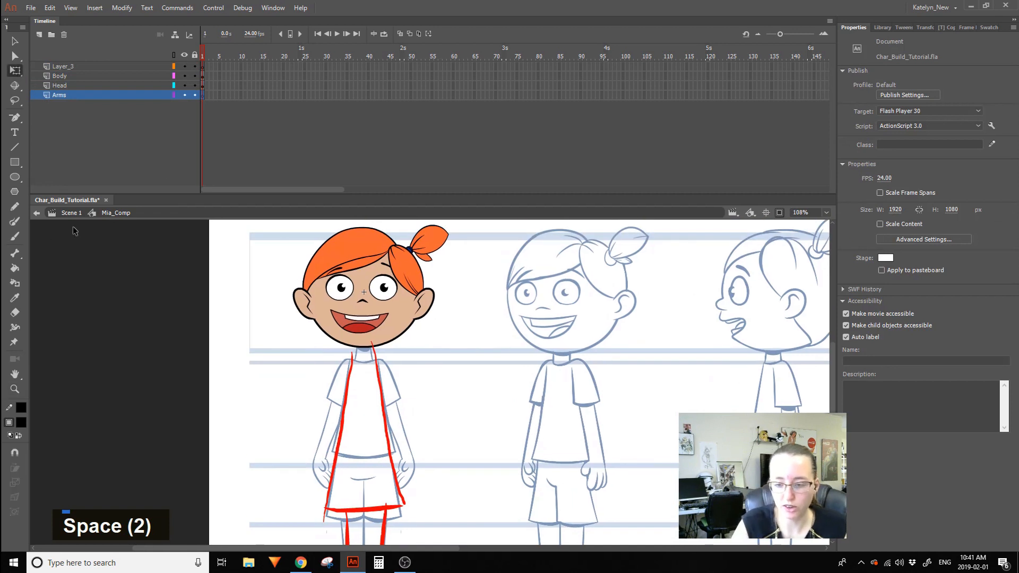
pyautogui.doubleClick(381, 246)
pyautogui.moveTo(195, 75); pyautogui.dragTo(112, 531)
# Check the head parts' looping options and set the left eyebrow instance to Single Frame.
pyautogui.click(395, 284)
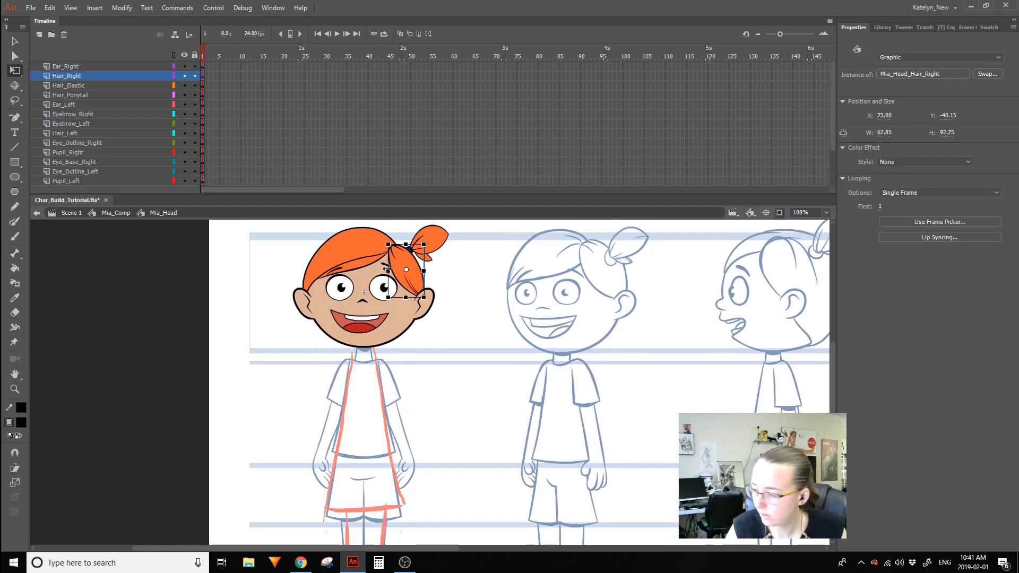
pyautogui.click(370, 254)
pyautogui.click(340, 272)
pyautogui.click(389, 267)
pyautogui.click(336, 270)
pyautogui.click(939, 193)
pyautogui.click(928, 227)
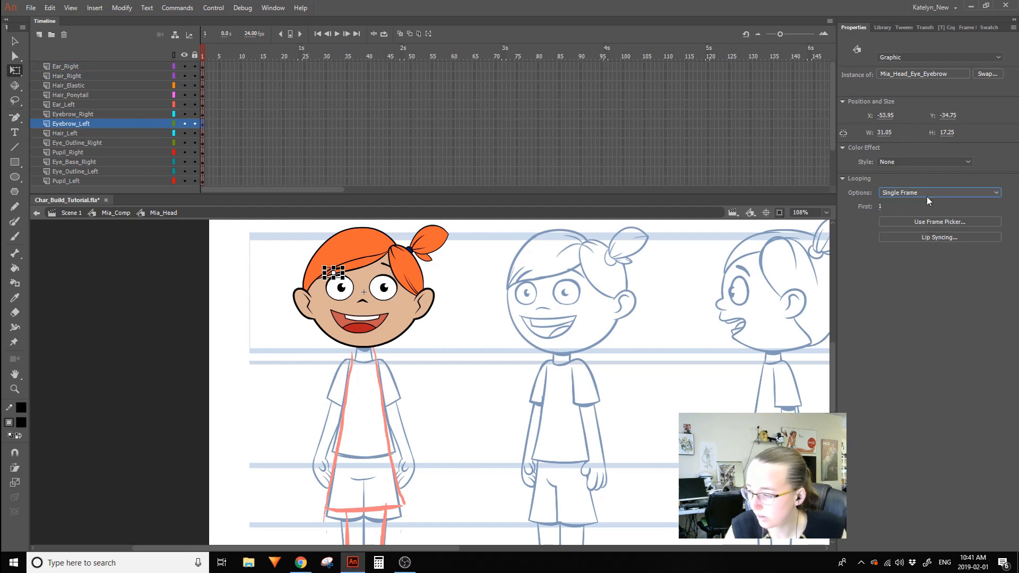
# Check the looping of the right eyebrow, eye and hair instances, and set the ponytail instance to Single Frame.
pyautogui.click(389, 268)
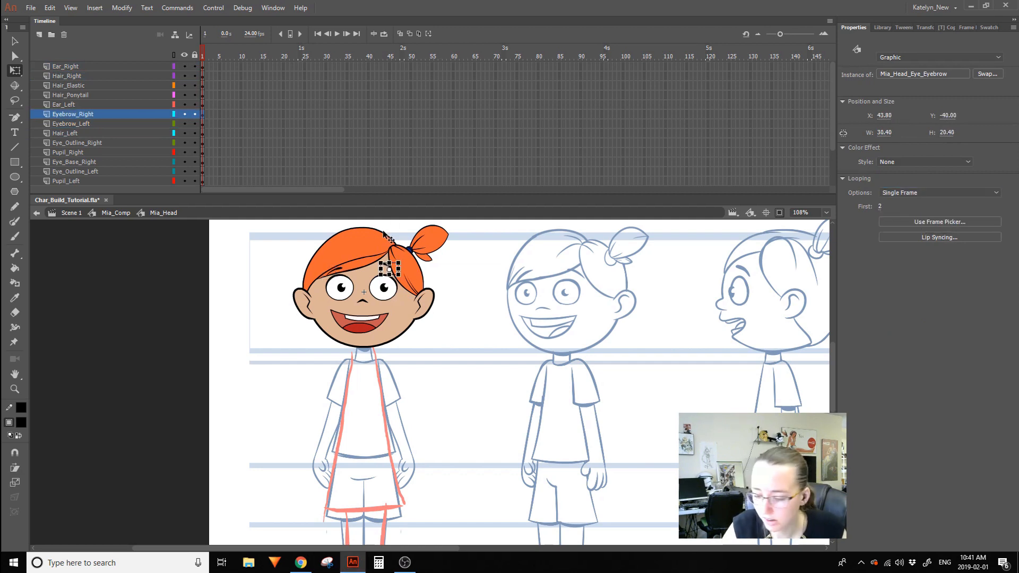
pyautogui.click(398, 297)
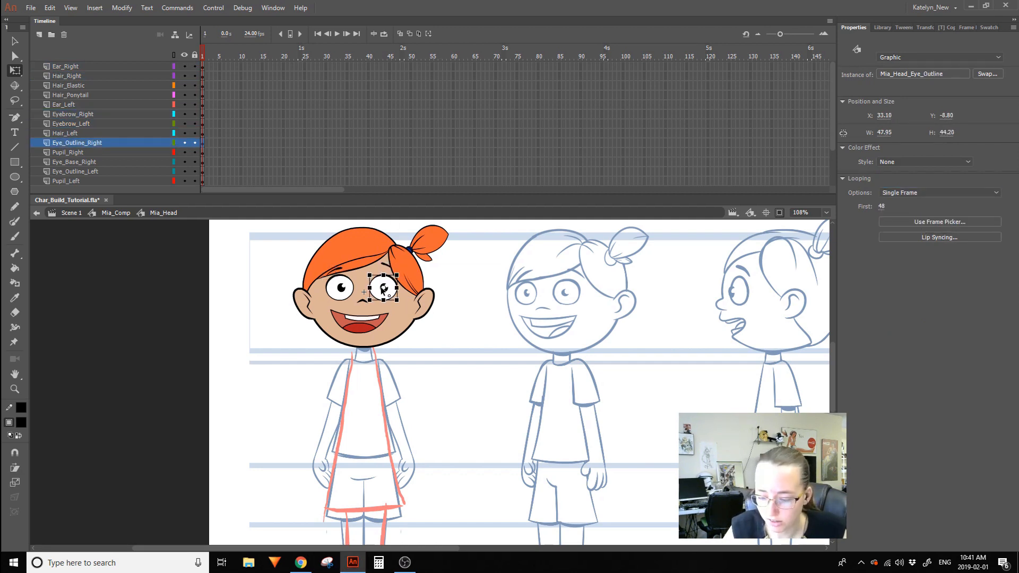
pyautogui.press('v')
pyautogui.click(389, 292)
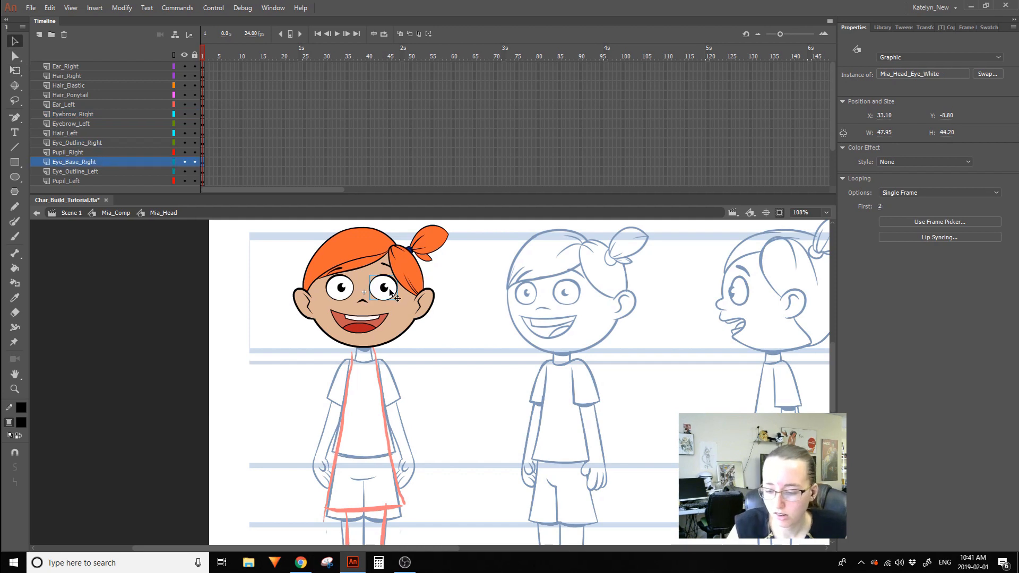
pyautogui.click(428, 295)
pyautogui.click(413, 272)
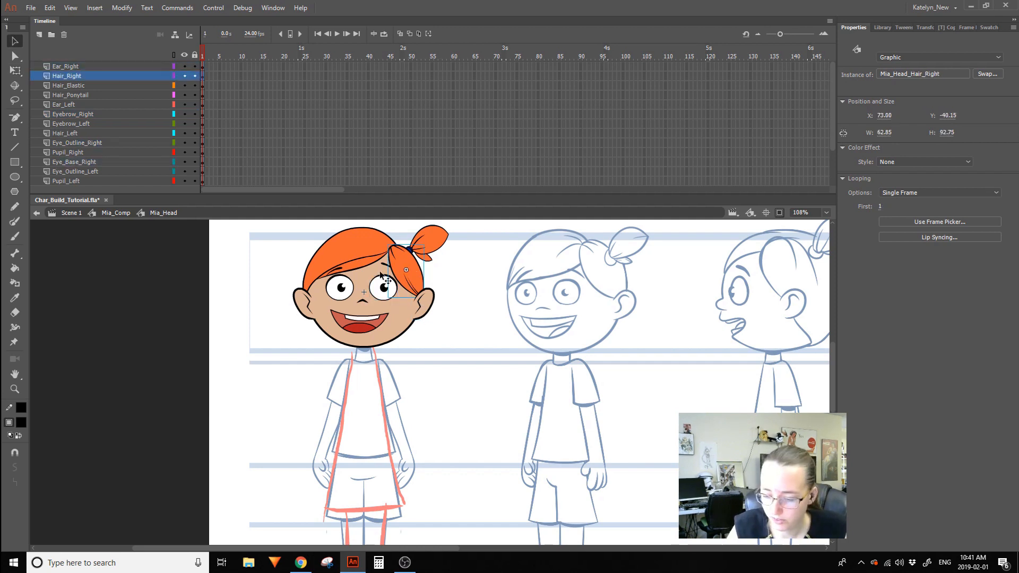
pyautogui.click(436, 238)
pyautogui.click(432, 229)
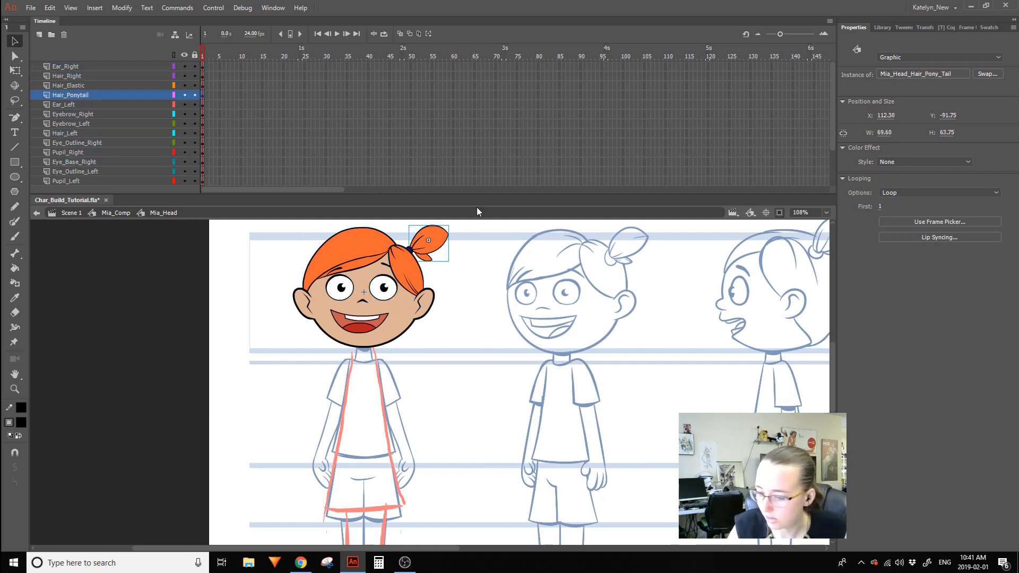
pyautogui.click(939, 192)
pyautogui.click(902, 222)
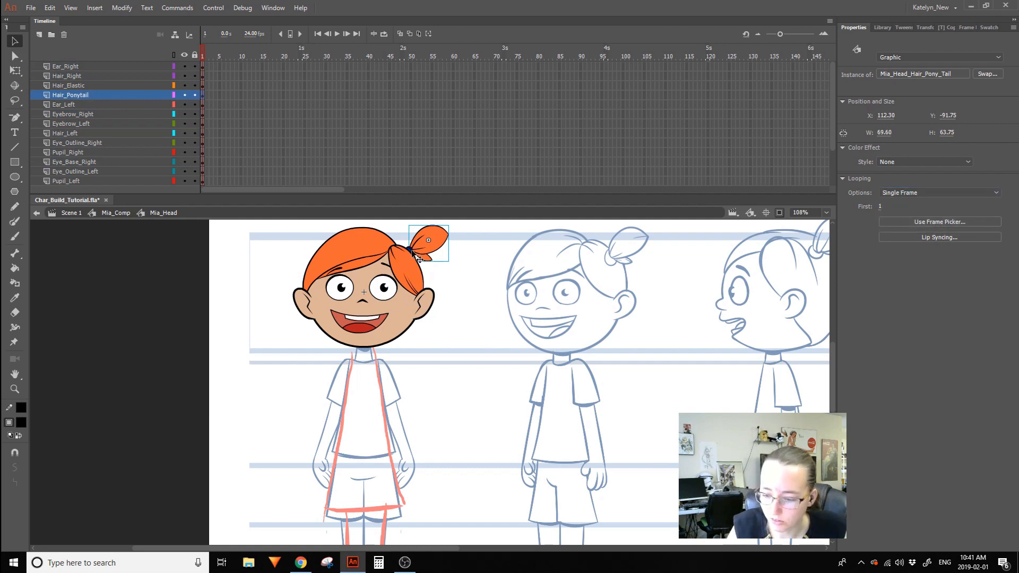
# Isolate the Hair_Elastic layer by locking all others and set the hair elastic instance's looping to Single Frame.
pyautogui.click(415, 265)
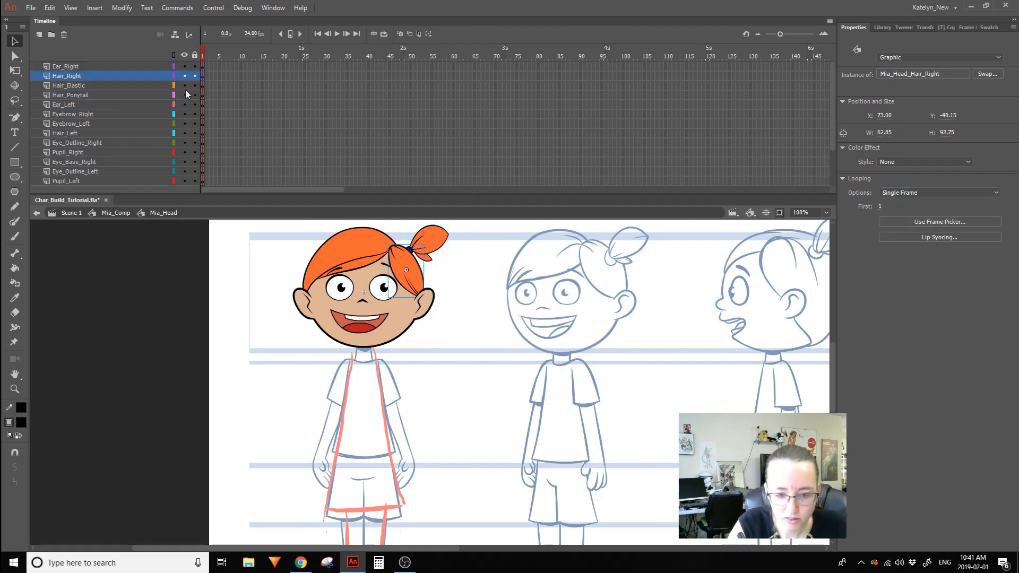
pyautogui.click(158, 87)
pyautogui.keyDown('alt'); pyautogui.click(195, 87); pyautogui.keyUp('alt')
pyautogui.hotkey('ctrl', 'a')
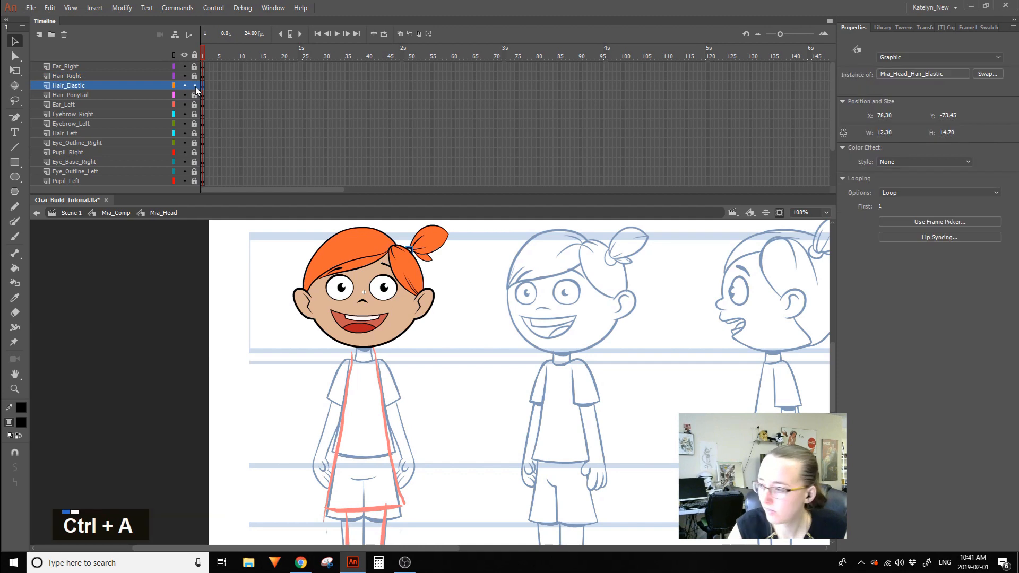
pyautogui.click(939, 193)
pyautogui.click(920, 225)
pyautogui.click(538, 242)
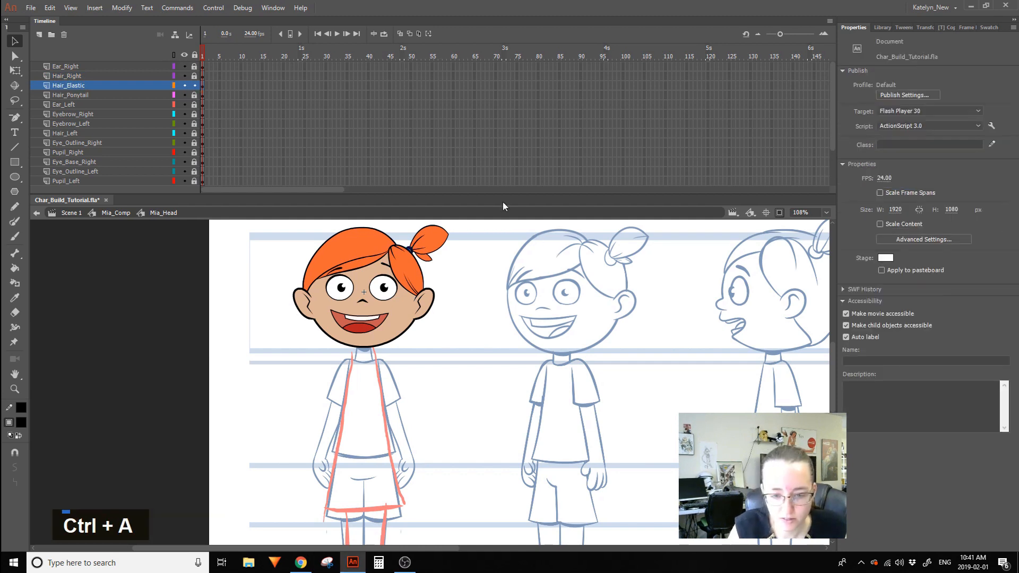
# Unlock all layers, check the looping option across all head parts, and return to Mia_Comp.
pyautogui.doubleClick(195, 55)
pyautogui.hotkey('ctrl', 'a')
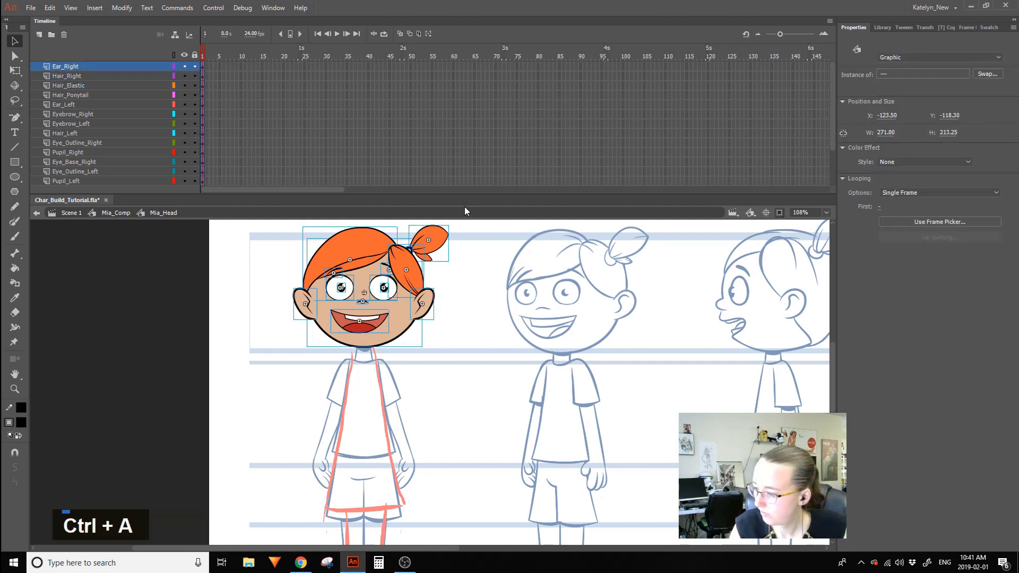
pyautogui.click(479, 254)
pyautogui.doubleClick(478, 247)
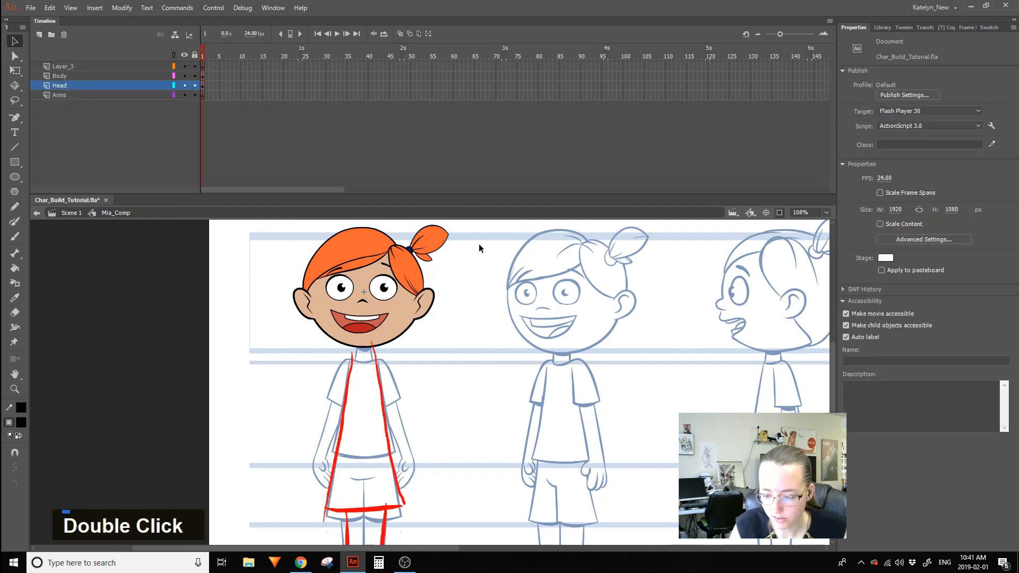
# Move the Body layer below the Head layer in Mia_Comp and save the document.
pyautogui.press('space')
pyautogui.moveTo(480, 272); pyautogui.dragTo(480, 242)
pyautogui.click(384, 257)
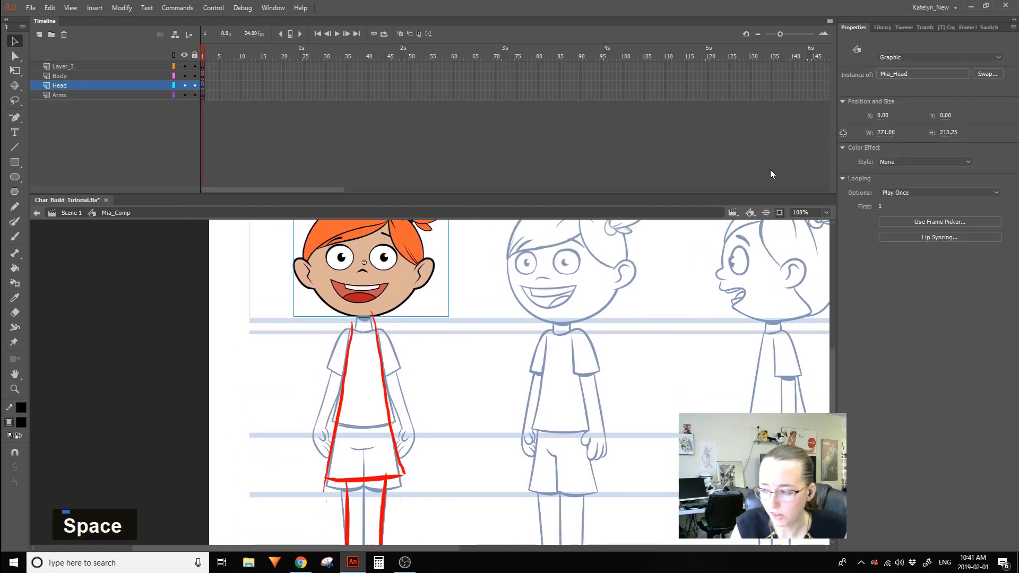
pyautogui.press('space')
pyautogui.moveTo(472, 266); pyautogui.dragTo(483, 308)
pyautogui.click(483, 307)
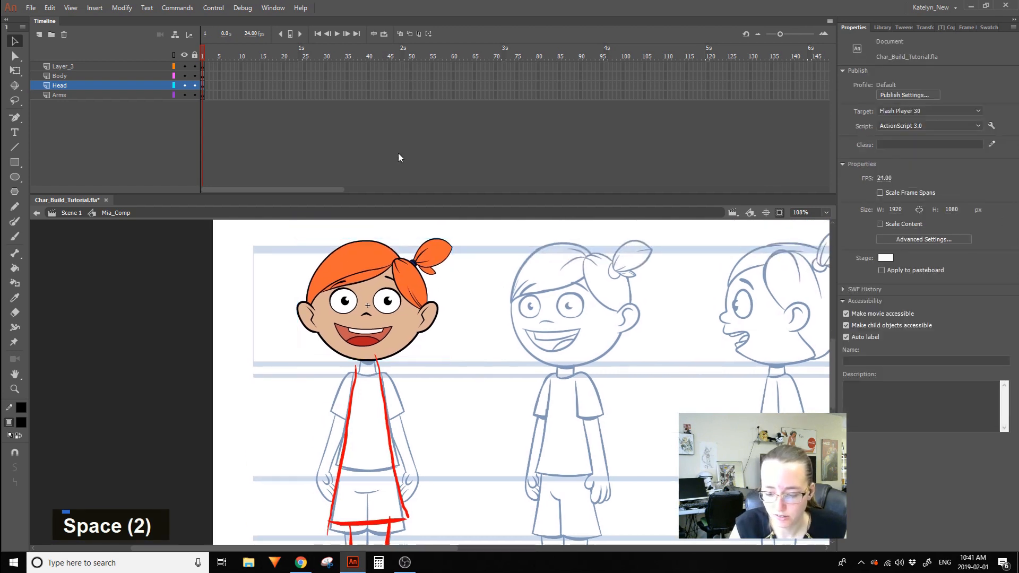
pyautogui.moveTo(116, 76); pyautogui.dragTo(111, 88)
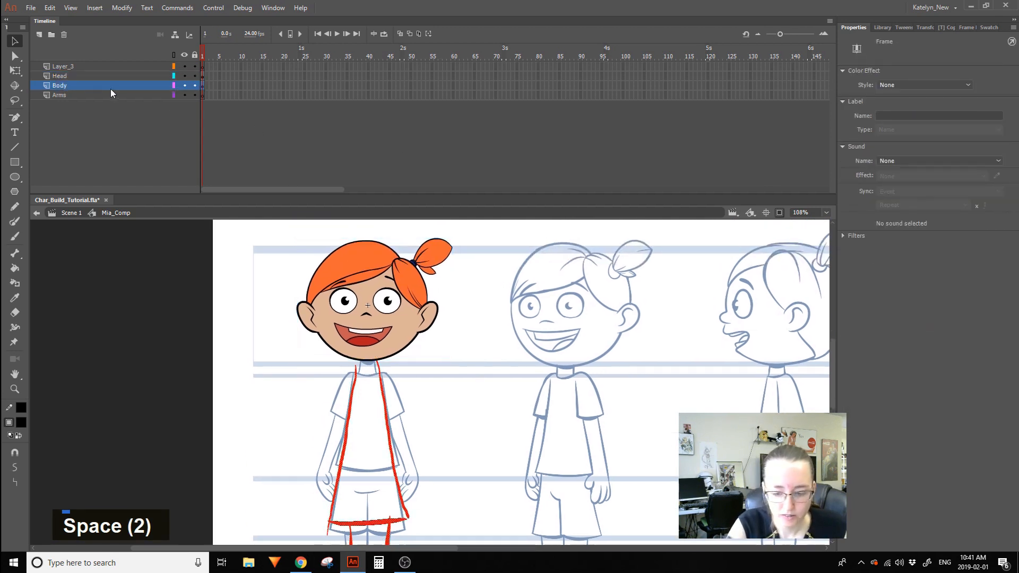
pyautogui.click(477, 403)
pyautogui.press('space')
pyautogui.moveTo(476, 403); pyautogui.dragTo(485, 351)
pyautogui.hotkey('ctrl', 's')
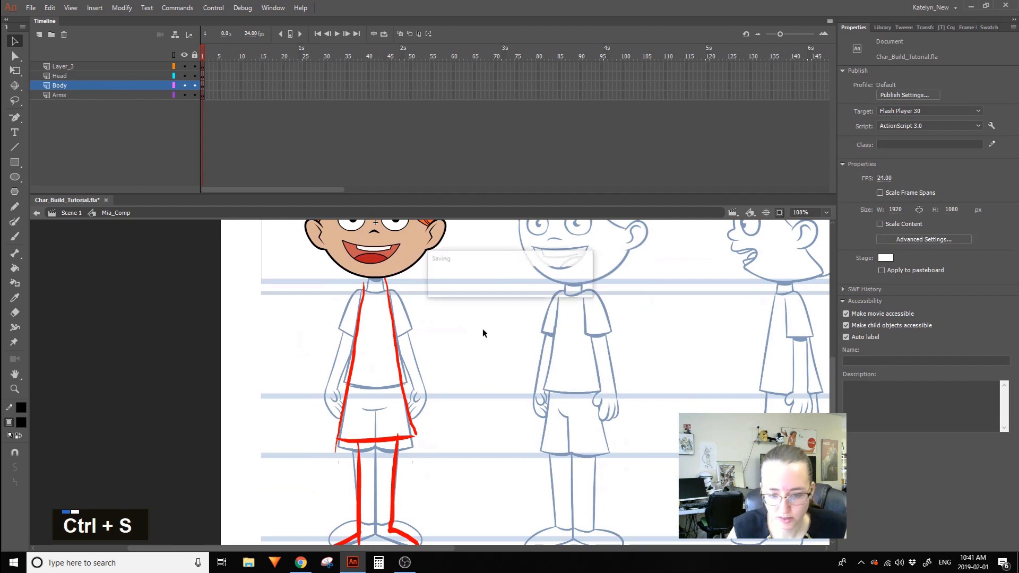
# Return to Scene 1 and bring the full-length front view of the character into view.
pyautogui.doubleClick(447, 323)
pyautogui.press('space')
pyautogui.moveTo(486, 353); pyautogui.dragTo(461, 470)
pyautogui.click(15, 390)
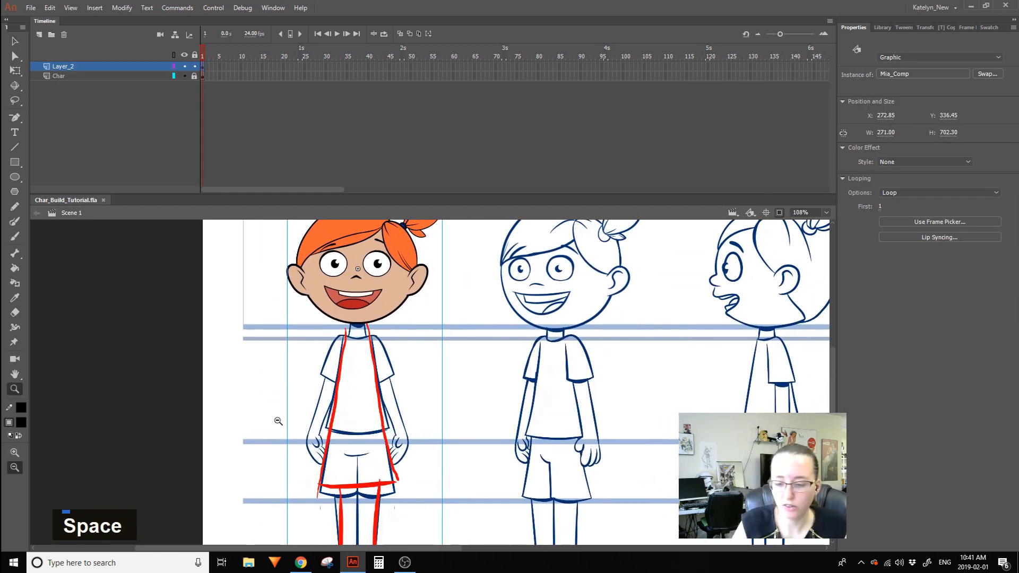
pyautogui.click(521, 384)
pyautogui.moveTo(189, 500); pyautogui.dragTo(569, 284)
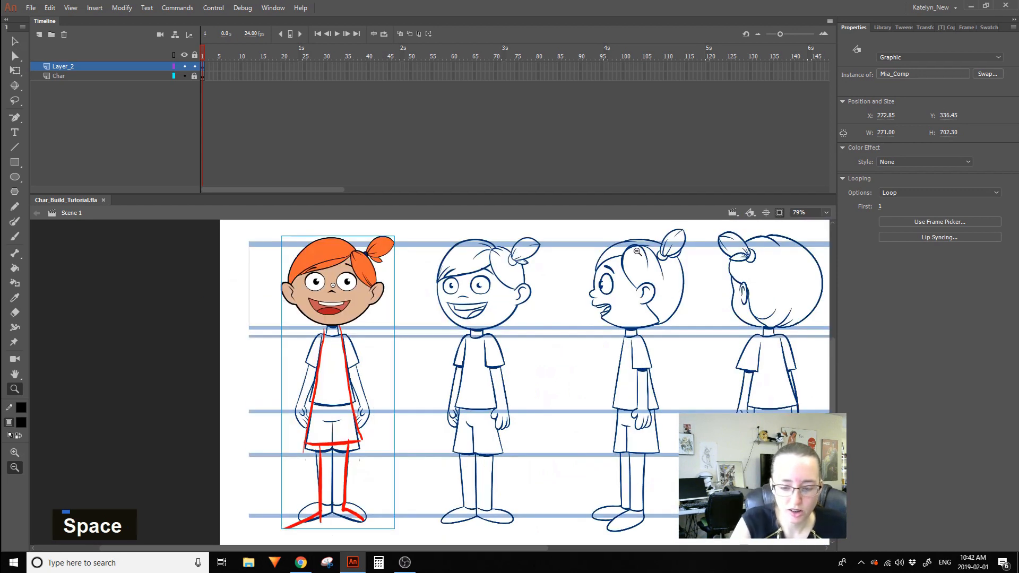
pyautogui.click(15, 70)
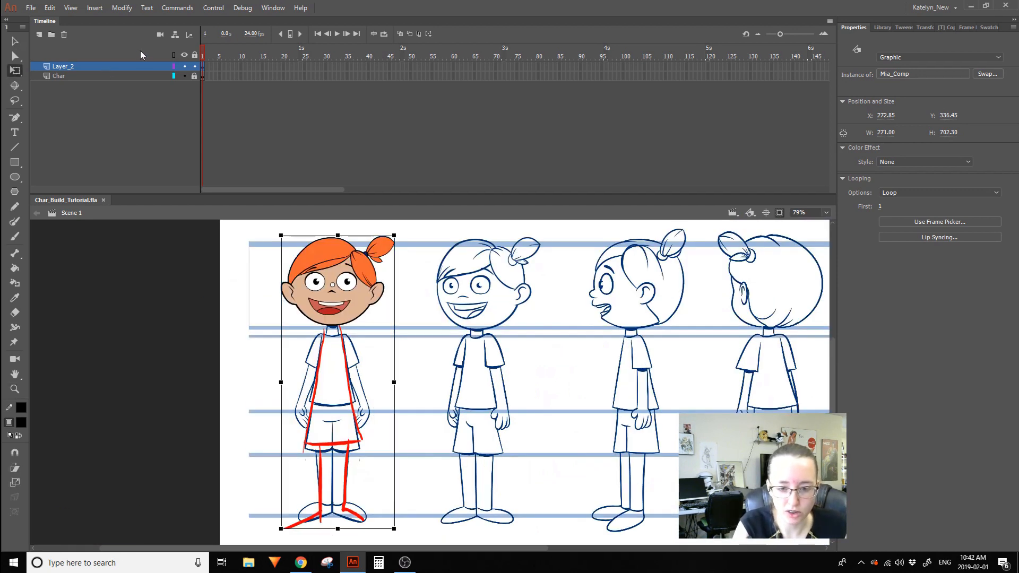
# Rename Layer_2 in Scene 1 as Comp and save the document.
pyautogui.doubleClick(123, 66)
pyautogui.write('C')
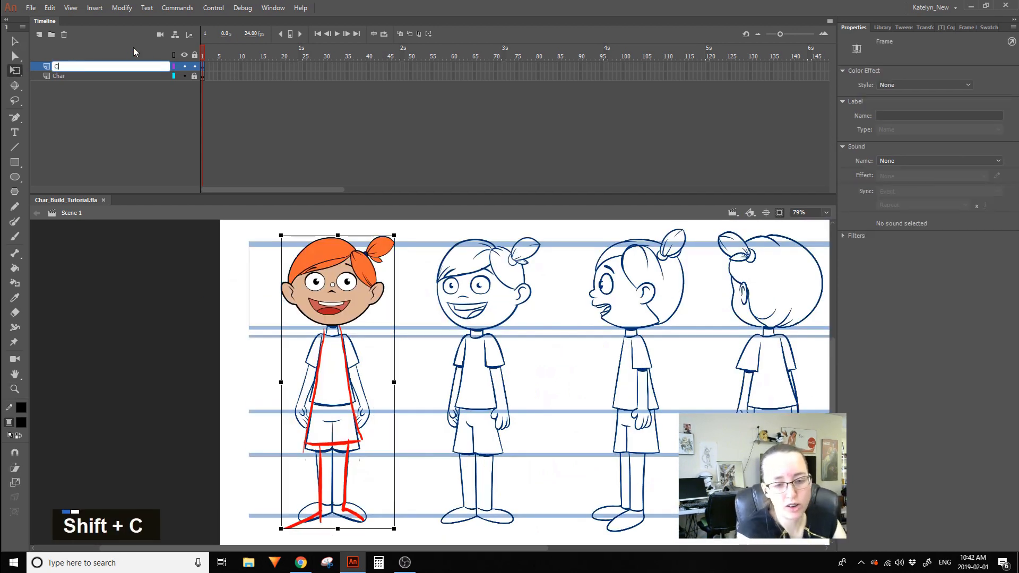
pyautogui.write('omp')
pyautogui.press('Left')
pyautogui.press('Left')
pyautogui.press('Left')
pyautogui.press('Left')
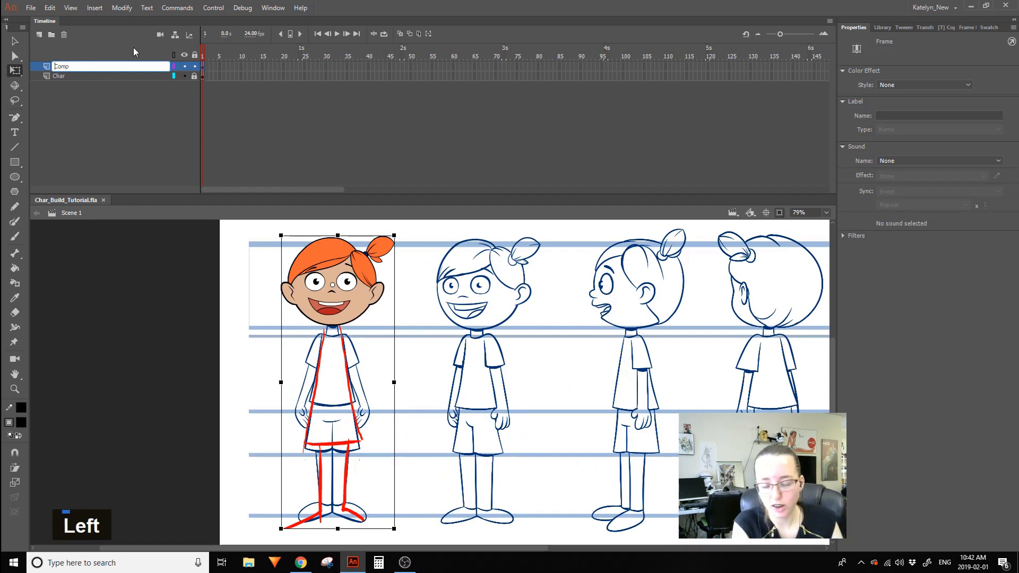
pyautogui.click(165, 303)
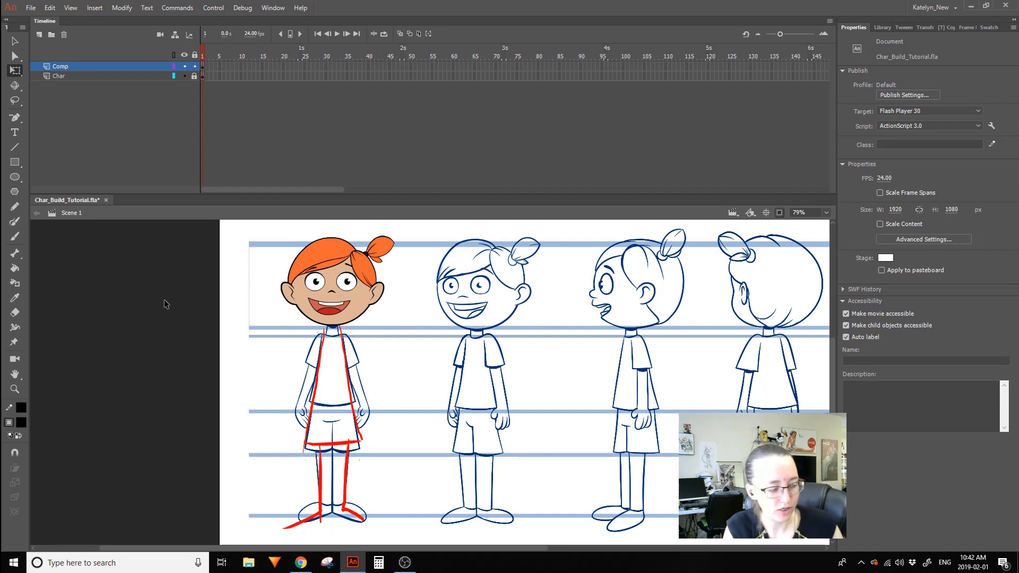
pyautogui.hotkey('ctrl', 's')
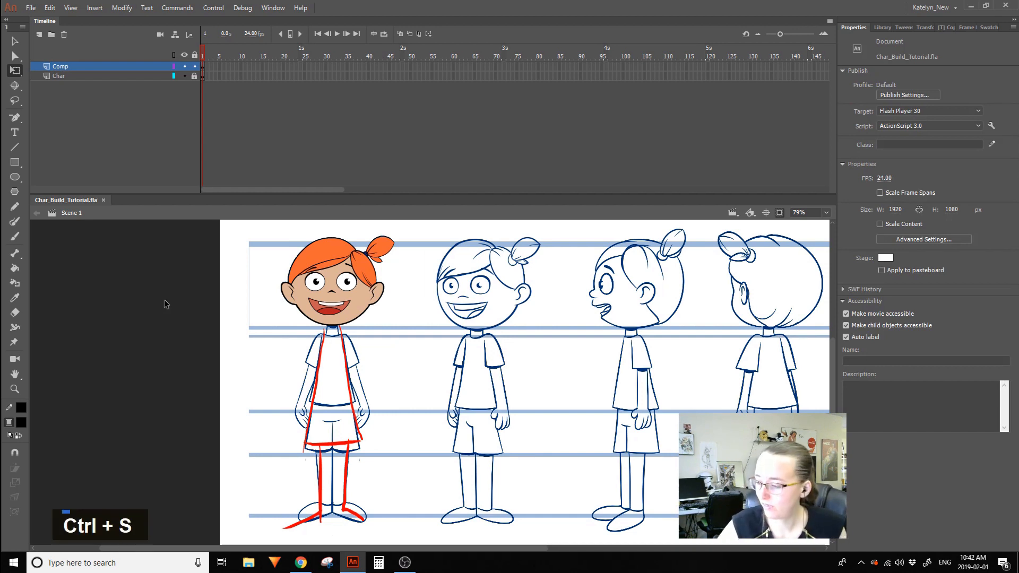
pyautogui.scroll(4, 165, 304)
pyautogui.scroll(-5, 318, 477)
pyautogui.scroll(1, 413, 478)
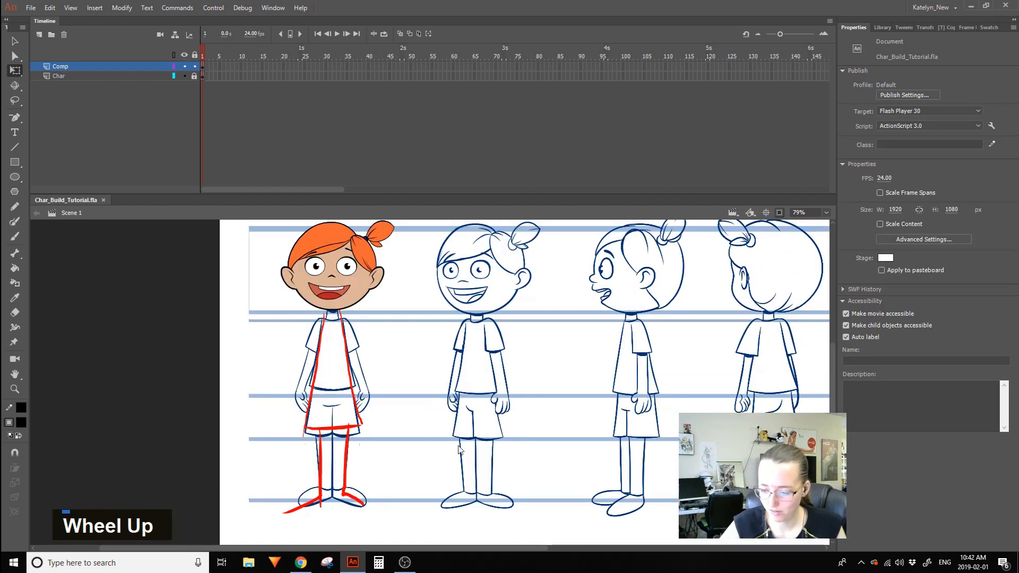
pyautogui.click(404, 562)
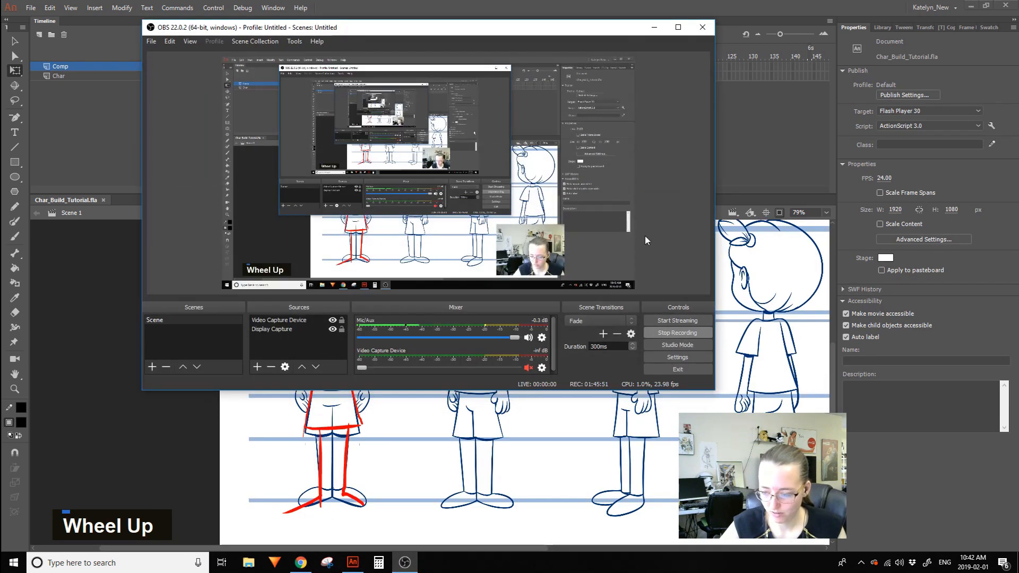